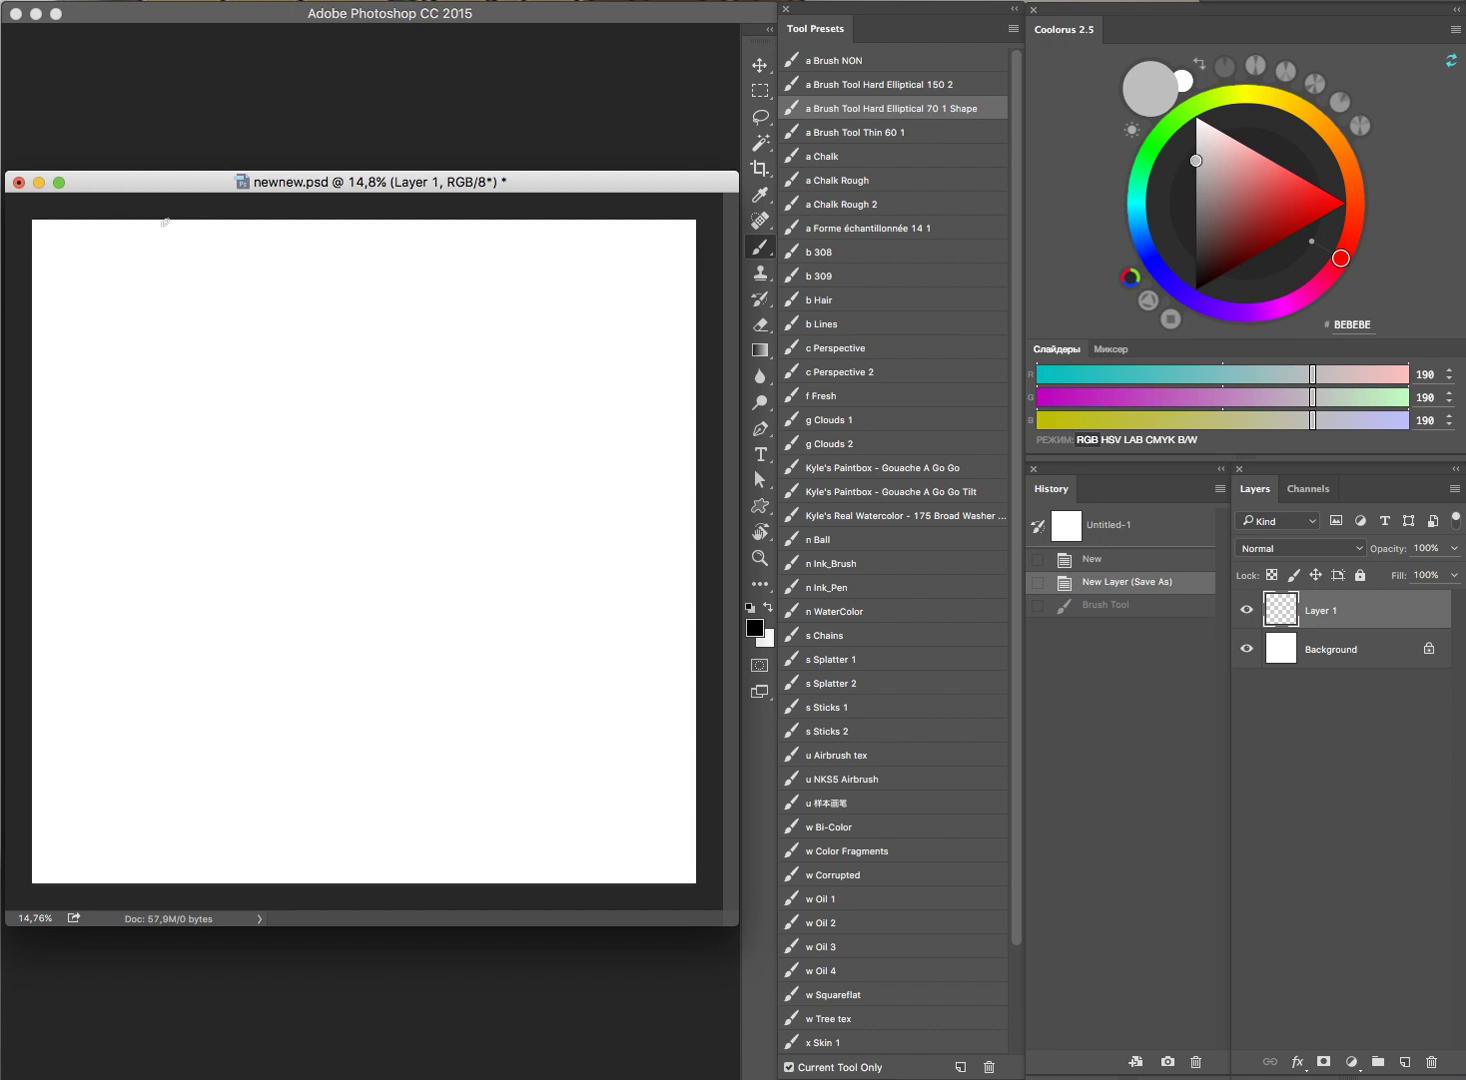
# Step: Sketch the bob's left side and curved lower ends with short grey strands
pyautogui.moveTo(150, 290); pyautogui.dragTo(138, 380)
pyautogui.moveTo(150, 362)
pyautogui.mouseDown()
pyautogui.moveTo(134, 474)
pyautogui.moveTo(208, 540)
pyautogui.mouseUp()
pyautogui.moveTo(192, 524)
pyautogui.mouseDown()
pyautogui.moveTo(222, 550)
pyautogui.moveTo(216, 577)
pyautogui.mouseUp()
pyautogui.moveTo(236, 533)
pyautogui.mouseDown()
pyautogui.moveTo(242, 604)
pyautogui.moveTo(352, 608)
pyautogui.mouseUp()
pyautogui.moveTo(285, 548)
pyautogui.mouseDown()
pyautogui.moveTo(310, 605)
pyautogui.moveTo(355, 600)
pyautogui.mouseUp()
pyautogui.moveTo(305, 560)
pyautogui.mouseDown()
pyautogui.moveTo(360, 585)
pyautogui.moveTo(332, 545)
pyautogui.mouseUp()
# Step: Sketch the fringe strands over the forehead and hair down the right side
pyautogui.moveTo(324, 378)
pyautogui.mouseDown()
pyautogui.moveTo(348, 322)
pyautogui.moveTo(362, 335)
pyautogui.mouseUp()
pyautogui.moveTo(392, 262)
pyautogui.mouseDown()
pyautogui.moveTo(382, 336)
pyautogui.moveTo(409, 282)
pyautogui.moveTo(386, 332)
pyautogui.moveTo(458, 298)
pyautogui.moveTo(490, 248)
pyautogui.moveTo(485, 305)
pyautogui.mouseUp()
pyautogui.moveTo(502, 228)
pyautogui.mouseDown()
pyautogui.moveTo(490, 310)
pyautogui.moveTo(500, 298)
pyautogui.mouseUp()
pyautogui.moveTo(530, 224); pyautogui.dragTo(512, 290)
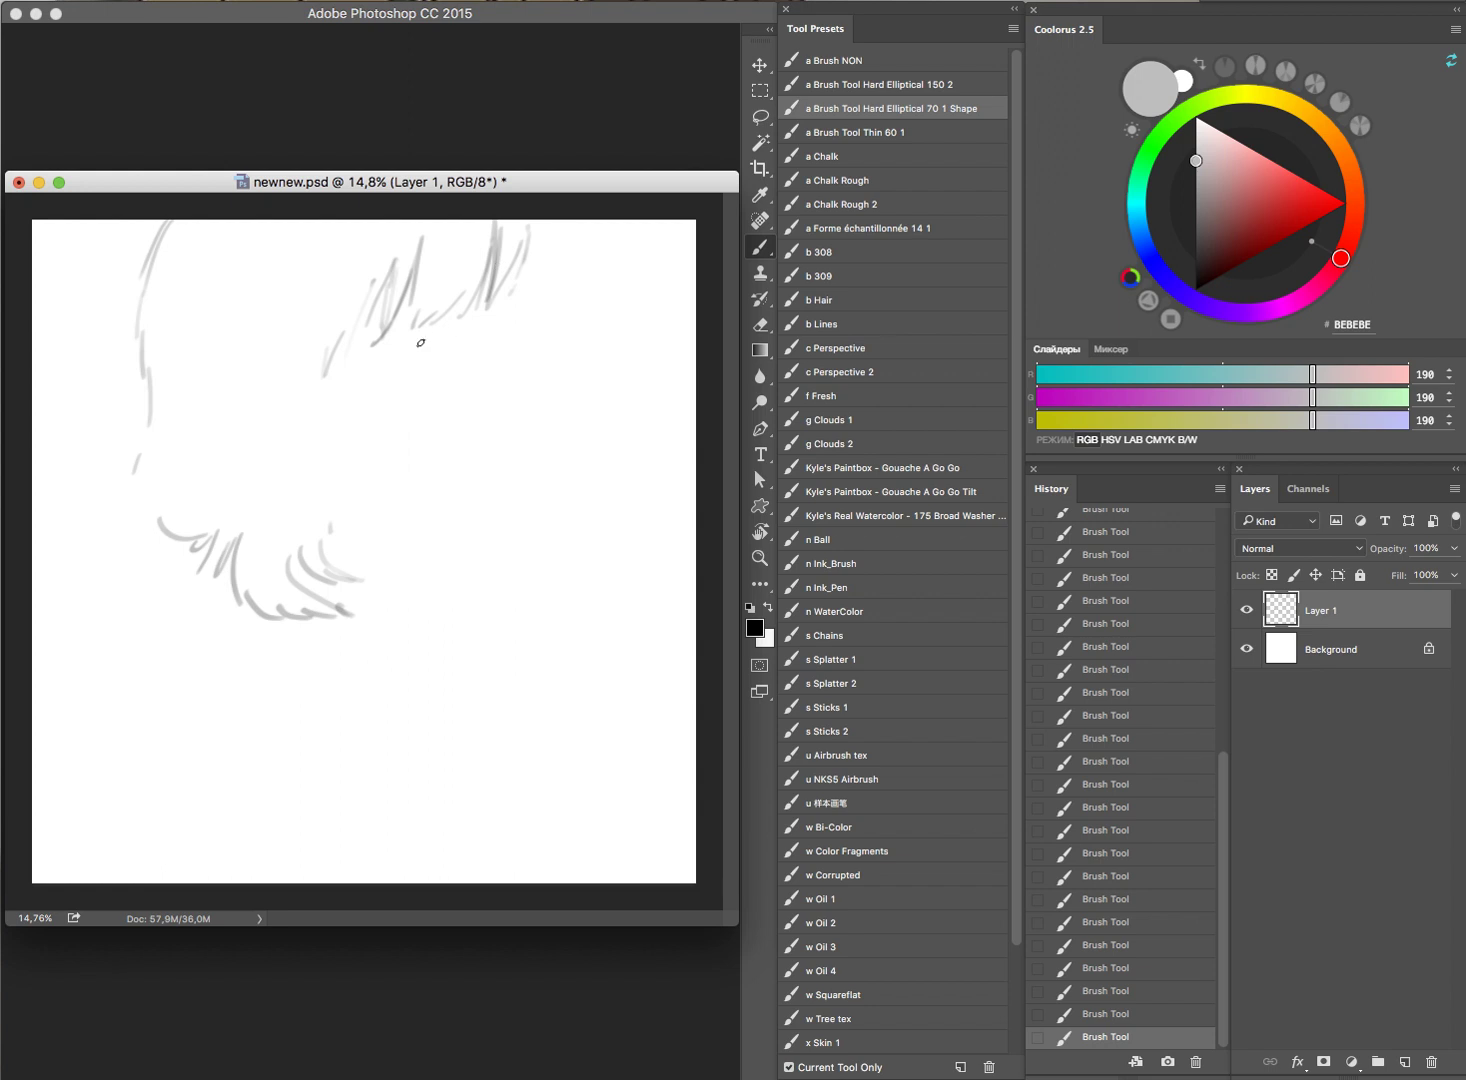
pyautogui.moveTo(416, 344)
pyautogui.mouseDown()
pyautogui.moveTo(466, 316)
pyautogui.moveTo(497, 321)
pyautogui.mouseUp()
pyautogui.moveTo(547, 310); pyautogui.dragTo(576, 281)
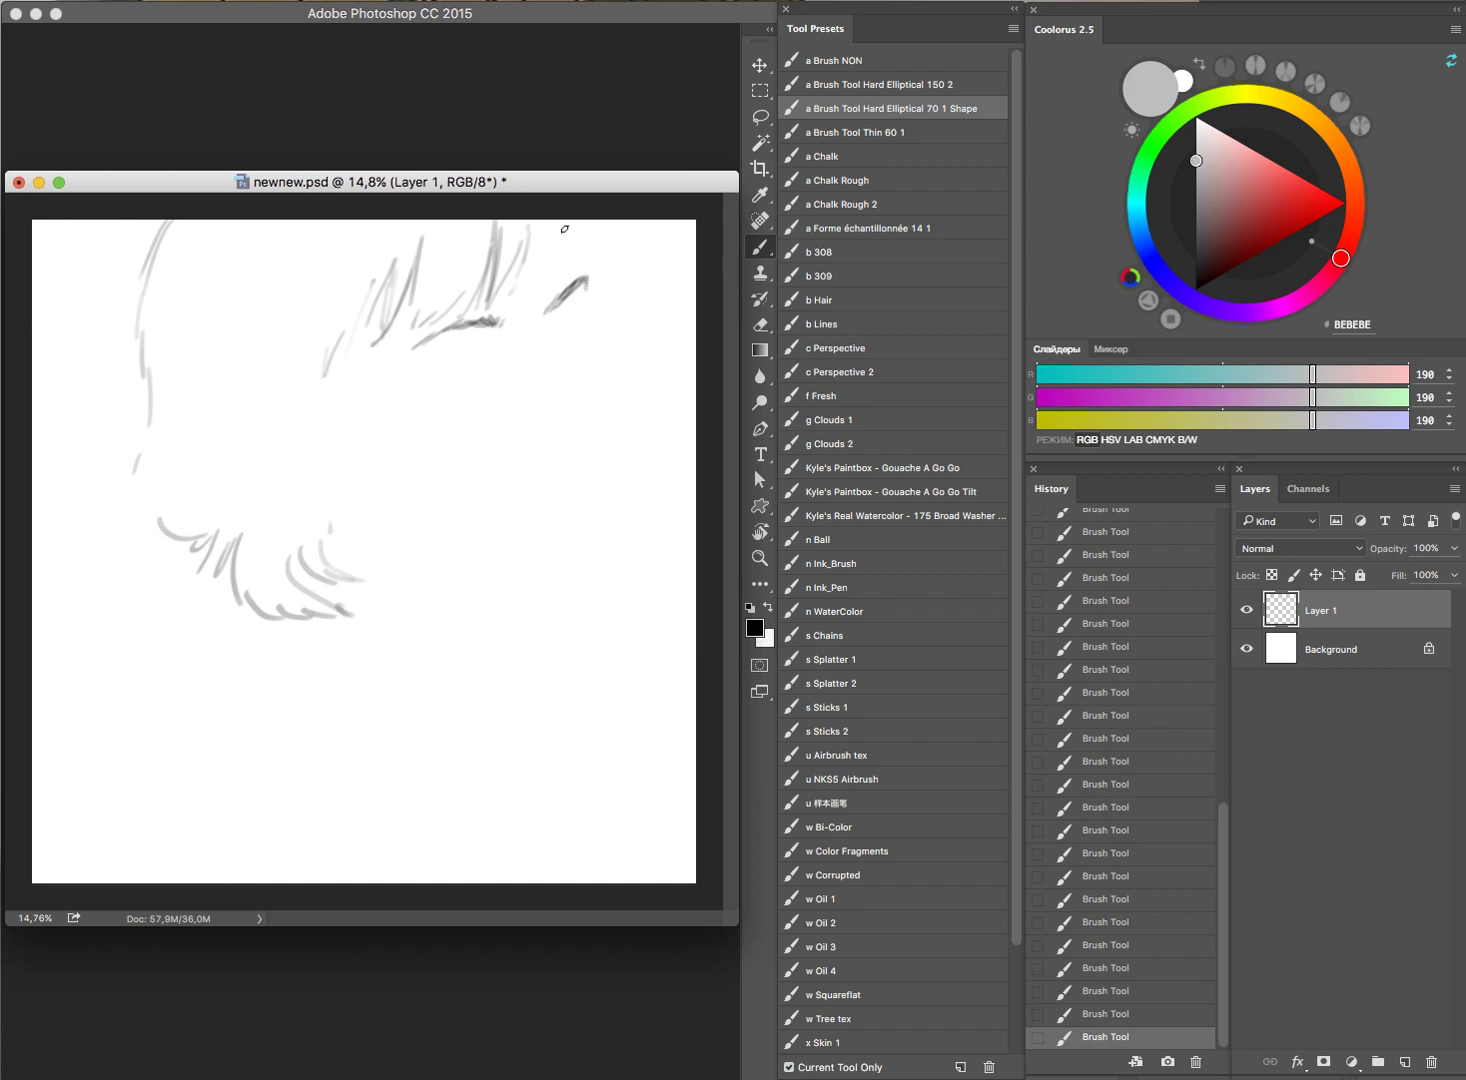
pyautogui.moveTo(560, 231); pyautogui.dragTo(588, 280)
# Step: Draw the left eyebrow, the lower eyelid line and the stroke at the eye corner
pyautogui.moveTo(432, 371); pyautogui.dragTo(486, 352)
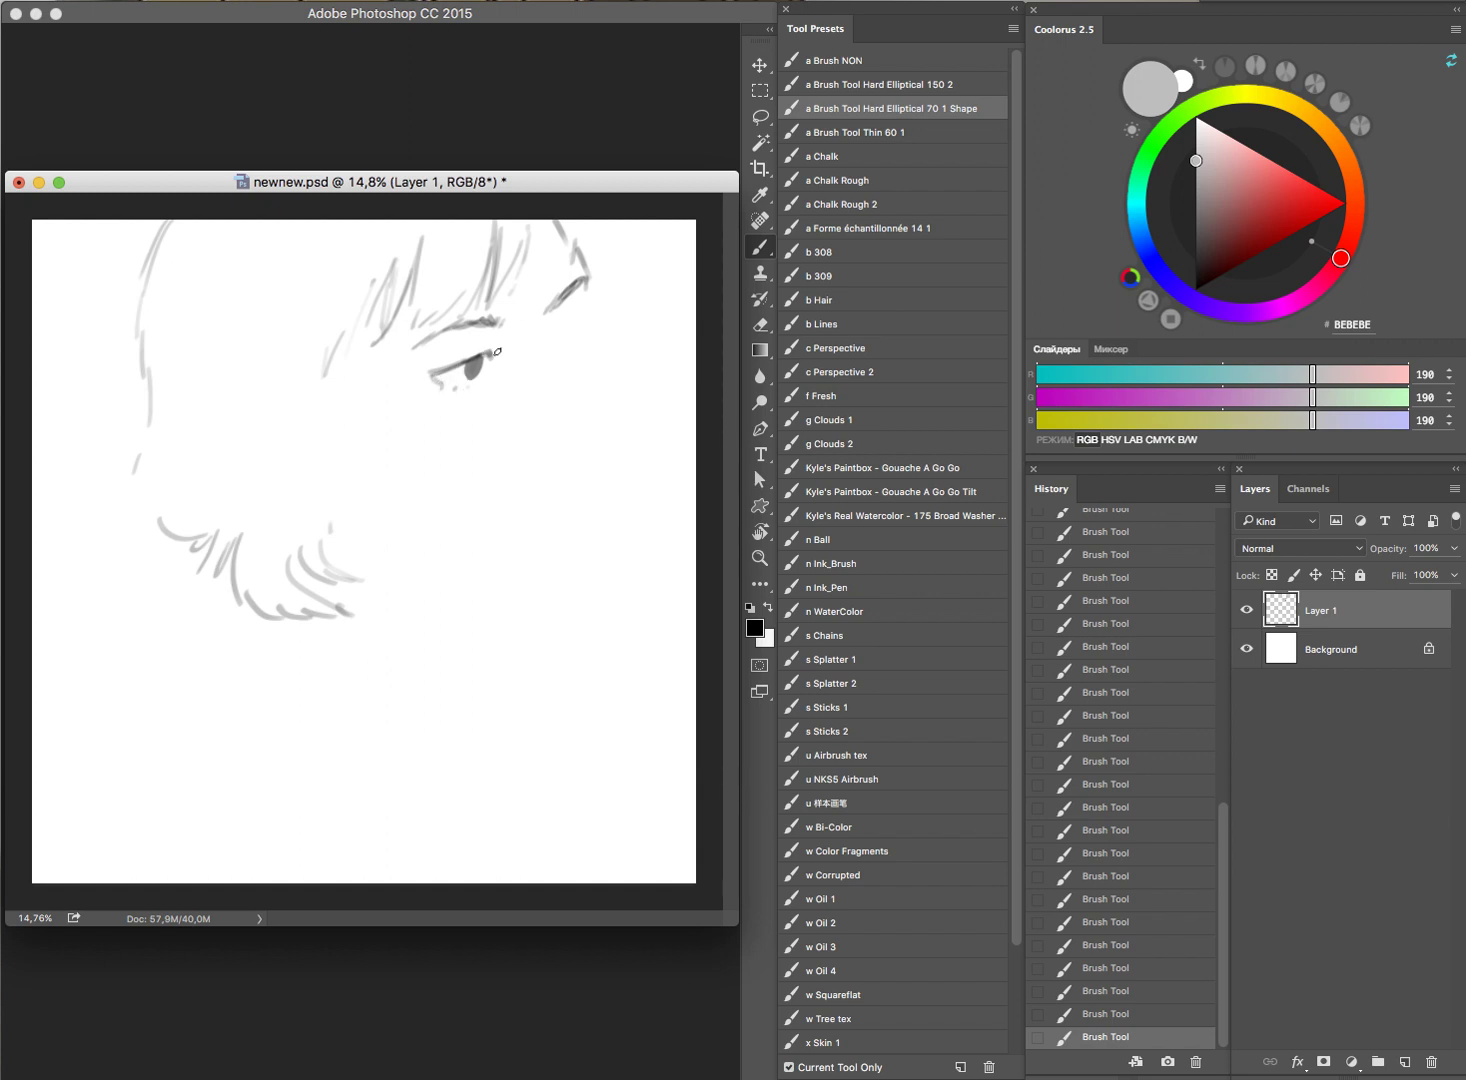
pyautogui.moveTo(427, 369); pyautogui.dragTo(487, 347)
pyautogui.moveTo(570, 326); pyautogui.dragTo(584, 309)
# Step: Lasso the right eyebrow strokes and move them into place
pyautogui.press('l')
pyautogui.moveTo(608, 276)
pyautogui.mouseDown()
pyautogui.moveTo(548, 328)
pyautogui.moveTo(592, 256)
pyautogui.mouseUp()
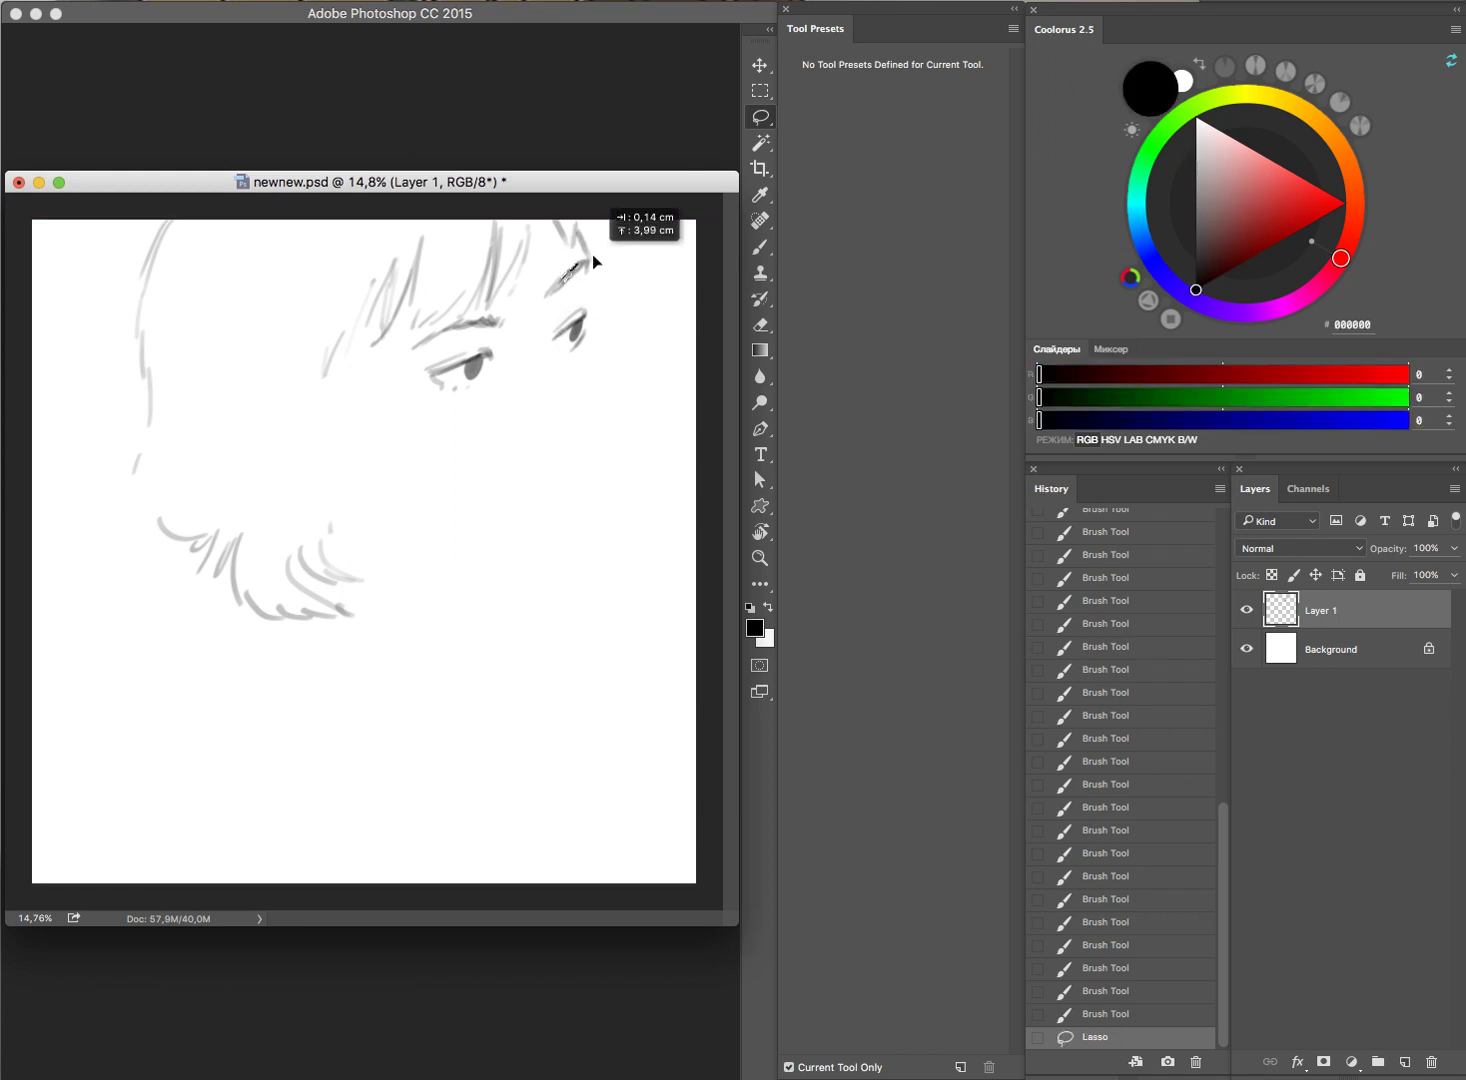
pyautogui.moveTo(593, 258)
pyautogui.mouseDown()
pyautogui.moveTo(552, 279)
pyautogui.moveTo(597, 307)
pyautogui.mouseUp()
pyautogui.hotkey('ctrl', 'd')
# Step: Add darker lash strokes at the left eye, discarding a trial stroke near the right
pyautogui.press('e')
pyautogui.press('b')
pyautogui.moveTo(487, 354); pyautogui.dragTo(446, 366)
pyautogui.moveTo(585, 306); pyautogui.dragTo(591, 300)
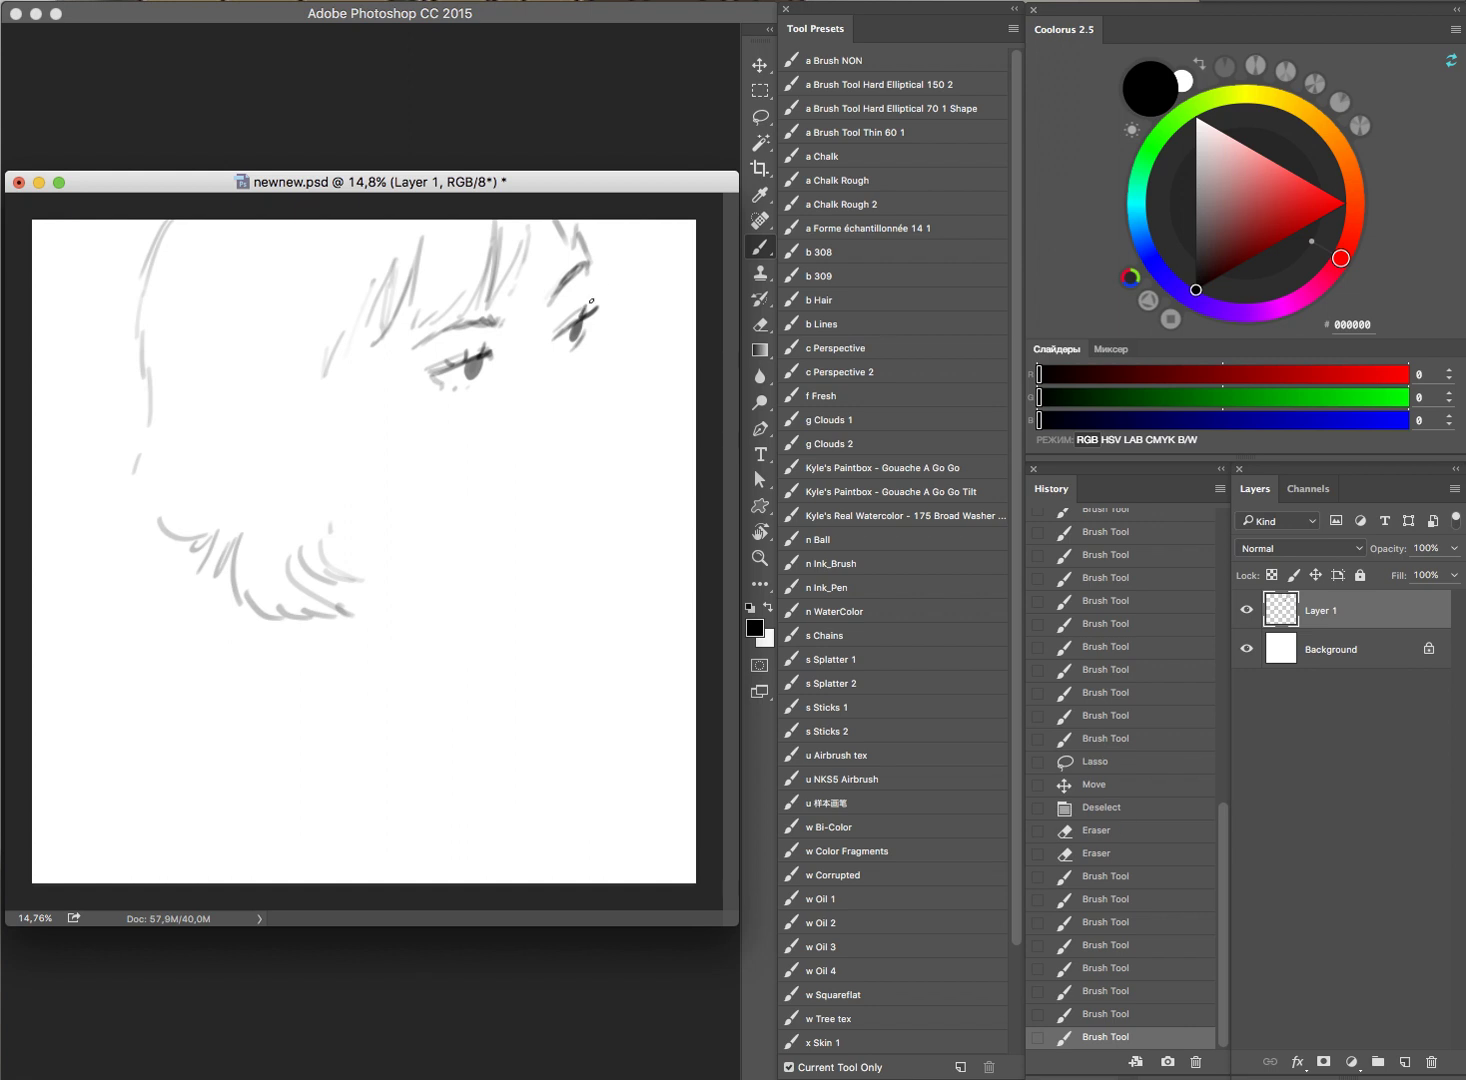
pyautogui.hotkey('ctrl', 'z')
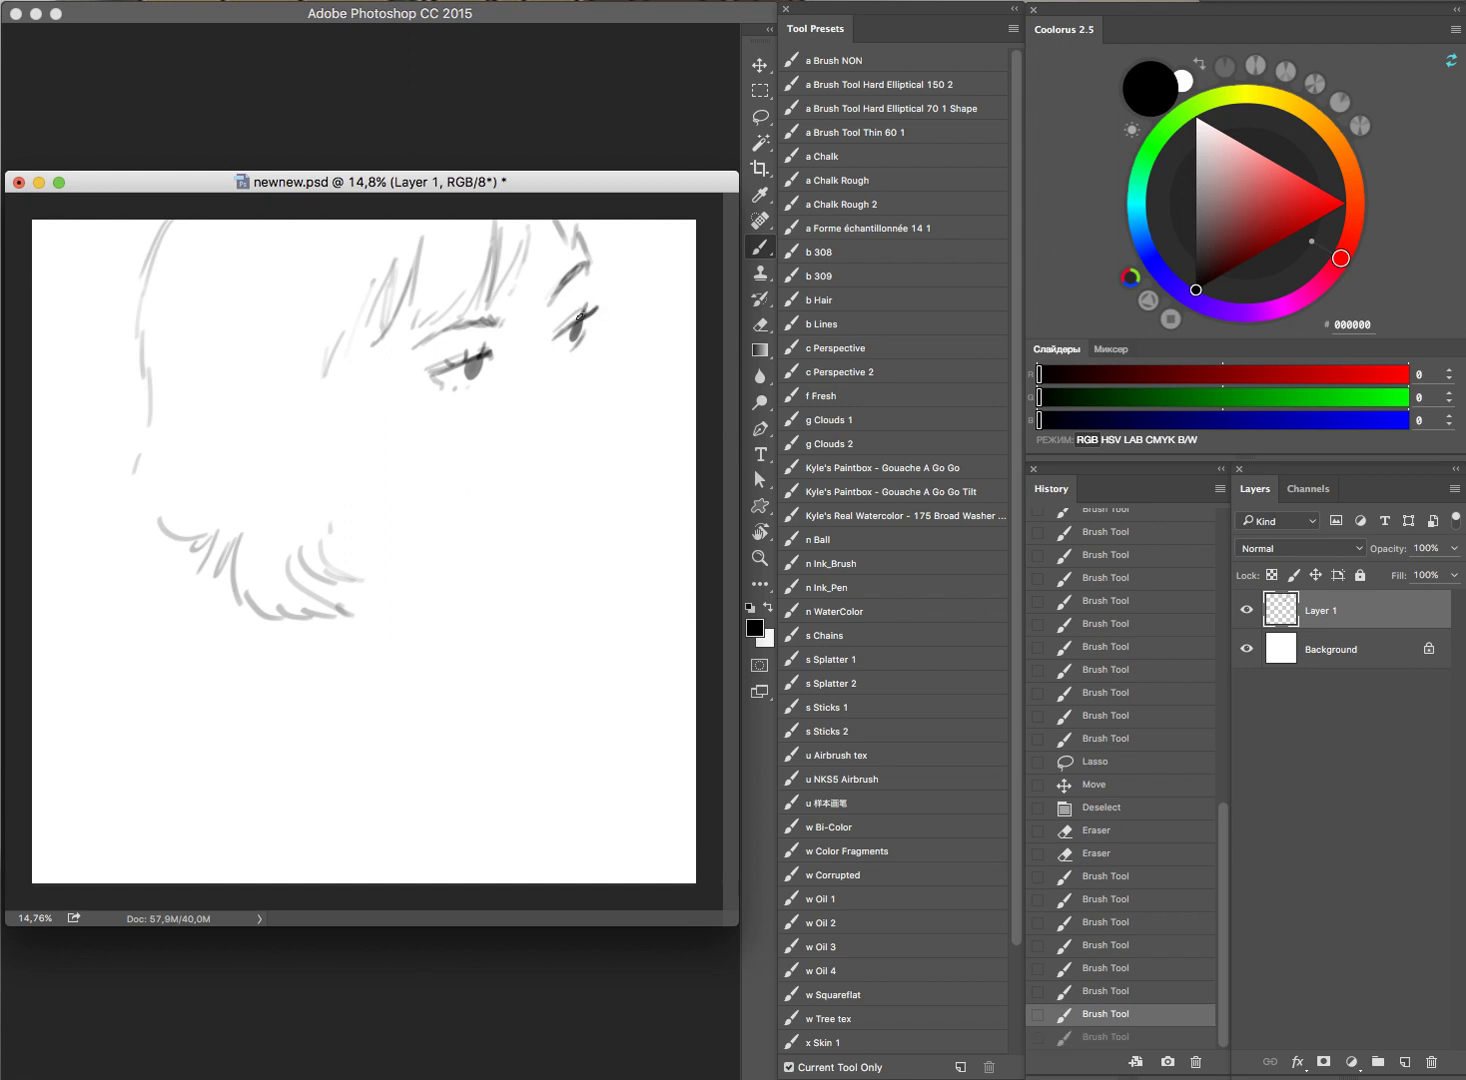
# Step: Refine the right eye with lash strokes, erasing and redrawing stray marks
pyautogui.click(580, 316)
pyautogui.moveTo(568, 322)
pyautogui.mouseDown()
pyautogui.moveTo(578, 315)
pyautogui.moveTo(542, 350)
pyautogui.moveTo(559, 371)
pyautogui.mouseUp()
pyautogui.press('e')
pyautogui.press('b')
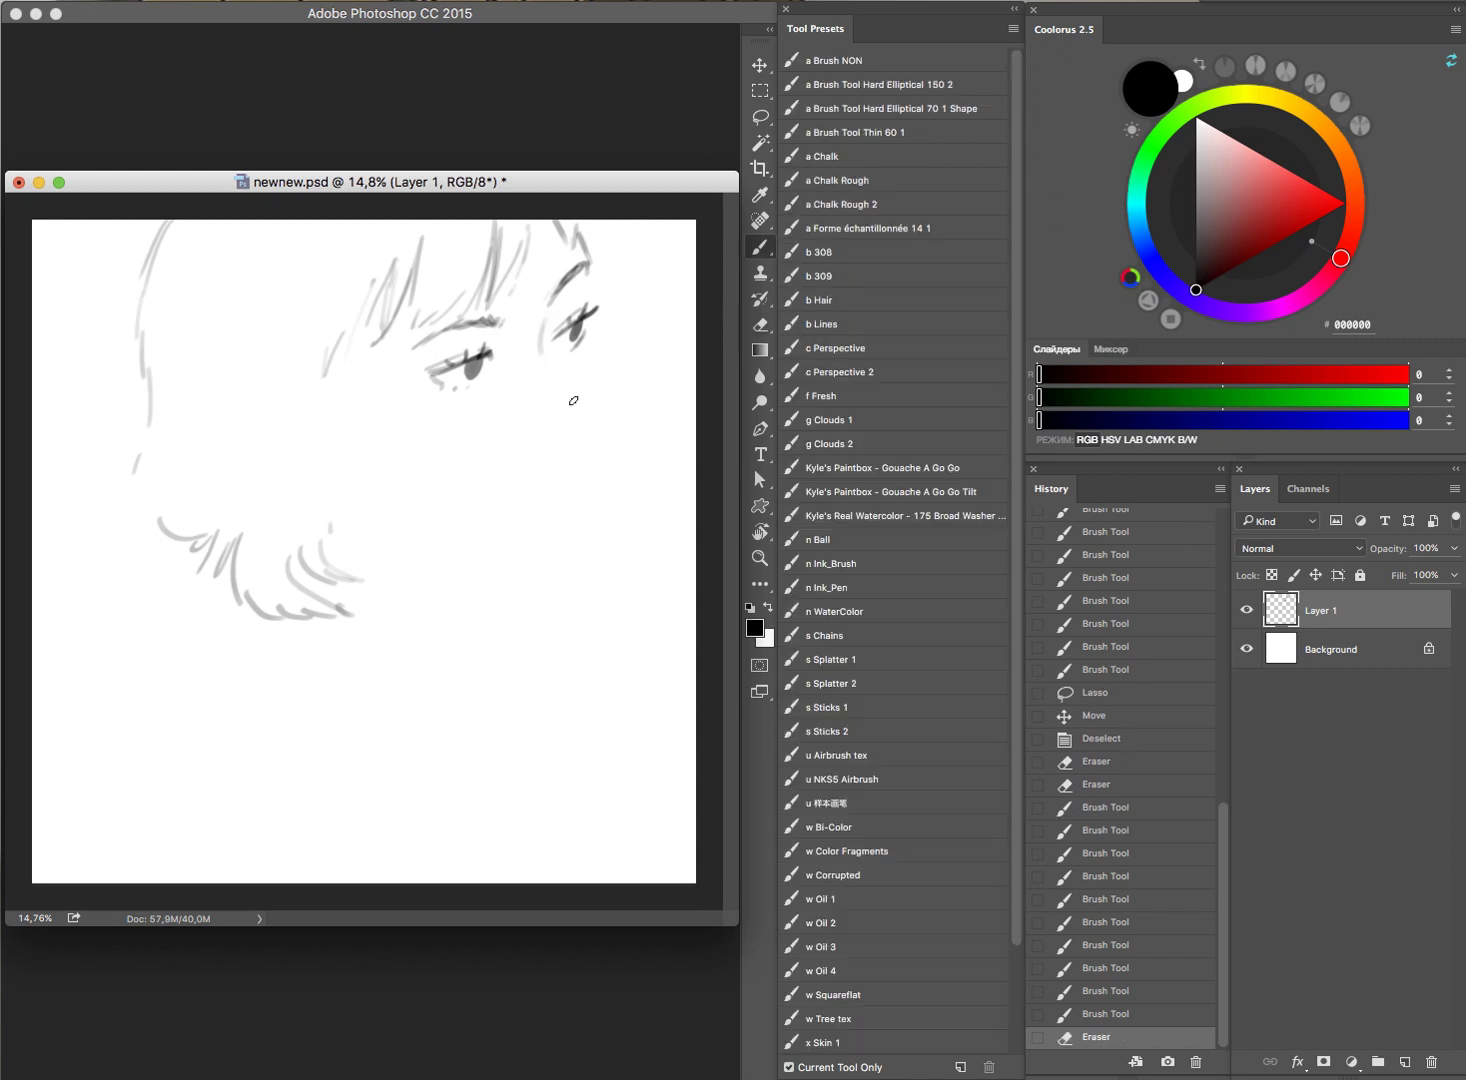
pyautogui.moveTo(581, 413); pyautogui.dragTo(578, 423)
pyautogui.press('e')
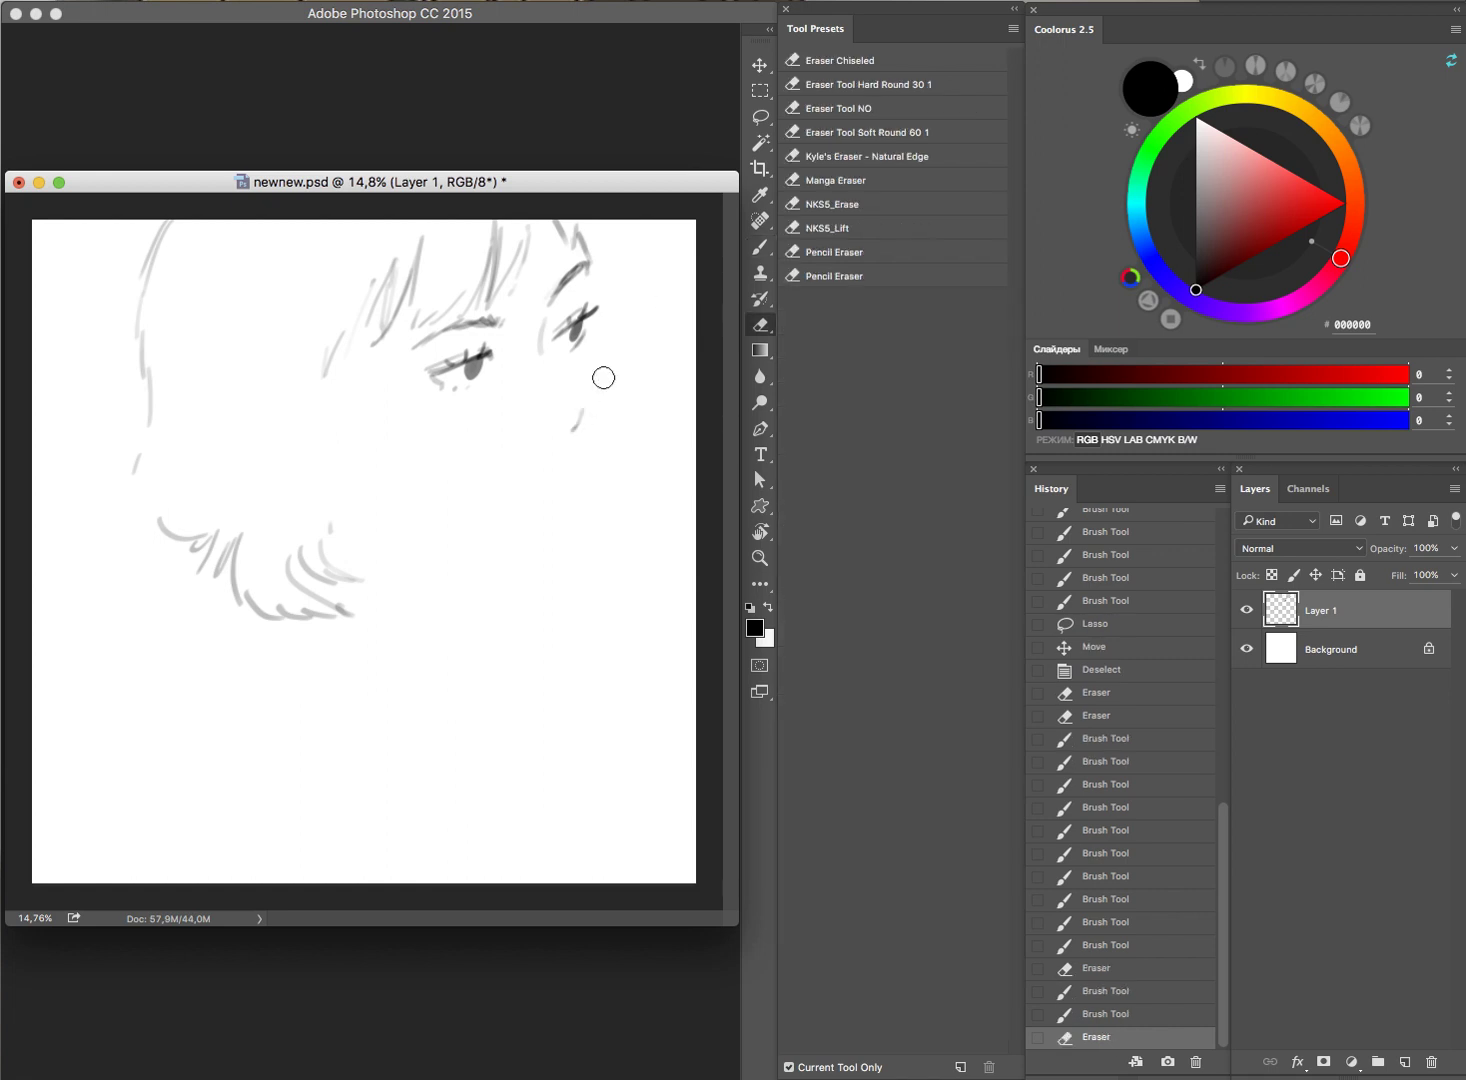
pyautogui.press('b')
pyautogui.moveTo(434, 377)
pyautogui.mouseDown()
pyautogui.moveTo(488, 377)
pyautogui.moveTo(466, 386)
pyautogui.mouseUp()
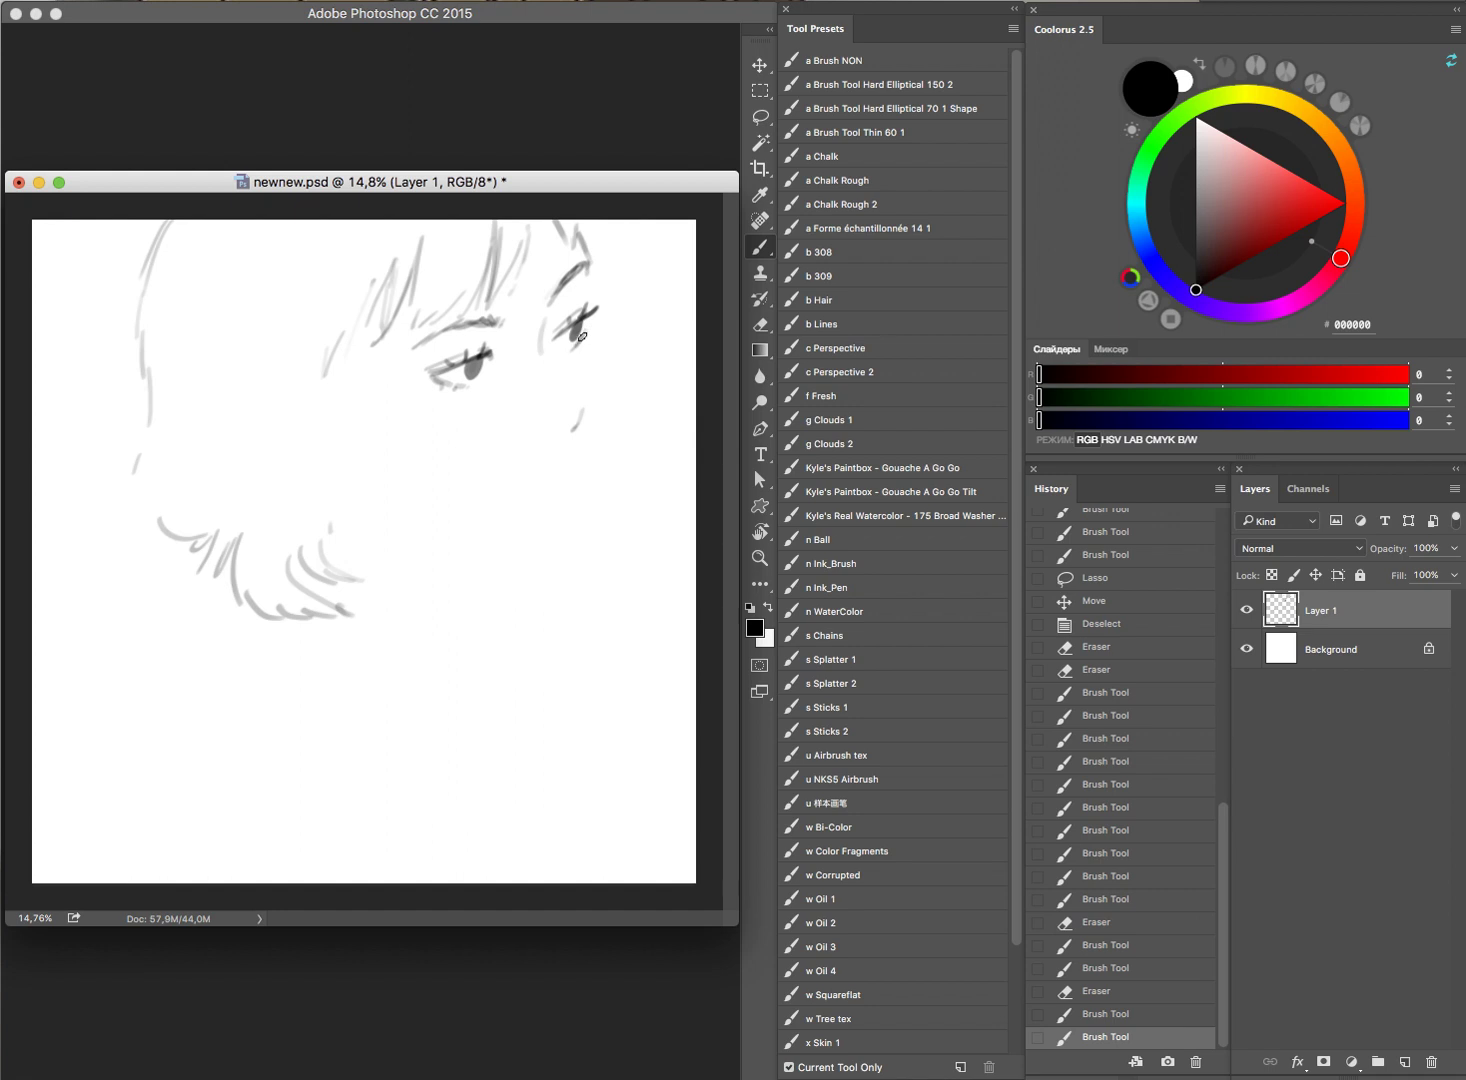
pyautogui.moveTo(552, 343); pyautogui.dragTo(600, 303)
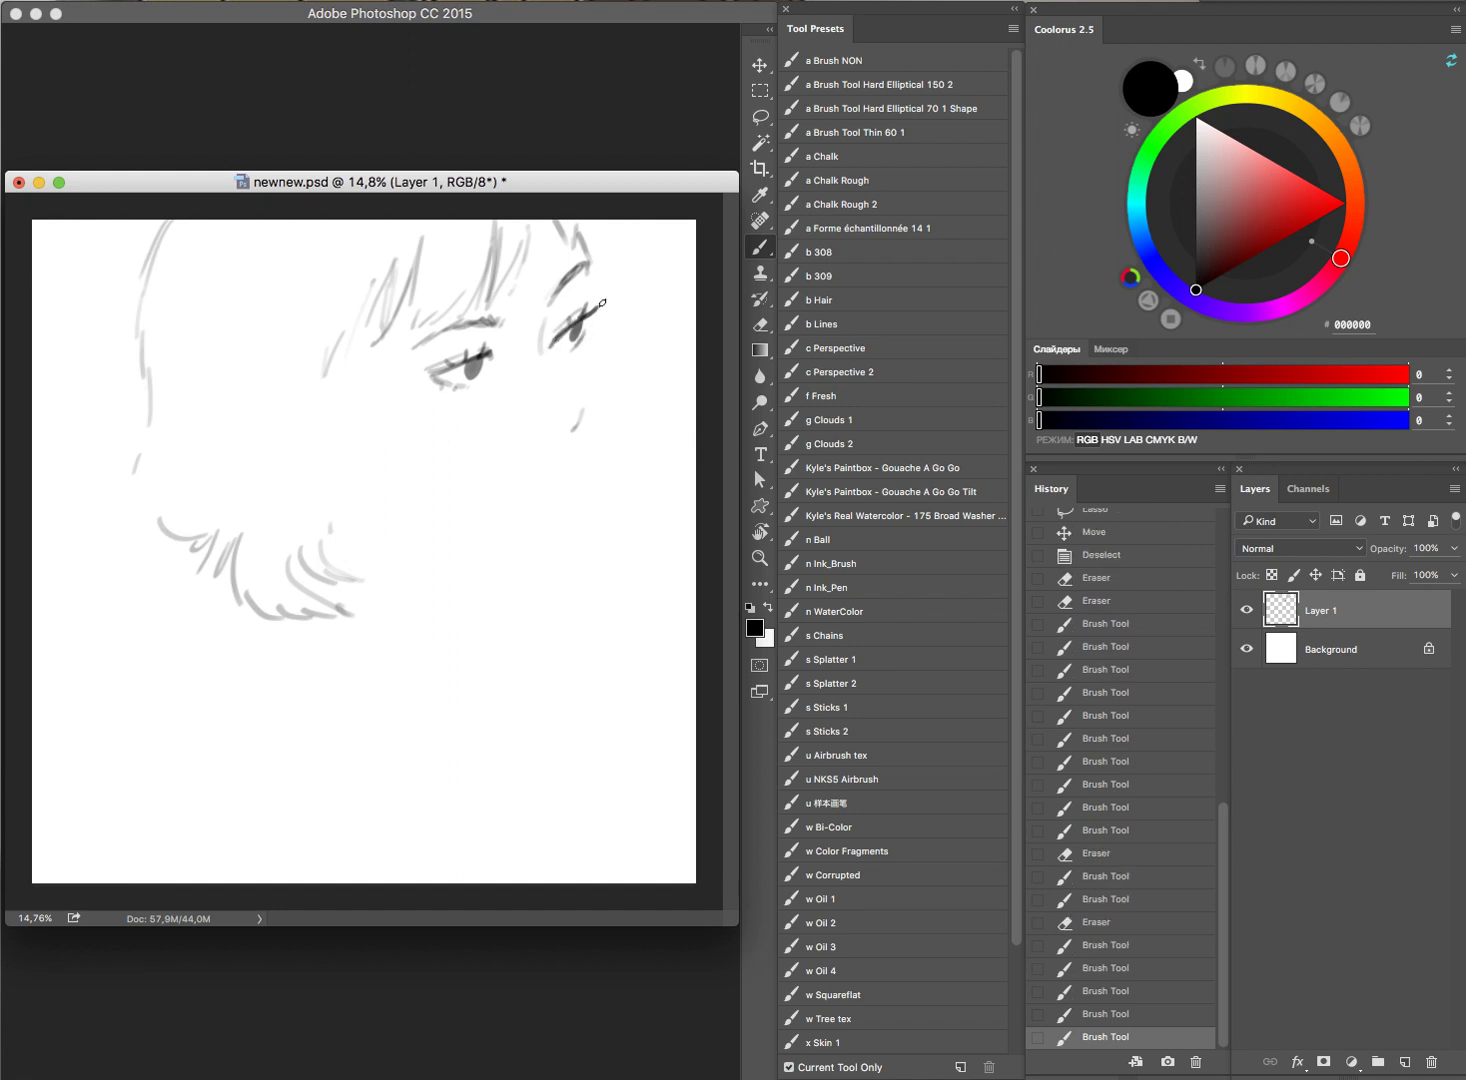
pyautogui.press('e')
pyautogui.moveTo(570, 332); pyautogui.dragTo(556, 350)
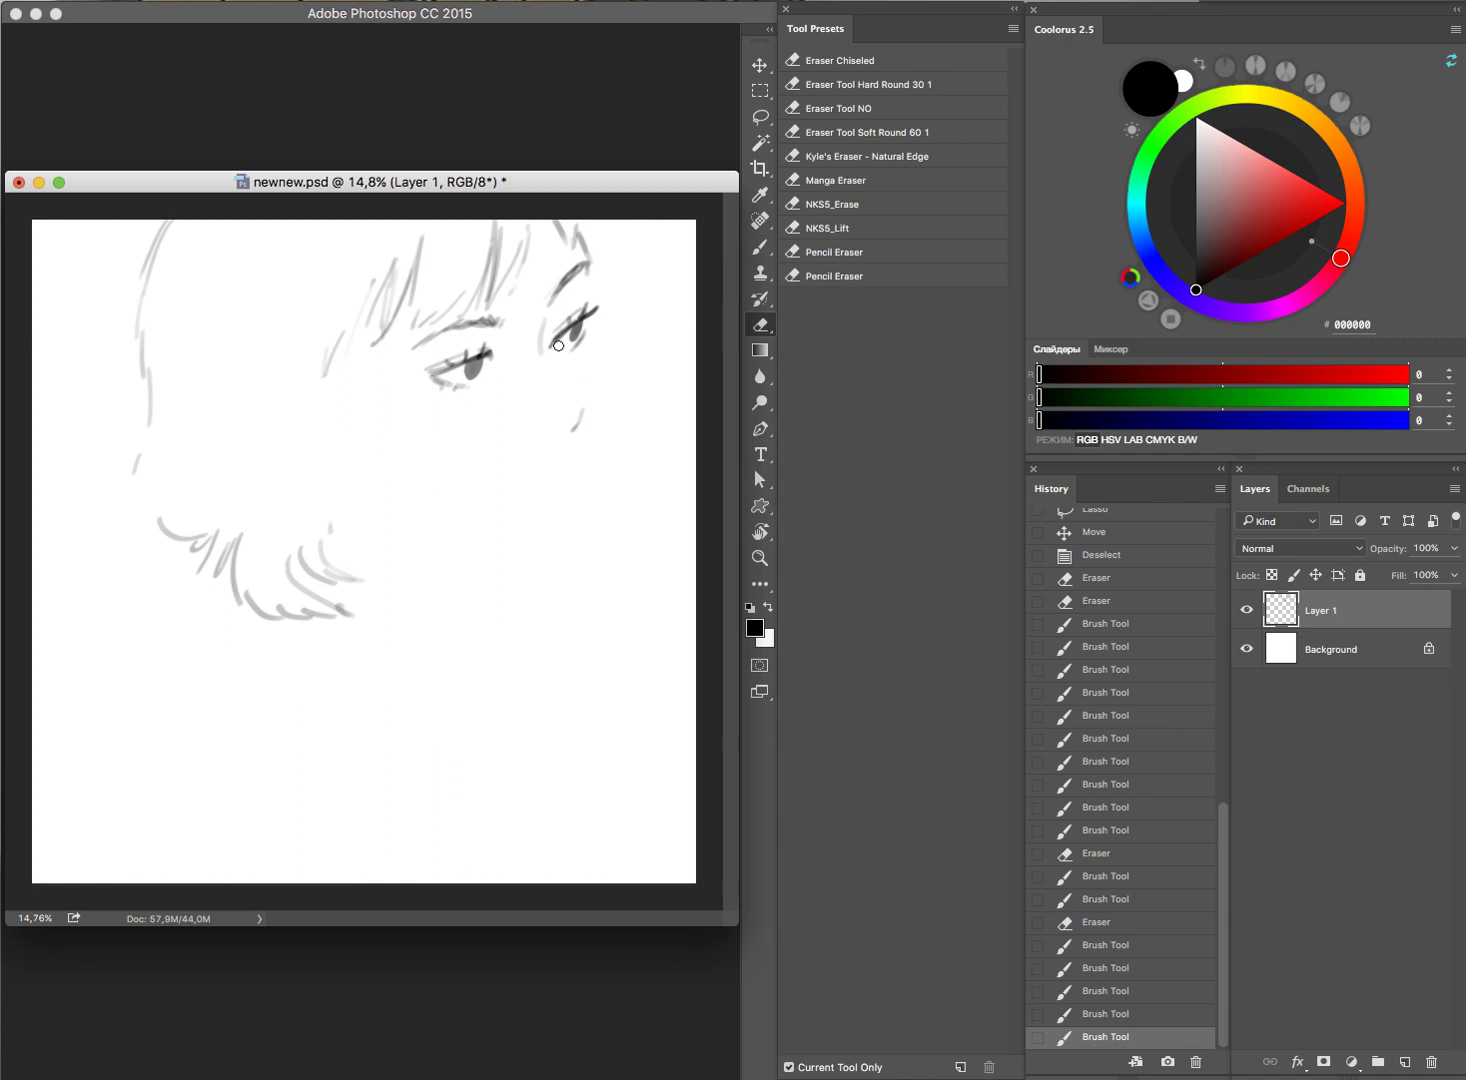
pyautogui.press('b')
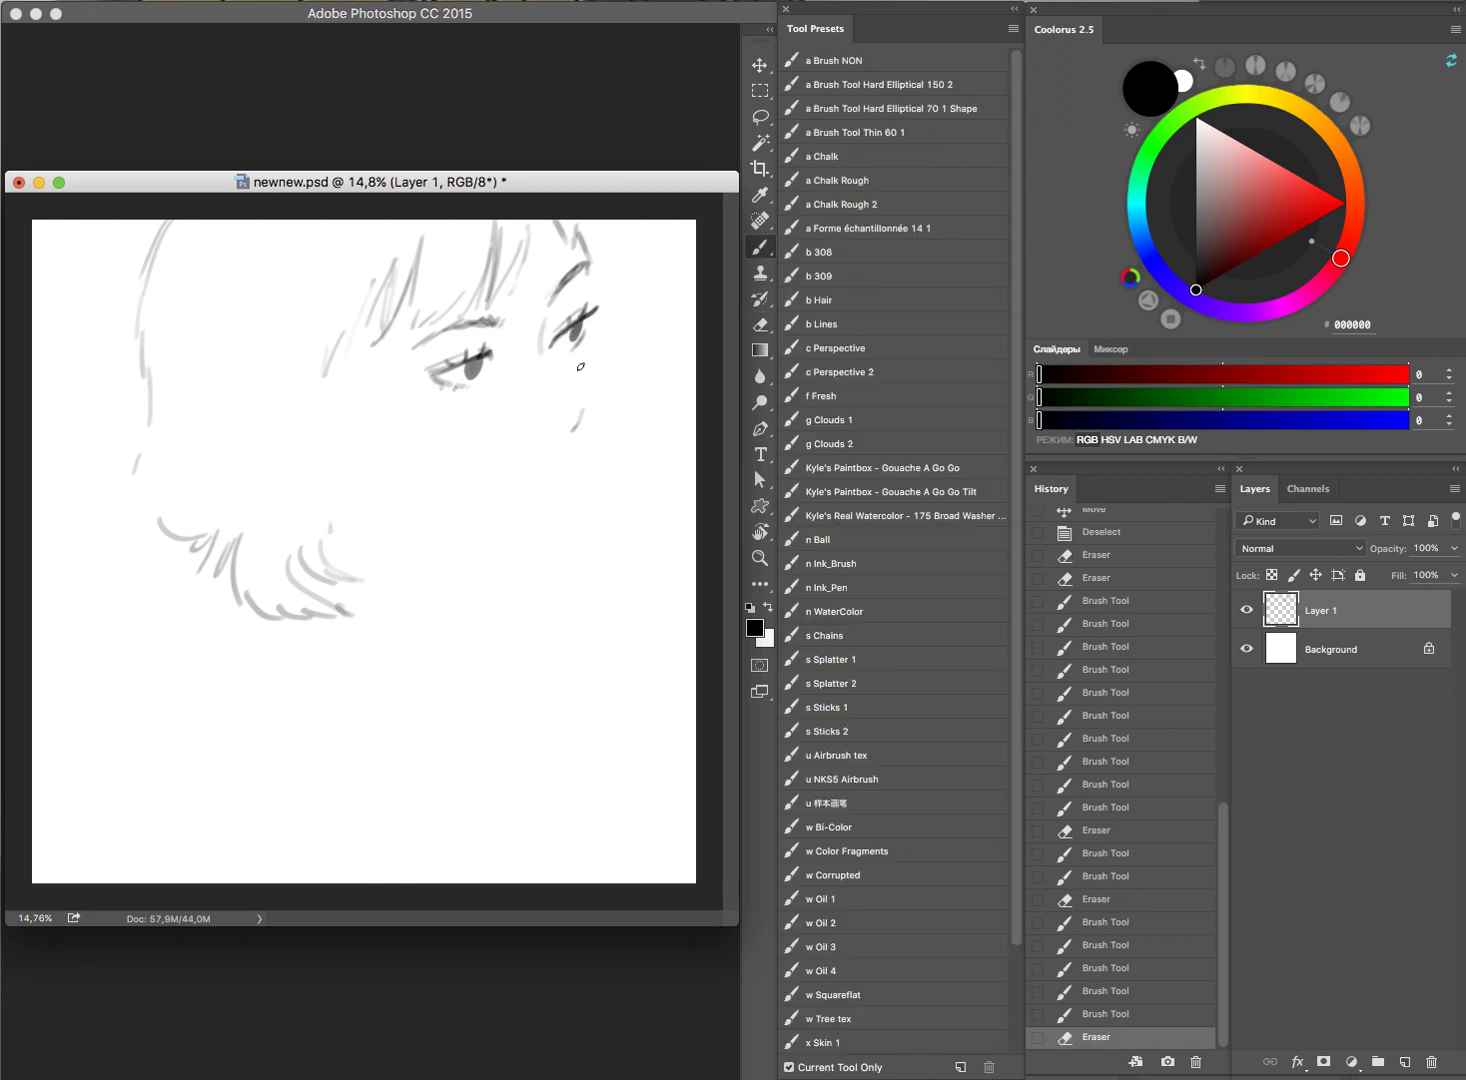
# Step: Draw a short nose stroke, erase stray bits, and add strokes around both eyes
pyautogui.moveTo(547, 435); pyautogui.dragTo(558, 429)
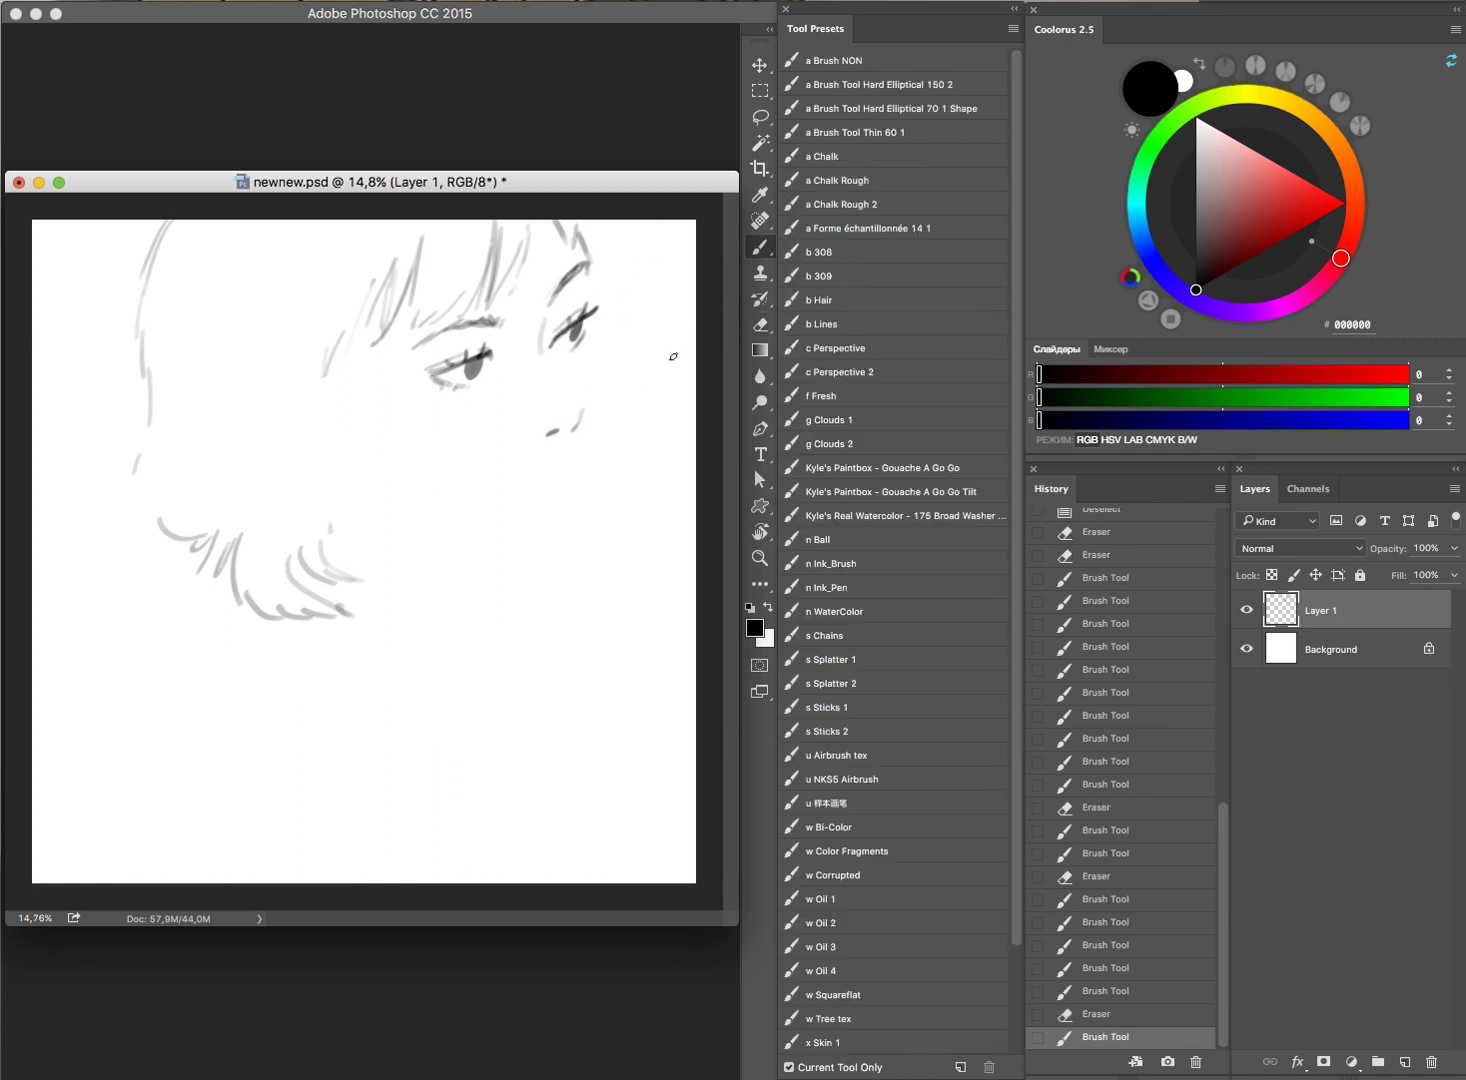
pyautogui.press('e')
pyautogui.click(560, 425)
pyautogui.click(588, 409)
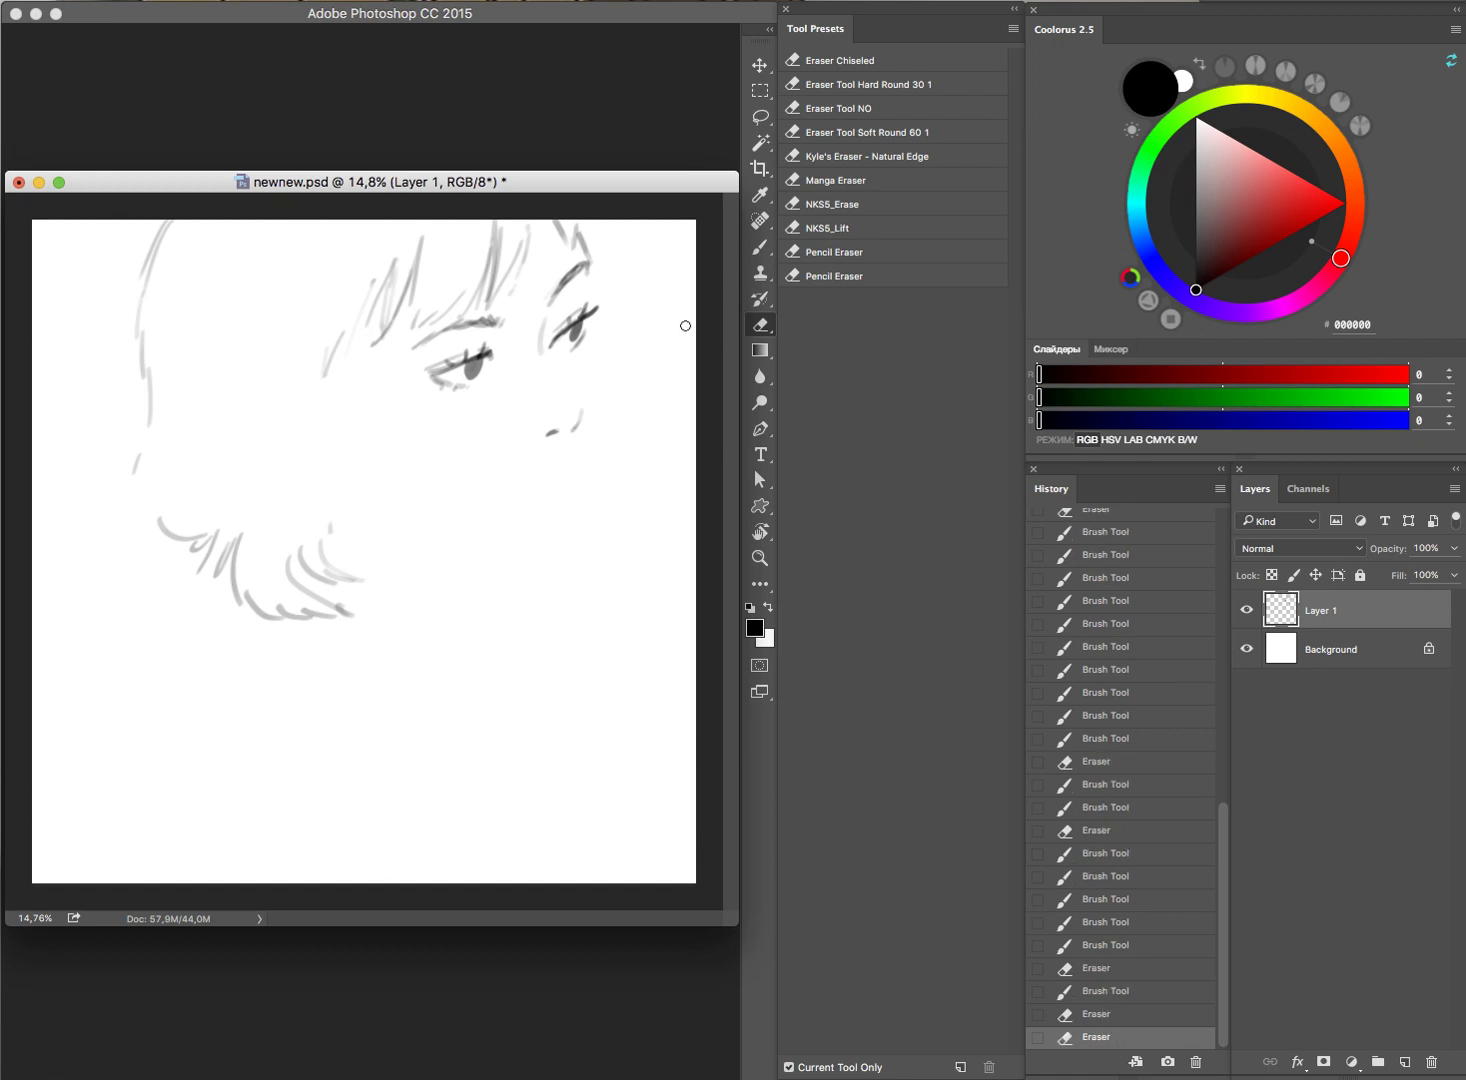
pyautogui.press('b')
pyautogui.moveTo(580, 346); pyautogui.dragTo(592, 326)
pyautogui.press('e')
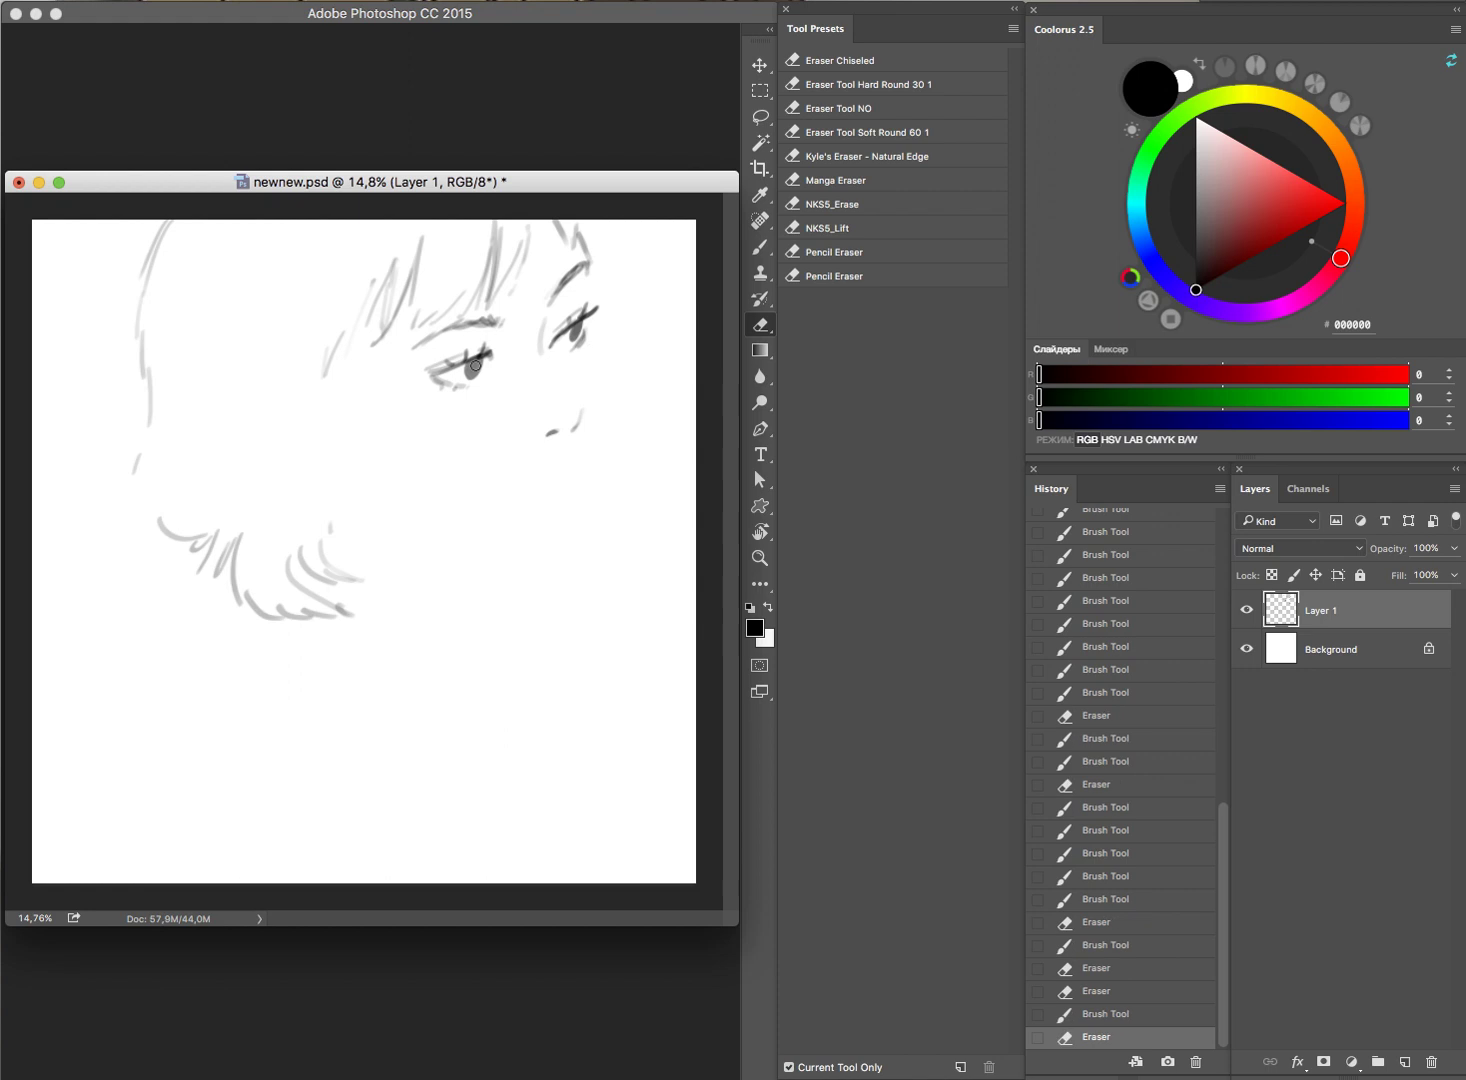
pyautogui.press('b')
pyautogui.moveTo(428, 378); pyautogui.dragTo(452, 366)
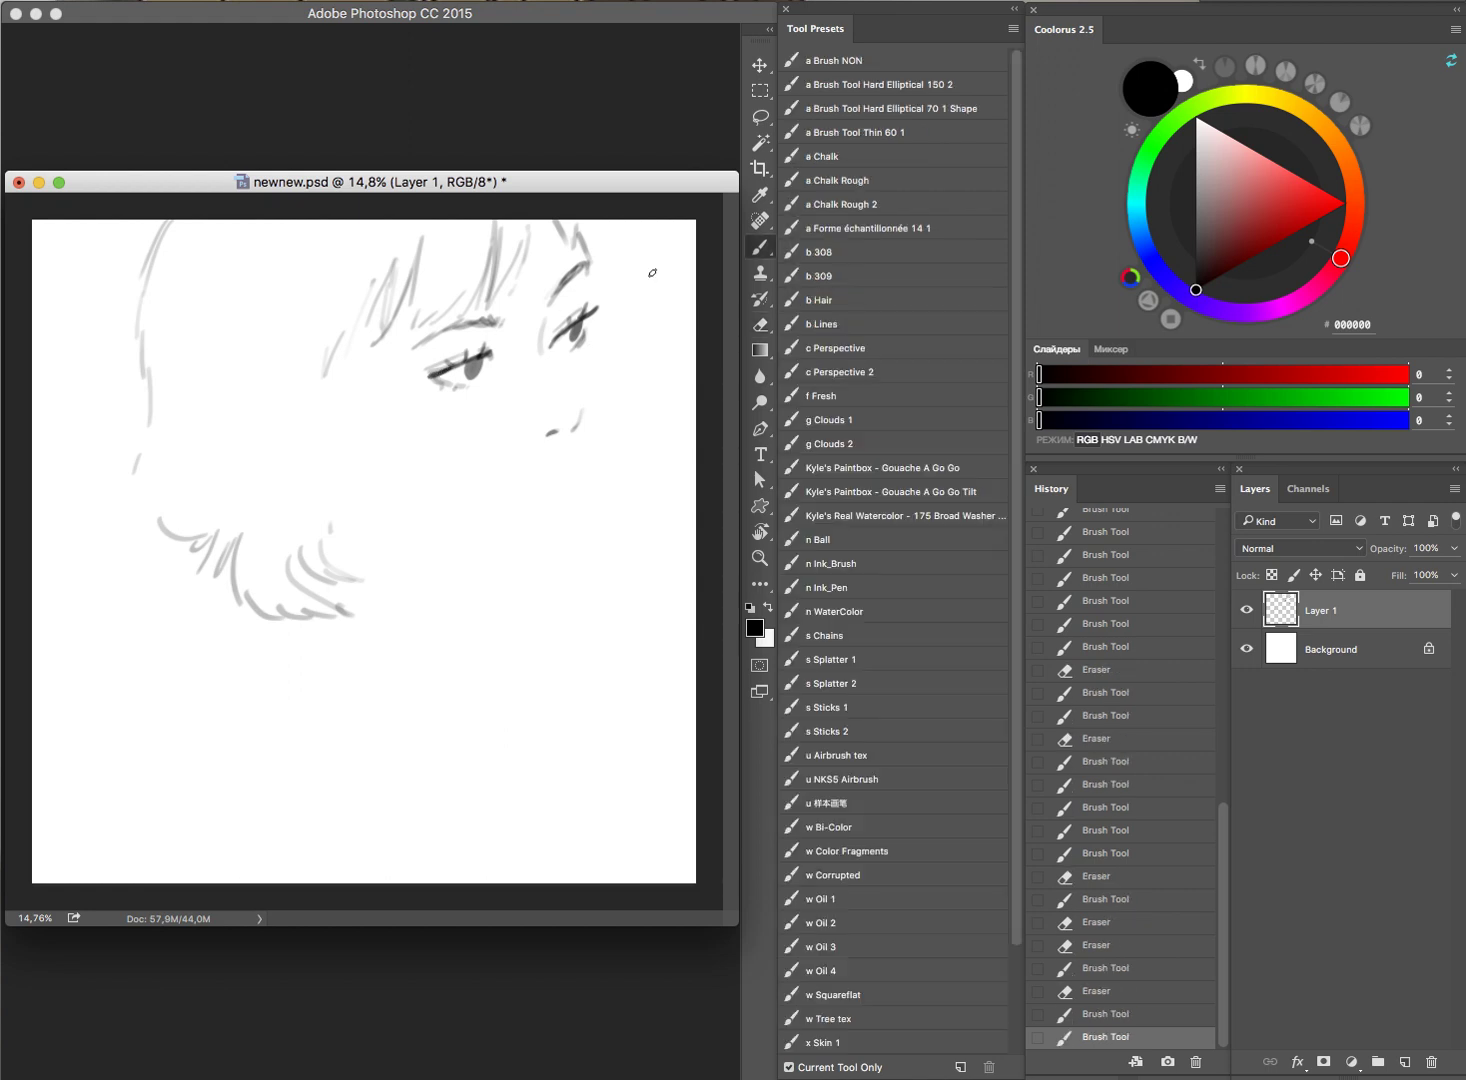
# Step: Sketch the small strokes near the chin and erase their stray tips
pyautogui.moveTo(555, 483)
pyautogui.mouseDown()
pyautogui.moveTo(588, 460)
pyautogui.moveTo(523, 505)
pyautogui.moveTo(569, 486)
pyautogui.moveTo(556, 517)
pyautogui.moveTo(581, 487)
pyautogui.moveTo(575, 512)
pyautogui.moveTo(552, 503)
pyautogui.mouseUp()
pyautogui.press('e')
pyautogui.click(557, 488)
pyautogui.press('b')
pyautogui.press('e')
pyautogui.press('b')
pyautogui.press('e')
pyautogui.press('b')
pyautogui.press('e')
pyautogui.click(517, 511)
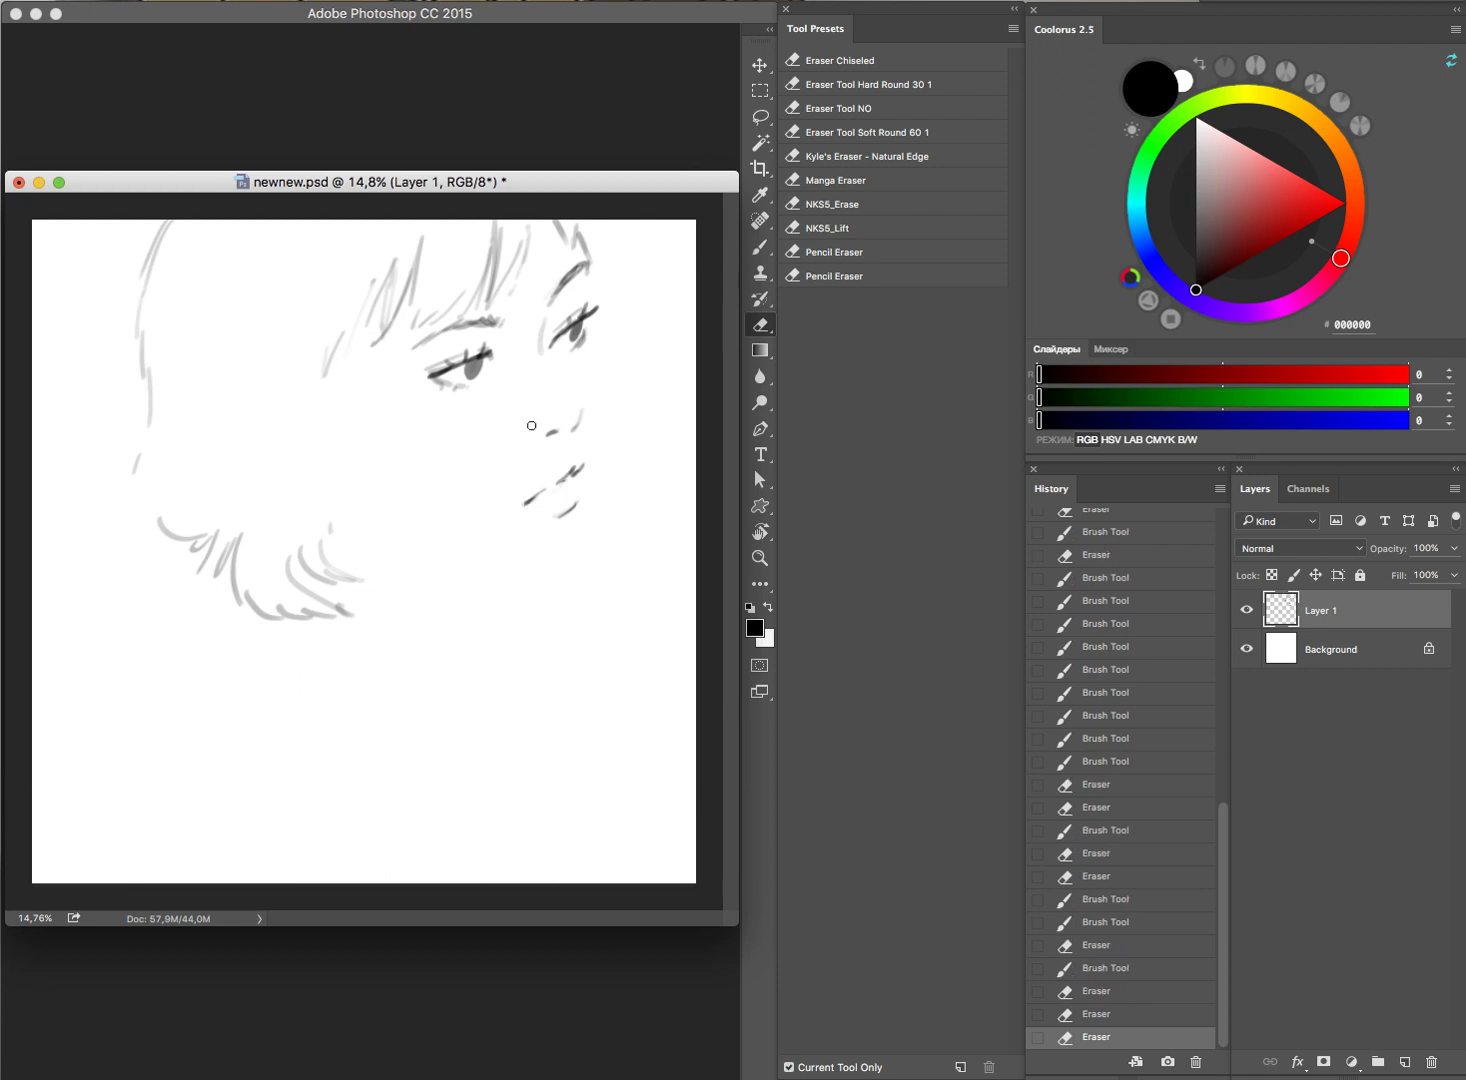
pyautogui.press('b')
# Step: Draw the curved cheek contour beside the eye
pyautogui.moveTo(355, 347)
pyautogui.mouseDown()
pyautogui.moveTo(376, 425)
pyautogui.moveTo(415, 446)
pyautogui.moveTo(458, 428)
pyautogui.moveTo(488, 476)
pyautogui.moveTo(464, 460)
pyautogui.moveTo(495, 480)
pyautogui.mouseUp()
pyautogui.press('e')
pyautogui.press('b')
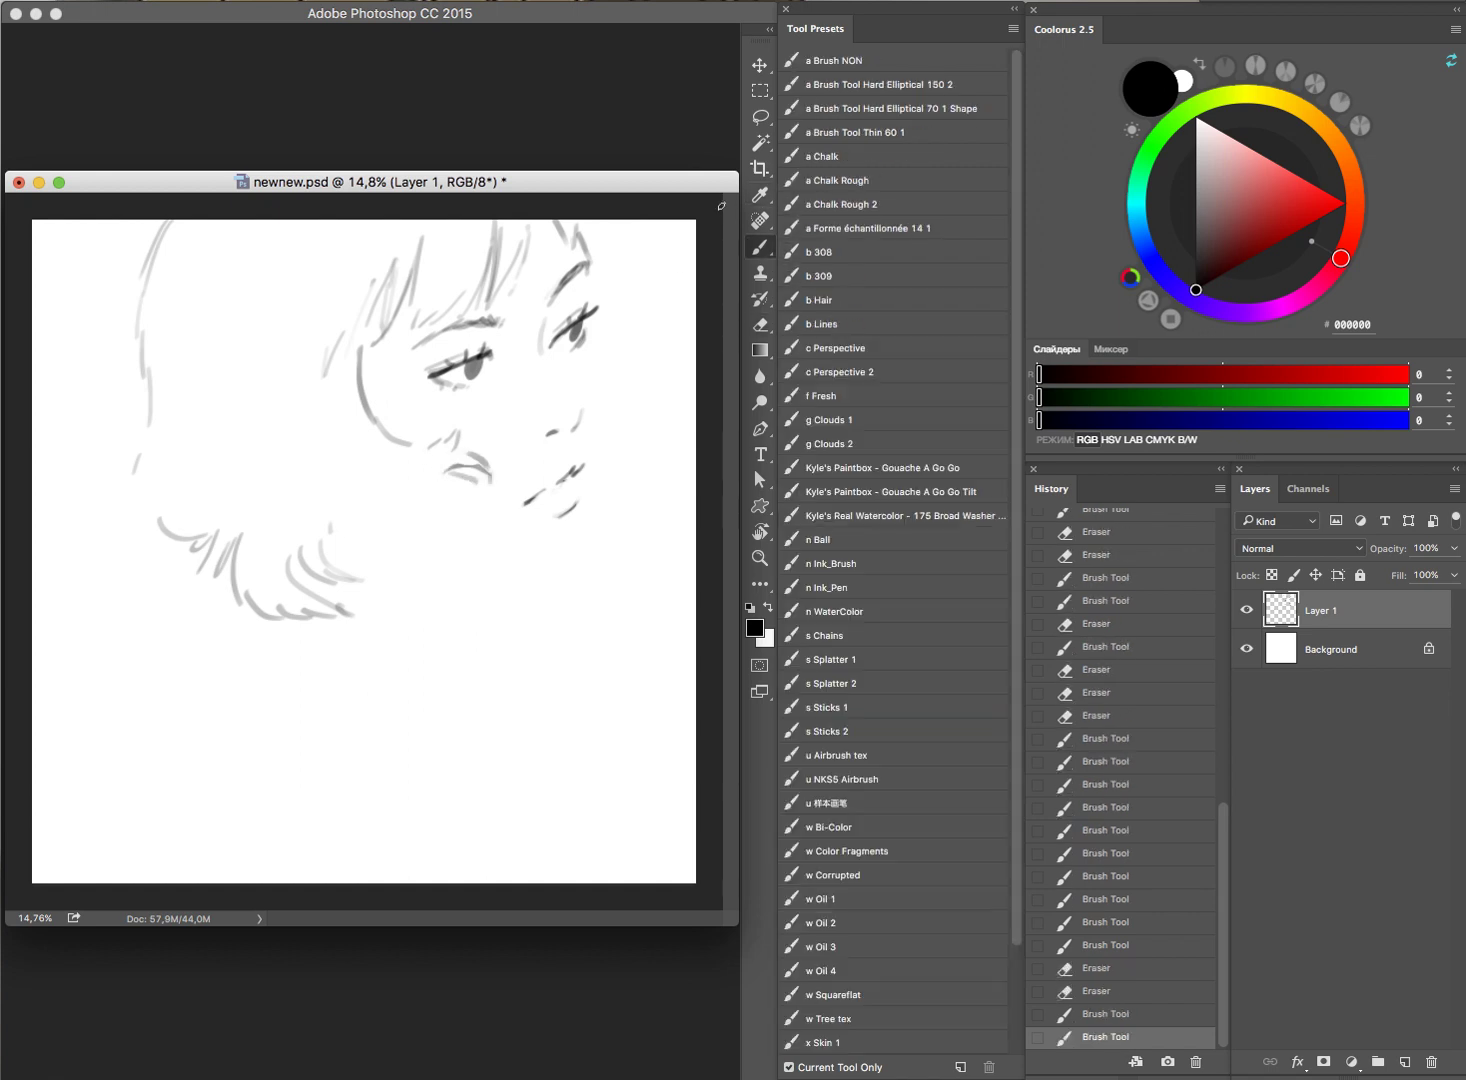
# Step: Draw the upper eyelid line and a top hair stroke, erasing stray fringe marks
pyautogui.moveTo(405, 358)
pyautogui.mouseDown()
pyautogui.moveTo(468, 317)
pyautogui.moveTo(502, 317)
pyautogui.mouseUp()
pyautogui.press('e')
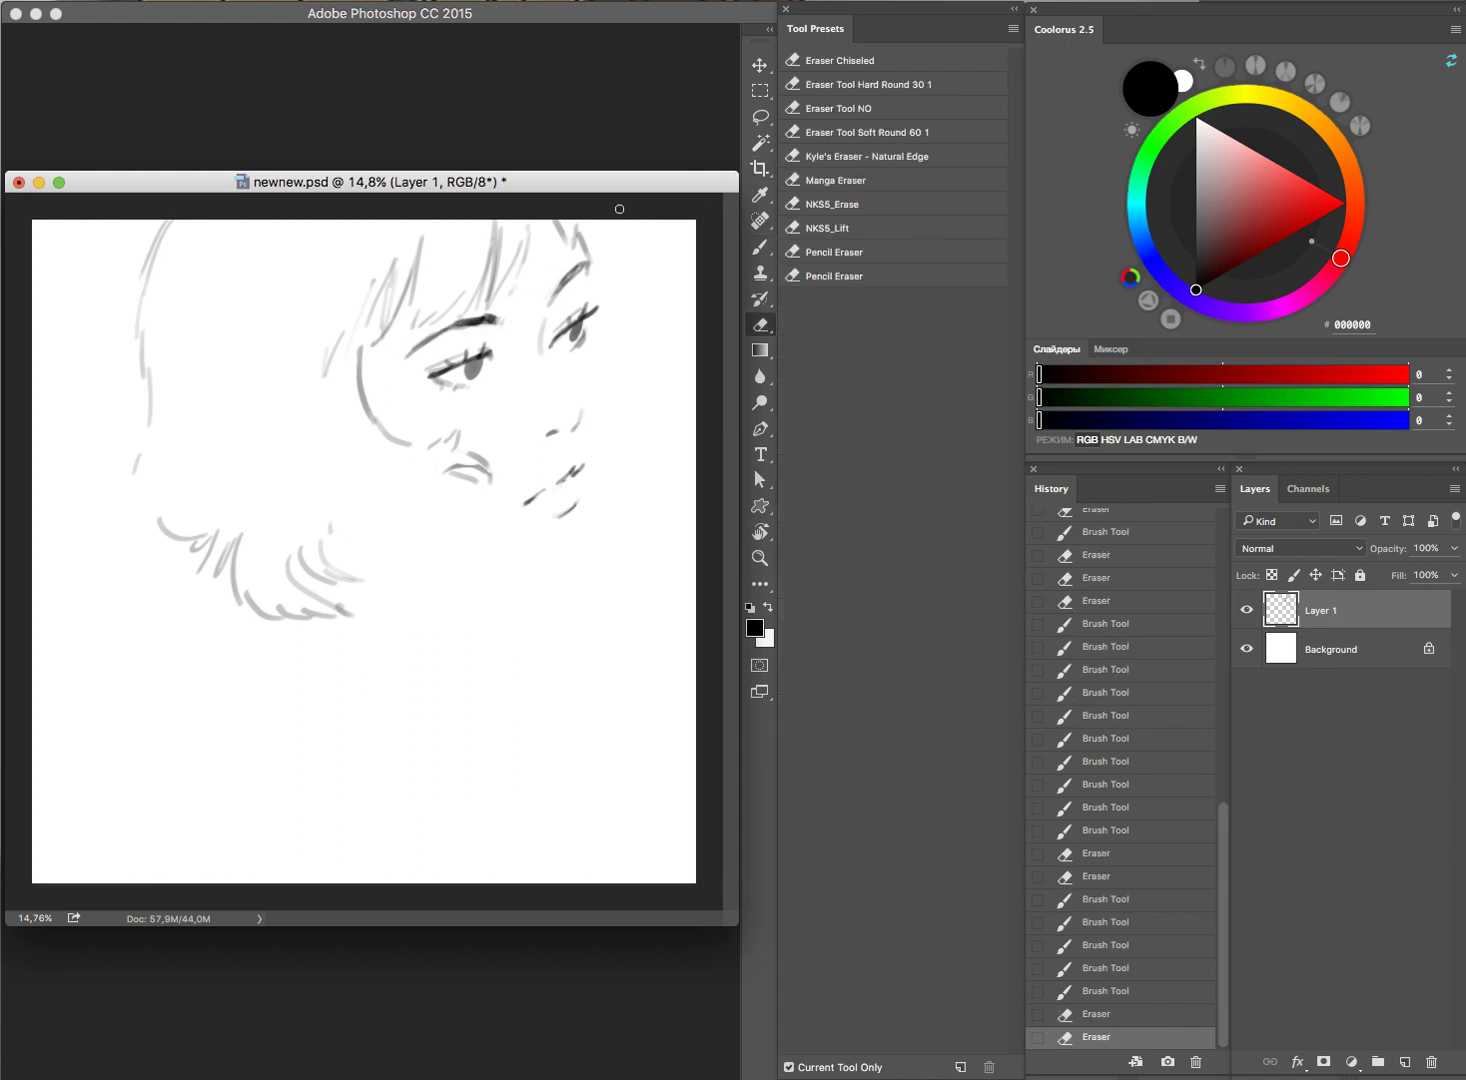
pyautogui.press('b')
pyautogui.moveTo(572, 224)
pyautogui.mouseDown()
pyautogui.moveTo(560, 252)
pyautogui.moveTo(512, 235)
pyautogui.mouseUp()
pyautogui.press('e')
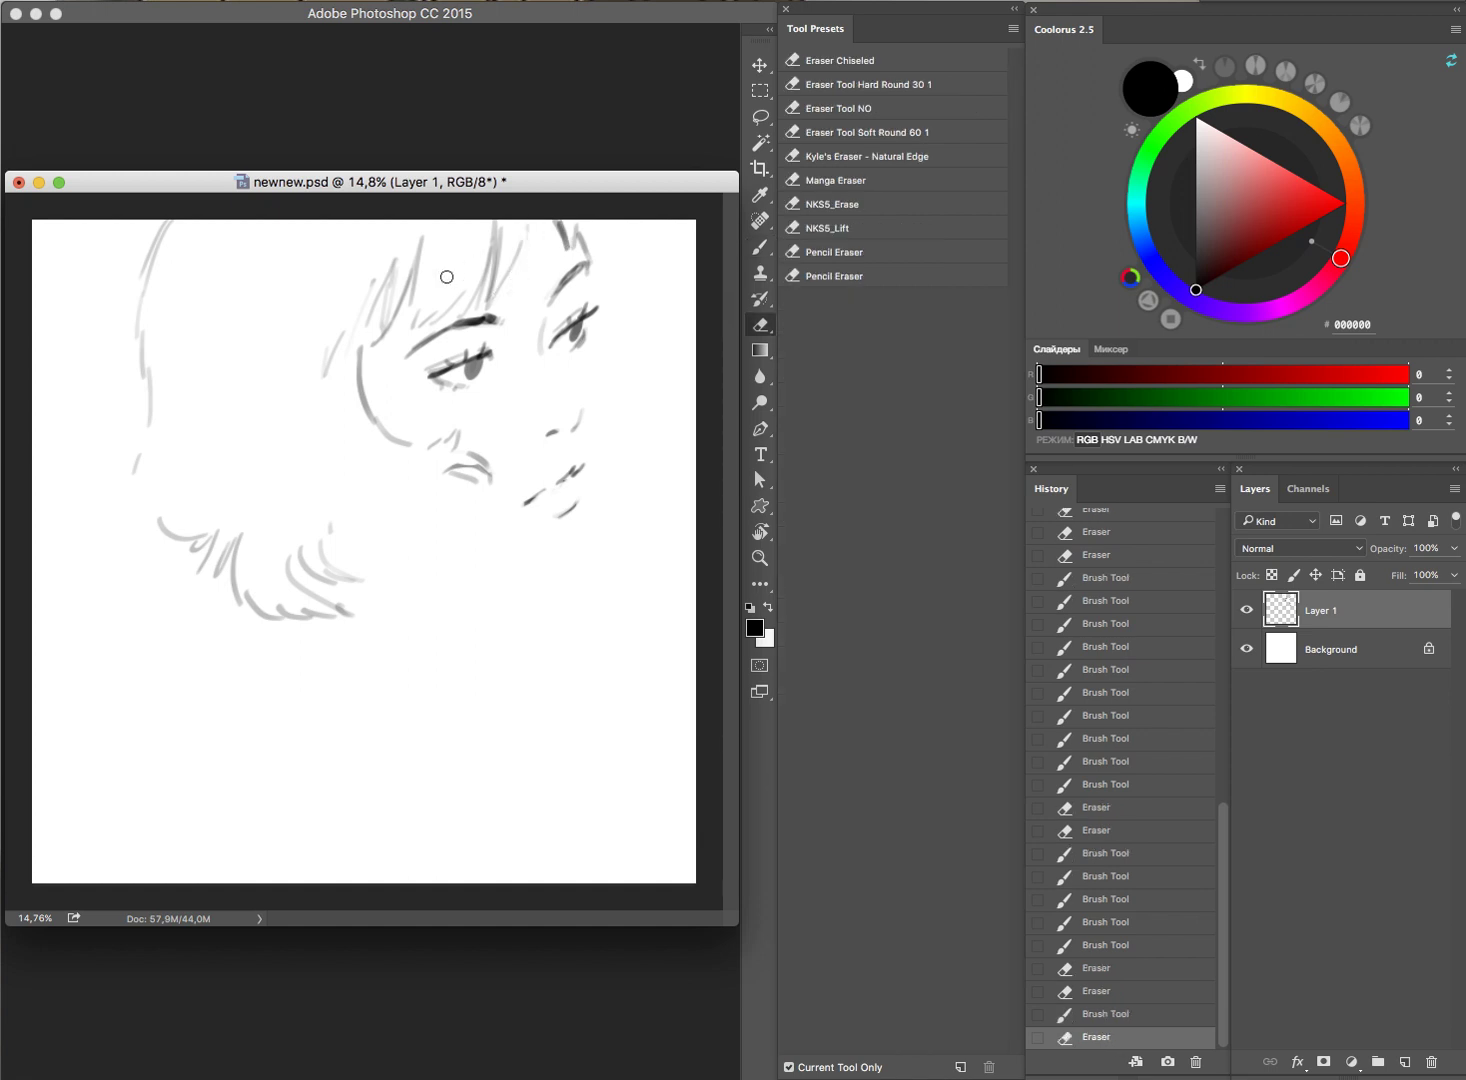
pyautogui.moveTo(448, 292)
pyautogui.mouseDown()
pyautogui.moveTo(390, 374)
pyautogui.moveTo(495, 268)
pyautogui.moveTo(512, 279)
pyautogui.moveTo(540, 212)
pyautogui.mouseUp()
pyautogui.press('b')
pyautogui.press('e')
pyautogui.press('b')
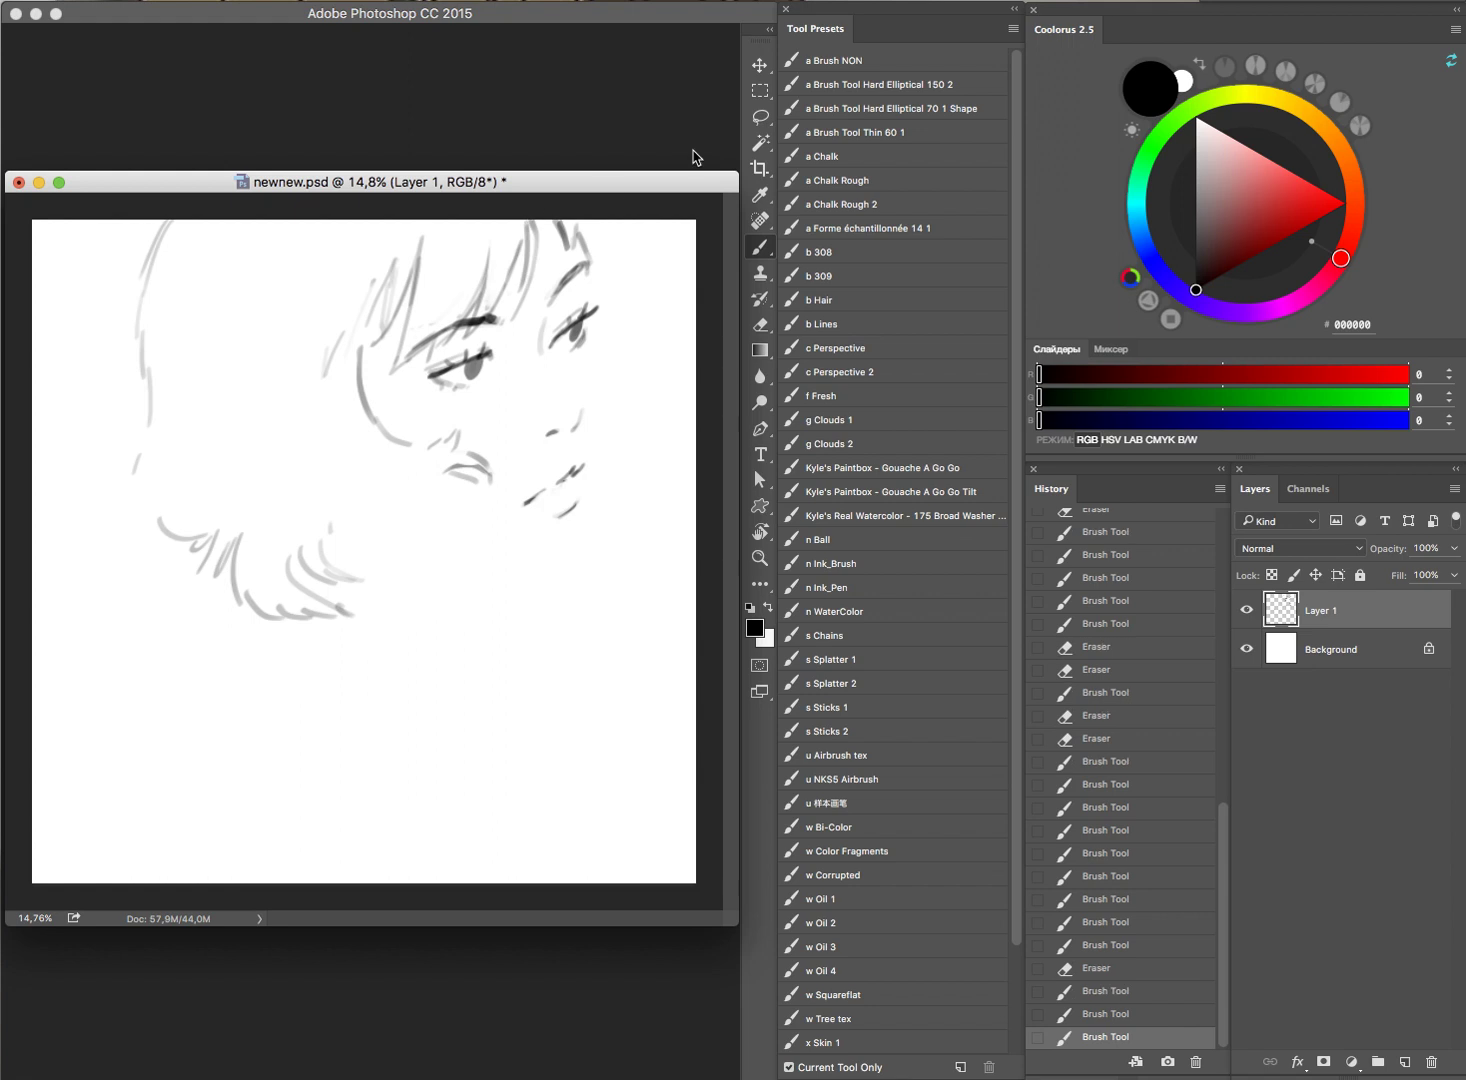
# Step: Redraw the left face contour beside the fringe and draw the jaw and chin line
pyautogui.press('e')
pyautogui.moveTo(400, 440); pyautogui.dragTo(365, 376)
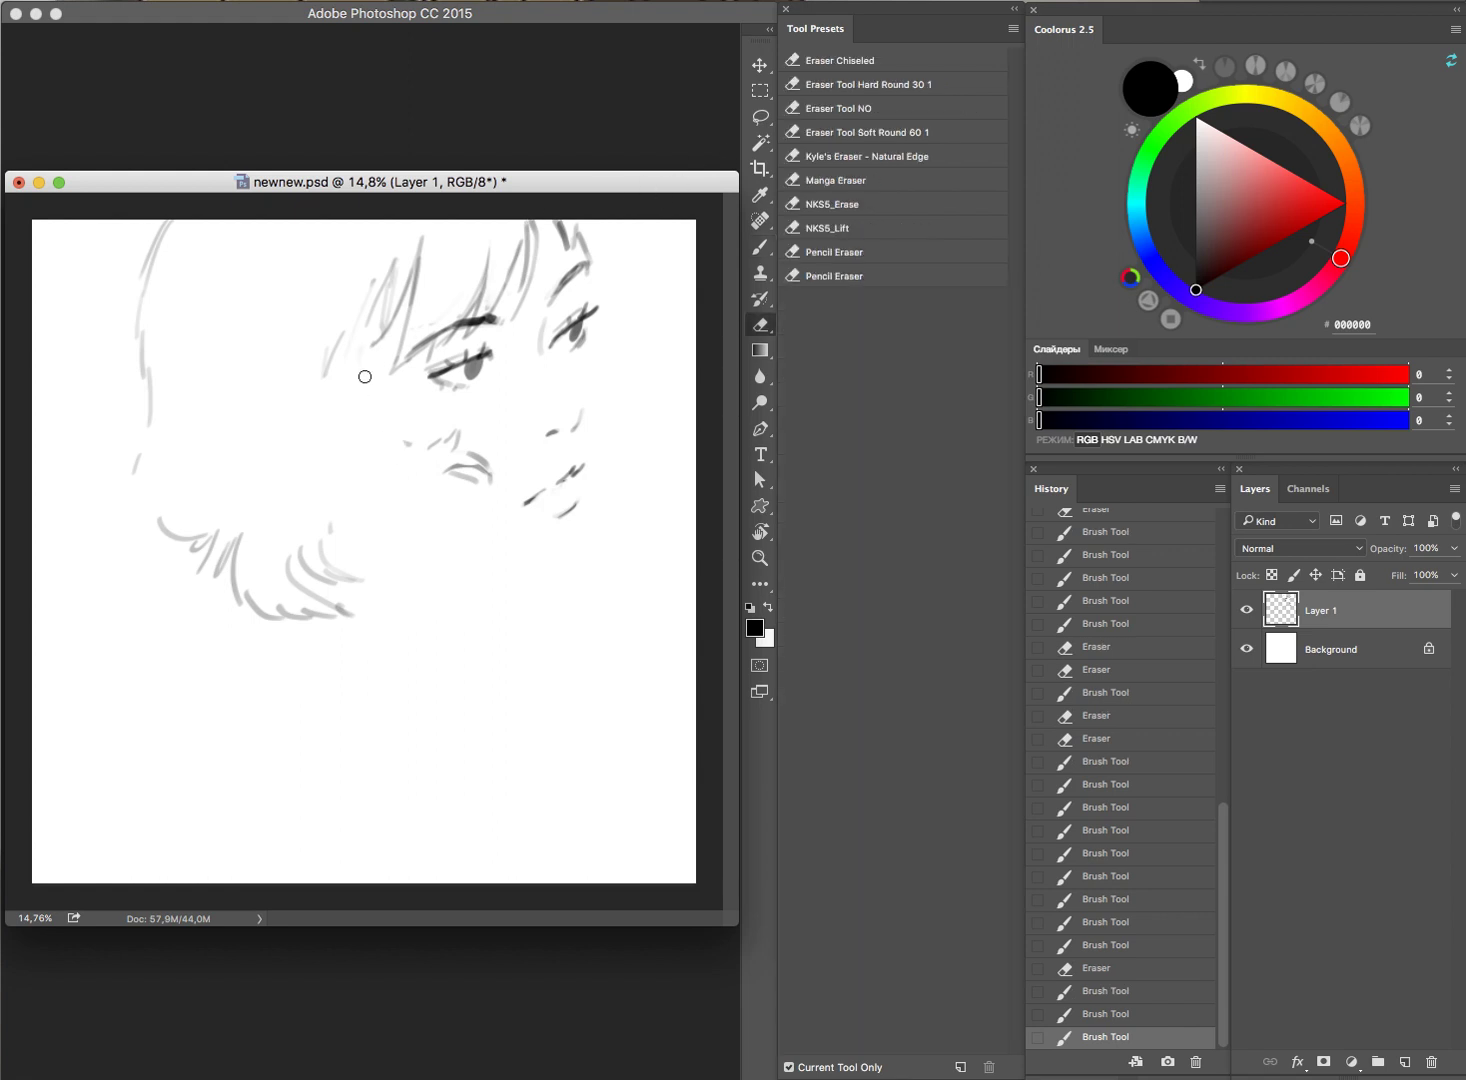
pyautogui.press('b')
pyautogui.moveTo(392, 310)
pyautogui.mouseDown()
pyautogui.moveTo(384, 378)
pyautogui.moveTo(398, 430)
pyautogui.moveTo(420, 446)
pyautogui.mouseUp()
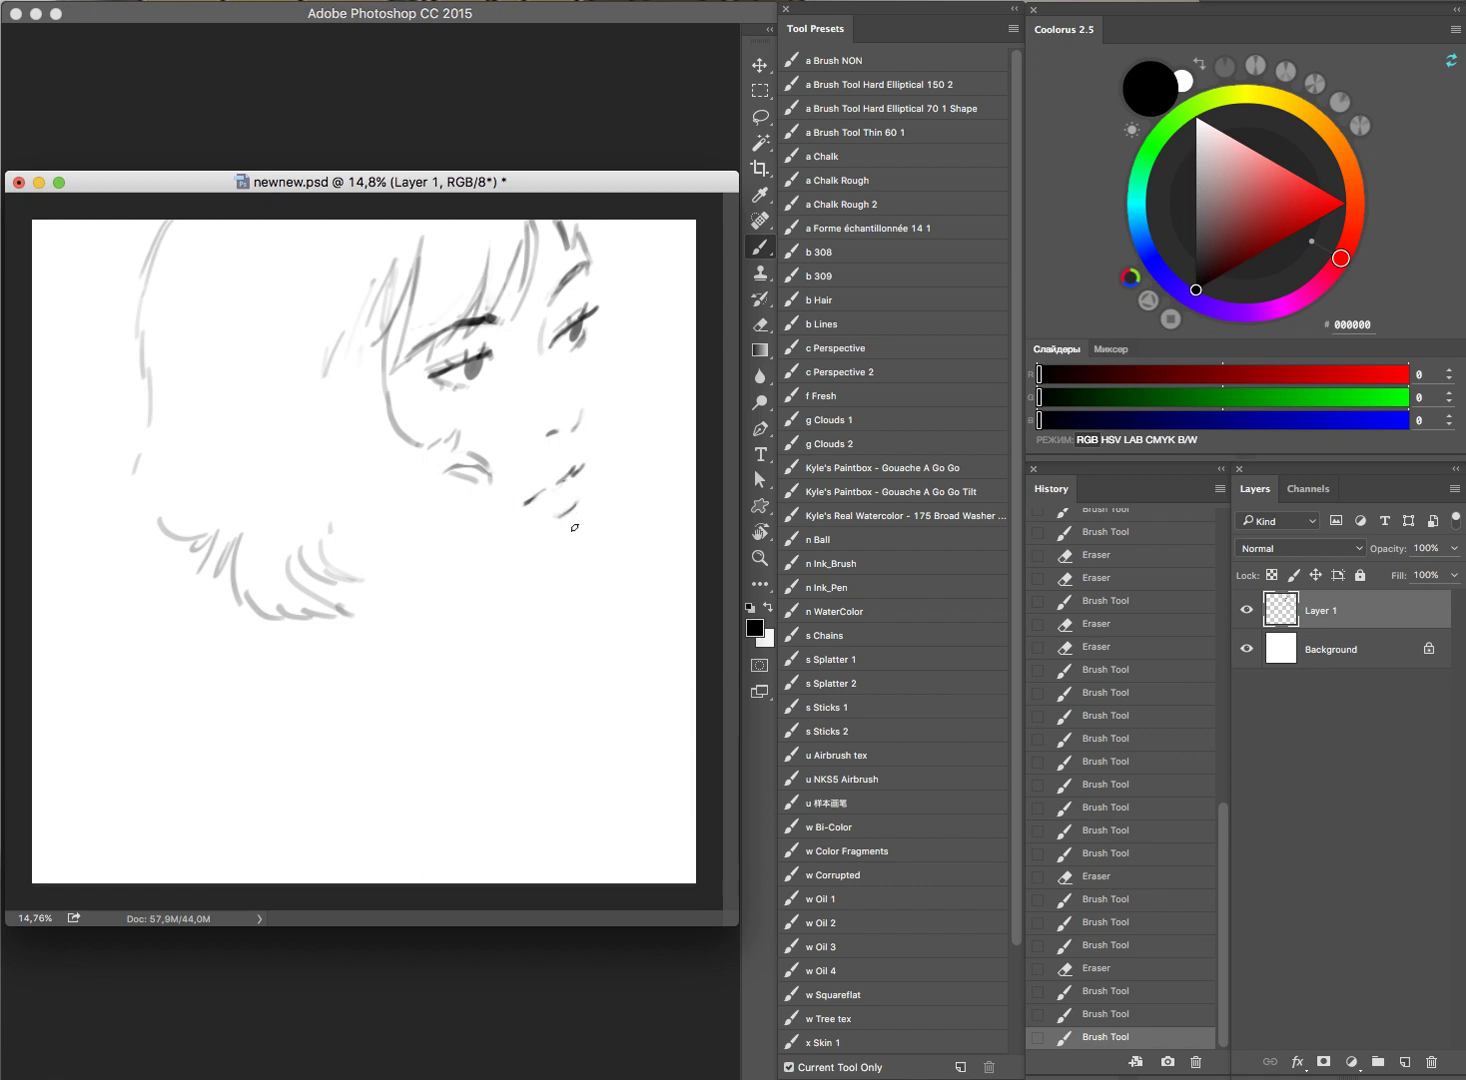
pyautogui.moveTo(566, 563)
pyautogui.mouseDown()
pyautogui.moveTo(595, 491)
pyautogui.moveTo(580, 562)
pyautogui.mouseUp()
pyautogui.press('e')
pyautogui.press('b')
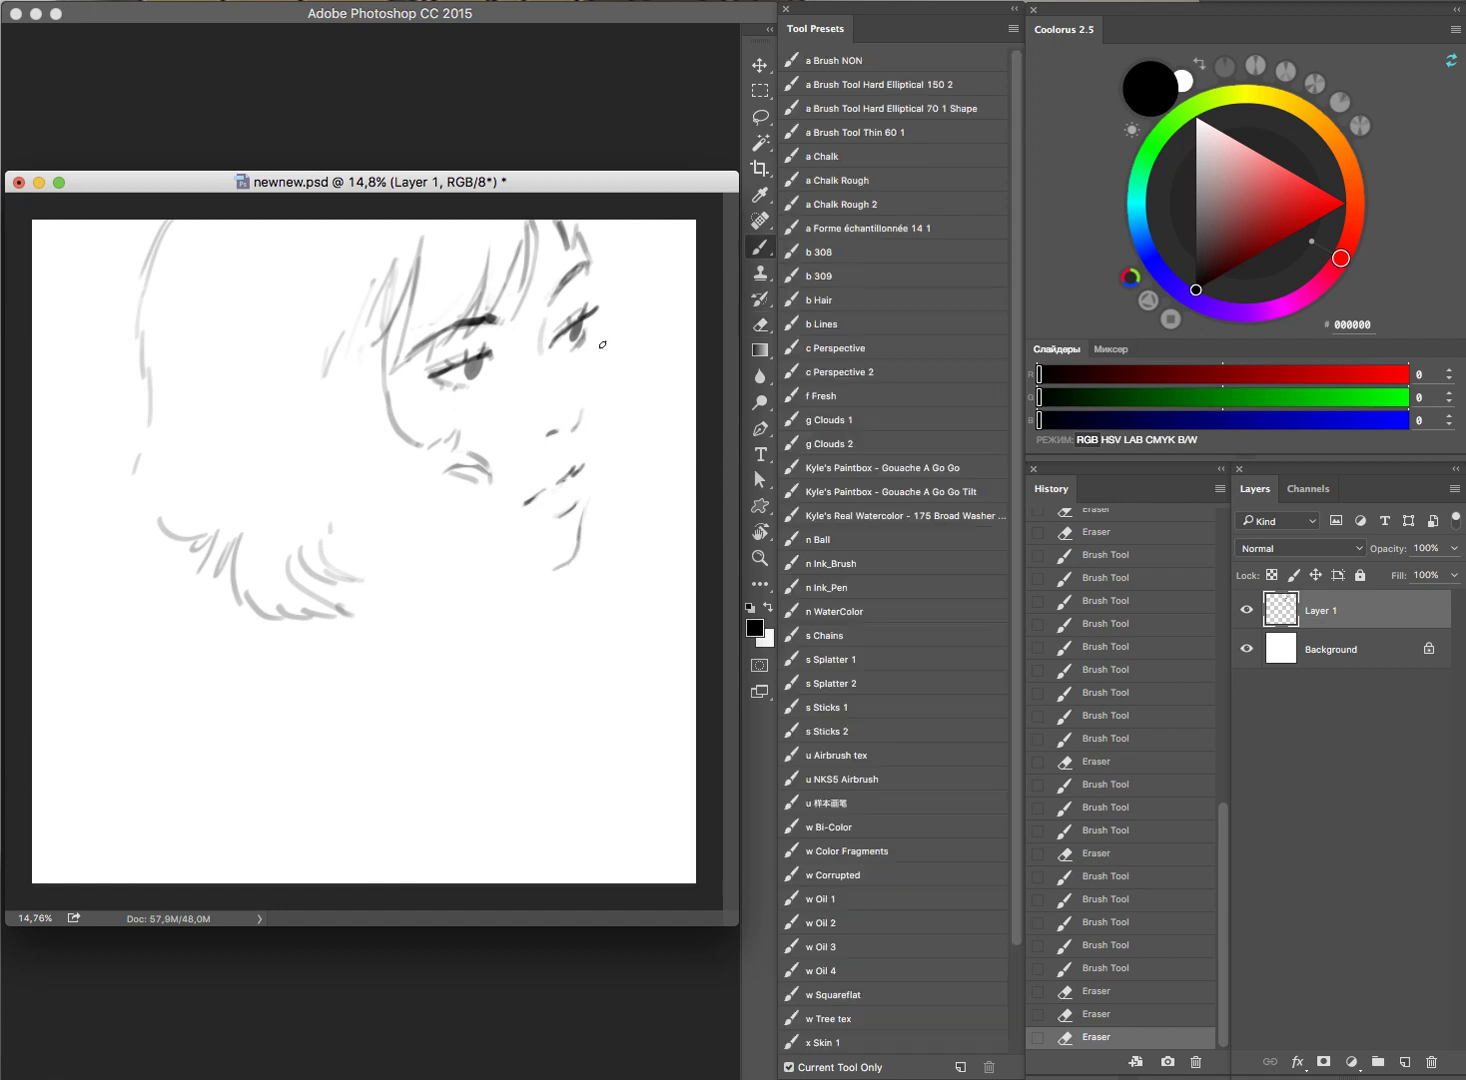
# Step: Draw the right cheek line, redoing it several times and trimming its top
pyautogui.moveTo(600, 350); pyautogui.dragTo(592, 460)
pyautogui.hotkey('ctrl', 'z')
pyautogui.moveTo(598, 352); pyautogui.dragTo(588, 478)
pyautogui.hotkey('ctrl', 'z')
pyautogui.moveTo(600, 348); pyautogui.dragTo(596, 470)
pyautogui.hotkey('ctrl', 'z')
pyautogui.moveTo(594, 348); pyautogui.dragTo(590, 478)
pyautogui.hotkey('ctrl', 'z')
pyautogui.moveTo(596, 348); pyautogui.dragTo(600, 485)
pyautogui.hotkey('ctrl', 'z')
pyautogui.moveTo(595, 350); pyautogui.dragTo(597, 482)
pyautogui.press('e')
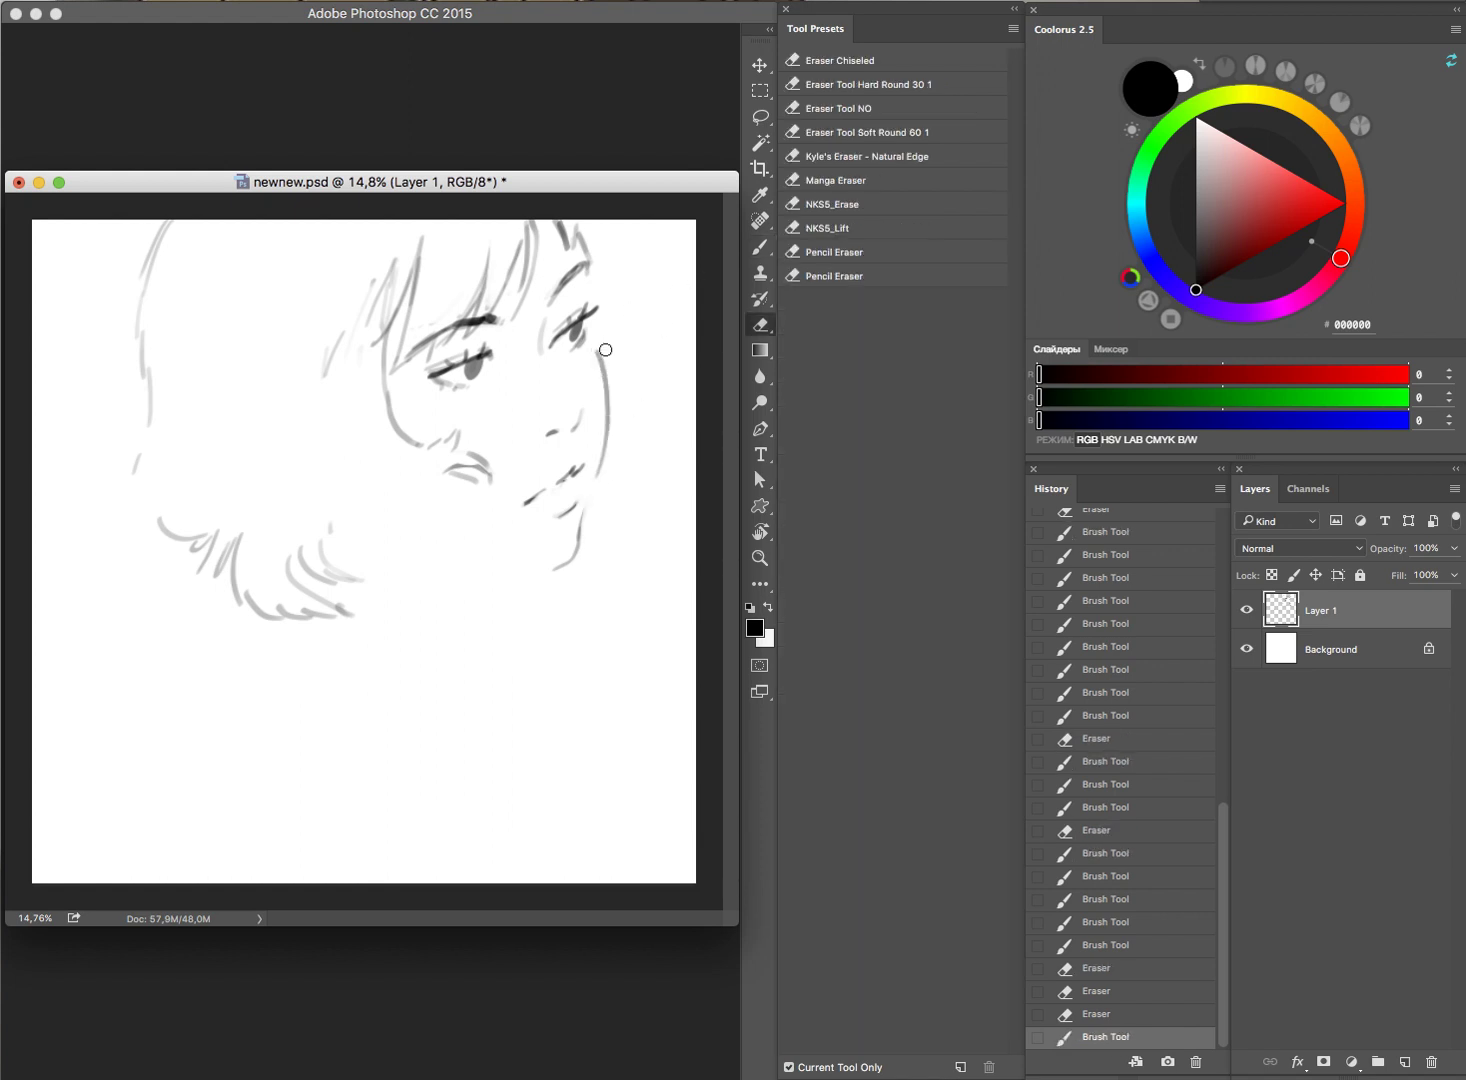
pyautogui.moveTo(604, 349); pyautogui.dragTo(598, 312)
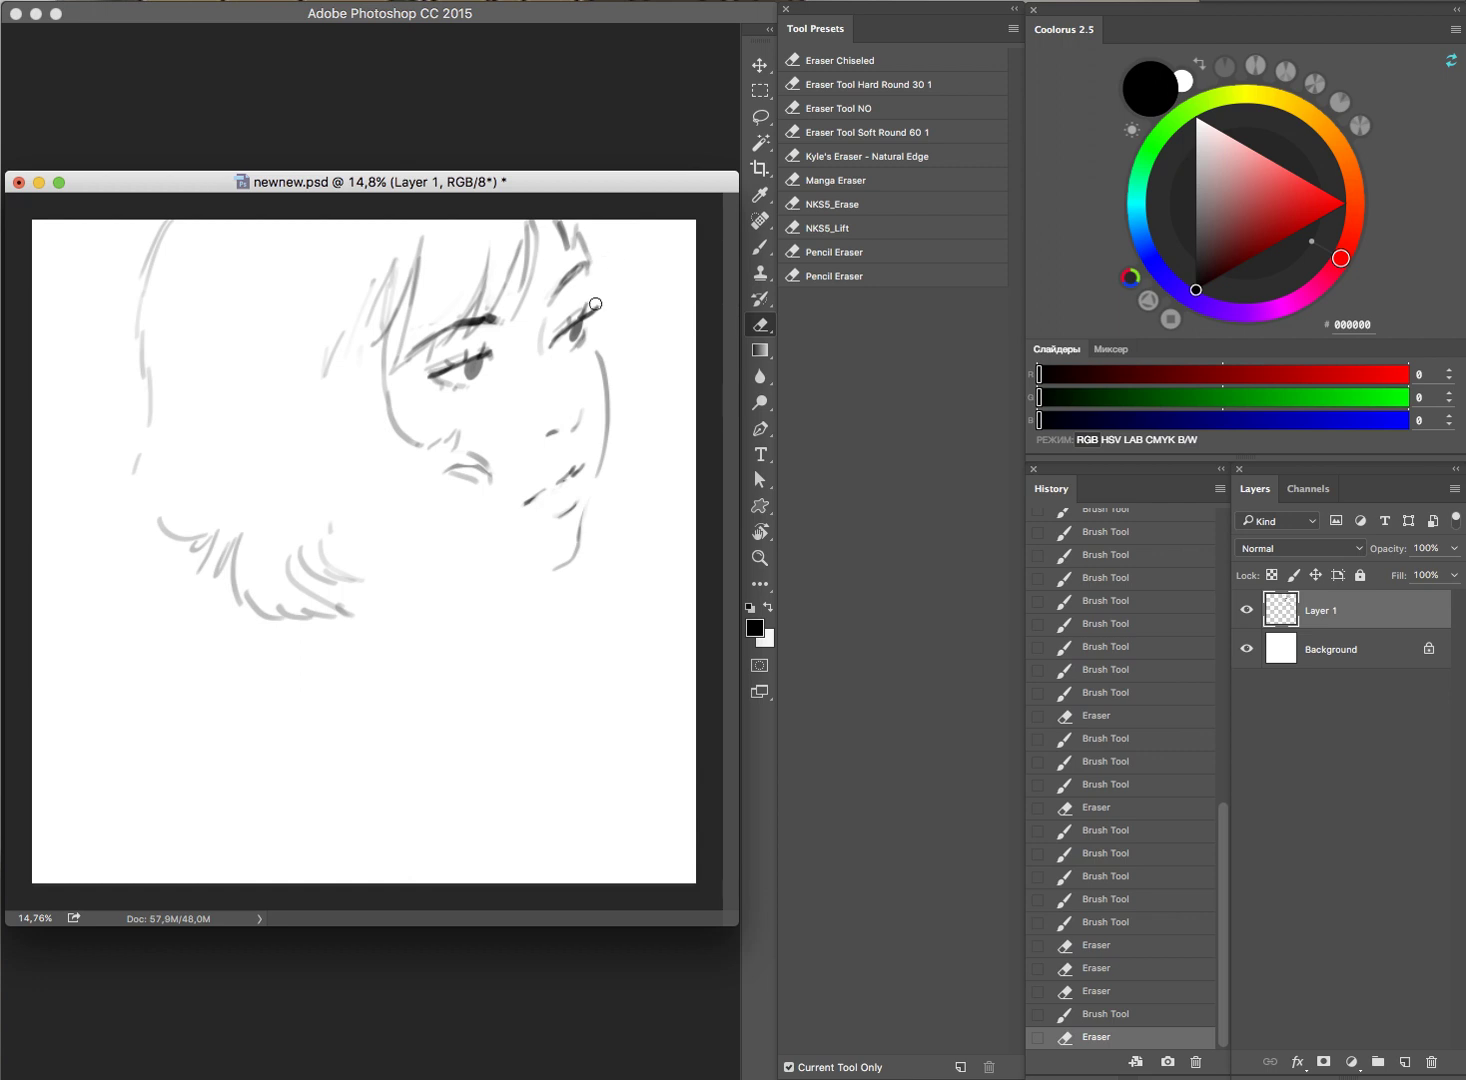
pyautogui.press('b')
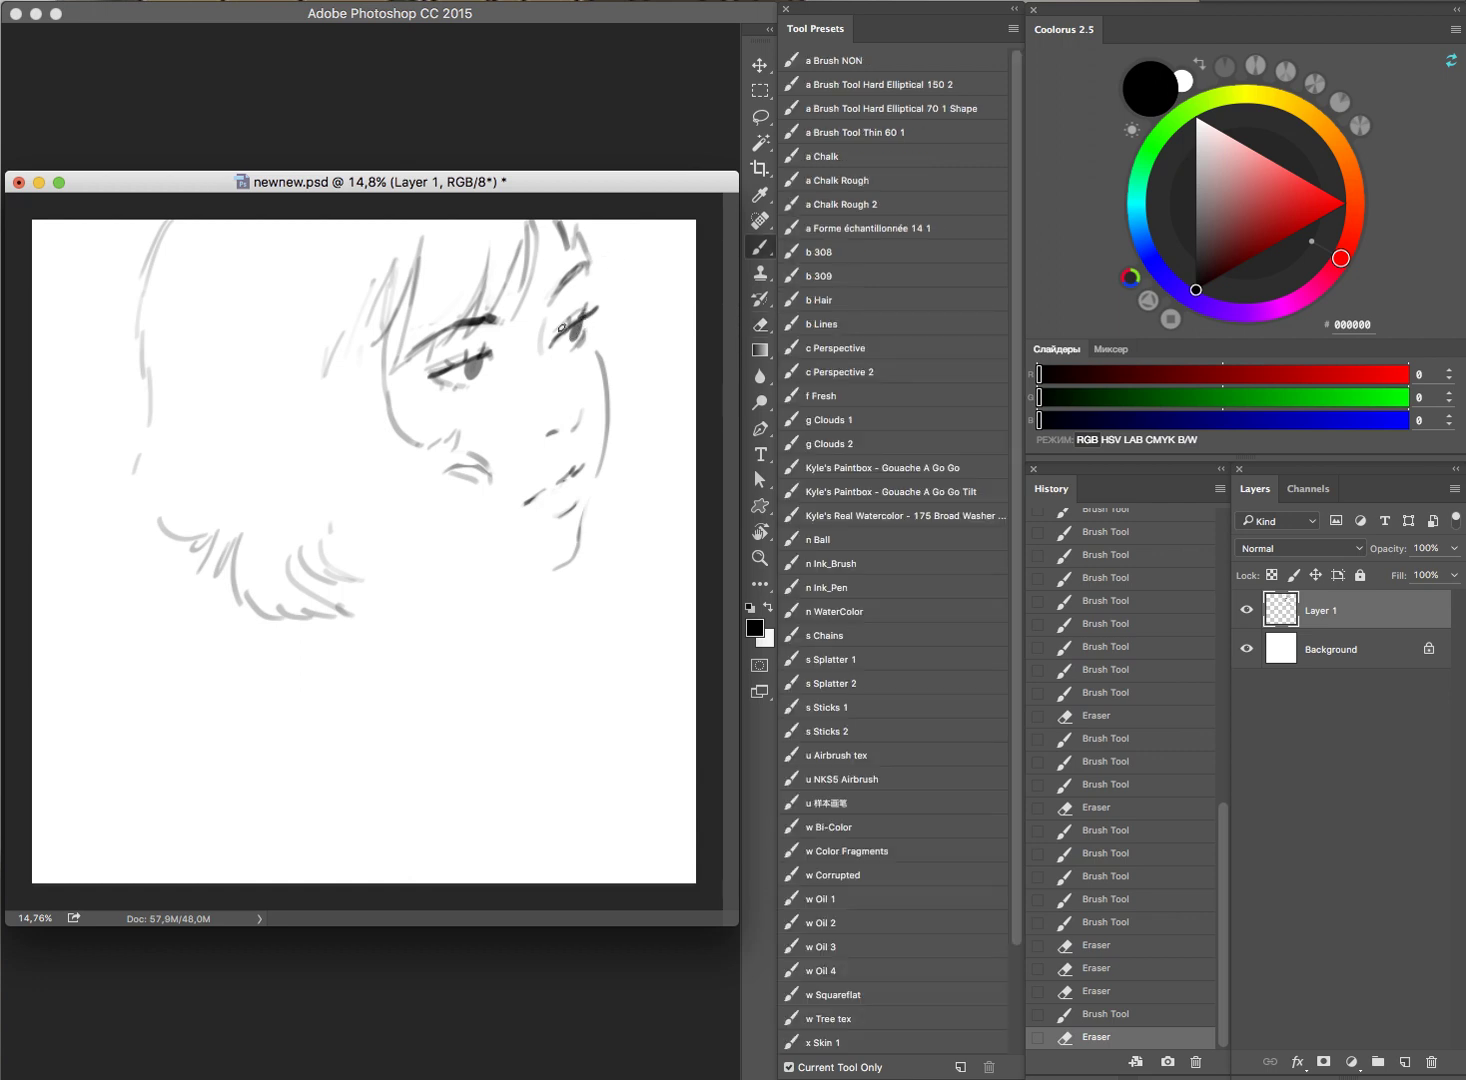
# Step: Darken both pupils and touch up the eye area
pyautogui.moveTo(575, 327); pyautogui.dragTo(580, 322)
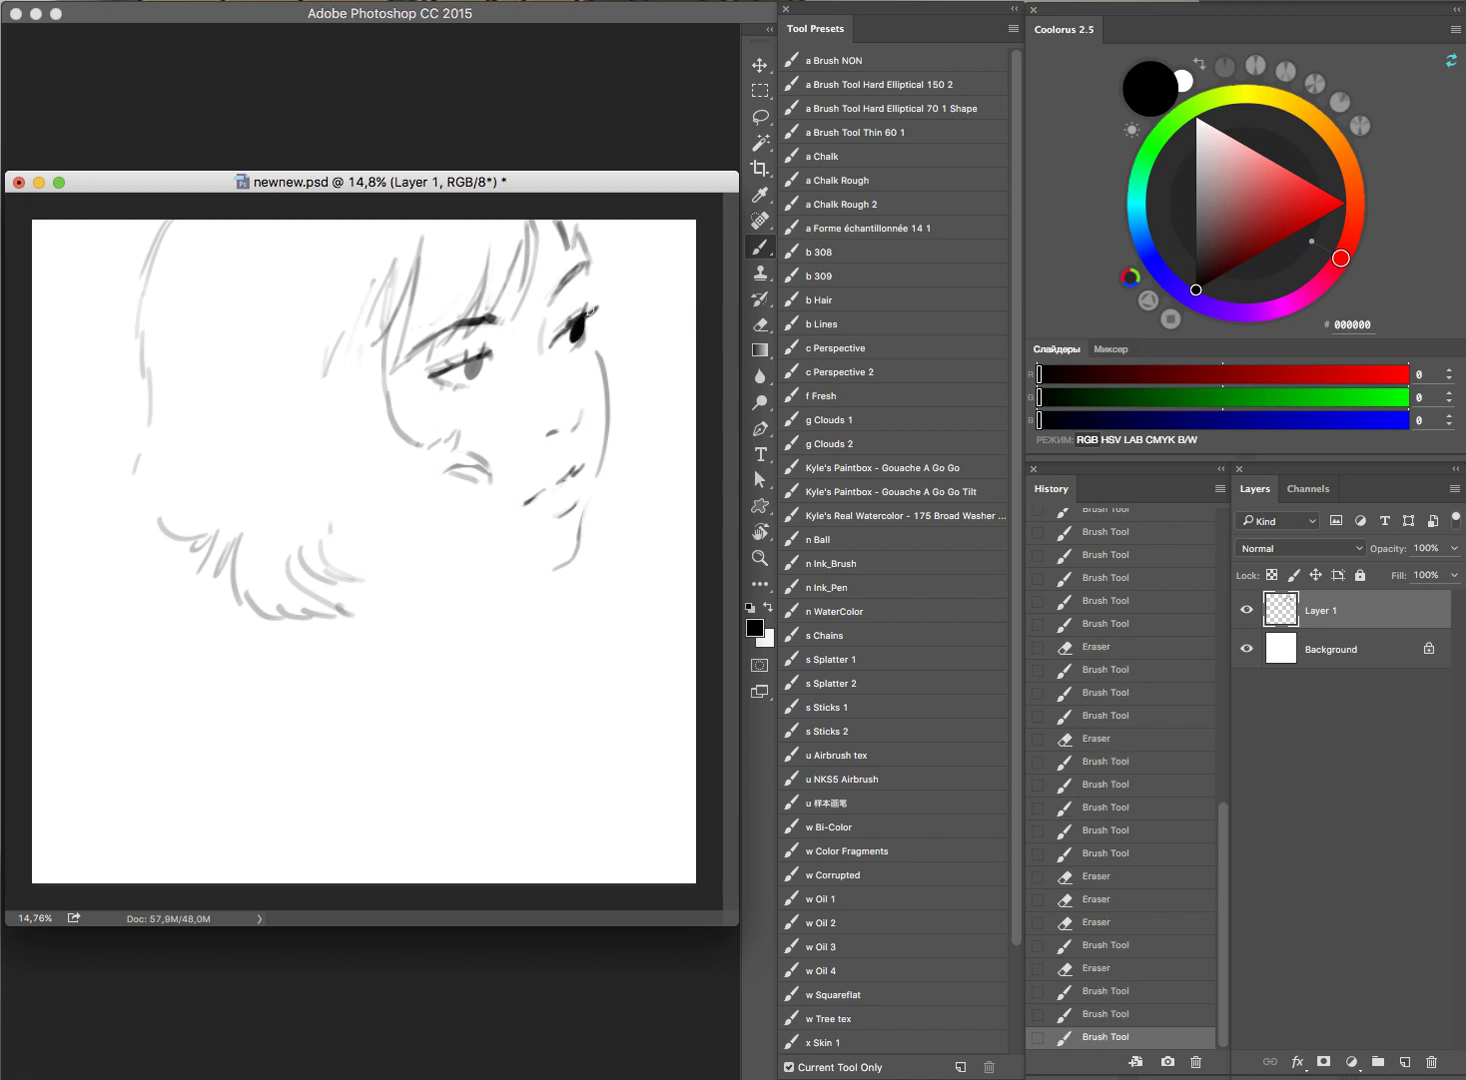
pyautogui.moveTo(470, 364); pyautogui.dragTo(484, 354)
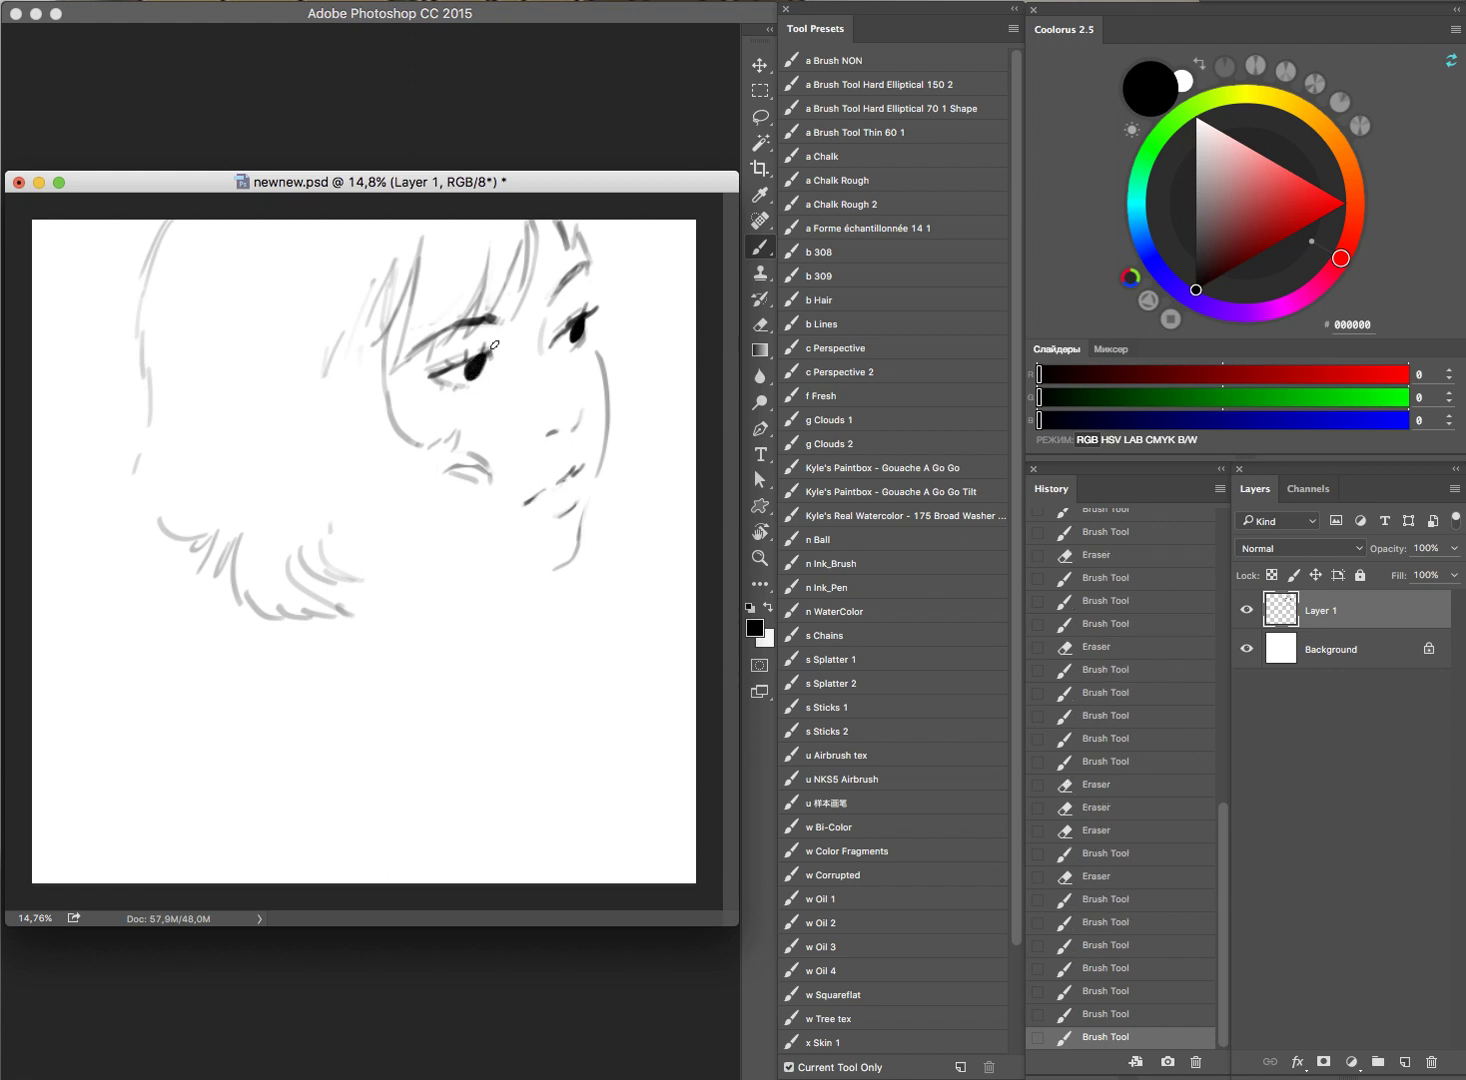
pyautogui.moveTo(575, 328)
pyautogui.mouseDown()
pyautogui.moveTo(555, 315)
pyautogui.moveTo(557, 335)
pyautogui.mouseUp()
pyautogui.press('e')
pyautogui.press('b')
pyautogui.click(574, 321)
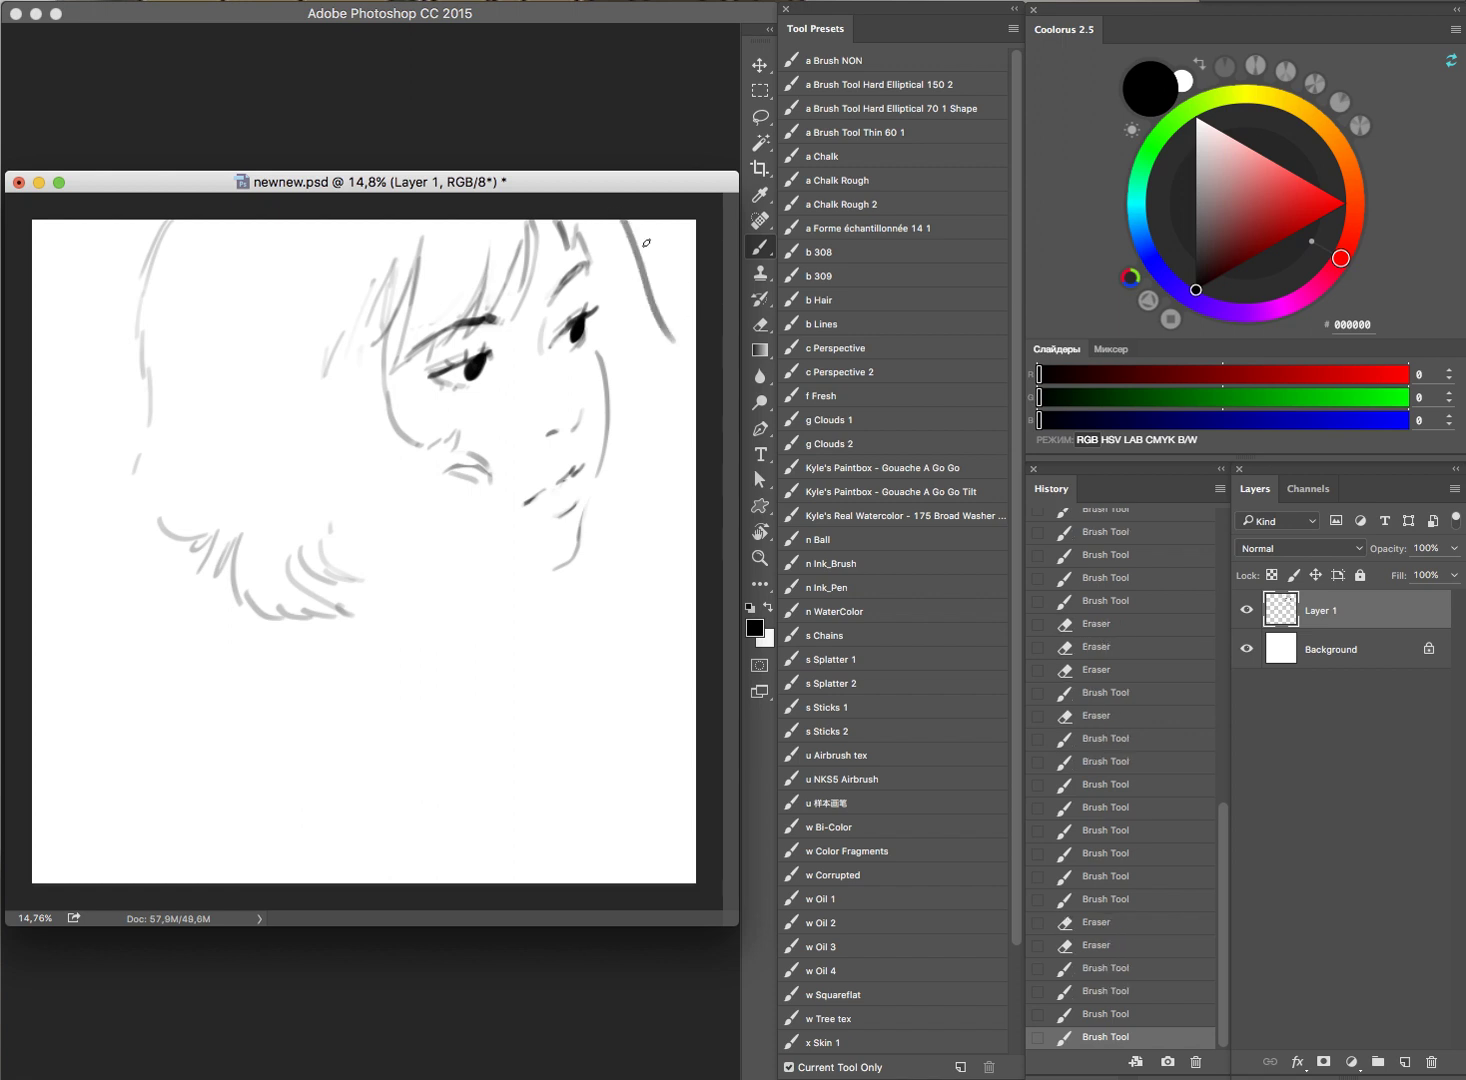
# Step: Add a hair strand down the right side, discarding a trial stroke under the chin
pyautogui.hotkey('ctrl', 'alt', 'z')
pyautogui.hotkey('ctrl', 'alt', 'z')
pyautogui.moveTo(604, 224)
pyautogui.mouseDown()
pyautogui.moveTo(648, 376)
pyautogui.moveTo(697, 408)
pyautogui.mouseUp()
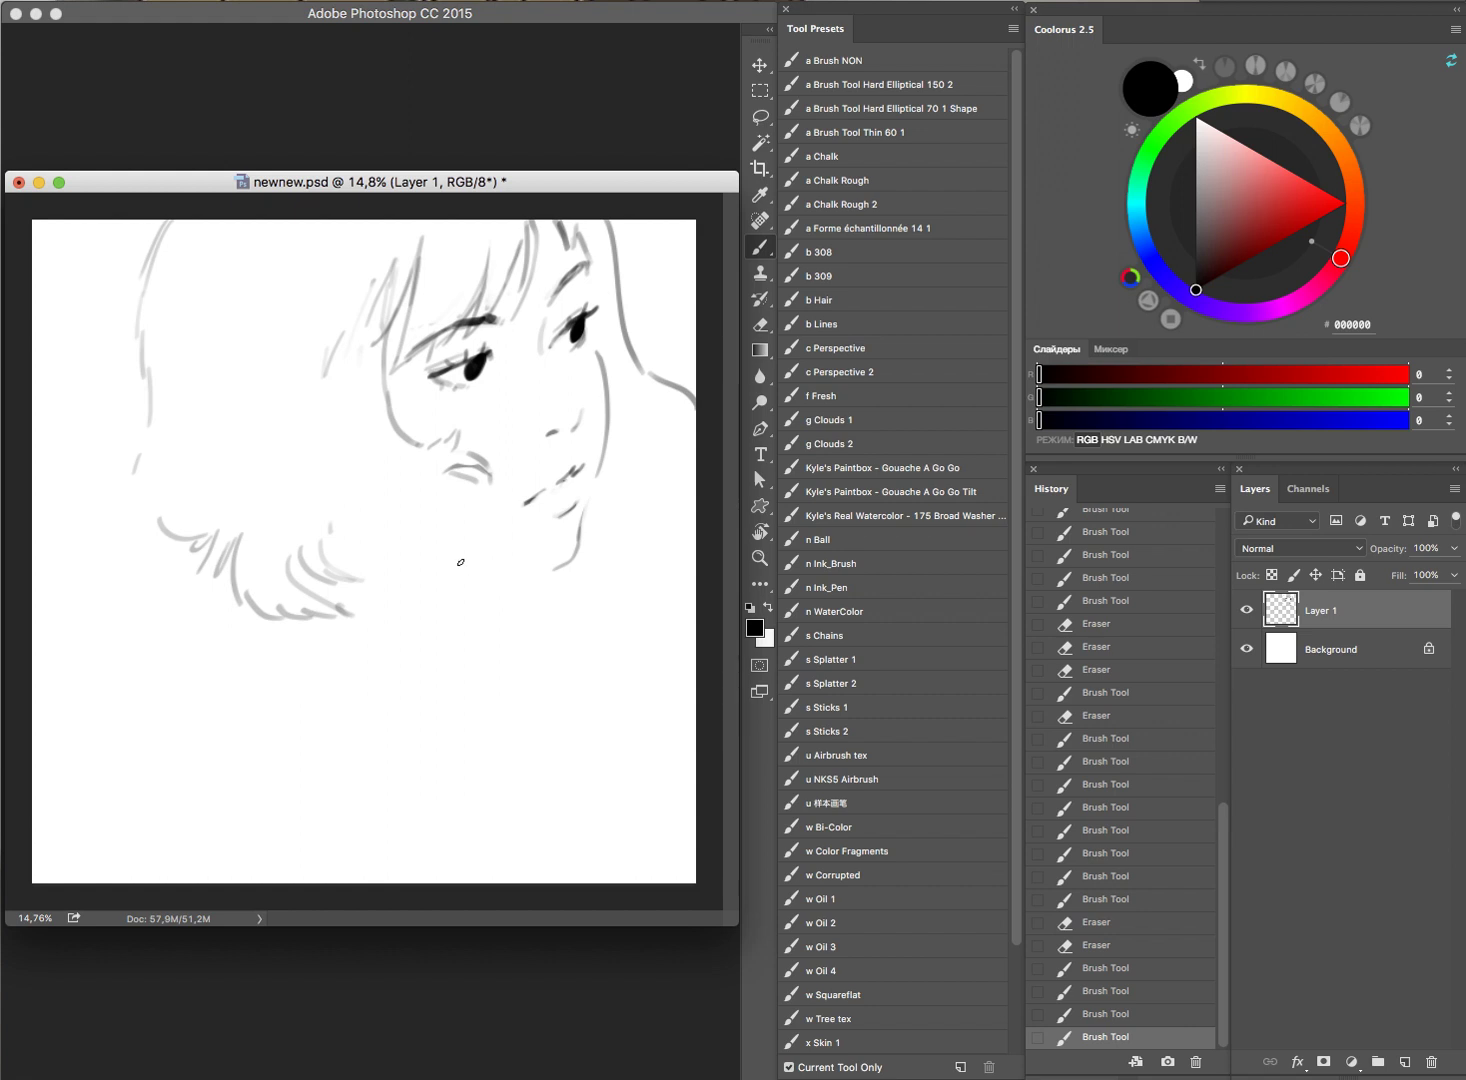
pyautogui.moveTo(455, 549)
pyautogui.mouseDown()
pyautogui.moveTo(542, 566)
pyautogui.moveTo(580, 535)
pyautogui.mouseUp()
pyautogui.hotkey('ctrl', 'z')
pyautogui.press('e')
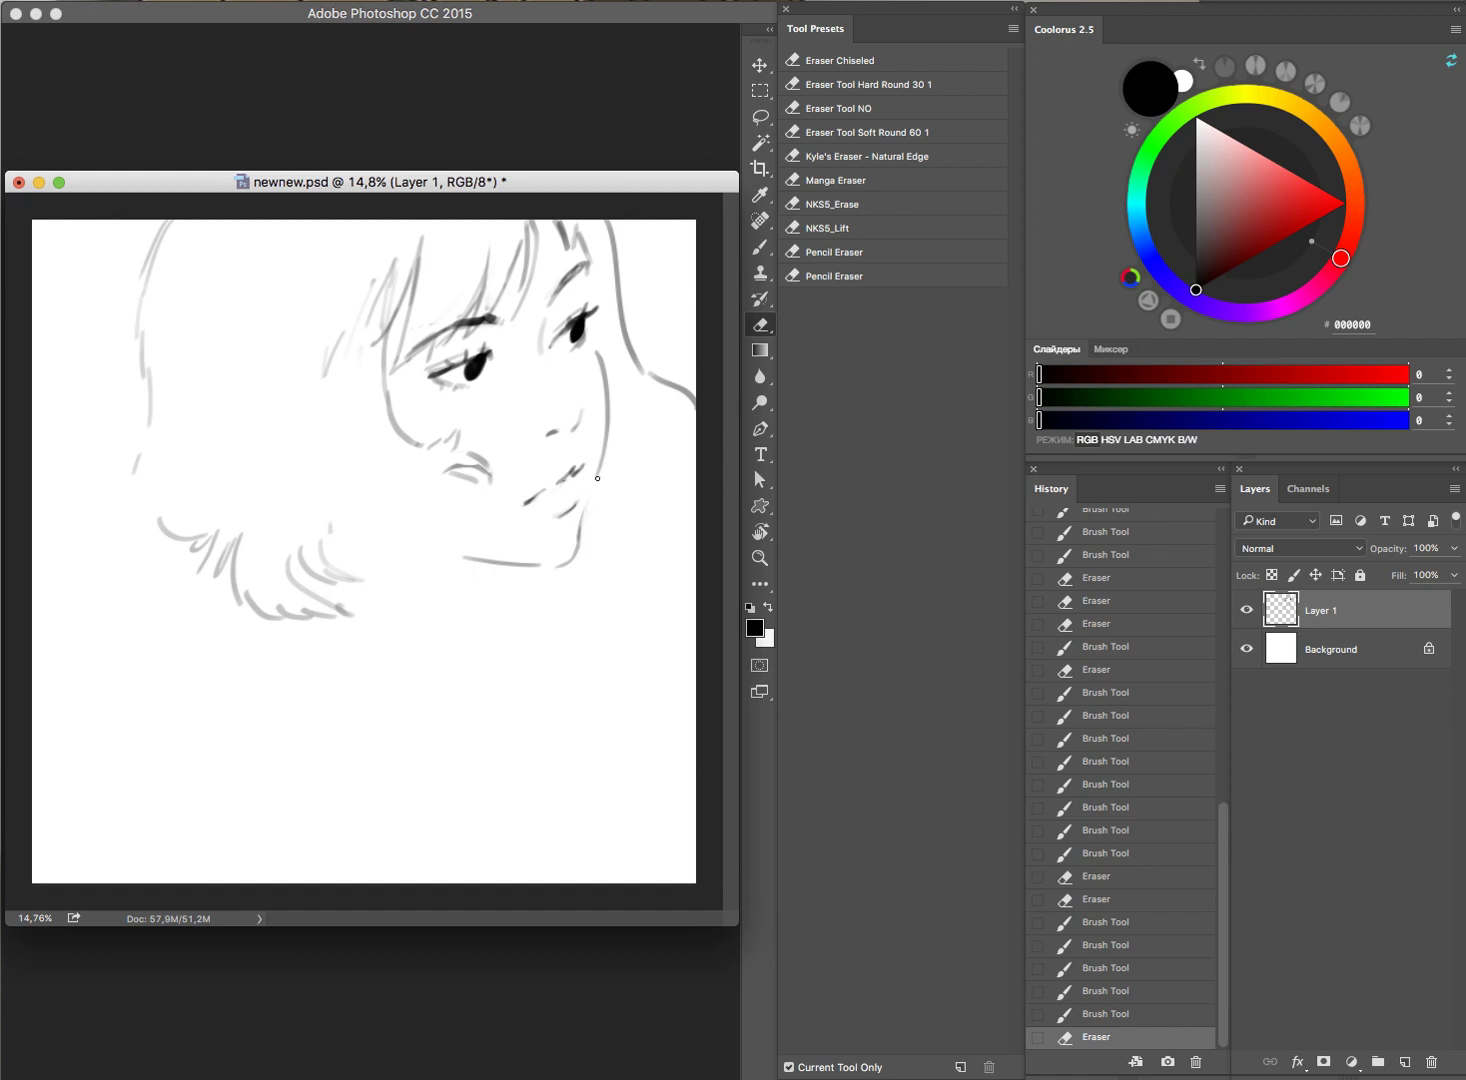
# Step: Lasso and reposition the chin line, then touch up the strokes near the mouth
pyautogui.press('l')
pyautogui.moveTo(590, 492)
pyautogui.mouseDown()
pyautogui.moveTo(602, 533)
pyautogui.moveTo(616, 505)
pyautogui.mouseUp()
pyautogui.hotkey('ctrl', 'd')
pyautogui.press('e')
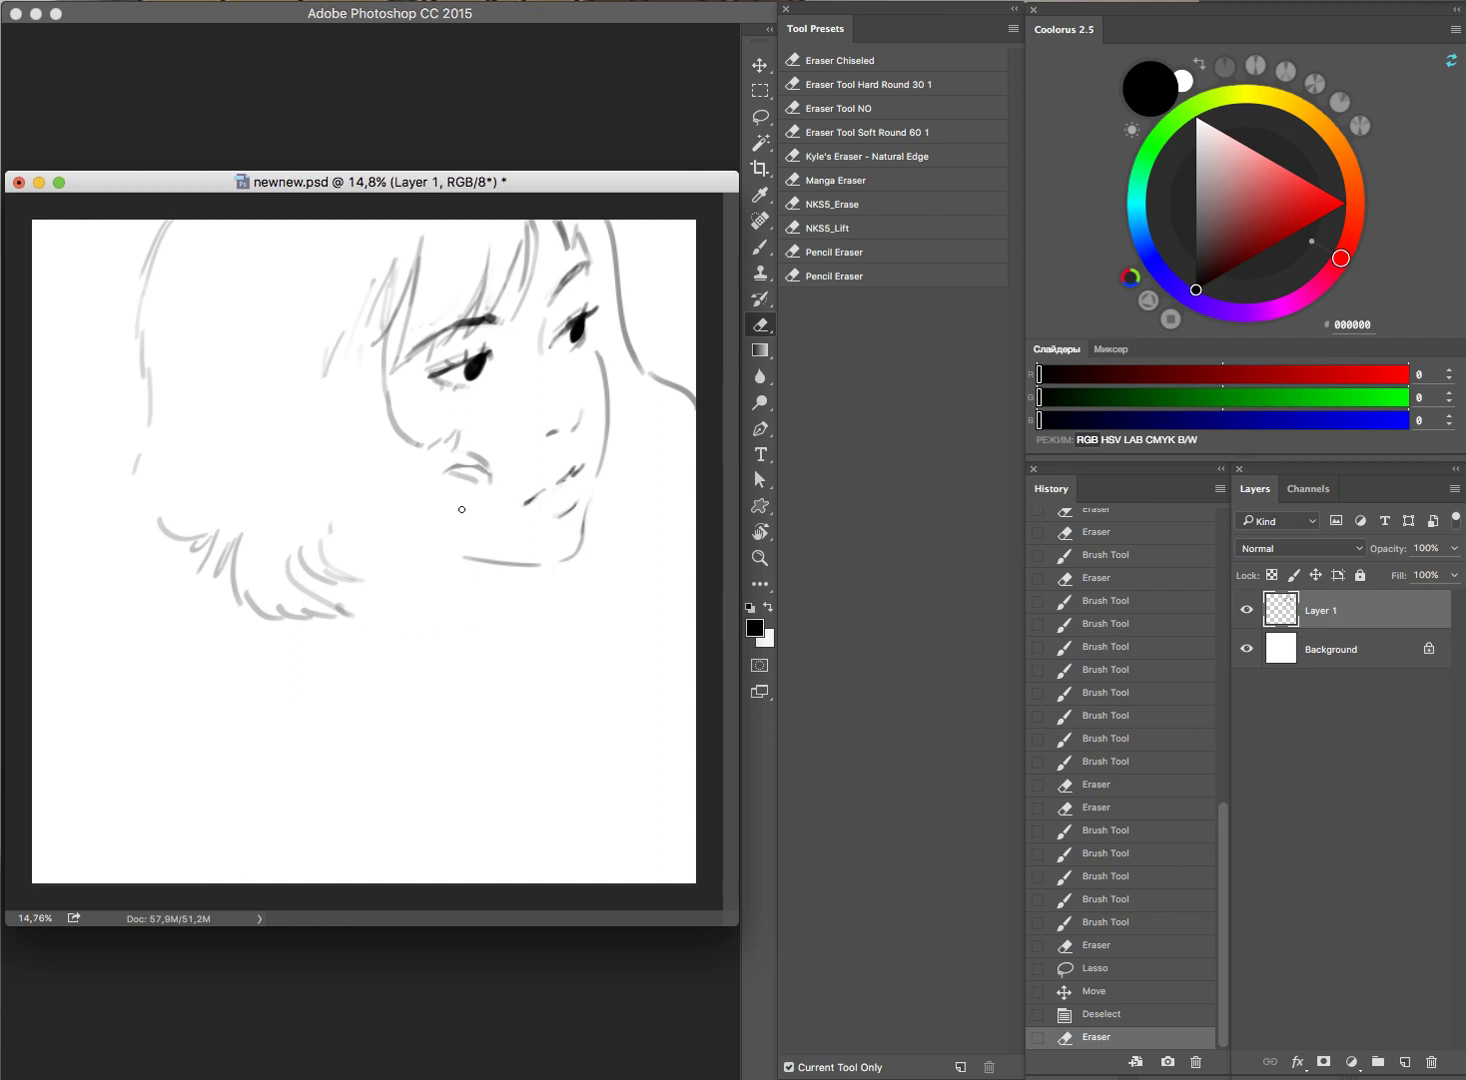
pyautogui.press('b')
pyautogui.moveTo(444, 500)
pyautogui.mouseDown()
pyautogui.moveTo(478, 514)
pyautogui.moveTo(470, 505)
pyautogui.mouseUp()
pyautogui.press('e')
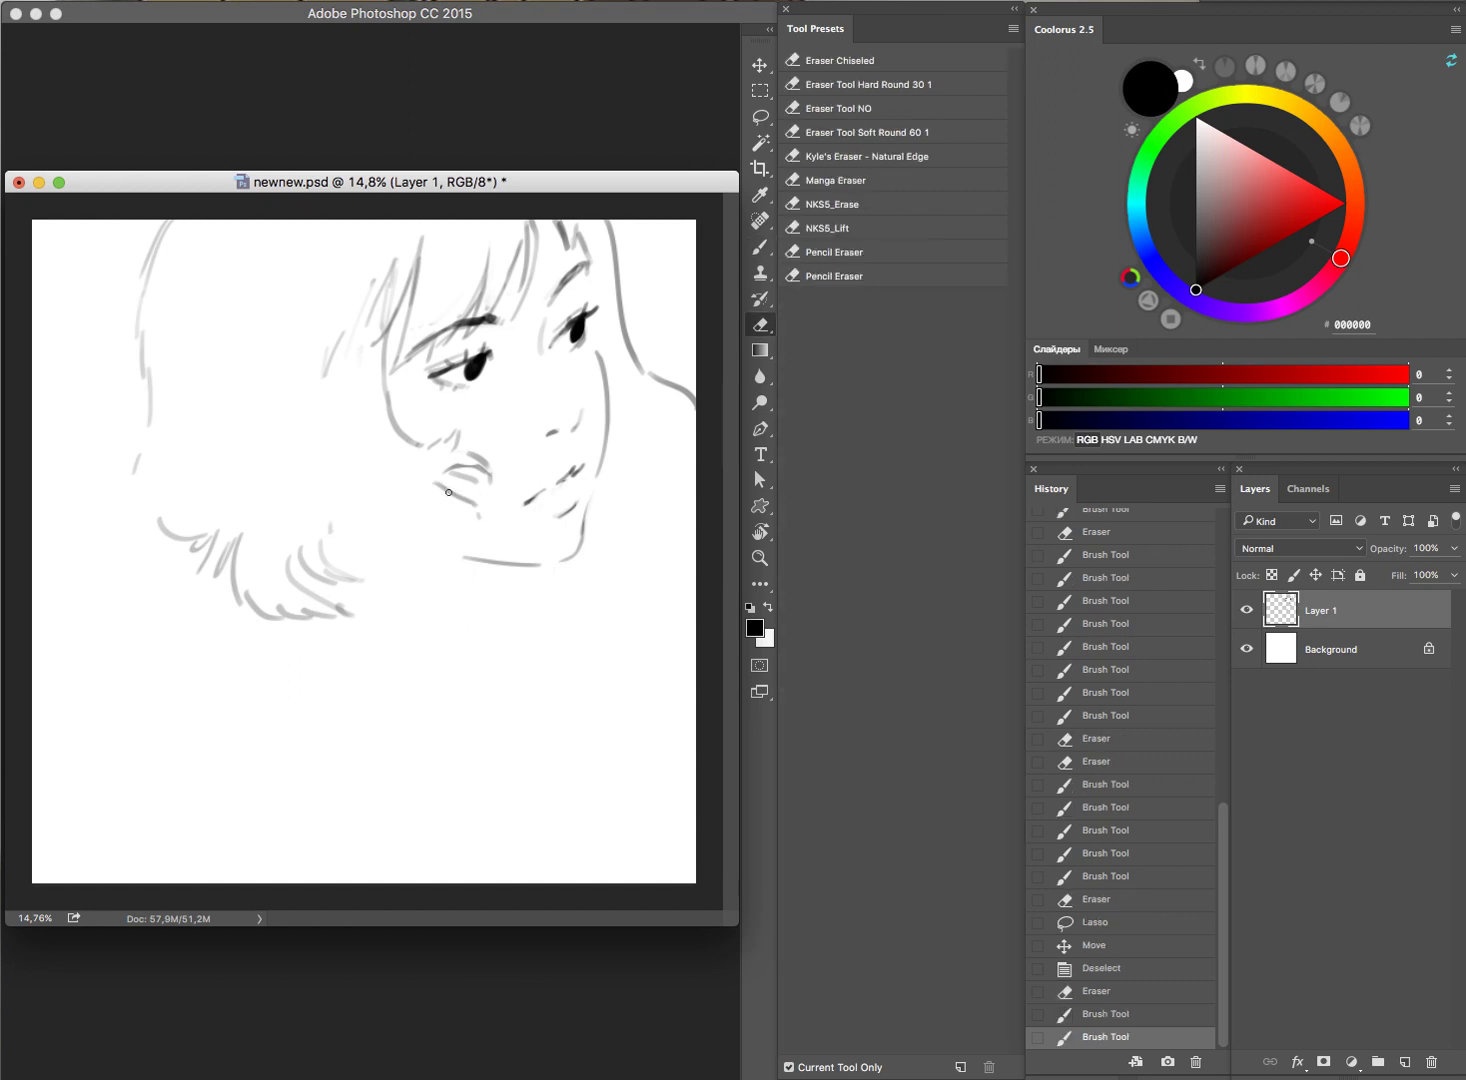
pyautogui.click(439, 486)
# Step: Draw strokes along the chin and right jaw, plus right-side hair strokes
pyautogui.press('b')
pyautogui.moveTo(412, 620)
pyautogui.mouseDown()
pyautogui.moveTo(439, 597)
pyautogui.moveTo(472, 512)
pyautogui.moveTo(474, 524)
pyautogui.mouseUp()
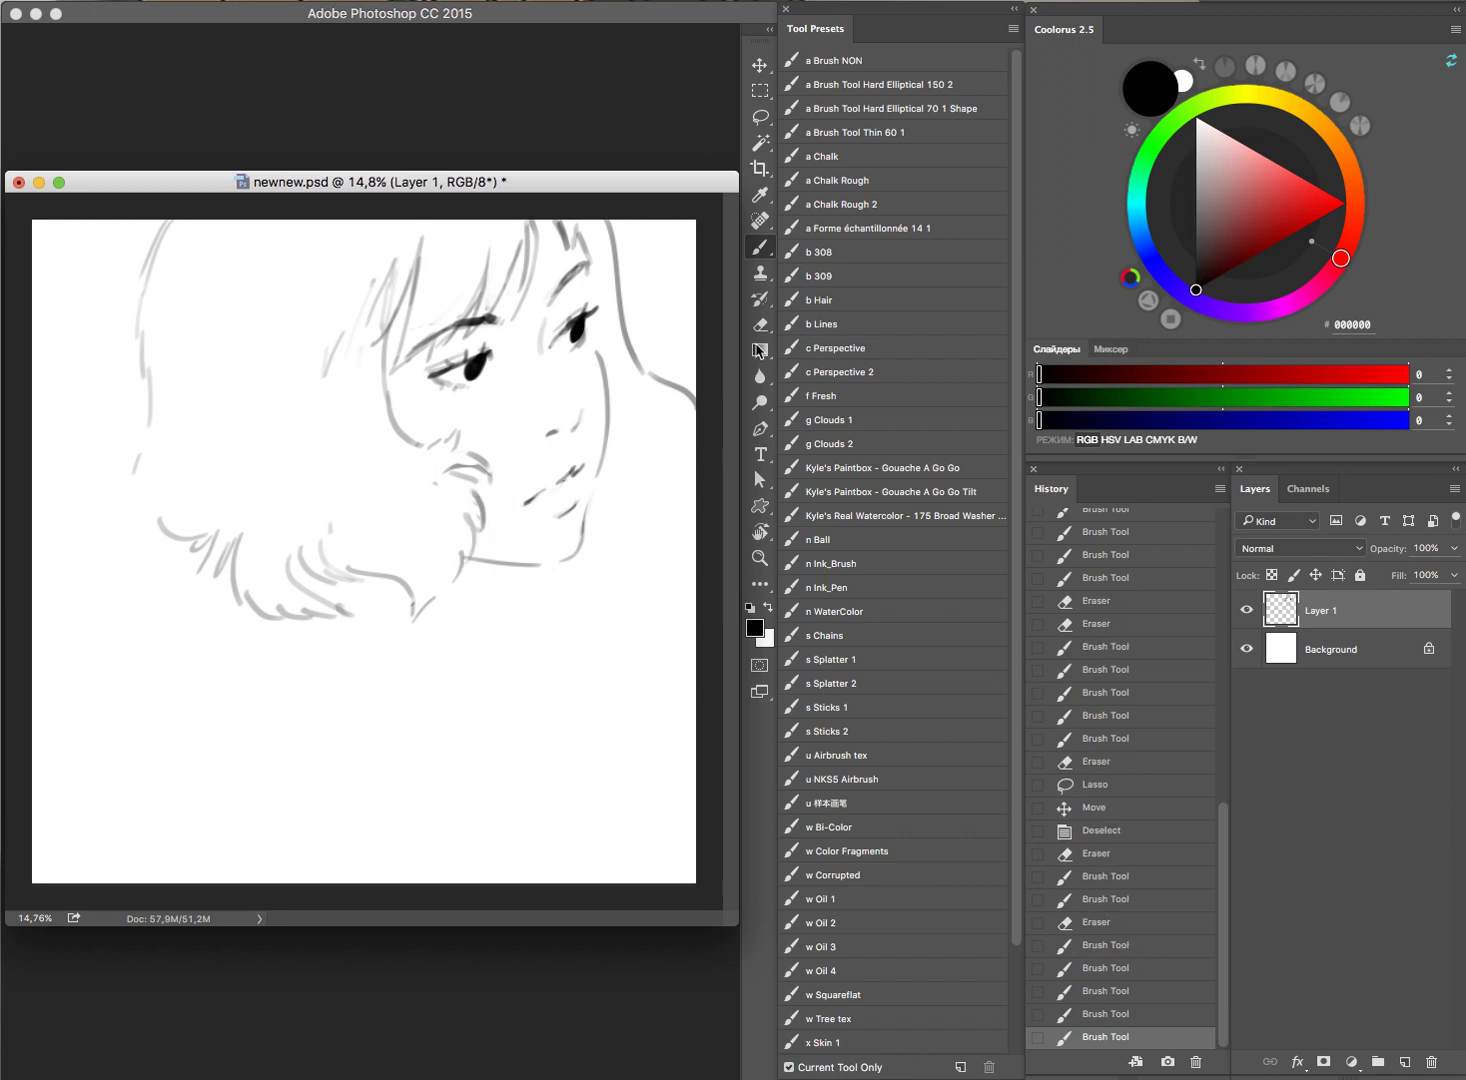
pyautogui.moveTo(603, 471); pyautogui.dragTo(644, 476)
pyautogui.moveTo(644, 481)
pyautogui.mouseDown()
pyautogui.moveTo(653, 505)
pyautogui.moveTo(694, 455)
pyautogui.mouseUp()
# Step: Erase part of the right hair line and redraw fuller right hair strokes
pyautogui.press('e')
pyautogui.moveTo(637, 337)
pyautogui.mouseDown()
pyautogui.moveTo(622, 325)
pyautogui.moveTo(644, 365)
pyautogui.mouseUp()
pyautogui.press('b')
pyautogui.moveTo(612, 238)
pyautogui.mouseDown()
pyautogui.moveTo(648, 340)
pyautogui.moveTo(685, 380)
pyautogui.mouseUp()
pyautogui.moveTo(660, 330)
pyautogui.mouseDown()
pyautogui.moveTo(694, 382)
pyautogui.moveTo(668, 386)
pyautogui.moveTo(694, 398)
pyautogui.mouseUp()
pyautogui.press('e')
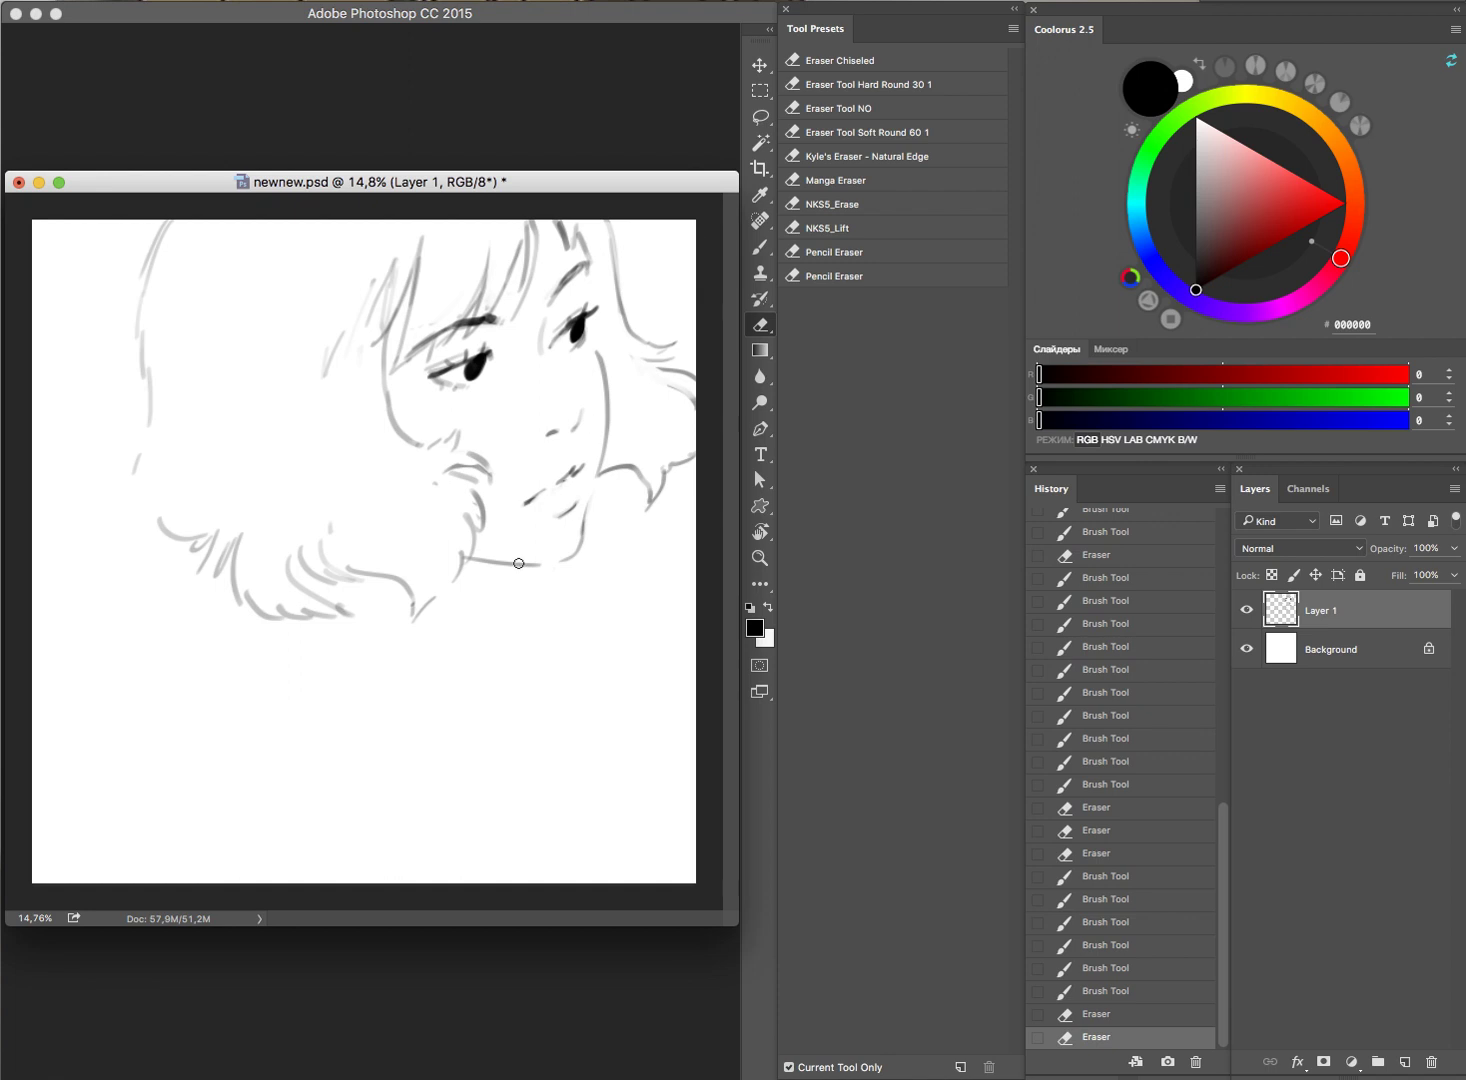
pyautogui.press('b')
# Step: Draw the jawline down from the lips, cleaning up lower-left hair and stray marks
pyautogui.moveTo(497, 565); pyautogui.dragTo(357, 625)
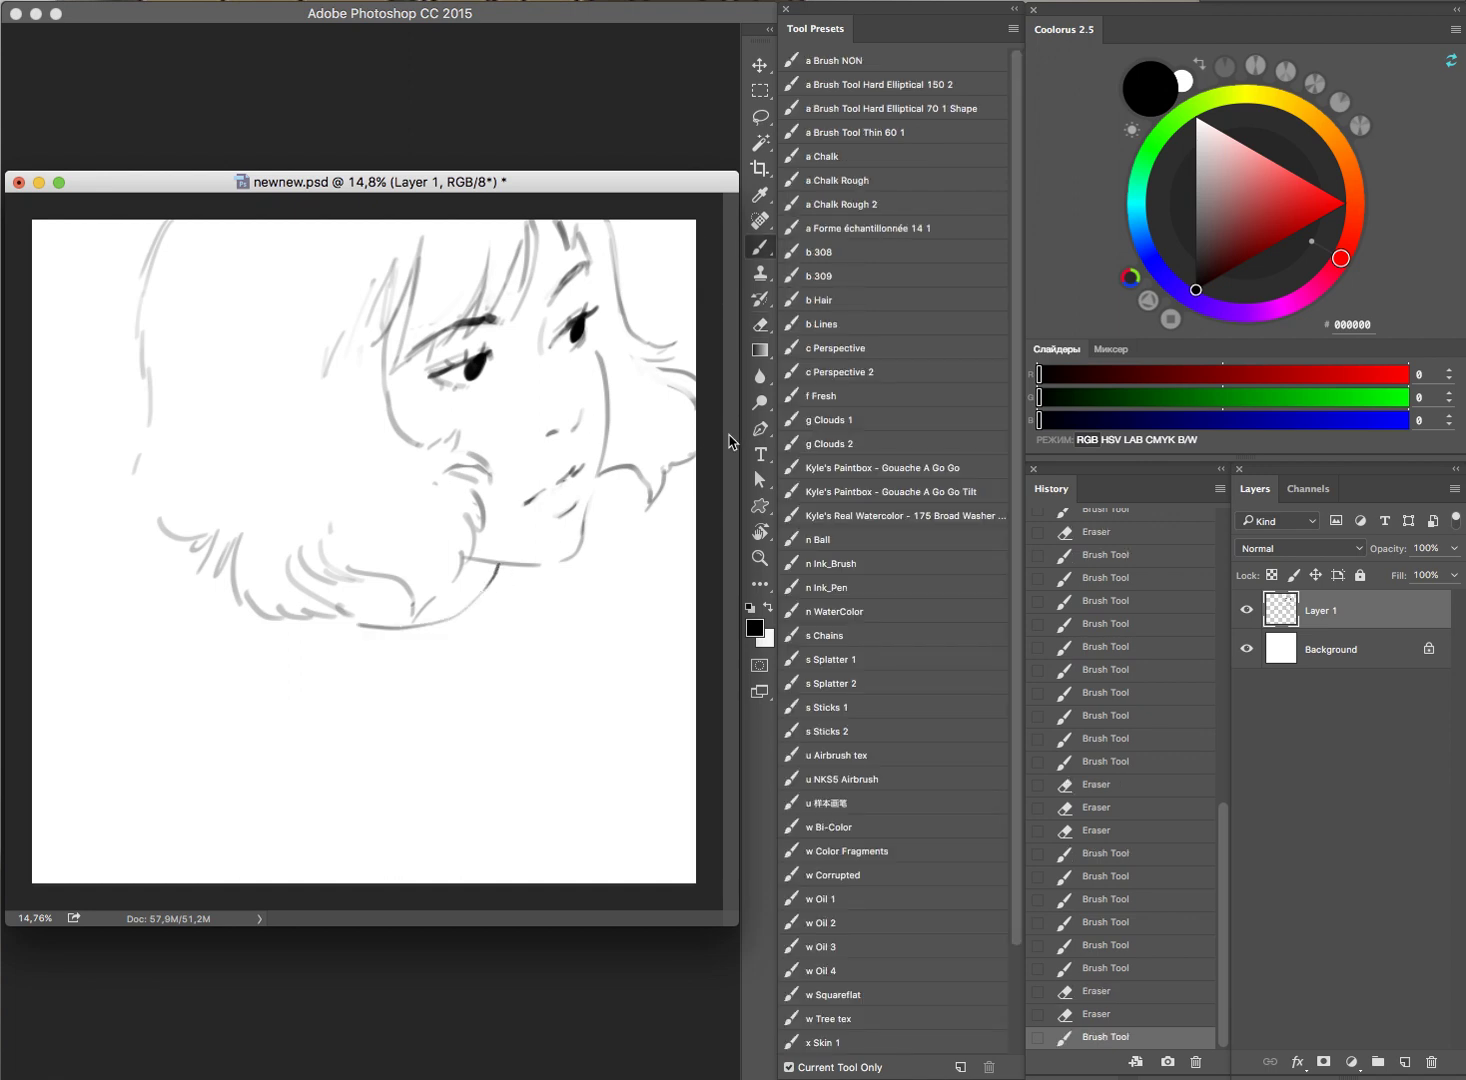
pyautogui.press('e')
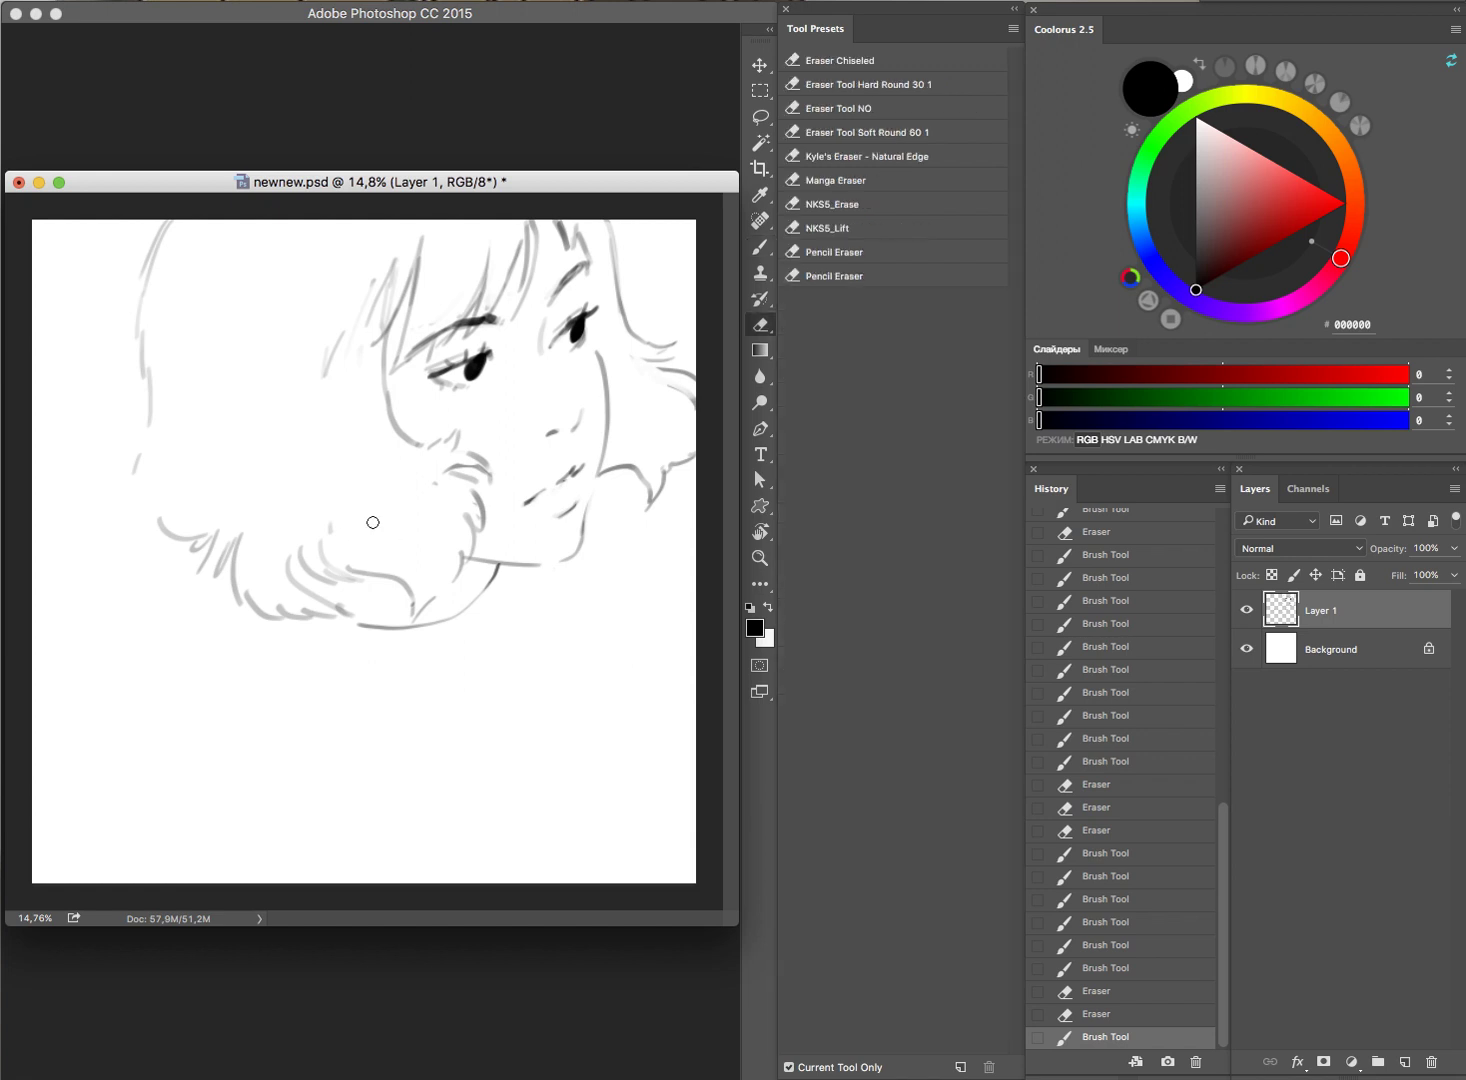
pyautogui.moveTo(271, 563)
pyautogui.mouseDown()
pyautogui.moveTo(332, 536)
pyautogui.moveTo(343, 598)
pyautogui.moveTo(415, 595)
pyautogui.moveTo(311, 514)
pyautogui.moveTo(433, 577)
pyautogui.moveTo(430, 596)
pyautogui.moveTo(440, 588)
pyautogui.mouseUp()
pyautogui.press('b')
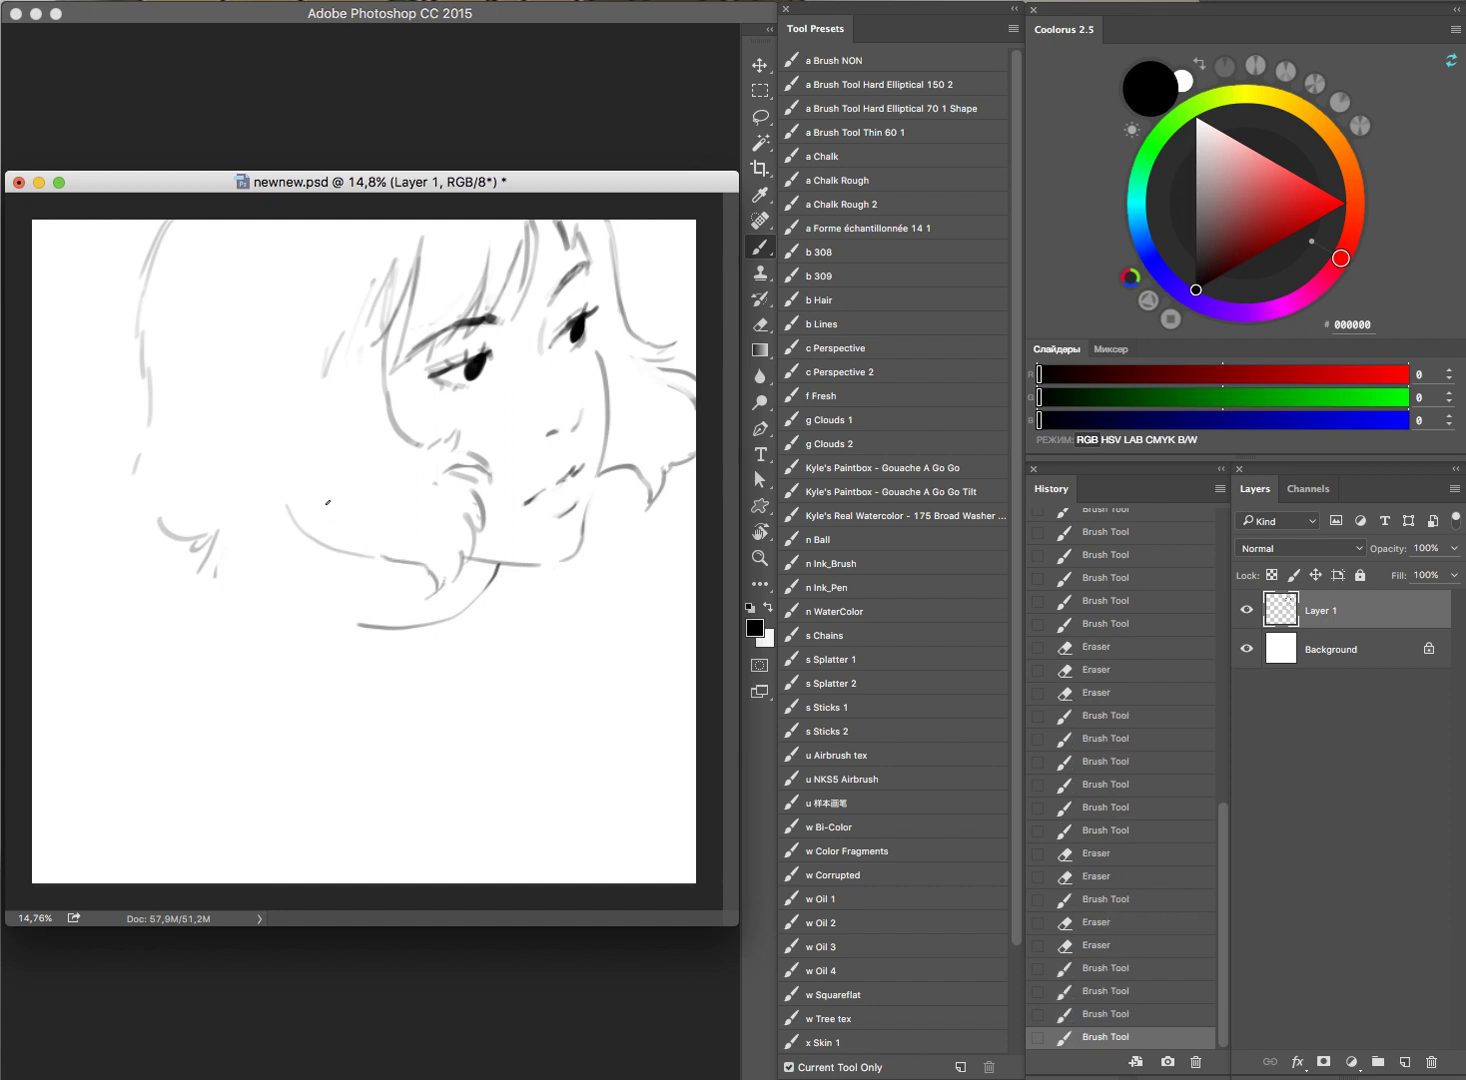
pyautogui.moveTo(317, 545); pyautogui.dragTo(316, 608)
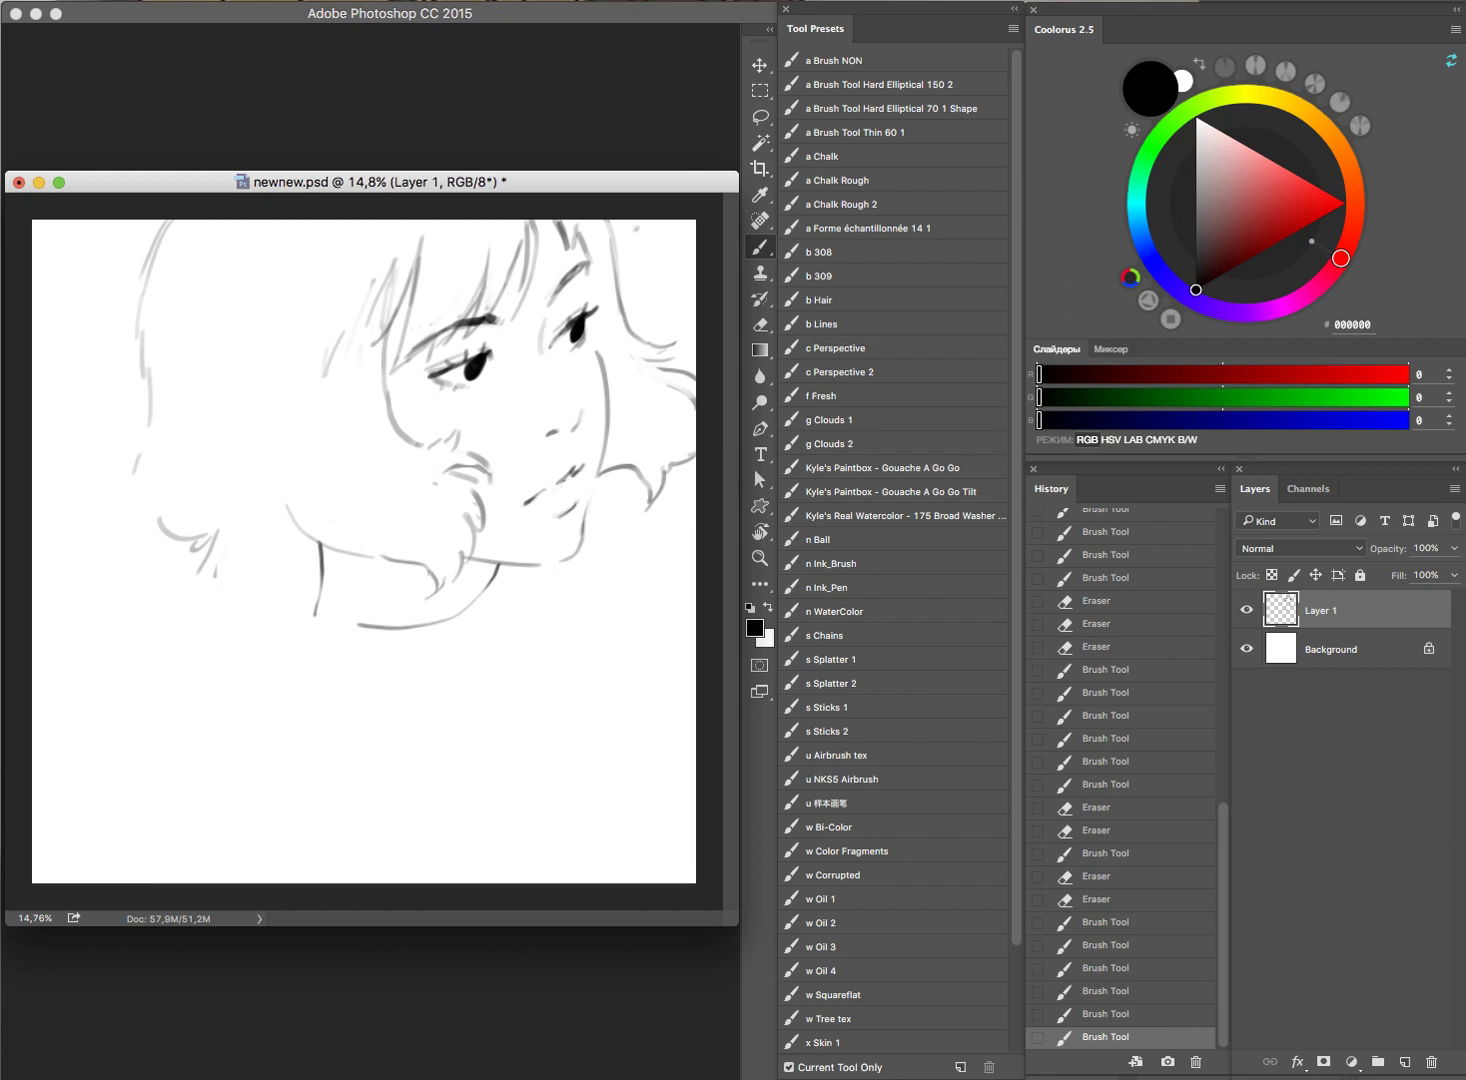
pyautogui.press('e')
pyautogui.moveTo(286, 506); pyautogui.dragTo(302, 526)
pyautogui.press('b')
# Step: Draw the ear curve with detail and a long left-side hair stroke
pyautogui.moveTo(262, 370)
pyautogui.mouseDown()
pyautogui.moveTo(231, 414)
pyautogui.moveTo(262, 452)
pyautogui.mouseUp()
pyautogui.moveTo(244, 418); pyautogui.dragTo(250, 436)
pyautogui.moveTo(263, 368)
pyautogui.mouseDown()
pyautogui.moveTo(268, 455)
pyautogui.moveTo(240, 380)
pyautogui.mouseUp()
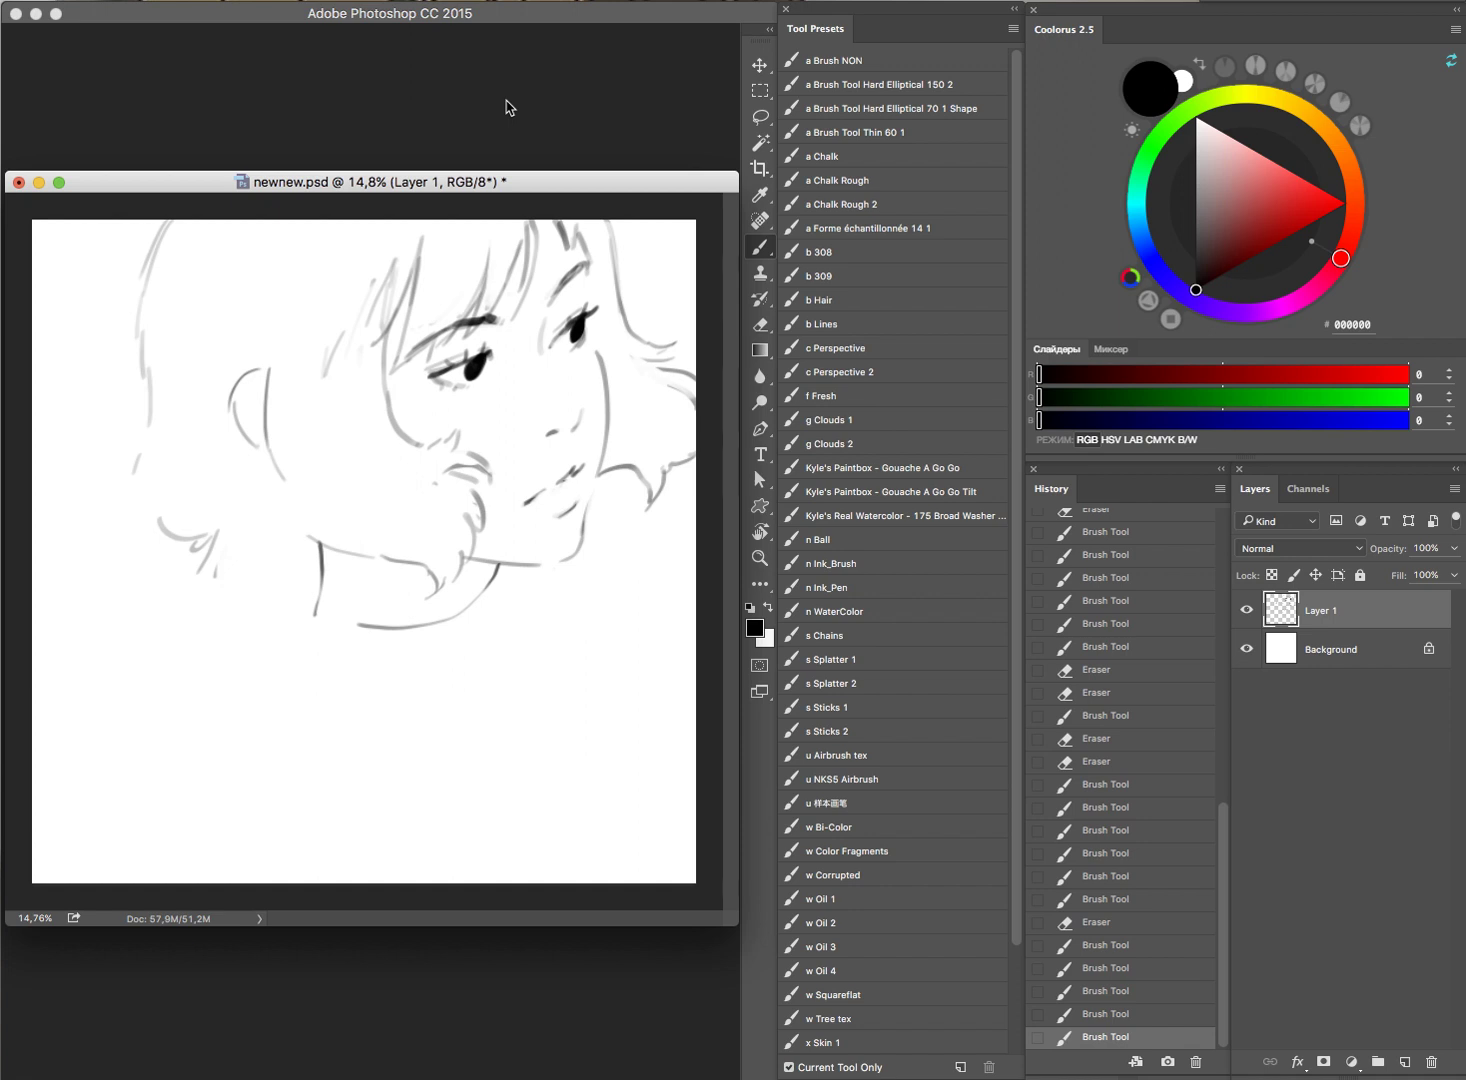
pyautogui.press('e')
pyautogui.moveTo(190, 350); pyautogui.dragTo(154, 435)
pyautogui.press('b')
pyautogui.moveTo(146, 288)
pyautogui.mouseDown()
pyautogui.moveTo(128, 505)
pyautogui.moveTo(153, 540)
pyautogui.moveTo(203, 546)
pyautogui.moveTo(240, 515)
pyautogui.moveTo(247, 582)
pyautogui.moveTo(275, 575)
pyautogui.mouseUp()
# Step: Add lower-left hair strokes and a short stroke near the chin
pyautogui.press('e')
pyautogui.press('b')
pyautogui.moveTo(234, 532); pyautogui.dragTo(266, 567)
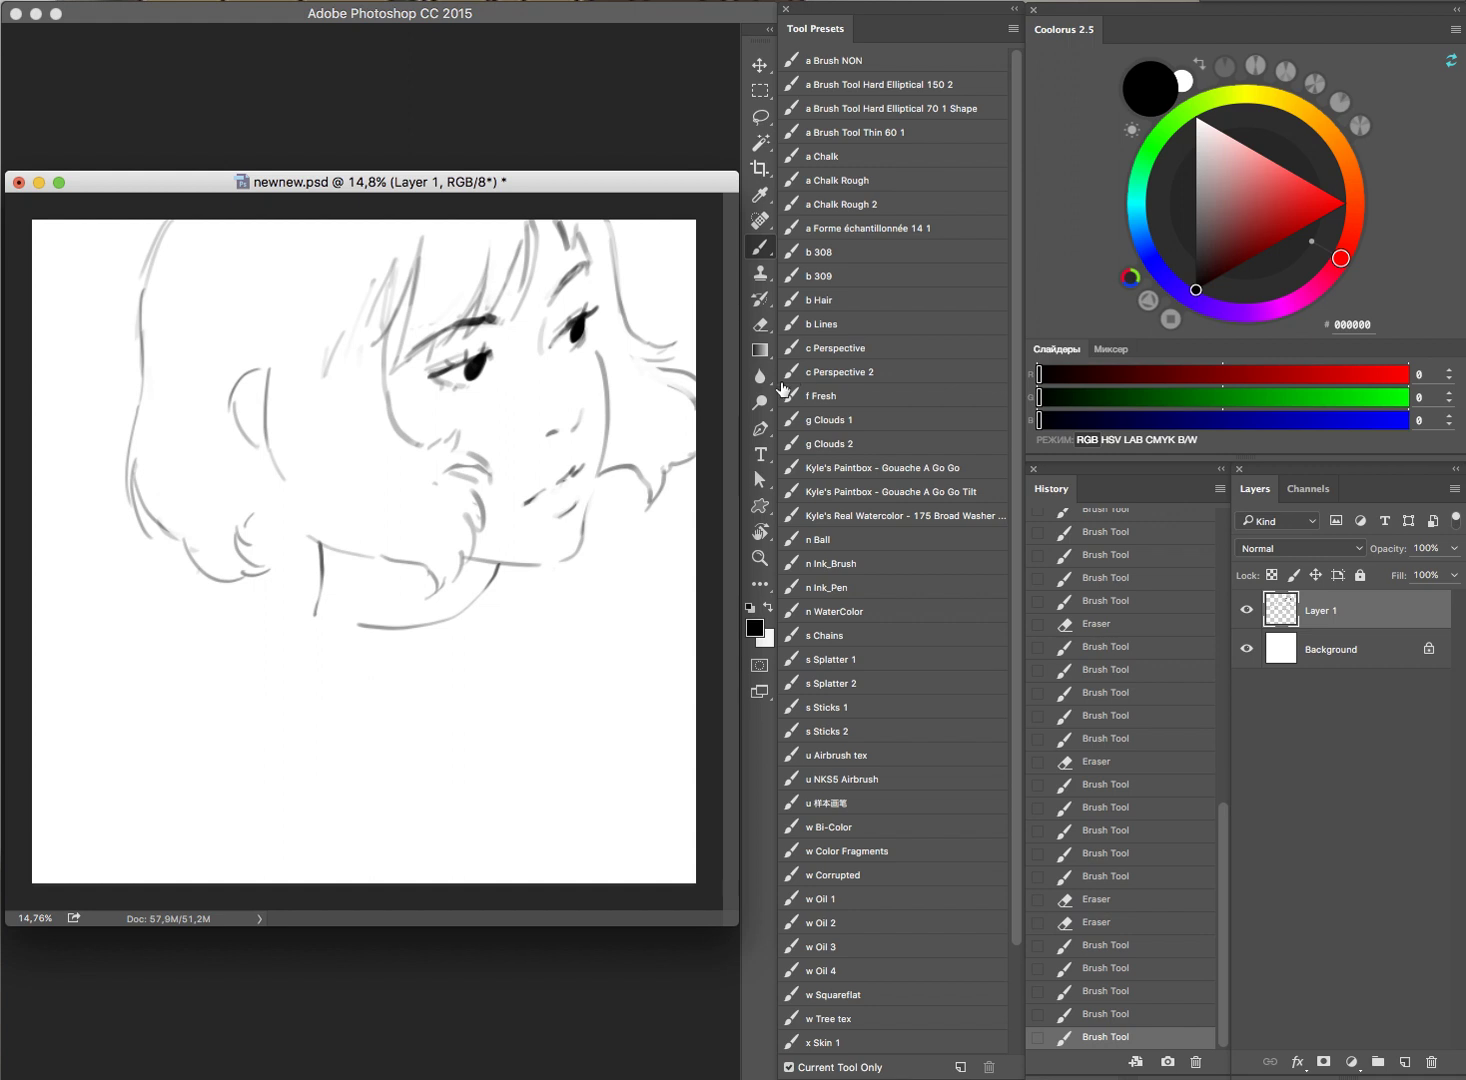
pyautogui.moveTo(598, 471); pyautogui.dragTo(586, 495)
# Step: Erase faint strokes near the eyebrow and top, then redraw the top hair strands
pyautogui.press('e')
pyautogui.press('b')
pyautogui.press('e')
pyautogui.moveTo(503, 300)
pyautogui.mouseDown()
pyautogui.moveTo(488, 302)
pyautogui.moveTo(552, 202)
pyautogui.mouseUp()
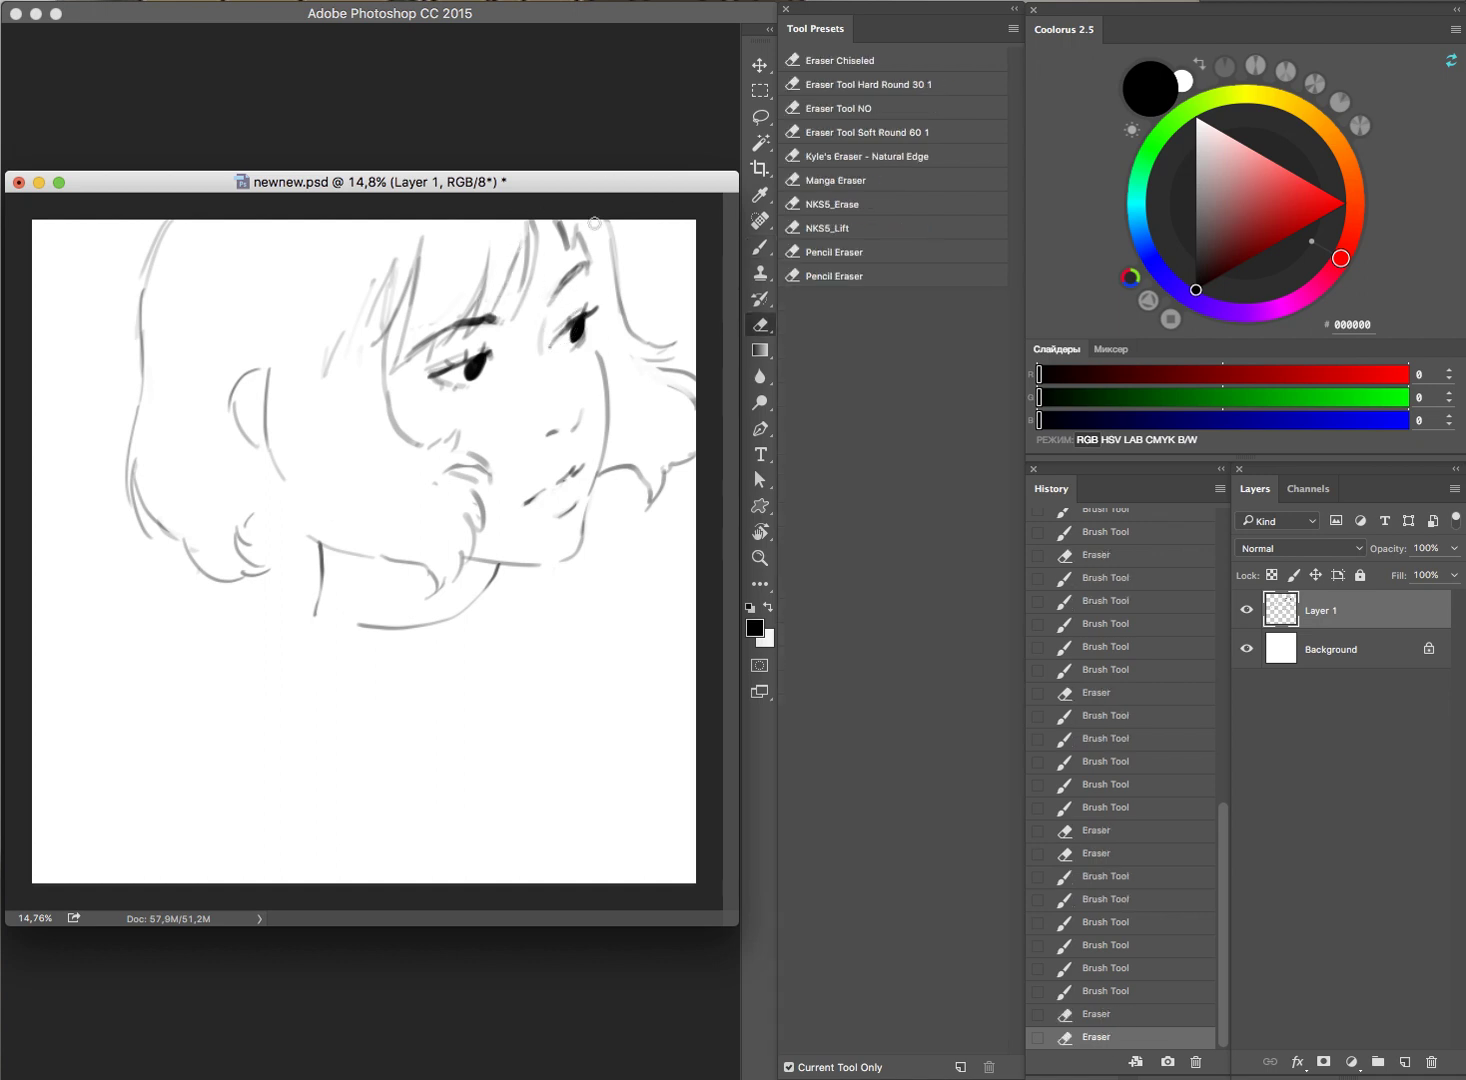
pyautogui.moveTo(511, 263)
pyautogui.mouseDown()
pyautogui.moveTo(533, 194)
pyautogui.moveTo(570, 214)
pyautogui.mouseUp()
pyautogui.press('b')
pyautogui.moveTo(586, 250); pyautogui.dragTo(563, 190)
# Step: Draw a connecting neck stroke under the chin, discarding a curved line below the jaw
pyautogui.press('e')
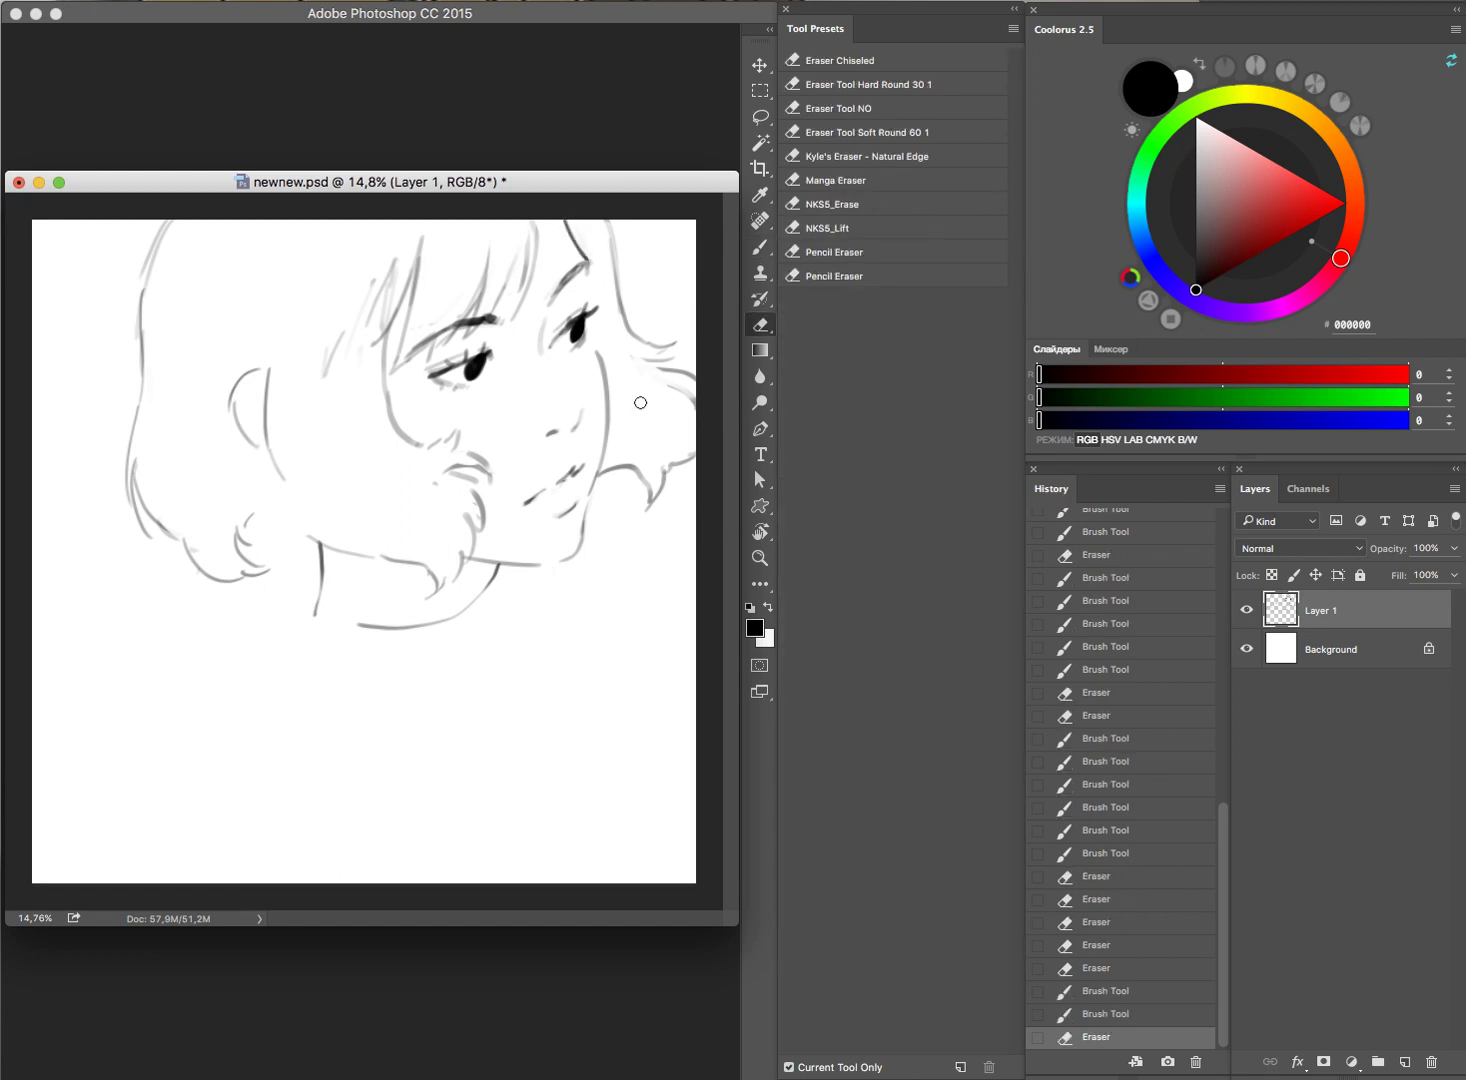
pyautogui.press('b')
pyautogui.moveTo(310, 635); pyautogui.dragTo(403, 650)
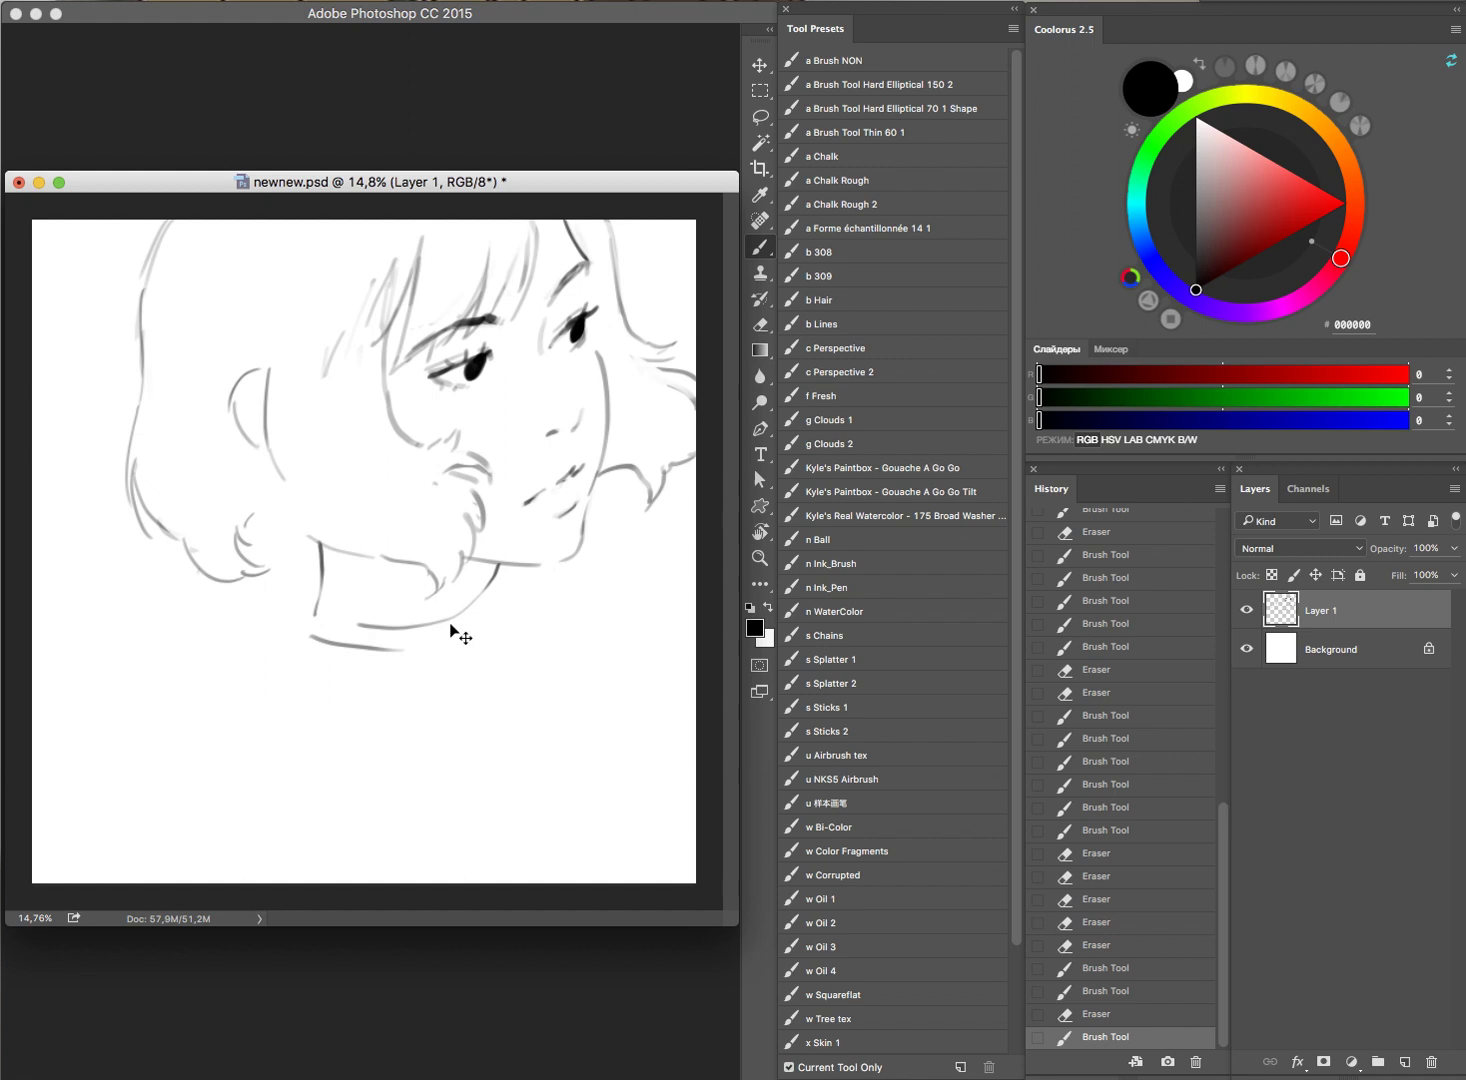
pyautogui.hotkey('ctrl', 'z')
pyautogui.press('e')
pyautogui.press('b')
pyautogui.moveTo(319, 608)
pyautogui.mouseDown()
pyautogui.moveTo(358, 624)
pyautogui.moveTo(308, 603)
pyautogui.mouseUp()
# Step: Add a short stroke near the lips and lasso-select the short stroke under the jaw
pyautogui.press('e')
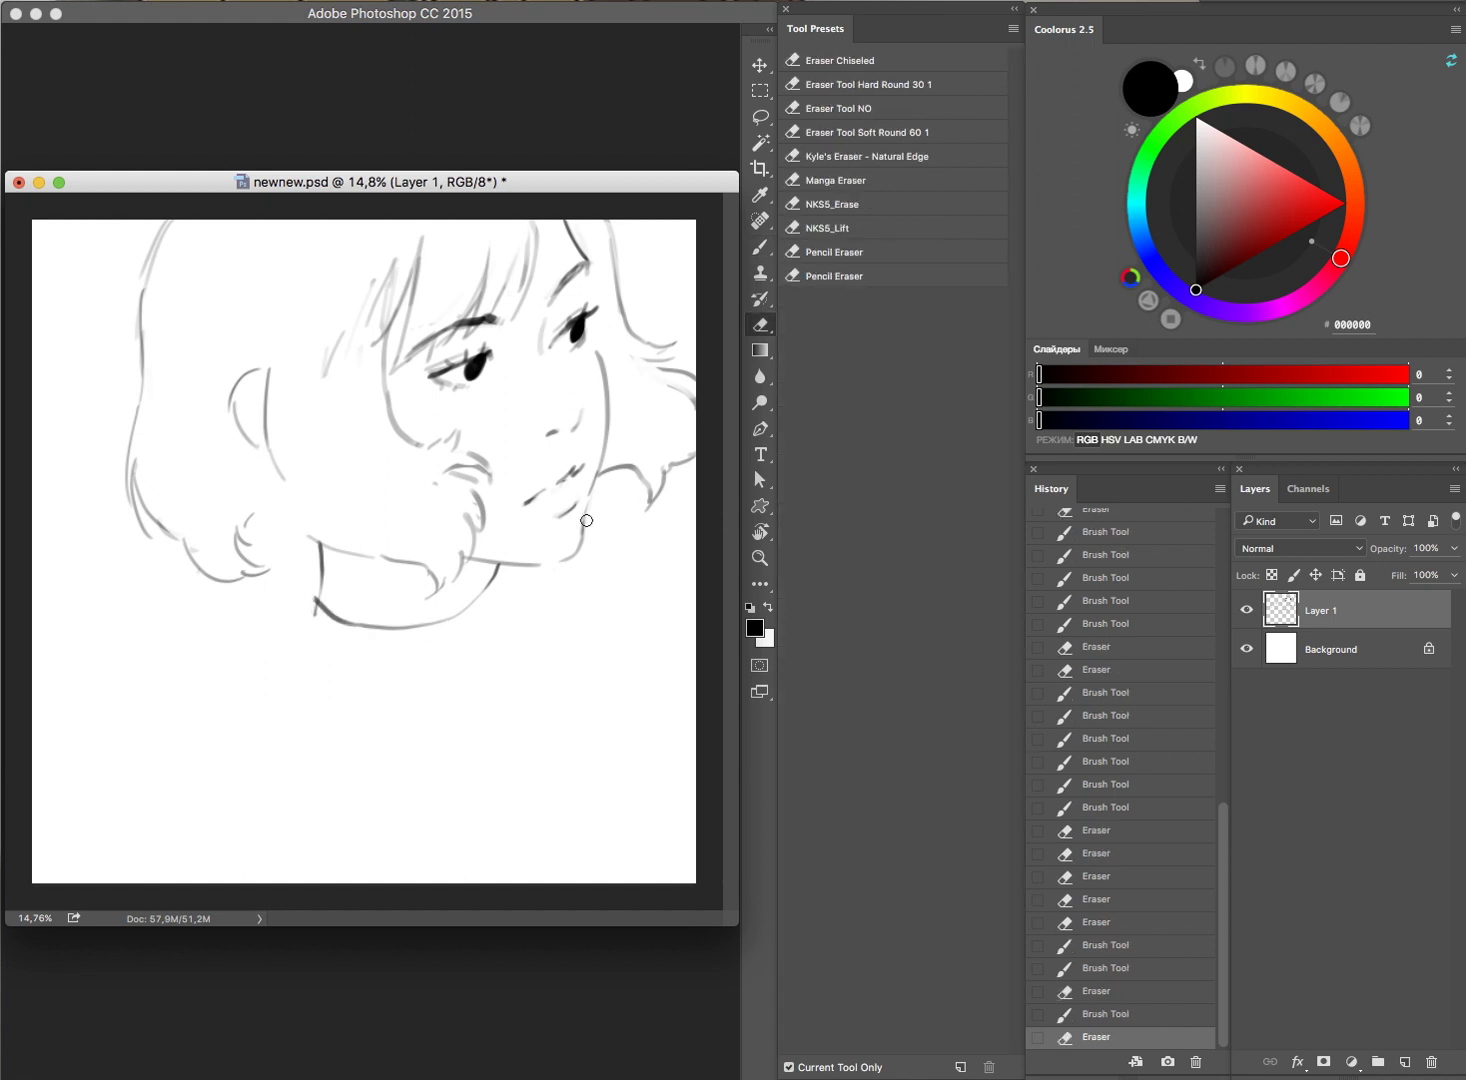
pyautogui.press('b')
pyautogui.moveTo(576, 470); pyautogui.dragTo(565, 508)
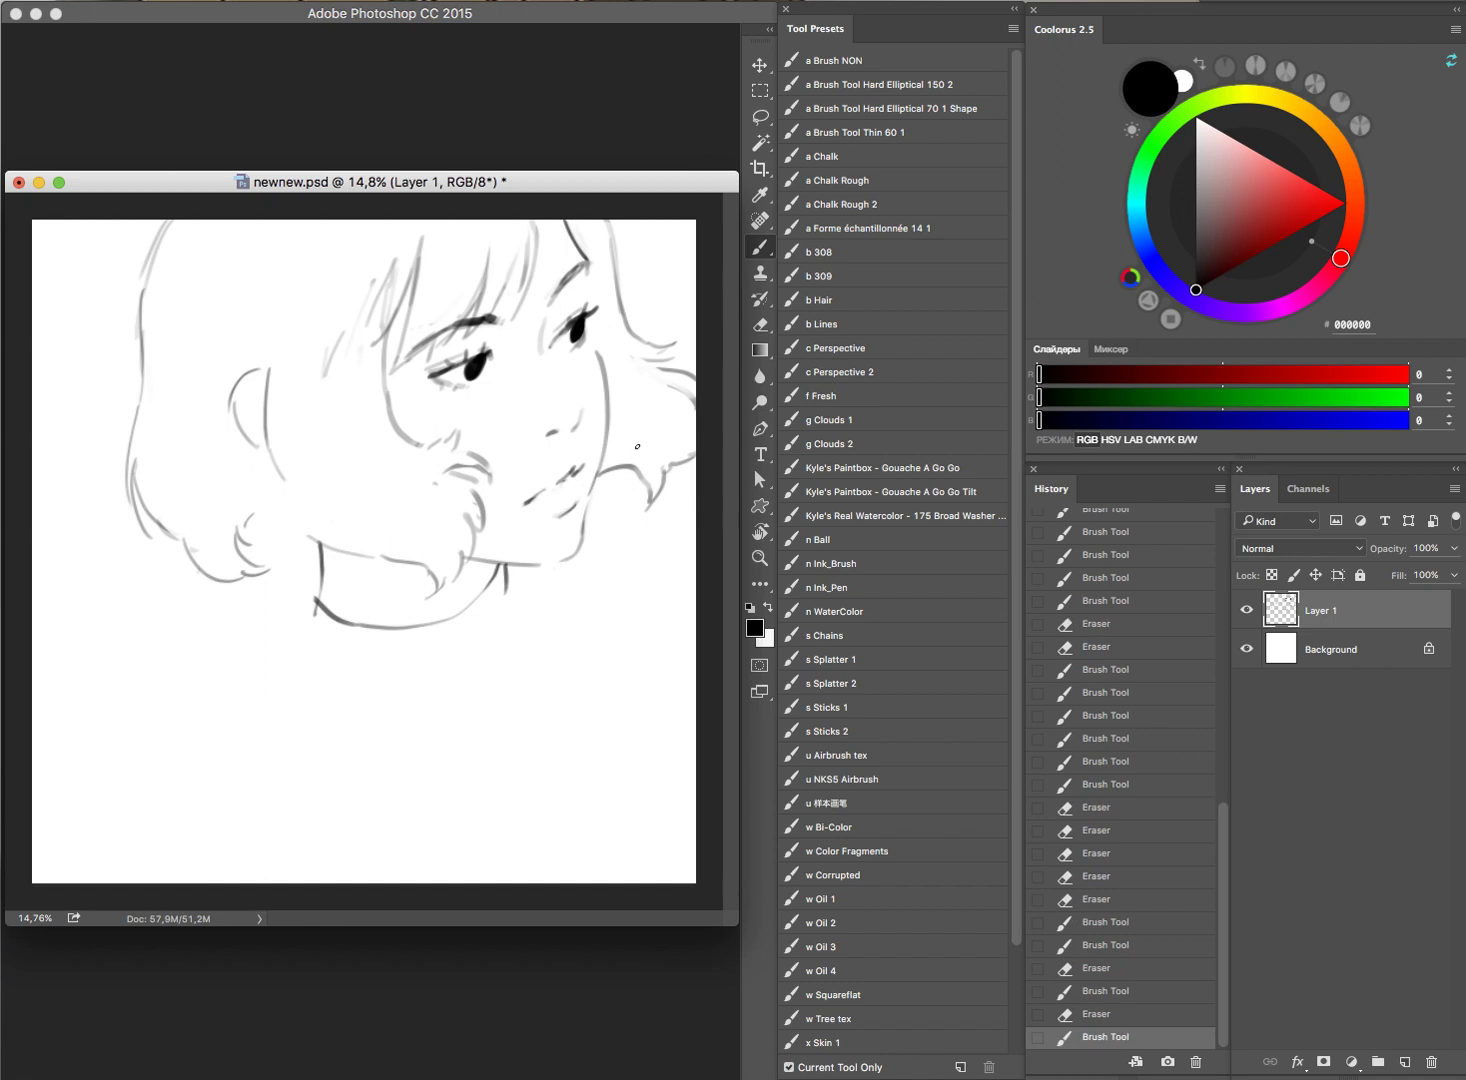
pyautogui.press('l')
pyautogui.moveTo(316, 634)
pyautogui.mouseDown()
pyautogui.moveTo(286, 560)
pyautogui.moveTo(318, 565)
pyautogui.moveTo(322, 545)
pyautogui.mouseUp()
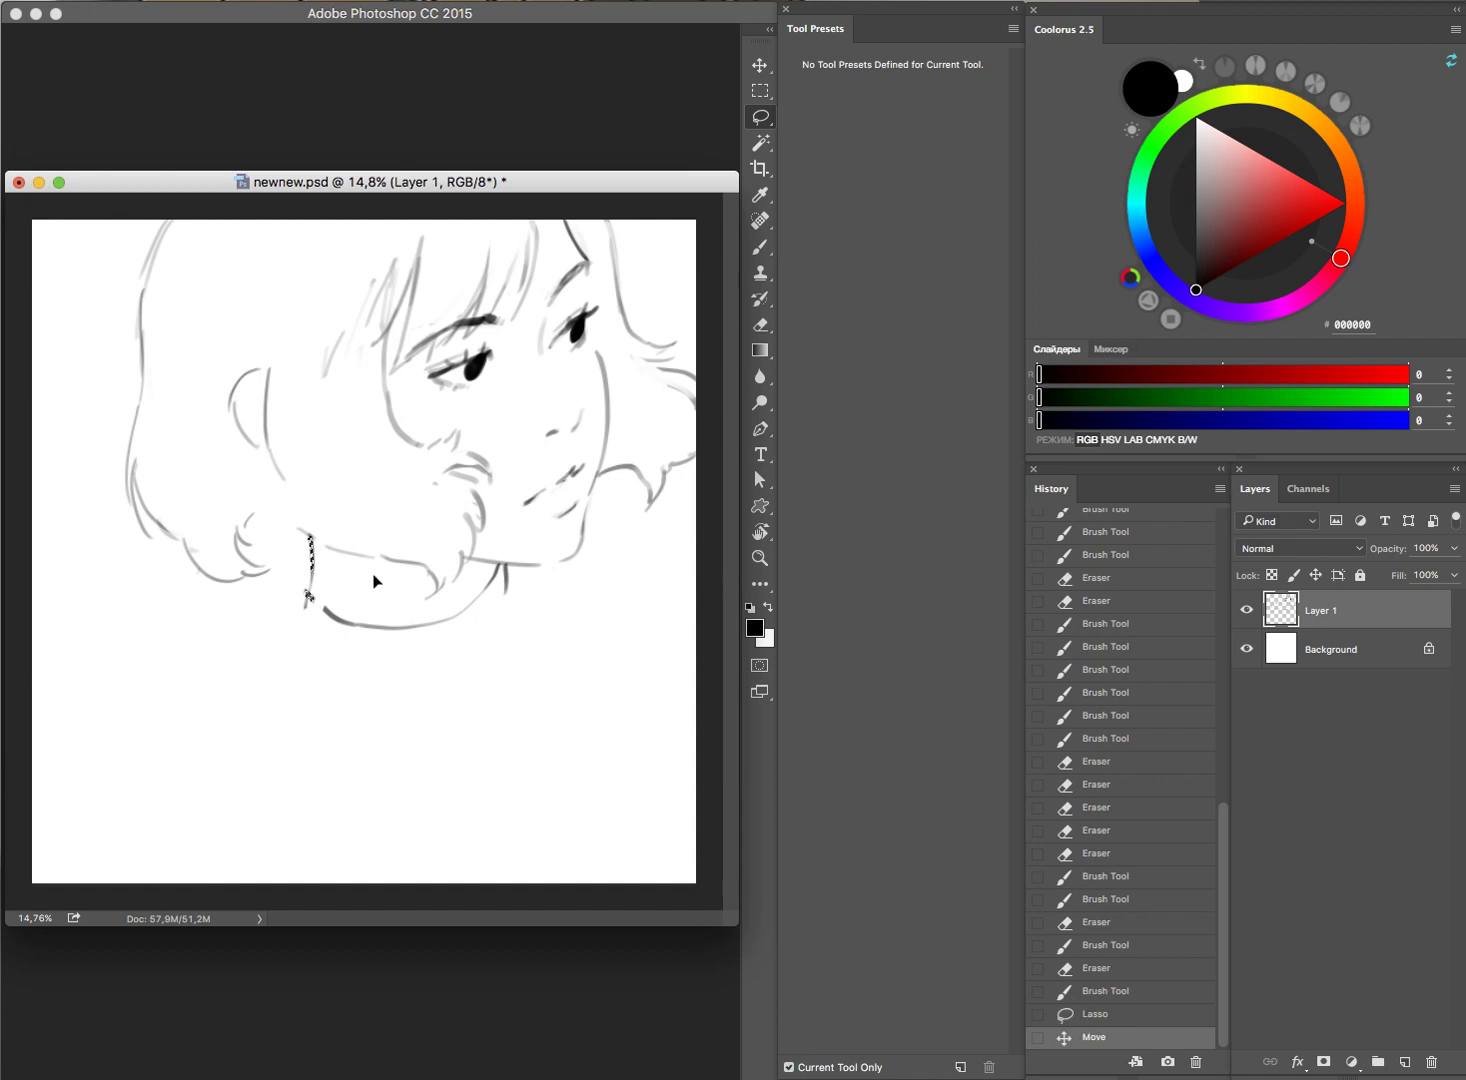
# Step: Rotate the lassoed jaw stroke slightly and deselect it
pyautogui.hotkey('ctrl', 't')
pyautogui.moveTo(481, 661)
pyautogui.mouseDown()
pyautogui.moveTo(497, 623)
pyautogui.moveTo(486, 630)
pyautogui.mouseUp()
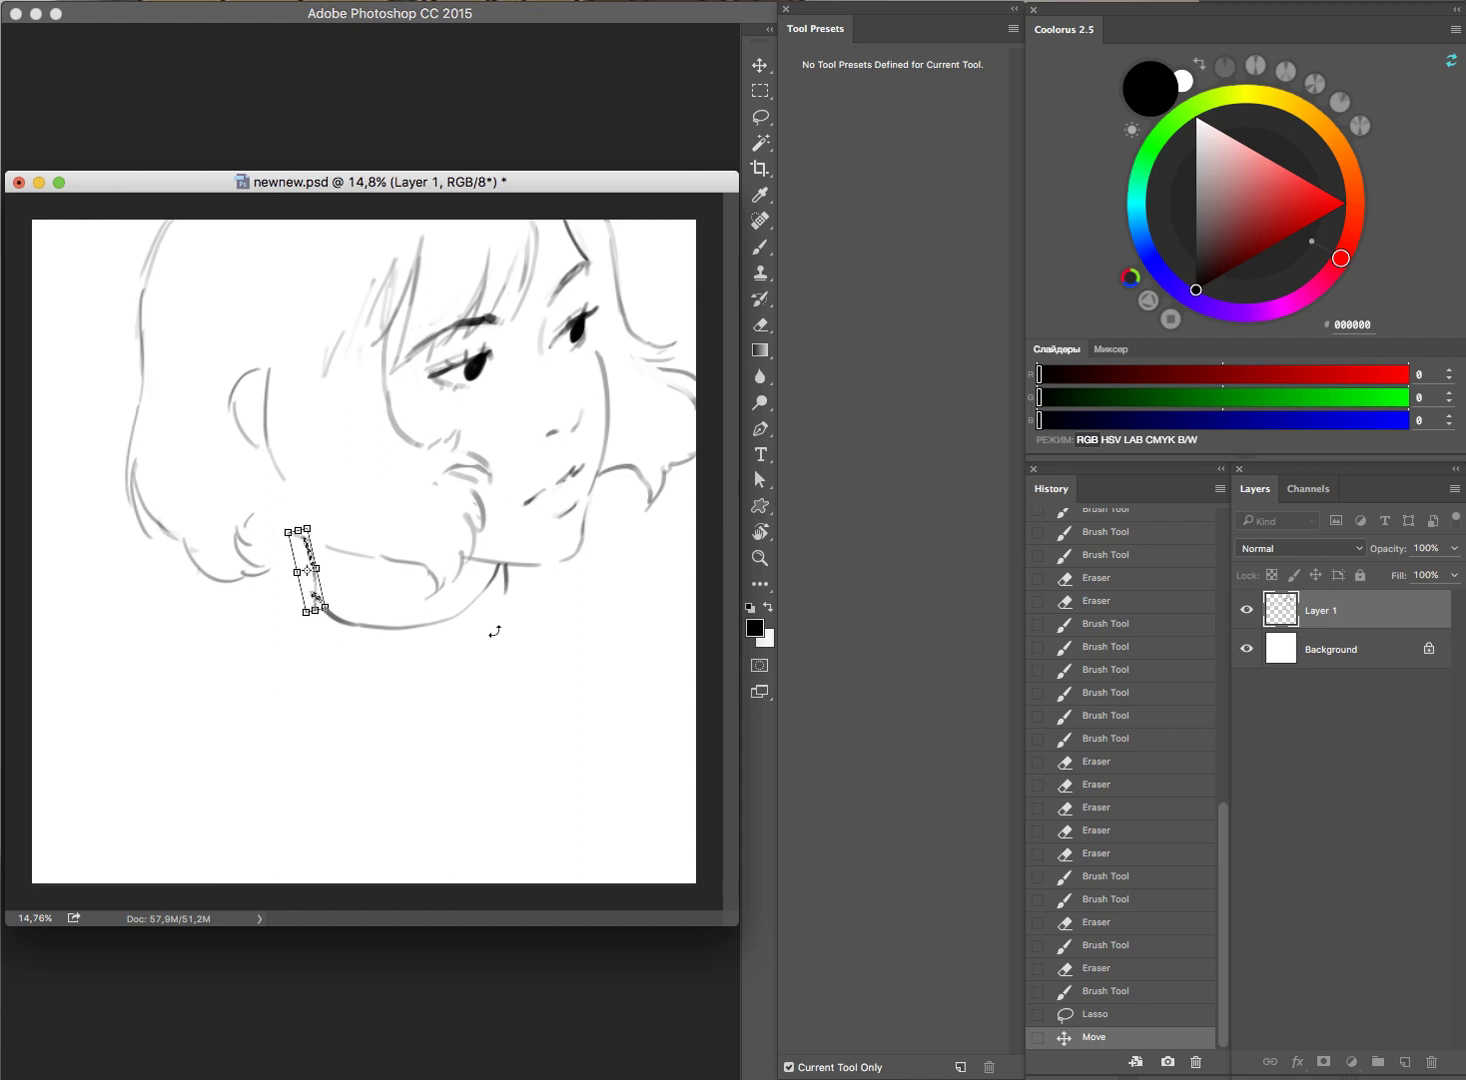
pyautogui.press('Return')
pyautogui.hotkey('ctrl', 'd')
# Step: Erase stray marks near the neck and add short strokes along the lower jaw
pyautogui.press('e')
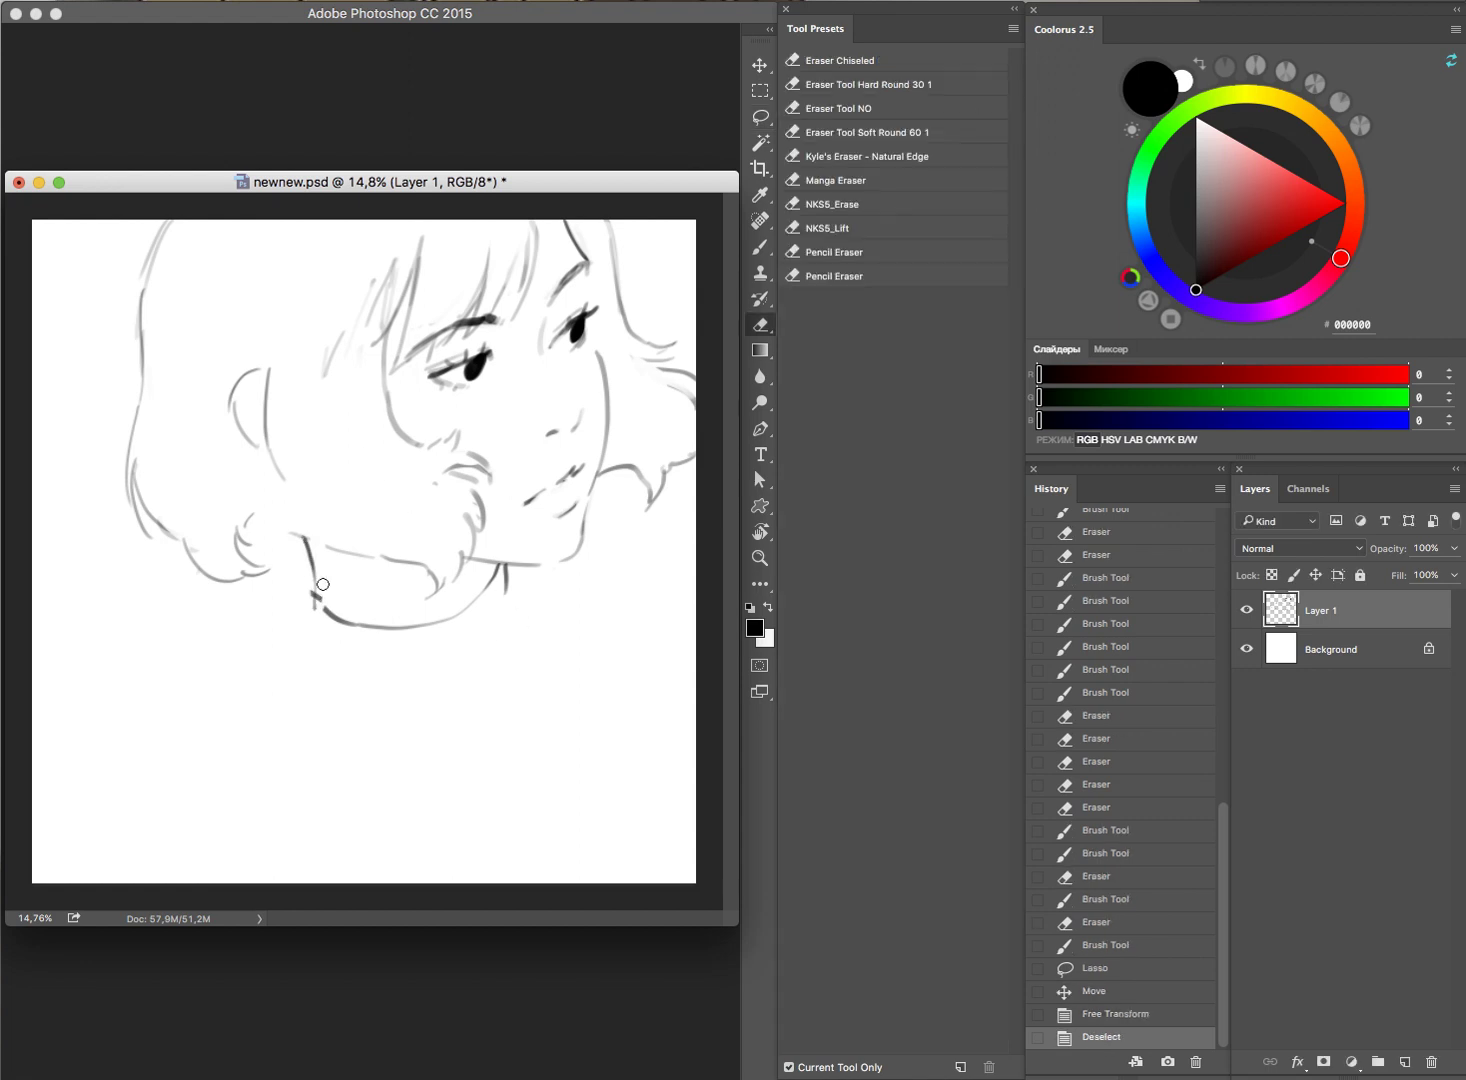
pyautogui.click(345, 608)
pyautogui.click(372, 605)
pyautogui.press('b')
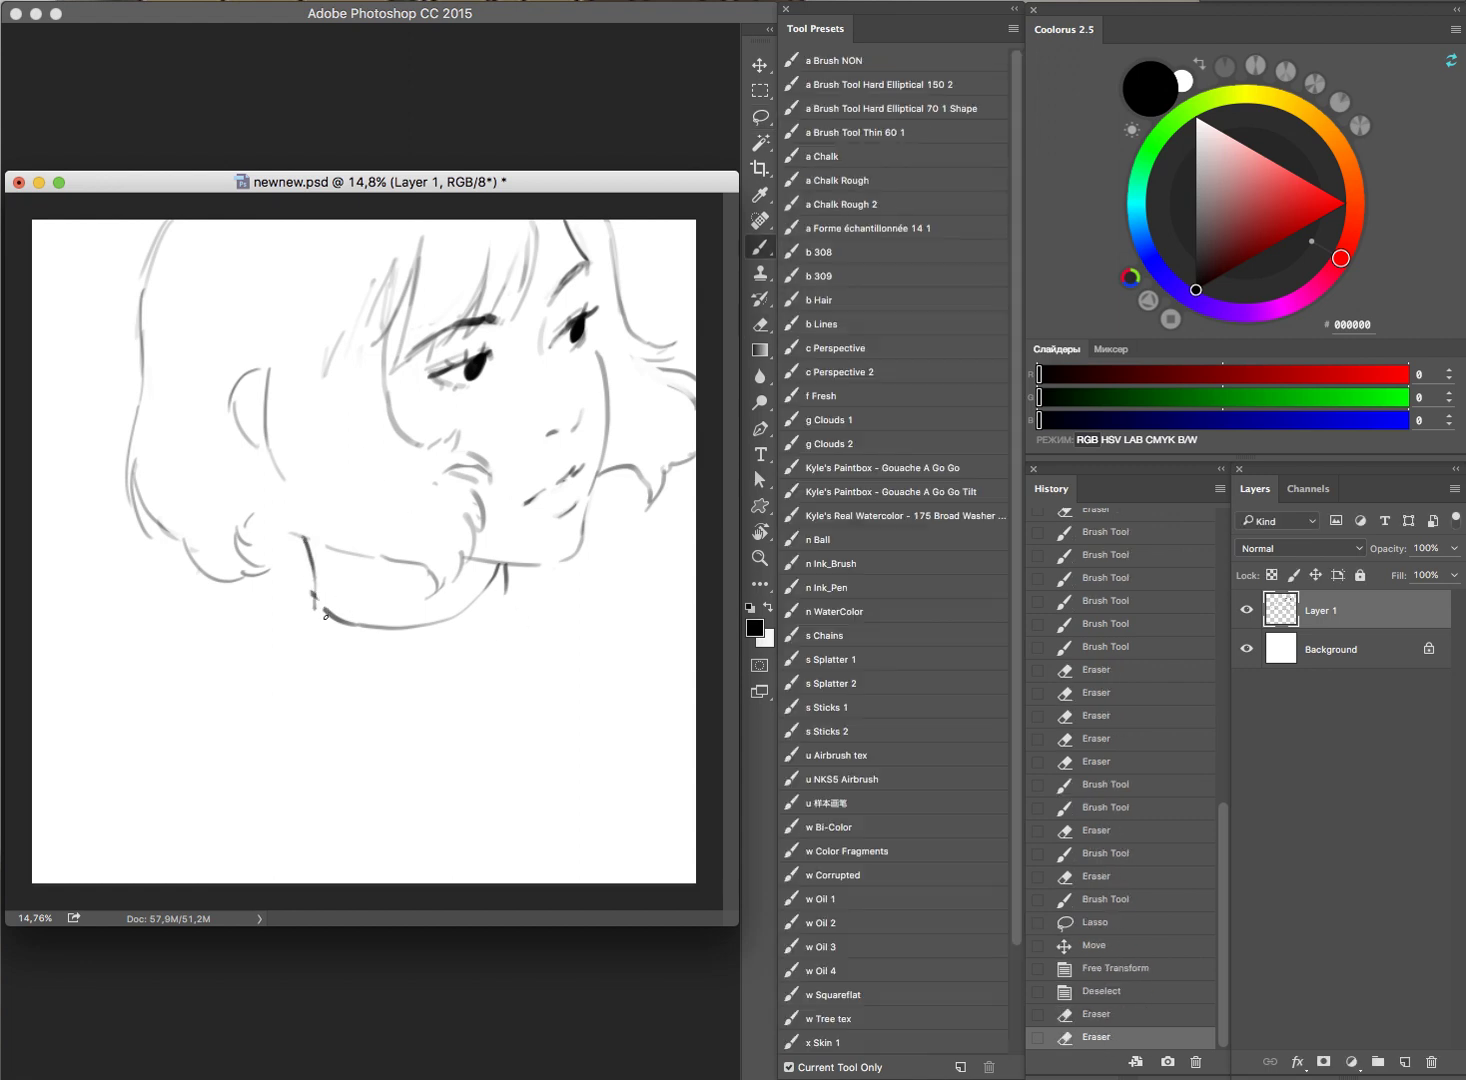
pyautogui.moveTo(317, 615)
pyautogui.mouseDown()
pyautogui.moveTo(366, 640)
pyautogui.moveTo(350, 646)
pyautogui.moveTo(430, 643)
pyautogui.mouseUp()
pyautogui.hotkey('ctrl', 'z')
pyautogui.moveTo(540, 562)
pyautogui.mouseDown()
pyautogui.moveTo(510, 556)
pyautogui.moveTo(505, 588)
pyautogui.moveTo(585, 624)
pyautogui.moveTo(437, 811)
pyautogui.mouseUp()
# Step: Discard the V-shaped collar attempt and draw a dark neck stroke instead
pyautogui.press('e')
pyautogui.press('b')
pyautogui.hotkey('ctrl', 'z')
pyautogui.moveTo(582, 625)
pyautogui.mouseDown()
pyautogui.moveTo(478, 820)
pyautogui.moveTo(307, 668)
pyautogui.mouseUp()
pyautogui.hotkey('ctrl', 'alt', 'z')
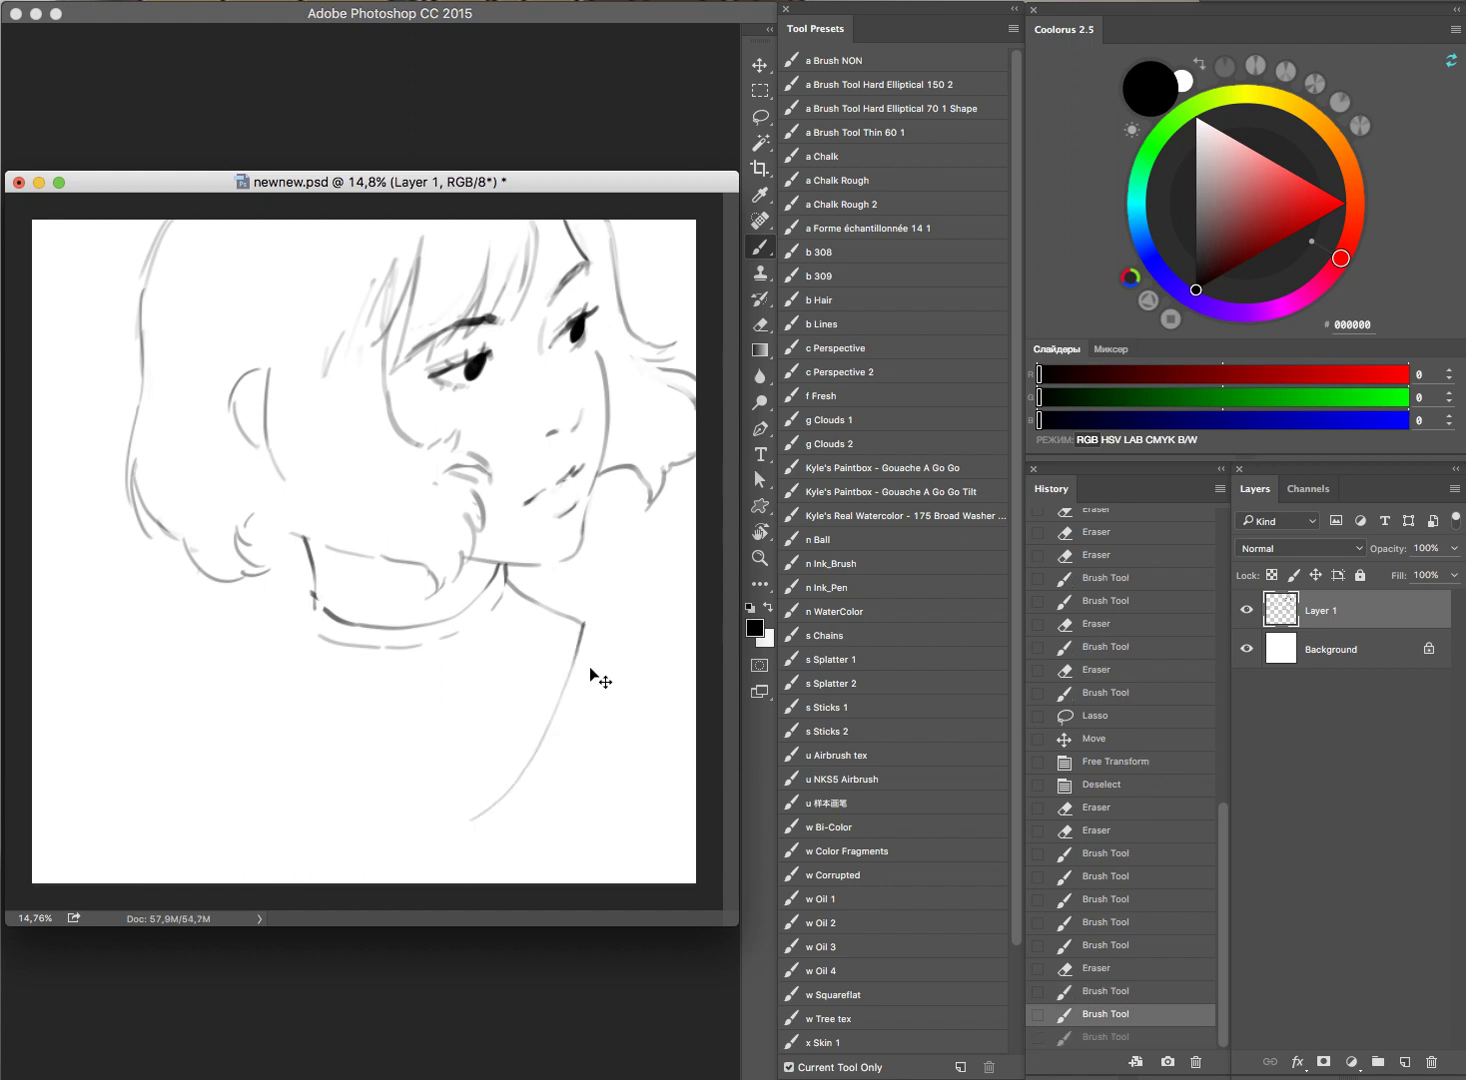
pyautogui.hotkey('ctrl', 'alt', 'z')
pyautogui.moveTo(312, 535)
pyautogui.mouseDown()
pyautogui.moveTo(316, 600)
pyautogui.moveTo(301, 600)
pyautogui.moveTo(320, 540)
pyautogui.mouseUp()
# Step: Lighten faint hair strokes in the middle and add one stroke to the right hair
pyautogui.press('e')
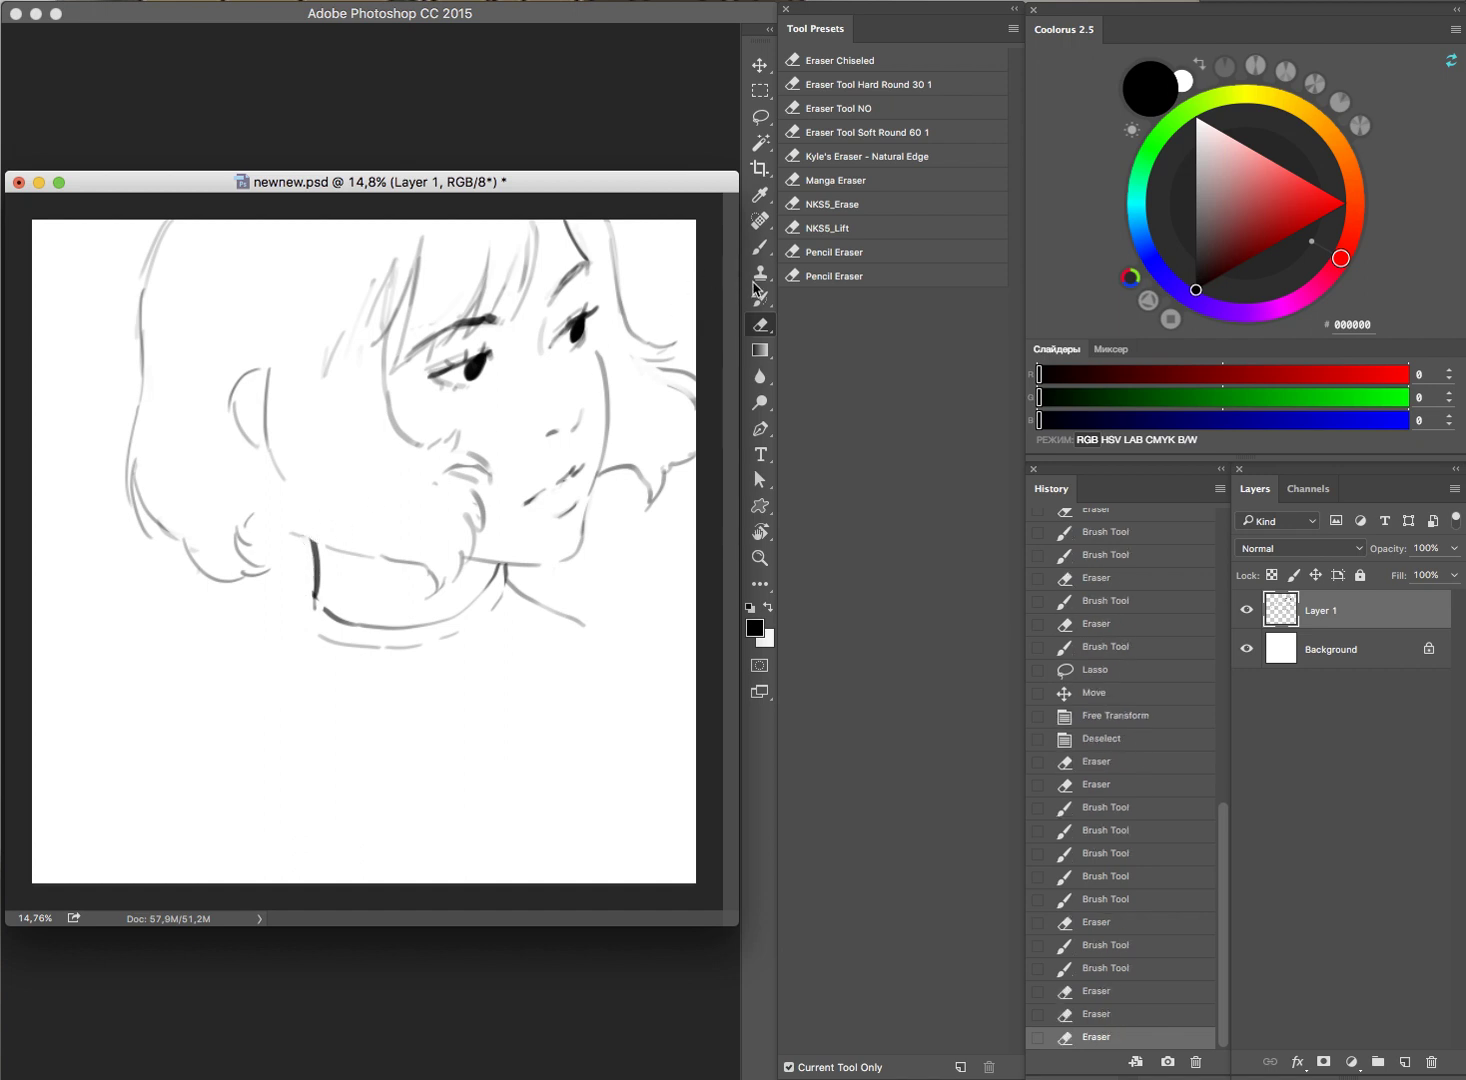
pyautogui.moveTo(394, 273)
pyautogui.mouseDown()
pyautogui.moveTo(381, 306)
pyautogui.moveTo(392, 414)
pyautogui.mouseUp()
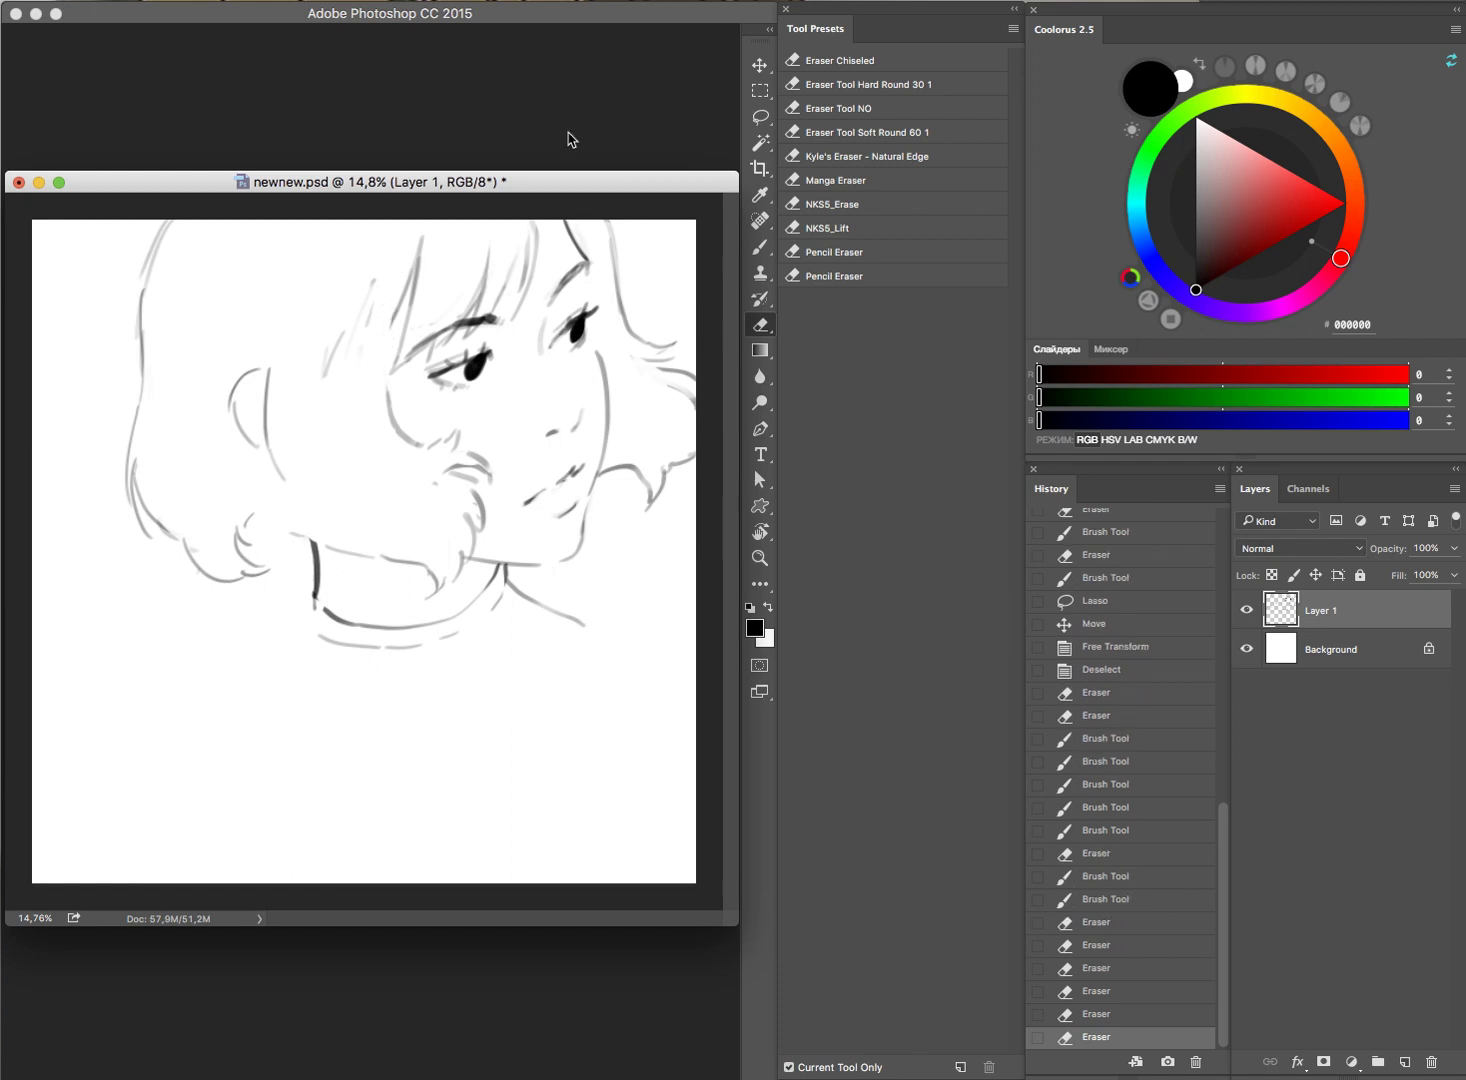
pyautogui.press('b')
pyautogui.moveTo(403, 300); pyautogui.dragTo(398, 405)
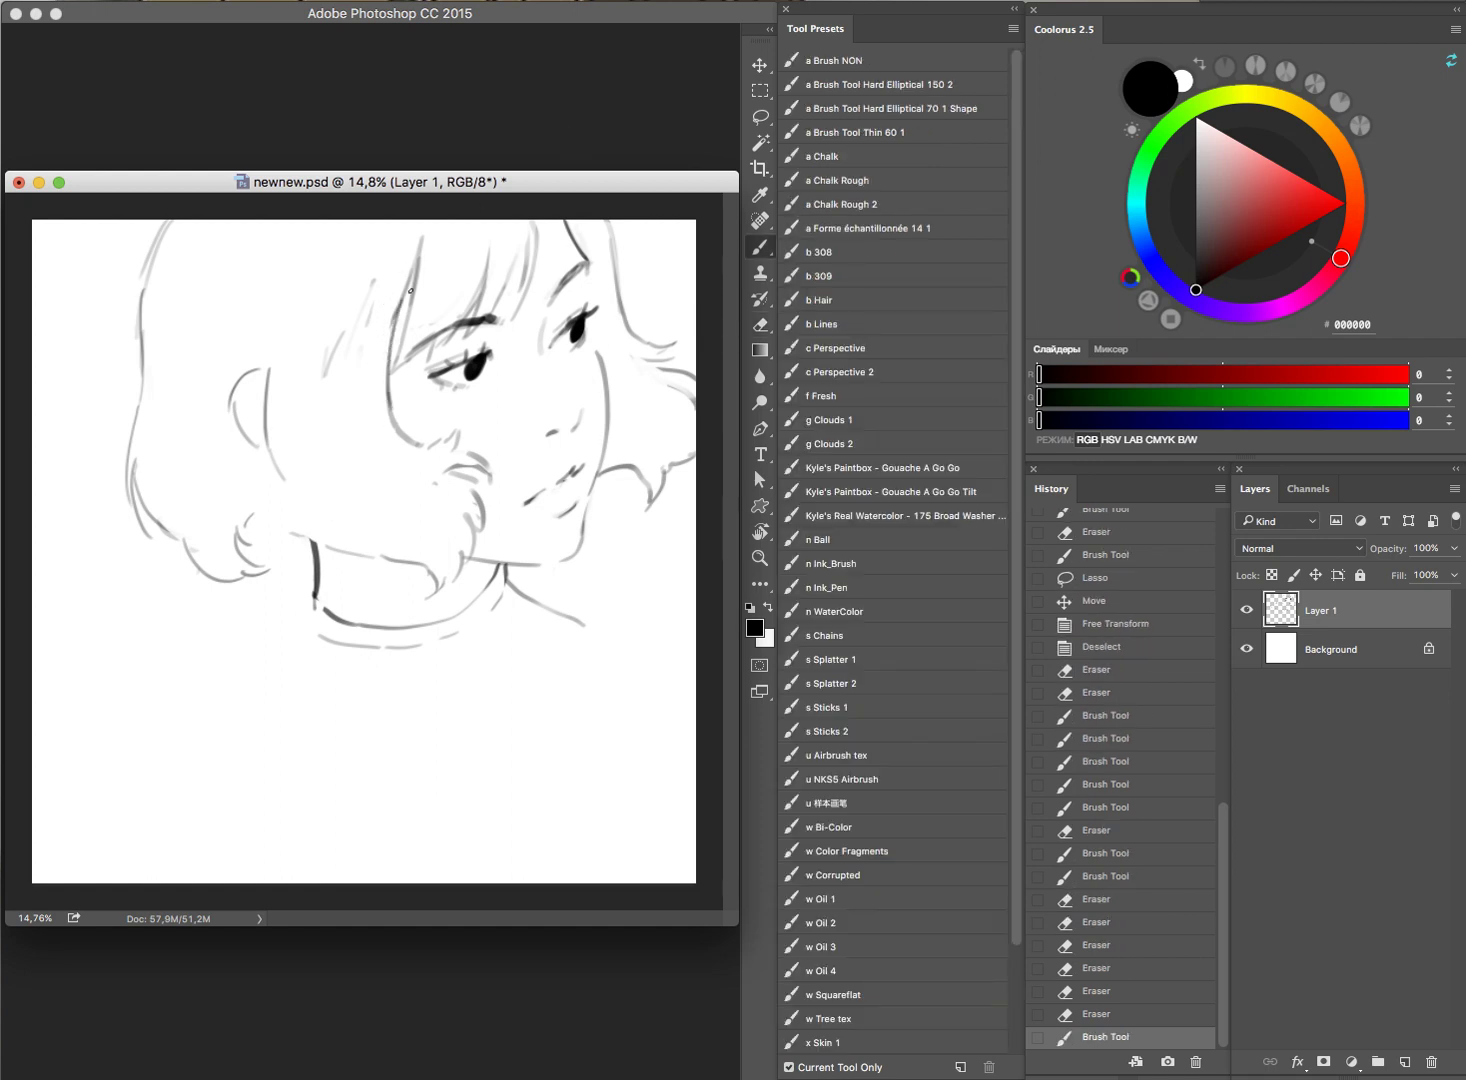
pyautogui.press('e')
pyautogui.moveTo(427, 237); pyautogui.dragTo(386, 366)
pyautogui.moveTo(415, 275)
pyautogui.mouseDown()
pyautogui.moveTo(390, 385)
pyautogui.moveTo(408, 438)
pyautogui.moveTo(398, 428)
pyautogui.moveTo(440, 462)
pyautogui.mouseUp()
pyautogui.press('b')
pyautogui.press('e')
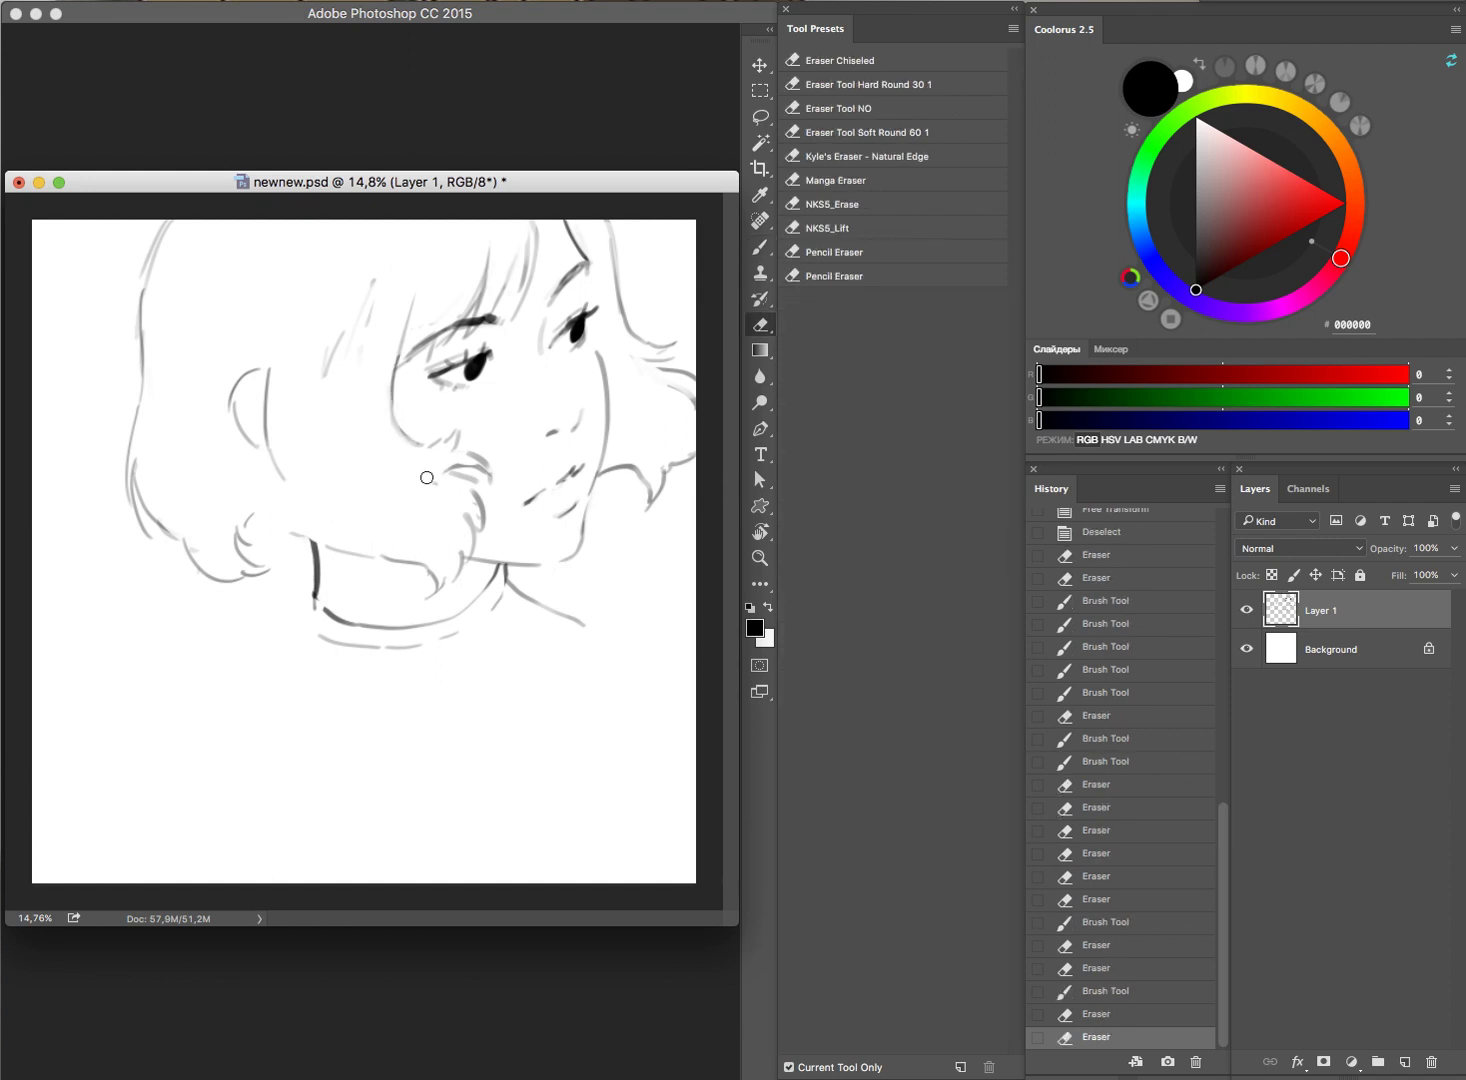
# Step: Paint strokes to darken the right eye, undoing one of them
pyautogui.press('b')
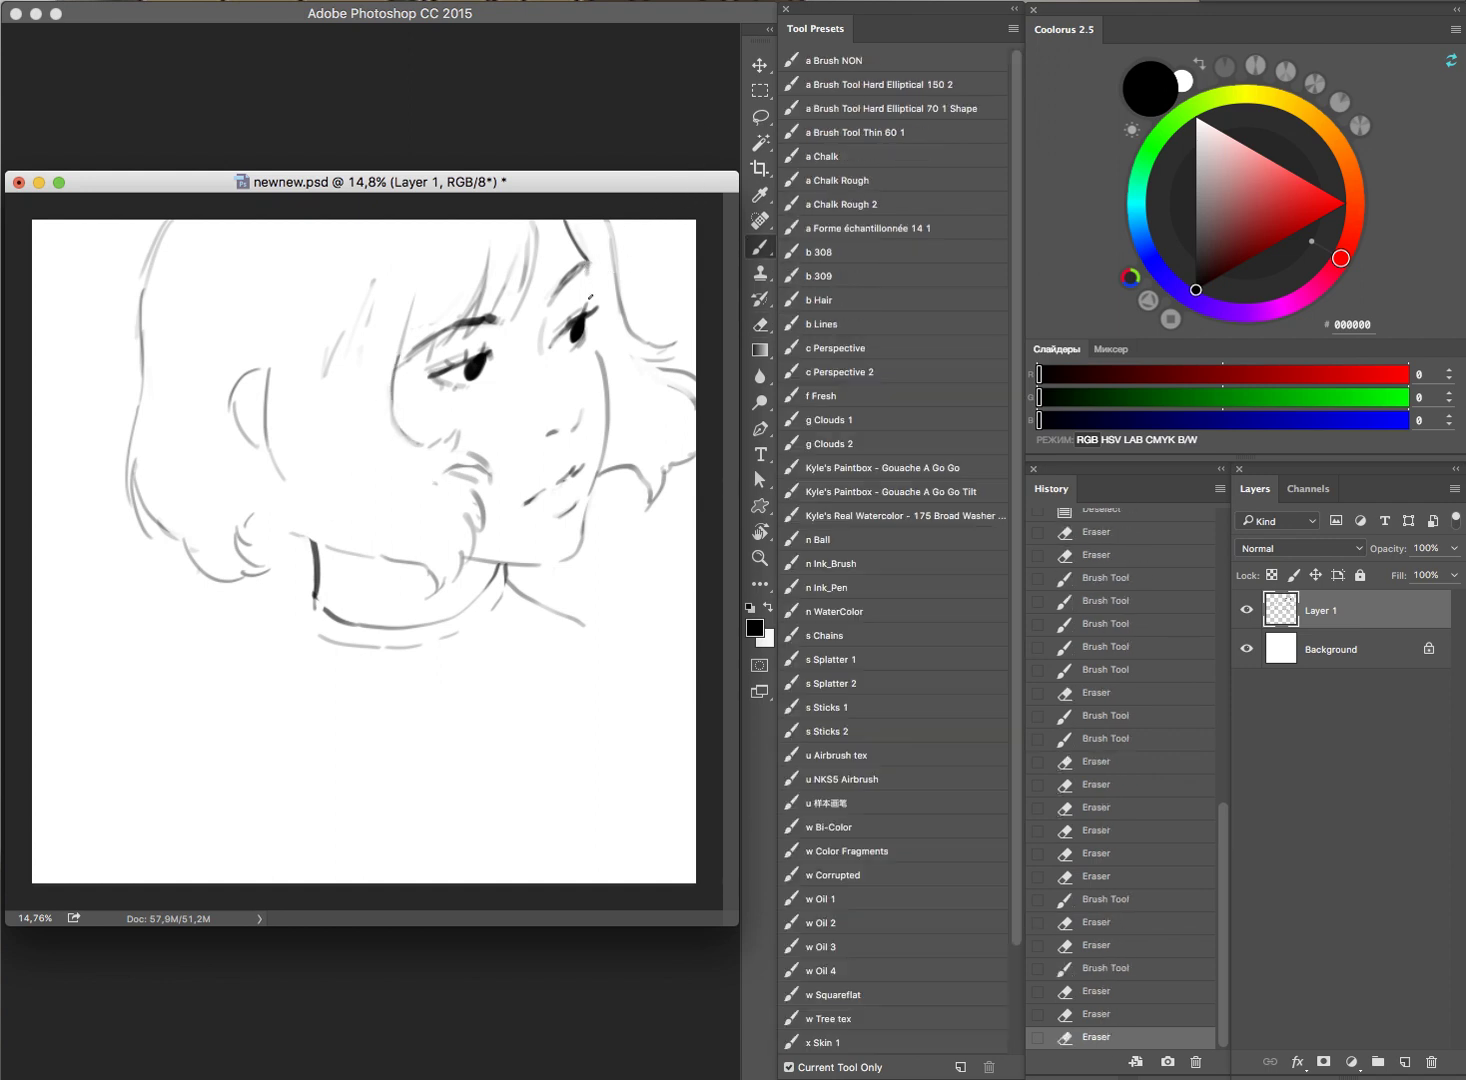
pyautogui.moveTo(588, 272); pyautogui.dragTo(603, 261)
pyautogui.moveTo(588, 339)
pyautogui.mouseDown()
pyautogui.moveTo(605, 370)
pyautogui.moveTo(585, 275)
pyautogui.moveTo(580, 332)
pyautogui.mouseUp()
pyautogui.hotkey('ctrl', 'z')
pyautogui.press('e')
pyautogui.press('b')
# Step: Erase stray hair strands at the top right and far left
pyautogui.press('e')
pyautogui.moveTo(611, 236); pyautogui.dragTo(631, 258)
pyautogui.moveTo(150, 238); pyautogui.dragTo(136, 337)
pyautogui.press('b')
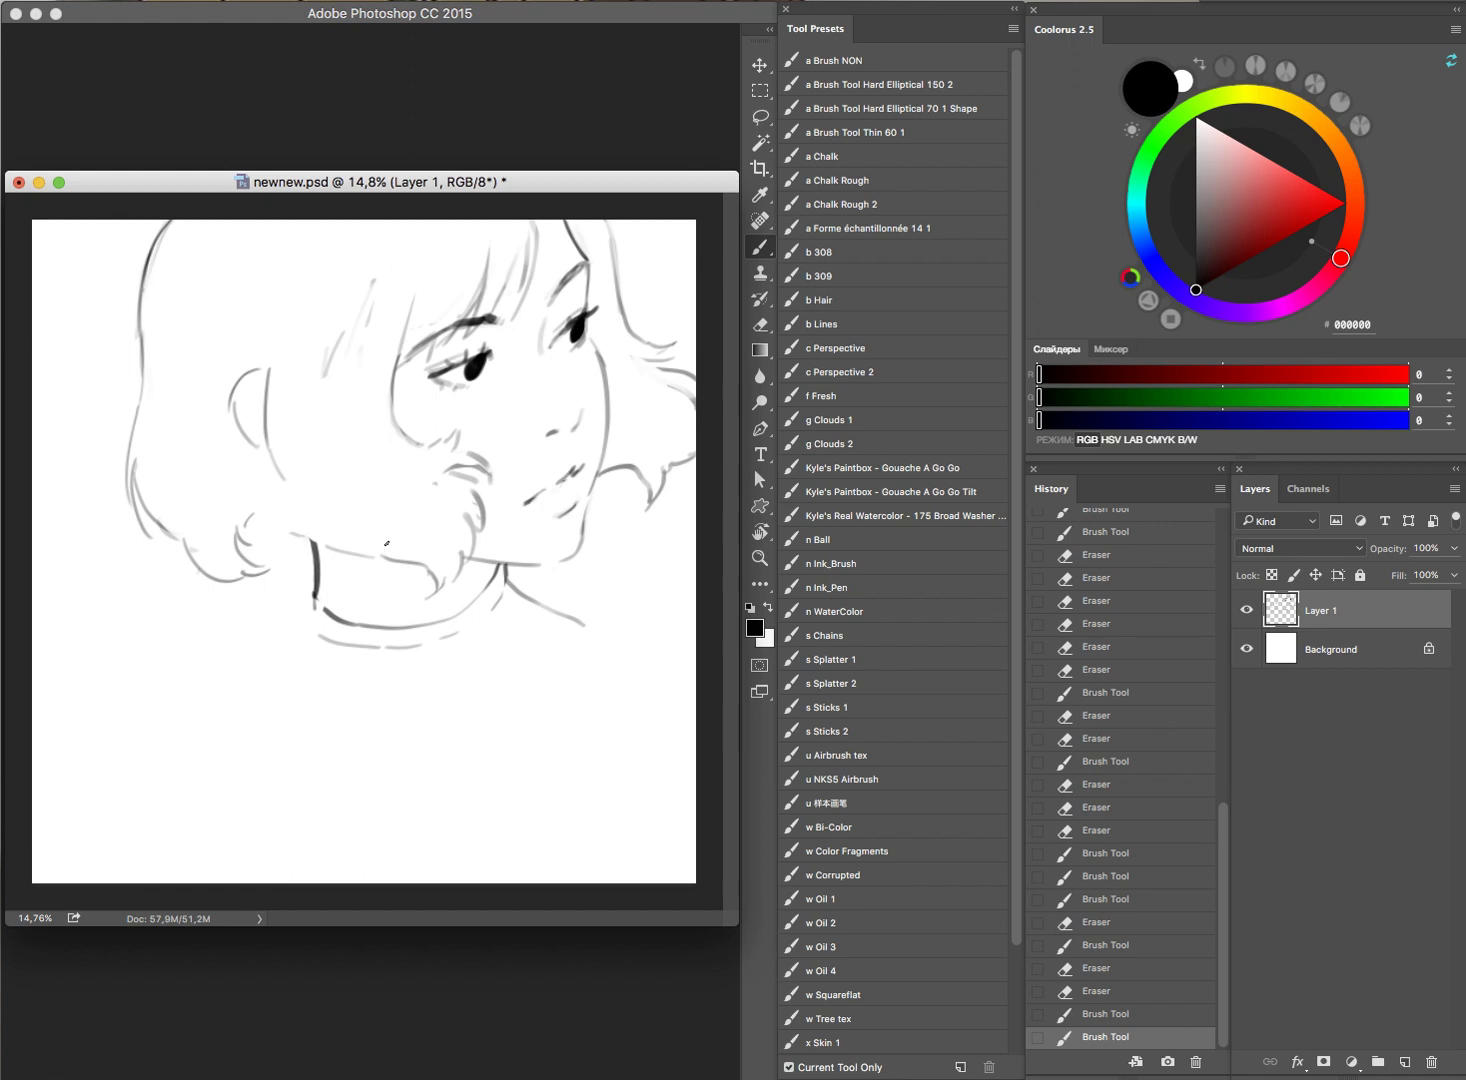
# Step: Add a jaw stroke below the ear and a shoulder line from the neck
pyautogui.moveTo(273, 483); pyautogui.dragTo(304, 550)
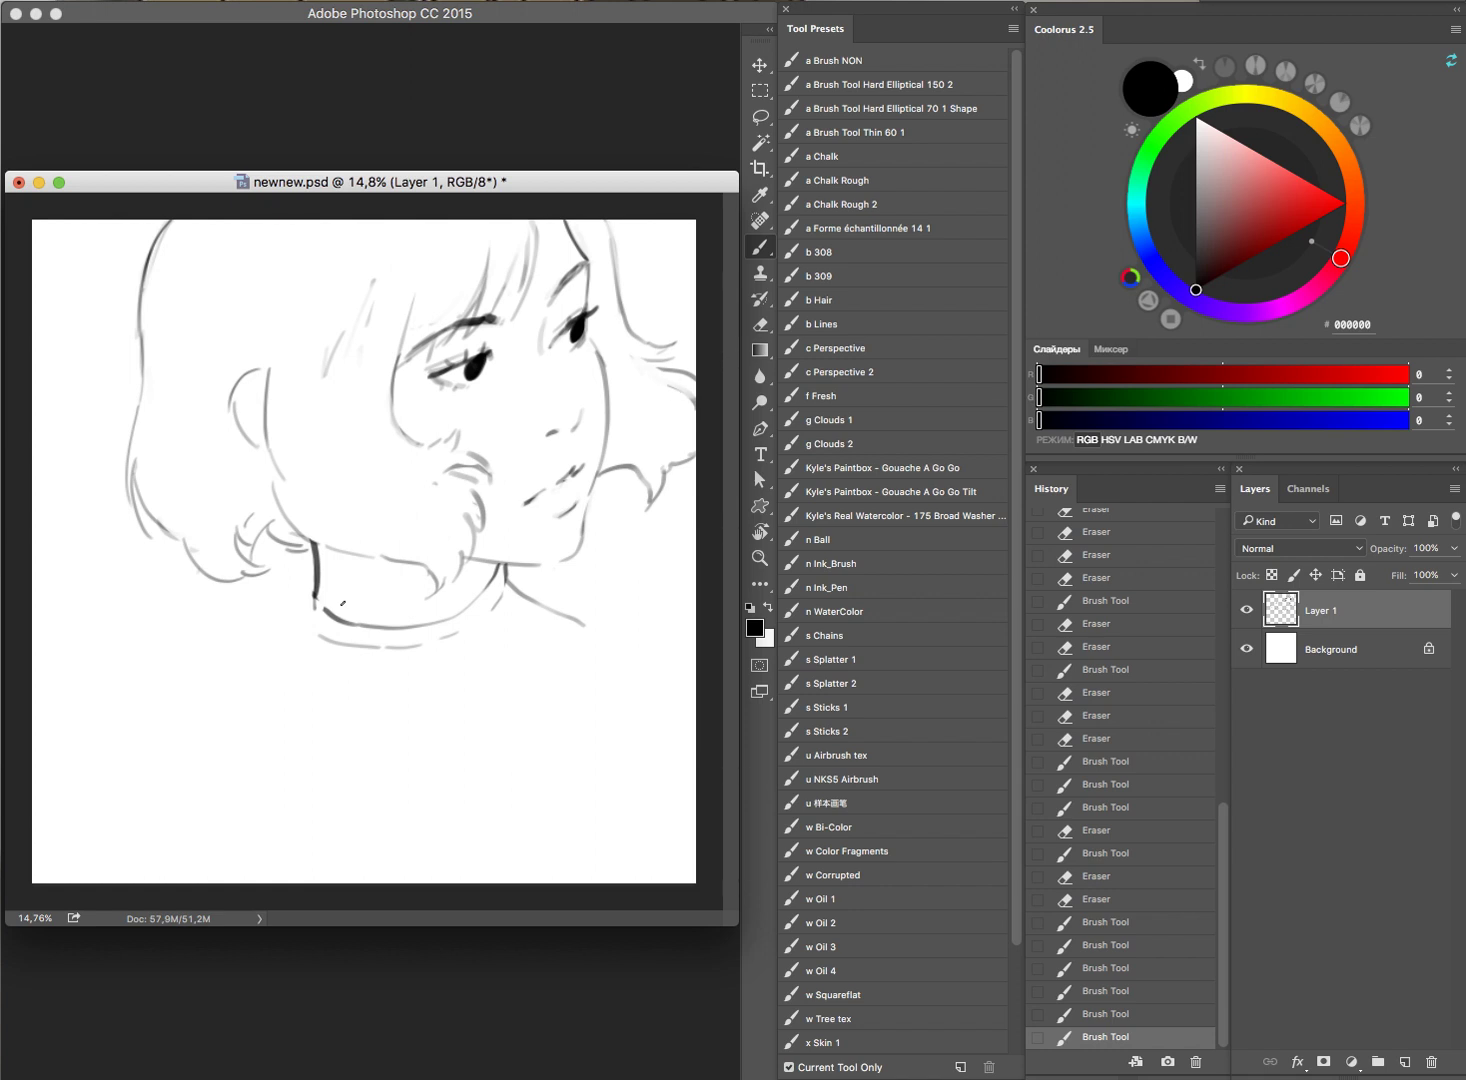
pyautogui.moveTo(311, 604); pyautogui.dragTo(502, 843)
pyautogui.press('super+z')
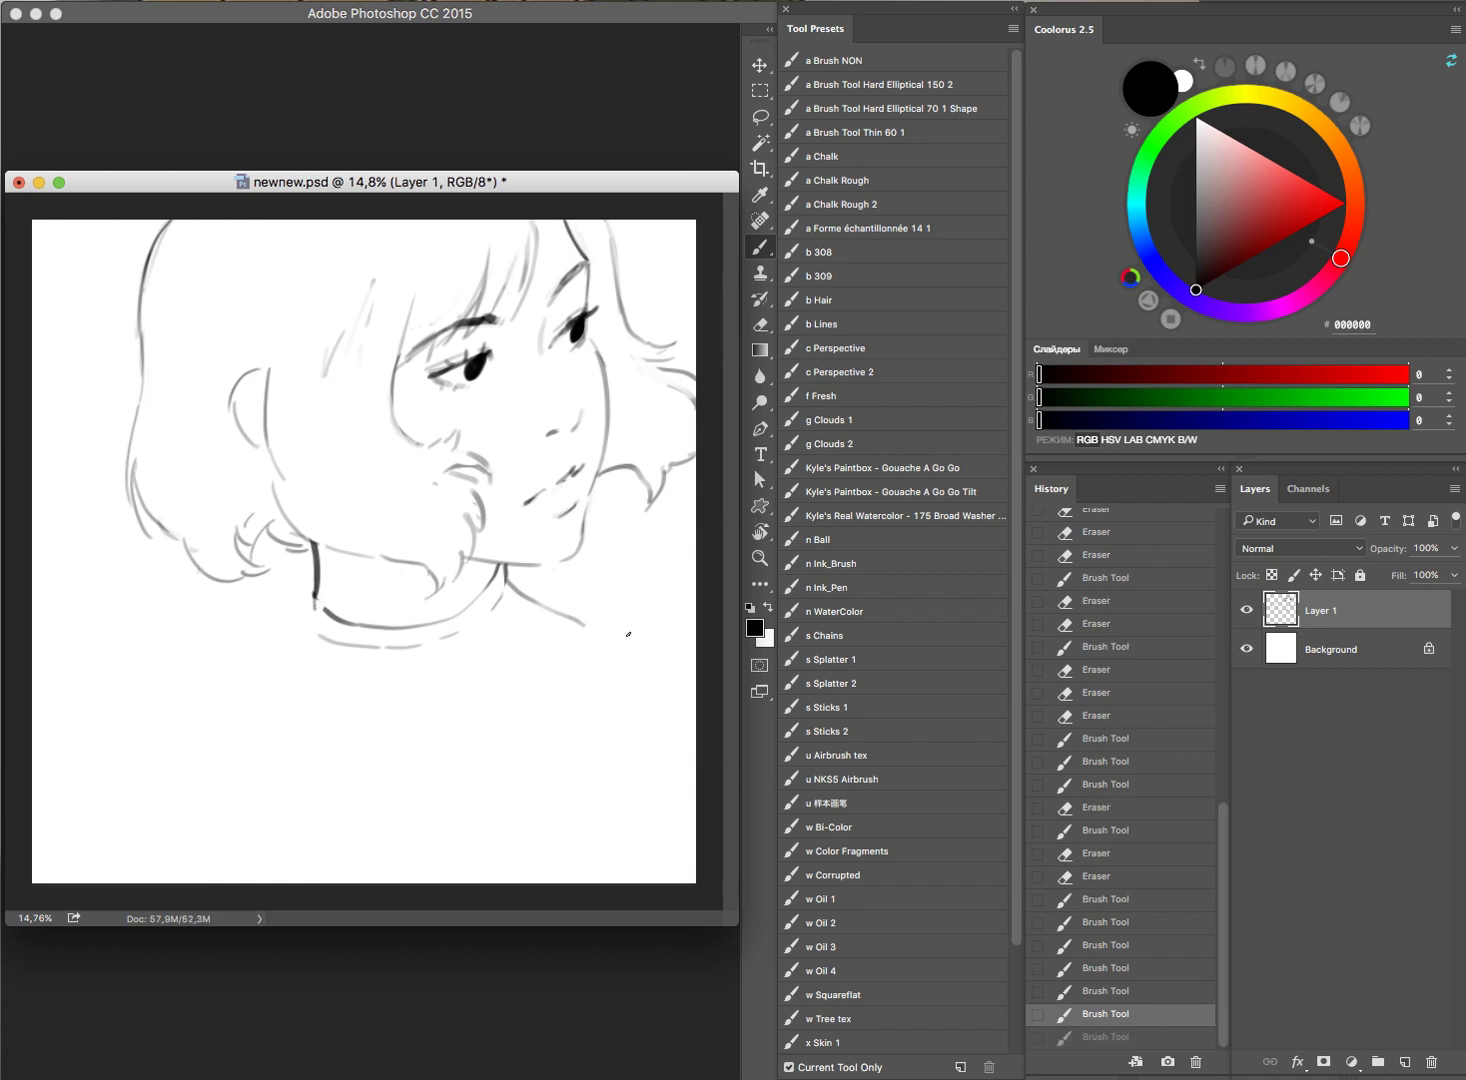
pyautogui.moveTo(308, 599)
pyautogui.mouseDown()
pyautogui.moveTo(172, 697)
pyautogui.moveTo(494, 819)
pyautogui.moveTo(603, 643)
pyautogui.moveTo(579, 625)
pyautogui.mouseUp()
# Step: Add a short collar curve and redraw the lower-left shoulder line to the edge
pyautogui.press('e')
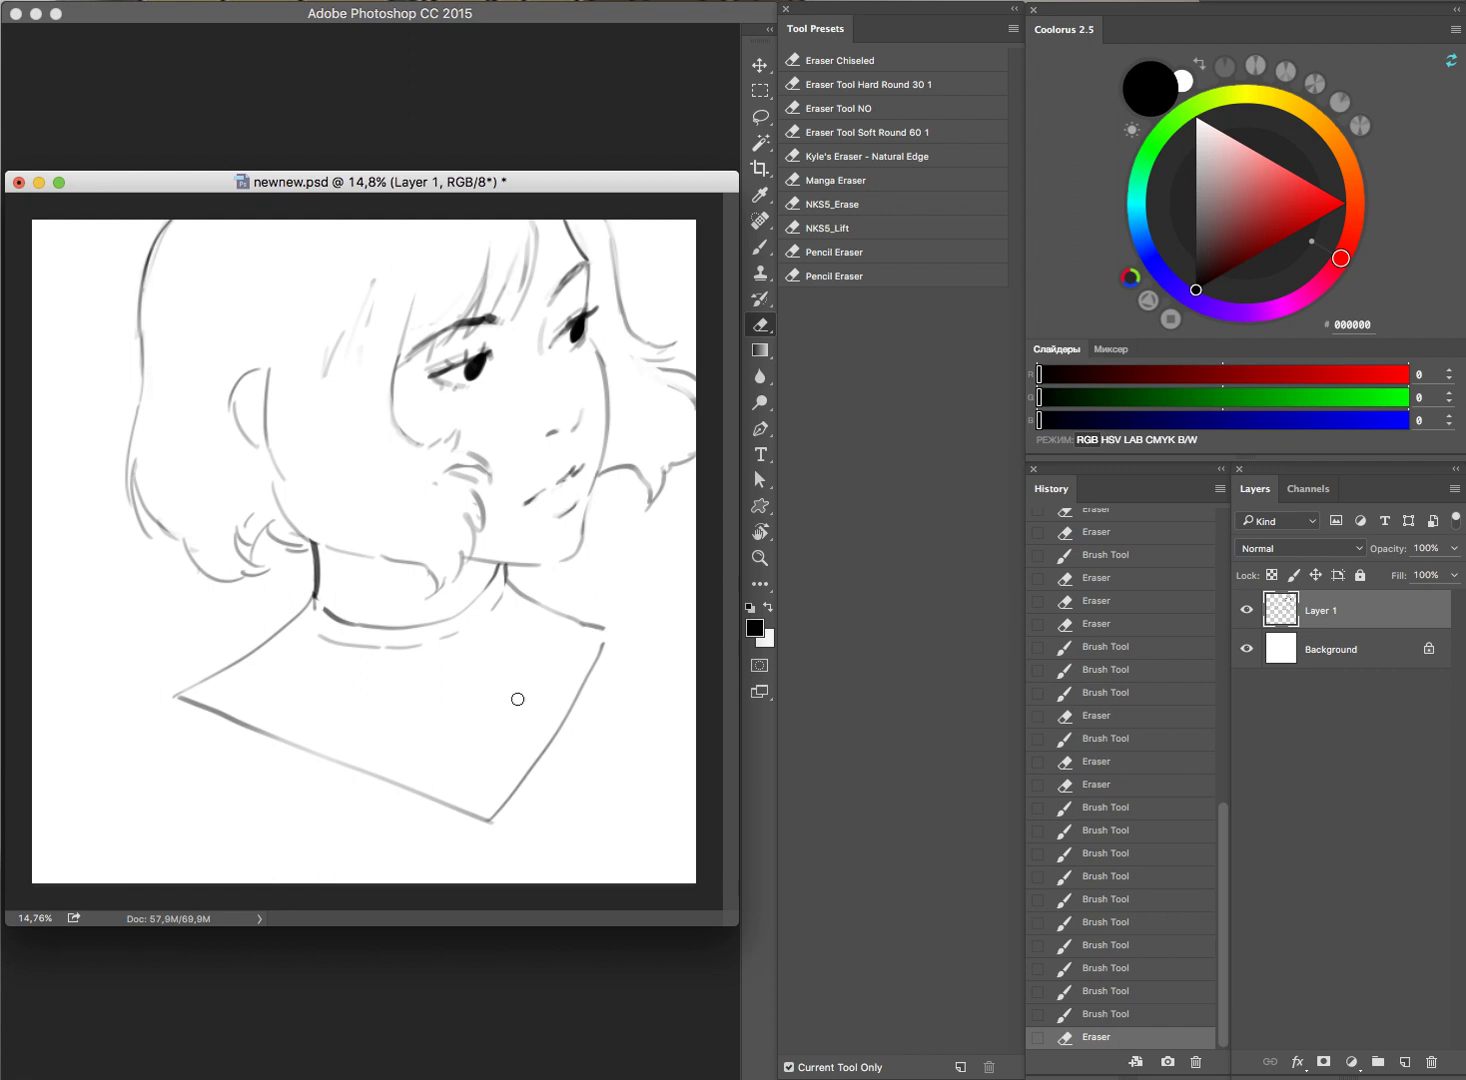
pyautogui.press('b')
pyautogui.moveTo(481, 719); pyautogui.dragTo(518, 702)
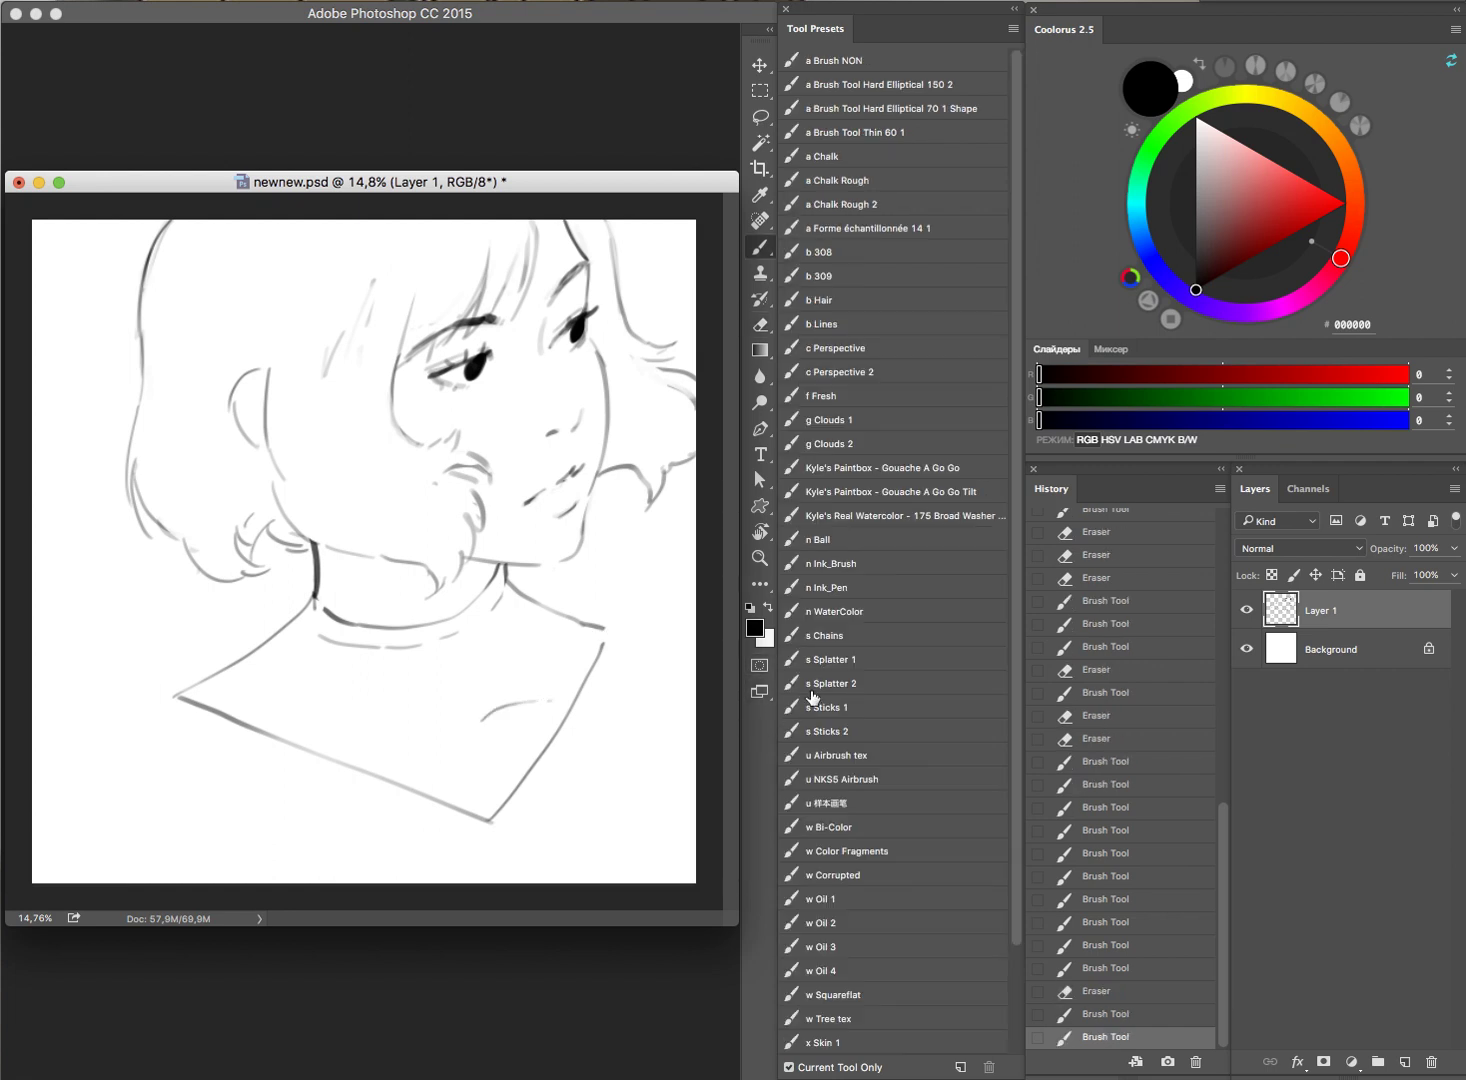
pyautogui.moveTo(195, 674)
pyautogui.mouseDown()
pyautogui.moveTo(137, 694)
pyautogui.moveTo(32, 780)
pyautogui.mouseUp()
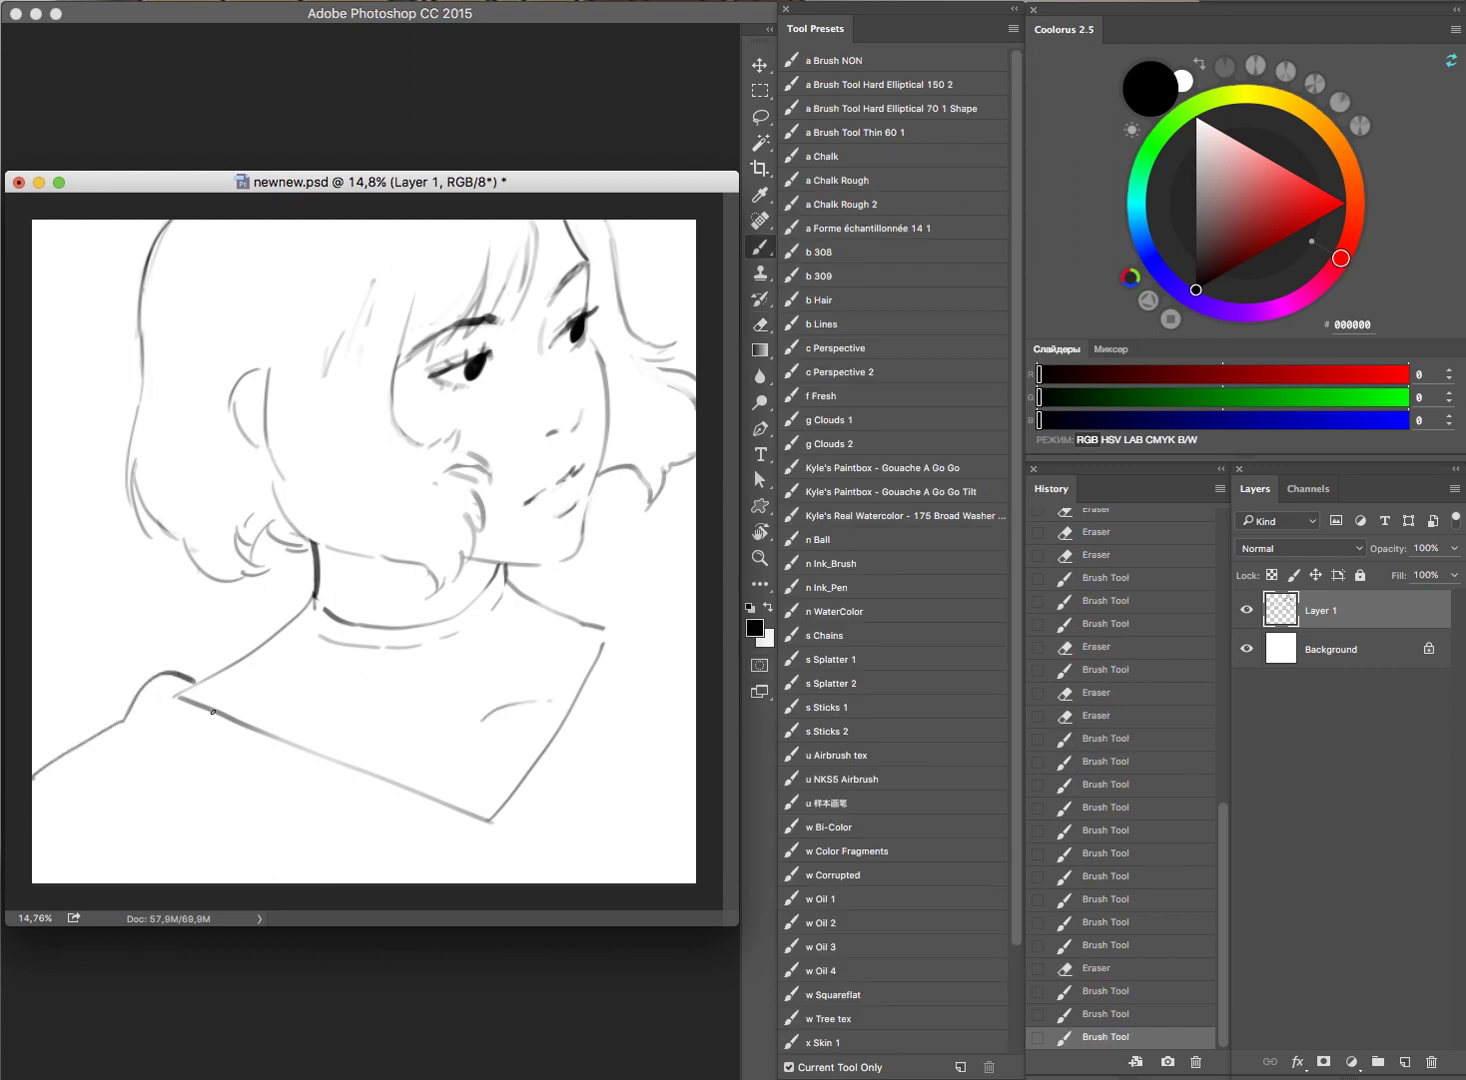
pyautogui.hotkey('ctrl', 'z')
pyautogui.moveTo(195, 674)
pyautogui.mouseDown()
pyautogui.moveTo(137, 694)
pyautogui.moveTo(42, 775)
pyautogui.moveTo(39, 824)
pyautogui.mouseUp()
# Step: Erase the end of the lower-left shoulder line
pyautogui.press('e')
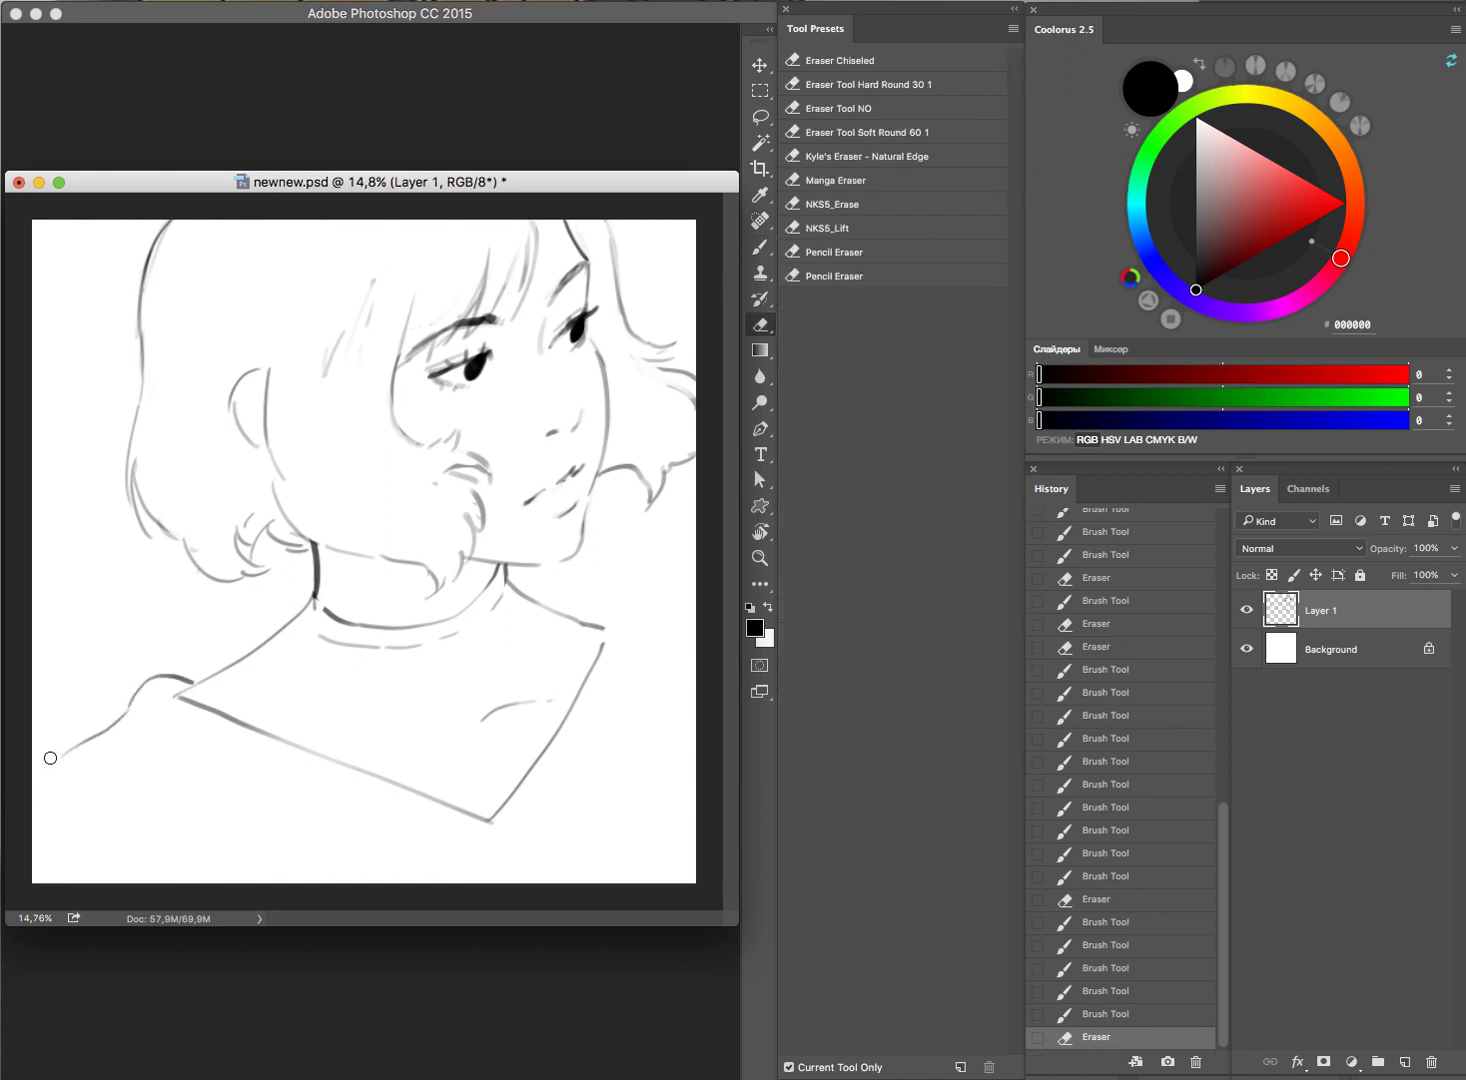
pyautogui.press('b')
pyautogui.moveTo(60, 750); pyautogui.dragTo(45, 850)
pyautogui.hotkey('ctrl', 'z')
pyautogui.press('e')
pyautogui.moveTo(90, 740)
pyautogui.mouseDown()
pyautogui.moveTo(129, 701)
pyautogui.moveTo(219, 665)
pyautogui.moveTo(137, 694)
pyautogui.moveTo(64, 875)
pyautogui.mouseUp()
# Step: Extend the collar line to the right canvas edge and erase marks by the cheek and hair
pyautogui.press('b')
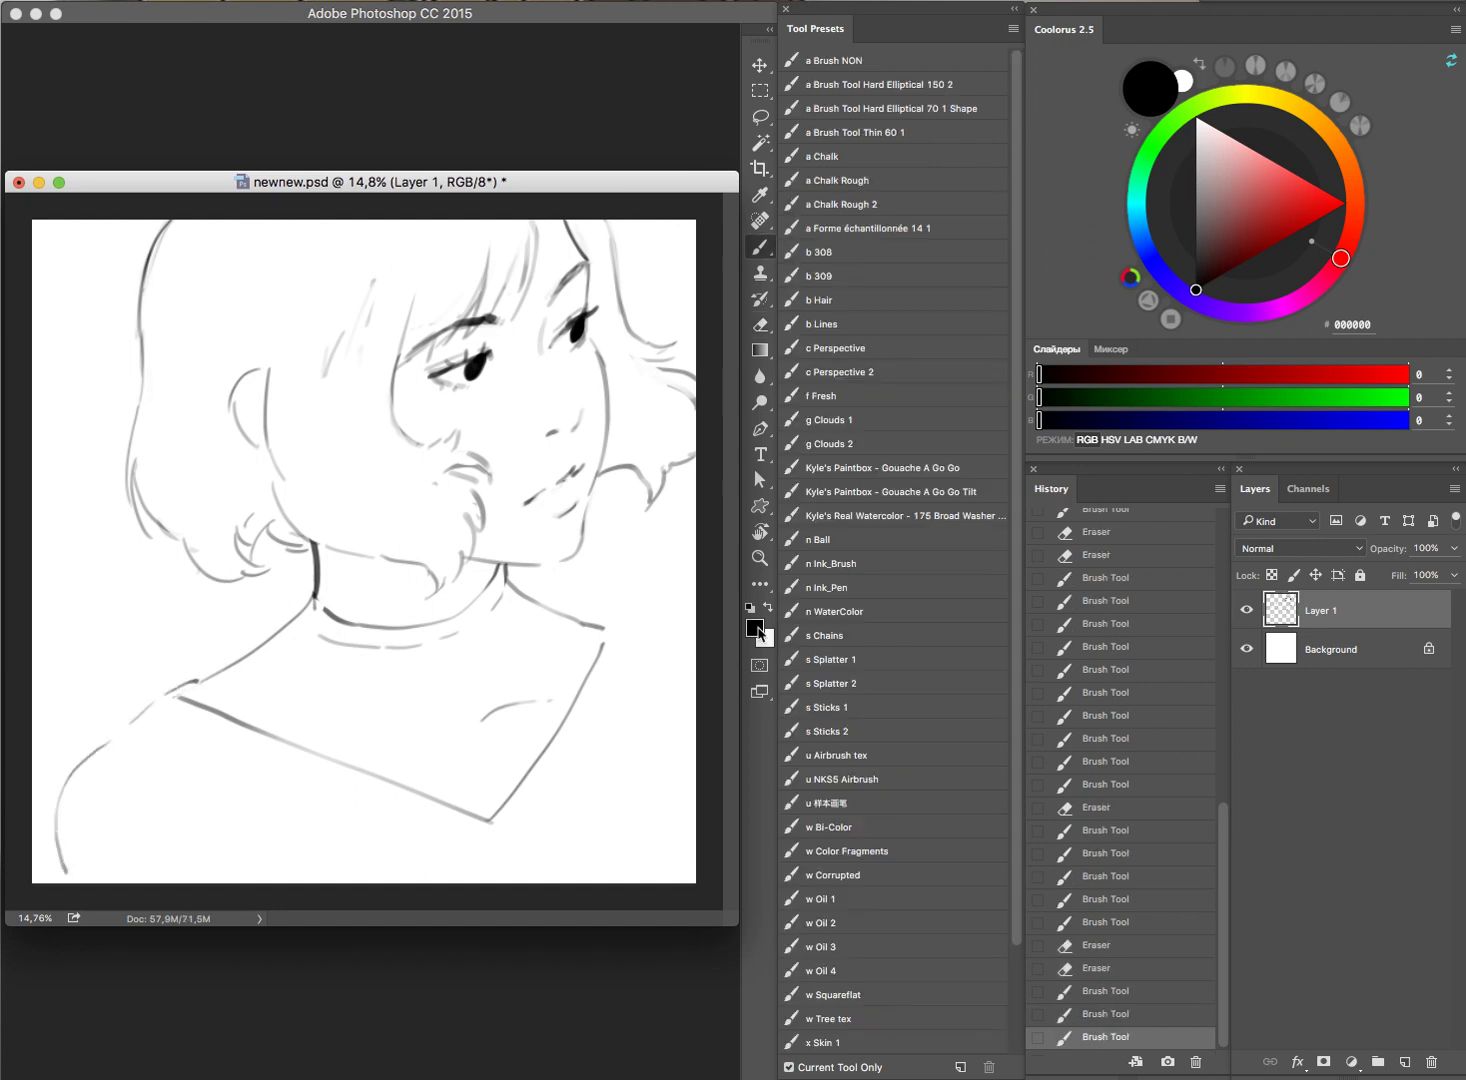
pyautogui.moveTo(630, 627); pyautogui.dragTo(705, 640)
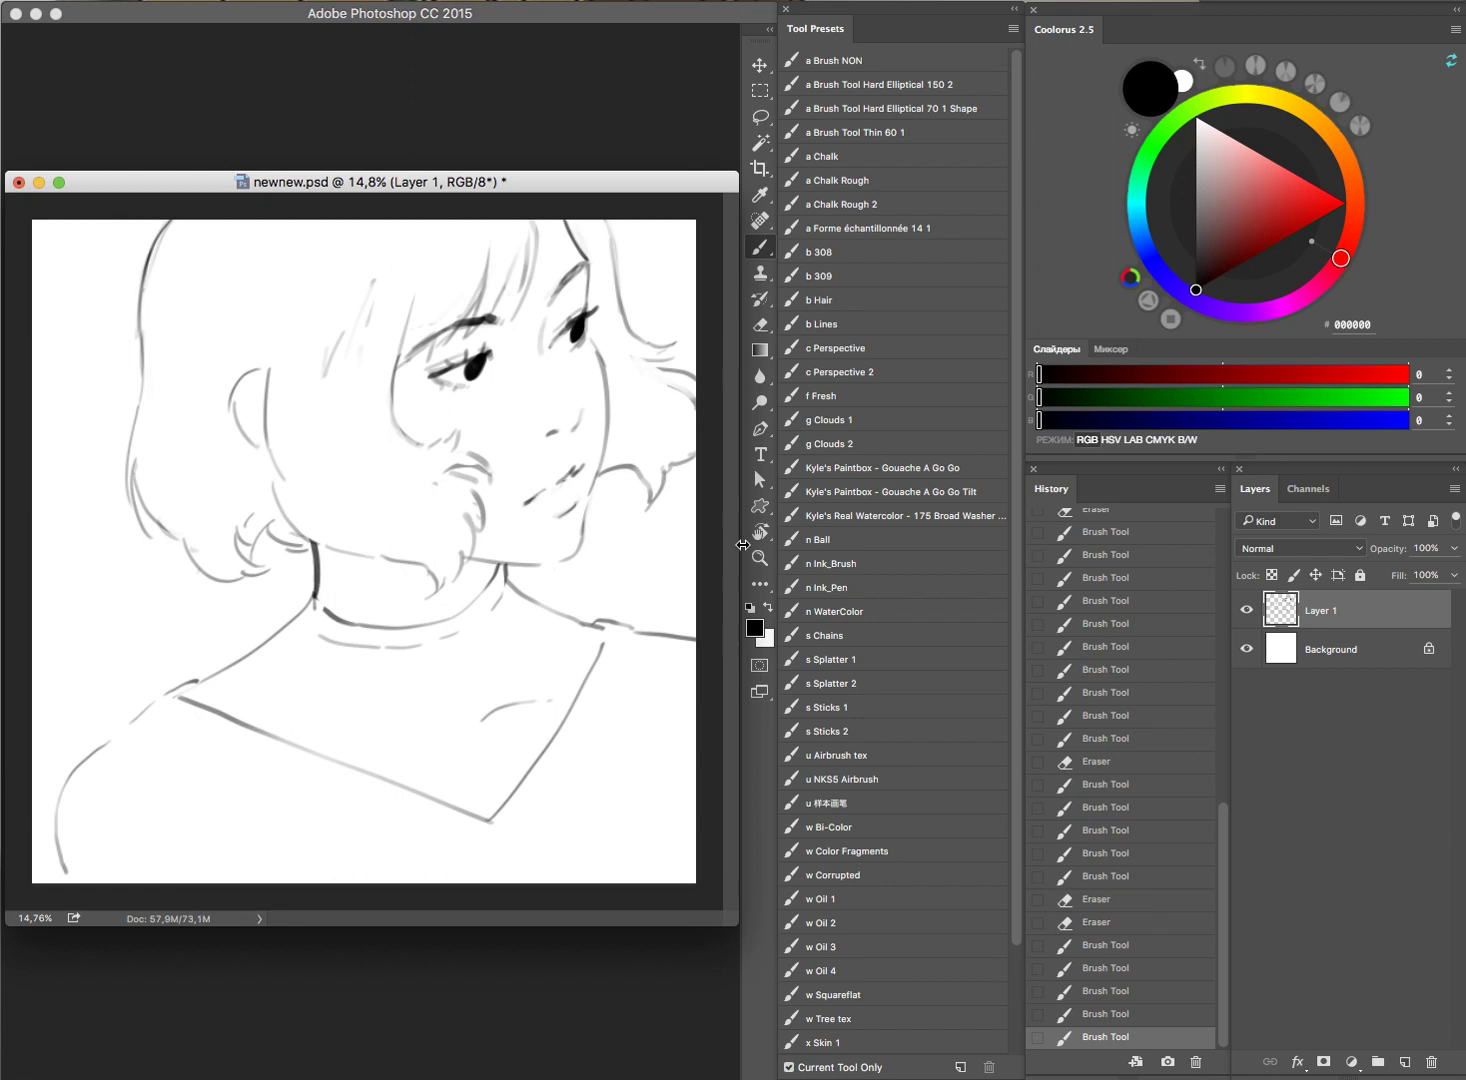
pyautogui.press('e')
pyautogui.moveTo(428, 478); pyautogui.dragTo(420, 473)
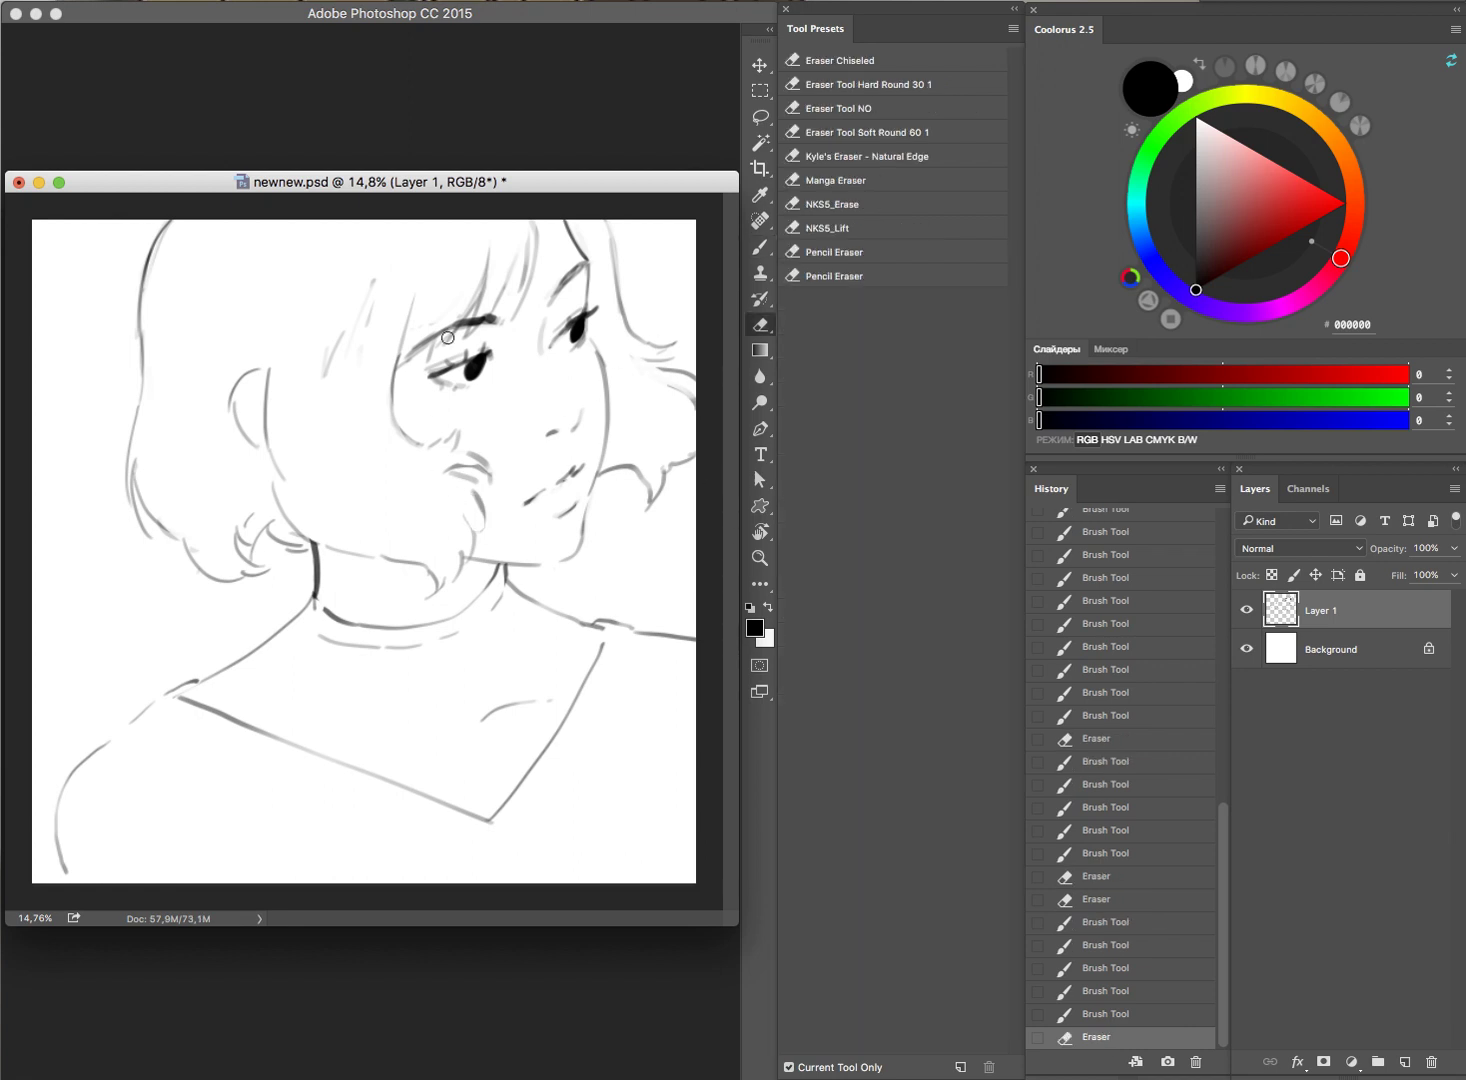
pyautogui.moveTo(340, 342); pyautogui.dragTo(337, 383)
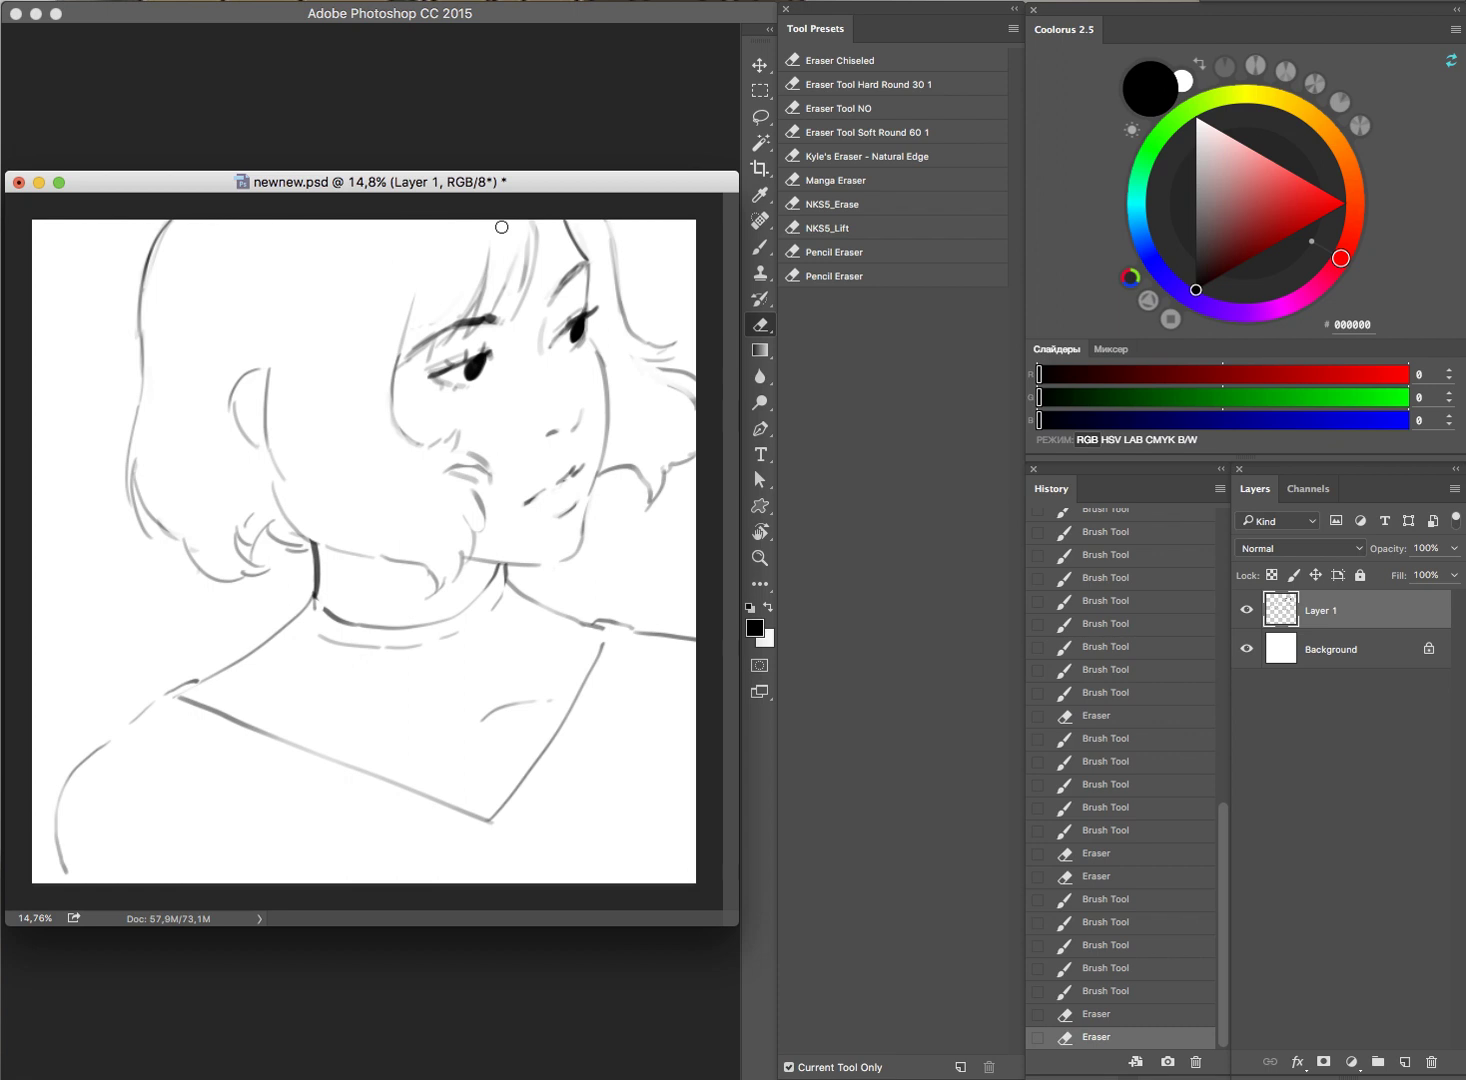
# Step: Trim the lower right eye and add small lash marks around it
pyautogui.press('b')
pyautogui.moveTo(476, 385); pyautogui.dragTo(480, 390)
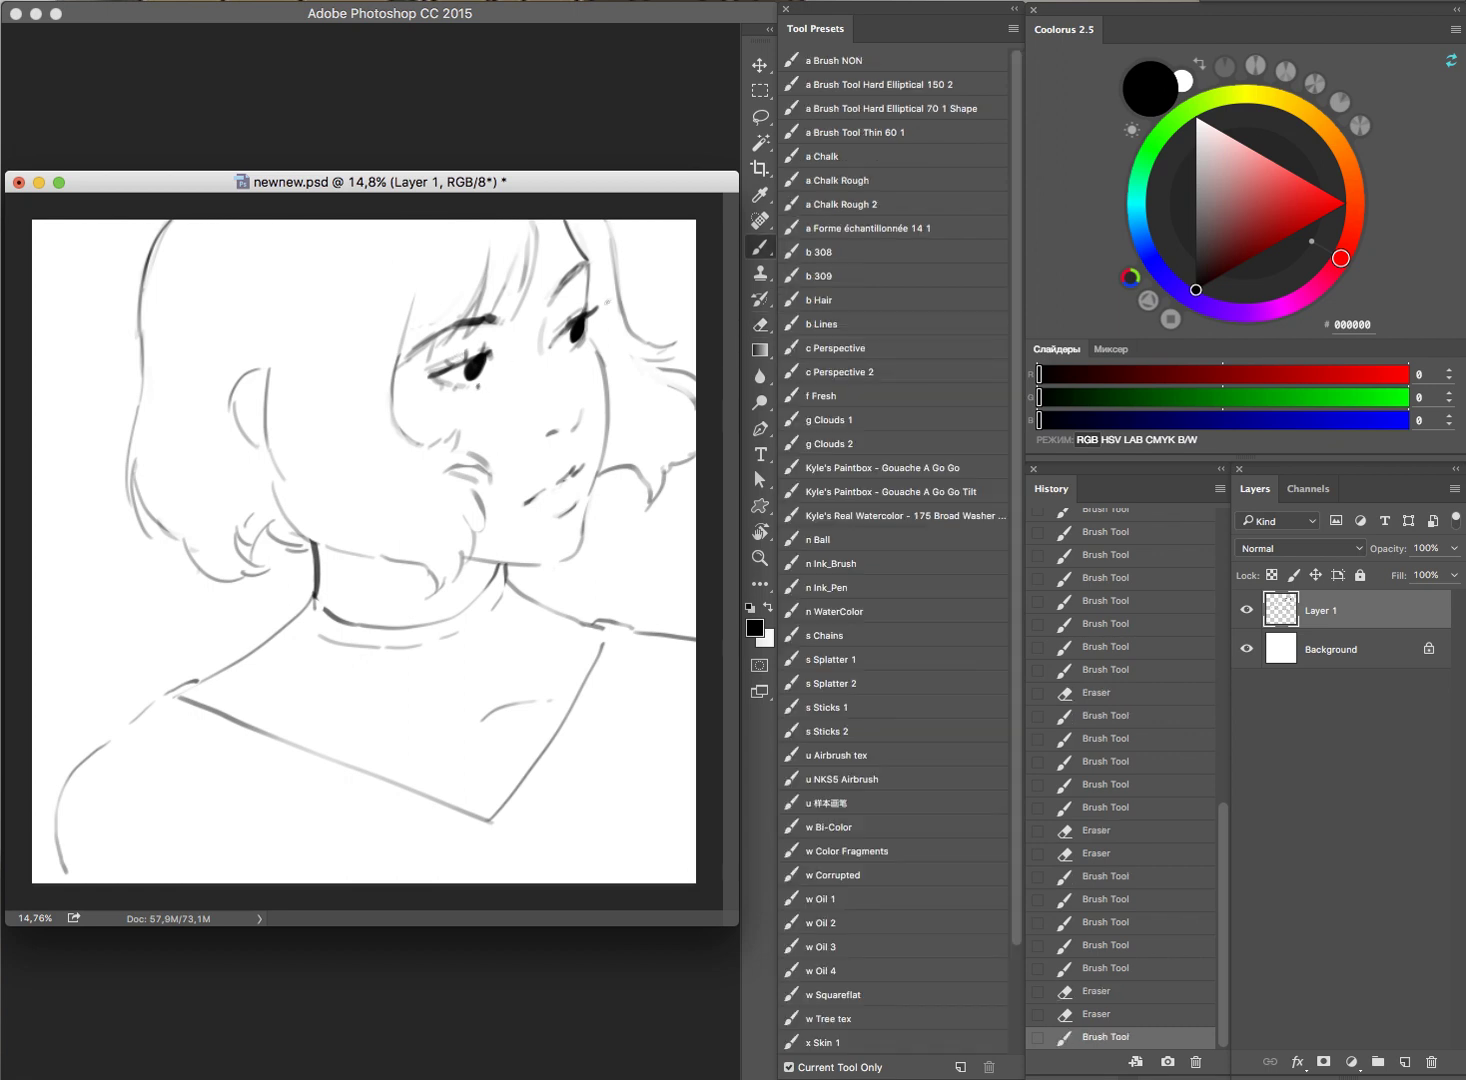
pyautogui.hotkey('ctrl', 'z')
pyautogui.hotkey('ctrl', 'z')
pyautogui.press('e')
pyautogui.moveTo(575, 348)
pyautogui.mouseDown()
pyautogui.moveTo(589, 331)
pyautogui.moveTo(582, 342)
pyautogui.mouseUp()
pyautogui.press('b')
pyautogui.moveTo(586, 318); pyautogui.dragTo(584, 326)
pyautogui.moveTo(580, 330); pyautogui.dragTo(578, 338)
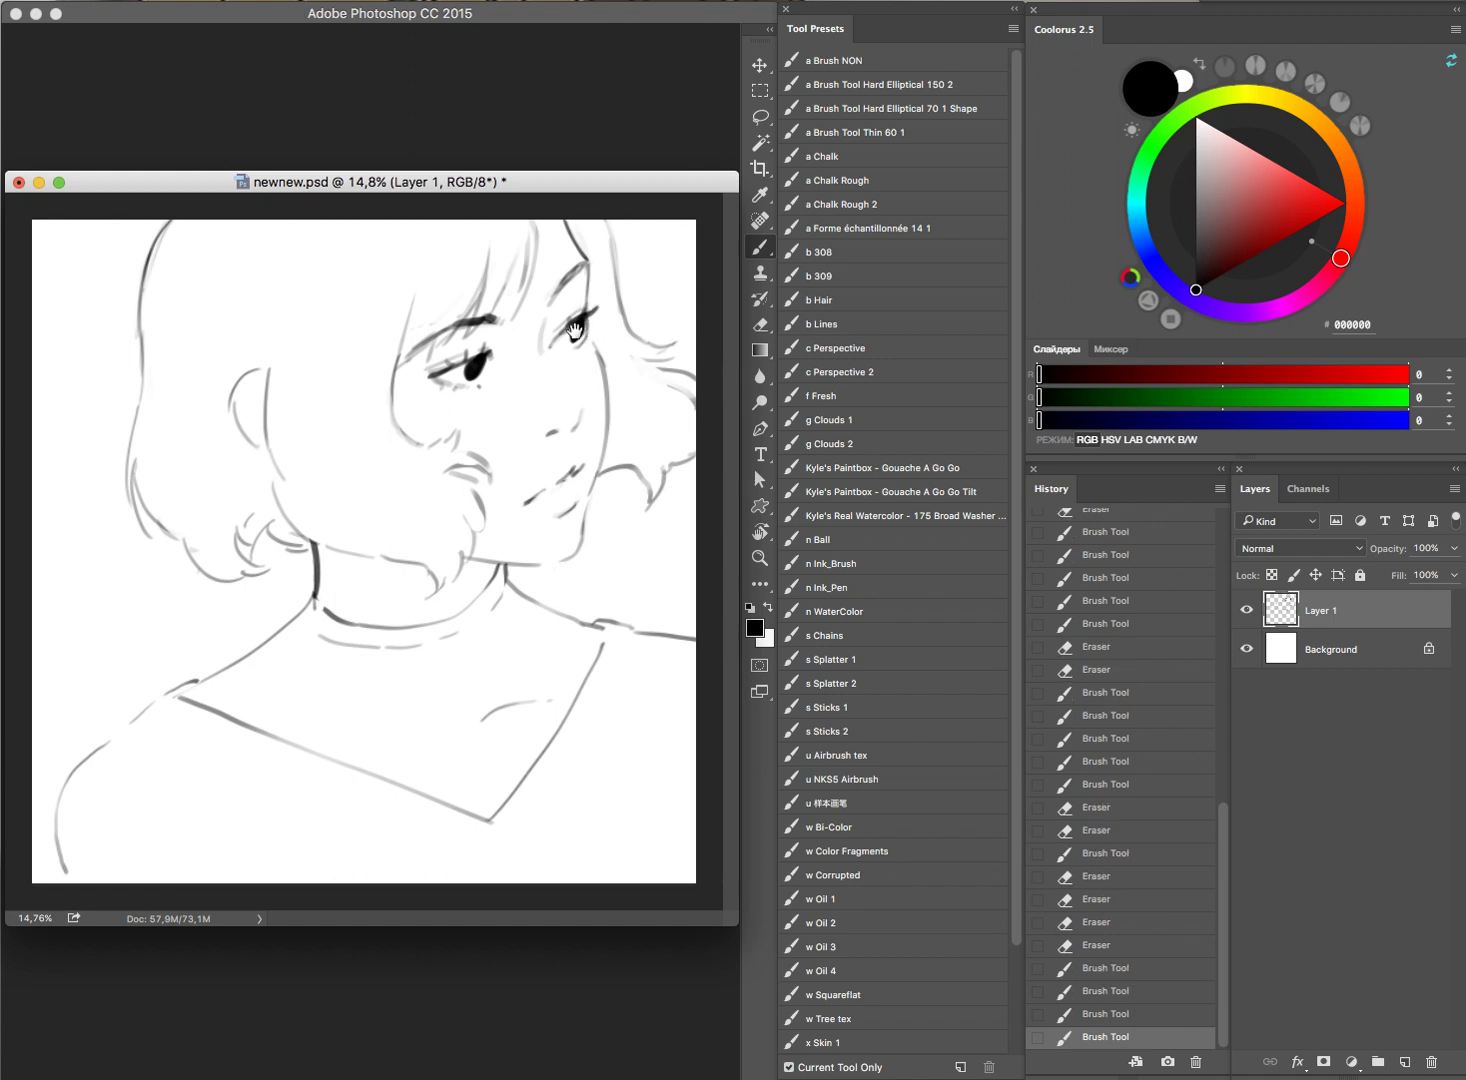
# Step: Erase stray marks below the eye and on the shoulder line, undoing an accidental hair-strand erasure
pyautogui.scroll(5, 590, 330)
pyautogui.moveTo(548, 345); pyautogui.dragTo(537, 362)
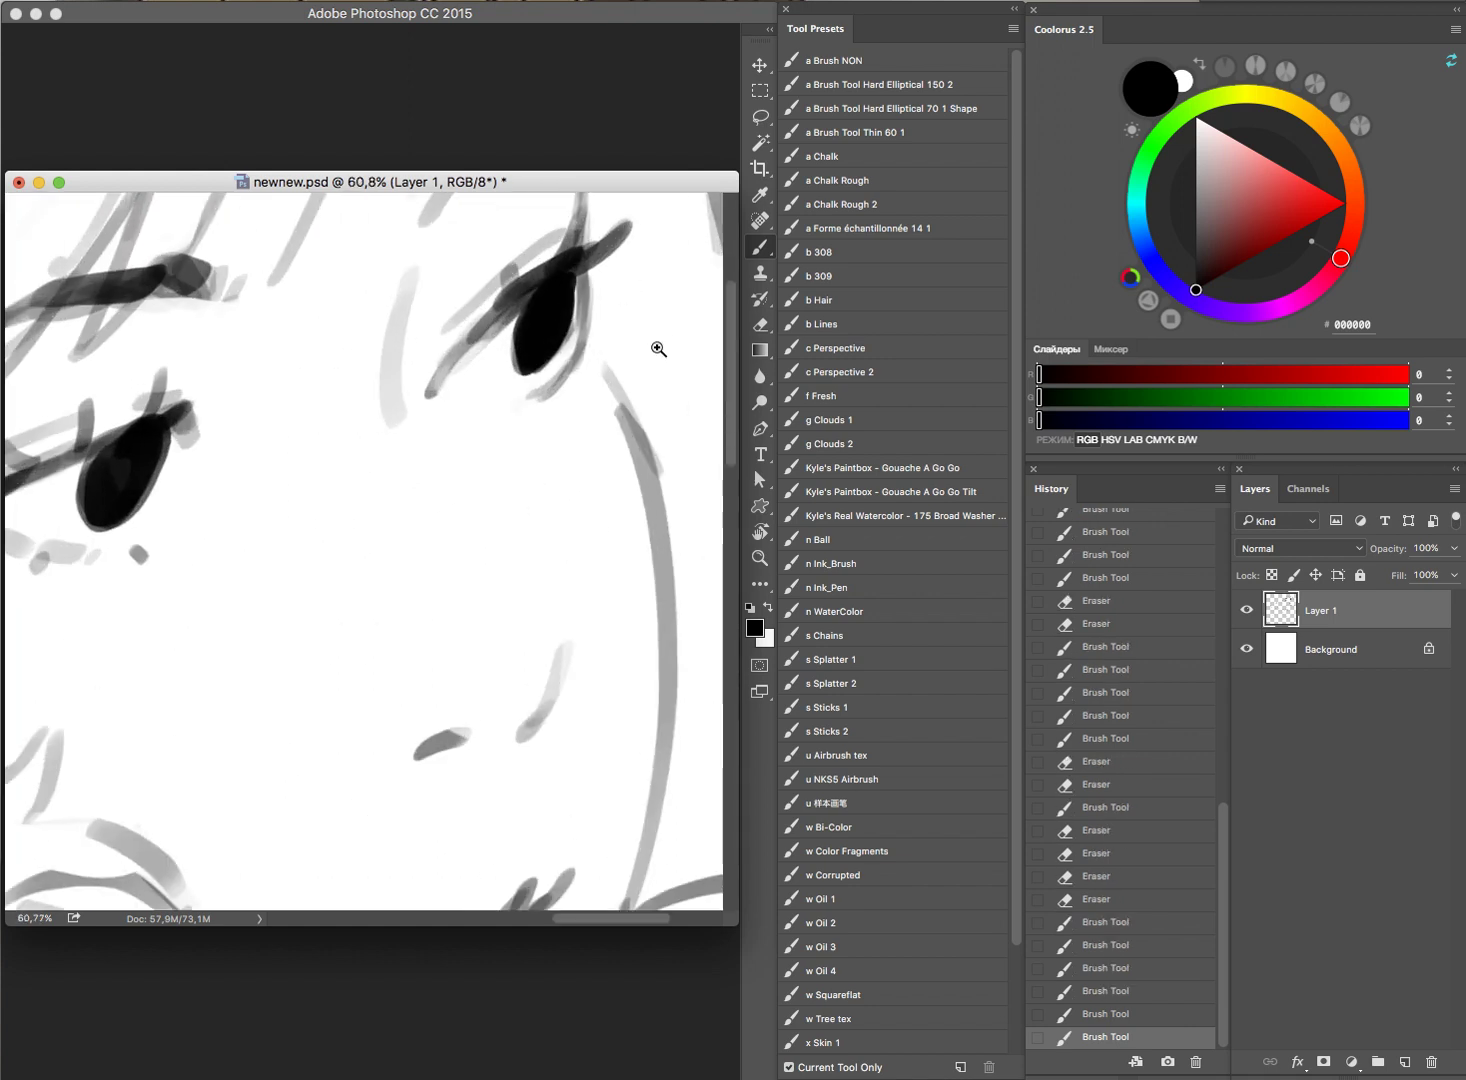
pyautogui.scroll(-5, 610, 385)
pyautogui.scroll(-1, 604, 393)
pyautogui.scroll(-1, 620, 403)
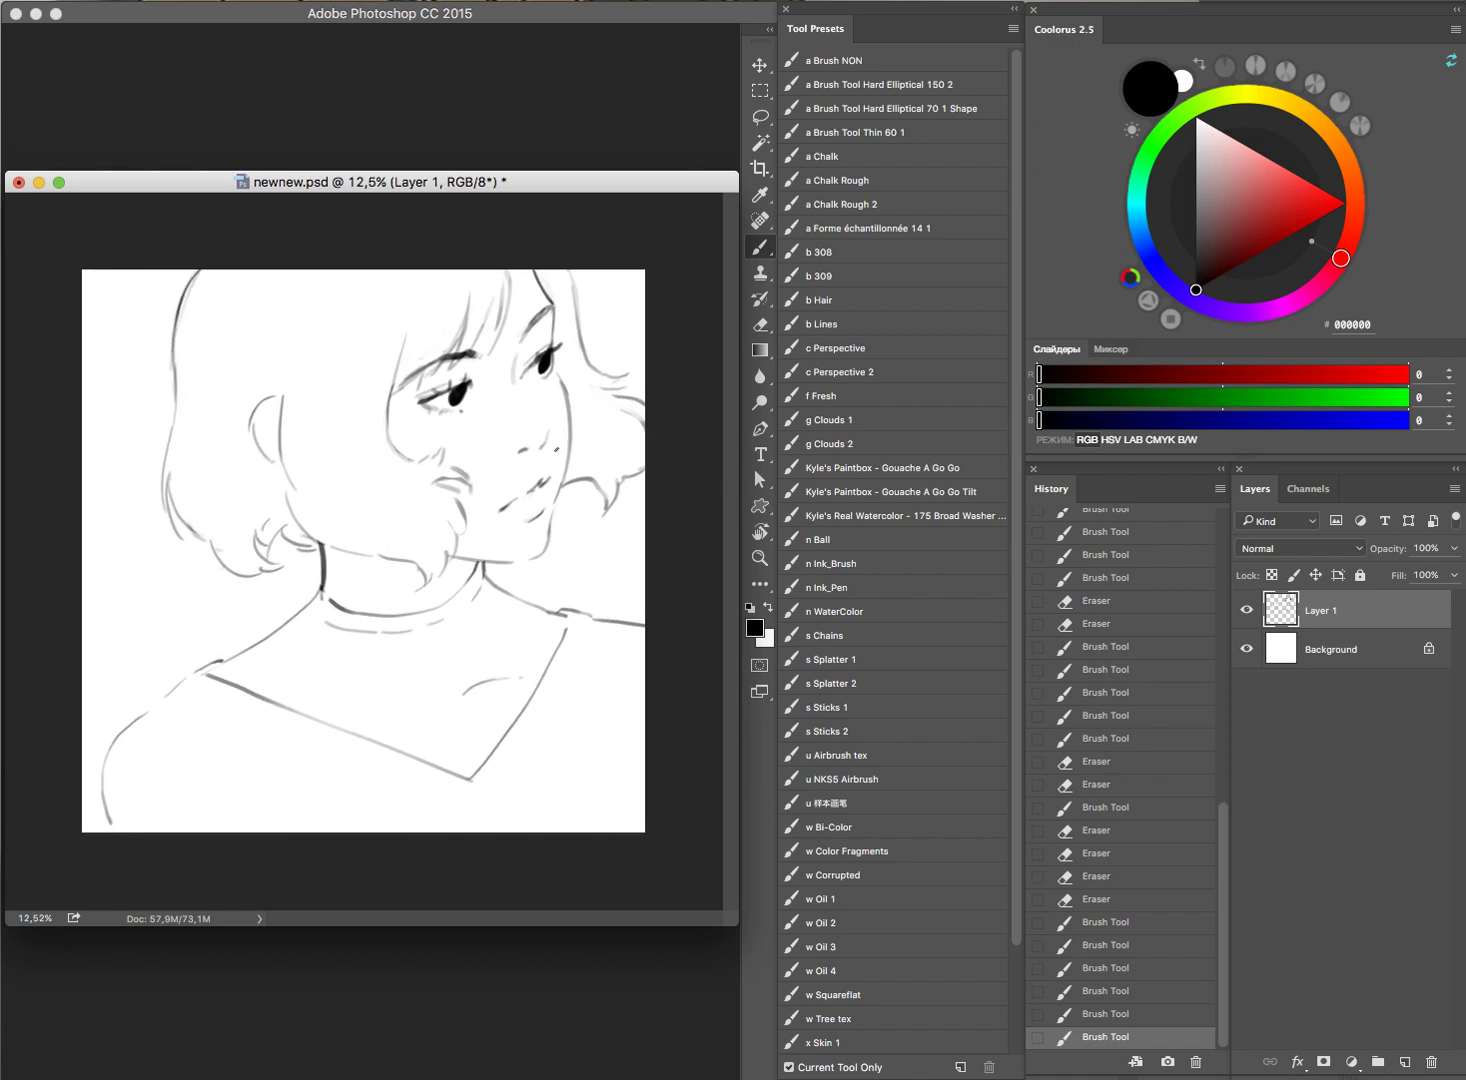
pyautogui.press('e')
pyautogui.moveTo(555, 477); pyautogui.dragTo(550, 483)
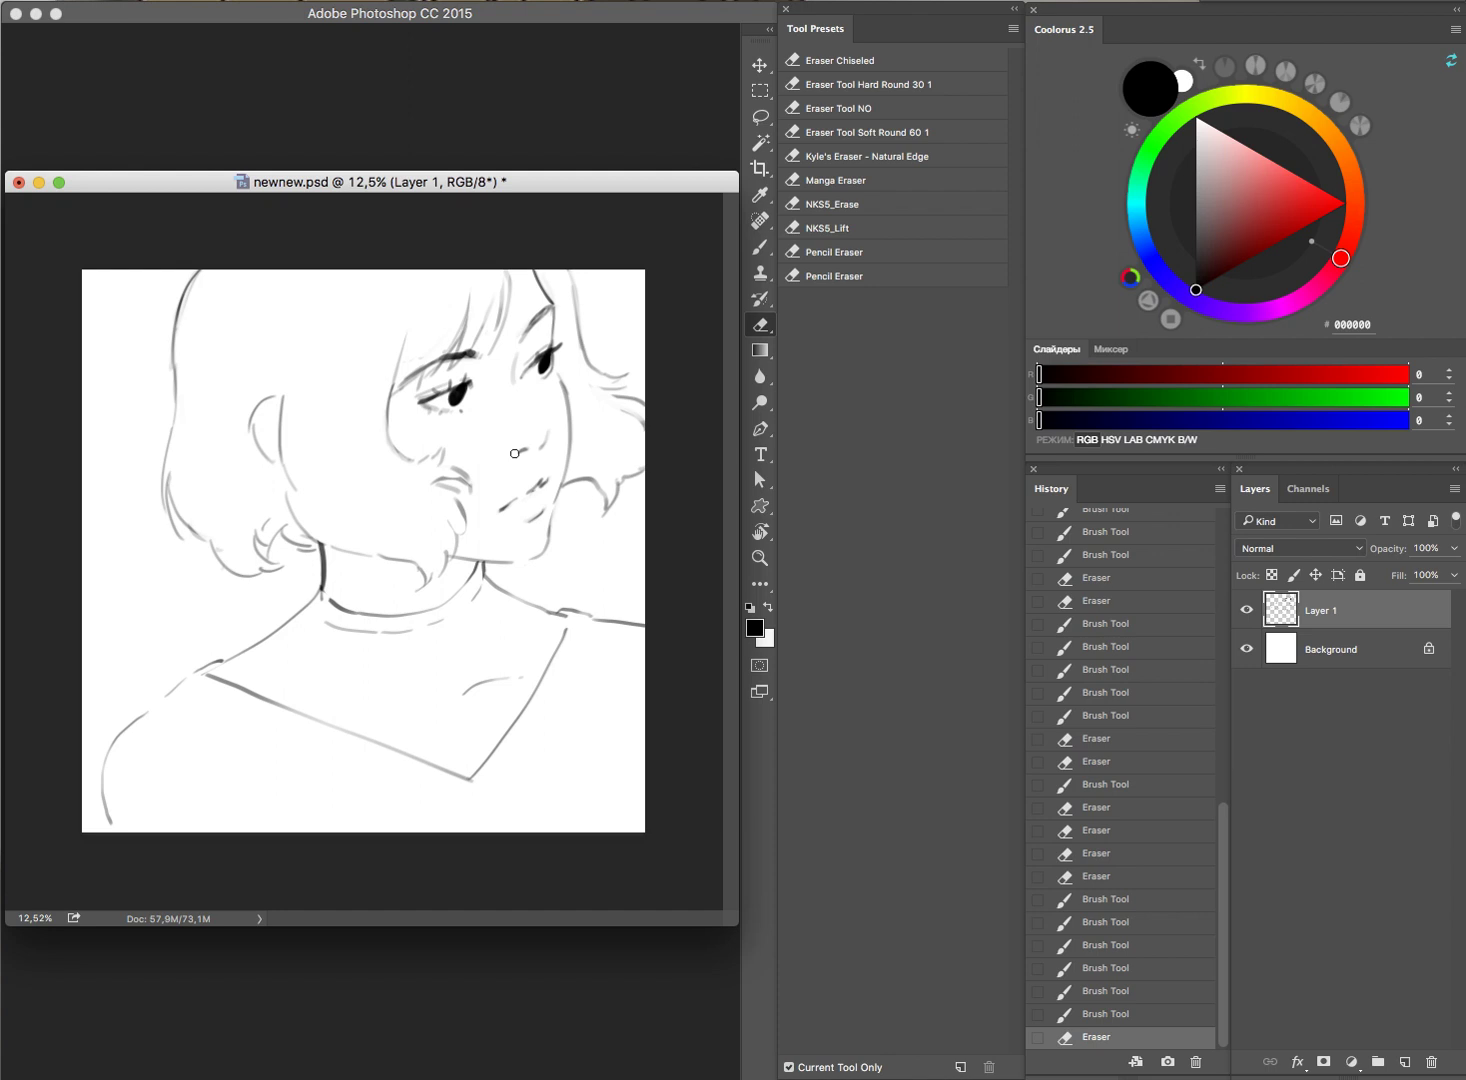
pyautogui.moveTo(203, 662)
pyautogui.mouseDown()
pyautogui.moveTo(313, 601)
pyautogui.moveTo(245, 660)
pyautogui.moveTo(180, 684)
pyautogui.mouseUp()
pyautogui.press('b')
pyautogui.press('e')
pyautogui.moveTo(268, 412); pyautogui.dragTo(278, 409)
pyautogui.hotkey('ctrl', 'z')
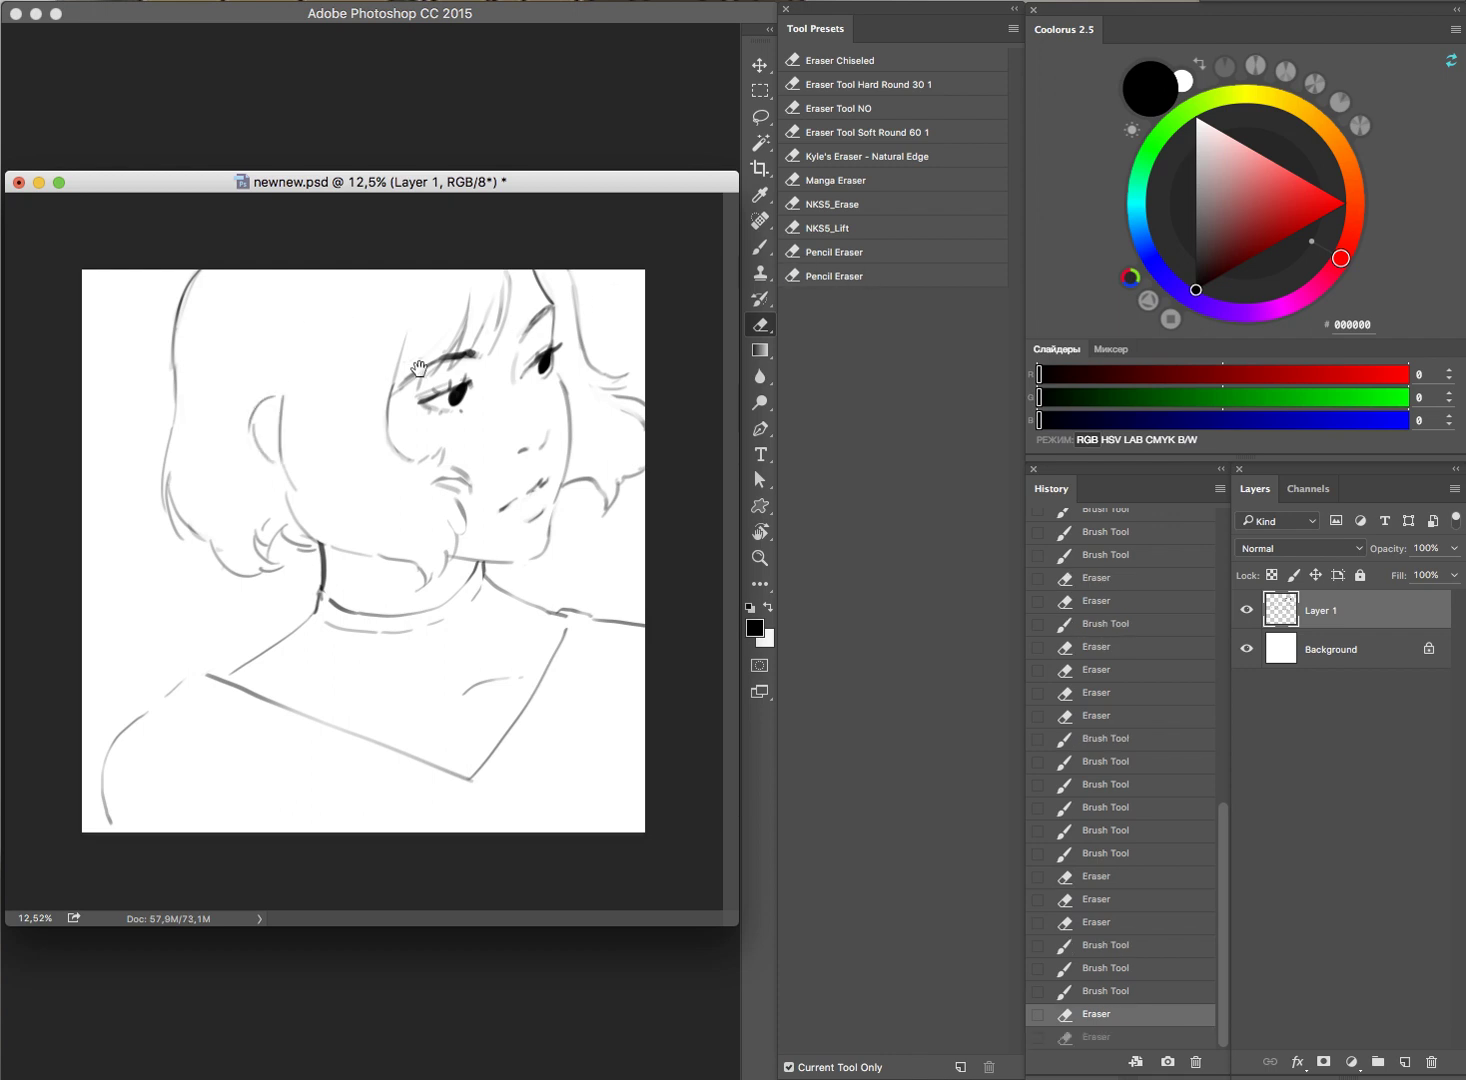
# Step: Zoom into the left eye and paint two strokes along its lower lid
pyautogui.moveTo(431, 394); pyautogui.dragTo(545, 391)
pyautogui.press('b')
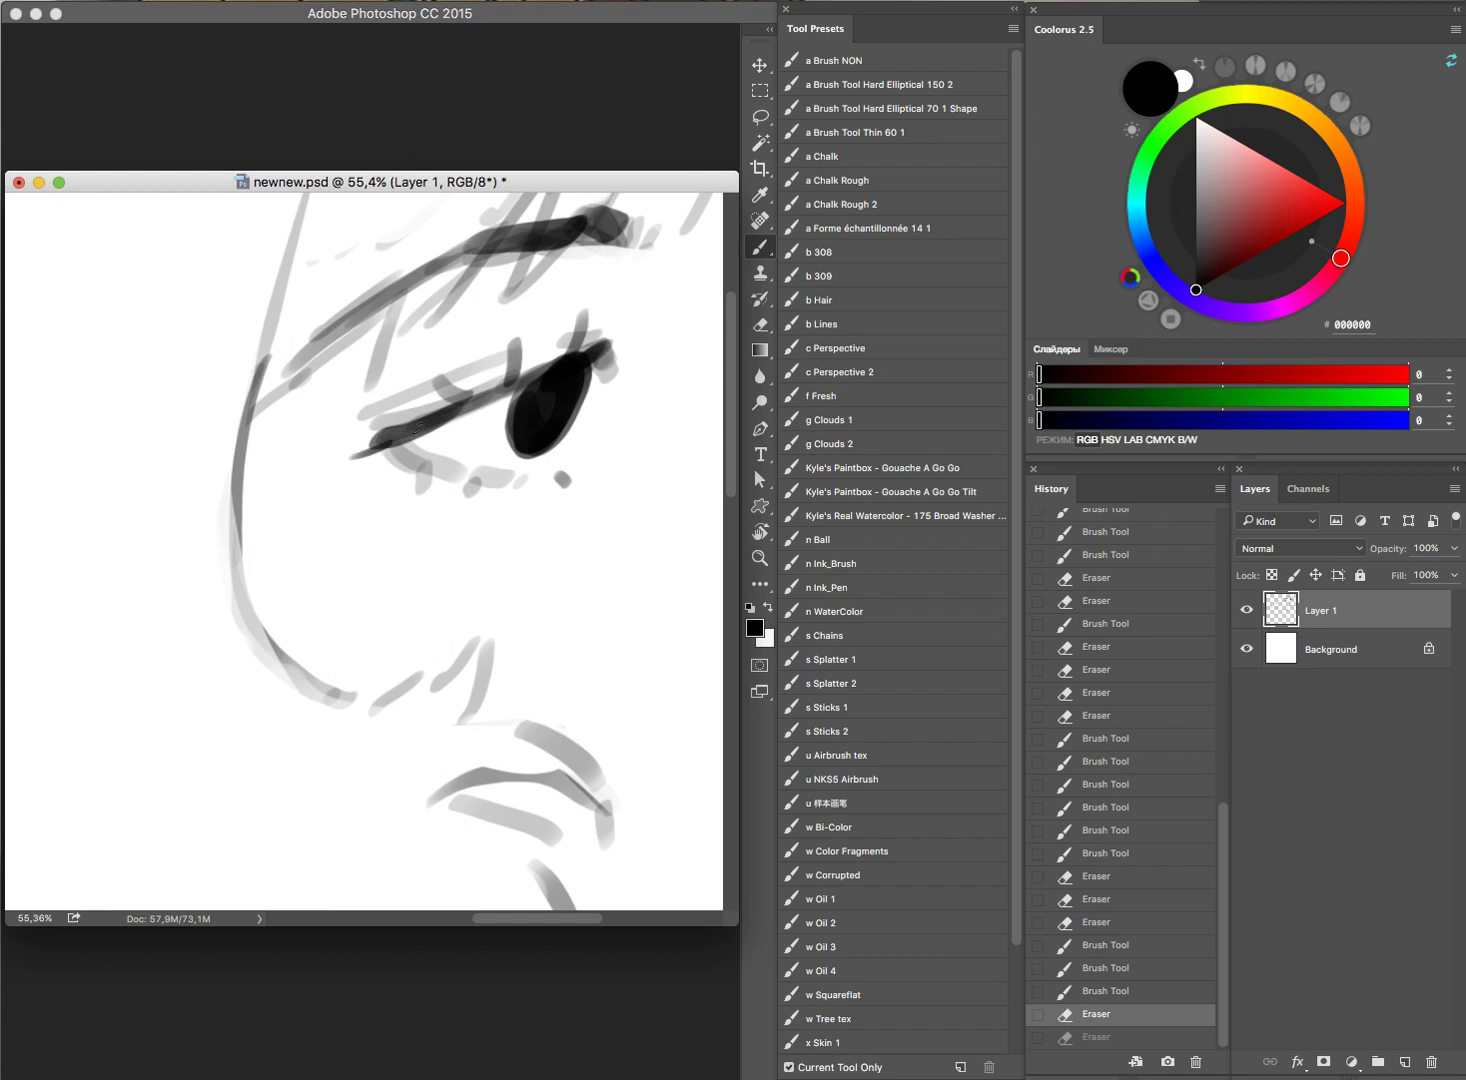
pyautogui.moveTo(373, 450); pyautogui.dragTo(428, 421)
pyautogui.hscroll(5, 530, 455)
pyautogui.scroll(2, 530, 455)
pyautogui.moveTo(285, 468); pyautogui.dragTo(398, 409)
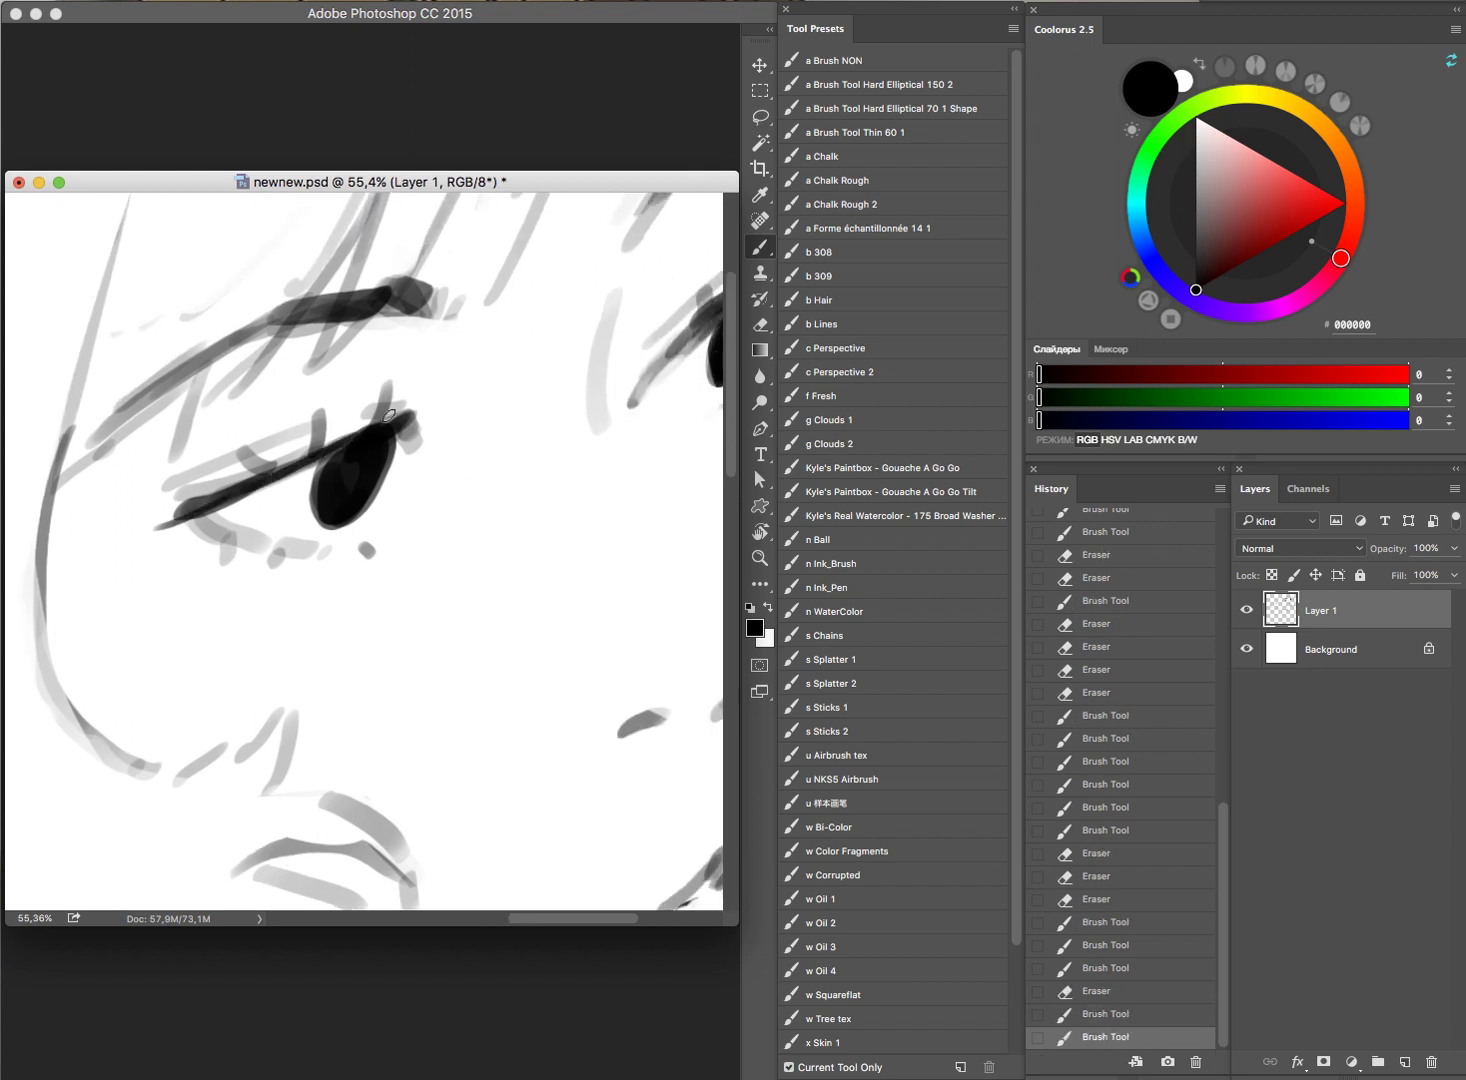
# Step: Try erasing a highlight into the left eye, then undo it
pyautogui.press('e')
pyautogui.moveTo(330, 505); pyautogui.dragTo(320, 498)
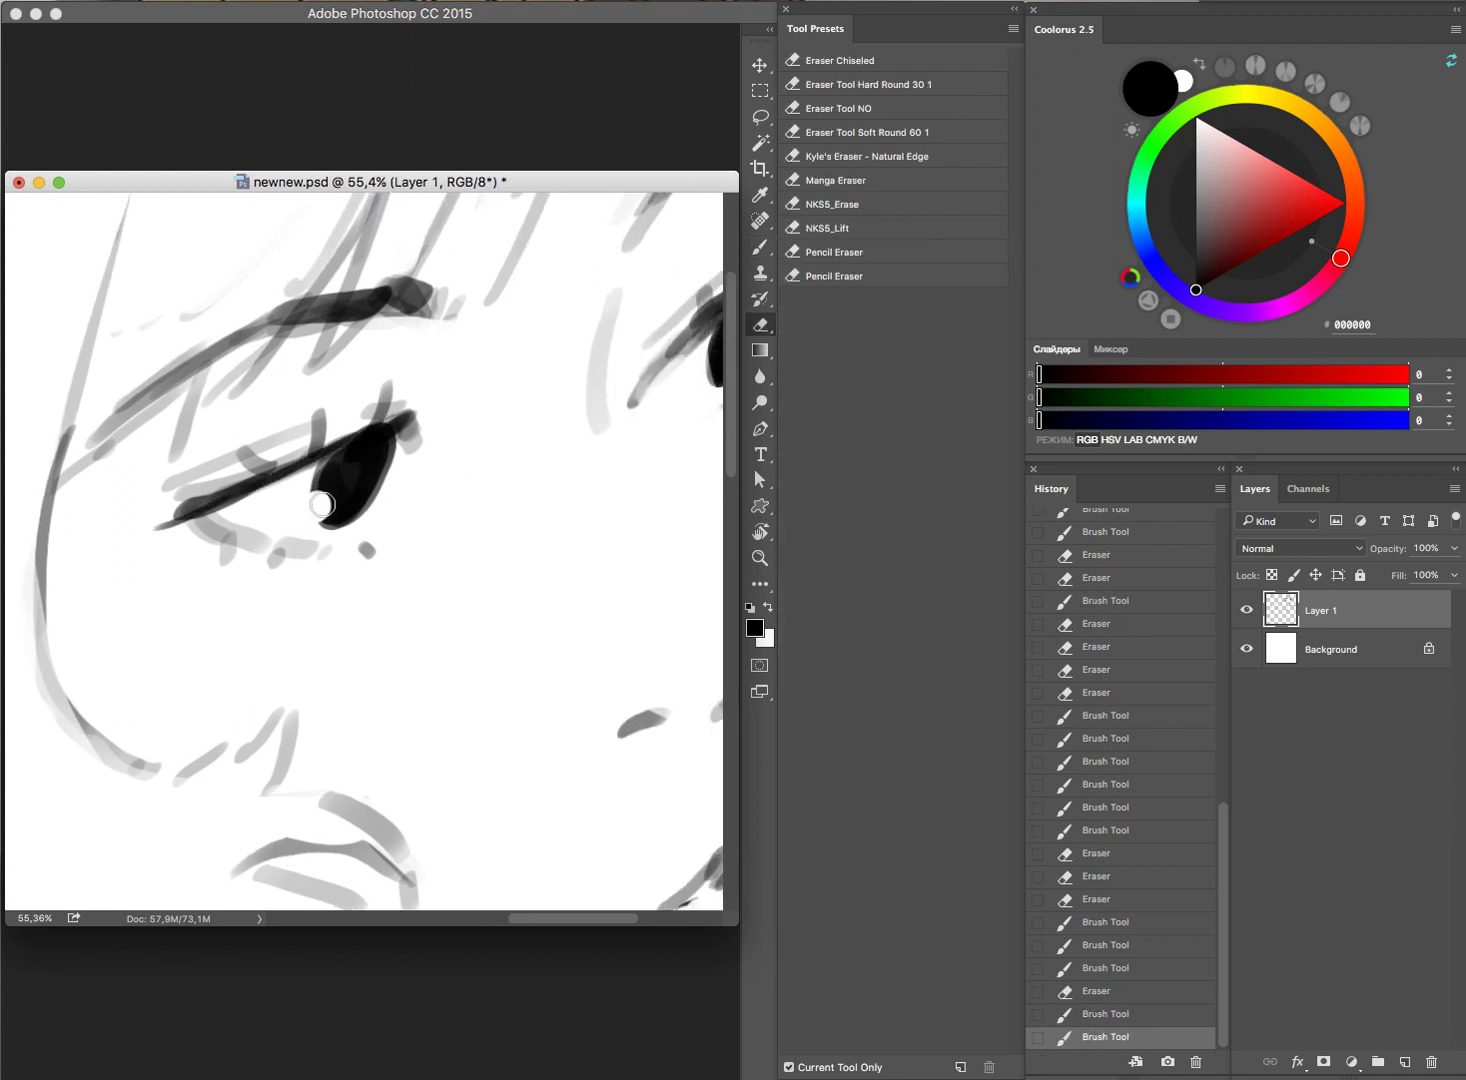
pyautogui.moveTo(575, 462); pyautogui.dragTo(538, 462)
pyautogui.scroll(-5, 538, 462)
pyautogui.scroll(4, 697, 393)
pyautogui.scroll(1, 468, 442)
pyautogui.hotkey('ctrl', 'z')
# Step: Fill the left eye darker, extend its upper edge, and add a small mark below
pyautogui.press('b')
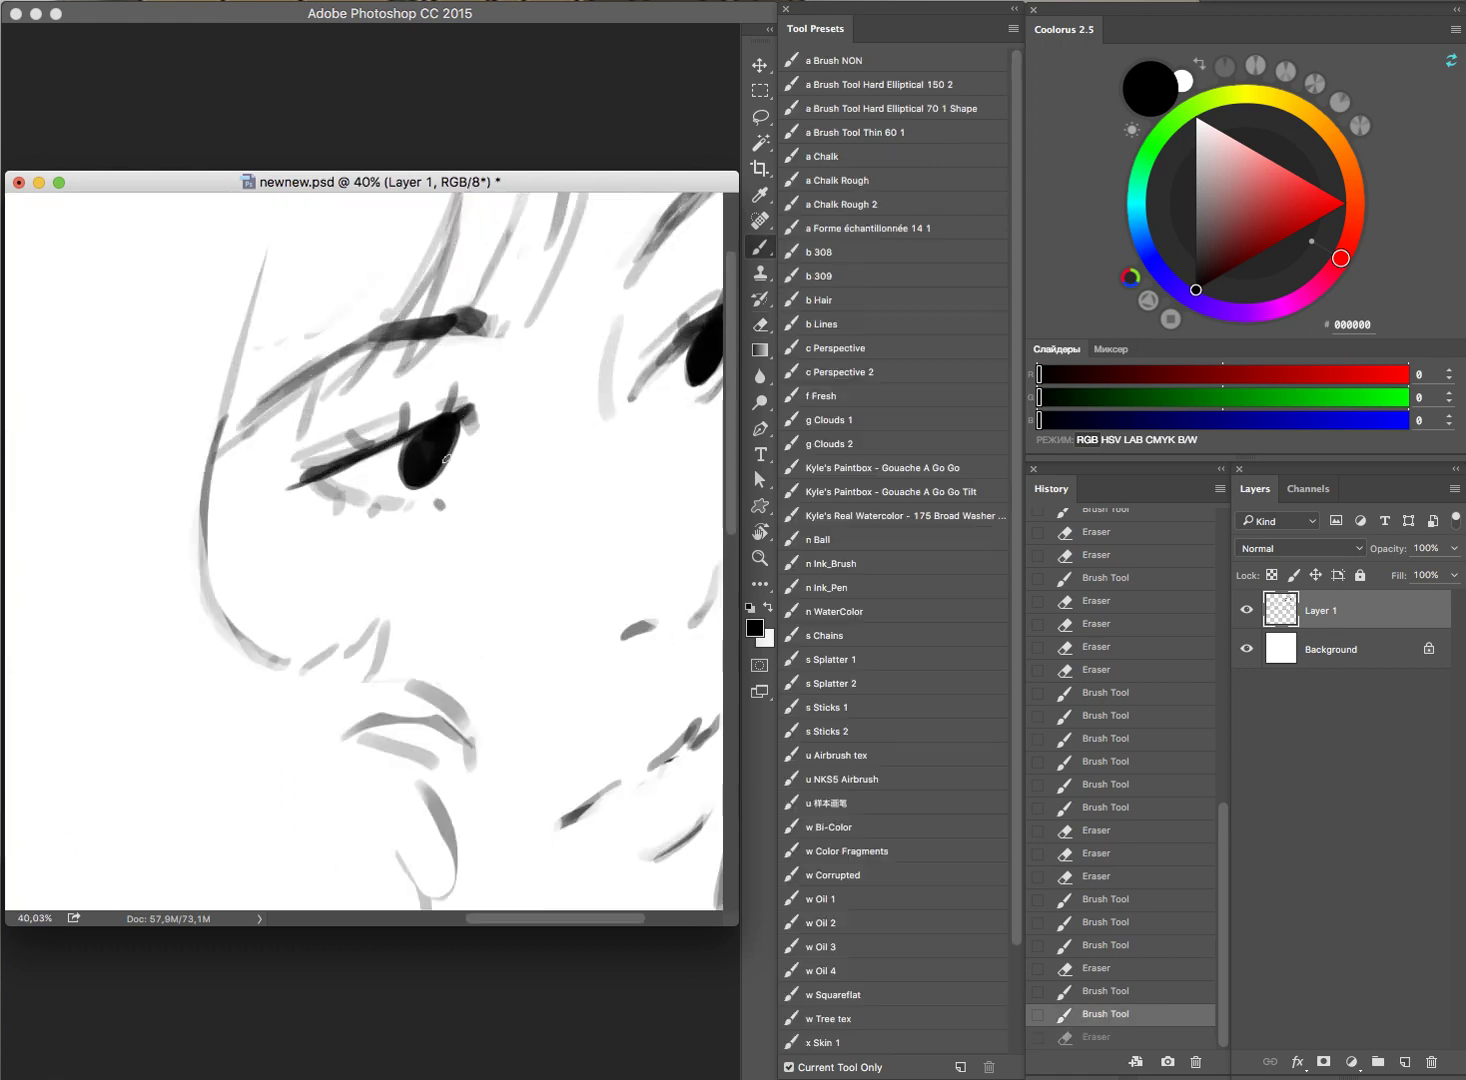
pyautogui.moveTo(430, 478); pyautogui.dragTo(452, 410)
pyautogui.moveTo(462, 412)
pyautogui.mouseDown()
pyautogui.moveTo(398, 436)
pyautogui.moveTo(462, 396)
pyautogui.moveTo(348, 433)
pyautogui.mouseUp()
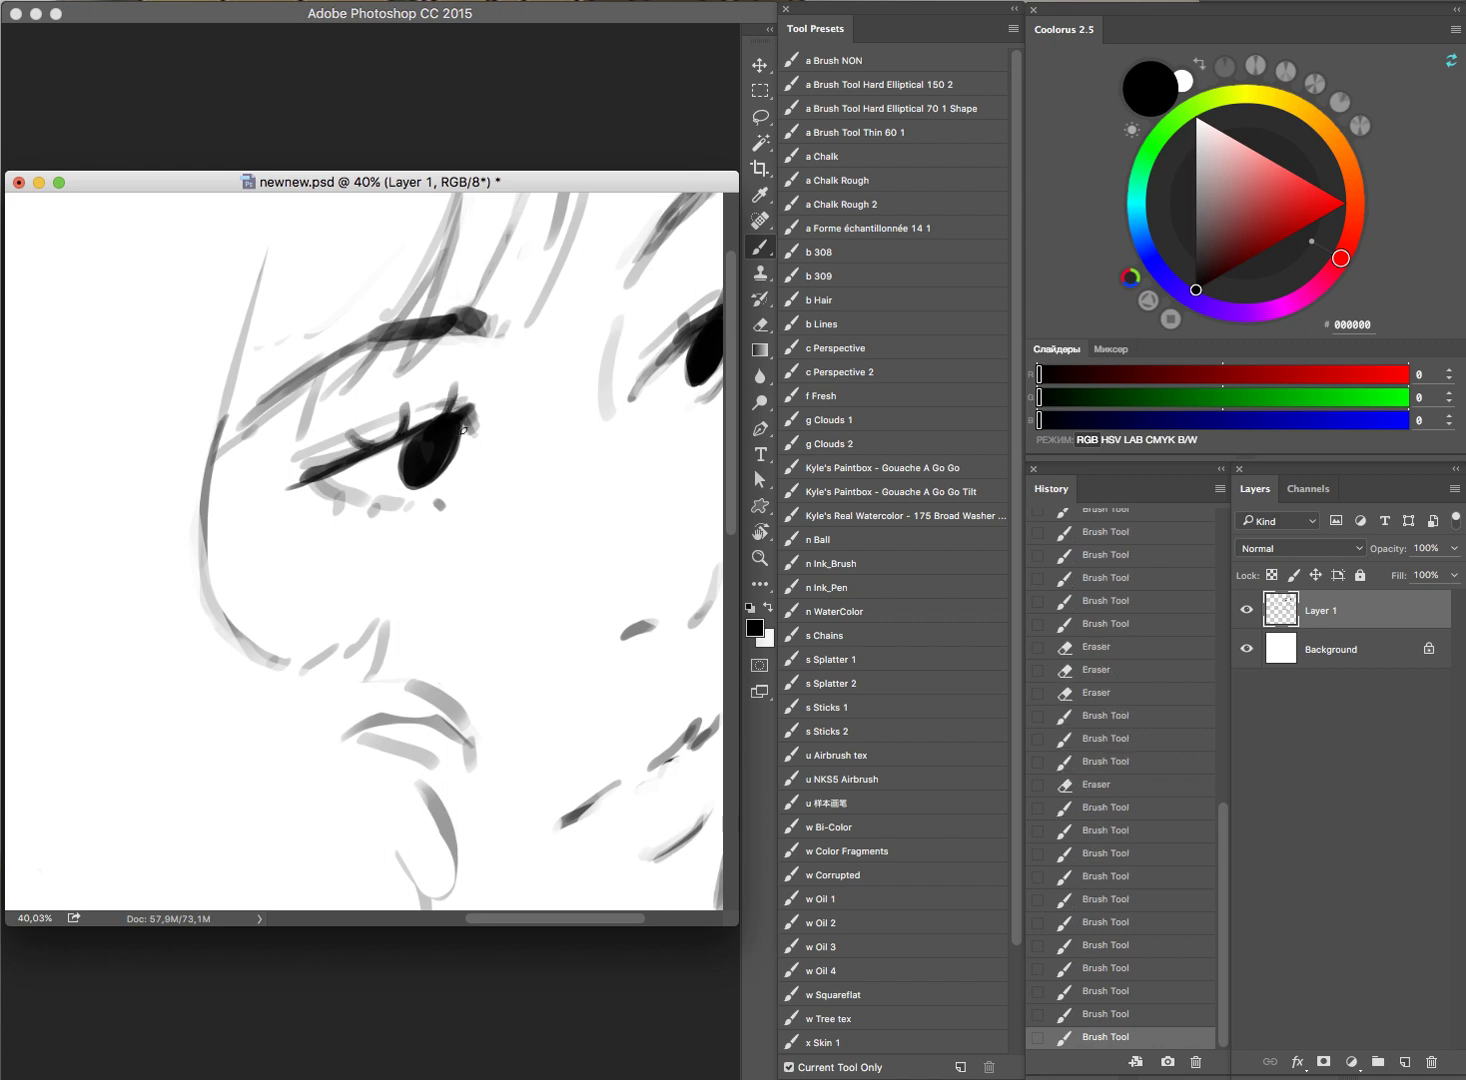
pyautogui.click(344, 505)
# Step: Erase a stroke under the eye, darken the lower eyelid, then fit the drawing and step back
pyautogui.press('e')
pyautogui.moveTo(354, 484)
pyautogui.mouseDown()
pyautogui.moveTo(378, 488)
pyautogui.moveTo(419, 396)
pyautogui.mouseUp()
pyautogui.press('b')
pyautogui.moveTo(322, 486)
pyautogui.mouseDown()
pyautogui.moveTo(376, 510)
pyautogui.moveTo(405, 500)
pyautogui.mouseUp()
pyautogui.hotkey('ctrl', '0')
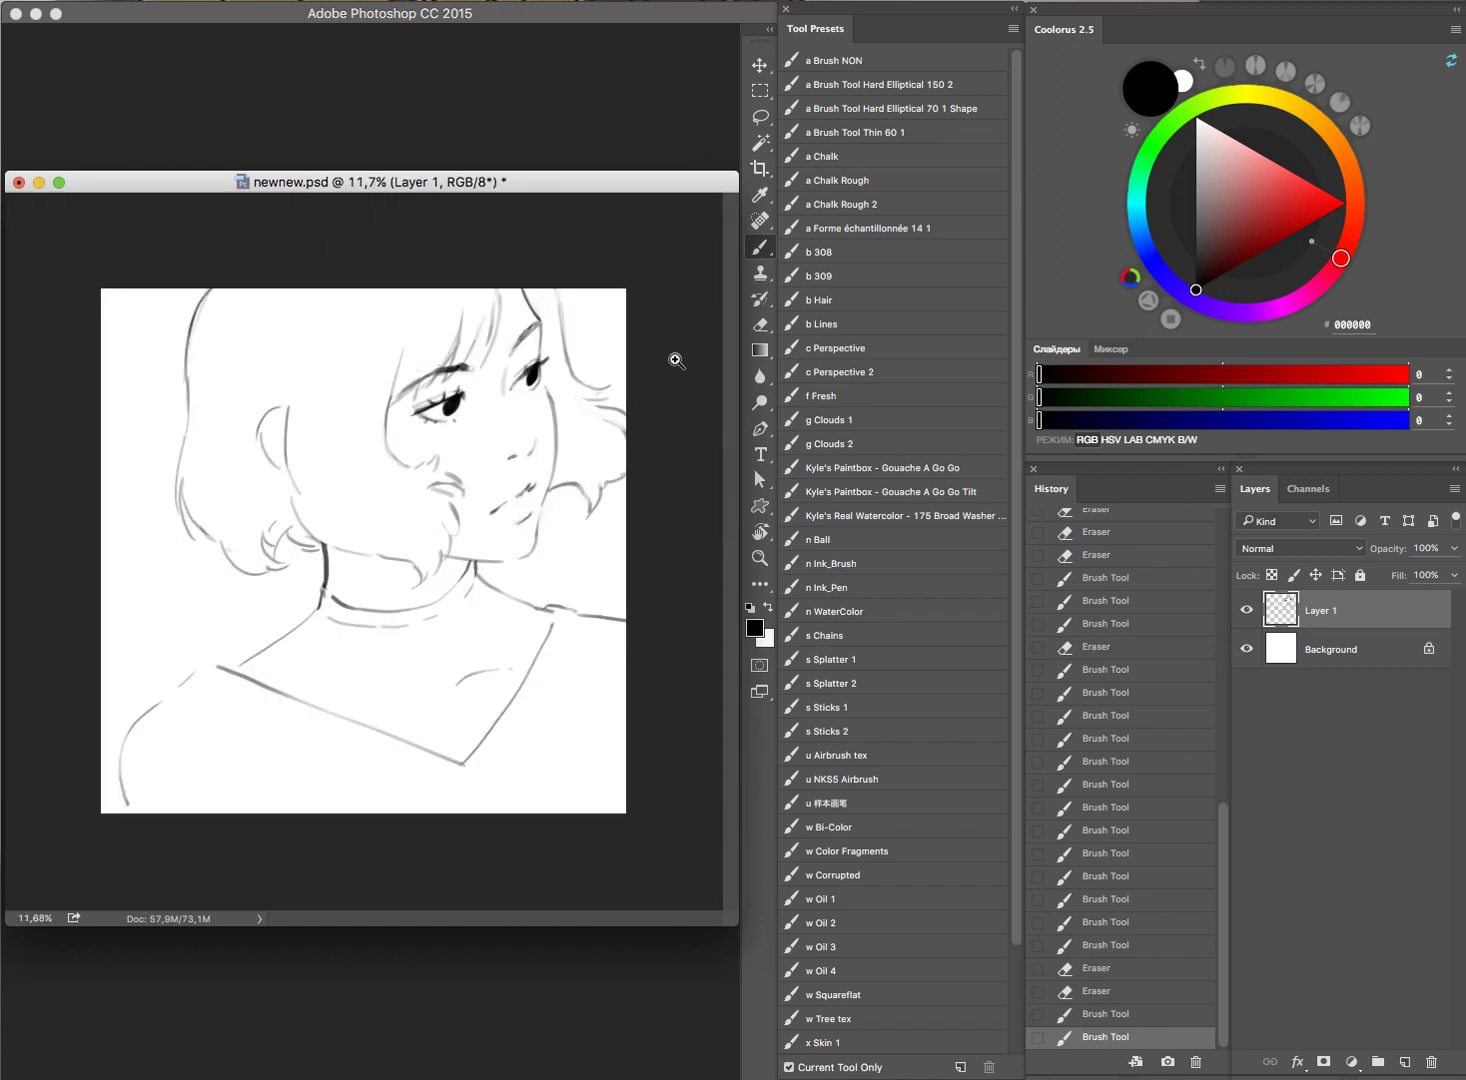
pyautogui.hotkey('ctrl', 'alt', 'z')
pyautogui.hotkey('ctrl', 'alt', 'z')
pyautogui.hotkey('ctrl', 'alt', 'z')
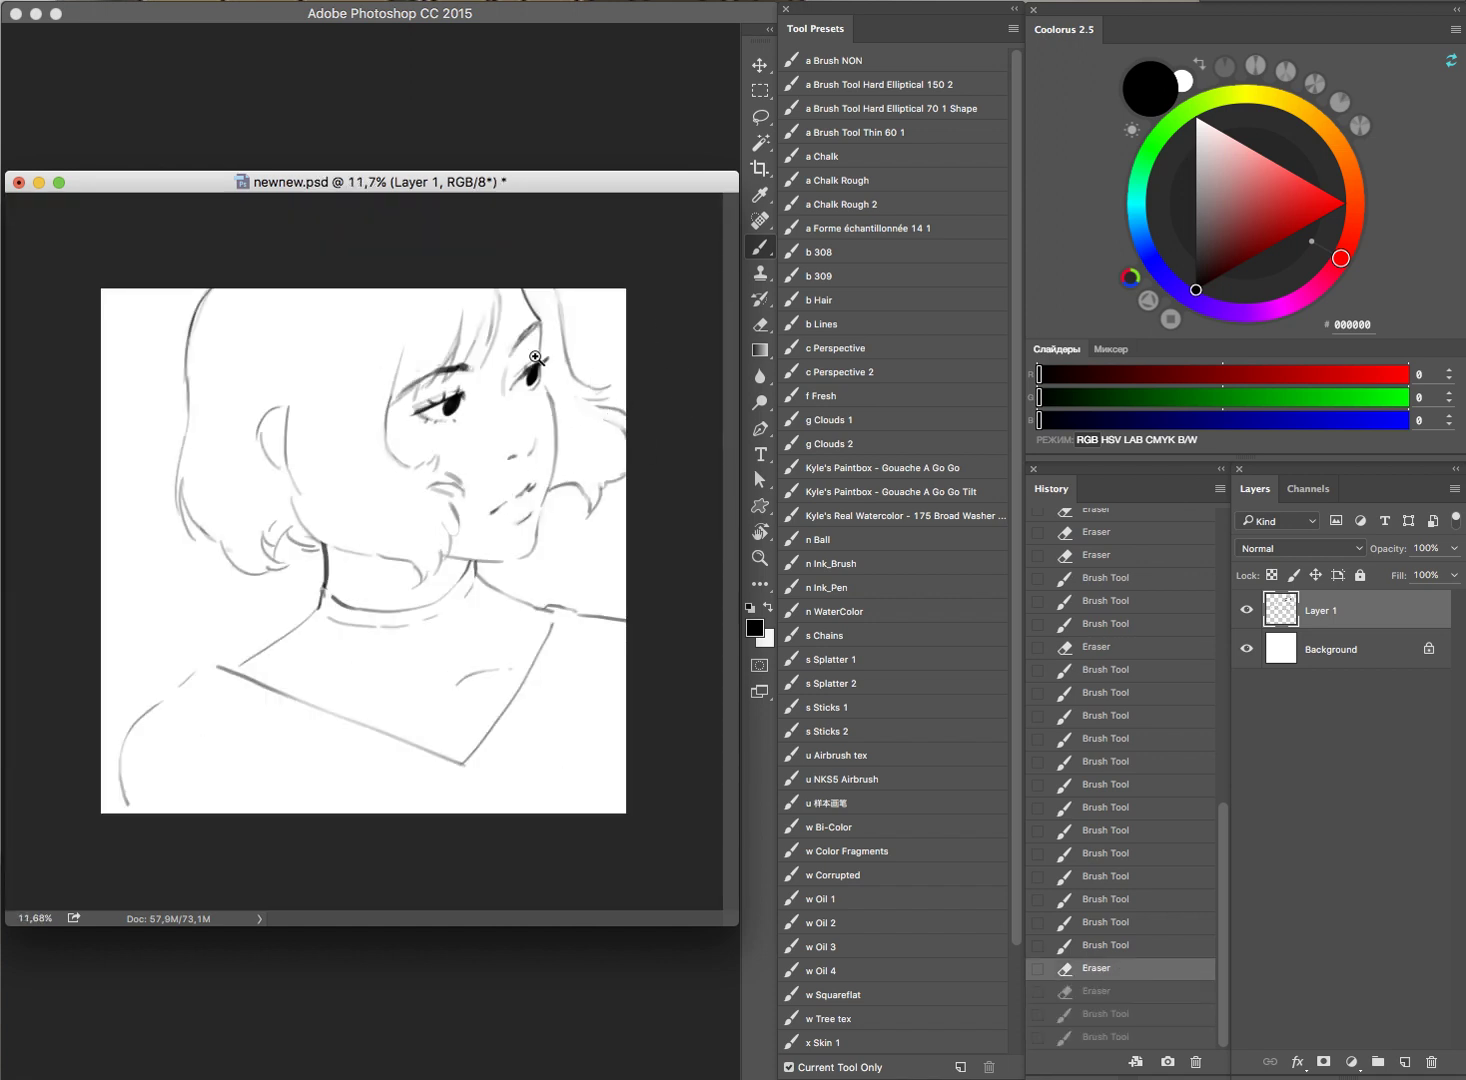
# Step: Zoom in on the right eye and dab small marks around it
pyautogui.moveTo(552, 354); pyautogui.dragTo(560, 356)
pyautogui.click(553, 460)
pyautogui.moveTo(549, 428)
pyautogui.mouseDown()
pyautogui.moveTo(555, 406)
pyautogui.moveTo(525, 451)
pyautogui.mouseUp()
pyautogui.click(571, 381)
pyautogui.scroll(-3, 525, 451)
pyautogui.scroll(-4, 536, 421)
# Step: Paint darker strokes into the hair above the eyes
pyautogui.press('e')
pyautogui.scroll(3, 560, 290)
pyautogui.moveTo(535, 312); pyautogui.dragTo(541, 328)
pyautogui.press('b')
pyautogui.moveTo(574, 254); pyautogui.dragTo(558, 286)
pyautogui.moveTo(582, 252)
pyautogui.mouseDown()
pyautogui.moveTo(560, 284)
pyautogui.moveTo(590, 258)
pyautogui.moveTo(570, 262)
pyautogui.mouseUp()
pyautogui.press('e')
pyautogui.press('b')
pyautogui.scroll(-3, 494, 468)
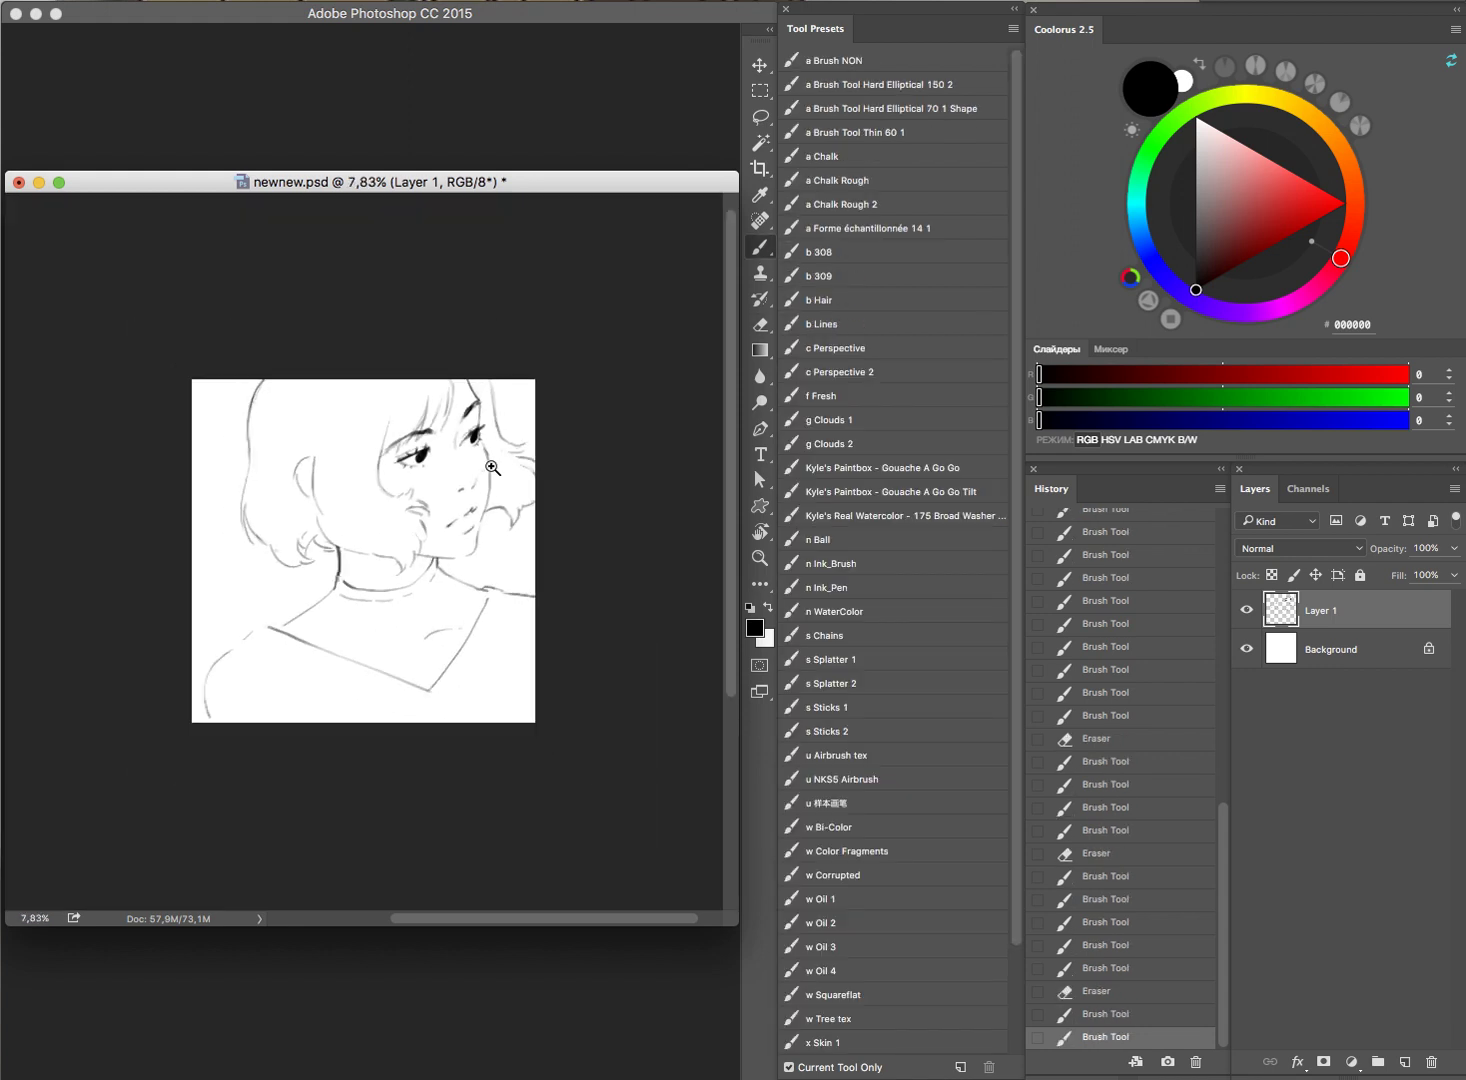
pyautogui.scroll(2, 600, 414)
# Step: Flip the canvas horizontally and undo the stroke near the chin
pyautogui.press('h')
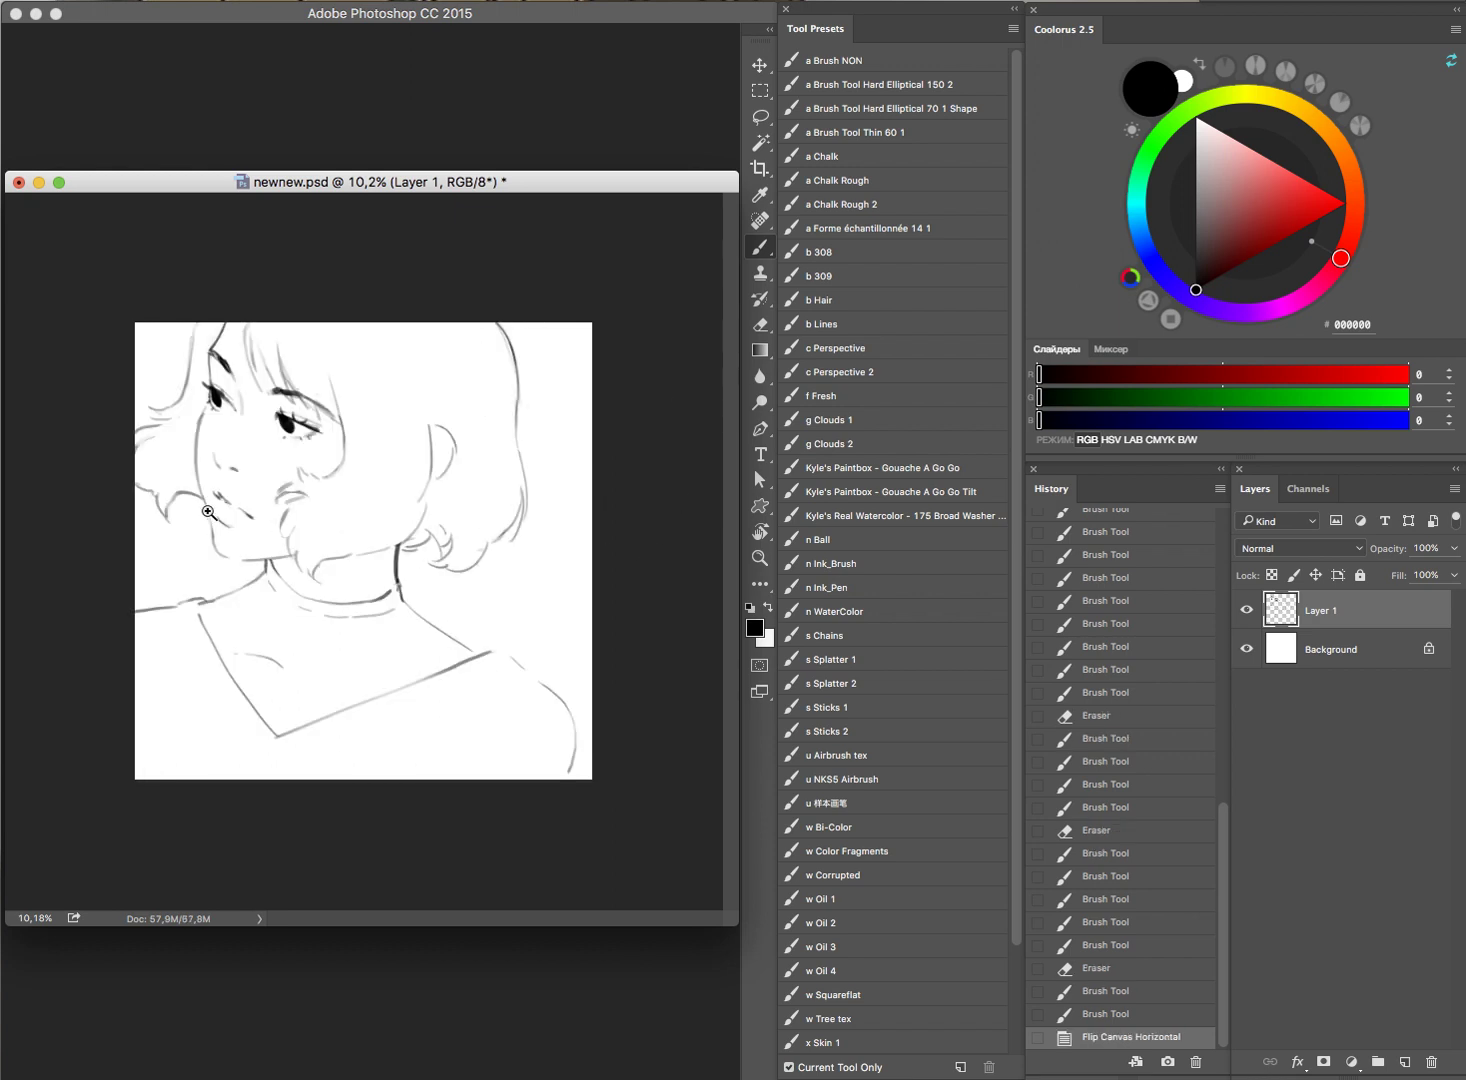
pyautogui.scroll(5, 211, 518)
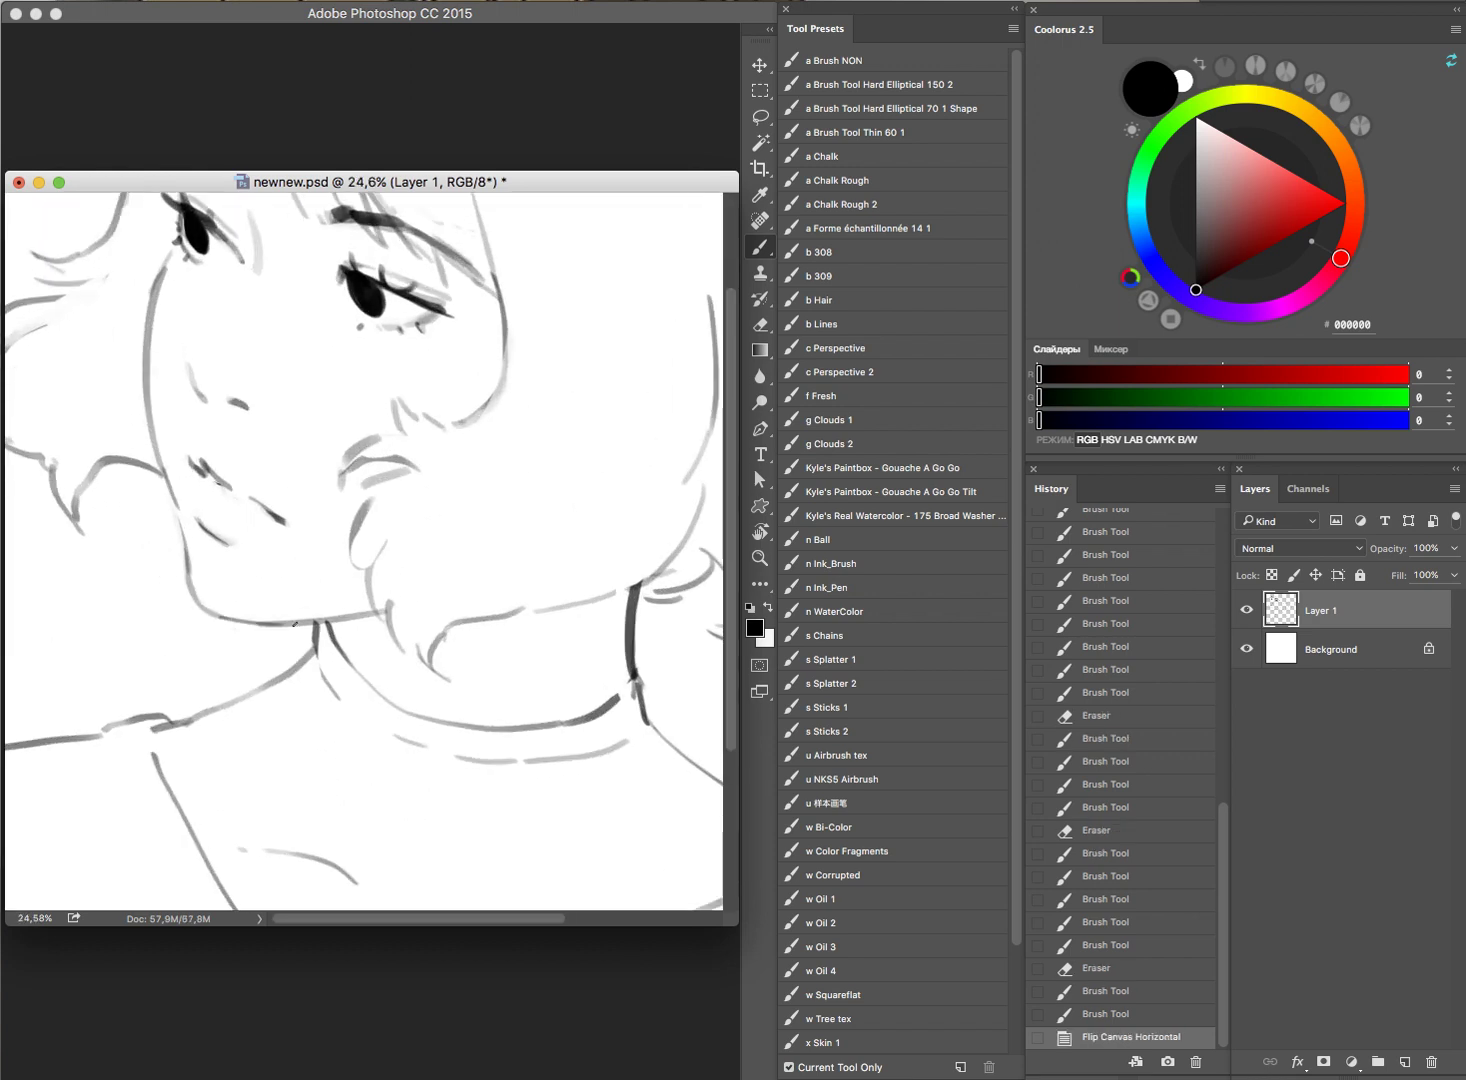
pyautogui.hotkey('ctrl', 'z')
# Step: Add touch-up strokes near the face, then lasso the neck and right-shoulder lines
pyautogui.click(302, 621)
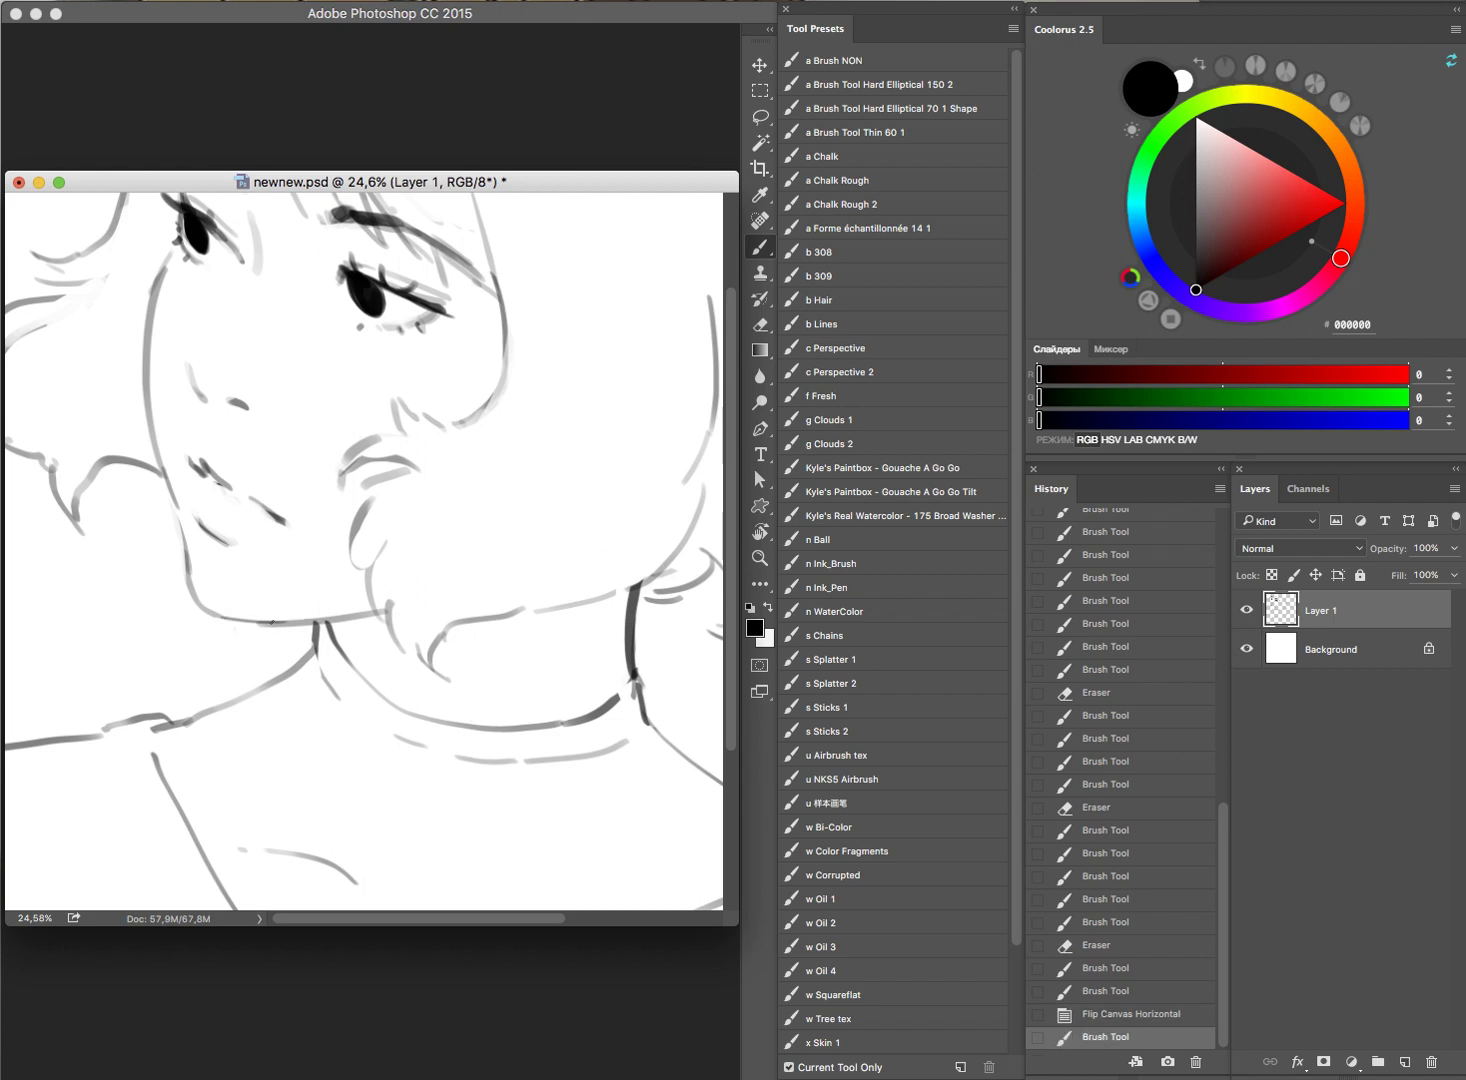
pyautogui.moveTo(545, 688); pyautogui.dragTo(493, 694)
pyautogui.scroll(-3, 493, 694)
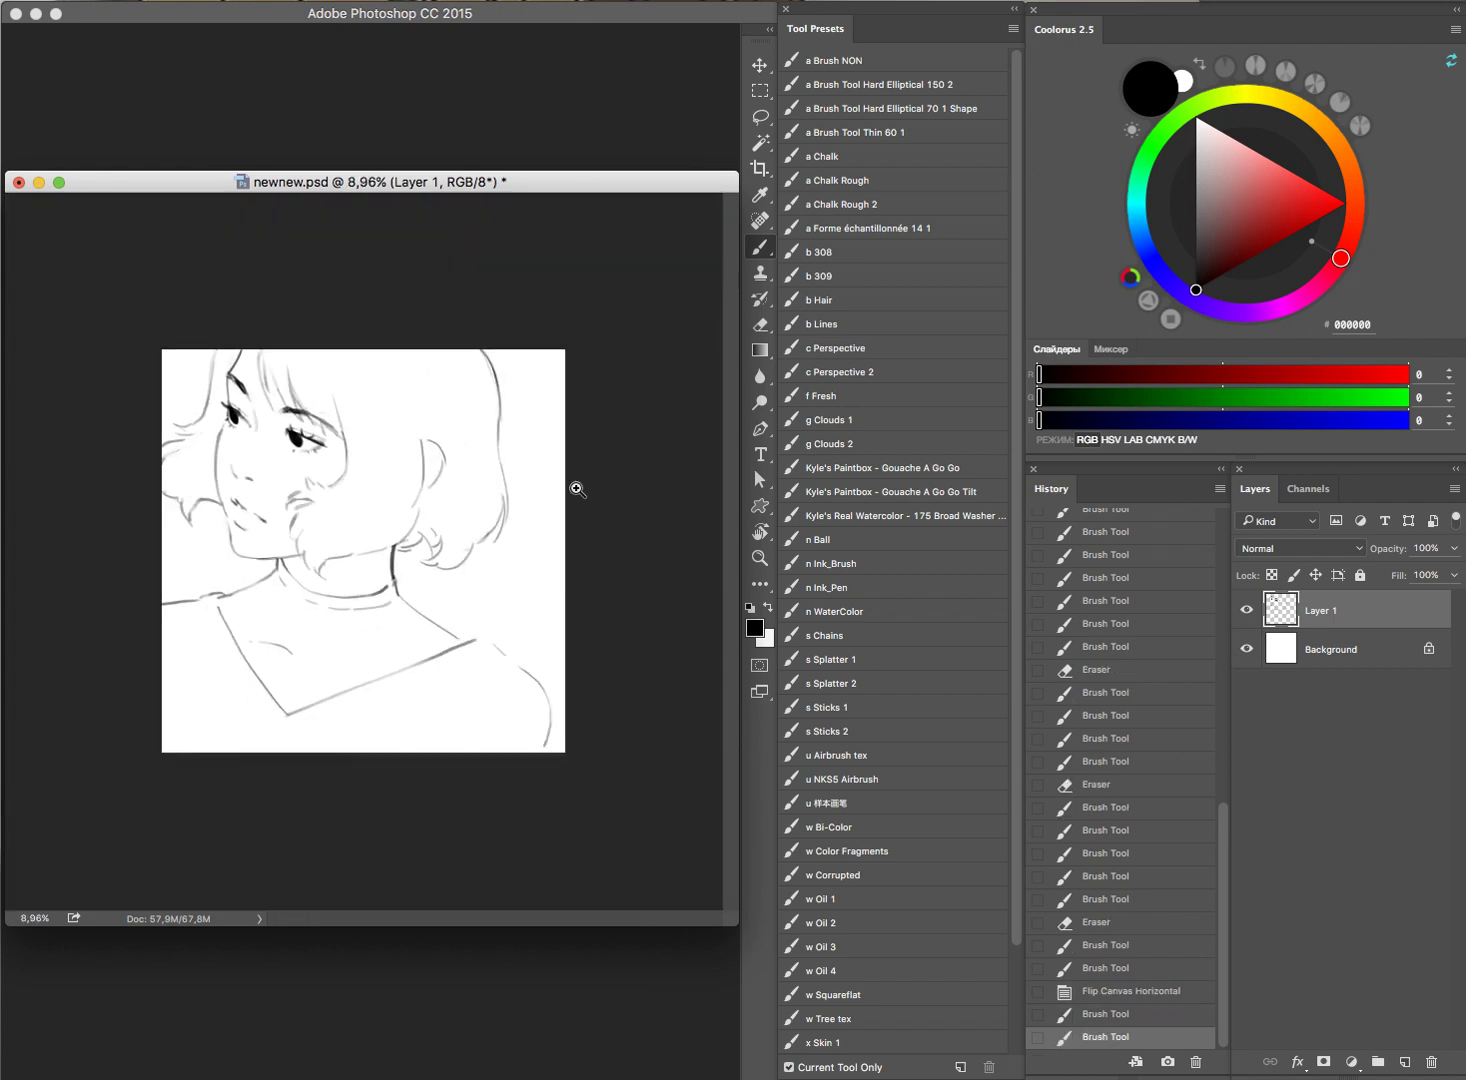
pyautogui.scroll(1, 500, 570)
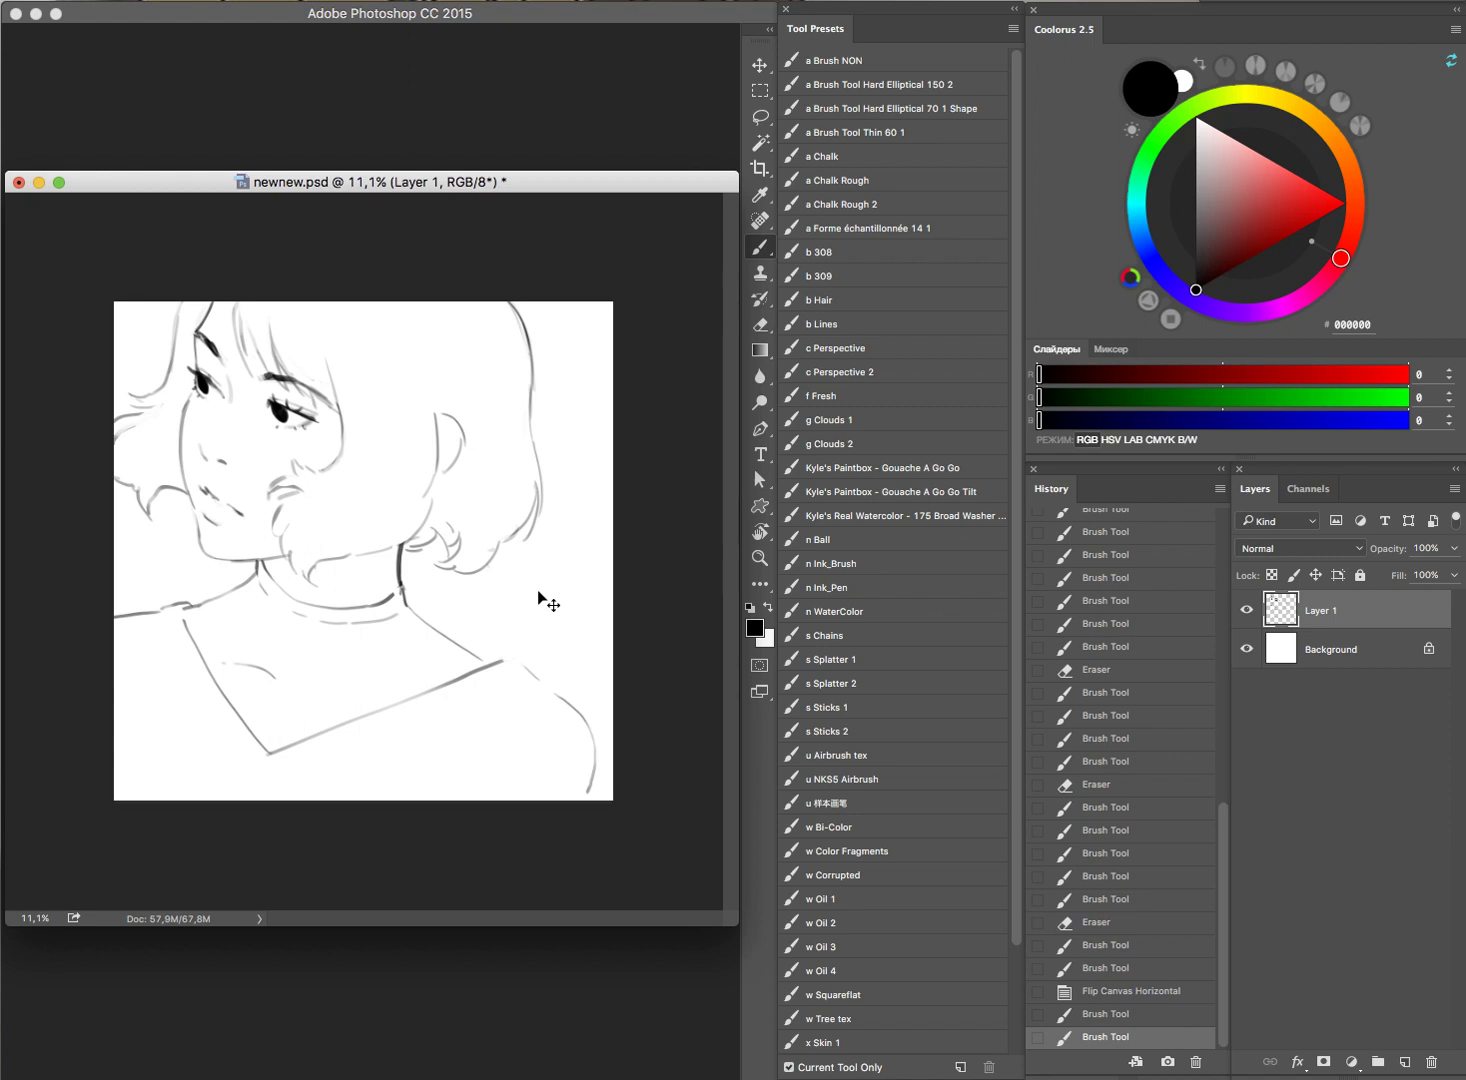
pyautogui.press('l')
pyautogui.moveTo(608, 785)
pyautogui.mouseDown()
pyautogui.moveTo(404, 538)
pyautogui.moveTo(364, 577)
pyautogui.moveTo(305, 594)
pyautogui.moveTo(281, 719)
pyautogui.moveTo(320, 867)
pyautogui.moveTo(654, 818)
pyautogui.mouseUp()
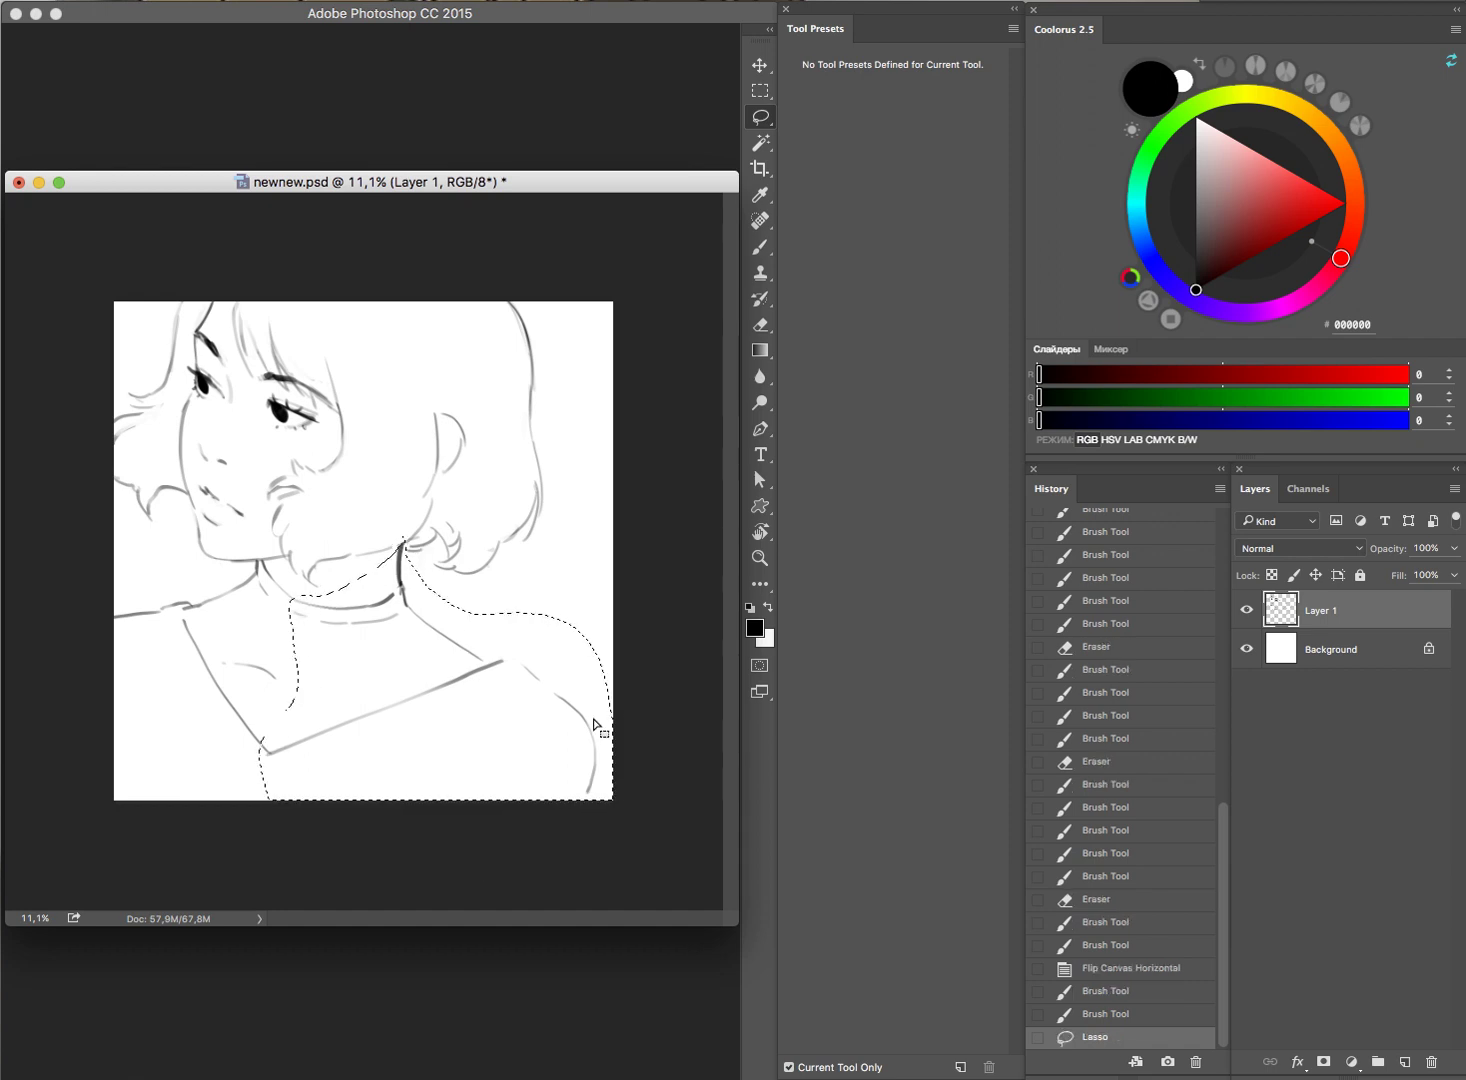
# Step: Move the lassoed neck and shoulder lines 3.81 cm left and deselect, dismissing the alert
pyautogui.moveTo(591, 715)
pyautogui.mouseDown()
pyautogui.moveTo(583, 737)
pyautogui.moveTo(583, 723)
pyautogui.mouseUp()
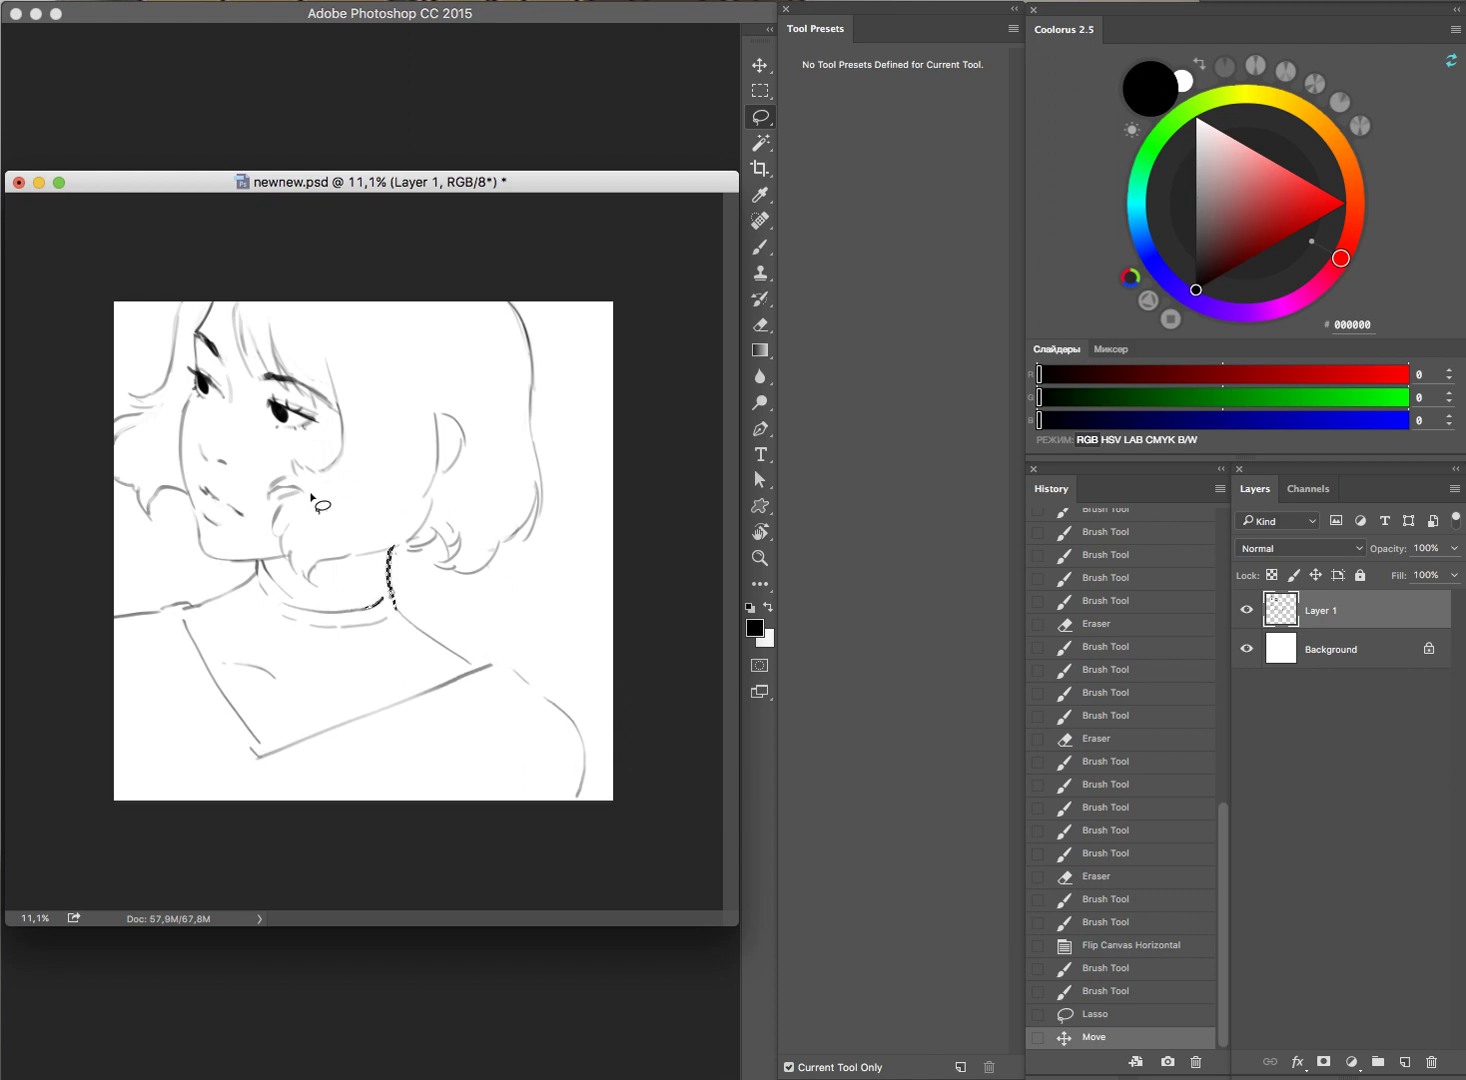
pyautogui.press('super+d')
pyautogui.click(405, 115)
# Step: Erase and touch up the neck line where it joins the collar
pyautogui.press('e')
pyautogui.moveTo(270, 570); pyautogui.dragTo(295, 622)
pyautogui.press('b')
pyautogui.press('e')
pyautogui.press('b')
pyautogui.press('e')
pyautogui.moveTo(380, 590); pyautogui.dragTo(387, 601)
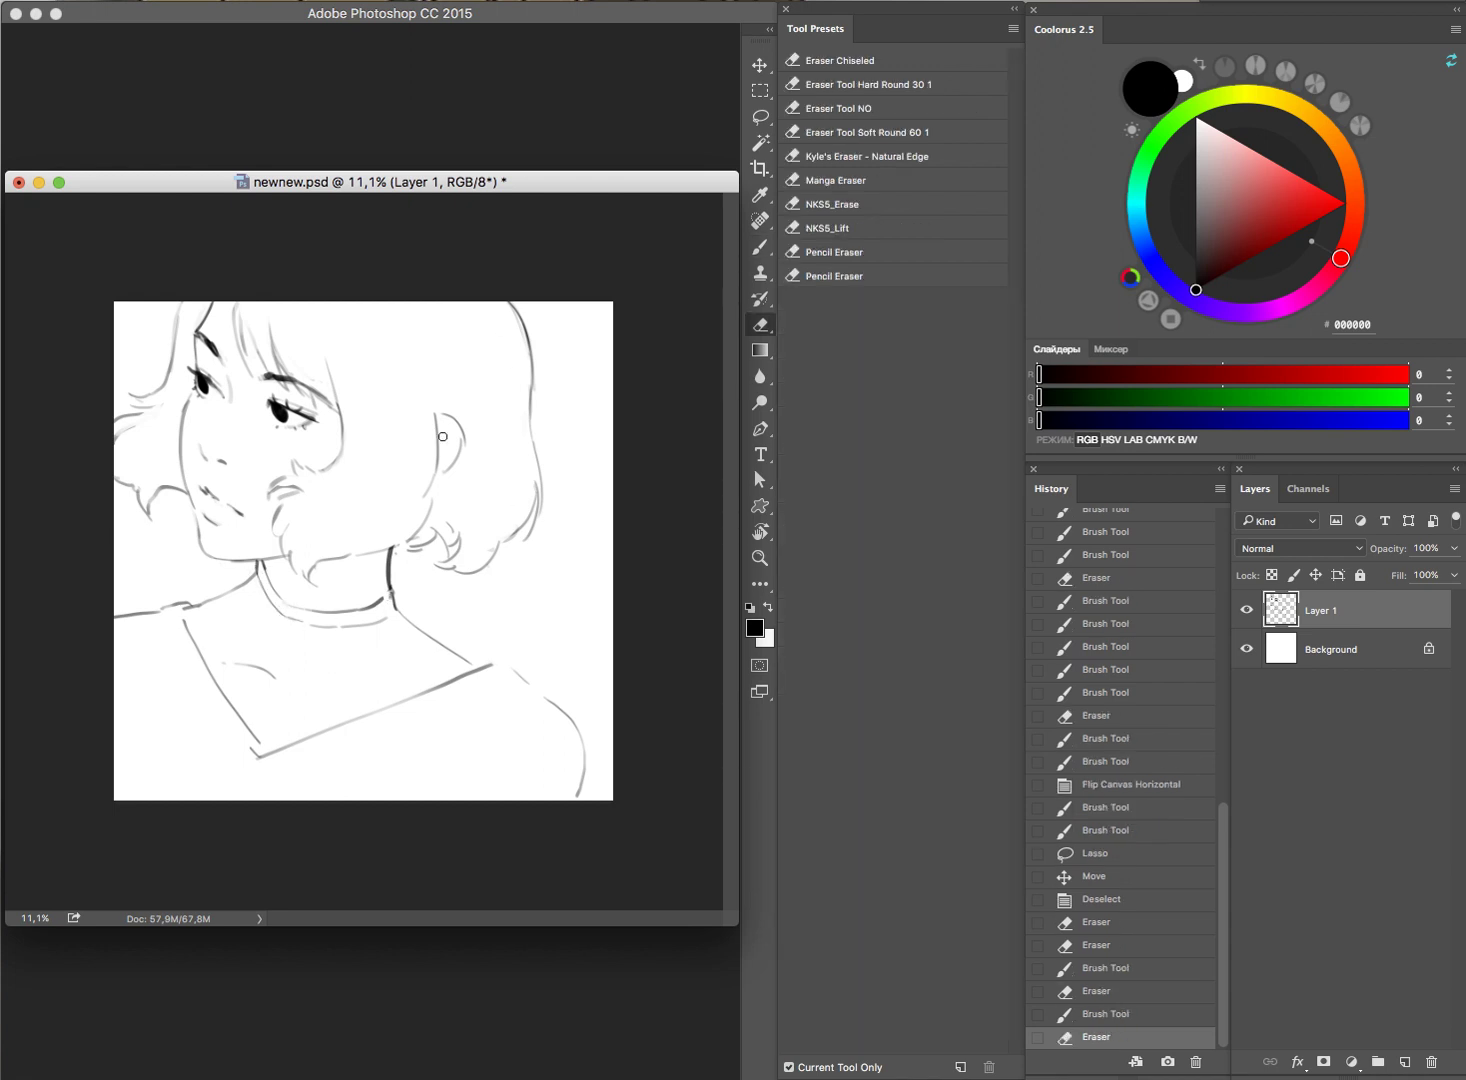
# Step: Erase a small bit near the neck and redraw the neck line
pyautogui.moveTo(256, 565)
pyautogui.mouseDown()
pyautogui.moveTo(240, 582)
pyautogui.moveTo(265, 584)
pyautogui.moveTo(232, 590)
pyautogui.moveTo(290, 533)
pyautogui.mouseUp()
pyautogui.press('b')
pyautogui.press('e')
pyautogui.press('b')
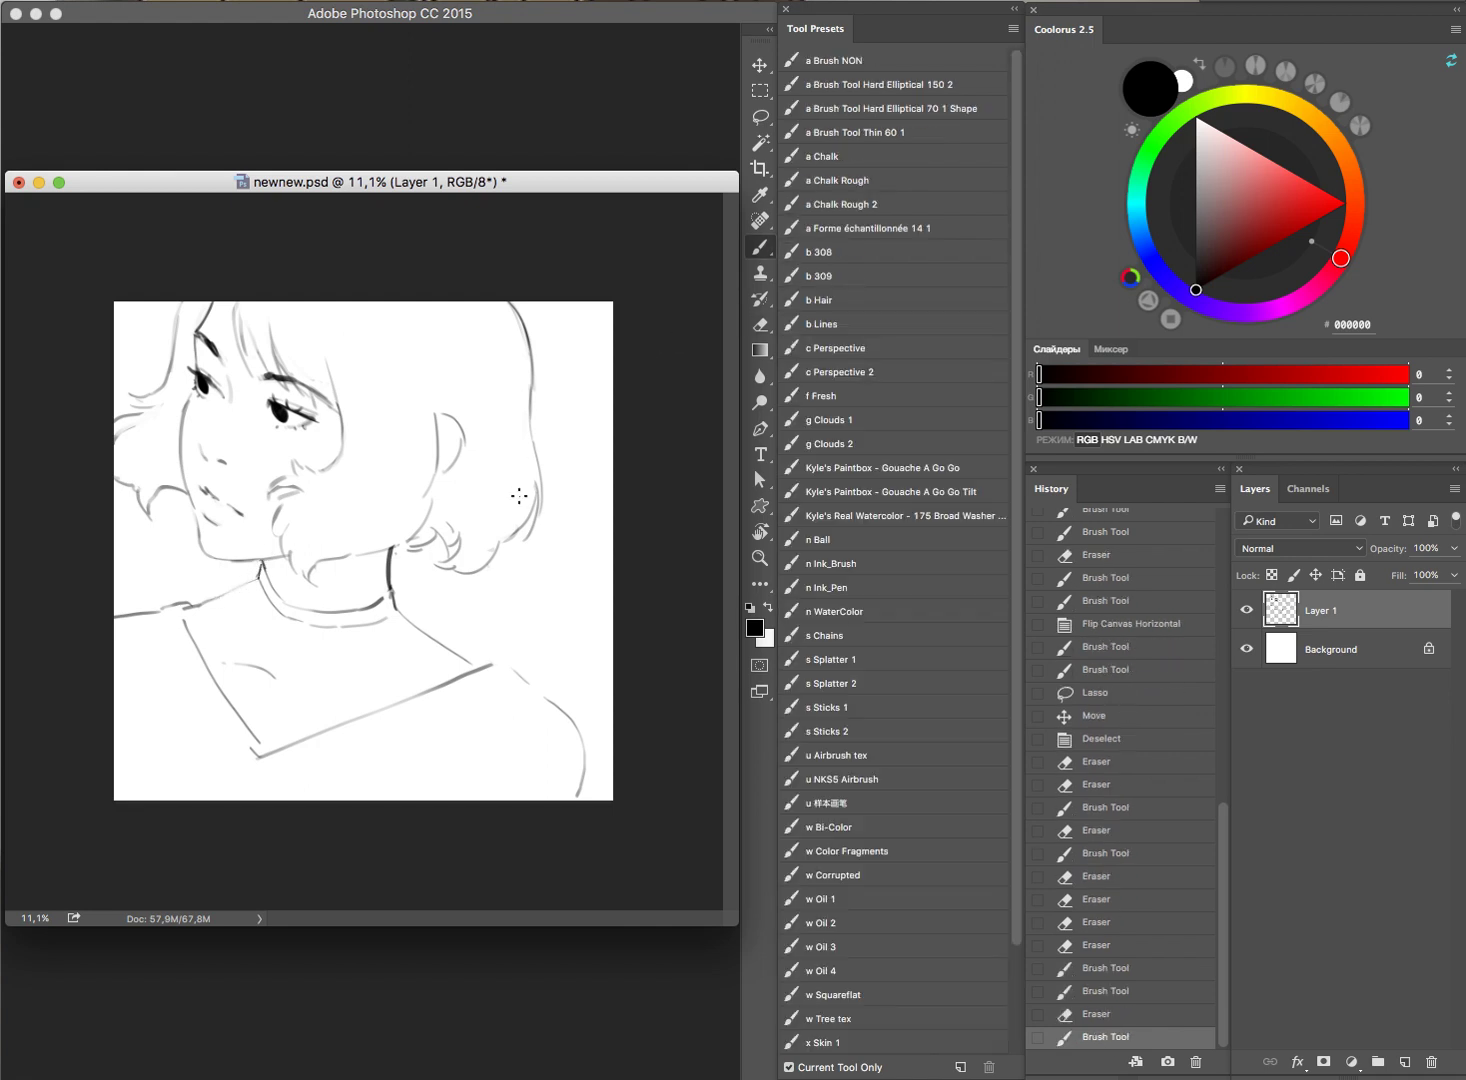
pyautogui.press('e')
pyautogui.moveTo(385, 586)
pyautogui.mouseDown()
pyautogui.moveTo(405, 532)
pyautogui.moveTo(395, 612)
pyautogui.moveTo(393, 585)
pyautogui.moveTo(396, 600)
pyautogui.mouseUp()
# Step: Alternate brush and eraser to refine the neck line with a small touch-up stroke
pyautogui.press('b')
pyautogui.press('e')
pyautogui.press('b')
pyautogui.press('e')
pyautogui.press('b')
pyautogui.press('e')
pyautogui.press('b')
pyautogui.press('e')
pyautogui.press('b')
pyautogui.moveTo(424, 524); pyautogui.dragTo(428, 530)
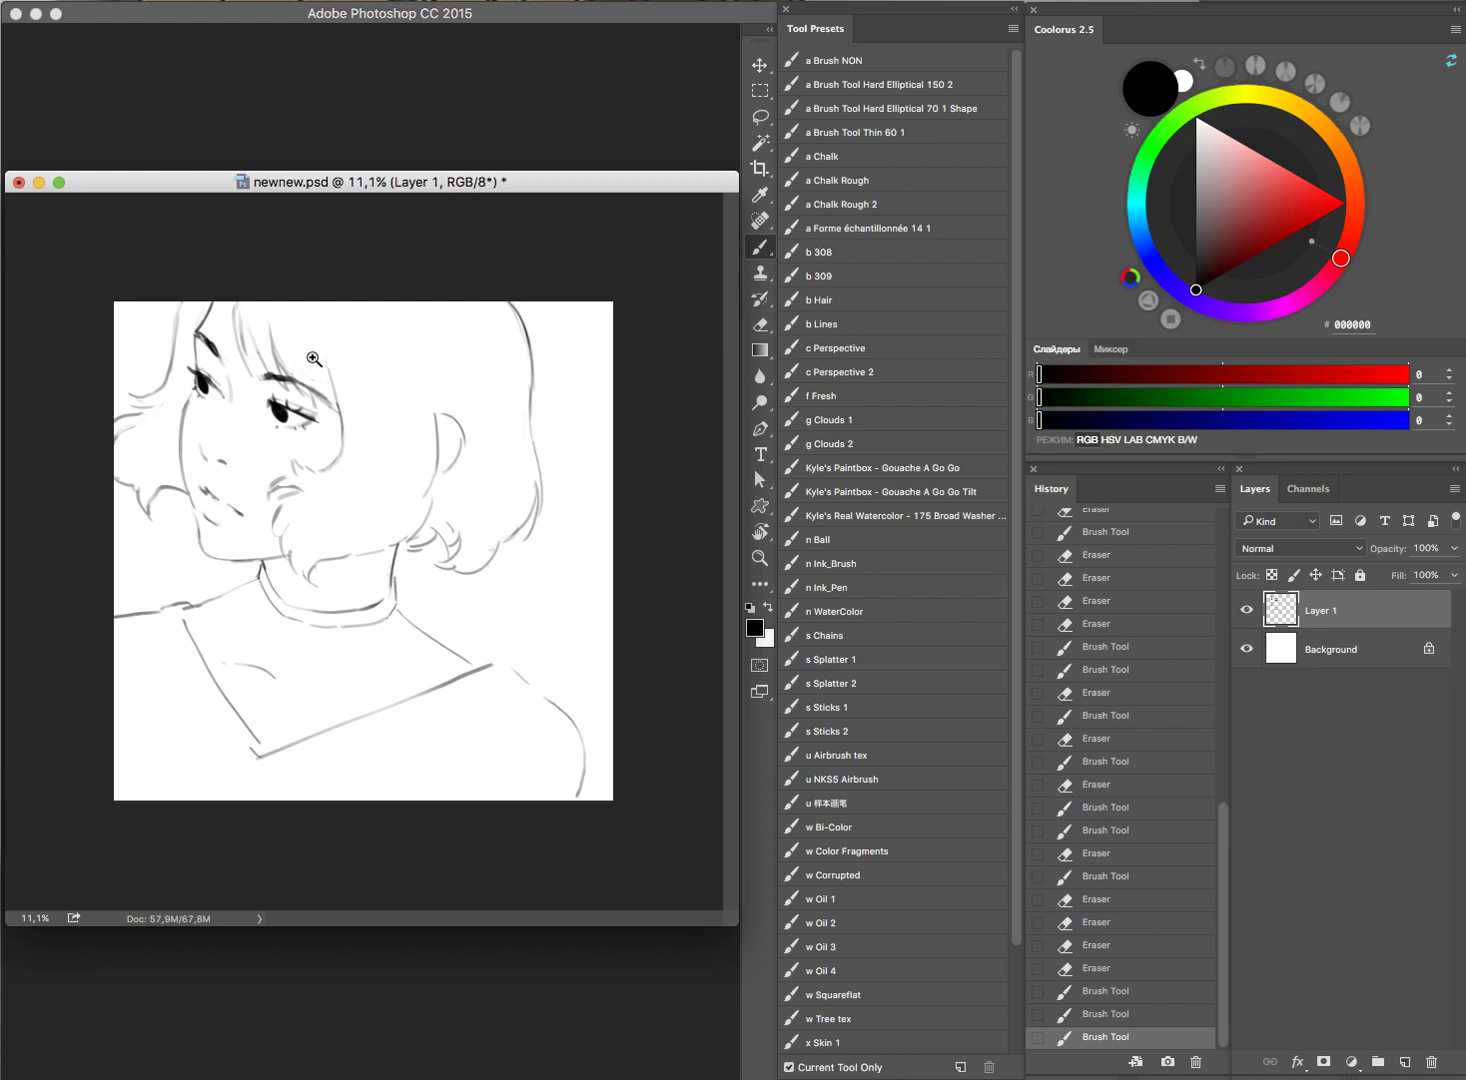
# Step: Zoom into the left eye, redraw its lashes, and fit the drawing on screen
pyautogui.moveTo(250, 398); pyautogui.dragTo(305, 408)
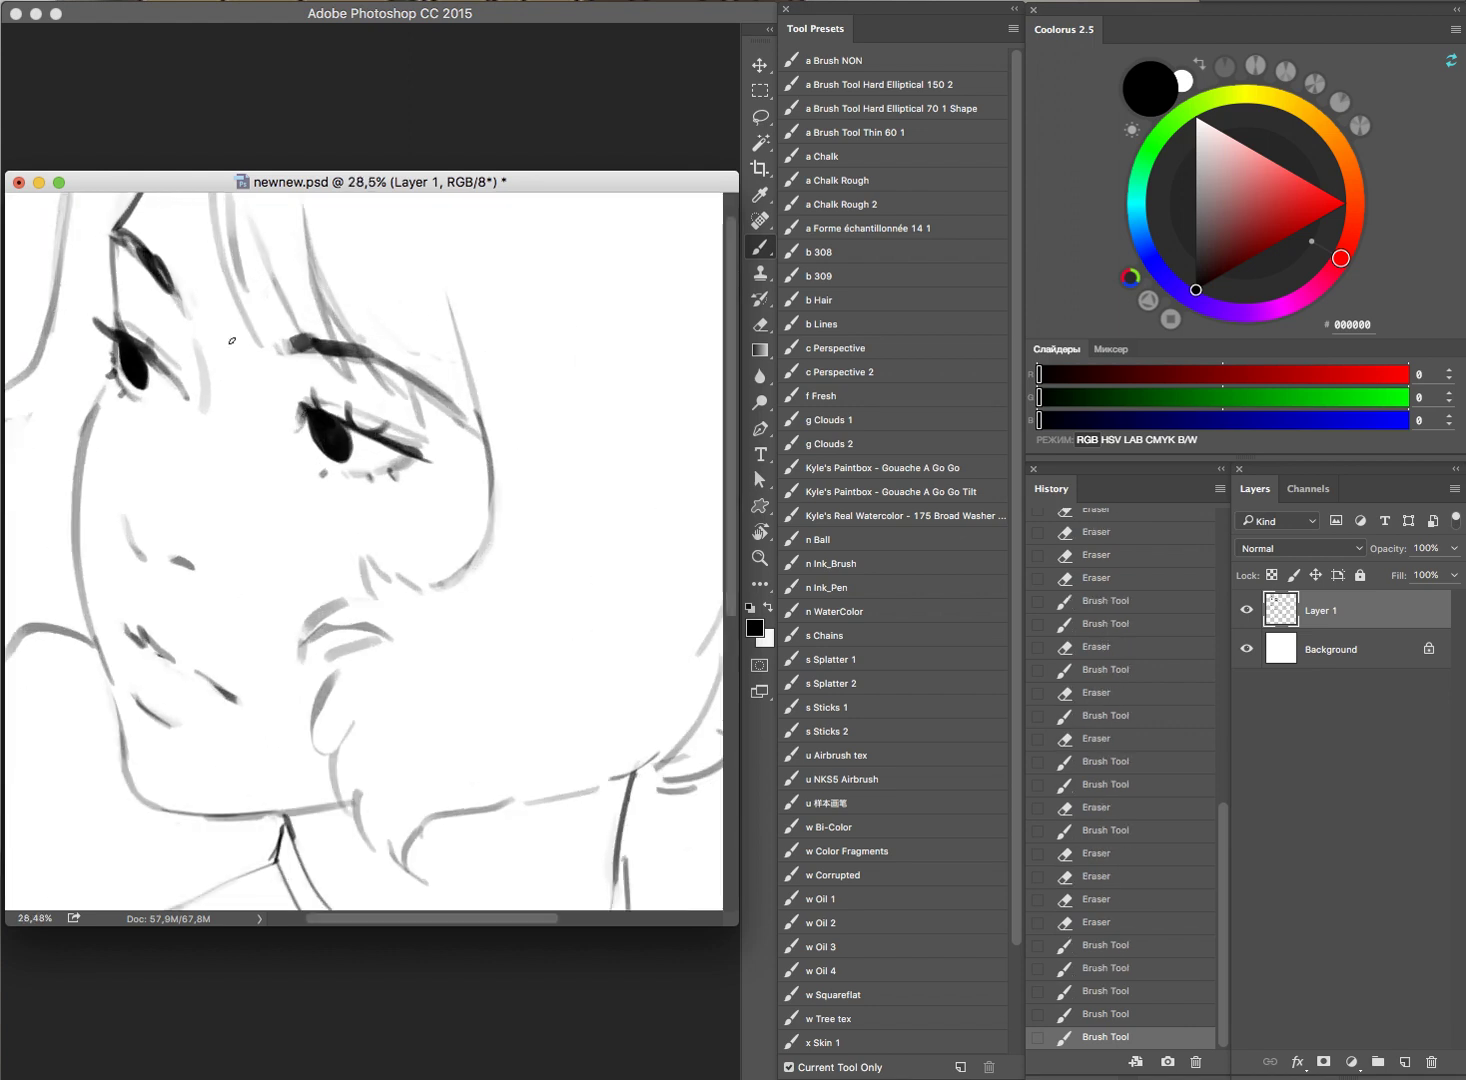
pyautogui.moveTo(143, 348)
pyautogui.mouseDown()
pyautogui.moveTo(135, 362)
pyautogui.moveTo(148, 340)
pyautogui.moveTo(151, 352)
pyautogui.moveTo(125, 308)
pyautogui.moveTo(141, 333)
pyautogui.mouseUp()
pyautogui.press('e')
pyautogui.press('b')
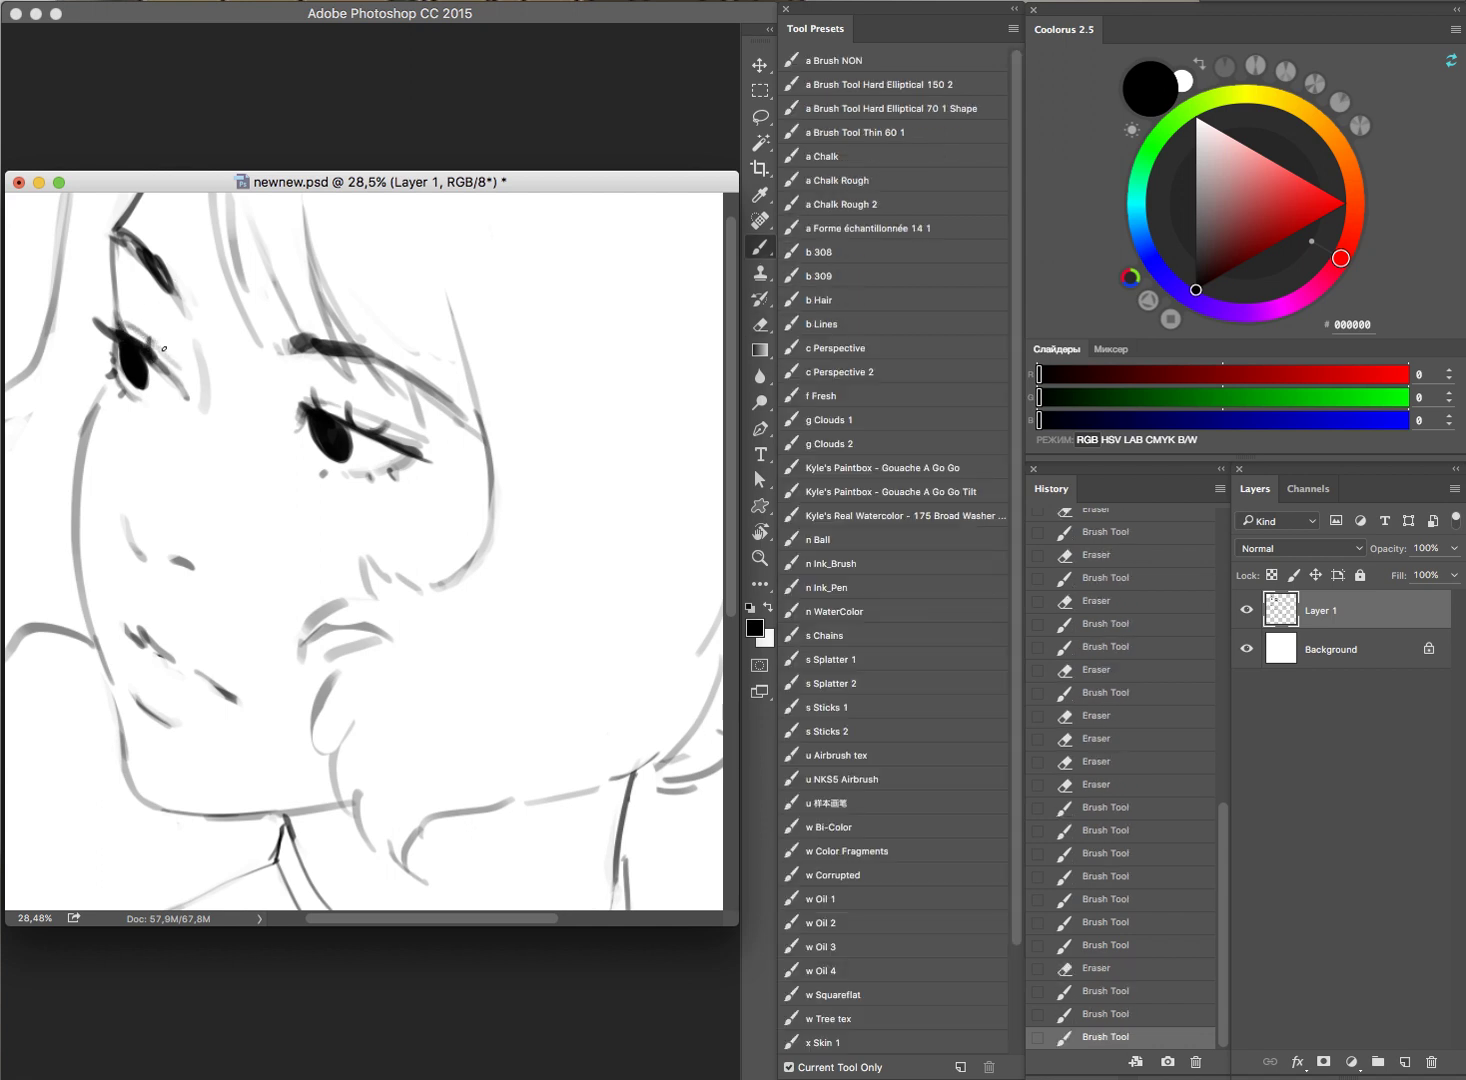
pyautogui.press('super+0')
# Step: Darken the eyebrow above the right eye with two strokes
pyautogui.moveTo(261, 371); pyautogui.dragTo(345, 378)
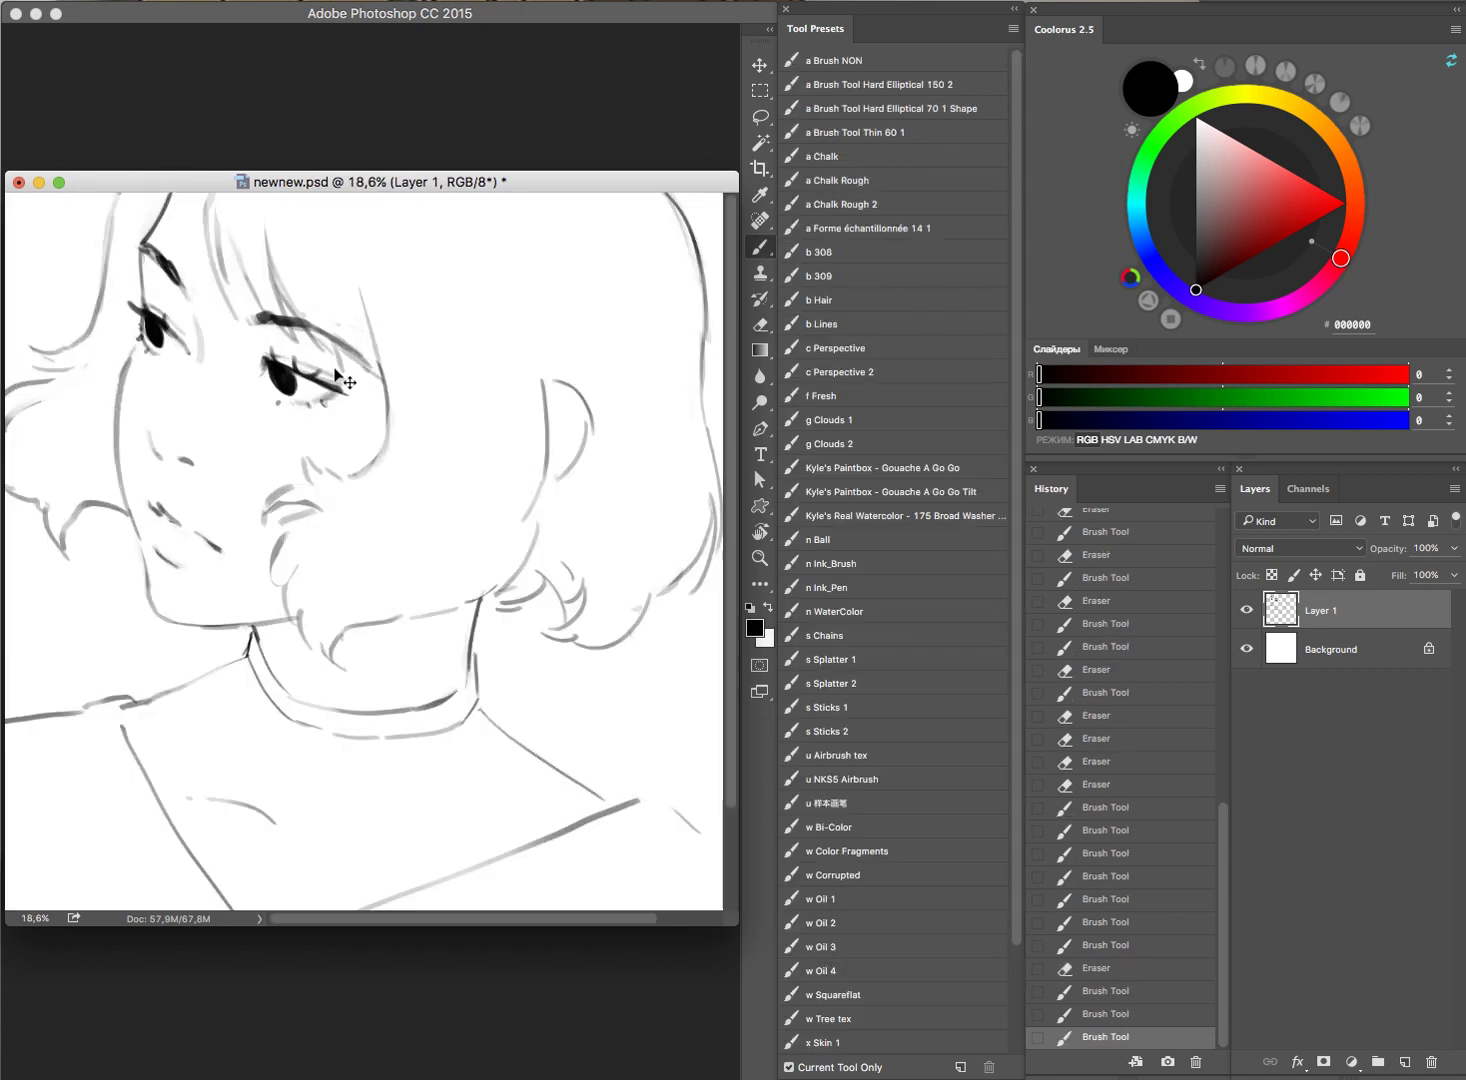
pyautogui.moveTo(268, 318); pyautogui.dragTo(322, 320)
pyautogui.moveTo(561, 512)
pyautogui.mouseDown()
pyautogui.moveTo(504, 532)
pyautogui.moveTo(411, 532)
pyautogui.mouseUp()
pyautogui.scroll(-5, 467, 568)
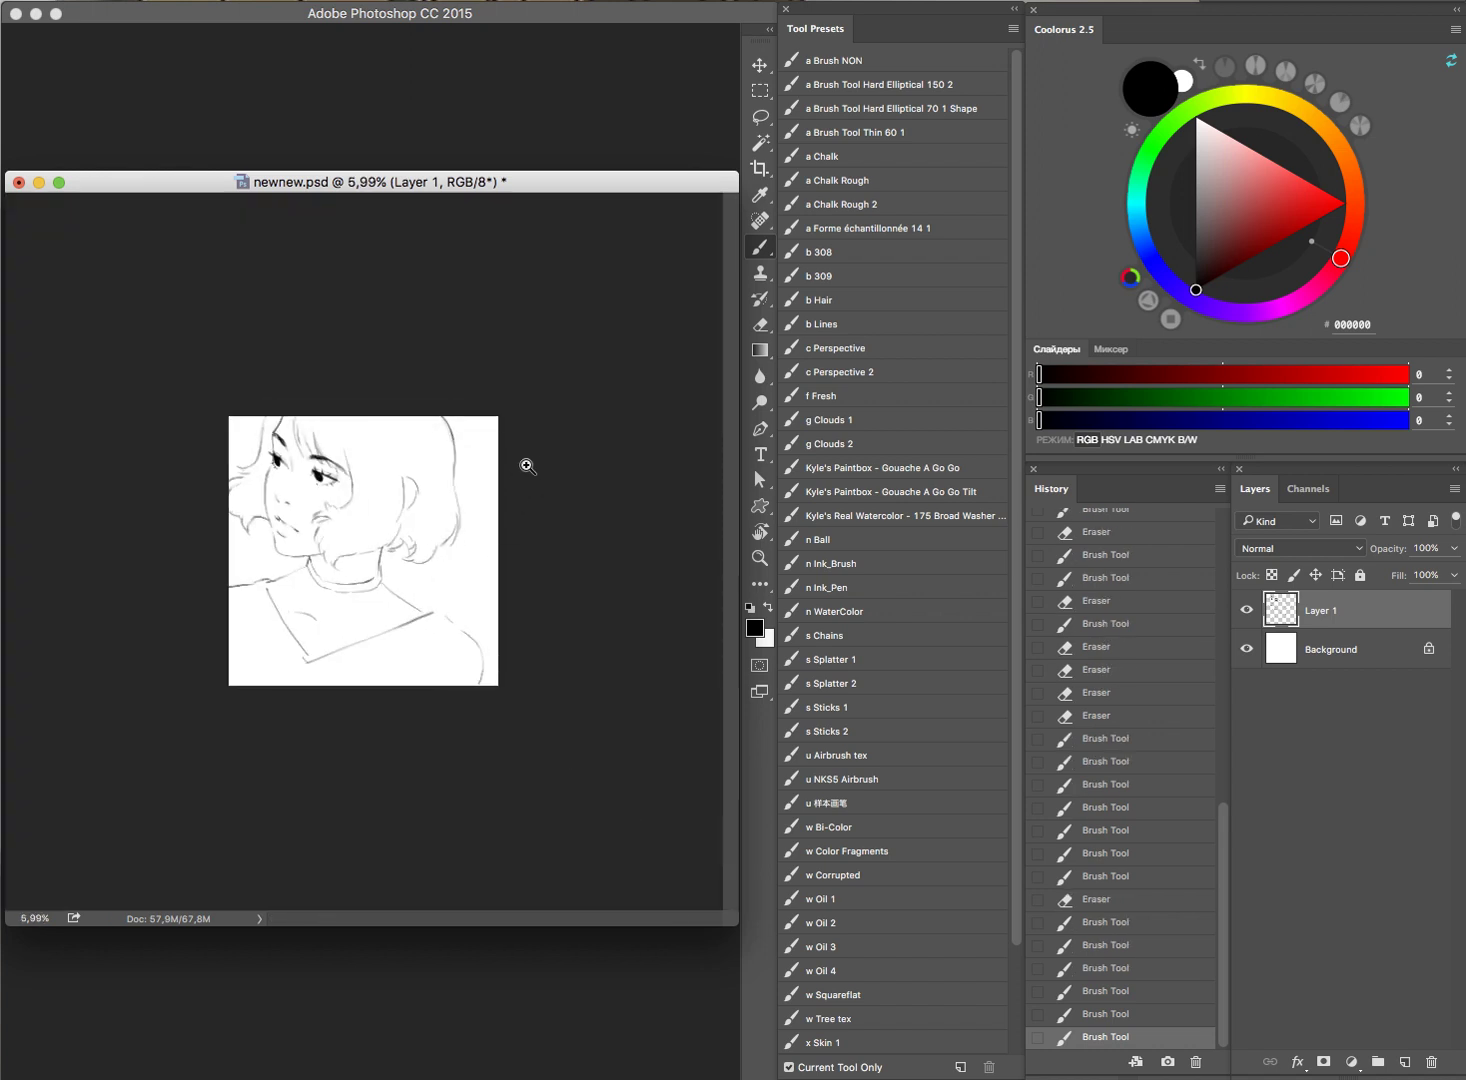
pyautogui.scroll(3, 491, 521)
pyautogui.scroll(1, 491, 521)
# Step: Erase small bits of the collar lines below the choker to tidy them
pyautogui.press('e')
pyautogui.moveTo(399, 608)
pyautogui.mouseDown()
pyautogui.moveTo(388, 625)
pyautogui.moveTo(402, 598)
pyautogui.moveTo(409, 619)
pyautogui.mouseUp()
pyautogui.press('b')
pyautogui.press('e')
pyautogui.press('b')
pyautogui.press('e')
pyautogui.moveTo(286, 694); pyautogui.dragTo(257, 662)
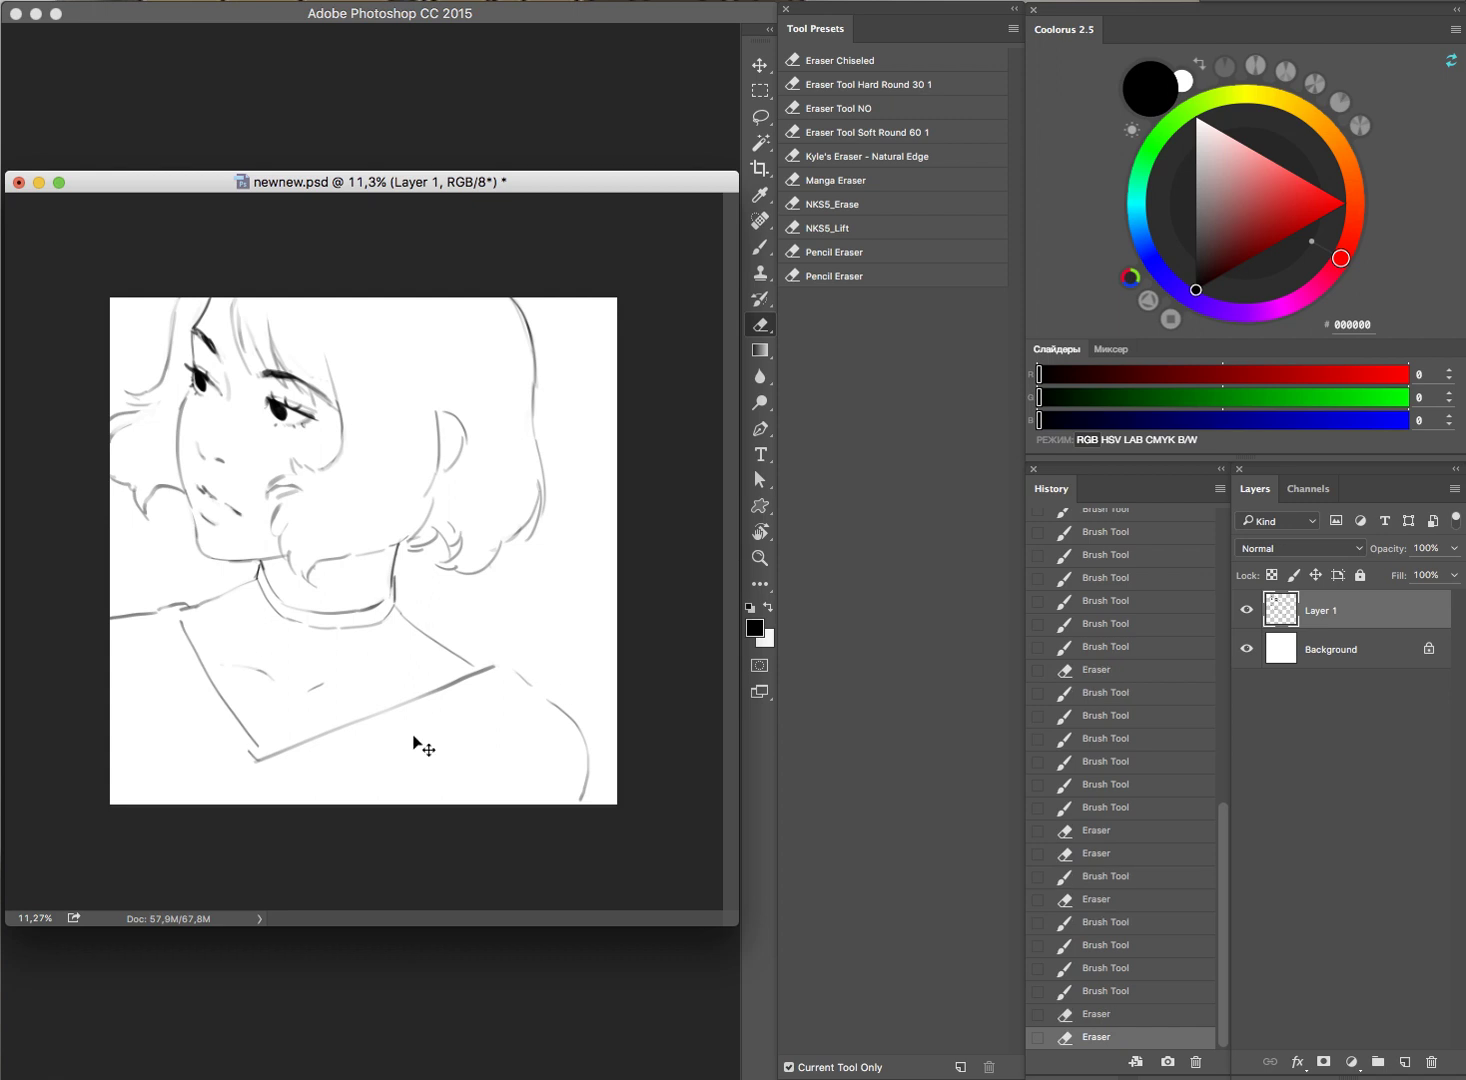
# Step: Flip the canvas horizontally, then erase the lower-left curve, right shoulder end and collar tip
pyautogui.press('super+shift+h')
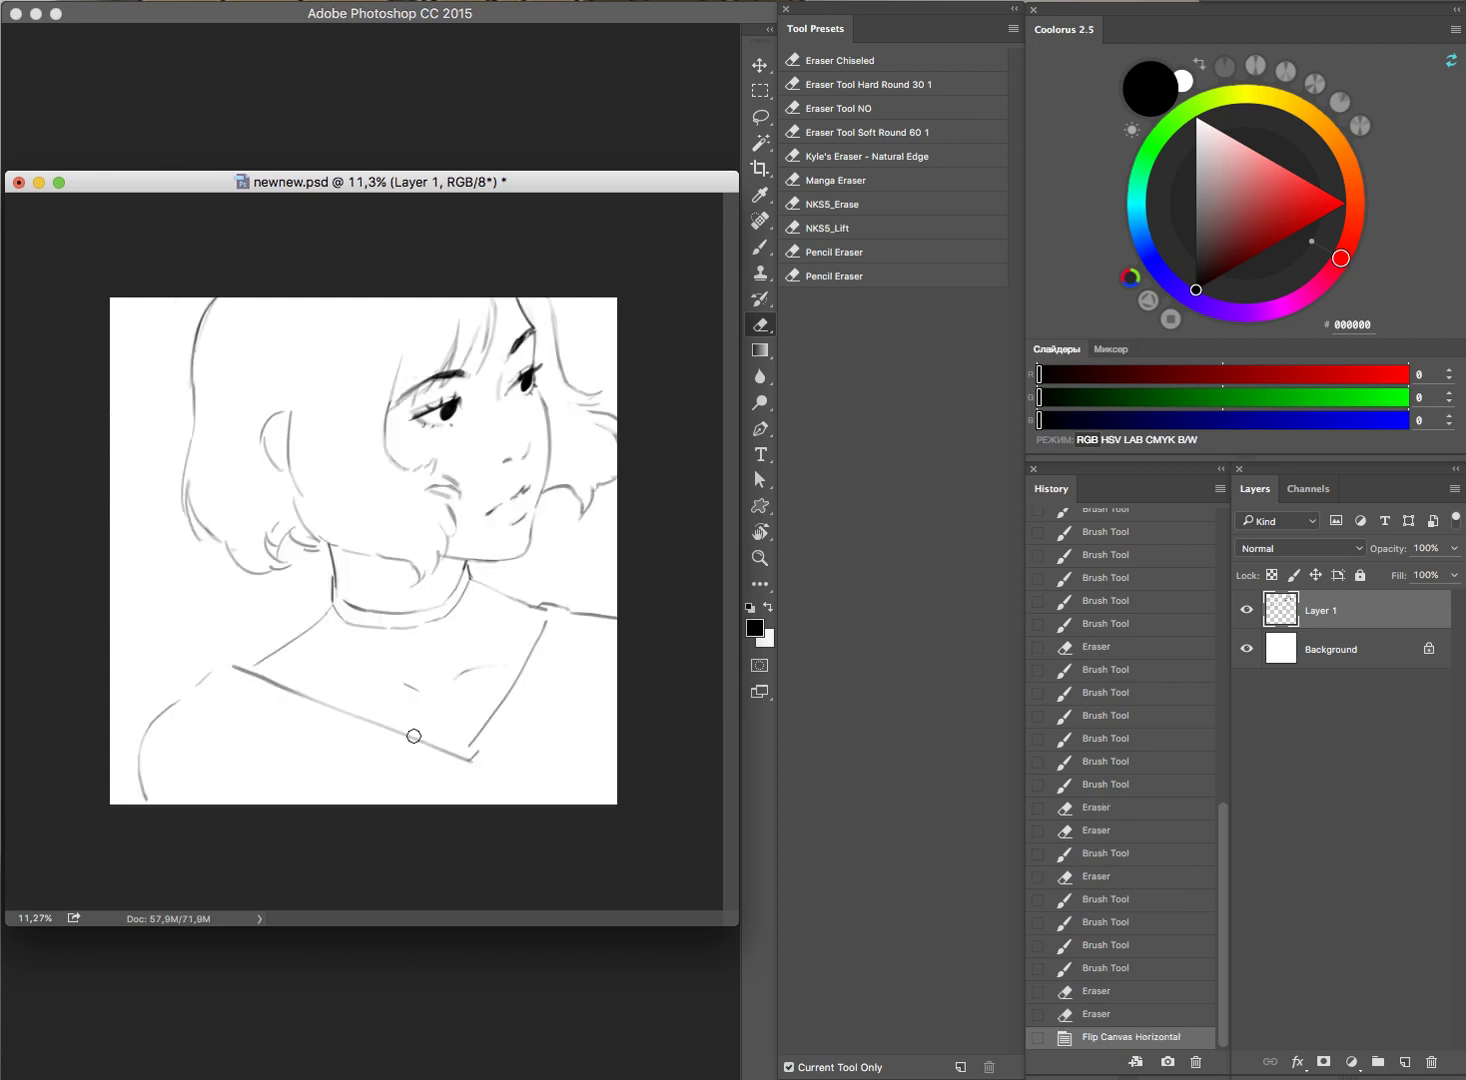
pyautogui.press(']')
pyautogui.press(']')
pyautogui.press(']')
pyautogui.moveTo(206, 669); pyautogui.dragTo(150, 775)
pyautogui.moveTo(576, 604); pyautogui.dragTo(613, 637)
pyautogui.moveTo(480, 790); pyautogui.dragTo(492, 770)
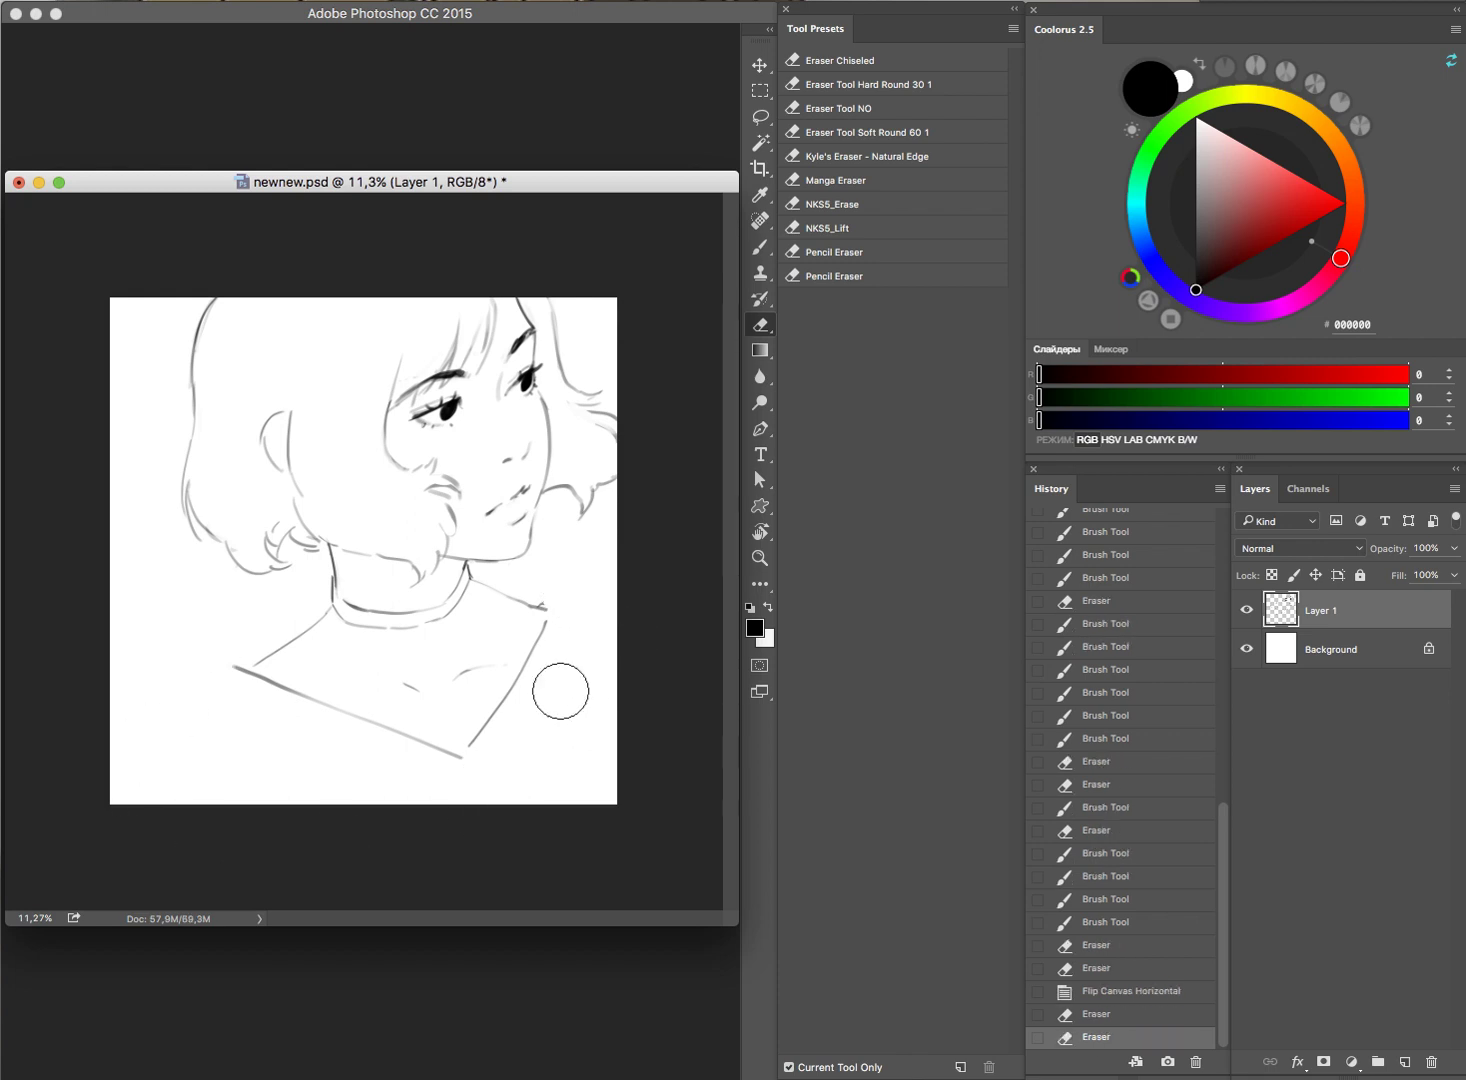
# Step: Shrink the eraser, redraw along the right shoulder line and touch up the collar line
pyautogui.press('[')
pyautogui.press('[')
pyautogui.press('[')
pyautogui.press('b')
pyautogui.moveTo(468, 578); pyautogui.dragTo(547, 600)
pyautogui.press('e')
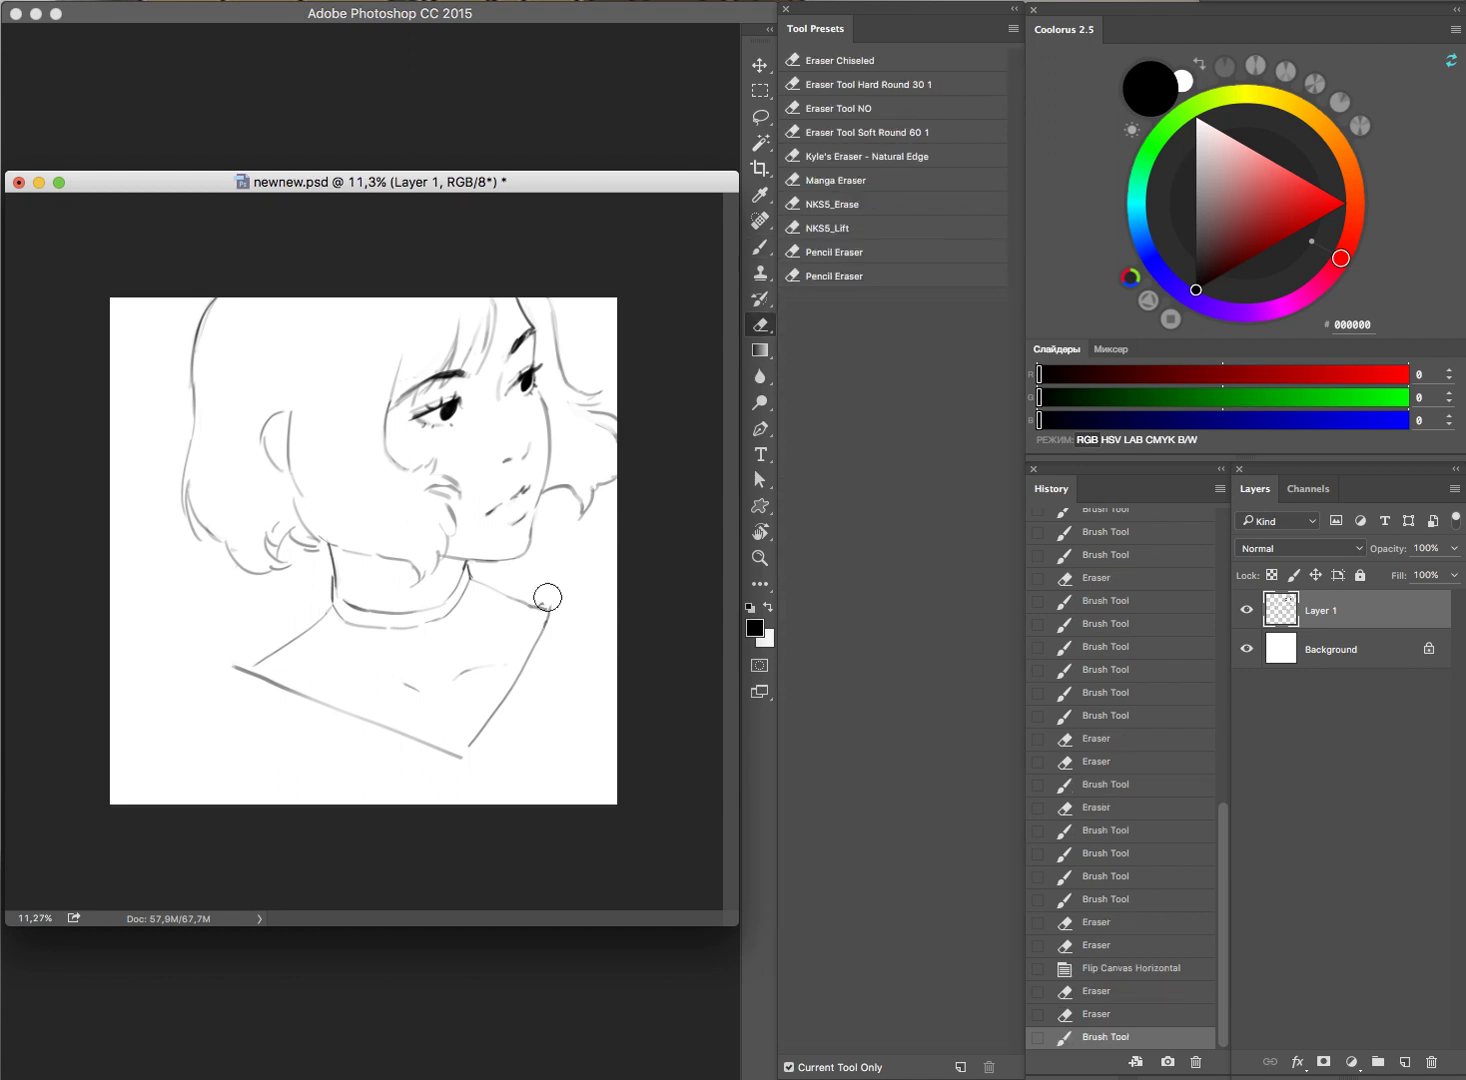
pyautogui.click(547, 597)
# Step: Erase the lower-left collar line, then try a new chest collar line and undo it
pyautogui.press('b')
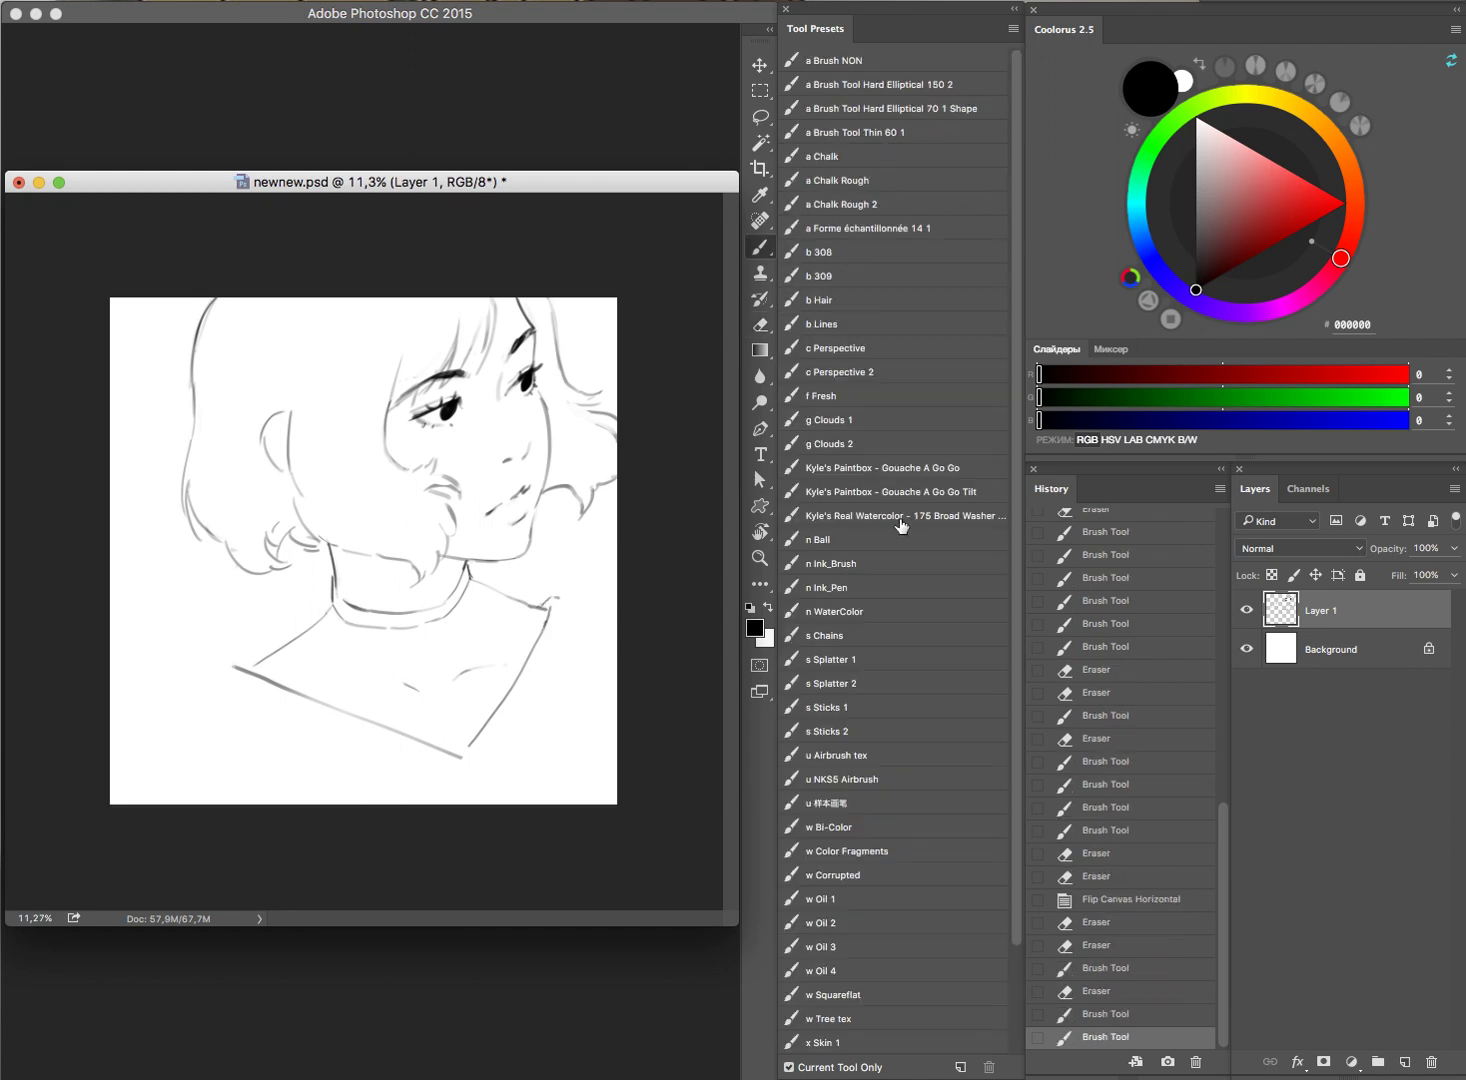
pyautogui.press('e')
pyautogui.moveTo(255, 676); pyautogui.dragTo(474, 775)
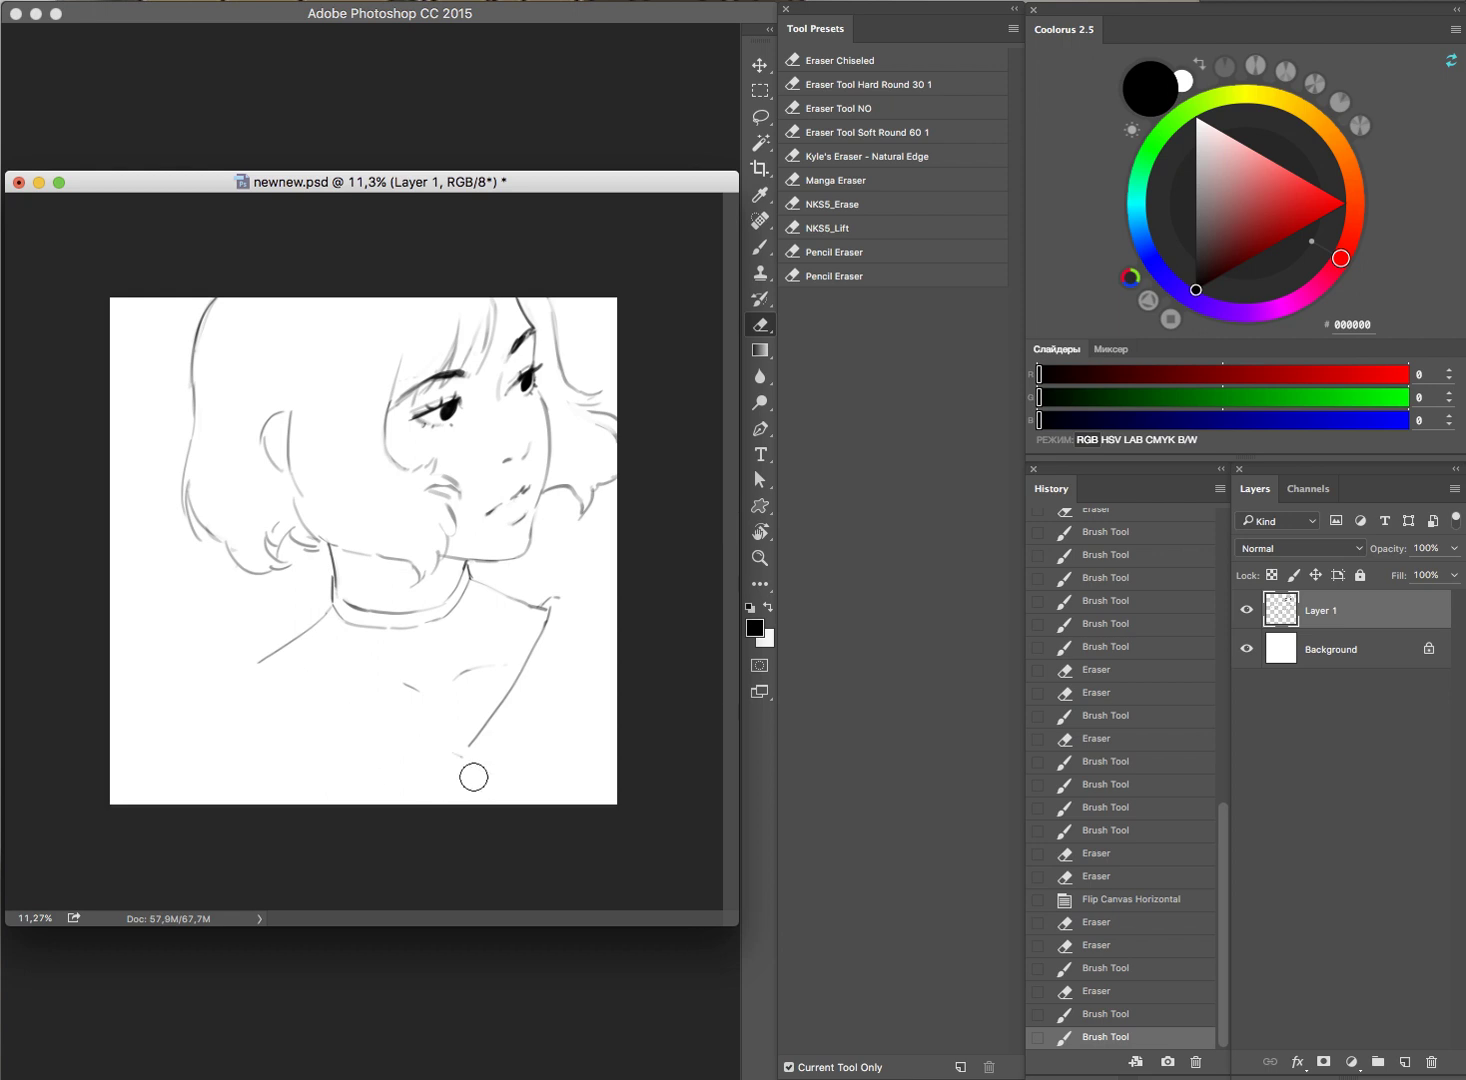
pyautogui.press('b')
pyautogui.moveTo(275, 662); pyautogui.dragTo(424, 745)
pyautogui.hotkey('ctrl', 'z')
pyautogui.moveTo(262, 663); pyautogui.dragTo(462, 737)
pyautogui.hotkey('ctrl', 'z')
pyautogui.hotkey('ctrl', 'z')
# Step: Erase part of the right shoulder stroke
pyautogui.press('e')
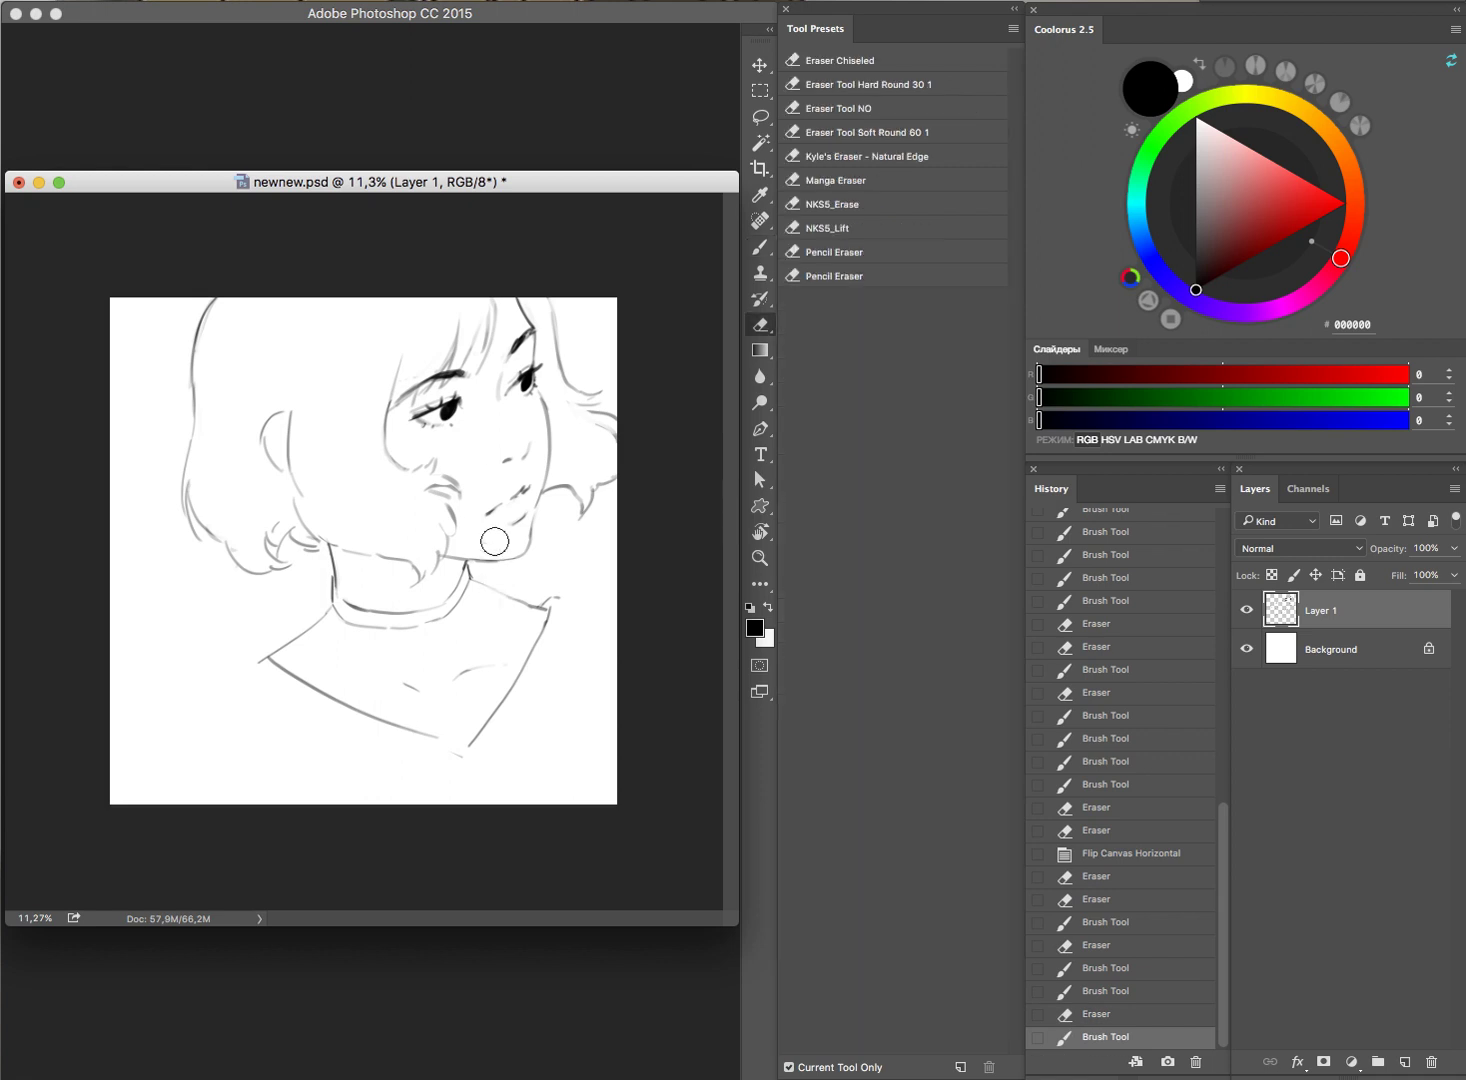
pyautogui.moveTo(491, 589)
pyautogui.mouseDown()
pyautogui.moveTo(474, 570)
pyautogui.moveTo(497, 592)
pyautogui.moveTo(560, 590)
pyautogui.mouseUp()
pyautogui.press('b')
pyautogui.press('e')
pyautogui.press('b')
pyautogui.press('e')
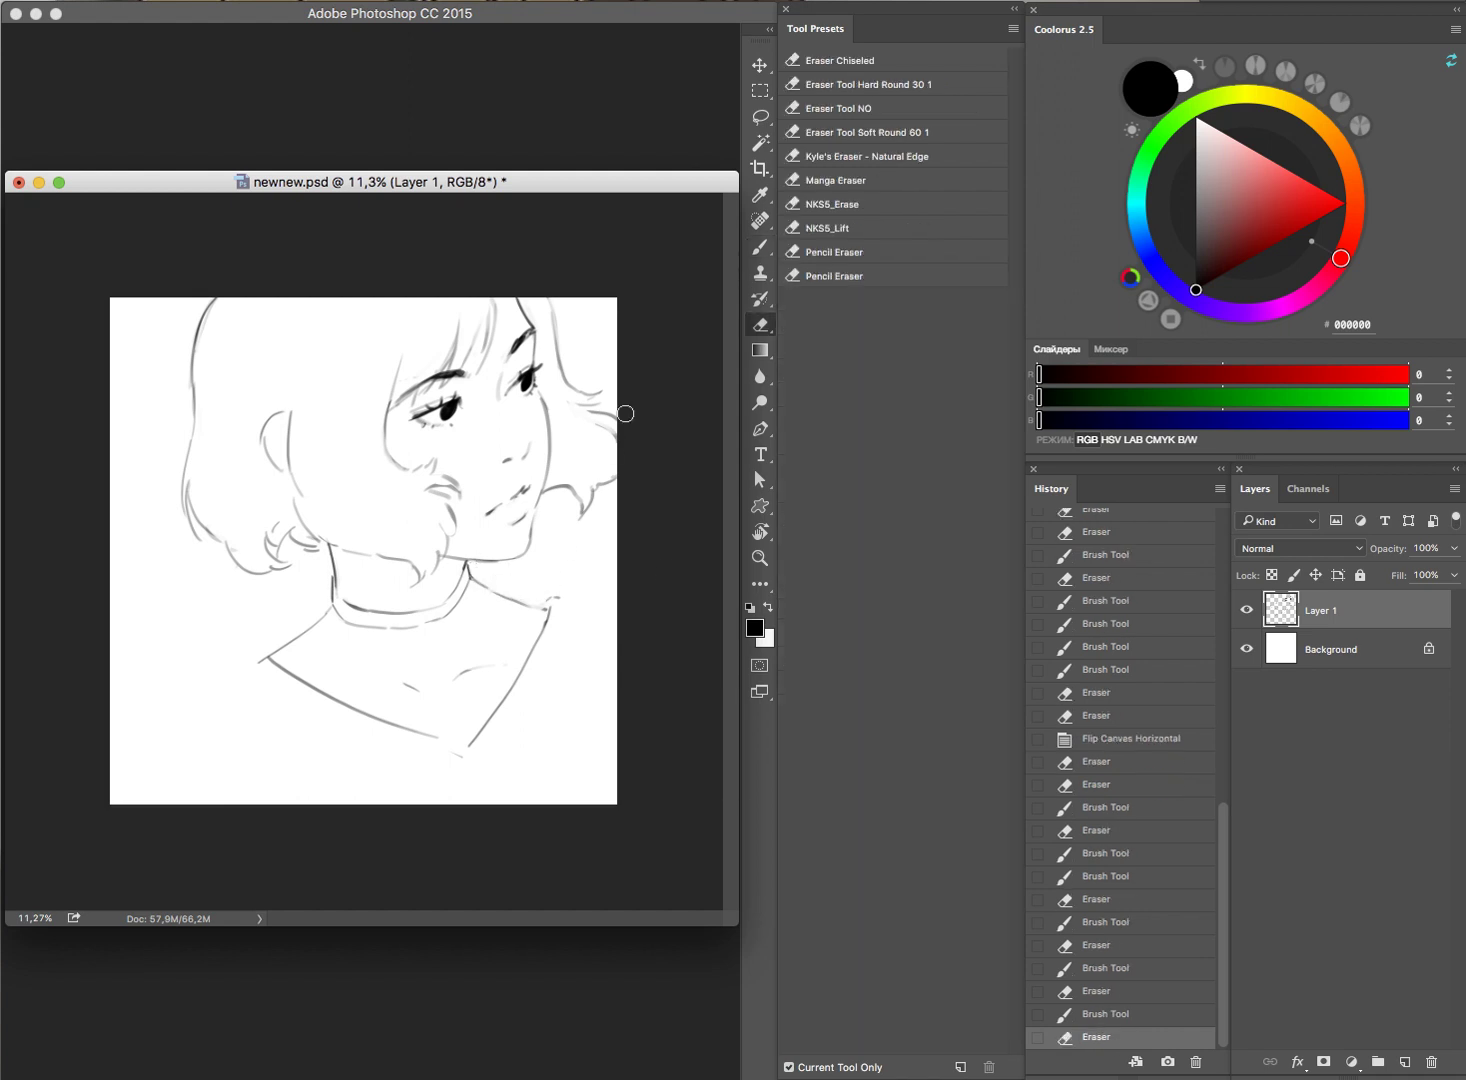
pyautogui.press('b')
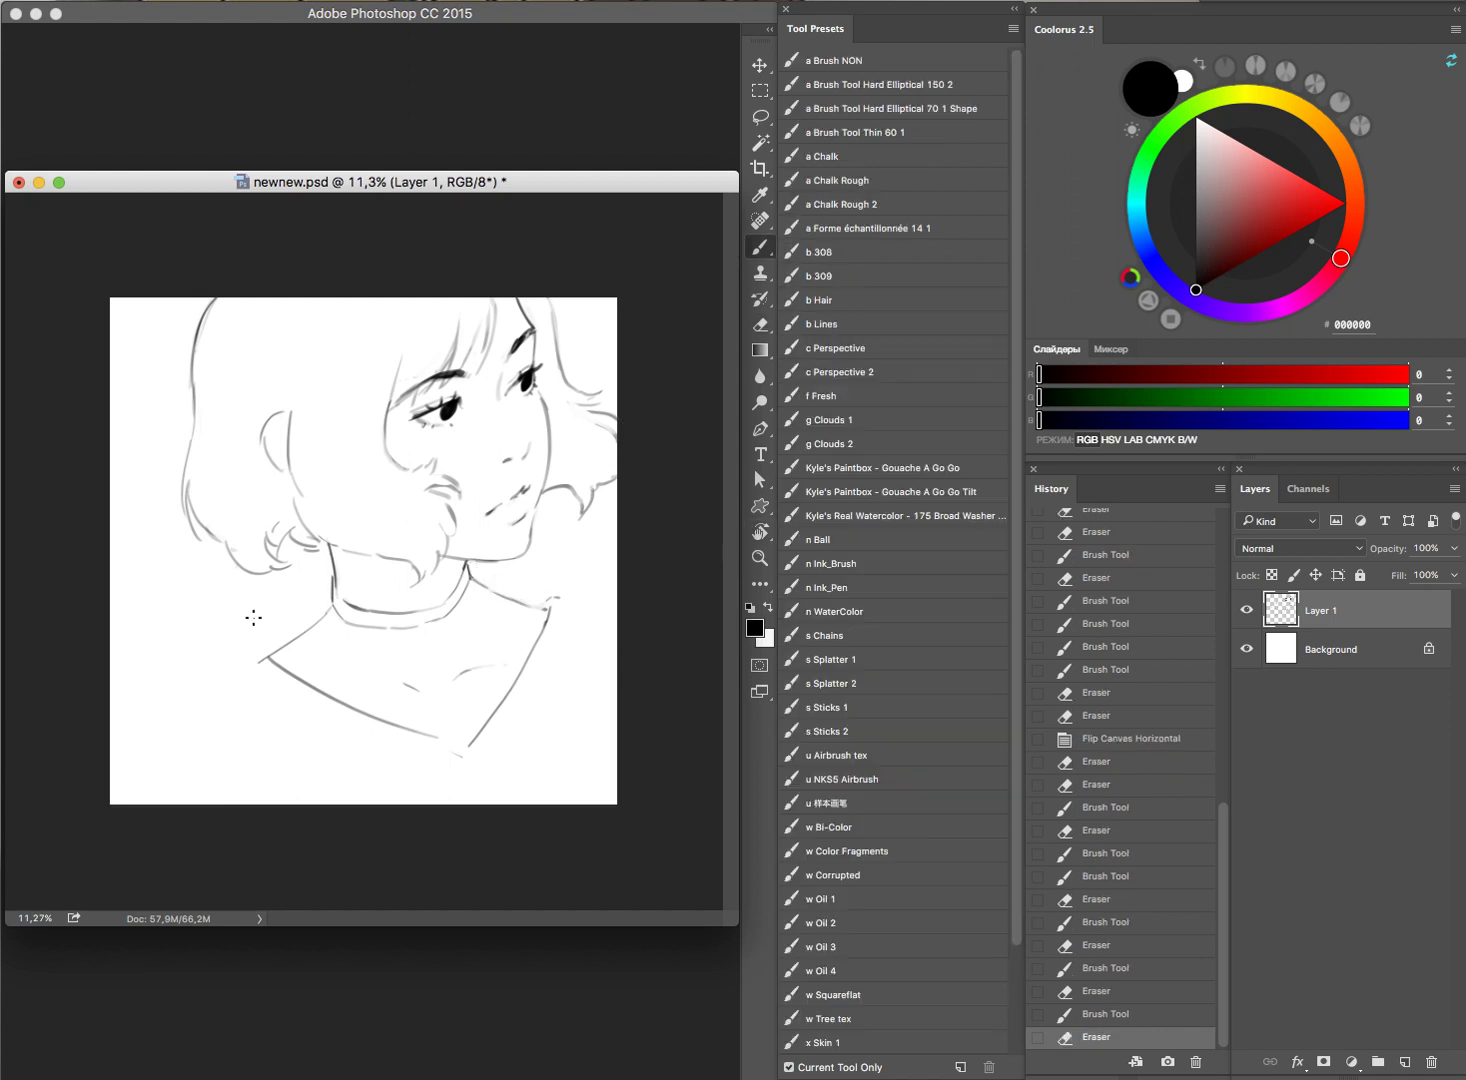
# Step: Try two trial lines down from the shoulder, undo both, and erase the collar line's end
pyautogui.moveTo(263, 656); pyautogui.dragTo(150, 768)
pyautogui.hotkey('ctrl', 'z')
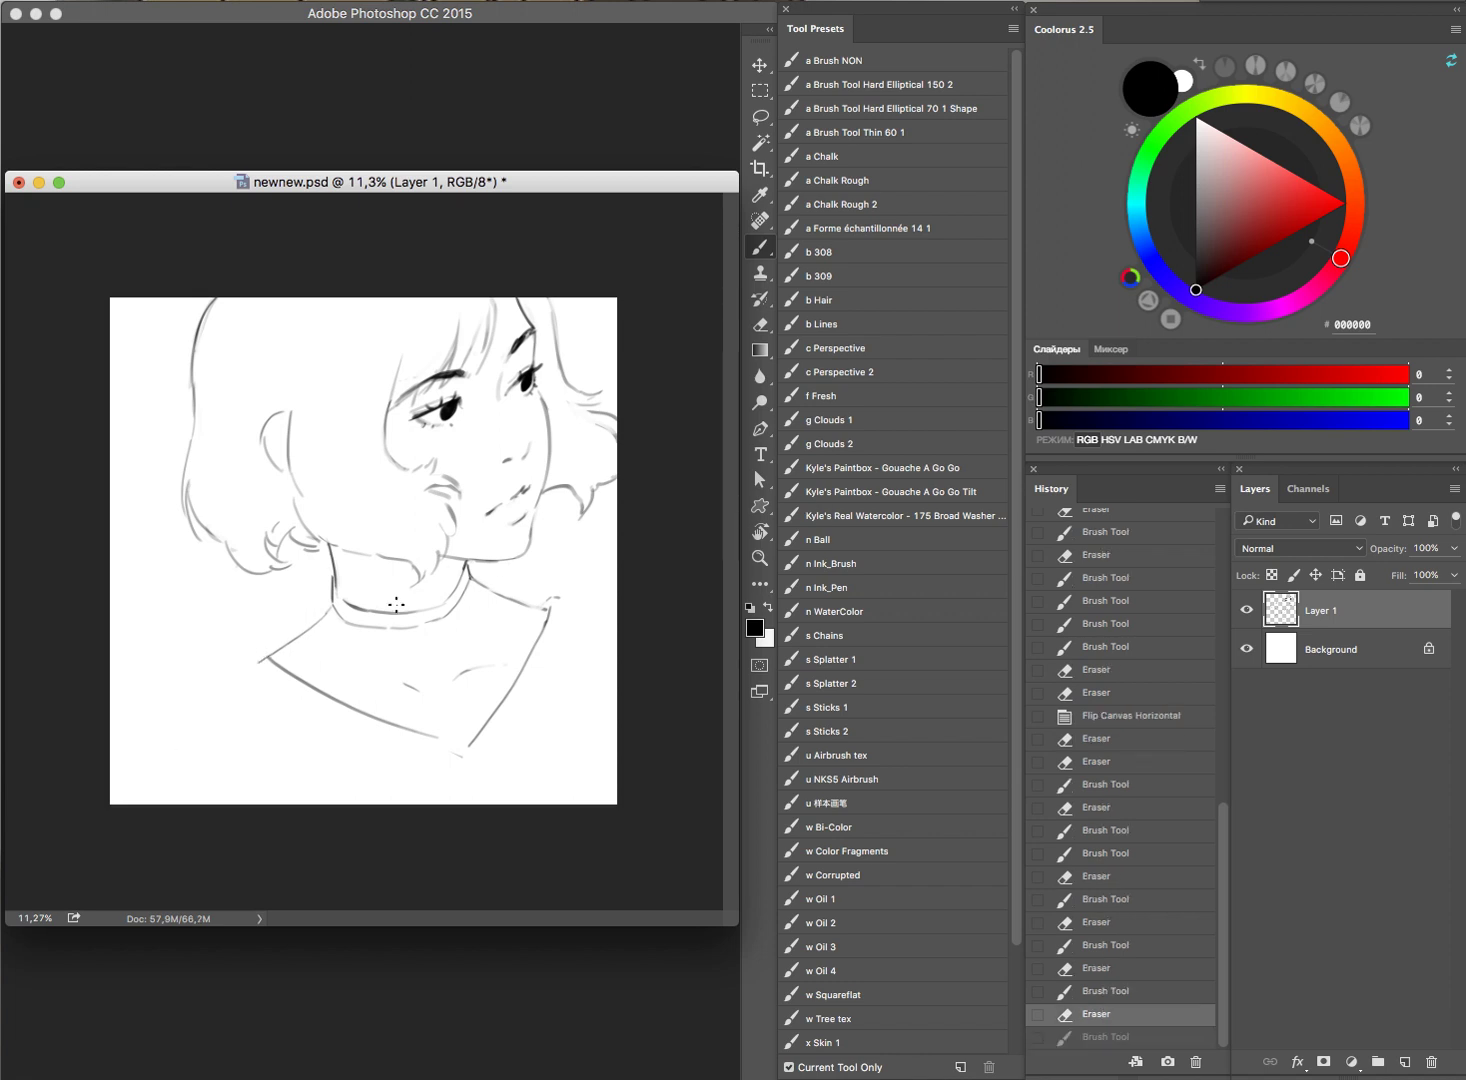
pyautogui.moveTo(318, 612); pyautogui.dragTo(157, 795)
pyautogui.hotkey('ctrl', 'z')
pyautogui.press('e')
pyautogui.moveTo(255, 668)
pyautogui.mouseDown()
pyautogui.moveTo(266, 658)
pyautogui.moveTo(190, 697)
pyautogui.moveTo(164, 776)
pyautogui.moveTo(172, 804)
pyautogui.mouseUp()
# Step: Erase the shoulder line end, the lower neckline junction and a small spot on the collar
pyautogui.press('b')
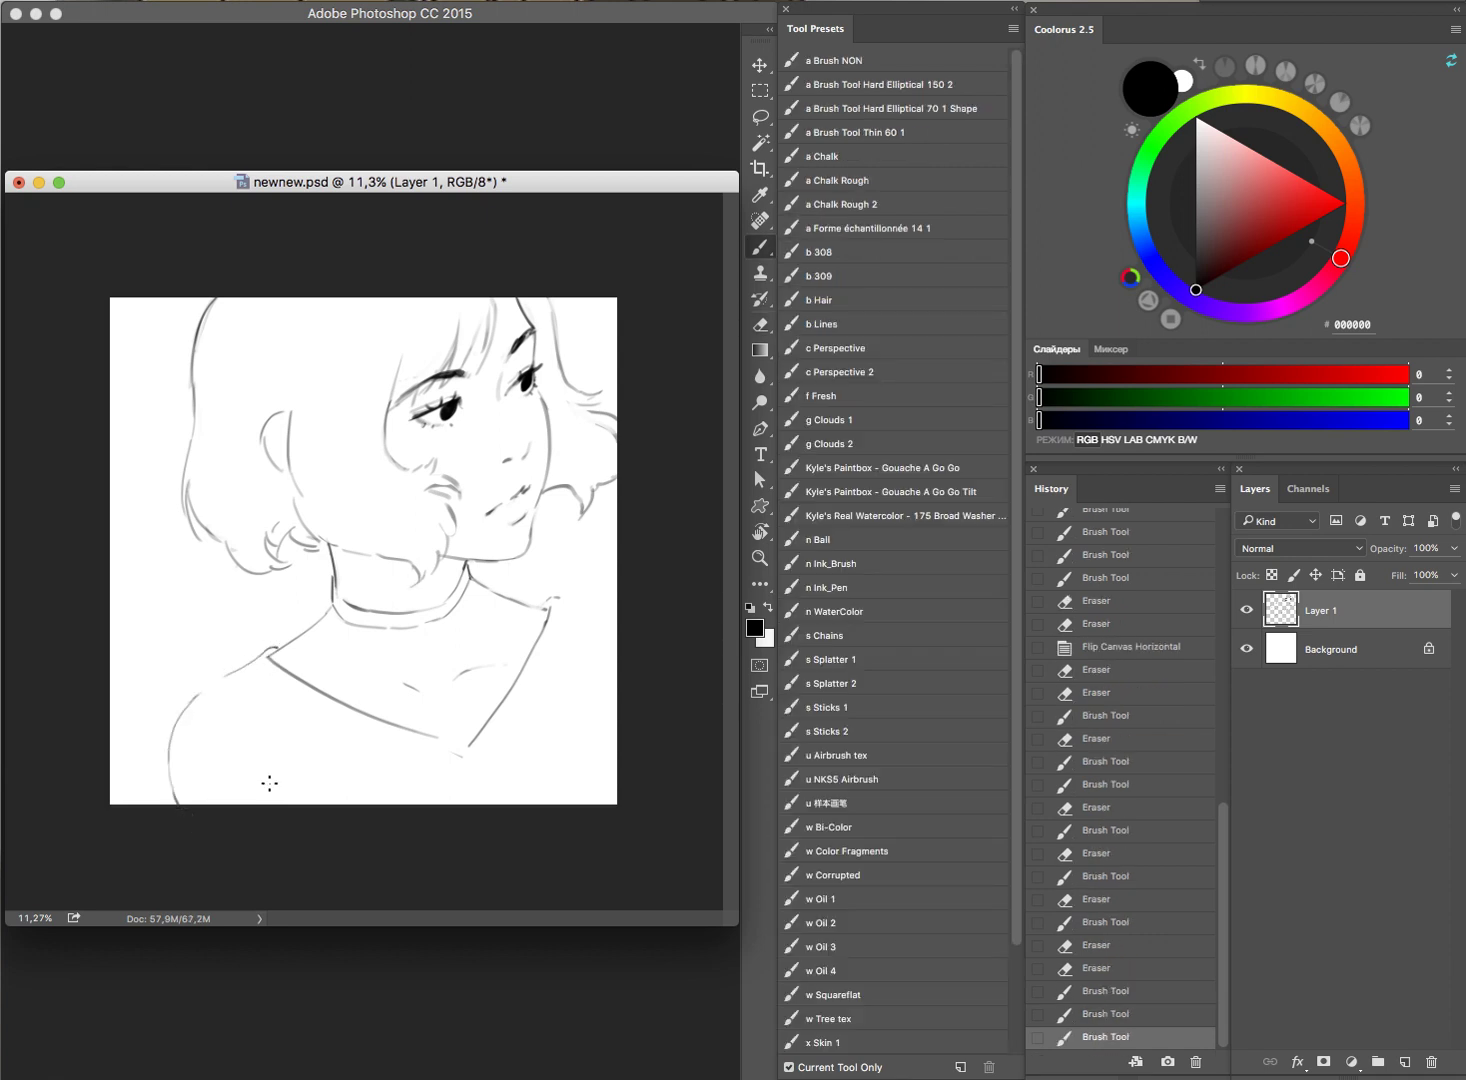
pyautogui.press('e')
pyautogui.moveTo(568, 590)
pyautogui.mouseDown()
pyautogui.moveTo(550, 602)
pyautogui.moveTo(632, 615)
pyautogui.moveTo(614, 603)
pyautogui.mouseUp()
pyautogui.press('b')
pyautogui.press('e')
pyautogui.press('b')
pyautogui.press('e')
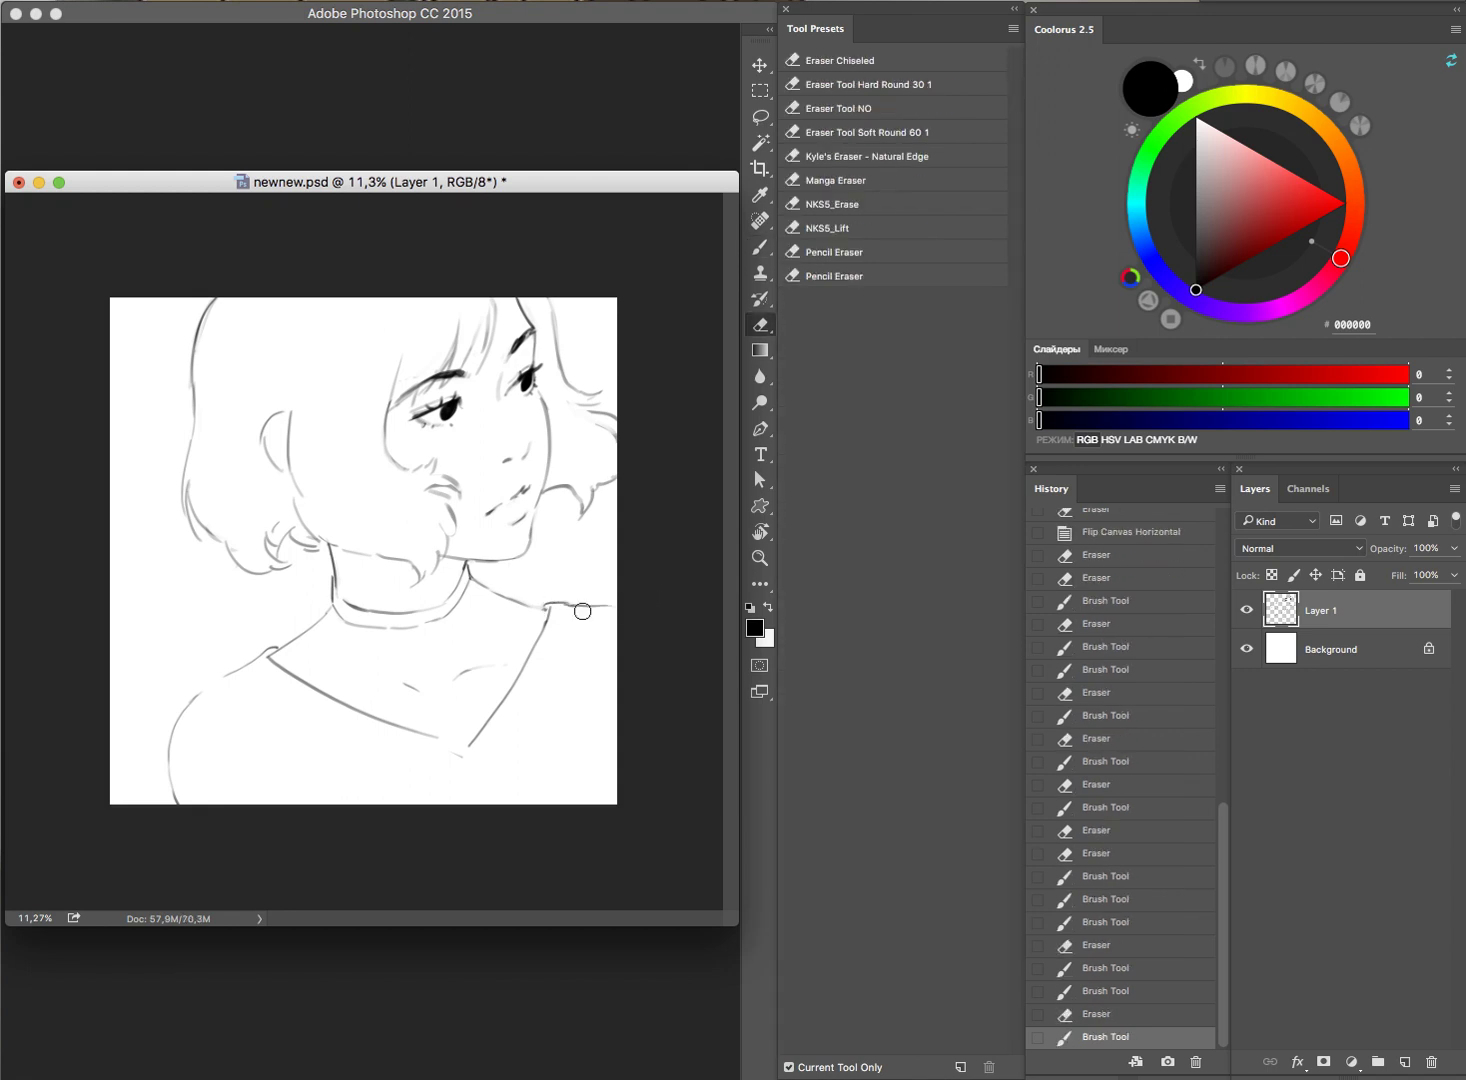
pyautogui.moveTo(486, 745)
pyautogui.mouseDown()
pyautogui.moveTo(449, 751)
pyautogui.moveTo(480, 742)
pyautogui.mouseUp()
pyautogui.click(412, 688)
# Step: Test a horizontal flip, undo it, and erase the right shoulder and lower body lines
pyautogui.hotkey('ctrl', 'shift', 'h')
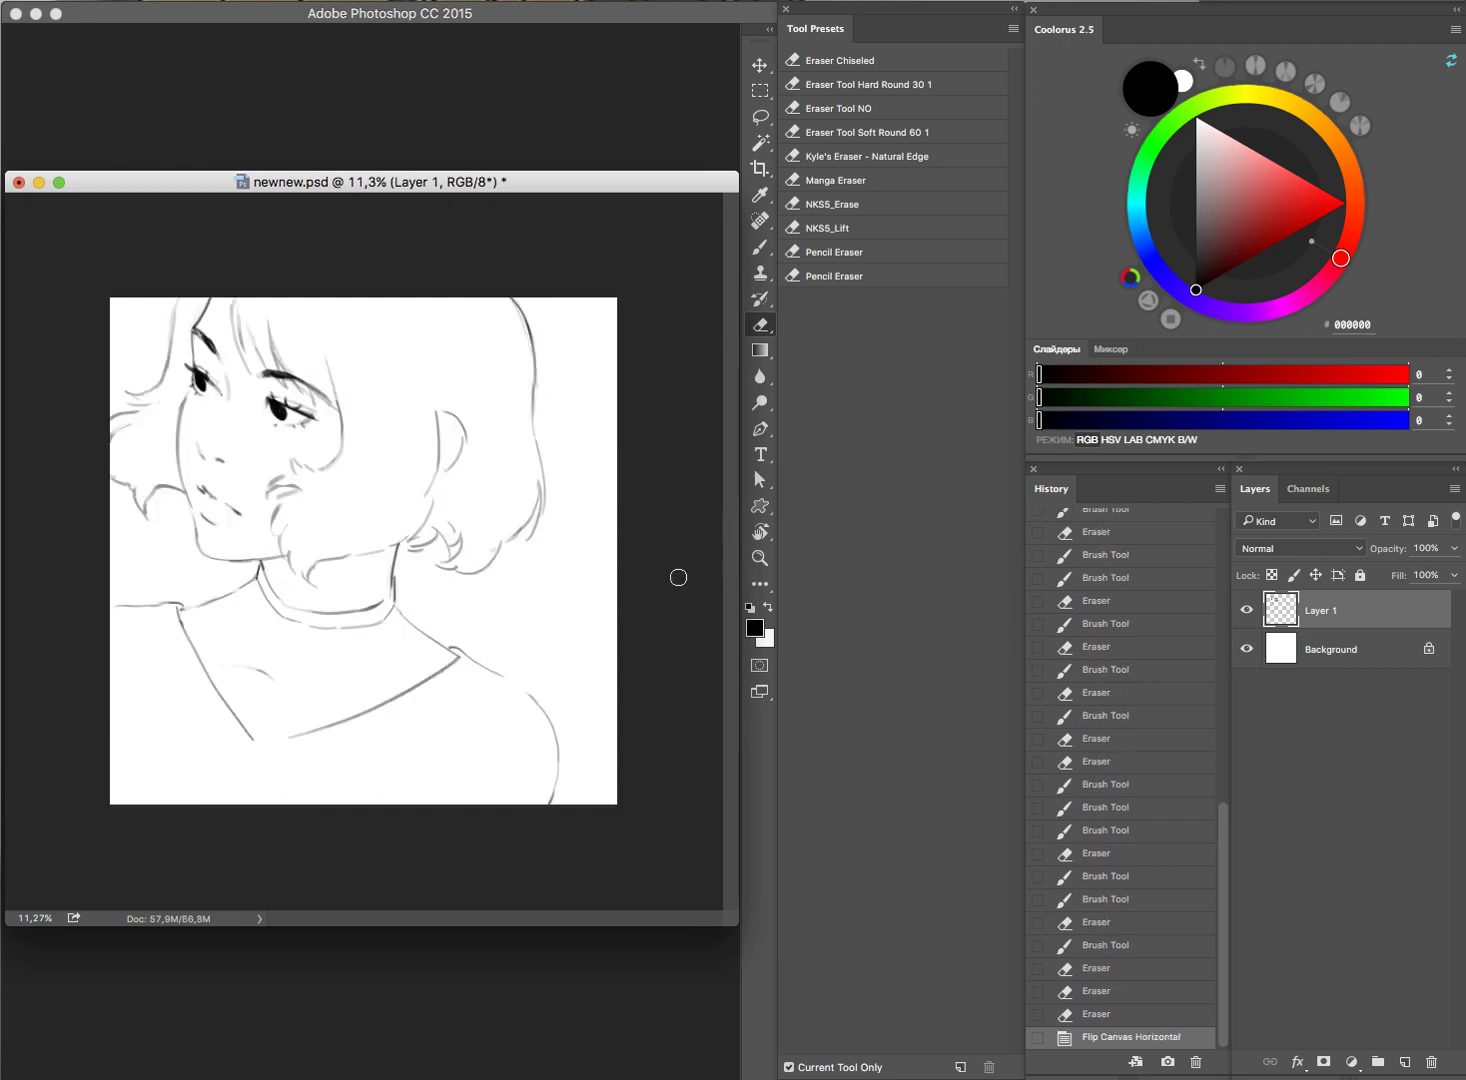
pyautogui.hotkey('ctrl', 'z')
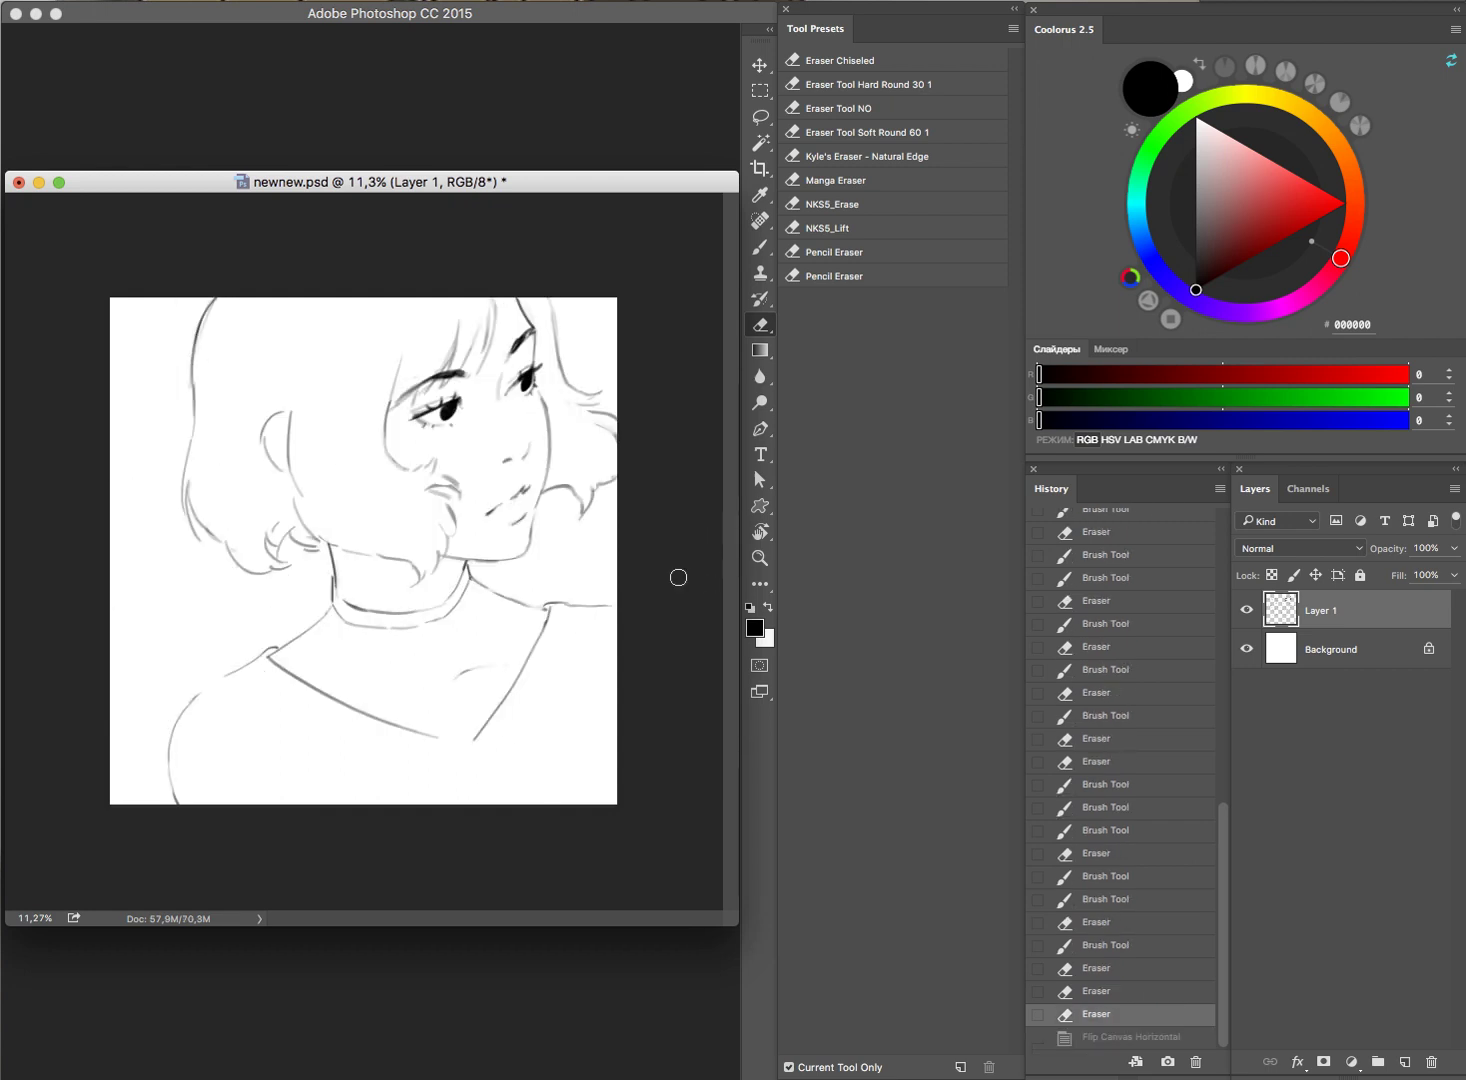
pyautogui.moveTo(570, 652)
pyautogui.mouseDown()
pyautogui.moveTo(517, 711)
pyautogui.moveTo(372, 678)
pyautogui.moveTo(347, 790)
pyautogui.mouseUp()
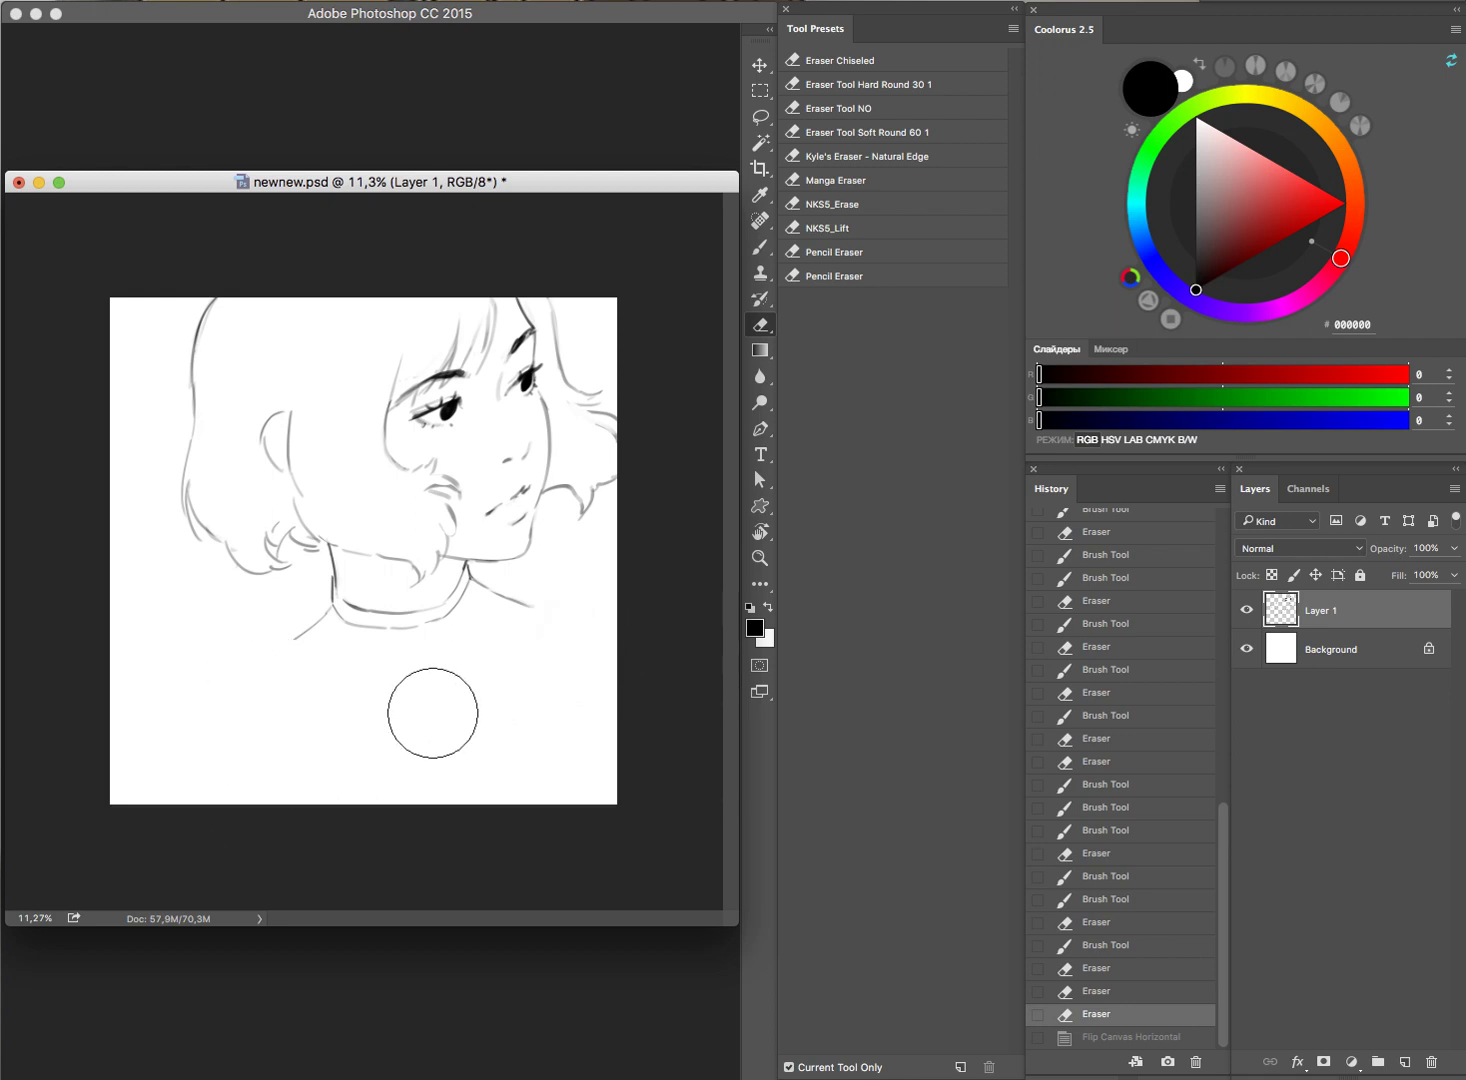
# Step: Draw the V-neckline's long line and curved line, erasing stray marks and adding a short neck line
pyautogui.moveTo(432, 713); pyautogui.dragTo(599, 727)
pyautogui.press('b')
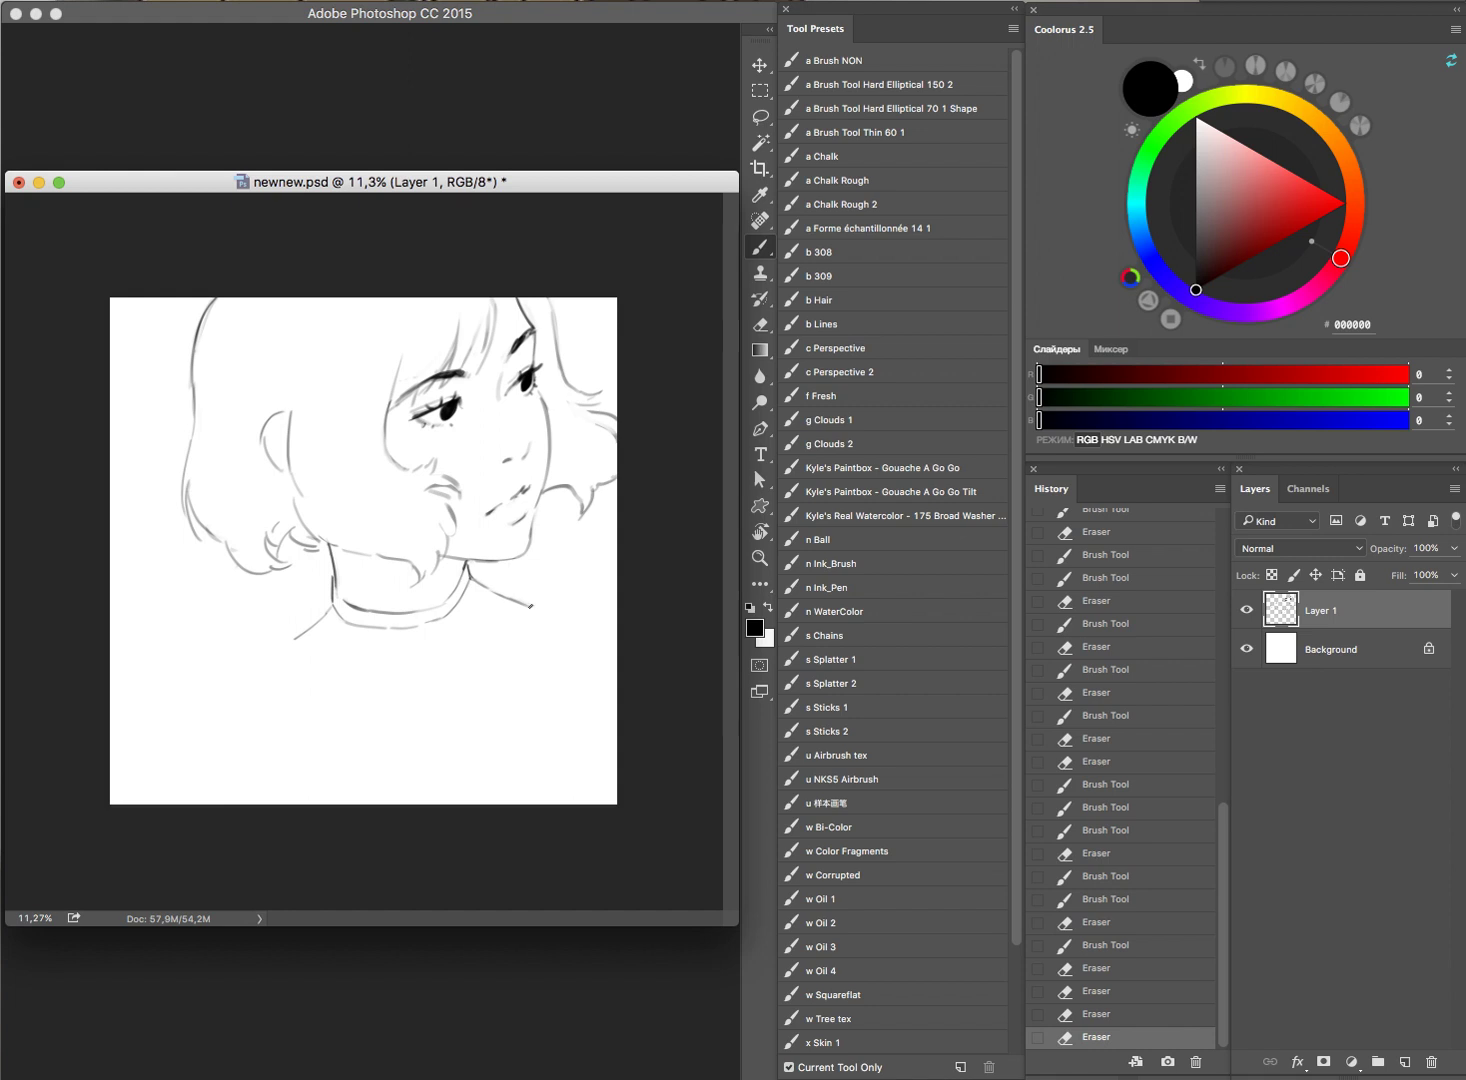
pyautogui.moveTo(530, 605); pyautogui.dragTo(424, 773)
pyautogui.moveTo(300, 646); pyautogui.dragTo(357, 790)
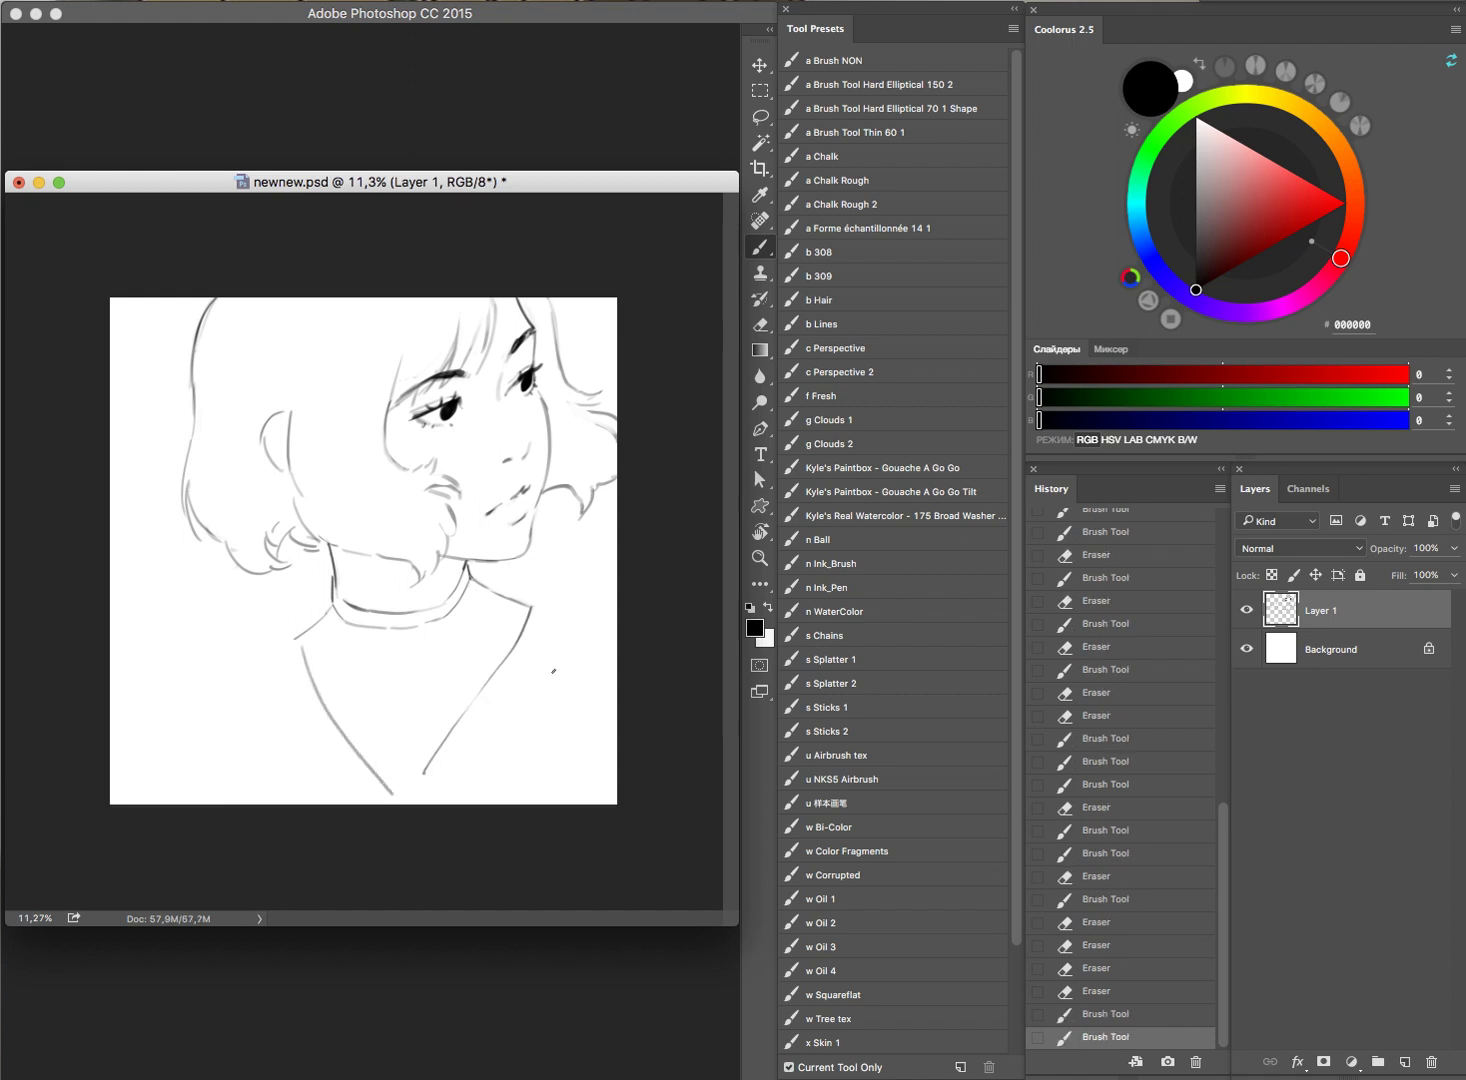
pyautogui.press('e')
pyautogui.moveTo(305, 624); pyautogui.dragTo(304, 652)
pyautogui.press('b')
pyautogui.moveTo(399, 694)
pyautogui.mouseDown()
pyautogui.moveTo(479, 668)
pyautogui.moveTo(435, 664)
pyautogui.moveTo(465, 664)
pyautogui.moveTo(425, 685)
pyautogui.moveTo(440, 677)
pyautogui.mouseUp()
# Step: Erase small spots and part of the neck lines to clean up the neckline
pyautogui.press('e')
pyautogui.press('b')
pyautogui.press('e')
pyautogui.press('b')
pyautogui.press('e')
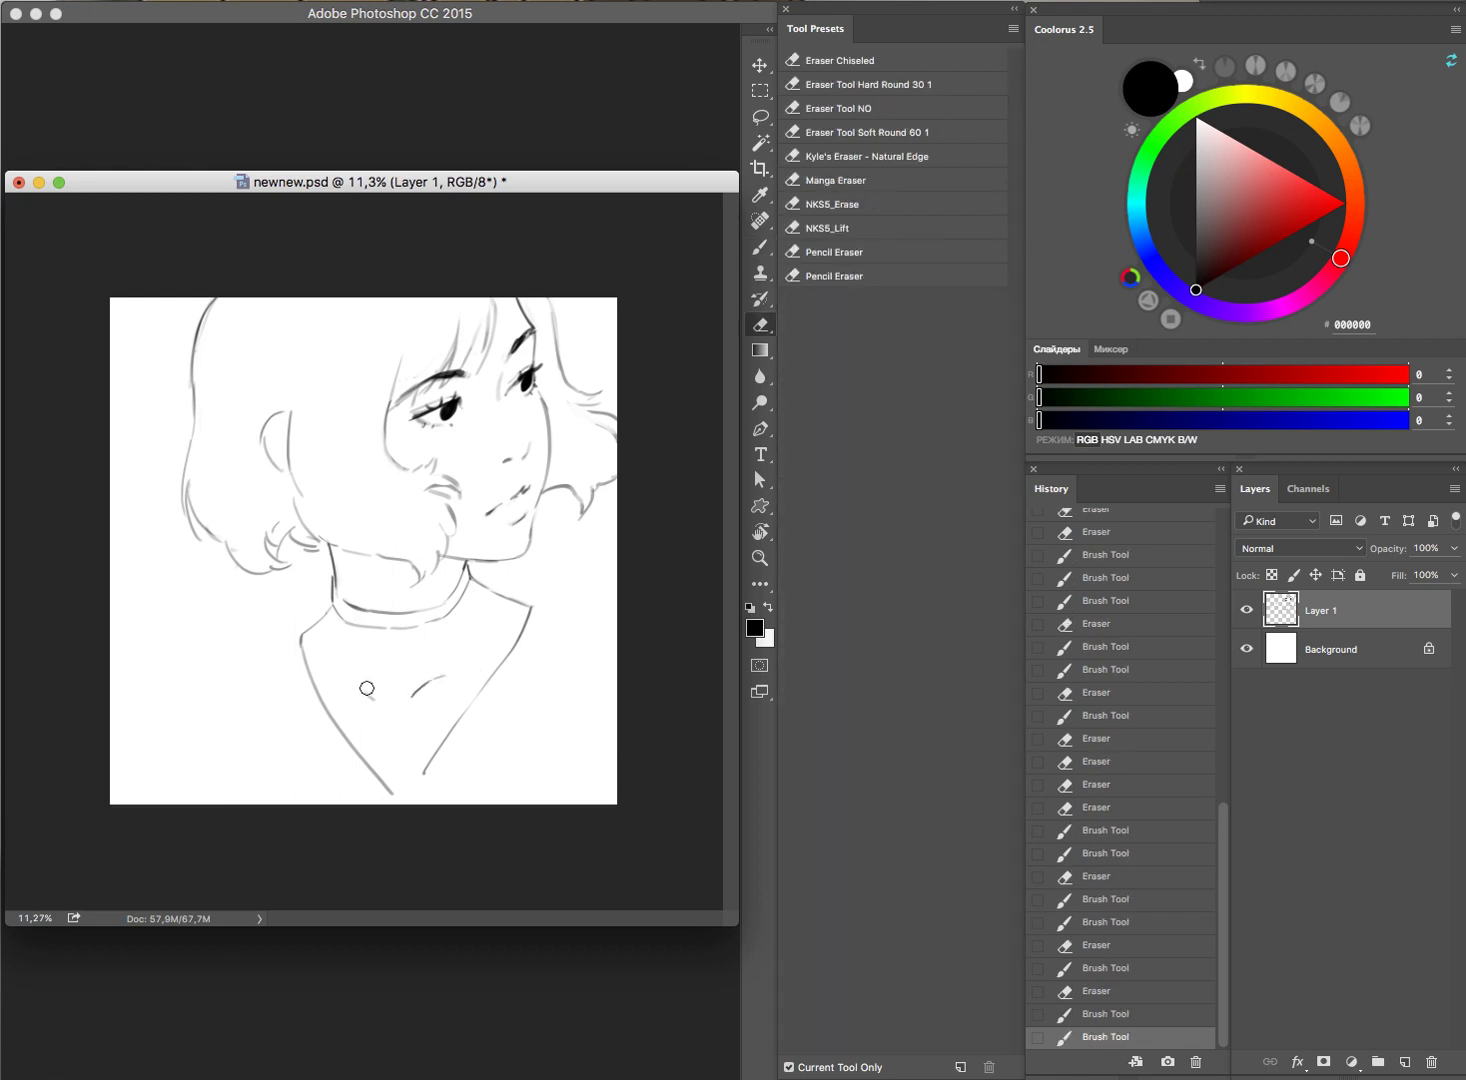
pyautogui.click(367, 688)
pyautogui.click(520, 630)
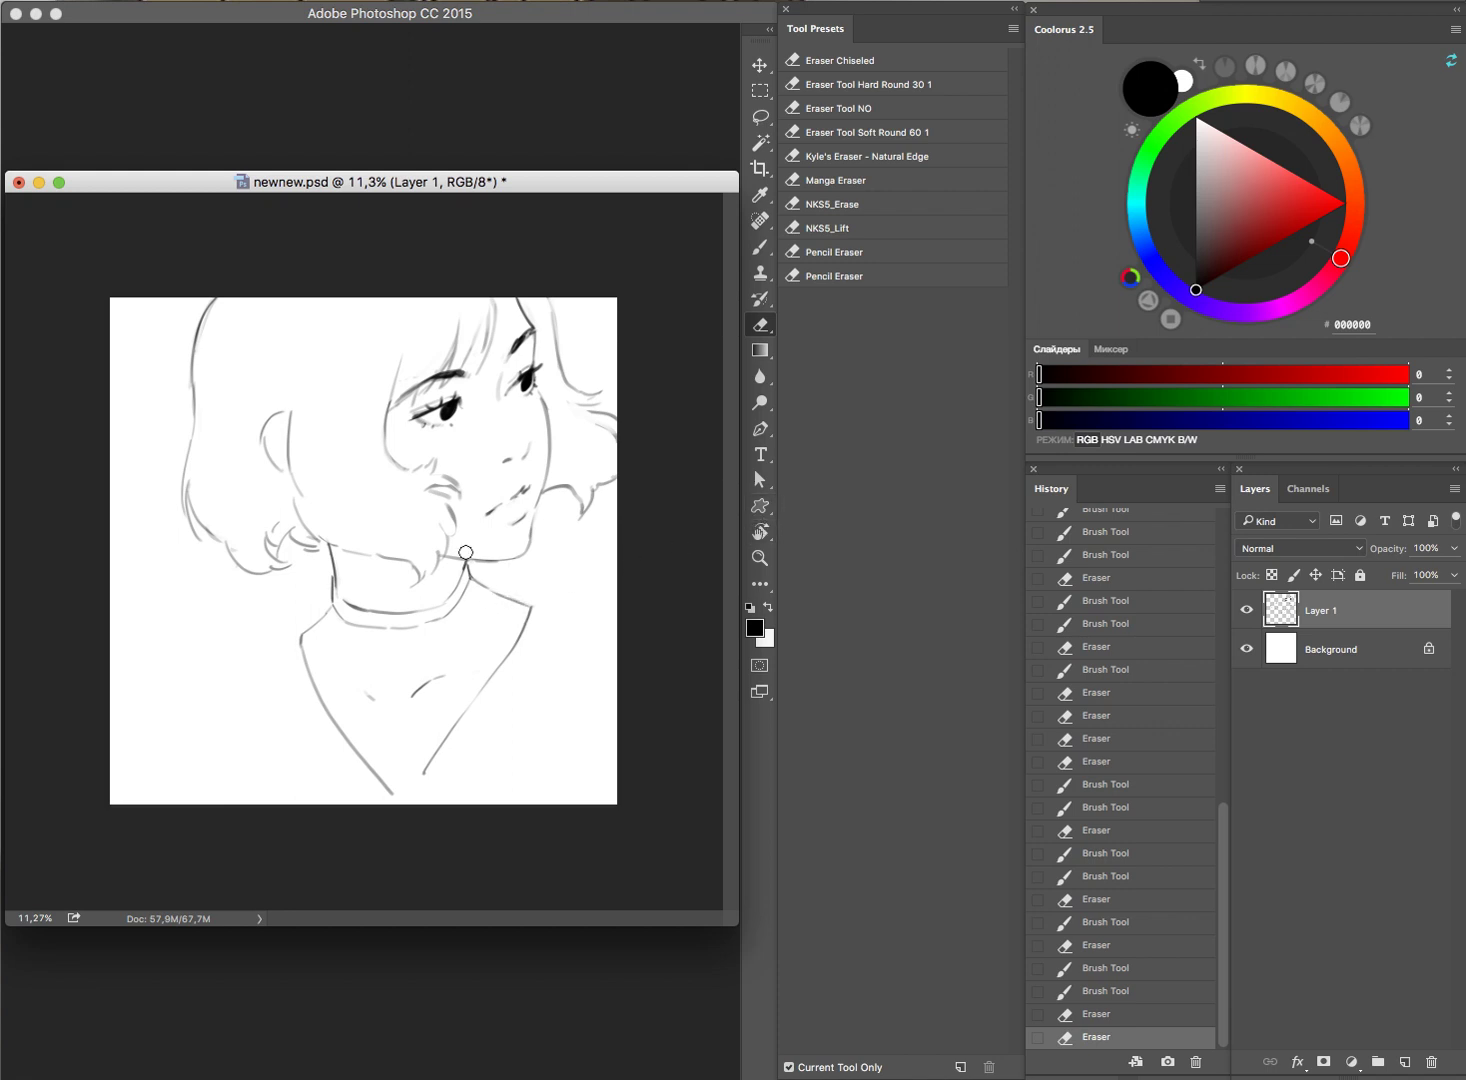
pyautogui.moveTo(322, 593)
pyautogui.mouseDown()
pyautogui.moveTo(328, 617)
pyautogui.moveTo(318, 565)
pyautogui.mouseUp()
pyautogui.press('b')
pyautogui.press('e')
pyautogui.press('b')
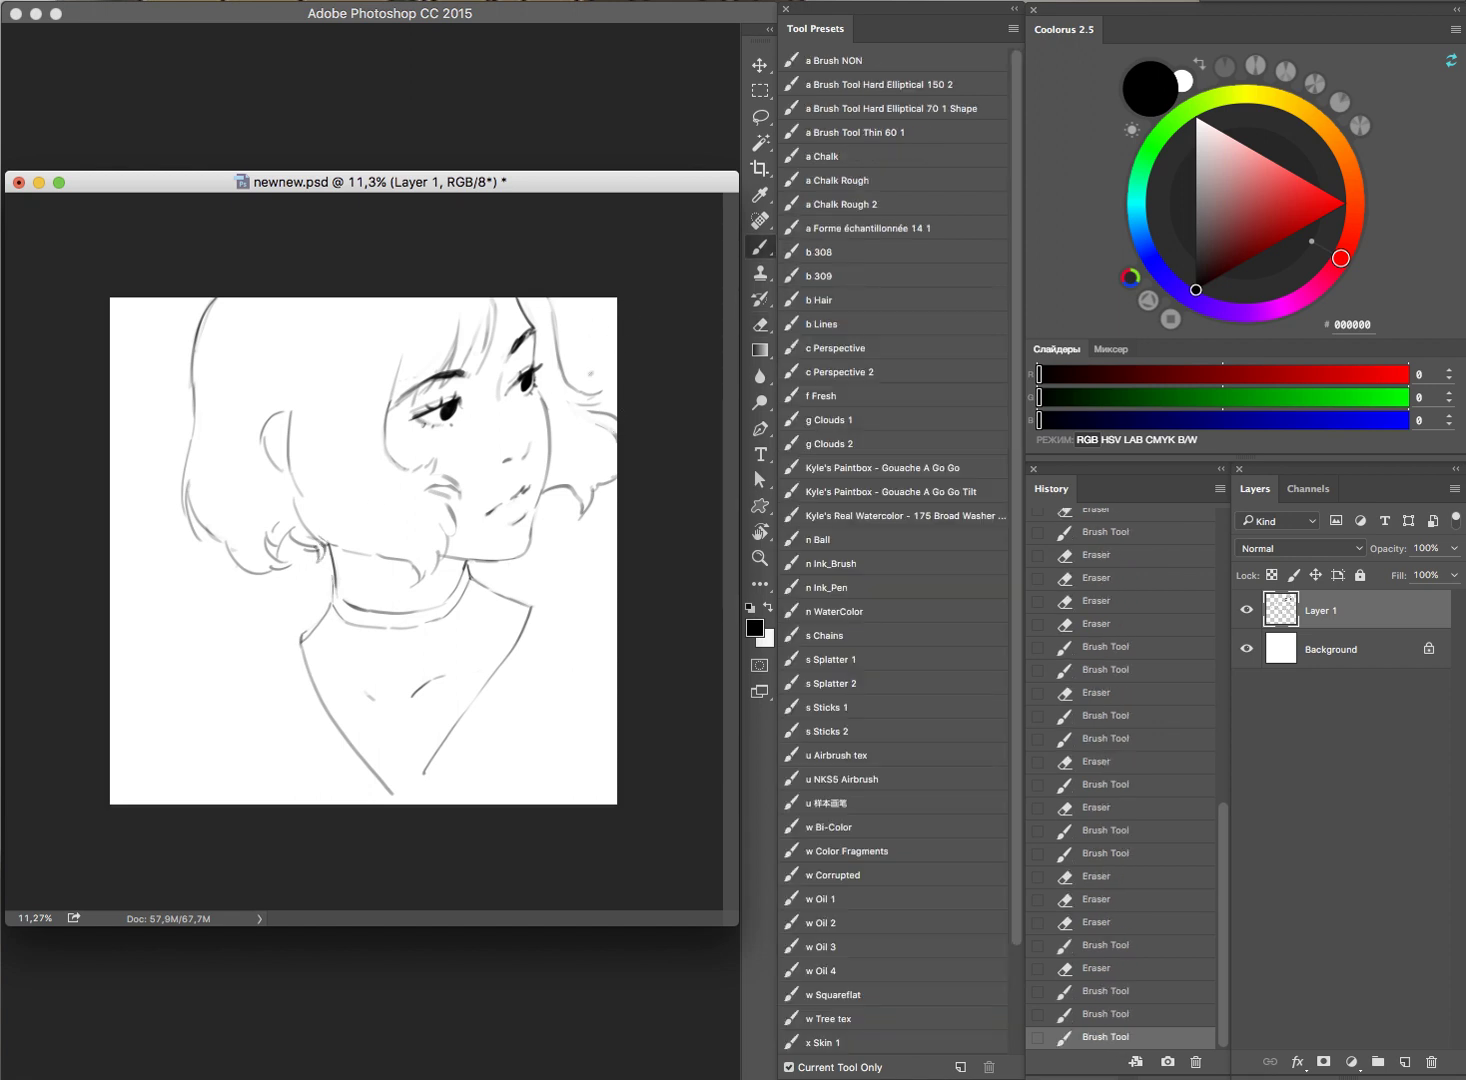
# Step: Add hair strokes at the bob's upper right, then mirror the canvas back horizontally
pyautogui.moveTo(555, 327)
pyautogui.mouseDown()
pyautogui.moveTo(590, 345)
pyautogui.moveTo(602, 305)
pyautogui.moveTo(553, 312)
pyautogui.moveTo(590, 256)
pyautogui.mouseUp()
pyautogui.press('e')
pyautogui.press('b')
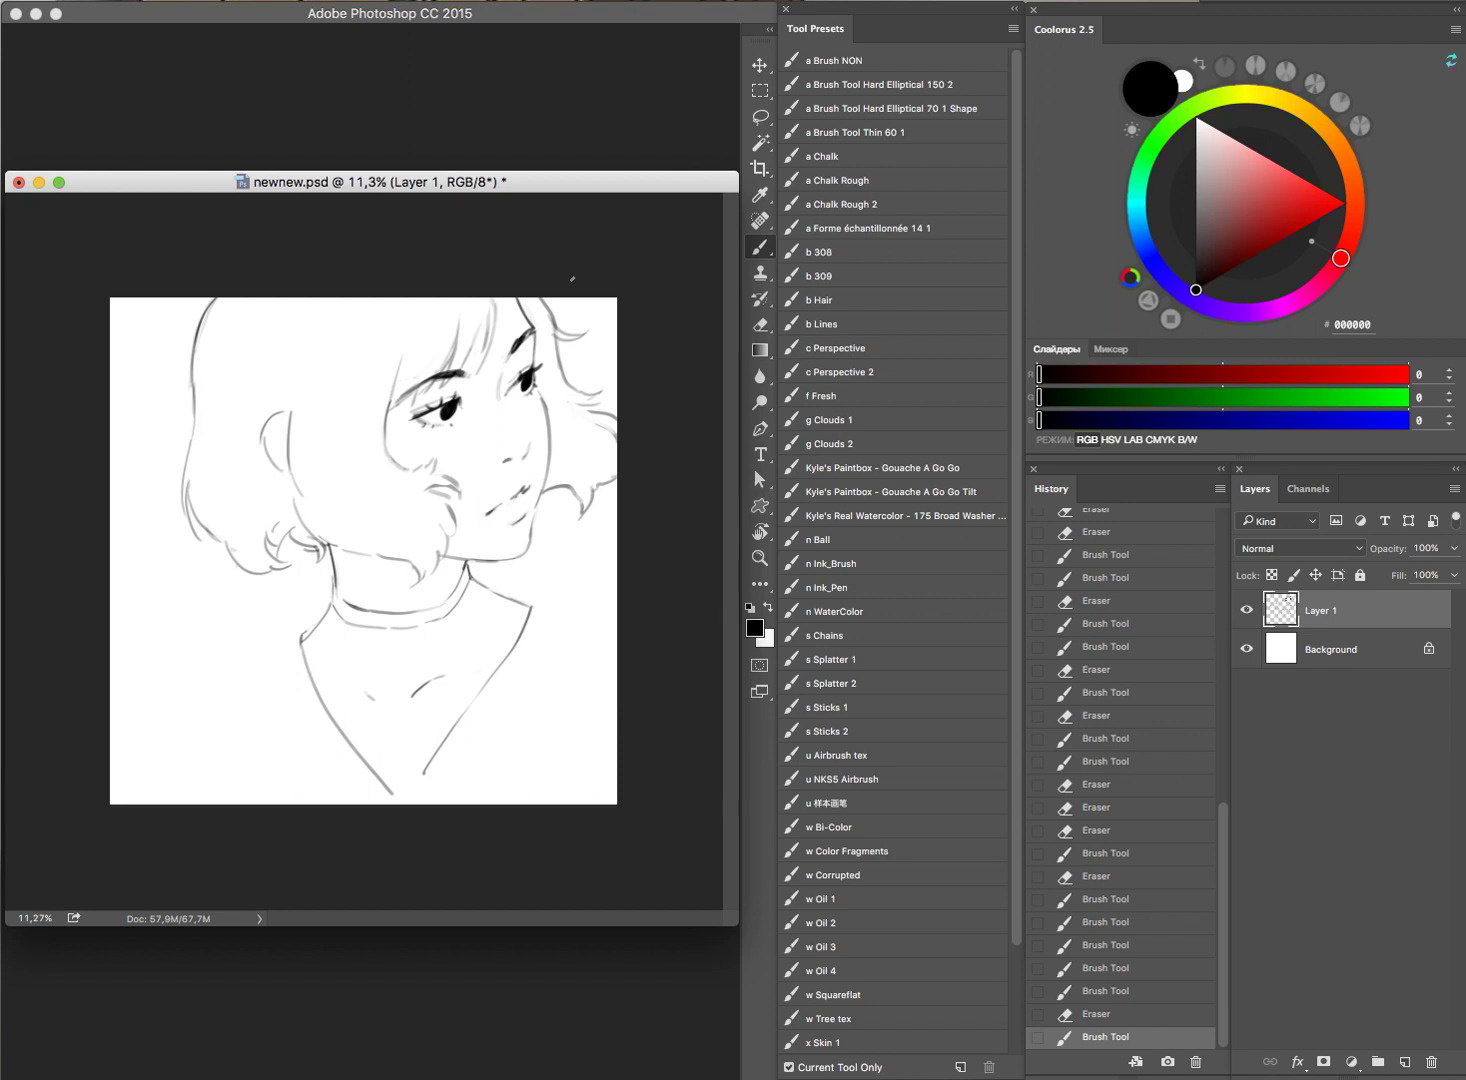
pyautogui.press('h')
pyautogui.hotkey('ctrl', 'alt', 'z')
pyautogui.hotkey('ctrl', 'alt', 'z')
pyautogui.hotkey('ctrl', 'alt', 'z')
pyautogui.hotkey('ctrl', 'alt', 'z')
pyautogui.hotkey('ctrl', 'alt', 'z')
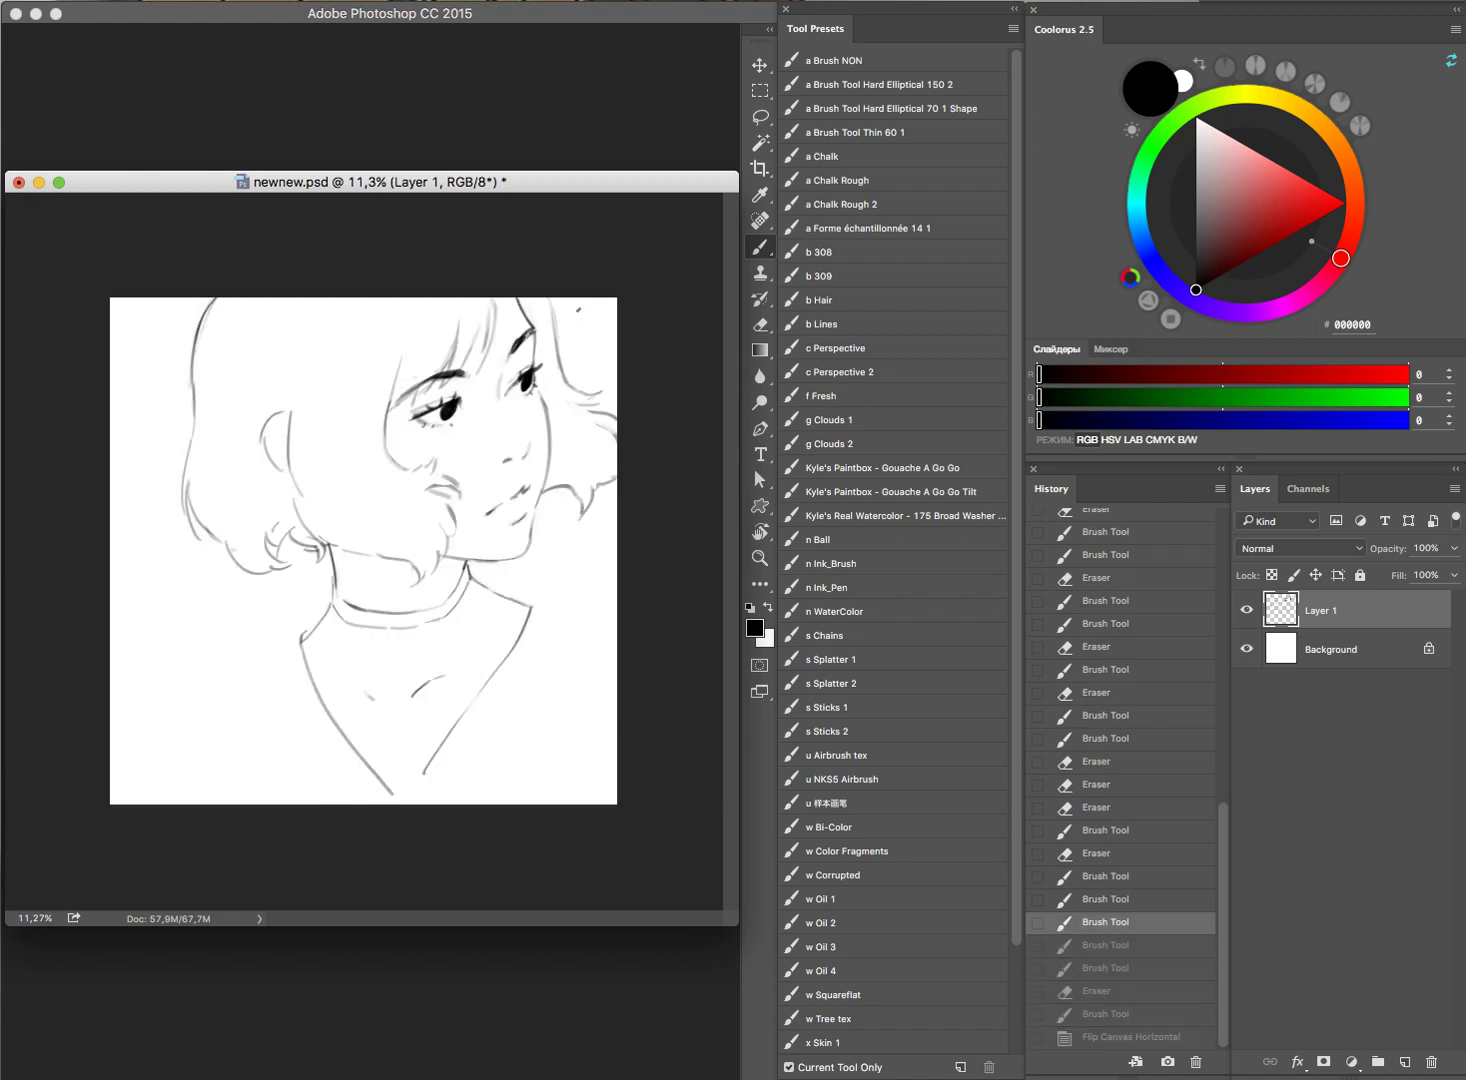
pyautogui.press('h')
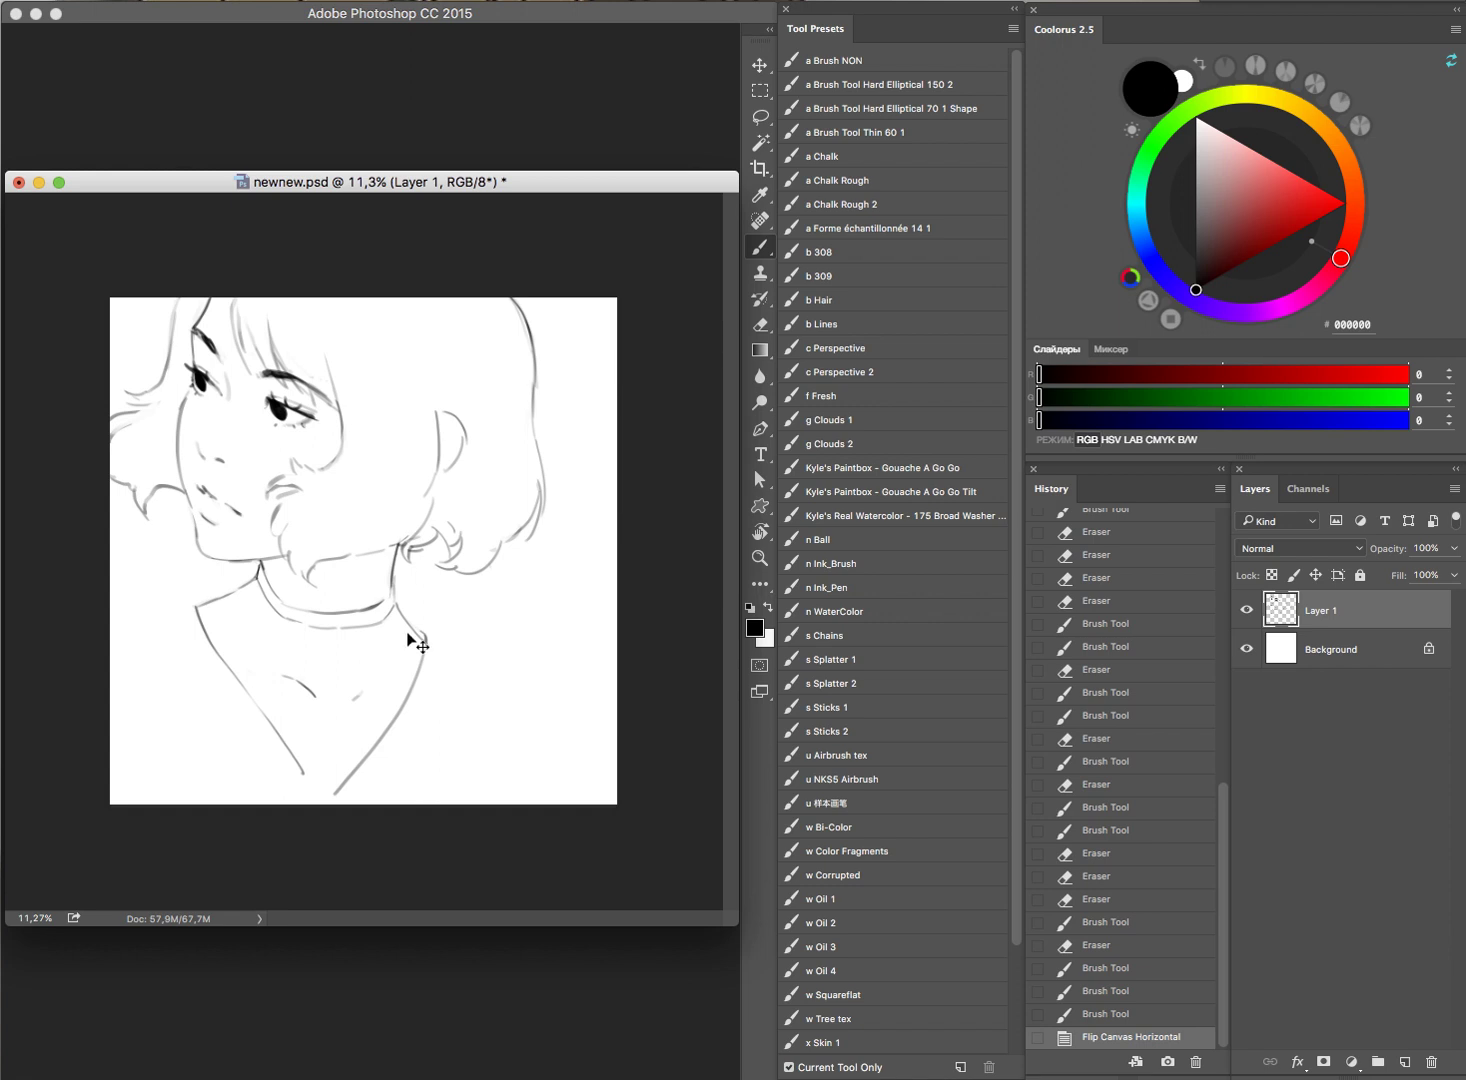
# Step: Paint small touch-up strokes, erase a mark, and try a stroke near the face before undoing it
pyautogui.moveTo(310, 812); pyautogui.dragTo(322, 798)
pyautogui.moveTo(560, 630); pyautogui.dragTo(568, 622)
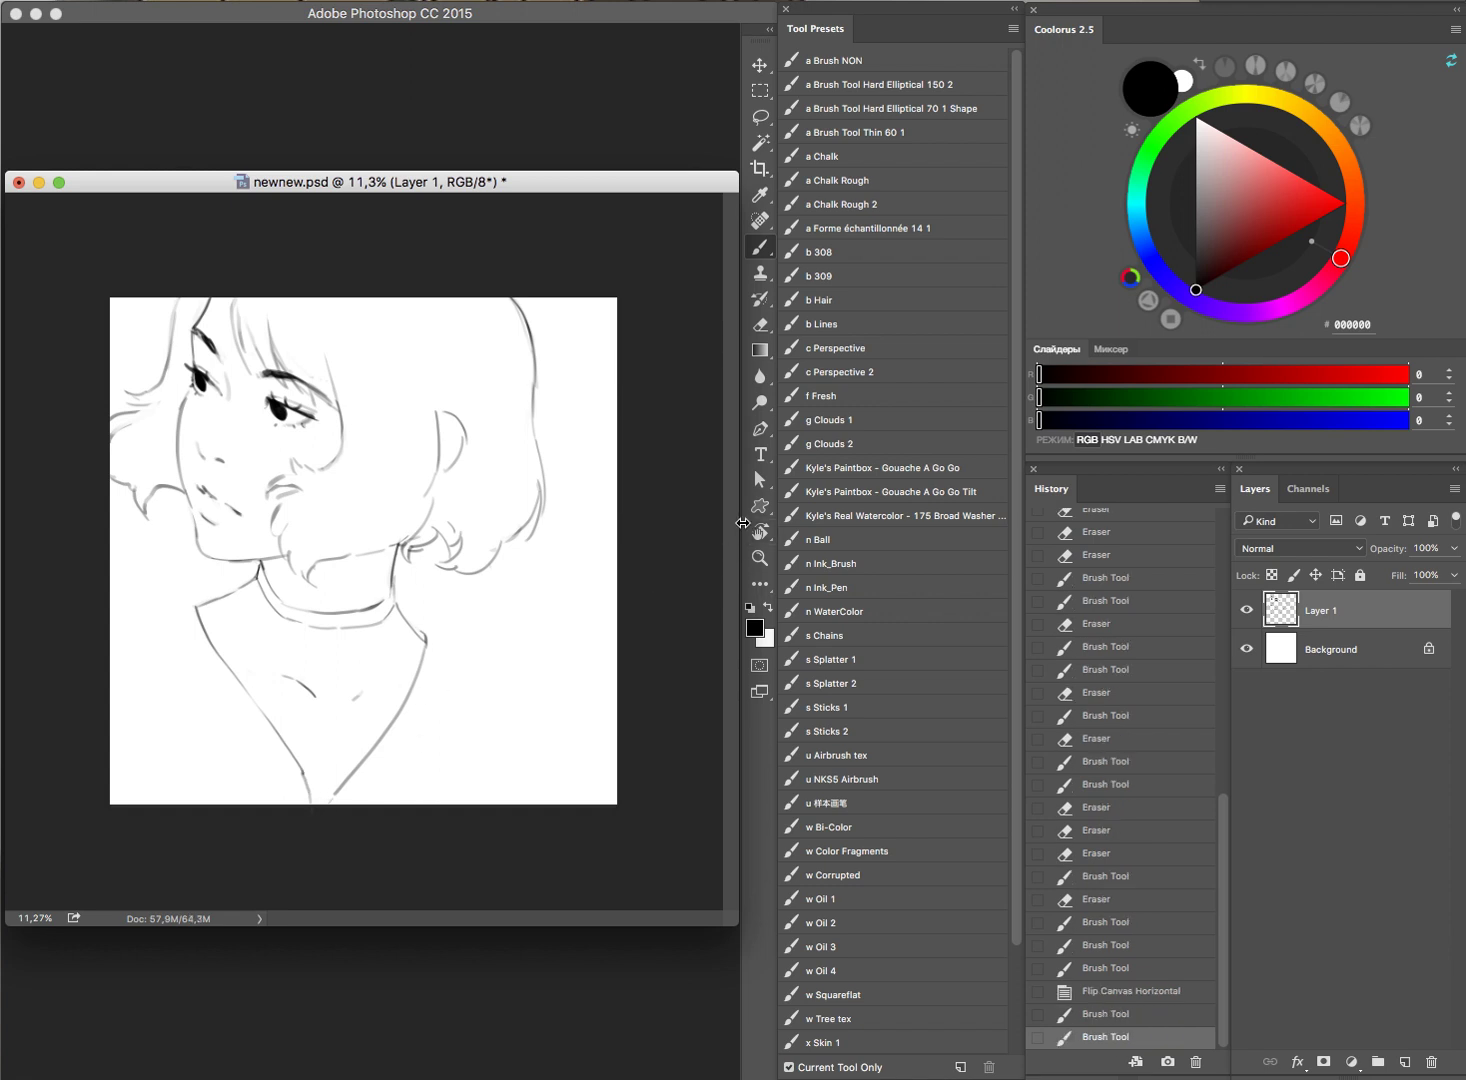
pyautogui.press('e')
pyautogui.moveTo(431, 638); pyautogui.dragTo(471, 621)
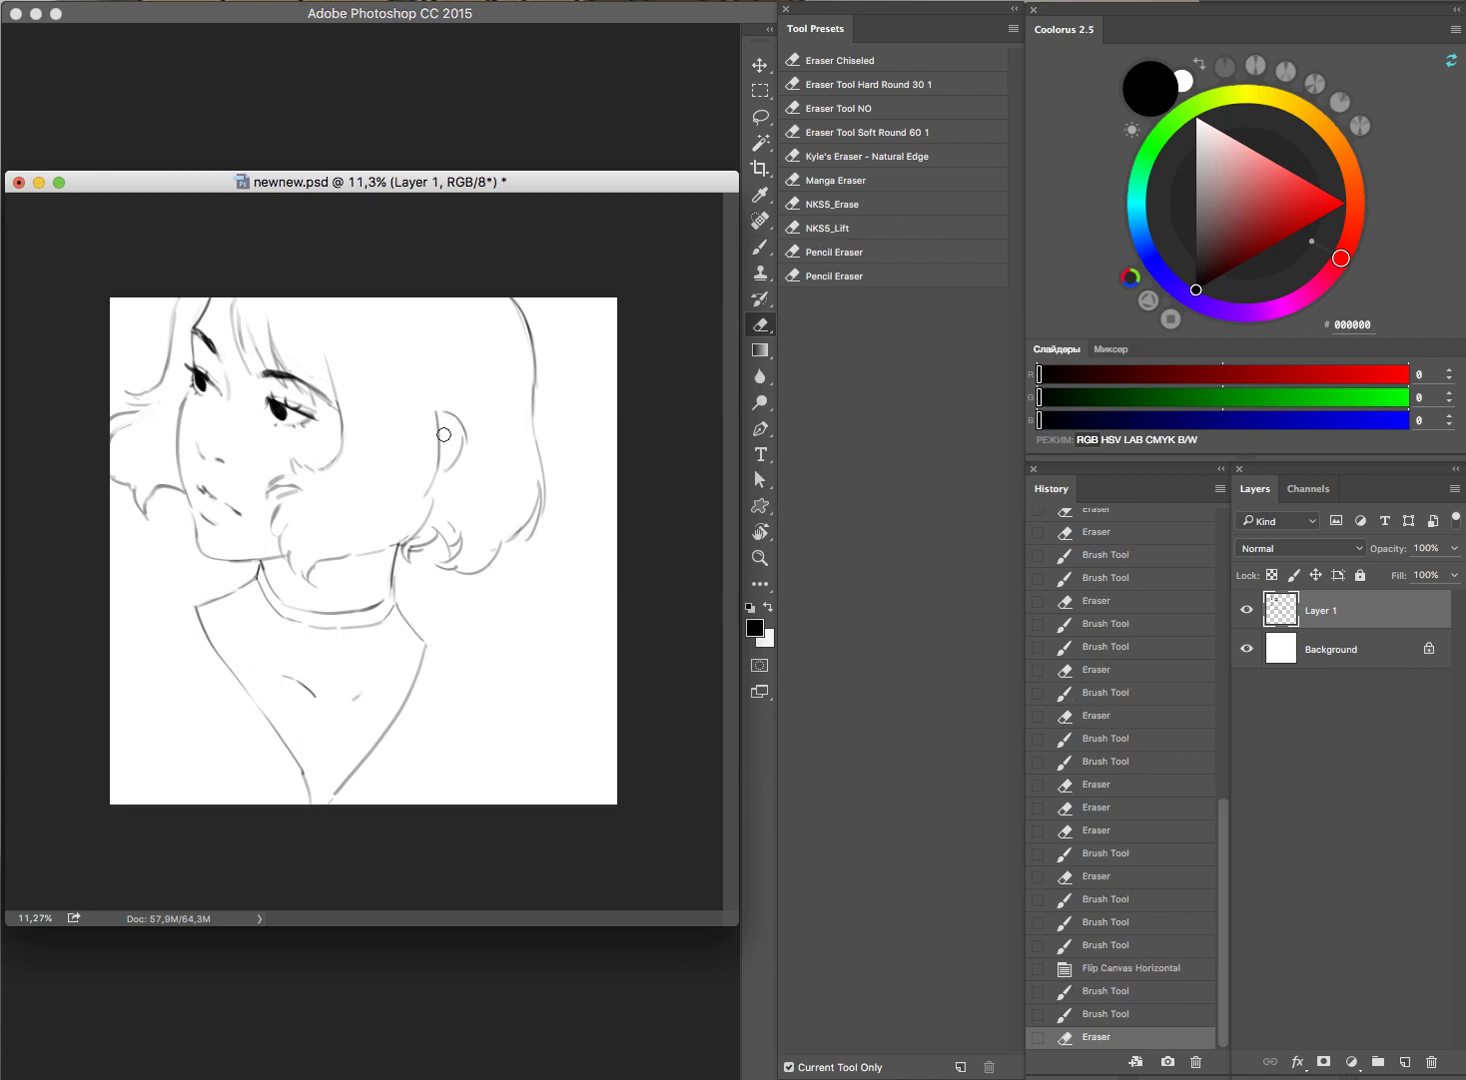
pyautogui.scroll(3, 270, 367)
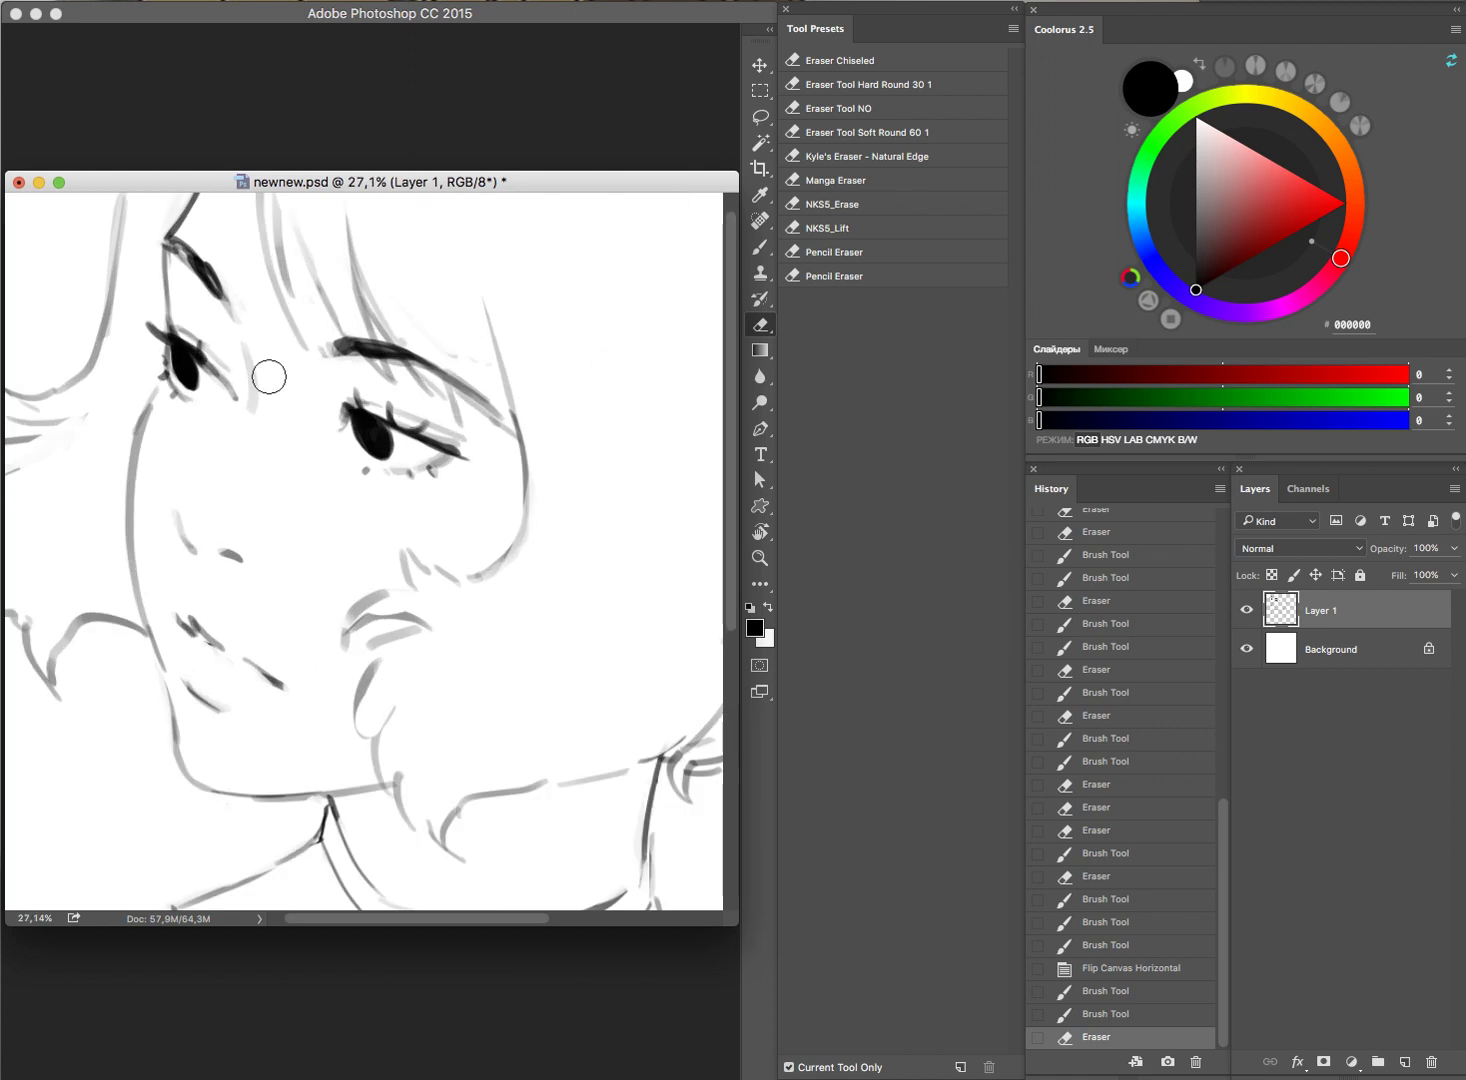
pyautogui.press('b')
pyautogui.moveTo(240, 430); pyautogui.dragTo(294, 347)
pyautogui.hotkey('ctrl', 'z')
pyautogui.hotkey('ctrl', 'z')
# Step: Restore the undone stroke, erase a mark near the hair outline, and sketch the ear beside the bob
pyautogui.hotkey('ctrl', 'z')
pyautogui.hotkey('ctrl', 'z')
pyautogui.moveTo(460, 393); pyautogui.dragTo(441, 393)
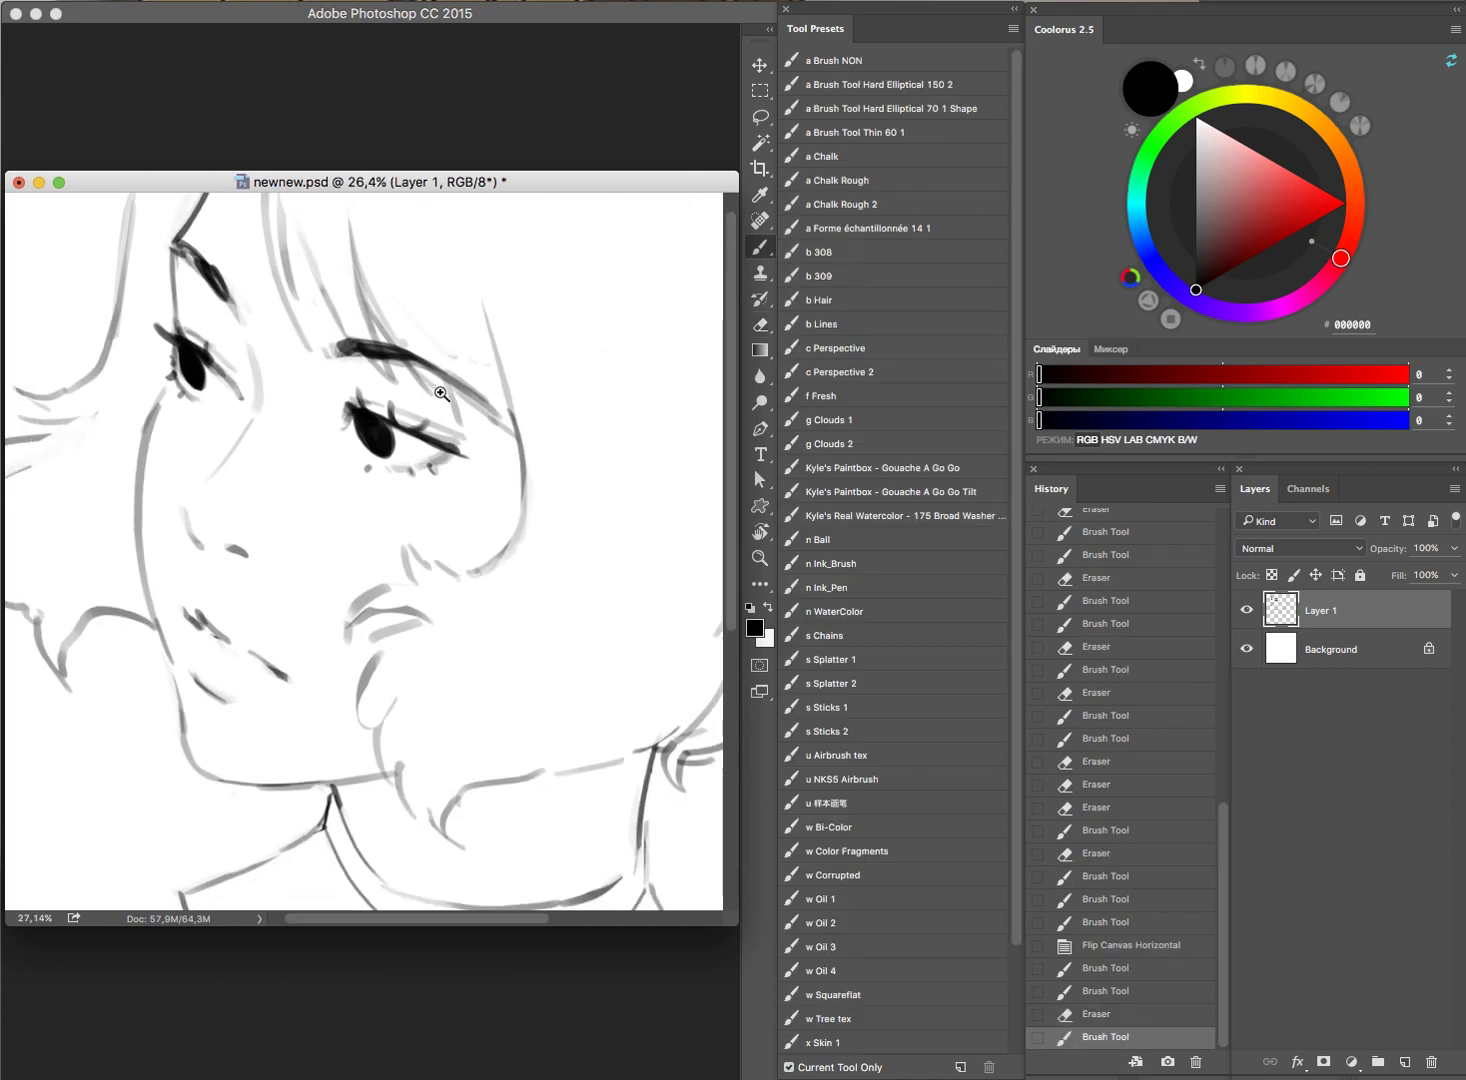
pyautogui.scroll(-3, 441, 393)
pyautogui.hotkey('ctrl', 'z')
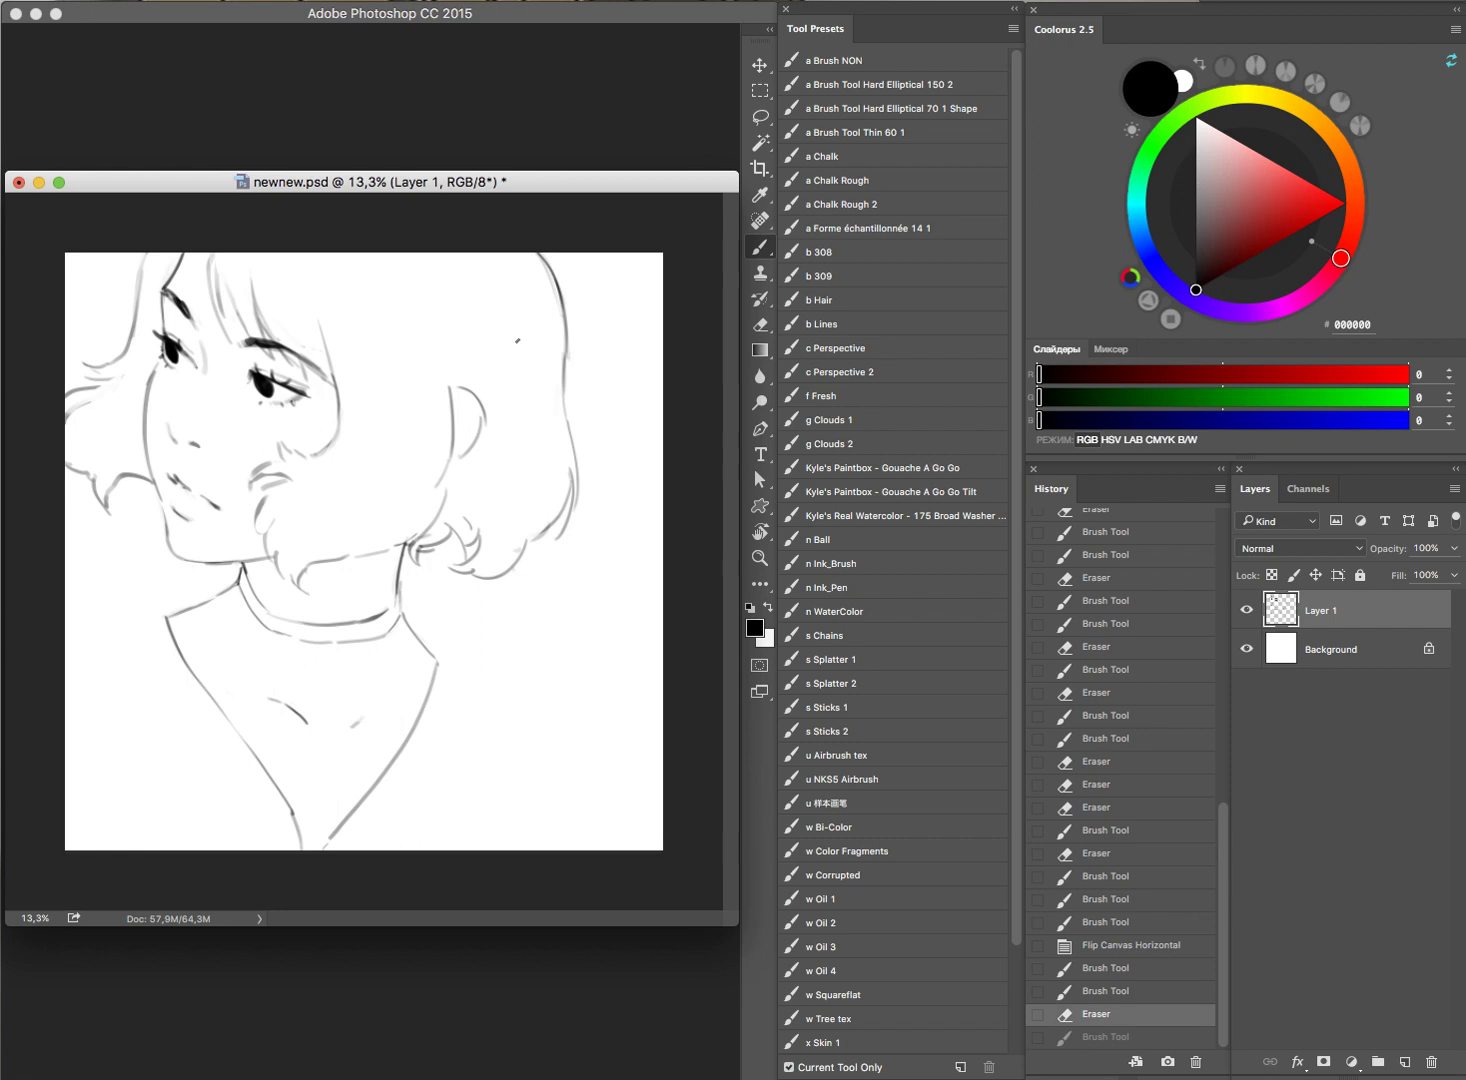
pyautogui.press('e')
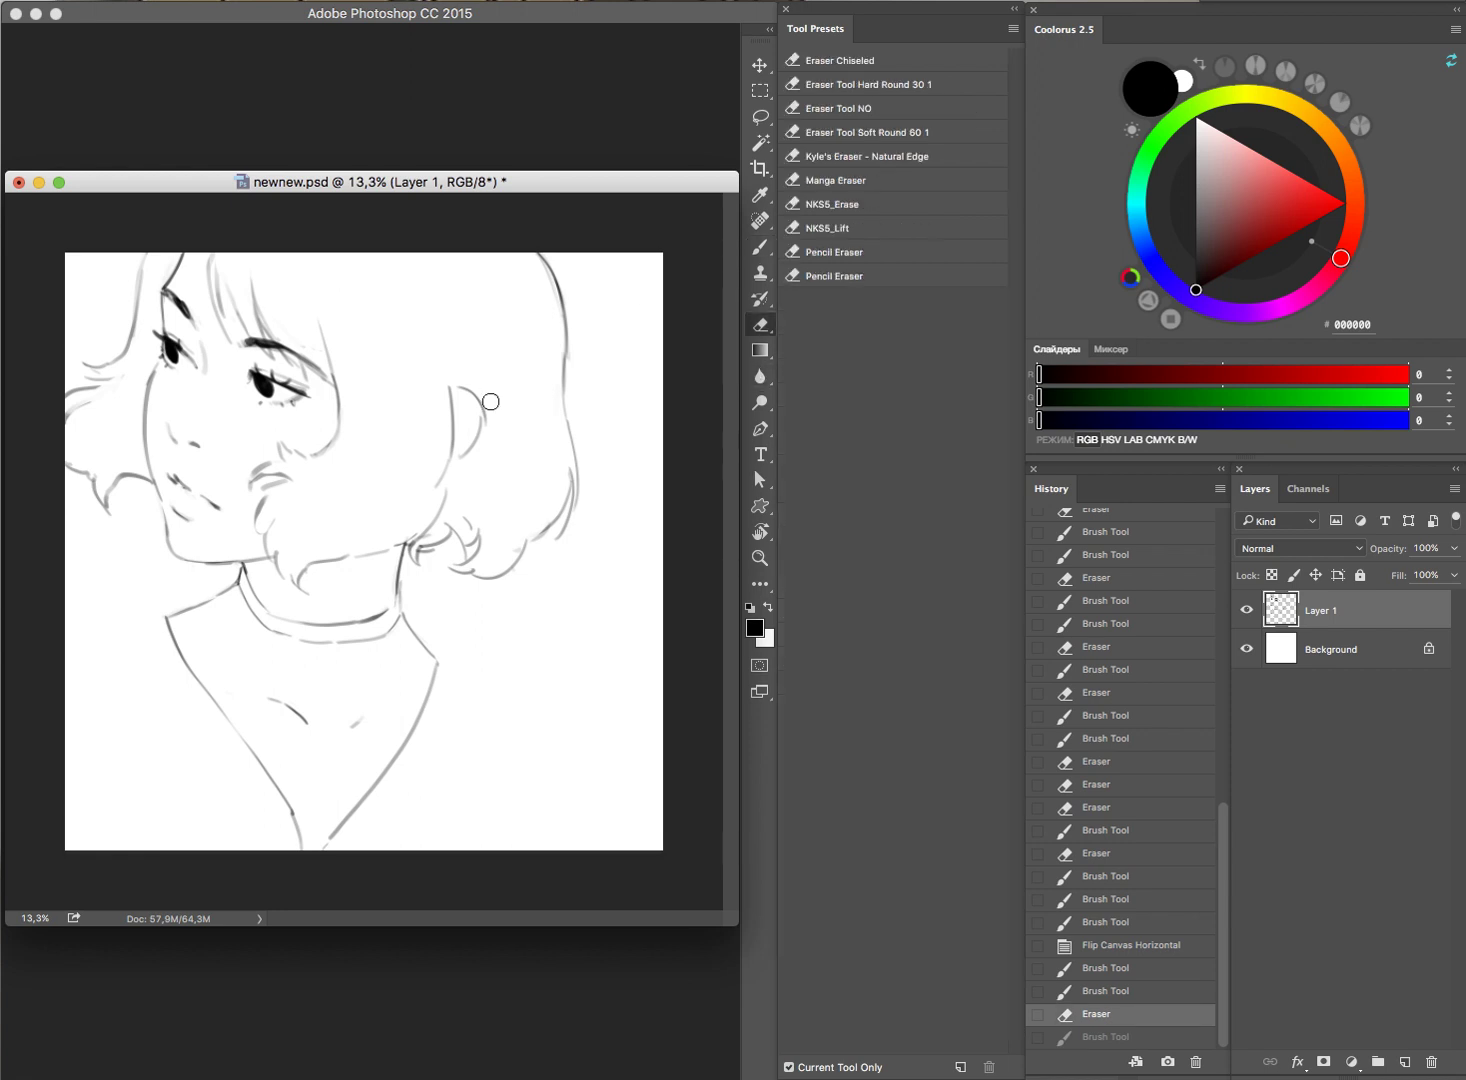
pyautogui.moveTo(490, 428)
pyautogui.mouseDown()
pyautogui.moveTo(466, 380)
pyautogui.moveTo(480, 407)
pyautogui.mouseUp()
pyautogui.press('b')
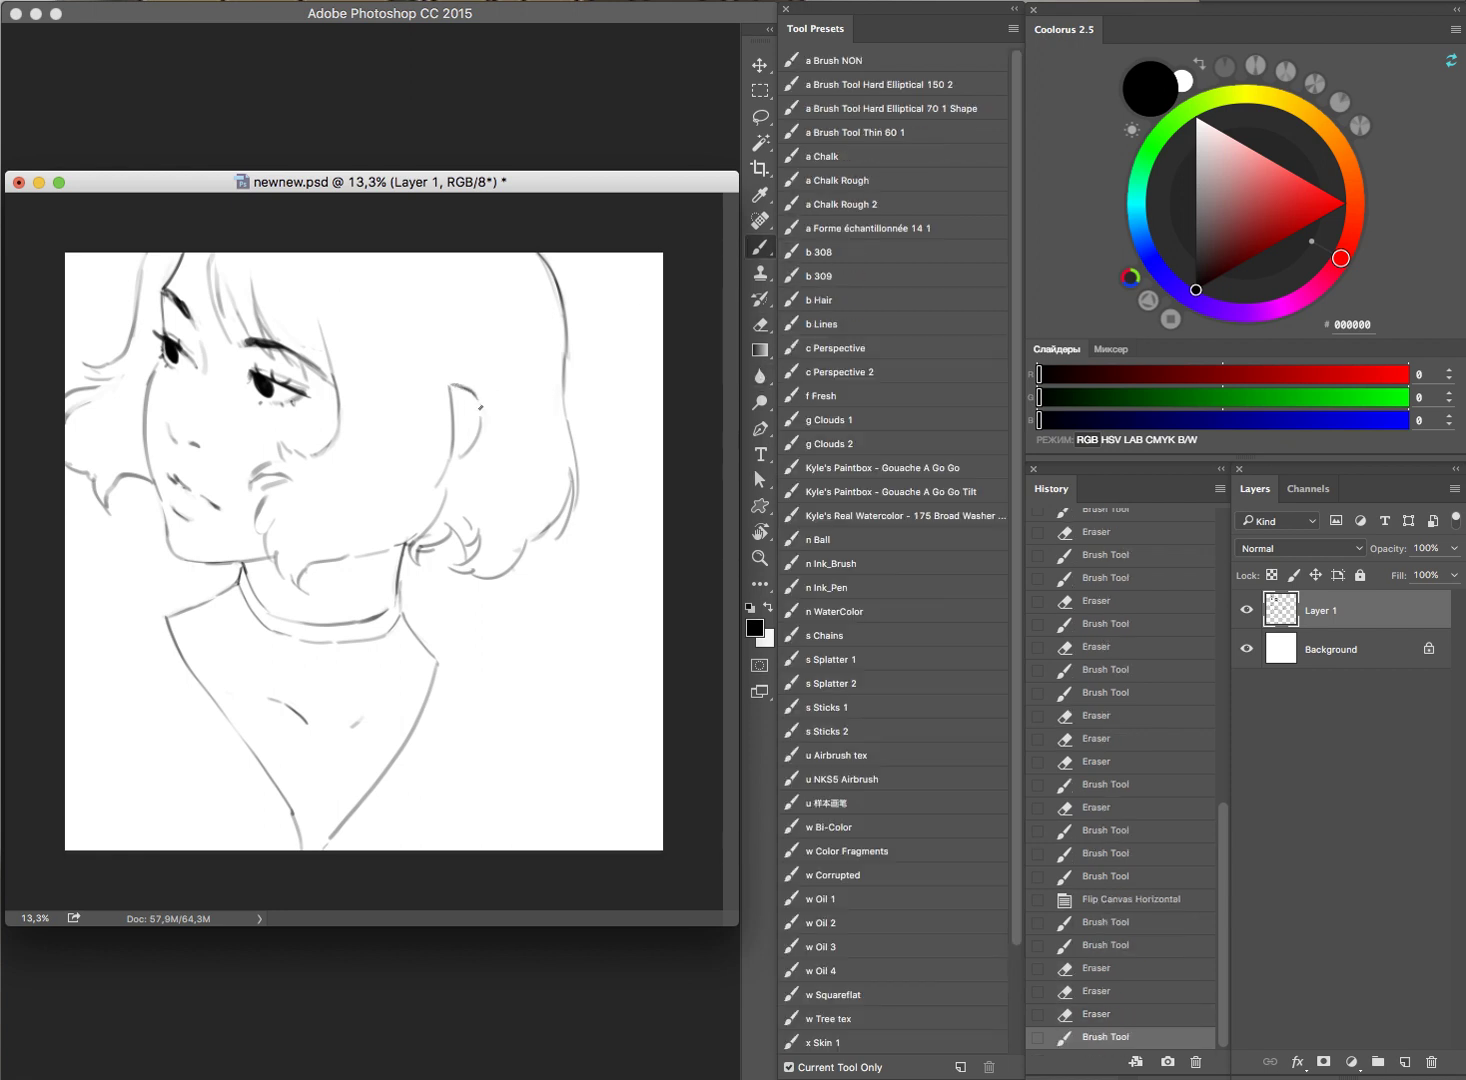
pyautogui.moveTo(545, 262); pyautogui.dragTo(562, 300)
pyautogui.moveTo(550, 270); pyautogui.dragTo(563, 305)
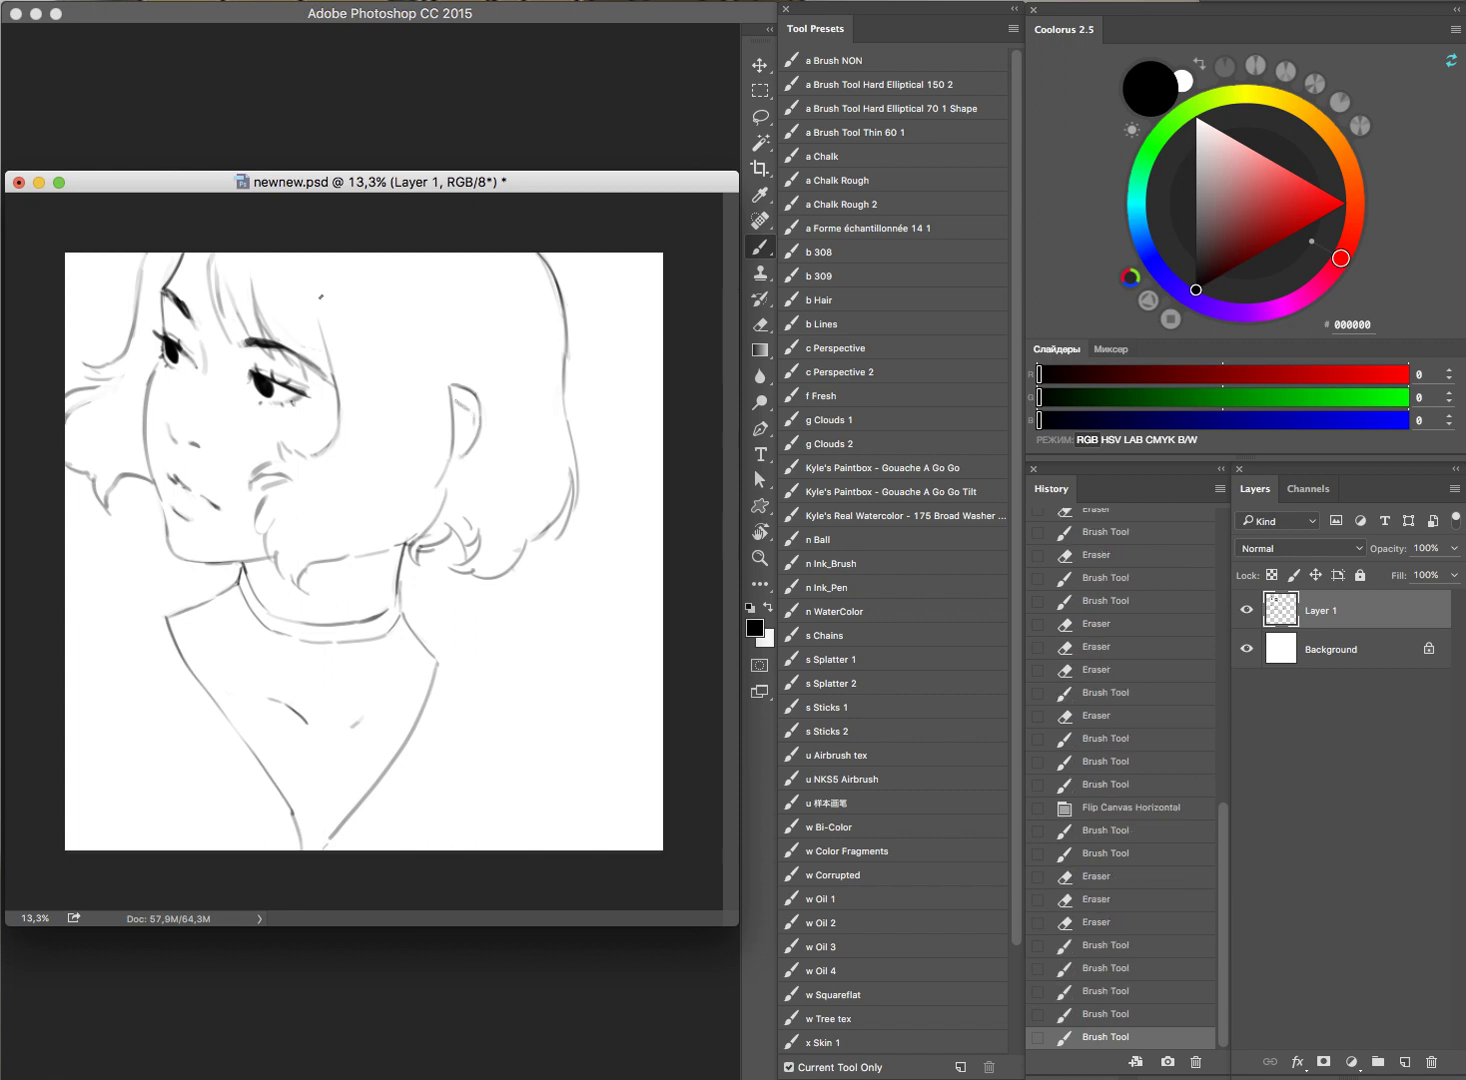
# Step: Mirror the canvas horizontally and zoom in close on the girl's left eye
pyautogui.moveTo(287, 353); pyautogui.dragTo(341, 367)
pyautogui.hotkey('ctrl', '0')
pyautogui.press('h')
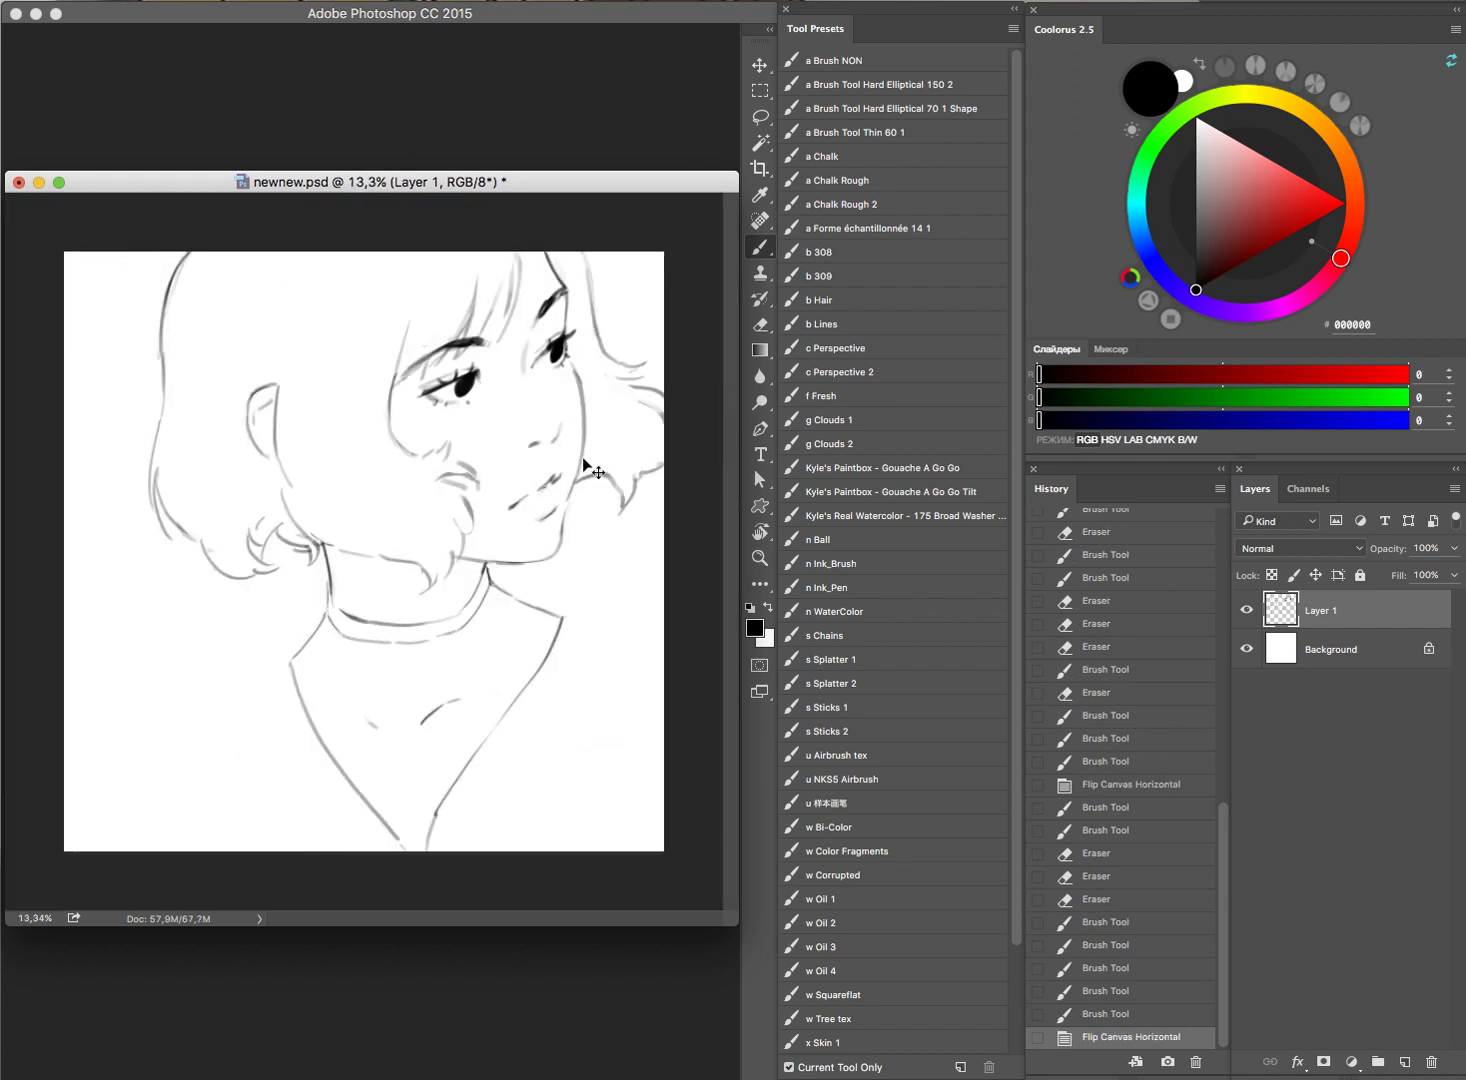
pyautogui.moveTo(475, 335); pyautogui.dragTo(500, 348)
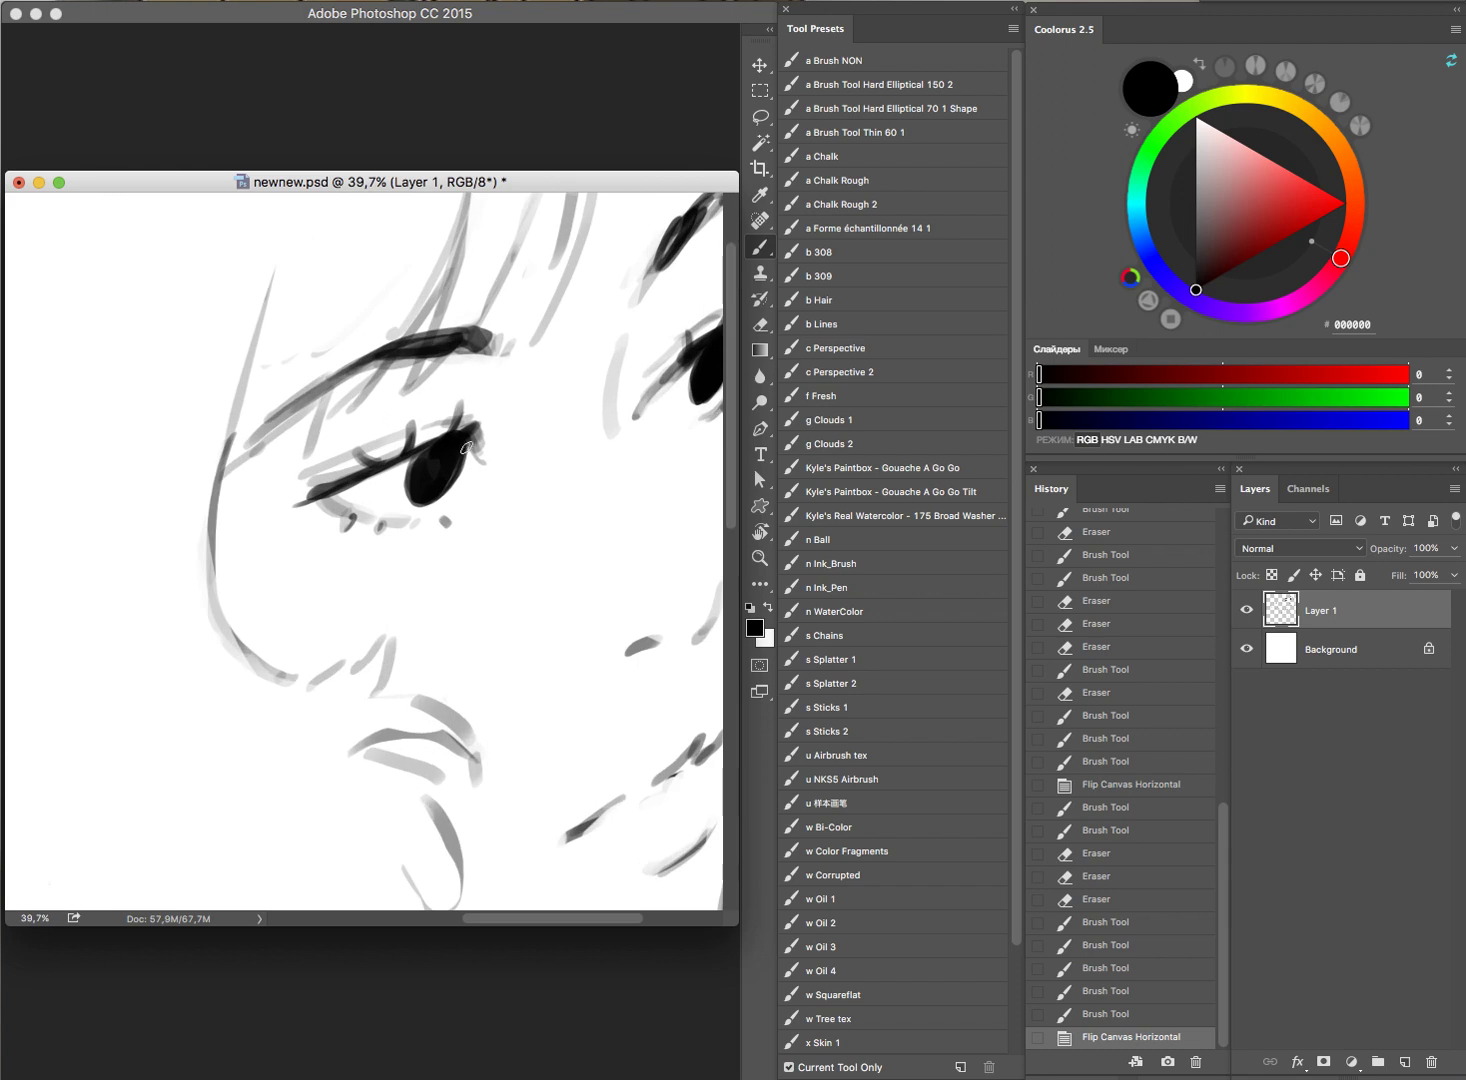
# Step: Lasso the left eye, rotate it about -4.4° with Free Transform, deselect, and zoom out
pyautogui.press('l')
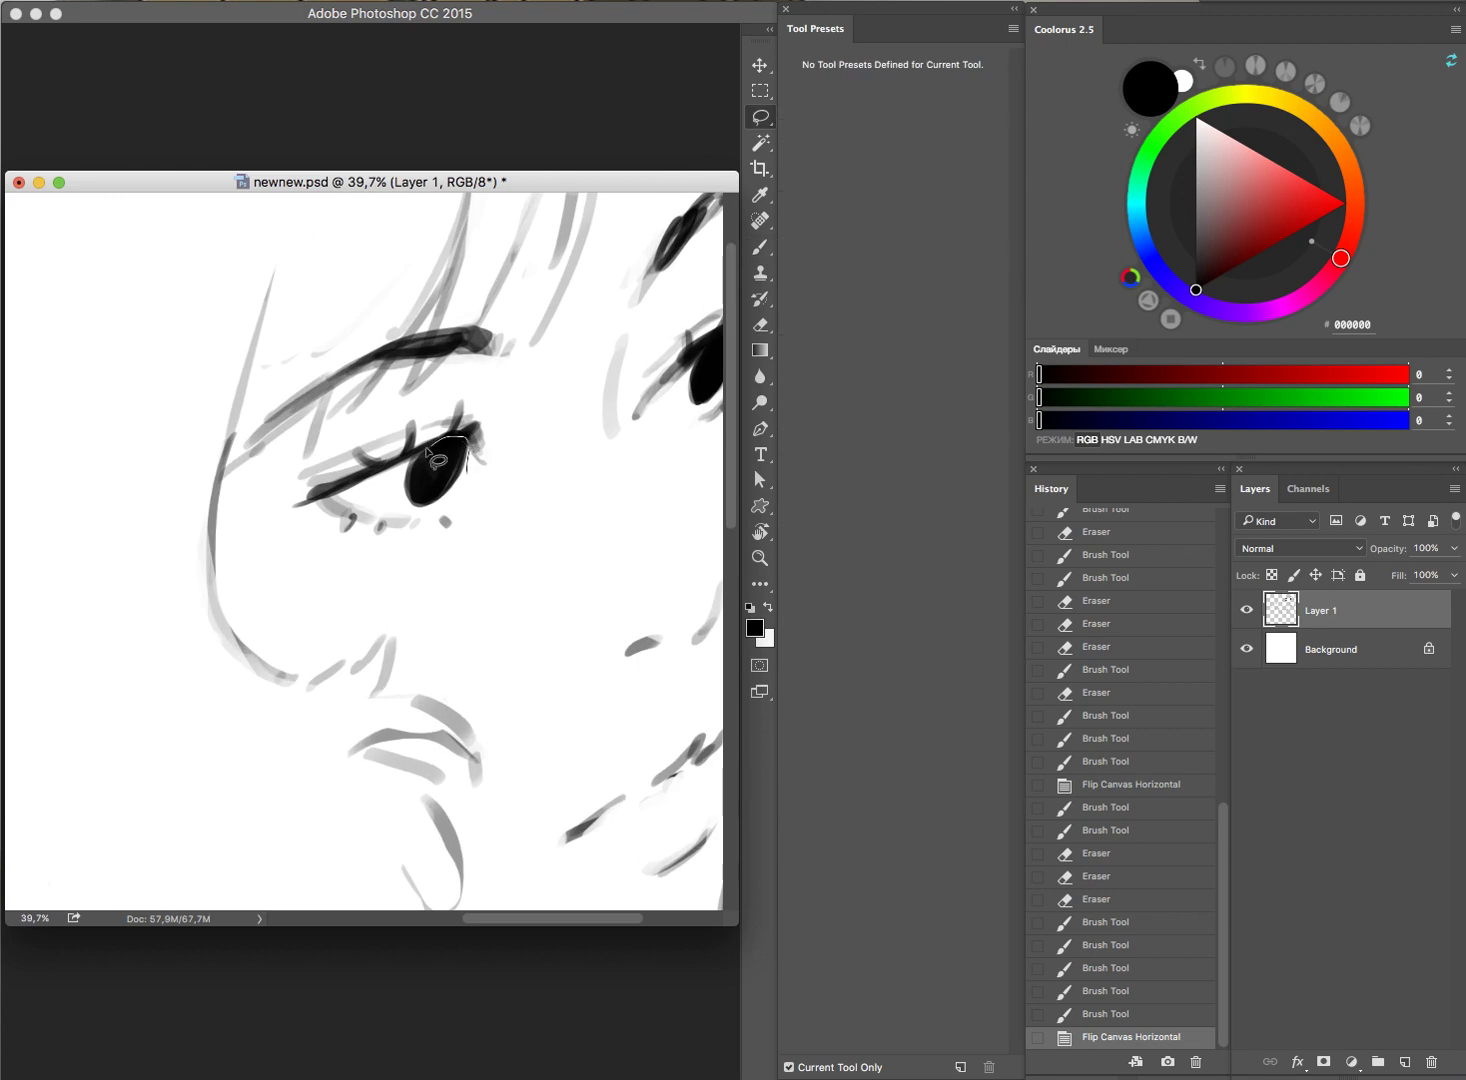
pyautogui.moveTo(427, 452); pyautogui.dragTo(467, 468)
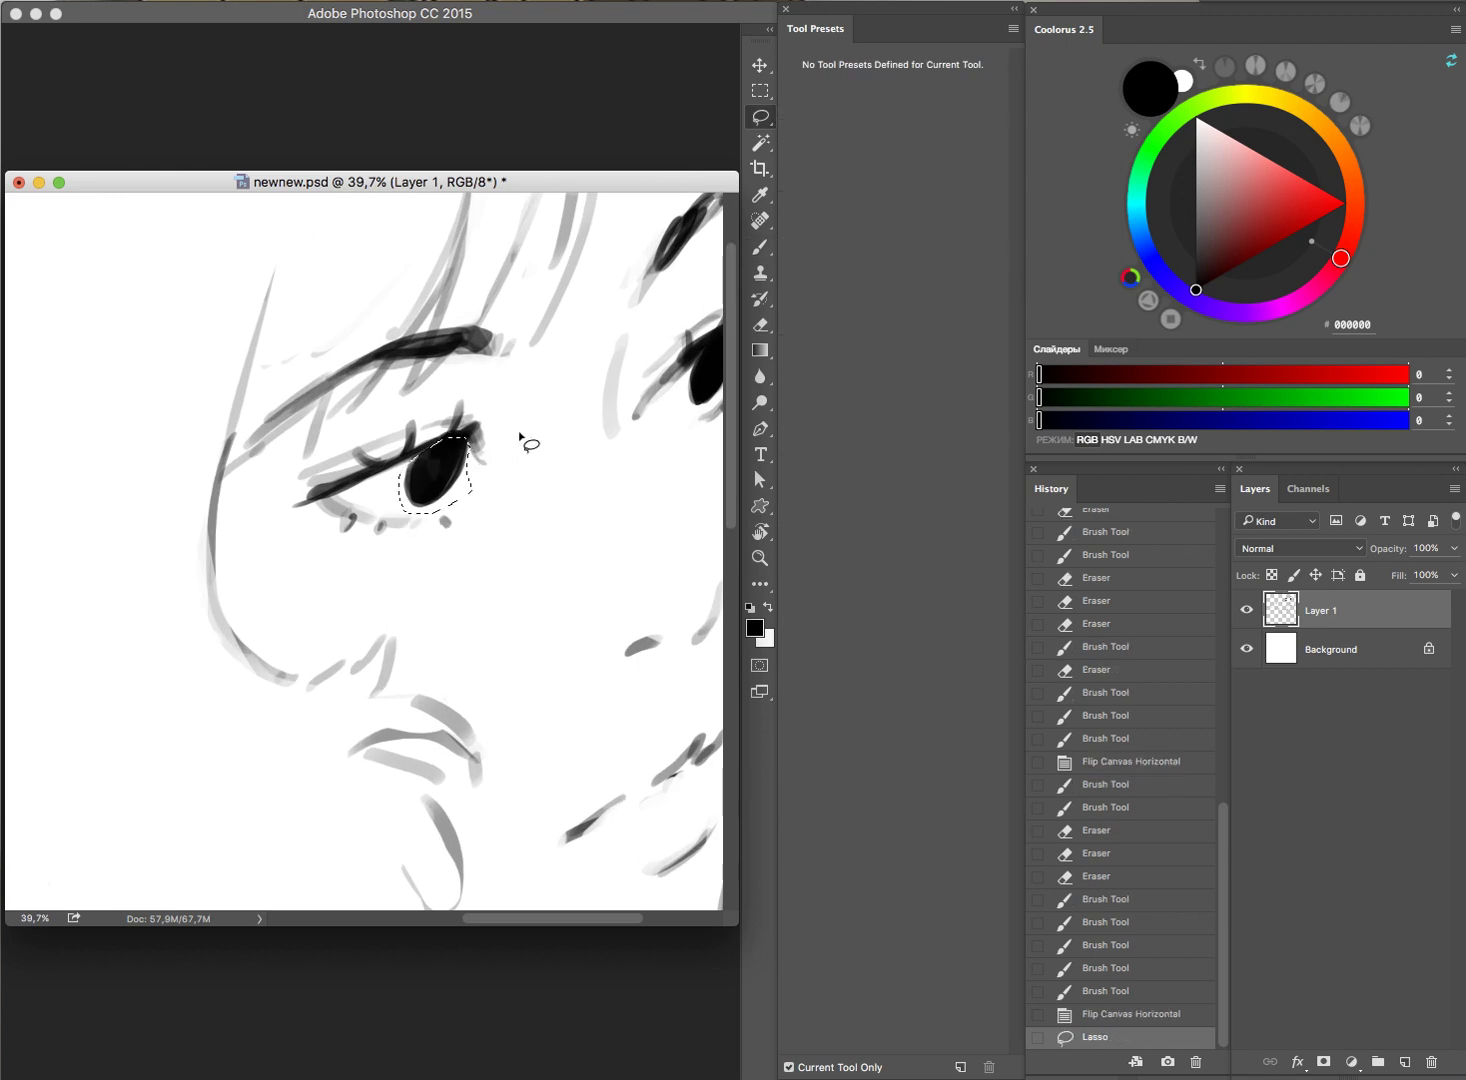
pyautogui.hotkey('ctrl', 't')
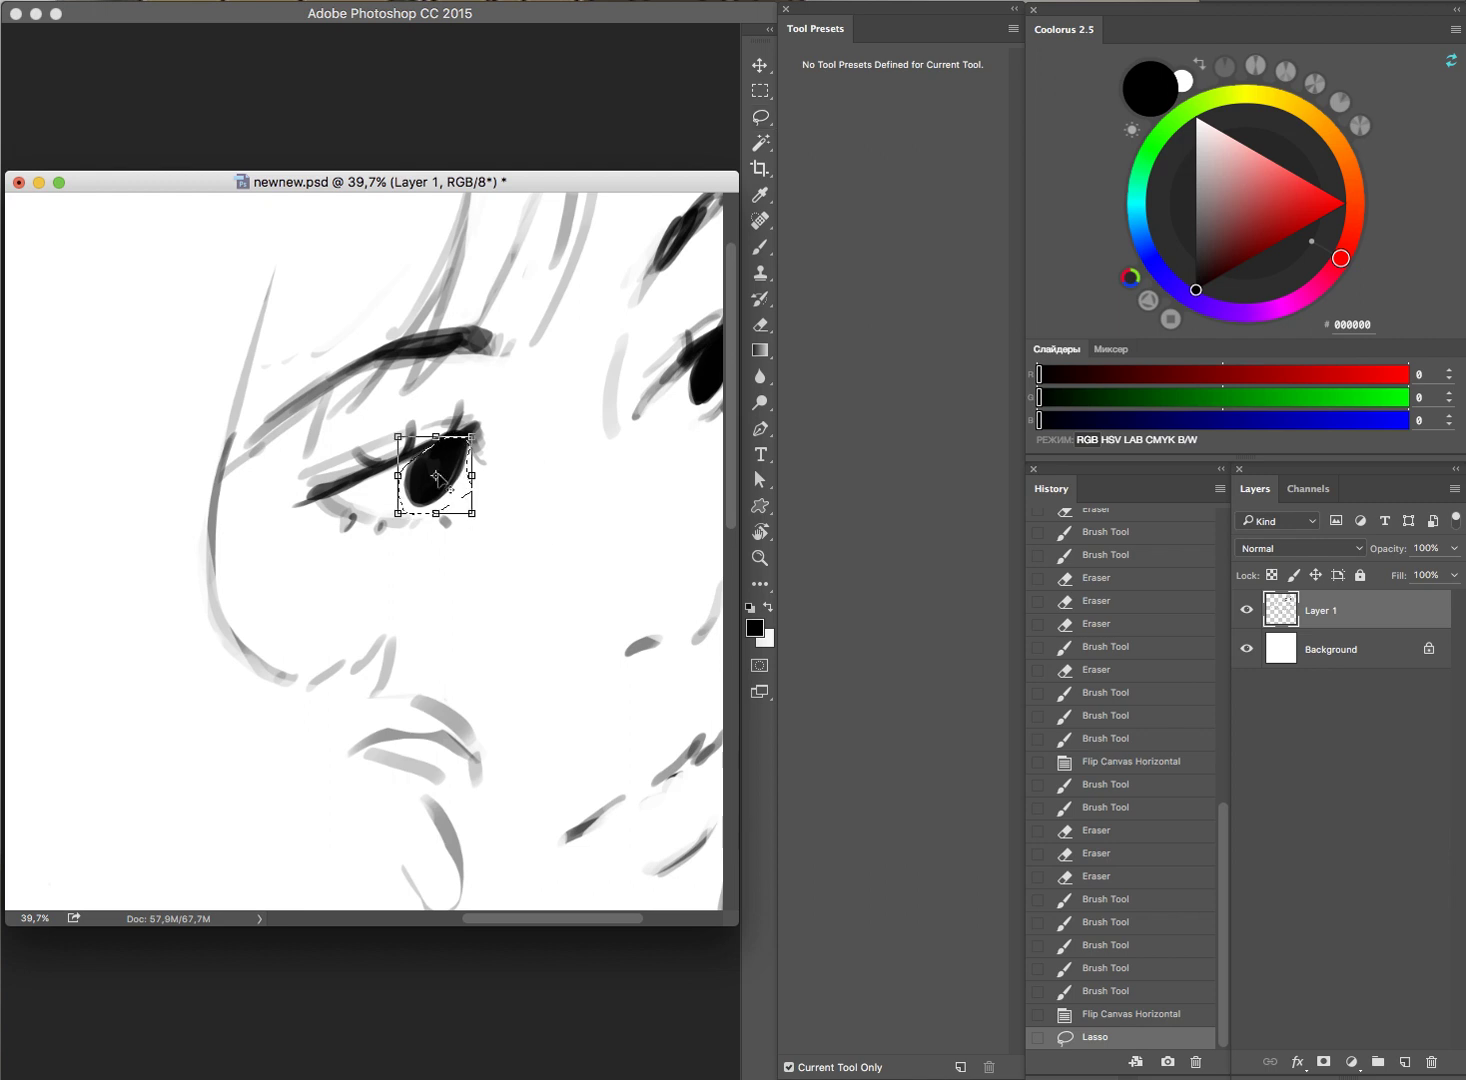
pyautogui.moveTo(533, 517); pyautogui.dragTo(540, 510)
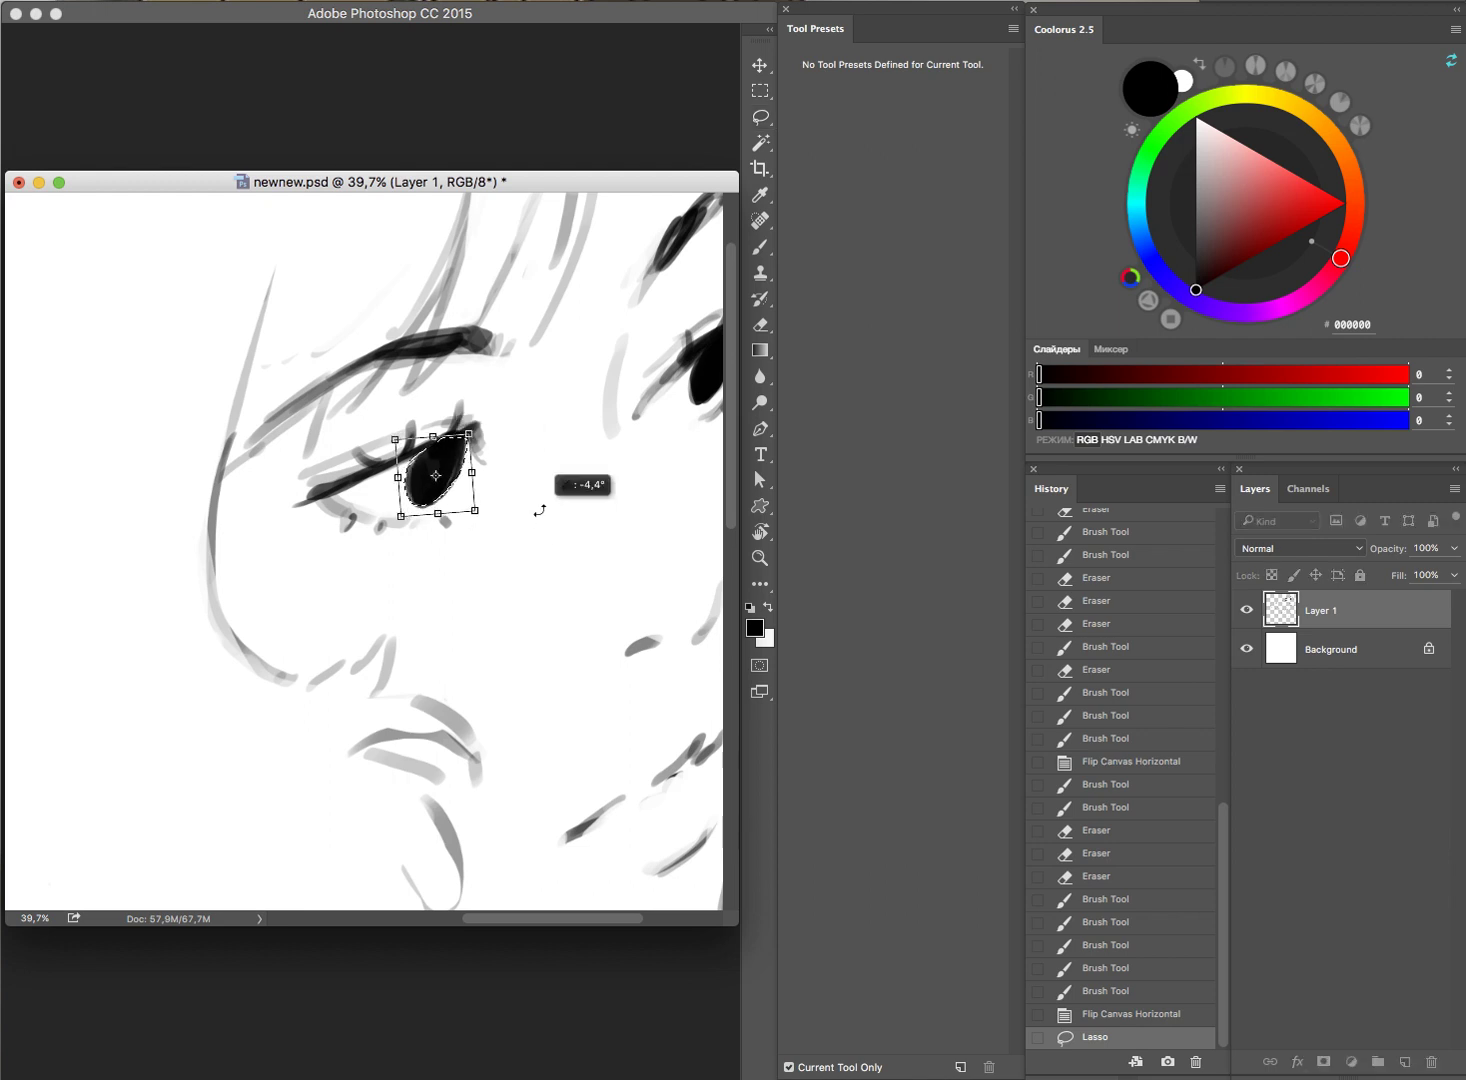
pyautogui.press('Escape')
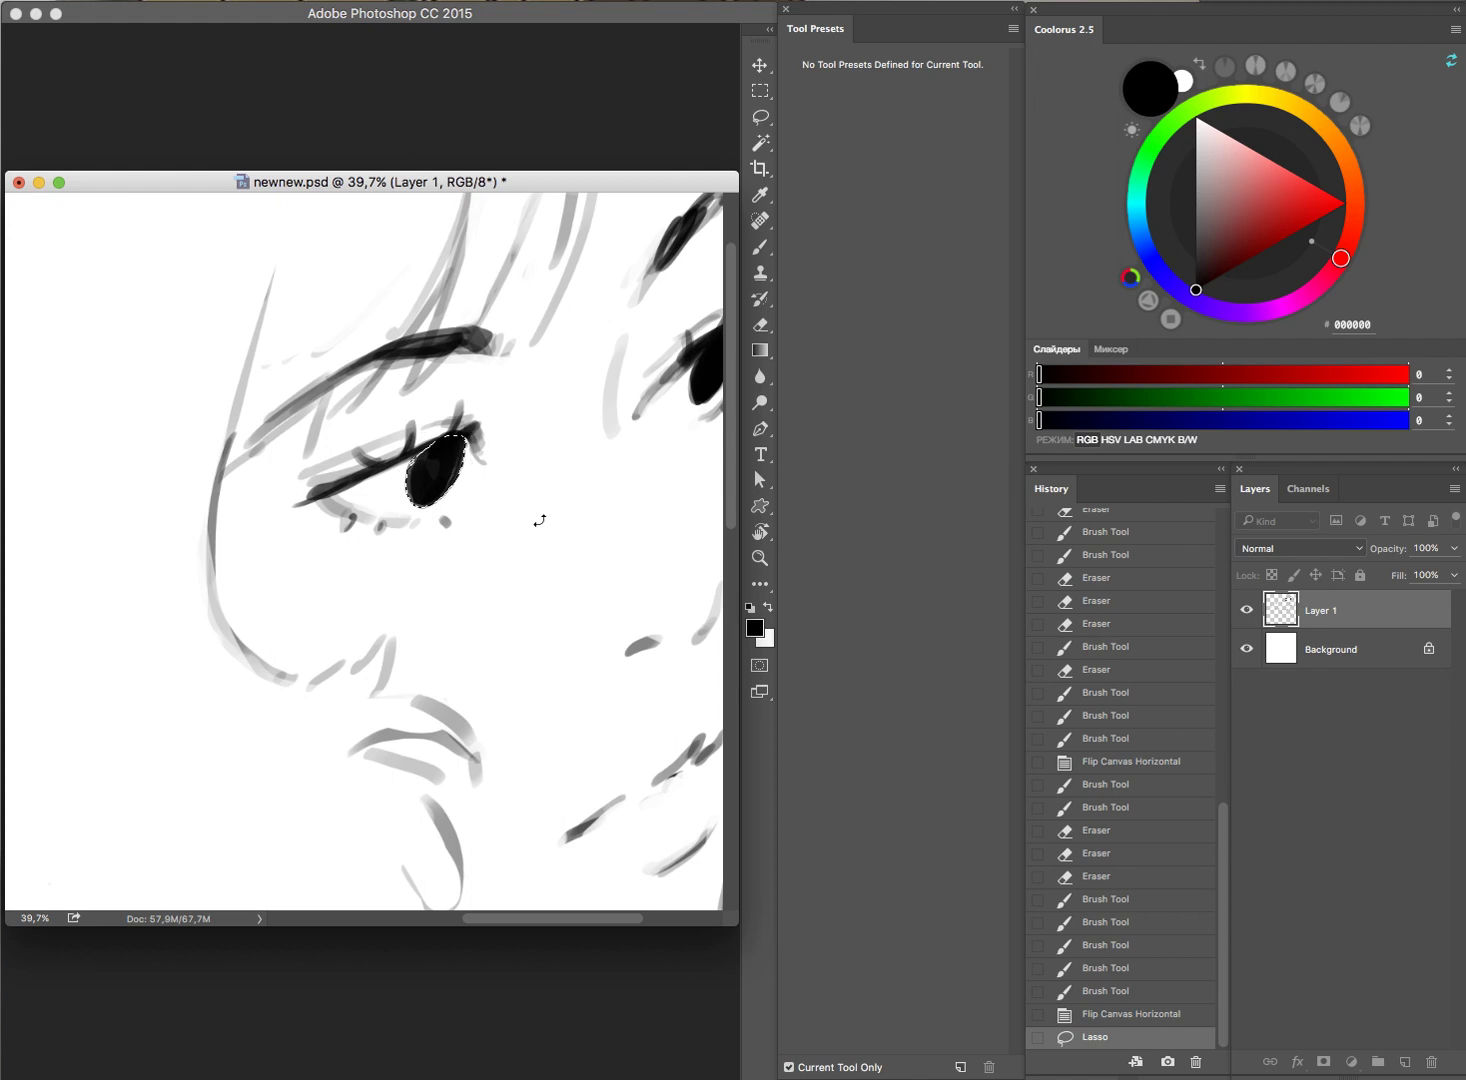
pyautogui.hotkey('ctrl', 'd')
pyautogui.moveTo(584, 598)
pyautogui.mouseDown()
pyautogui.moveTo(494, 634)
pyautogui.moveTo(589, 595)
pyautogui.mouseUp()
pyautogui.keyDown('alt'); pyautogui.click(494, 634); pyautogui.keyUp('alt')
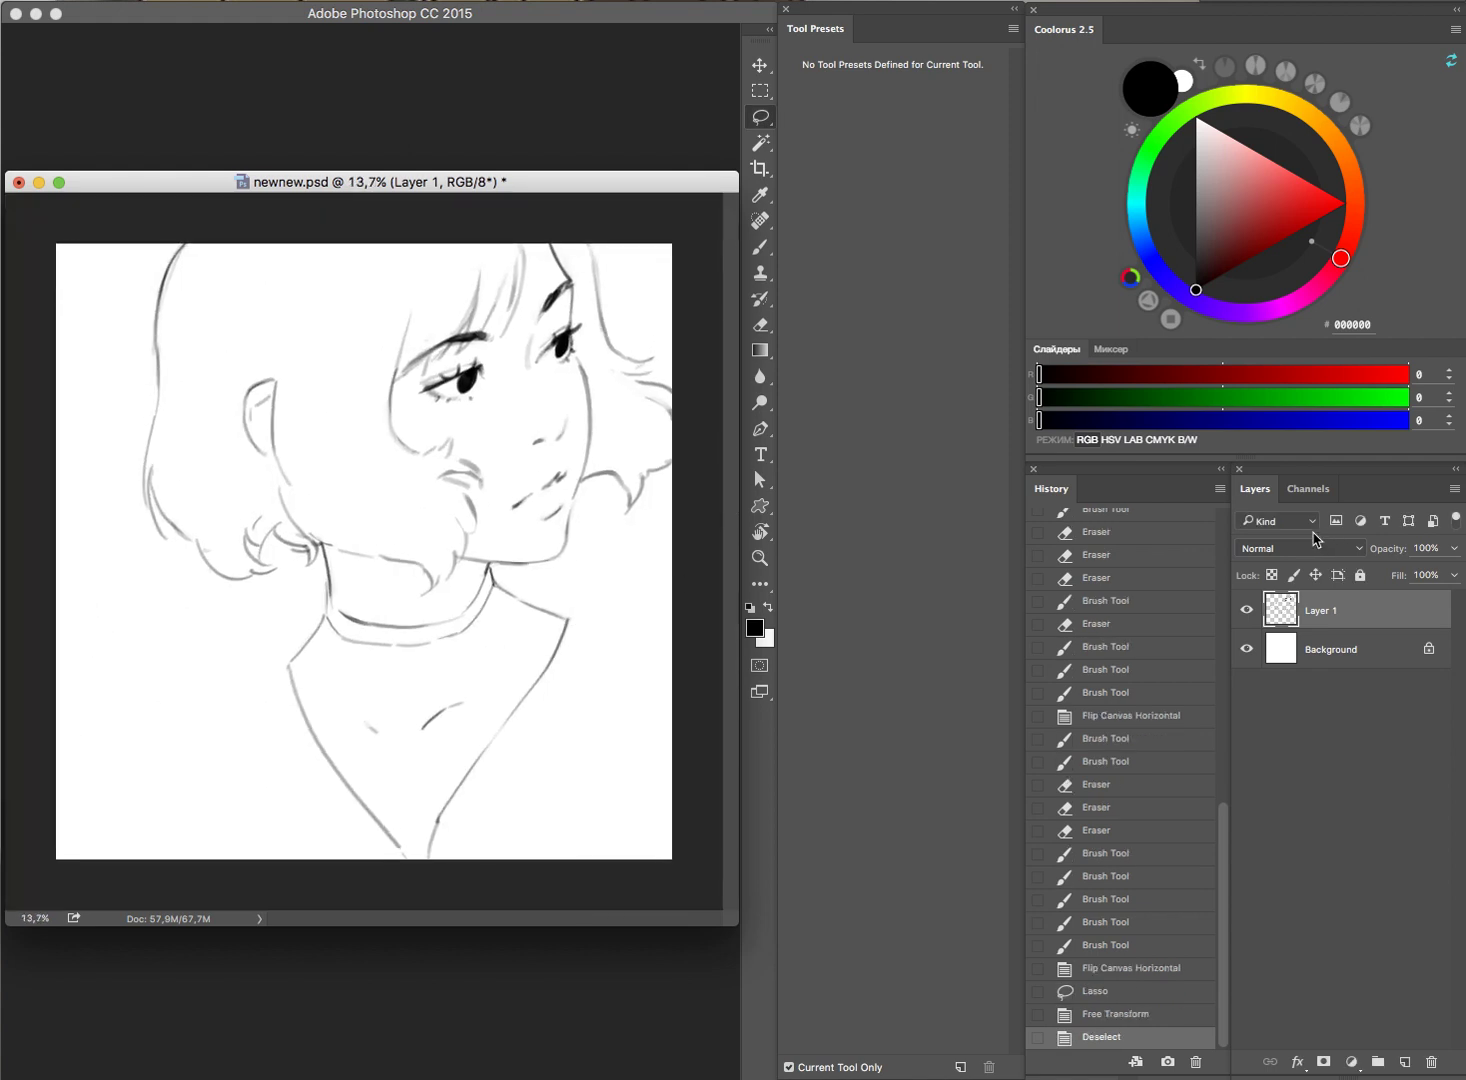
# Step: Compare before and after the eye rotation, then darken the lower eyelid and add strokes around it
pyautogui.click(1131, 972)
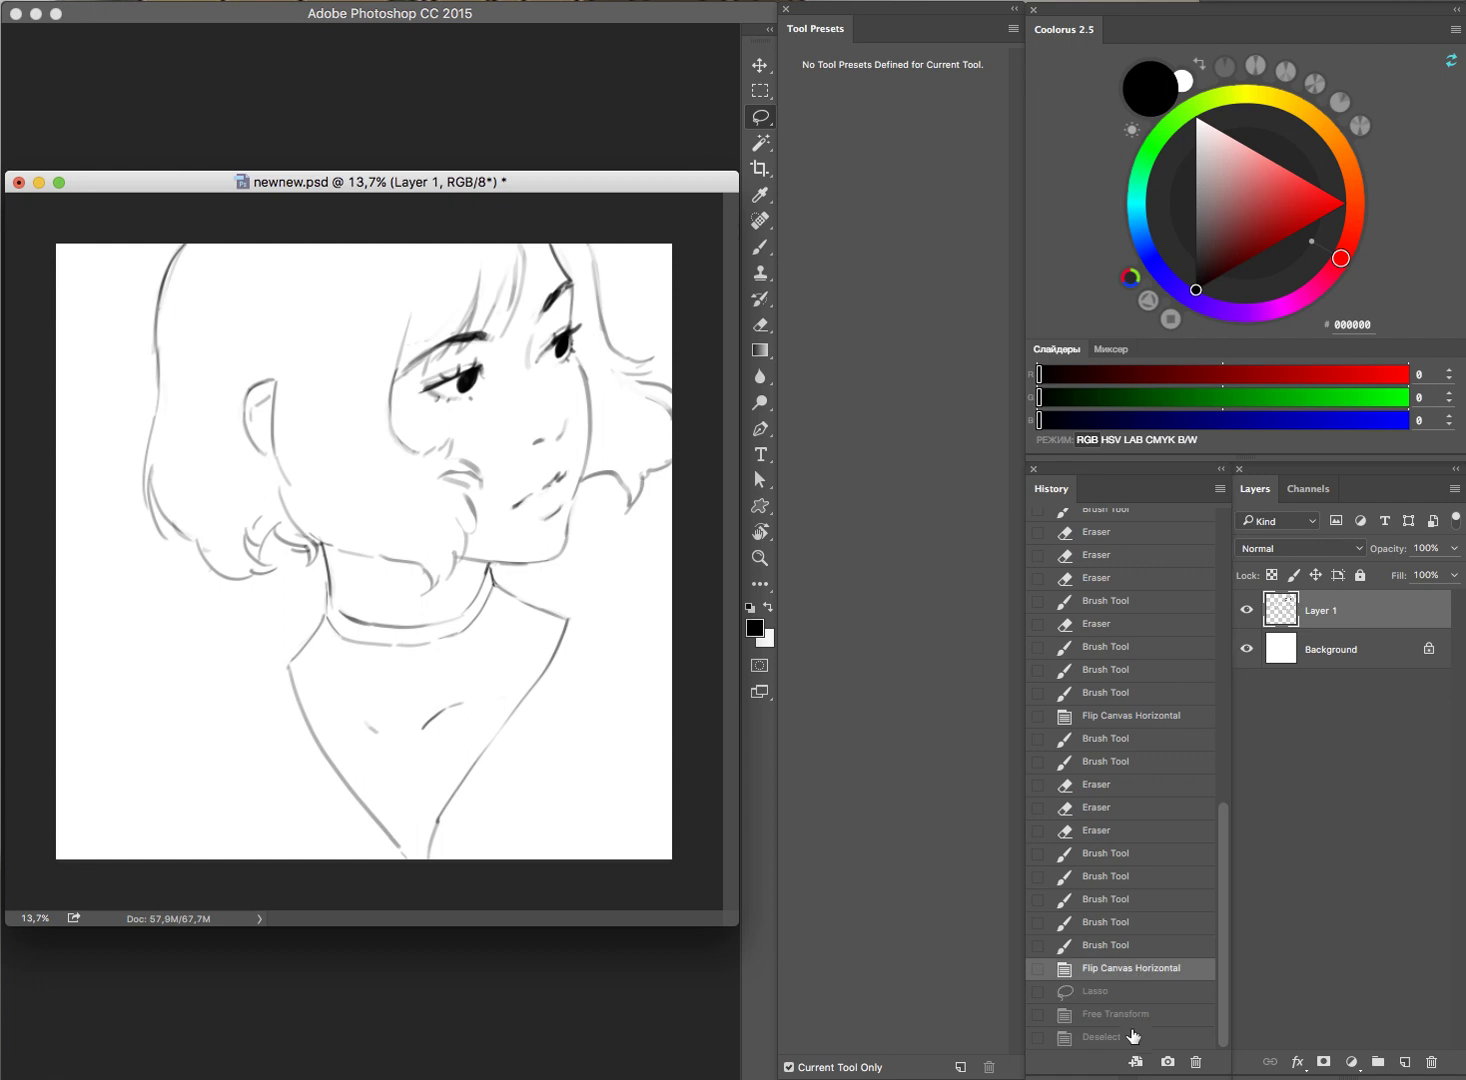
pyautogui.click(1133, 1035)
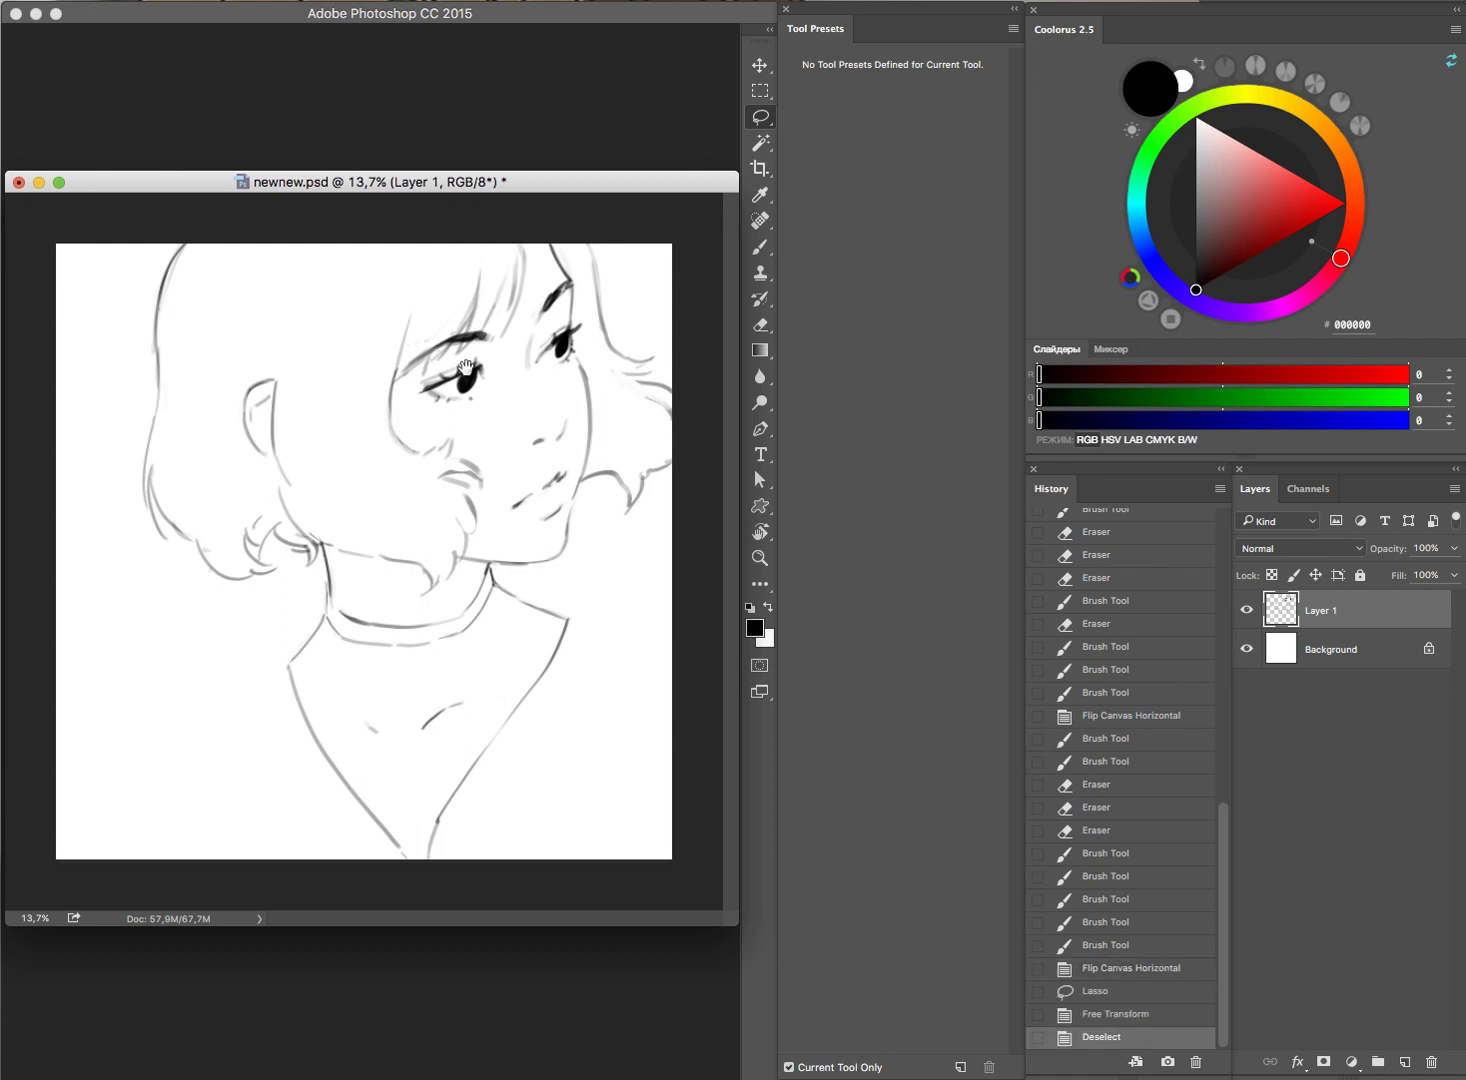
pyautogui.keyDown('alt'); pyautogui.scroll(5, 470, 395); pyautogui.keyUp('alt')
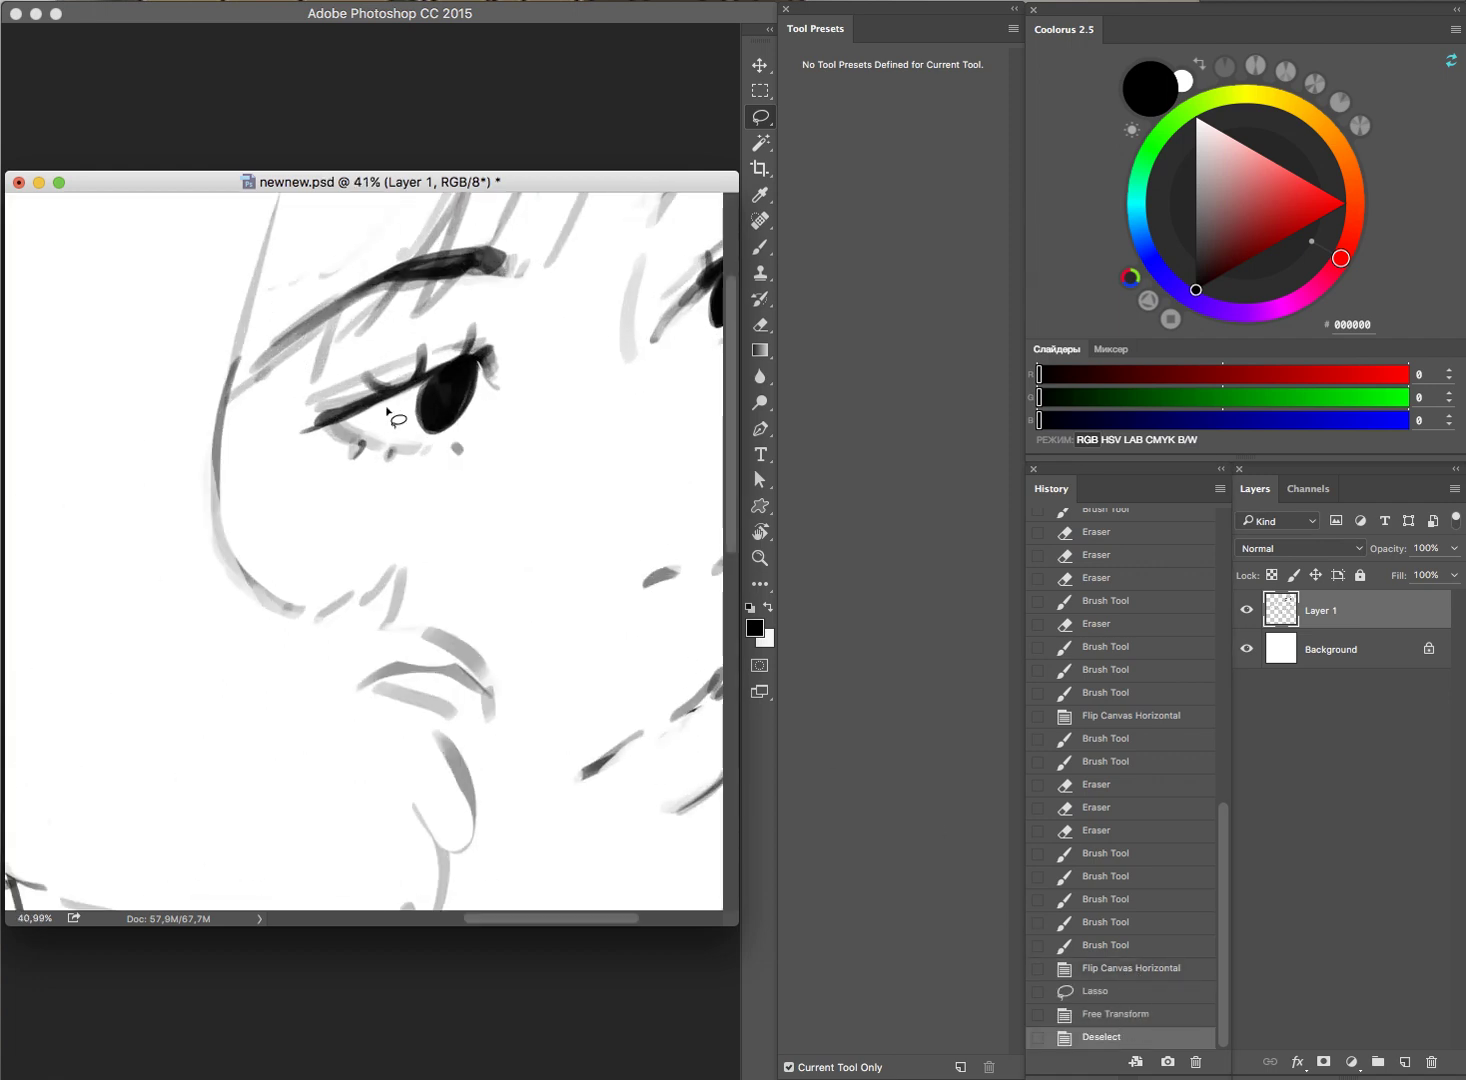
pyautogui.press('b')
pyautogui.moveTo(310, 432); pyautogui.dragTo(428, 380)
pyautogui.moveTo(345, 422)
pyautogui.mouseDown()
pyautogui.moveTo(424, 385)
pyautogui.moveTo(412, 386)
pyautogui.mouseUp()
pyautogui.moveTo(555, 454); pyautogui.dragTo(457, 498)
# Step: Erase stray marks near the eye and draw strokes along the left of the face
pyautogui.press('e')
pyautogui.moveTo(307, 226); pyautogui.dragTo(255, 340)
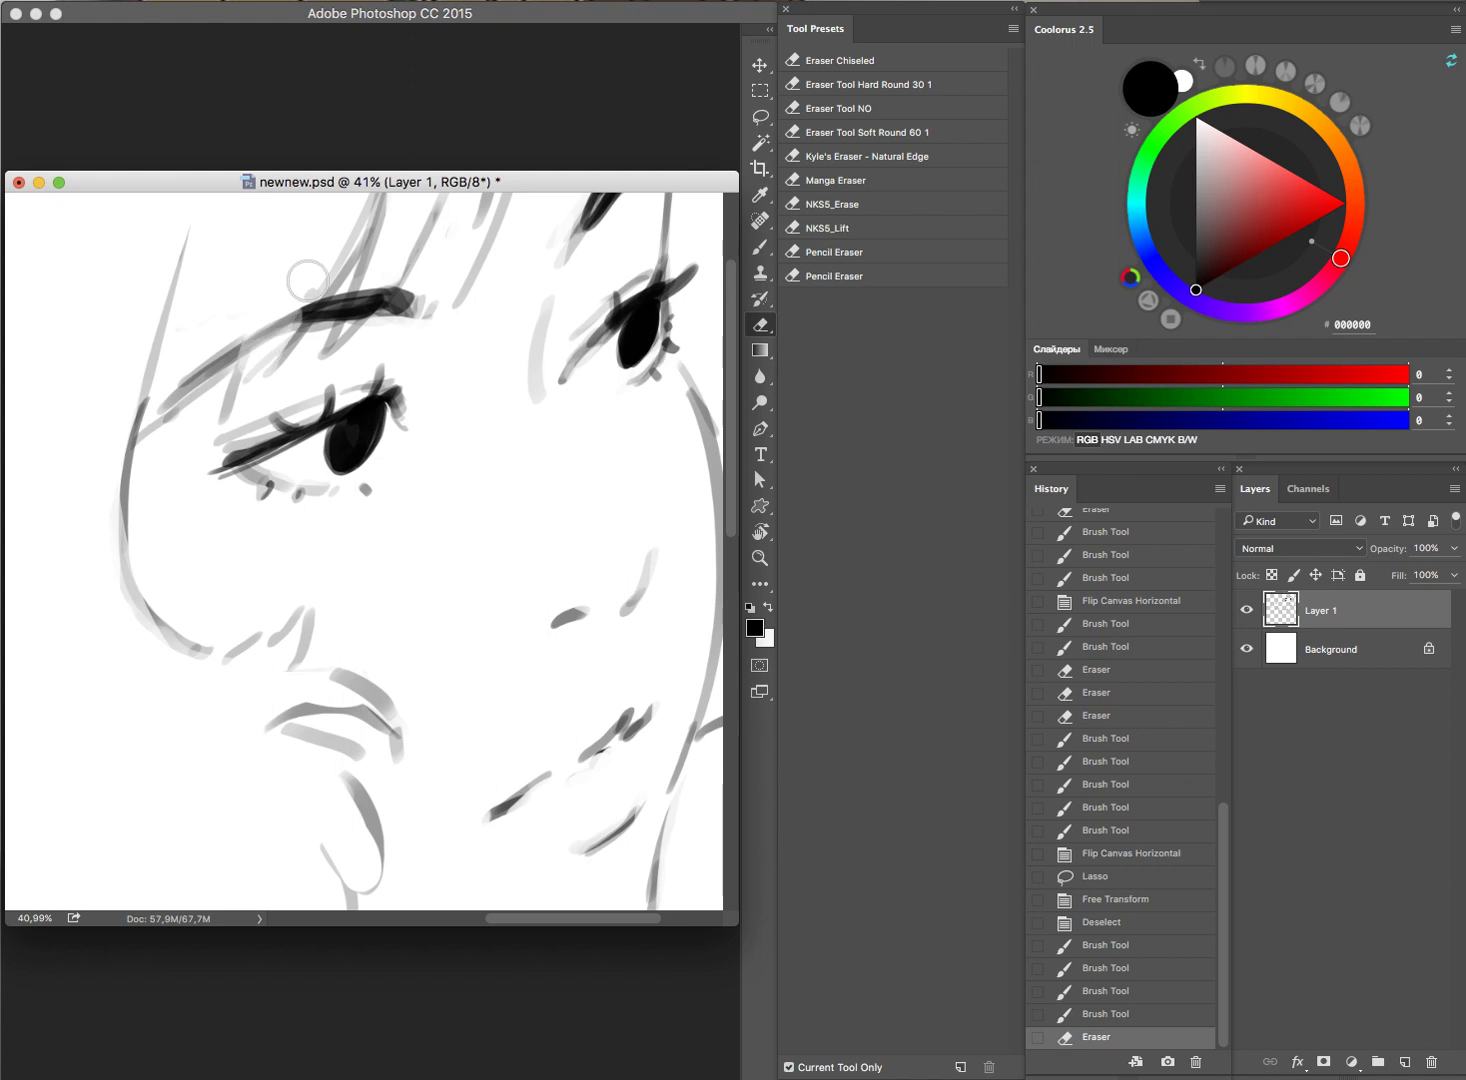
pyautogui.moveTo(308, 281); pyautogui.dragTo(334, 300)
pyautogui.press('b')
pyautogui.moveTo(242, 335); pyautogui.dragTo(218, 415)
pyautogui.moveTo(266, 279)
pyautogui.mouseDown()
pyautogui.moveTo(232, 375)
pyautogui.moveTo(125, 475)
pyautogui.mouseUp()
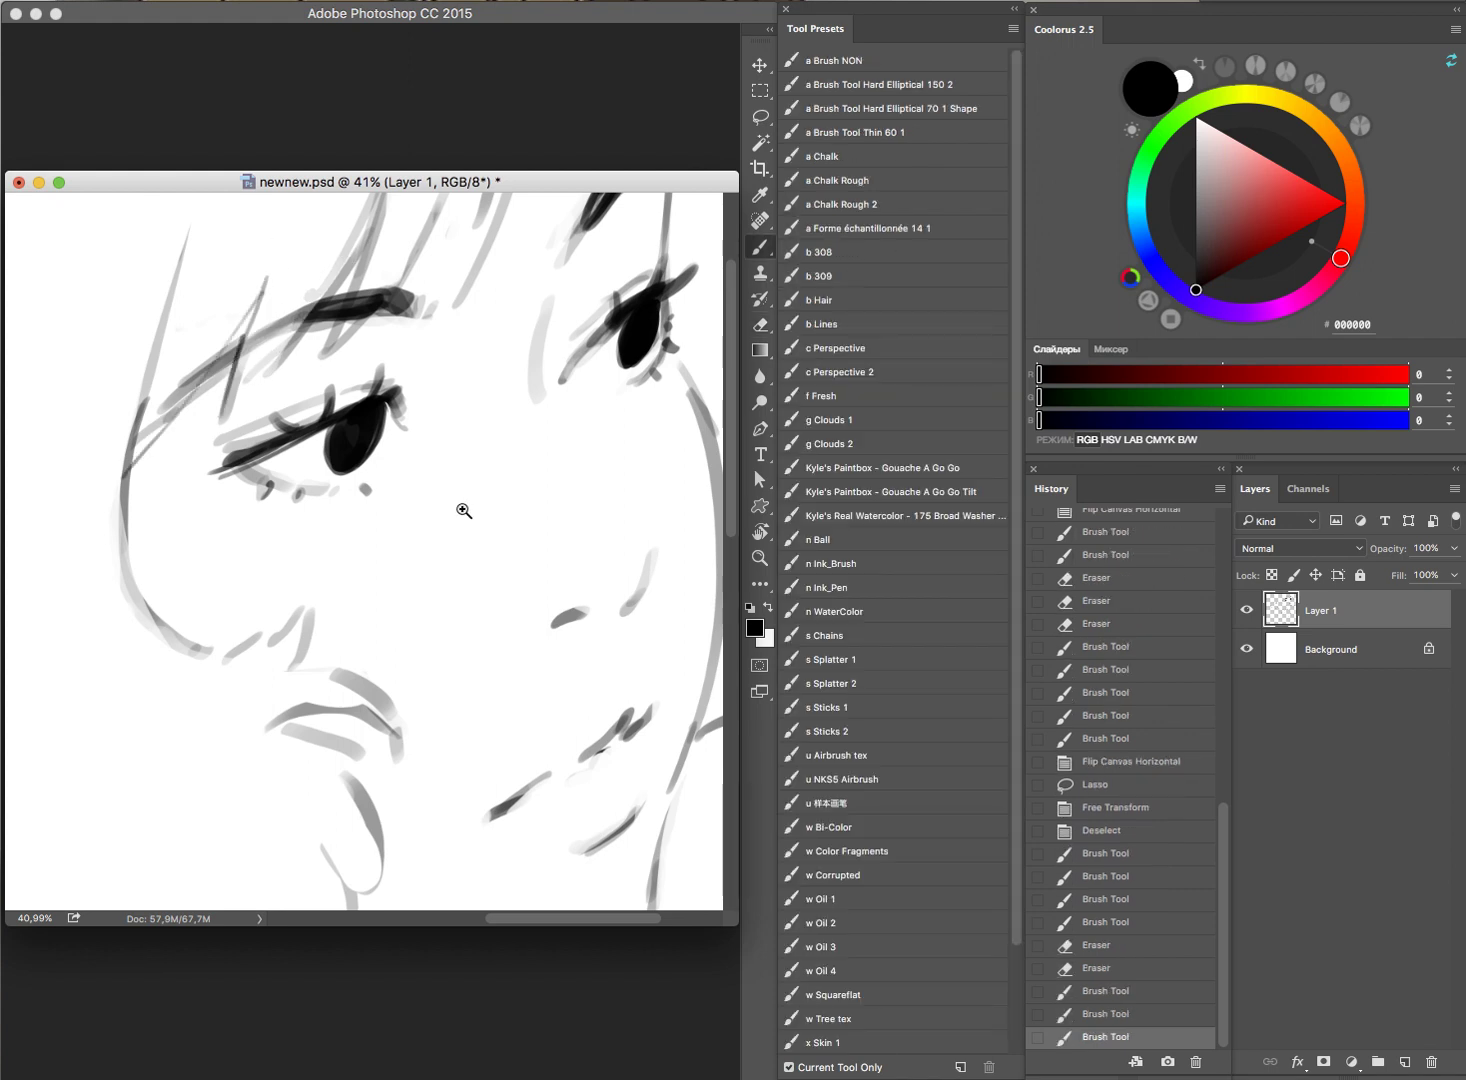
# Step: Add hair strands around the eye
pyautogui.scroll(-5, 464, 510)
pyautogui.scroll(1, 561, 287)
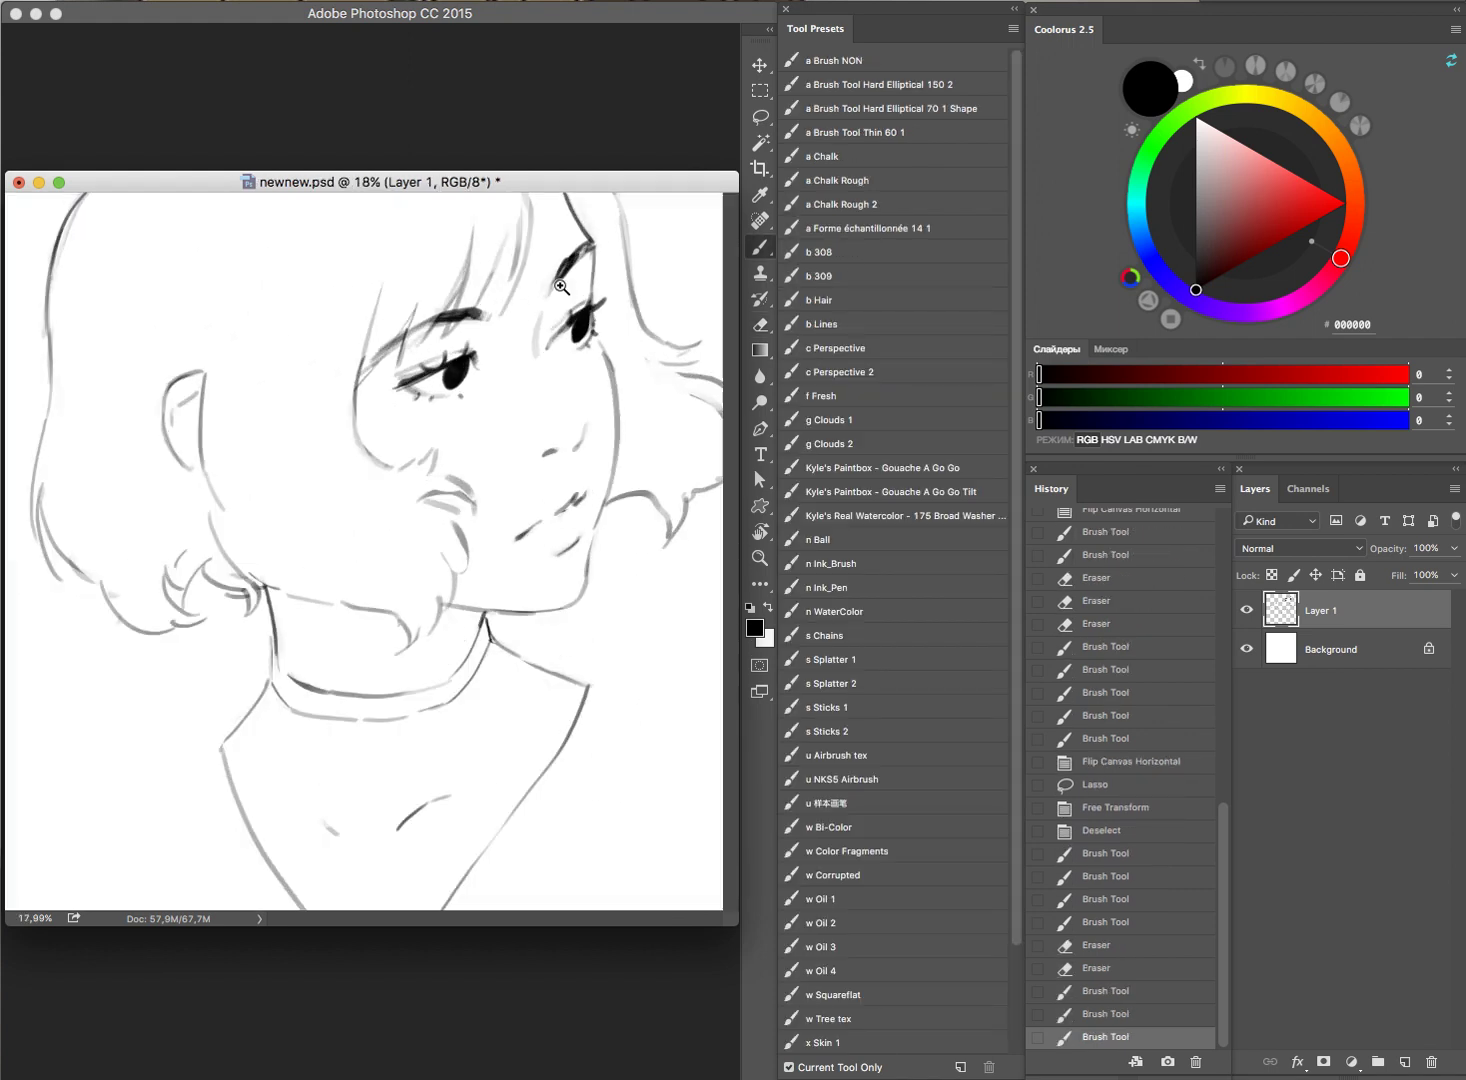
pyautogui.scroll(2, 561, 287)
pyautogui.moveTo(490, 318); pyautogui.dragTo(458, 364)
pyautogui.moveTo(530, 243); pyautogui.dragTo(484, 385)
pyautogui.moveTo(487, 390); pyautogui.dragTo(477, 398)
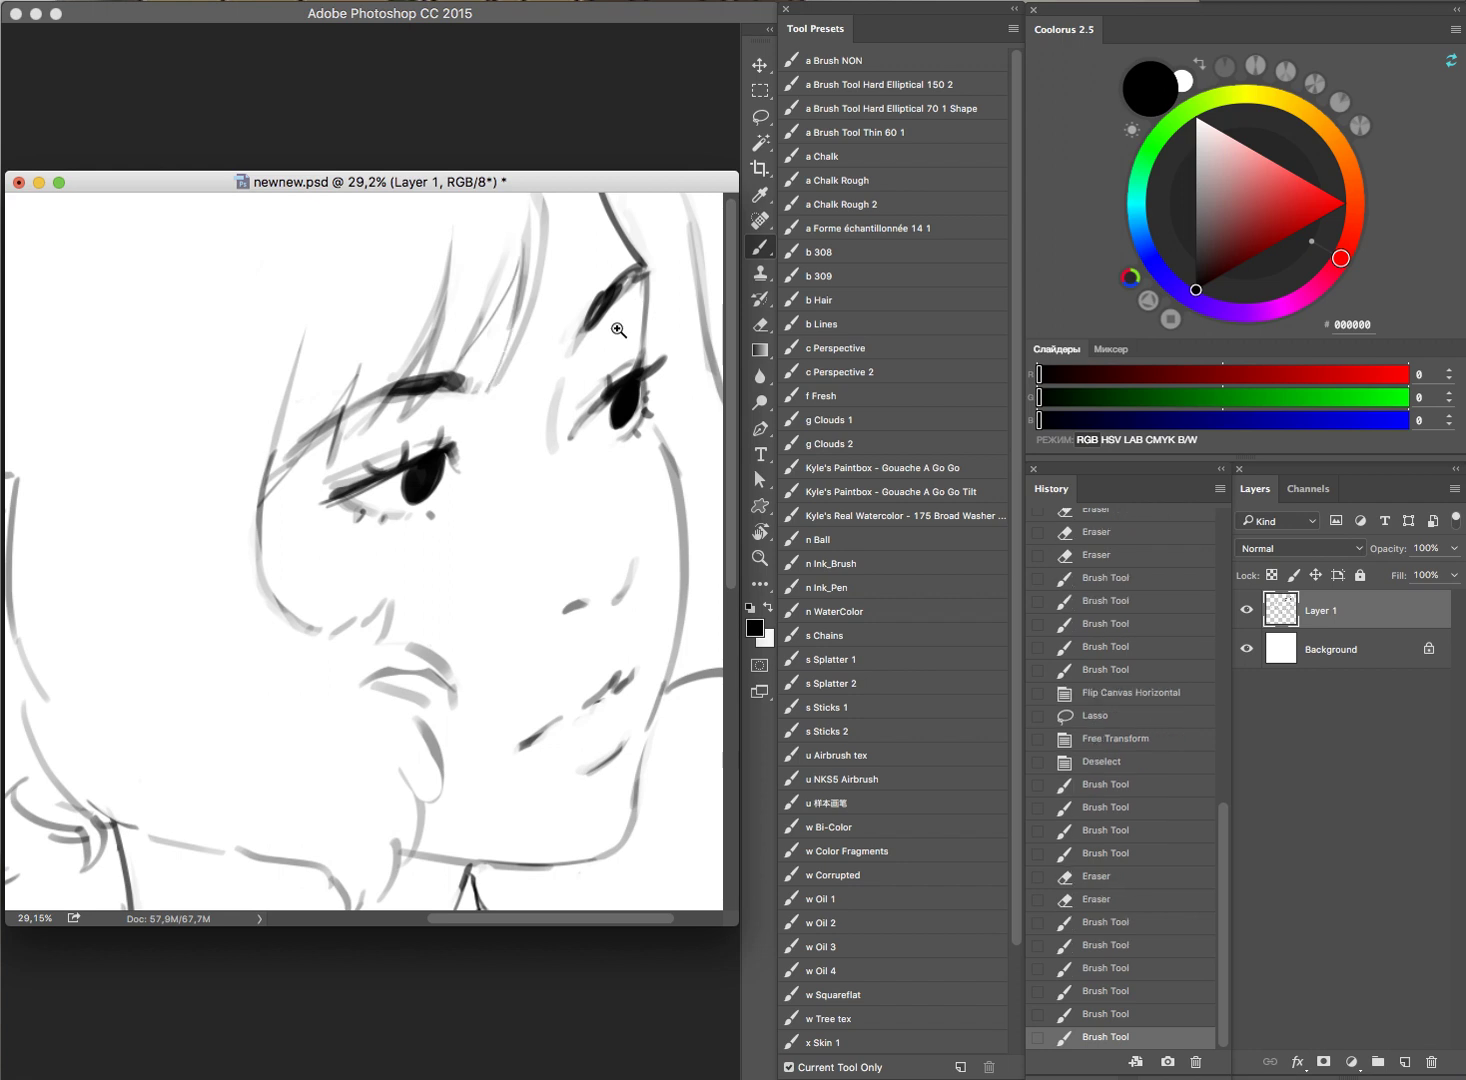
pyautogui.scroll(-2, 595, 563)
pyautogui.scroll(-1, 627, 539)
pyautogui.scroll(2, 485, 453)
# Step: Rework the mouth line, erasing part of the old mouth strokes
pyautogui.press('e')
pyautogui.press('b')
pyautogui.moveTo(429, 481)
pyautogui.mouseDown()
pyautogui.moveTo(485, 500)
pyautogui.moveTo(454, 485)
pyautogui.moveTo(467, 498)
pyautogui.moveTo(470, 470)
pyautogui.mouseUp()
pyautogui.press('e')
pyautogui.moveTo(472, 462)
pyautogui.mouseDown()
pyautogui.moveTo(474, 448)
pyautogui.moveTo(419, 502)
pyautogui.moveTo(462, 512)
pyautogui.moveTo(449, 512)
pyautogui.mouseUp()
pyautogui.press('b')
# Step: Zoom out to the whole drawing and save newnew.psd
pyautogui.hscroll(3, 562, 451)
pyautogui.scroll(2, 562, 451)
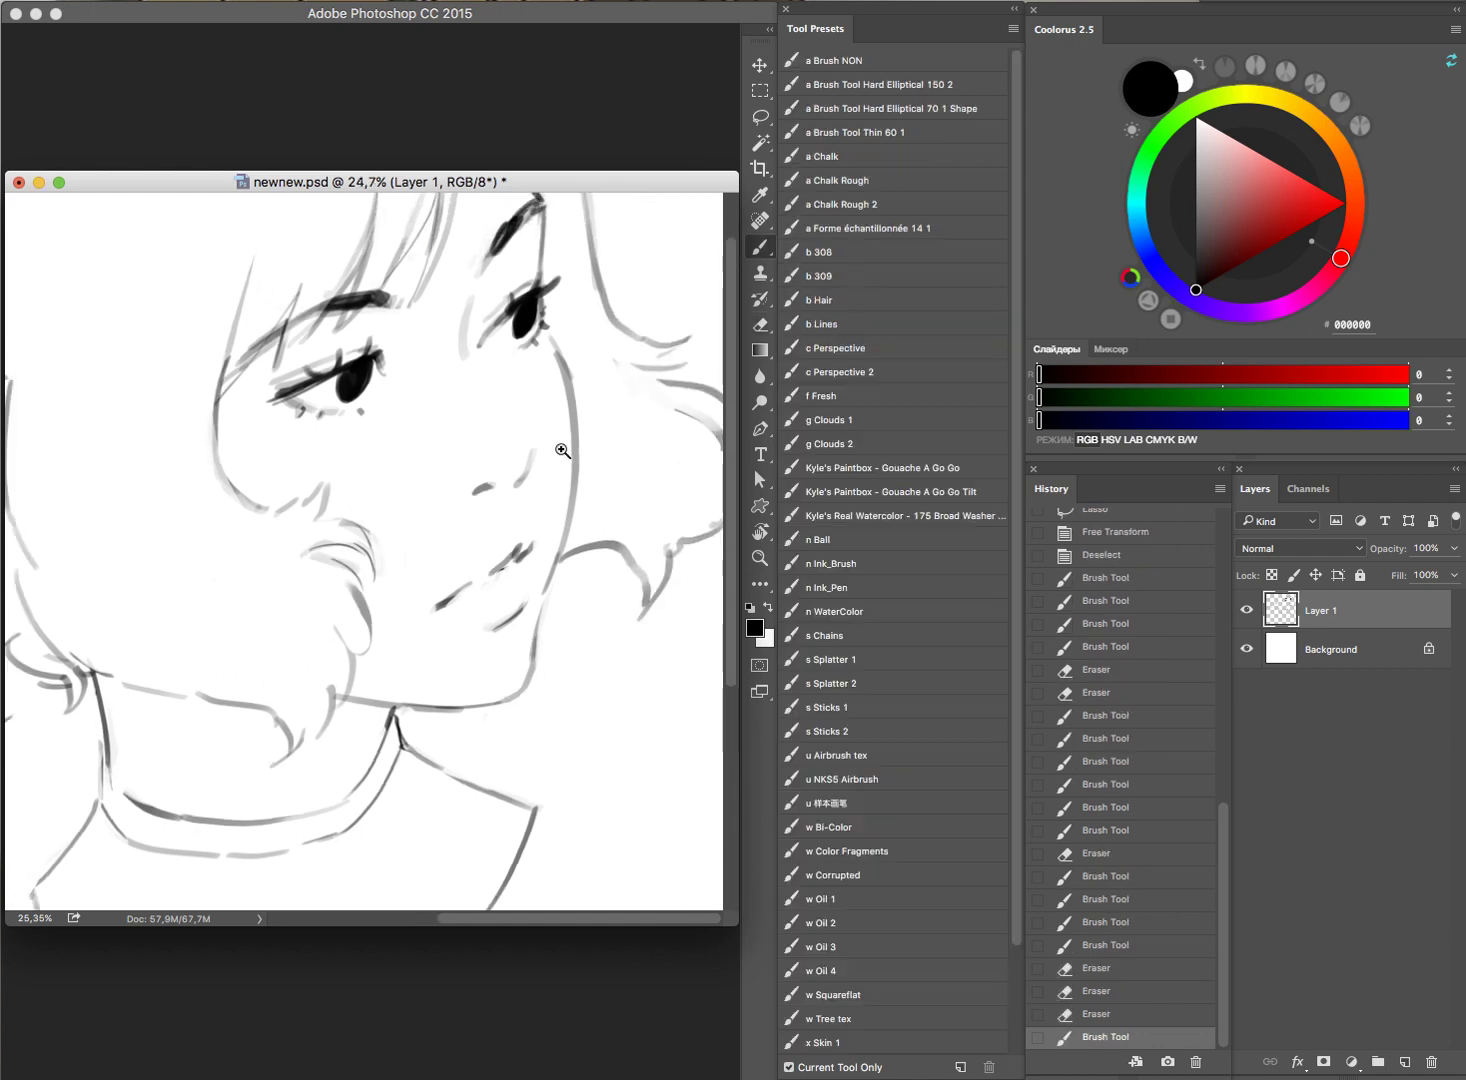
pyautogui.moveTo(562, 451); pyautogui.dragTo(641, 573)
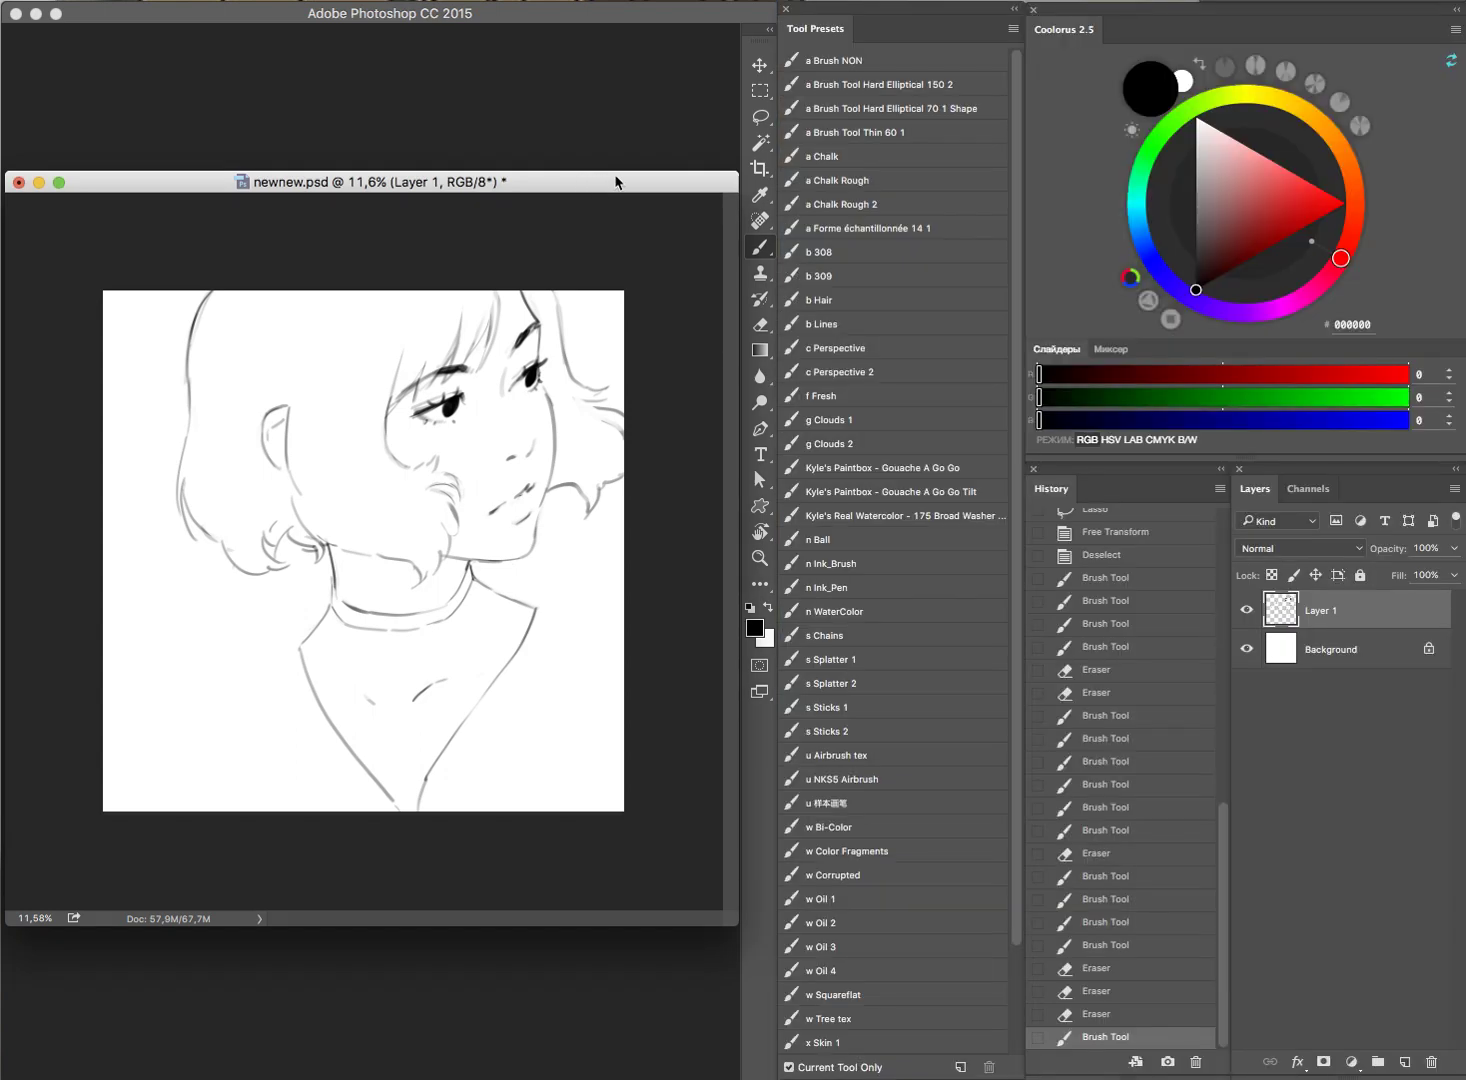
pyautogui.hotkey('ctrl', 's')
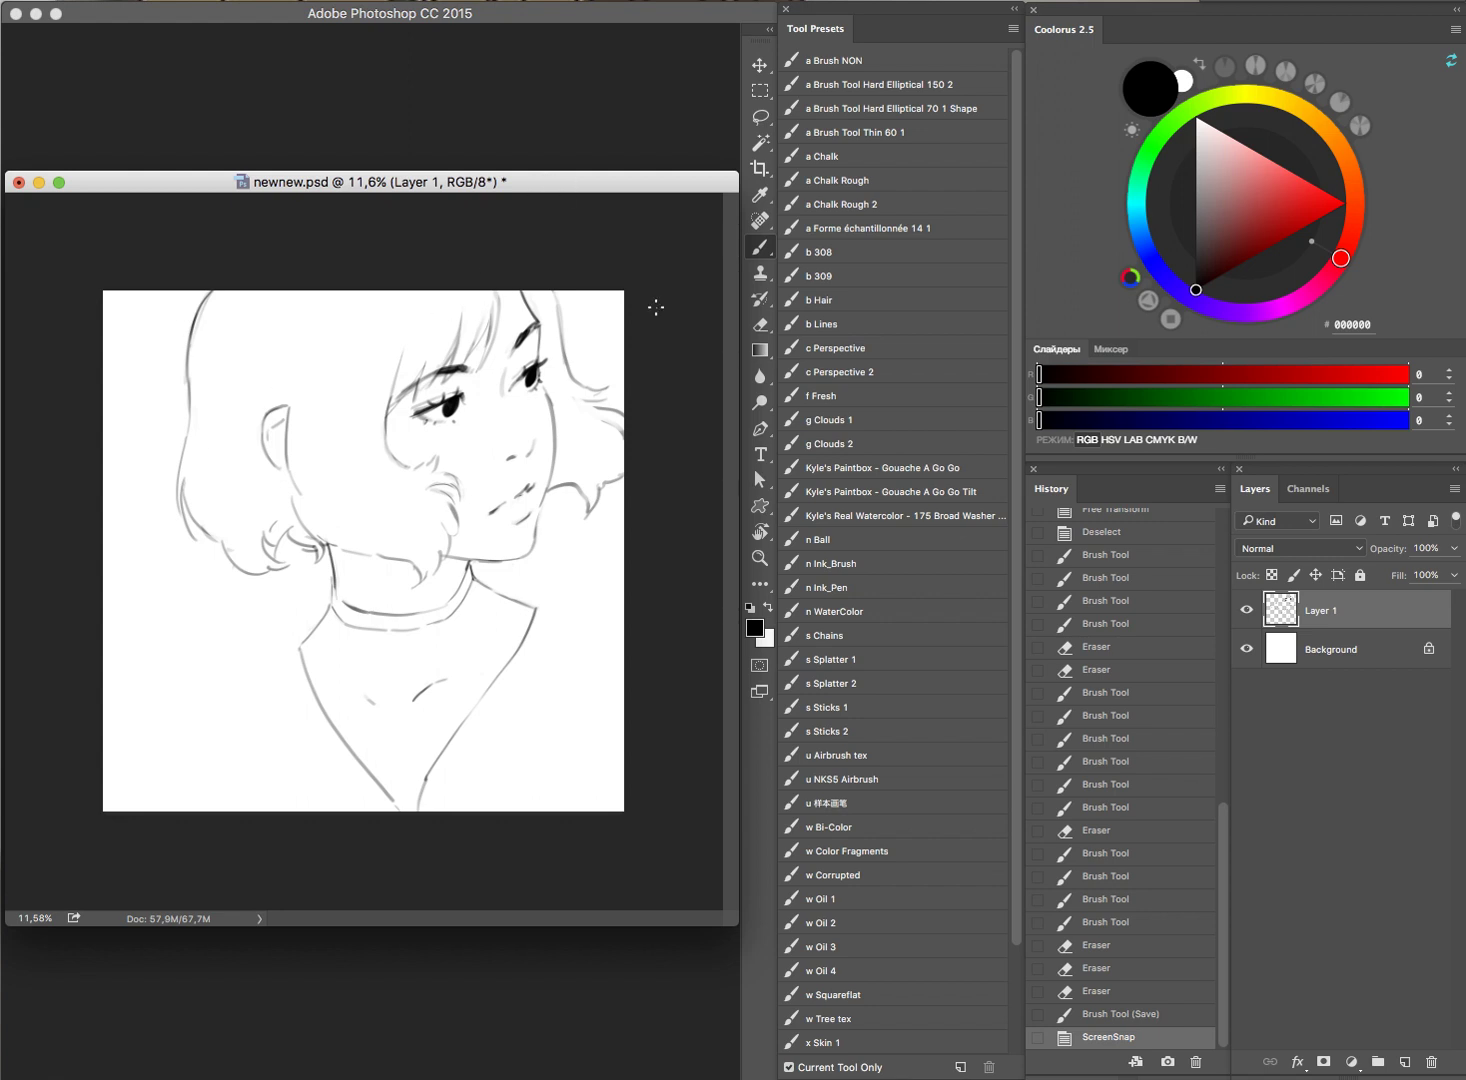
# Step: Add a new layer above Background and mix a warm peach colour in Coolorus
pyautogui.click(1374, 660)
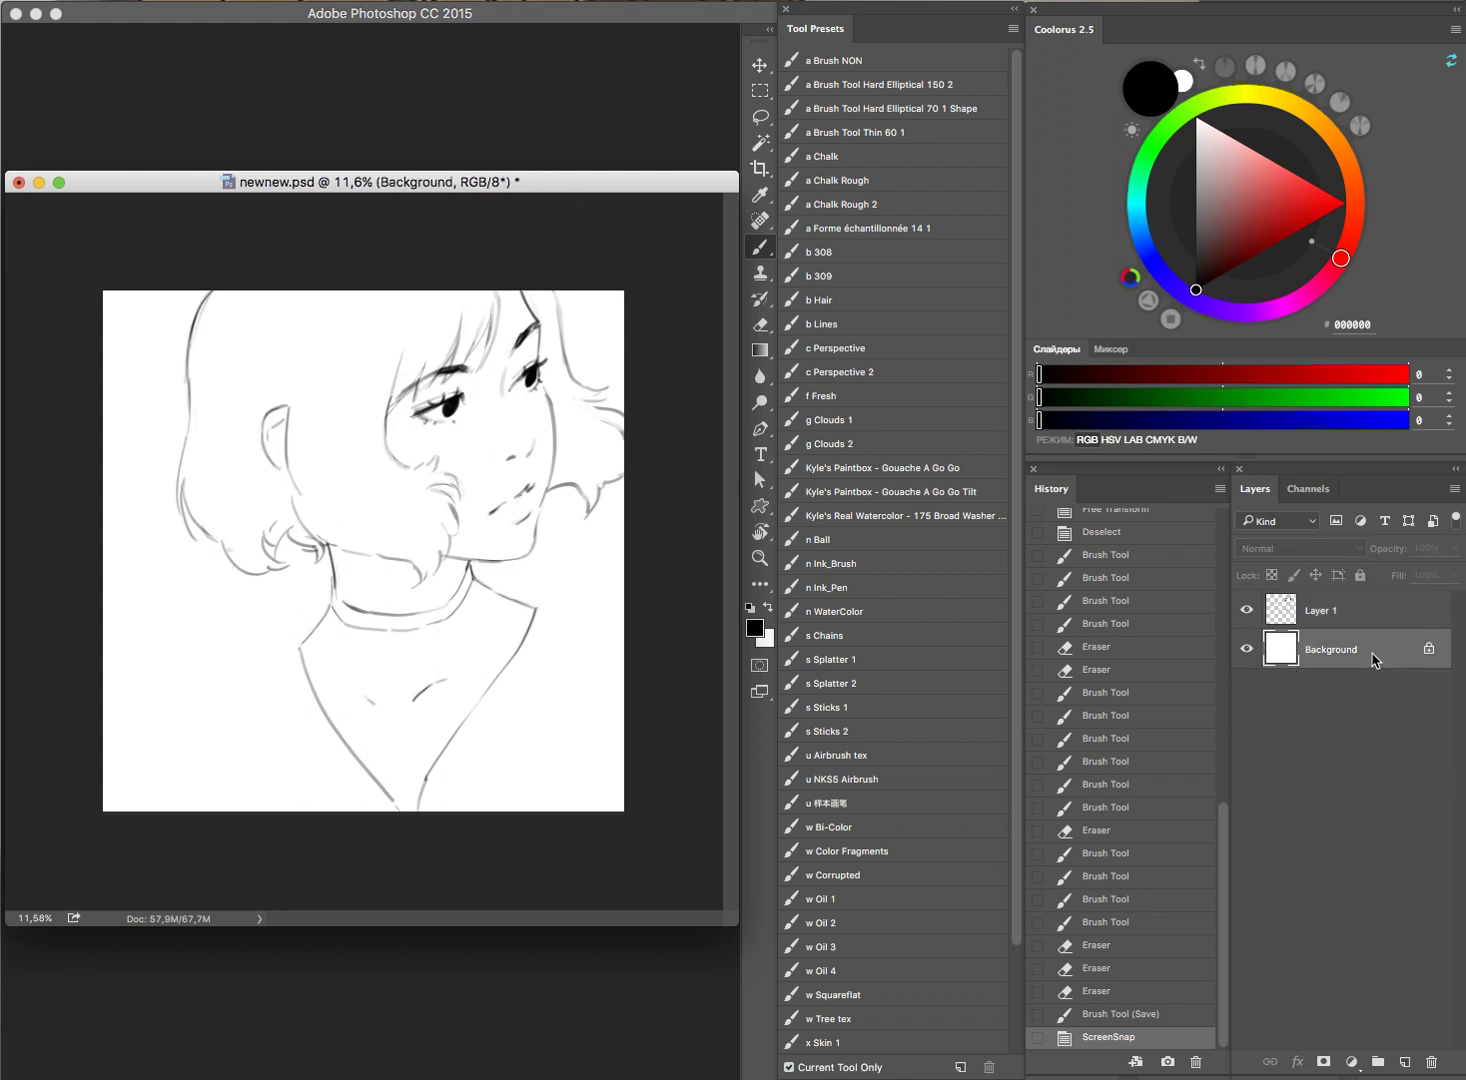
pyautogui.hotkey('ctrl', 'alt', 'shift', 'n')
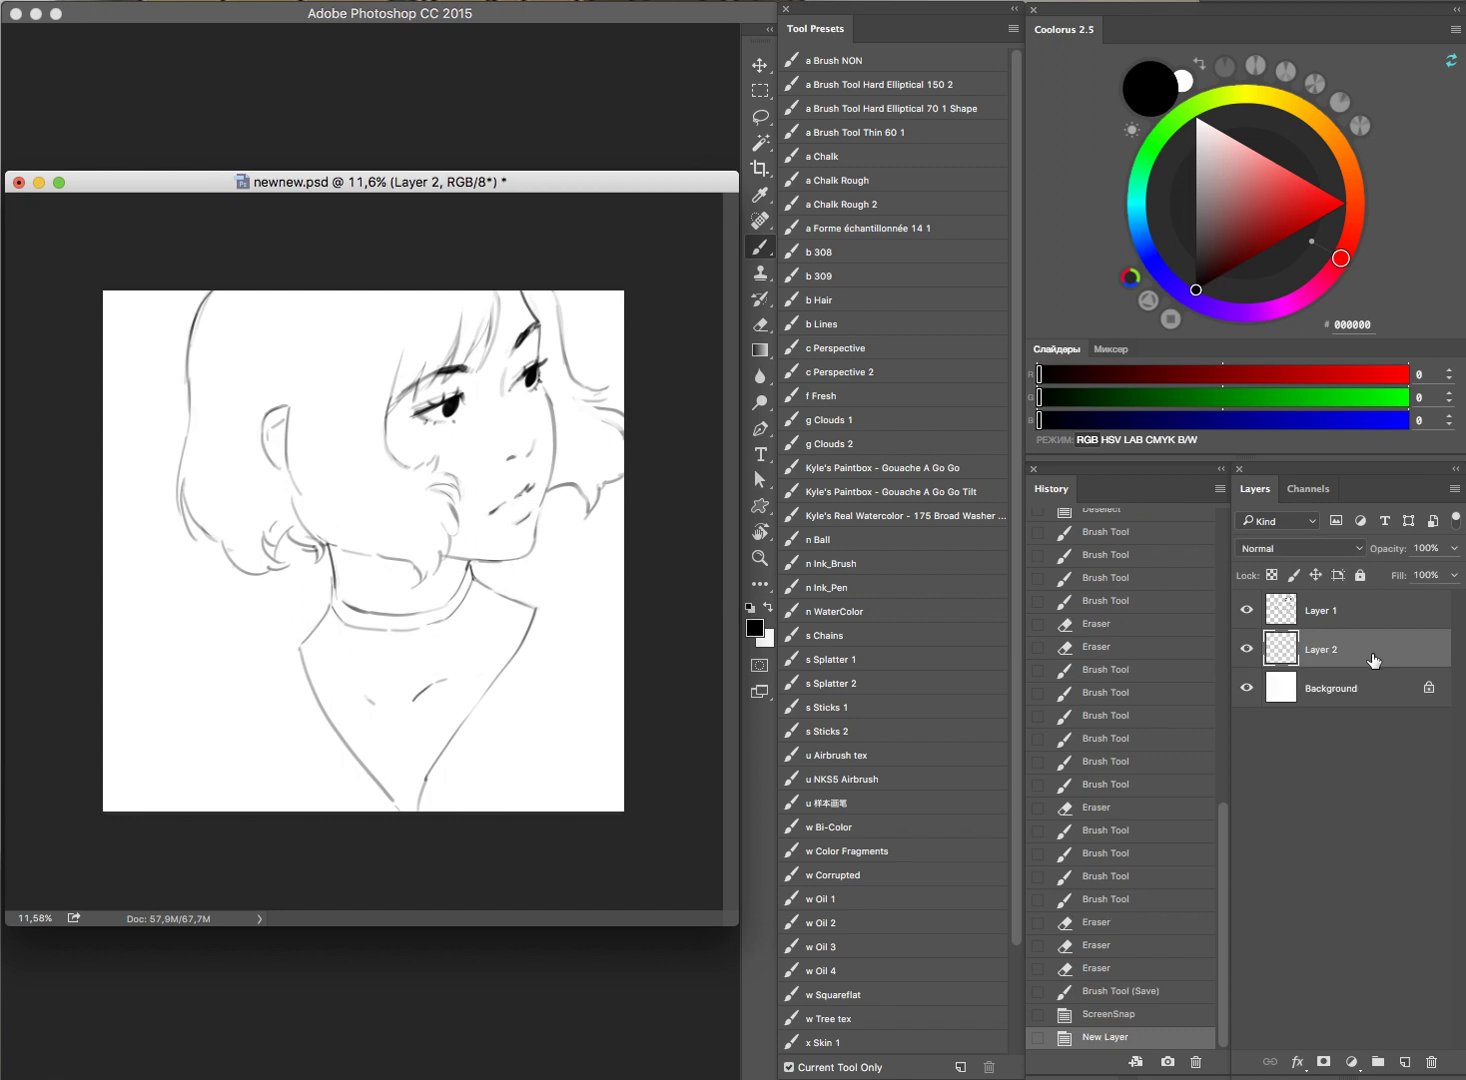
pyautogui.moveTo(1226, 156); pyautogui.dragTo(1215, 136)
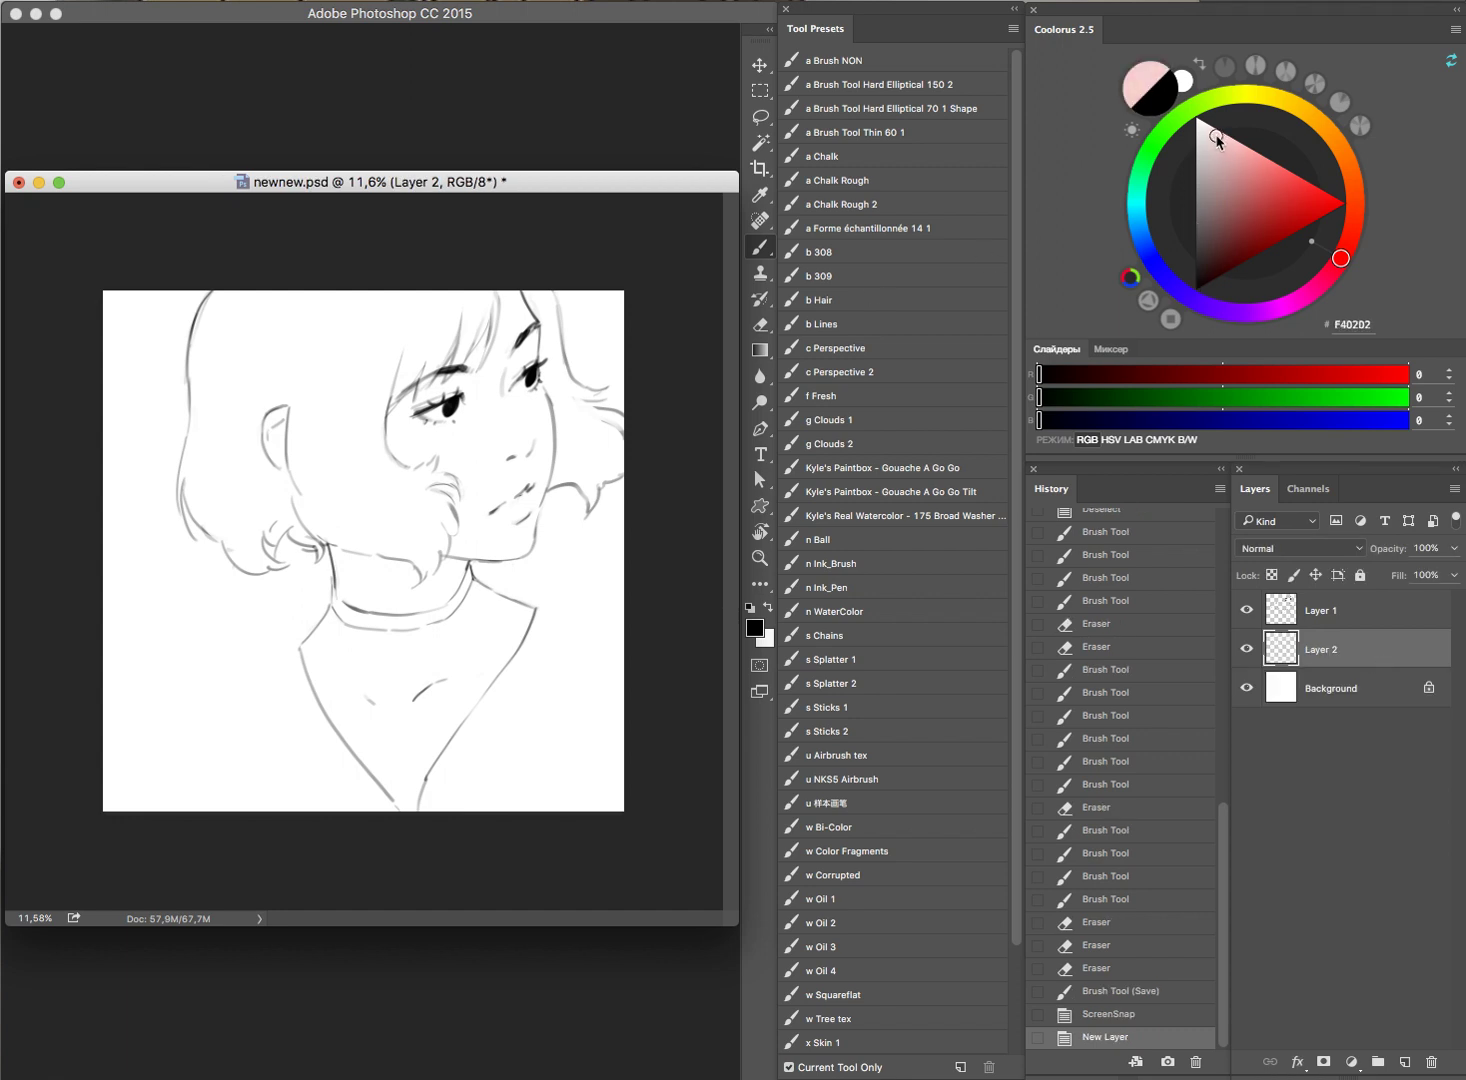
pyautogui.click(1338, 152)
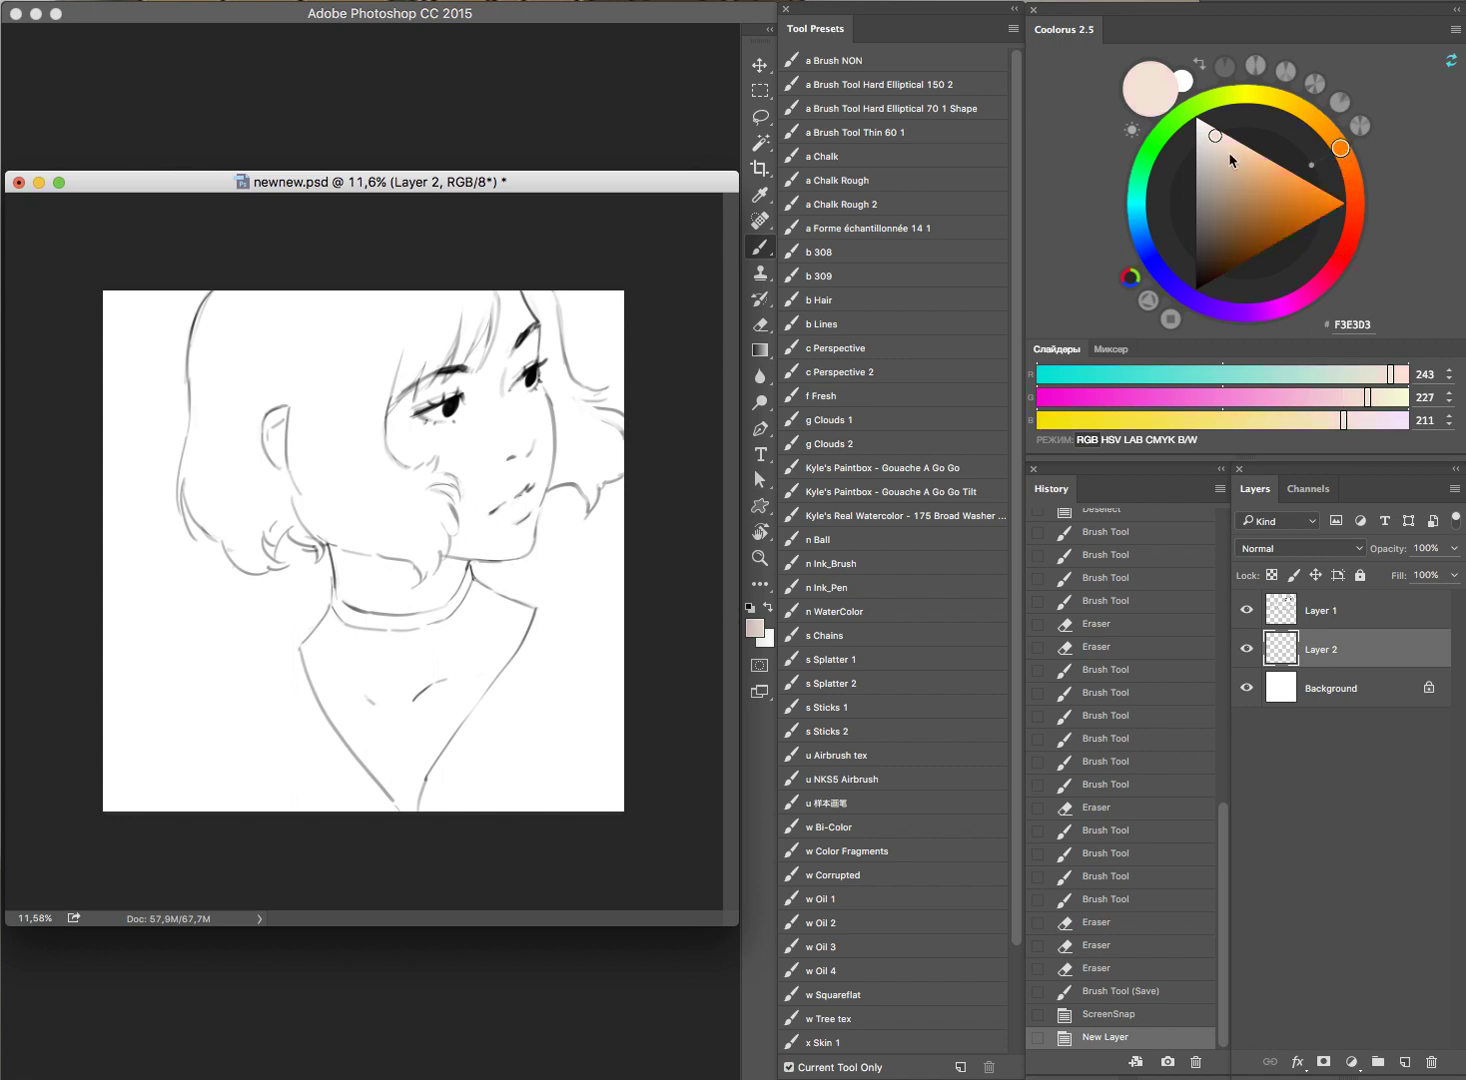
pyautogui.moveTo(1230, 155); pyautogui.dragTo(1224, 140)
# Step: Fine-tune the peach hue, fill Layer 2 with it, and add an empty layer with darker tan
pyautogui.click(1321, 135)
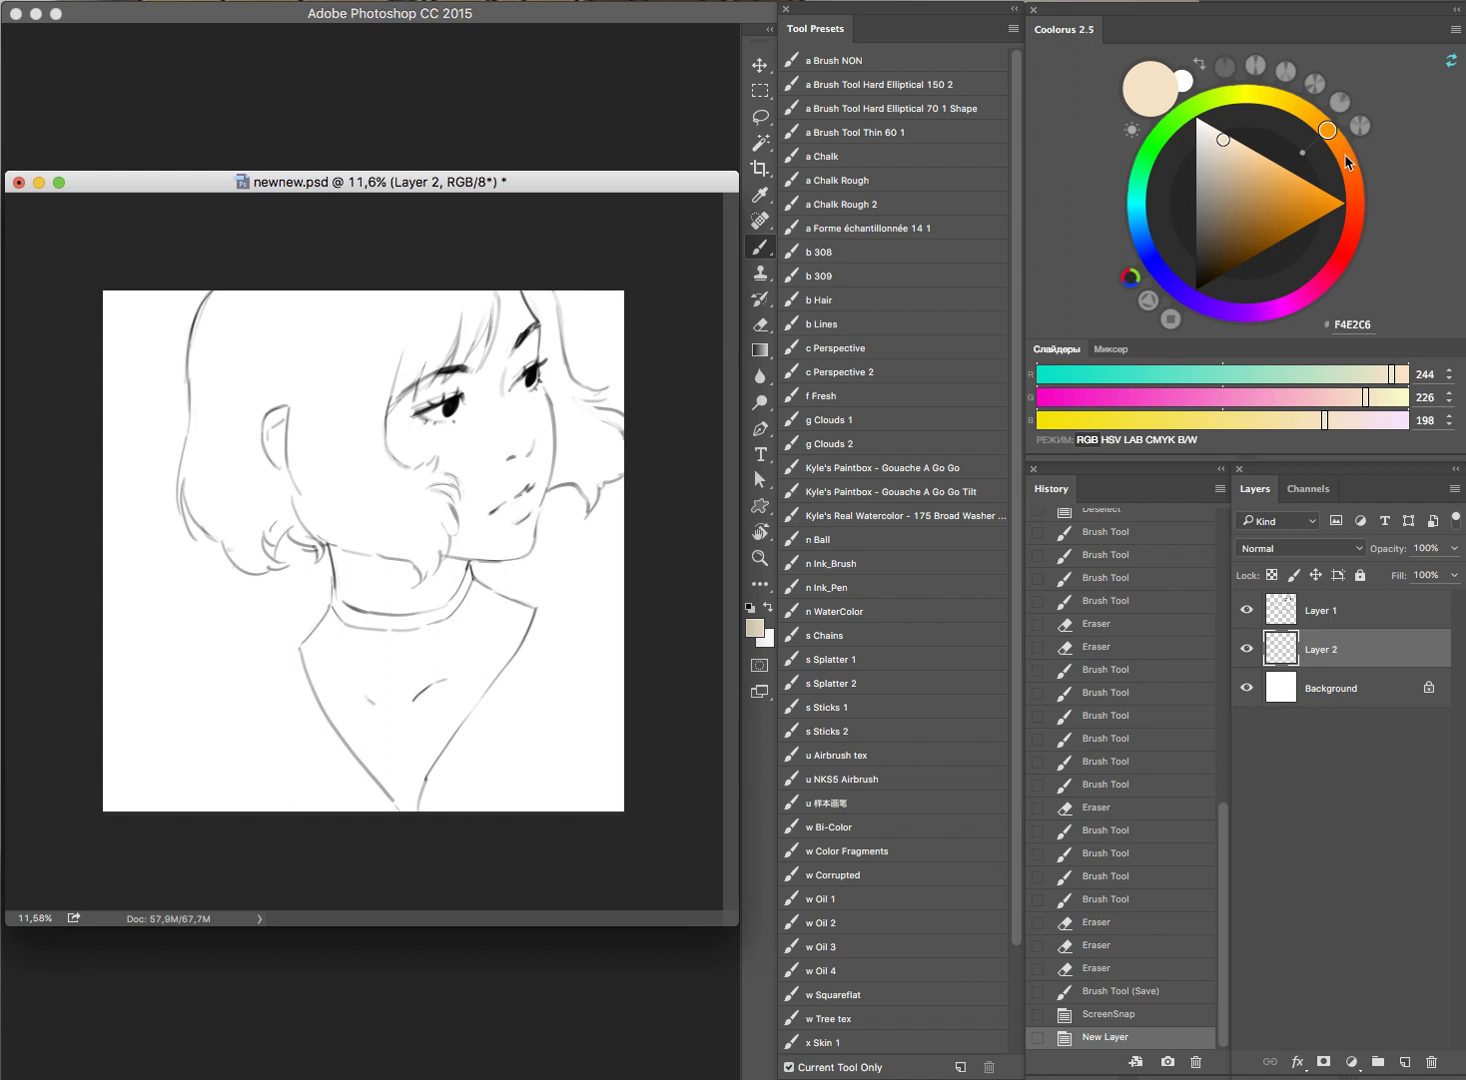
pyautogui.click(1349, 166)
pyautogui.hotkey('alt', 'BackSpace')
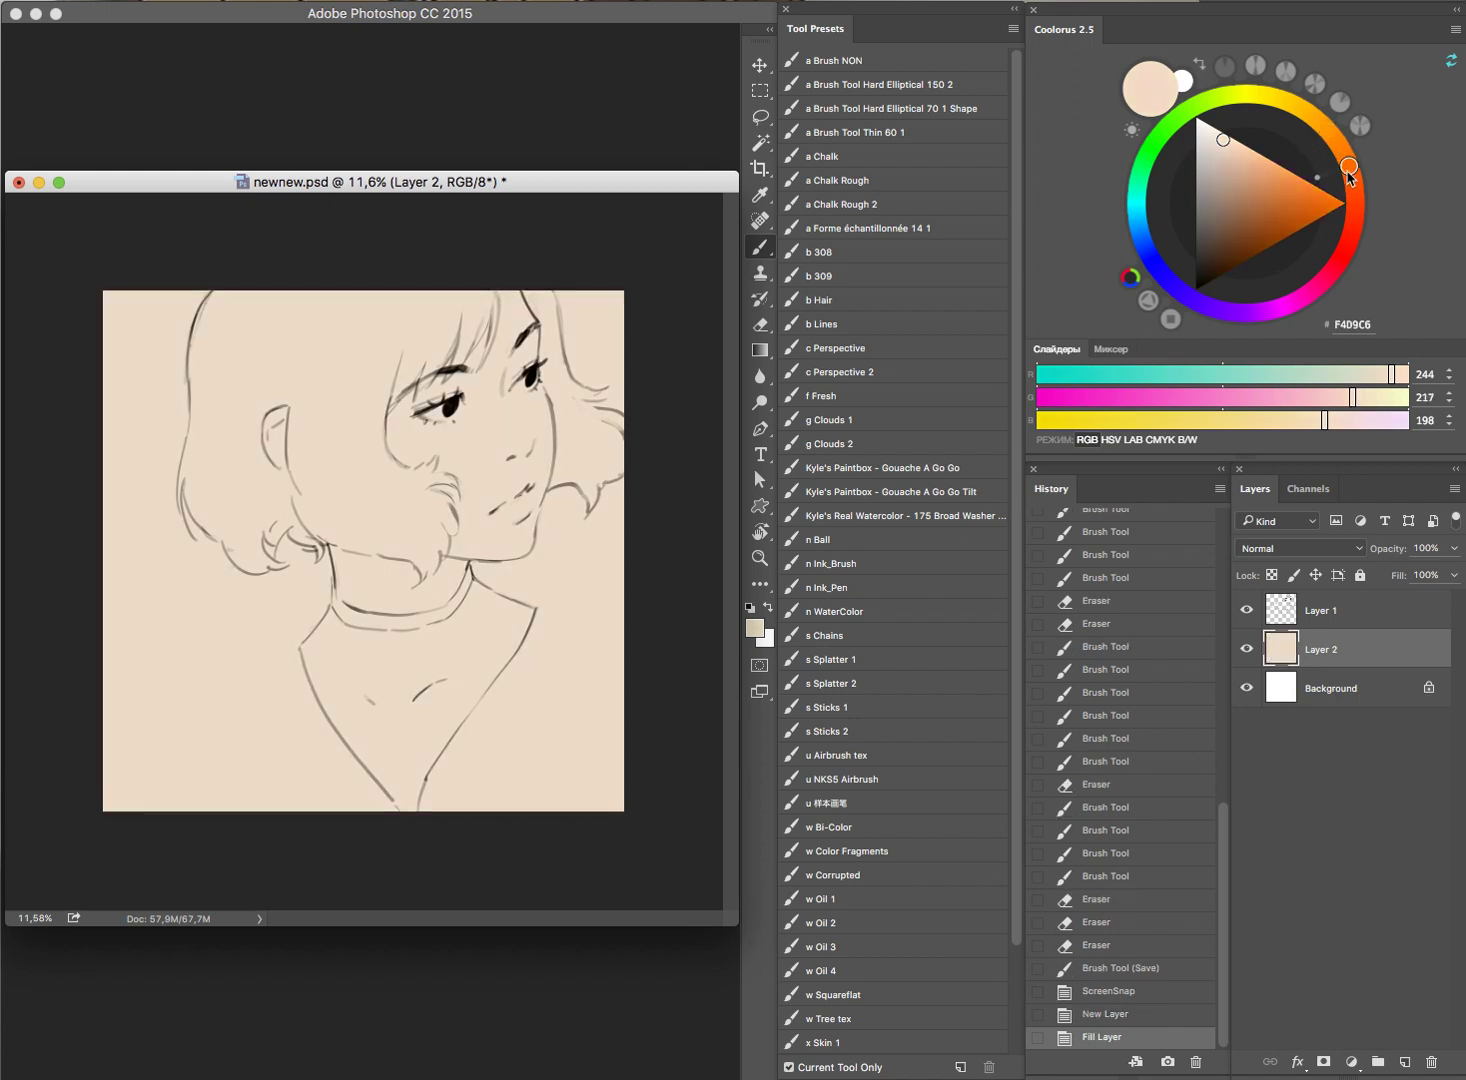
pyautogui.hotkey('ctrl', 'alt', 'shift', 'n')
pyautogui.moveTo(1233, 169)
pyautogui.mouseDown()
pyautogui.moveTo(1245, 157)
pyautogui.moveTo(1203, 150)
pyautogui.mouseUp()
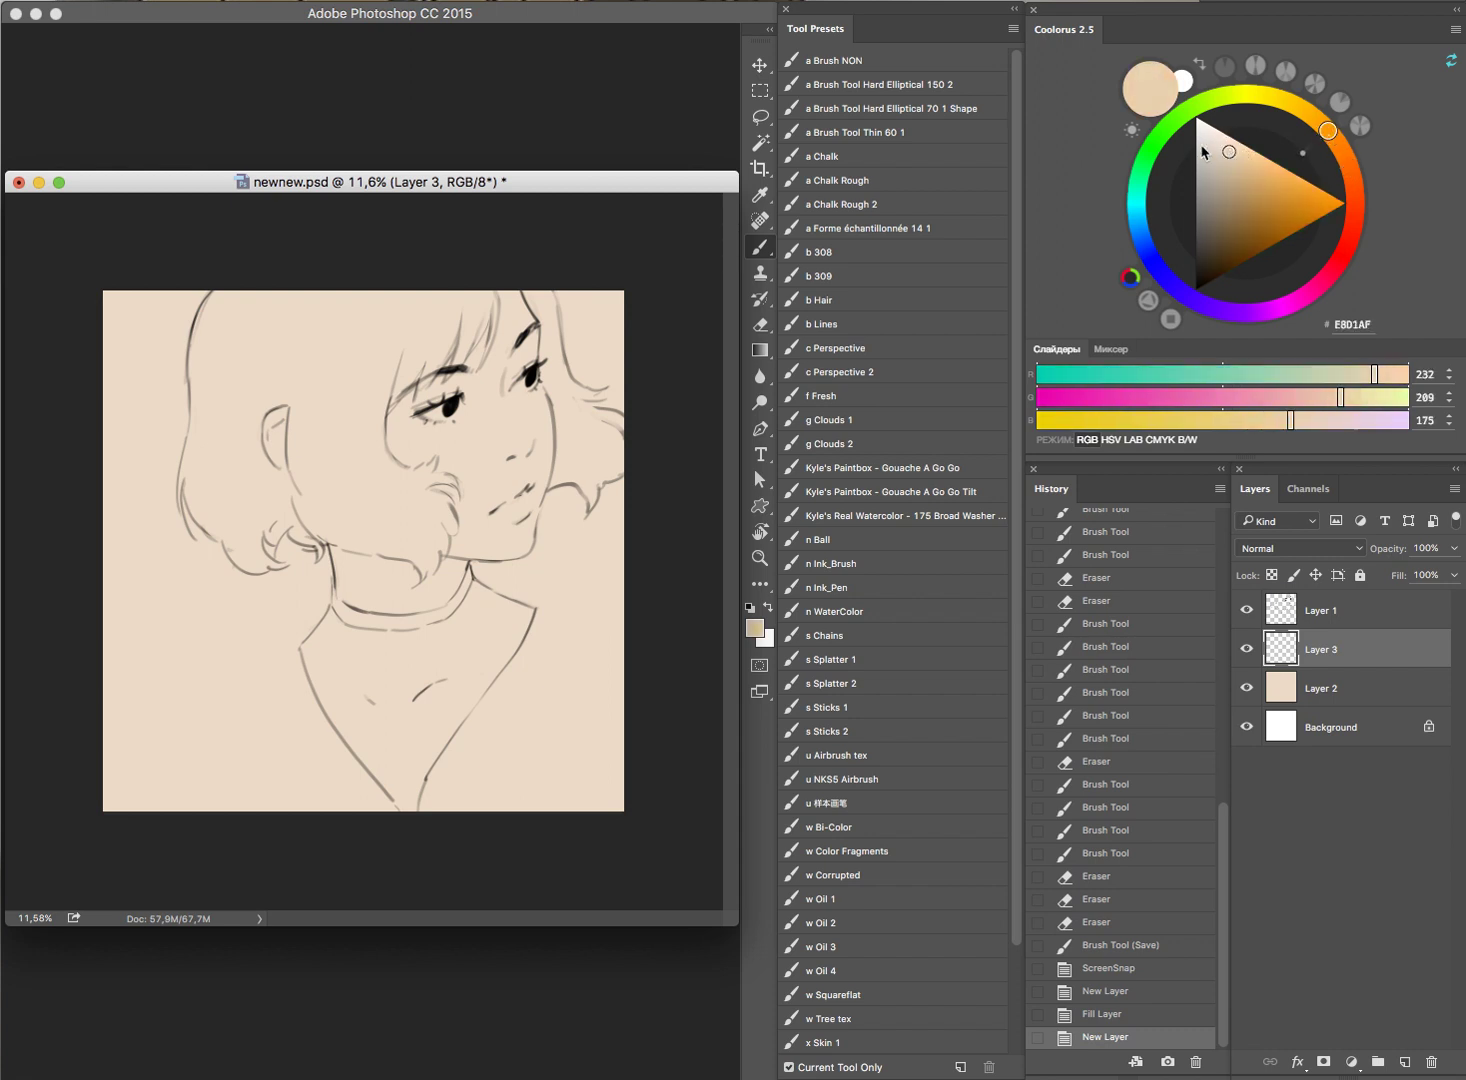
# Step: Paint soft tan, then neutral grey, patches by the ear and across the face
pyautogui.moveTo(286, 408); pyautogui.dragTo(292, 440)
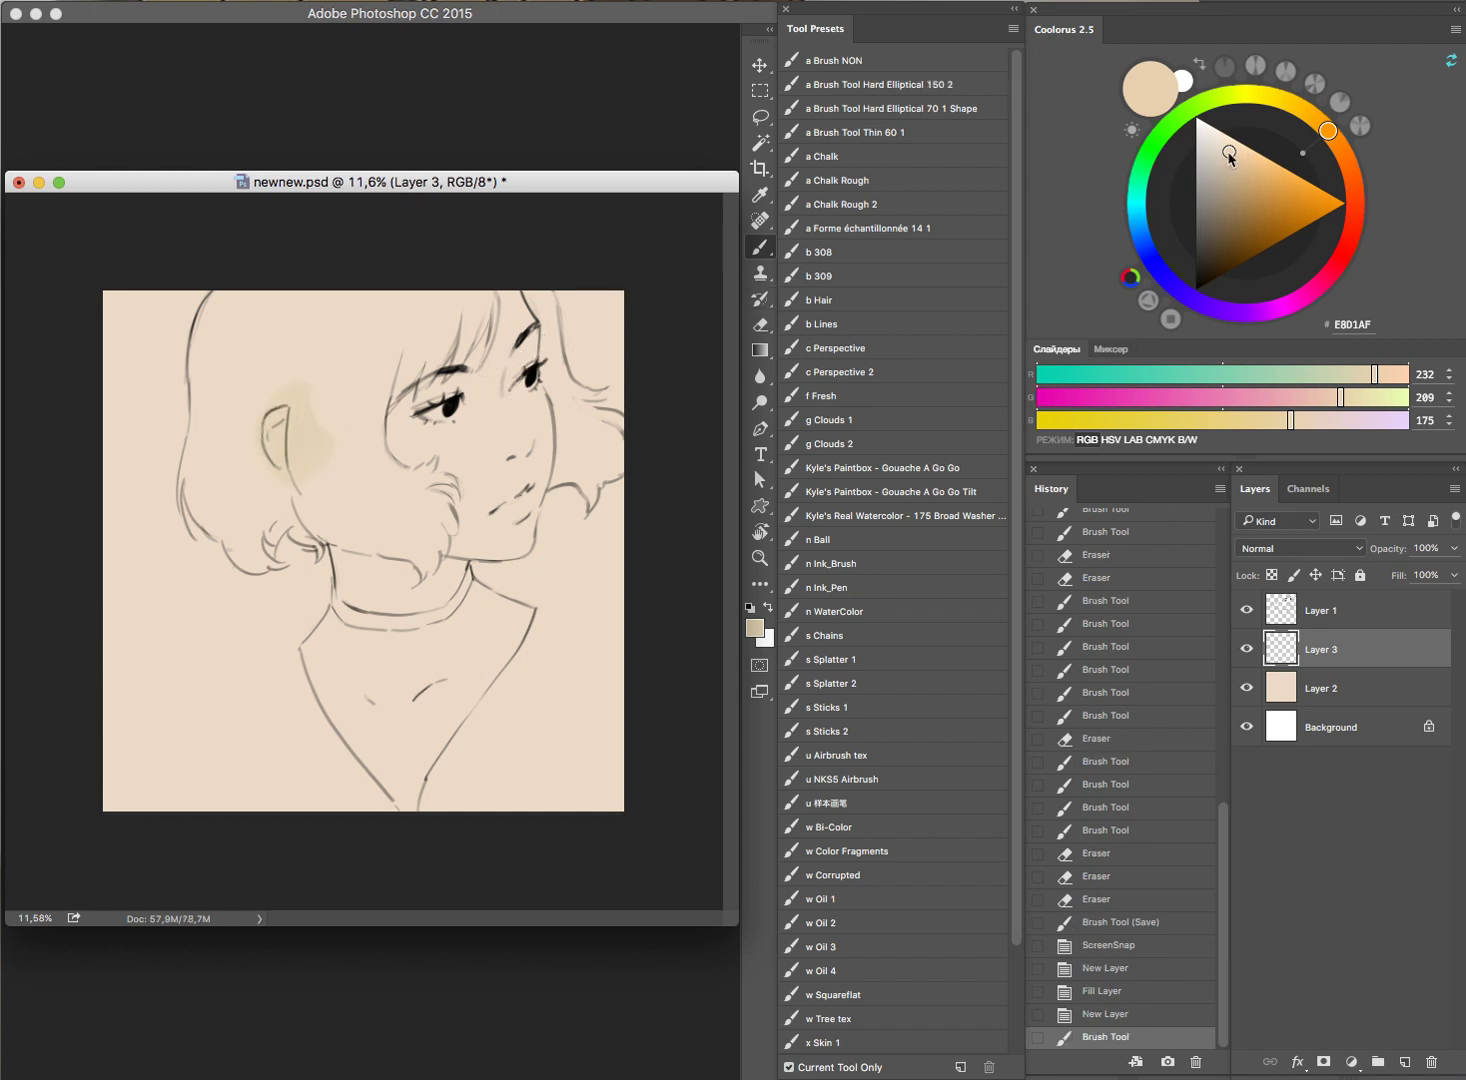
pyautogui.click(1229, 153)
pyautogui.moveTo(440, 390)
pyautogui.mouseDown()
pyautogui.moveTo(400, 440)
pyautogui.moveTo(460, 380)
pyautogui.moveTo(512, 368)
pyautogui.mouseUp()
pyautogui.click(1196, 153)
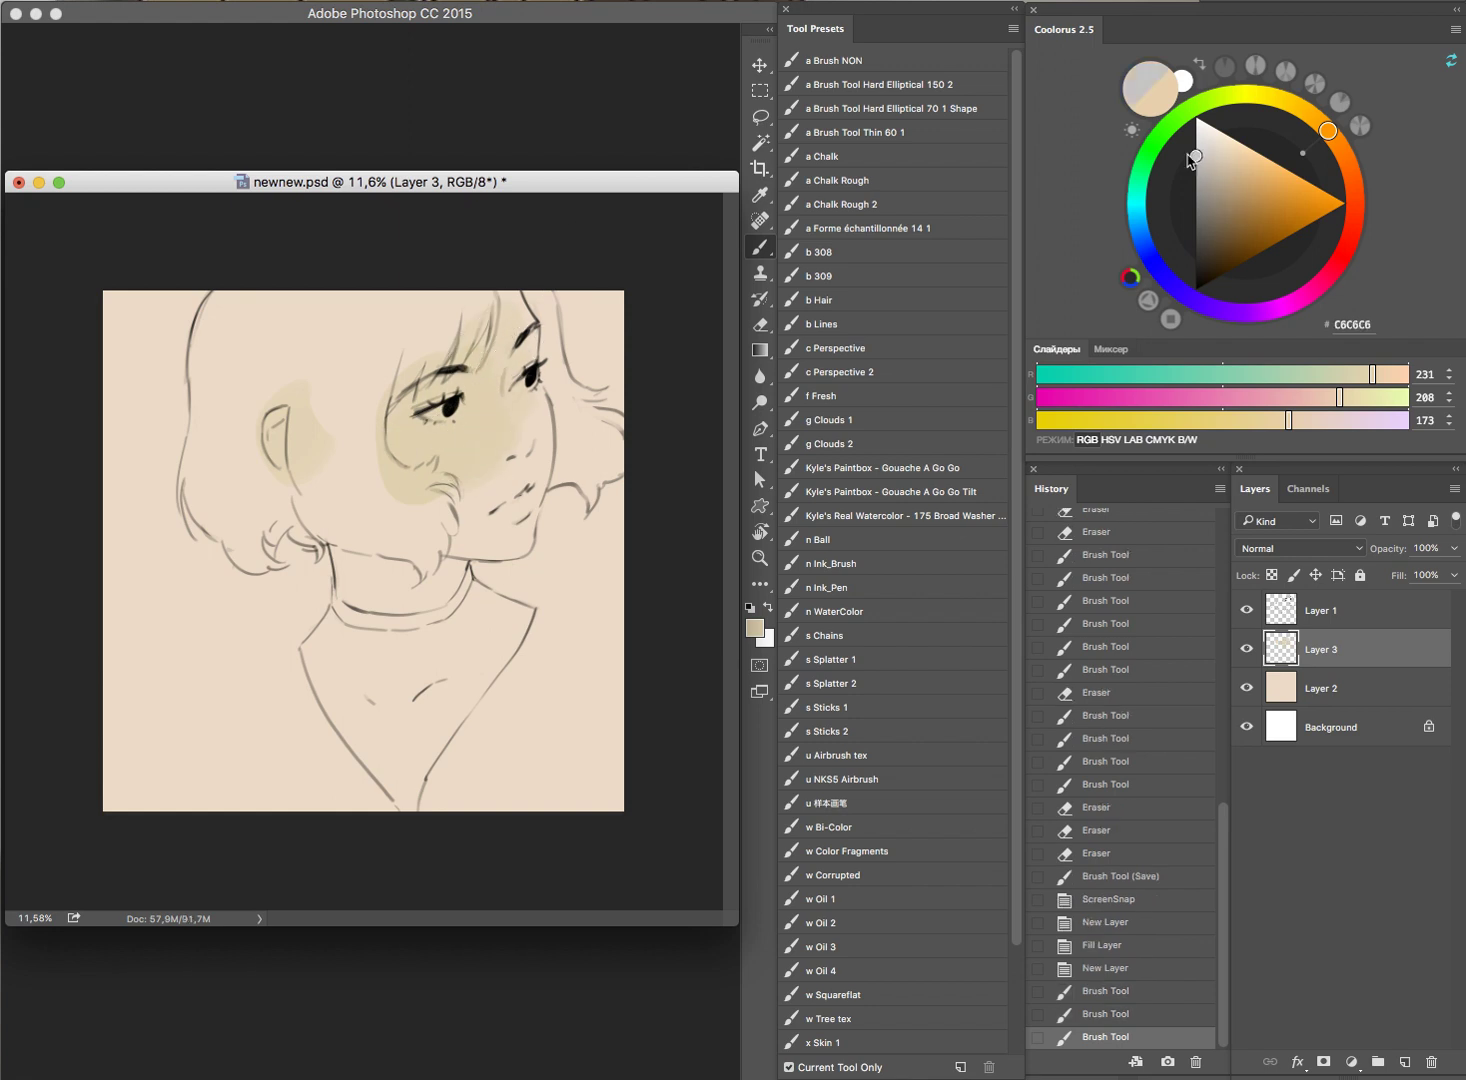
pyautogui.moveTo(513, 440)
pyautogui.mouseDown()
pyautogui.moveTo(455, 323)
pyautogui.moveTo(493, 517)
pyautogui.moveTo(460, 535)
pyautogui.moveTo(567, 401)
pyautogui.mouseUp()
# Step: With a smaller brush, shade the neck, chin and collar grey, erasing a small spot
pyautogui.press('[')
pyautogui.press('[')
pyautogui.press('[')
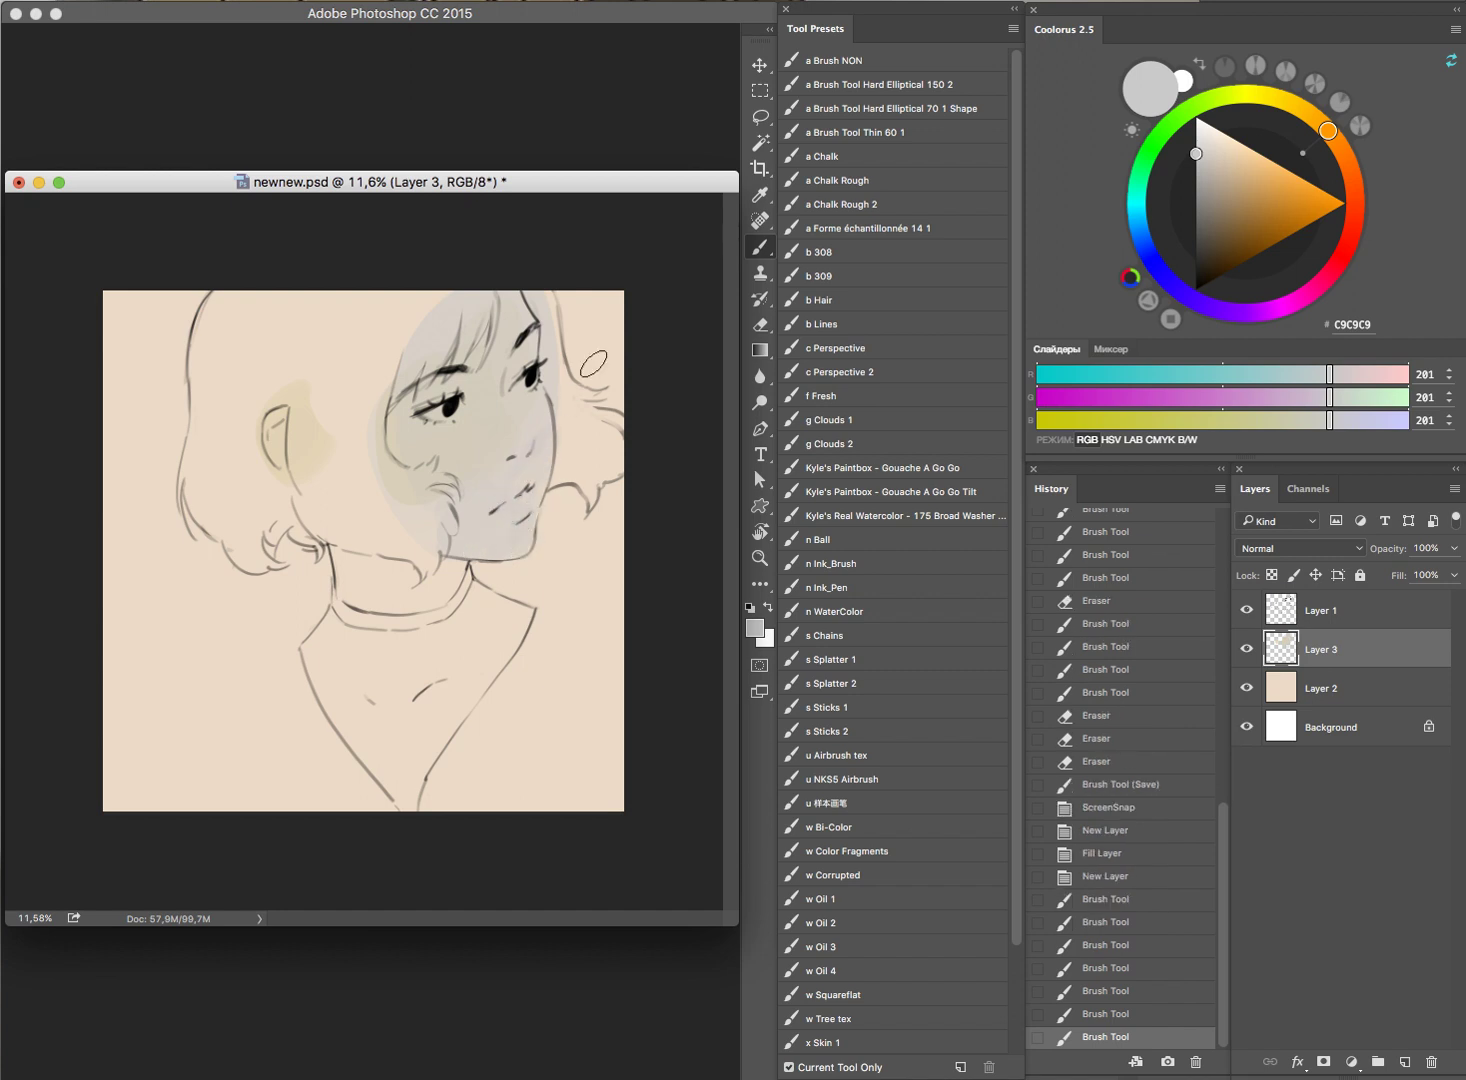
pyautogui.moveTo(400, 550)
pyautogui.mouseDown()
pyautogui.moveTo(362, 578)
pyautogui.moveTo(390, 720)
pyautogui.mouseUp()
pyautogui.moveTo(405, 520); pyautogui.dragTo(507, 627)
pyautogui.press('e')
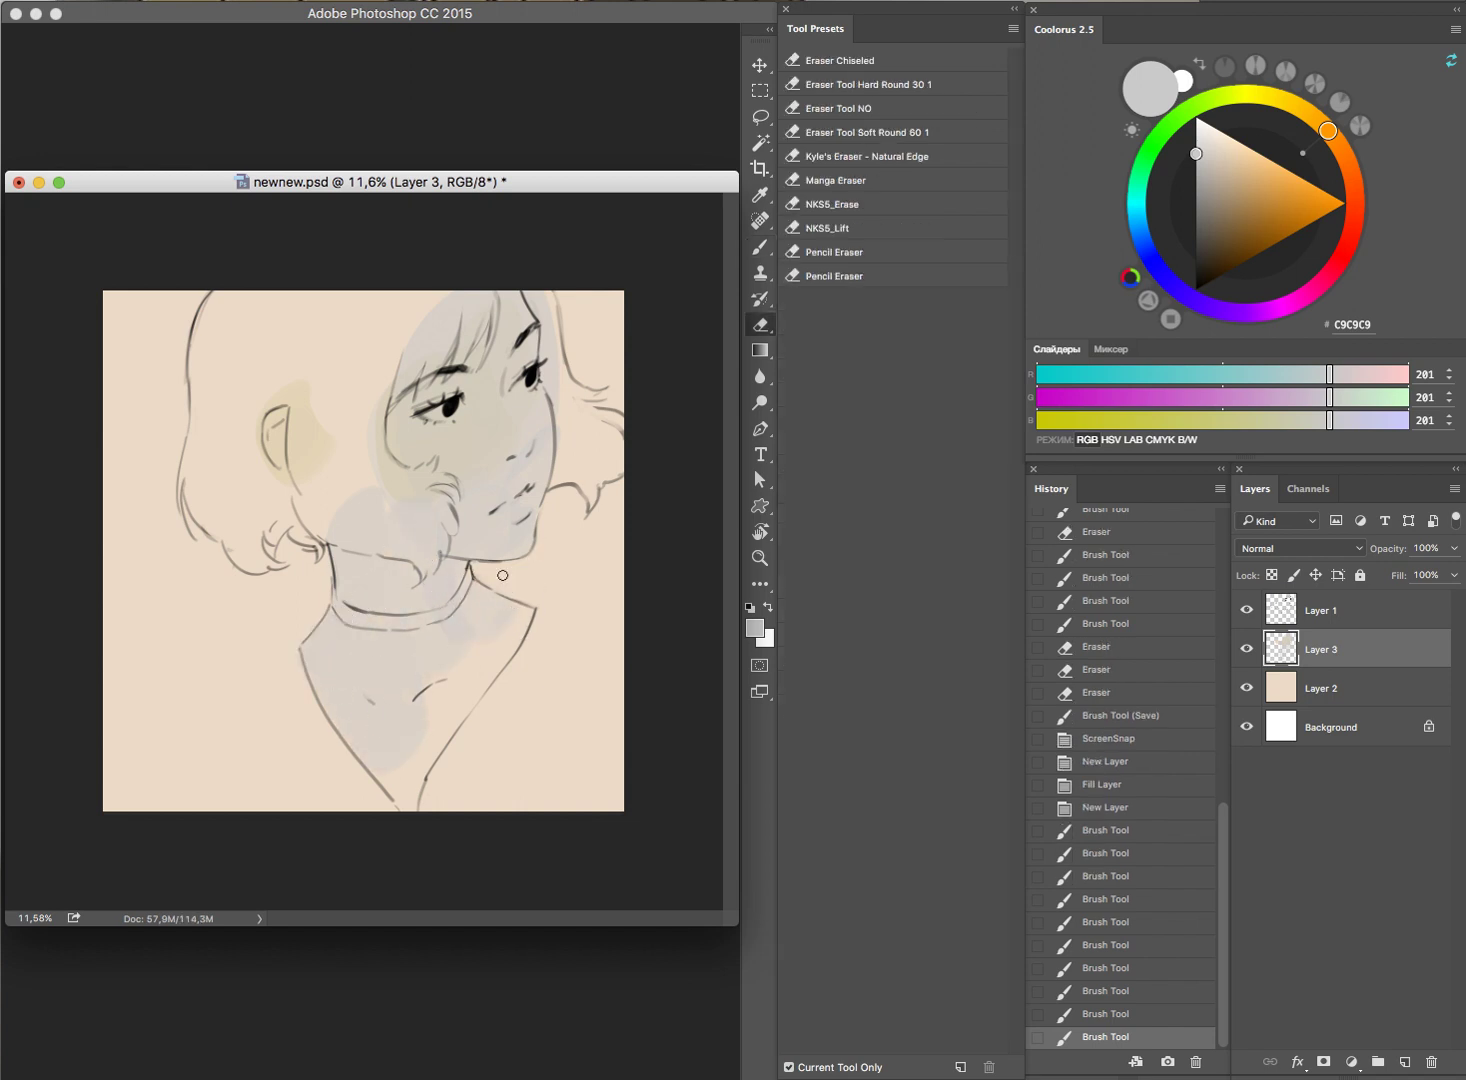
pyautogui.click(501, 585)
pyautogui.press('b')
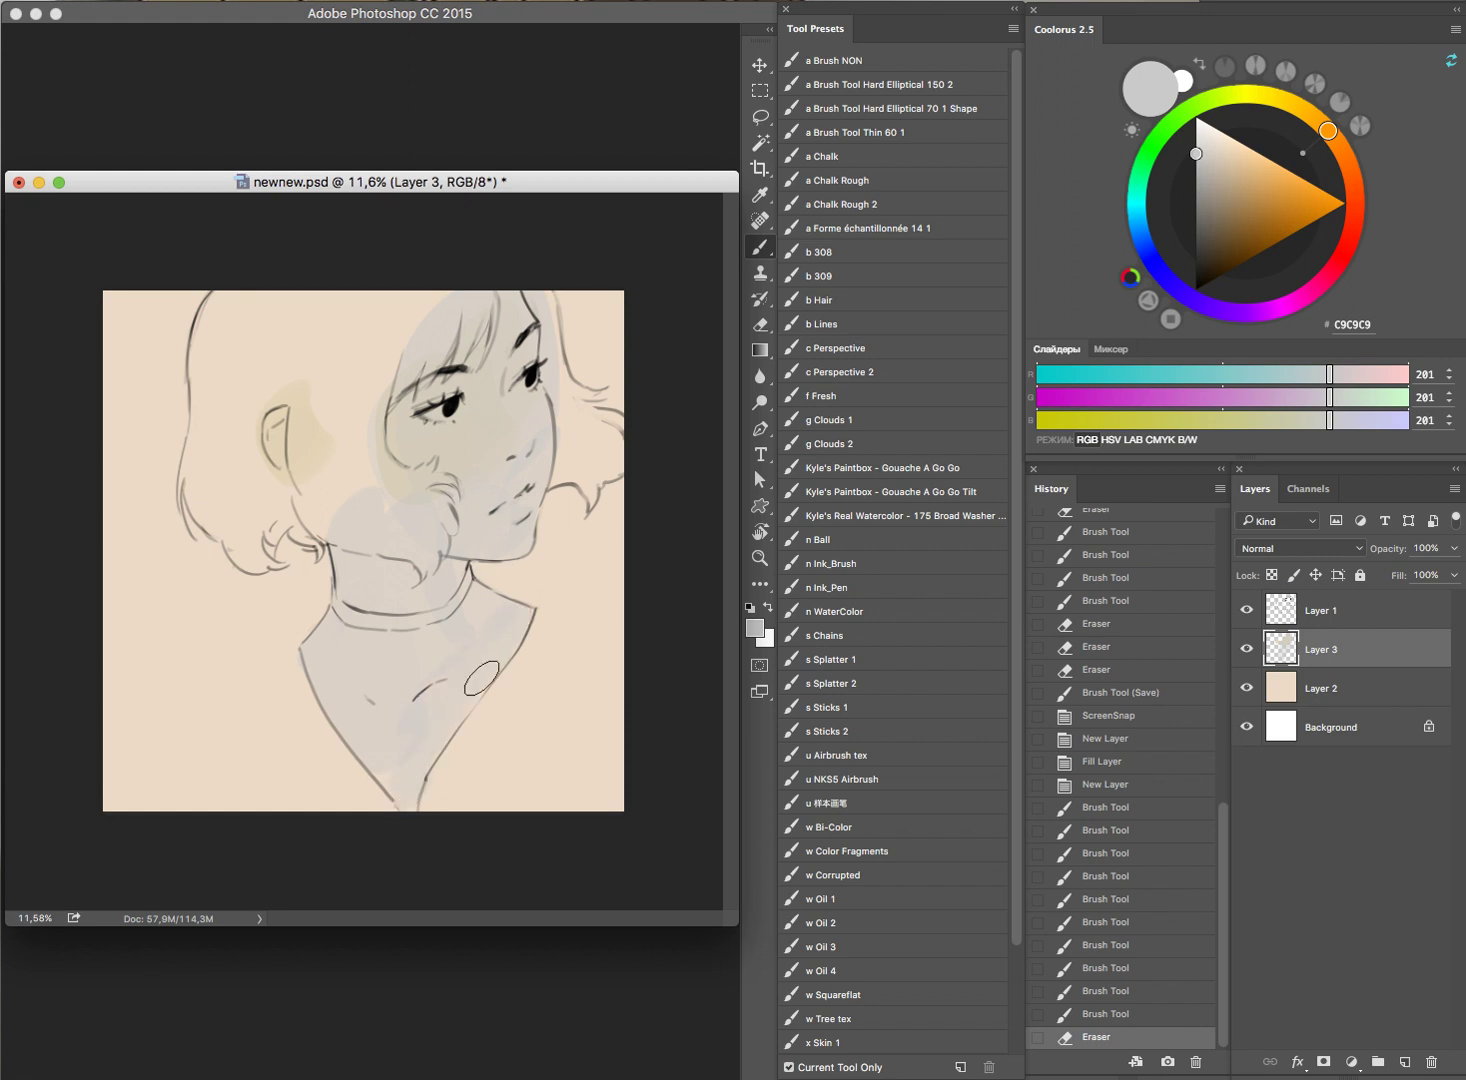
# Step: Add grey shading to the hair right of the face, near the left eye, and around the ear and cheek
pyautogui.moveTo(580, 488); pyautogui.dragTo(612, 500)
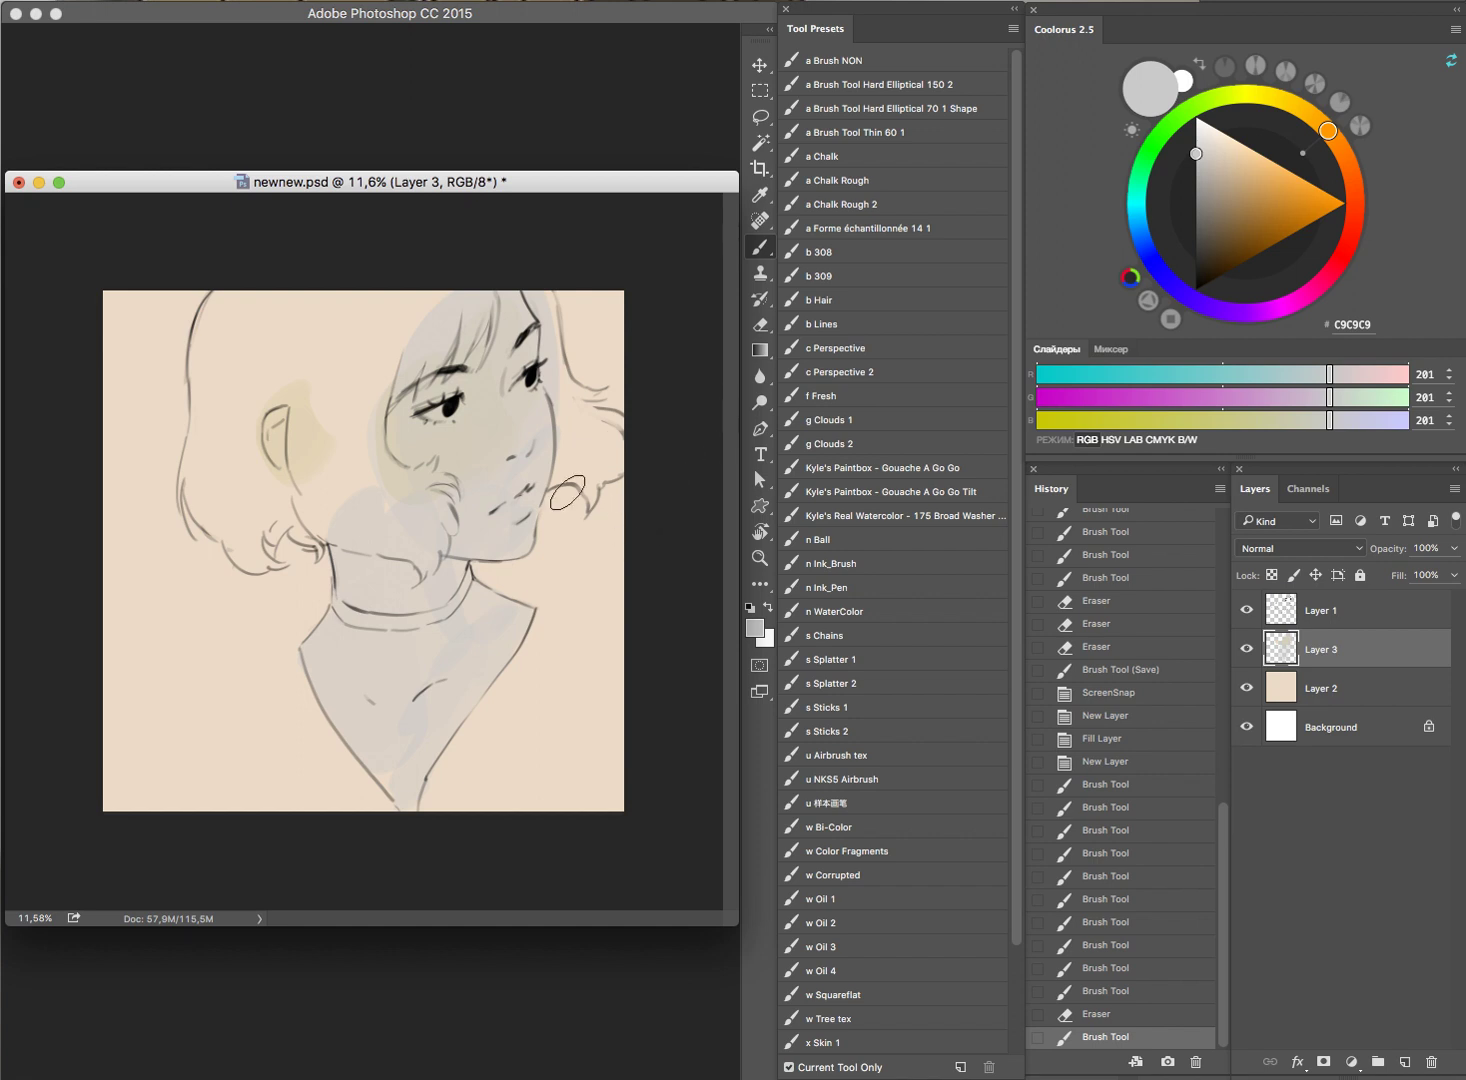
pyautogui.moveTo(390, 400)
pyautogui.mouseDown()
pyautogui.moveTo(455, 420)
pyautogui.moveTo(520, 470)
pyautogui.mouseUp()
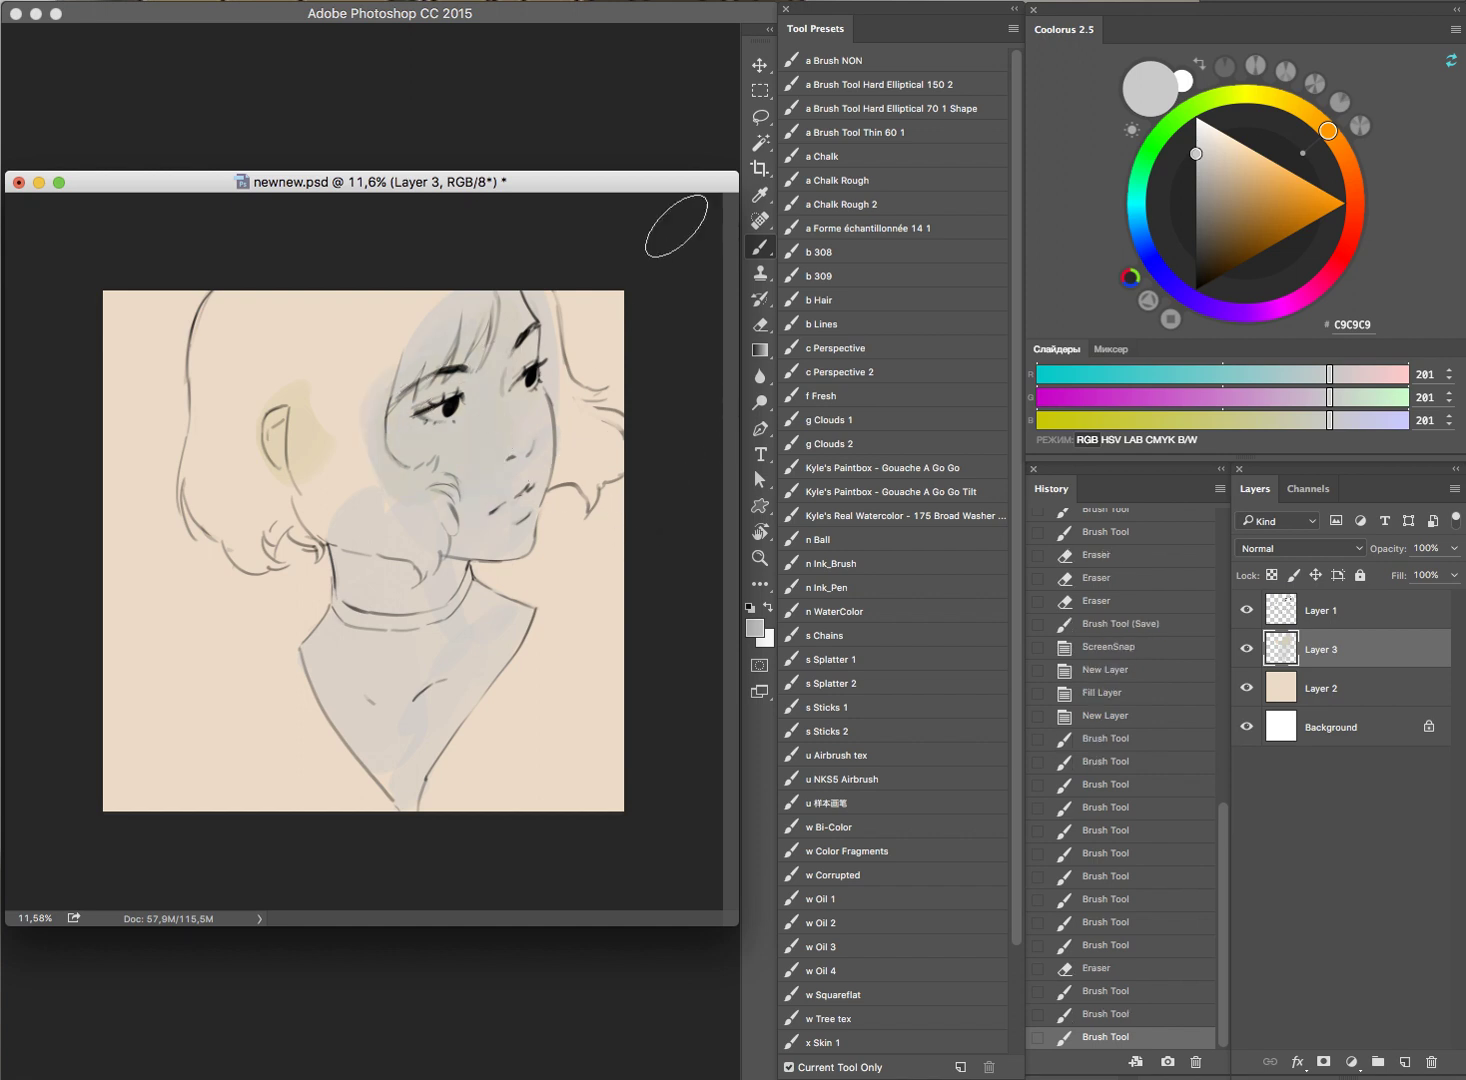
pyautogui.moveTo(287, 440); pyautogui.dragTo(333, 452)
pyautogui.click(395, 498)
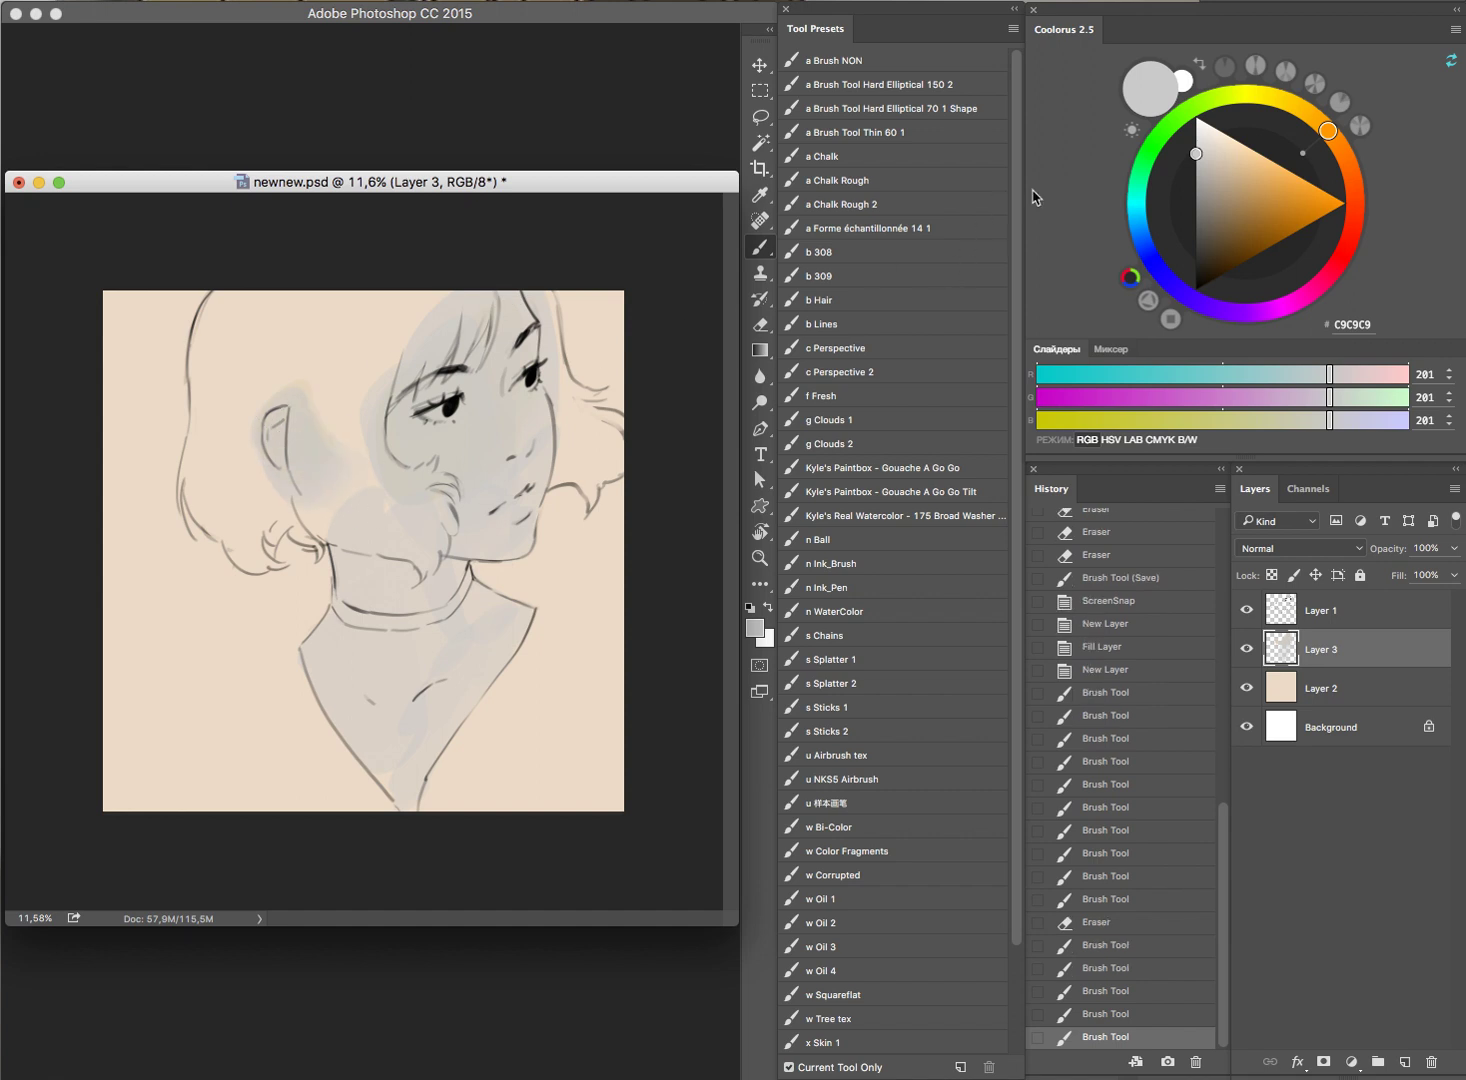
# Step: Paint light peach over the face, eyes, cheek and neck
pyautogui.click(1222, 151)
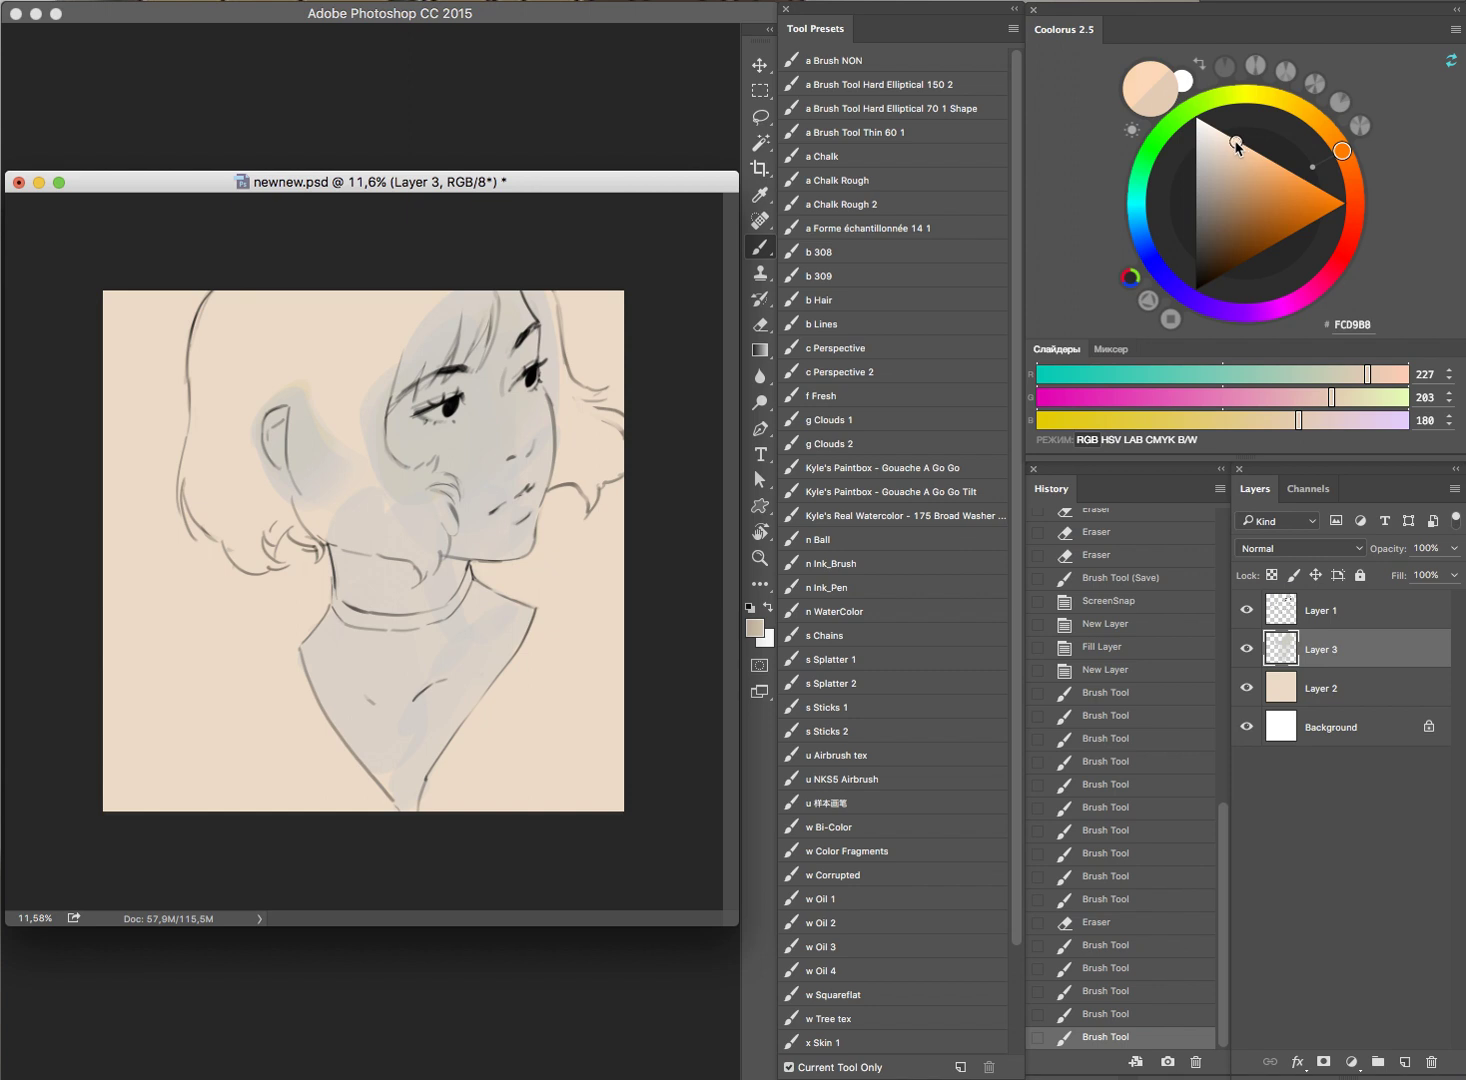
pyautogui.moveTo(1236, 143); pyautogui.dragTo(1233, 141)
pyautogui.moveTo(465, 395); pyautogui.dragTo(545, 420)
pyautogui.moveTo(543, 350); pyautogui.dragTo(490, 445)
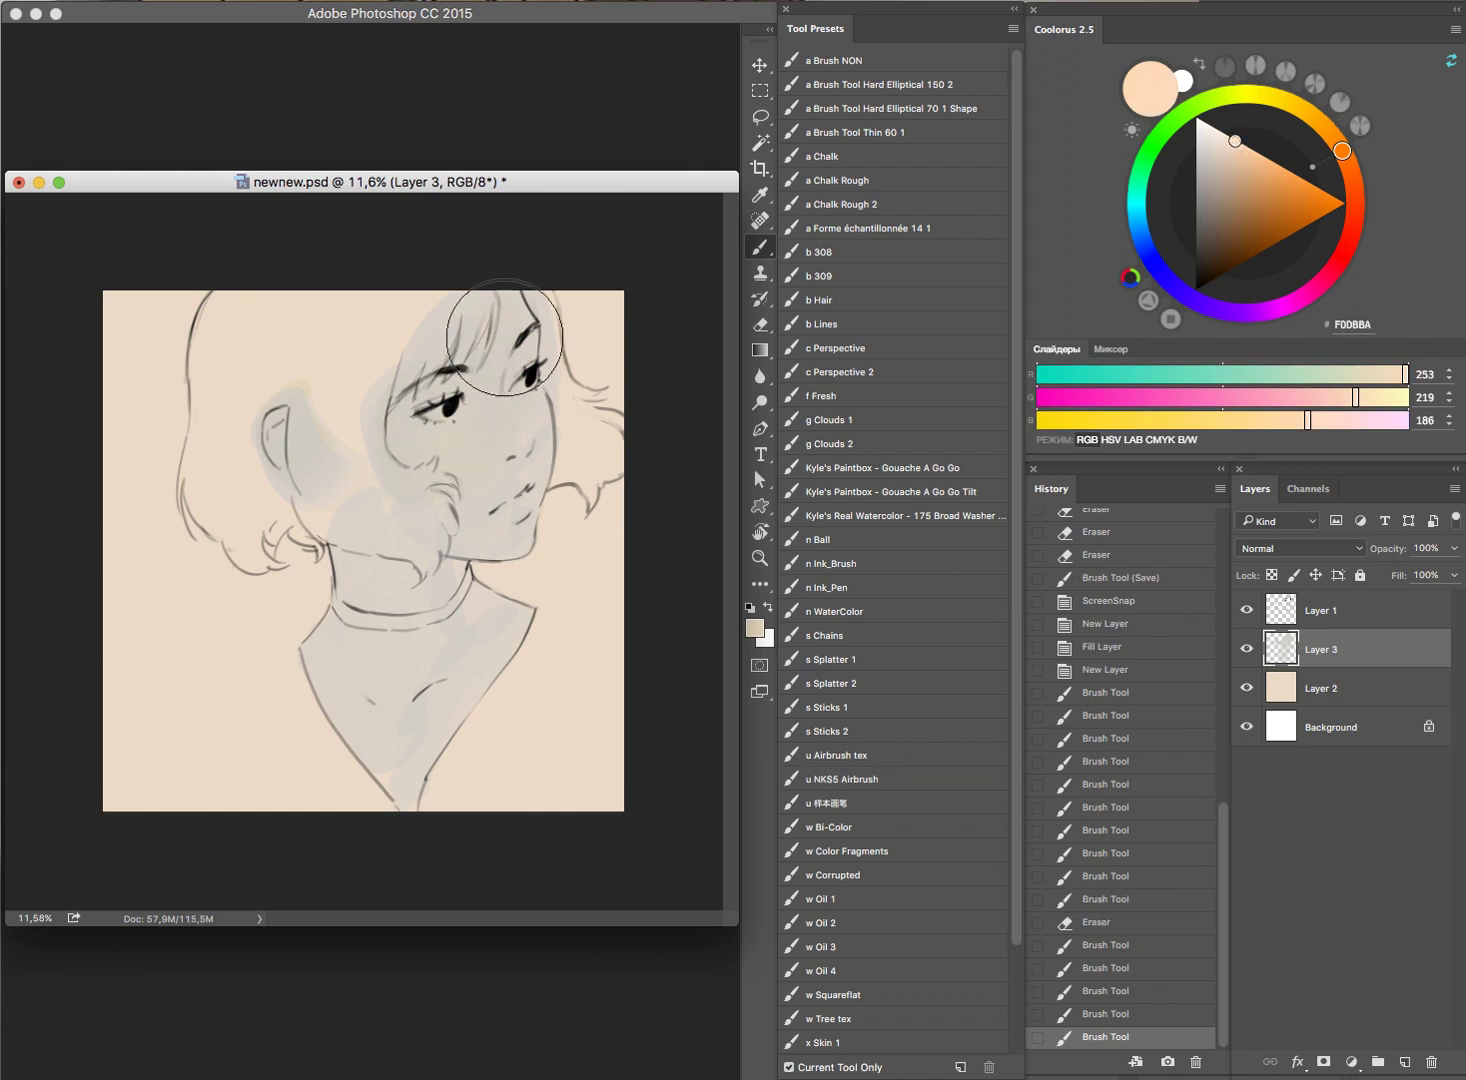
pyautogui.moveTo(483, 520); pyautogui.dragTo(525, 280)
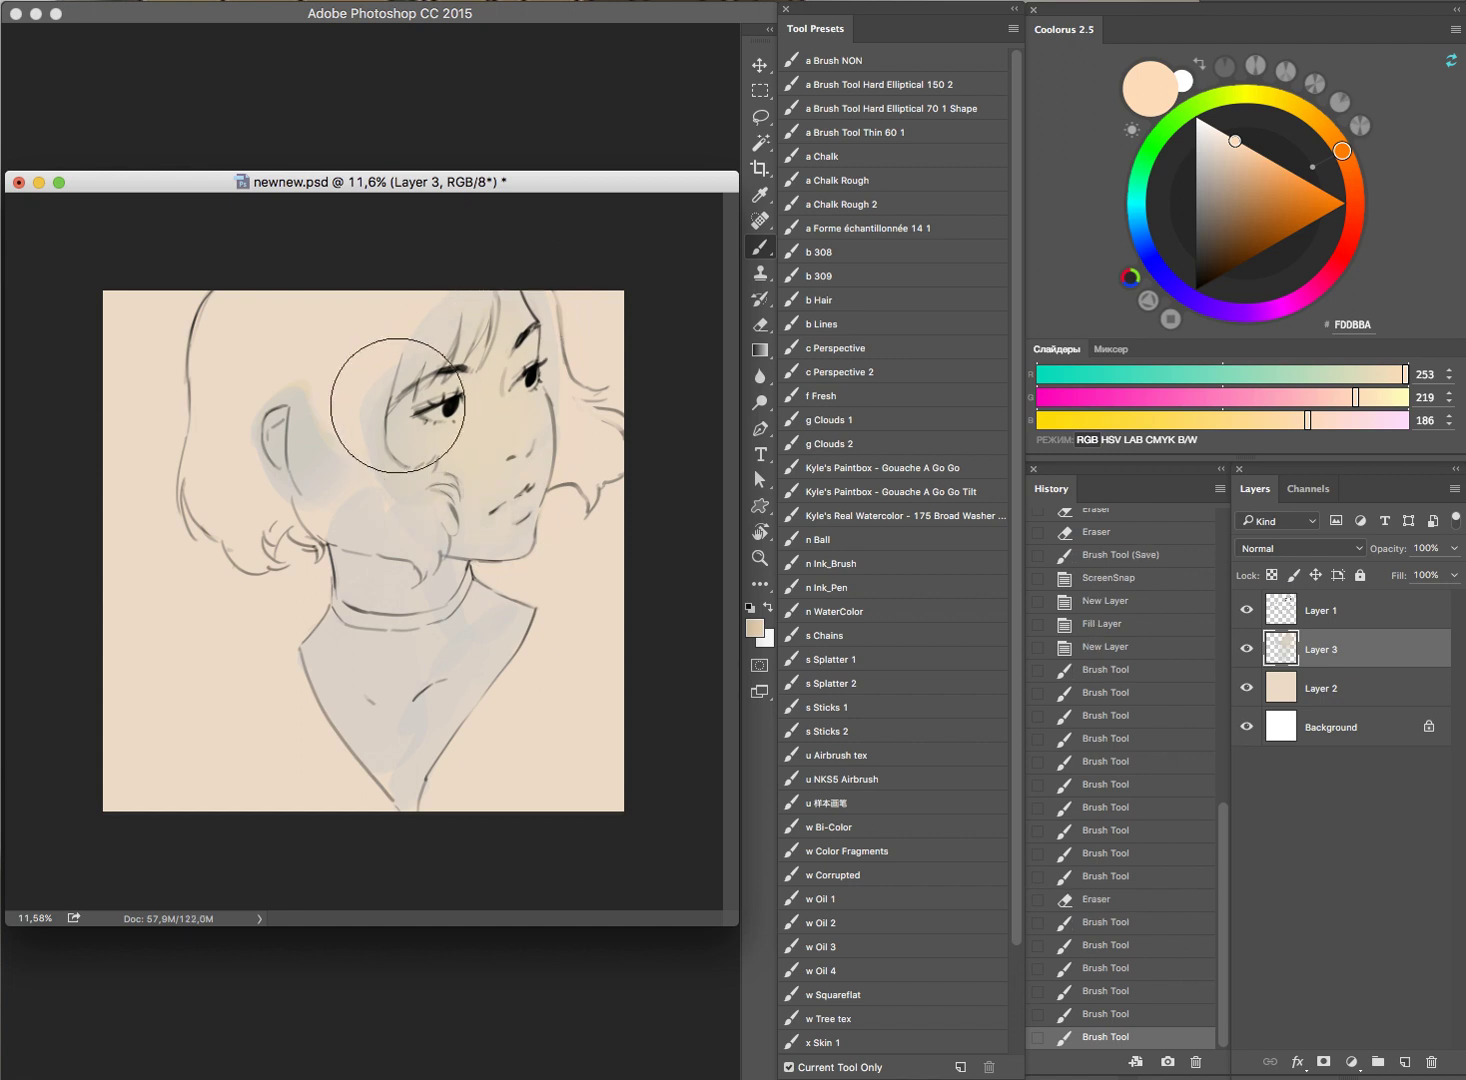
pyautogui.moveTo(526, 586); pyautogui.dragTo(428, 556)
pyautogui.moveTo(620, 314); pyautogui.dragTo(540, 343)
pyautogui.click(533, 352)
# Step: Add a deeper peach to the cheek under the eye and the right side of the face
pyautogui.click(1254, 150)
pyautogui.moveTo(435, 441); pyautogui.dragTo(434, 462)
pyautogui.moveTo(560, 397); pyautogui.dragTo(537, 419)
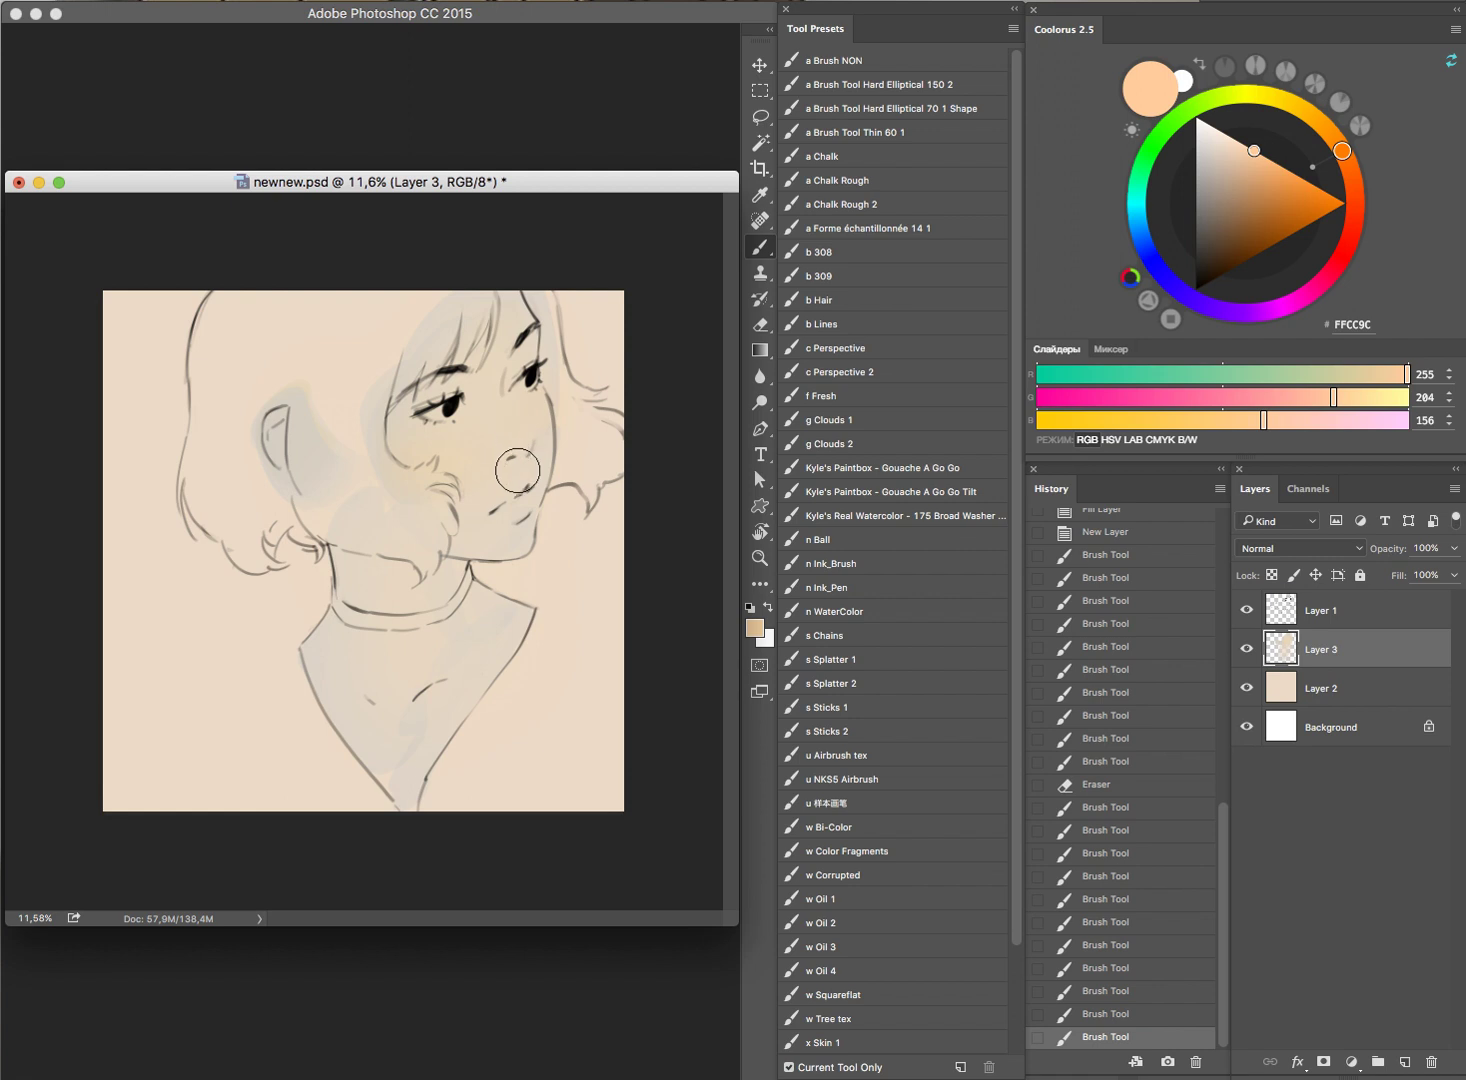
# Step: Paint a BB5B00 brown shadow under the chin, checking it with undo/redo and touching it up
pyautogui.moveTo(1265, 197); pyautogui.dragTo(1305, 226)
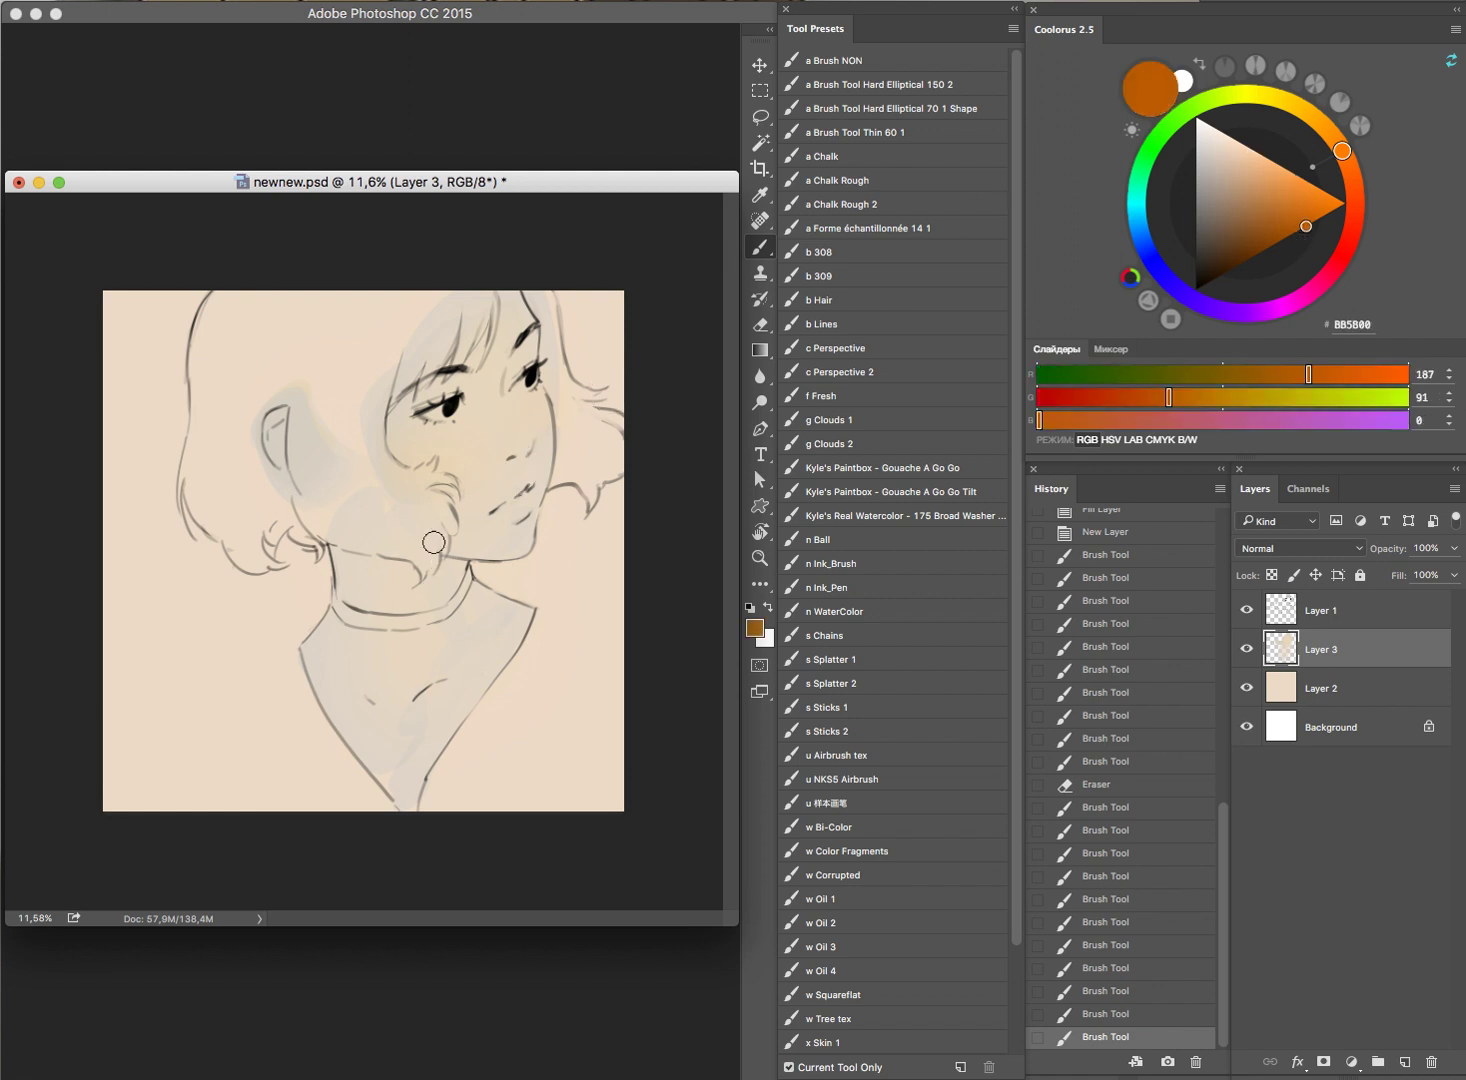
pyautogui.moveTo(336, 527)
pyautogui.mouseDown()
pyautogui.moveTo(437, 582)
pyautogui.moveTo(440, 530)
pyautogui.moveTo(520, 560)
pyautogui.mouseUp()
pyautogui.hotkey('ctrl', 'alt', 'z')
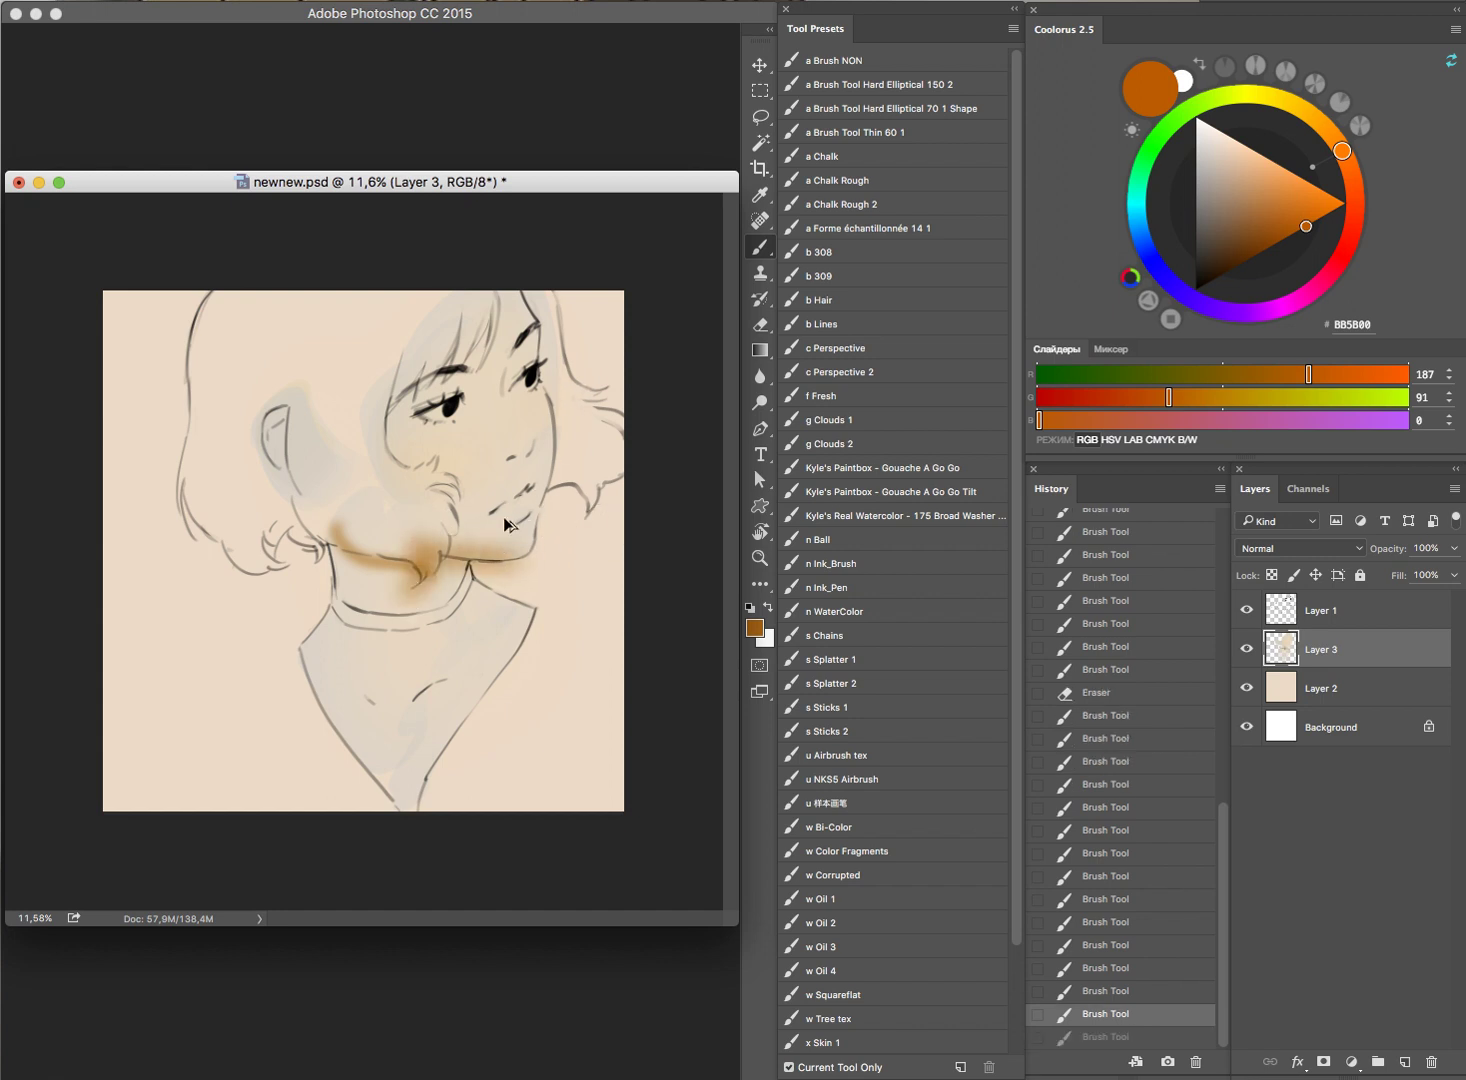
pyautogui.hotkey('ctrl', 'alt', 'z')
pyautogui.hotkey('ctrl', 'shift', 'z')
pyautogui.hotkey('ctrl', 'shift', 'z')
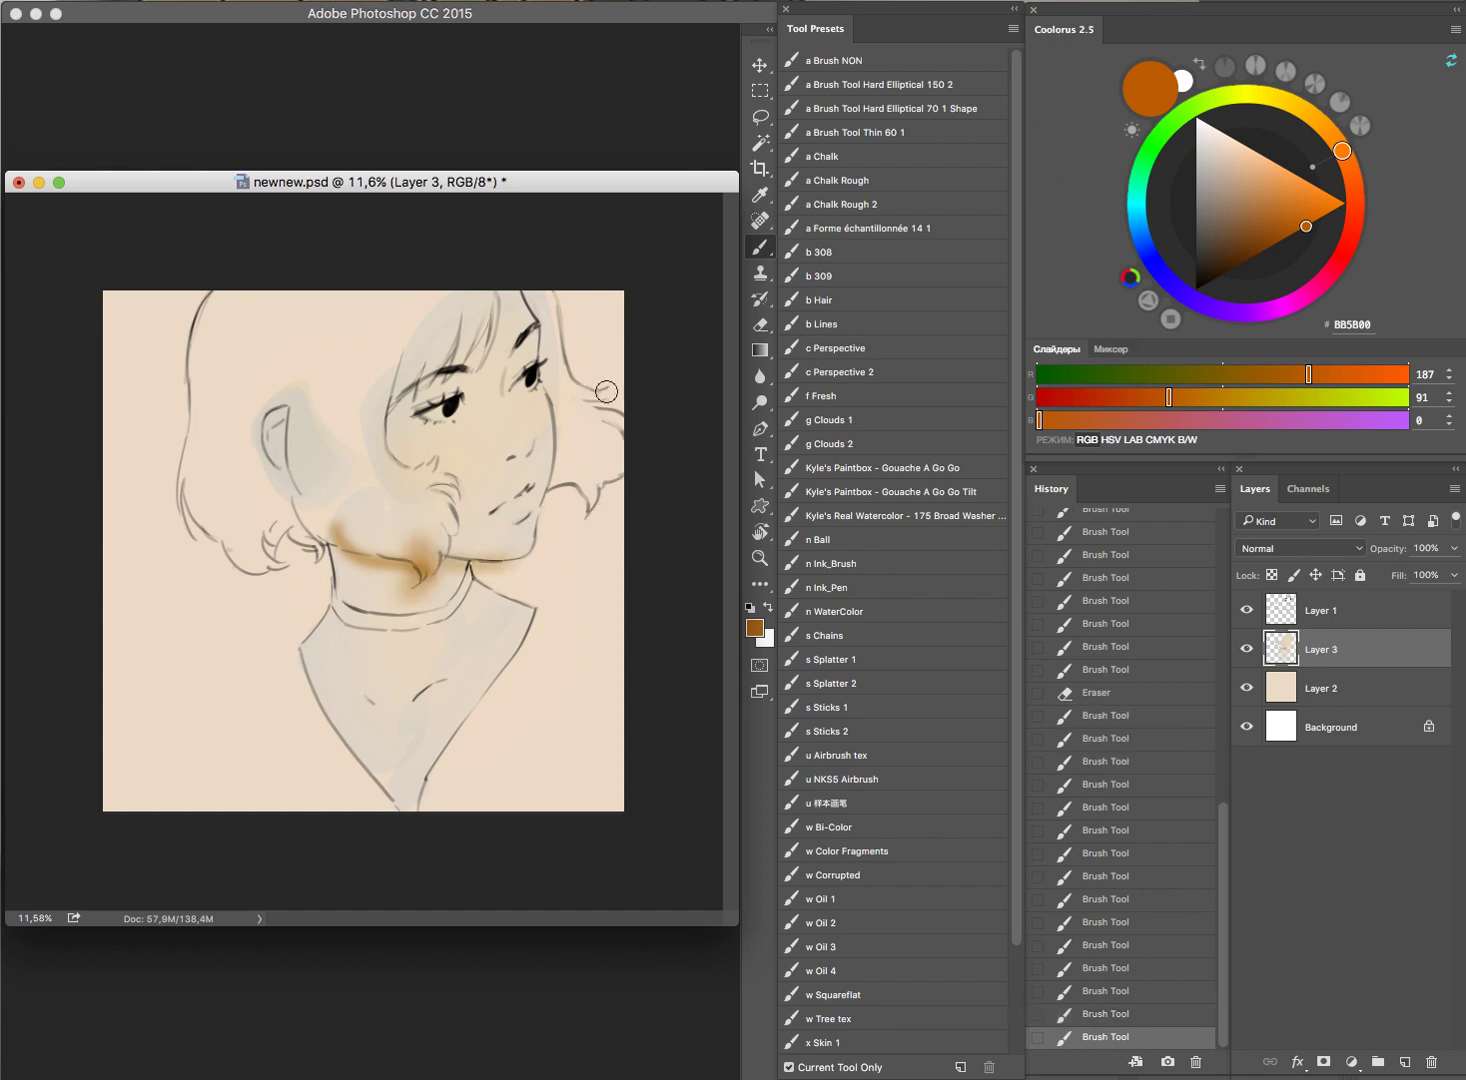
pyautogui.moveTo(516, 475); pyautogui.dragTo(453, 572)
pyautogui.click(453, 572)
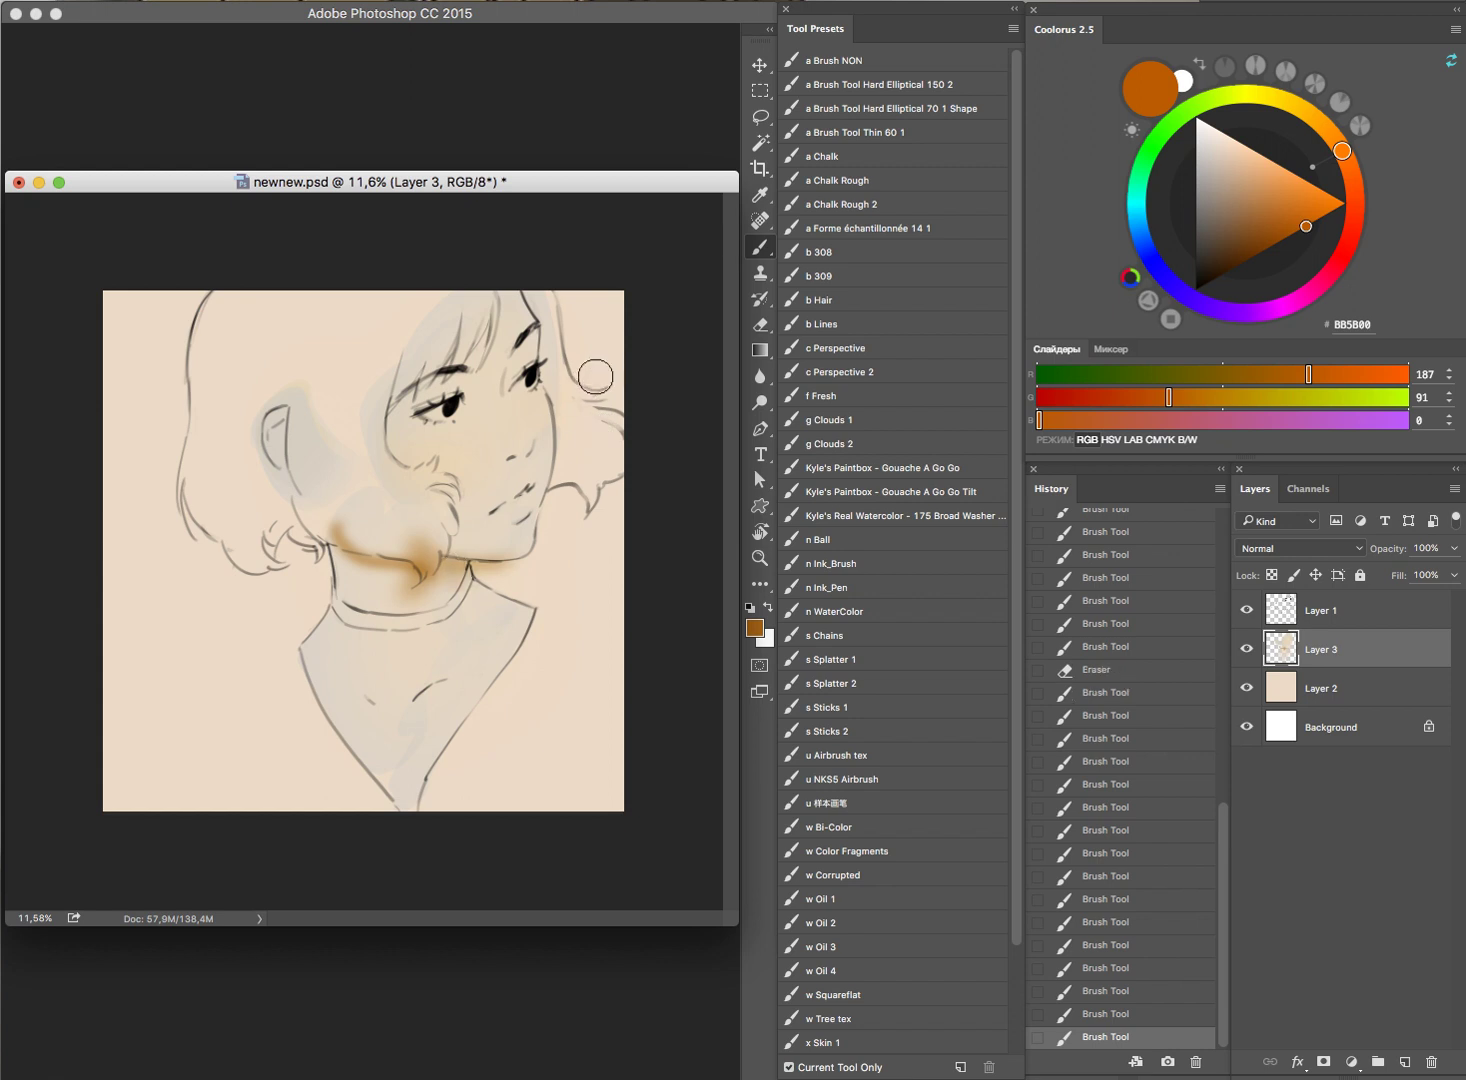
# Step: Dab lighter orange FFAF62 above the left eye and beside the right eye
pyautogui.click(1288, 170)
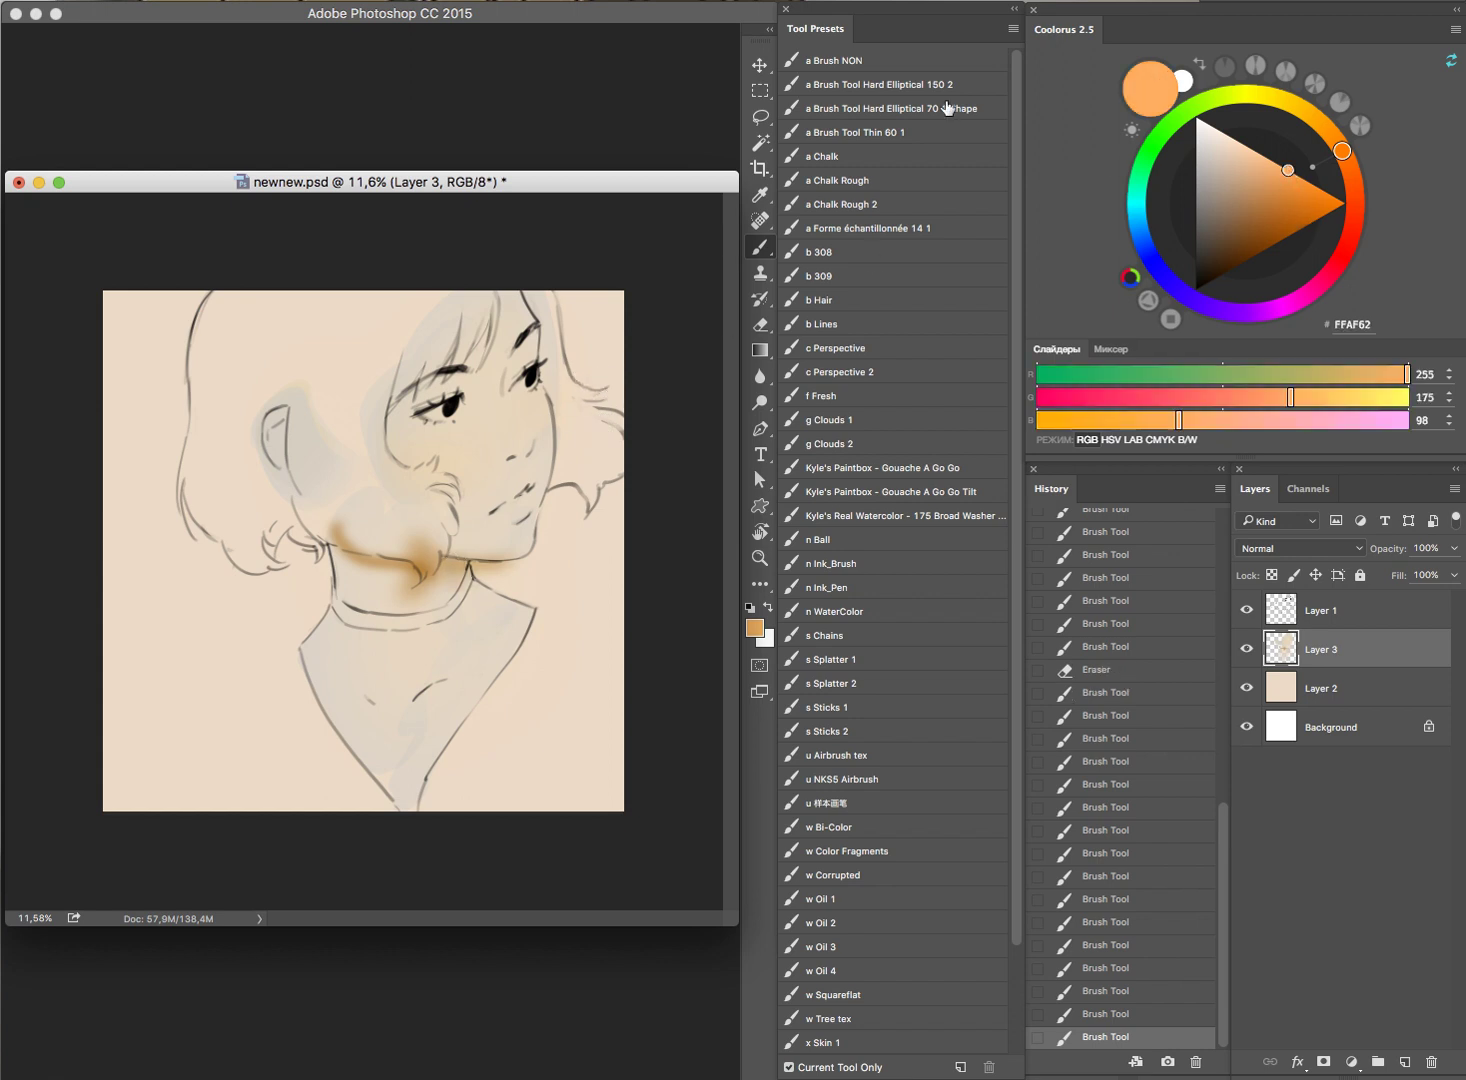
pyautogui.click(455, 380)
pyautogui.click(462, 382)
pyautogui.moveTo(516, 350); pyautogui.dragTo(506, 382)
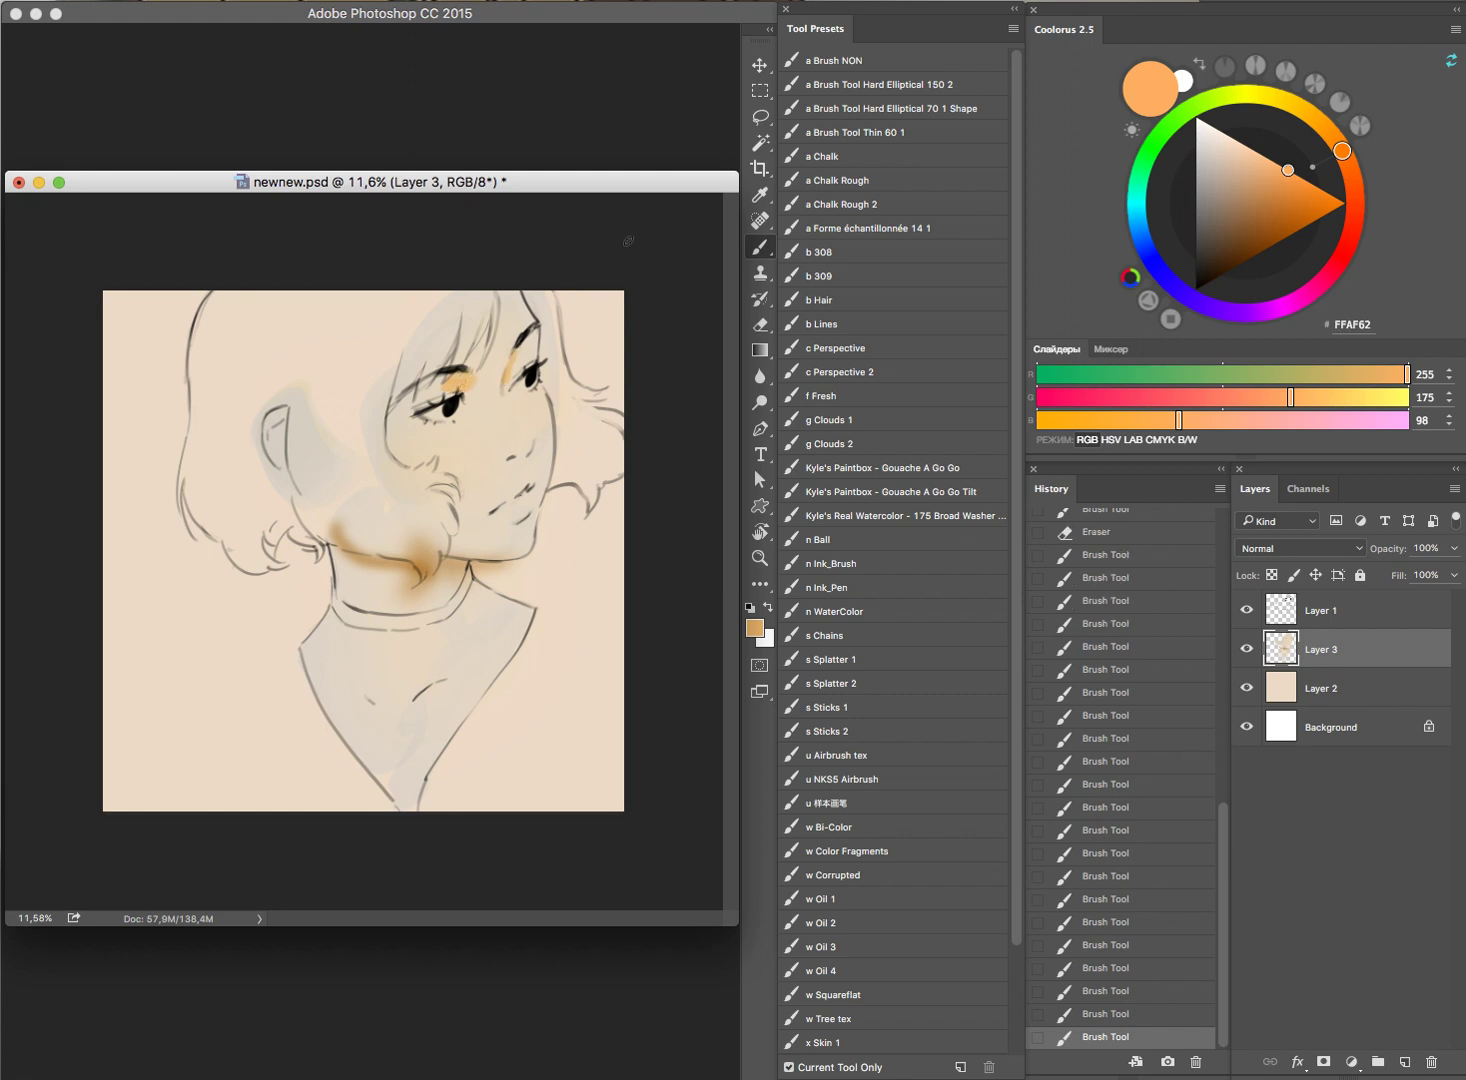
# Step: Set line-art Layer 1 to Color Burn, previewing and cancelling a Hue/Saturation lightening
pyautogui.click(1322, 612)
pyautogui.click(1300, 548)
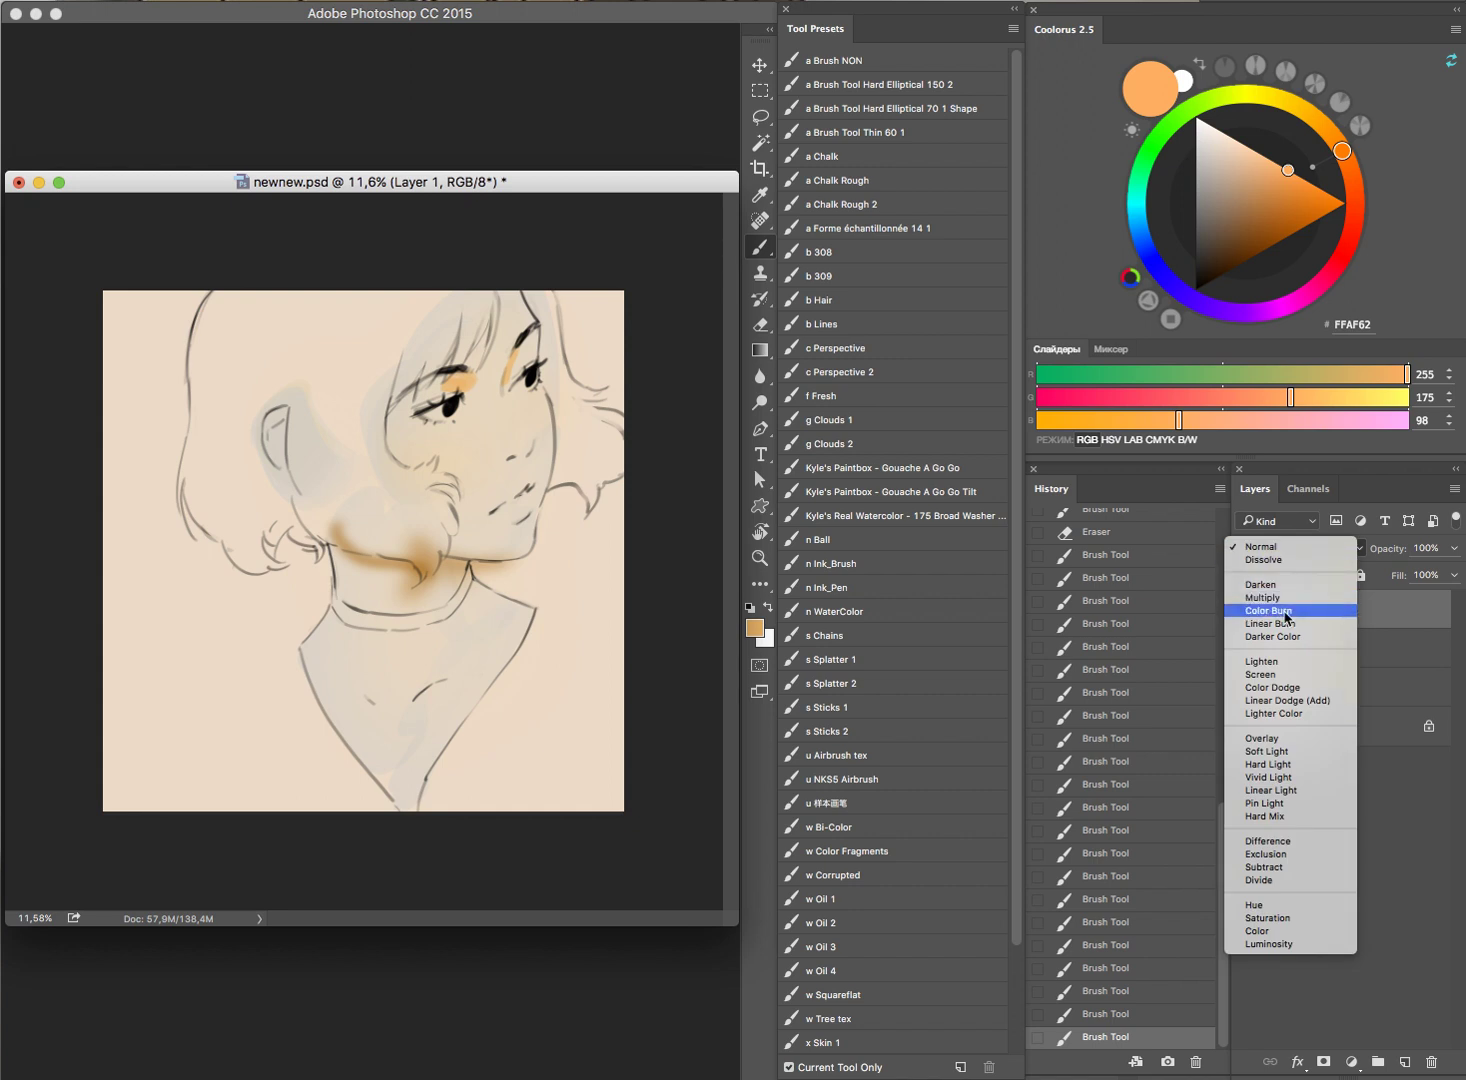
pyautogui.click(1290, 610)
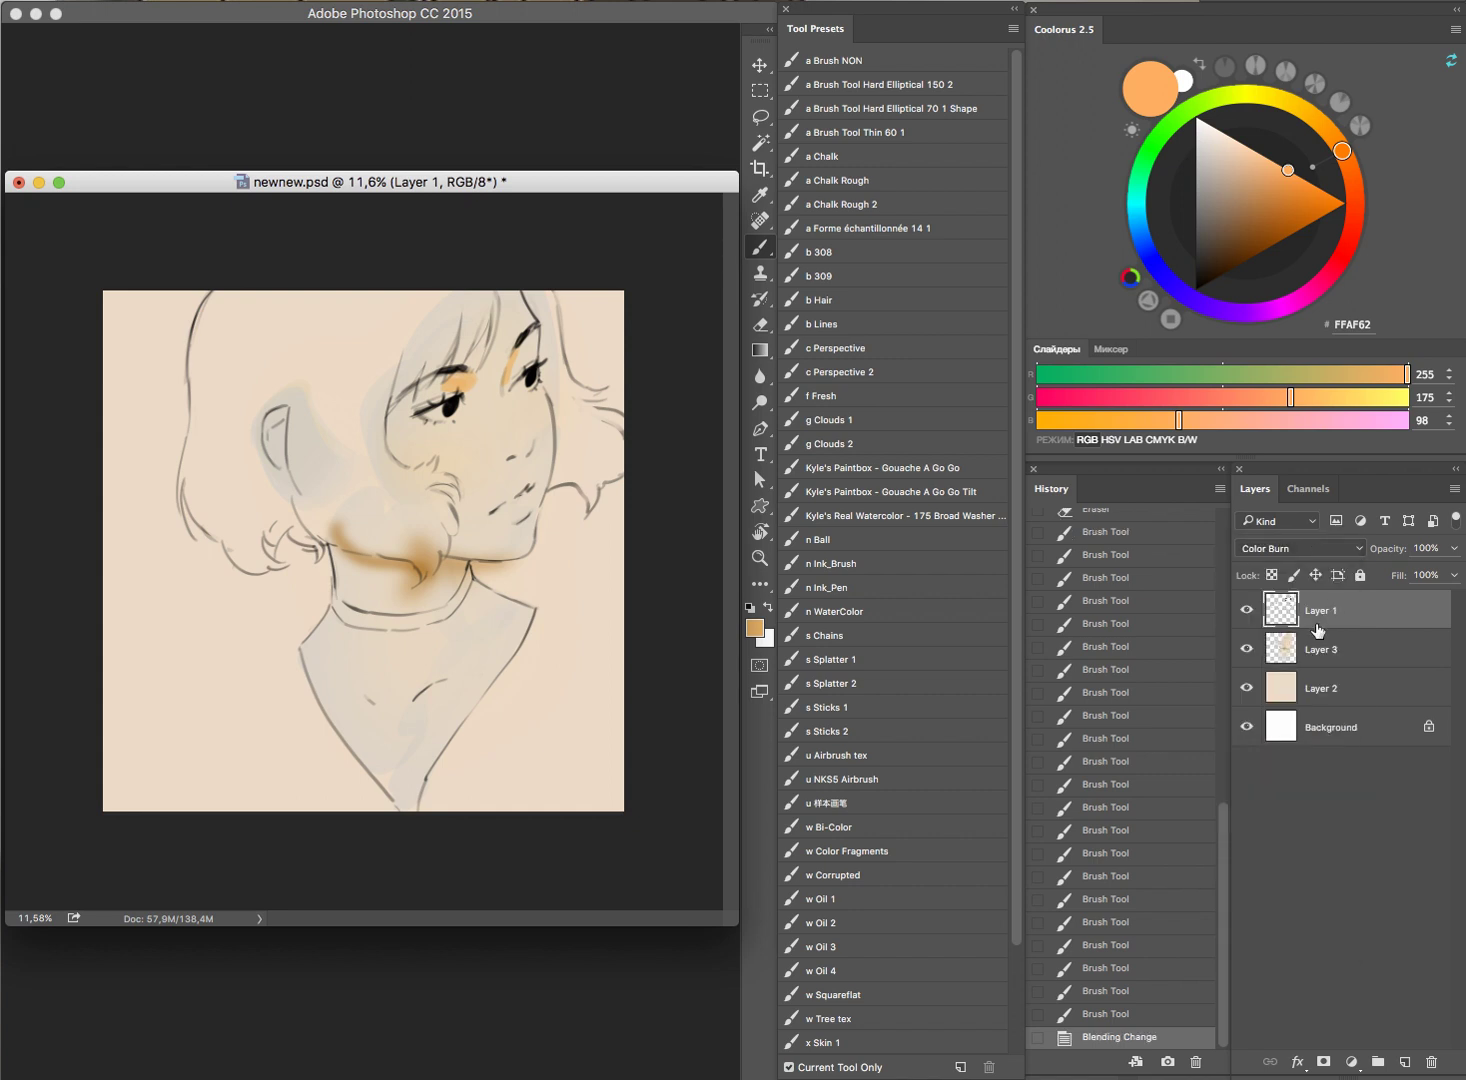
pyautogui.hotkey('ctrl', 'u')
pyautogui.moveTo(1074, 924); pyautogui.dragTo(1097, 928)
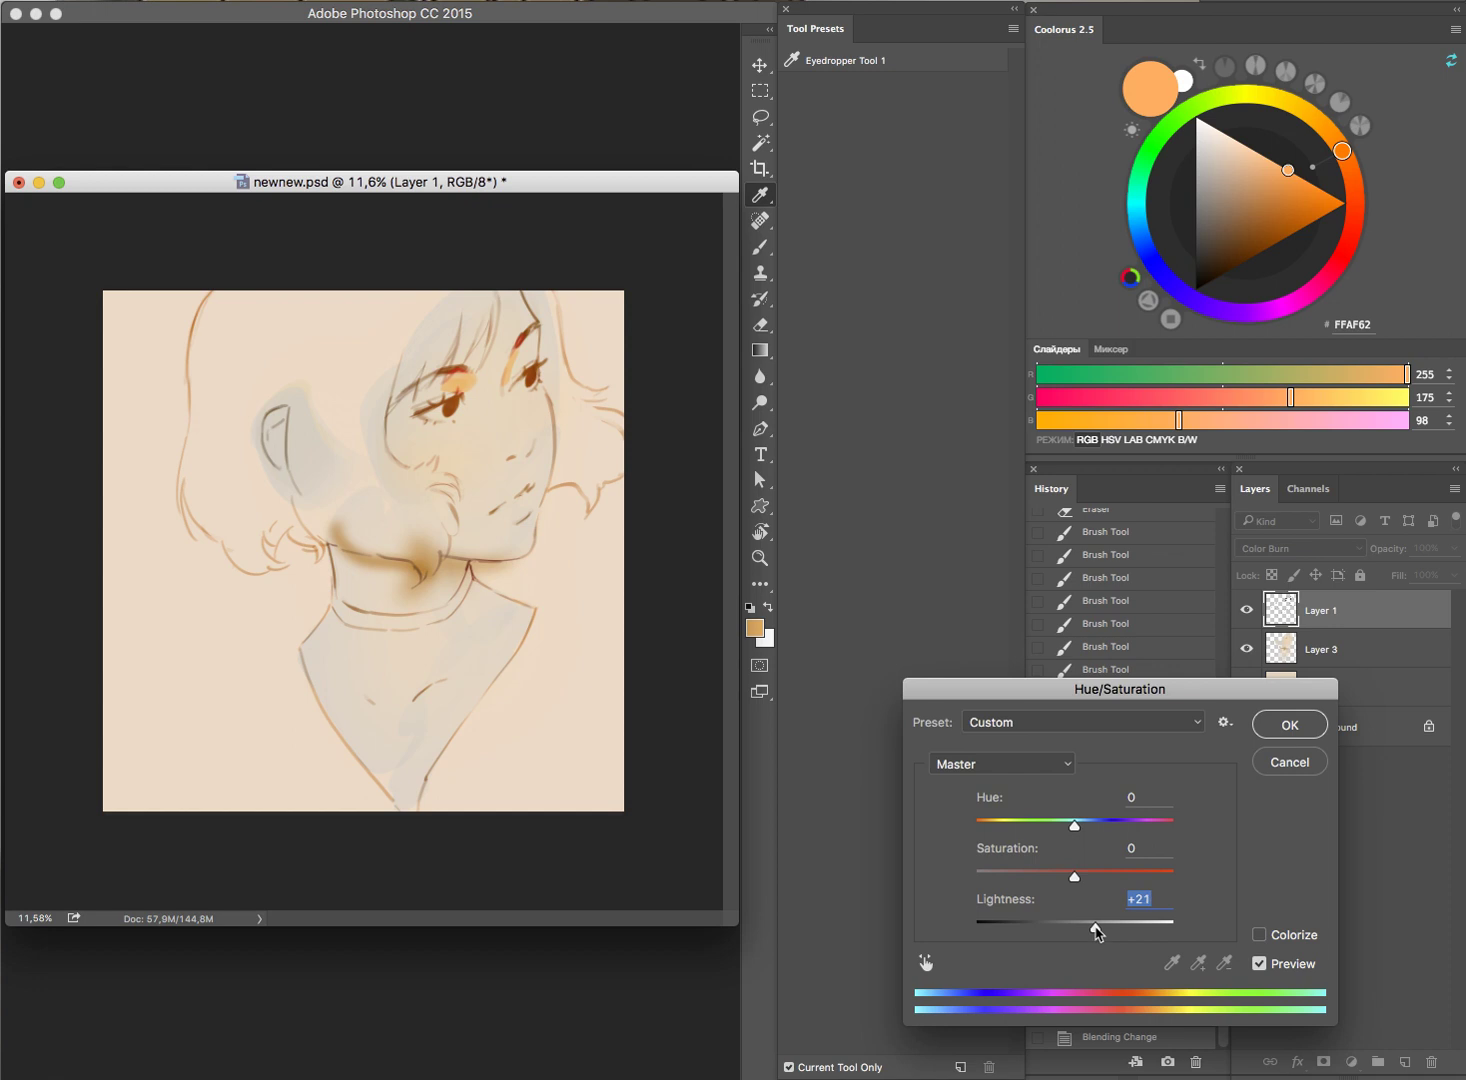
pyautogui.click(1280, 771)
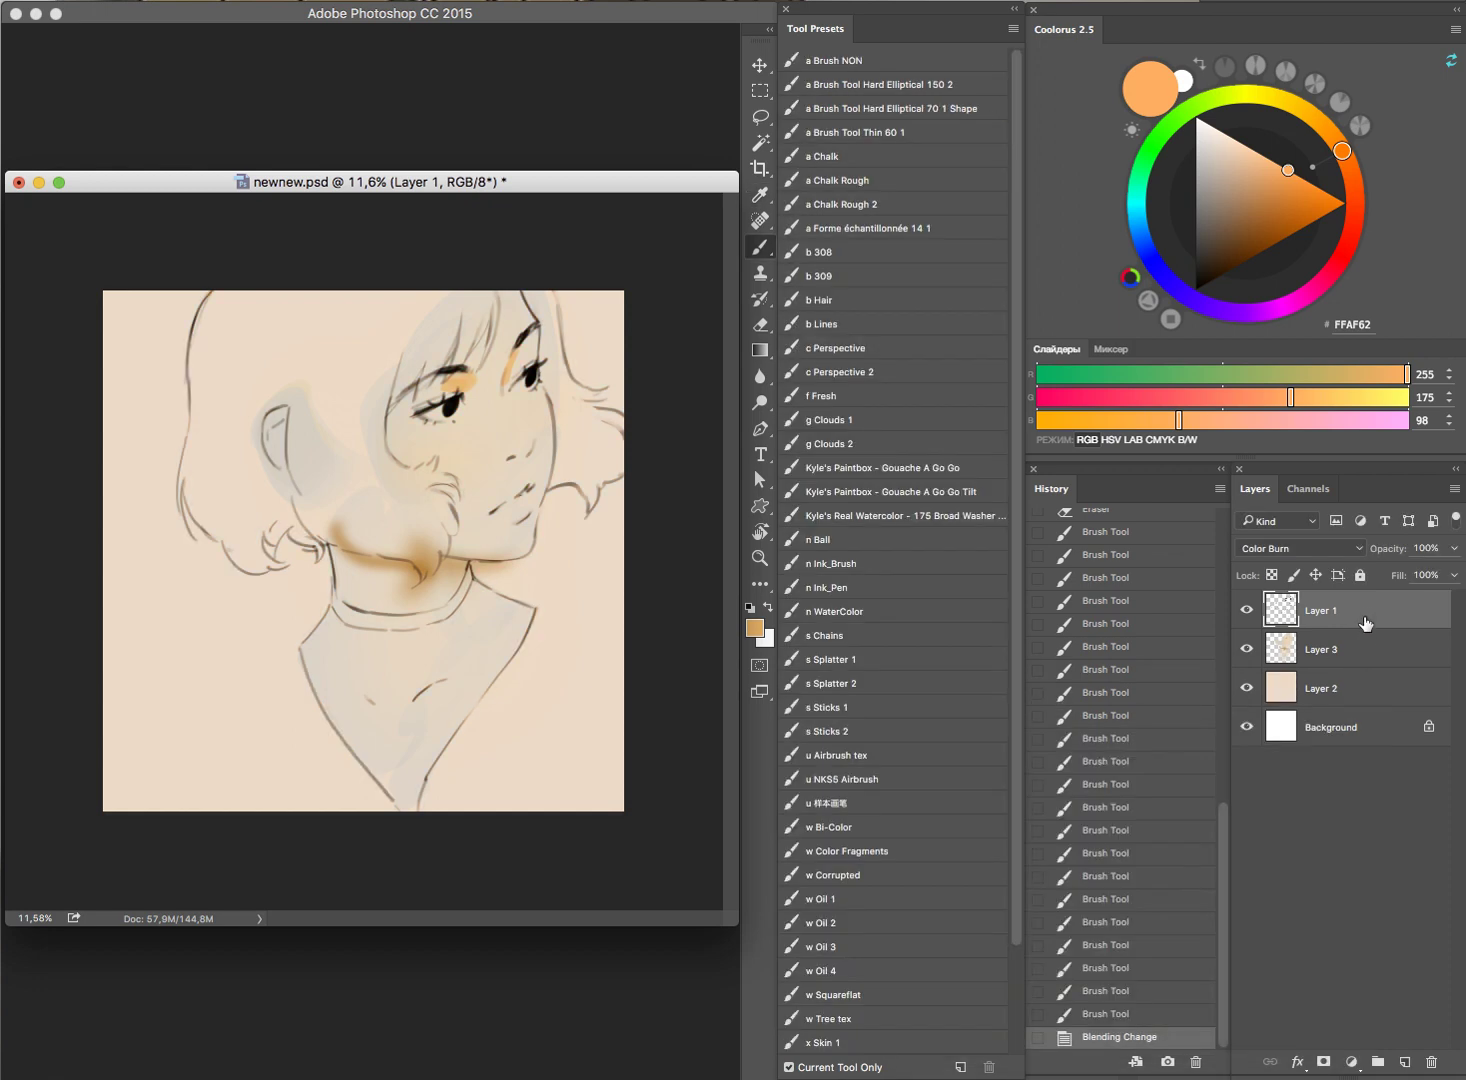
# Step: Duplicate Layer 1, set the copy to Normal and hide it, keeping Layer 1 on Color Burn
pyautogui.moveTo(1367, 608); pyautogui.dragTo(1270, 650)
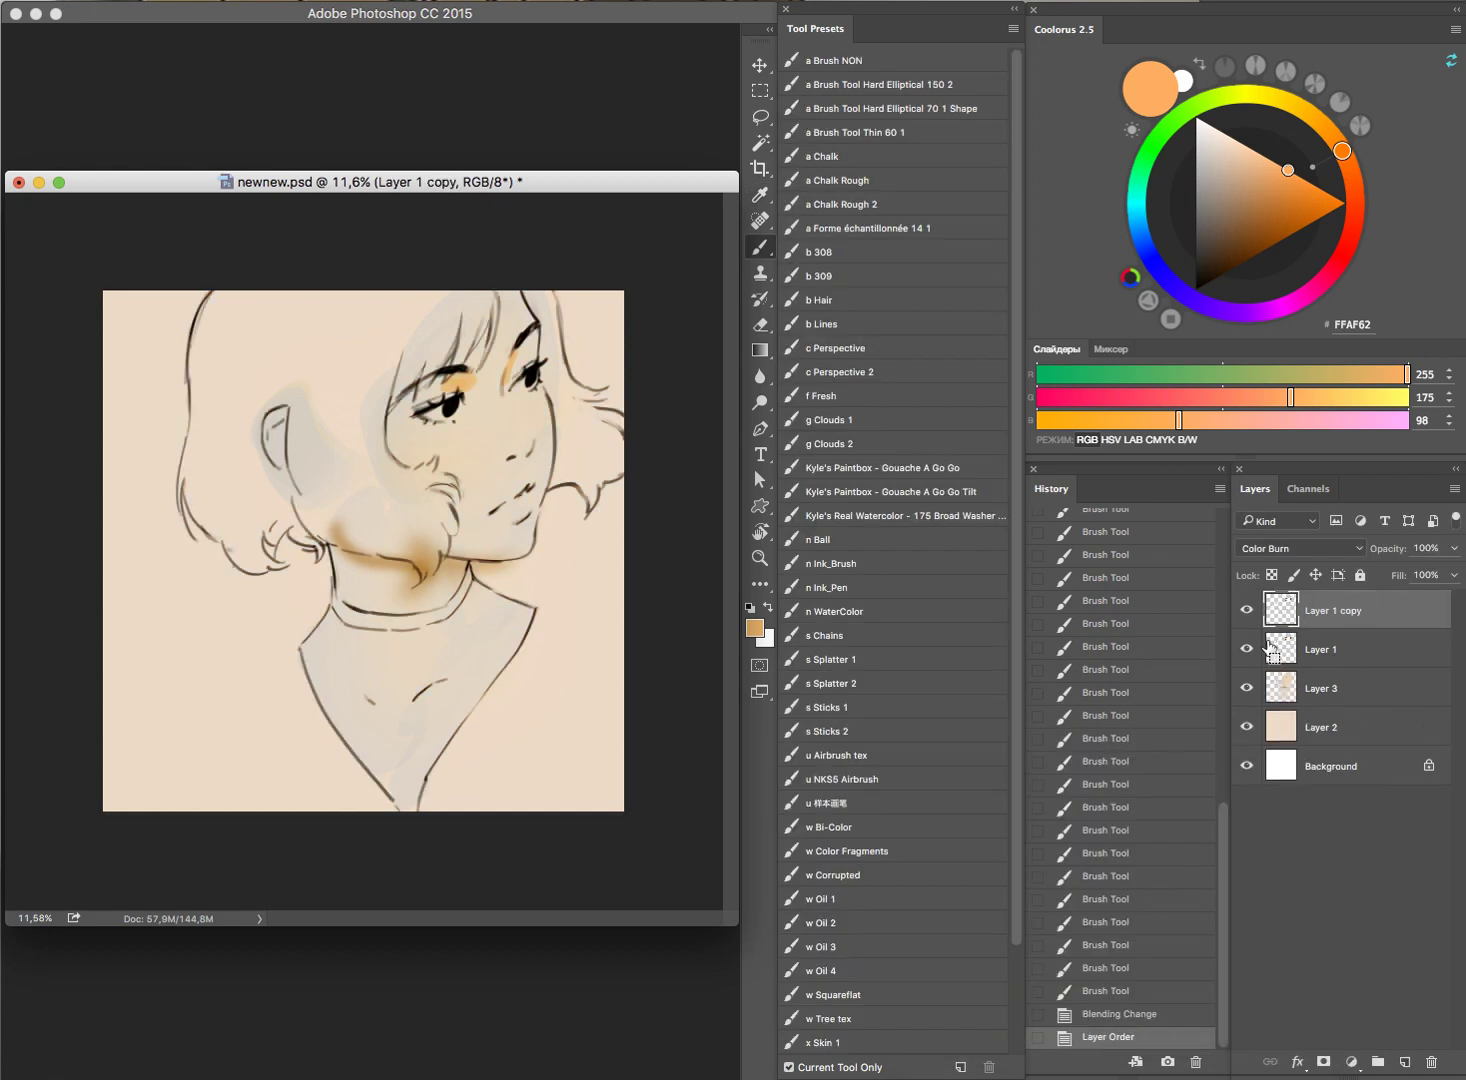
pyautogui.click(1313, 549)
pyautogui.click(1262, 480)
pyautogui.keyDown('alt'); pyautogui.click(1246, 609); pyautogui.keyUp('alt')
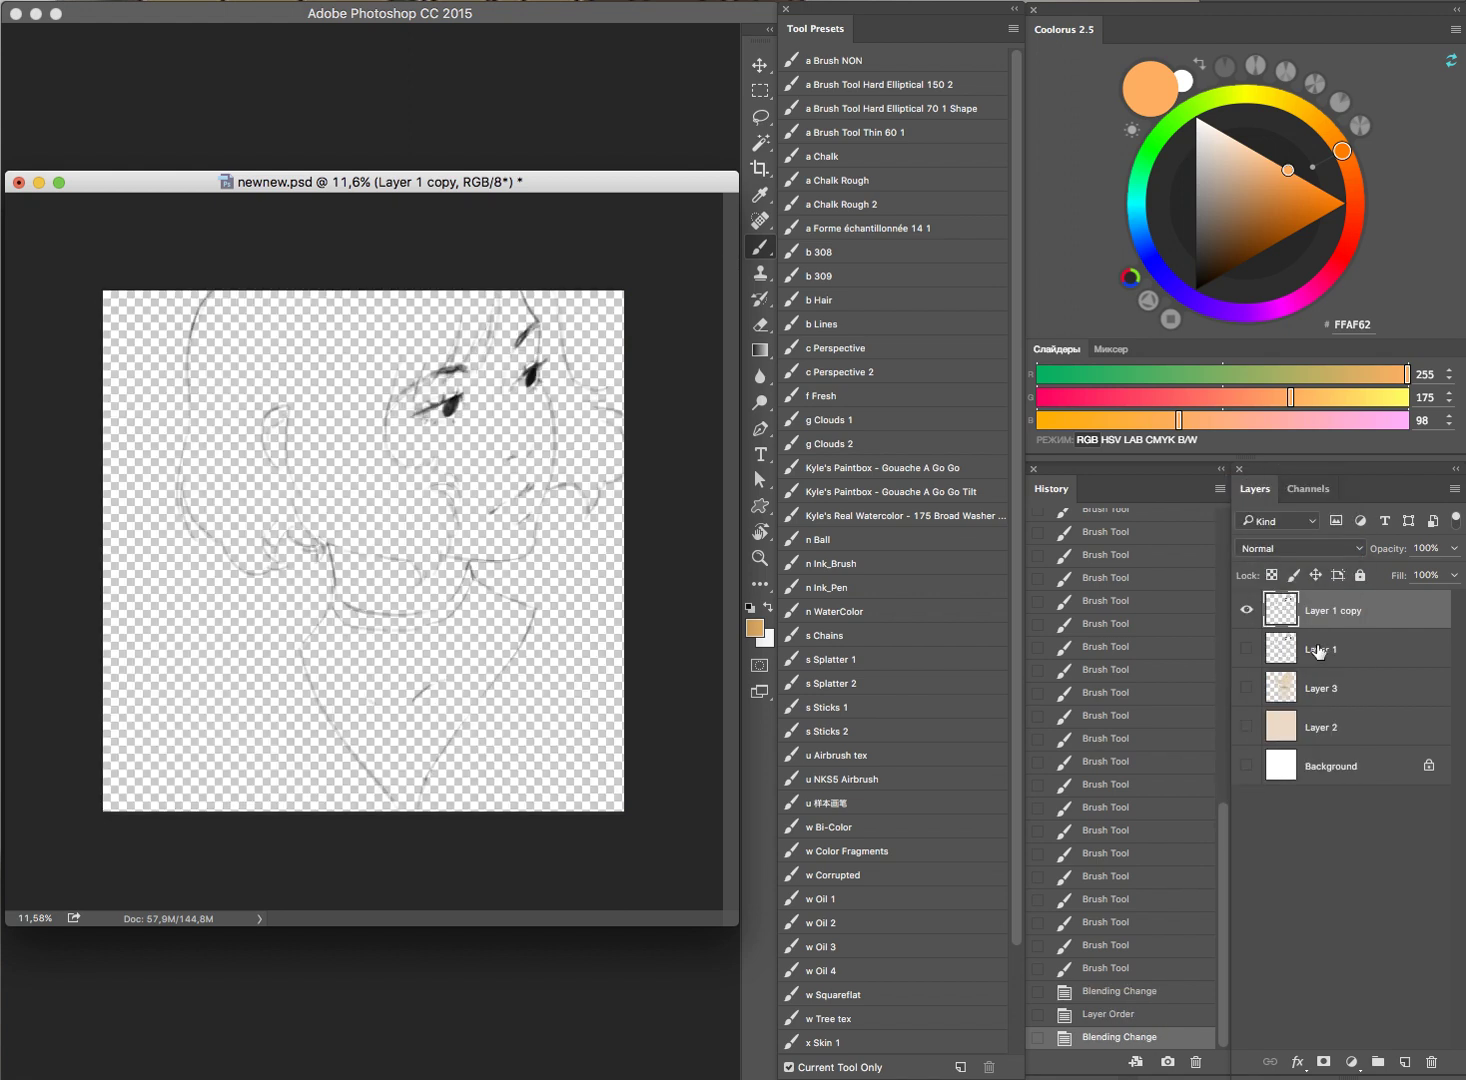
pyautogui.keyDown('alt'); pyautogui.click(1246, 609); pyautogui.keyUp('alt')
pyautogui.click(1246, 609)
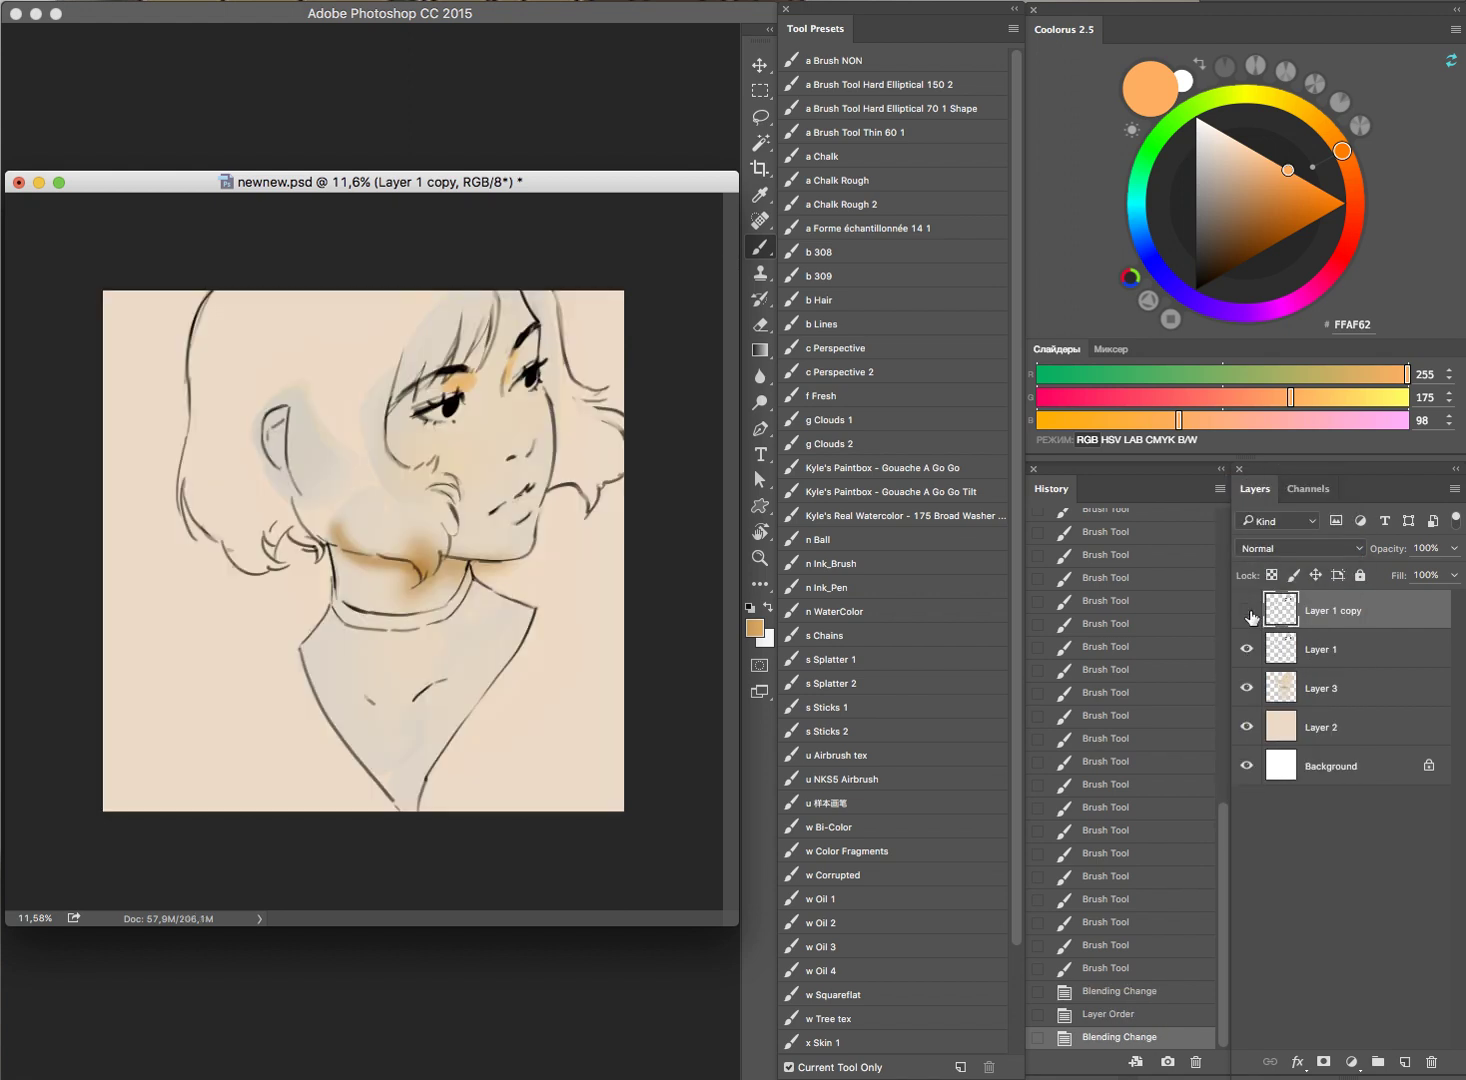
pyautogui.click(1340, 648)
pyautogui.click(1308, 549)
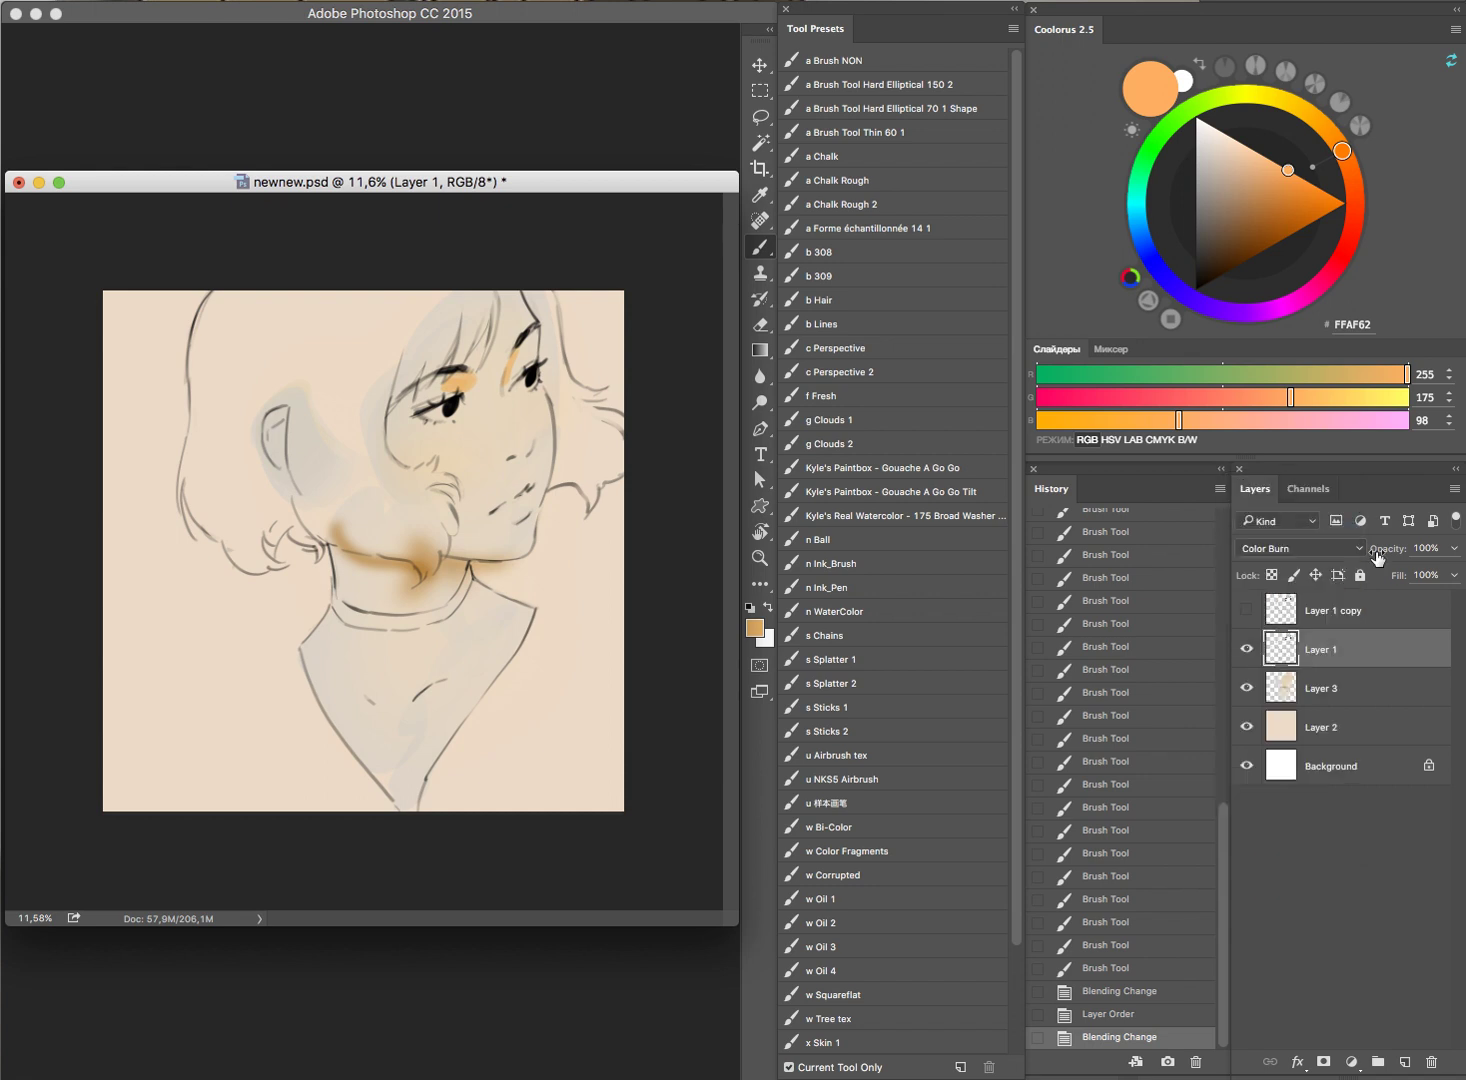
# Step: Lighten Layer 1 with Hue/Saturation Lightness +28, undoing a stray mark, and return to Layer 3
pyautogui.hotkey('ctrl', 'u')
pyautogui.moveTo(1088, 930); pyautogui.dragTo(1104, 933)
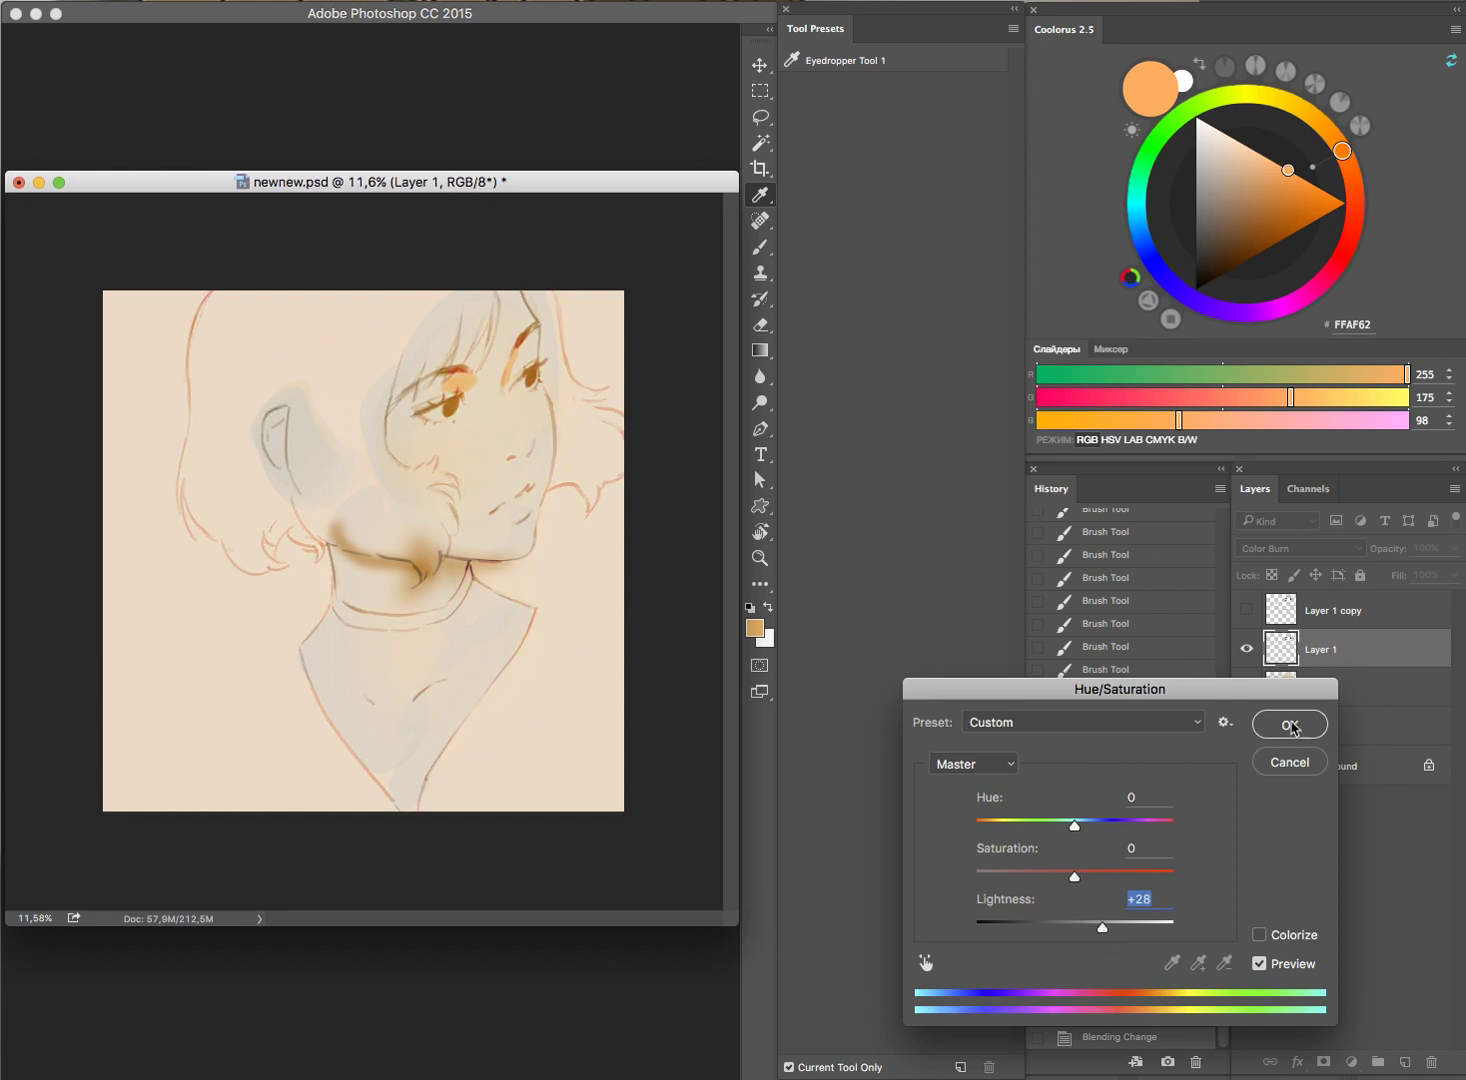
pyautogui.click(1289, 724)
pyautogui.moveTo(526, 452); pyautogui.dragTo(532, 436)
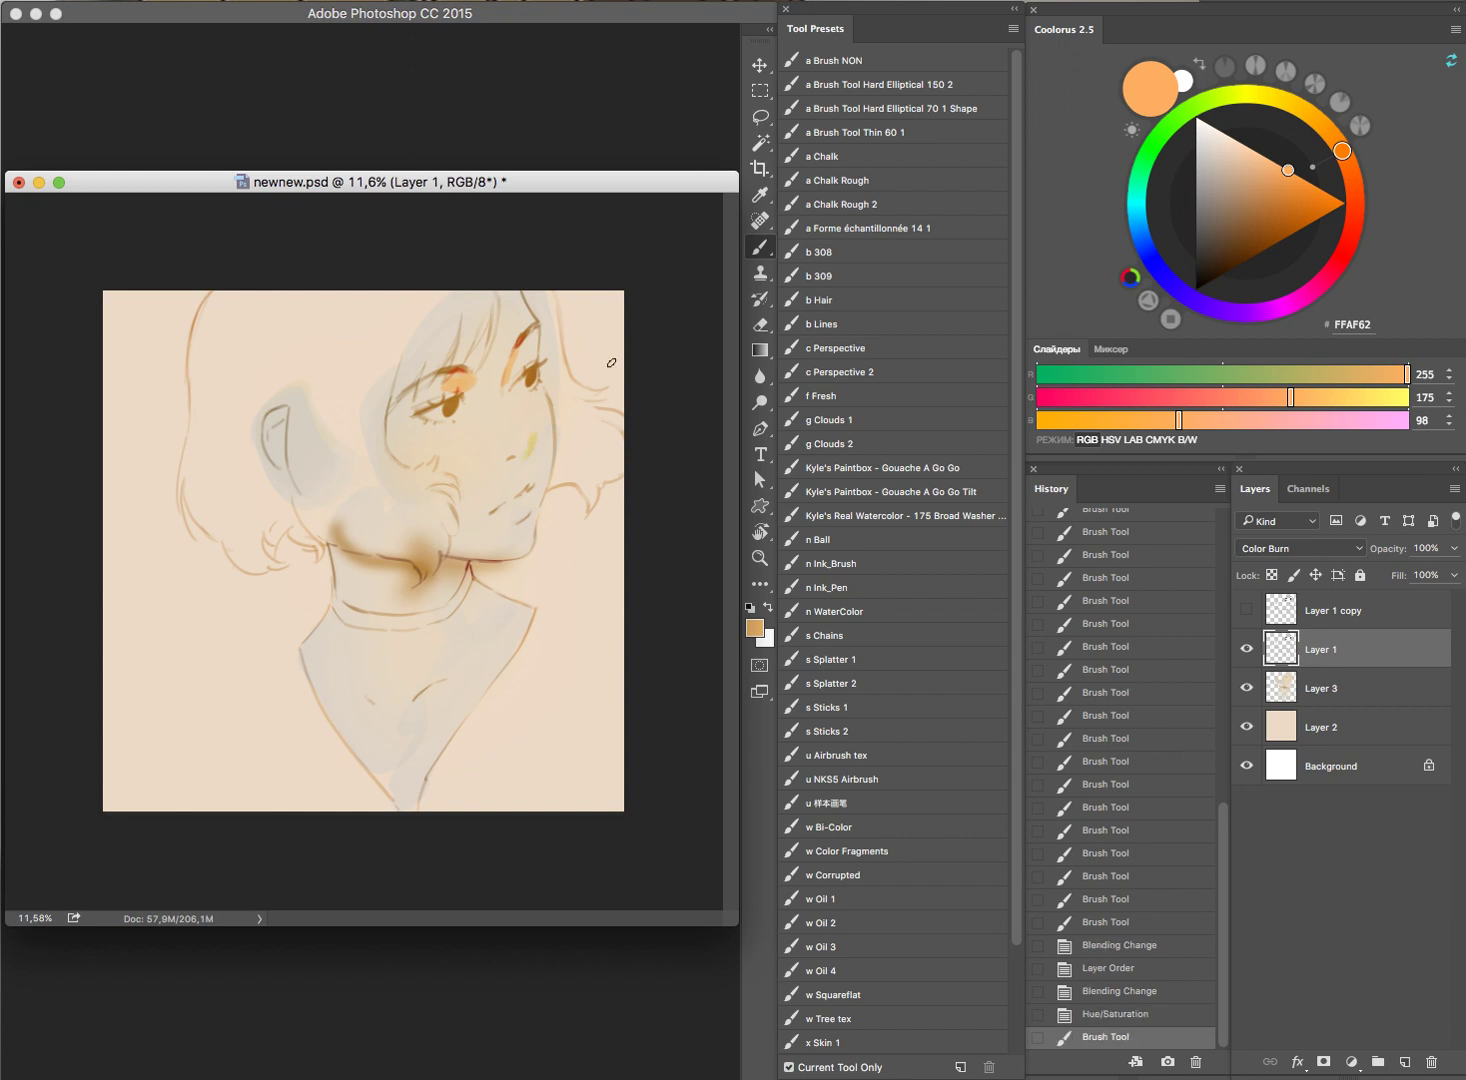
pyautogui.hotkey('ctrl', 'z')
pyautogui.click(1327, 687)
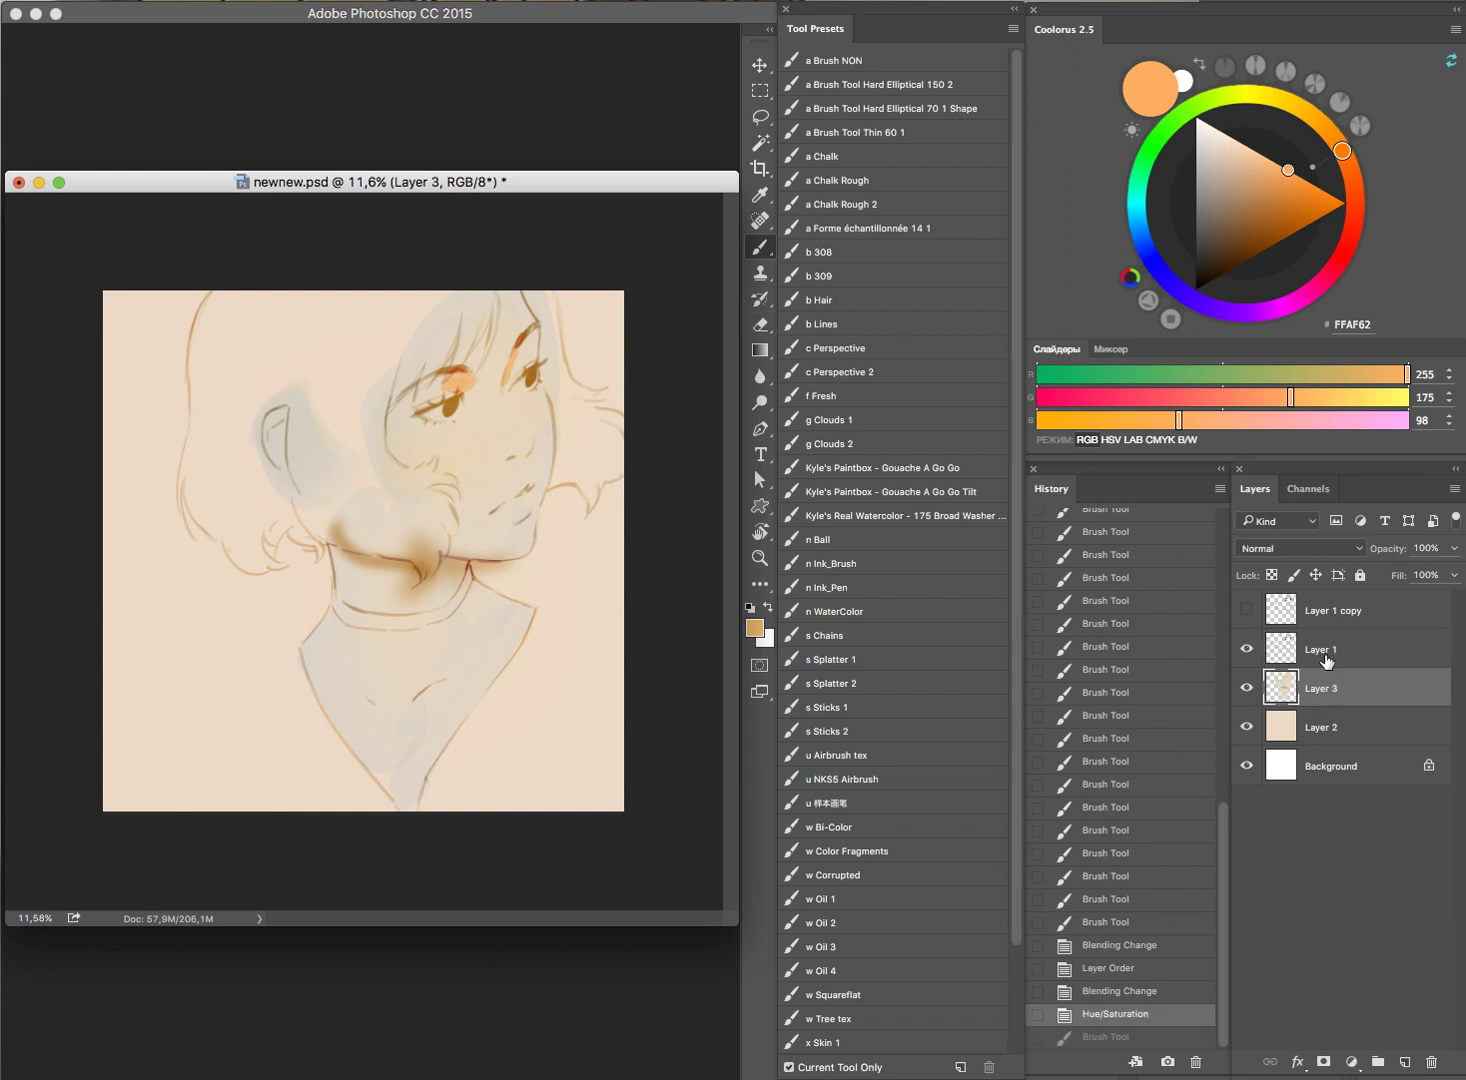
# Step: Paint pink-peach blush on the cheek and under the left eye, with orange touches around the eyes
pyautogui.click(1348, 184)
pyautogui.click(1259, 153)
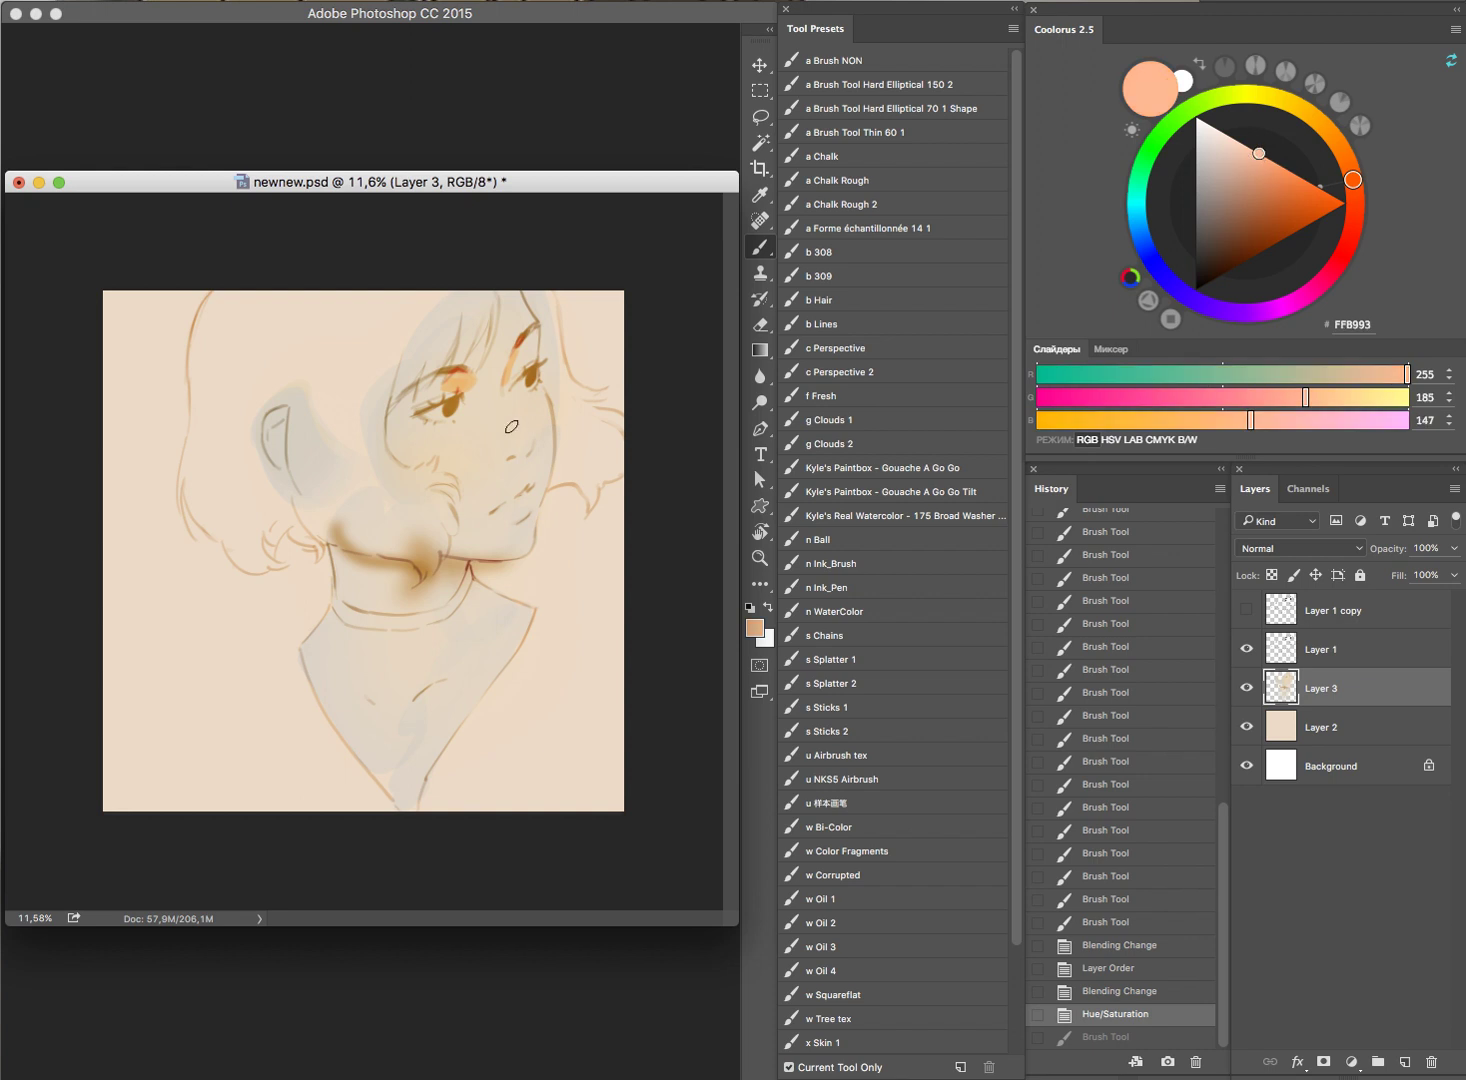
pyautogui.hotkey('ctrl', 'z')
pyautogui.hotkey('ctrl', 'z')
pyautogui.hotkey('ctrl', 'z')
pyautogui.hotkey('ctrl', 'z')
pyautogui.hotkey('ctrl', 'z')
pyautogui.moveTo(516, 436); pyautogui.dragTo(522, 450)
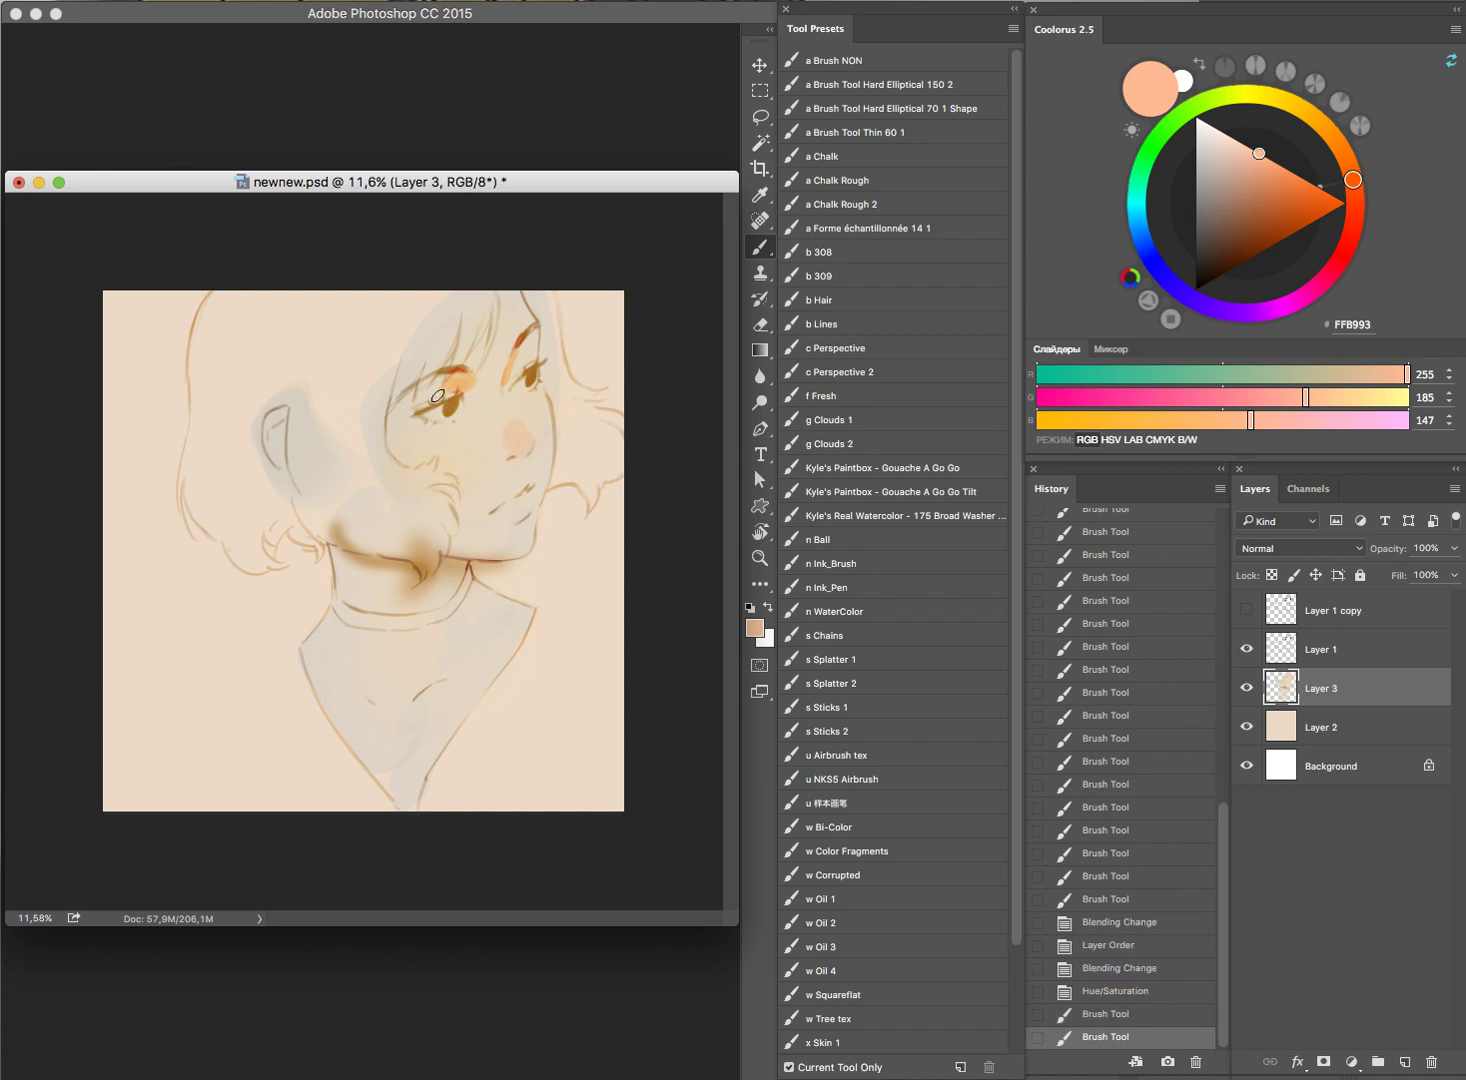
pyautogui.moveTo(420, 416)
pyautogui.mouseDown()
pyautogui.moveTo(462, 418)
pyautogui.moveTo(536, 380)
pyautogui.moveTo(543, 341)
pyautogui.moveTo(530, 363)
pyautogui.mouseUp()
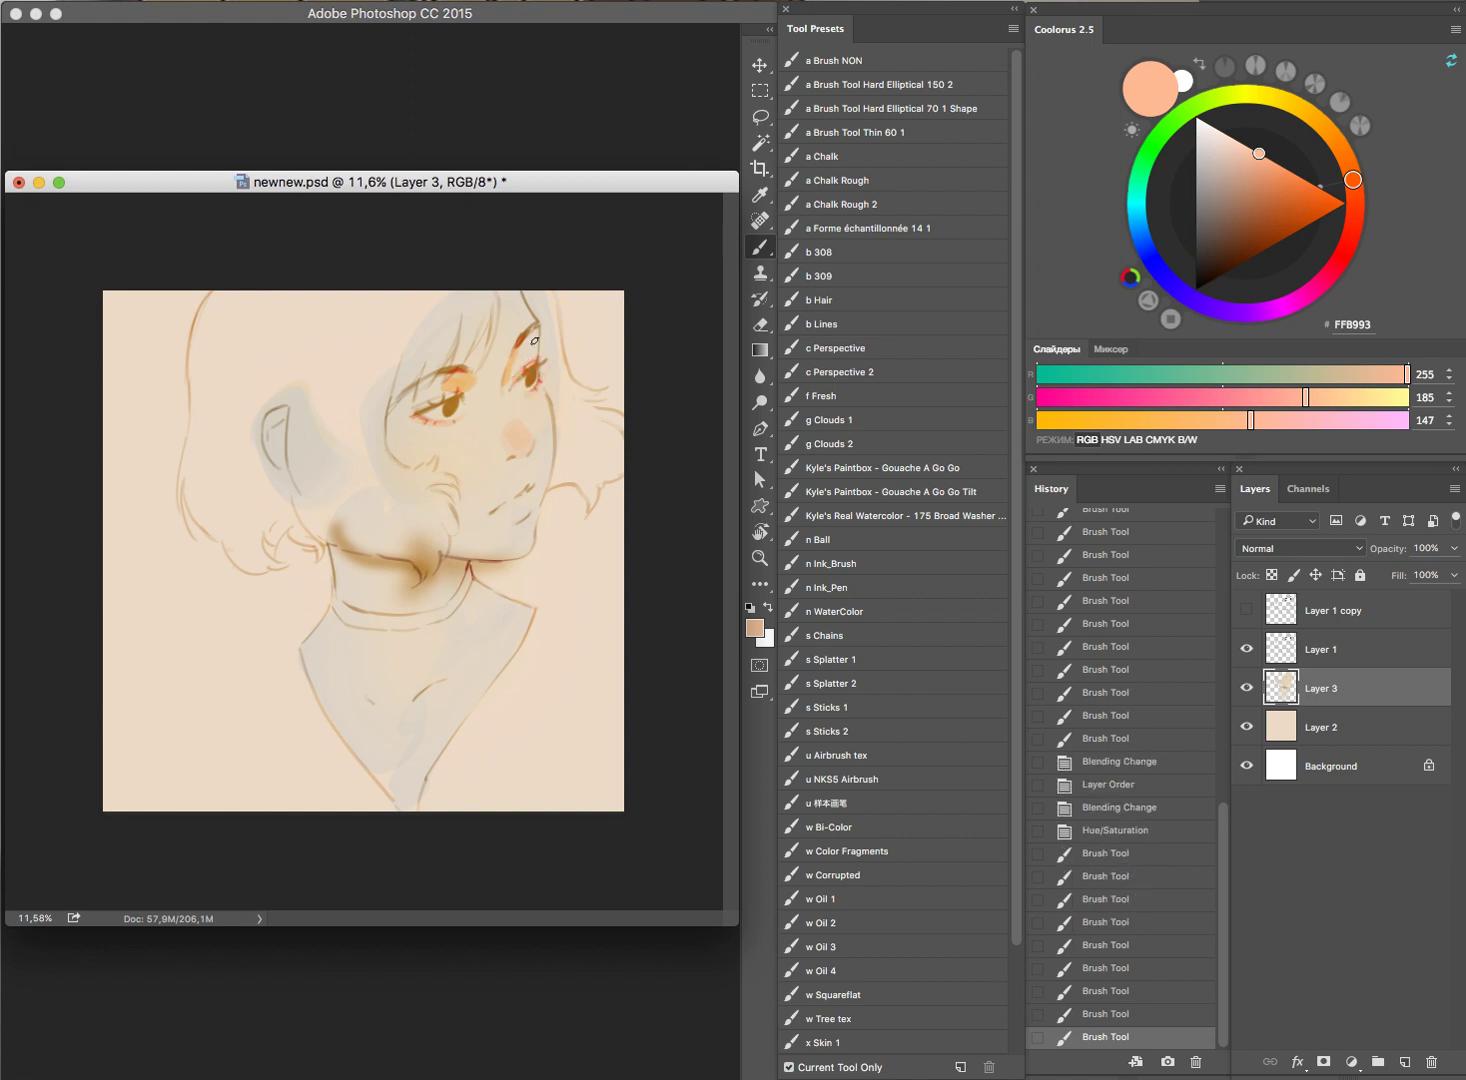
pyautogui.moveTo(436, 400); pyautogui.dragTo(452, 384)
pyautogui.moveTo(498, 372); pyautogui.dragTo(506, 356)
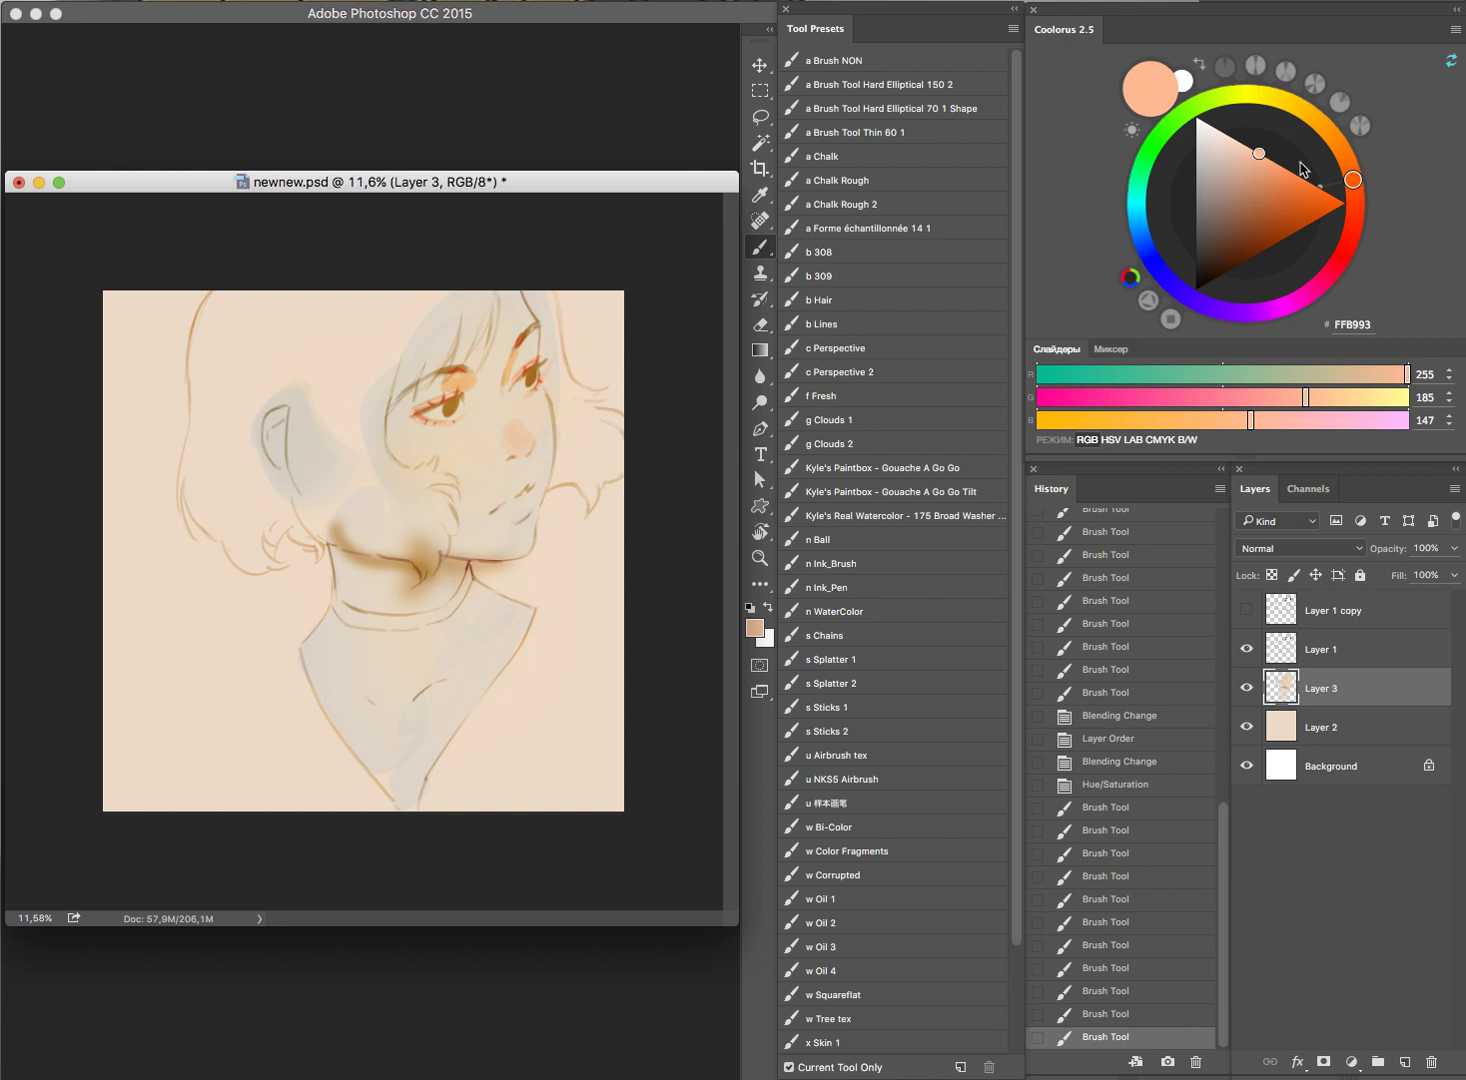
# Step: Add pale peach strokes near the eyes
pyautogui.moveTo(1352, 177)
pyautogui.mouseDown()
pyautogui.moveTo(1327, 160)
pyautogui.moveTo(1336, 146)
pyautogui.mouseUp()
pyautogui.click(1245, 145)
pyautogui.moveTo(418, 400); pyautogui.dragTo(477, 337)
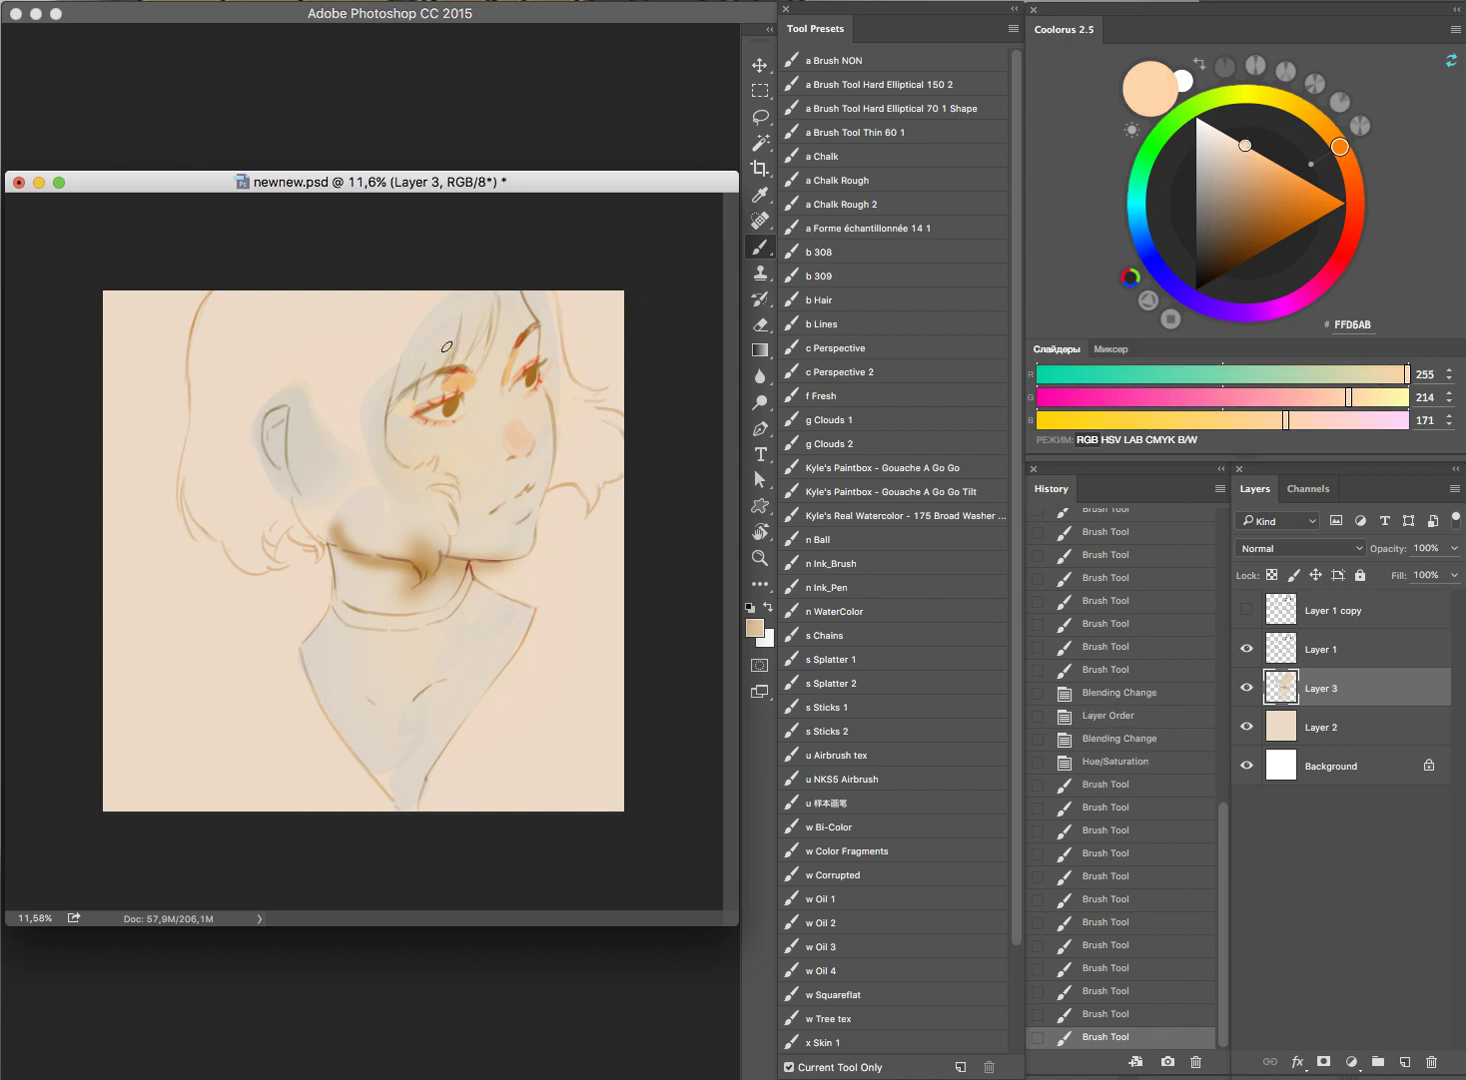
pyautogui.moveTo(416, 388); pyautogui.dragTo(430, 401)
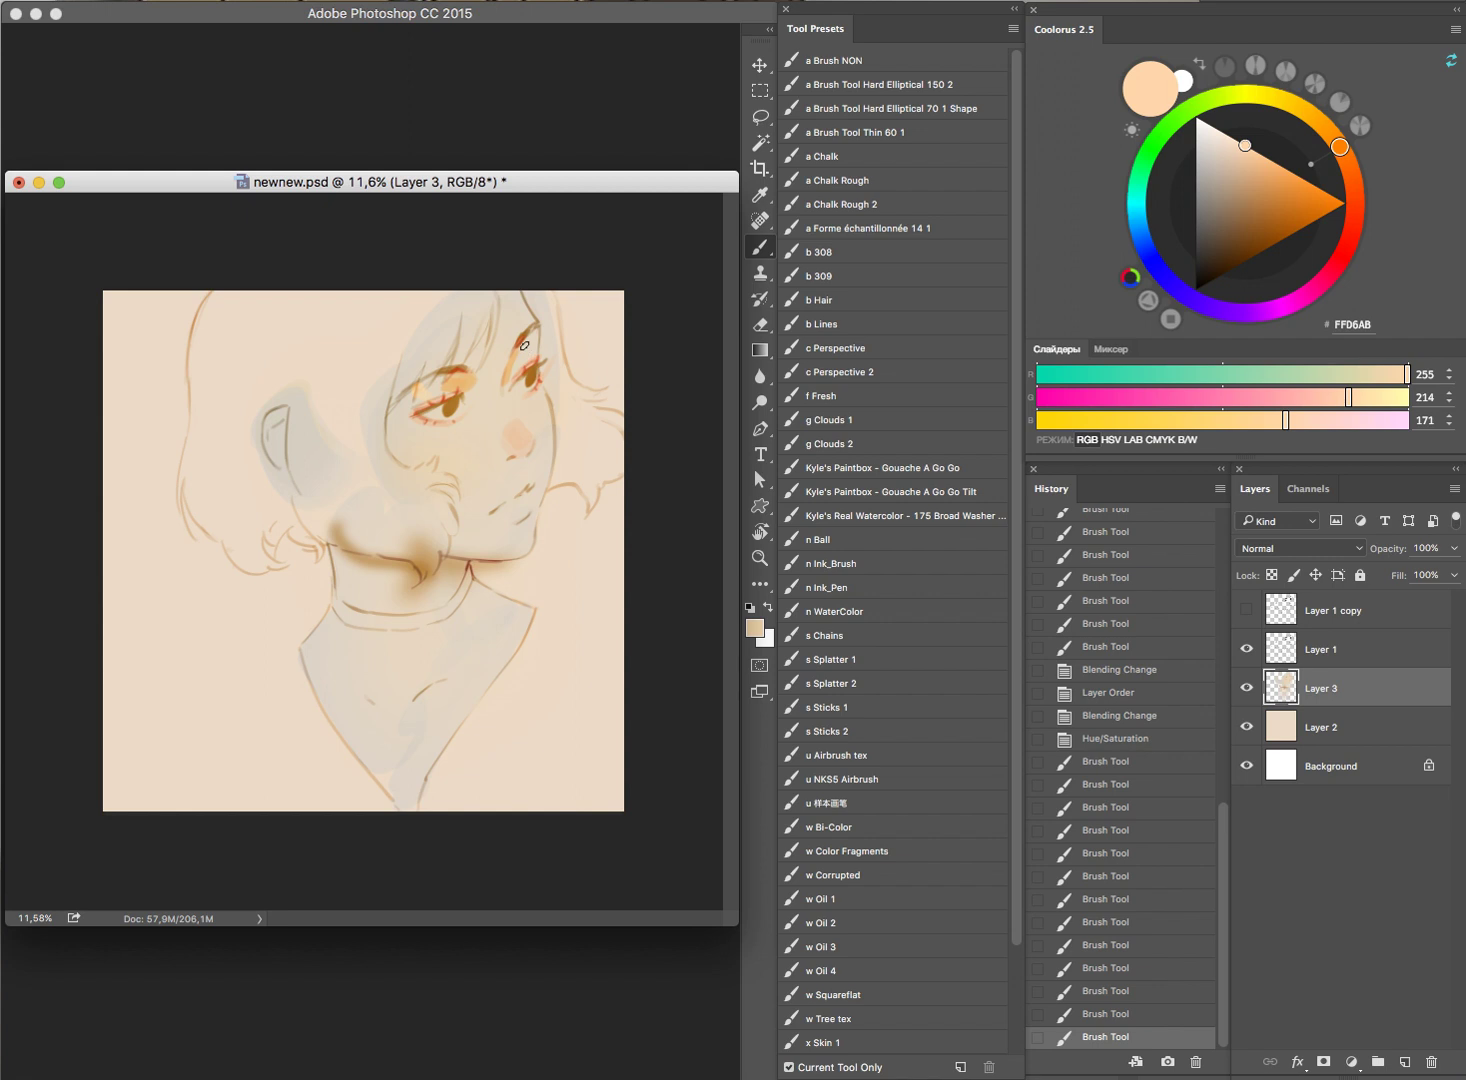
# Step: Dab golden and warmer orange-peach near and above the eye, undoing one dab
pyautogui.click(1252, 166)
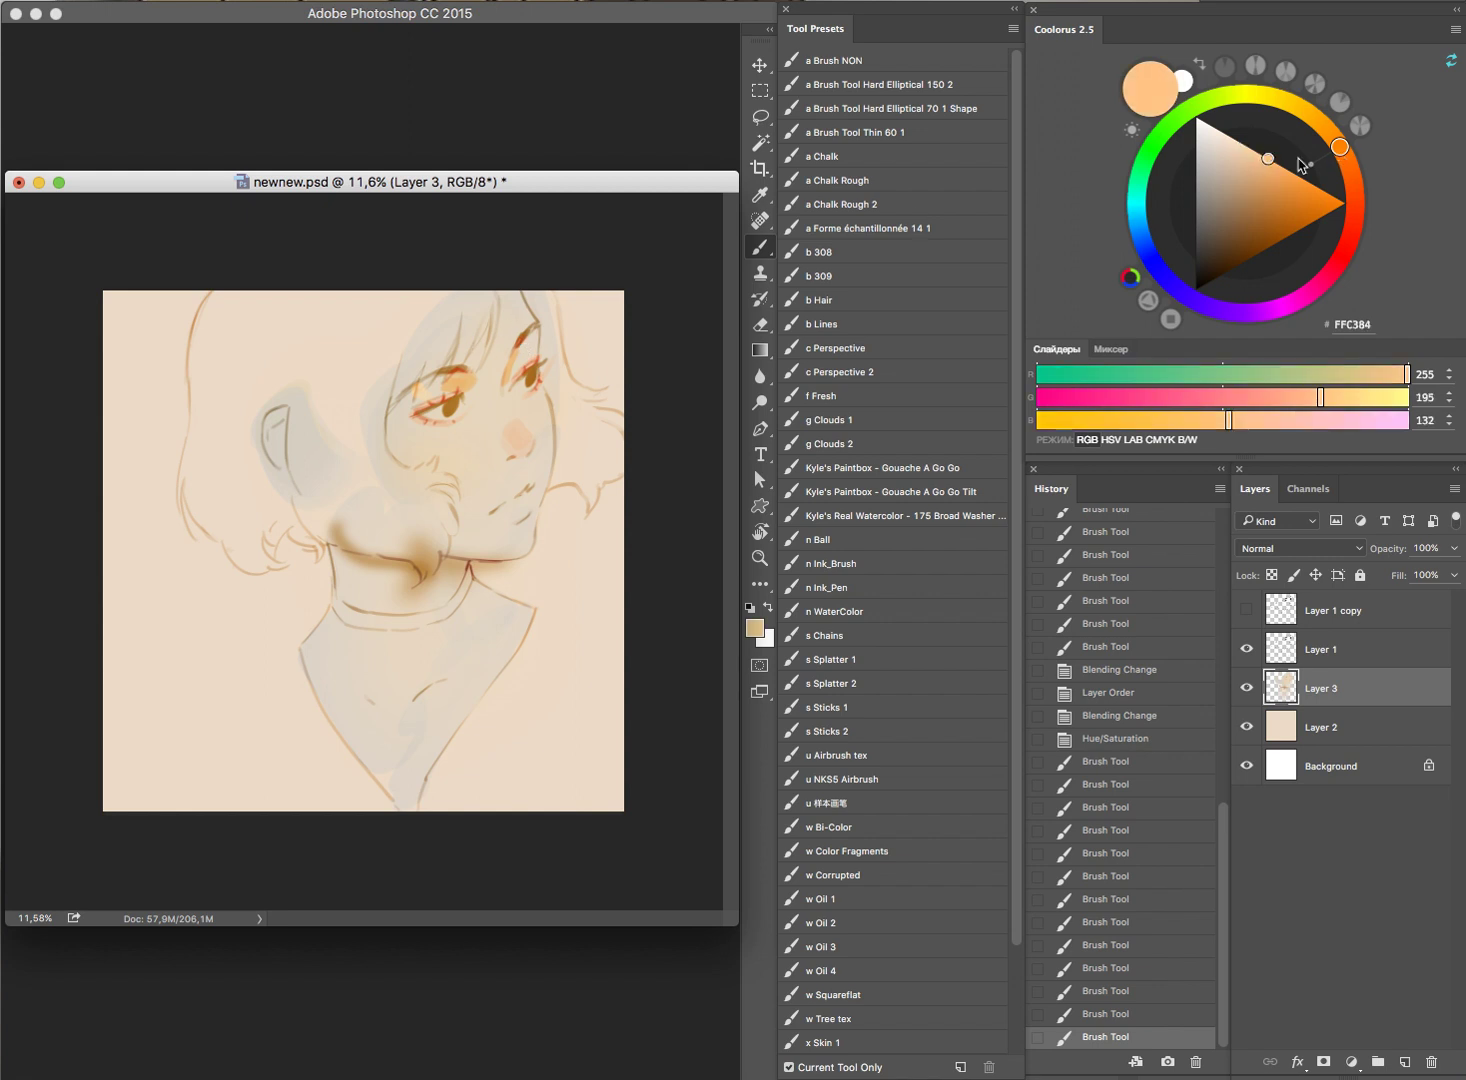
pyautogui.moveTo(1252, 168); pyautogui.dragTo(1250, 160)
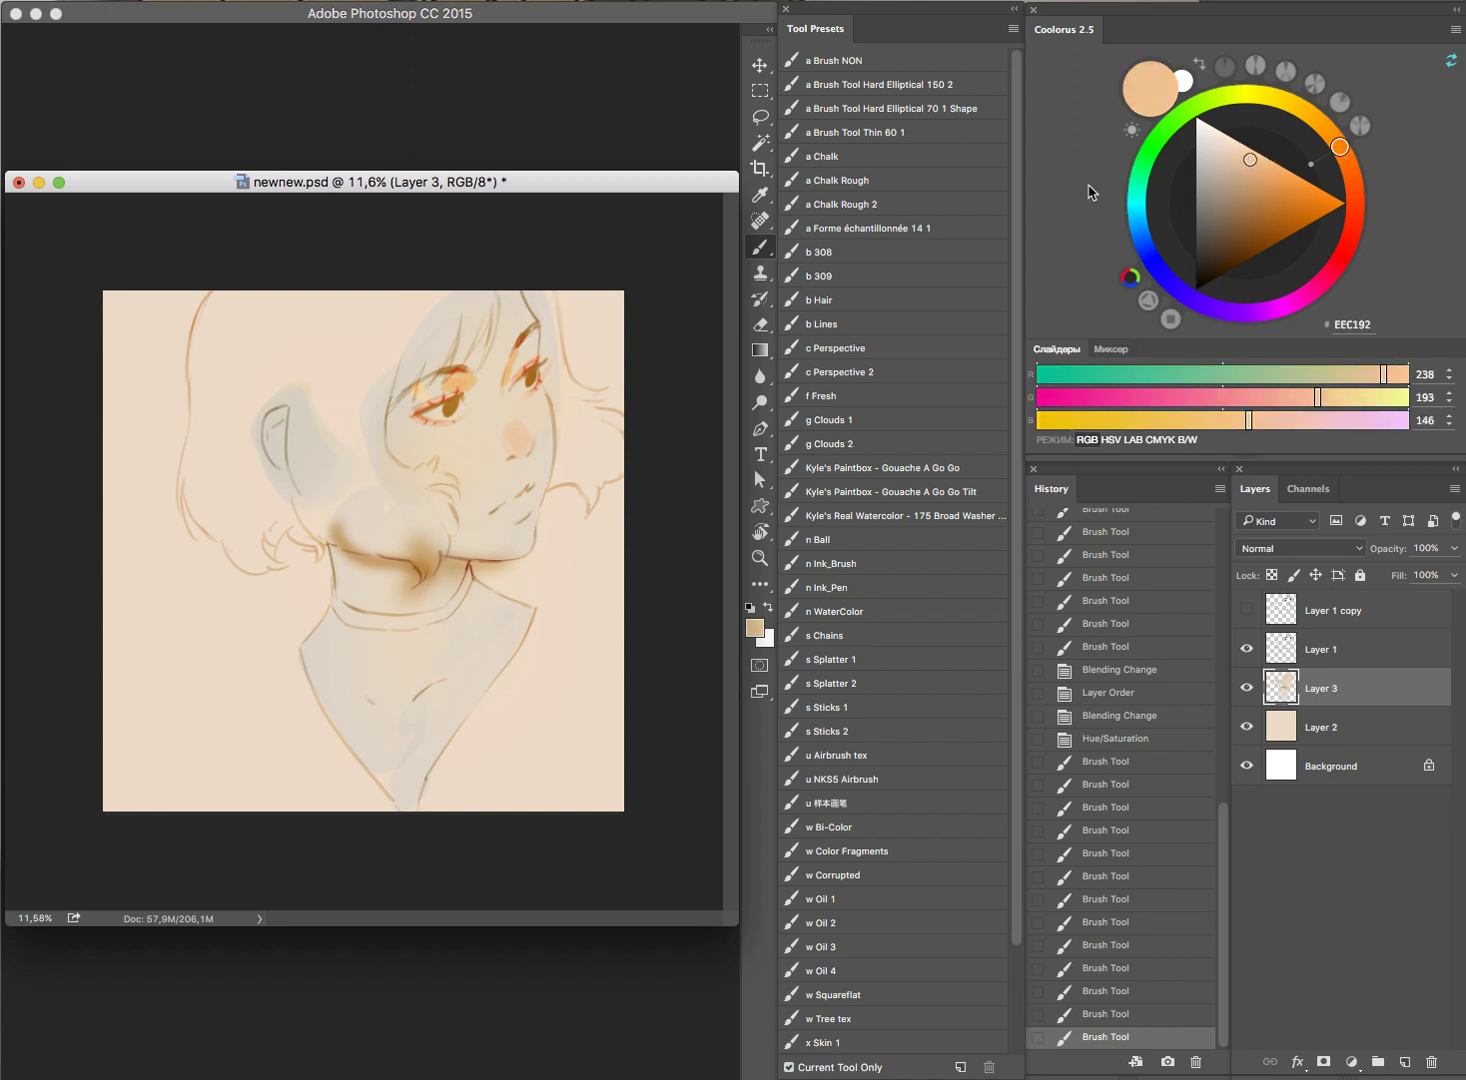
pyautogui.click(420, 405)
pyautogui.click(1271, 162)
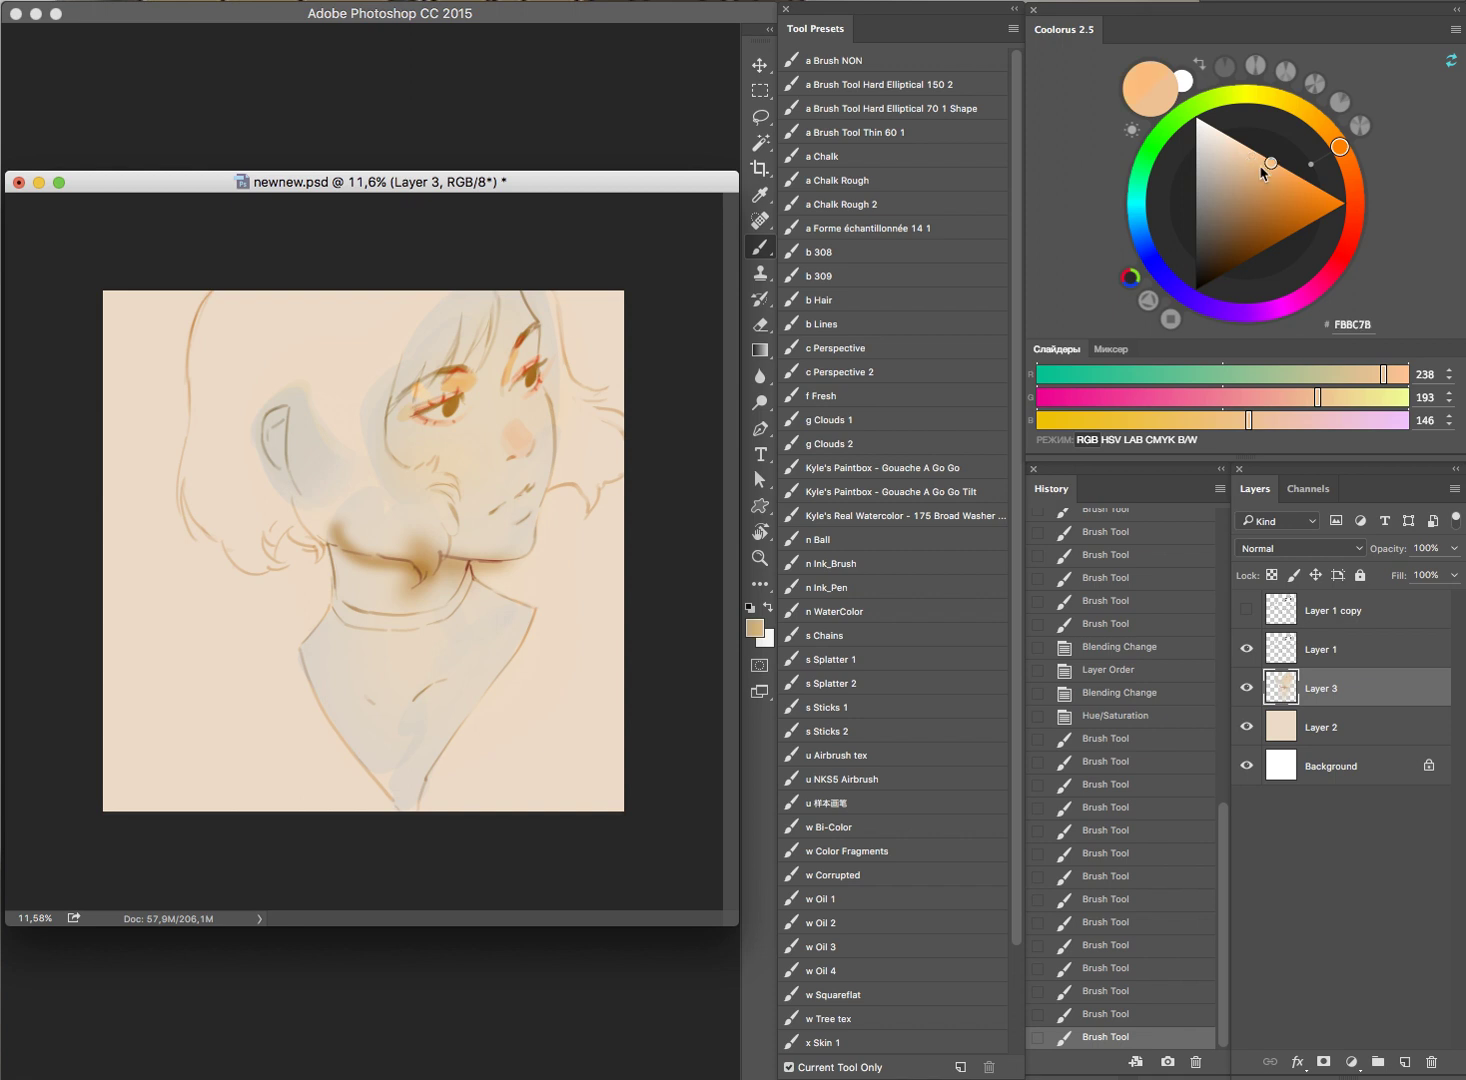
pyautogui.click(412, 410)
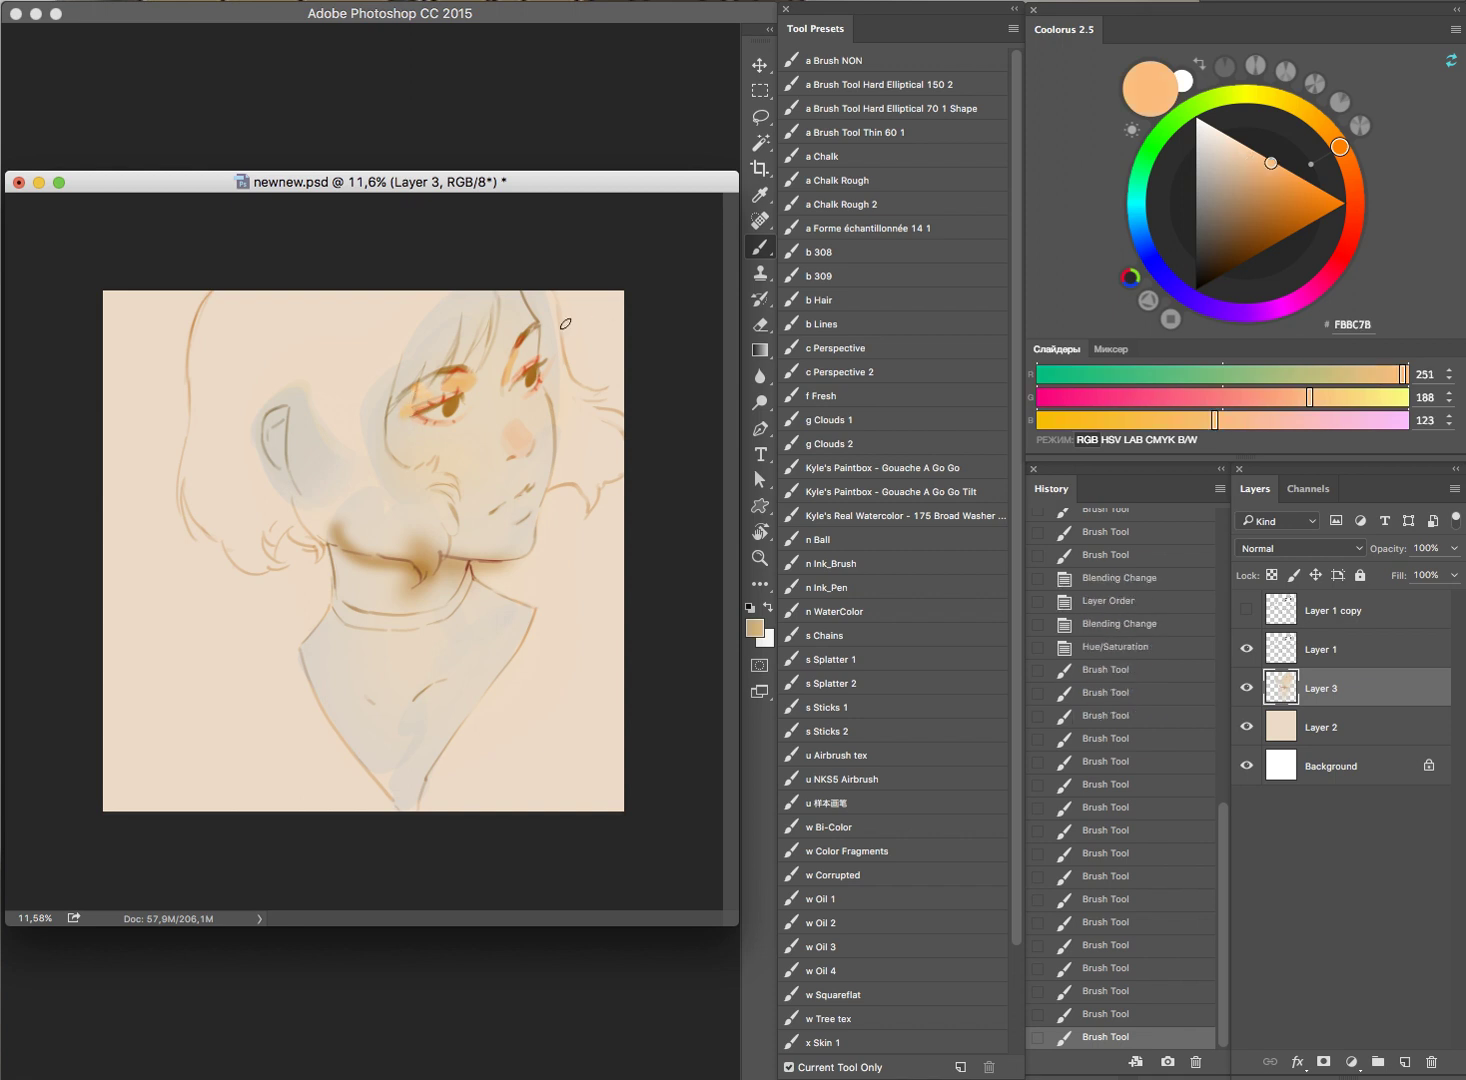
pyautogui.click(533, 361)
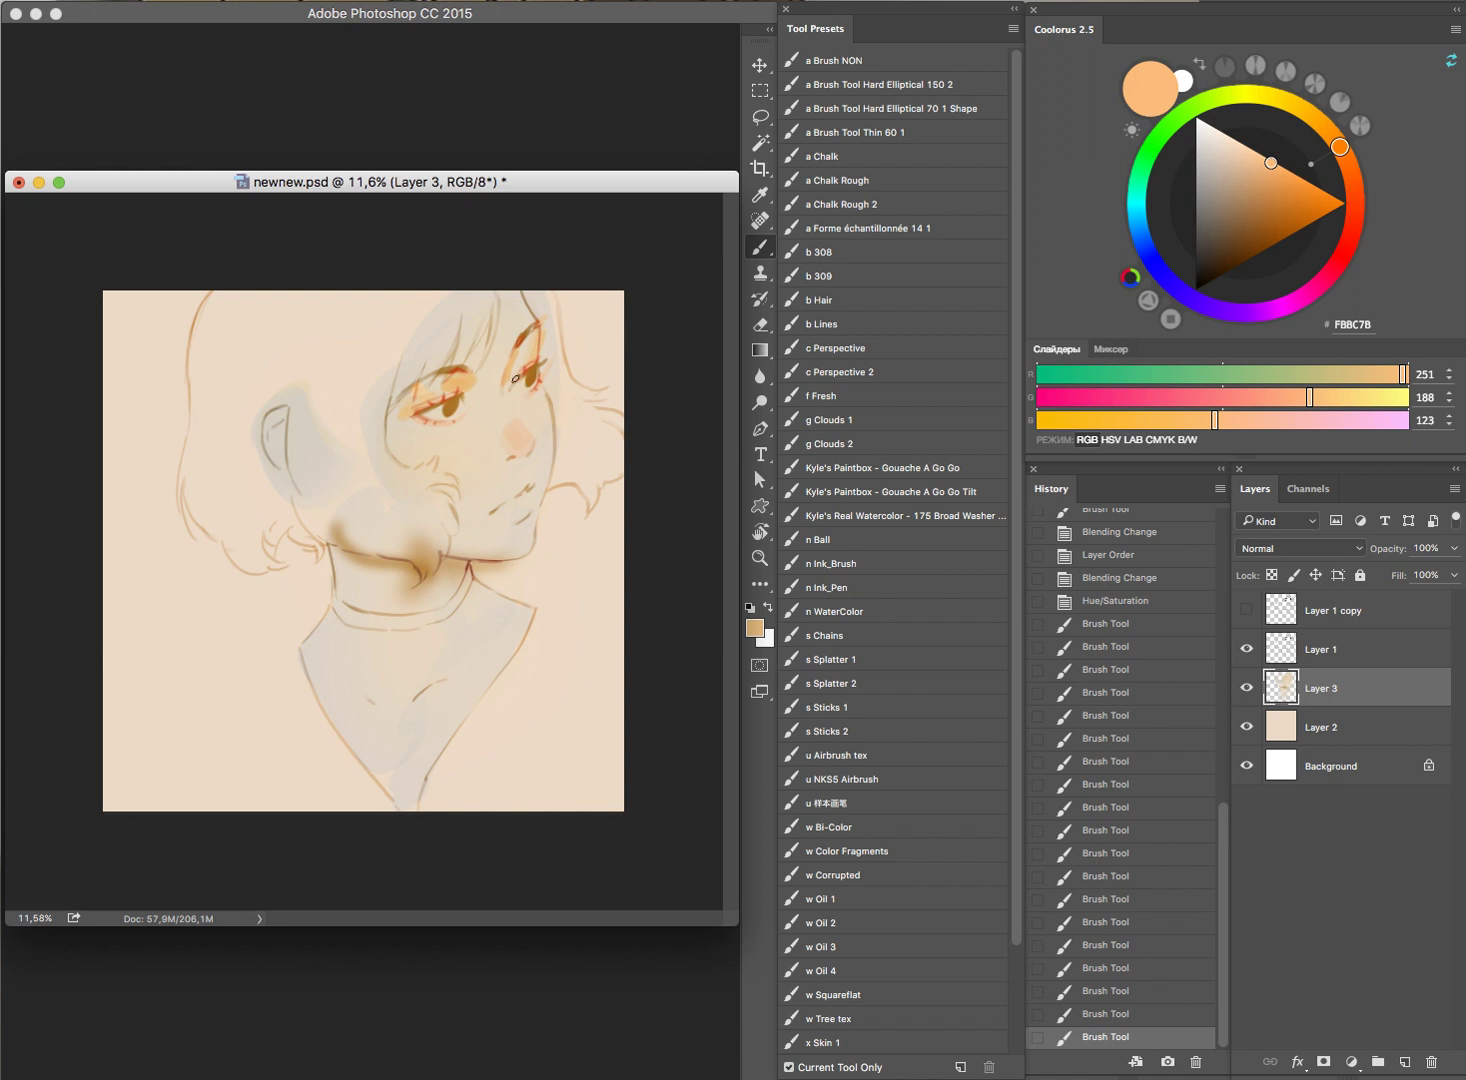
pyautogui.click(507, 448)
pyautogui.hotkey('ctrl', 'z')
# Step: Add FBBC7B warm dabs on the face, blush on the right cheek, and orange on the top-right hair
pyautogui.click(510, 428)
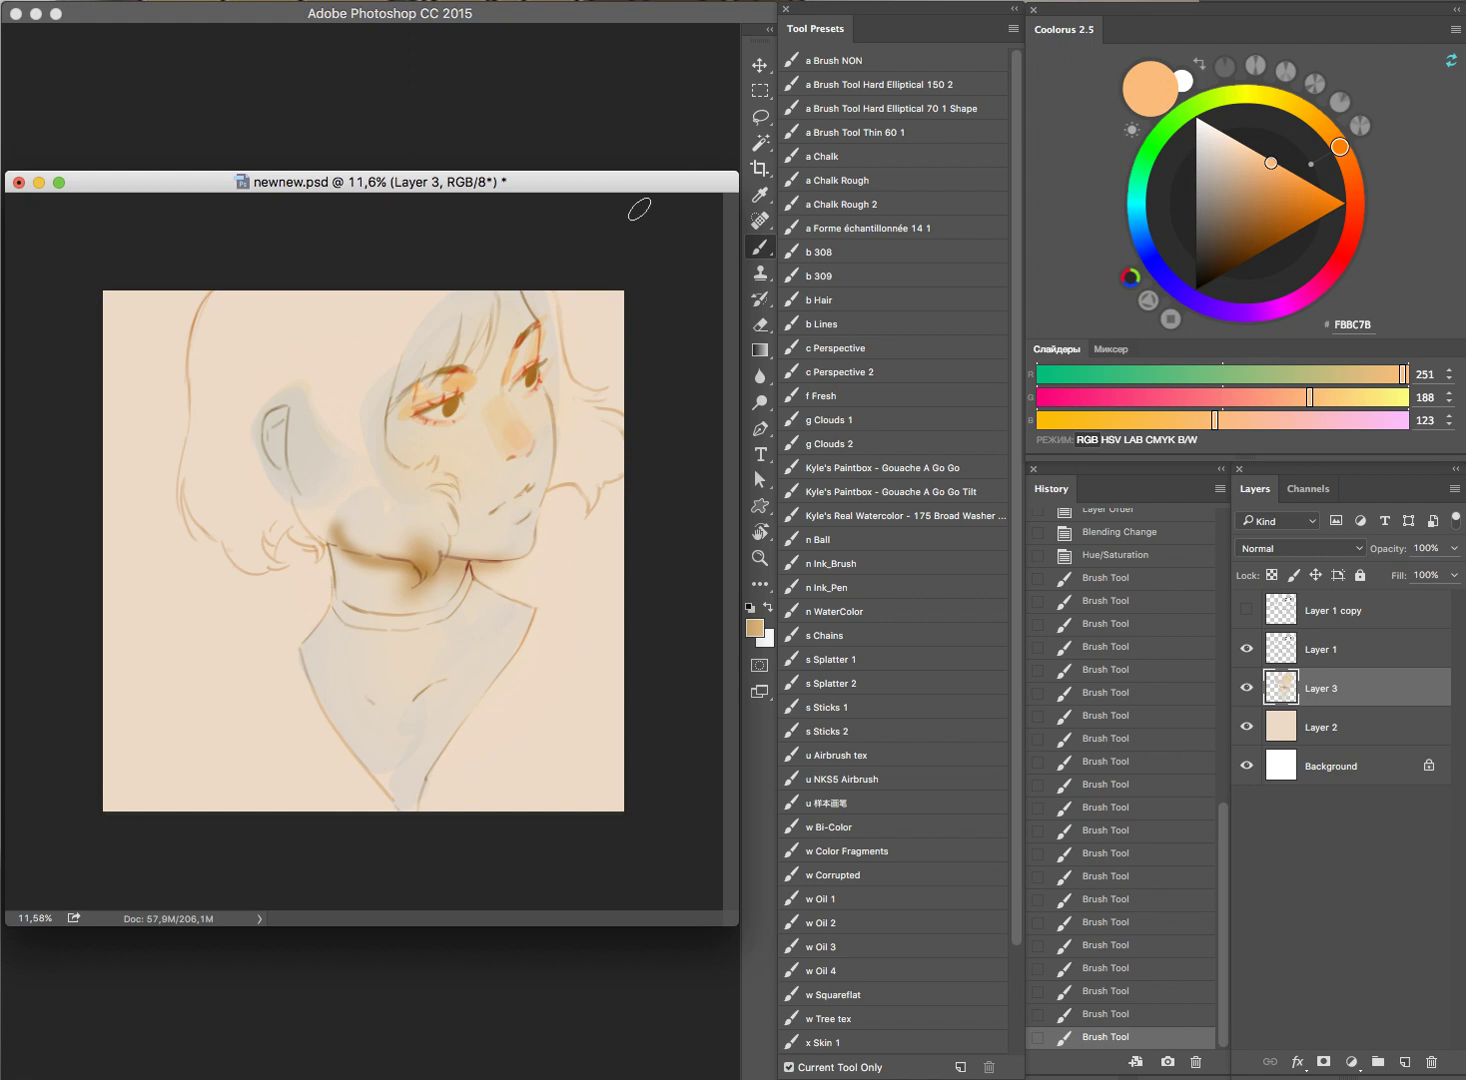
pyautogui.click(493, 402)
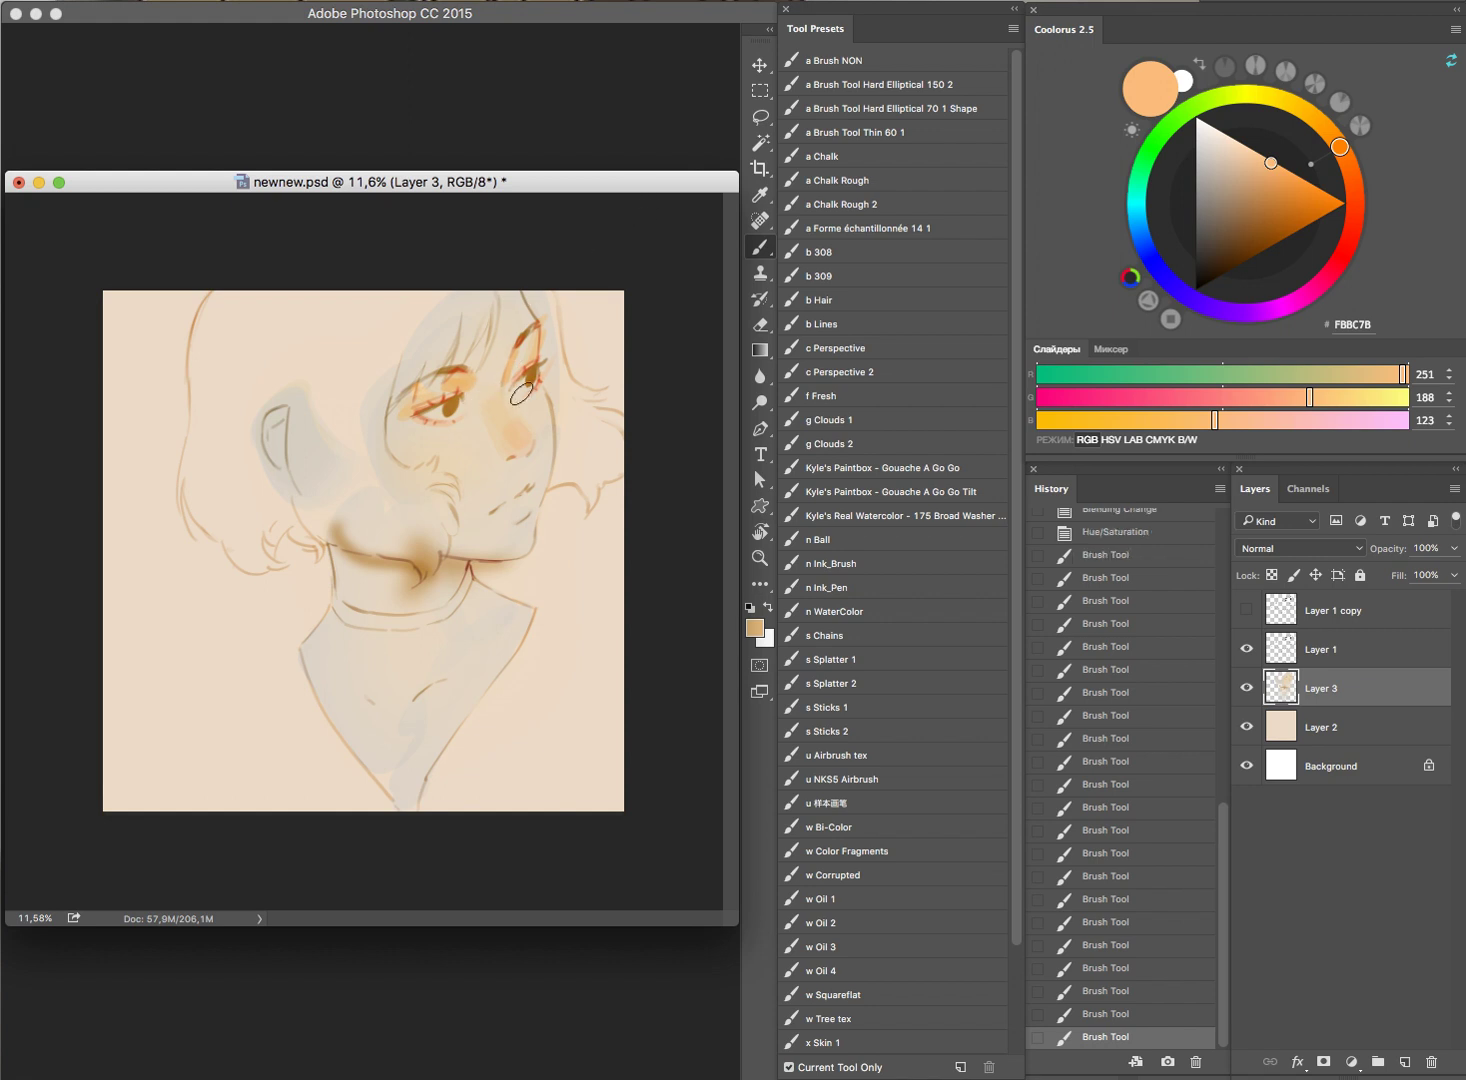
pyautogui.moveTo(548, 432); pyautogui.dragTo(566, 446)
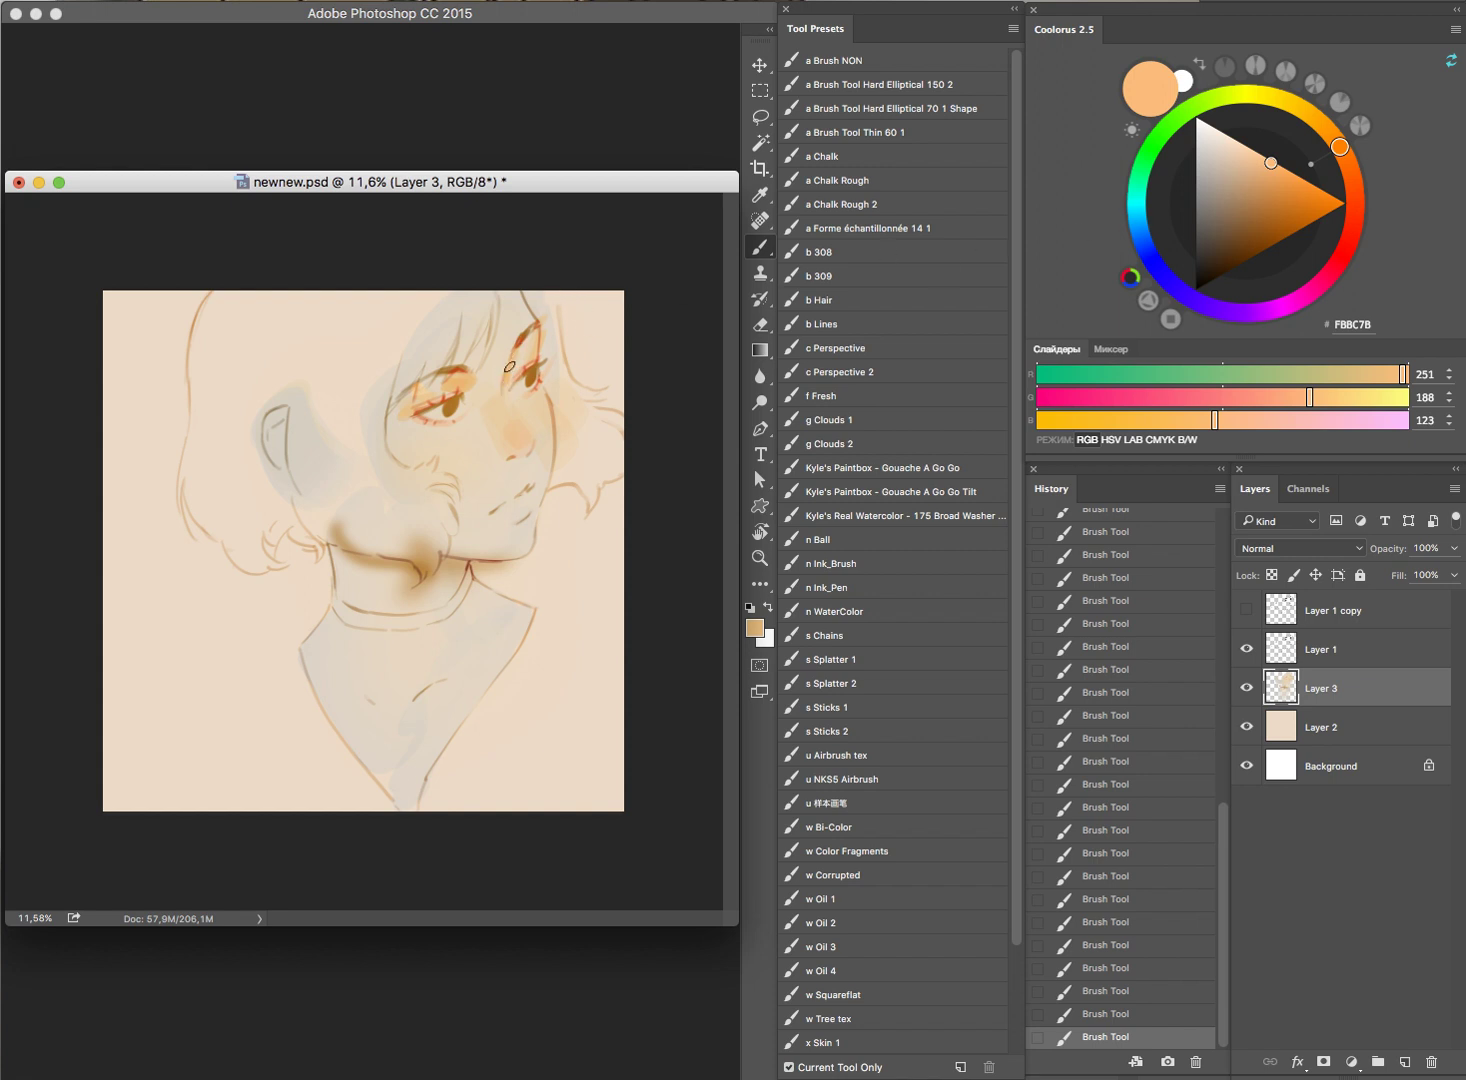
pyautogui.moveTo(516, 285); pyautogui.dragTo(547, 314)
pyautogui.click(1232, 140)
# Step: Brush a pale blue highlight onto the cheek below the eye
pyautogui.click(1137, 201)
pyautogui.click(1220, 130)
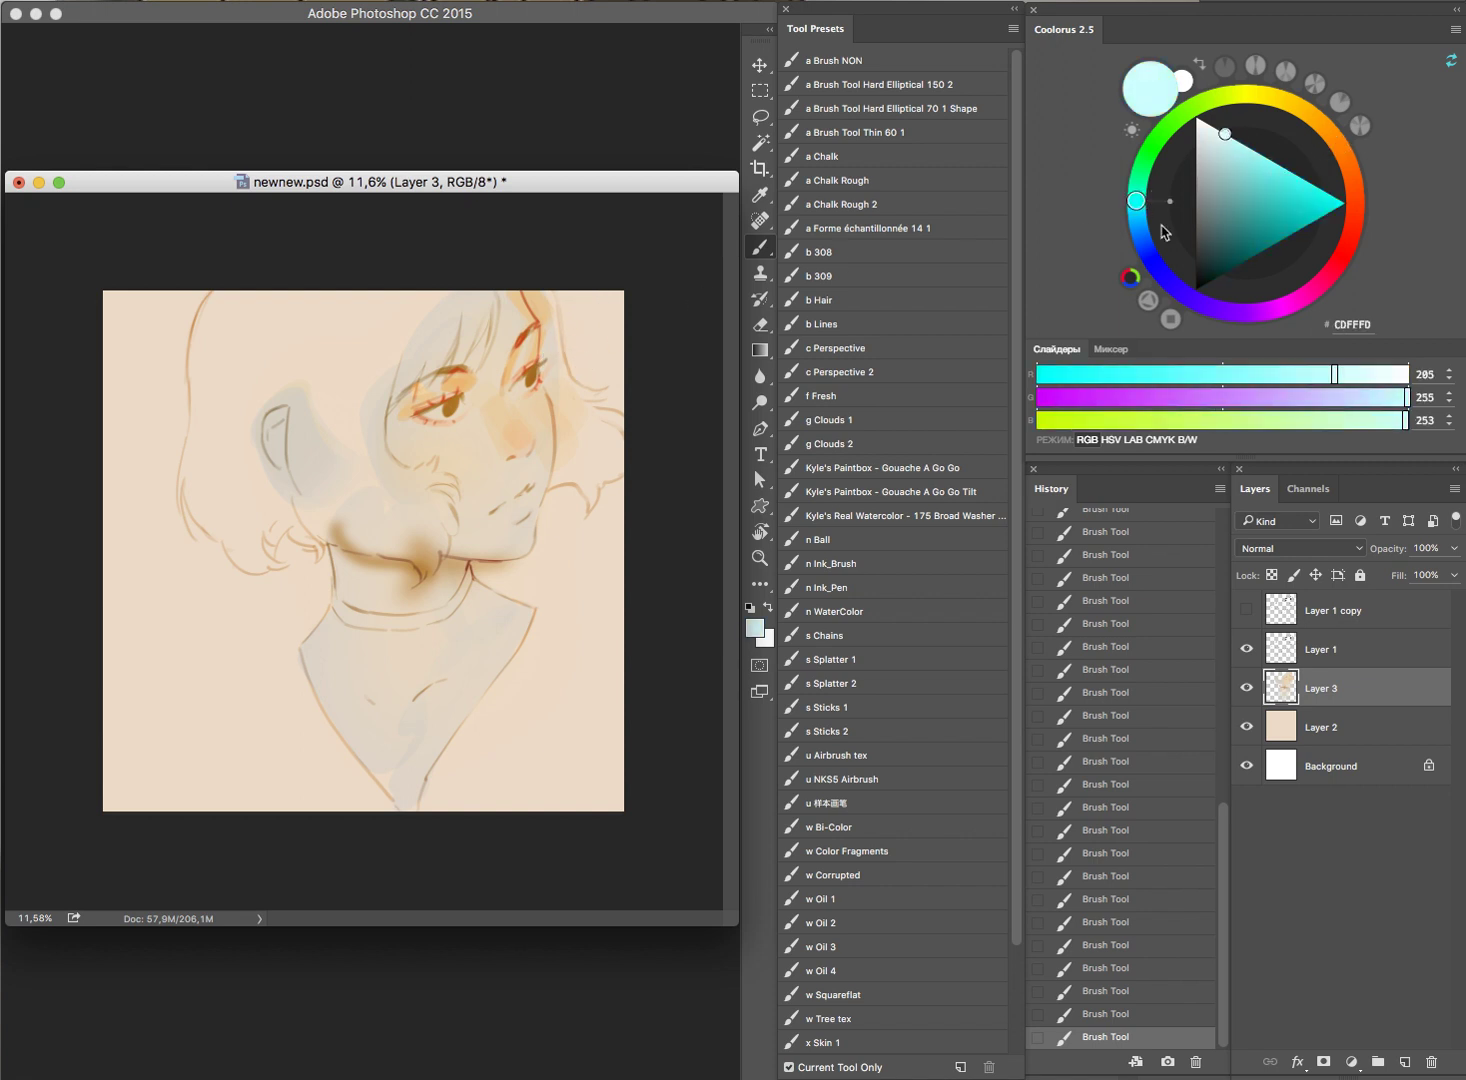
pyautogui.click(1220, 130)
pyautogui.moveTo(402, 438); pyautogui.dragTo(427, 452)
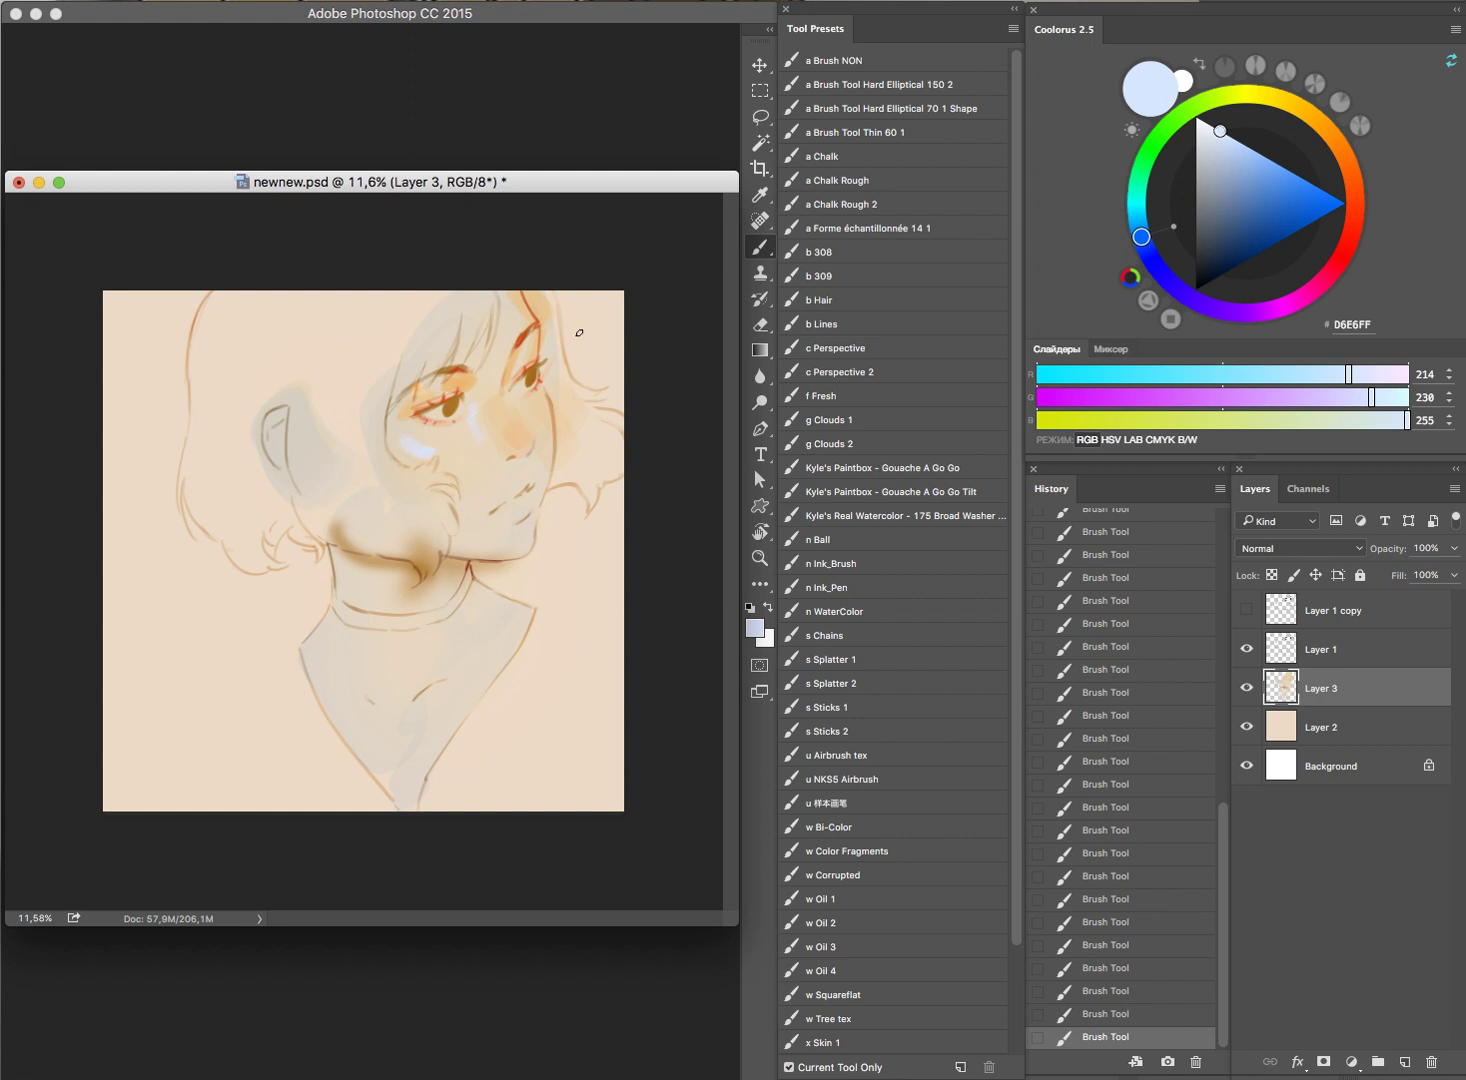
pyautogui.keyDown('alt'); pyautogui.click(499, 454); pyautogui.keyUp('alt')
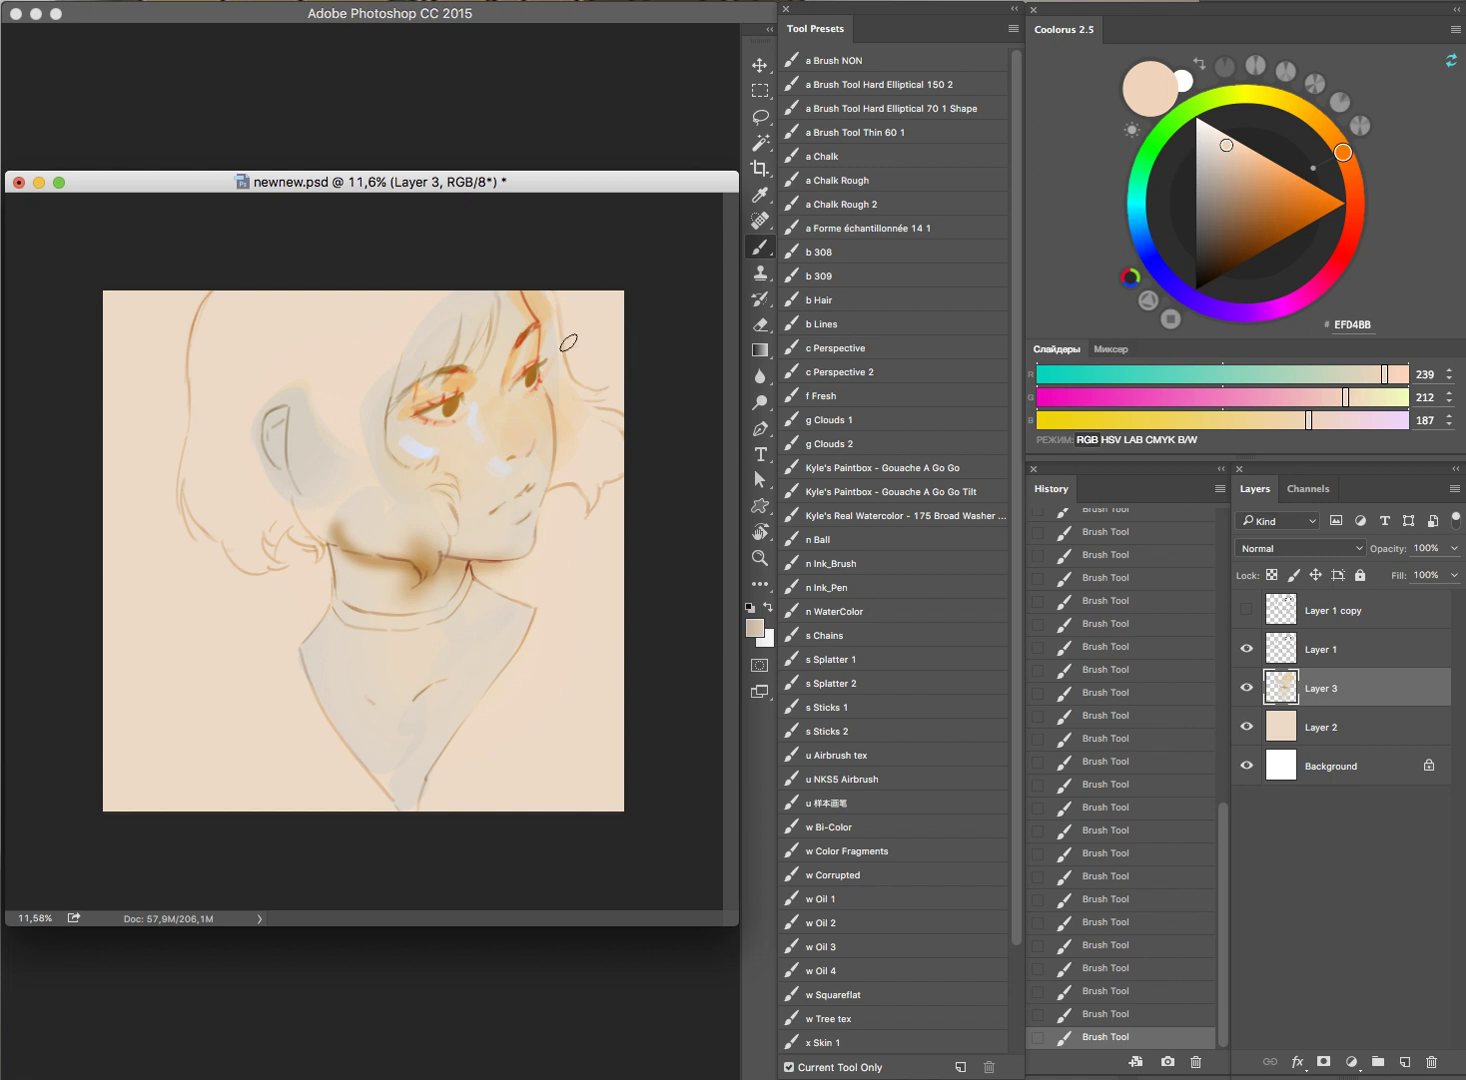
# Step: Paint the irises pale blue-violet DCDBFF, comparing with undo and redo
pyautogui.click(1155, 265)
pyautogui.moveTo(1225, 145); pyautogui.dragTo(1215, 126)
pyautogui.moveTo(440, 411); pyautogui.dragTo(458, 403)
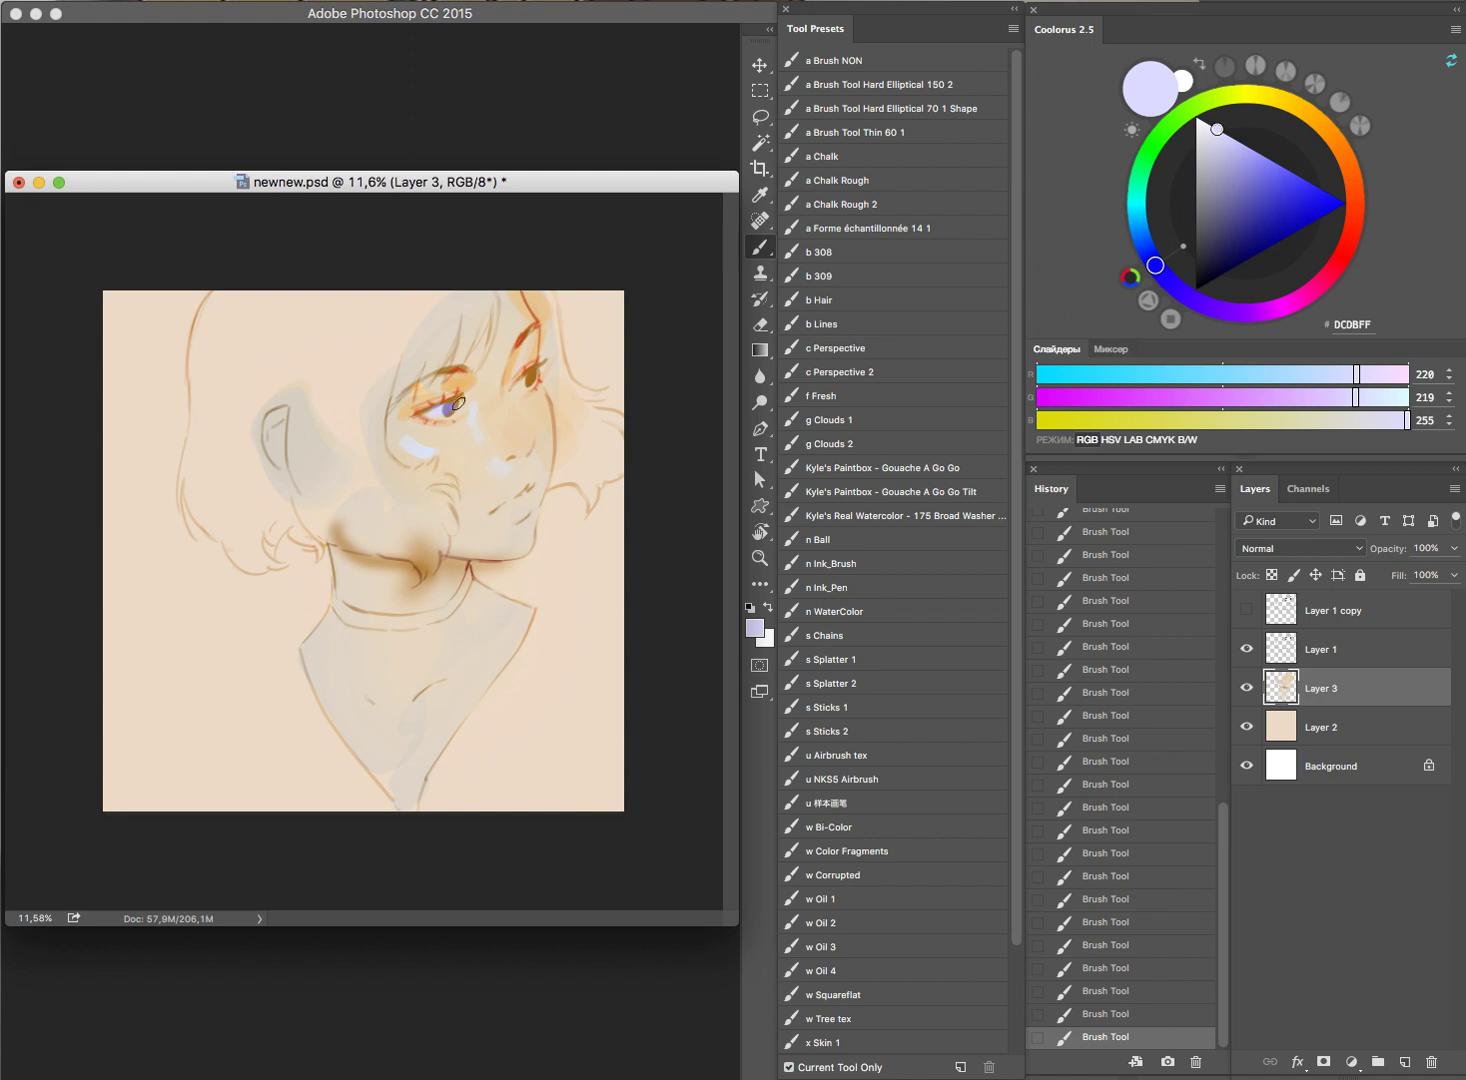
pyautogui.hotkey('ctrl', 'z')
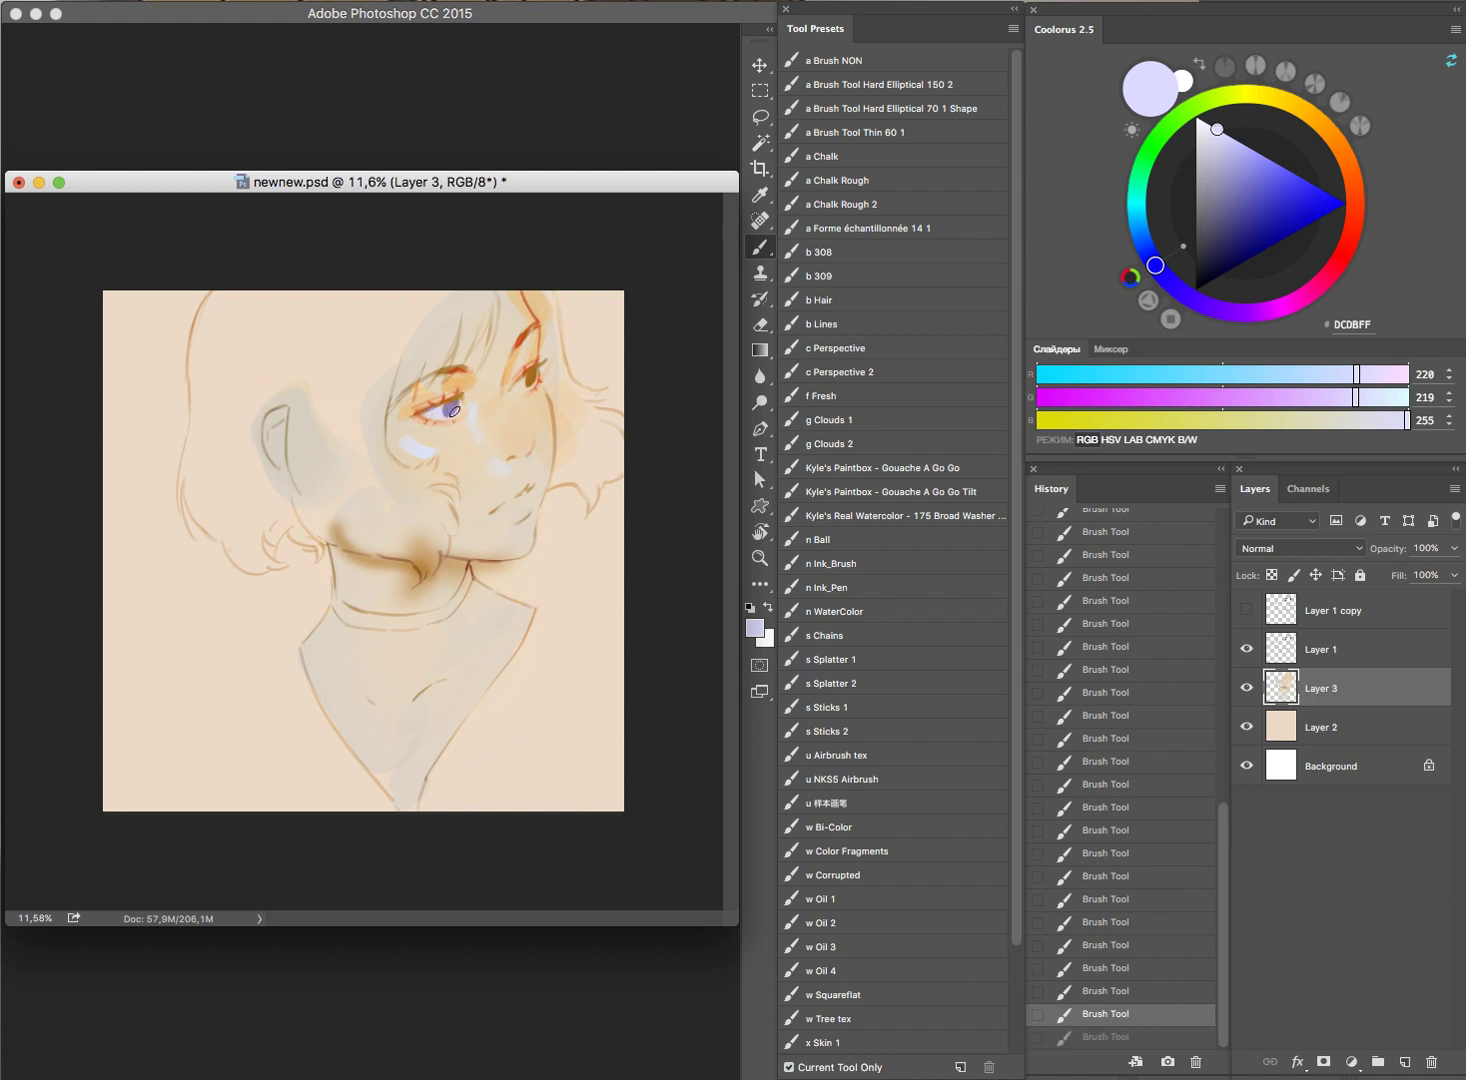
pyautogui.hotkey('ctrl', 'z')
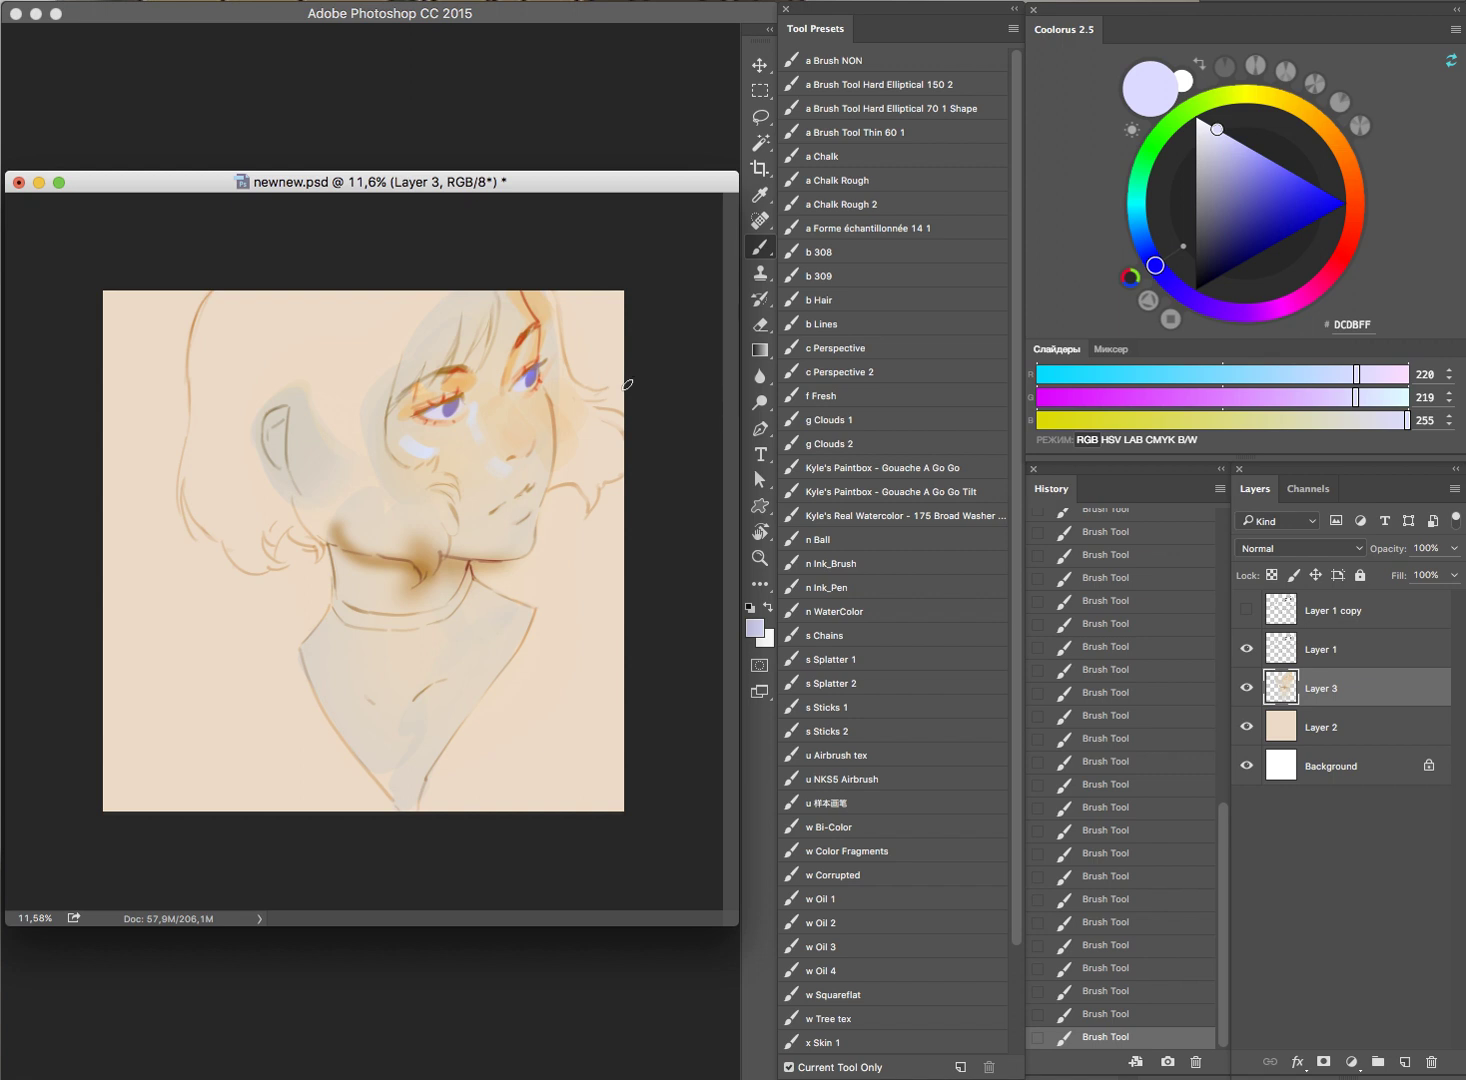
pyautogui.keyDown('alt'); pyautogui.click(463, 377); pyautogui.keyUp('alt')
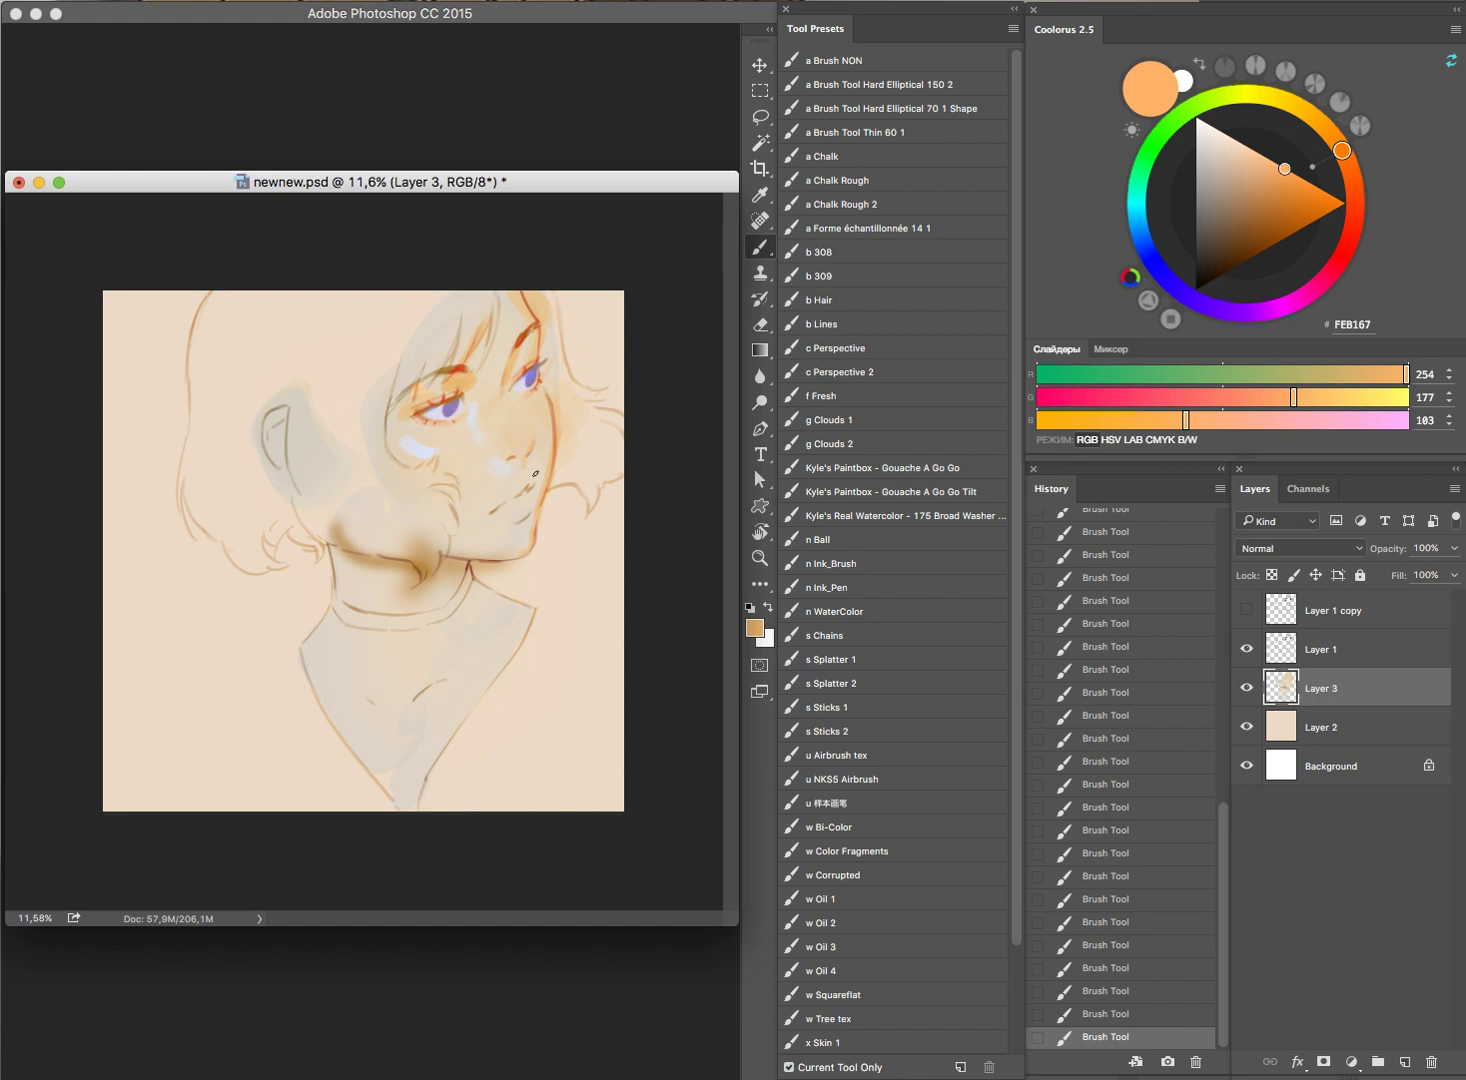
# Step: Repaint the chin, jaw and neck with sampled and tan skin tones, erasing excess
pyautogui.keyDown('alt'); pyautogui.click(451, 442); pyautogui.keyUp('alt')
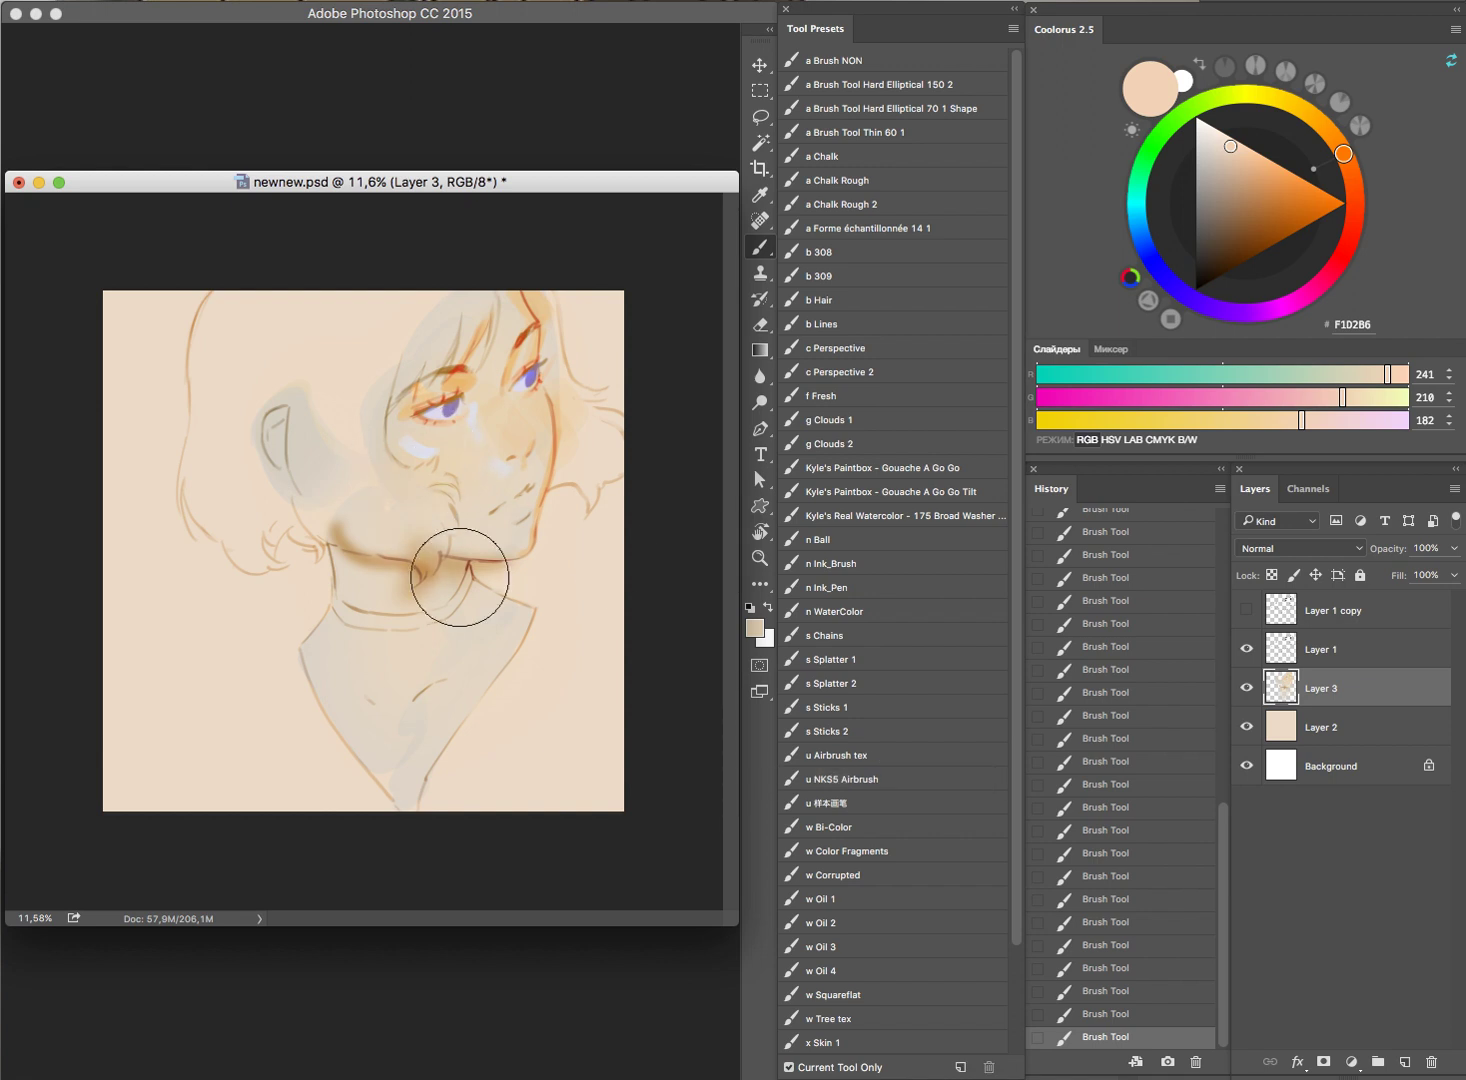
pyautogui.moveTo(476, 521); pyautogui.dragTo(575, 488)
pyautogui.click(1256, 162)
pyautogui.moveTo(520, 575)
pyautogui.mouseDown()
pyautogui.moveTo(507, 550)
pyautogui.moveTo(513, 580)
pyautogui.moveTo(535, 575)
pyautogui.moveTo(567, 492)
pyautogui.mouseUp()
pyautogui.press('e')
pyautogui.press('b')
# Step: Choose a bright coral orange-red for the lips and undo a trial stroke
pyautogui.click(1354, 204)
pyautogui.click(1291, 172)
pyautogui.moveTo(517, 505); pyautogui.dragTo(530, 490)
pyautogui.press('super+z')
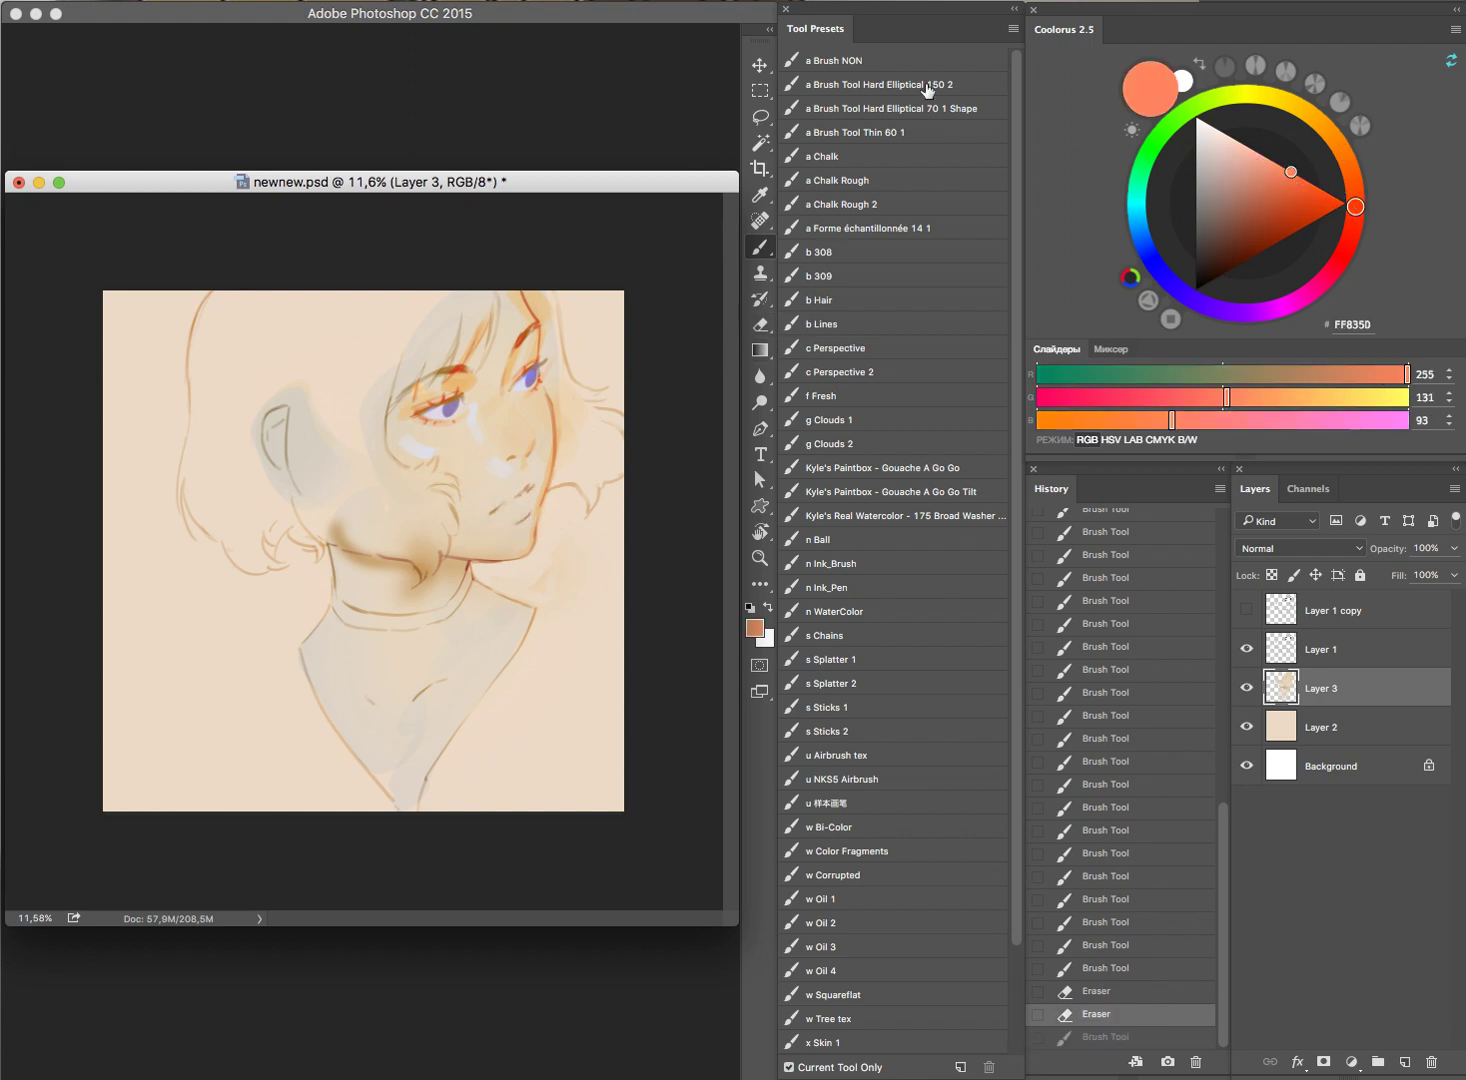
# Step: Paint the lips coral FF8350, darkening and shaping upper and lower lip while zoomed in
pyautogui.moveTo(506, 513); pyautogui.dragTo(523, 509)
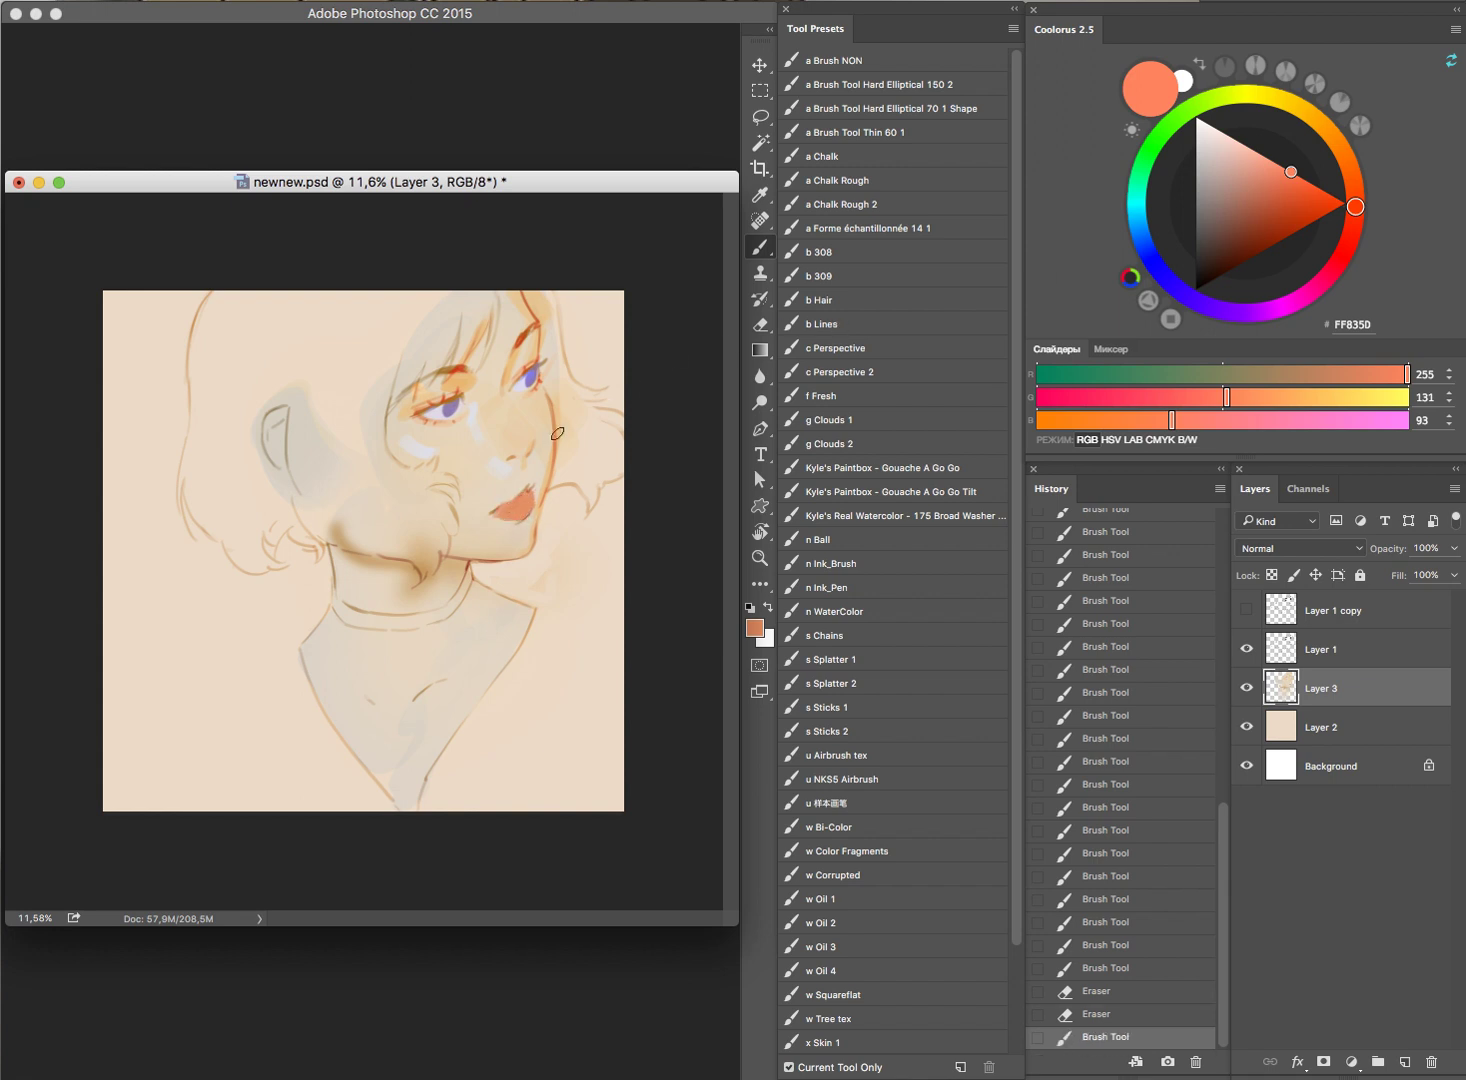
pyautogui.click(533, 483)
pyautogui.click(527, 489)
pyautogui.moveTo(587, 475)
pyautogui.mouseDown()
pyautogui.moveTo(635, 484)
pyautogui.moveTo(569, 484)
pyautogui.mouseUp()
pyautogui.moveTo(441, 546); pyautogui.dragTo(474, 532)
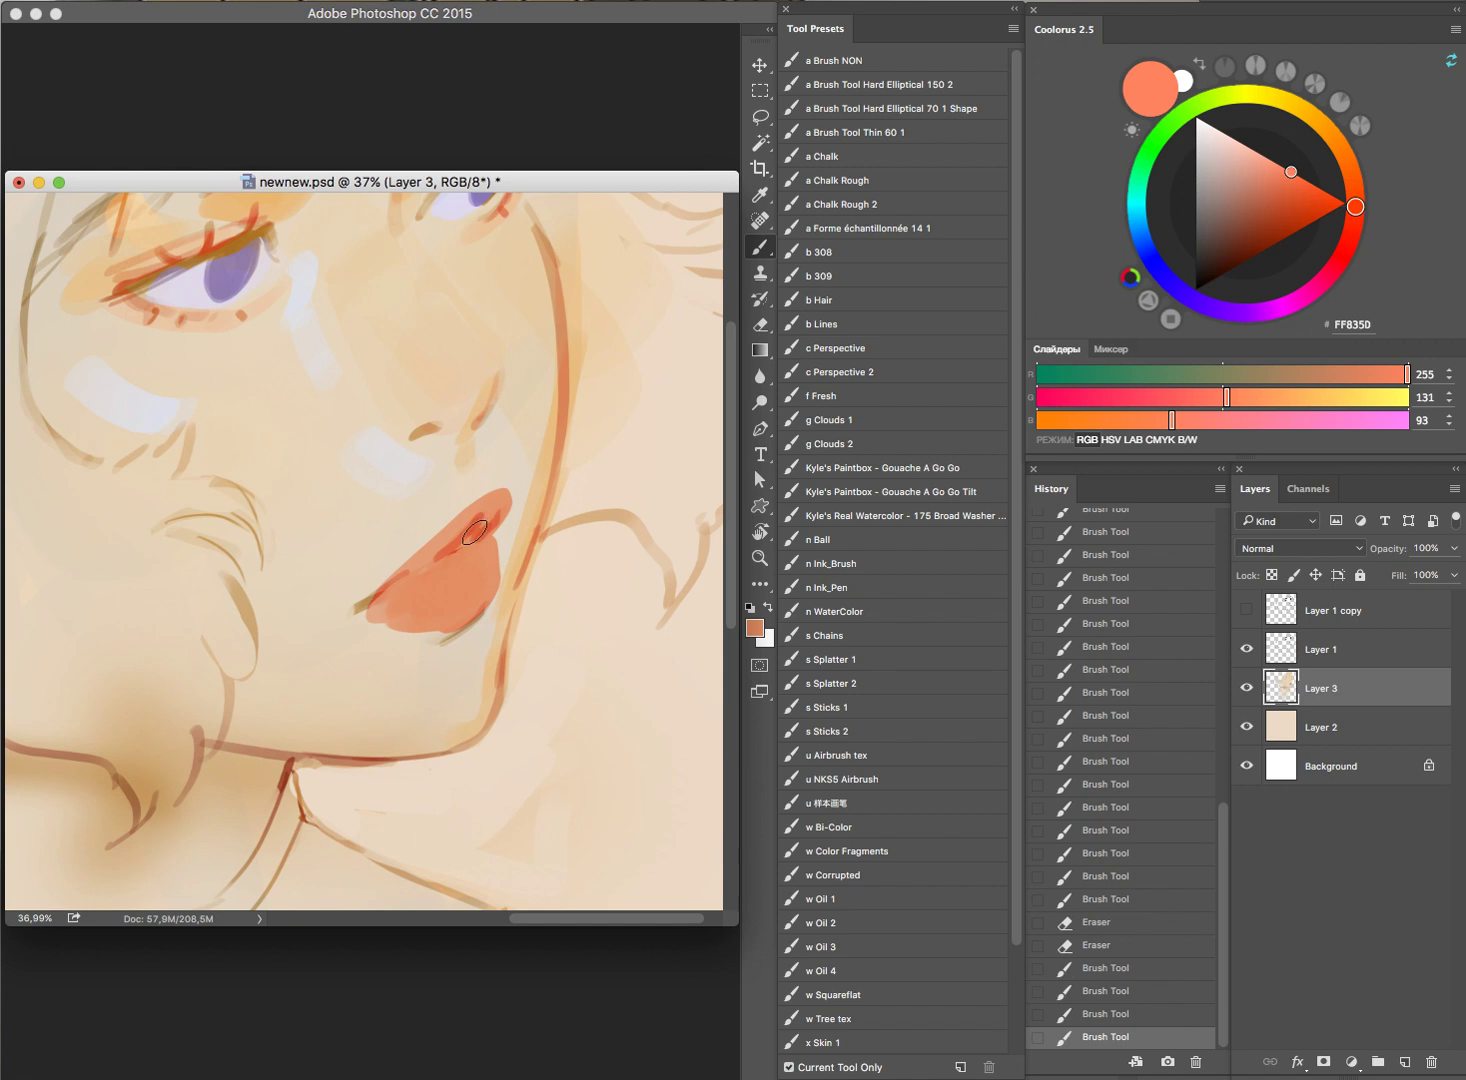
pyautogui.moveTo(362, 605); pyautogui.dragTo(445, 630)
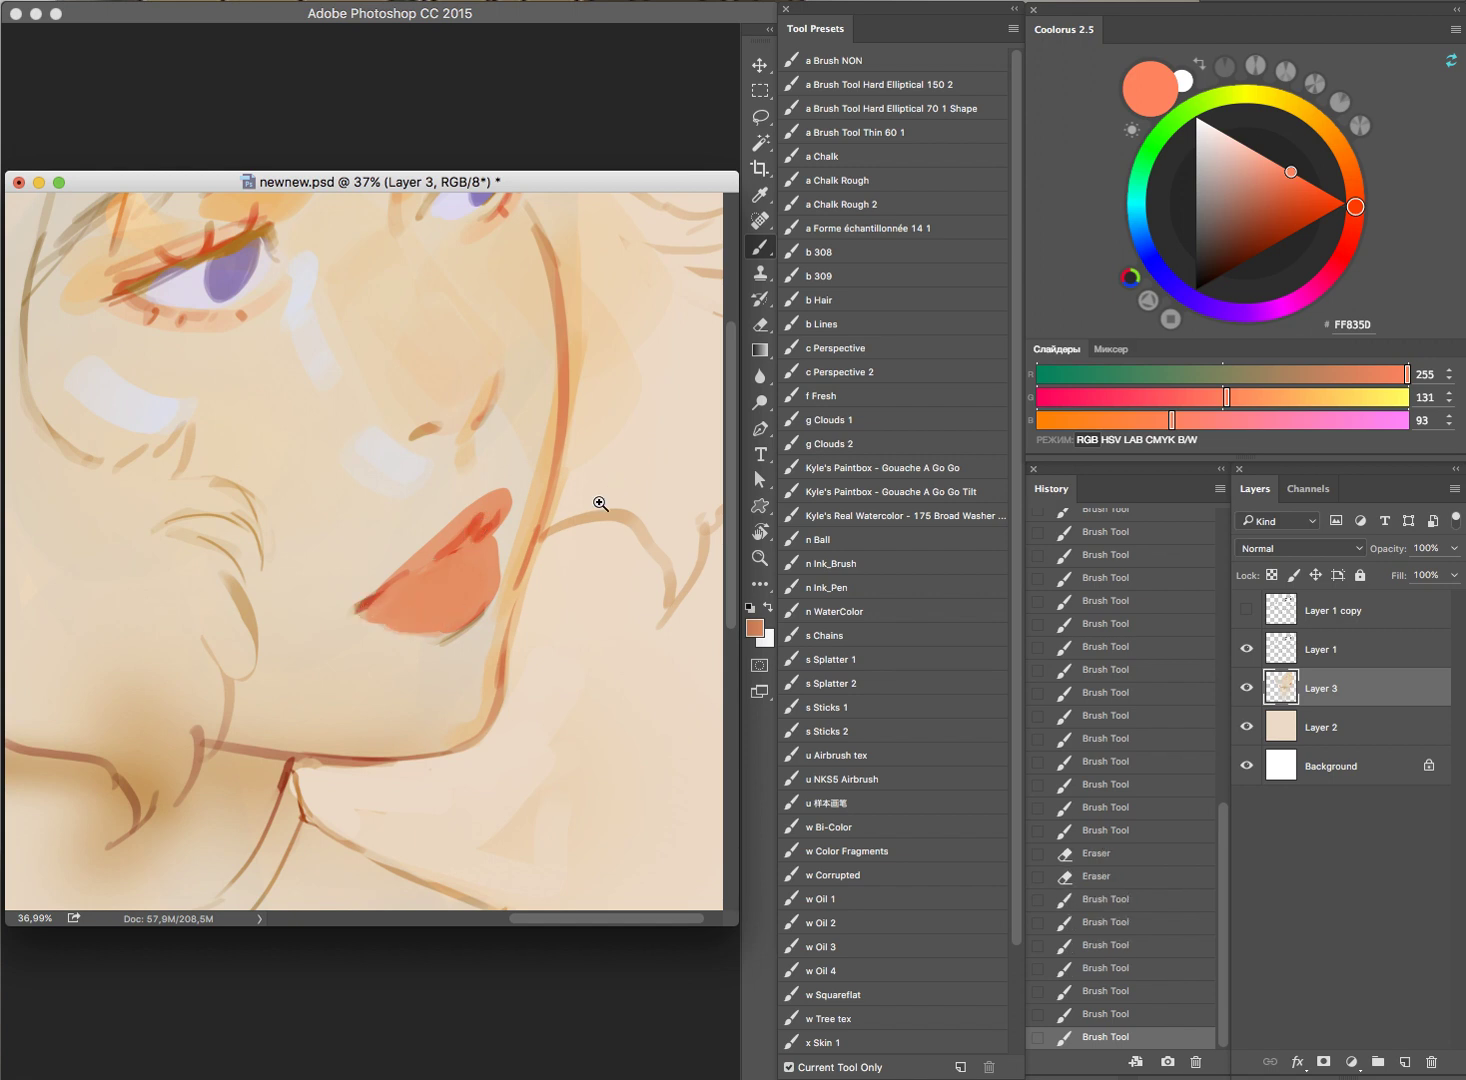
pyautogui.keyDown('alt'); pyautogui.click(600, 503); pyautogui.keyUp('alt')
pyautogui.click(580, 435)
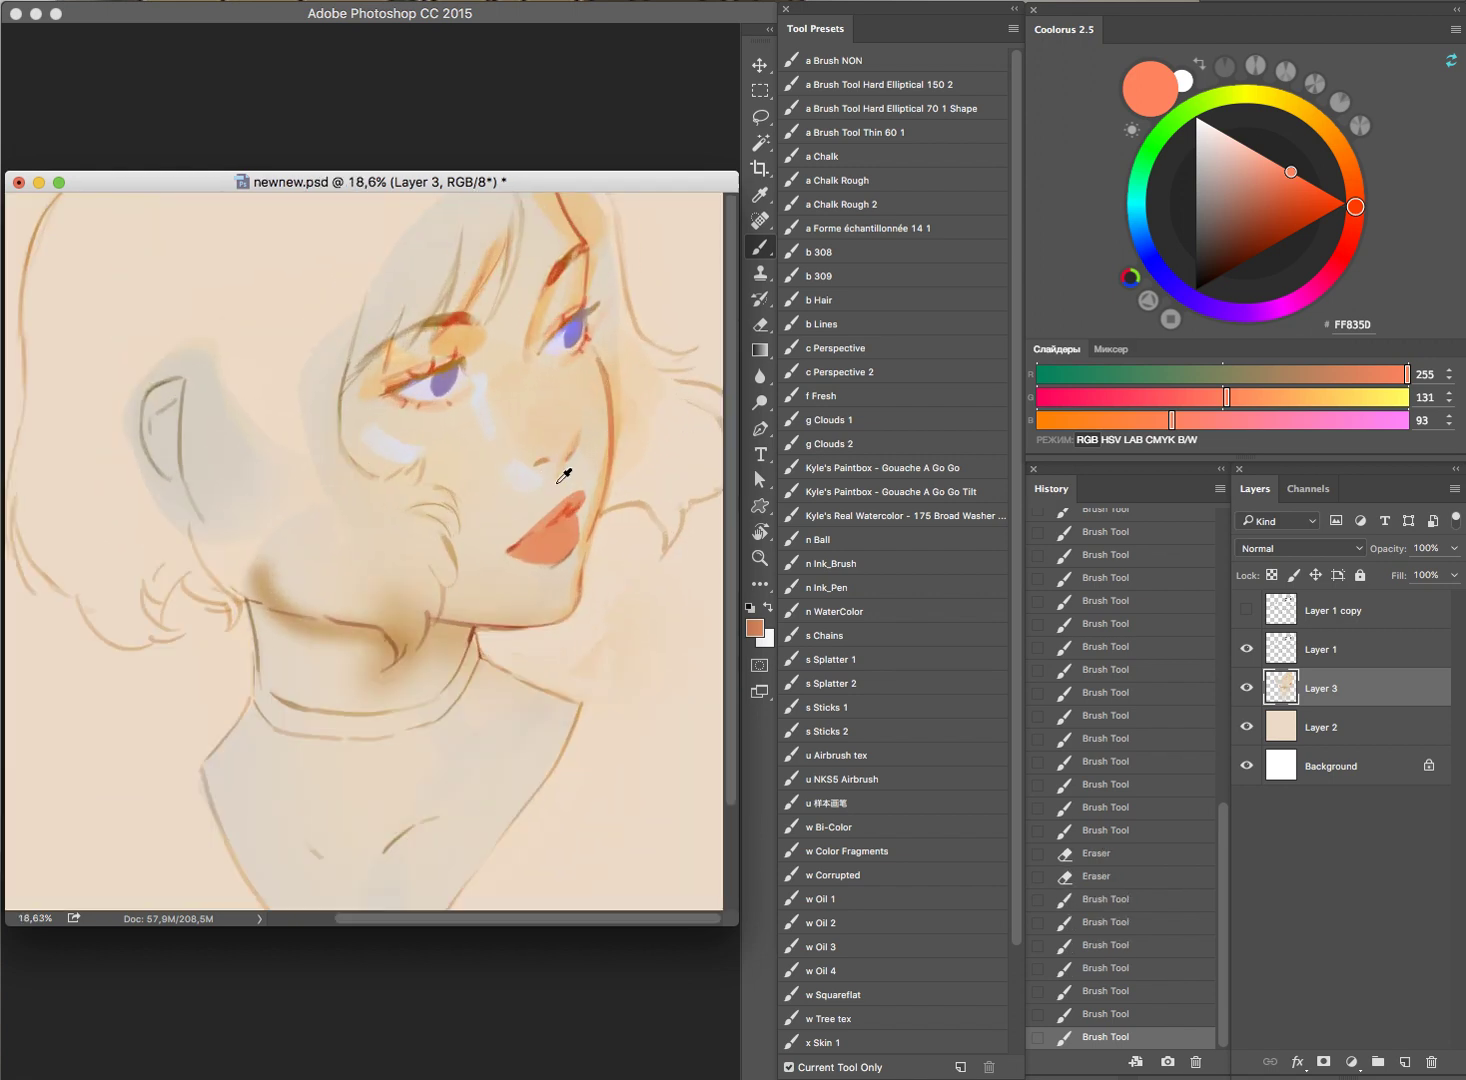
# Step: Blend skin colour around the nose and dab the lip colour onto both eyes
pyautogui.keyDown('alt'); pyautogui.click(563, 476); pyautogui.keyUp('alt')
pyautogui.moveTo(555, 478); pyautogui.dragTo(578, 466)
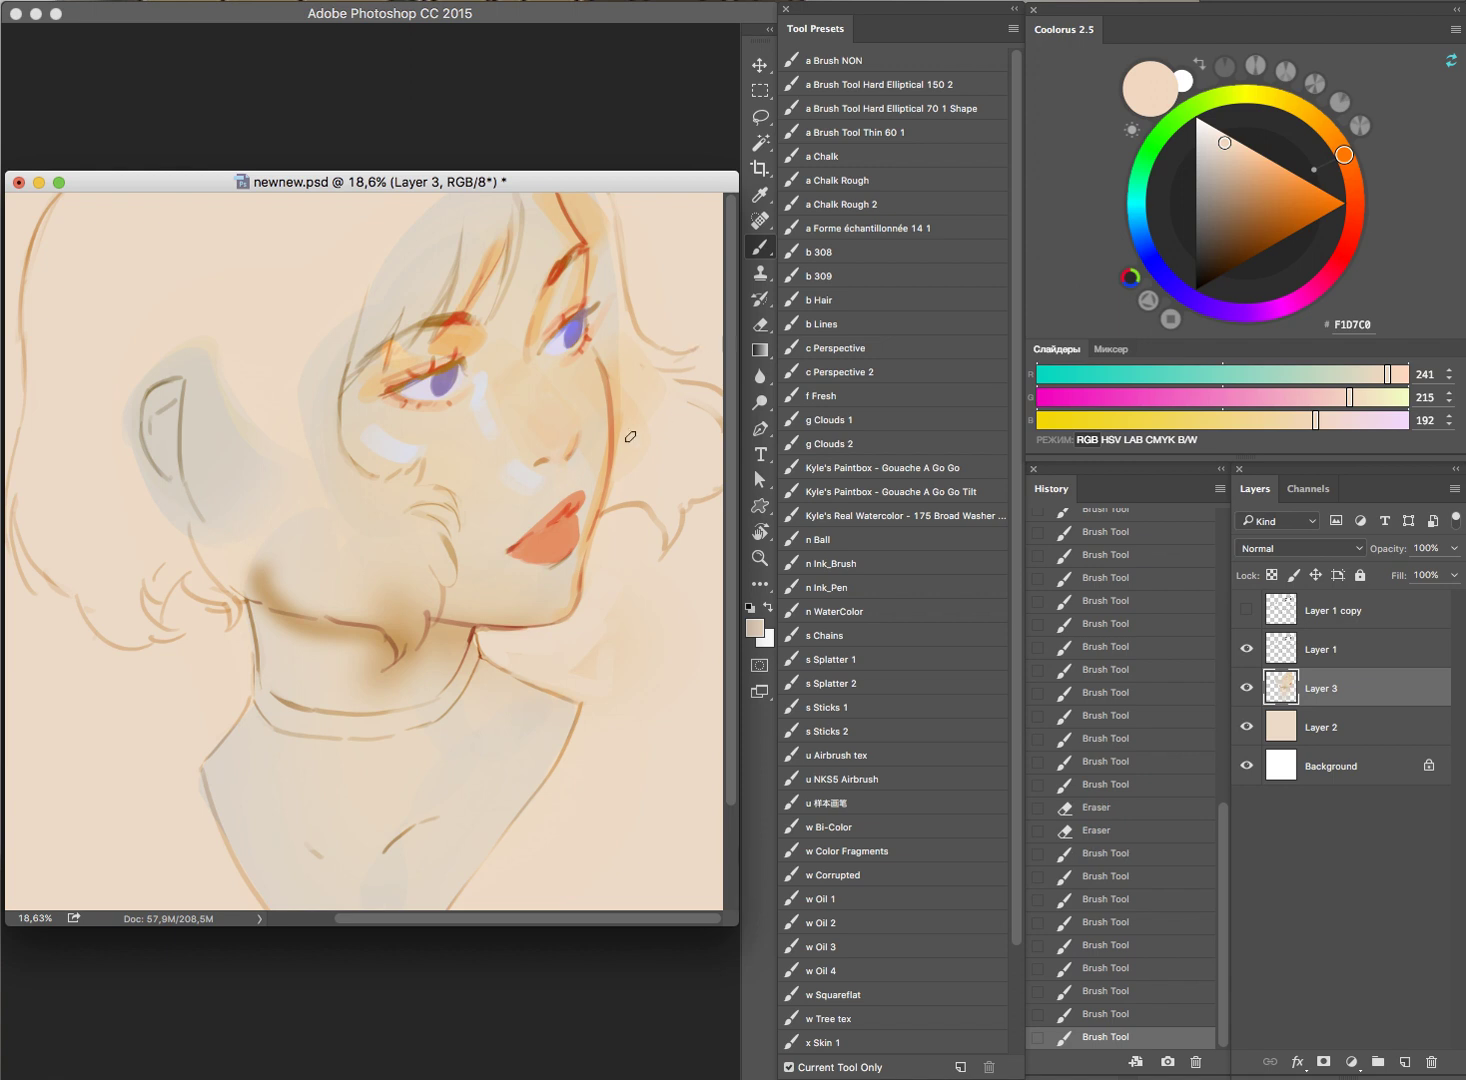
pyautogui.moveTo(611, 464); pyautogui.dragTo(561, 489)
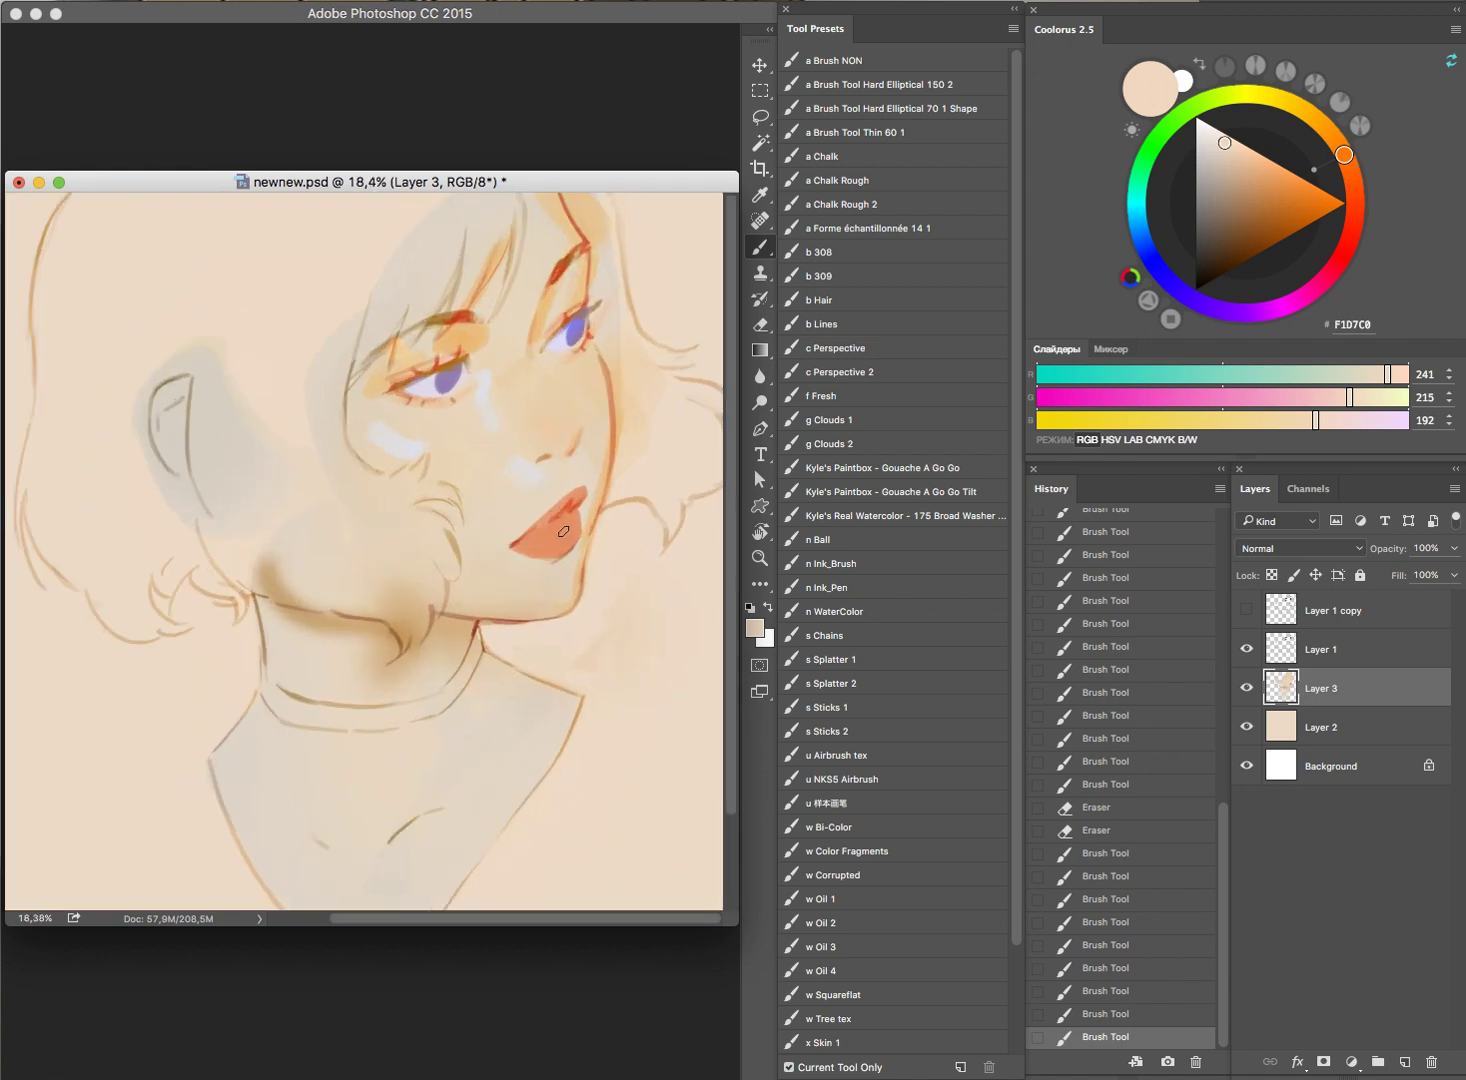
pyautogui.keyDown('alt'); pyautogui.click(564, 530); pyautogui.keyUp('alt')
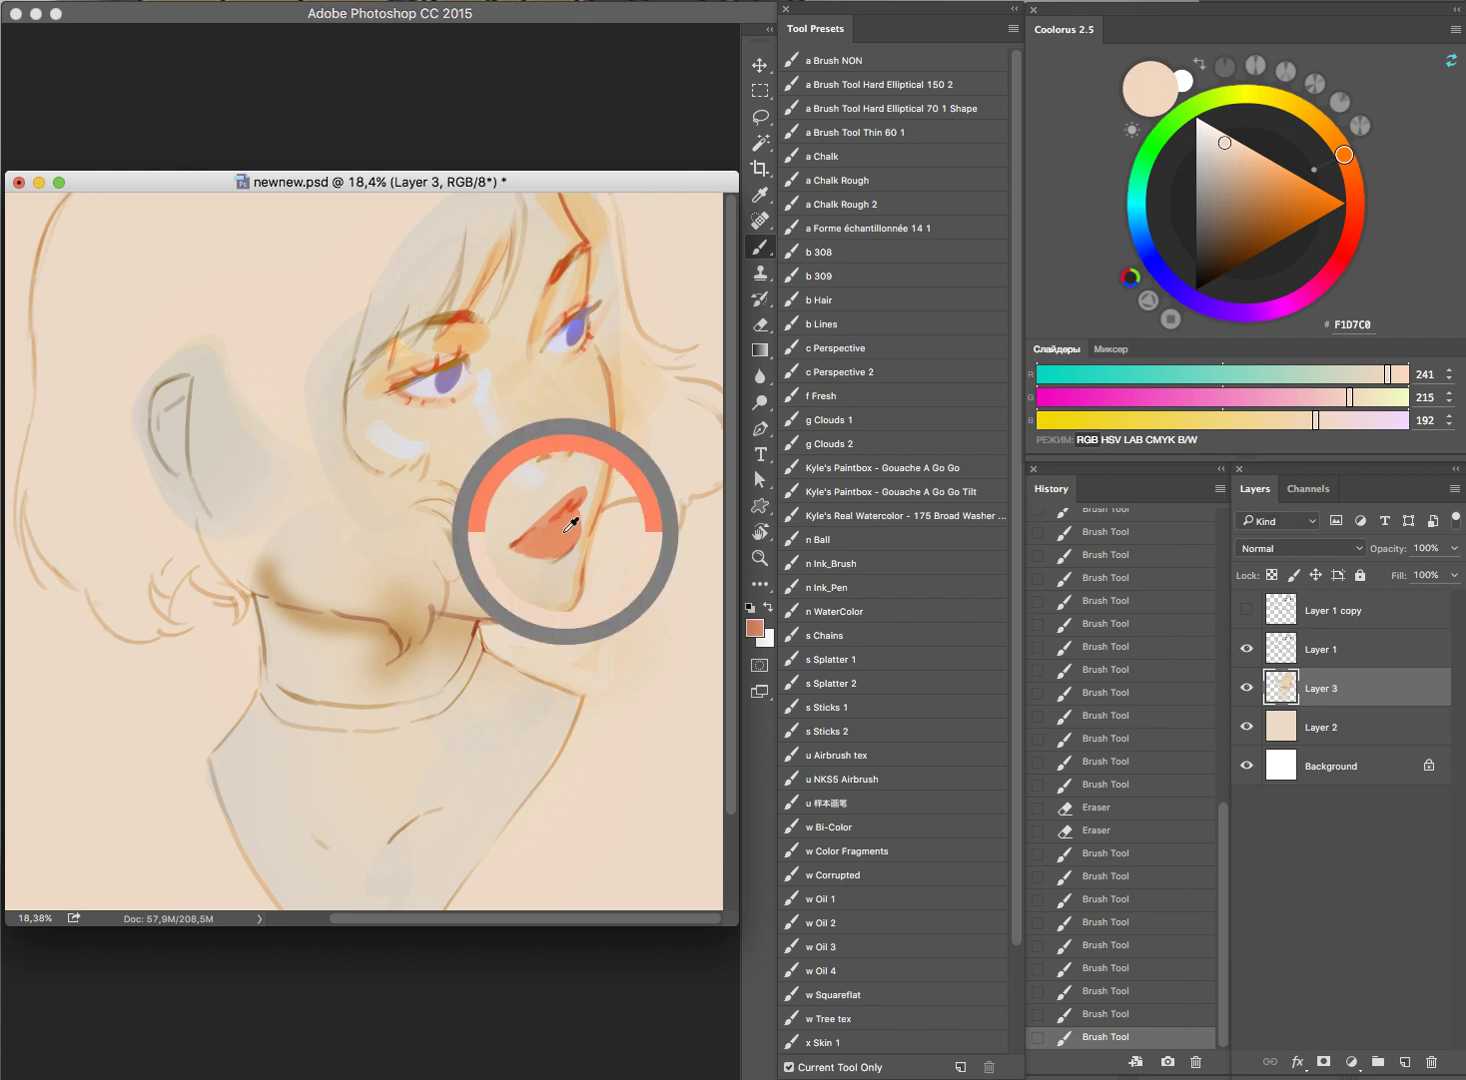
pyautogui.click(450, 373)
pyautogui.click(576, 330)
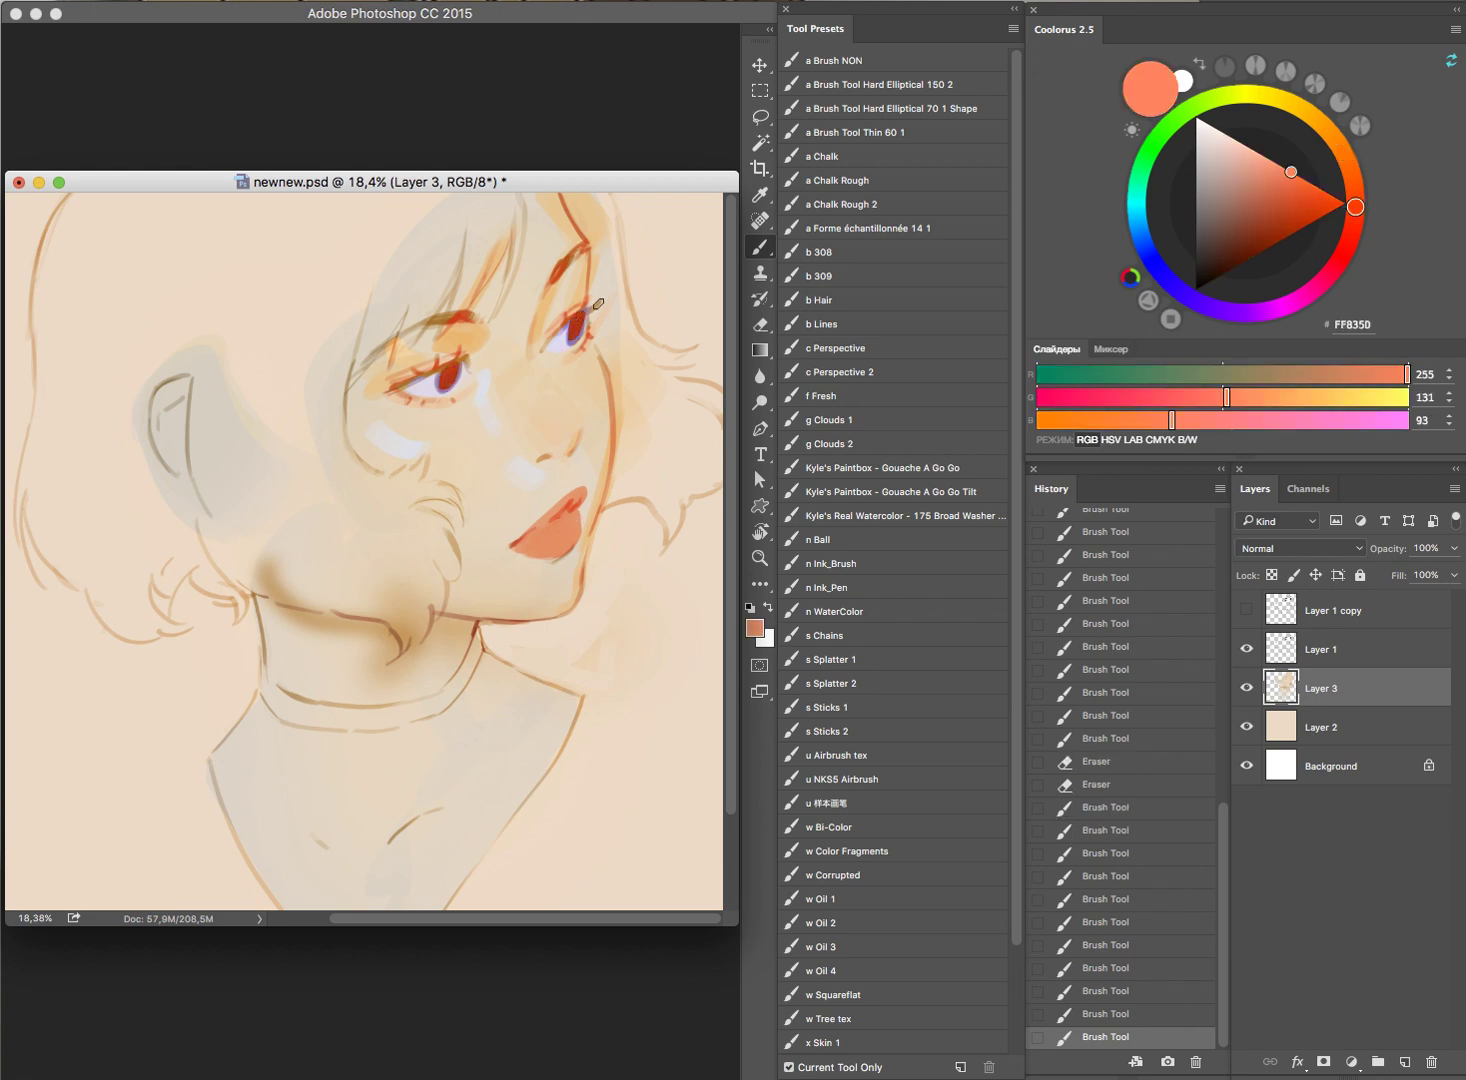
pyautogui.moveTo(609, 373)
pyautogui.mouseDown()
pyautogui.moveTo(588, 416)
pyautogui.moveTo(596, 461)
pyautogui.mouseUp()
# Step: Erase part of the collar line at the neck, then brush golden orange onto the hair
pyautogui.press('e')
pyautogui.moveTo(523, 583)
pyautogui.mouseDown()
pyautogui.moveTo(628, 576)
pyautogui.moveTo(636, 596)
pyautogui.moveTo(572, 615)
pyautogui.moveTo(605, 589)
pyautogui.mouseUp()
pyautogui.press('b')
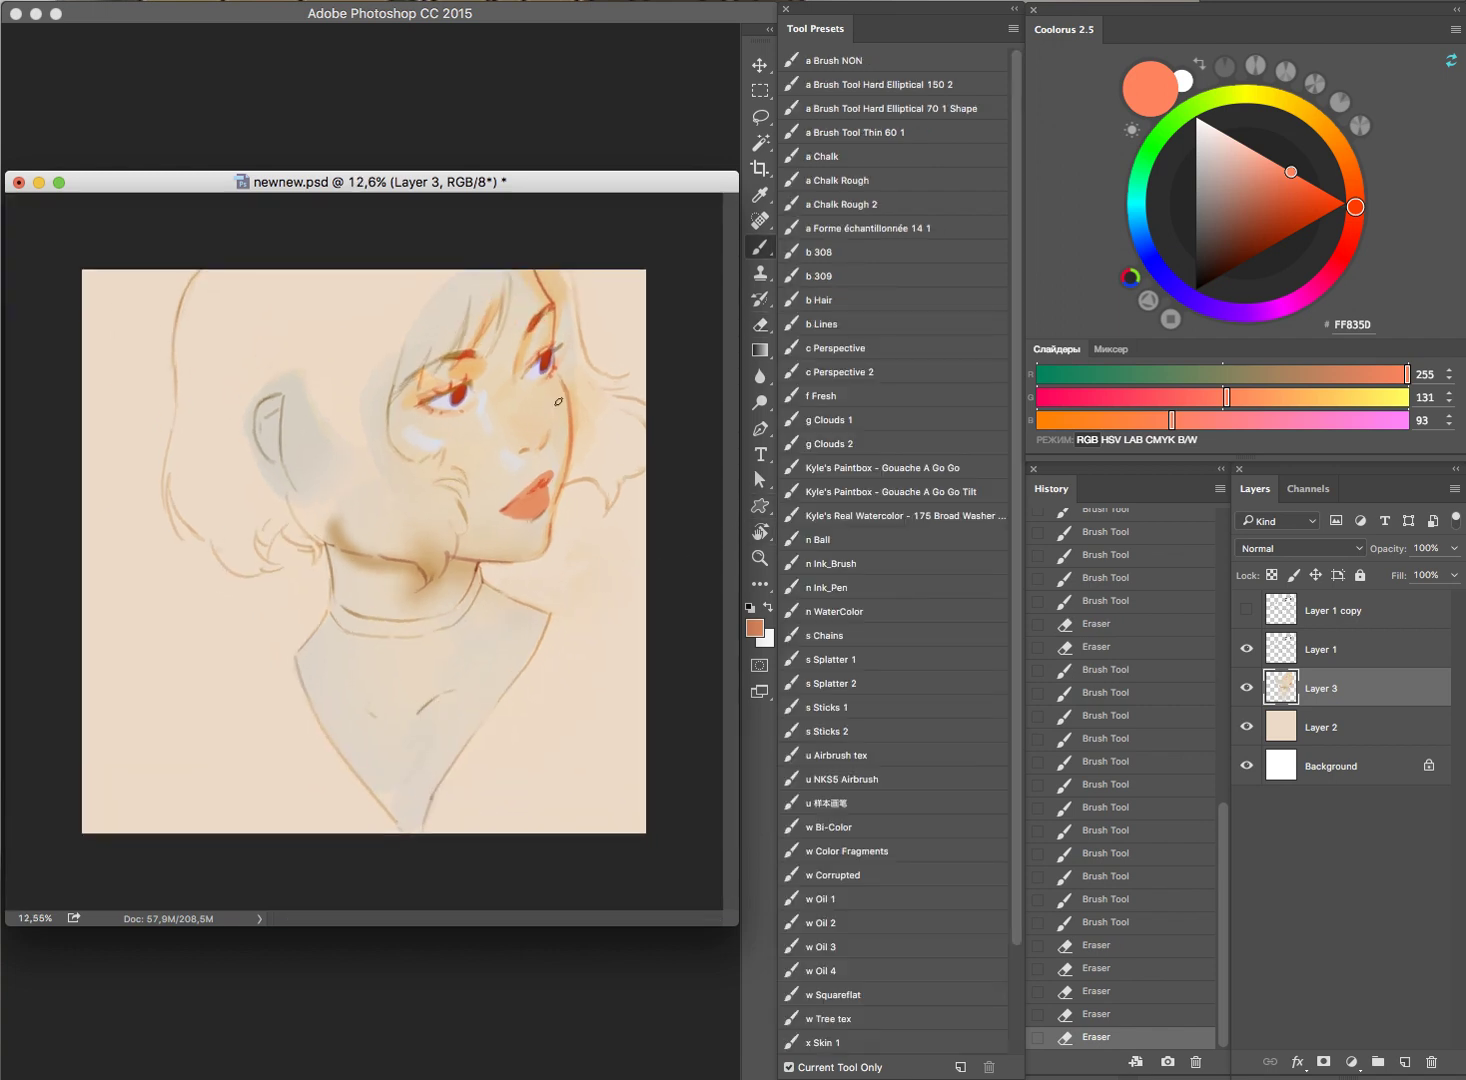
pyautogui.keyDown('alt'); pyautogui.click(528, 346); pyautogui.keyUp('alt')
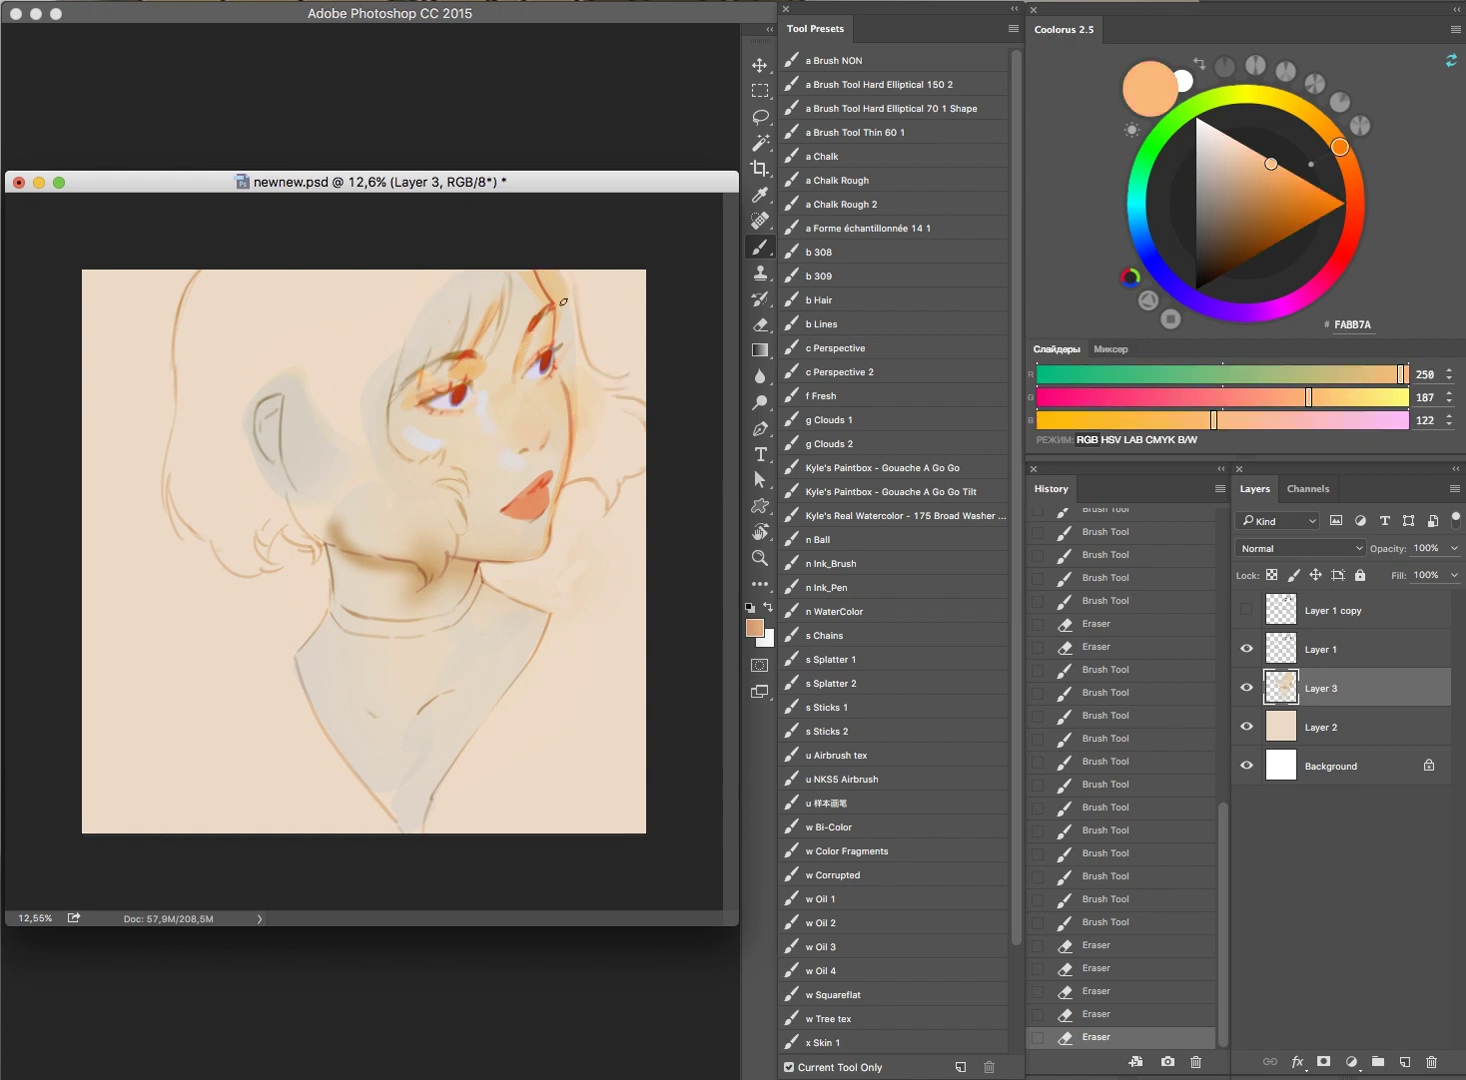
pyautogui.click(1281, 182)
pyautogui.moveTo(392, 390)
pyautogui.mouseDown()
pyautogui.moveTo(392, 458)
pyautogui.moveTo(412, 466)
pyautogui.mouseUp()
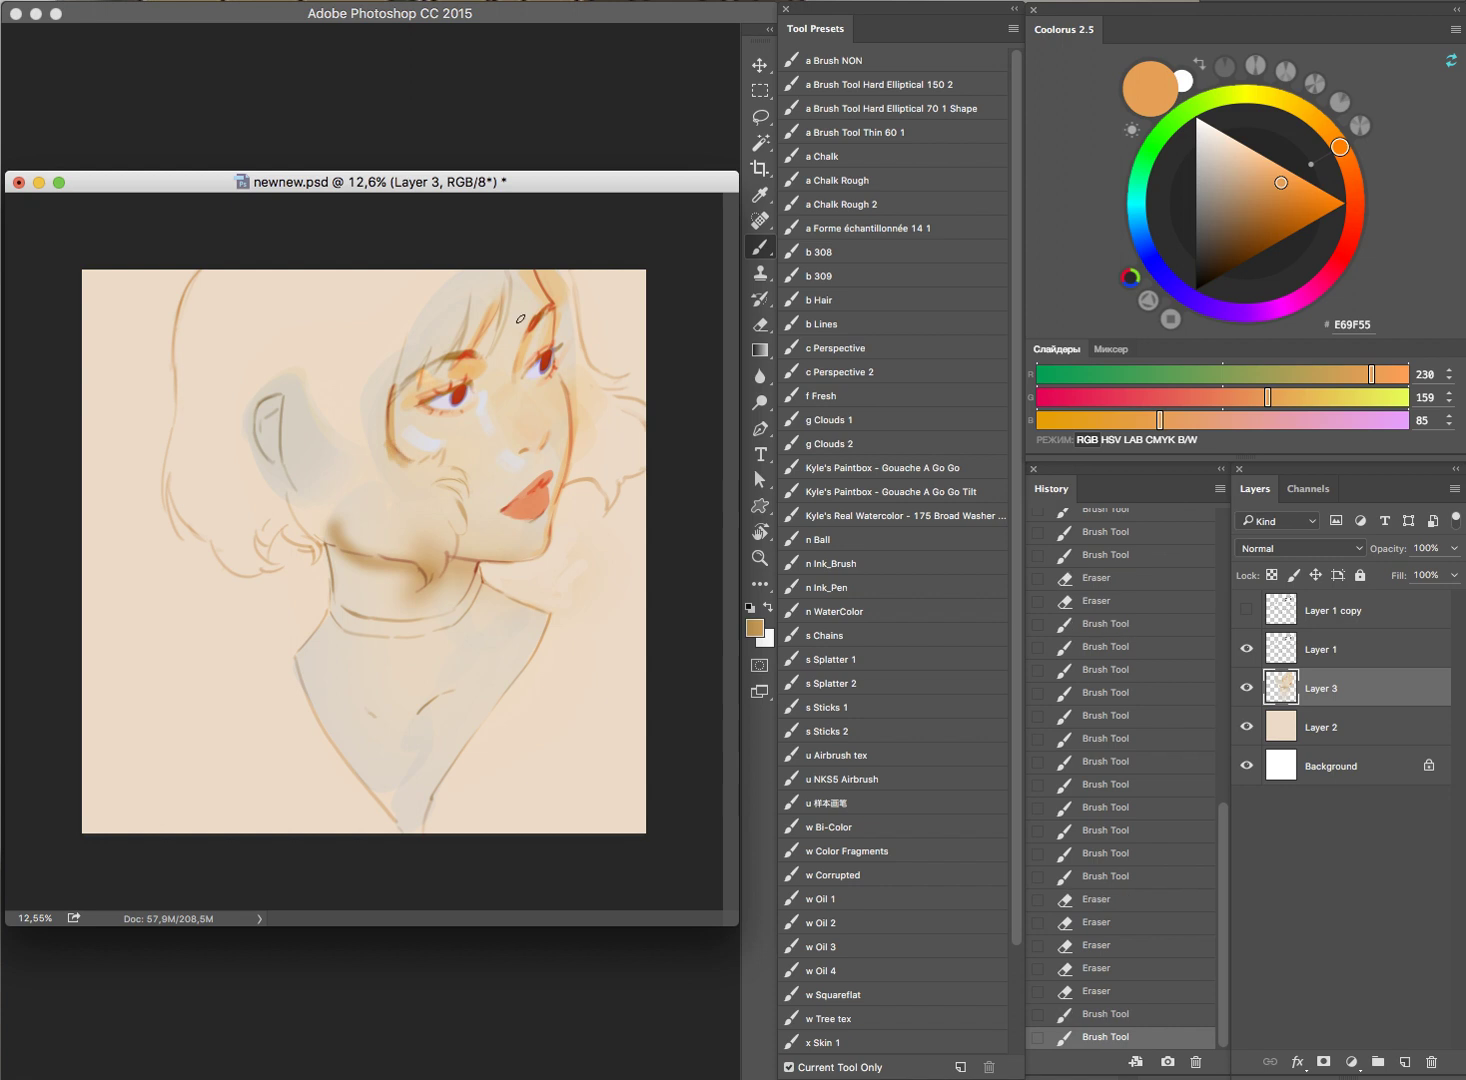
# Step: Add warm dabs to the hair, then brighter orange strokes across the face and neck
pyautogui.click(413, 402)
pyautogui.click(548, 340)
pyautogui.click(542, 350)
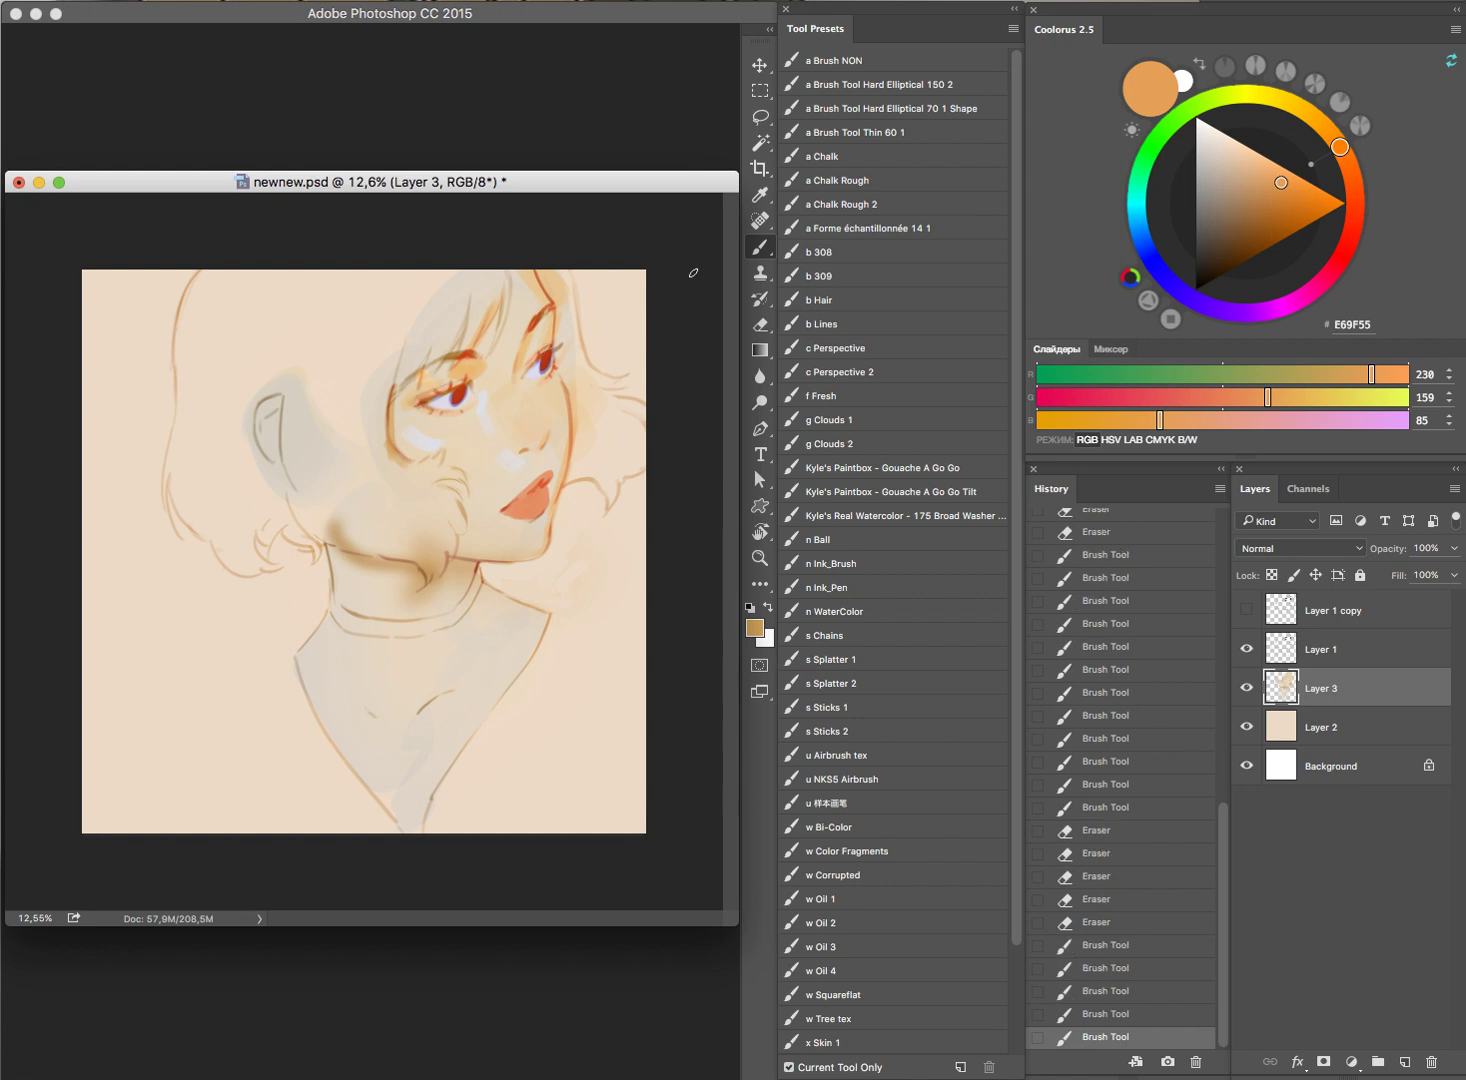
pyautogui.moveTo(1303, 196); pyautogui.dragTo(1317, 186)
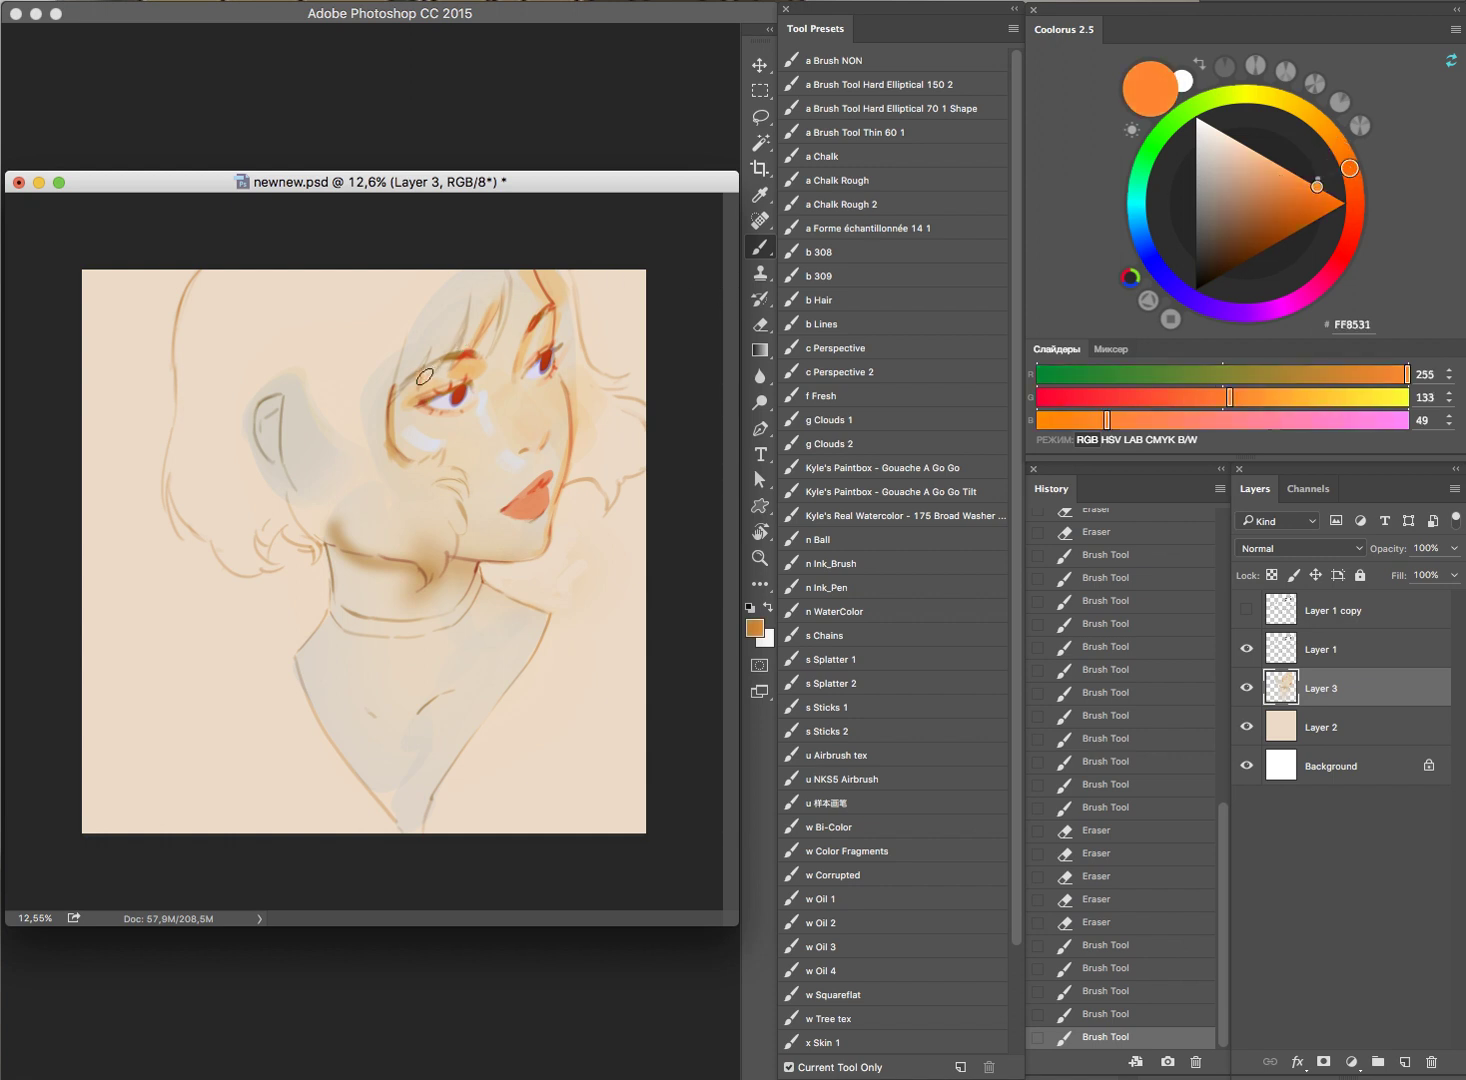
pyautogui.moveTo(390, 396)
pyautogui.mouseDown()
pyautogui.moveTo(430, 372)
pyautogui.moveTo(482, 298)
pyautogui.mouseUp()
pyautogui.moveTo(462, 366)
pyautogui.mouseDown()
pyautogui.moveTo(513, 266)
pyautogui.moveTo(565, 305)
pyautogui.moveTo(550, 280)
pyautogui.mouseUp()
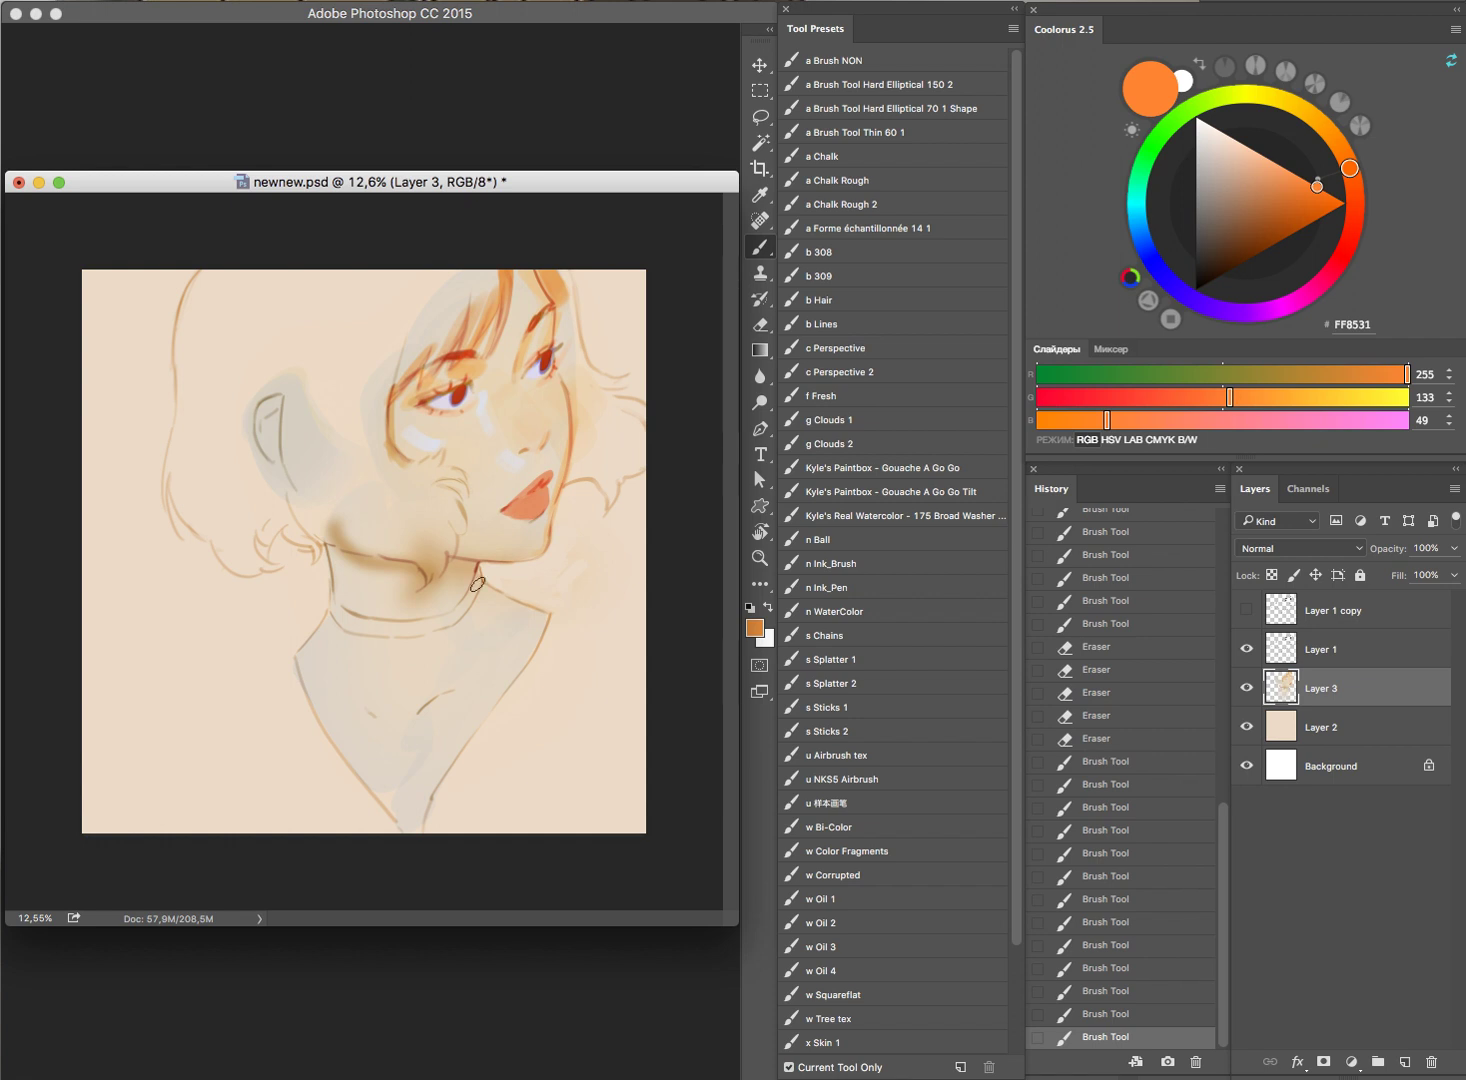
pyautogui.moveTo(452, 563); pyautogui.dragTo(488, 572)
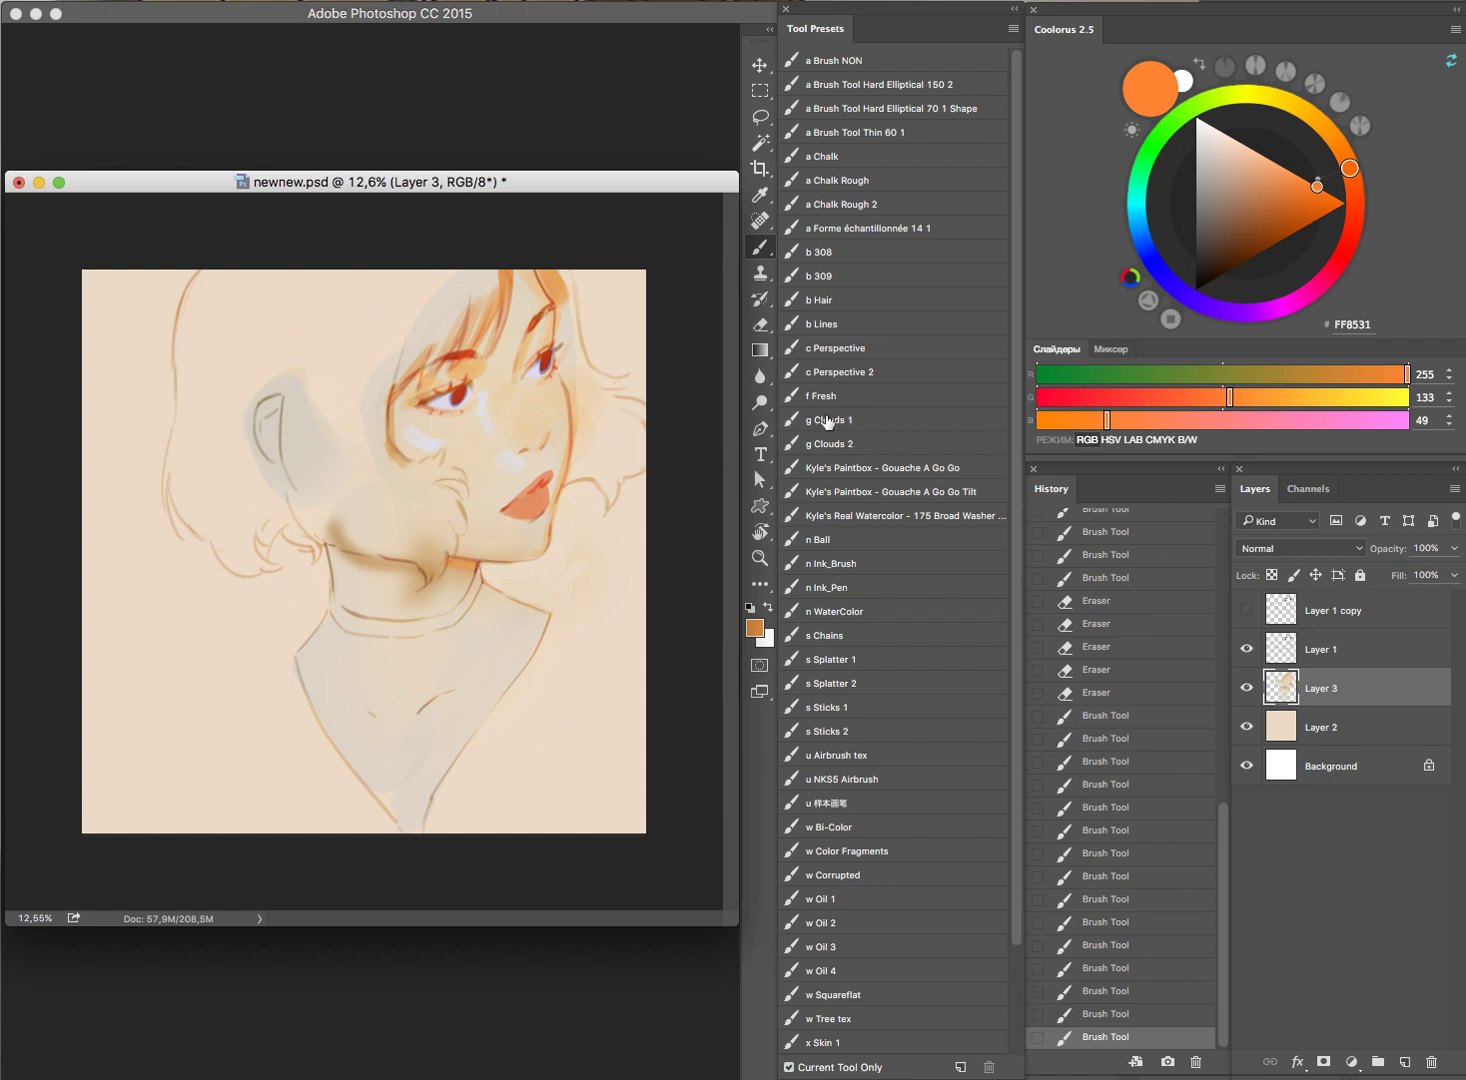
# Step: Define the ear and shade the neck and collar orange, erasing stray bits
pyautogui.moveTo(256, 419); pyautogui.dragTo(275, 458)
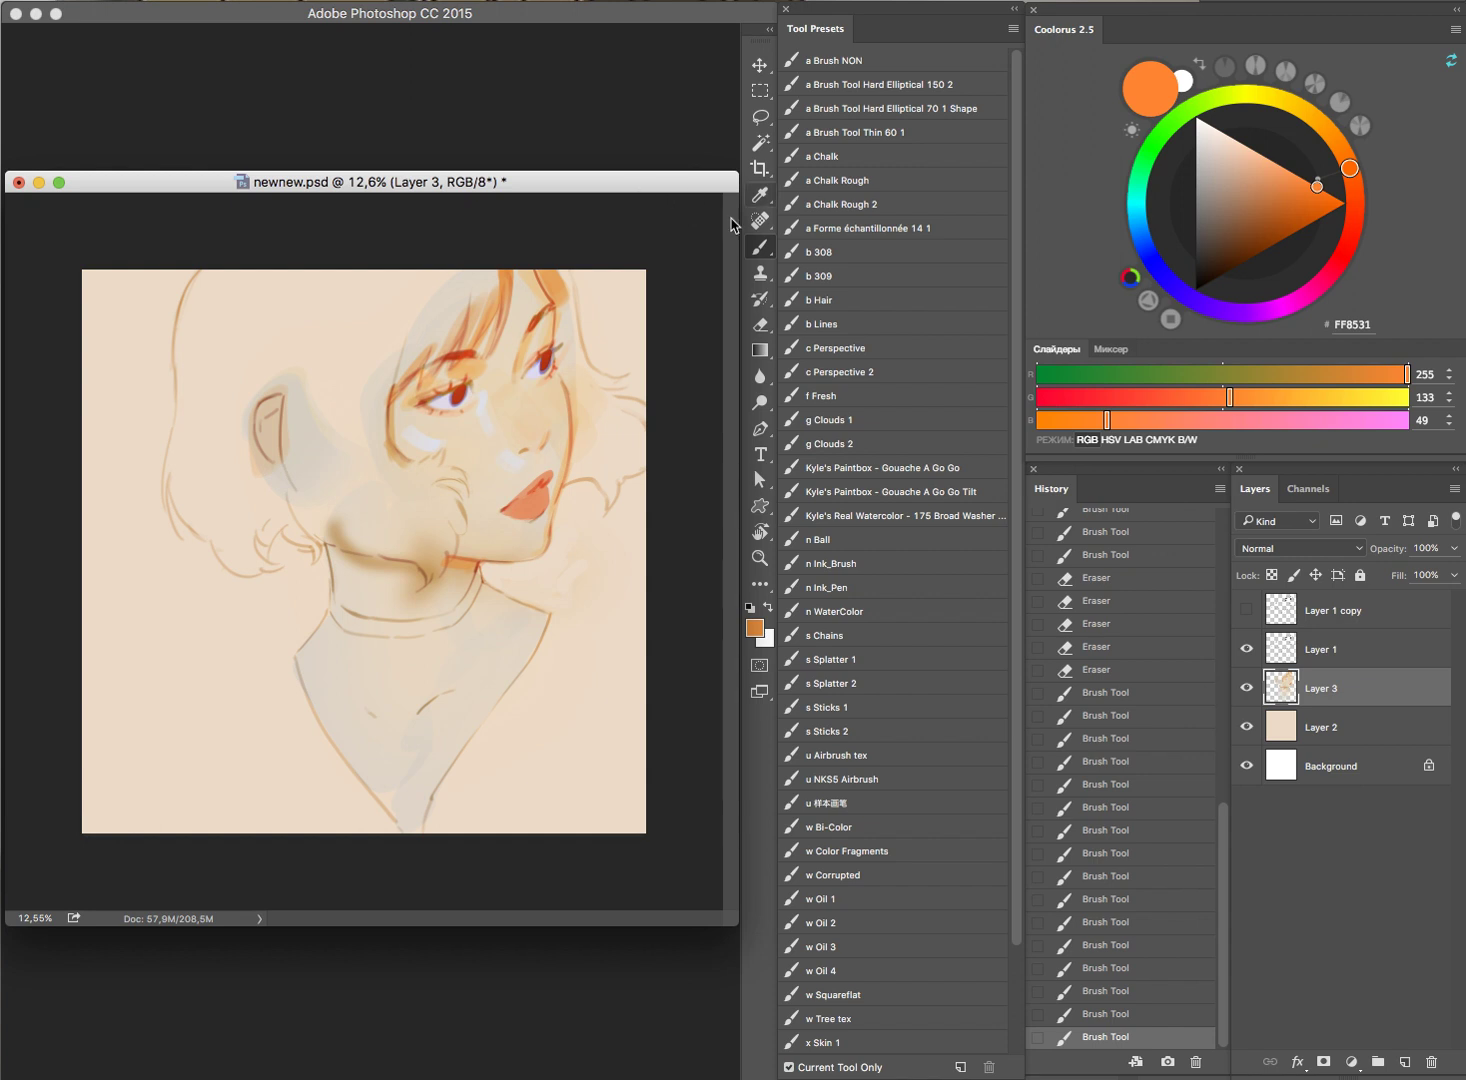
pyautogui.moveTo(338, 554)
pyautogui.mouseDown()
pyautogui.moveTo(366, 650)
pyautogui.moveTo(418, 588)
pyautogui.mouseUp()
pyautogui.press('e')
pyautogui.moveTo(420, 600)
pyautogui.mouseDown()
pyautogui.moveTo(432, 615)
pyautogui.moveTo(484, 563)
pyautogui.mouseUp()
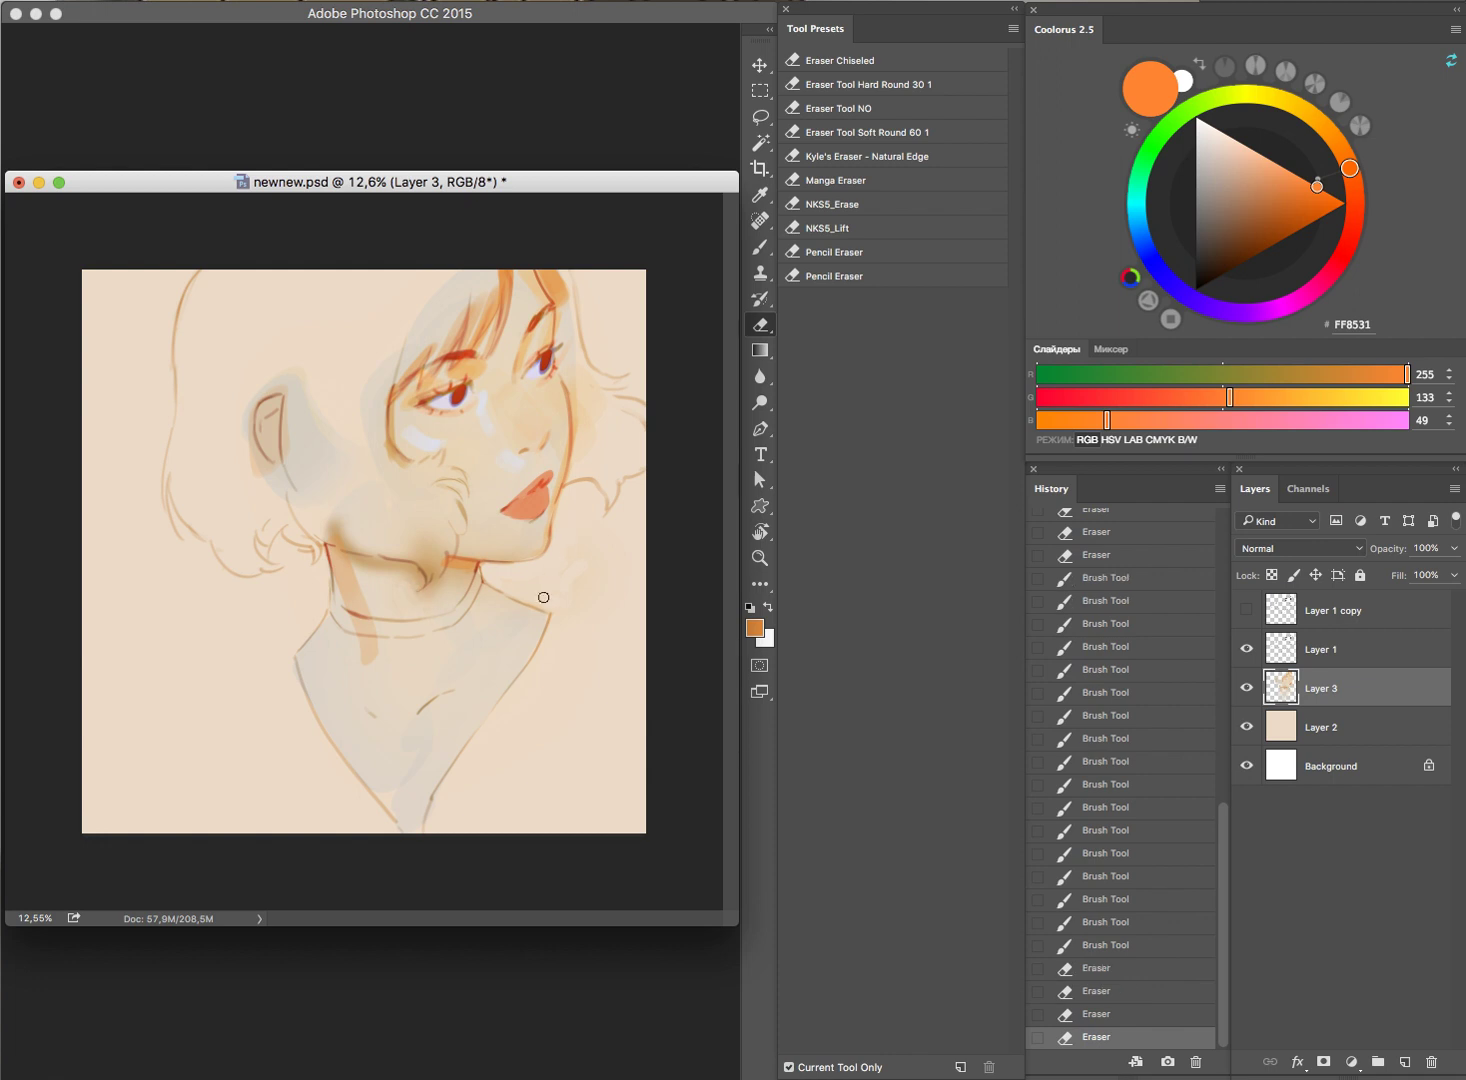
pyautogui.press('b')
pyautogui.moveTo(414, 578); pyautogui.dragTo(492, 596)
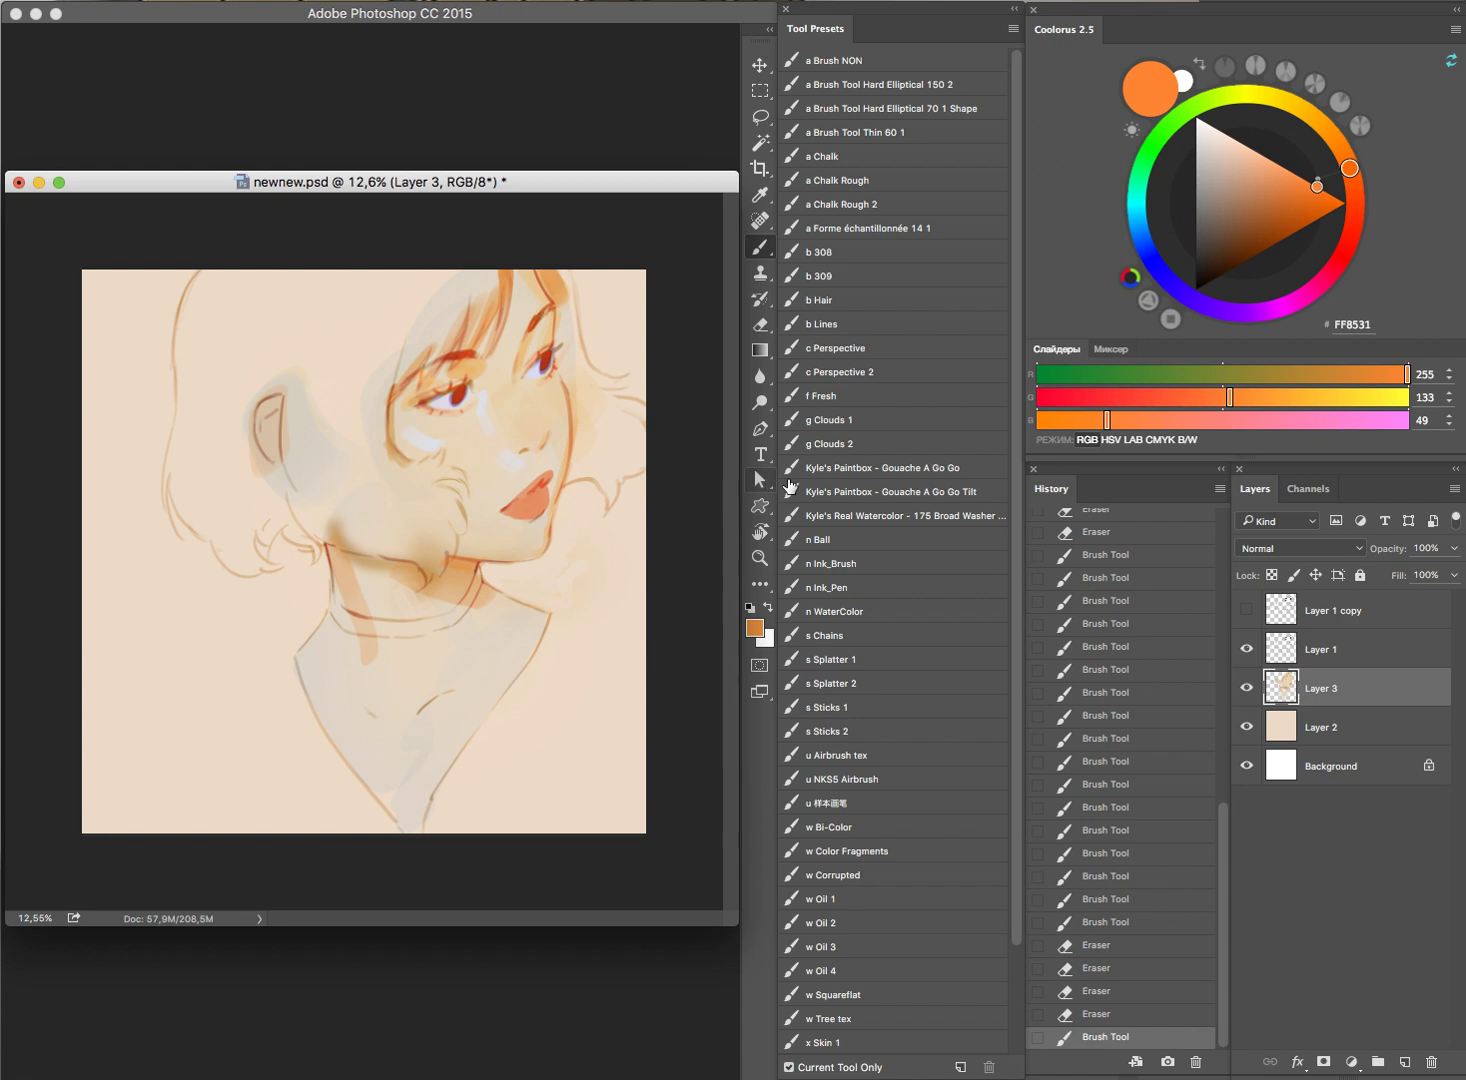
# Step: Compare Layer 3 against the bare line art and erase stray paint on the neck
pyautogui.click(1247, 689)
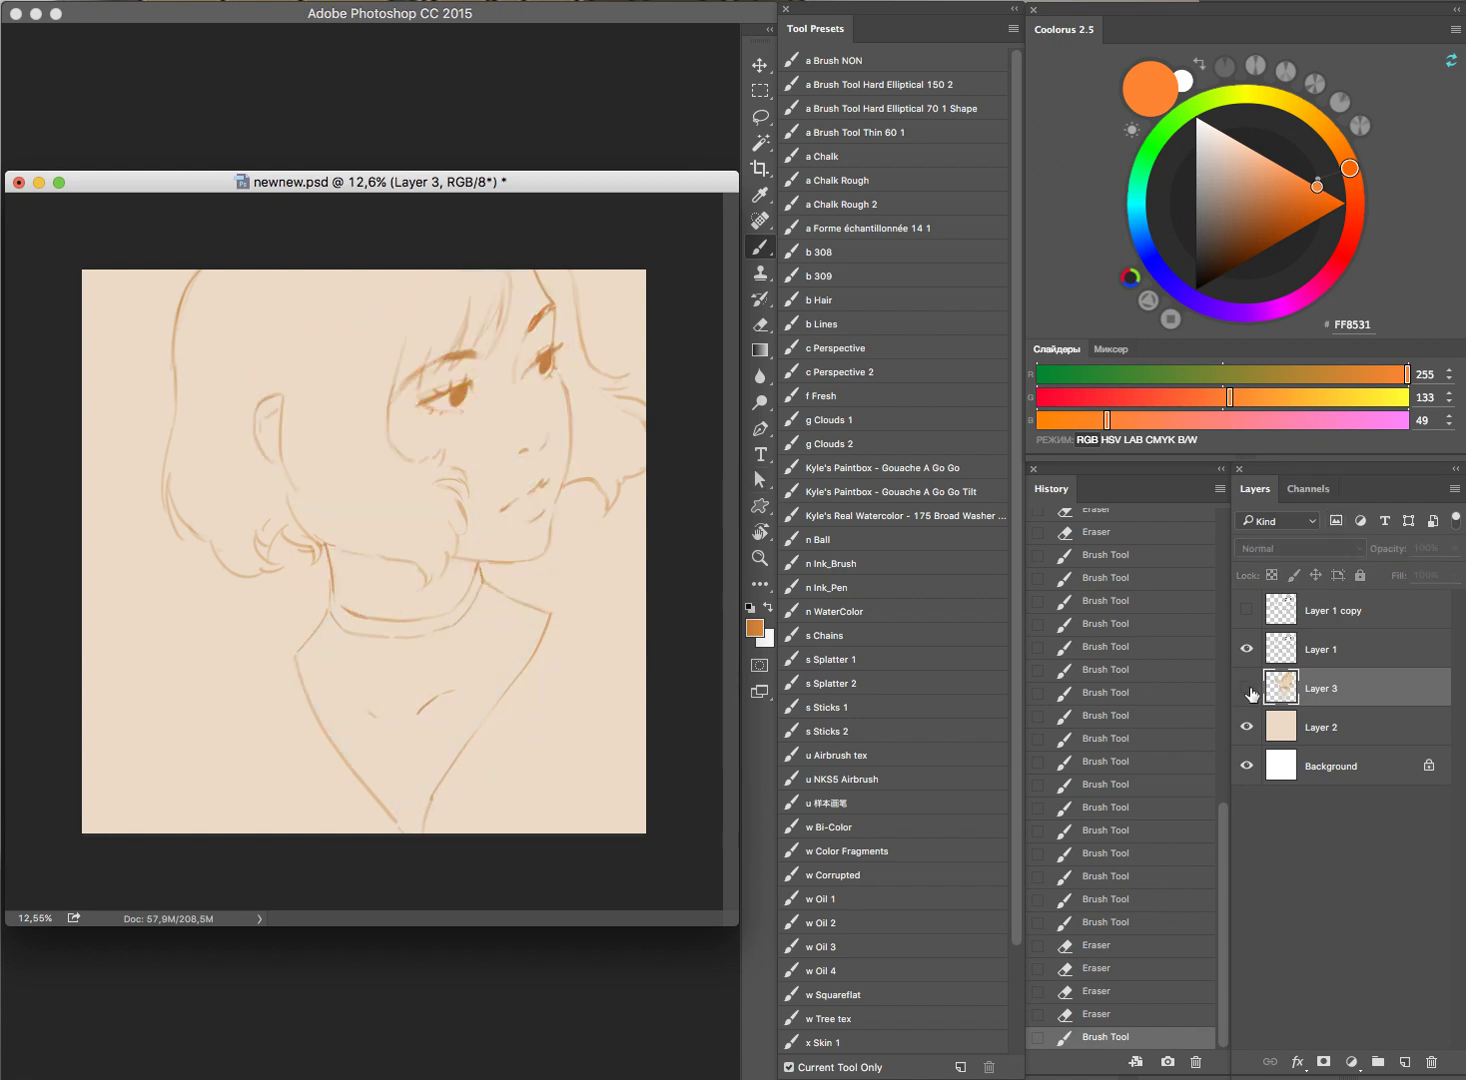
pyautogui.click(1247, 689)
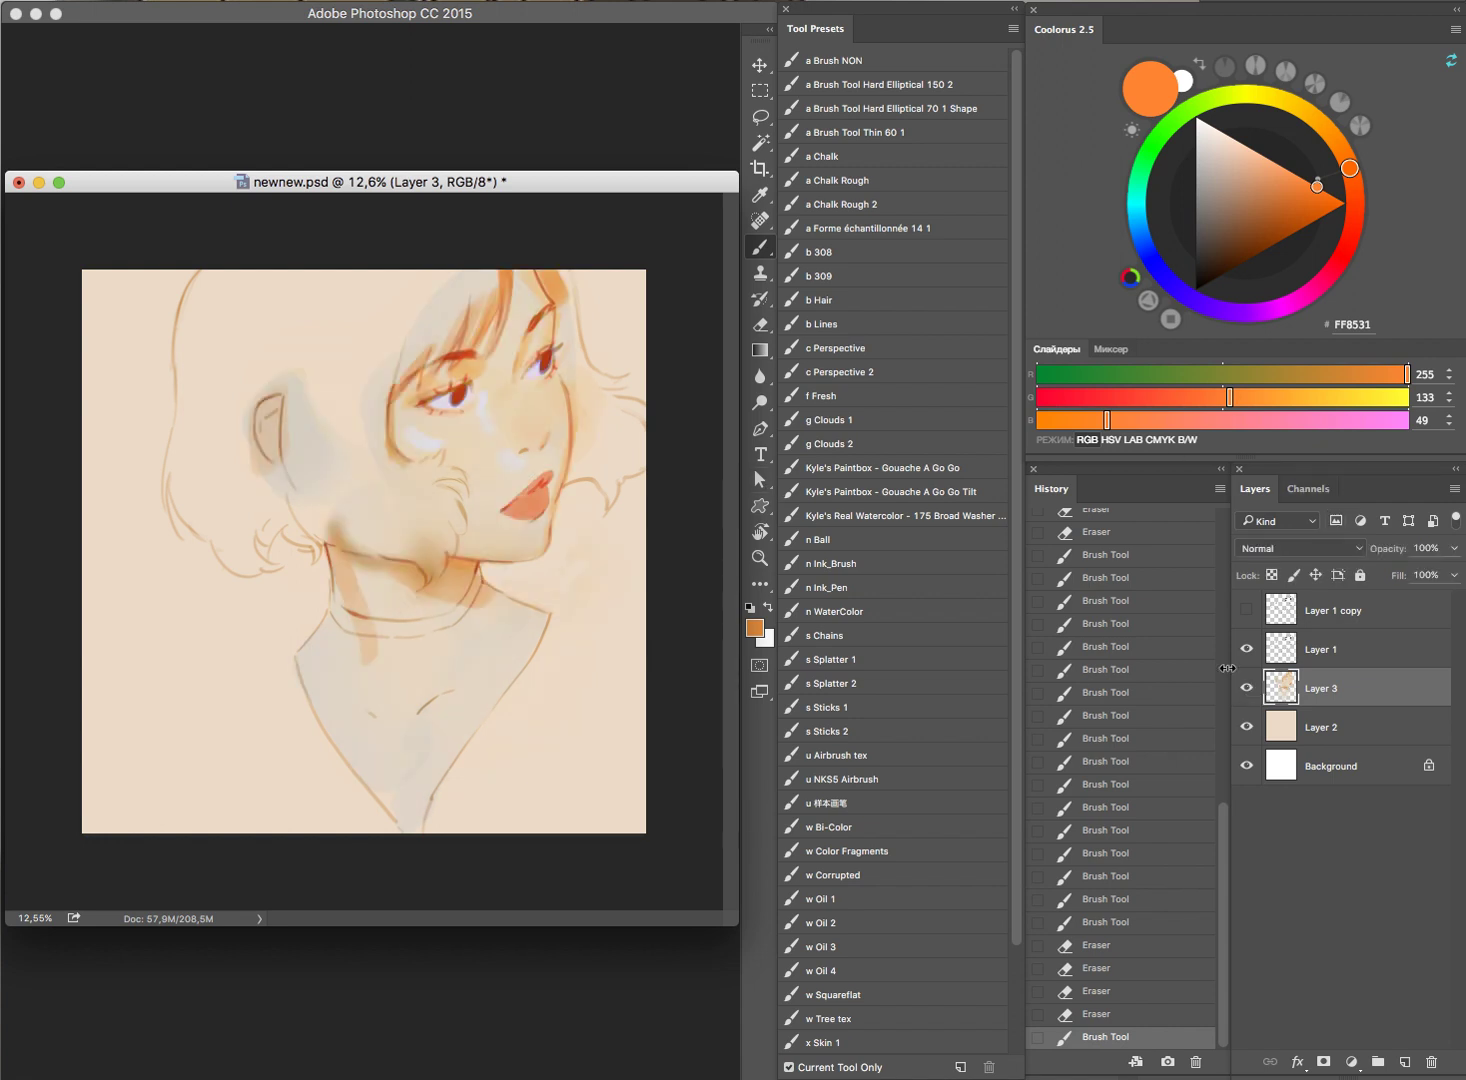
pyautogui.click(1247, 689)
pyautogui.press('e')
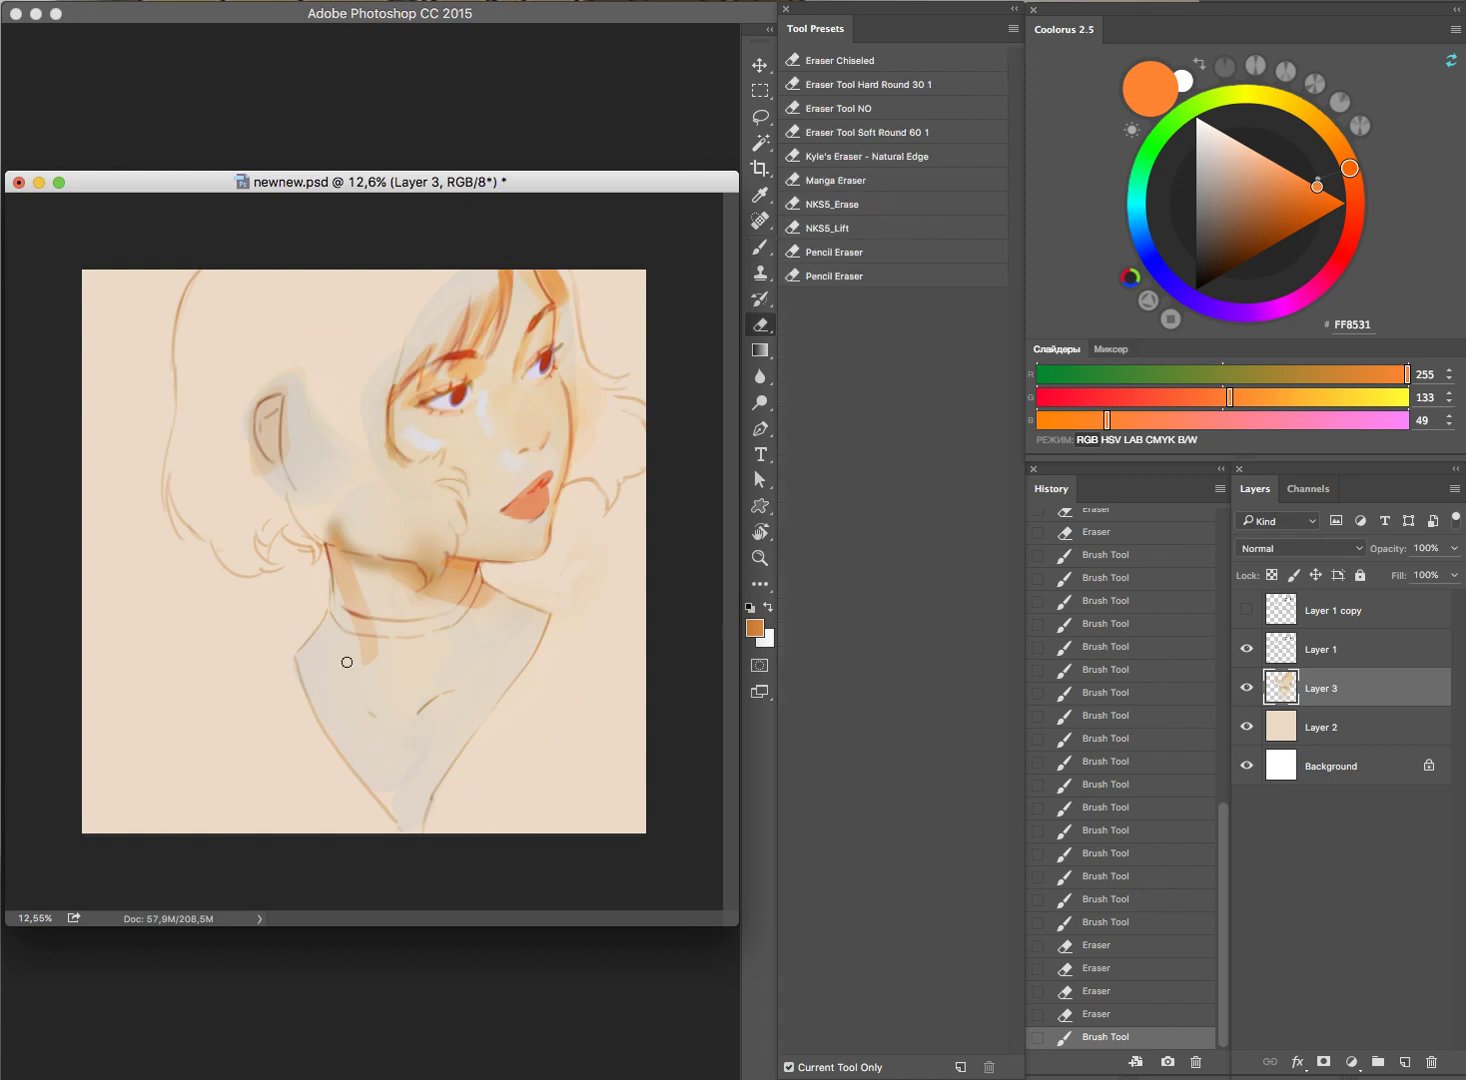
pyautogui.click(375, 640)
pyautogui.click(409, 605)
pyautogui.press('b')
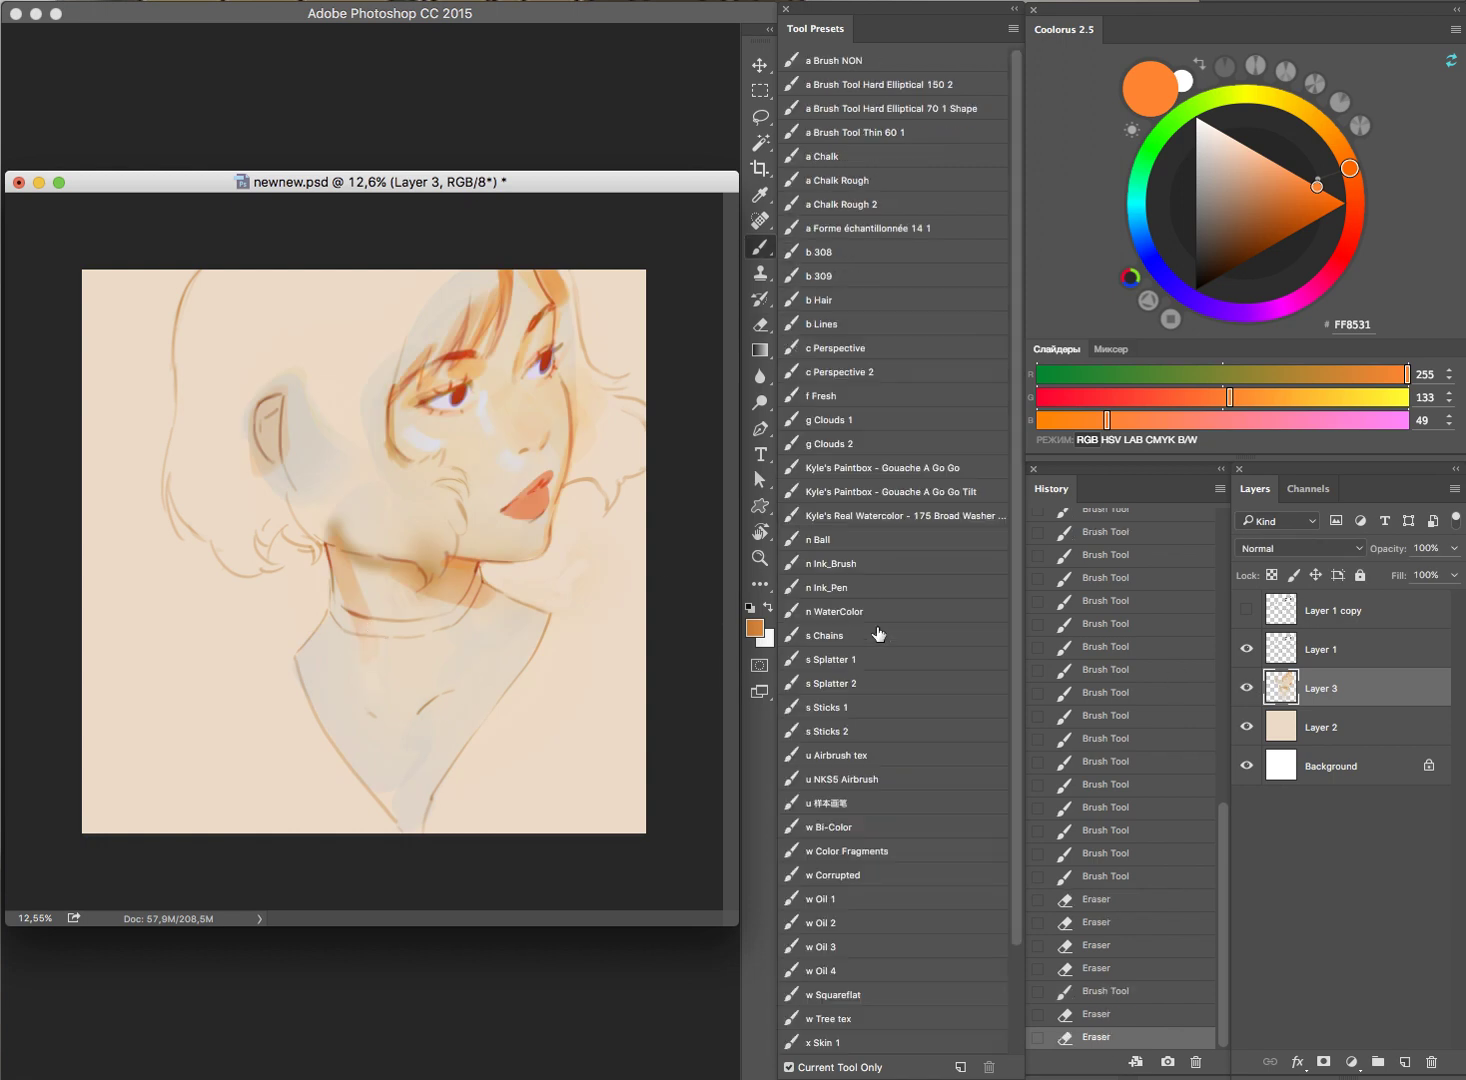
# Step: Try chest shading, then erase excess with a larger eraser, undoing unwanted passes
pyautogui.moveTo(425, 706); pyautogui.dragTo(510, 690)
pyautogui.hotkey('ctrl', 'z')
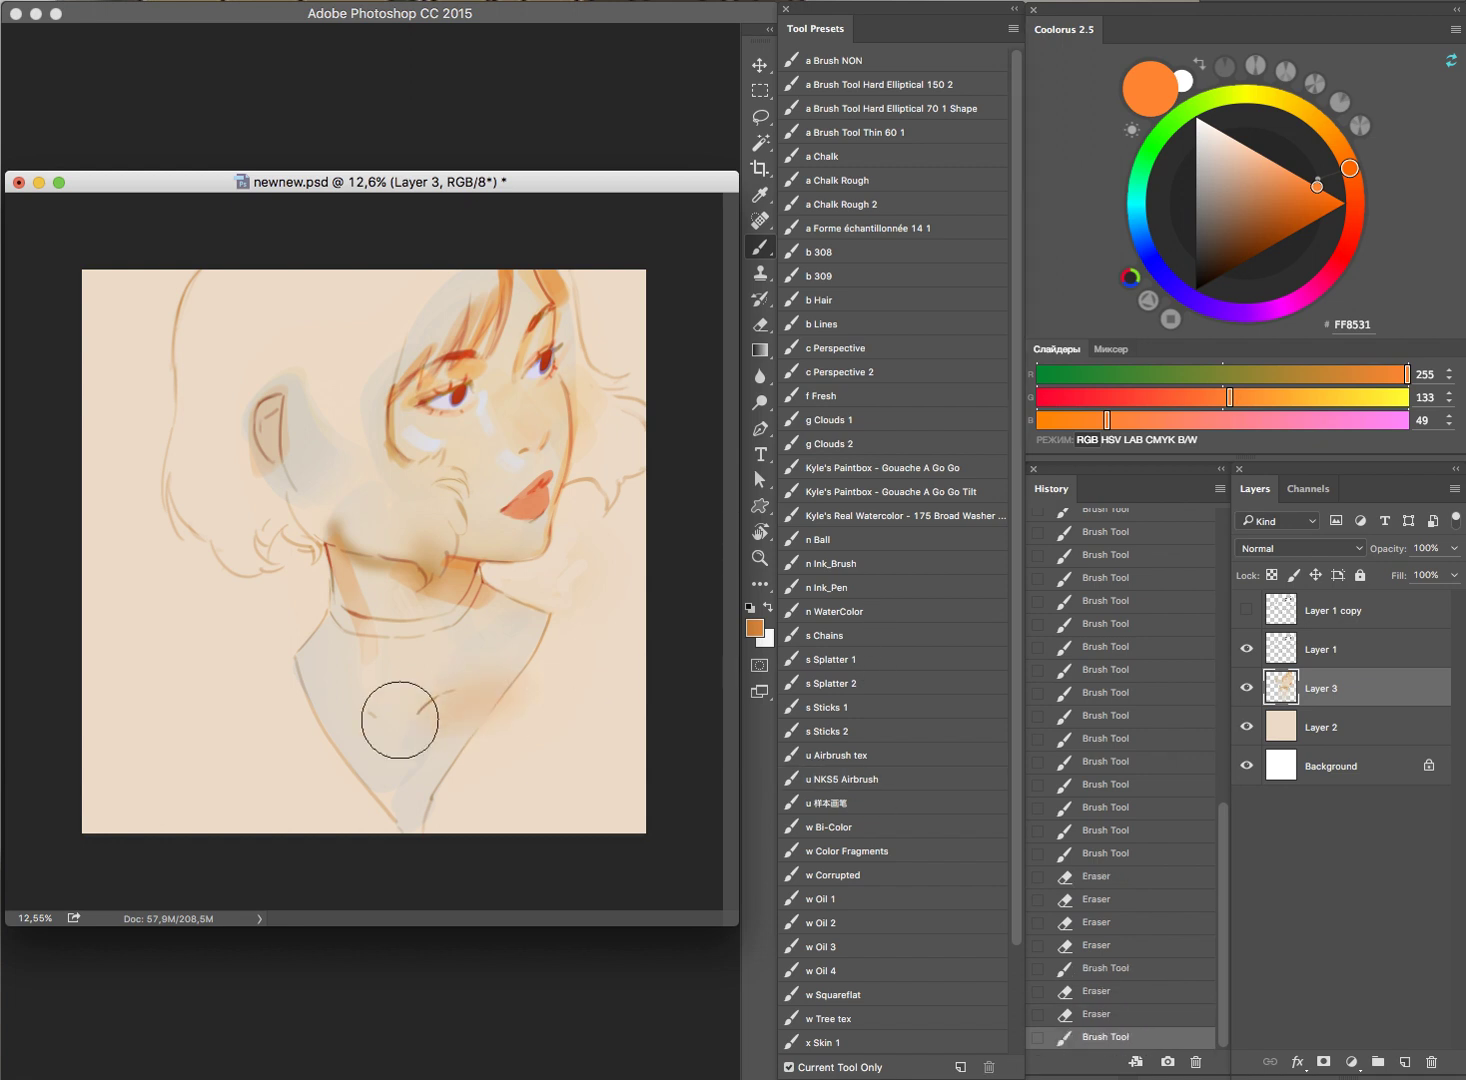
pyautogui.press('e')
pyautogui.press(']')
pyautogui.press(']')
pyautogui.press(']')
pyautogui.moveTo(484, 778); pyautogui.dragTo(607, 625)
pyautogui.hotkey('ctrl', 'z')
pyautogui.press(']')
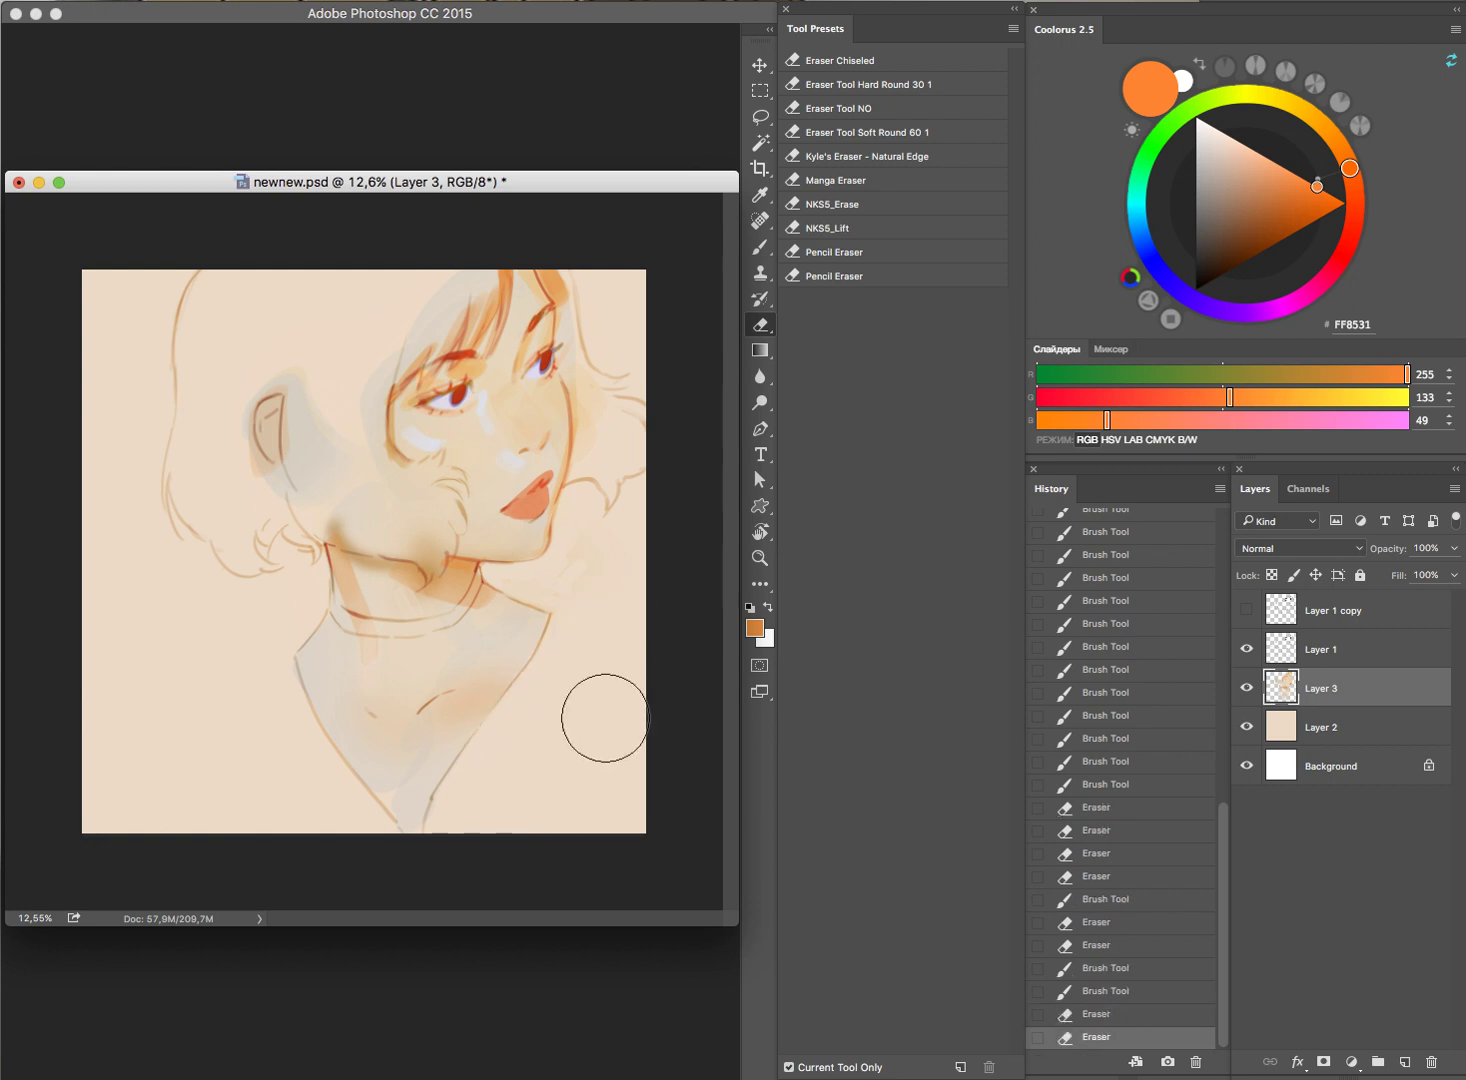
# Step: Pick a pink, then a deeper pink, in Coolorus and brush over the lips
pyautogui.press('b')
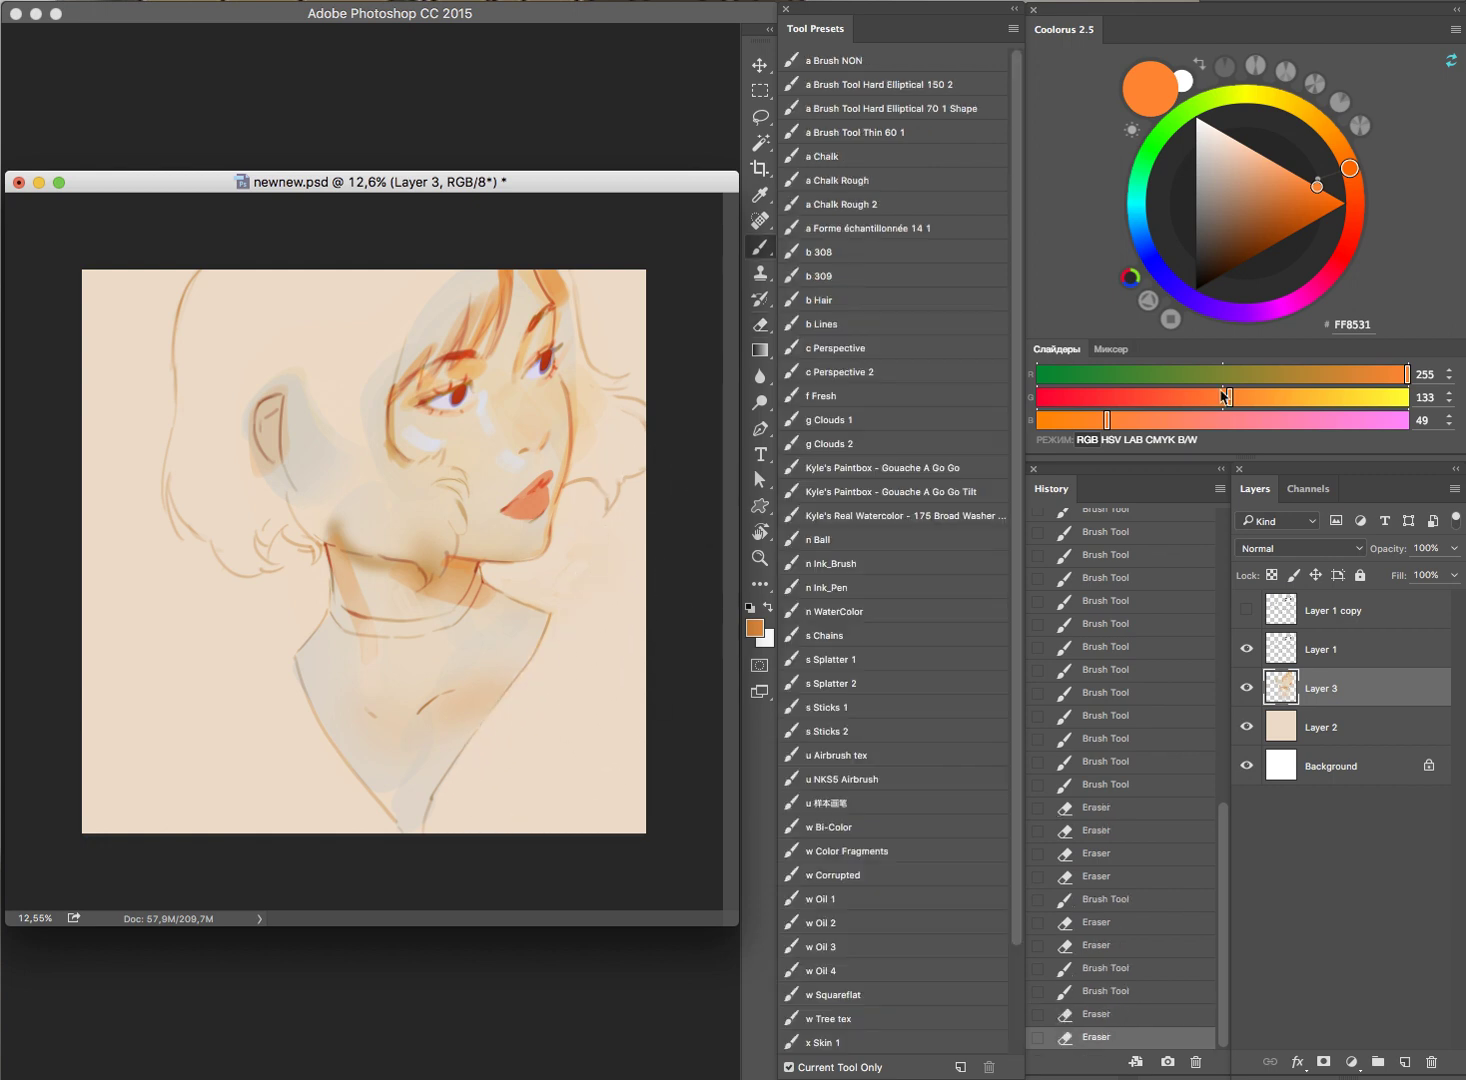
pyautogui.click(1341, 259)
pyautogui.click(1272, 160)
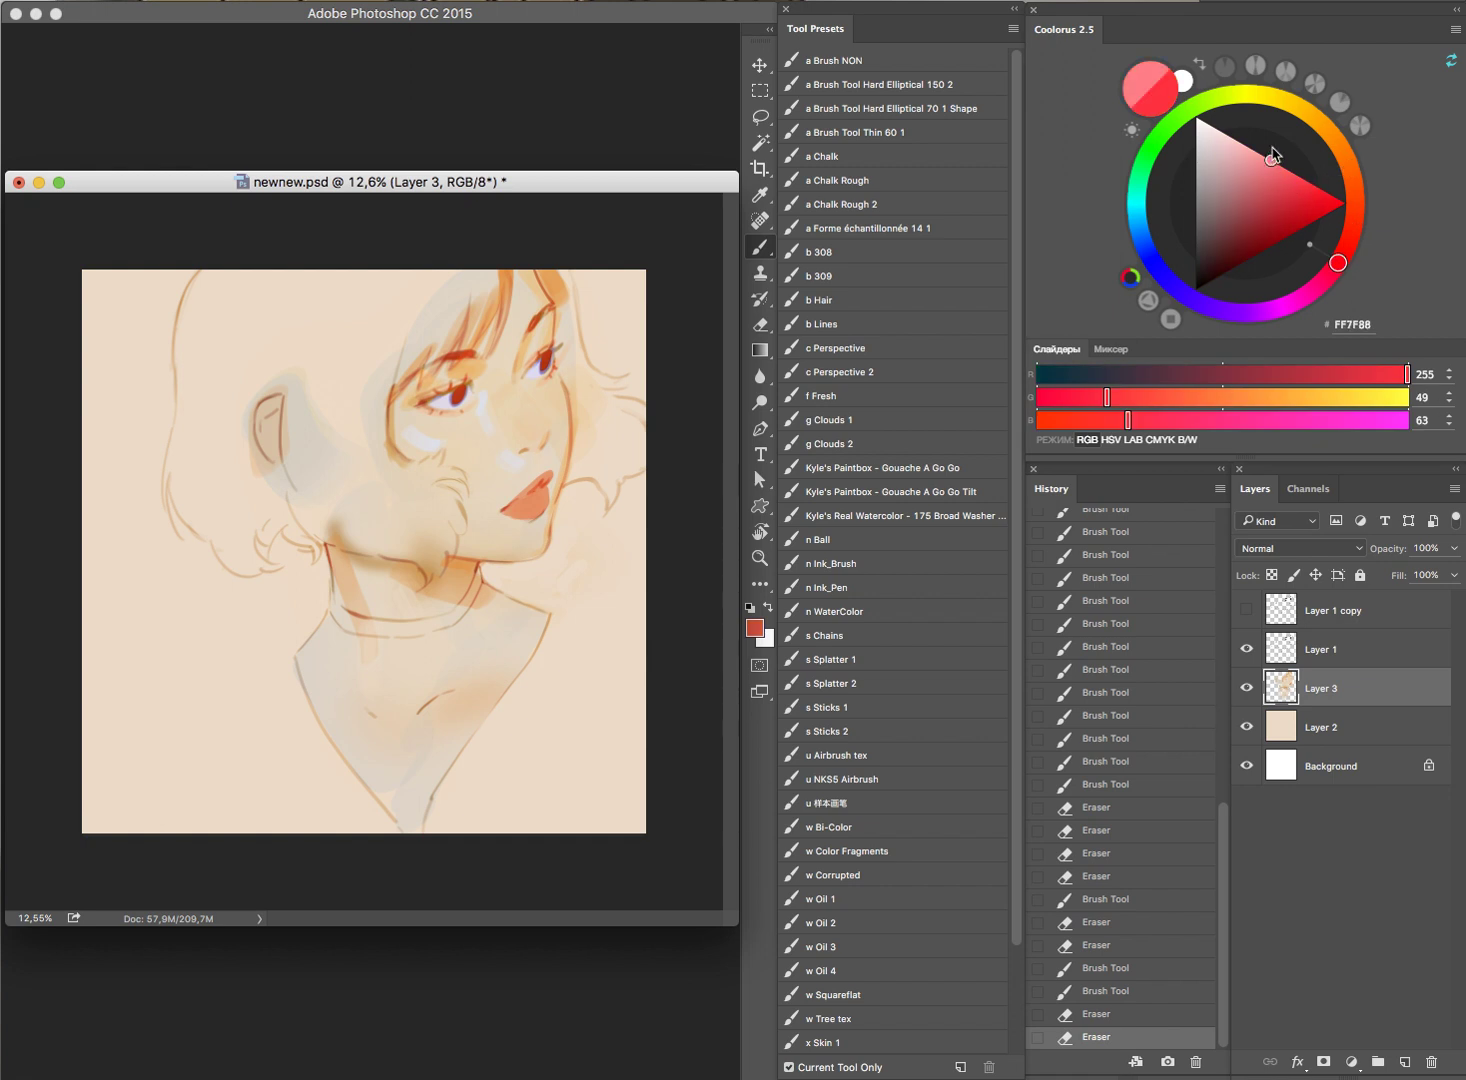
pyautogui.moveTo(555, 492); pyautogui.dragTo(530, 504)
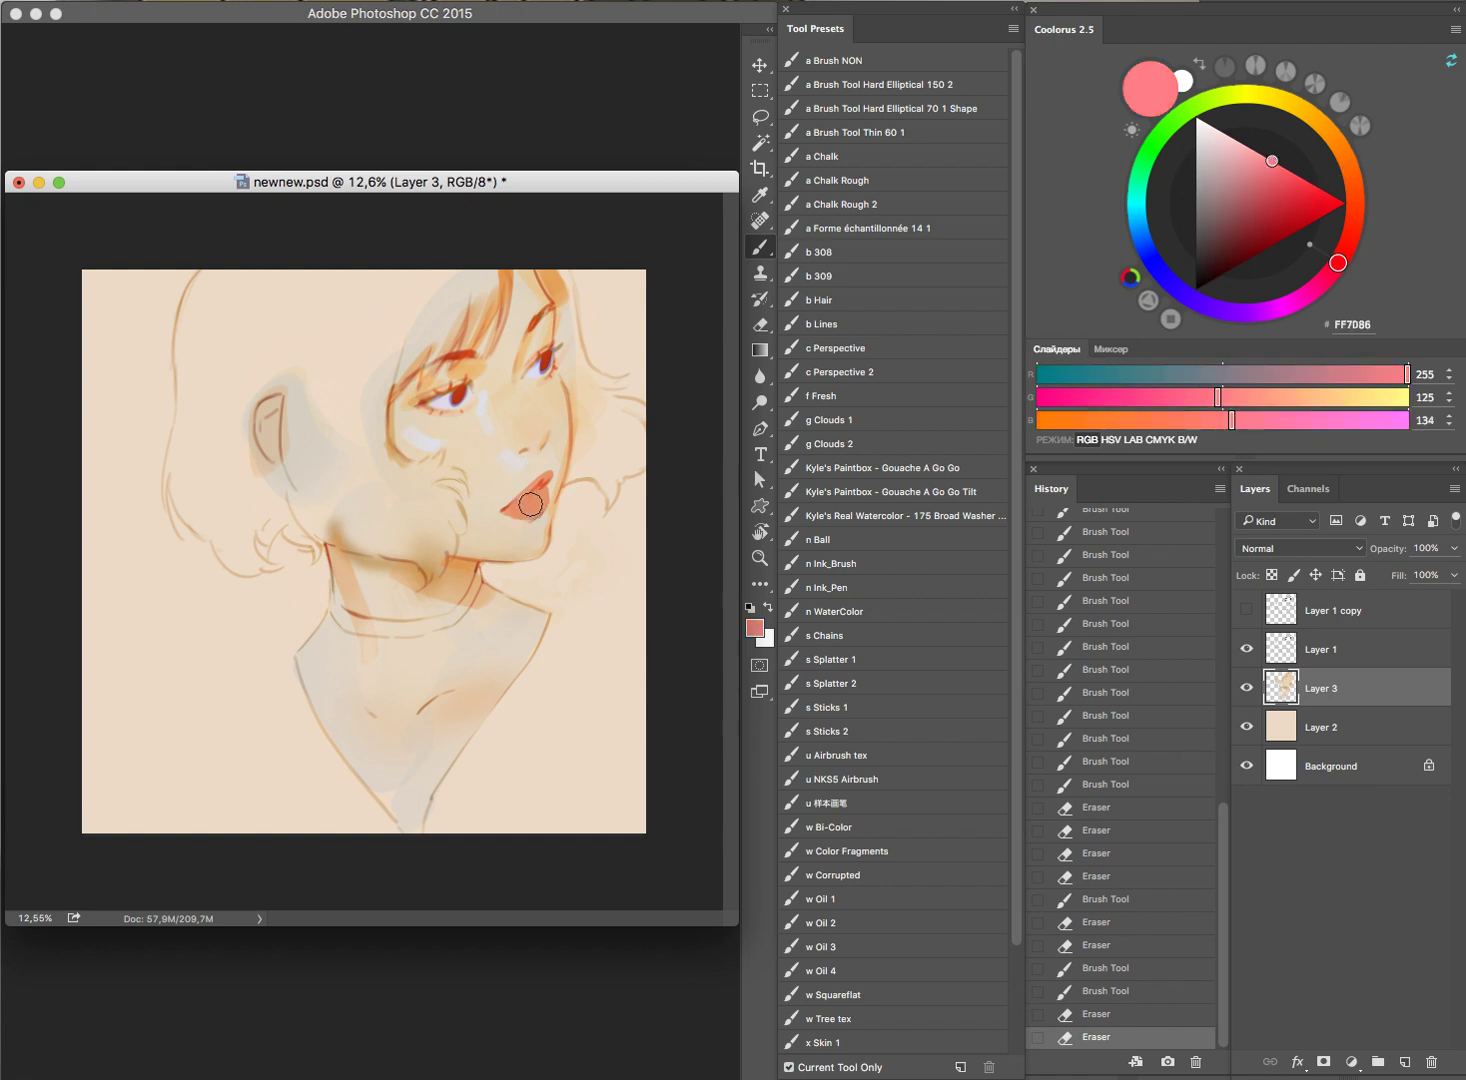
pyautogui.hotkey('ctrl', 'z')
pyautogui.click(1284, 167)
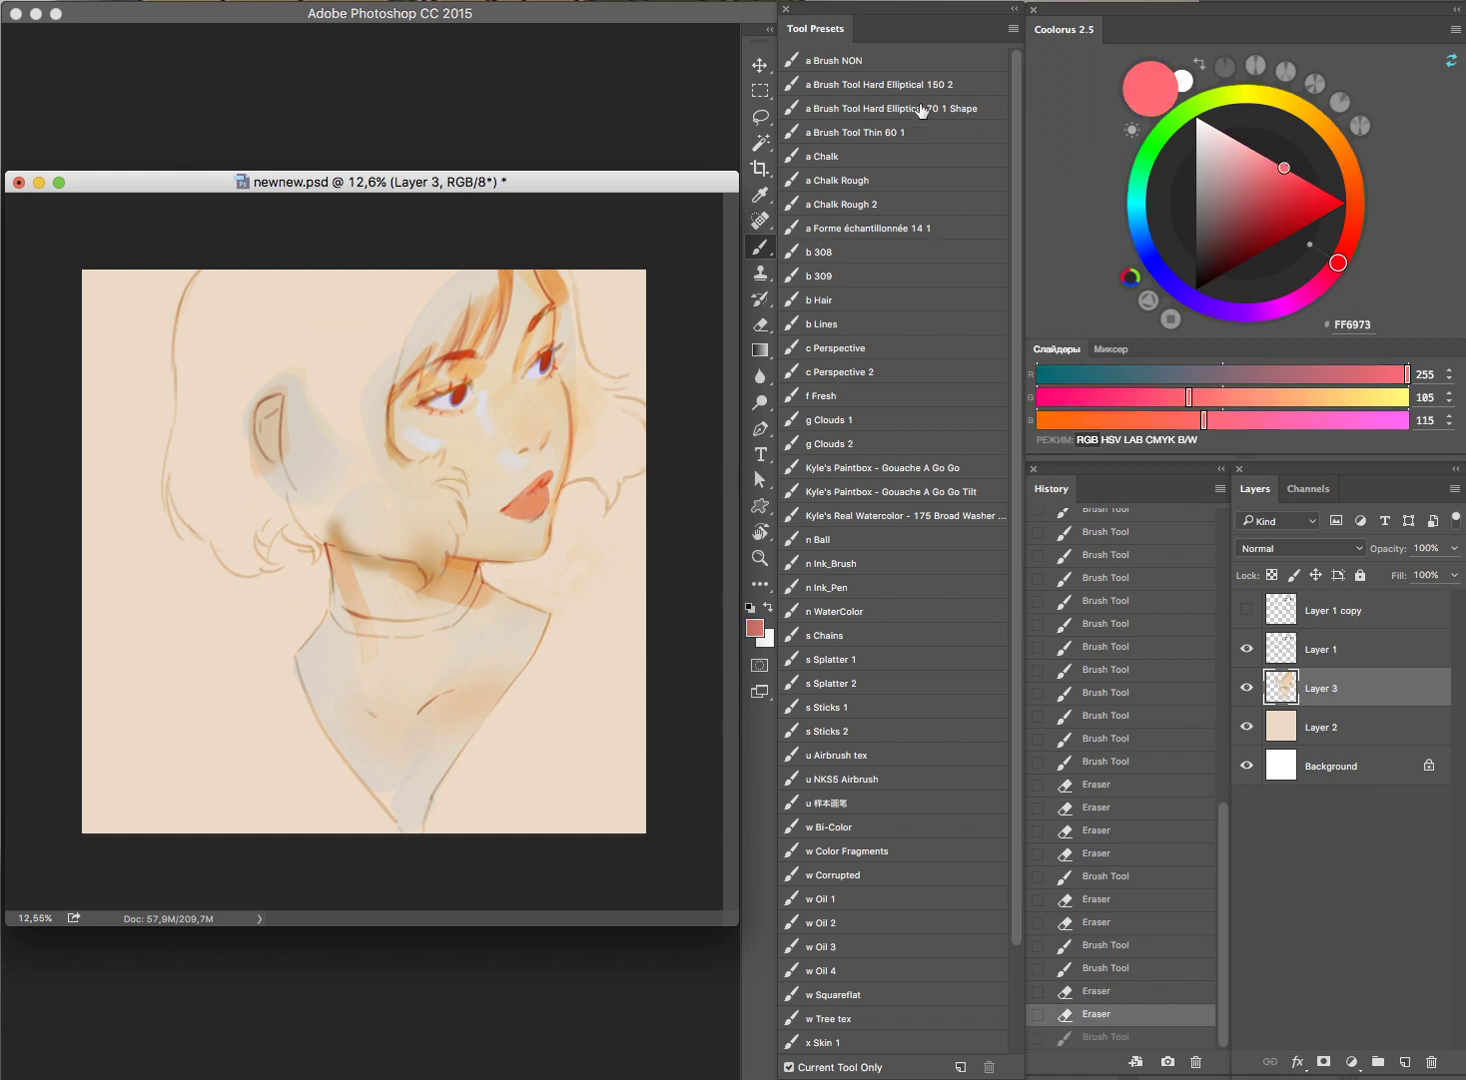
pyautogui.moveTo(522, 506); pyautogui.dragTo(559, 468)
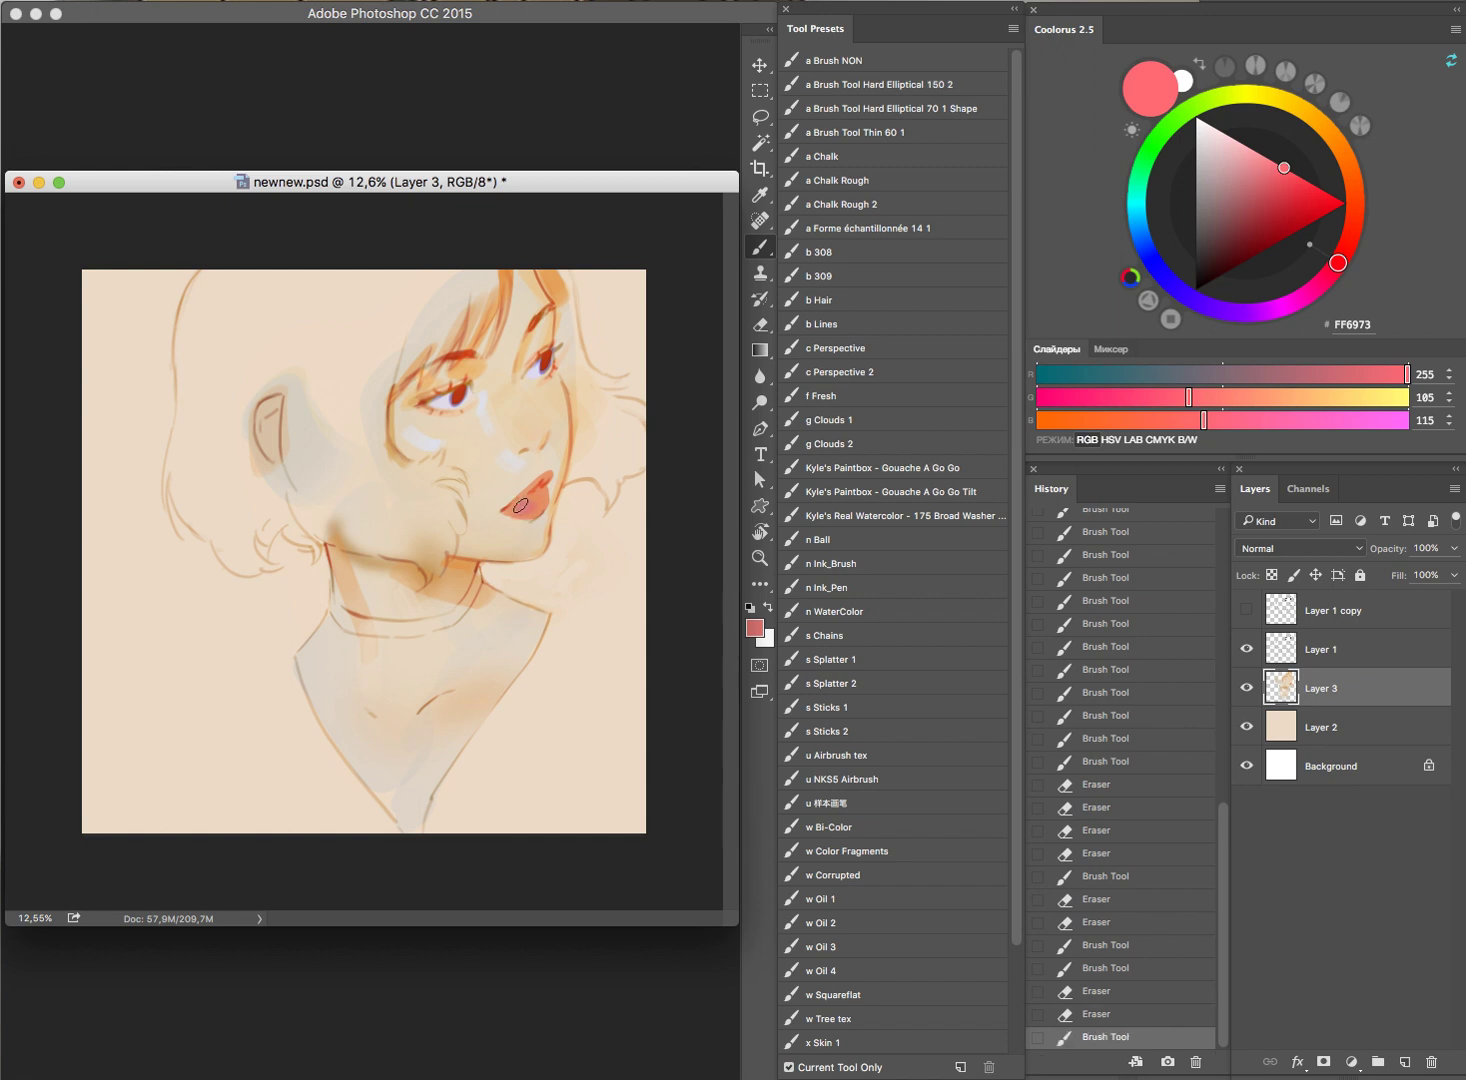
# Step: Repaint the lips in a lighter pink, then add a new empty layer
pyautogui.hotkey('ctrl', 'z')
pyautogui.click(1263, 155)
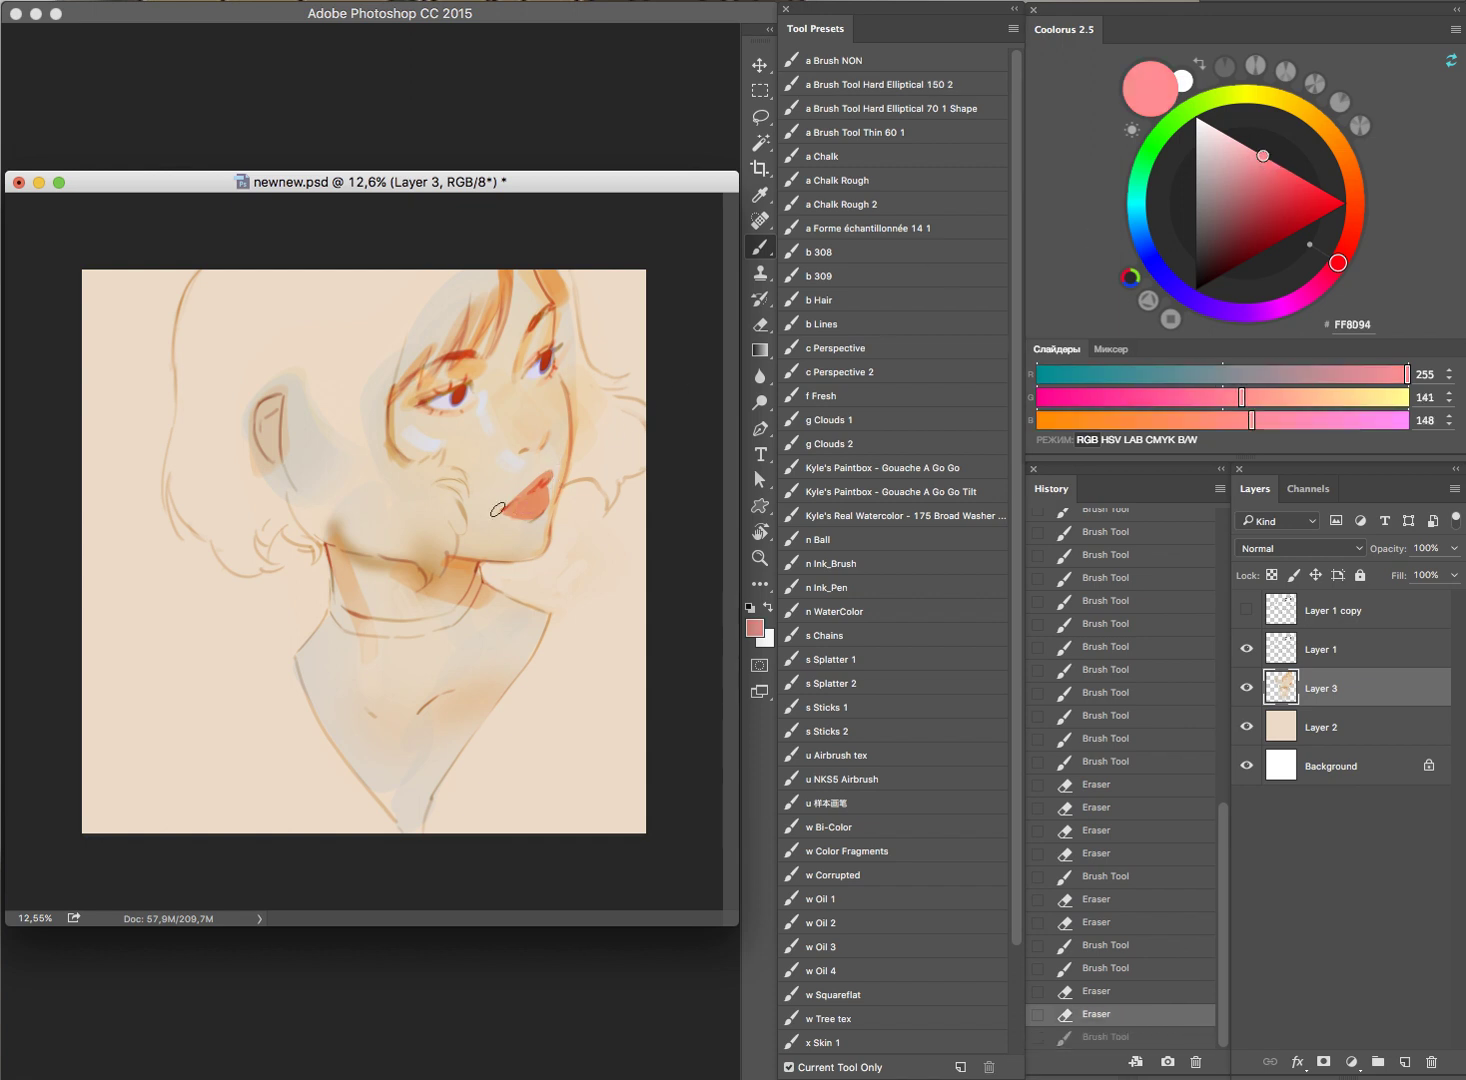
pyautogui.moveTo(523, 508); pyautogui.dragTo(540, 495)
pyautogui.moveTo(518, 510); pyautogui.dragTo(545, 490)
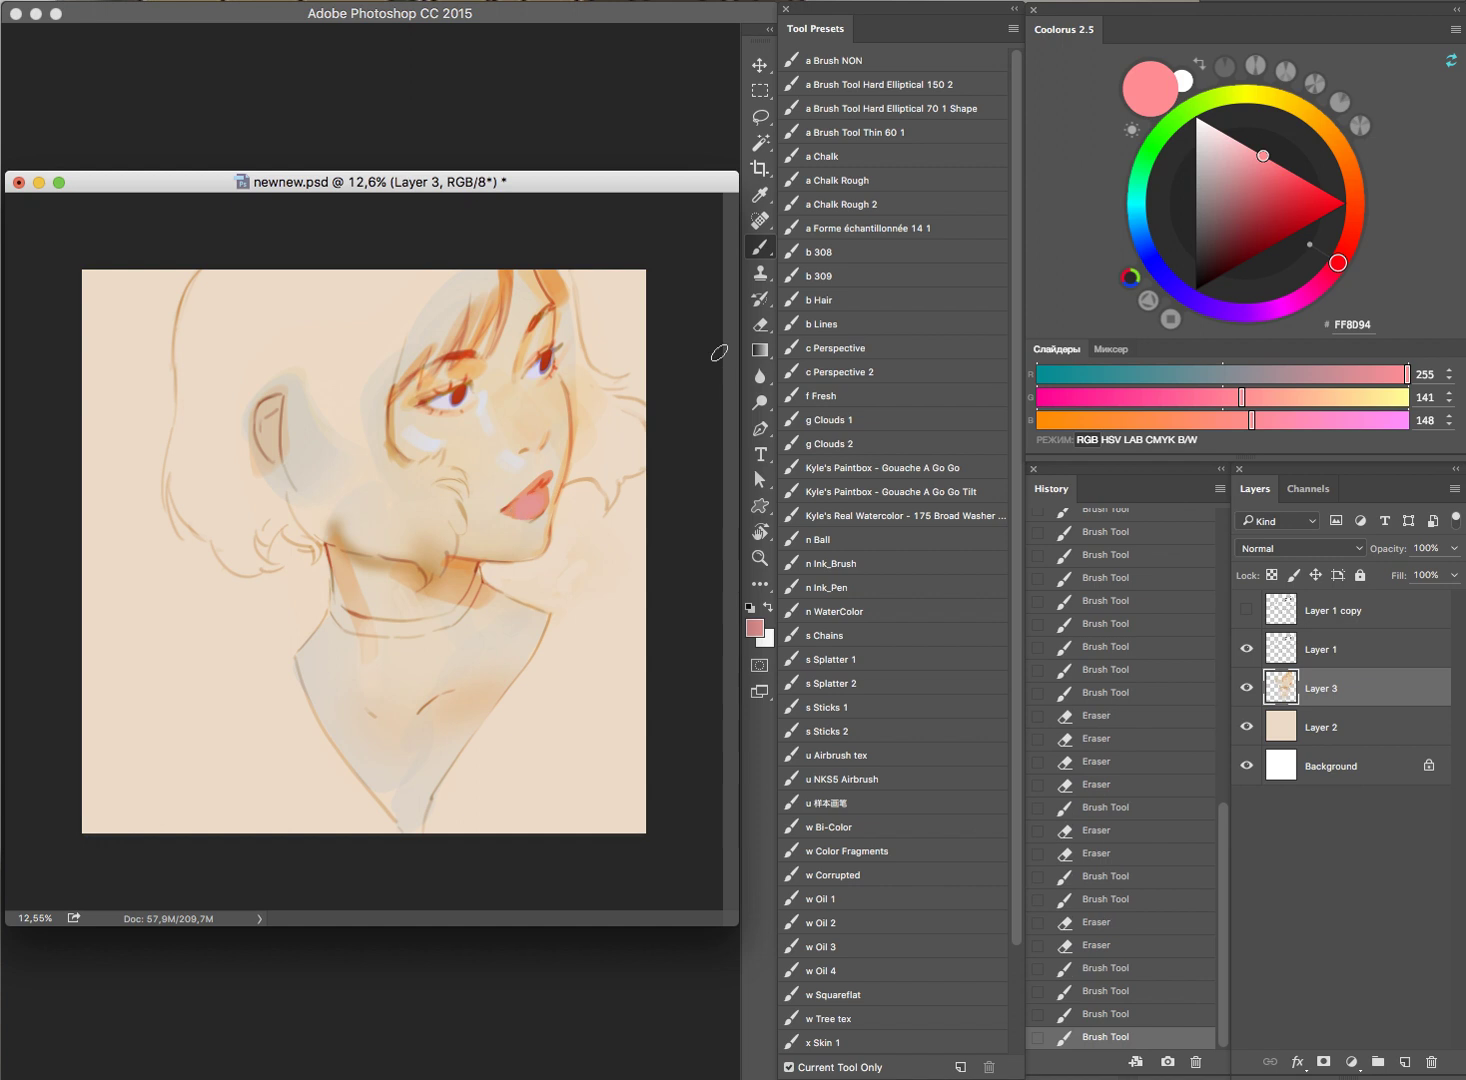
pyautogui.moveTo(421, 399); pyautogui.dragTo(455, 388)
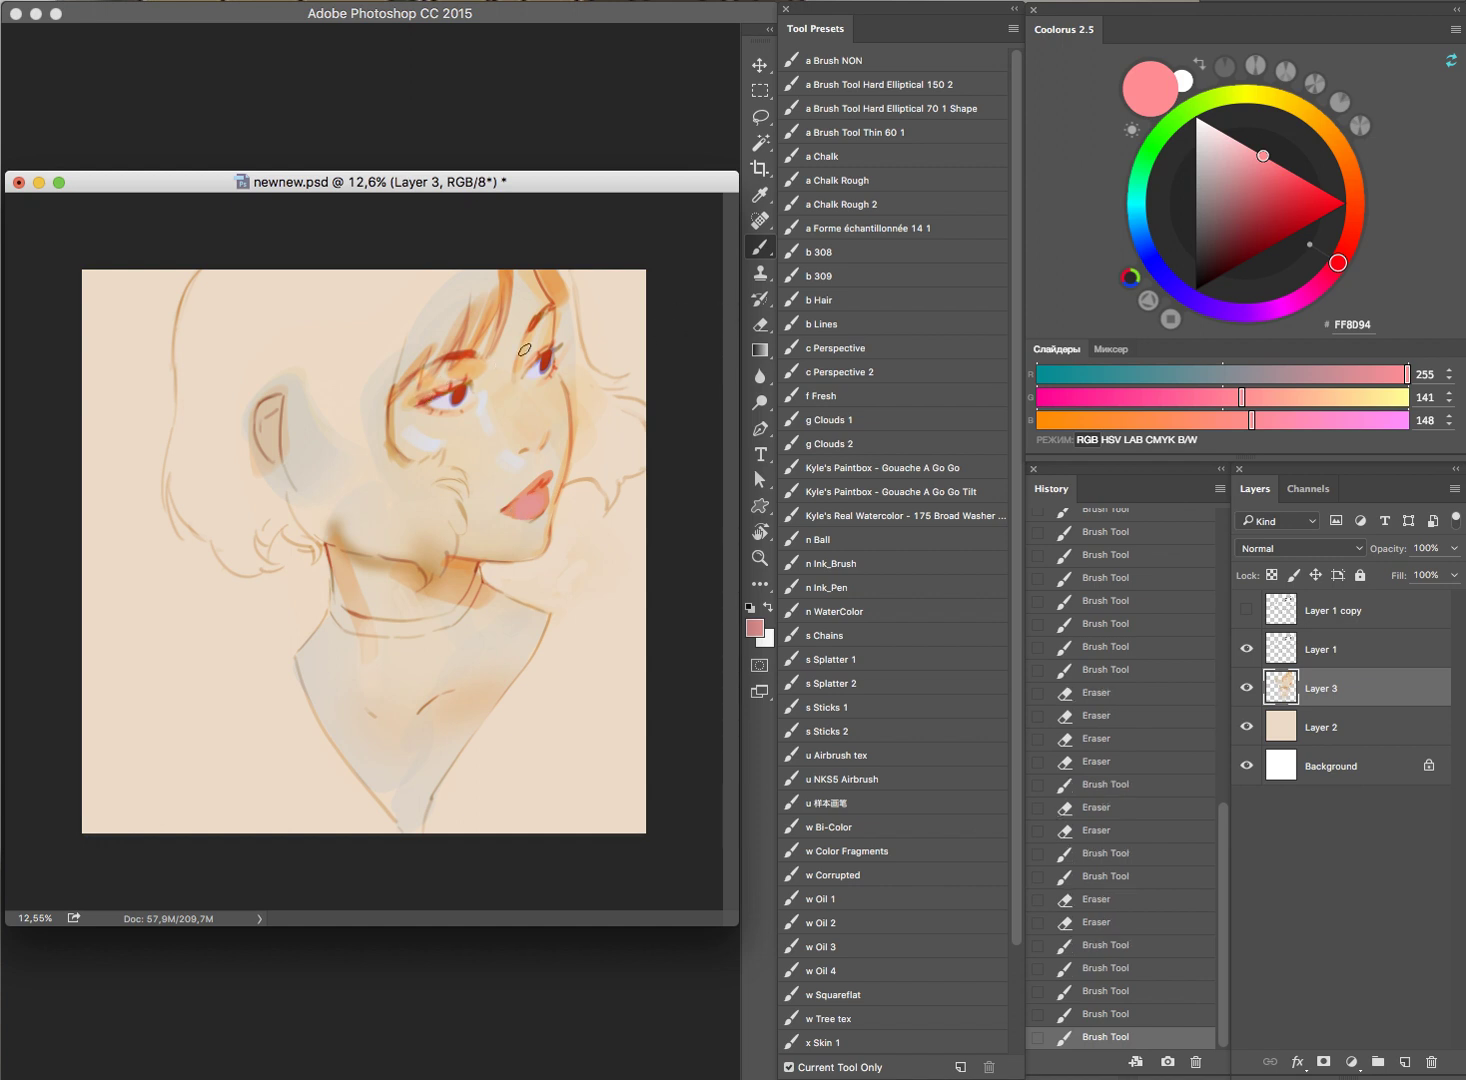
pyautogui.hotkey('ctrl', 'z')
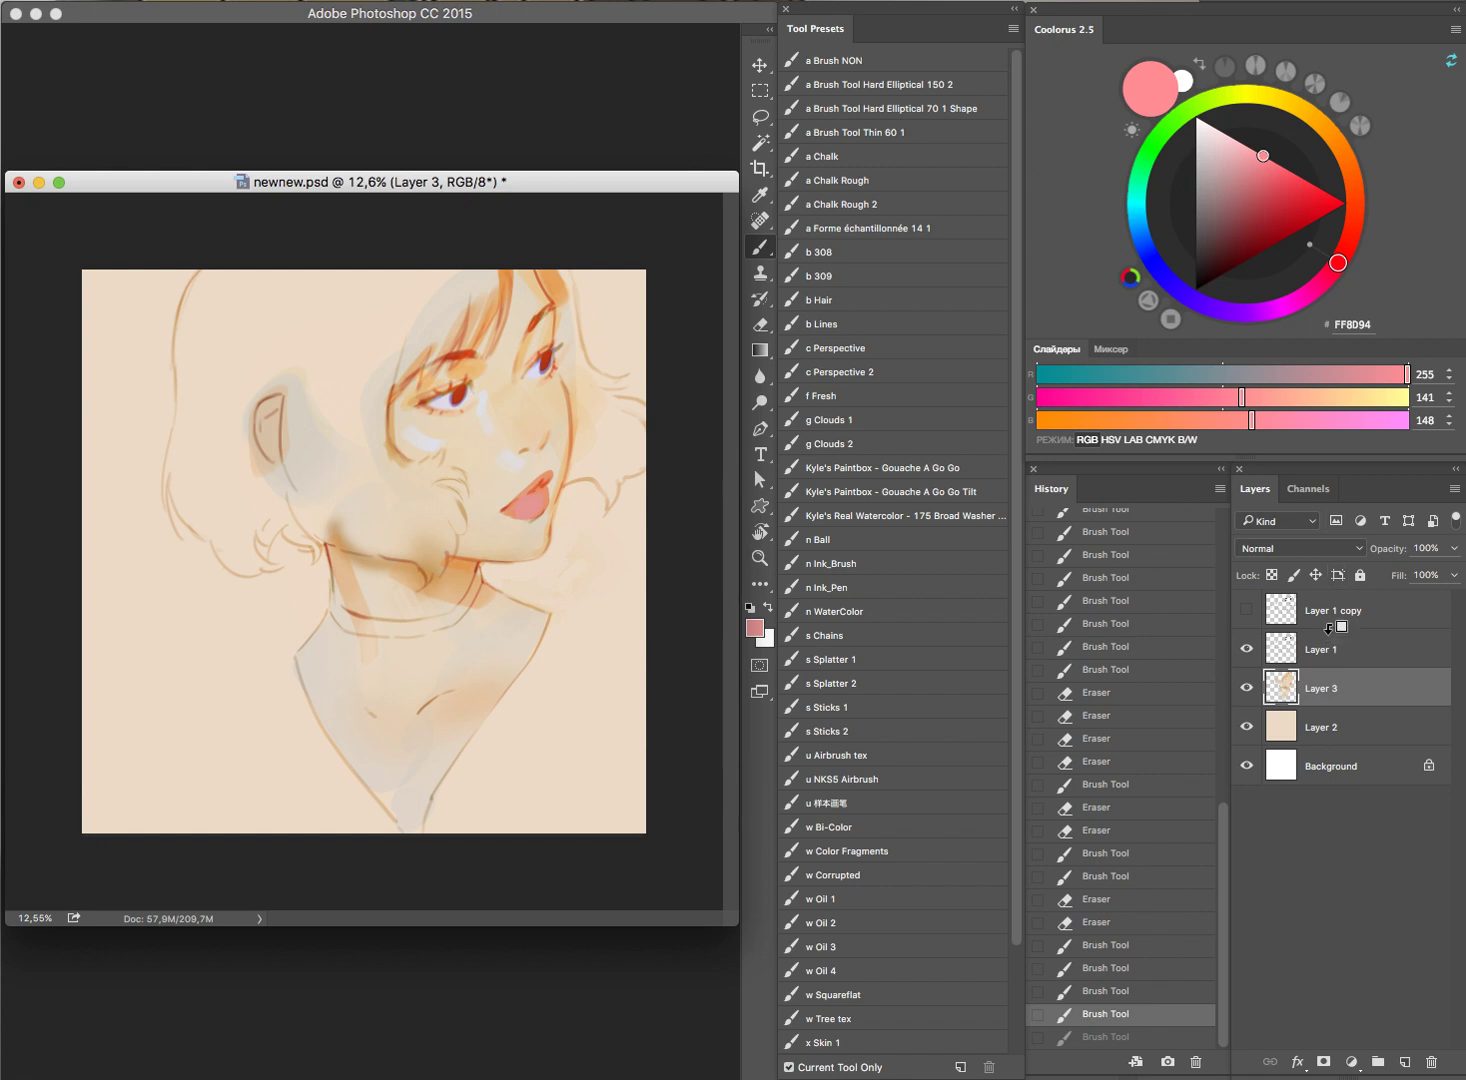
pyautogui.hotkey('ctrl', 'shift', 'alt', 'n')
# Step: Pick dark grey 525252 and paint the top hair mass and bangs above the eye
pyautogui.moveTo(1217, 219); pyautogui.dragTo(1195, 234)
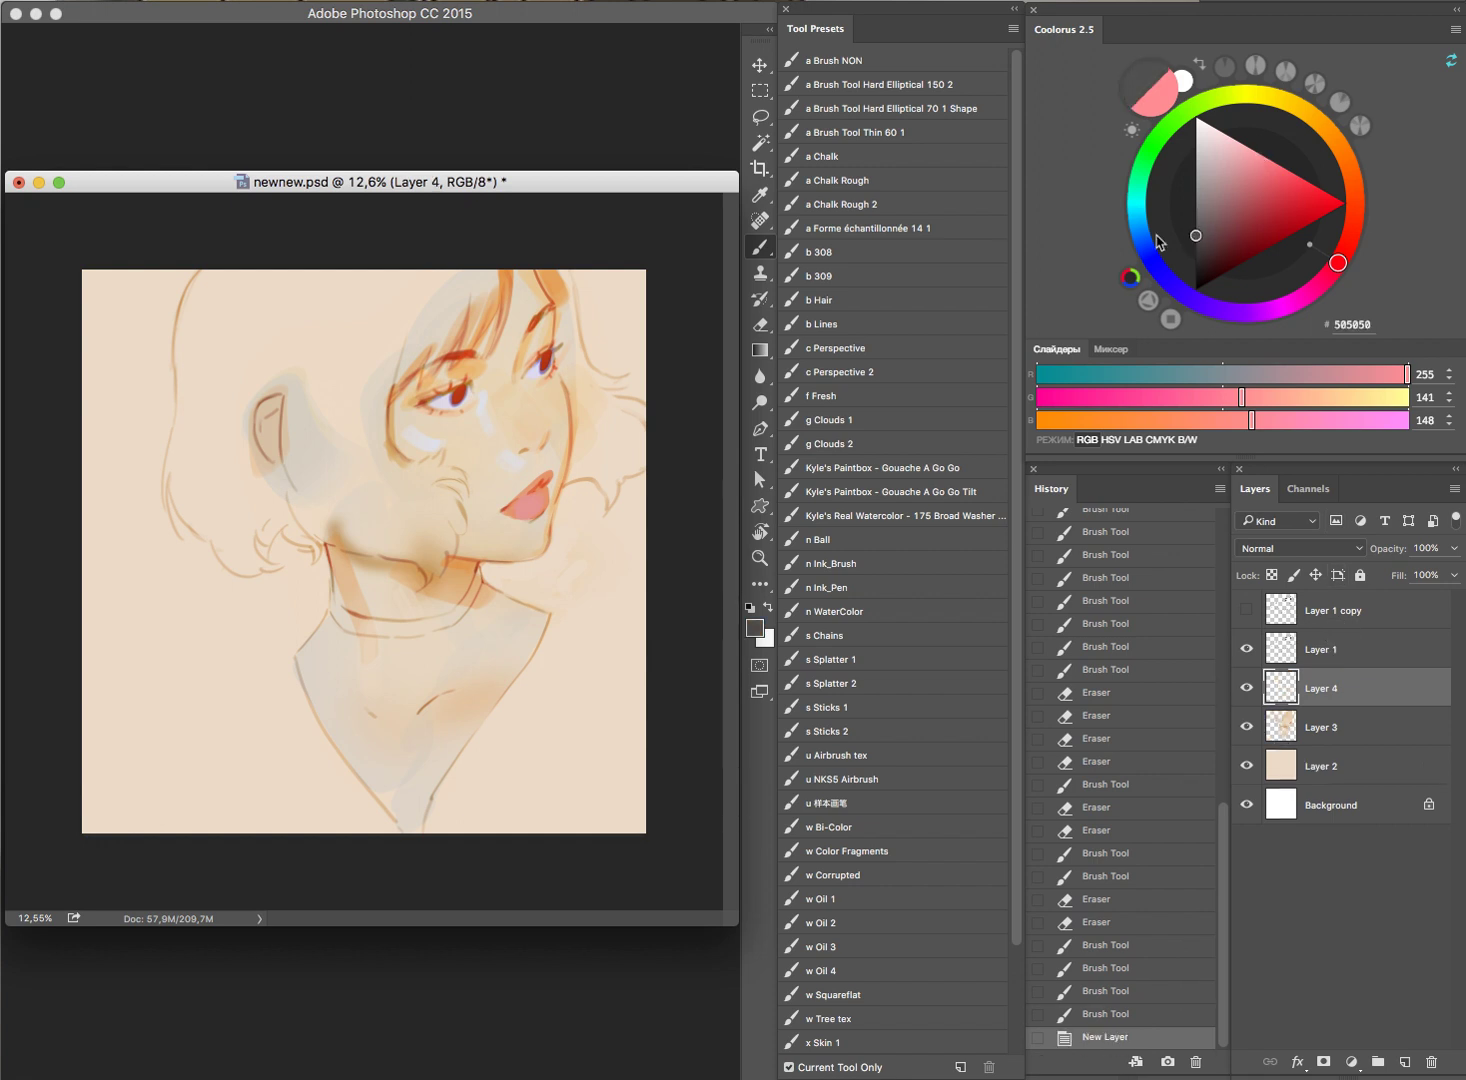
pyautogui.moveTo(325, 355)
pyautogui.mouseDown()
pyautogui.moveTo(290, 420)
pyautogui.moveTo(287, 465)
pyautogui.moveTo(355, 472)
pyautogui.moveTo(390, 350)
pyautogui.moveTo(385, 310)
pyautogui.moveTo(368, 388)
pyautogui.moveTo(410, 345)
pyautogui.mouseUp()
pyautogui.moveTo(455, 285)
pyautogui.mouseDown()
pyautogui.moveTo(406, 360)
pyautogui.moveTo(455, 265)
pyautogui.moveTo(390, 275)
pyautogui.mouseUp()
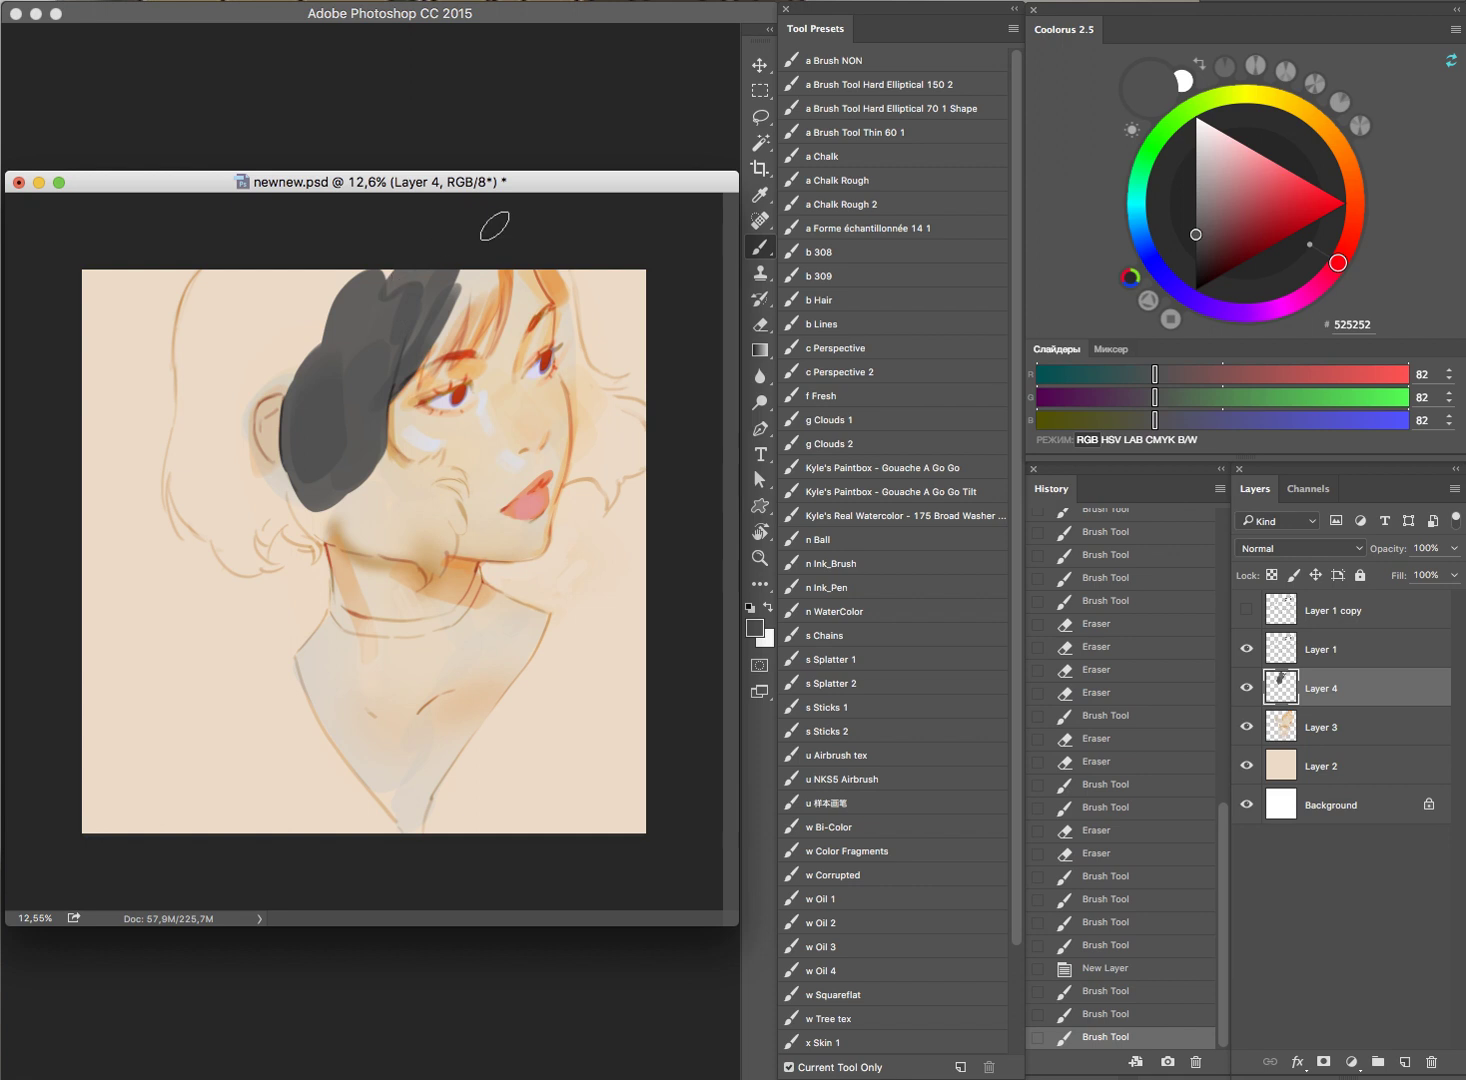
pyautogui.moveTo(424, 380); pyautogui.dragTo(460, 304)
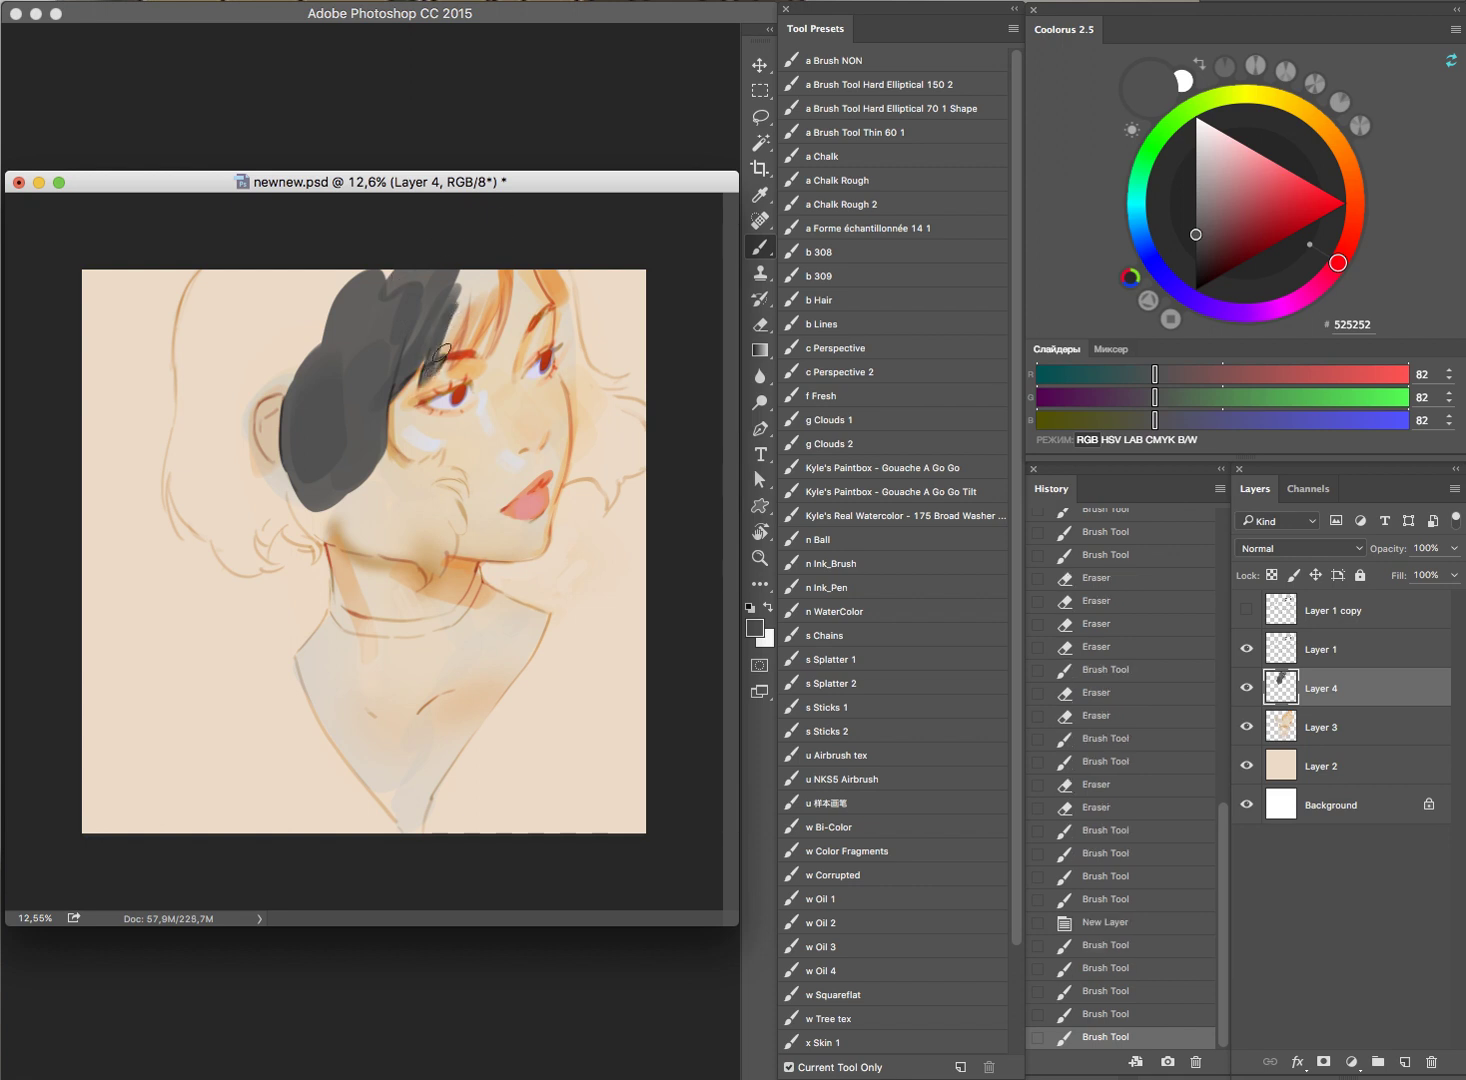
pyautogui.moveTo(430, 375); pyautogui.dragTo(480, 256)
pyautogui.moveTo(465, 322)
pyautogui.mouseDown()
pyautogui.moveTo(482, 252)
pyautogui.moveTo(445, 305)
pyautogui.moveTo(488, 258)
pyautogui.mouseUp()
pyautogui.moveTo(442, 362)
pyautogui.mouseDown()
pyautogui.moveTo(482, 341)
pyautogui.moveTo(495, 262)
pyautogui.mouseUp()
pyautogui.moveTo(482, 336); pyautogui.dragTo(505, 270)
pyautogui.moveTo(477, 354); pyautogui.dragTo(508, 258)
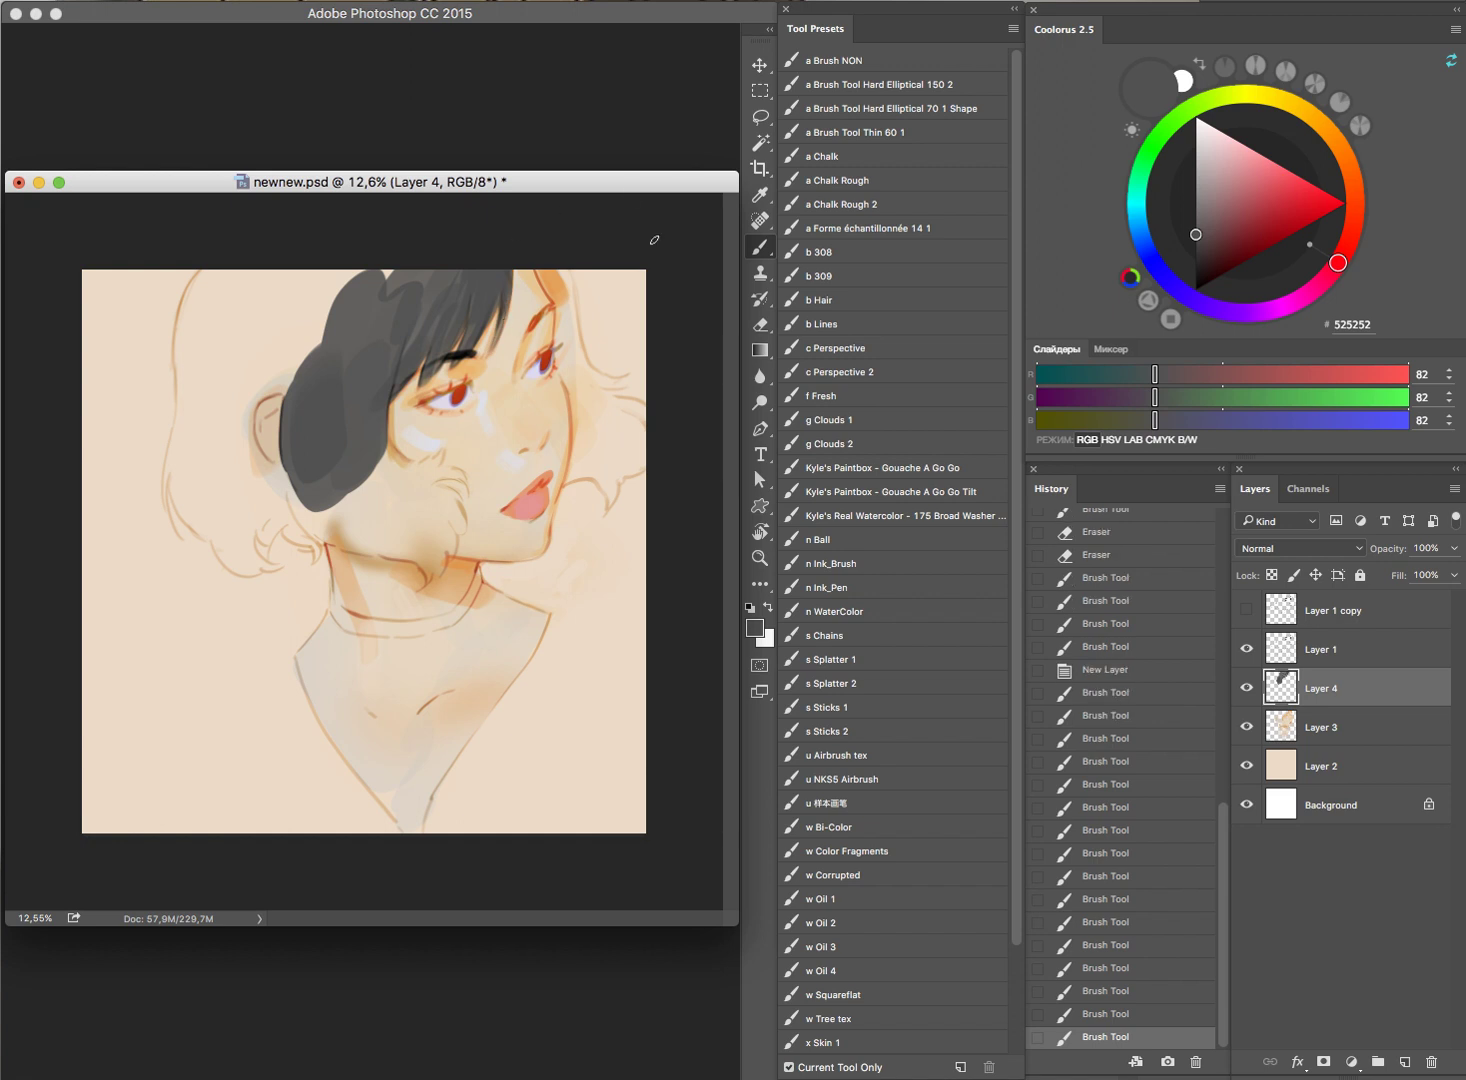
pyautogui.moveTo(280, 360)
pyautogui.mouseDown()
pyautogui.moveTo(305, 366)
pyautogui.moveTo(247, 266)
pyautogui.moveTo(206, 286)
pyautogui.moveTo(172, 374)
pyautogui.moveTo(196, 287)
pyautogui.mouseUp()
# Step: Fill the left side of the hair and extend the lobes down toward the cheek
pyautogui.press('e')
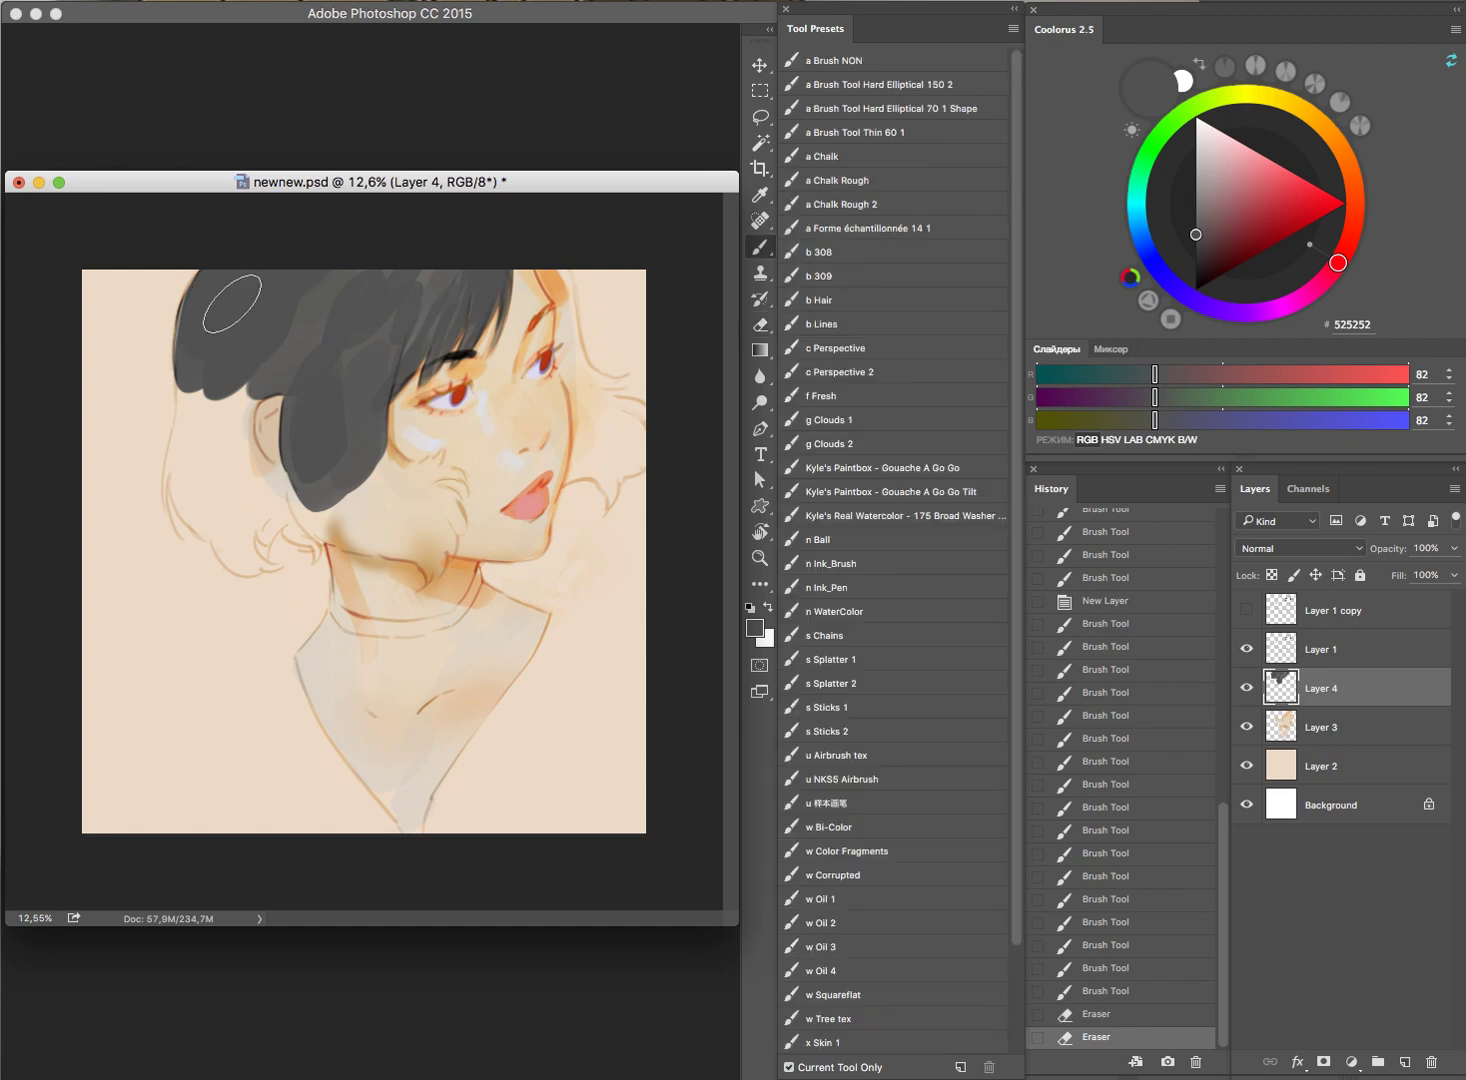
pyautogui.press('b')
pyautogui.moveTo(226, 432); pyautogui.dragTo(245, 345)
pyautogui.moveTo(245, 410); pyautogui.dragTo(290, 355)
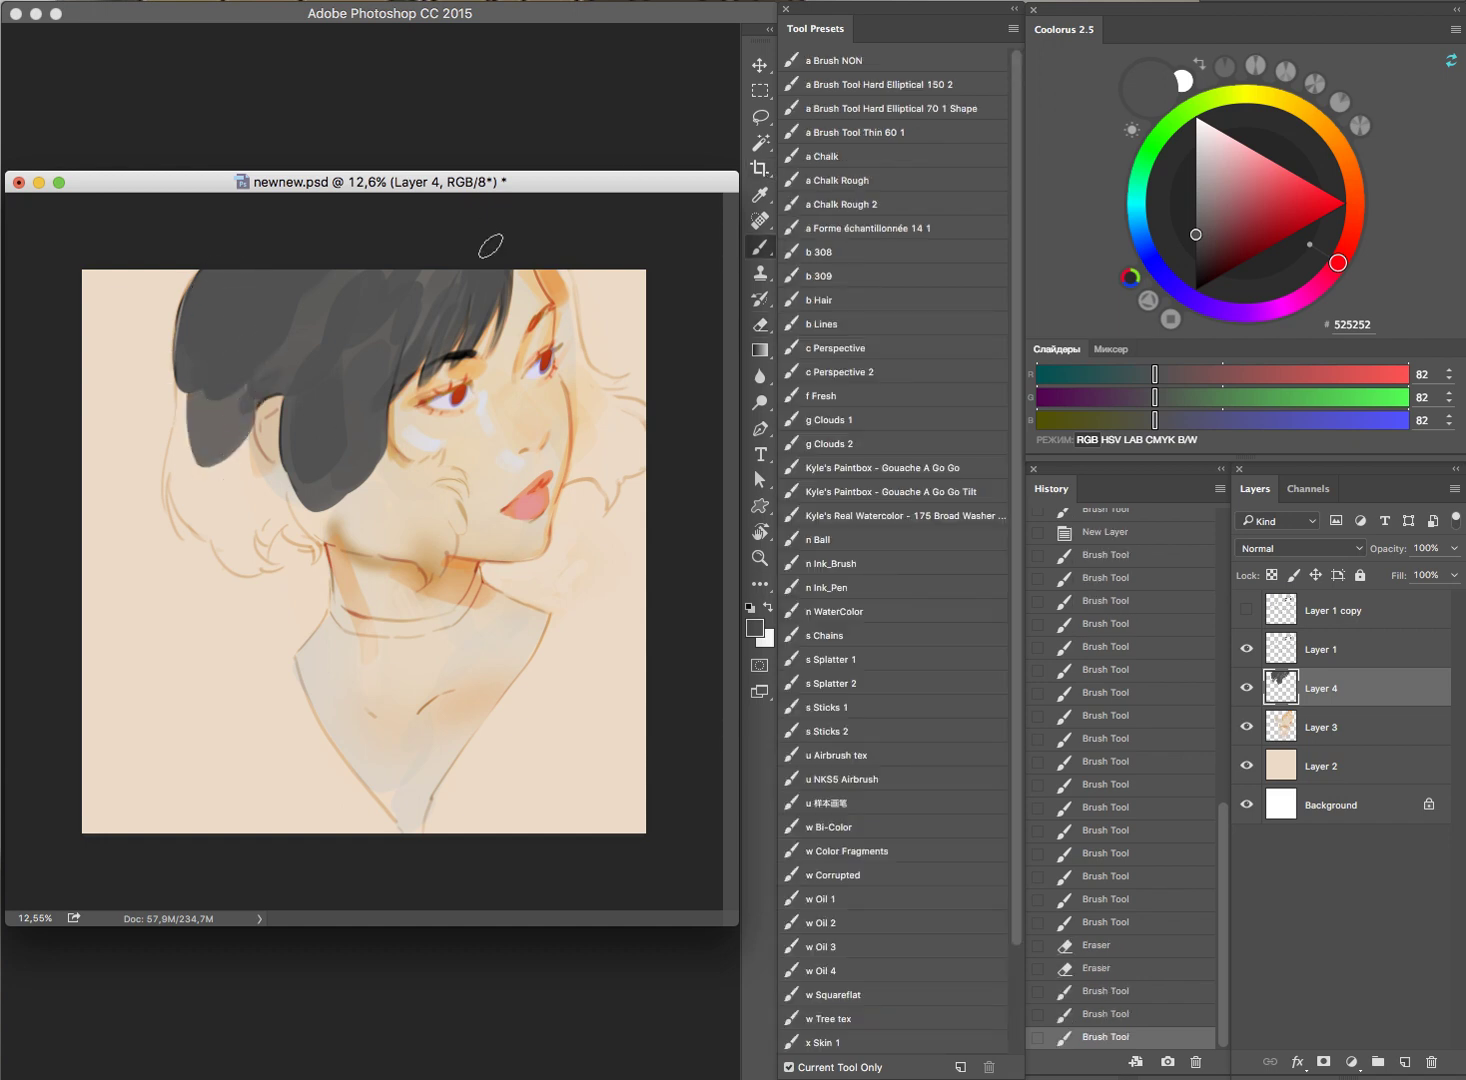
pyautogui.moveTo(195, 412)
pyautogui.mouseDown()
pyautogui.moveTo(182, 450)
pyautogui.moveTo(200, 483)
pyautogui.moveTo(205, 440)
pyautogui.mouseUp()
pyautogui.moveTo(210, 520)
pyautogui.mouseDown()
pyautogui.moveTo(240, 400)
pyautogui.moveTo(266, 490)
pyautogui.moveTo(290, 470)
pyautogui.mouseUp()
pyautogui.moveTo(276, 500); pyautogui.dragTo(300, 465)
pyautogui.moveTo(405, 470)
pyautogui.mouseDown()
pyautogui.moveTo(385, 500)
pyautogui.moveTo(432, 495)
pyautogui.moveTo(420, 500)
pyautogui.mouseUp()
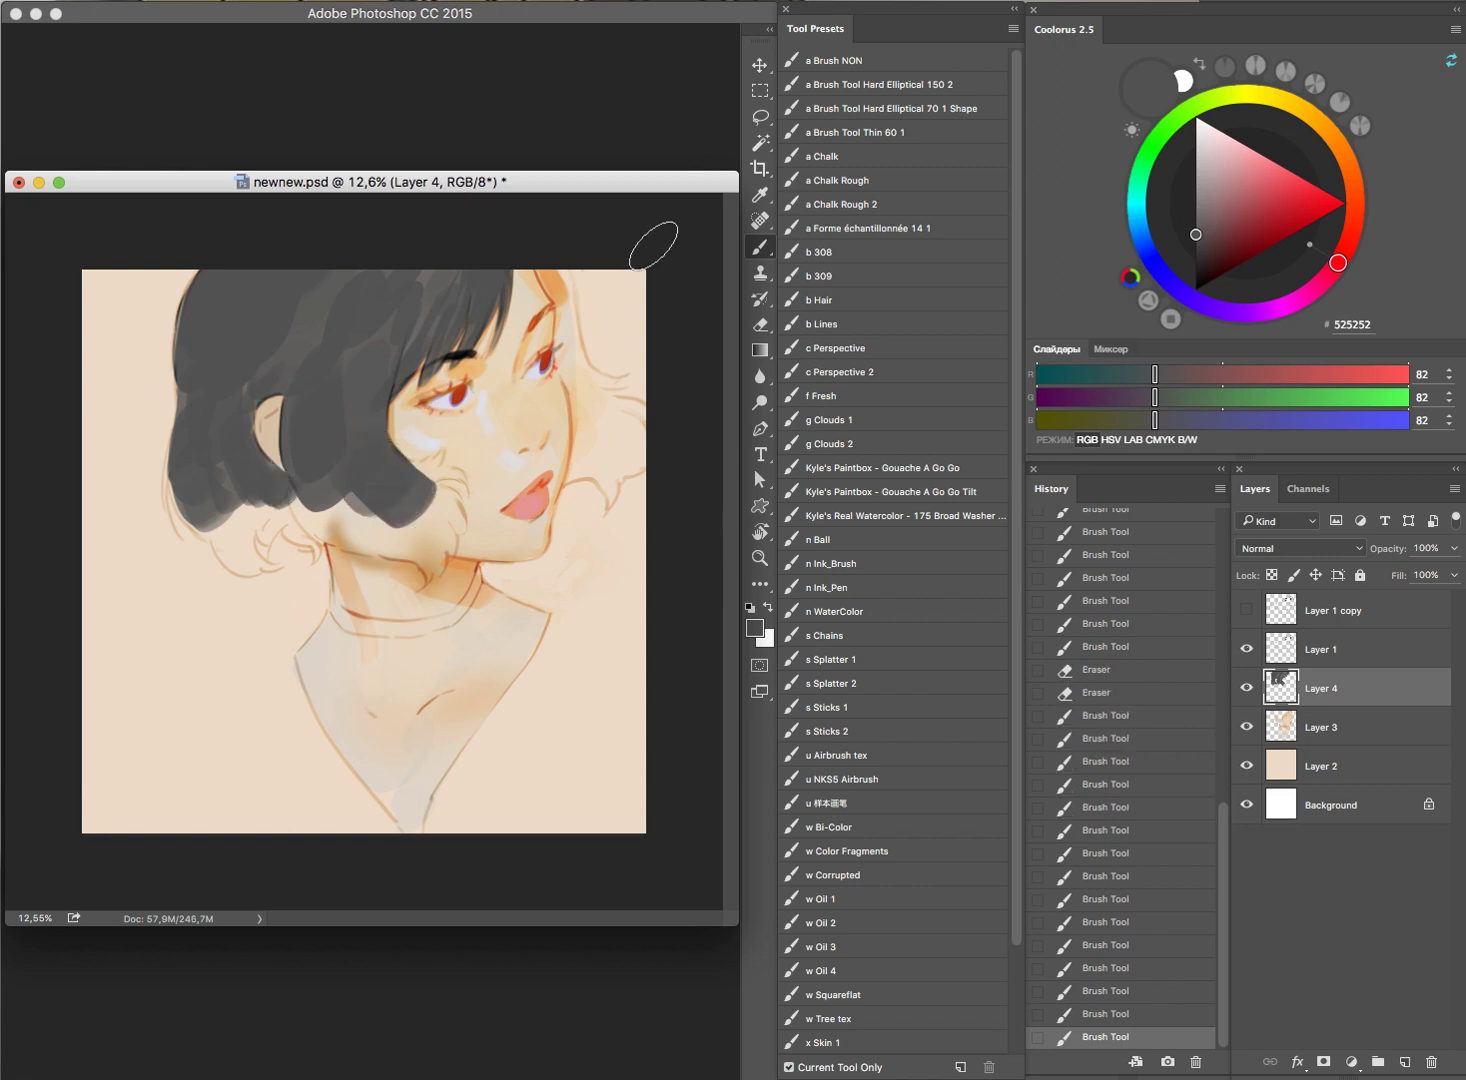
# Step: Check the hair with Layer 3 hidden, then refine the bob's lower and left edges
pyautogui.click(1247, 726)
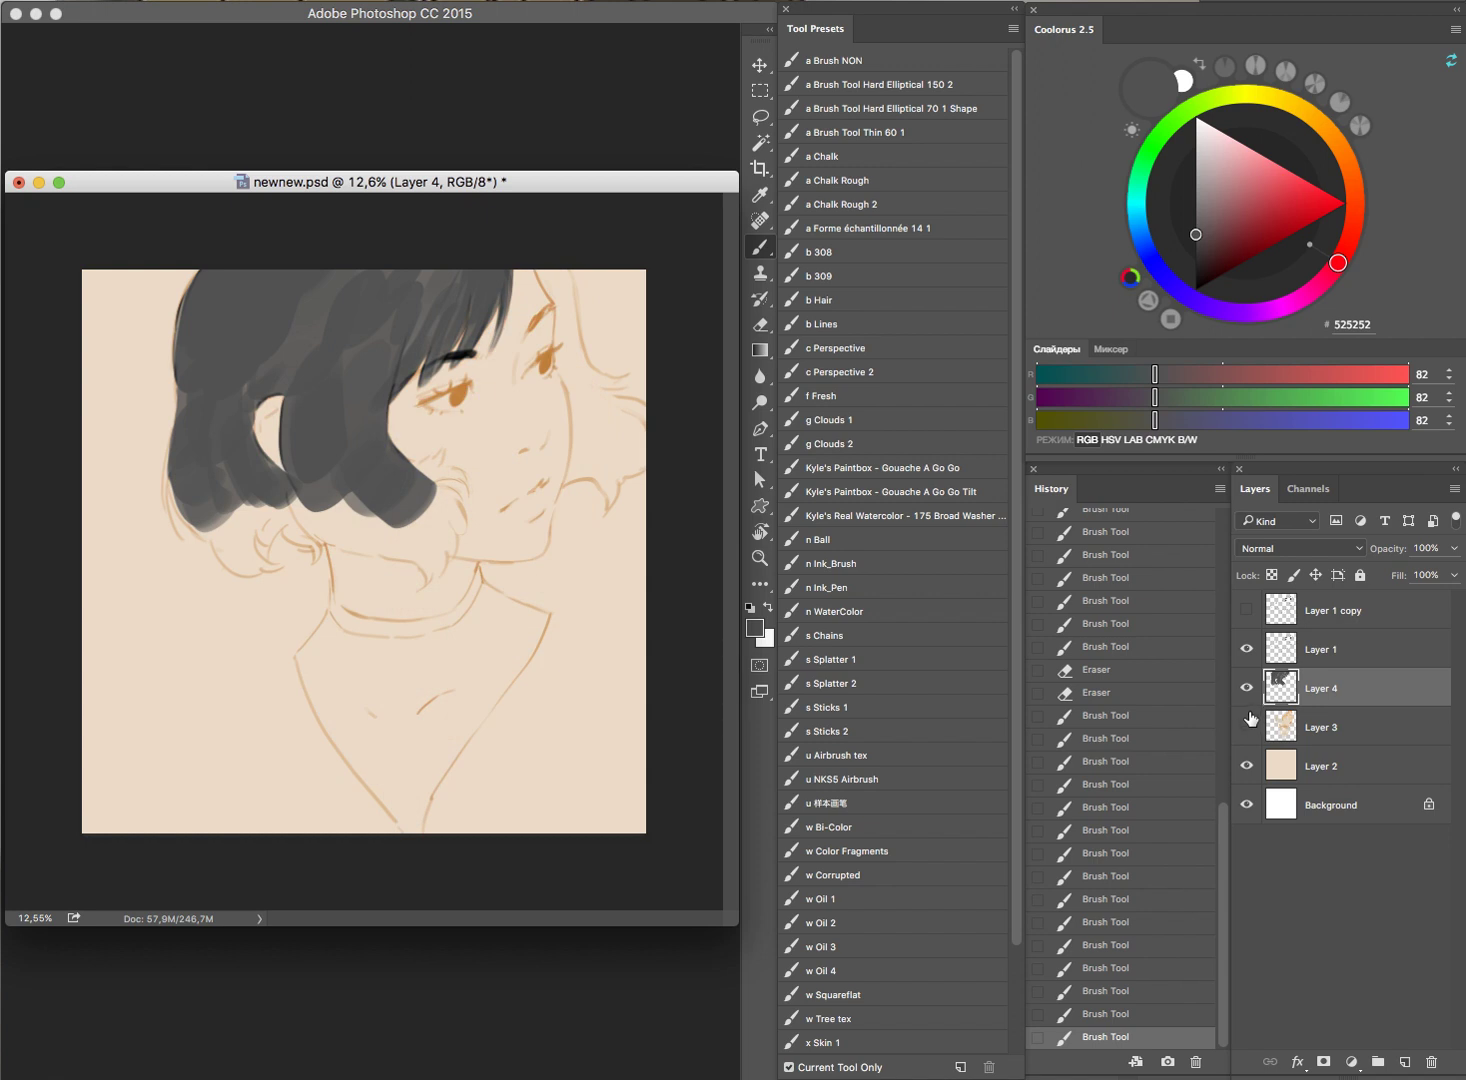
pyautogui.click(1247, 726)
pyautogui.click(1247, 727)
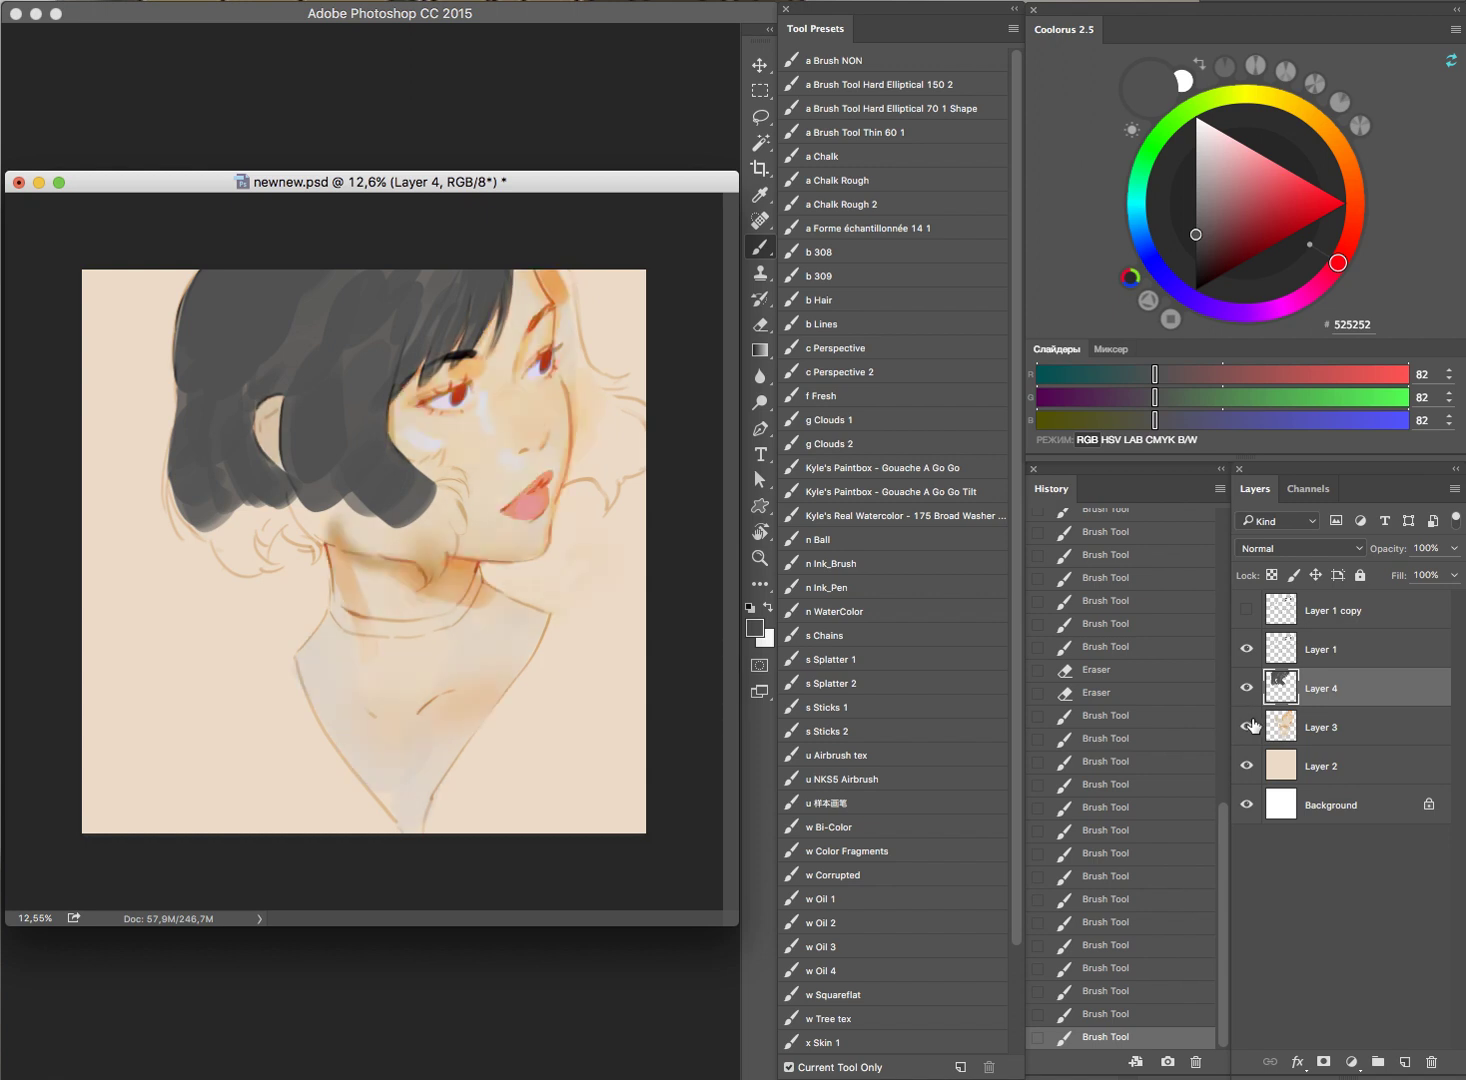
pyautogui.moveTo(332, 490)
pyautogui.mouseDown()
pyautogui.moveTo(350, 525)
pyautogui.moveTo(380, 545)
pyautogui.moveTo(430, 545)
pyautogui.moveTo(438, 565)
pyautogui.mouseUp()
pyautogui.moveTo(410, 492)
pyautogui.mouseDown()
pyautogui.moveTo(445, 560)
pyautogui.moveTo(443, 505)
pyautogui.moveTo(455, 535)
pyautogui.mouseUp()
pyautogui.hotkey('ctrl', 'z')
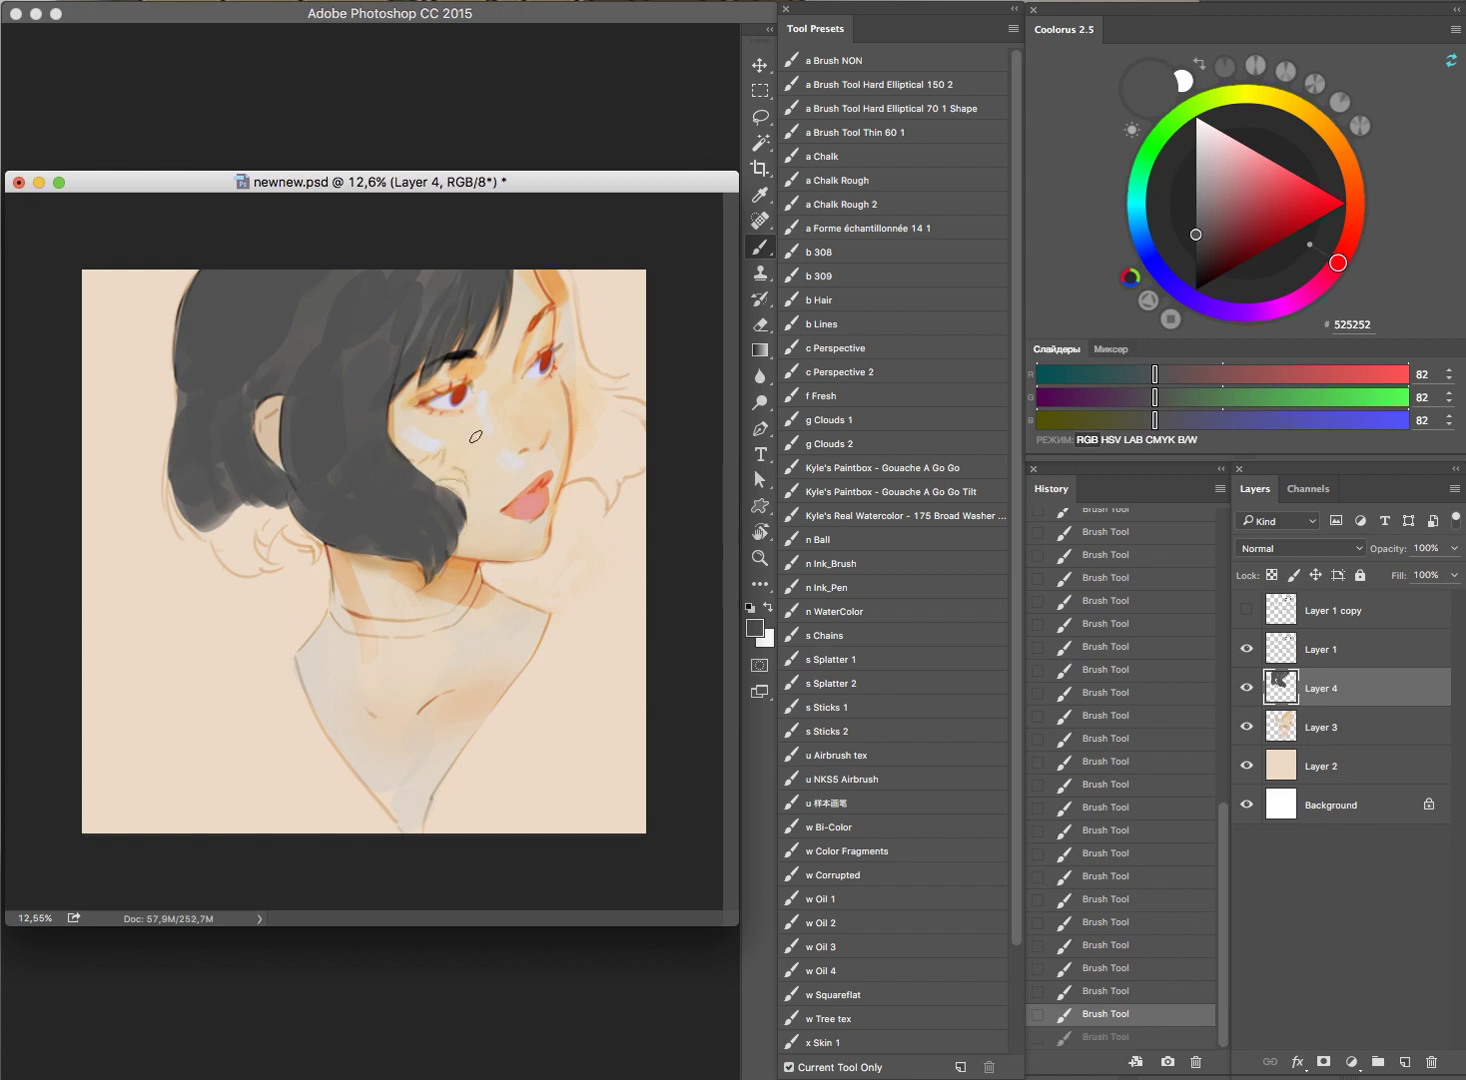
pyautogui.moveTo(175, 466); pyautogui.dragTo(228, 508)
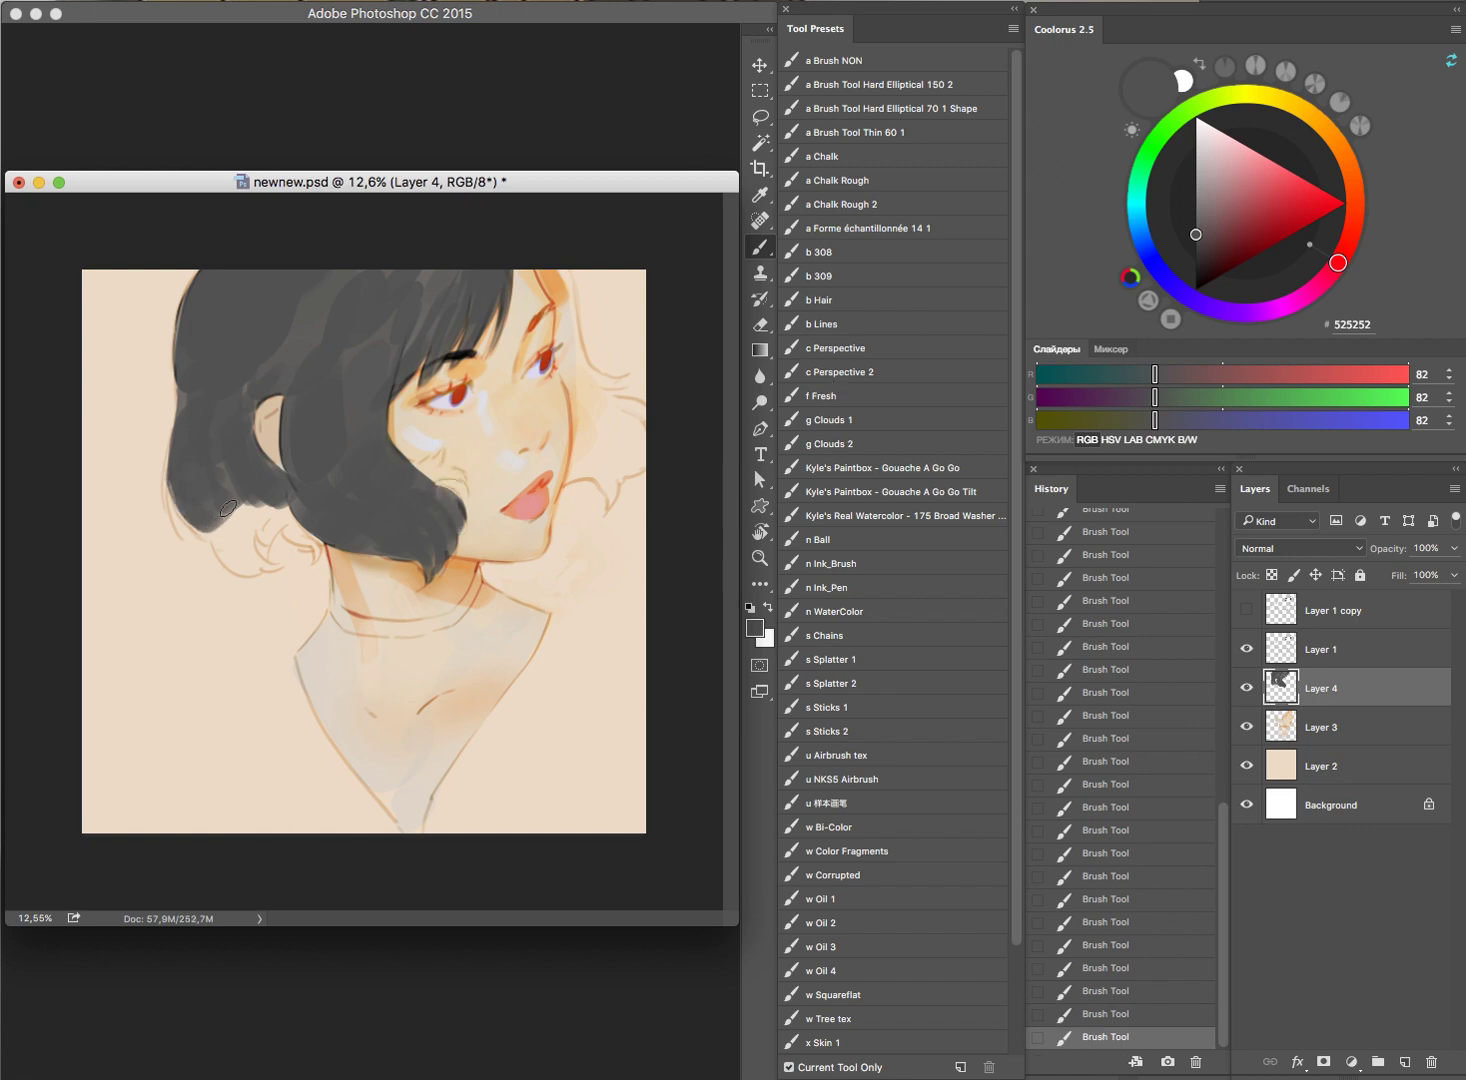
pyautogui.hotkey('ctrl', 'z')
pyautogui.hotkey('ctrl', 'z')
pyautogui.hotkey('ctrl', 'z')
pyautogui.moveTo(171, 447); pyautogui.dragTo(176, 525)
# Step: With the Y Sketchy brush, paint strands at the top right and beside the right eye
pyautogui.scroll(-3, 1017, 770)
pyautogui.click(878, 1022)
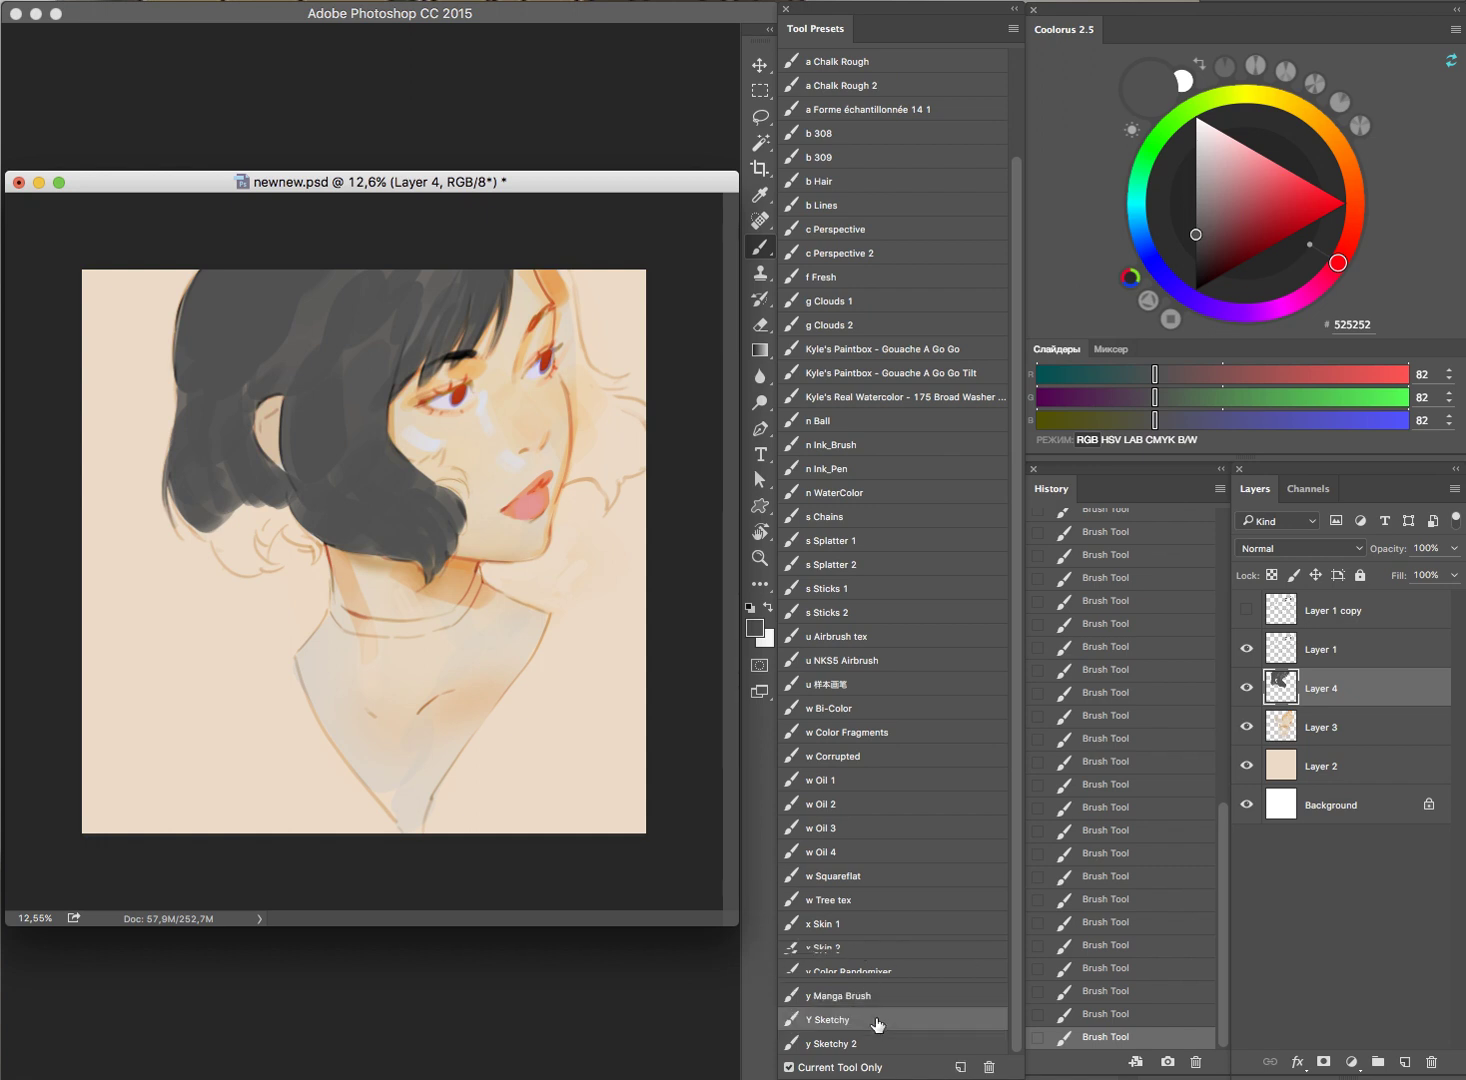
pyautogui.moveTo(423, 481); pyautogui.dragTo(466, 471)
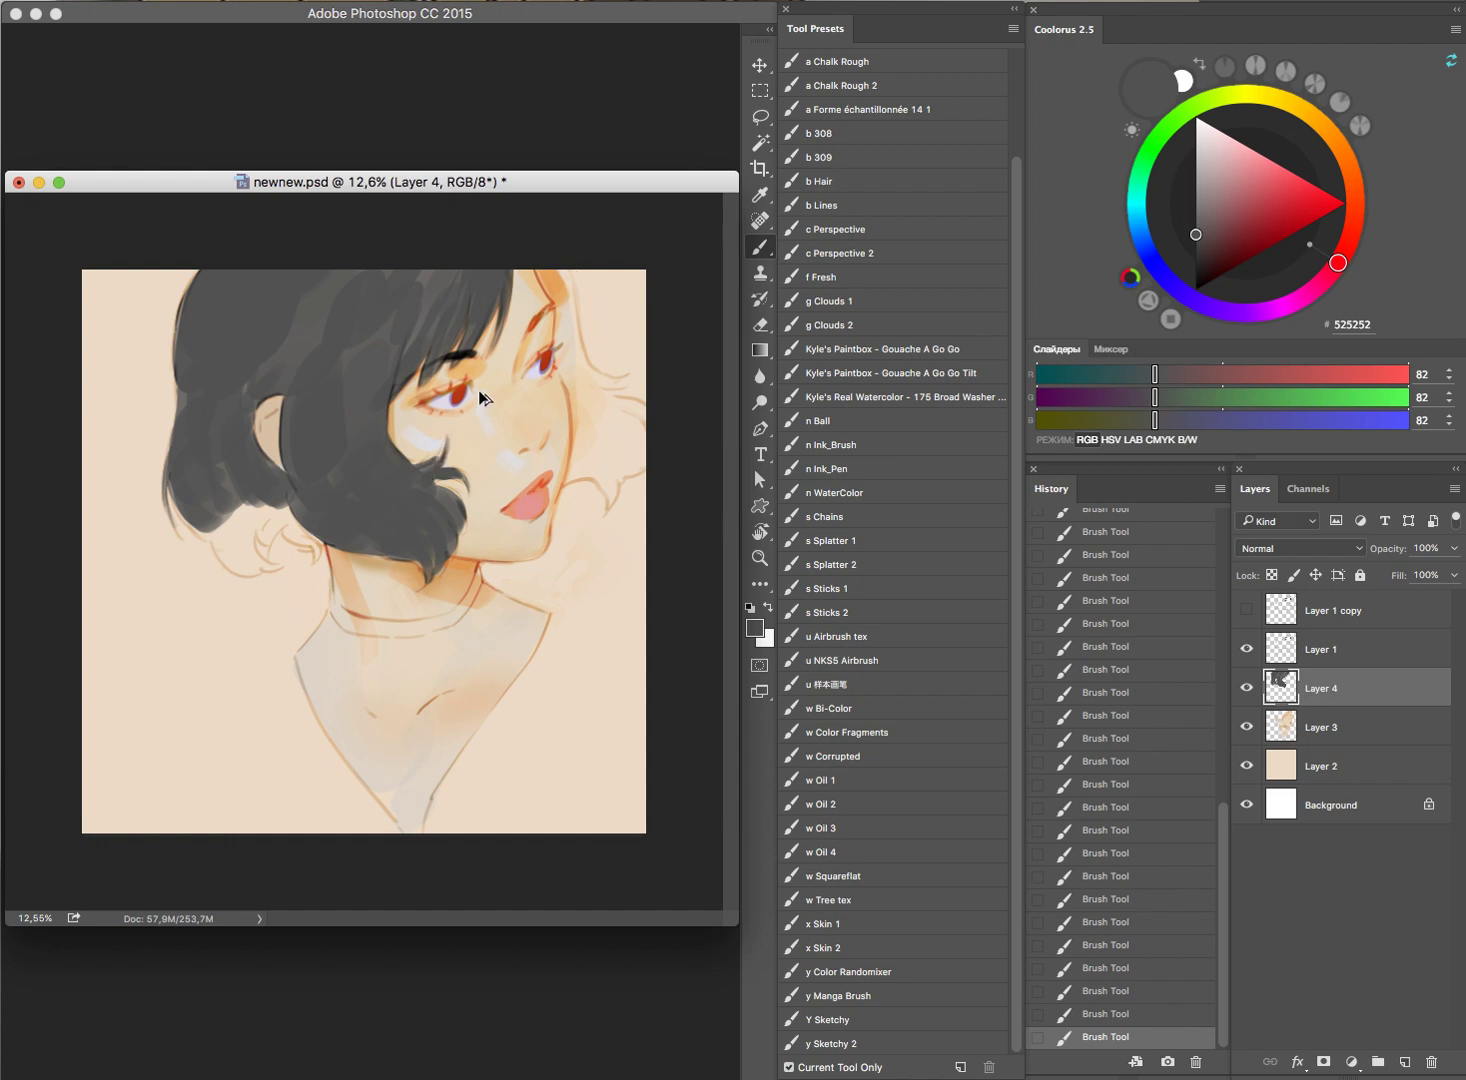
pyautogui.hotkey('ctrl', 'alt', 'z')
pyautogui.hotkey('ctrl', 'alt', 'z')
pyautogui.hotkey('ctrl', 'shift', 'z')
pyautogui.hotkey('ctrl', 'shift', 'z')
pyautogui.moveTo(545, 263); pyautogui.dragTo(545, 277)
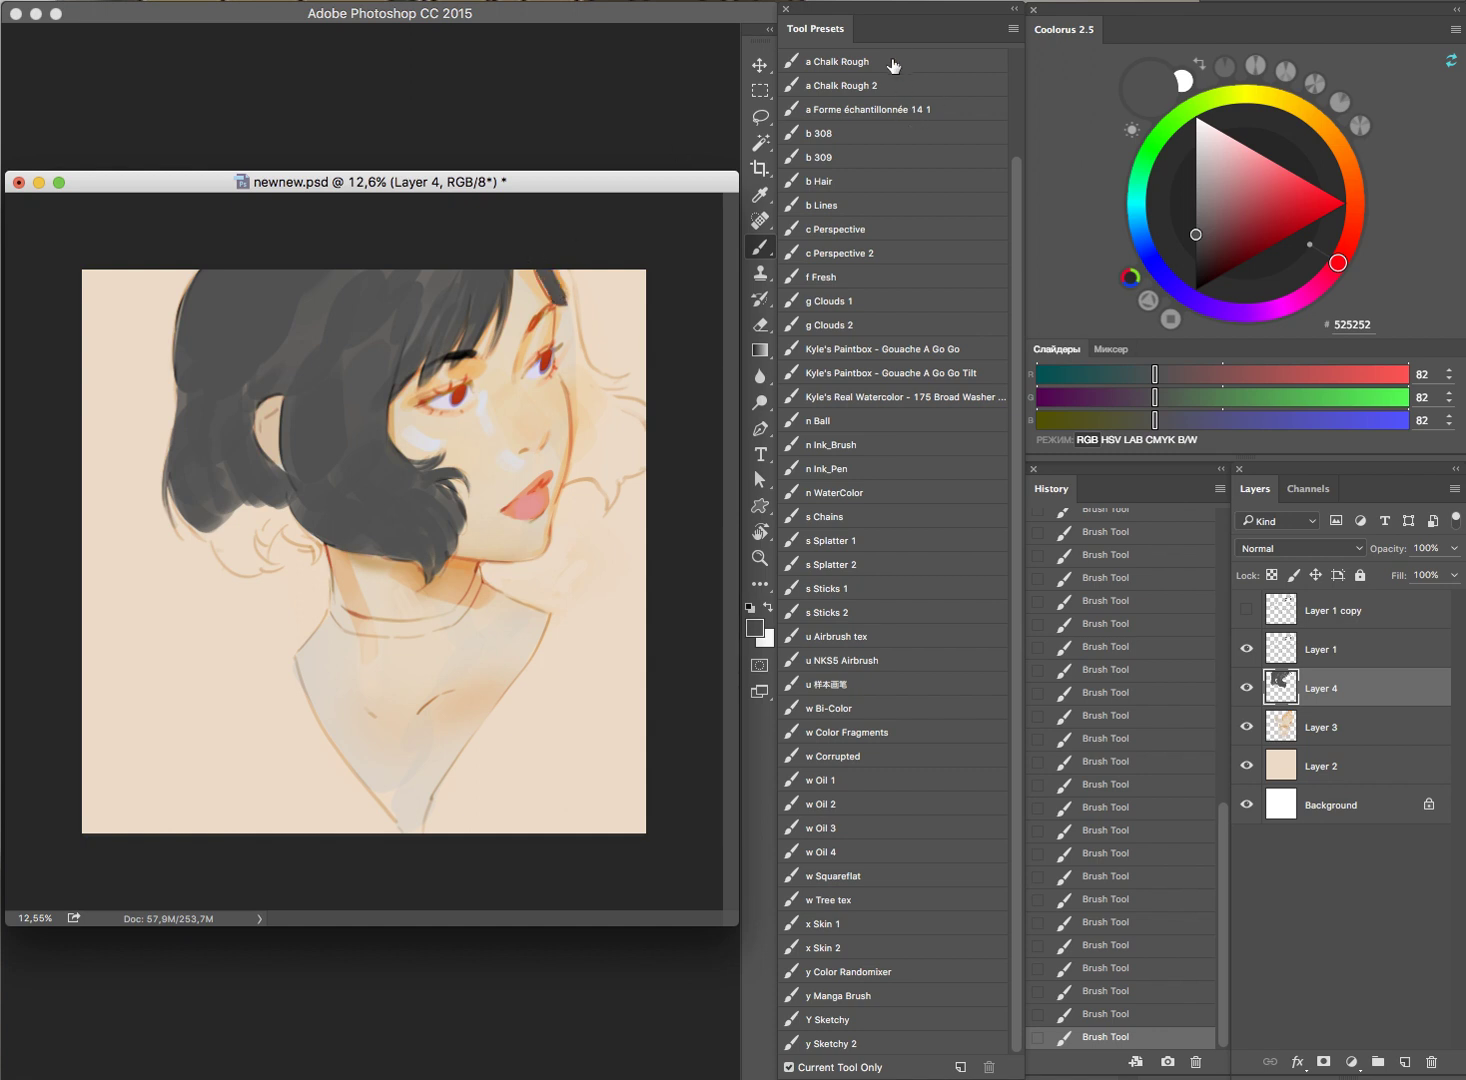
pyautogui.moveTo(1015, 182); pyautogui.dragTo(1015, 68)
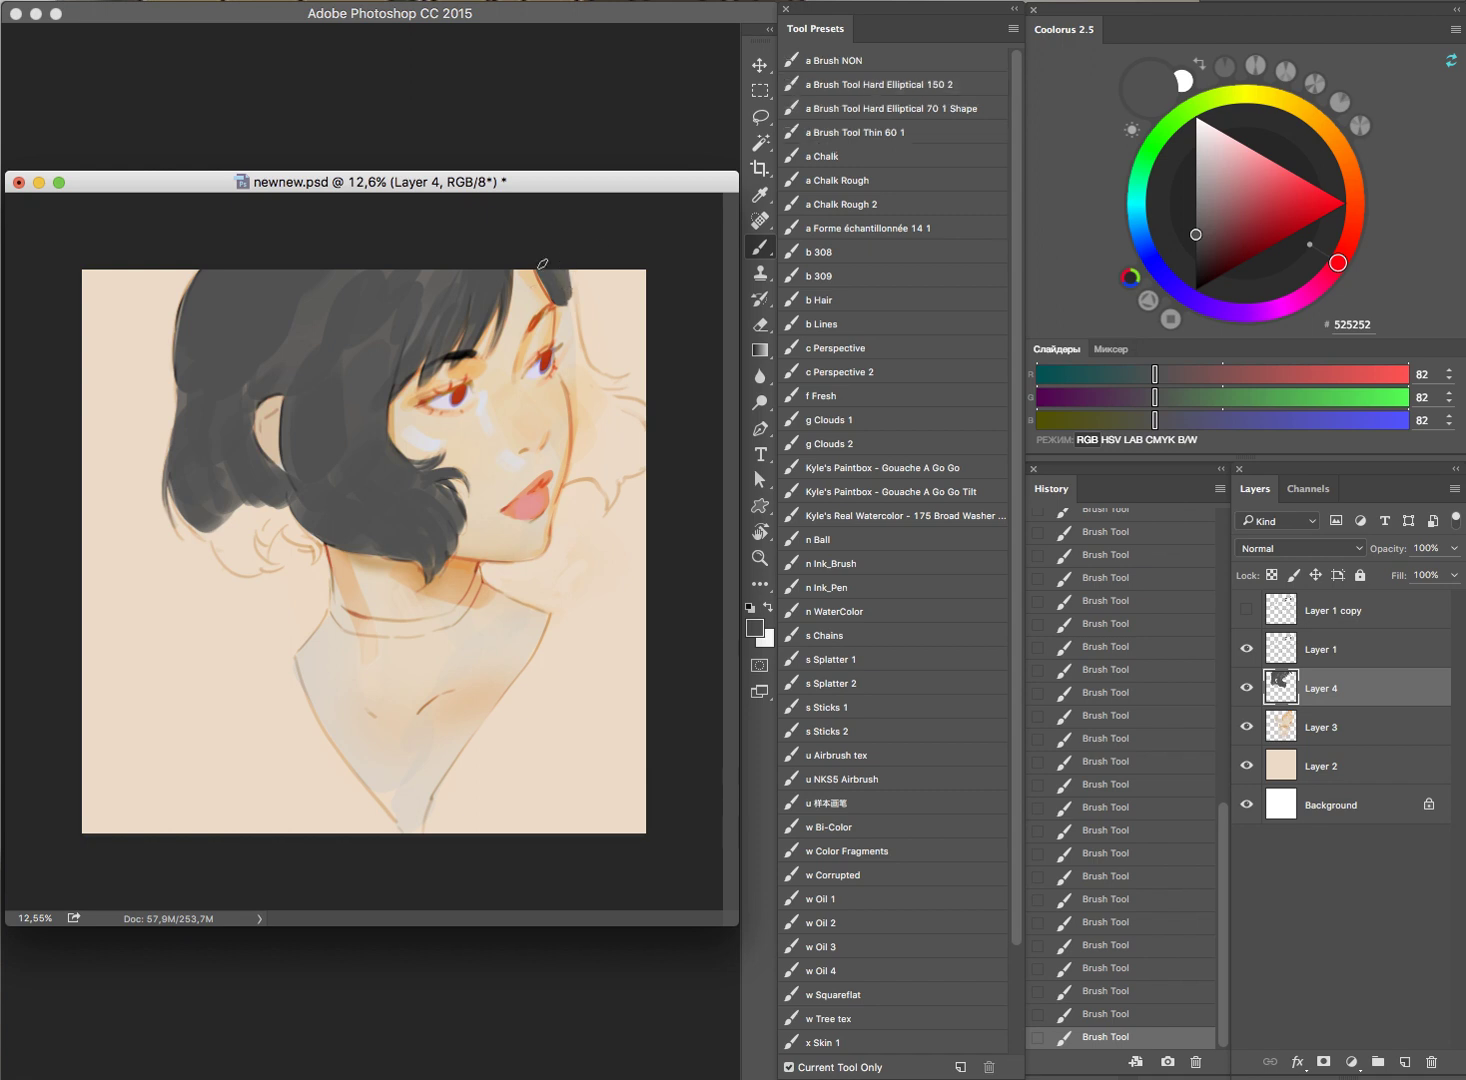
pyautogui.moveTo(563, 302); pyautogui.dragTo(558, 344)
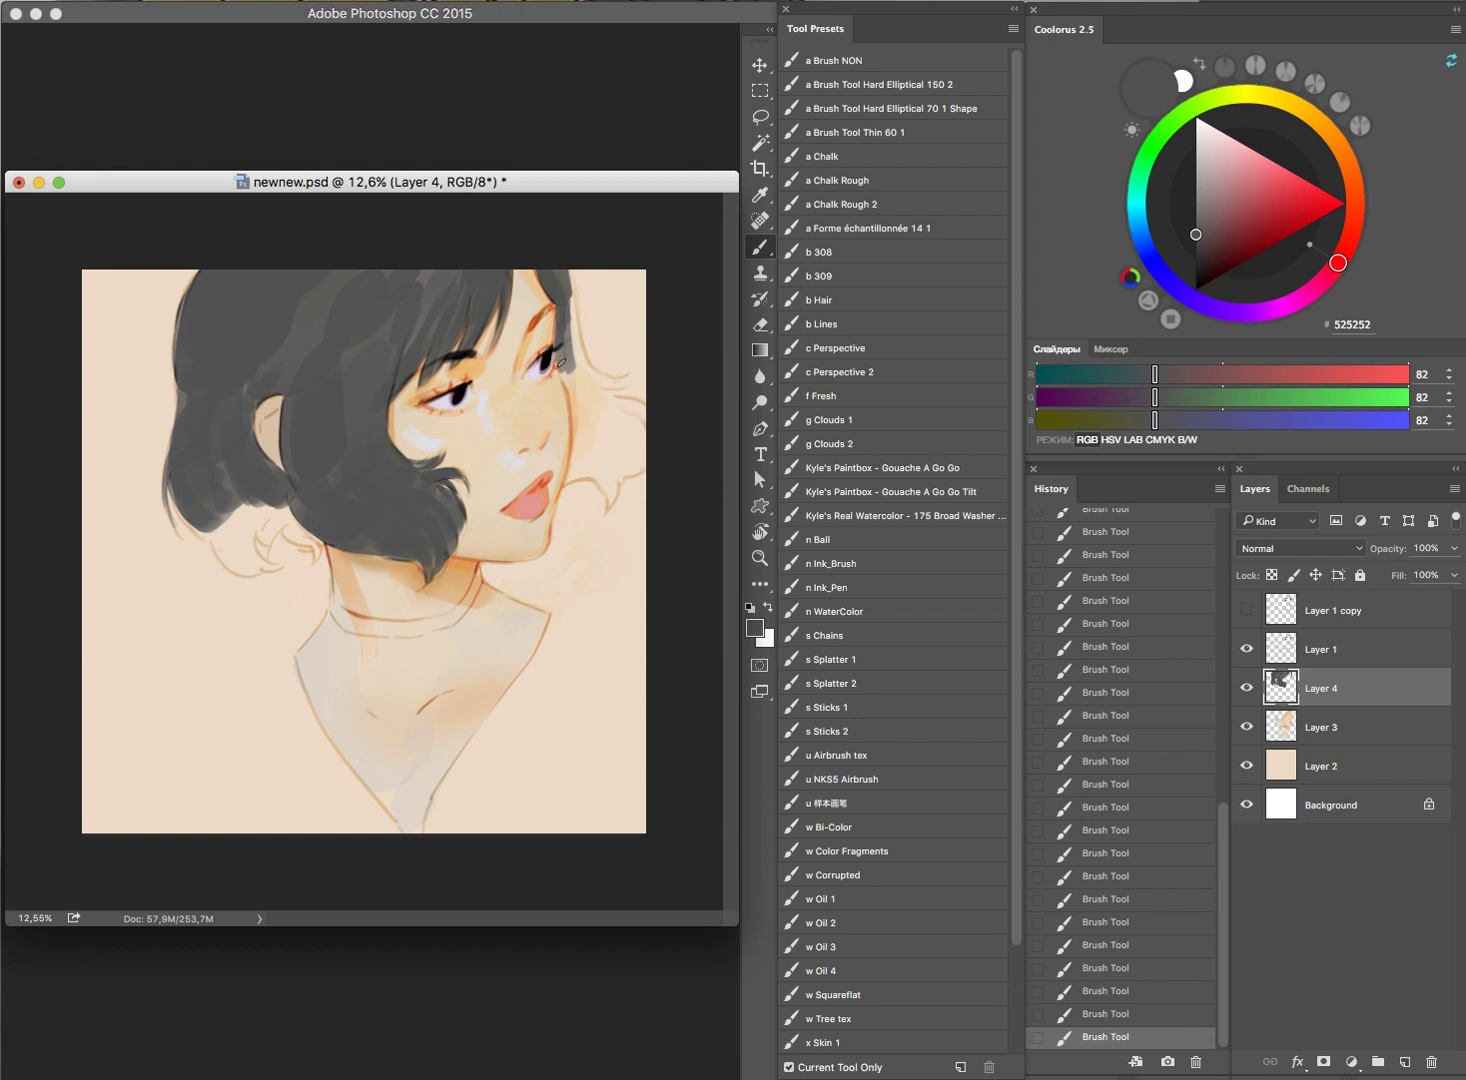
# Step: Darken and extend the hair strands beside the eye and face, trimming strand tips with the eraser
pyautogui.moveTo(561, 361); pyautogui.dragTo(584, 430)
pyautogui.moveTo(570, 310)
pyautogui.mouseDown()
pyautogui.moveTo(578, 372)
pyautogui.moveTo(600, 395)
pyautogui.moveTo(625, 379)
pyautogui.moveTo(602, 392)
pyautogui.mouseUp()
pyautogui.hotkey('ctrl', 'z')
pyautogui.press('e')
pyautogui.moveTo(620, 378); pyautogui.dragTo(577, 470)
pyautogui.moveTo(576, 400); pyautogui.dragTo(577, 475)
pyautogui.moveTo(576, 430)
pyautogui.mouseDown()
pyautogui.moveTo(581, 458)
pyautogui.moveTo(615, 472)
pyautogui.moveTo(590, 490)
pyautogui.moveTo(612, 495)
pyautogui.mouseUp()
# Step: Touch up the right, lower-left and ear-side hair, then brush a dark choker band across the neck
pyautogui.press('e')
pyautogui.press('b')
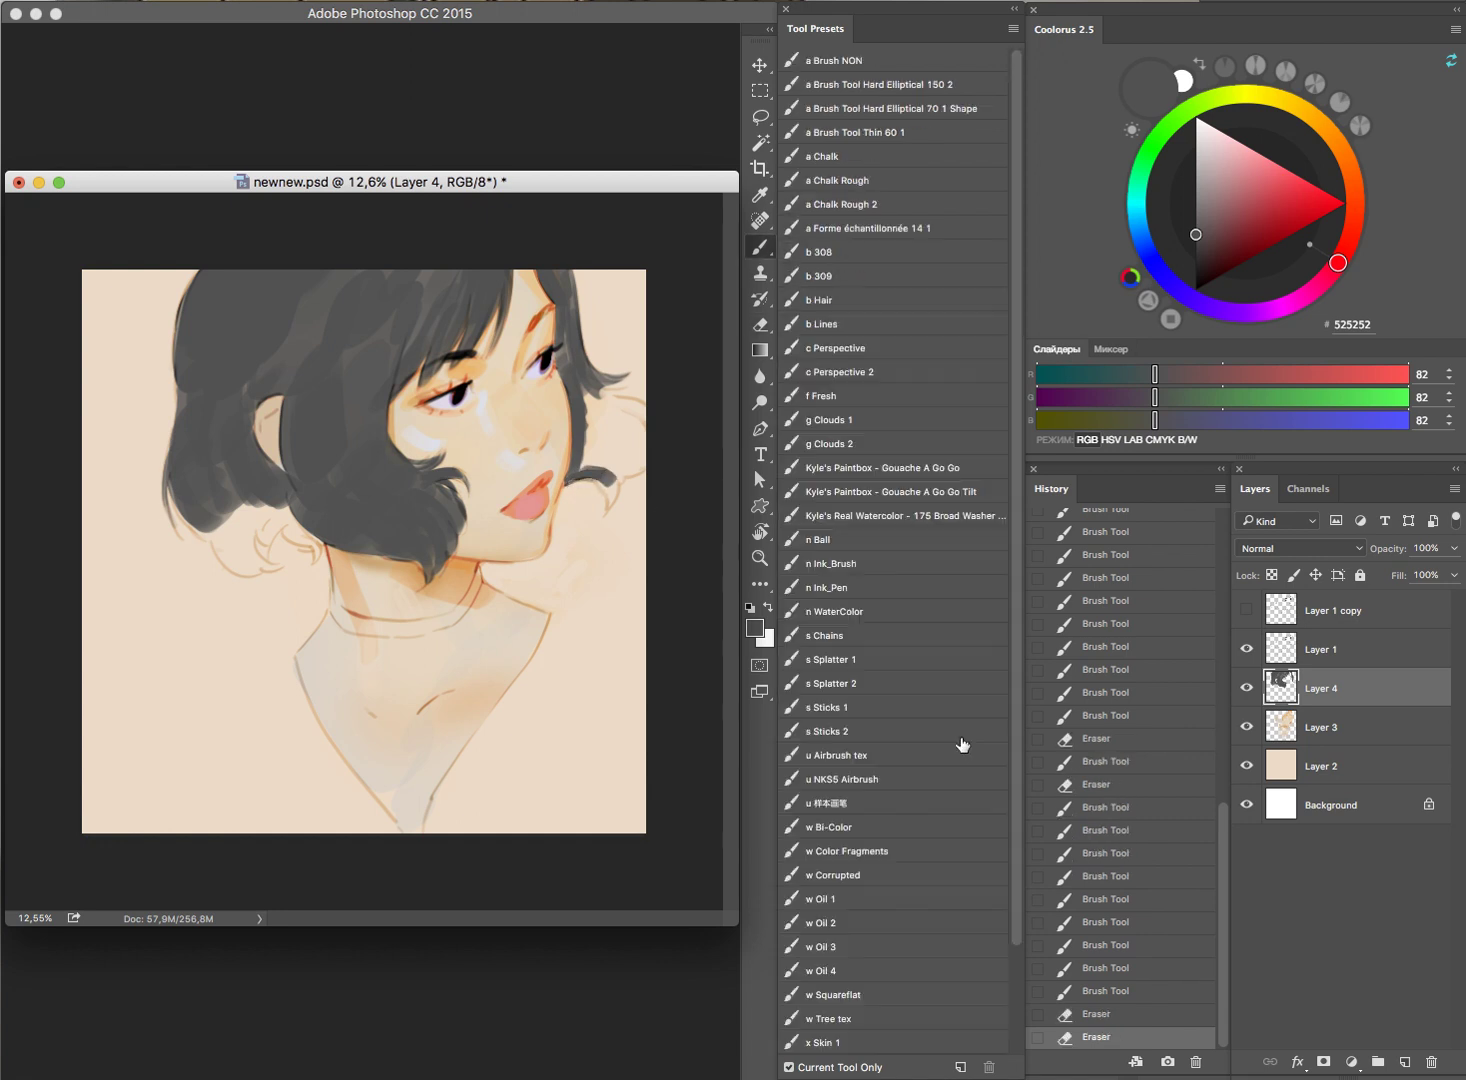
pyautogui.scroll(-5, 1000, 960)
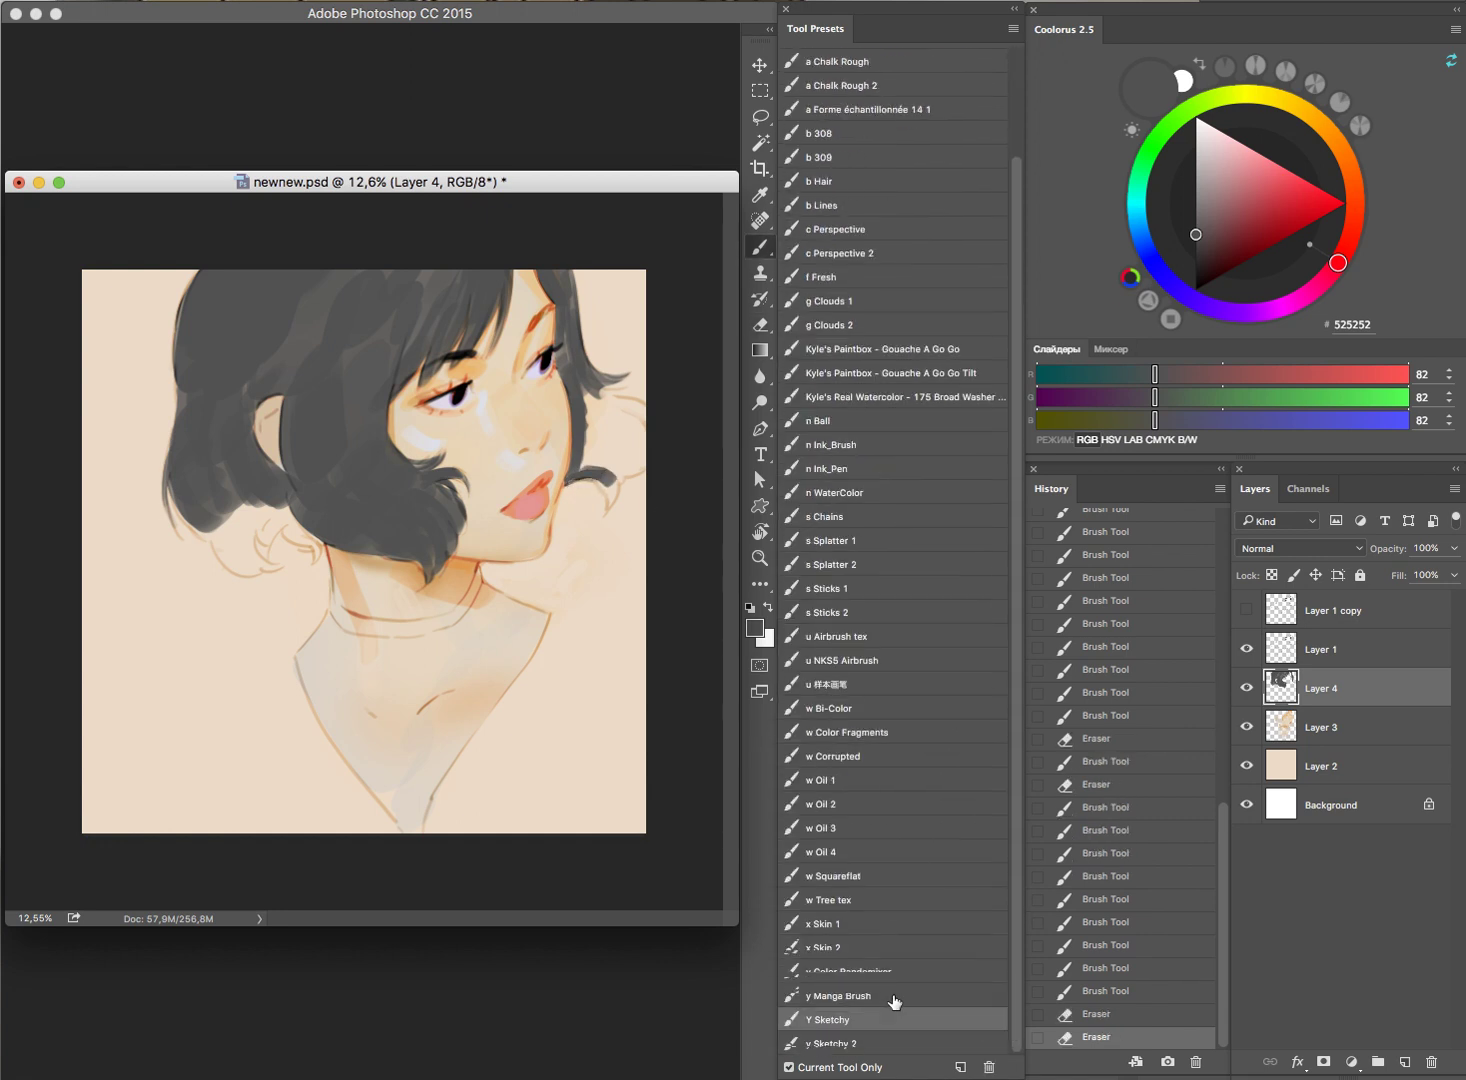
pyautogui.press('e')
pyautogui.moveTo(564, 478)
pyautogui.mouseDown()
pyautogui.moveTo(618, 480)
pyautogui.moveTo(606, 522)
pyautogui.moveTo(612, 450)
pyautogui.moveTo(595, 402)
pyautogui.moveTo(652, 434)
pyautogui.moveTo(622, 462)
pyautogui.moveTo(640, 478)
pyautogui.moveTo(622, 402)
pyautogui.mouseUp()
pyautogui.press('b')
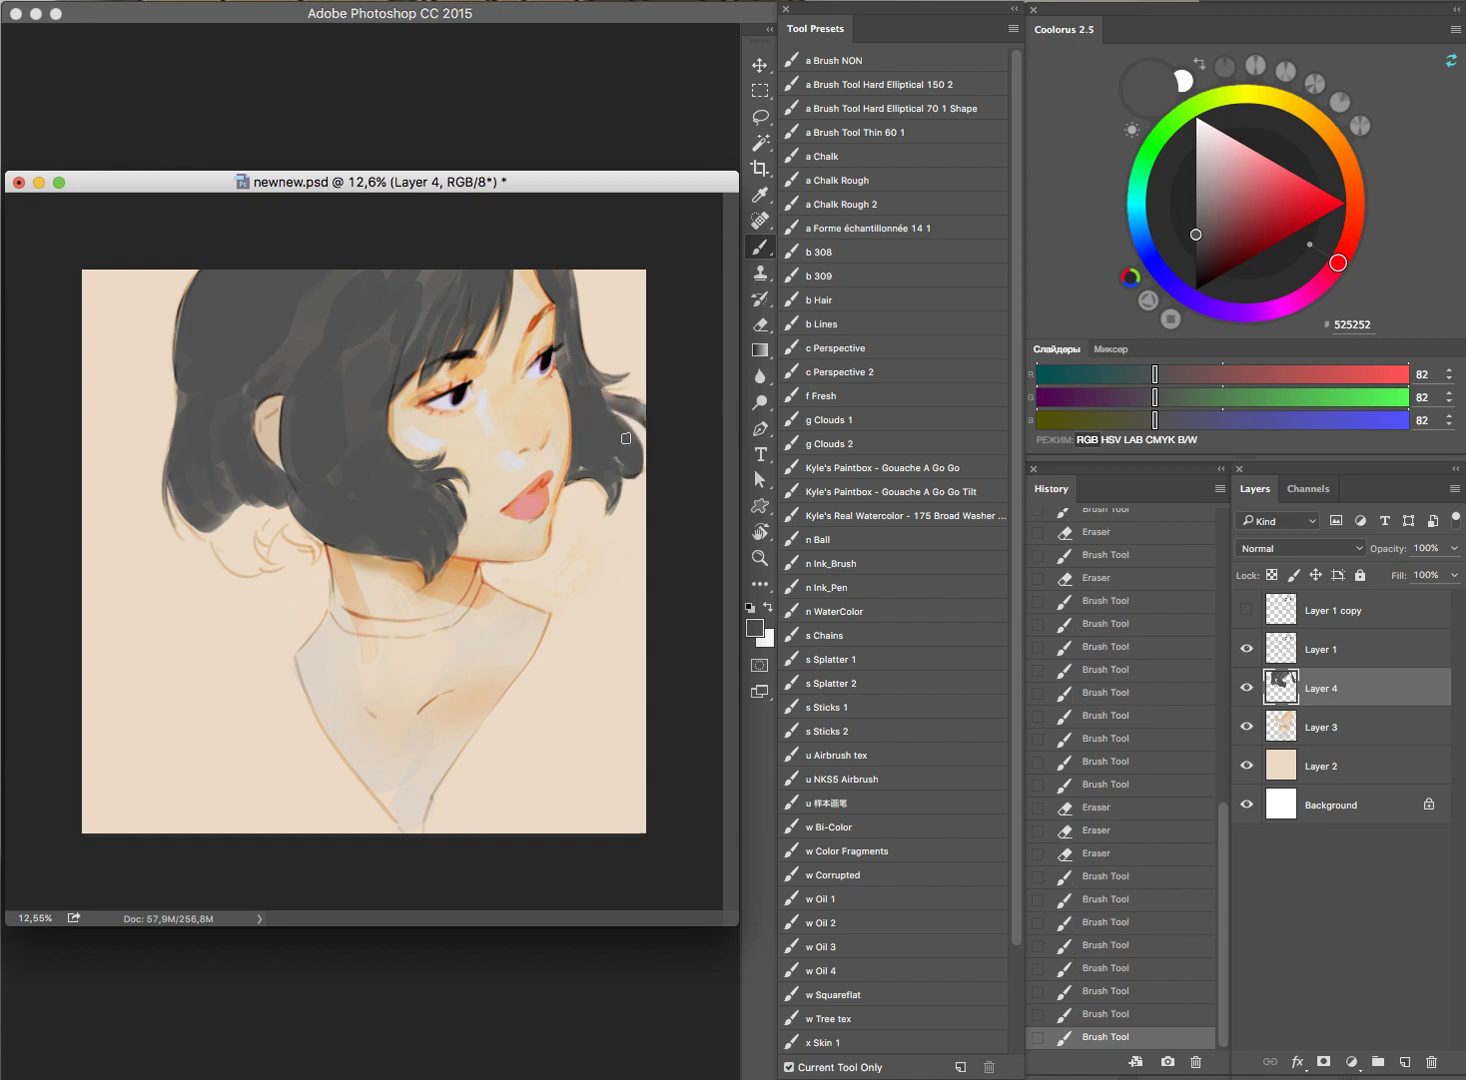
pyautogui.moveTo(624, 468); pyautogui.dragTo(613, 460)
pyautogui.moveTo(224, 518)
pyautogui.mouseDown()
pyautogui.moveTo(238, 572)
pyautogui.moveTo(301, 544)
pyautogui.moveTo(263, 503)
pyautogui.moveTo(252, 555)
pyautogui.mouseUp()
pyautogui.moveTo(295, 498)
pyautogui.mouseDown()
pyautogui.moveTo(282, 520)
pyautogui.moveTo(316, 546)
pyautogui.moveTo(298, 522)
pyautogui.mouseUp()
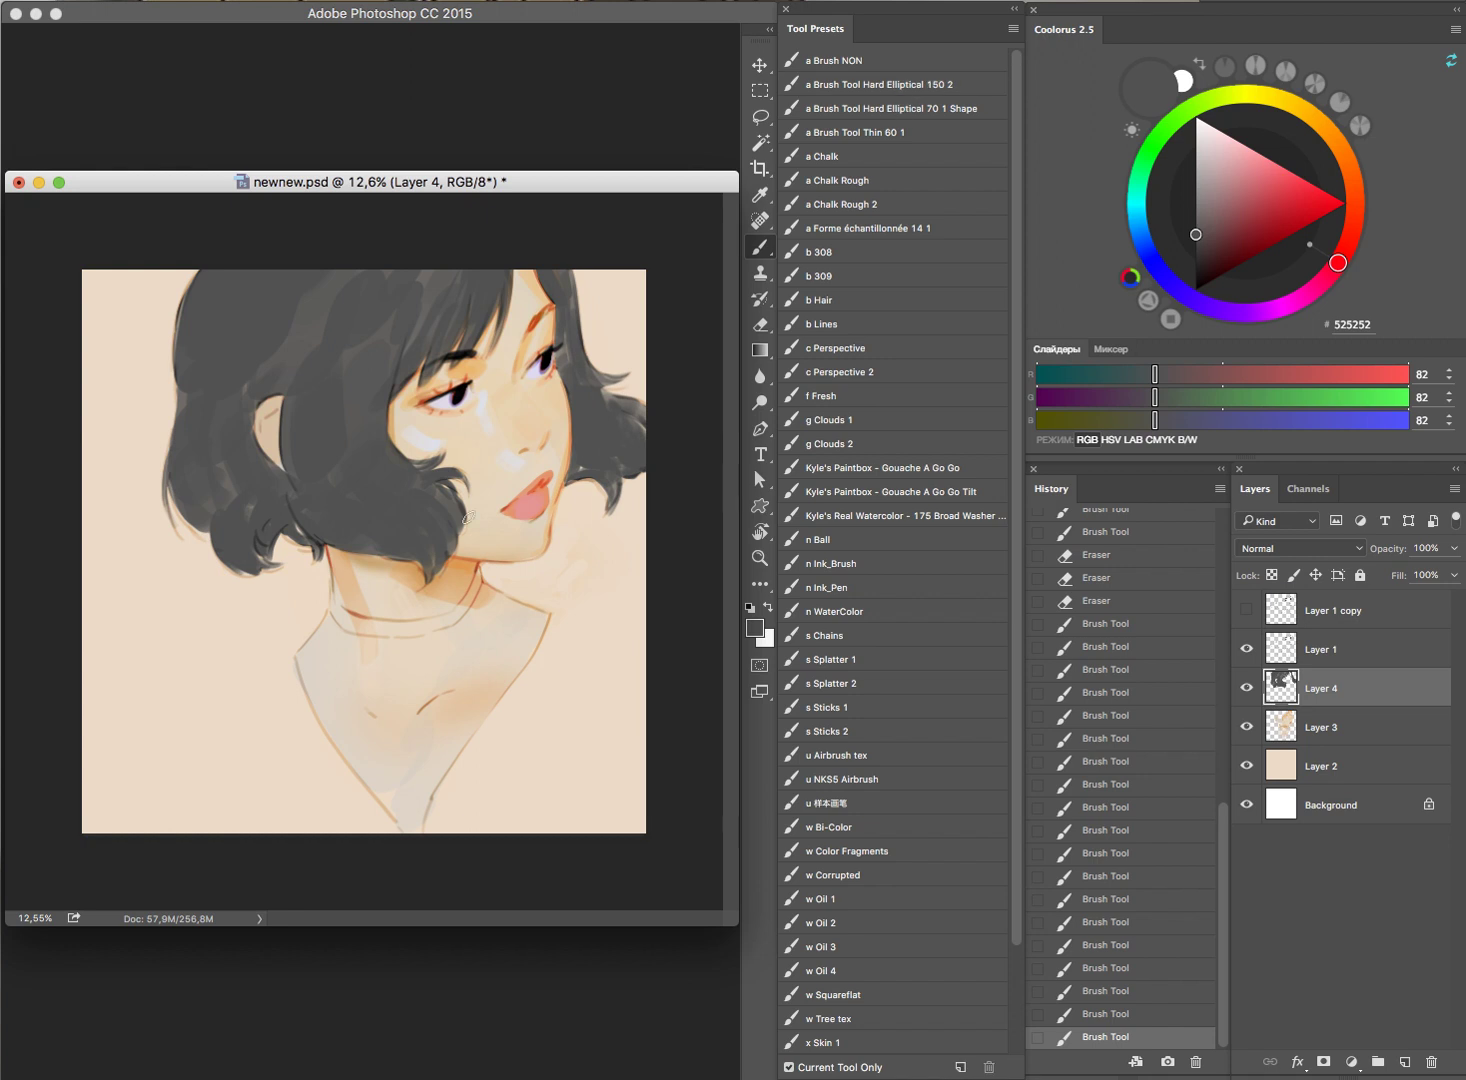
pyautogui.moveTo(338, 606)
pyautogui.mouseDown()
pyautogui.moveTo(376, 628)
pyautogui.moveTo(455, 618)
pyautogui.moveTo(418, 626)
pyautogui.mouseUp()
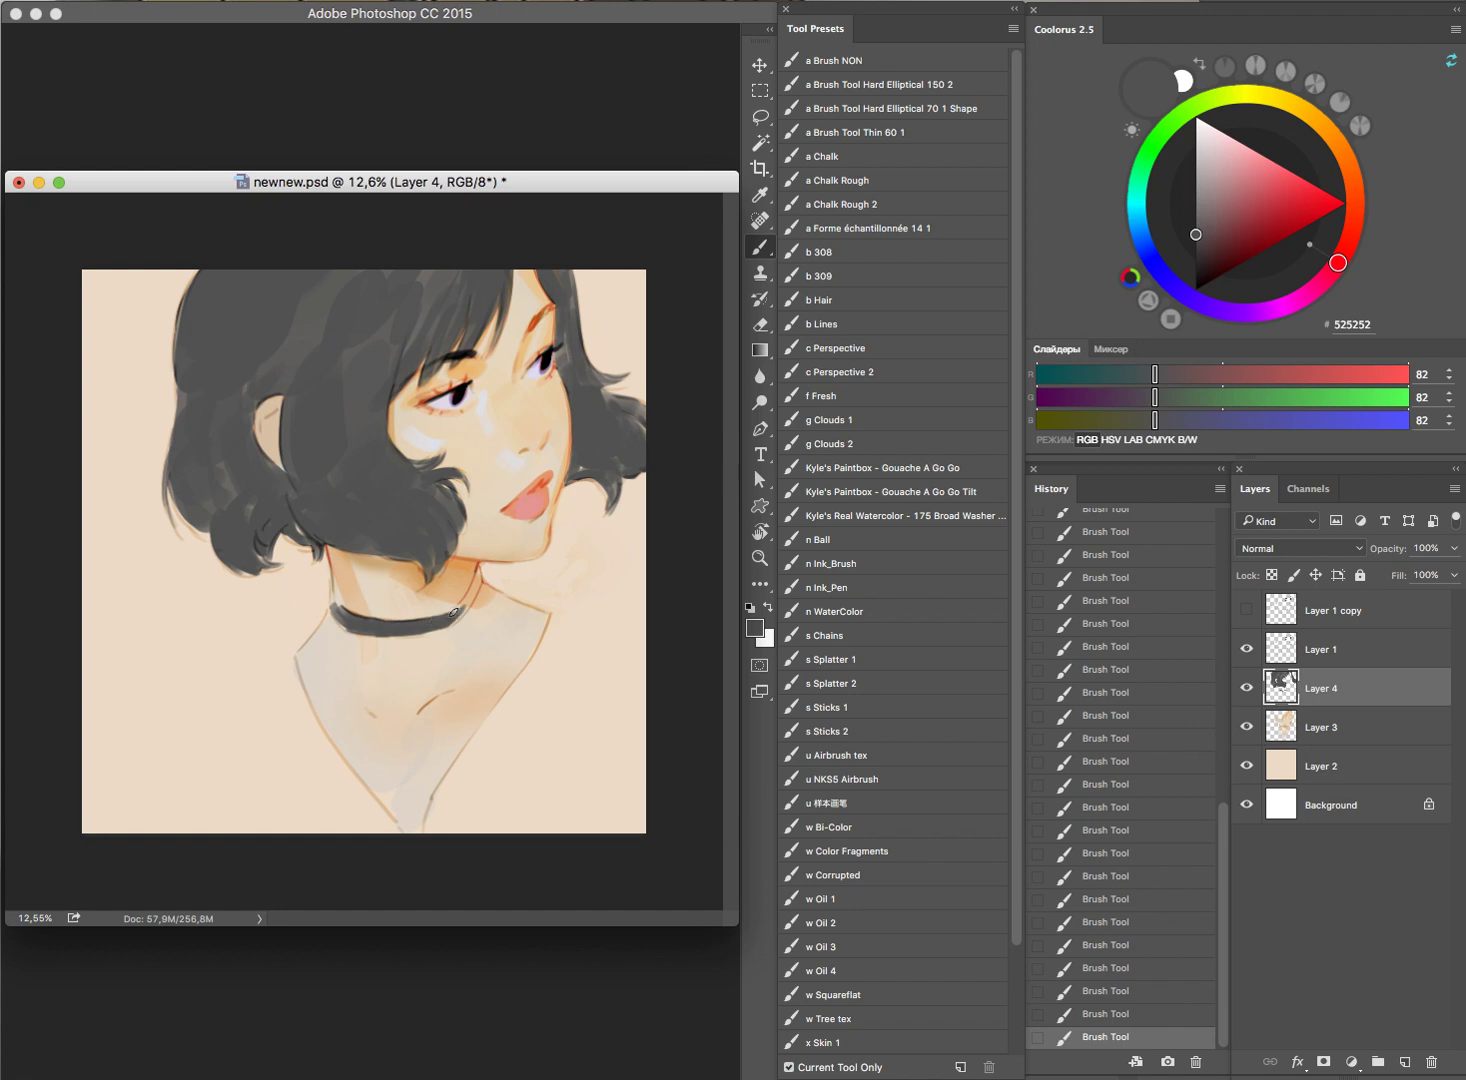
# Step: Extend the choker around the right side of the neck and clean its lower edge
pyautogui.moveTo(450, 616); pyautogui.dragTo(480, 569)
pyautogui.press('e')
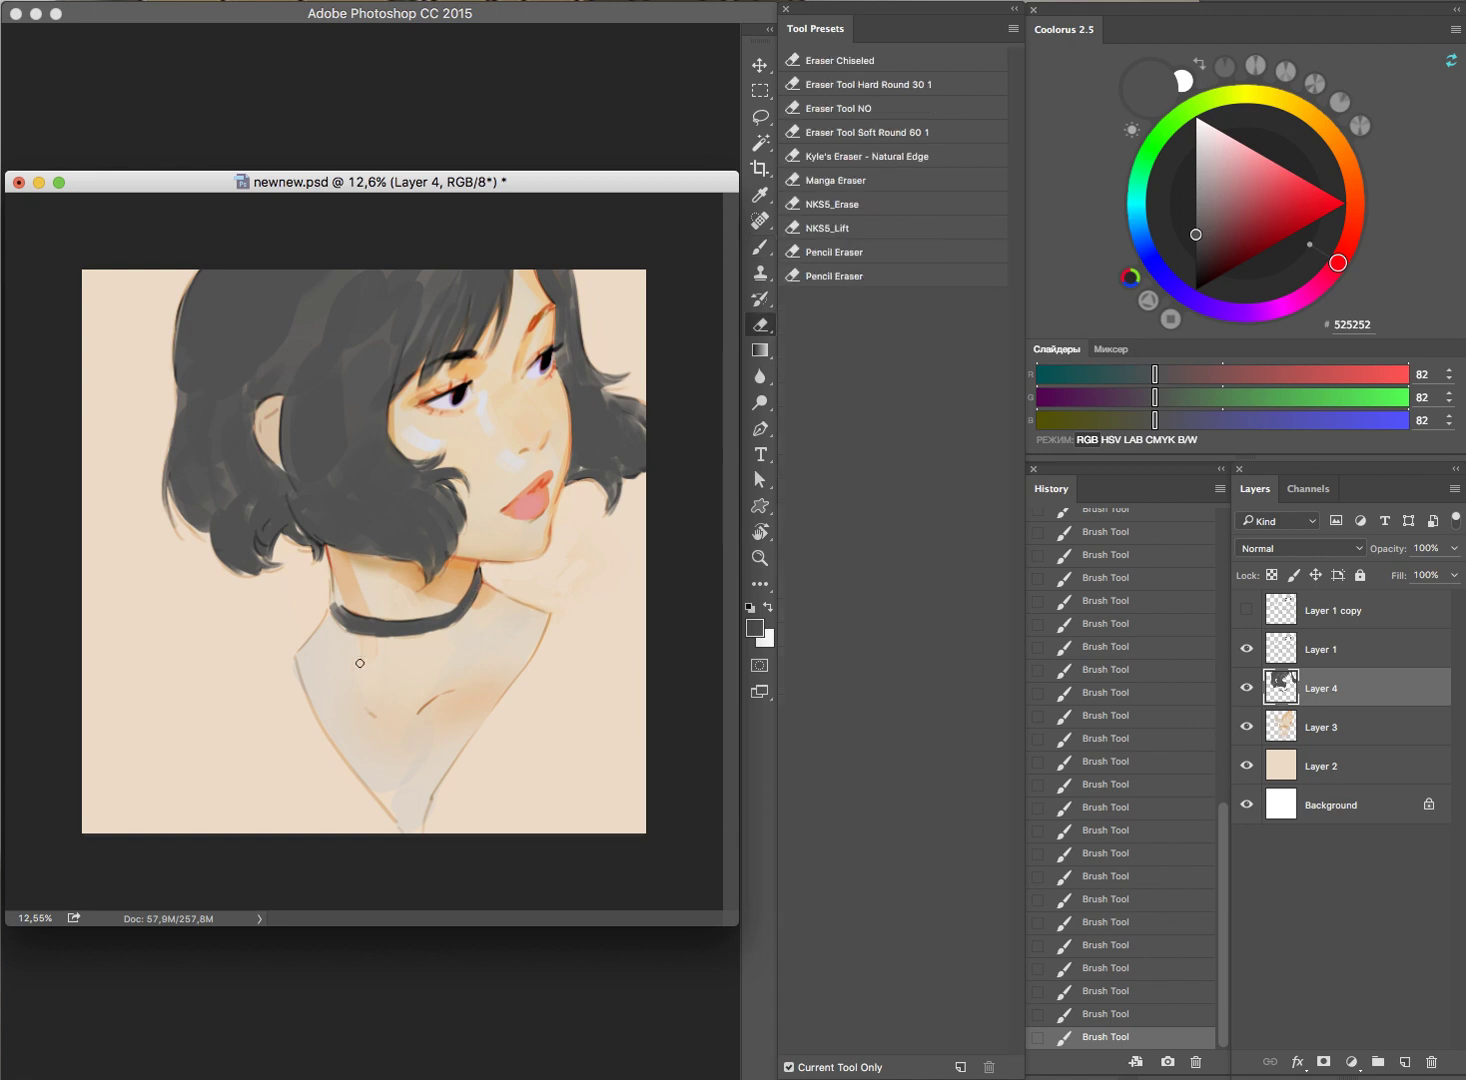
pyautogui.moveTo(327, 628); pyautogui.dragTo(460, 631)
pyautogui.hotkey('ctrl', 'alt', 'z')
pyautogui.hotkey('ctrl', 'alt', 'z')
pyautogui.press('b')
pyautogui.press('e')
pyautogui.moveTo(330, 628)
pyautogui.mouseDown()
pyautogui.moveTo(445, 638)
pyautogui.moveTo(420, 632)
pyautogui.mouseUp()
pyautogui.press('b')
# Step: Erase excess paint around the choker edges and add small touch-up strokes on the hair
pyautogui.press('e')
pyautogui.moveTo(331, 588)
pyautogui.mouseDown()
pyautogui.moveTo(355, 612)
pyautogui.moveTo(340, 556)
pyautogui.mouseUp()
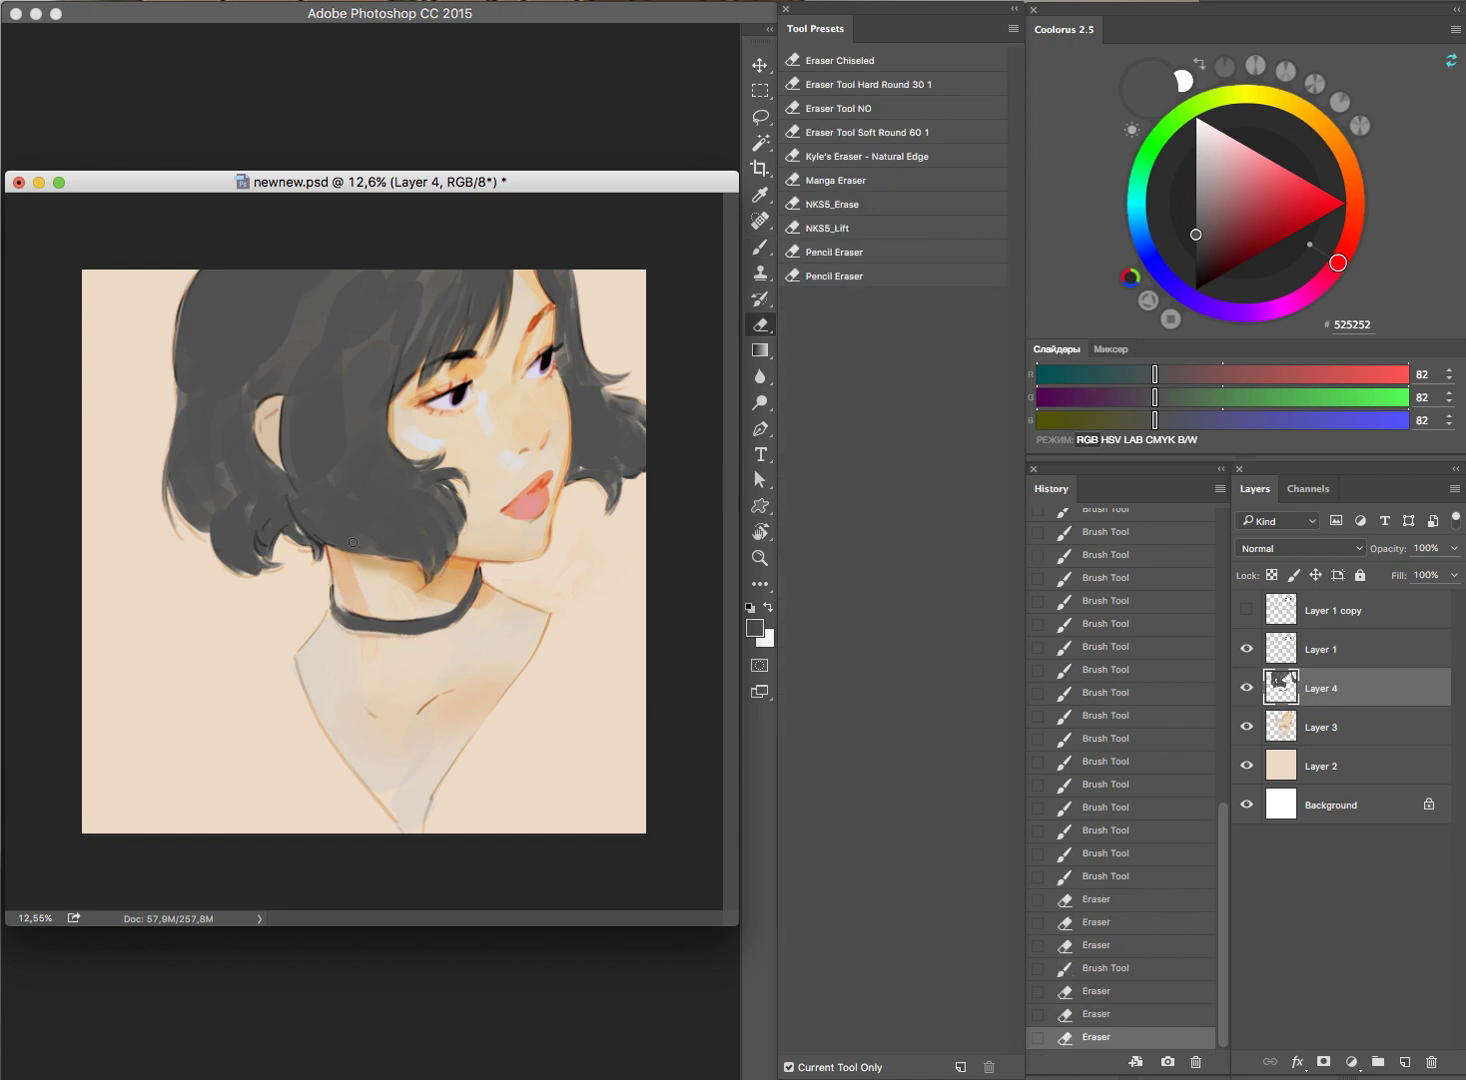
pyautogui.moveTo(445, 637); pyautogui.dragTo(432, 635)
pyautogui.click(476, 617)
pyautogui.press('b')
pyautogui.press('e')
pyautogui.moveTo(565, 470); pyautogui.dragTo(625, 452)
pyautogui.press('b')
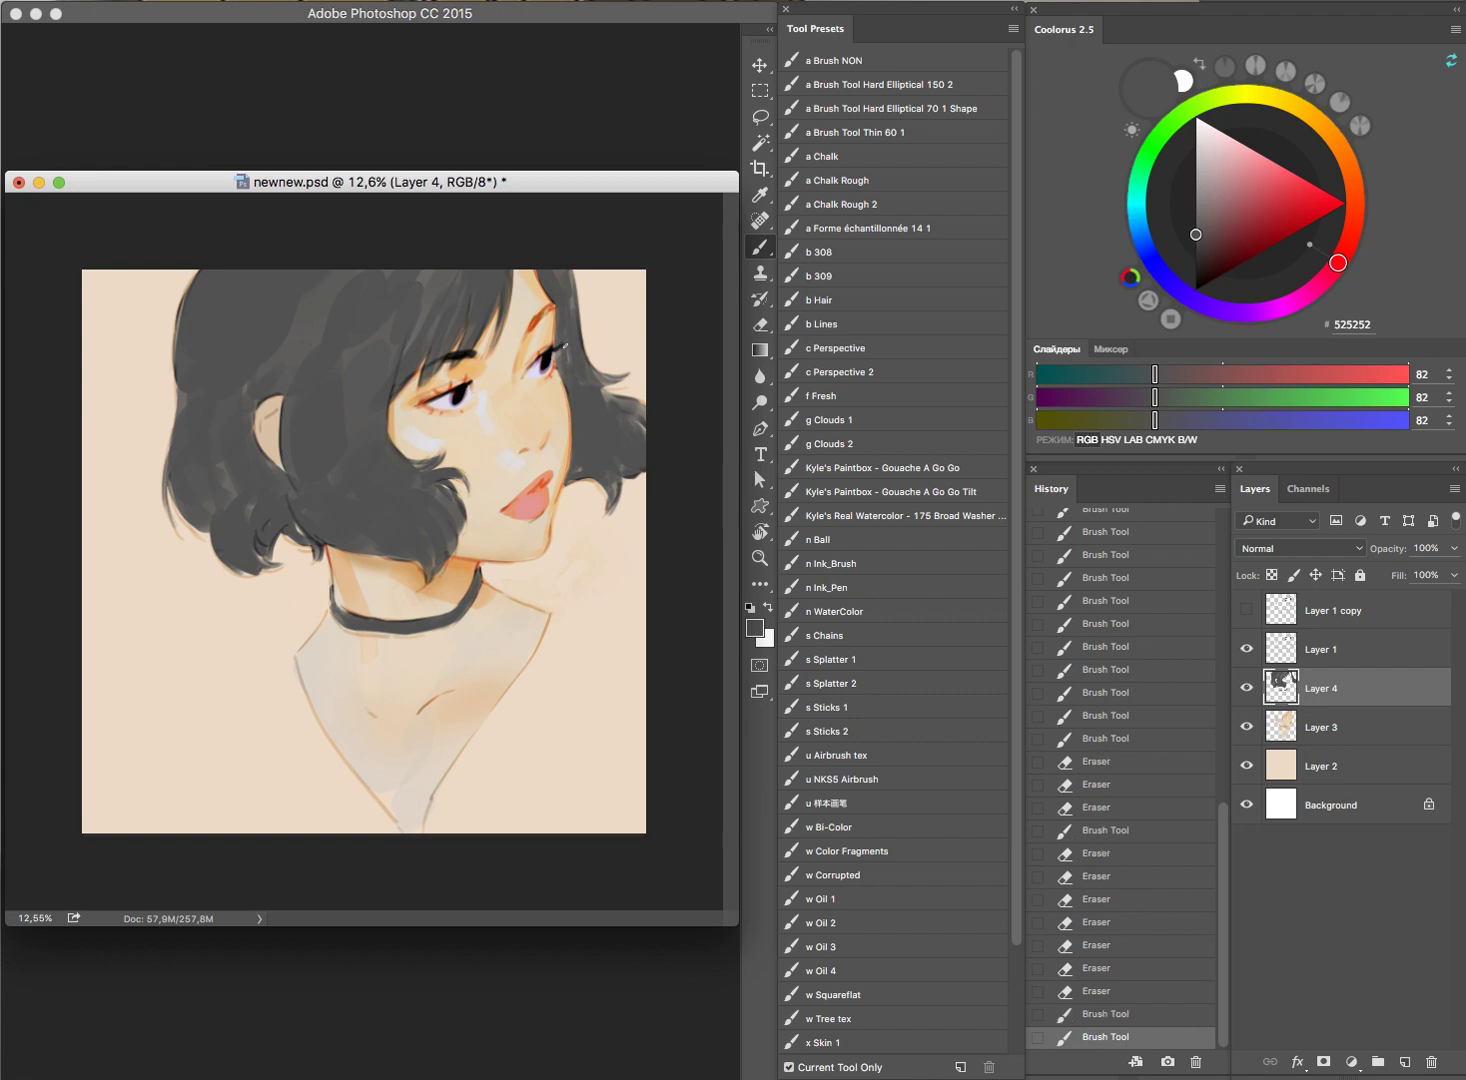
pyautogui.moveTo(555, 354)
pyautogui.mouseDown()
pyautogui.moveTo(519, 339)
pyautogui.moveTo(578, 310)
pyautogui.moveTo(545, 312)
pyautogui.mouseUp()
pyautogui.moveTo(551, 303); pyautogui.dragTo(556, 311)
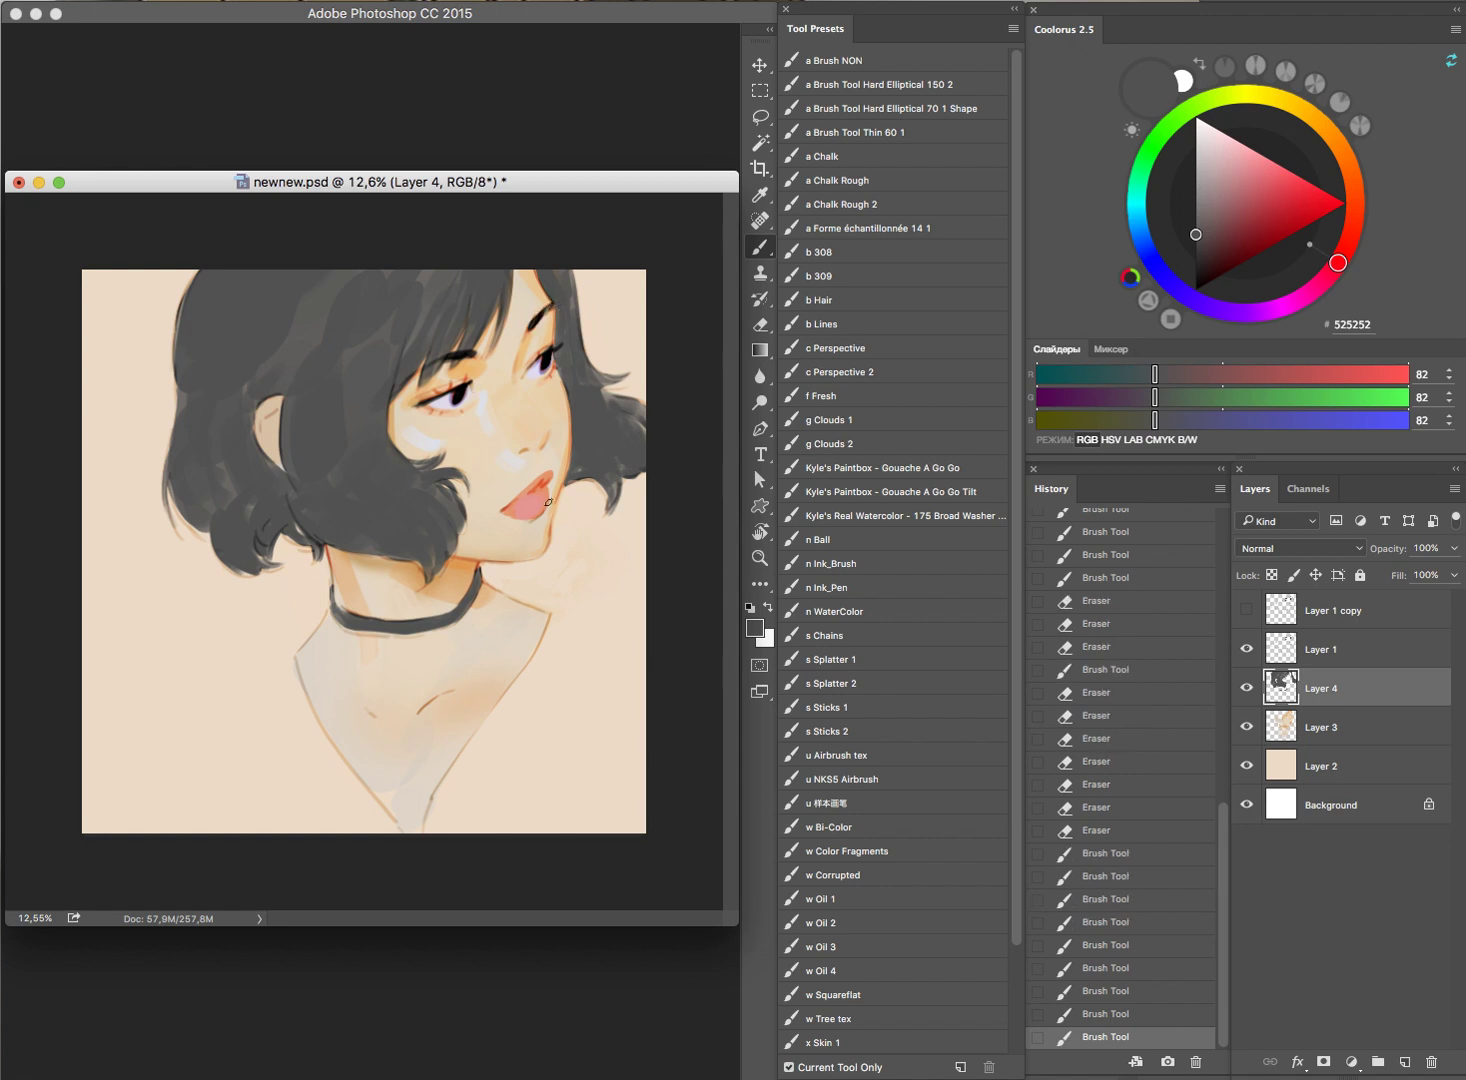
# Step: Test a pinkish-red lip dab, discard it, and choose a deep dark red
pyautogui.click(1278, 196)
pyautogui.moveTo(1280, 199); pyautogui.dragTo(1259, 191)
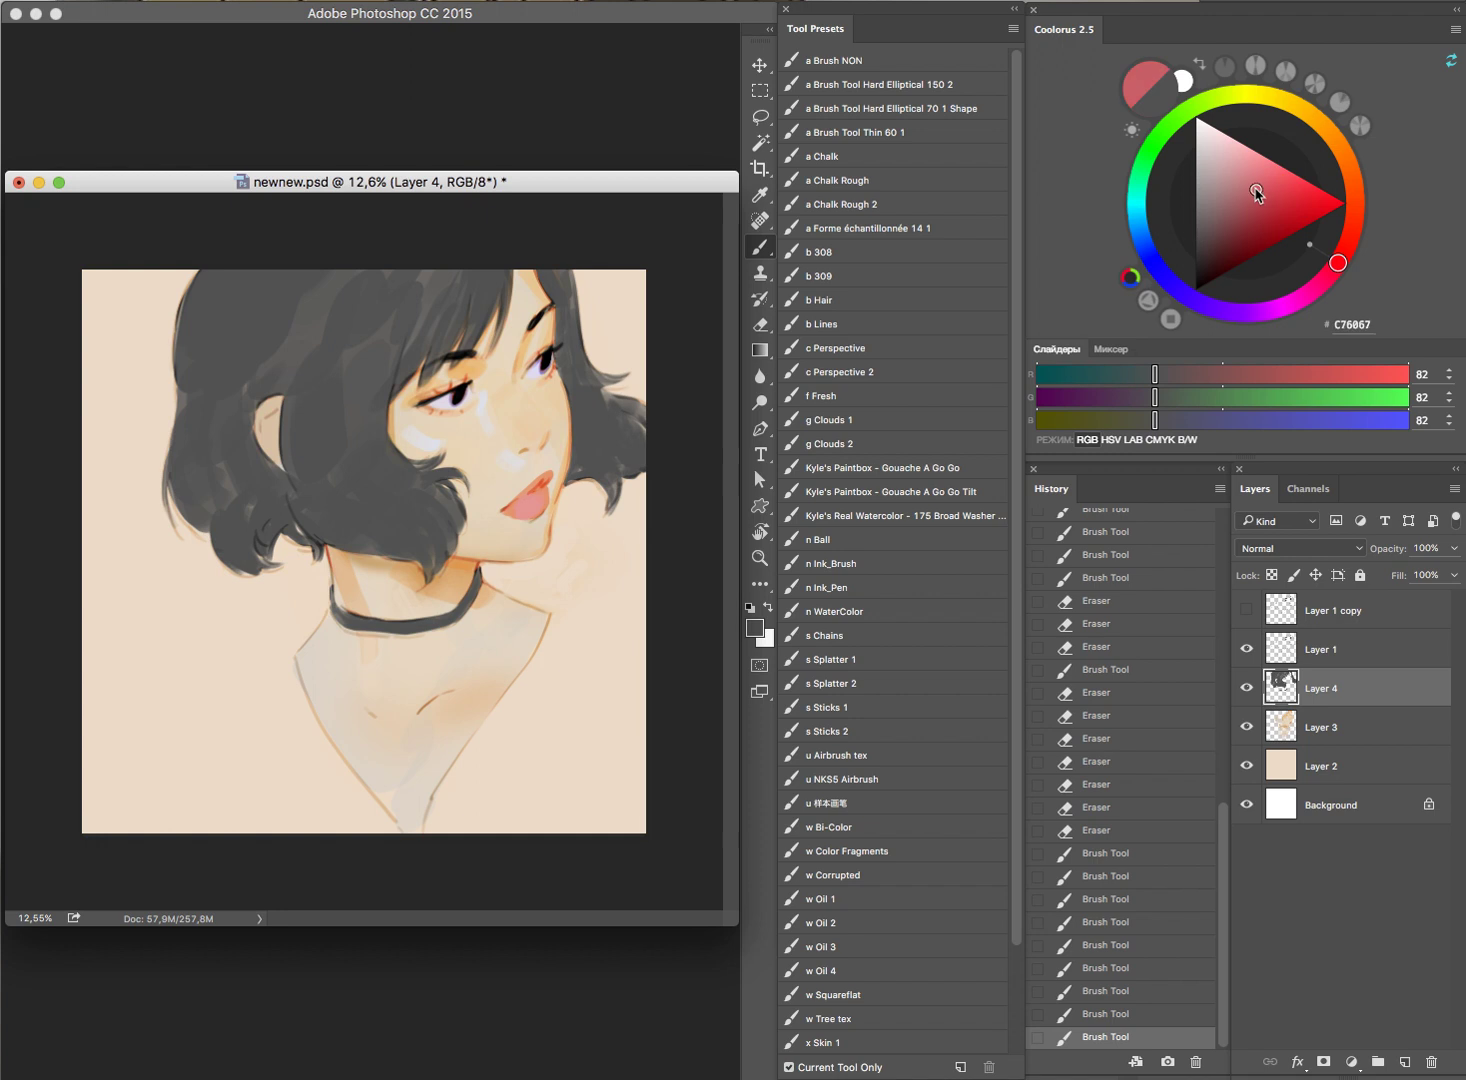
pyautogui.click(547, 478)
pyautogui.hotkey('ctrl', 'z')
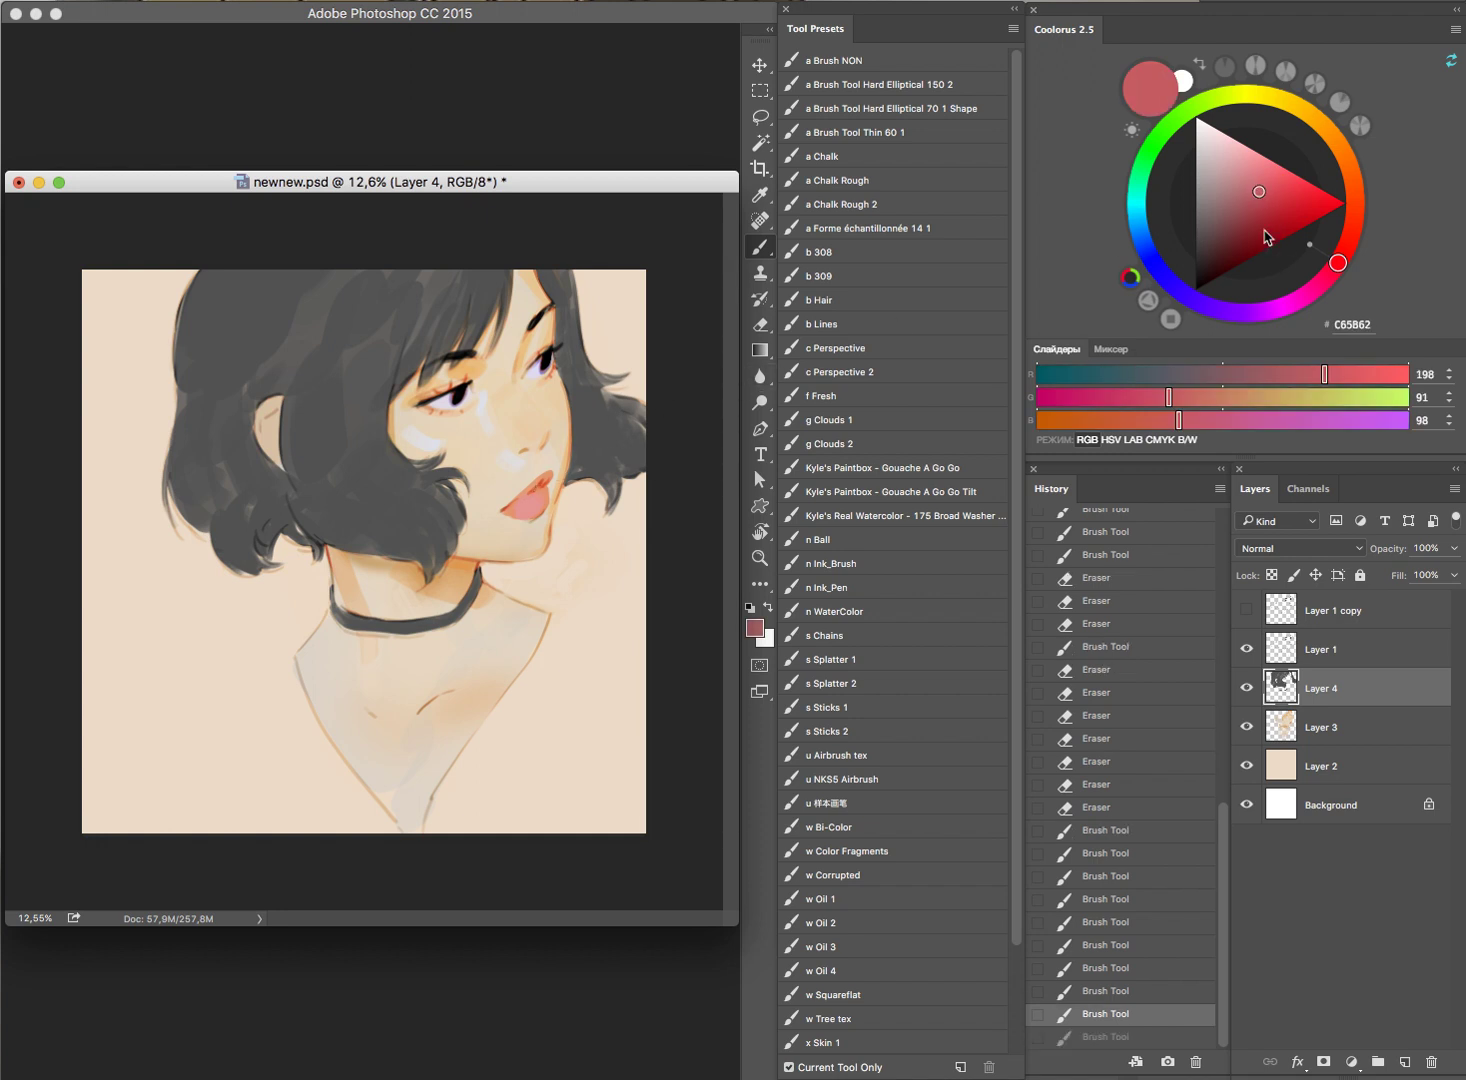
pyautogui.click(1282, 240)
# Step: Try dark red strokes on the upper lip, then undo them all
pyautogui.moveTo(556, 499); pyautogui.dragTo(645, 509)
pyautogui.moveTo(512, 458)
pyautogui.mouseDown()
pyautogui.moveTo(487, 480)
pyautogui.moveTo(562, 430)
pyautogui.mouseUp()
pyautogui.hotkey('ctrl', 'z')
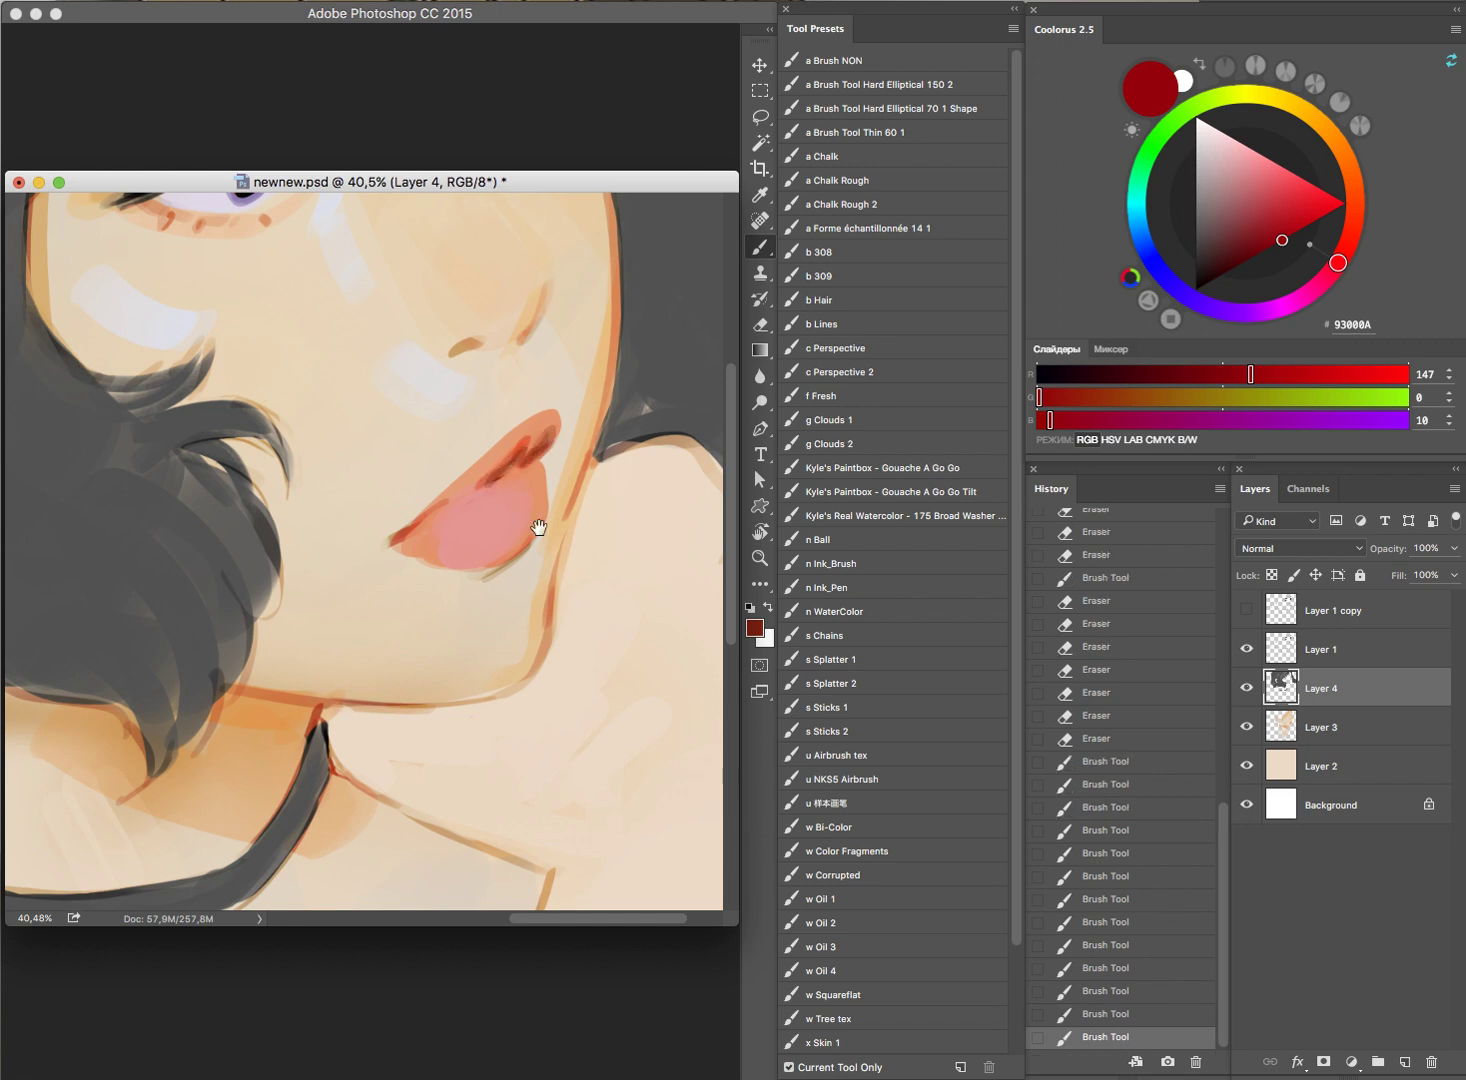
pyautogui.moveTo(715, 435); pyautogui.dragTo(580, 515)
pyautogui.scroll(-3, 580, 515)
pyautogui.hotkey('ctrl', 'alt', 'z')
pyautogui.hotkey('ctrl', 'alt', 'z')
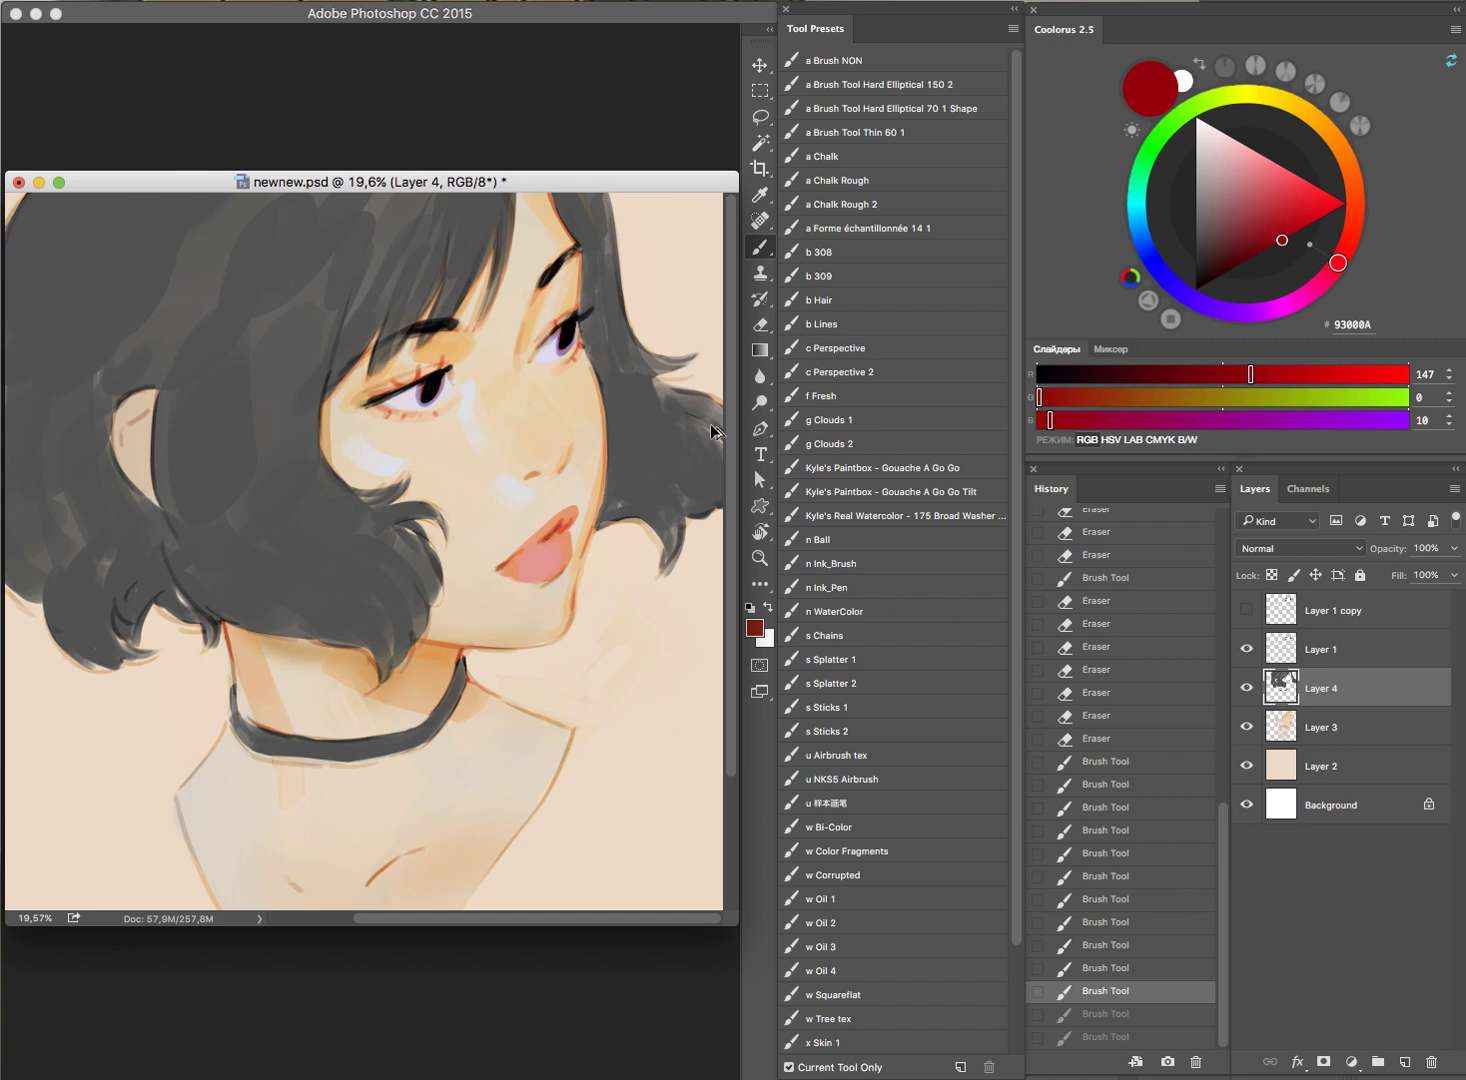
pyautogui.hotkey('ctrl', 'alt', 'z')
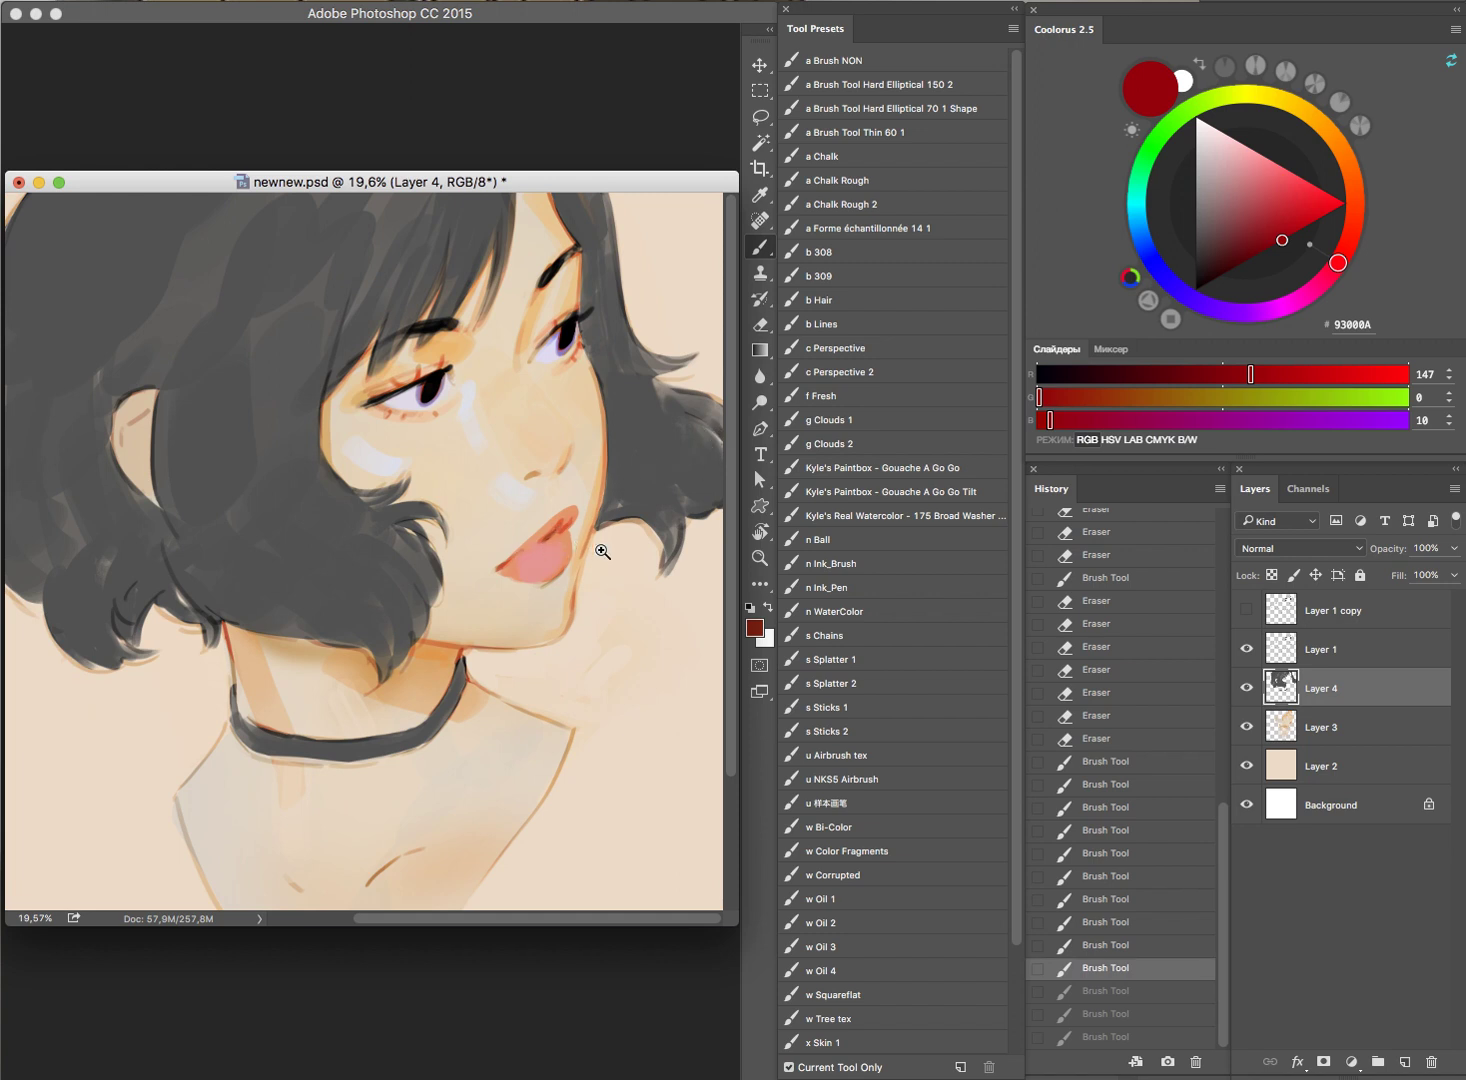
pyautogui.scroll(-2, 530, 562)
pyautogui.scroll(1, 541, 565)
pyautogui.click(1247, 688)
pyautogui.click(1247, 688)
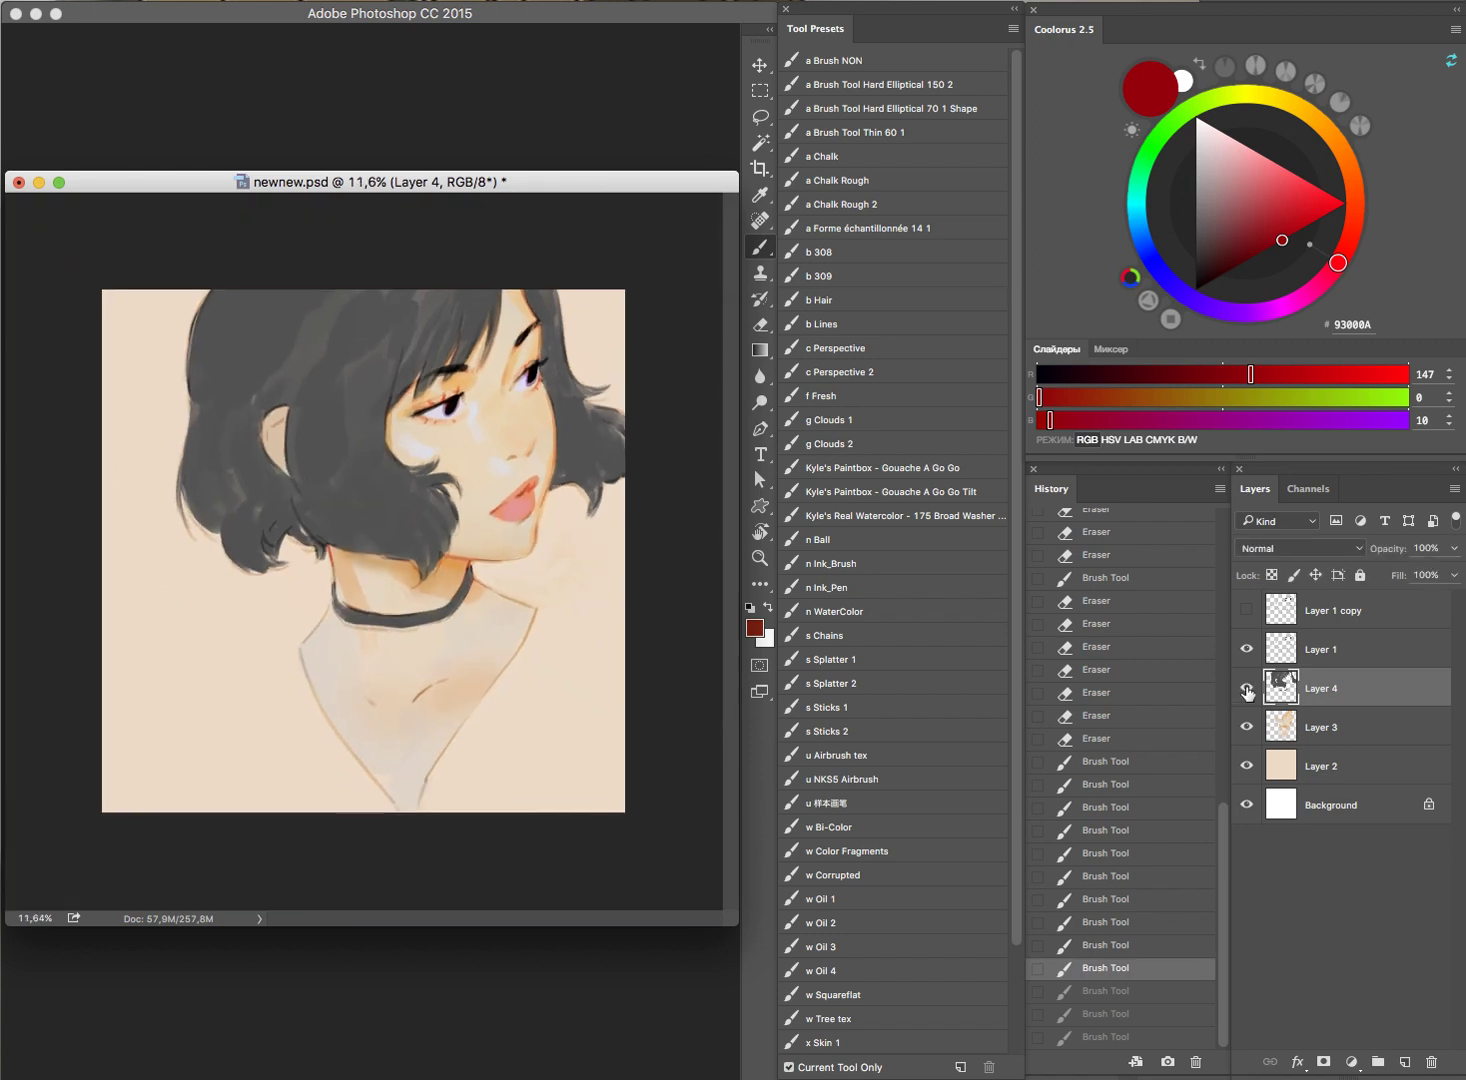
pyautogui.click(1318, 735)
pyautogui.click(1246, 727)
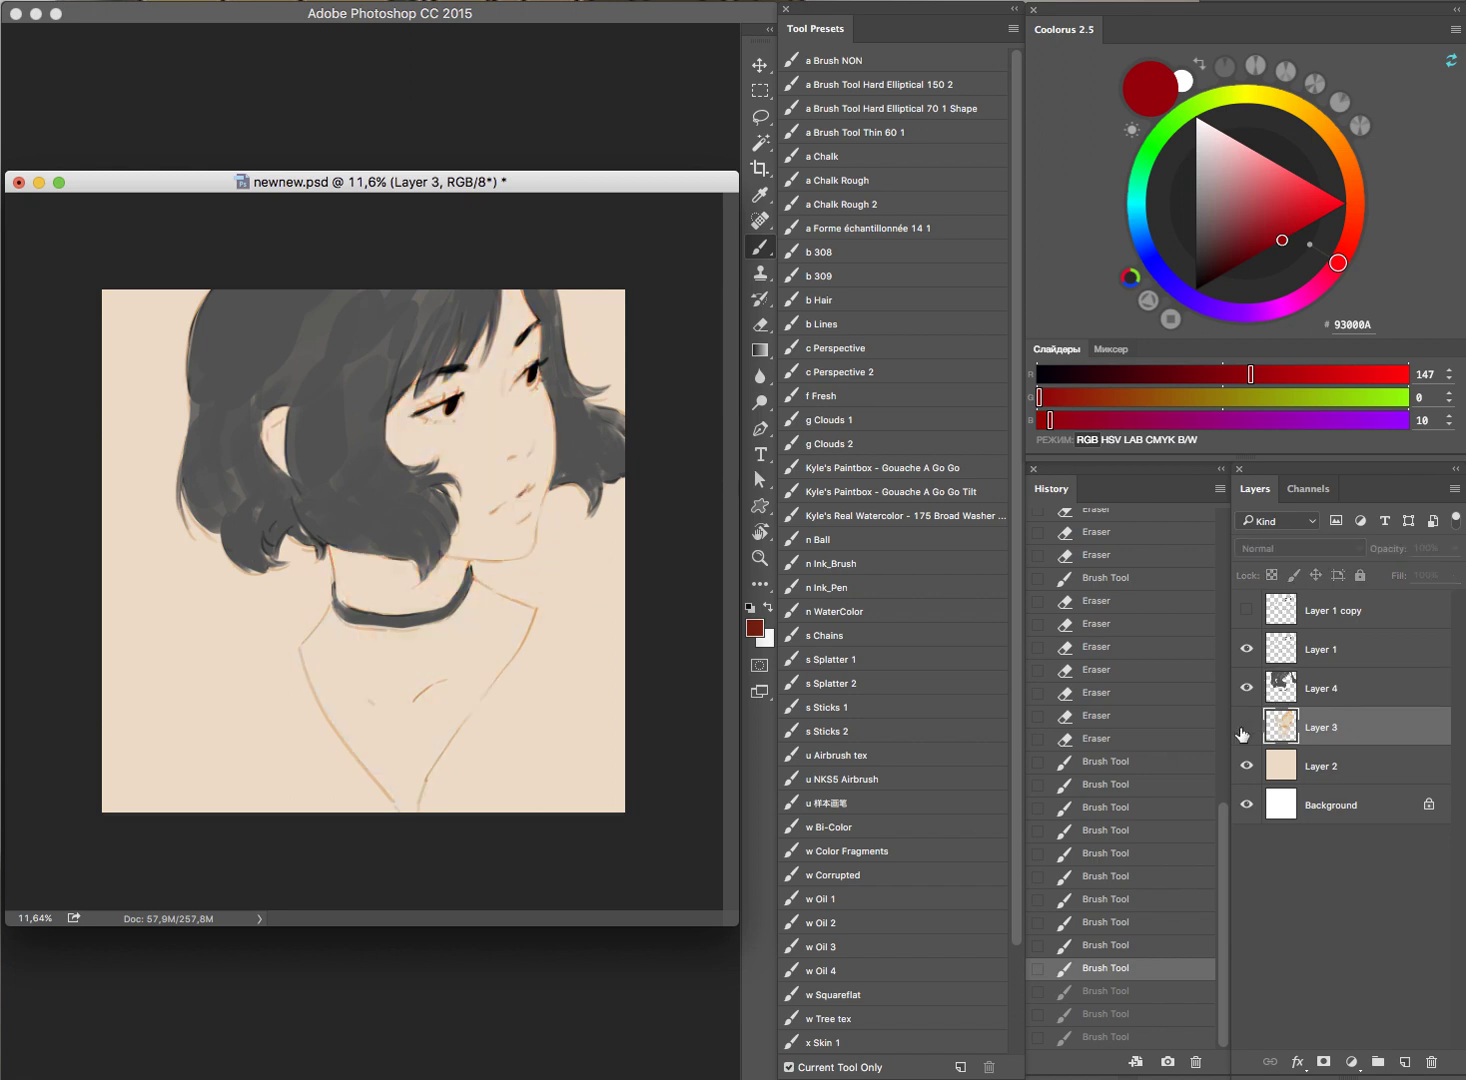
pyautogui.click(1246, 735)
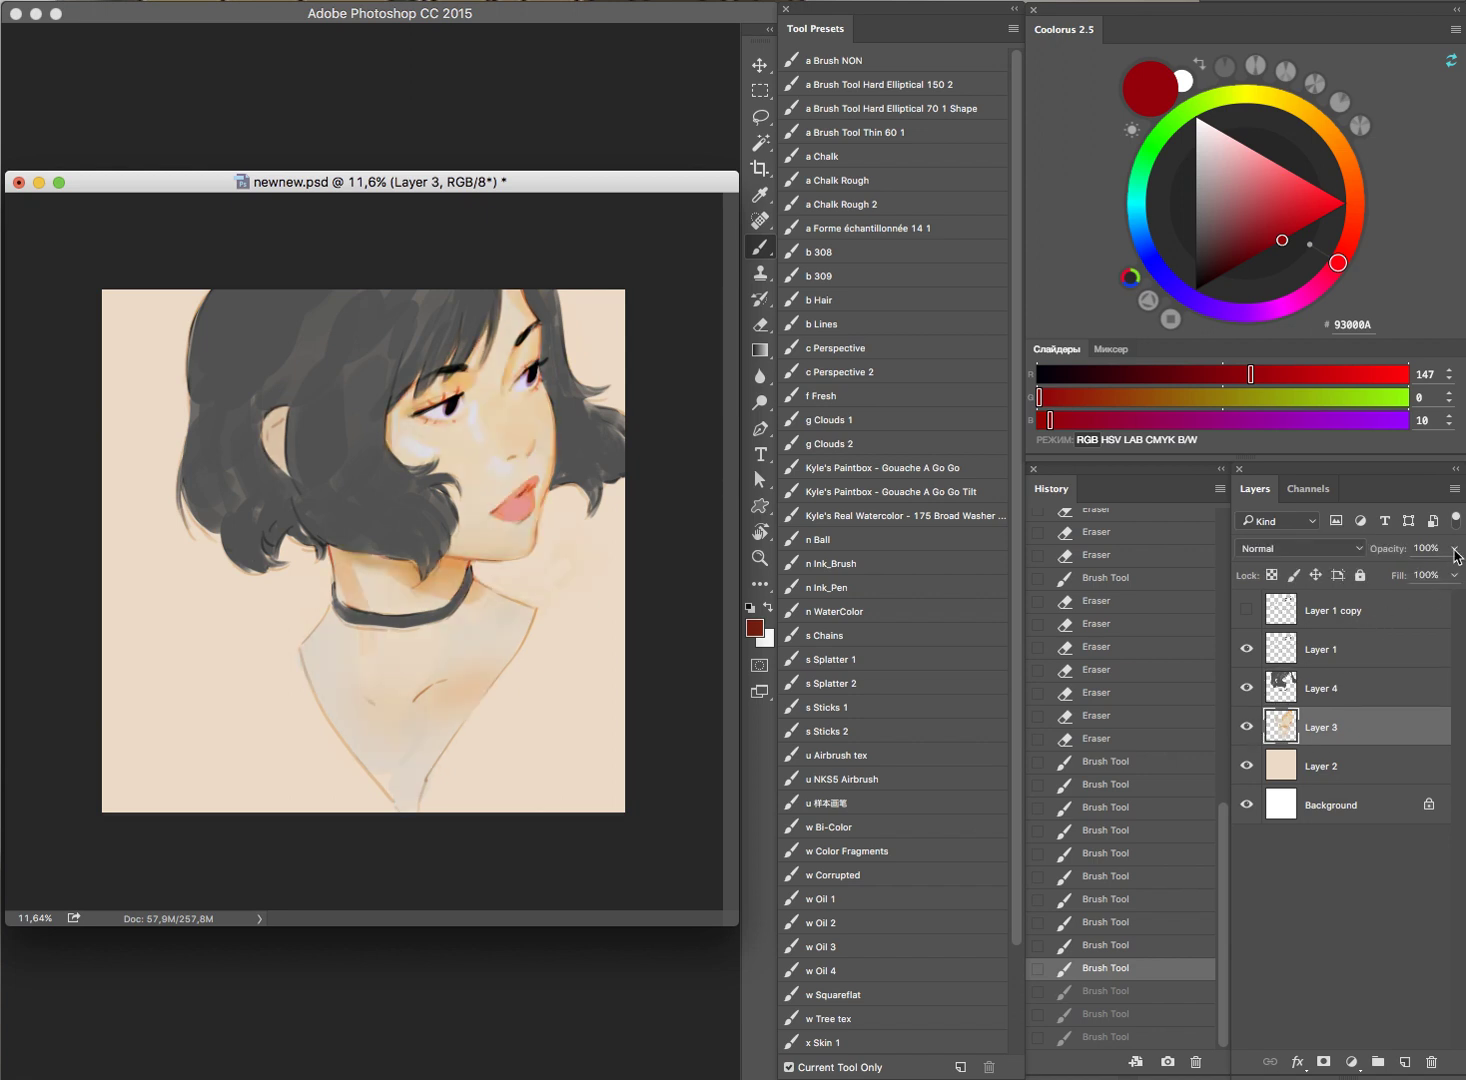
pyautogui.moveTo(1455, 550)
pyautogui.mouseDown()
pyautogui.moveTo(1411, 578)
pyautogui.moveTo(1430, 582)
pyautogui.mouseUp()
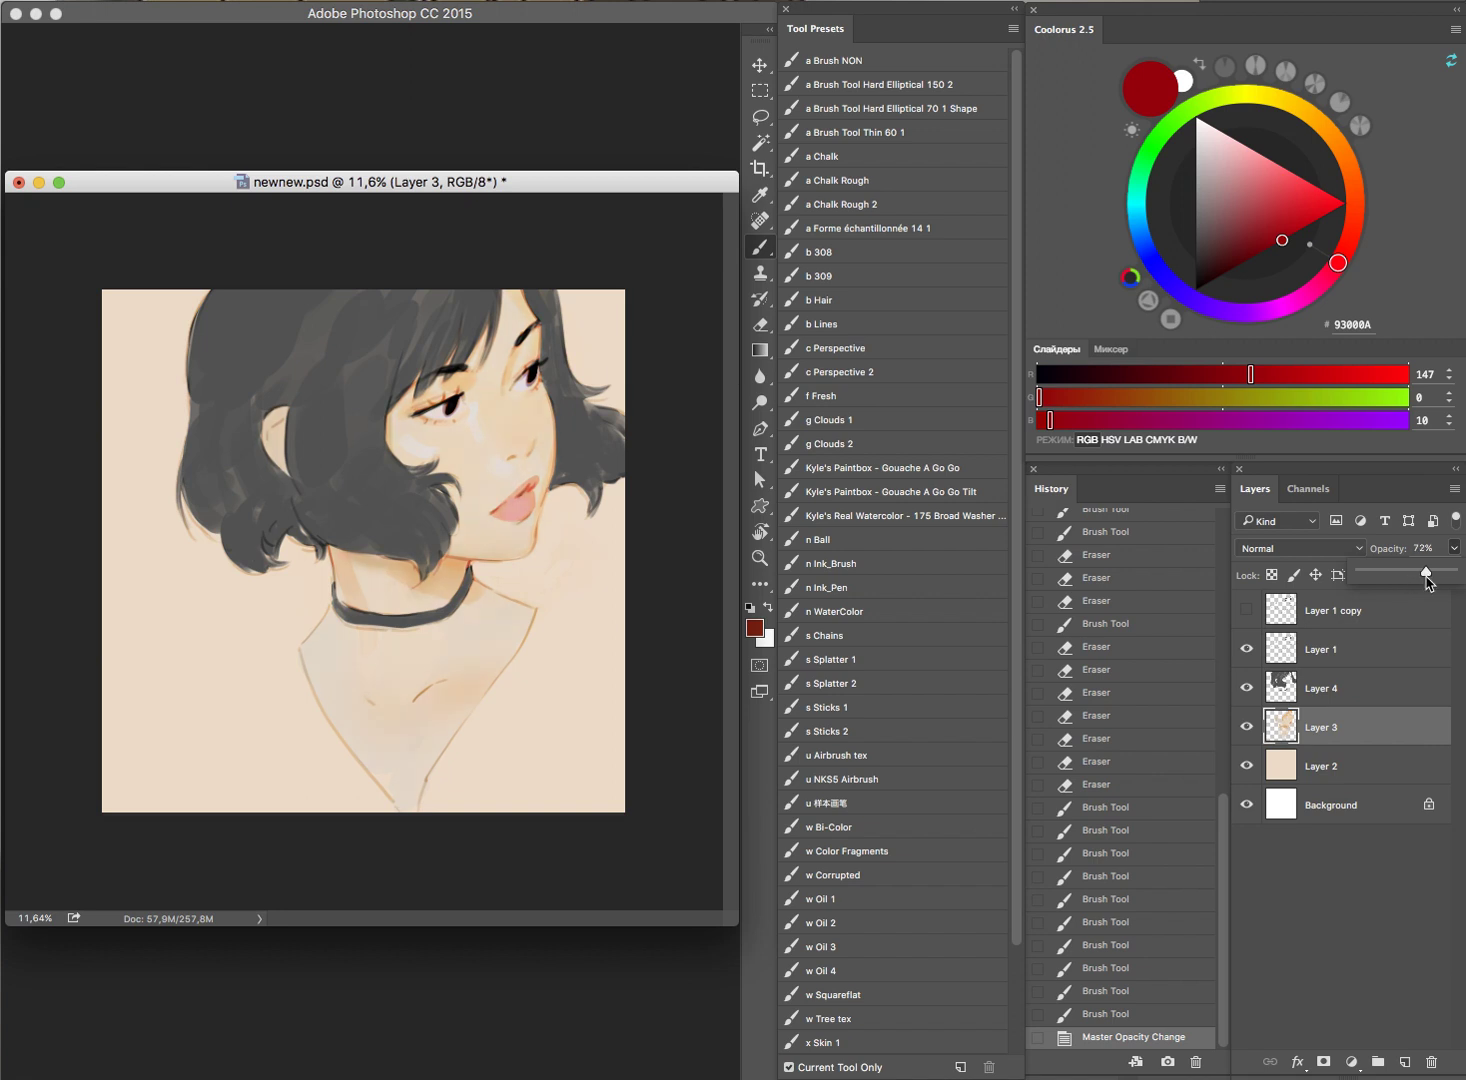
pyautogui.moveTo(1427, 578); pyautogui.dragTo(1452, 572)
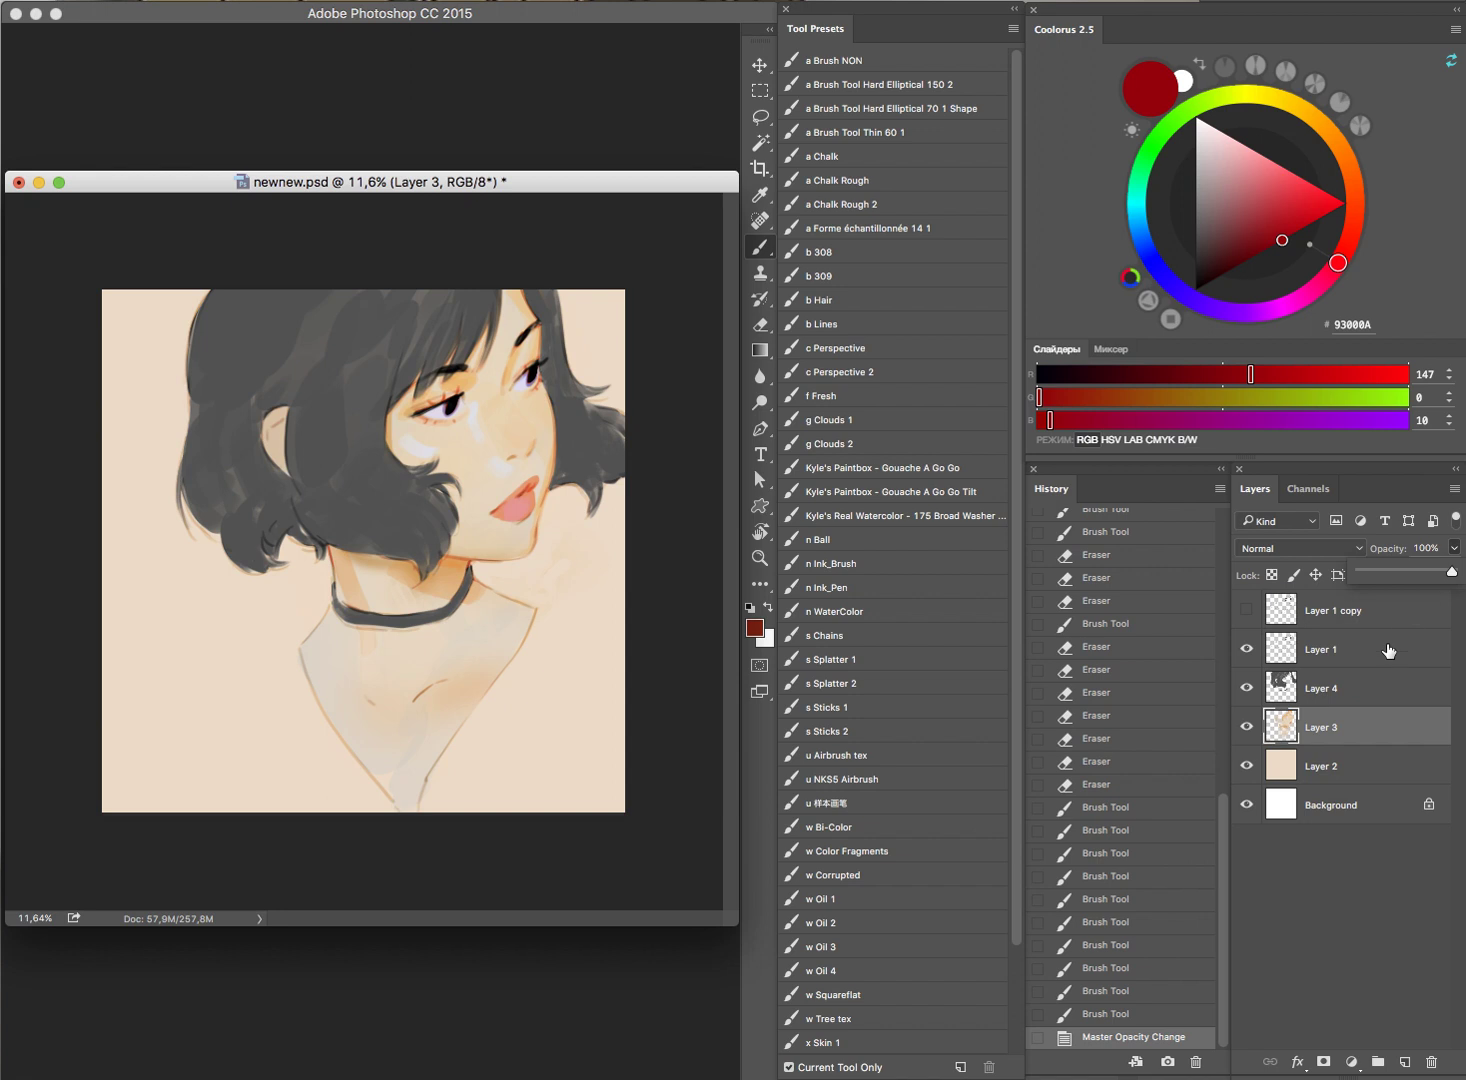
# Step: Duplicate Layer 4 into a copy and lock the copy's transparent pixels
pyautogui.click(1246, 688)
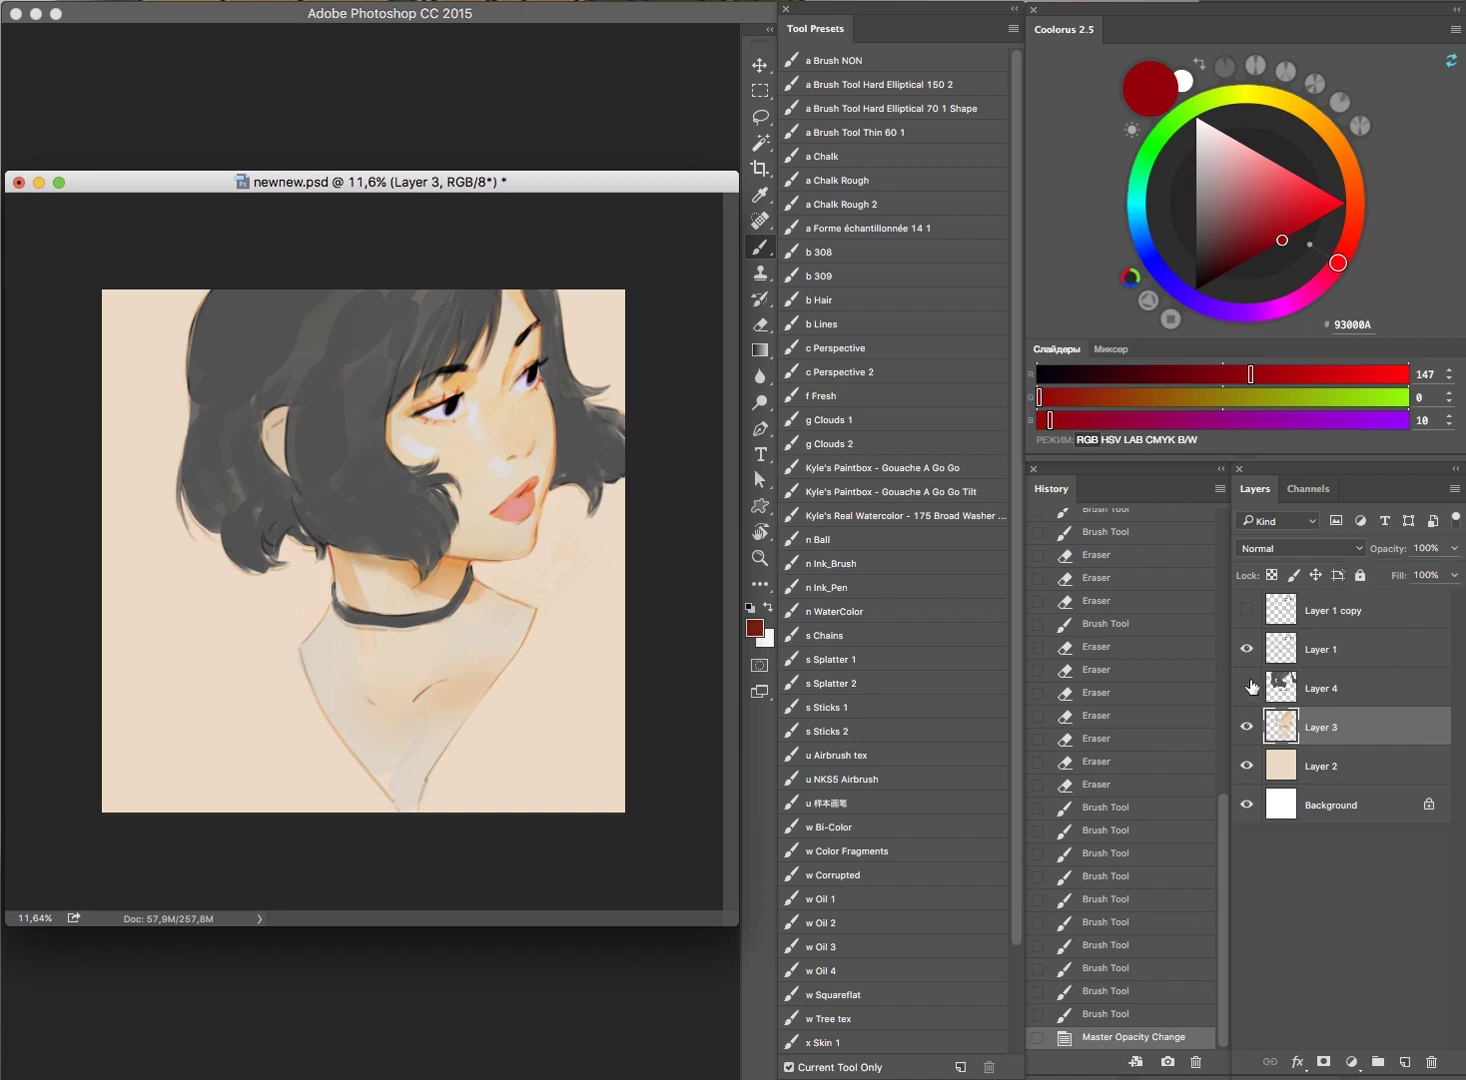
pyautogui.click(1342, 688)
pyautogui.moveTo(1342, 688); pyautogui.dragTo(1357, 675)
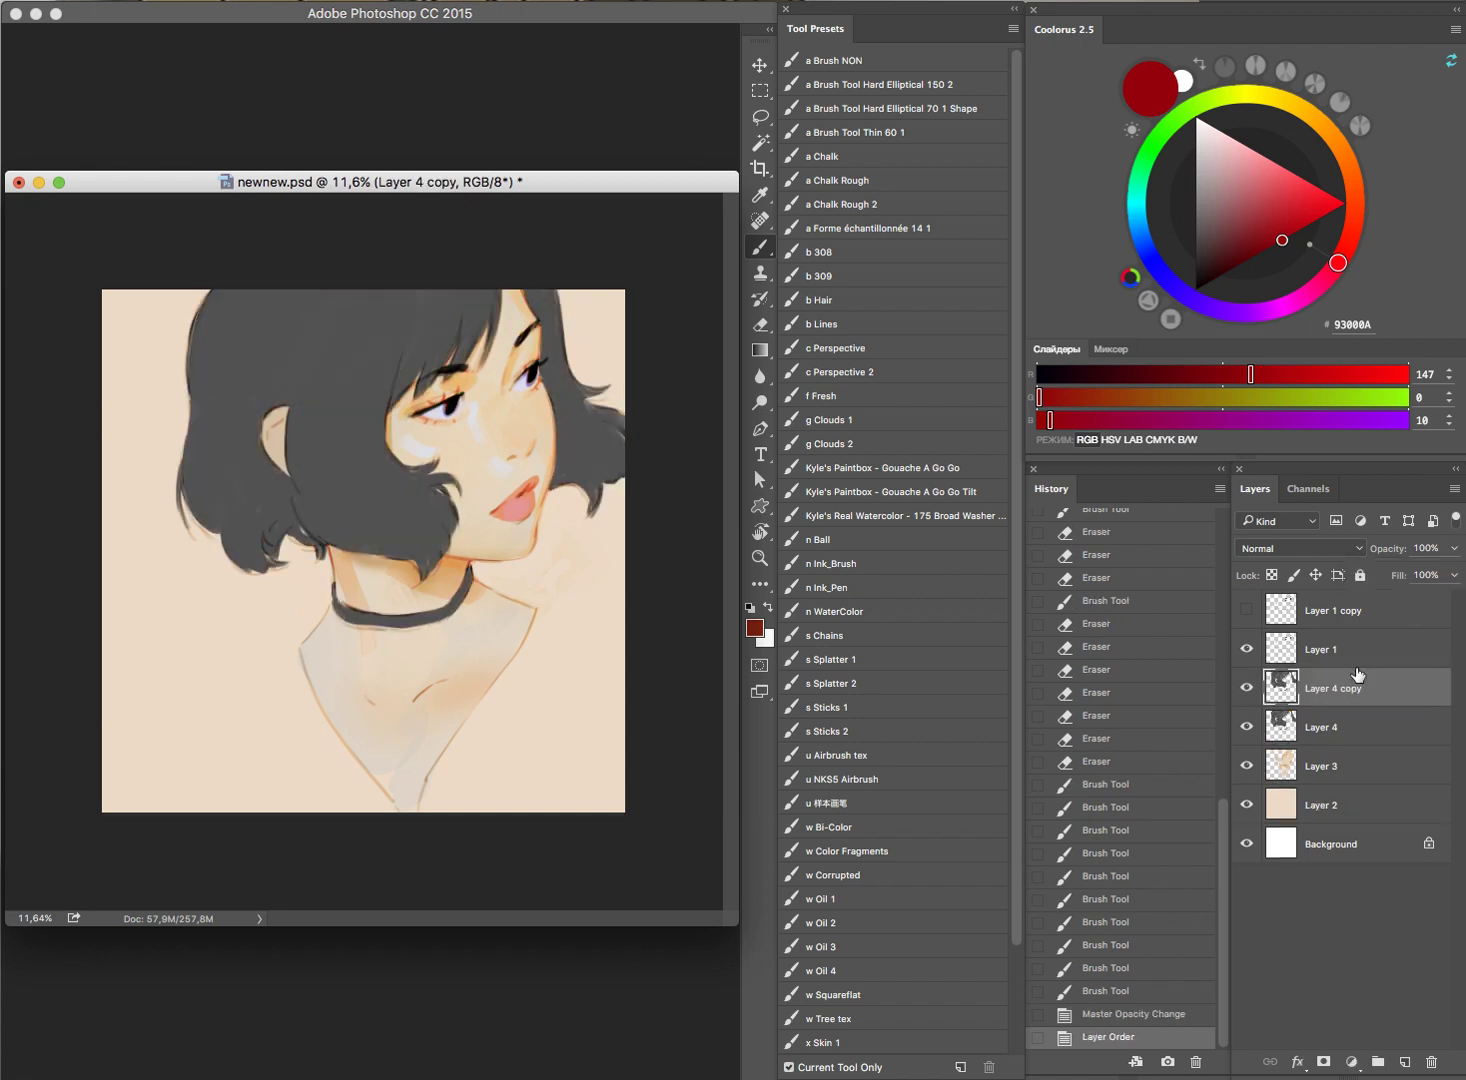
pyautogui.hotkey('ctrl', 'z')
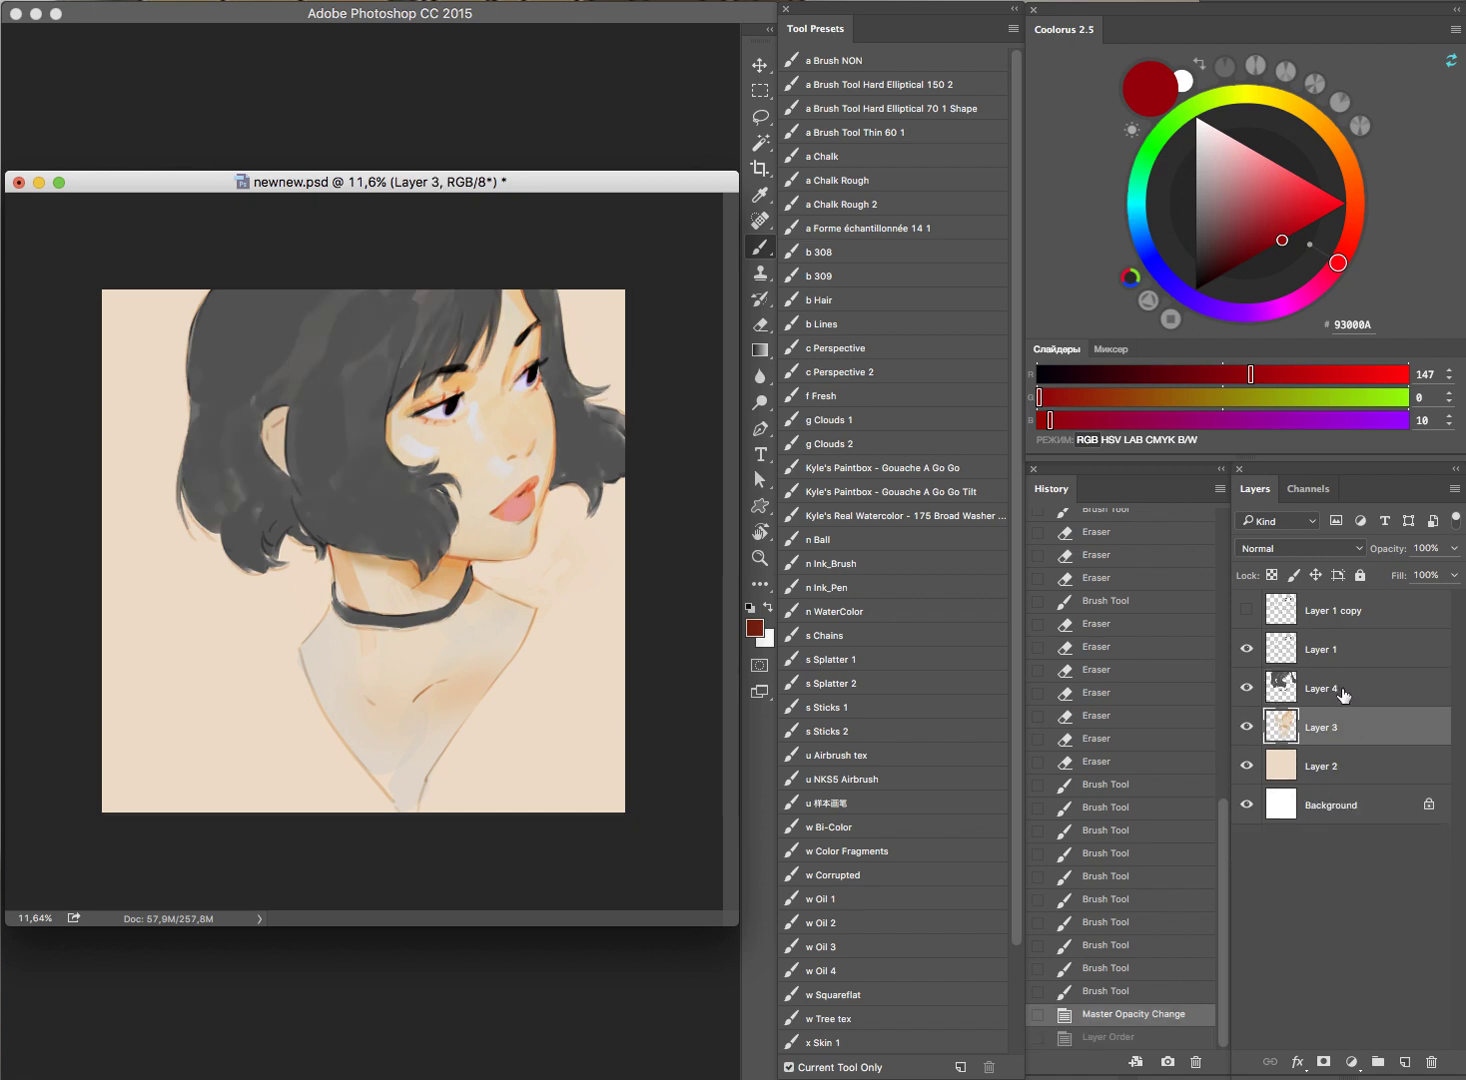
pyautogui.moveTo(1342, 690); pyautogui.dragTo(1357, 697)
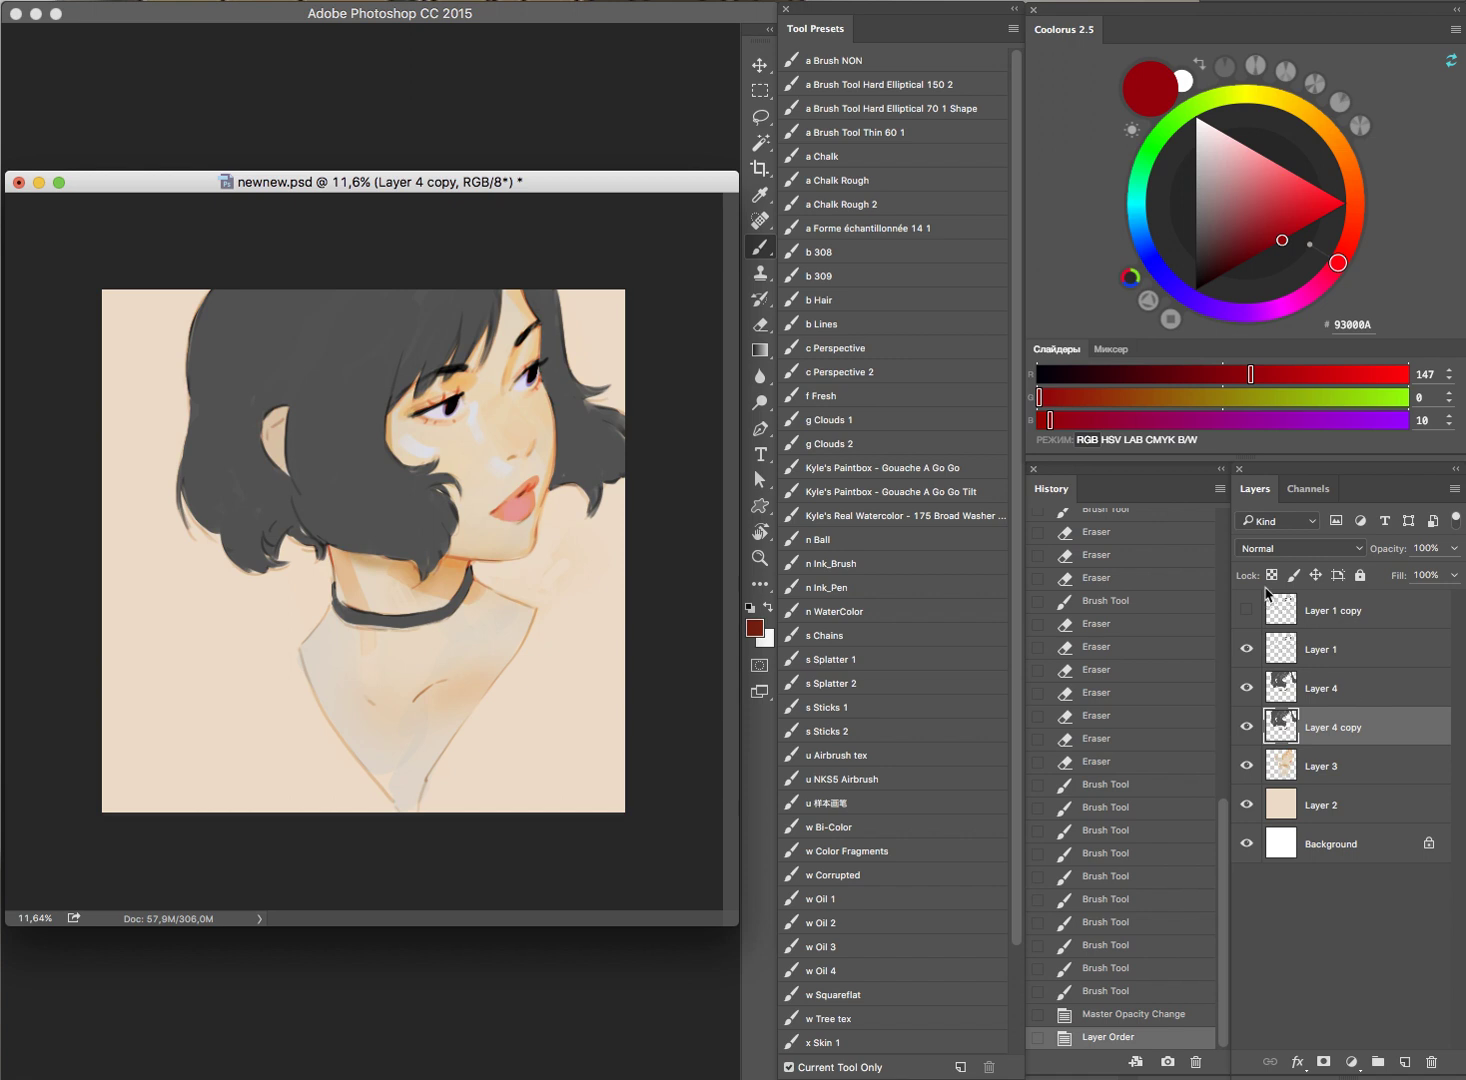
pyautogui.click(1271, 575)
# Step: Fill the Layer 4 copy with light blue, compare it, and unlock its transparency
pyautogui.click(1142, 240)
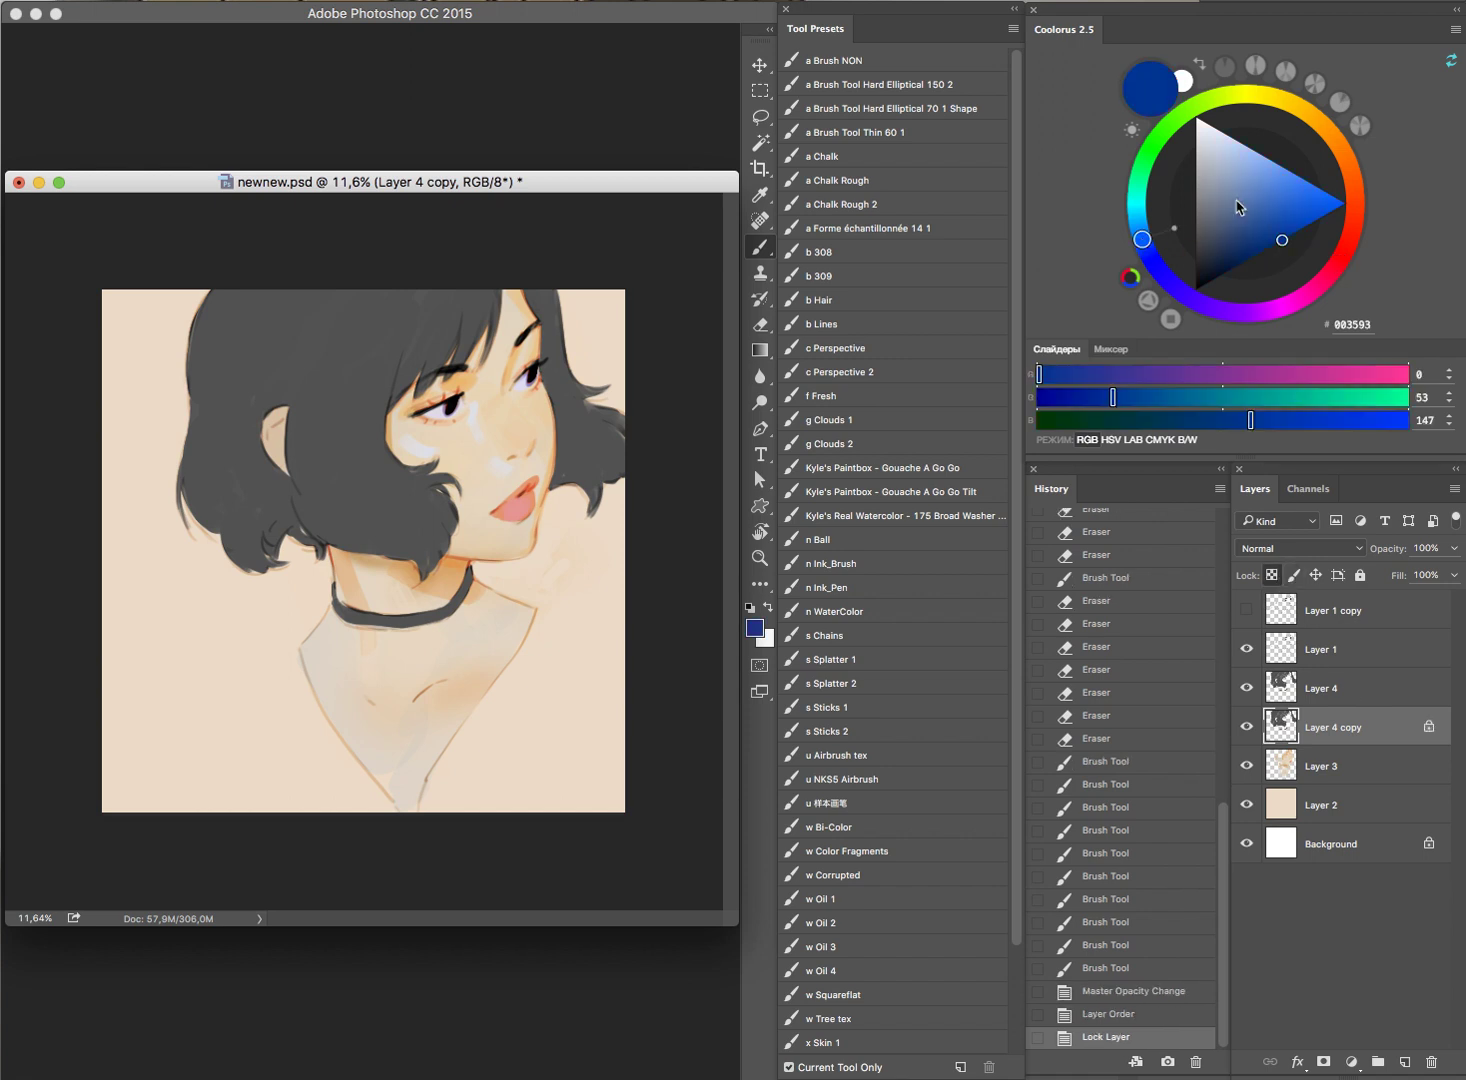
pyautogui.moveTo(1240, 192); pyautogui.dragTo(1251, 170)
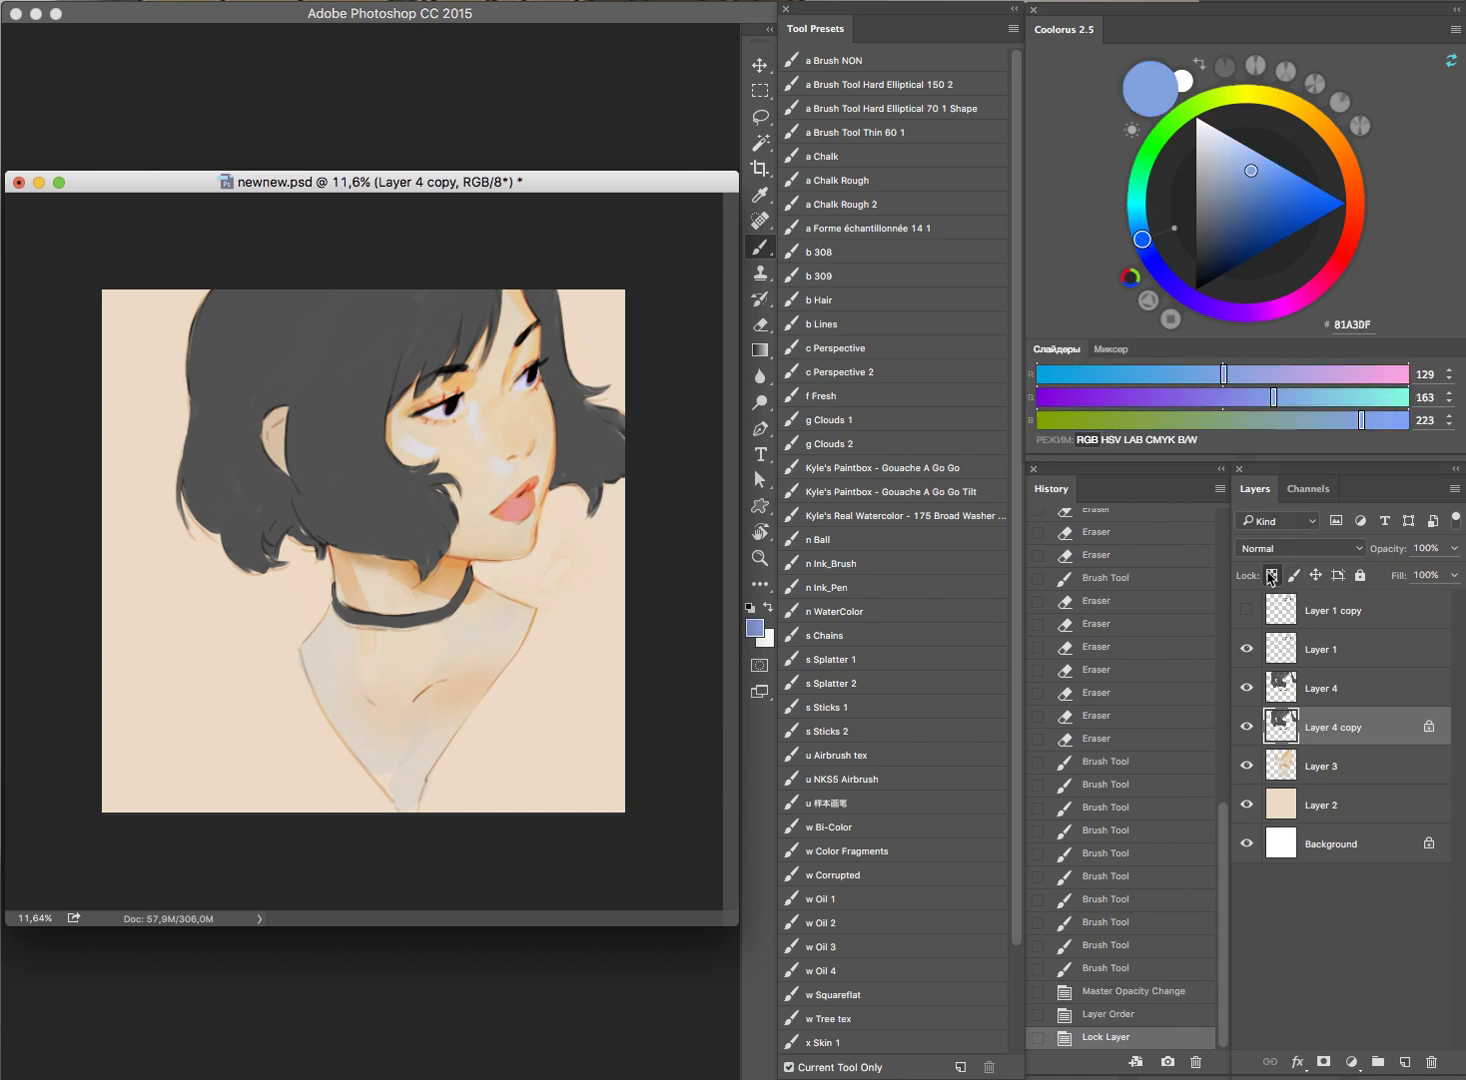
pyautogui.hotkey('alt', 'BackSpace')
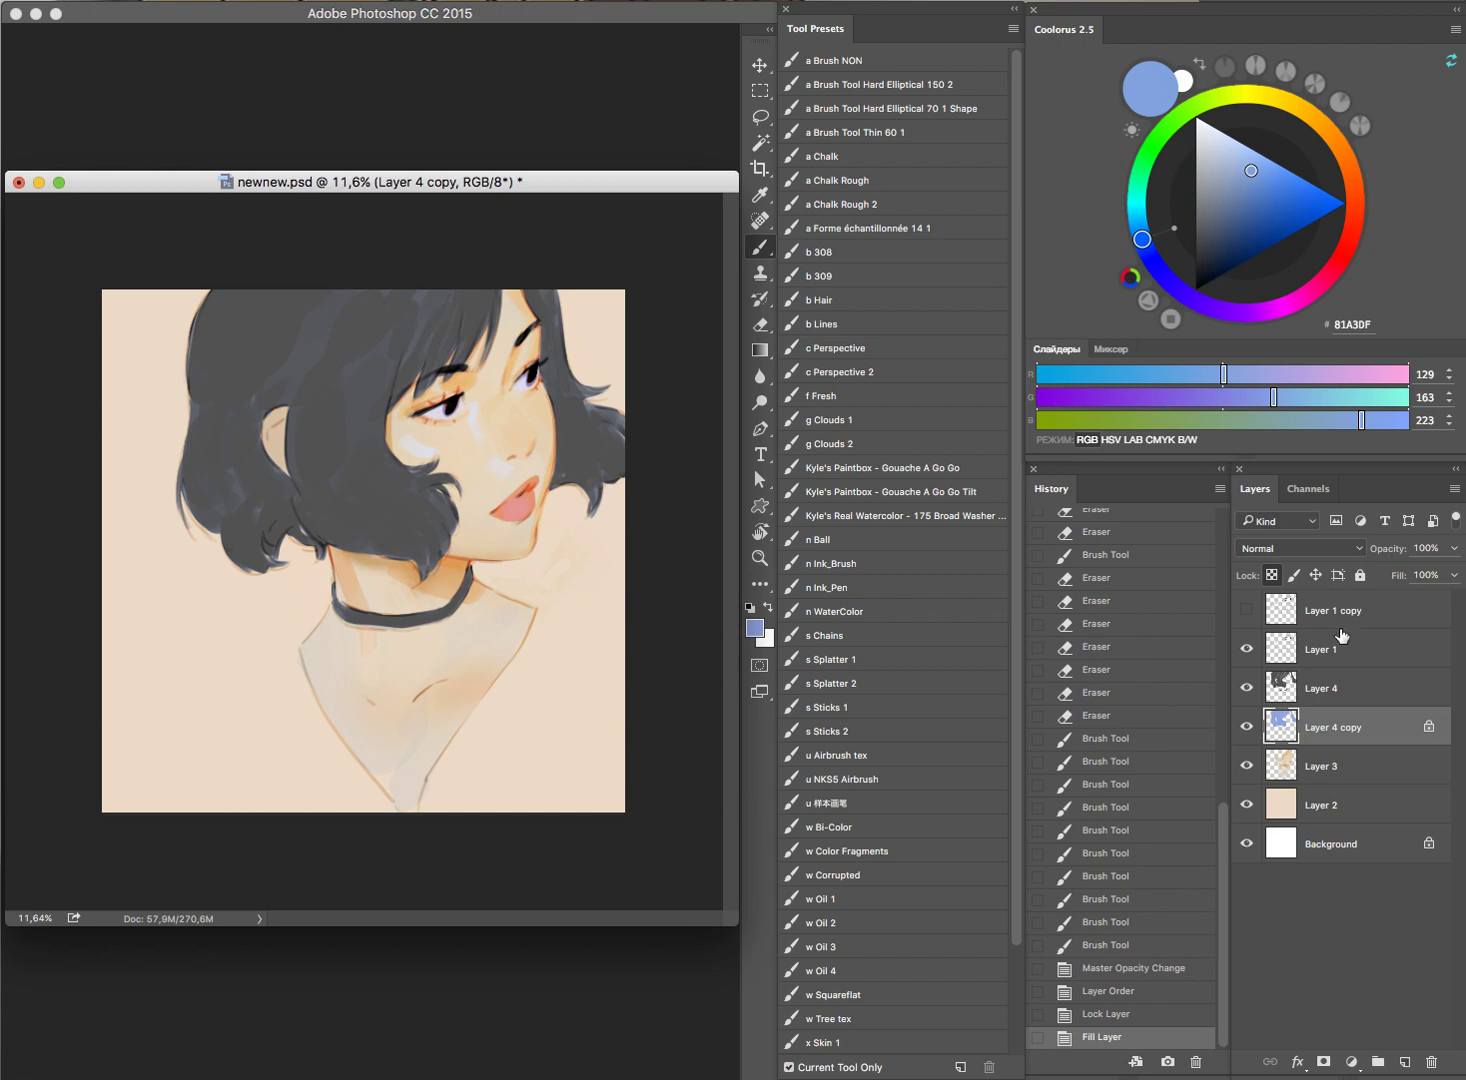
pyautogui.click(1247, 727)
pyautogui.click(1247, 727)
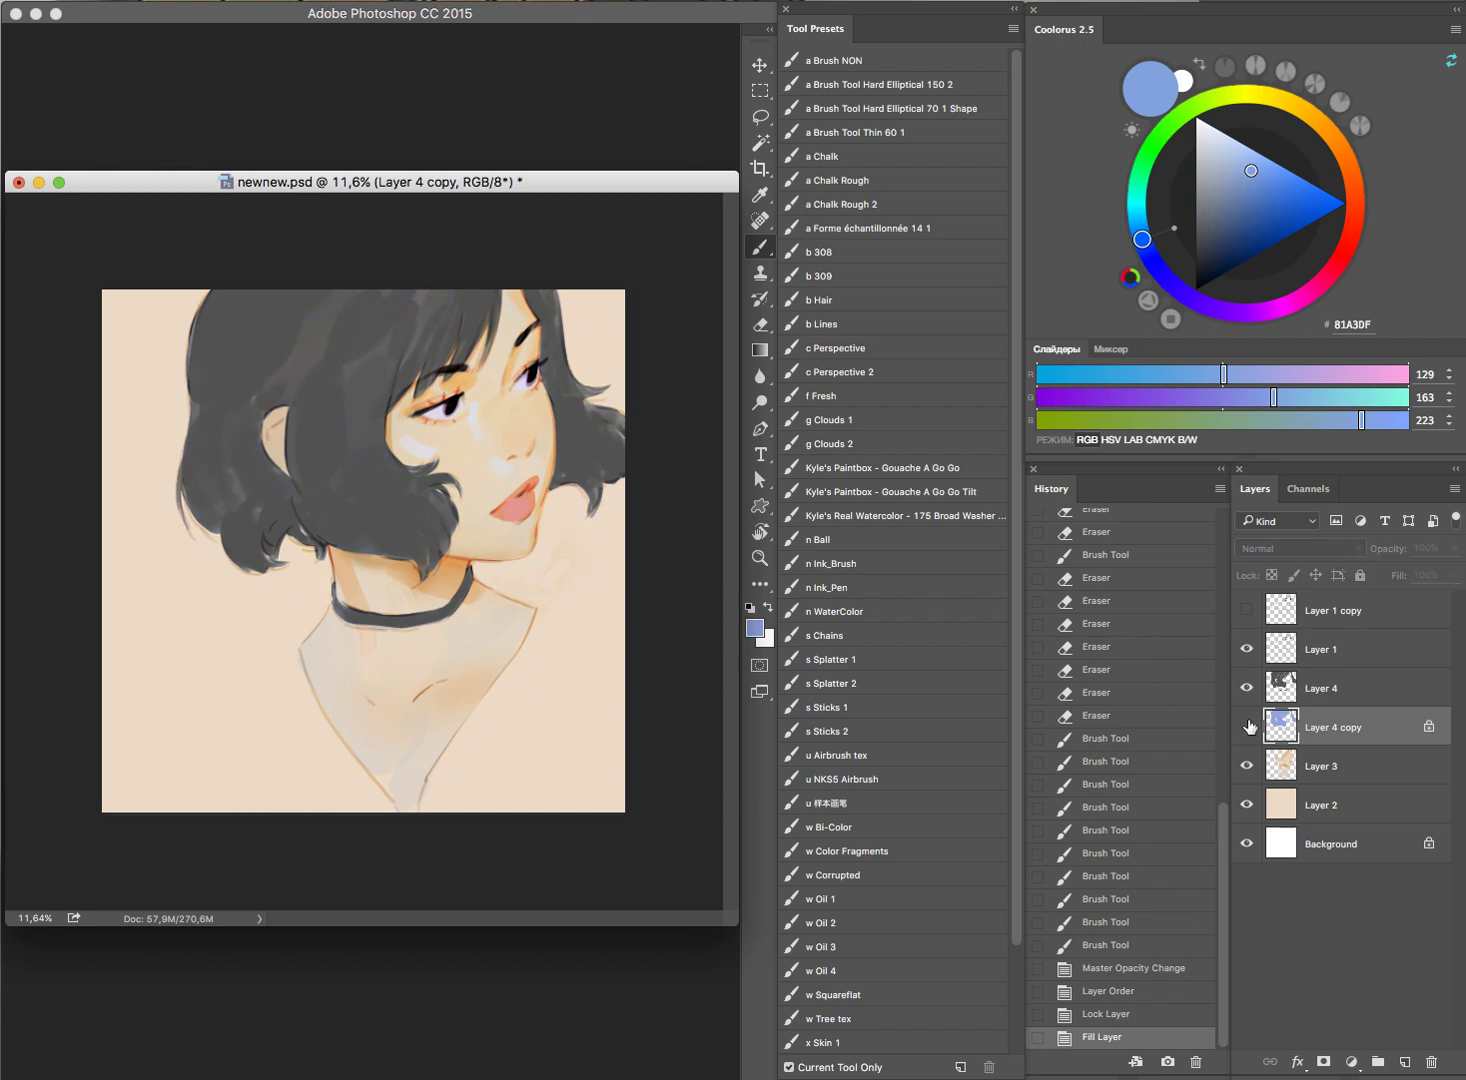
pyautogui.click(1272, 575)
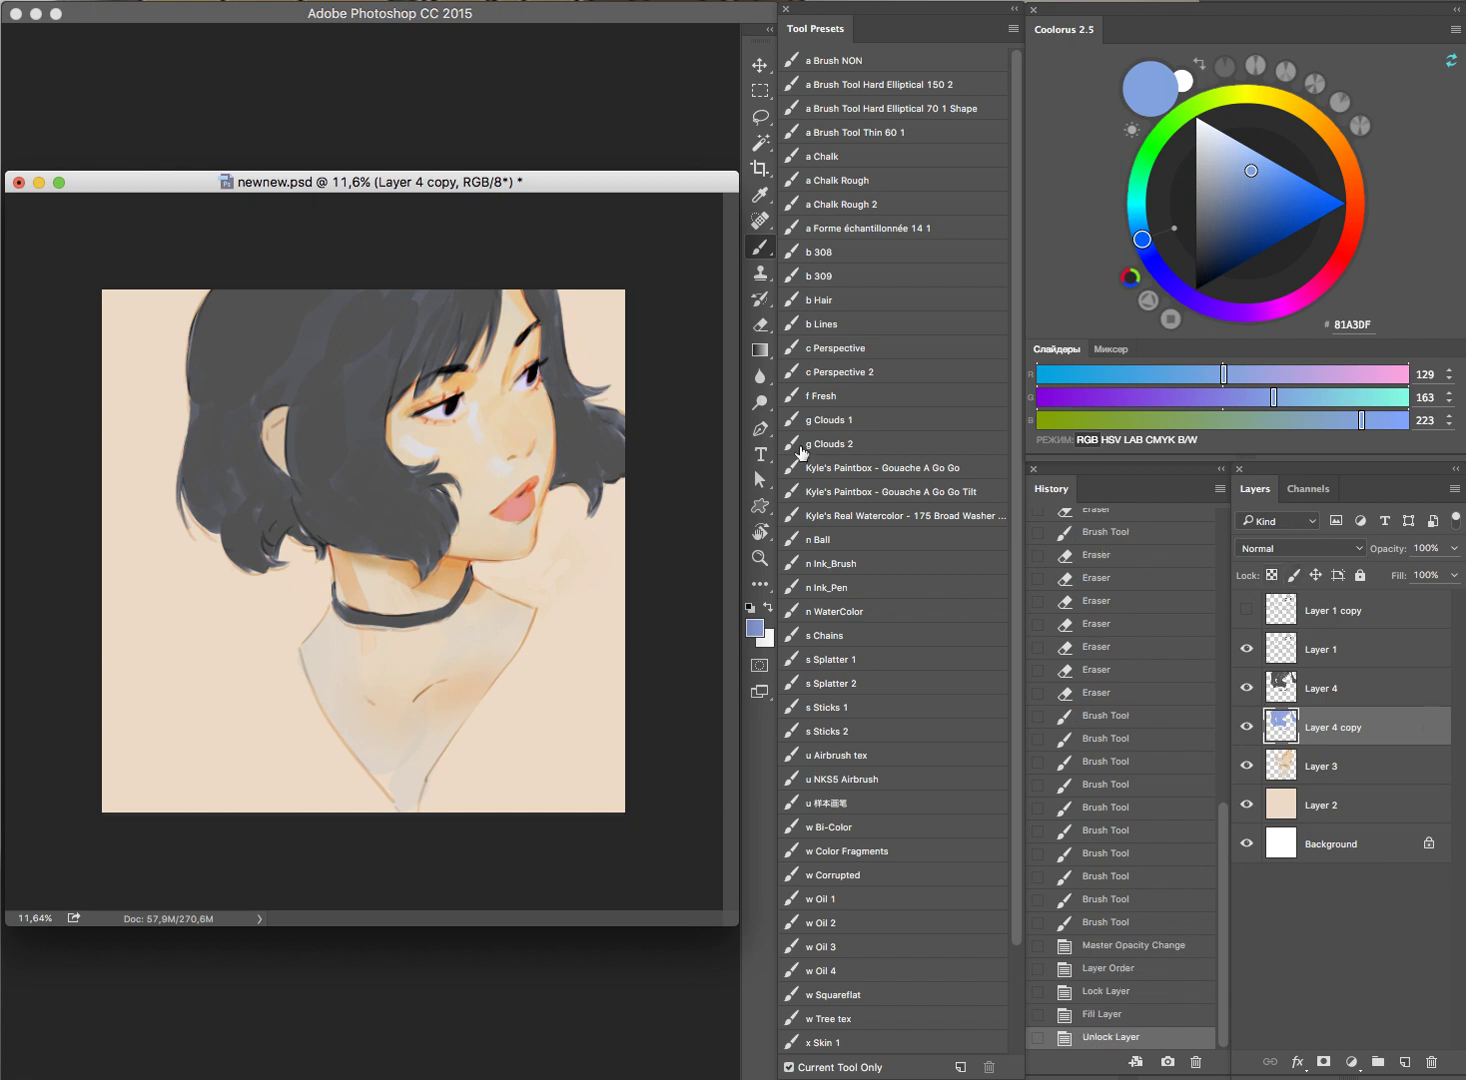
# Step: Erase part of the blue copy beside the neck, then compare and select the Layer 3 skin shading
pyautogui.press('e')
pyautogui.moveTo(513, 496); pyautogui.dragTo(543, 442)
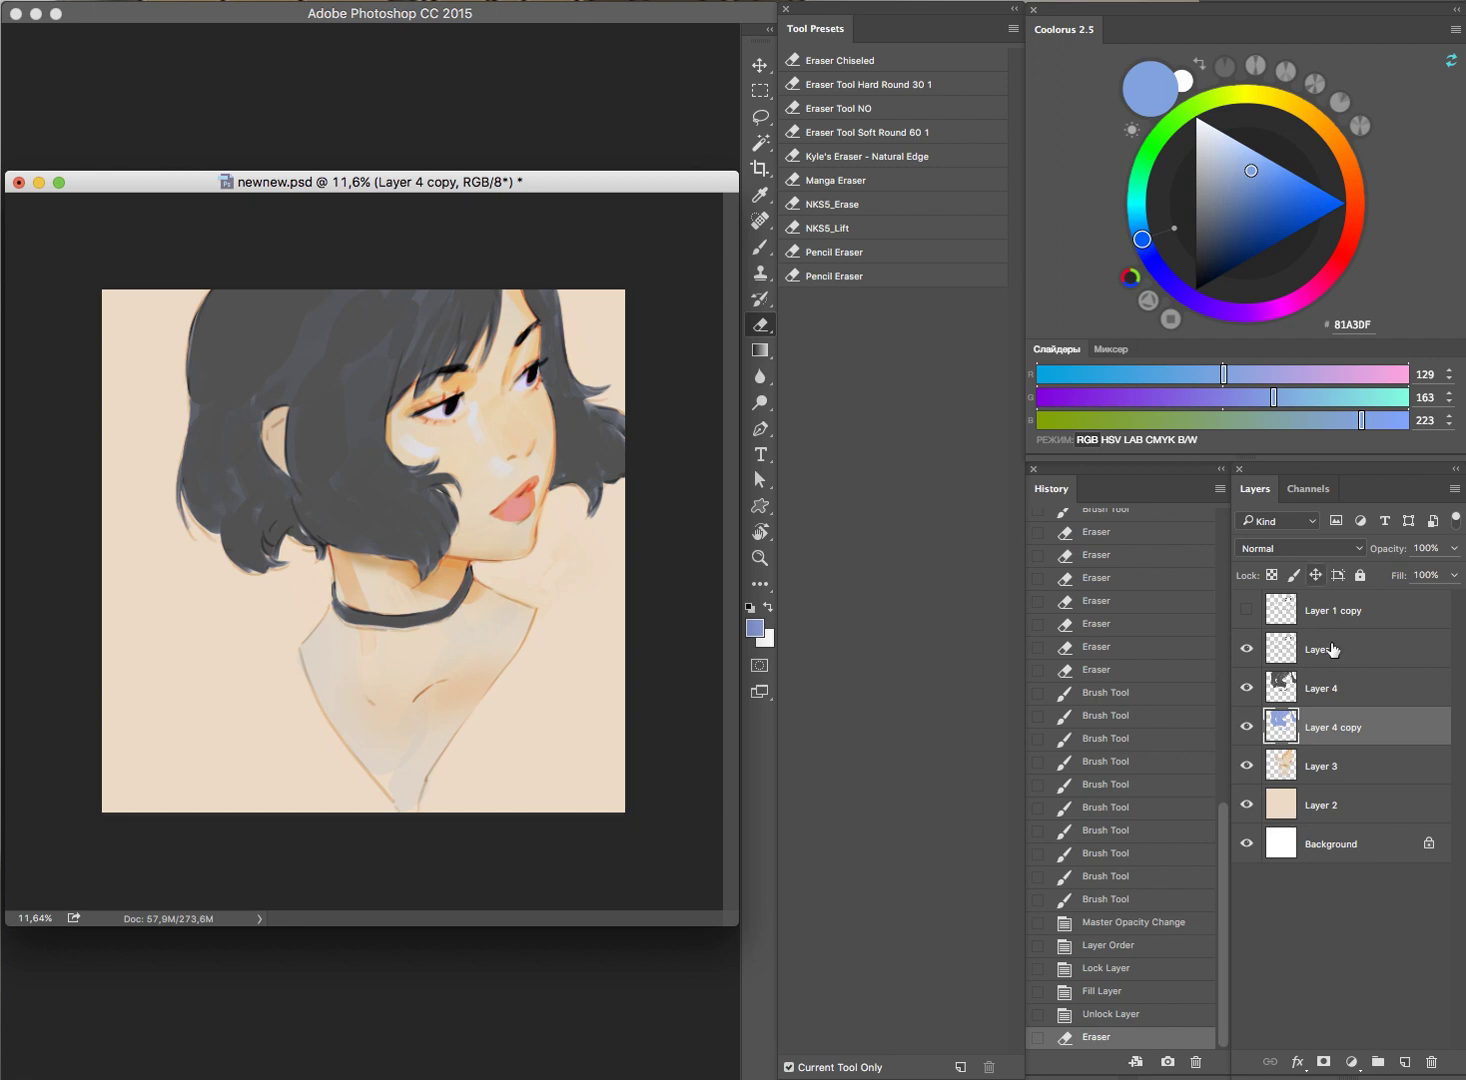
pyautogui.click(1245, 768)
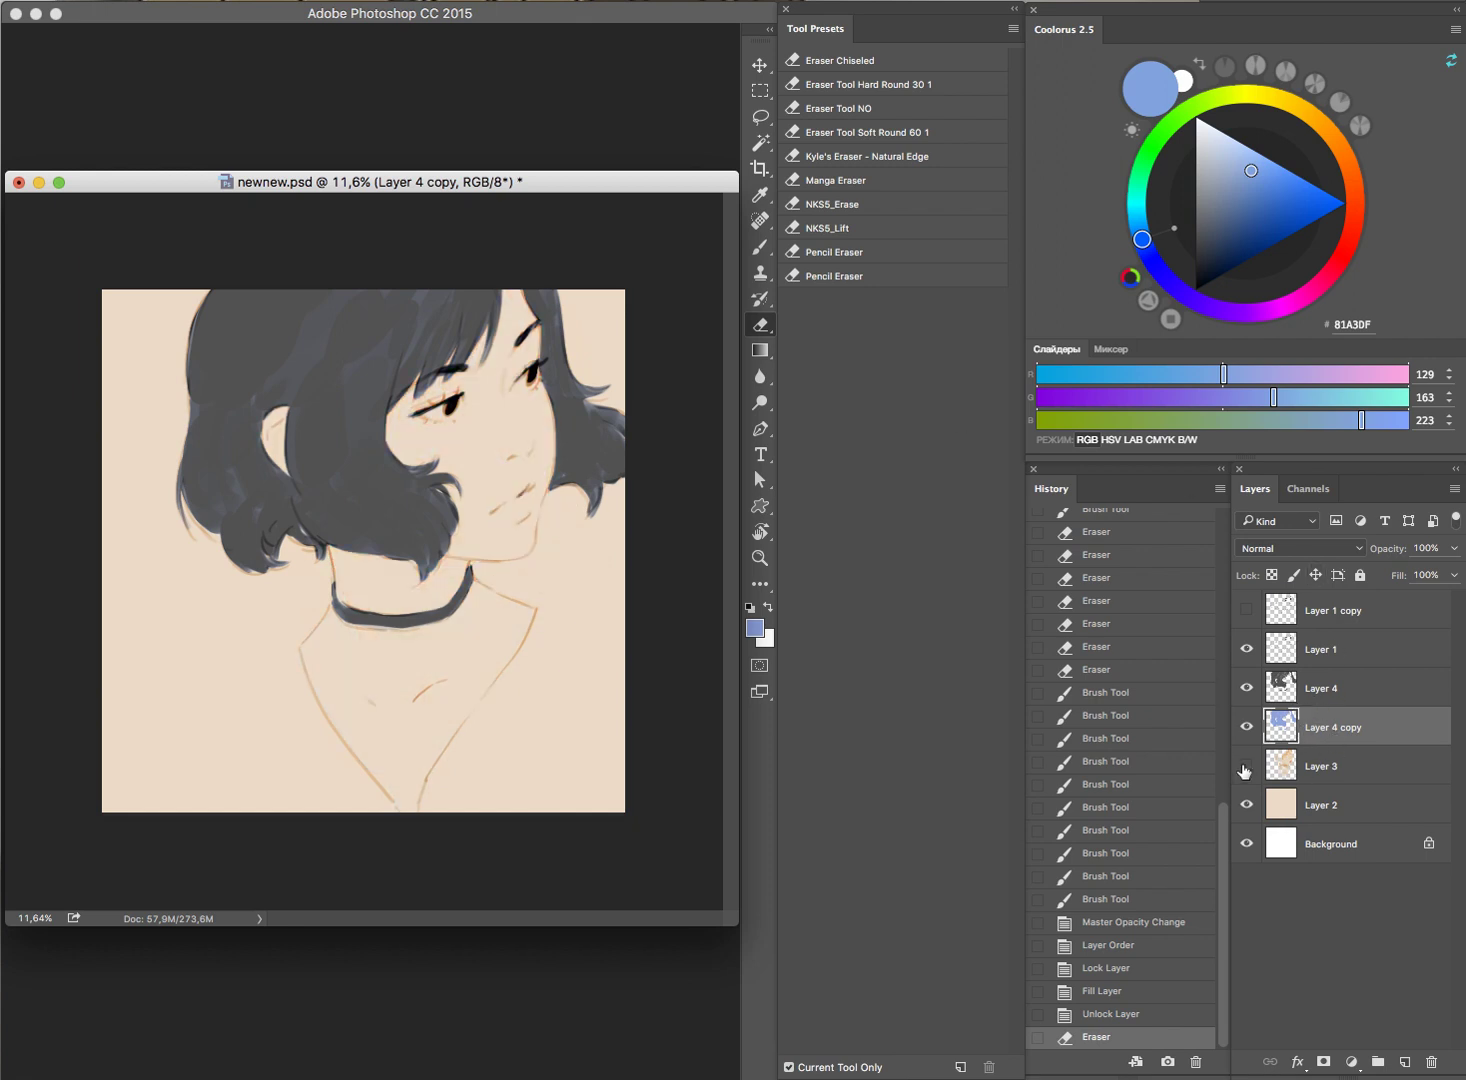
pyautogui.click(1312, 772)
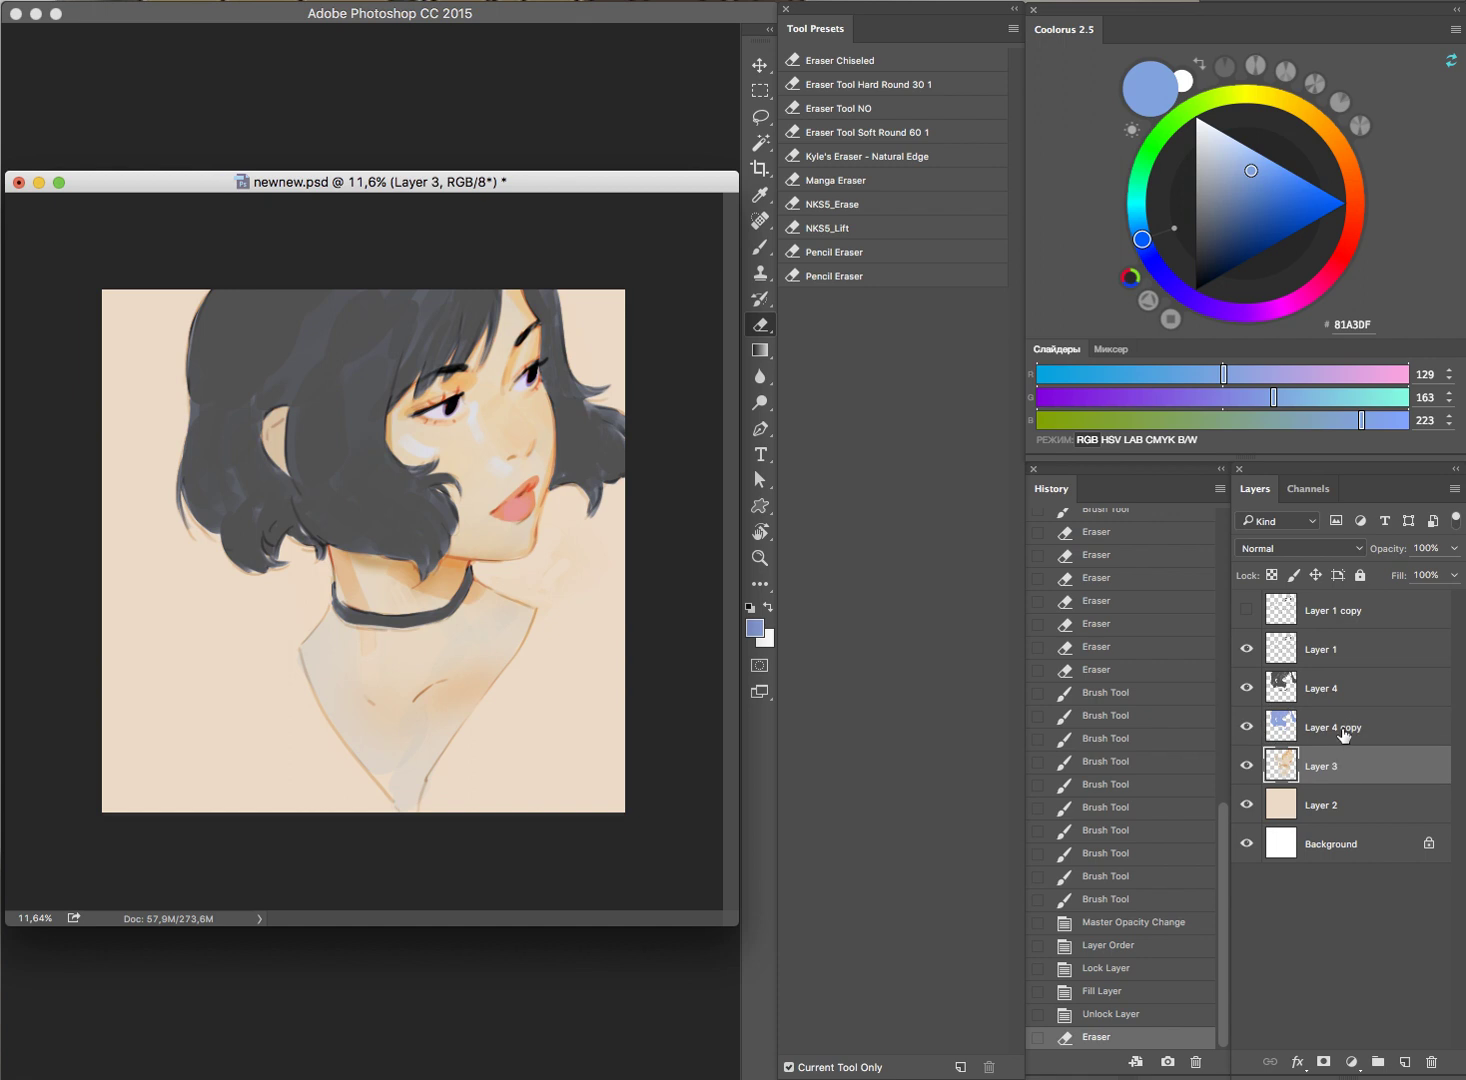
# Step: Add Layer 5 above Layer 3 and paint faint blue-grey (8D9CB8) strokes, undoing the last one
pyautogui.hotkey('ctrl', 'shift', 'alt', 'n')
pyautogui.press('b')
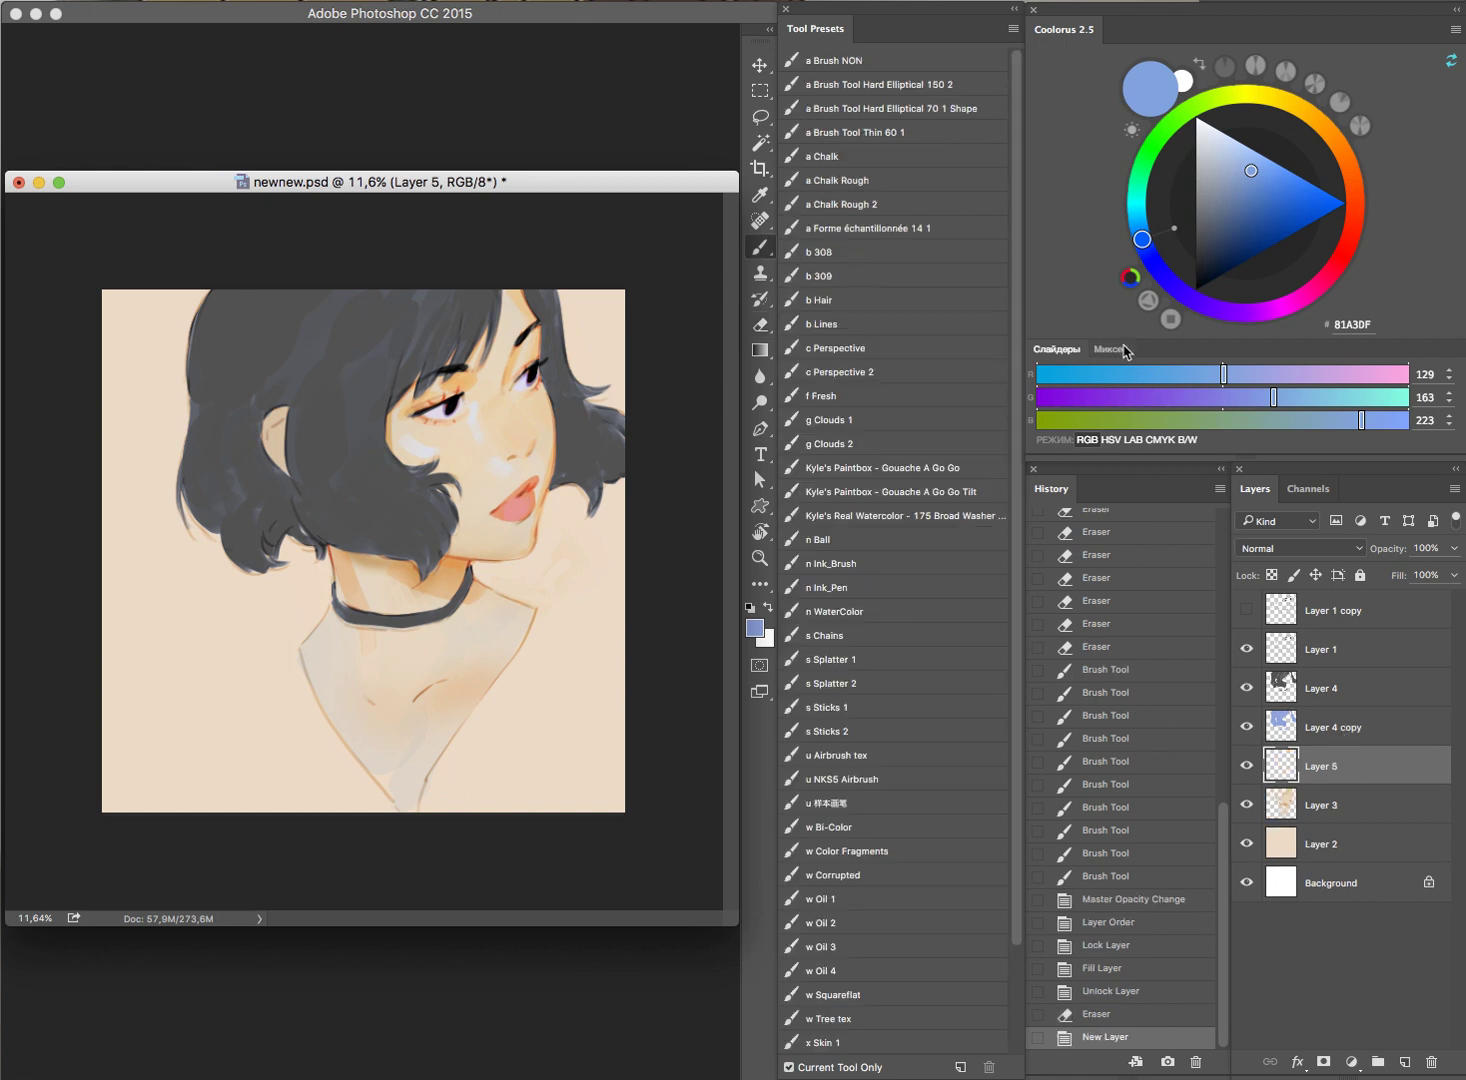
pyautogui.moveTo(1220, 164); pyautogui.dragTo(1222, 179)
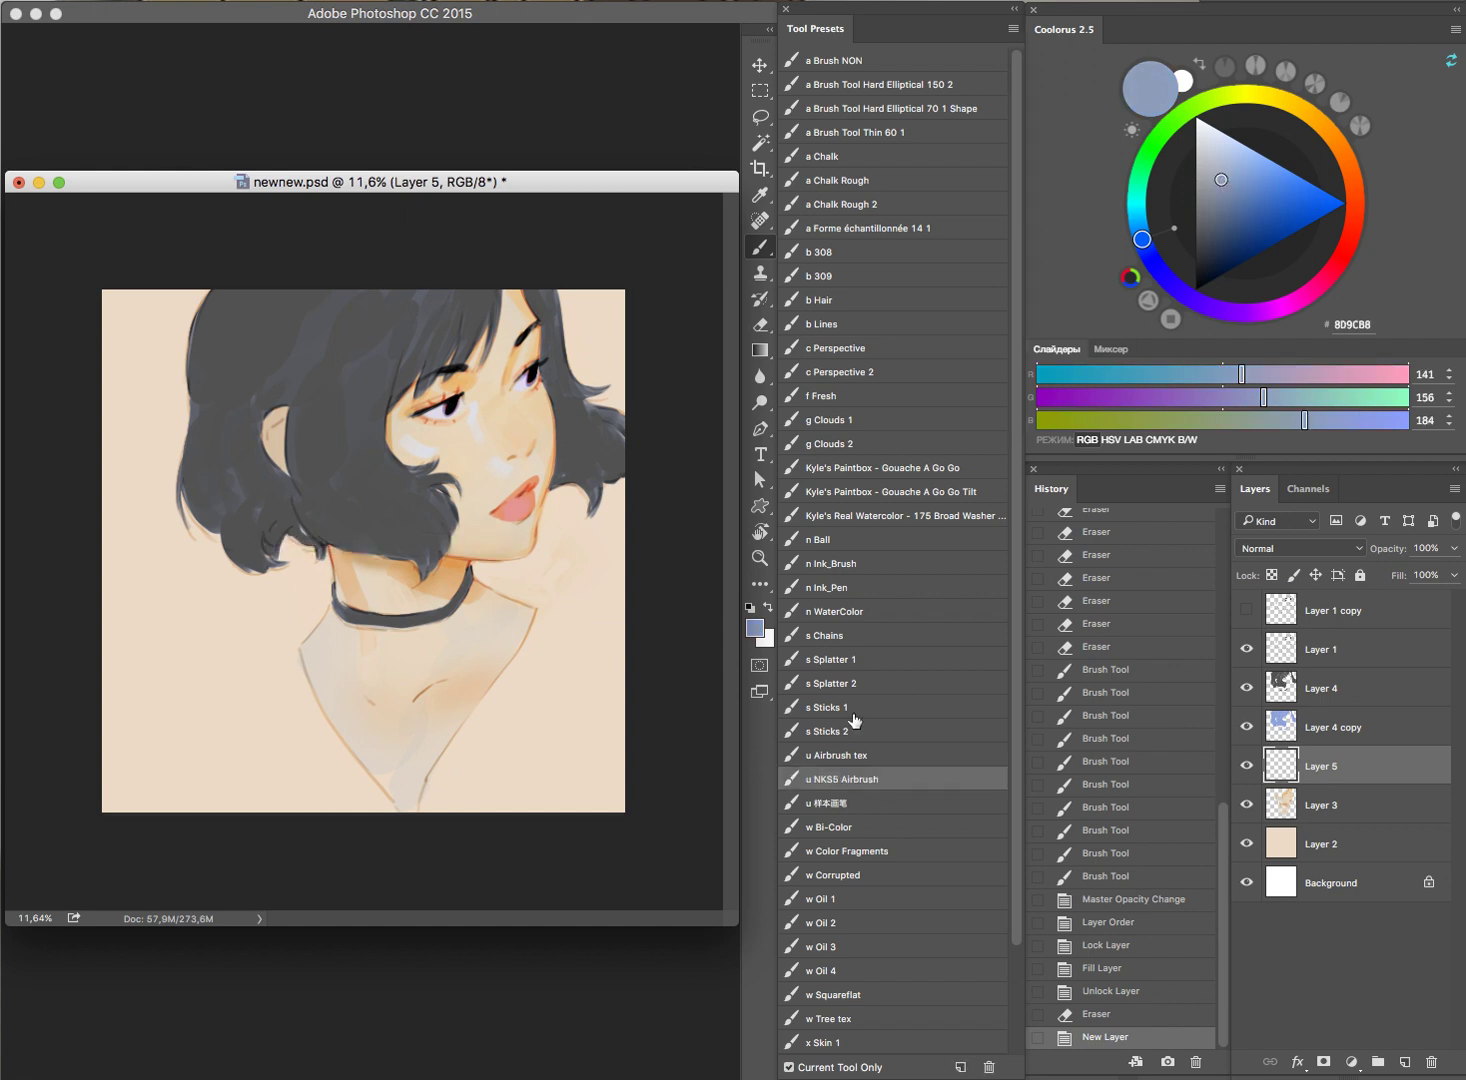
pyautogui.moveTo(390, 530); pyautogui.dragTo(478, 512)
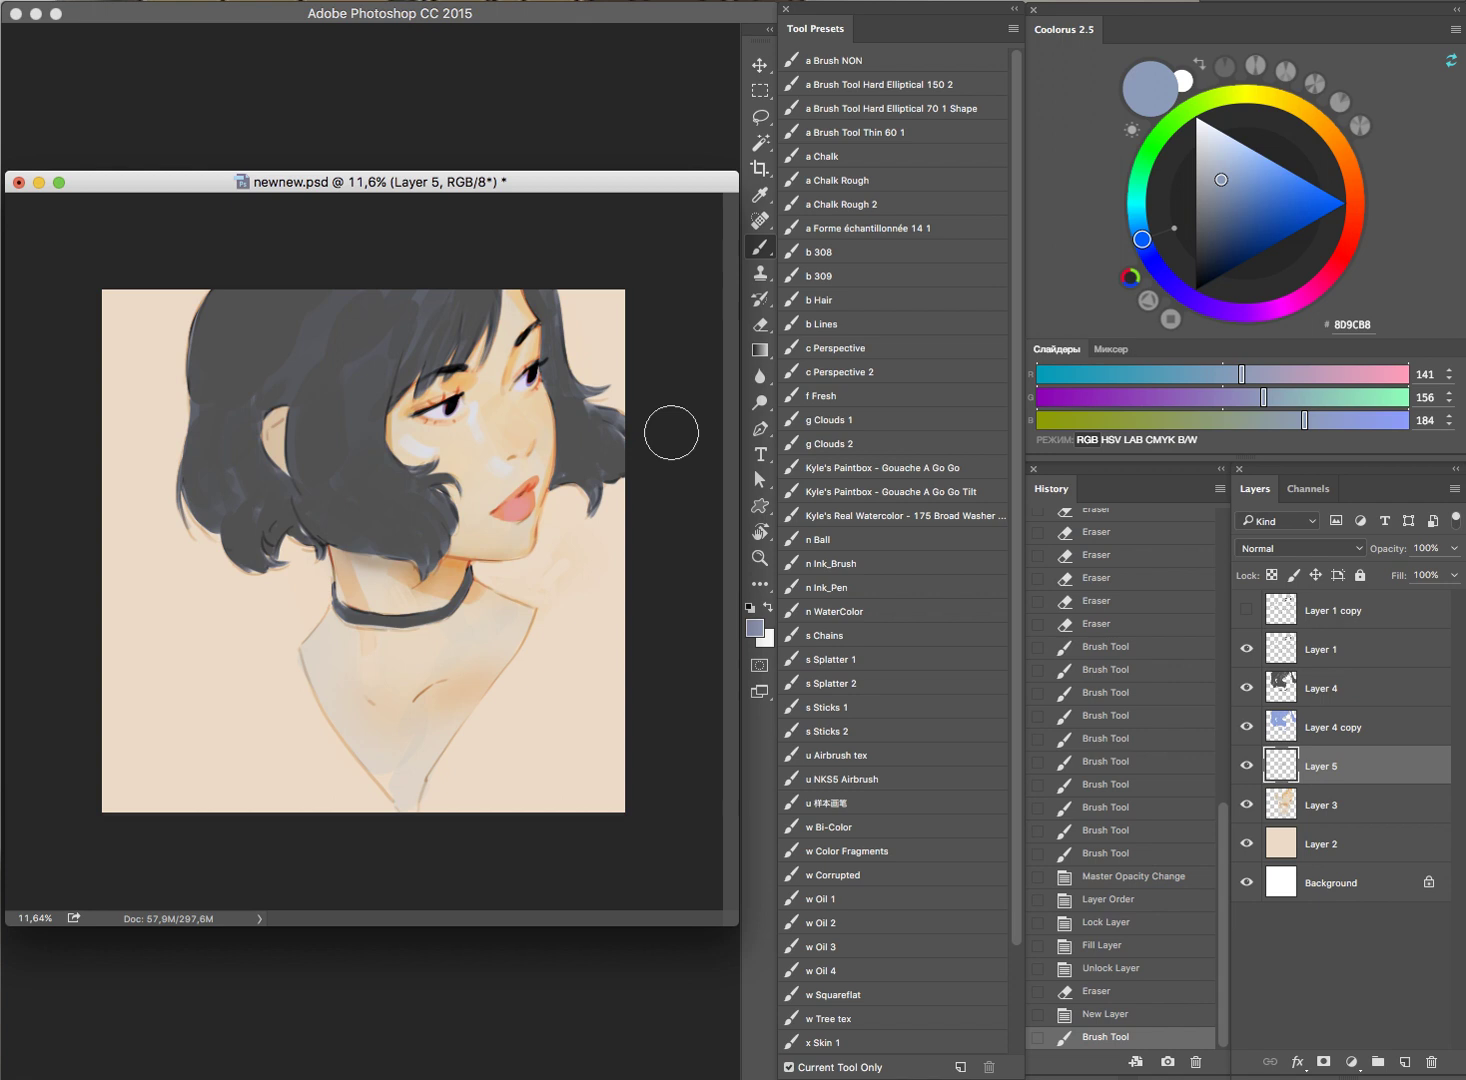
pyautogui.moveTo(597, 476); pyautogui.dragTo(594, 500)
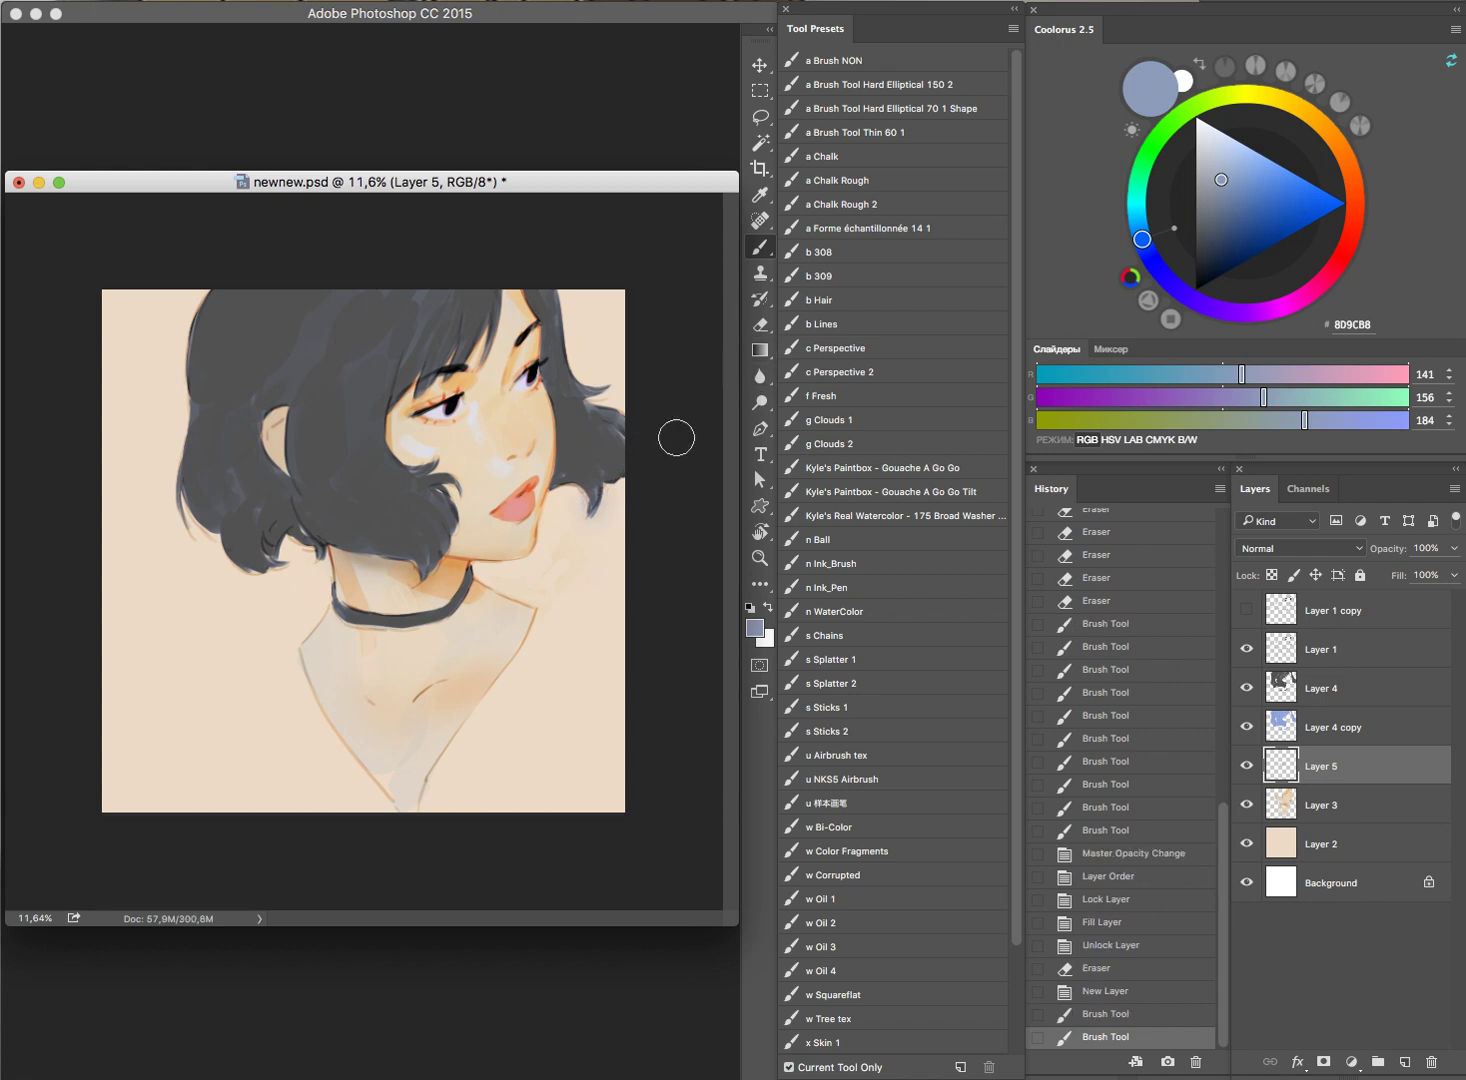
pyautogui.hotkey('ctrl', 'z')
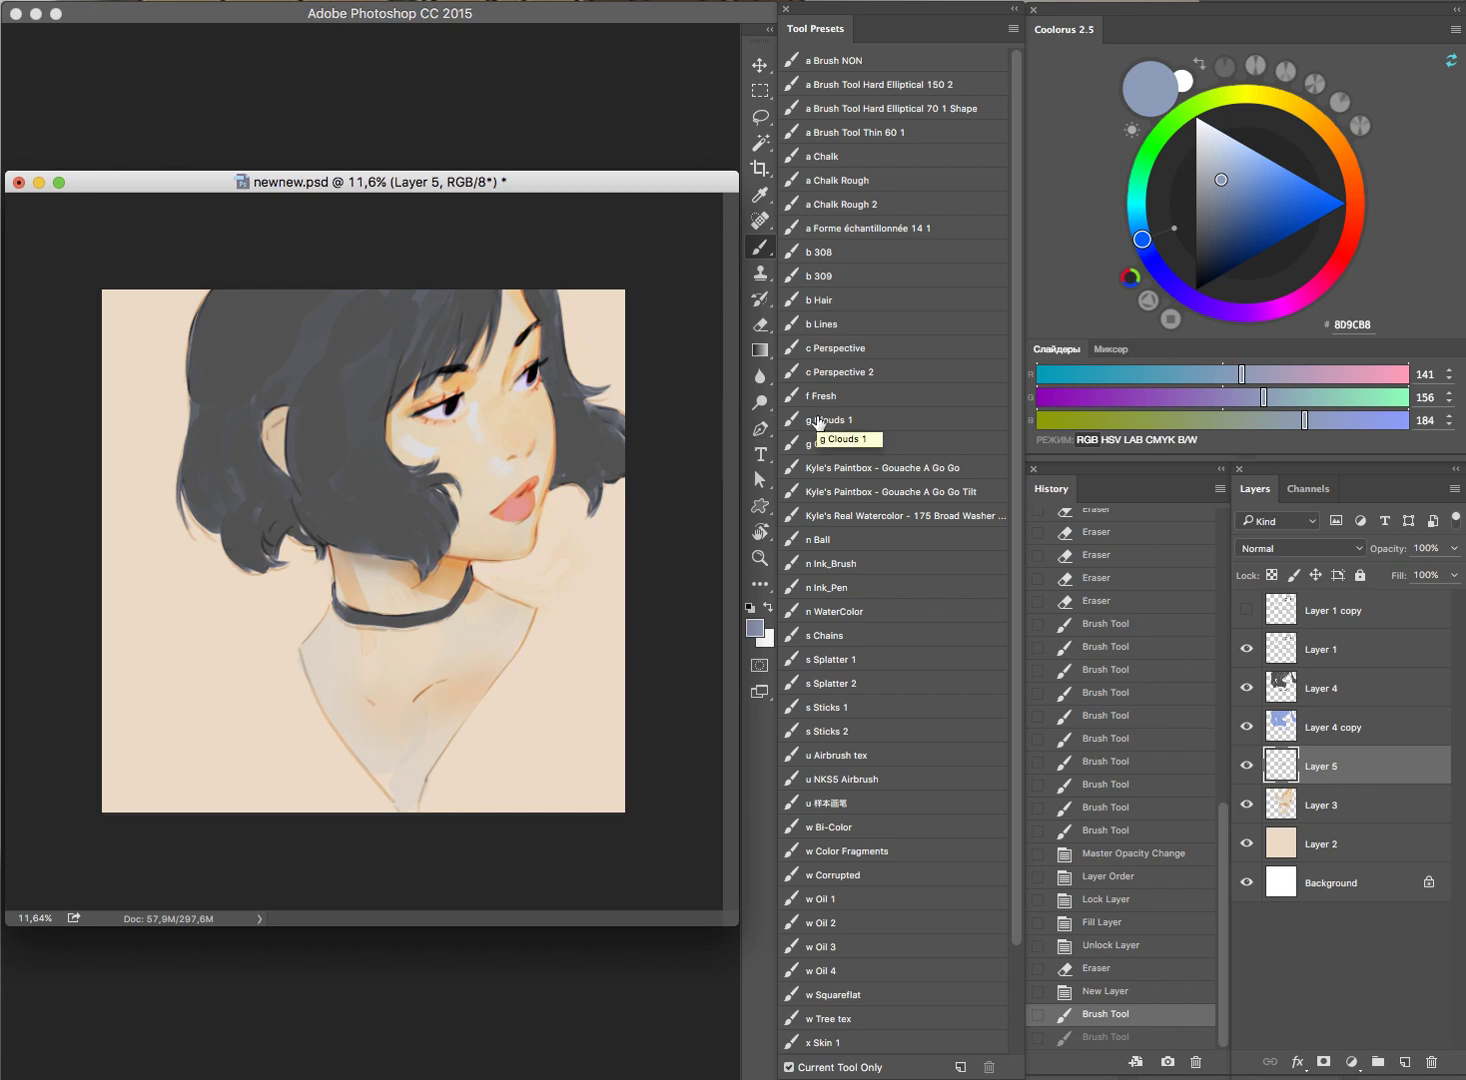
pyautogui.moveTo(560, 362)
pyautogui.mouseDown()
pyautogui.moveTo(641, 373)
pyautogui.moveTo(592, 402)
pyautogui.moveTo(657, 347)
pyautogui.moveTo(650, 330)
pyautogui.moveTo(542, 414)
pyautogui.moveTo(595, 415)
pyautogui.moveTo(631, 370)
pyautogui.mouseUp()
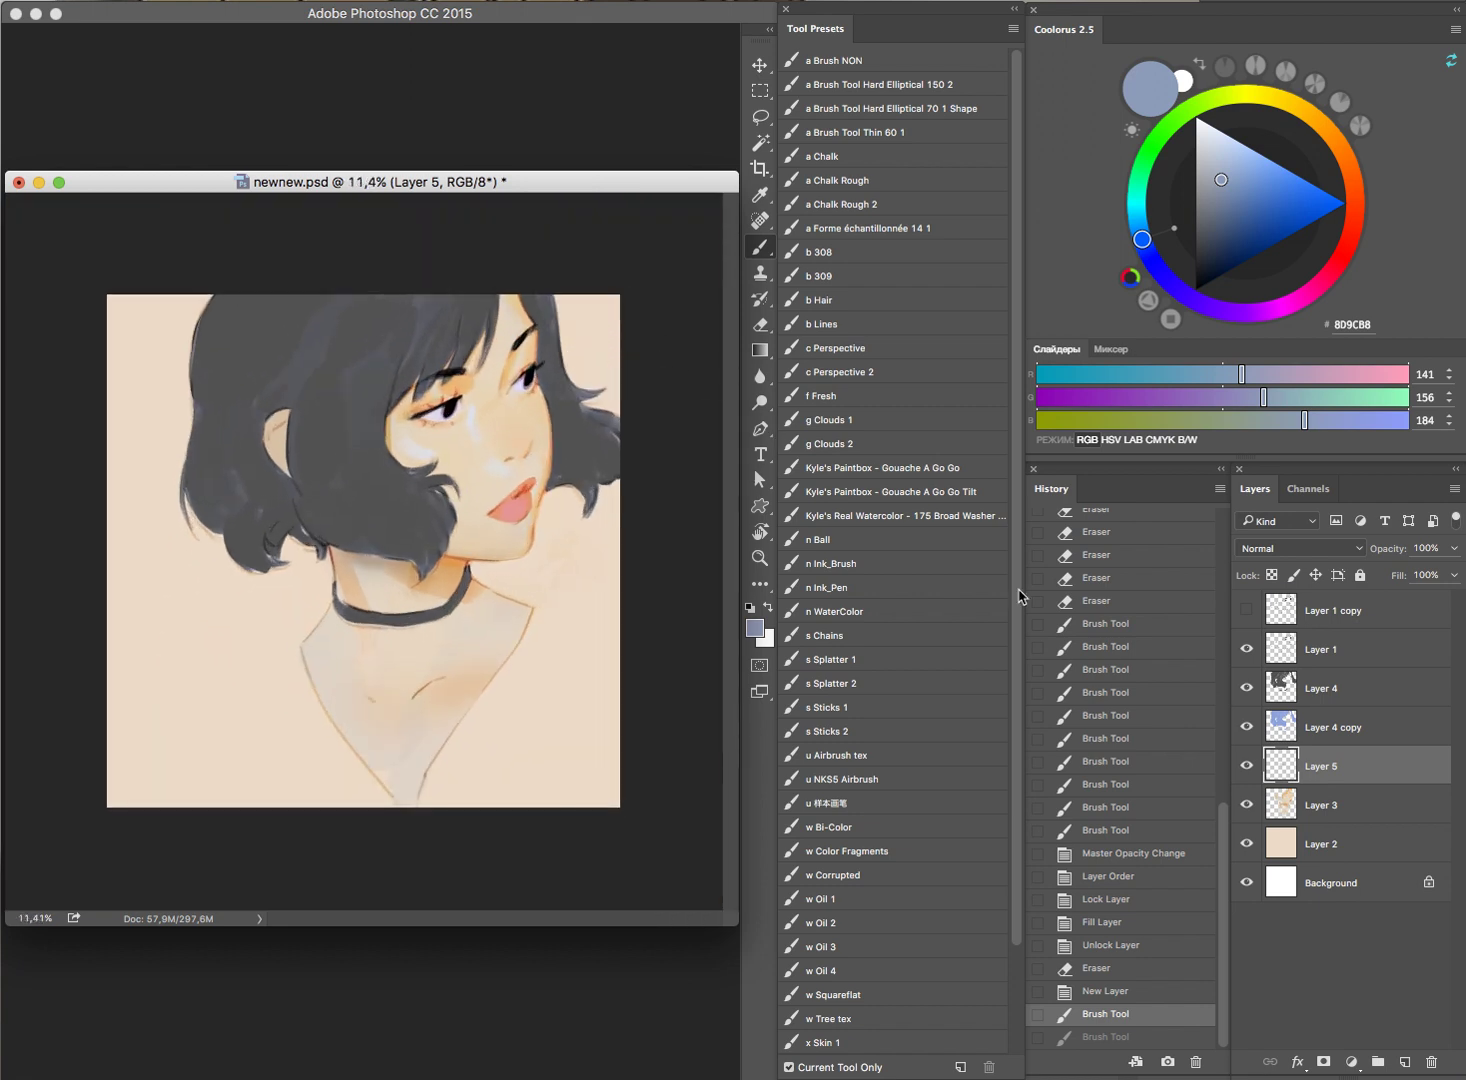
# Step: Test Layer 4 at 65% opacity, revert to full opacity, and add an empty Layer 6 above it
pyautogui.click(1247, 688)
pyautogui.click(1247, 688)
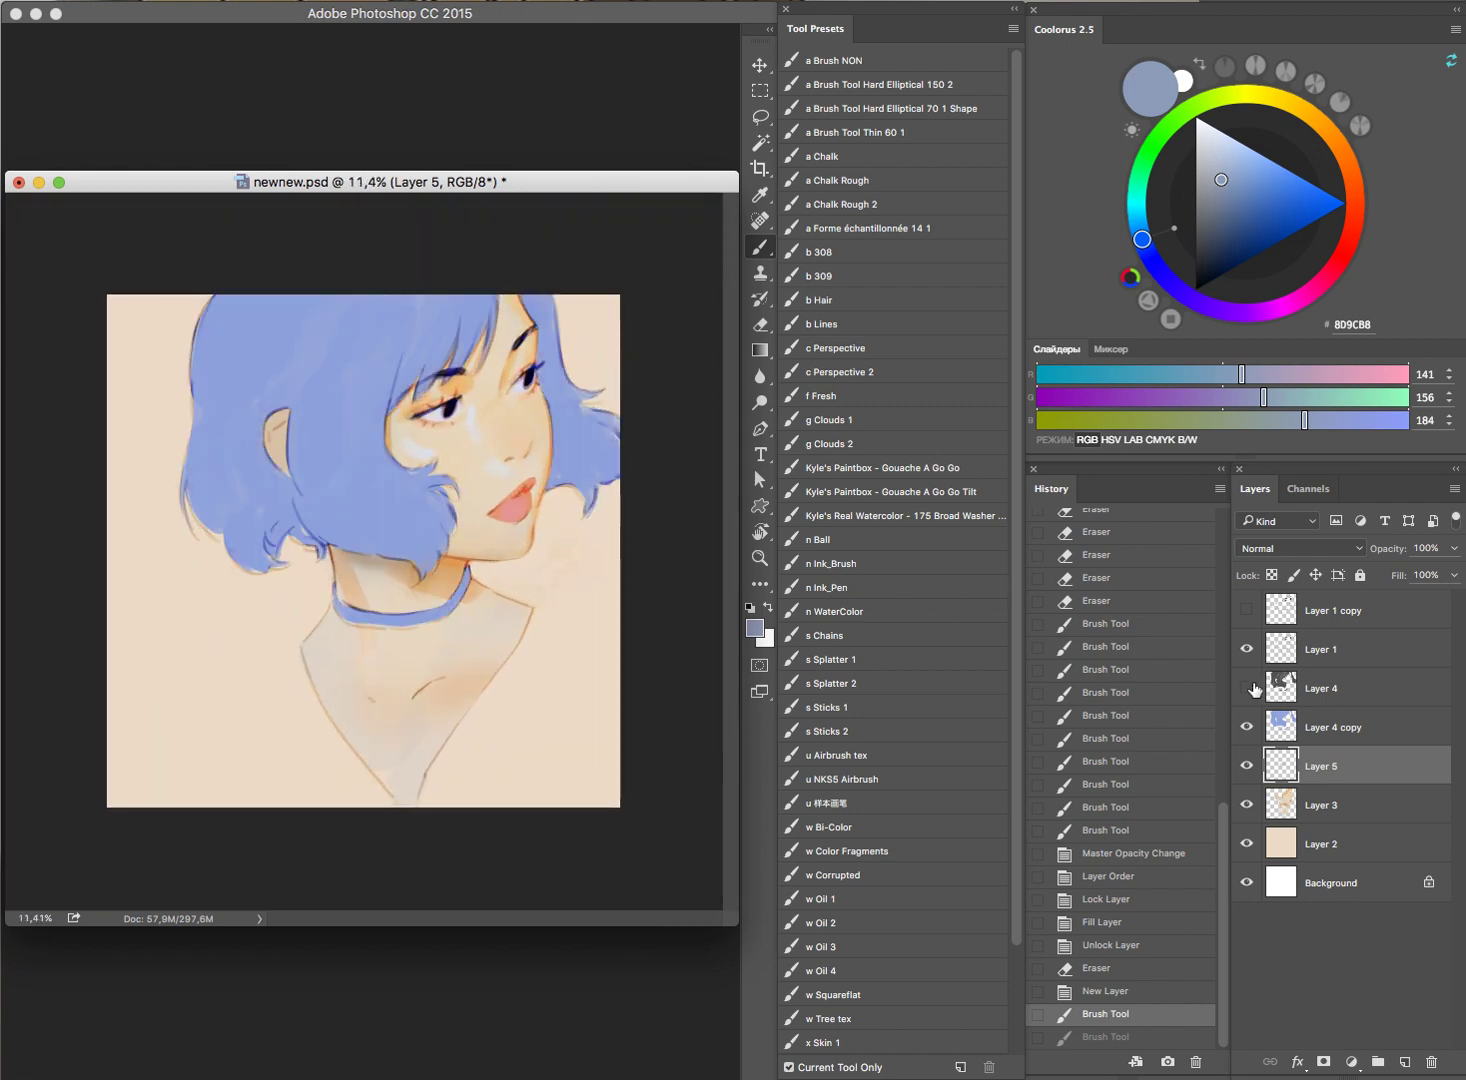
pyautogui.click(1247, 688)
pyautogui.click(1335, 690)
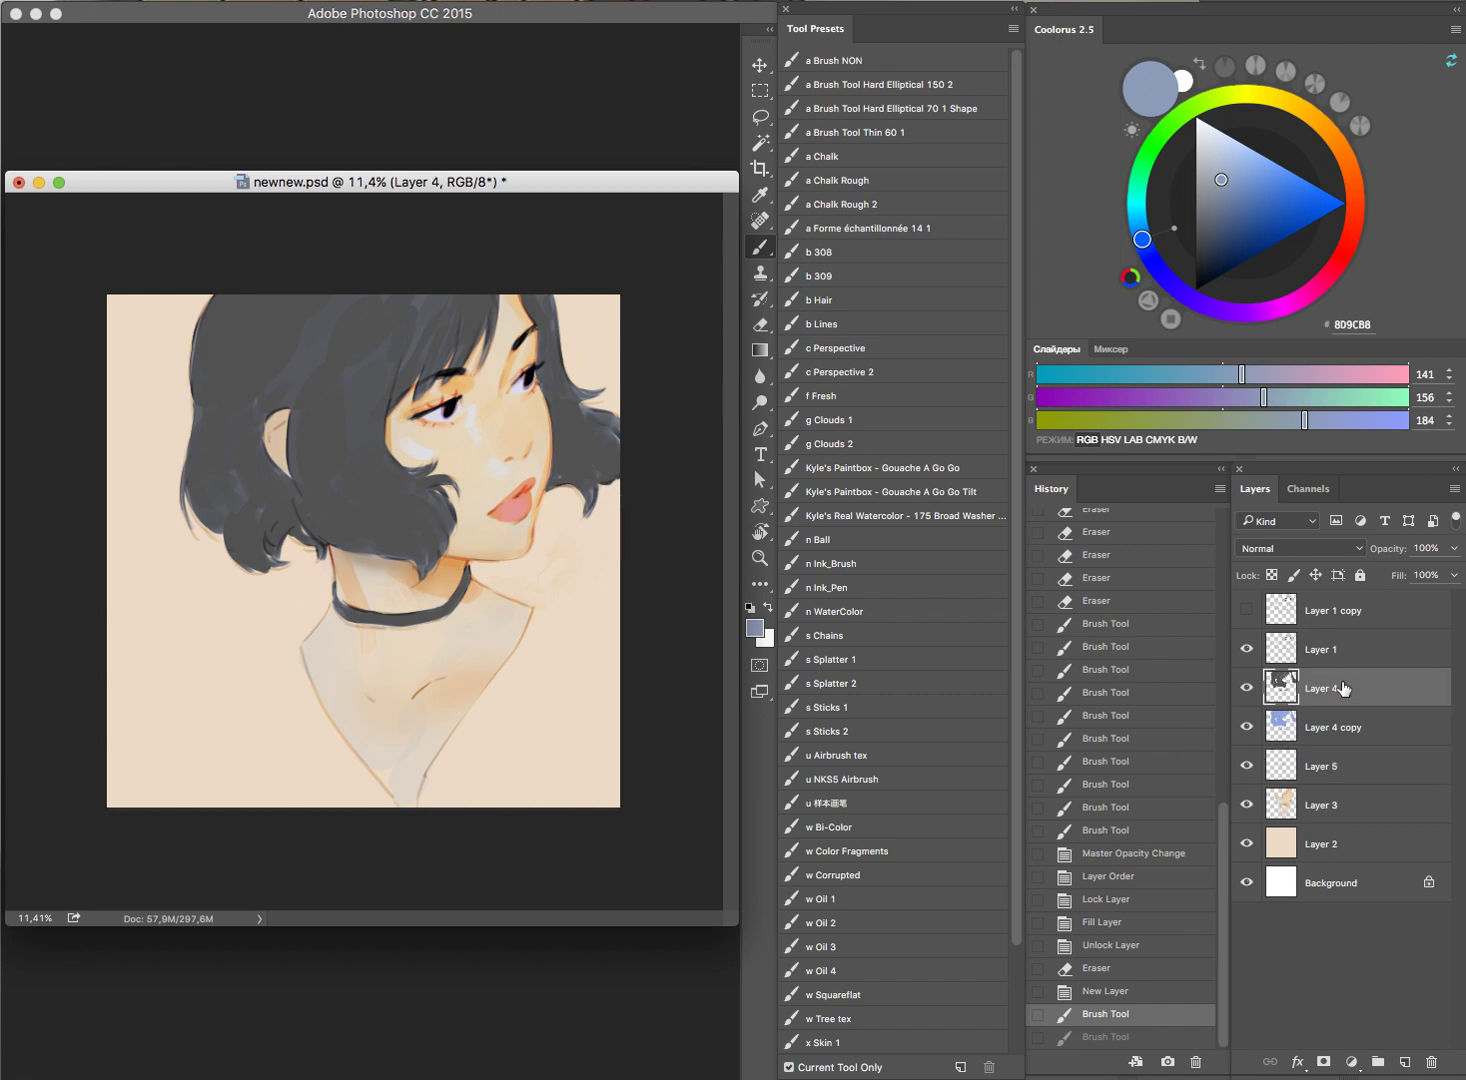
pyautogui.click(1454, 548)
pyautogui.moveTo(1455, 572); pyautogui.dragTo(1426, 574)
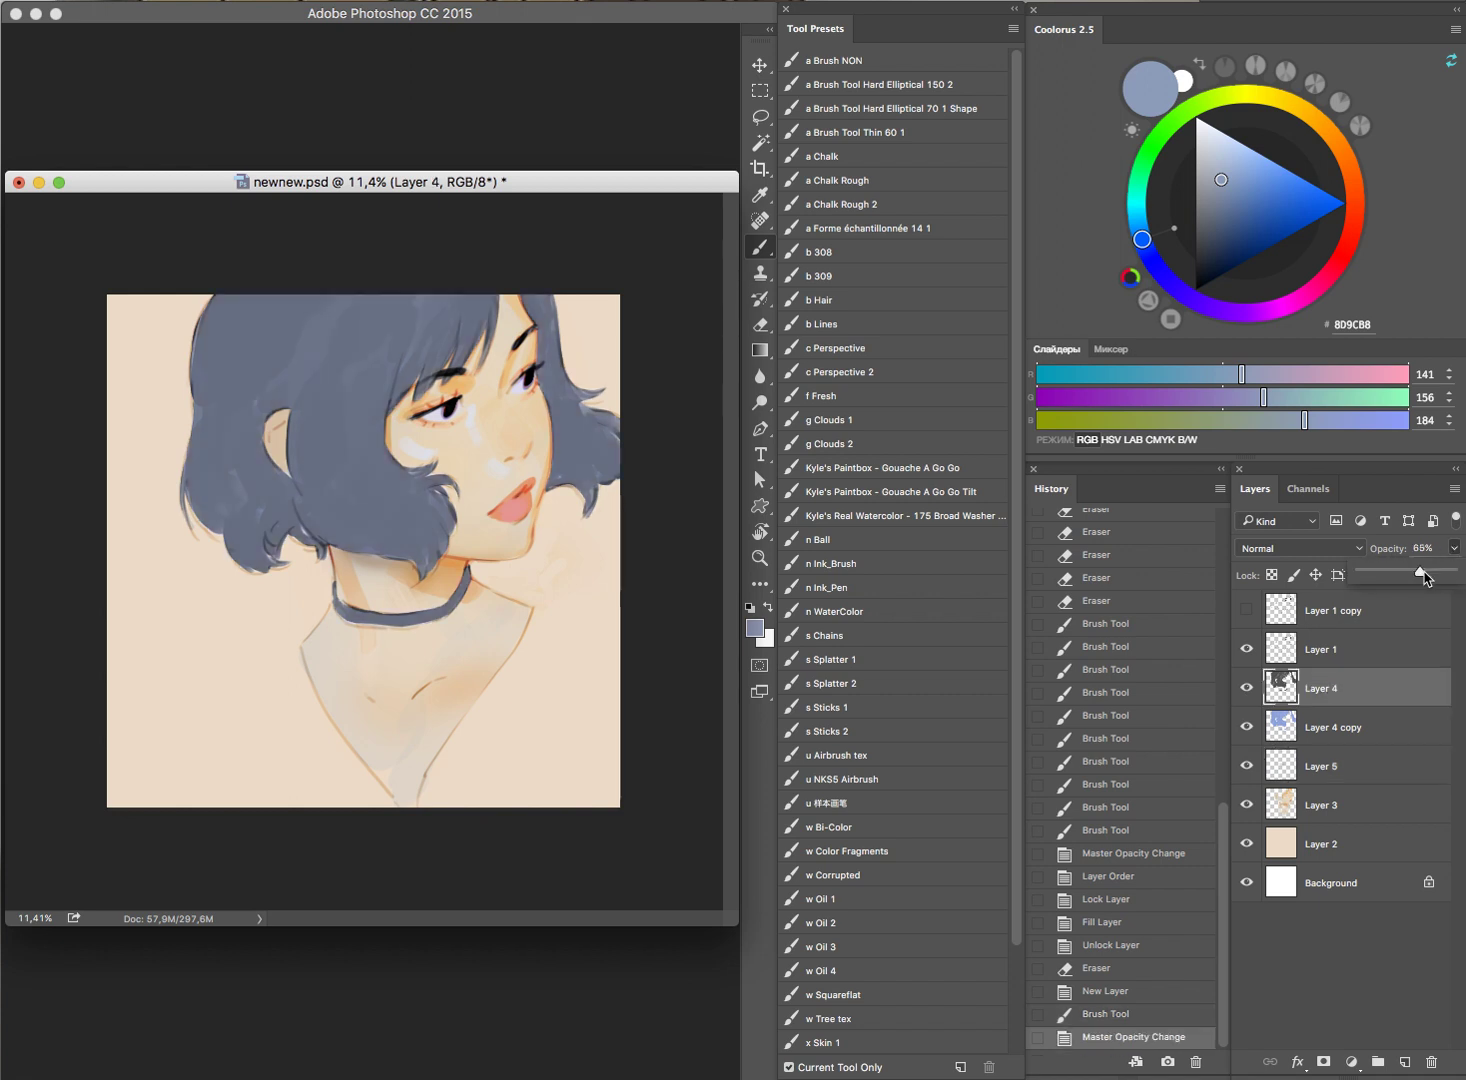
pyautogui.hotkey('ctrl', 'z')
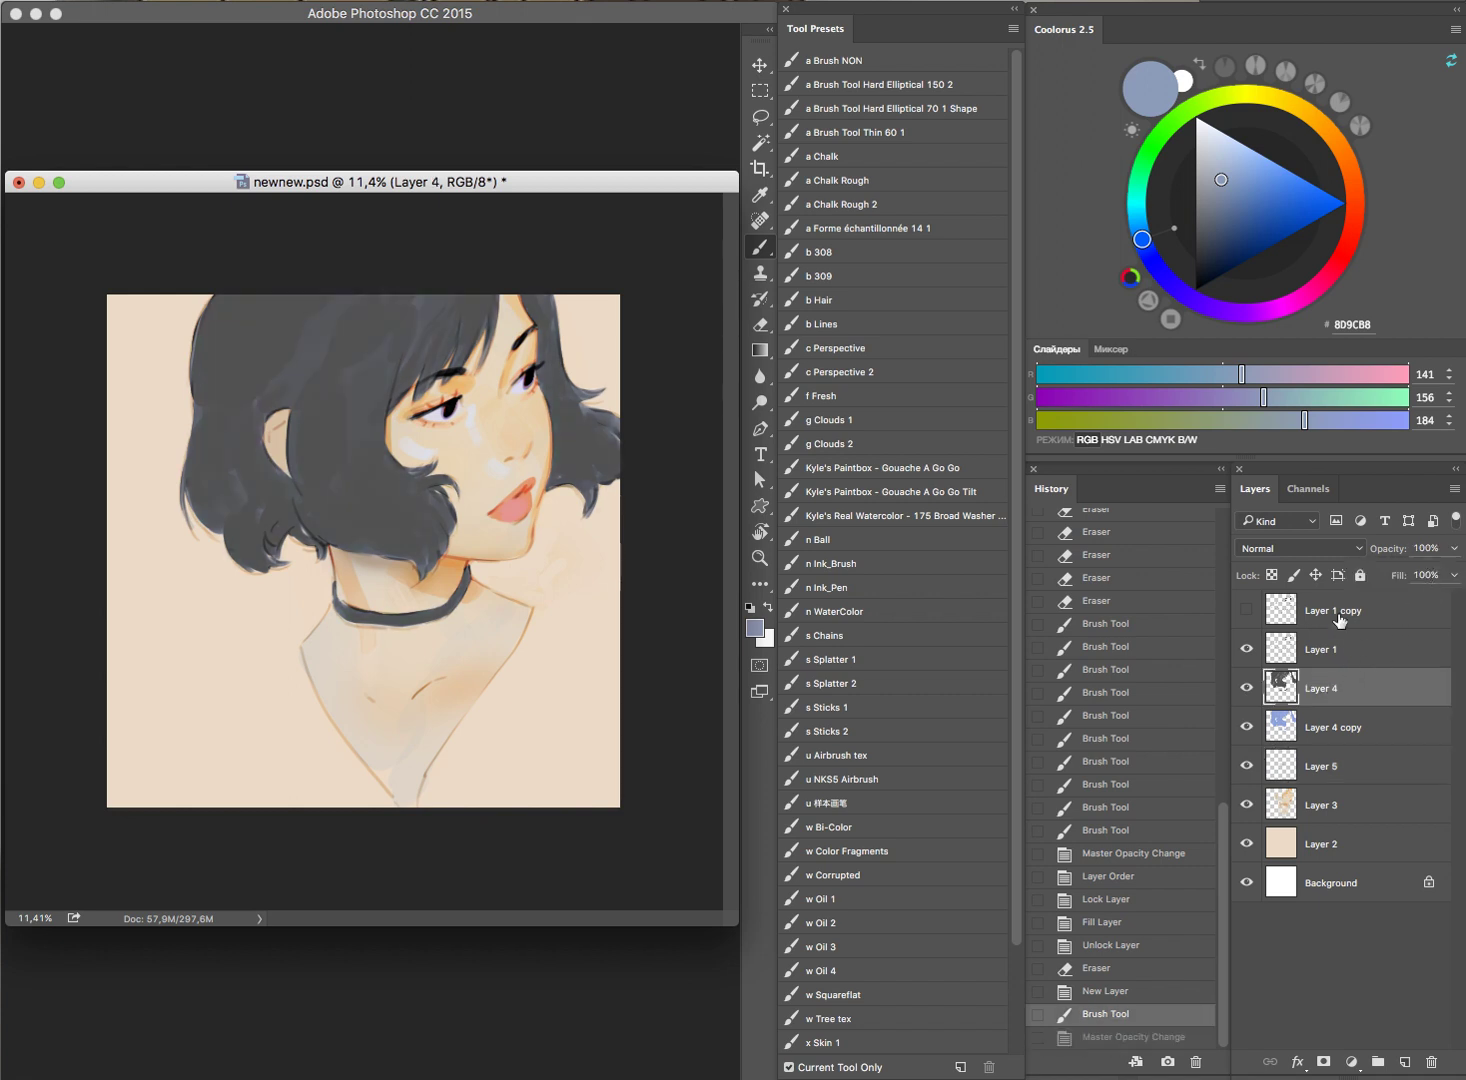
pyautogui.hotkey('ctrl', 'shift', 'alt', 'n')
# Step: Try light purple strokes at the hair's edge, then undo them
pyautogui.click(1250, 149)
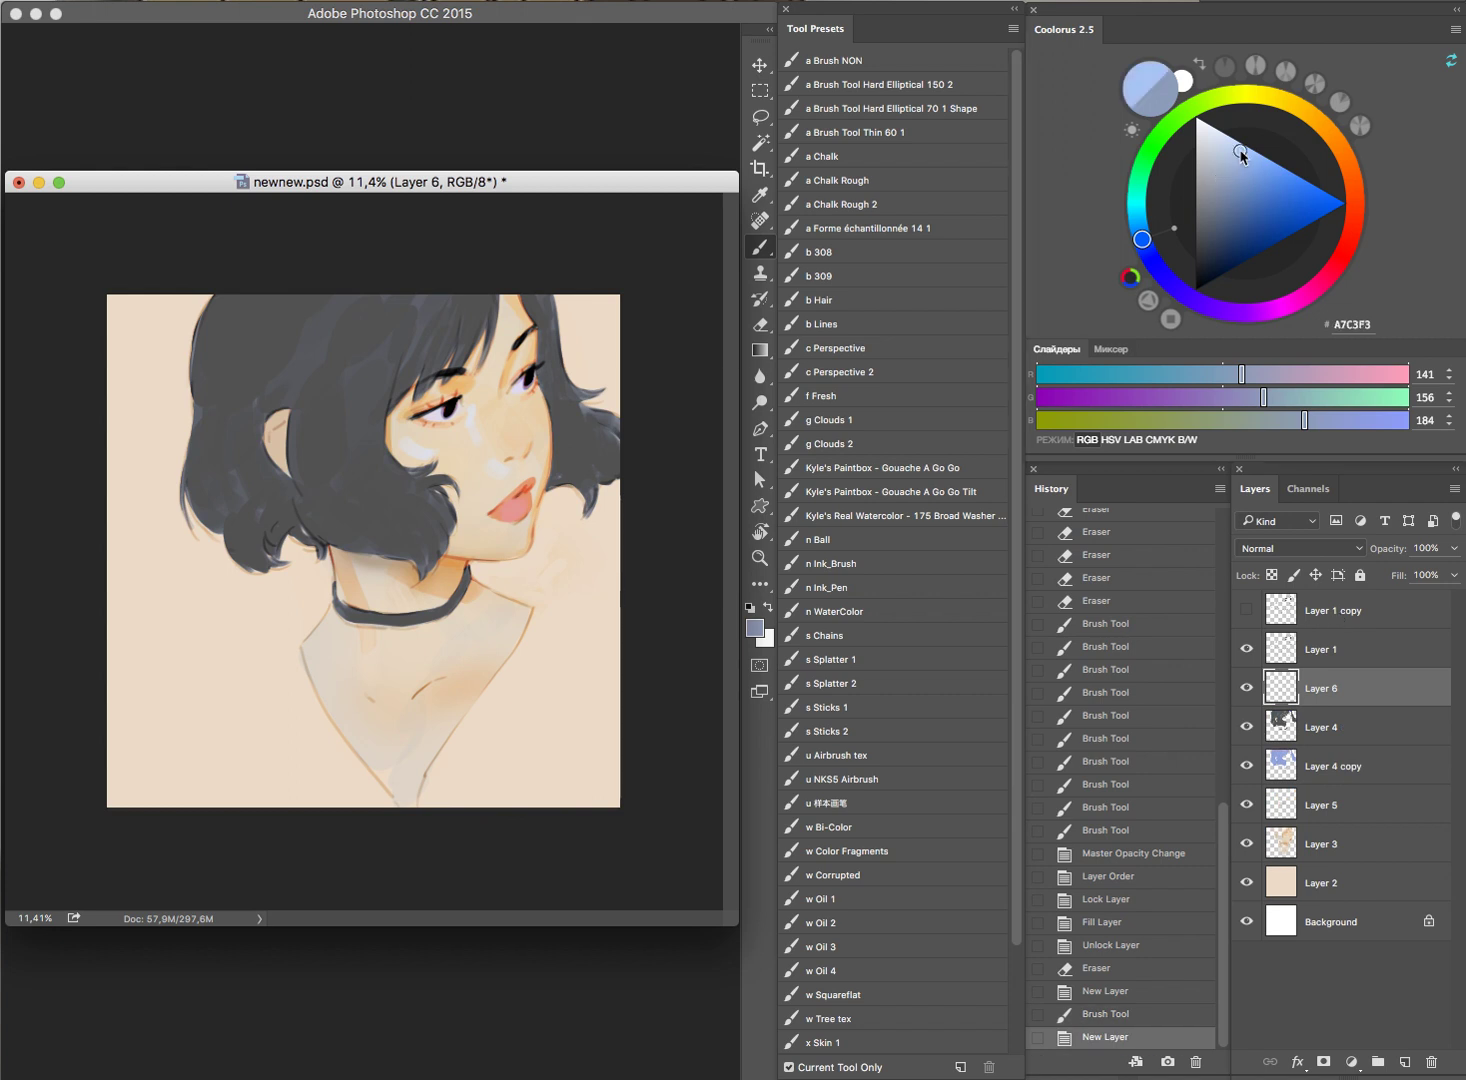
pyautogui.click(1252, 305)
pyautogui.click(1222, 160)
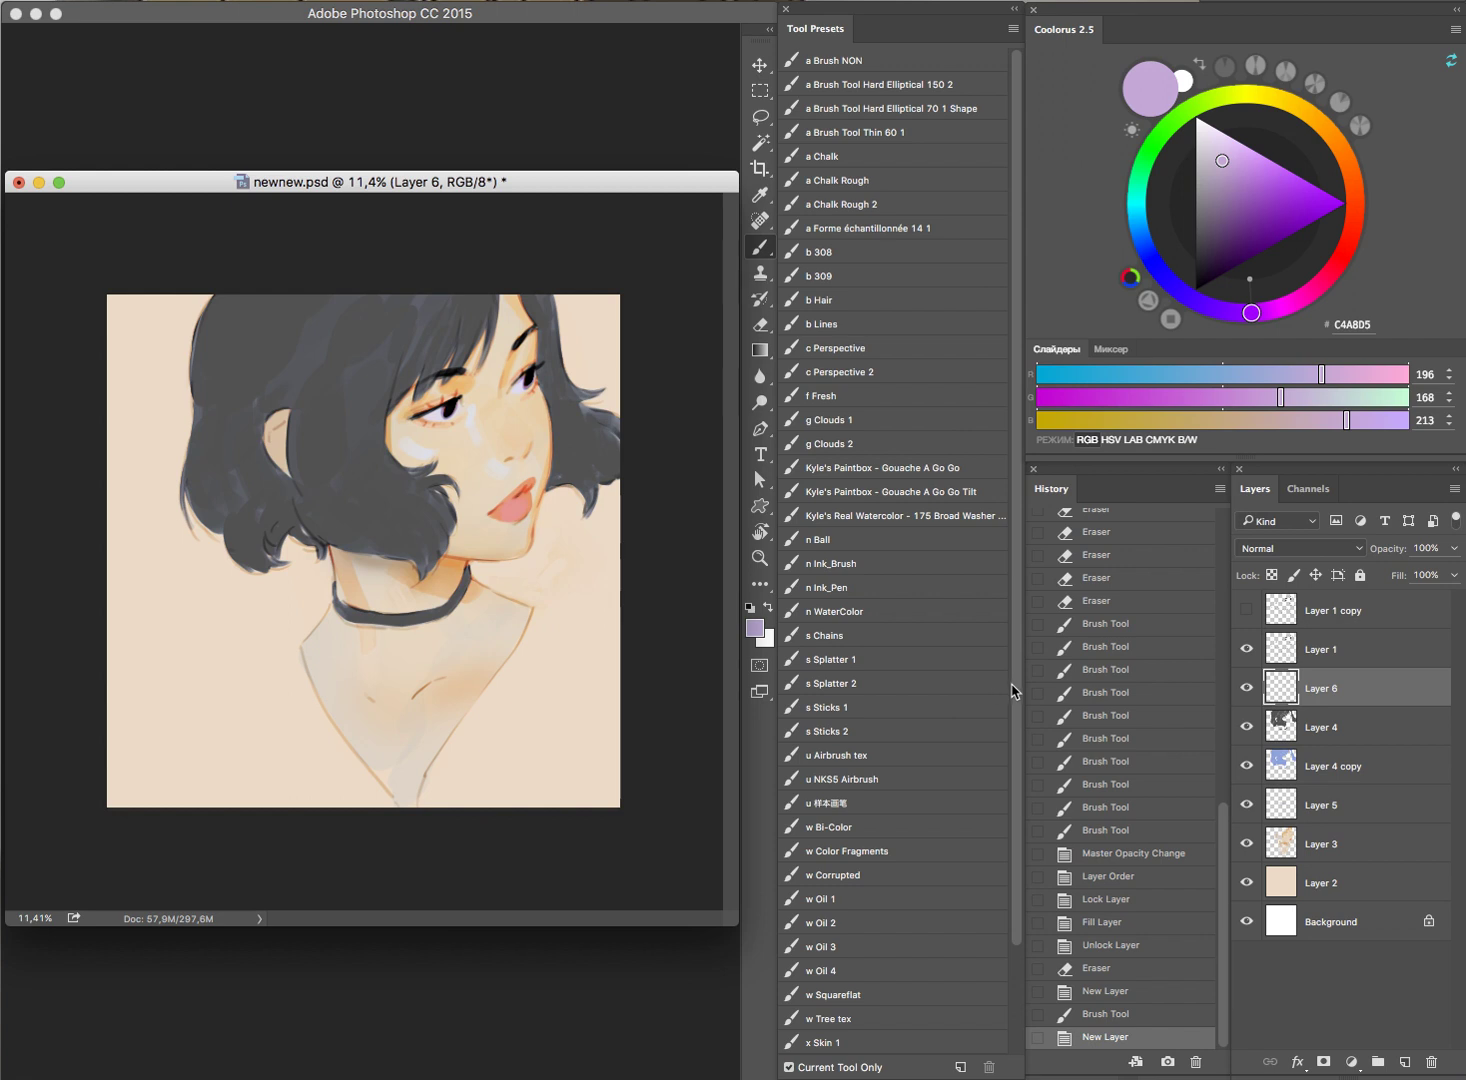
pyautogui.scroll(-5, 998, 800)
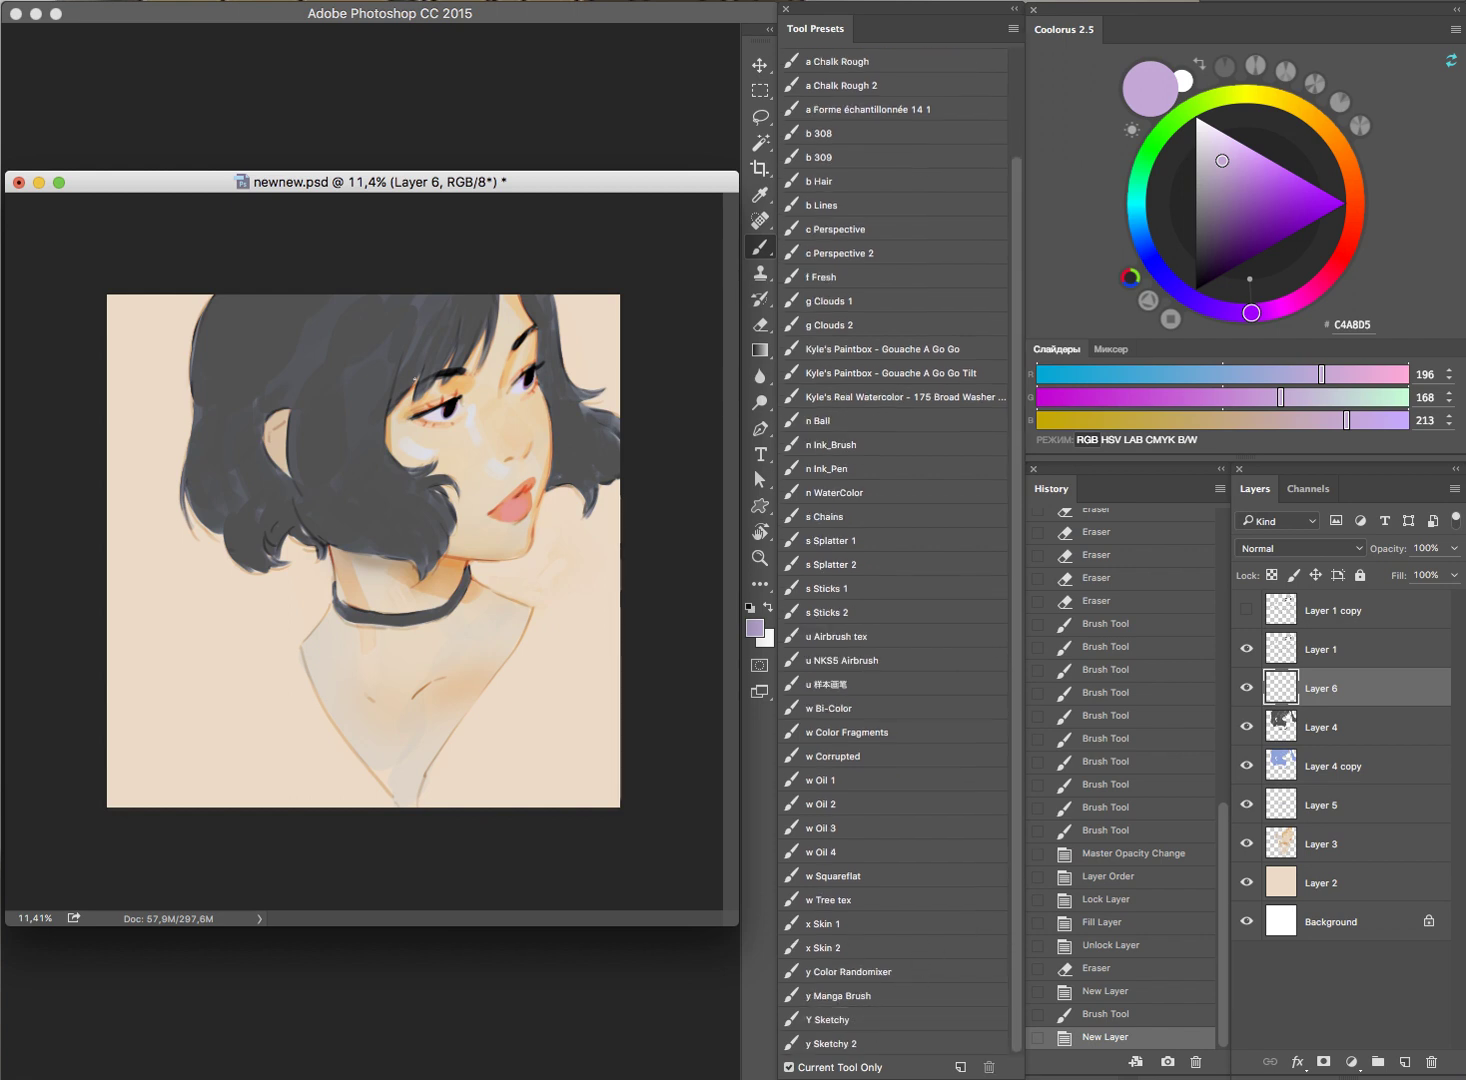
pyautogui.moveTo(366, 344); pyautogui.dragTo(310, 376)
pyautogui.hotkey('ctrl', 'z')
pyautogui.moveTo(400, 345); pyautogui.dragTo(437, 336)
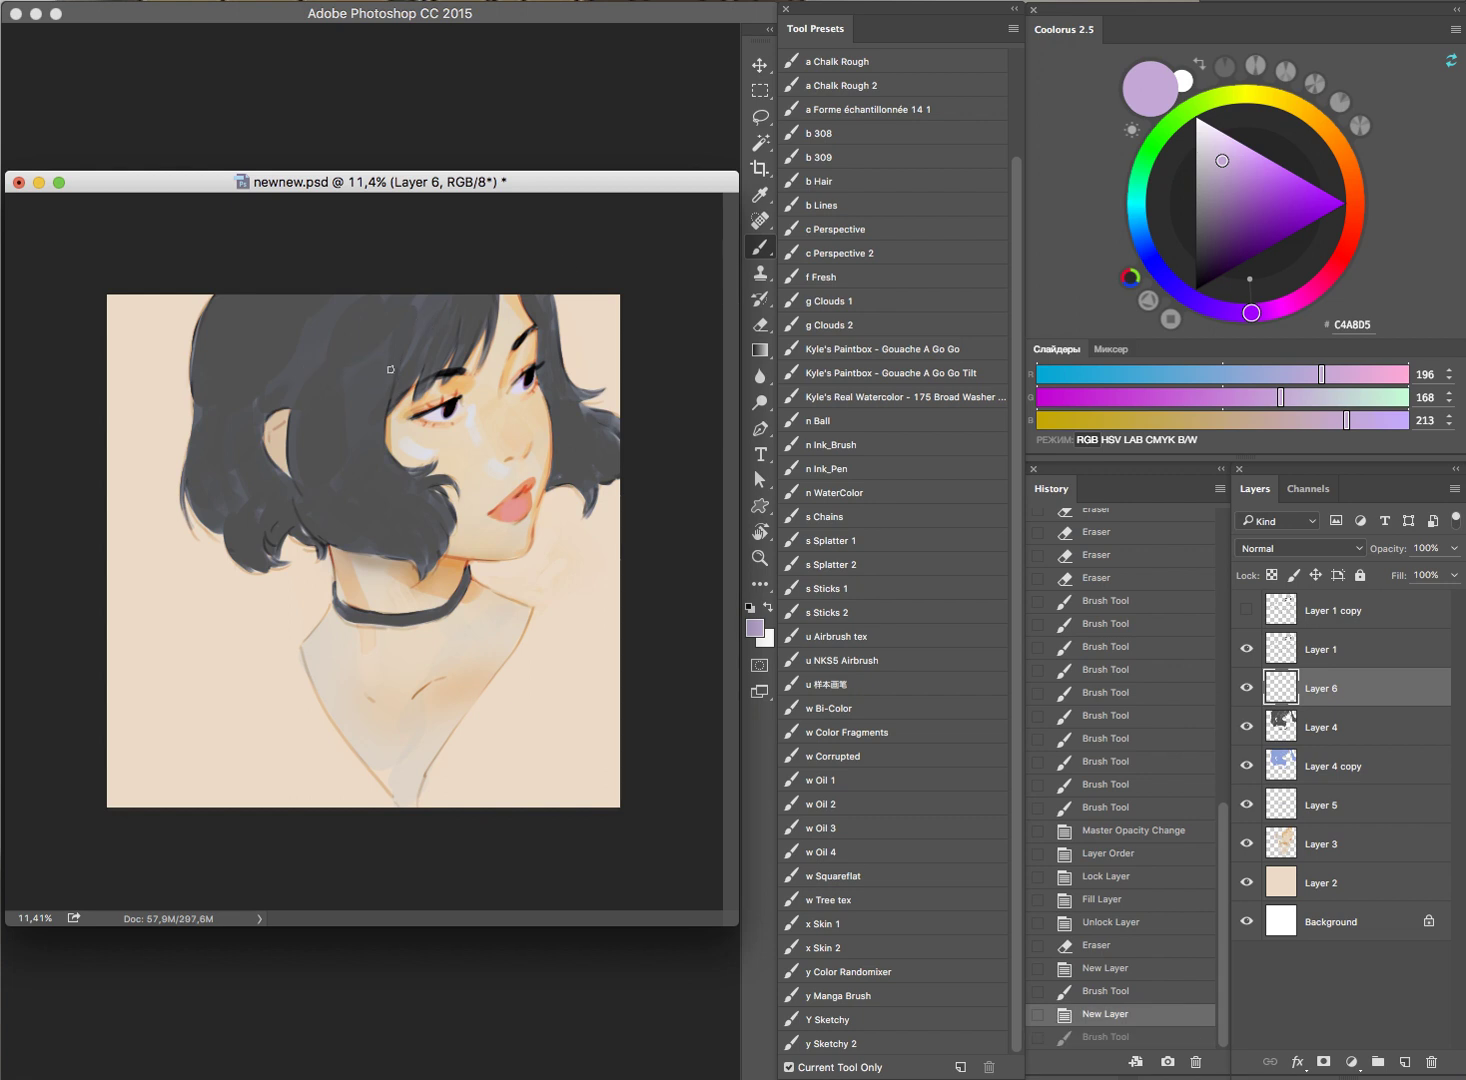
pyautogui.hotkey('ctrl', 'z')
# Step: Sample dark grey 525253 from the hair and draw the neckline lines on Layer 6
pyautogui.moveTo(345, 574); pyautogui.dragTo(347, 593)
pyautogui.press('e')
pyautogui.press('b')
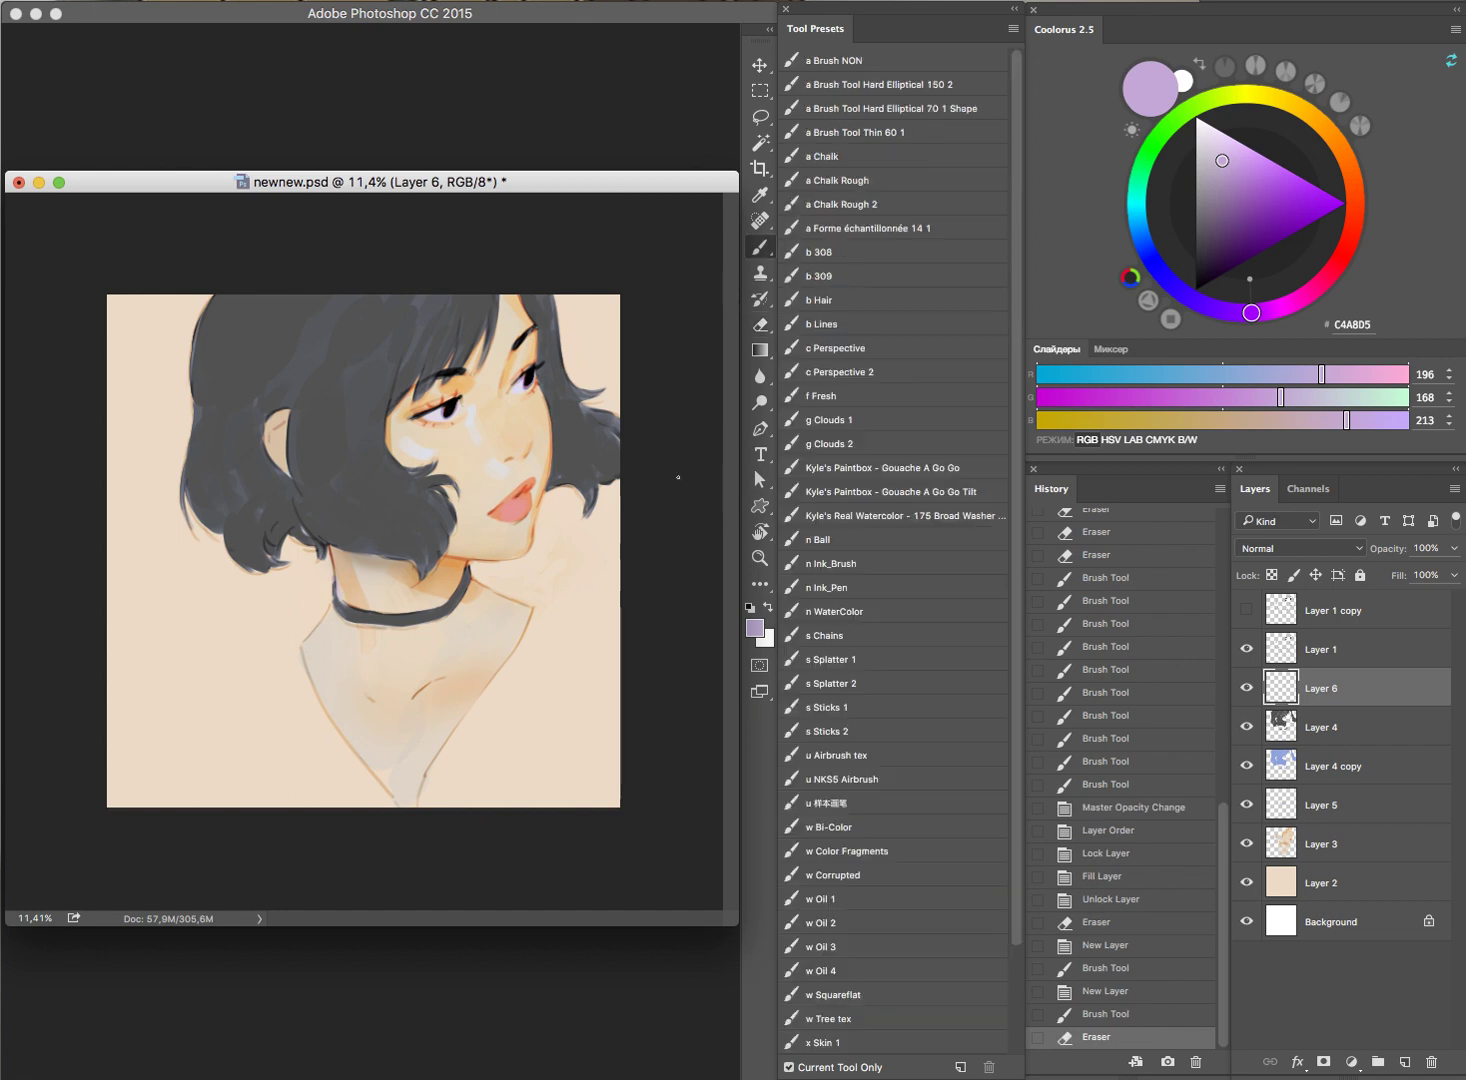
pyautogui.keyDown('alt'); pyautogui.click(422, 518); pyautogui.keyUp('alt')
pyautogui.moveTo(303, 646)
pyautogui.mouseDown()
pyautogui.moveTo(390, 800)
pyautogui.moveTo(532, 617)
pyautogui.moveTo(484, 689)
pyautogui.mouseUp()
pyautogui.press('e')
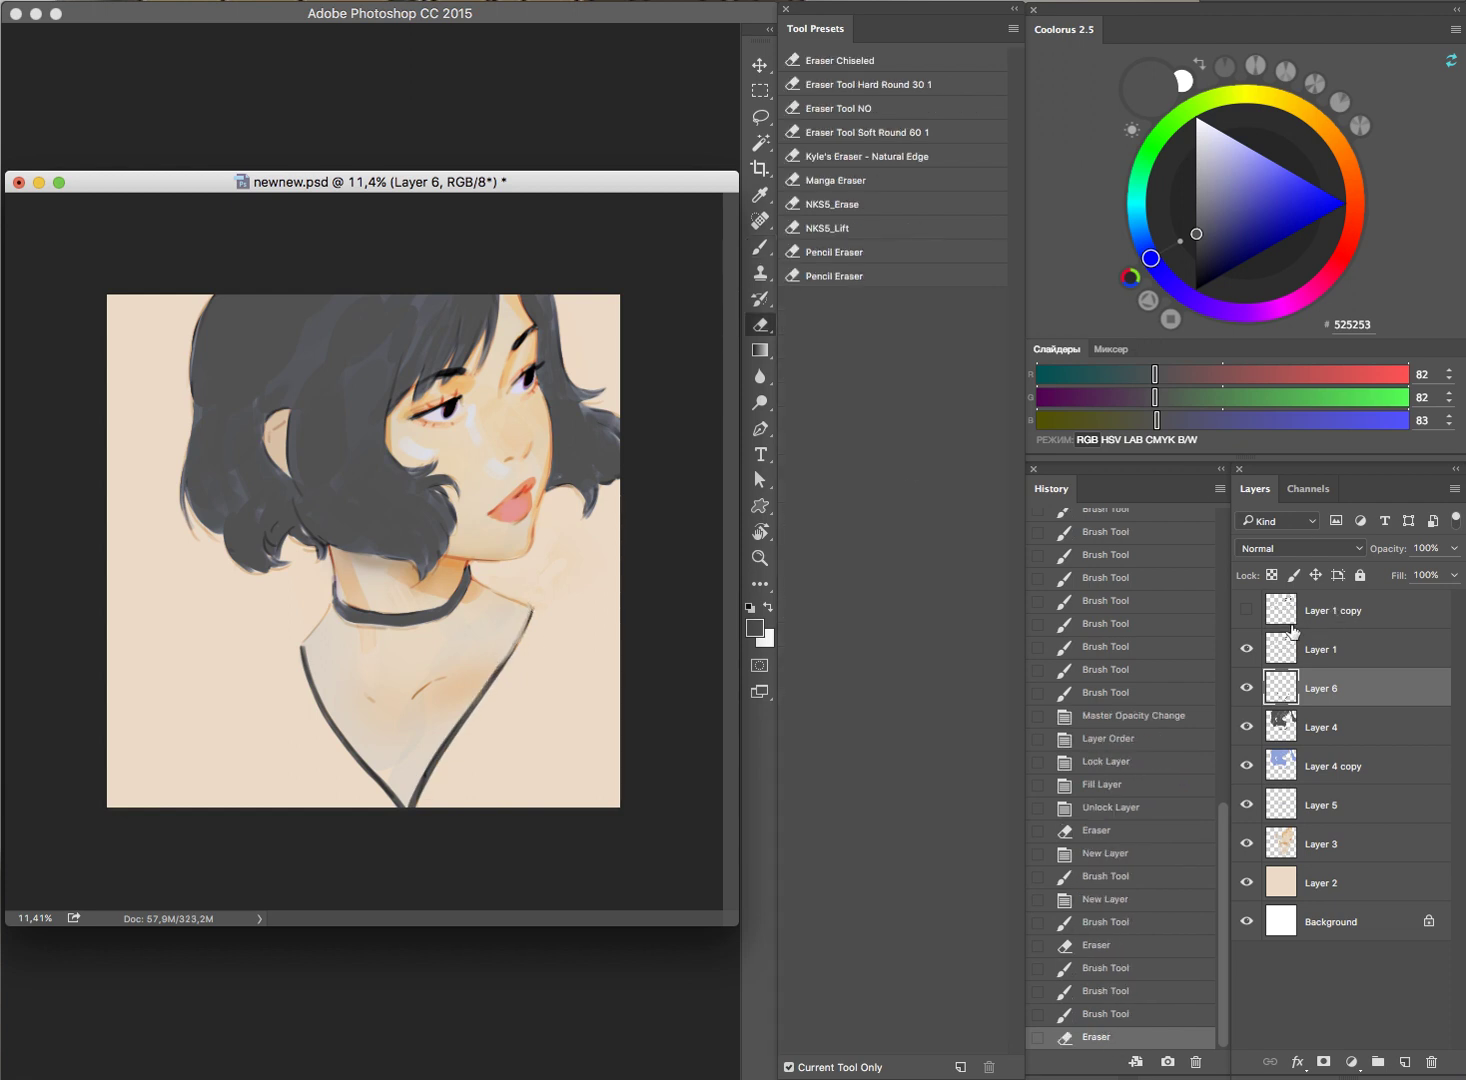
pyautogui.click(1247, 687)
# Step: Lock Layer 6's transparent pixels and fill the neckline outline with white
pyautogui.press('e')
pyautogui.press('b')
pyautogui.click(1247, 688)
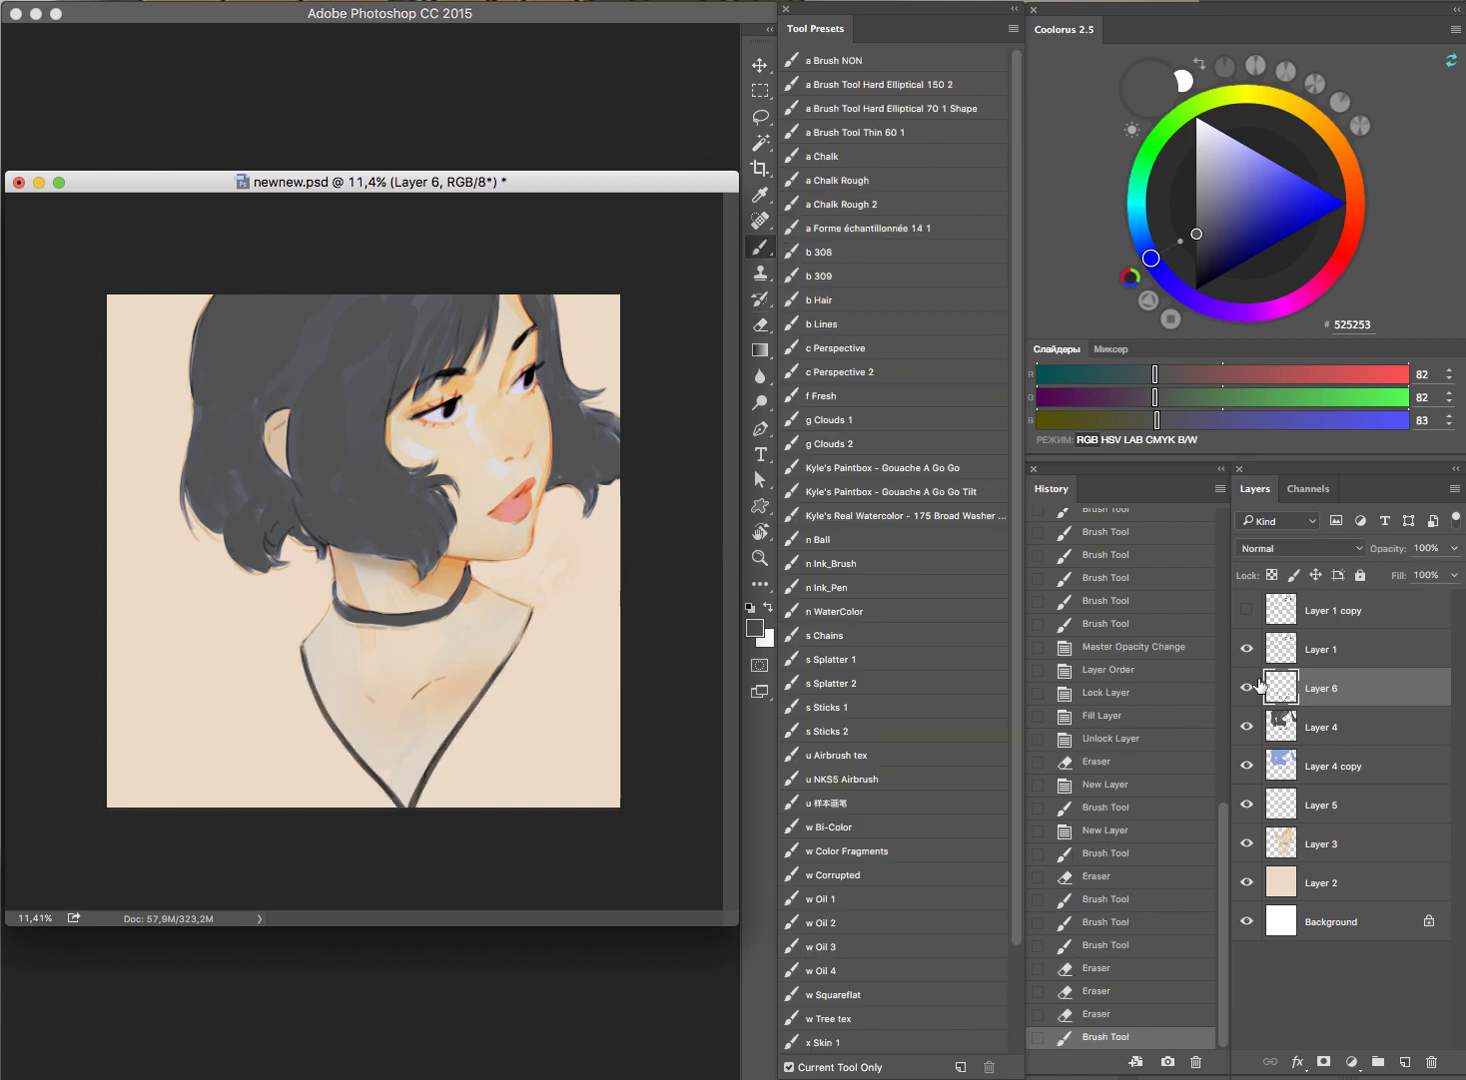
pyautogui.click(1271, 575)
pyautogui.moveTo(1240, 192); pyautogui.dragTo(1177, 57)
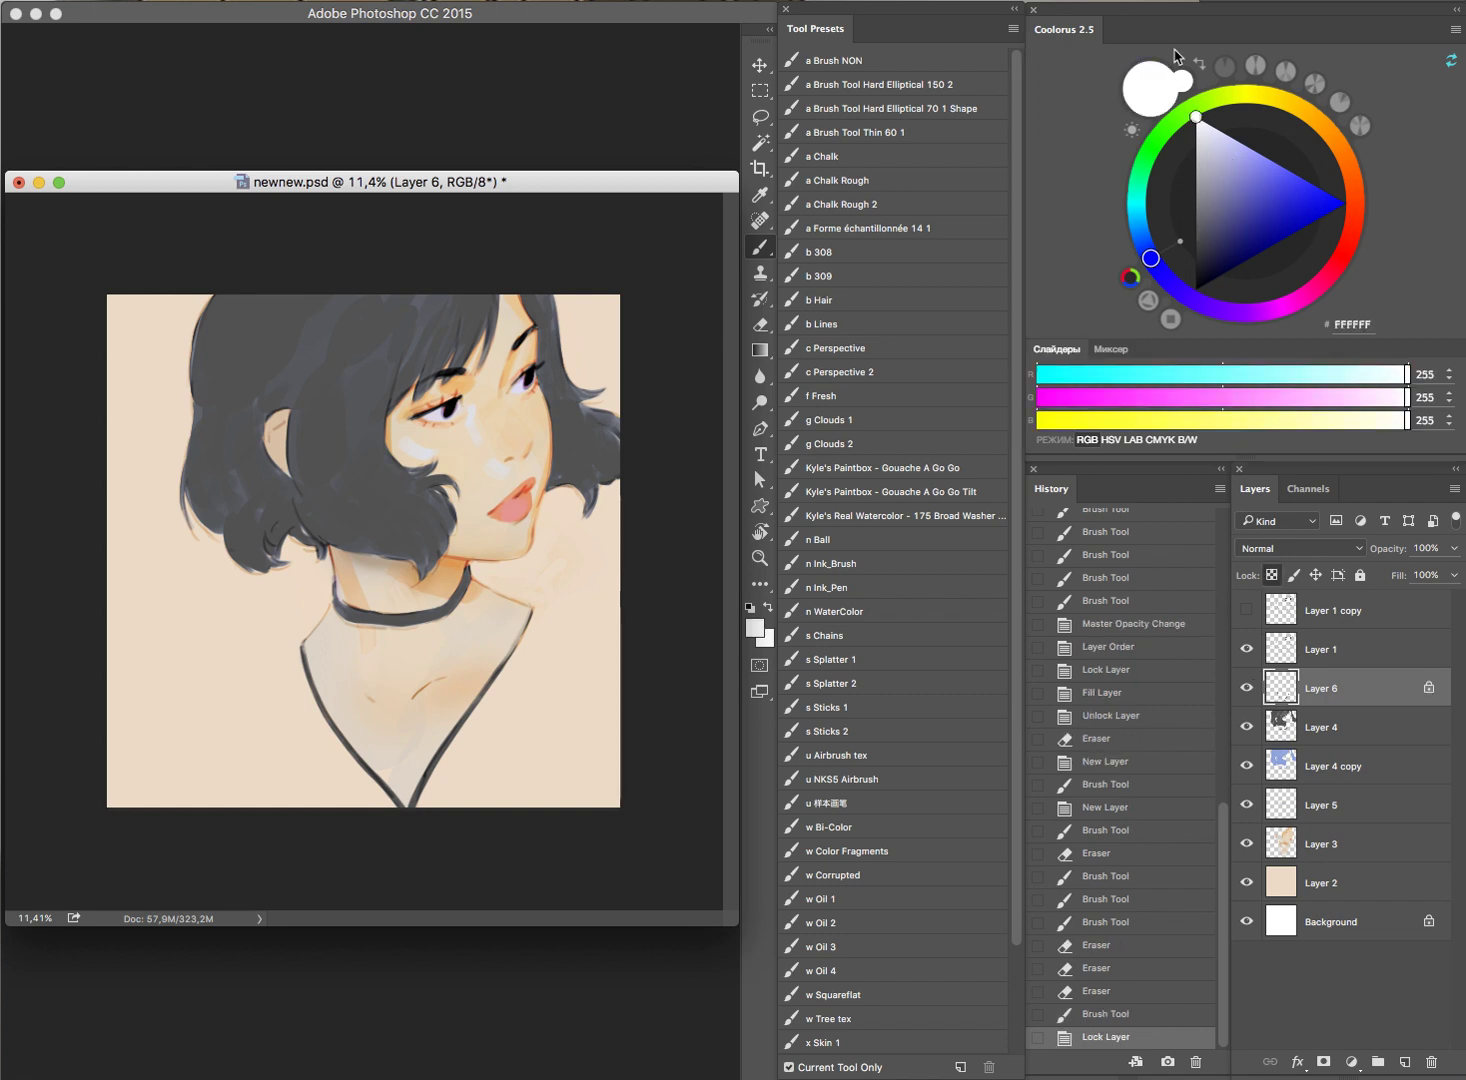
pyautogui.hotkey('alt', 'BackSpace')
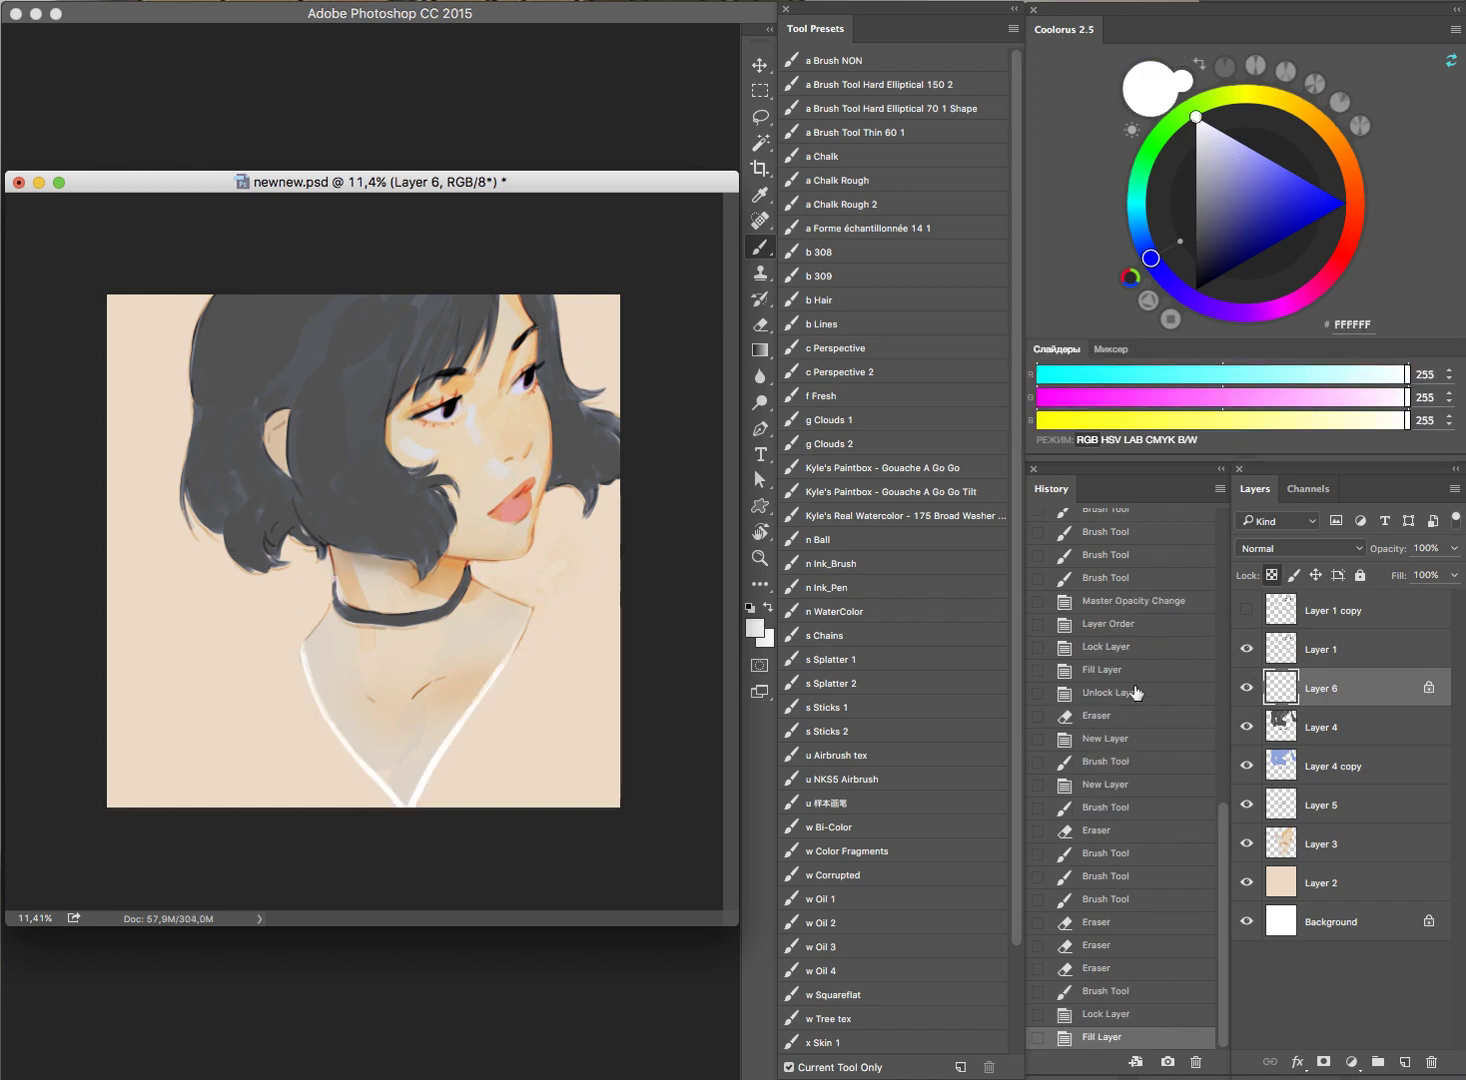
pyautogui.doubleClick(1247, 688)
# Step: Unlock Layer 6, erase part of the white neckline, and toggle the line art layer to compare
pyautogui.click(1272, 575)
pyautogui.press('e')
pyautogui.moveTo(353, 611); pyautogui.dragTo(339, 582)
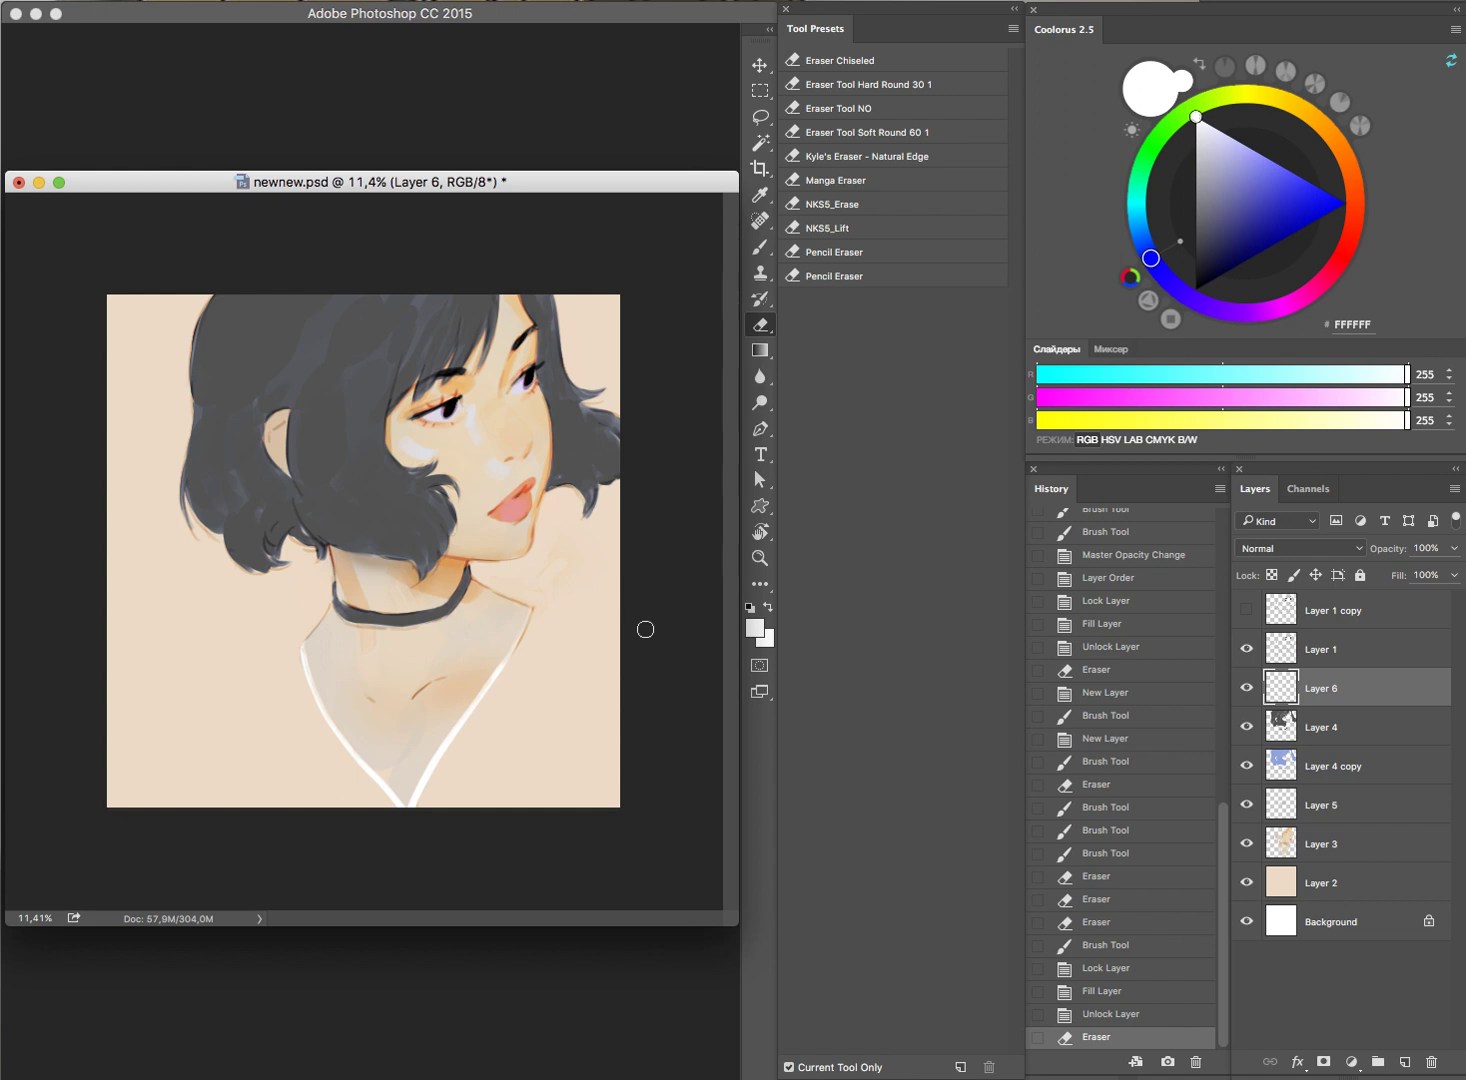
pyautogui.click(1247, 649)
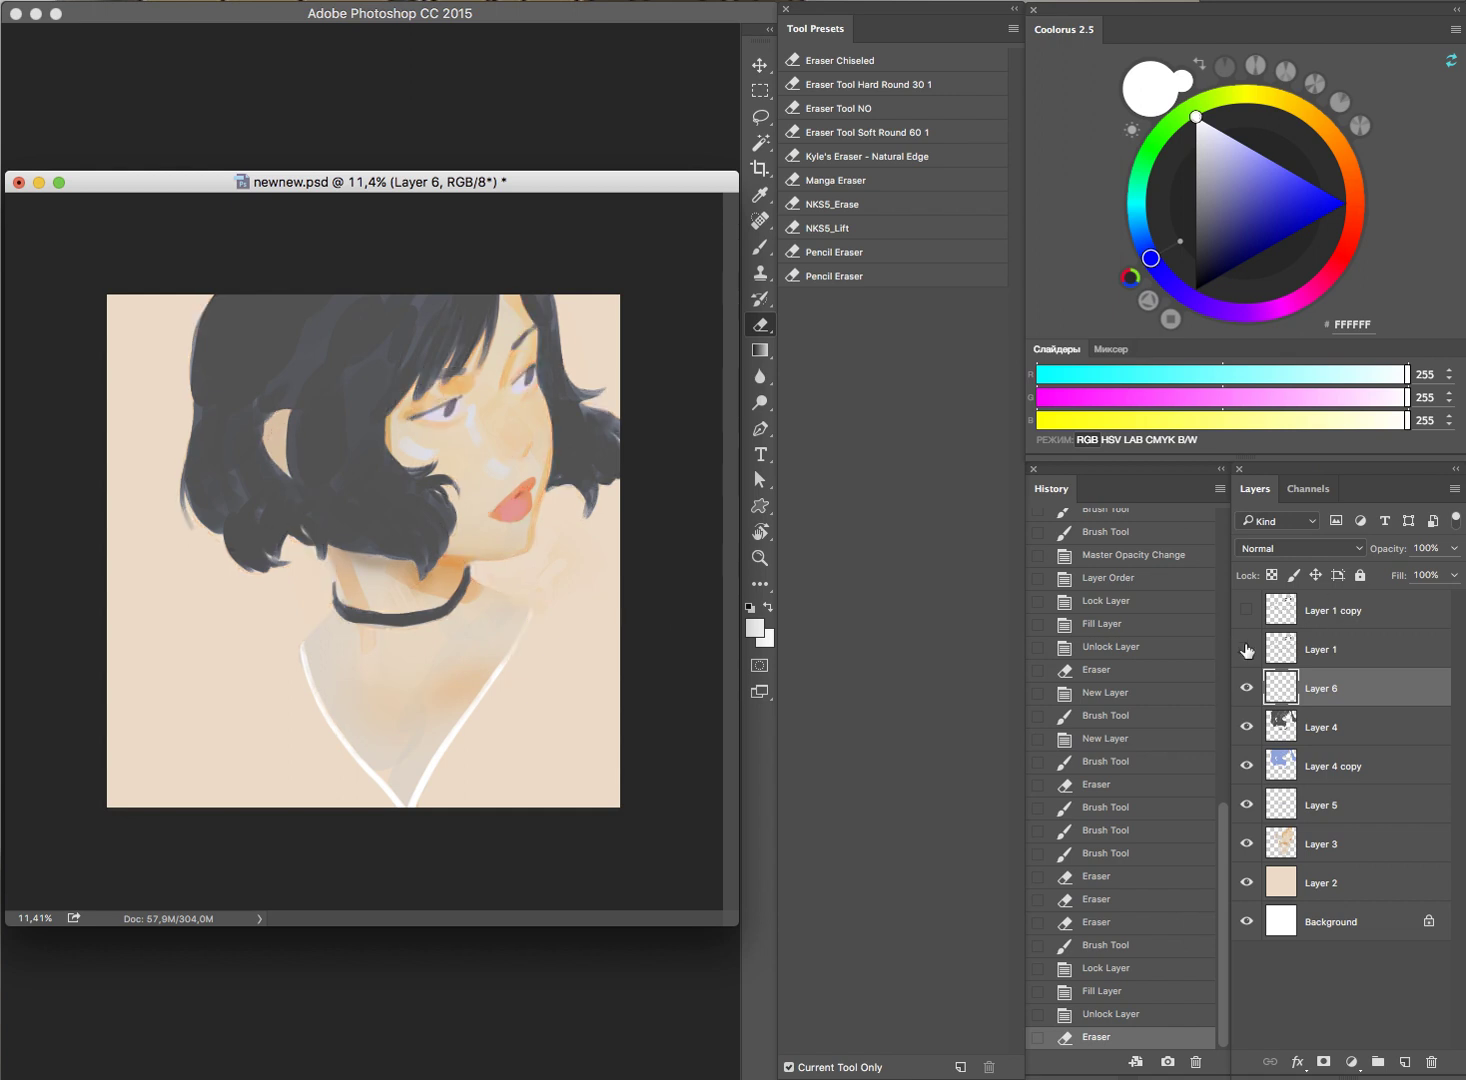
pyautogui.click(1247, 649)
pyautogui.click(1247, 649)
pyautogui.click(1247, 649)
pyautogui.click(1247, 649)
# Step: Duplicate the line art layer and apply a Gaussian Blur of 12 to the copy
pyautogui.moveTo(1310, 649)
pyautogui.mouseDown()
pyautogui.moveTo(1358, 648)
pyautogui.moveTo(1354, 628)
pyautogui.mouseUp()
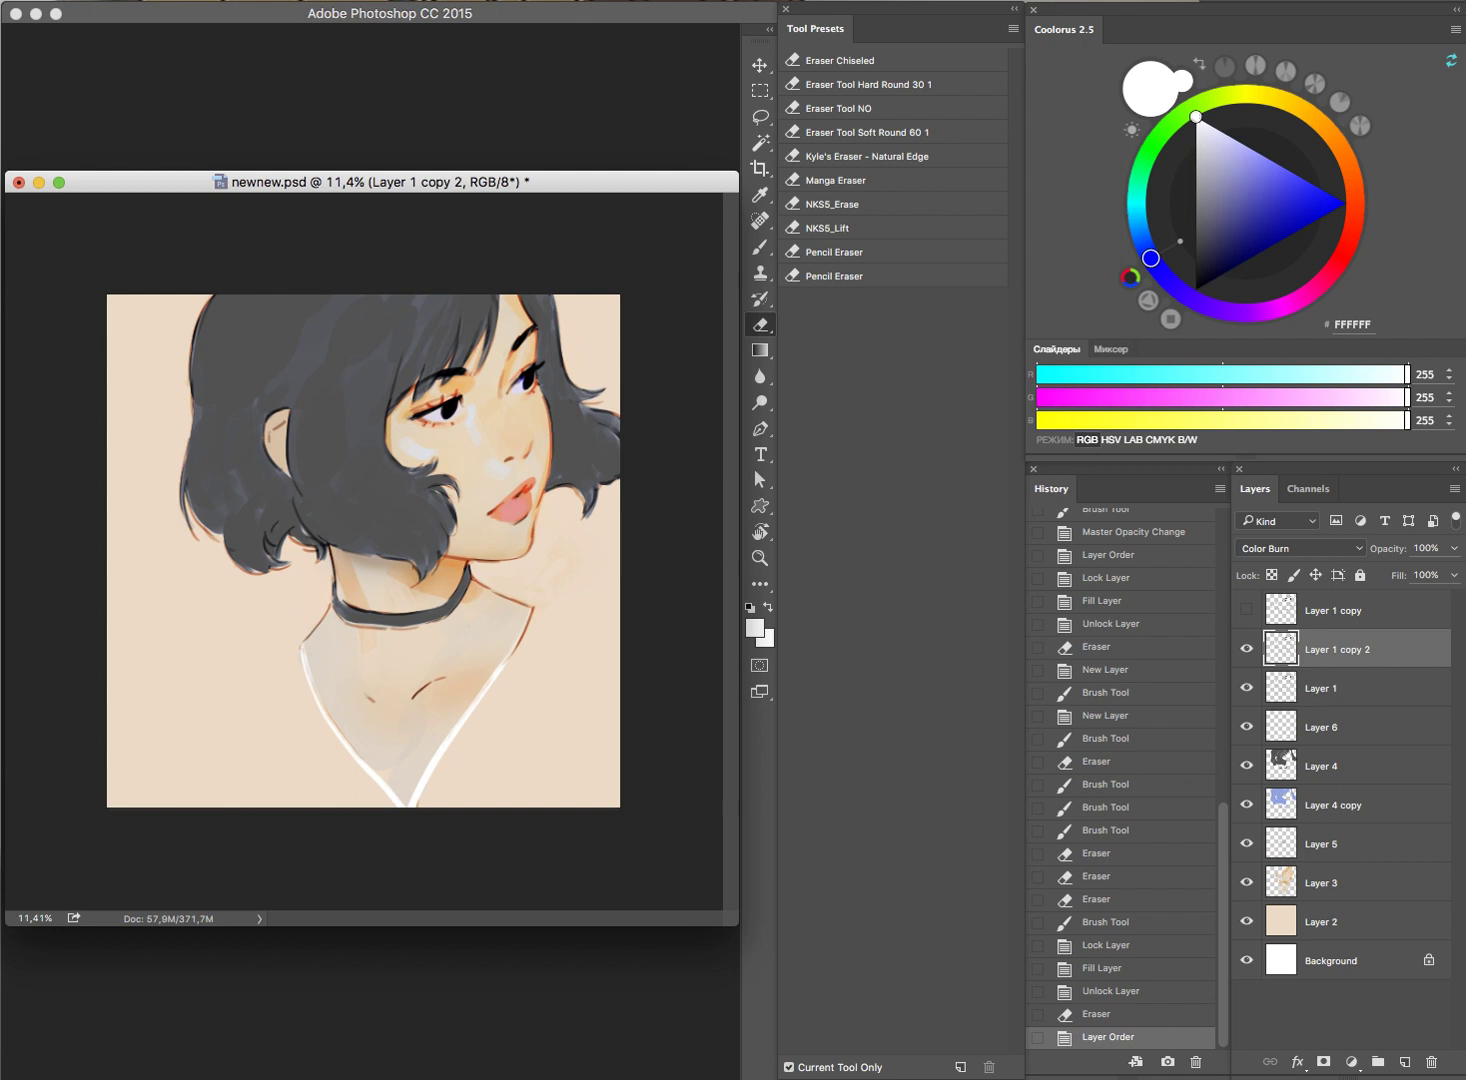
pyautogui.hotkey('ctrl', 'alt', 'f')
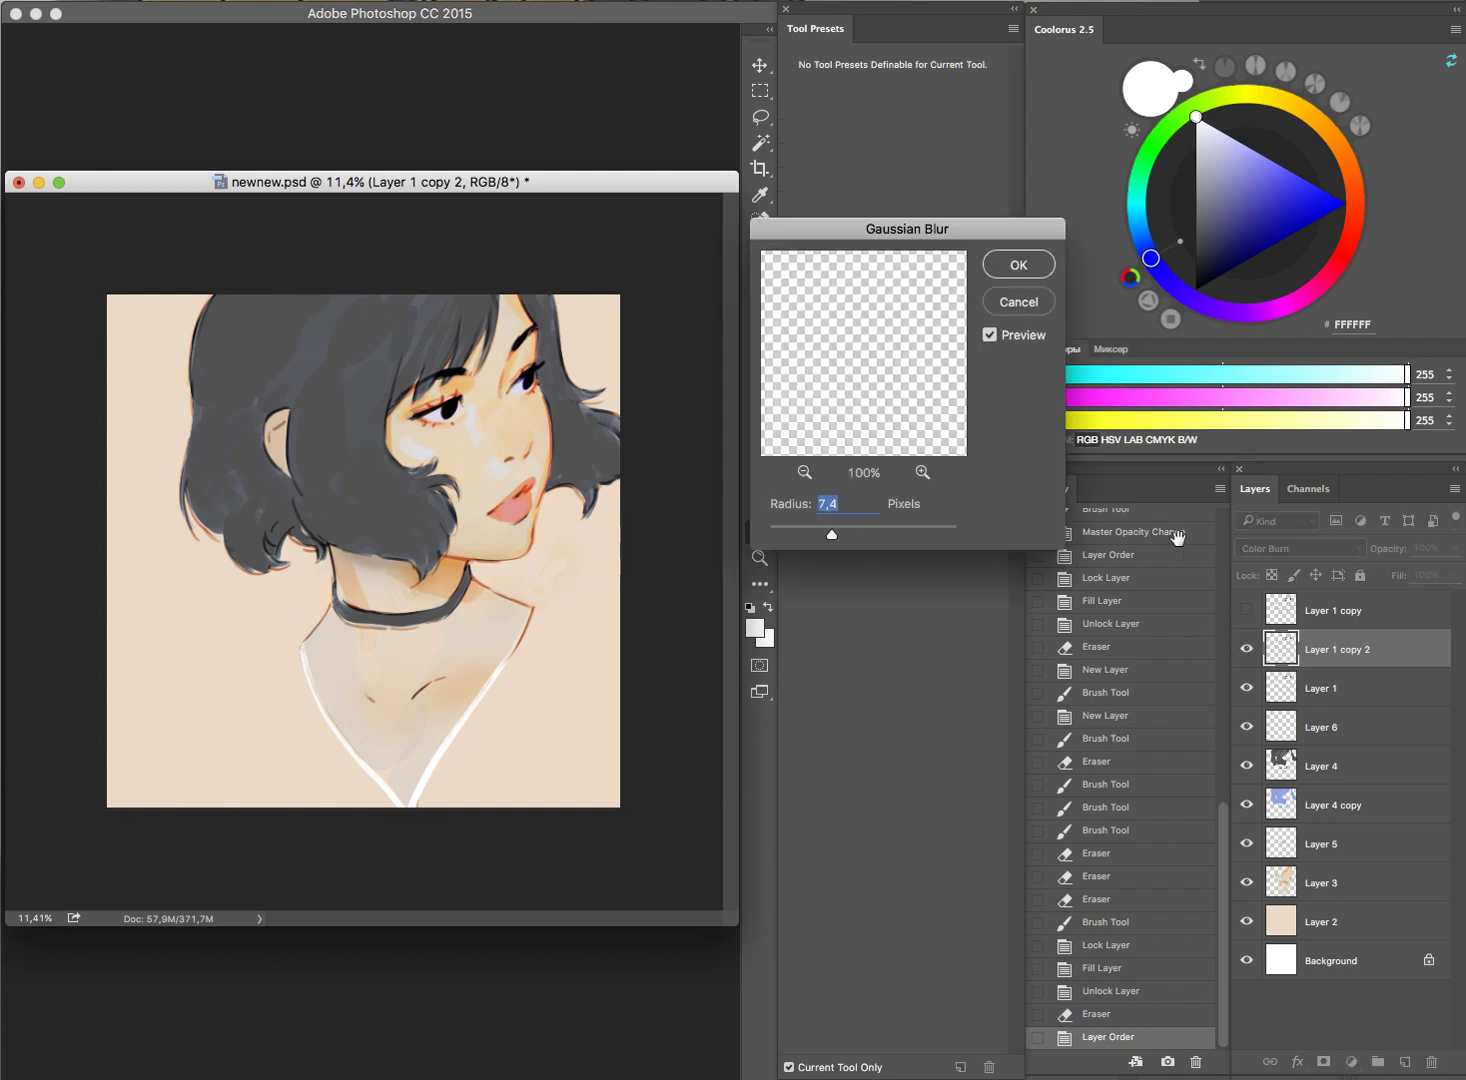
pyautogui.write('12')
pyautogui.click(1014, 264)
# Step: Compare the portrait with and without the blurred Color Burn copy, checking the lips and neck
pyautogui.click(1247, 652)
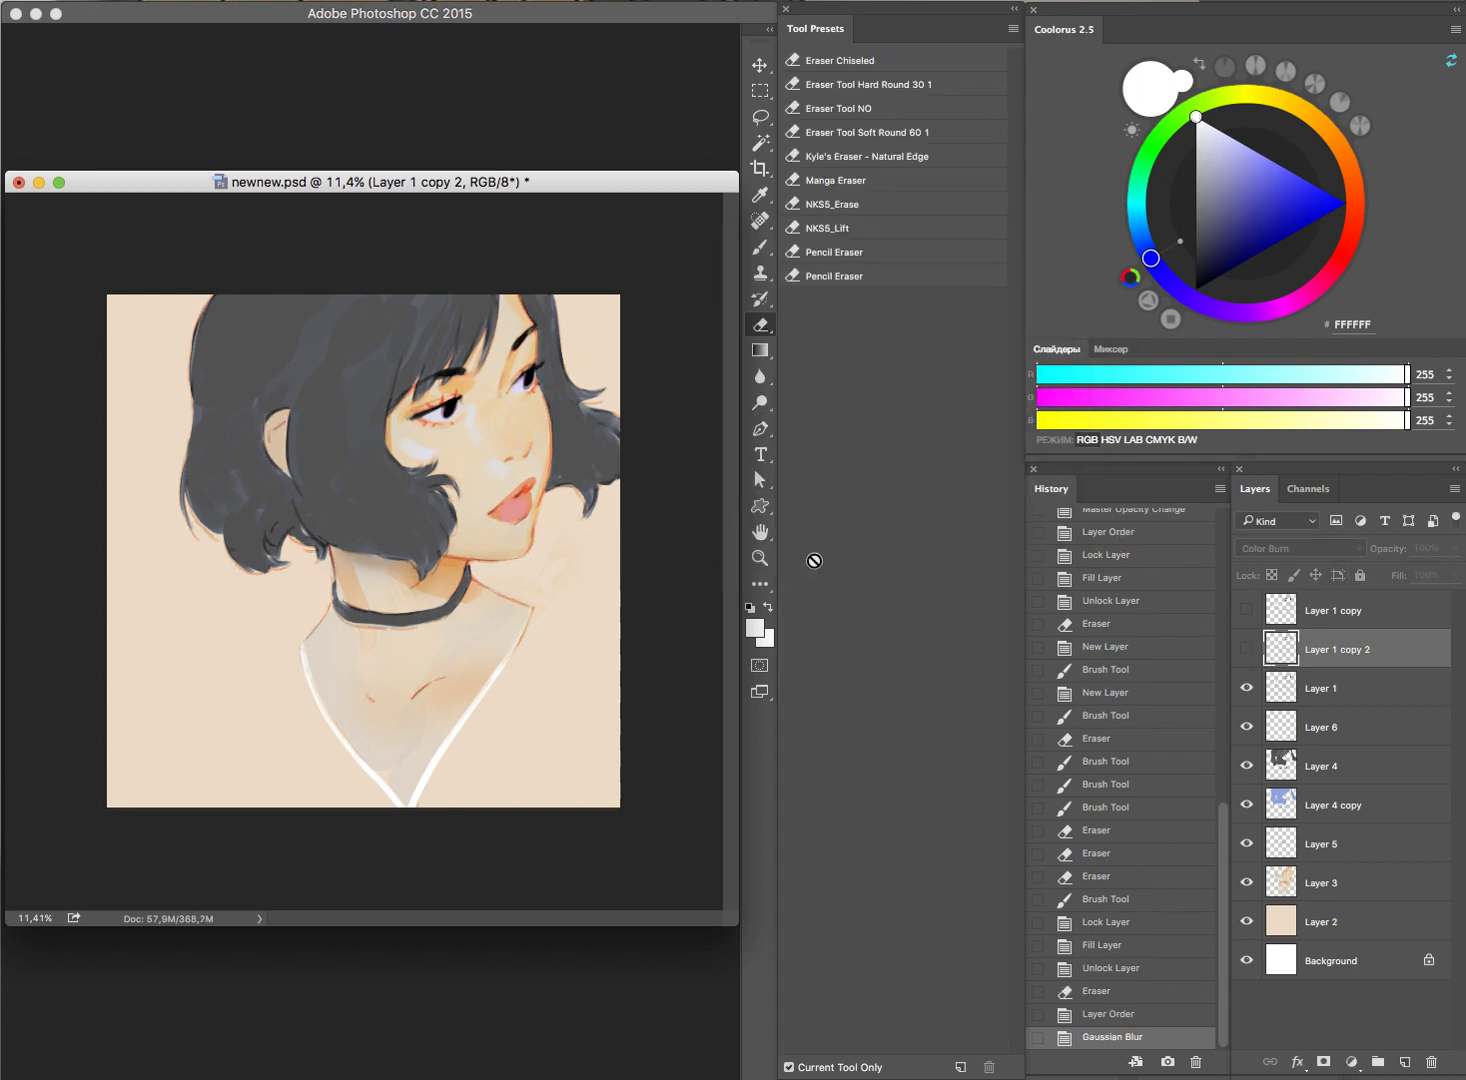
pyautogui.press('F2')
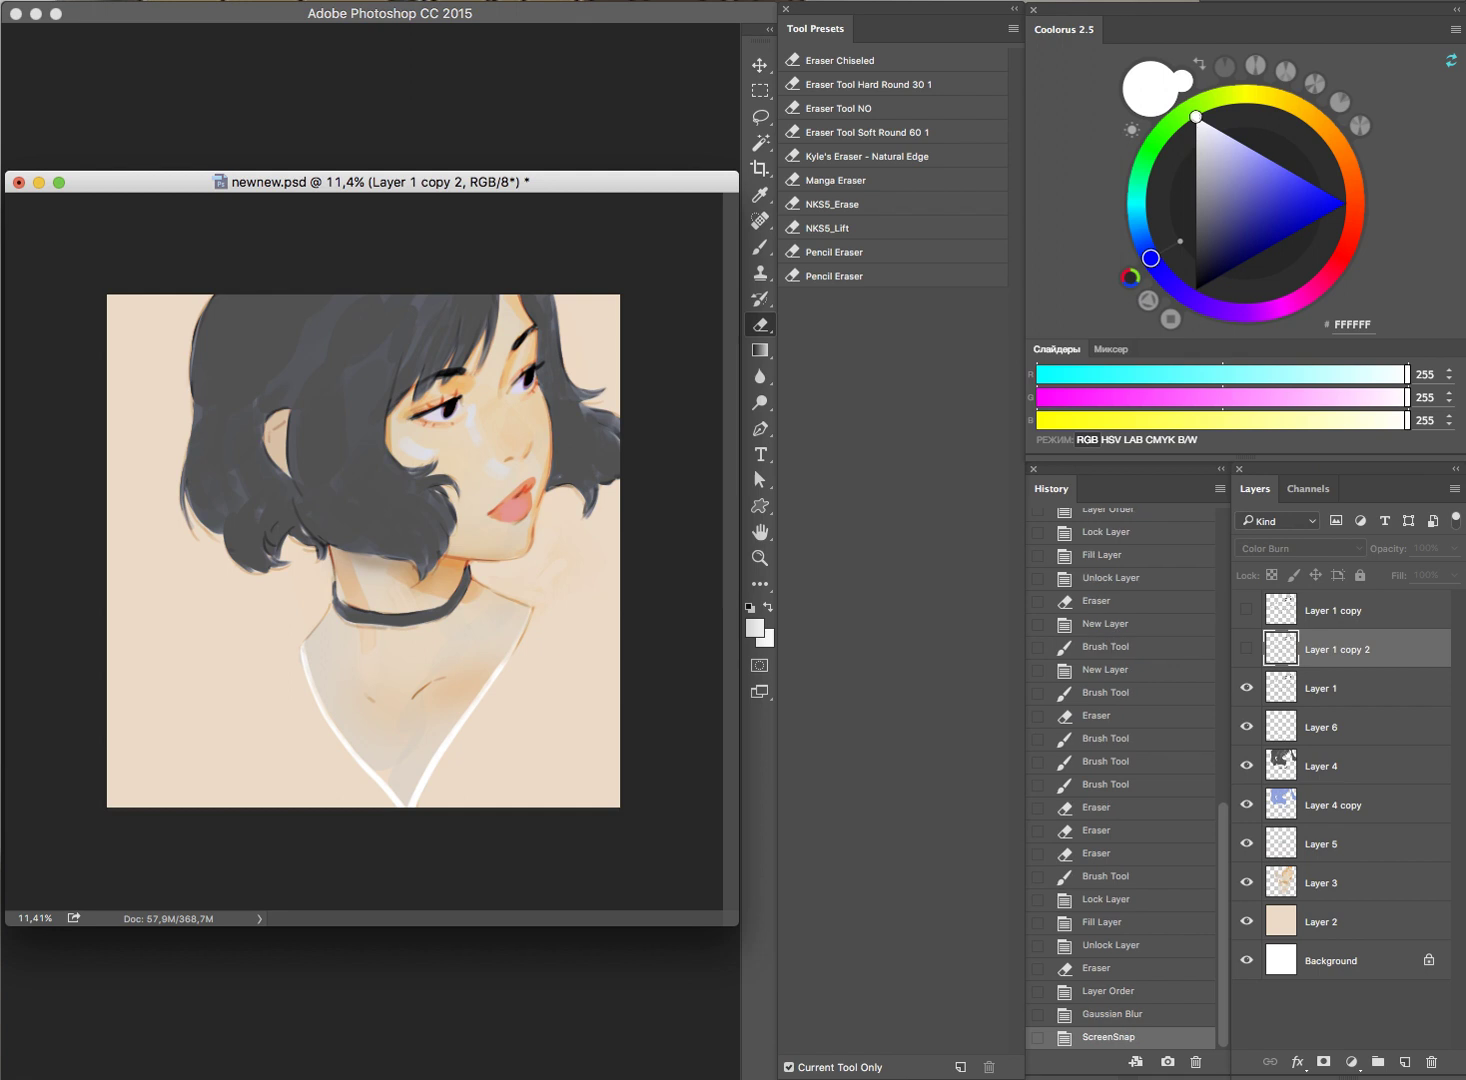
pyautogui.click(1247, 652)
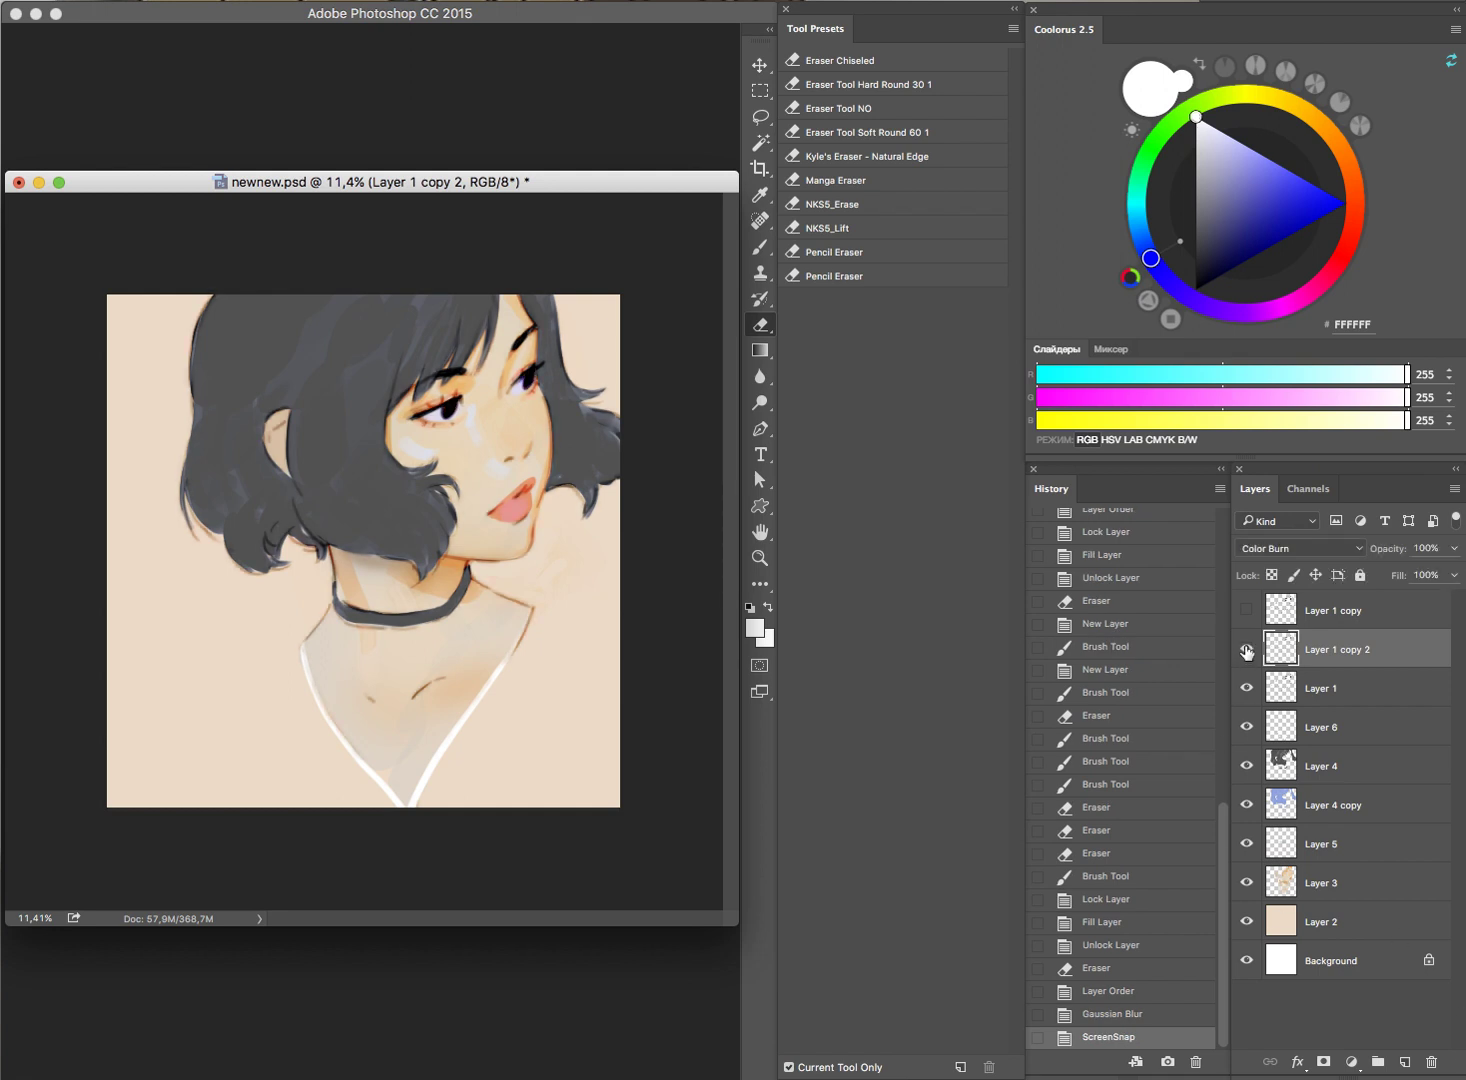
pyautogui.click(1247, 650)
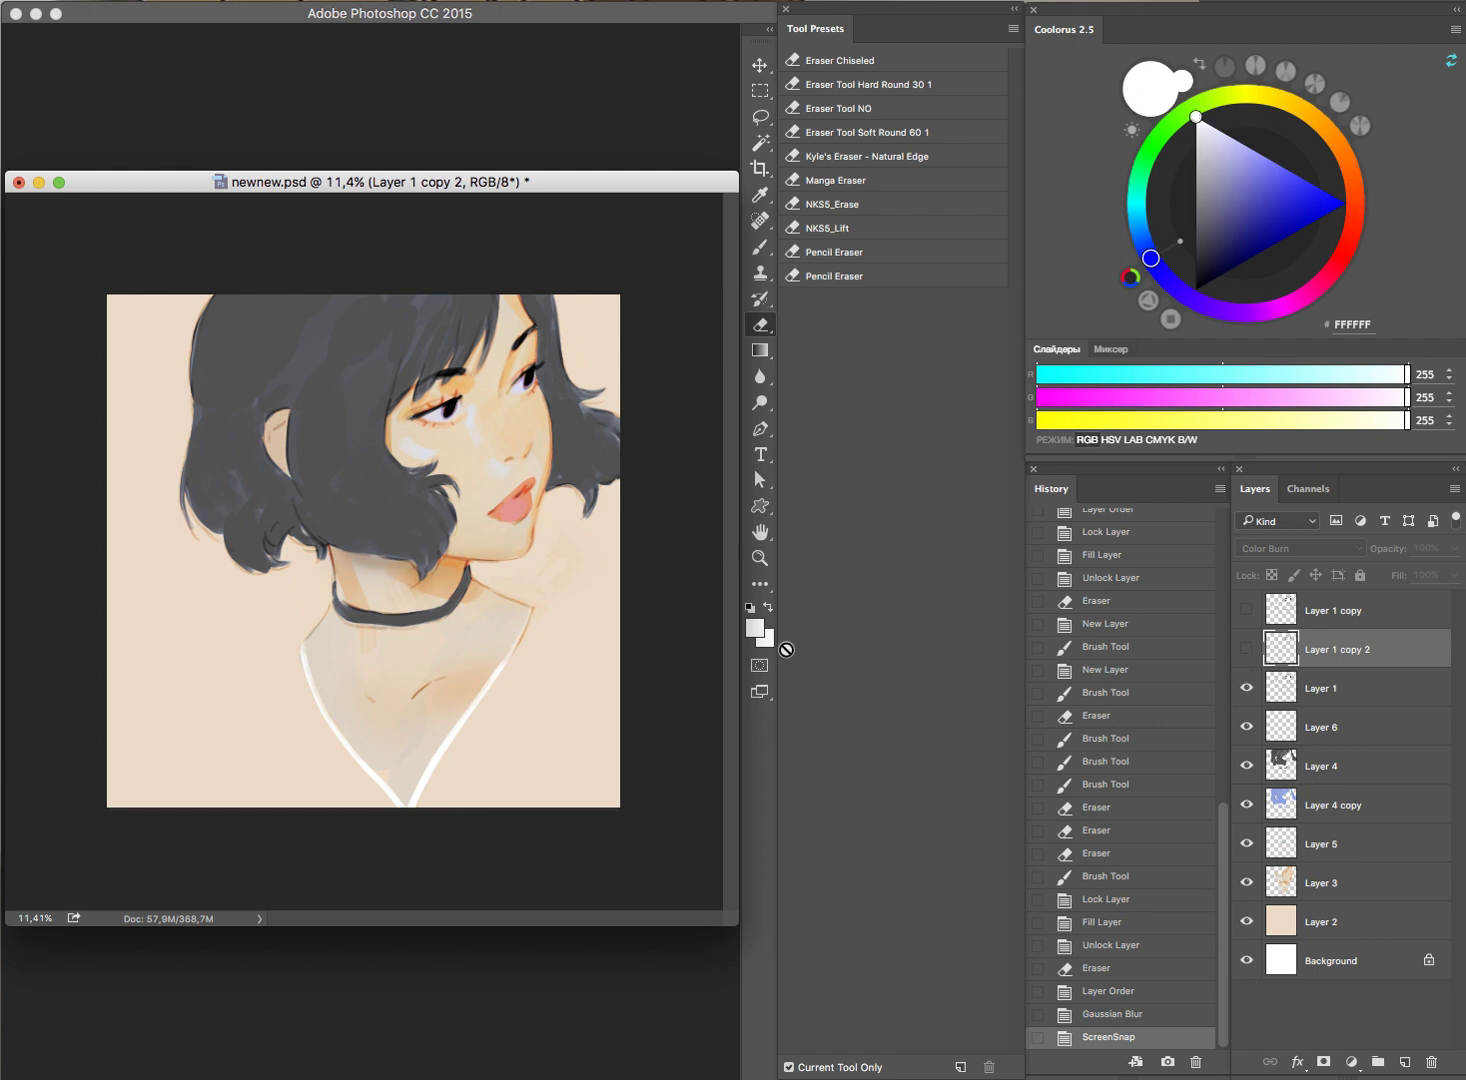
pyautogui.moveTo(578, 572)
pyautogui.mouseDown()
pyautogui.moveTo(719, 628)
pyautogui.moveTo(621, 608)
pyautogui.mouseUp()
pyautogui.click(1247, 650)
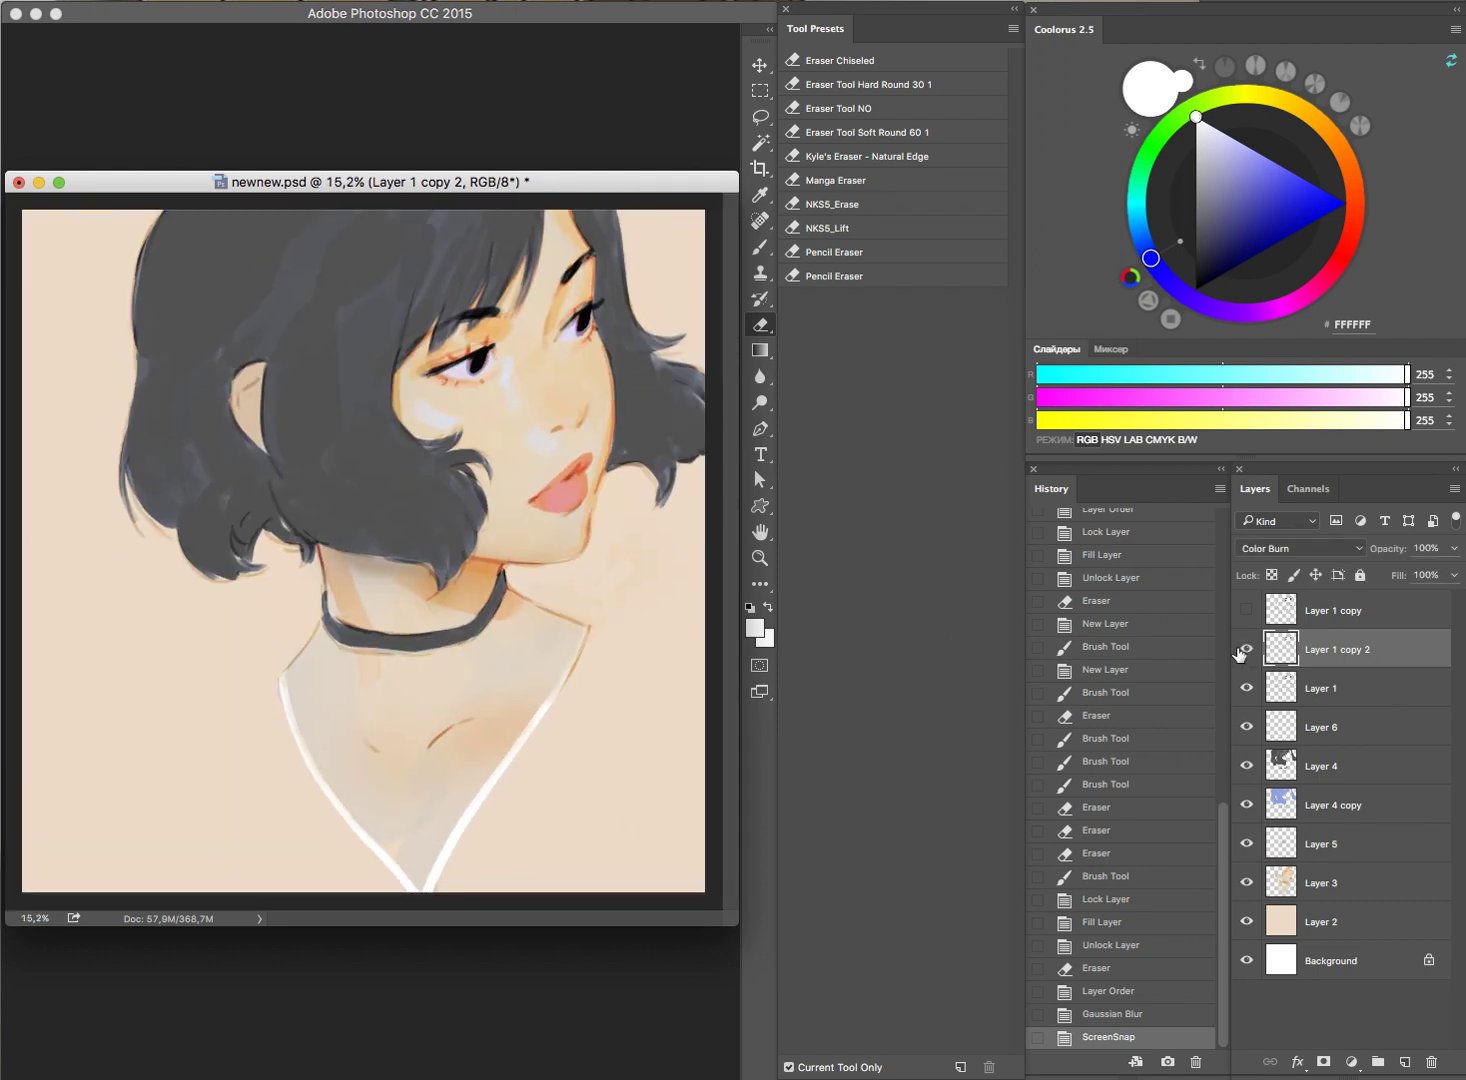
pyautogui.moveTo(518, 637); pyautogui.dragTo(494, 628)
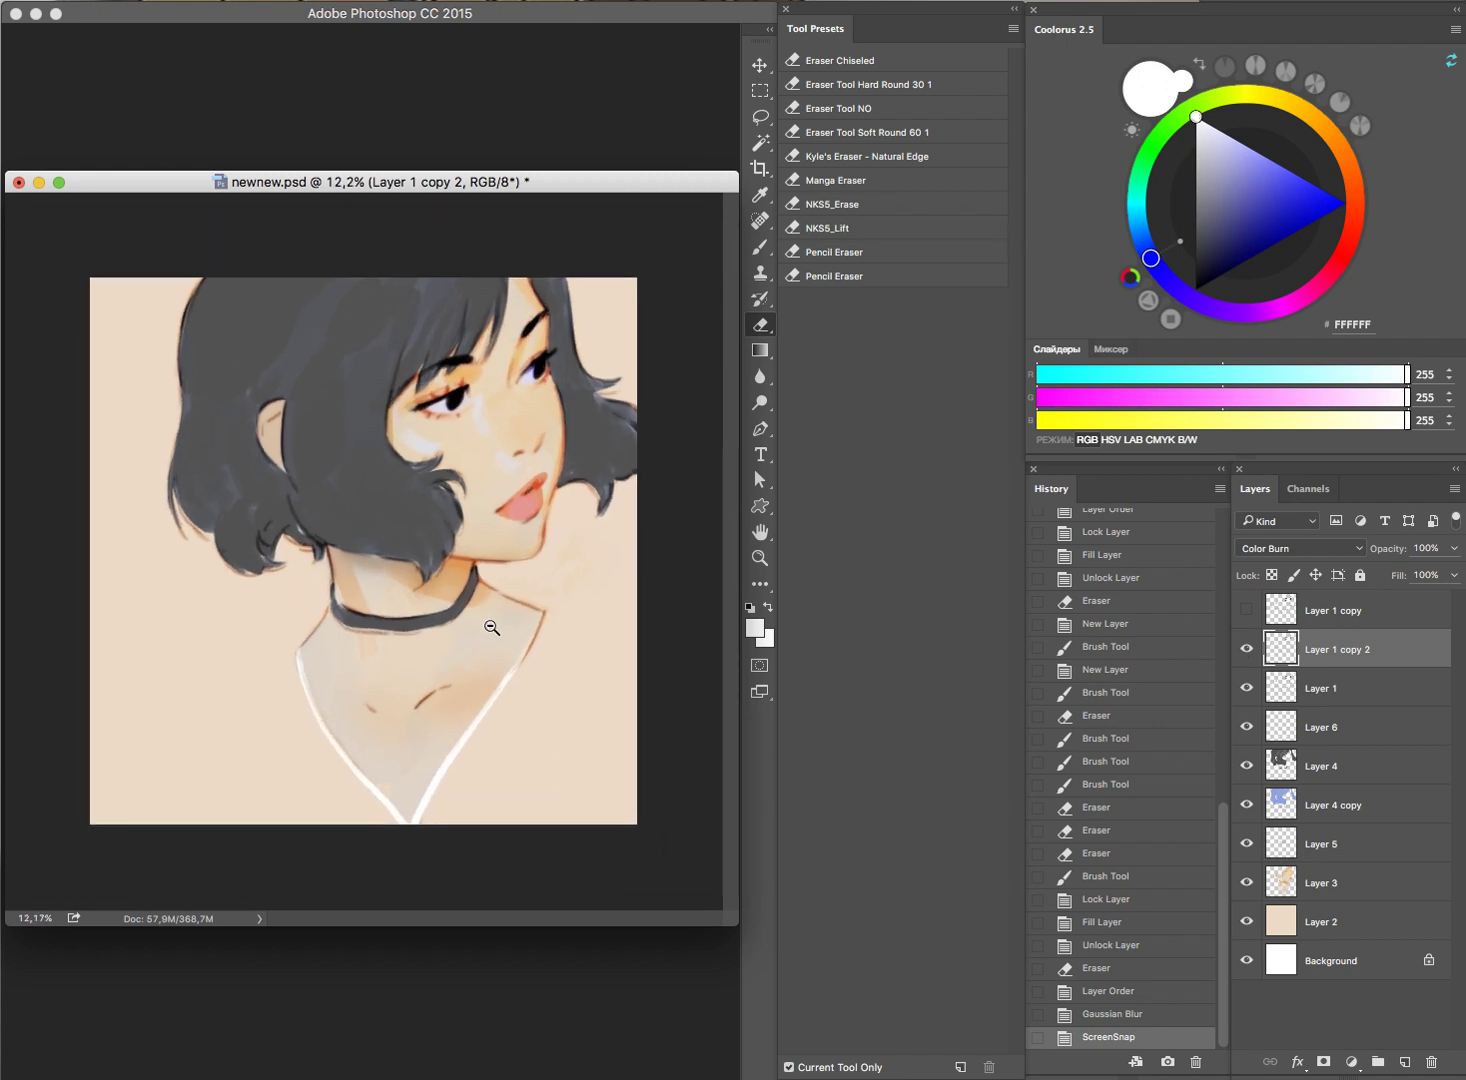
pyautogui.click(1247, 648)
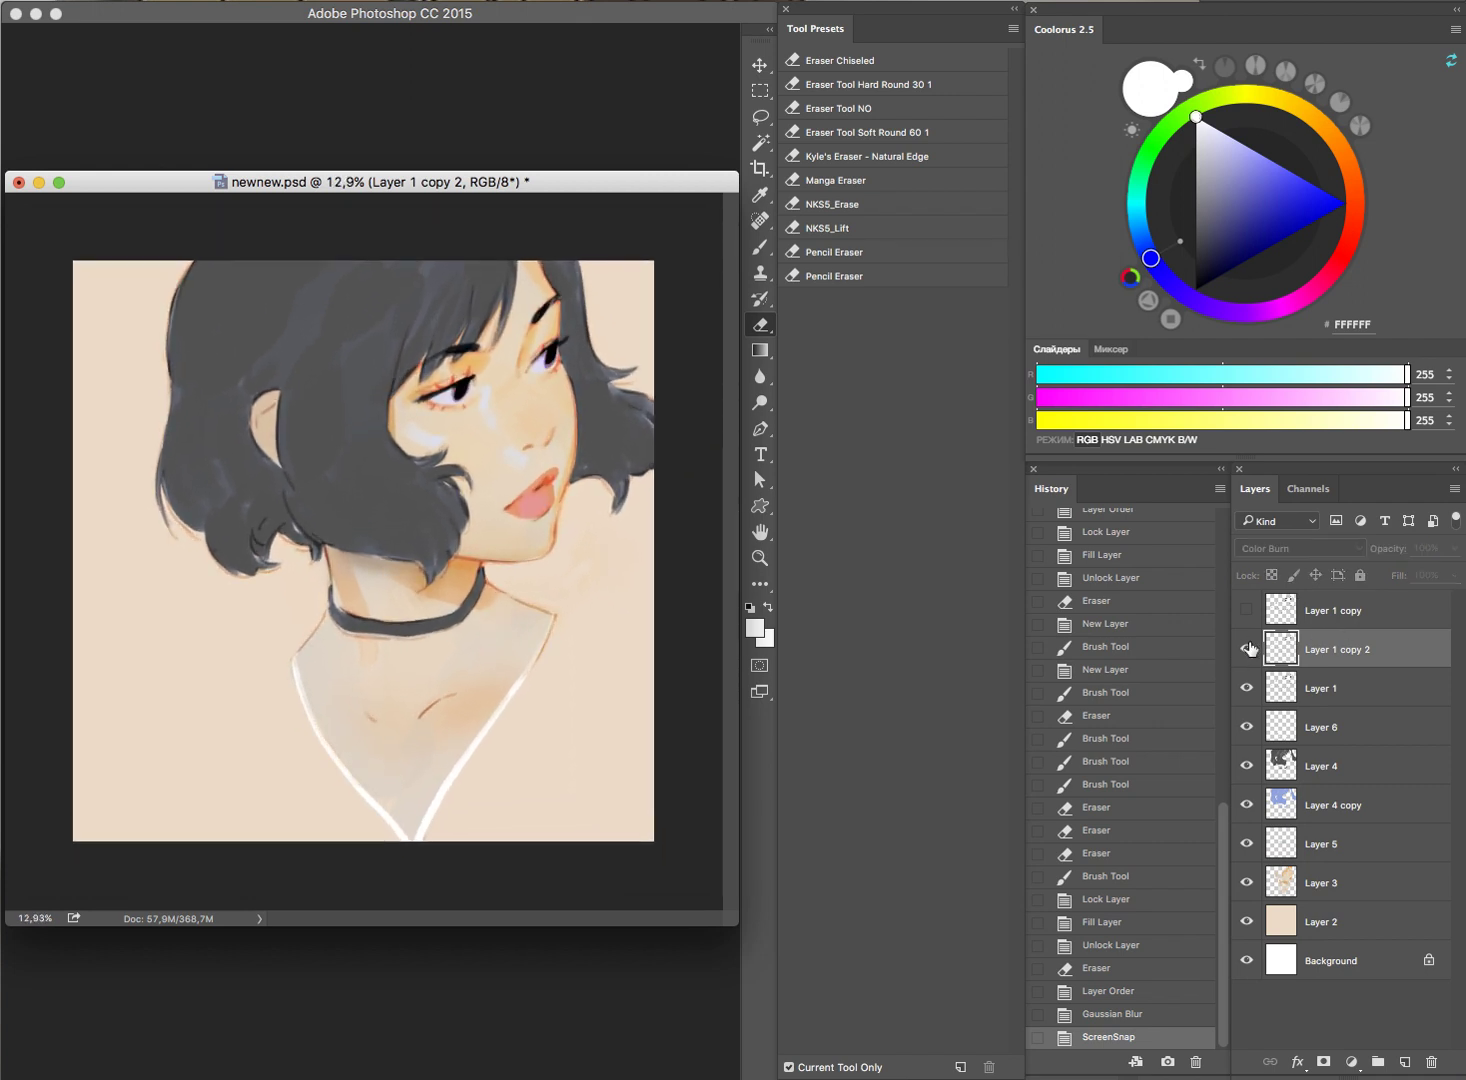
# Step: Set Layer 1 copy 2 to 57% opacity and hide the peach background layer
pyautogui.click(1454, 548)
pyautogui.moveTo(1455, 570); pyautogui.dragTo(1413, 572)
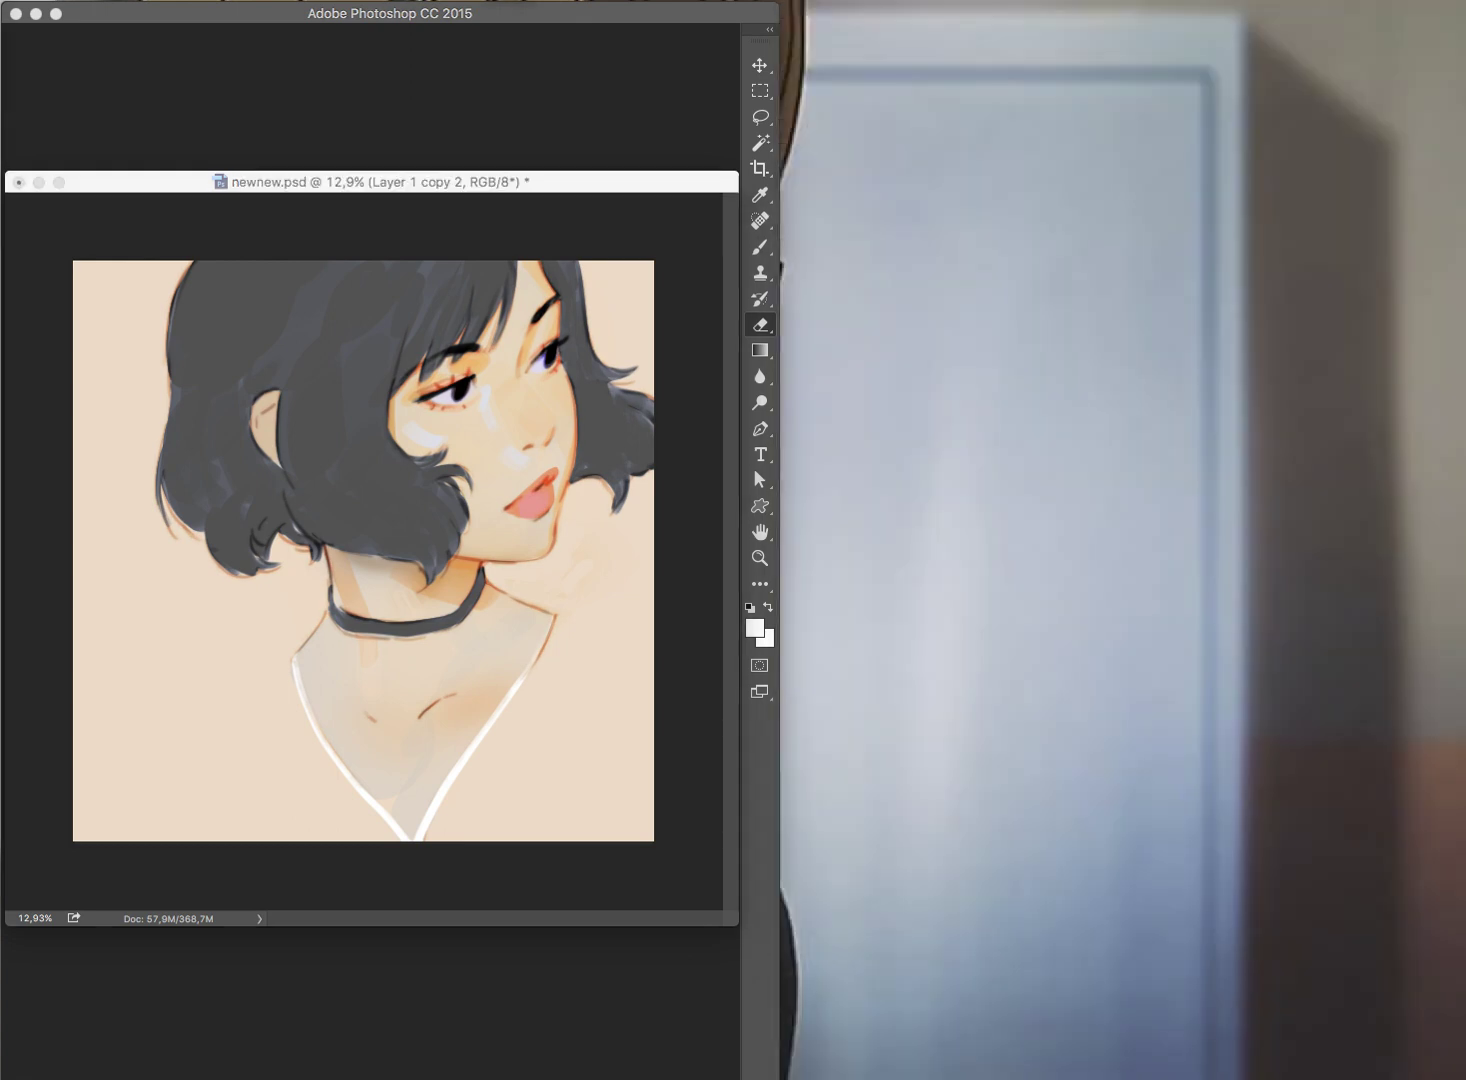
pyautogui.click(582, 78)
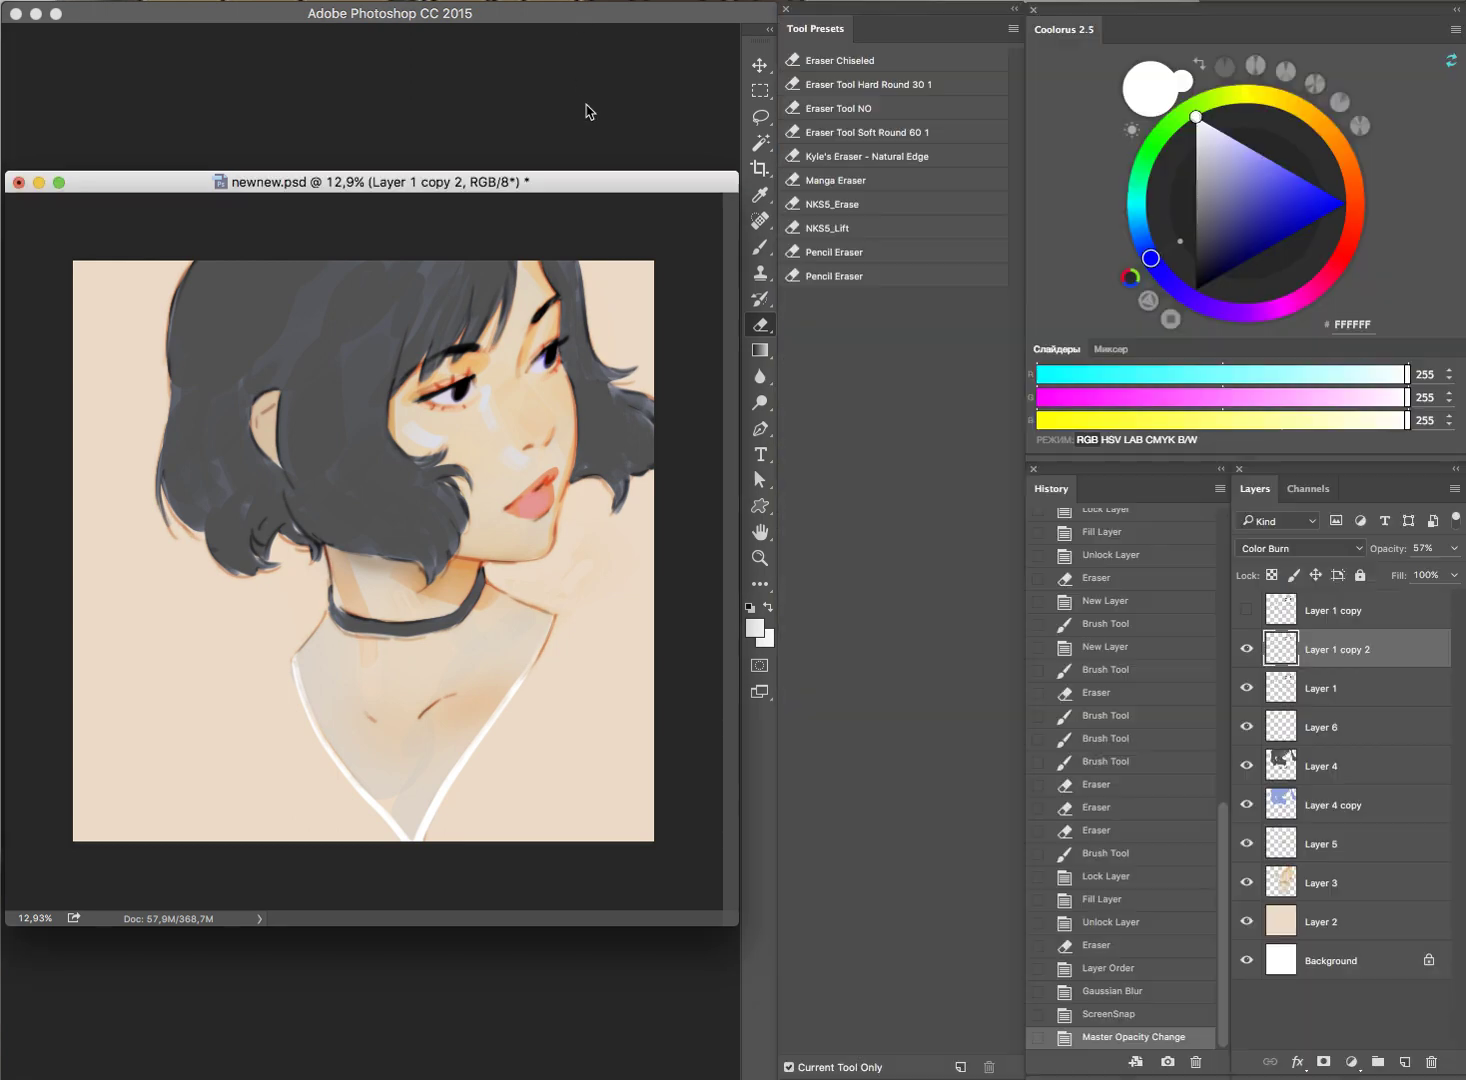
pyautogui.click(1247, 922)
# Step: Compare the portrait with the peach background toggled, then select Layer 3 zoomed on the jaw
pyautogui.click(1247, 922)
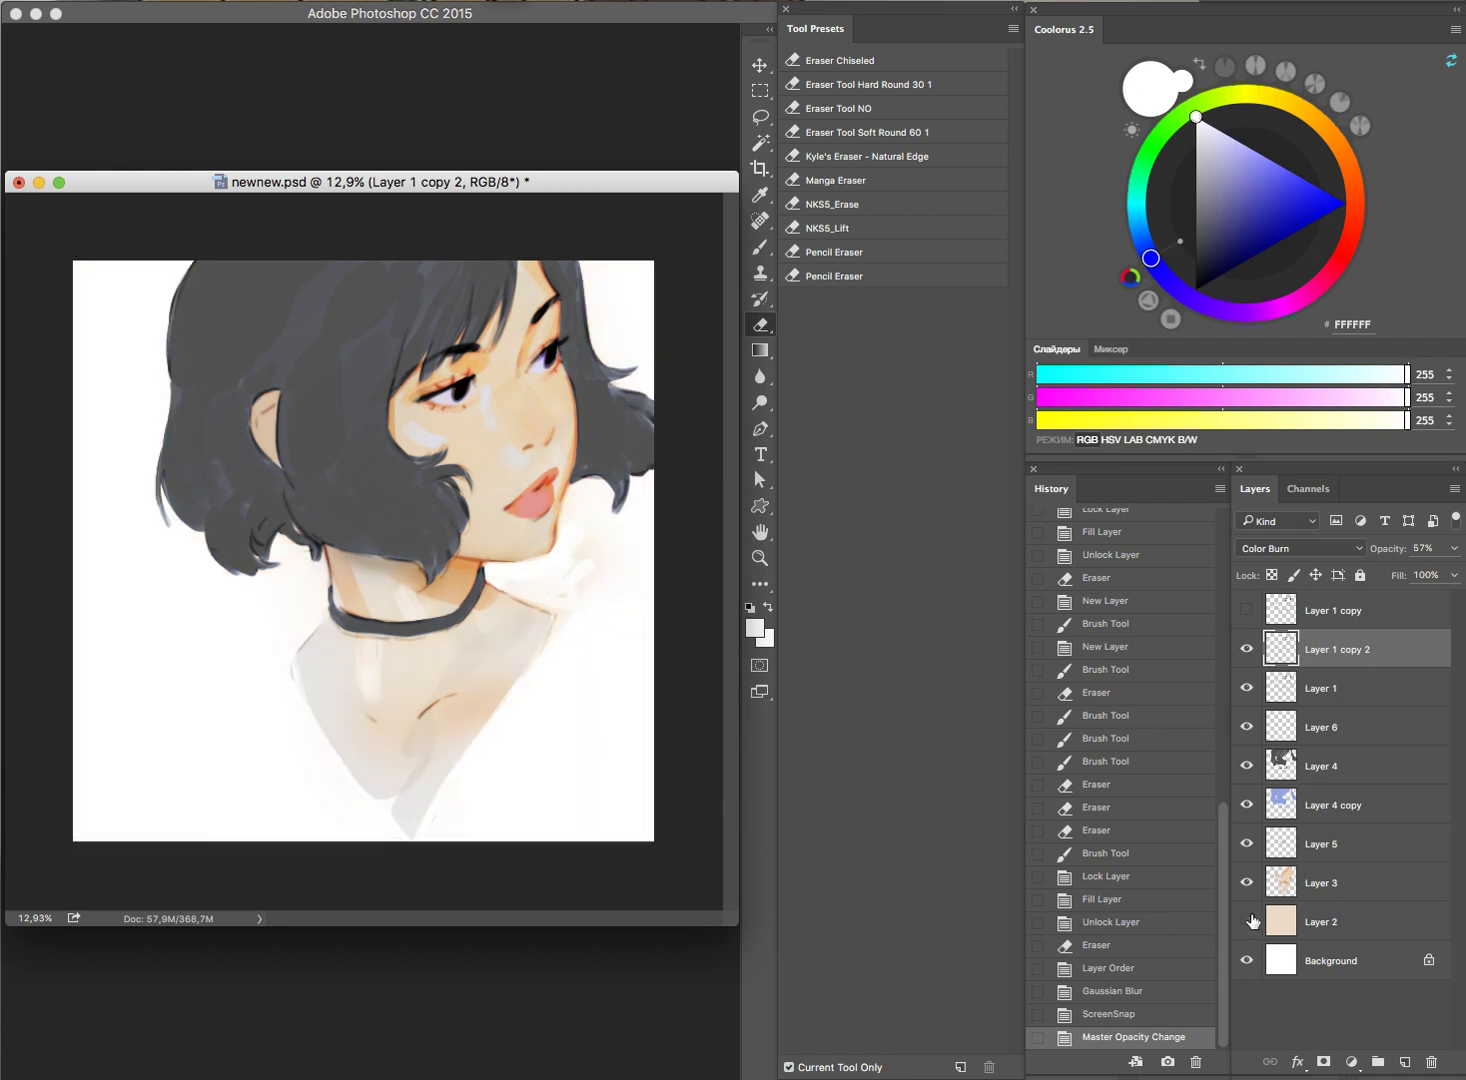
pyautogui.click(1250, 922)
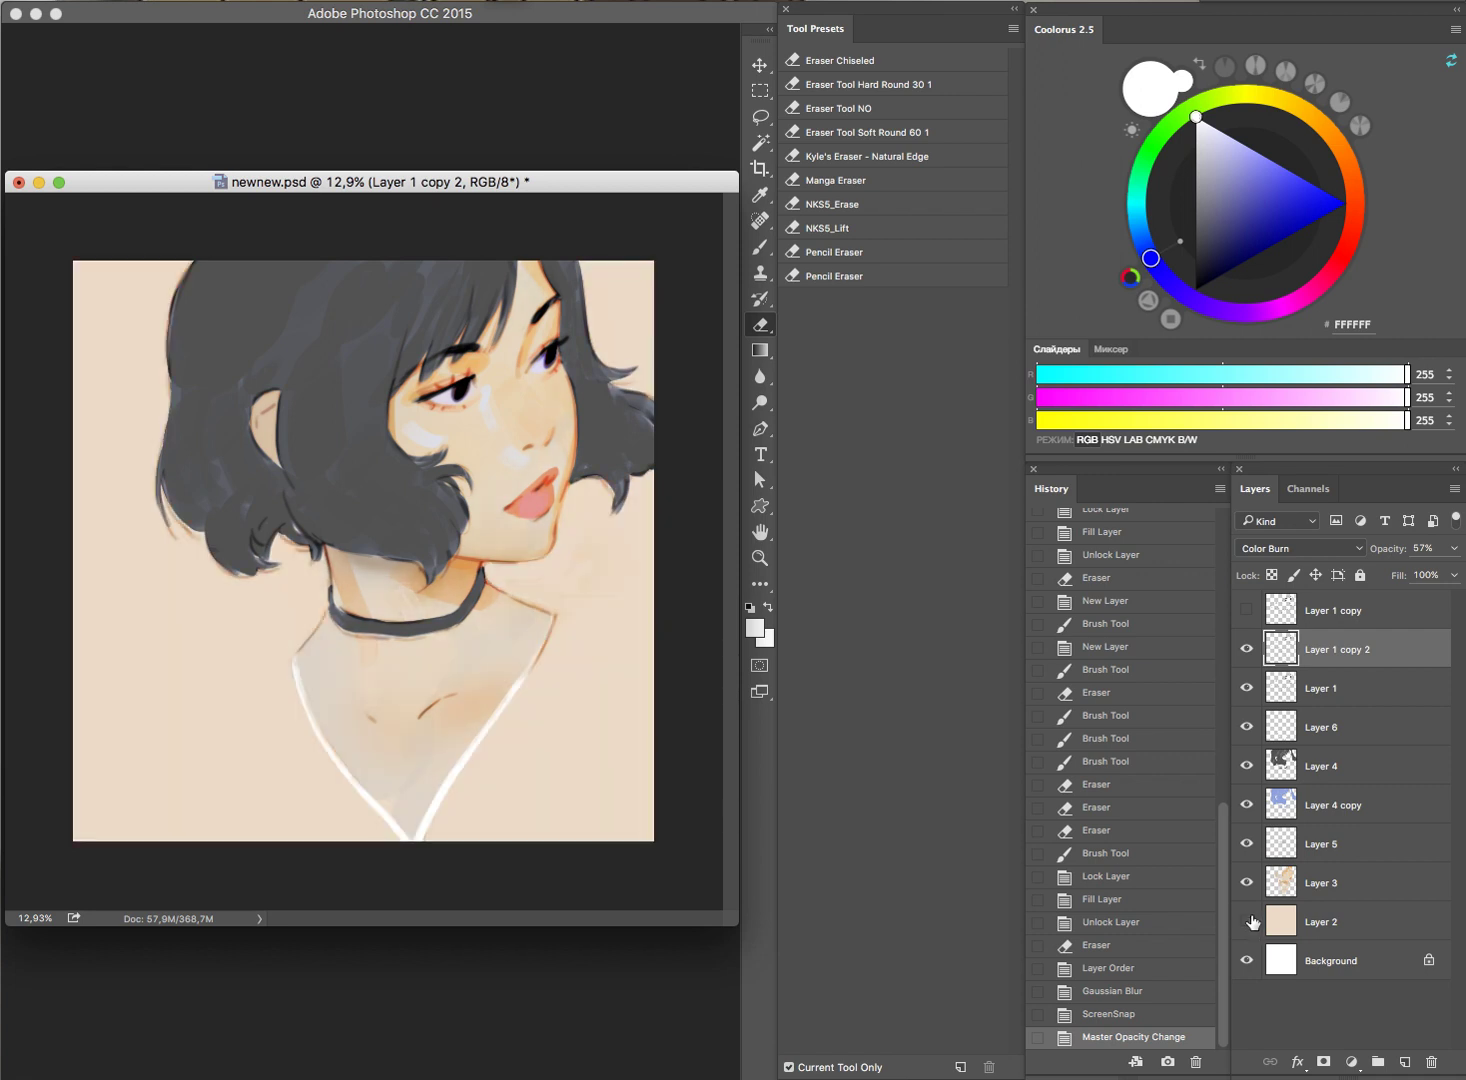
pyautogui.click(1250, 922)
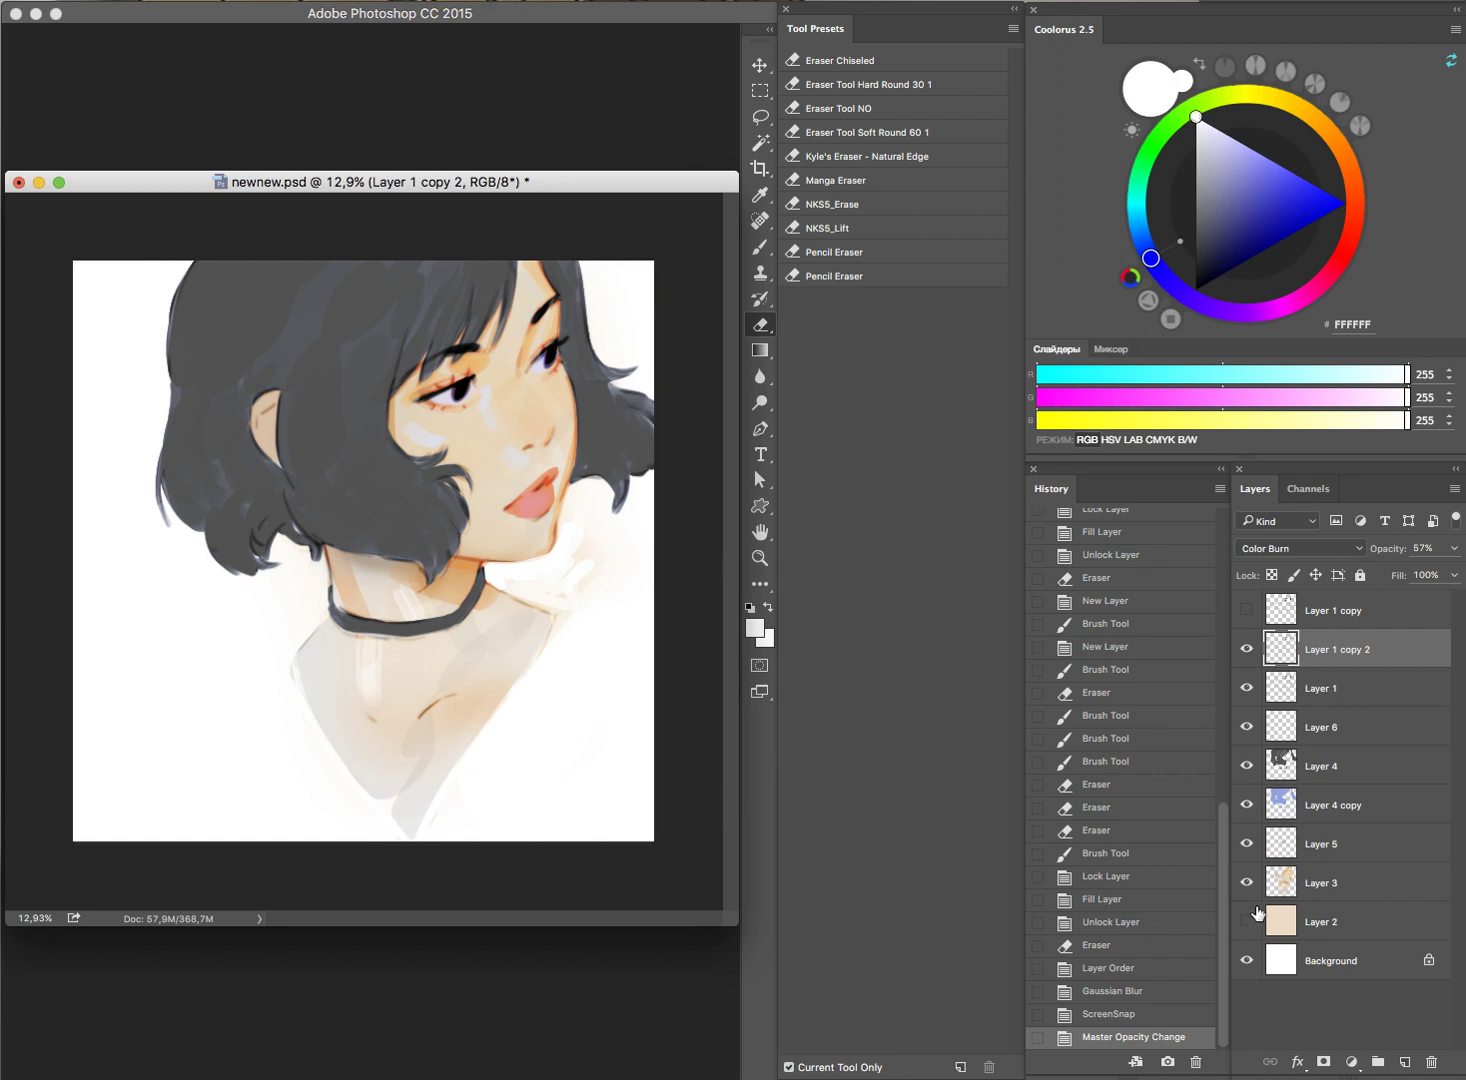
pyautogui.click(1247, 882)
pyautogui.click(1247, 882)
pyautogui.click(1311, 883)
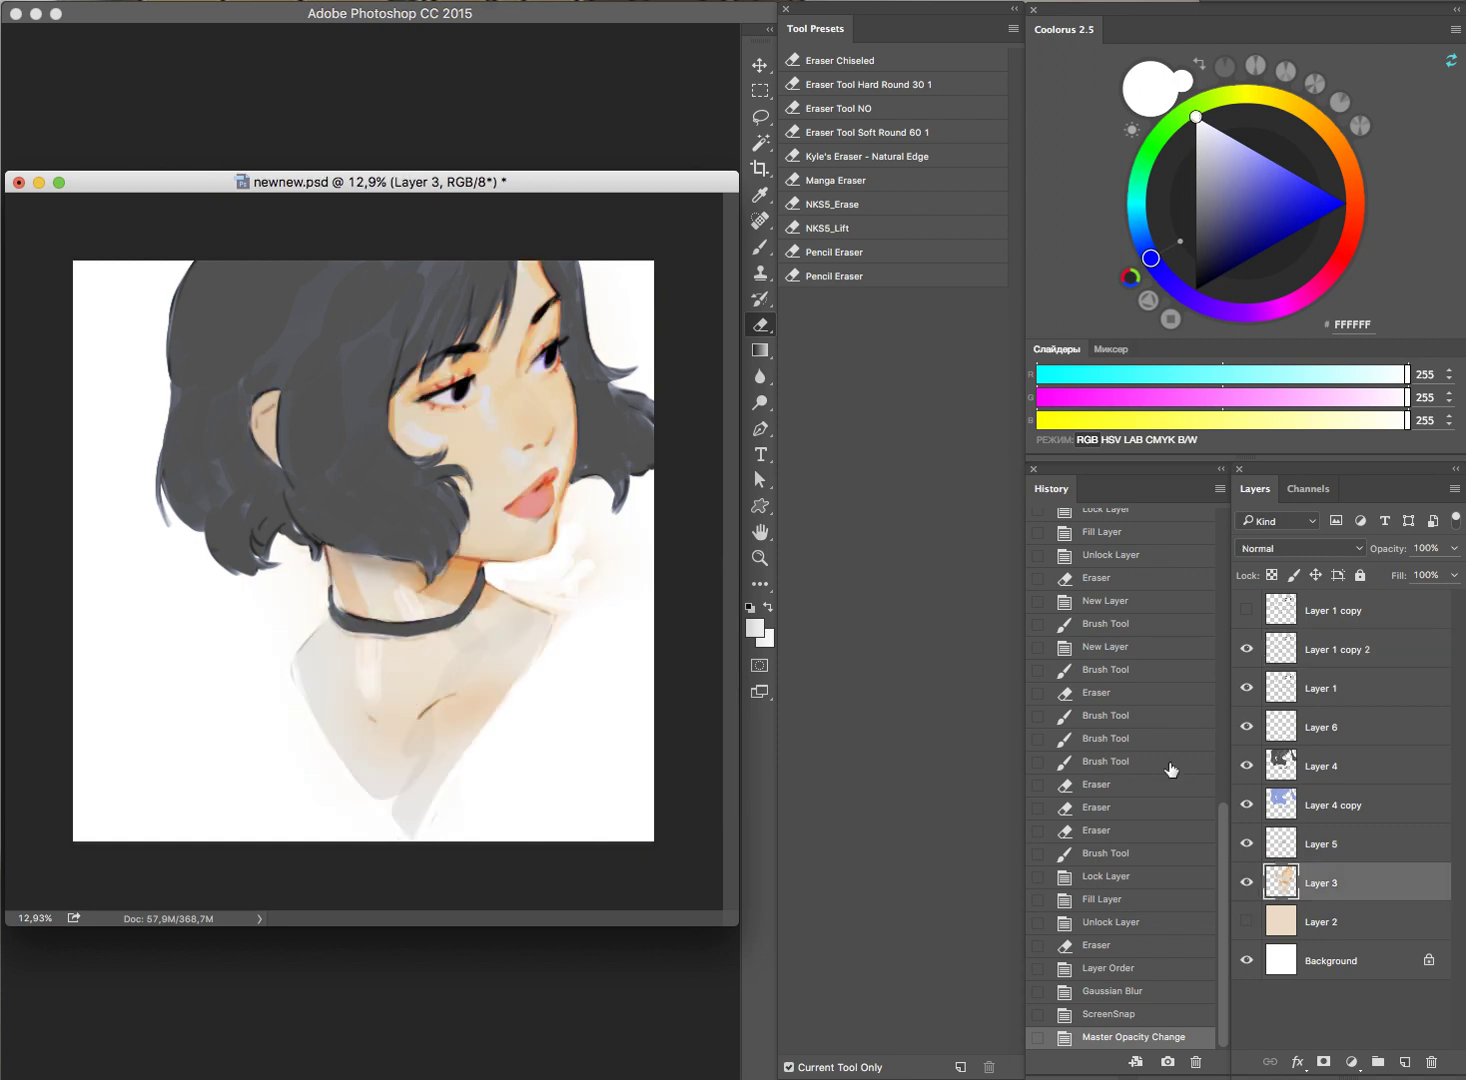
pyautogui.click(518, 527)
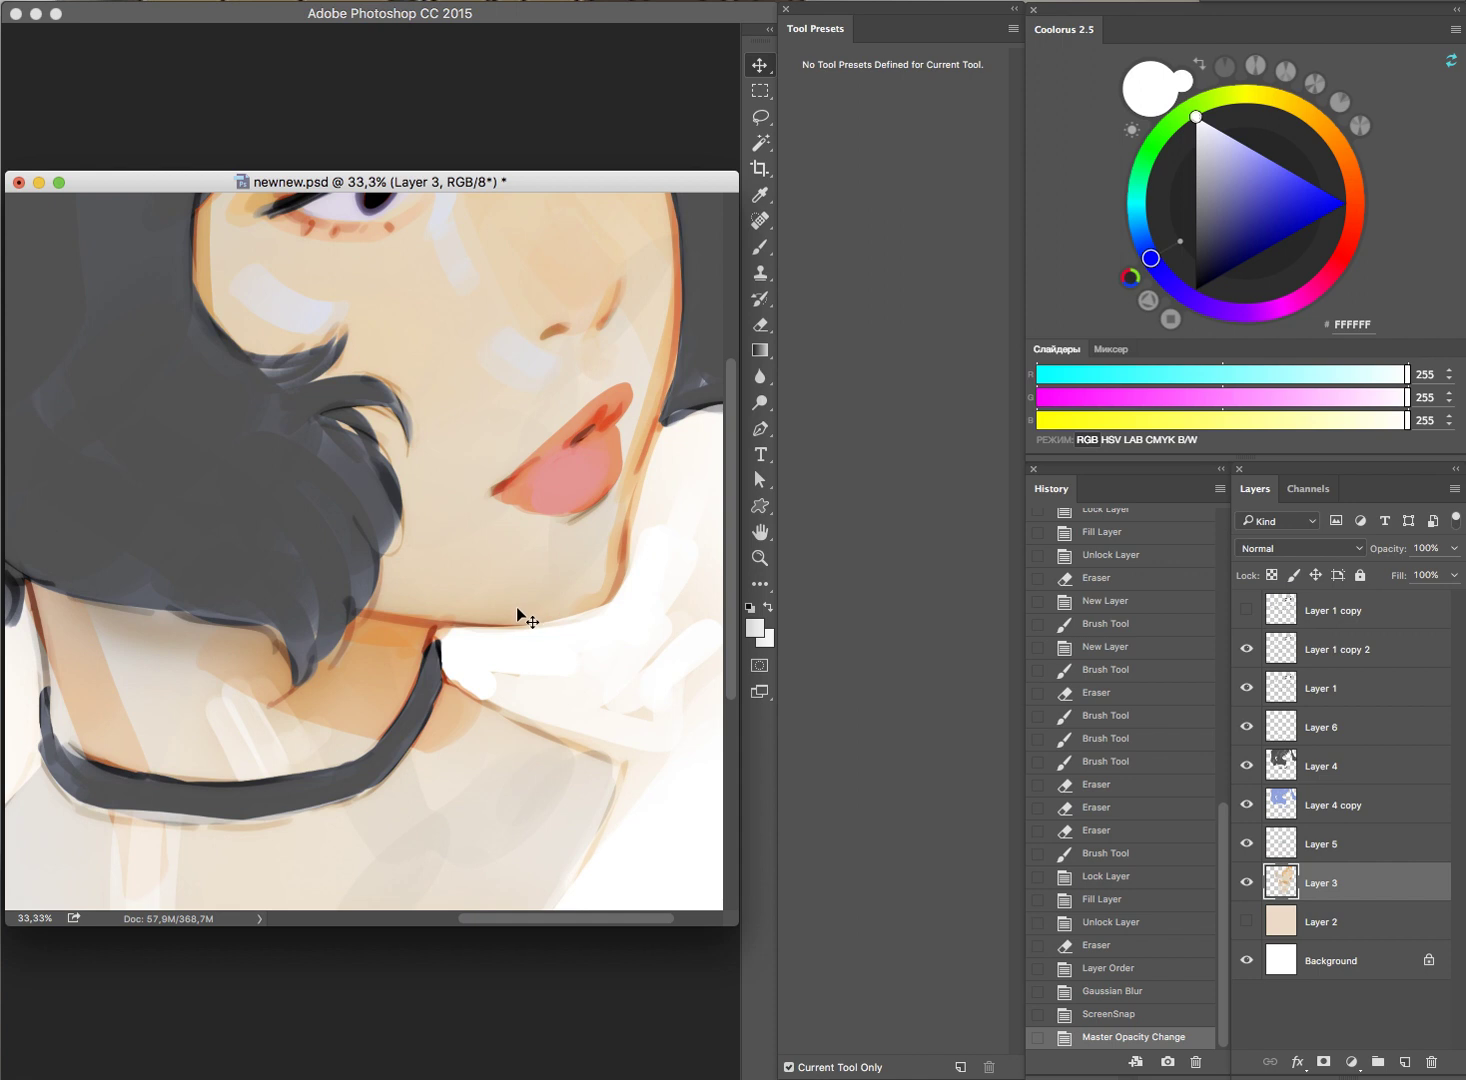
# Step: Sample the face's skin tone and brush it along the jawline on Layer 3
pyautogui.press('b')
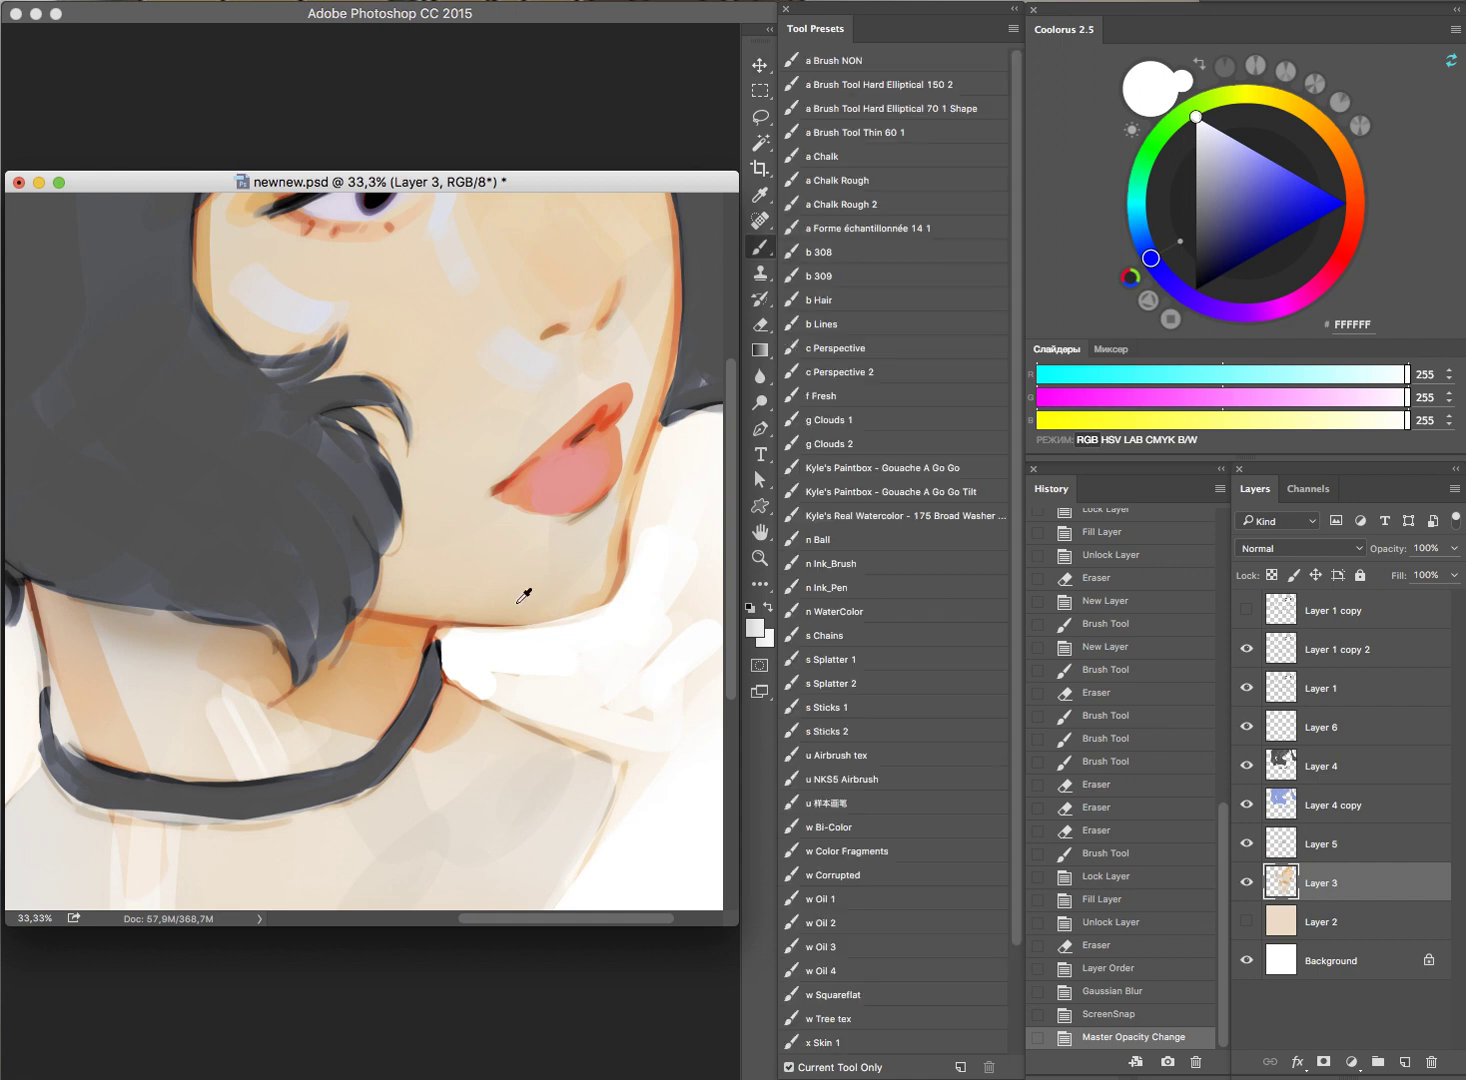
pyautogui.keyDown('alt'); pyautogui.click(570, 612); pyautogui.keyUp('alt')
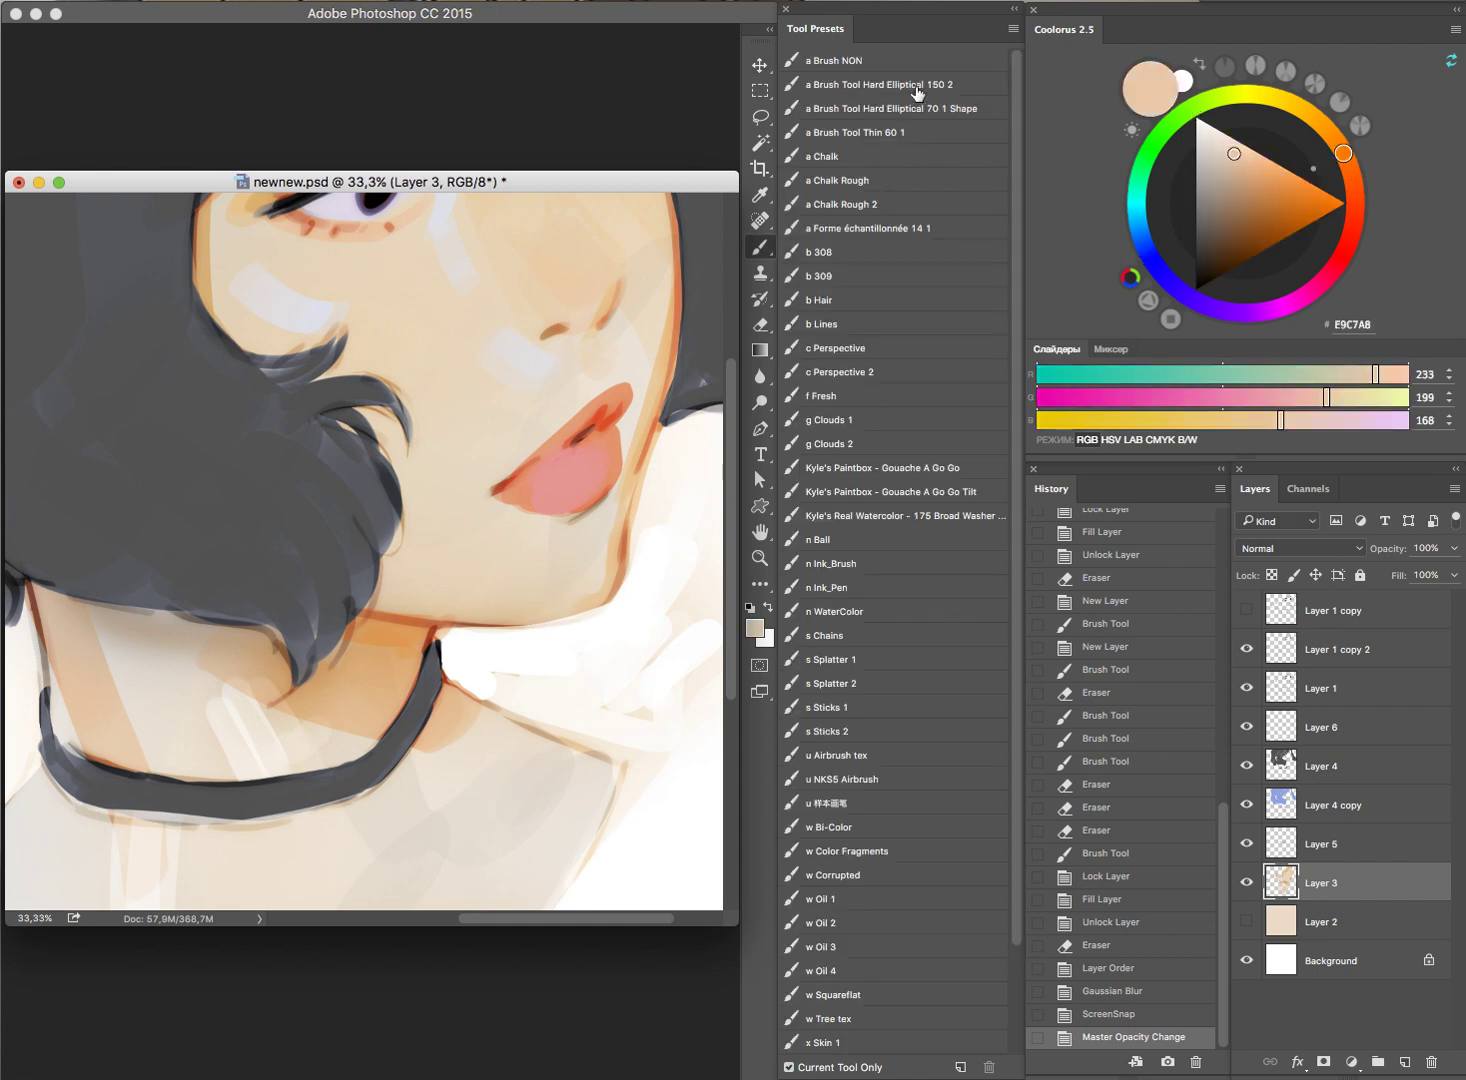
pyautogui.moveTo(520, 623)
pyautogui.mouseDown()
pyautogui.moveTo(605, 599)
pyautogui.moveTo(628, 570)
pyautogui.moveTo(595, 593)
pyautogui.mouseUp()
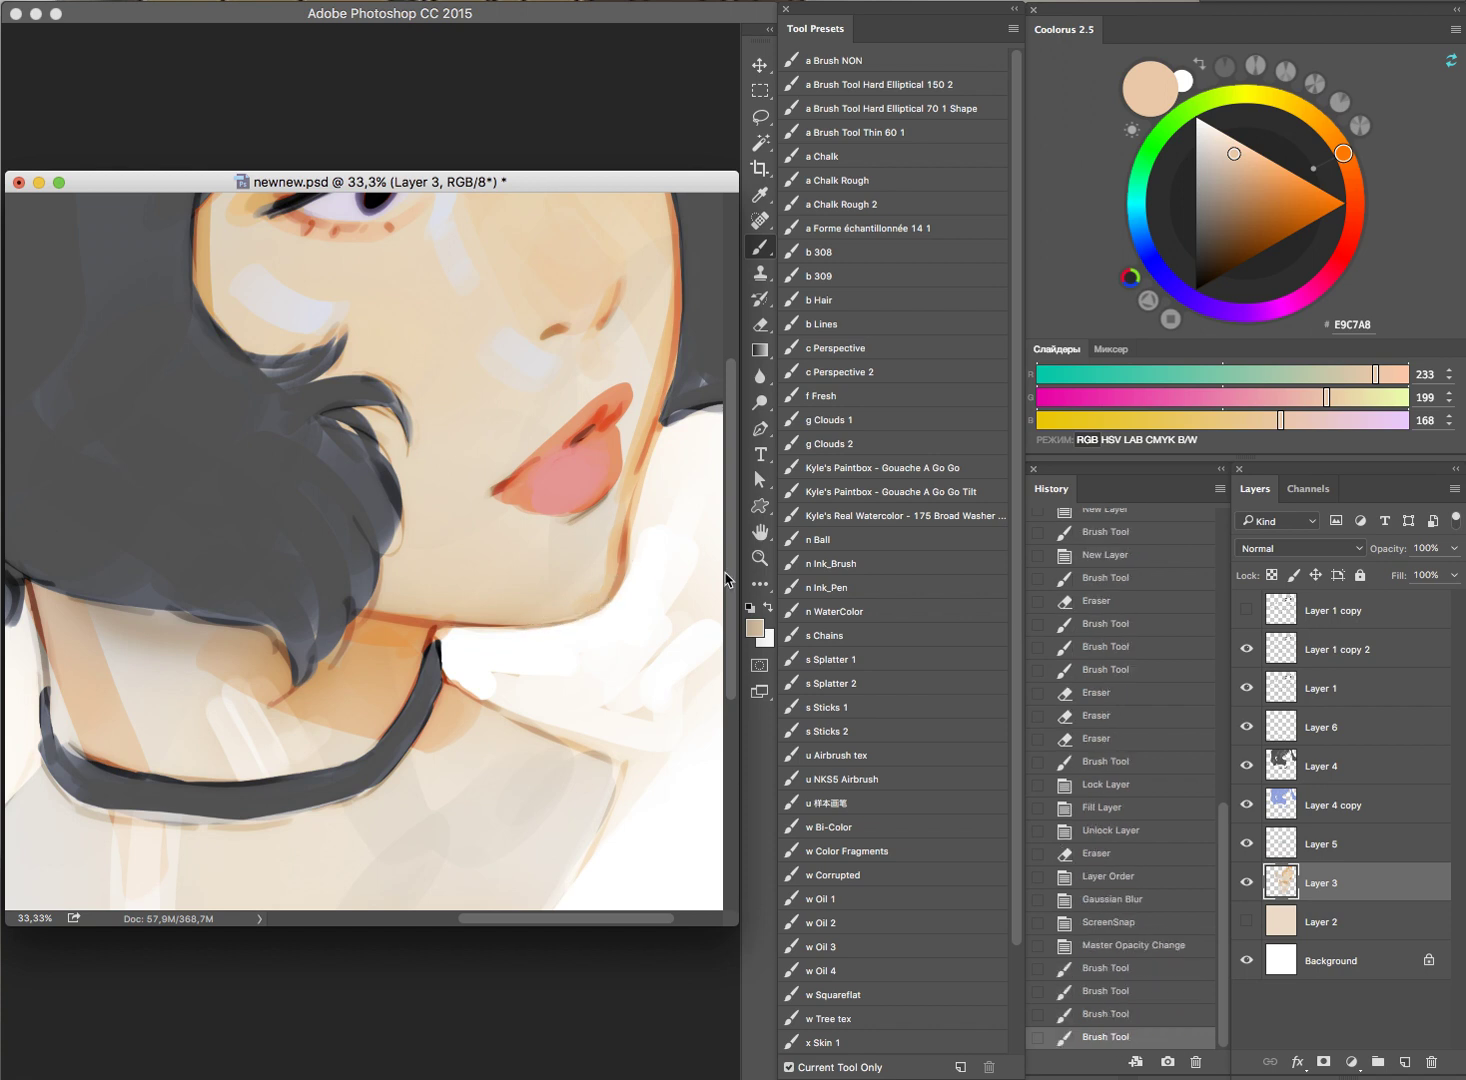
pyautogui.moveTo(637, 683); pyautogui.dragTo(565, 709)
pyautogui.scroll(-3, 565, 709)
pyautogui.scroll(2, 641, 657)
# Step: Erase the stray beige paint around the neck and below the jaw
pyautogui.press('e')
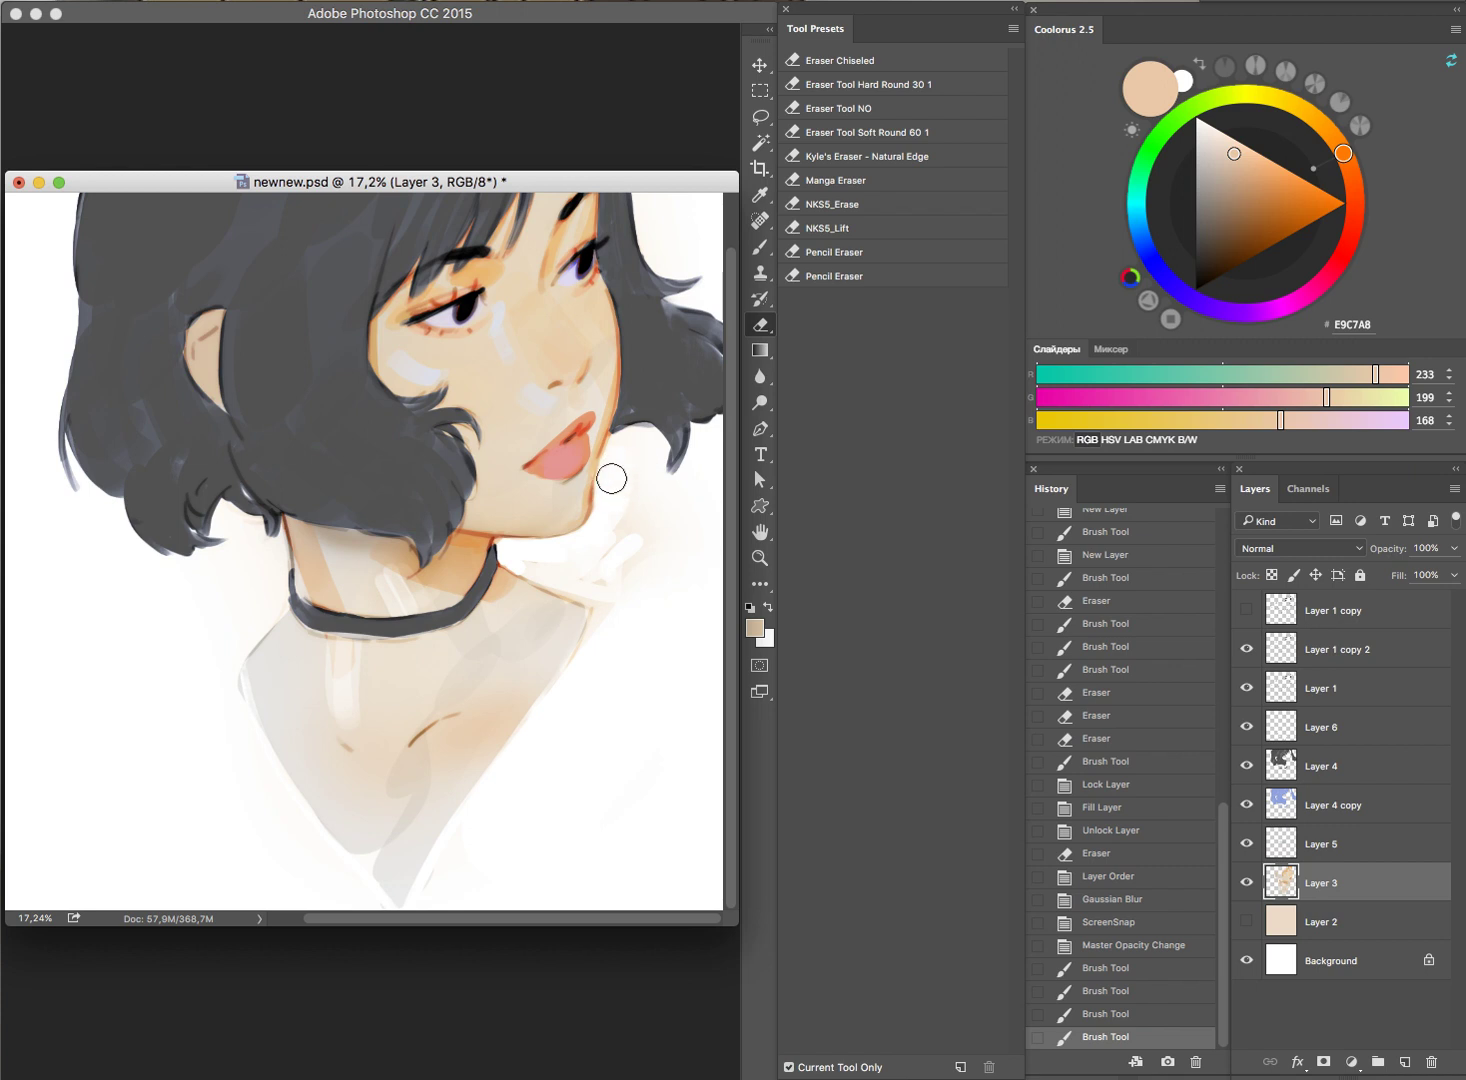
pyautogui.moveTo(605, 585); pyautogui.dragTo(599, 559)
pyautogui.moveTo(507, 563)
pyautogui.mouseDown()
pyautogui.moveTo(500, 549)
pyautogui.moveTo(622, 616)
pyautogui.mouseUp()
pyautogui.click(540, 577)
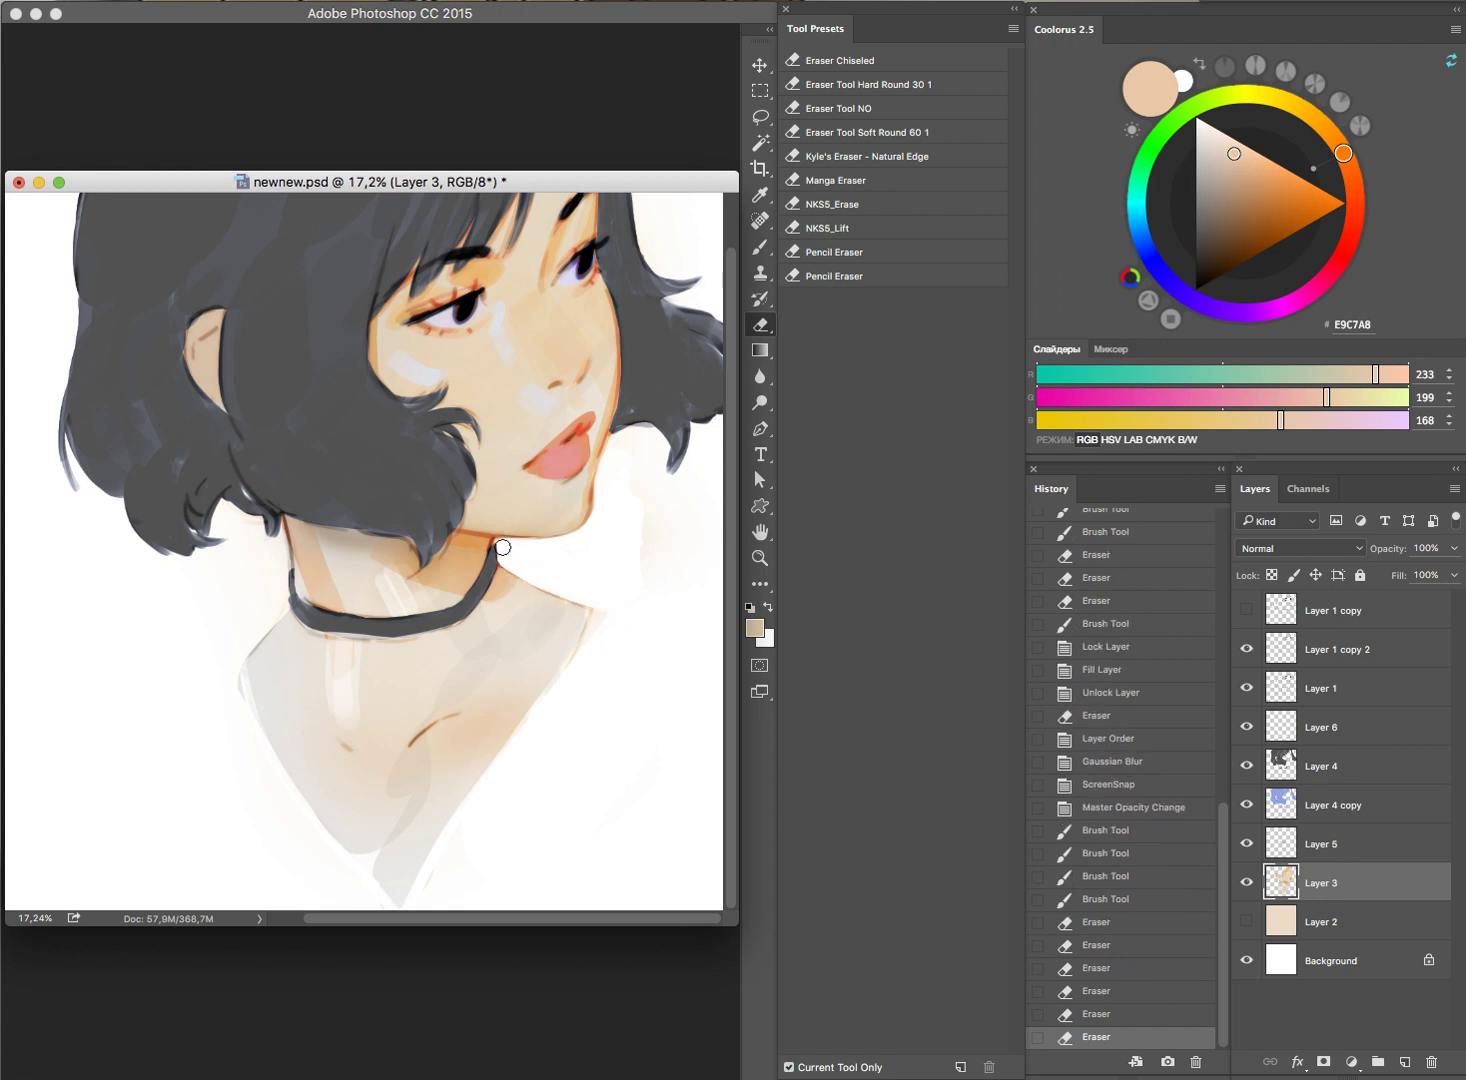
pyautogui.click(508, 548)
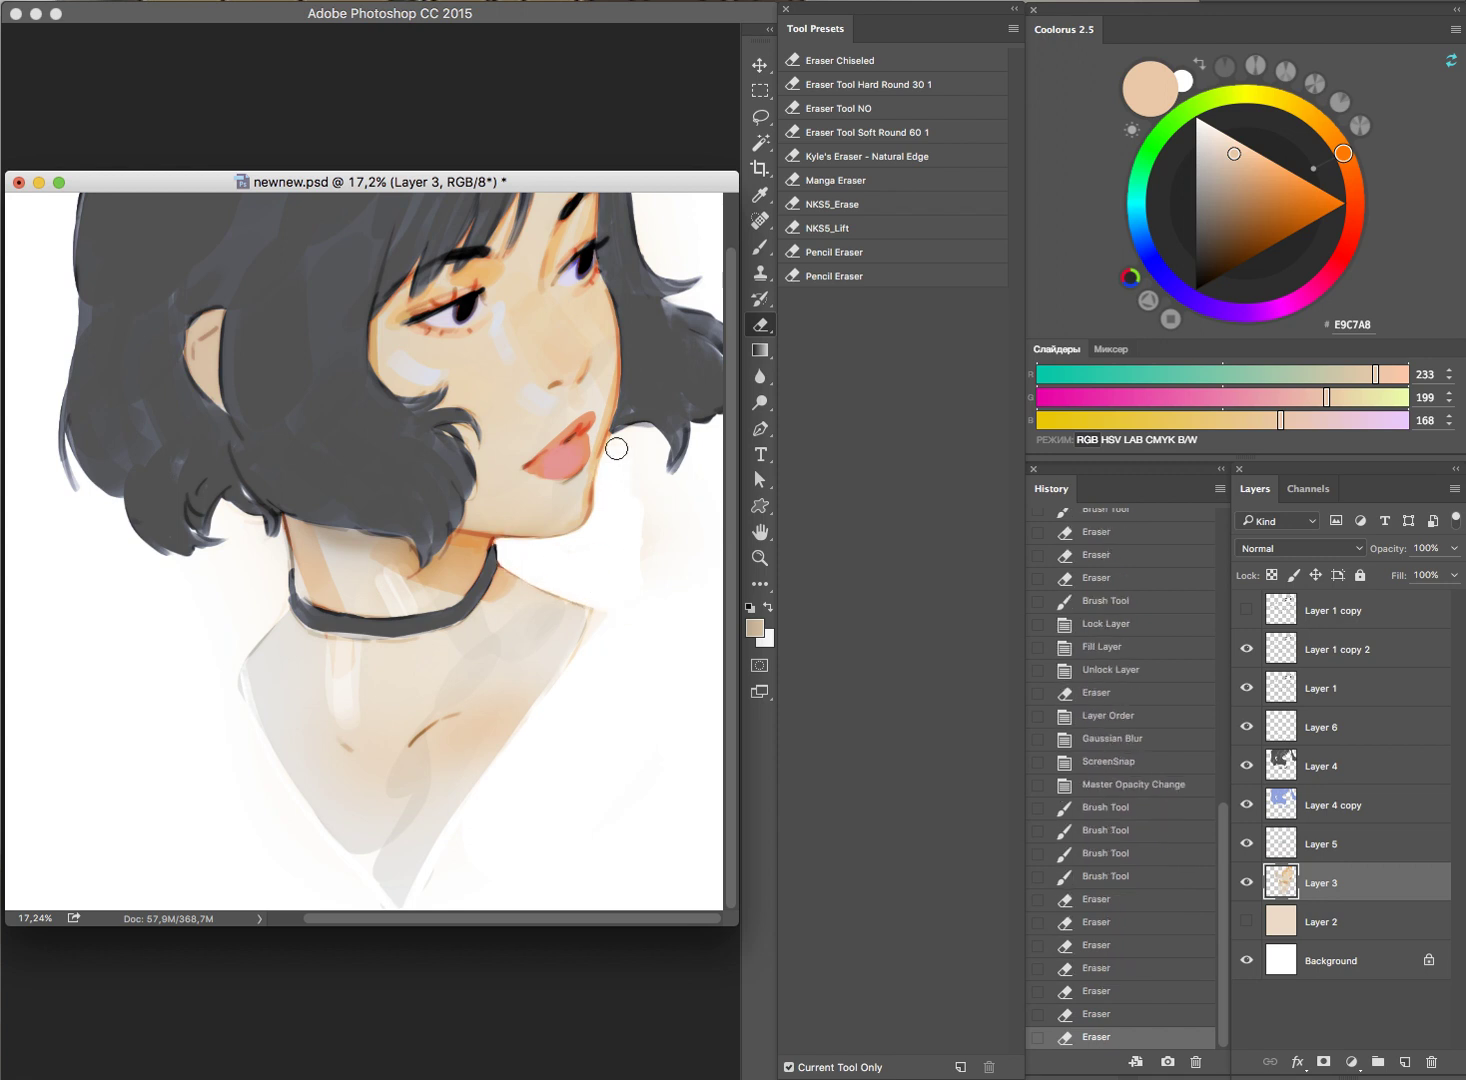
pyautogui.moveTo(616, 445); pyautogui.dragTo(636, 438)
pyautogui.moveTo(641, 530)
pyautogui.mouseDown()
pyautogui.moveTo(665, 528)
pyautogui.moveTo(640, 617)
pyautogui.mouseUp()
pyautogui.moveTo(709, 663); pyautogui.dragTo(668, 531)
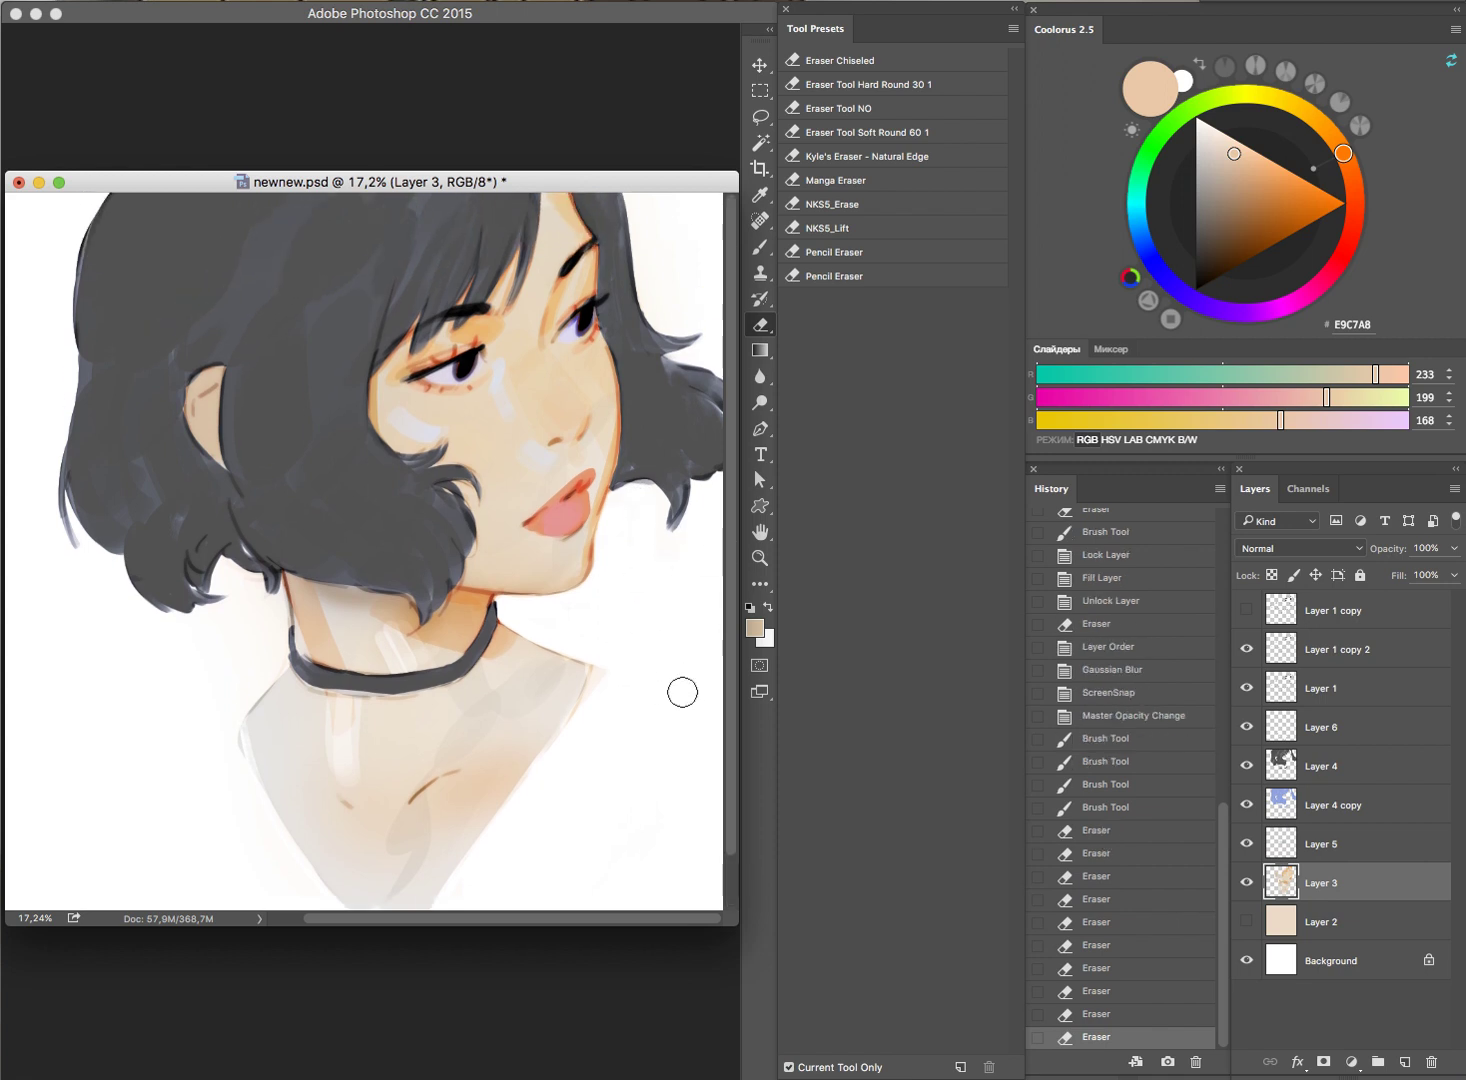
# Step: Zoom out, compare with the peach background toggled, restore it, and zoom into the face
pyautogui.keyDown('alt'); pyautogui.click(621, 742); pyautogui.keyUp('alt')
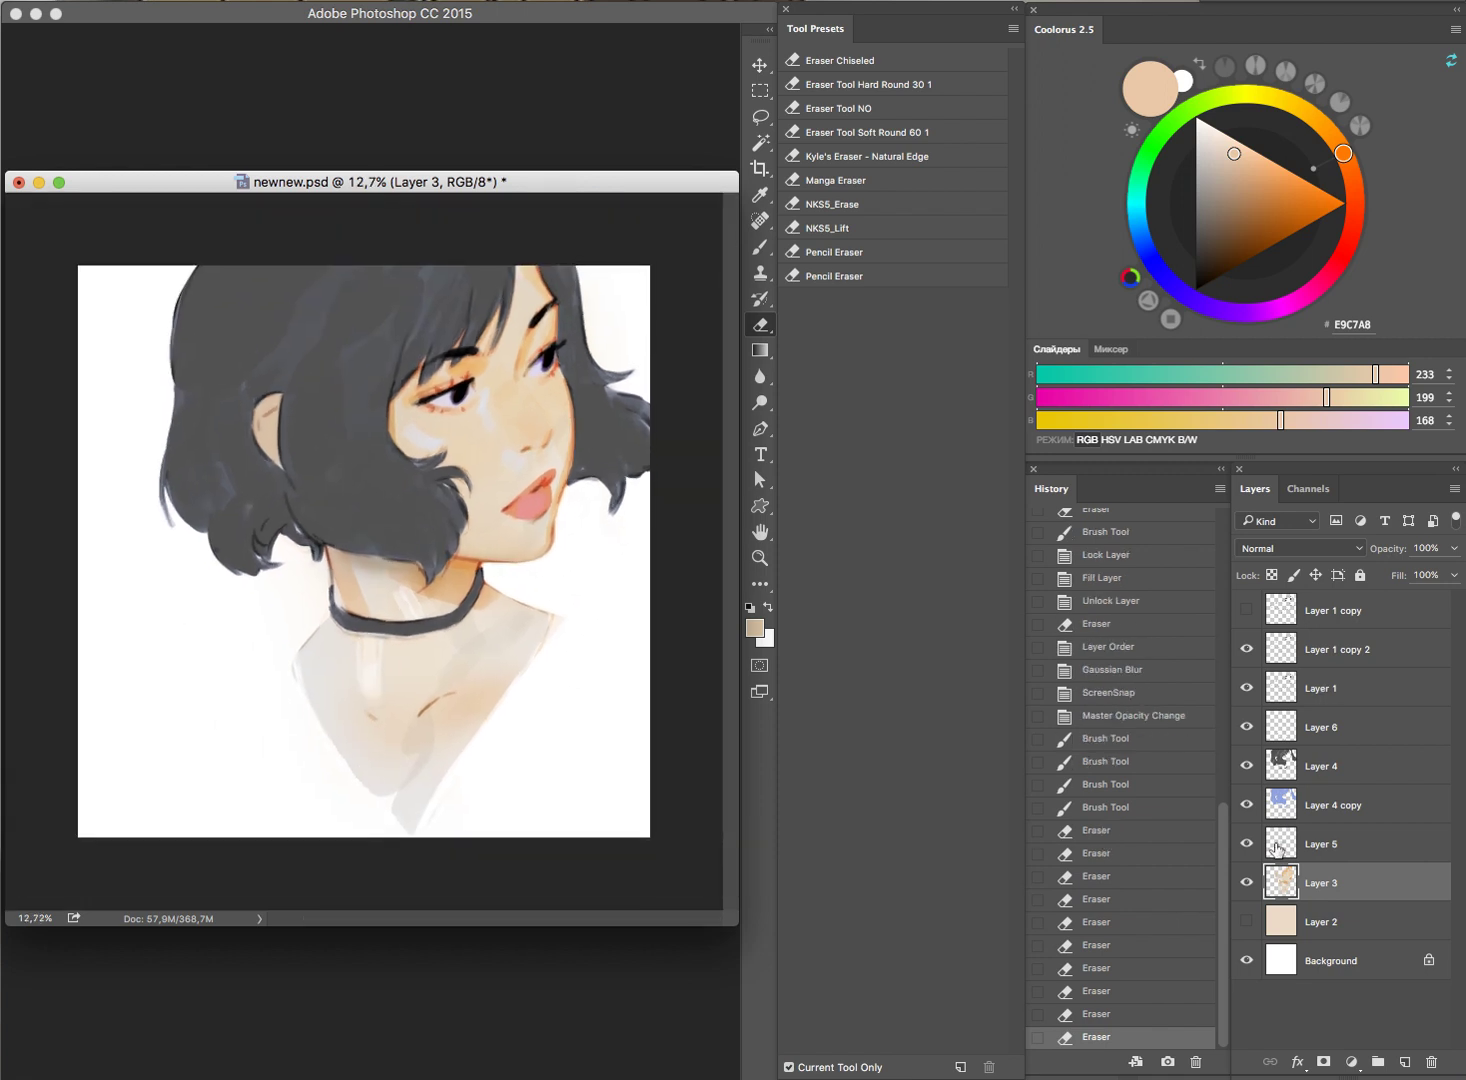
pyautogui.click(1247, 921)
pyautogui.click(1248, 921)
pyautogui.click(1248, 921)
pyautogui.click(1250, 922)
pyautogui.click(1248, 921)
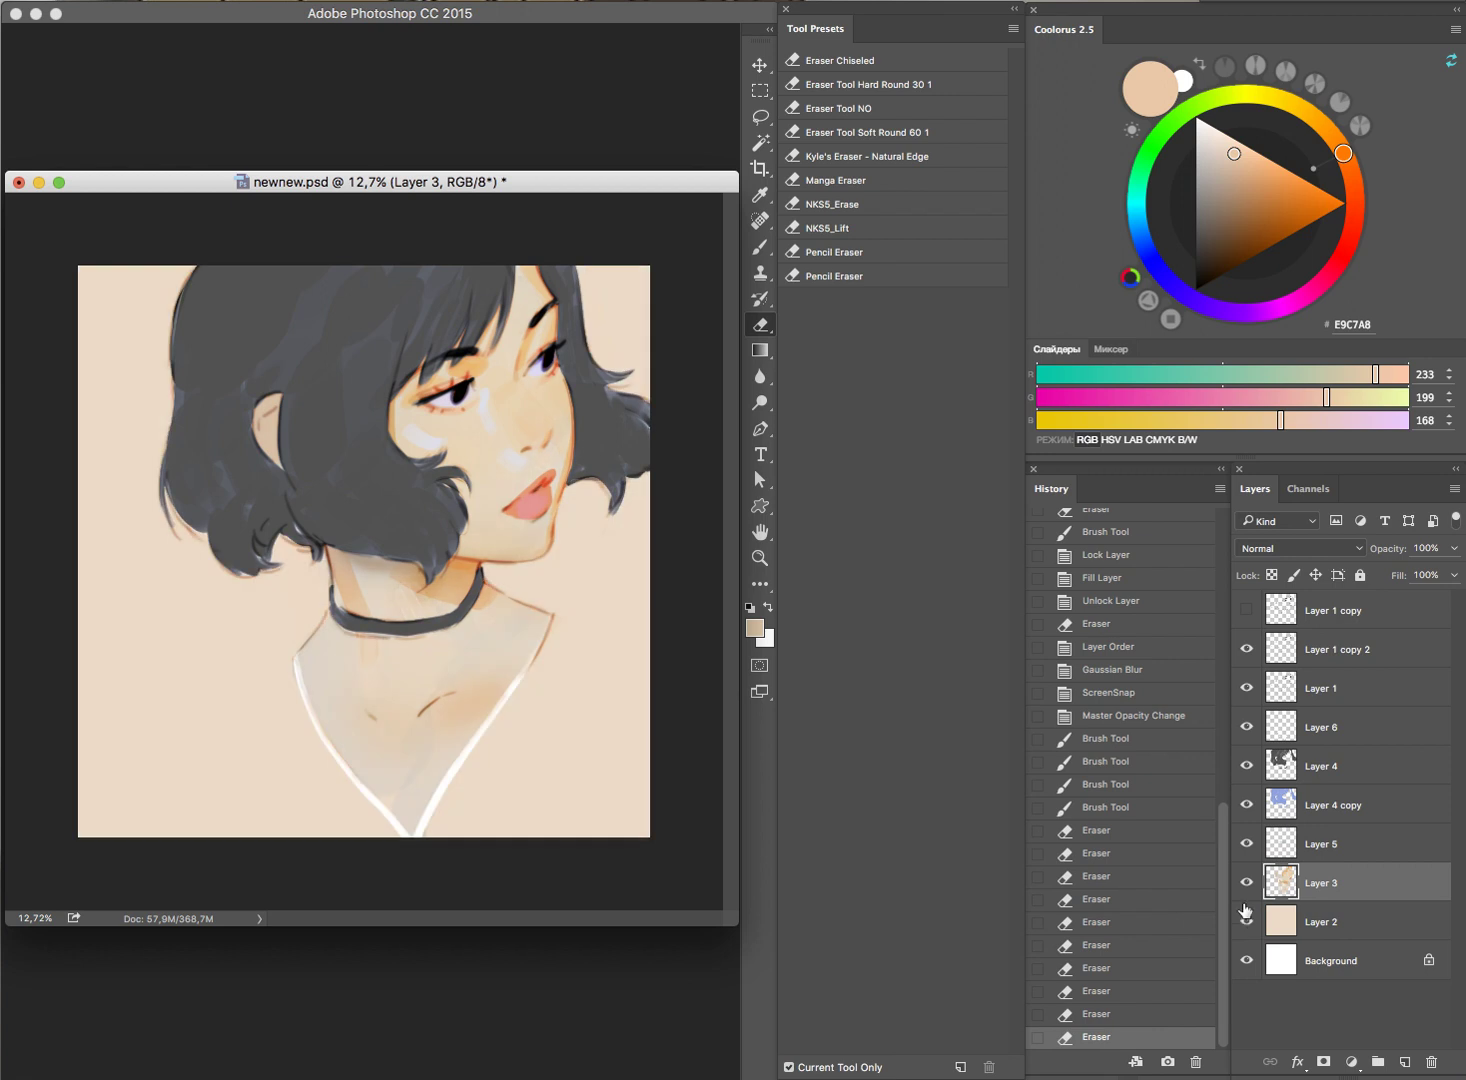
pyautogui.moveTo(551, 426)
pyautogui.mouseDown()
pyautogui.moveTo(646, 469)
pyautogui.moveTo(569, 494)
pyautogui.moveTo(600, 501)
pyautogui.mouseUp()
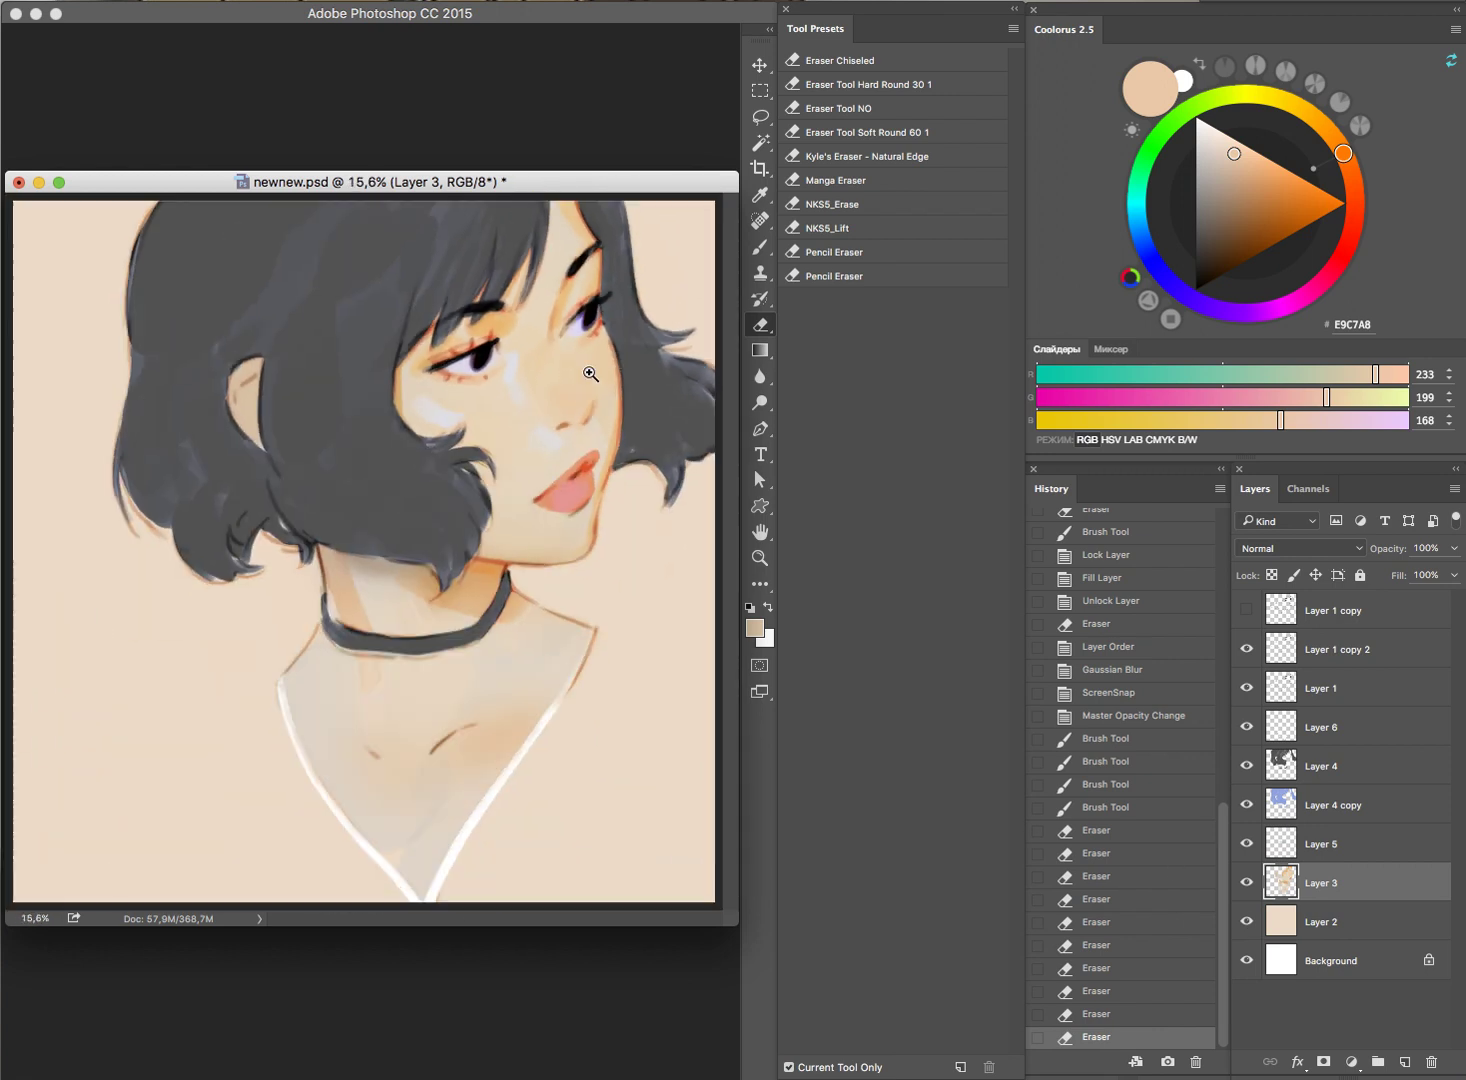
# Step: On Layer 4, sample the hair's dark grey and brush grey strokes into the hair
pyautogui.press('b')
pyautogui.click(567, 576)
pyautogui.hotkey('ctrl', 'z')
pyautogui.click(1330, 767)
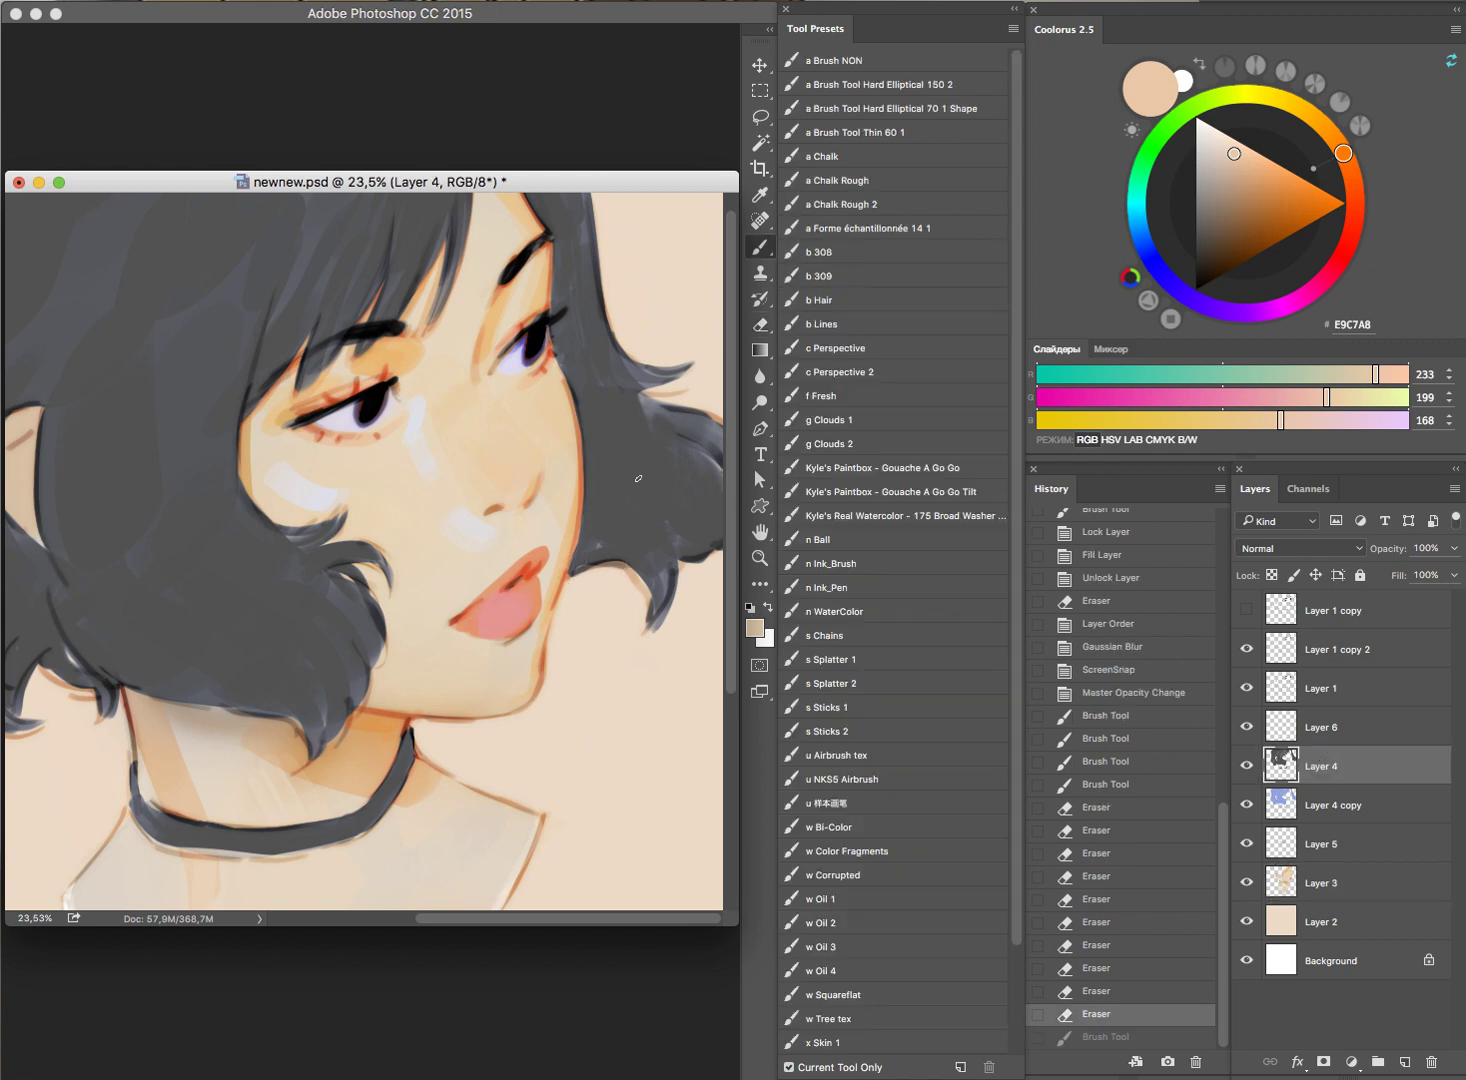
pyautogui.keyDown('alt'); pyautogui.click(640, 487); pyautogui.keyUp('alt')
pyautogui.moveTo(565, 578); pyautogui.dragTo(584, 559)
# Step: Check Layer 1 by toggling it, then erase part of its shading
pyautogui.click(1246, 649)
pyautogui.click(1246, 688)
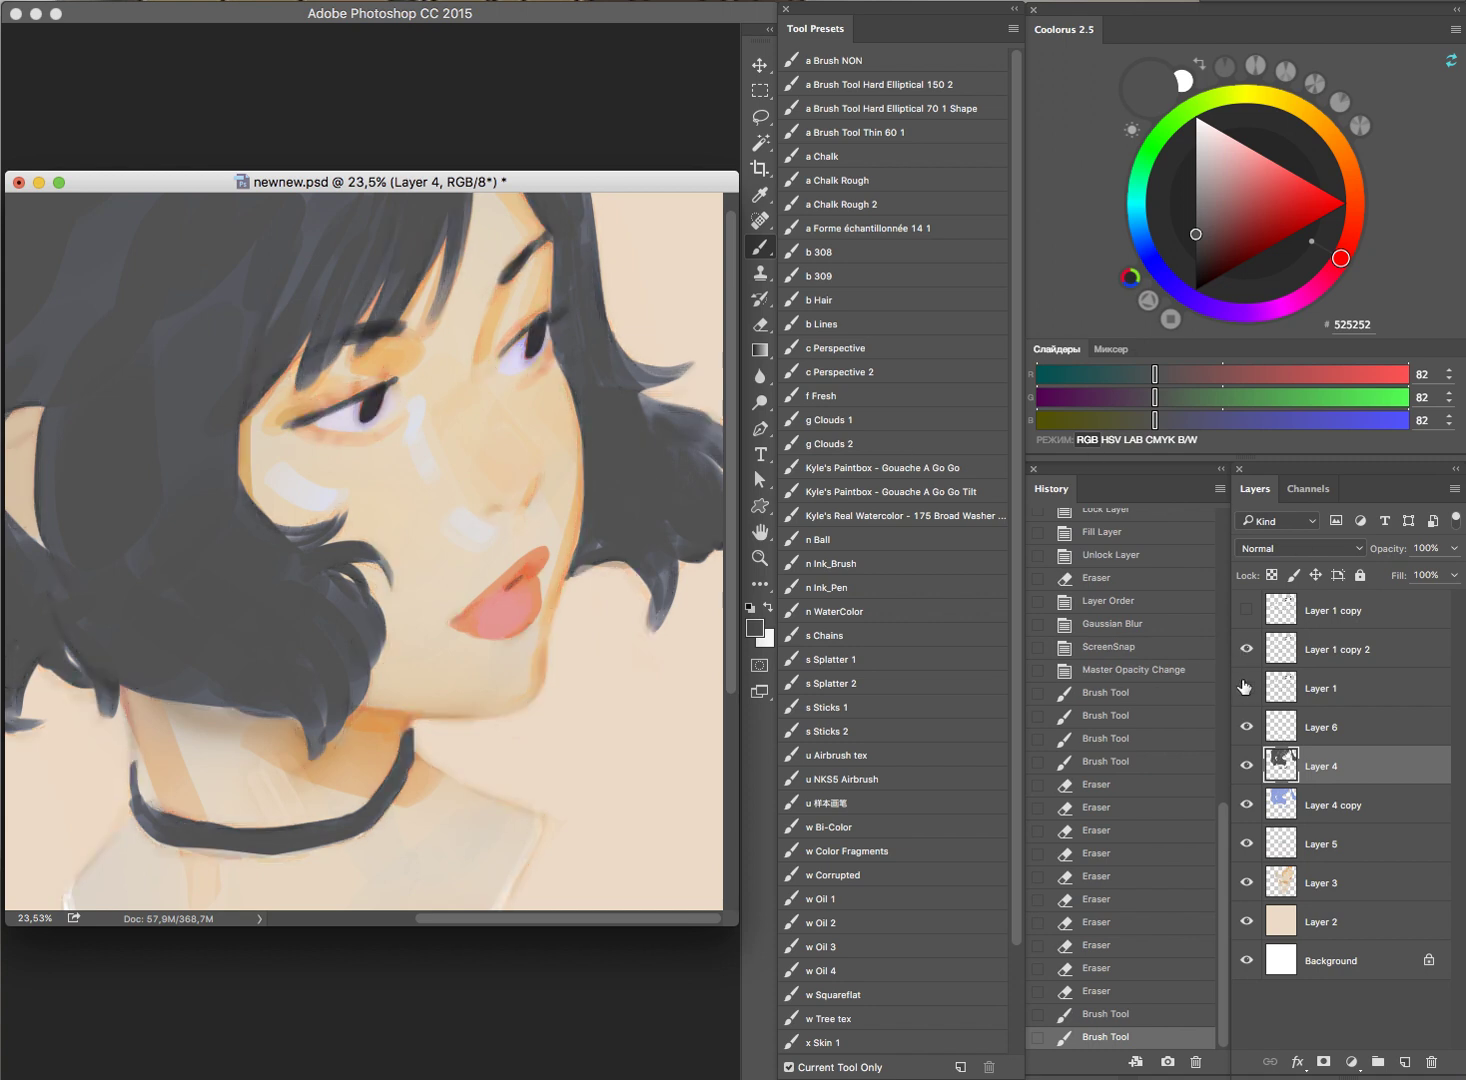
pyautogui.click(1246, 688)
pyautogui.click(1320, 688)
pyautogui.press('e')
pyautogui.moveTo(512, 352); pyautogui.dragTo(536, 324)
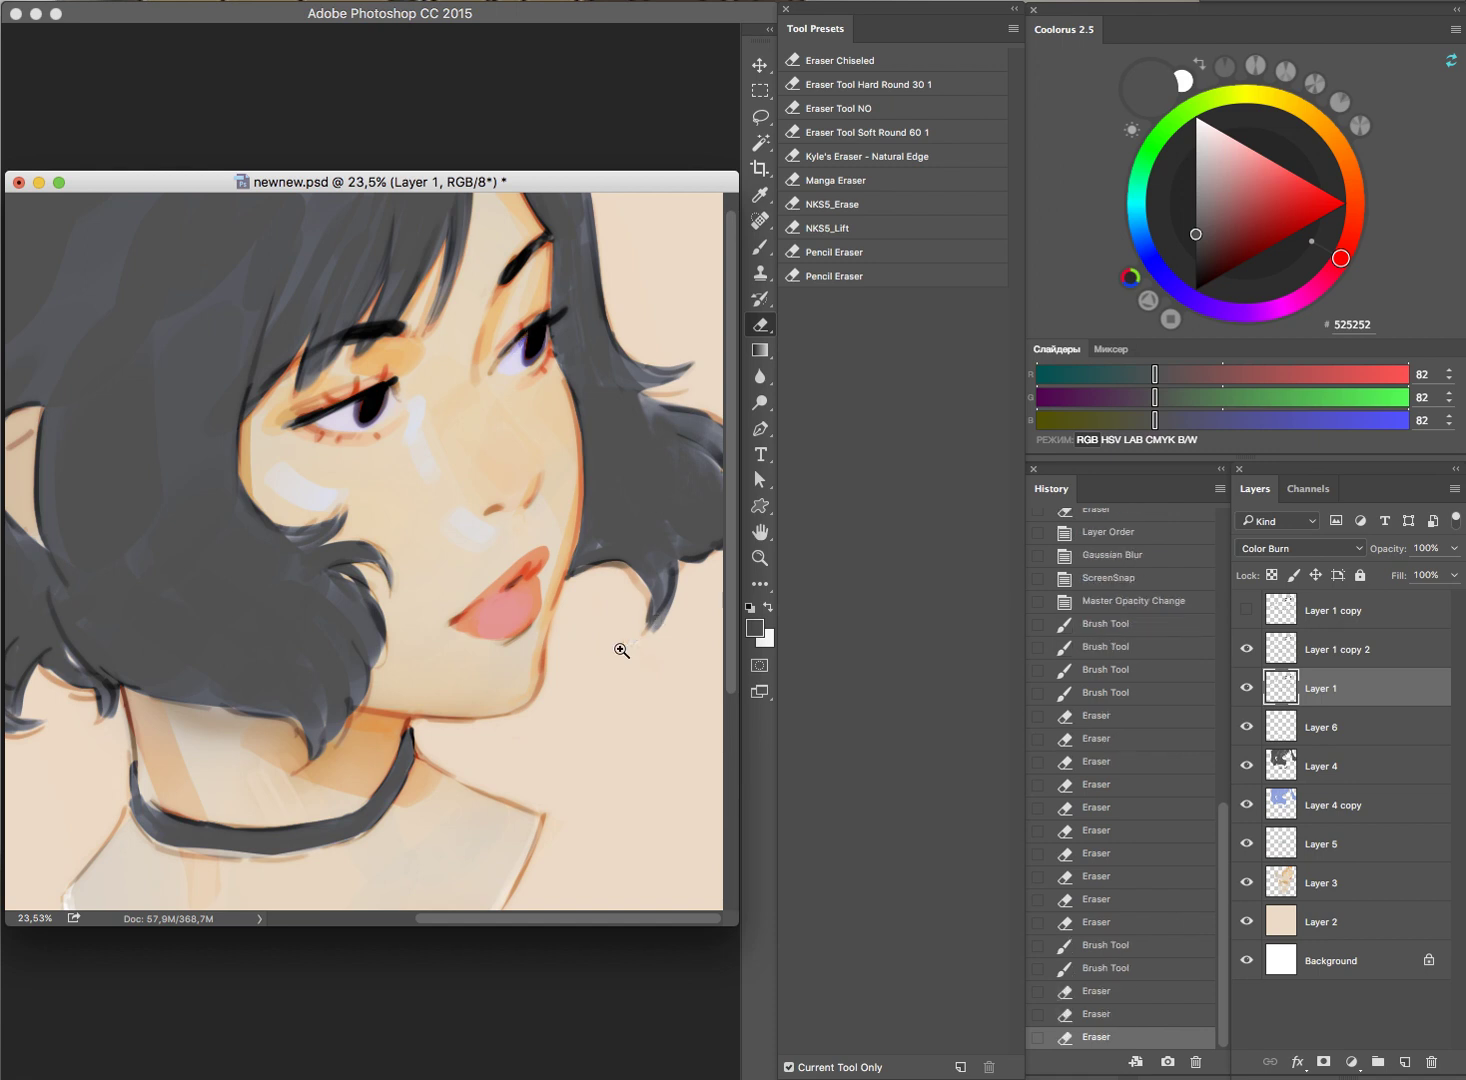
pyautogui.scroll(-3, 566, 664)
pyautogui.scroll(4, 653, 347)
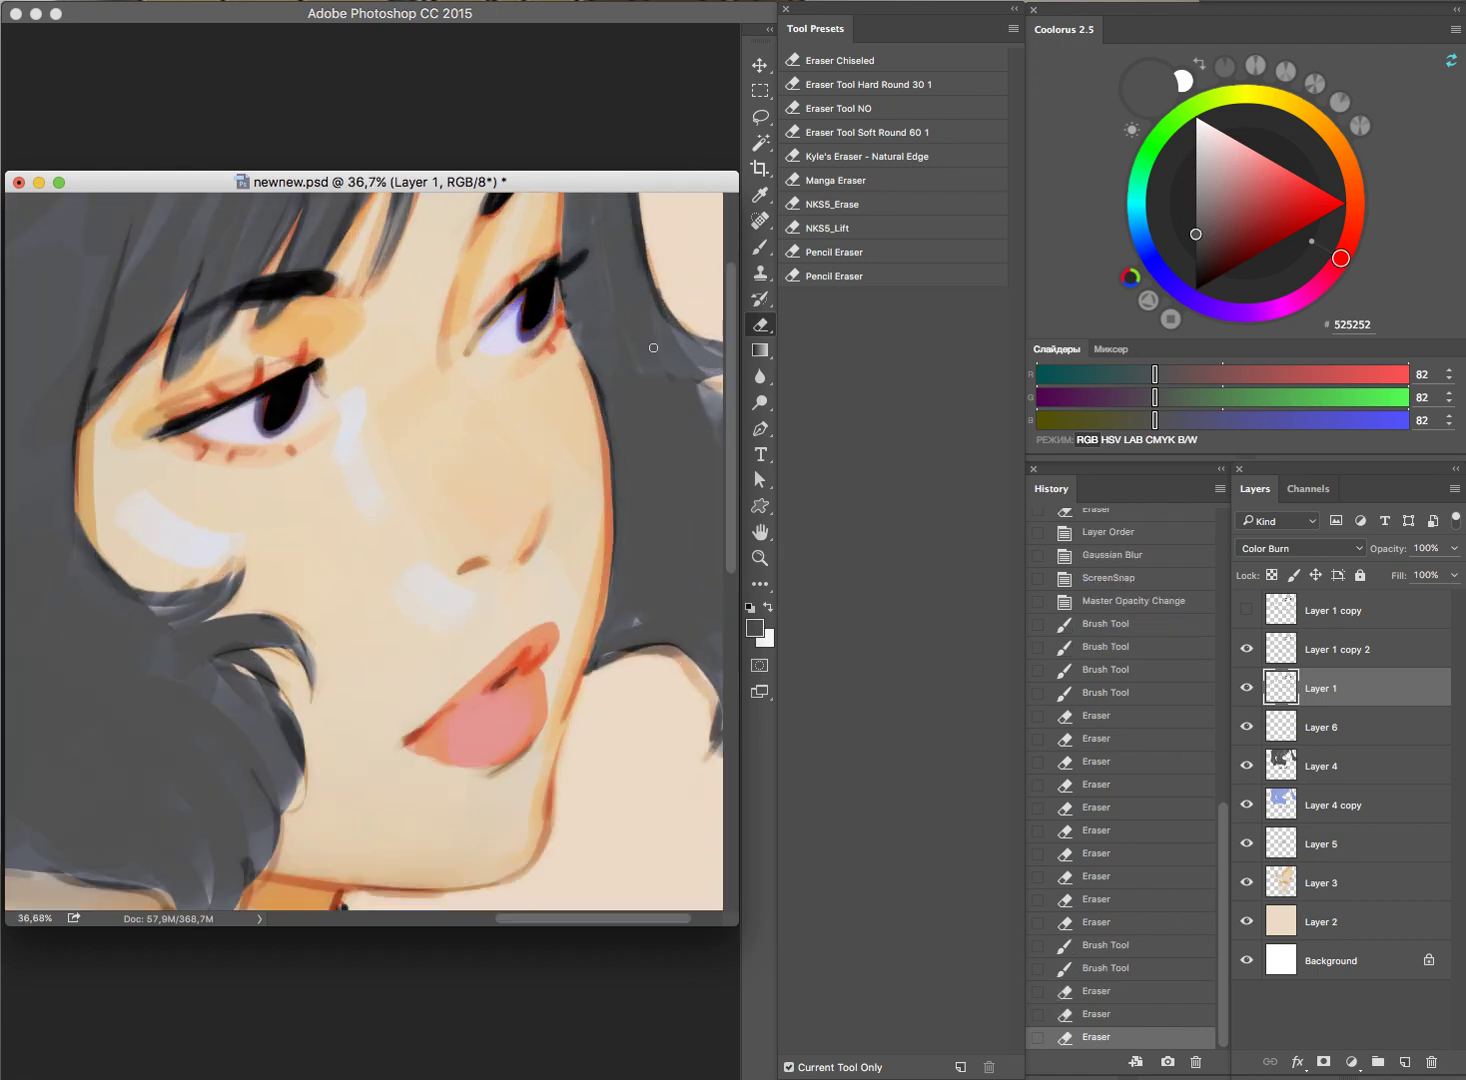
# Step: Try grey 929292 strokes at the eye corner and eyelid, undo them, and switch to 4C4C4C
pyautogui.press('b')
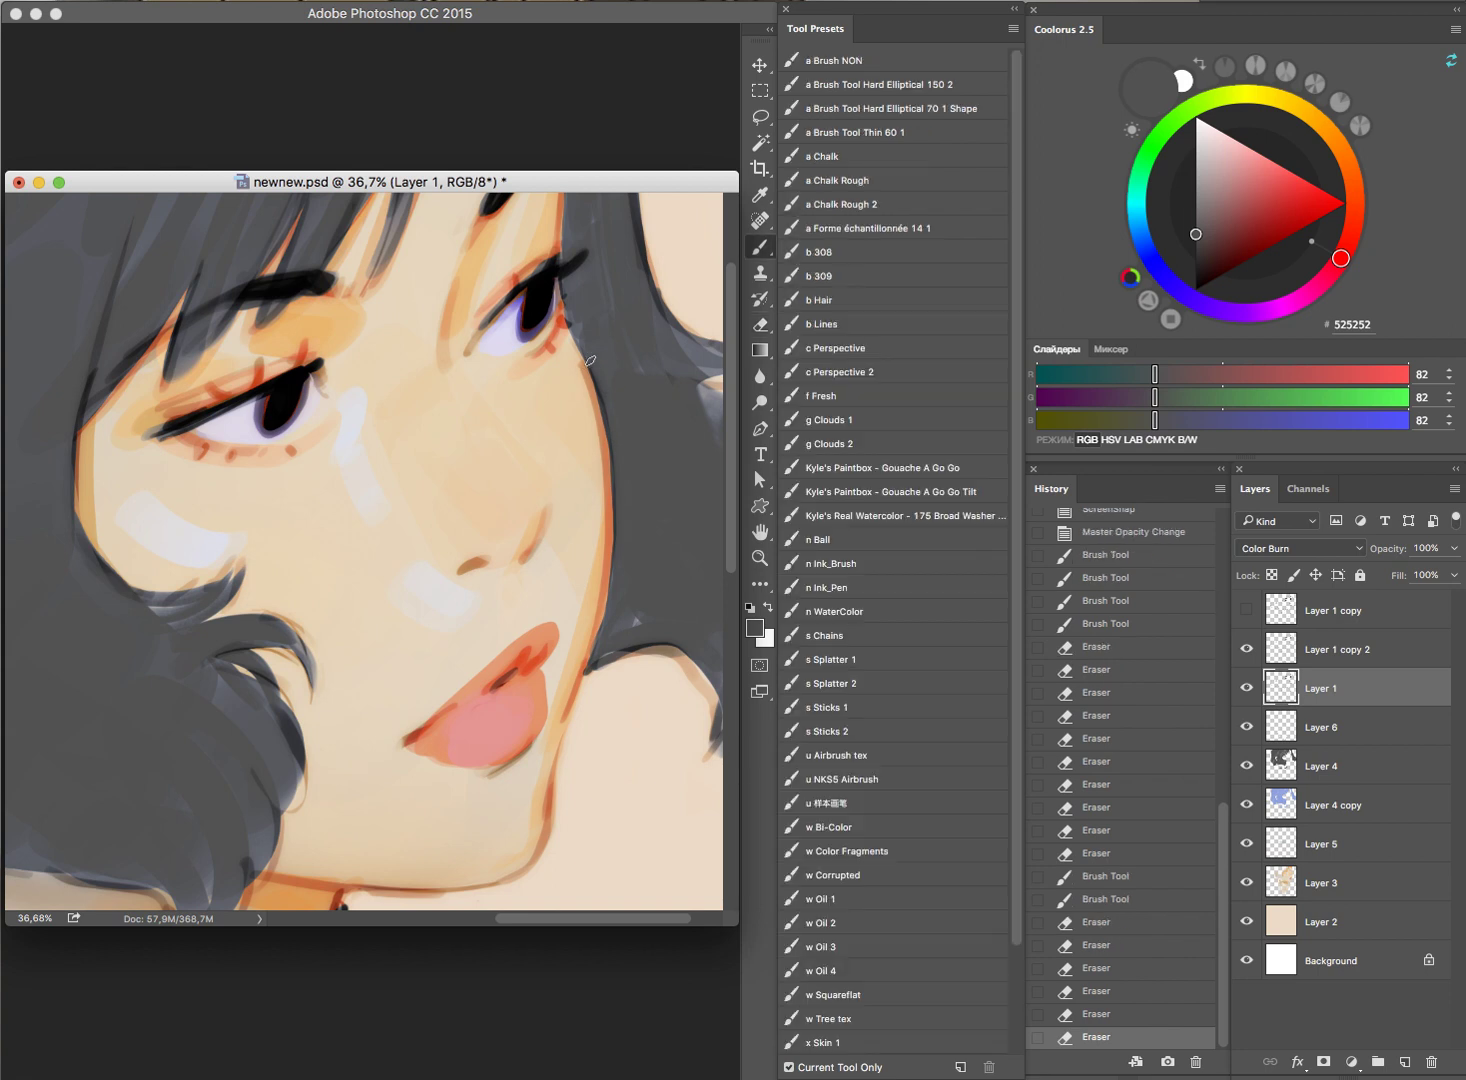
pyautogui.moveTo(1209, 183); pyautogui.dragTo(1196, 190)
pyautogui.moveTo(577, 355)
pyautogui.mouseDown()
pyautogui.moveTo(588, 372)
pyautogui.moveTo(562, 280)
pyautogui.moveTo(609, 286)
pyautogui.mouseUp()
pyautogui.hotkey('ctrl', 'z')
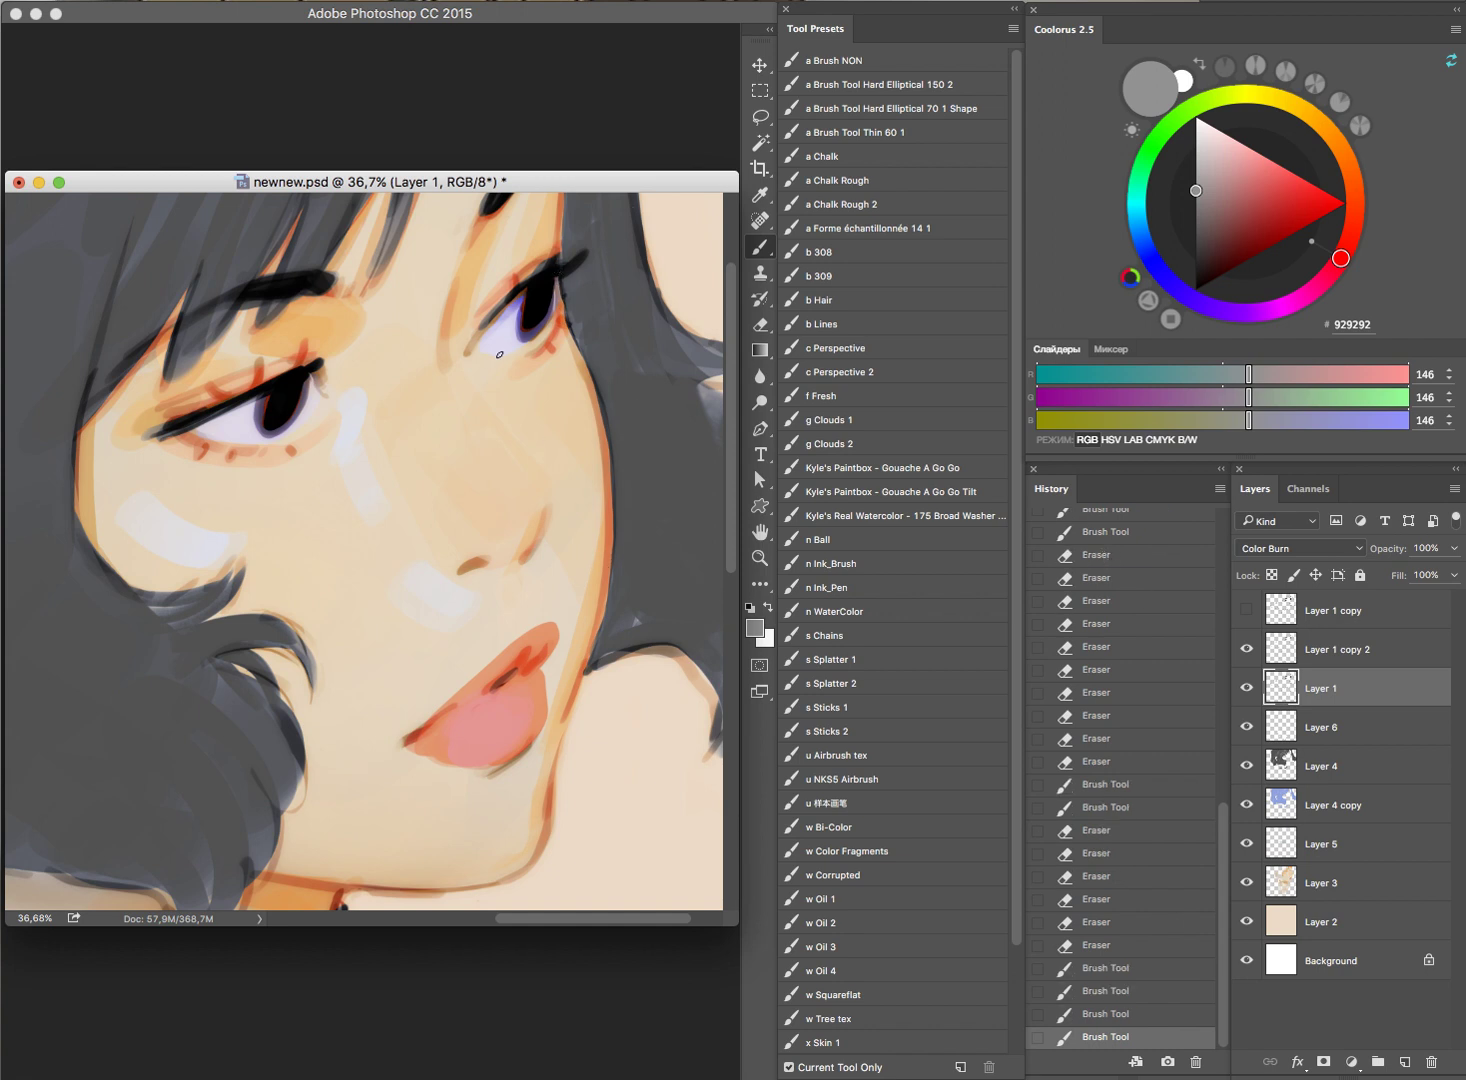
pyautogui.moveTo(219, 416)
pyautogui.mouseDown()
pyautogui.moveTo(285, 395)
pyautogui.moveTo(259, 390)
pyautogui.moveTo(261, 371)
pyautogui.mouseUp()
pyautogui.hotkey('ctrl', 'z')
pyautogui.hotkey('ctrl', 'z')
pyautogui.click(1195, 238)
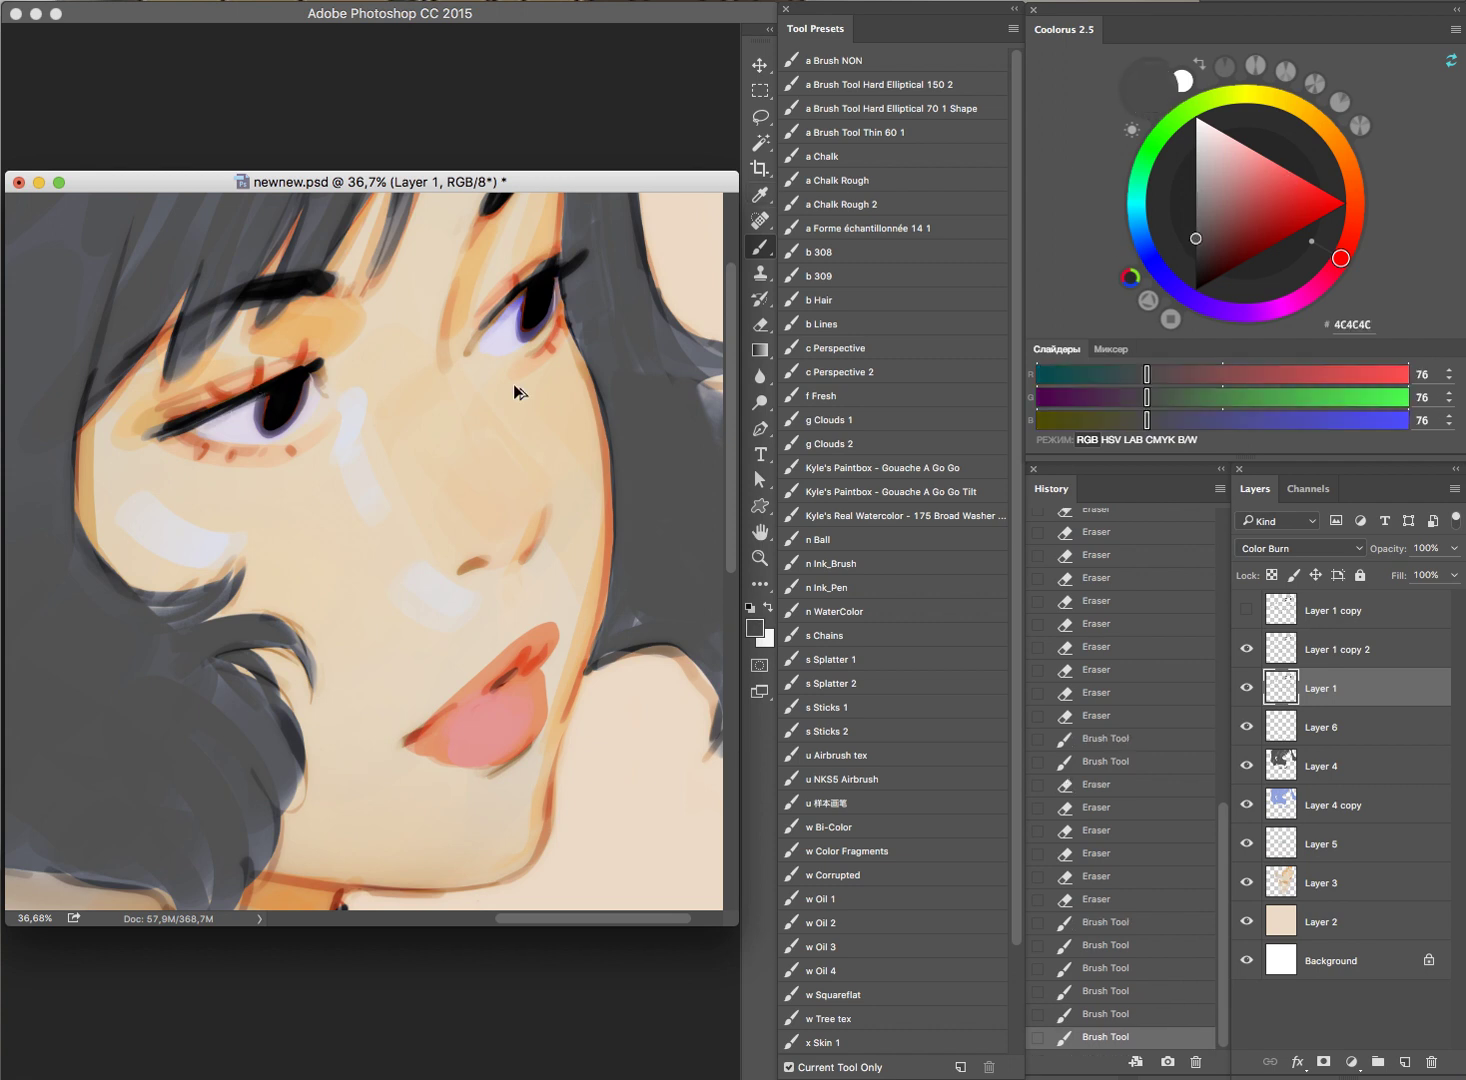
pyautogui.hotkey('ctrl', 'z')
# Step: Compare the face with Layer 1 hidden and add a short grey stroke near the eye
pyautogui.click(1247, 688)
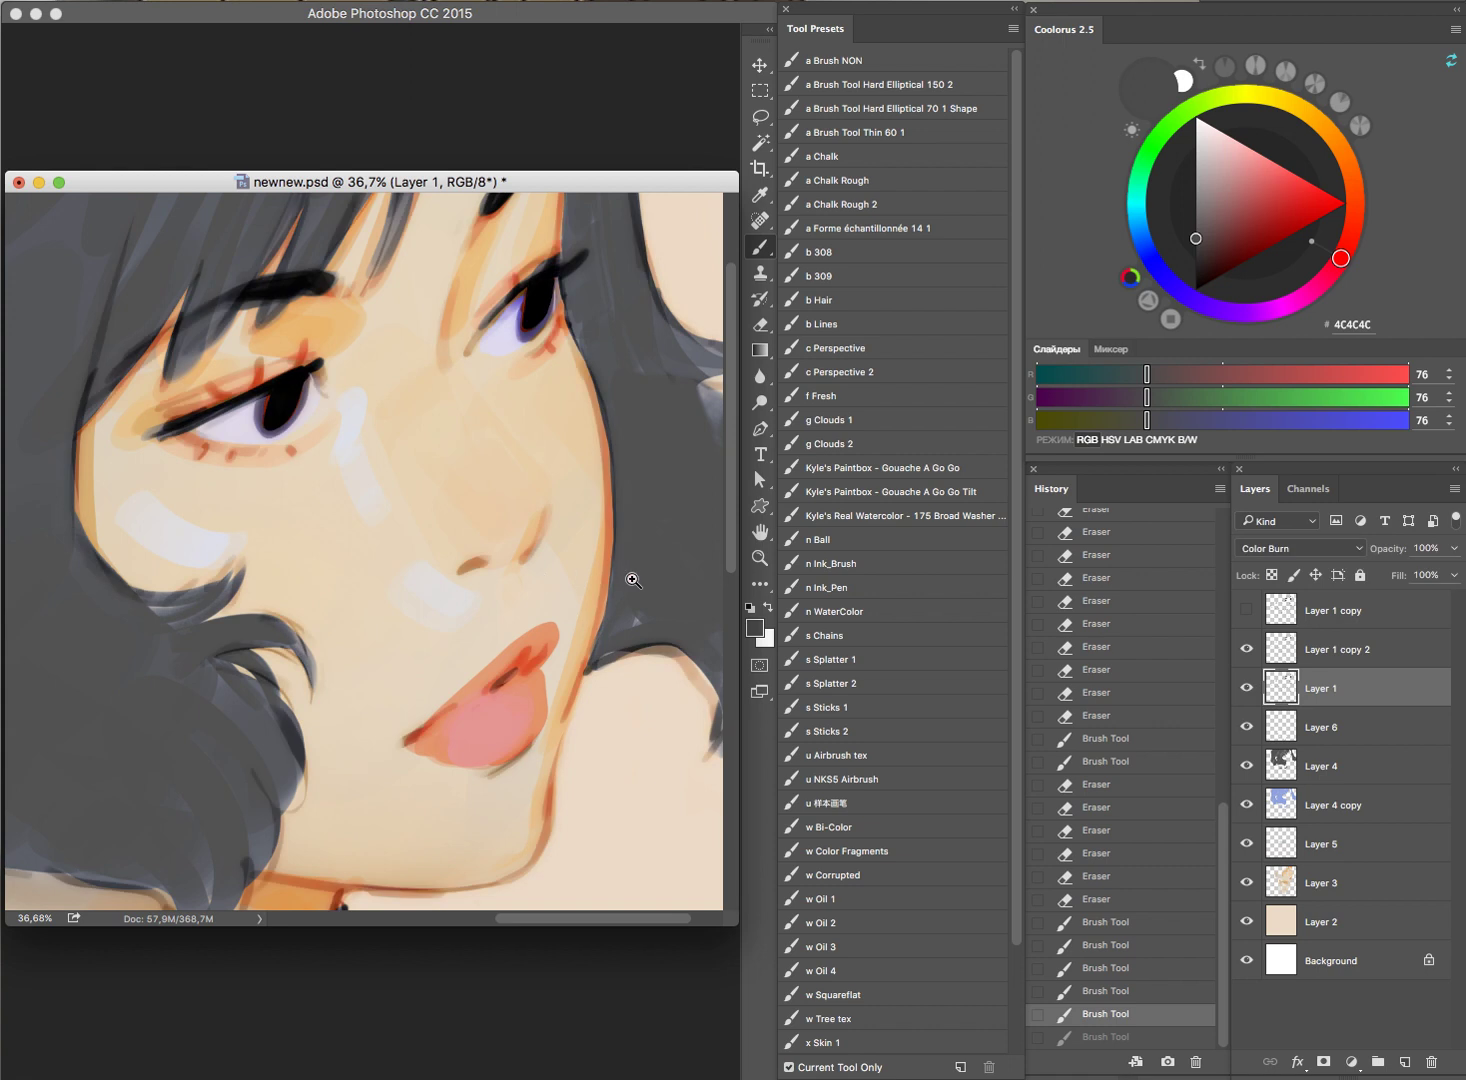
pyautogui.scroll(-3, 633, 580)
pyautogui.scroll(-1, 590, 450)
pyautogui.scroll(5, 572, 383)
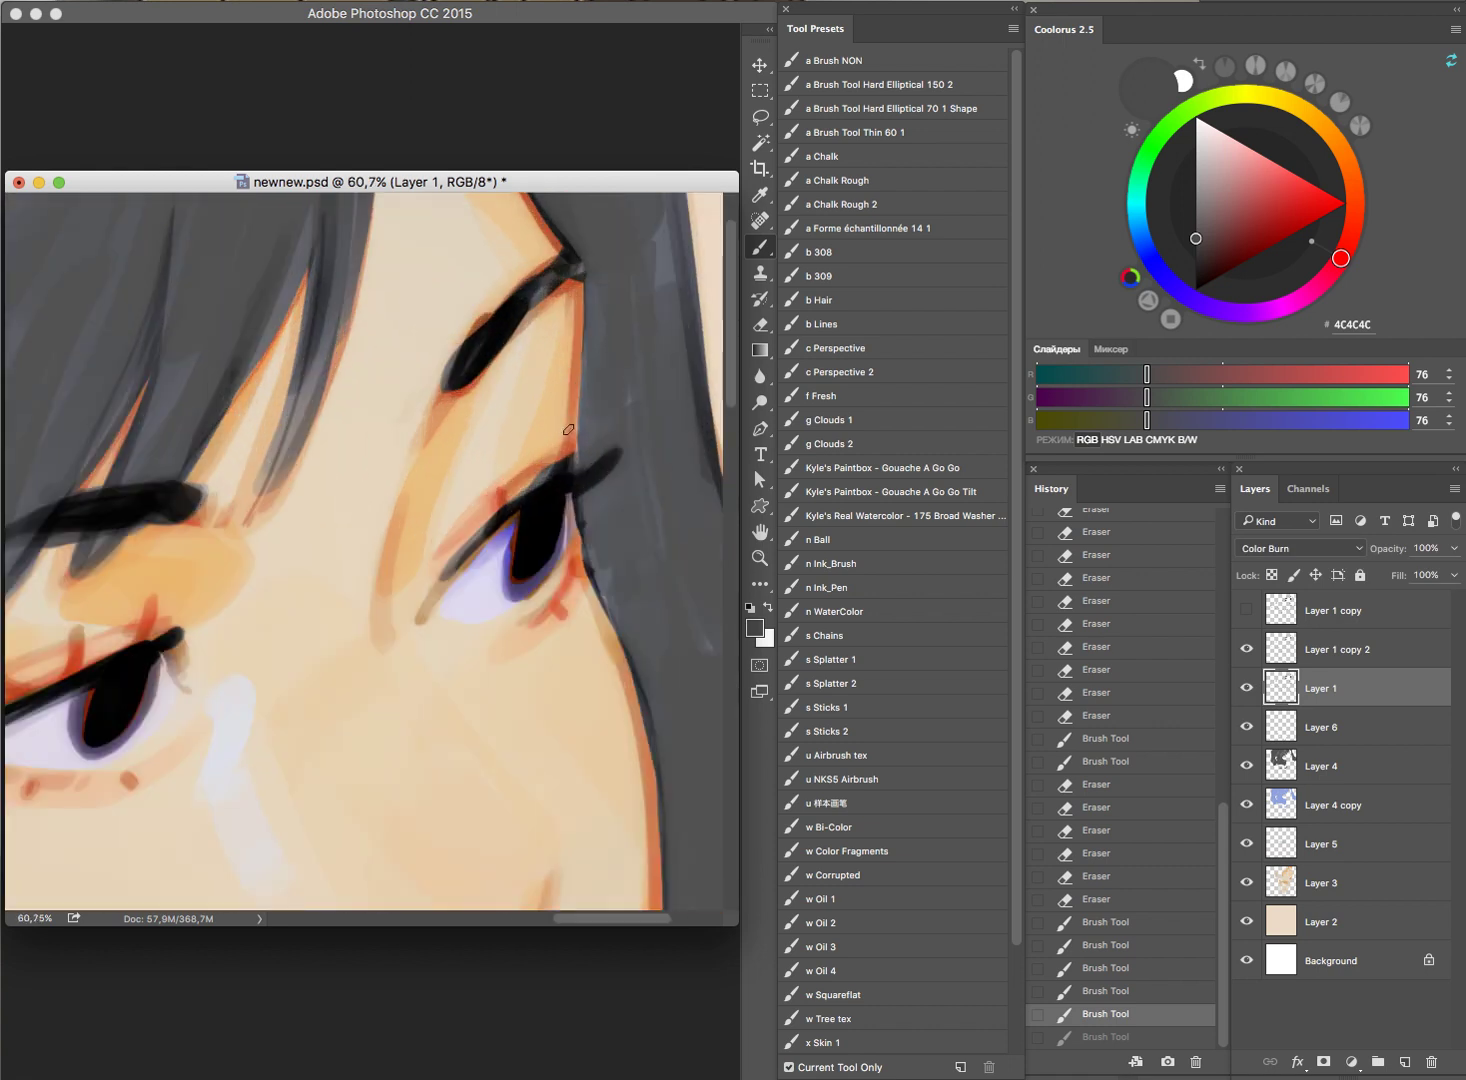
pyautogui.moveTo(568, 429); pyautogui.dragTo(562, 460)
# Step: Erase stray hair paint near the eye on Layer 4 and check the whole face
pyautogui.press('e')
pyautogui.click(1247, 765)
pyautogui.click(1305, 760)
pyautogui.click(538, 475)
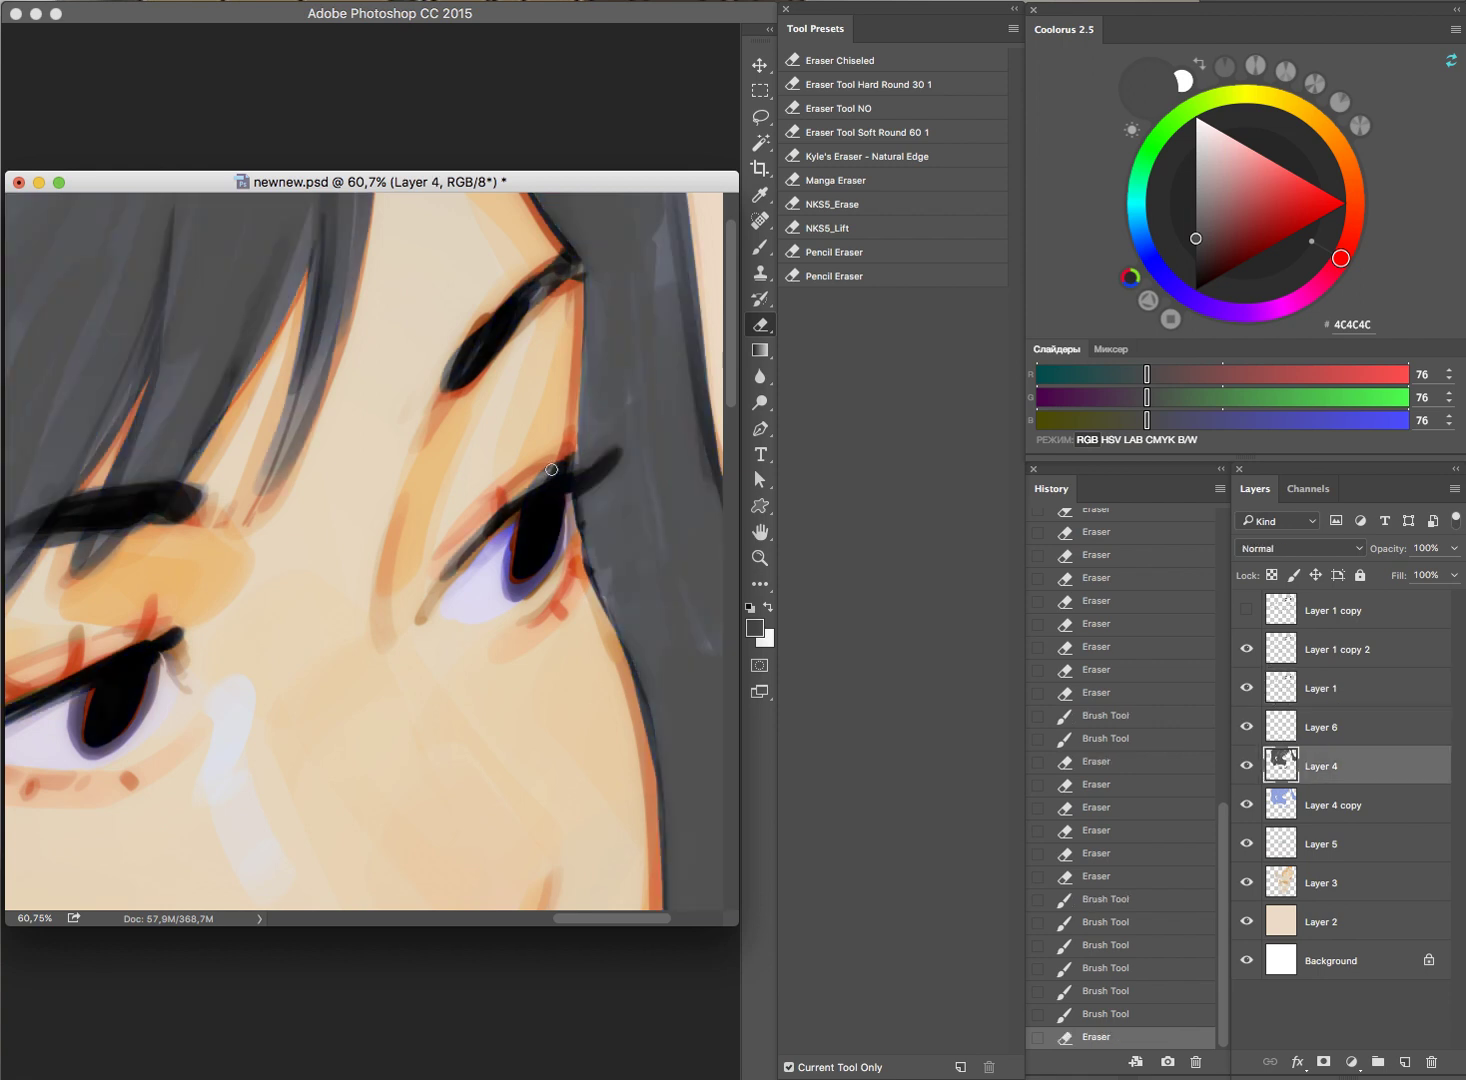
pyautogui.moveTo(670, 546)
pyautogui.mouseDown()
pyautogui.moveTo(458, 687)
pyautogui.moveTo(625, 572)
pyautogui.moveTo(545, 552)
pyautogui.mouseUp()
pyautogui.click(626, 540)
pyautogui.click(1246, 688)
# Step: Compare the portrait with Layer 1 and the peach background layer toggled
pyautogui.click(1246, 688)
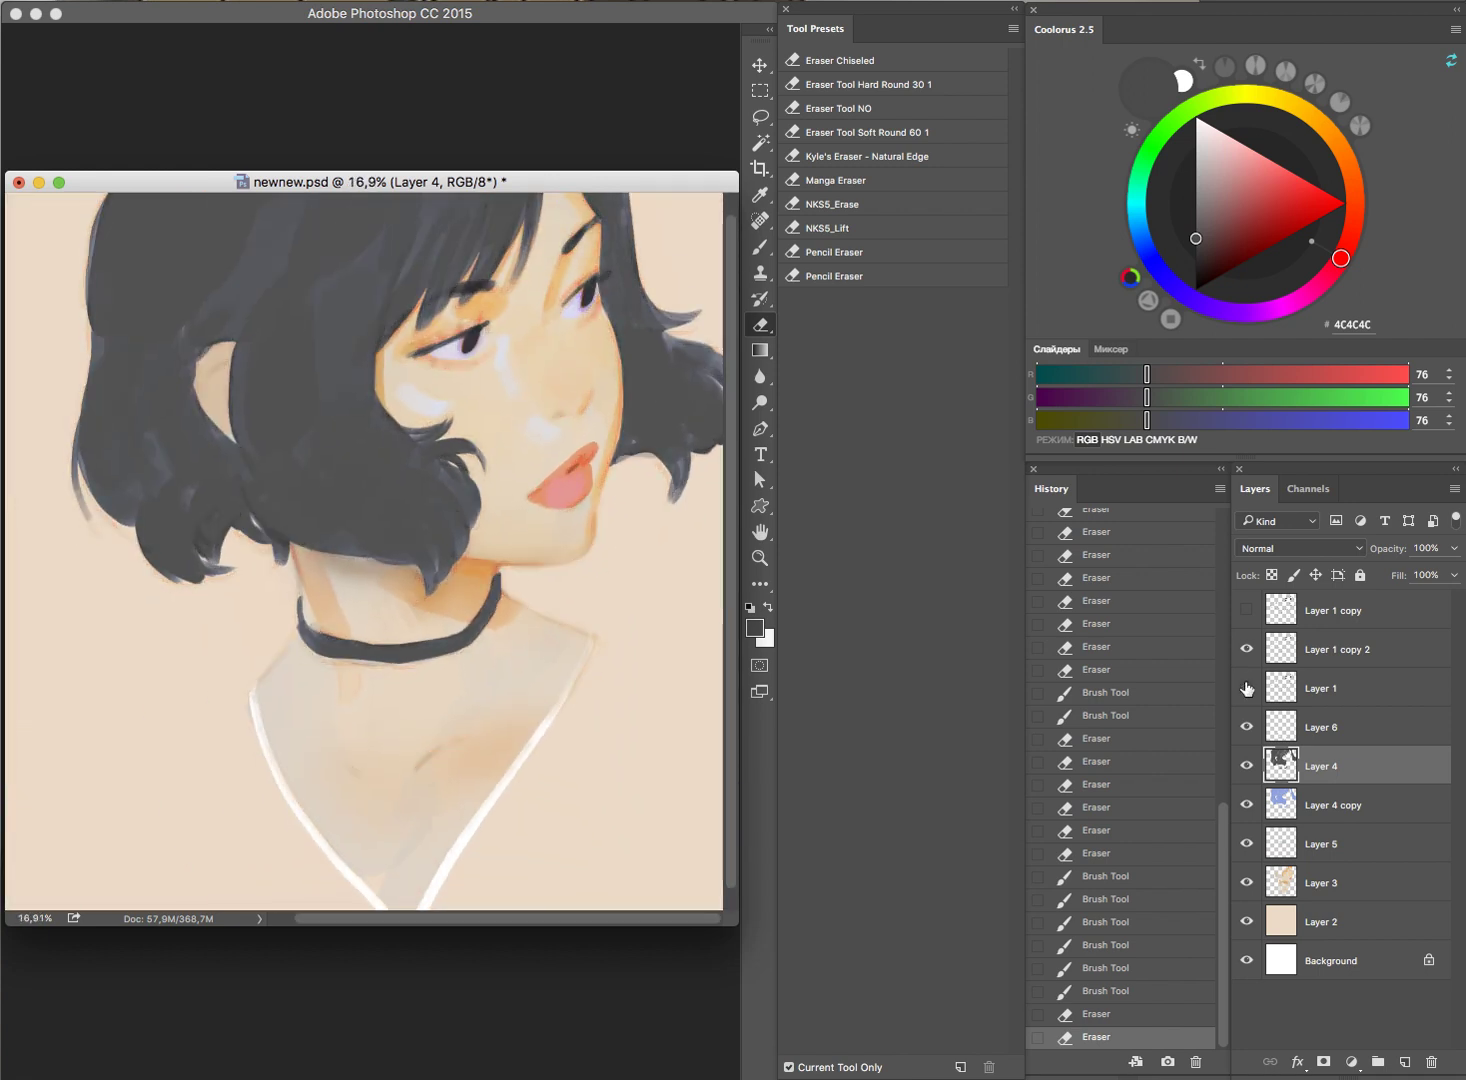
pyautogui.click(1246, 921)
pyautogui.moveTo(633, 597); pyautogui.dragTo(599, 609)
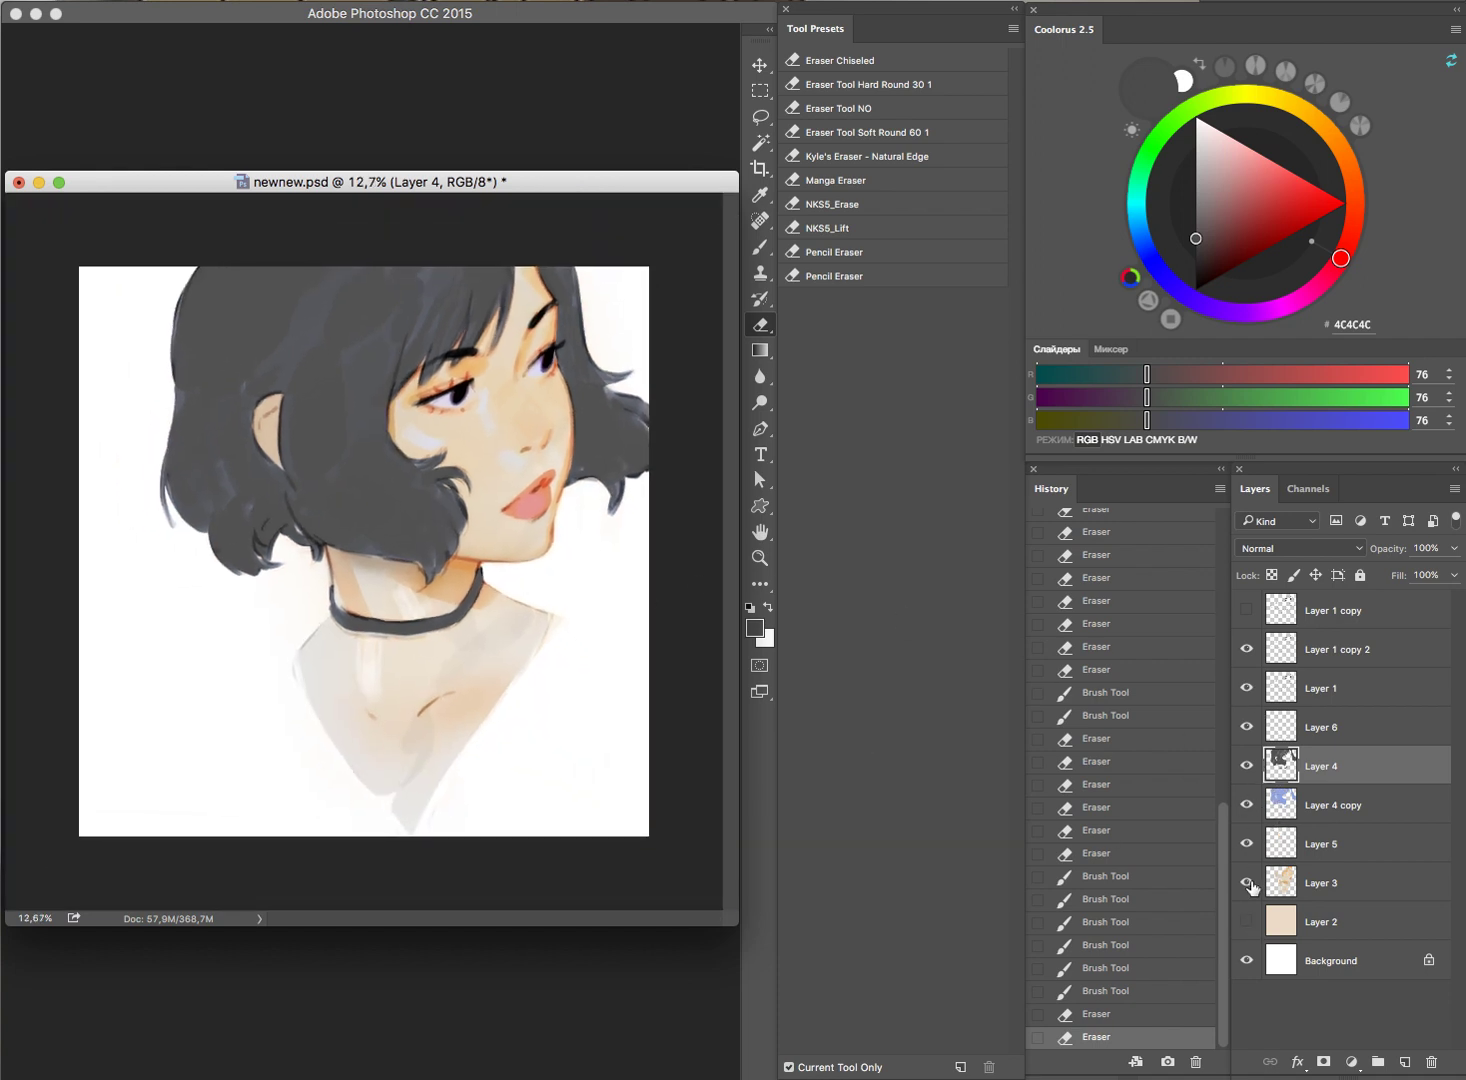
pyautogui.click(1250, 918)
pyautogui.click(1247, 920)
pyautogui.click(1247, 920)
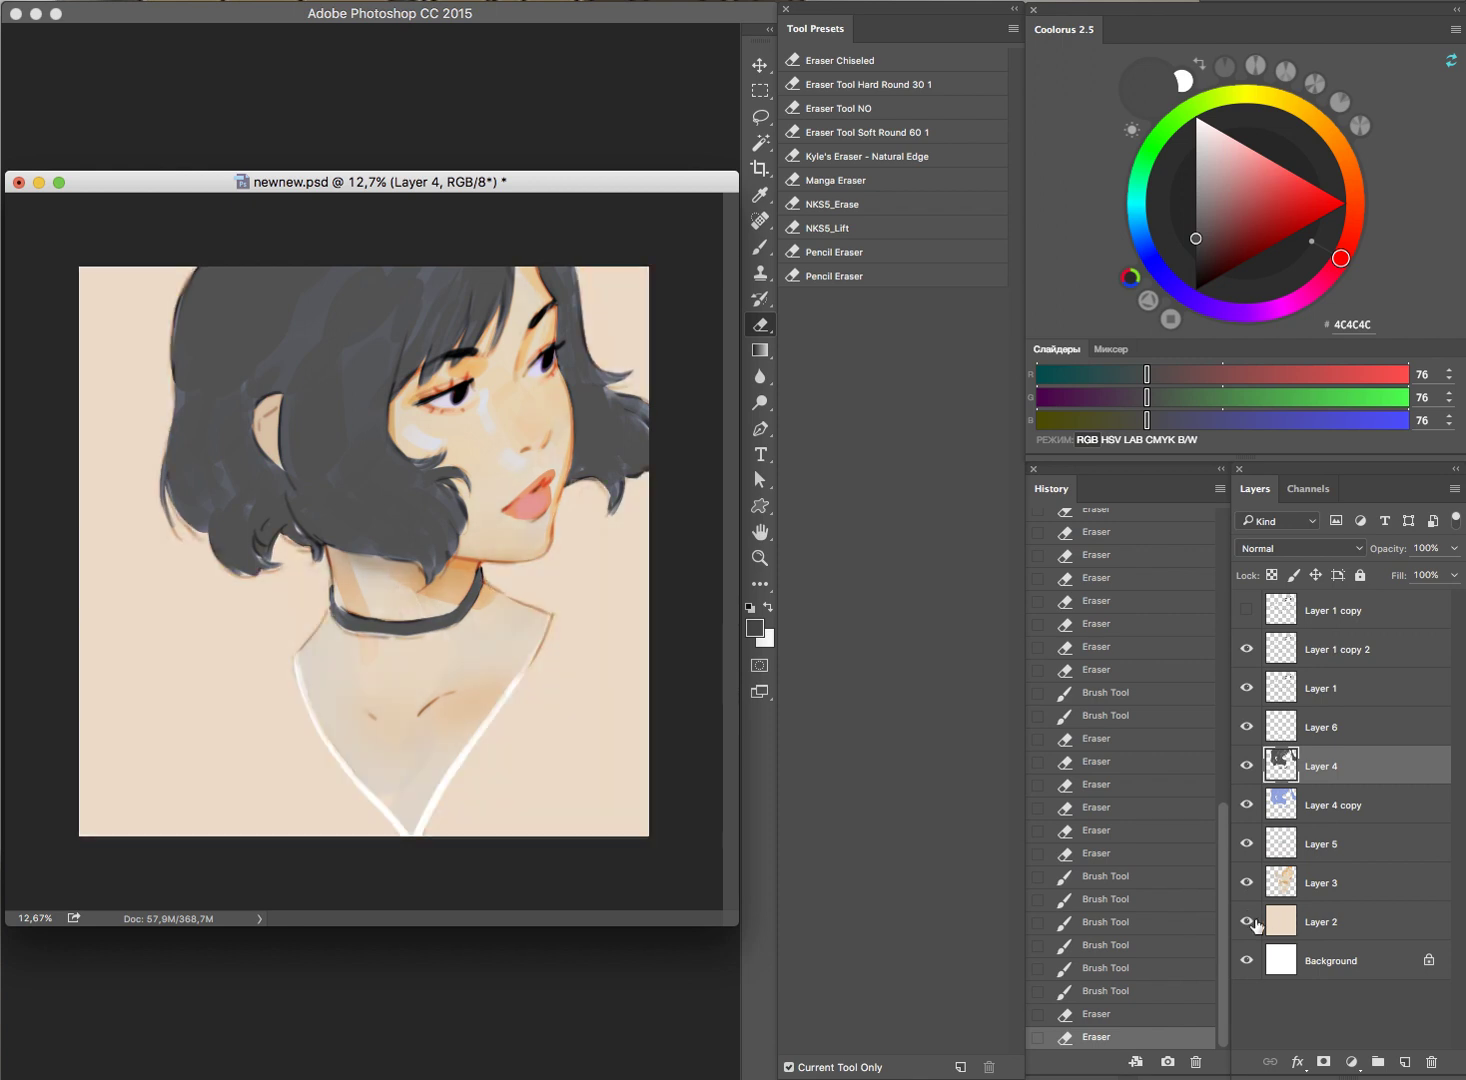
# Step: Try layer masks on Layer 4 and Layer 2, undoing both and leaving Layer 2 selected
pyautogui.click(1324, 1060)
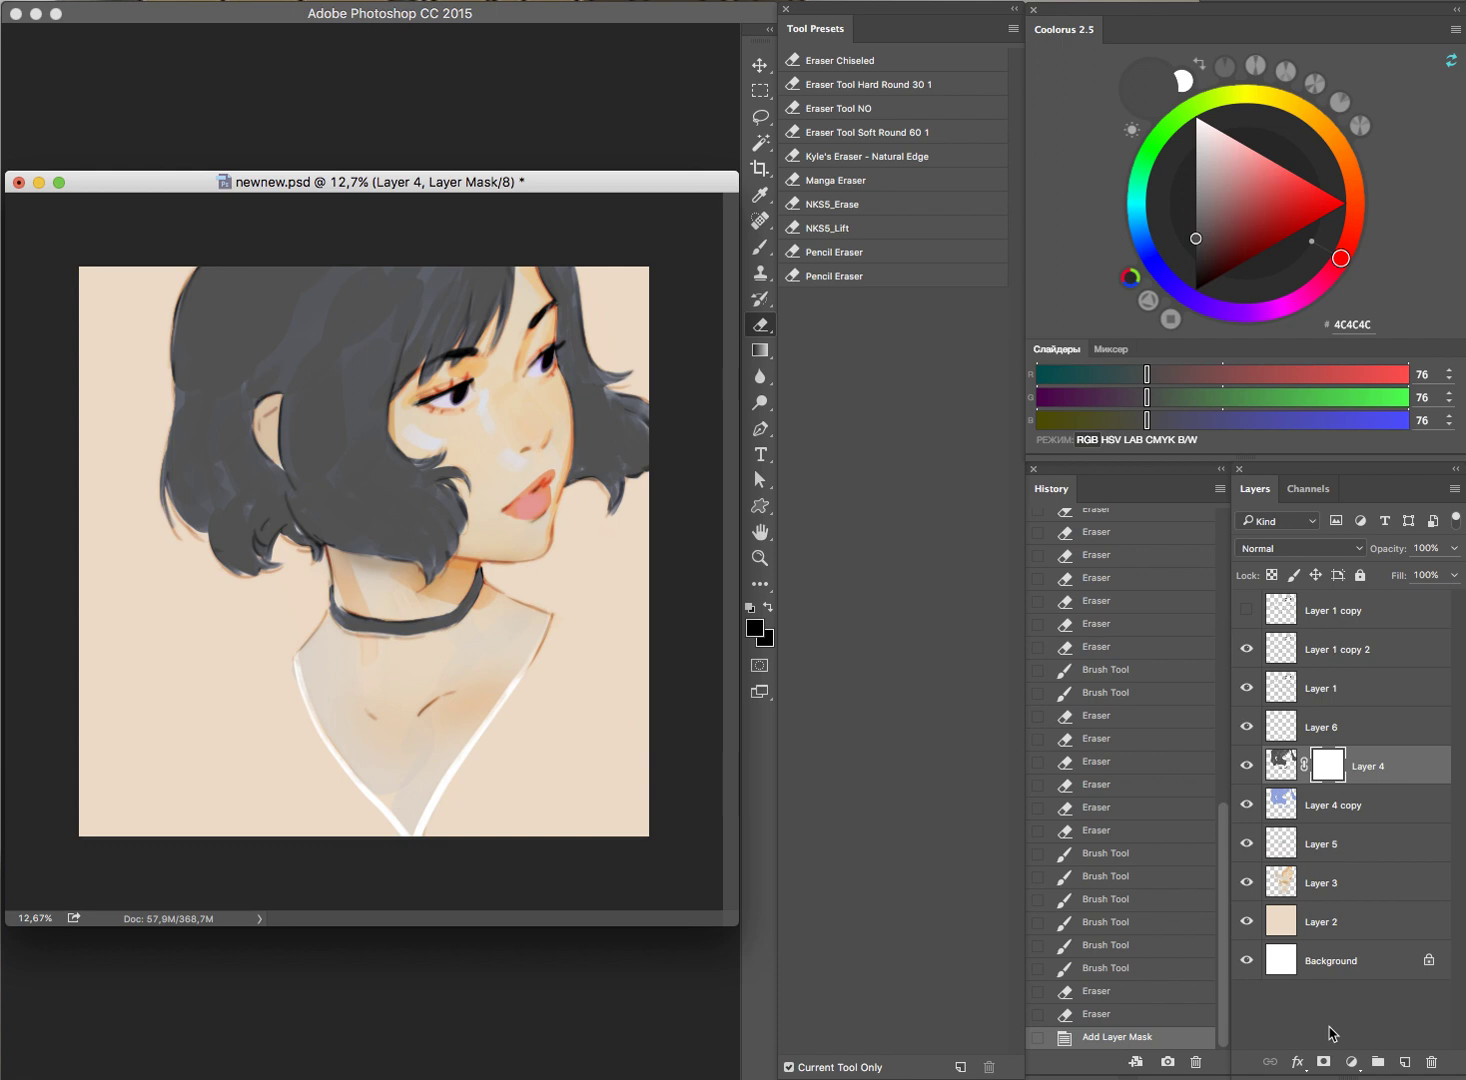
pyautogui.hotkey('ctrl', 'z')
pyautogui.click(1326, 924)
pyautogui.click(1324, 1060)
pyautogui.press('b')
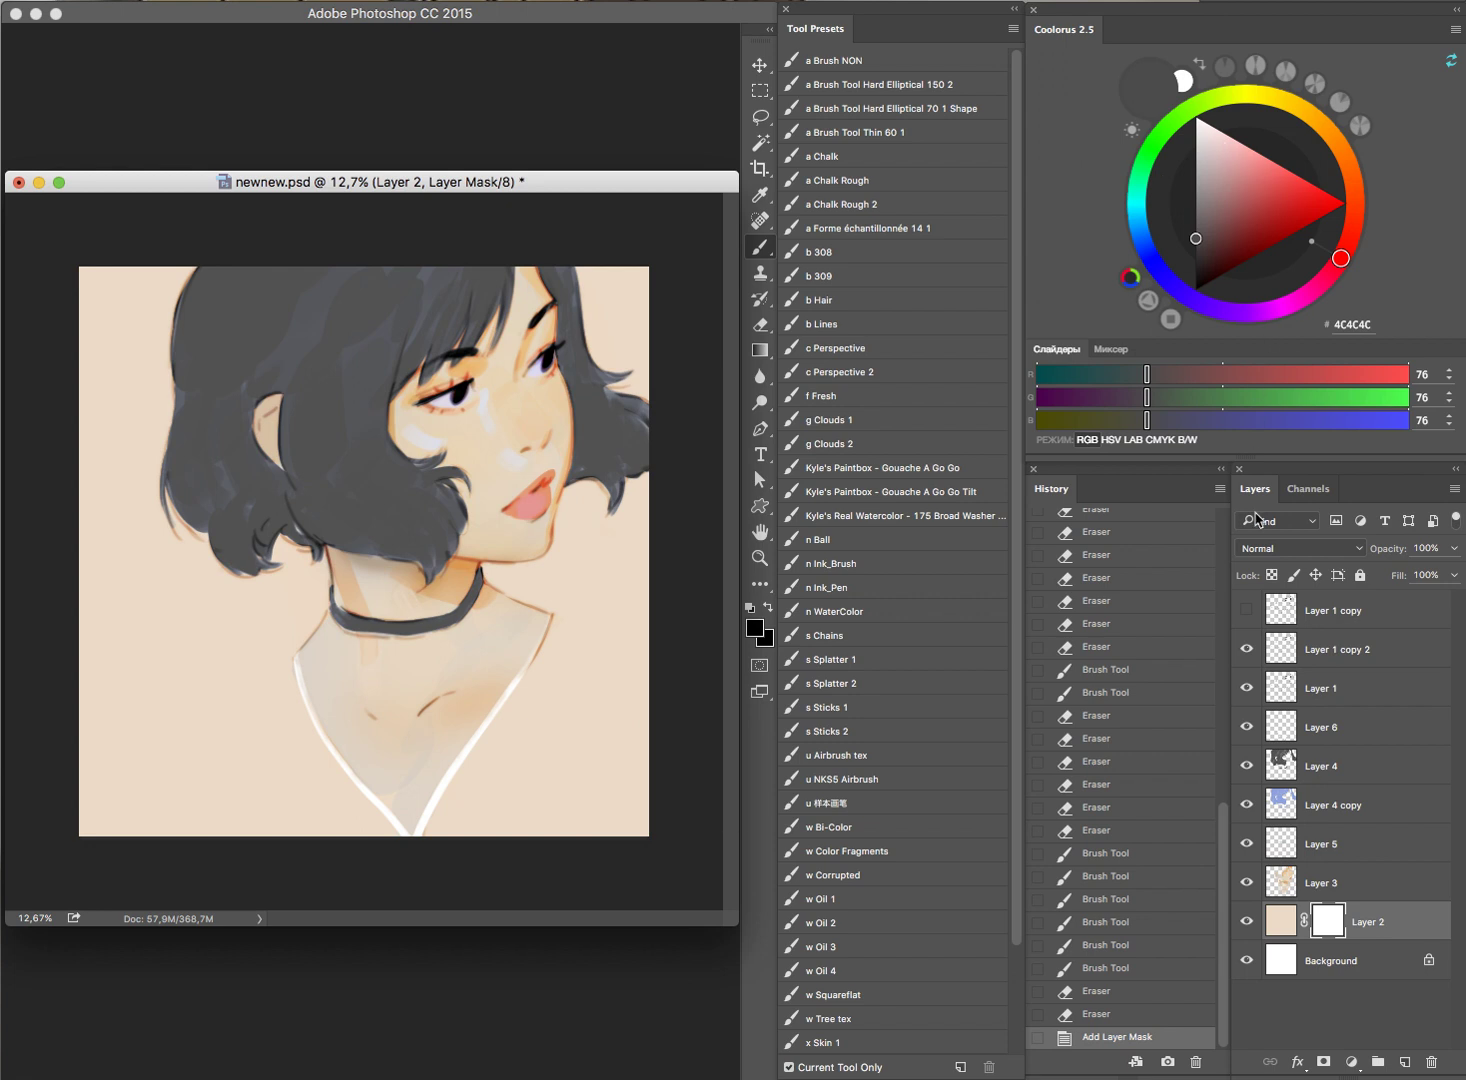
pyautogui.hotkey('ctrl', 'z')
# Step: Create Layer 7 above Layer 2, set pale cyan E5FFFE, and pick the Hard Elliptical 150 brush
pyautogui.hotkey('ctrl', 'shift', 'alt', 'n')
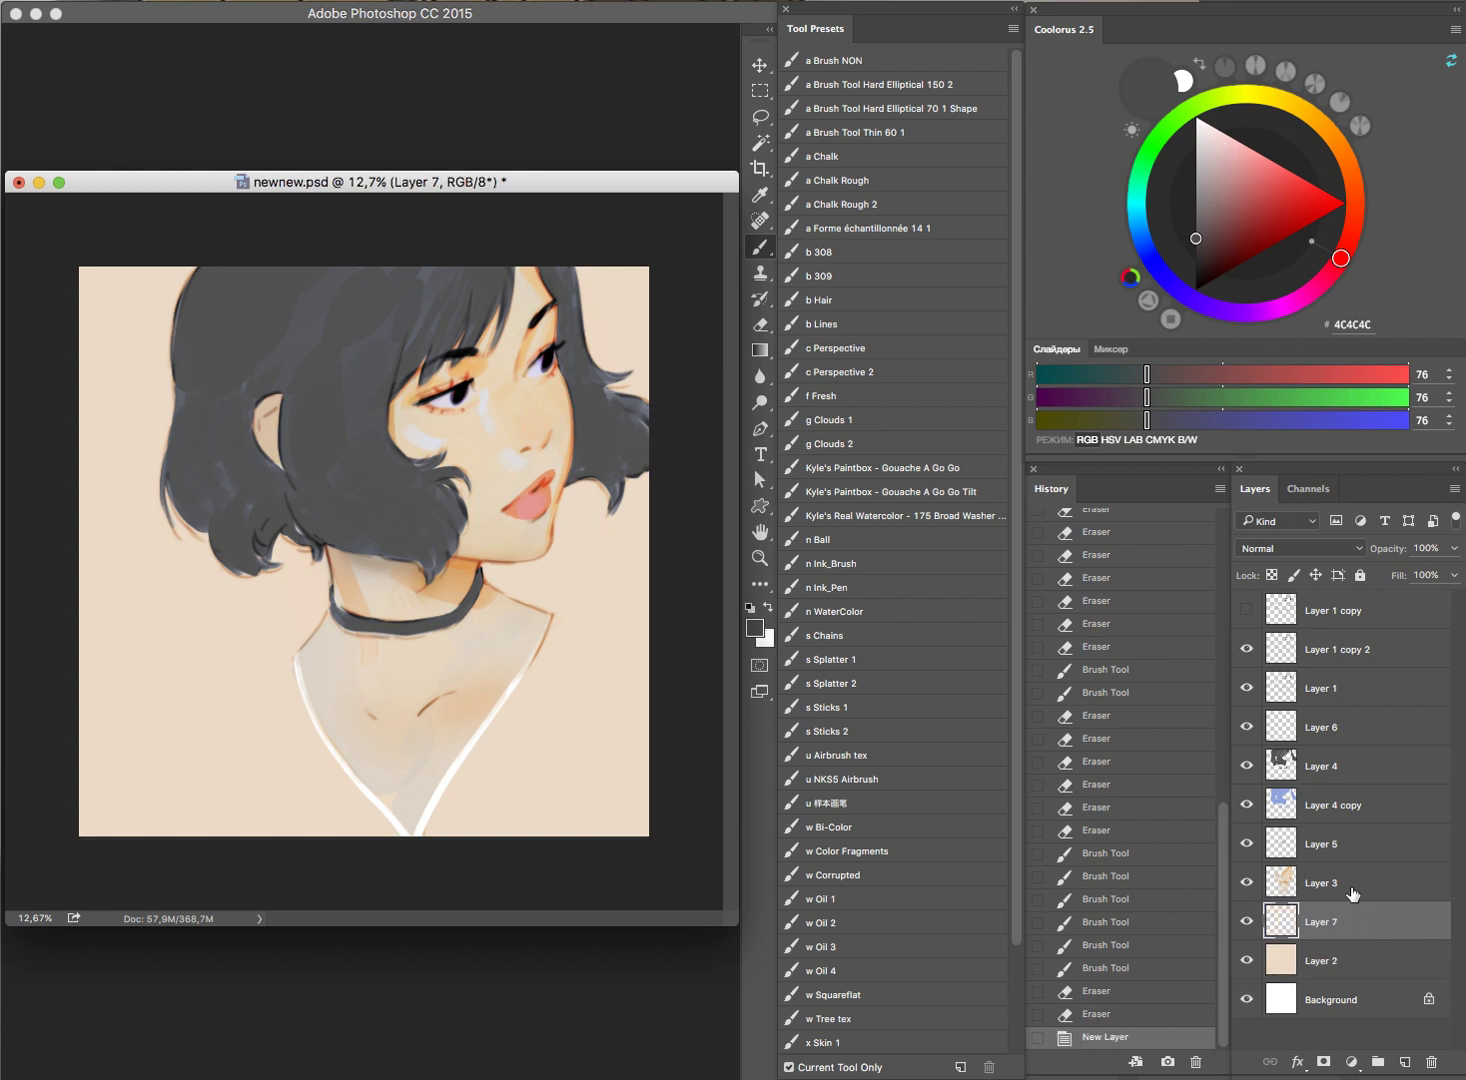
pyautogui.click(1210, 124)
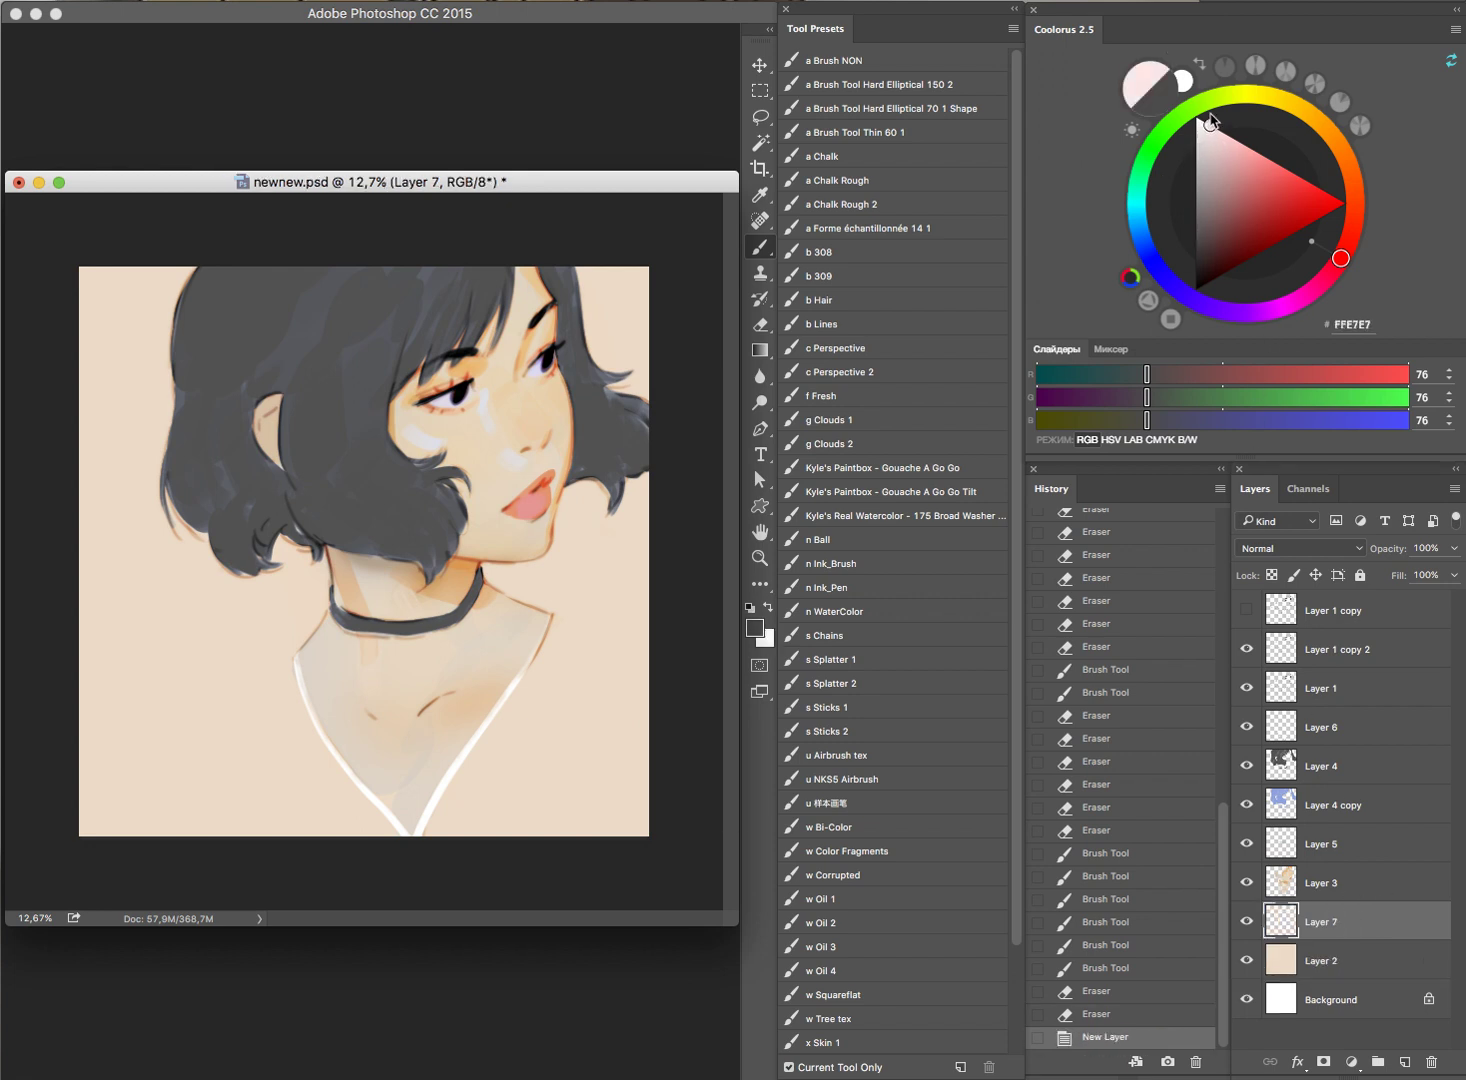
pyautogui.moveTo(1210, 124); pyautogui.dragTo(1143, 211)
pyautogui.press('d')
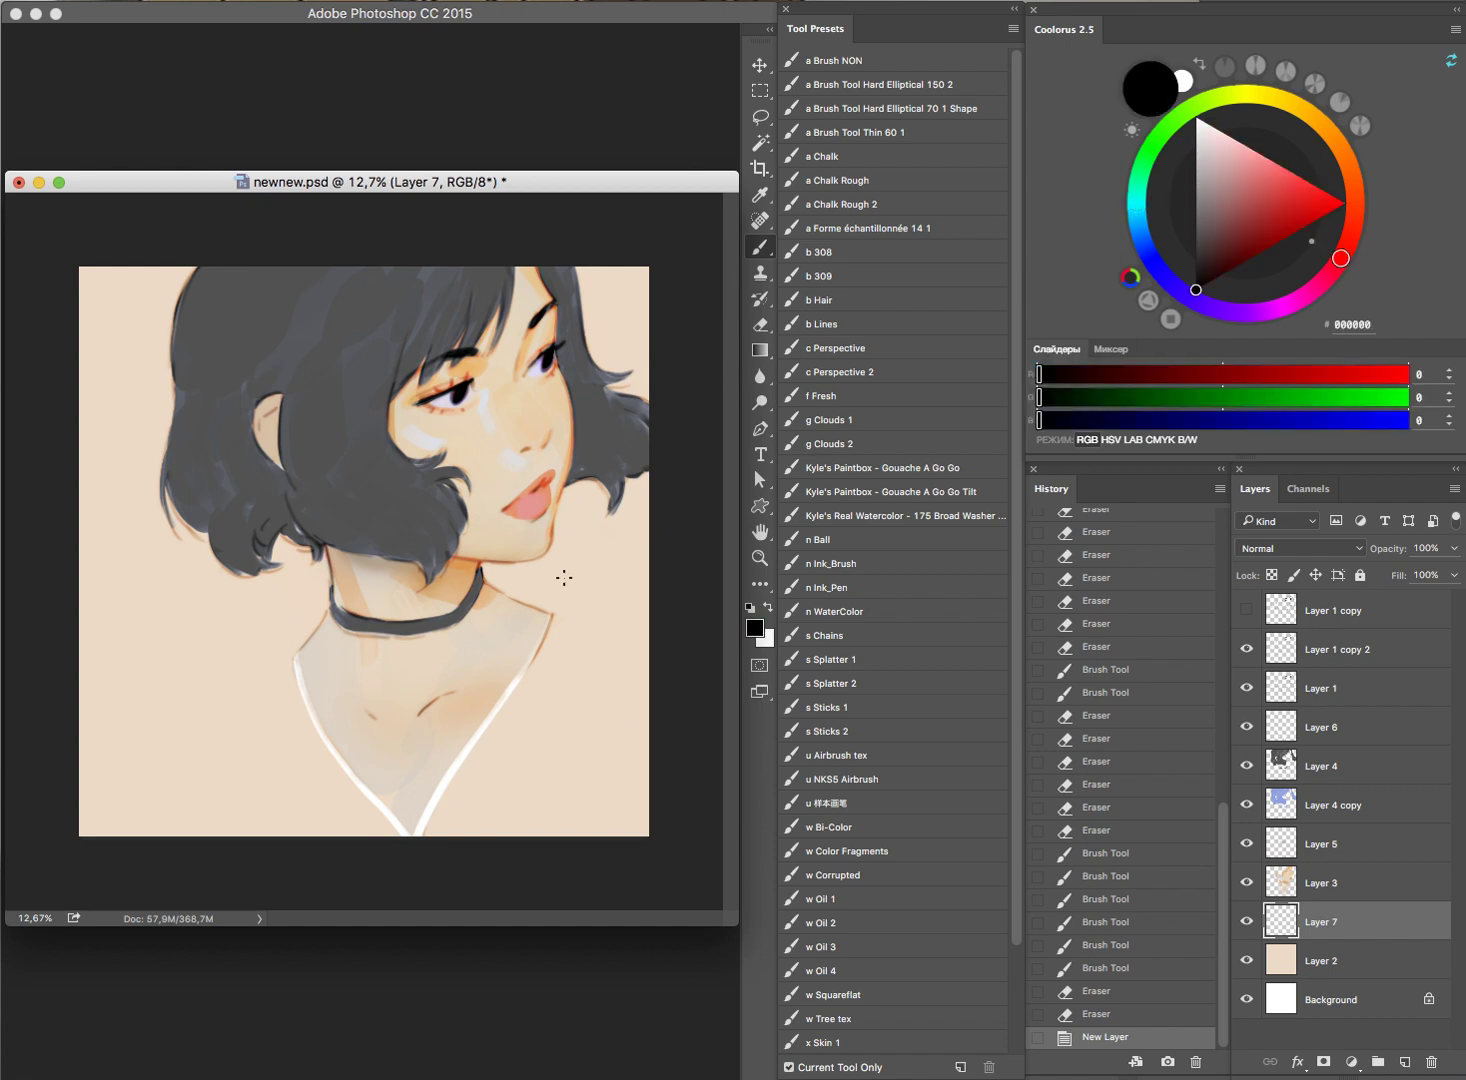
pyautogui.click(1136, 203)
pyautogui.click(1208, 126)
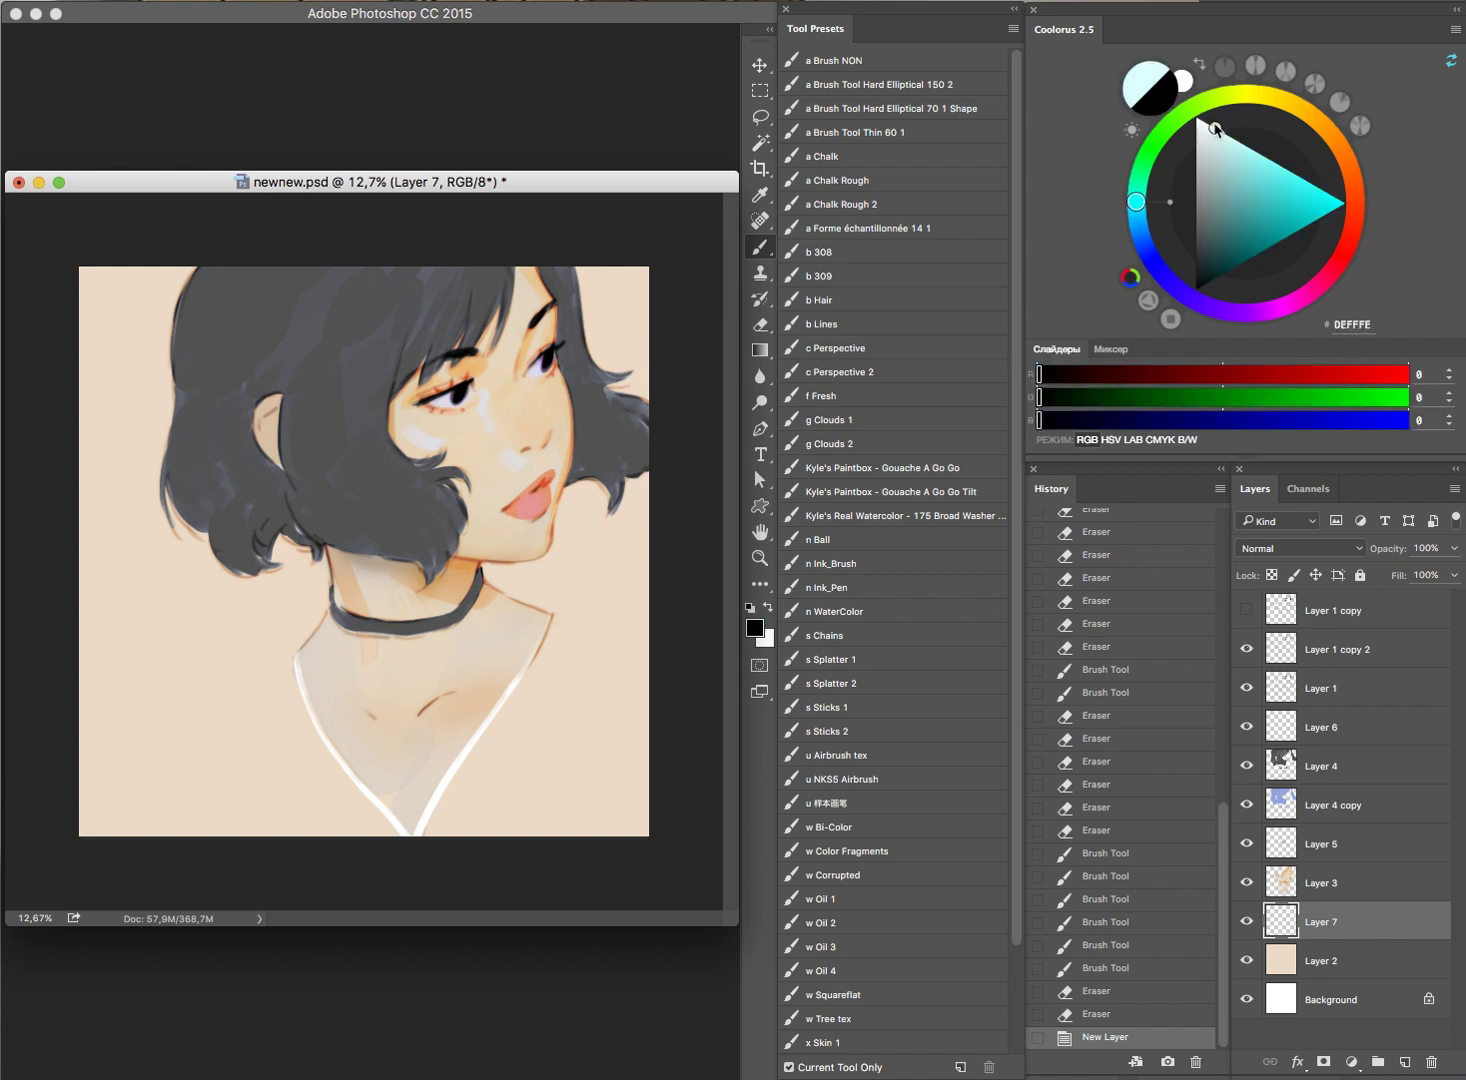
pyautogui.click(953, 84)
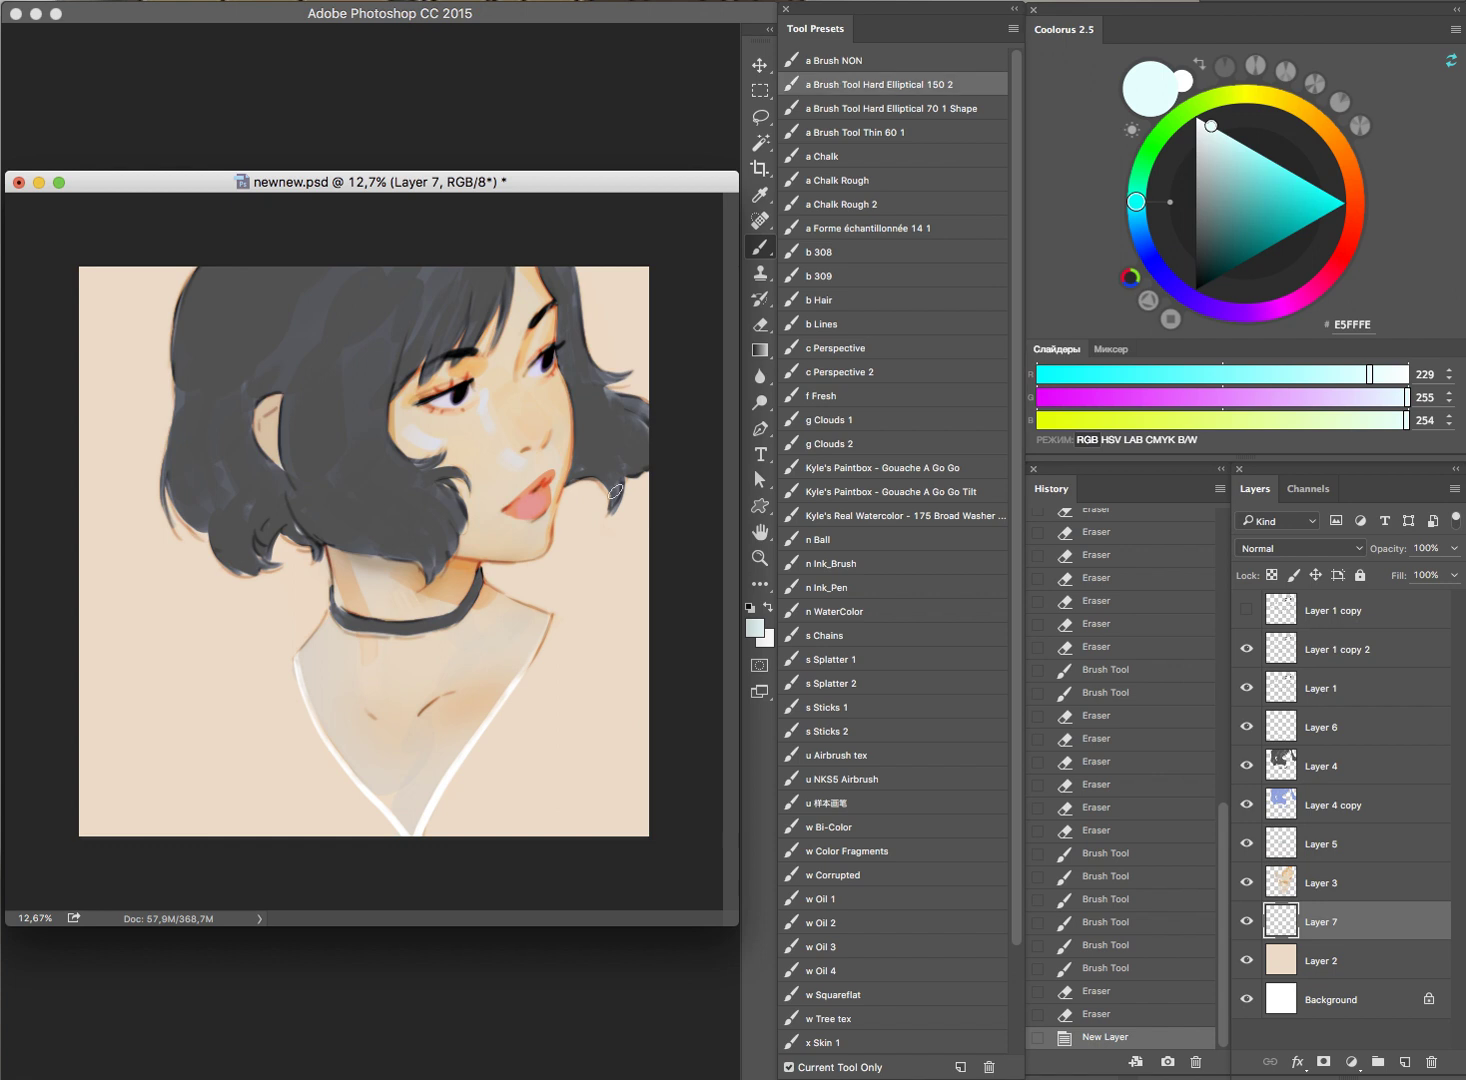
# Step: Paint pale cyan over the top, beside the choker, and along the neck and collar edge
pyautogui.moveTo(565, 700)
pyautogui.mouseDown()
pyautogui.moveTo(507, 752)
pyautogui.moveTo(581, 604)
pyautogui.moveTo(590, 835)
pyautogui.moveTo(511, 844)
pyautogui.moveTo(633, 789)
pyautogui.moveTo(614, 612)
pyautogui.mouseUp()
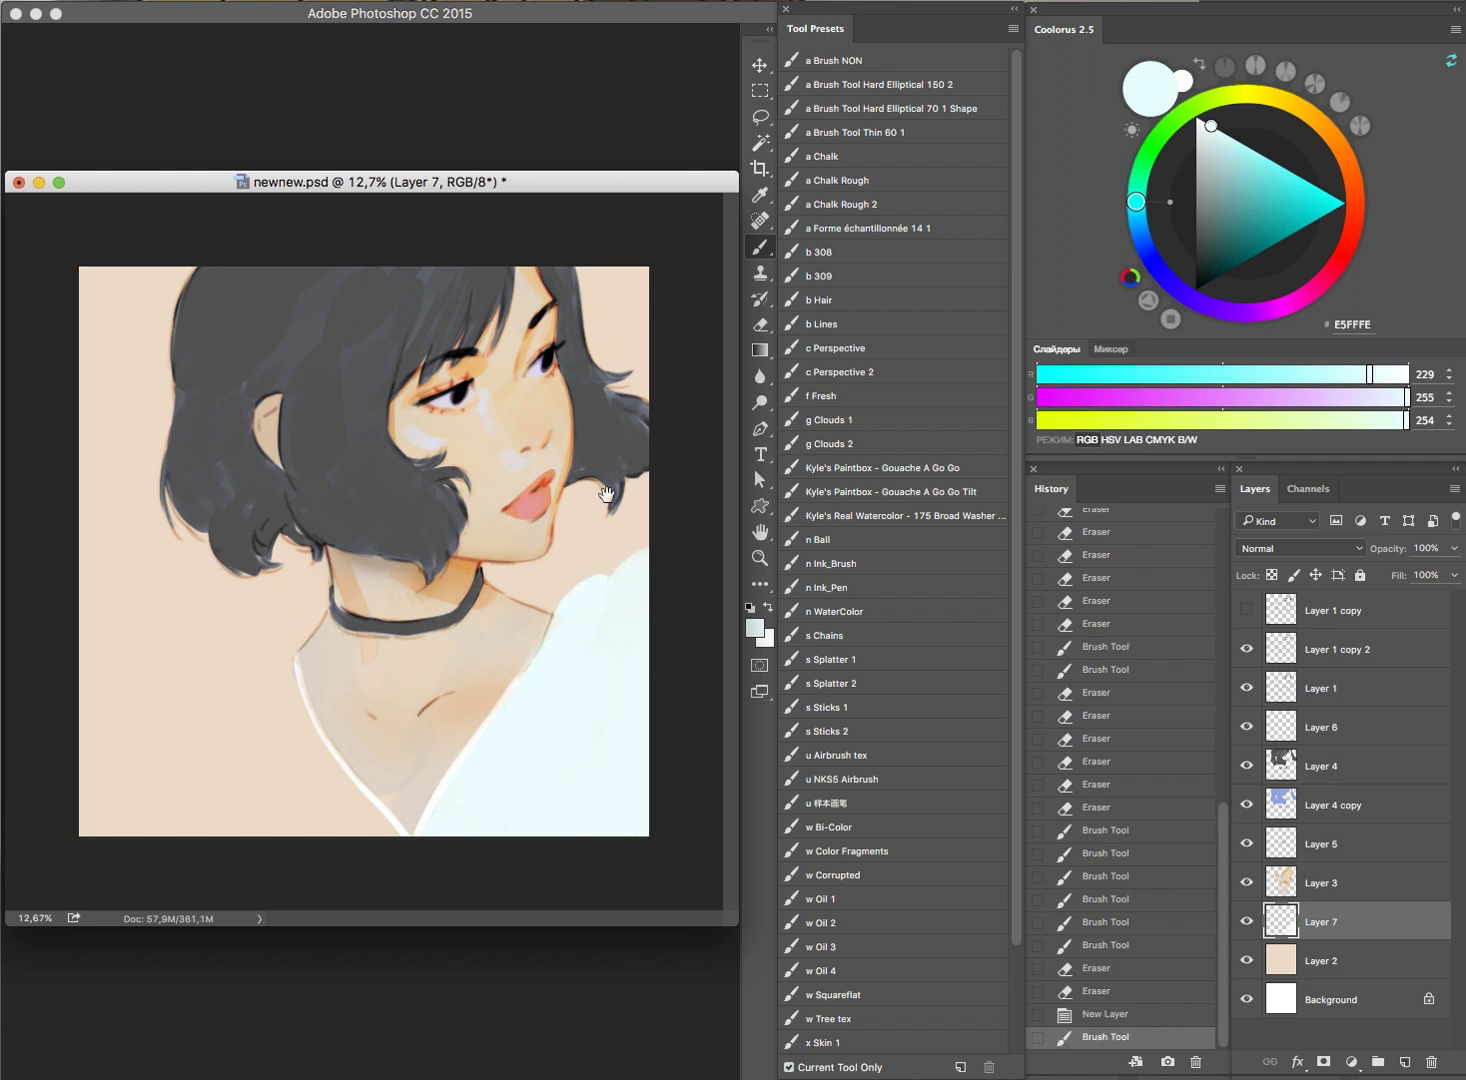
pyautogui.scroll(4, 600, 570)
pyautogui.scroll(4, 589, 556)
pyautogui.press('[')
pyautogui.press('[')
pyautogui.press('[')
pyautogui.press('[')
pyautogui.press('[')
pyautogui.press('[')
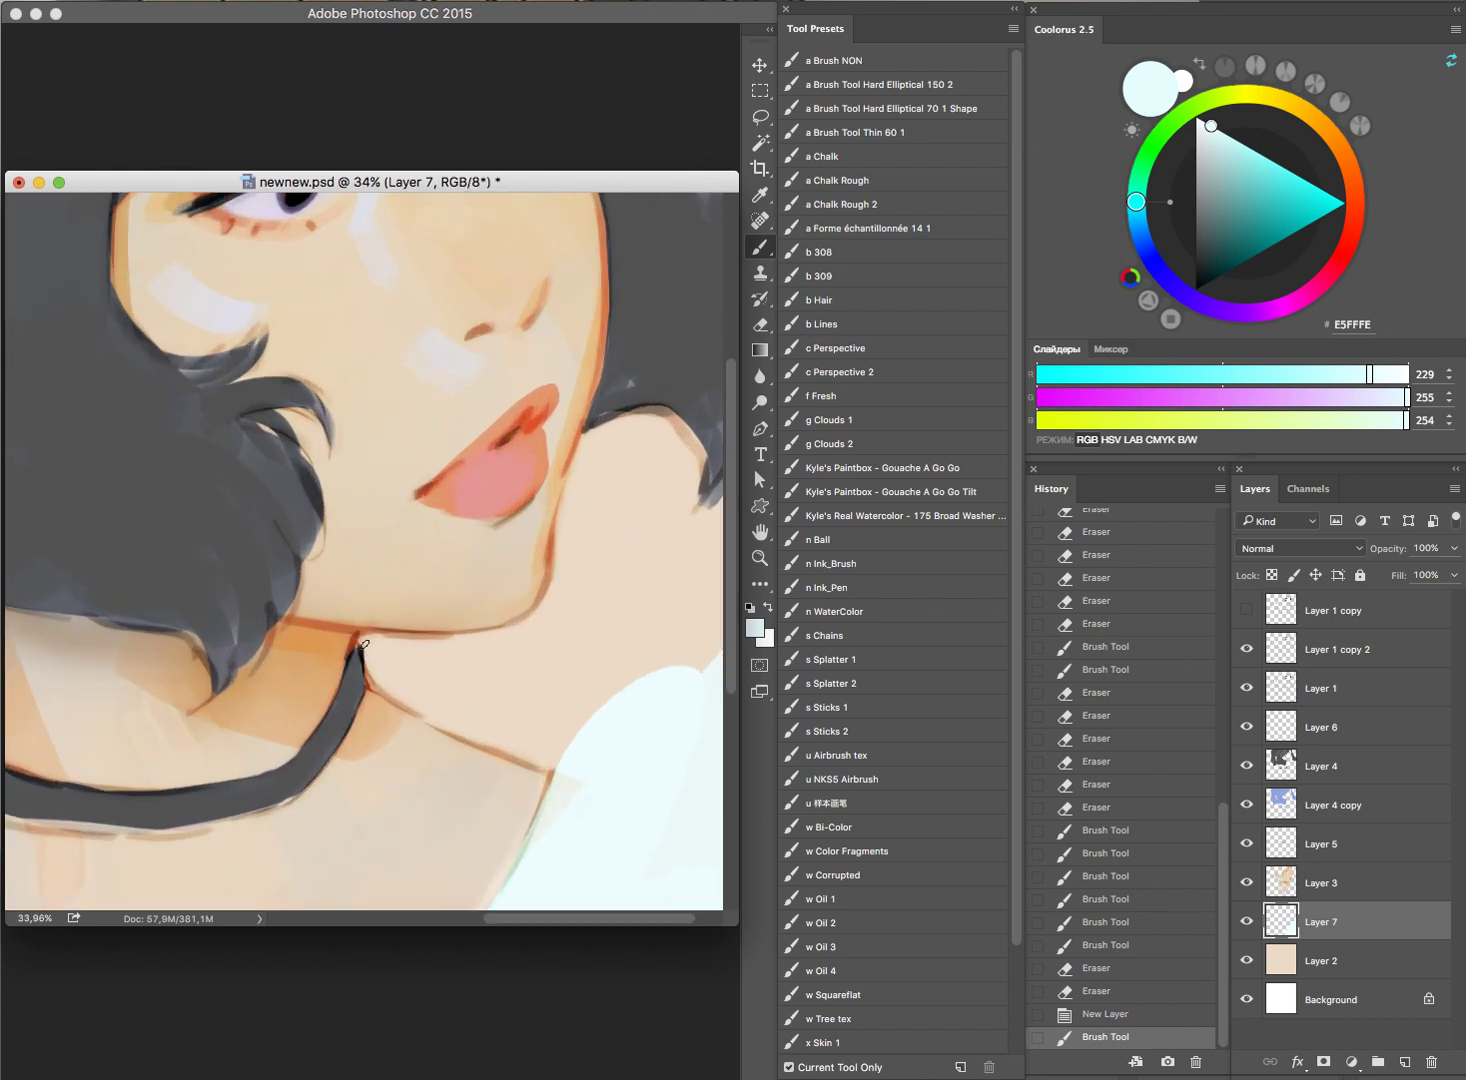
pyautogui.click(370, 673)
pyautogui.moveTo(374, 681); pyautogui.dragTo(476, 730)
pyautogui.moveTo(510, 747); pyautogui.dragTo(395, 684)
pyautogui.moveTo(470, 730); pyautogui.dragTo(570, 775)
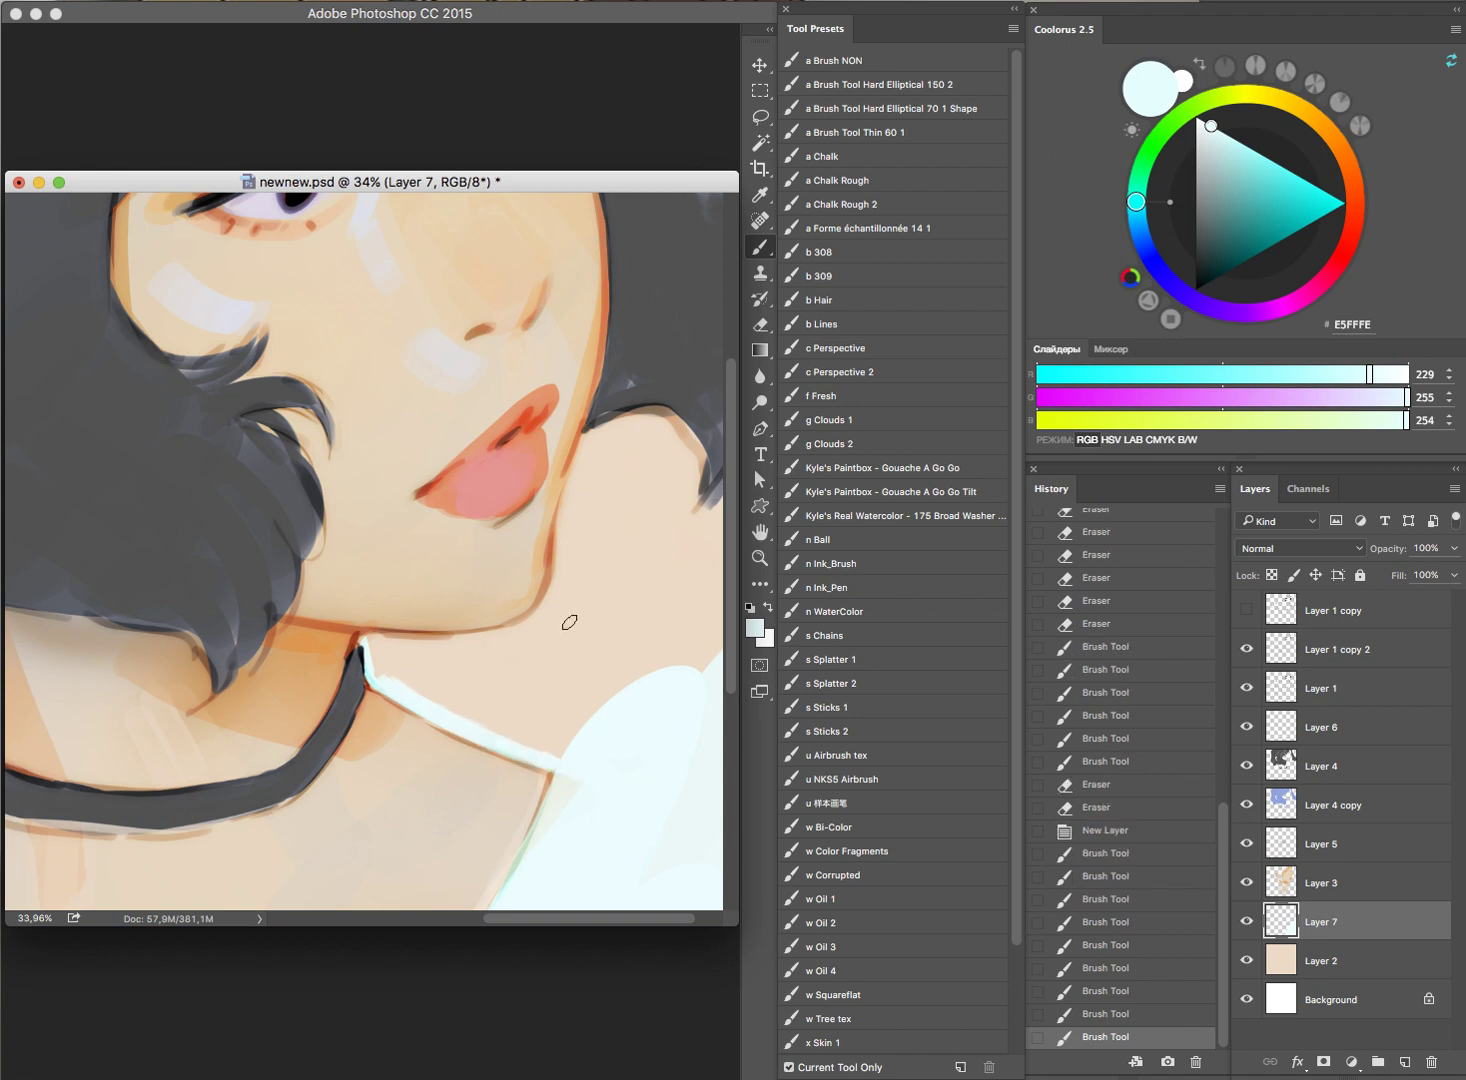
pyautogui.moveTo(364, 639)
pyautogui.mouseDown()
pyautogui.moveTo(480, 640)
pyautogui.moveTo(532, 617)
pyautogui.moveTo(494, 638)
pyautogui.moveTo(545, 600)
pyautogui.moveTo(491, 654)
pyautogui.moveTo(606, 492)
pyautogui.moveTo(650, 502)
pyautogui.mouseUp()
# Step: Add pale highlights along the jawline, up the neck, below the jaw, and along the neckline
pyautogui.hscroll(5, 590, 646)
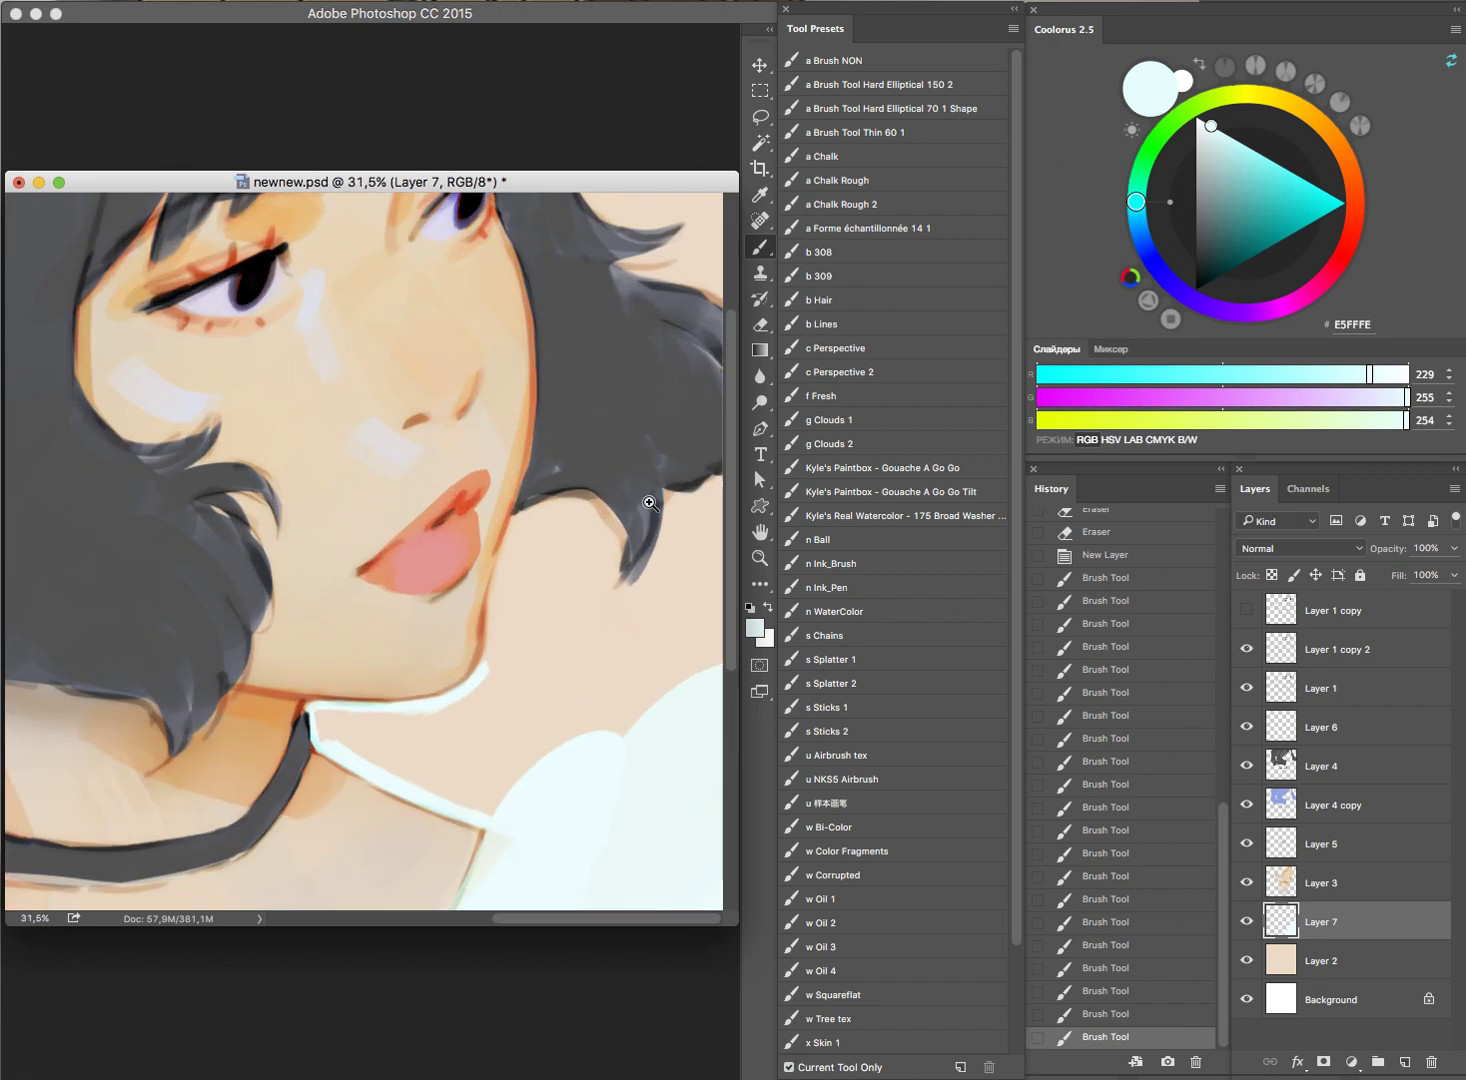
pyautogui.moveTo(513, 544); pyautogui.dragTo(500, 582)
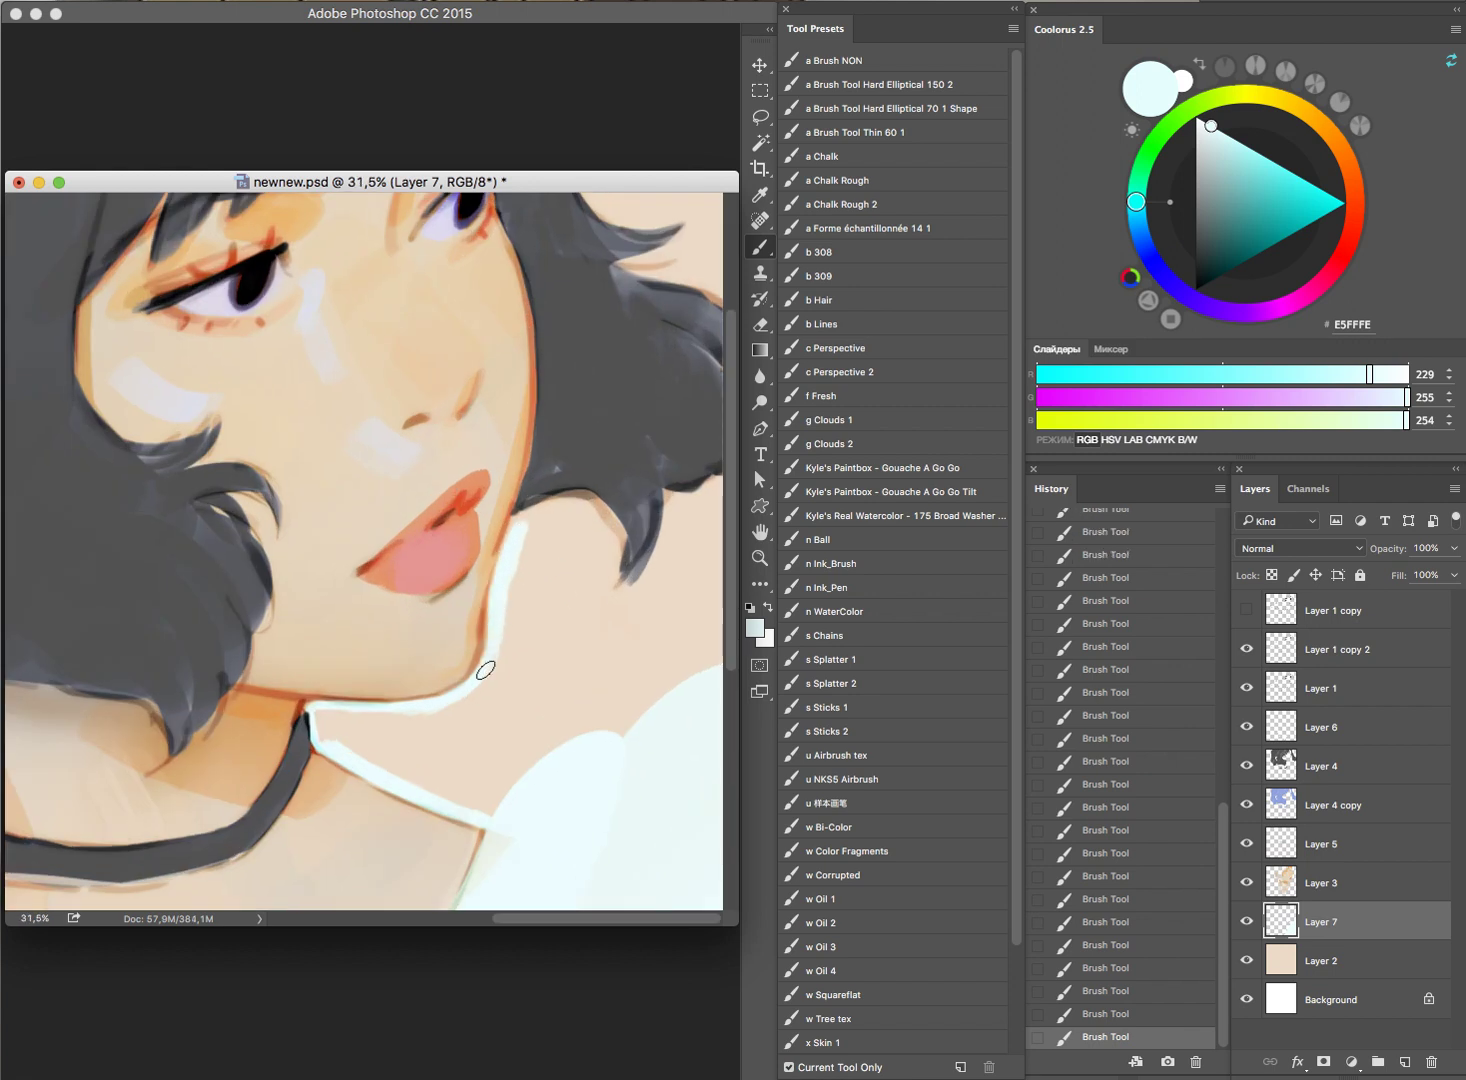
pyautogui.moveTo(481, 684)
pyautogui.mouseDown()
pyautogui.moveTo(526, 528)
pyautogui.moveTo(611, 583)
pyautogui.mouseUp()
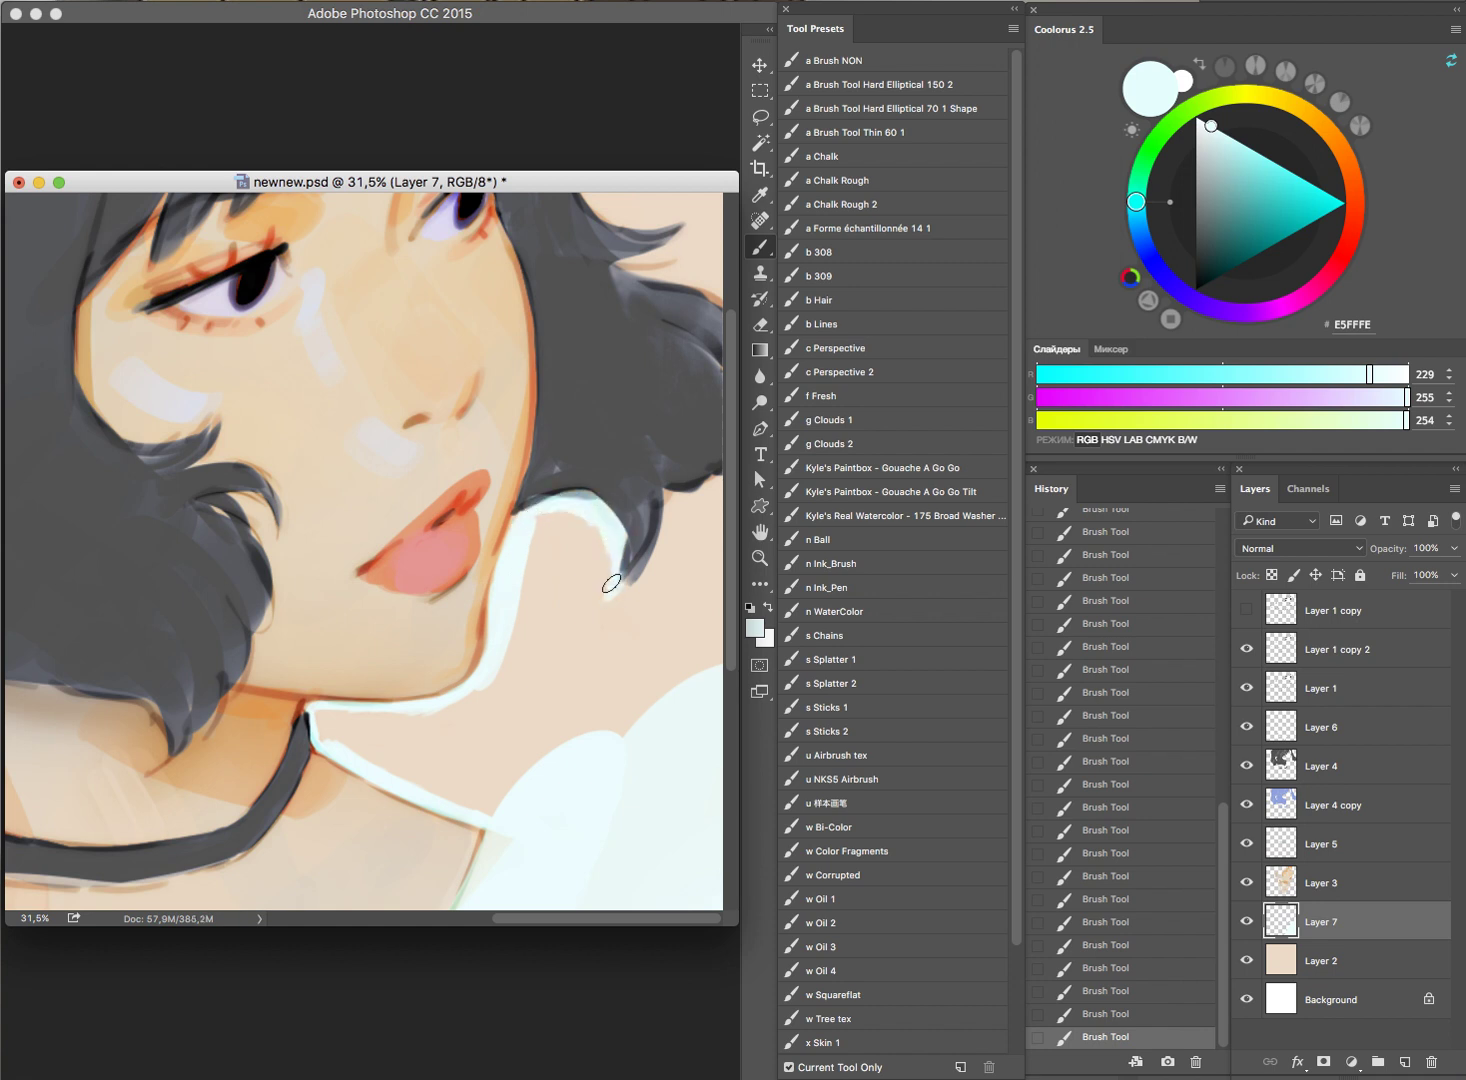
pyautogui.moveTo(556, 540)
pyautogui.mouseDown()
pyautogui.moveTo(556, 523)
pyautogui.moveTo(564, 597)
pyautogui.moveTo(517, 648)
pyautogui.moveTo(507, 687)
pyautogui.moveTo(546, 785)
pyautogui.mouseUp()
pyautogui.moveTo(338, 730)
pyautogui.mouseDown()
pyautogui.moveTo(324, 733)
pyautogui.moveTo(337, 706)
pyautogui.moveTo(401, 724)
pyautogui.moveTo(460, 778)
pyautogui.mouseUp()
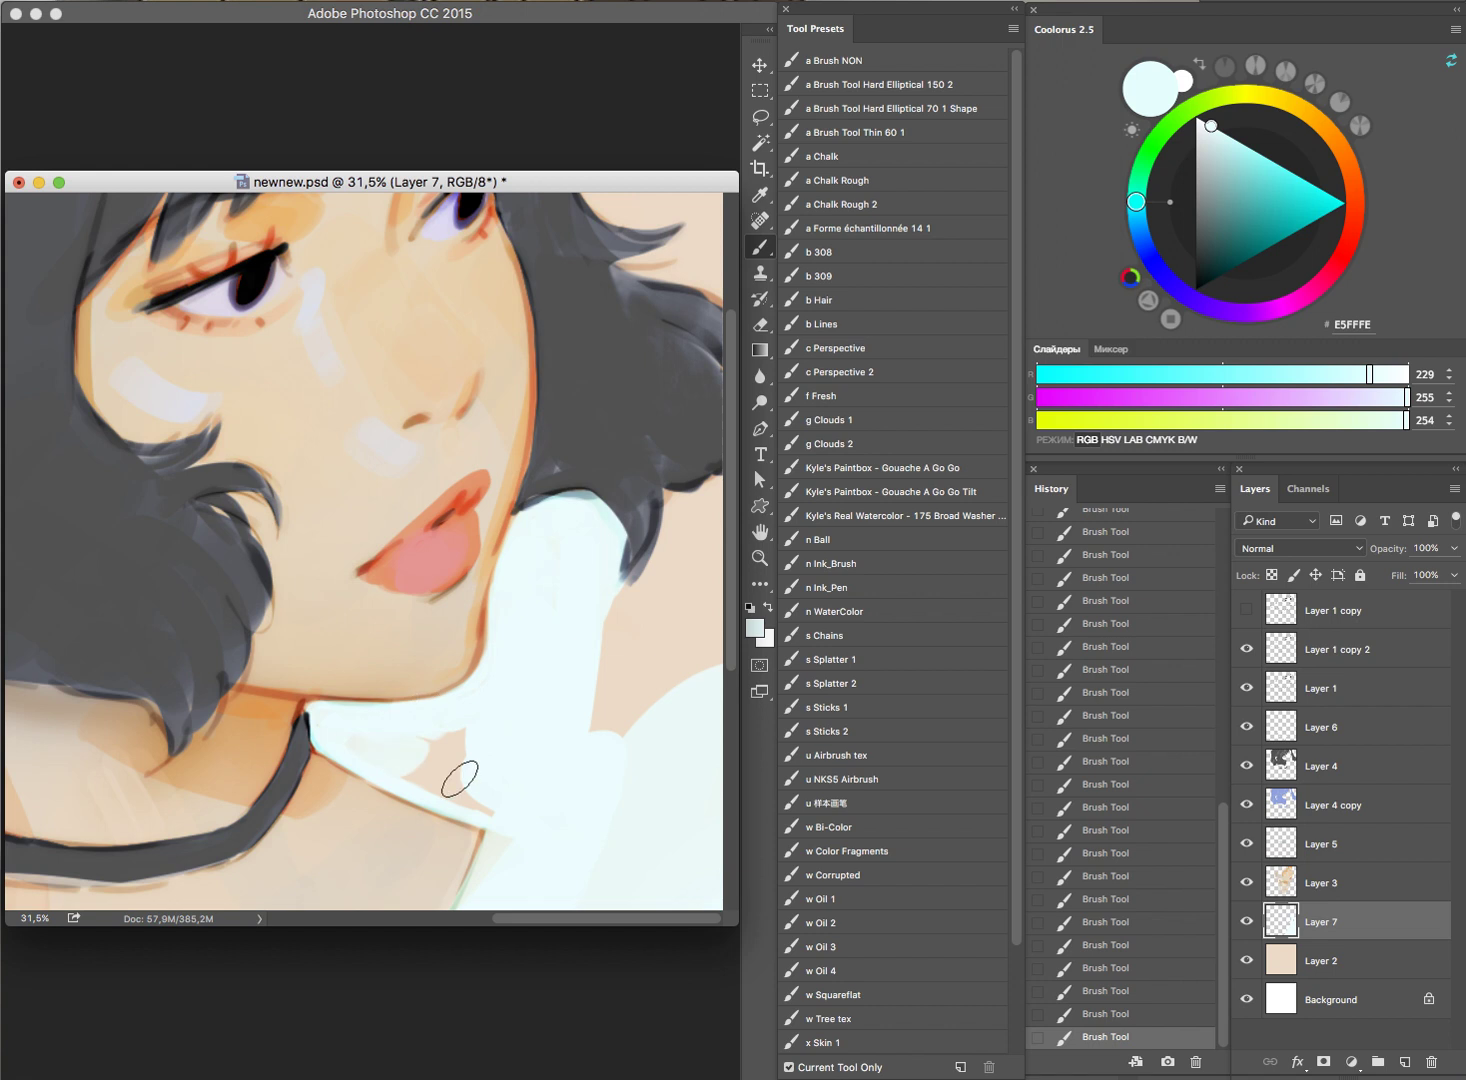
pyautogui.scroll(-1, 560, 740)
# Step: Toggle Layer 1 and Layer 1 copy 2 to compare, then select Layer 1
pyautogui.scroll(-5, 540, 762)
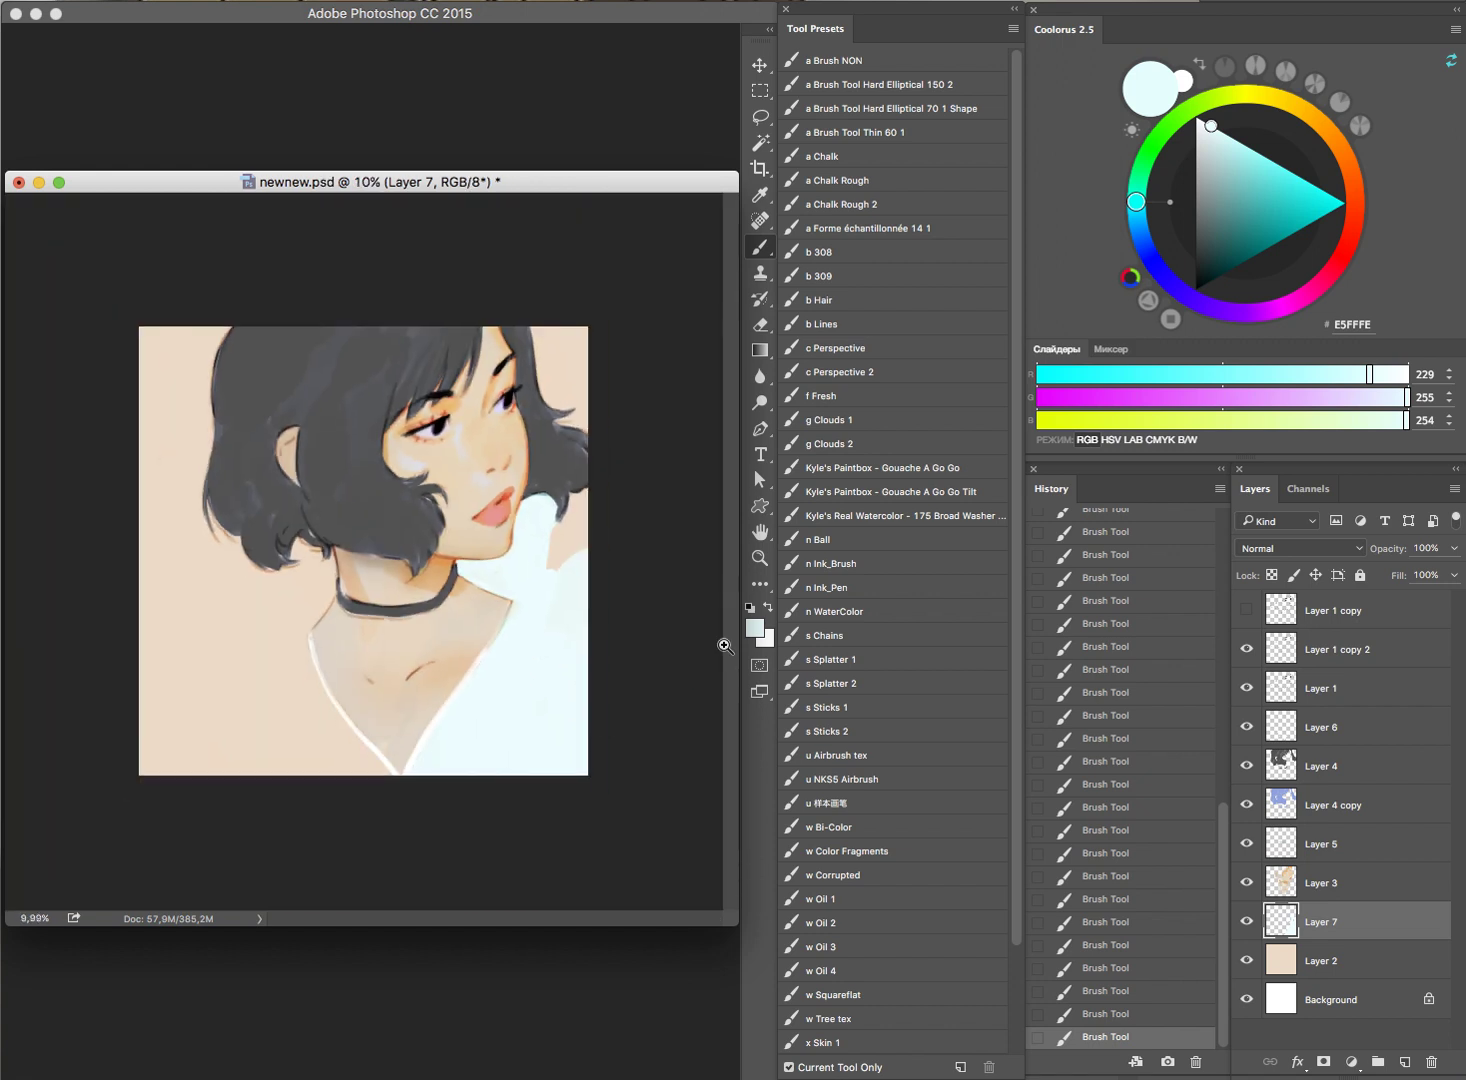
pyautogui.scroll(4, 591, 486)
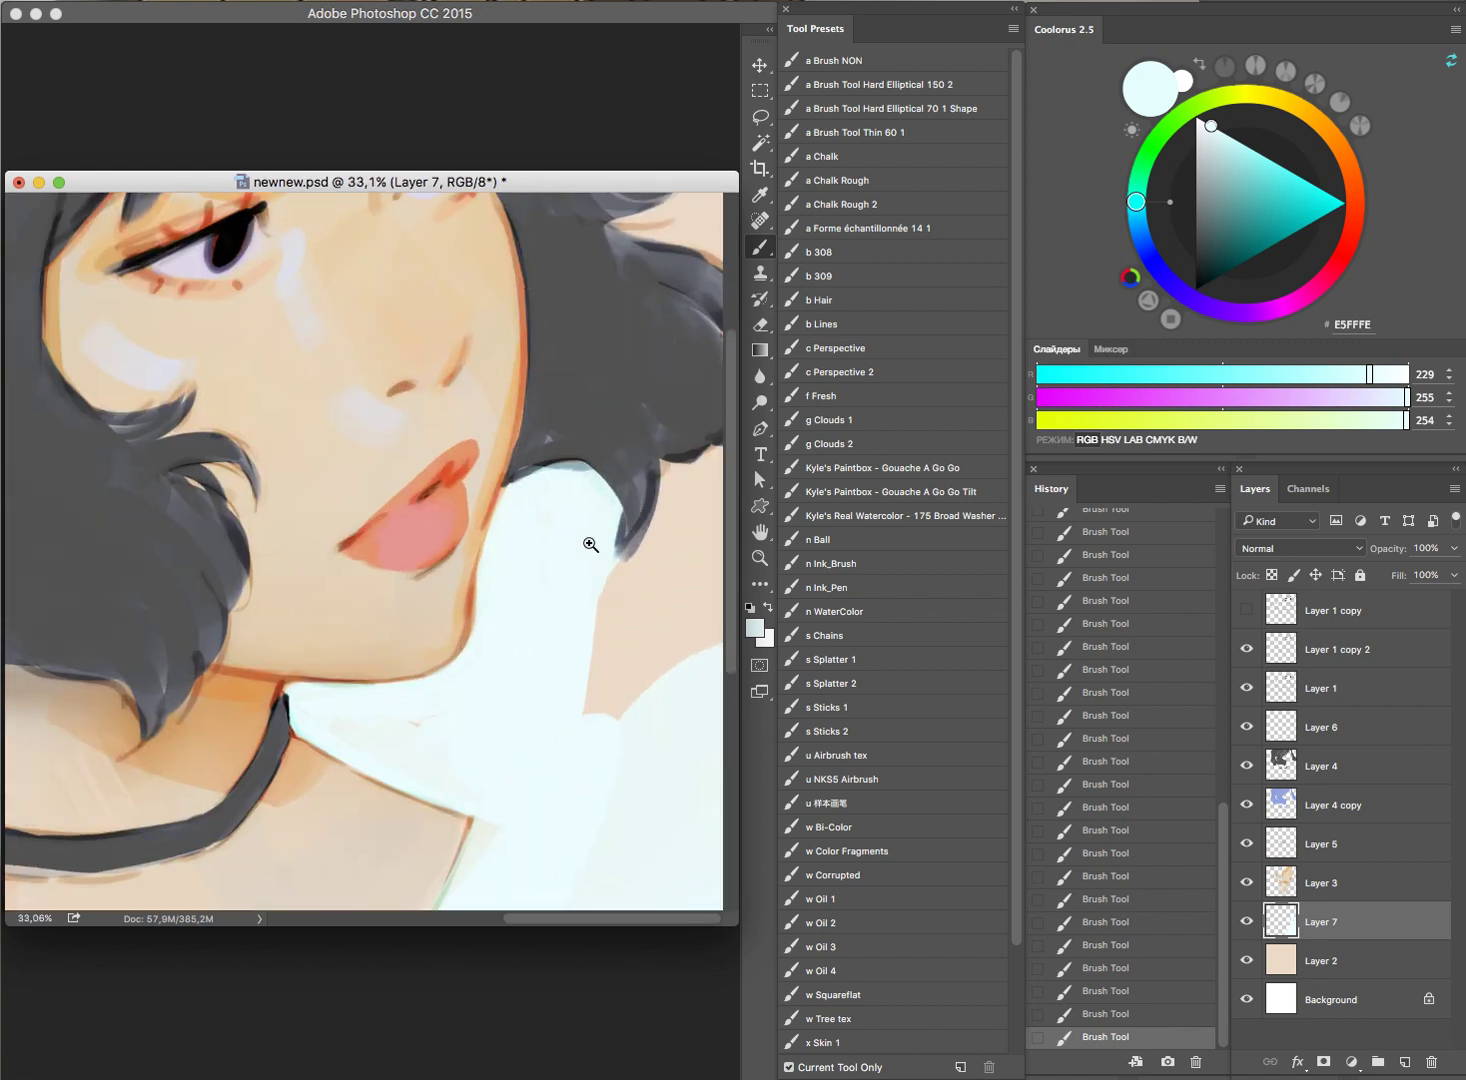
pyautogui.scroll(-1, 589, 547)
pyautogui.click(1247, 689)
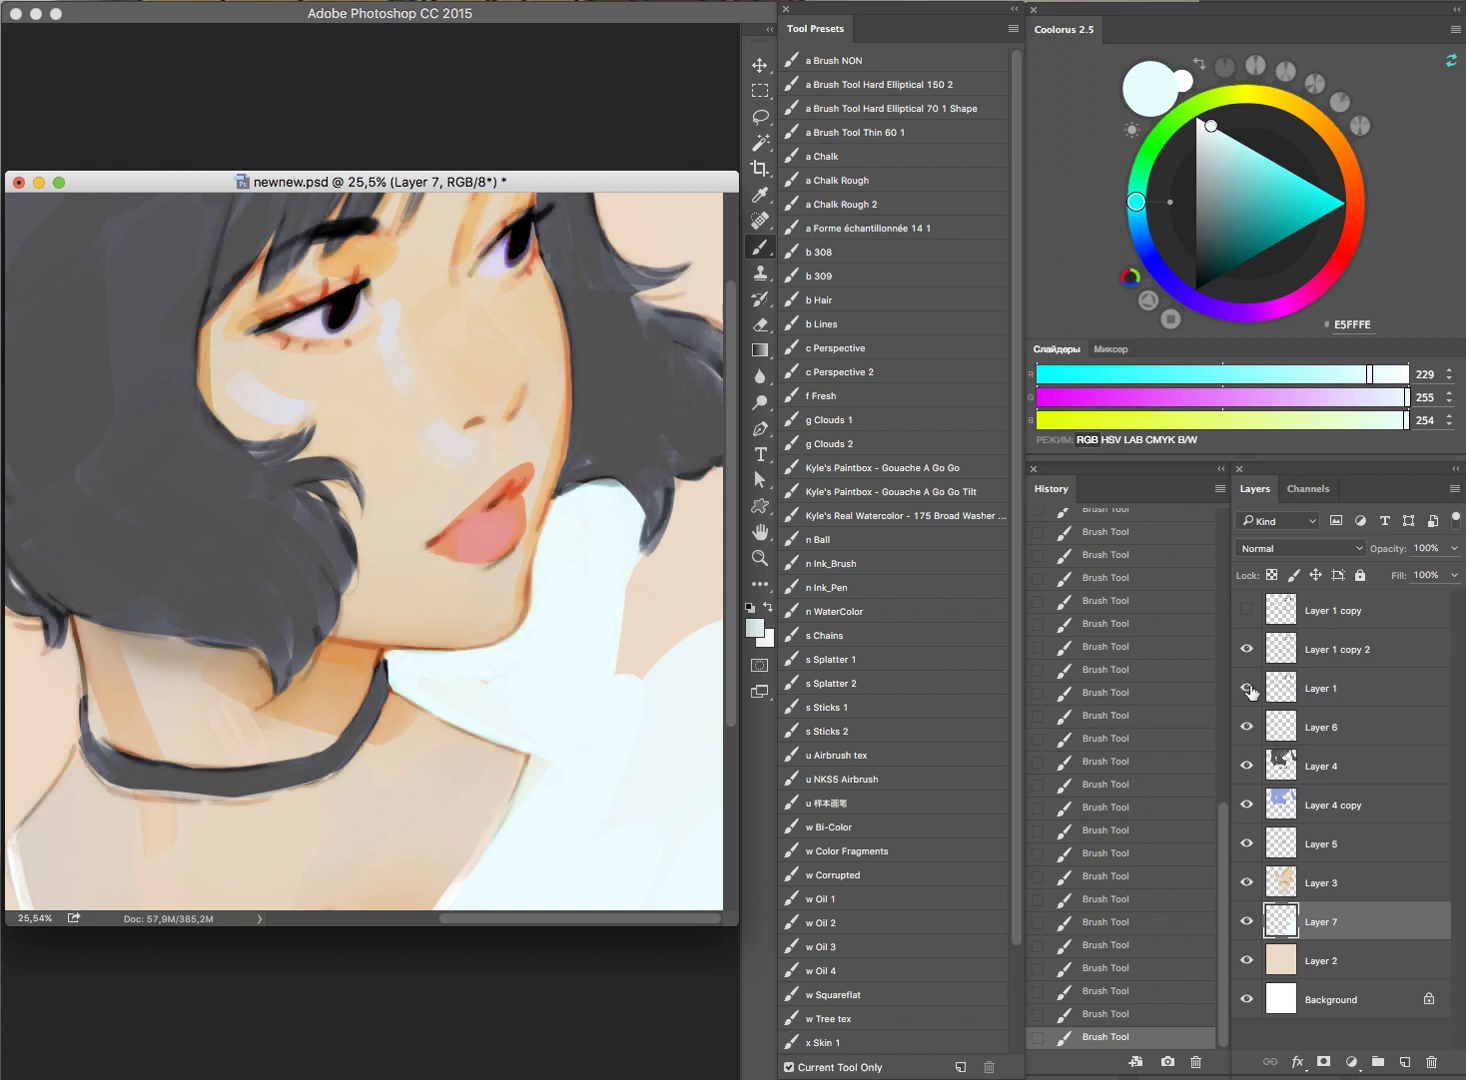
pyautogui.click(1247, 650)
pyautogui.click(1247, 650)
pyautogui.click(1248, 686)
pyautogui.click(1297, 690)
# Step: Erase light paint on the chin and hair edge of Layer 1, undoing the last pass
pyautogui.press('e')
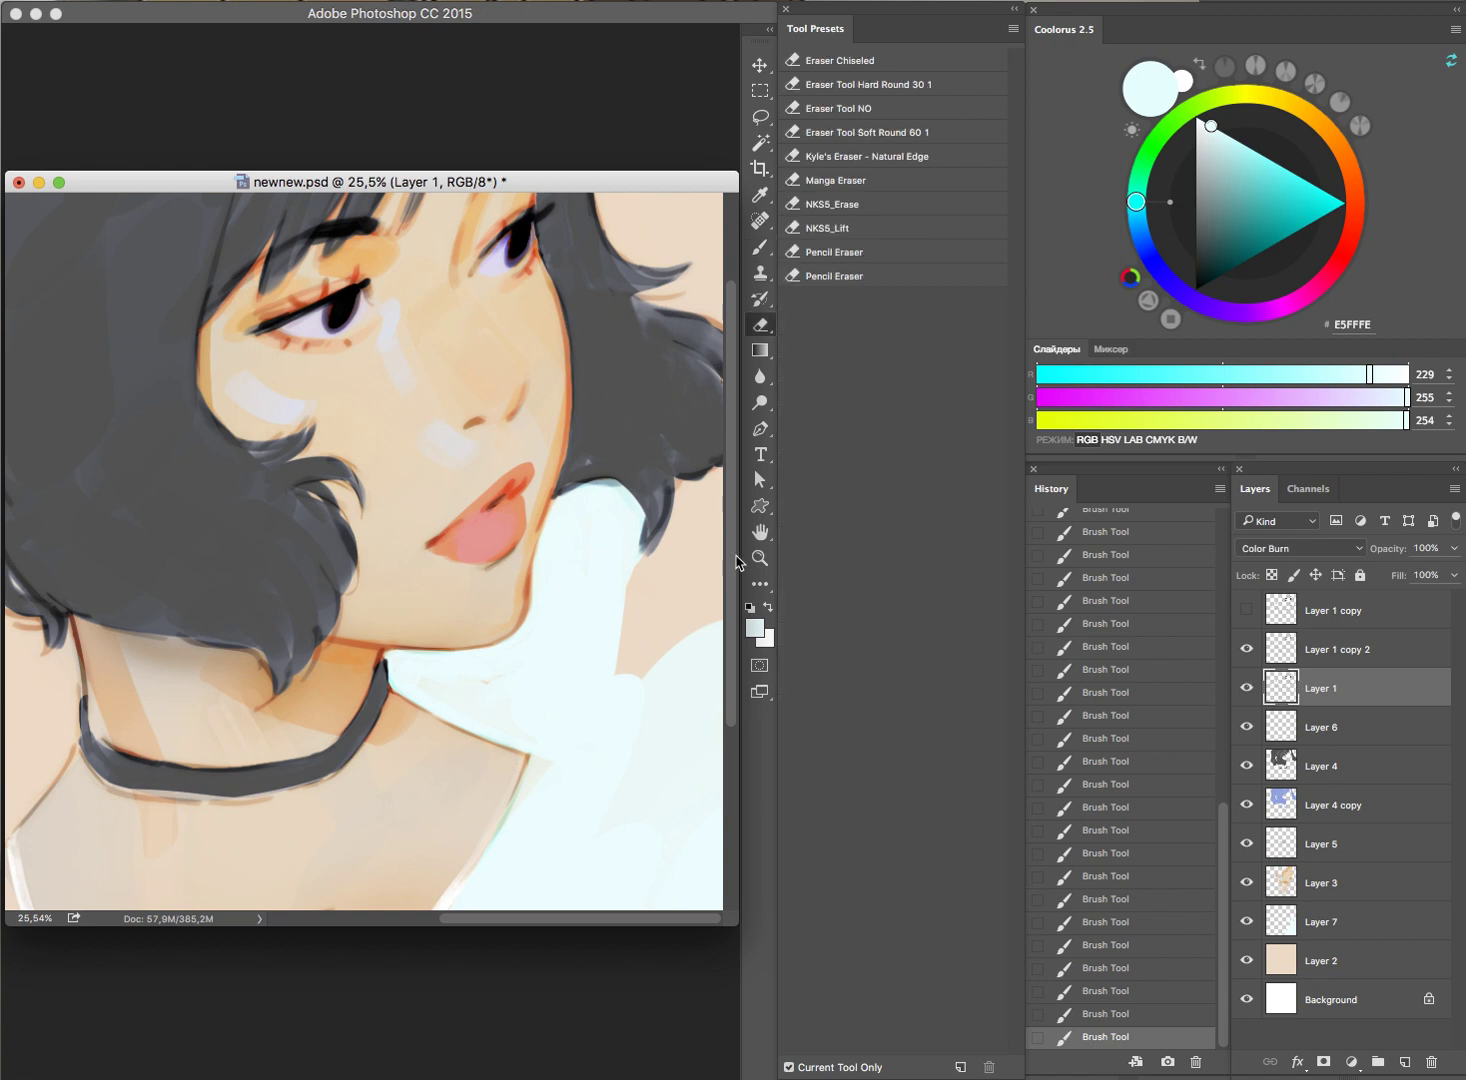
pyautogui.moveTo(514, 558)
pyautogui.mouseDown()
pyautogui.moveTo(482, 574)
pyautogui.moveTo(527, 568)
pyautogui.mouseUp()
pyautogui.moveTo(548, 491)
pyautogui.mouseDown()
pyautogui.moveTo(533, 530)
pyautogui.moveTo(560, 445)
pyautogui.mouseUp()
pyautogui.scroll(-1, 620, 500)
pyautogui.scroll(-4, 664, 481)
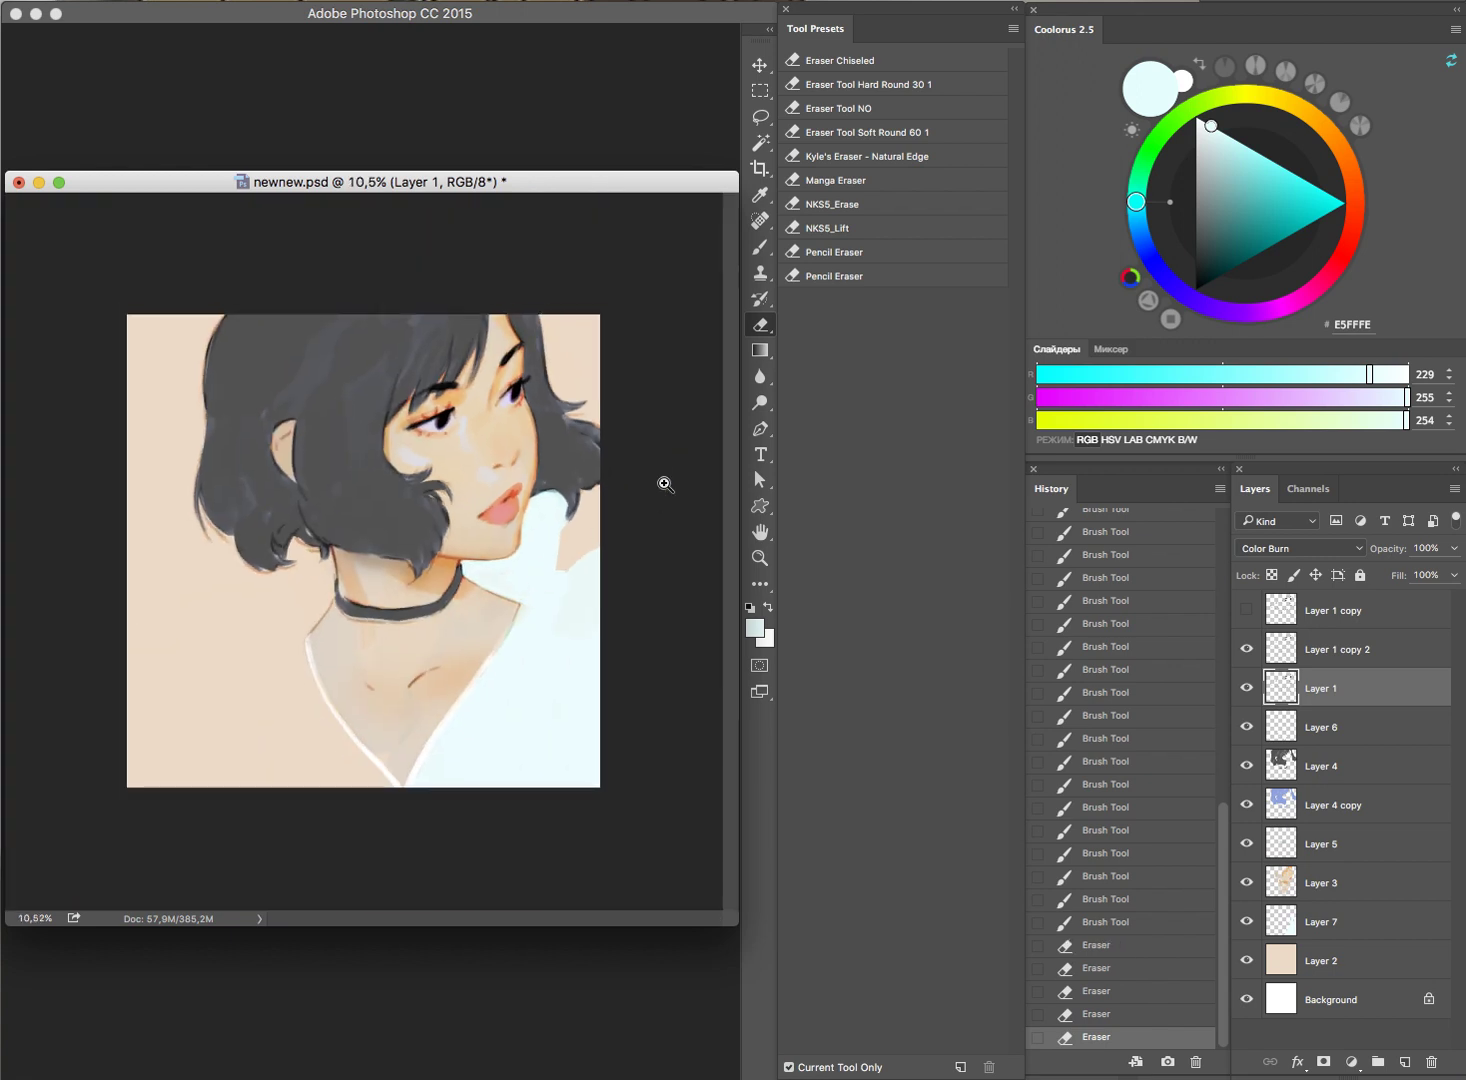
pyautogui.scroll(3, 621, 474)
pyautogui.scroll(2, 621, 474)
pyautogui.hotkey('ctrl', 'z')
# Step: Check Layer 4, erase a bit near the jaw, and undo/redo the eraser strokes
pyautogui.click(1247, 765)
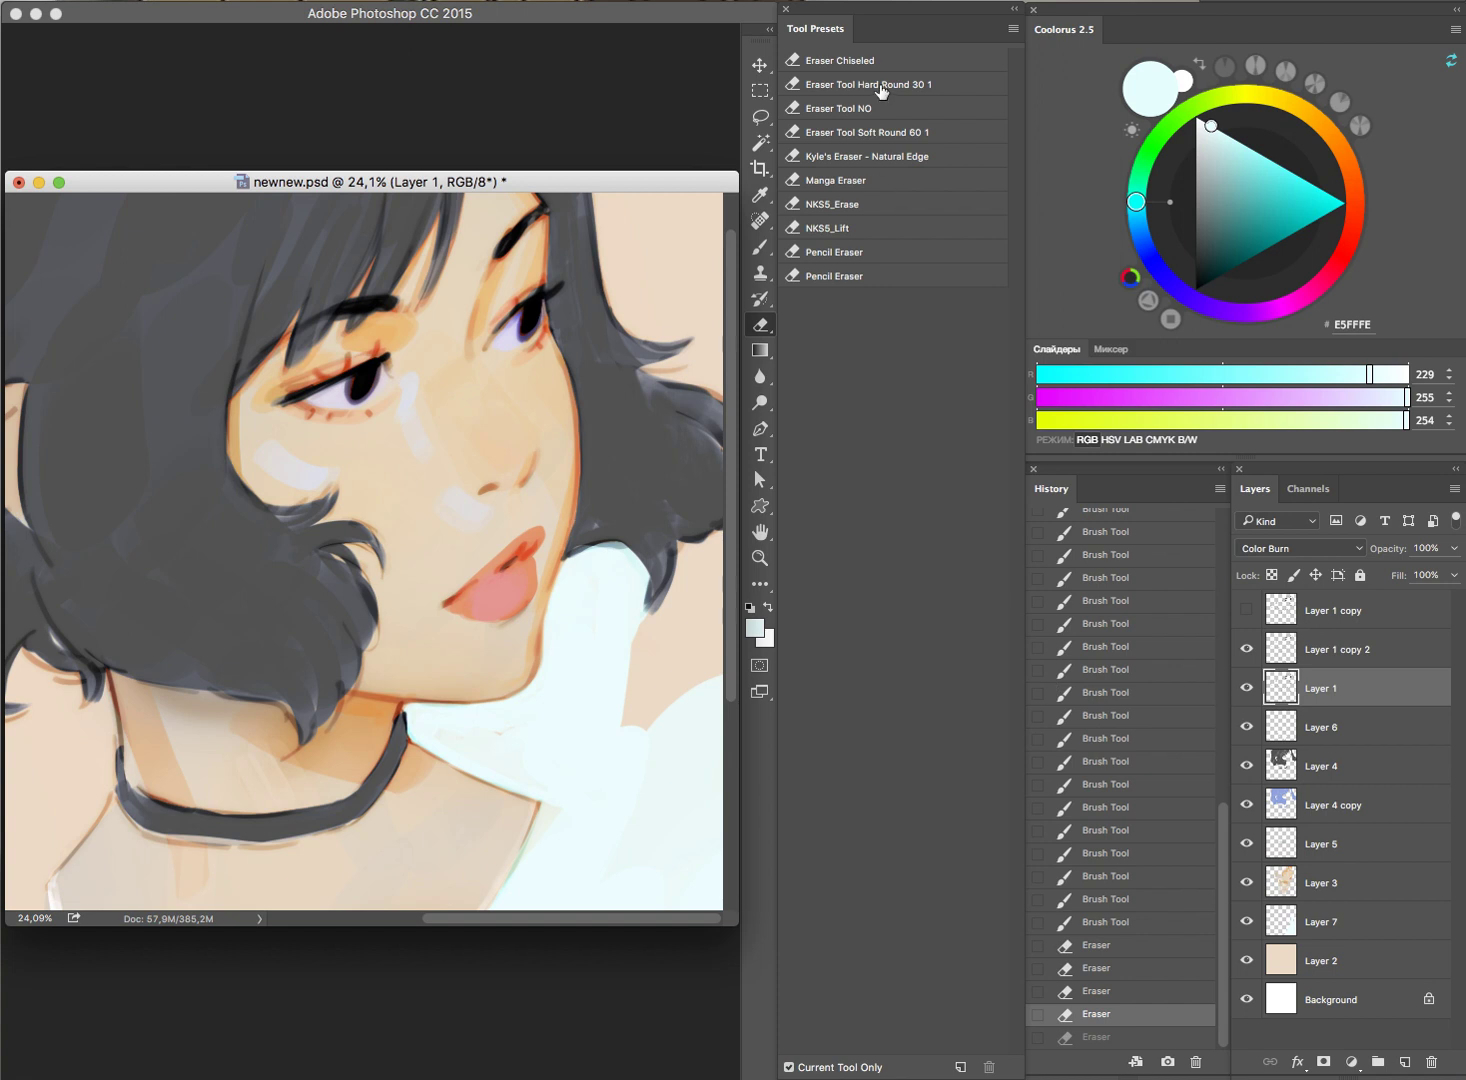
pyautogui.scroll(3, 590, 513)
pyautogui.scroll(1, 576, 528)
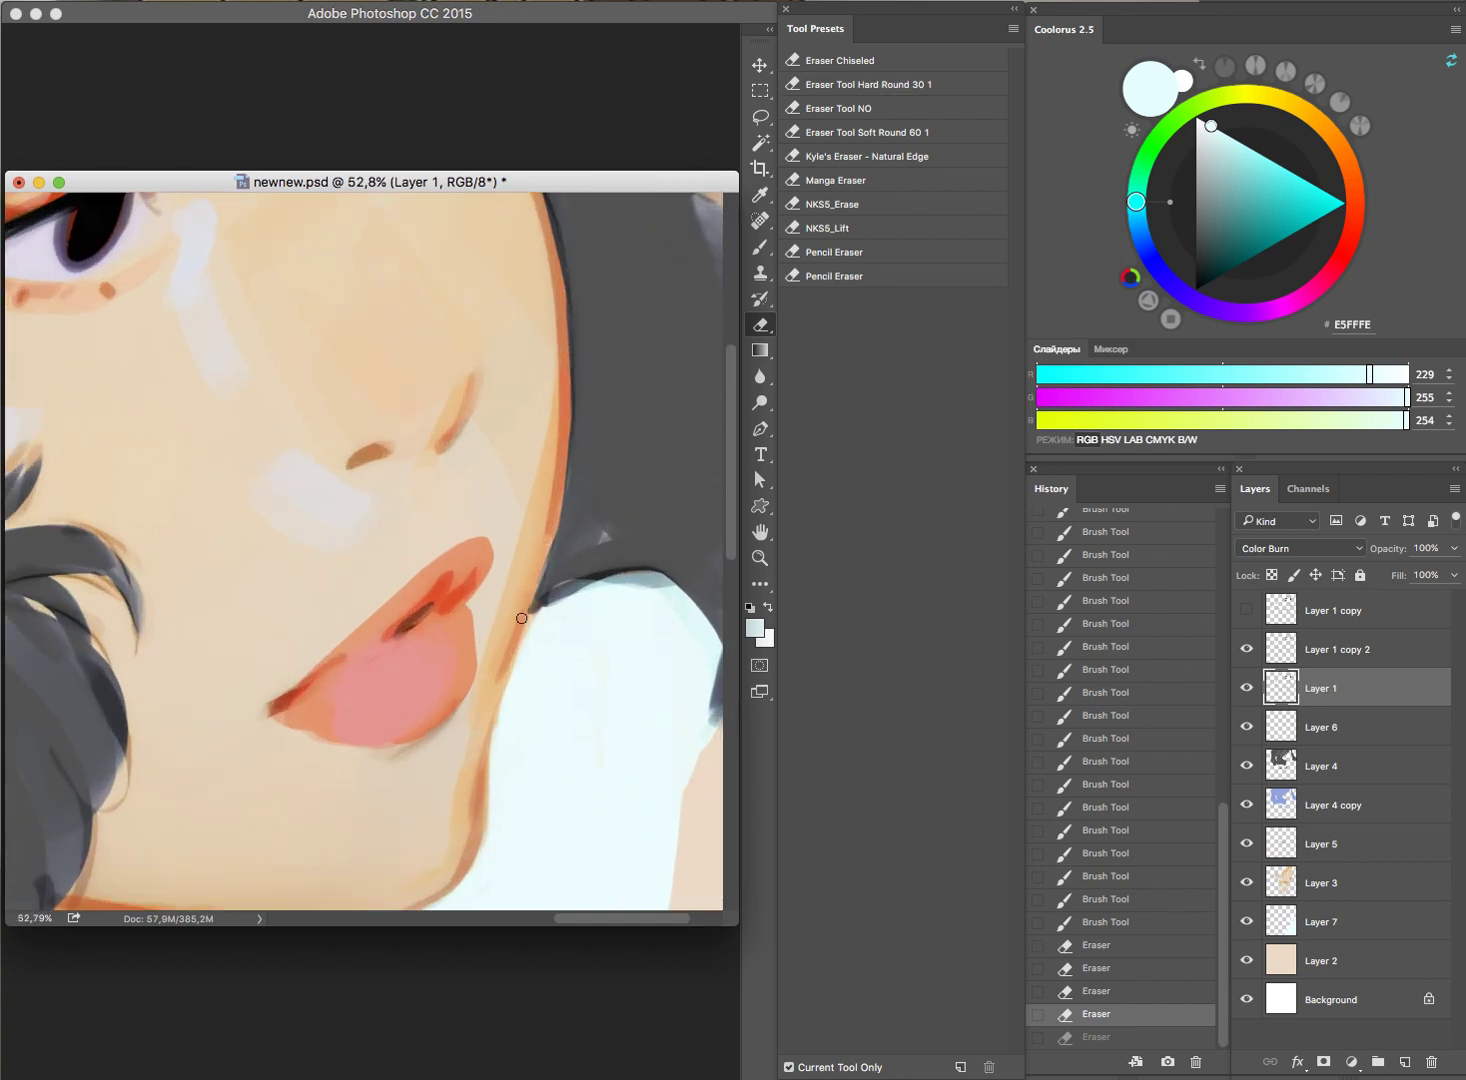
pyautogui.moveTo(521, 618); pyautogui.dragTo(529, 590)
pyautogui.hotkey('ctrl', 'alt', 'z')
pyautogui.hotkey('ctrl', 'alt', 'z')
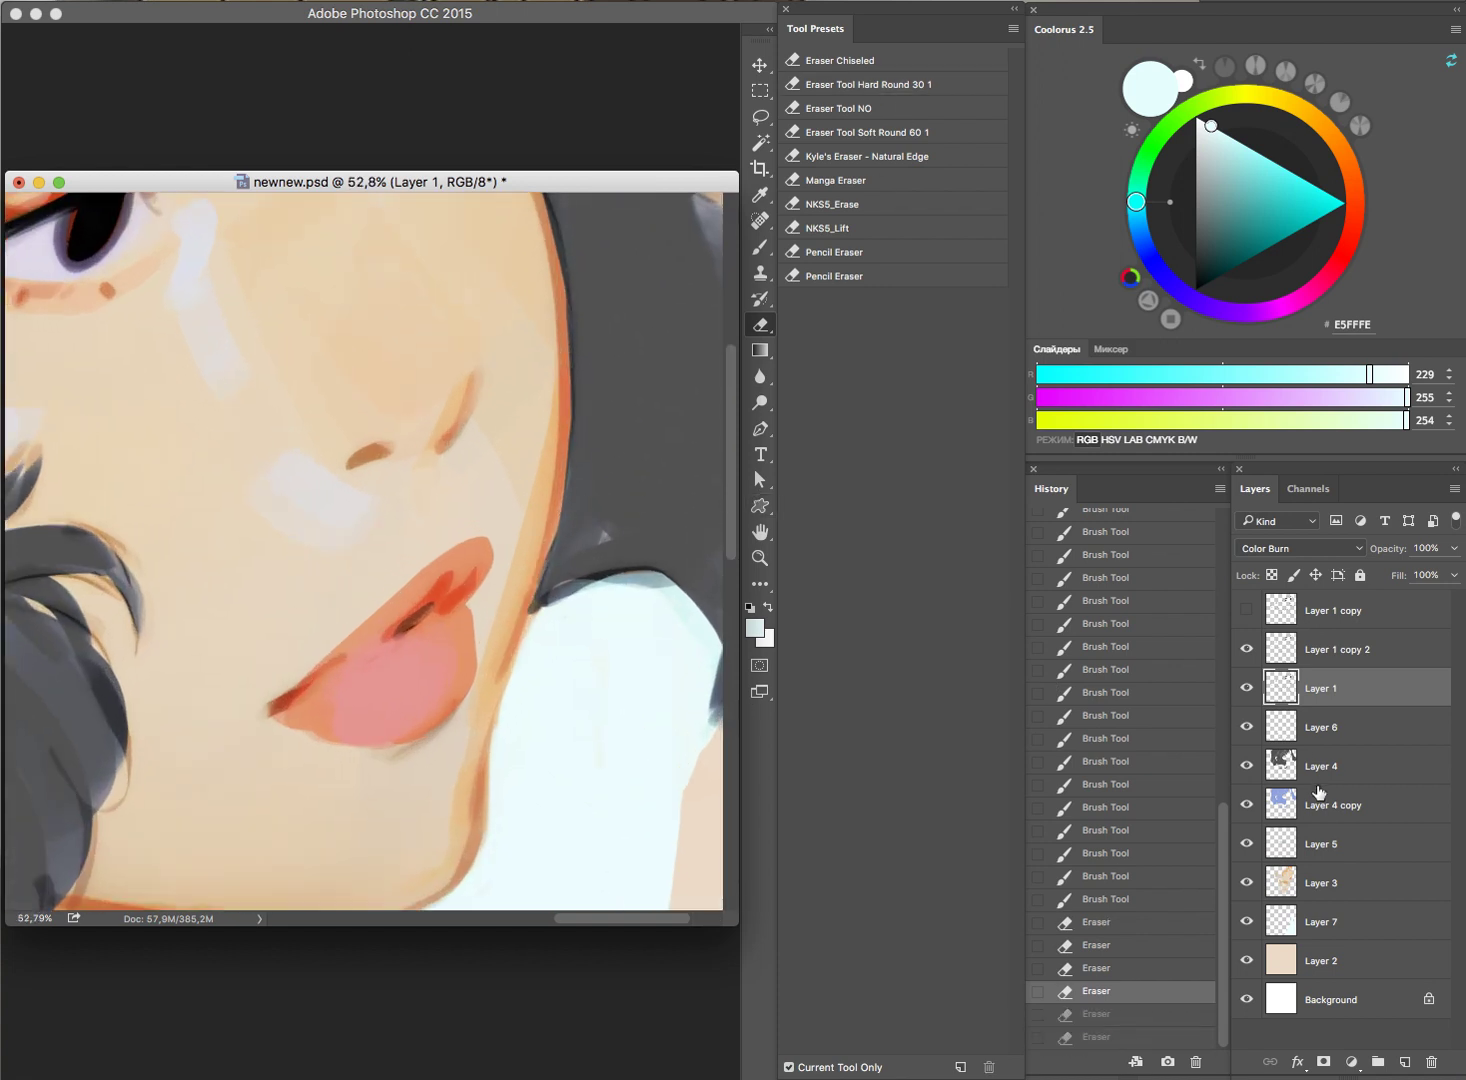
pyautogui.click(1317, 782)
pyautogui.hotkey('ctrl', 'shift', 'z')
pyautogui.hotkey('ctrl', 'shift', 'z')
pyautogui.hotkey('ctrl', 'alt', 'z')
pyautogui.hotkey('ctrl', 'shift', 'z')
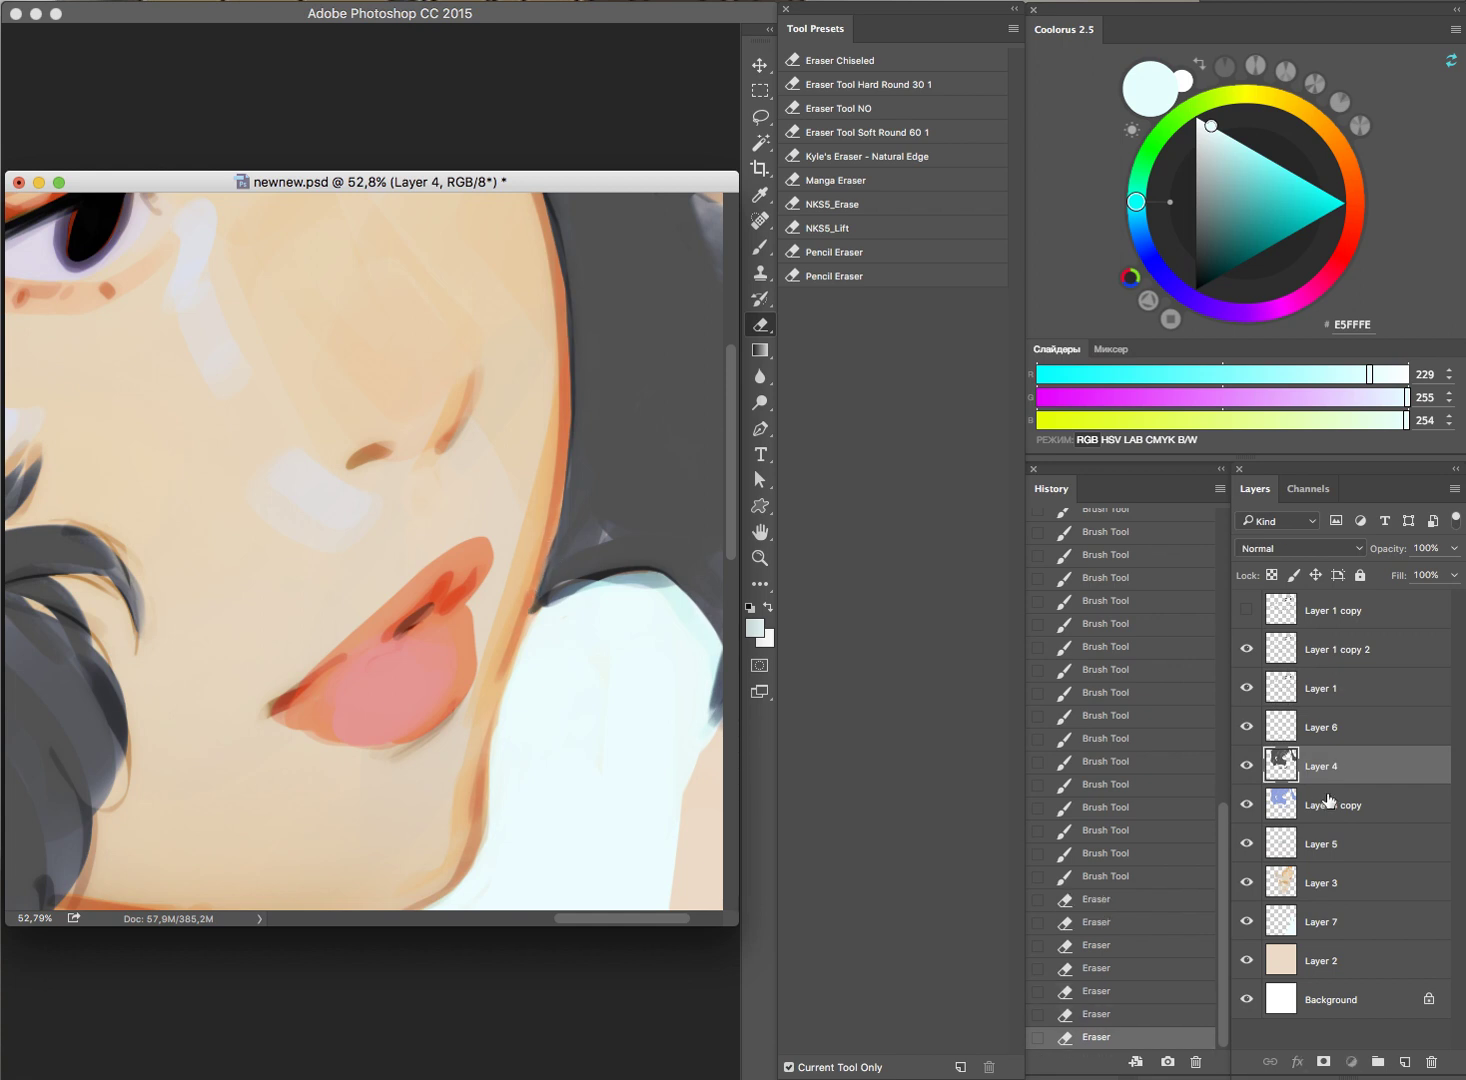
# Step: Erase stray paint at the jaw and collar edge on Layer 4 copy, then compare Layers 5 and 6
pyautogui.click(1330, 802)
pyautogui.moveTo(541, 563)
pyautogui.mouseDown()
pyautogui.moveTo(541, 542)
pyautogui.moveTo(534, 572)
pyautogui.mouseUp()
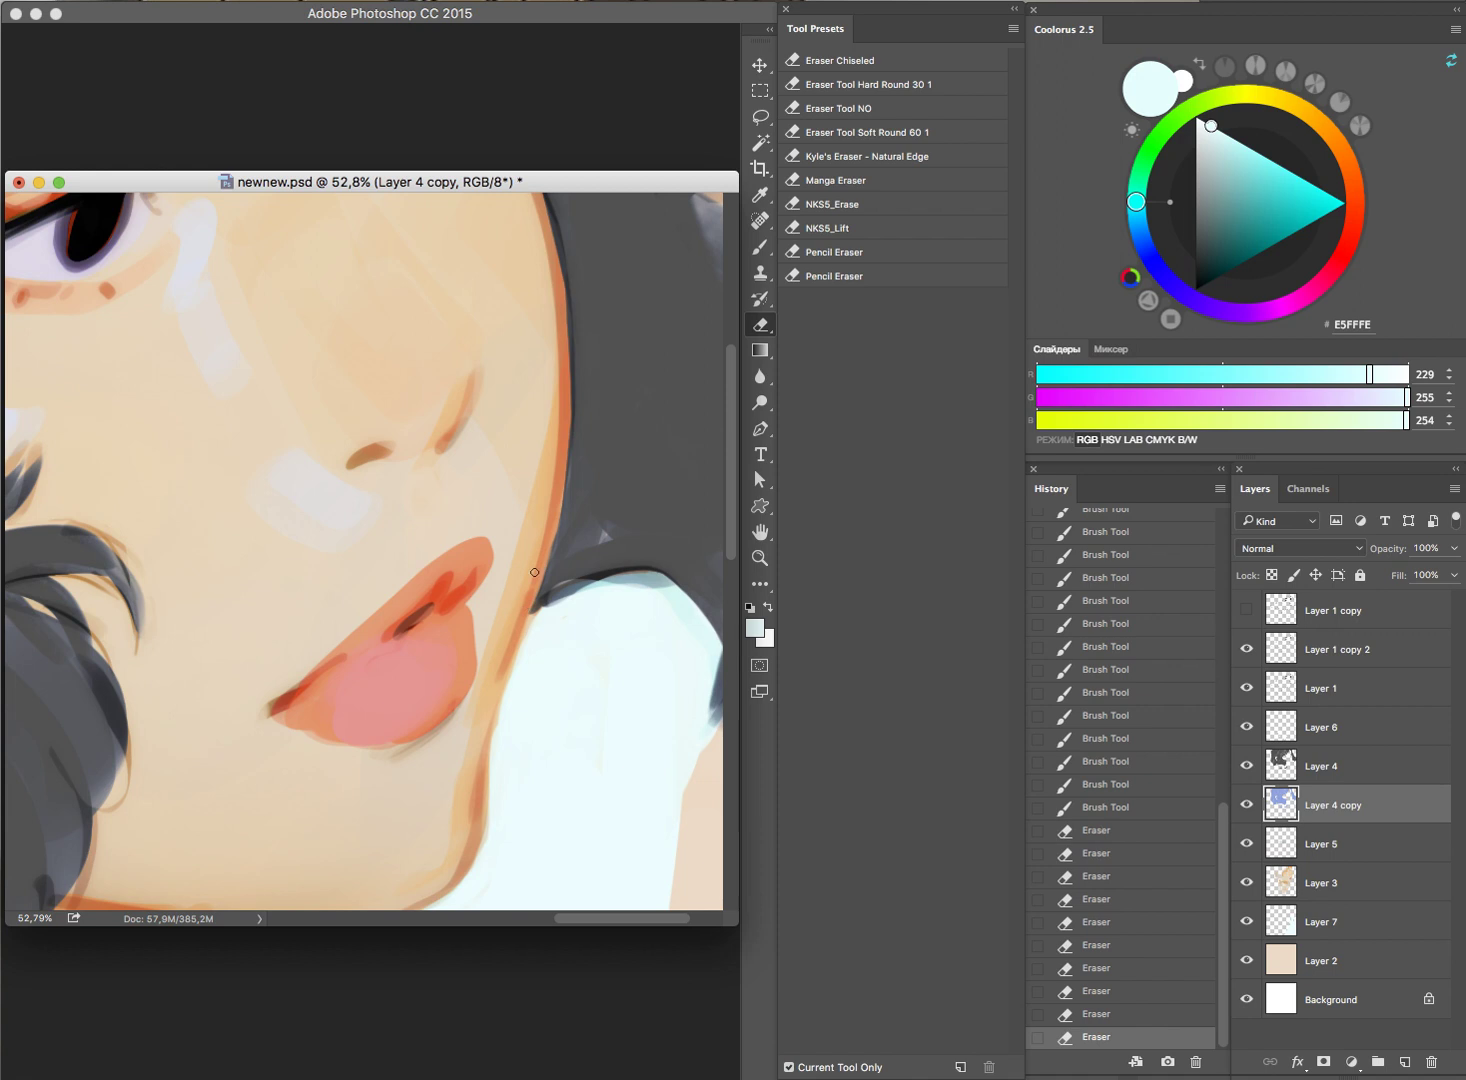
pyautogui.moveTo(629, 698); pyautogui.dragTo(544, 722)
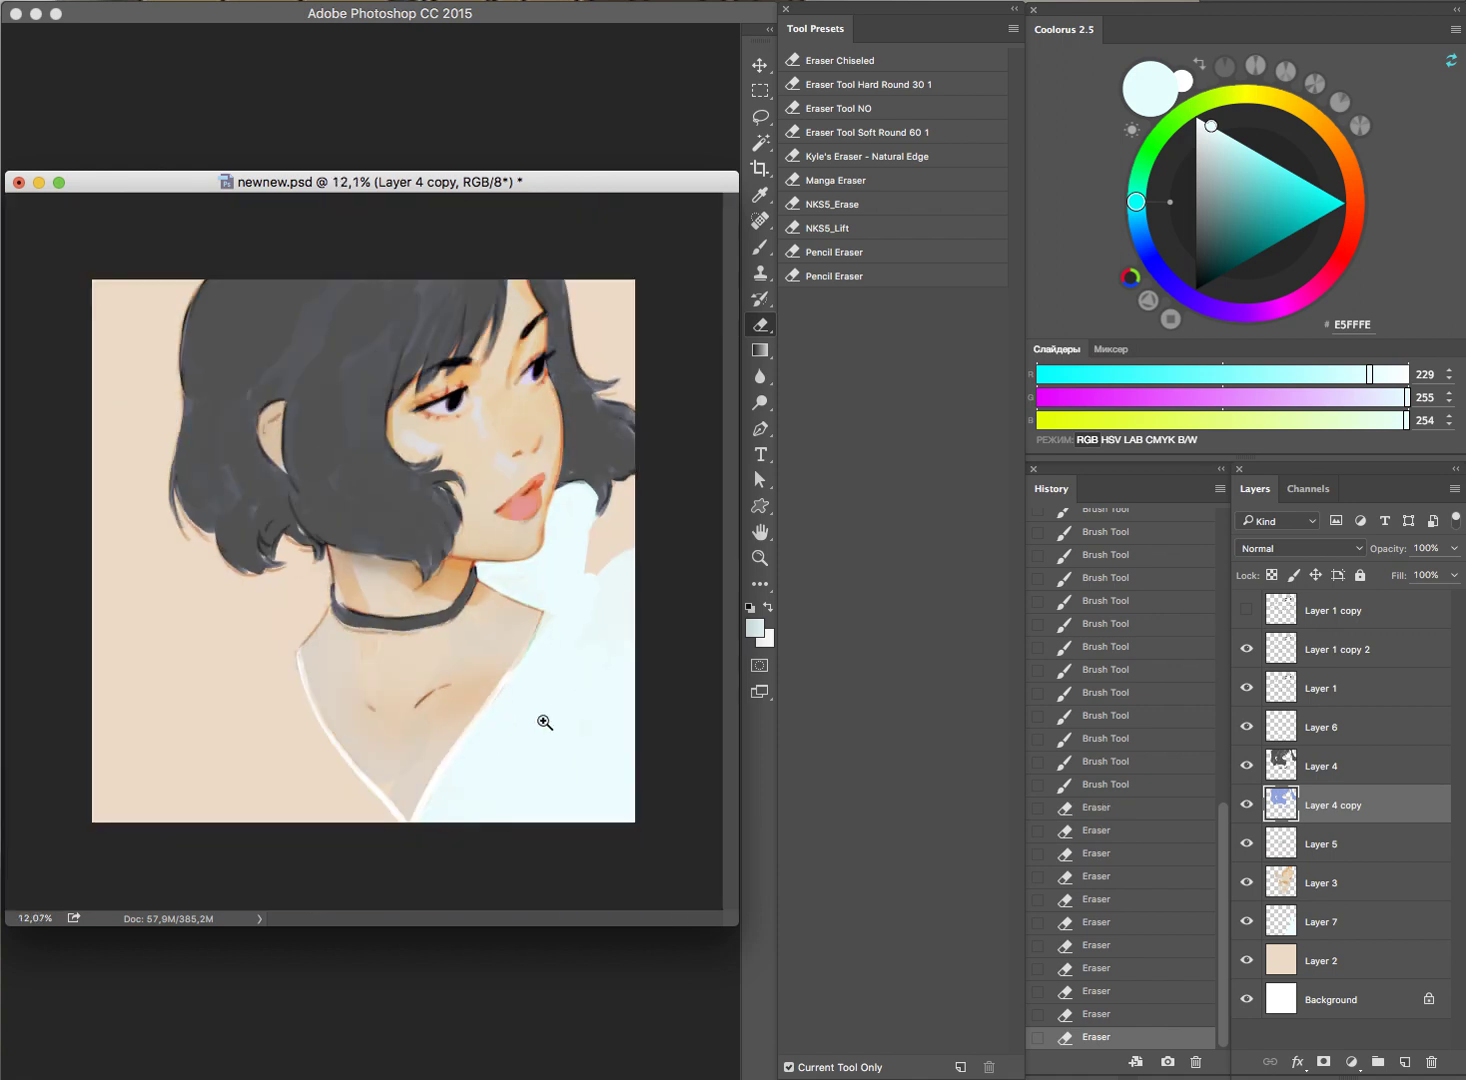
pyautogui.moveTo(649, 625); pyautogui.dragTo(987, 582)
pyautogui.click(1252, 700)
pyautogui.click(1249, 729)
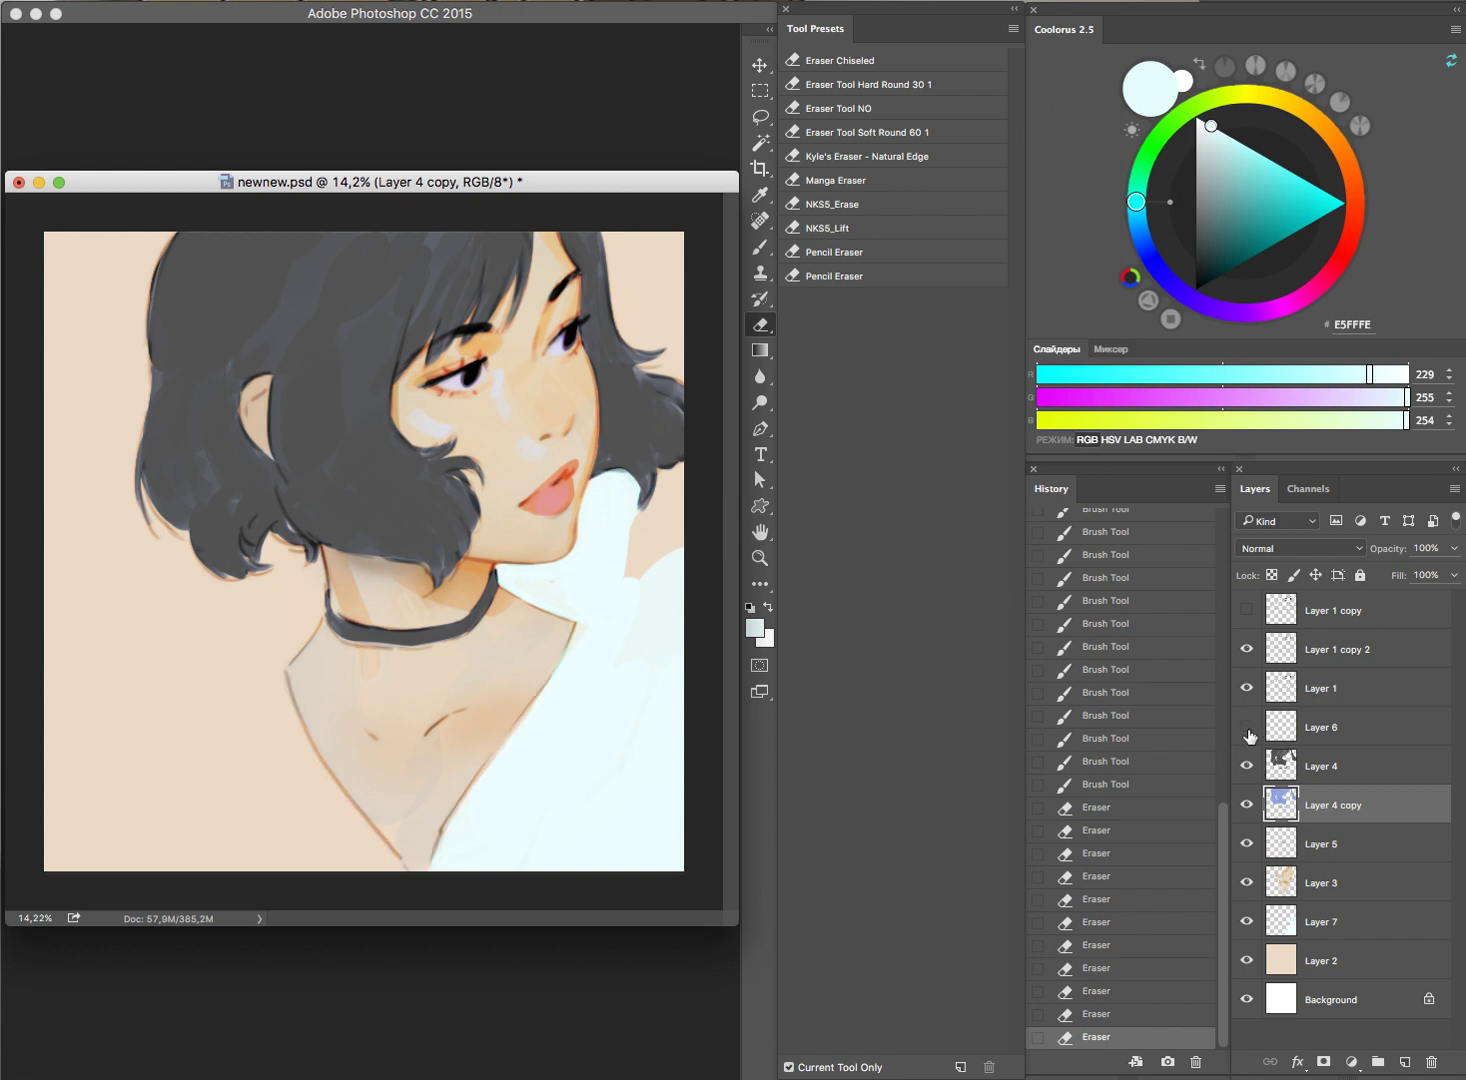
pyautogui.click(1248, 845)
pyautogui.click(1248, 845)
# Step: On Layer 7, brush E5FFFE over the top-right, top-left, left side, shoulder and area beside the neck
pyautogui.click(1332, 918)
pyautogui.press('b')
pyautogui.moveTo(666, 508)
pyautogui.mouseDown()
pyautogui.moveTo(630, 545)
pyautogui.moveTo(660, 480)
pyautogui.moveTo(669, 562)
pyautogui.mouseUp()
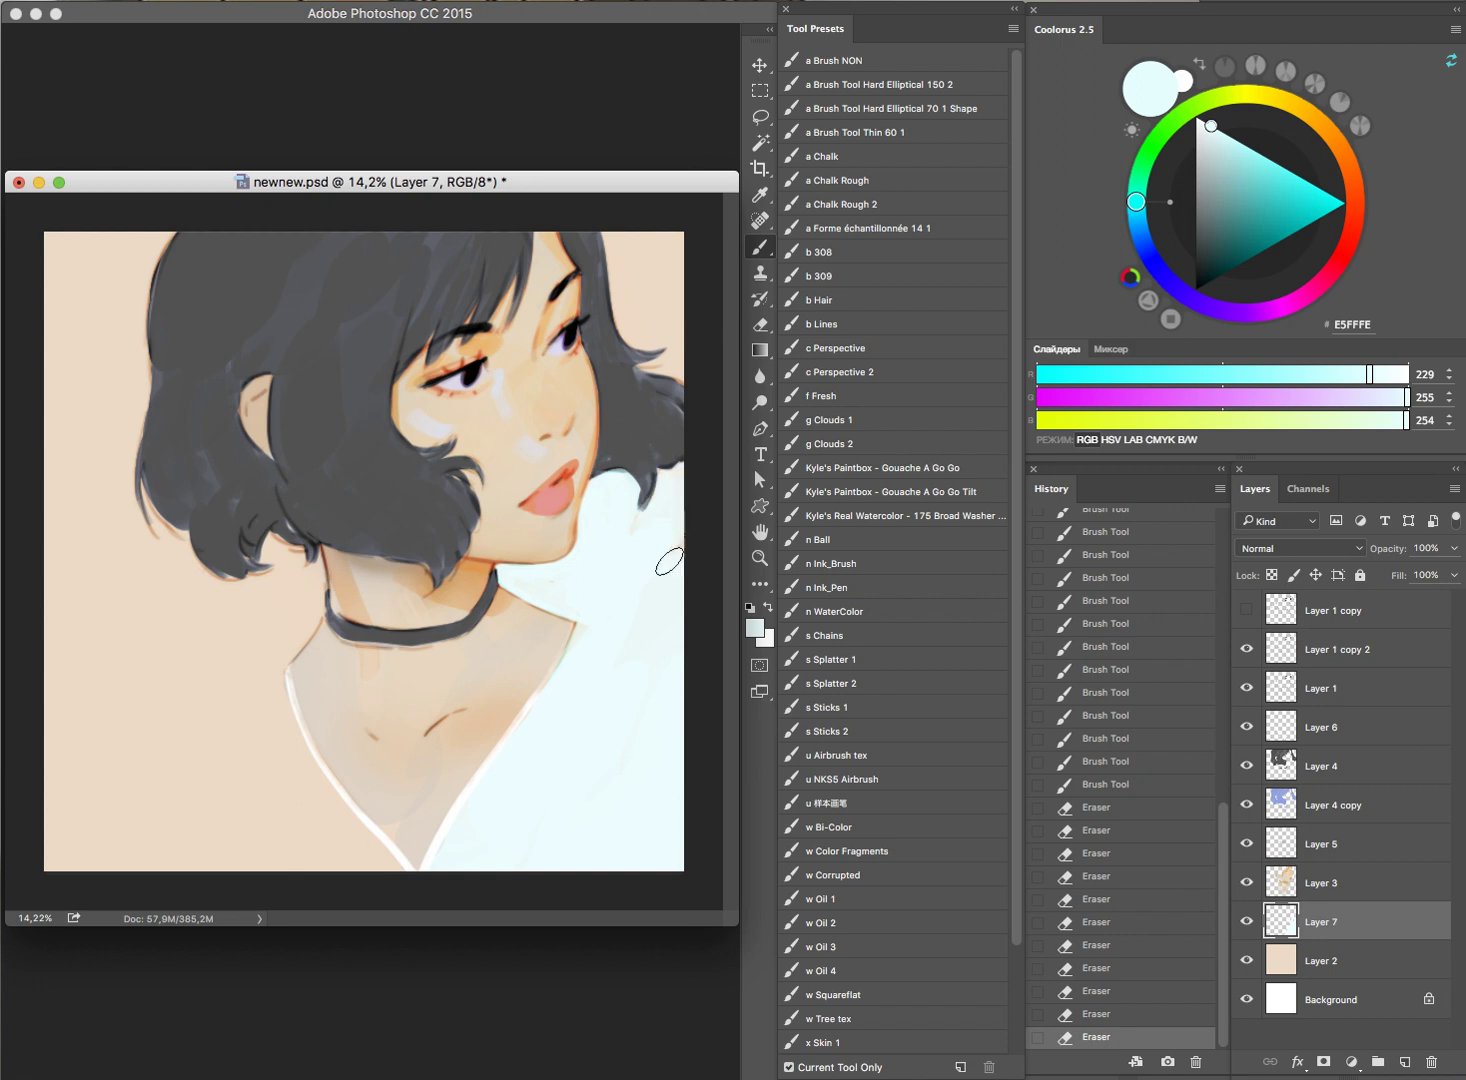
pyautogui.moveTo(631, 248)
pyautogui.mouseDown()
pyautogui.moveTo(650, 350)
pyautogui.moveTo(680, 230)
pyautogui.mouseUp()
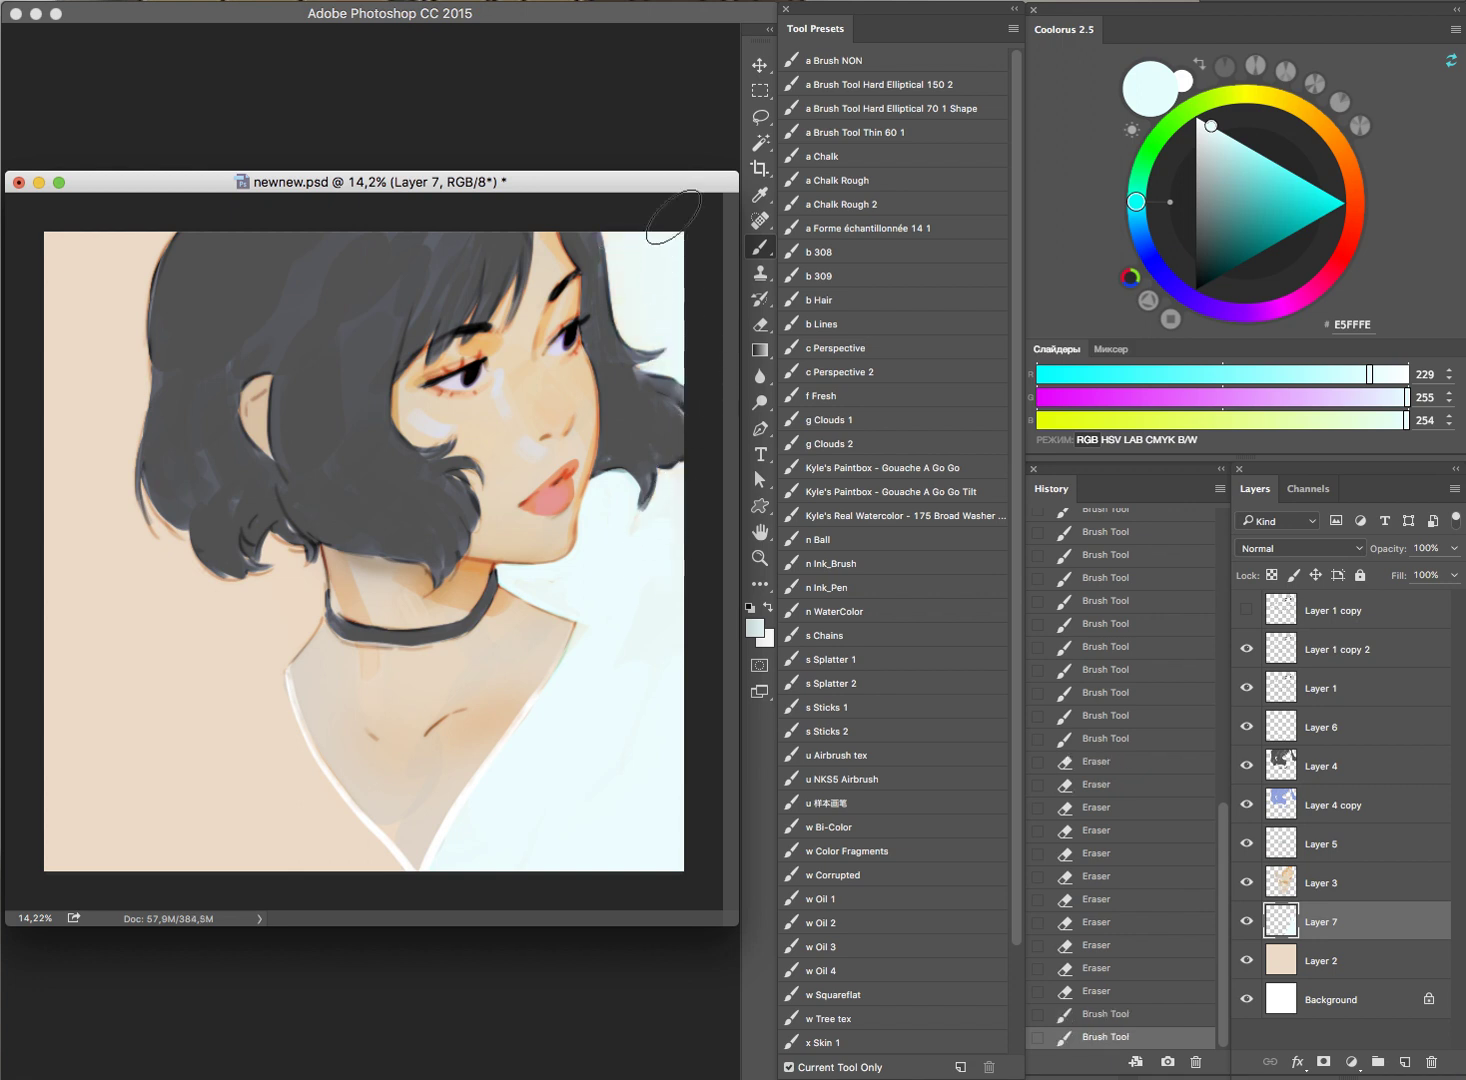
pyautogui.moveTo(98, 245); pyautogui.dragTo(95, 400)
pyautogui.moveTo(112, 330)
pyautogui.mouseDown()
pyautogui.moveTo(115, 460)
pyautogui.moveTo(150, 600)
pyautogui.mouseUp()
pyautogui.moveTo(80, 420); pyautogui.dragTo(131, 800)
pyautogui.moveTo(121, 498)
pyautogui.mouseDown()
pyautogui.moveTo(197, 789)
pyautogui.moveTo(75, 605)
pyautogui.moveTo(229, 785)
pyautogui.moveTo(219, 868)
pyautogui.mouseUp()
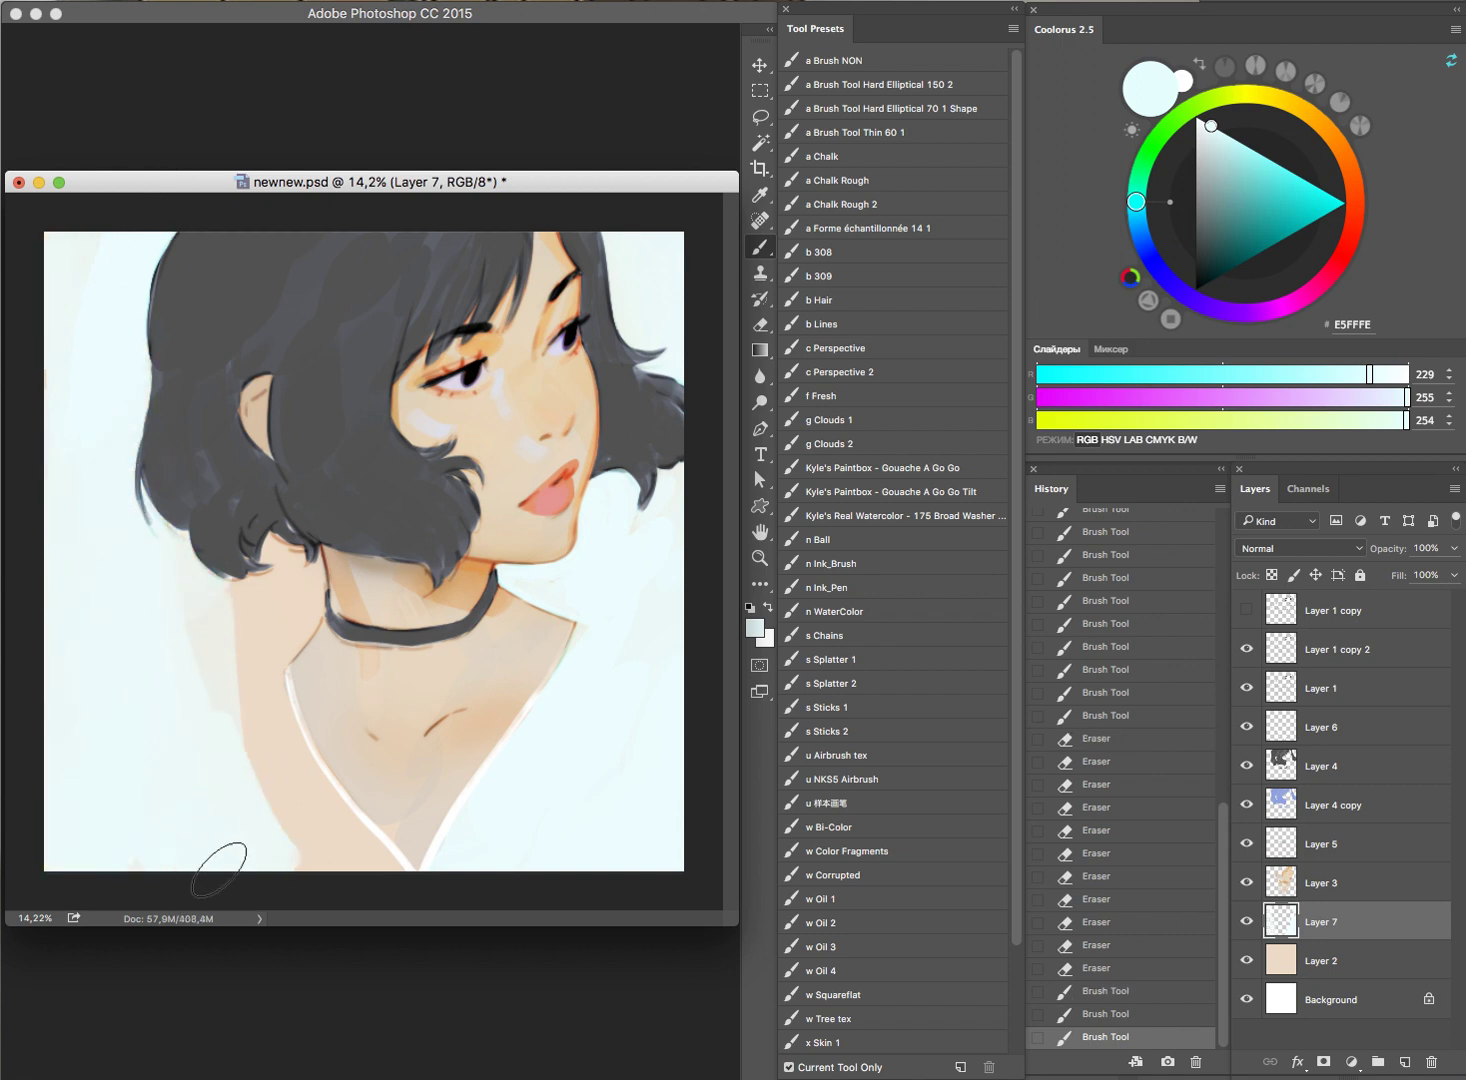
pyautogui.moveTo(229, 736)
pyautogui.mouseDown()
pyautogui.moveTo(288, 791)
pyautogui.moveTo(281, 736)
pyautogui.moveTo(386, 867)
pyautogui.moveTo(290, 815)
pyautogui.moveTo(300, 845)
pyautogui.mouseUp()
pyautogui.moveTo(255, 632)
pyautogui.mouseDown()
pyautogui.moveTo(229, 694)
pyautogui.moveTo(190, 566)
pyautogui.moveTo(258, 641)
pyautogui.moveTo(288, 649)
pyautogui.moveTo(311, 605)
pyautogui.moveTo(305, 580)
pyautogui.moveTo(267, 555)
pyautogui.moveTo(300, 597)
pyautogui.moveTo(300, 568)
pyautogui.moveTo(305, 610)
pyautogui.moveTo(303, 575)
pyautogui.mouseUp()
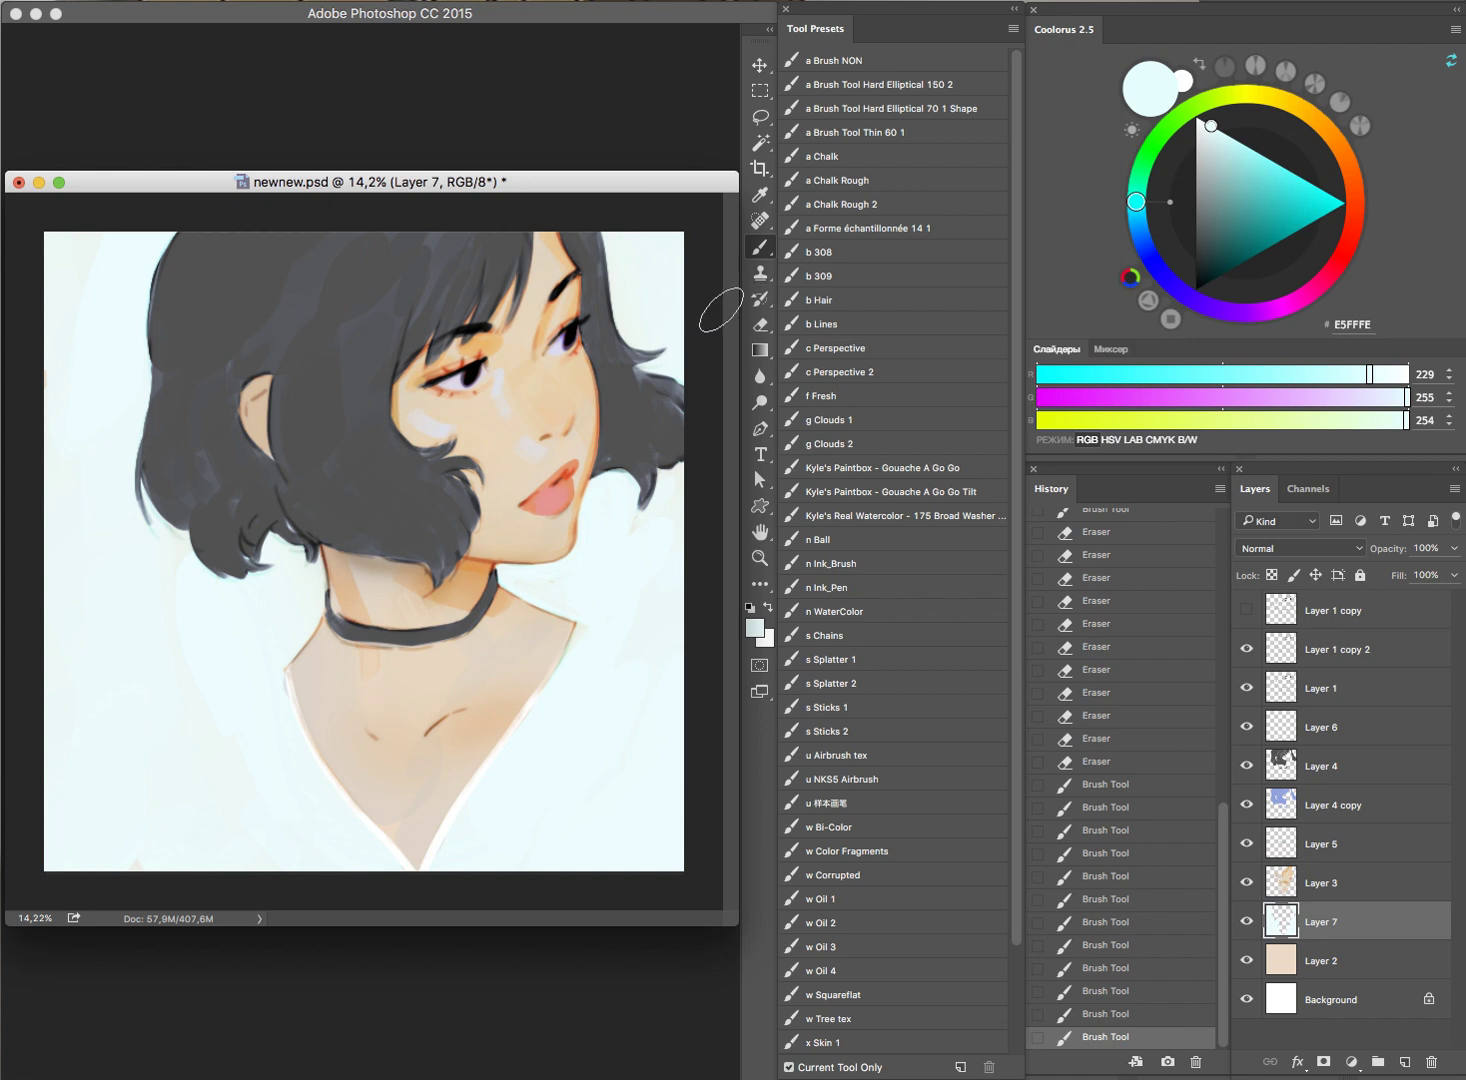
# Step: Toggle Layer 7 off and on to compare the canvas with and without its pale background
pyautogui.click(1250, 921)
pyautogui.click(1252, 918)
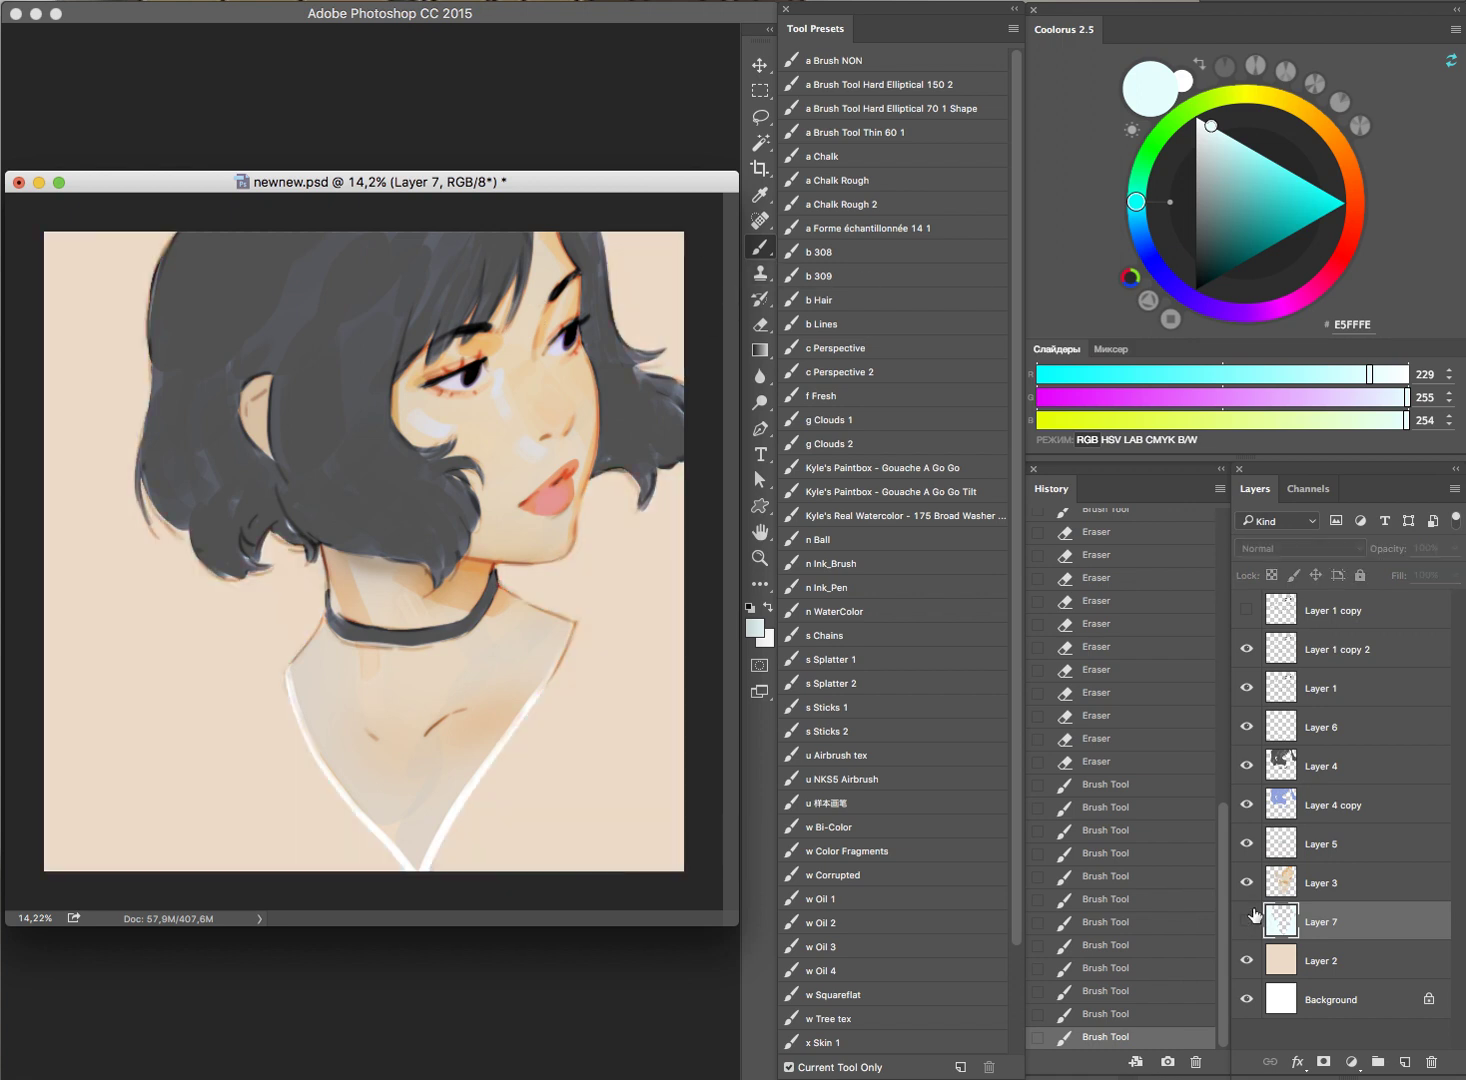
pyautogui.click(1253, 918)
pyautogui.click(1252, 918)
pyautogui.click(1253, 918)
pyautogui.click(1252, 918)
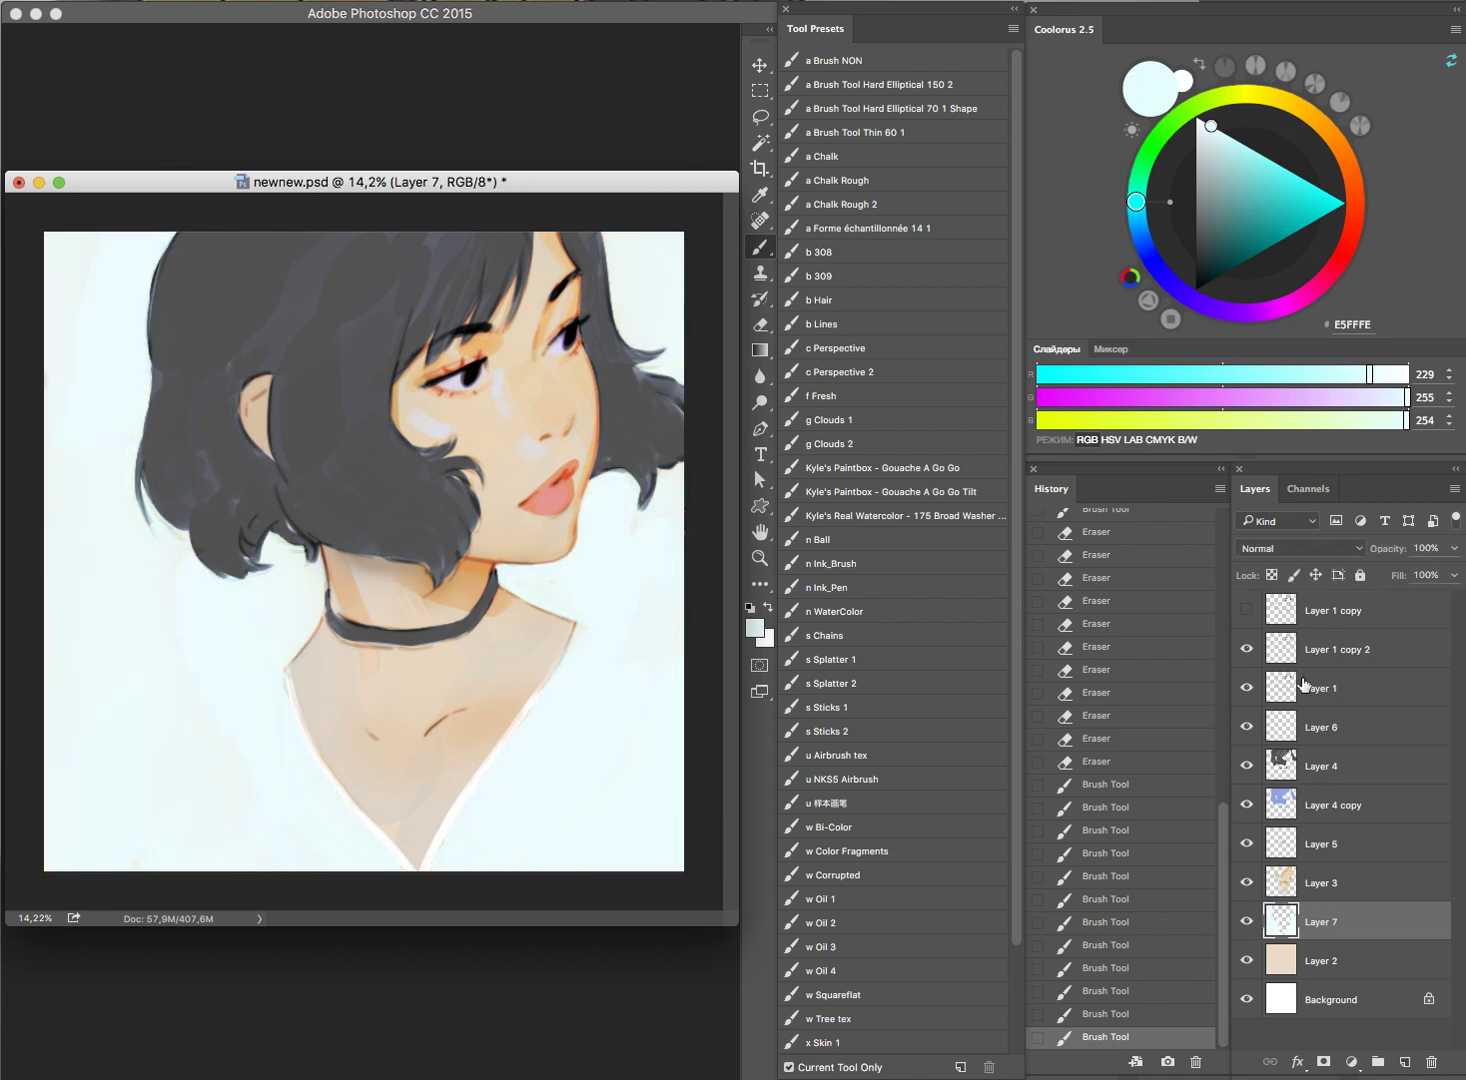
# Step: Lock Layer 7's transparent pixels, test a white fill, and undo it
pyautogui.click(1271, 575)
pyautogui.click(1197, 118)
pyautogui.hotkey('alt', 'BackSpace')
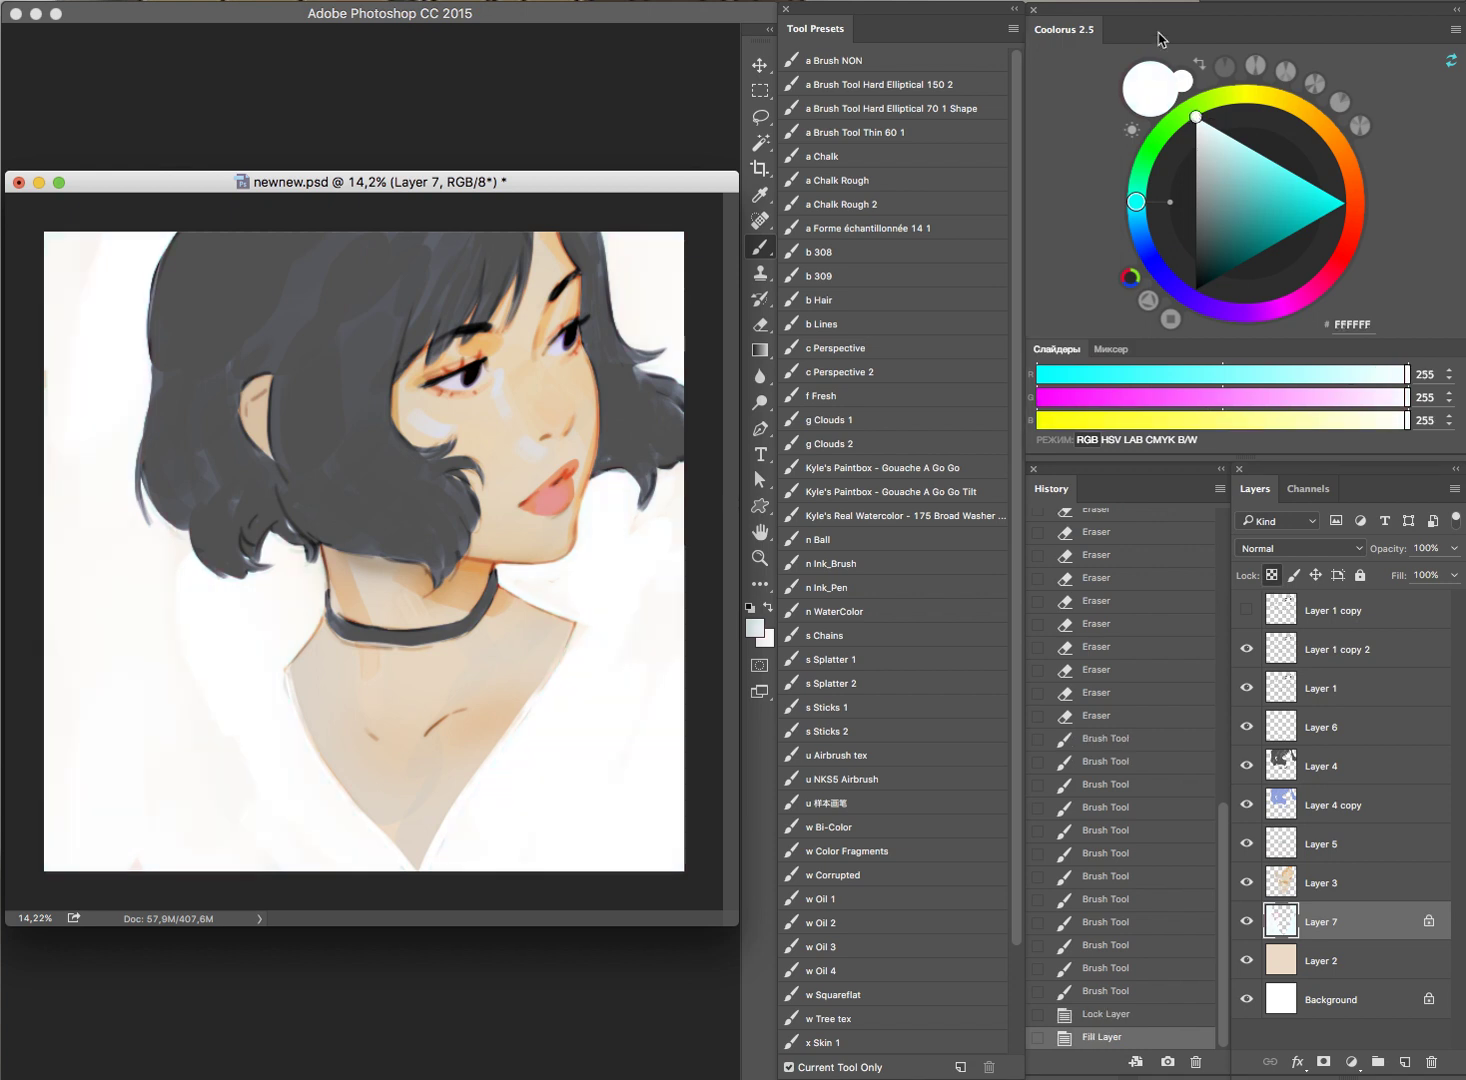
pyautogui.hotkey('ctrl', 'z')
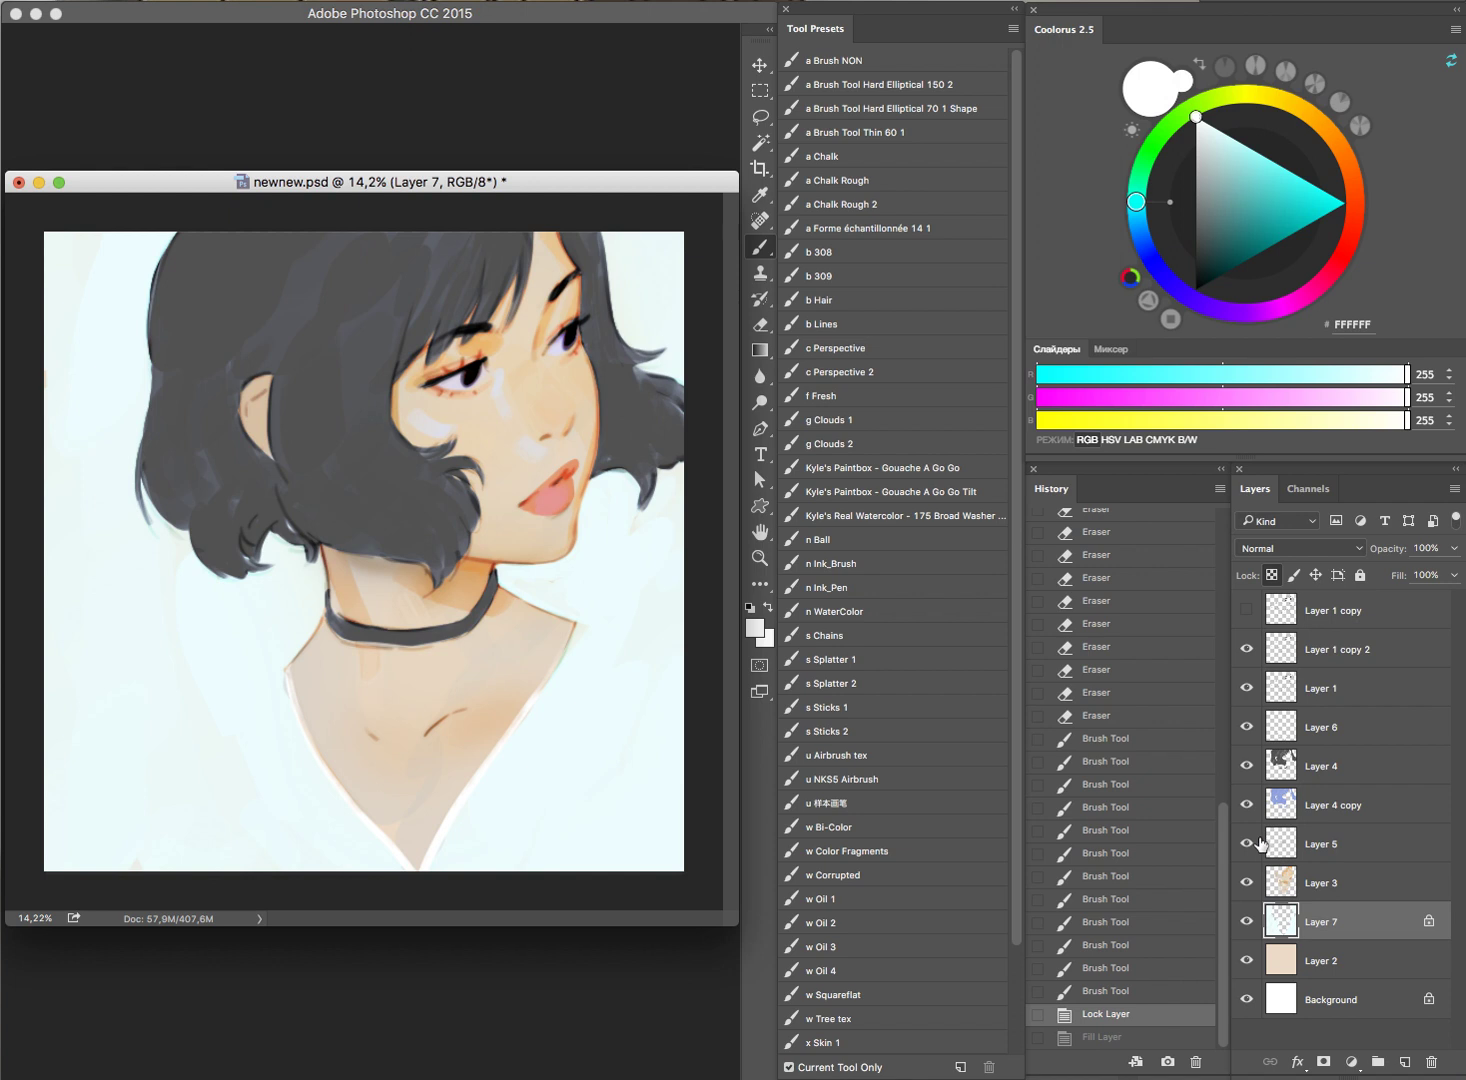
# Step: Add a new empty Layer 8 clipped to Layer 7
pyautogui.click(1248, 922)
pyautogui.hotkey('ctrl', 'shift', 'alt', 'n')
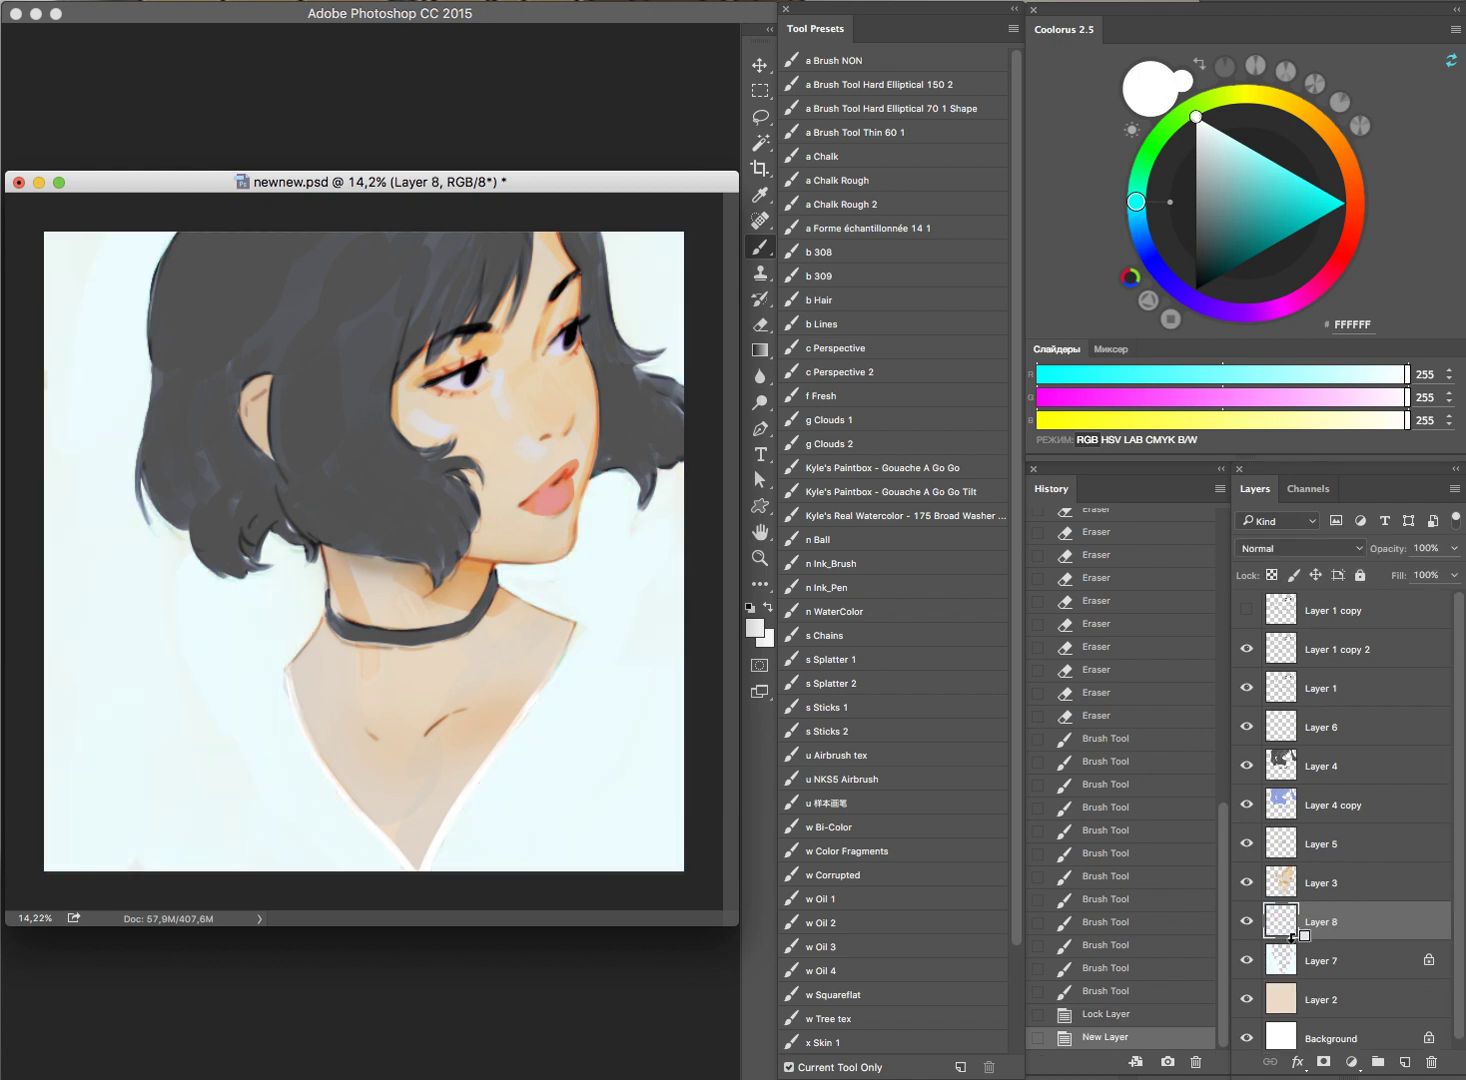
pyautogui.keyDown('alt'); pyautogui.click(1292, 937); pyautogui.keyUp('alt')
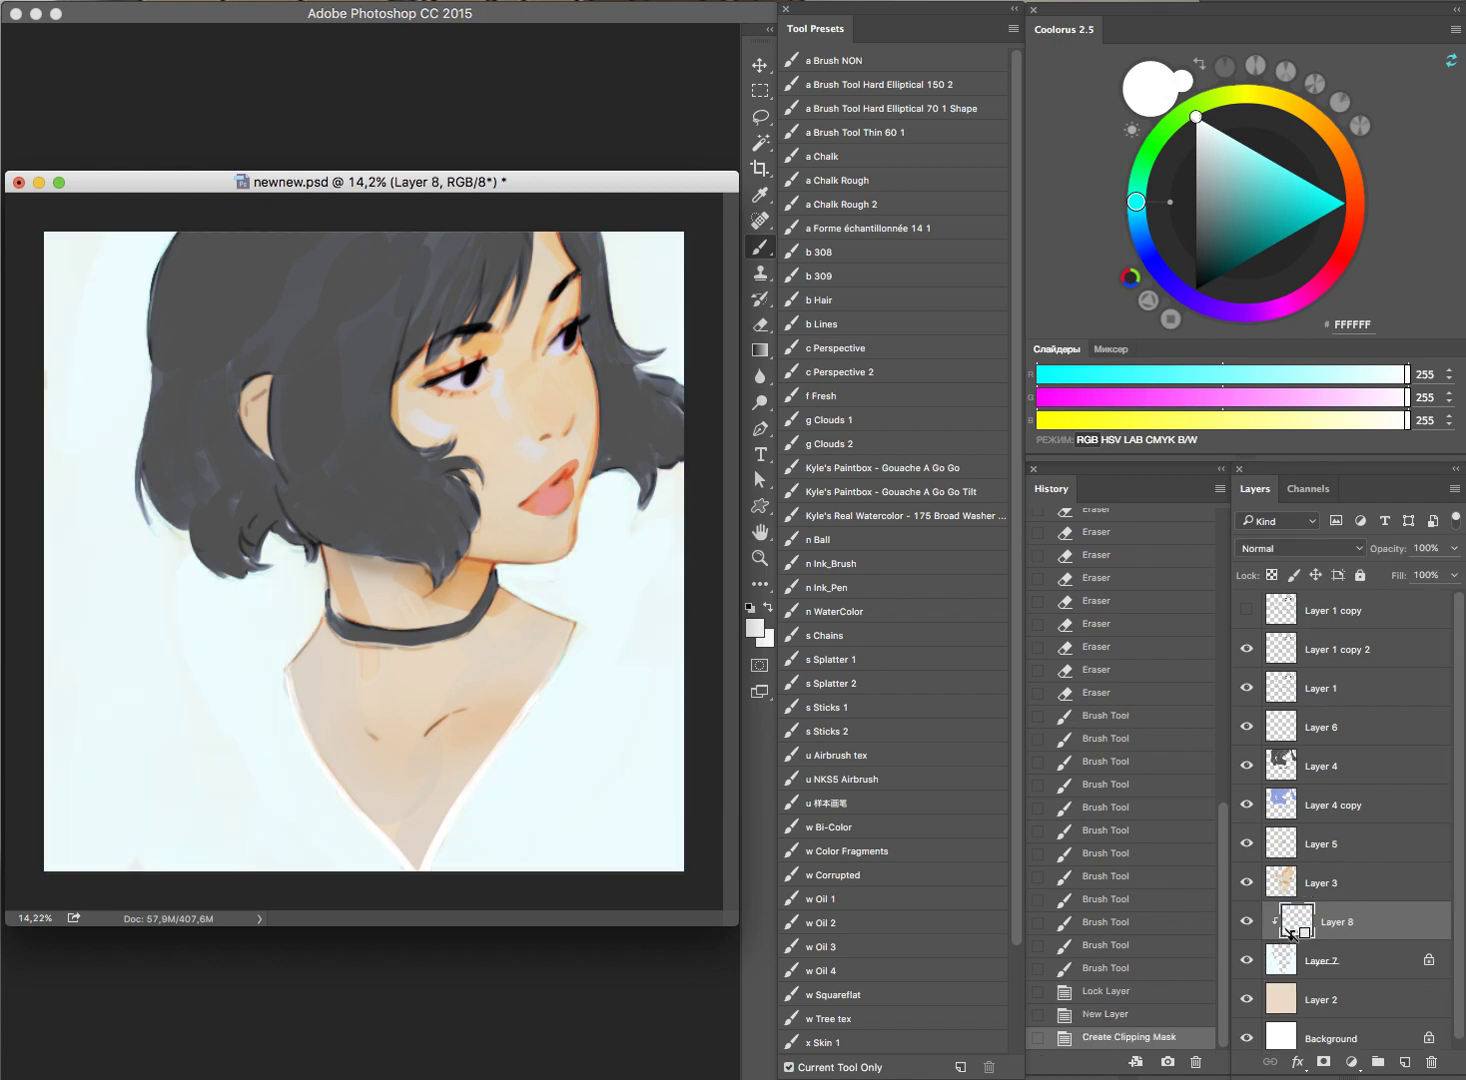
# Step: Sample the hair's 525252 grey and brush the top from lower left to right shoulder
pyautogui.keyDown('alt'); pyautogui.click(316, 396); pyautogui.keyUp('alt')
pyautogui.moveTo(112, 858)
pyautogui.mouseDown()
pyautogui.moveTo(285, 683)
pyautogui.moveTo(163, 775)
pyautogui.moveTo(128, 868)
pyautogui.mouseUp()
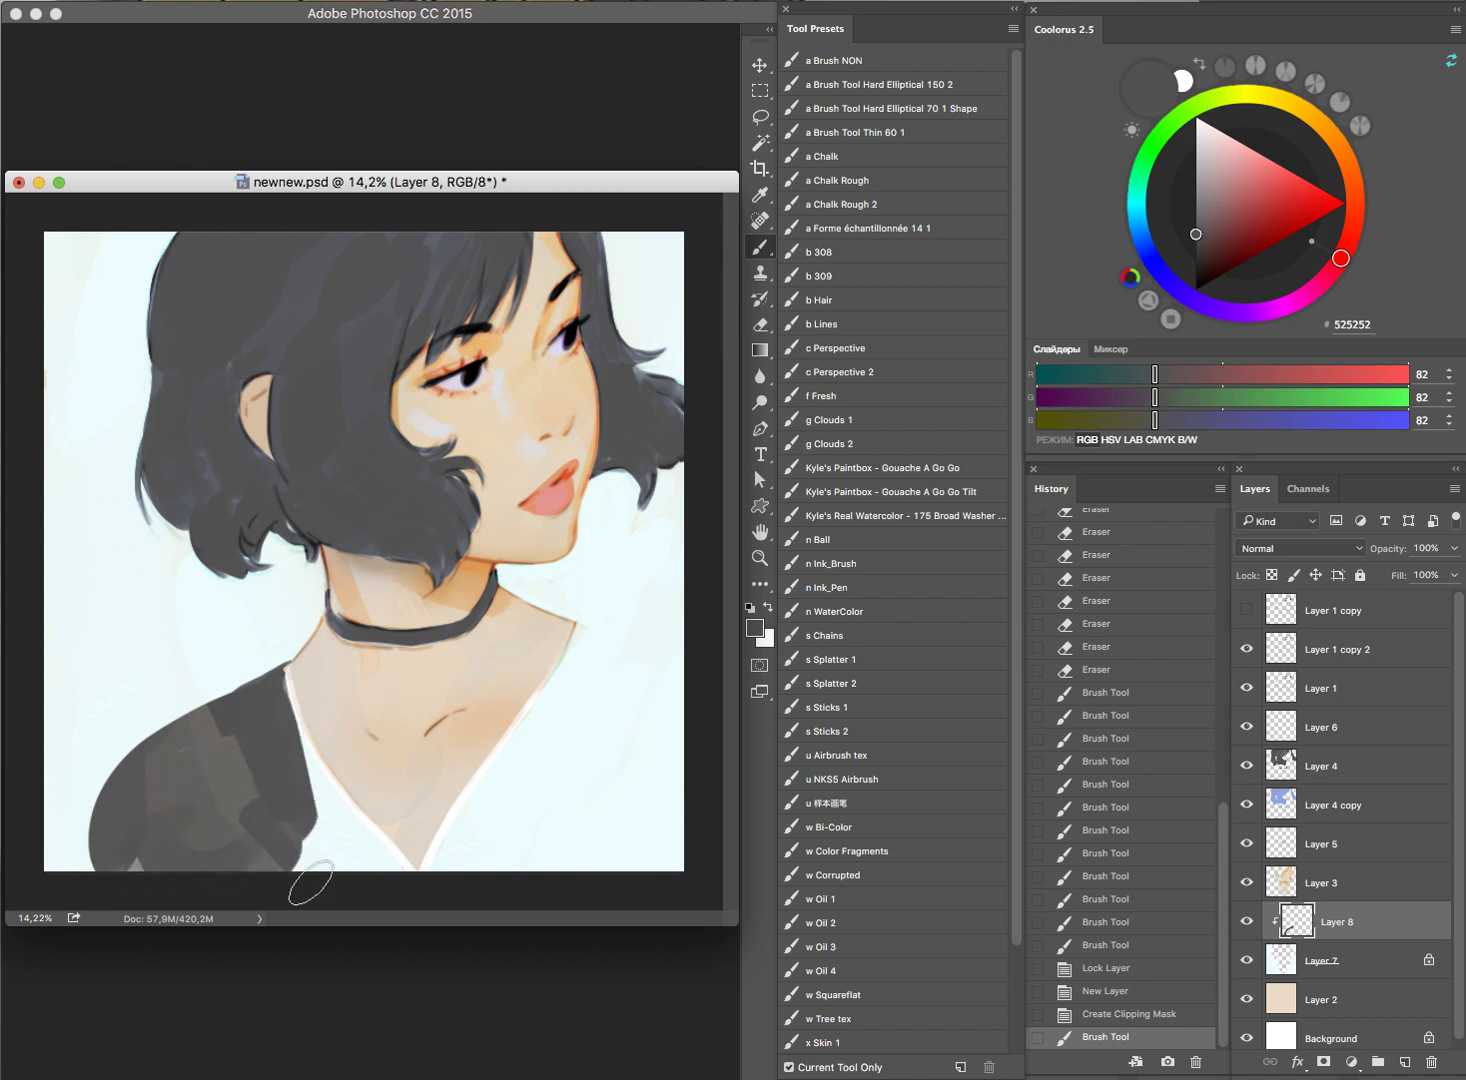
pyautogui.moveTo(442, 867)
pyautogui.mouseDown()
pyautogui.moveTo(561, 705)
pyautogui.moveTo(569, 657)
pyautogui.moveTo(668, 847)
pyautogui.moveTo(690, 815)
pyautogui.mouseUp()
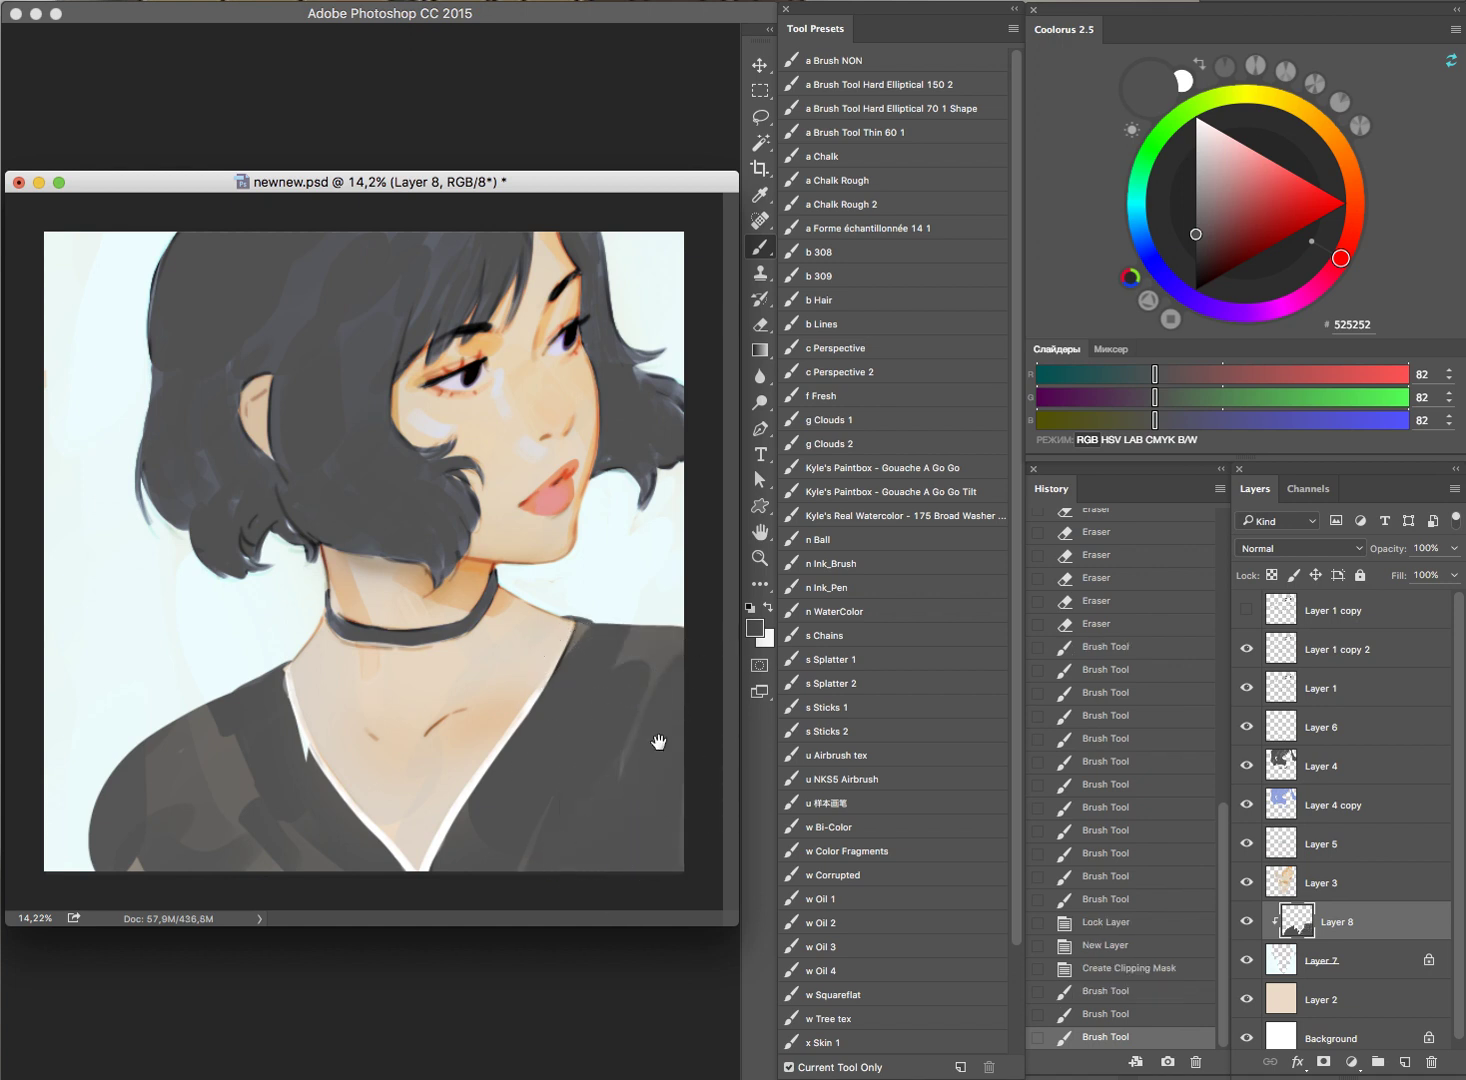
pyautogui.moveTo(671, 749); pyautogui.dragTo(625, 722)
pyautogui.moveTo(529, 688); pyautogui.dragTo(481, 681)
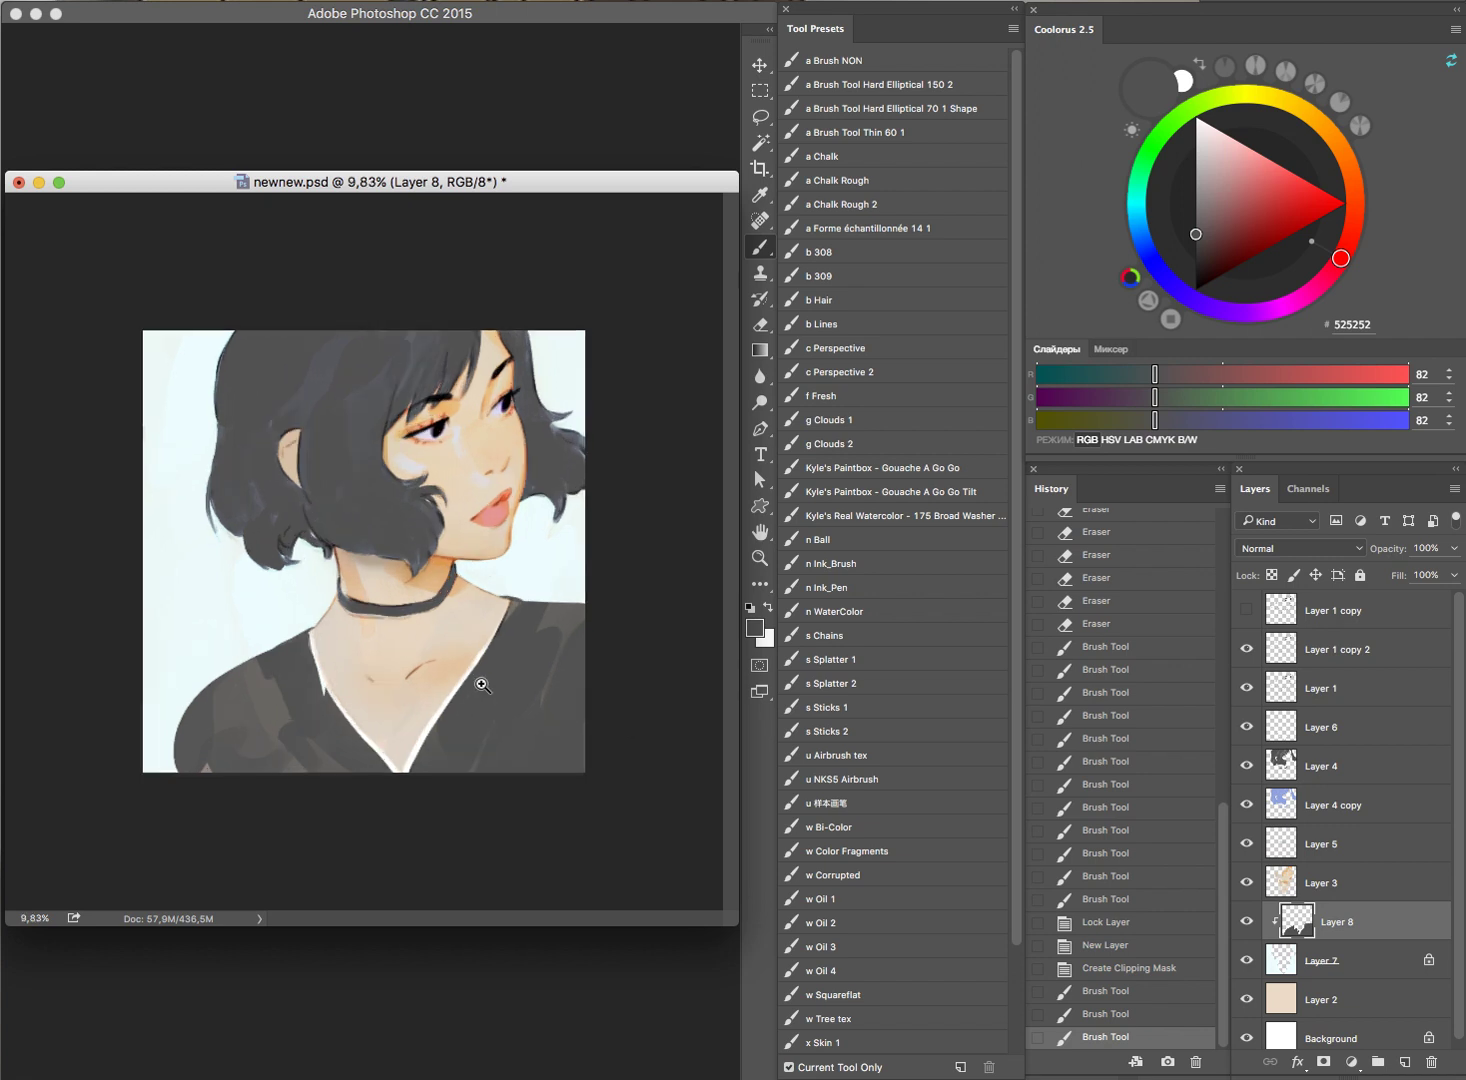
# Step: Erase along the shirt's lower-left edge and shoulder to fade it
pyautogui.press('e')
pyautogui.moveTo(155, 718)
pyautogui.mouseDown()
pyautogui.moveTo(158, 808)
pyautogui.moveTo(147, 746)
pyautogui.moveTo(181, 696)
pyautogui.mouseUp()
pyautogui.moveTo(147, 791)
pyautogui.mouseDown()
pyautogui.moveTo(225, 682)
pyautogui.moveTo(300, 628)
pyautogui.mouseUp()
pyautogui.moveTo(187, 709); pyautogui.dragTo(262, 664)
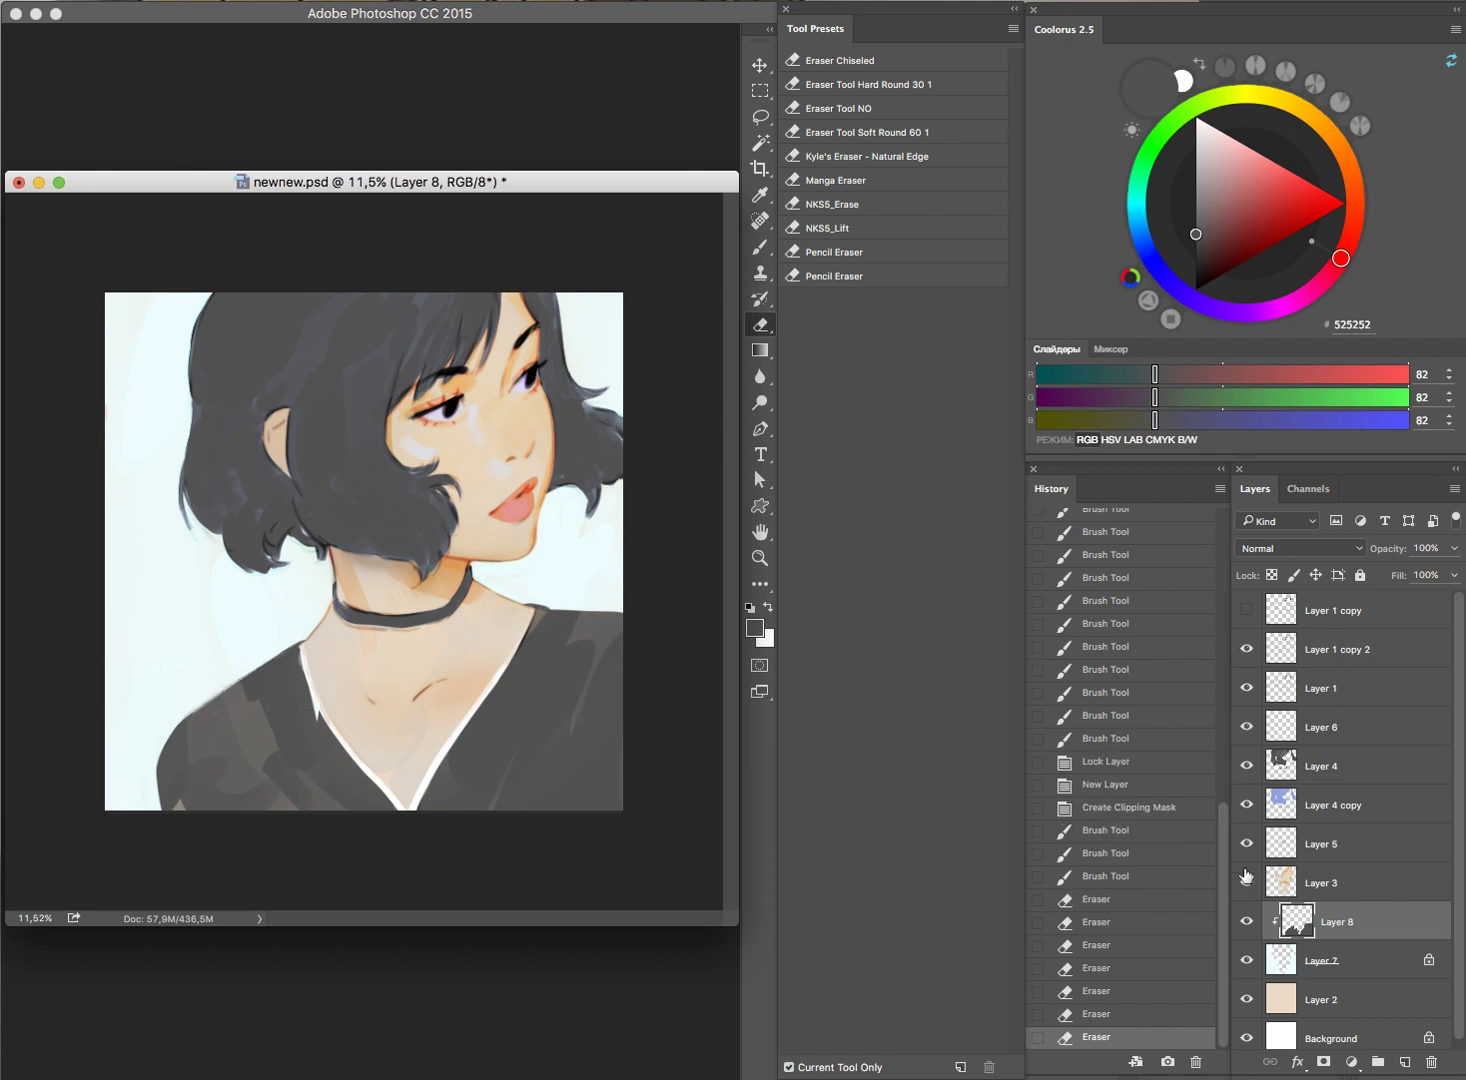
# Step: Zoom into the neckline and test a pale background stroke on Layer 7, then undo it
pyautogui.moveTo(303, 701)
pyautogui.mouseDown()
pyautogui.moveTo(447, 712)
pyautogui.moveTo(330, 712)
pyautogui.mouseUp()
pyautogui.click(1246, 921)
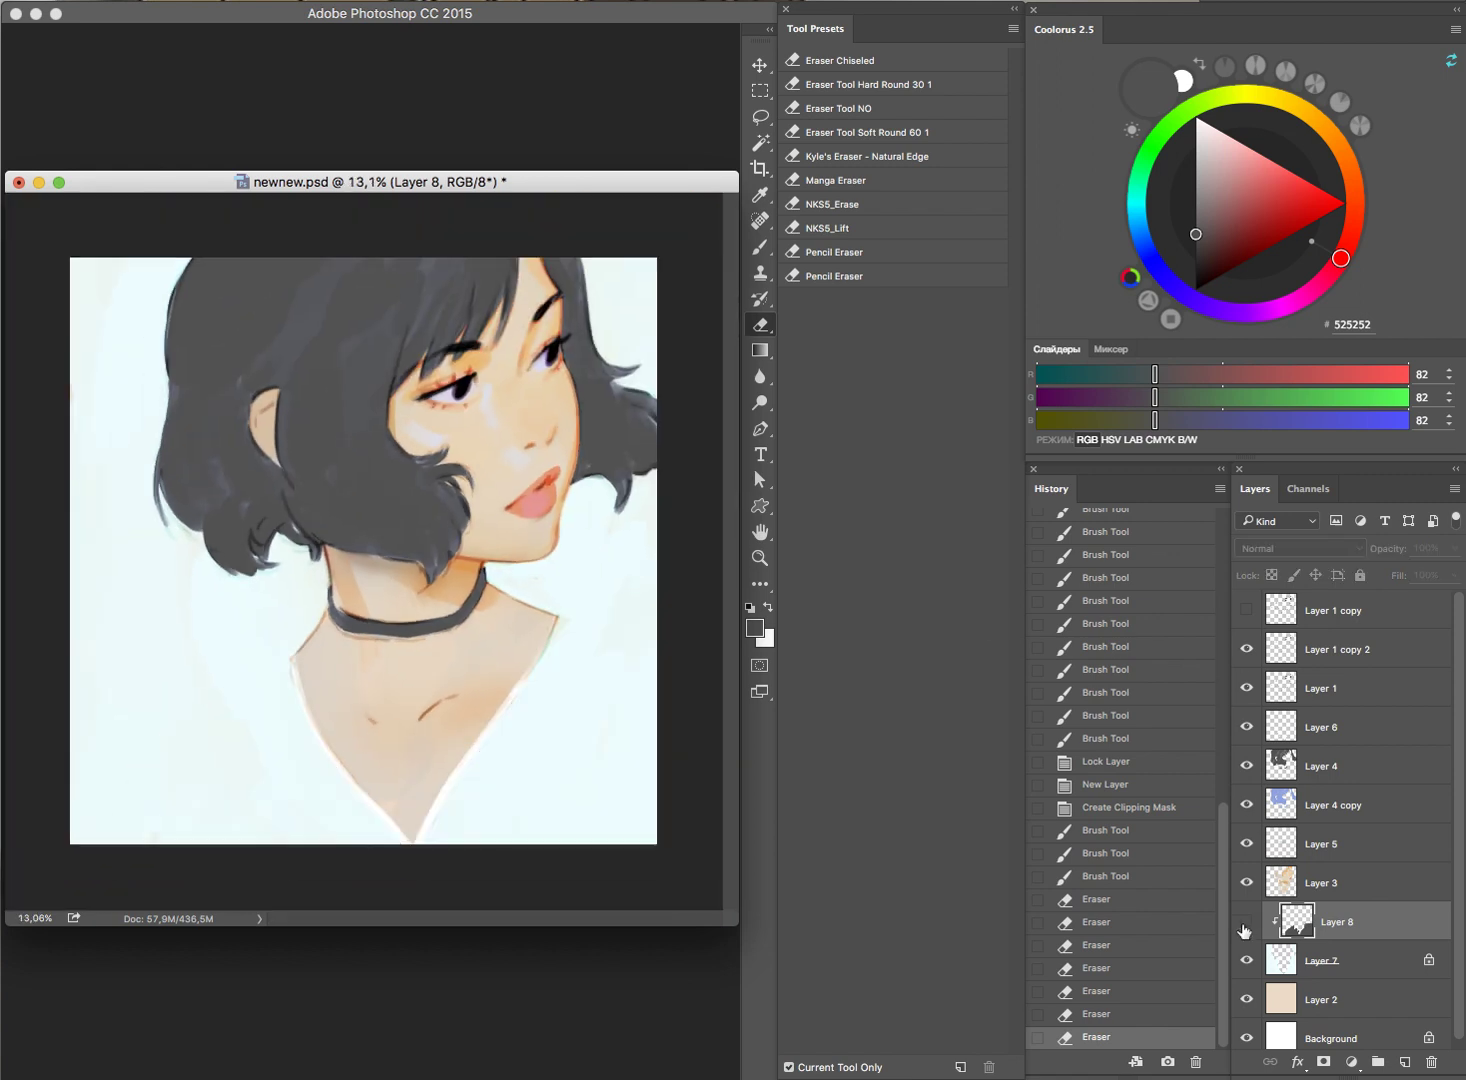
pyautogui.click(1246, 921)
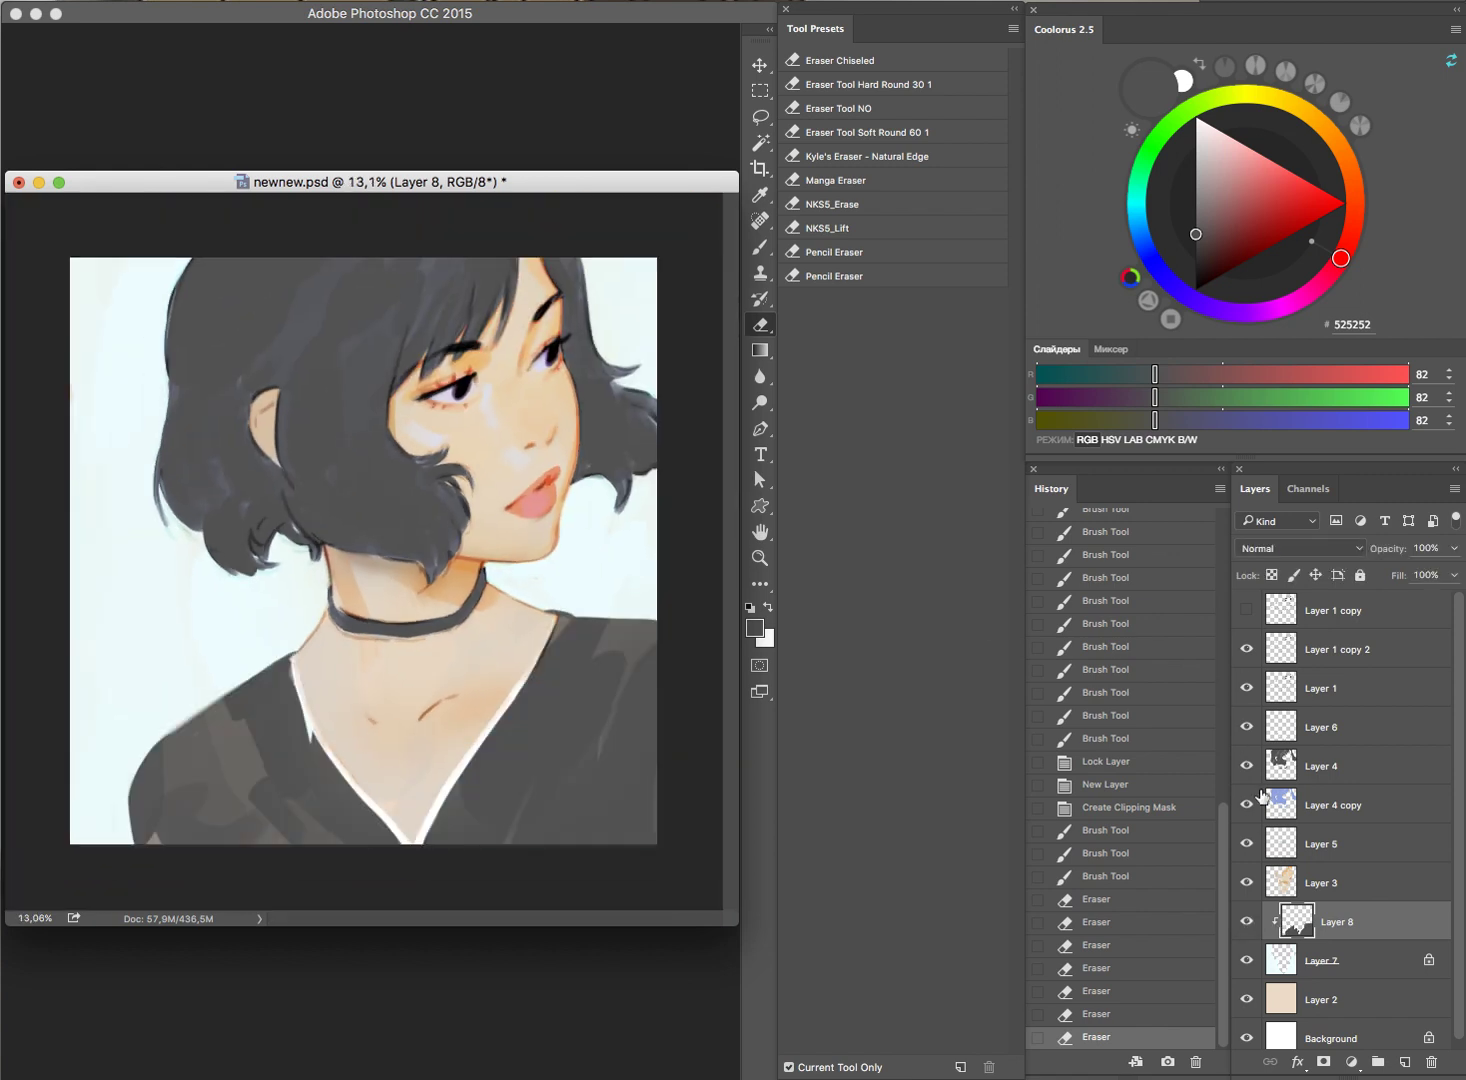
pyautogui.click(1313, 950)
pyautogui.press('b')
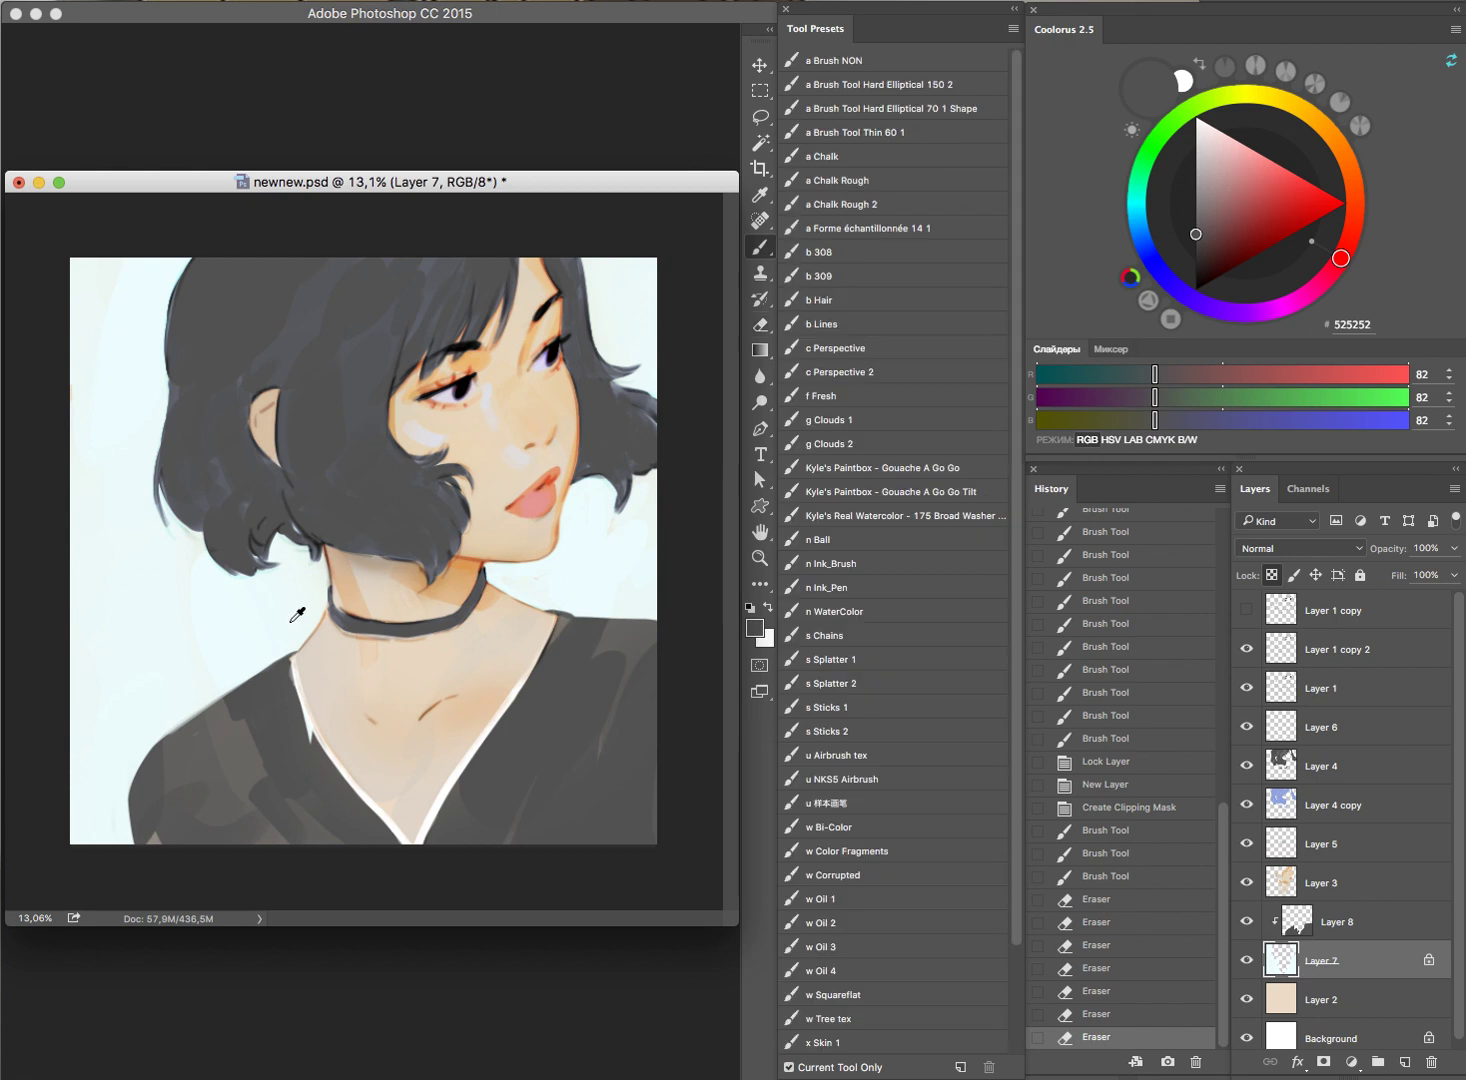
pyautogui.keyDown('alt'); pyautogui.click(293, 620); pyautogui.keyUp('alt')
pyautogui.moveTo(315, 700); pyautogui.dragTo(360, 758)
pyautogui.hotkey('ctrl', 'z')
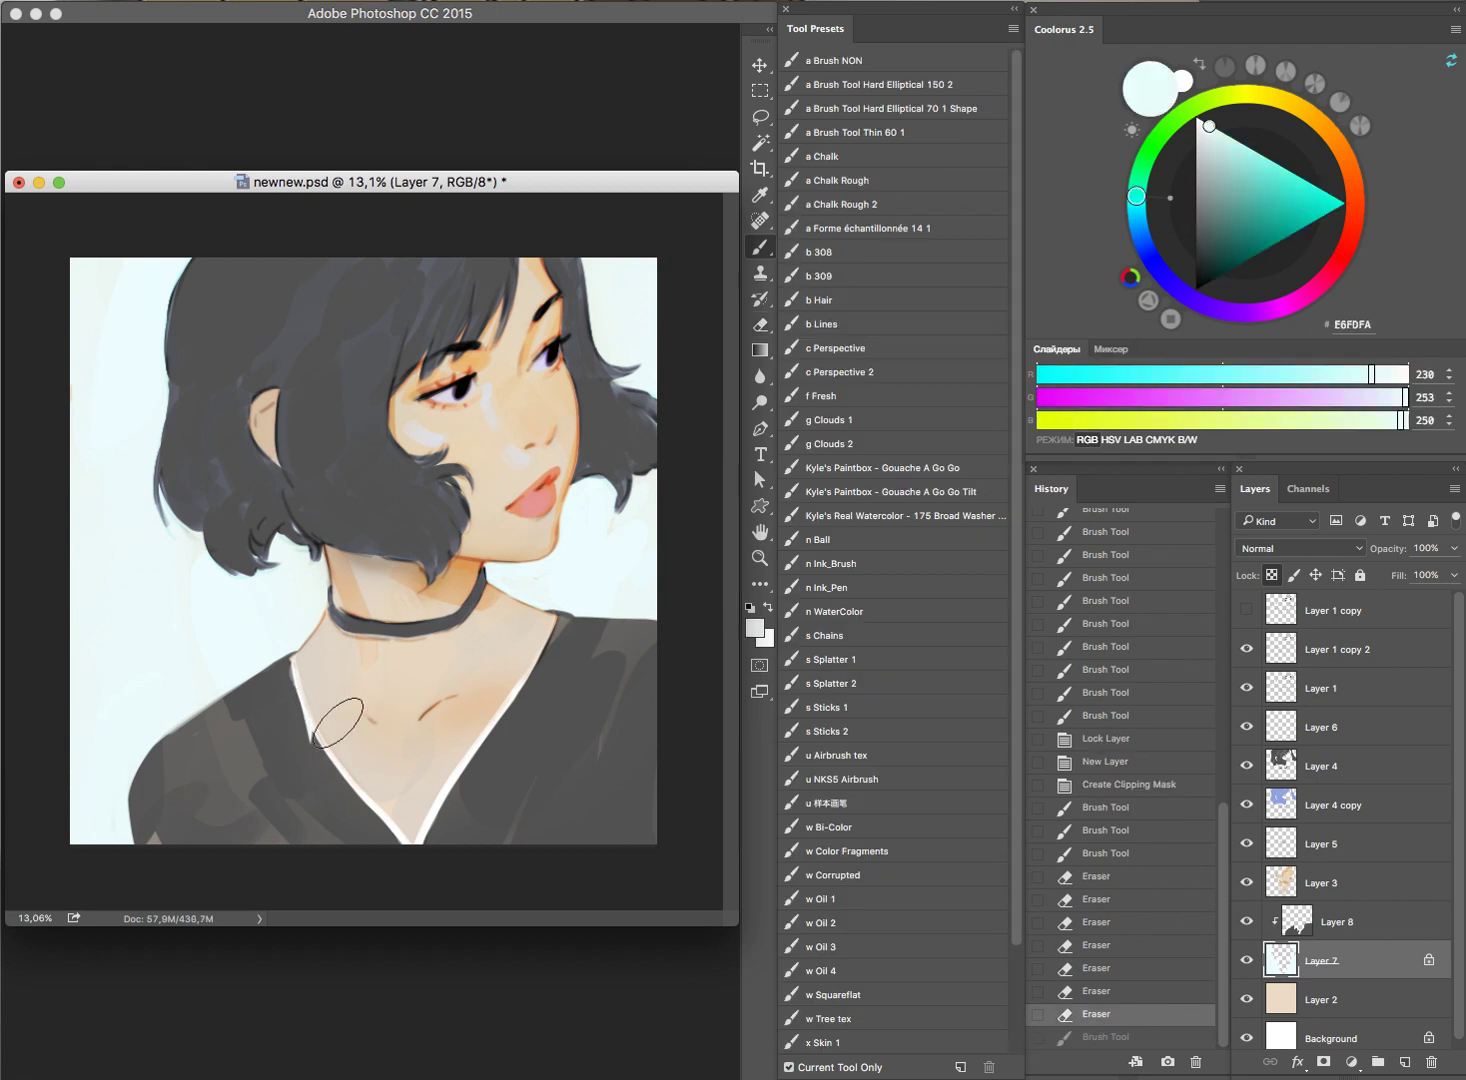
# Step: Toggle Layers 7 and 8 to inspect the pale wedge, then make Layer 8 active with the Brush
pyautogui.scroll(5, 297, 707)
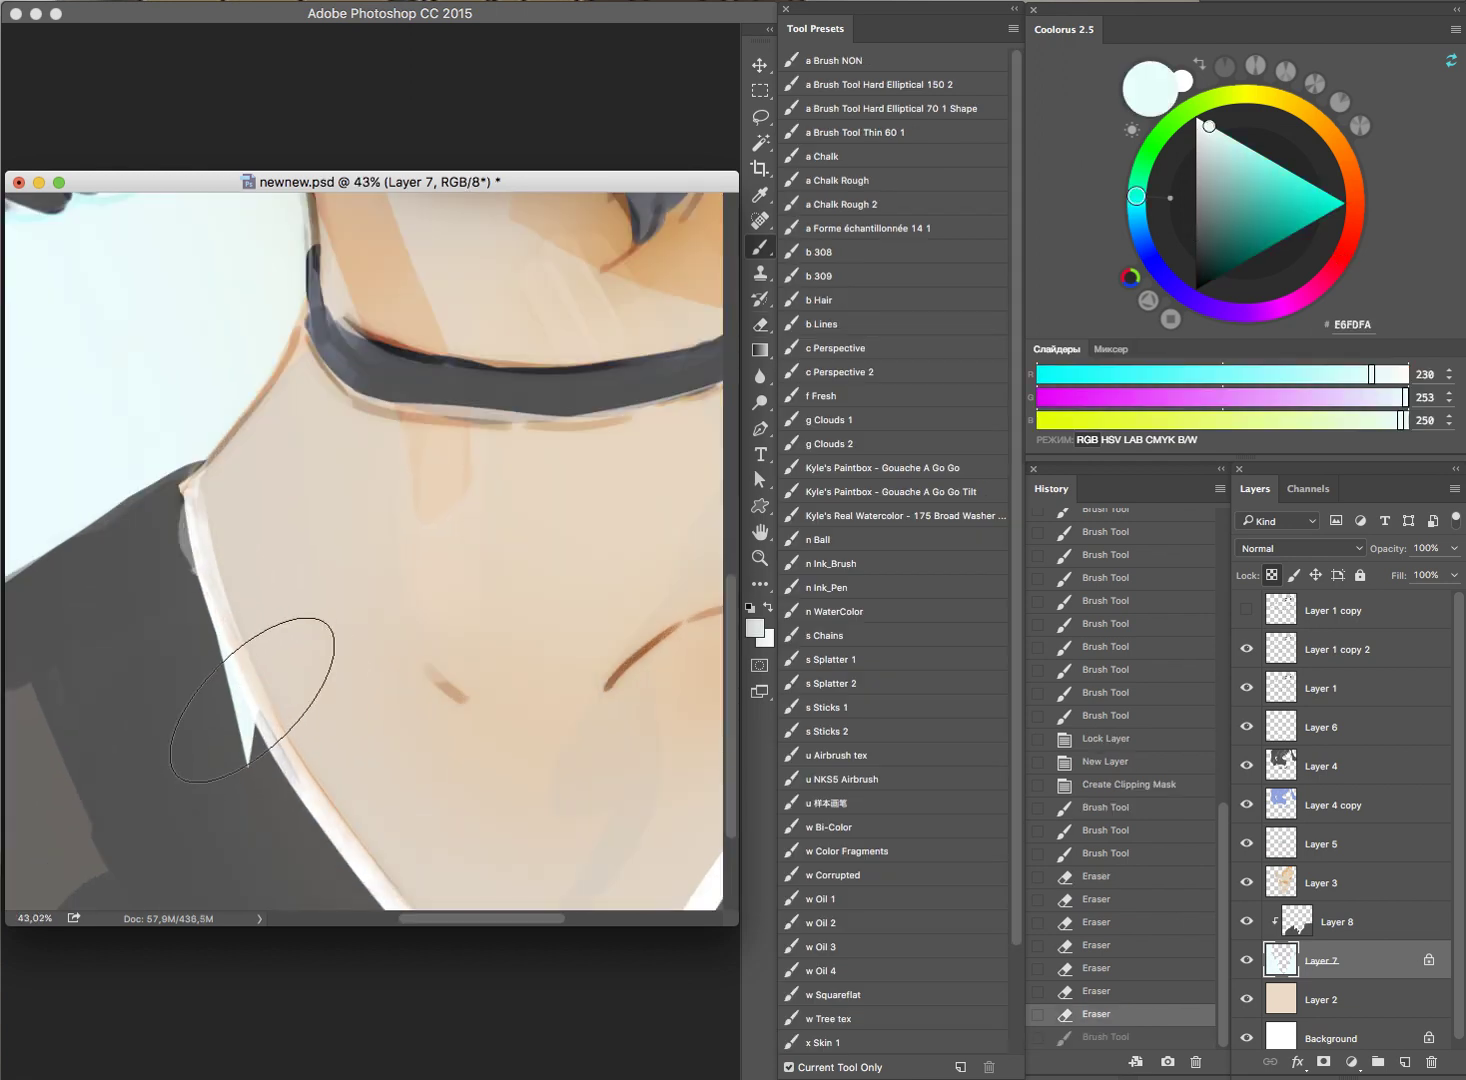
pyautogui.press('v')
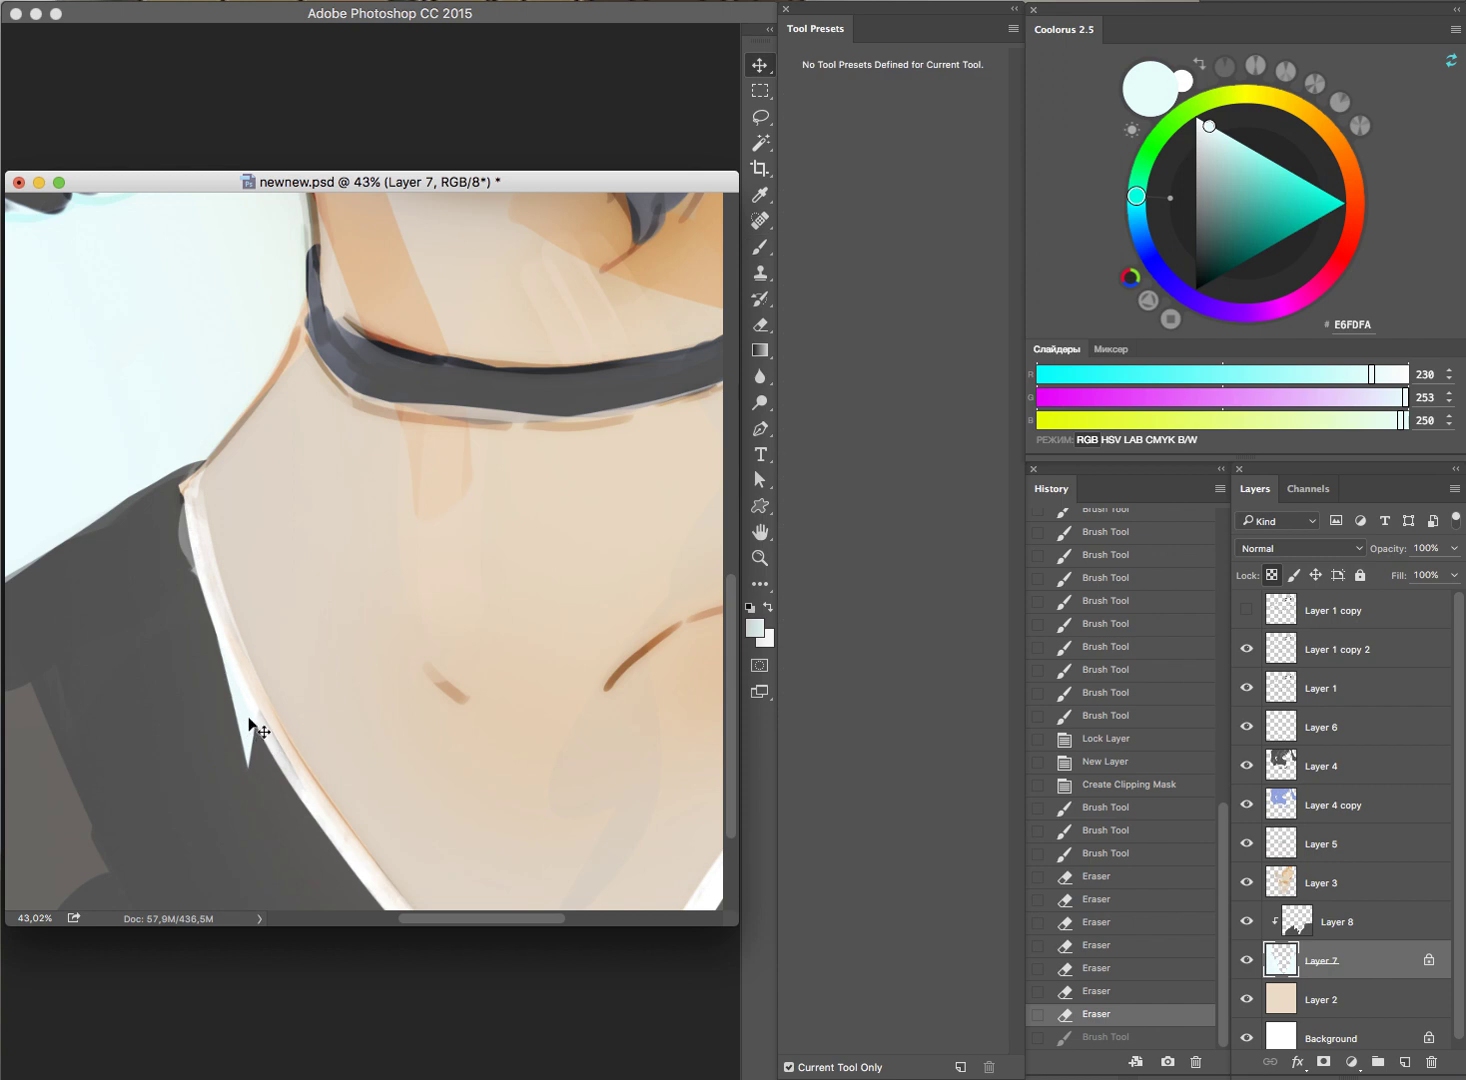
pyautogui.click(1246, 922)
pyautogui.click(1242, 958)
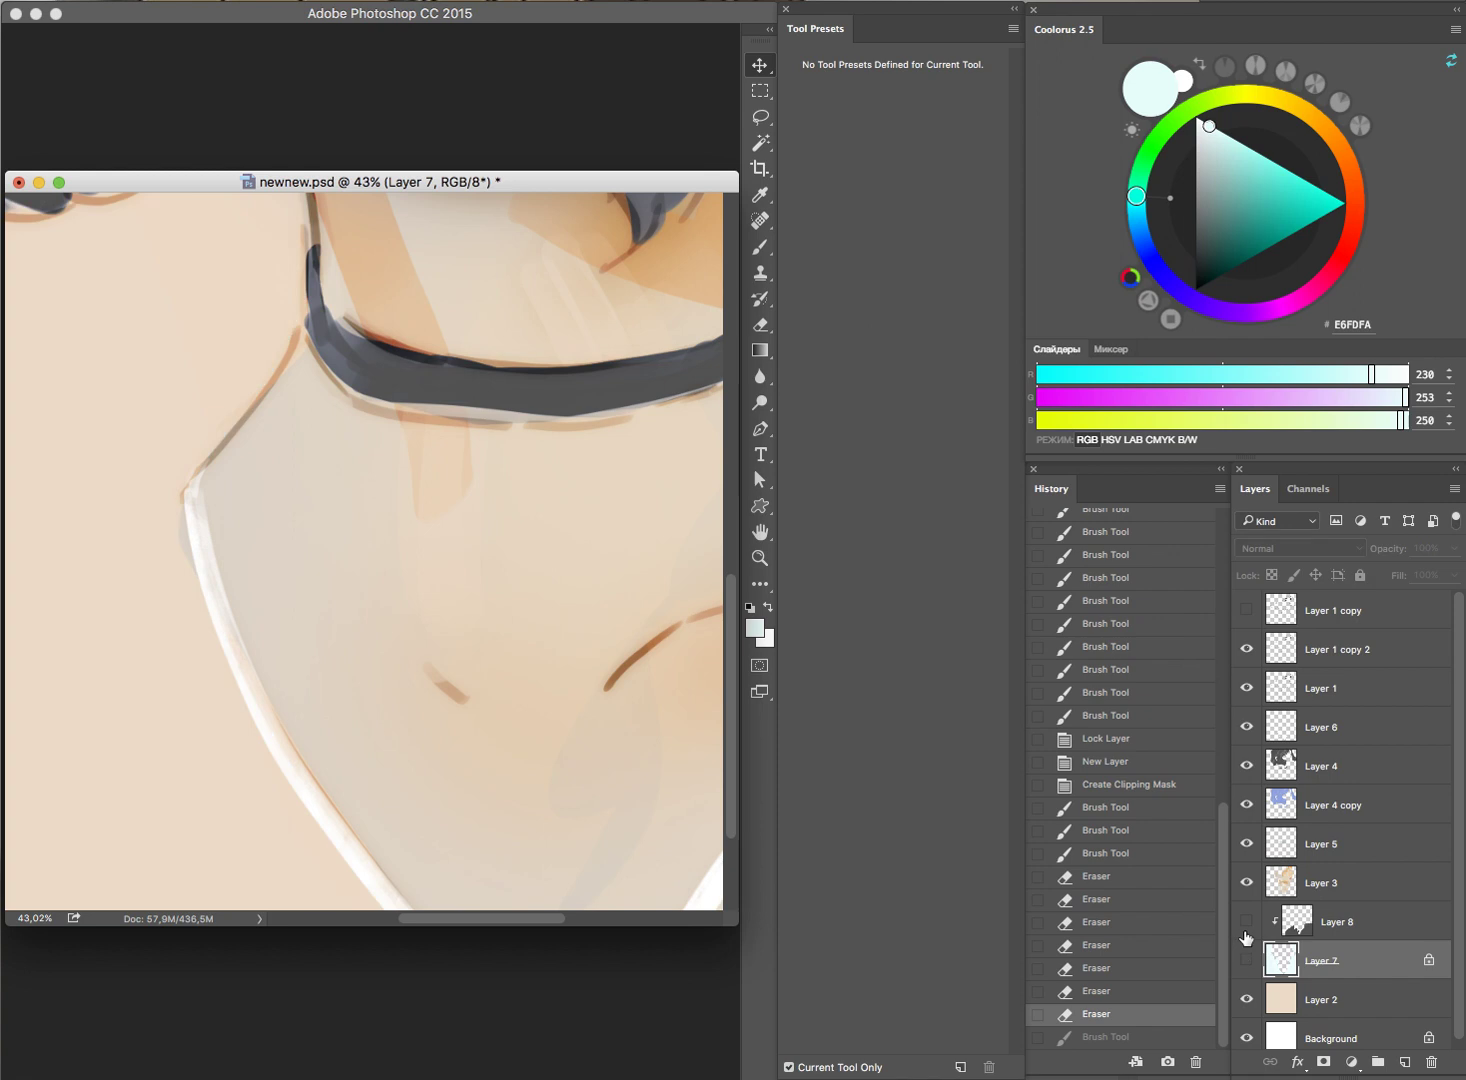
pyautogui.click(1246, 959)
pyautogui.click(1246, 922)
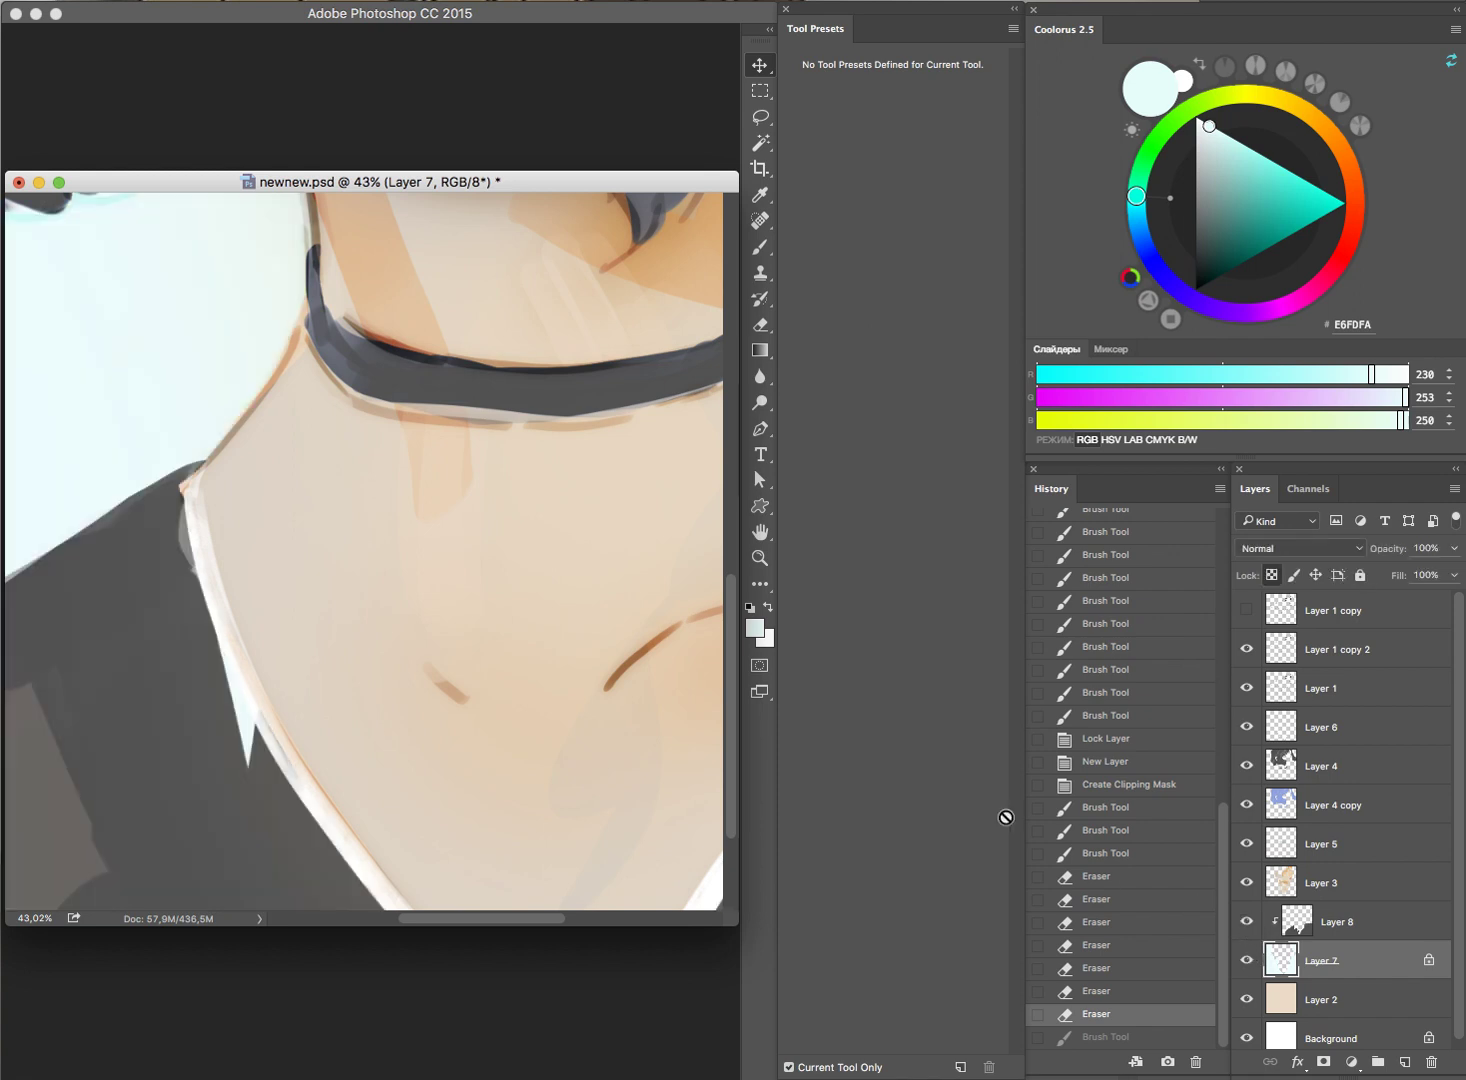
pyautogui.click(1337, 918)
pyautogui.press('b')
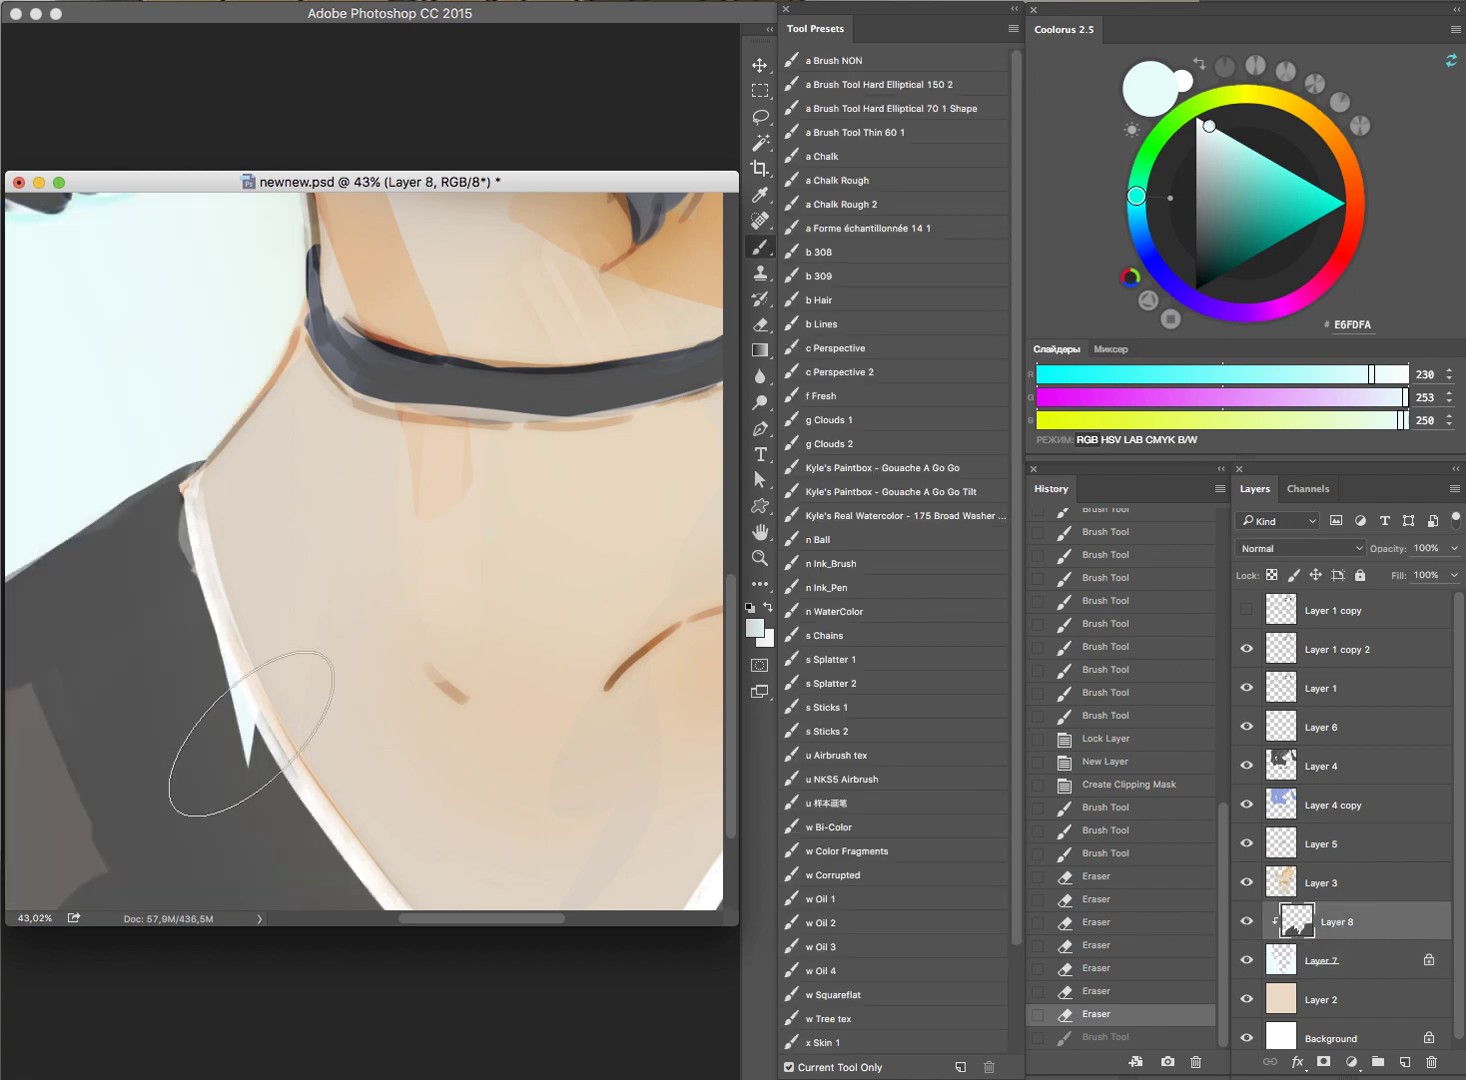
# Step: Sample the shirt's 5C5957 grey and try strokes over the pale wedge beside the neckline
pyautogui.moveTo(235, 745)
pyautogui.mouseDown()
pyautogui.moveTo(250, 752)
pyautogui.moveTo(228, 668)
pyautogui.mouseUp()
pyautogui.hotkey('ctrl', 'alt', 'z')
pyautogui.keyDown('alt'); pyautogui.click(268, 759); pyautogui.keyUp('alt')
pyautogui.scroll(-5, 587, 660)
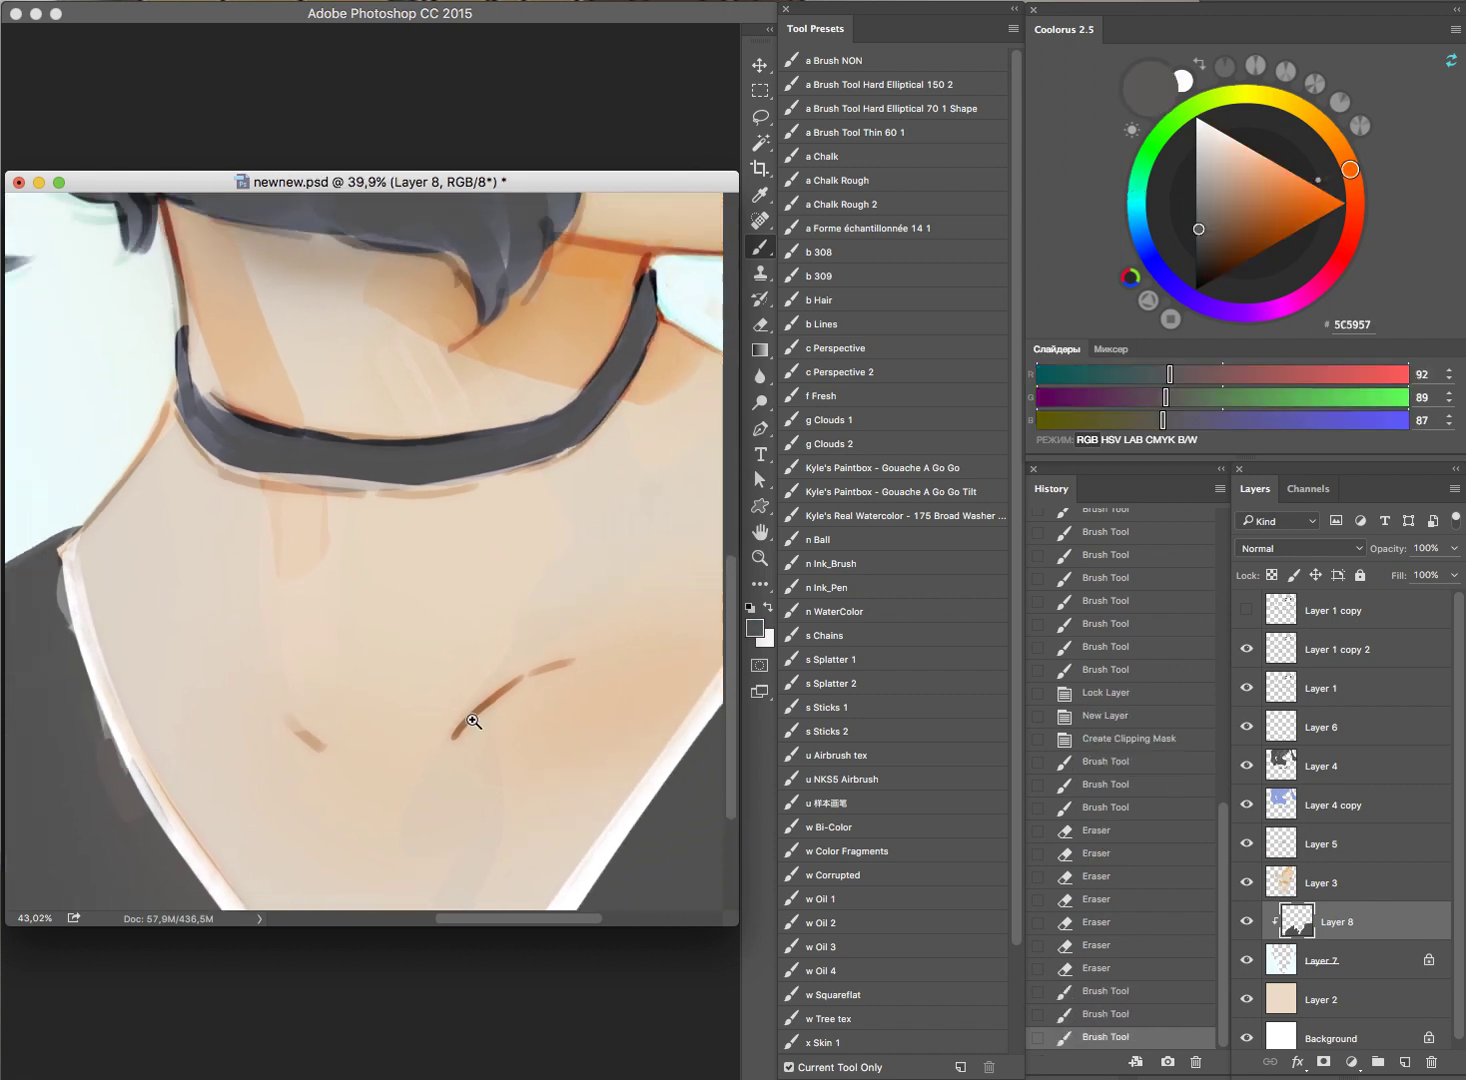
pyautogui.moveTo(298, 810)
pyautogui.mouseDown()
pyautogui.moveTo(313, 720)
pyautogui.moveTo(325, 765)
pyautogui.moveTo(296, 803)
pyautogui.moveTo(284, 702)
pyautogui.mouseUp()
pyautogui.hotkey('ctrl', 'alt', 'z')
pyautogui.hotkey('ctrl', 'alt', 'z')
# Step: Enlarge the brush and add soft shading strokes across the grey shirt
pyautogui.moveTo(369, 818); pyautogui.dragTo(412, 841)
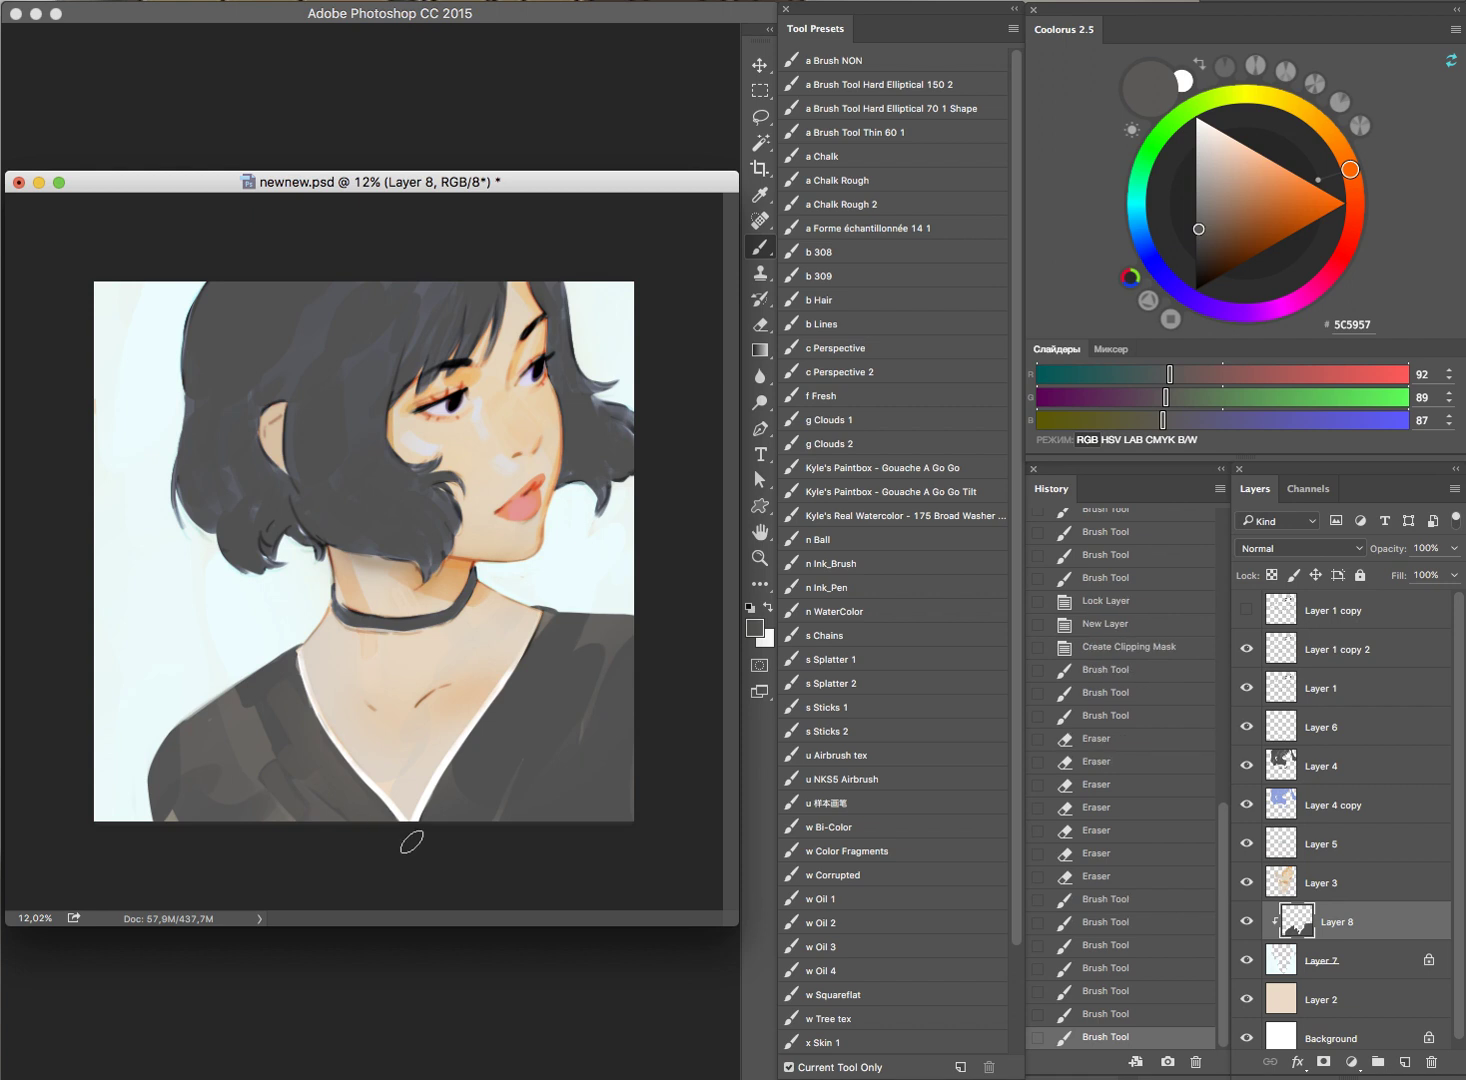
pyautogui.press(']')
pyautogui.press(']')
pyautogui.press(']')
pyautogui.moveTo(509, 746)
pyautogui.mouseDown()
pyautogui.moveTo(537, 680)
pyautogui.moveTo(530, 830)
pyautogui.moveTo(600, 860)
pyautogui.moveTo(640, 800)
pyautogui.mouseUp()
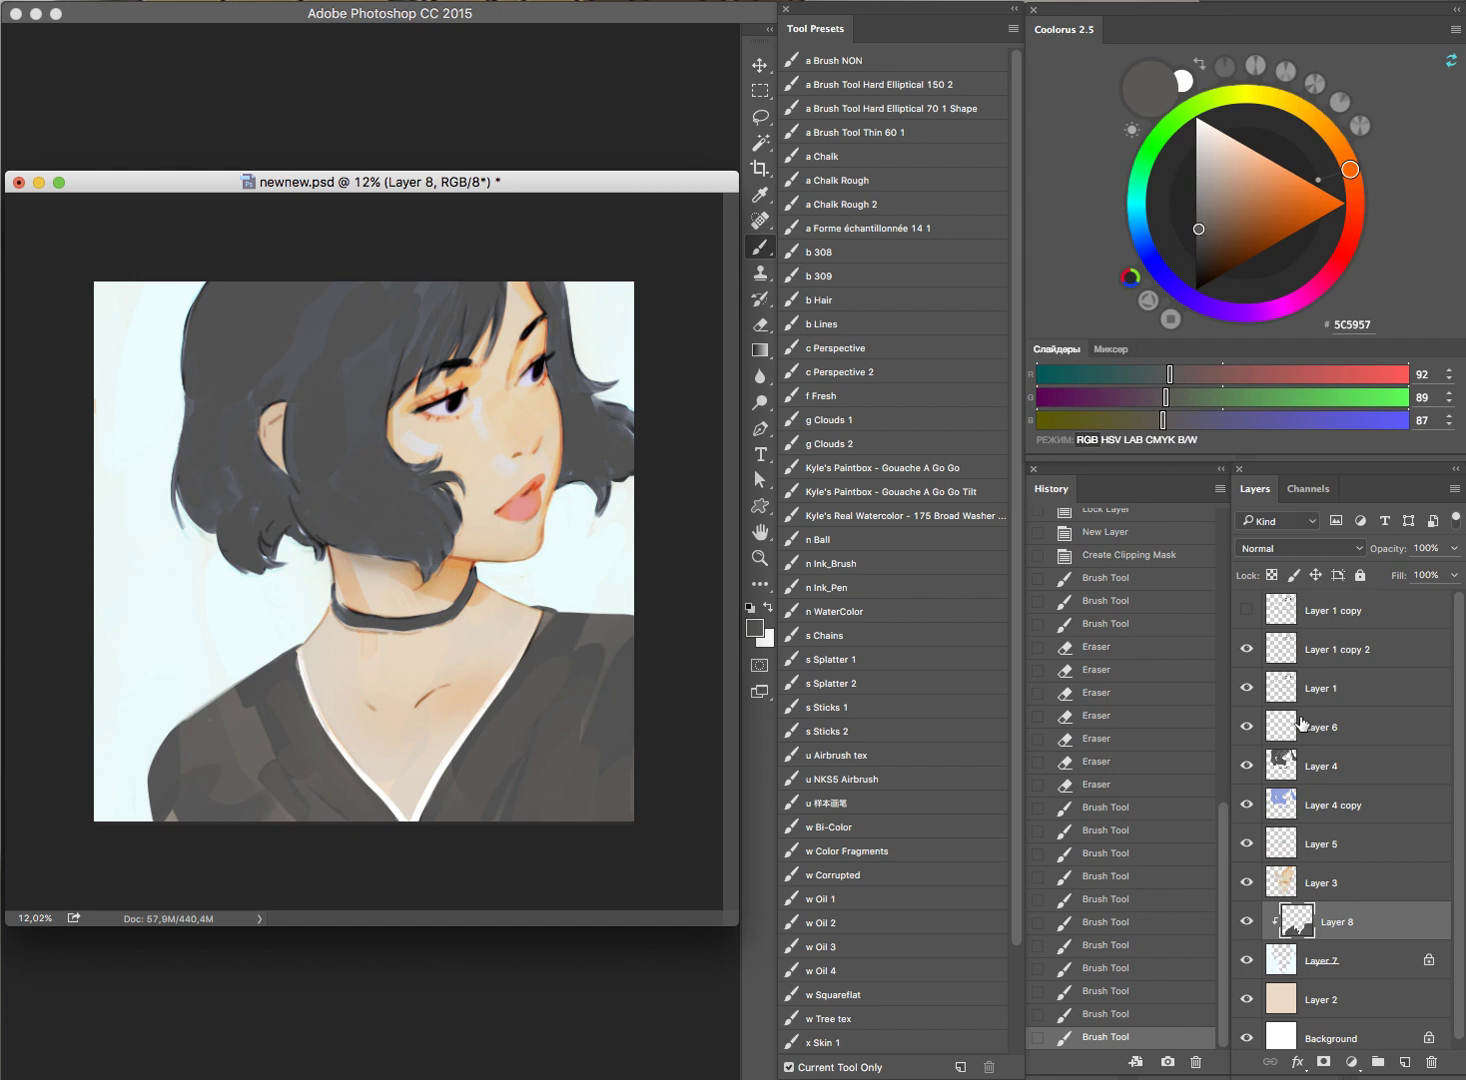
# Step: Make skin Layer 3 active and preview a Hue/Saturation hue shift, cancelling it
pyautogui.click(1246, 883)
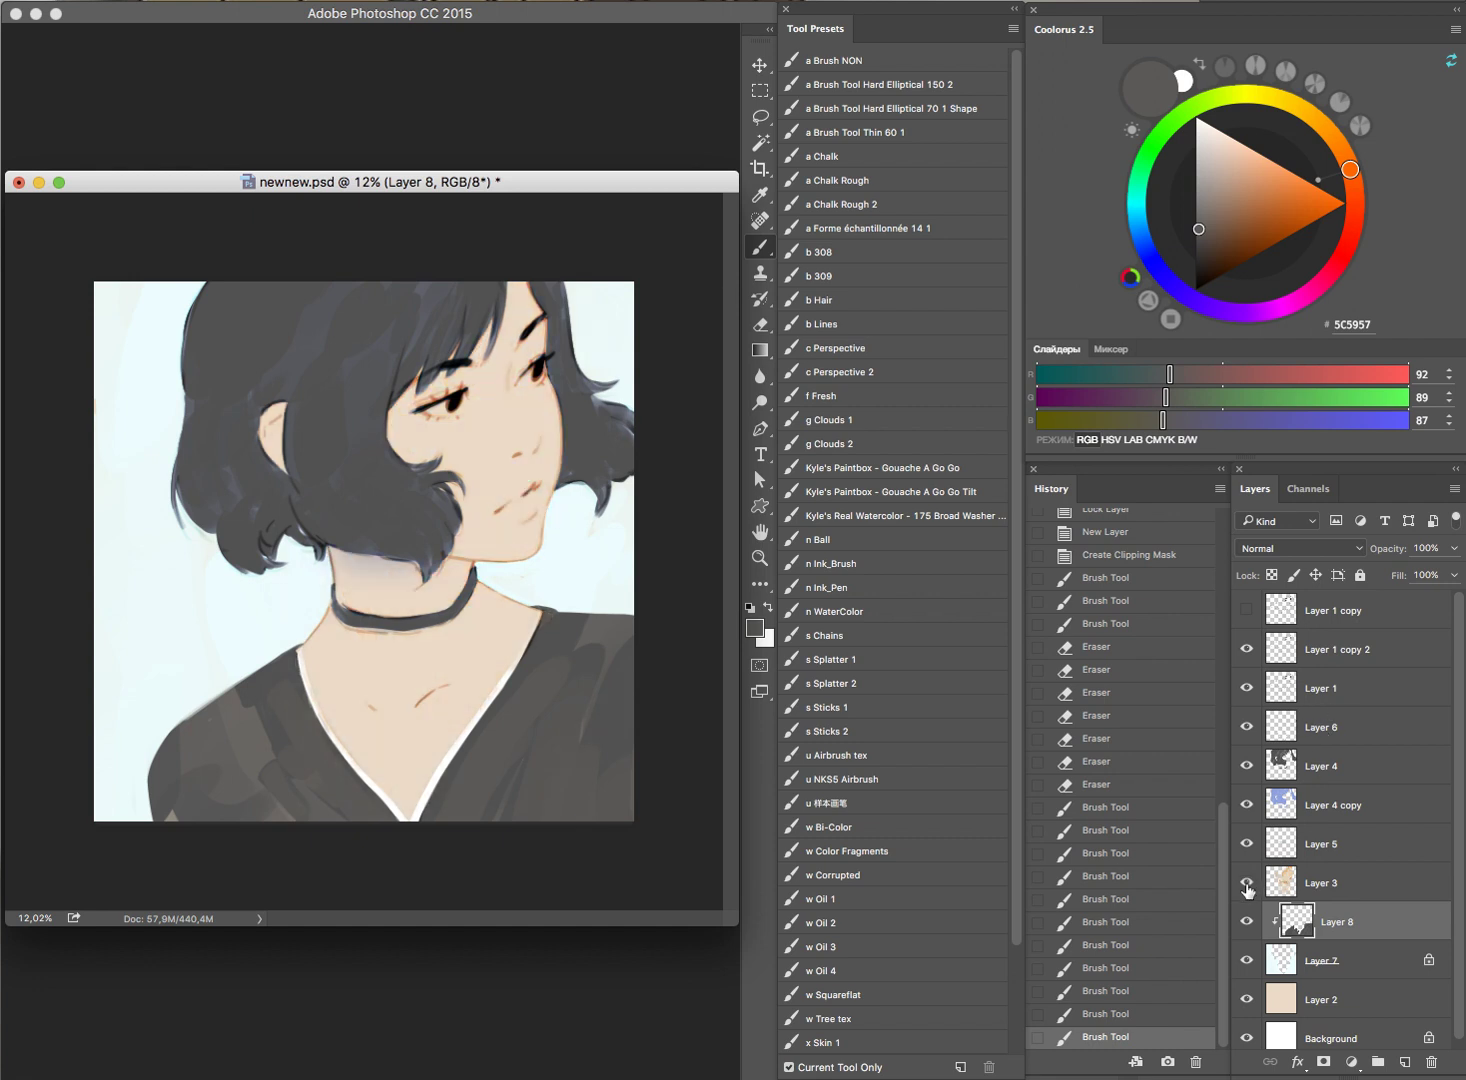
pyautogui.click(1246, 883)
pyautogui.click(1246, 883)
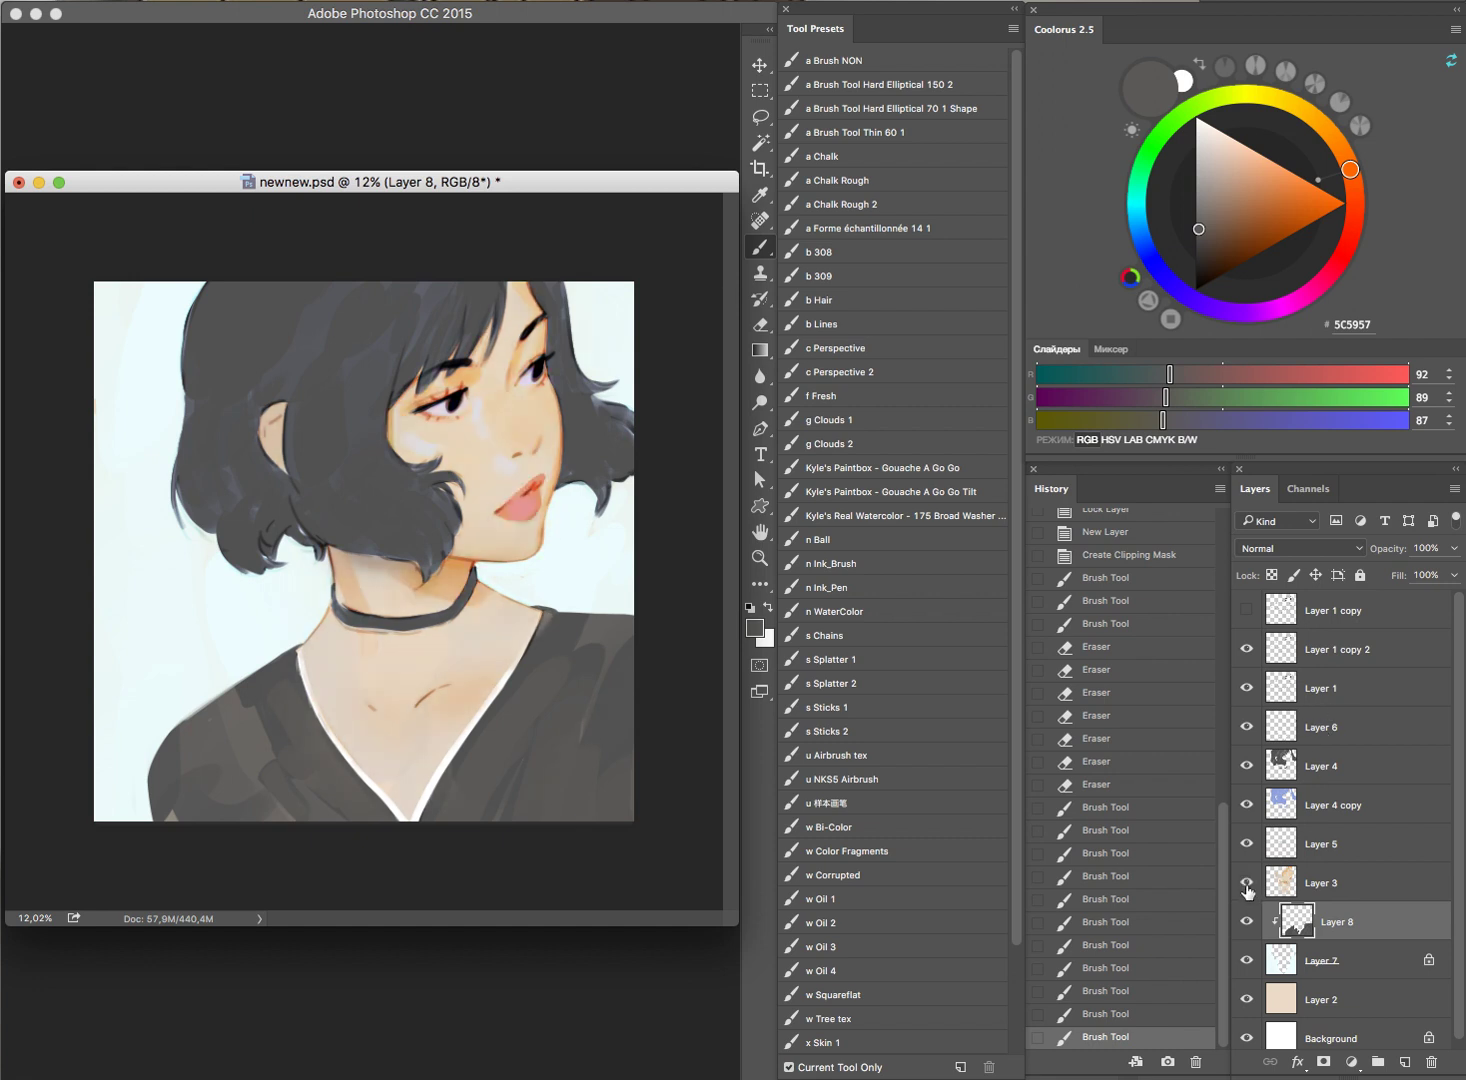
pyautogui.click(1310, 880)
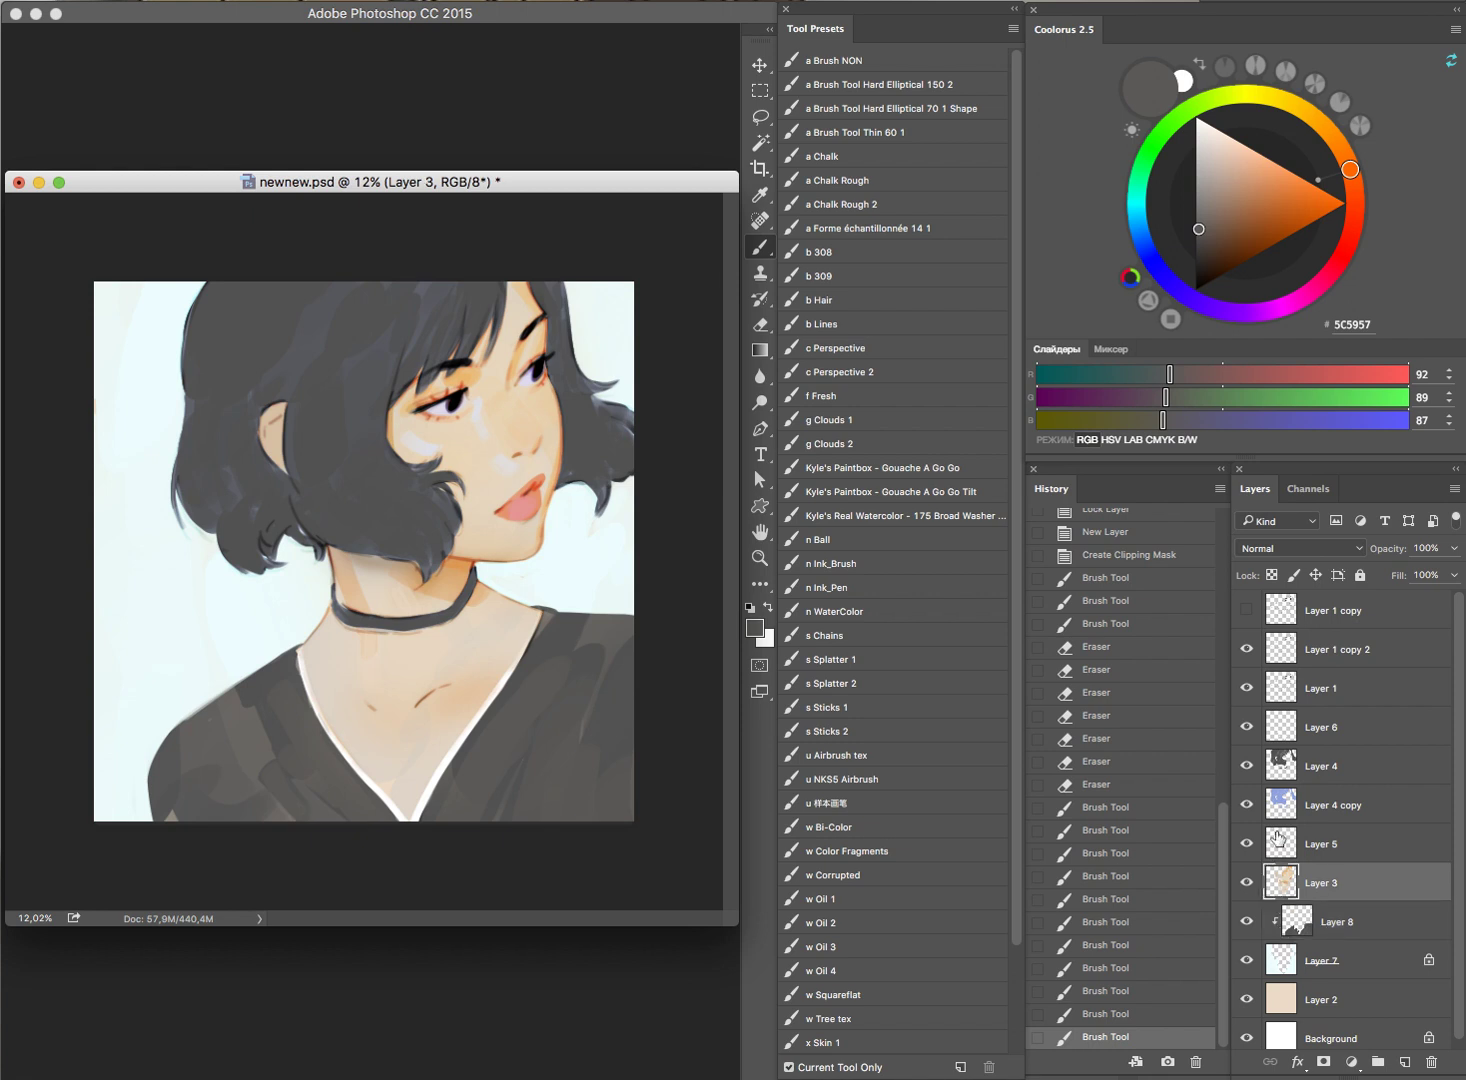
pyautogui.hotkey('ctrl', 'u')
pyautogui.moveTo(1075, 826)
pyautogui.mouseDown()
pyautogui.moveTo(1053, 822)
pyautogui.moveTo(1073, 824)
pyautogui.mouseUp()
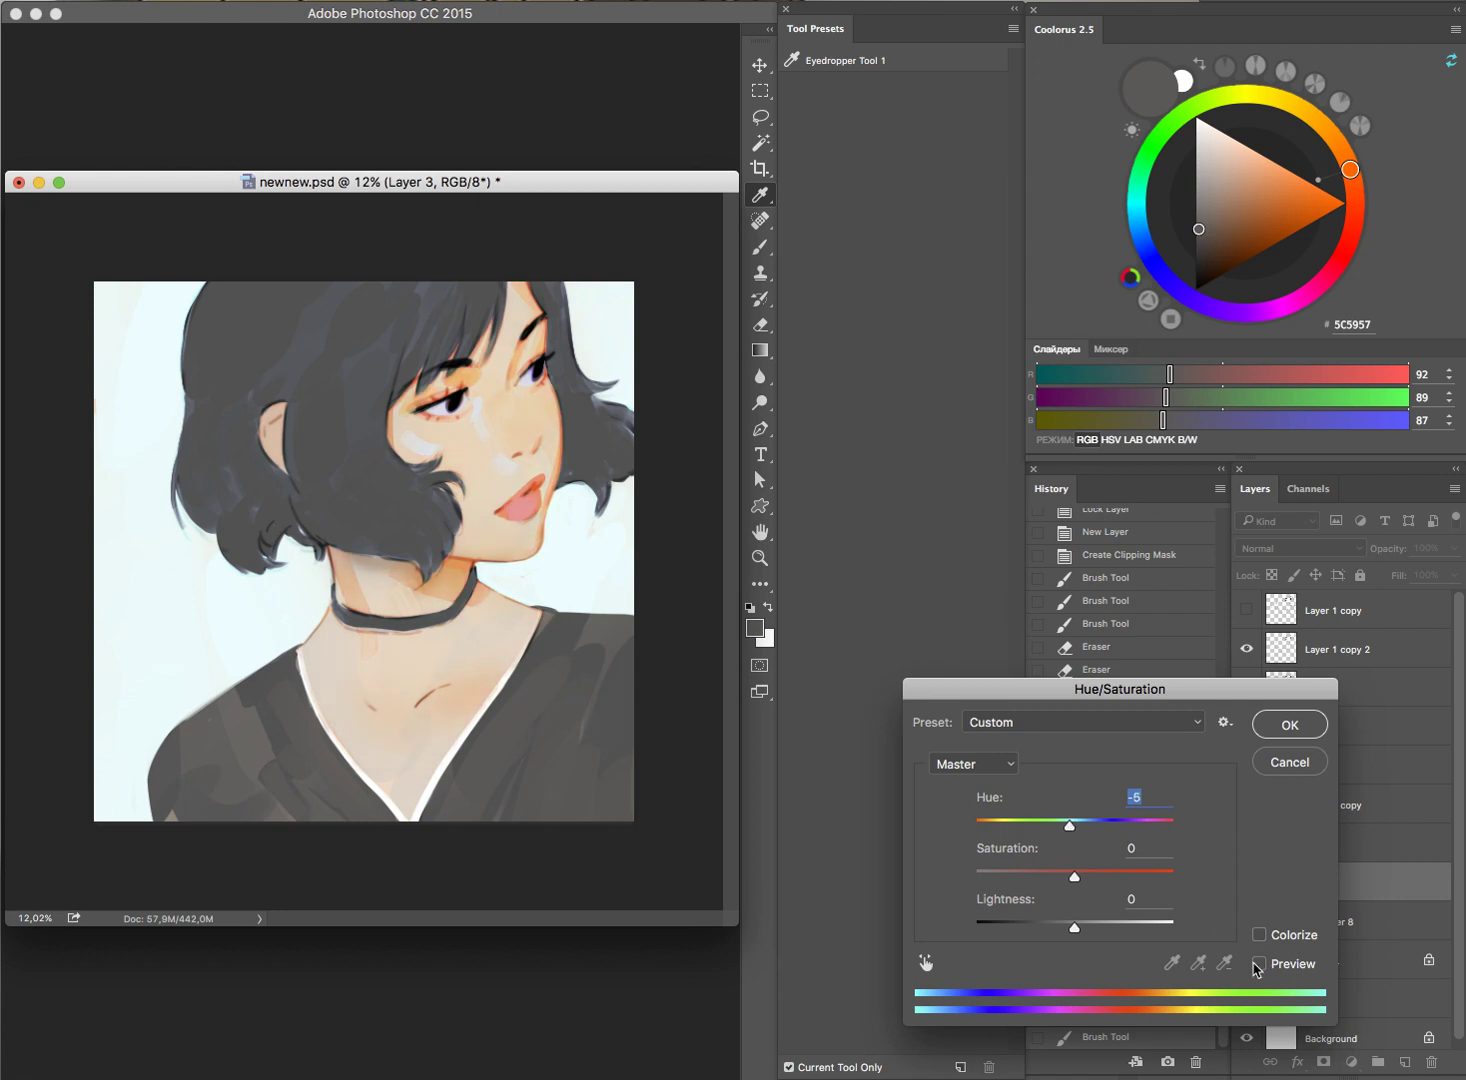
pyautogui.click(1290, 763)
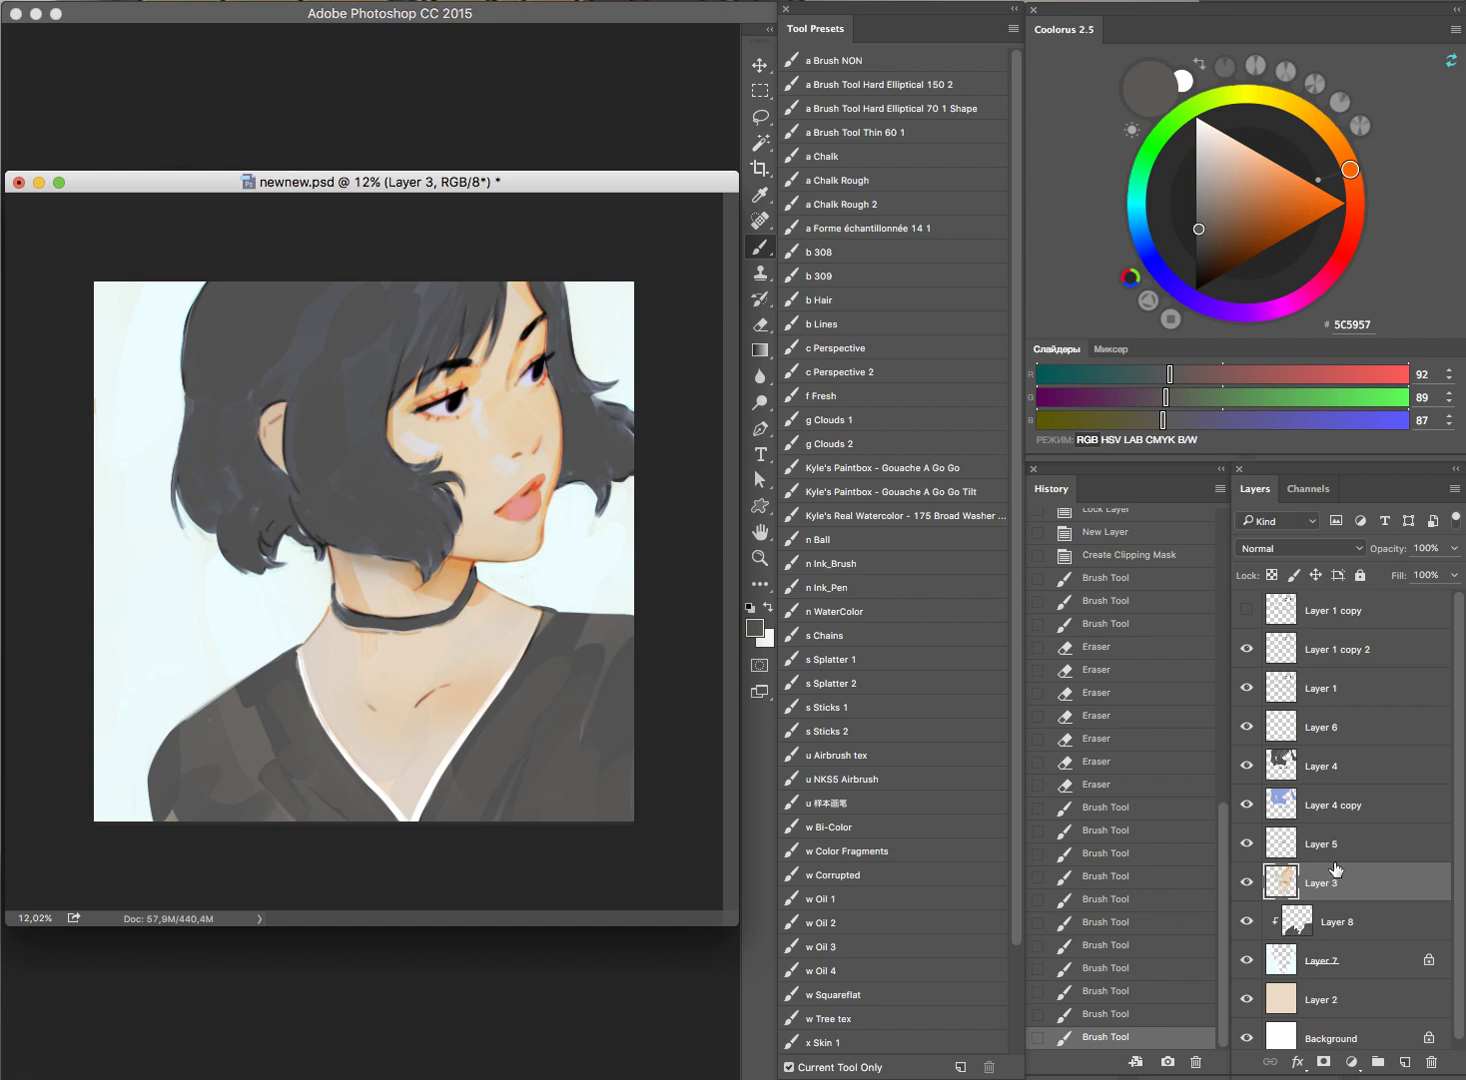
# Step: Add a new Layer 9 above skin Layer 3 and pick a soft pink paint colour
pyautogui.hotkey('ctrl', 'shift', 'alt', 'n')
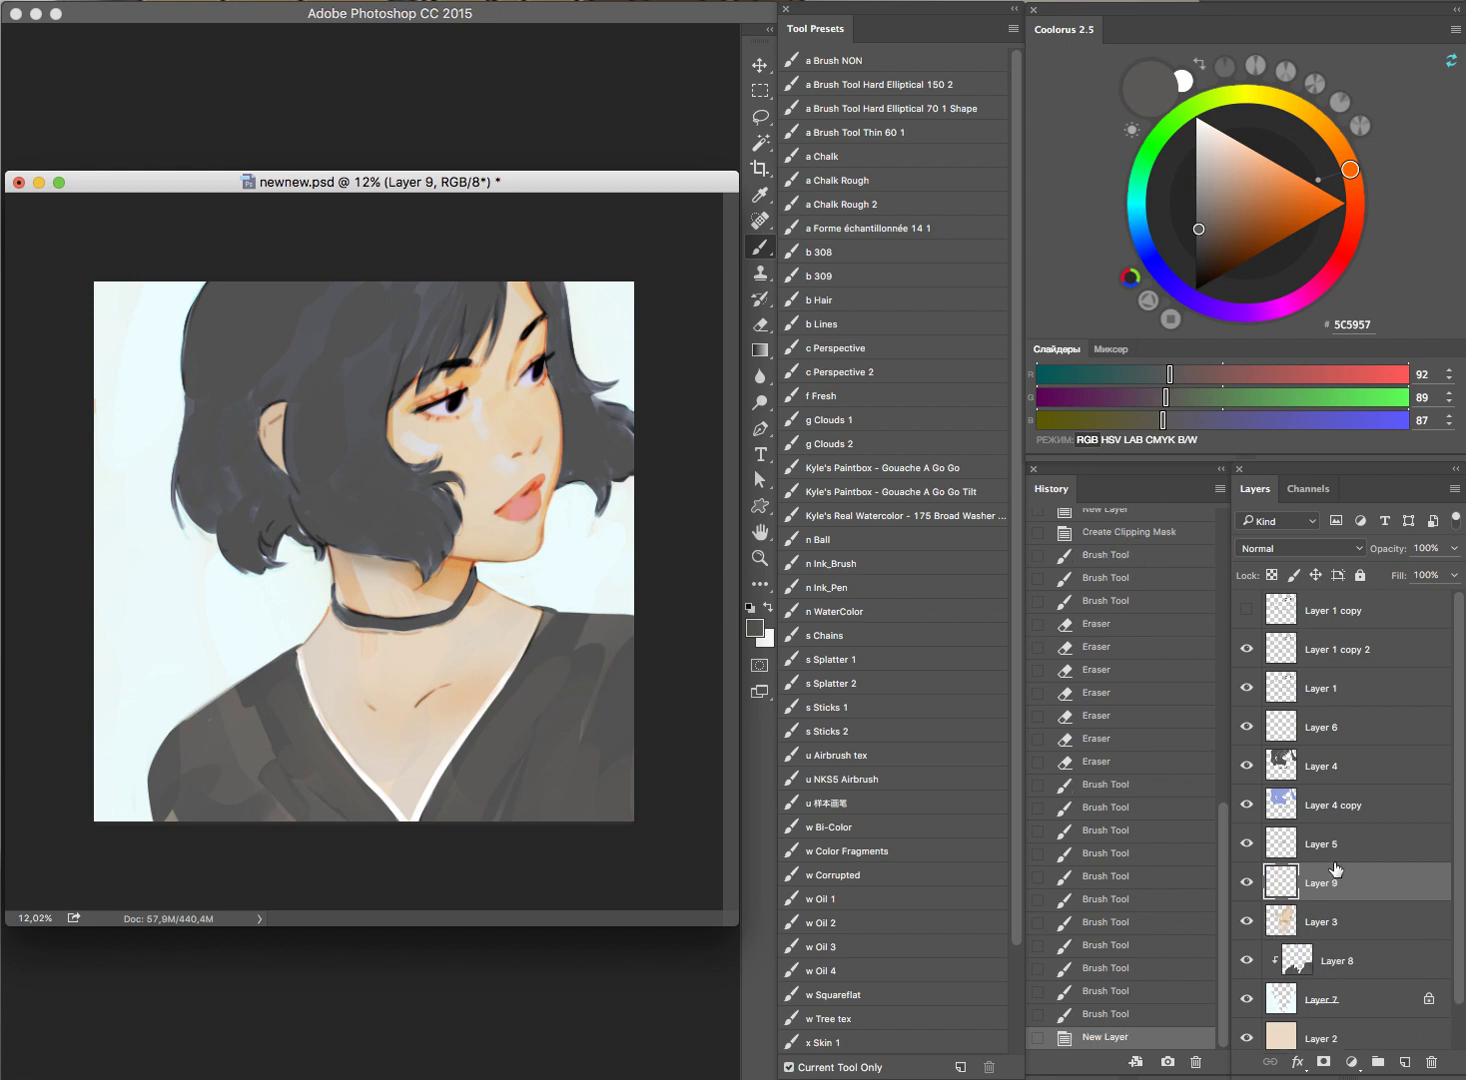
pyautogui.keyDown('alt'); pyautogui.click(527, 417); pyautogui.keyUp('alt')
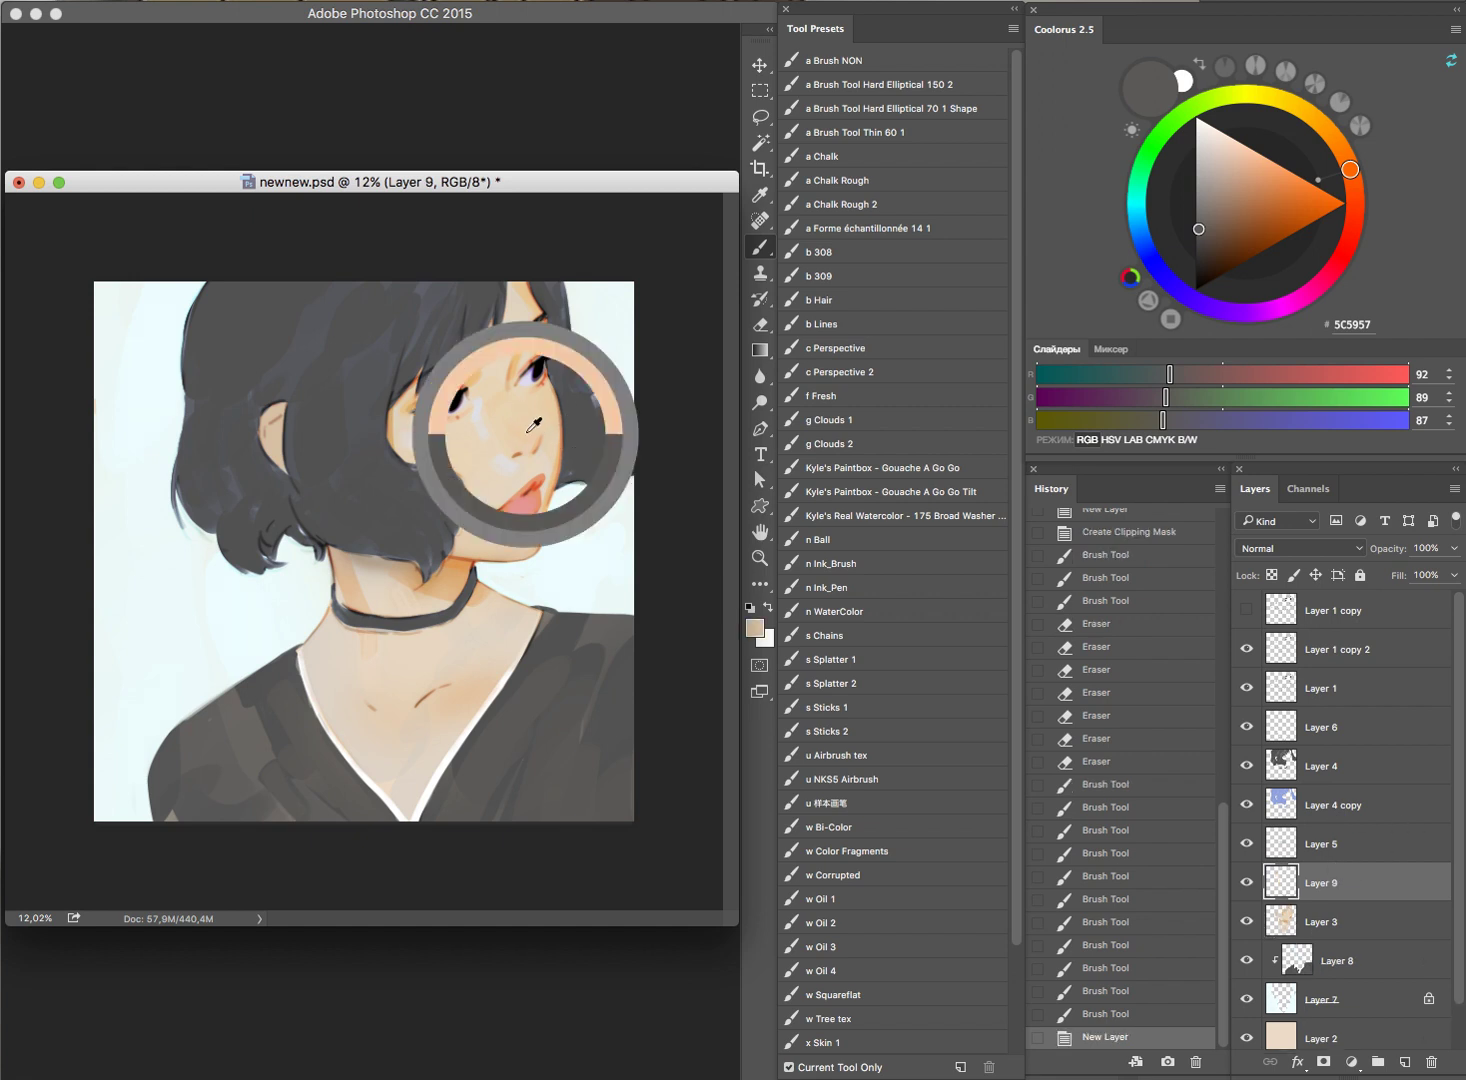
pyautogui.click(1324, 280)
pyautogui.click(1238, 142)
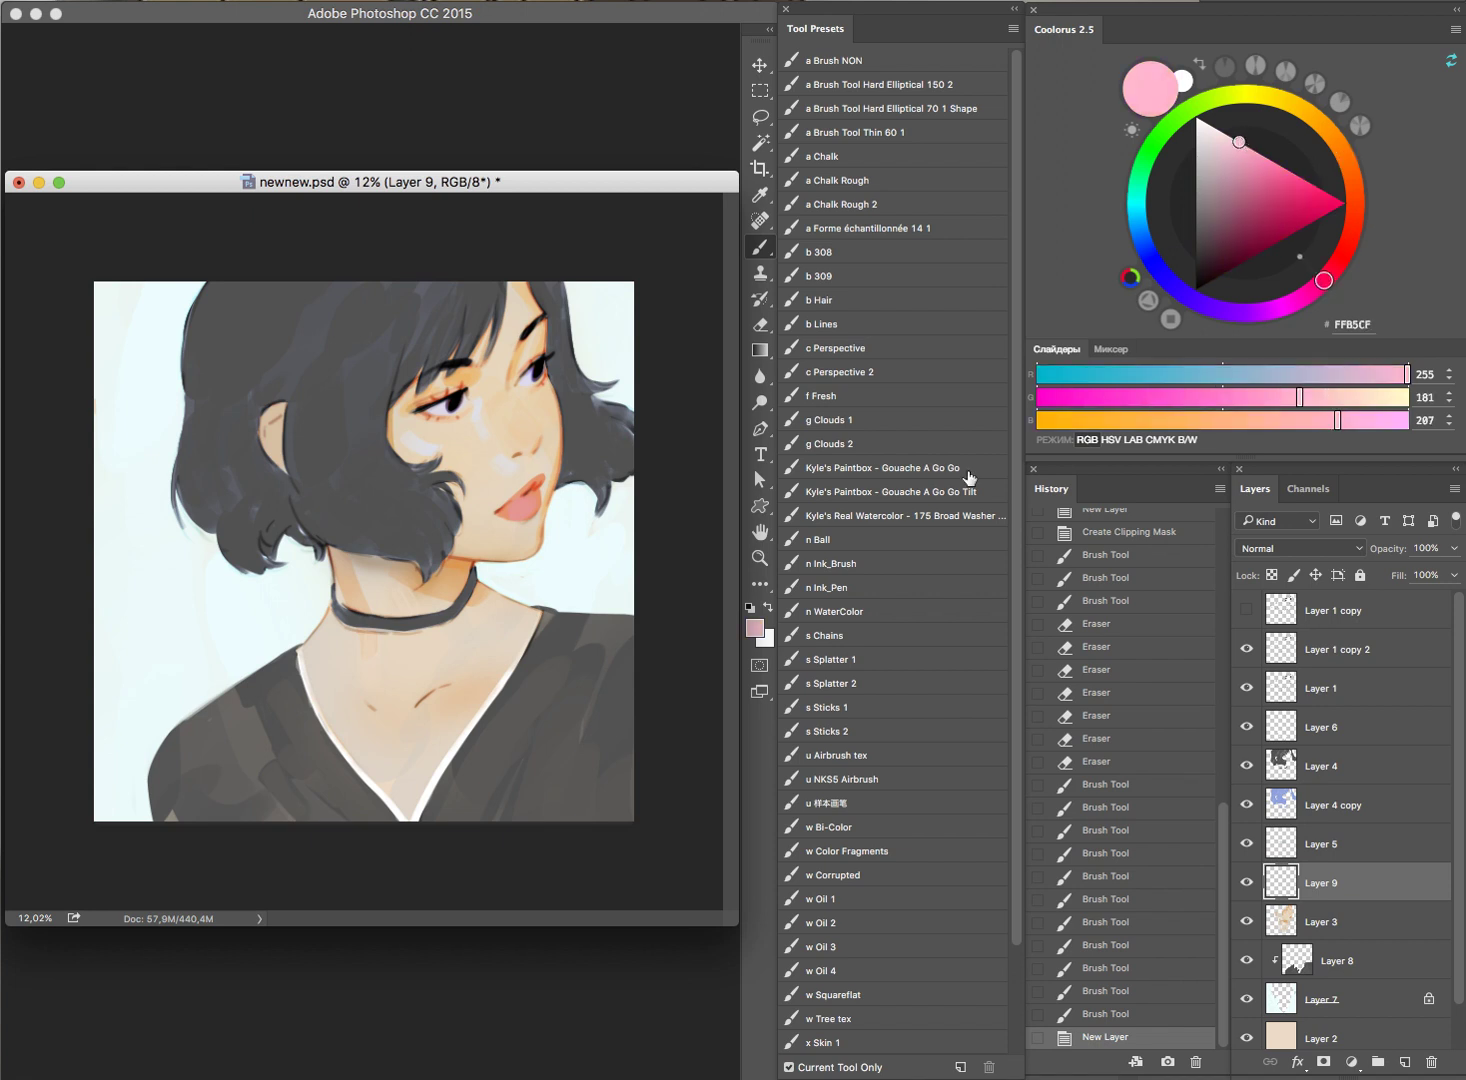
# Step: Brush pink touches onto the face and near the lips
pyautogui.click(853, 779)
pyautogui.click(527, 435)
pyautogui.hotkey('ctrl', 'z')
pyautogui.hotkey('ctrl', 'z')
pyautogui.click(524, 430)
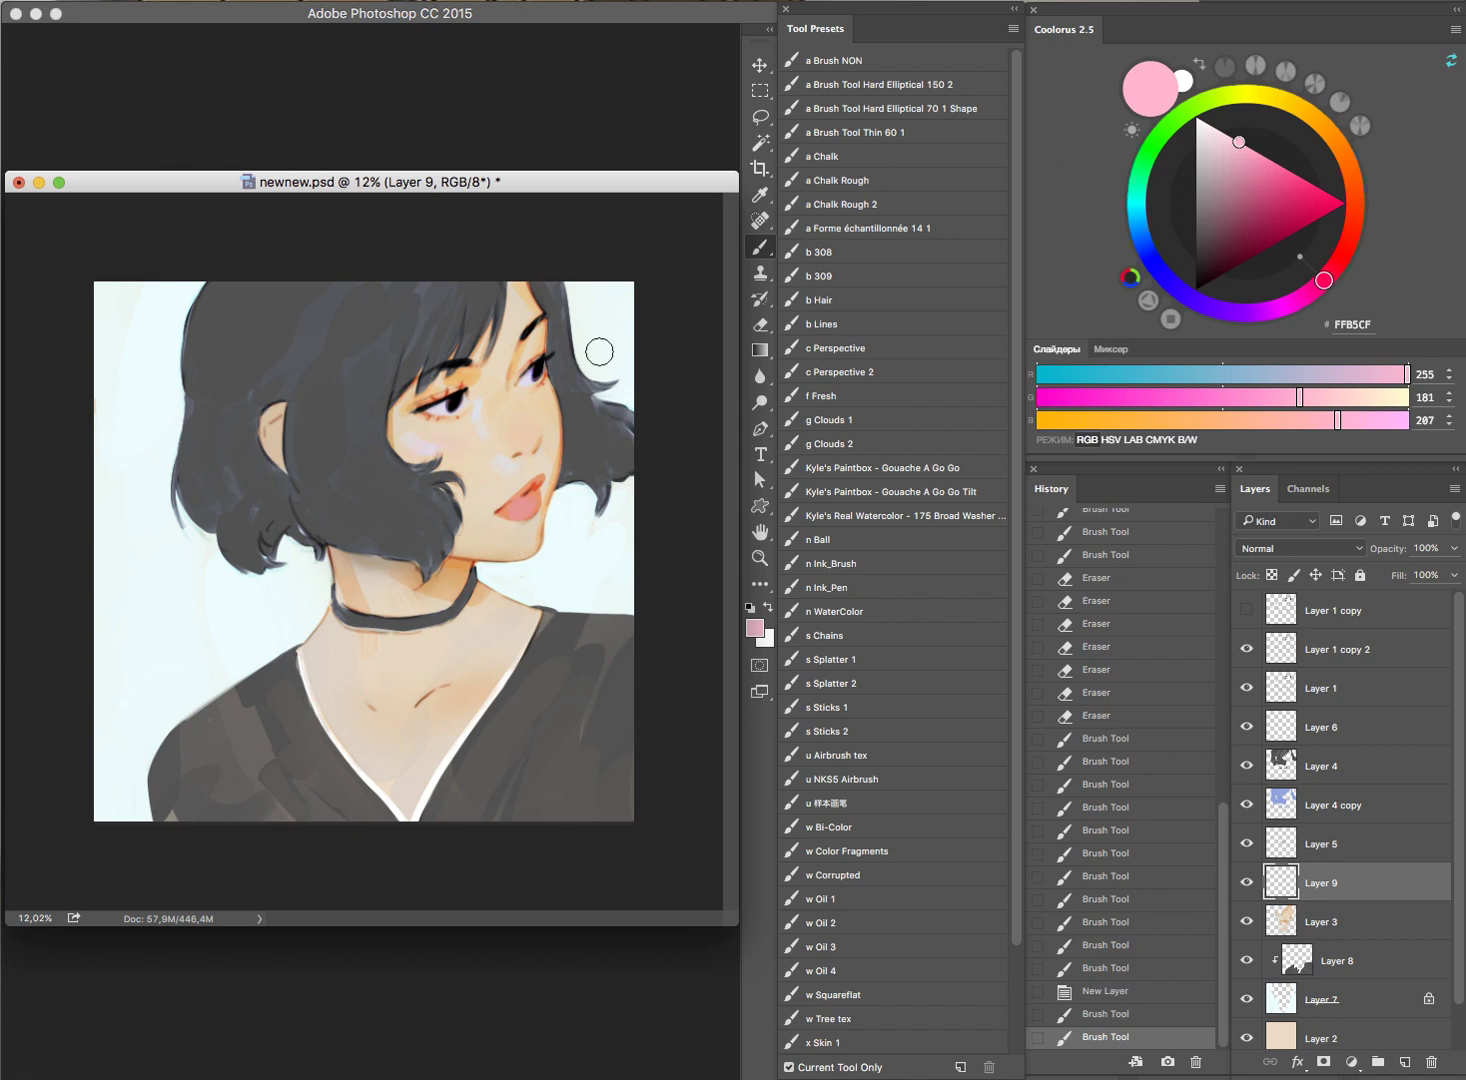
pyautogui.click(435, 441)
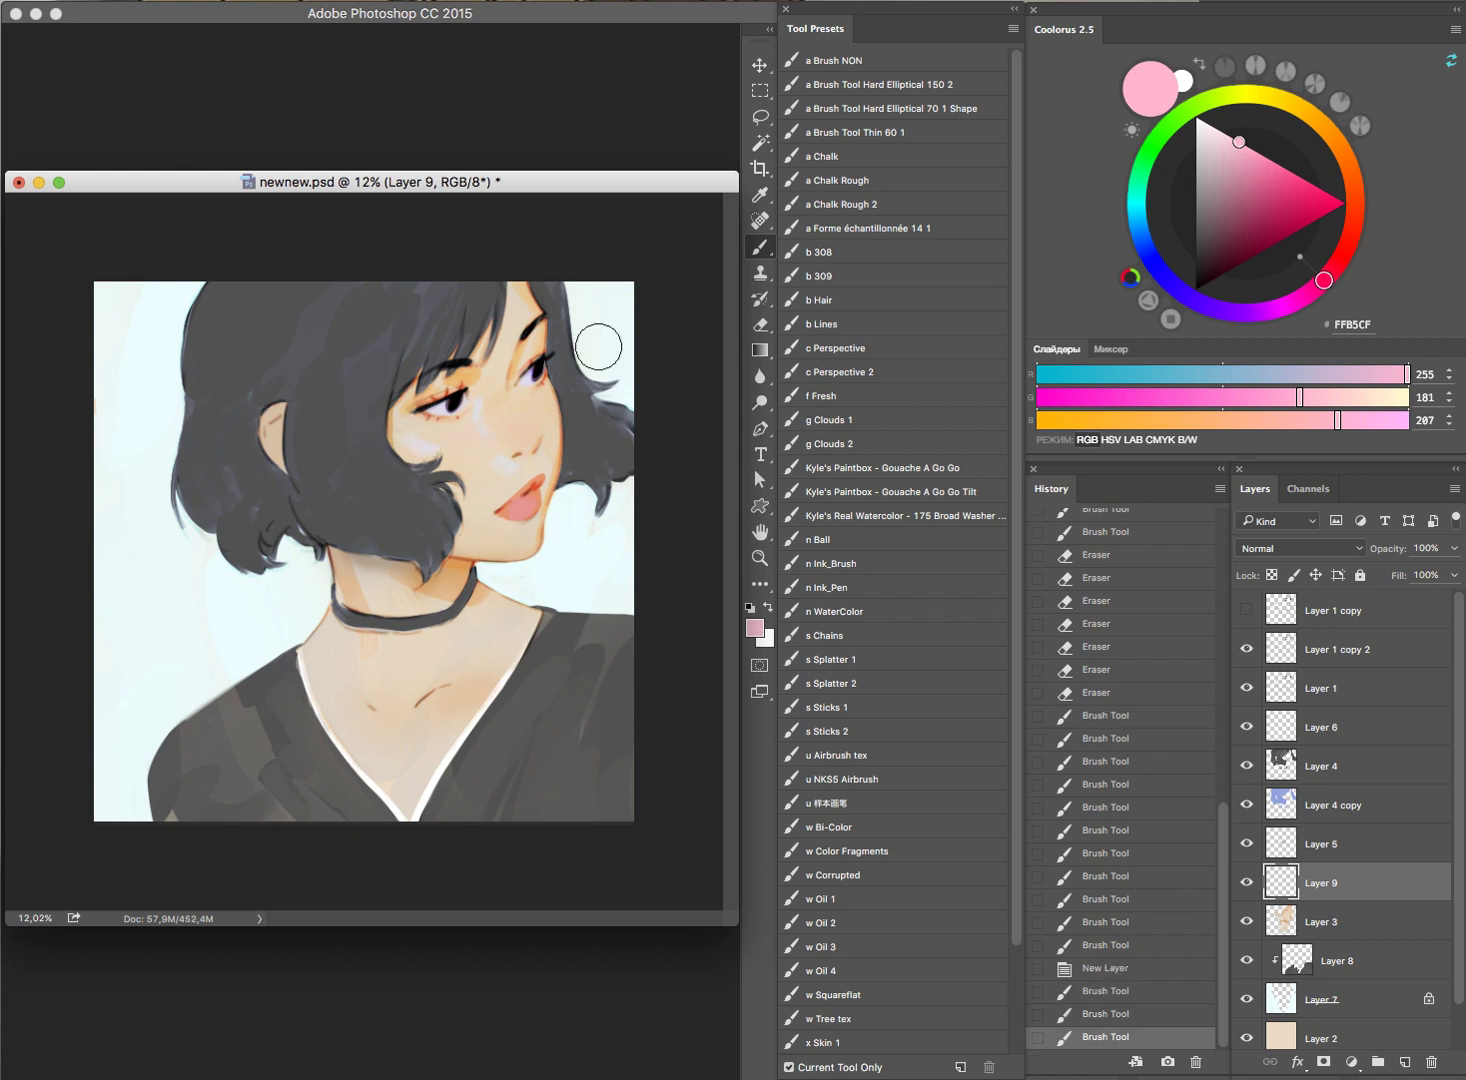
pyautogui.click(512, 504)
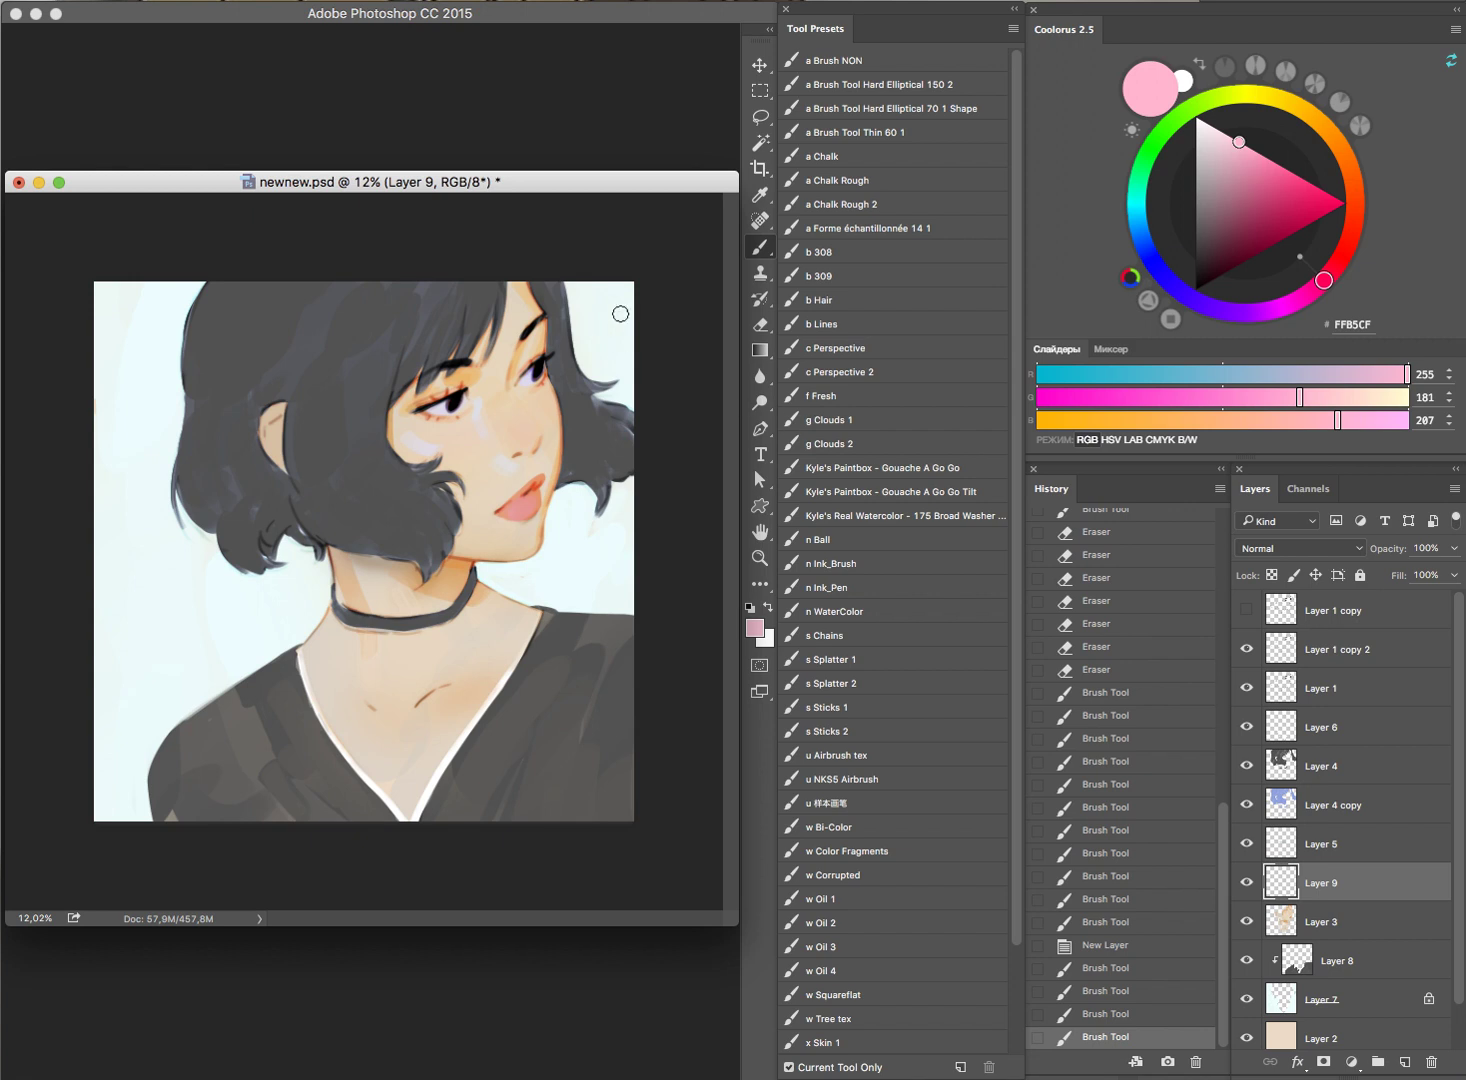
# Step: Sample the hair's dark grey and darken the lashes, brow and outer eye corner
pyautogui.scroll(3, 474, 335)
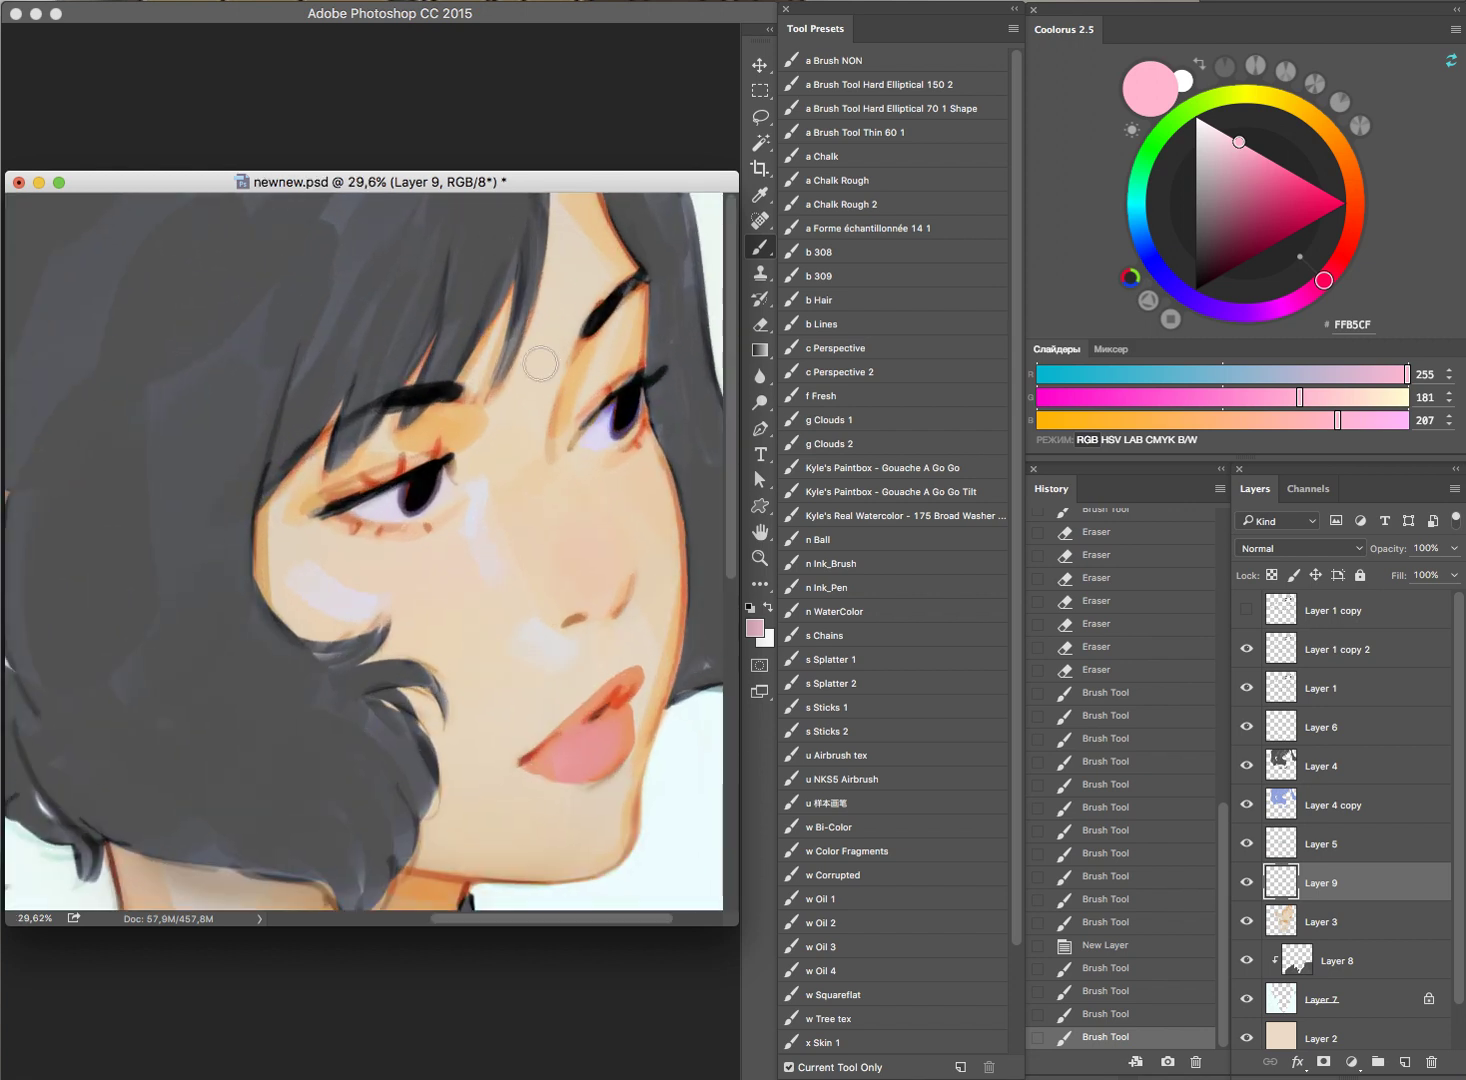
pyautogui.keyDown('alt'); pyautogui.click(449, 341); pyautogui.keyUp('alt')
pyautogui.click(410, 445)
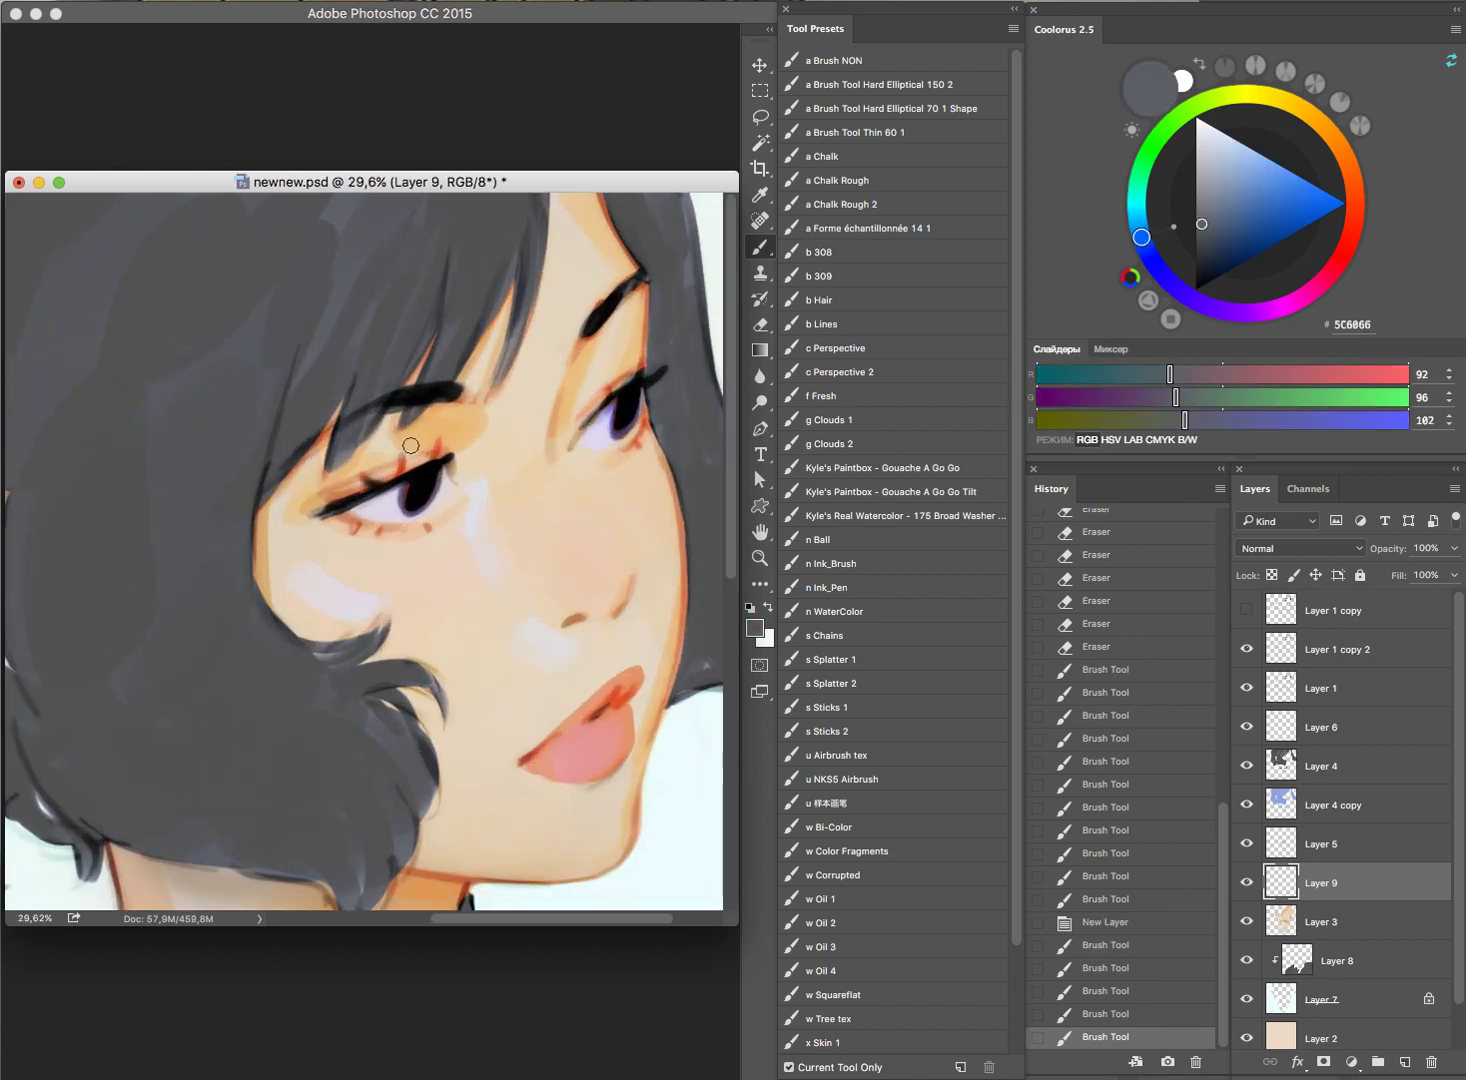
pyautogui.moveTo(362, 494); pyautogui.dragTo(400, 466)
pyautogui.click(449, 444)
pyautogui.click(440, 449)
pyautogui.moveTo(608, 387)
pyautogui.mouseDown()
pyautogui.moveTo(645, 362)
pyautogui.moveTo(650, 412)
pyautogui.mouseUp()
pyautogui.moveTo(335, 522); pyautogui.dragTo(405, 530)
pyautogui.scroll(-5, 650, 365)
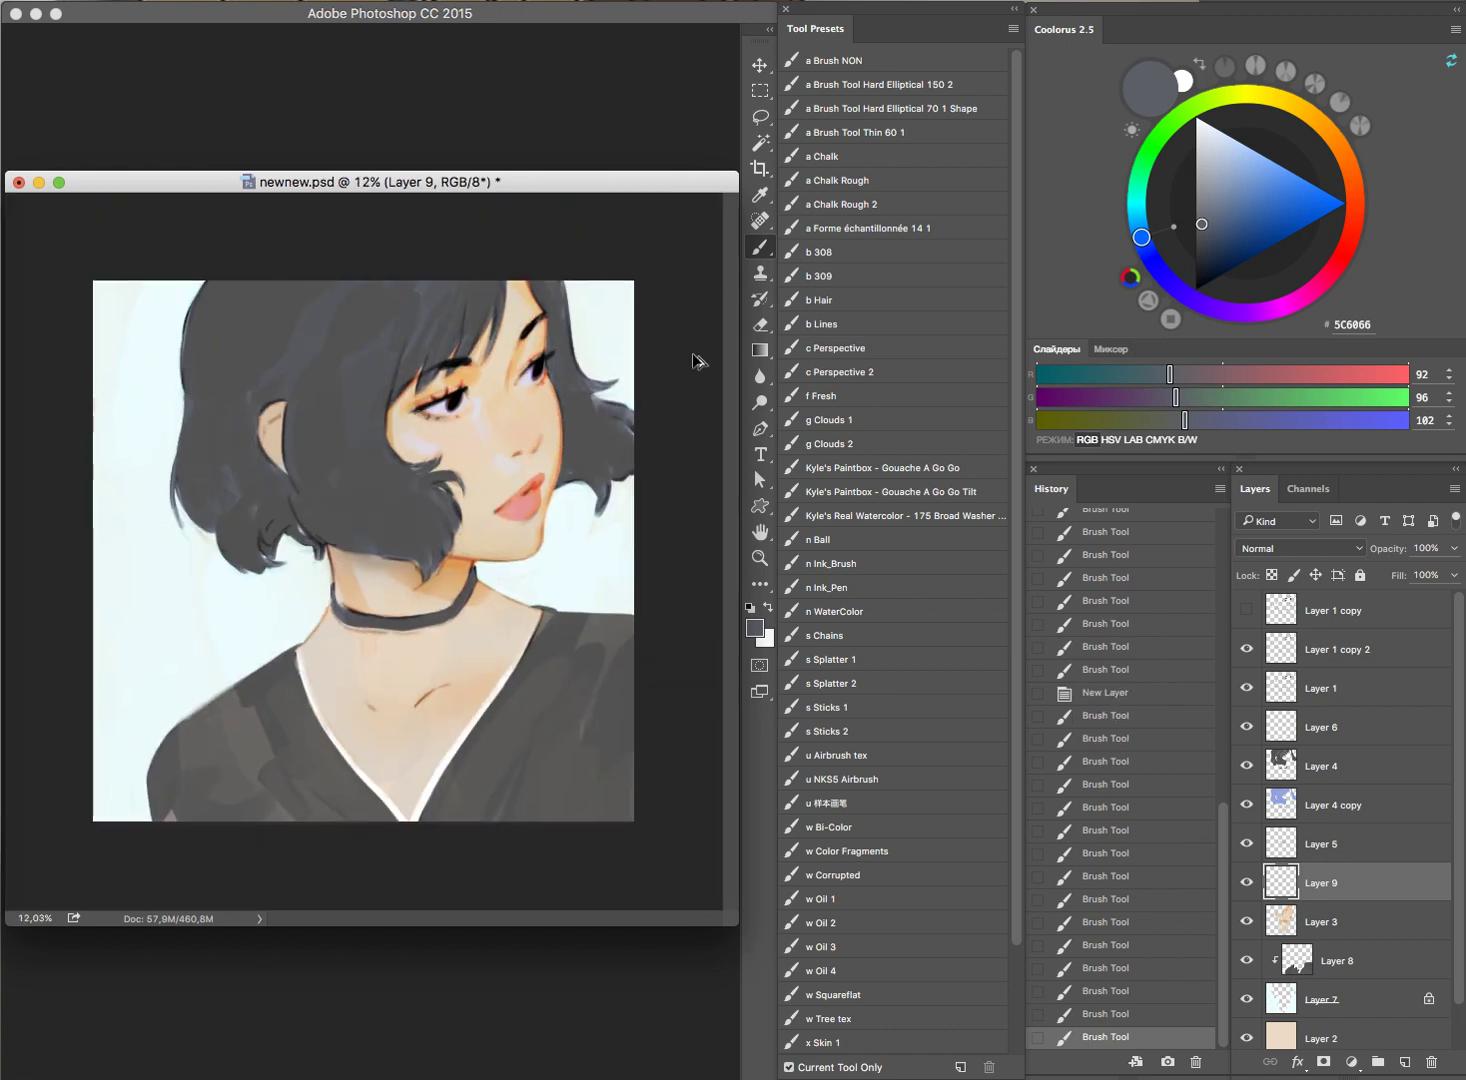
pyautogui.hotkey('ctrl', 'z')
# Step: Switch to a warm reddish-brown and paint a stroke near the eye, then view the other eye and lips
pyautogui.scroll(2, 608, 344)
pyautogui.scroll(3, 591, 374)
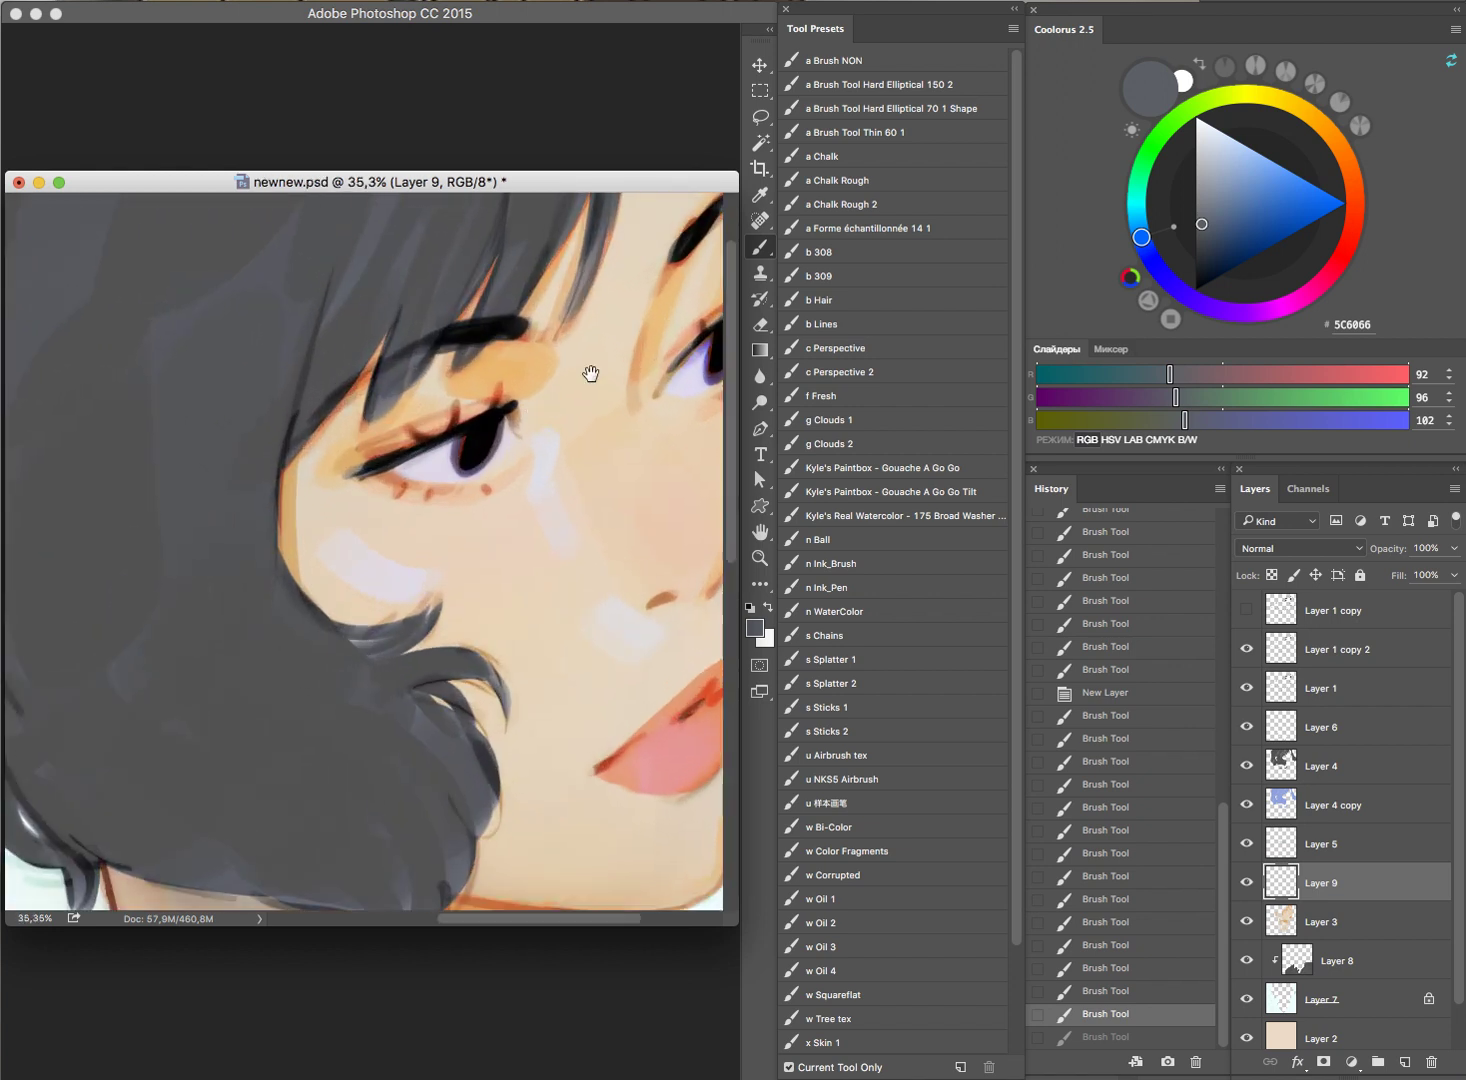
pyautogui.click(1196, 203)
pyautogui.click(1355, 204)
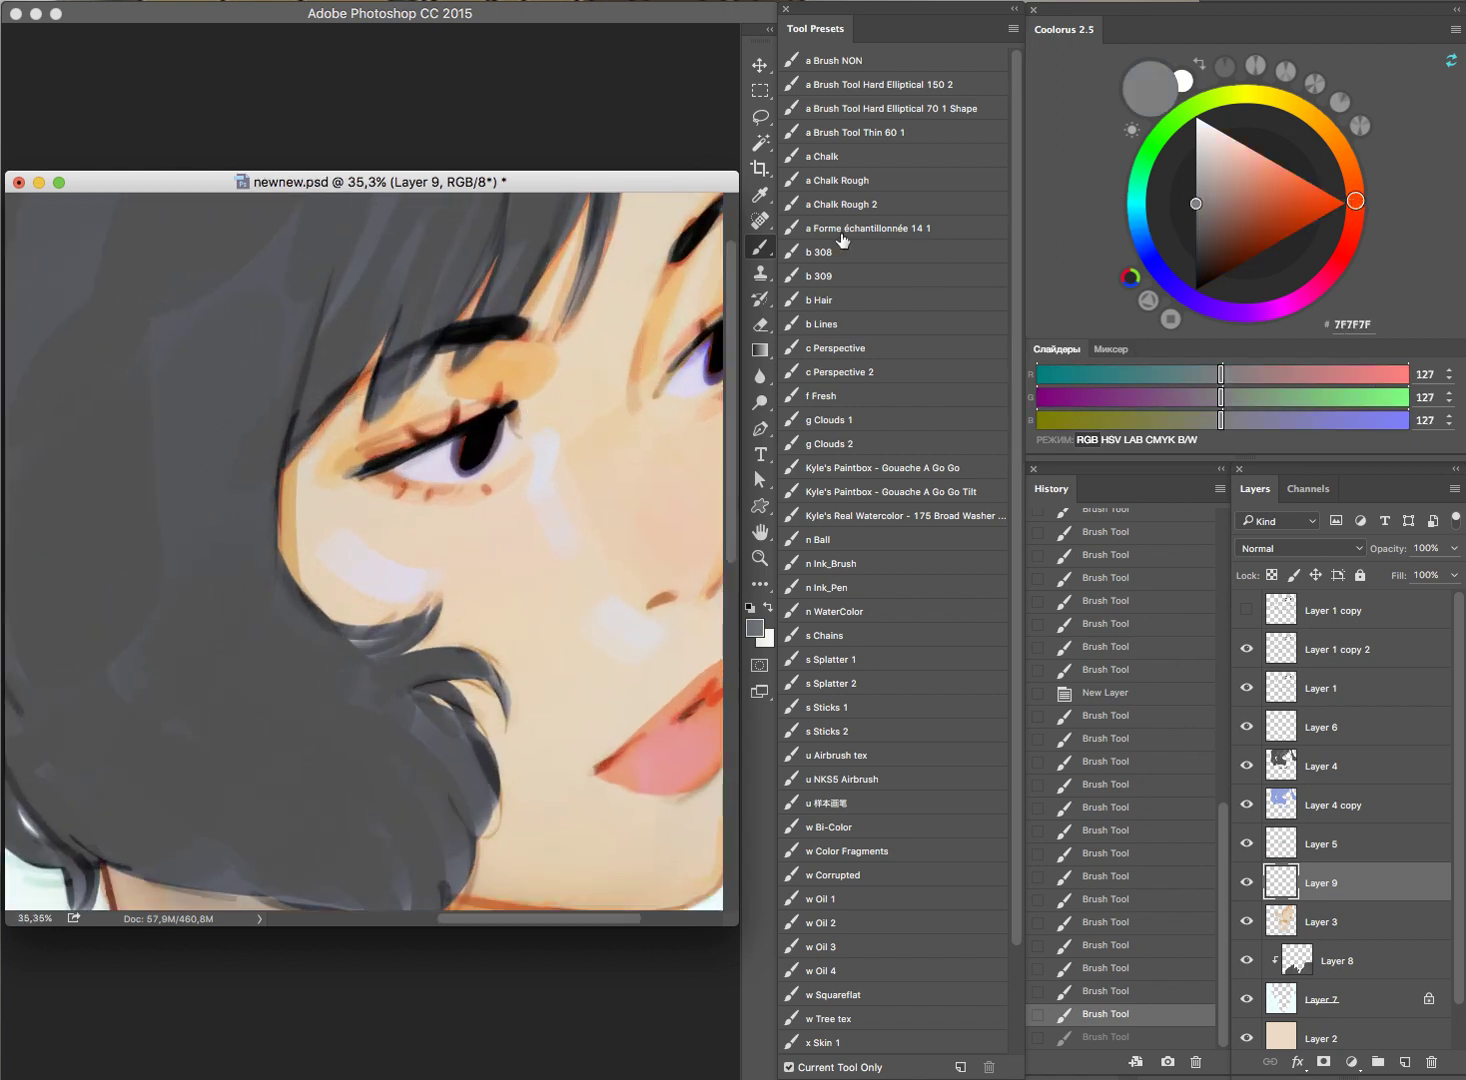
pyautogui.click(1241, 183)
pyautogui.moveTo(400, 492); pyautogui.dragTo(450, 494)
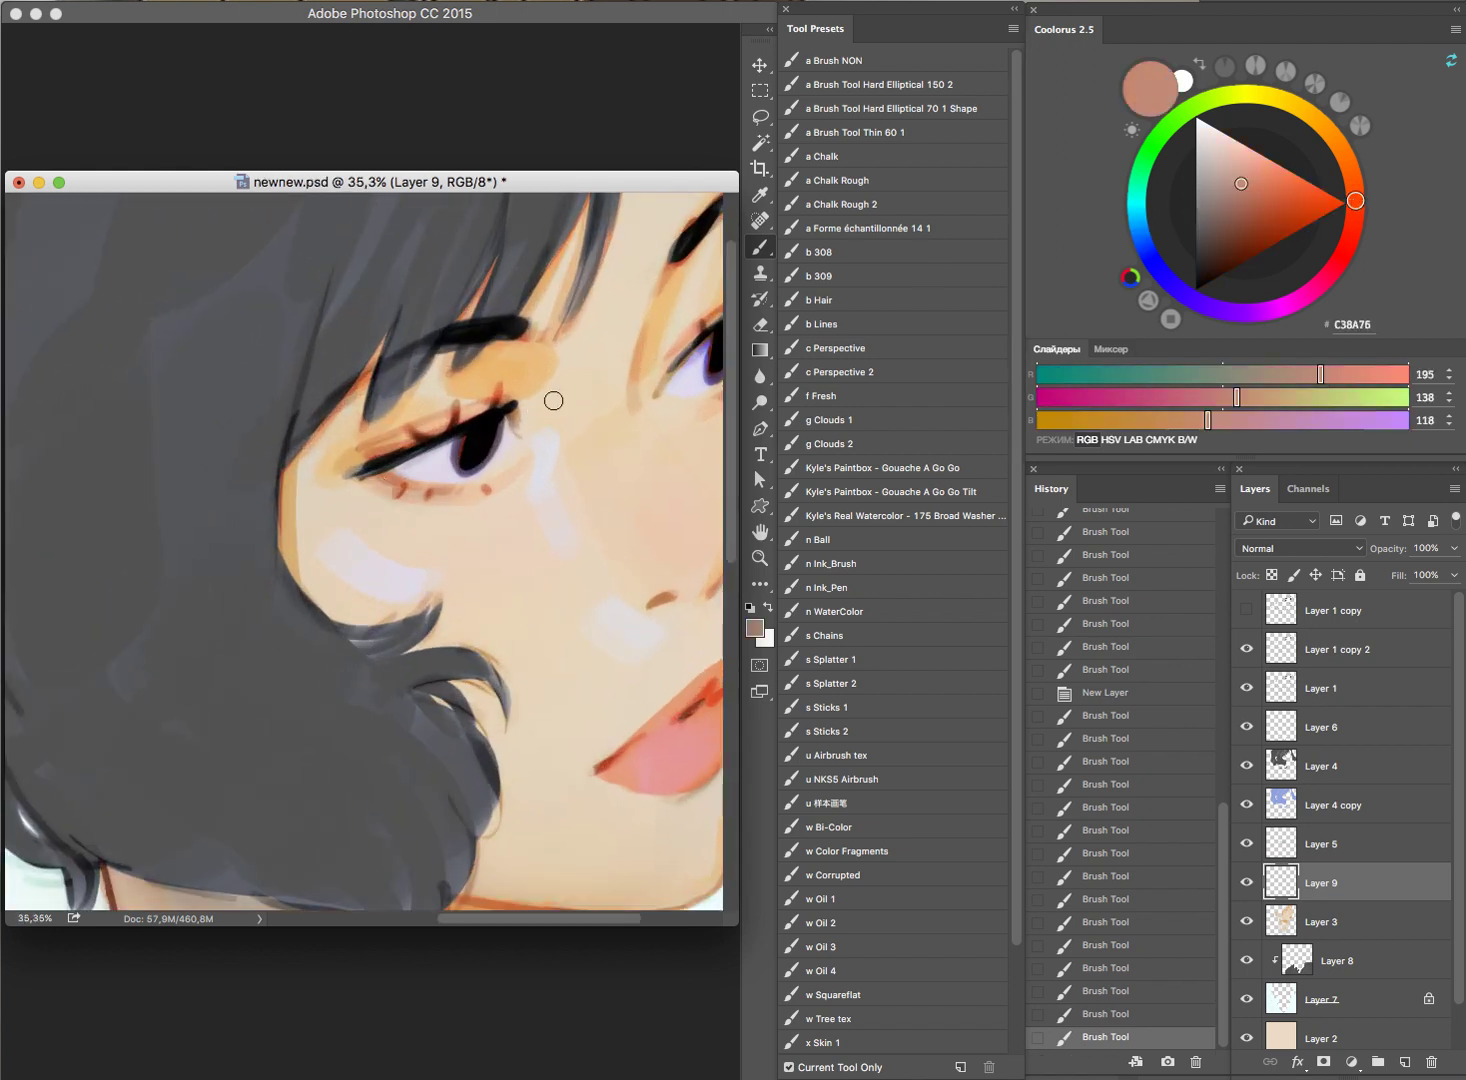
pyautogui.moveTo(641, 392); pyautogui.dragTo(588, 390)
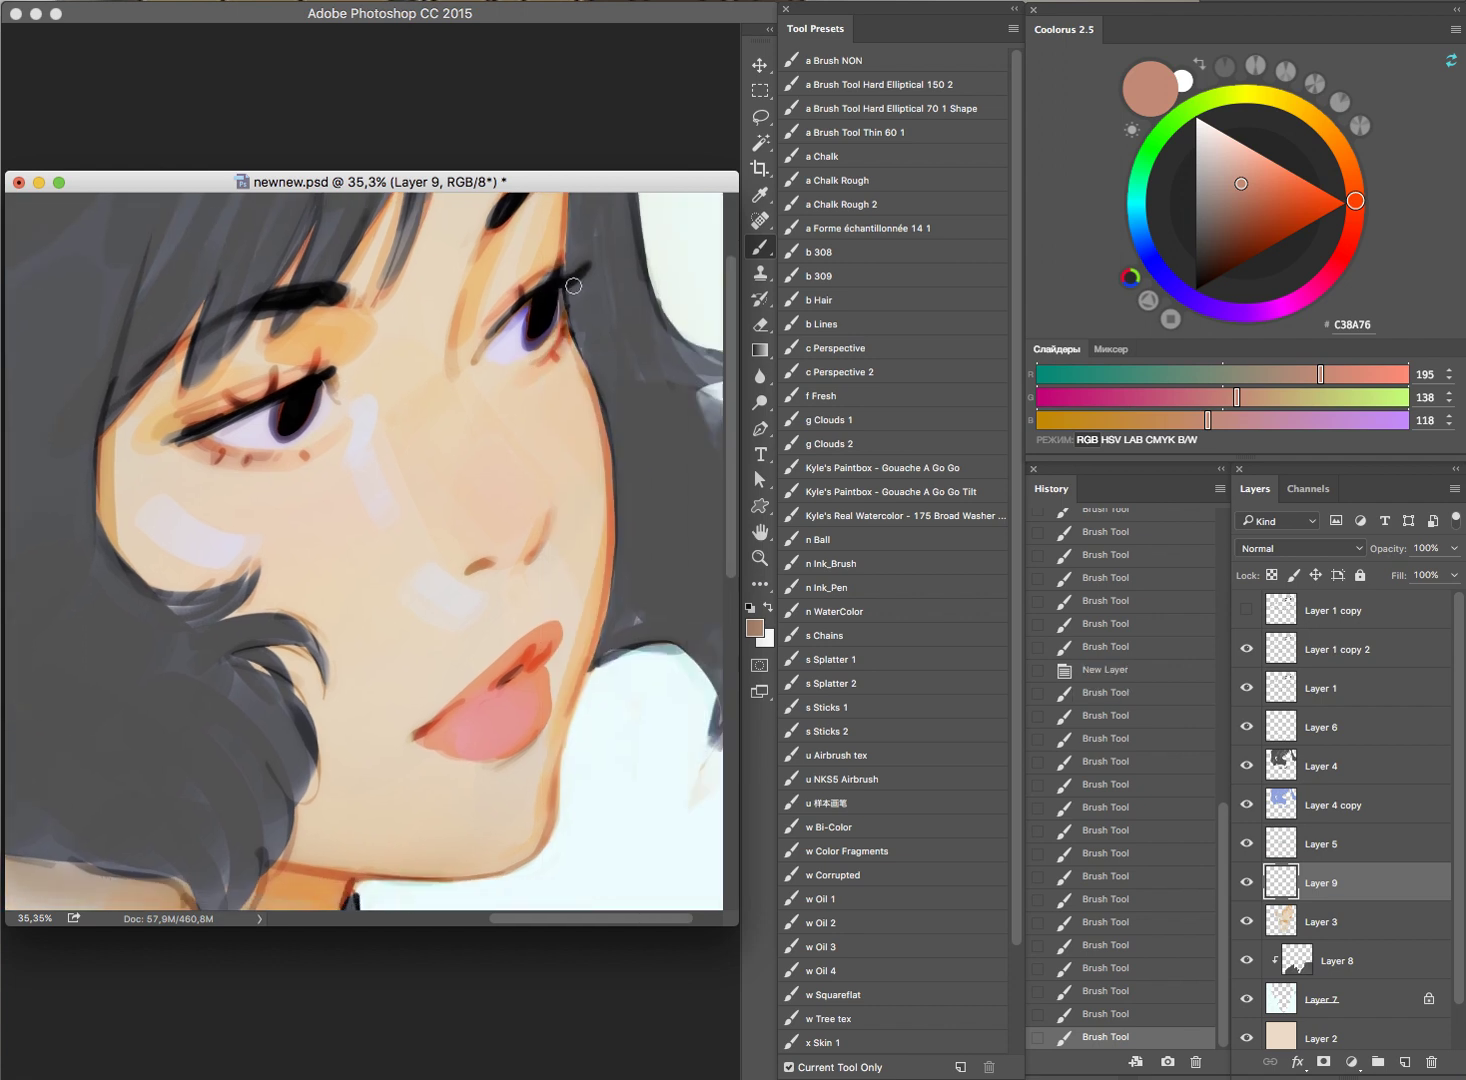
pyautogui.scroll(-3, 620, 340)
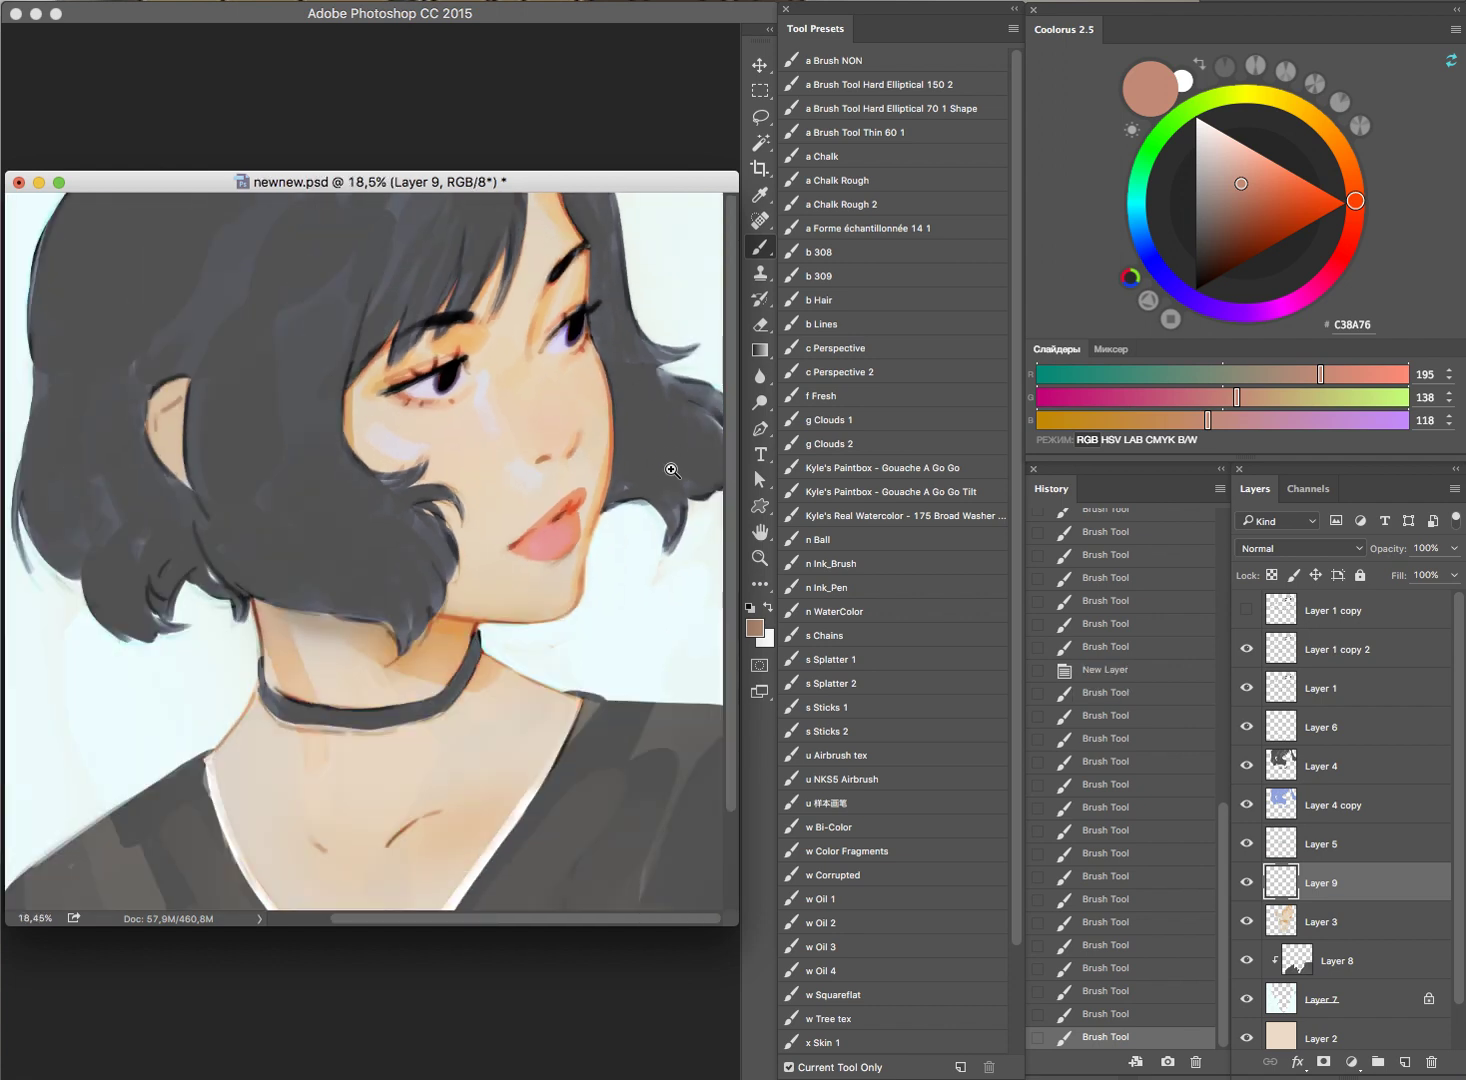
pyautogui.scroll(-1, 588, 534)
pyautogui.scroll(-2, 588, 534)
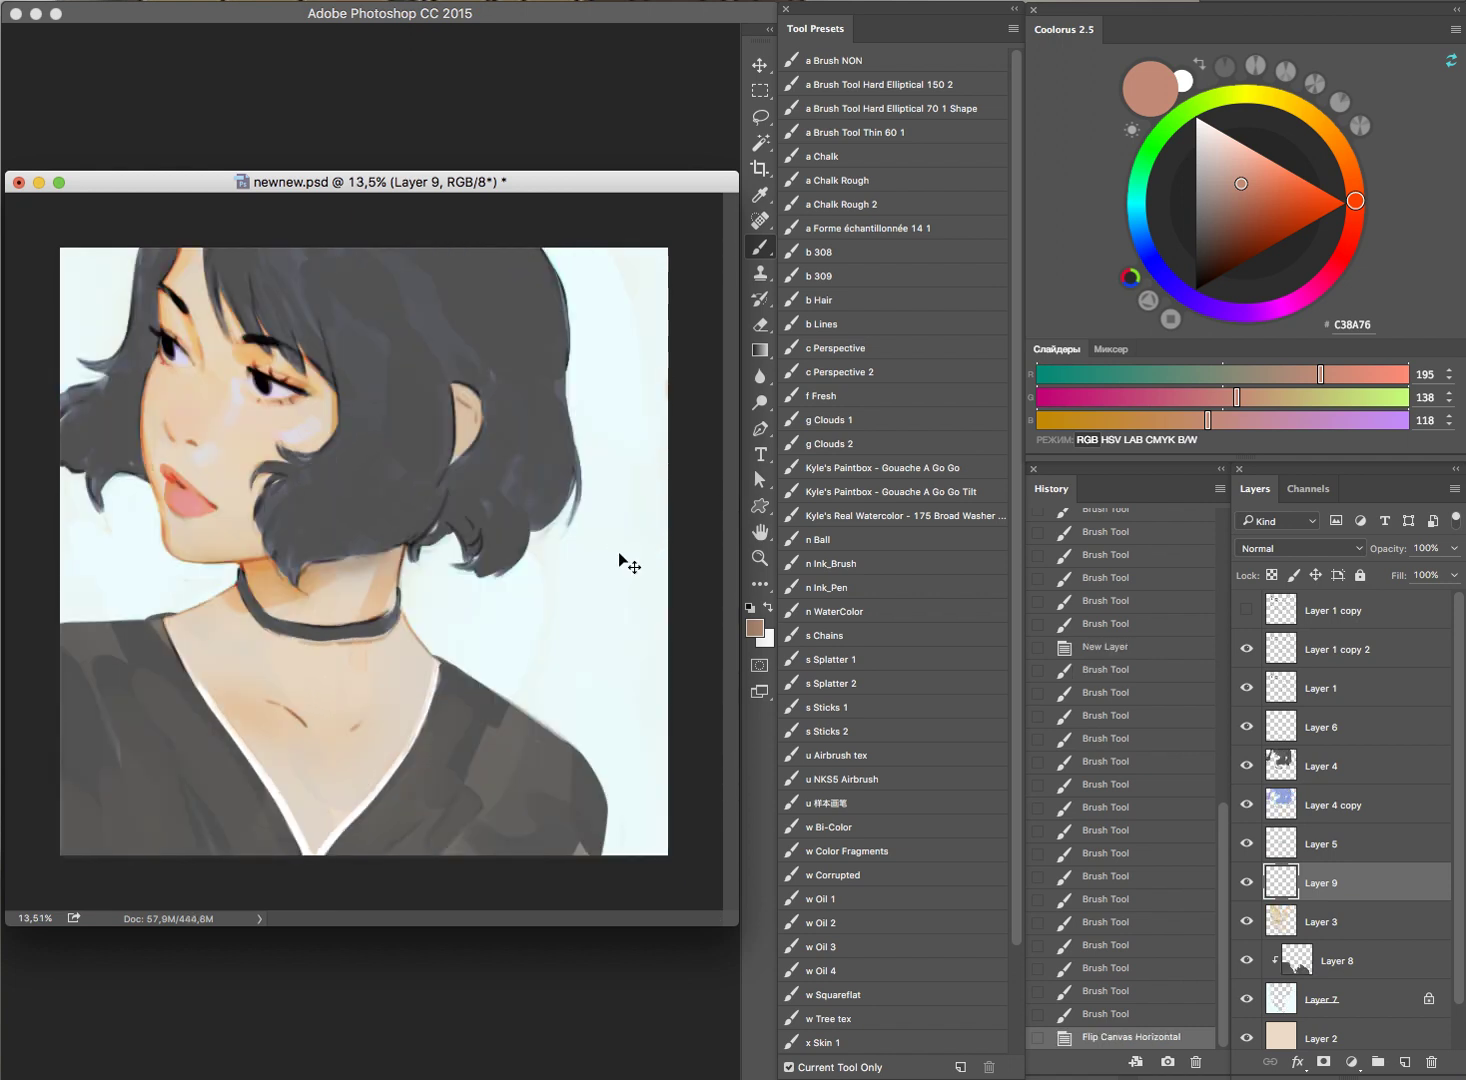
# Step: Unflip the canvas and try erasing Layer 8's right shoulder edge and neck patch
pyautogui.hotkey('ctrl', 'z')
pyautogui.click(1330, 962)
pyautogui.press('e')
pyautogui.moveTo(612, 619); pyautogui.dragTo(671, 627)
pyautogui.hotkey('ctrl', 'z')
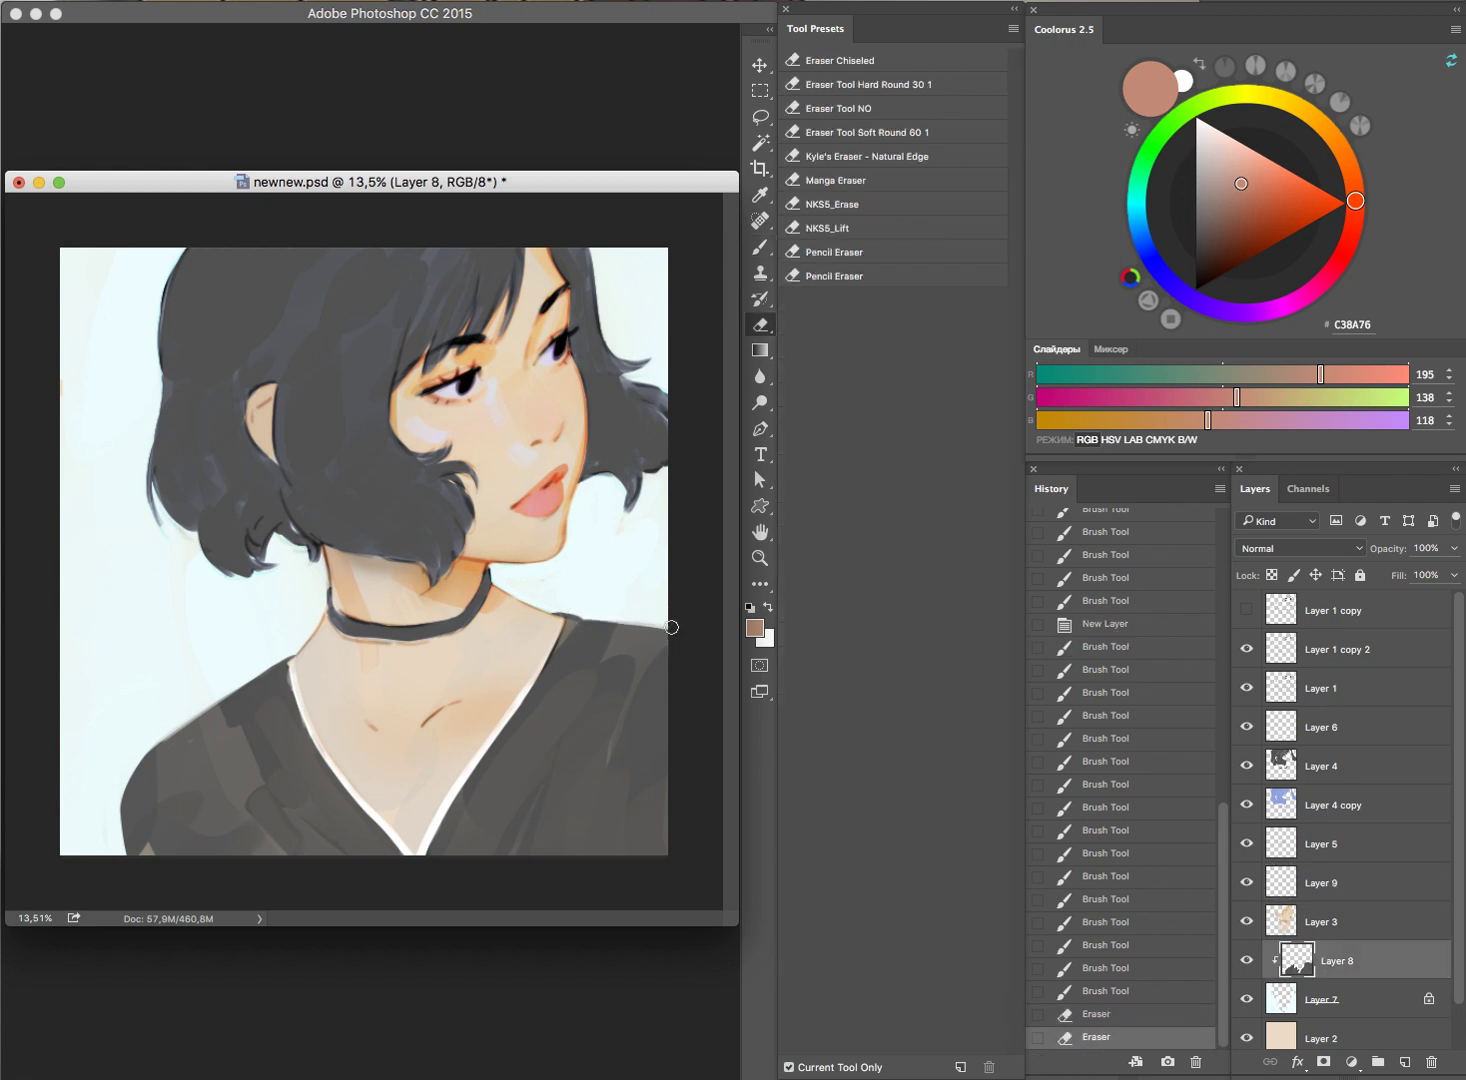
pyautogui.moveTo(247, 728); pyautogui.dragTo(262, 760)
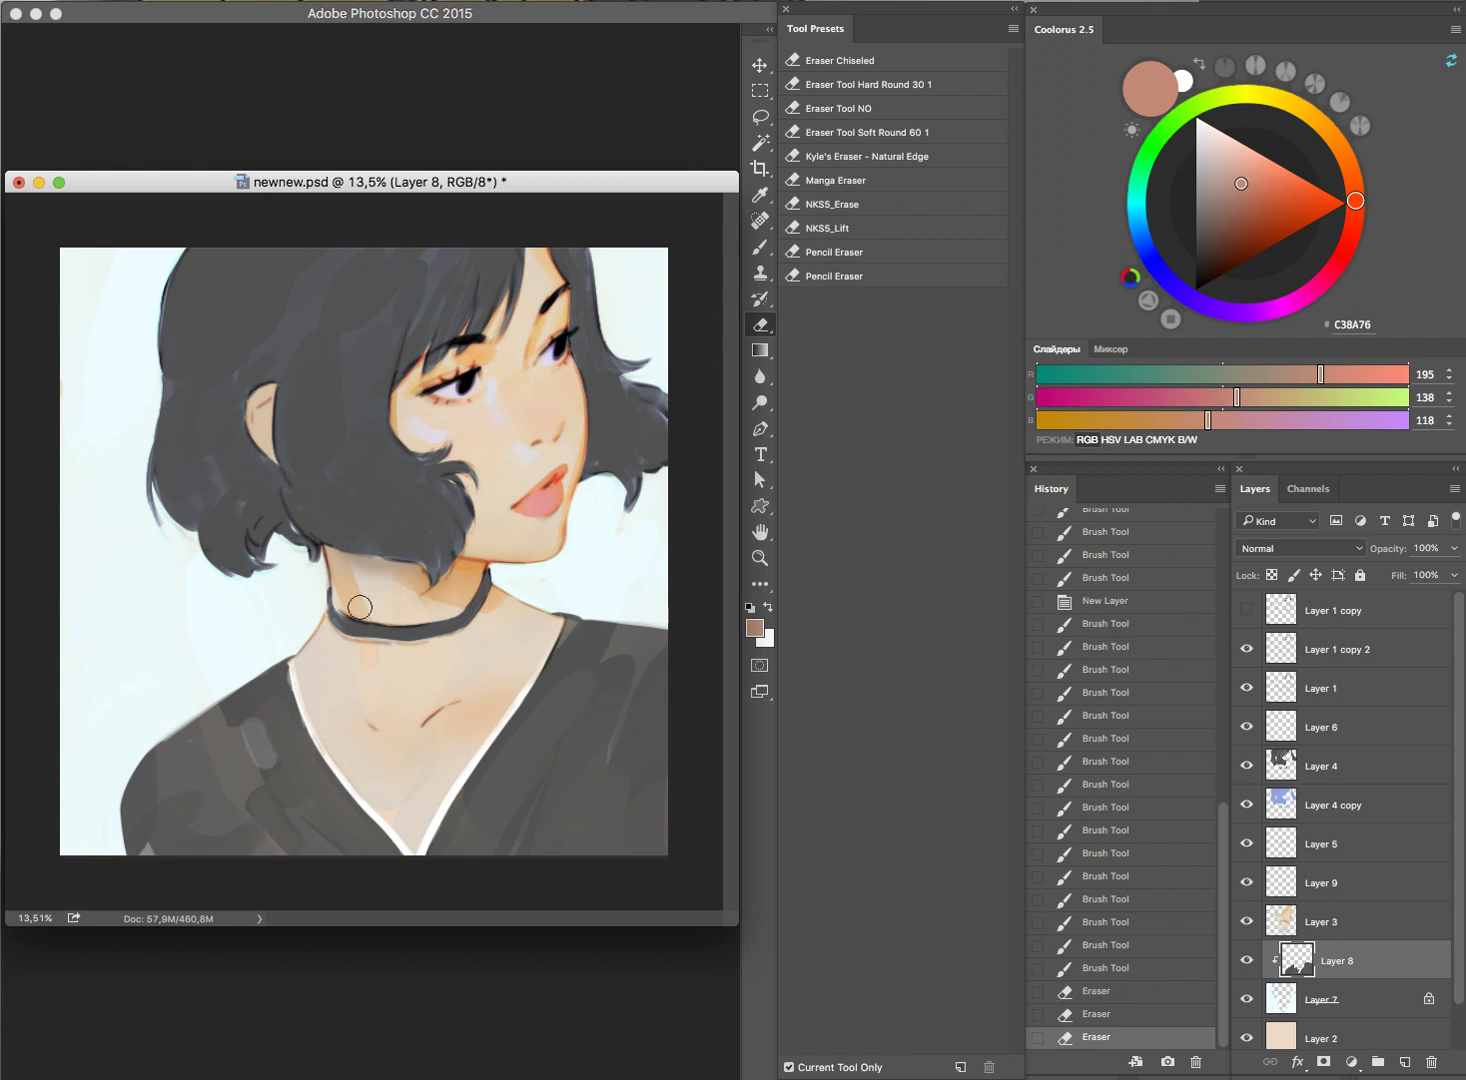
pyautogui.hotkey('ctrl', 'z')
pyautogui.hotkey('ctrl', 'z')
pyautogui.hotkey('ctrl', 'z')
# Step: Sample the shirt grey and brush shading on the top with the Hard Elliptical preset
pyautogui.press('b')
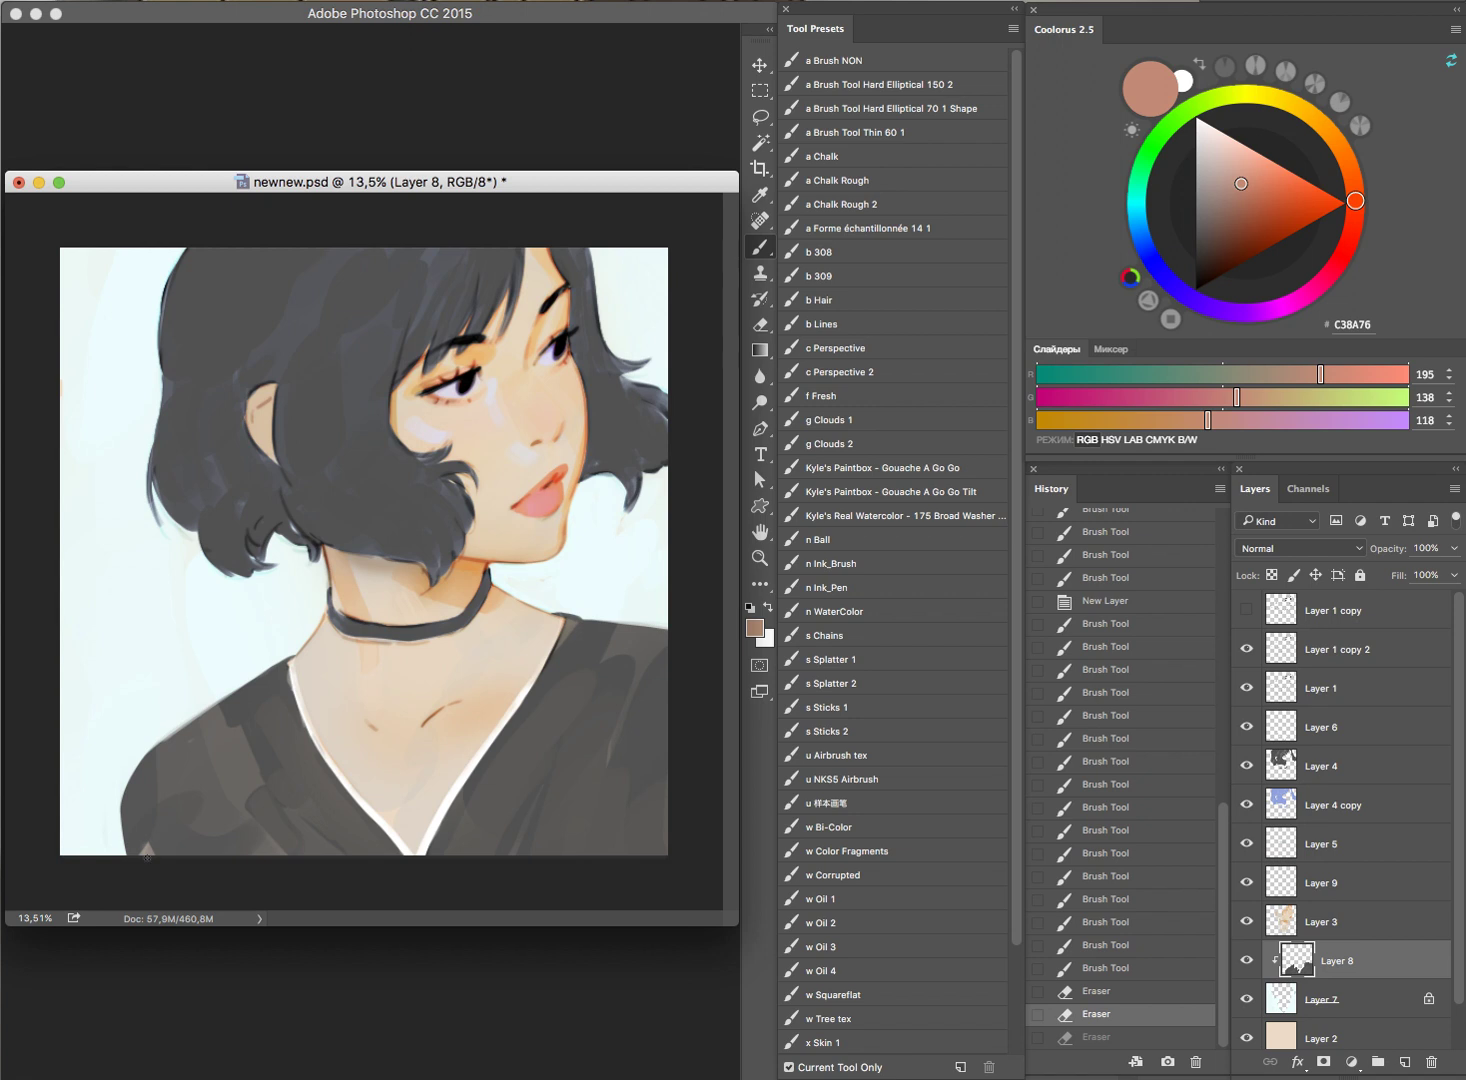
pyautogui.moveTo(146, 857); pyautogui.dragTo(236, 773)
pyautogui.hotkey('ctrl', 'z')
pyautogui.keyDown('alt'); pyautogui.click(234, 712); pyautogui.keyUp('alt')
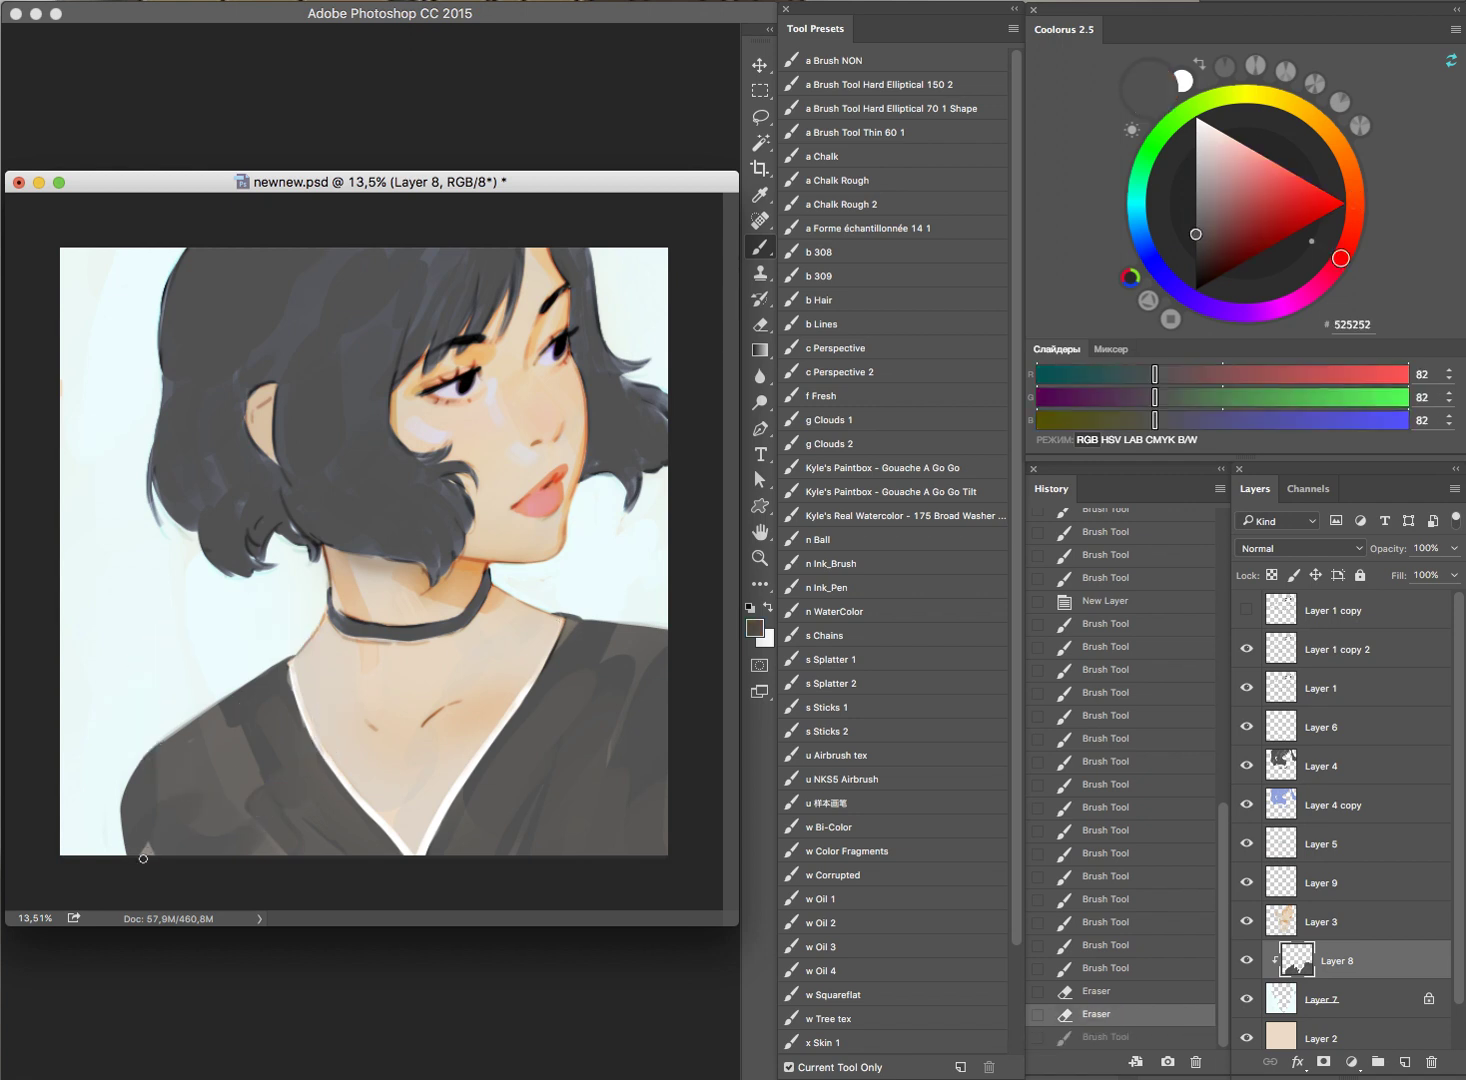
pyautogui.moveTo(143, 858); pyautogui.dragTo(328, 696)
pyautogui.click(928, 87)
pyautogui.moveTo(148, 833); pyautogui.dragTo(240, 745)
pyautogui.click(276, 766)
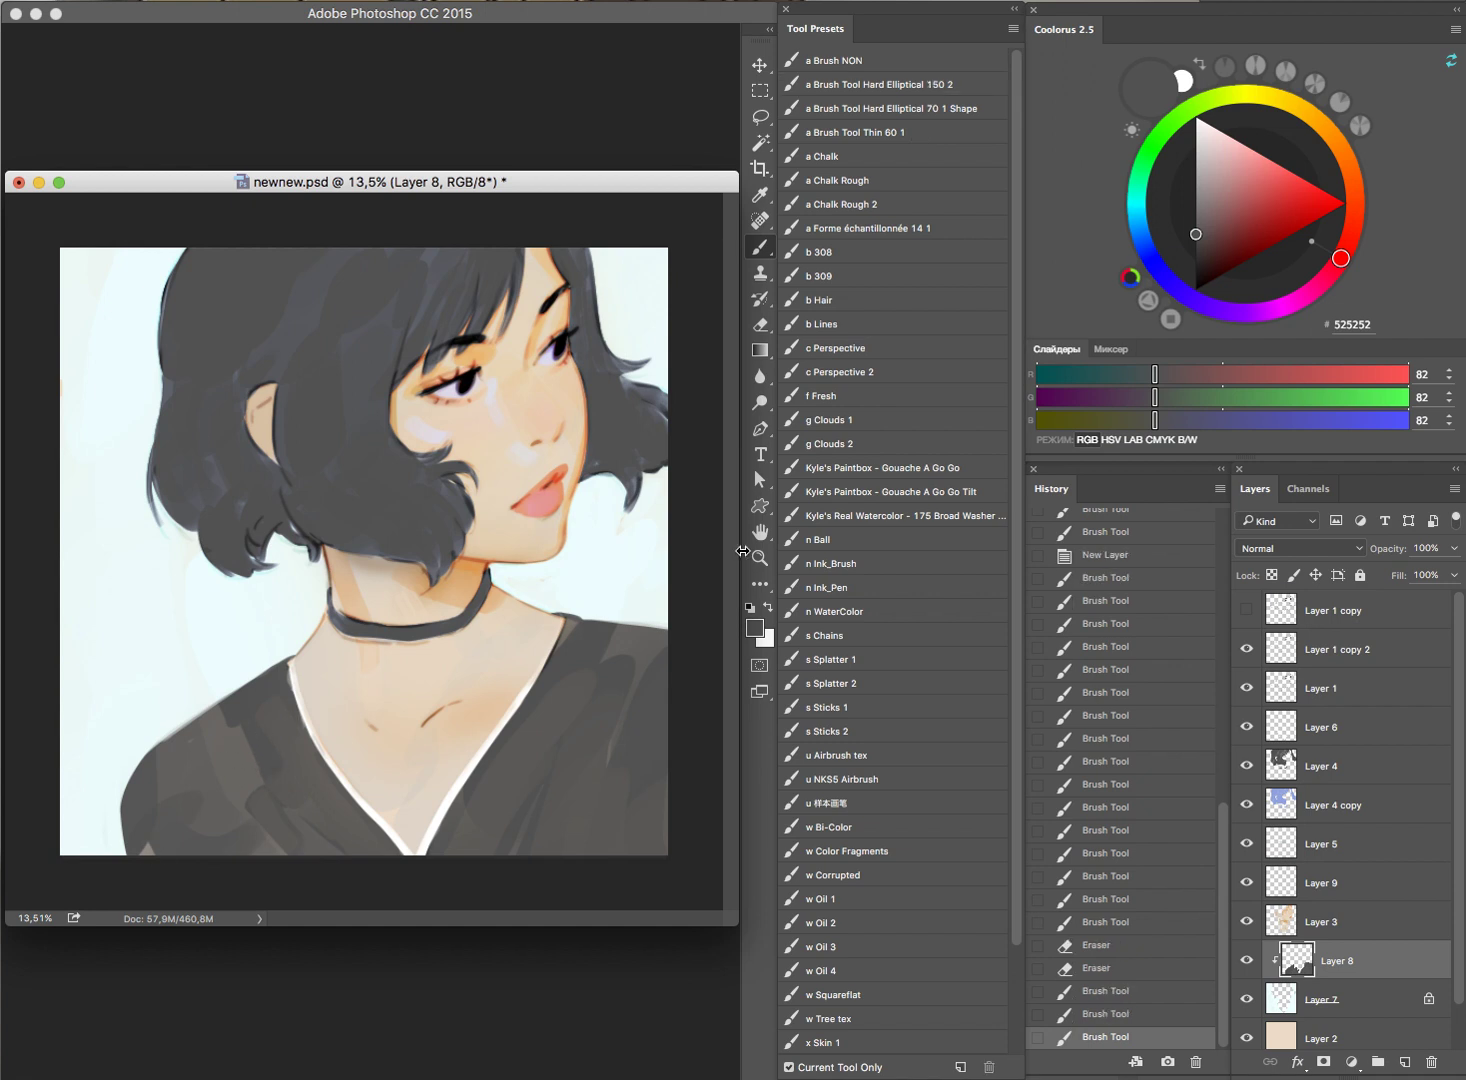
# Step: Toggle Layer 8 to compare, then bring up Hue/Saturation for the top
pyautogui.click(1246, 960)
pyautogui.click(1246, 960)
pyautogui.hotkey('ctrl', 'u')
# Step: Preview lightness, saturation and hue changes on Layer 8's top, cancelling to keep it grey
pyautogui.moveTo(1070, 922)
pyautogui.mouseDown()
pyautogui.moveTo(1109, 921)
pyautogui.moveTo(992, 928)
pyautogui.moveTo(1023, 930)
pyautogui.mouseUp()
pyautogui.moveTo(1077, 876); pyautogui.dragTo(1175, 872)
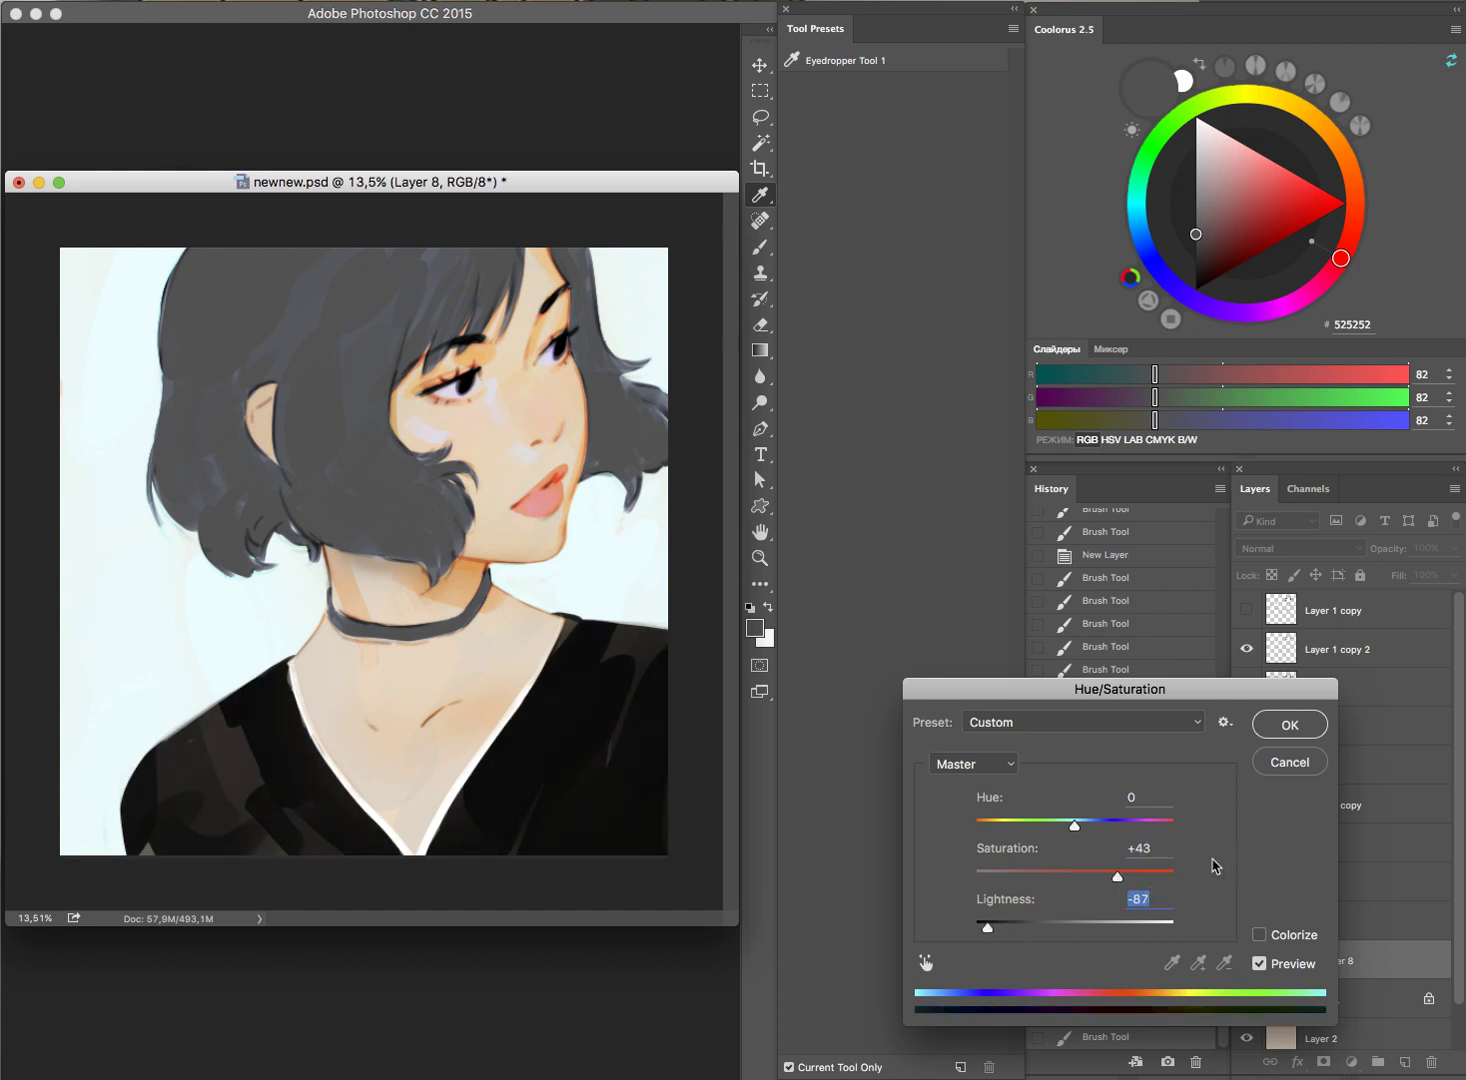
pyautogui.press('BackSpace')
pyautogui.moveTo(1127, 876); pyautogui.dragTo(1210, 876)
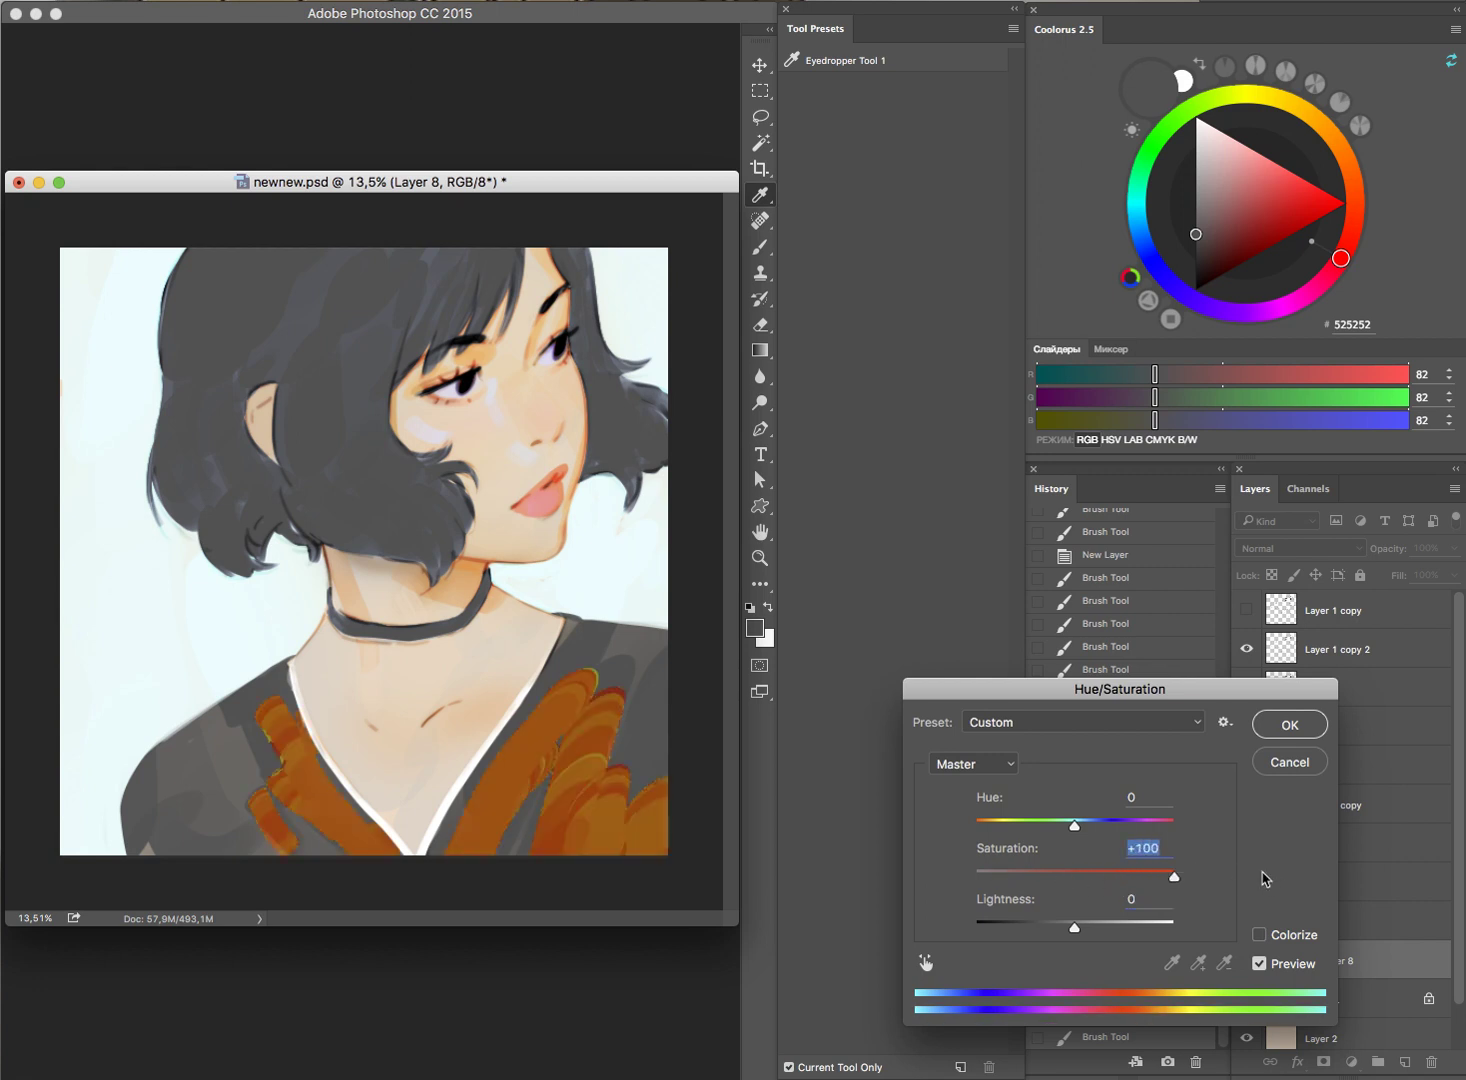
pyautogui.write('4')
pyautogui.moveTo(1076, 826)
pyautogui.mouseDown()
pyautogui.moveTo(1152, 826)
pyautogui.moveTo(962, 843)
pyautogui.moveTo(1104, 839)
pyautogui.mouseUp()
pyautogui.click(1289, 764)
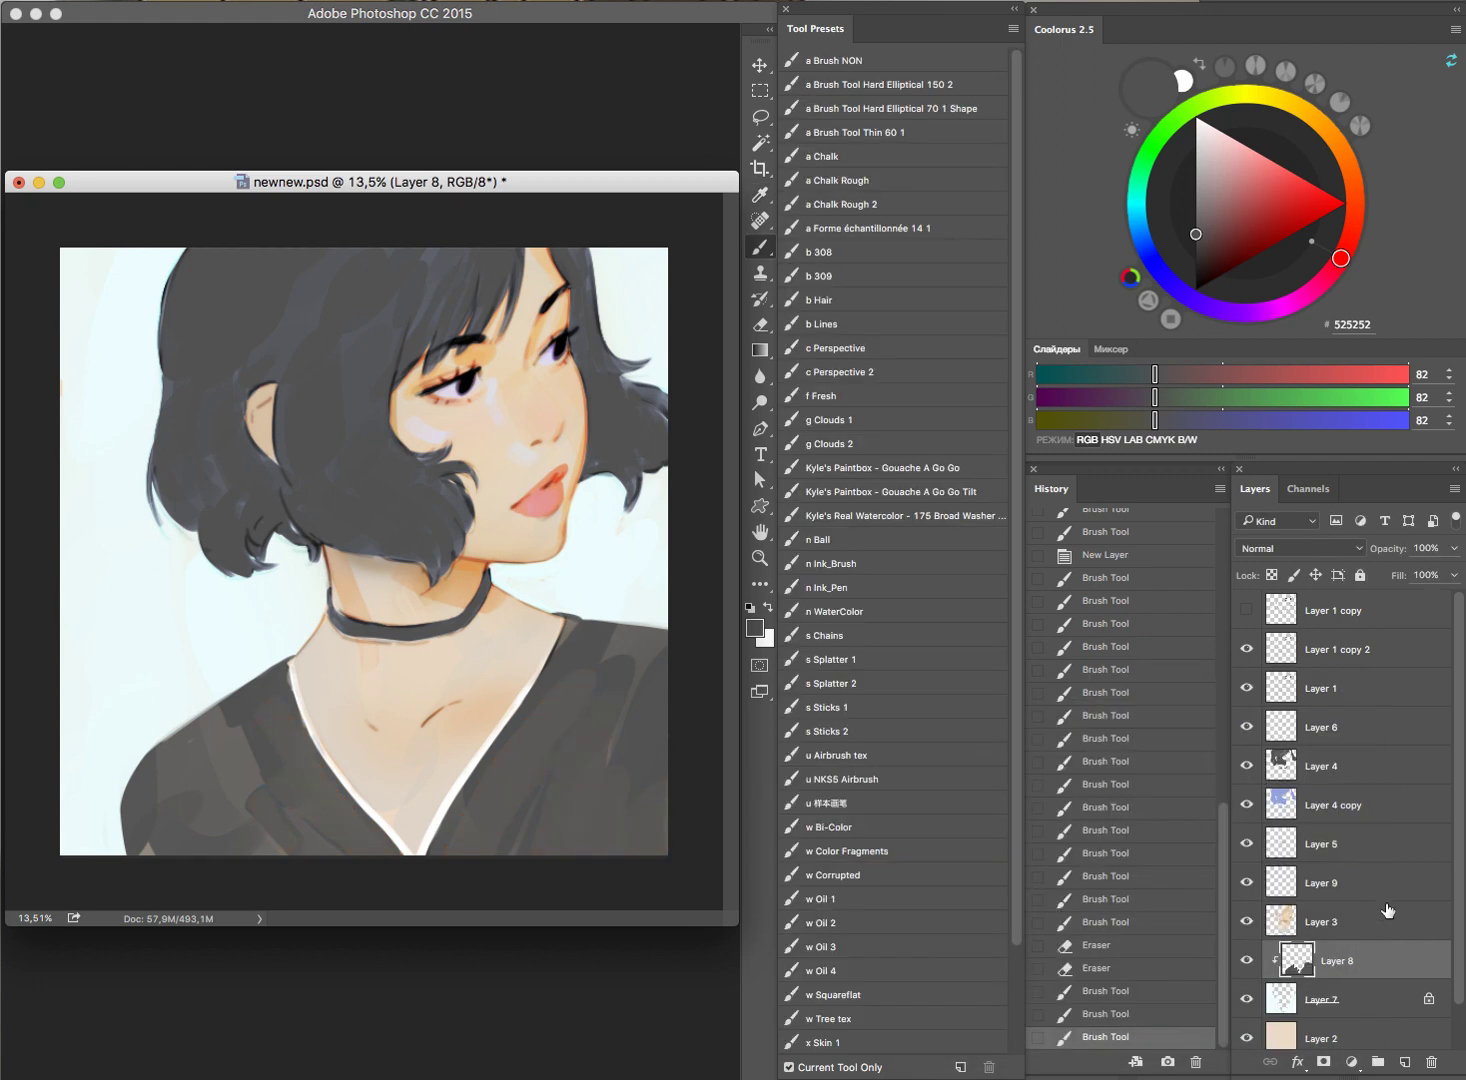
pyautogui.click(1246, 961)
pyautogui.hotkey('ctrl', 'u')
pyautogui.moveTo(1074, 924)
pyautogui.mouseDown()
pyautogui.moveTo(1114, 929)
pyautogui.moveTo(979, 944)
pyautogui.mouseUp()
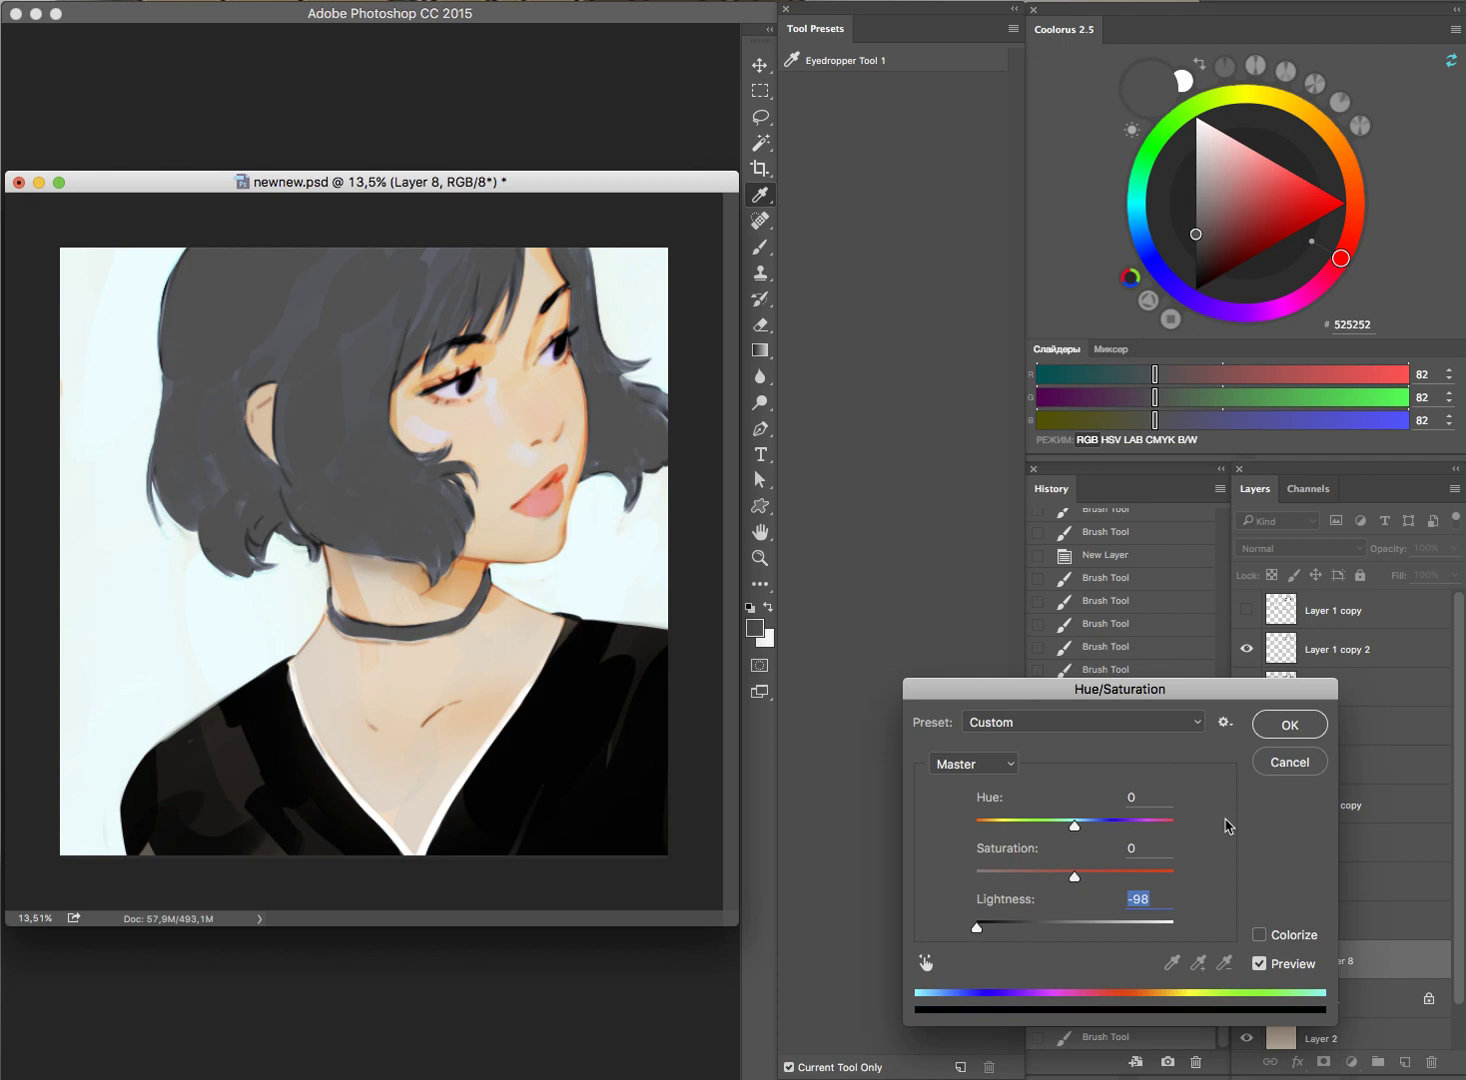
pyautogui.click(1280, 766)
# Step: Darken hair Layer 4 with Hue/Saturation Lightness -84 and apply it
pyautogui.click(1244, 767)
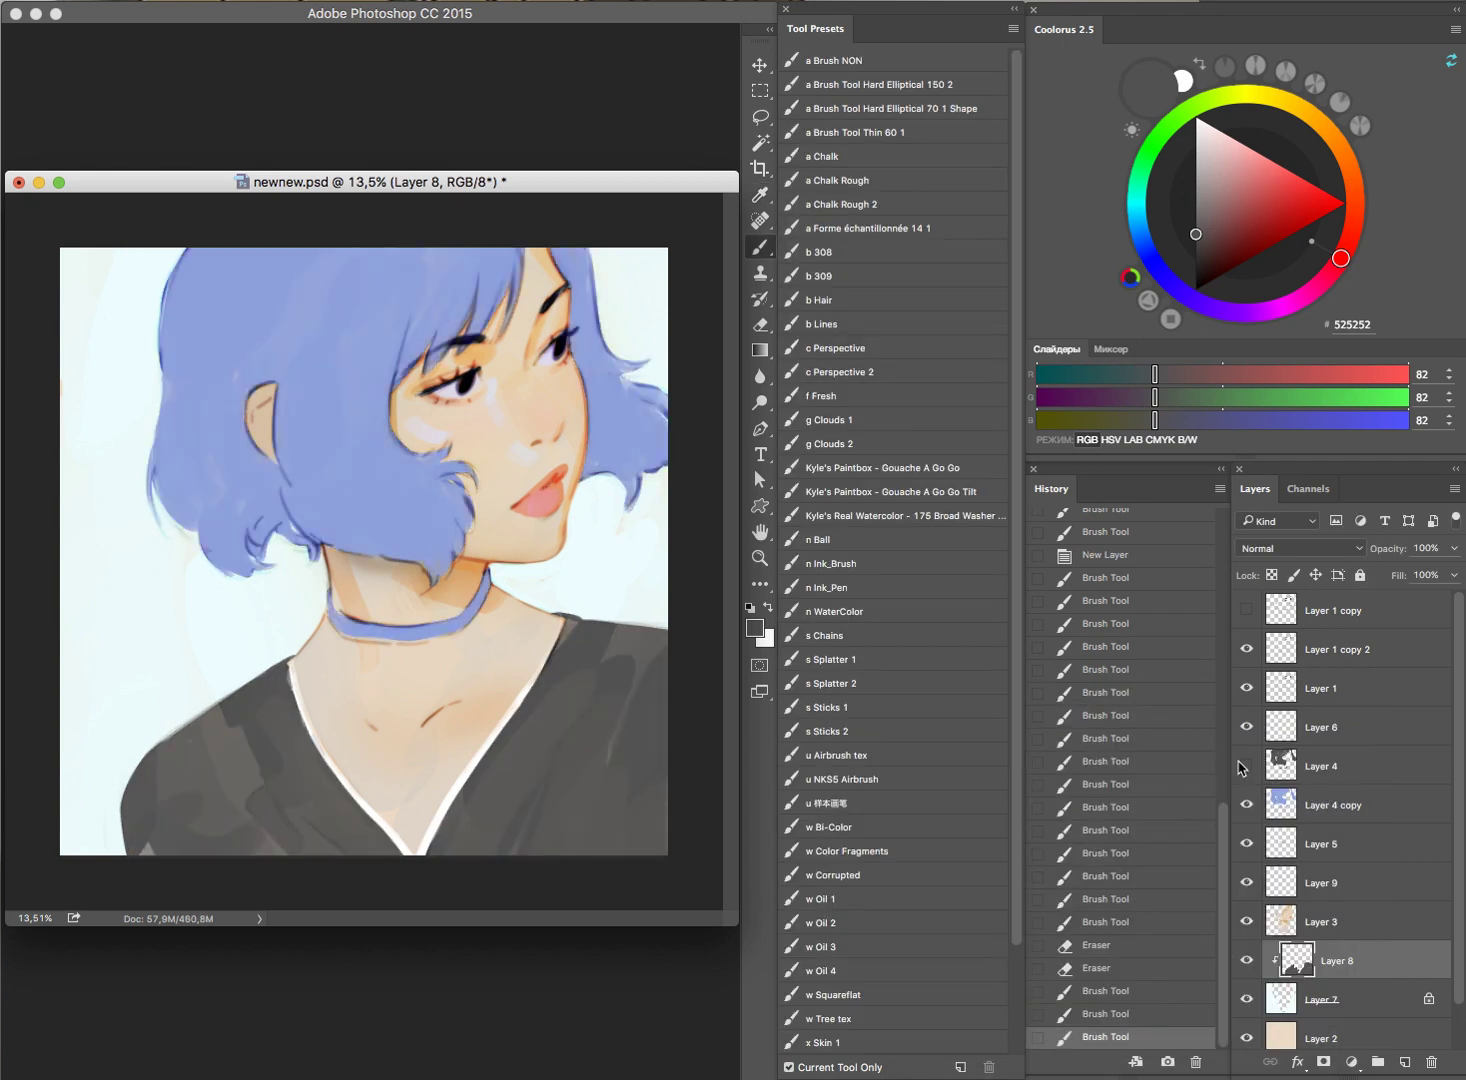
pyautogui.click(1246, 766)
pyautogui.click(1246, 766)
pyautogui.click(1340, 762)
pyautogui.hotkey('ctrl', 'u')
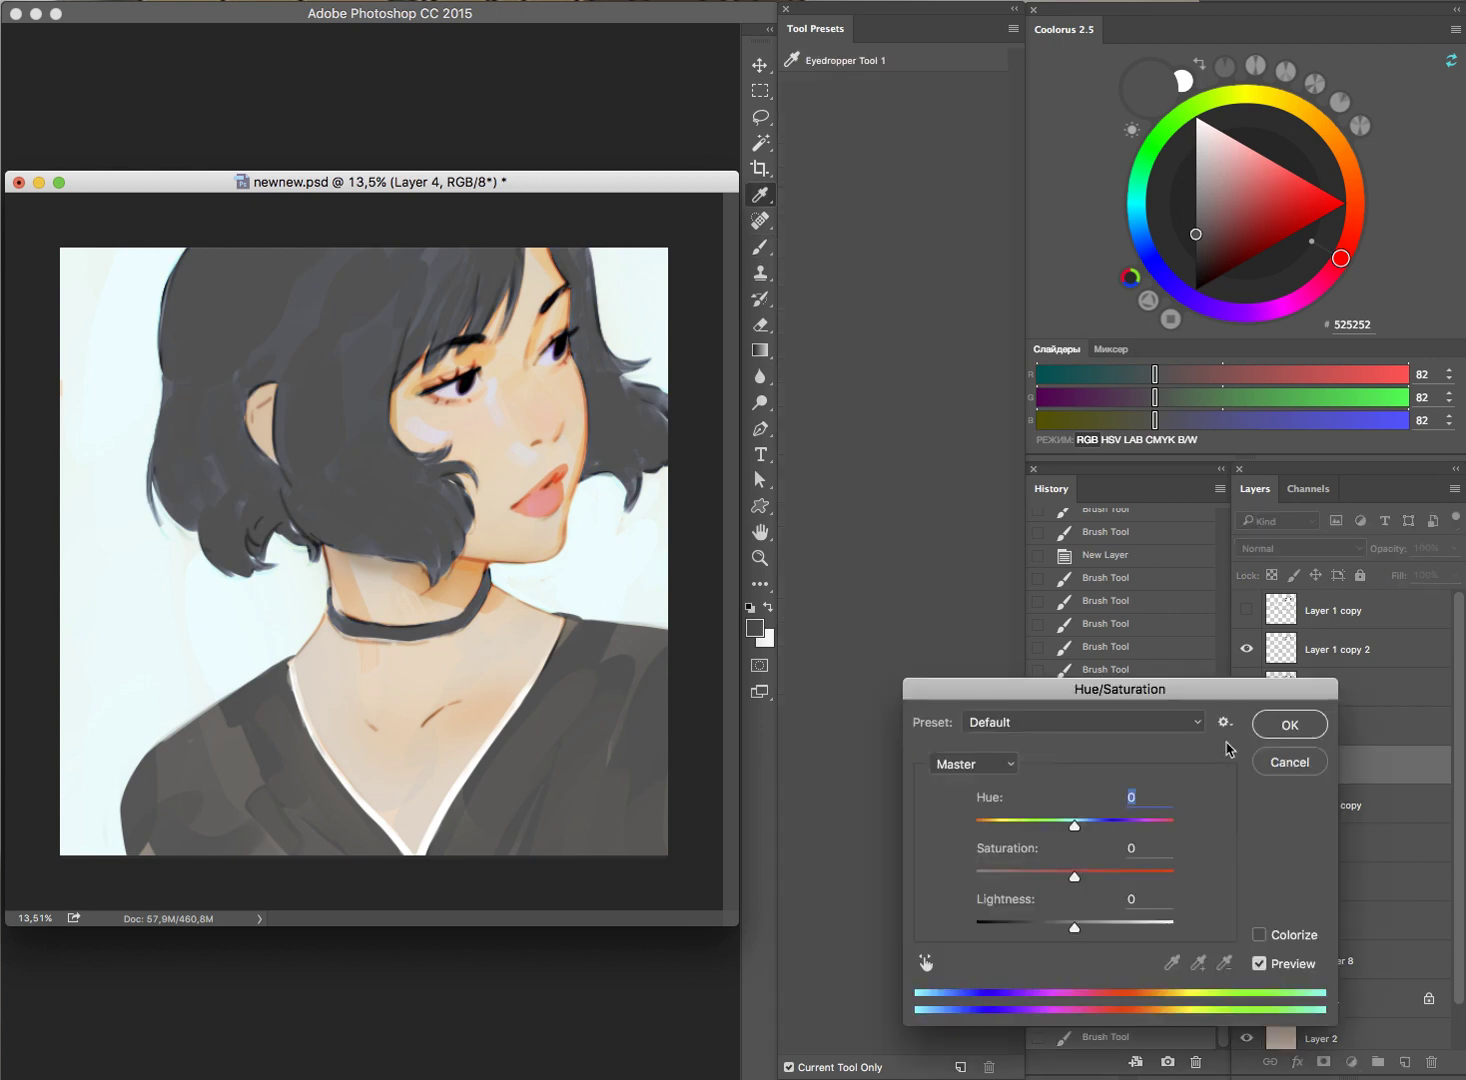
pyautogui.moveTo(1074, 927); pyautogui.dragTo(990, 925)
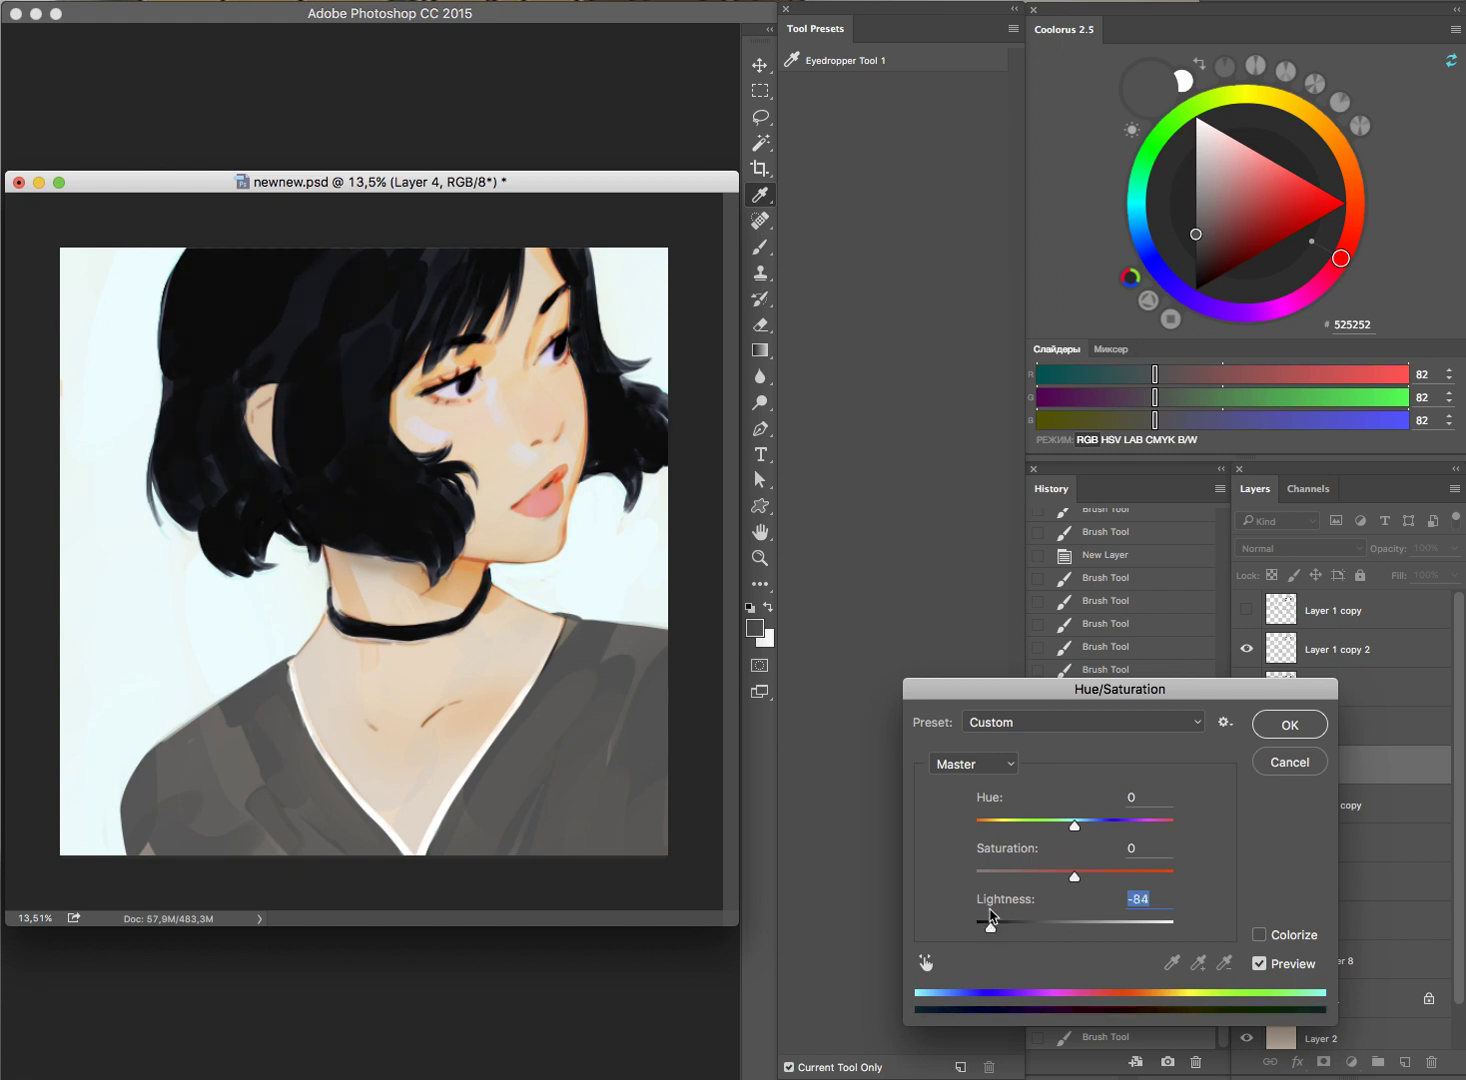
pyautogui.click(1259, 962)
pyautogui.click(1265, 735)
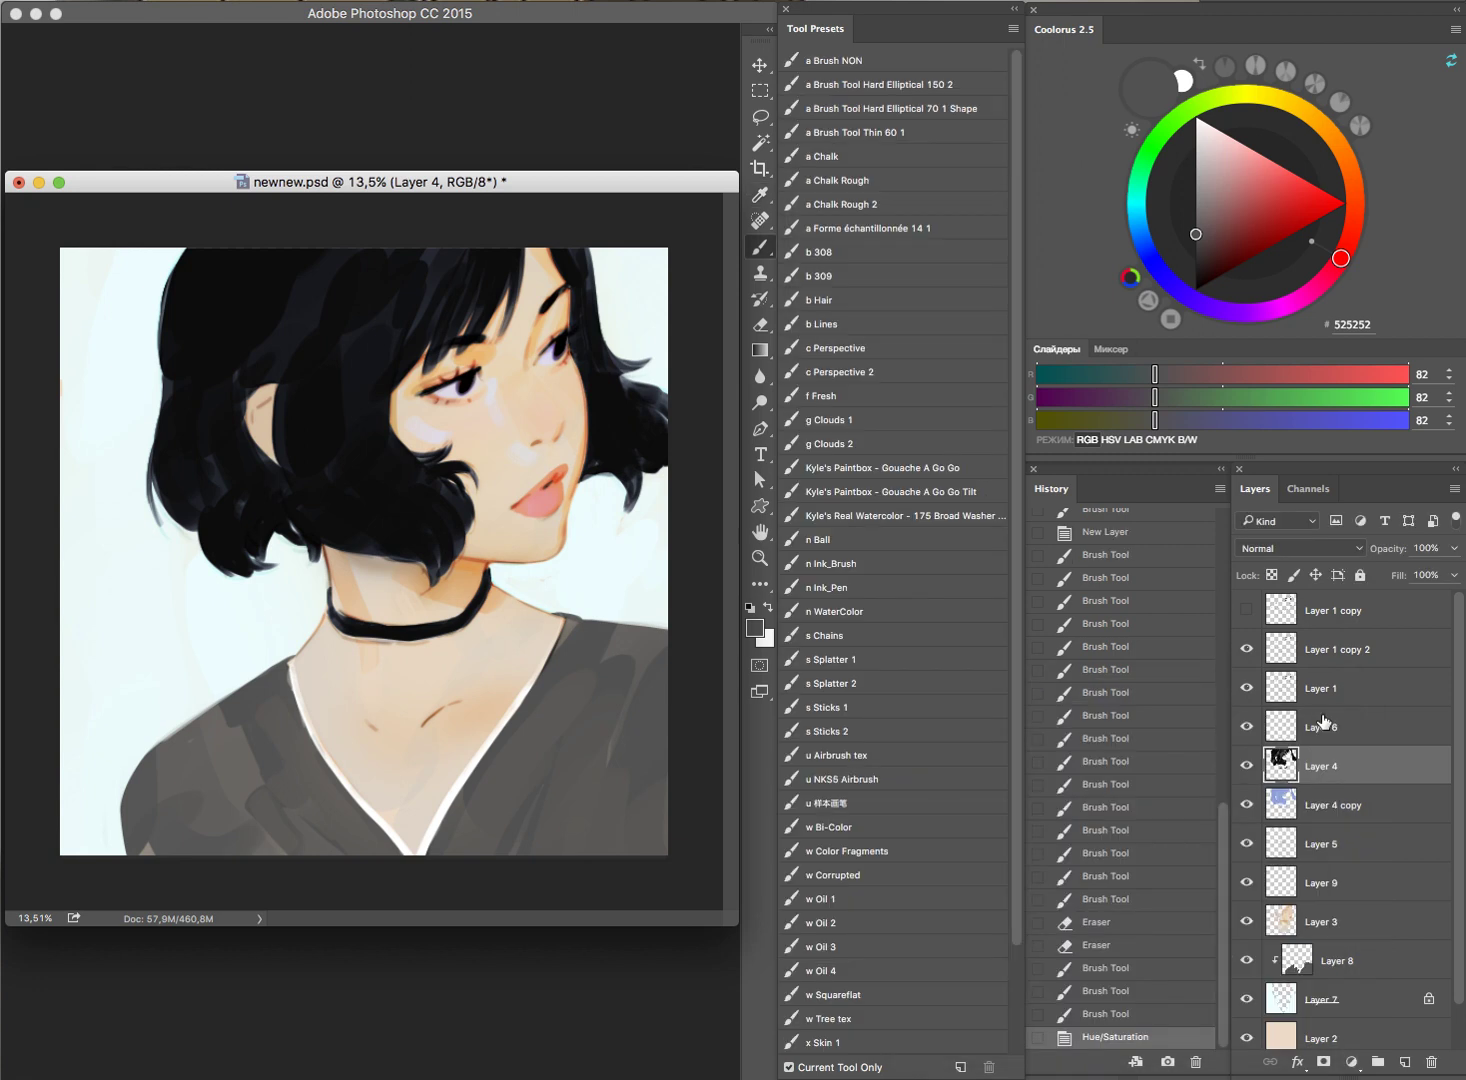
# Step: Make Layer 8 active and preview Hue/Saturation Lightness -17 on the top
pyautogui.click(1320, 975)
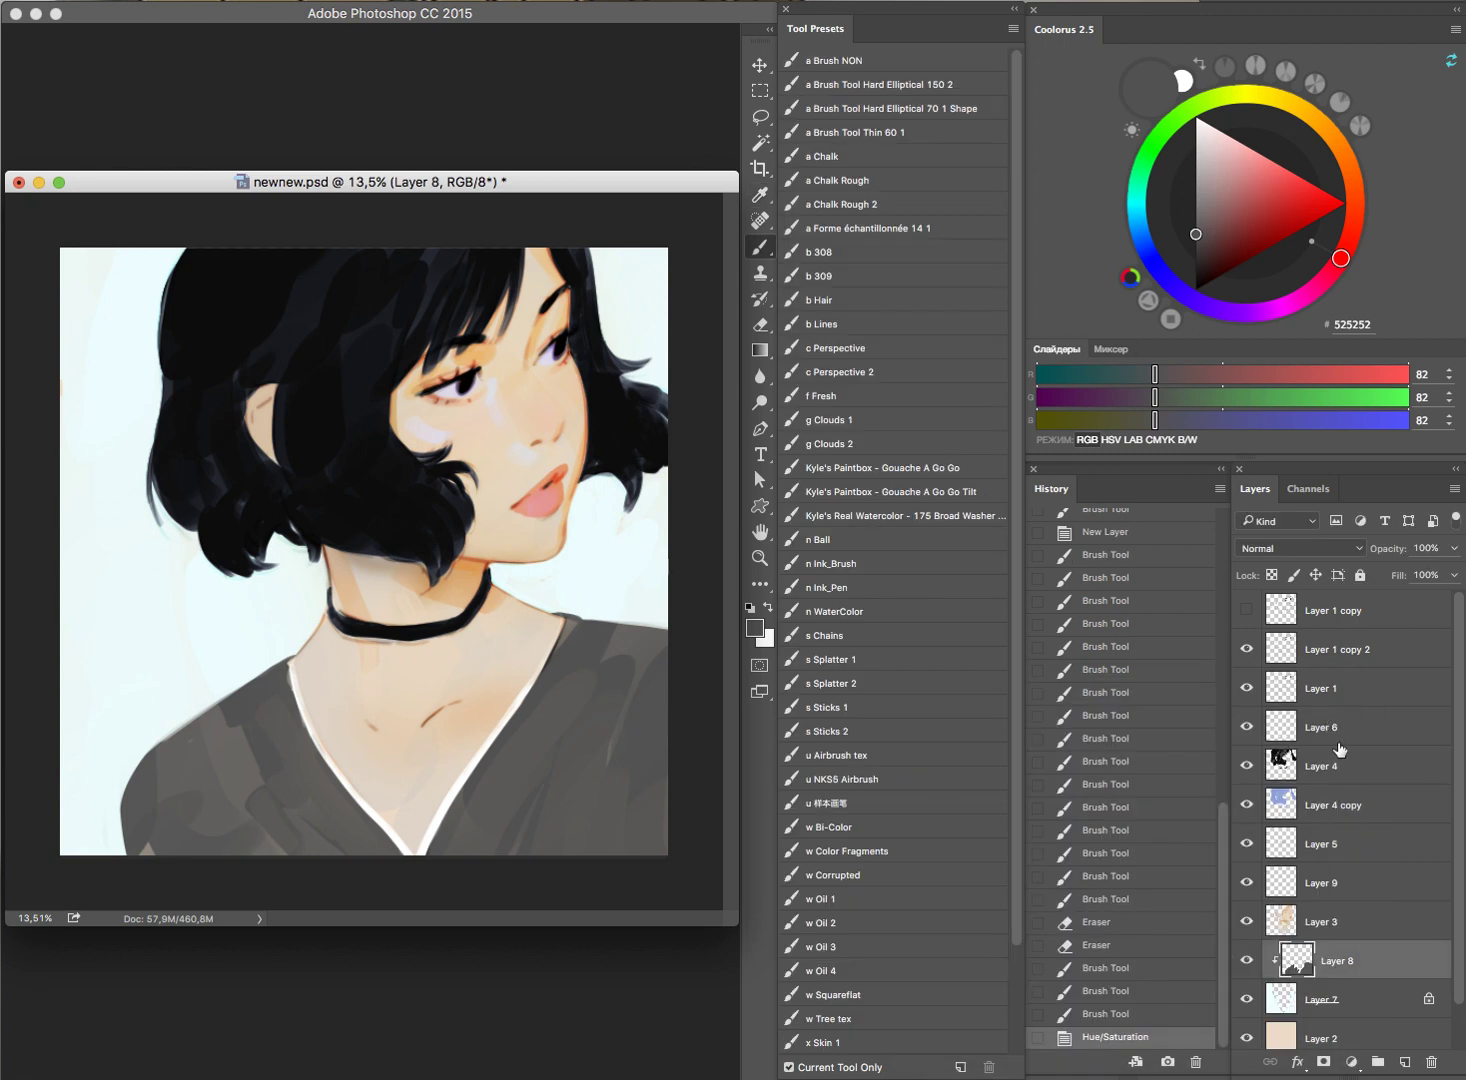
pyautogui.hotkey('ctrl', 'u')
pyautogui.moveTo(1074, 925)
pyautogui.mouseDown()
pyautogui.moveTo(974, 930)
pyautogui.moveTo(1062, 930)
pyautogui.mouseUp()
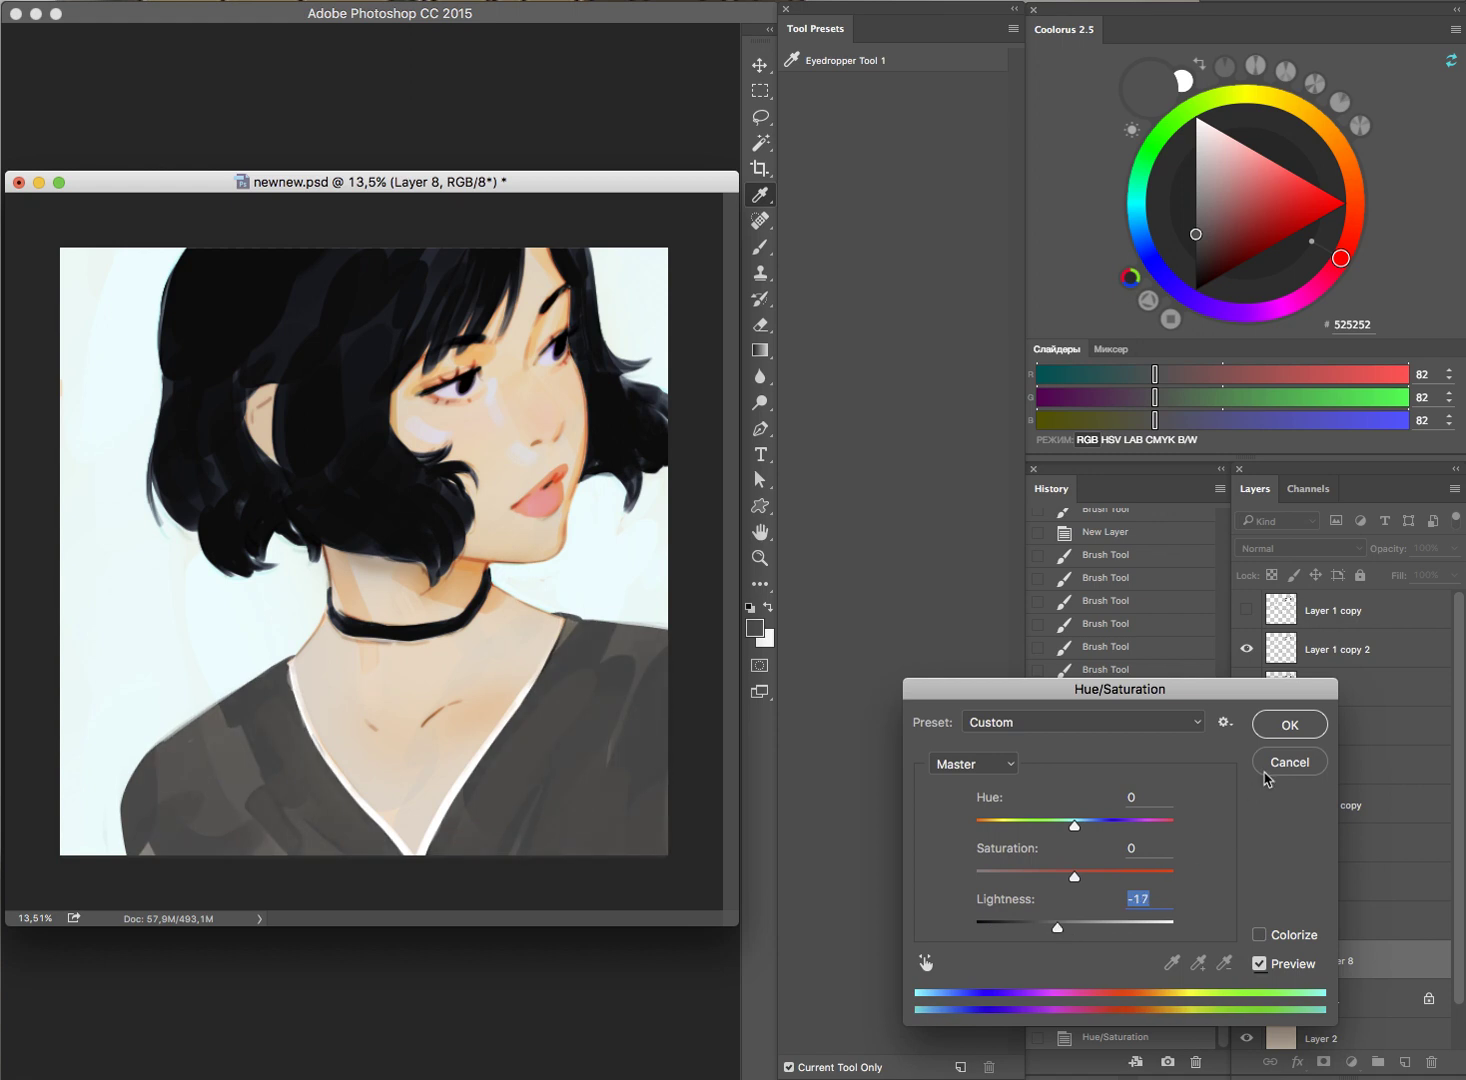
# Step: Discard the top darkening and toggle Layers 3, 5 and 6 to compare their effect
pyautogui.click(1285, 765)
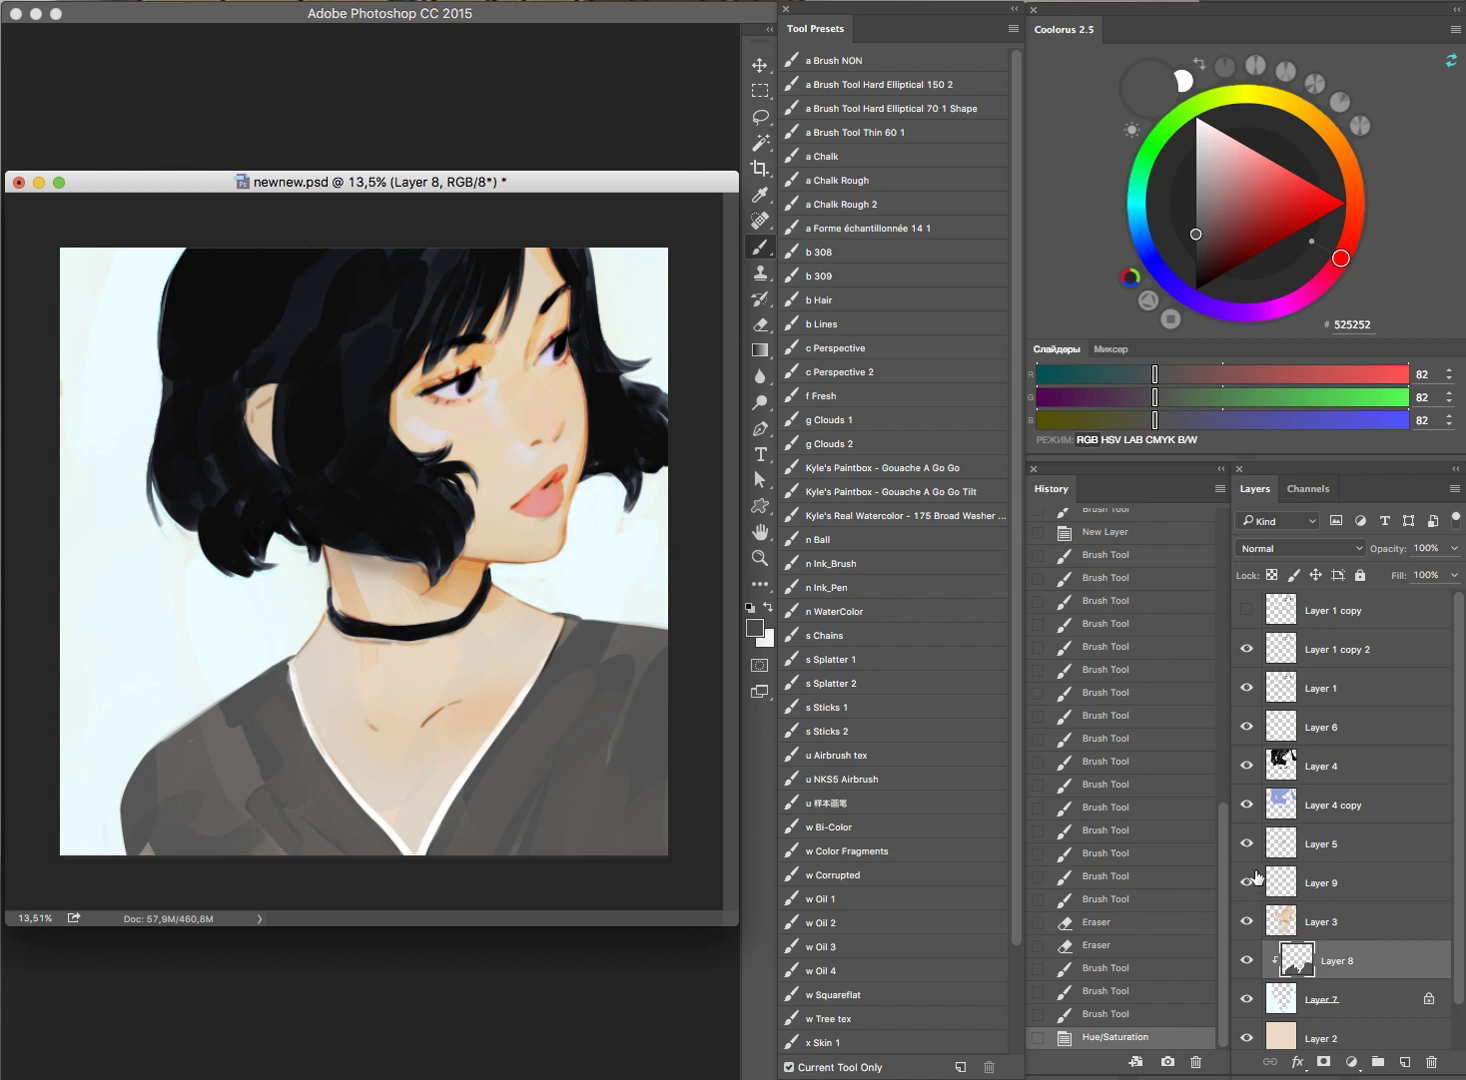
pyautogui.click(1247, 921)
pyautogui.click(1247, 921)
pyautogui.click(1247, 922)
pyautogui.click(1247, 922)
pyautogui.click(1252, 845)
pyautogui.click(1247, 727)
pyautogui.click(1247, 727)
pyautogui.click(1247, 727)
# Step: Lock Layer 6 and add new Layer 10 clipped to it, with a test black fill undone
pyautogui.click(1310, 730)
pyautogui.click(1271, 575)
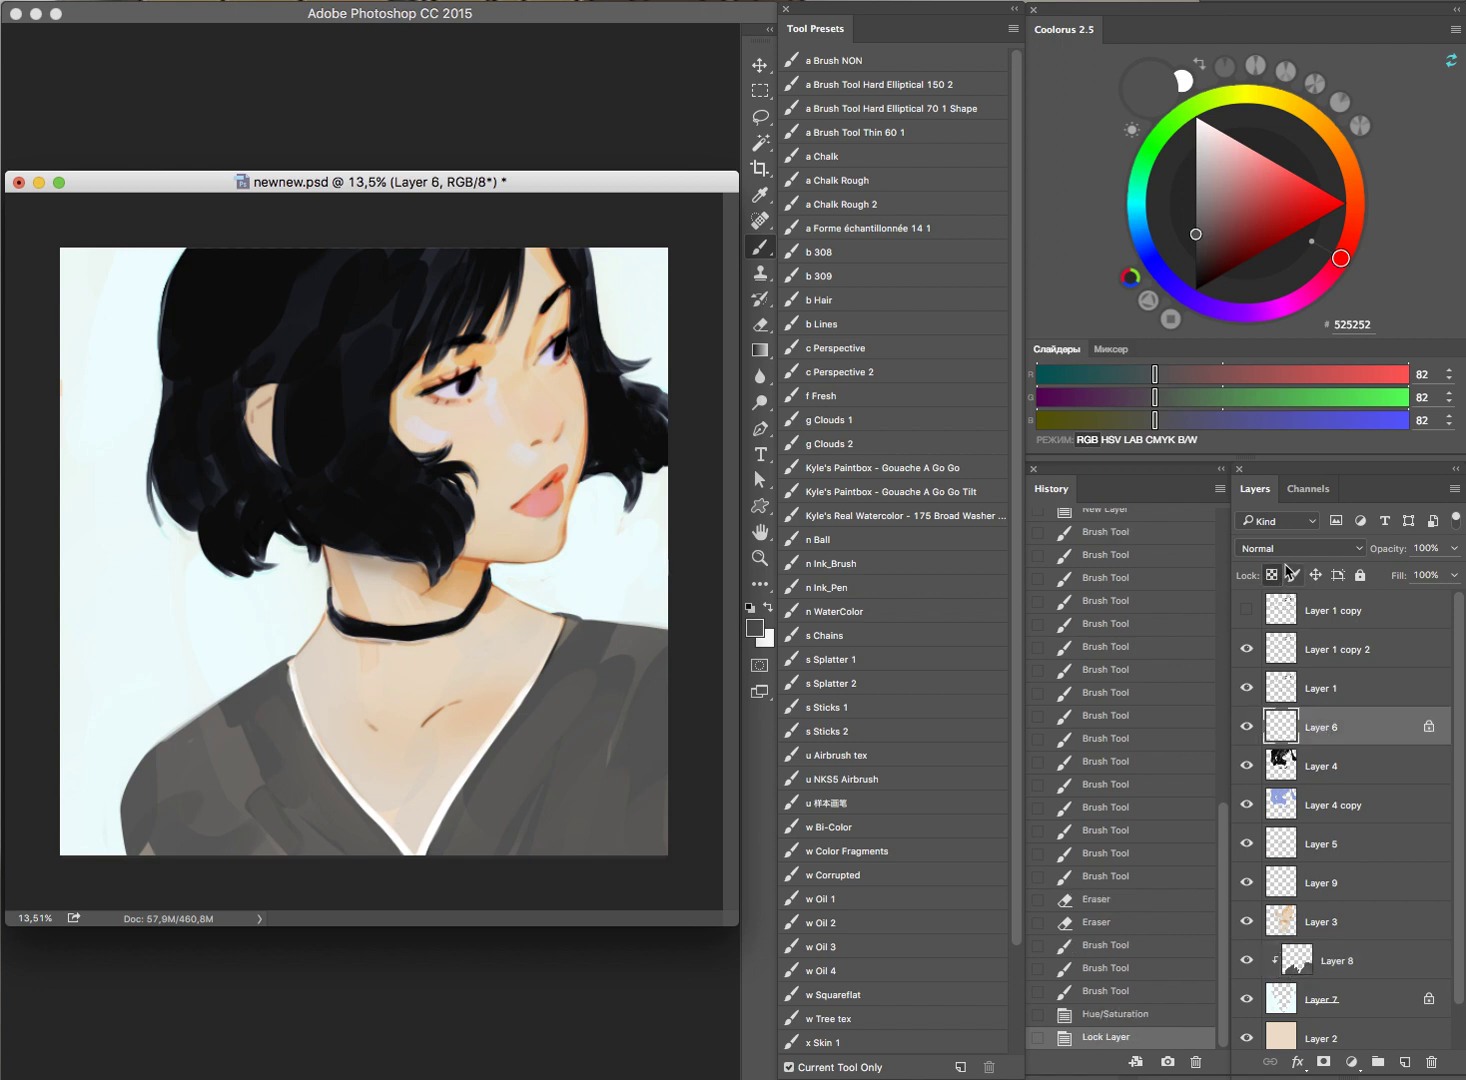
pyautogui.hotkey('ctrl', 'shift', 'alt', 'n')
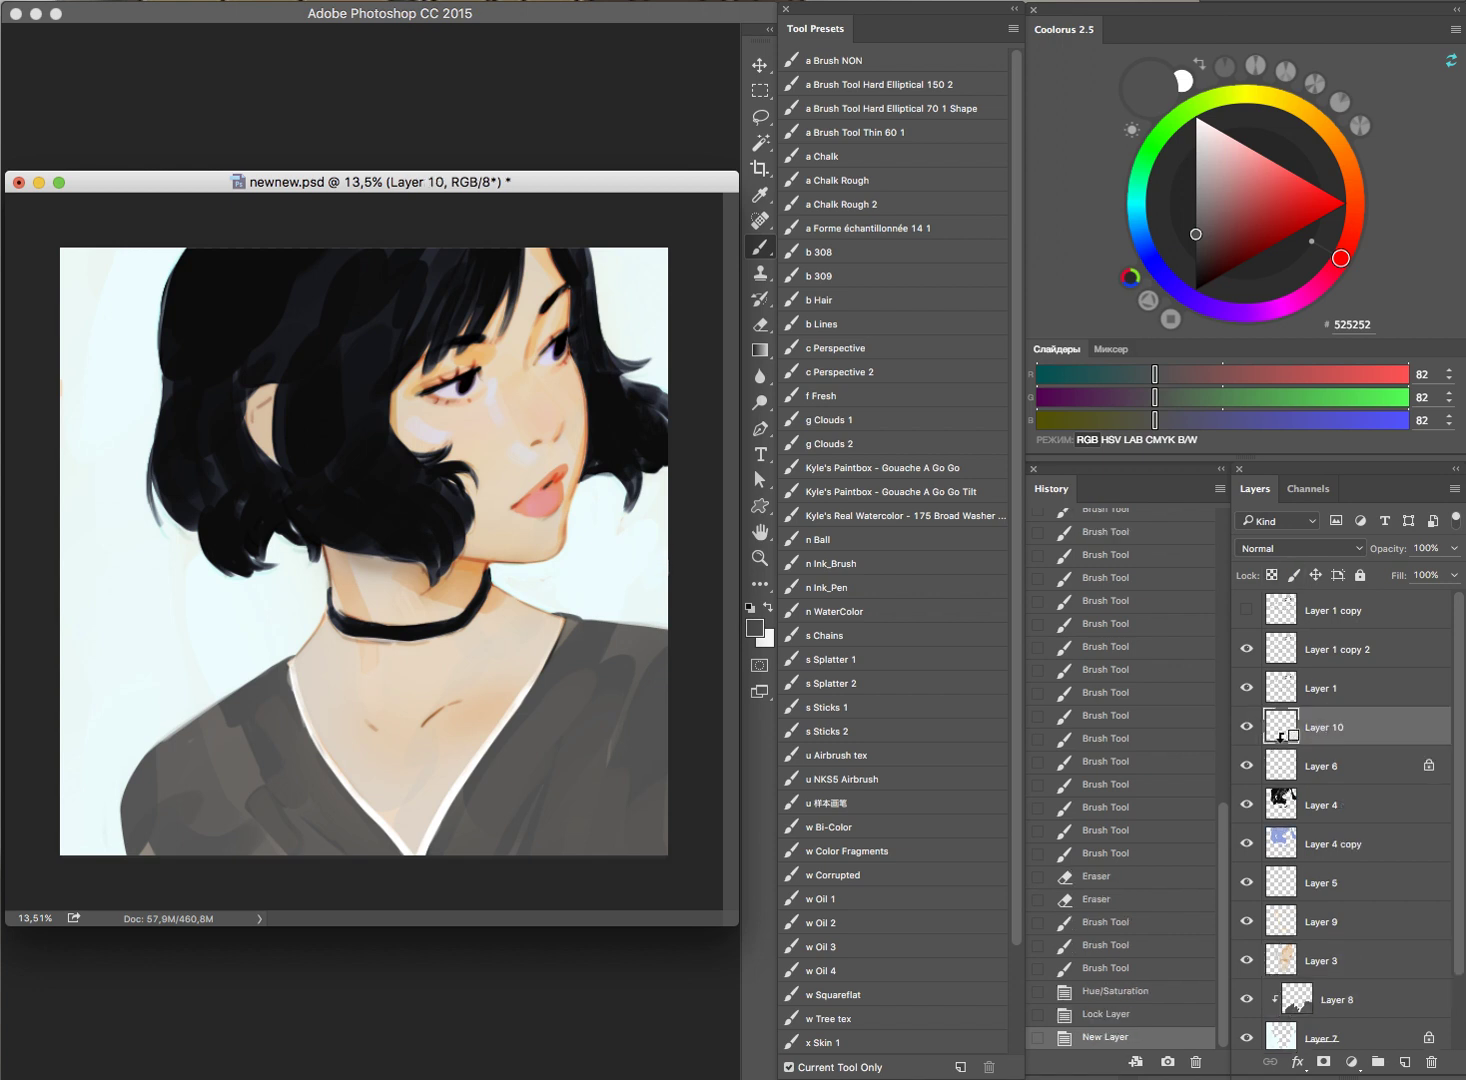
pyautogui.keyDown('alt'); pyautogui.click(1290, 745); pyautogui.keyUp('alt')
pyautogui.moveTo(1217, 250); pyautogui.dragTo(1195, 292)
pyautogui.hotkey('alt', 'BackSpace')
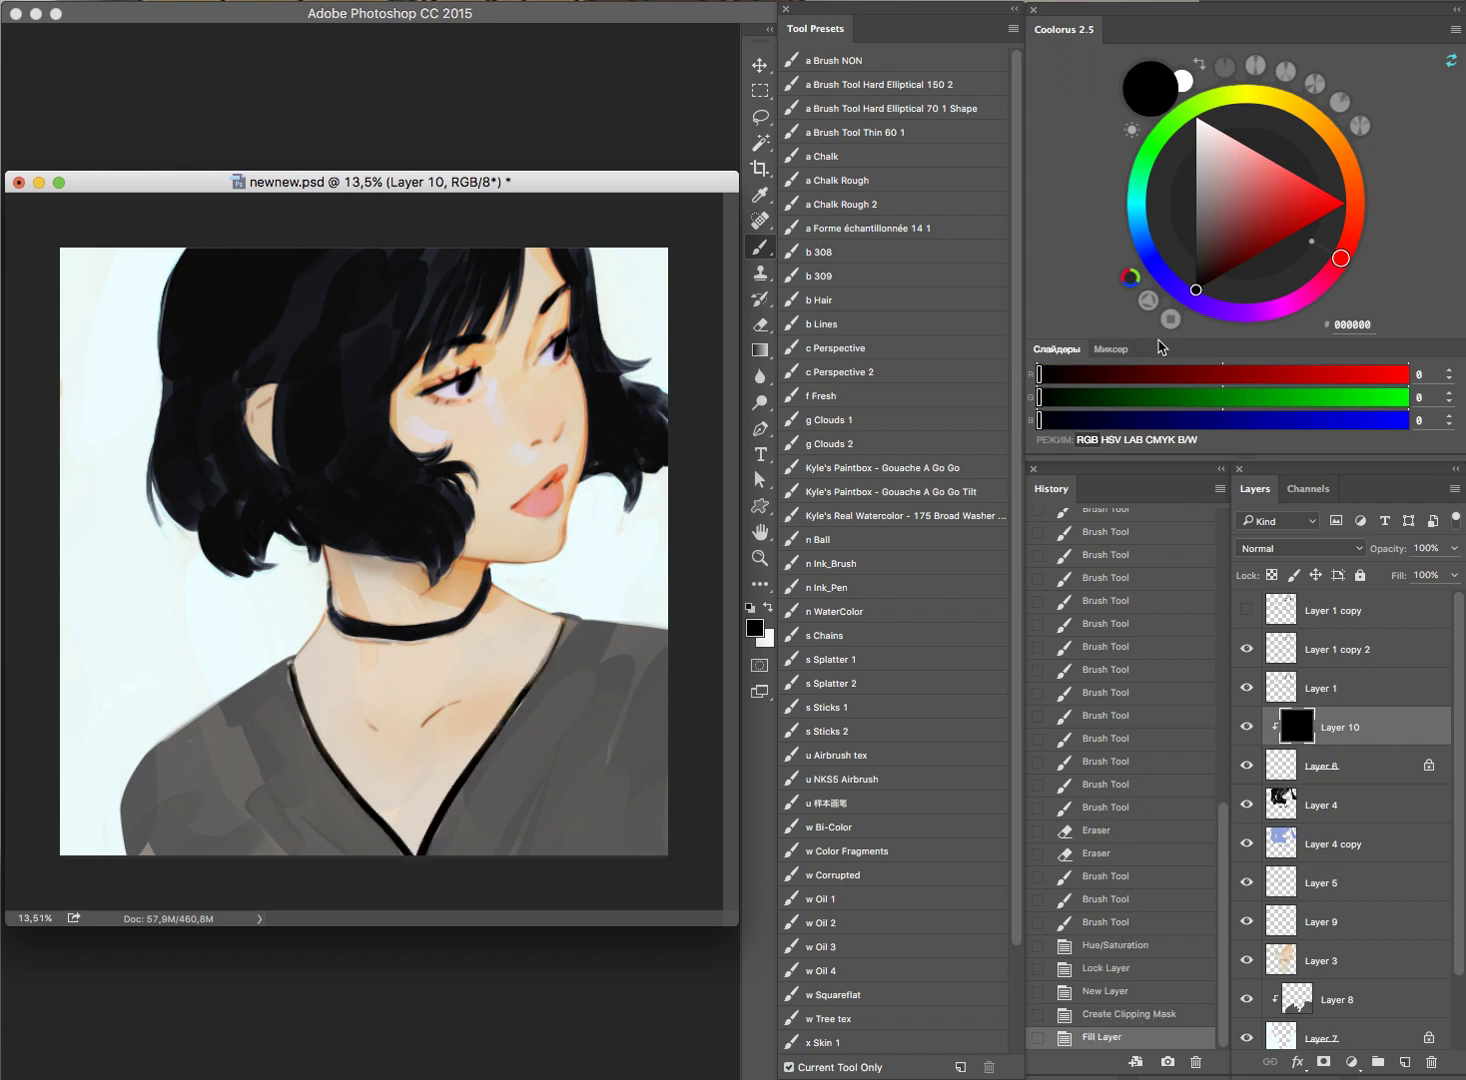
pyautogui.hotkey('ctrl', 'z')
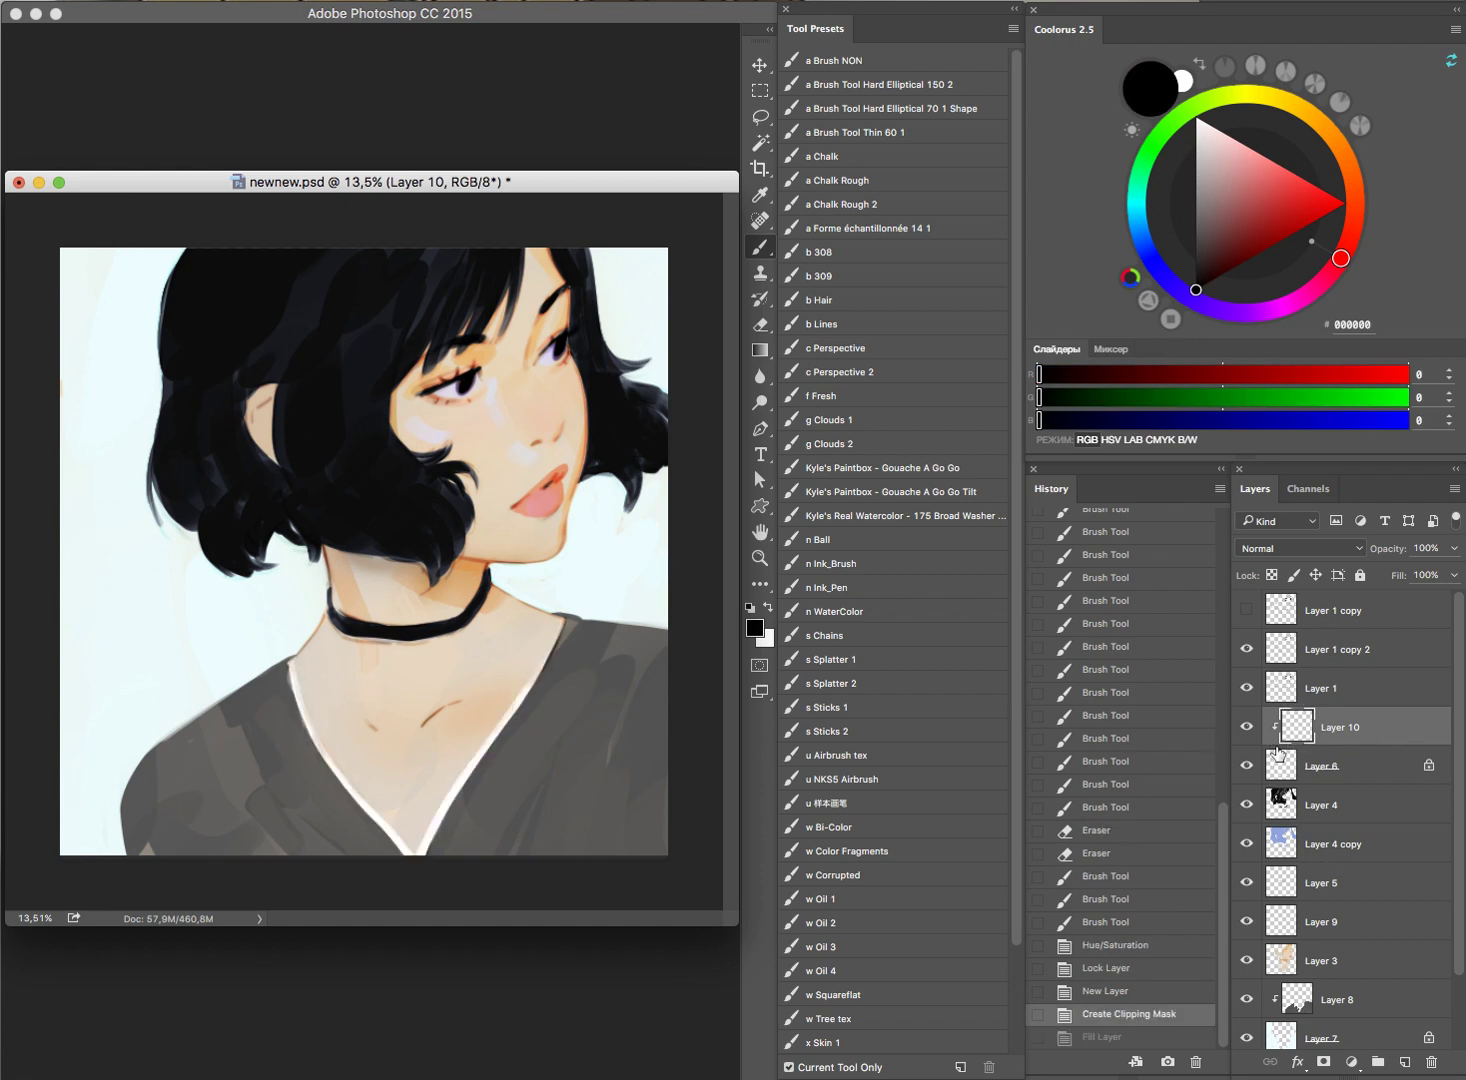
# Step: Toggle Layer 4 and a neighbouring layer off and on to compare the hair
pyautogui.click(1244, 806)
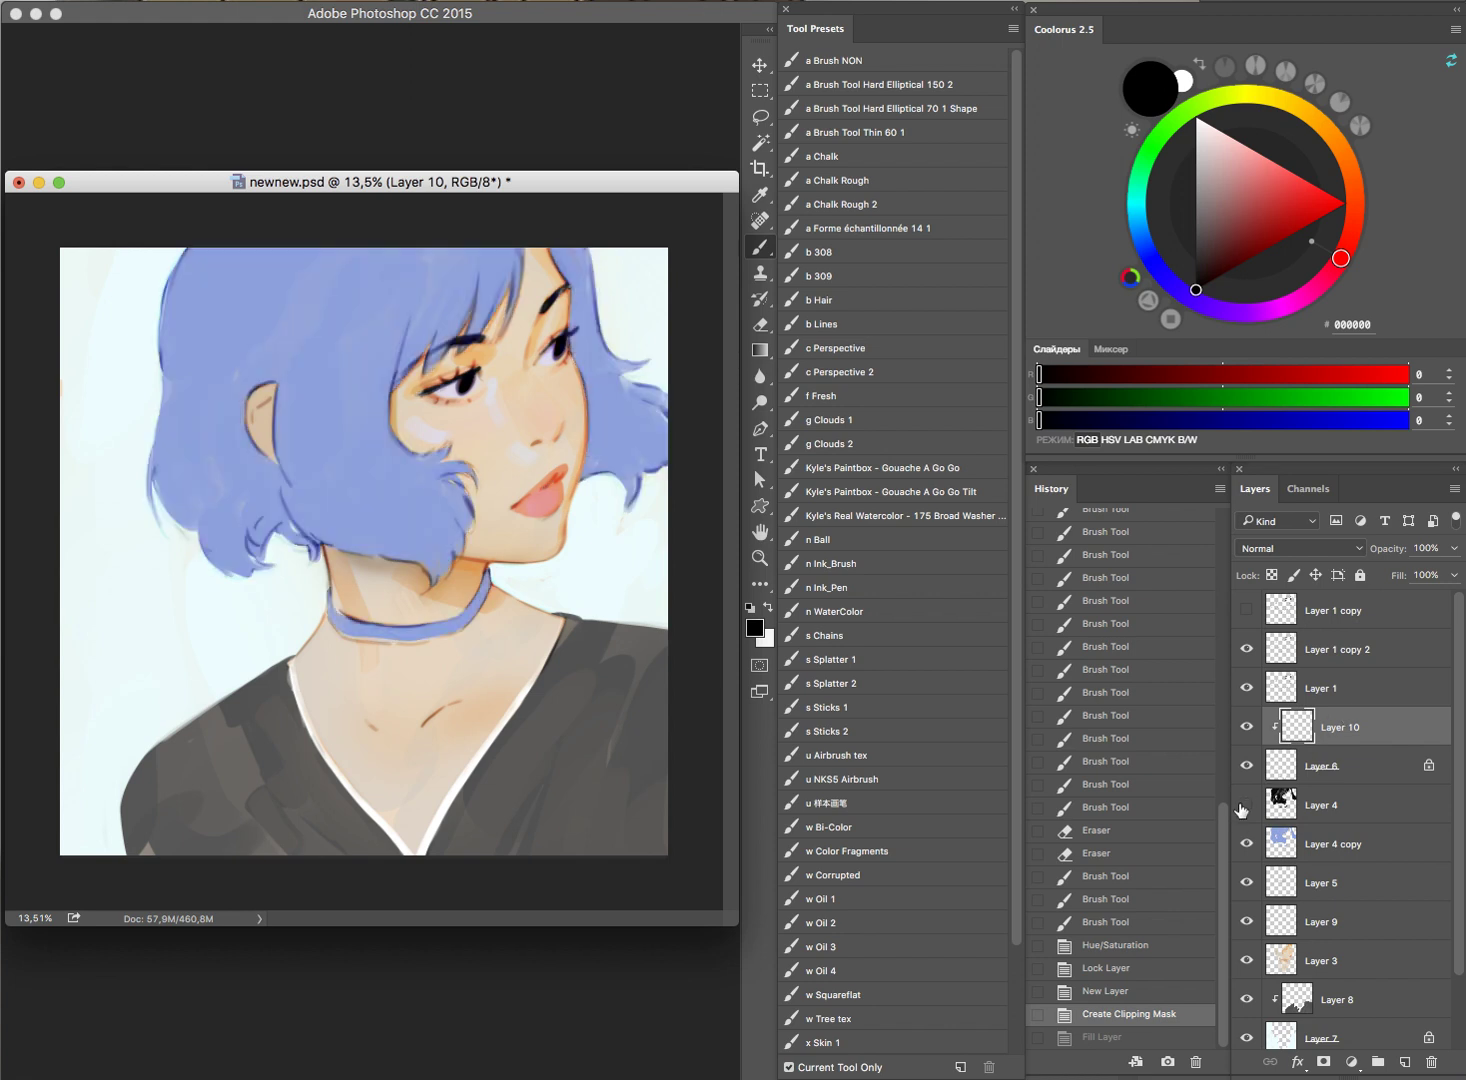
pyautogui.click(1244, 806)
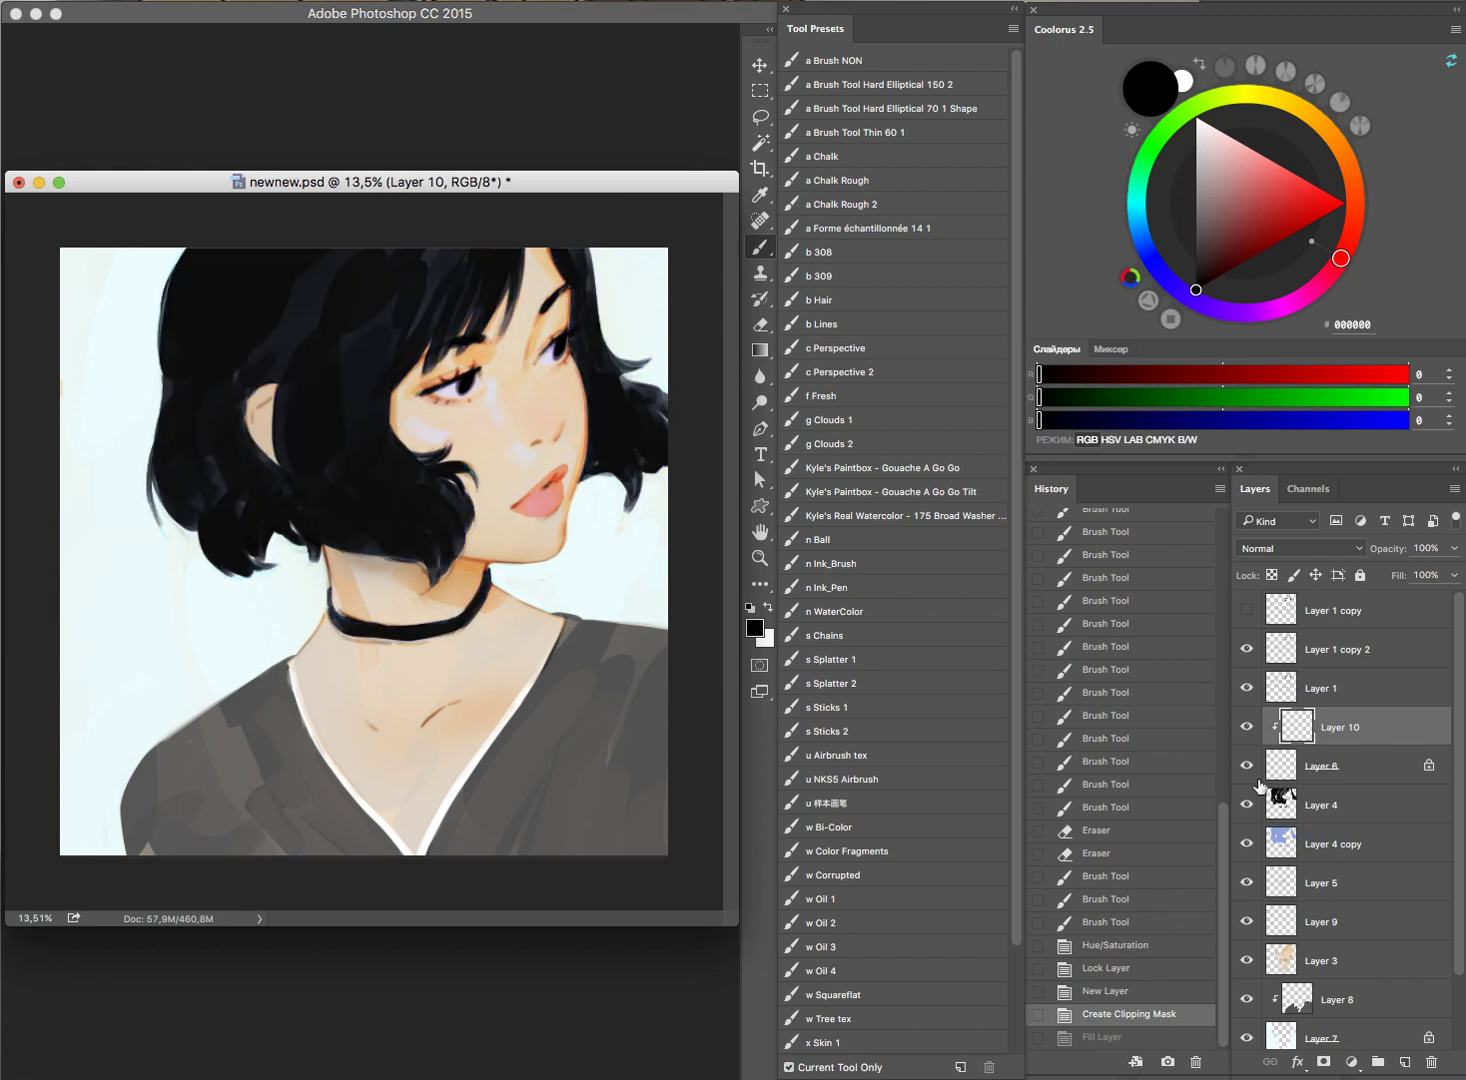
pyautogui.click(1247, 649)
pyautogui.click(1246, 688)
# Step: Erase shading on Layer 1 along the choker, neck, cheek and jaw
pyautogui.click(1305, 690)
pyautogui.press('e')
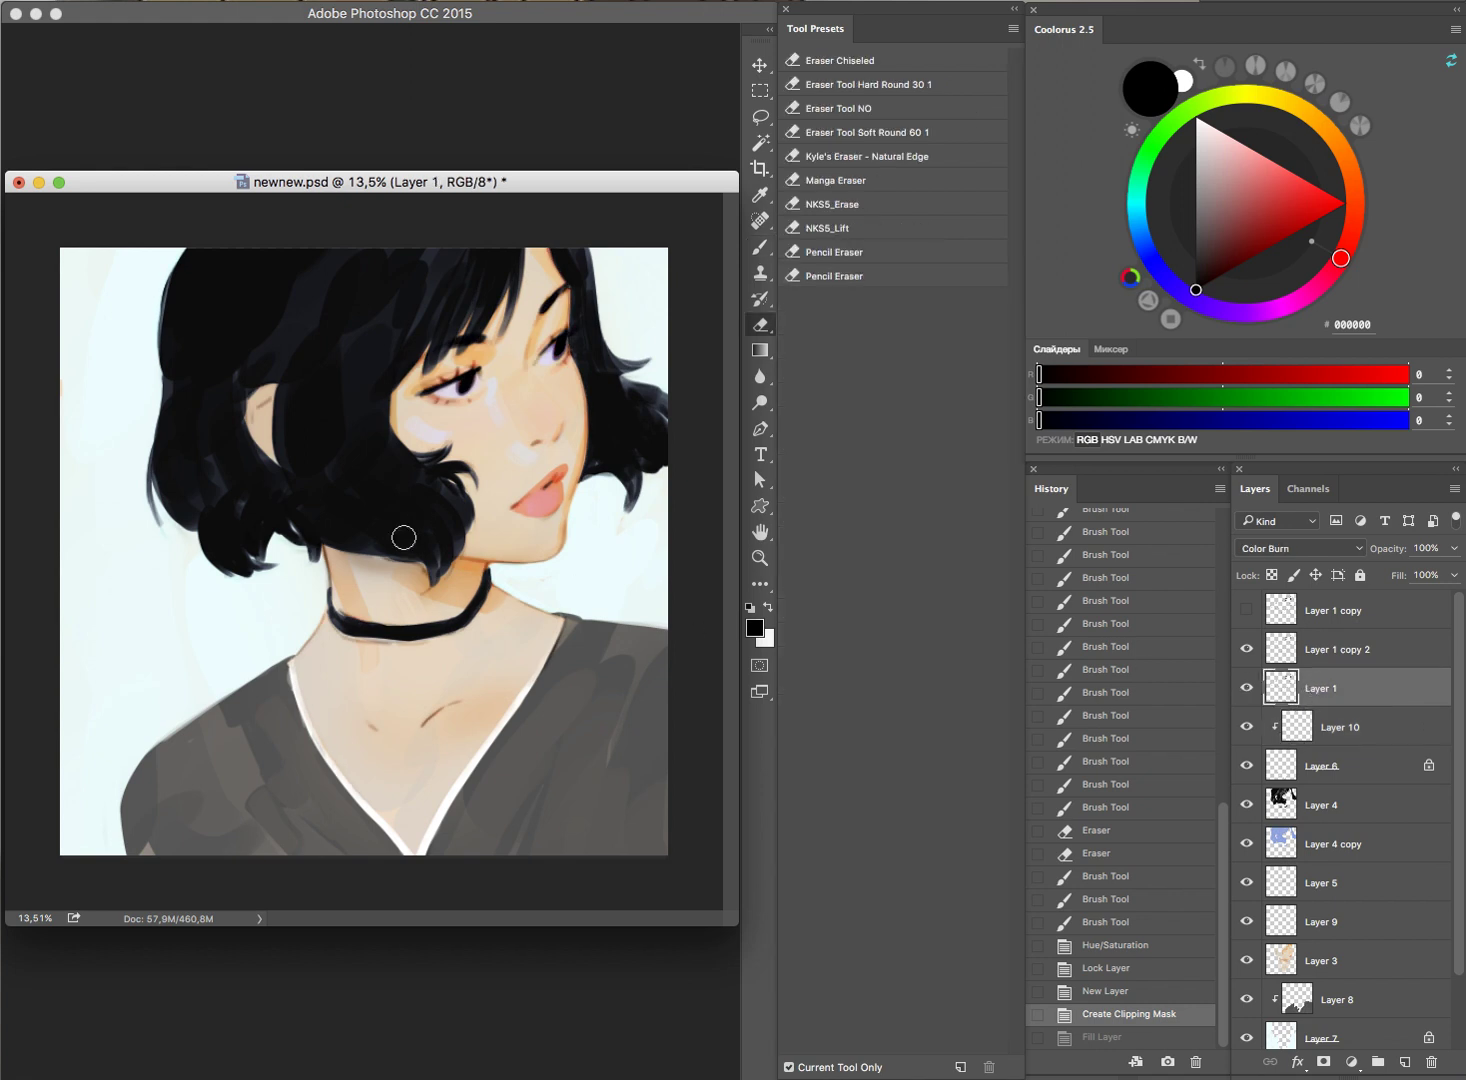
pyautogui.moveTo(340, 648)
pyautogui.mouseDown()
pyautogui.moveTo(428, 644)
pyautogui.moveTo(381, 642)
pyautogui.moveTo(425, 710)
pyautogui.moveTo(453, 724)
pyautogui.mouseUp()
pyautogui.click(476, 685)
pyautogui.click(453, 724)
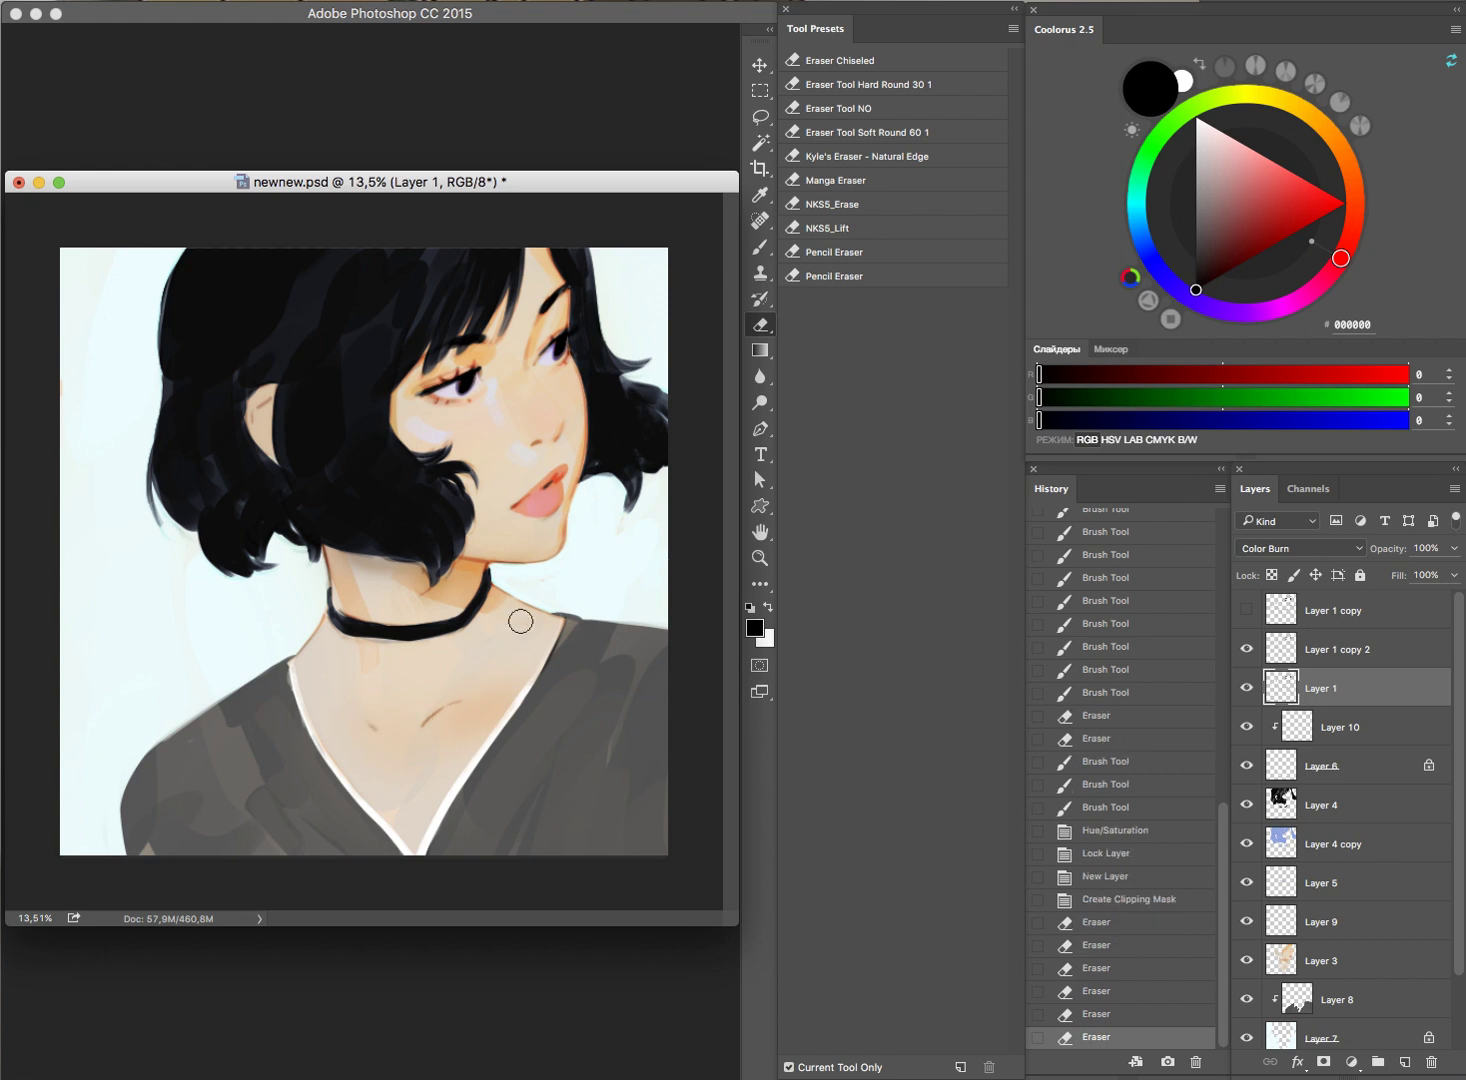
pyautogui.click(491, 569)
pyautogui.moveTo(325, 552); pyautogui.dragTo(343, 598)
pyautogui.click(305, 552)
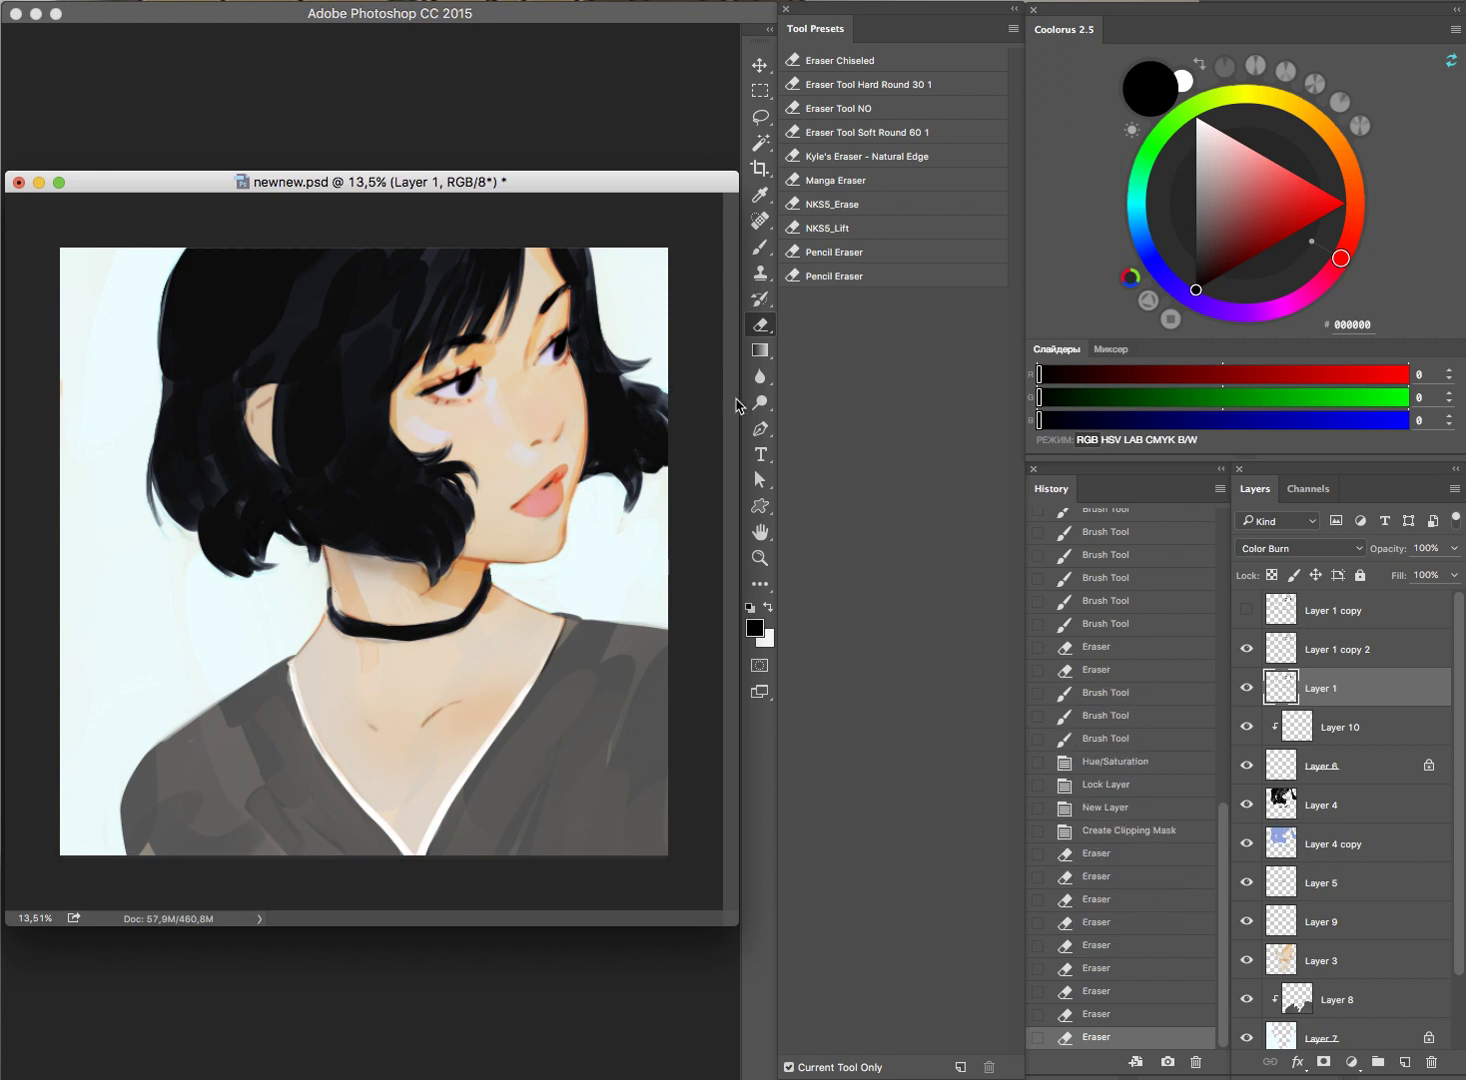
pyautogui.scroll(5, 580, 460)
pyautogui.click(544, 420)
# Step: Undo the last erase and toggle Layer 3, Layer 1 and Layer 1 copy 2 to compare
pyautogui.click(1247, 960)
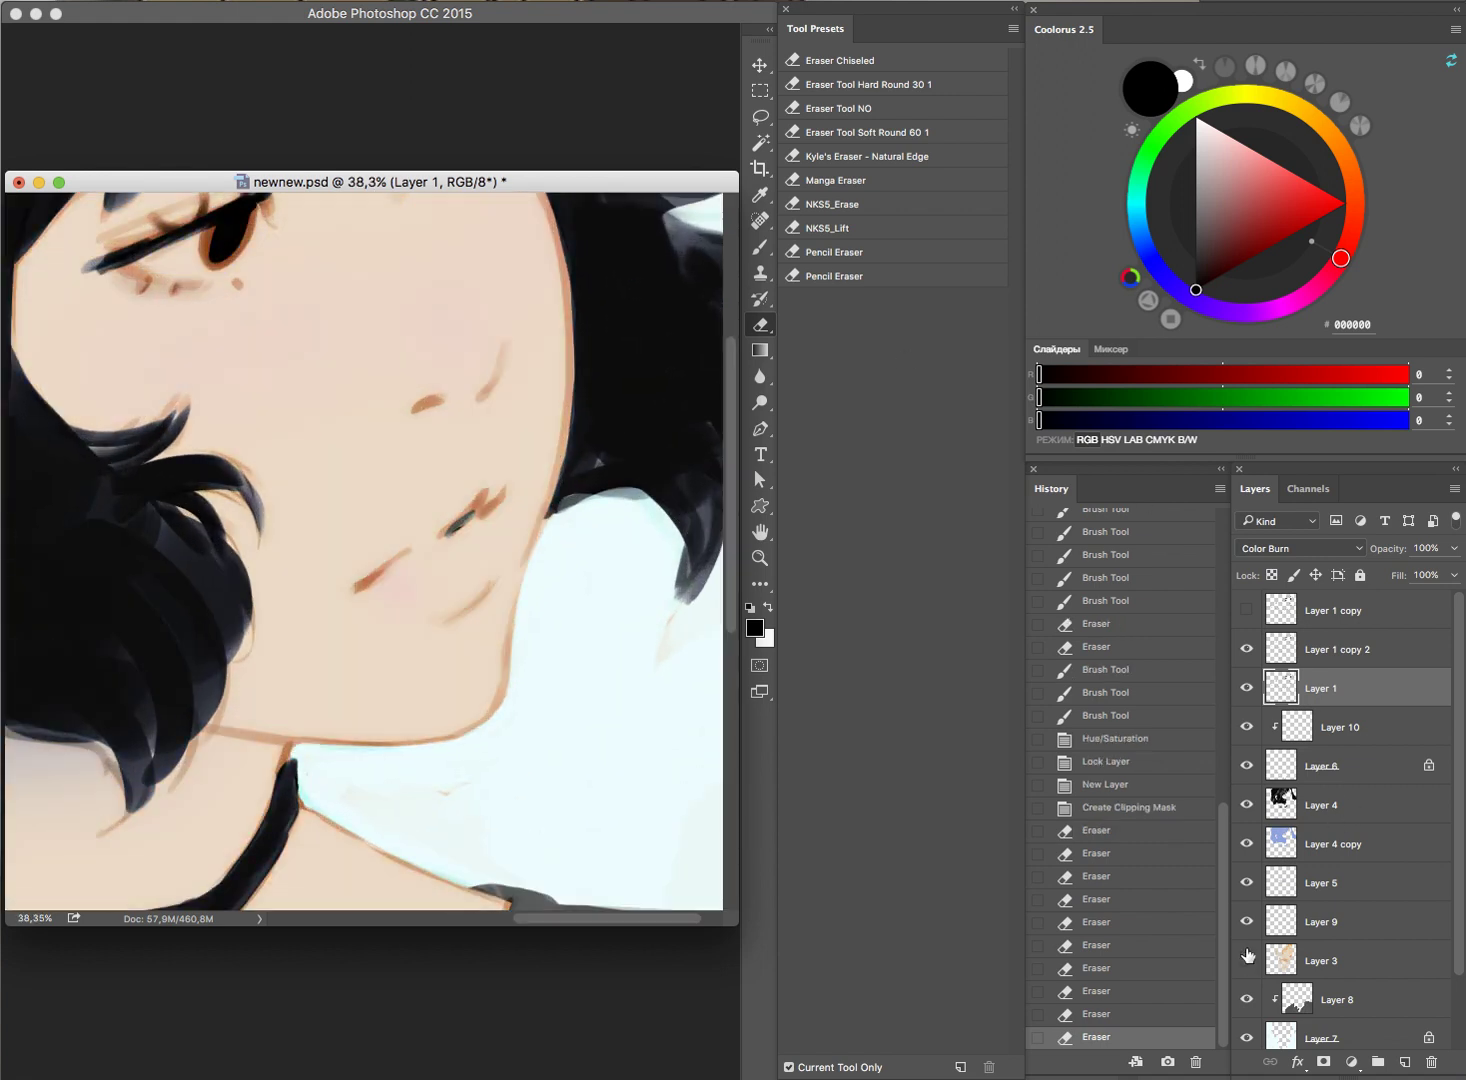
pyautogui.click(523, 687)
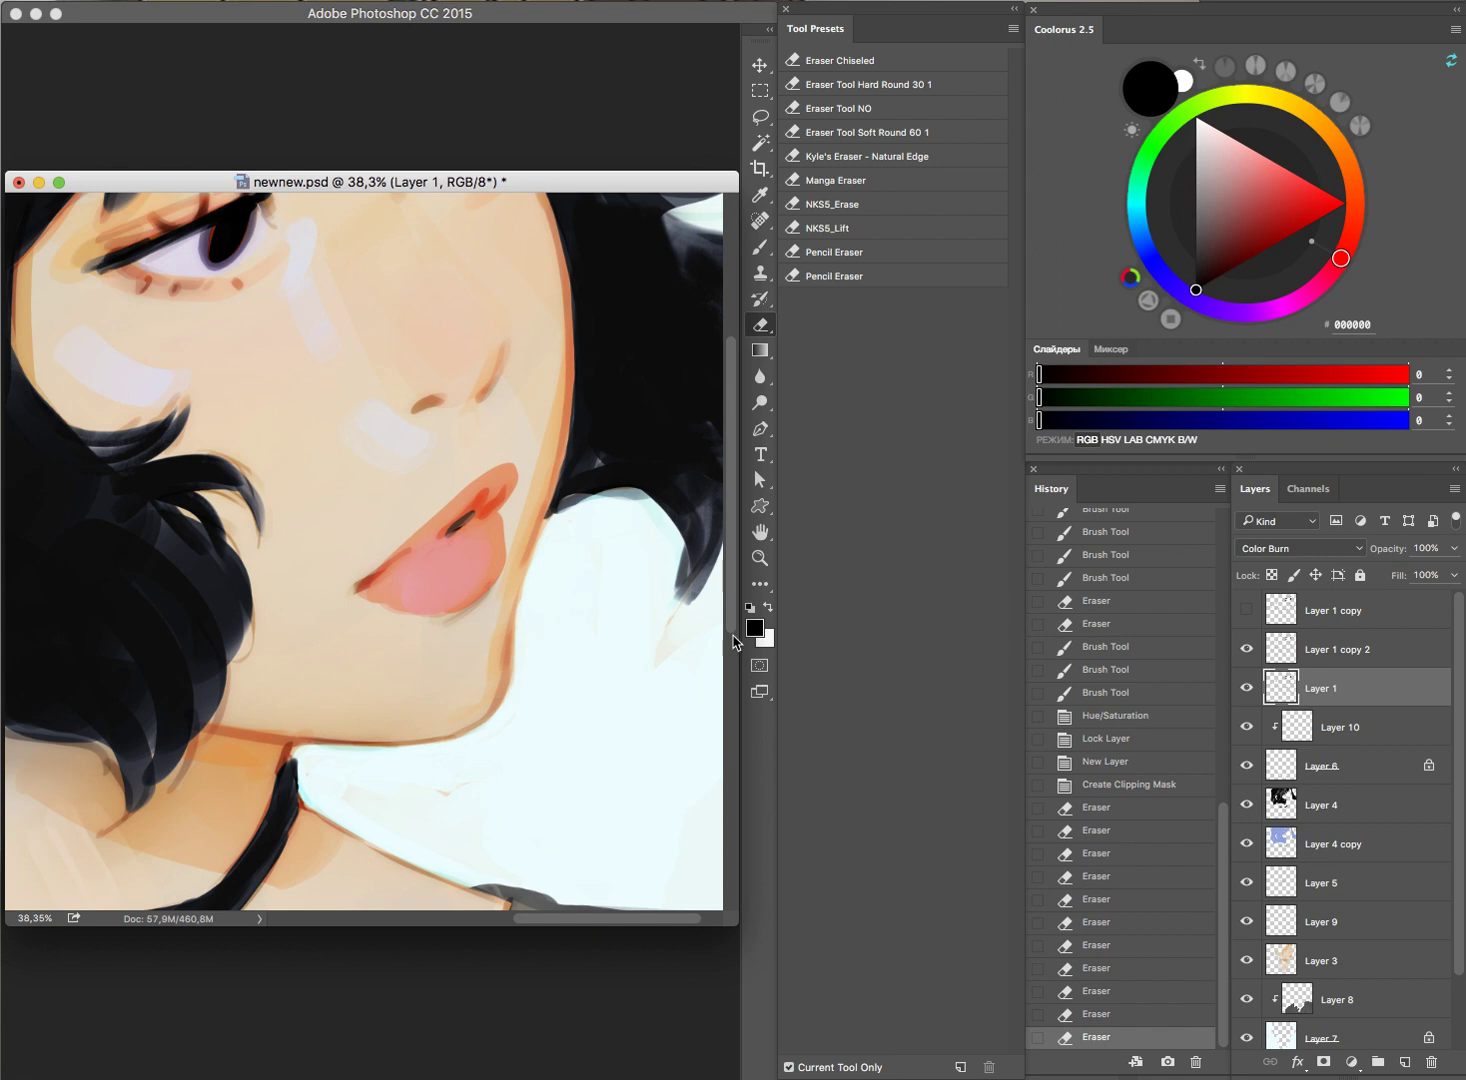
pyautogui.hotkey('ctrl', 'z')
pyautogui.click(1247, 688)
pyautogui.click(1247, 649)
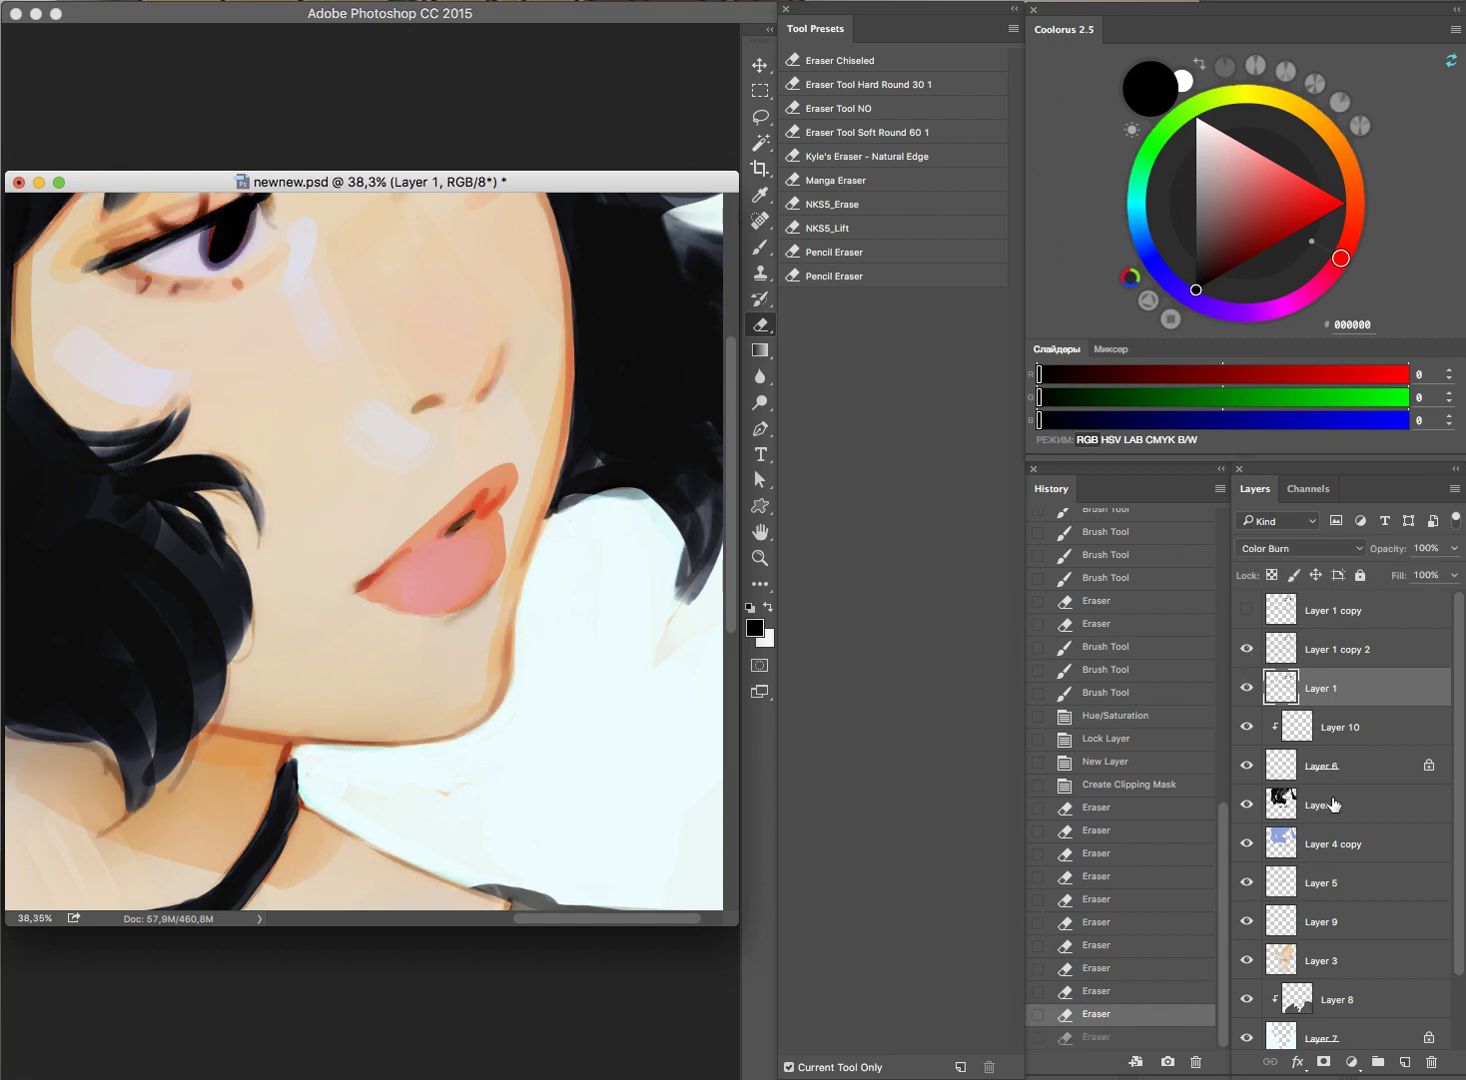
pyautogui.moveTo(1460, 822); pyautogui.dragTo(1446, 965)
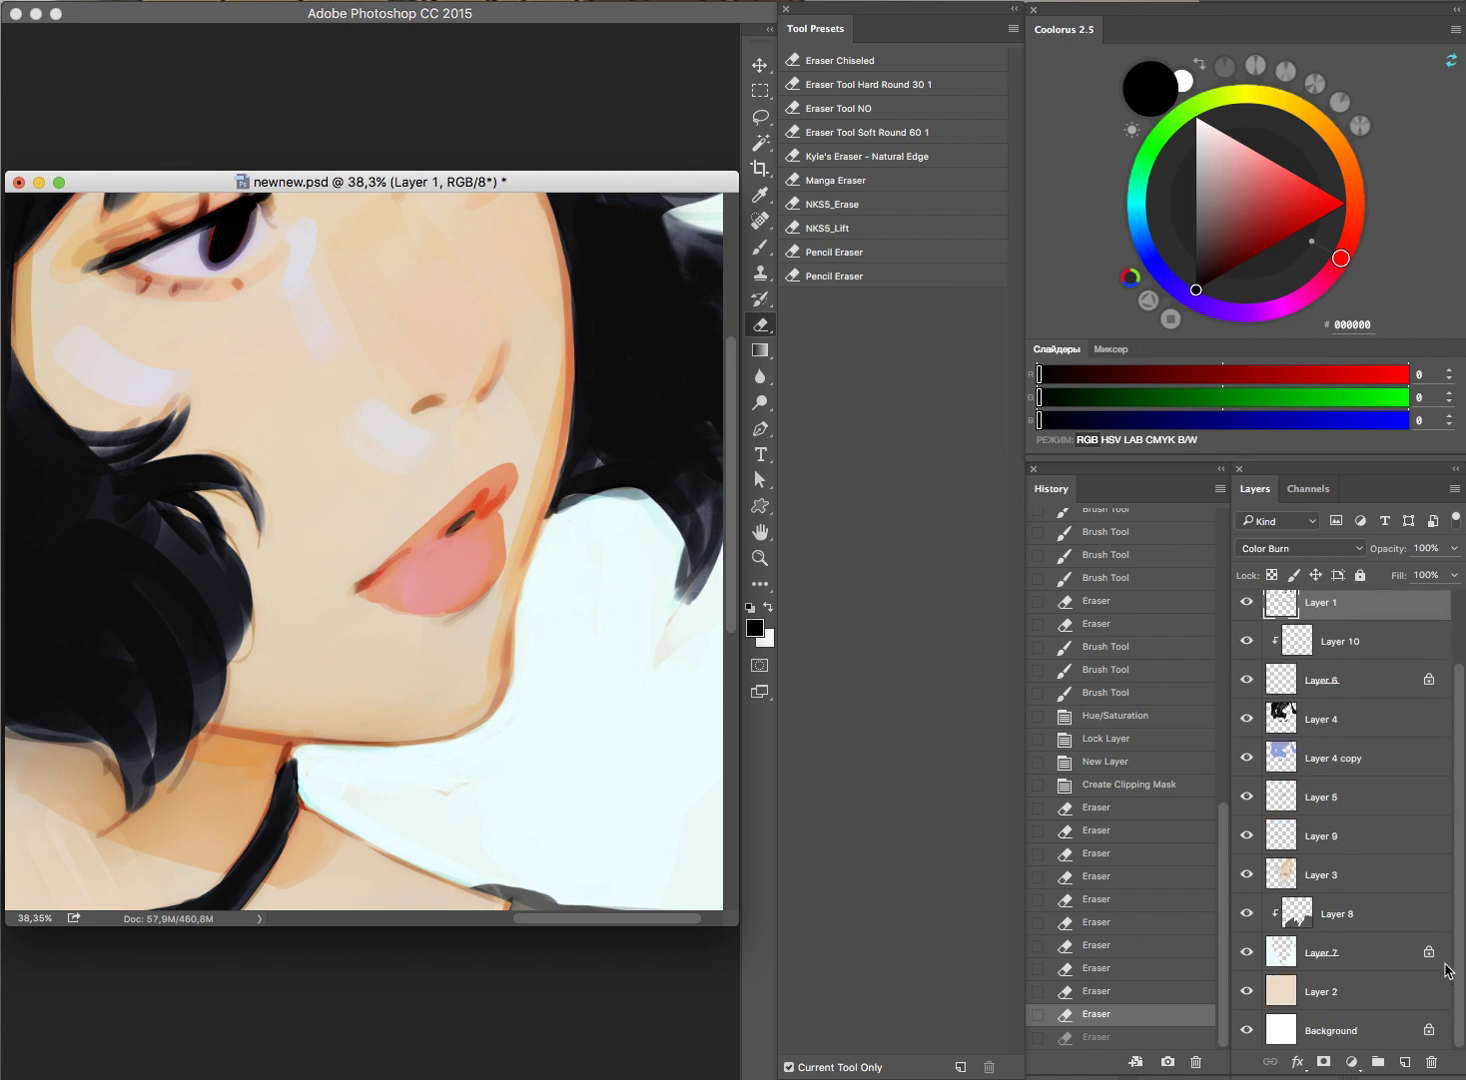
# Step: On Layer 7, paint sampled light cyan background beside the jawline
pyautogui.click(1354, 955)
pyautogui.press('b')
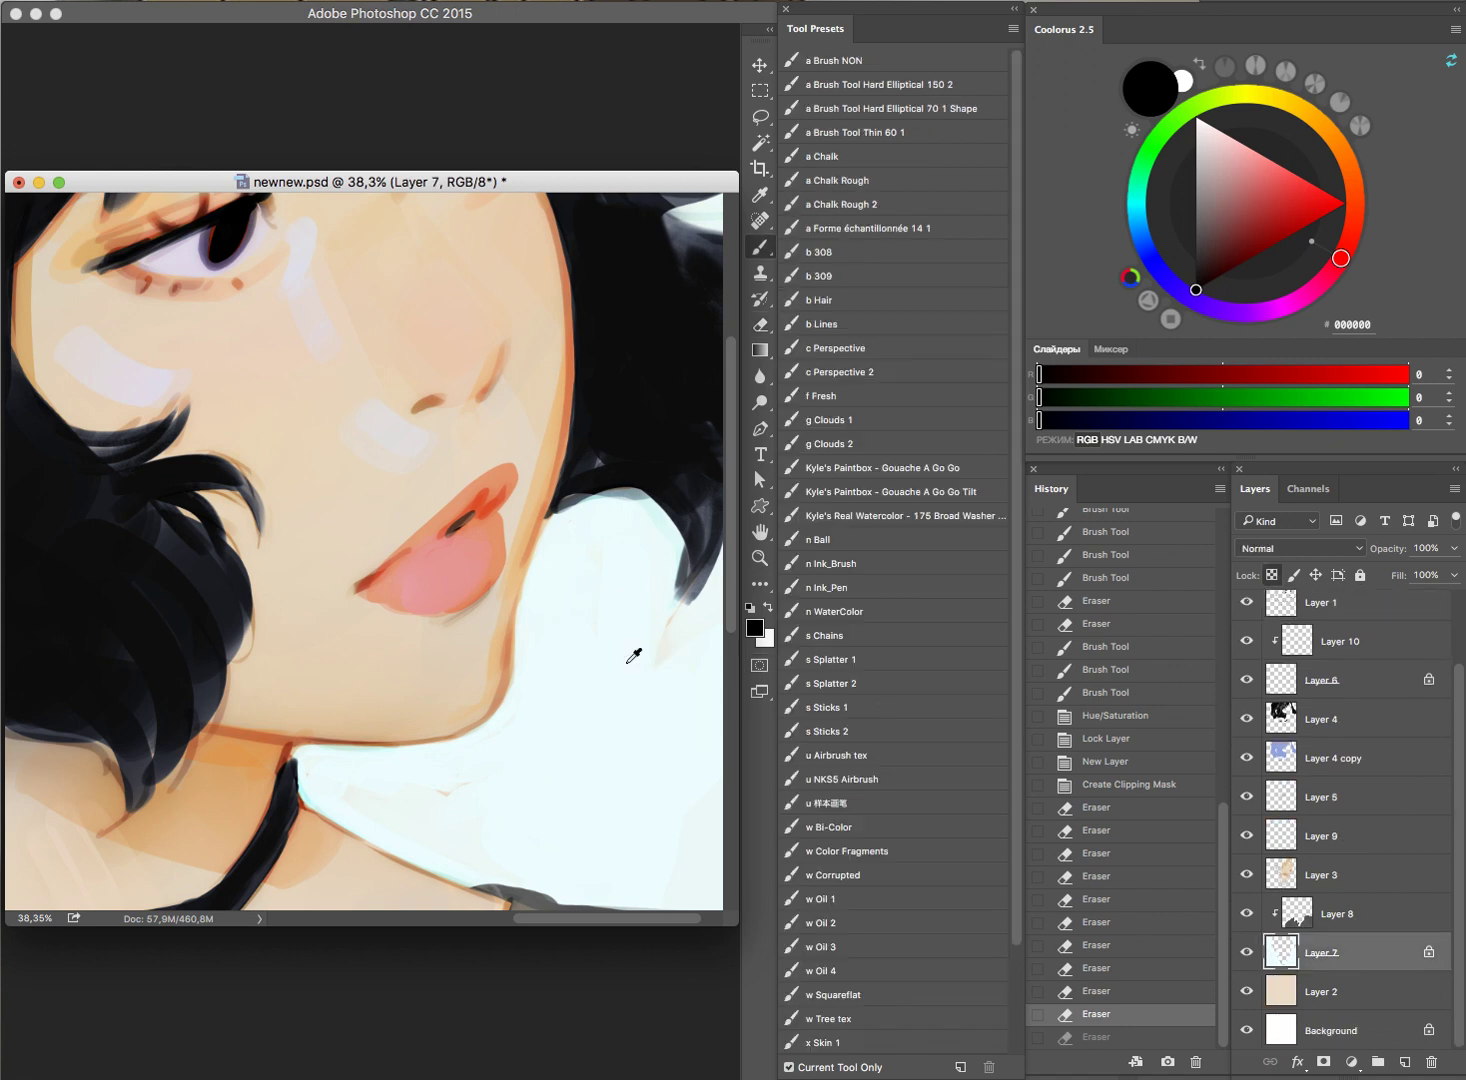
pyautogui.keyDown('alt'); pyautogui.click(632, 654); pyautogui.keyUp('alt')
pyautogui.moveTo(546, 644)
pyautogui.mouseDown()
pyautogui.moveTo(529, 655)
pyautogui.moveTo(546, 562)
pyautogui.mouseUp()
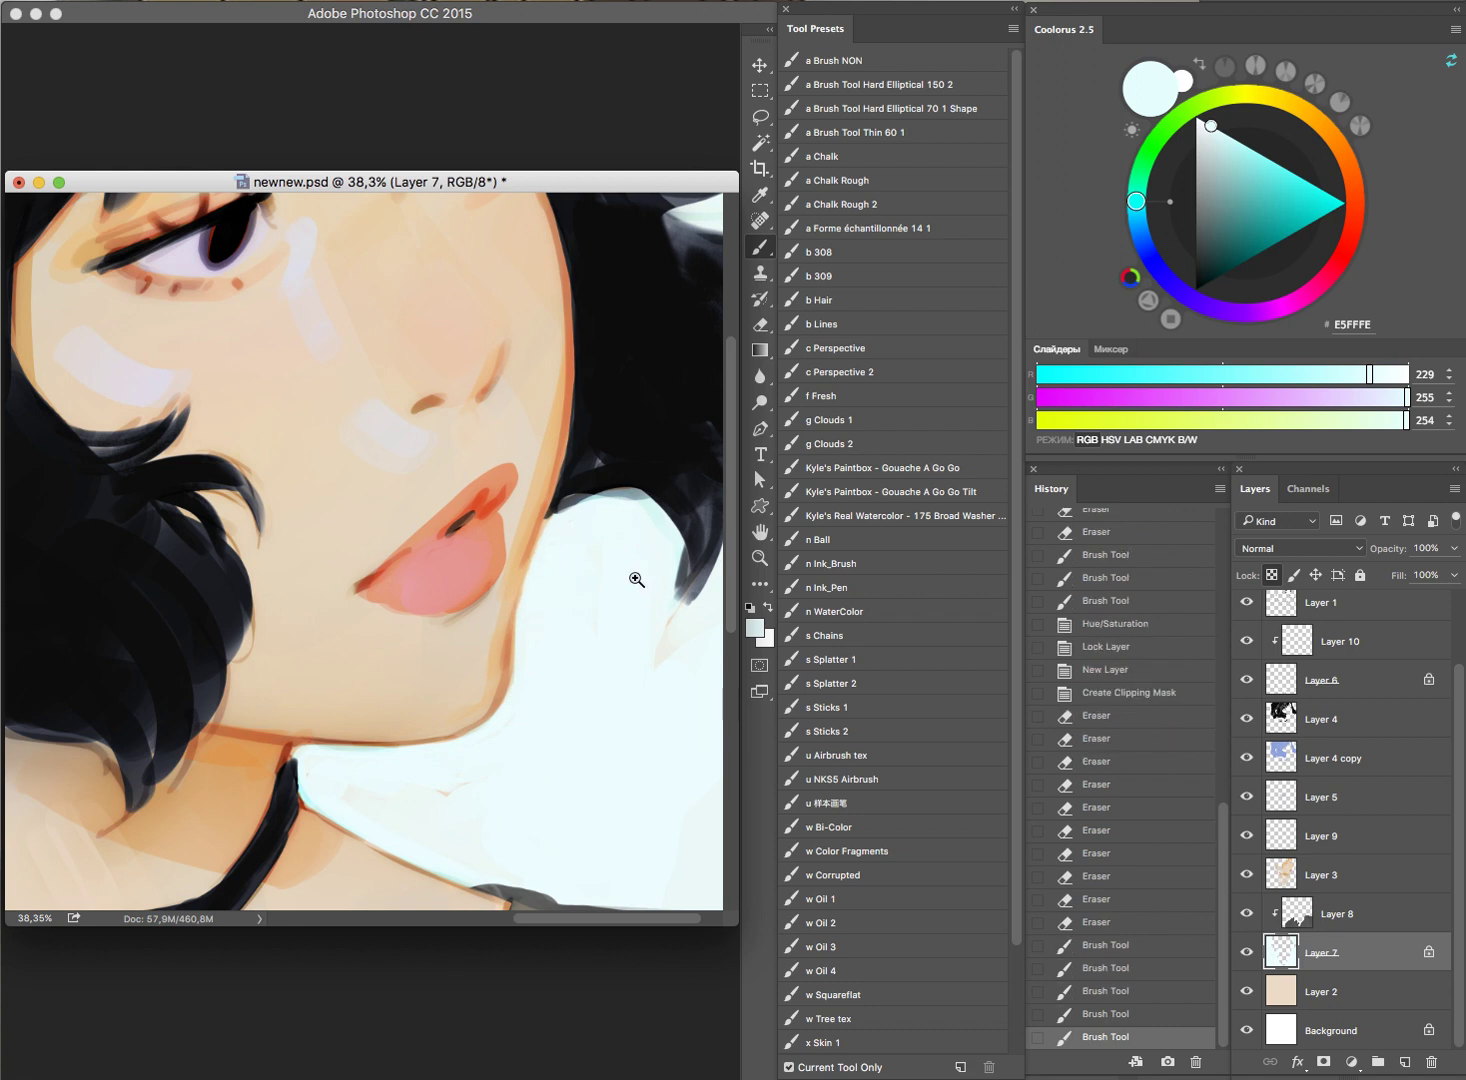
pyautogui.scroll(-3, 621, 455)
pyautogui.scroll(2, 621, 455)
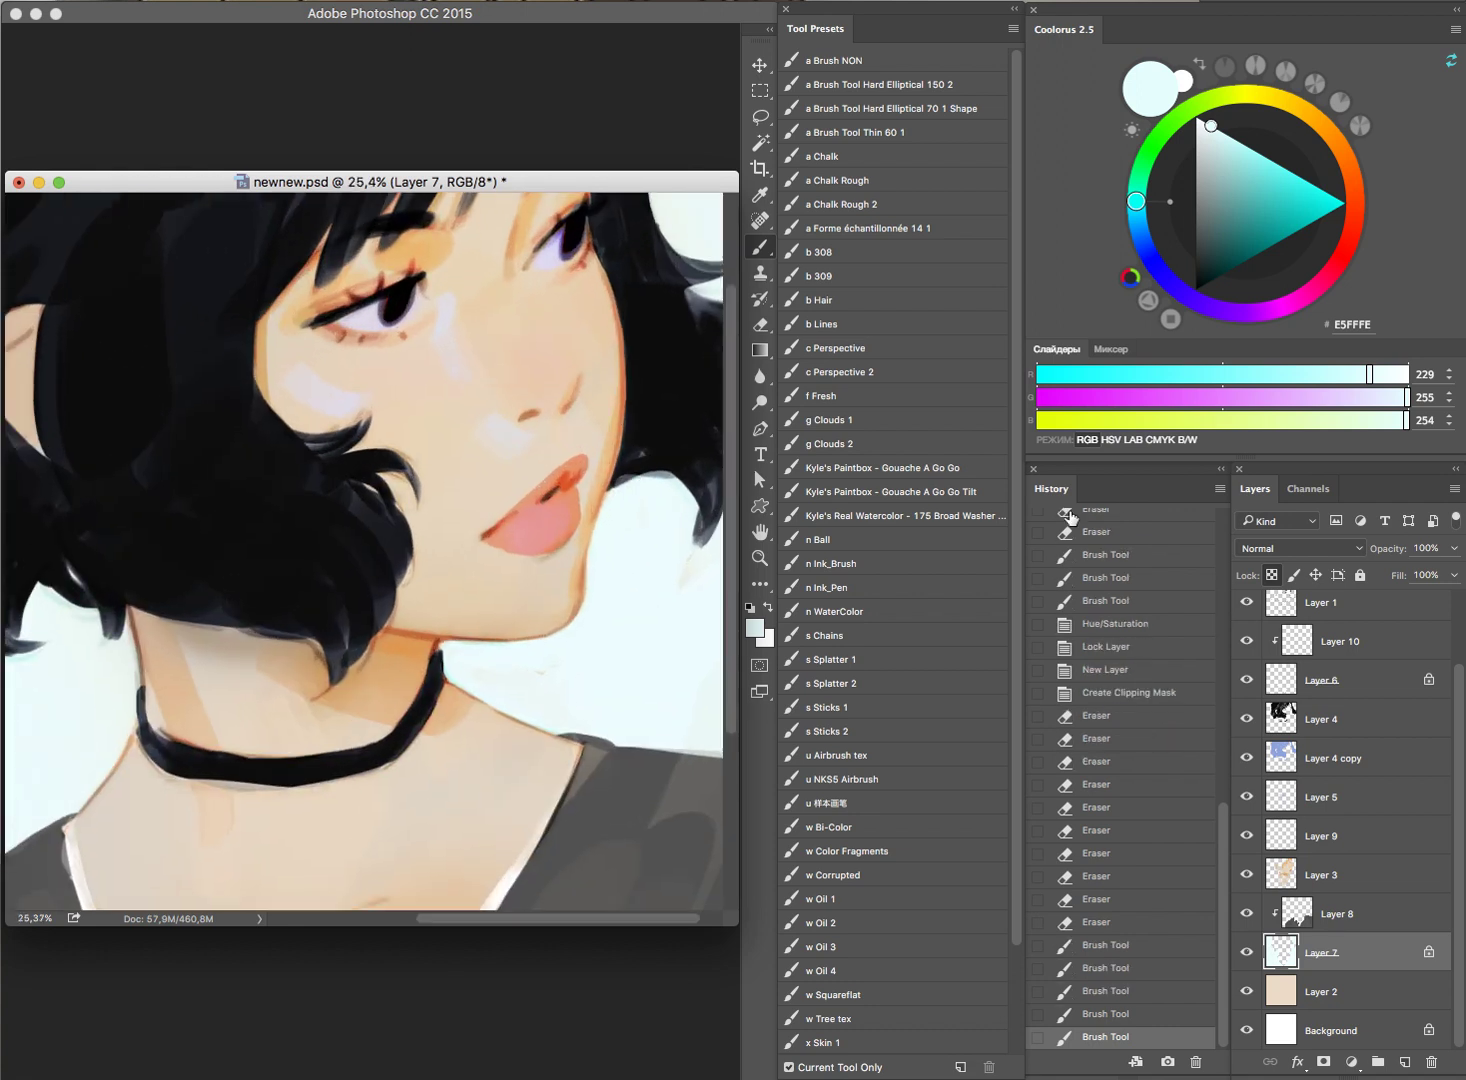
# Step: On Layer 4, erase around the lips, toggling the layer to compare
pyautogui.click(1243, 718)
pyautogui.press('e')
pyautogui.click(550, 492)
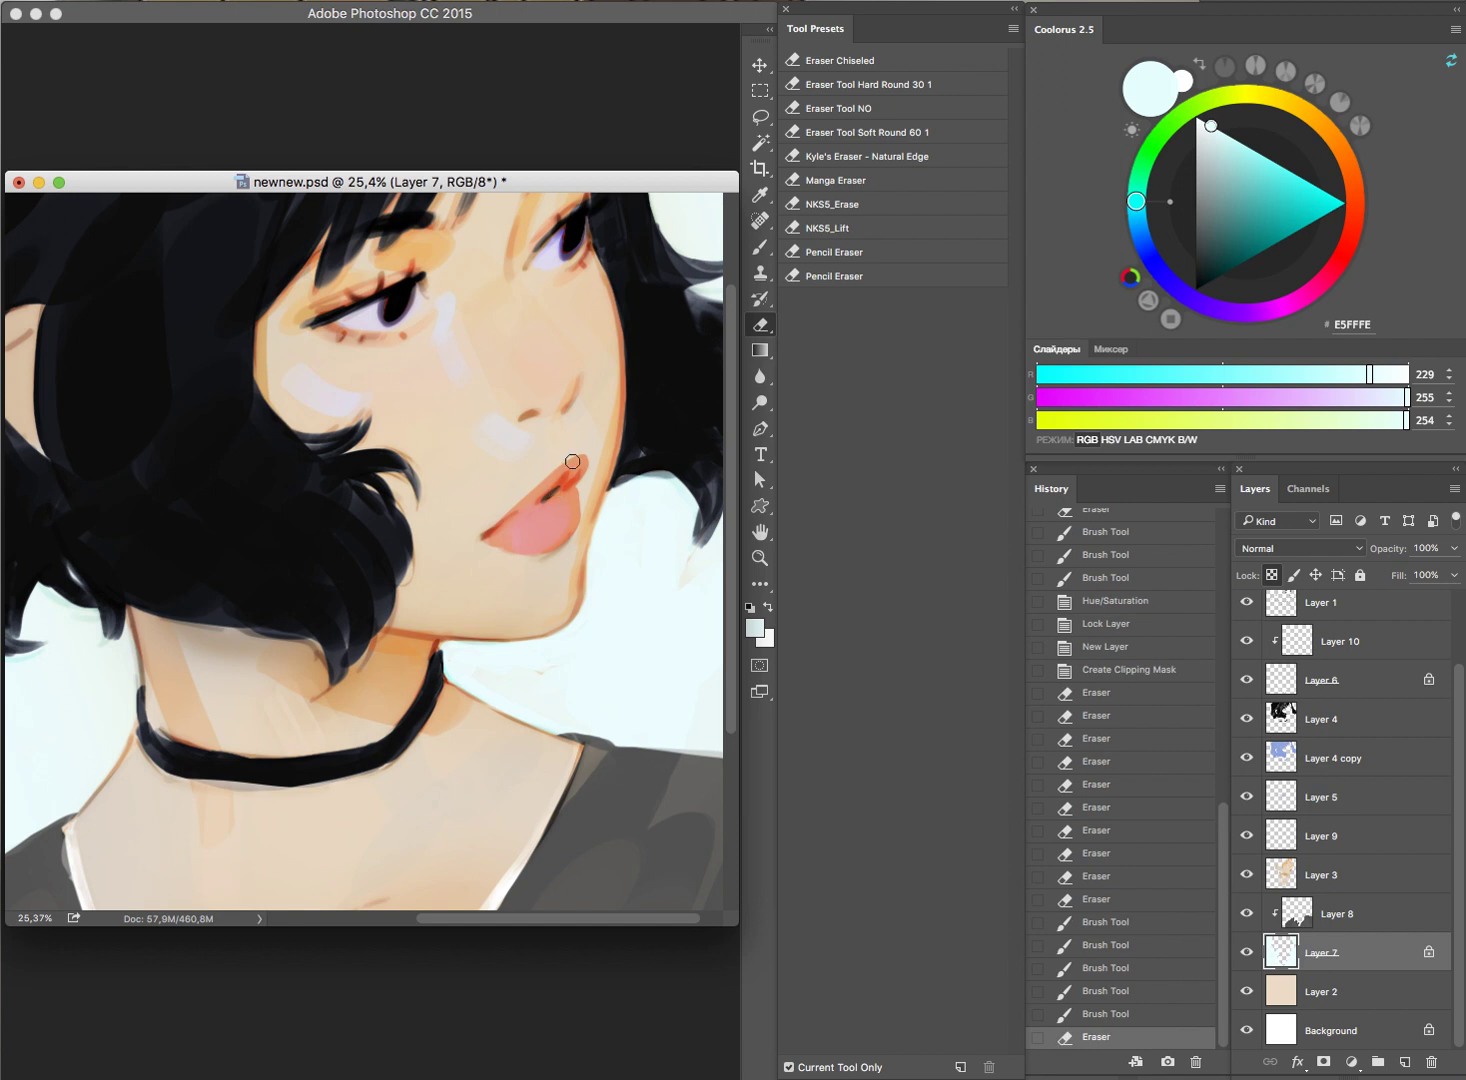
pyautogui.hotkey('ctrl', 'z')
pyautogui.click(1334, 728)
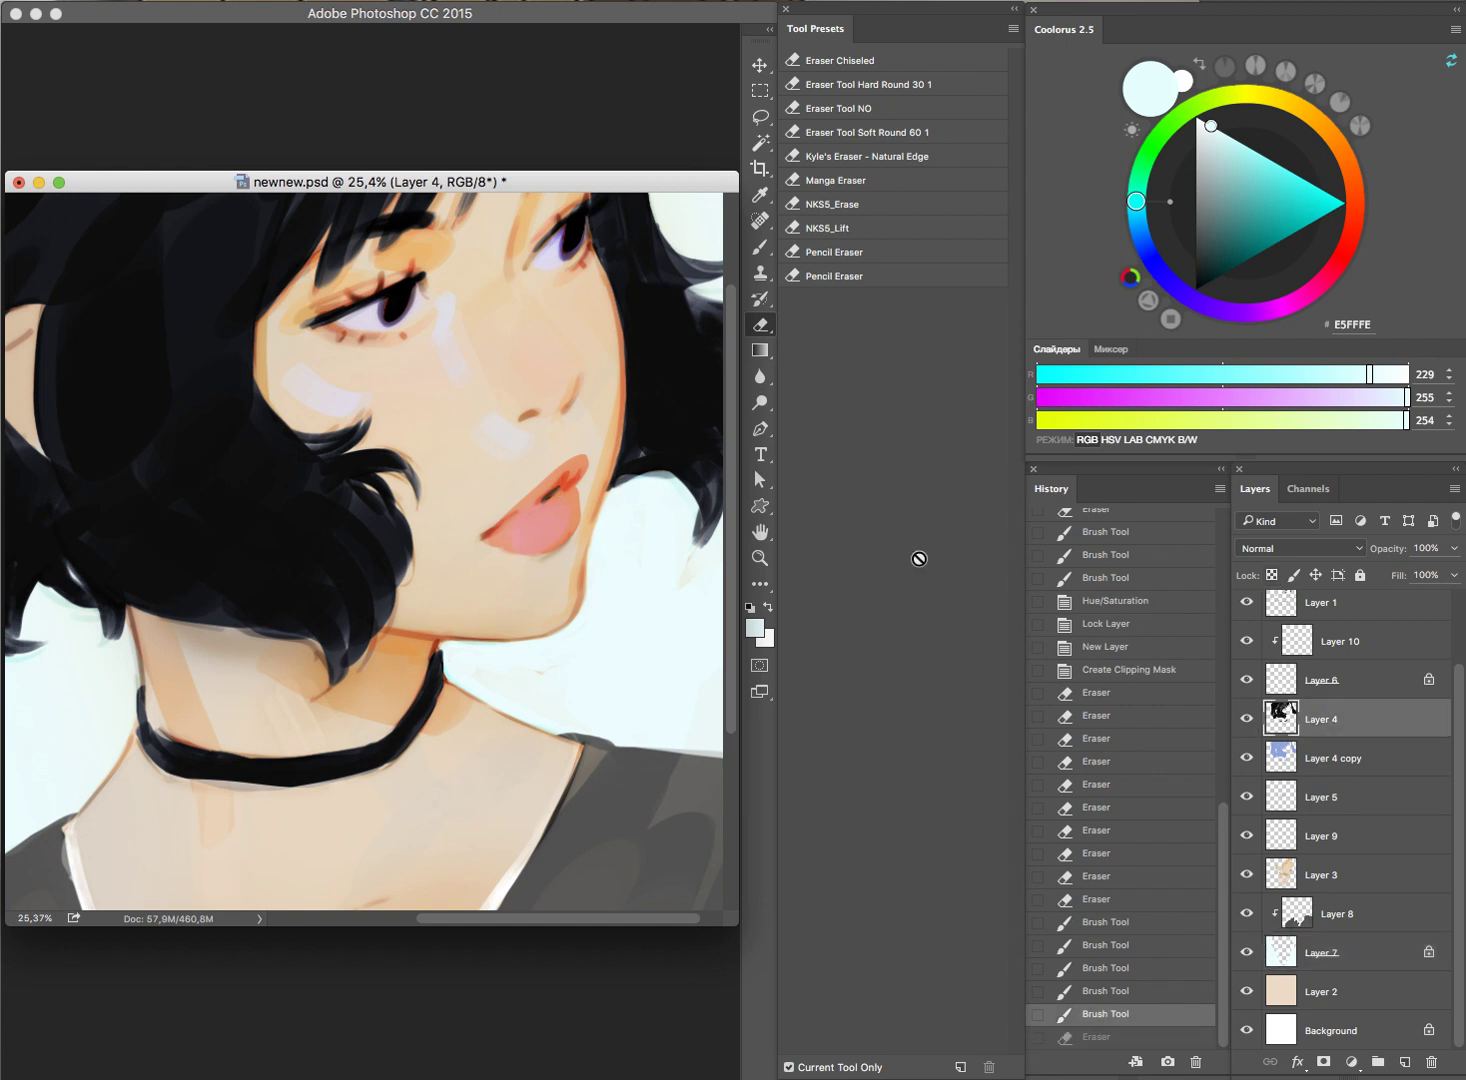
pyautogui.click(560, 485)
pyautogui.click(550, 488)
pyautogui.click(1246, 718)
pyautogui.click(1246, 718)
pyautogui.click(1246, 718)
pyautogui.click(1246, 718)
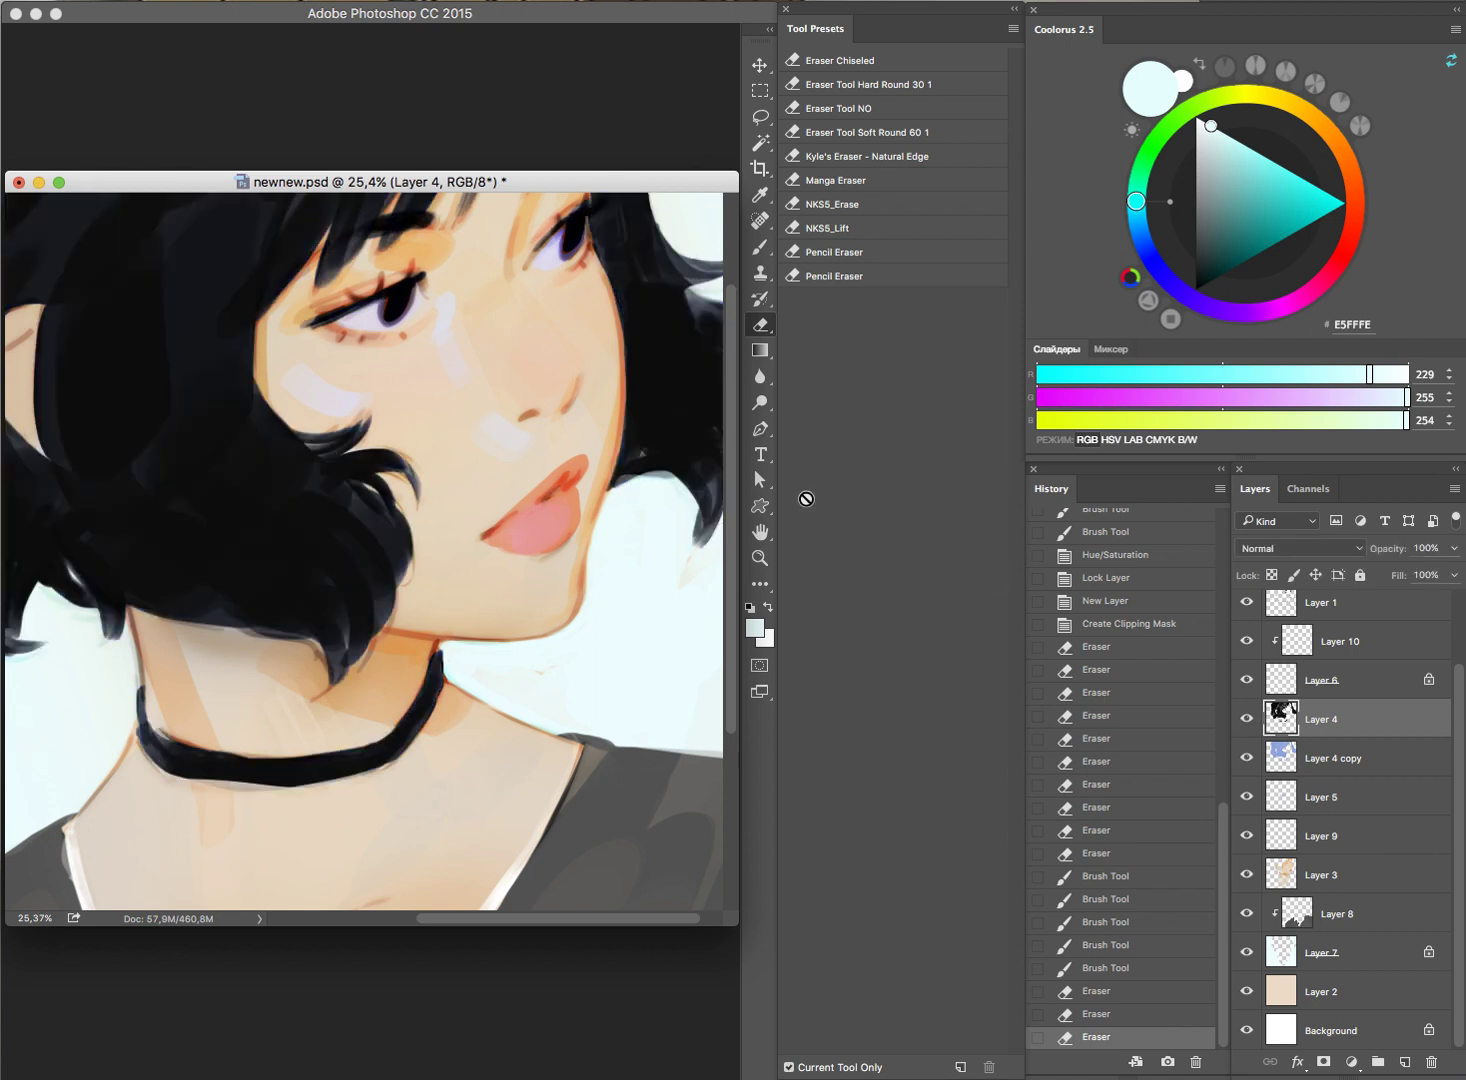
# Step: Paint mid-grey strokes near the eye and along the nose on Layer 4
pyautogui.press('b')
pyautogui.moveTo(599, 212); pyautogui.dragTo(638, 207)
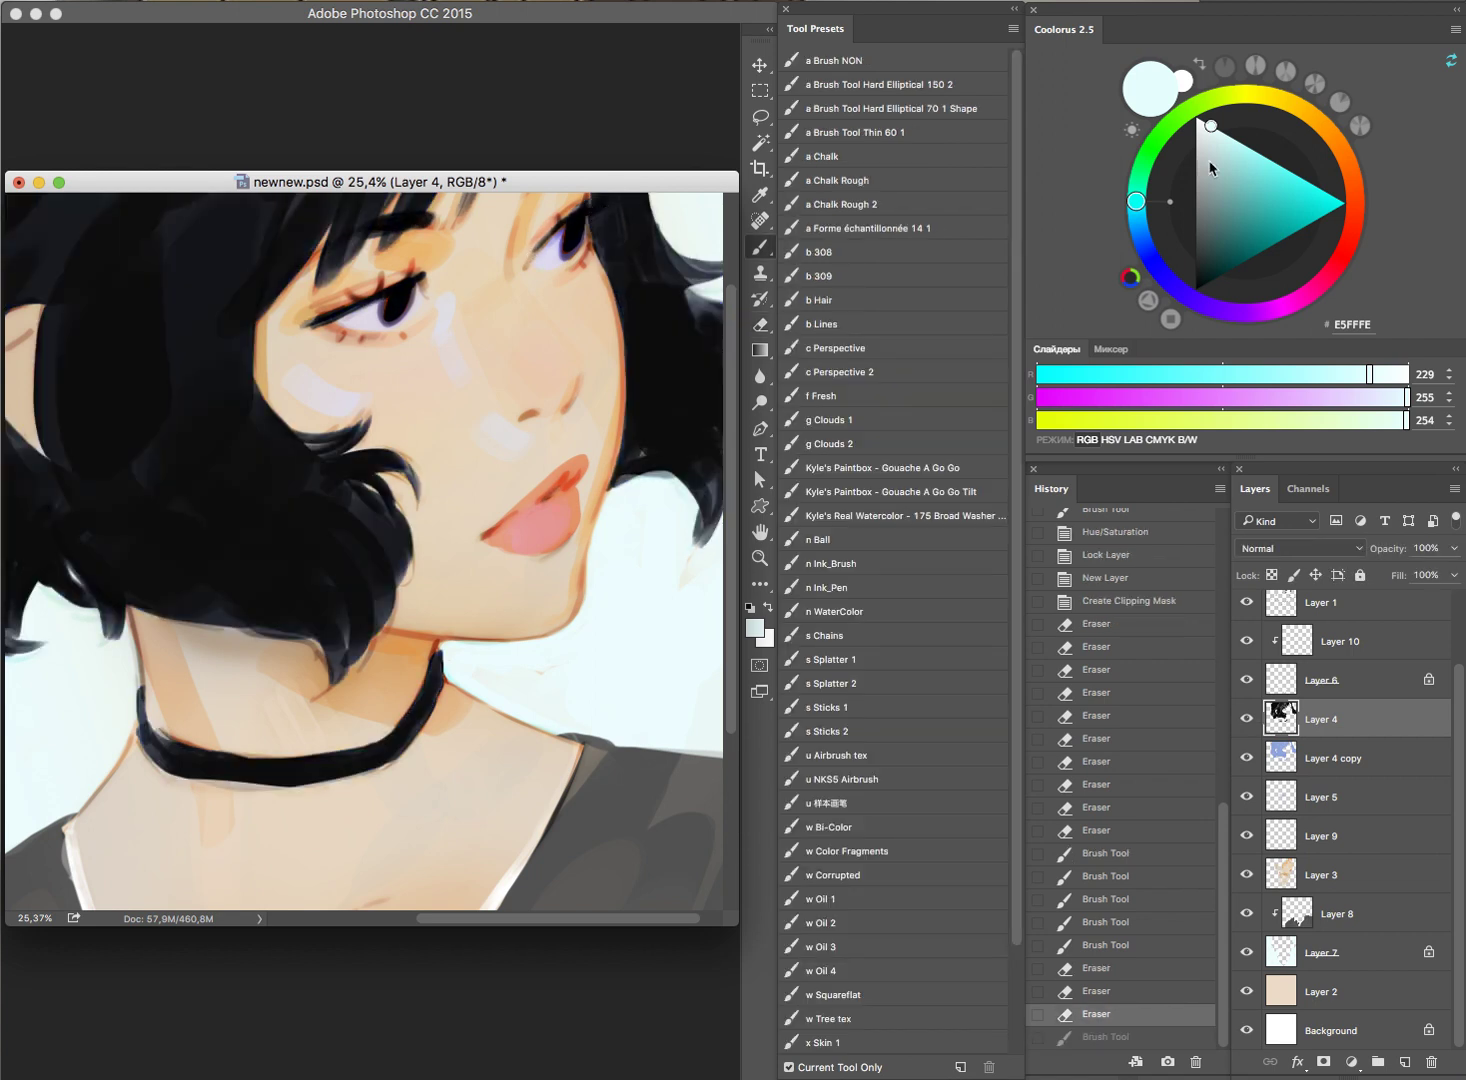
pyautogui.hotkey('ctrl', 'z')
pyautogui.click(1196, 215)
pyautogui.click(600, 237)
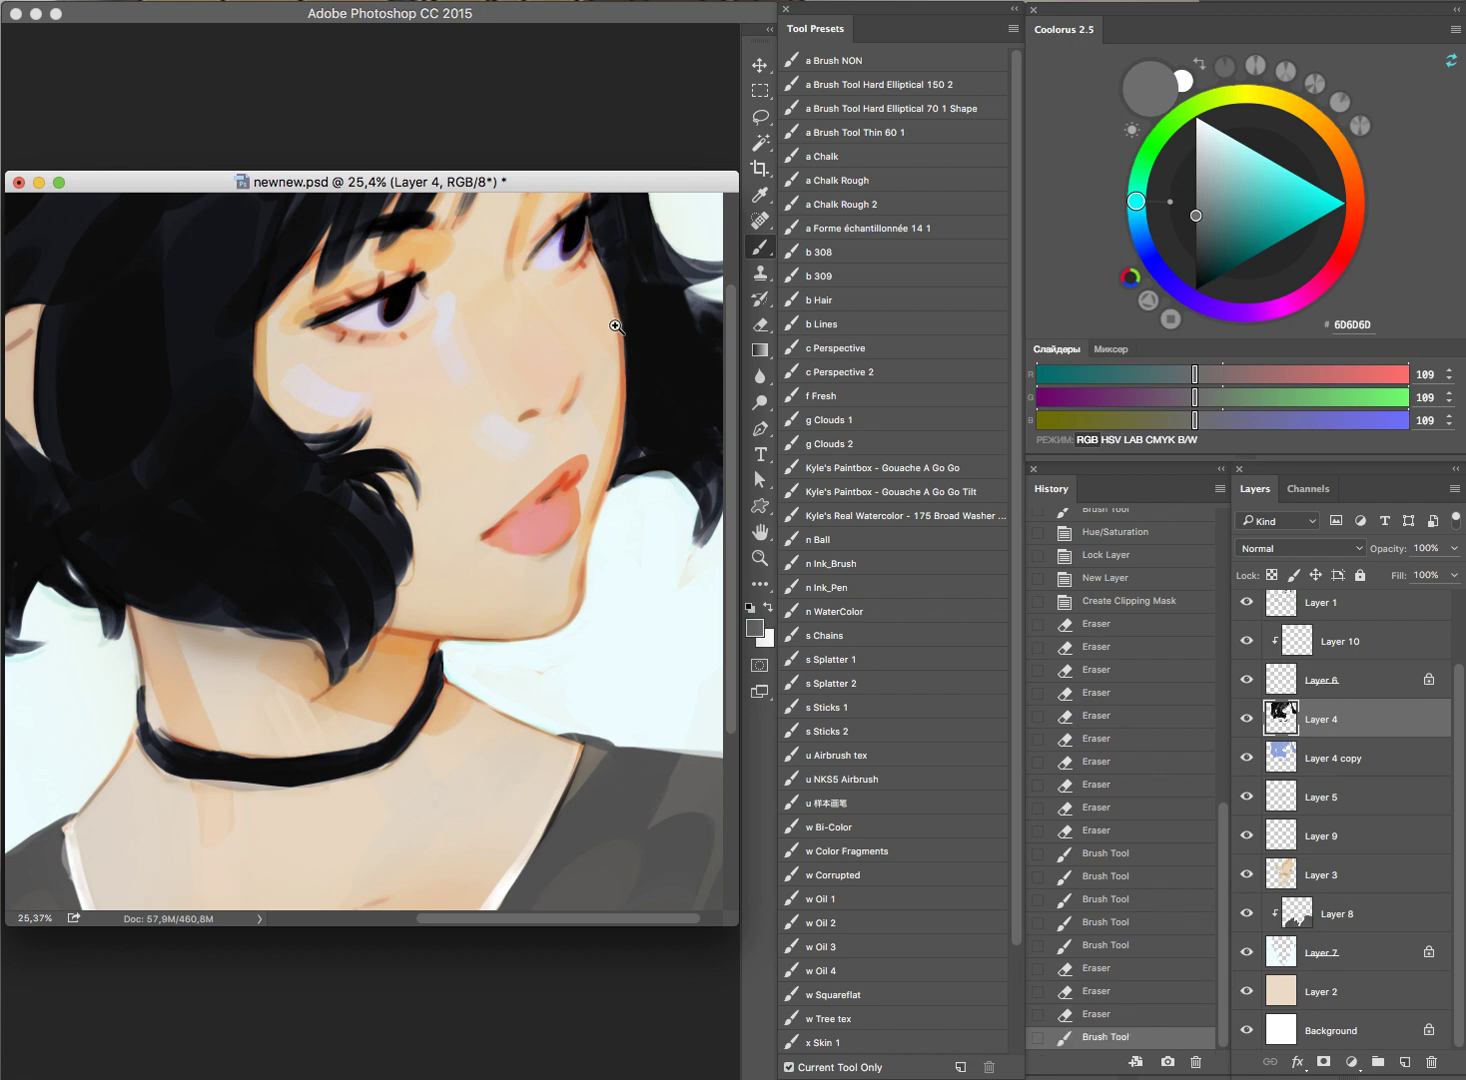
pyautogui.moveTo(616, 326); pyautogui.dragTo(614, 433)
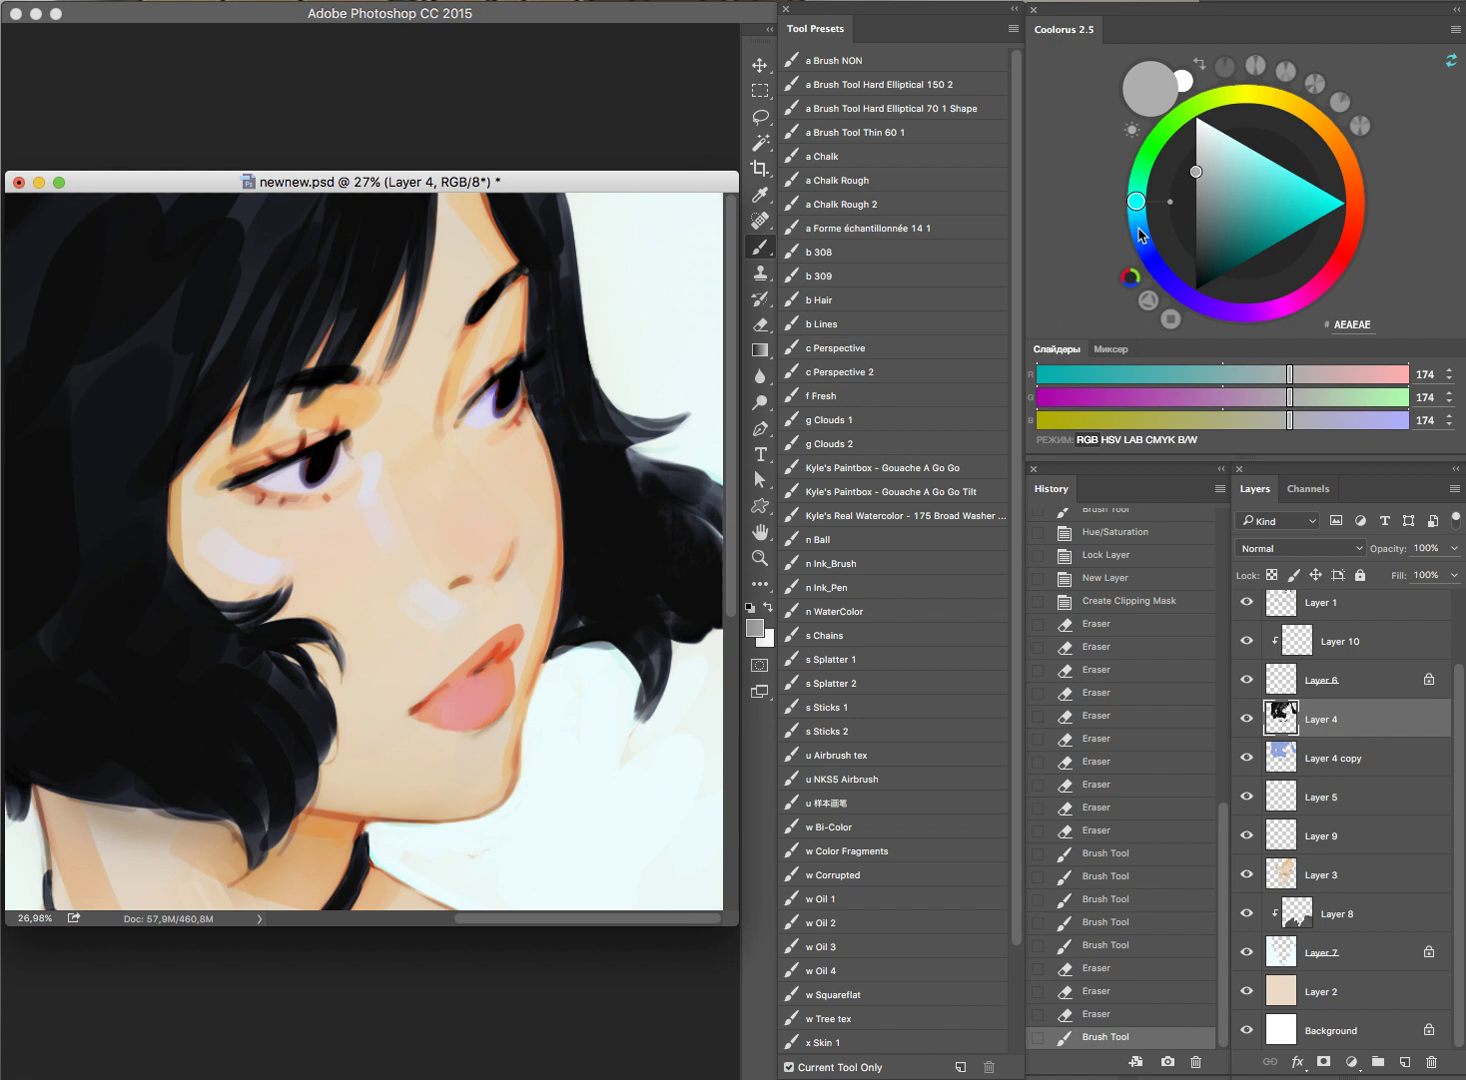
pyautogui.moveTo(444, 426); pyautogui.dragTo(477, 488)
pyautogui.hotkey('ctrl', 'z')
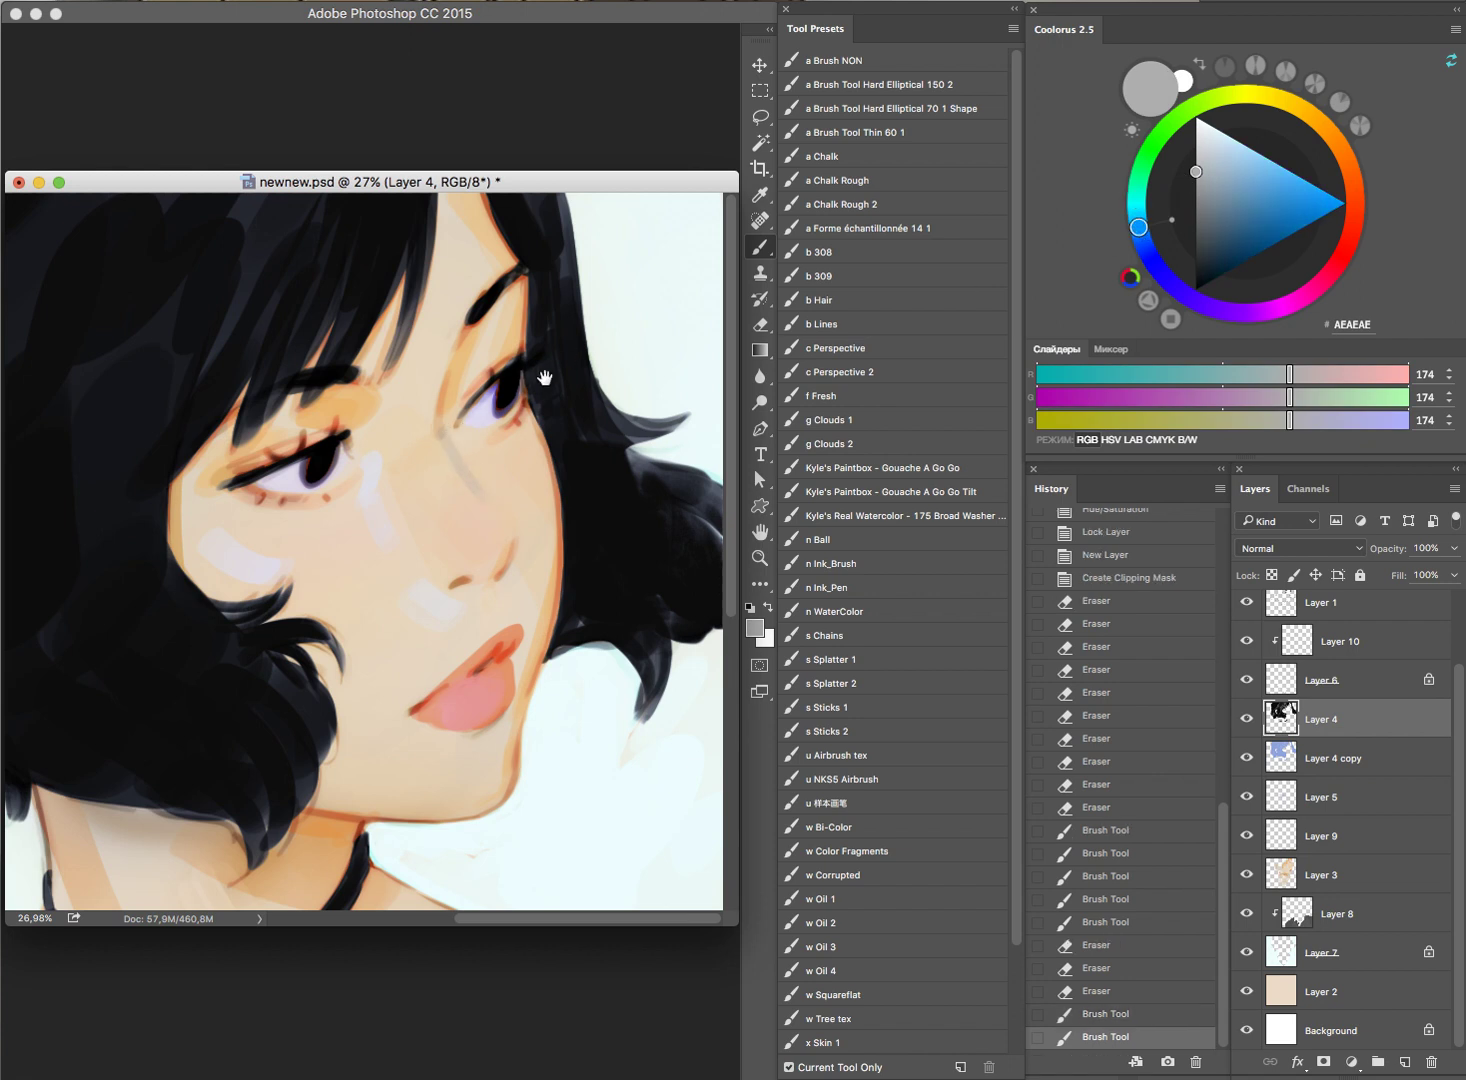
# Step: Erase stray marks on the face around the right eye, then return to the full portrait
pyautogui.scroll(-5, 579, 345)
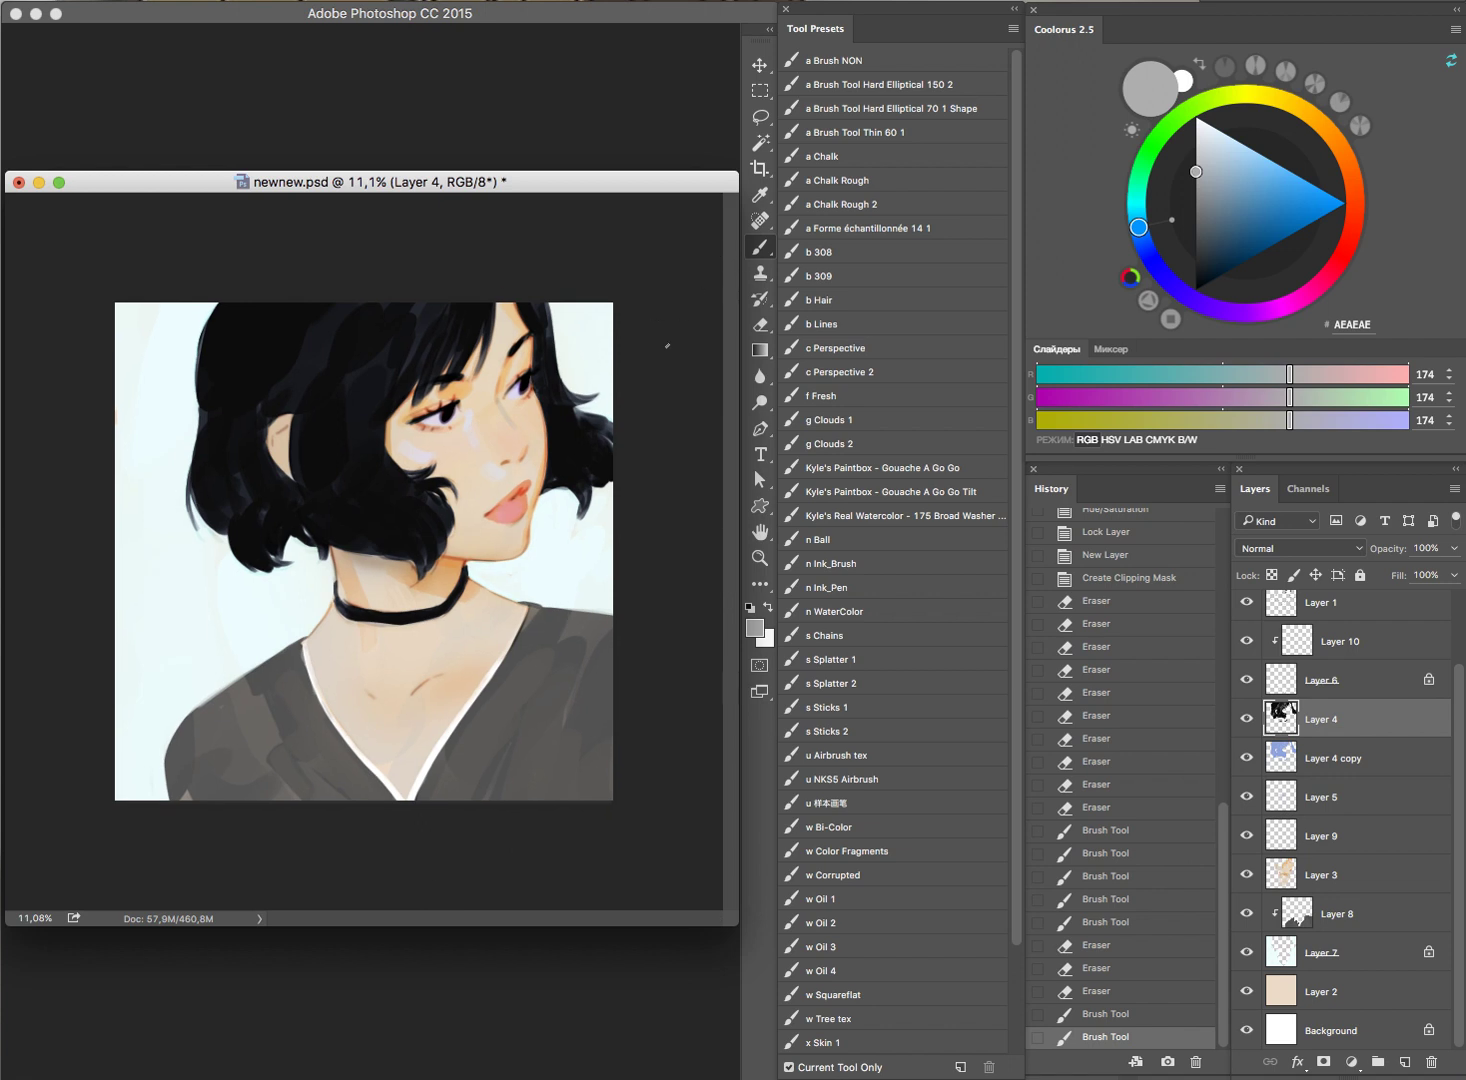
pyautogui.scroll(4, 533, 365)
pyautogui.scroll(1, 601, 422)
pyautogui.press('e')
pyautogui.moveTo(484, 497)
pyautogui.mouseDown()
pyautogui.moveTo(523, 533)
pyautogui.moveTo(533, 484)
pyautogui.mouseUp()
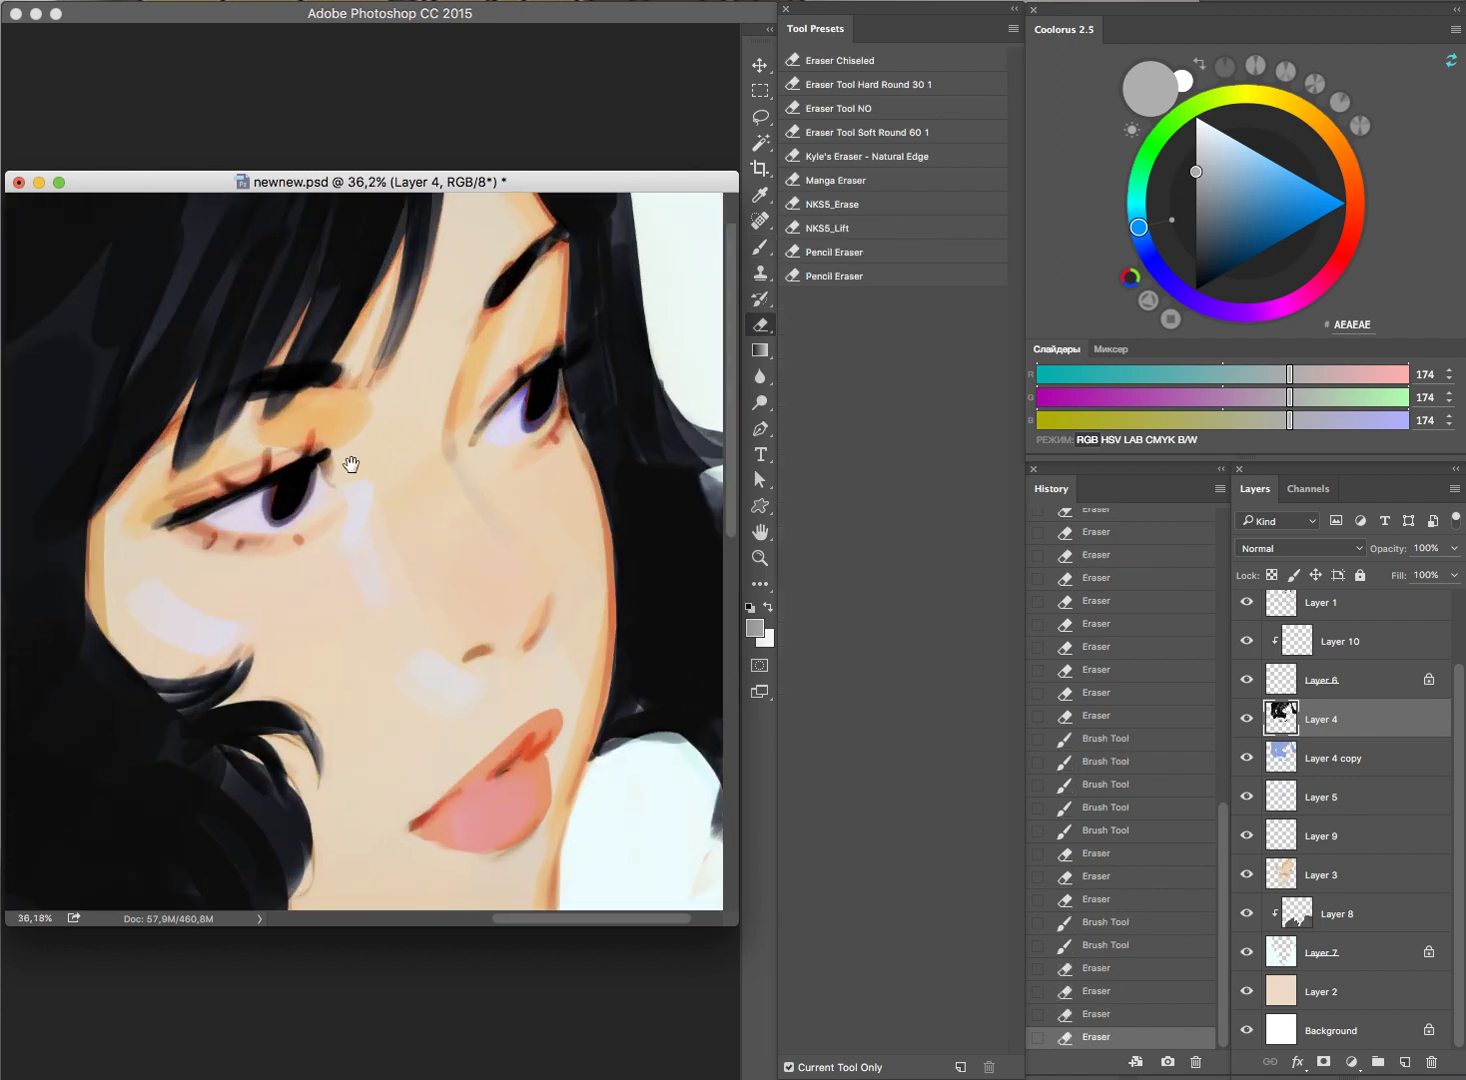
pyautogui.moveTo(441, 461); pyautogui.dragTo(499, 387)
pyautogui.scroll(-2, 510, 390)
pyautogui.scroll(-3, 582, 402)
pyautogui.scroll(1, 553, 484)
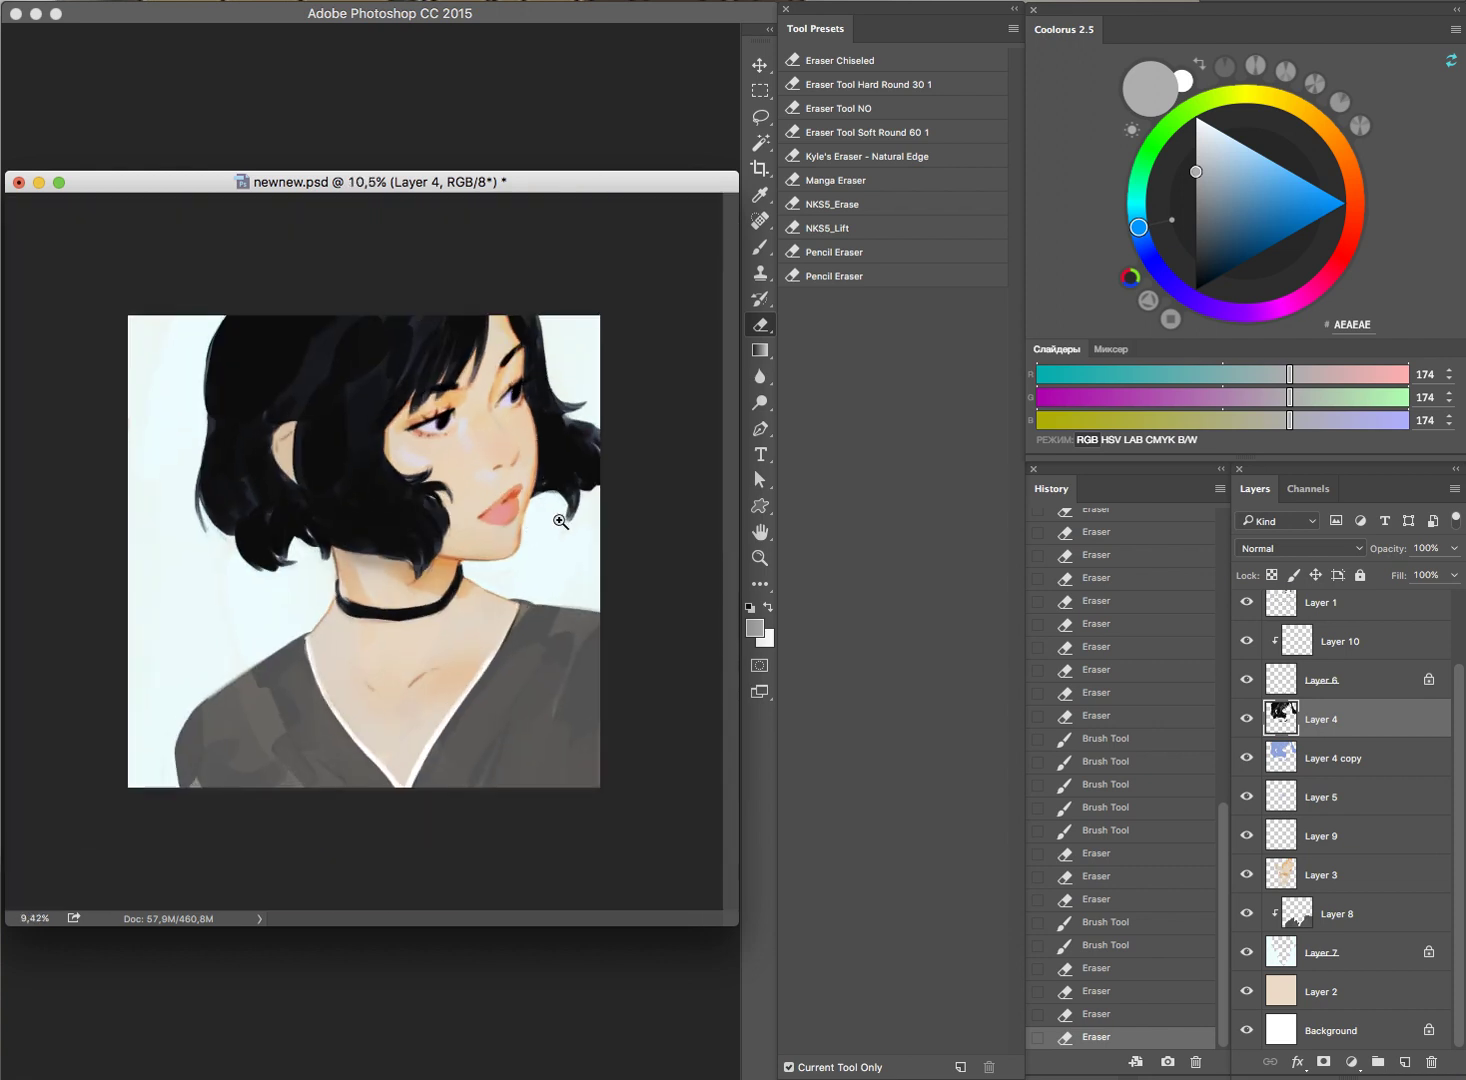
pyautogui.scroll(3, 540, 479)
pyautogui.scroll(-3, 540, 479)
pyautogui.scroll(1, 599, 609)
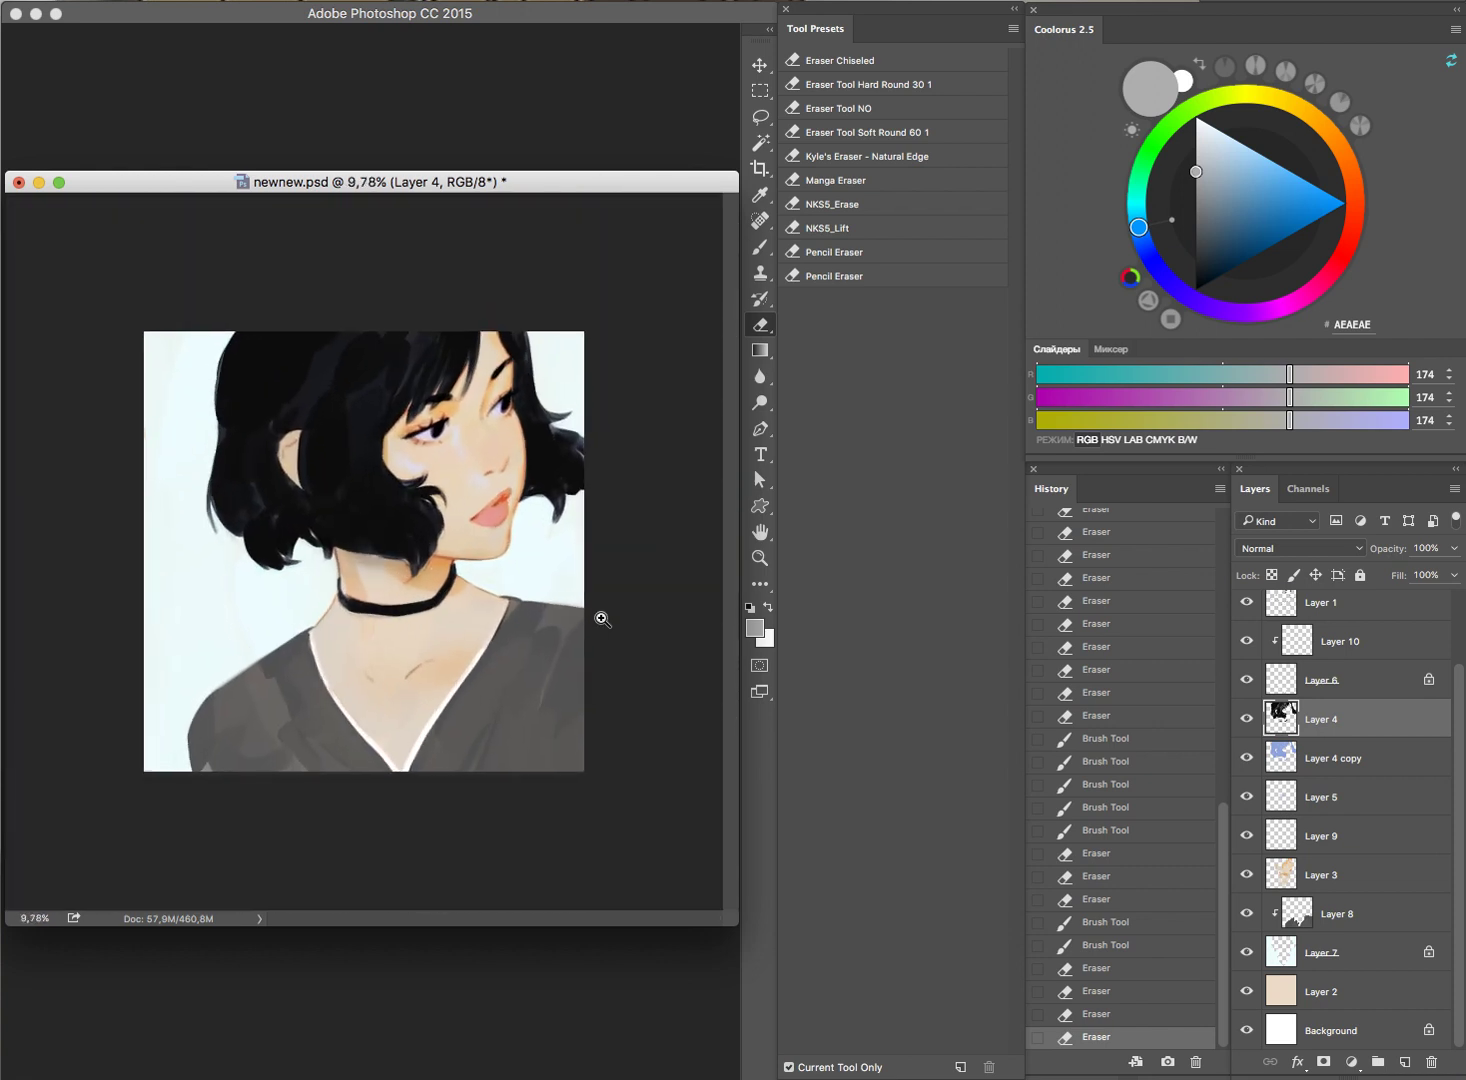
pyautogui.moveTo(1455, 720); pyautogui.dragTo(1455, 580)
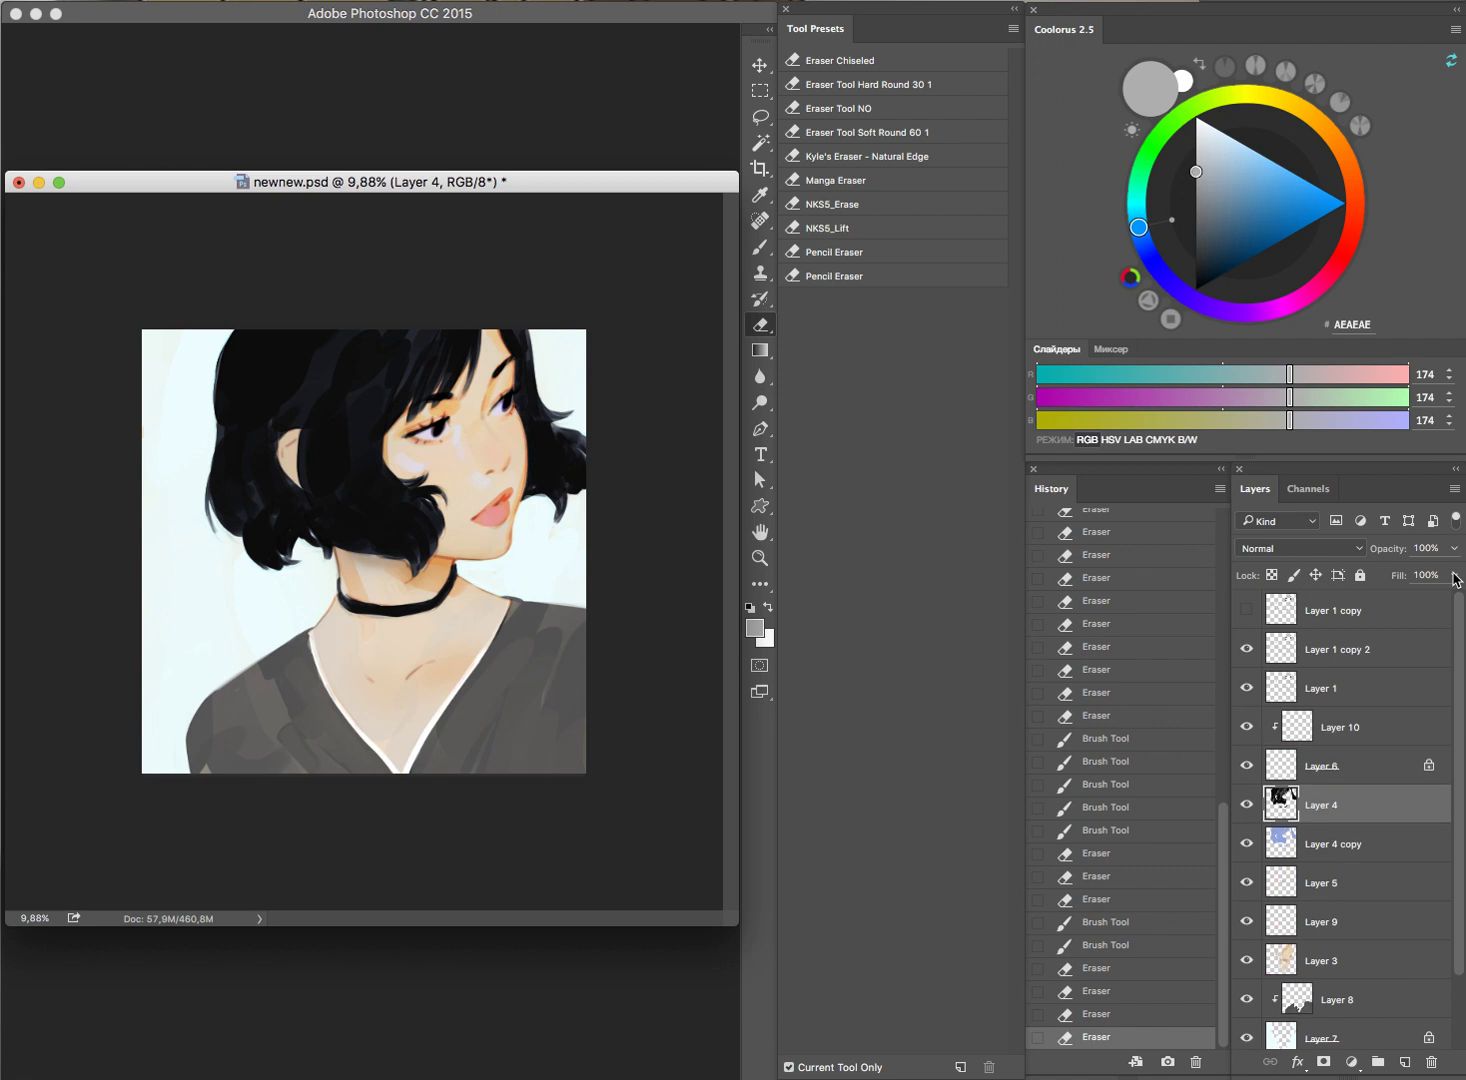
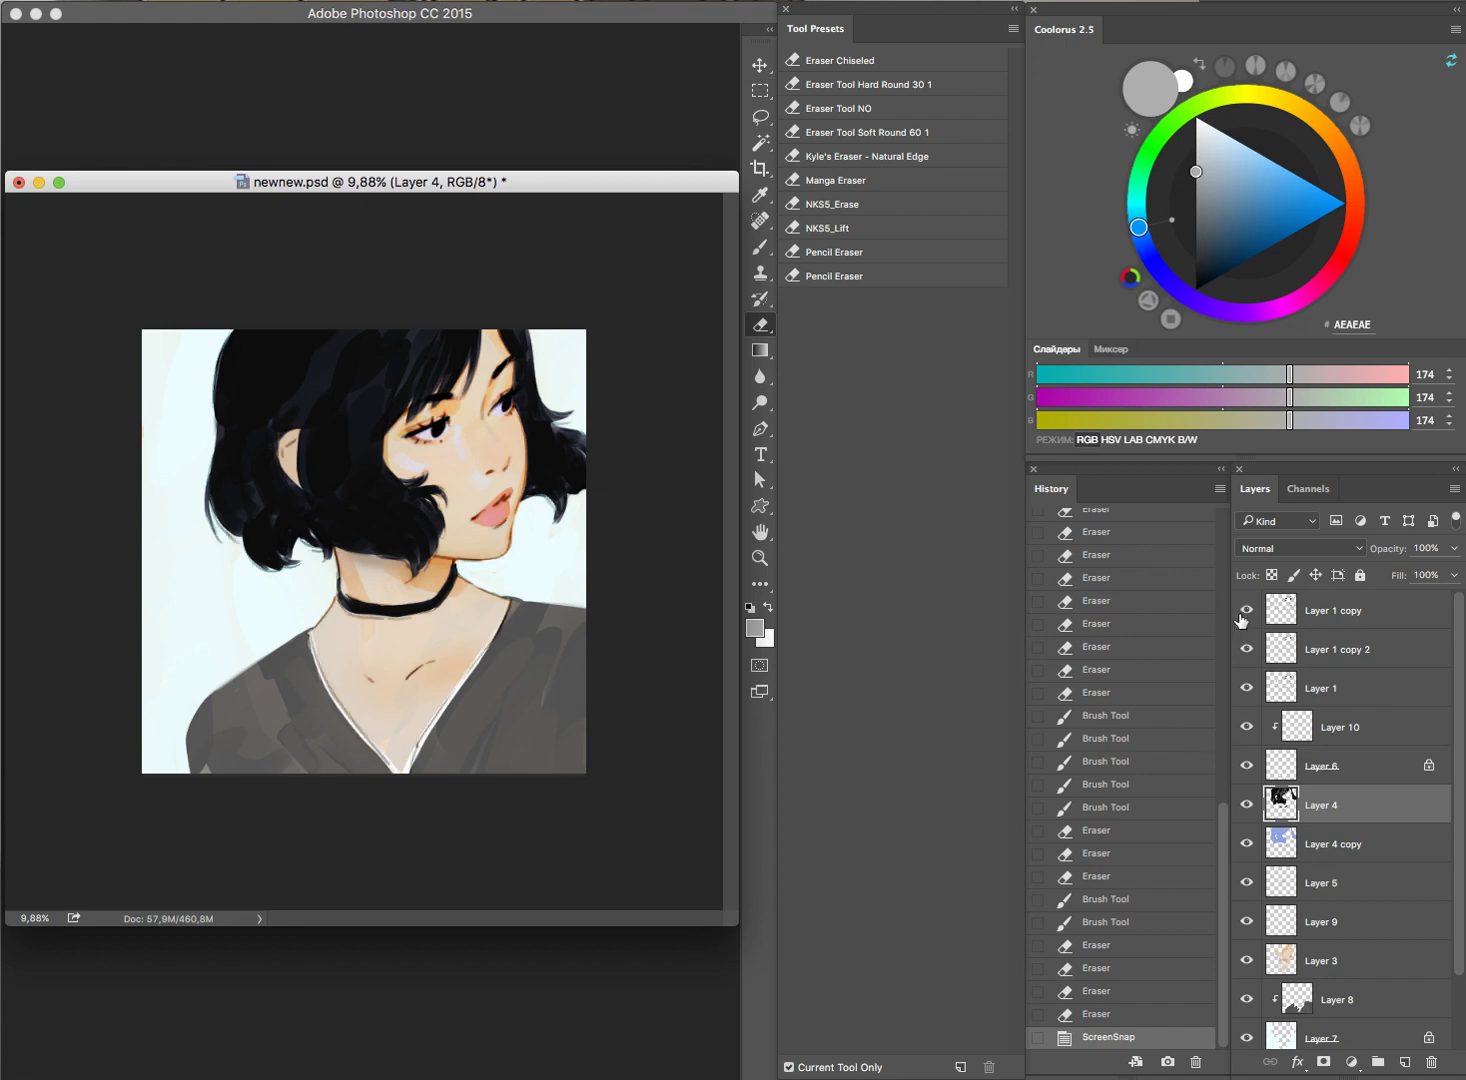
# Step: Toggle the overlay layers off and on to compare the face, undoing an accidental duplicate
pyautogui.click(1248, 640)
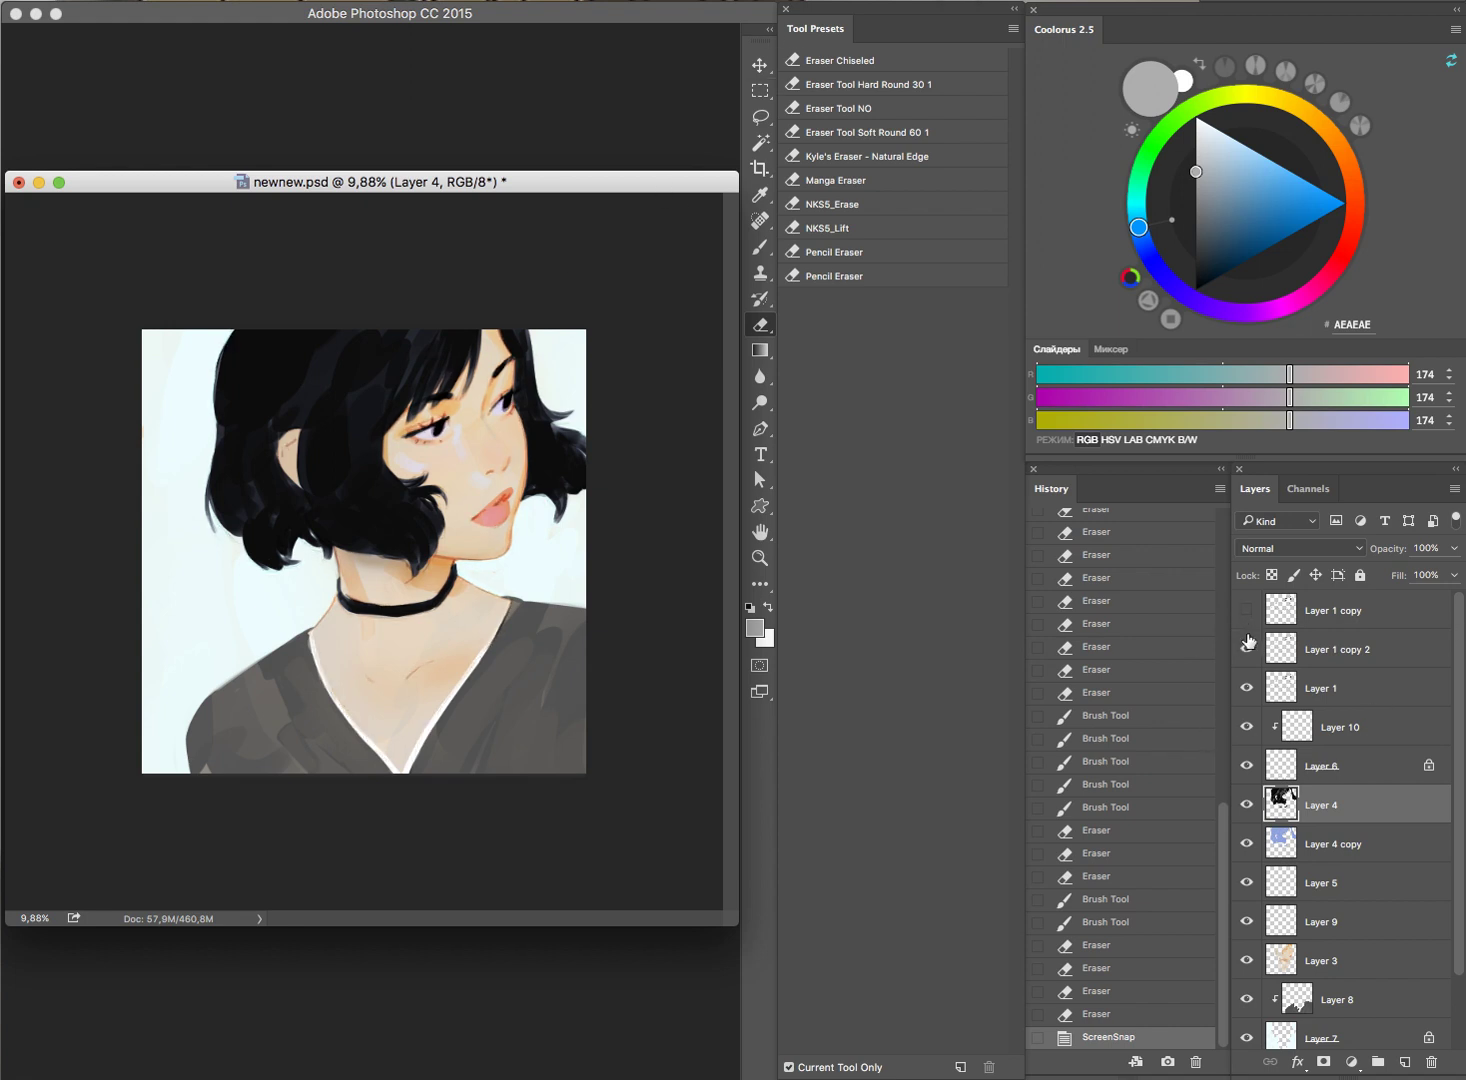
pyautogui.click(1248, 640)
pyautogui.click(1248, 688)
pyautogui.moveTo(1313, 692); pyautogui.dragTo(1322, 680)
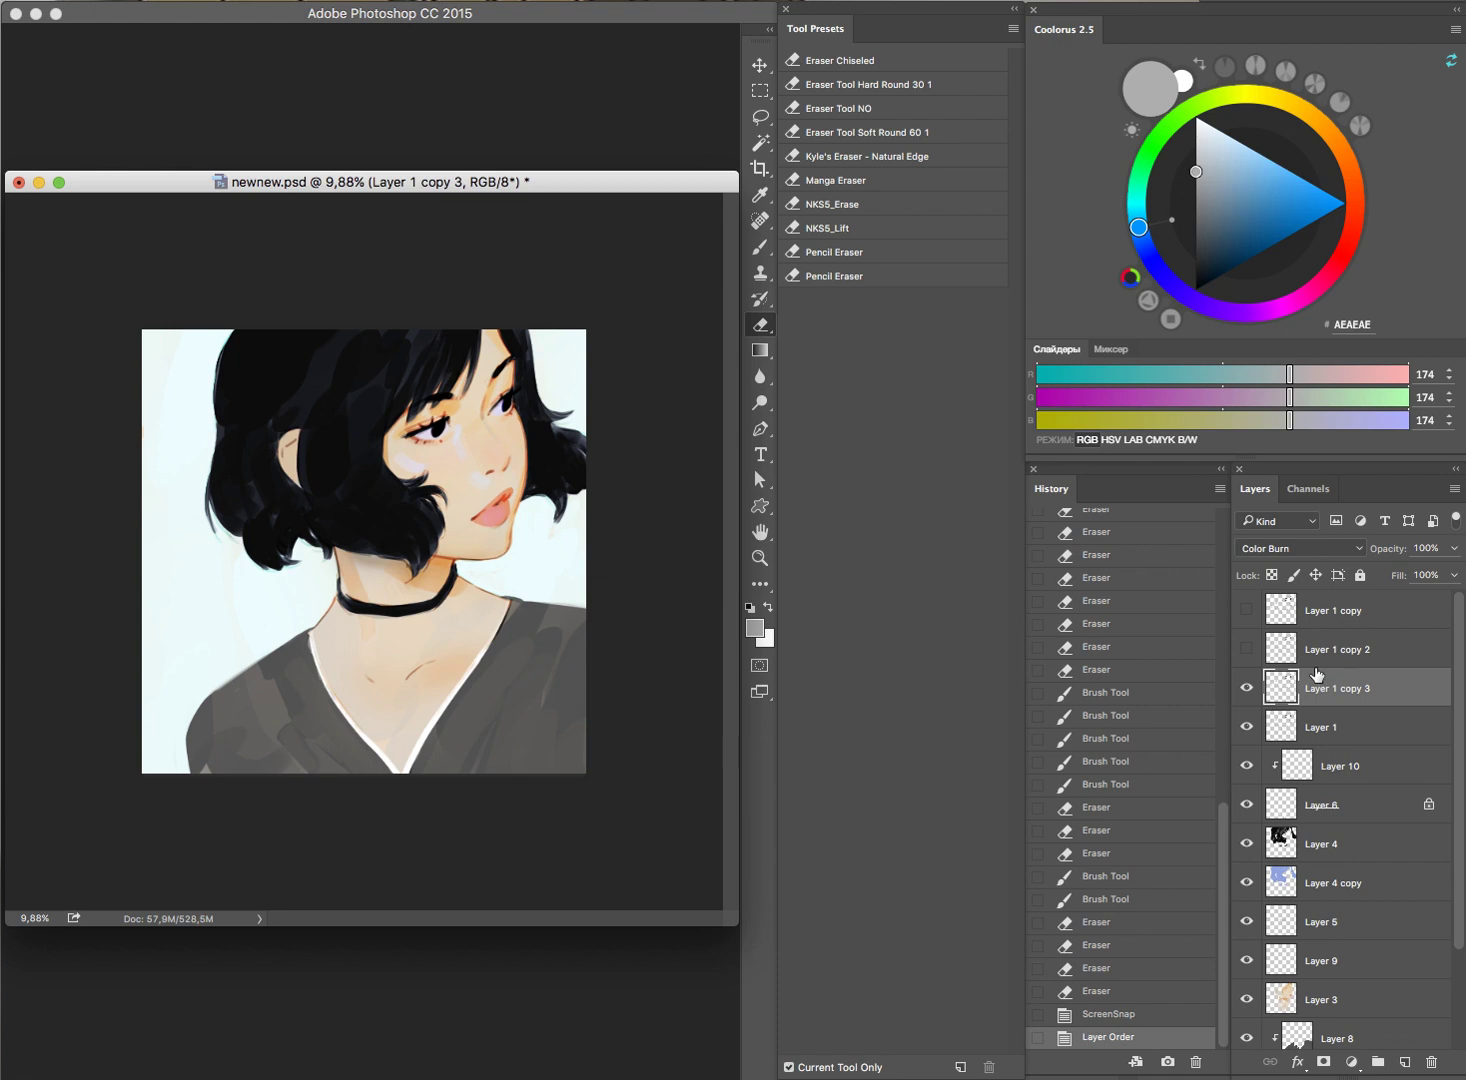
pyautogui.hotkey('ctrl', 'z')
# Step: Show and select Layer 1 copy 2, then add new empty Layer 11 above it
pyautogui.click(1247, 649)
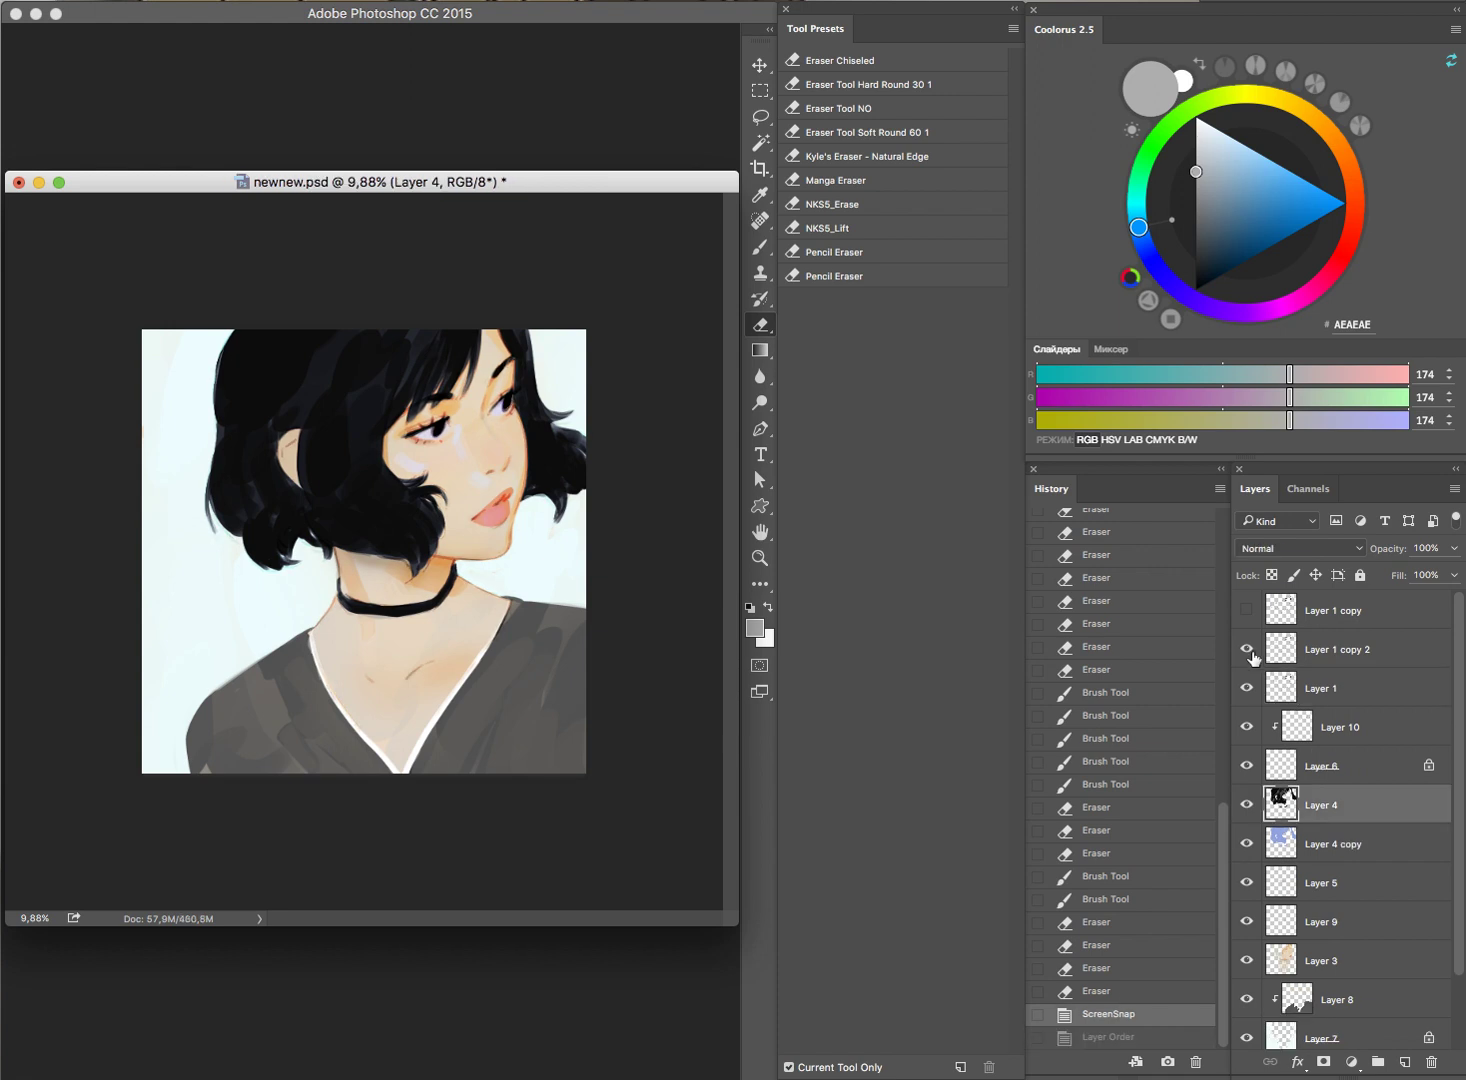
pyautogui.click(1349, 660)
pyautogui.hotkey('ctrl', 'shift', 'alt', 'n')
# Step: Try a dark red line along the jaw, then darken the choker's top edge
pyautogui.press('b')
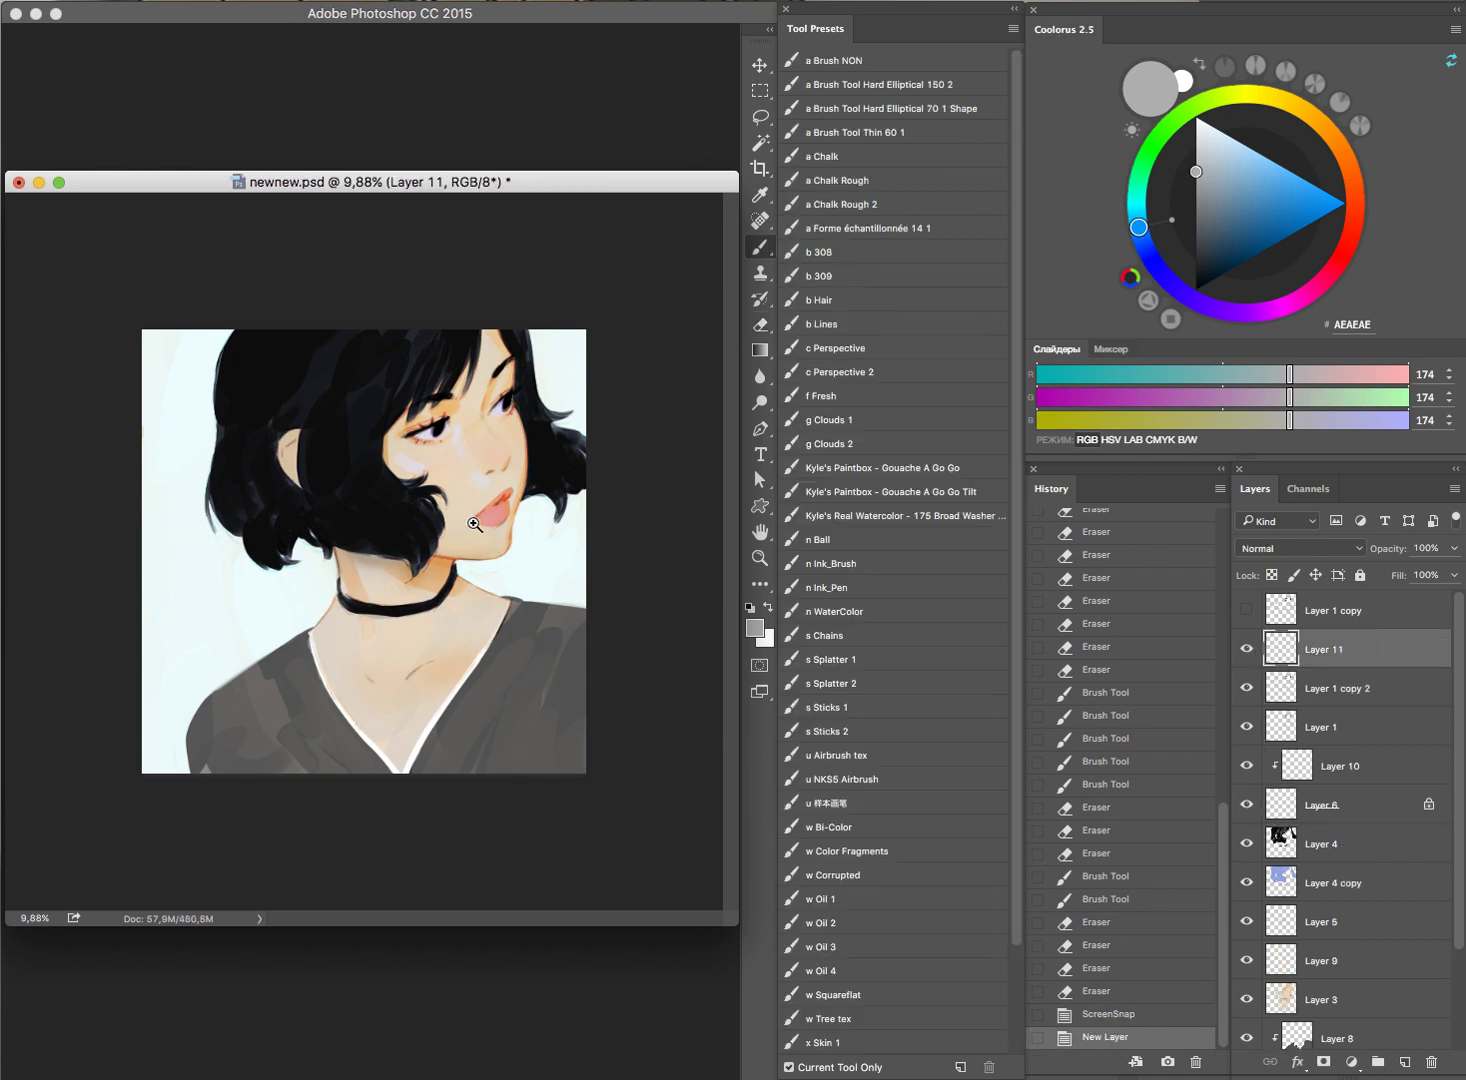
pyautogui.click(474, 524)
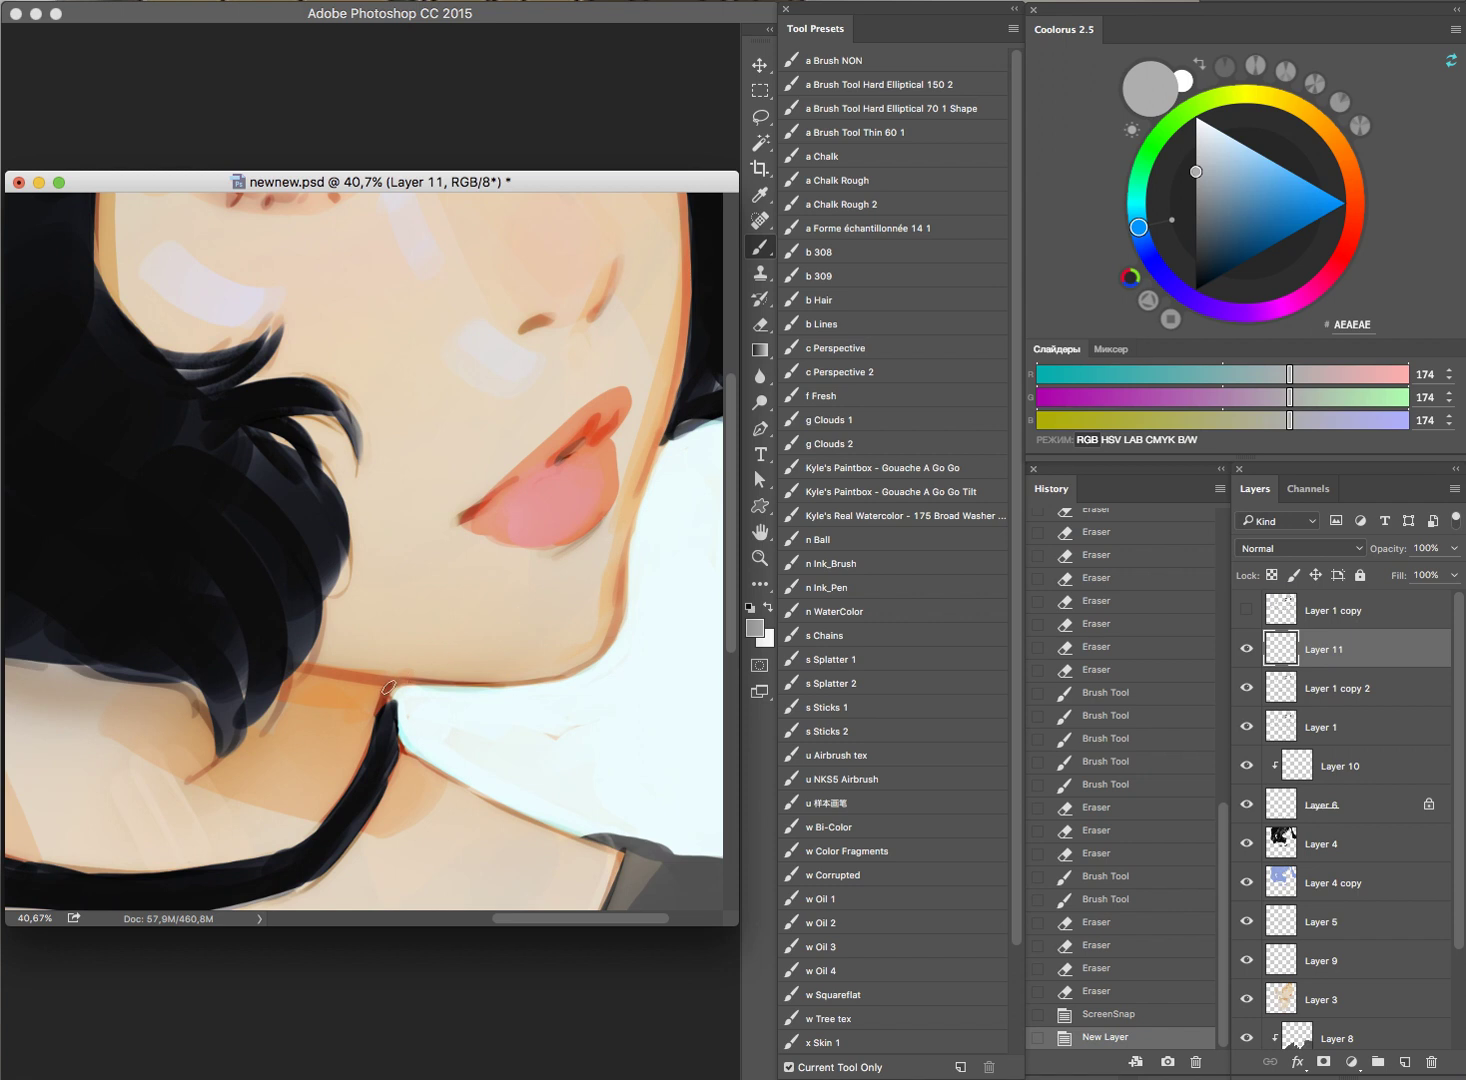
pyautogui.keyDown('alt'); pyautogui.click(393, 682); pyautogui.keyUp('alt')
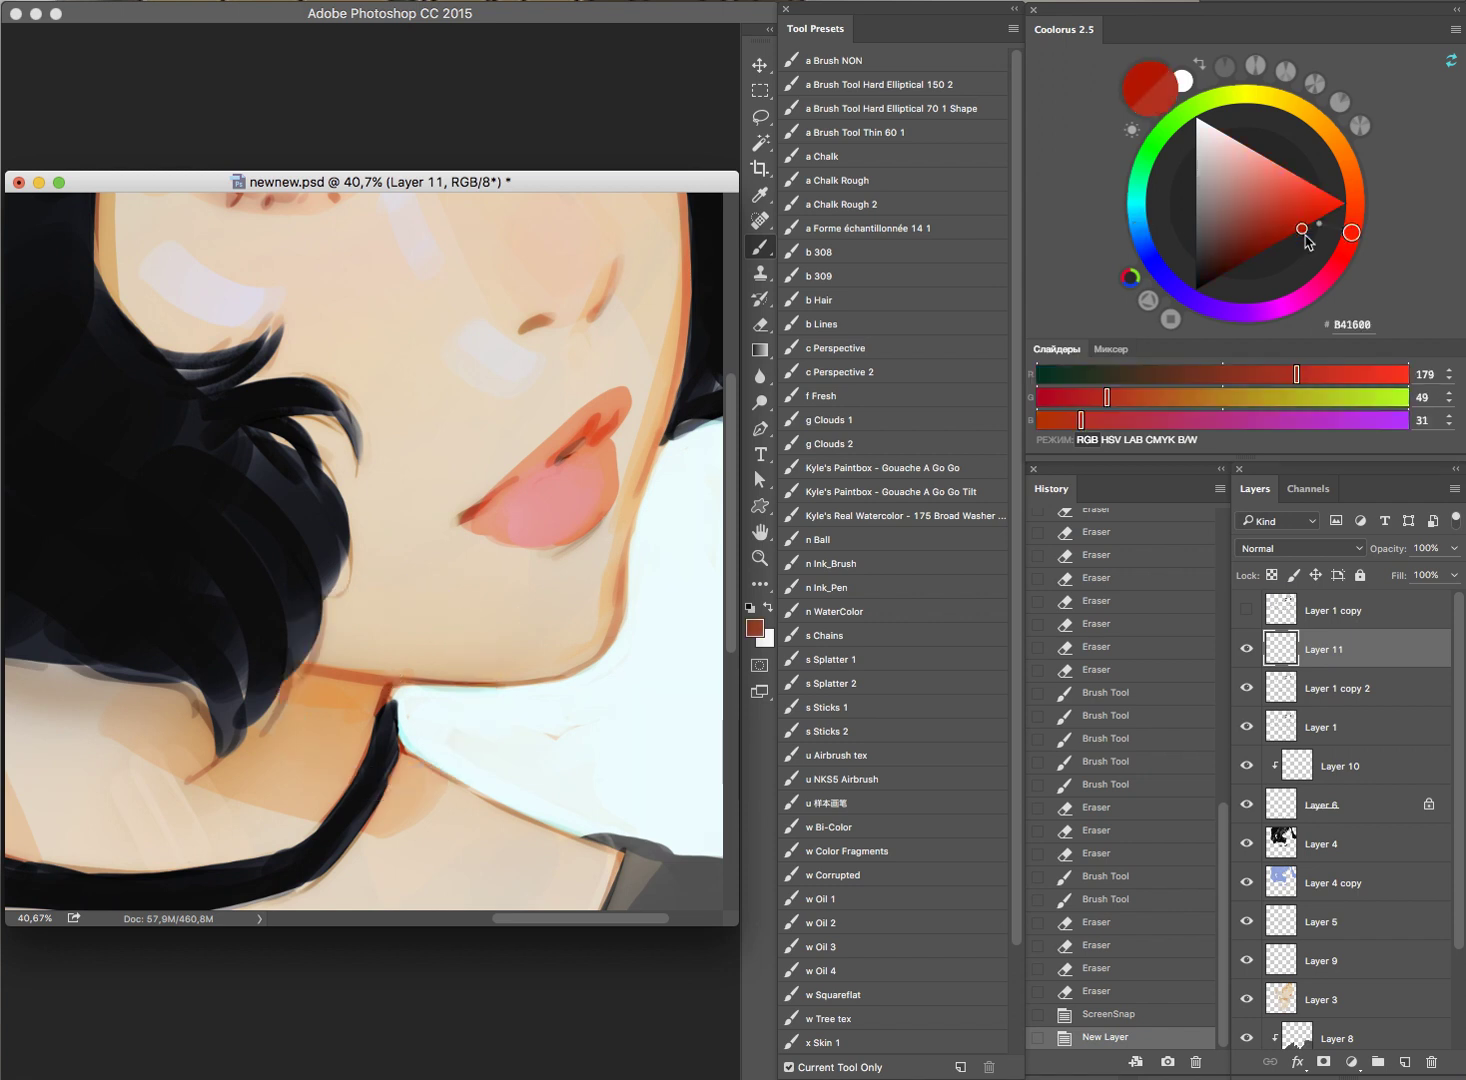
pyautogui.moveTo(295, 666)
pyautogui.mouseDown()
pyautogui.moveTo(531, 681)
pyautogui.moveTo(500, 681)
pyautogui.moveTo(598, 652)
pyautogui.moveTo(584, 680)
pyautogui.mouseUp()
pyautogui.hotkey('ctrl', 'z')
pyautogui.press('e')
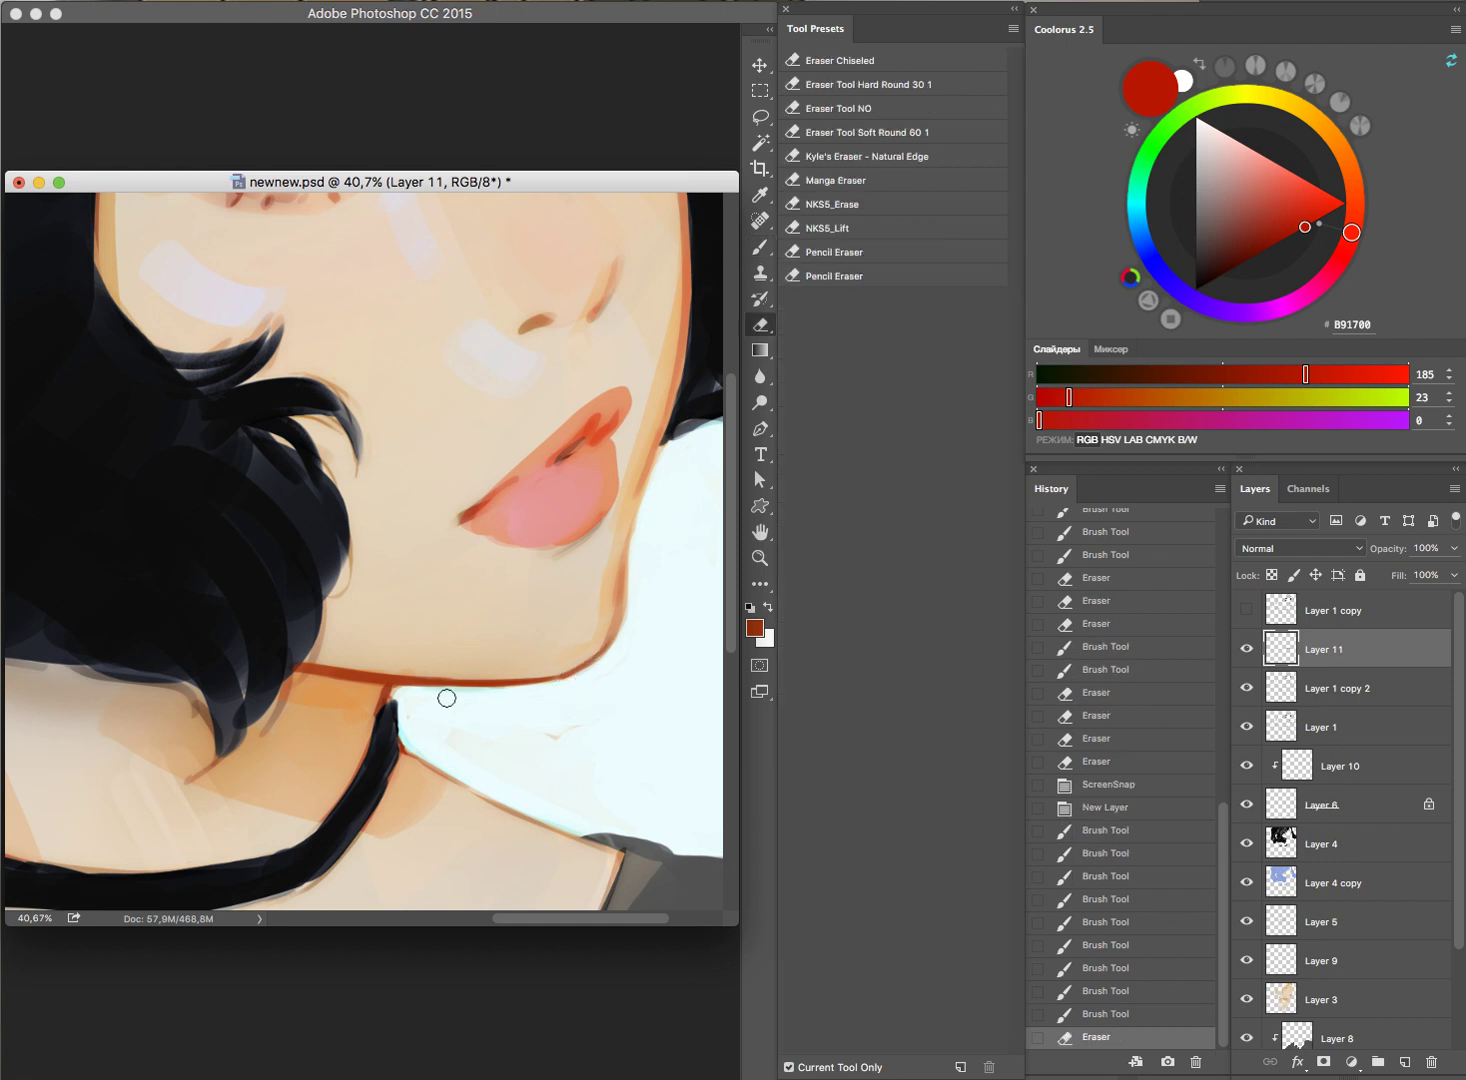
pyautogui.press('b')
pyautogui.moveTo(380, 684); pyautogui.dragTo(368, 737)
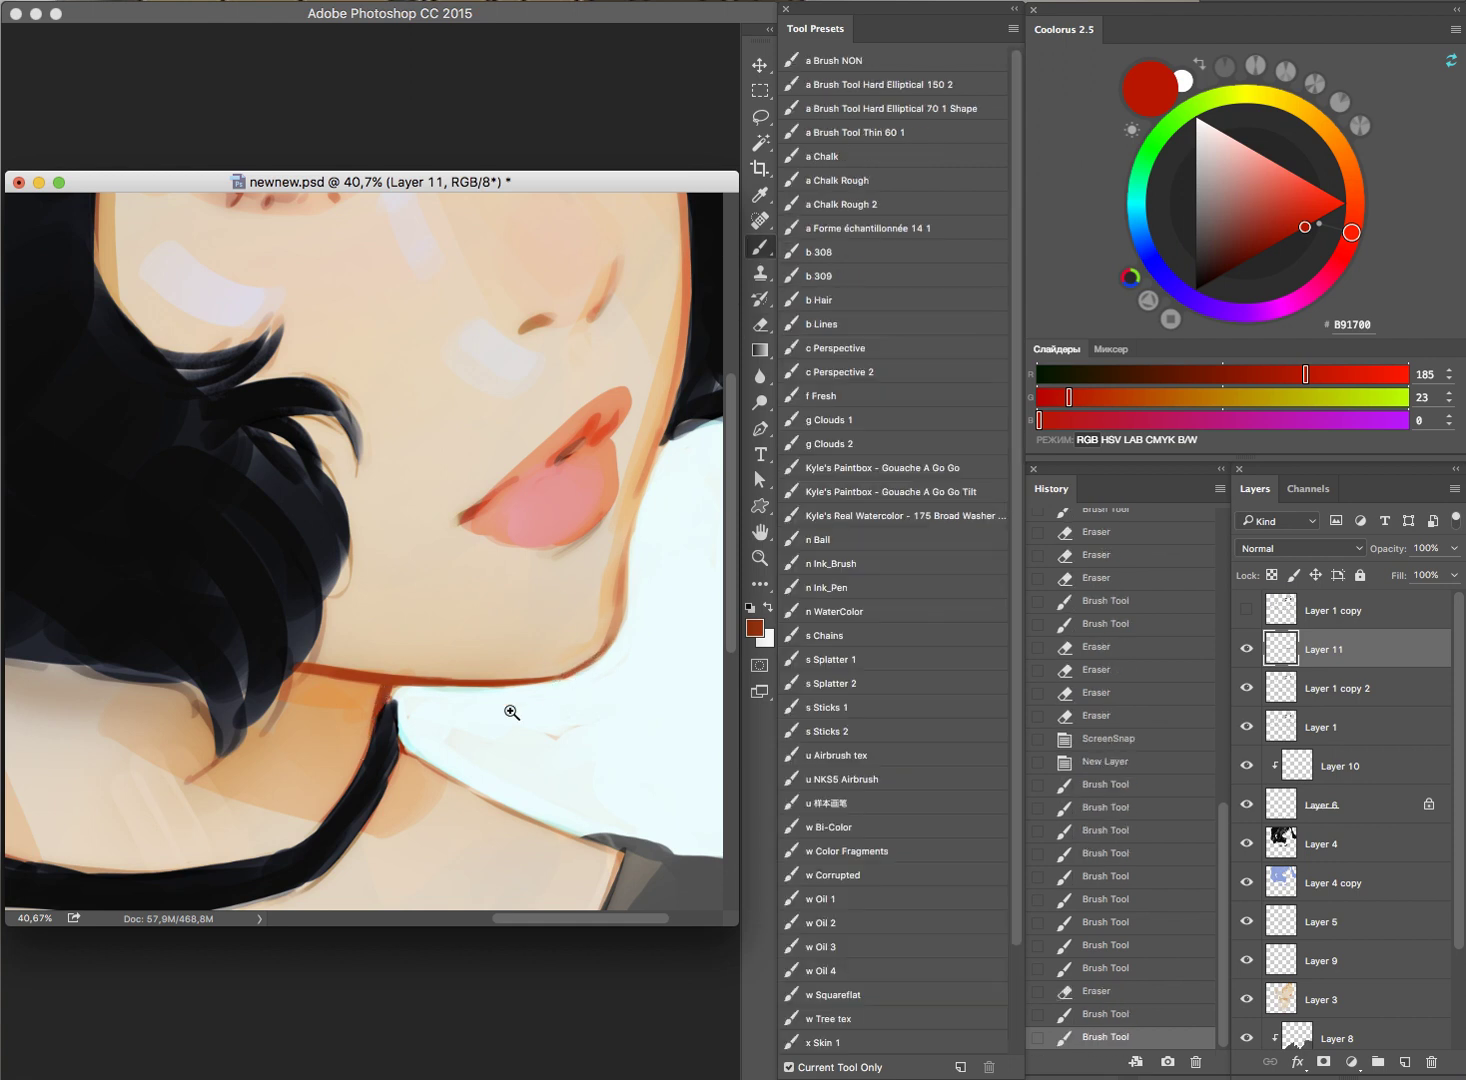
# Step: Add short reddish strokes along the chin edge
pyautogui.scroll(-5, 507, 703)
pyautogui.scroll(4, 573, 500)
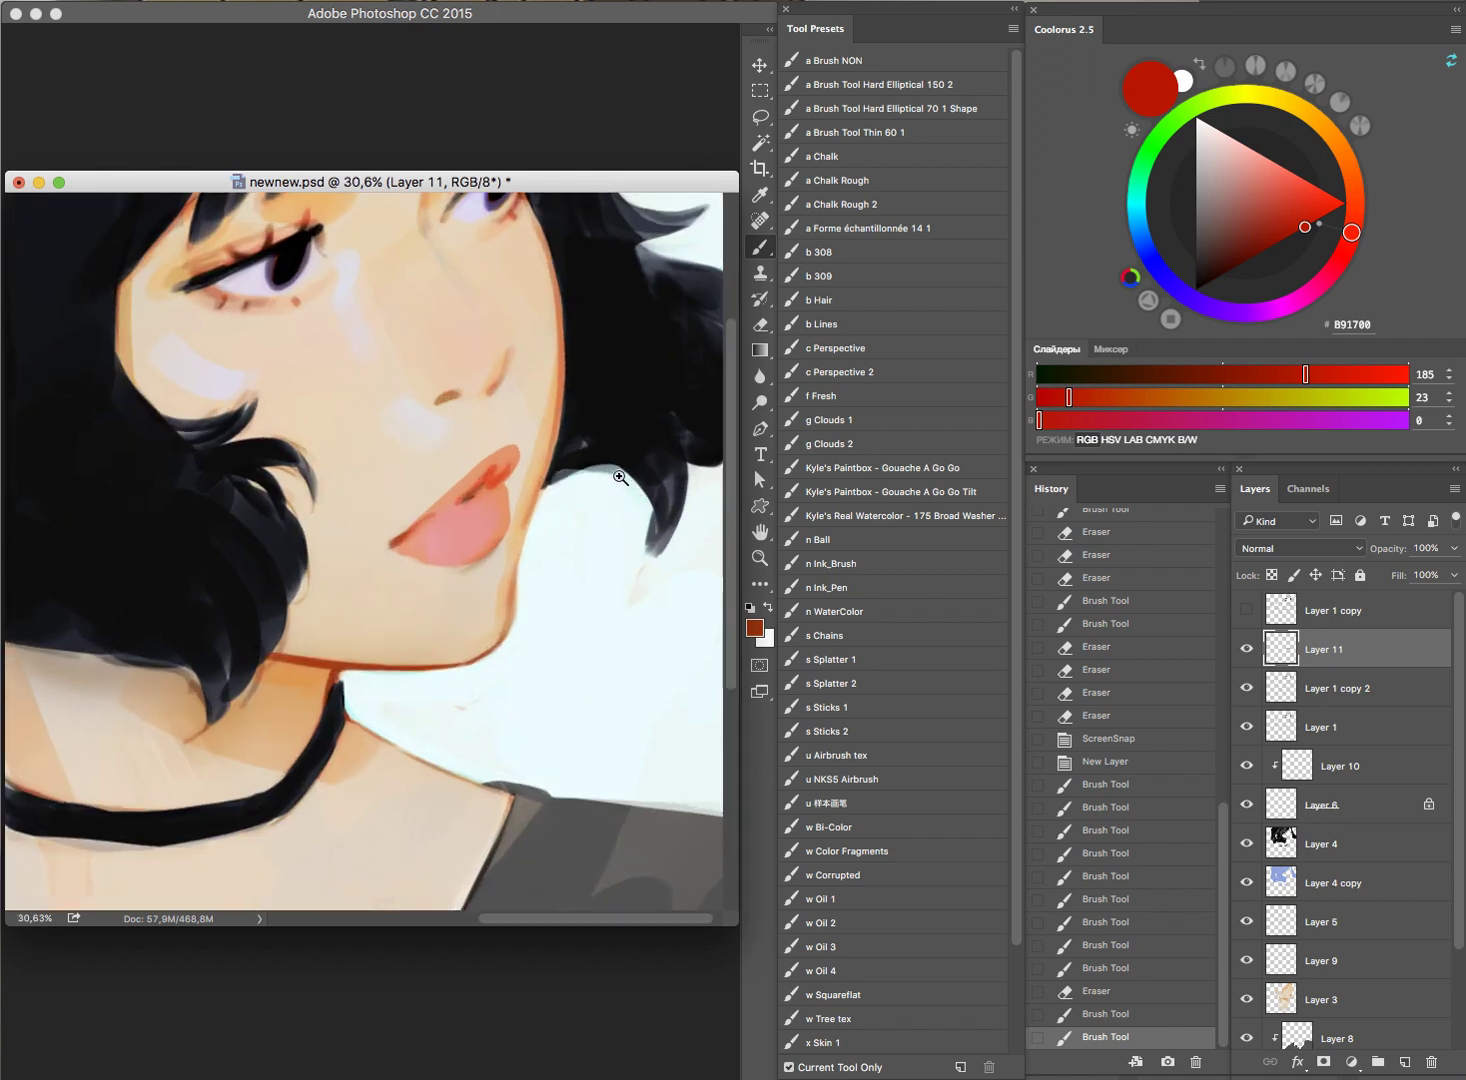
pyautogui.moveTo(563, 417); pyautogui.dragTo(590, 387)
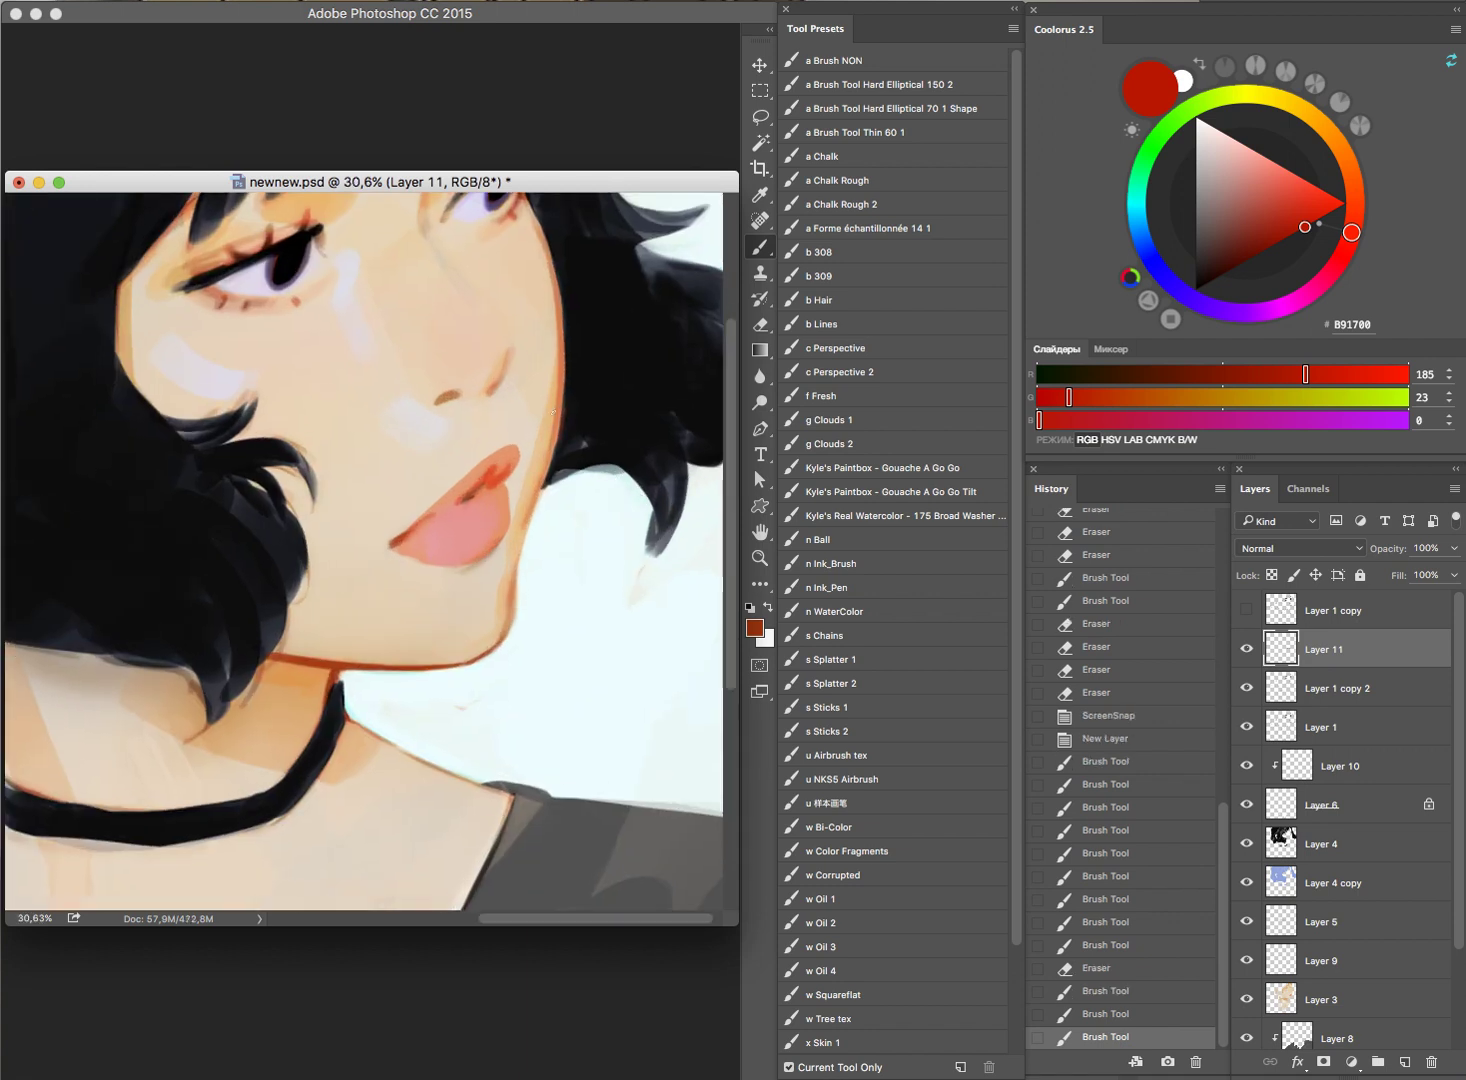
pyautogui.hotkey('ctrl', 'z')
pyautogui.moveTo(545, 476)
pyautogui.mouseDown()
pyautogui.moveTo(512, 584)
pyautogui.moveTo(515, 540)
pyautogui.mouseUp()
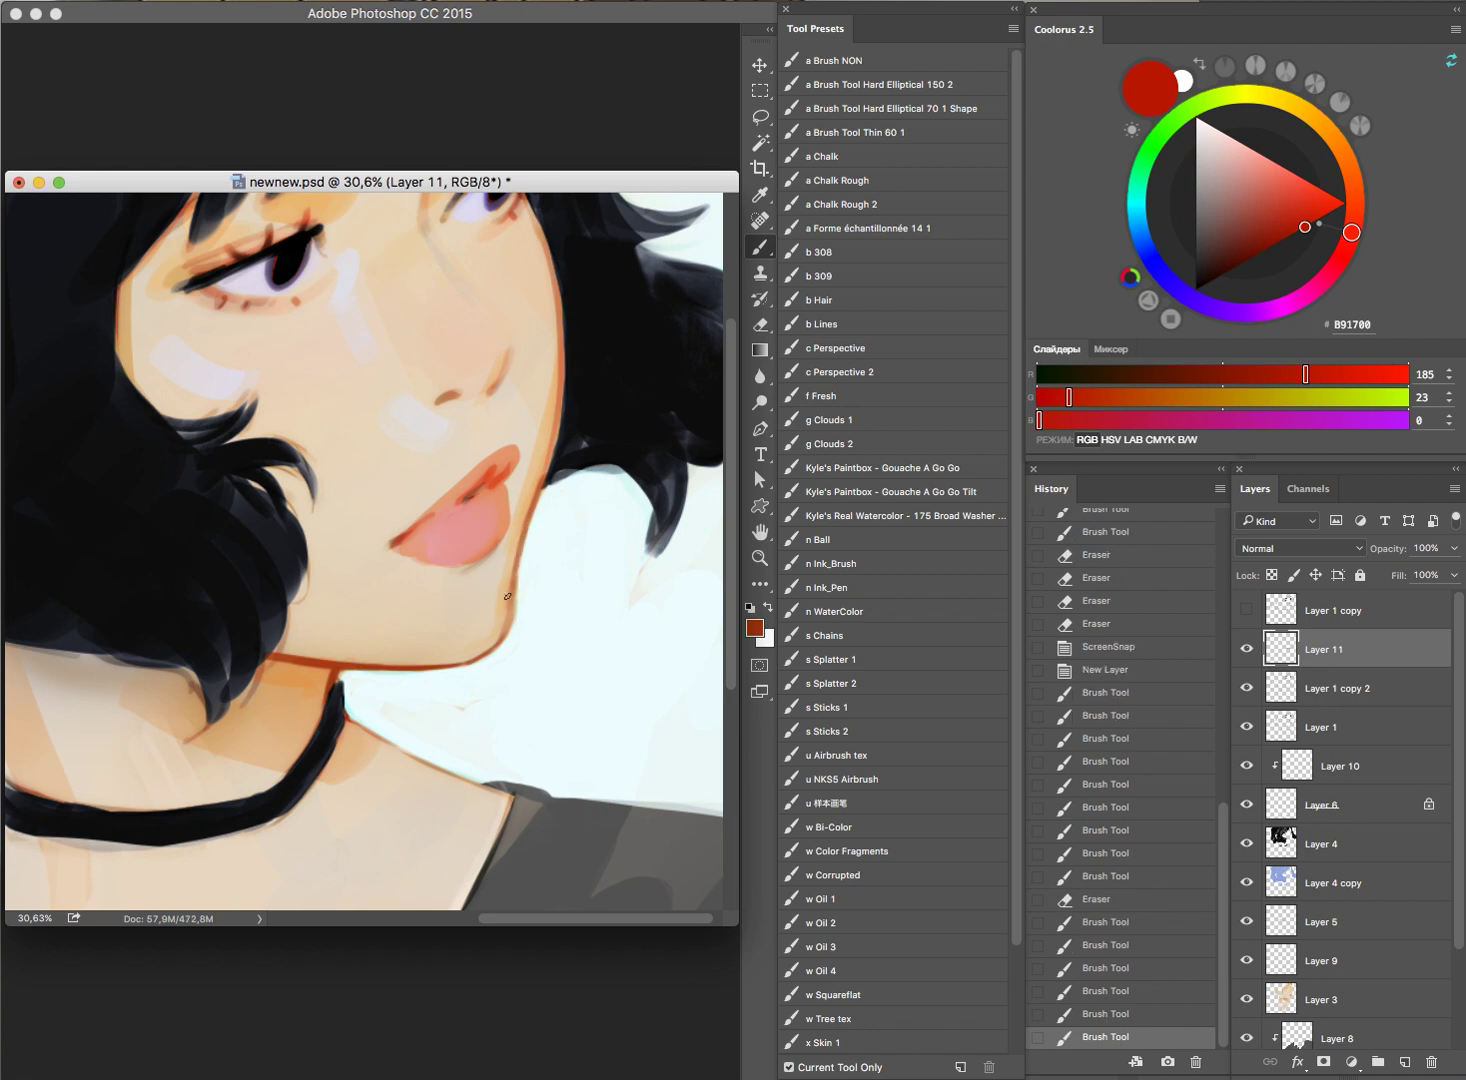
# Step: Touch up the cheek edge with sampled light skin strokes and a warm red accent
pyautogui.keyDown('alt'); pyautogui.click(482, 635); pyautogui.keyUp('alt')
pyautogui.moveTo(487, 633); pyautogui.dragTo(534, 462)
pyautogui.moveTo(536, 458); pyautogui.dragTo(542, 431)
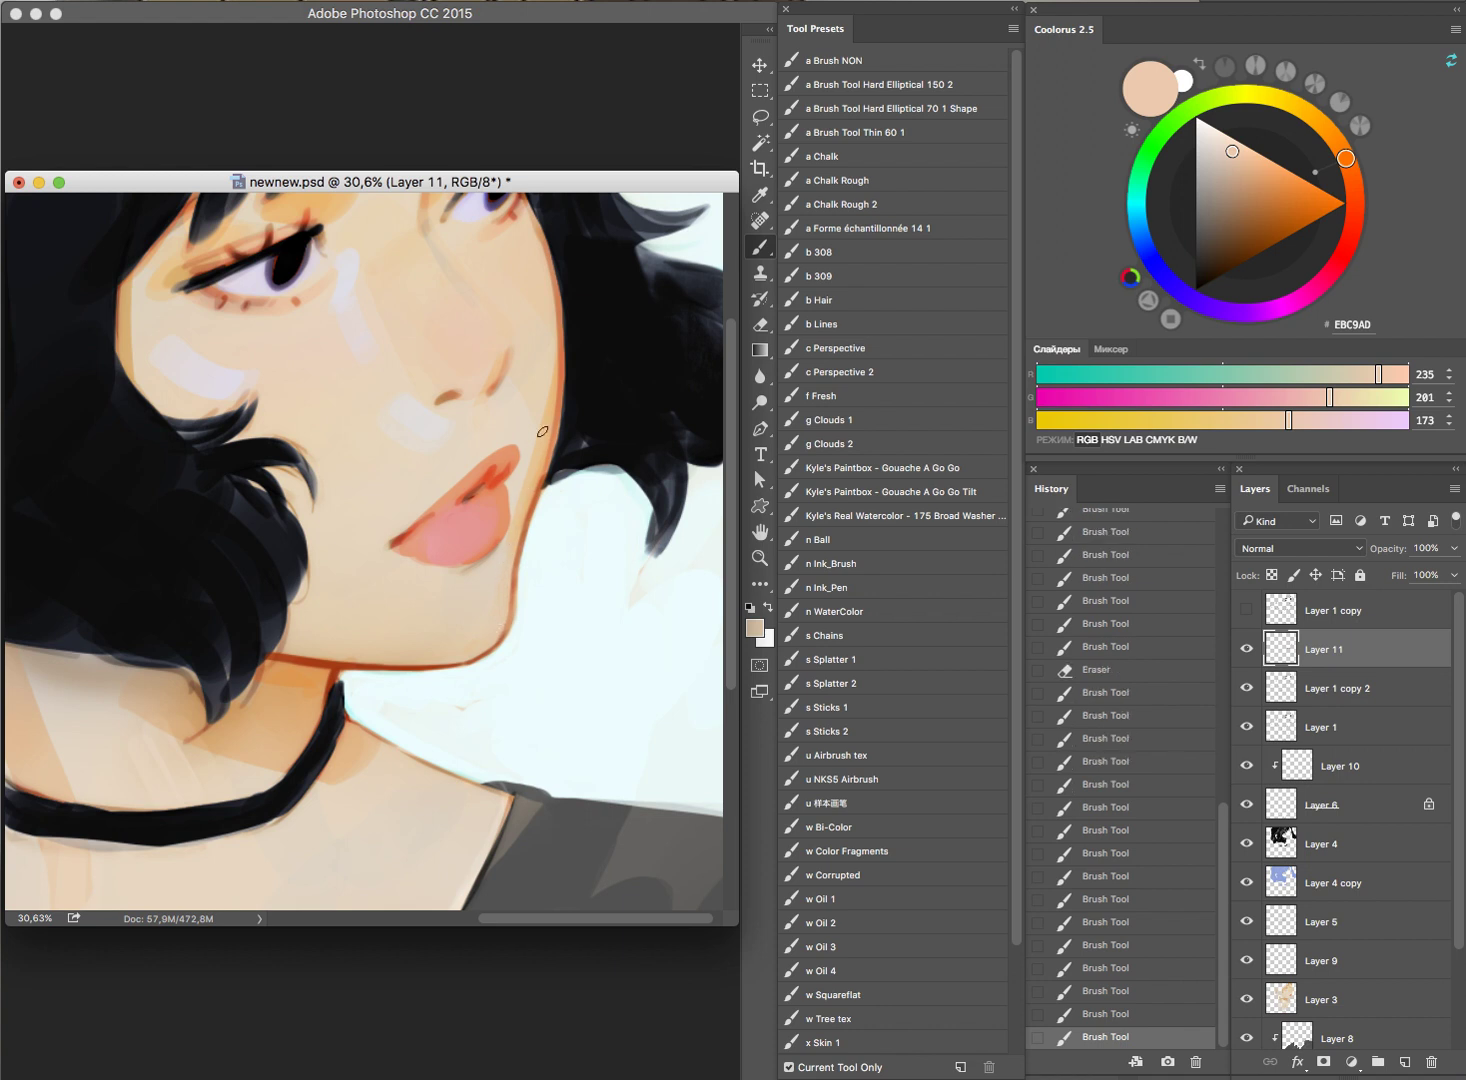
pyautogui.keyDown('alt'); pyautogui.click(548, 470); pyautogui.keyUp('alt')
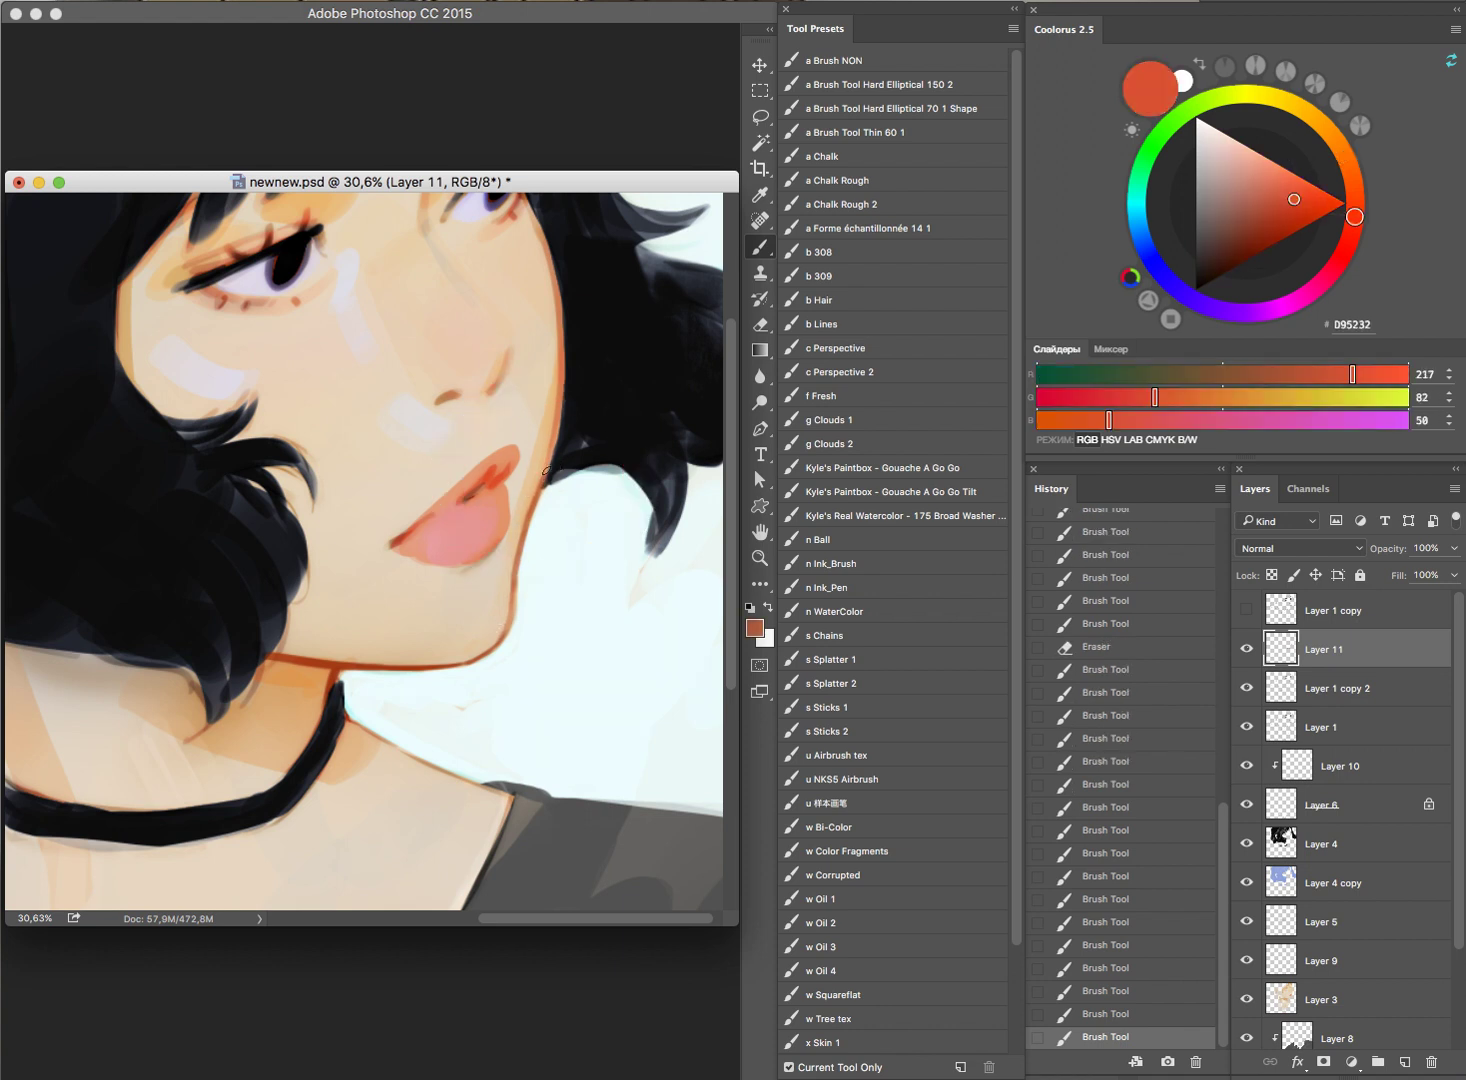
pyautogui.moveTo(551, 465); pyautogui.dragTo(555, 425)
# Step: Add small red strokes near the nose
pyautogui.scroll(5, 583, 475)
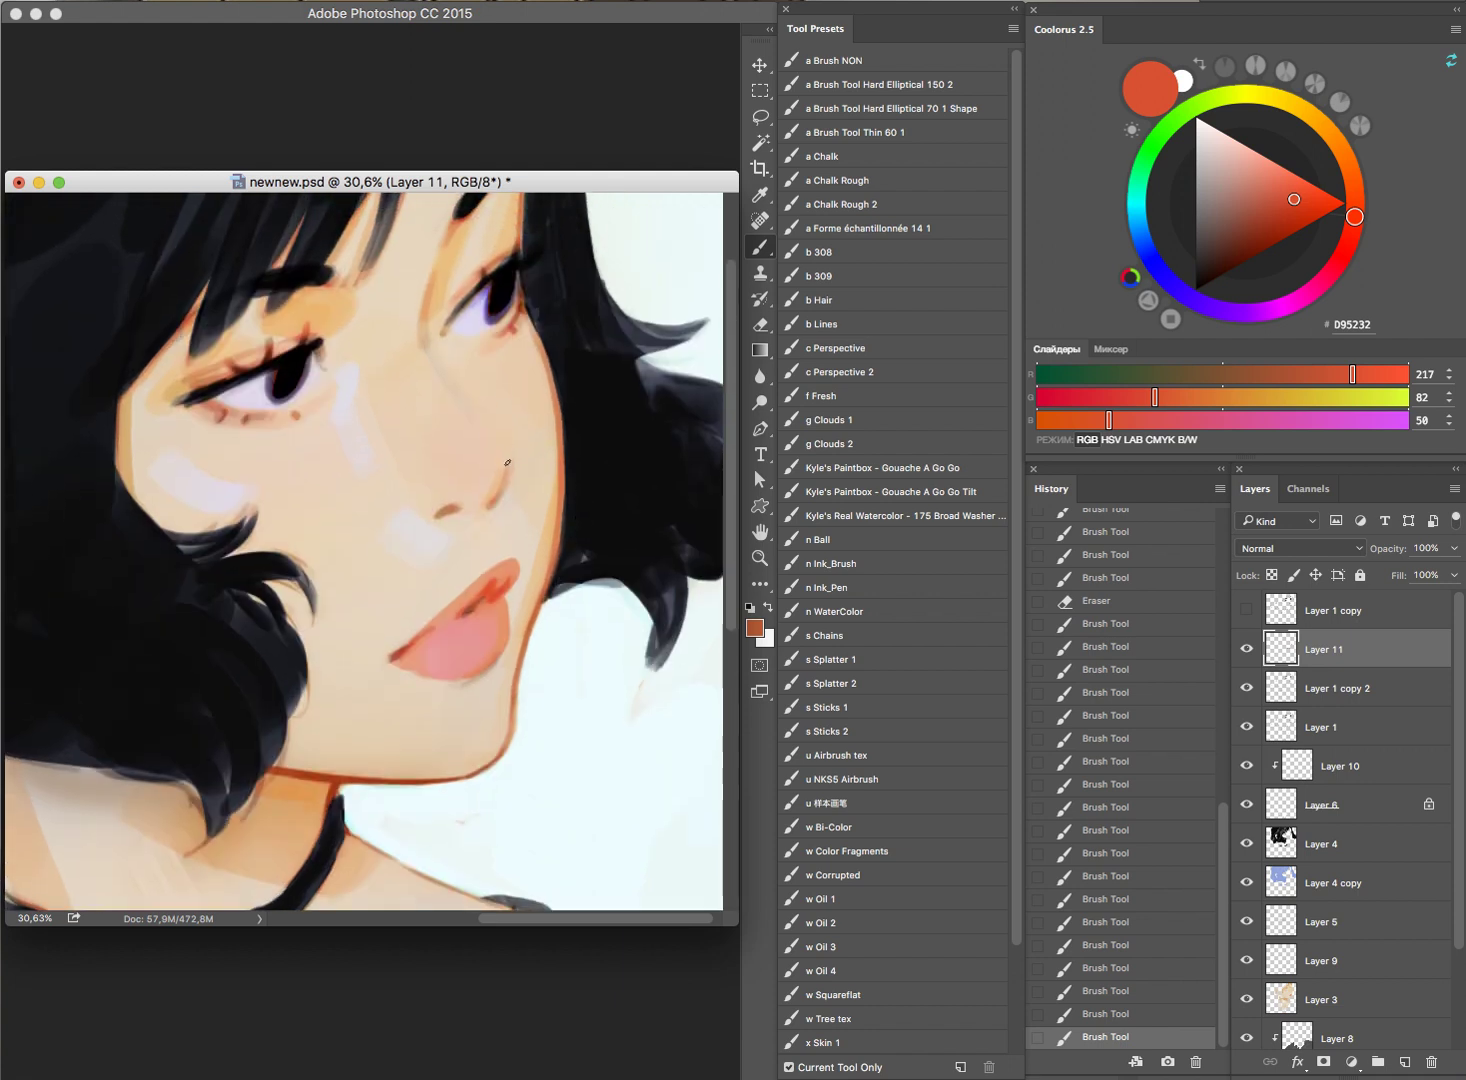
pyautogui.moveTo(507, 462); pyautogui.dragTo(515, 466)
pyautogui.scroll(-3, 592, 470)
pyautogui.scroll(-3, 592, 470)
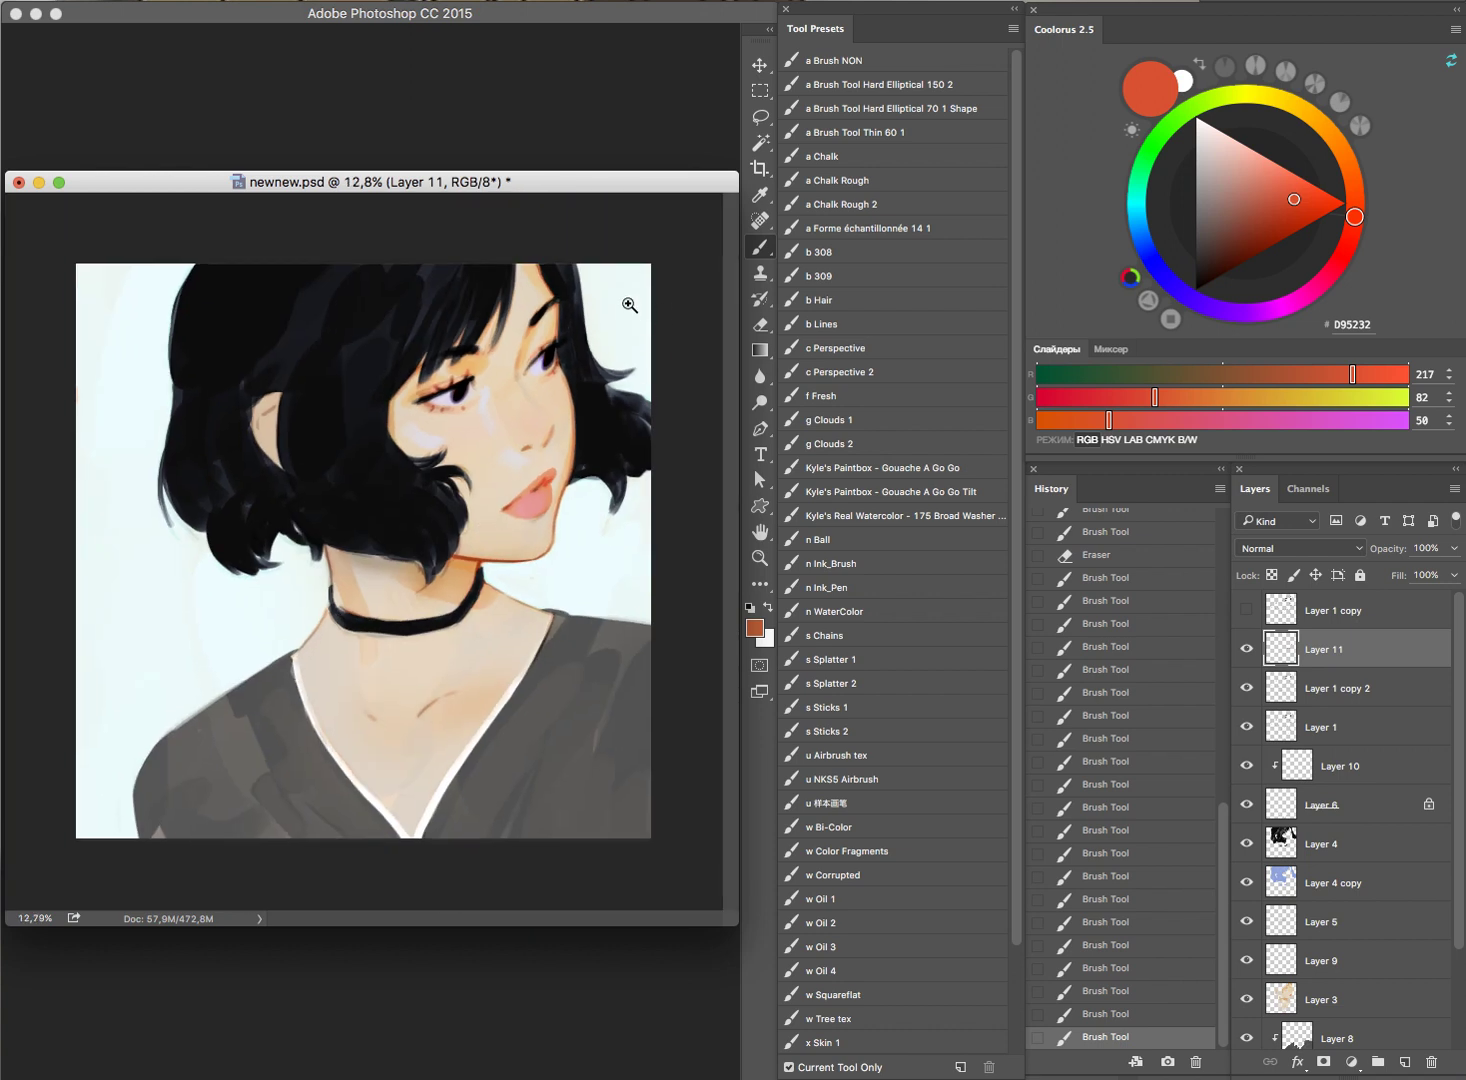
pyautogui.scroll(3, 540, 333)
# Step: Paint a greyish shadow stroke near the eye, then mix a lighter warm skin colour
pyautogui.scroll(2, 605, 350)
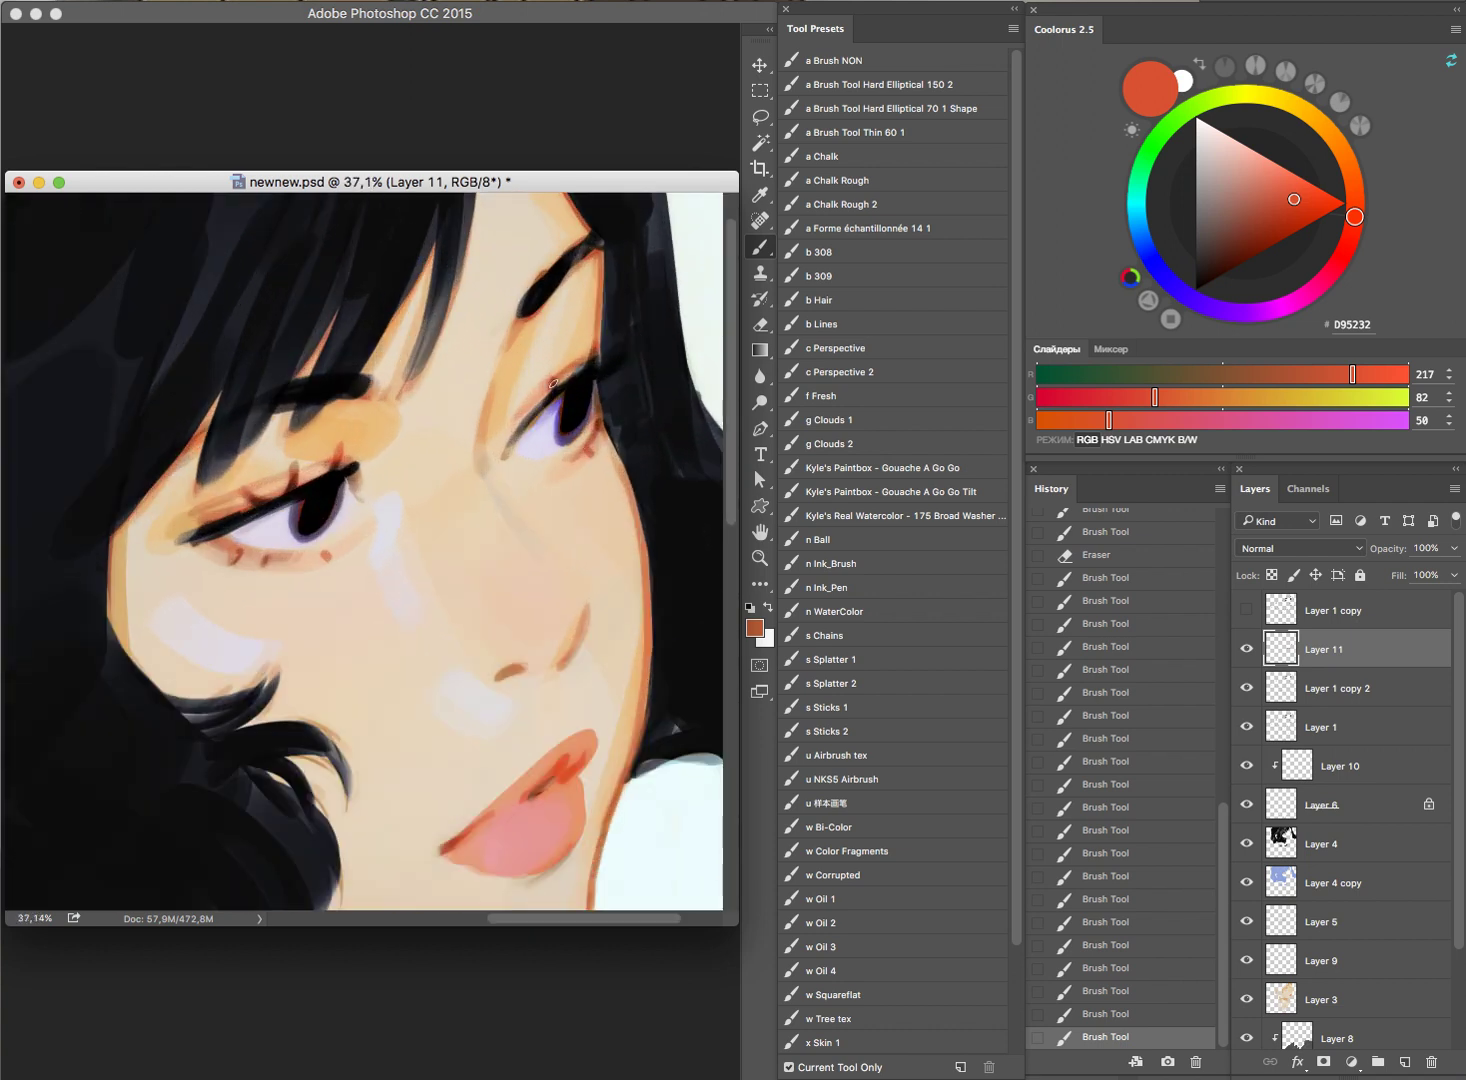
pyautogui.keyDown('alt'); pyautogui.click(488, 463); pyautogui.keyUp('alt')
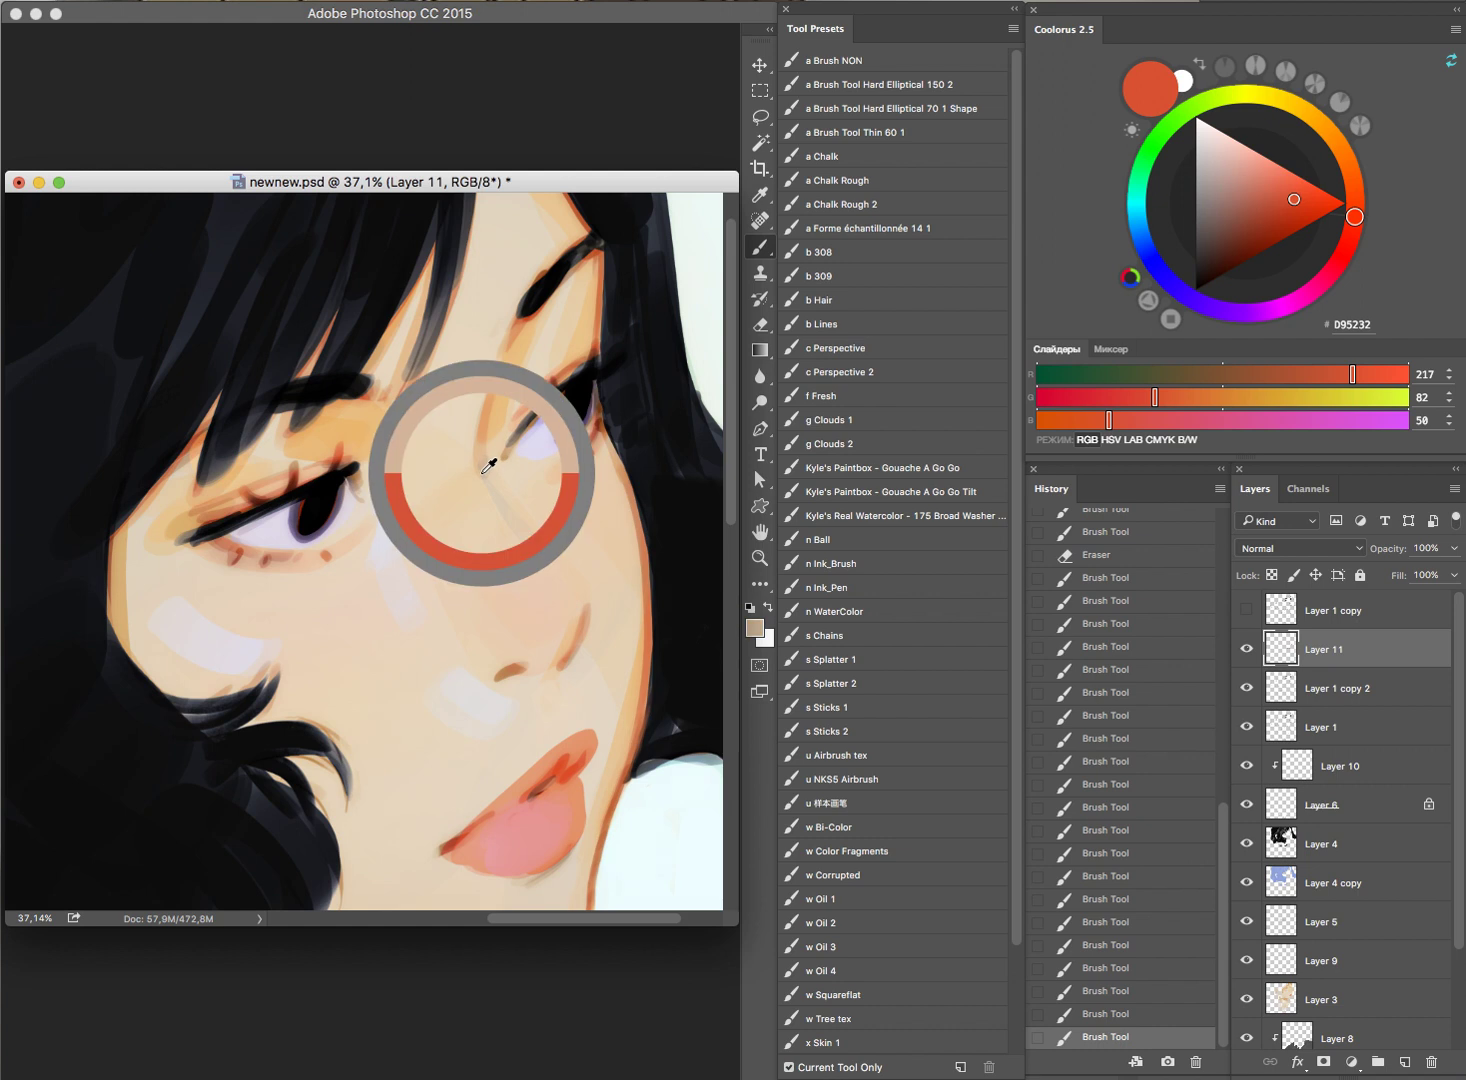
pyautogui.click(1221, 196)
pyautogui.moveTo(490, 434); pyautogui.dragTo(504, 360)
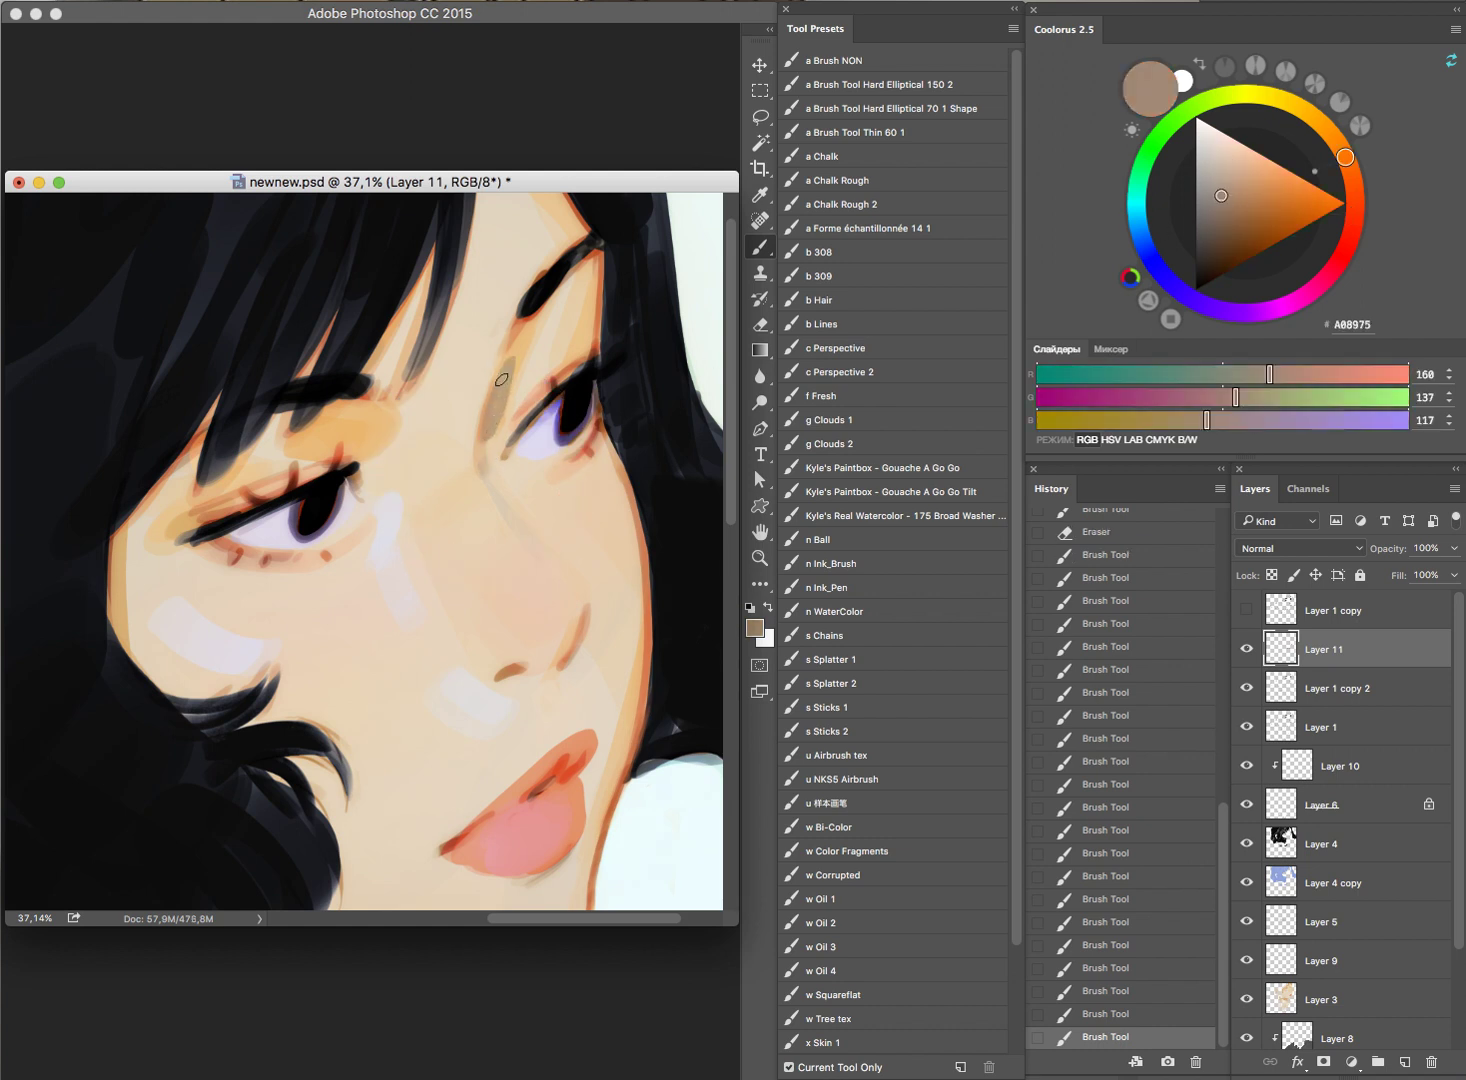
pyautogui.moveTo(650, 277); pyautogui.dragTo(557, 388)
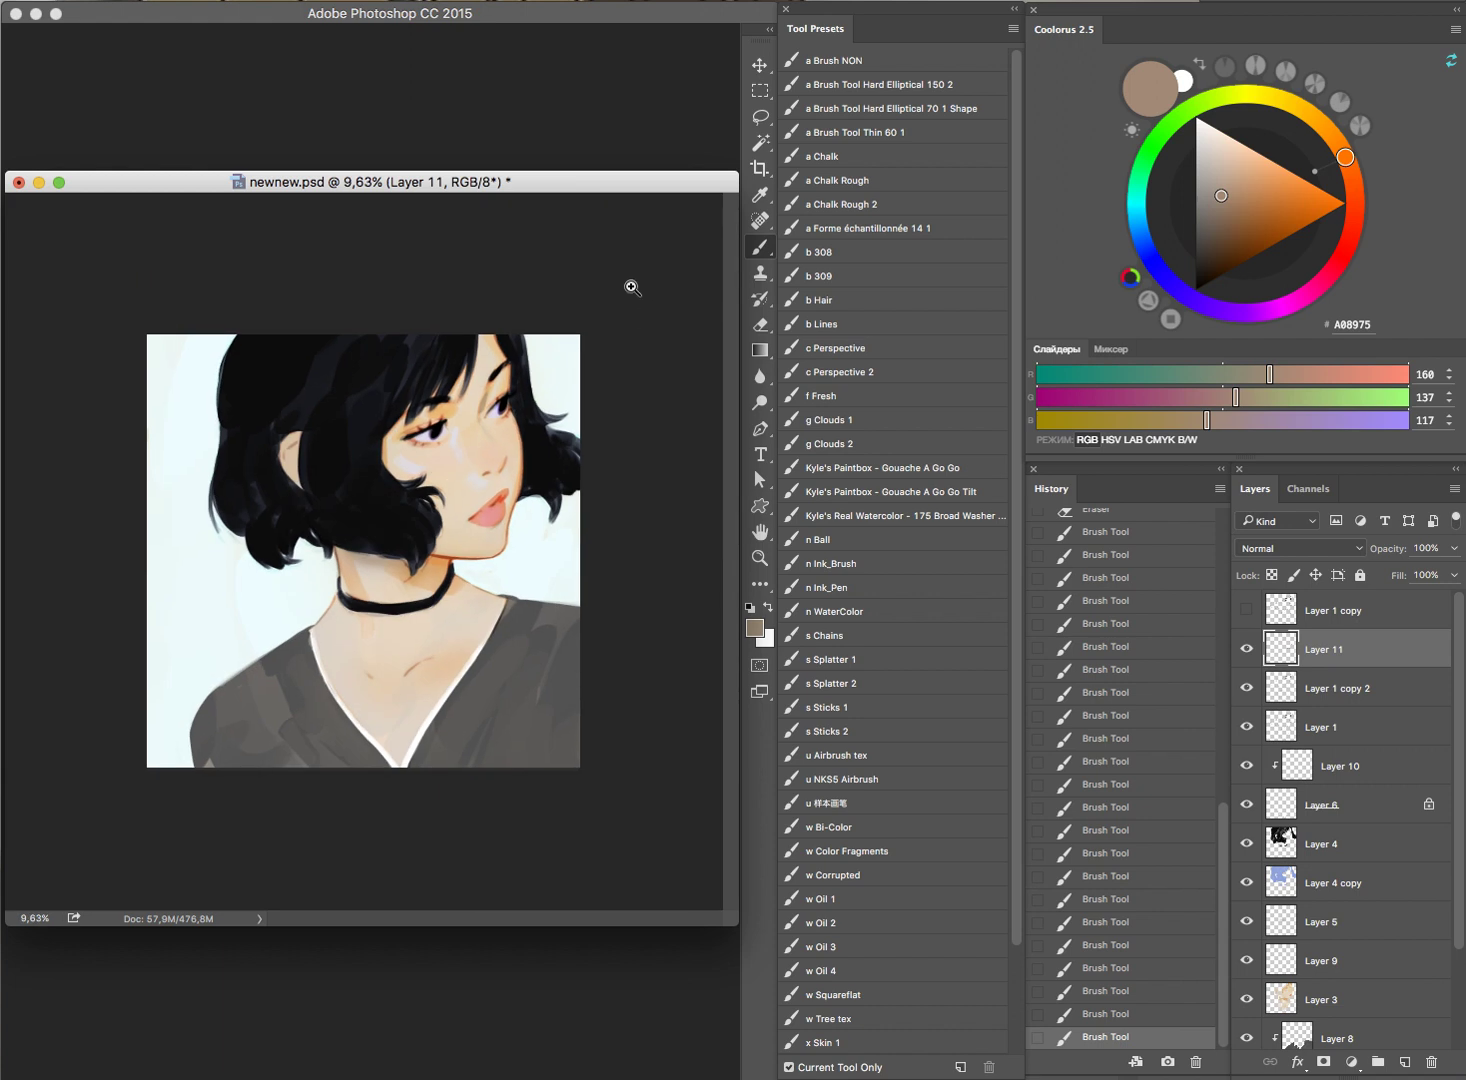
pyautogui.click(1350, 196)
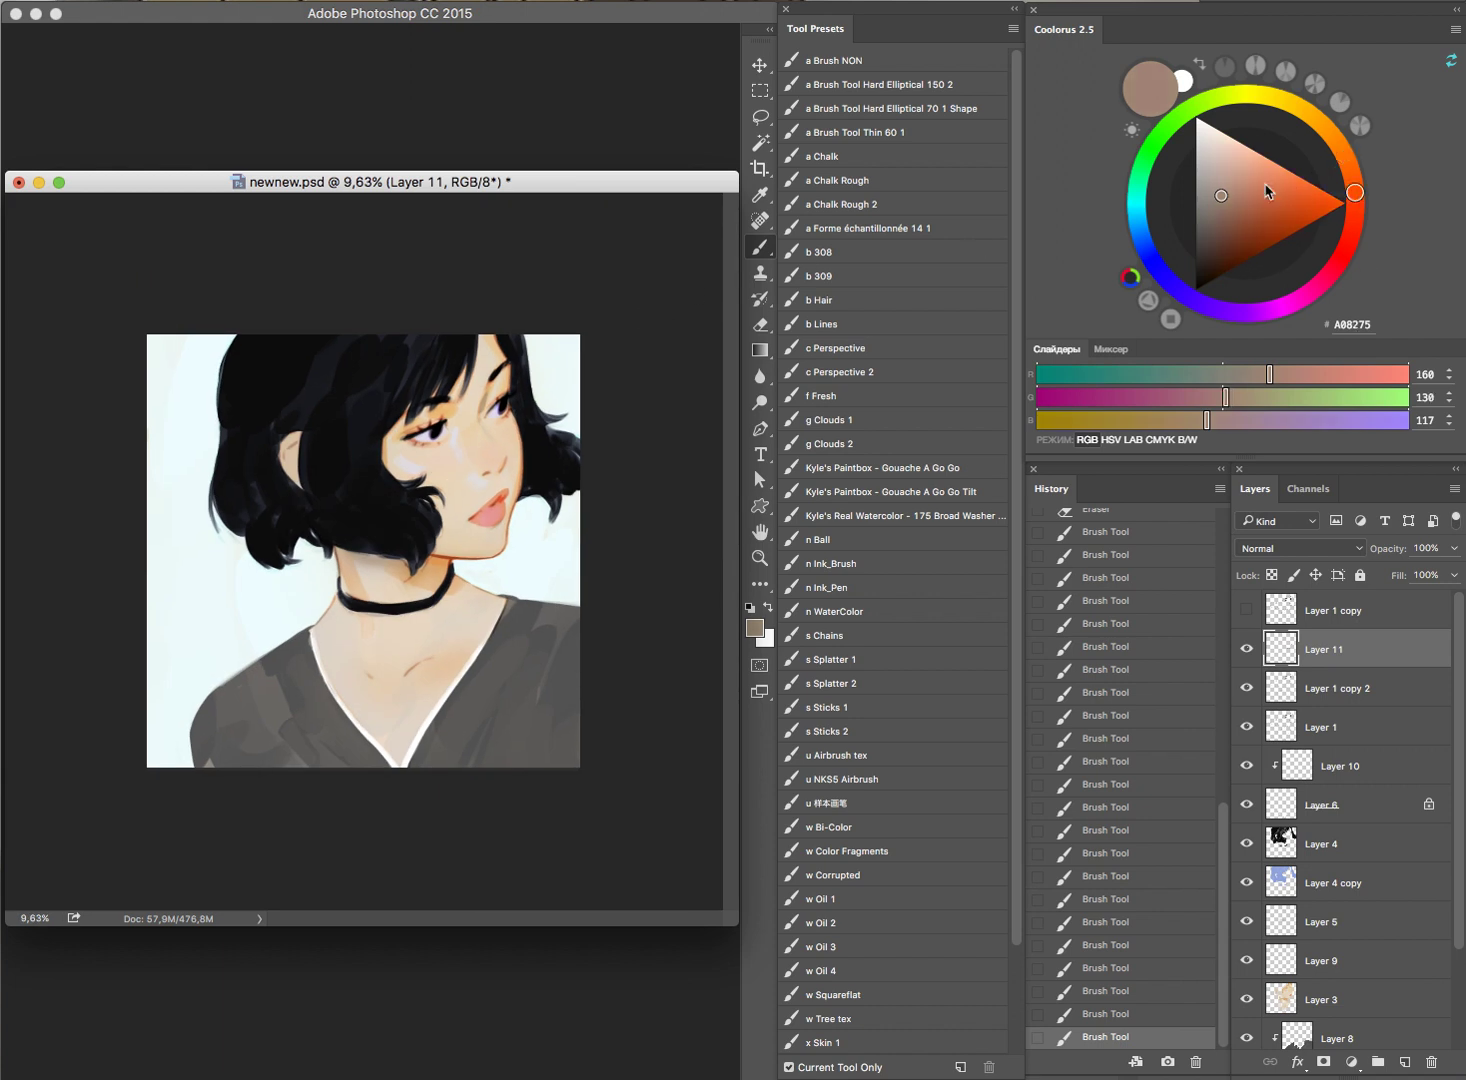
pyautogui.click(1231, 181)
# Step: Zoom in on the right eye and mix a pale pinkish lavender from its tone
pyautogui.moveTo(455, 364)
pyautogui.mouseDown()
pyautogui.moveTo(465, 427)
pyautogui.moveTo(476, 410)
pyautogui.mouseUp()
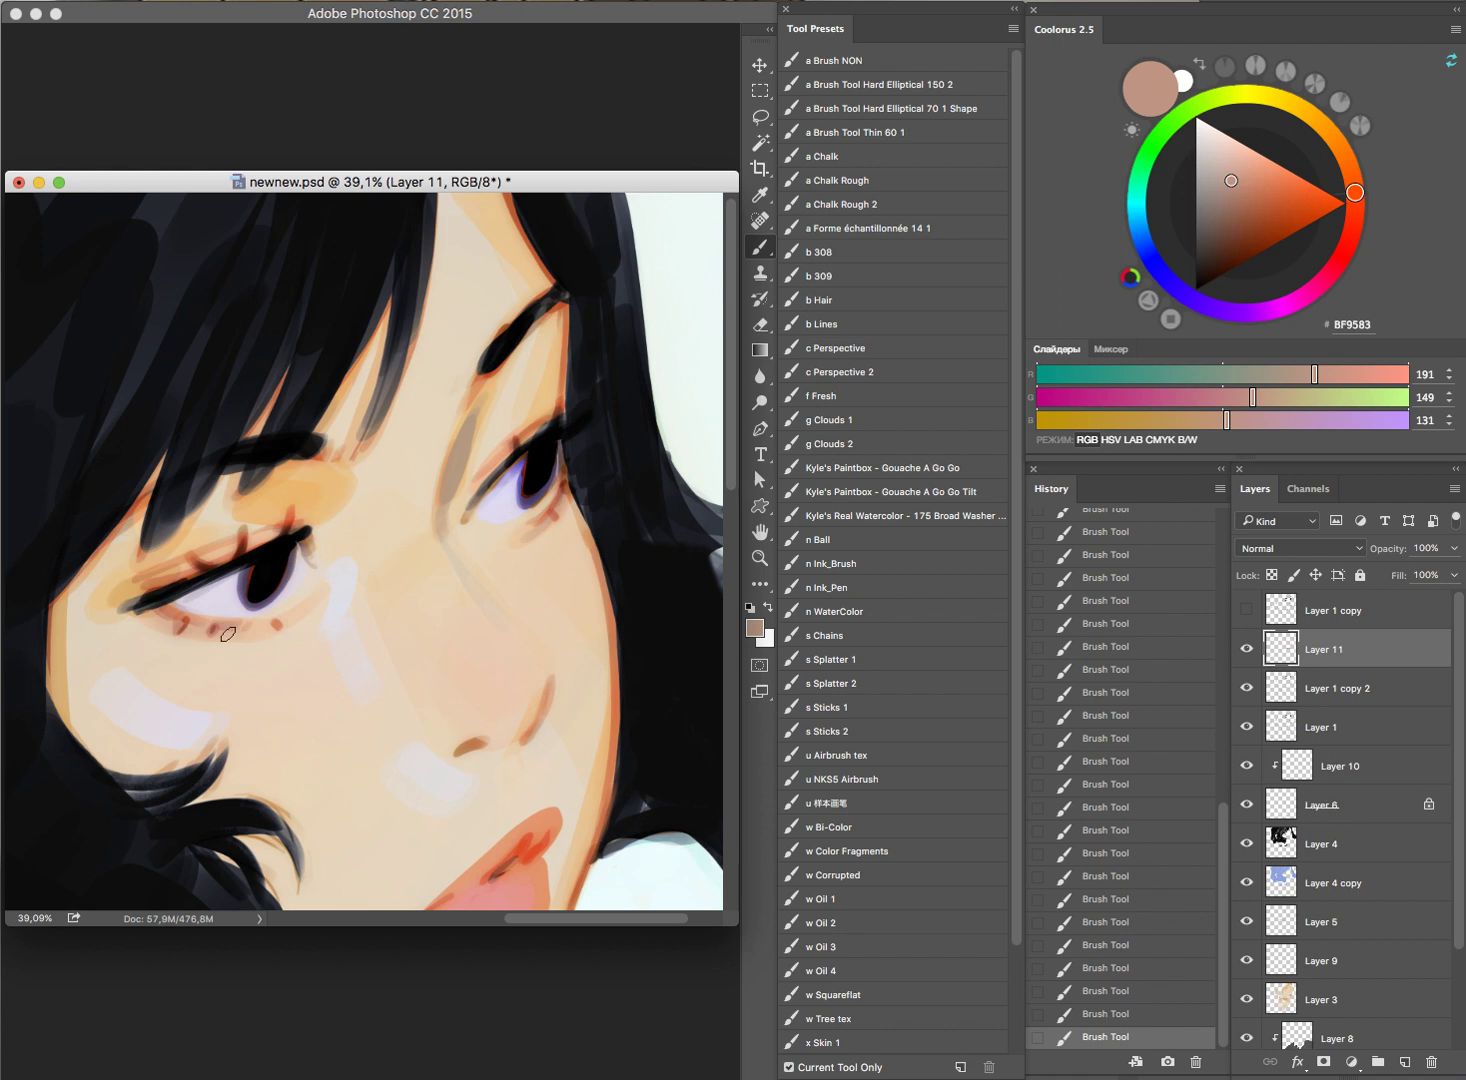
pyautogui.moveTo(636, 430); pyautogui.dragTo(658, 390)
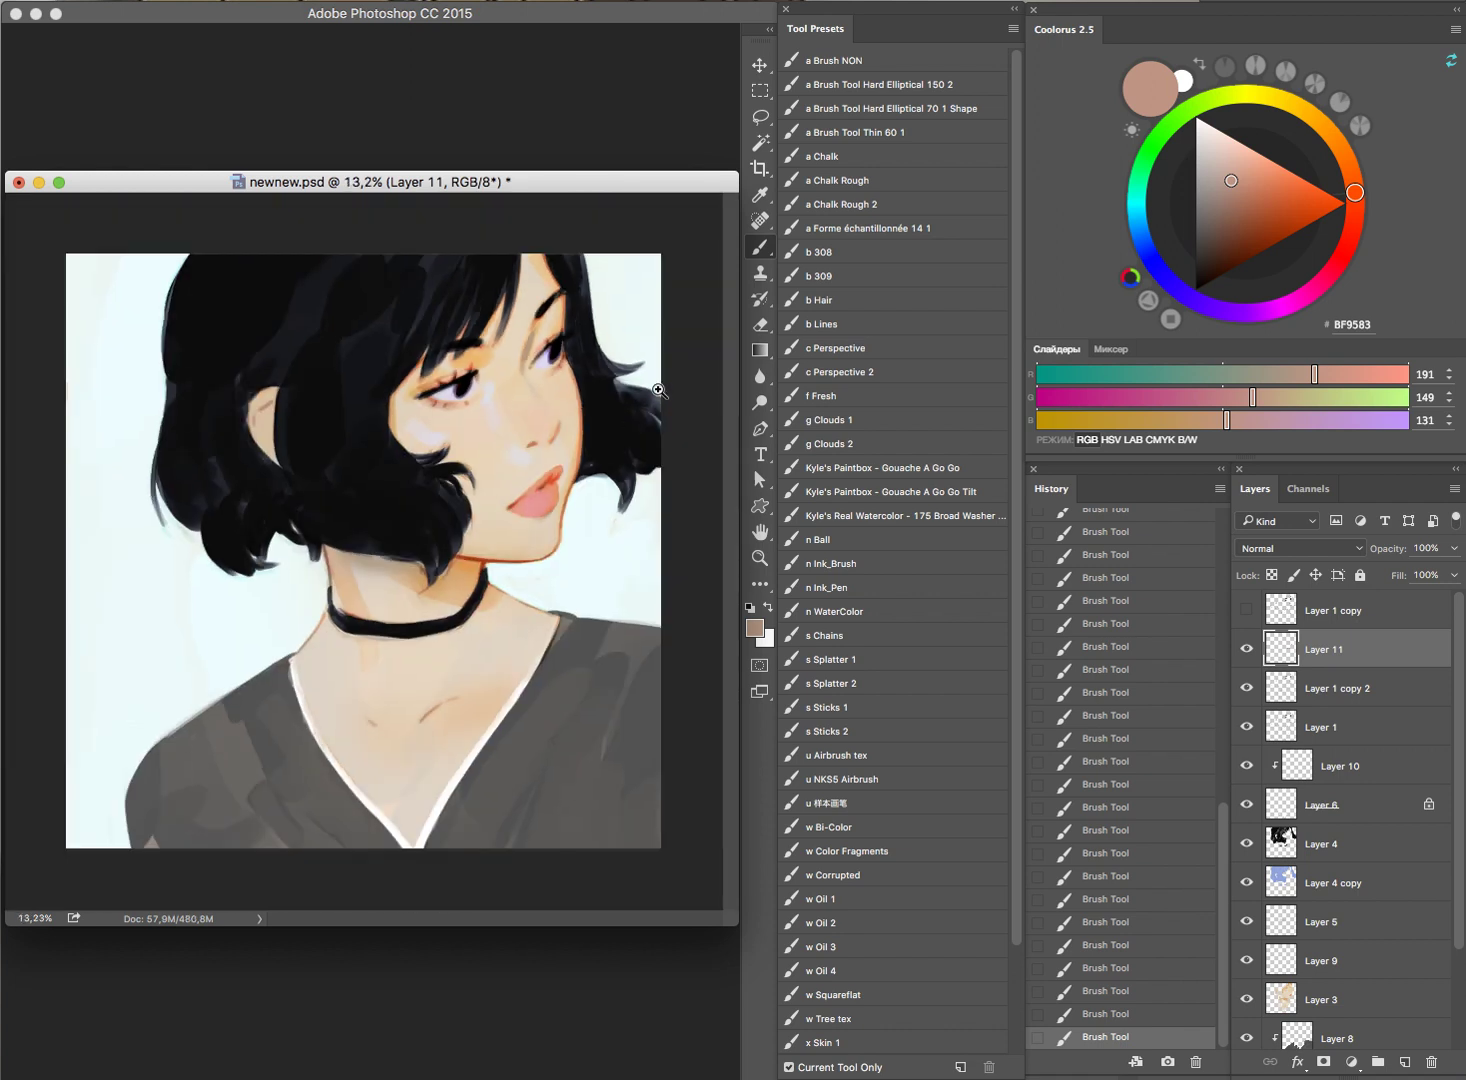
pyautogui.moveTo(587, 331); pyautogui.dragTo(650, 339)
pyautogui.keyDown('alt'); pyautogui.click(531, 446); pyautogui.keyUp('alt')
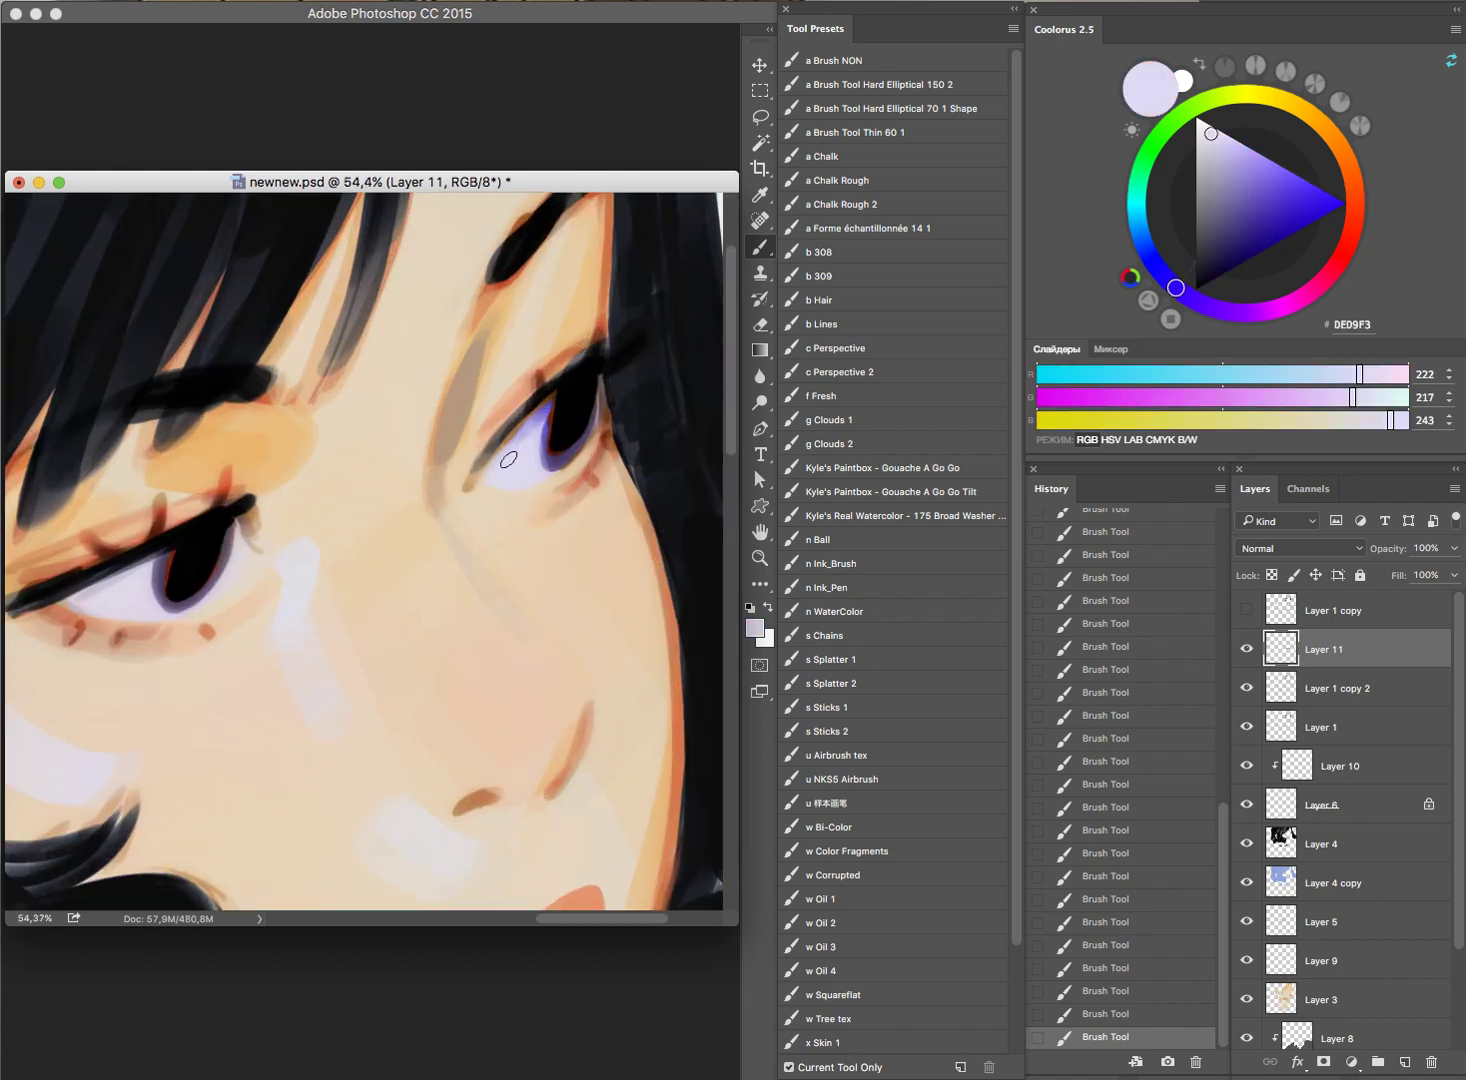
pyautogui.keyDown('alt'); pyautogui.click(107, 577); pyautogui.keyUp('alt')
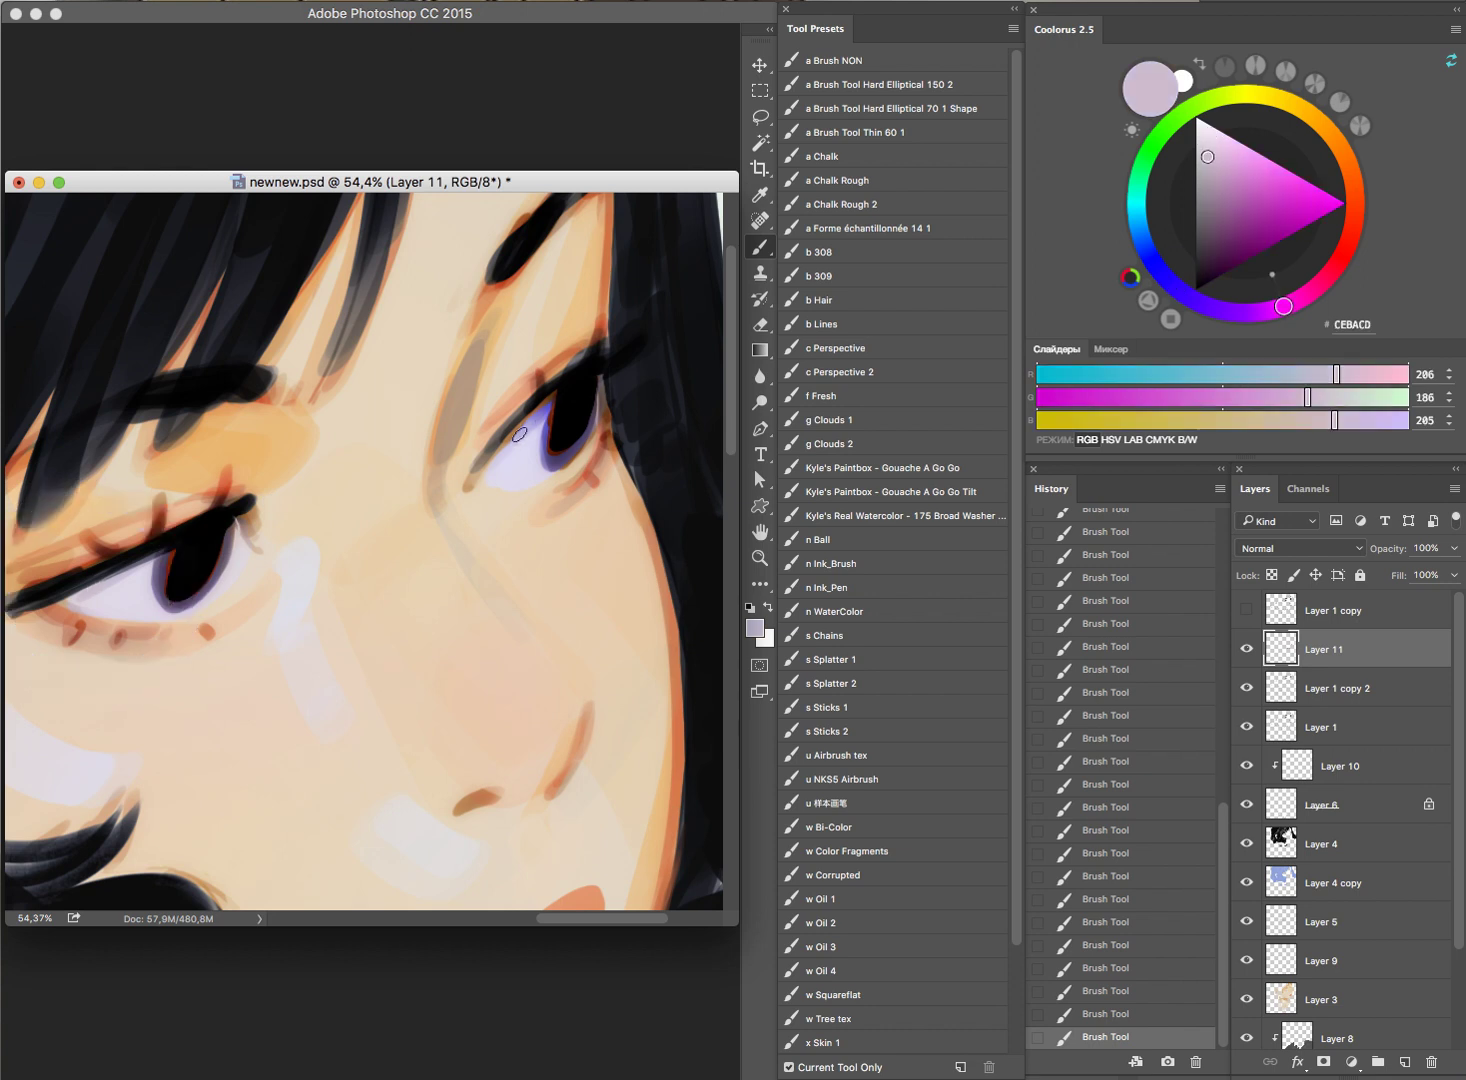
pyautogui.moveTo(556, 432); pyautogui.dragTo(540, 507)
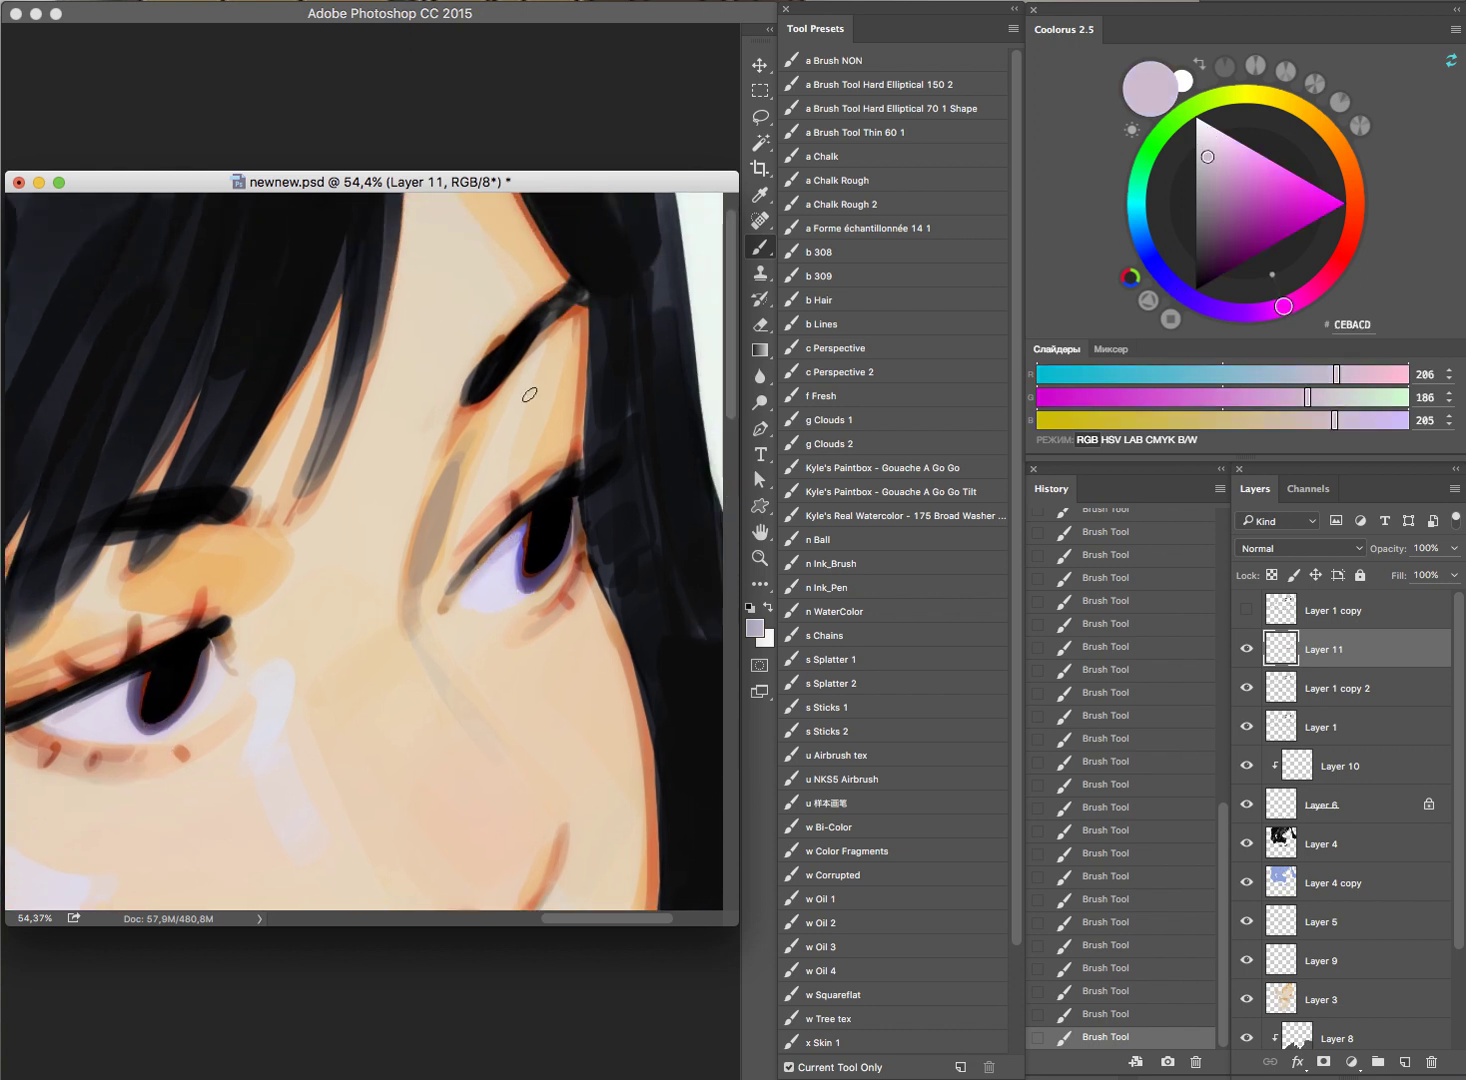
pyautogui.moveTo(565, 388)
pyautogui.mouseDown()
pyautogui.moveTo(479, 447)
pyautogui.moveTo(584, 485)
pyautogui.moveTo(550, 530)
pyautogui.mouseUp()
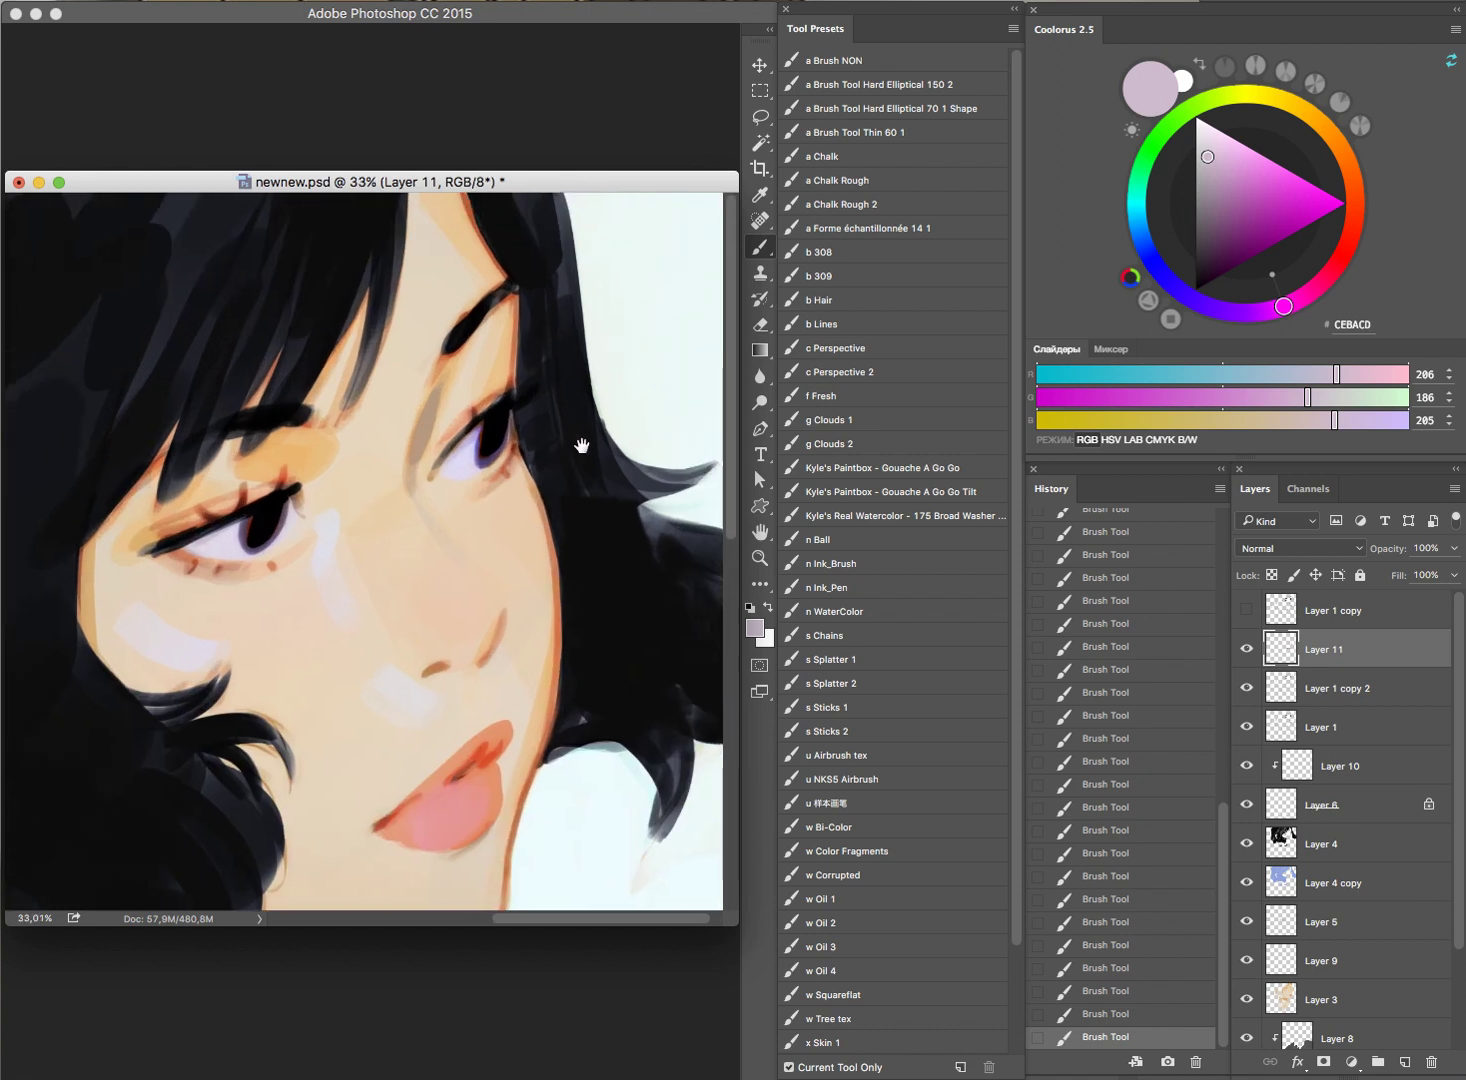
# Step: With near-black, darken the eye's outer corner, the hair edge, and below the eye
pyautogui.keyDown('alt'); pyautogui.click(514, 402); pyautogui.keyUp('alt')
pyautogui.moveTo(516, 392); pyautogui.dragTo(524, 335)
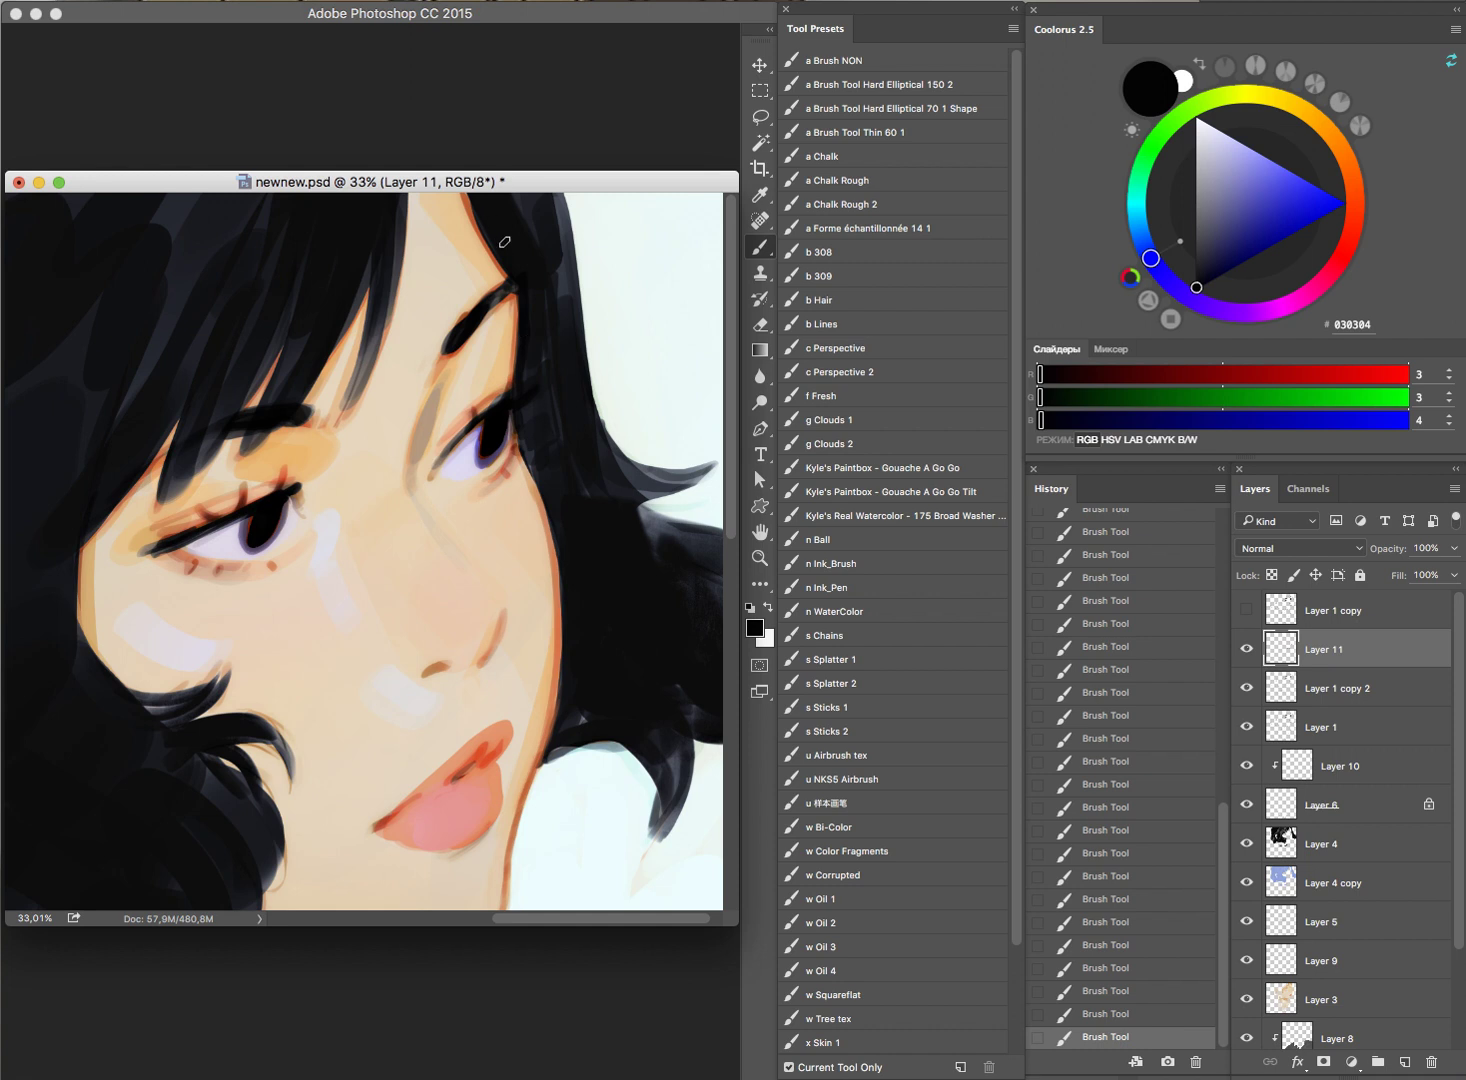
pyautogui.moveTo(551, 225); pyautogui.dragTo(563, 343)
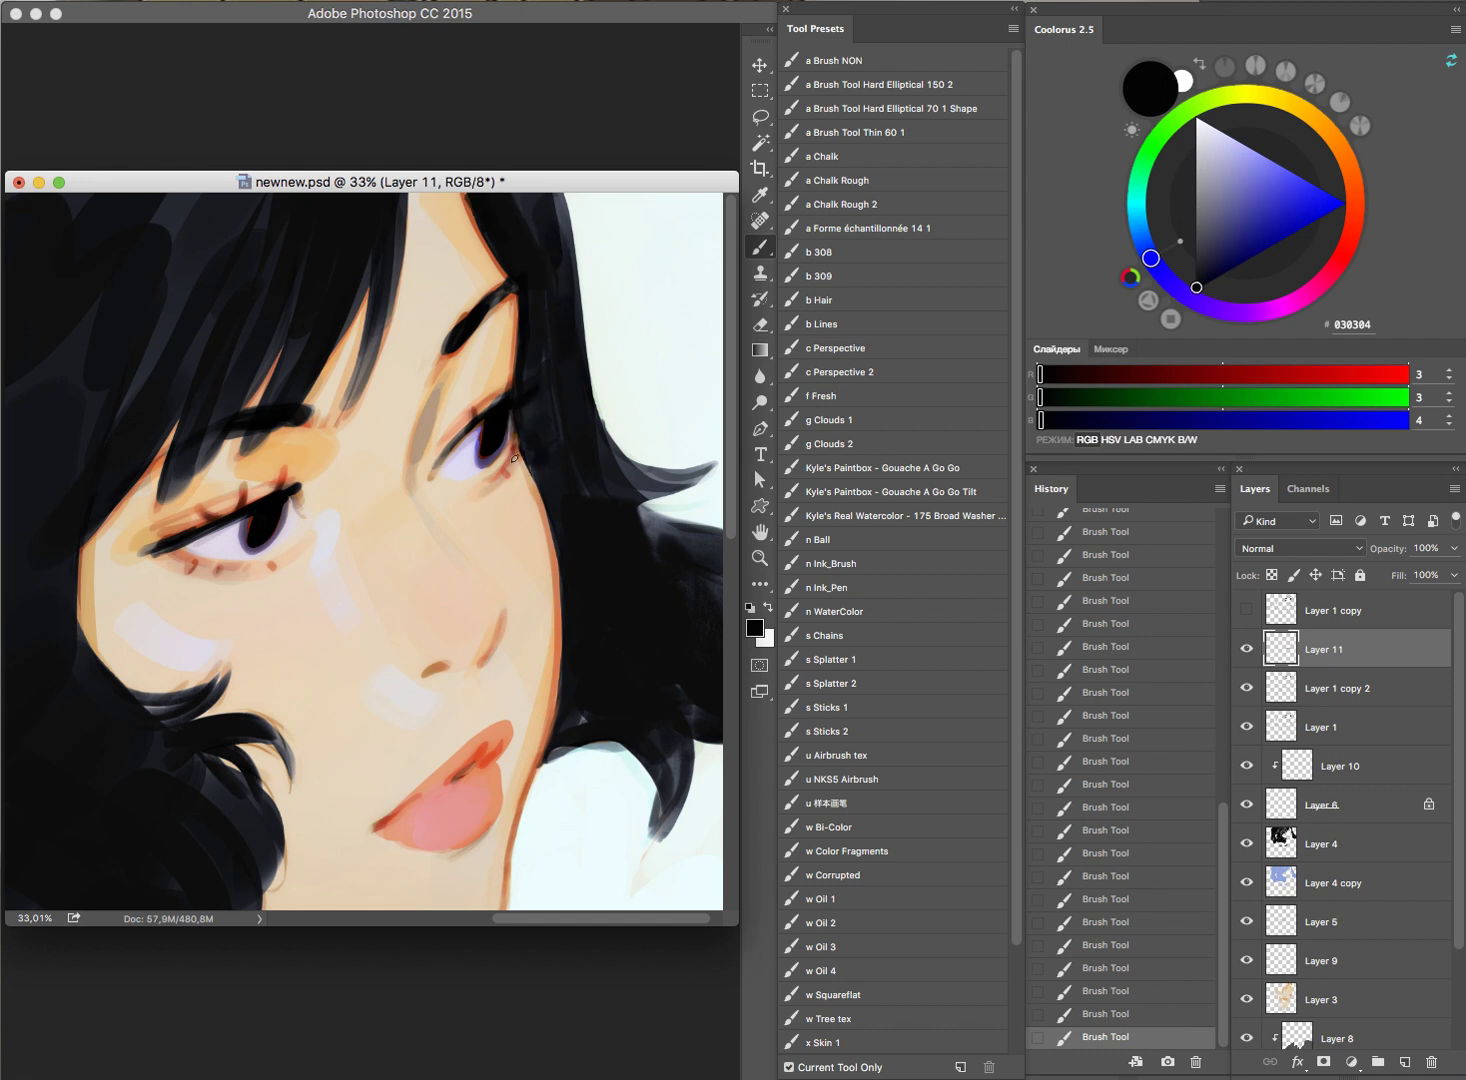
pyautogui.scroll(-4, 565, 428)
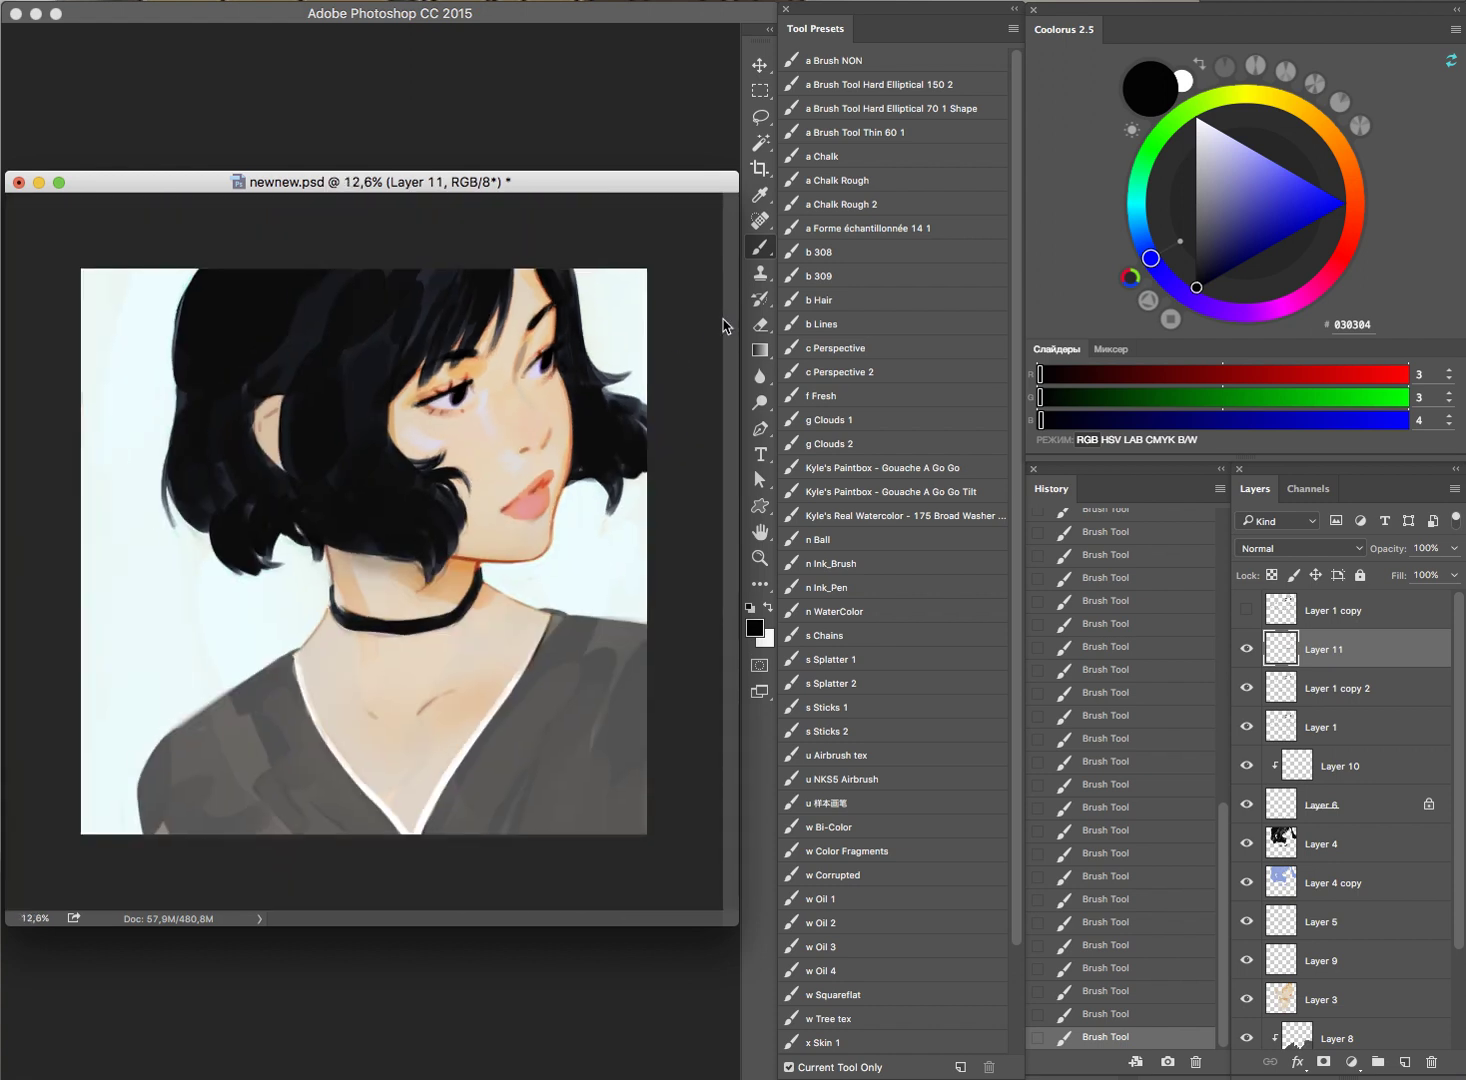
pyautogui.scroll(1, 481, 405)
pyautogui.scroll(3, 481, 405)
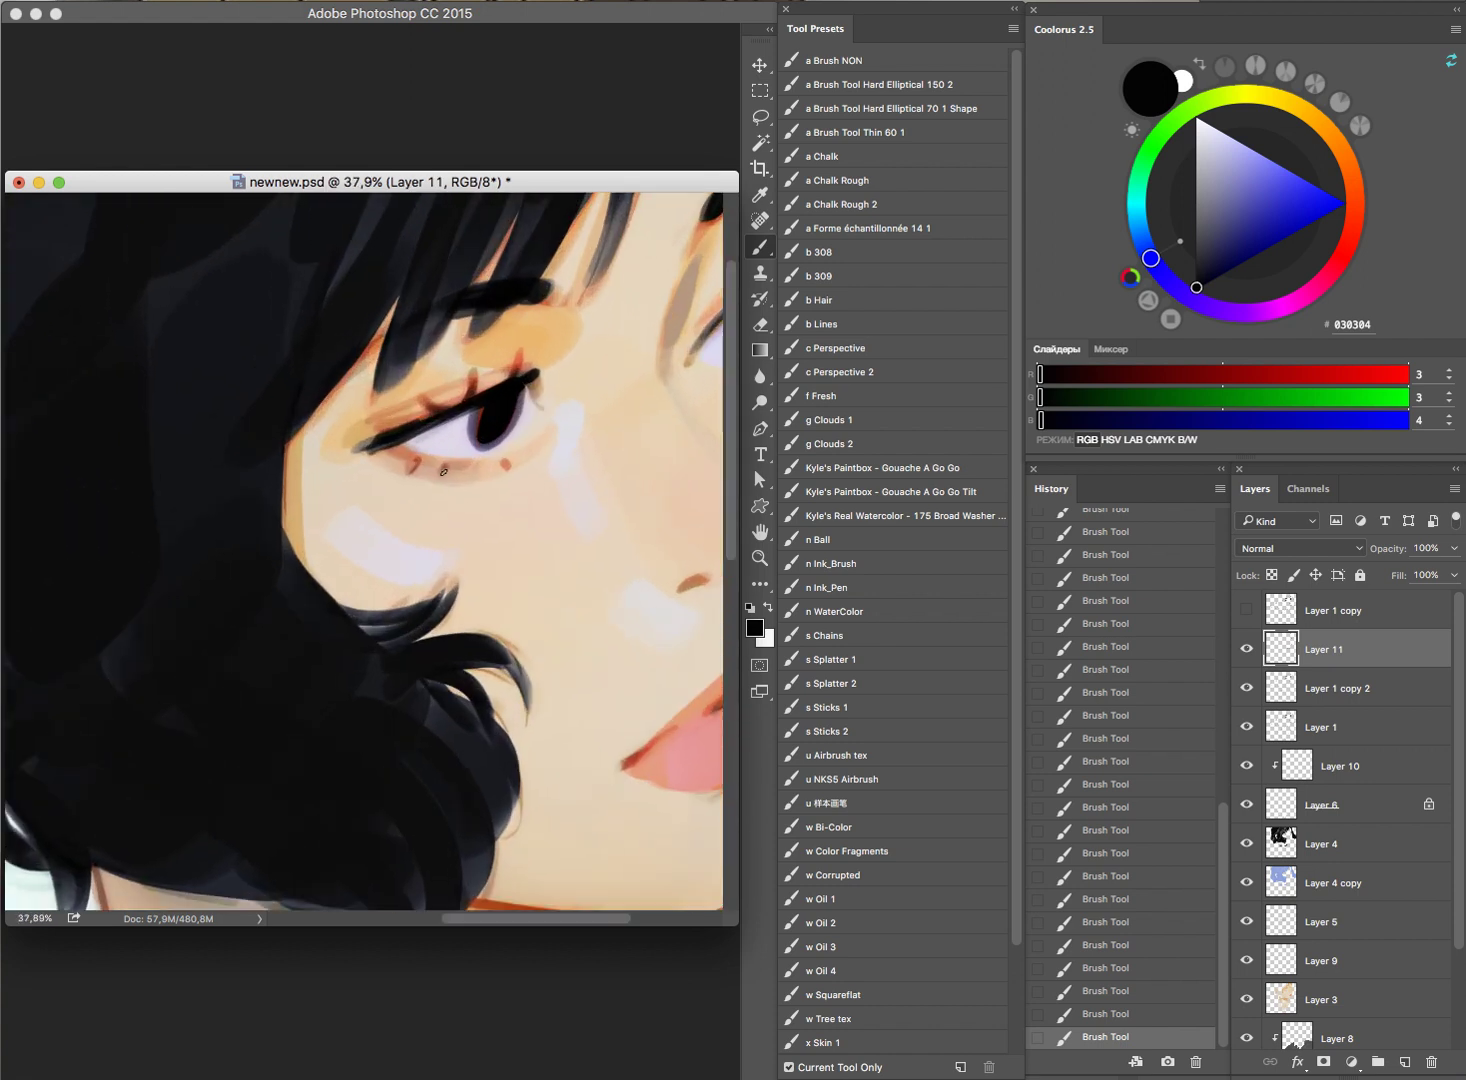
pyautogui.moveTo(413, 472); pyautogui.dragTo(444, 469)
pyautogui.scroll(-4, 566, 412)
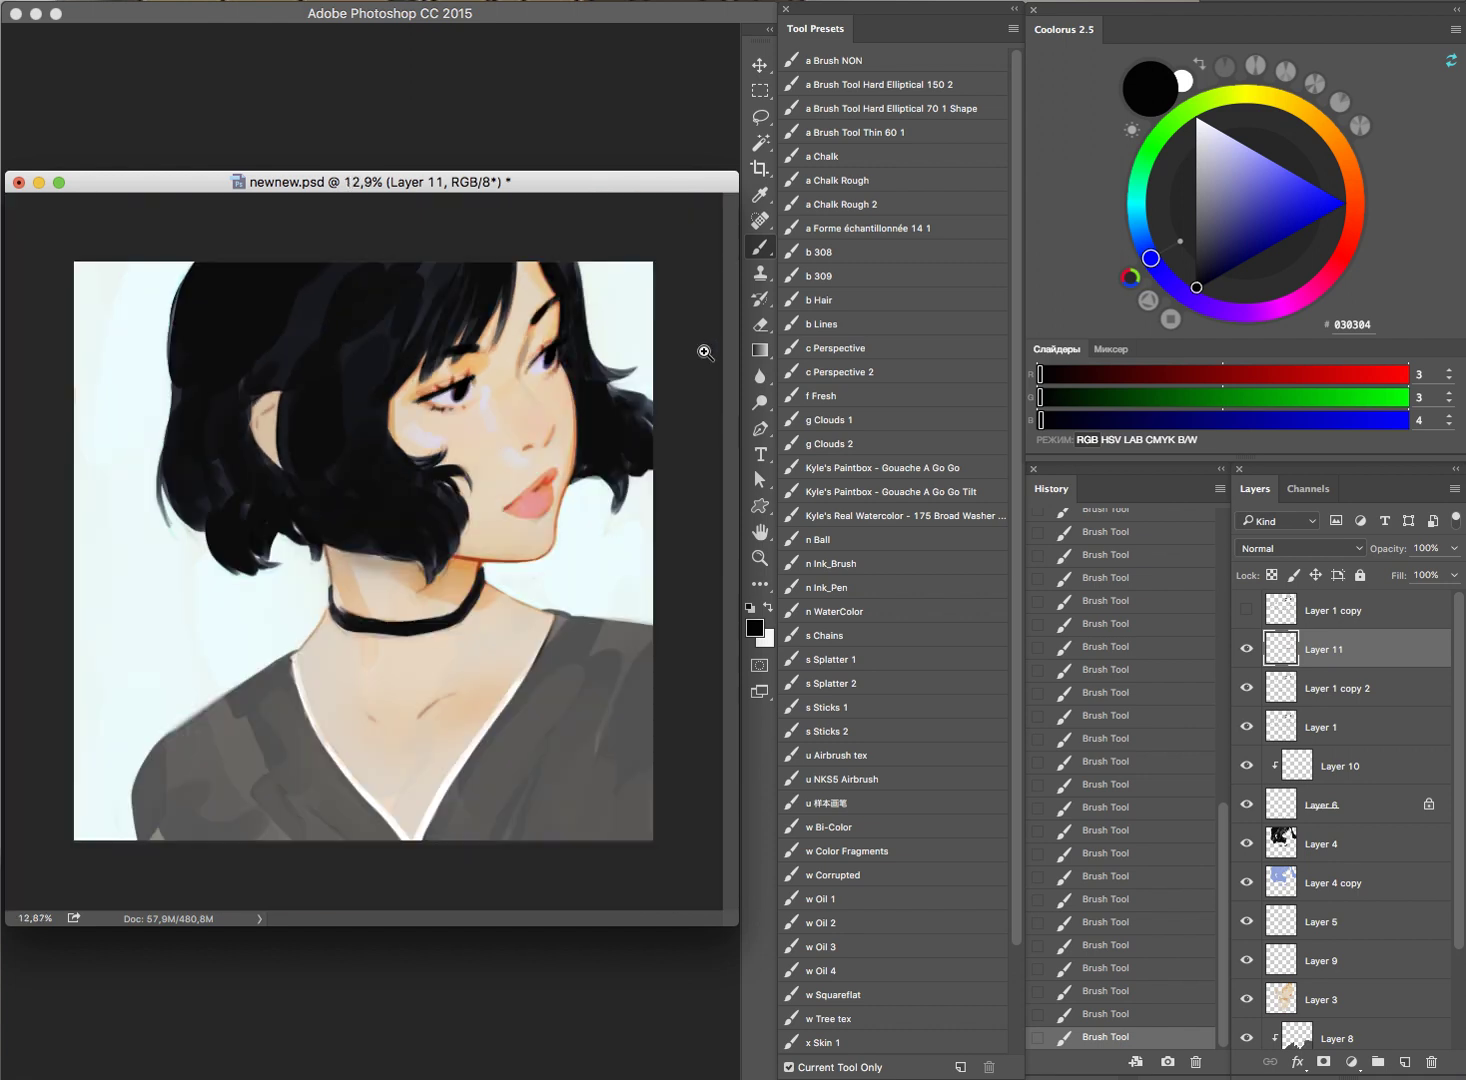
# Step: Erase part of Layer 11's strokes and hide the layer to compare
pyautogui.press('e')
pyautogui.click(453, 416)
pyautogui.click(1247, 649)
# Step: Show Layer 11 again and dab pale background colour near the jawline
pyautogui.click(1249, 650)
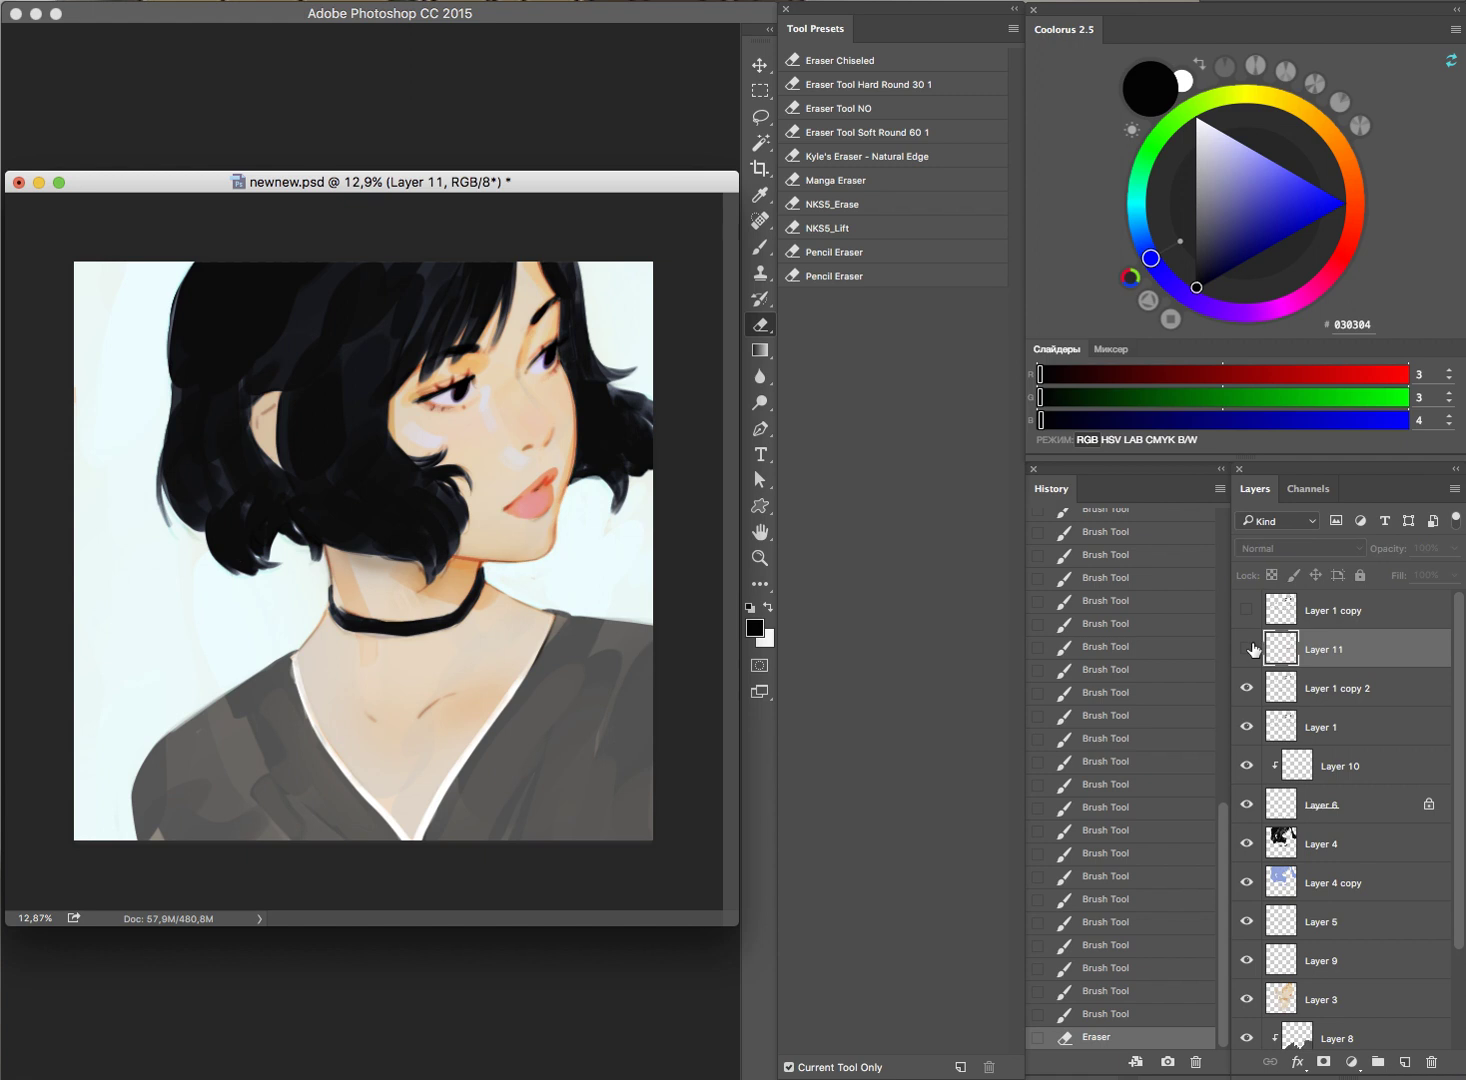
pyautogui.click(553, 517)
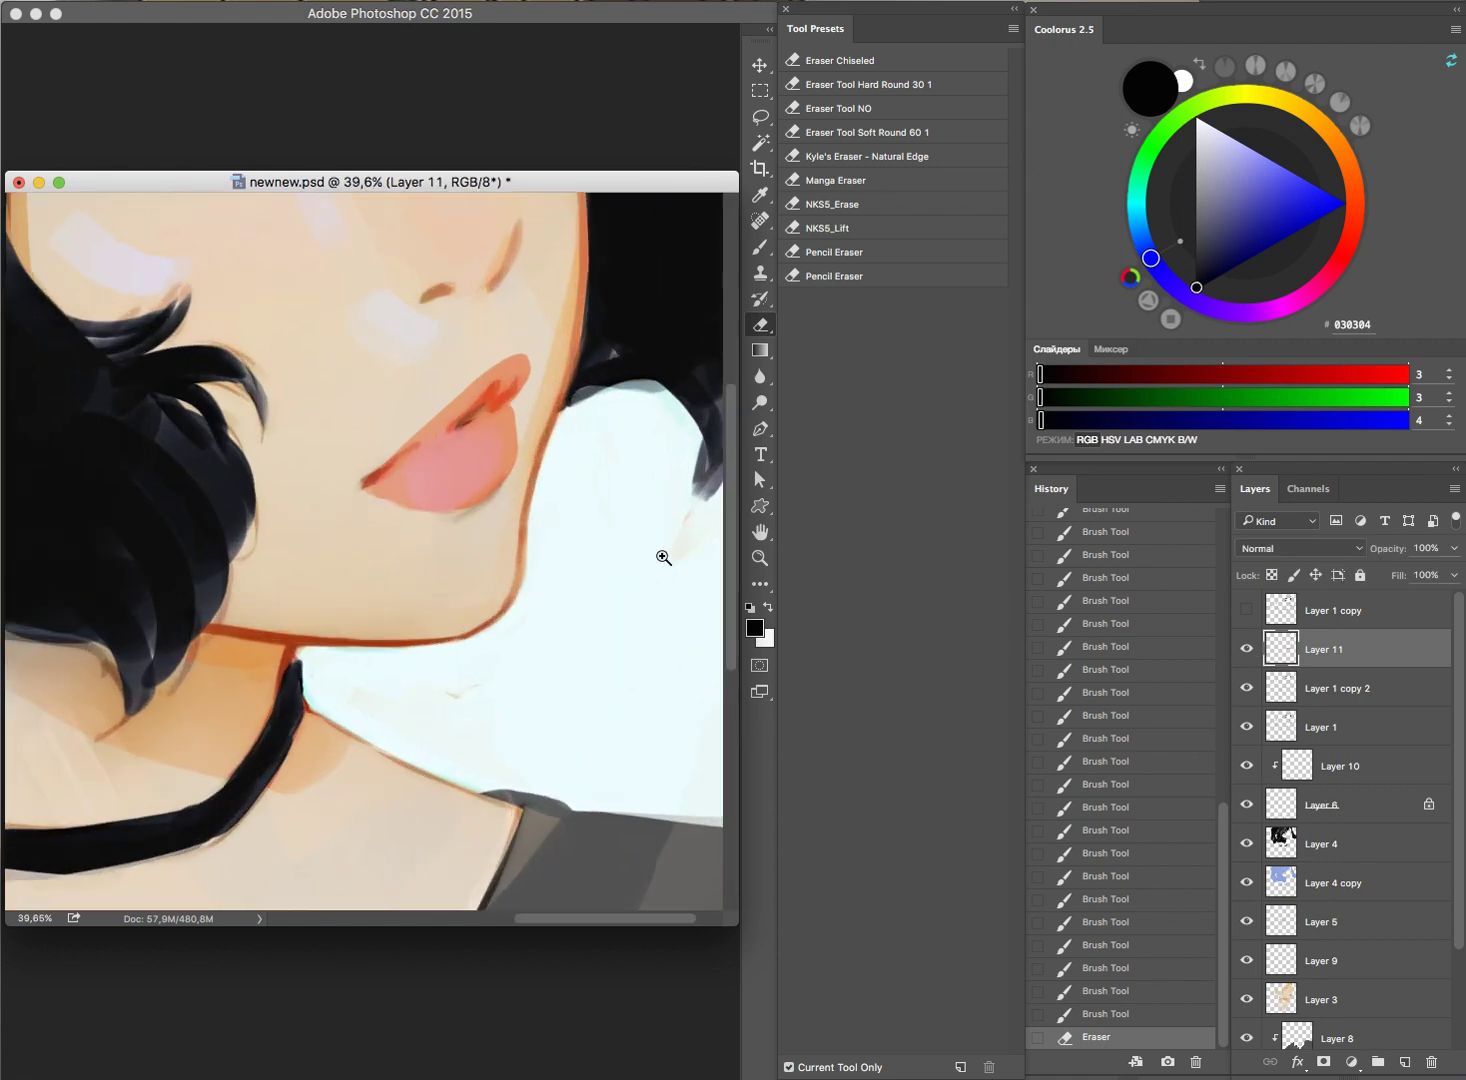
pyautogui.press('b')
pyautogui.keyDown('alt'); pyautogui.click(566, 576); pyautogui.keyUp('alt')
pyautogui.click(528, 591)
# Step: Try a skin-tone stroke near the lower lip, undoing and redoing it
pyautogui.keyDown('alt'); pyautogui.click(570, 326); pyautogui.keyUp('alt')
pyautogui.moveTo(470, 512); pyautogui.dragTo(493, 493)
pyautogui.hotkey('ctrl', 'z')
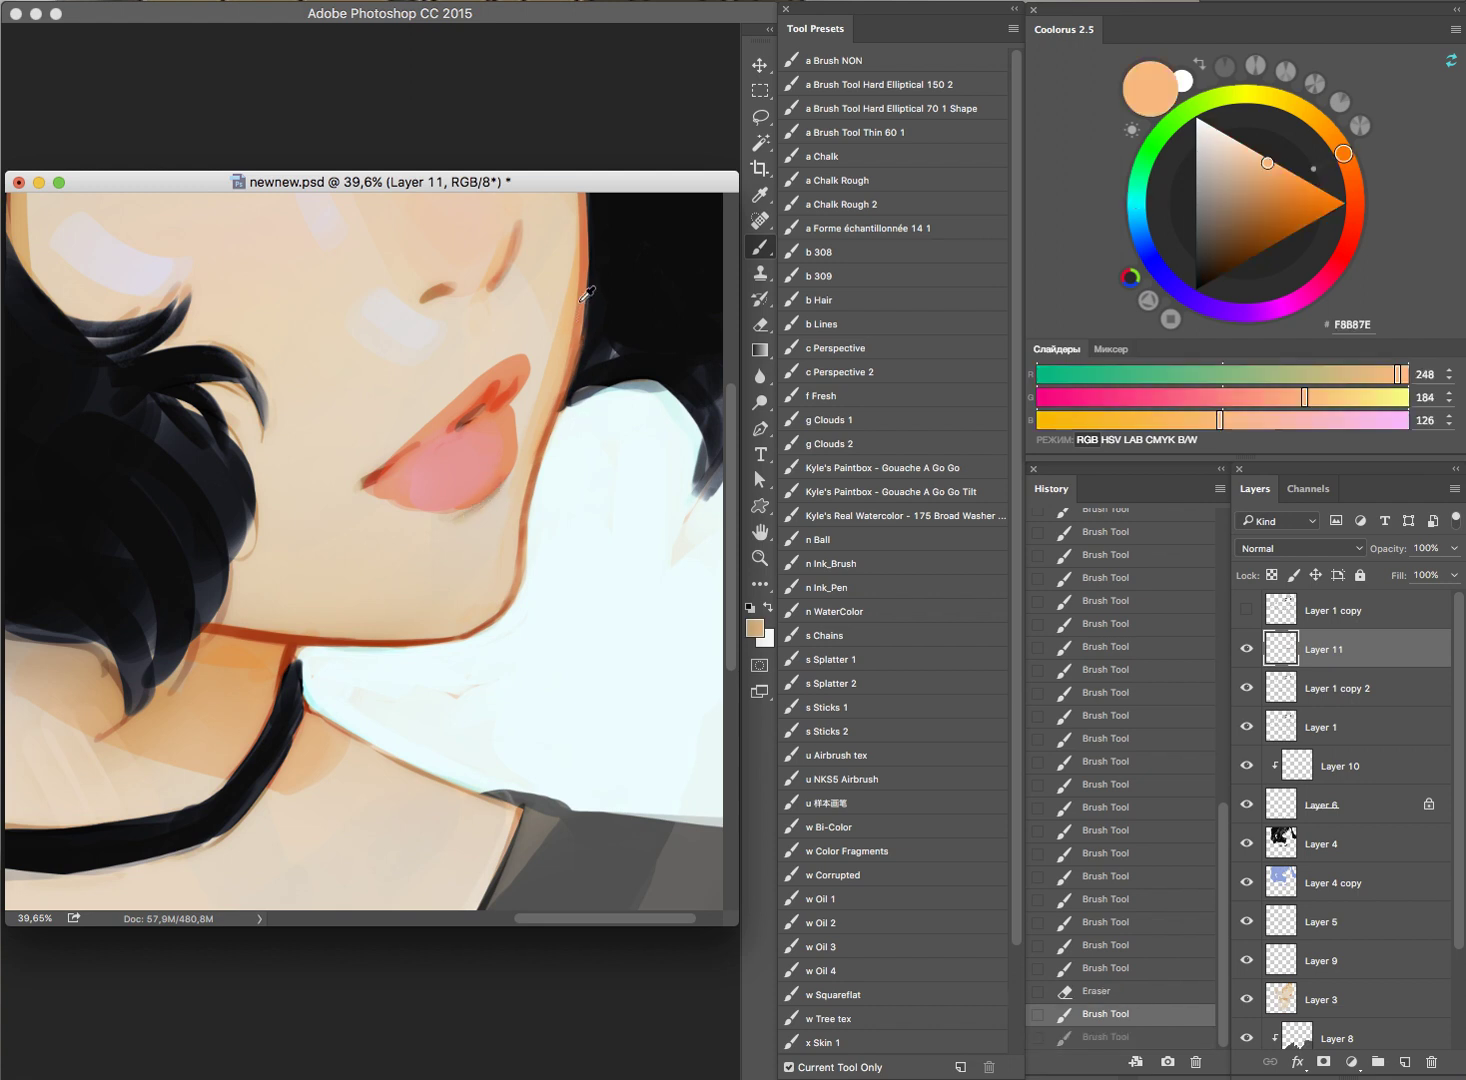
pyautogui.keyDown('alt'); pyautogui.click(510, 378); pyautogui.keyUp('alt')
pyautogui.hotkey('ctrl', 'z')
pyautogui.moveTo(556, 497); pyautogui.dragTo(404, 600)
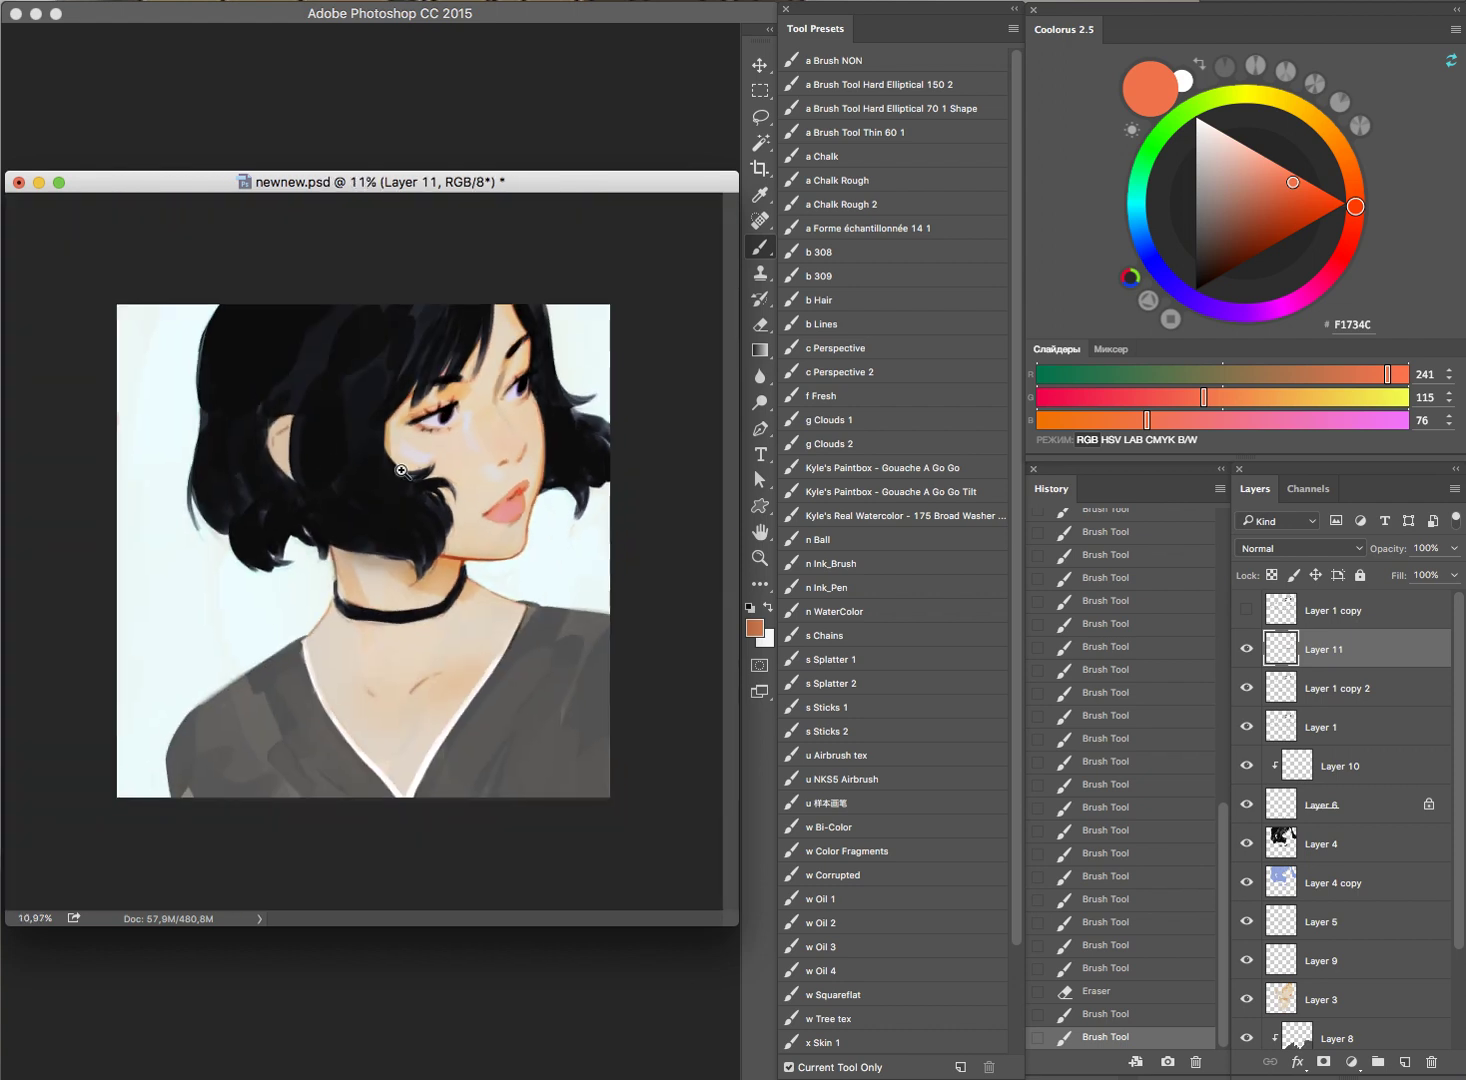
# Step: Paint navy-dark hair strokes, a strand tip and strokes along the hairline
pyautogui.keyDown('alt'); pyautogui.click(391, 614); pyautogui.keyUp('alt')
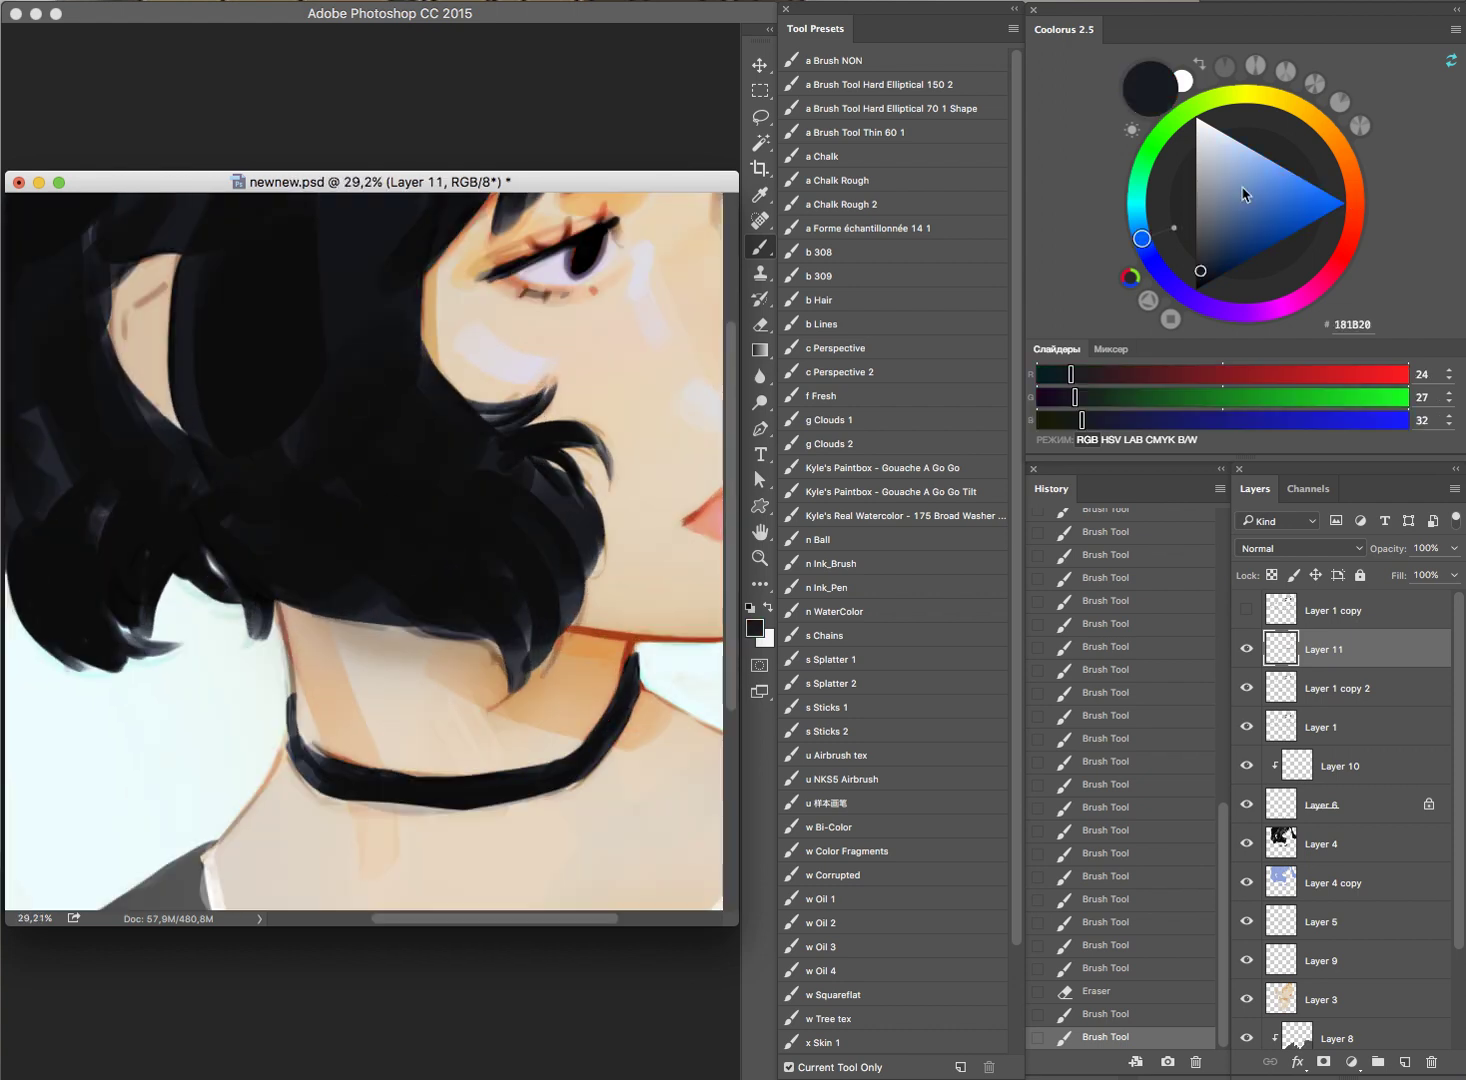
pyautogui.moveTo(1228, 246); pyautogui.dragTo(1217, 259)
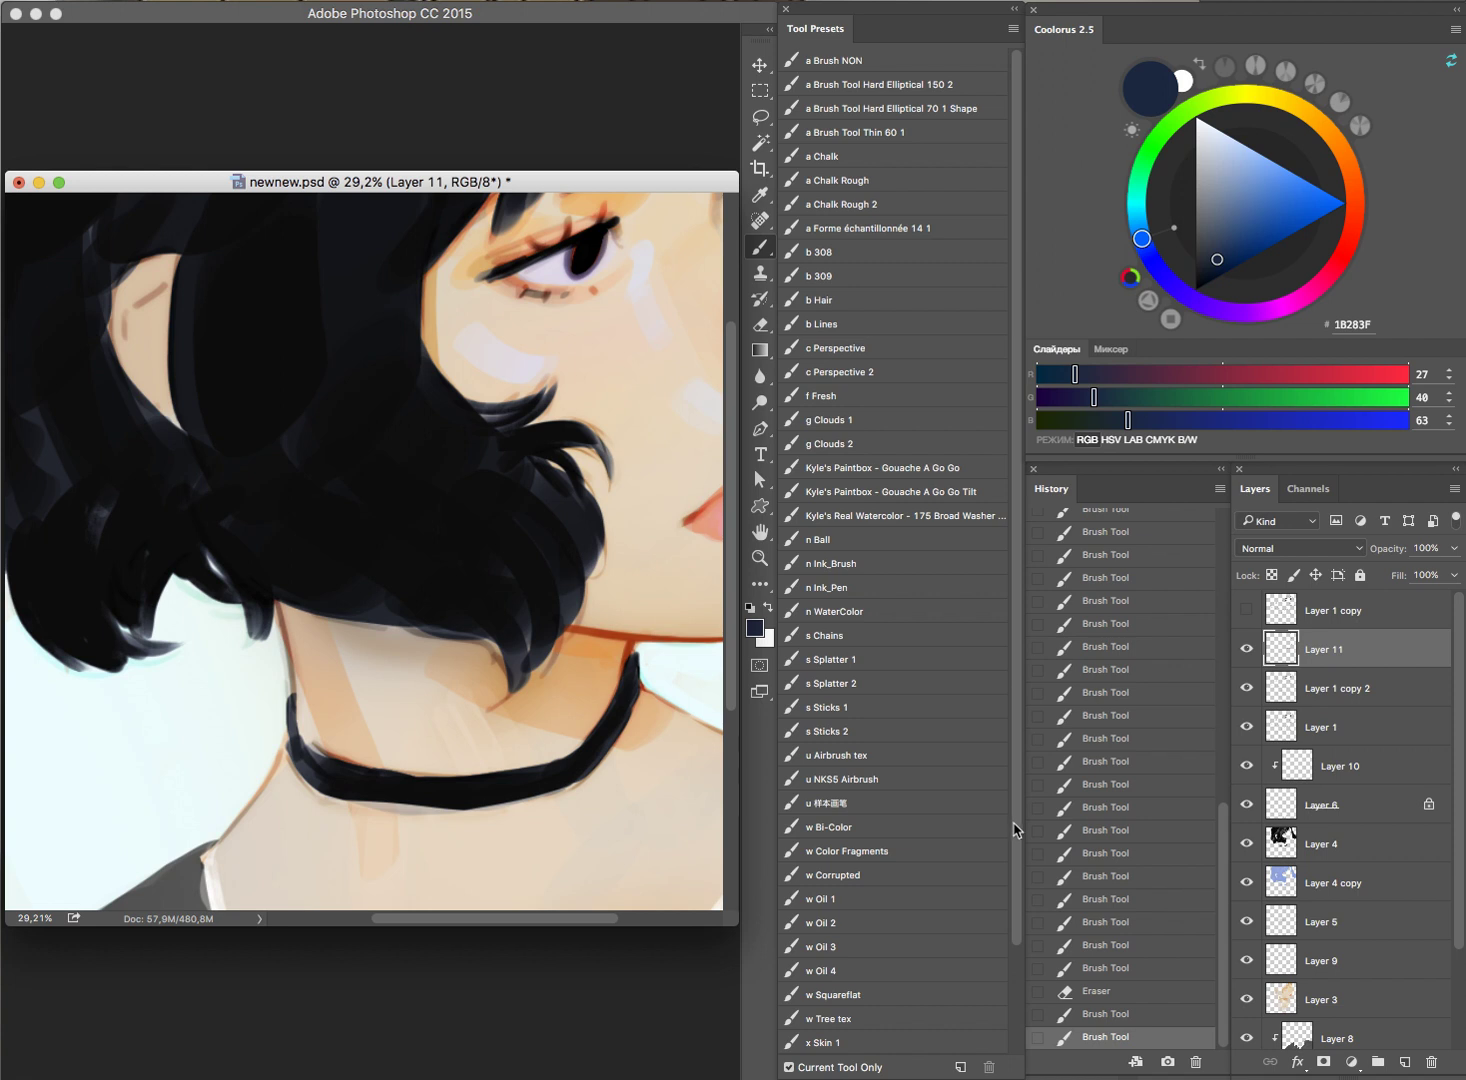
pyautogui.moveTo(298, 602)
pyautogui.mouseDown()
pyautogui.moveTo(478, 640)
pyautogui.moveTo(482, 705)
pyautogui.mouseUp()
pyautogui.press('super+z')
pyautogui.press('super+z')
pyautogui.moveTo(482, 637); pyautogui.dragTo(505, 652)
pyautogui.moveTo(243, 637)
pyautogui.mouseDown()
pyautogui.moveTo(248, 600)
pyautogui.moveTo(238, 648)
pyautogui.mouseUp()
pyautogui.moveTo(222, 538); pyautogui.dragTo(200, 560)
pyautogui.moveTo(512, 492); pyautogui.dragTo(397, 564)
# Step: Cover the skin patch beside the hair with near-black strokes plus orange accents
pyautogui.moveTo(220, 385)
pyautogui.mouseDown()
pyautogui.moveTo(257, 404)
pyautogui.moveTo(228, 425)
pyautogui.mouseUp()
pyautogui.keyDown('alt'); pyautogui.click(232, 447); pyautogui.keyUp('alt')
pyautogui.moveTo(236, 420)
pyautogui.mouseDown()
pyautogui.moveTo(228, 450)
pyautogui.moveTo(320, 504)
pyautogui.mouseUp()
pyautogui.moveTo(232, 388); pyautogui.dragTo(312, 330)
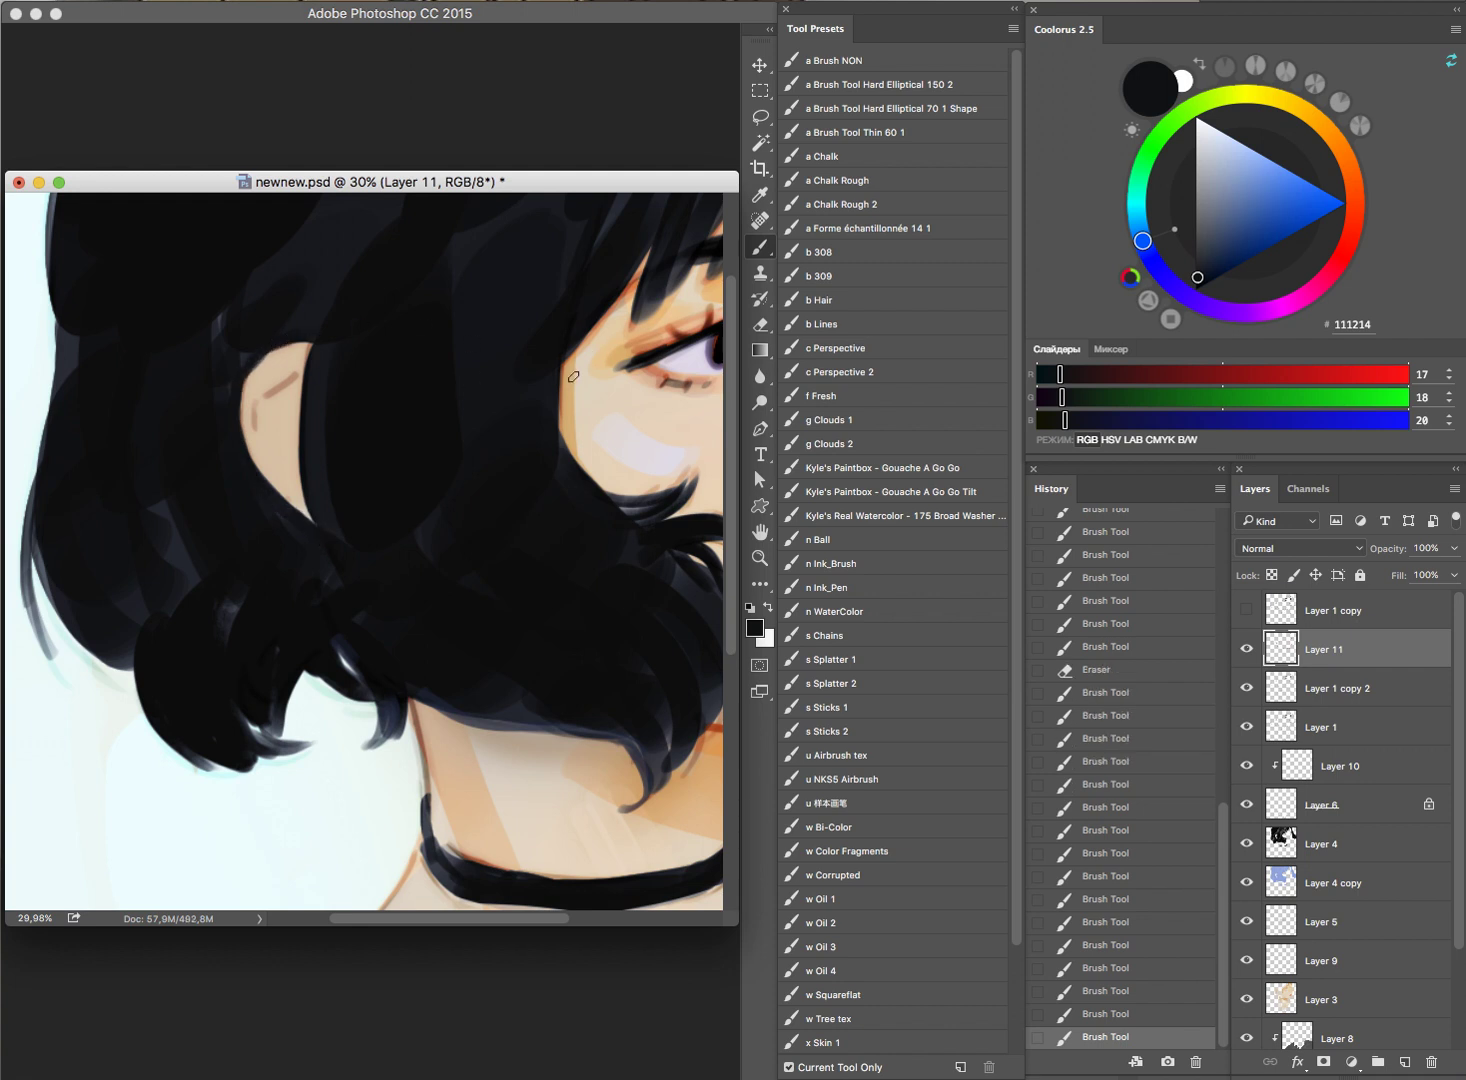
pyautogui.keyDown('alt'); pyautogui.click(622, 294); pyautogui.keyUp('alt')
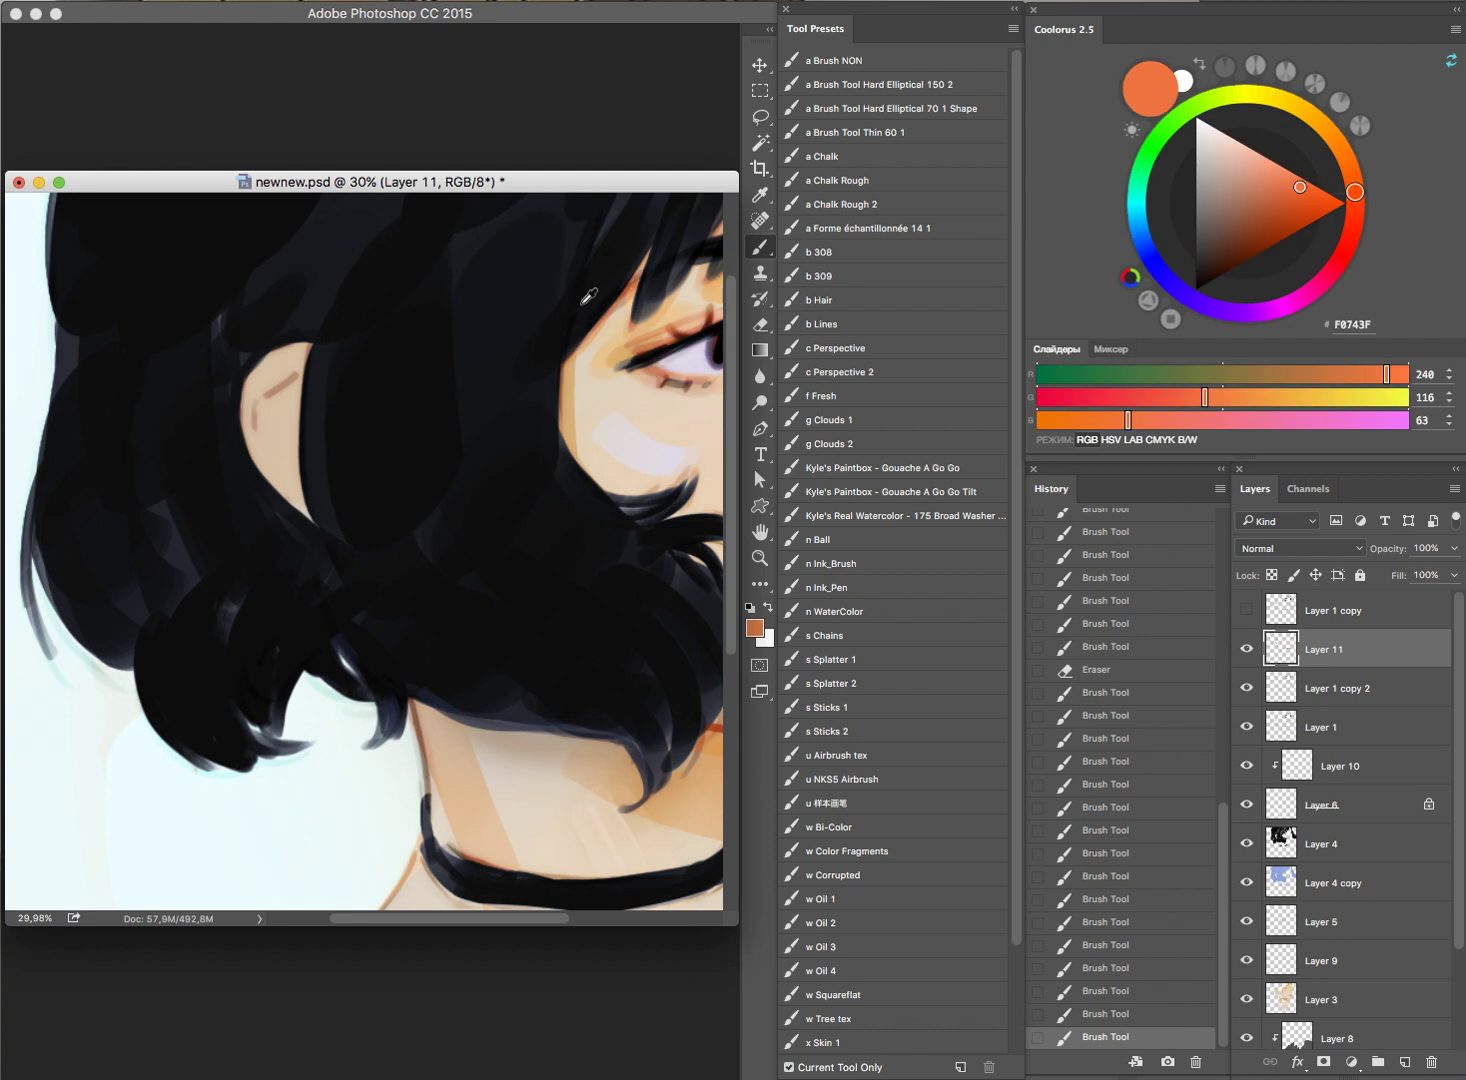
pyautogui.moveTo(267, 396); pyautogui.dragTo(262, 410)
# Step: Paint skin-tone strokes around the eye and sample near-black for eye details
pyautogui.moveTo(517, 393)
pyautogui.mouseDown()
pyautogui.moveTo(500, 430)
pyautogui.moveTo(551, 383)
pyautogui.mouseUp()
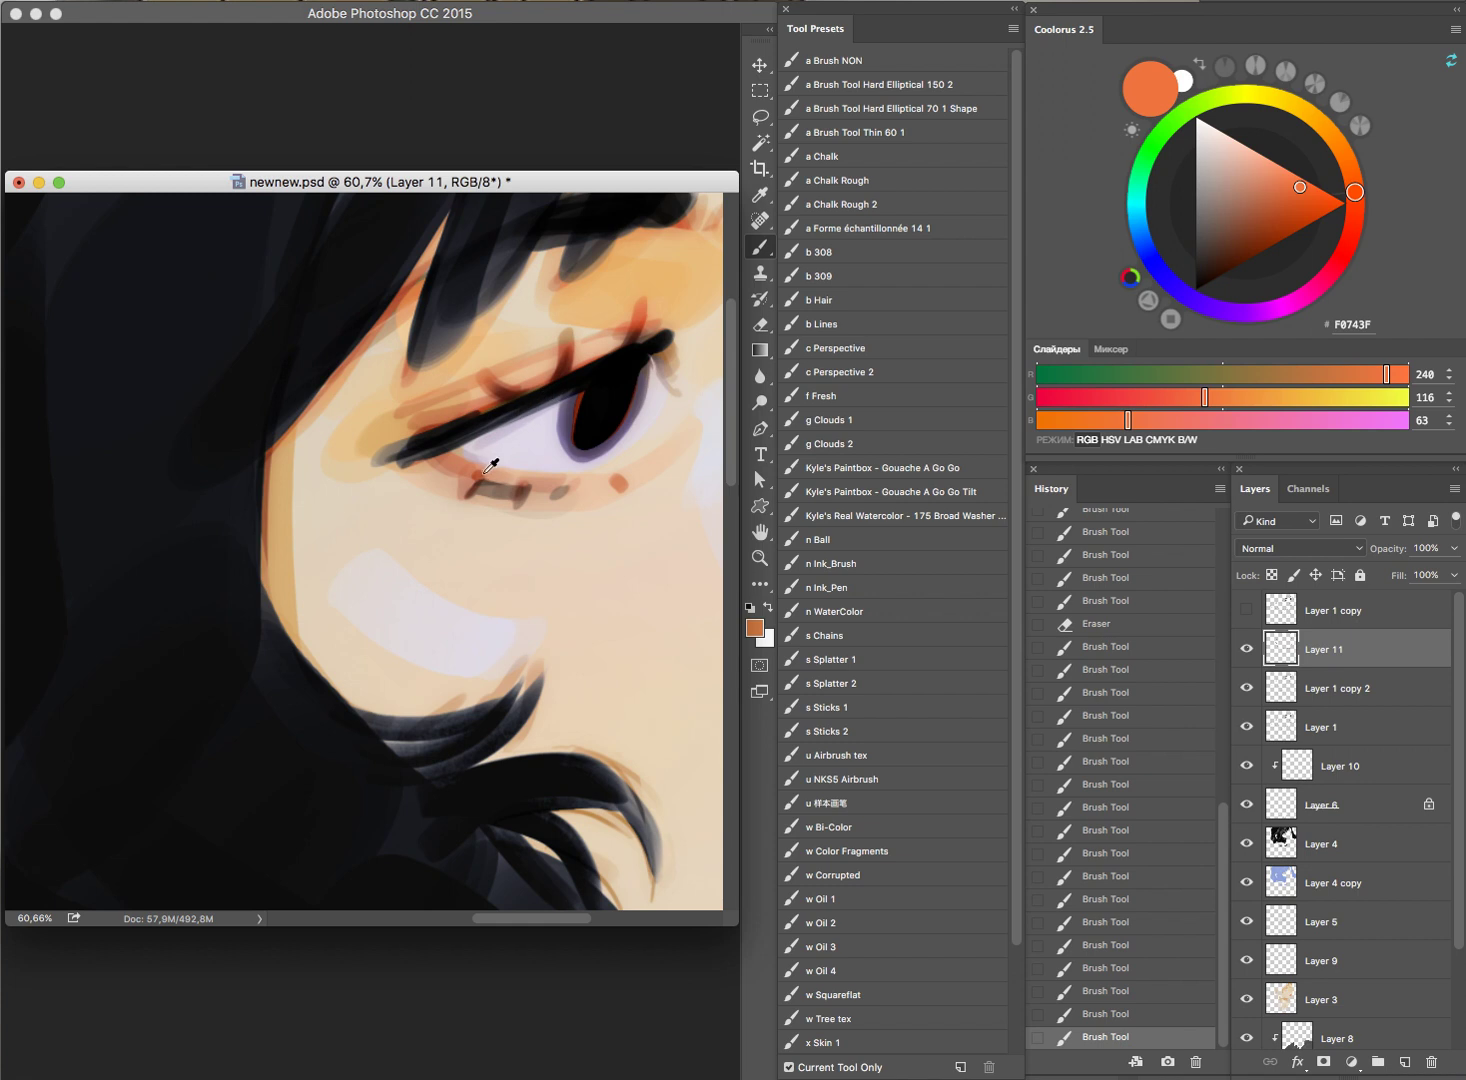
pyautogui.keyDown('alt'); pyautogui.click(485, 471); pyautogui.keyUp('alt')
pyautogui.moveTo(482, 470); pyautogui.dragTo(512, 412)
pyautogui.moveTo(510, 414)
pyautogui.mouseDown()
pyautogui.moveTo(500, 398)
pyautogui.moveTo(527, 387)
pyautogui.mouseUp()
pyautogui.keyDown('alt'); pyautogui.click(572, 374); pyautogui.keyUp('alt')
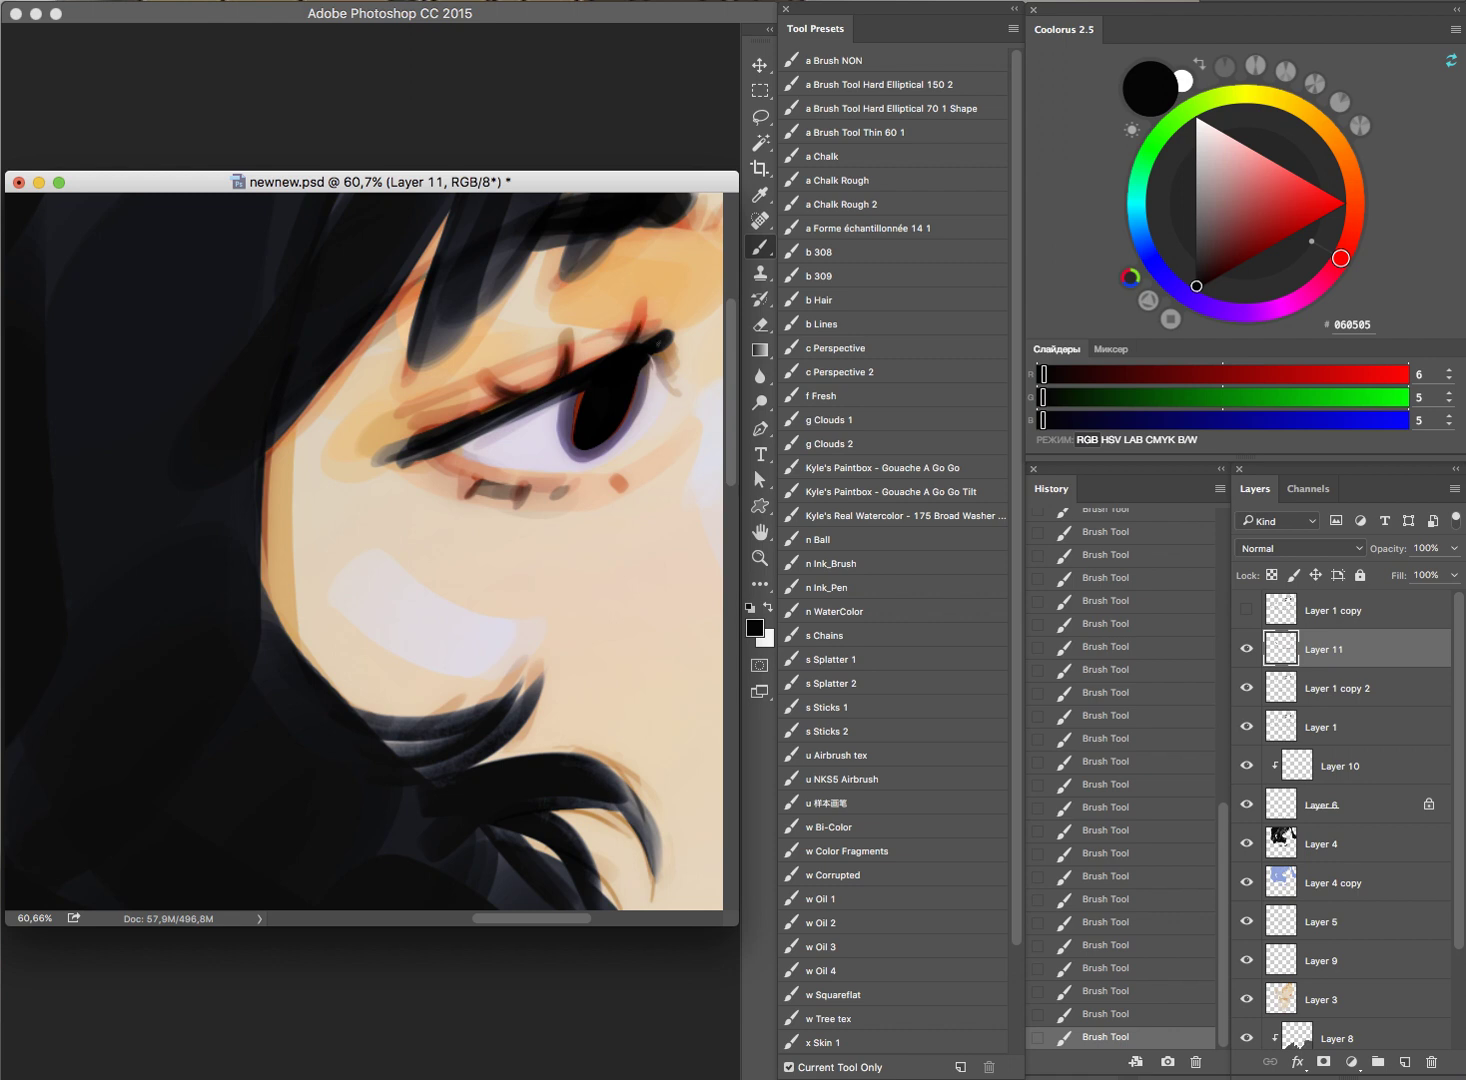
pyautogui.moveTo(671, 318); pyautogui.dragTo(606, 368)
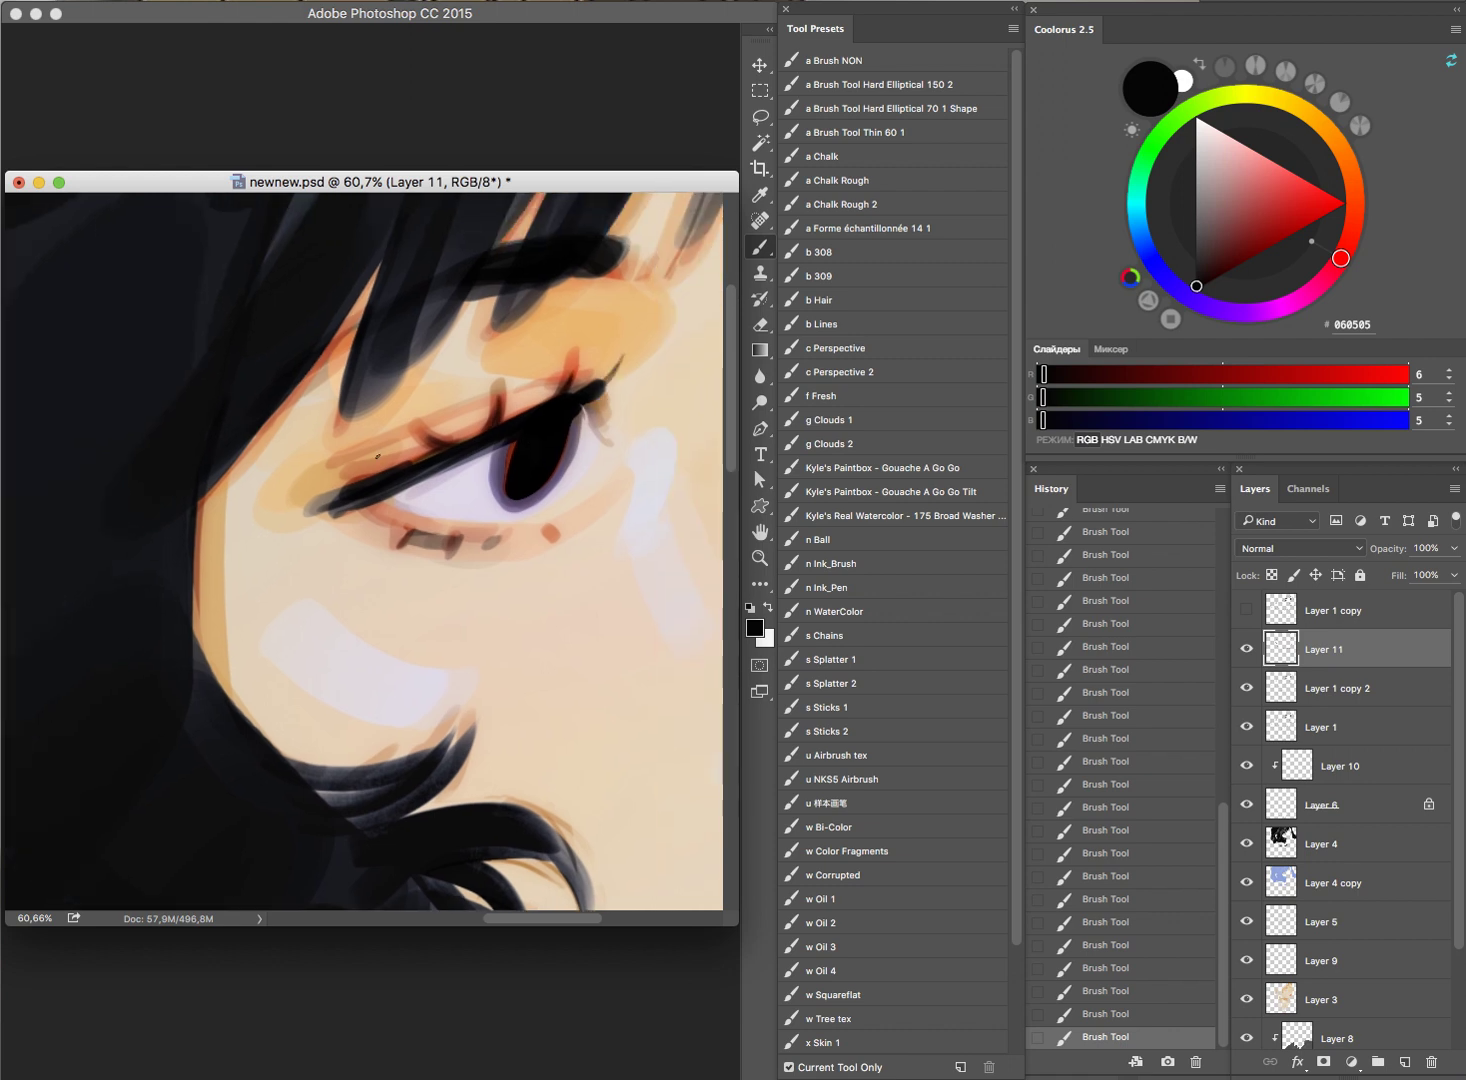
# Step: Zoom in on both eyes and sample orange and light skin tones near the eyebrow
pyautogui.moveTo(555, 410); pyautogui.dragTo(480, 410)
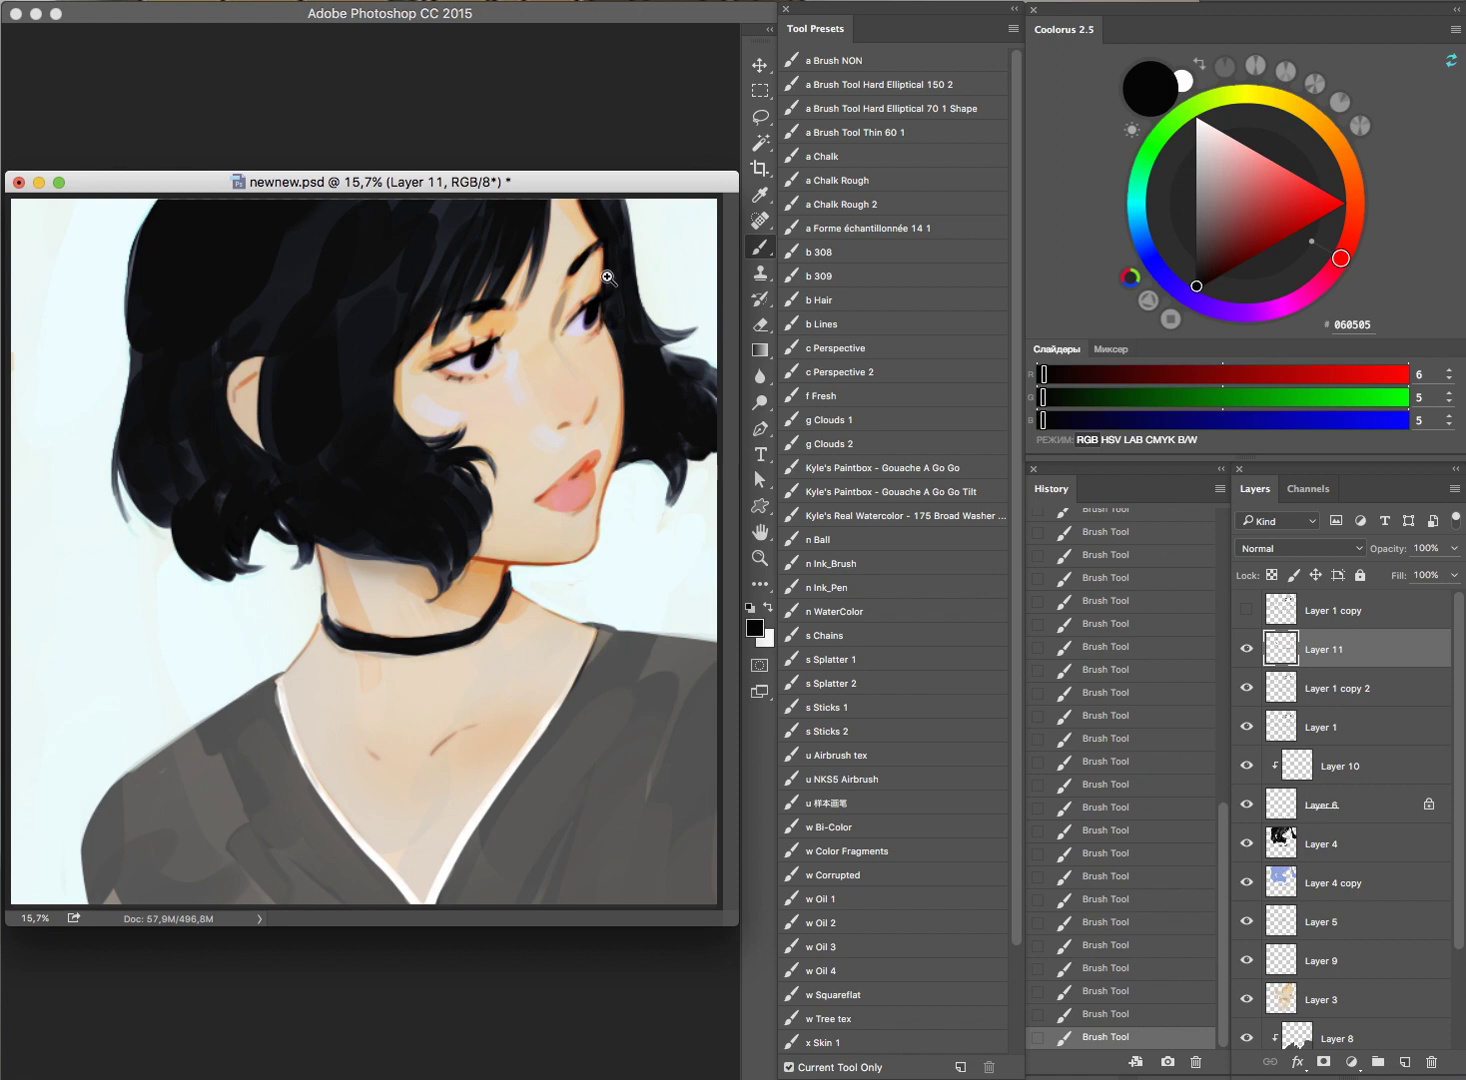
pyautogui.moveTo(610, 280); pyautogui.dragTo(690, 280)
pyautogui.keyDown('alt'); pyautogui.click(78, 515); pyautogui.keyUp('alt')
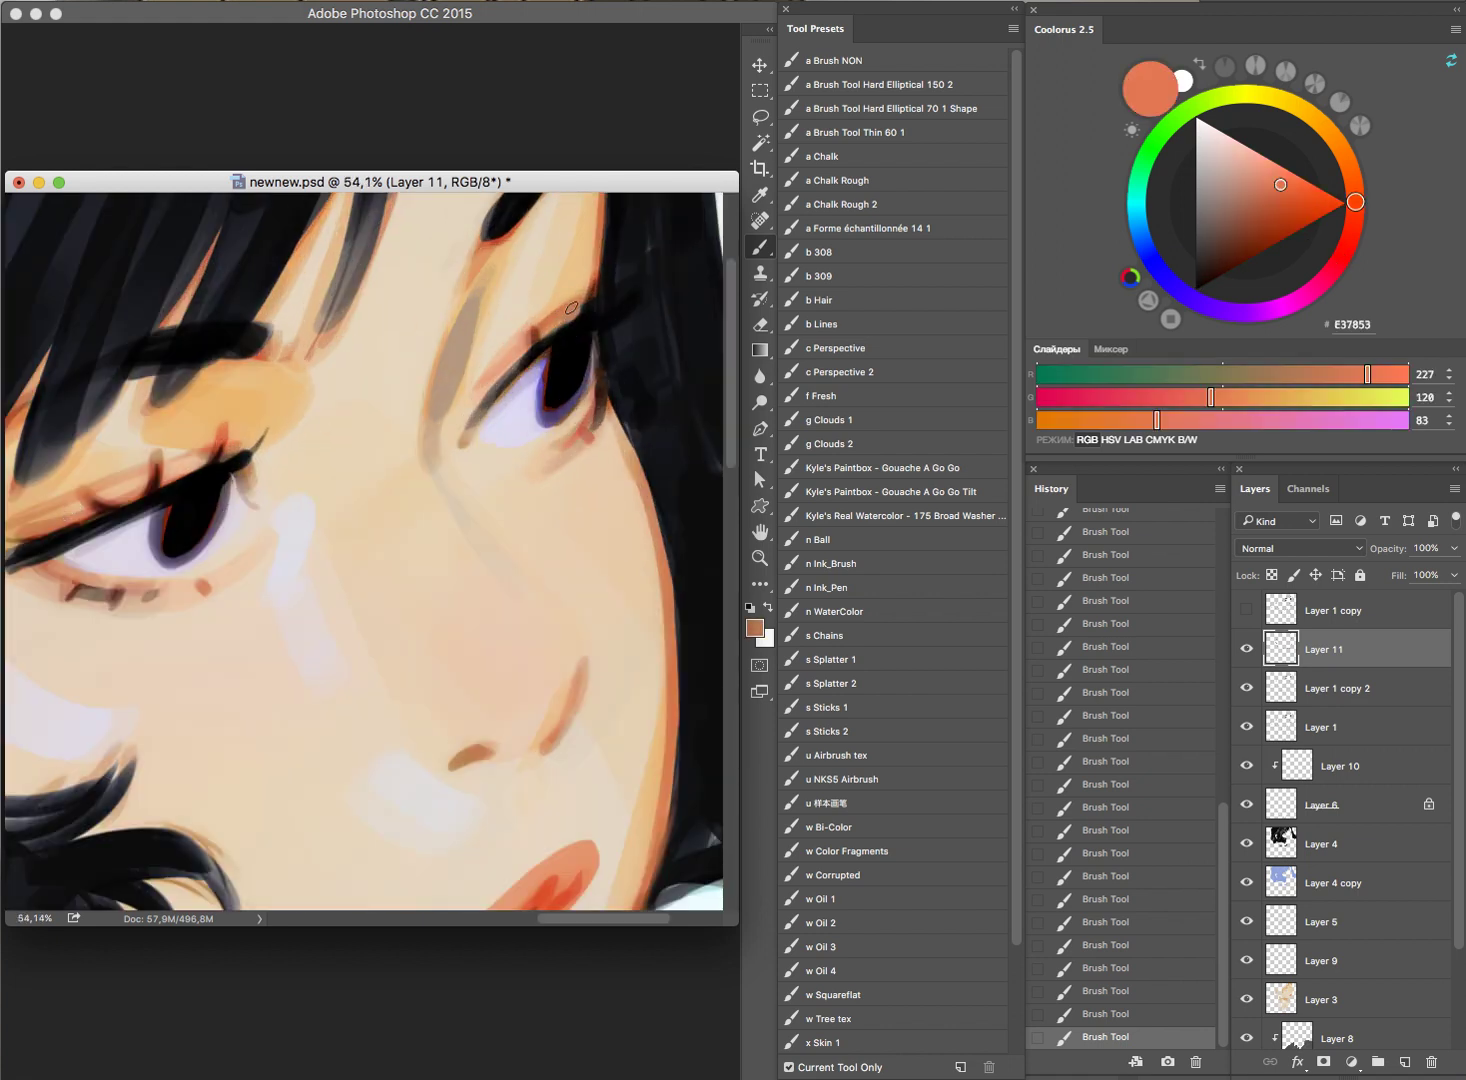
pyautogui.scroll(5, 278, 376)
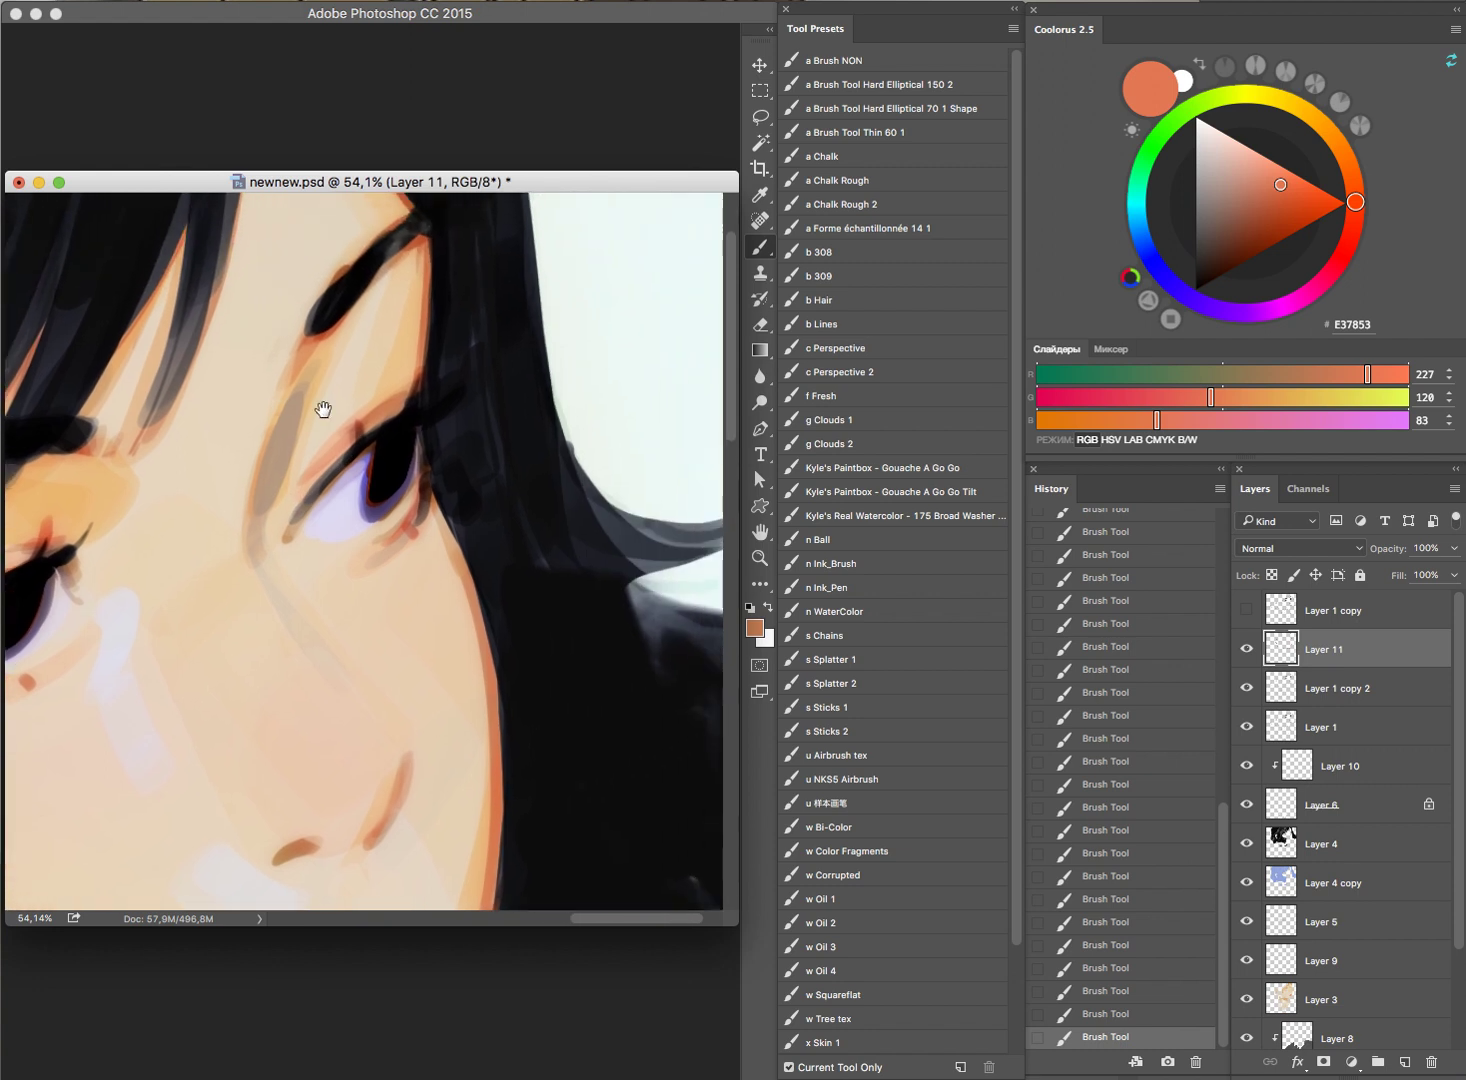
pyautogui.hscroll(-10, 385, 413)
pyautogui.keyDown('alt'); pyautogui.click(474, 476); pyautogui.keyUp('alt')
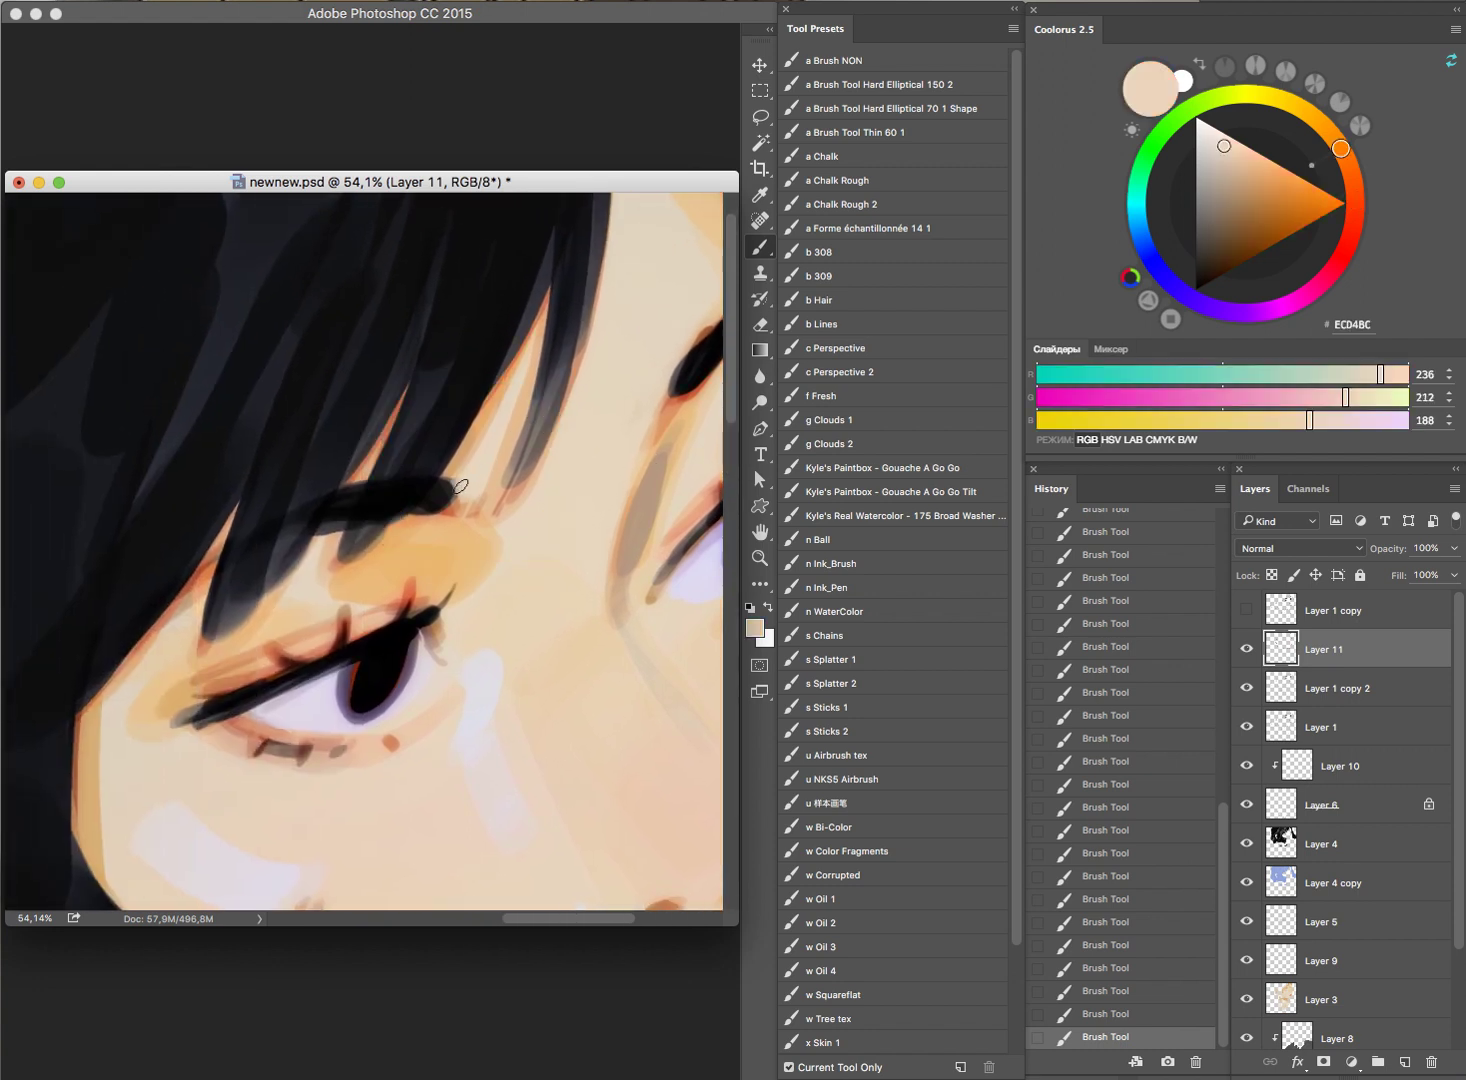
# Step: Sample near-black hair and light skin tones while zooming around the face
pyautogui.keyDown('alt'); pyautogui.click(449, 490); pyautogui.keyUp('alt')
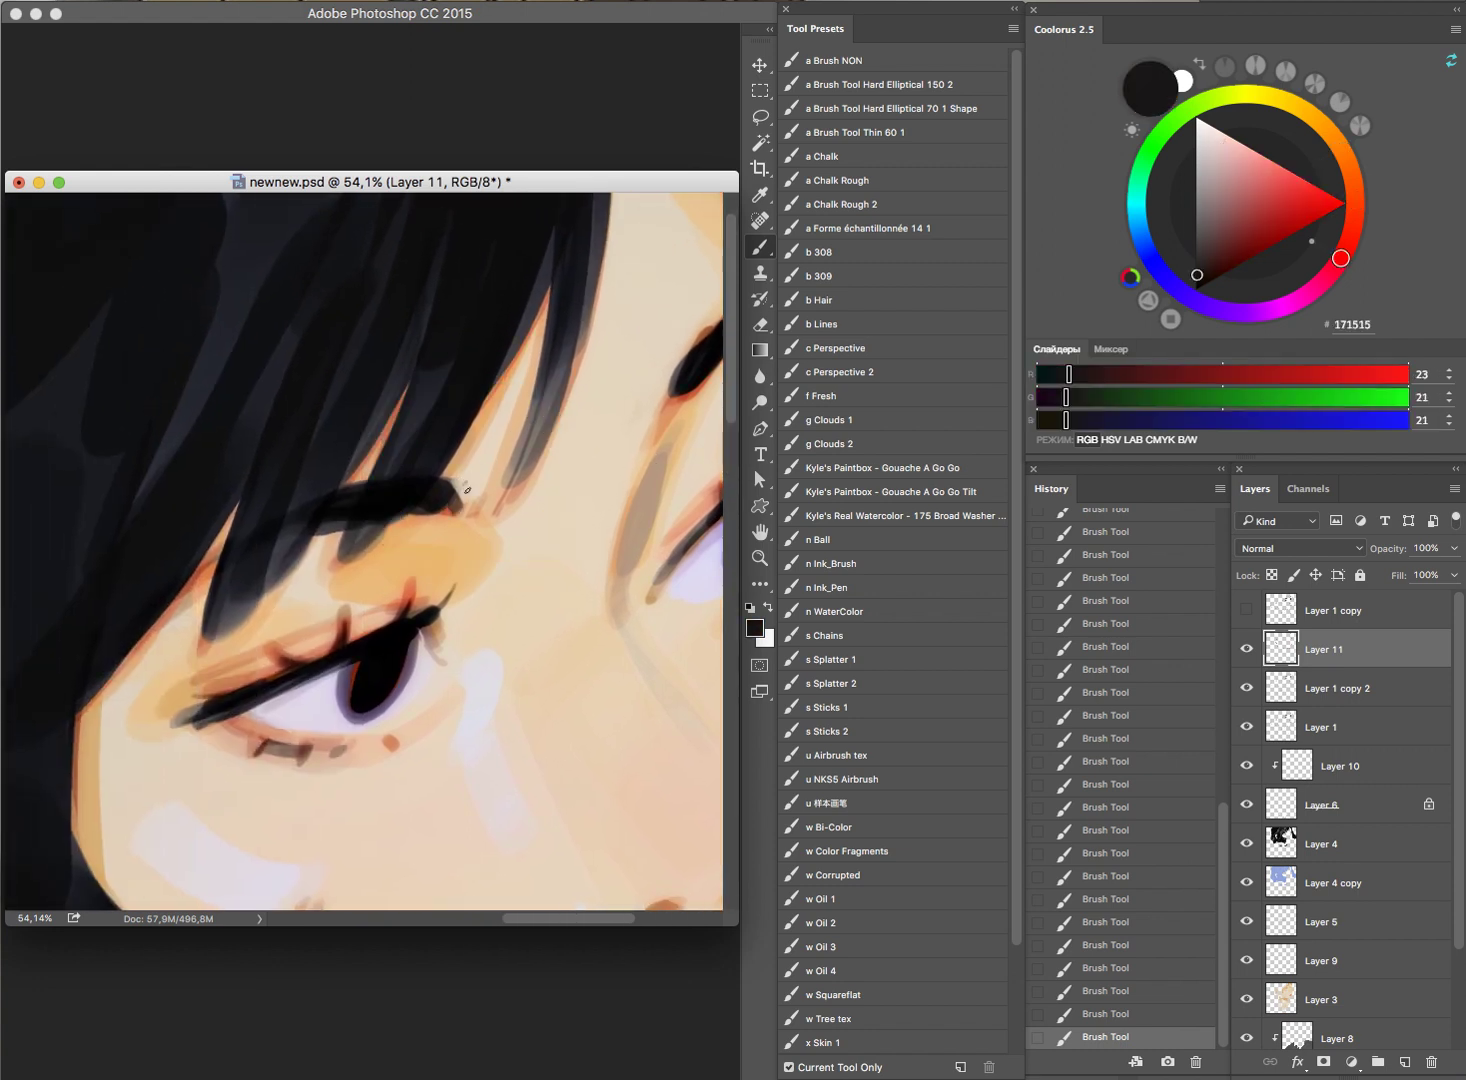
pyautogui.scroll(-3, 589, 415)
pyautogui.scroll(2, 671, 262)
pyautogui.scroll(1, 602, 319)
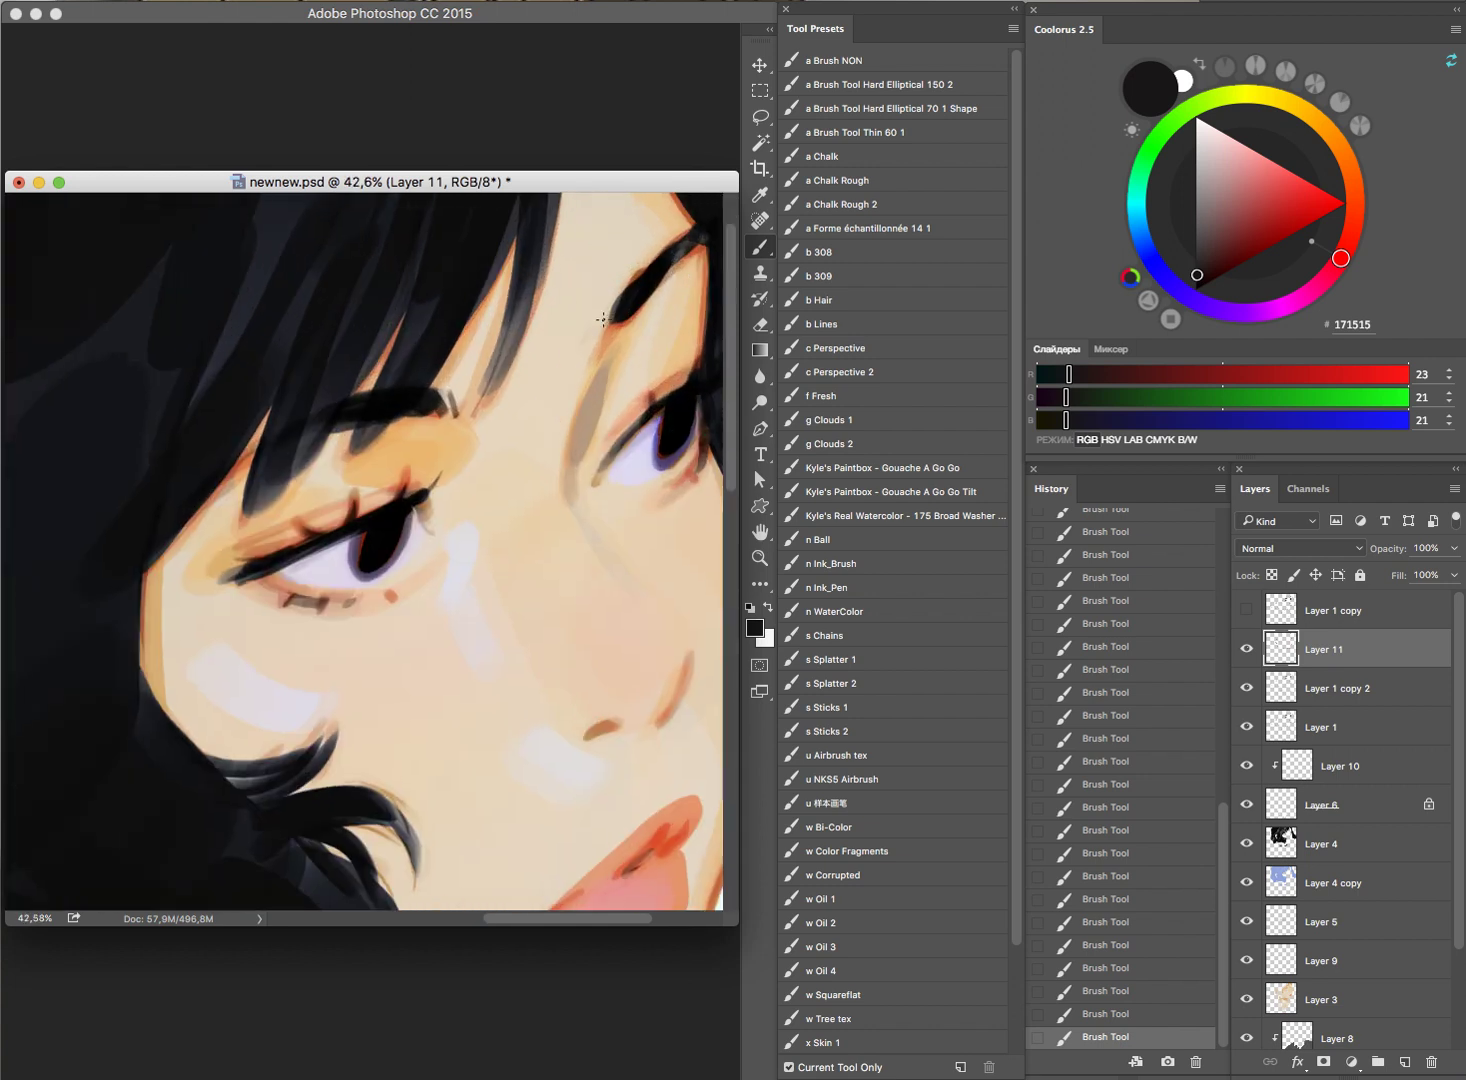
pyautogui.keyDown('alt'); pyautogui.click(645, 254); pyautogui.keyUp('alt')
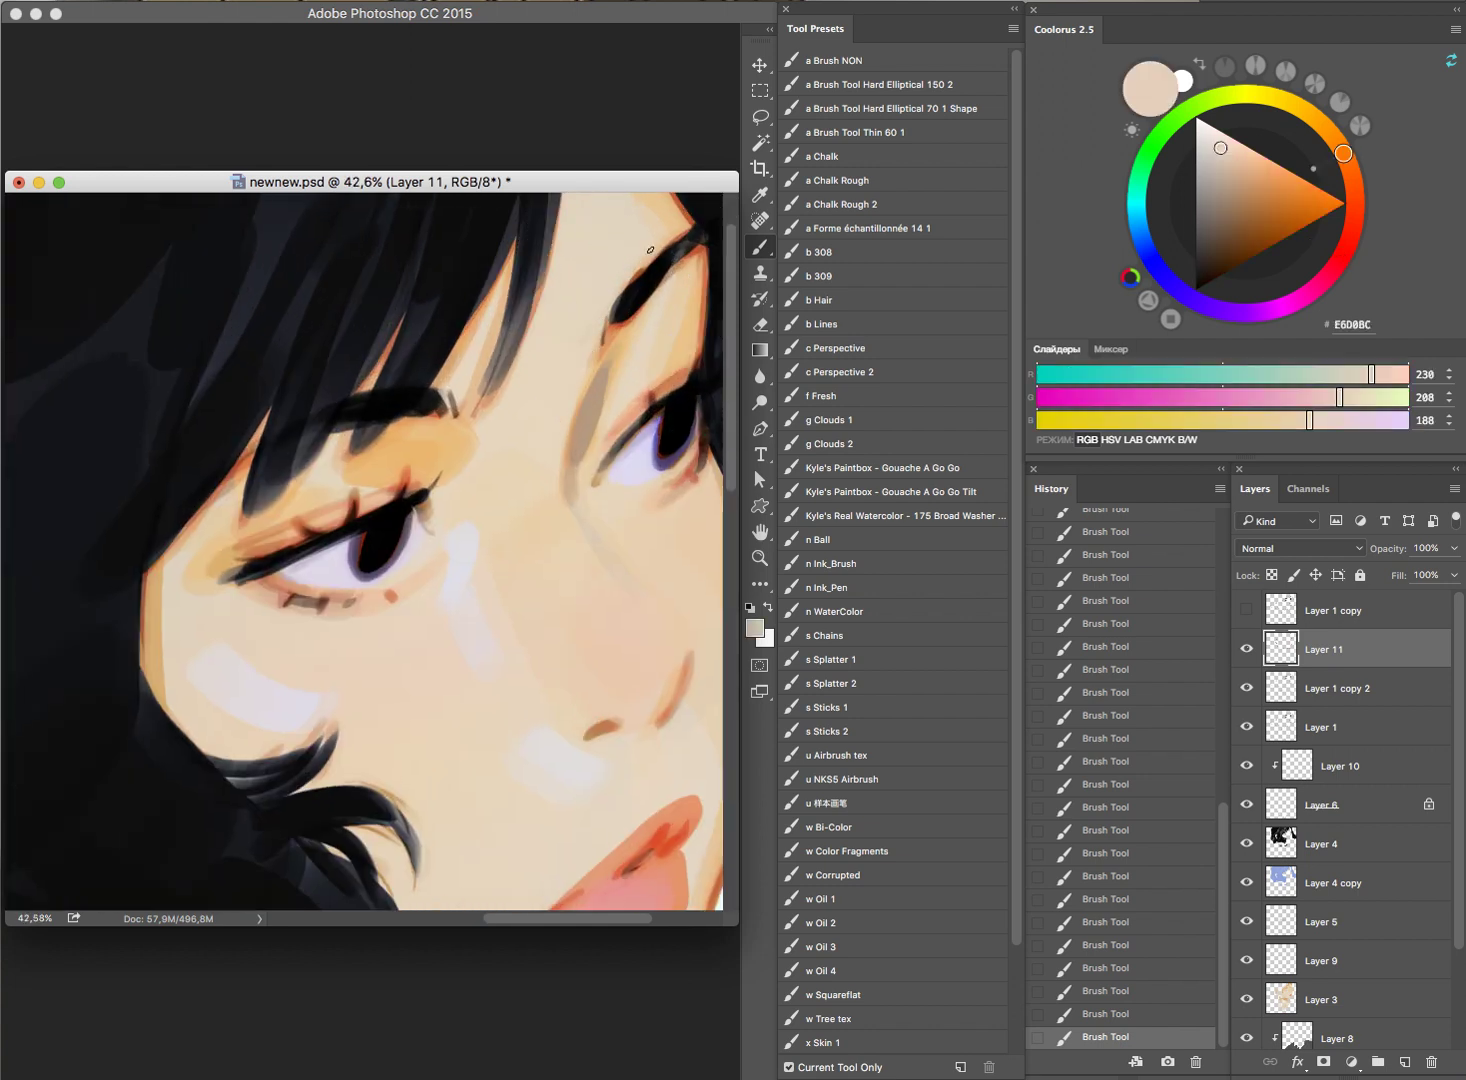
pyautogui.scroll(-3, 563, 650)
pyautogui.scroll(5, 641, 442)
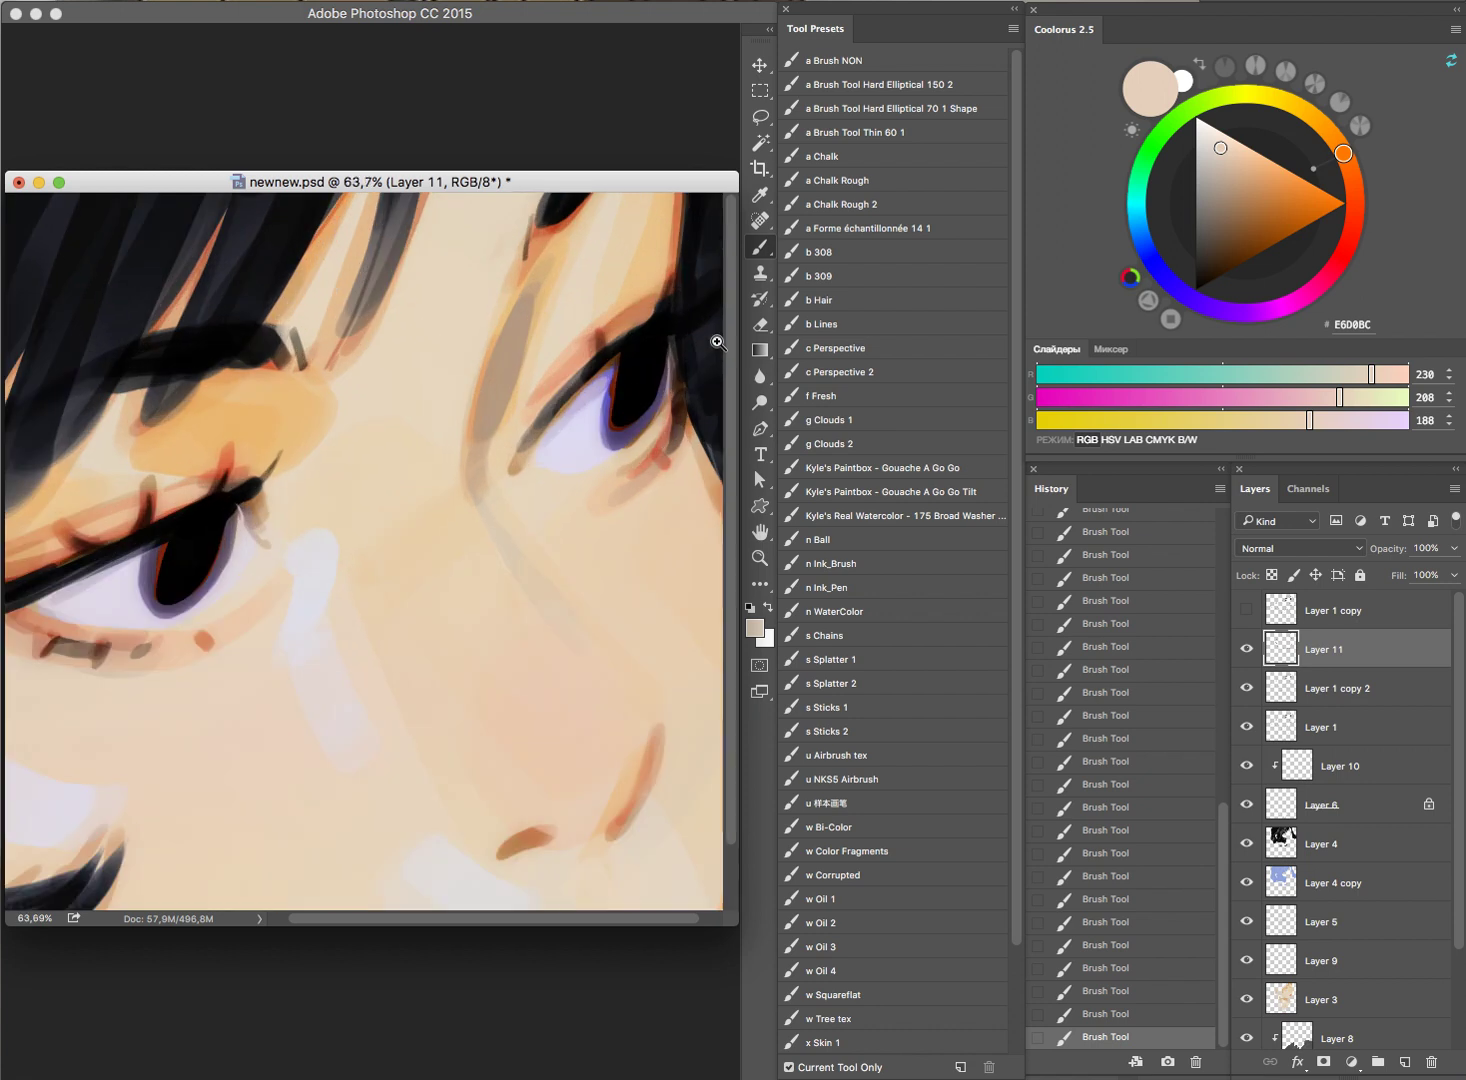
pyautogui.scroll(-1, 637, 376)
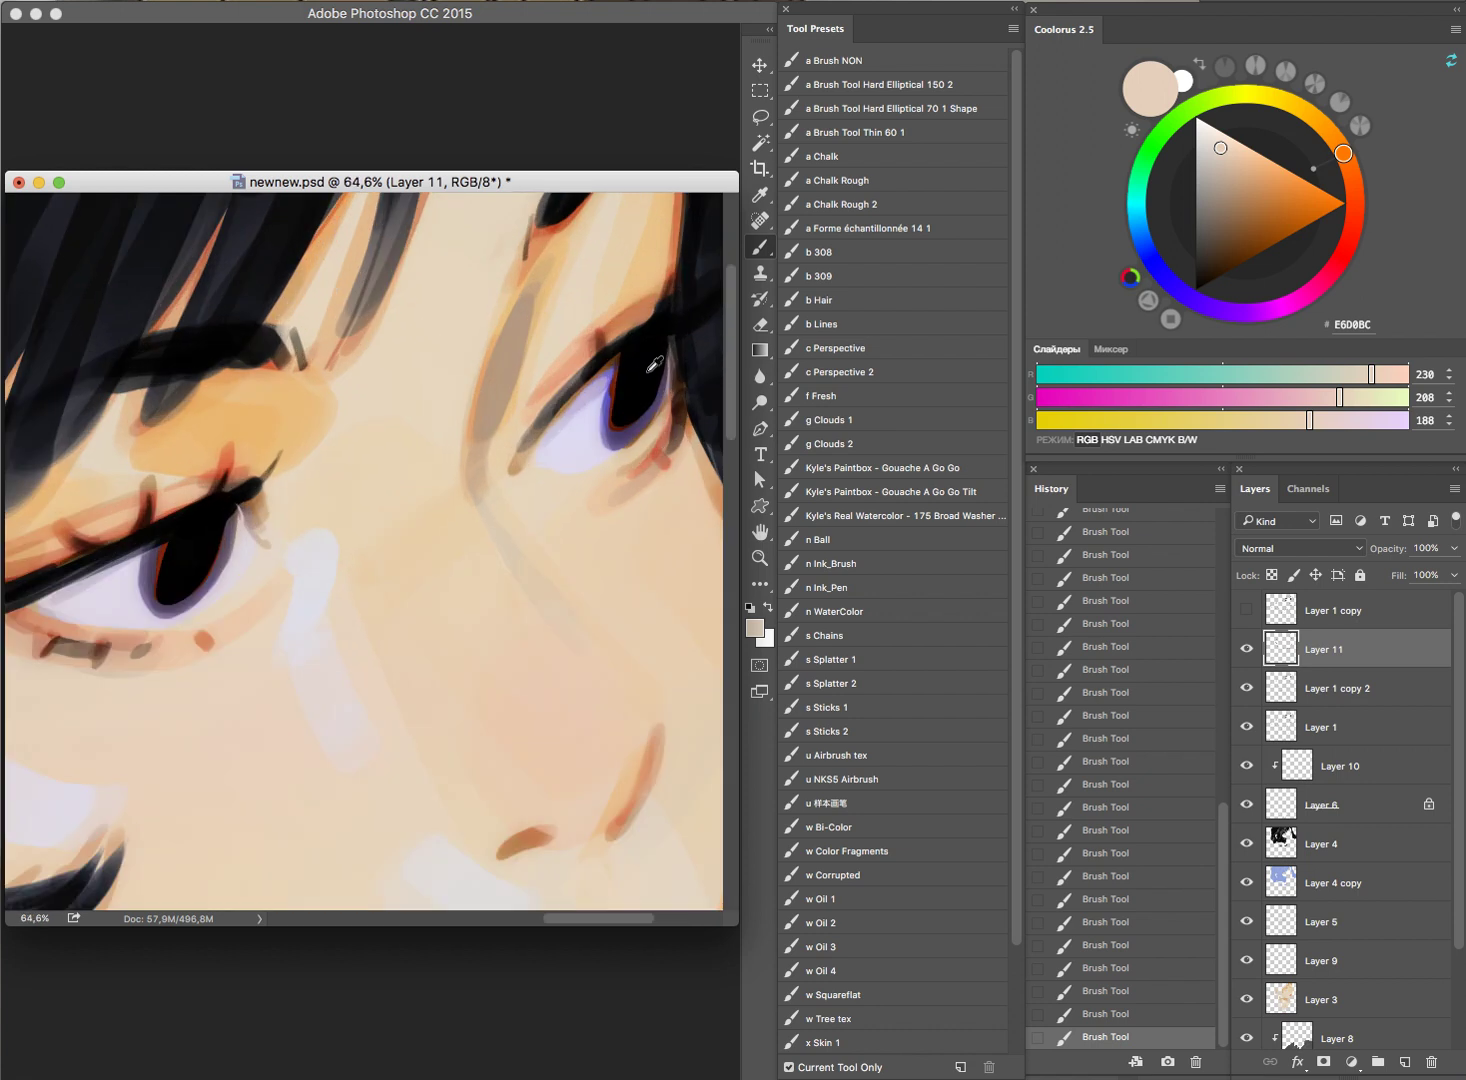
# Step: Set the colour to pale cyan-white E7FFFF and add a catchlight to the iris
pyautogui.keyDown('alt'); pyautogui.click(562, 456); pyautogui.keyUp('alt')
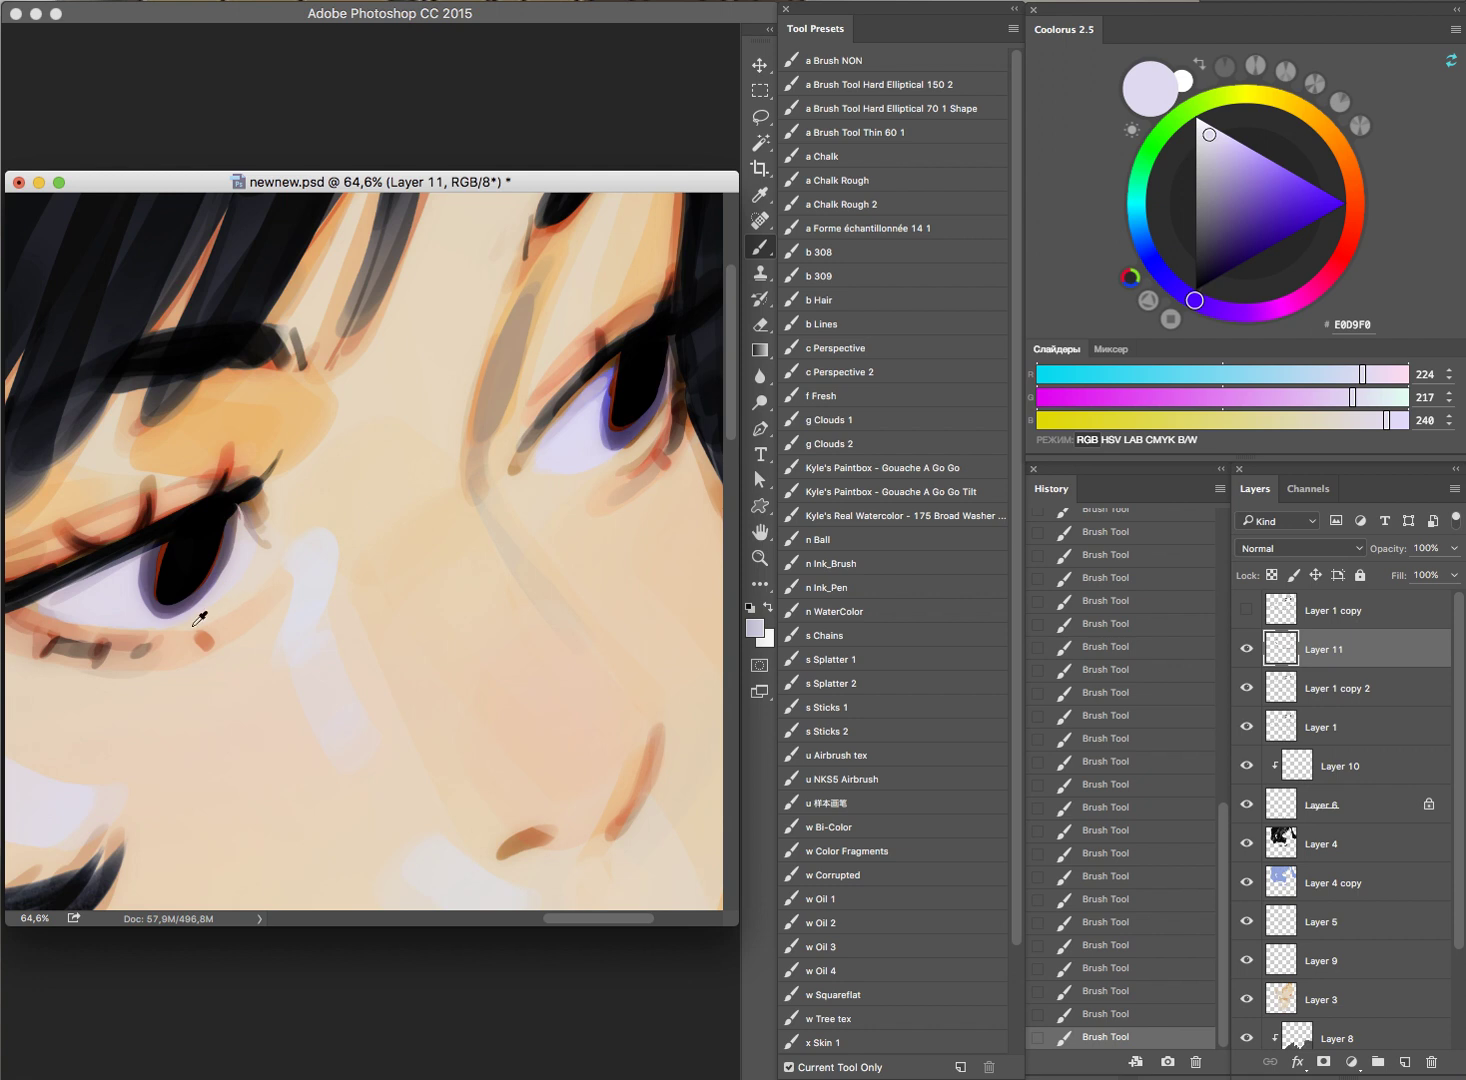
pyautogui.keyDown('alt'); pyautogui.click(195, 624); pyautogui.keyUp('alt')
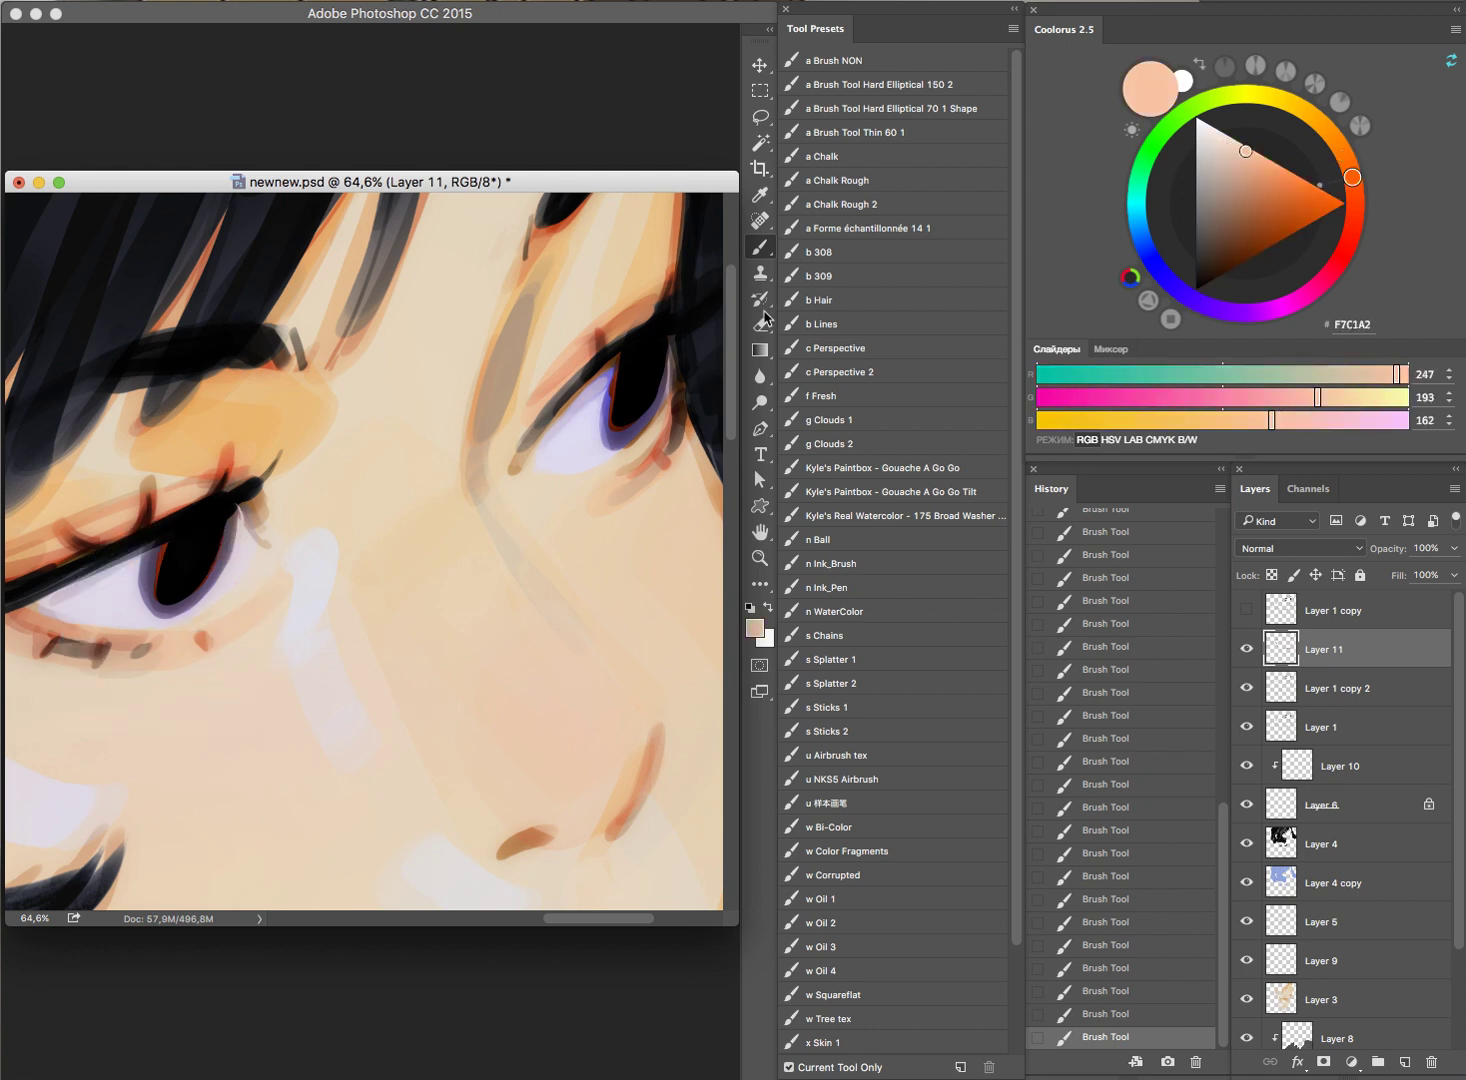
pyautogui.click(1213, 131)
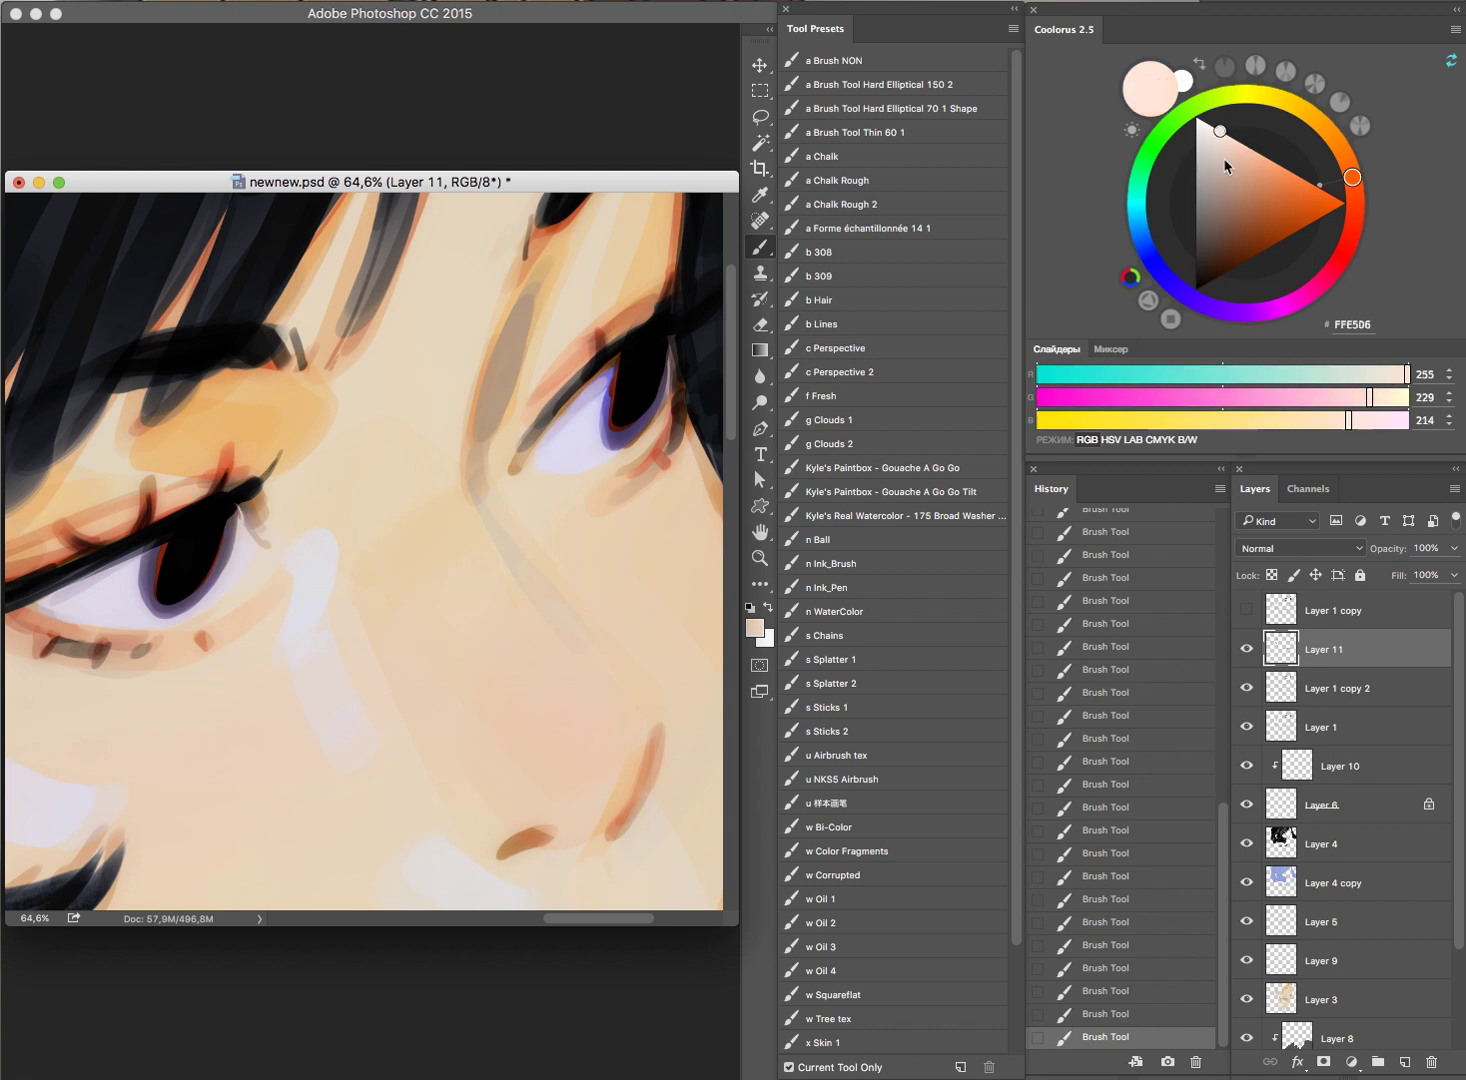
pyautogui.click(1136, 204)
pyautogui.click(151, 598)
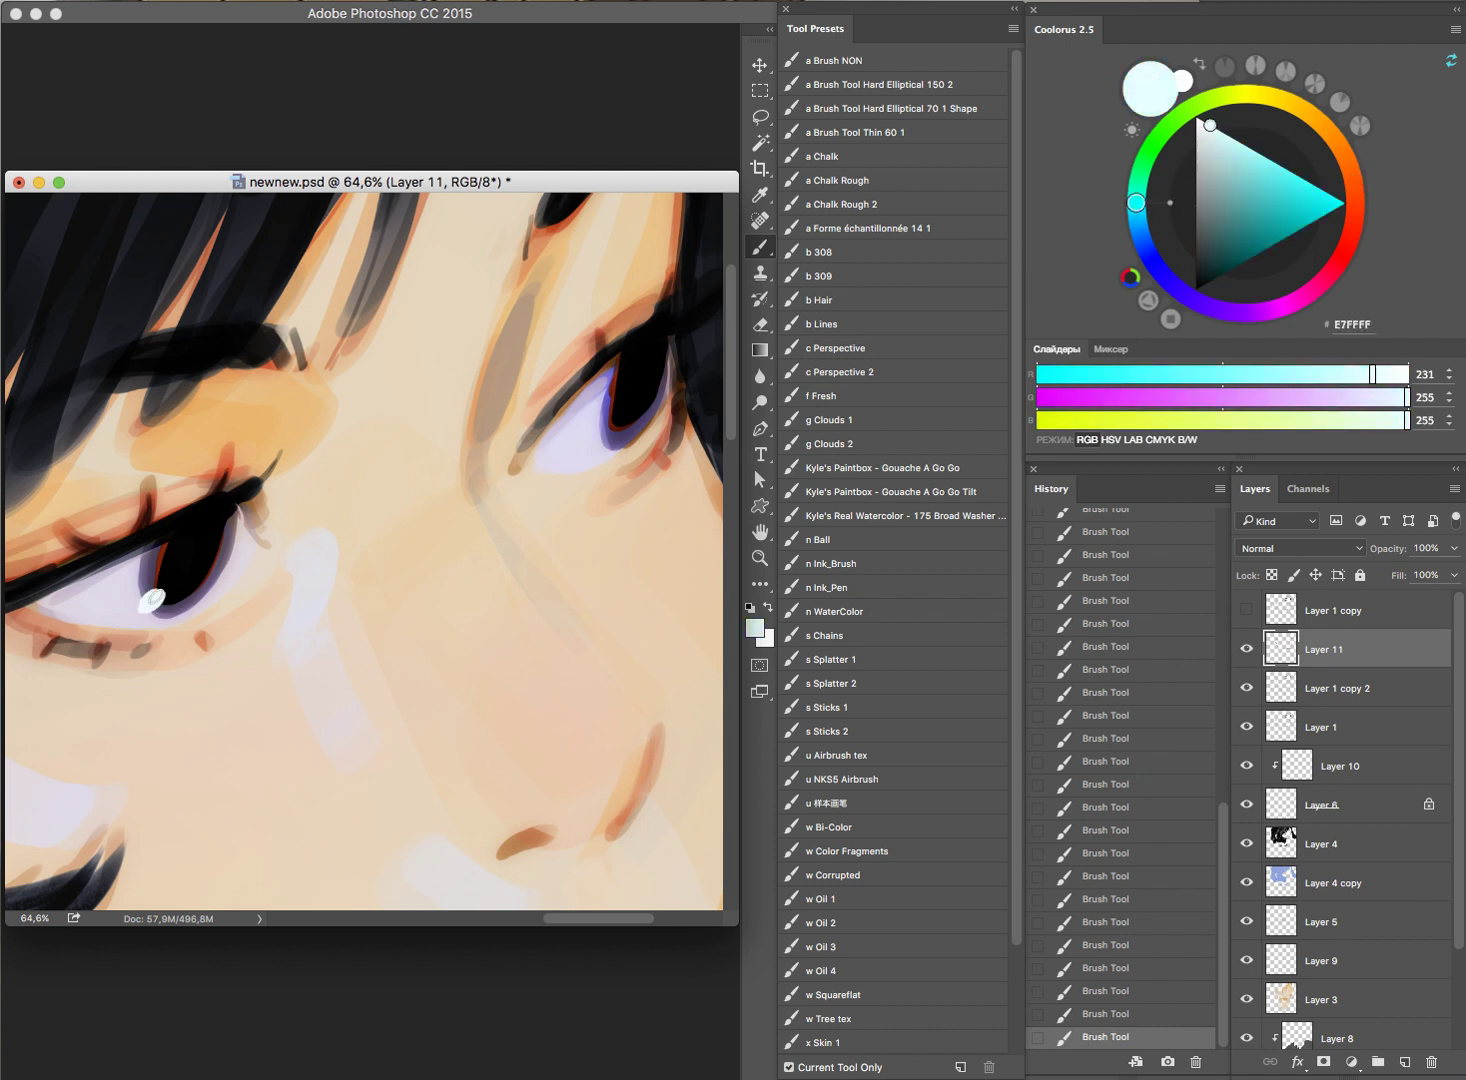
pyautogui.scroll(-5, 715, 395)
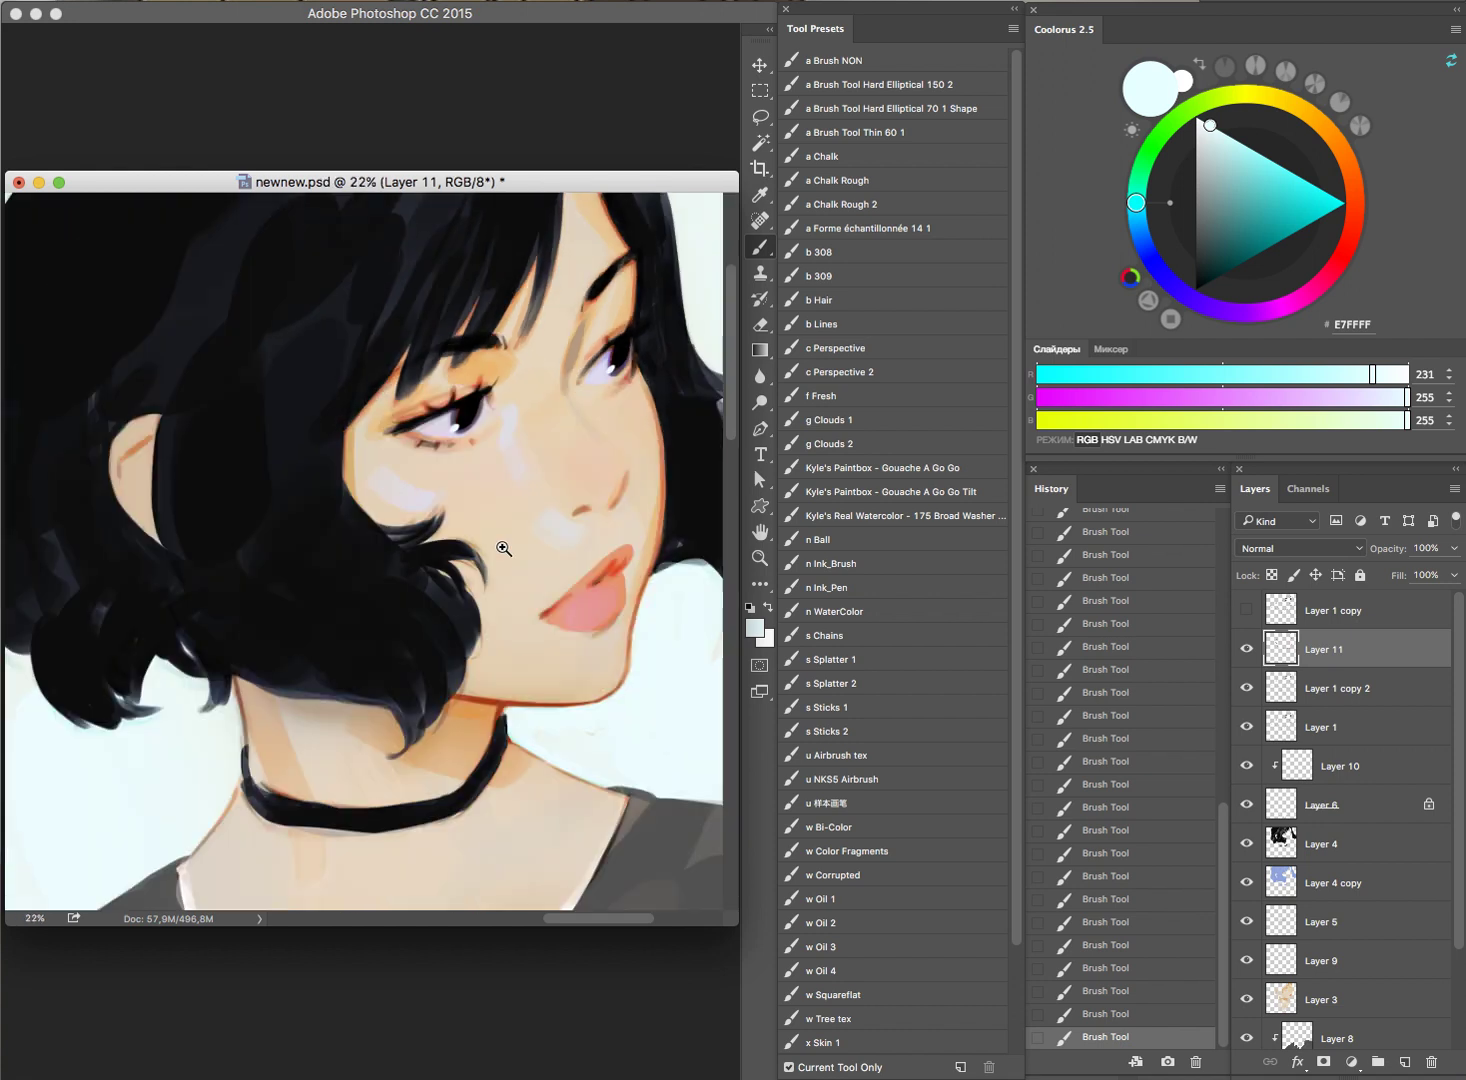
# Step: Undo the last two strokes, then restore the most recent one to compare
pyautogui.hotkey('ctrl', 'alt', 'z')
pyautogui.hotkey('ctrl', 'alt', 'z')
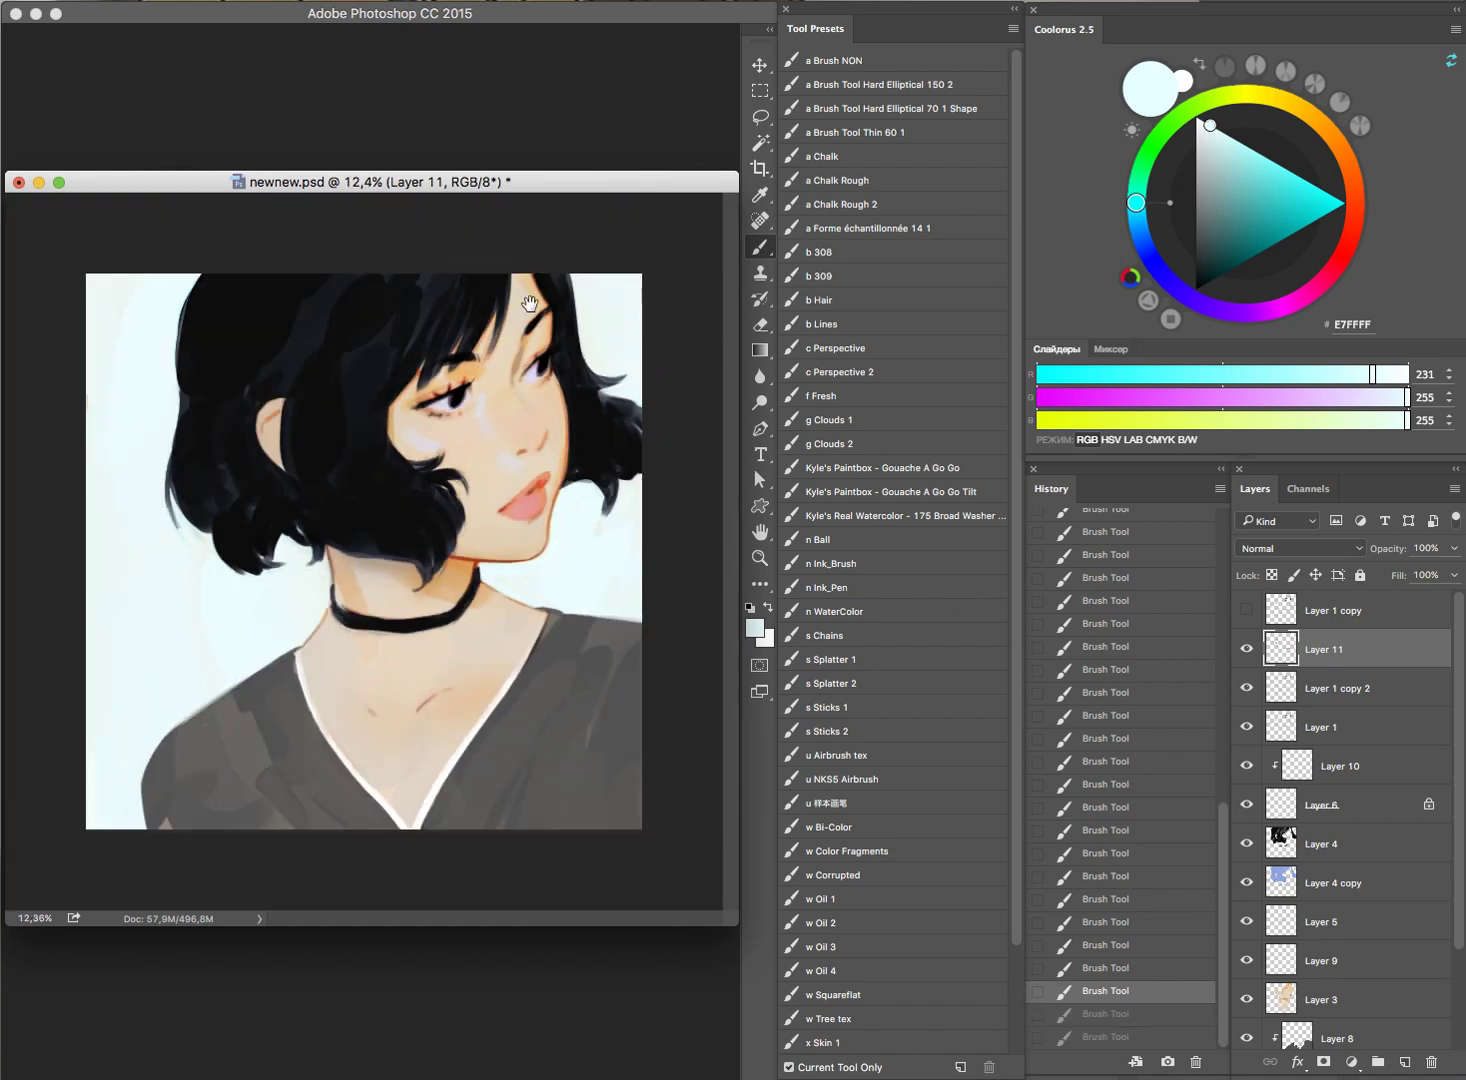
pyautogui.scroll(1, 468, 350)
pyautogui.scroll(3, 468, 350)
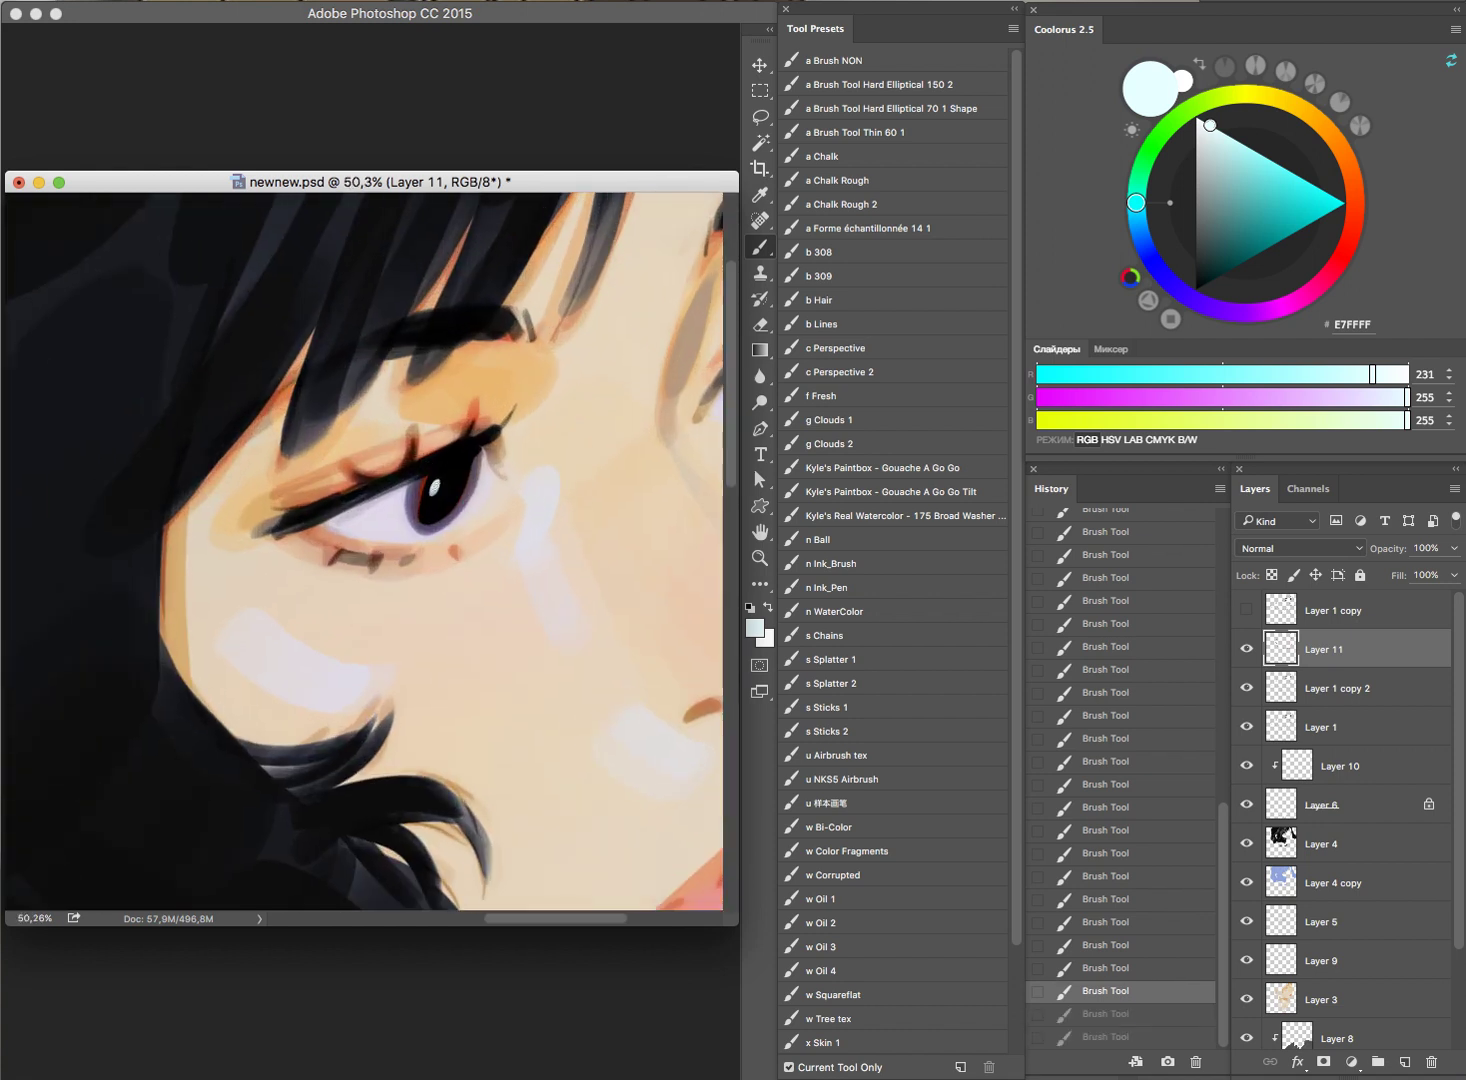
pyautogui.hotkey('ctrl', 'shift', 'z')
pyautogui.hotkey('ctrl', 'shift', 'z')
pyautogui.scroll(-2, 550, 418)
pyautogui.scroll(-1, 655, 318)
pyautogui.moveTo(655, 323); pyautogui.dragTo(604, 399)
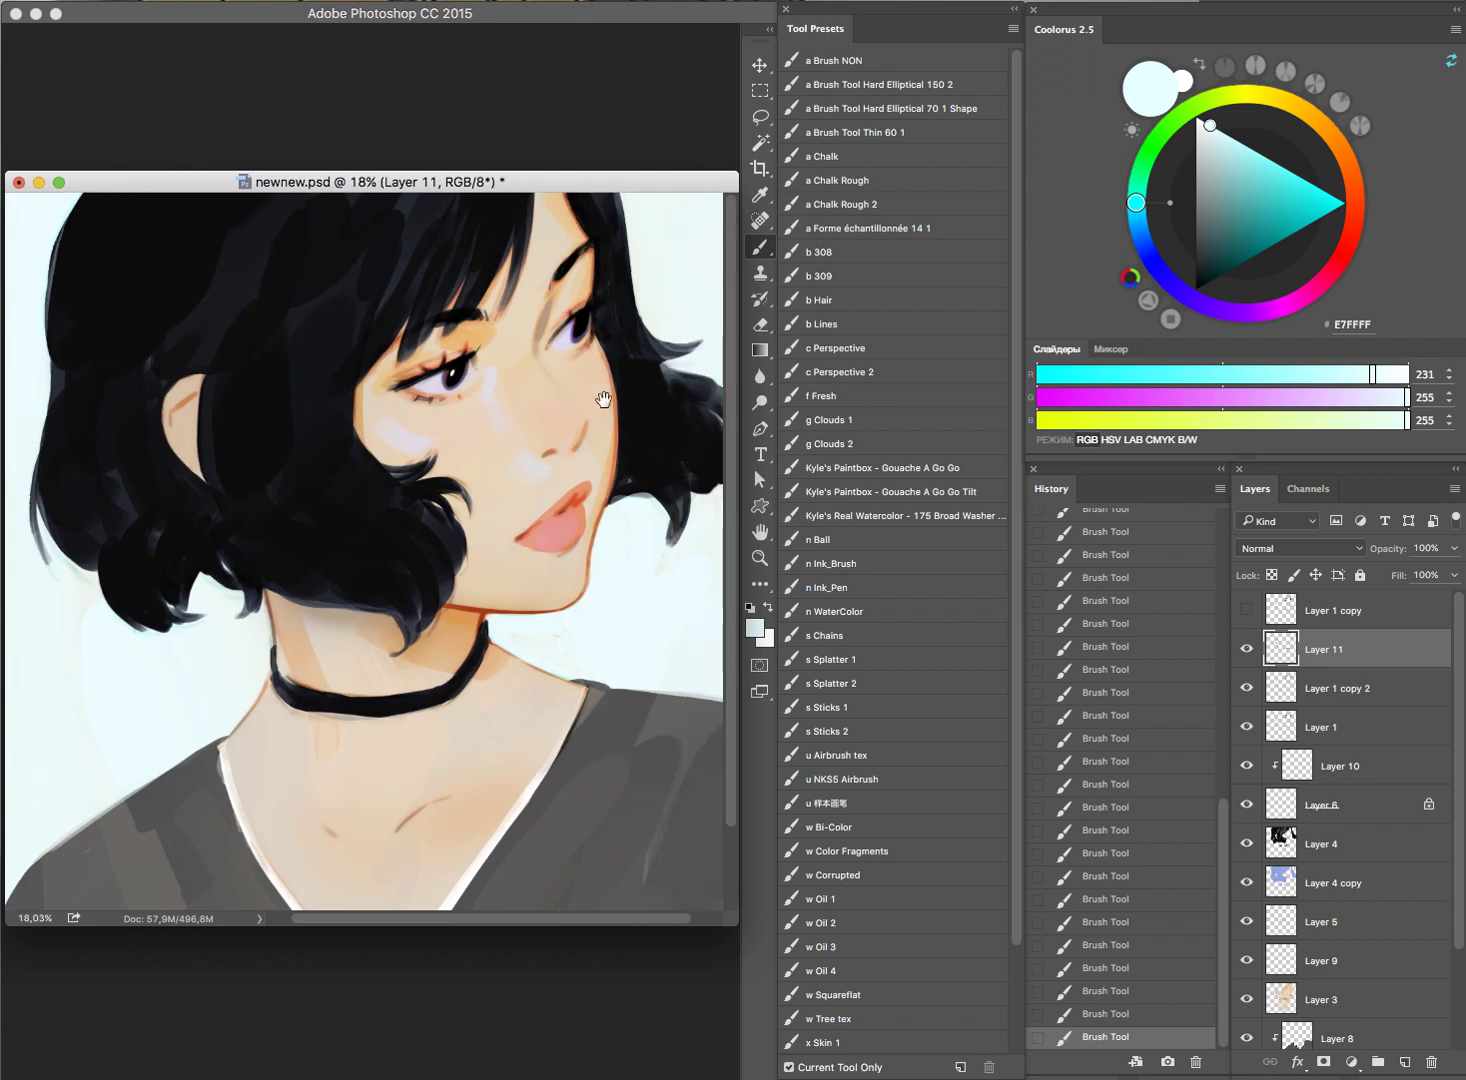
# Step: Undo and redo the last brush stroke again while viewing the whole face
pyautogui.hotkey('ctrl', 'alt', 'z')
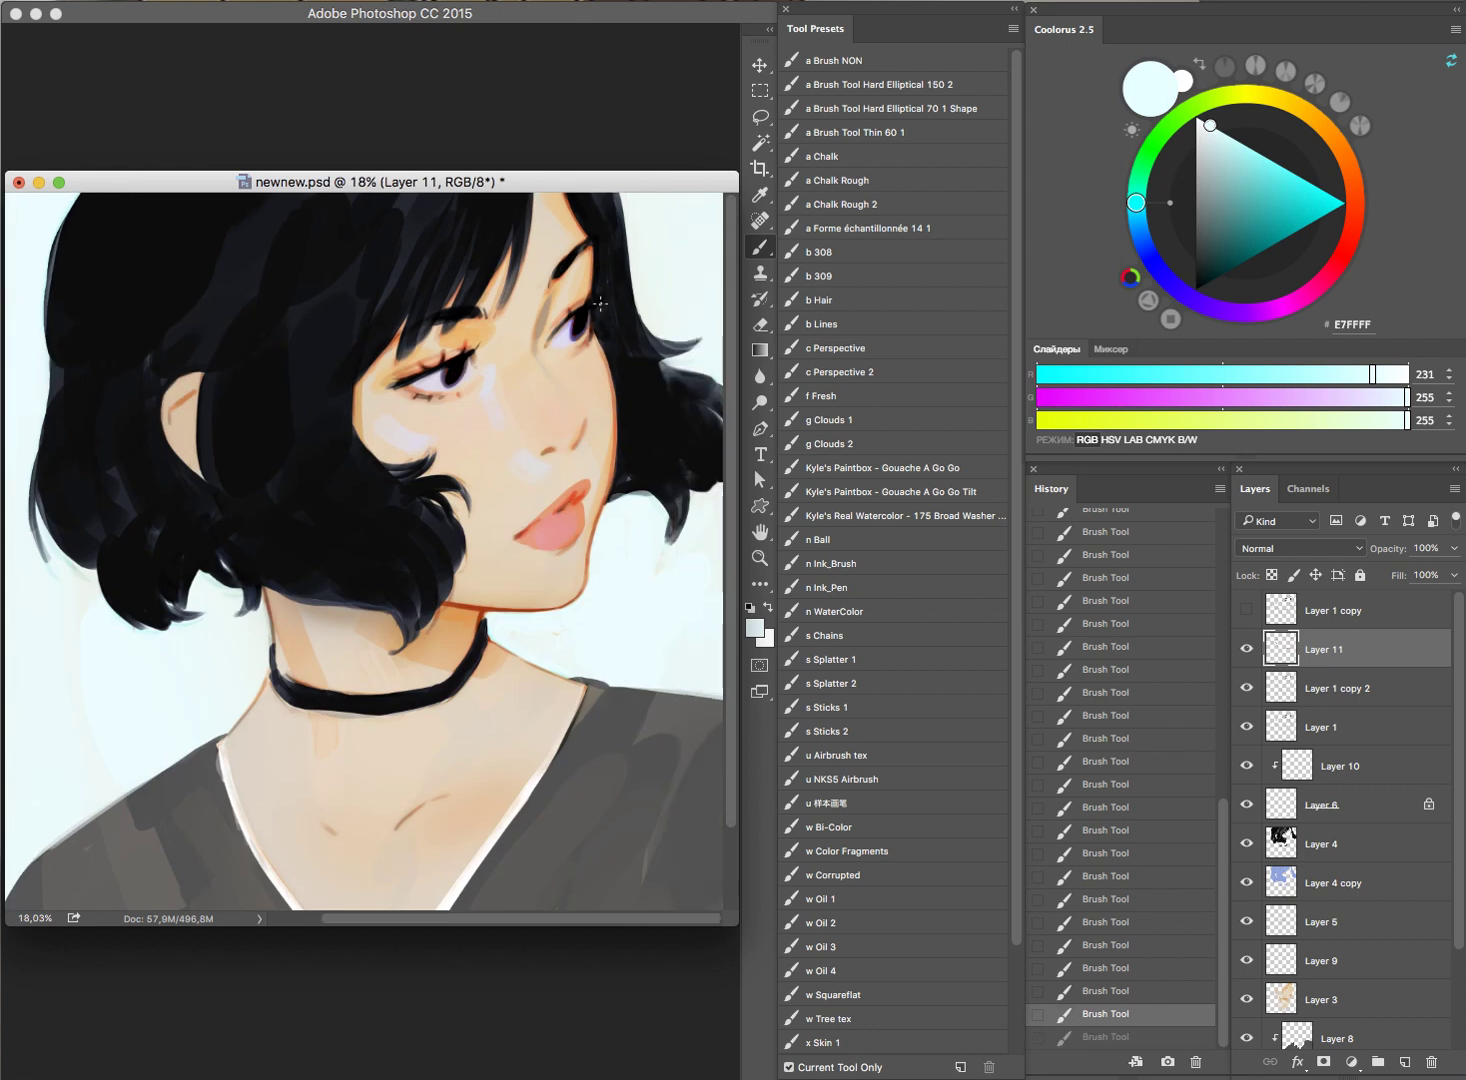
pyautogui.scroll(3, 424, 347)
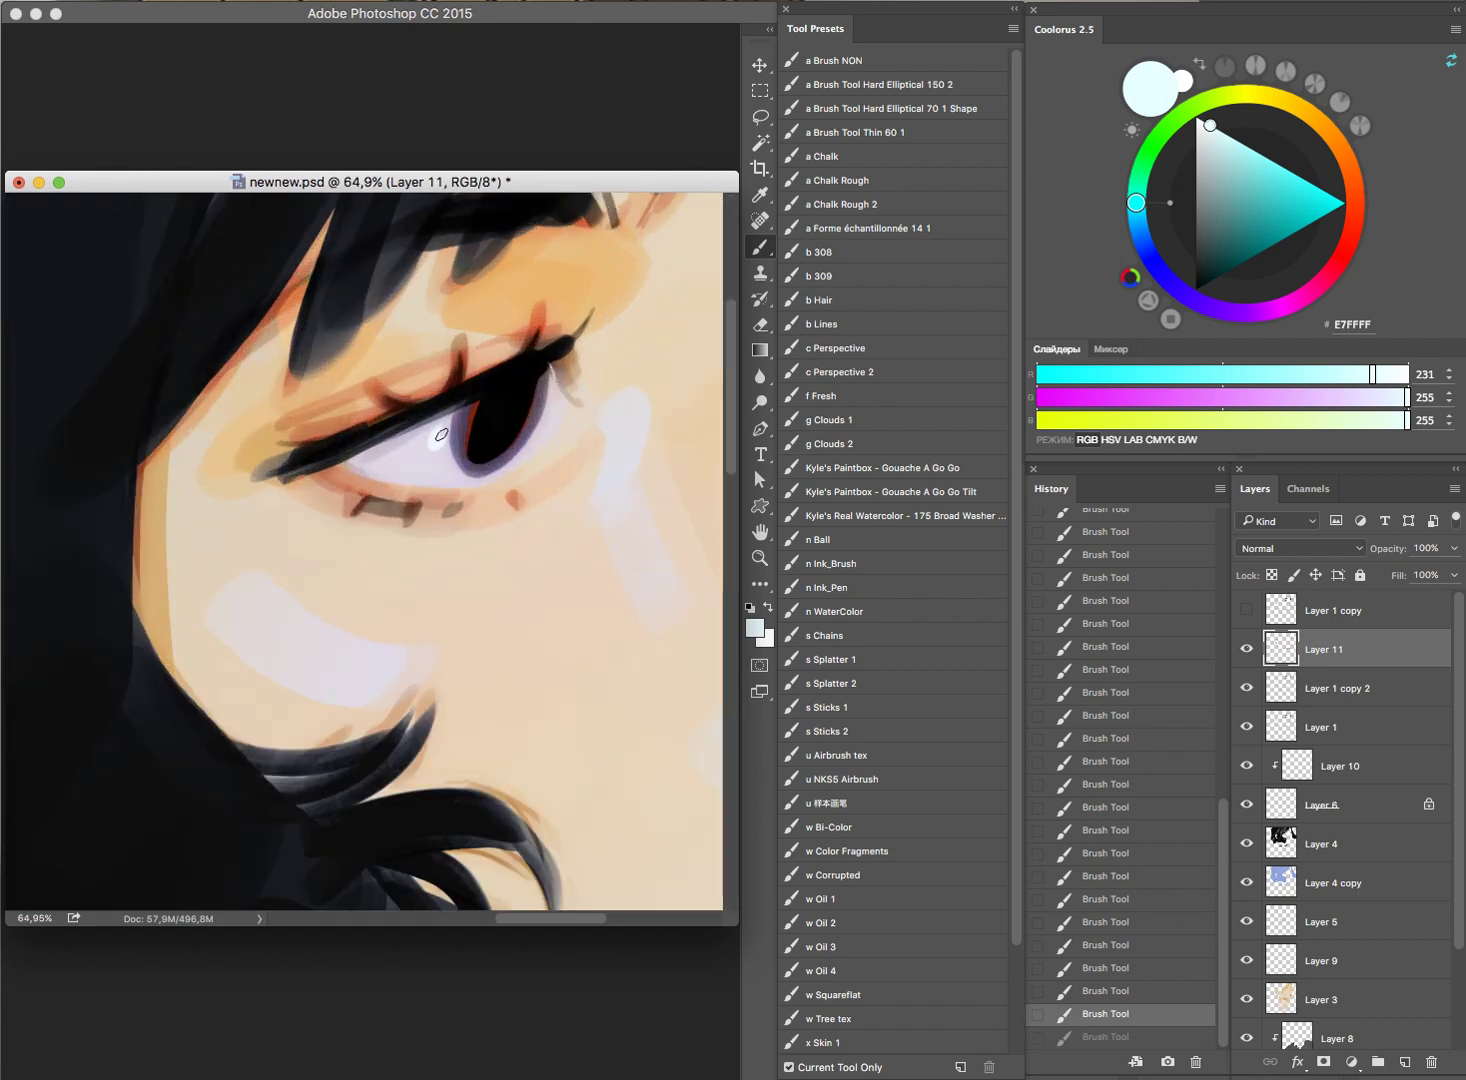
pyautogui.hotkey('ctrl', 'shift', 'z')
pyautogui.scroll(-2, 465, 406)
pyautogui.scroll(-2, 600, 380)
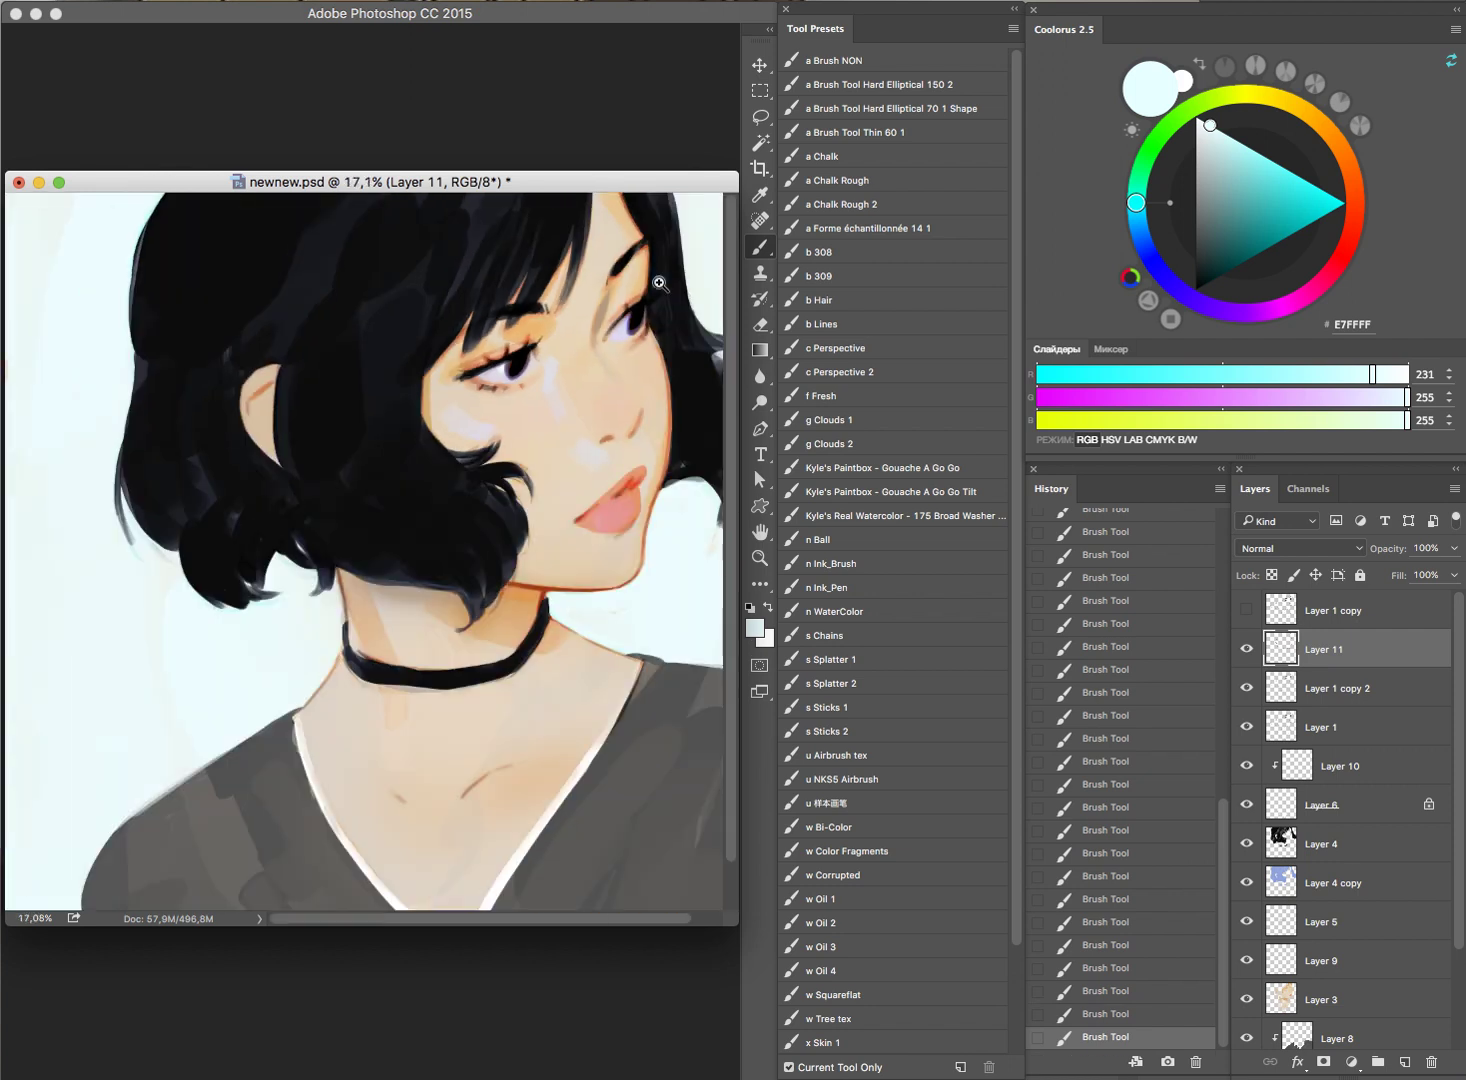
pyautogui.scroll(4, 640, 300)
pyautogui.scroll(-1, 624, 353)
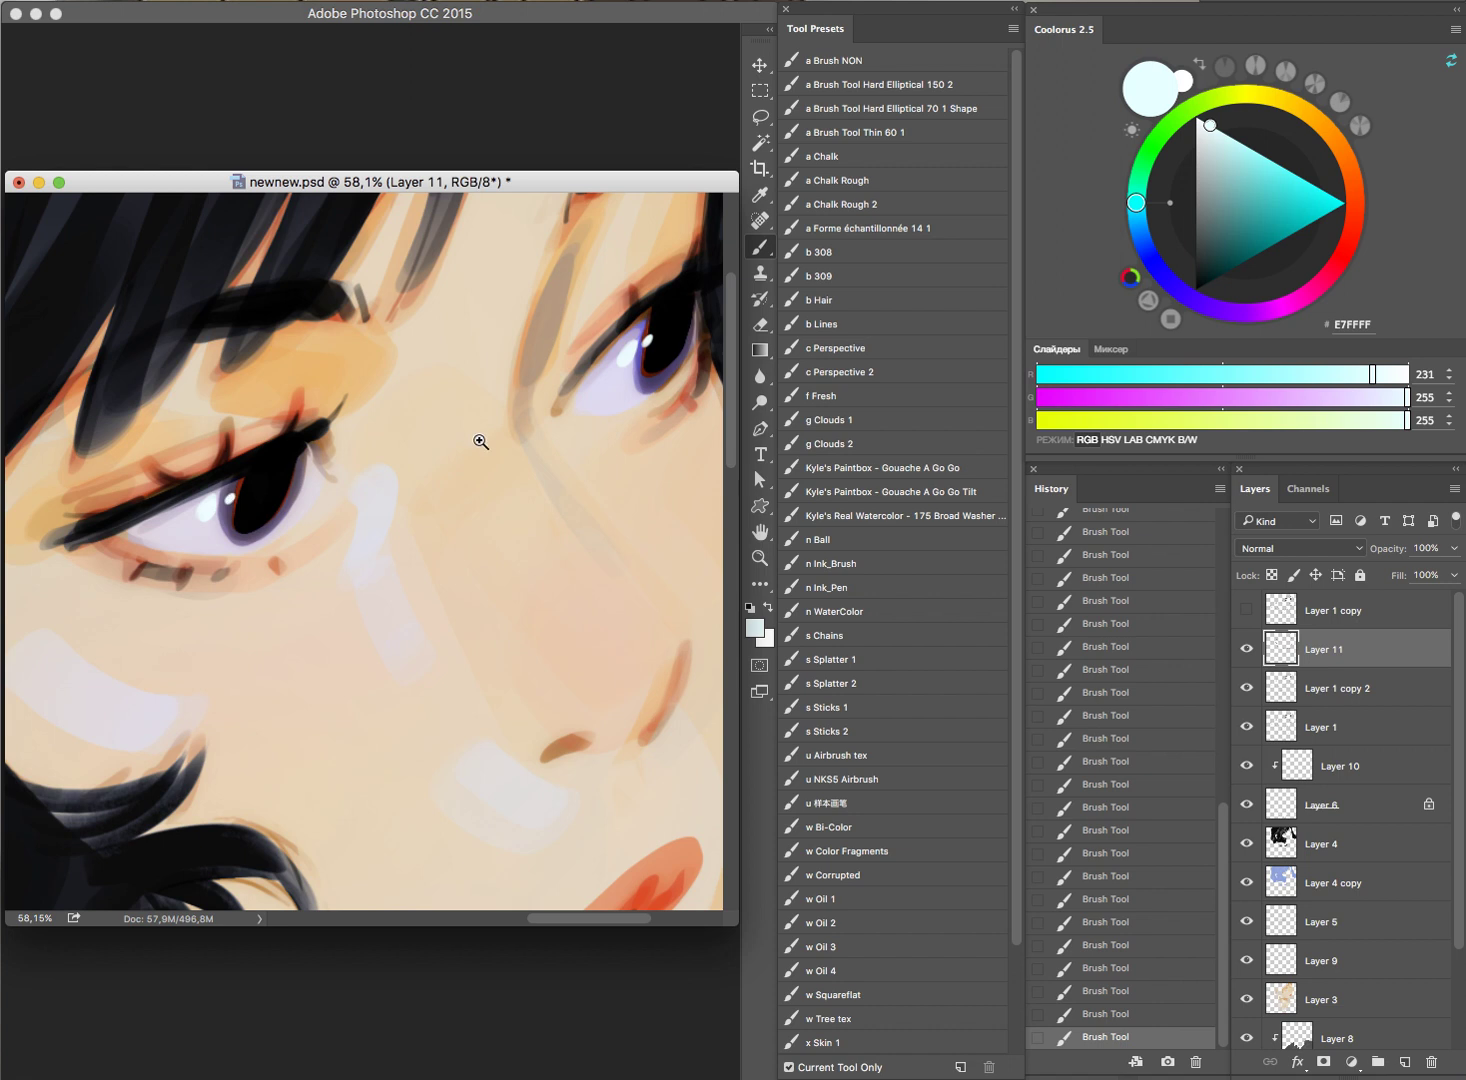
pyautogui.scroll(-4, 481, 441)
# Step: Undo two more recent brush strokes and leave them undone
pyautogui.hotkey('ctrl', 'alt', 'z')
pyautogui.hotkey('ctrl', 'alt', 'z')
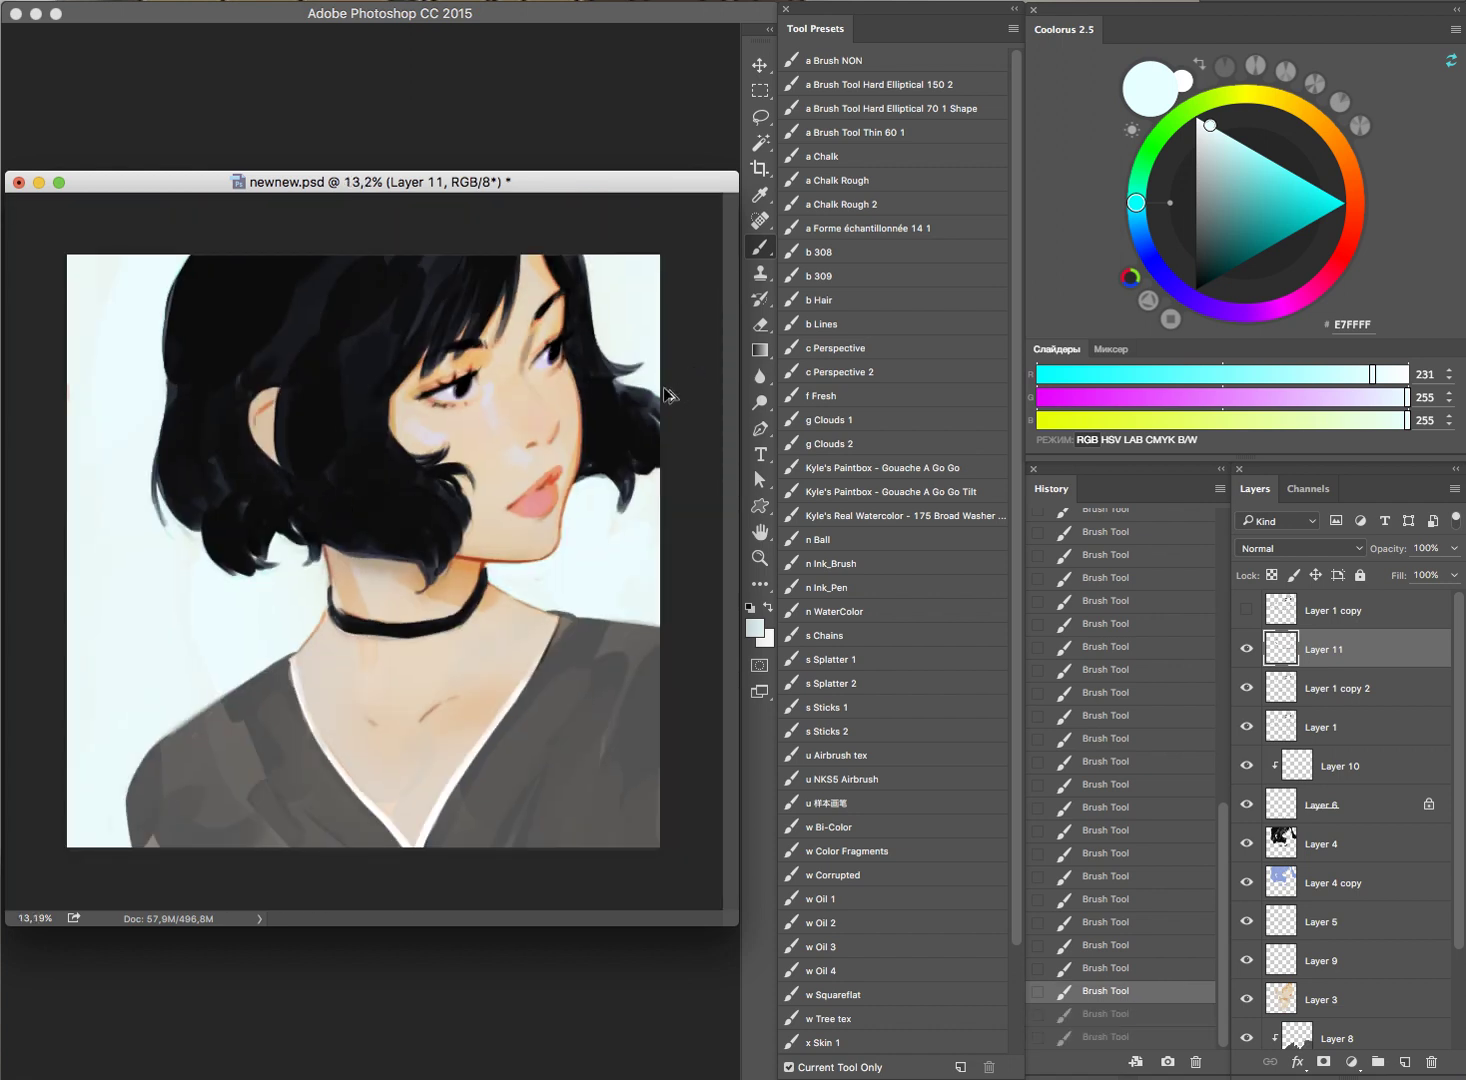
pyautogui.hotkey('ctrl', 'alt', 'z')
pyautogui.hotkey('ctrl', 'alt', 'z')
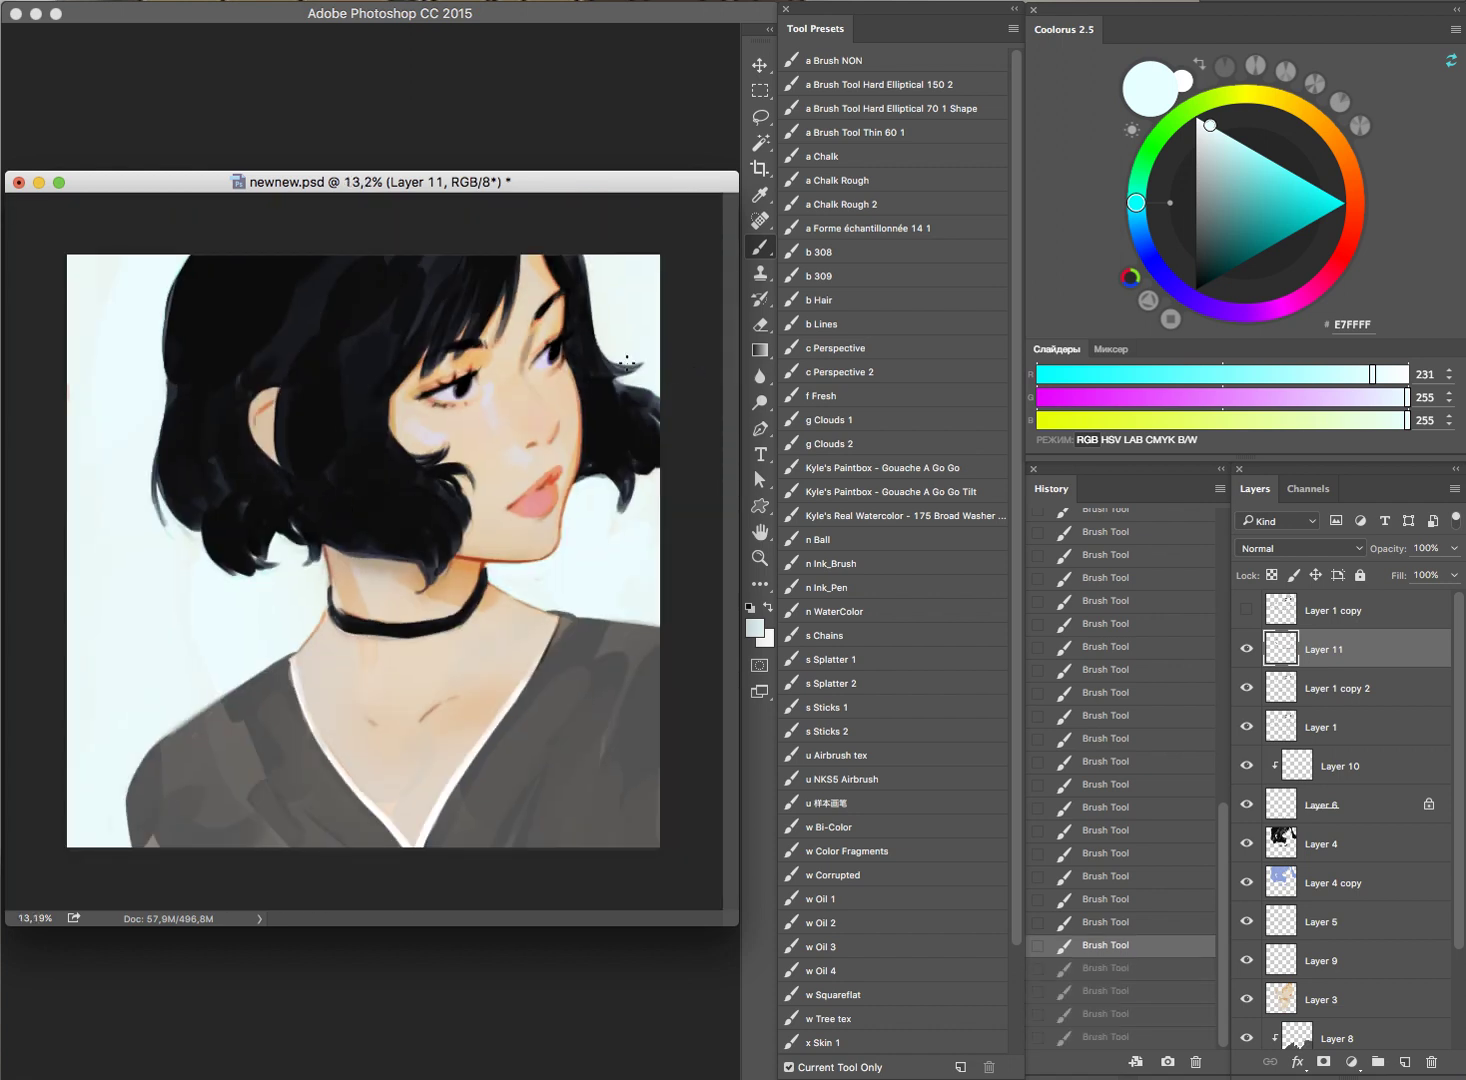
pyautogui.scroll(1, 465, 354)
pyautogui.scroll(2, 465, 358)
pyautogui.scroll(-5, 550, 386)
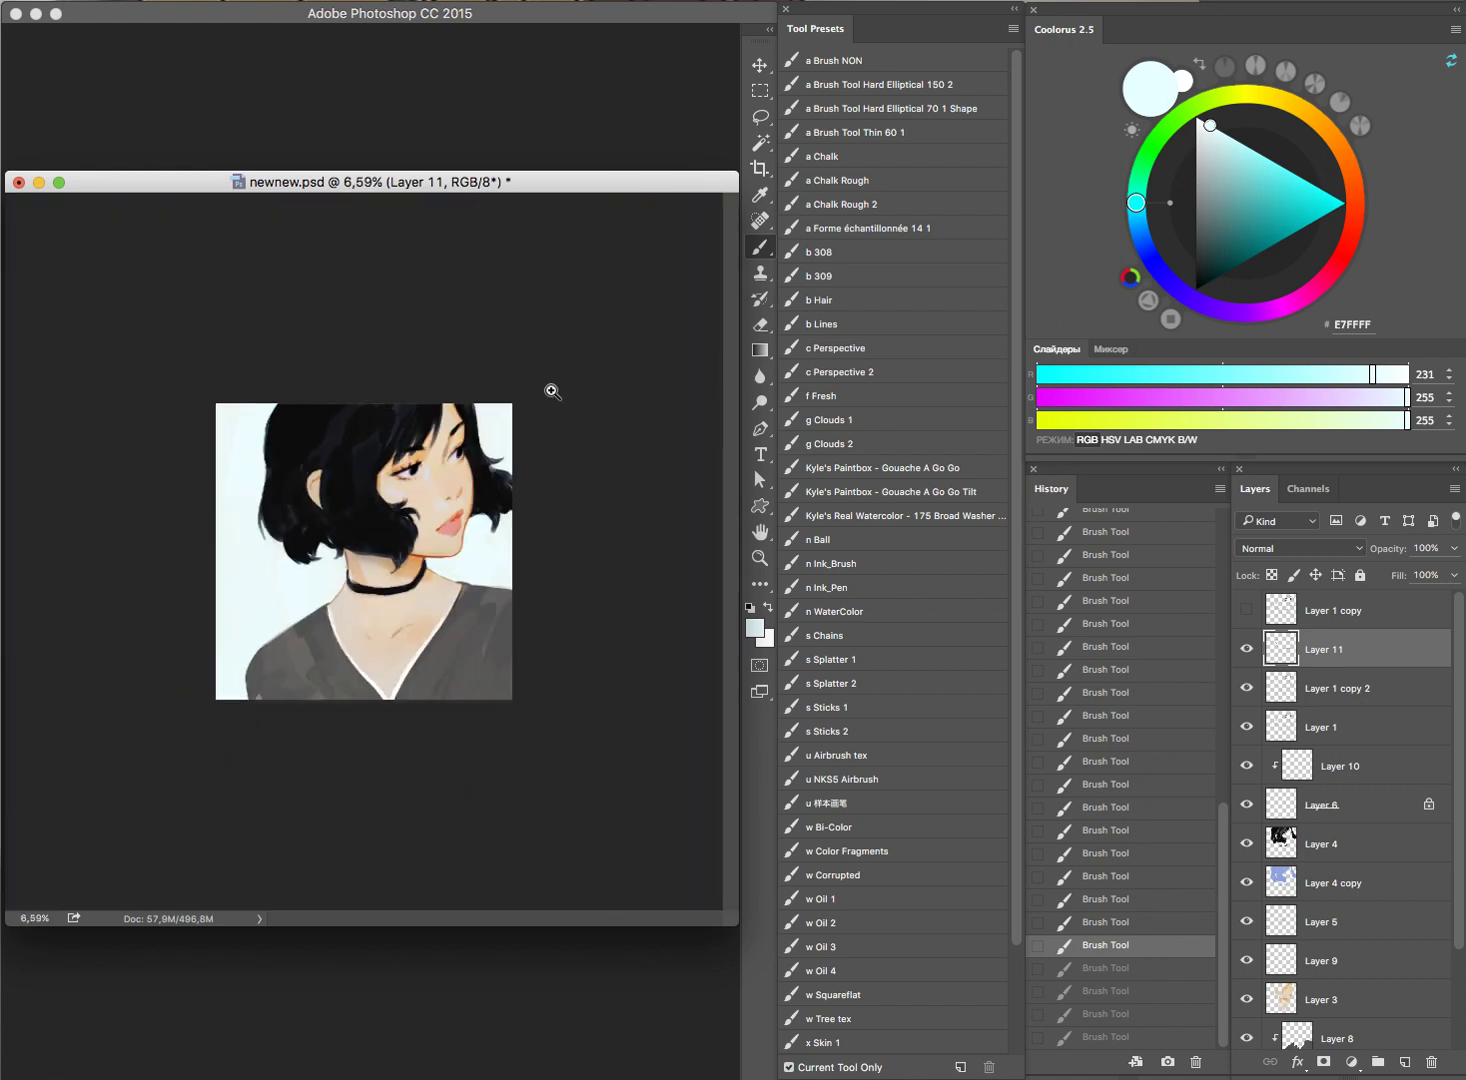
pyautogui.scroll(1, 570, 425)
pyautogui.scroll(-1, 600, 410)
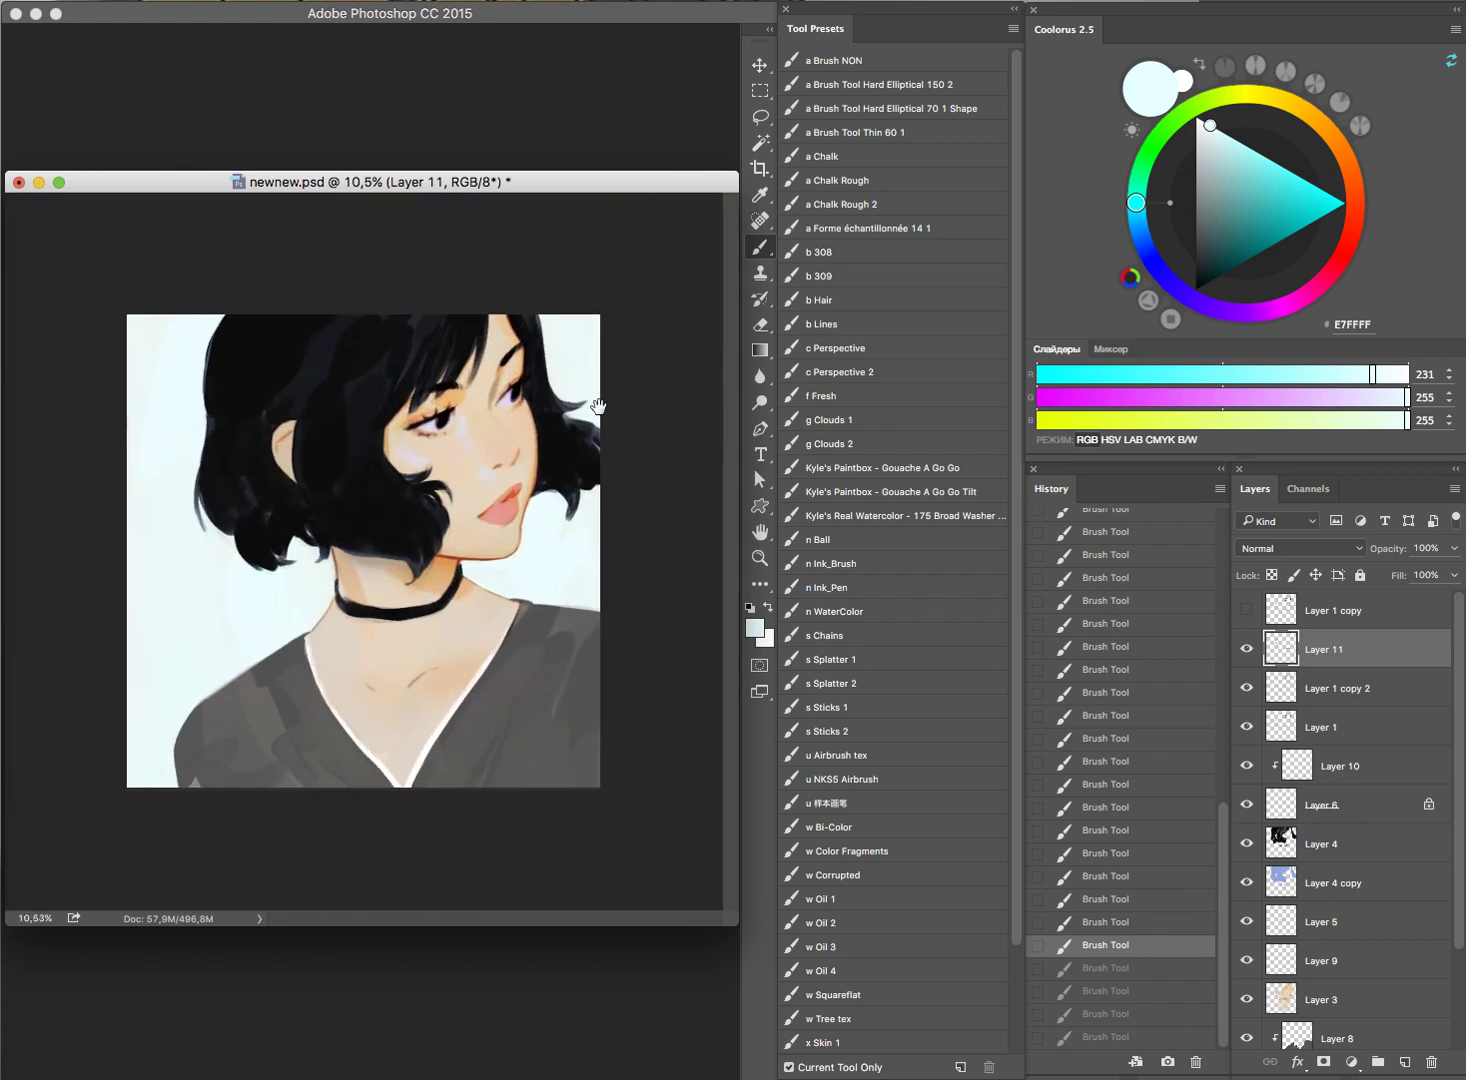
pyautogui.scroll(1, 603, 397)
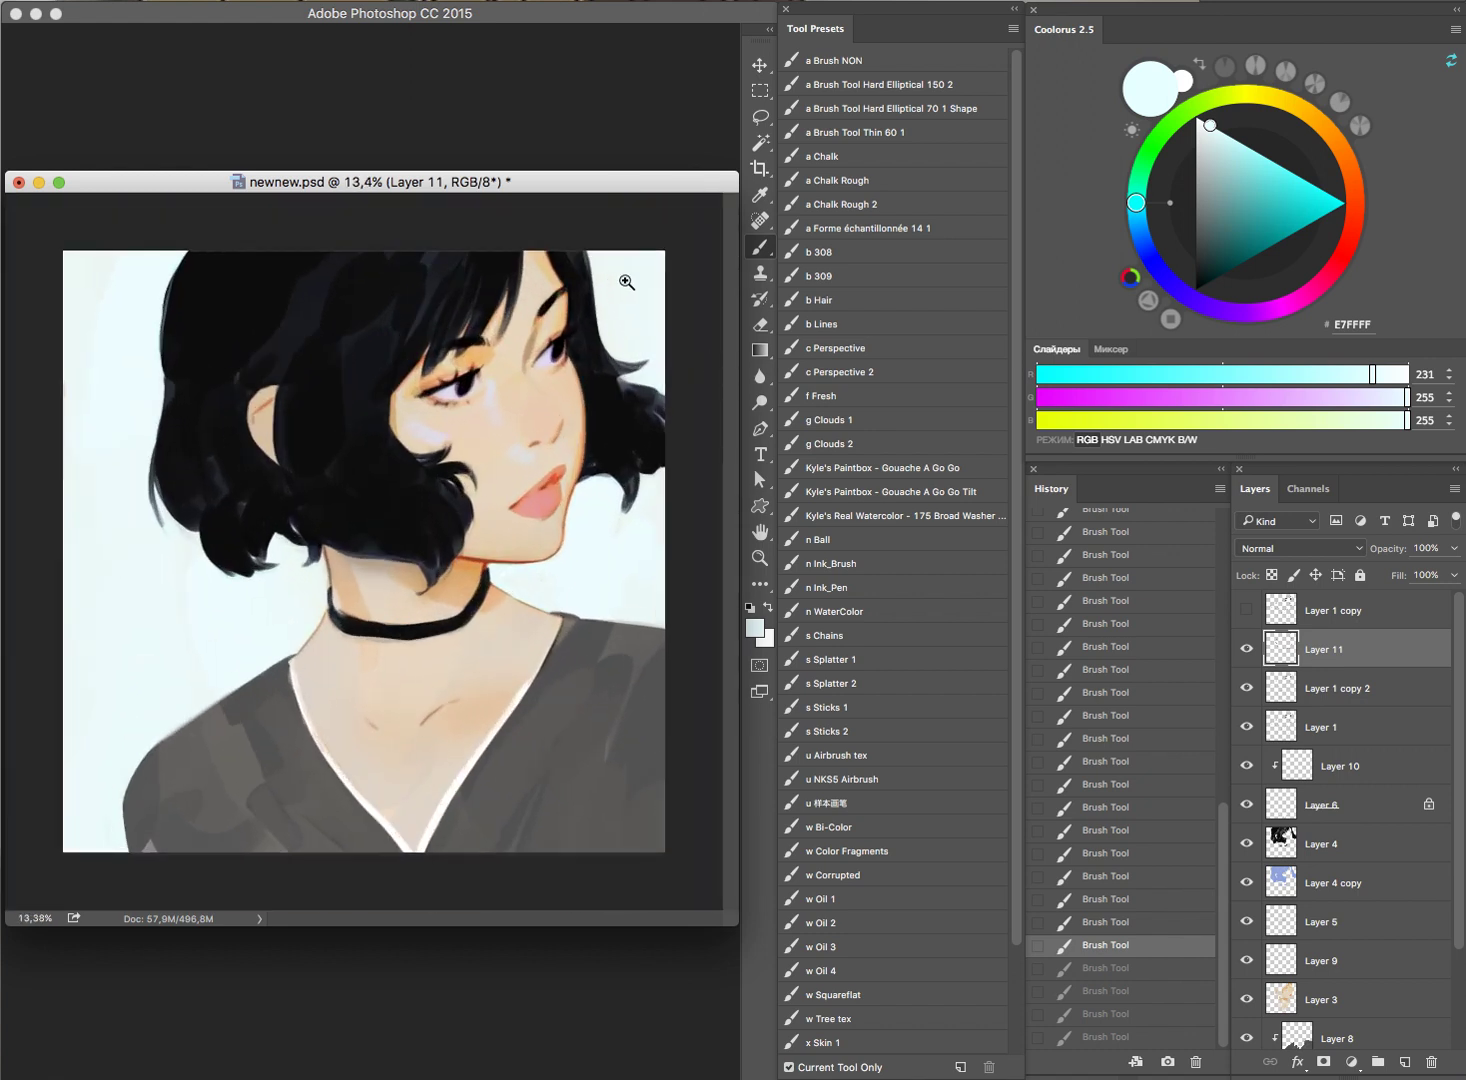
pyautogui.scroll(4, 605, 372)
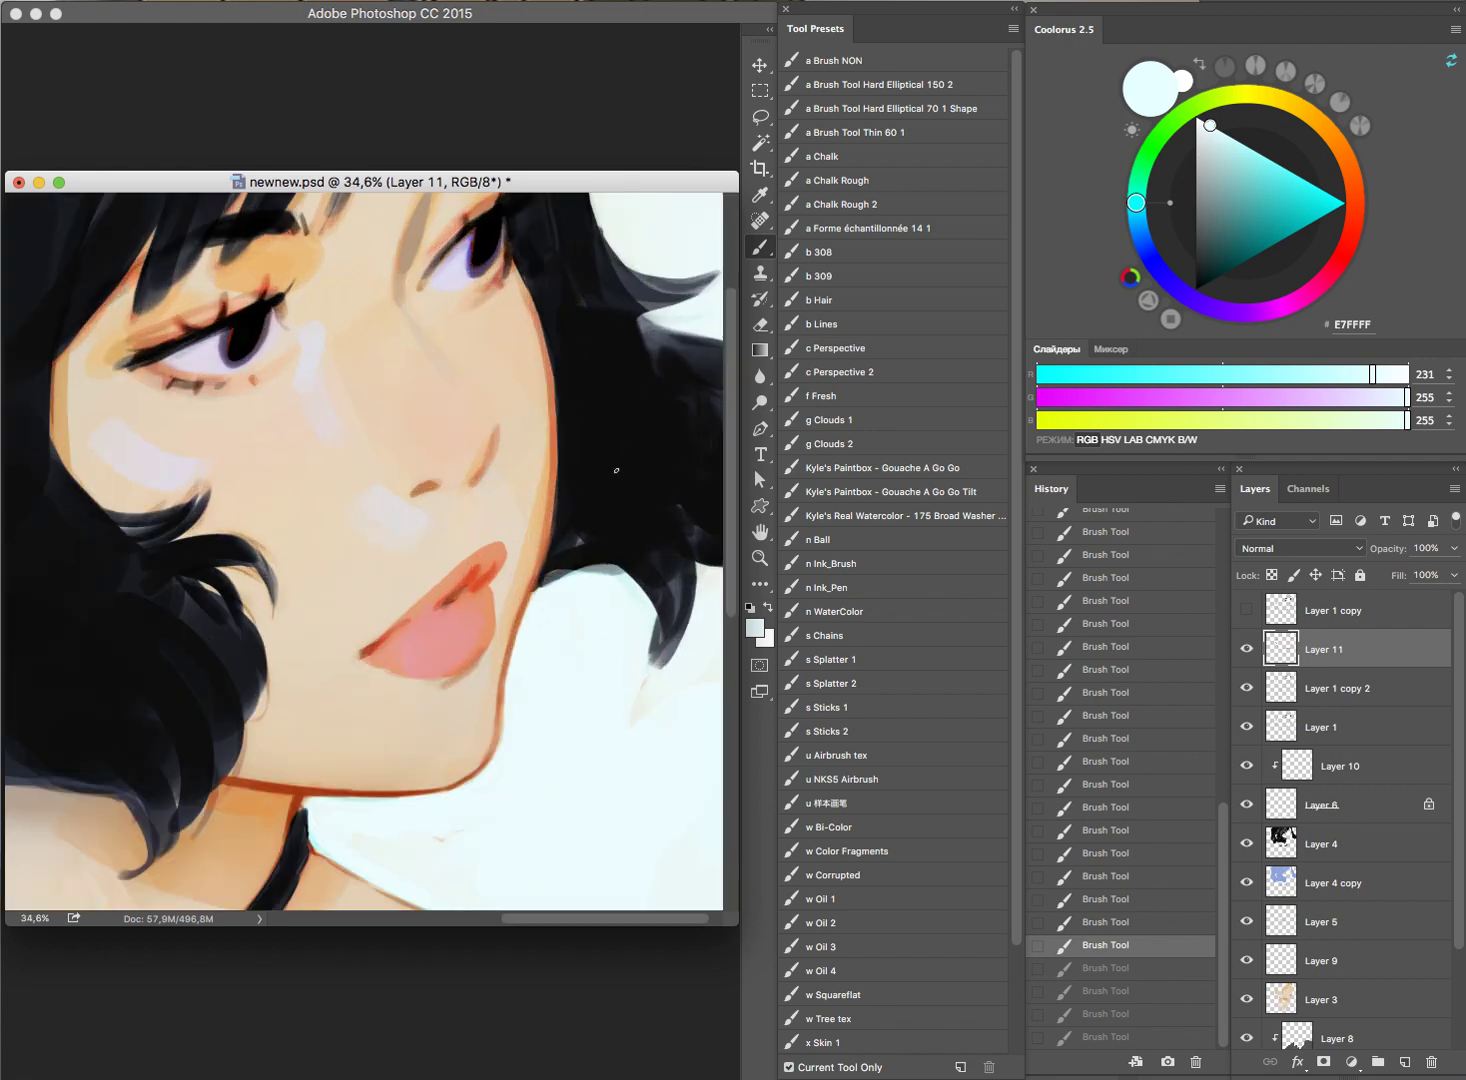
# Step: Sample the black hair and paint over the white gap beside the jaw
pyautogui.keyDown('alt'); pyautogui.click(573, 523); pyautogui.keyUp('alt')
pyautogui.moveTo(562, 563); pyautogui.dragTo(557, 501)
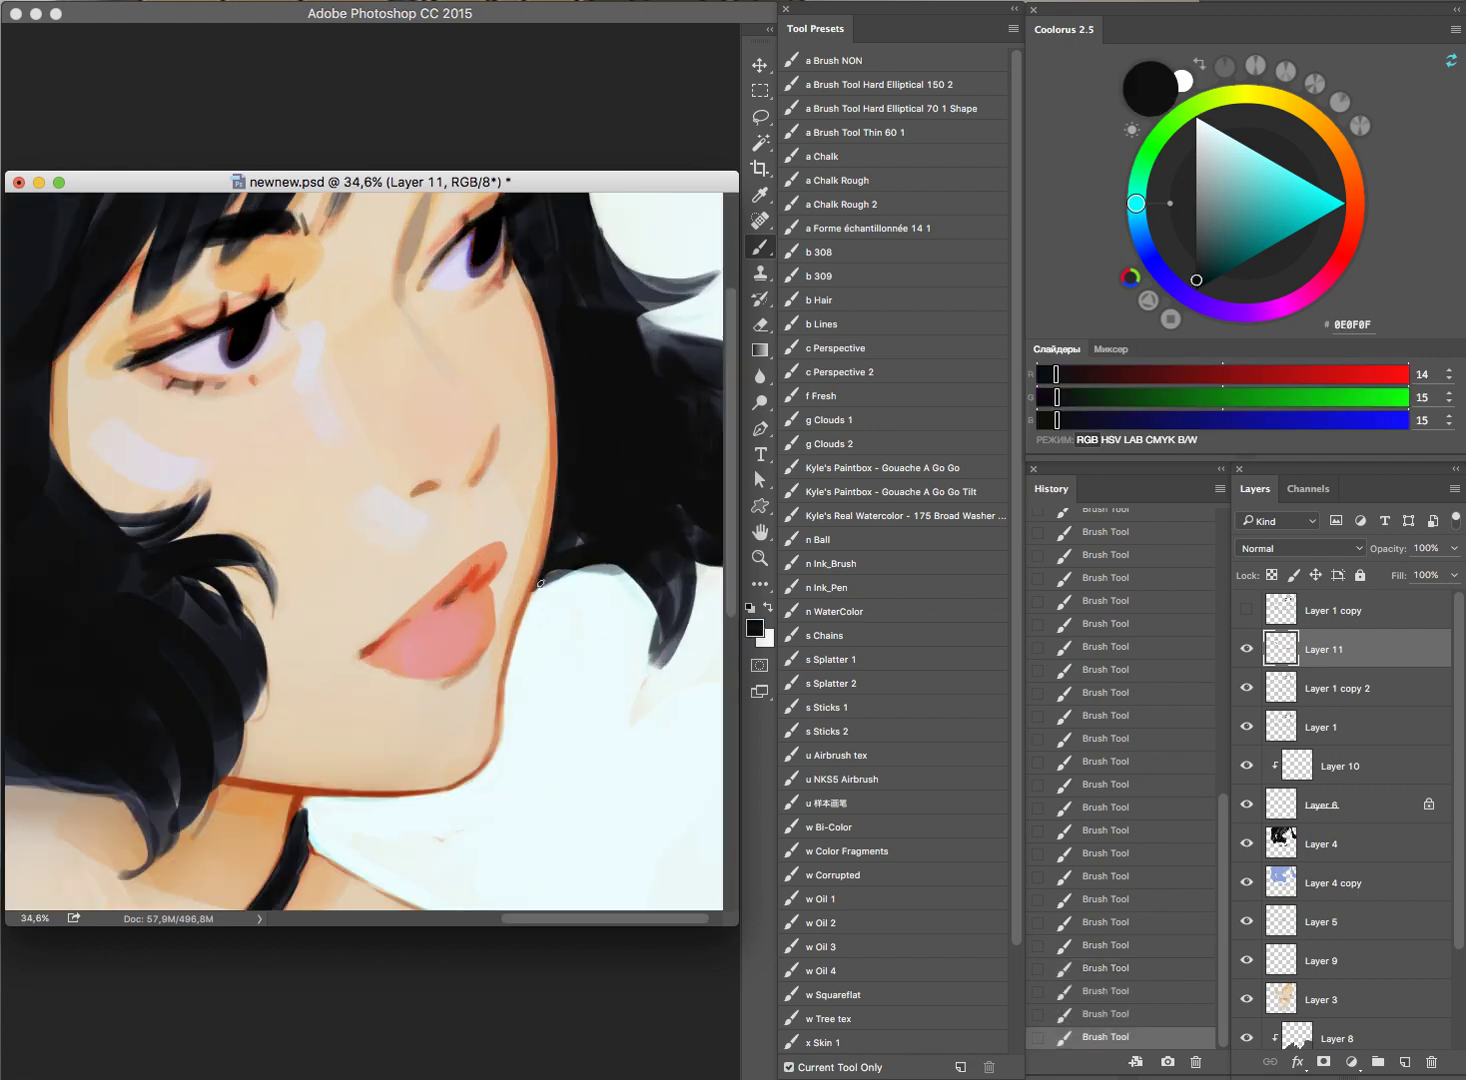
pyautogui.moveTo(549, 579); pyautogui.dragTo(580, 570)
pyautogui.scroll(-2, 601, 527)
pyautogui.scroll(-2, 620, 530)
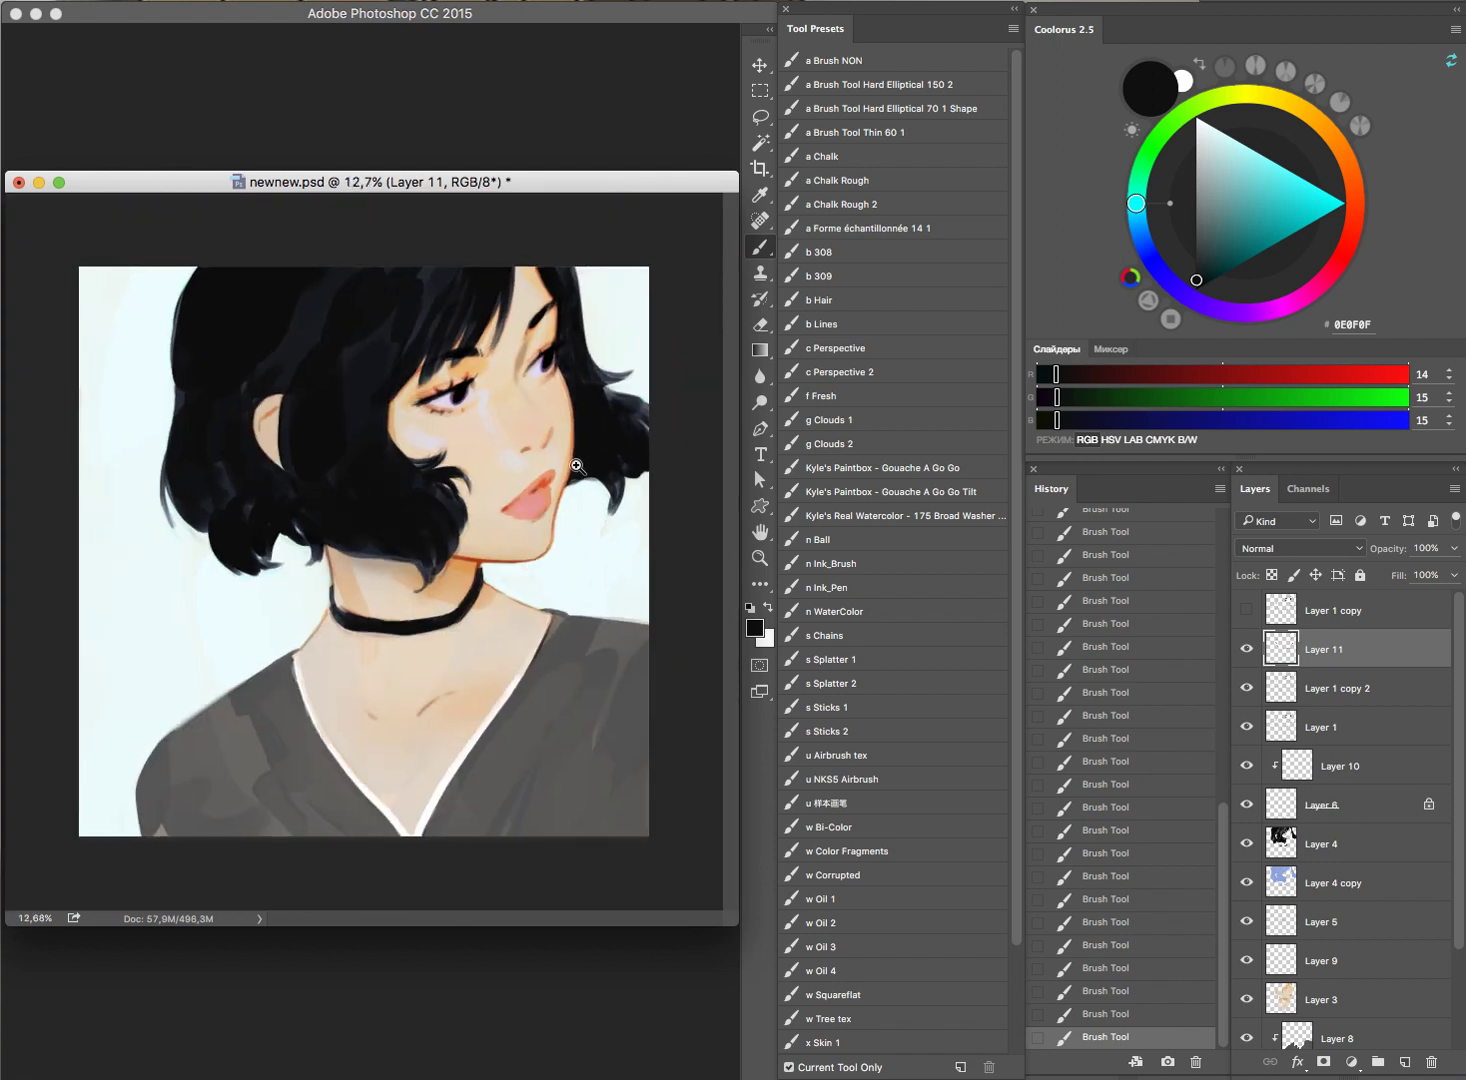
pyautogui.scroll(4, 577, 465)
# Step: Sample skin and lip tones, then set the paint colour to pale blue D4EAFF
pyautogui.keyDown('alt'); pyautogui.click(472, 577); pyautogui.keyUp('alt')
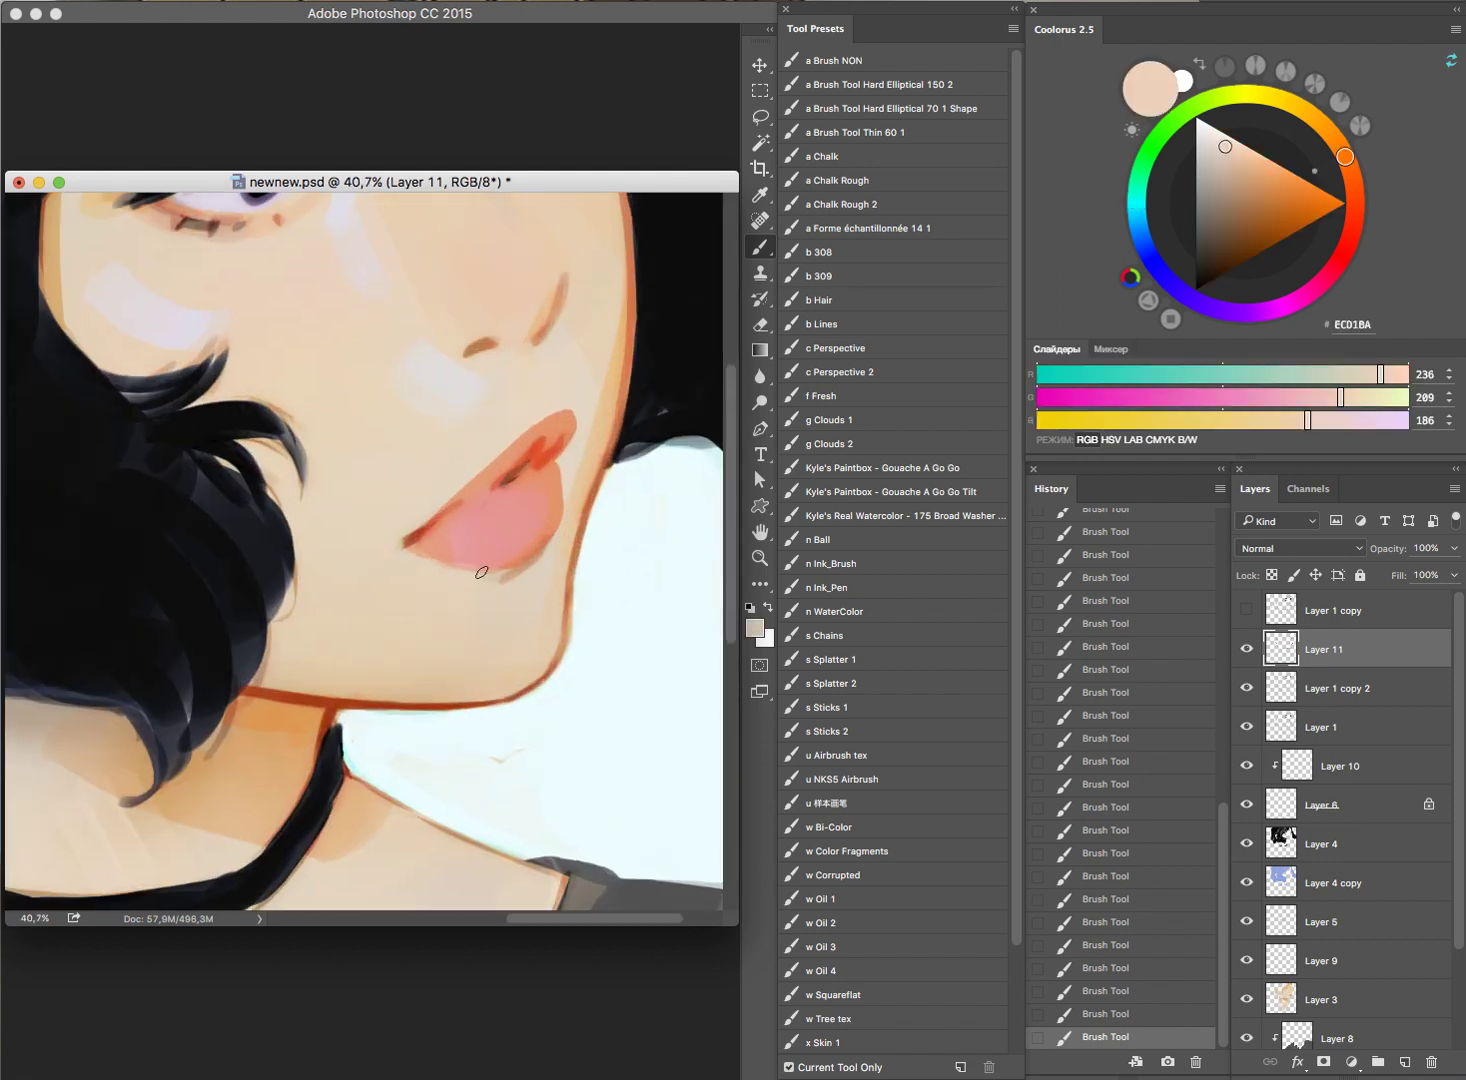
pyautogui.keyDown('alt'); pyautogui.click(506, 527); pyautogui.keyUp('alt')
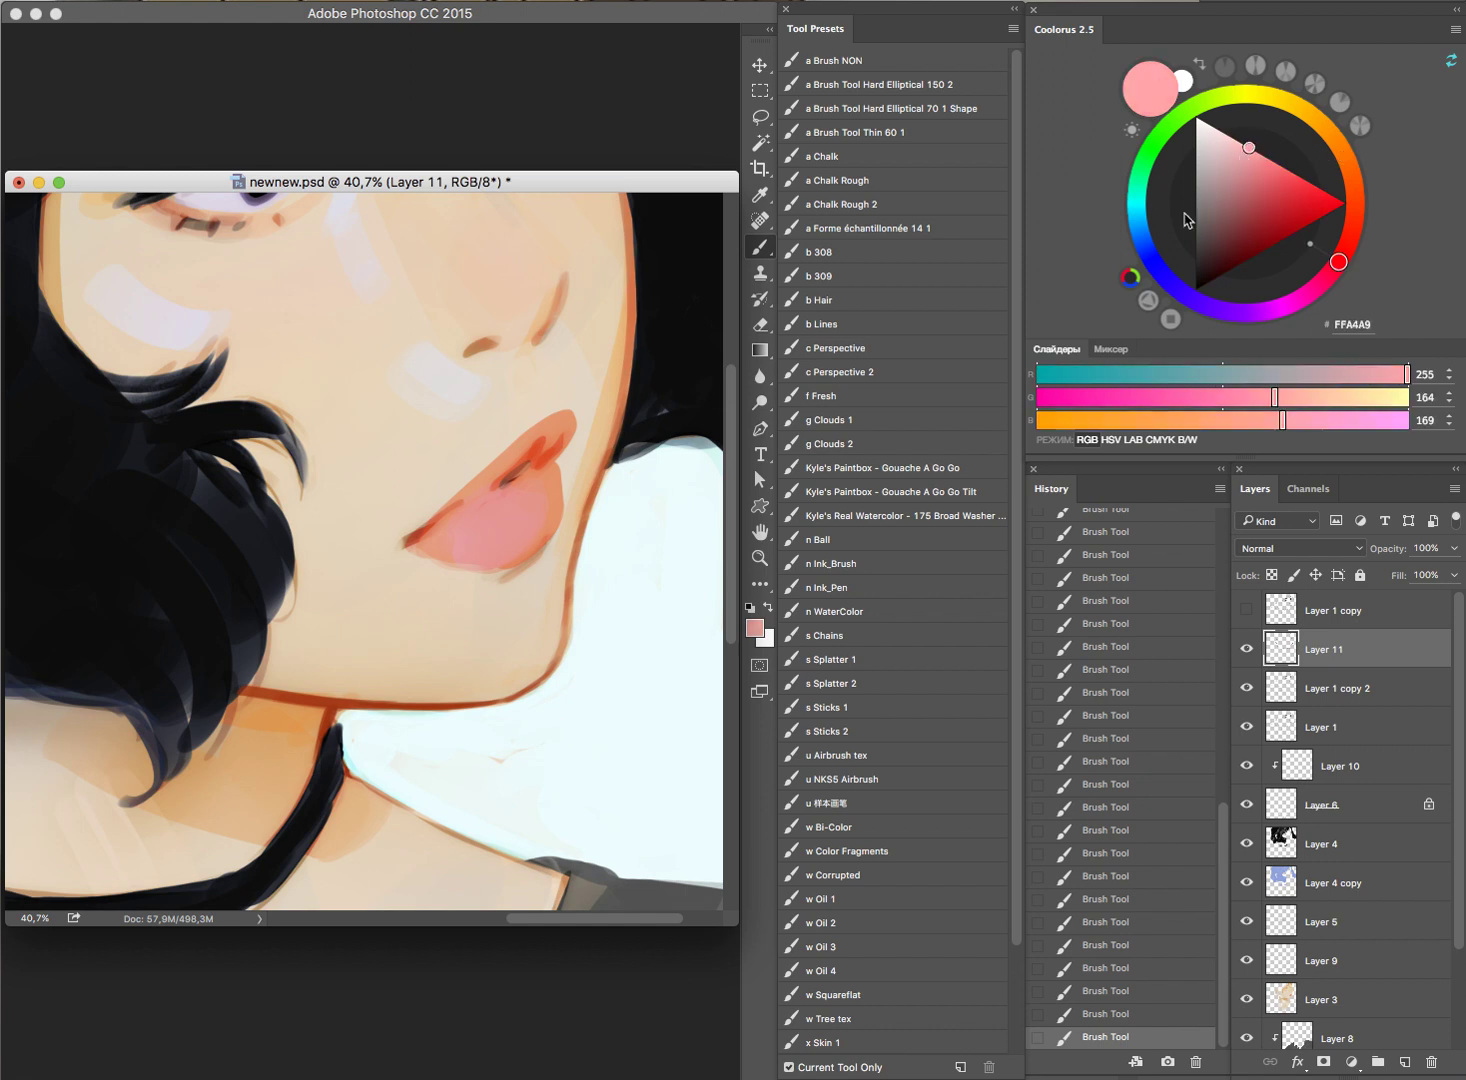
pyautogui.click(1137, 208)
pyautogui.click(1139, 231)
pyautogui.click(1221, 131)
# Step: Try pale blue highlights on the lower lip, then undo them
pyautogui.moveTo(462, 546); pyautogui.dragTo(466, 553)
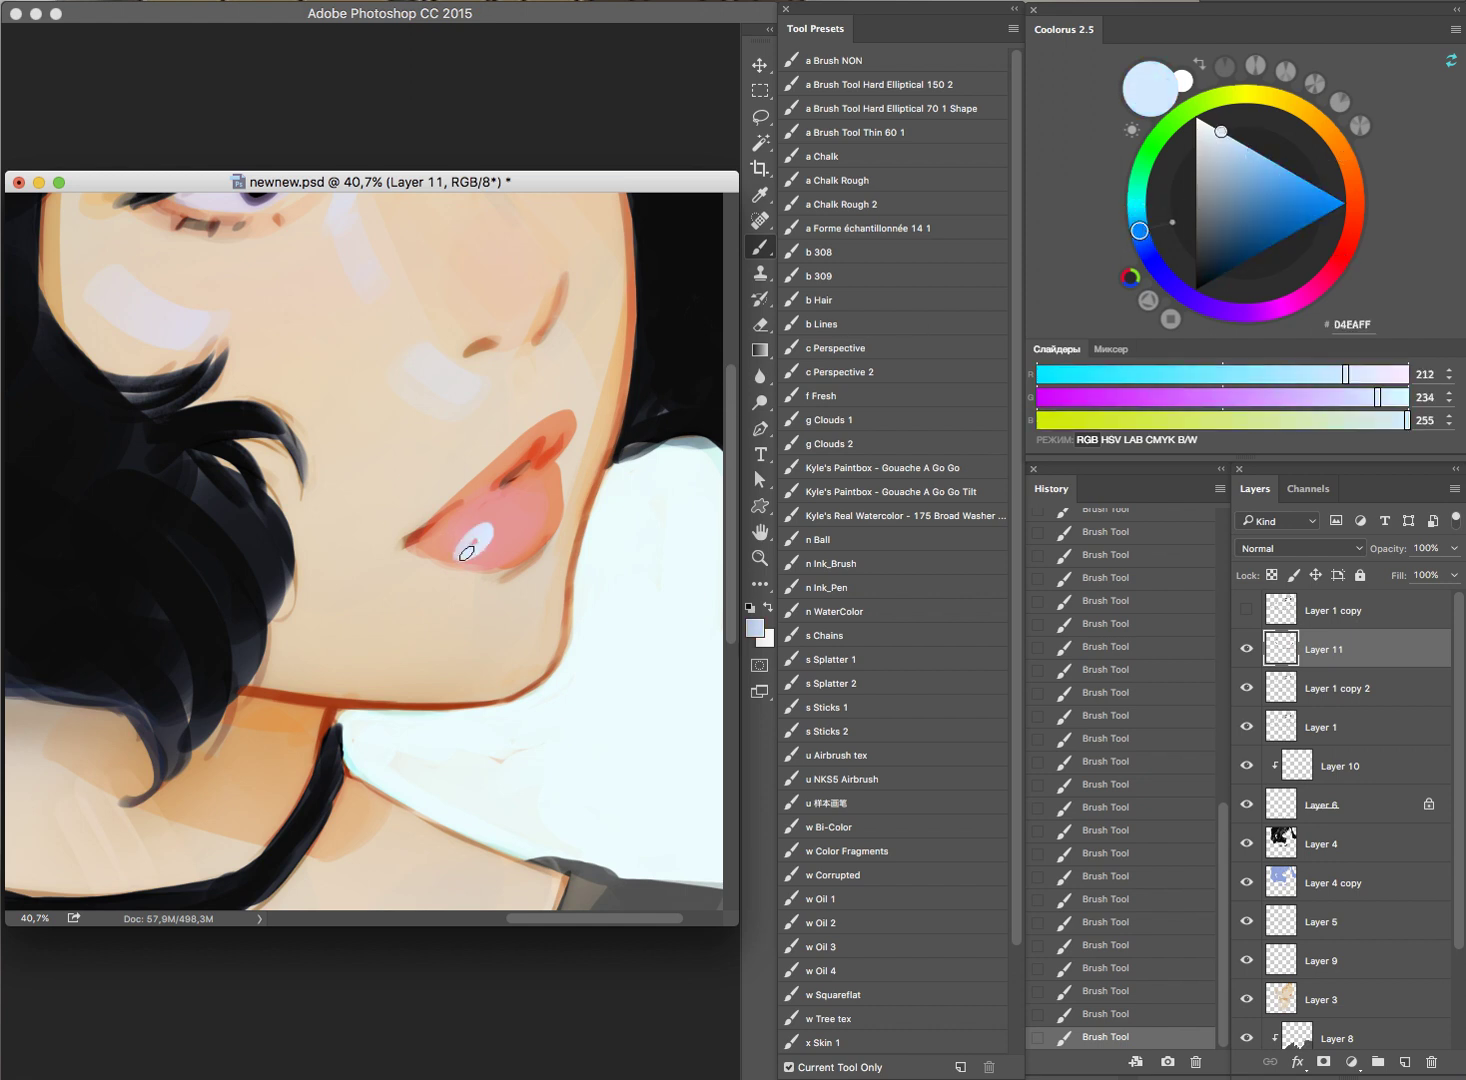
pyautogui.scroll(-5, 605, 478)
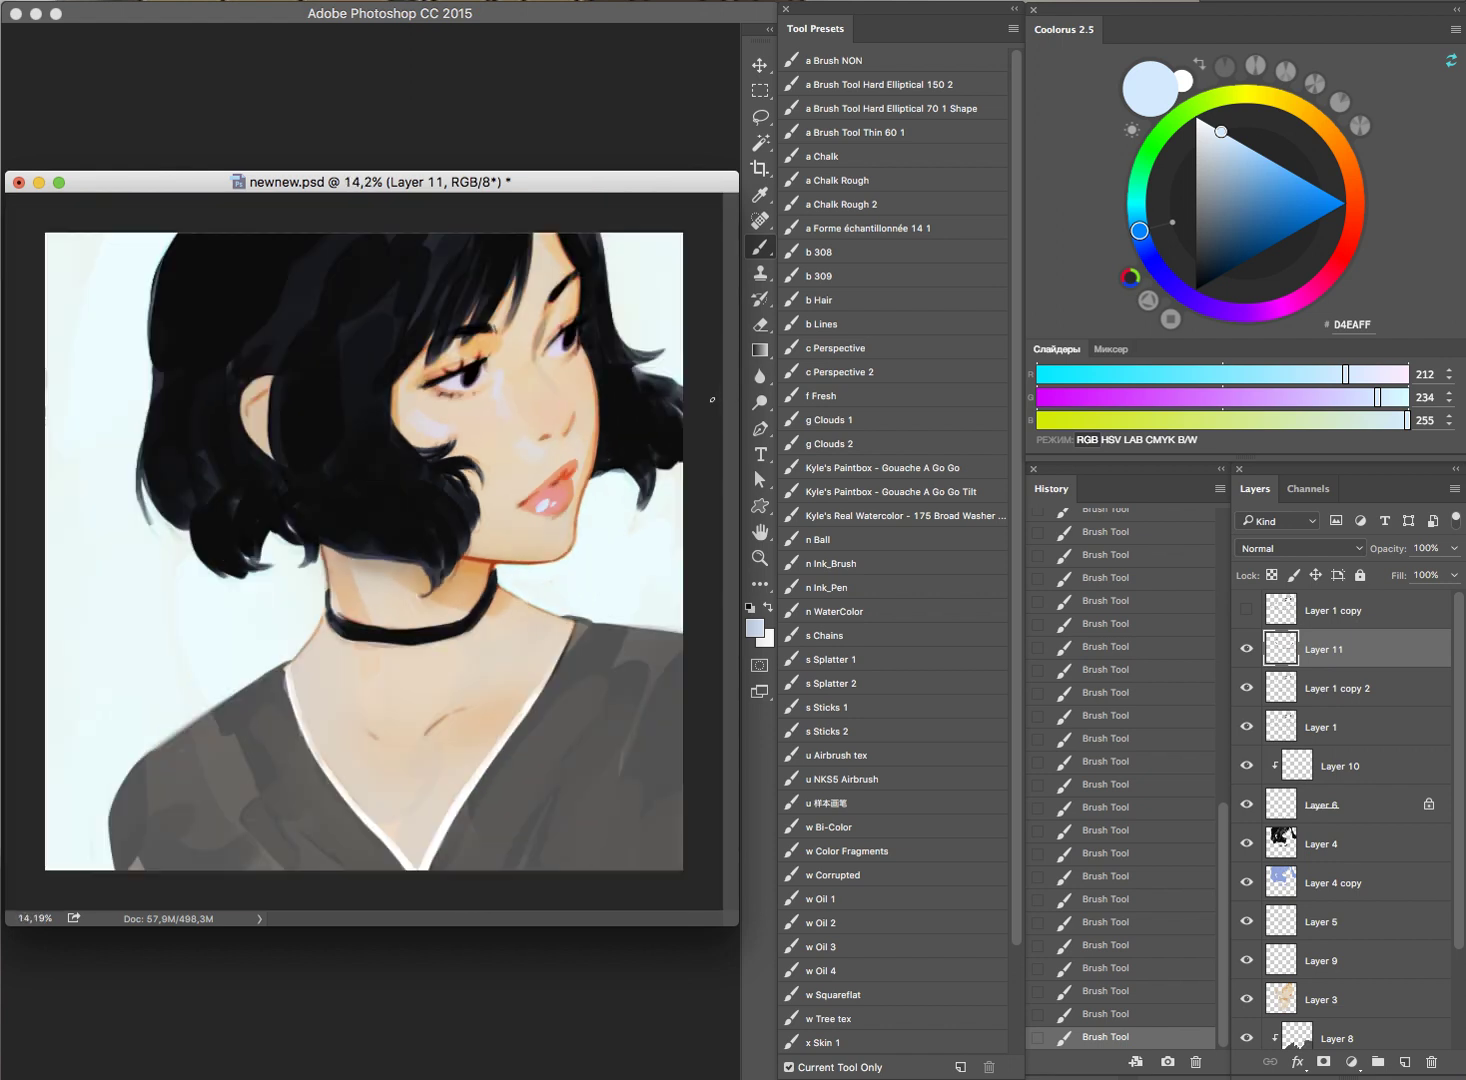
pyautogui.press('super+alt+z')
pyautogui.press('super+alt+z')
pyautogui.scroll(2, 598, 462)
pyautogui.scroll(1, 600, 470)
pyautogui.moveTo(490, 588); pyautogui.dragTo(505, 588)
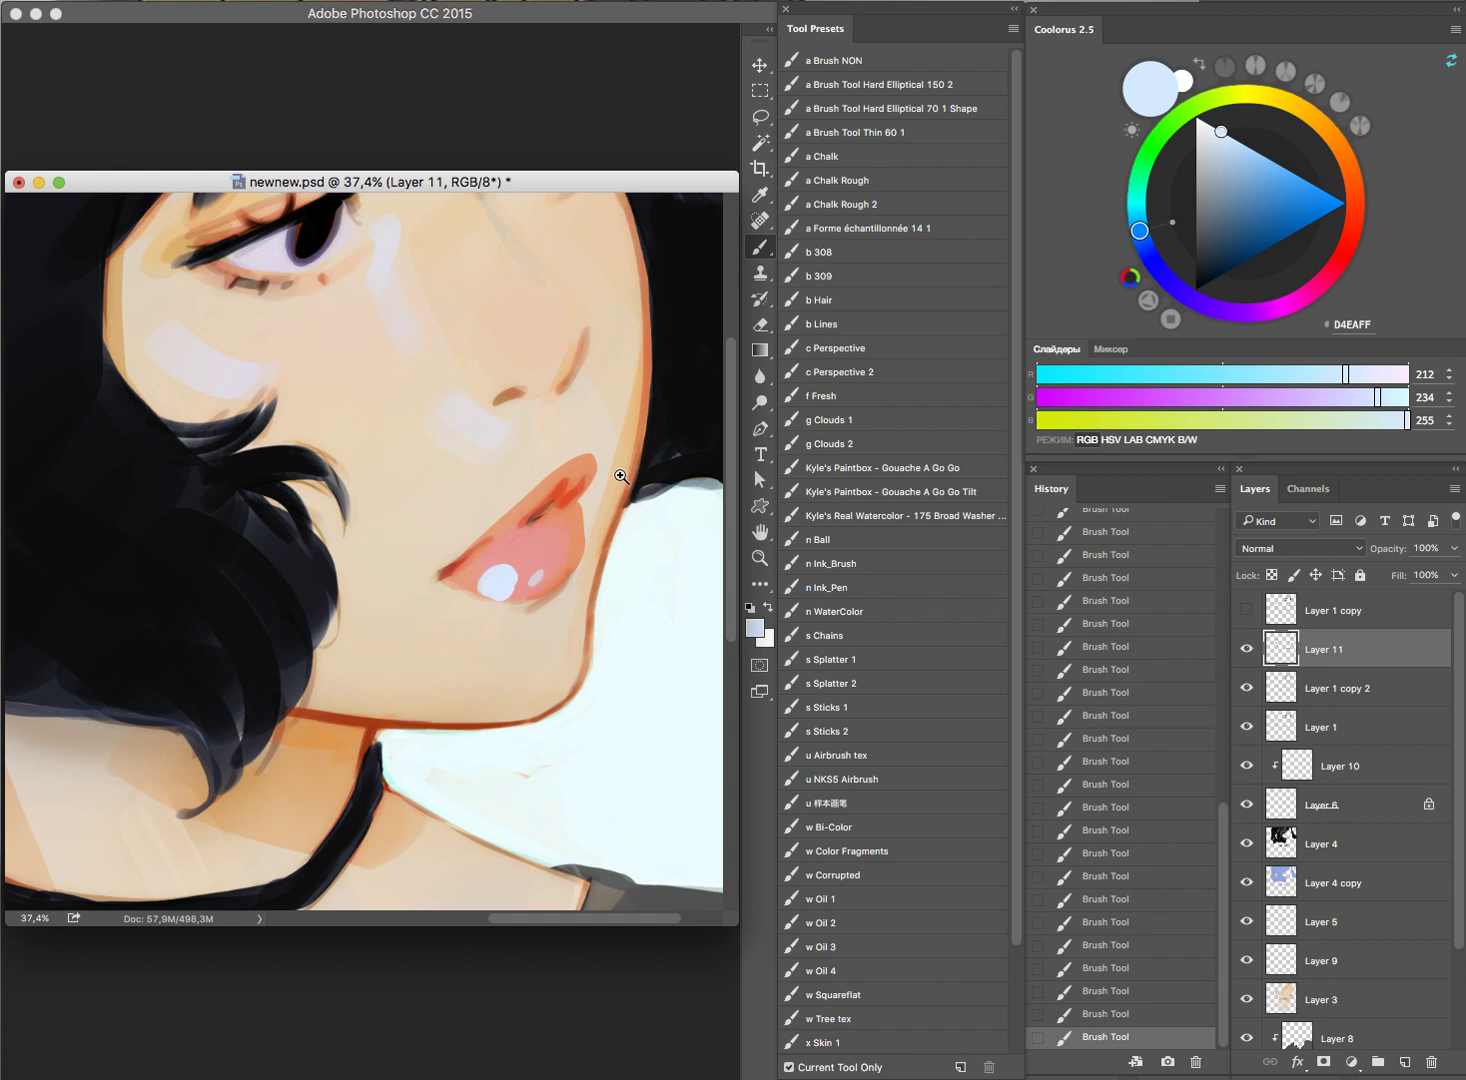
pyautogui.scroll(-5, 621, 477)
pyautogui.hotkey('ctrl', 'alt', 'z')
pyautogui.hotkey('ctrl', 'alt', 'z')
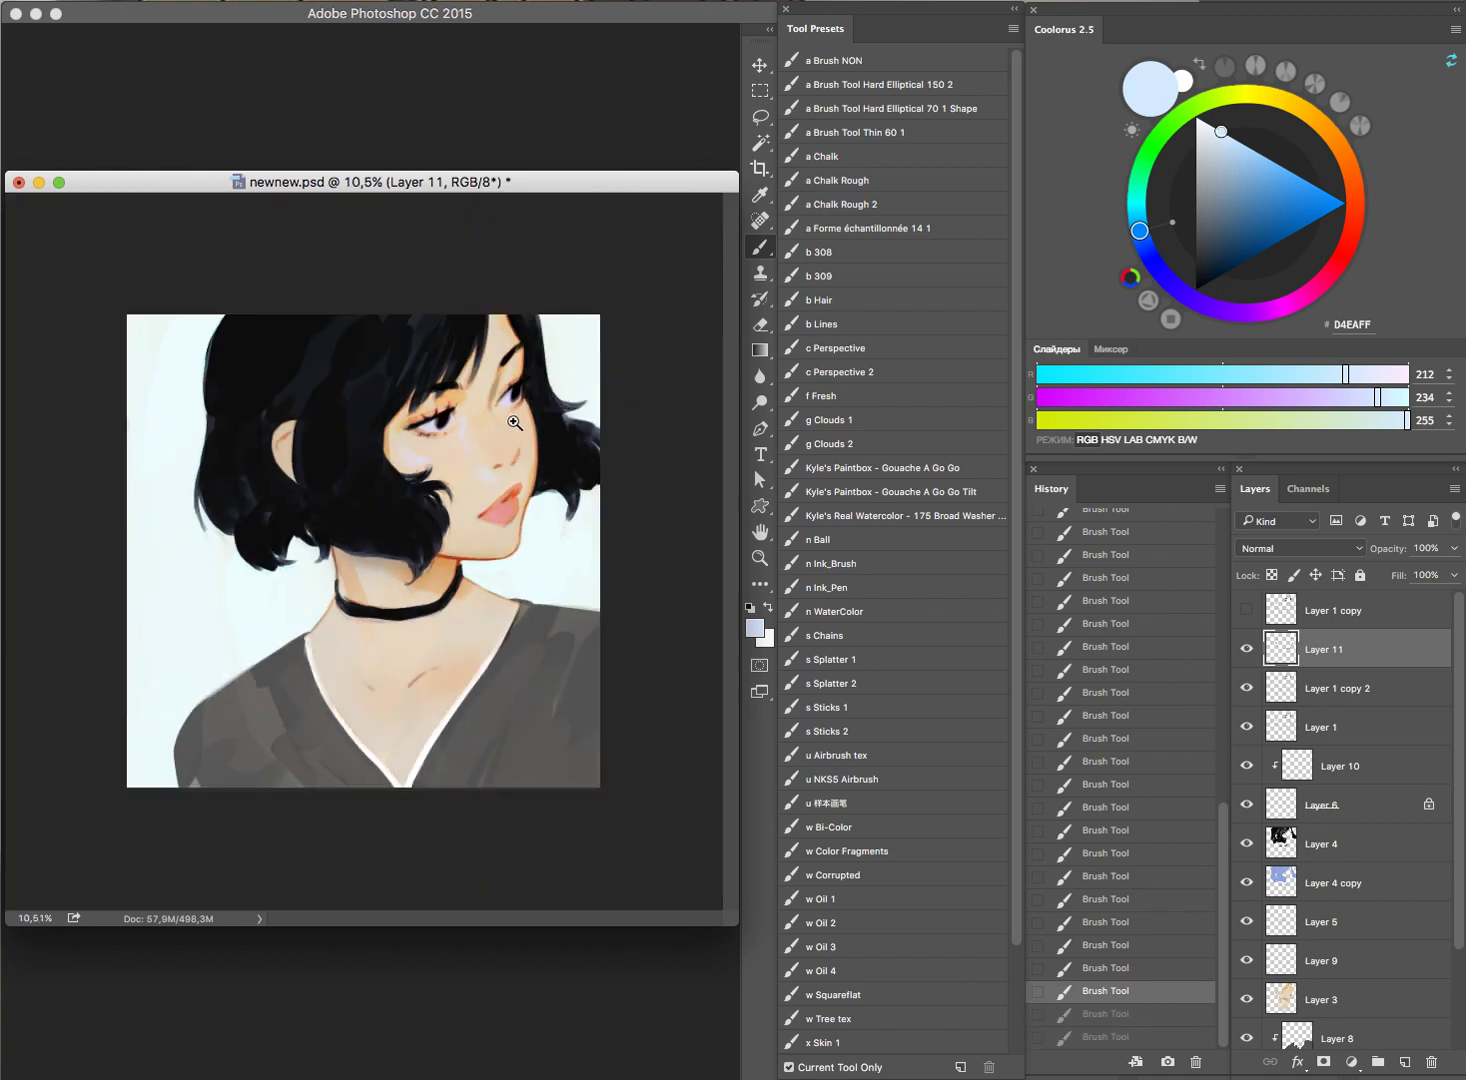
pyautogui.scroll(3, 520, 445)
pyautogui.scroll(2, 520, 445)
# Step: Redo and undo recent strokes, then paint a pale grey-lilac stroke near the eye
pyautogui.hotkey('ctrl', 'shift', 'z')
pyautogui.hotkey('ctrl', 'shift', 'z')
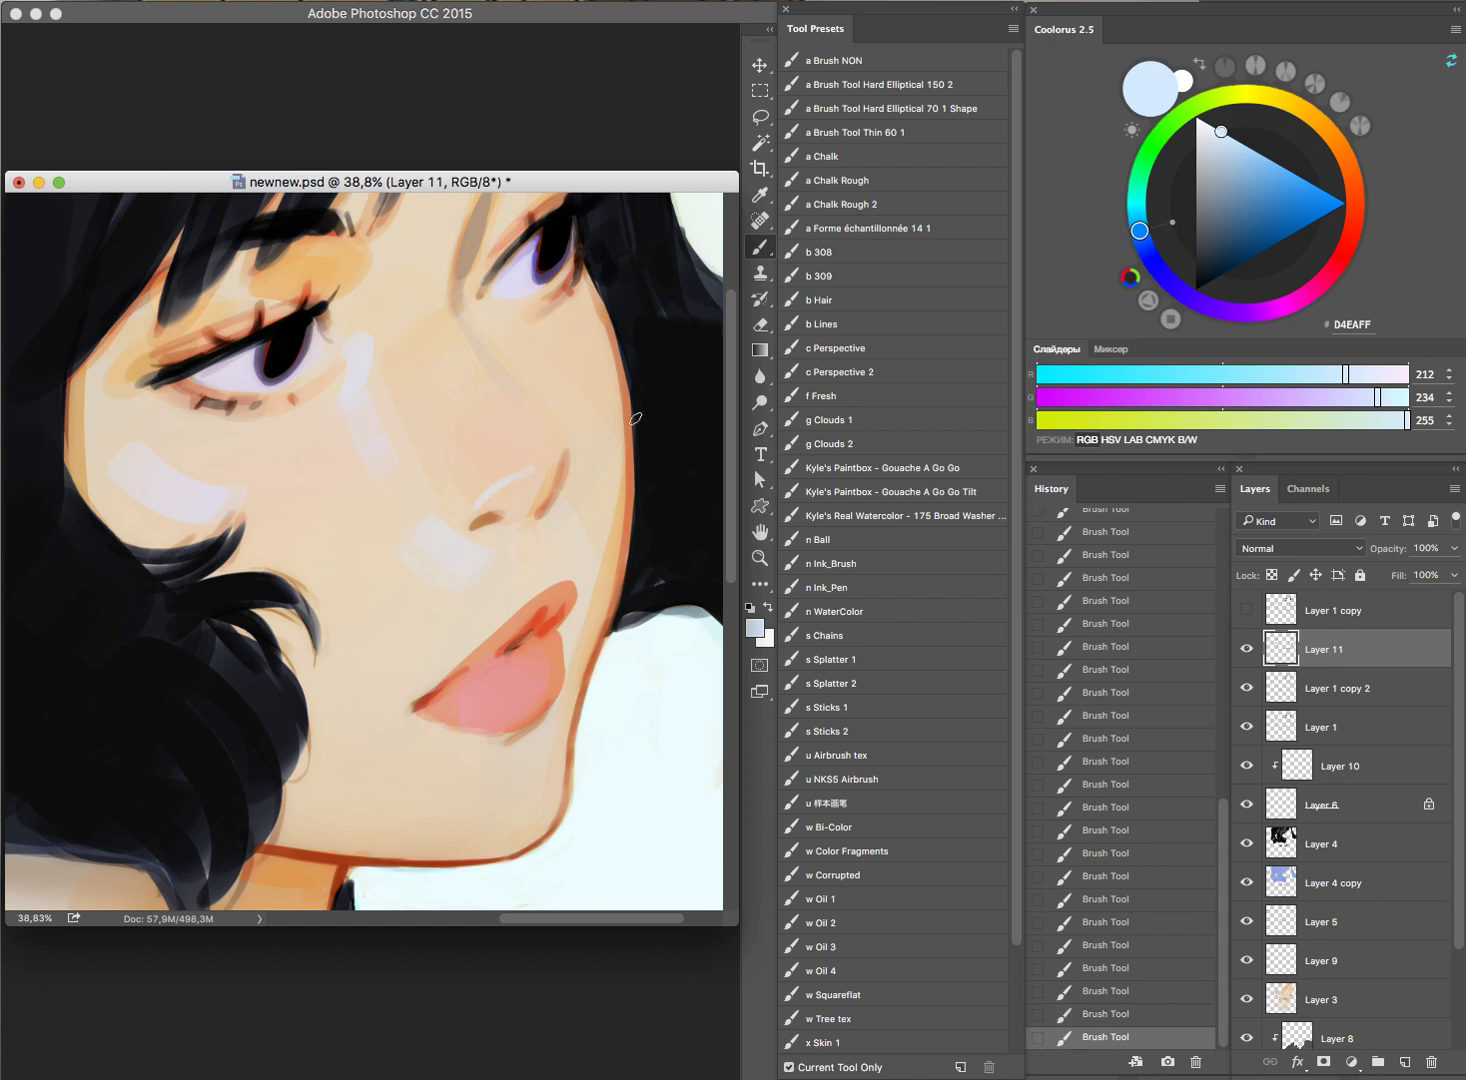
pyautogui.scroll(-2, 585, 494)
pyautogui.scroll(-1, 540, 517)
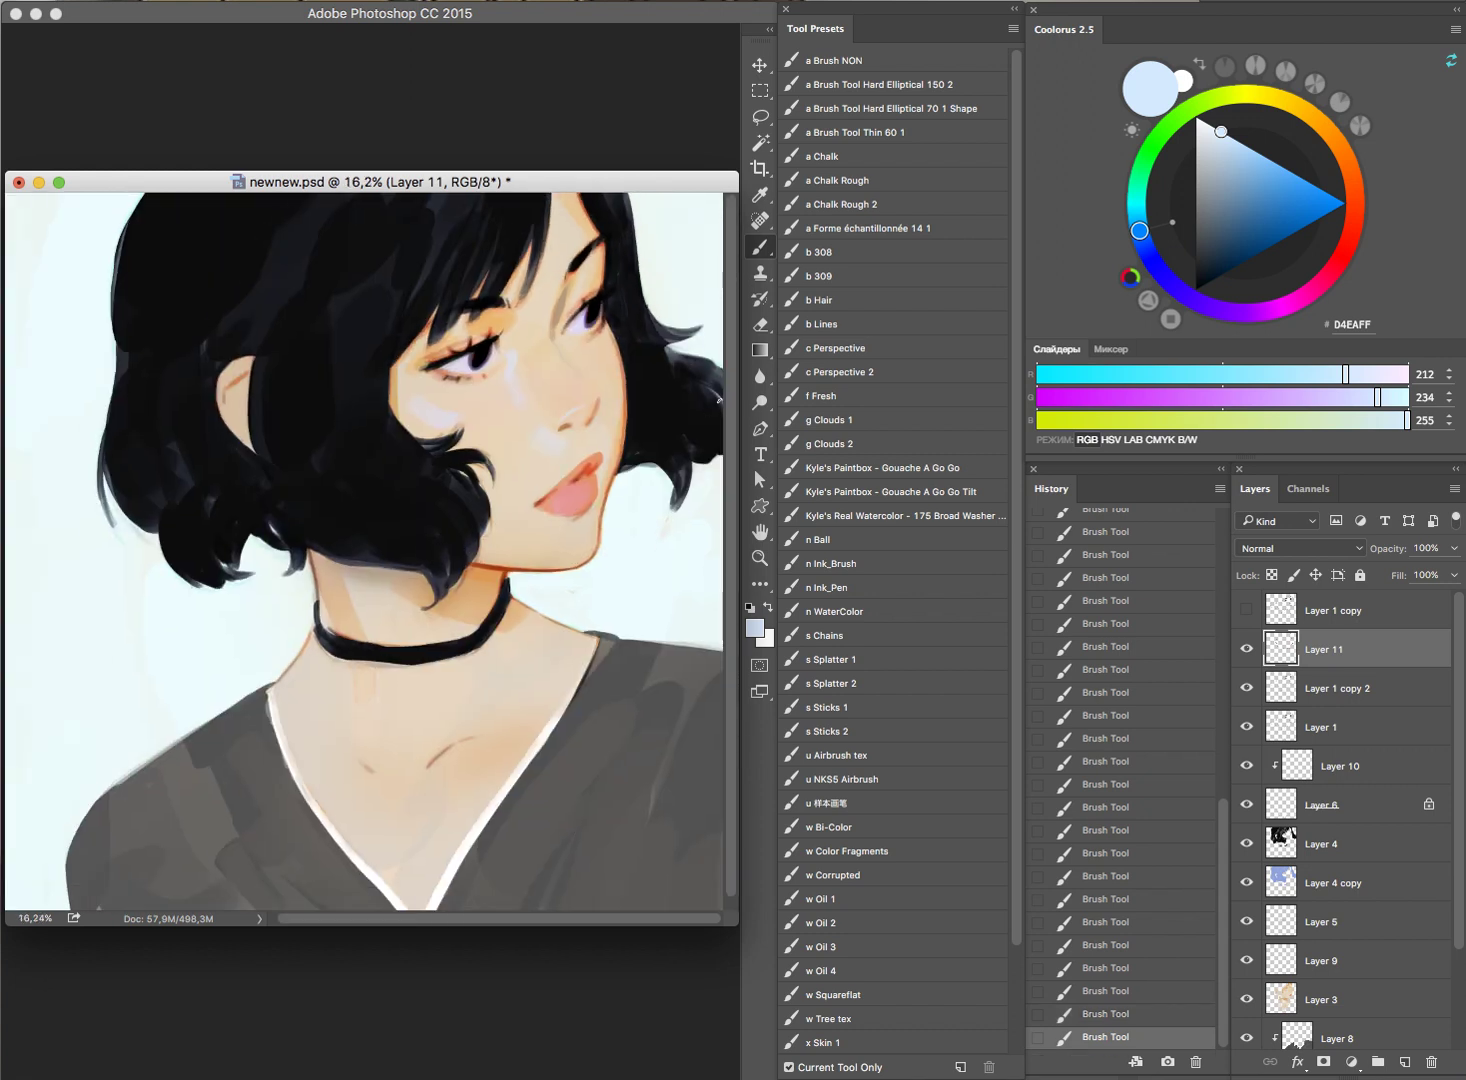
pyautogui.hotkey('ctrl', 'z')
pyautogui.scroll(3, 626, 308)
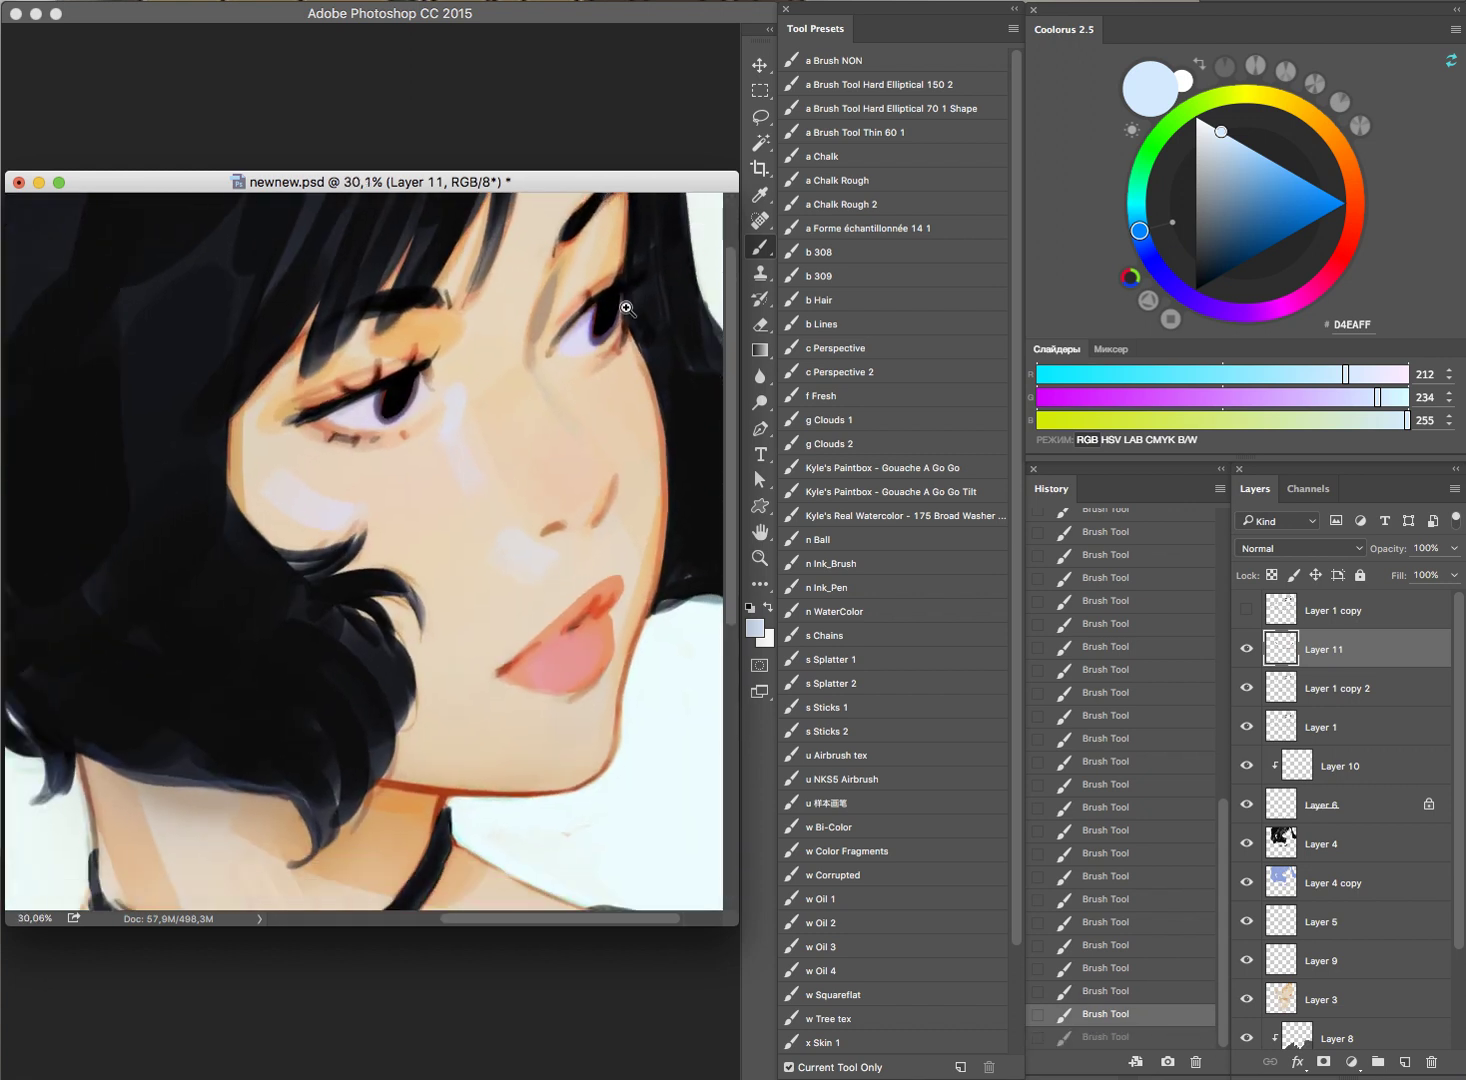
pyautogui.scroll(1, 626, 308)
pyautogui.keyDown('alt'); pyautogui.click(553, 336); pyautogui.keyUp('alt')
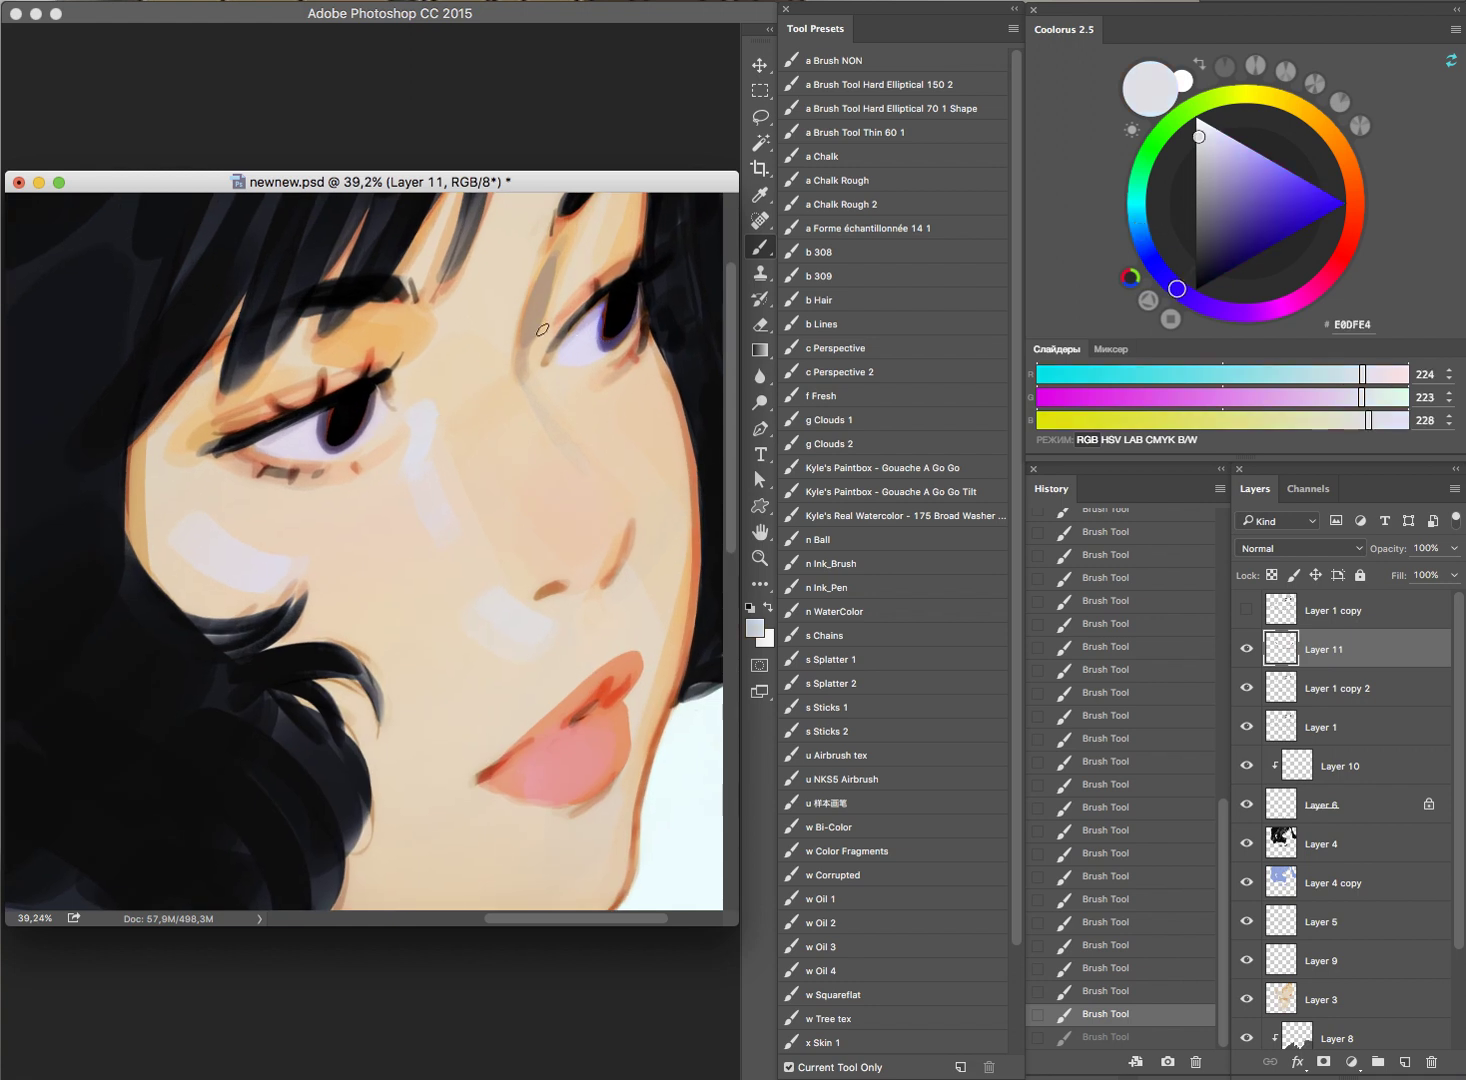
pyautogui.moveTo(542, 329); pyautogui.dragTo(536, 367)
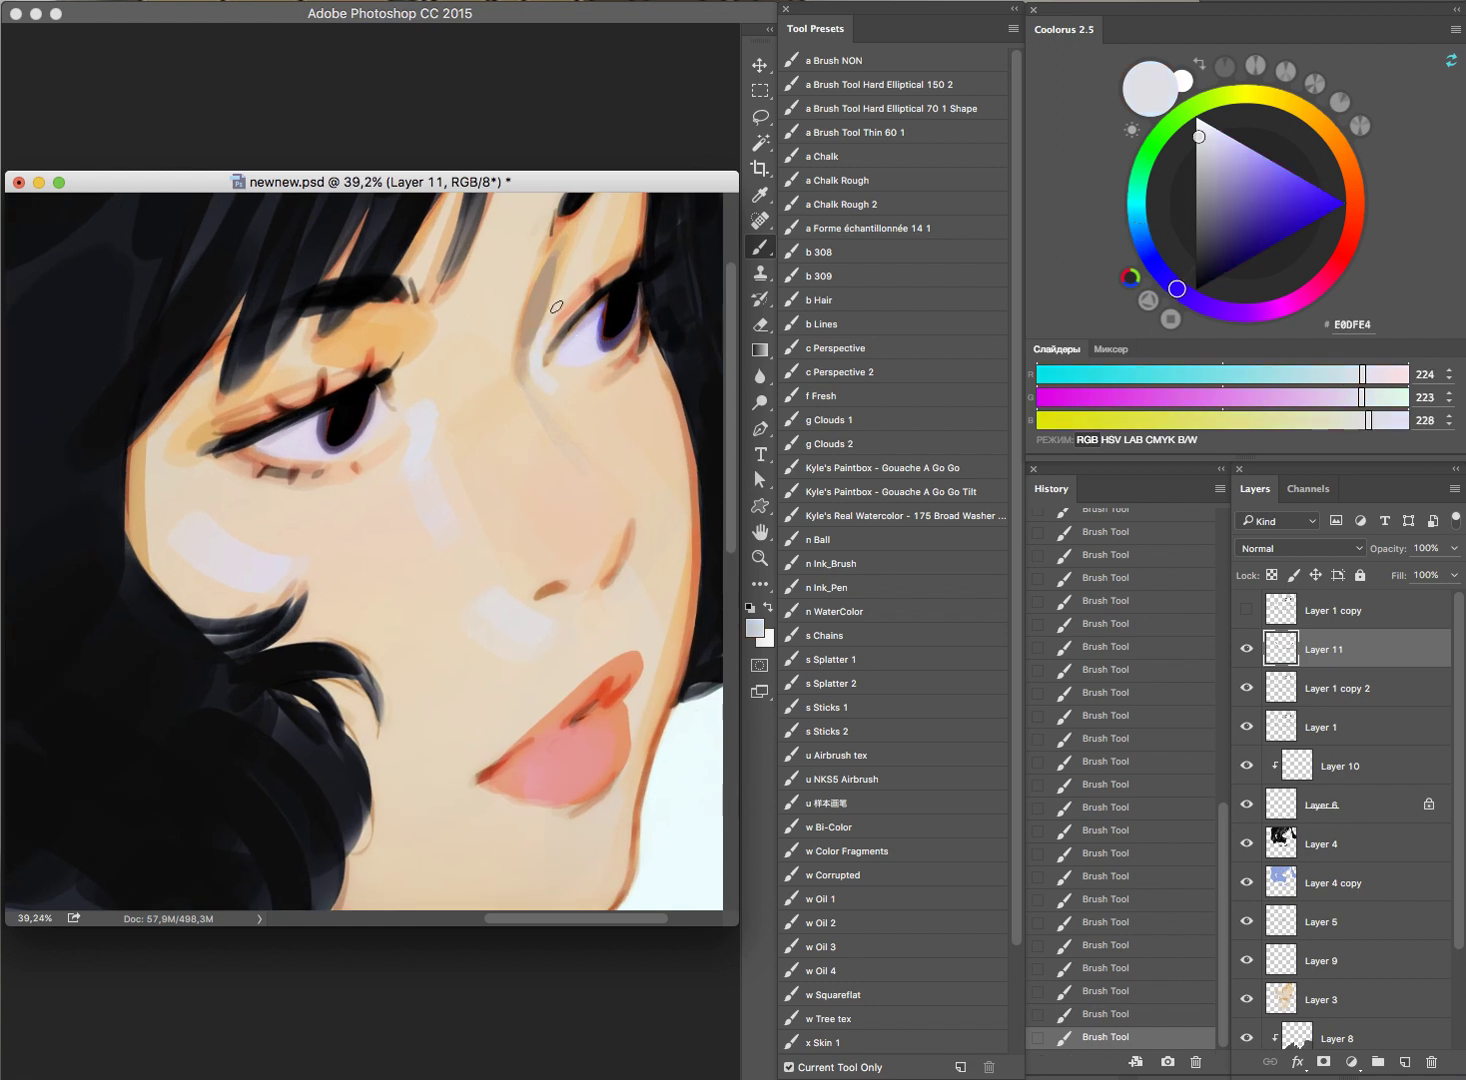
pyautogui.scroll(-3, 615, 353)
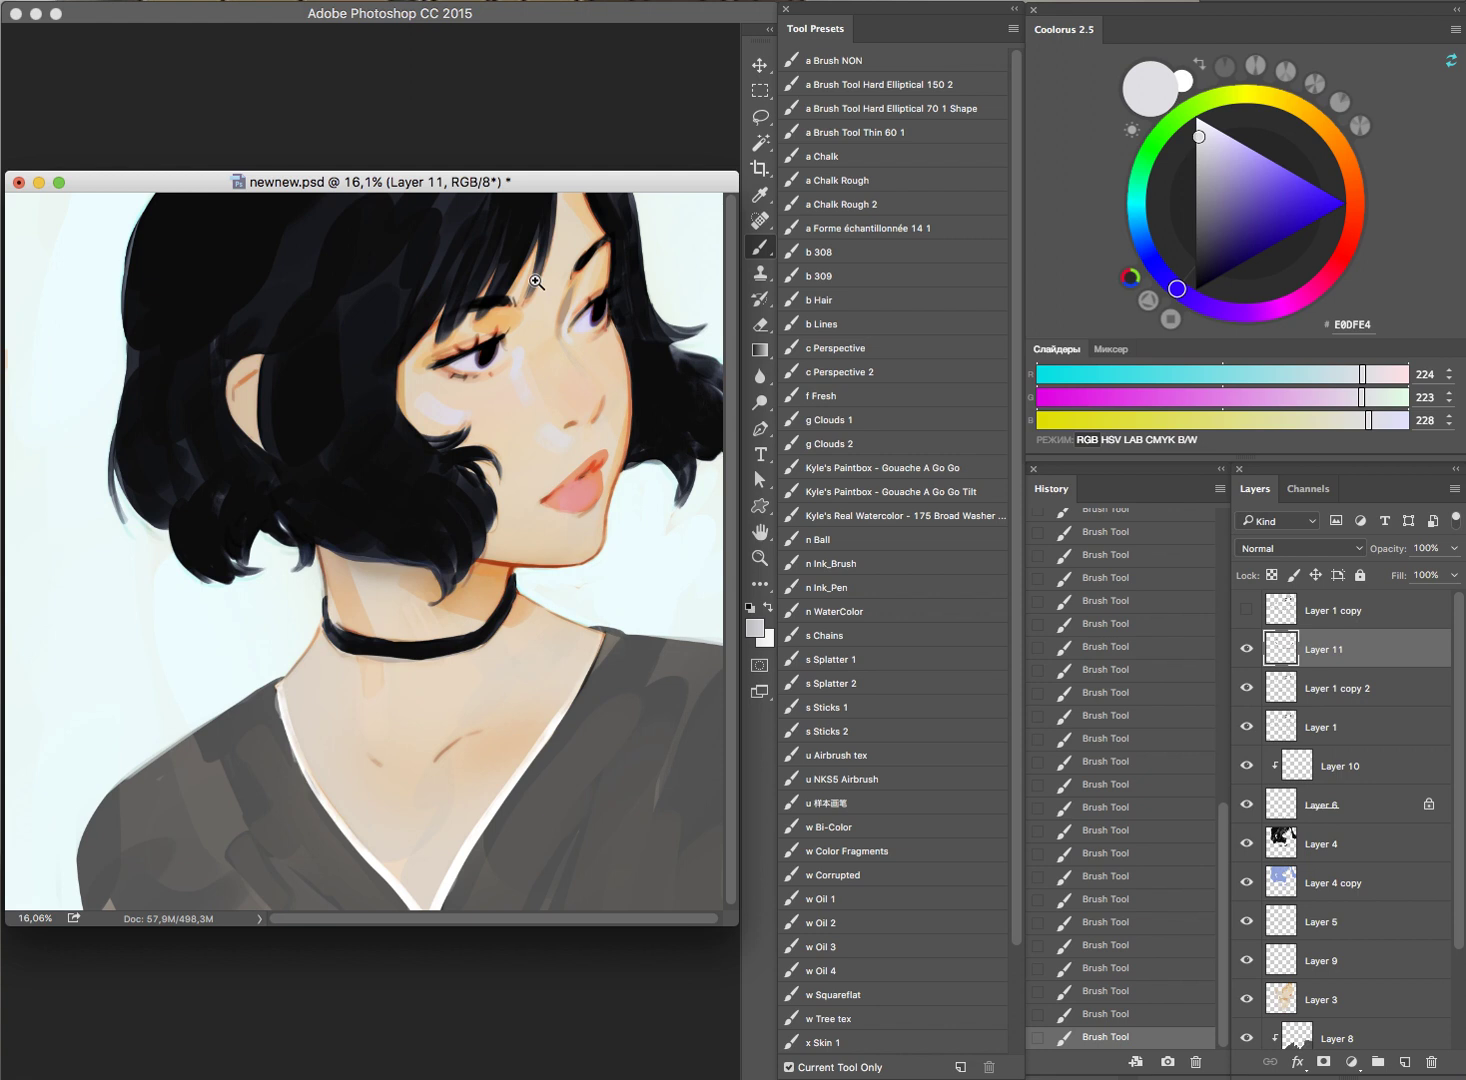
pyautogui.scroll(3, 496, 330)
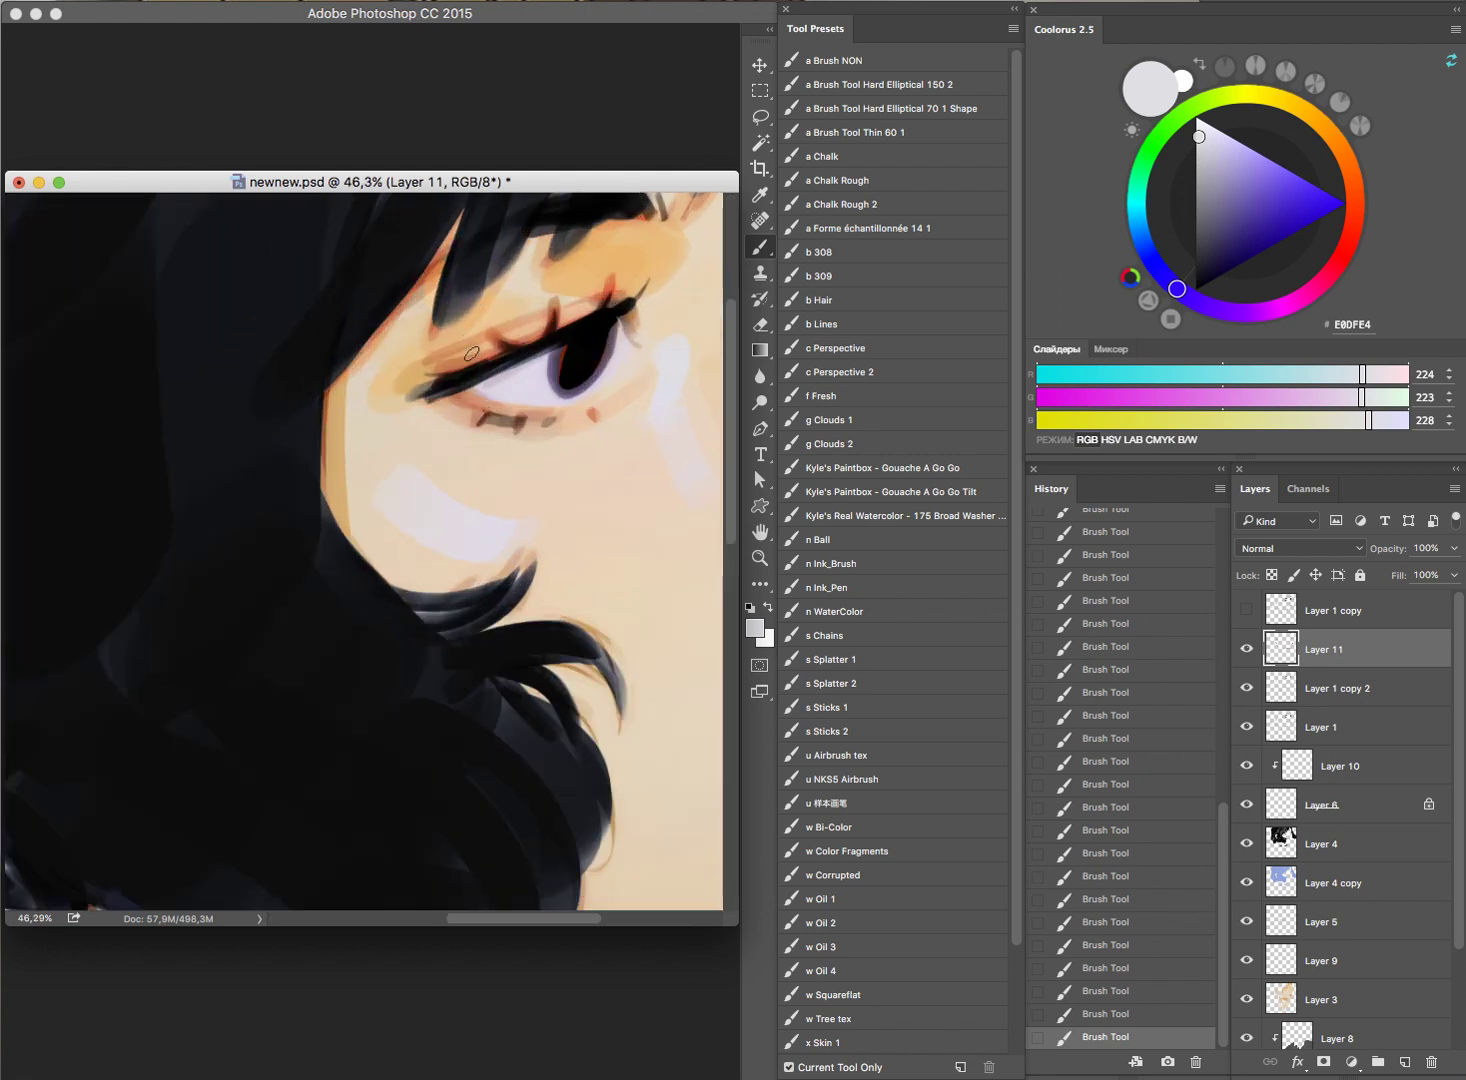
# Step: Paint orange-red FC5E40 along the eyelid crease and dark eyeliner along the lash line
pyautogui.keyDown('alt'); pyautogui.click(613, 284); pyautogui.keyUp('alt')
pyautogui.moveTo(383, 391)
pyautogui.mouseDown()
pyautogui.moveTo(466, 347)
pyautogui.moveTo(451, 349)
pyautogui.mouseUp()
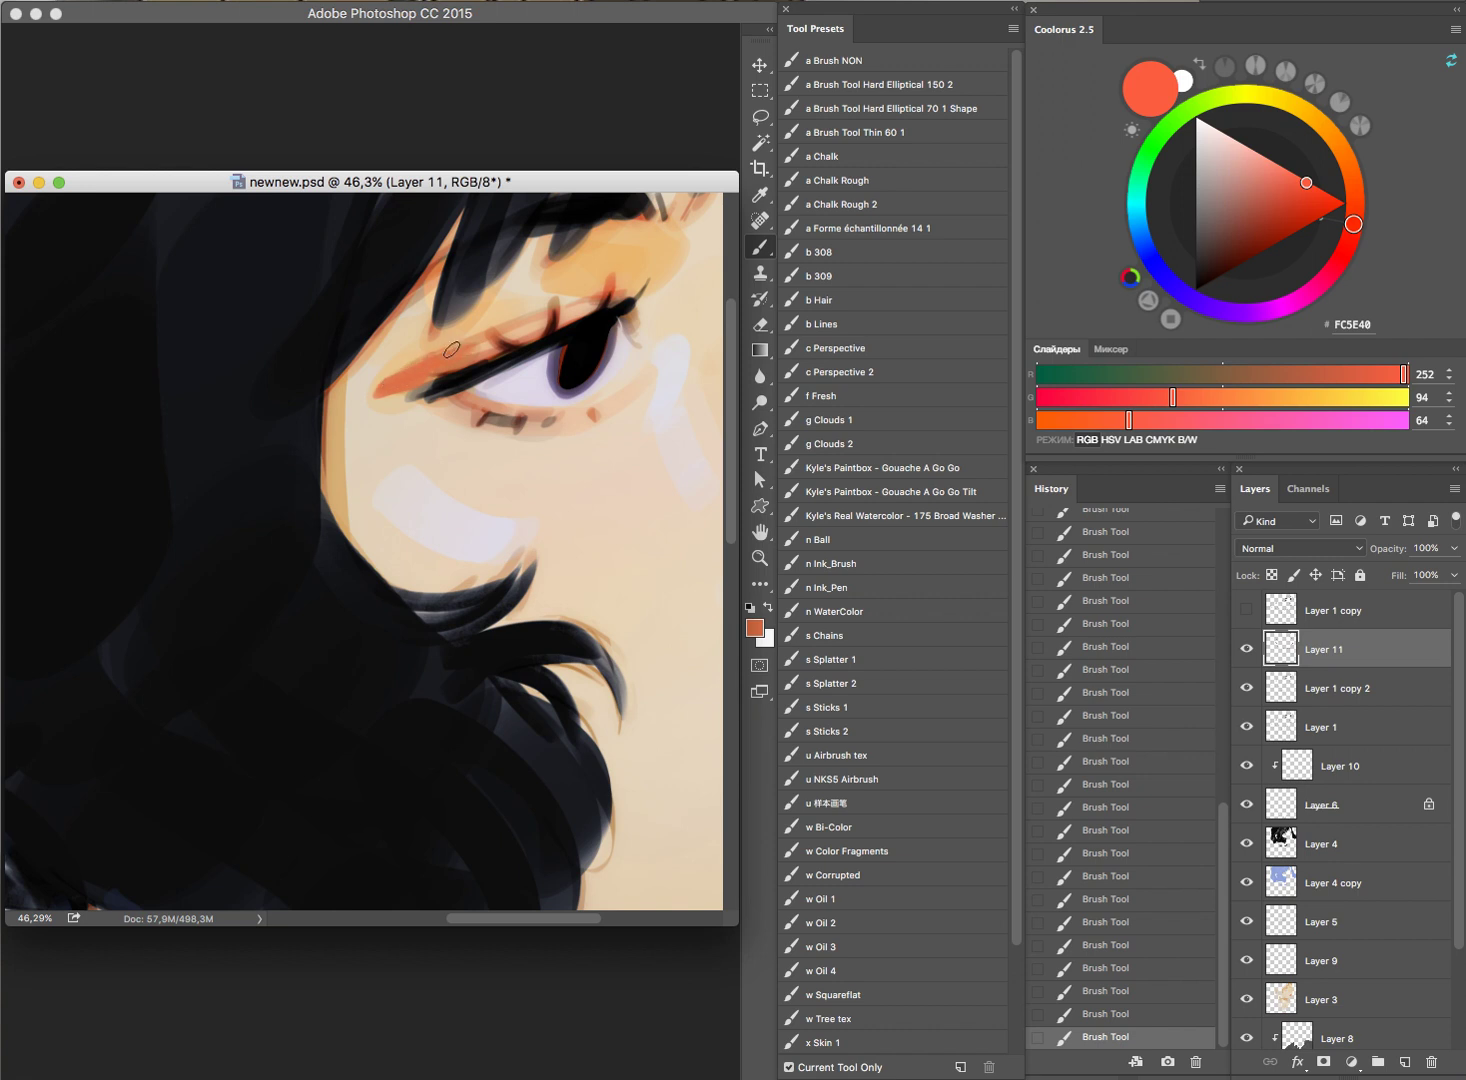
pyautogui.moveTo(350, 386); pyautogui.dragTo(440, 352)
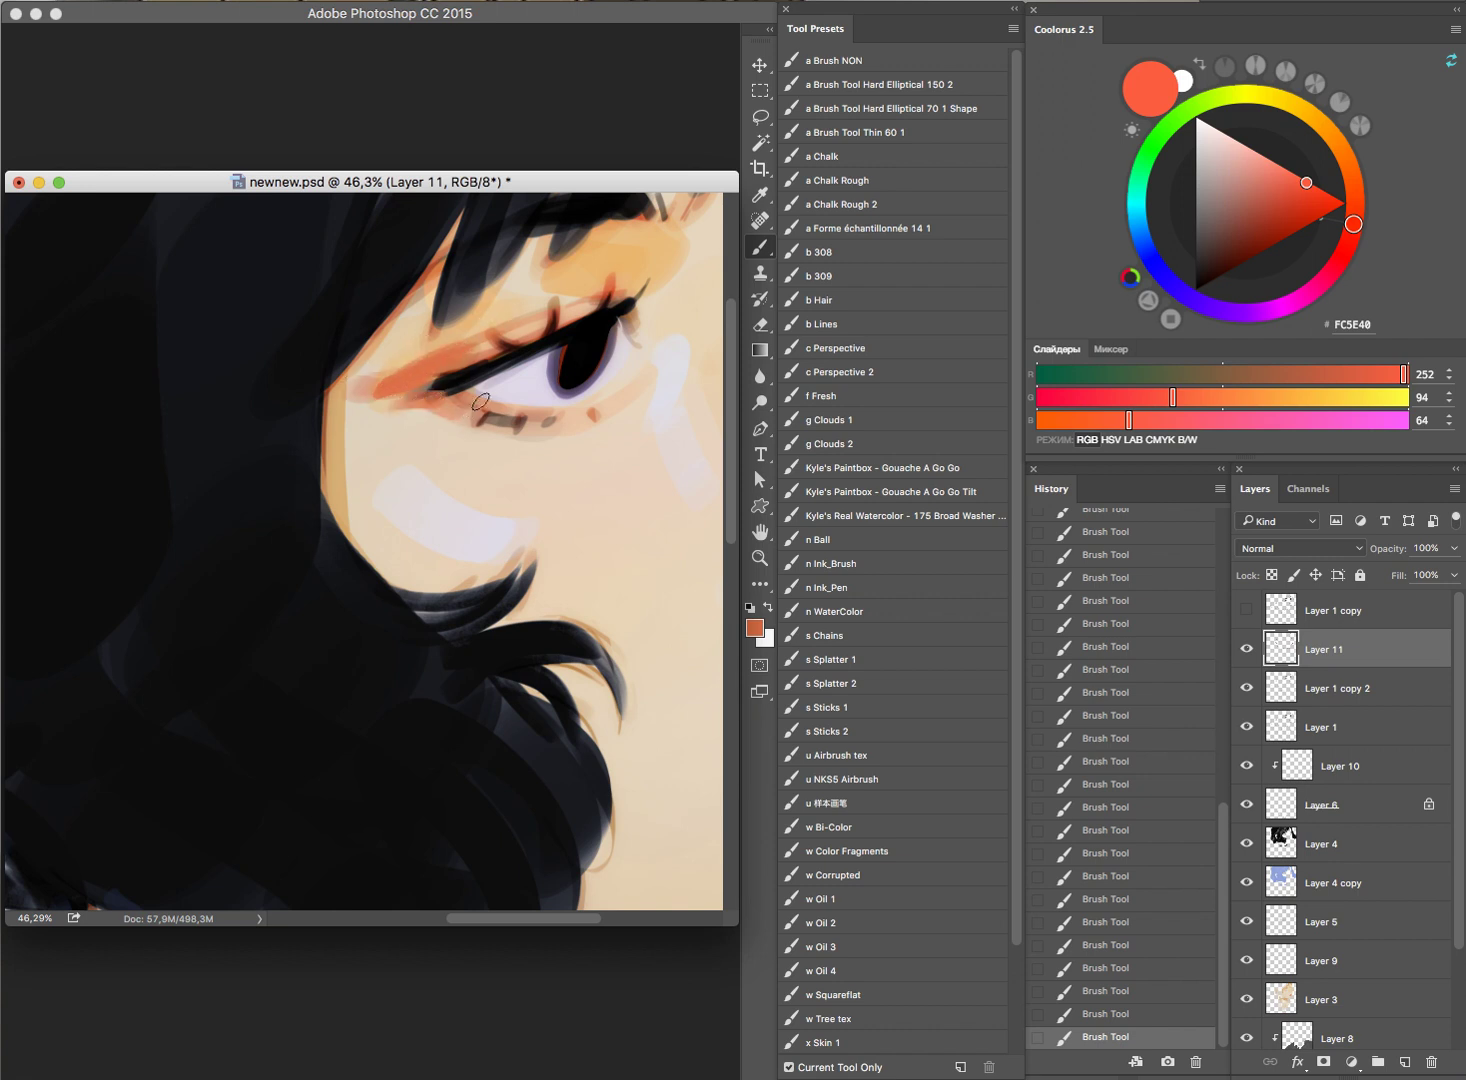
pyautogui.scroll(-5, 719, 248)
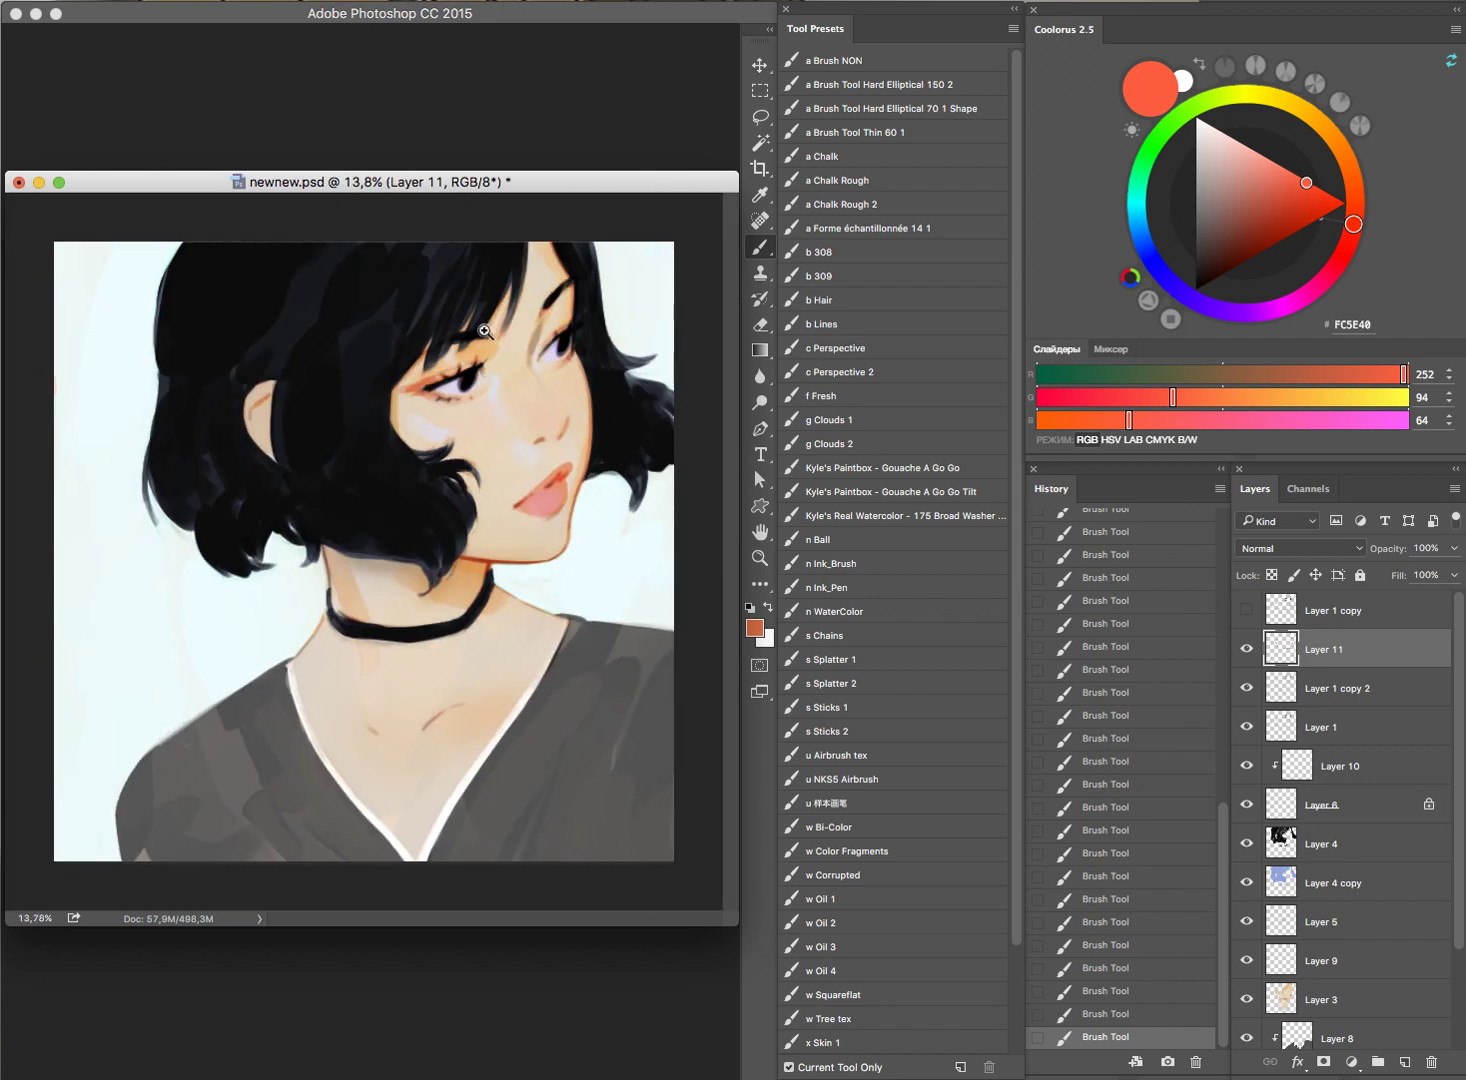
pyautogui.scroll(5, 485, 332)
pyautogui.keyDown('alt'); pyautogui.click(425, 408); pyautogui.keyUp('alt')
pyautogui.moveTo(342, 440)
pyautogui.mouseDown()
pyautogui.moveTo(415, 405)
pyautogui.moveTo(370, 430)
pyautogui.moveTo(438, 412)
pyautogui.mouseUp()
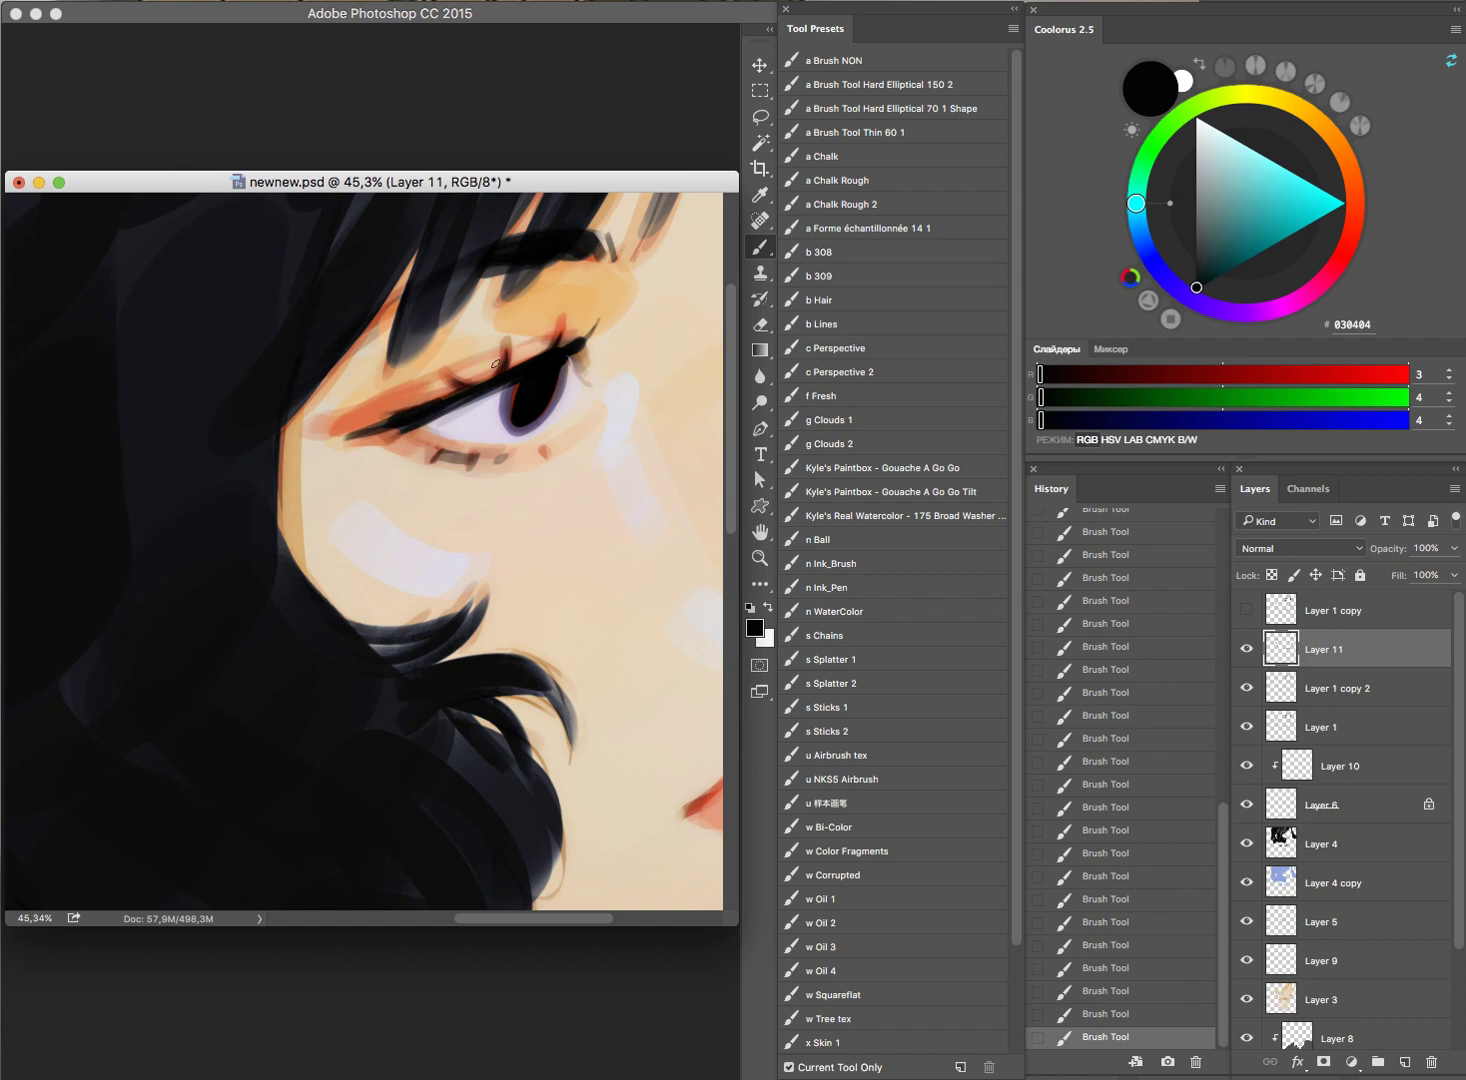
# Step: Sample the eyelid orange and add accents over the hair strand and eye corner
pyautogui.keyDown('alt'); pyautogui.click(330, 422); pyautogui.keyUp('alt')
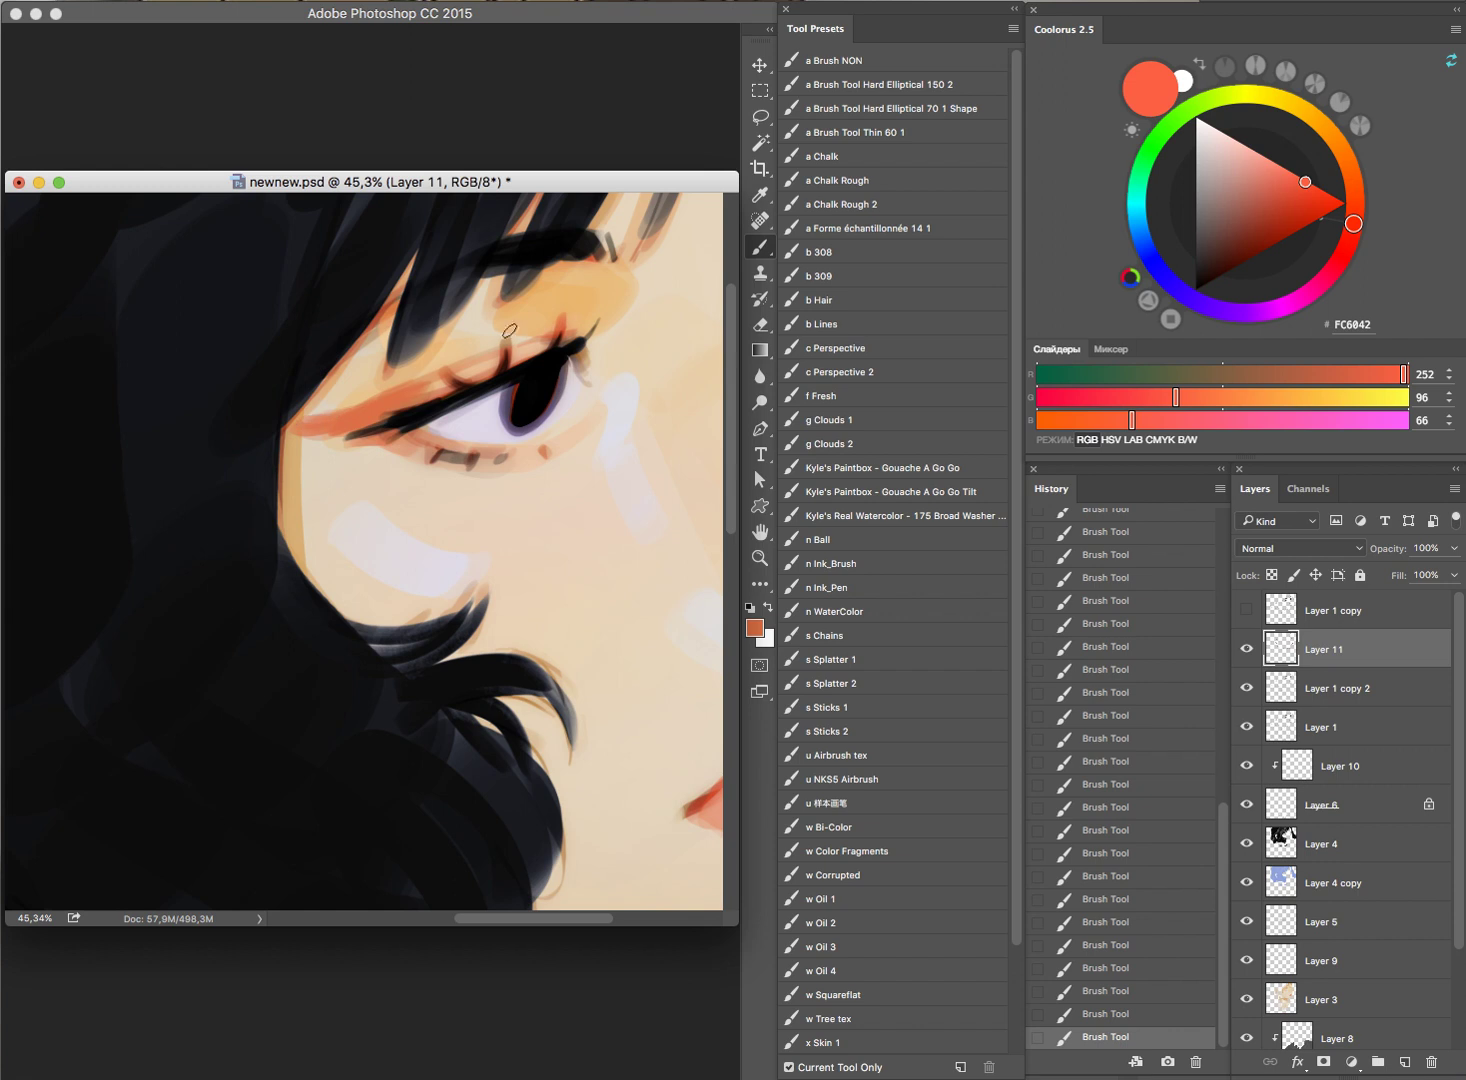
pyautogui.moveTo(396, 303)
pyautogui.mouseDown()
pyautogui.moveTo(391, 359)
pyautogui.moveTo(476, 290)
pyautogui.mouseUp()
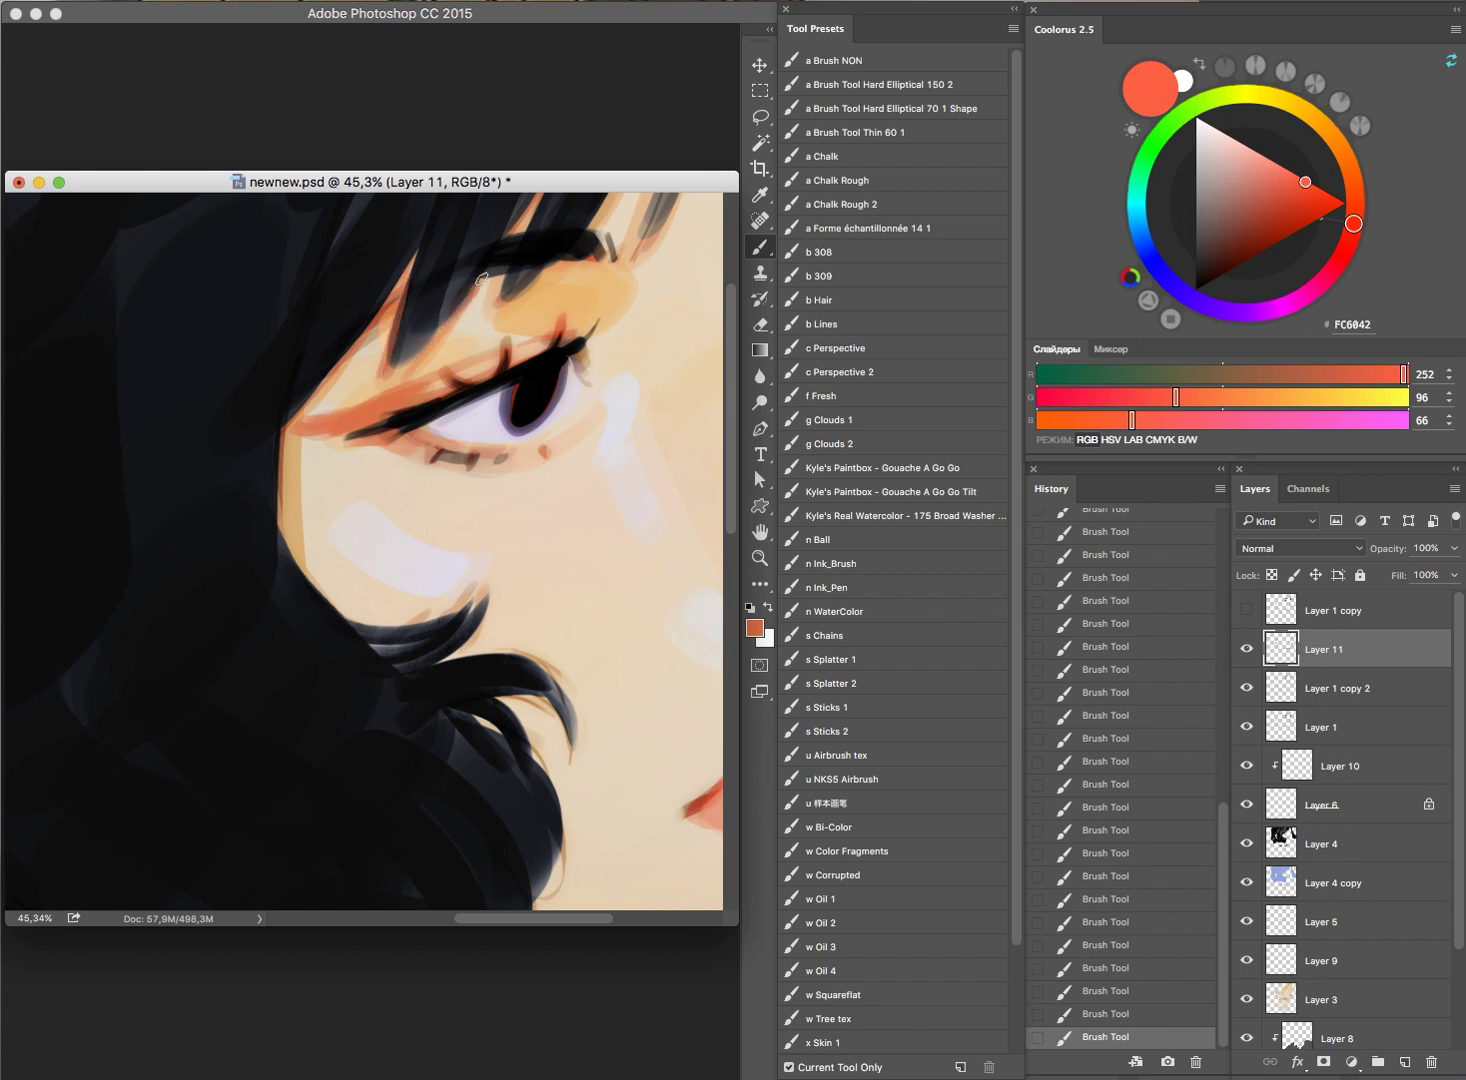
pyautogui.scroll(-5, 558, 331)
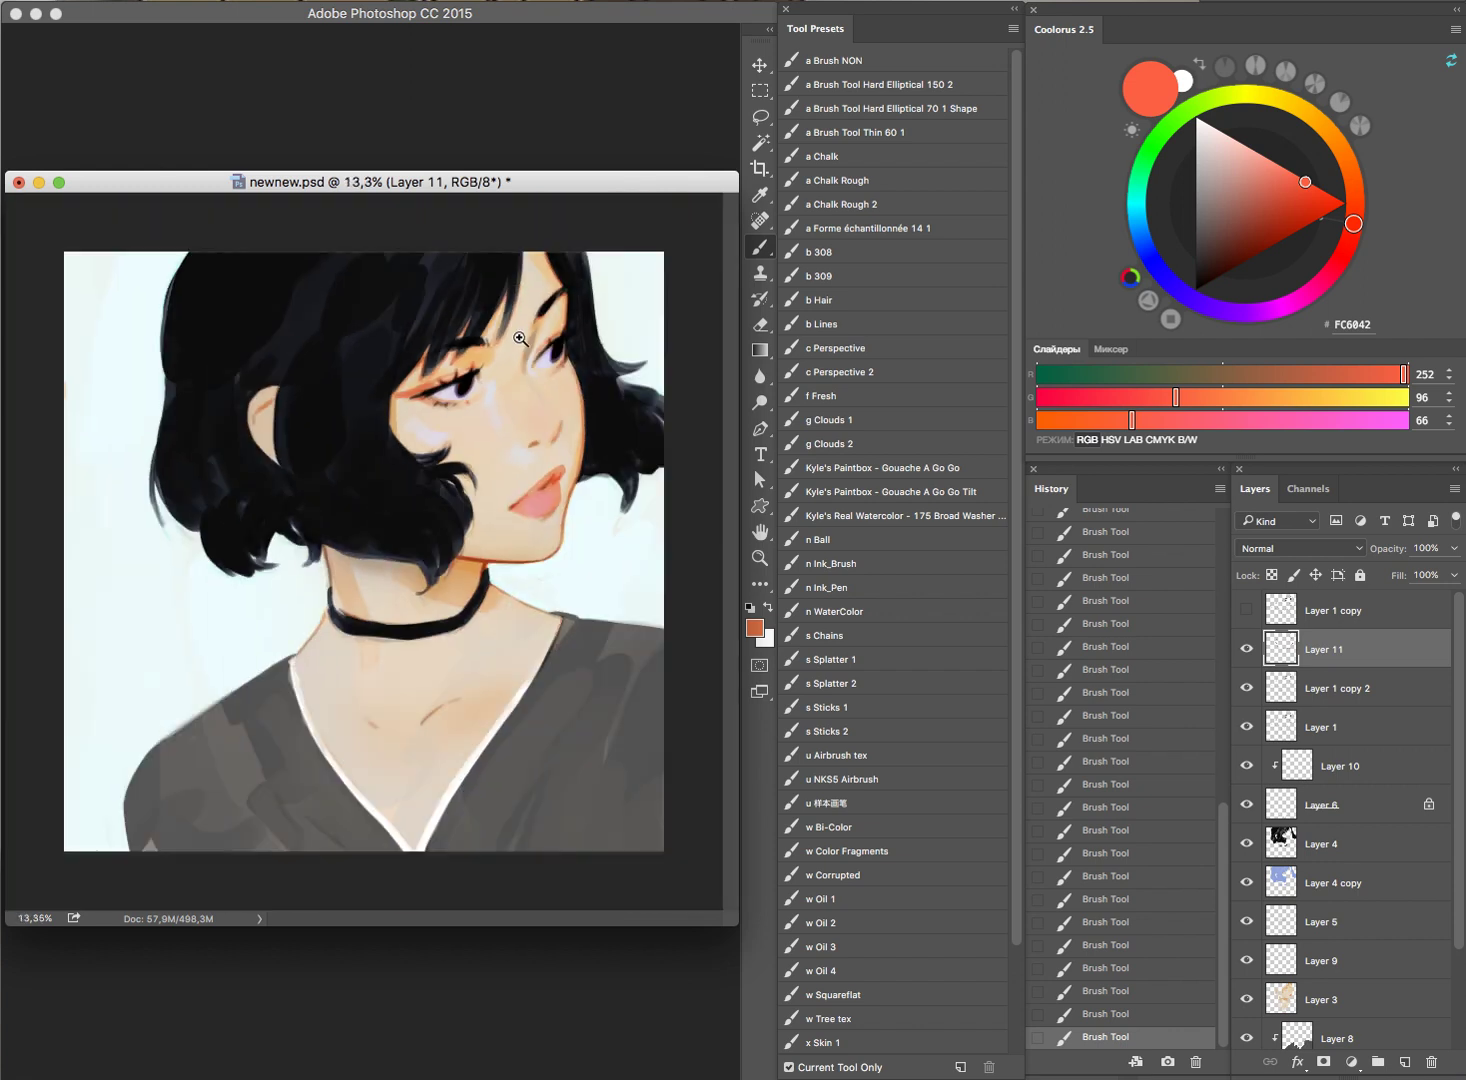
pyautogui.scroll(5, 555, 315)
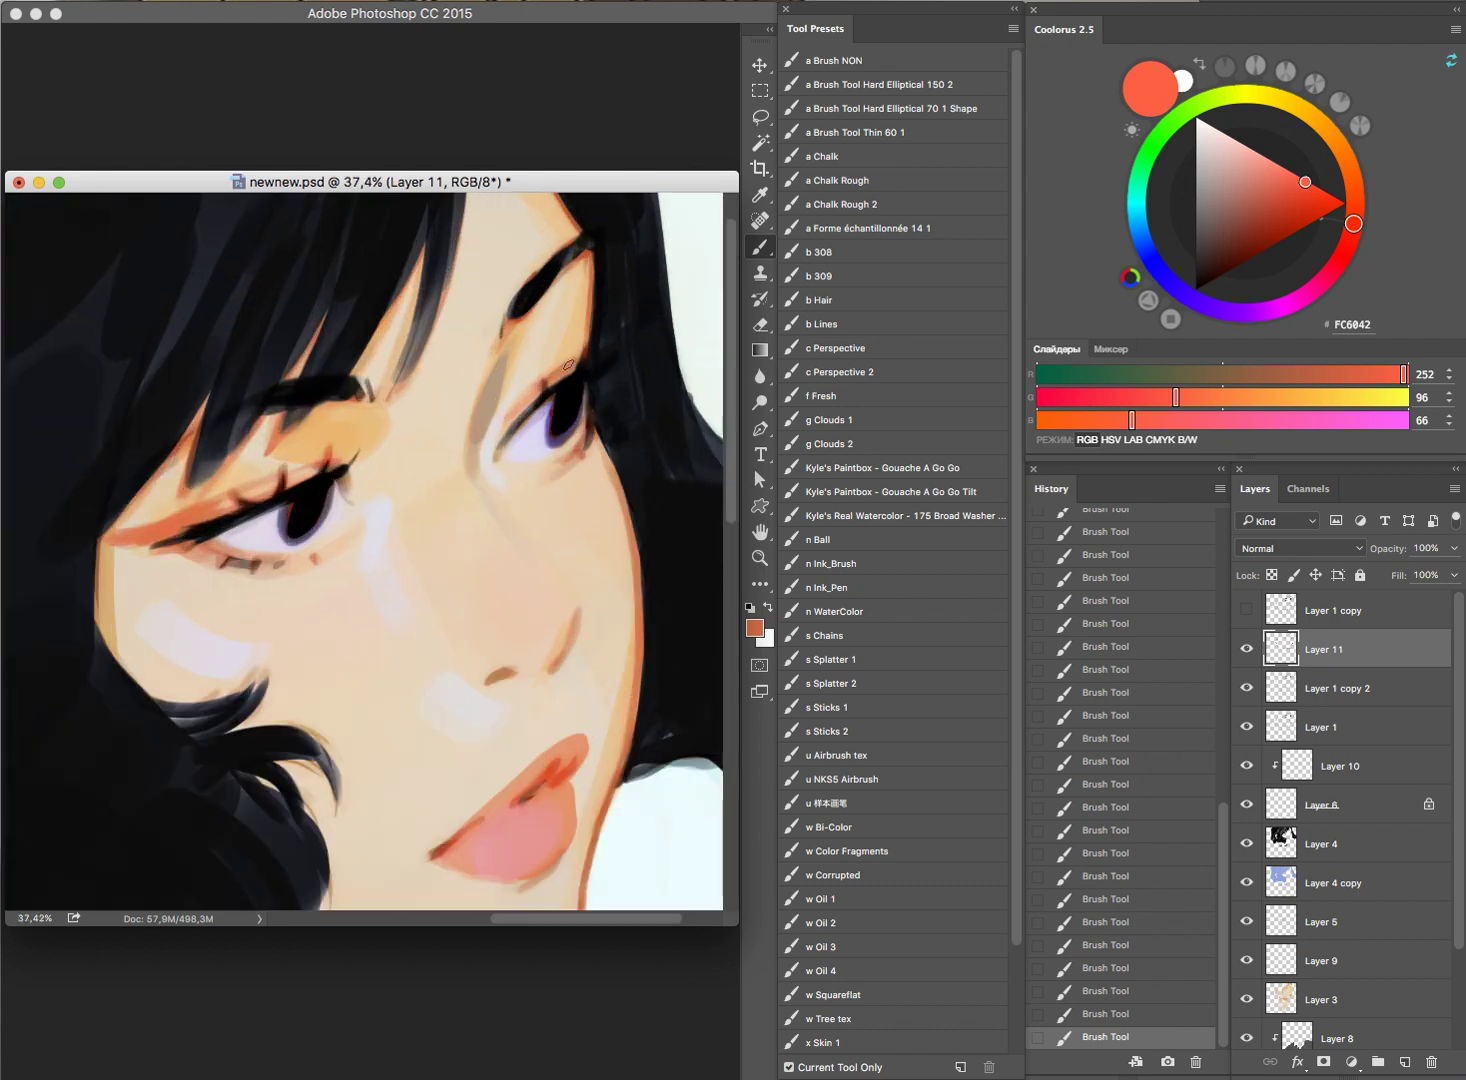
pyautogui.moveTo(575, 348)
pyautogui.mouseDown()
pyautogui.moveTo(548, 370)
pyautogui.moveTo(573, 354)
pyautogui.mouseUp()
pyautogui.moveTo(645, 339); pyautogui.dragTo(540, 514)
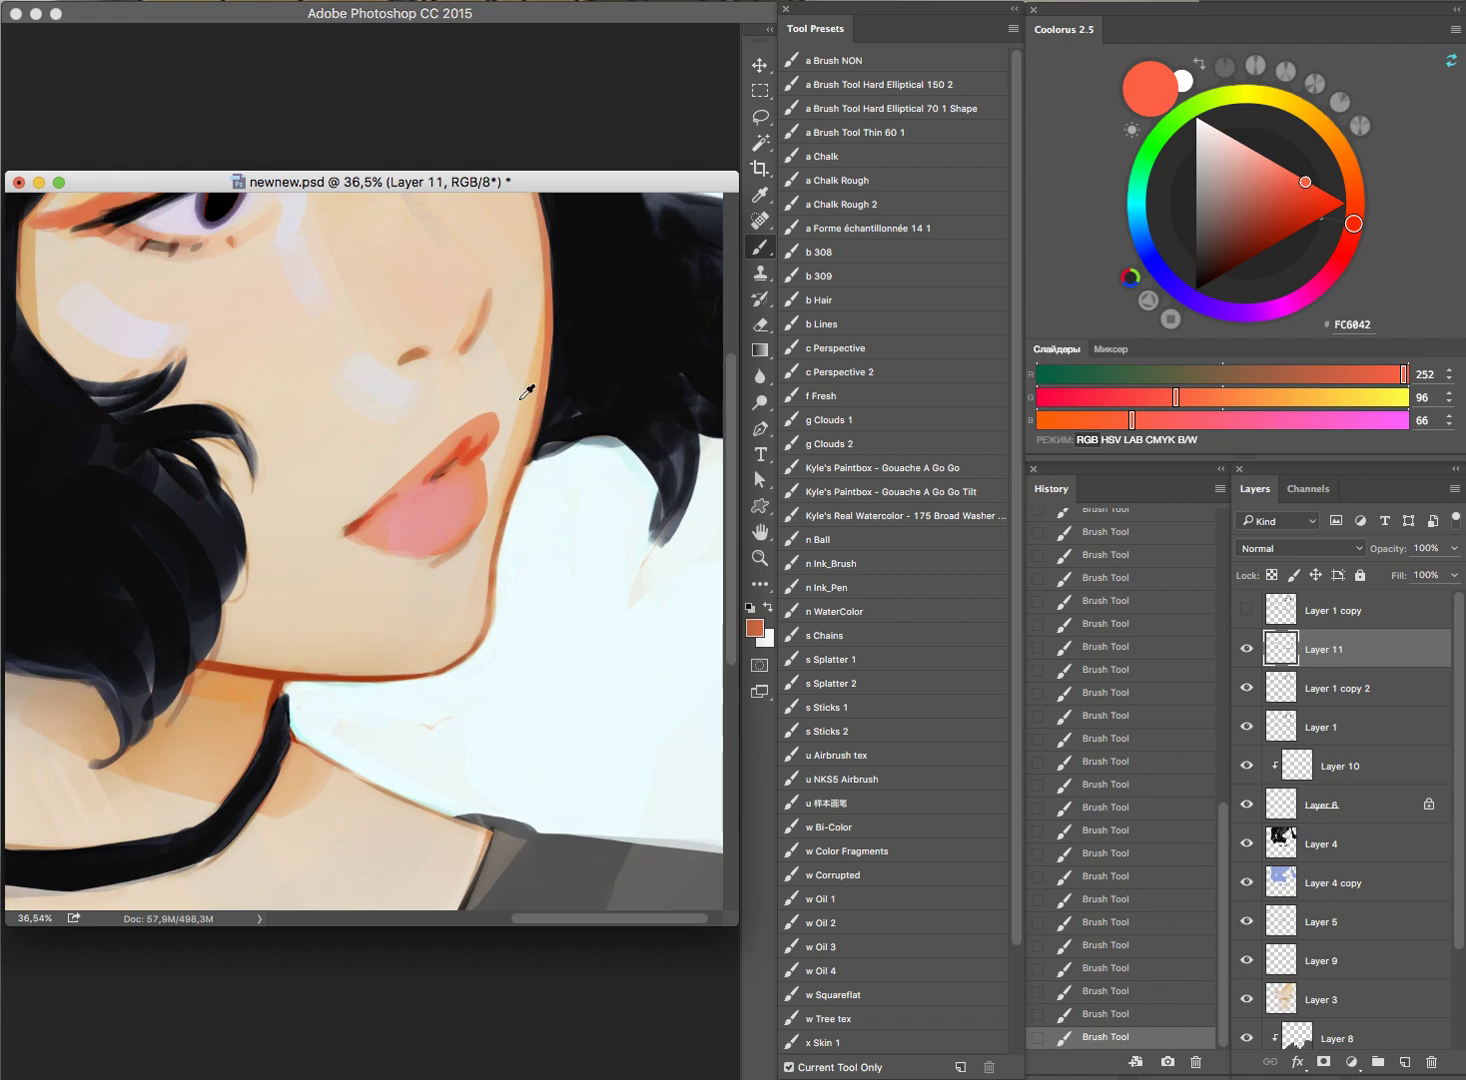
# Step: Sample skin and coral tones for a small face touch, undoing unwanted strokes
pyautogui.keyDown('alt'); pyautogui.click(467, 597); pyautogui.keyUp('alt')
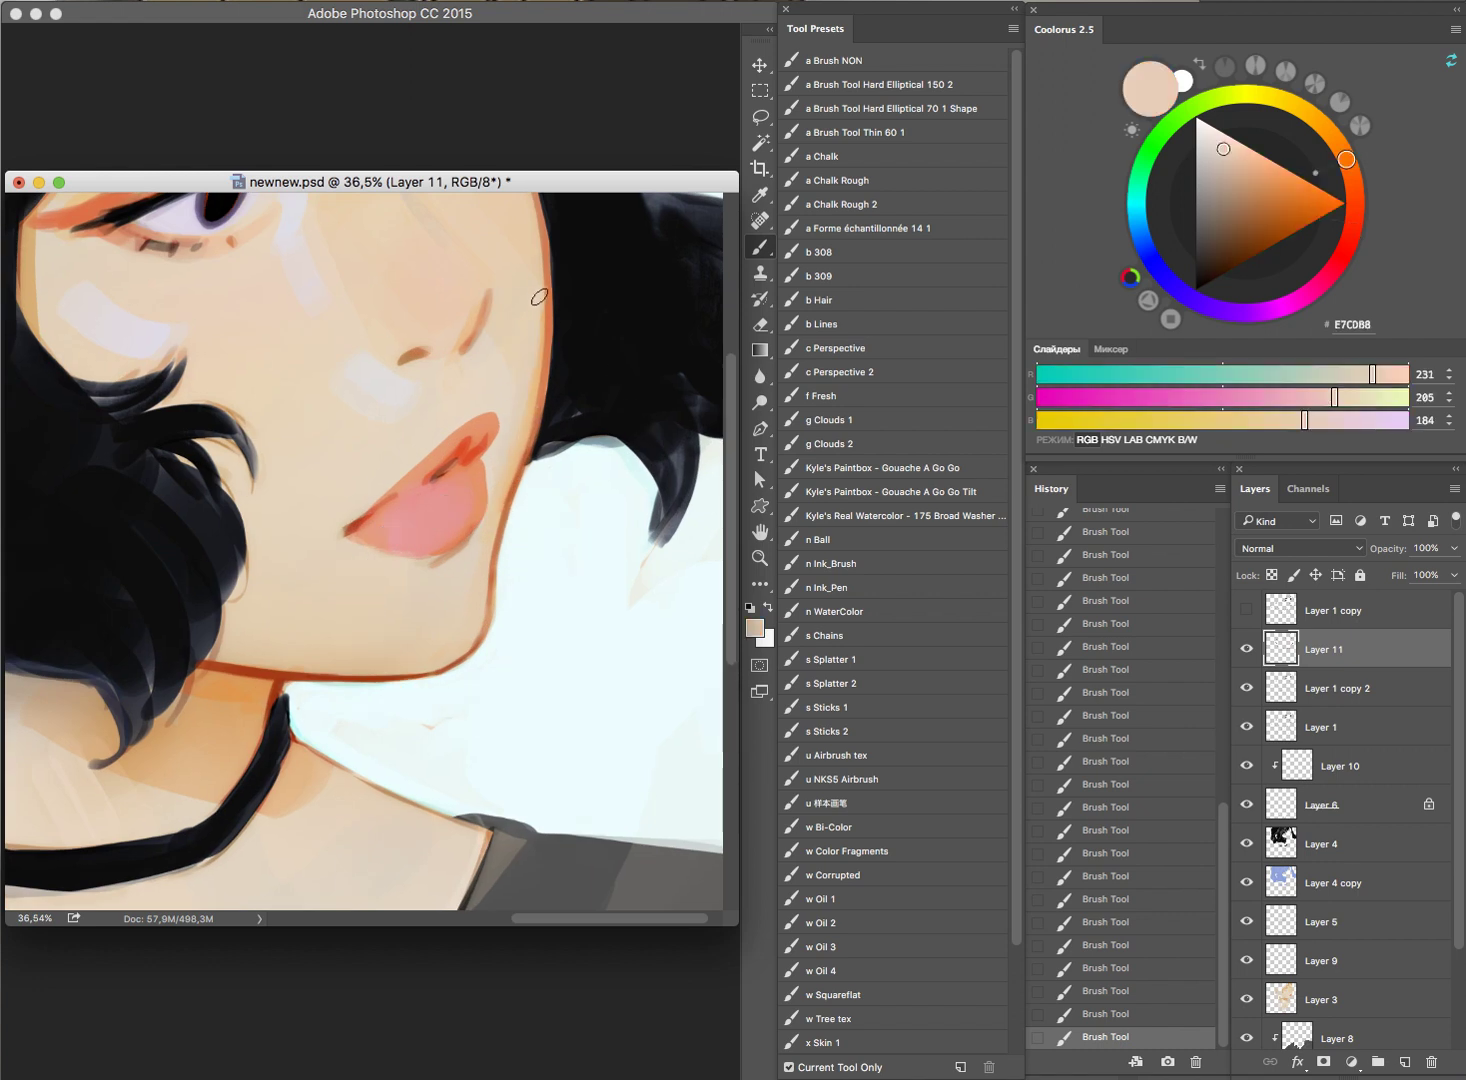
pyautogui.hotkey('ctrl', 'z')
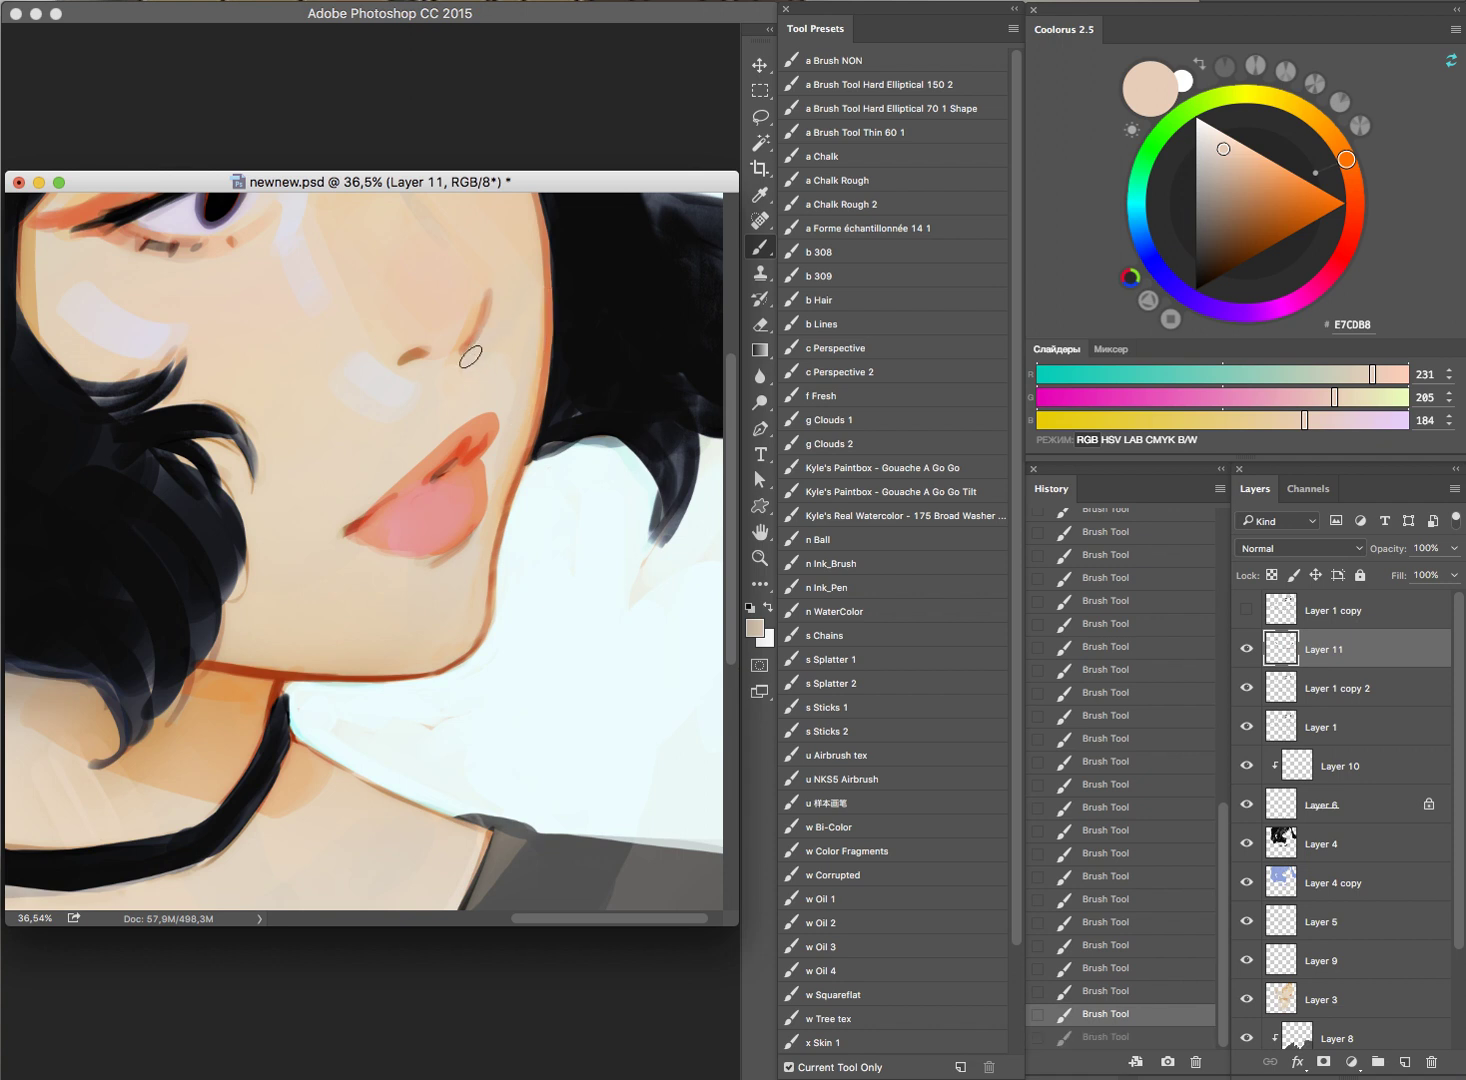
pyautogui.click(508, 403)
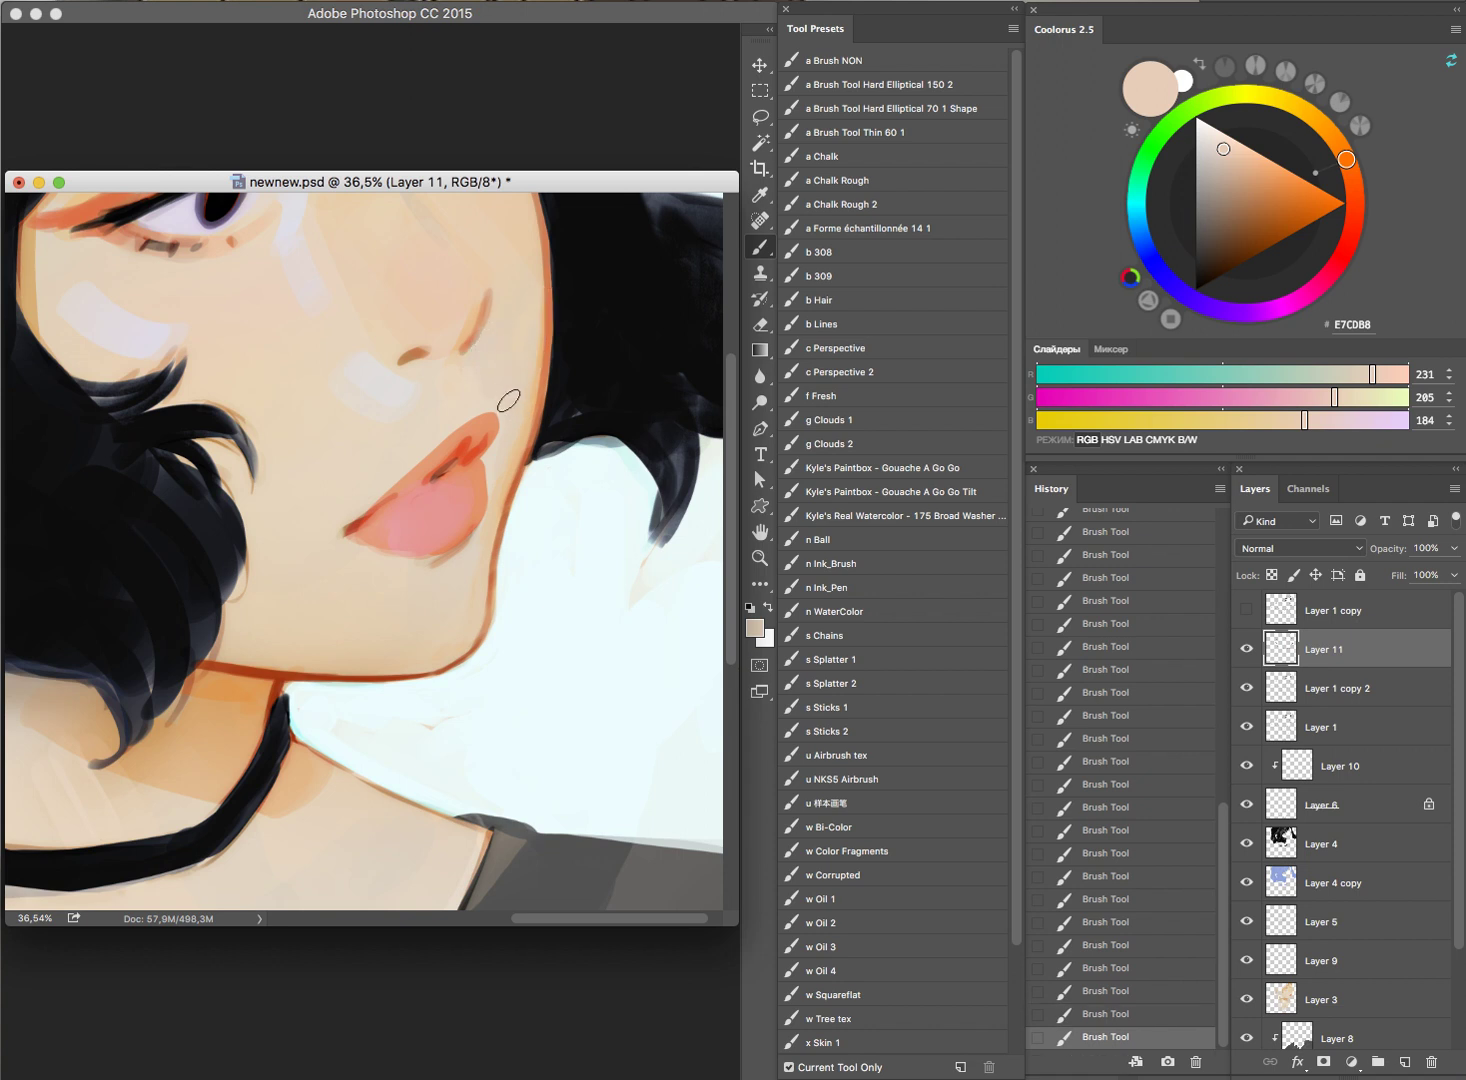
pyautogui.keyDown('alt'); pyautogui.click(476, 467); pyautogui.keyUp('alt')
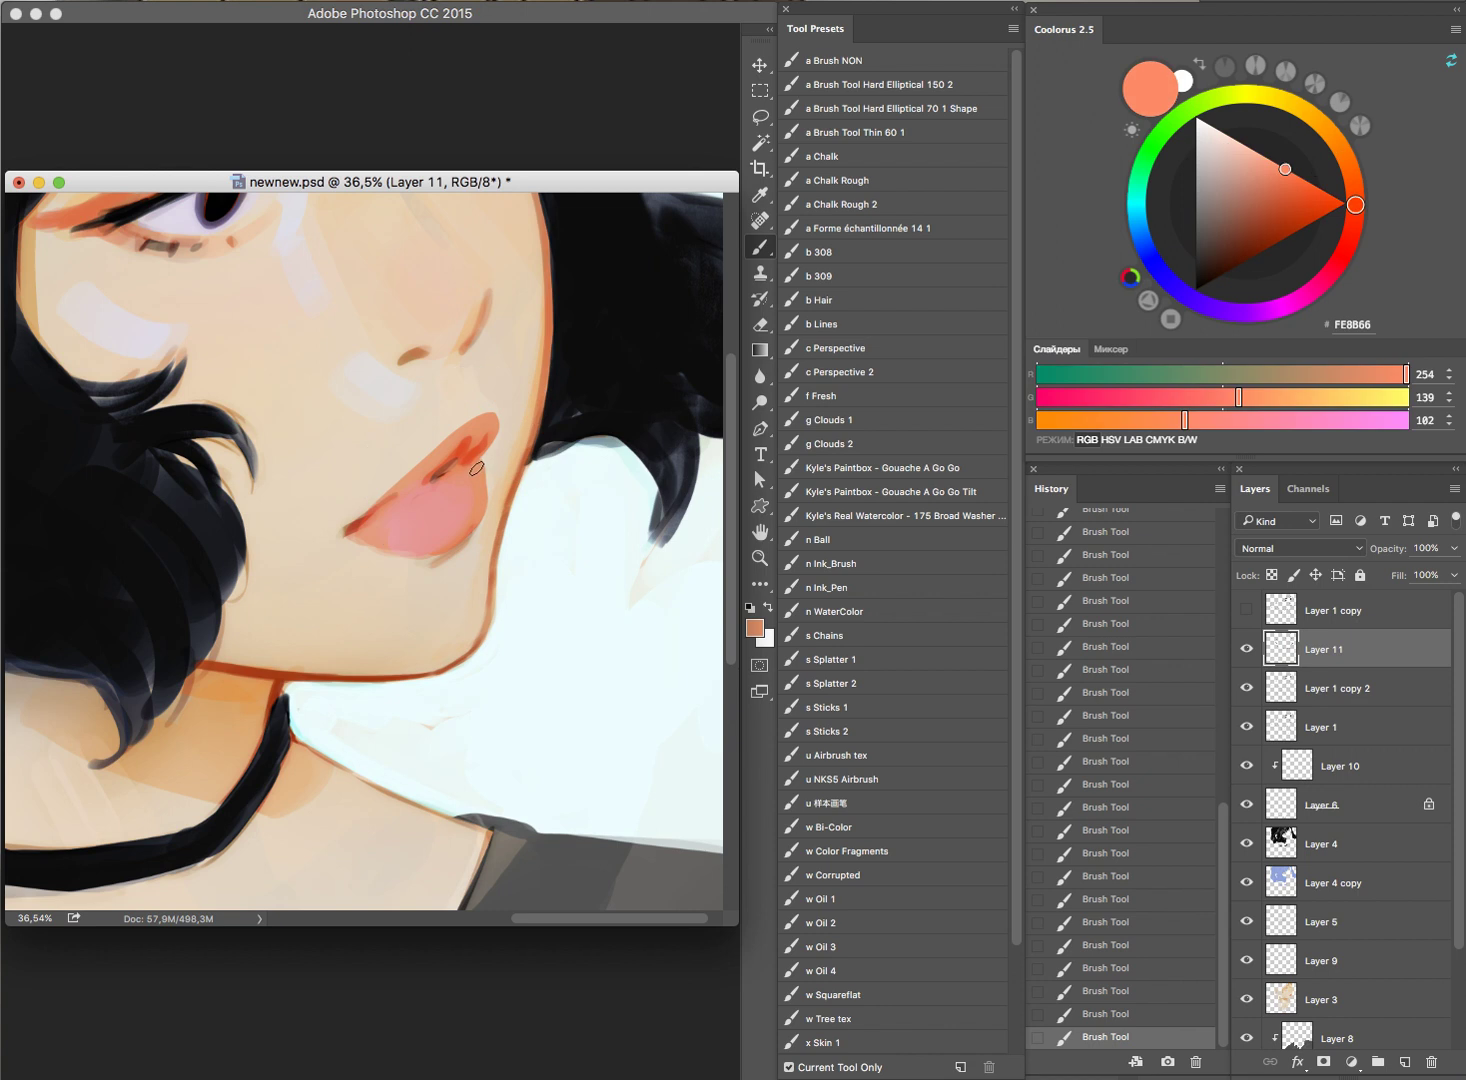
pyautogui.scroll(3, 481, 498)
pyautogui.scroll(3, 538, 370)
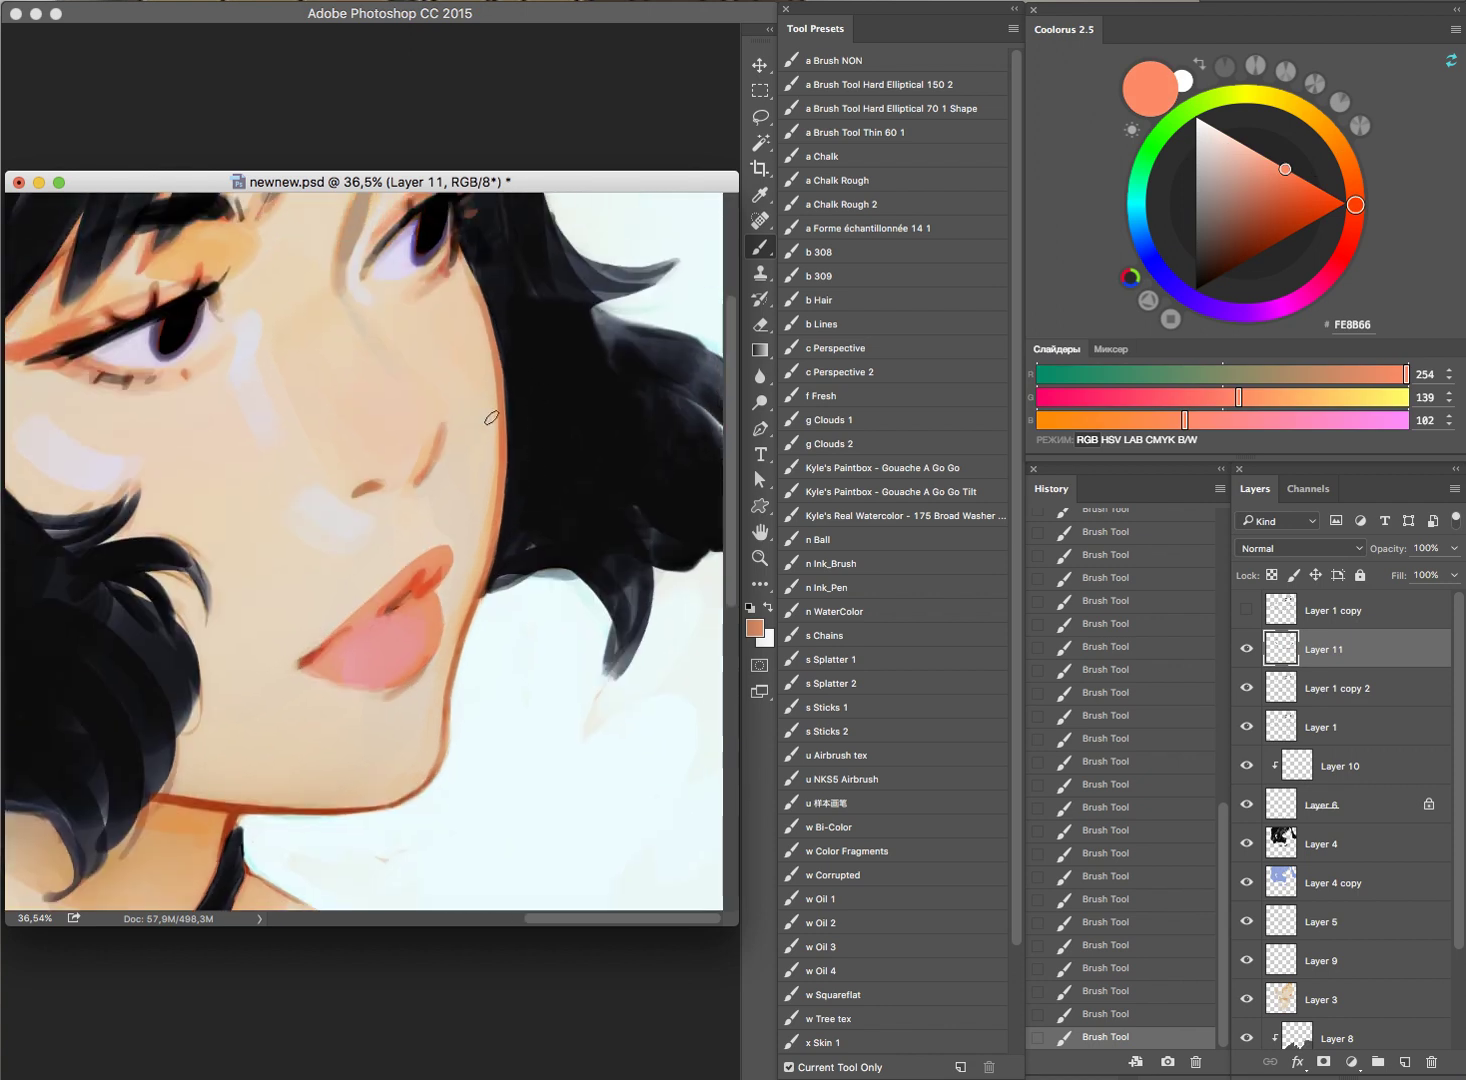
pyautogui.keyDown('alt'); pyautogui.click(484, 458); pyautogui.keyUp('alt')
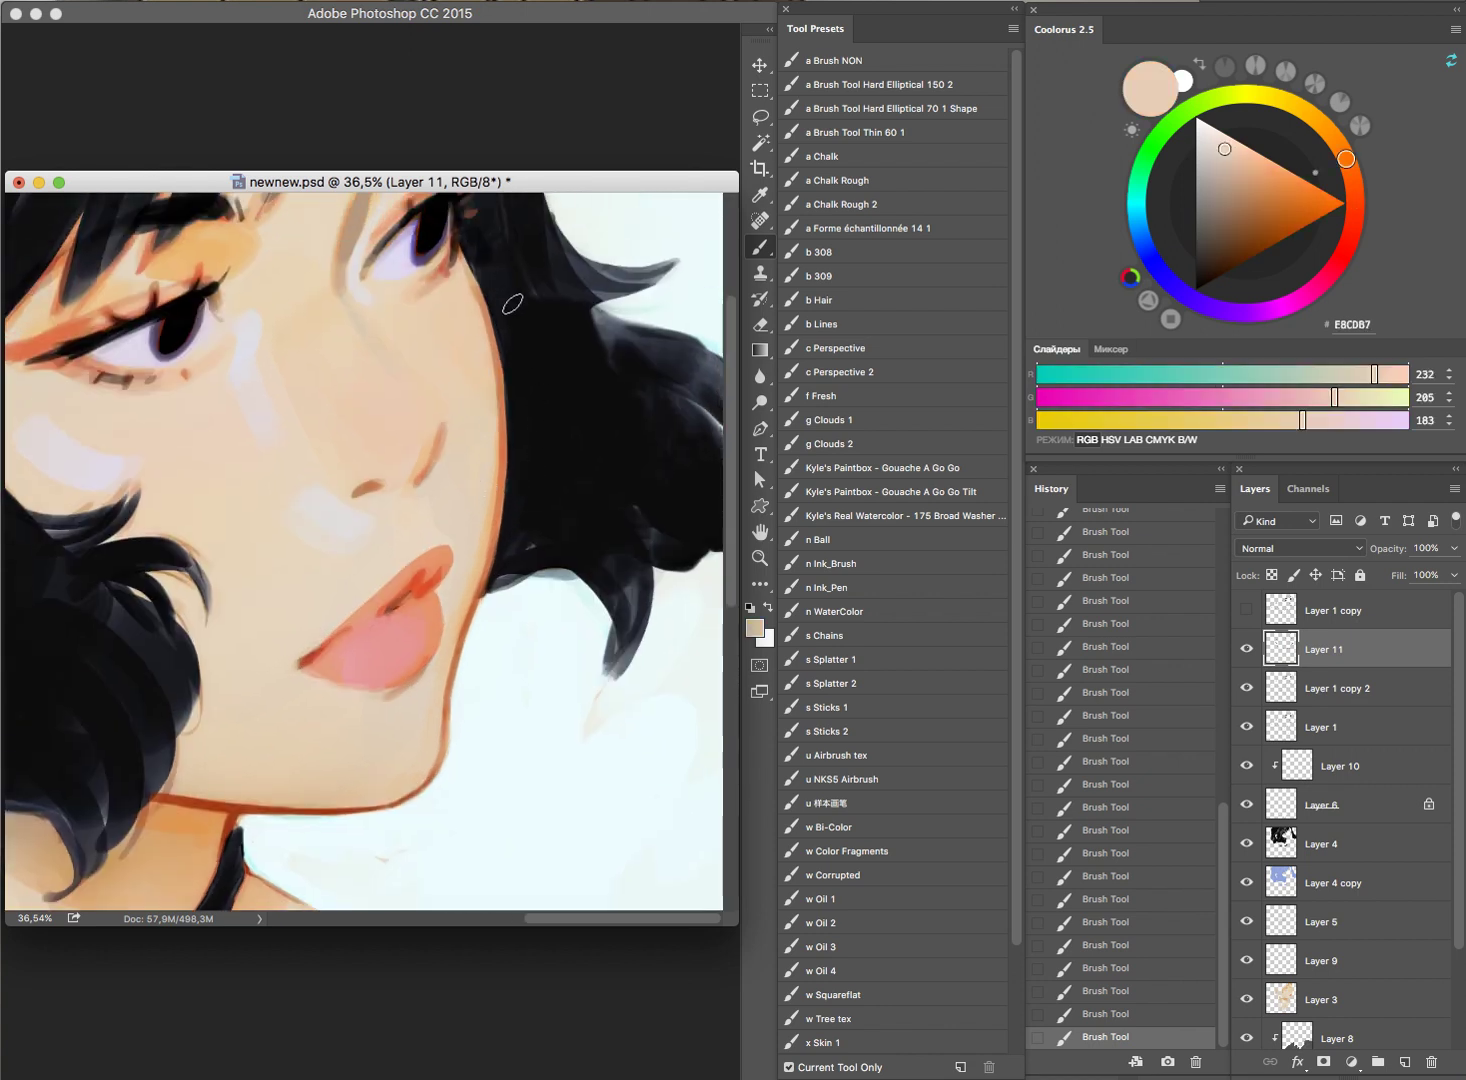
pyautogui.hotkey('ctrl', 'z')
# Step: Paint a dark stroke along the hair edge beside the cheek using the hair colour
pyautogui.keyDown('alt'); pyautogui.click(538, 492); pyautogui.keyUp('alt')
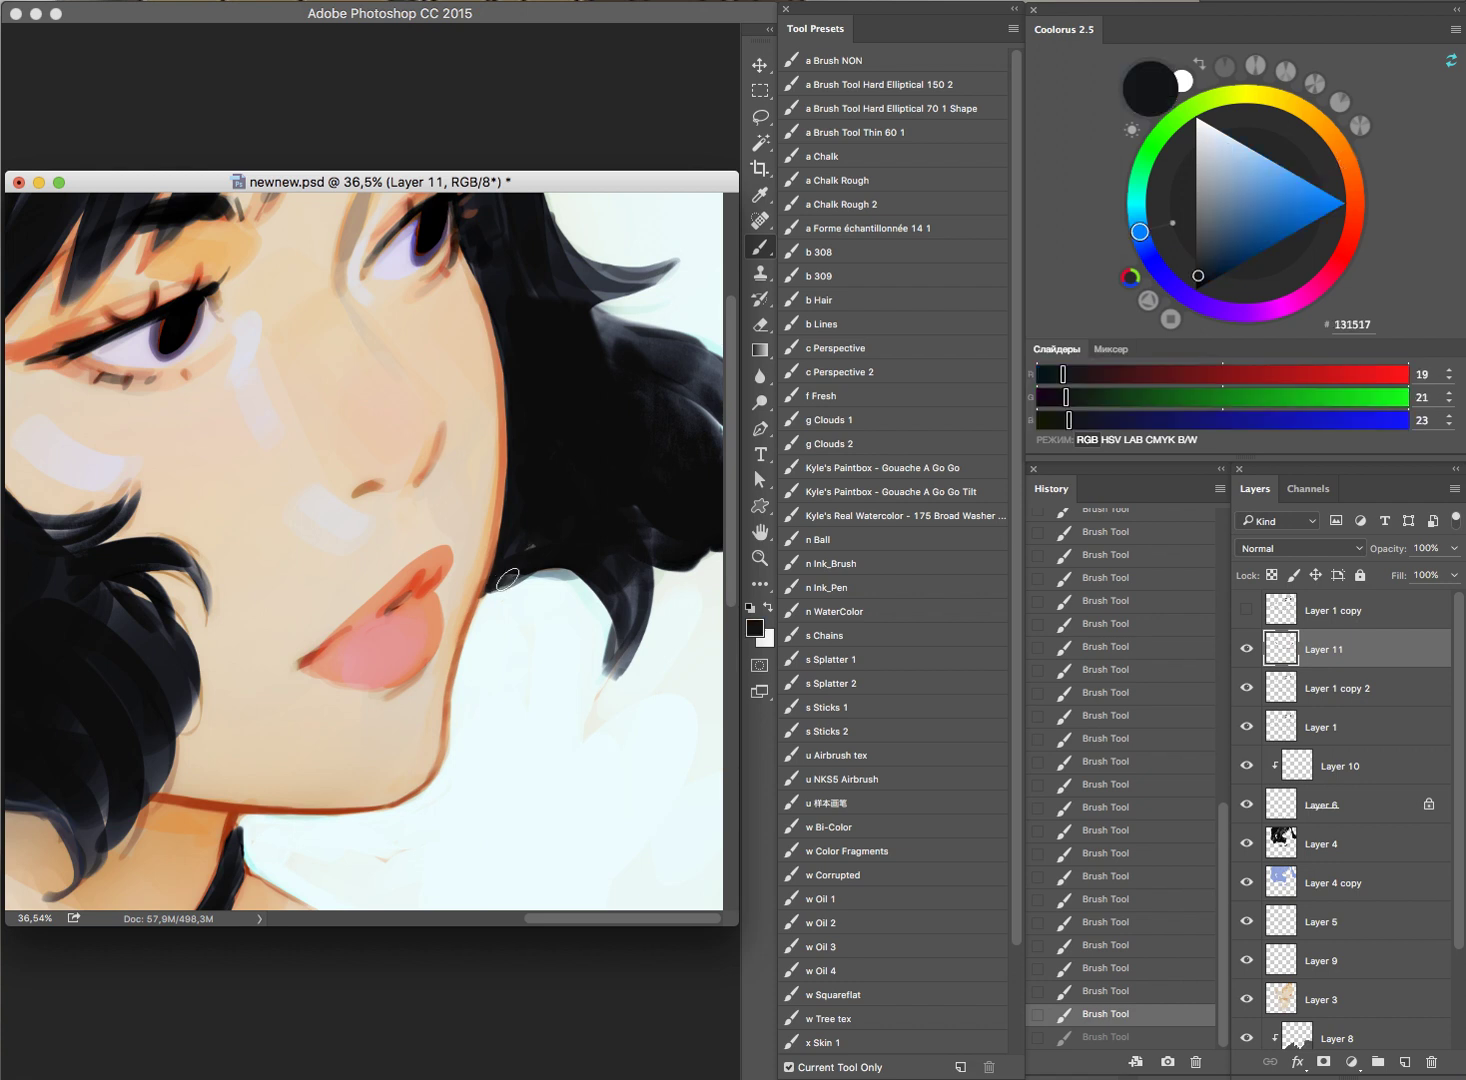
pyautogui.moveTo(500, 578); pyautogui.dragTo(525, 580)
pyautogui.moveTo(470, 245); pyautogui.dragTo(510, 366)
# Step: Sample the lip red and a lighter red for lip touch-ups
pyautogui.moveTo(551, 500); pyautogui.dragTo(530, 525)
pyautogui.keyDown('alt'); pyautogui.click(425, 613); pyautogui.keyUp('alt')
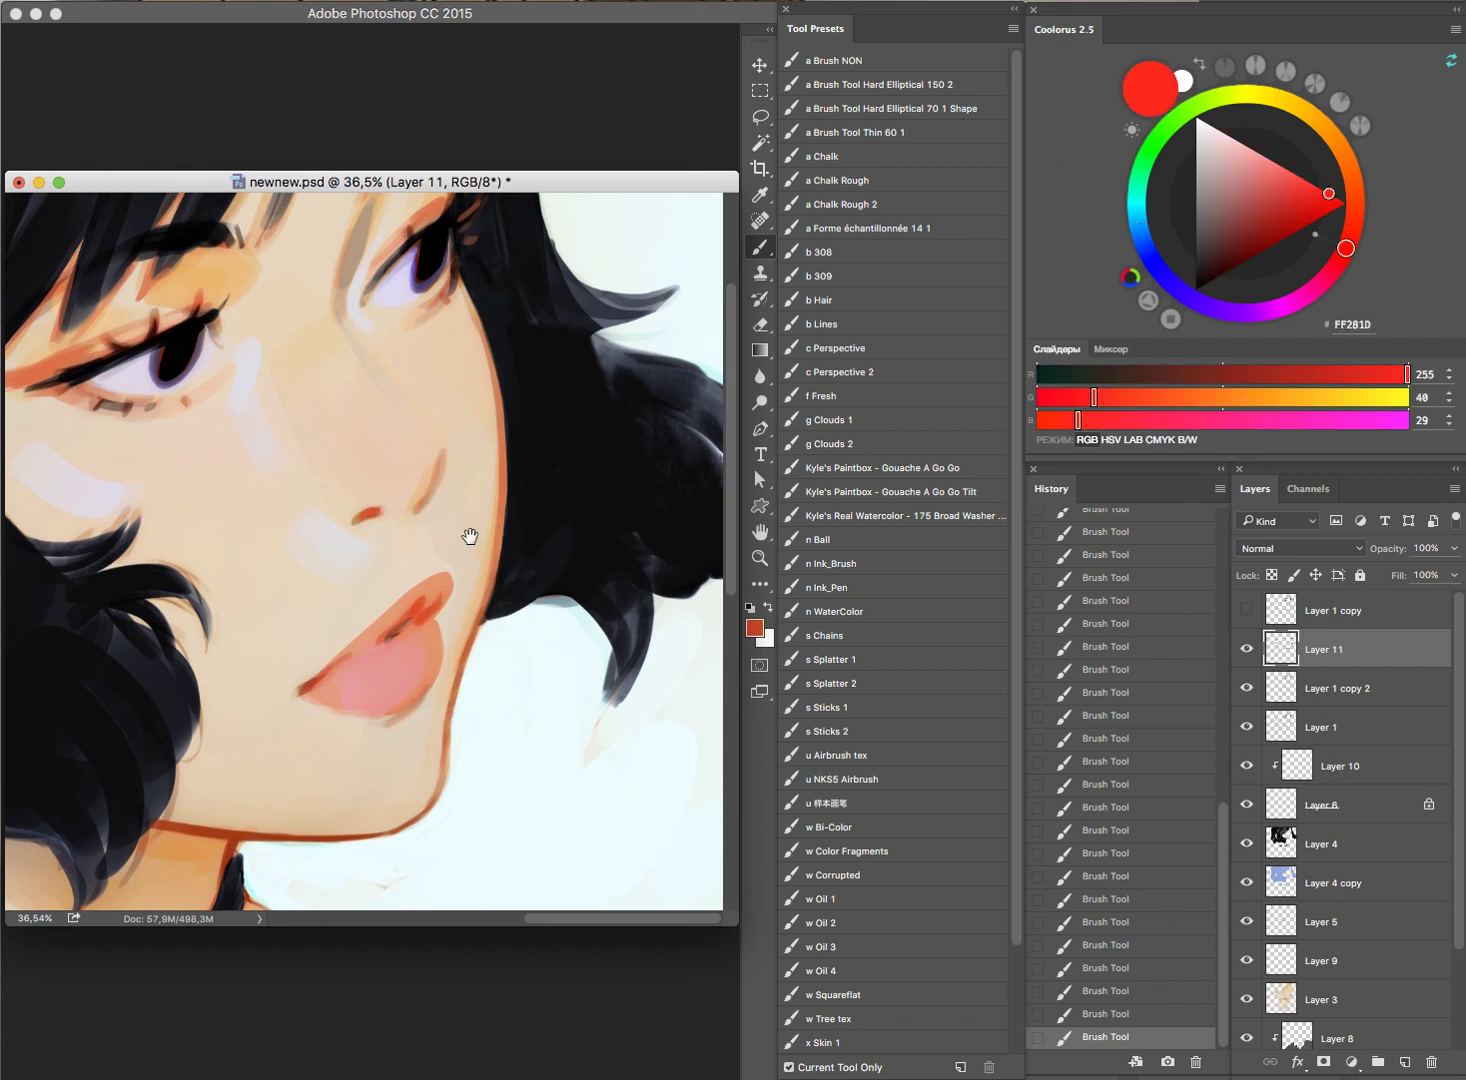
pyautogui.scroll(-3, 470, 536)
pyautogui.keyDown('alt'); pyautogui.click(390, 550); pyautogui.keyUp('alt')
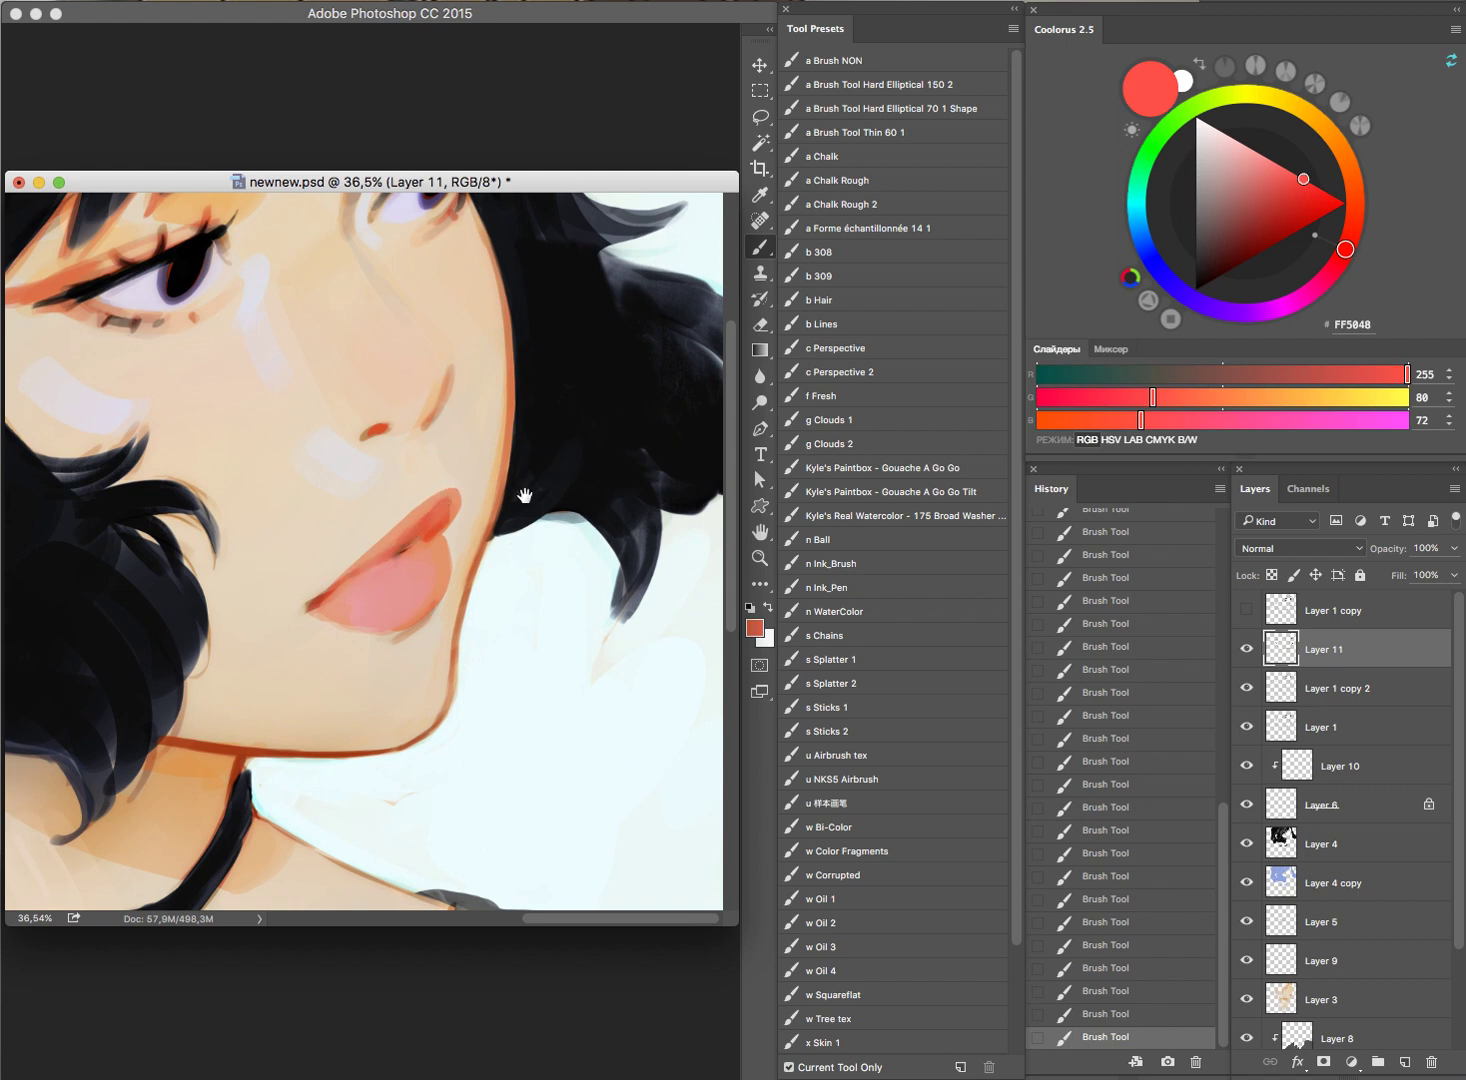
pyautogui.scroll(-5, 615, 498)
# Step: Erase a stray mark near the lips and dab red onto the lower lip
pyautogui.press('e')
pyautogui.moveTo(573, 495); pyautogui.dragTo(589, 470)
pyautogui.press('b')
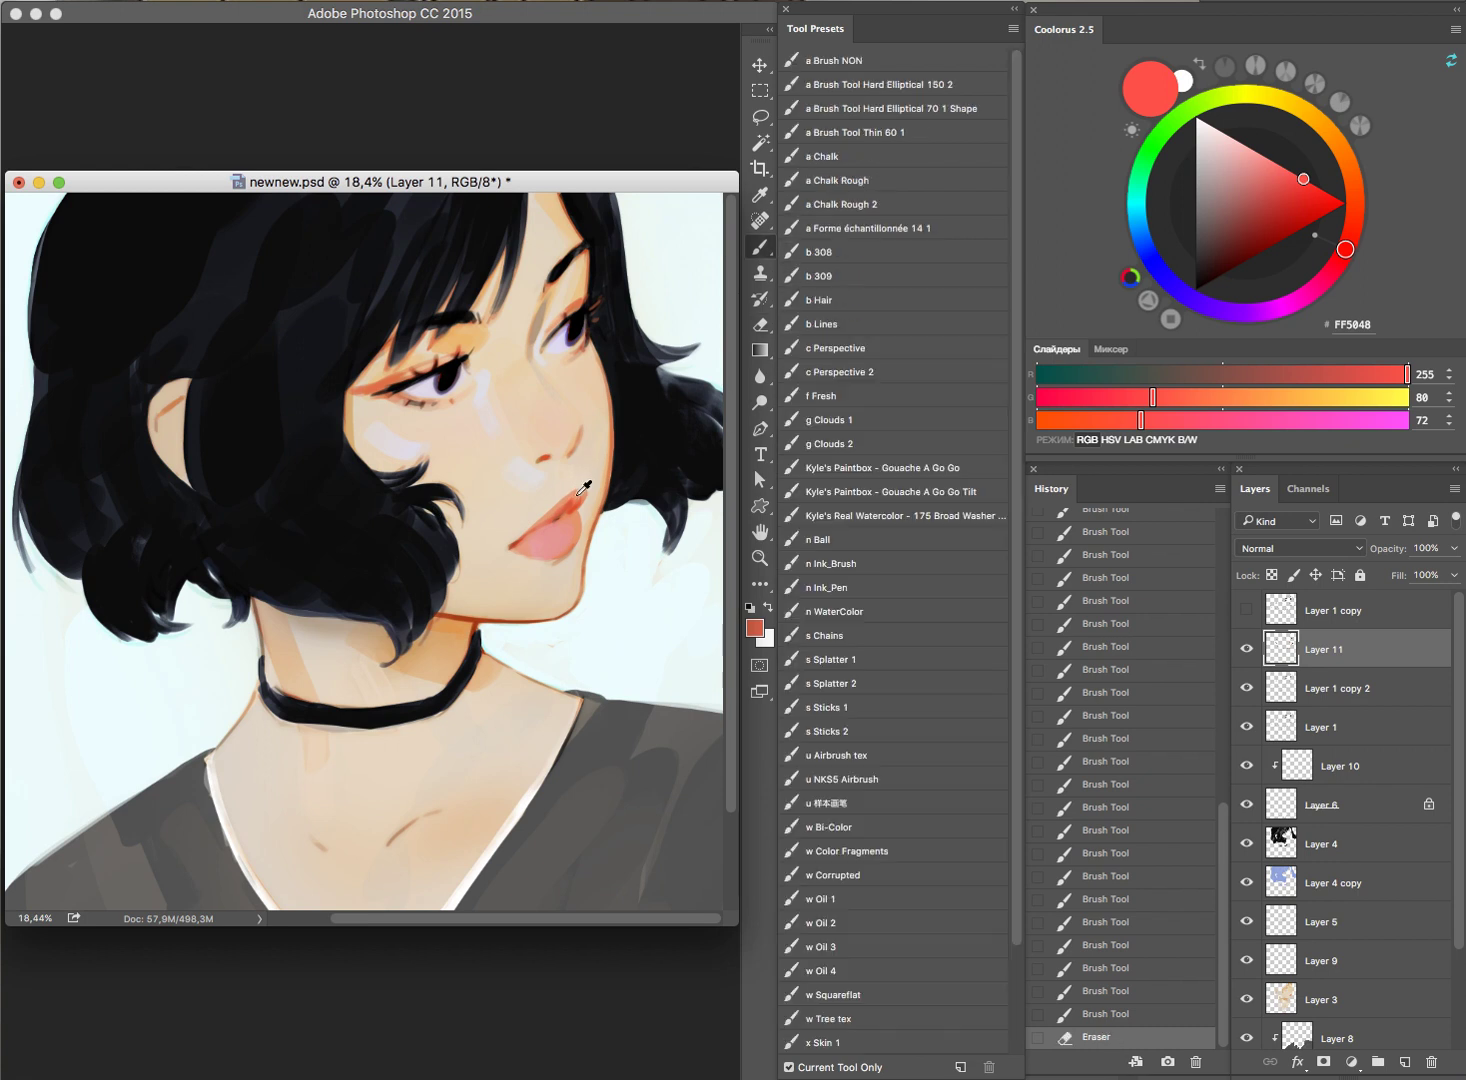
pyautogui.keyDown('alt'); pyautogui.click(585, 487); pyautogui.keyUp('alt')
pyautogui.keyDown('alt'); pyautogui.click(580, 495); pyautogui.keyUp('alt')
pyautogui.click(580, 497)
# Step: Sample neck tones and paint skin shading beside and below the choker
pyautogui.press('e')
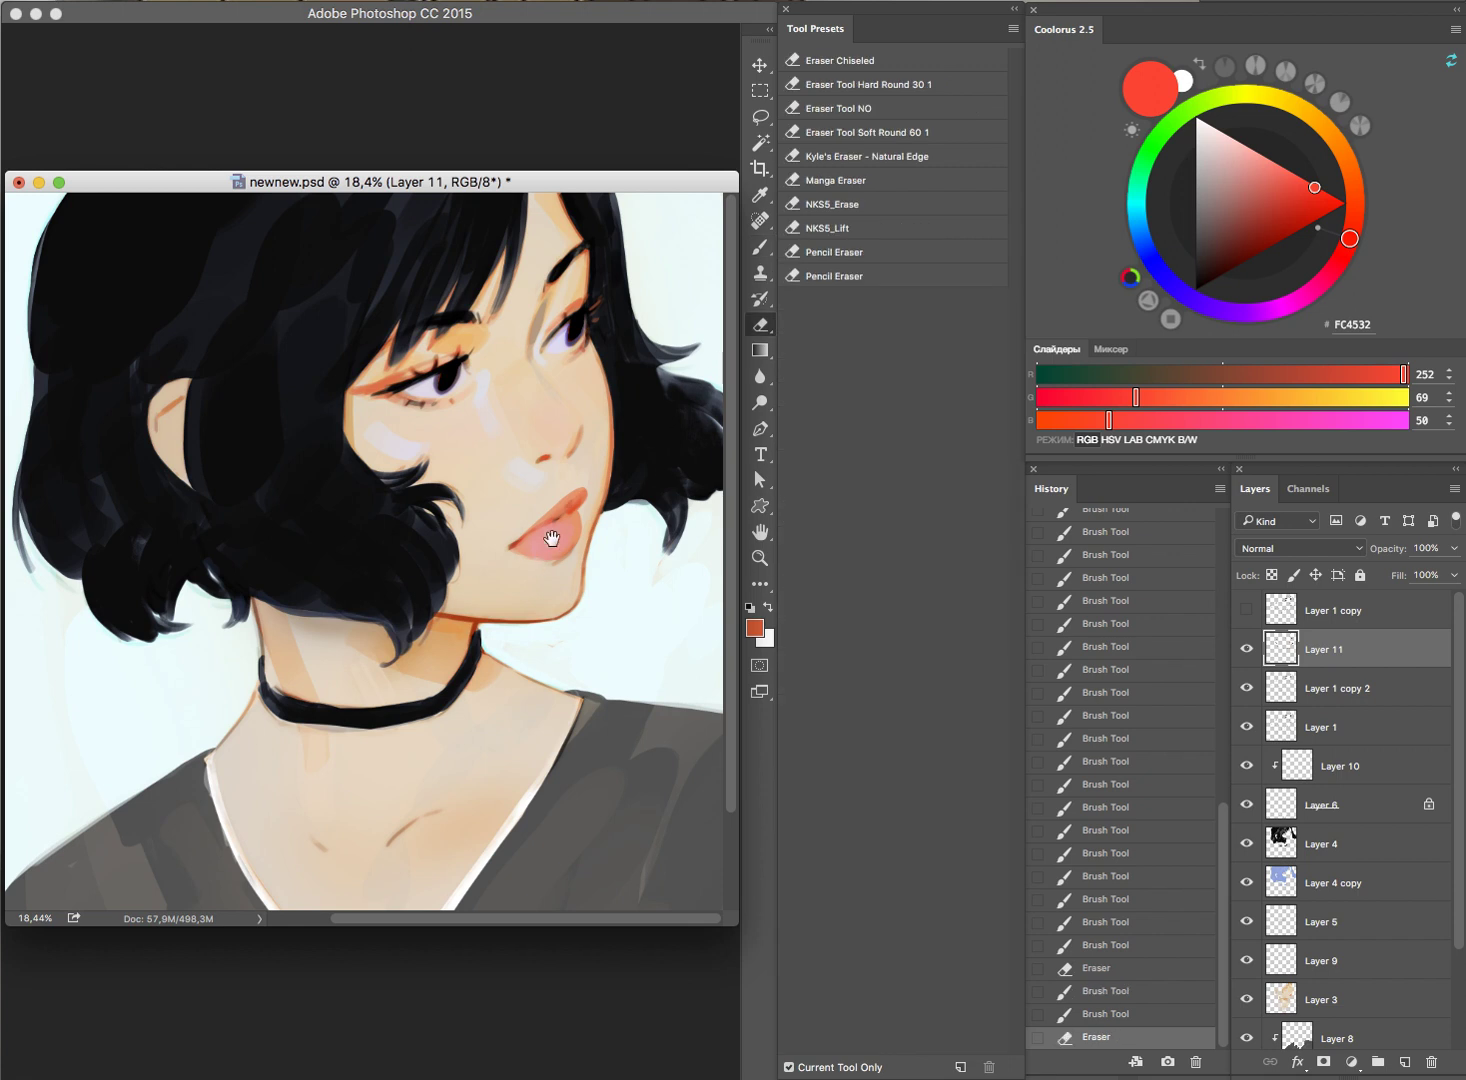
pyautogui.scroll(-5, 551, 538)
pyautogui.scroll(3, 527, 530)
pyautogui.scroll(-2, 588, 516)
pyautogui.scroll(2, 580, 560)
pyautogui.scroll(4, 383, 598)
pyautogui.press('b')
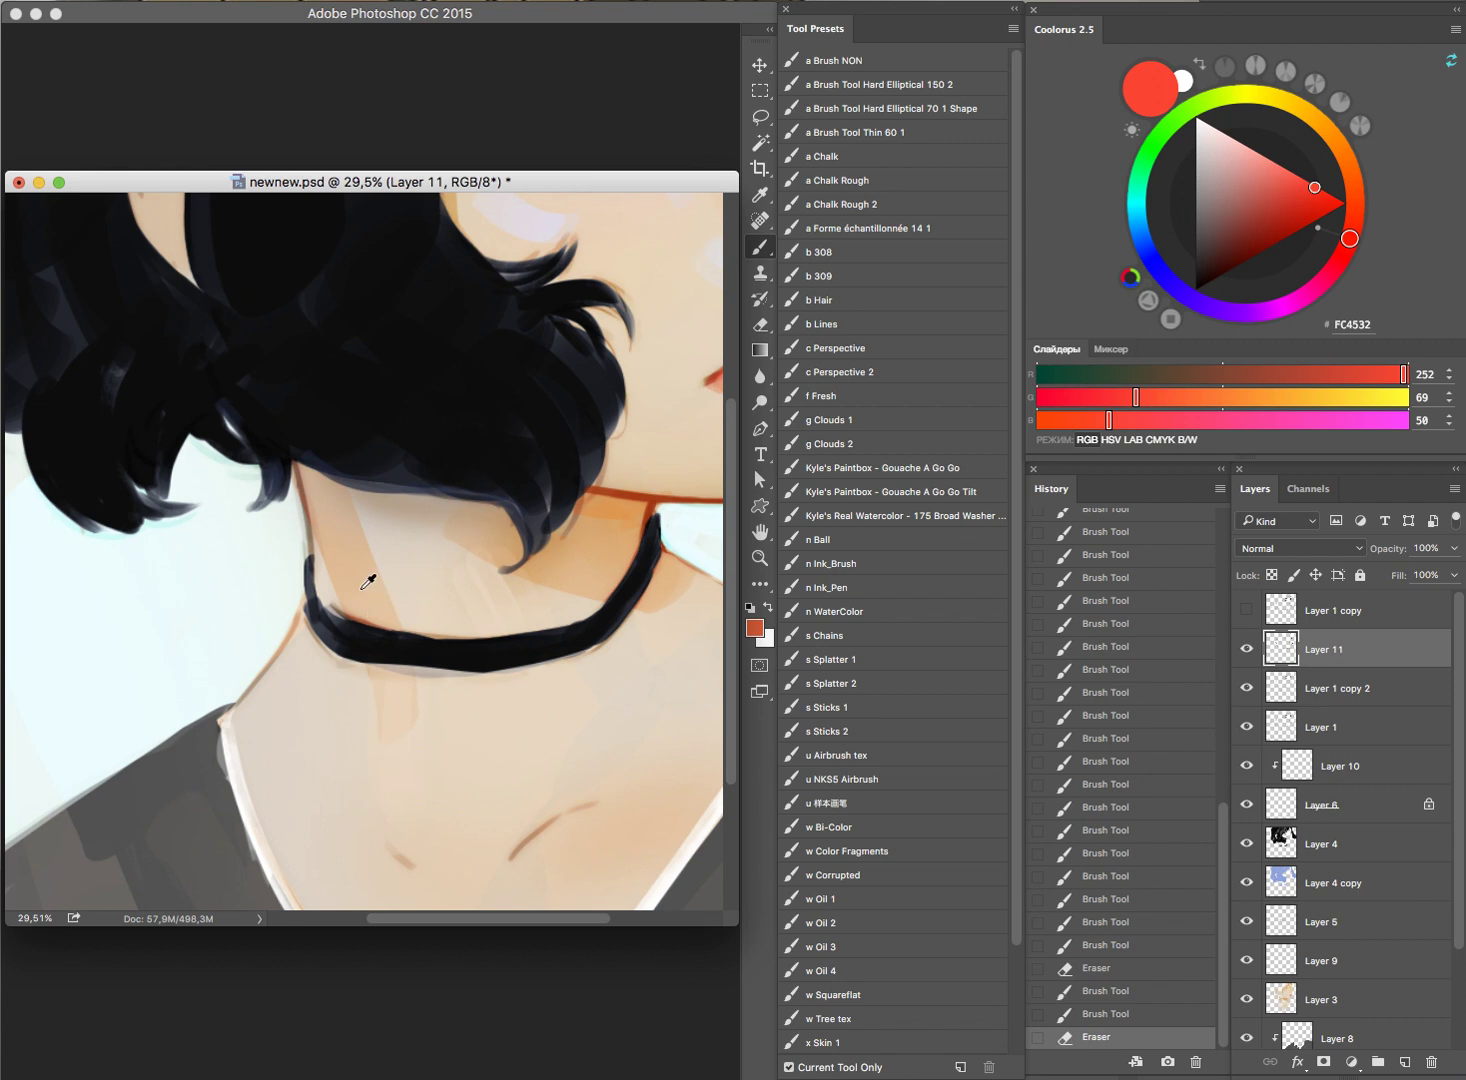
pyautogui.keyDown('alt'); pyautogui.click(345, 527); pyautogui.keyUp('alt')
pyautogui.keyDown('alt'); pyautogui.click(349, 558); pyautogui.keyUp('alt')
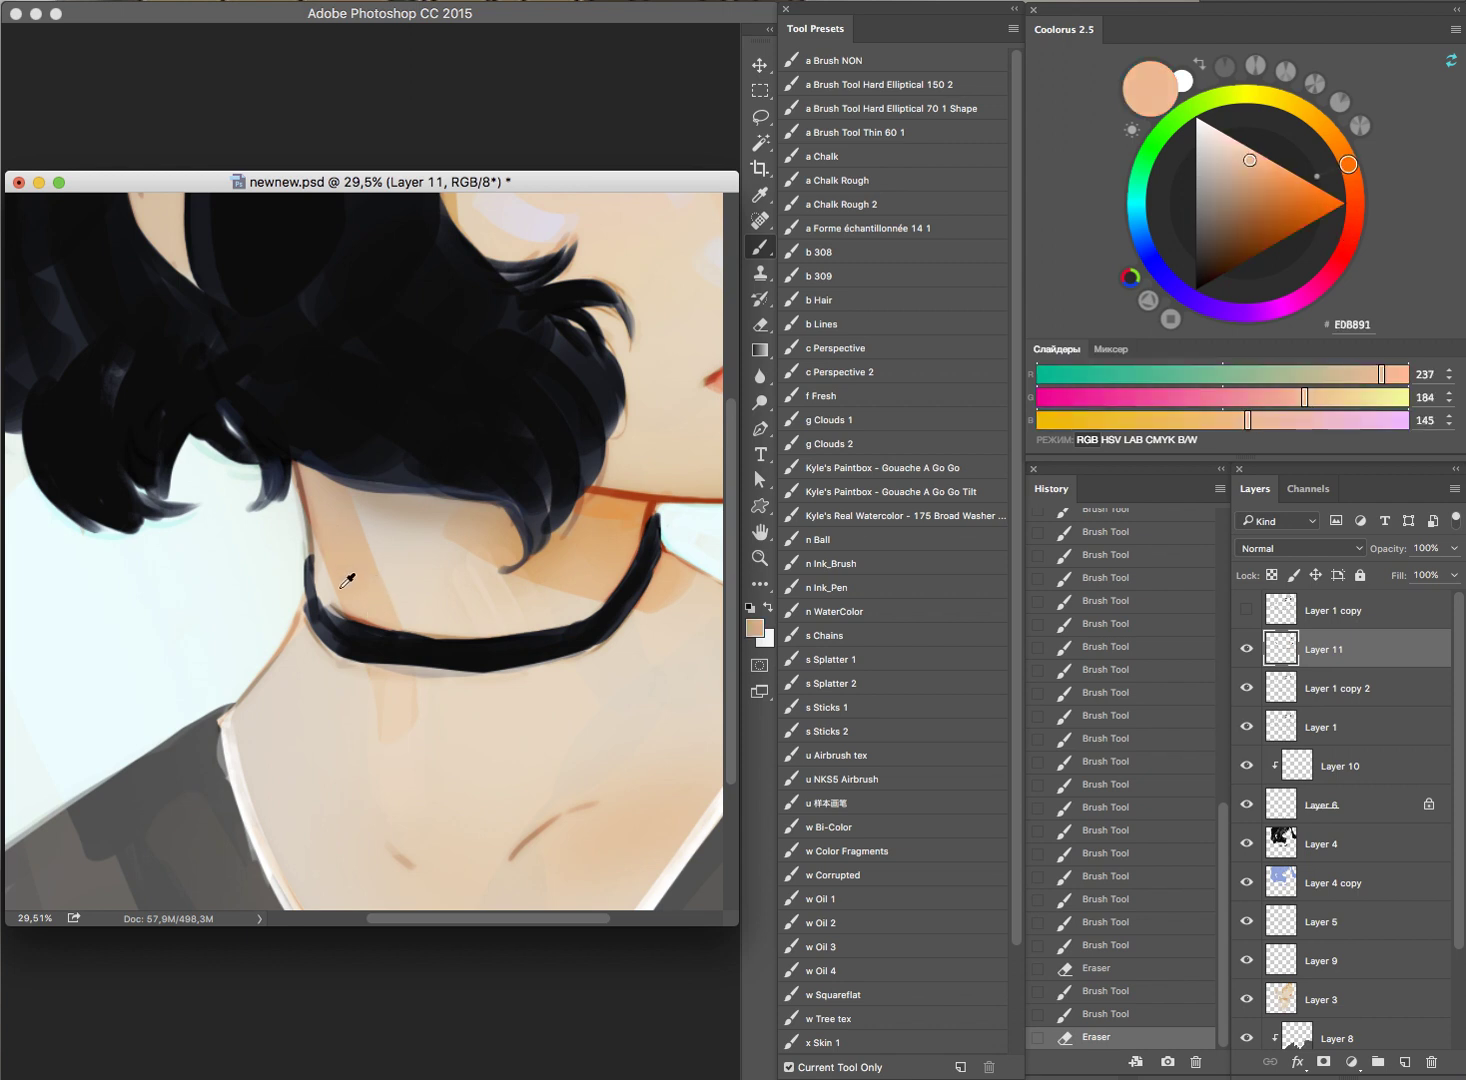
pyautogui.moveTo(386, 525)
pyautogui.mouseDown()
pyautogui.moveTo(335, 589)
pyautogui.moveTo(373, 622)
pyautogui.moveTo(357, 668)
pyautogui.moveTo(485, 655)
pyautogui.mouseUp()
pyautogui.keyDown('alt'); pyautogui.click(337, 675); pyautogui.keyUp('alt')
# Step: Sample black to darken the choker and hair ends, adding short cheek strokes
pyautogui.keyDown('alt'); pyautogui.click(440, 645); pyautogui.keyUp('alt')
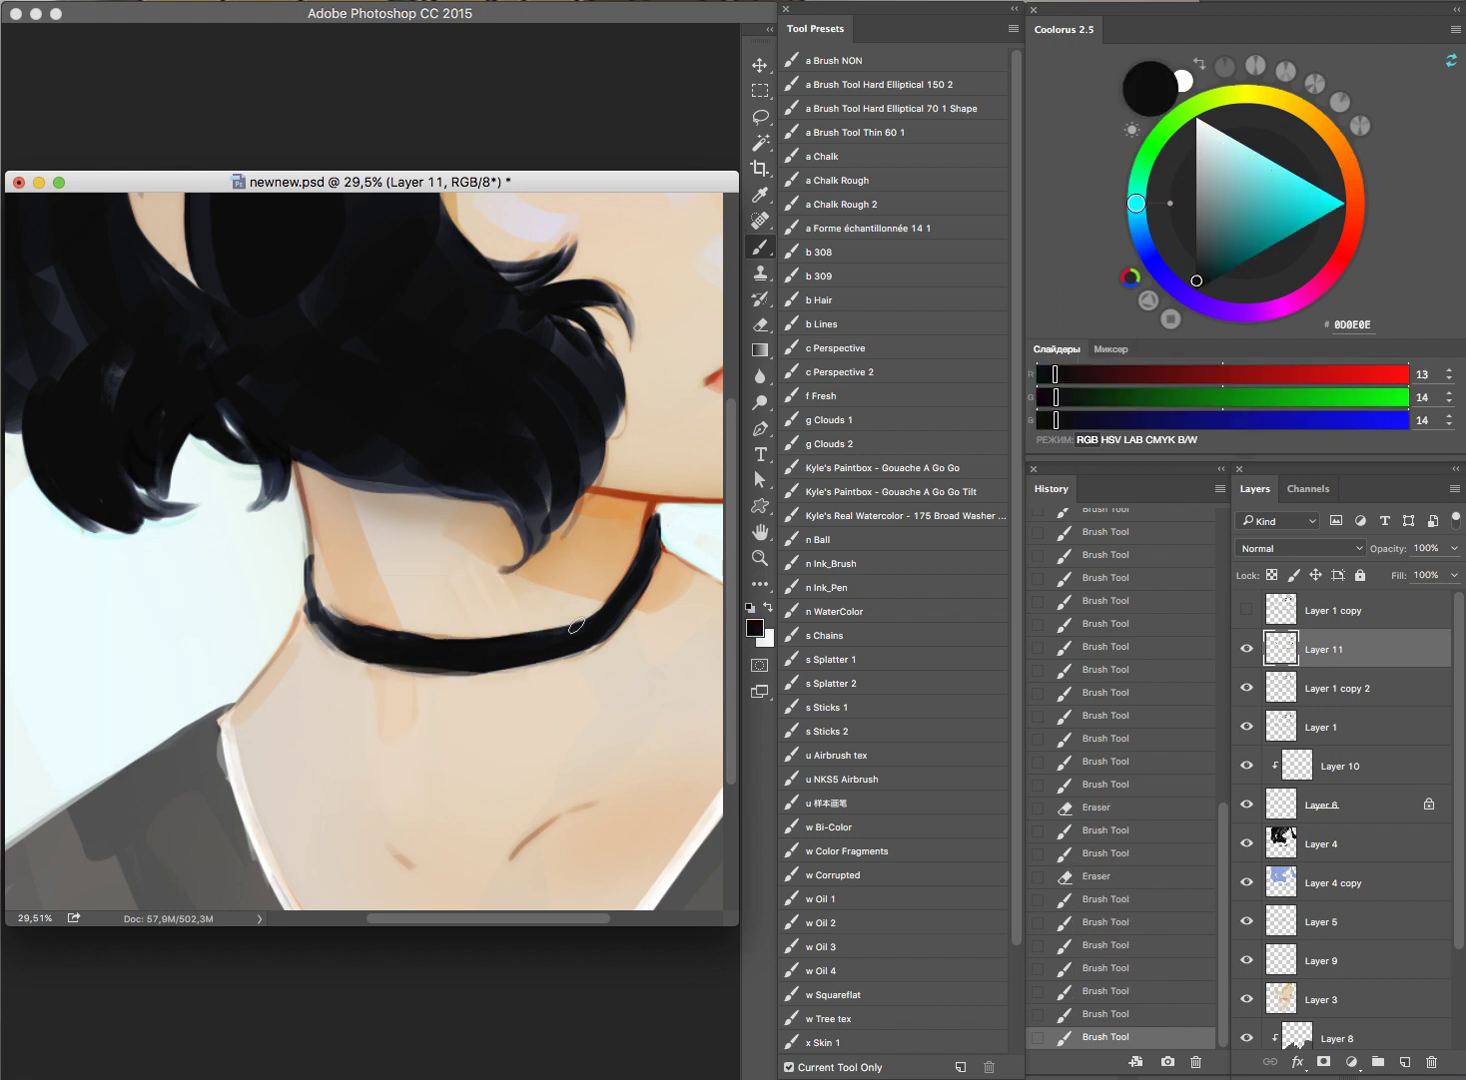
pyautogui.moveTo(505, 487); pyautogui.dragTo(533, 541)
pyautogui.scroll(-3, 474, 612)
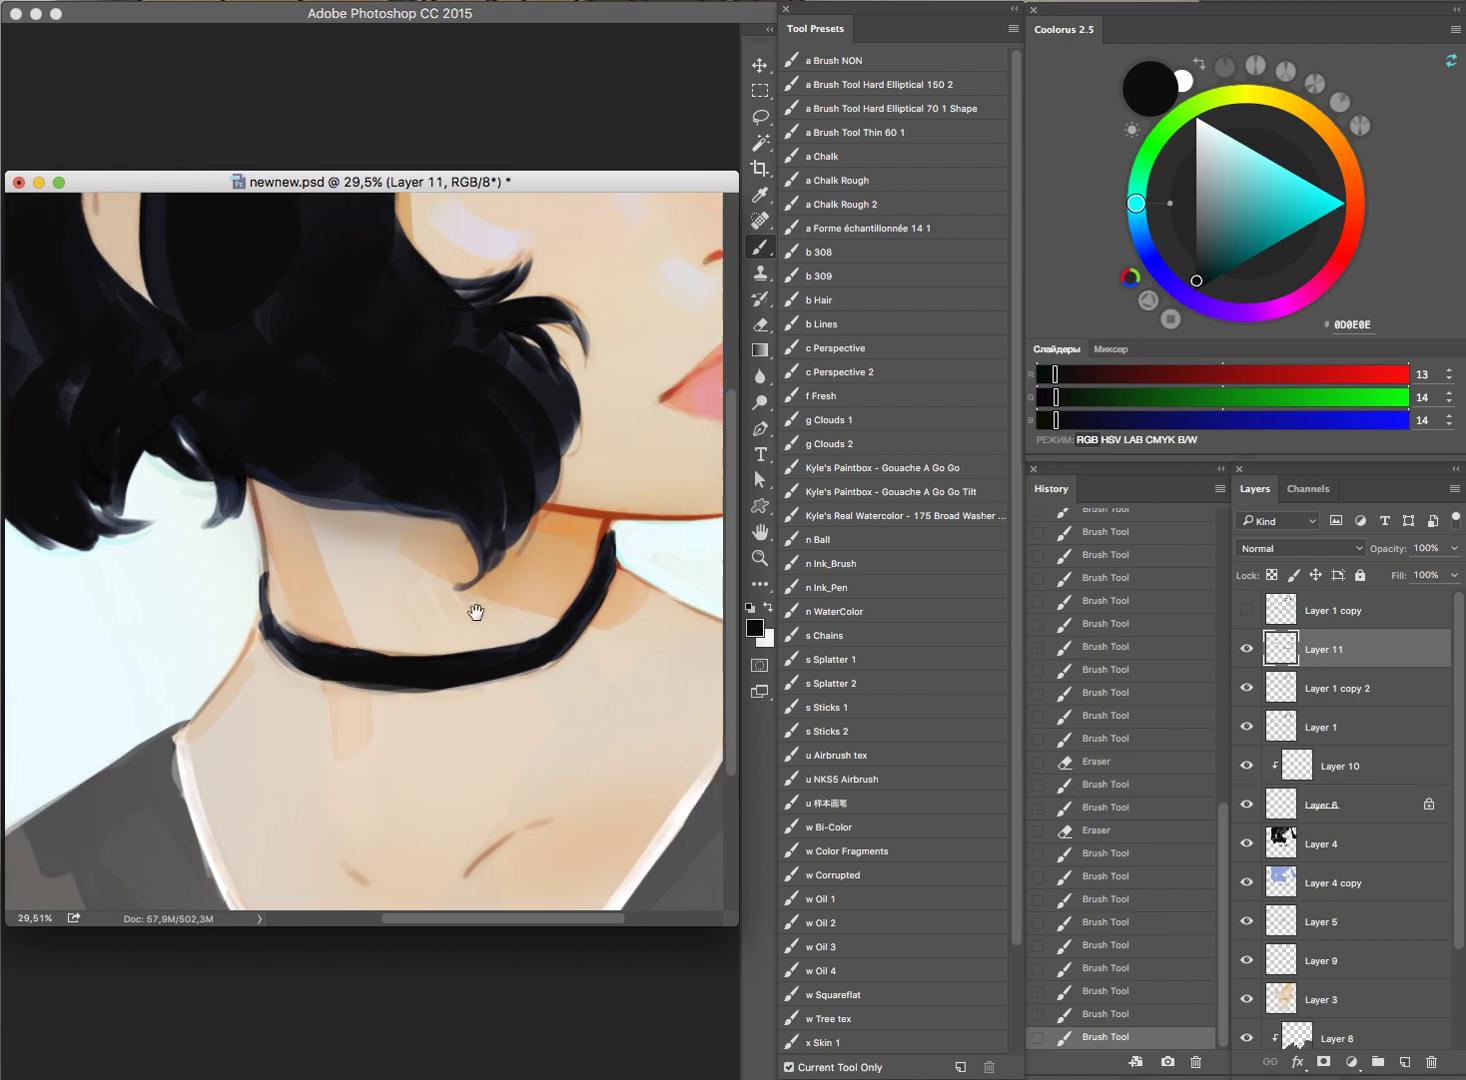
pyautogui.scroll(-3, 410, 651)
pyautogui.scroll(1, 460, 450)
pyautogui.scroll(4, 432, 502)
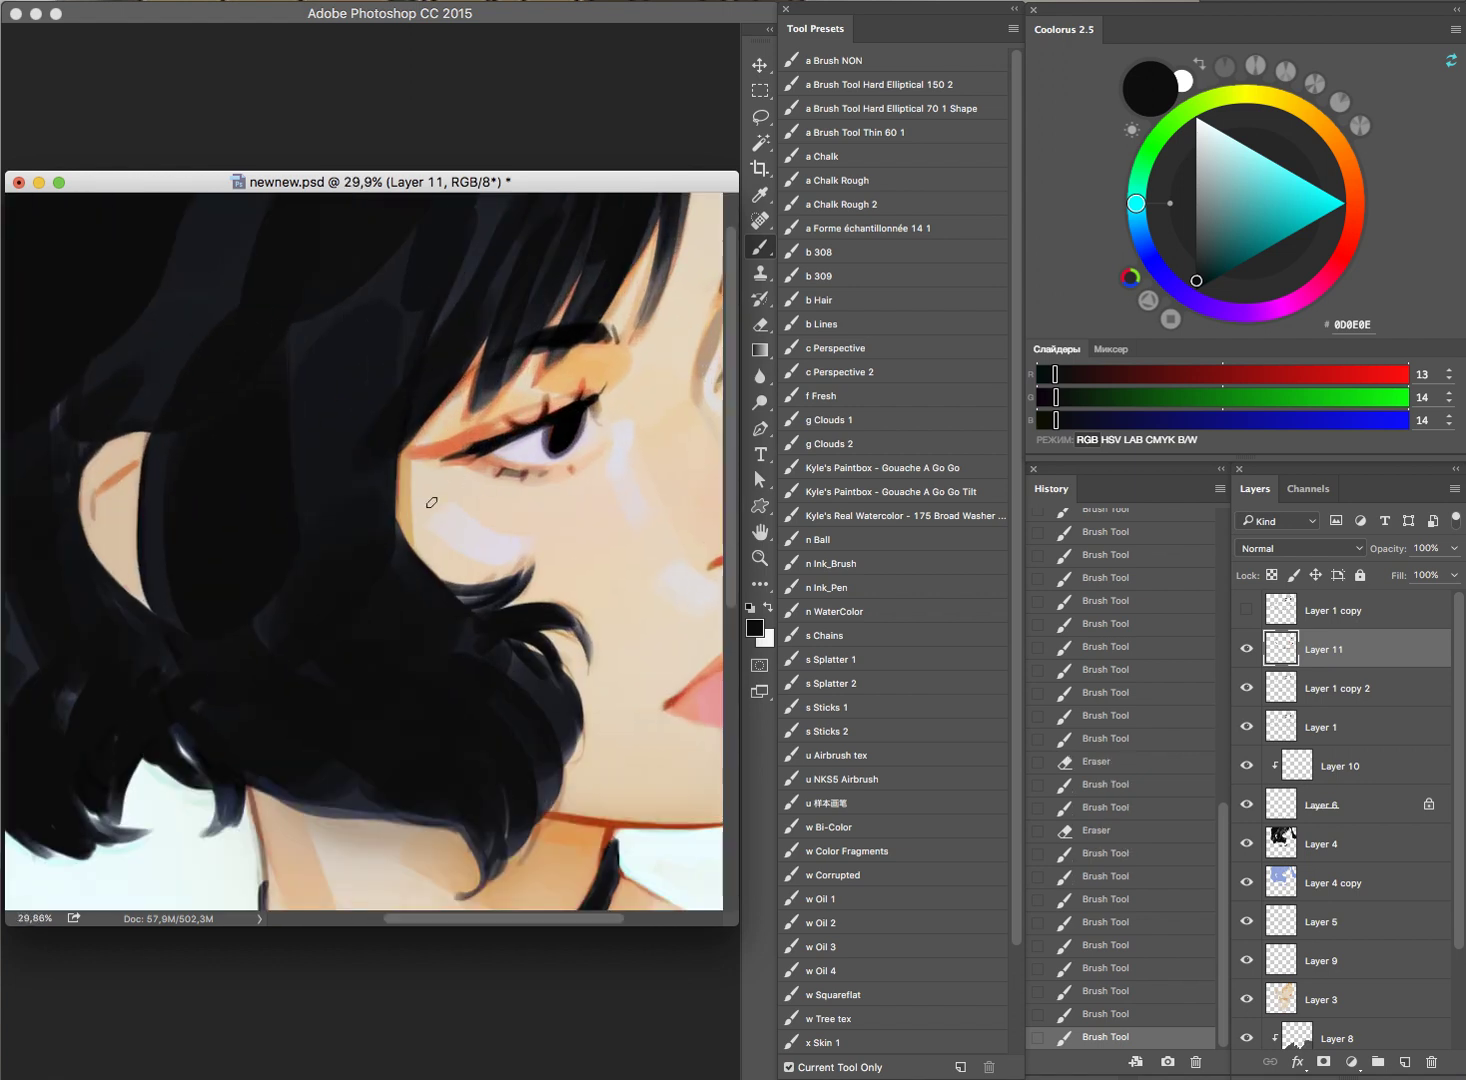
pyautogui.moveTo(455, 598); pyautogui.dragTo(481, 600)
pyautogui.moveTo(458, 595); pyautogui.dragTo(488, 598)
pyautogui.scroll(-2, 554, 408)
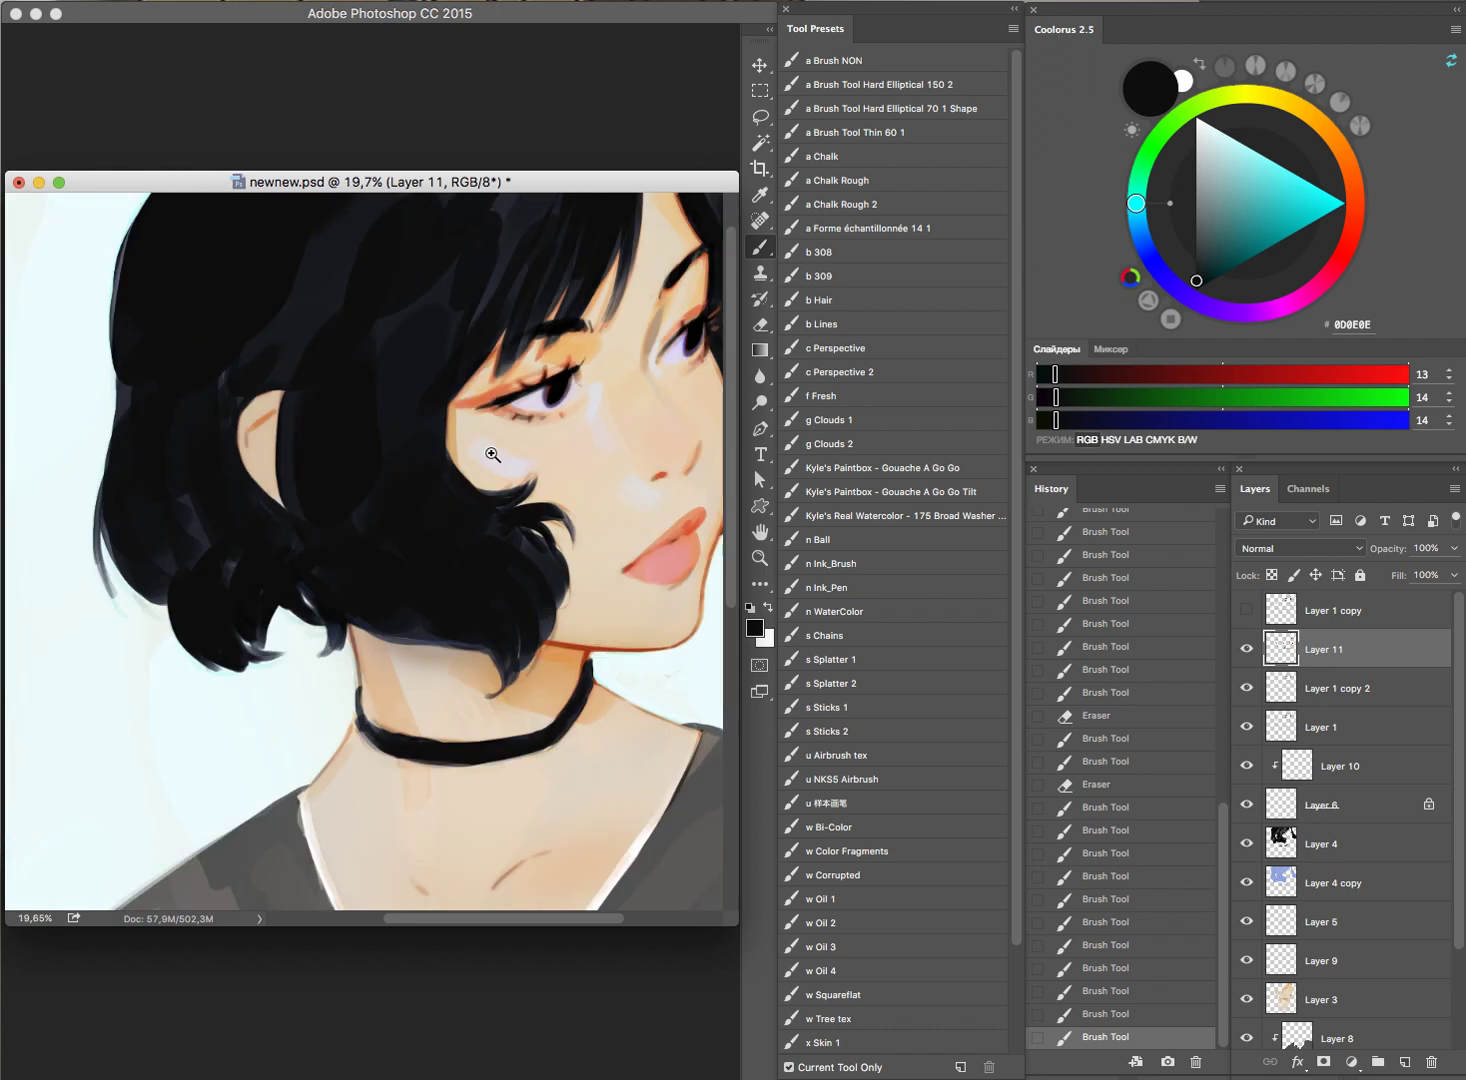
pyautogui.scroll(-2, 703, 357)
pyautogui.scroll(3, 465, 375)
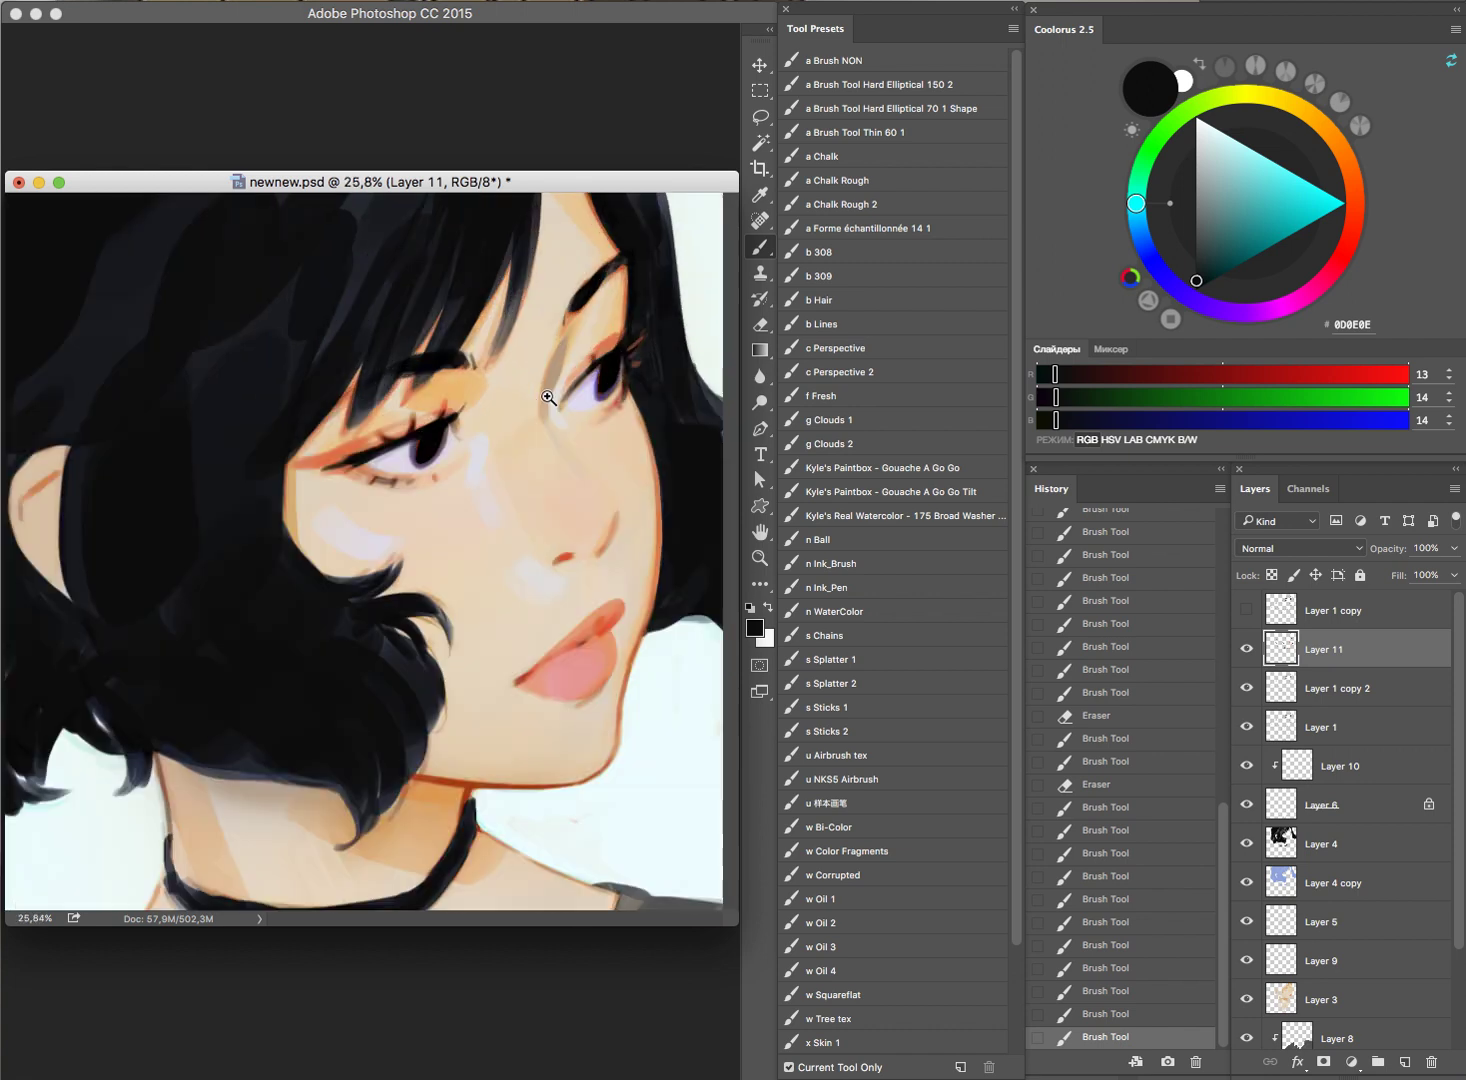
pyautogui.scroll(2, 551, 398)
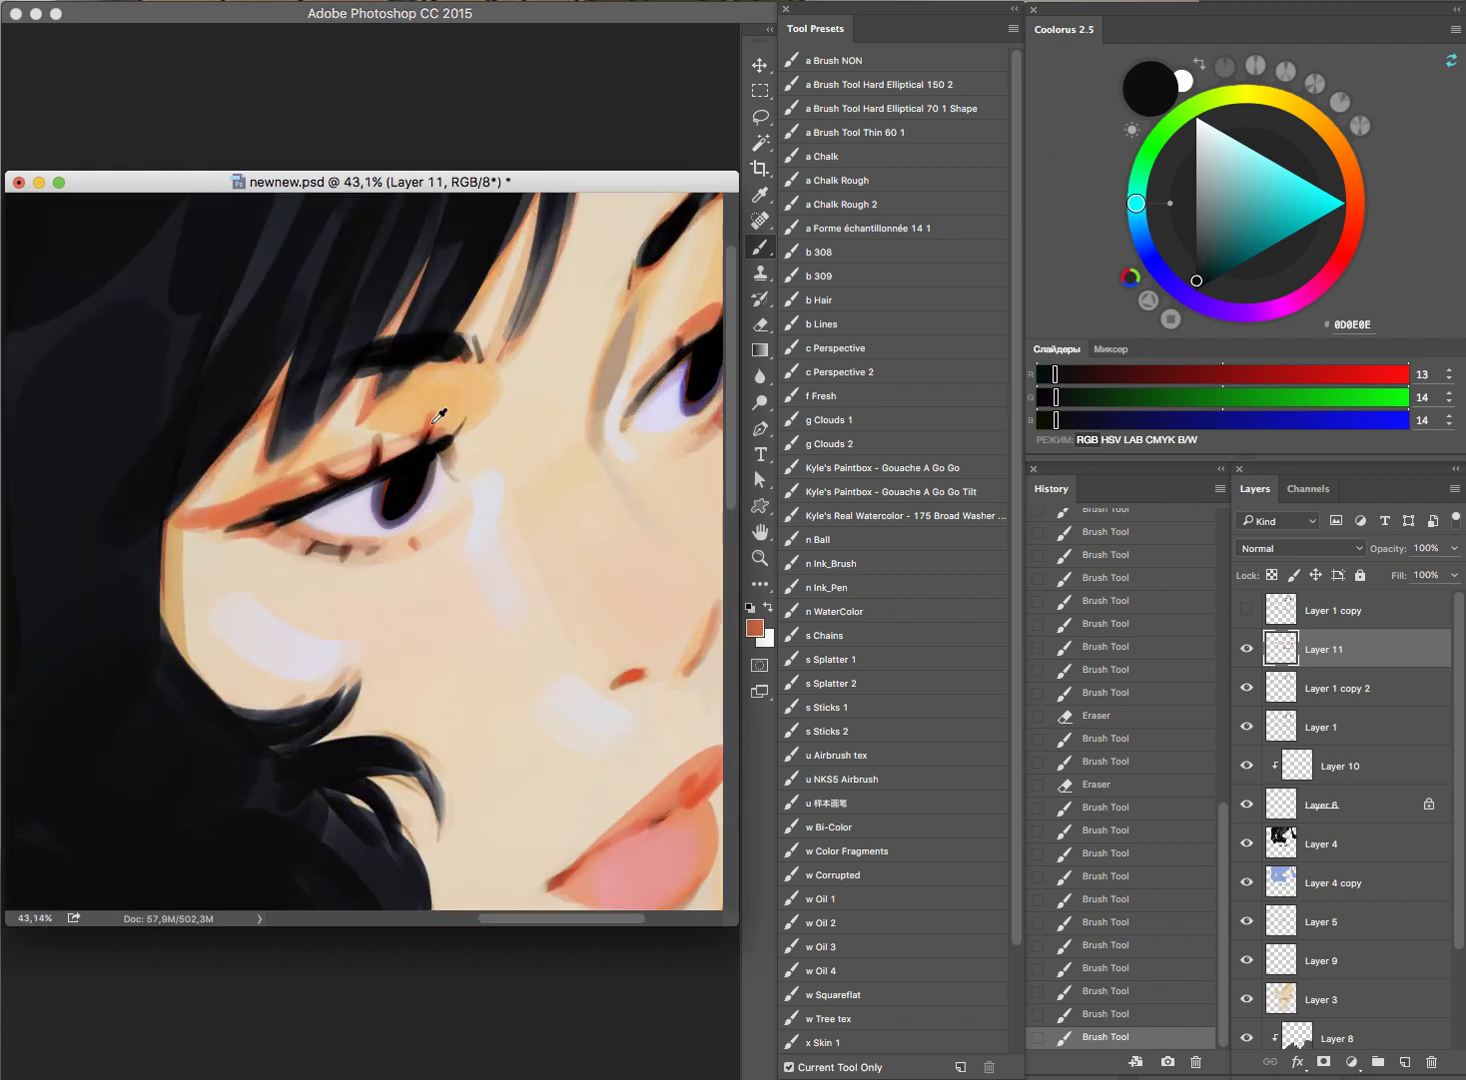
pyautogui.scroll(-5, 427, 438)
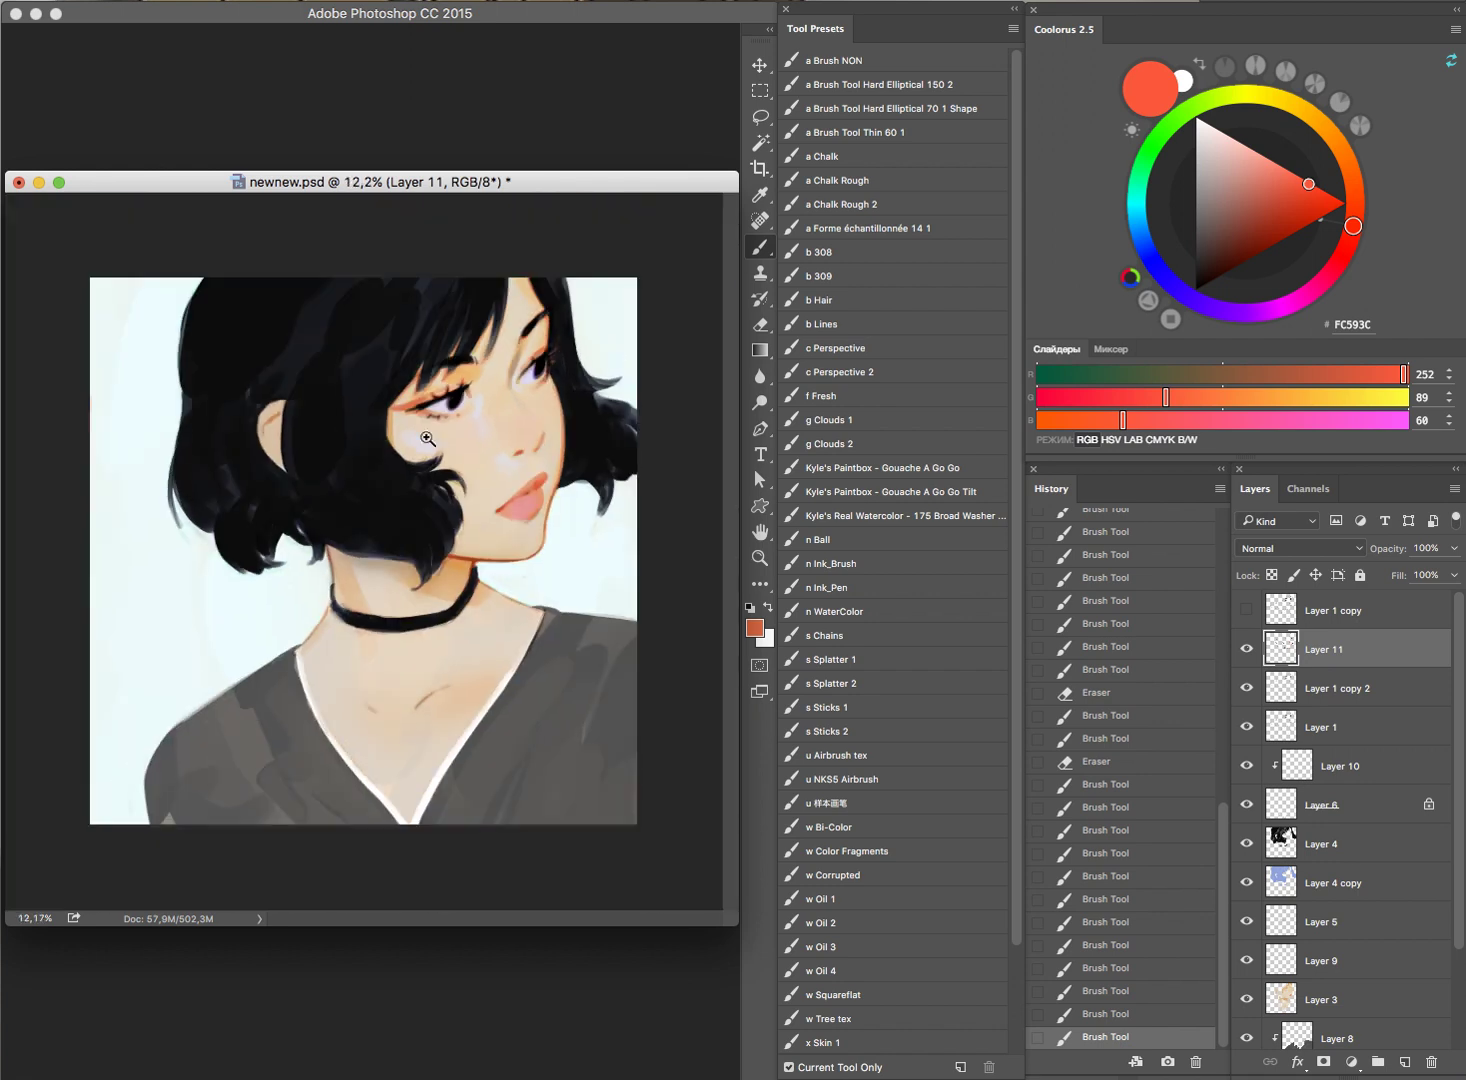
pyautogui.scroll(3, 506, 530)
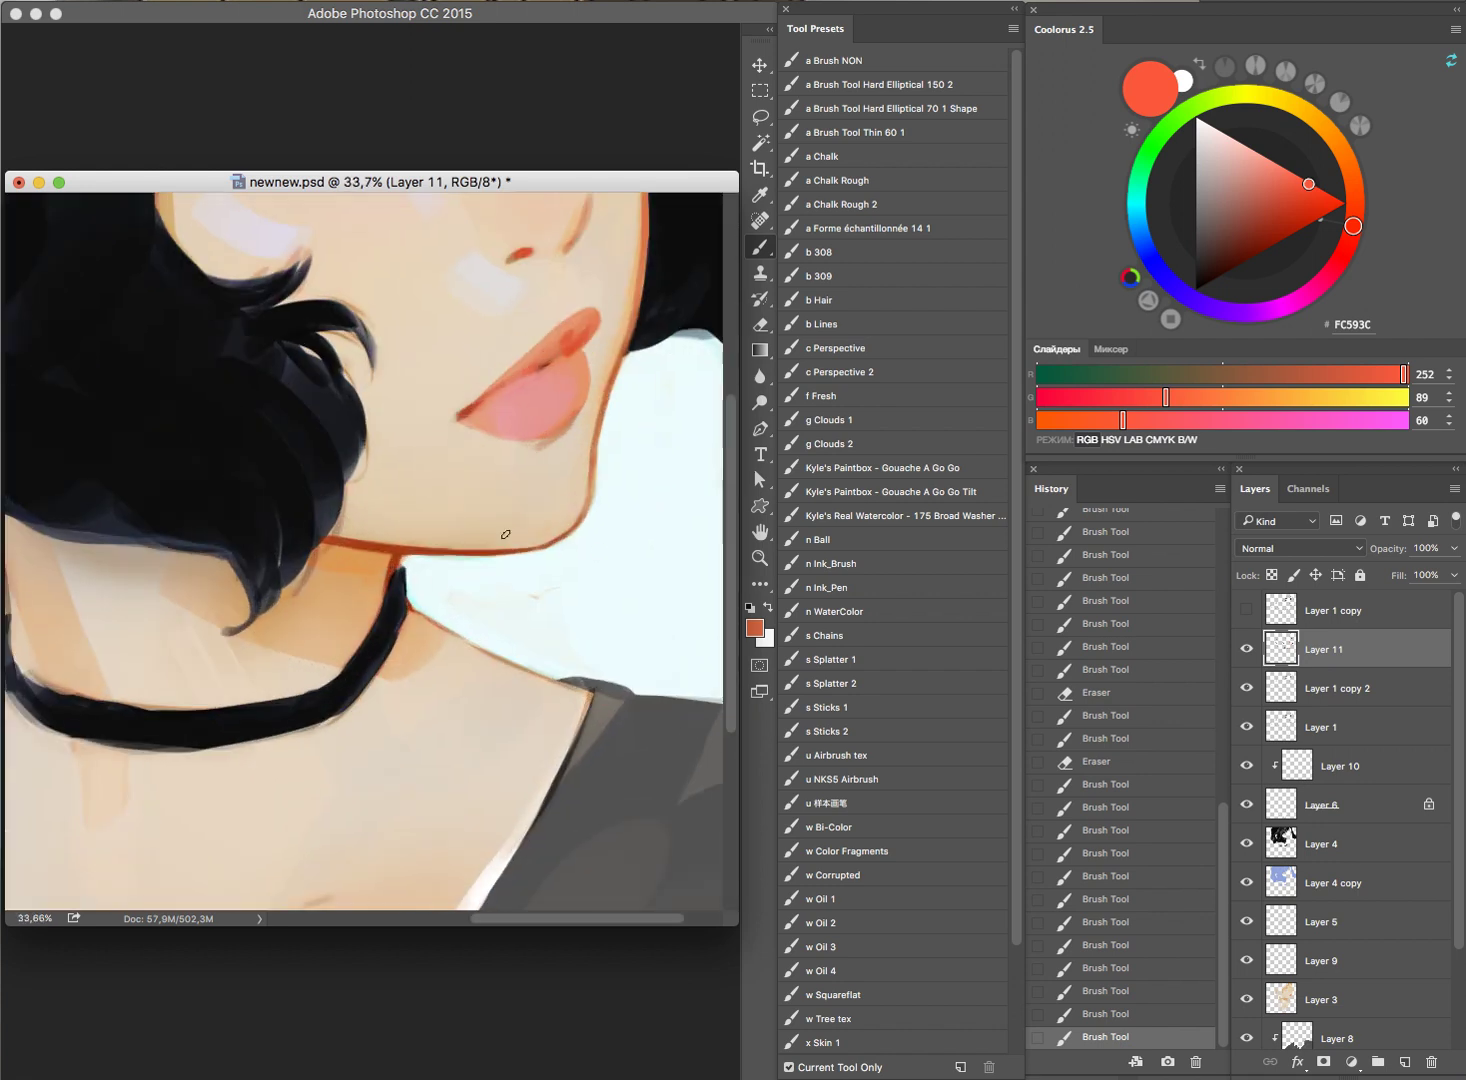
# Step: Paint a thin dark red BE2208 line down the left side of the neck
pyautogui.keyDown('alt'); pyautogui.click(388, 545); pyautogui.keyUp('alt')
pyautogui.moveTo(422, 617); pyautogui.dragTo(570, 692)
pyautogui.hotkey('ctrl', 'z')
pyautogui.hotkey('ctrl', 'z')
pyautogui.click(569, 691)
pyautogui.scroll(-4, 435, 535)
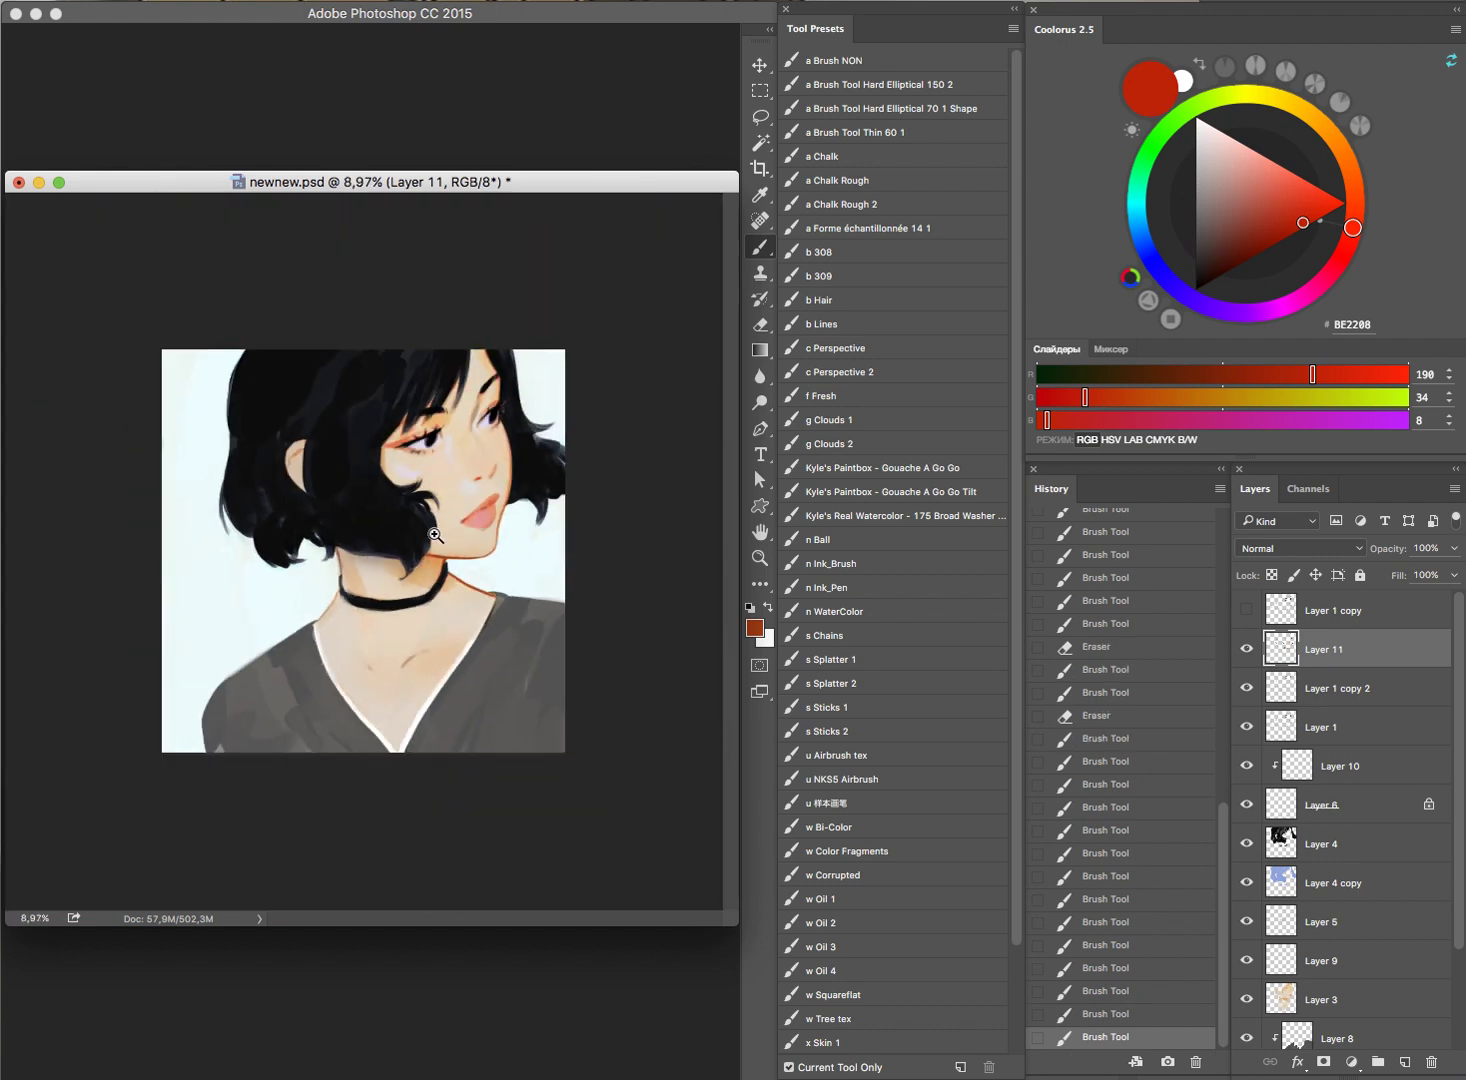
pyautogui.scroll(4, 354, 557)
pyautogui.moveTo(372, 412)
pyautogui.mouseDown()
pyautogui.moveTo(392, 568)
pyautogui.moveTo(411, 553)
pyautogui.moveTo(320, 640)
pyautogui.mouseUp()
pyautogui.hotkey('ctrl', 'z')
pyautogui.hotkey('ctrl', 'z')
pyautogui.hotkey('ctrl', 'z')
pyautogui.hotkey('ctrl', 'z')
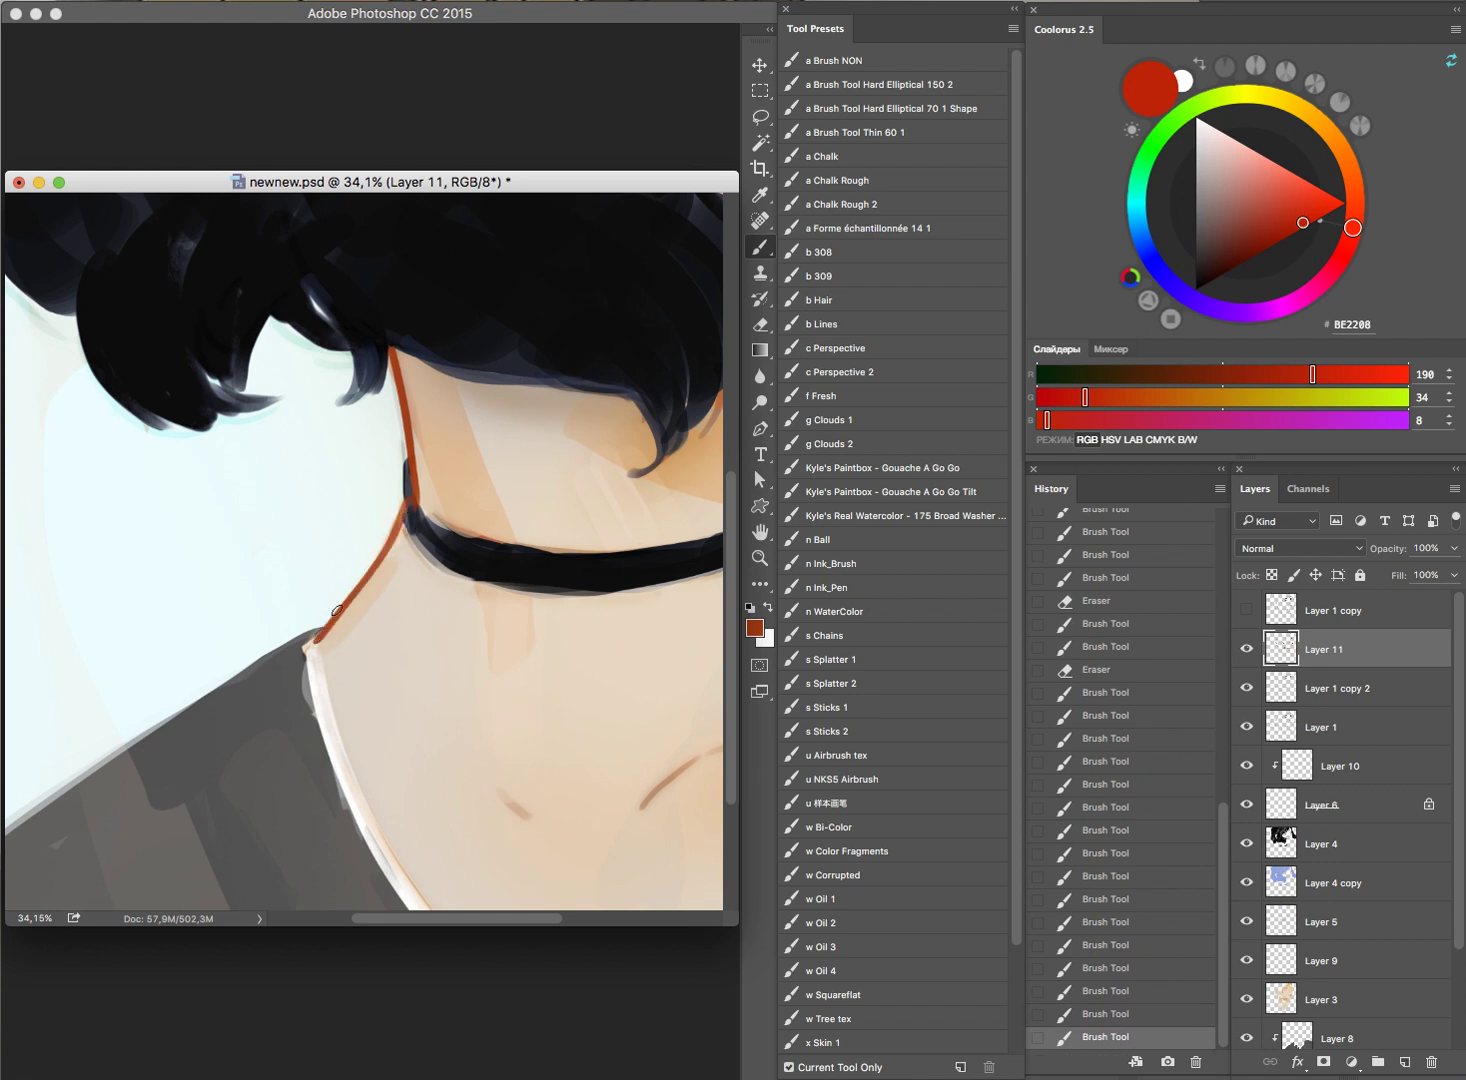
# Step: Erase the stray red line beside the choker
pyautogui.press('e')
pyautogui.moveTo(408, 495); pyautogui.dragTo(418, 528)
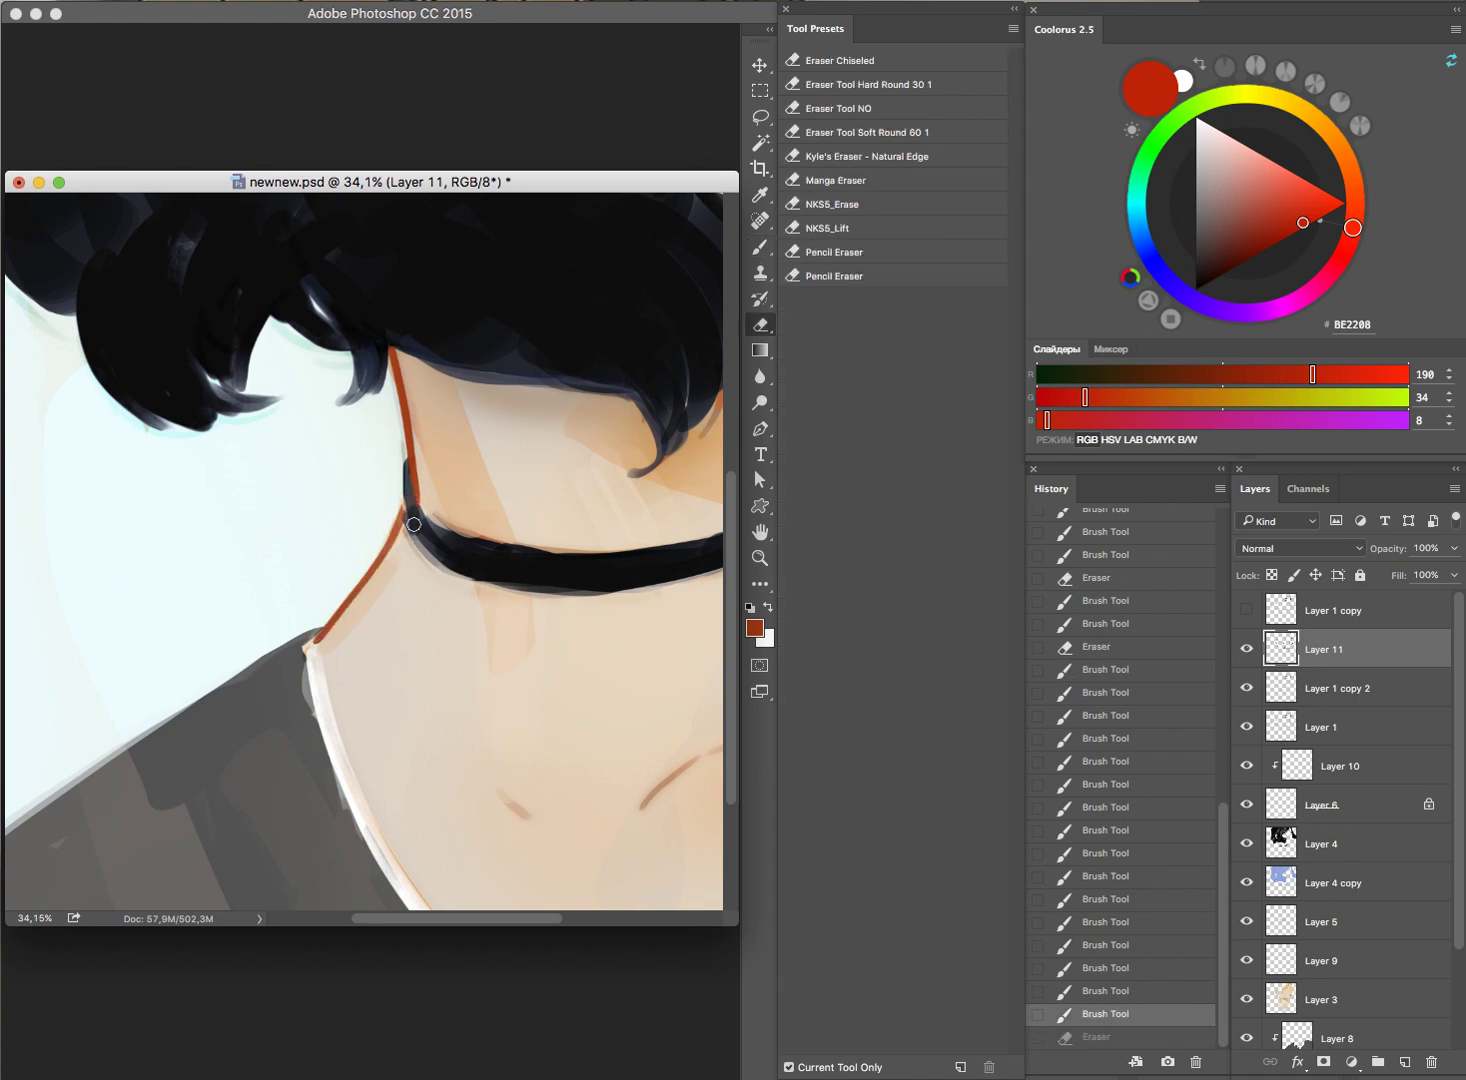
pyautogui.scroll(-5, 573, 425)
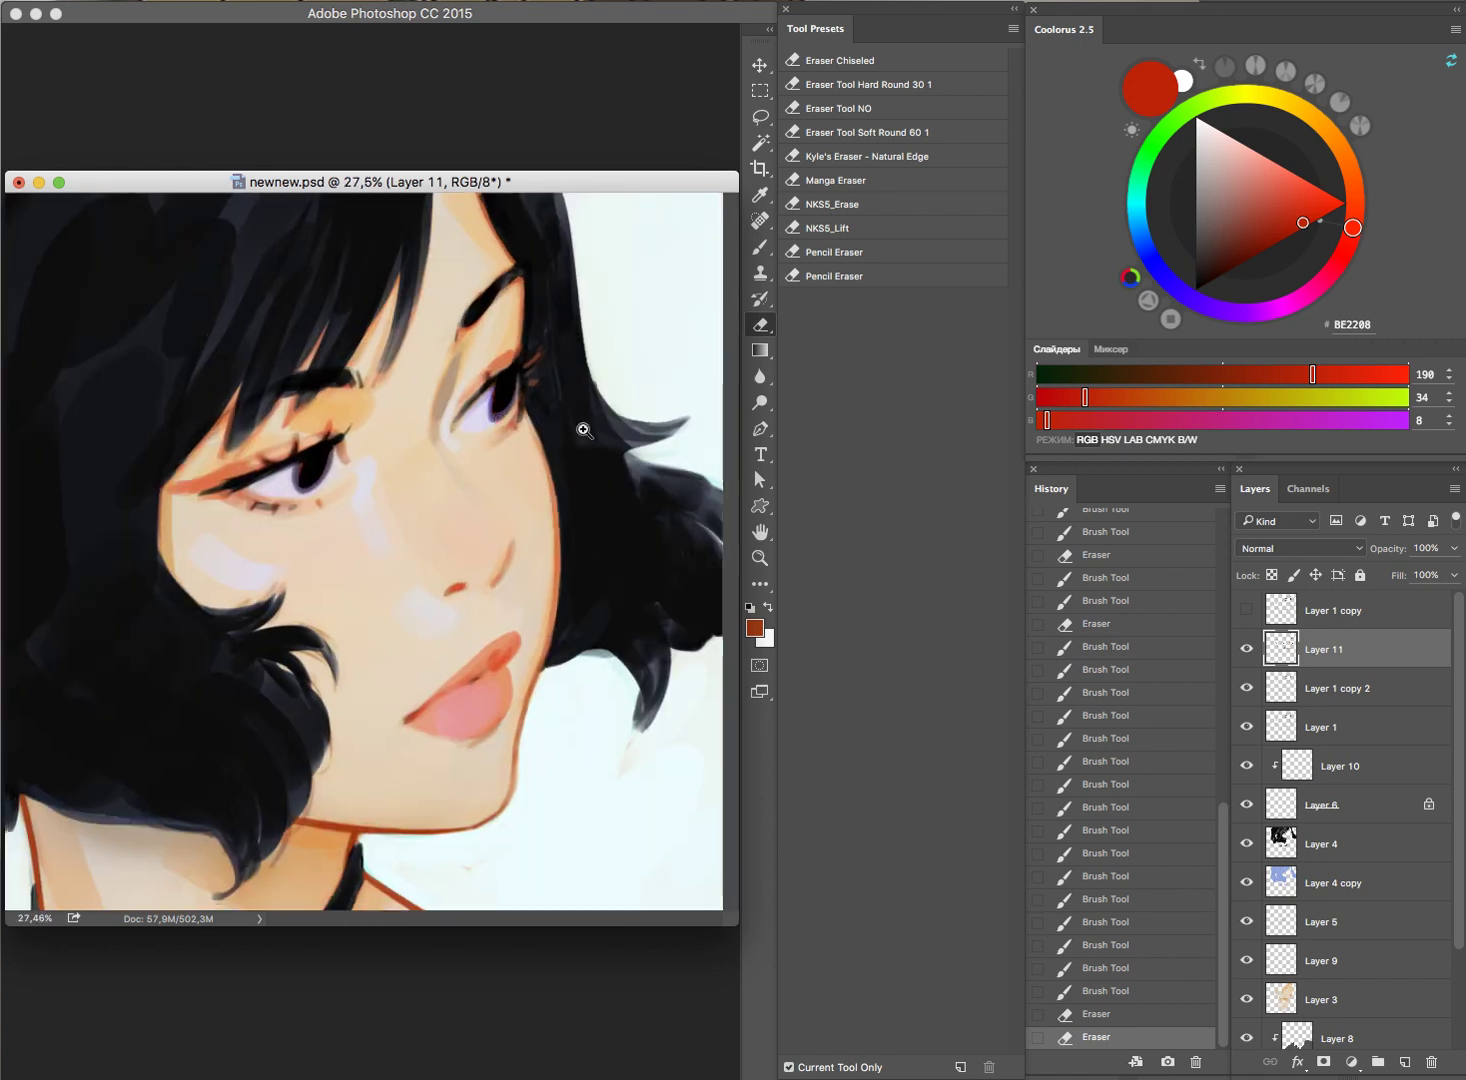
pyautogui.scroll(5, 462, 448)
pyautogui.press('b')
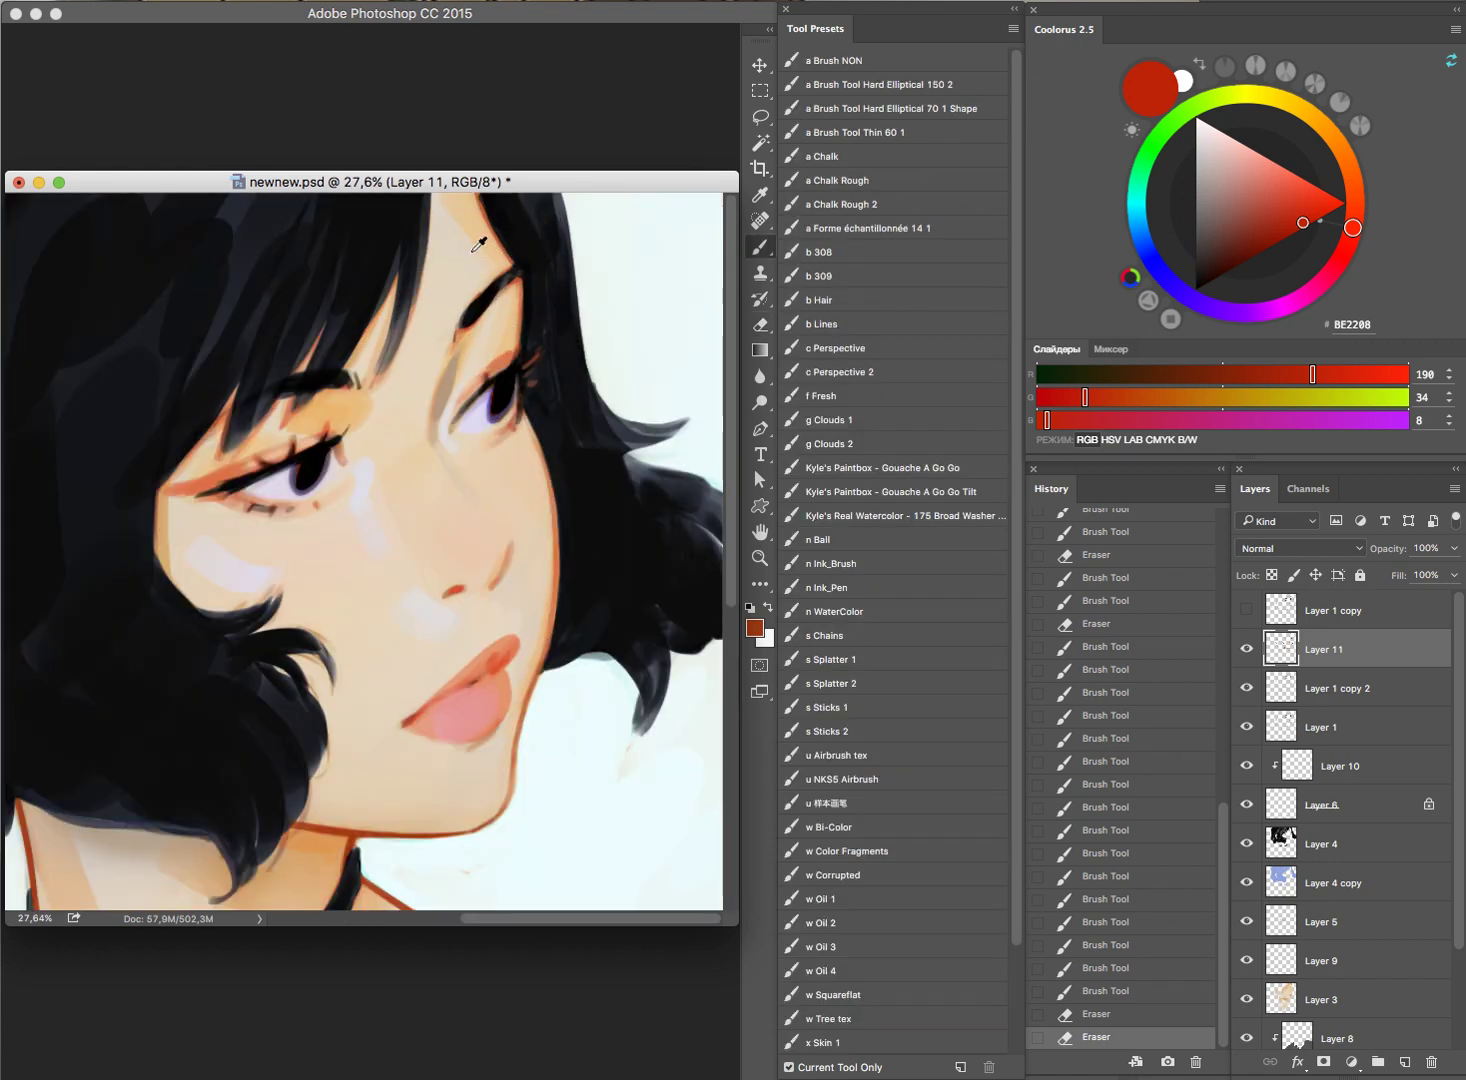
# Step: Lighten the shadow beside the nose bridge and darken the lashes with near-black
pyautogui.keyDown('alt'); pyautogui.click(206, 467); pyautogui.keyUp('alt')
pyautogui.moveTo(442, 385); pyautogui.dragTo(442, 453)
pyautogui.moveTo(537, 375)
pyautogui.mouseDown()
pyautogui.moveTo(476, 405)
pyautogui.moveTo(478, 358)
pyautogui.mouseUp()
pyautogui.keyDown('alt'); pyautogui.click(480, 357); pyautogui.keyUp('alt')
pyautogui.click(502, 313)
pyautogui.moveTo(382, 418); pyautogui.dragTo(354, 456)
pyautogui.moveTo(405, 388)
pyautogui.mouseDown()
pyautogui.moveTo(368, 440)
pyautogui.moveTo(484, 276)
pyautogui.mouseUp()
pyautogui.moveTo(437, 448); pyautogui.dragTo(392, 473)
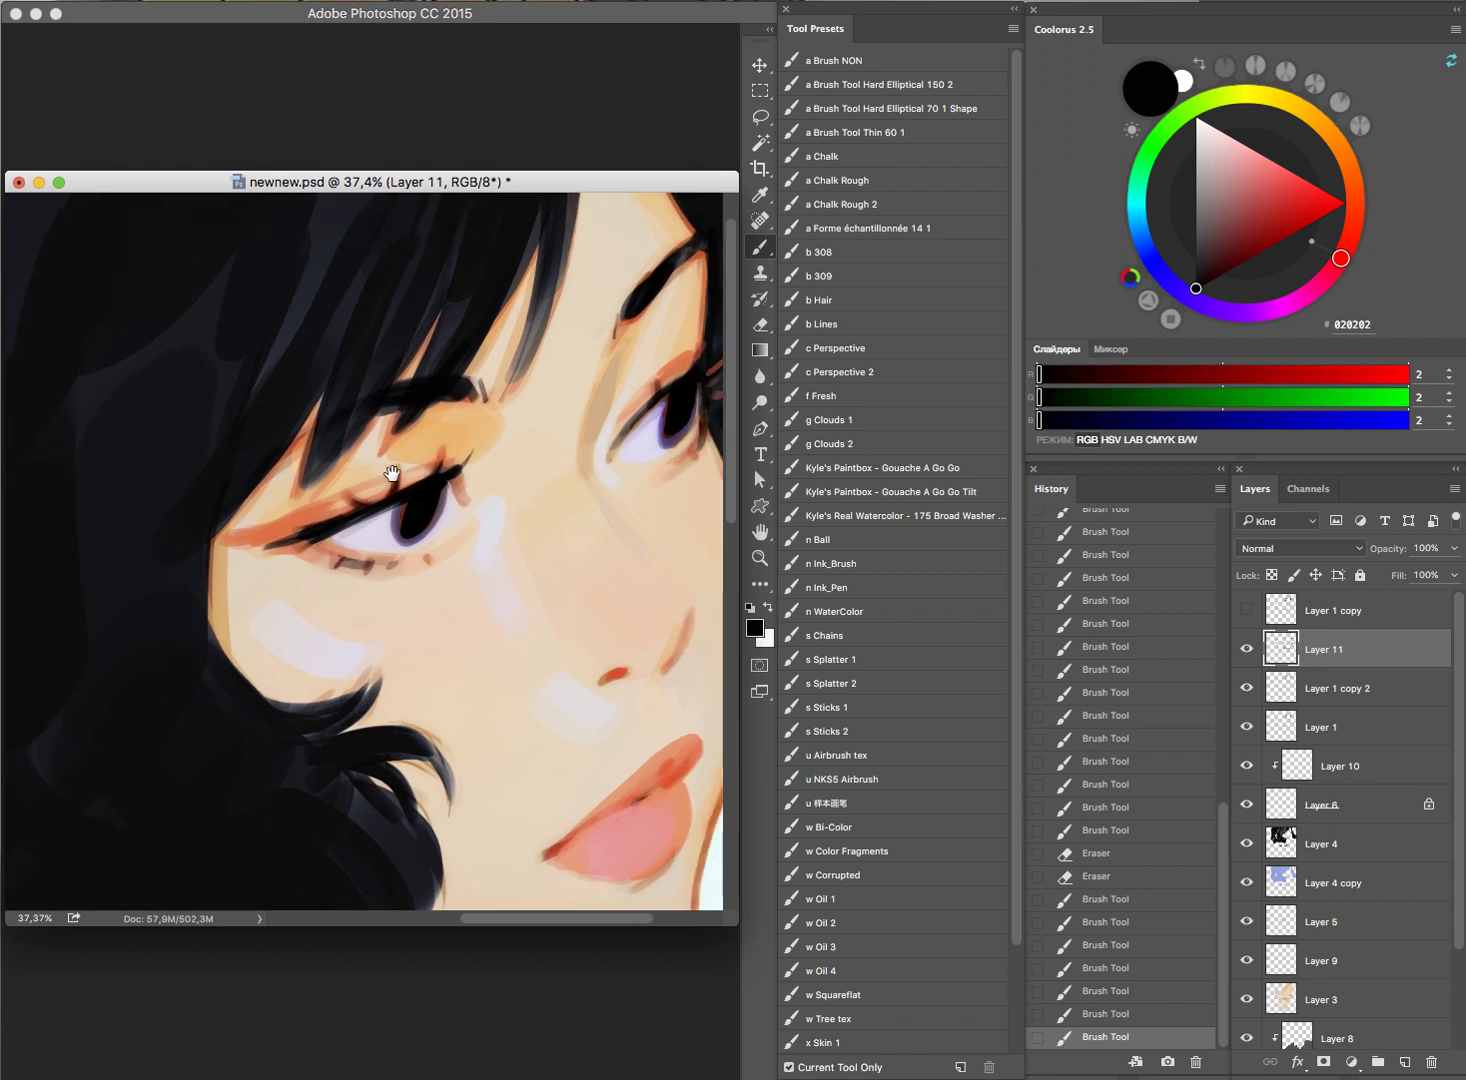
# Step: Sample the dark hair colour and darken the hair edge beside the cheek
pyautogui.scroll(-3, 500, 402)
pyautogui.scroll(-5, 673, 267)
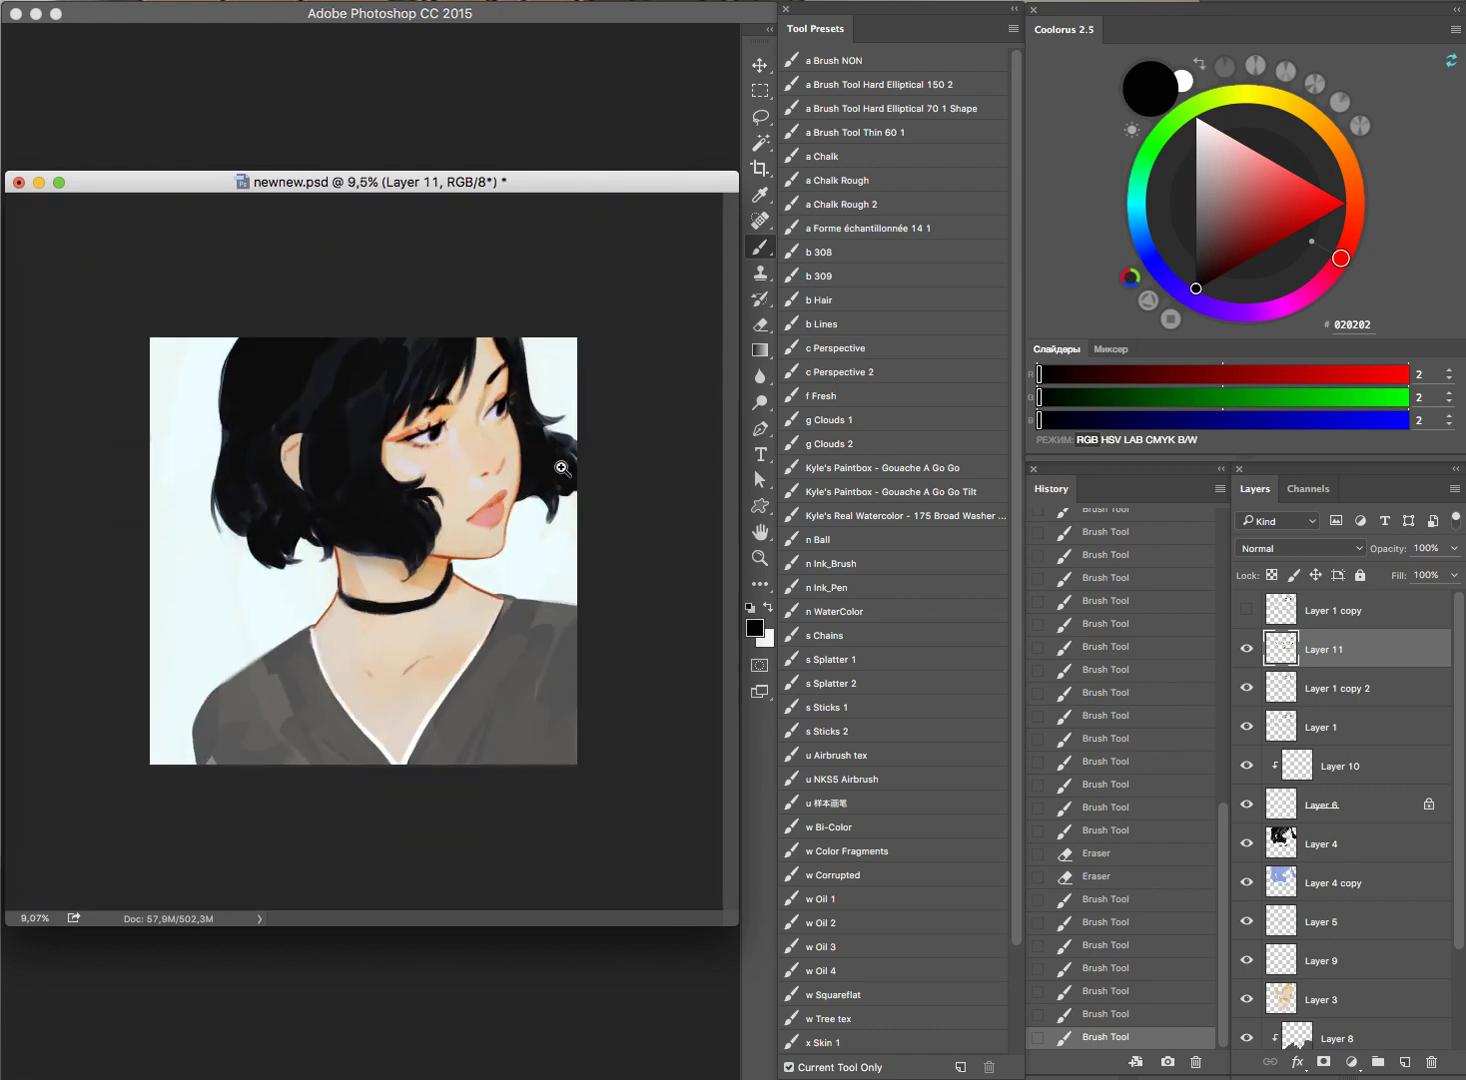
pyautogui.scroll(3, 565, 476)
pyautogui.keyDown('alt'); pyautogui.click(587, 470); pyautogui.keyUp('alt')
pyautogui.moveTo(570, 478)
pyautogui.mouseDown()
pyautogui.moveTo(550, 536)
pyautogui.moveTo(576, 420)
pyautogui.moveTo(575, 476)
pyautogui.mouseUp()
pyautogui.click(576, 420)
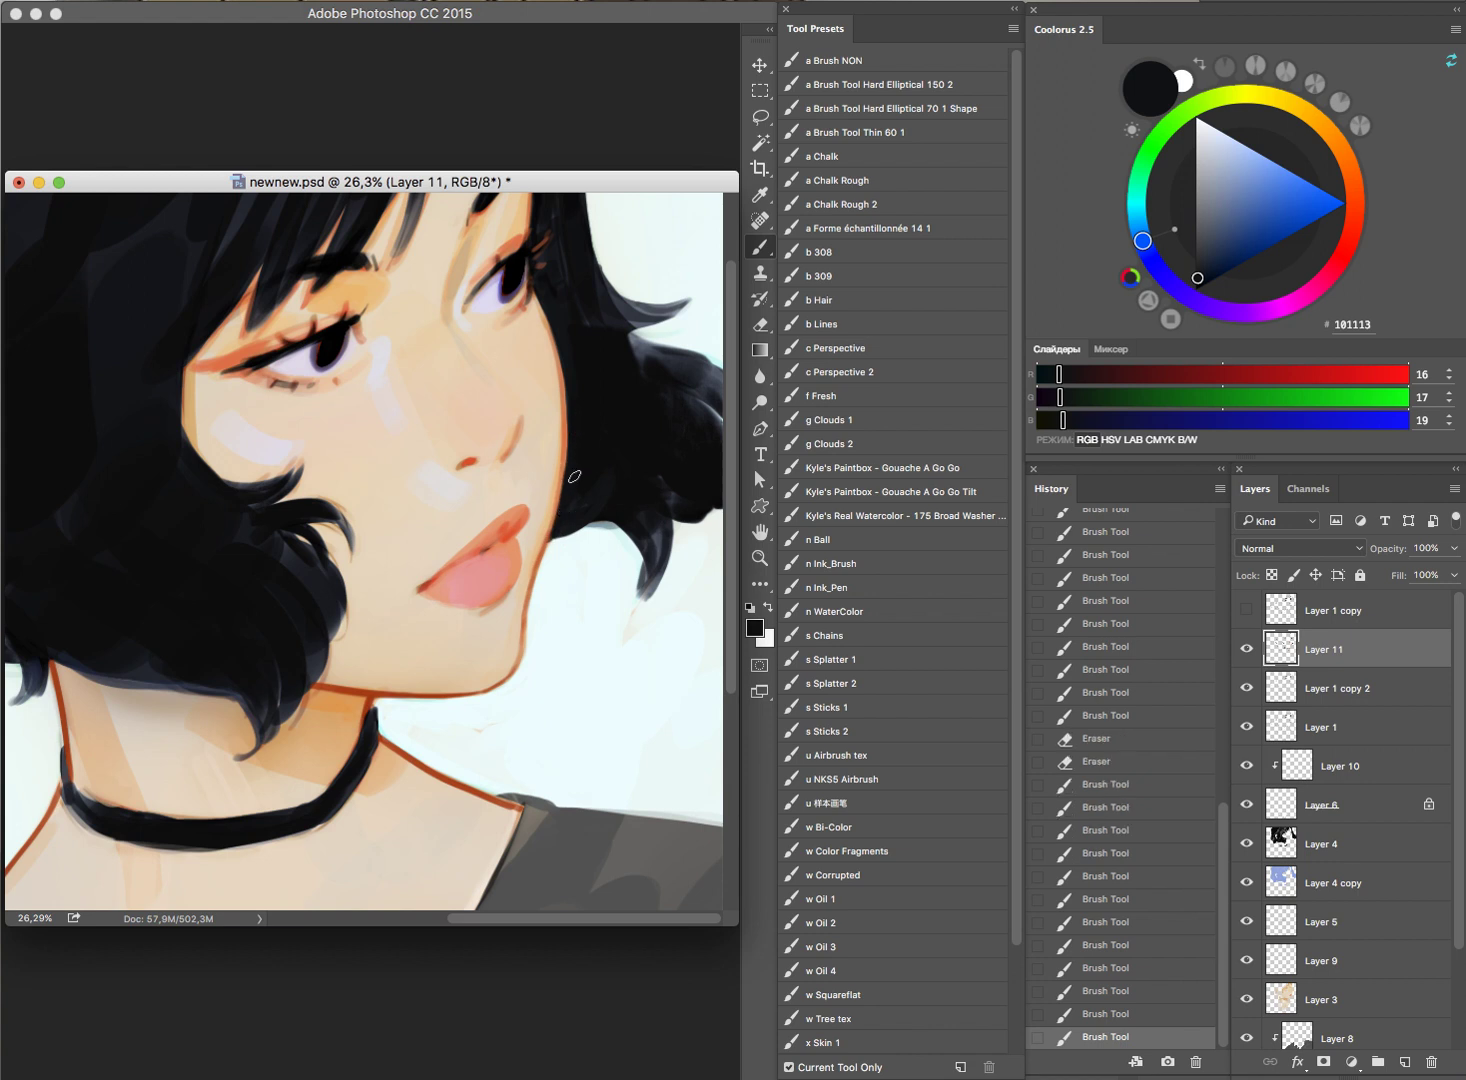
pyautogui.click(569, 375)
pyautogui.moveTo(568, 386)
pyautogui.mouseDown()
pyautogui.moveTo(576, 410)
pyautogui.moveTo(658, 432)
pyautogui.moveTo(525, 675)
pyautogui.mouseUp()
pyautogui.scroll(3, 605, 440)
pyautogui.click(674, 483)
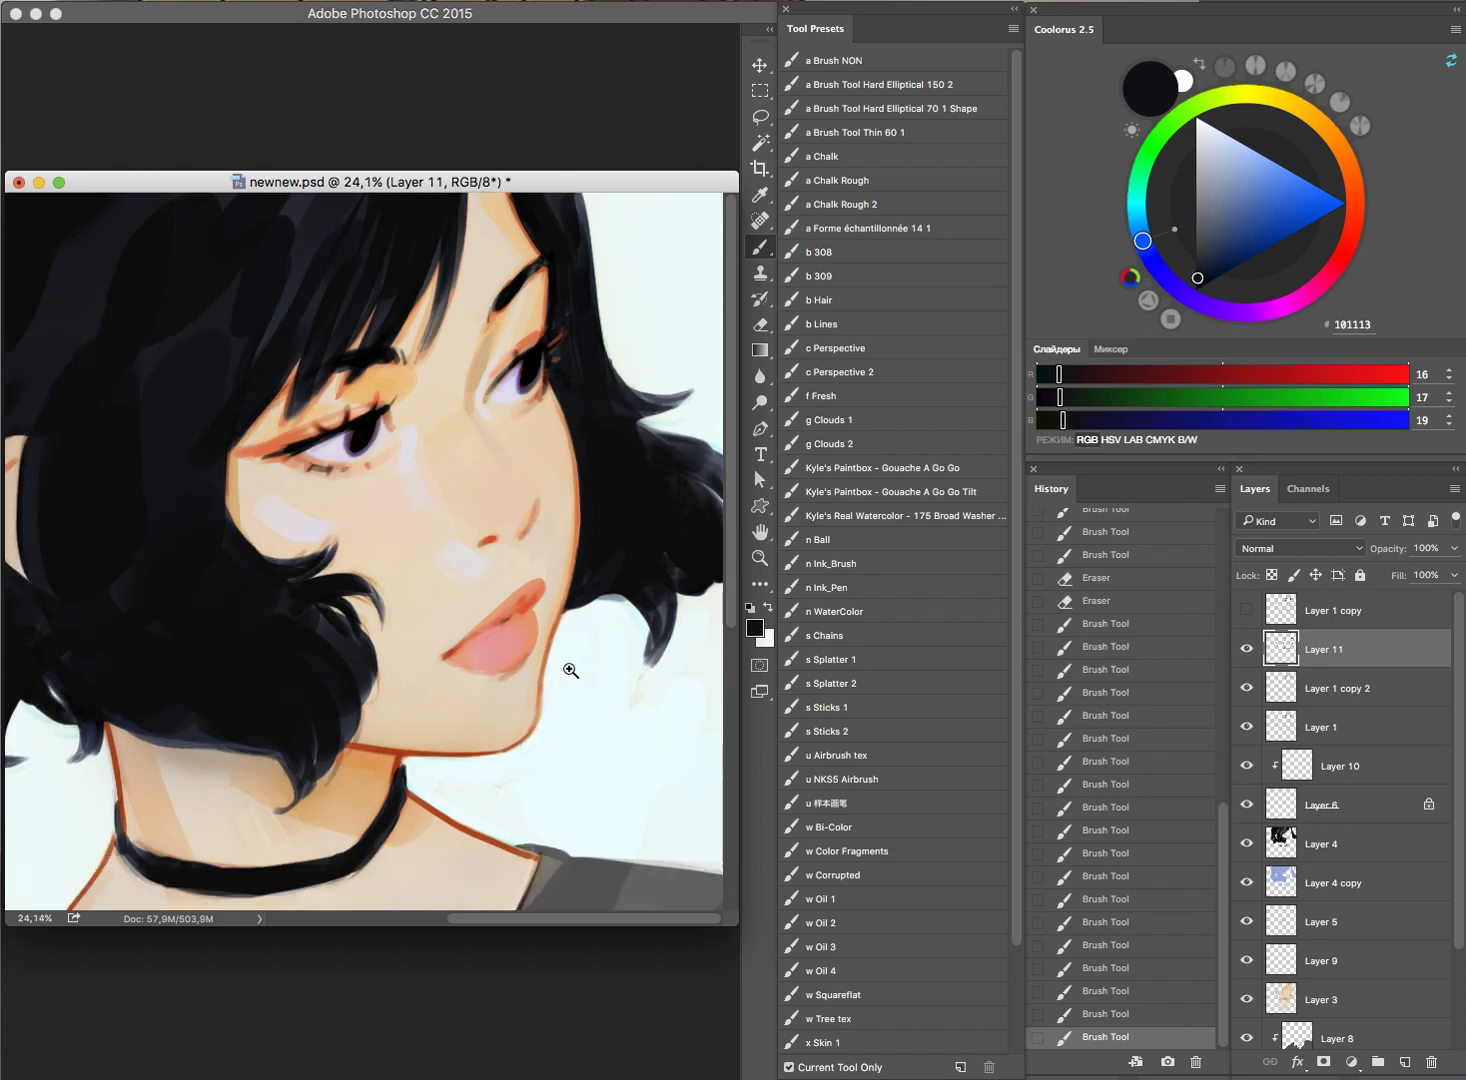
# Step: Zoom to the neck and choker and pick pale cyan-white E5FFFE
pyautogui.moveTo(638, 590); pyautogui.dragTo(673, 590)
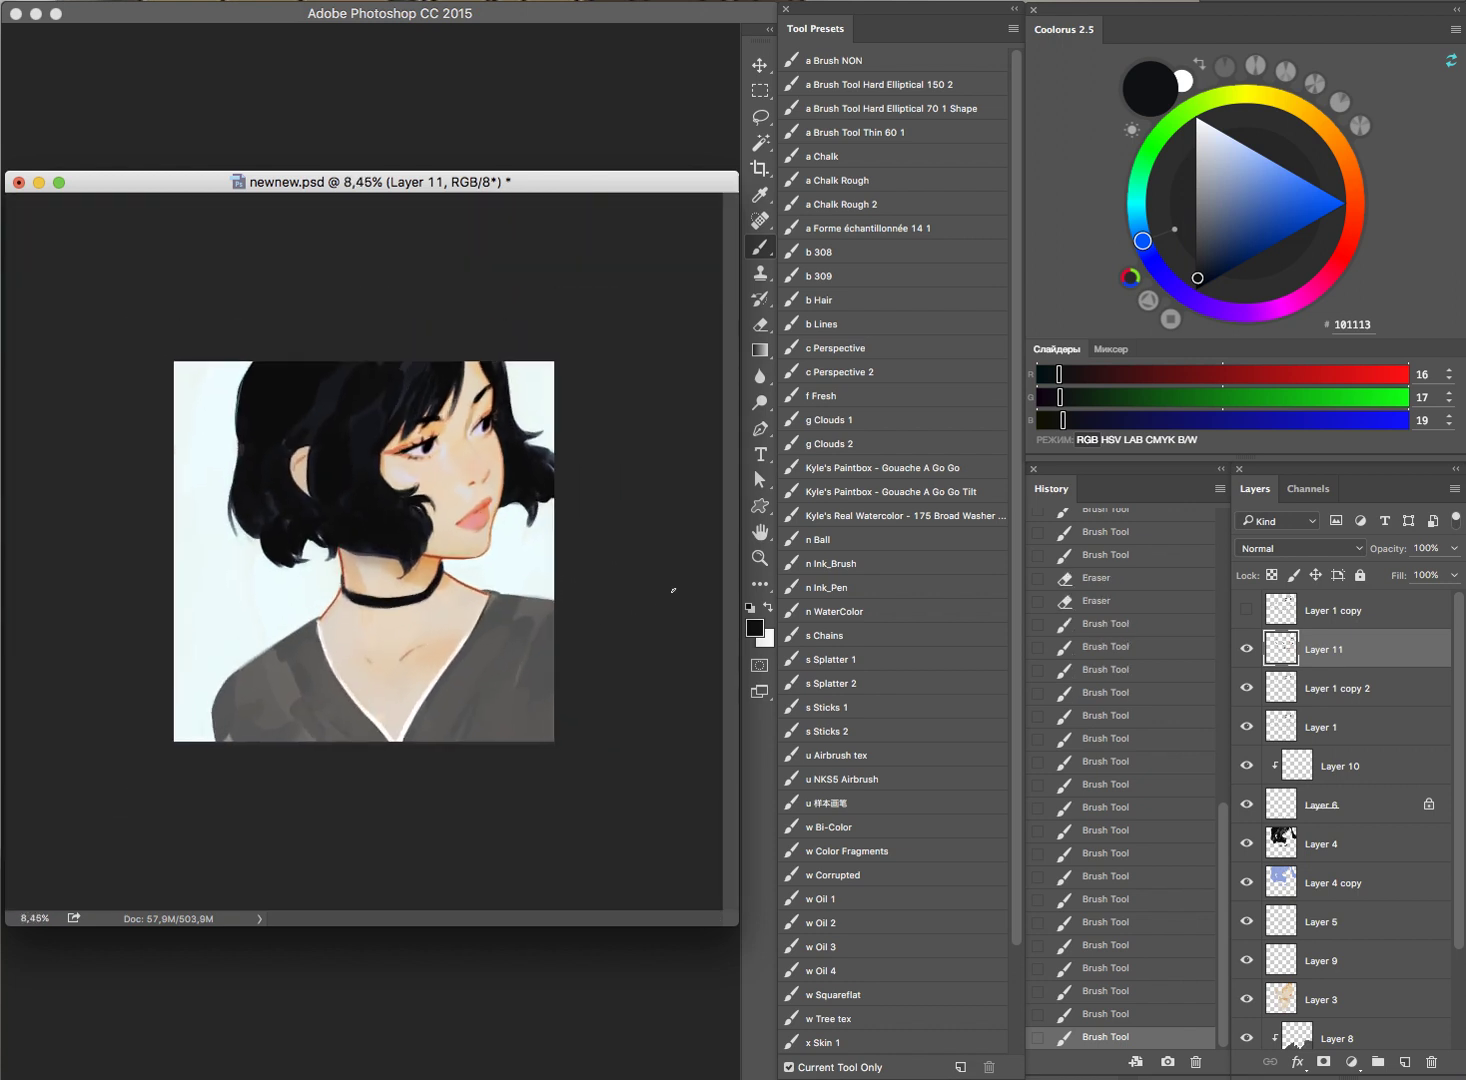
pyautogui.moveTo(492, 580); pyautogui.dragTo(442, 582)
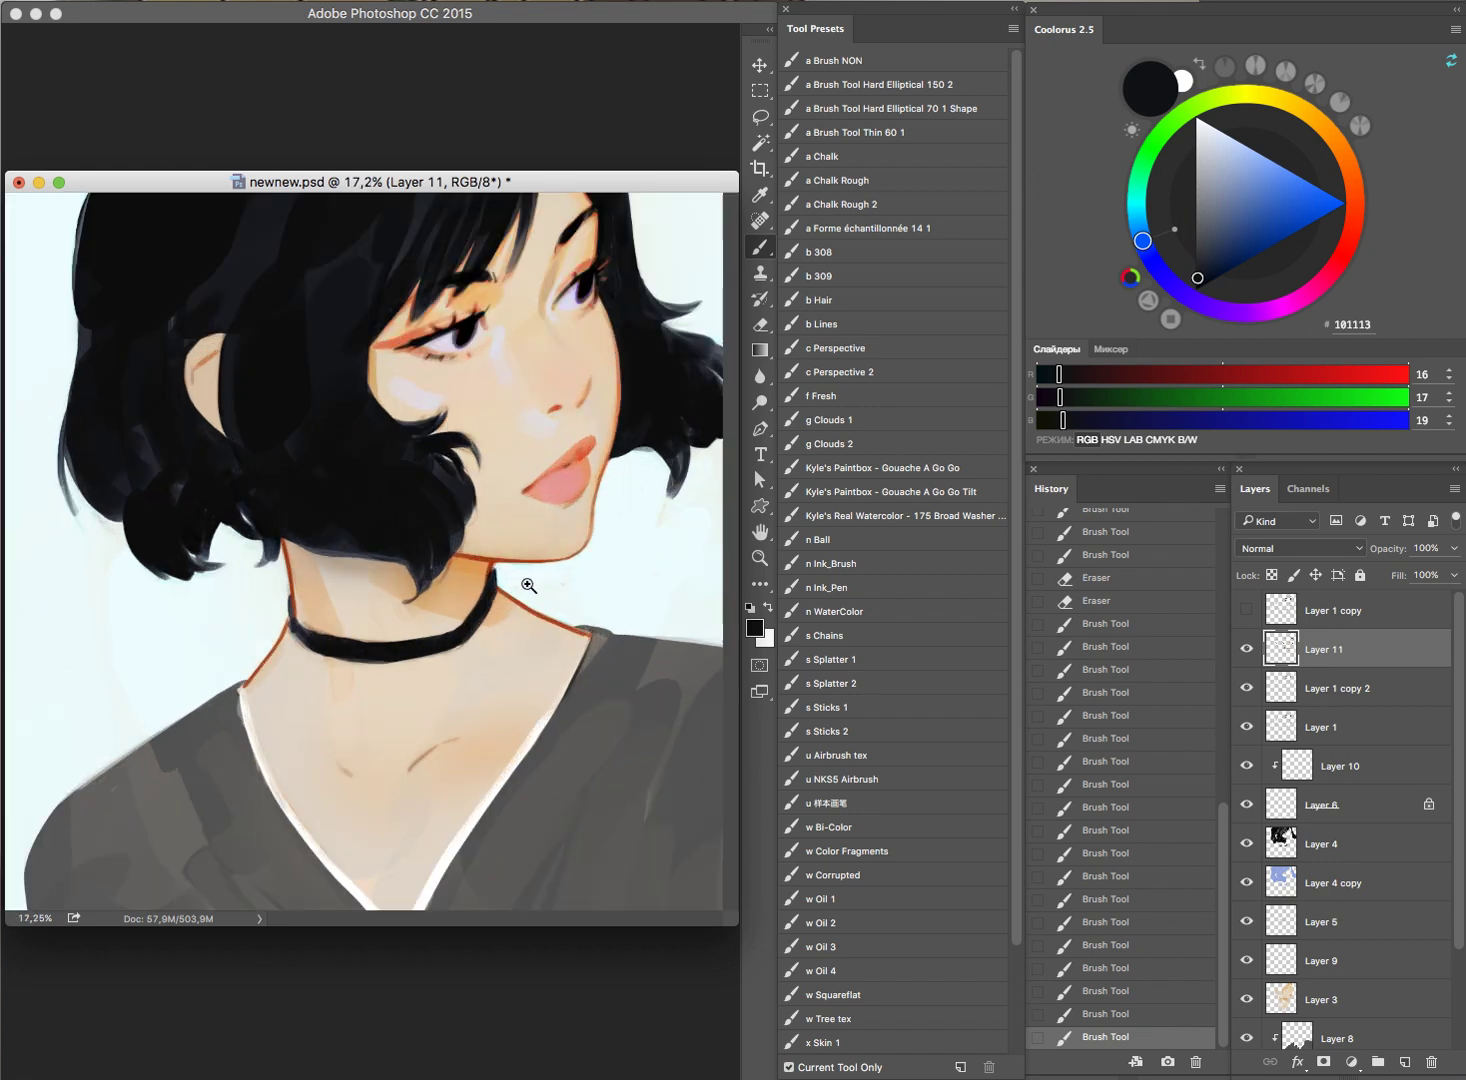
pyautogui.keyDown('alt'); pyautogui.click(413, 587); pyautogui.keyUp('alt')
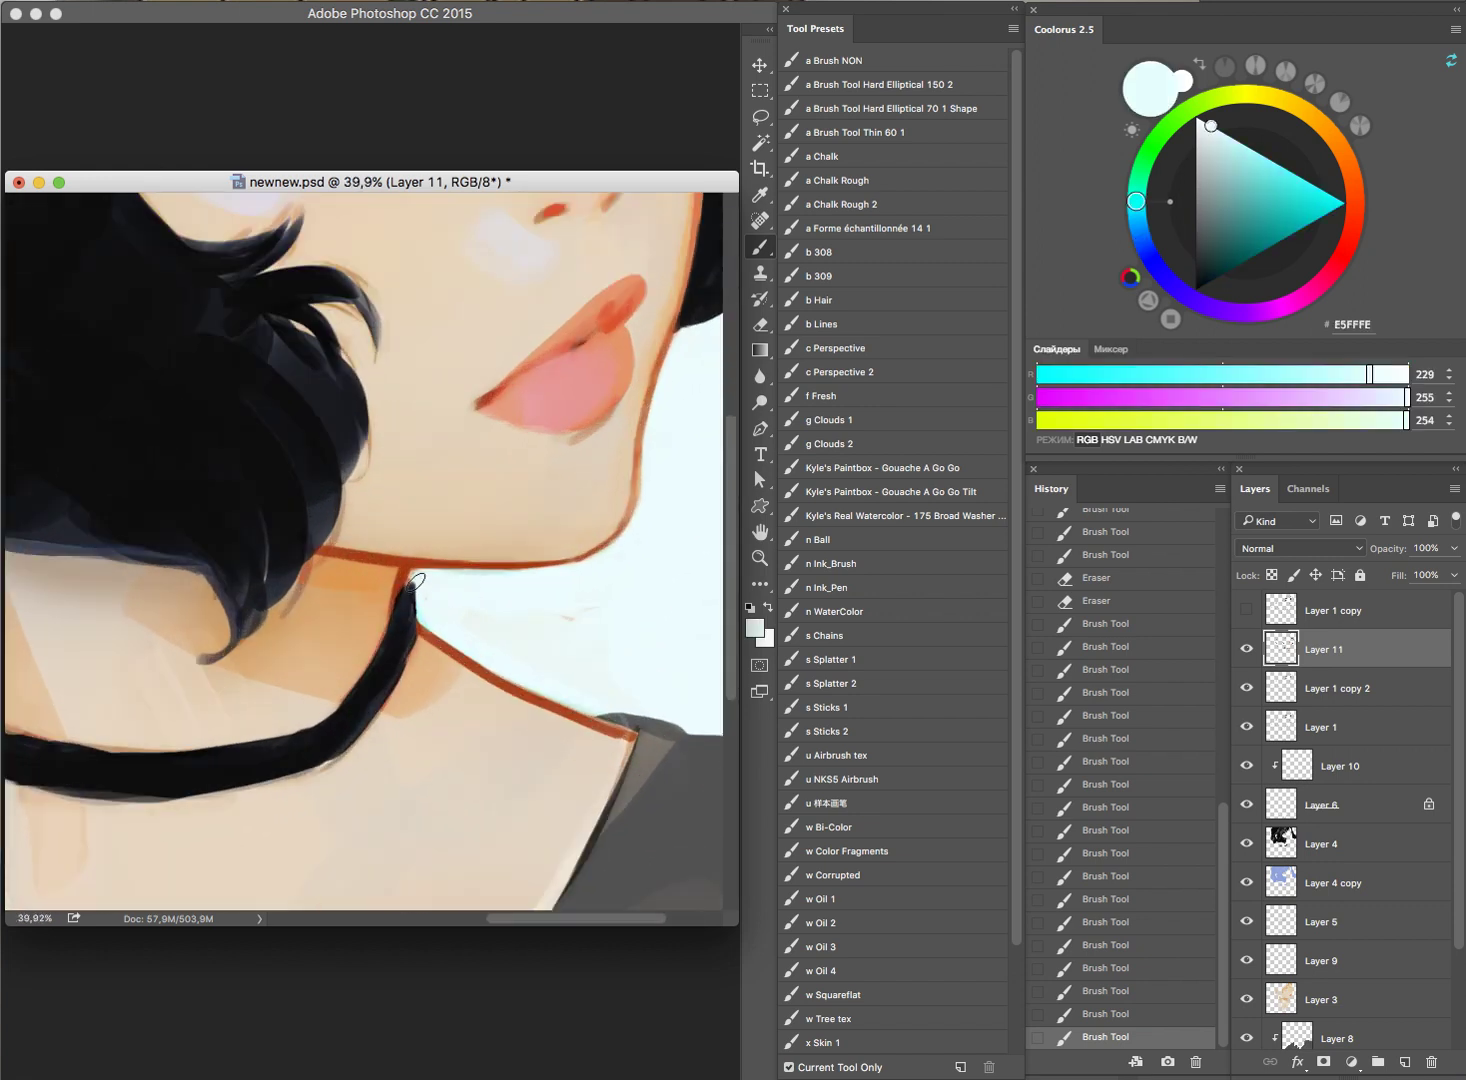
# Step: Dab pale paint along the choker's edge
pyautogui.moveTo(412, 577)
pyautogui.mouseDown()
pyautogui.moveTo(420, 600)
pyautogui.moveTo(416, 583)
pyautogui.mouseUp()
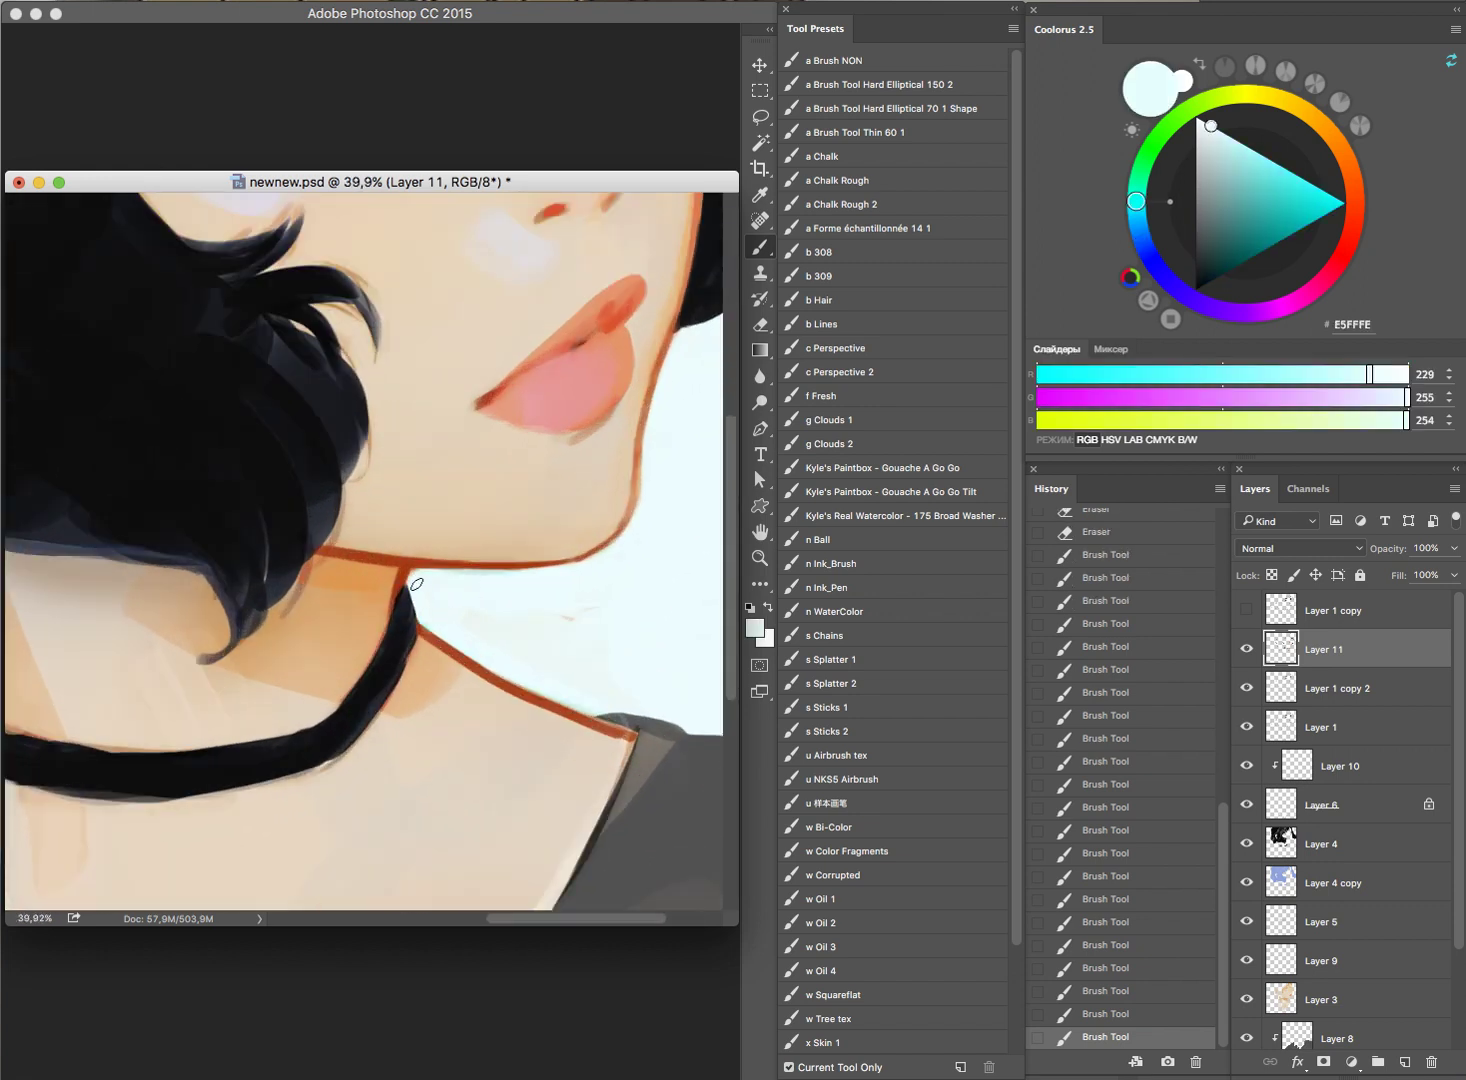
pyautogui.click(410, 578)
pyautogui.moveTo(497, 620); pyautogui.dragTo(629, 511)
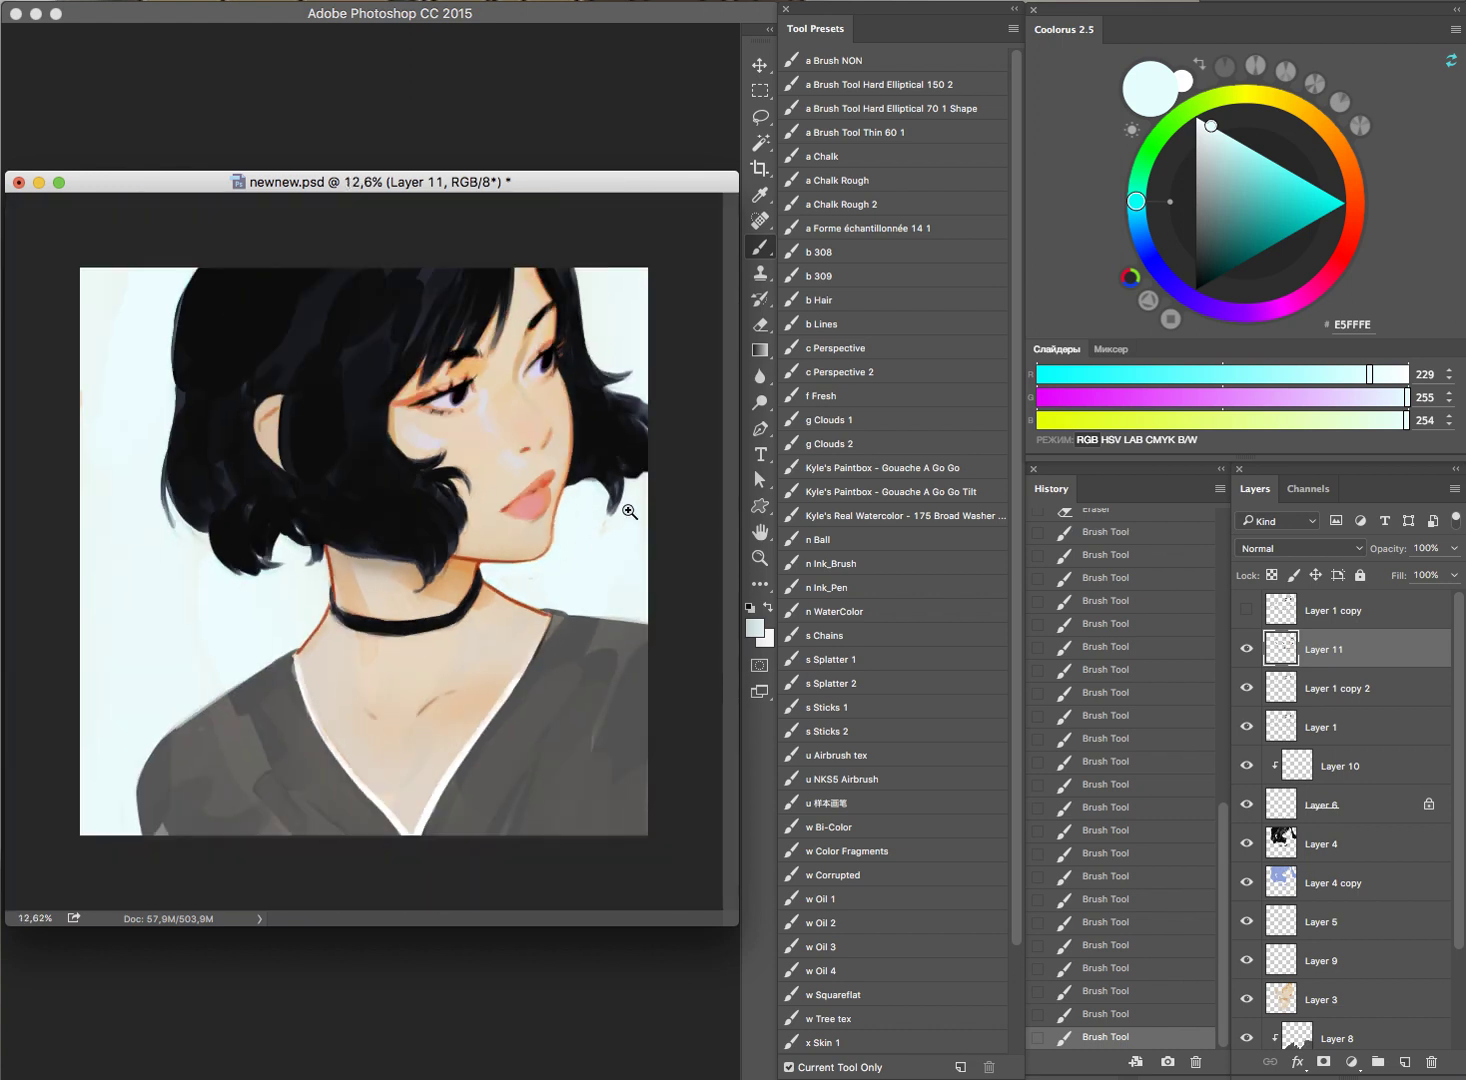
pyautogui.moveTo(530, 467); pyautogui.dragTo(535, 473)
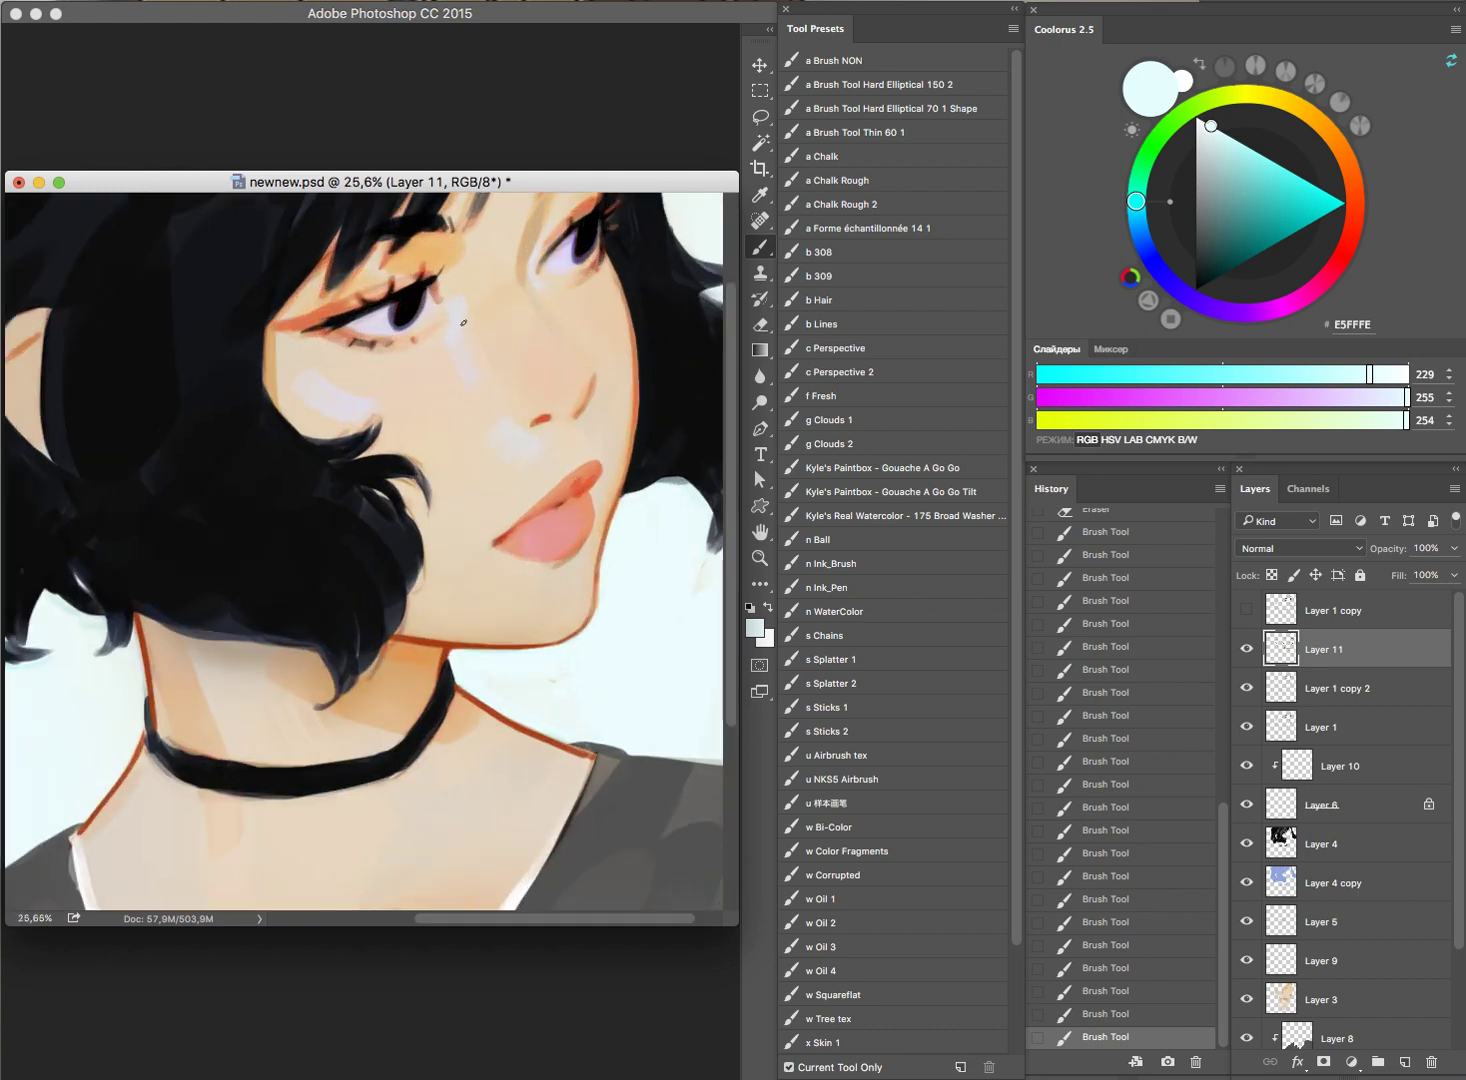
# Step: Sample a pale face highlight and erase part of the white lip highlight
pyautogui.keyDown('alt'); pyautogui.click(577, 395); pyautogui.keyUp('alt')
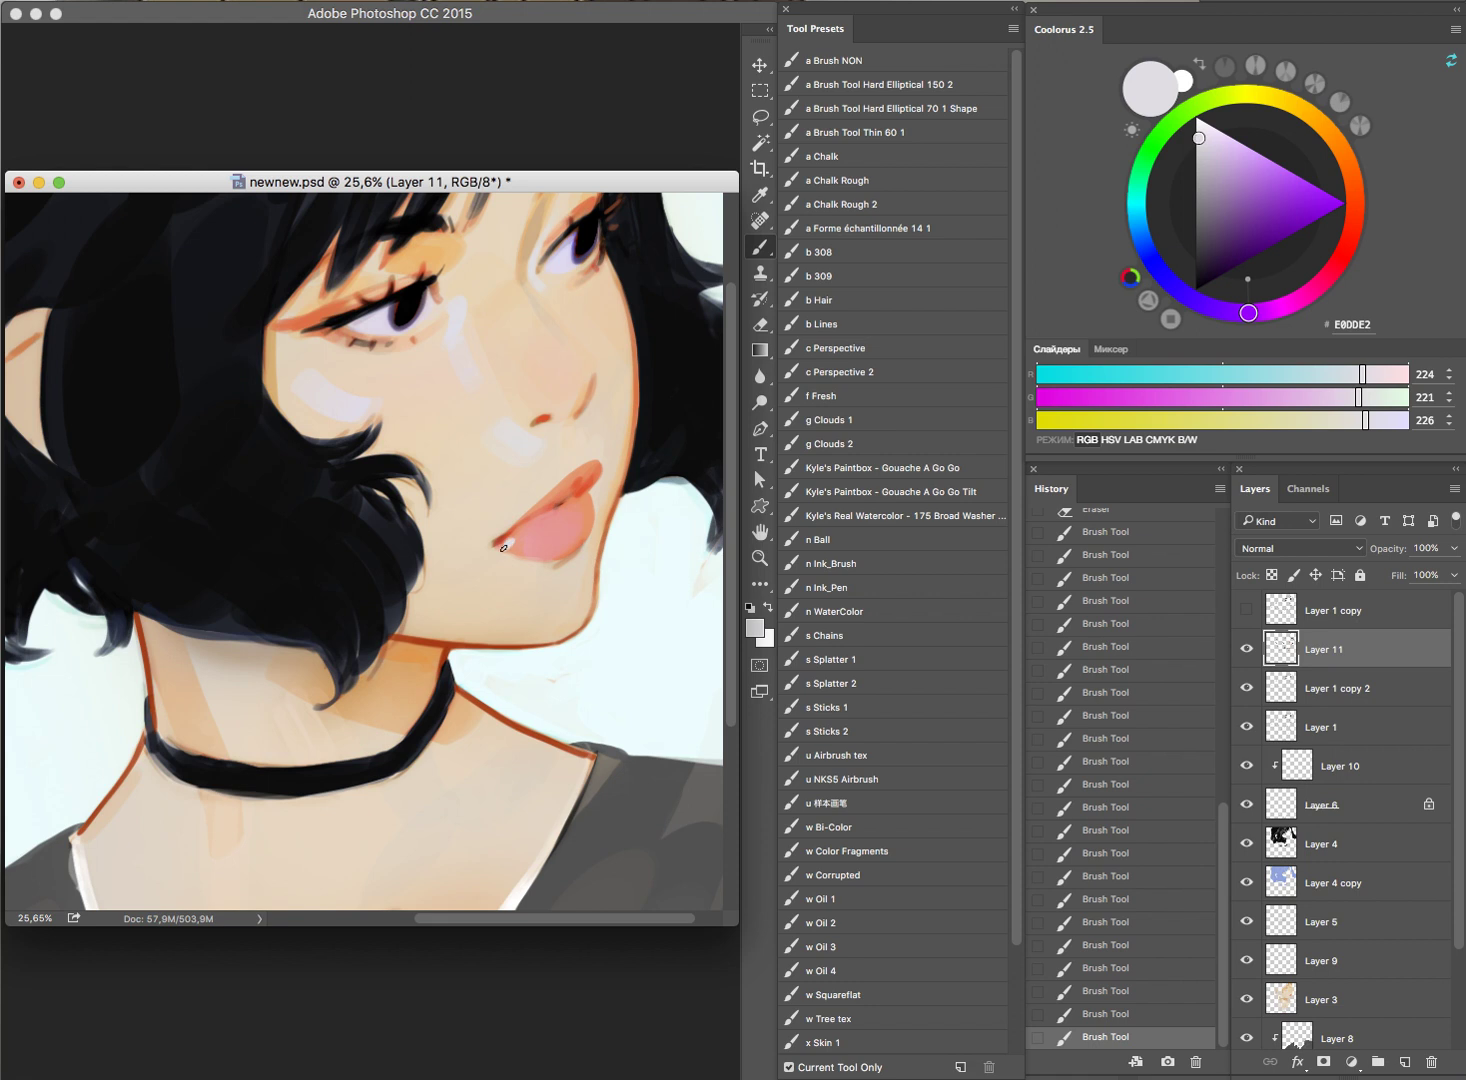
pyautogui.moveTo(590, 533); pyautogui.dragTo(615, 515)
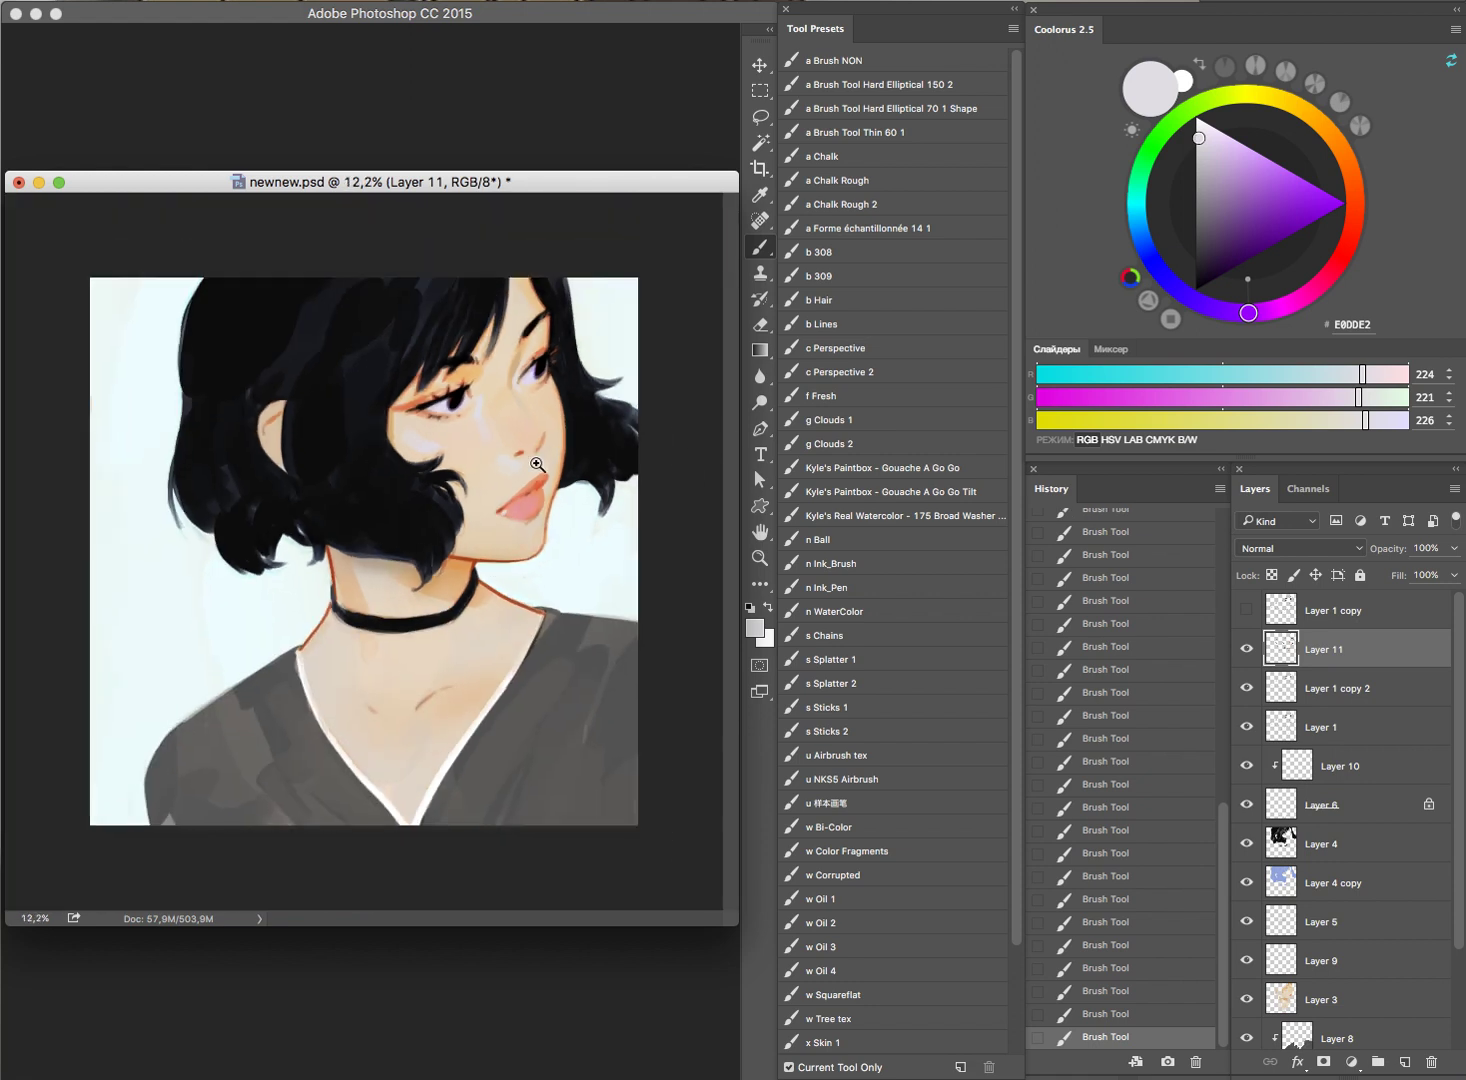
pyautogui.moveTo(536, 464); pyautogui.dragTo(619, 514)
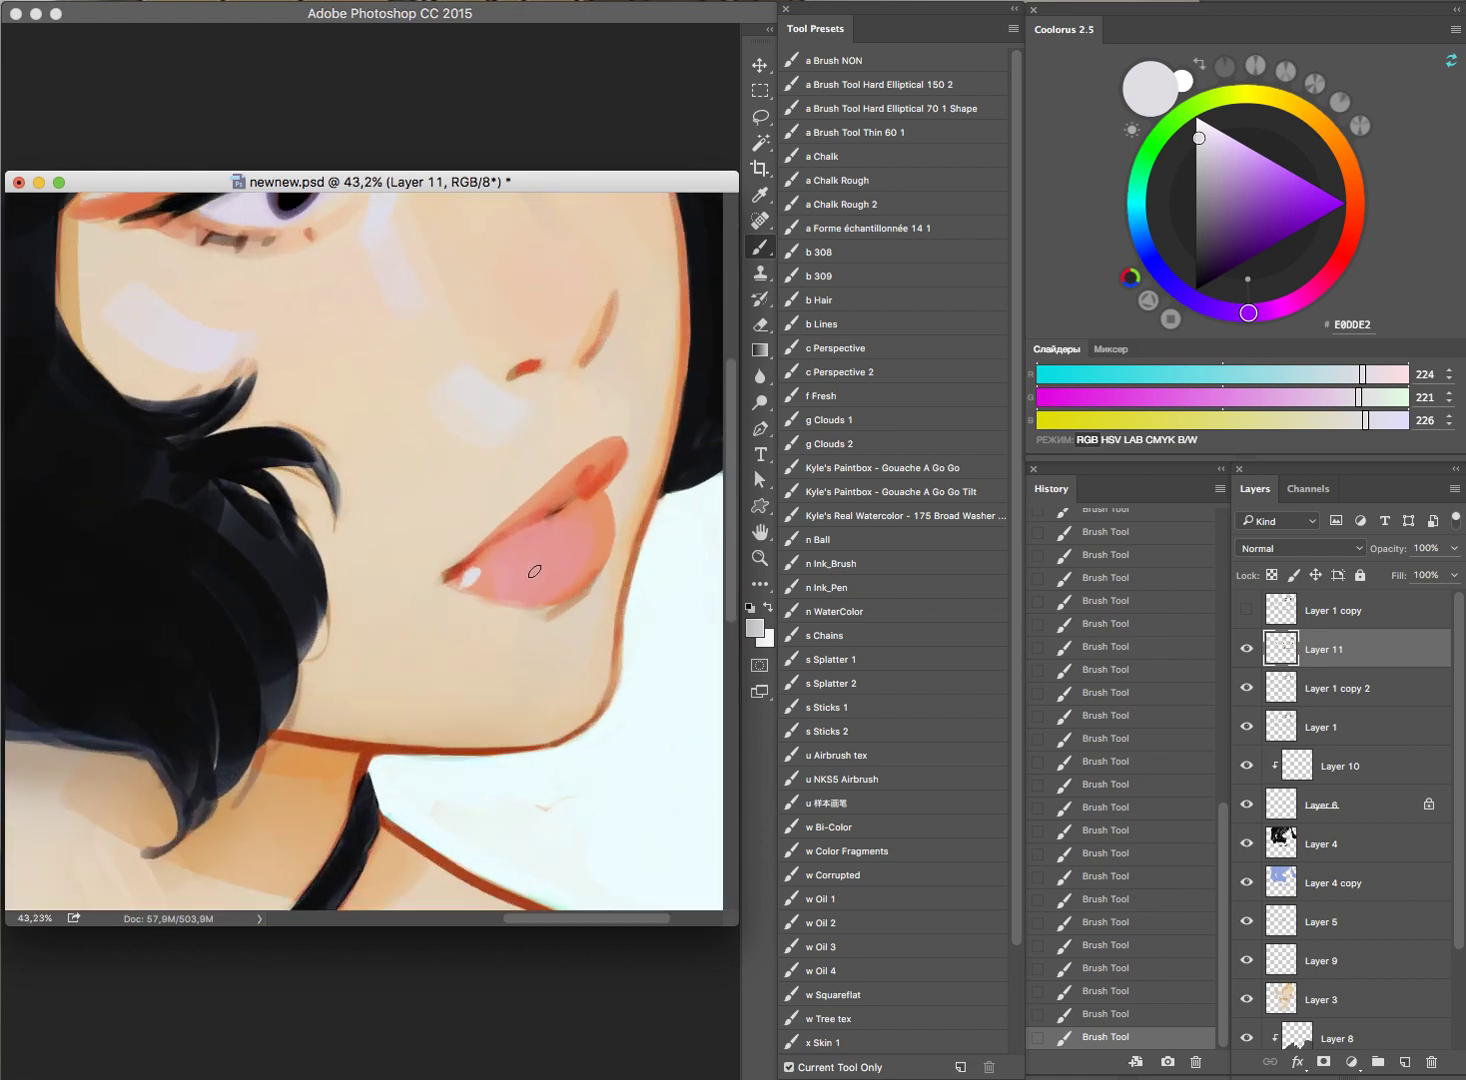
pyautogui.scroll(-3, 559, 571)
pyautogui.scroll(-3, 569, 615)
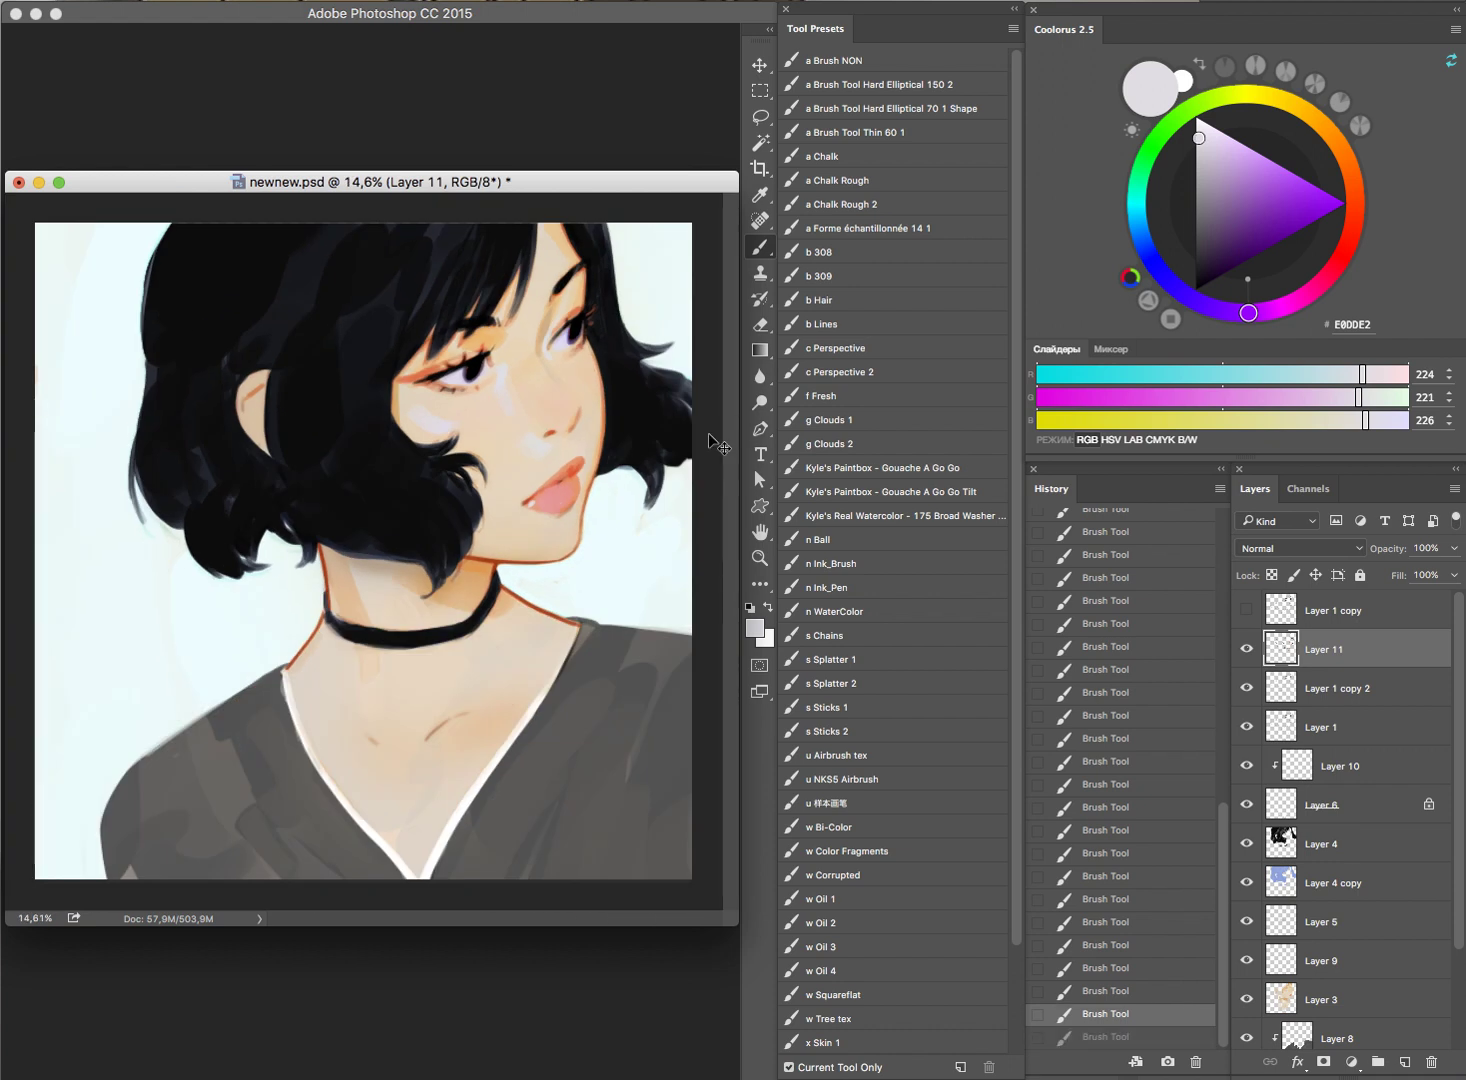
pyautogui.scroll(5, 600, 500)
pyautogui.scroll(-1, 600, 510)
pyautogui.press('e')
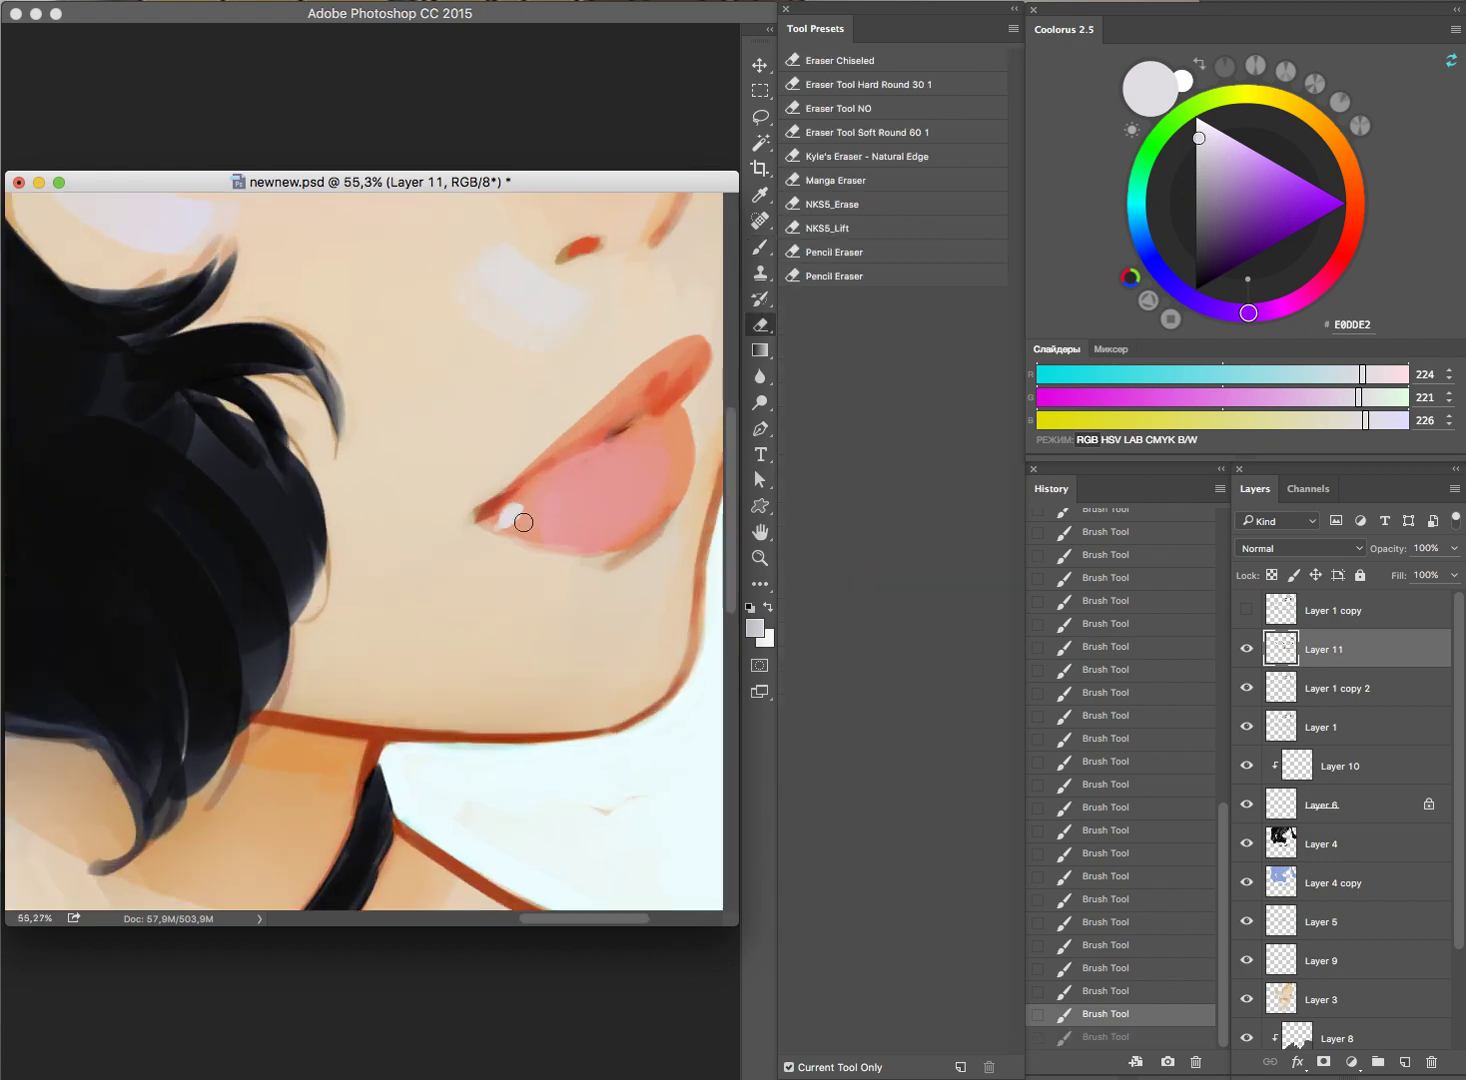
pyautogui.click(498, 532)
# Step: Dab the pale skin tone near the lip corner
pyautogui.press('b')
pyautogui.keyDown('alt'); pyautogui.click(532, 558); pyautogui.keyUp('alt')
pyautogui.click(539, 555)
pyautogui.scroll(-2, 547, 547)
pyautogui.scroll(-2, 522, 554)
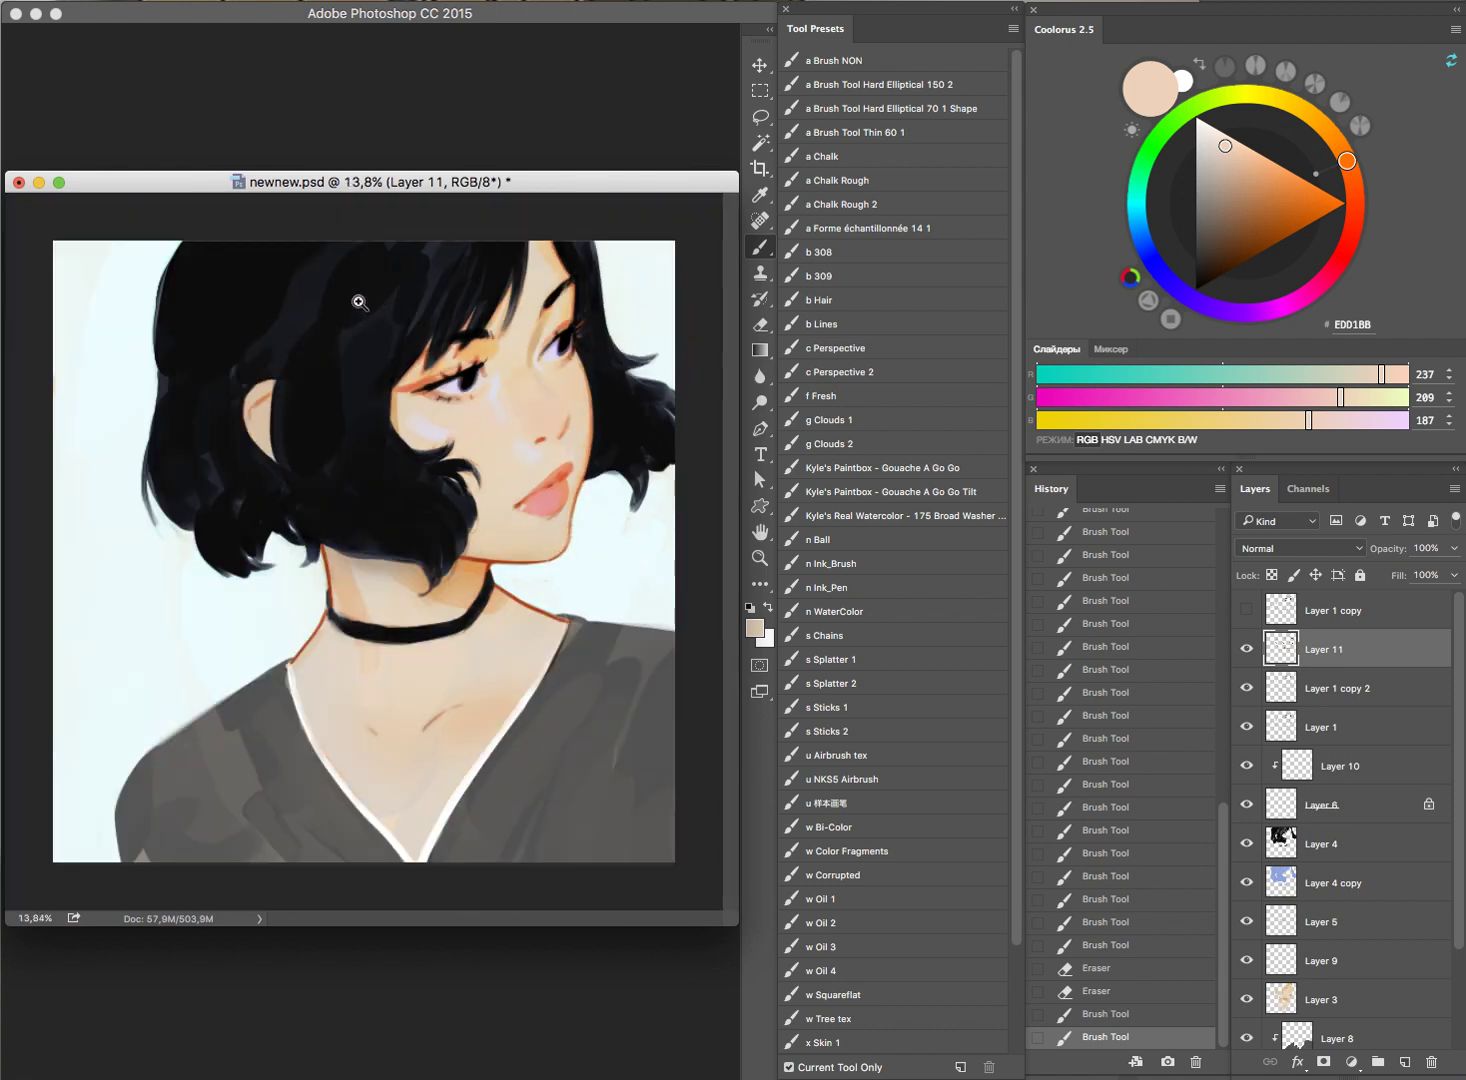
pyautogui.scroll(1, 360, 303)
# Step: Deepen the black hair mass left of the face with dark strokes
pyautogui.keyDown('alt'); pyautogui.click(449, 288); pyautogui.keyUp('alt')
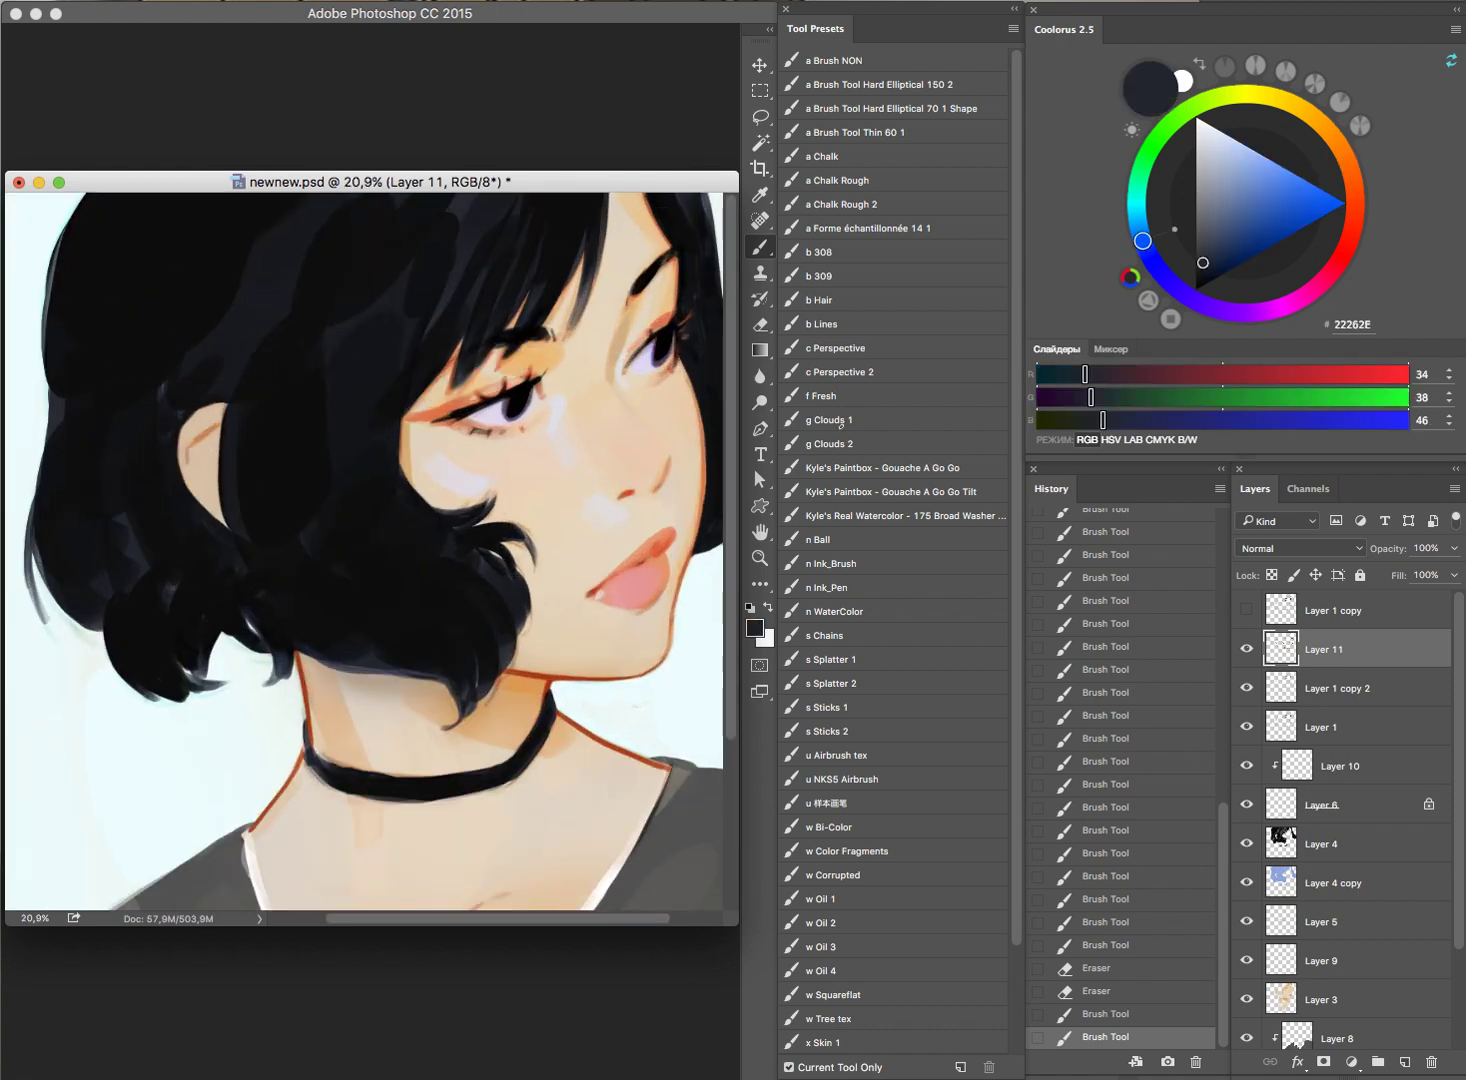
pyautogui.moveTo(431, 336); pyautogui.dragTo(375, 420)
pyautogui.moveTo(385, 300); pyautogui.dragTo(365, 445)
pyautogui.moveTo(420, 245)
pyautogui.mouseDown()
pyautogui.moveTo(370, 430)
pyautogui.moveTo(308, 424)
pyautogui.moveTo(330, 220)
pyautogui.moveTo(288, 337)
pyautogui.moveTo(380, 230)
pyautogui.mouseUp()
pyautogui.moveTo(335, 290); pyautogui.dragTo(318, 556)
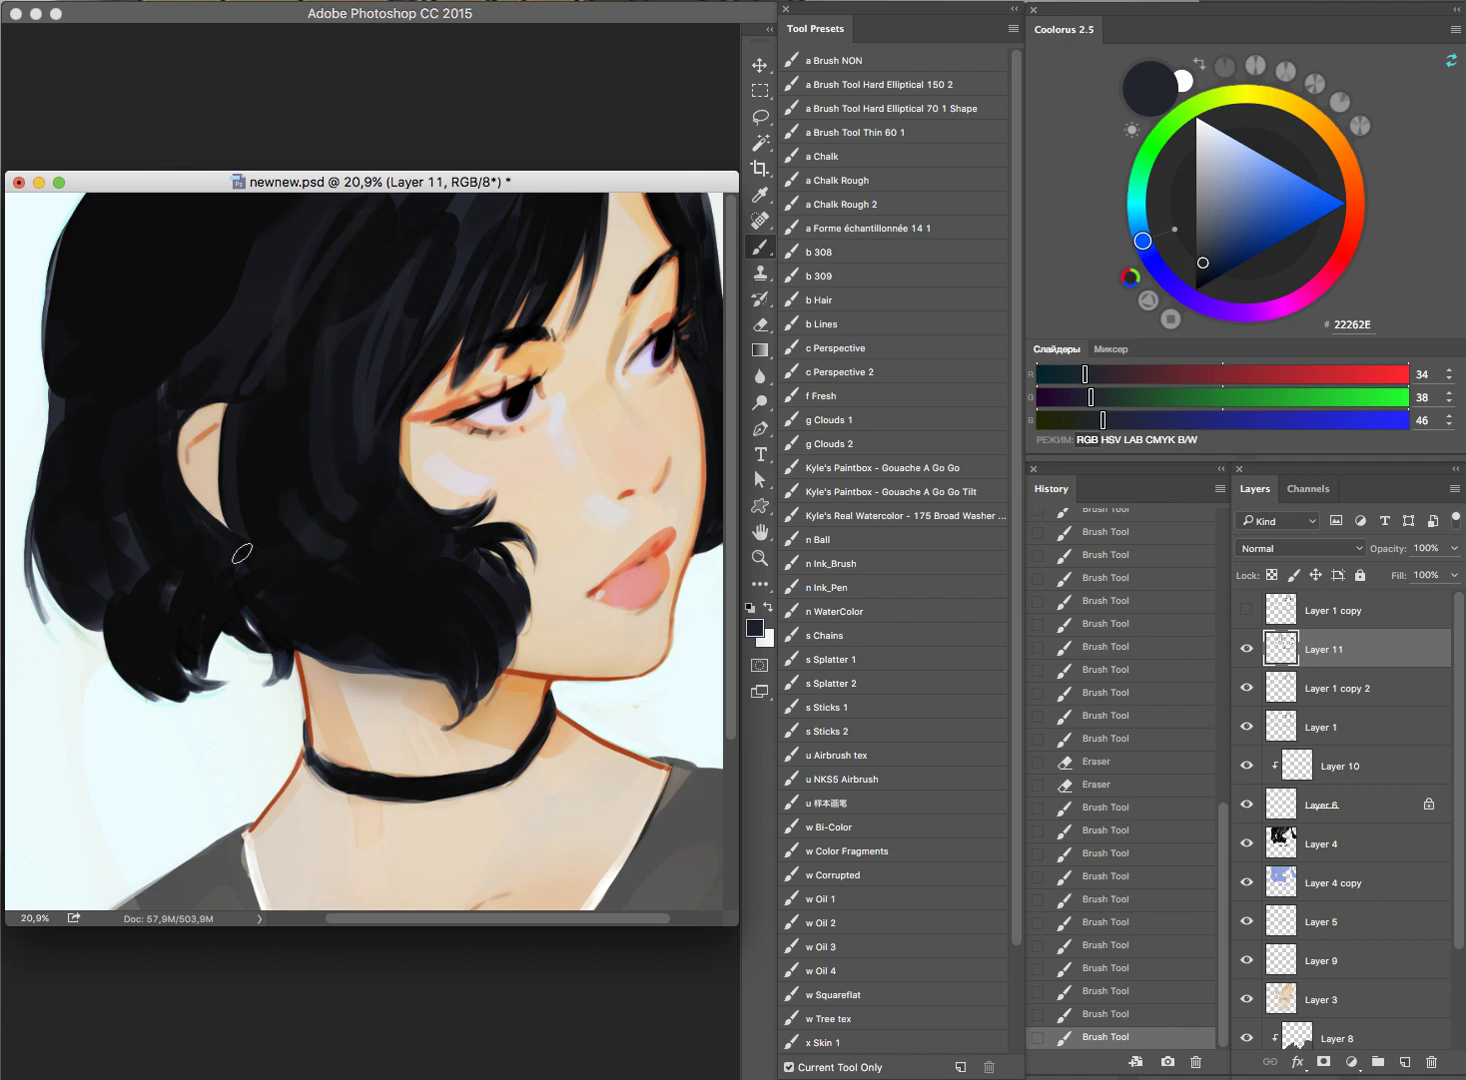
pyautogui.keyDown('alt'); pyautogui.click(186, 521); pyautogui.keyUp('alt')
pyautogui.moveTo(150, 599); pyautogui.dragTo(135, 520)
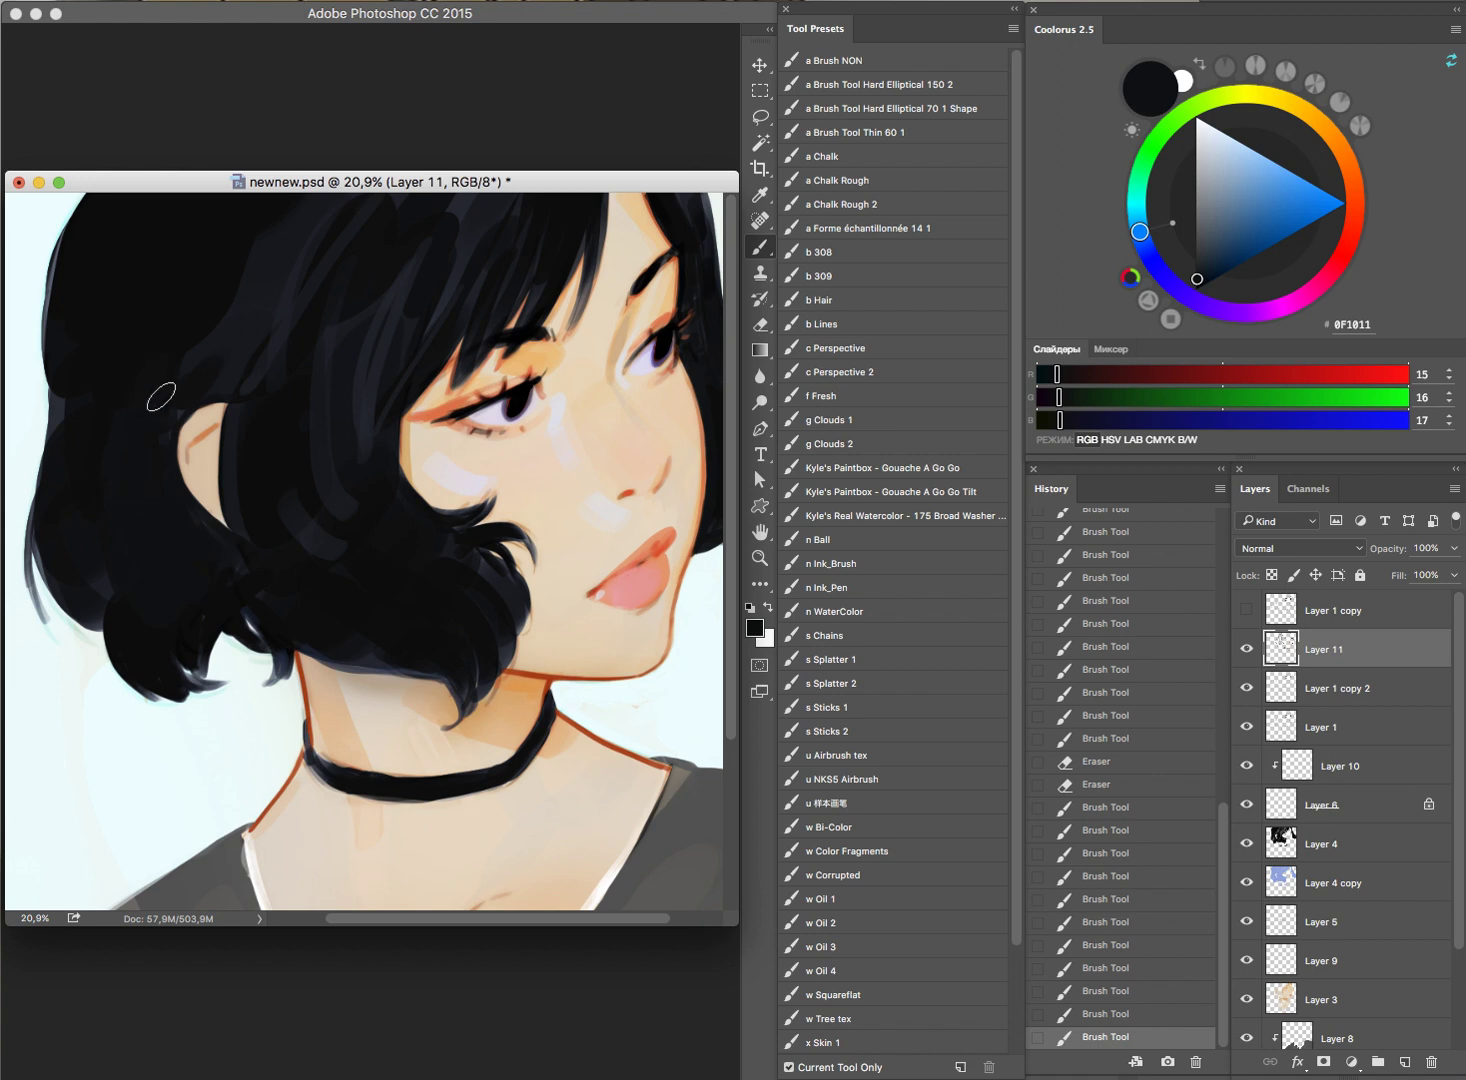
# Step: Paint near-black along the hair's outer and right edges, checking with a mirrored canvas
pyautogui.moveTo(605, 556); pyautogui.dragTo(416, 477)
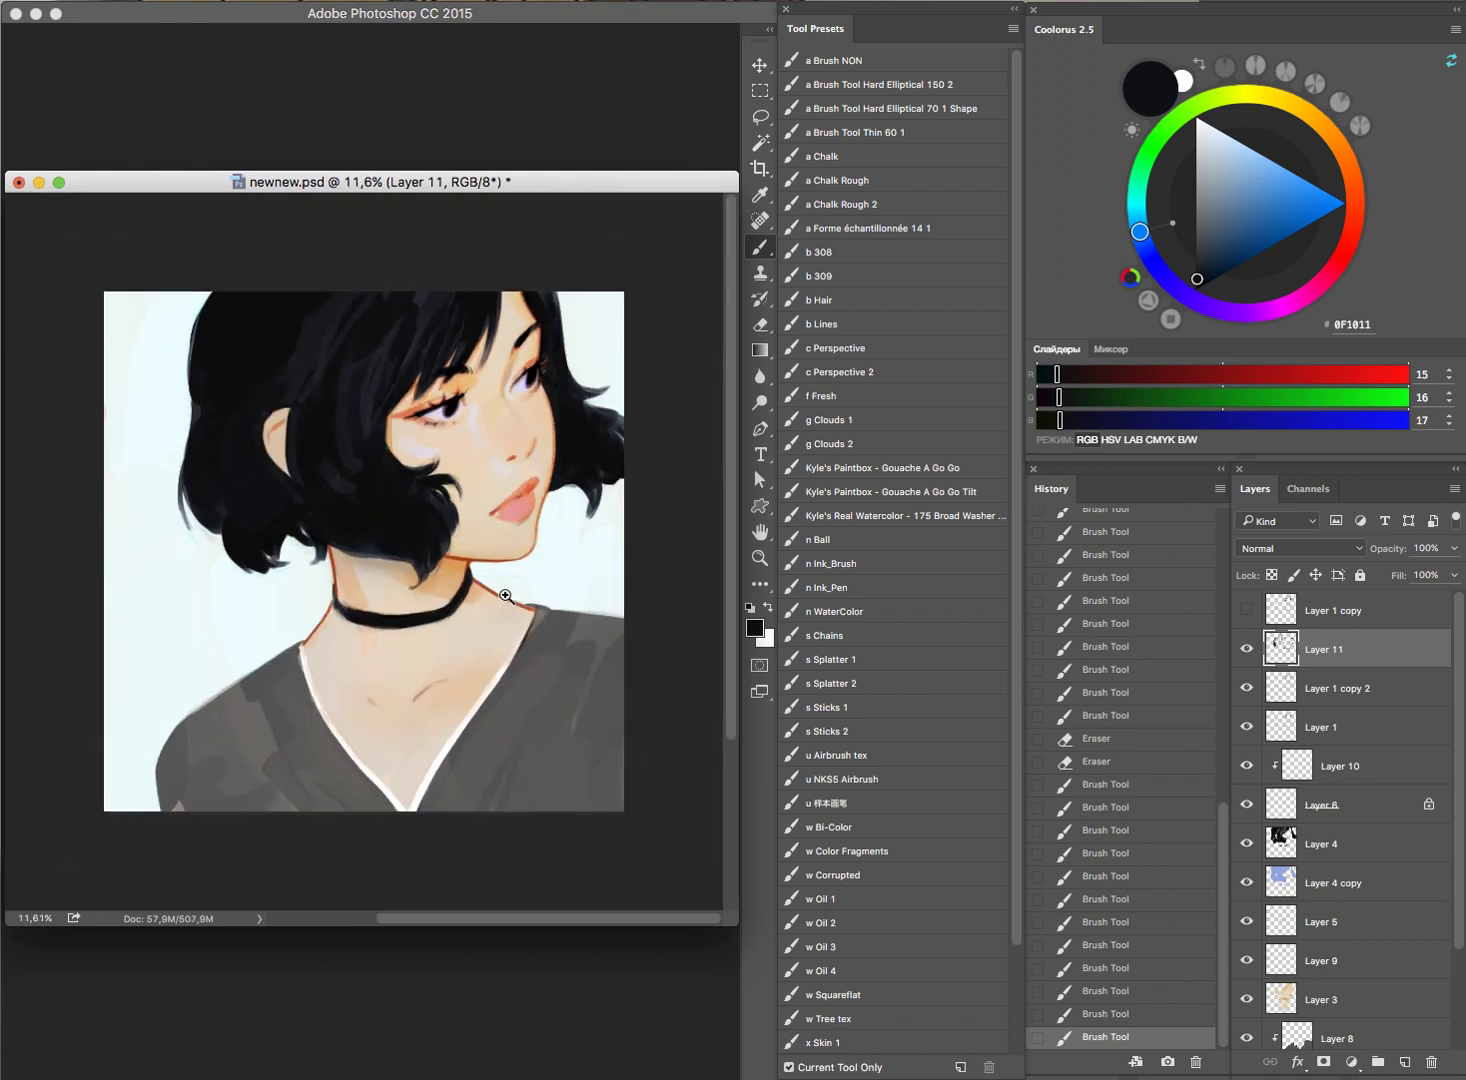
pyautogui.keyDown('alt'); pyautogui.click(295, 400); pyautogui.keyUp('alt')
pyautogui.moveTo(334, 452); pyautogui.dragTo(316, 459)
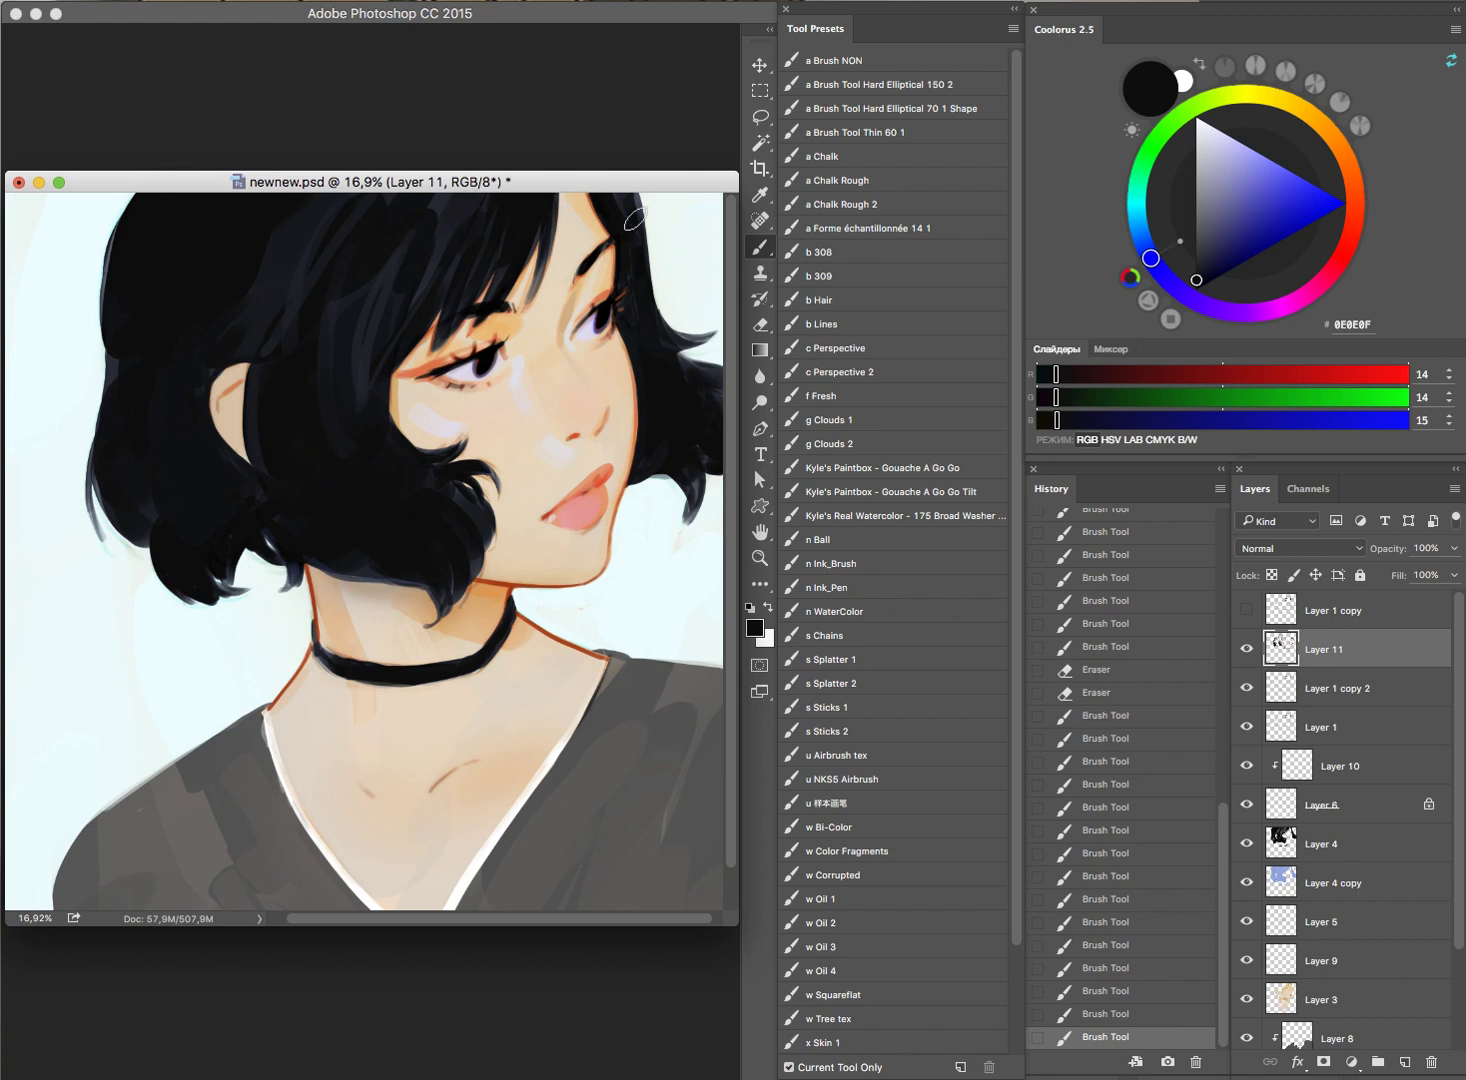
pyautogui.moveTo(678, 377)
pyautogui.mouseDown()
pyautogui.moveTo(712, 381)
pyautogui.moveTo(630, 366)
pyautogui.mouseUp()
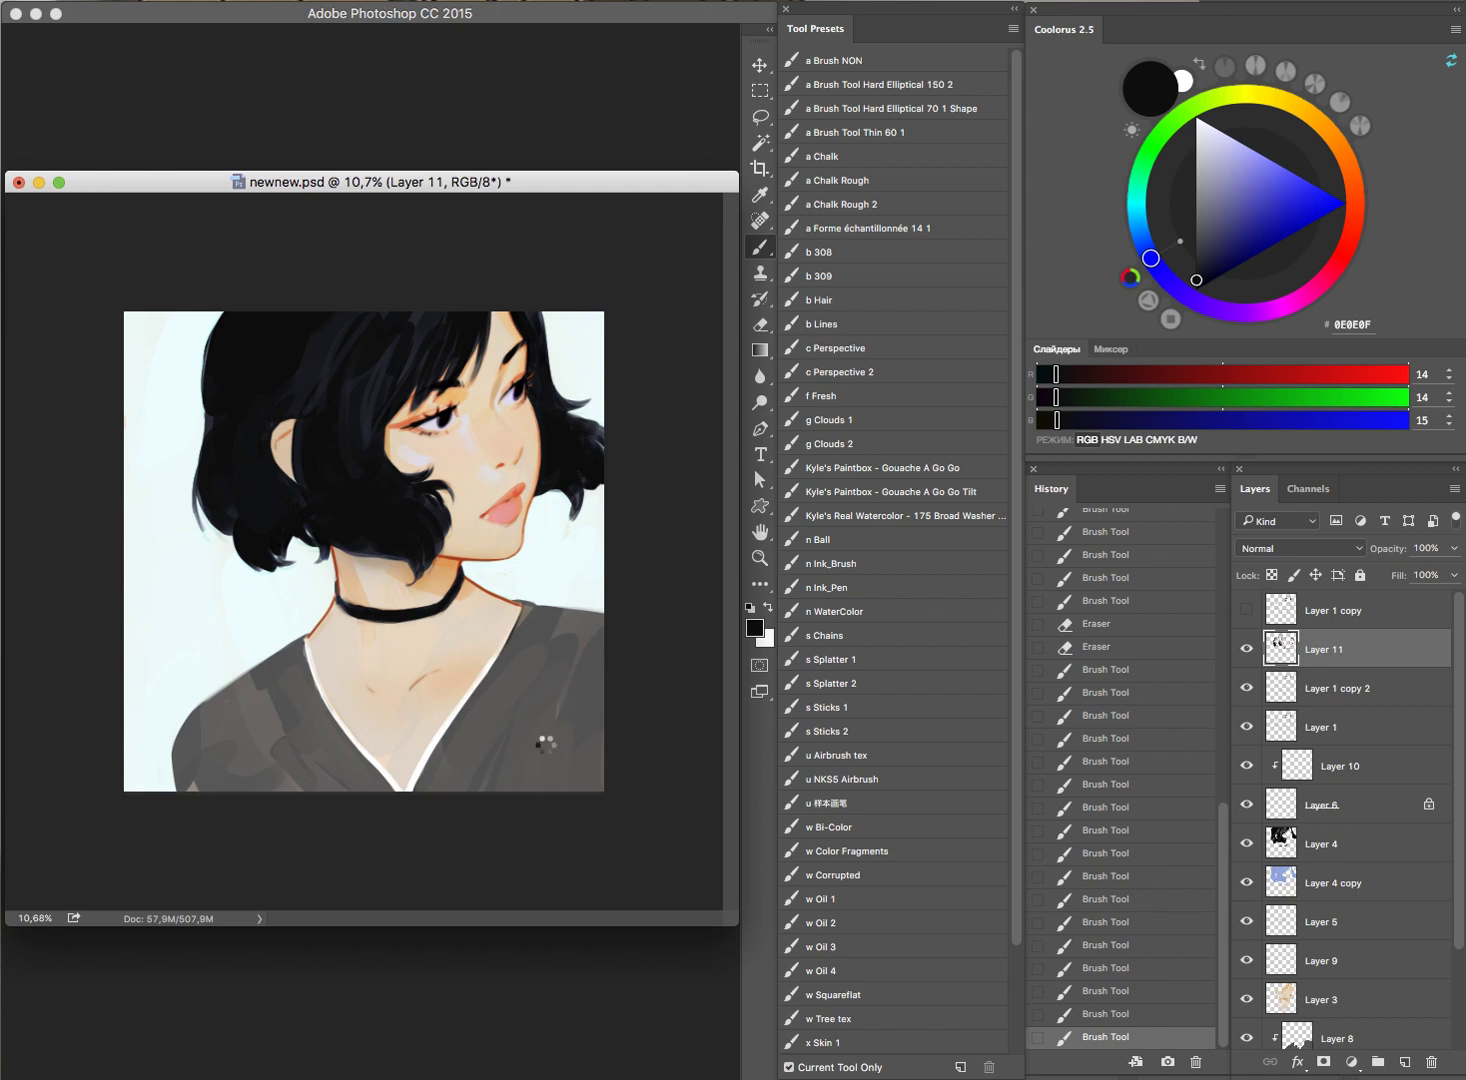
pyautogui.press('h')
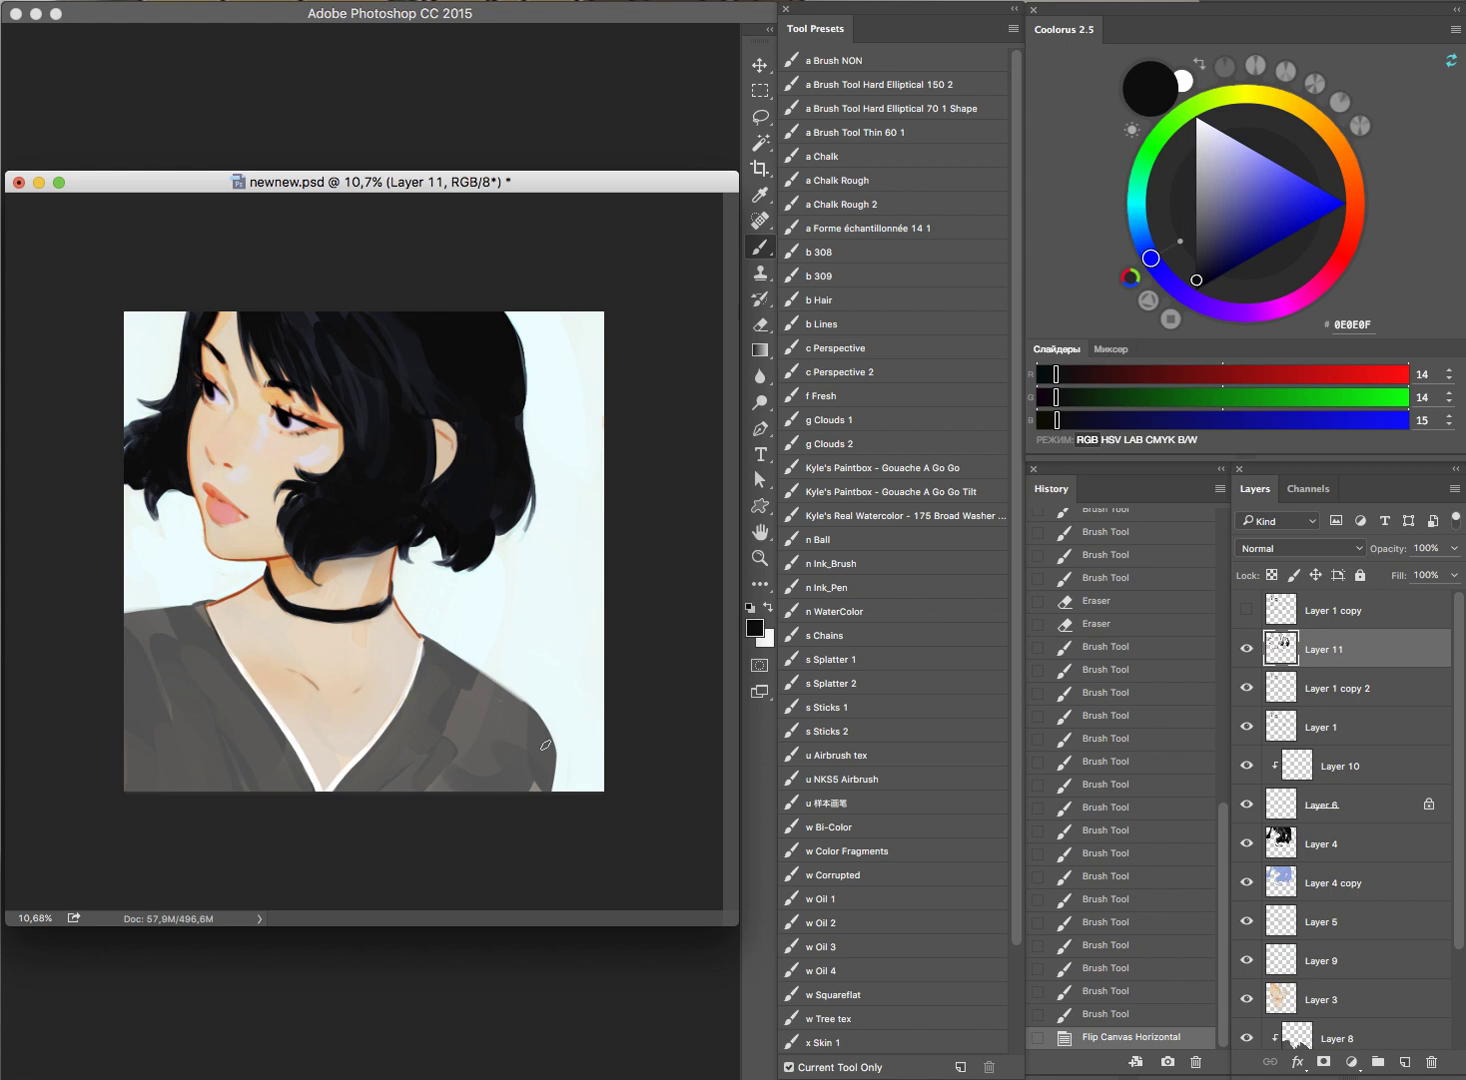
pyautogui.moveTo(504, 321); pyautogui.dragTo(520, 385)
pyautogui.moveTo(515, 408); pyautogui.dragTo(512, 432)
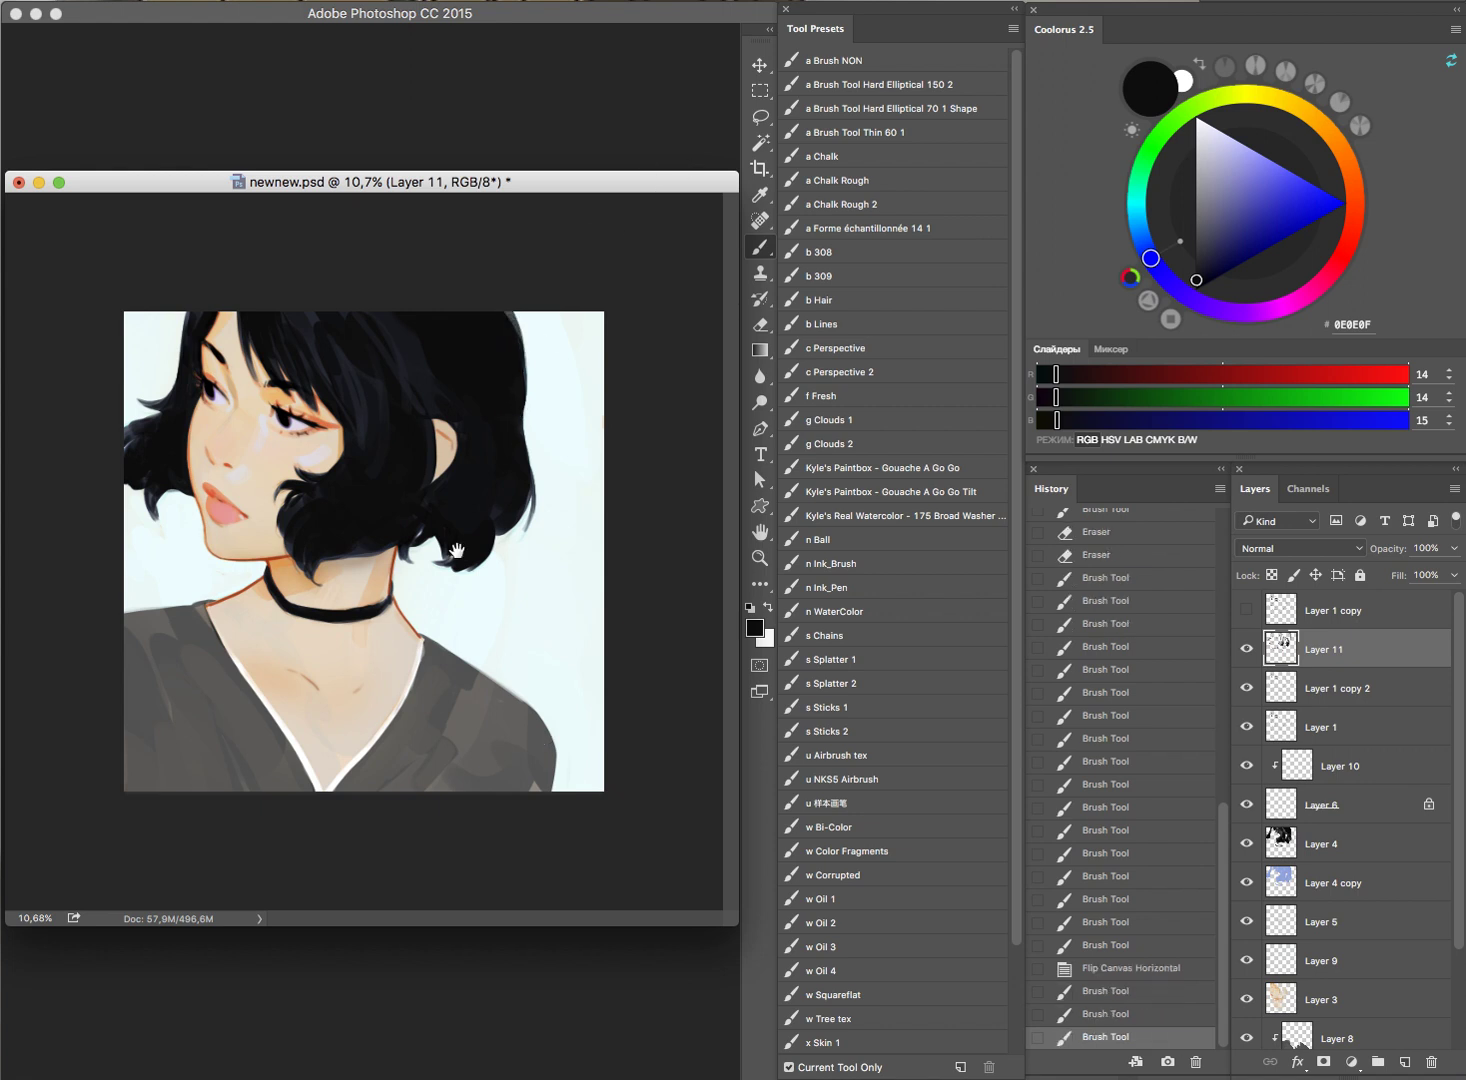
# Step: Paint orange shadow strokes on the neck
pyautogui.hotkey('ctrl', '+')
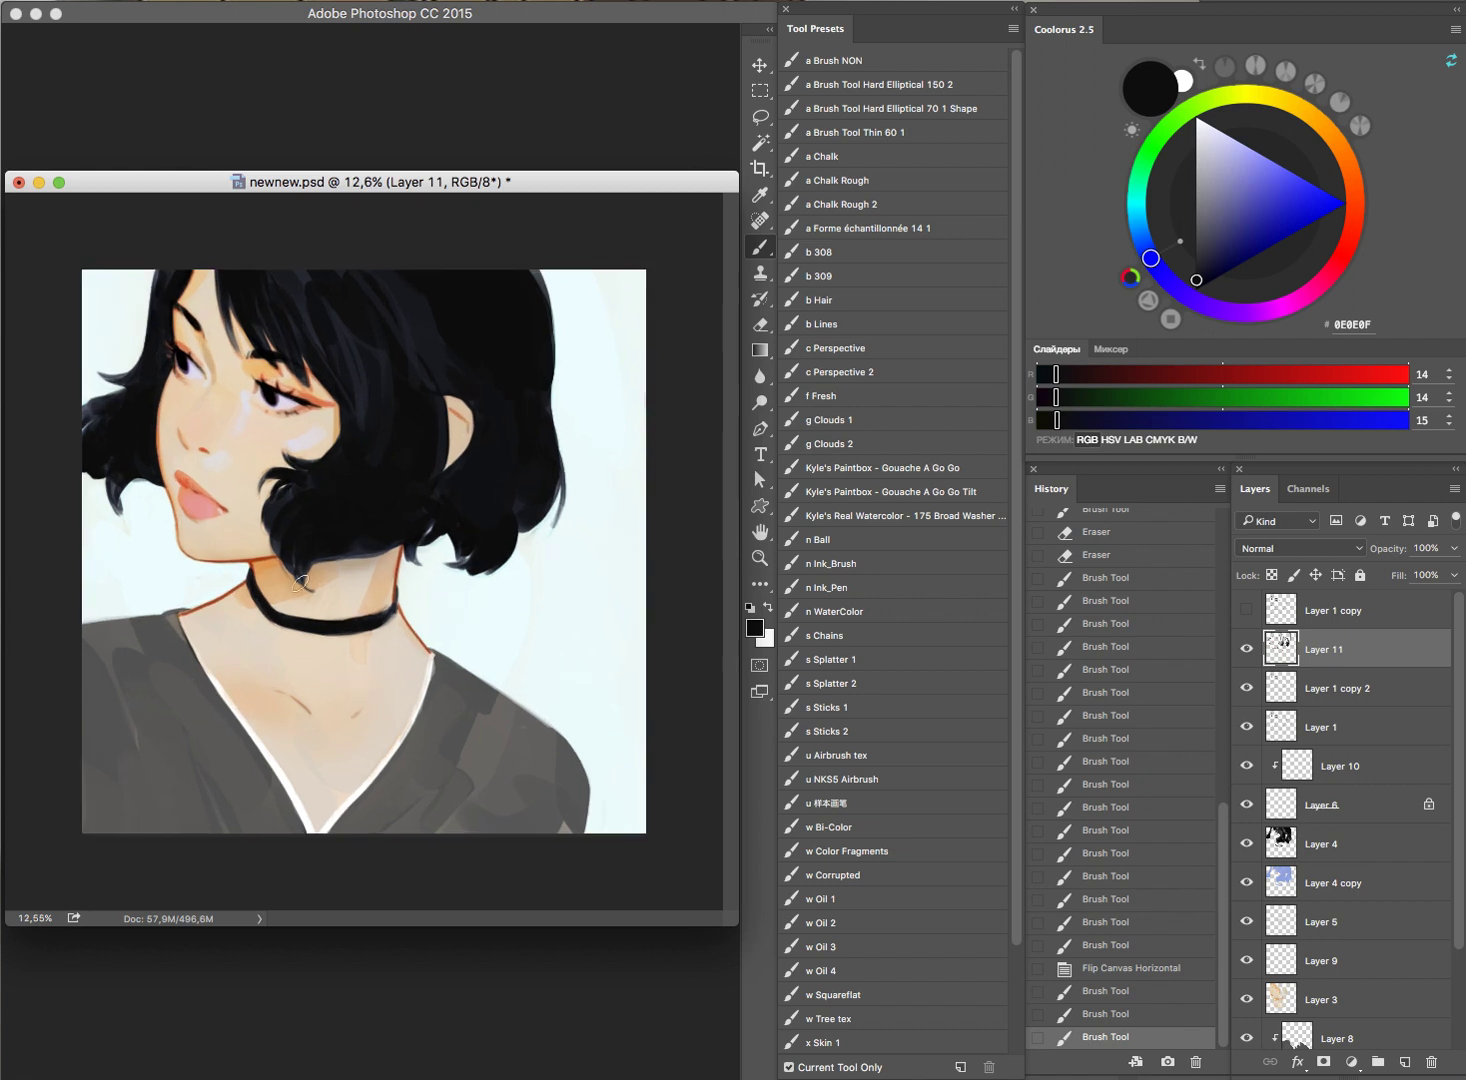
pyautogui.keyDown('alt'); pyautogui.click(273, 564); pyautogui.keyUp('alt')
pyautogui.moveTo(344, 714); pyautogui.dragTo(400, 665)
pyautogui.press('e')
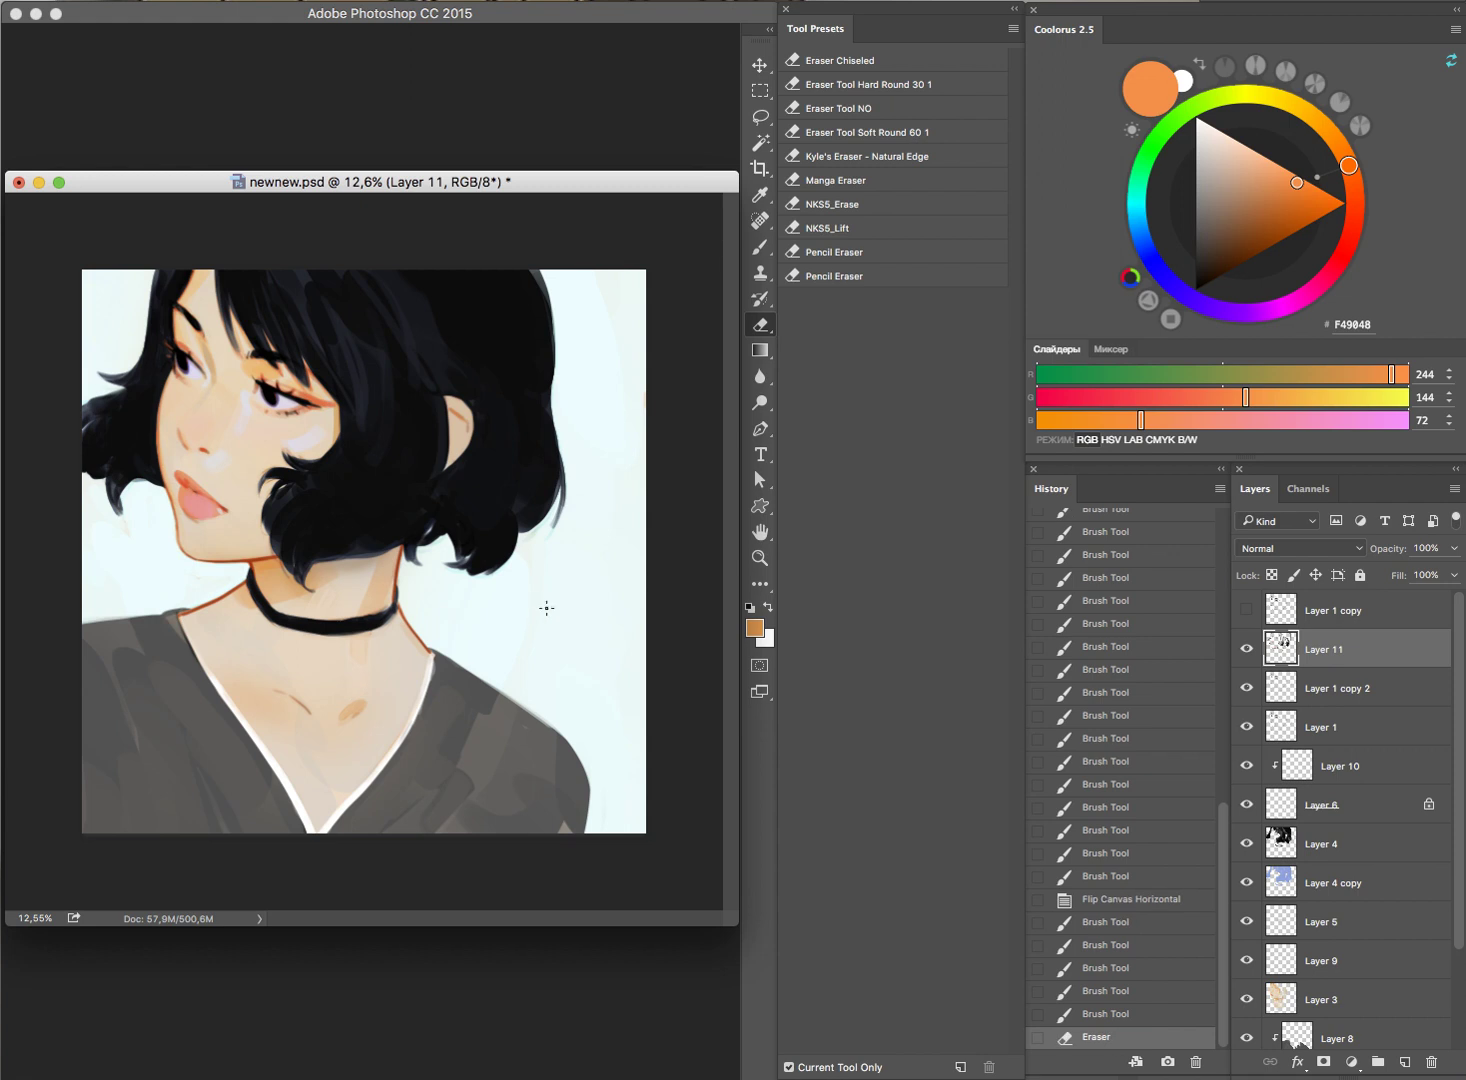
# Step: Add sampled lip pink to the lower lip
pyautogui.moveTo(194, 498); pyautogui.dragTo(383, 520)
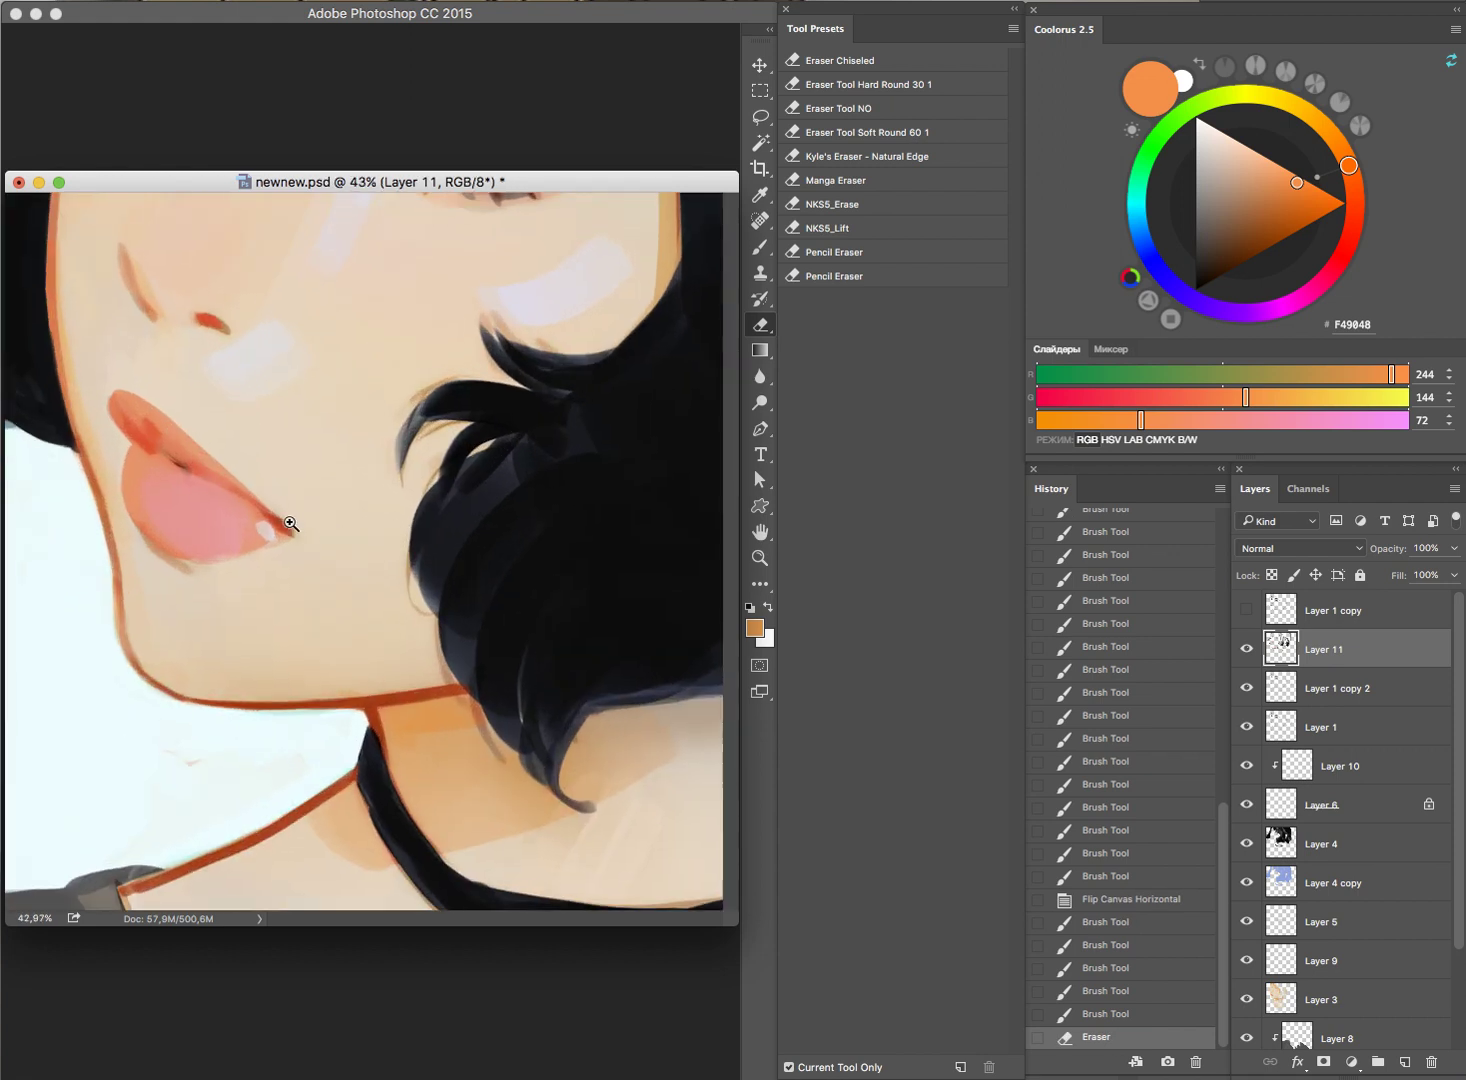
pyautogui.press('b')
pyautogui.keyDown('alt'); pyautogui.click(251, 483); pyautogui.keyUp('alt')
pyautogui.moveTo(210, 549); pyautogui.dragTo(212, 551)
# Step: Cover stray marks beside the jaw with the pale background colour
pyautogui.keyDown('alt'); pyautogui.click(150, 692); pyautogui.keyUp('alt')
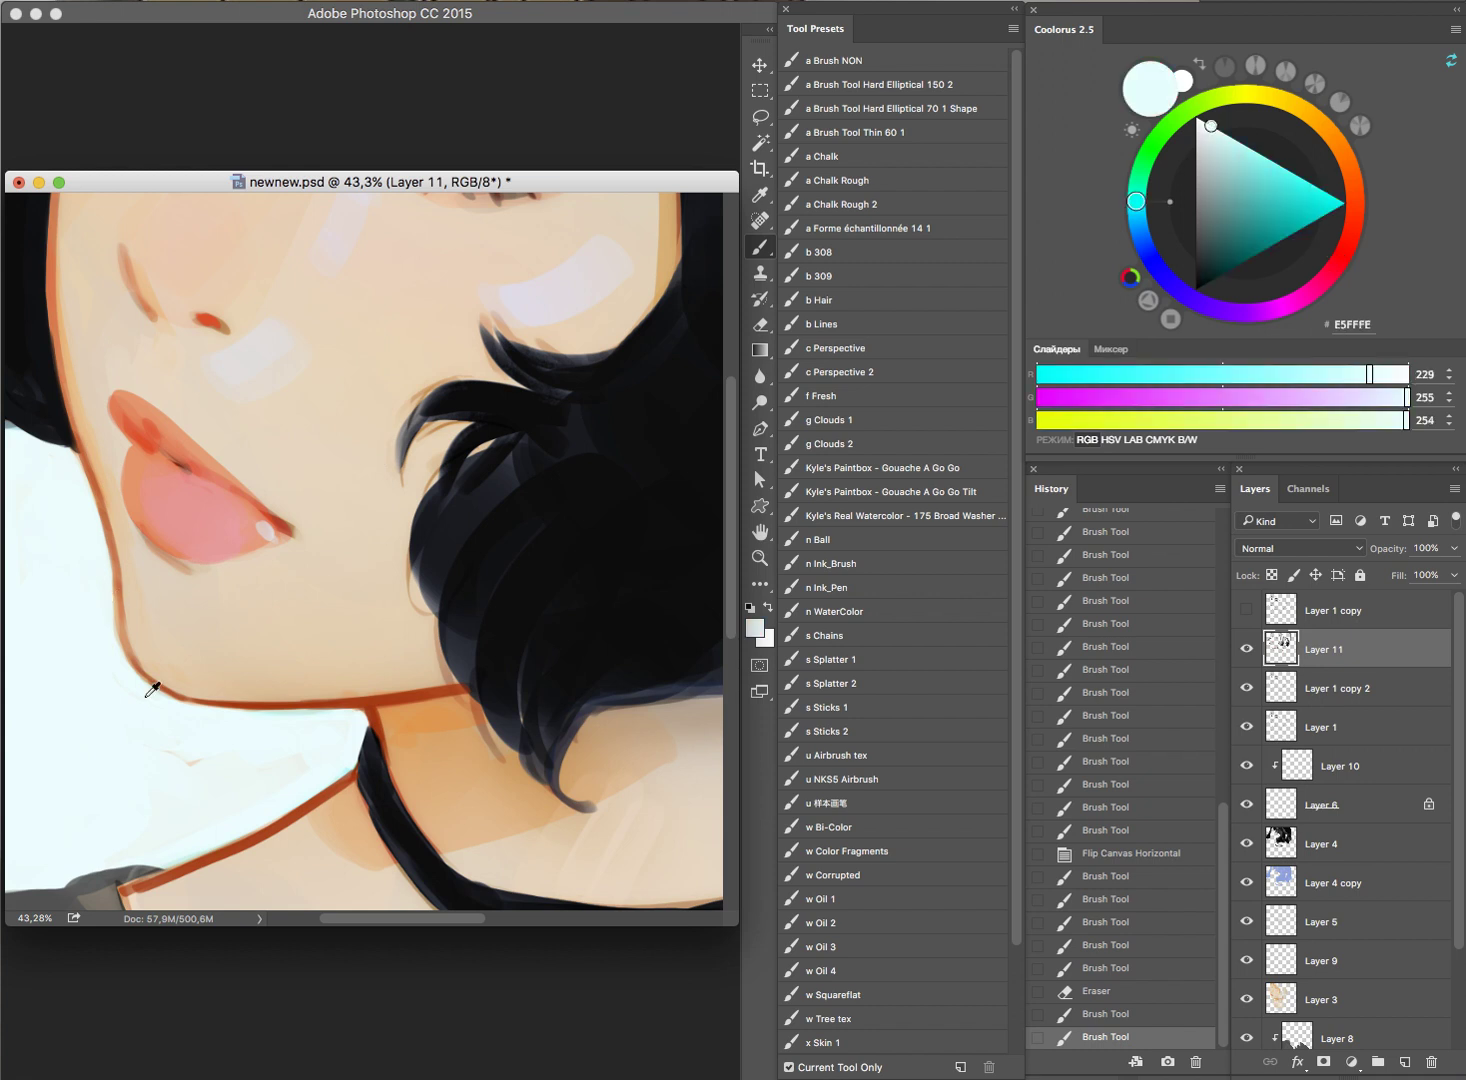
pyautogui.moveTo(102, 601)
pyautogui.mouseDown()
pyautogui.moveTo(185, 755)
pyautogui.moveTo(240, 700)
pyautogui.mouseUp()
pyautogui.scroll(-5, 483, 547)
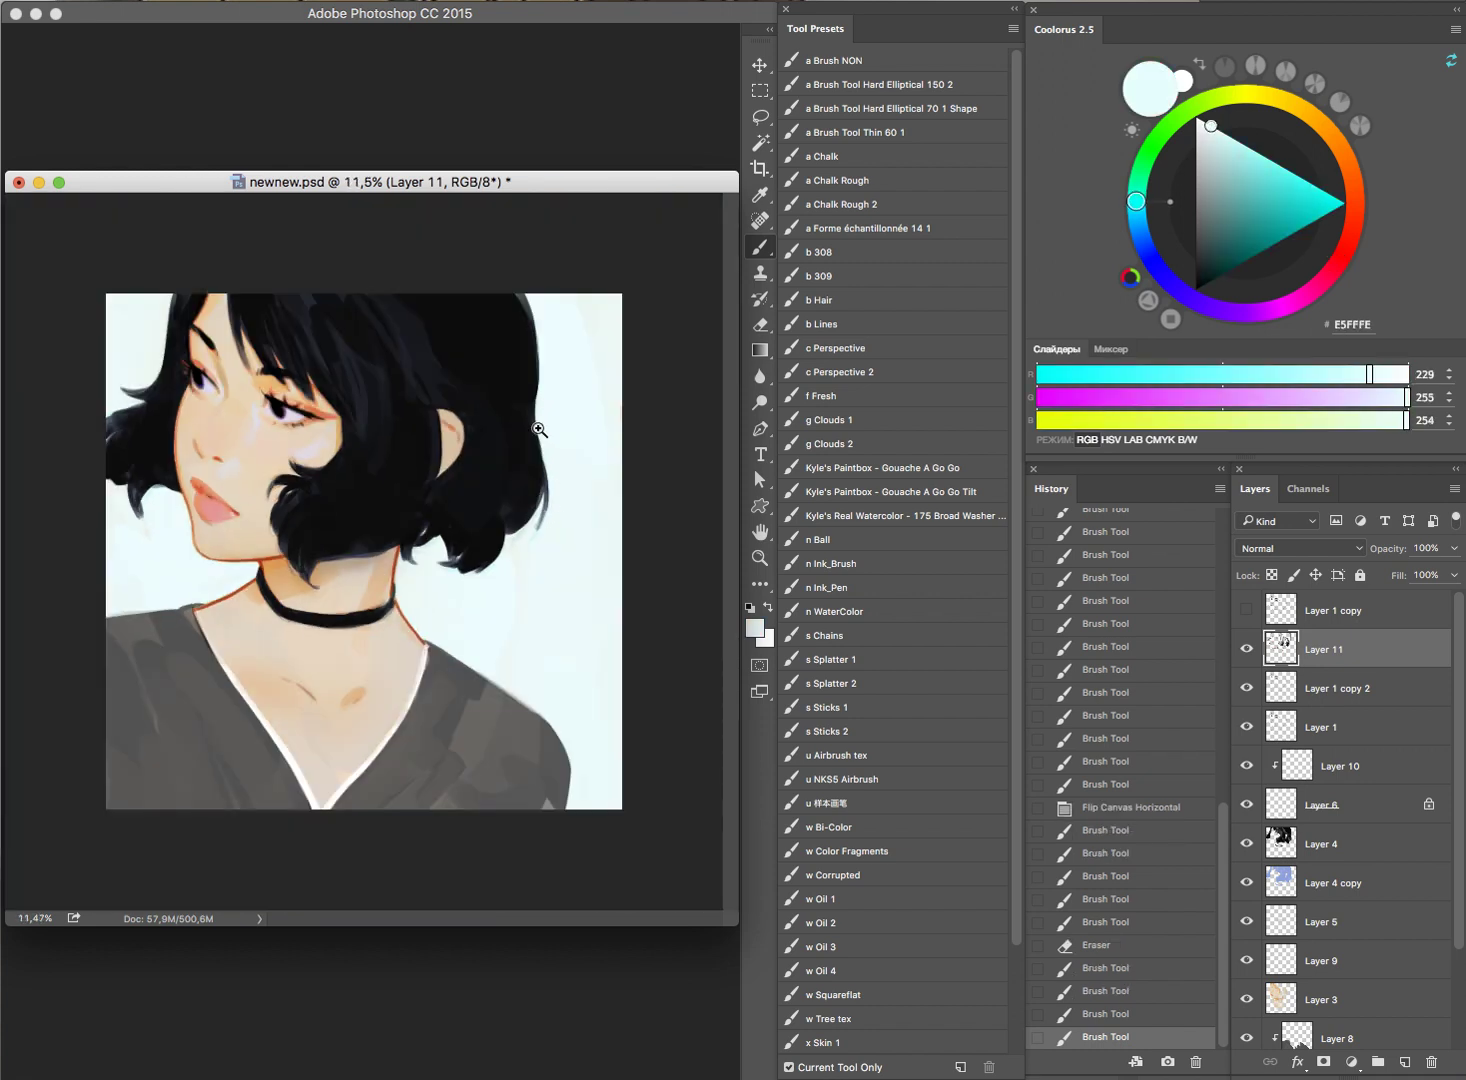
# Step: Sample the near-black 111214 from the hair
pyautogui.moveTo(164, 298); pyautogui.dragTo(196, 248)
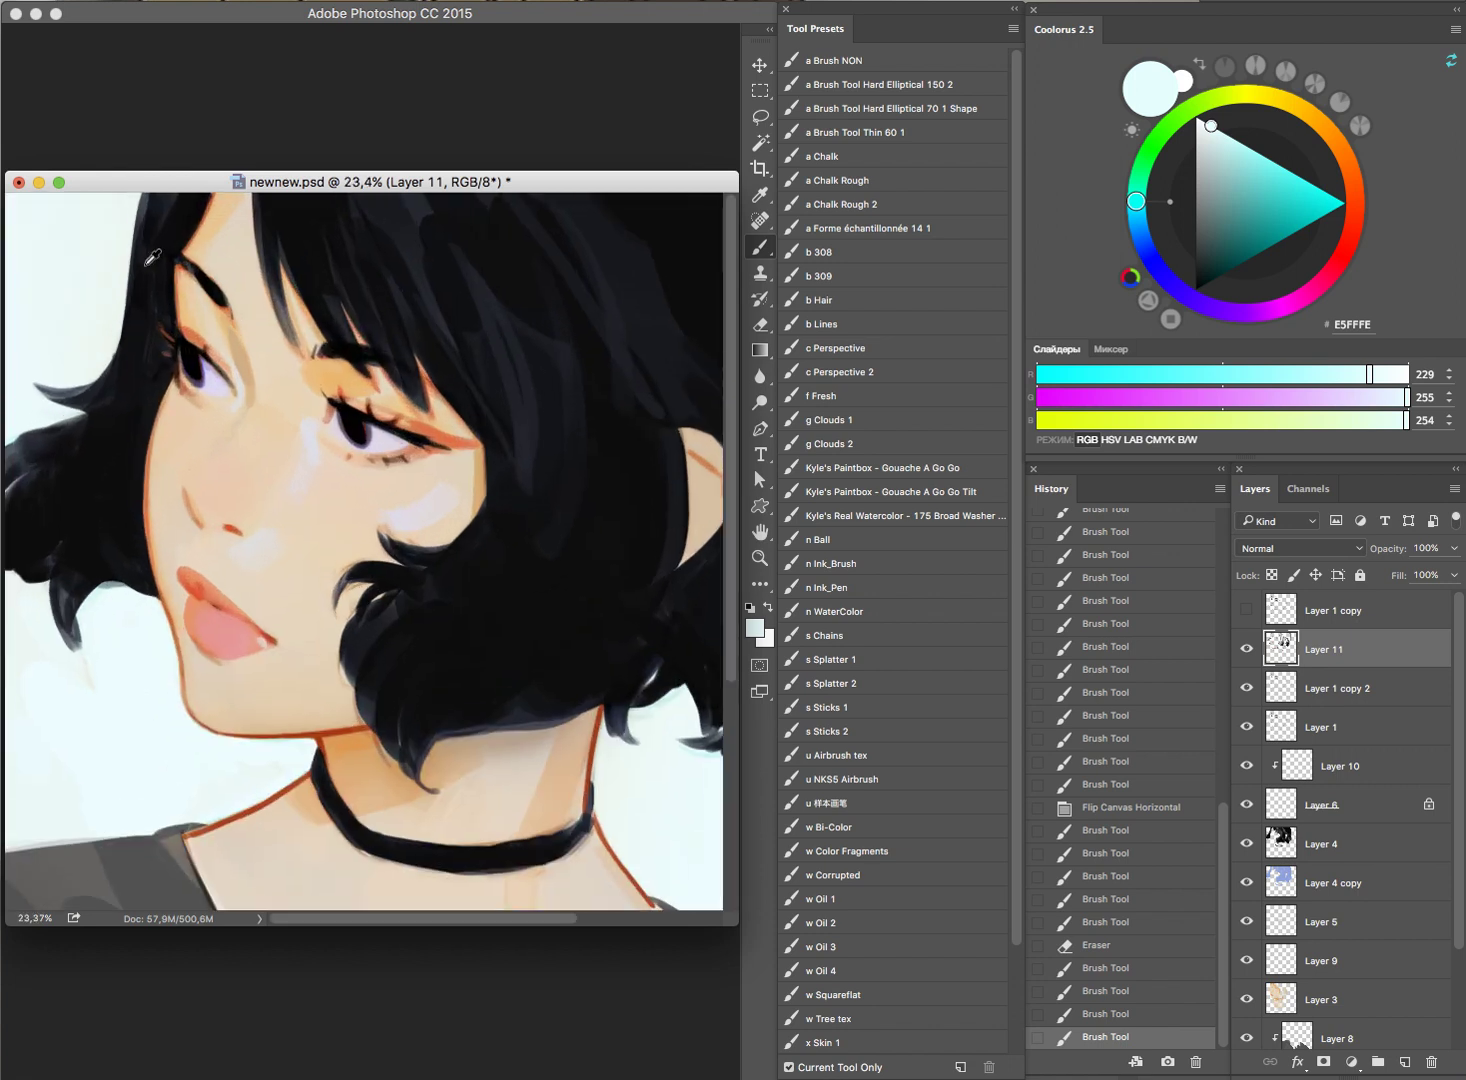
pyautogui.keyDown('alt'); pyautogui.click(153, 258); pyautogui.keyUp('alt')
pyautogui.moveTo(502, 315); pyautogui.dragTo(451, 345)
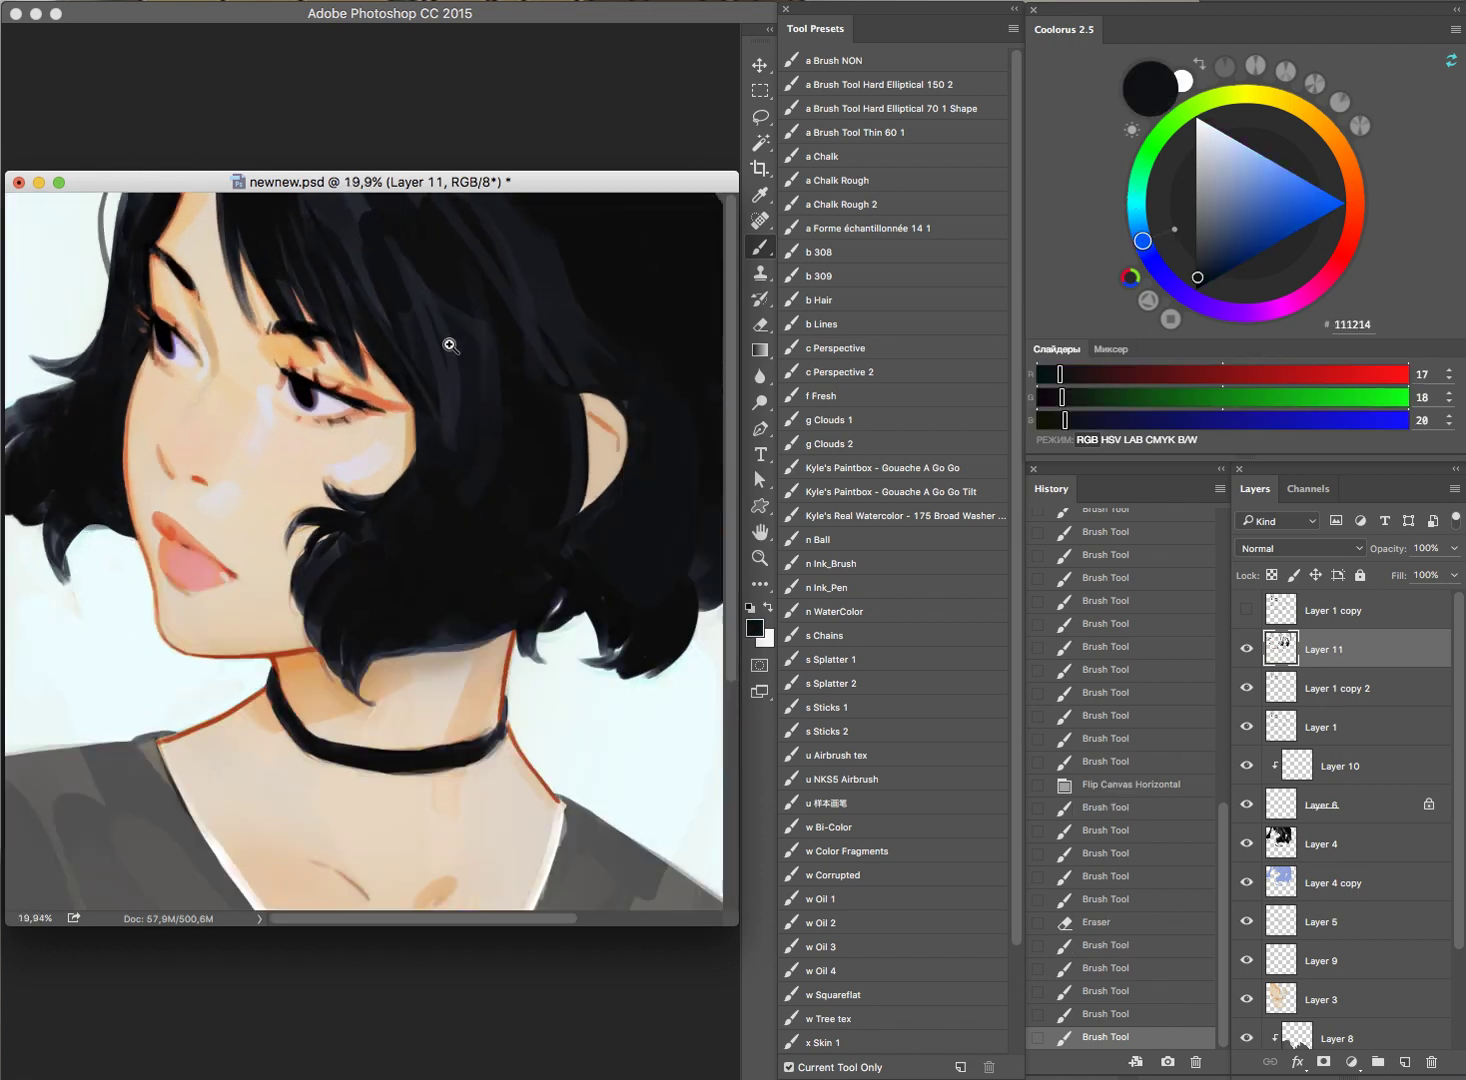
pyautogui.scroll(-3, 451, 345)
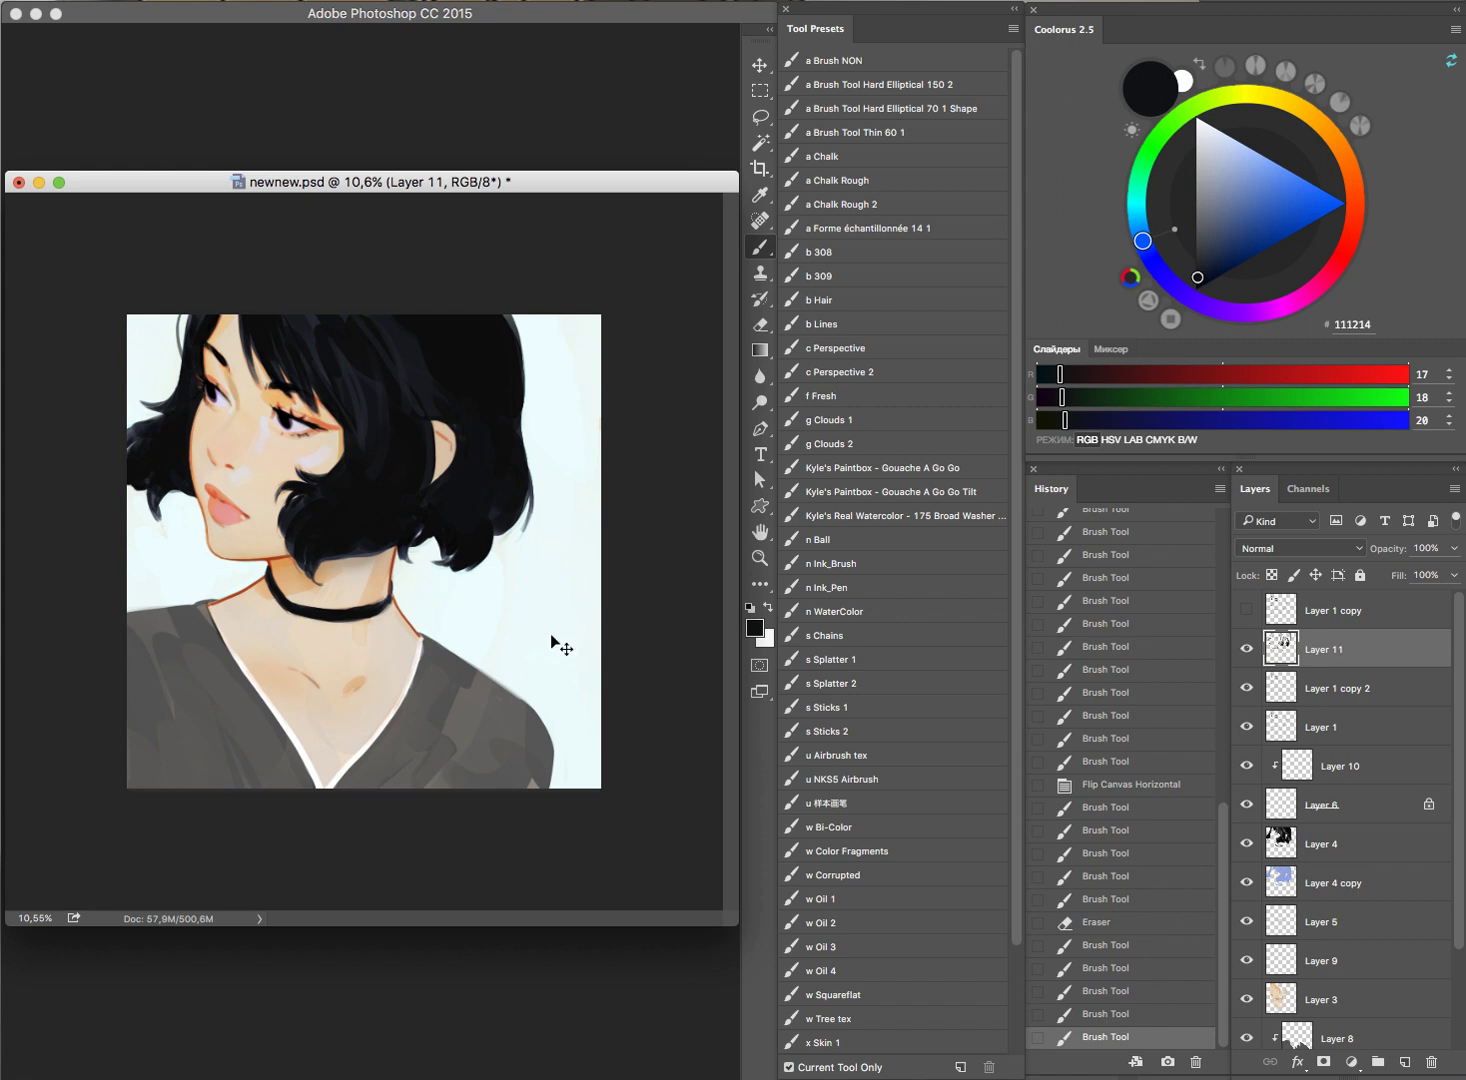
# Step: Add Layer 12, mirror the canvas horizontally, and set the layer to Darken
pyautogui.hotkey('ctrl', 'shift', 'alt', 'n')
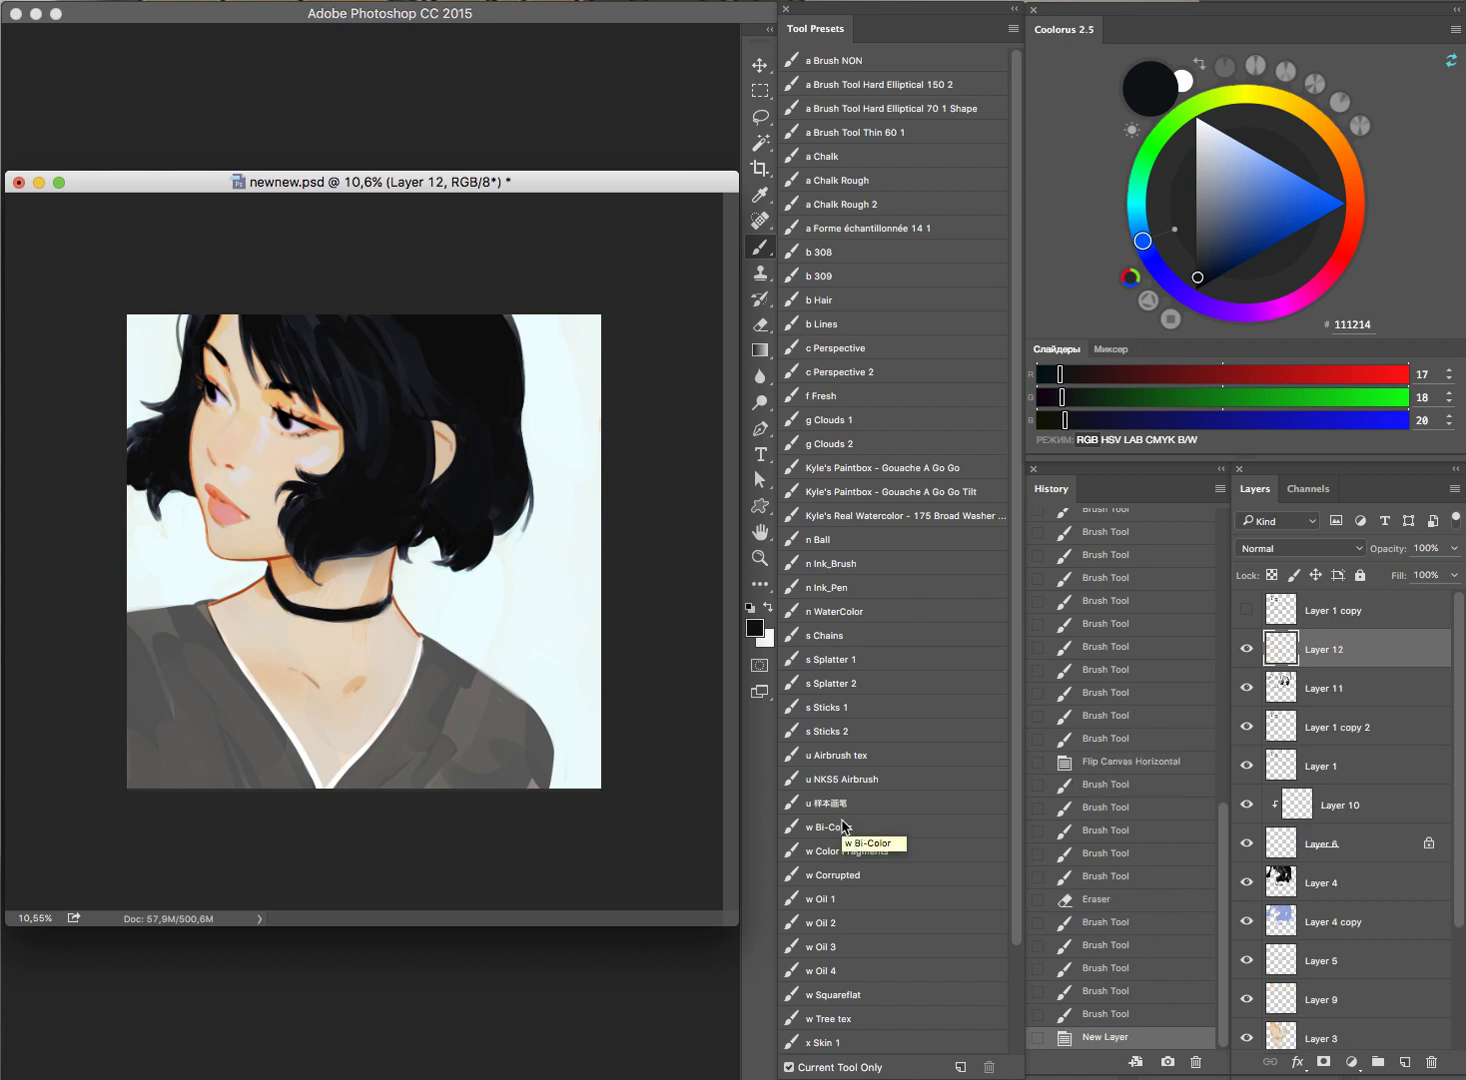
pyautogui.press('h')
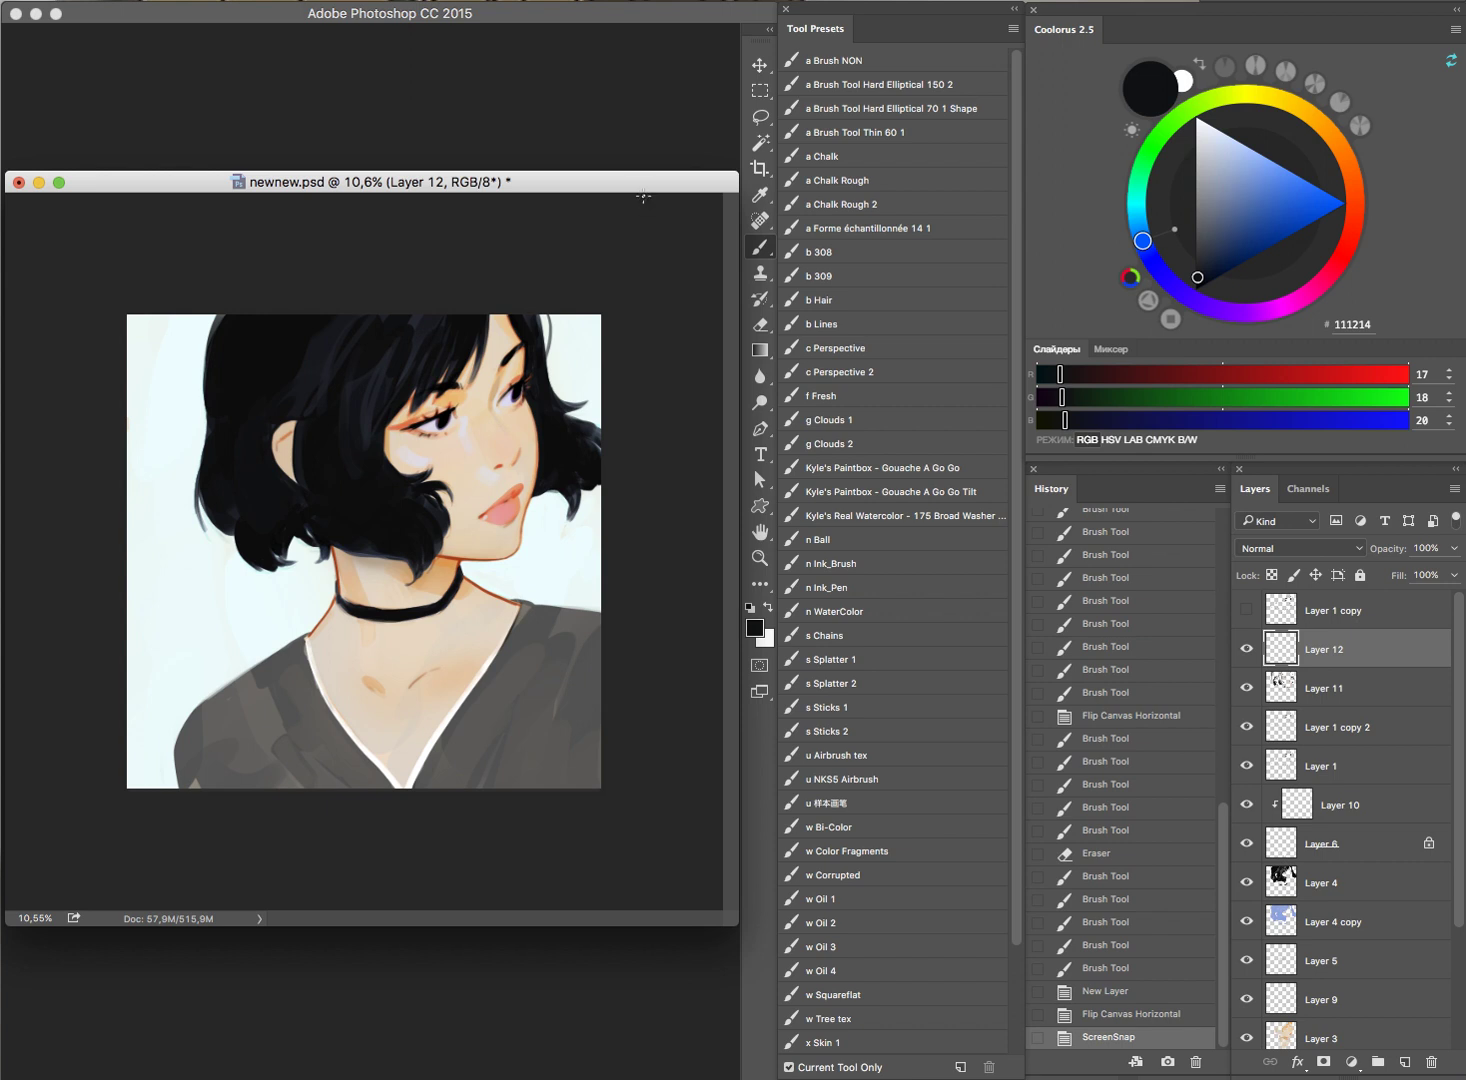
pyautogui.click(1330, 553)
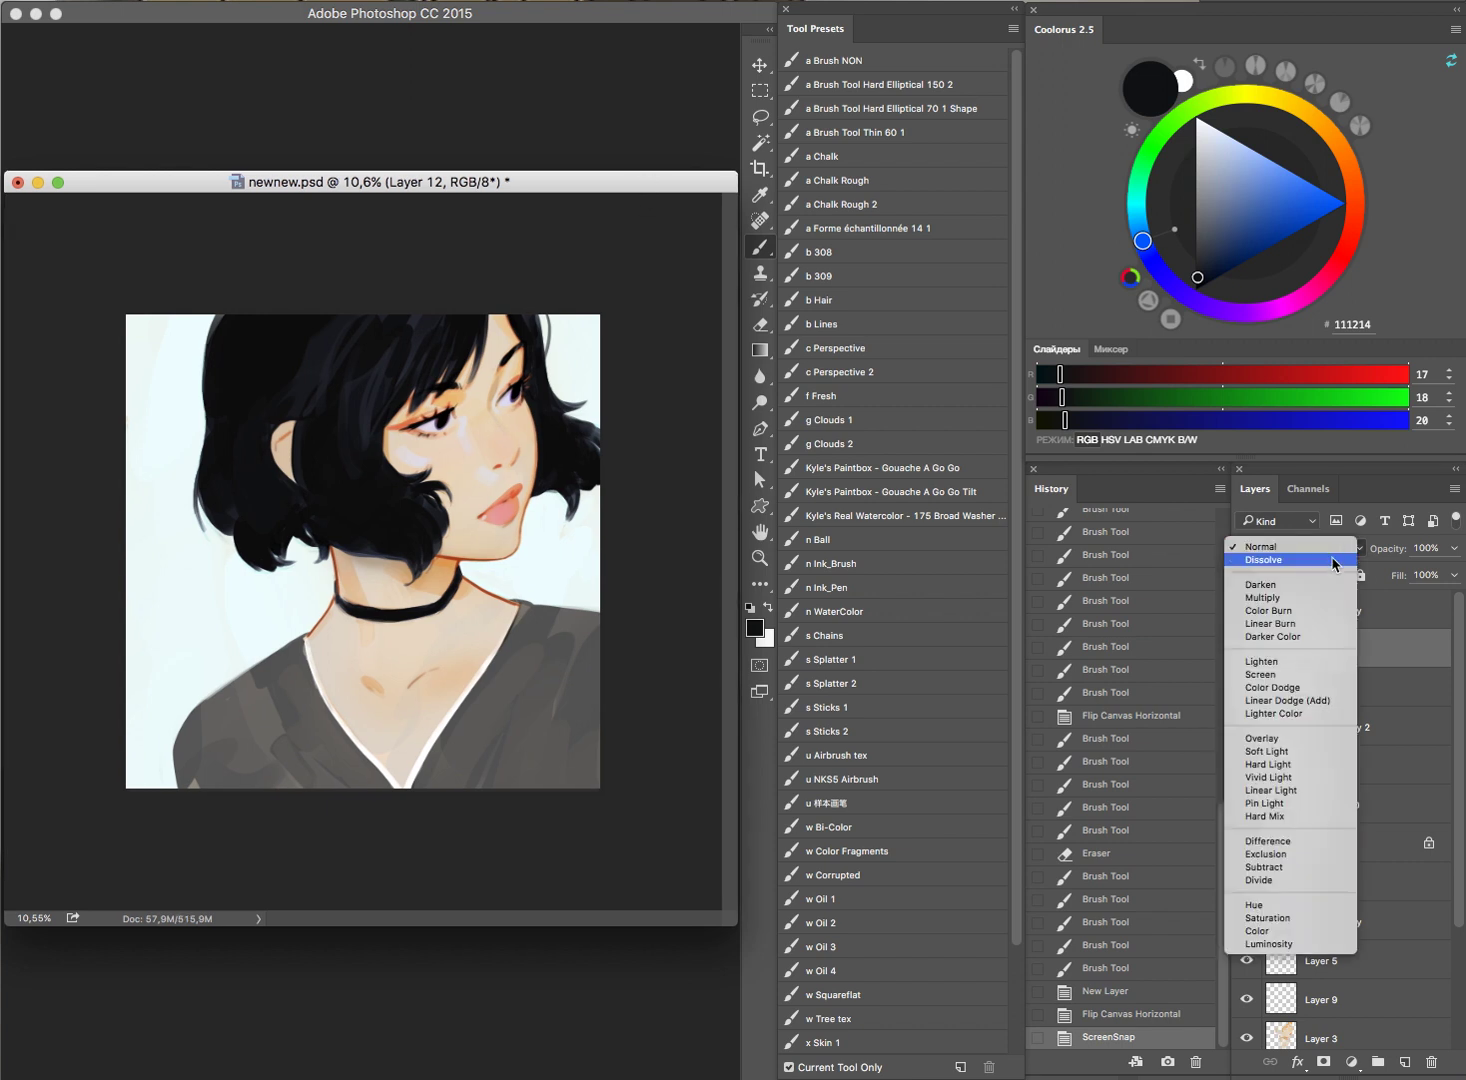
pyautogui.click(1280, 585)
# Step: Select the NKS5 Airbrush preset and dab sampled orange-red skin tones
pyautogui.keyDown('alt'); pyautogui.click(449, 566); pyautogui.keyUp('alt')
pyautogui.moveTo(886, 779)
pyautogui.mouseDown()
pyautogui.moveTo(372, 533)
pyautogui.moveTo(399, 531)
pyautogui.mouseUp()
pyautogui.click(858, 779)
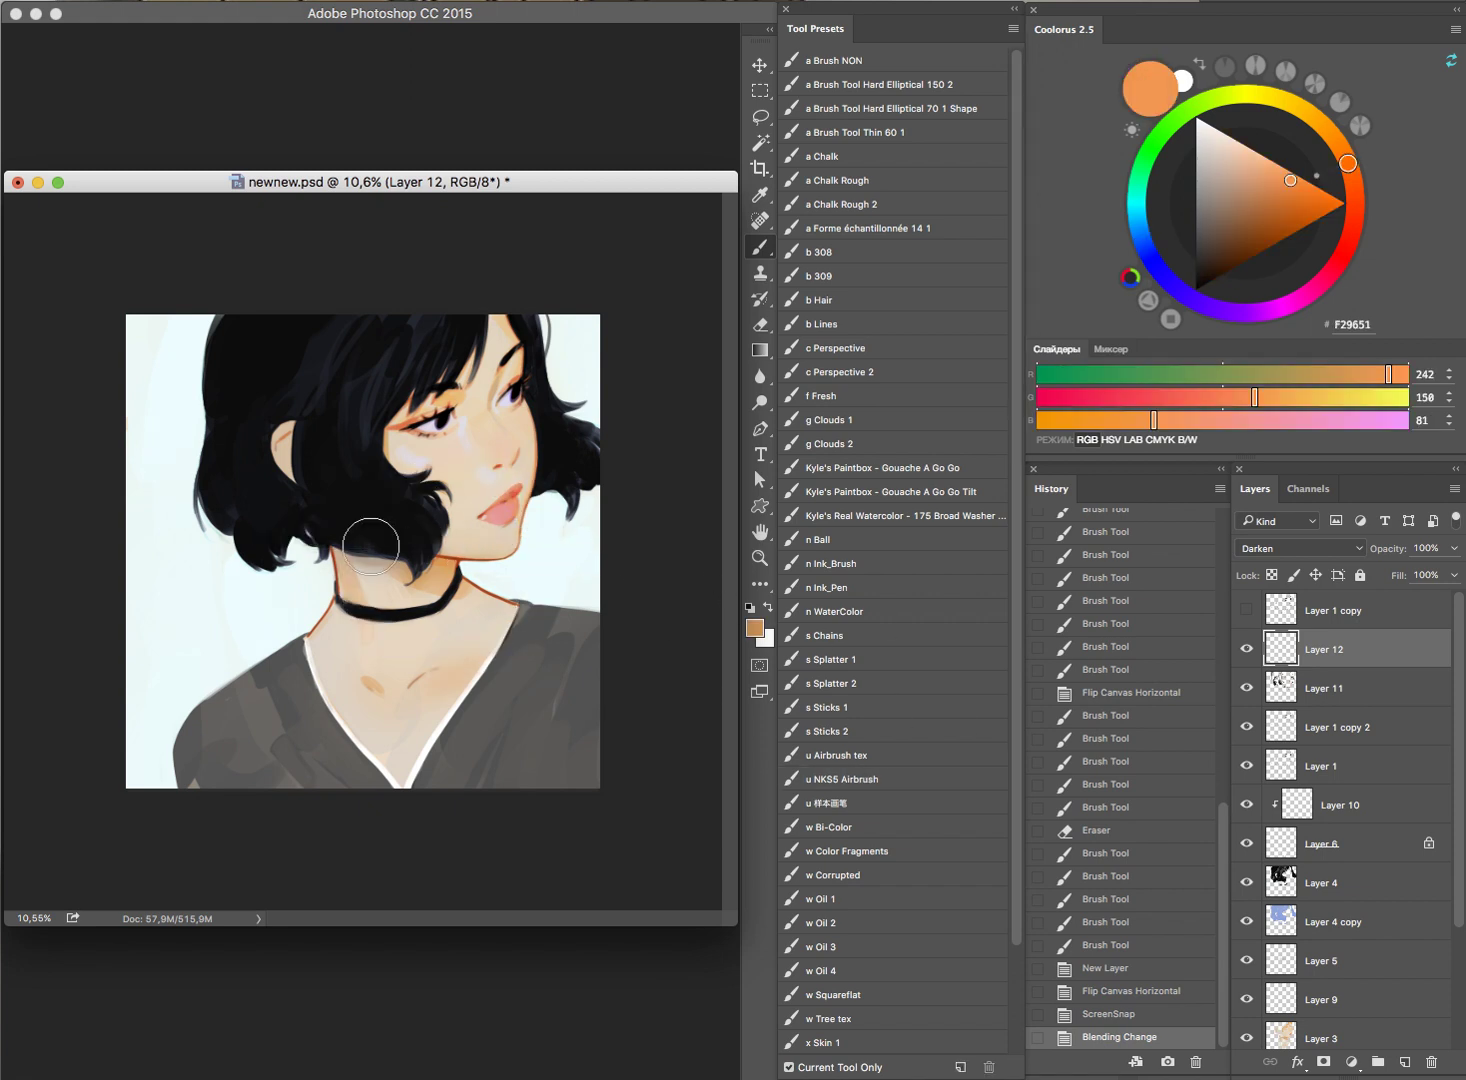
pyautogui.click(437, 533)
pyautogui.keyDown('alt'); pyautogui.click(453, 482); pyautogui.keyUp('alt')
pyautogui.keyDown('alt'); pyautogui.click(410, 412); pyautogui.keyUp('alt')
pyautogui.hotkey('ctrl', 'z')
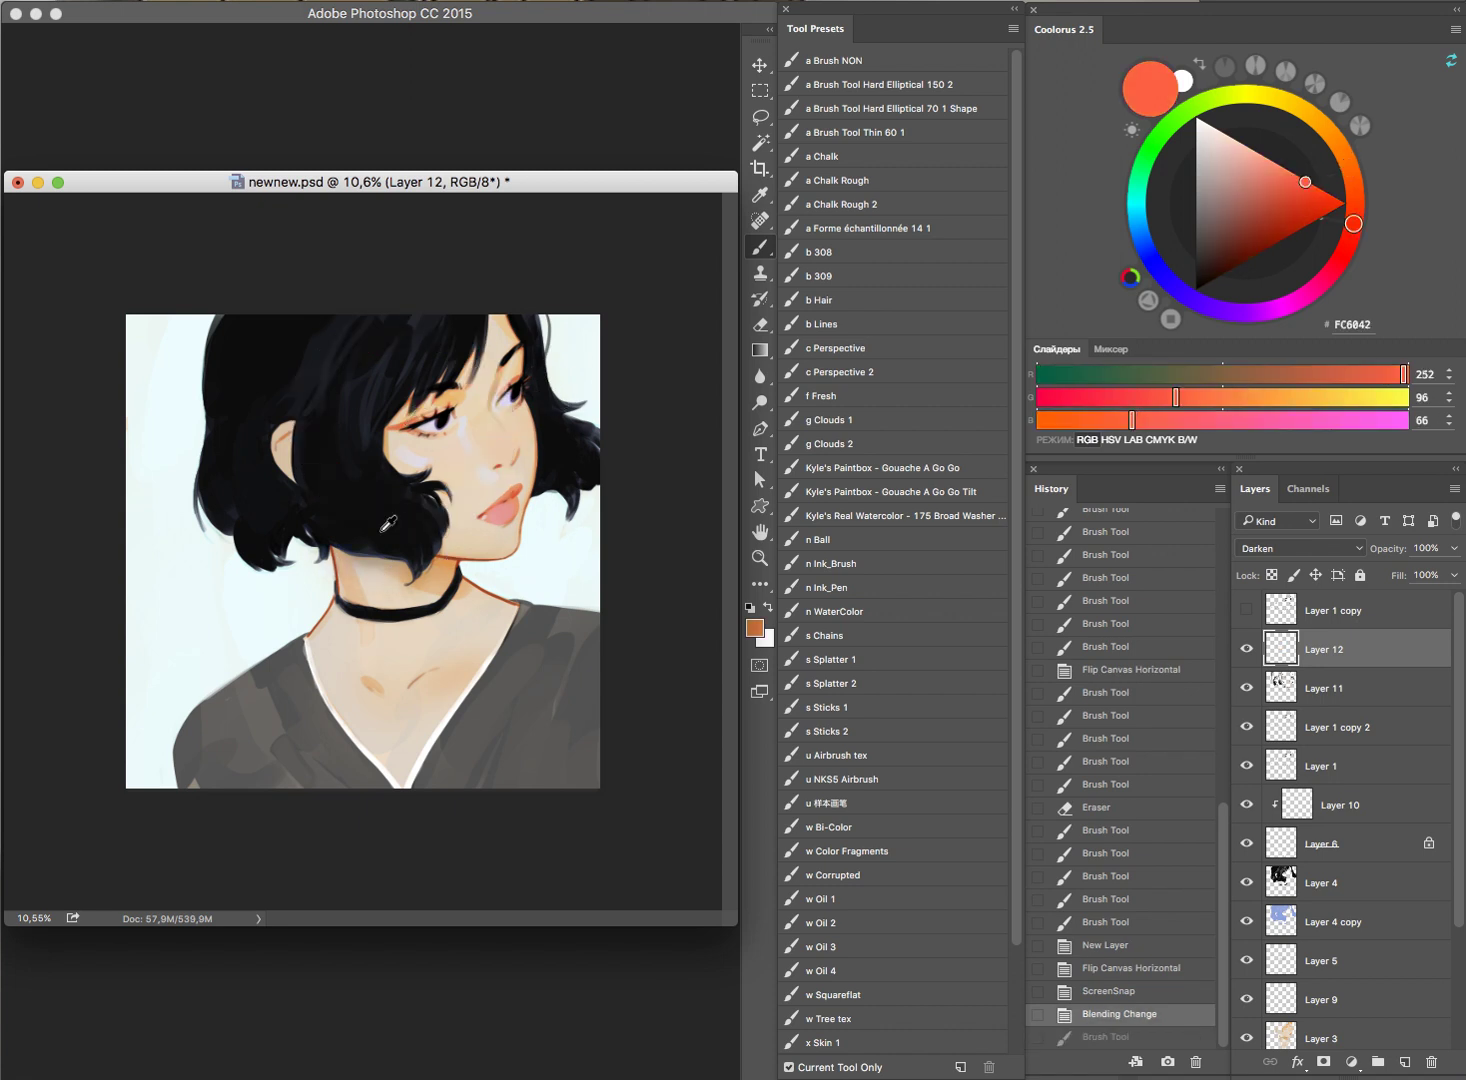
pyautogui.click(468, 580)
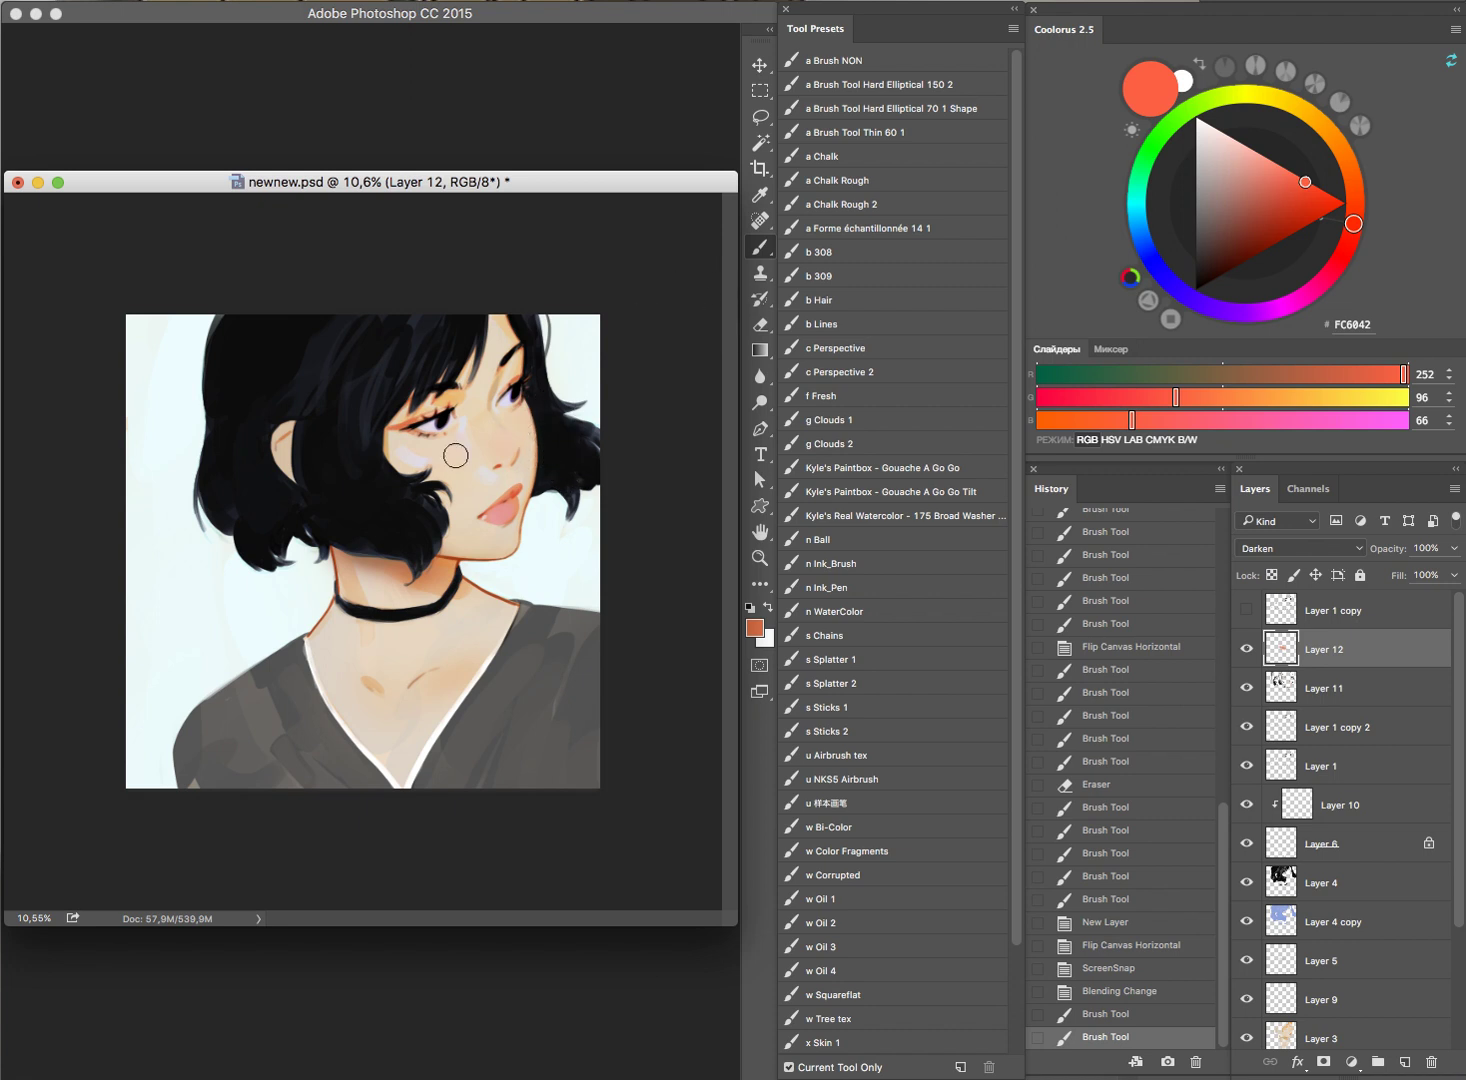
# Step: Brush soft blush on the cheek and colour along the lower and upper eyelids
pyautogui.click(493, 443)
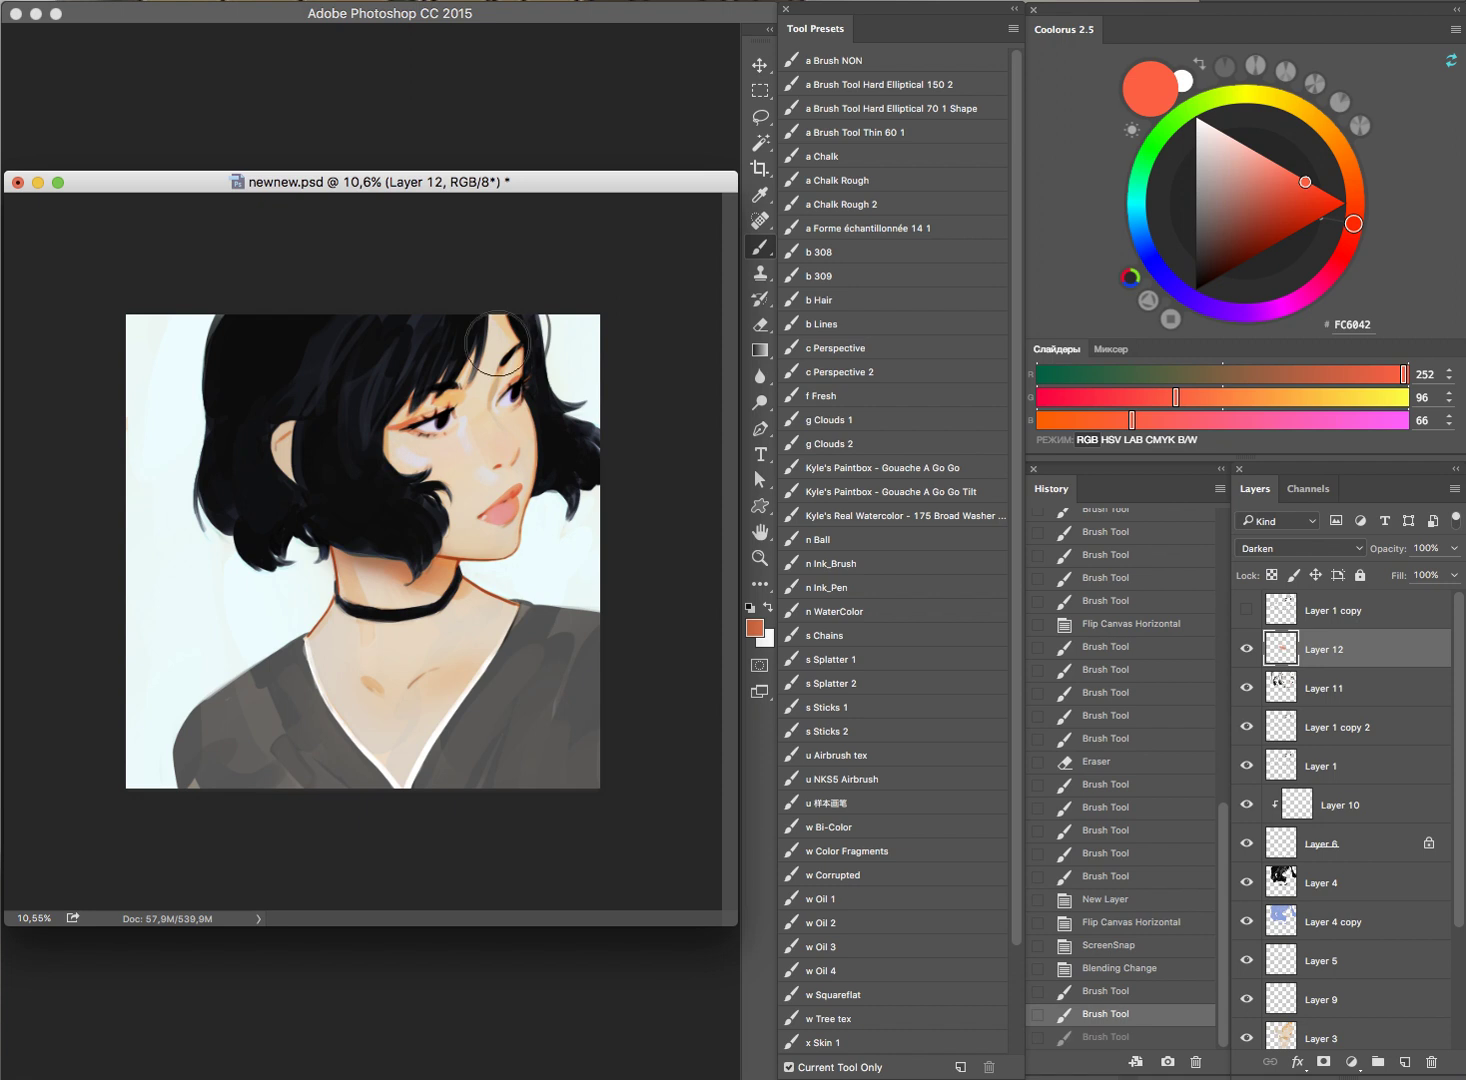
pyautogui.hotkey('ctrl', 'z')
pyautogui.hotkey('ctrl', 'z')
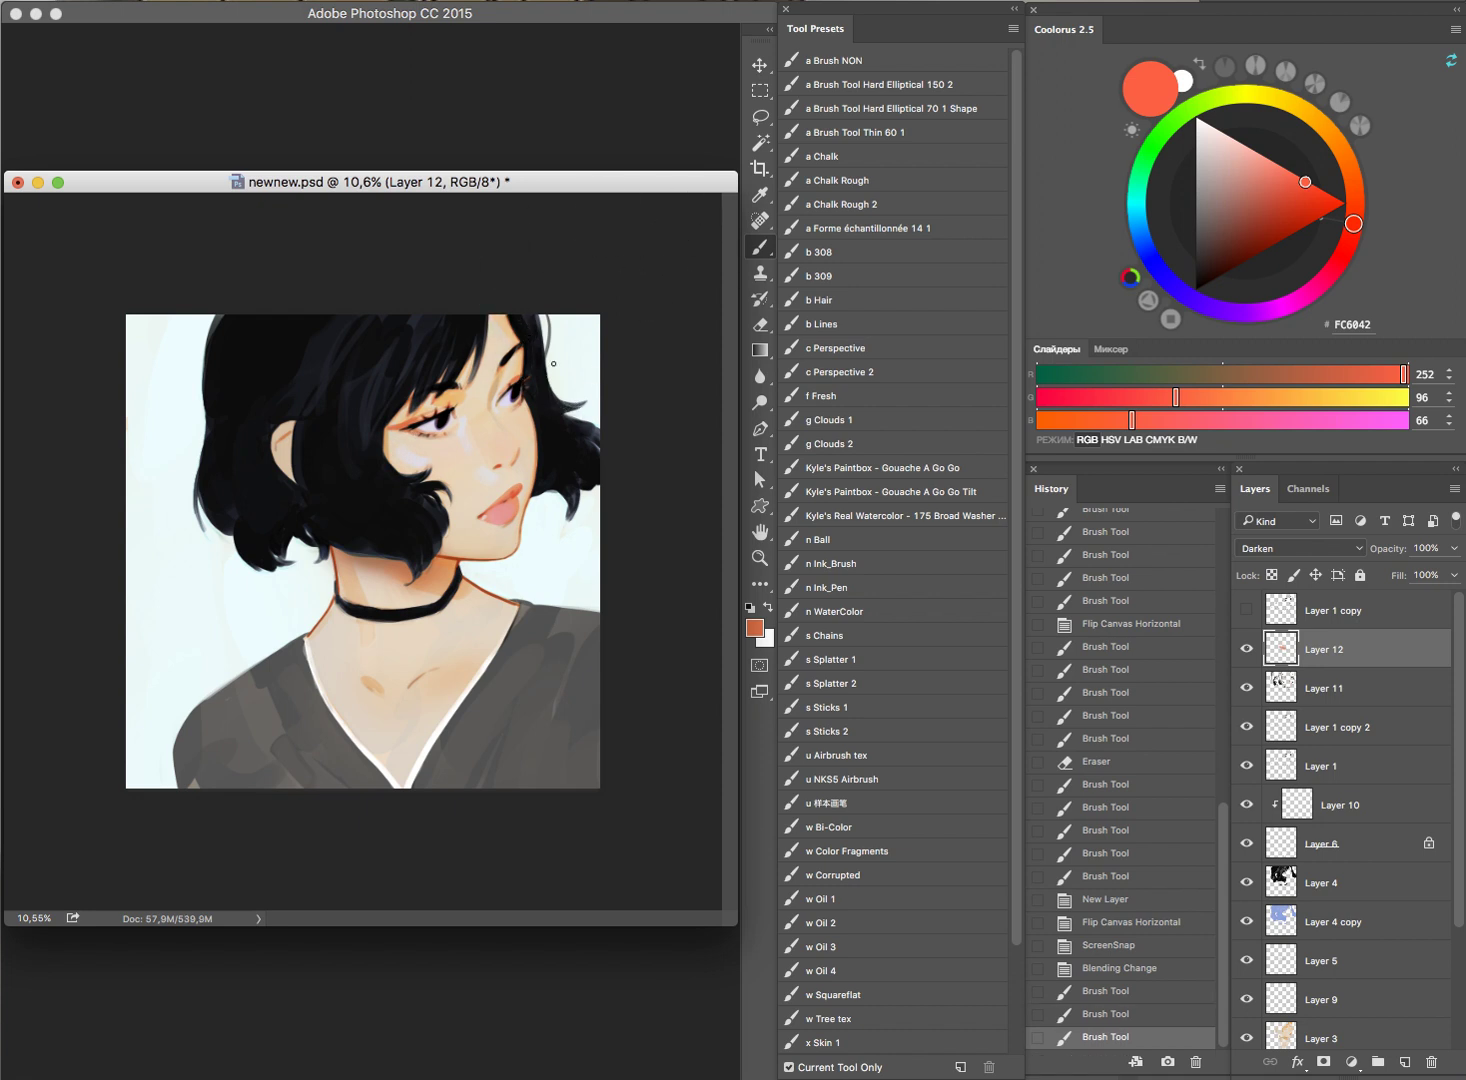
pyautogui.hotkey('ctrl', 'z')
pyautogui.scroll(3, 447, 424)
pyautogui.scroll(3, 440, 424)
pyautogui.moveTo(327, 430)
pyautogui.mouseDown()
pyautogui.moveTo(445, 435)
pyautogui.moveTo(478, 382)
pyautogui.moveTo(609, 335)
pyautogui.moveTo(608, 350)
pyautogui.mouseUp()
pyautogui.hscroll(5, 622, 304)
pyautogui.scroll(2, 622, 304)
pyautogui.click(553, 303)
# Step: Switch to coral FF6A61 and repaint the cheek blush
pyautogui.moveTo(623, 348); pyautogui.dragTo(483, 407)
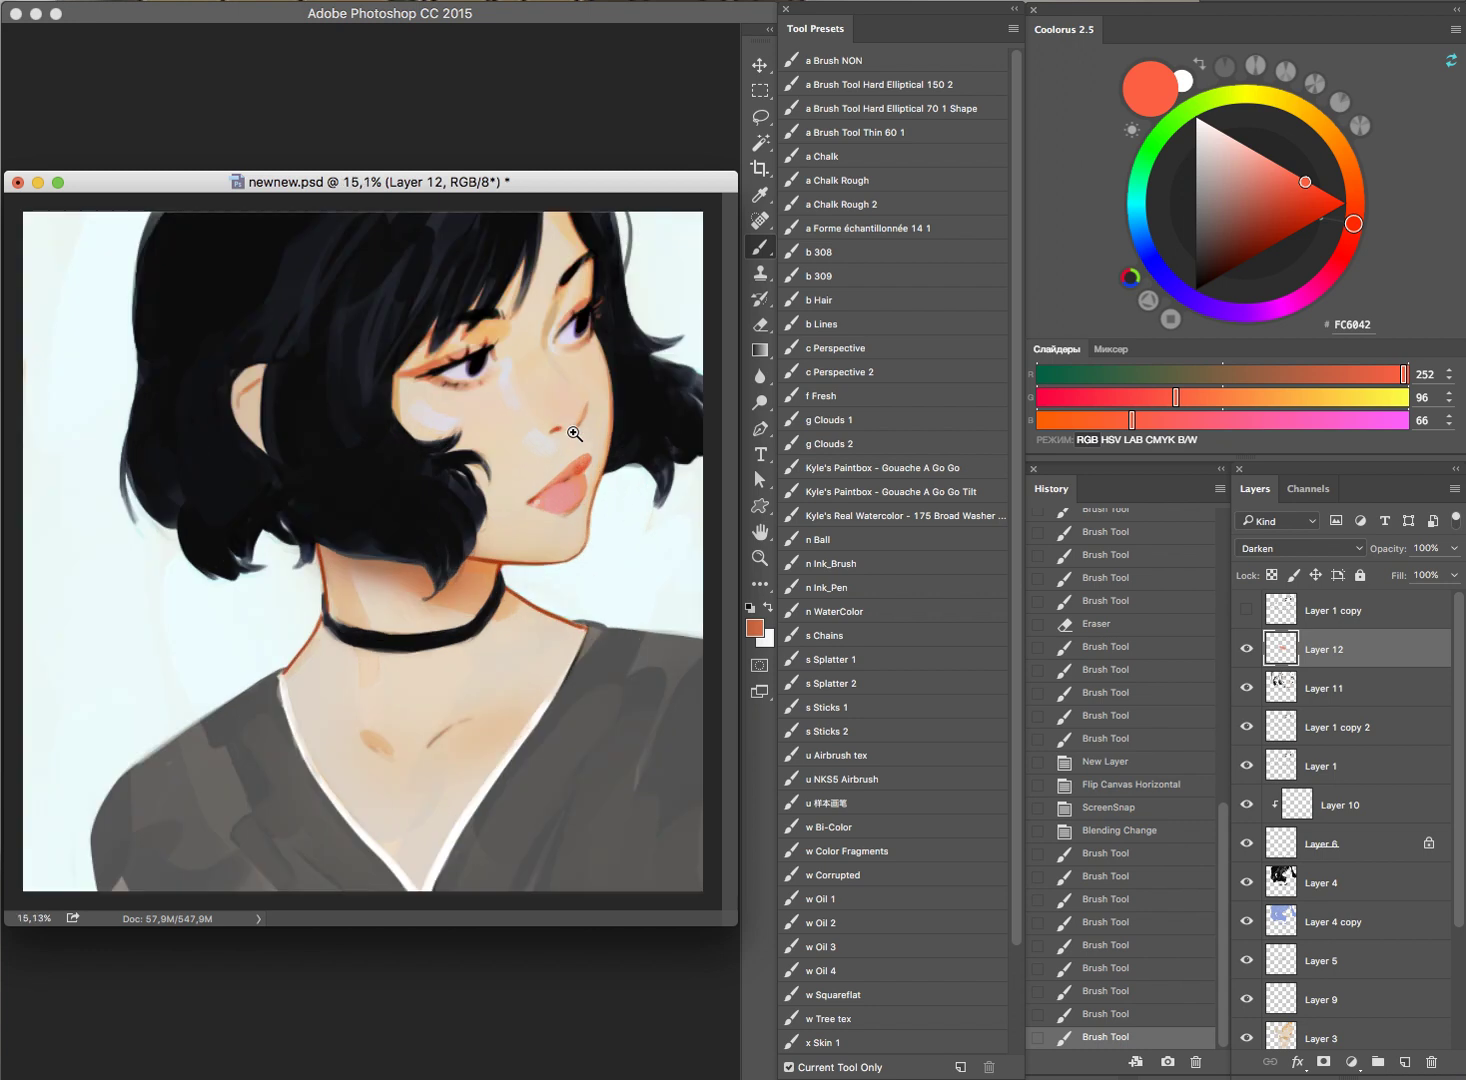
pyautogui.click(498, 424)
pyautogui.moveTo(460, 562)
pyautogui.mouseDown()
pyautogui.moveTo(360, 540)
pyautogui.moveTo(420, 600)
pyautogui.mouseUp()
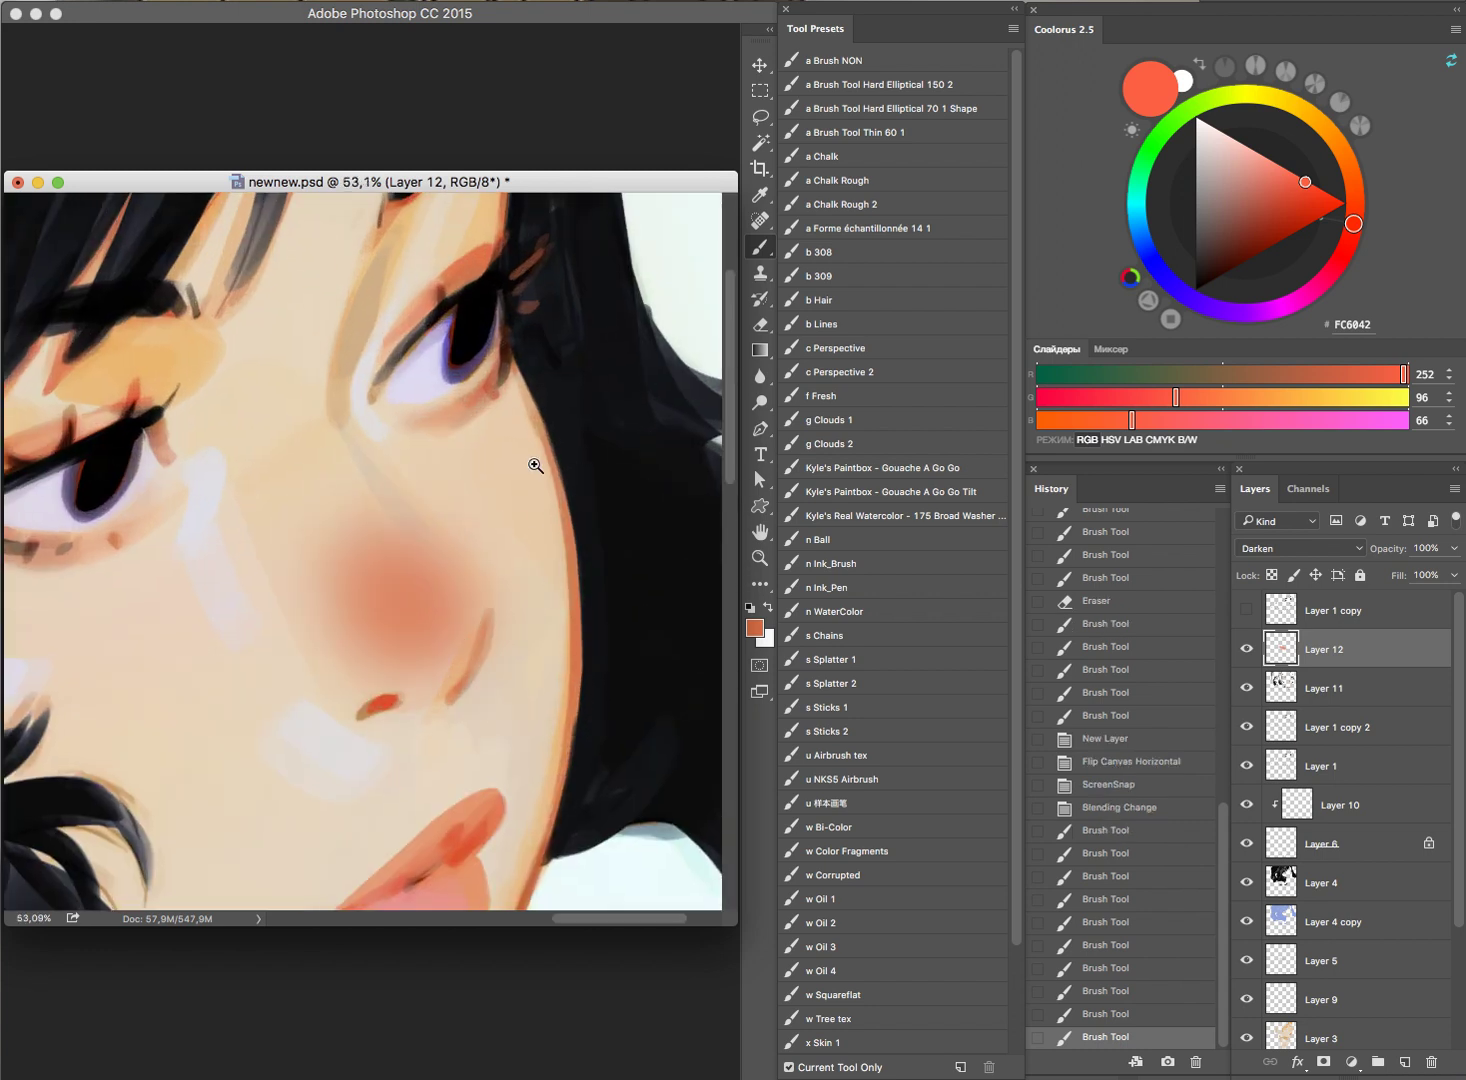
pyautogui.scroll(-5, 533, 465)
pyautogui.hotkey('ctrl', 'z')
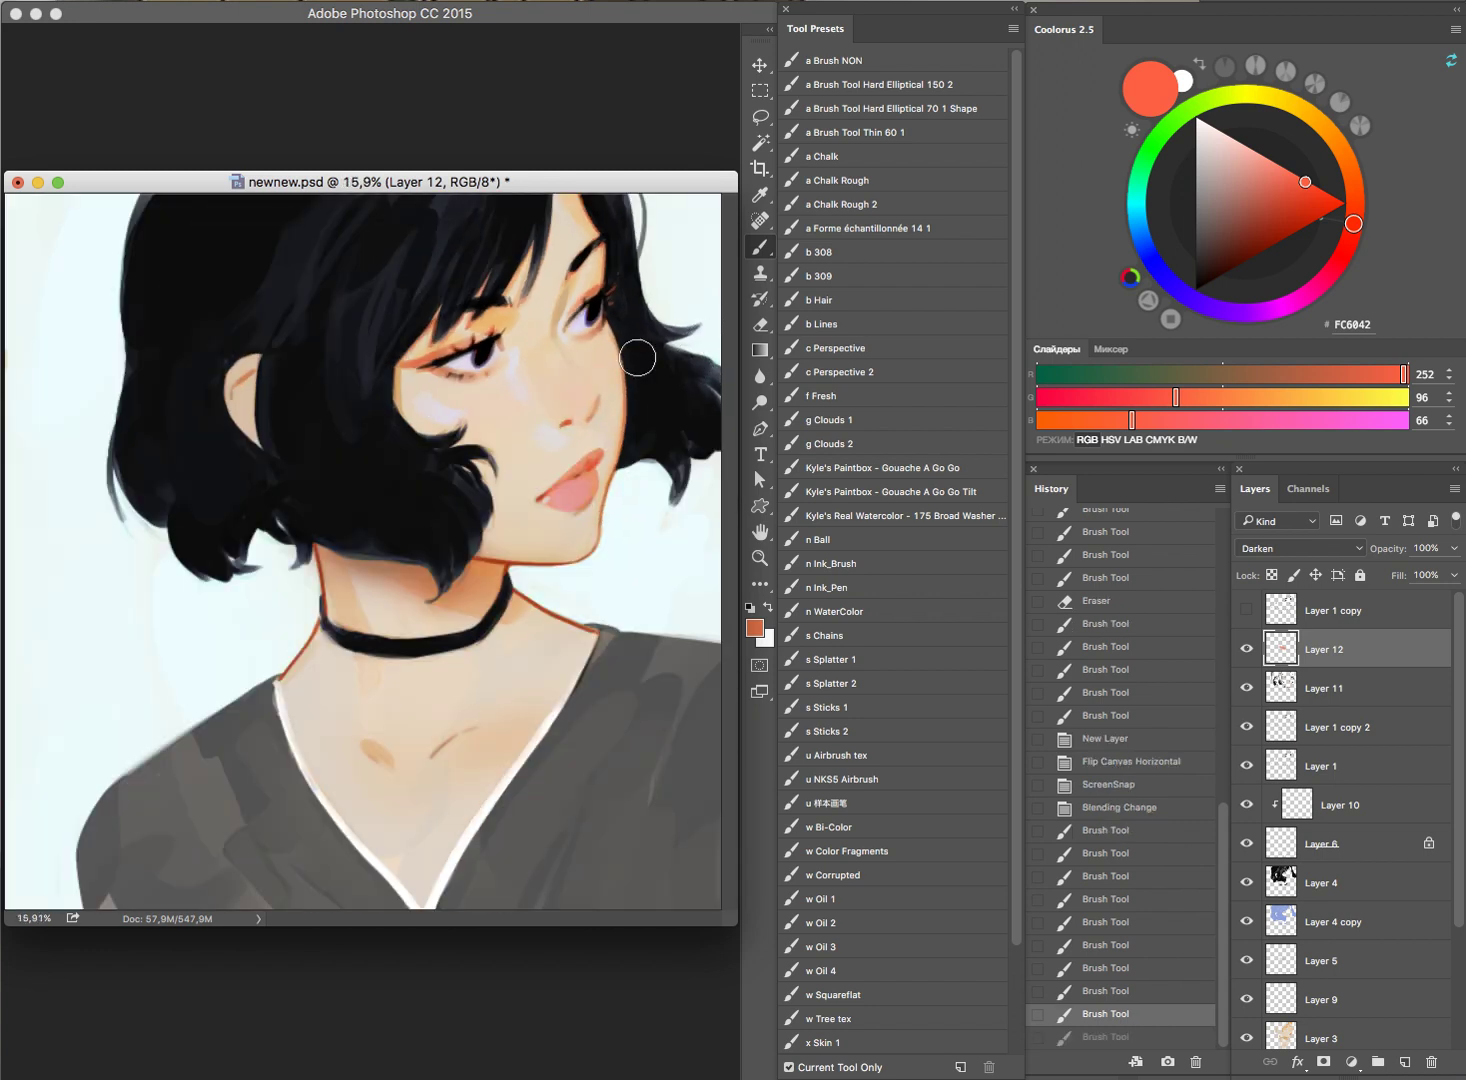
pyautogui.click(1289, 170)
pyautogui.click(1347, 246)
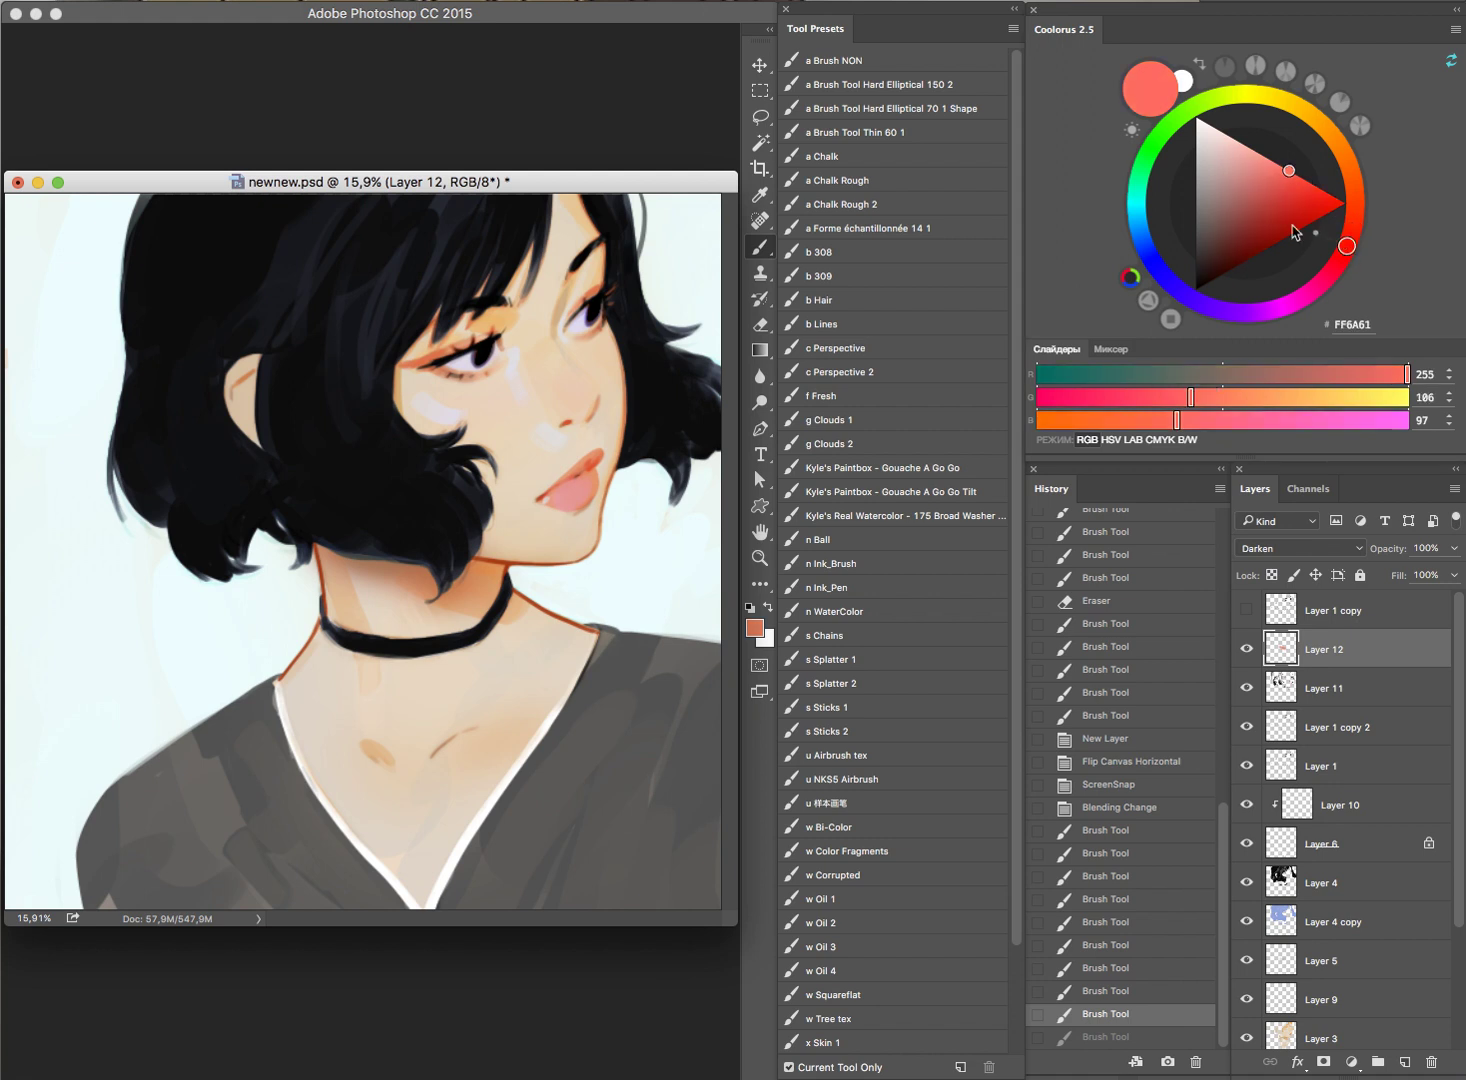
pyautogui.moveTo(572, 366); pyautogui.dragTo(665, 295)
pyautogui.moveTo(574, 380)
pyautogui.mouseDown()
pyautogui.moveTo(573, 412)
pyautogui.moveTo(600, 360)
pyautogui.mouseUp()
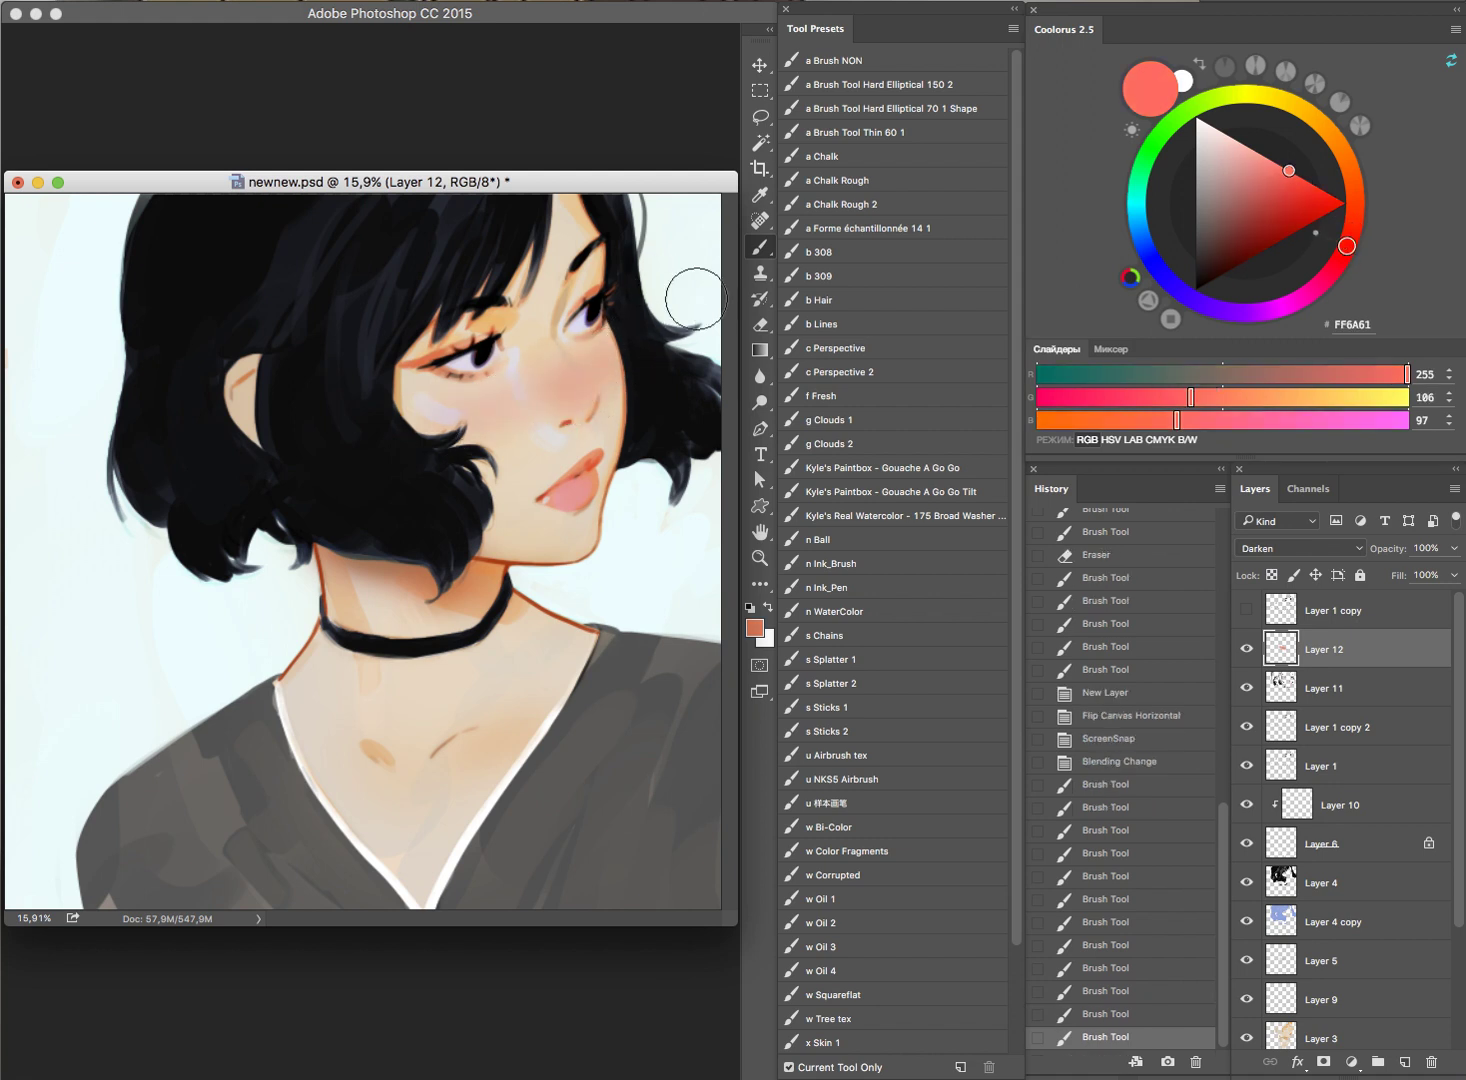
# Step: Undo recent cheek strokes, erase part of Layer 12, and toggle it to compare
pyautogui.hotkey('ctrl', 'alt', 'z')
pyautogui.hotkey('ctrl', 'alt', 'z')
pyautogui.hotkey('ctrl', 'alt', 'z')
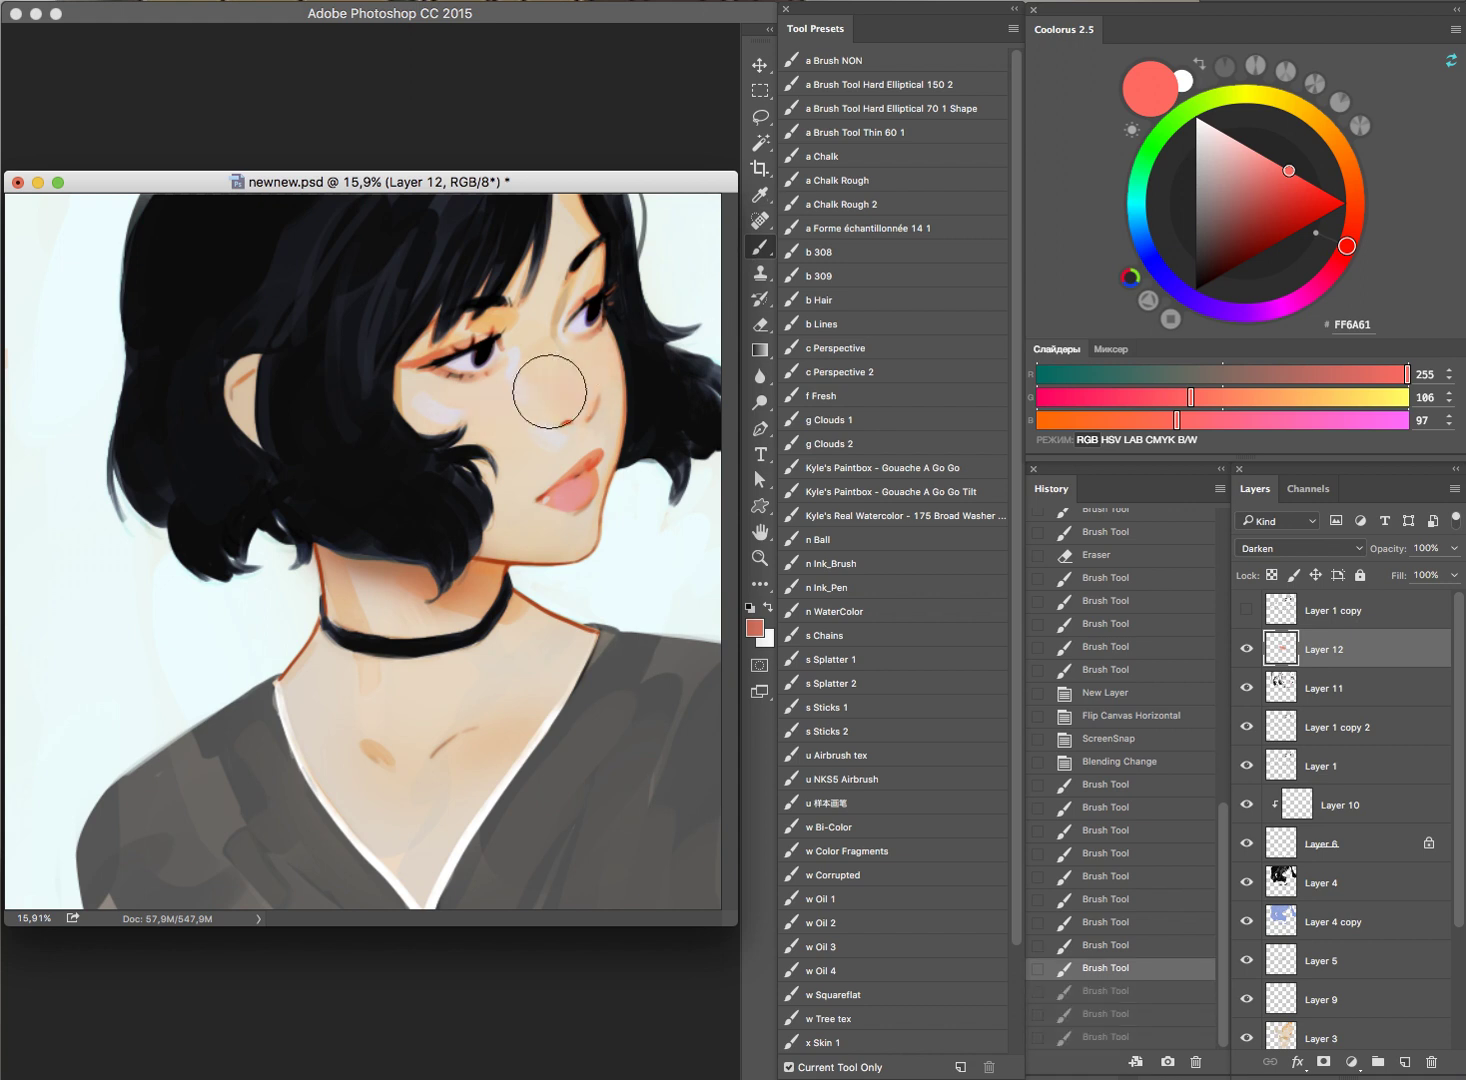
pyautogui.moveTo(578, 383); pyautogui.dragTo(586, 395)
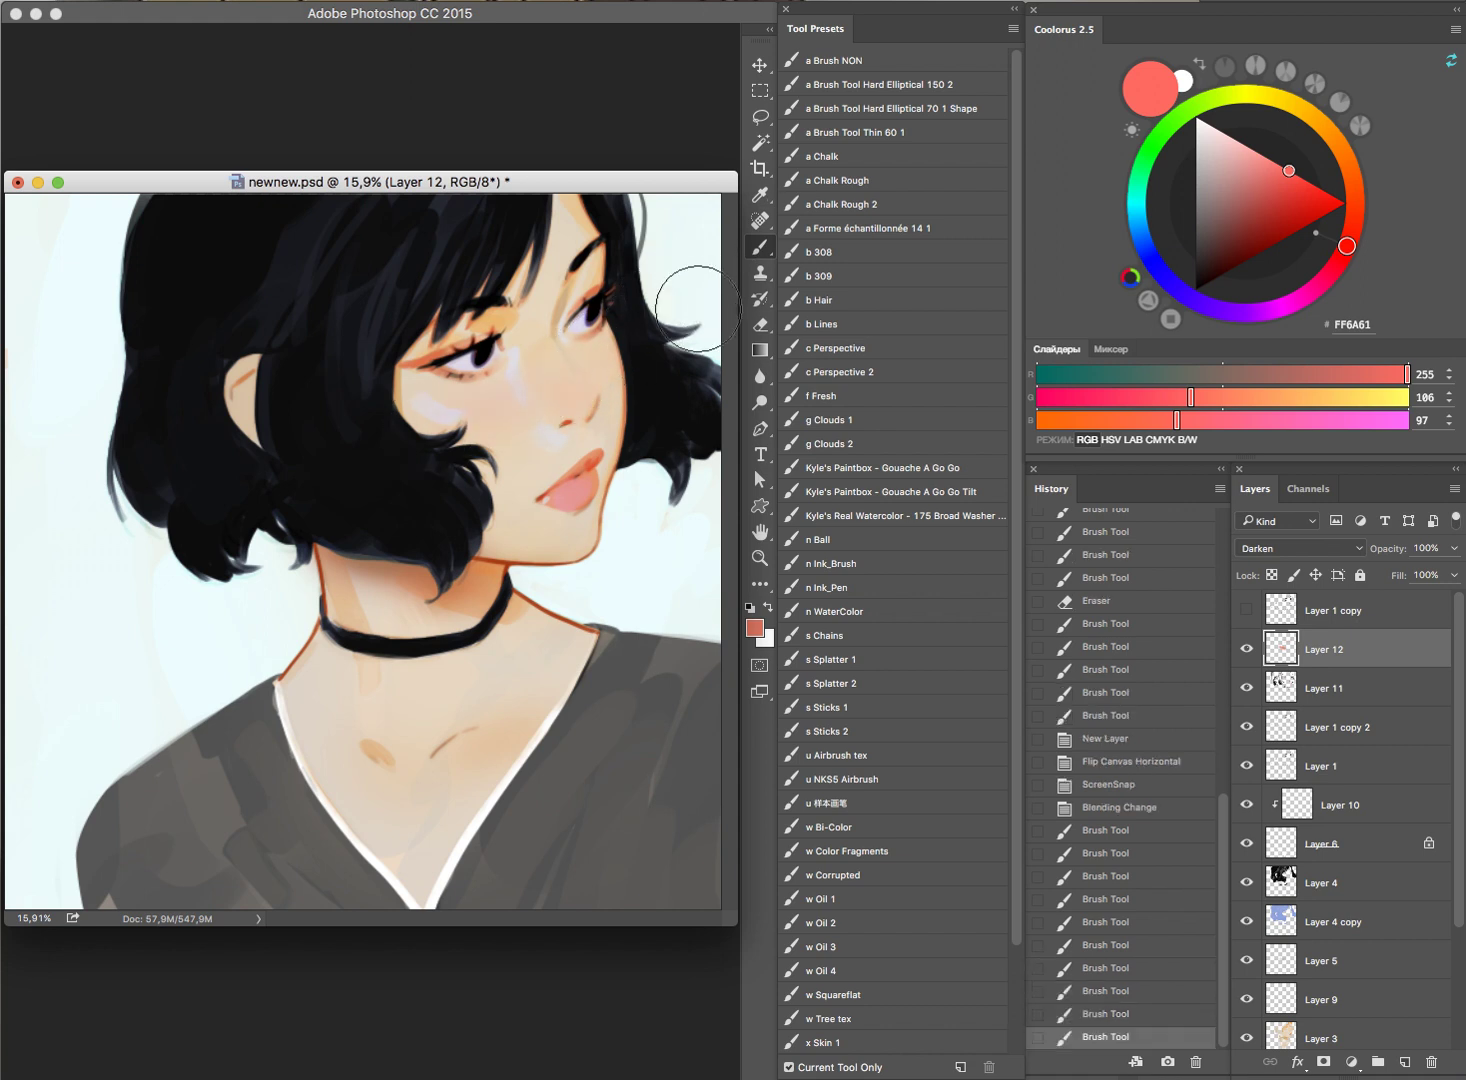
pyautogui.hotkey('ctrl', 'alt', 'z')
pyautogui.press('e')
pyautogui.click(680, 293)
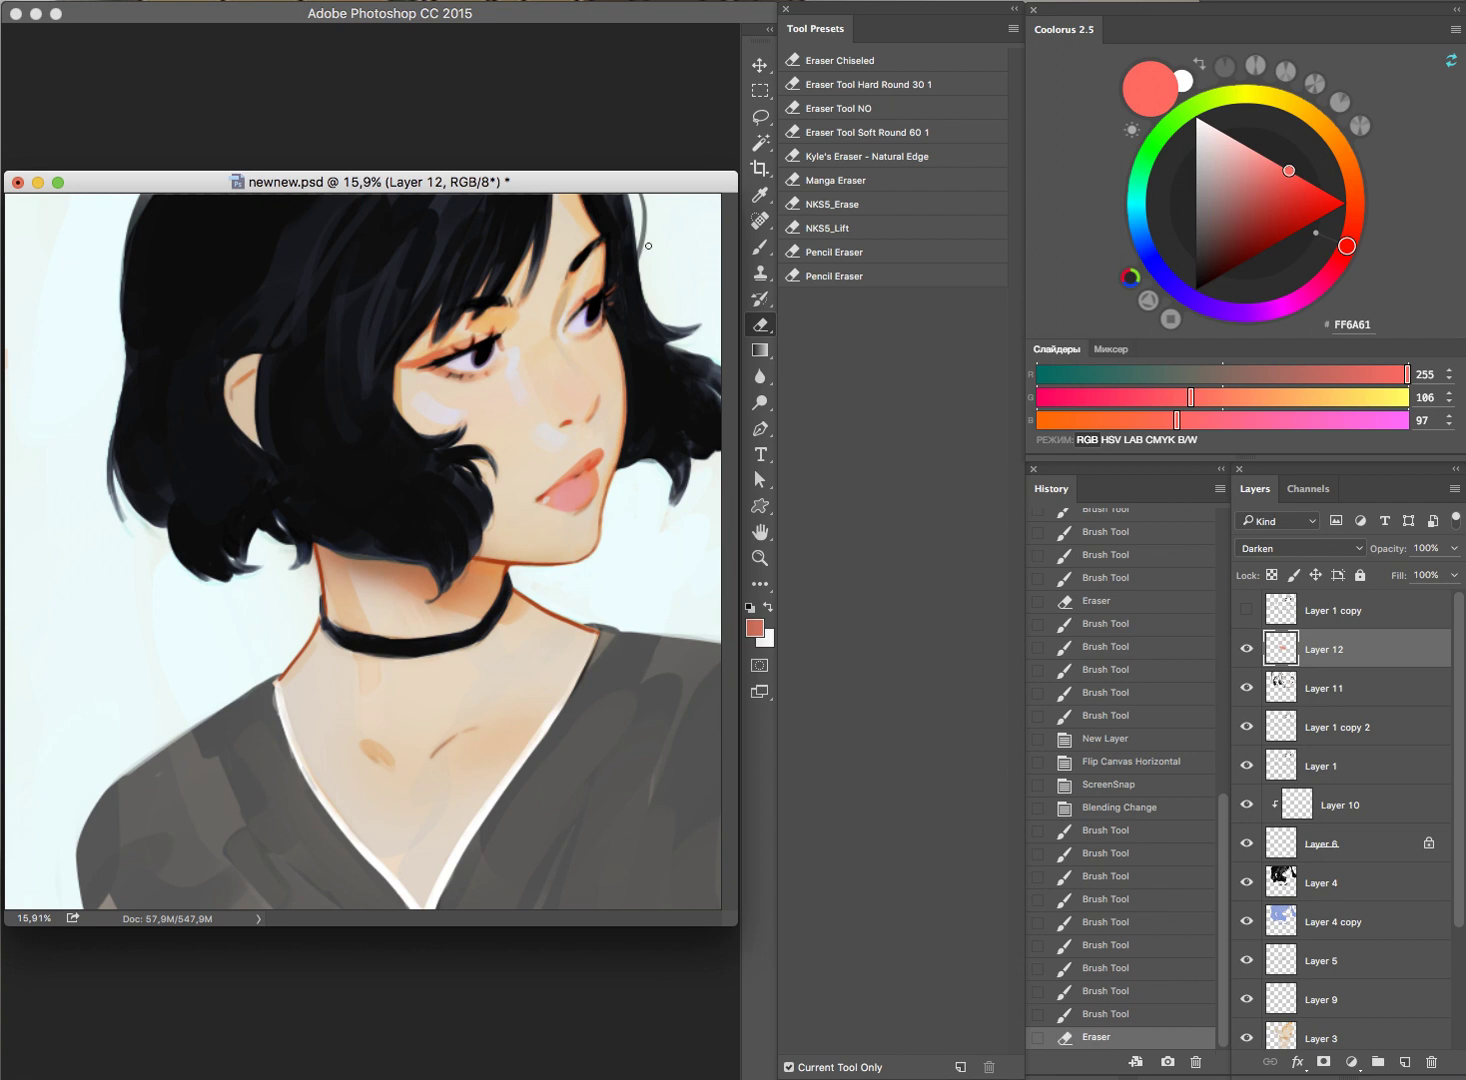
pyautogui.click(1248, 650)
pyautogui.click(1248, 650)
# Step: Paint warm coral shading on the neck
pyautogui.press('b')
pyautogui.moveTo(425, 640); pyautogui.dragTo(330, 700)
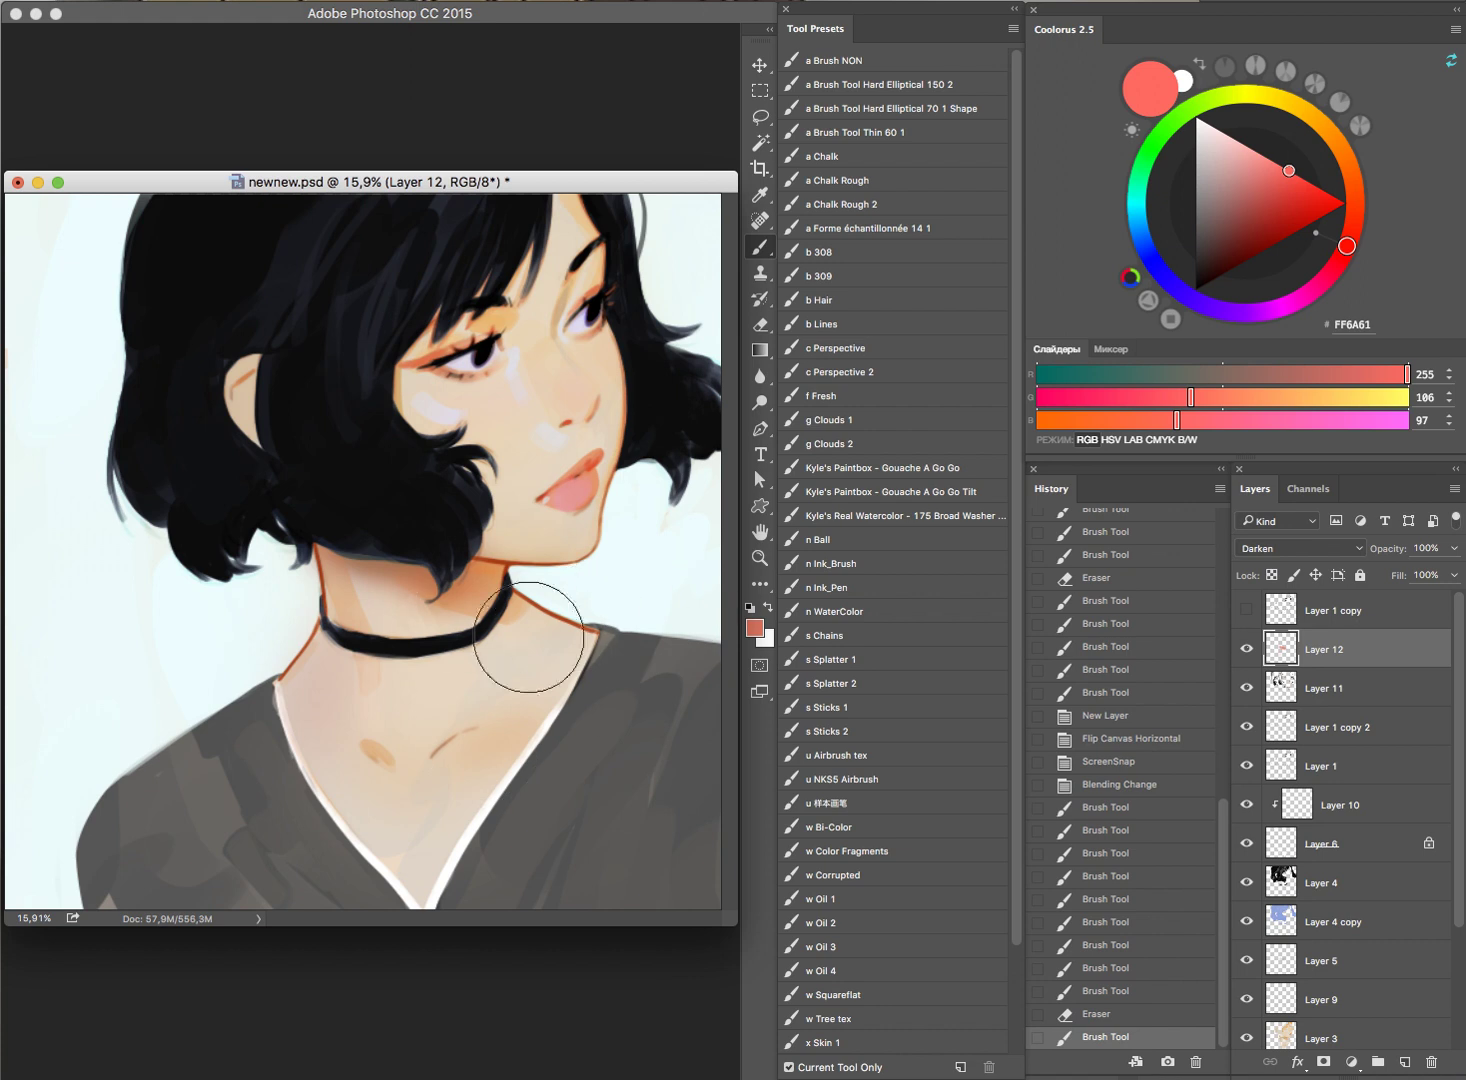
pyautogui.hotkey('ctrl', 'z')
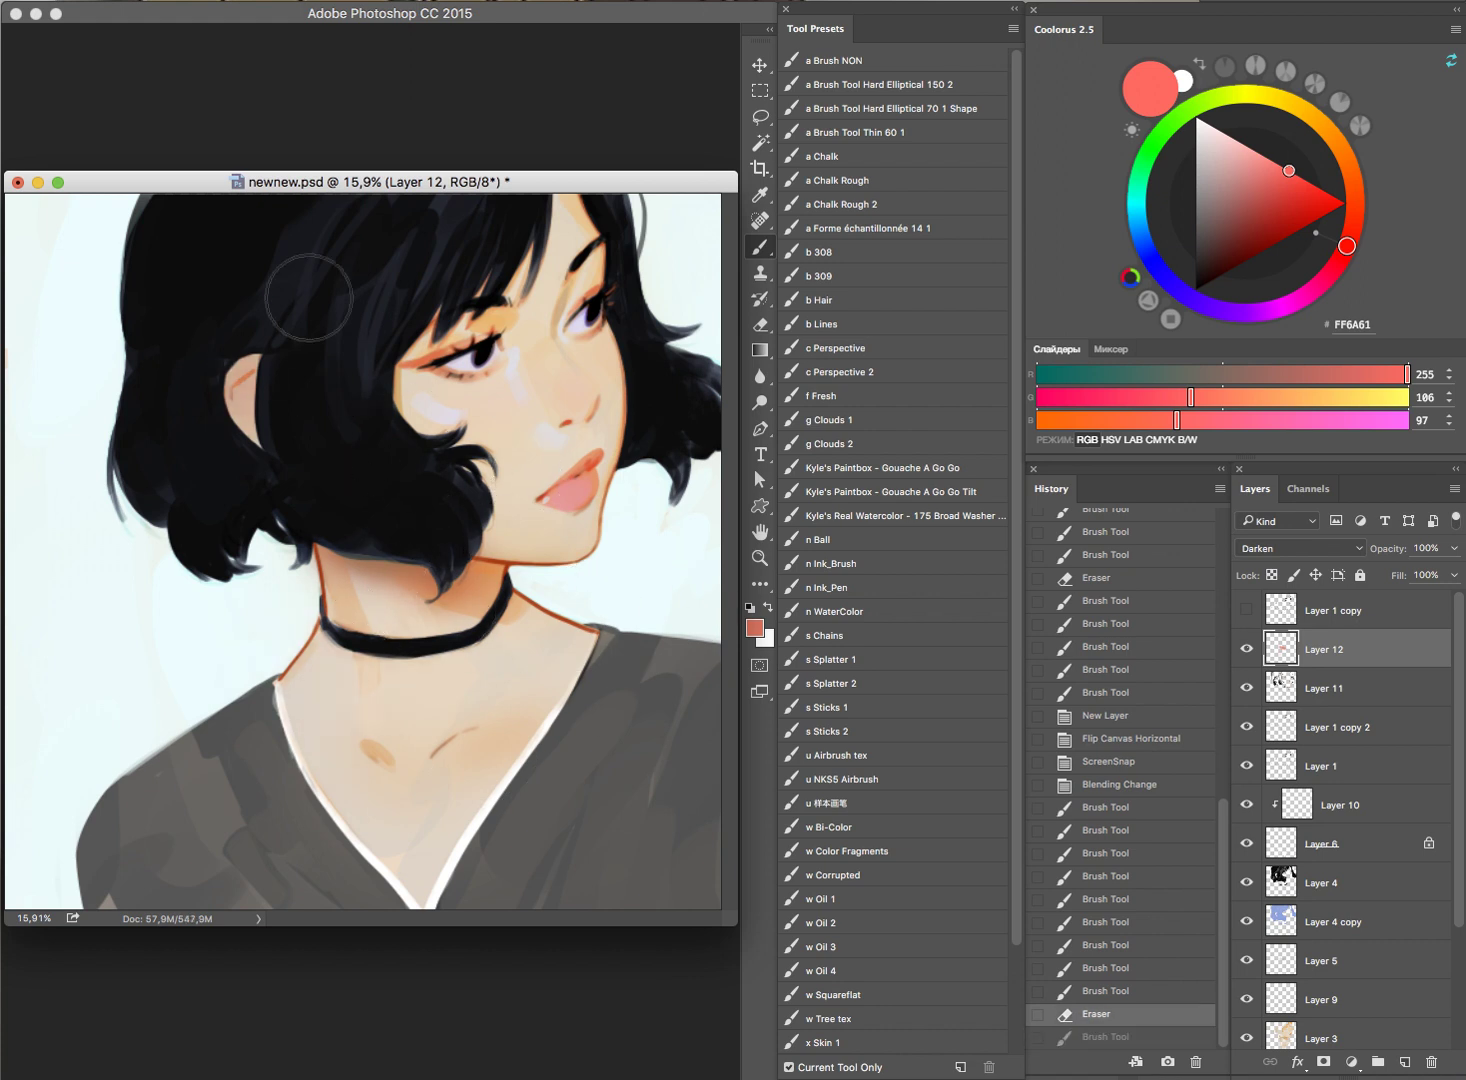
pyautogui.hotkey('ctrl', 'z')
pyautogui.scroll(-3, 448, 381)
pyautogui.scroll(3, 448, 381)
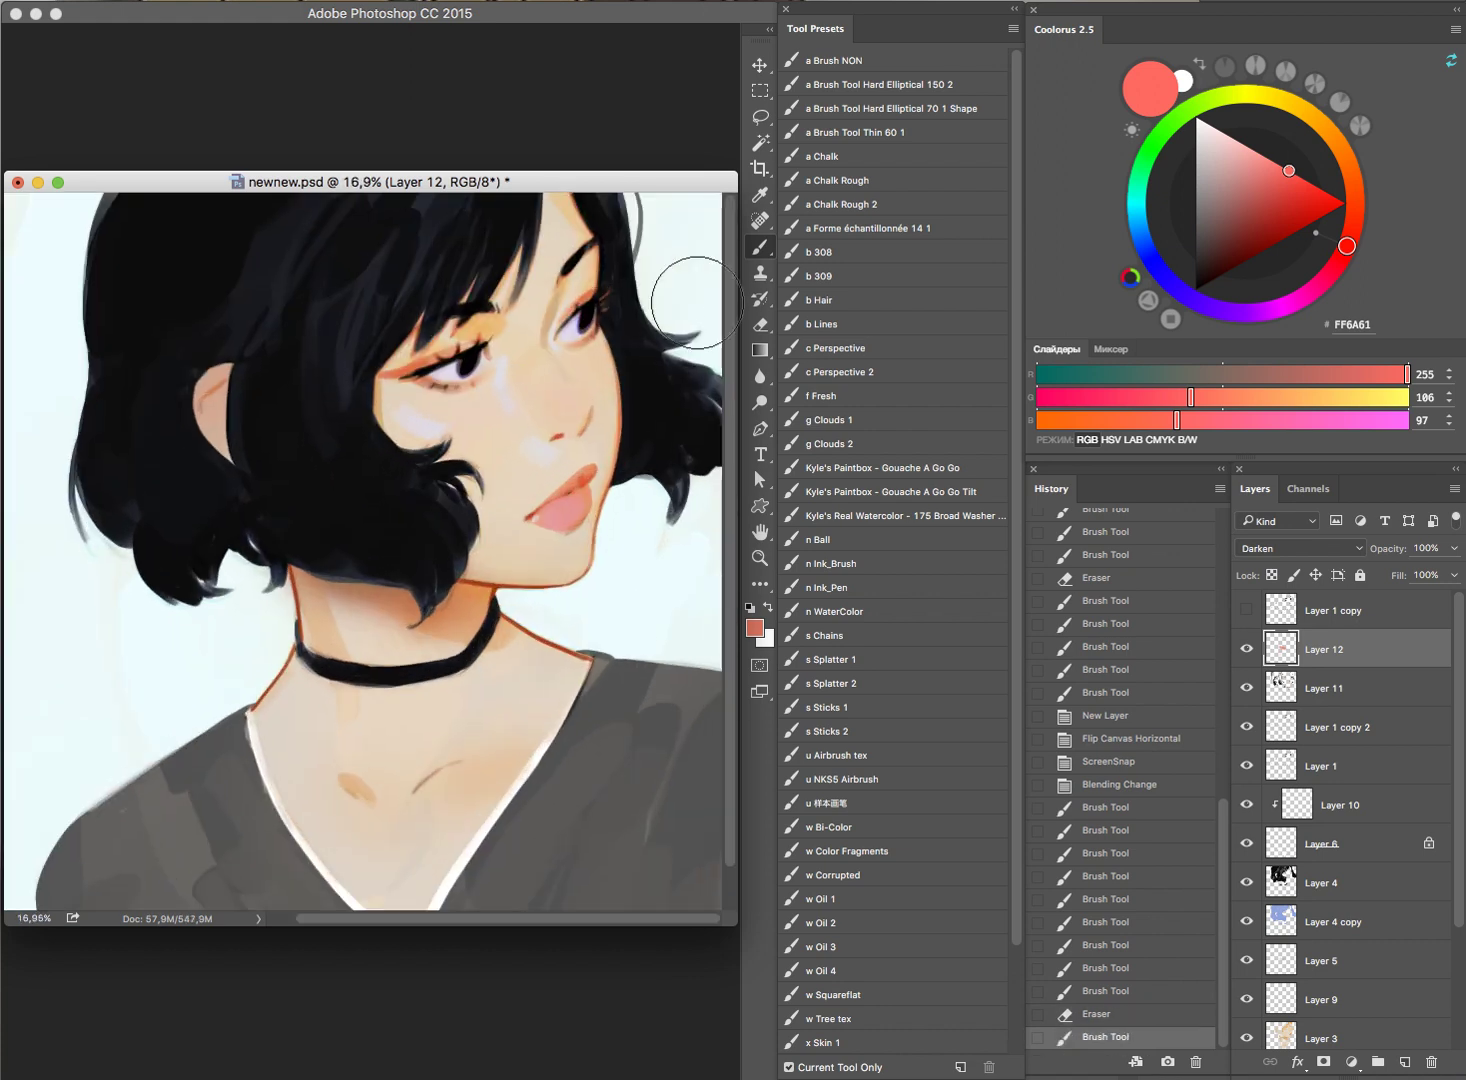
# Step: Undo a stray stroke, compare Layer 12 on and off, and add a new layer
pyautogui.hotkey('ctrl', 'z')
pyautogui.hotkey('ctrl', 'z')
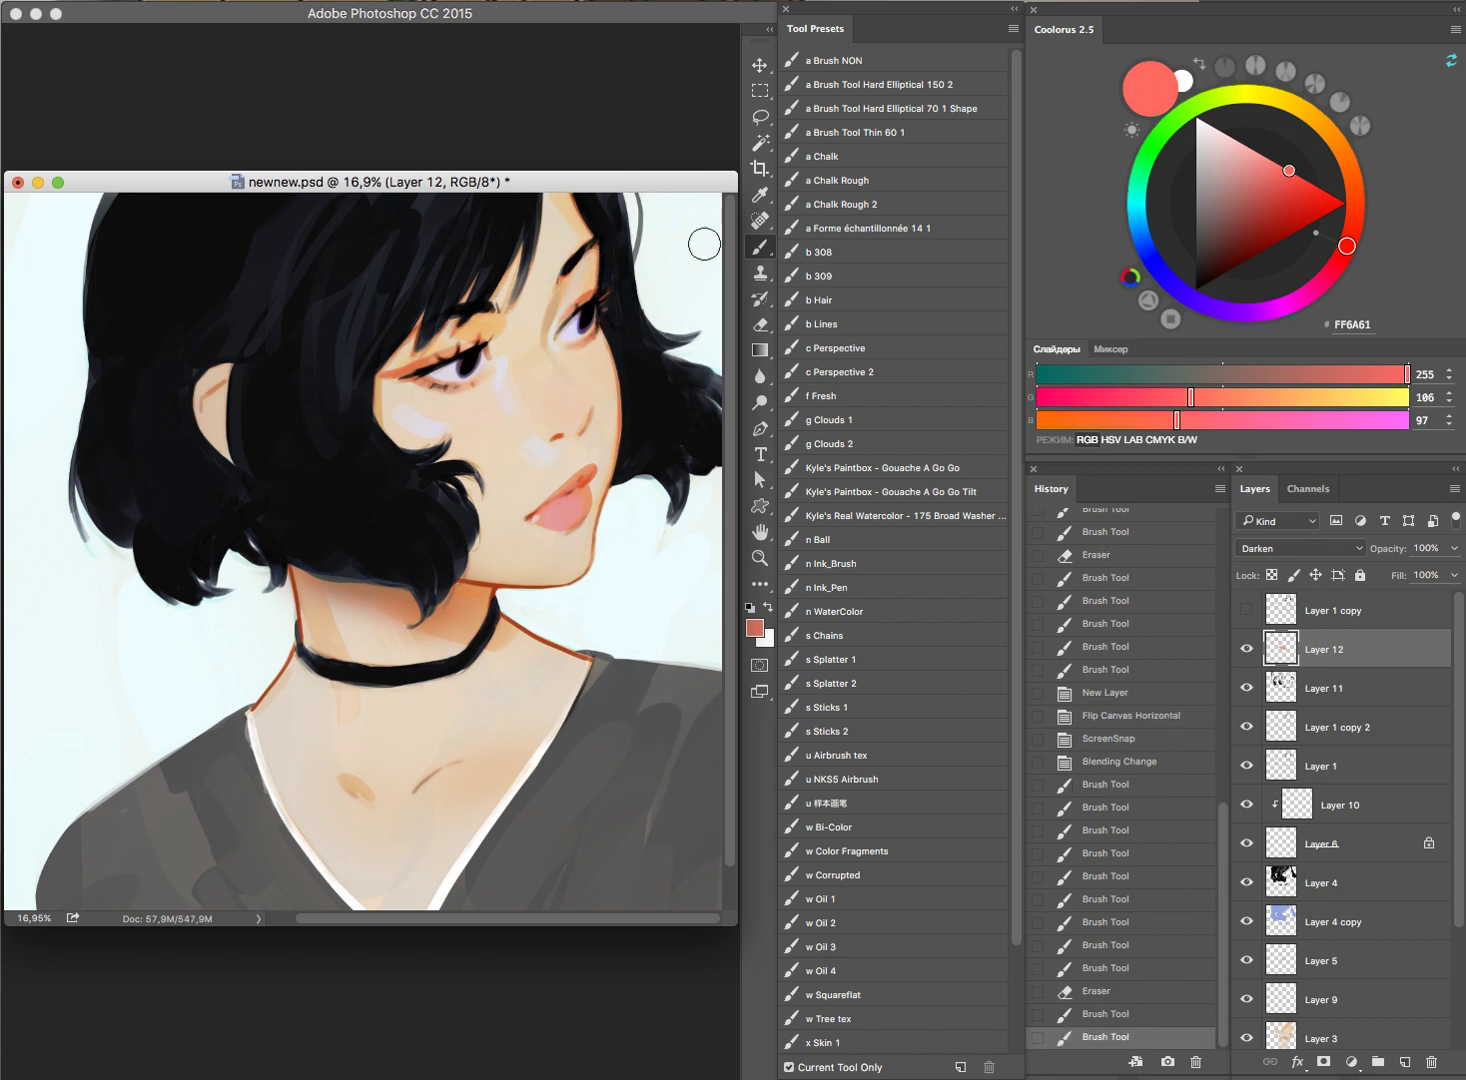
pyautogui.moveTo(697, 239); pyautogui.dragTo(600, 258)
pyautogui.hotkey('ctrl', 'z')
pyautogui.hotkey('ctrl', 'z')
pyautogui.scroll(-3, 655, 225)
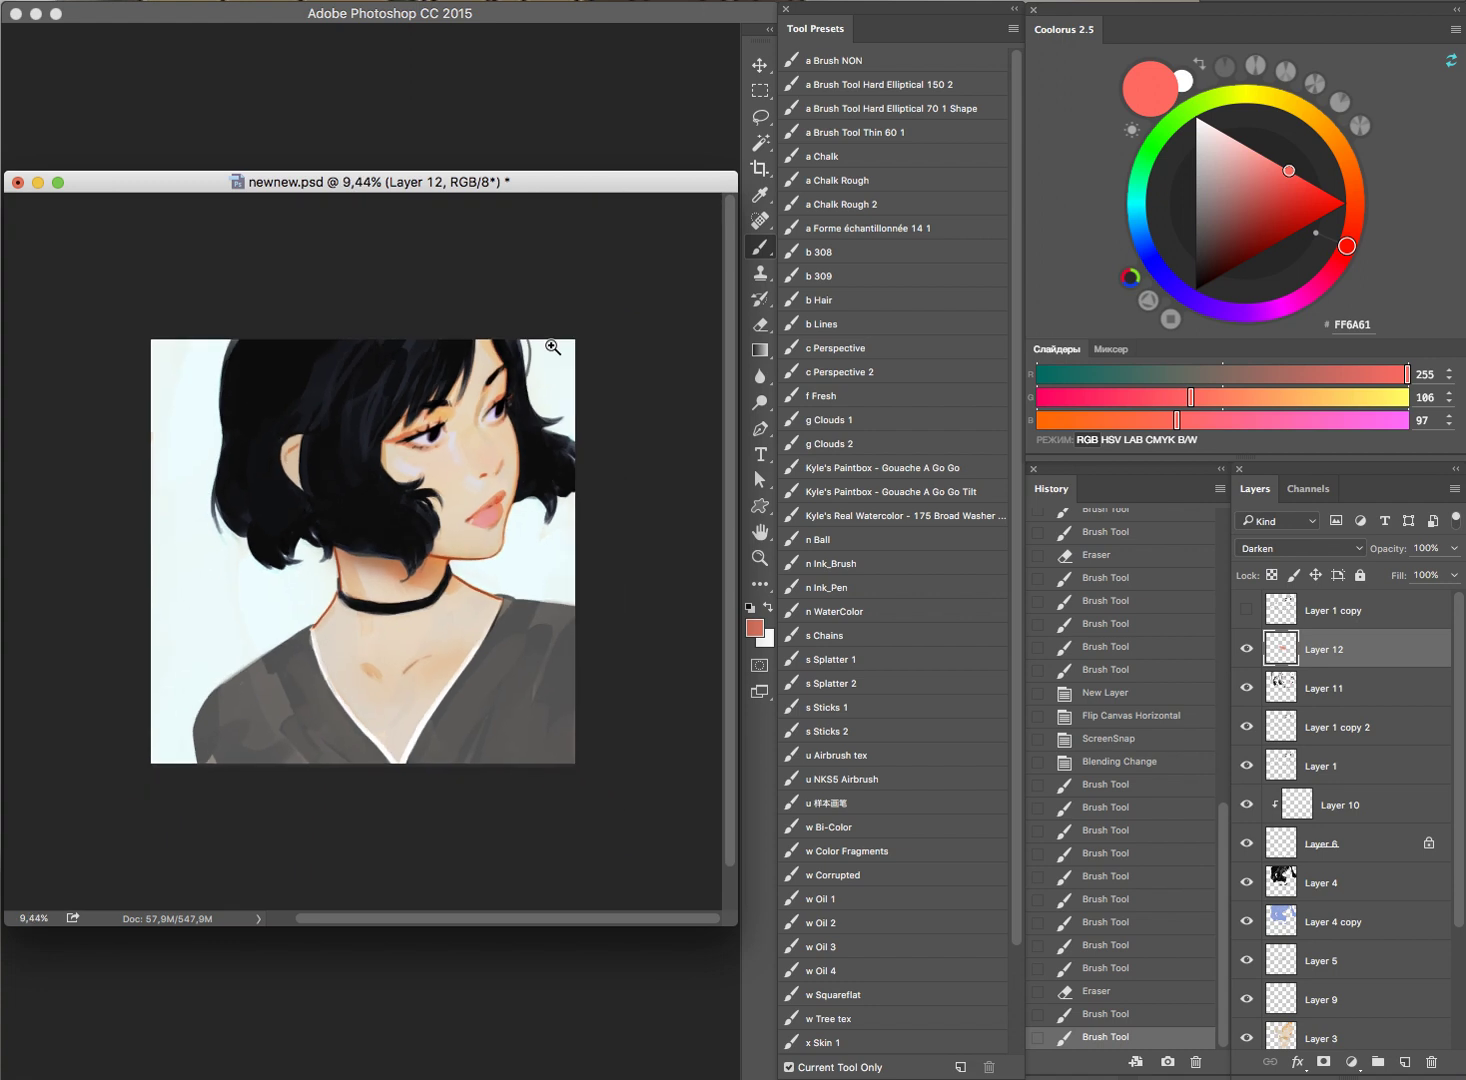
pyautogui.click(1247, 649)
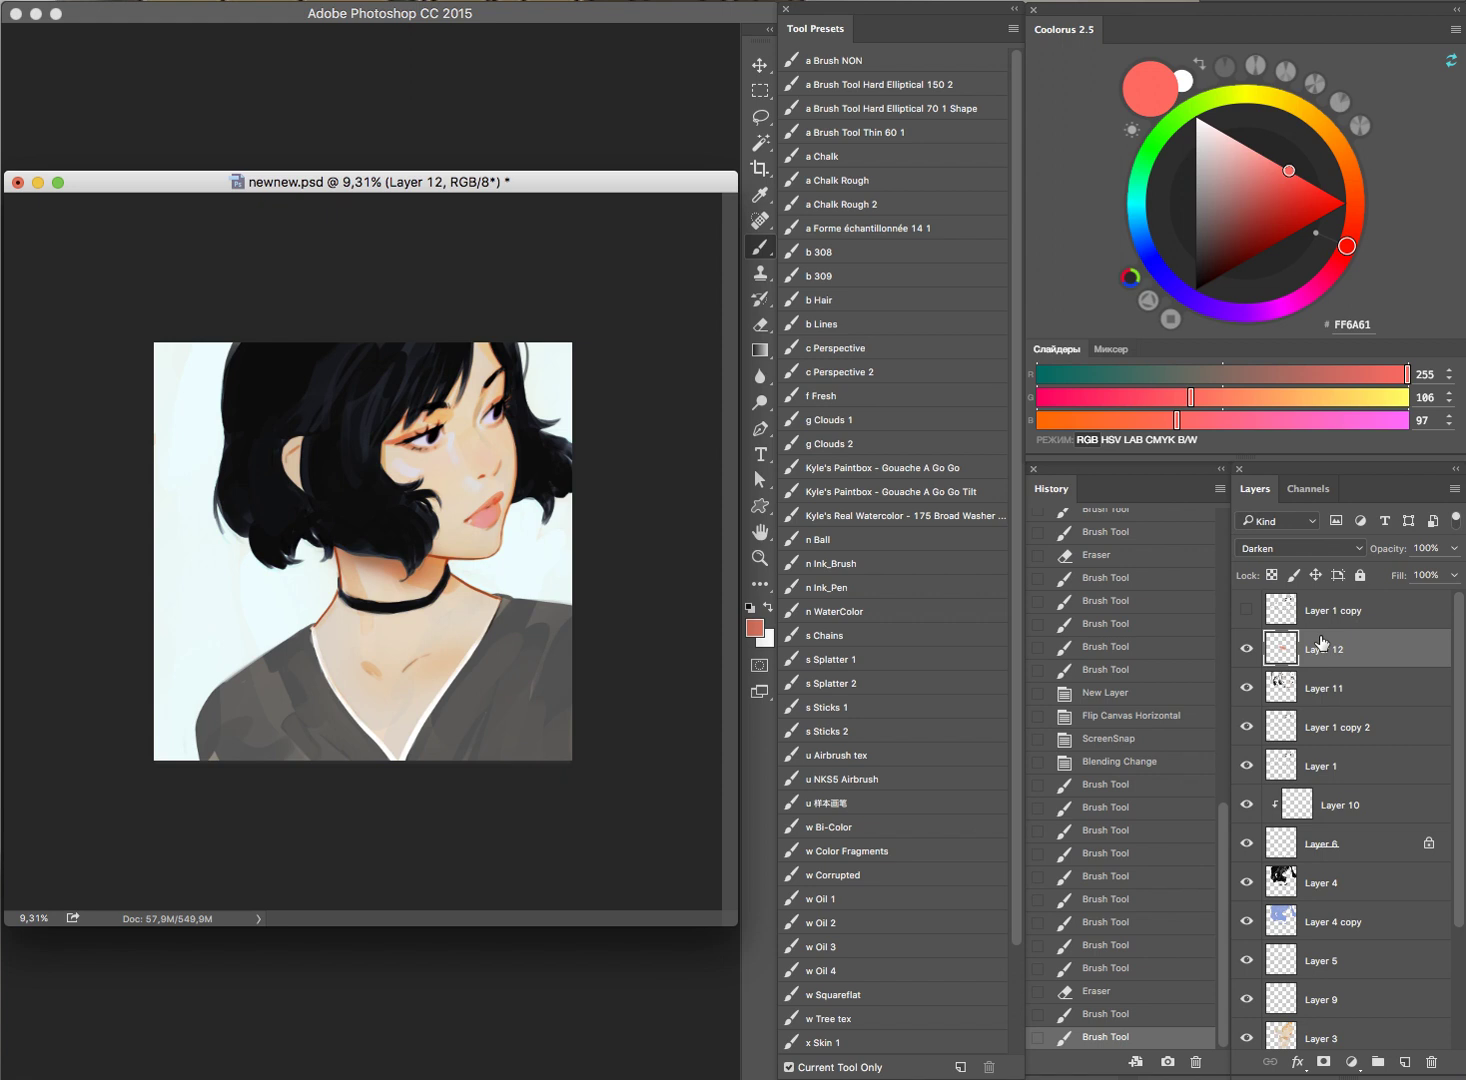
pyautogui.hotkey('ctrl', 'shift', 'alt', 'n')
# Step: Pick a blue-violet in Coolorus and set Layer 13 to Lighten blending
pyautogui.click(1143, 252)
pyautogui.click(1298, 175)
pyautogui.moveTo(1163, 276); pyautogui.dragTo(1163, 254)
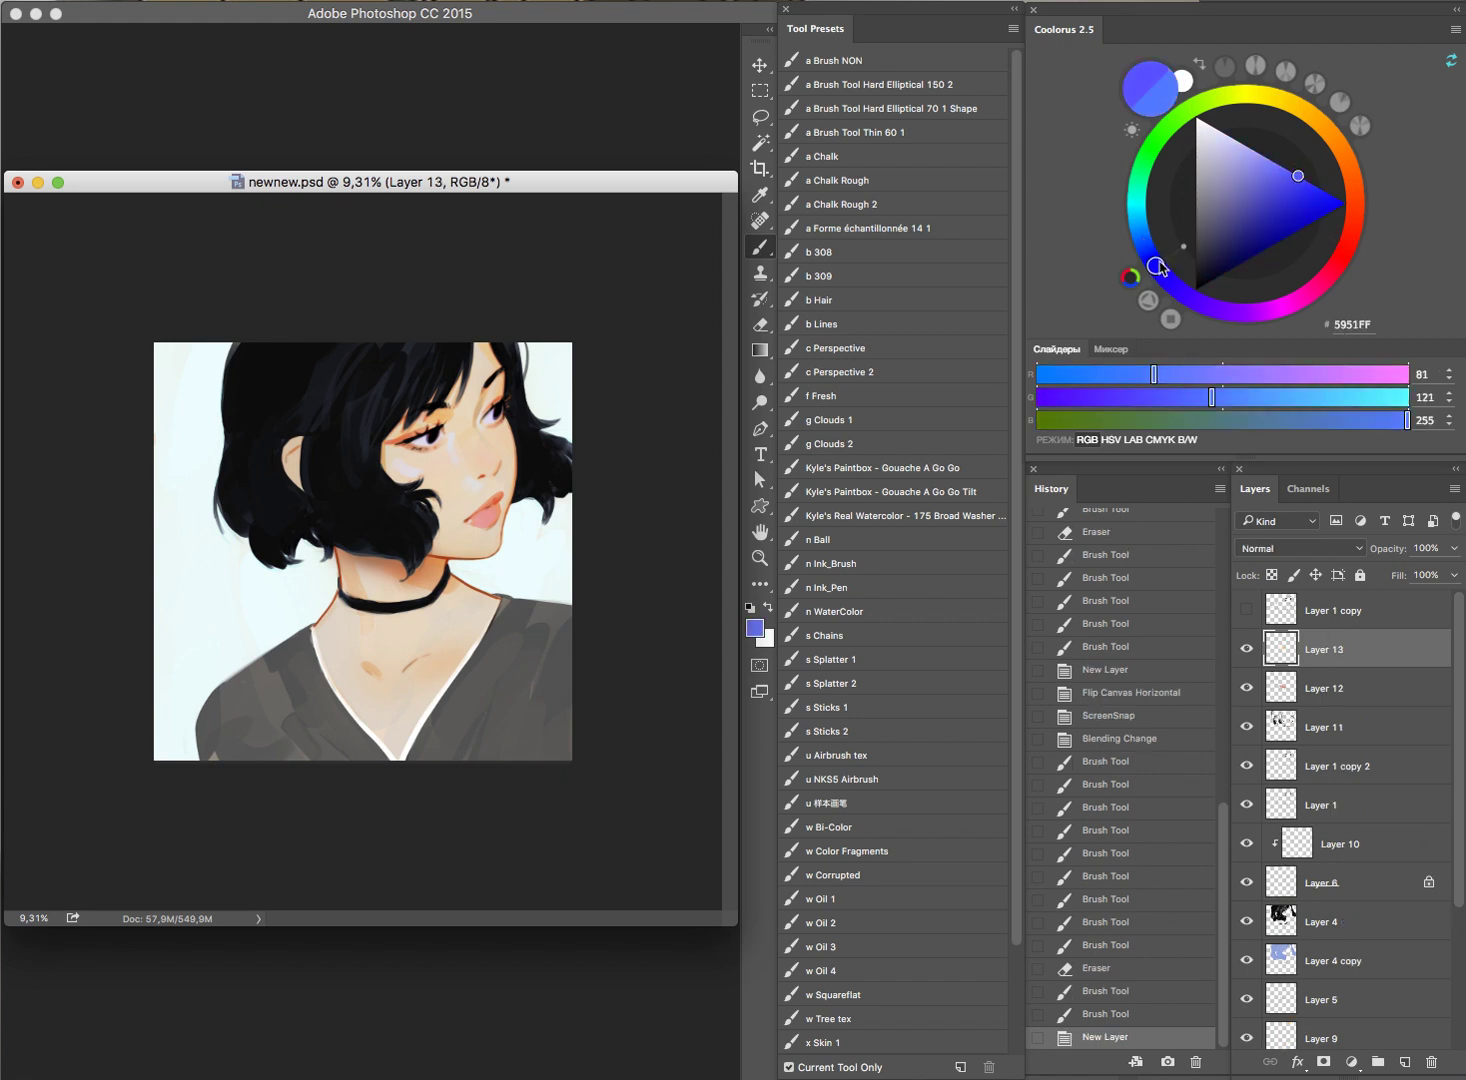
pyautogui.click(1172, 273)
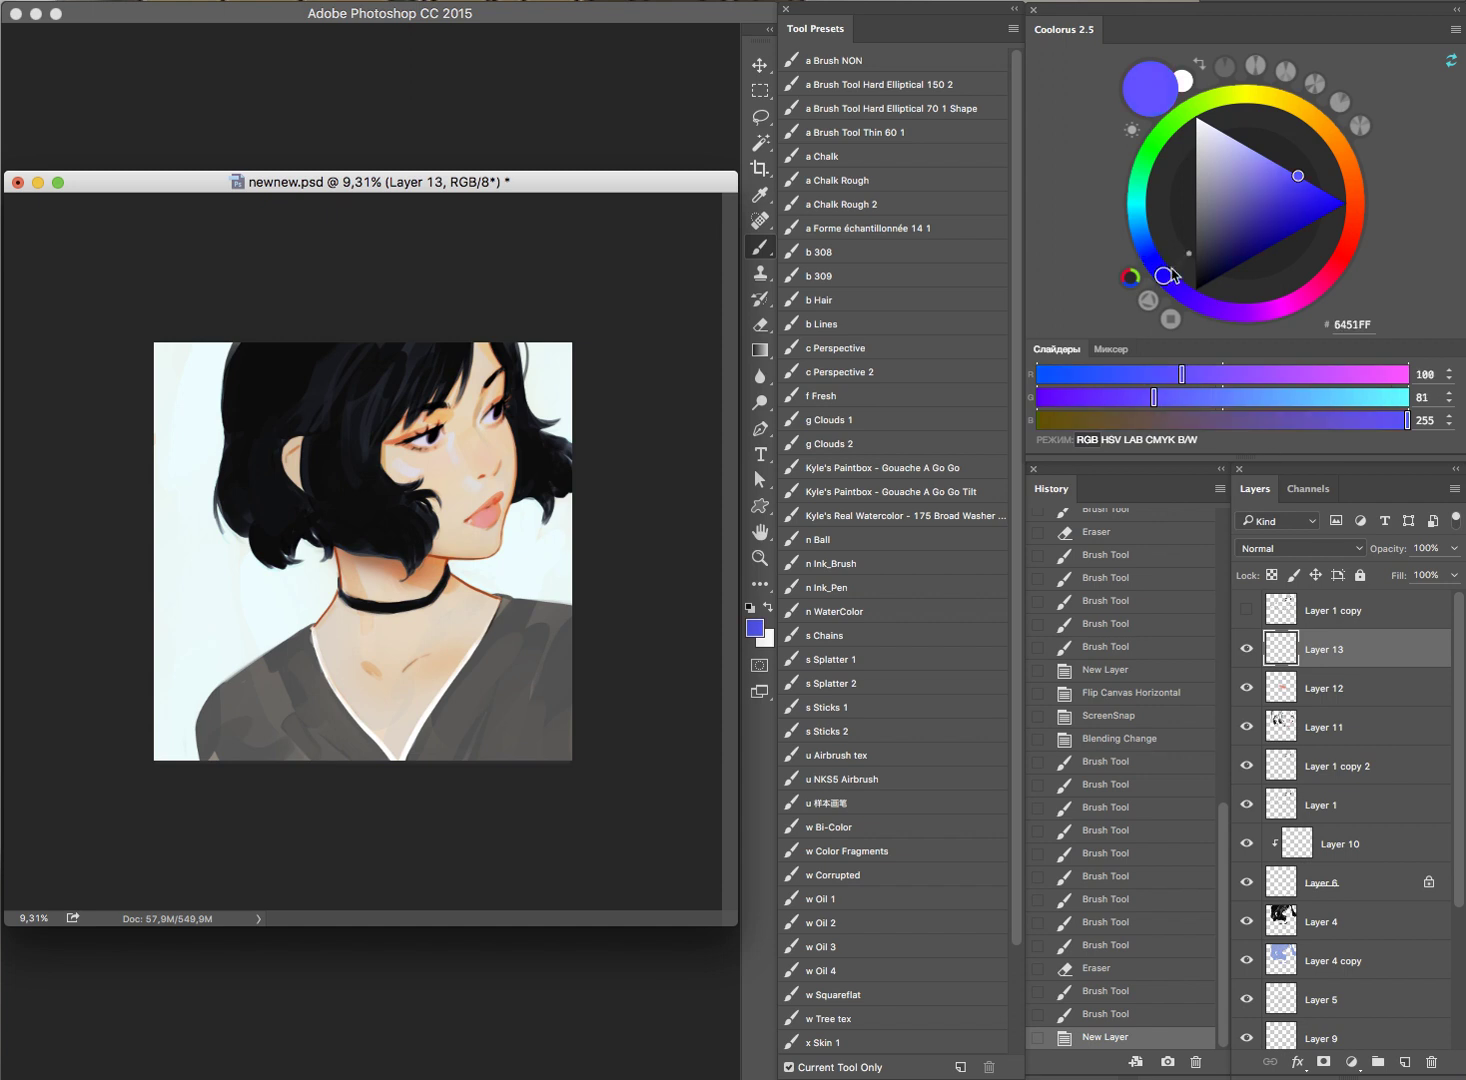
pyautogui.click(1318, 557)
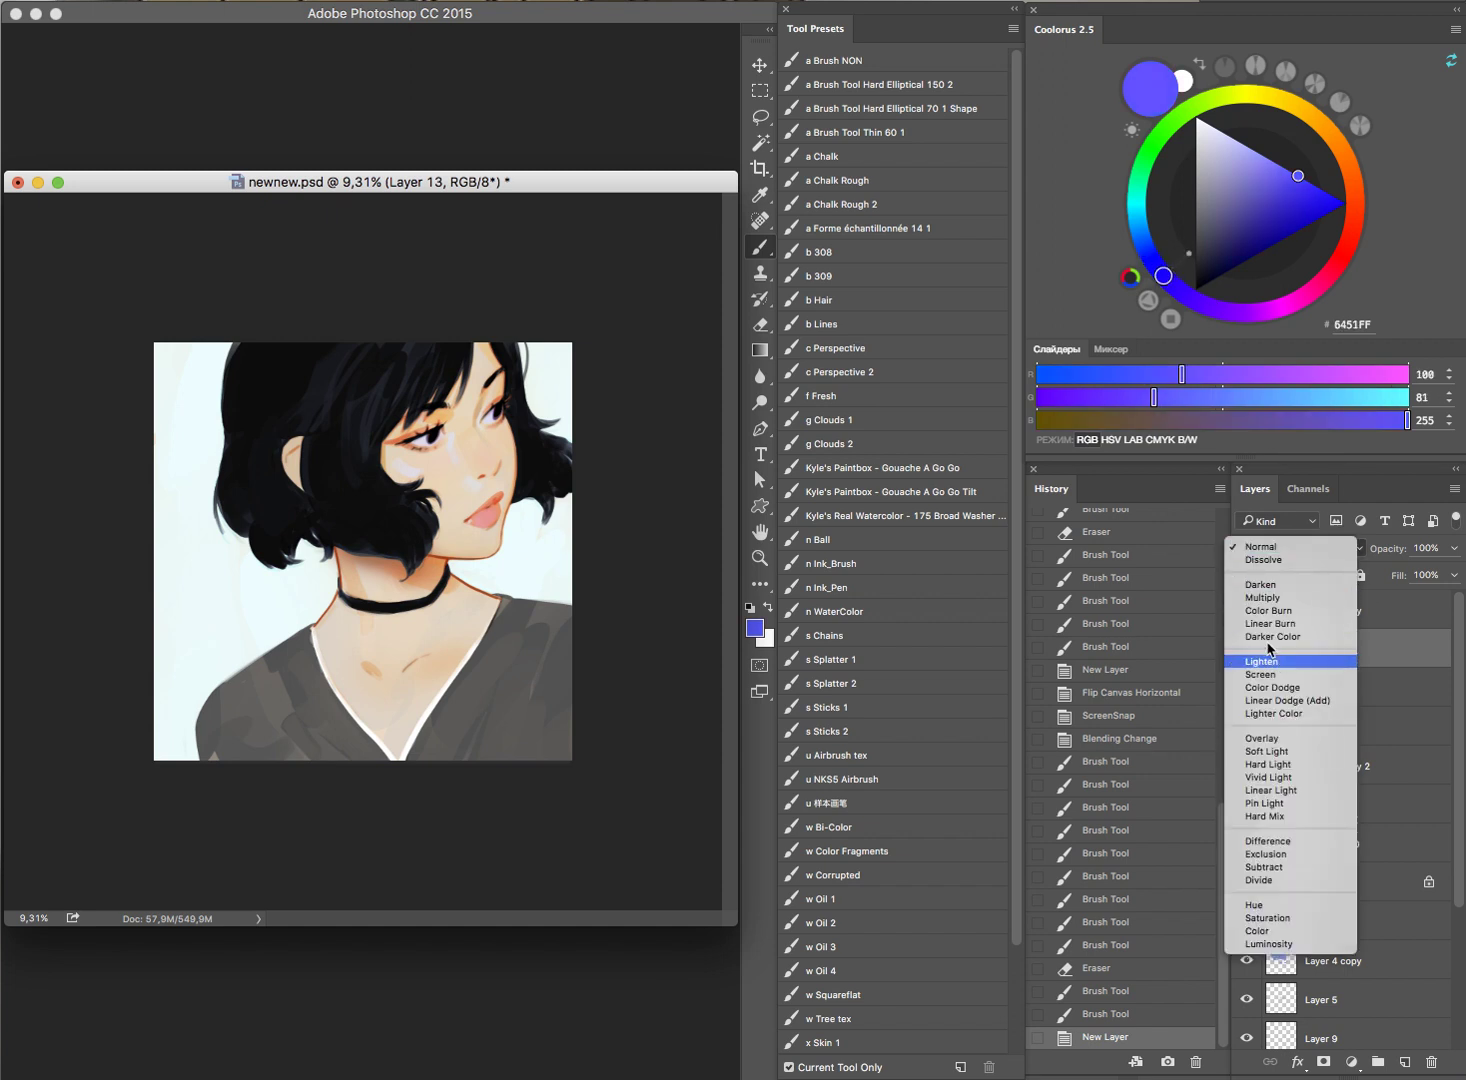
pyautogui.click(1285, 662)
# Step: Brush blue-violet over the hair on both sides of the face
pyautogui.moveTo(556, 470); pyautogui.dragTo(553, 530)
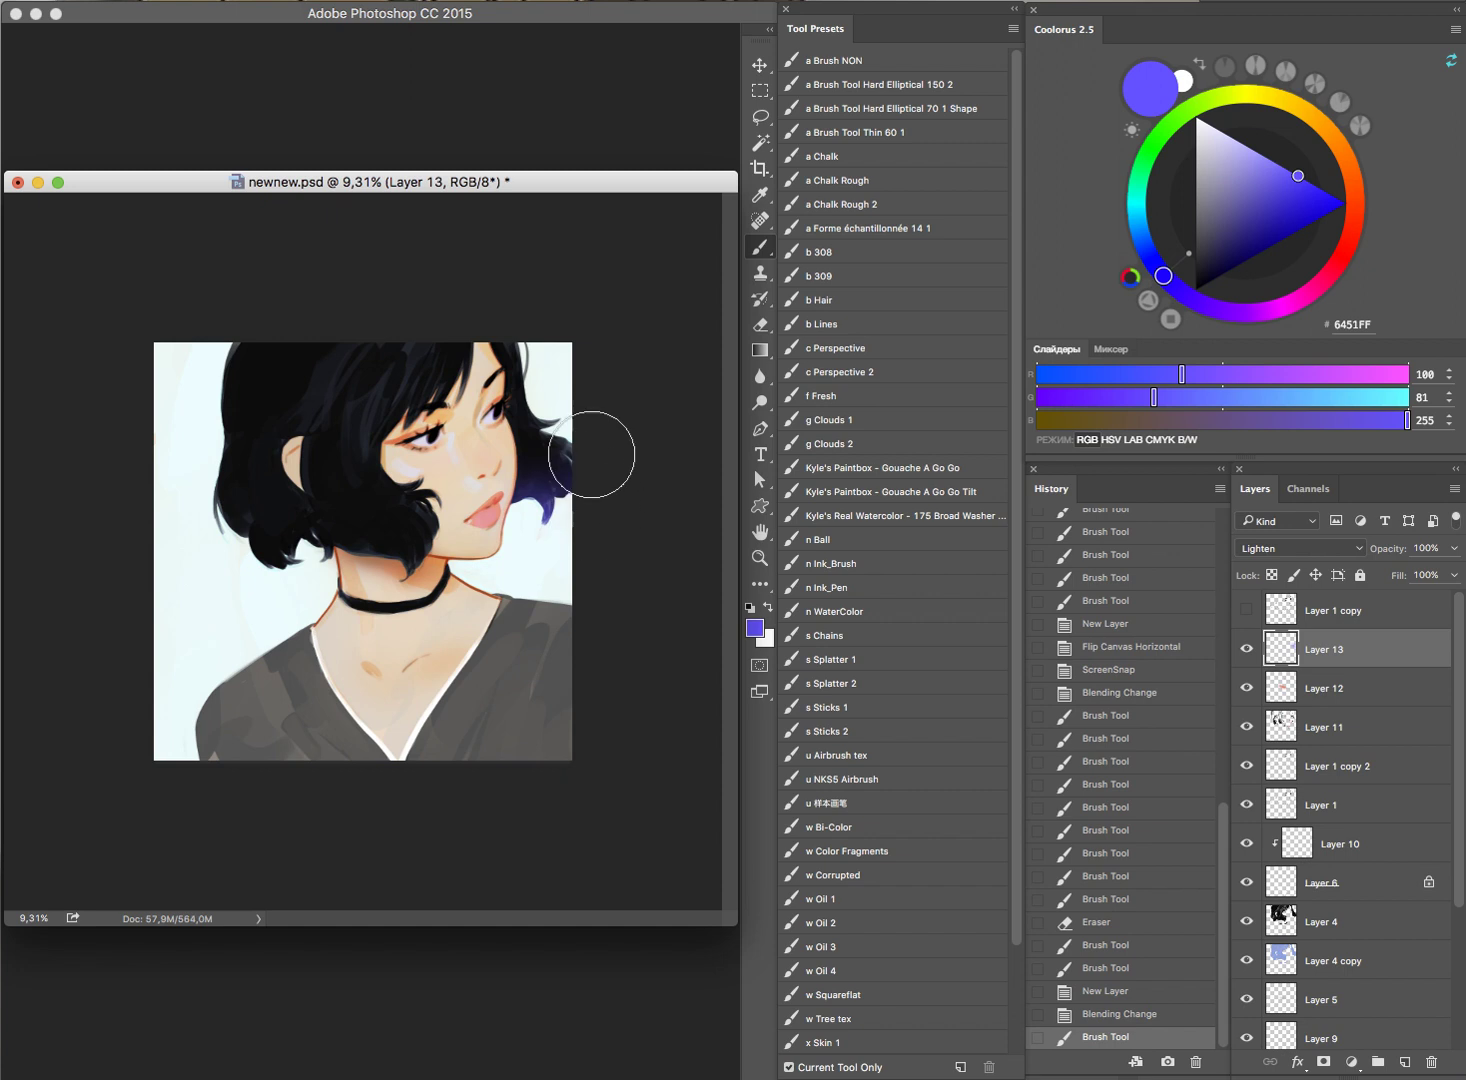
pyautogui.moveTo(596, 448); pyautogui.dragTo(517, 236)
pyautogui.moveTo(322, 448); pyautogui.dragTo(343, 546)
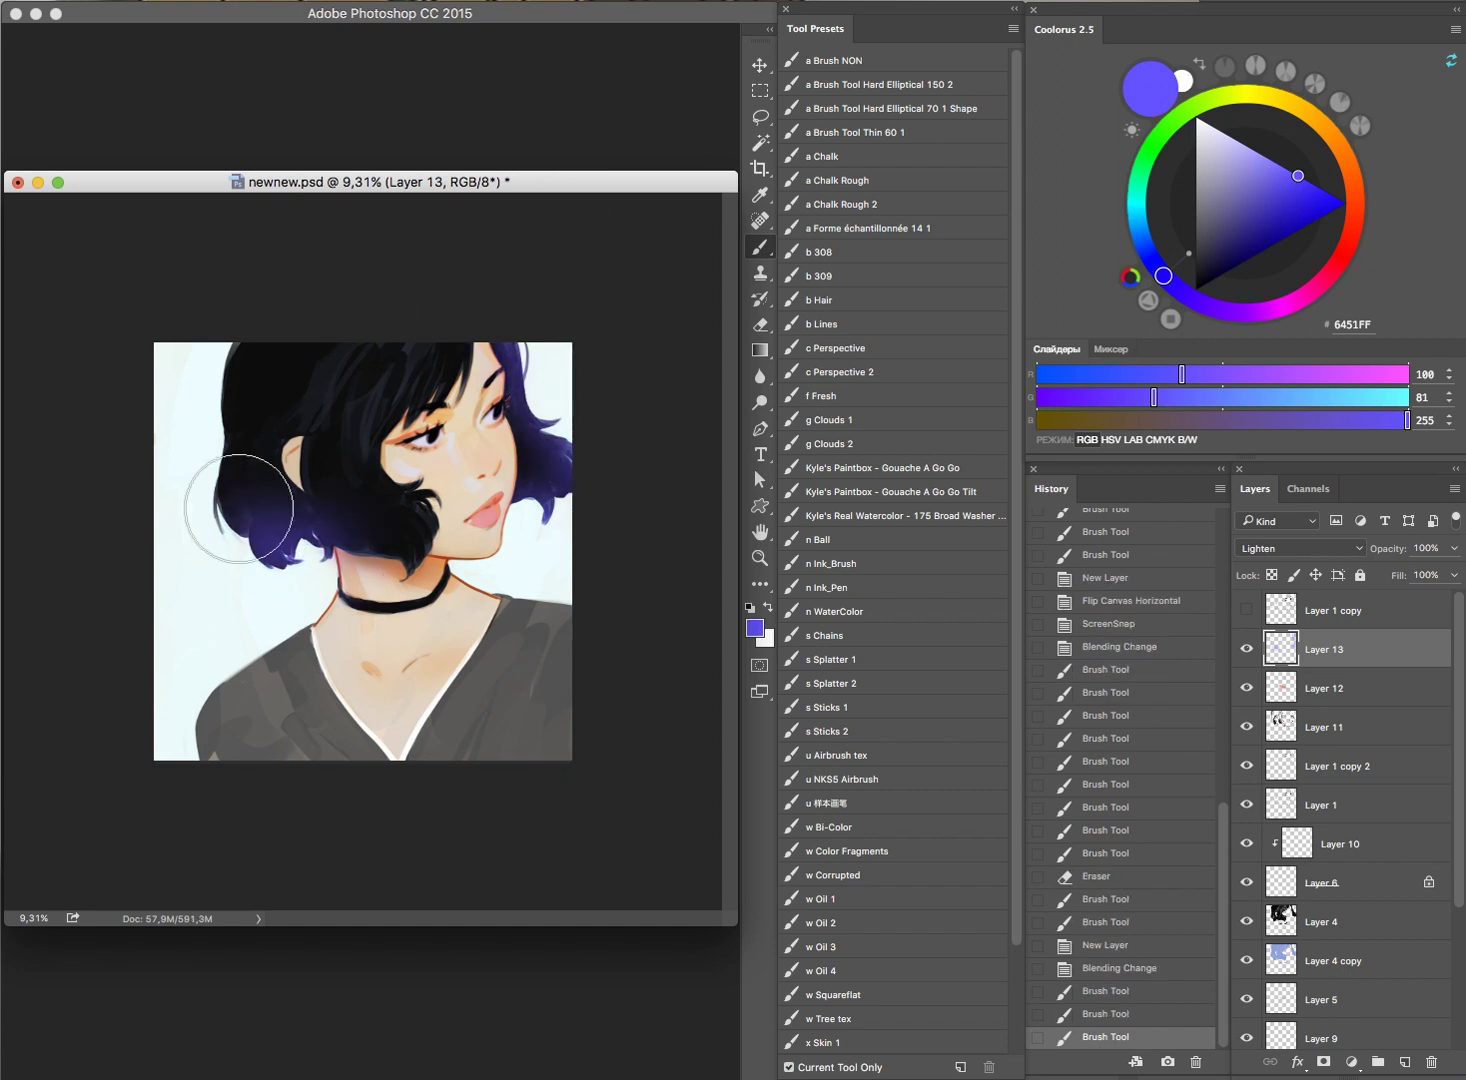
pyautogui.moveTo(240, 505); pyautogui.dragTo(246, 290)
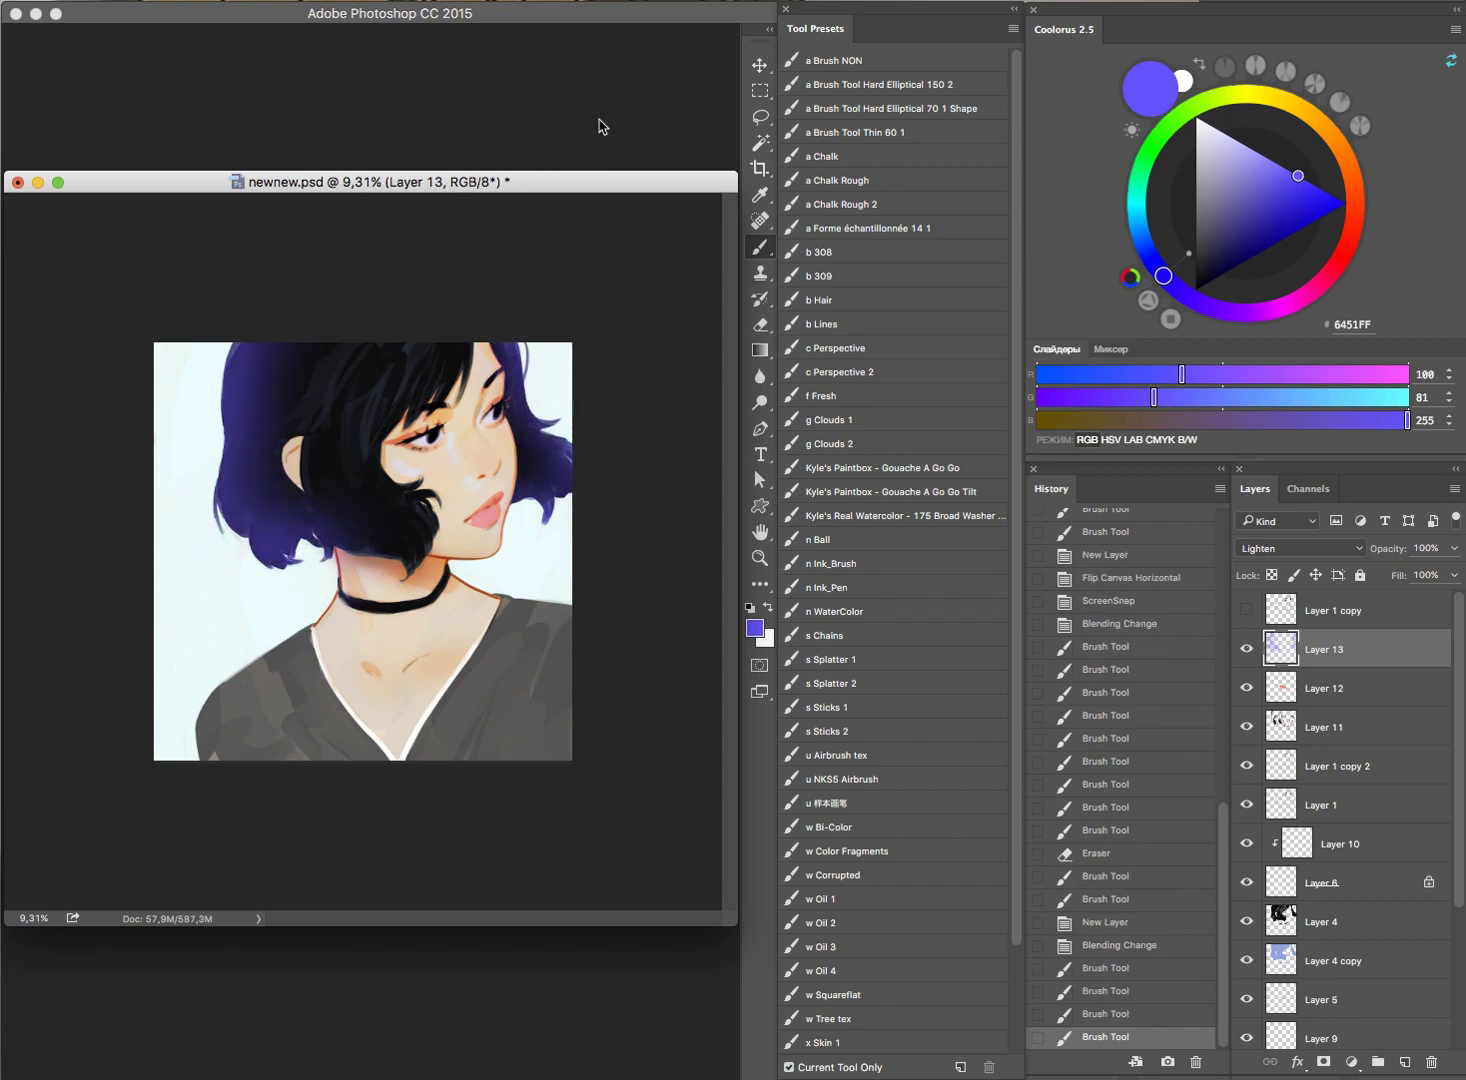
# Step: Erase excess violet from the hair with a soft round eraser
pyautogui.press('e')
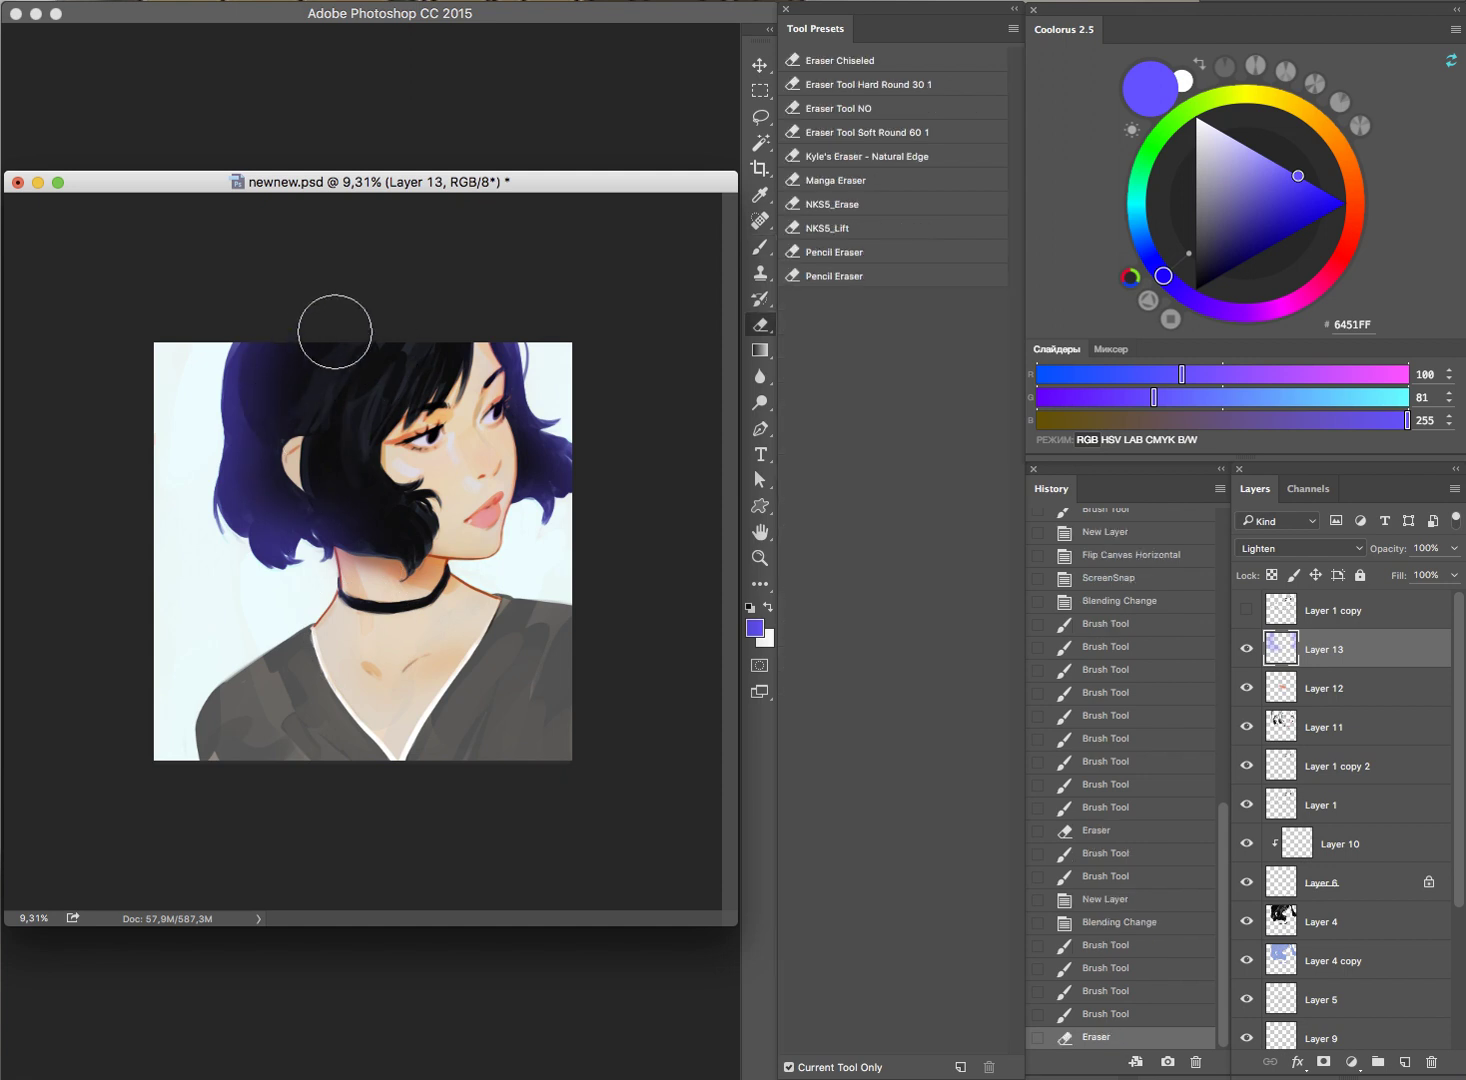
pyautogui.hotkey('ctrl', 'z')
pyautogui.click(888, 132)
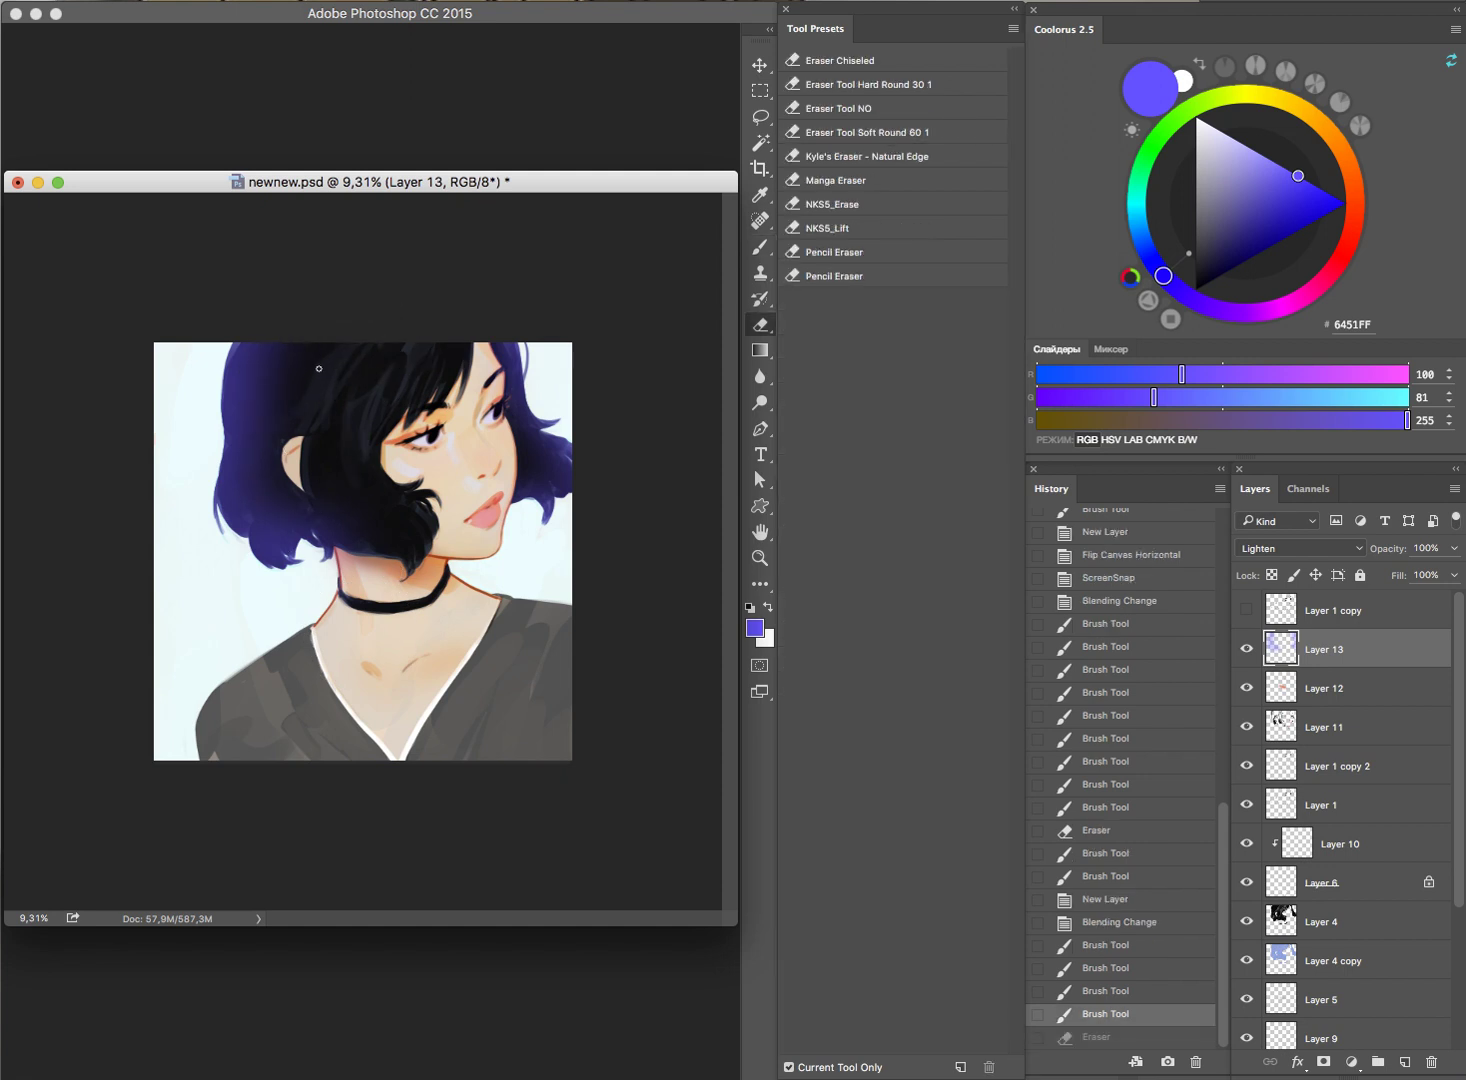
pyautogui.moveTo(353, 580); pyautogui.dragTo(264, 358)
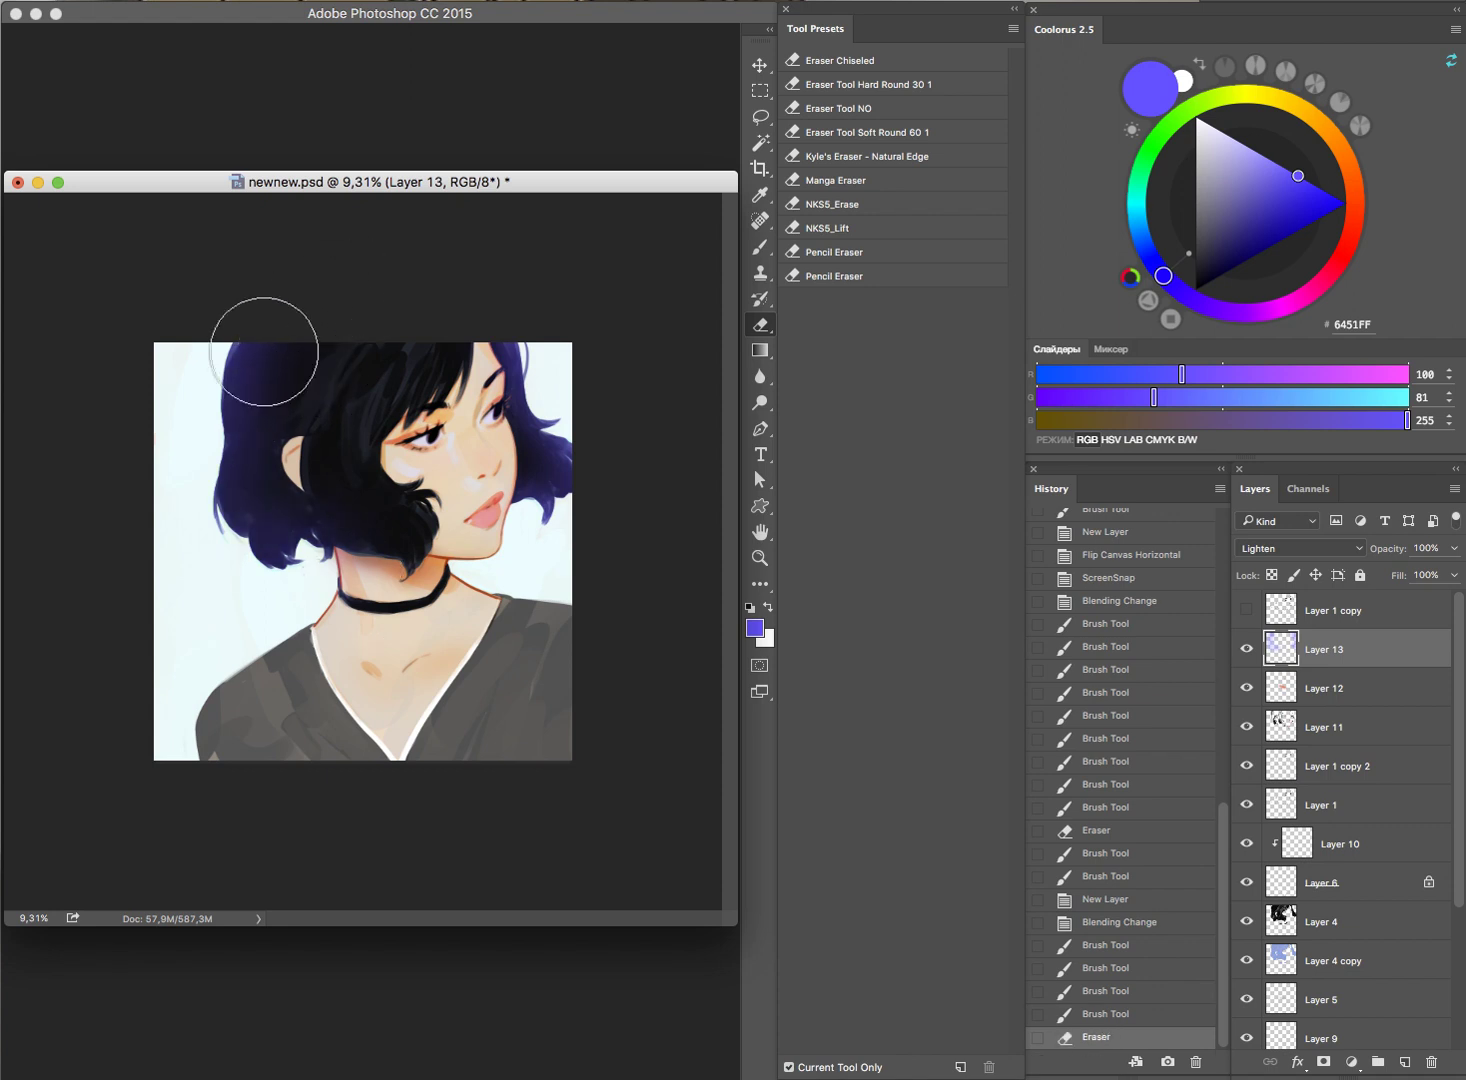
pyautogui.moveTo(569, 284)
pyautogui.mouseDown()
pyautogui.moveTo(631, 461)
pyautogui.moveTo(621, 523)
pyautogui.moveTo(470, 560)
pyautogui.moveTo(477, 617)
pyautogui.mouseUp()
# Step: Switch to a deep red-orange and paint warm tones over the hair near the ear
pyautogui.press('b')
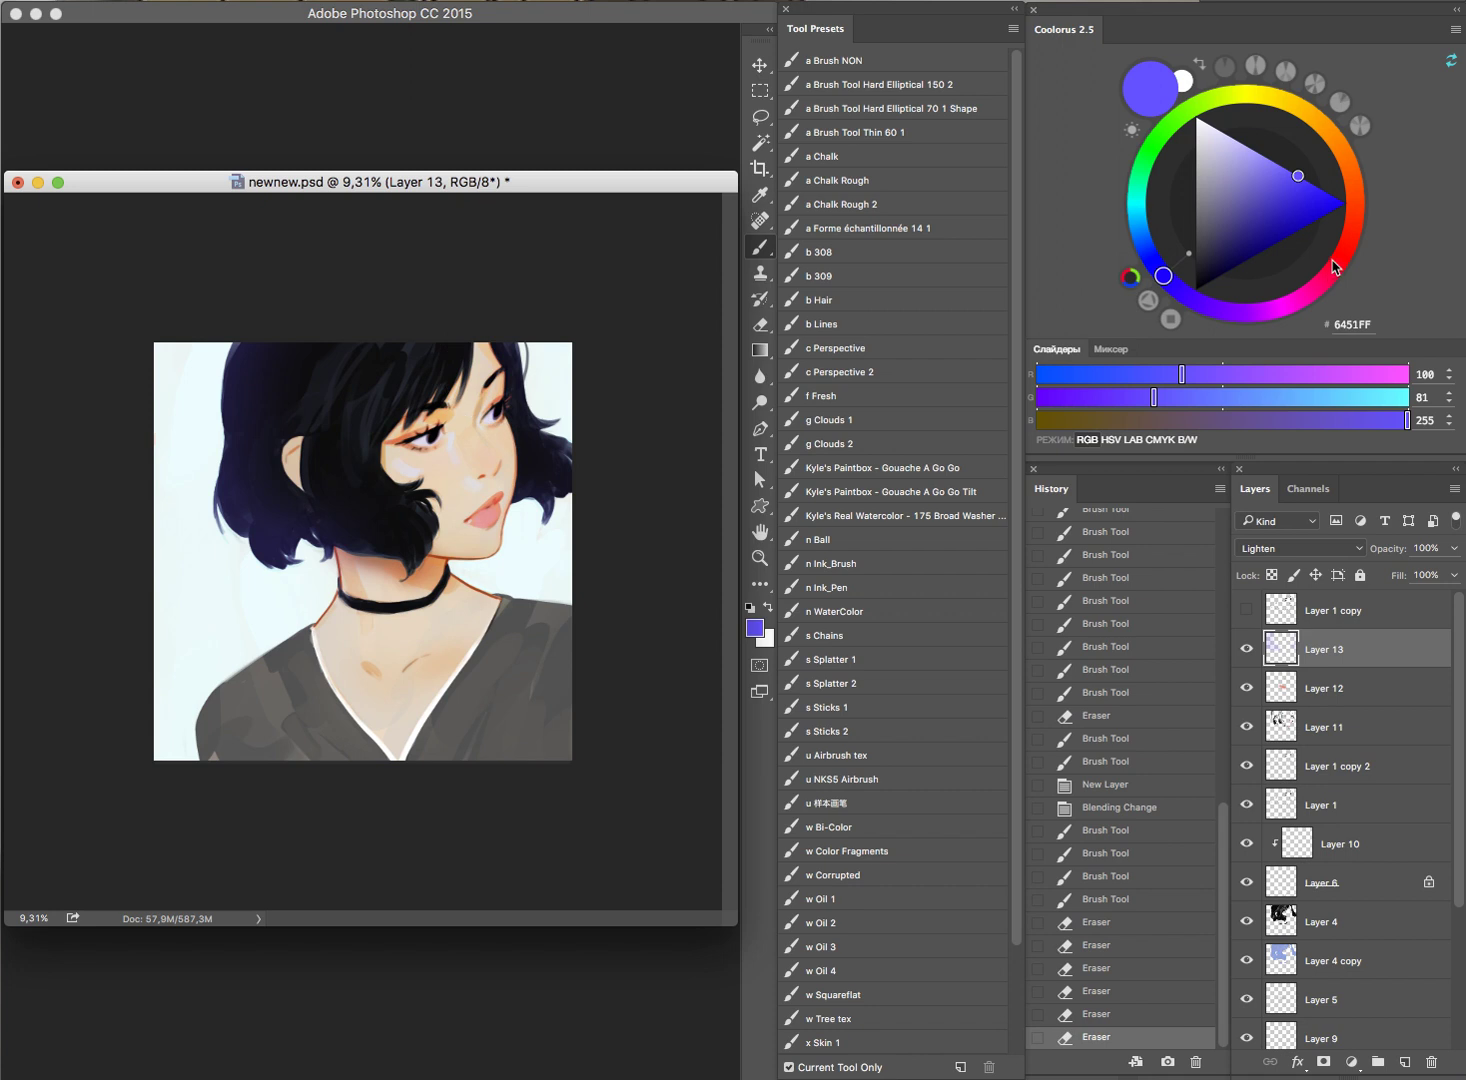
pyautogui.moveTo(1358, 226); pyautogui.dragTo(1354, 215)
pyautogui.moveTo(1271, 183); pyautogui.dragTo(1310, 182)
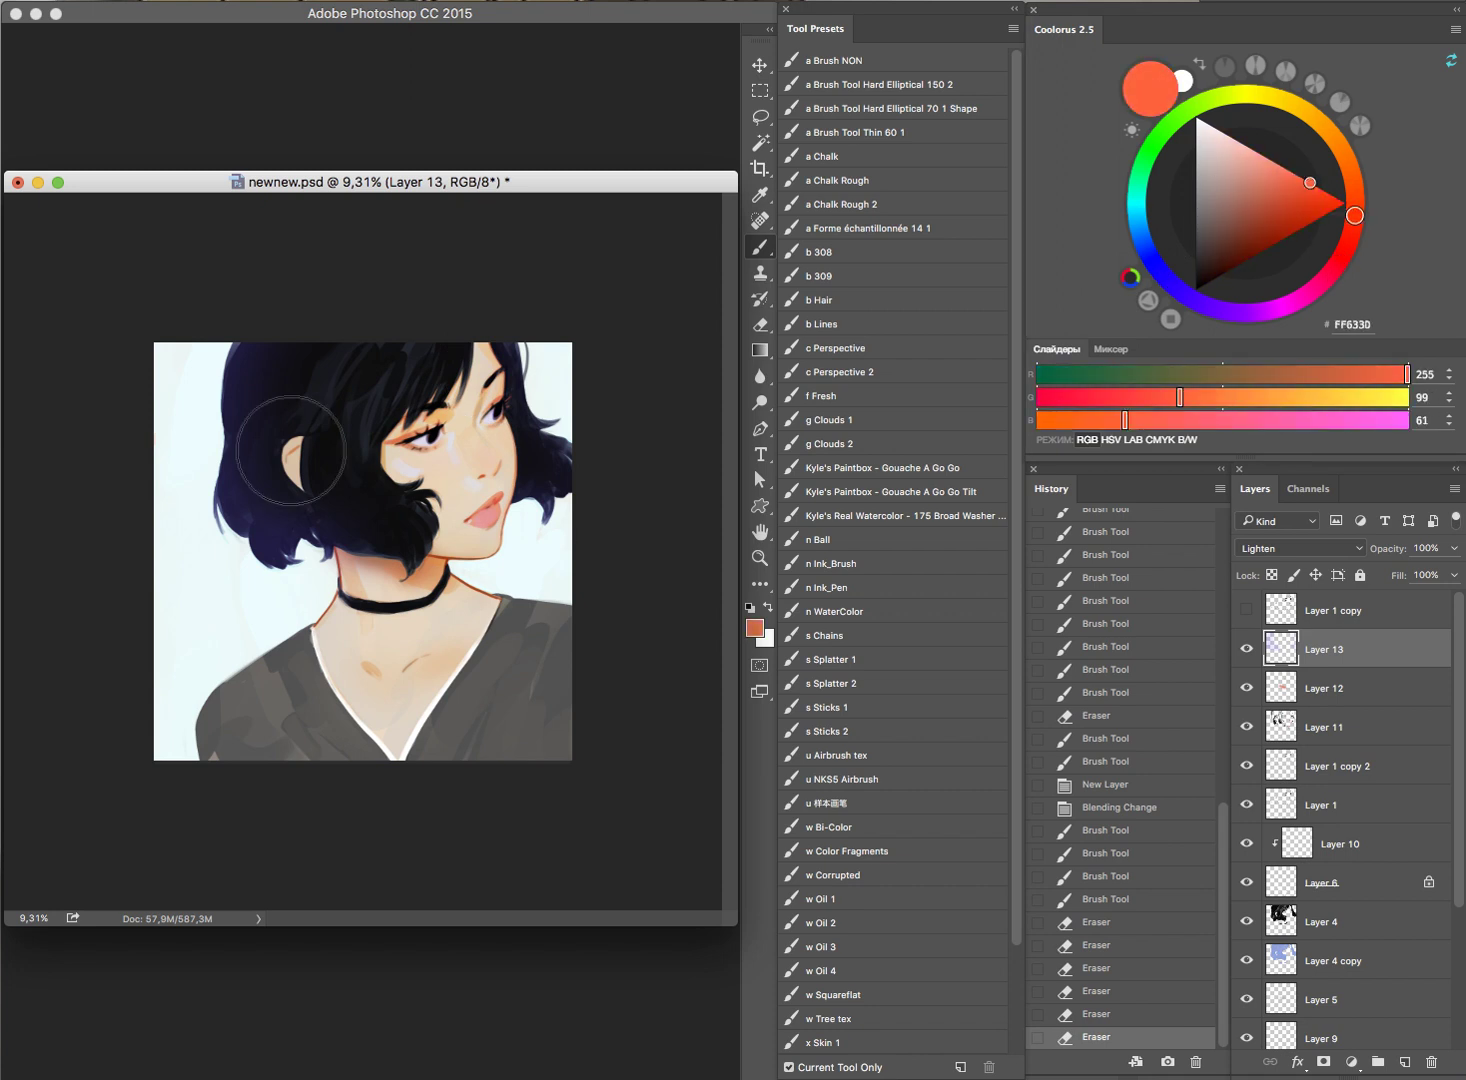
pyautogui.moveTo(288, 435); pyautogui.dragTo(399, 401)
pyautogui.moveTo(300, 450)
pyautogui.mouseDown()
pyautogui.moveTo(335, 405)
pyautogui.moveTo(406, 376)
pyautogui.mouseUp()
# Step: Erase part of the warm strokes, undoing an unwanted stroke and orange layer fill
pyautogui.press('e')
pyautogui.moveTo(271, 523); pyautogui.dragTo(354, 498)
pyautogui.press('b')
pyautogui.moveTo(445, 505)
pyautogui.mouseDown()
pyautogui.moveTo(490, 515)
pyautogui.moveTo(485, 555)
pyautogui.moveTo(522, 440)
pyautogui.mouseUp()
pyautogui.hotkey('ctrl', 'z')
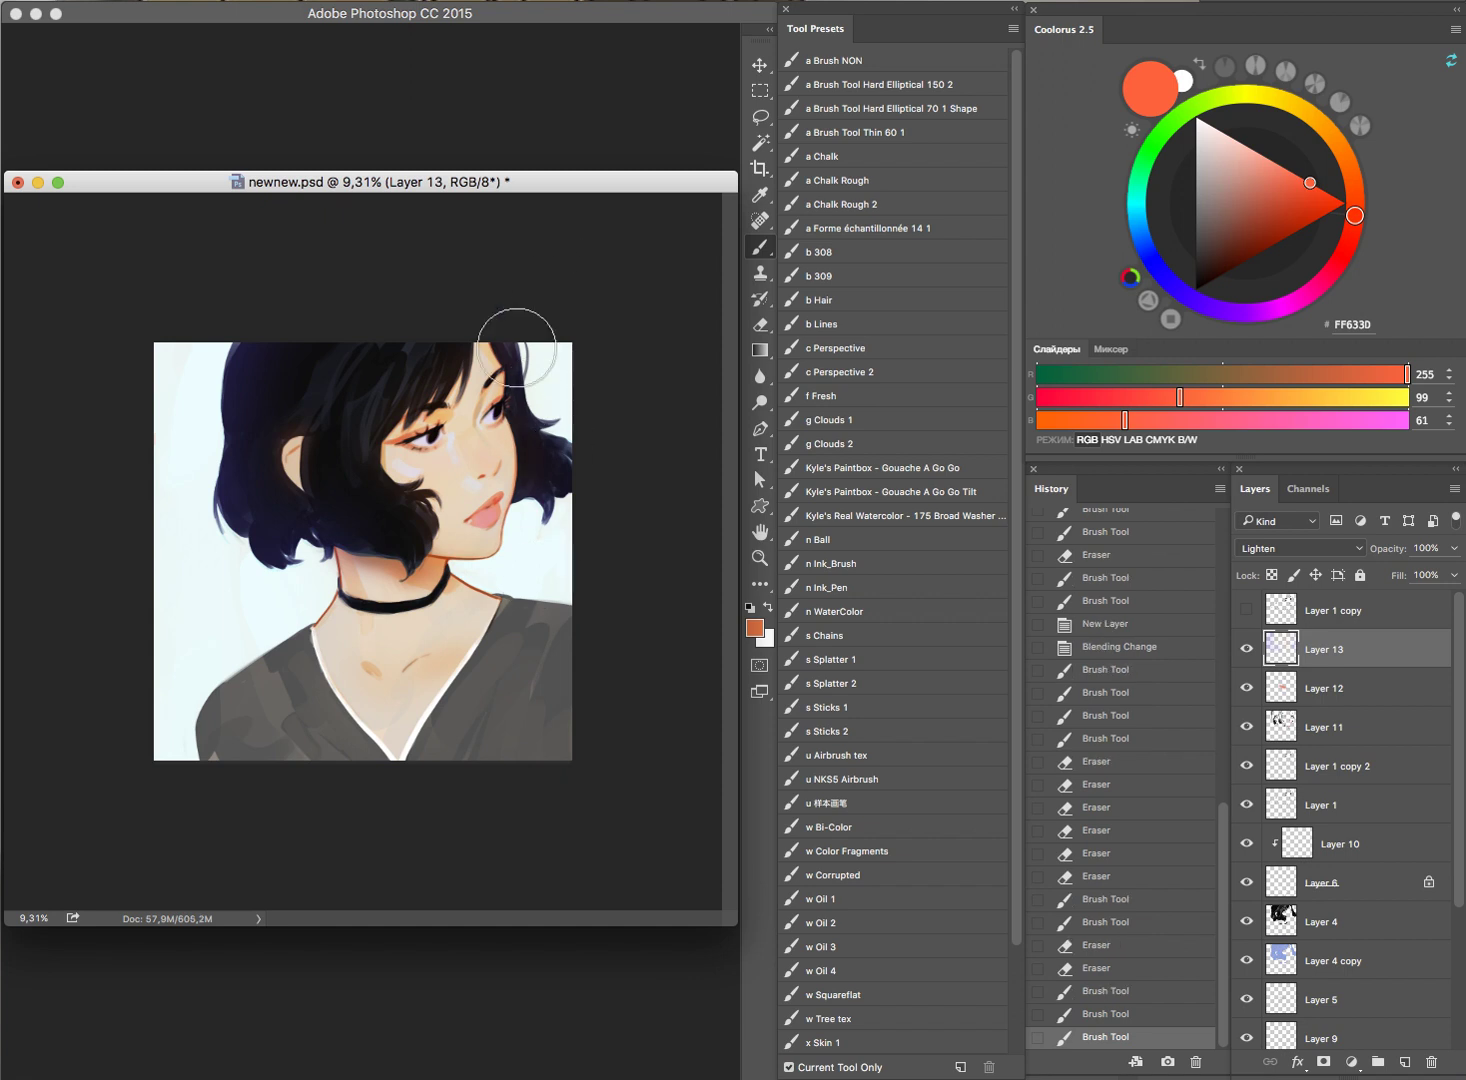
pyautogui.hotkey('alt', 'BackSpace')
pyautogui.hotkey('ctrl', 'z')
# Step: Paint warm touches near the eye, cheek and hair beside the jaw
pyautogui.moveTo(516, 347); pyautogui.dragTo(540, 400)
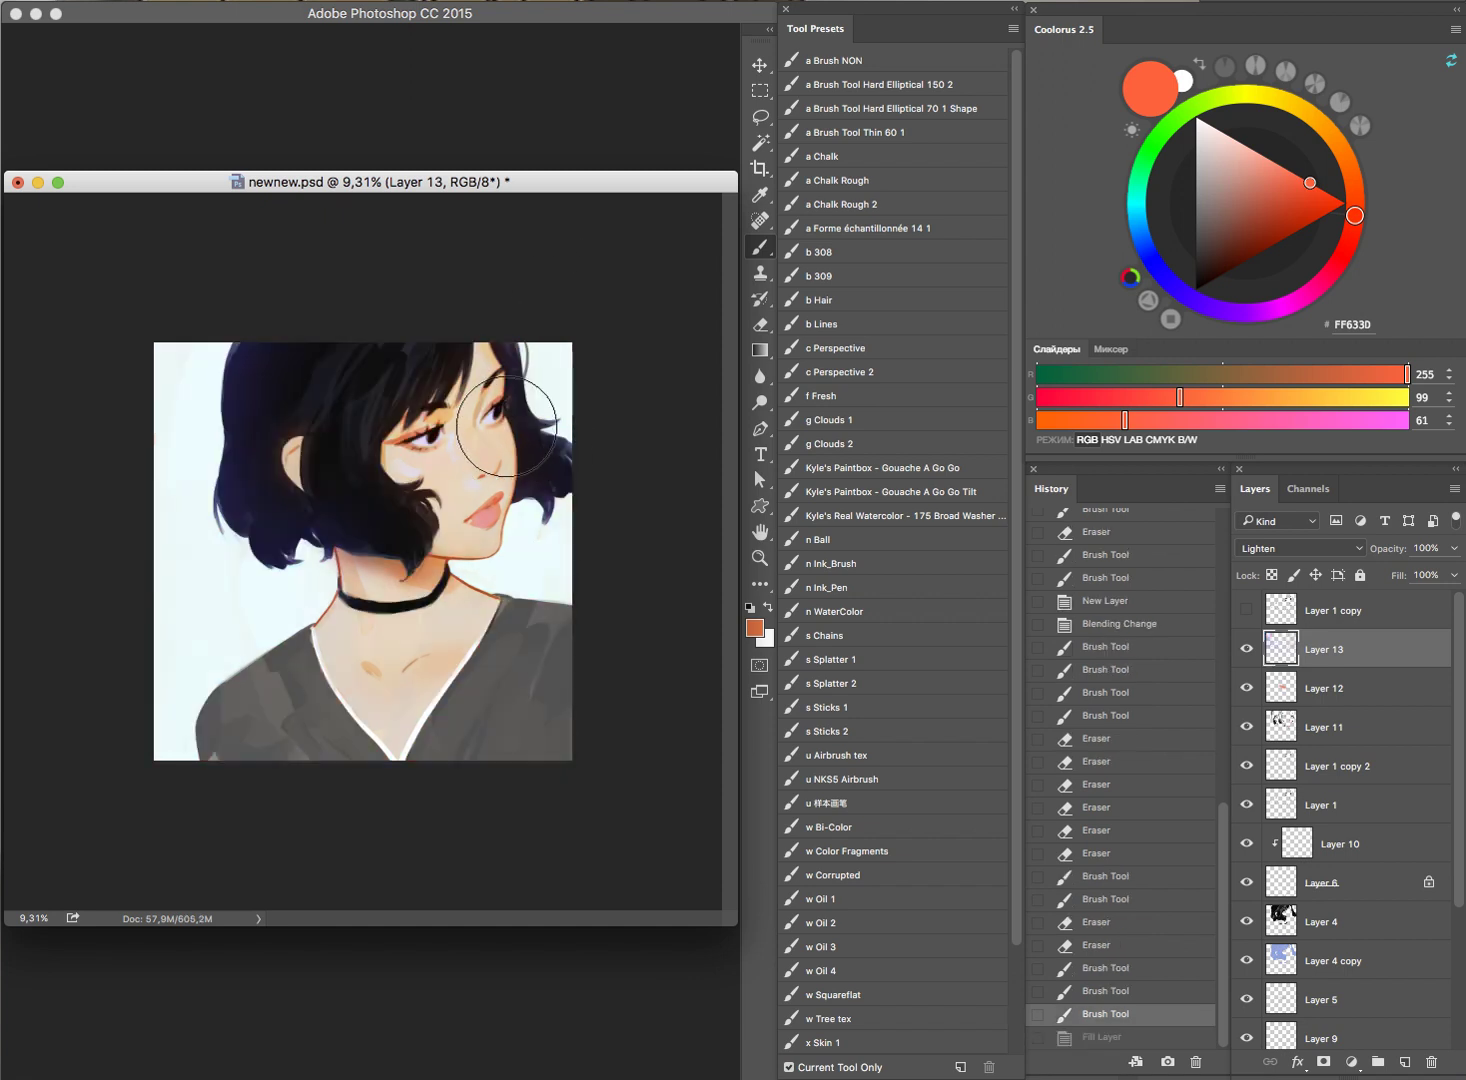
pyautogui.moveTo(520, 480); pyautogui.dragTo(560, 560)
pyautogui.moveTo(582, 474); pyautogui.dragTo(540, 540)
pyautogui.moveTo(422, 500)
pyautogui.mouseDown()
pyautogui.moveTo(345, 540)
pyautogui.moveTo(450, 560)
pyautogui.mouseUp()
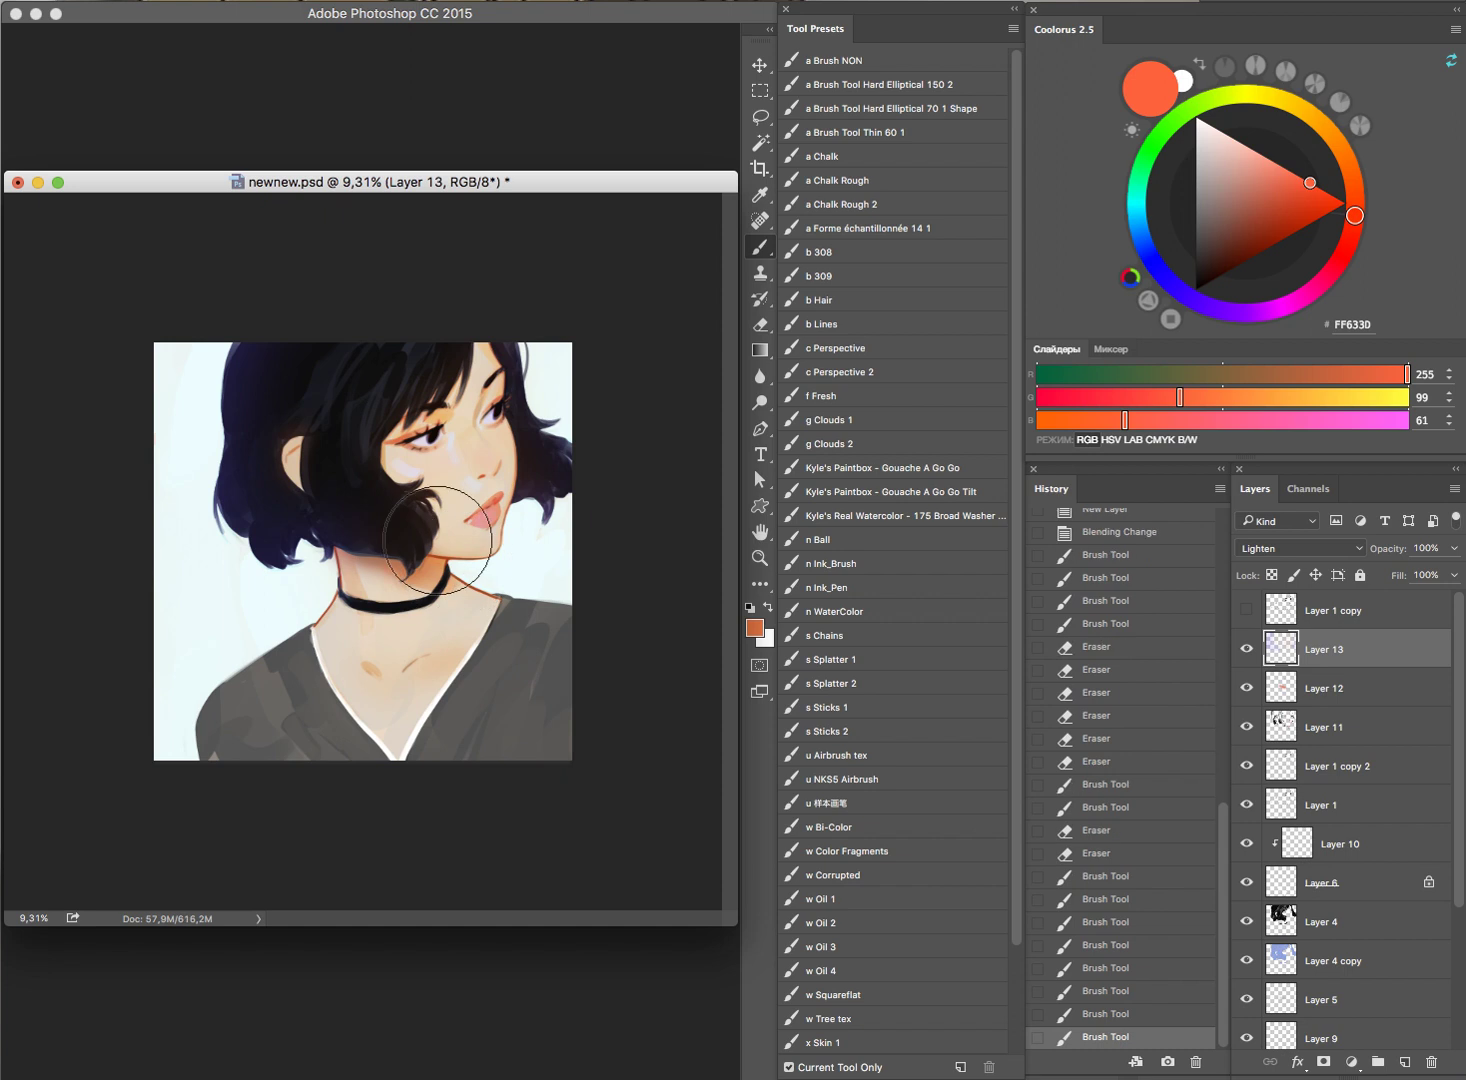
pyautogui.moveTo(532, 335); pyautogui.dragTo(401, 443)
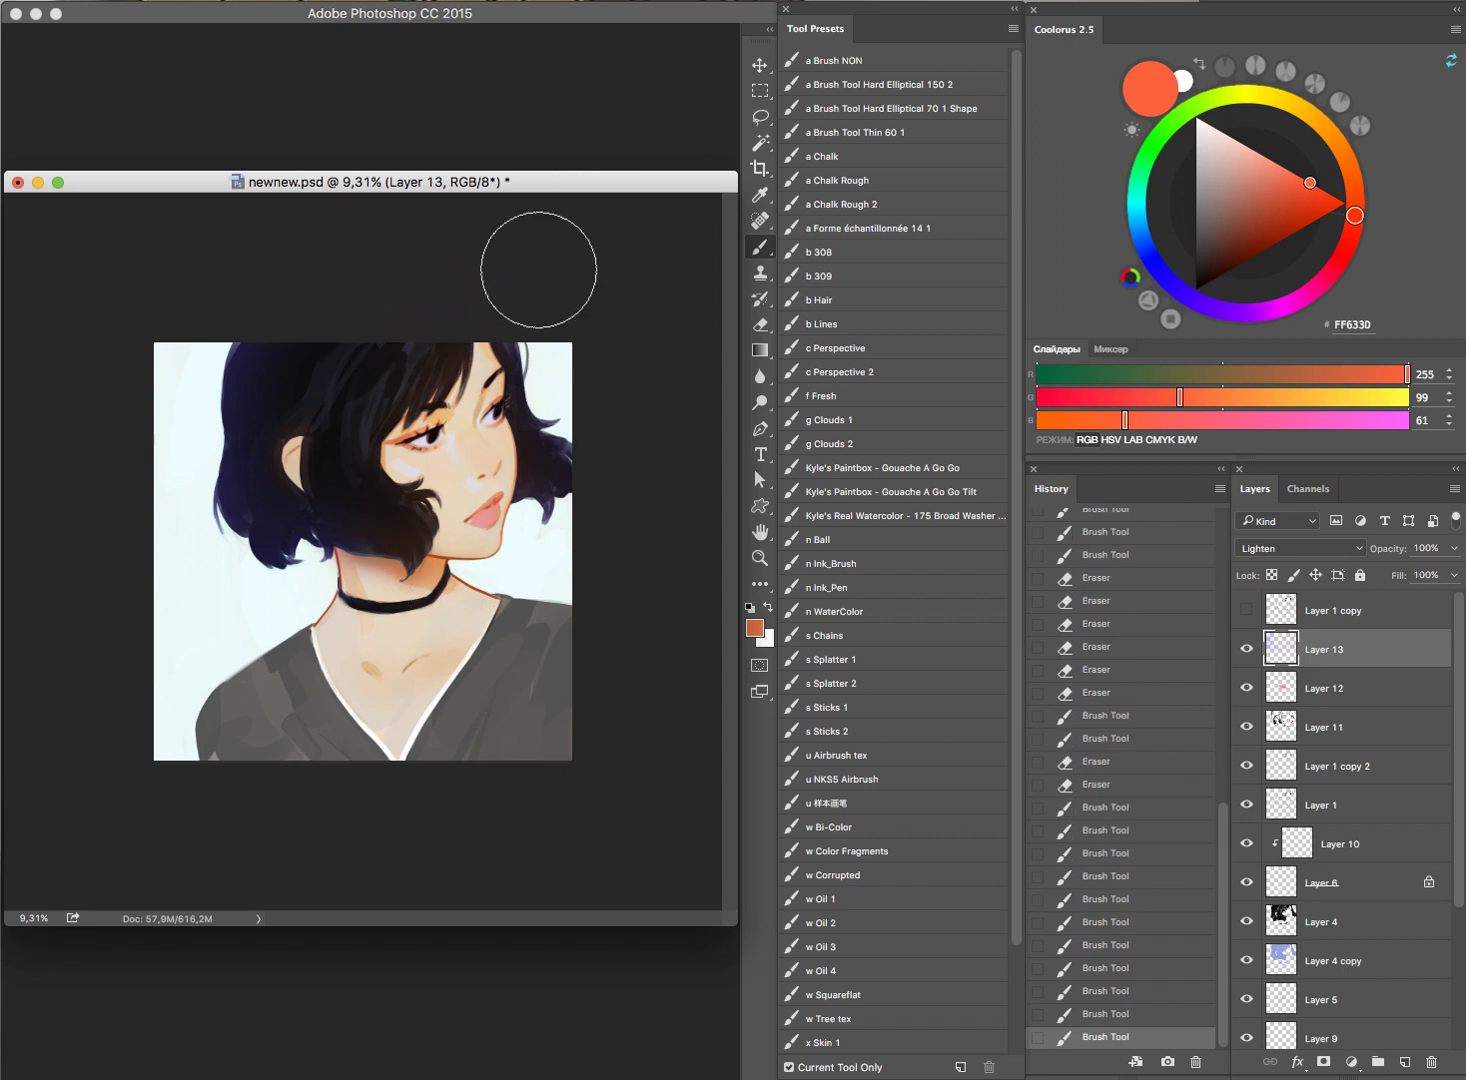
# Step: Erase excess warm paint around the top and right of the hair
pyautogui.press('e')
pyautogui.moveTo(444, 303); pyautogui.dragTo(419, 337)
pyautogui.press('[')
pyautogui.press('[')
pyautogui.press('[')
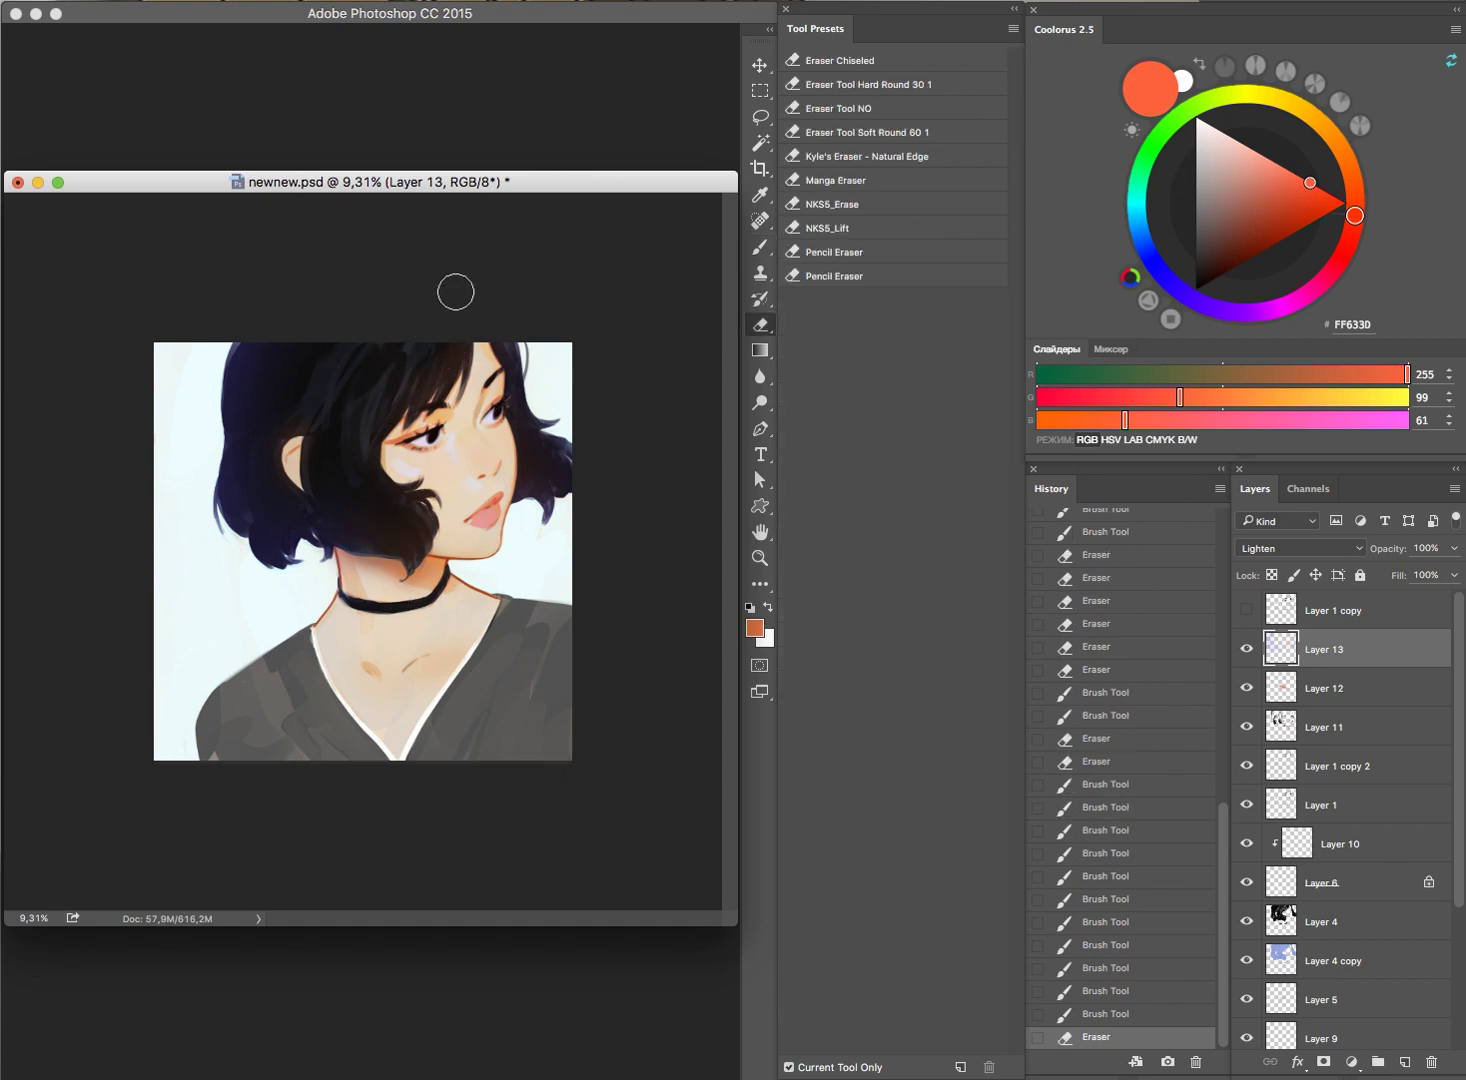
pyautogui.moveTo(493, 240)
pyautogui.mouseDown()
pyautogui.moveTo(410, 331)
pyautogui.moveTo(530, 225)
pyautogui.mouseUp()
pyautogui.press(']')
pyautogui.moveTo(384, 318)
pyautogui.mouseDown()
pyautogui.moveTo(343, 285)
pyautogui.moveTo(265, 500)
pyautogui.moveTo(353, 523)
pyautogui.mouseUp()
pyautogui.press('b')
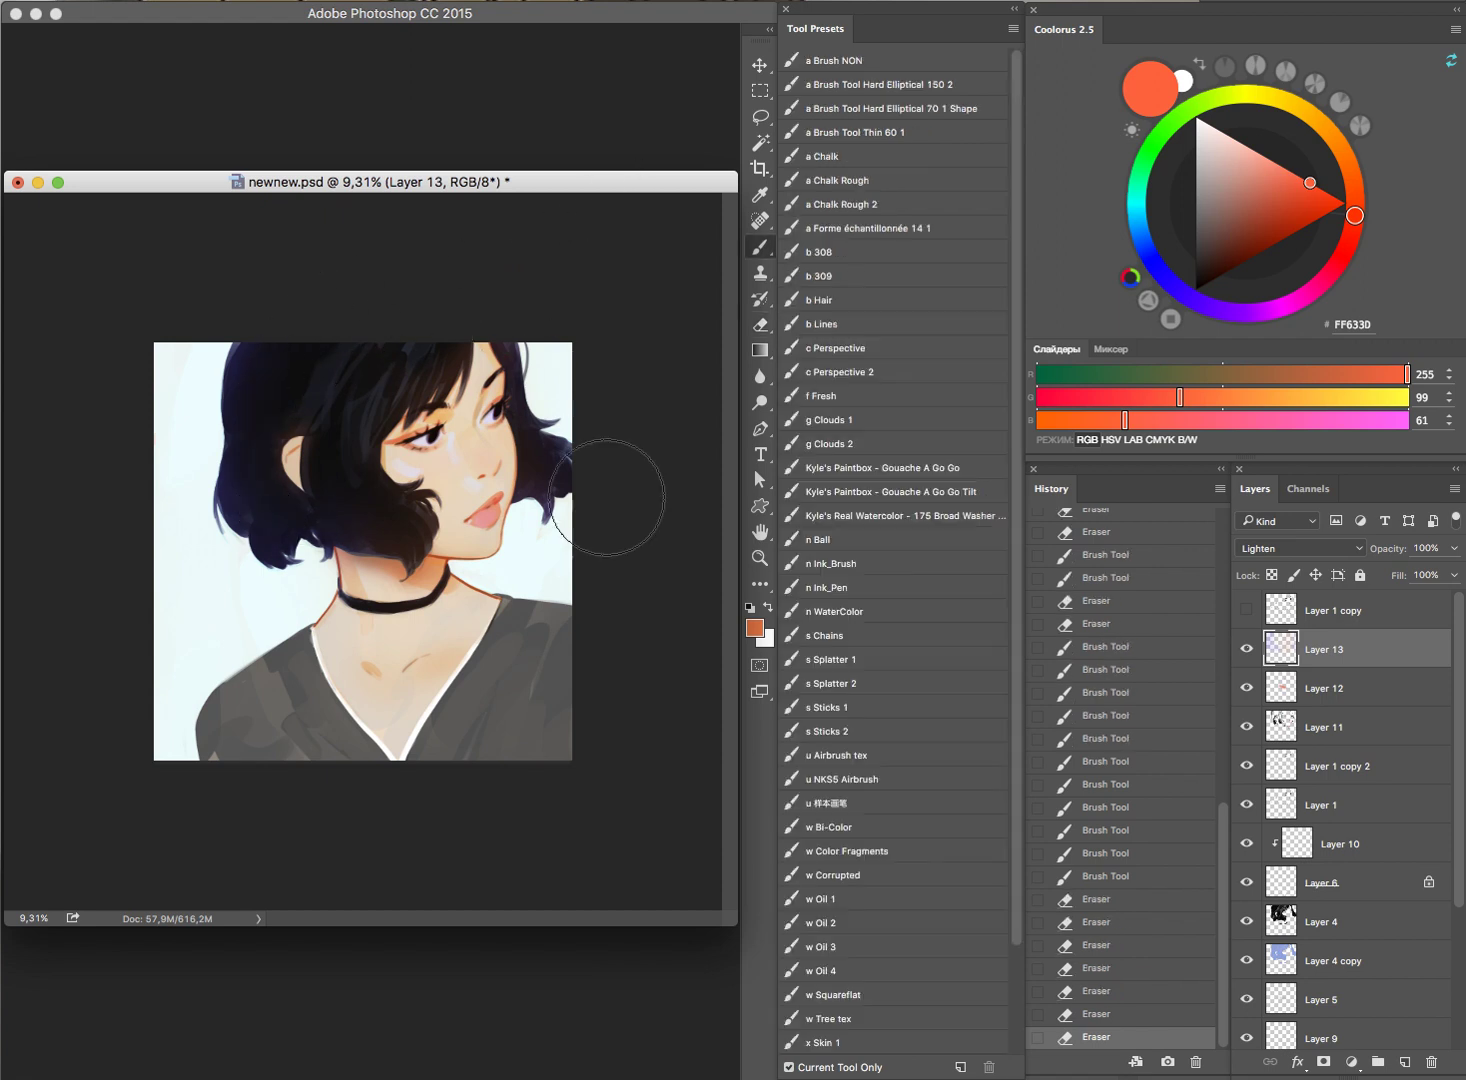
pyautogui.keyDown('alt'); pyautogui.click(565, 548); pyautogui.keyUp('alt')
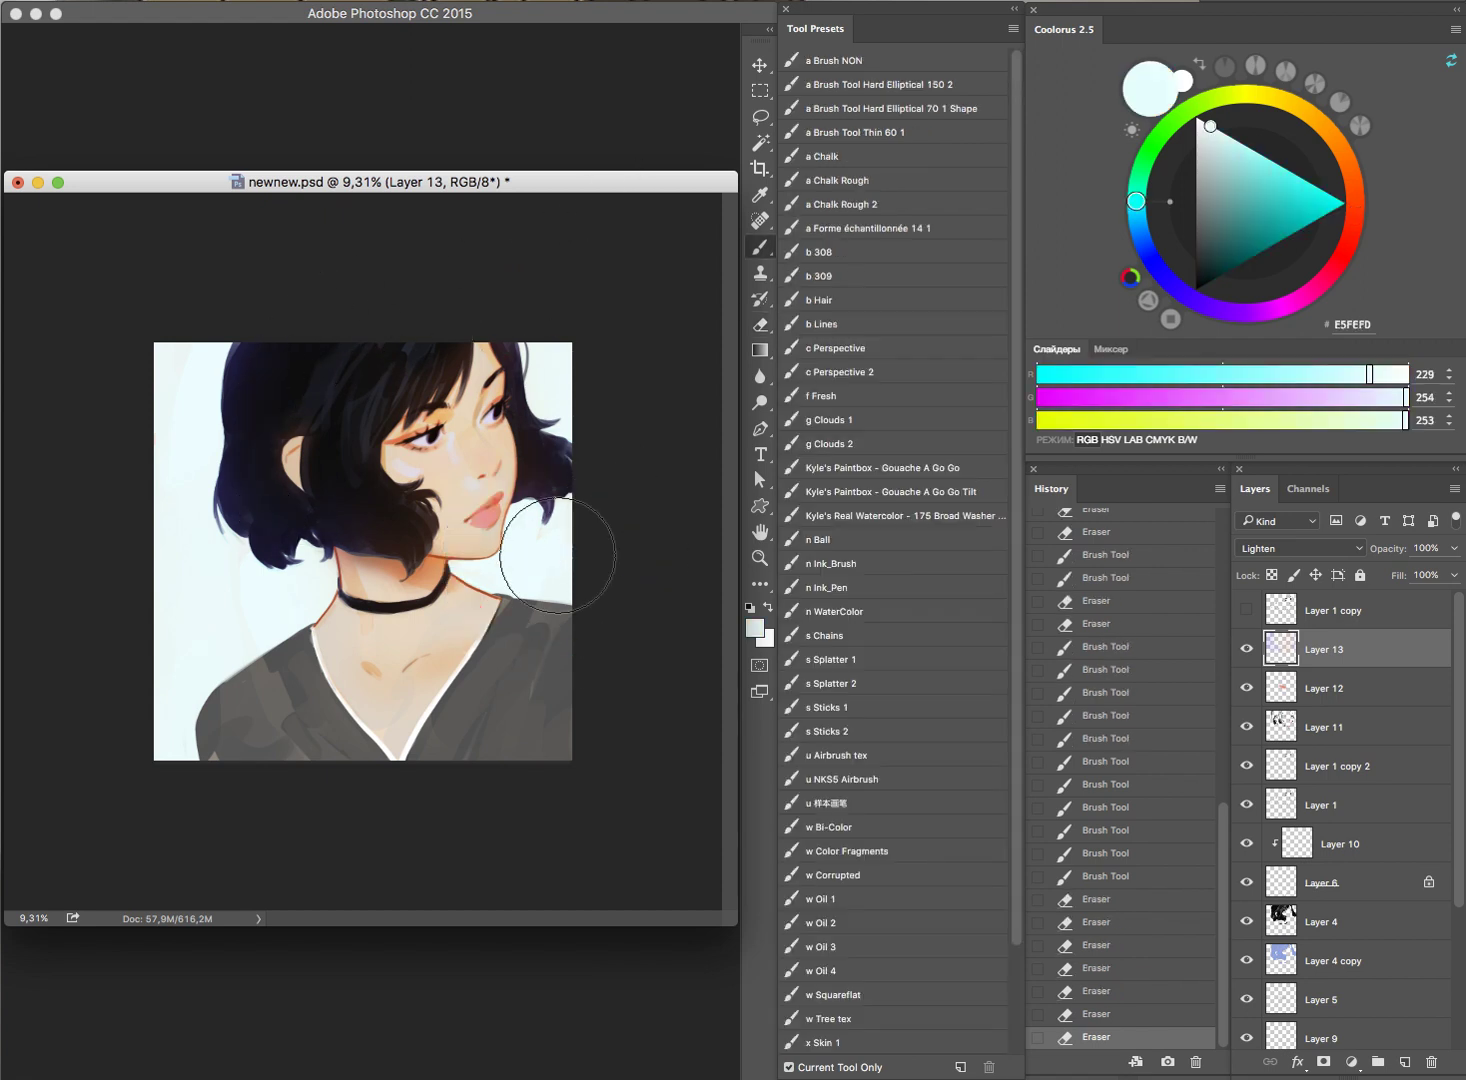
# Step: Glaze the grey shirt with cyan, then muted grey-teal, erasing the excess tint around the neck
pyautogui.click(1270, 160)
pyautogui.moveTo(258, 640); pyautogui.dragTo(260, 860)
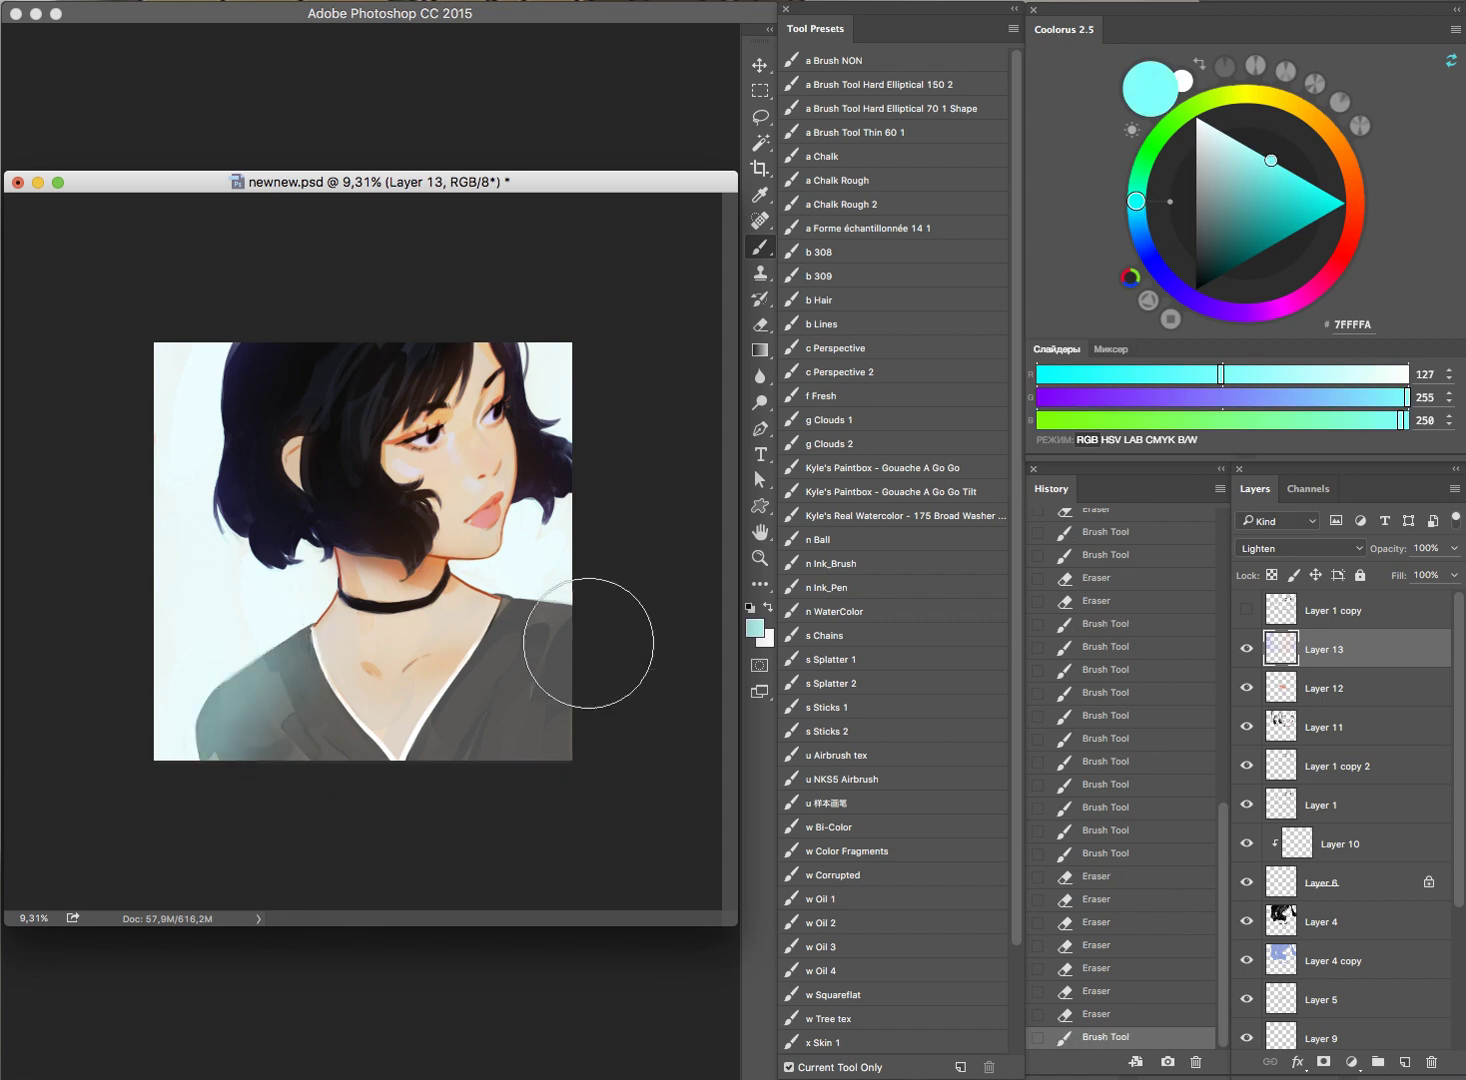
pyautogui.moveTo(520, 610); pyautogui.dragTo(600, 645)
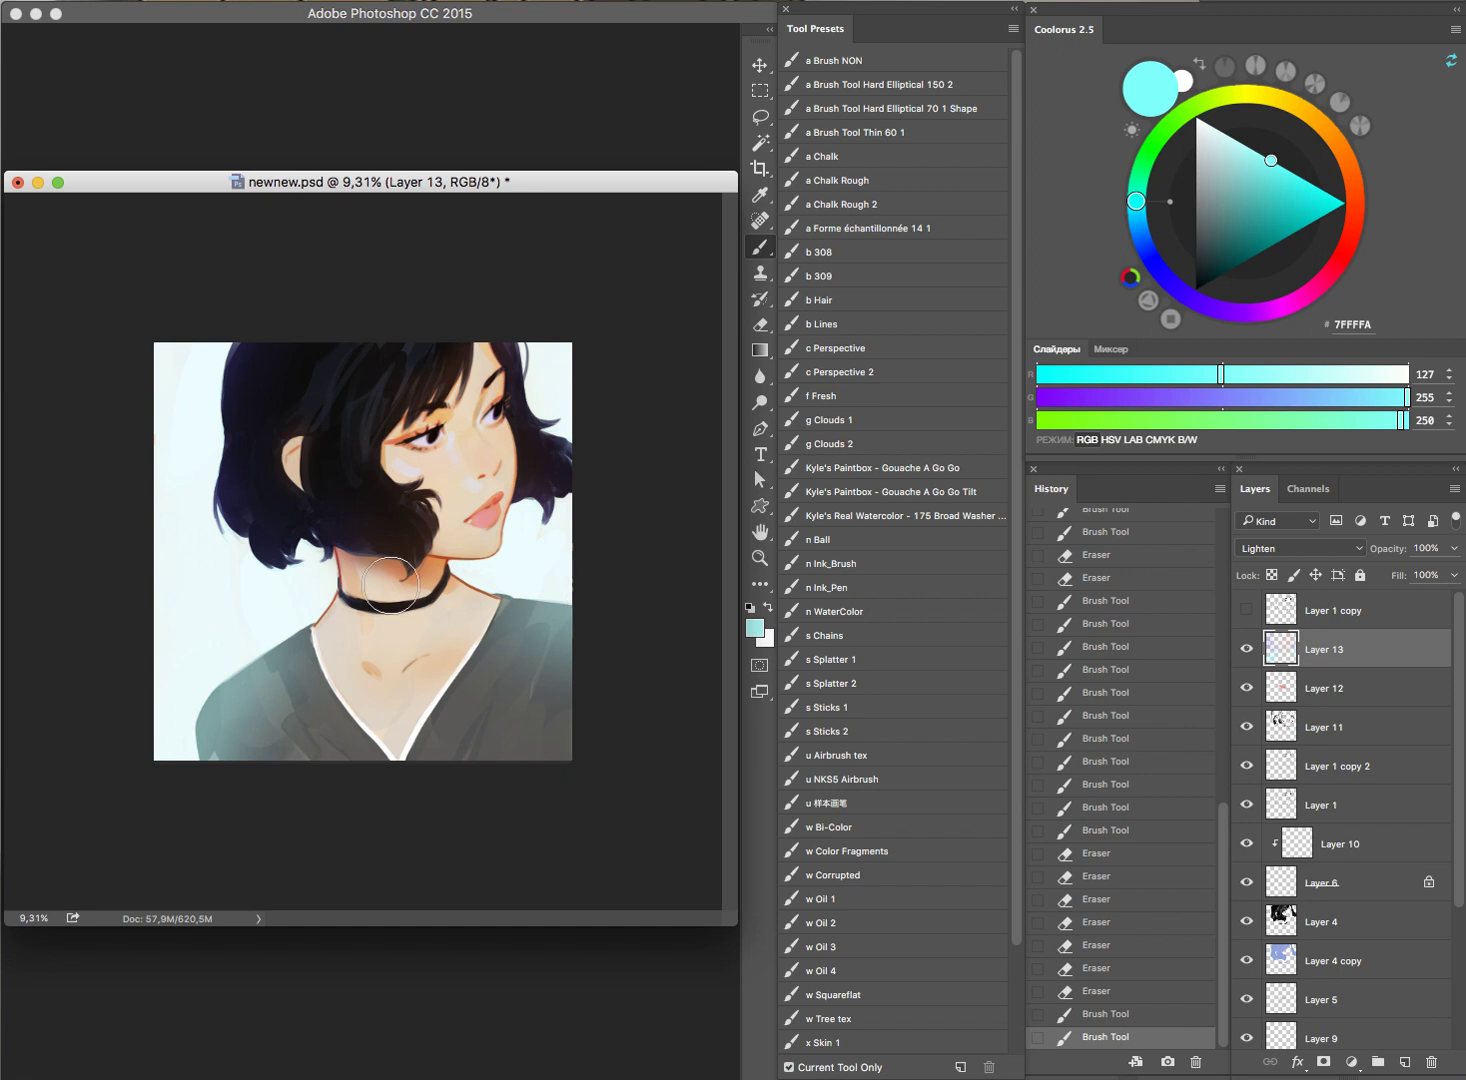
pyautogui.press('e')
pyautogui.moveTo(433, 555); pyautogui.dragTo(474, 541)
pyautogui.press('b')
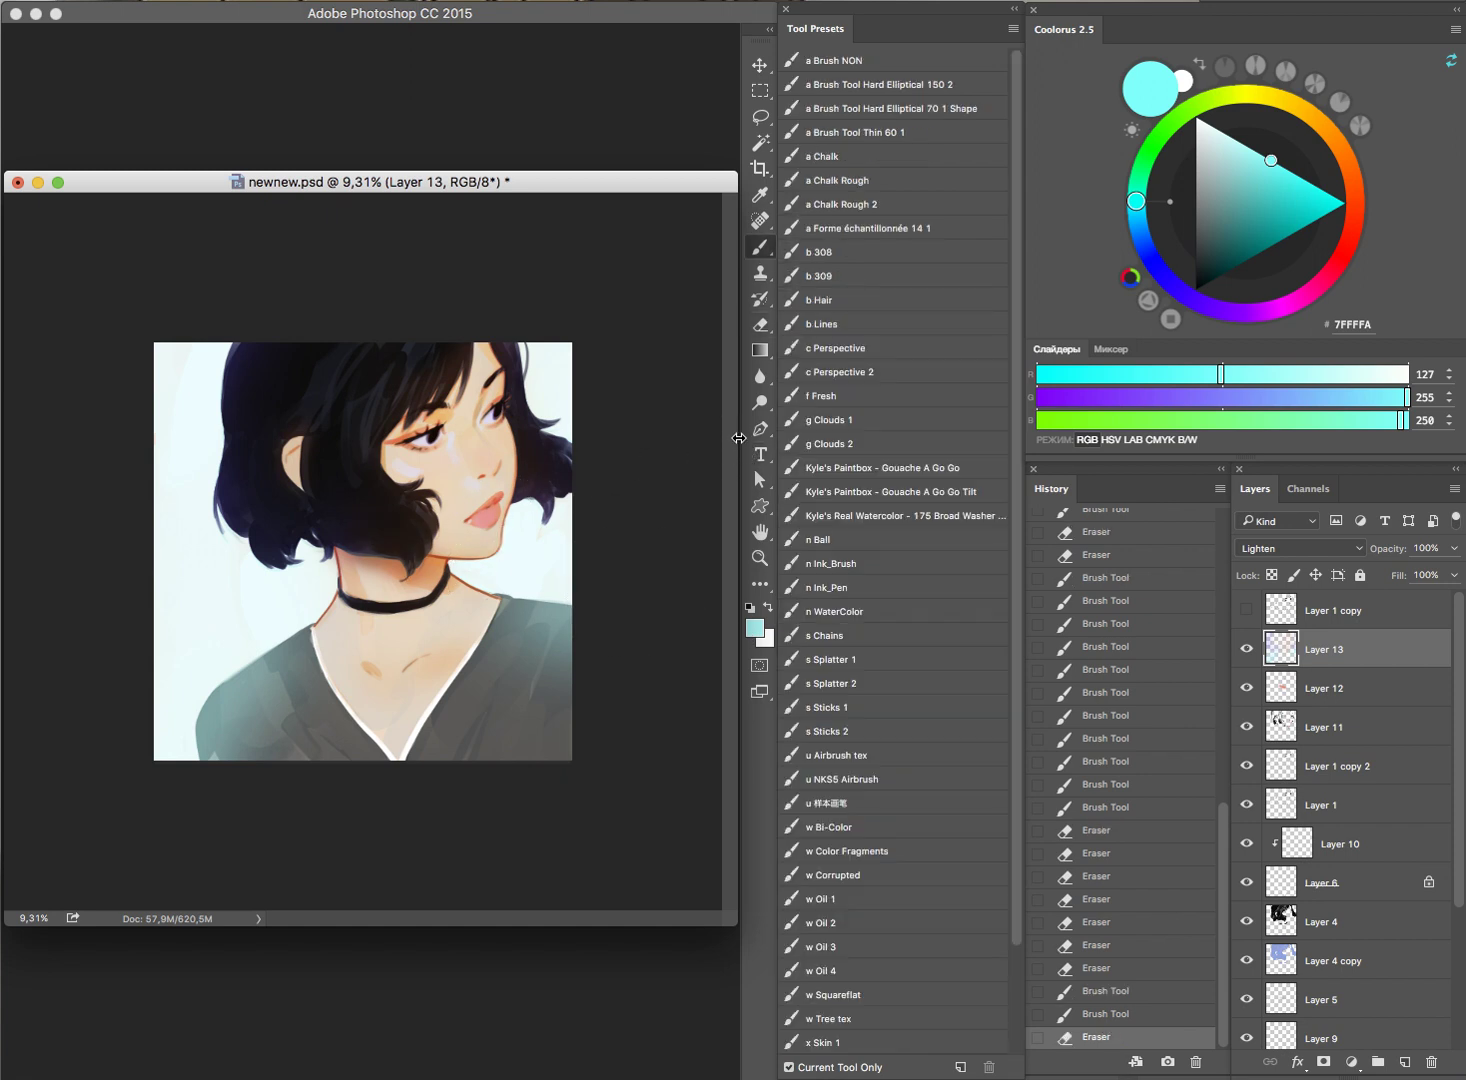
pyautogui.moveTo(240, 720); pyautogui.dragTo(600, 770)
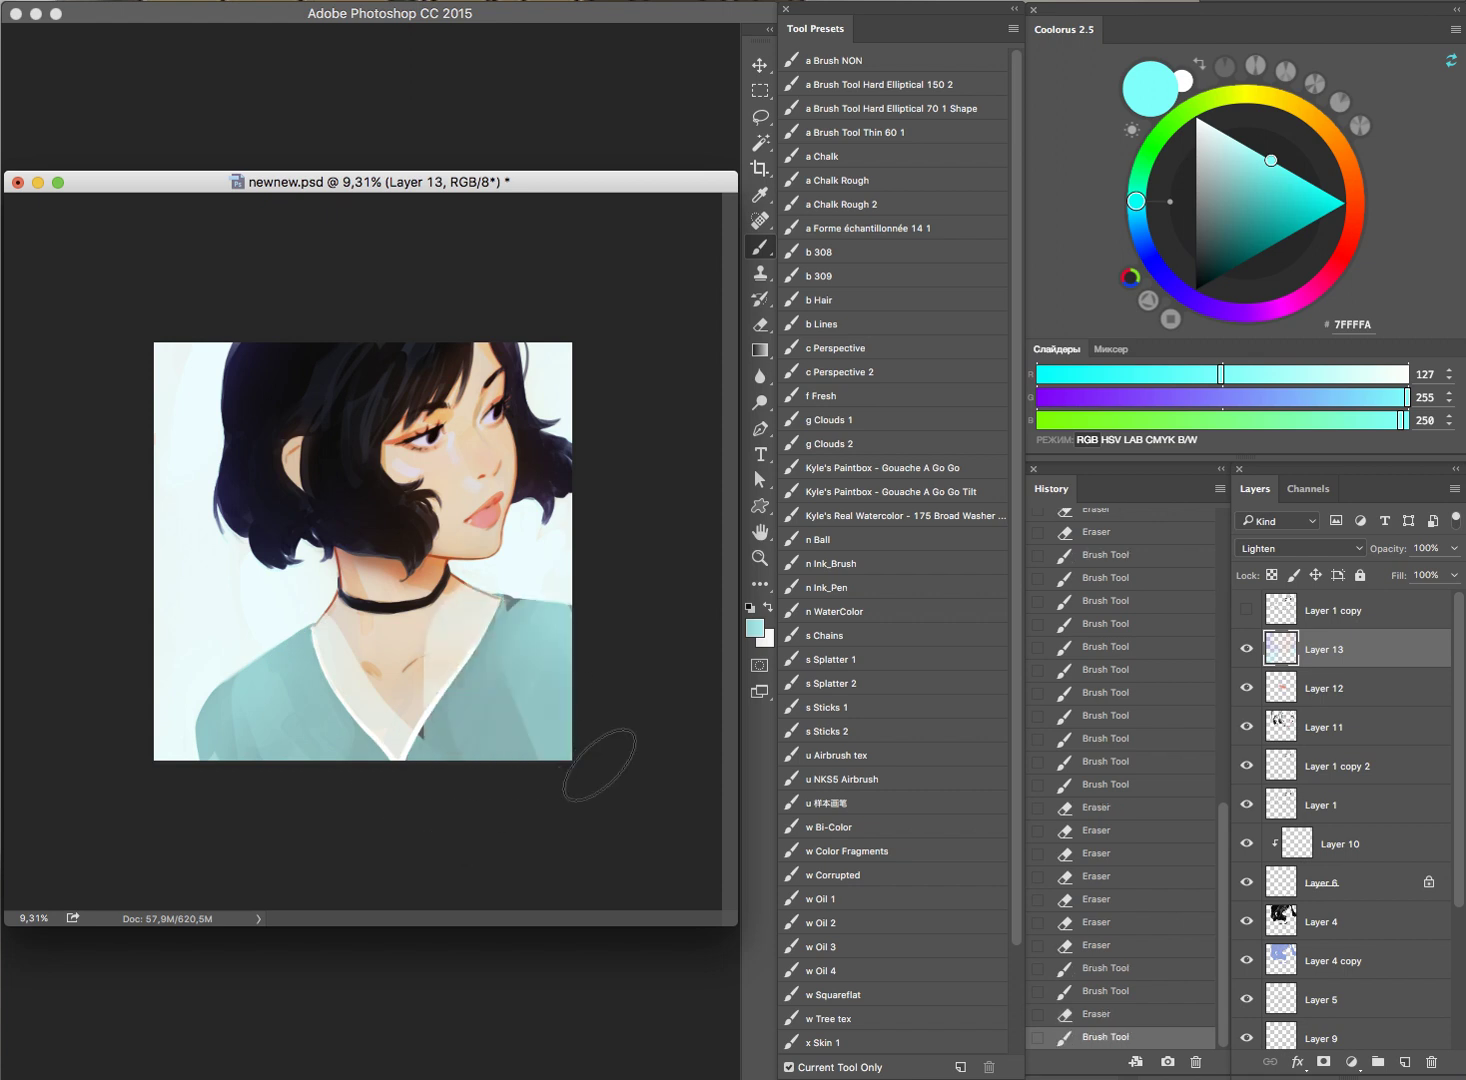
pyautogui.hotkey('ctrl', 'z')
pyautogui.click(1216, 214)
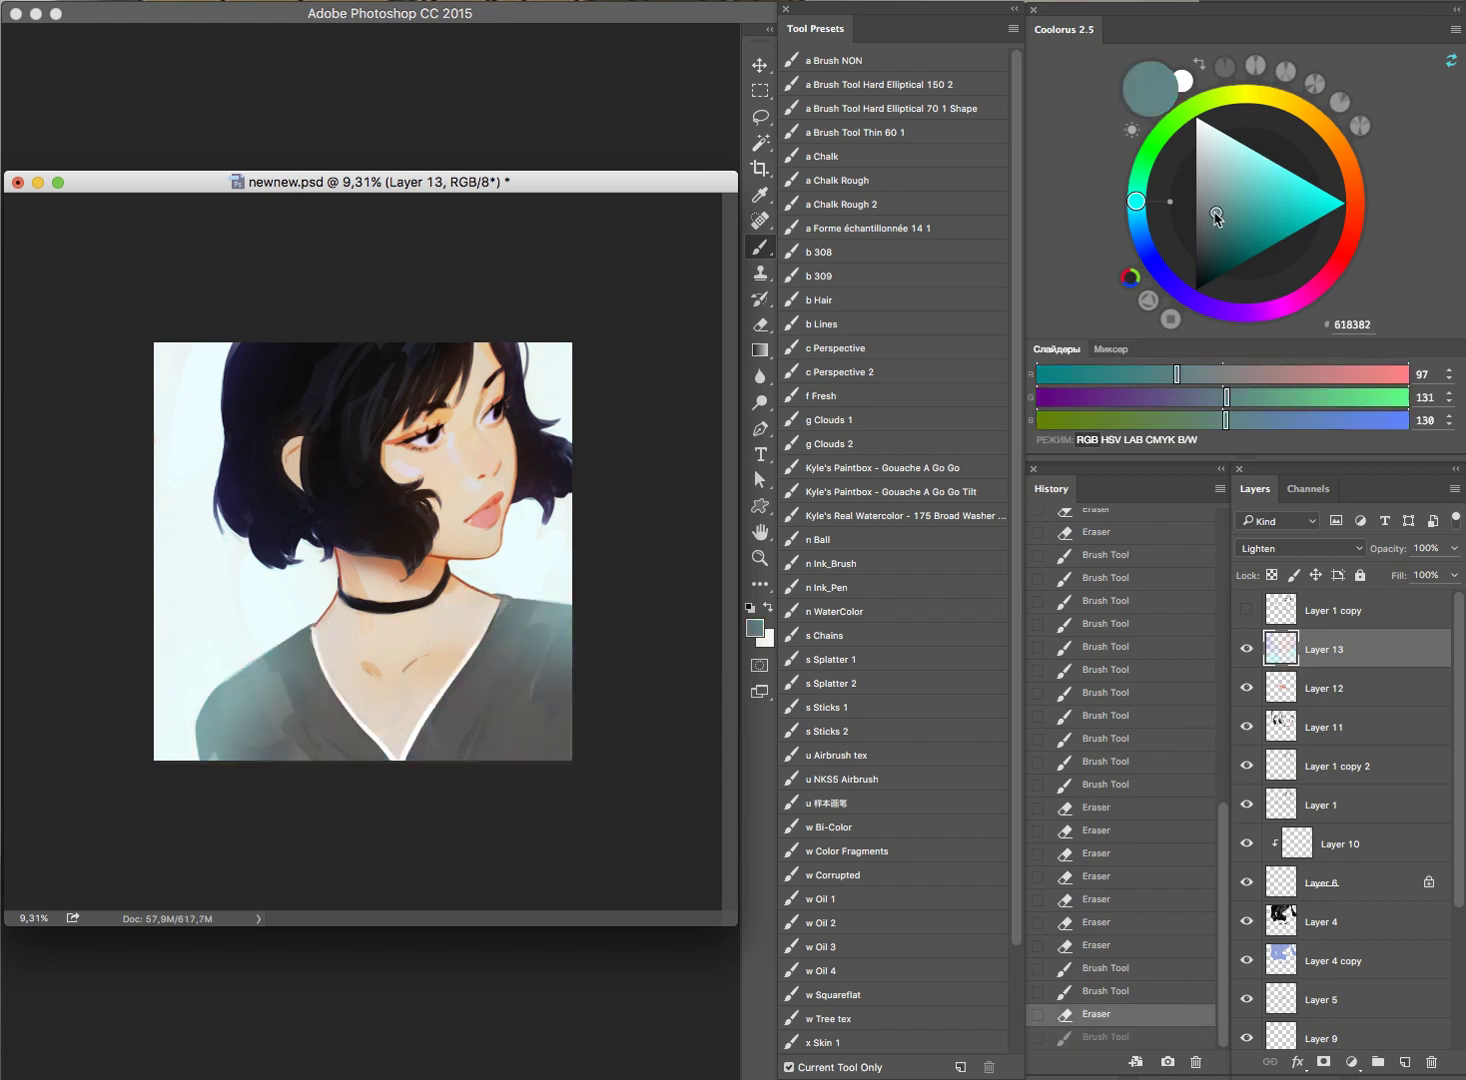
pyautogui.moveTo(279, 699); pyautogui.dragTo(480, 748)
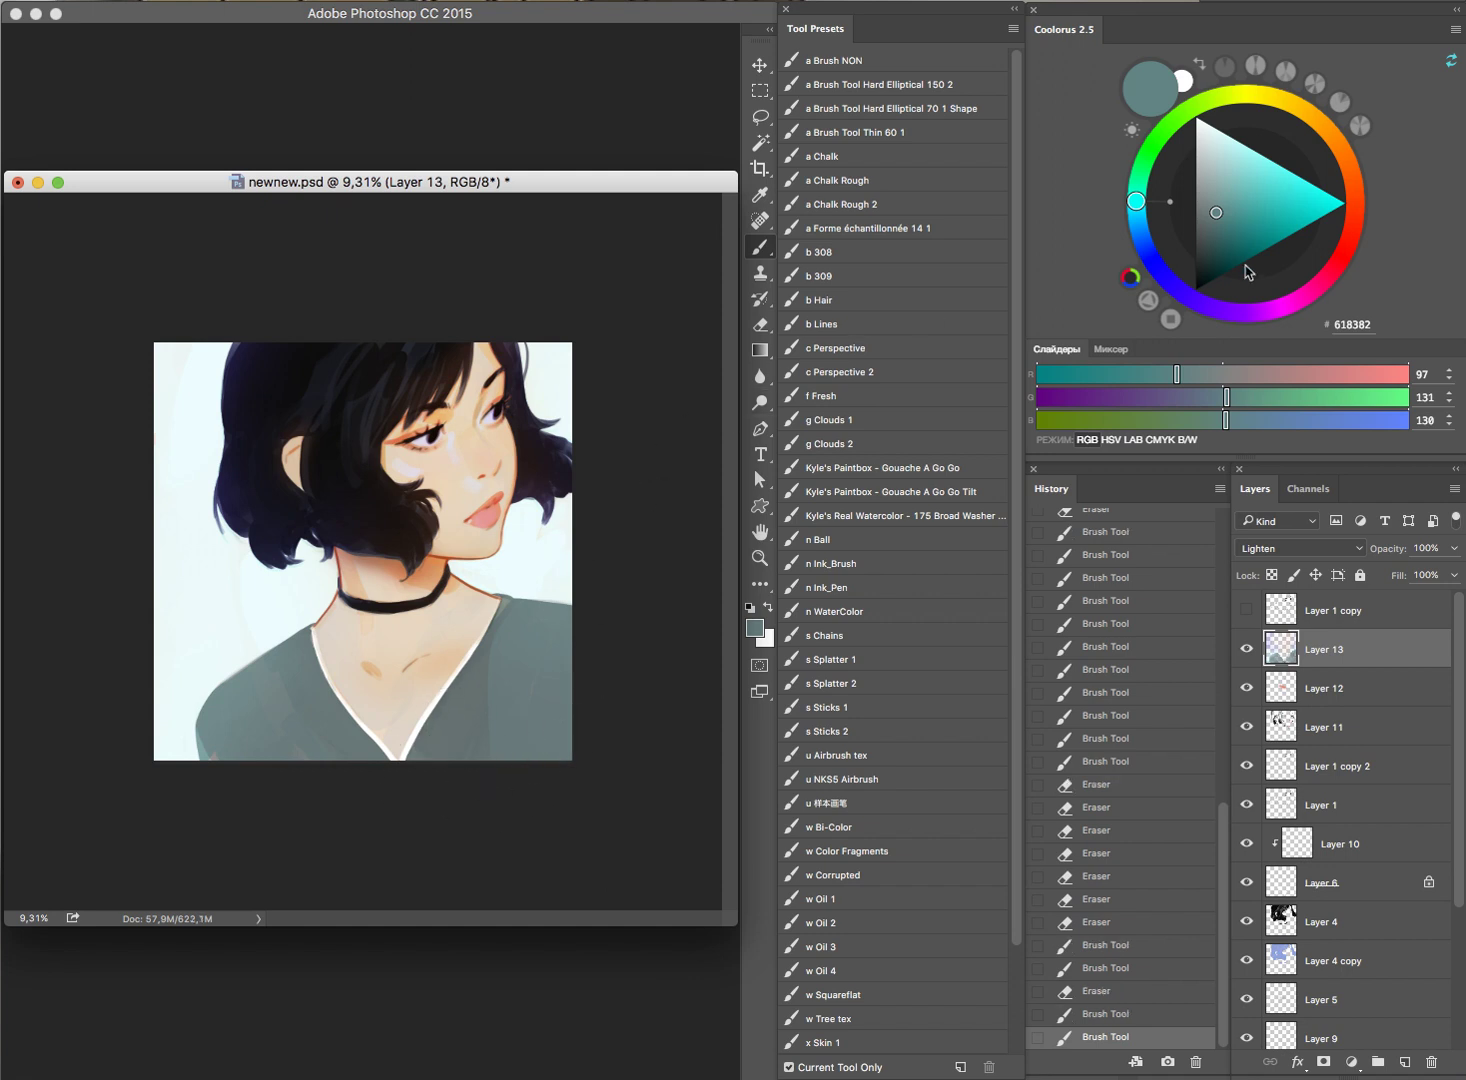
# Step: Paint dusty mauve over the shirt, then erase most of it back off
pyautogui.click(1335, 268)
pyautogui.moveTo(220, 685); pyautogui.dragTo(540, 636)
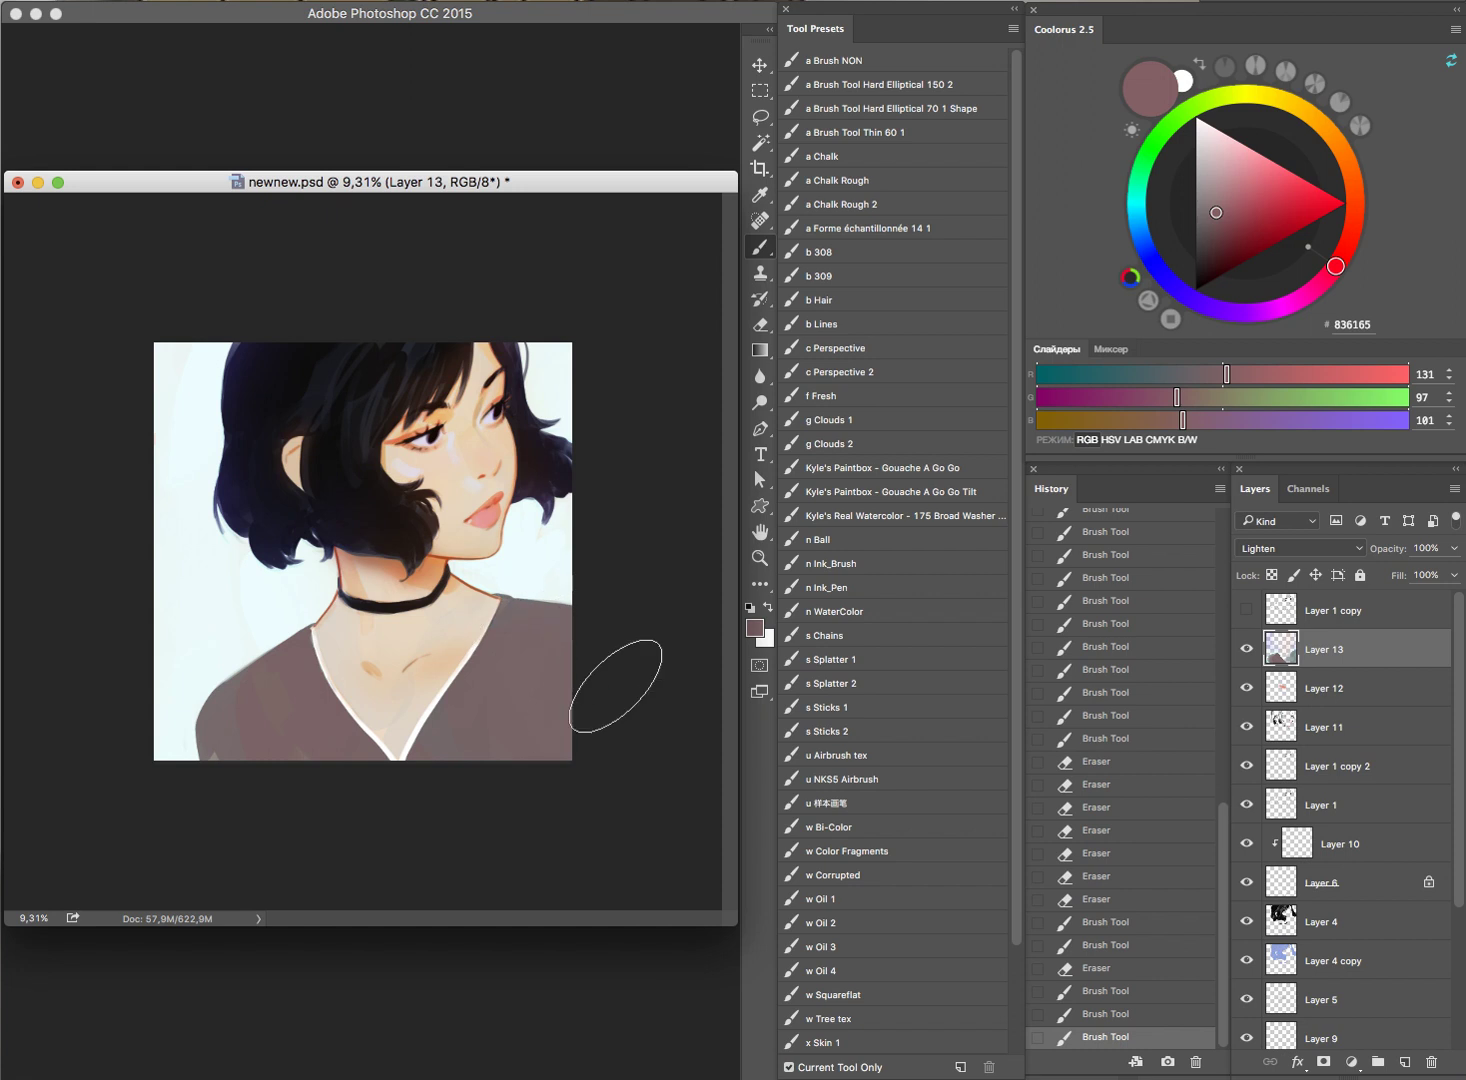
pyautogui.click(760, 324)
pyautogui.click(331, 370)
pyautogui.moveTo(419, 779); pyautogui.dragTo(545, 660)
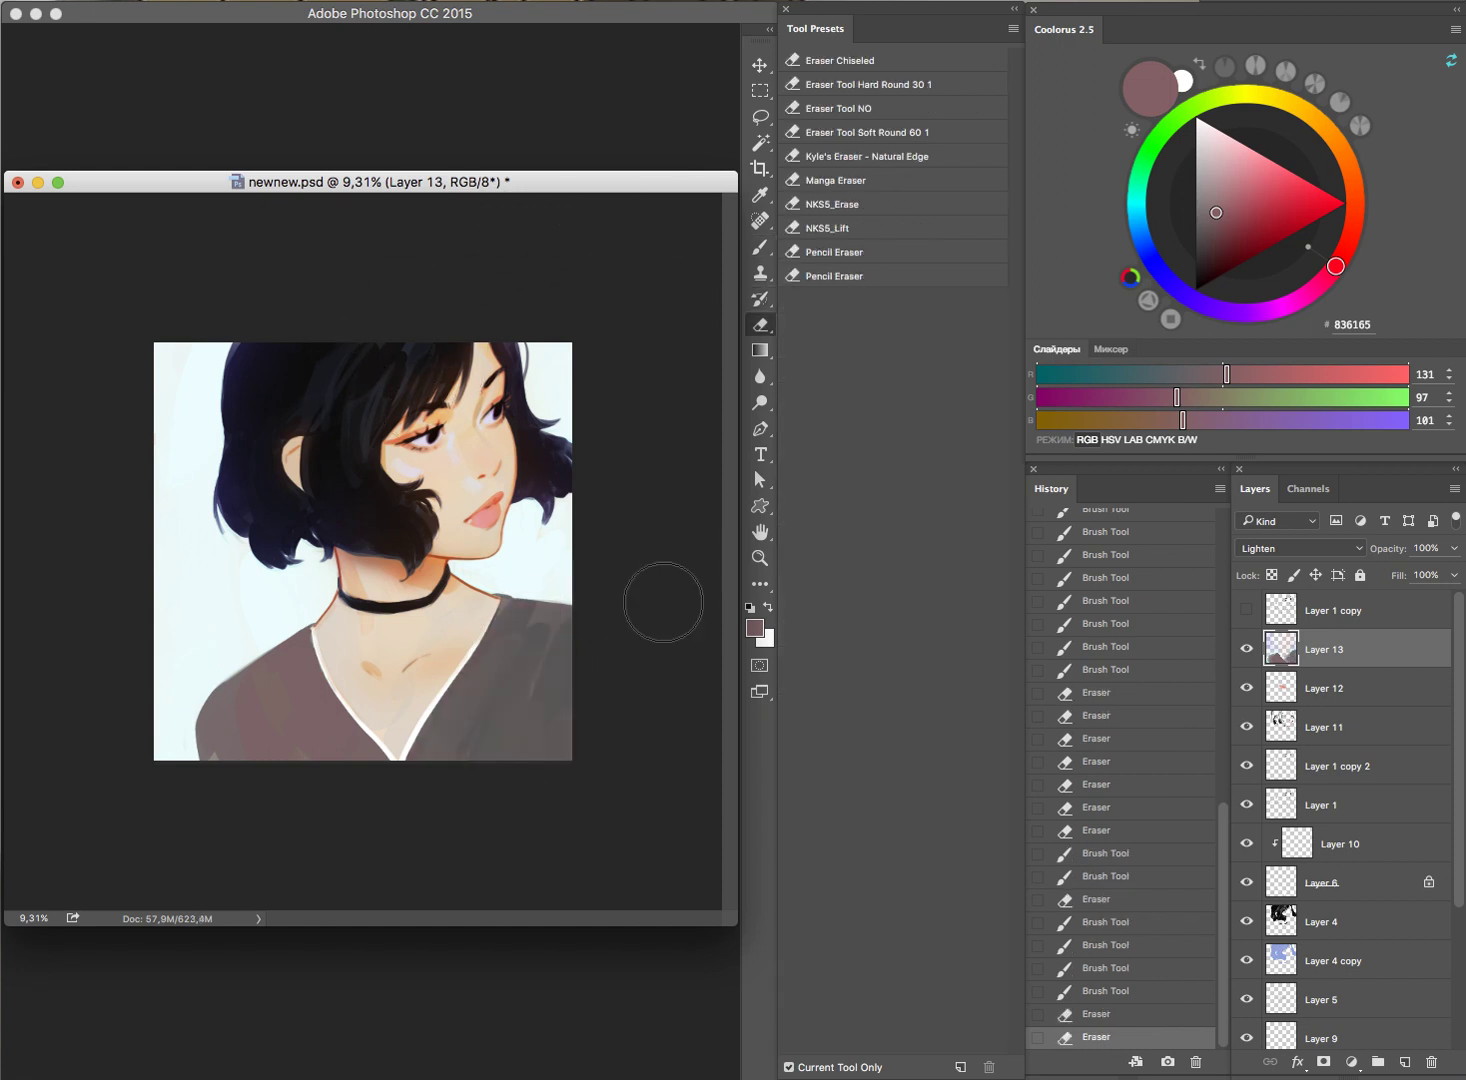
pyautogui.click(445, 780)
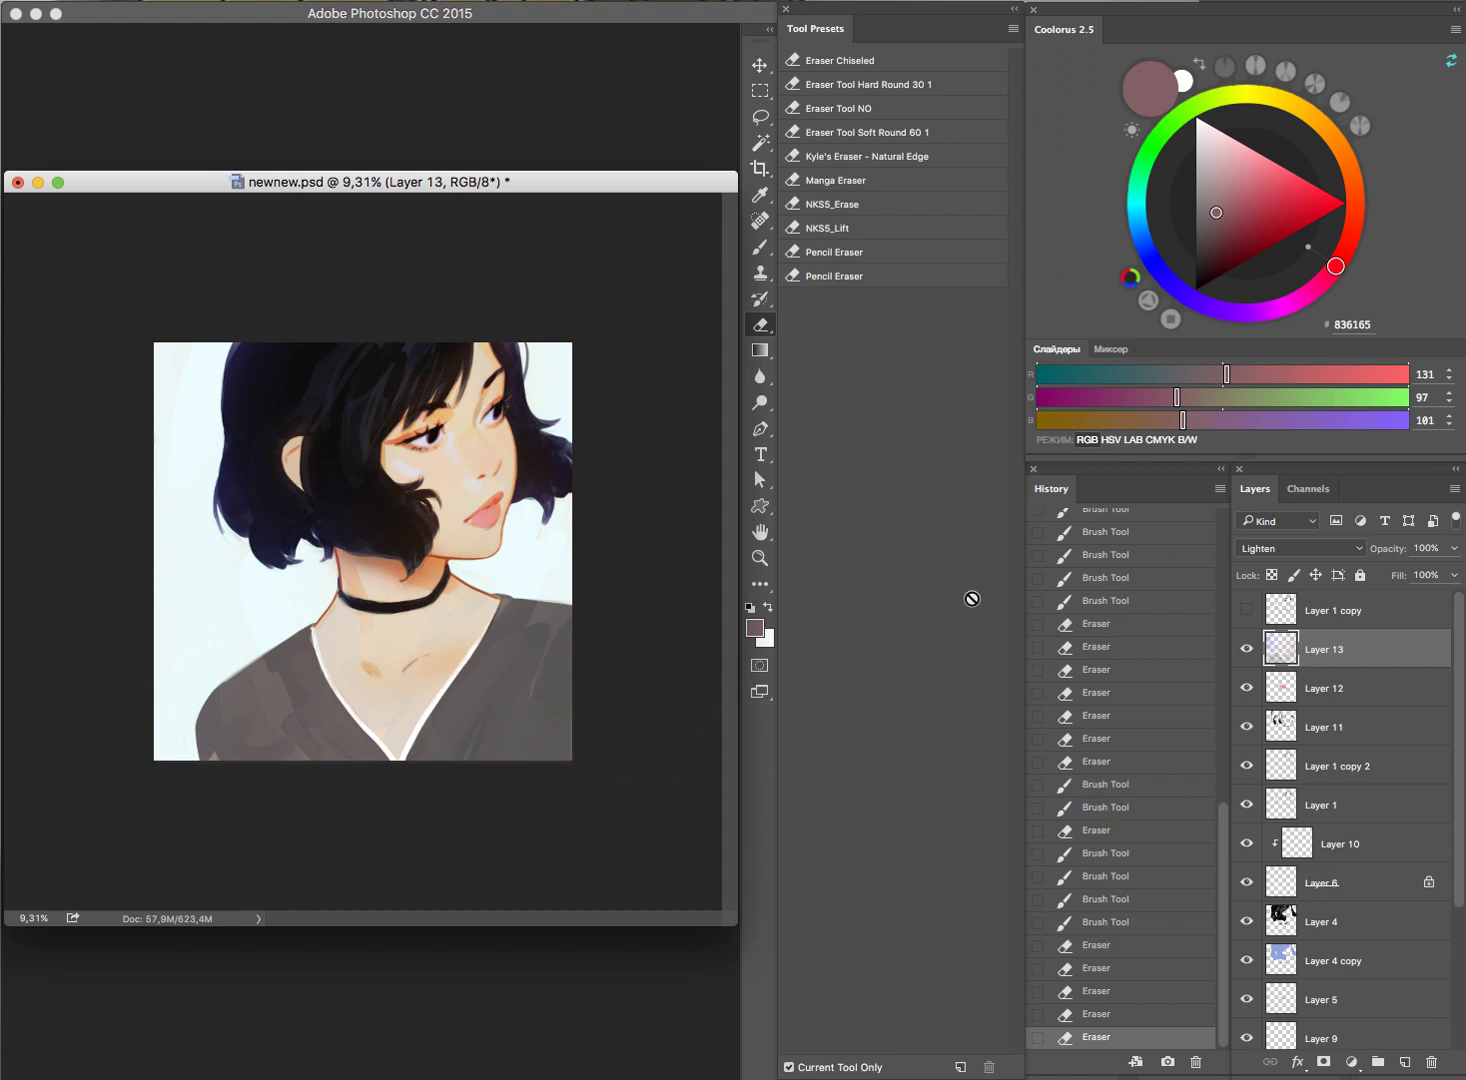
# Step: Compare the shirt with Layer 13 hidden and shown, then set its opacity to 68%
pyautogui.click(1246, 652)
pyautogui.click(1248, 652)
pyautogui.click(1249, 652)
pyautogui.click(1251, 651)
pyautogui.click(1252, 650)
pyautogui.click(1256, 646)
pyautogui.click(1453, 549)
pyautogui.moveTo(1425, 574); pyautogui.dragTo(1422, 574)
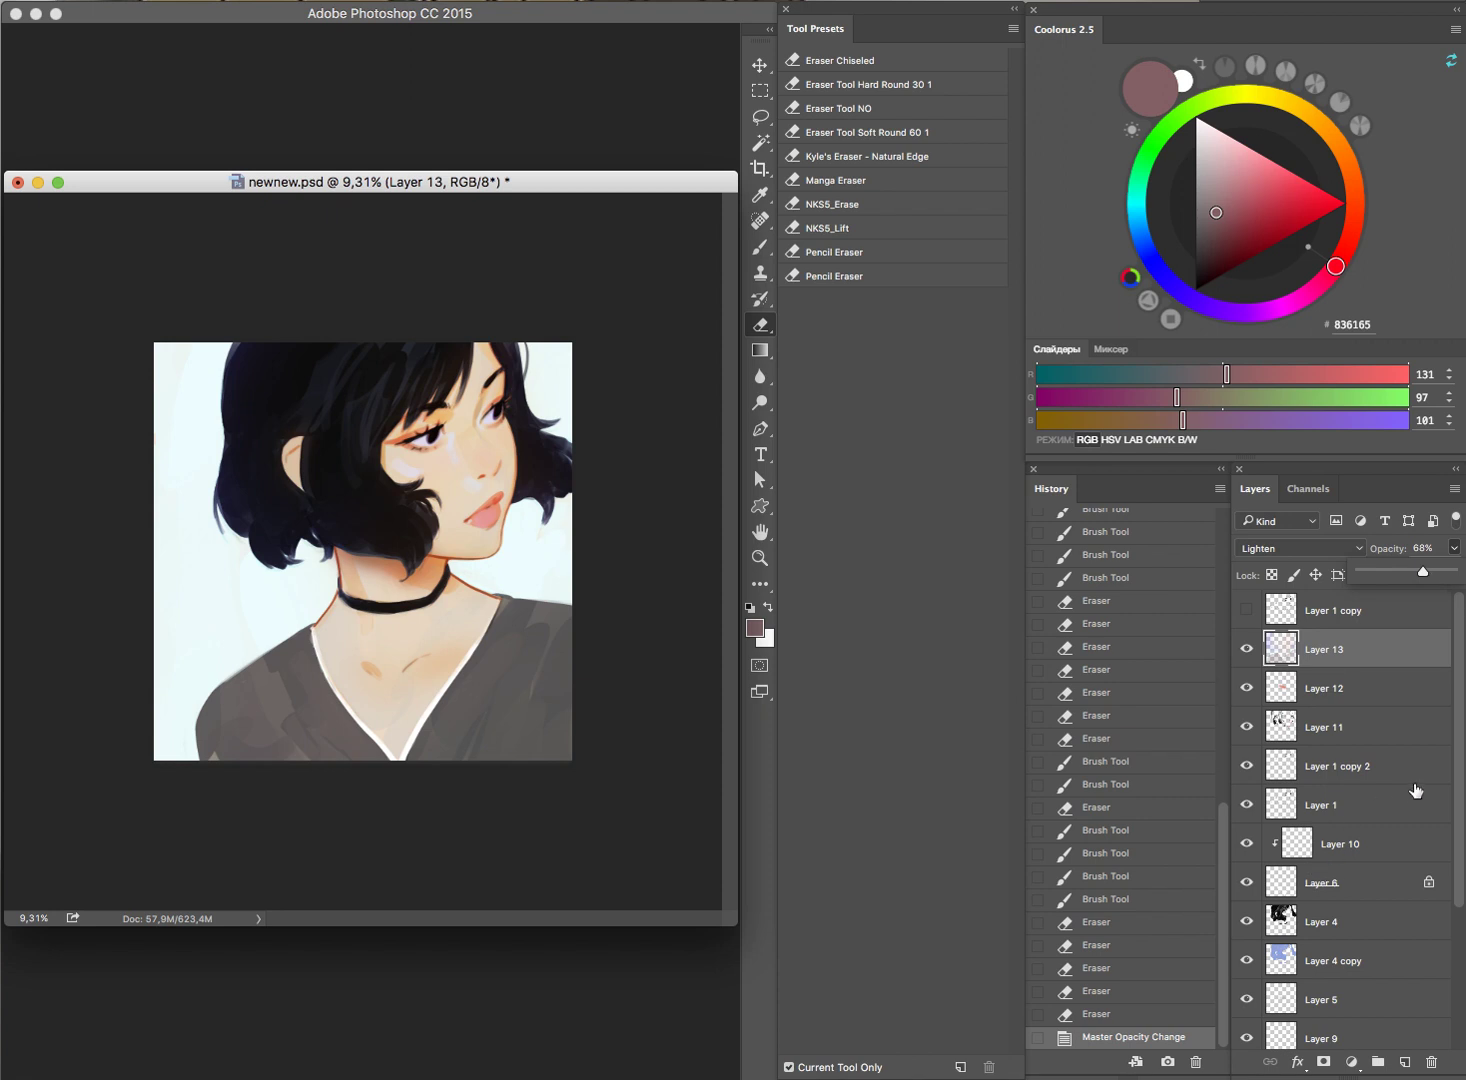
pyautogui.scroll(-5, 1462, 815)
# Step: Lock Layer 8's transparent pixels and paint the grey shirt soft pink
pyautogui.click(1337, 903)
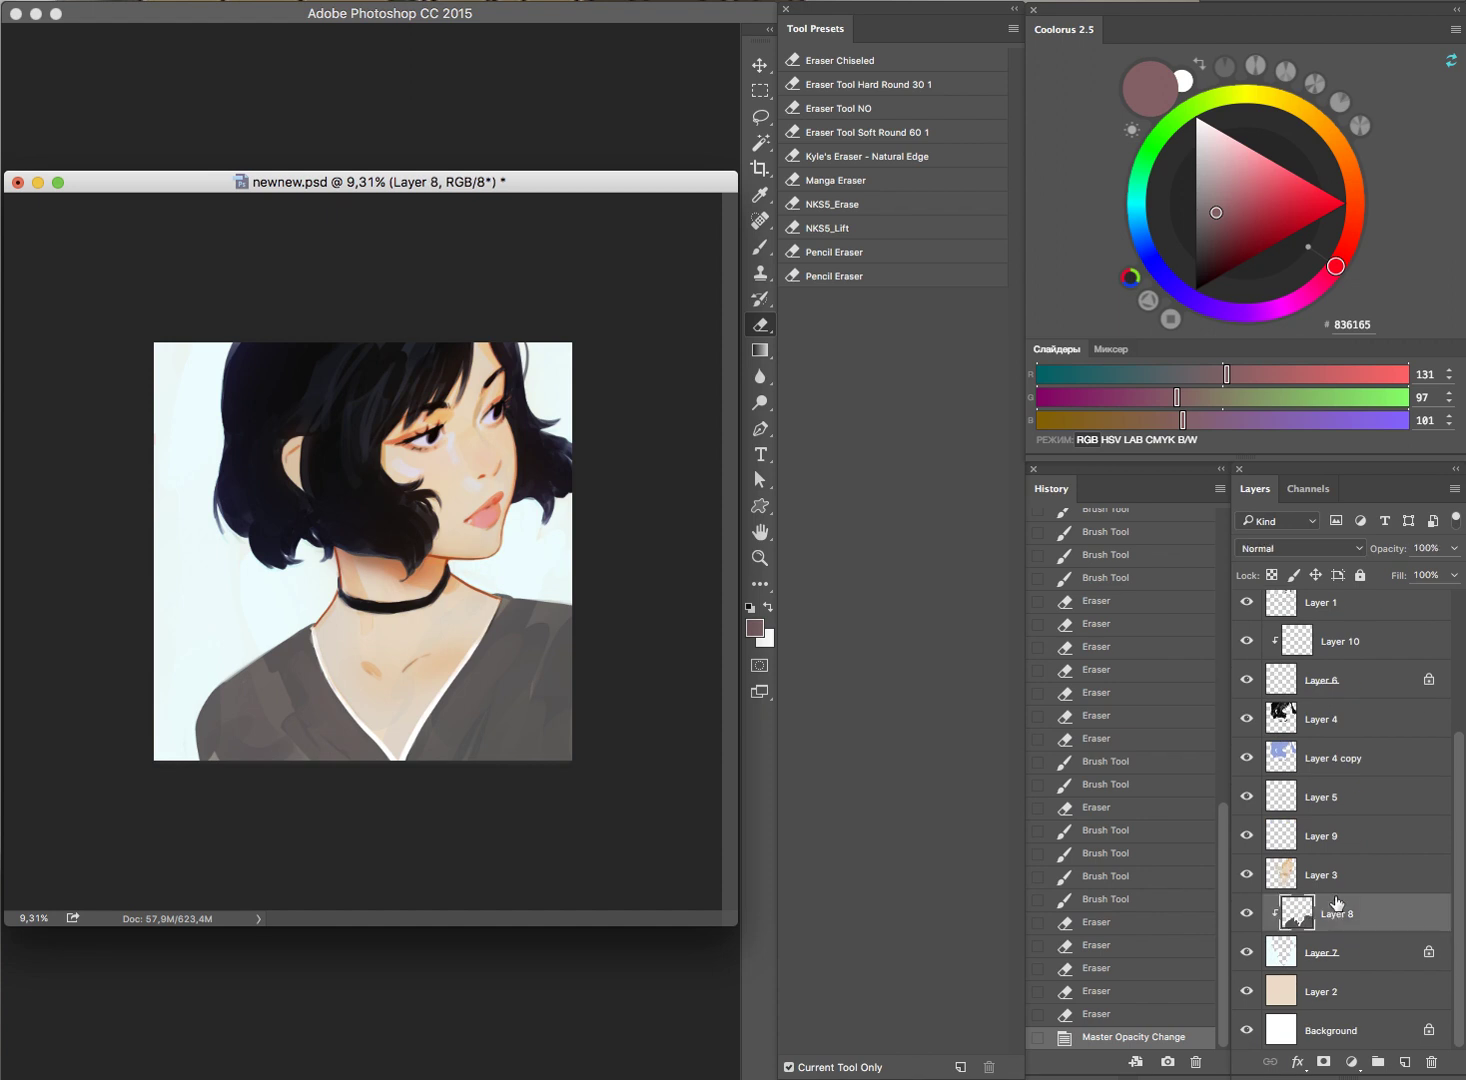
pyautogui.click(1272, 575)
pyautogui.press('b')
pyautogui.click(1262, 157)
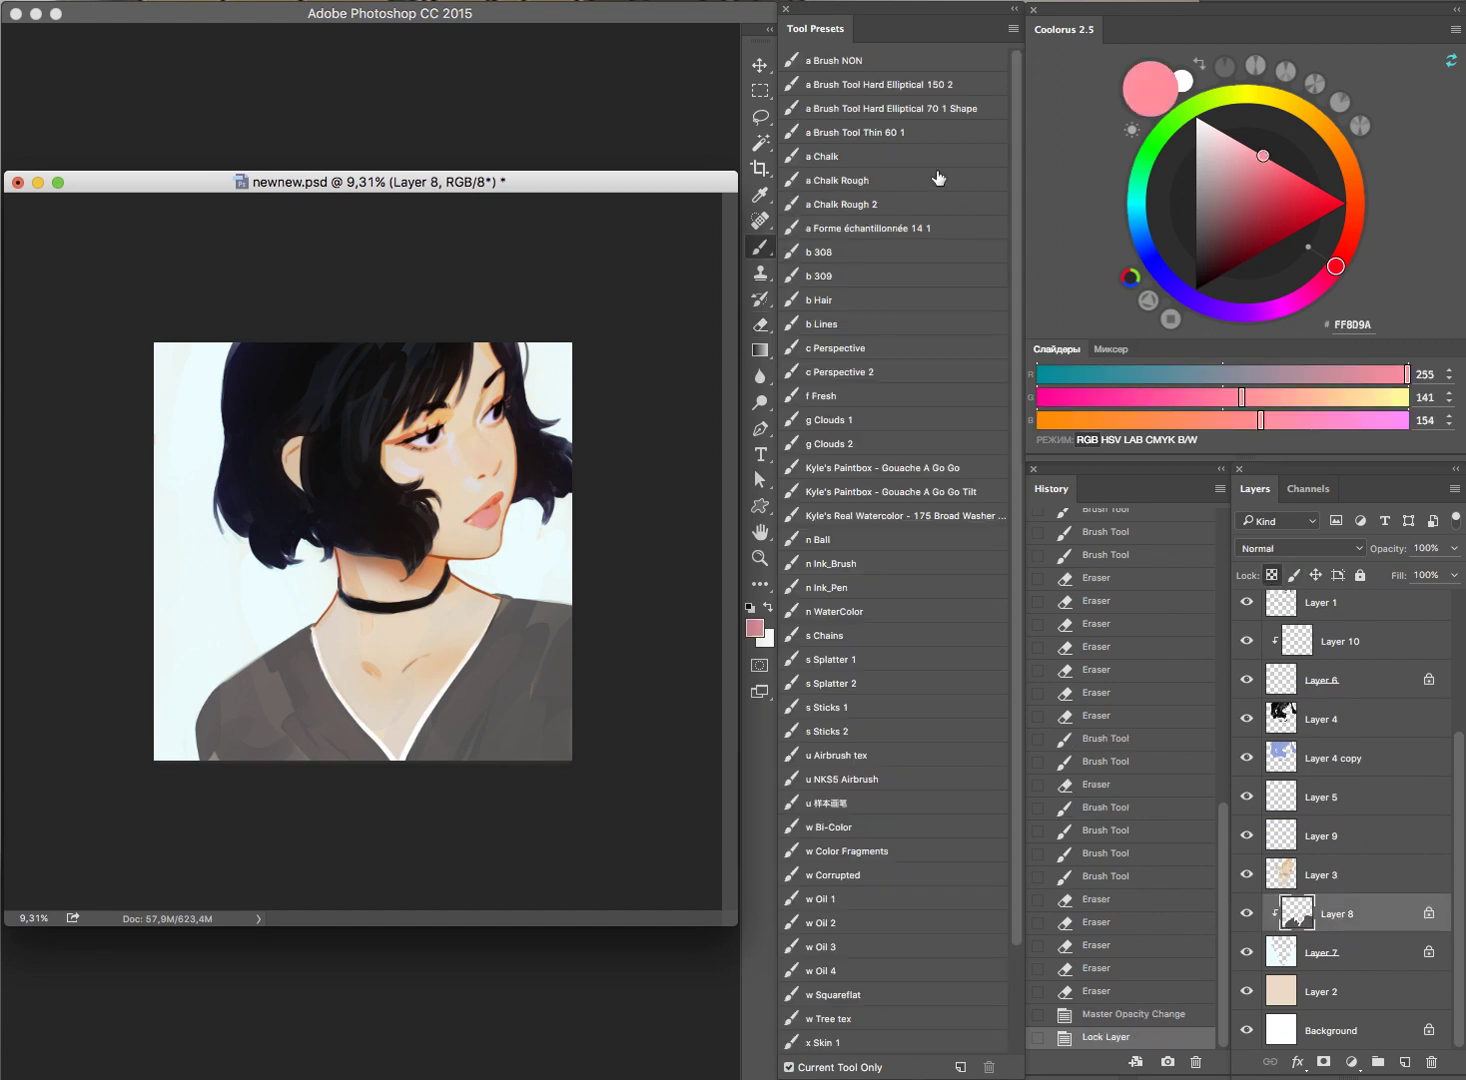
pyautogui.moveTo(292, 687); pyautogui.dragTo(585, 722)
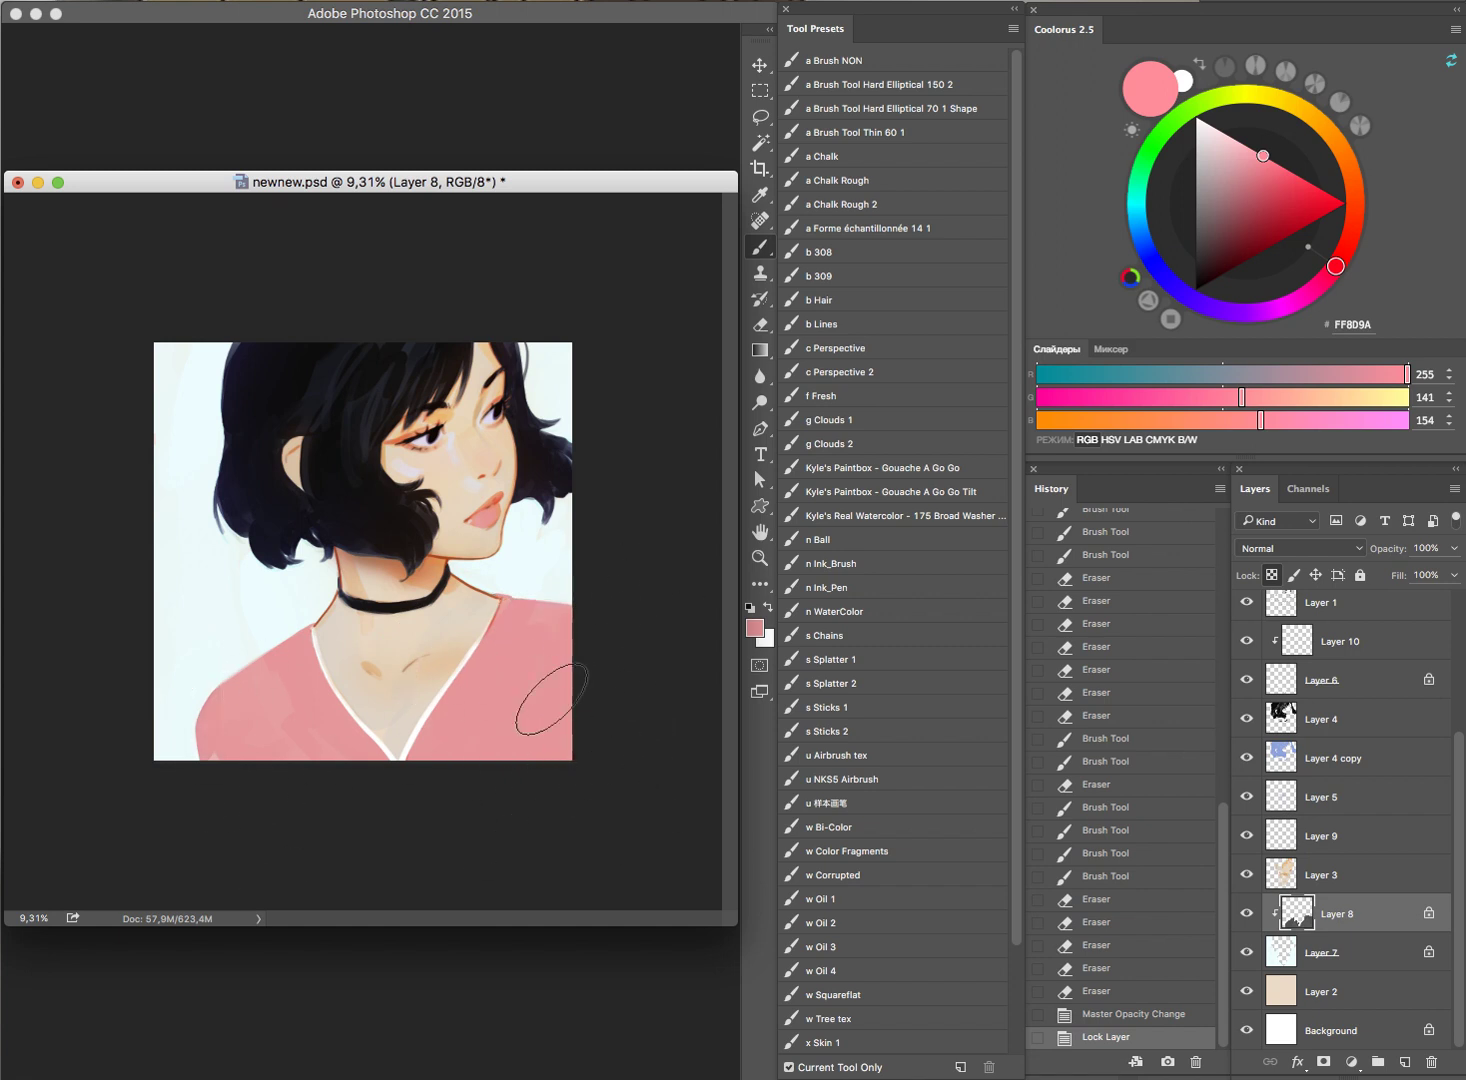
pyautogui.moveTo(492, 810); pyautogui.dragTo(670, 583)
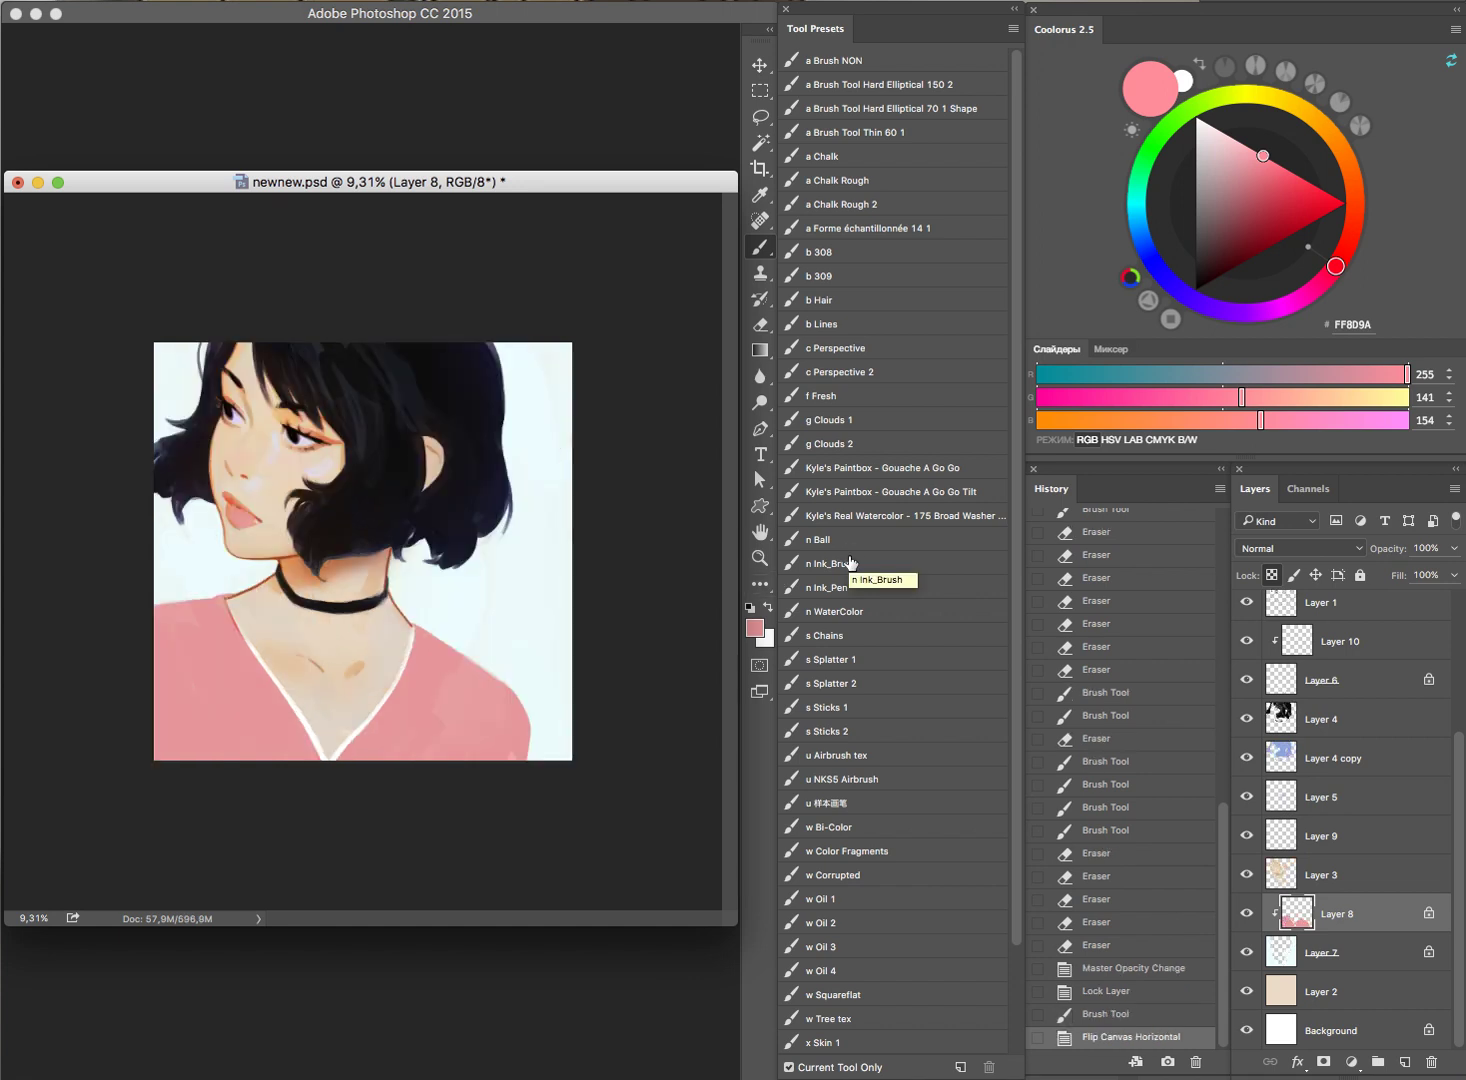
pyautogui.hotkey('ctrl', 'z')
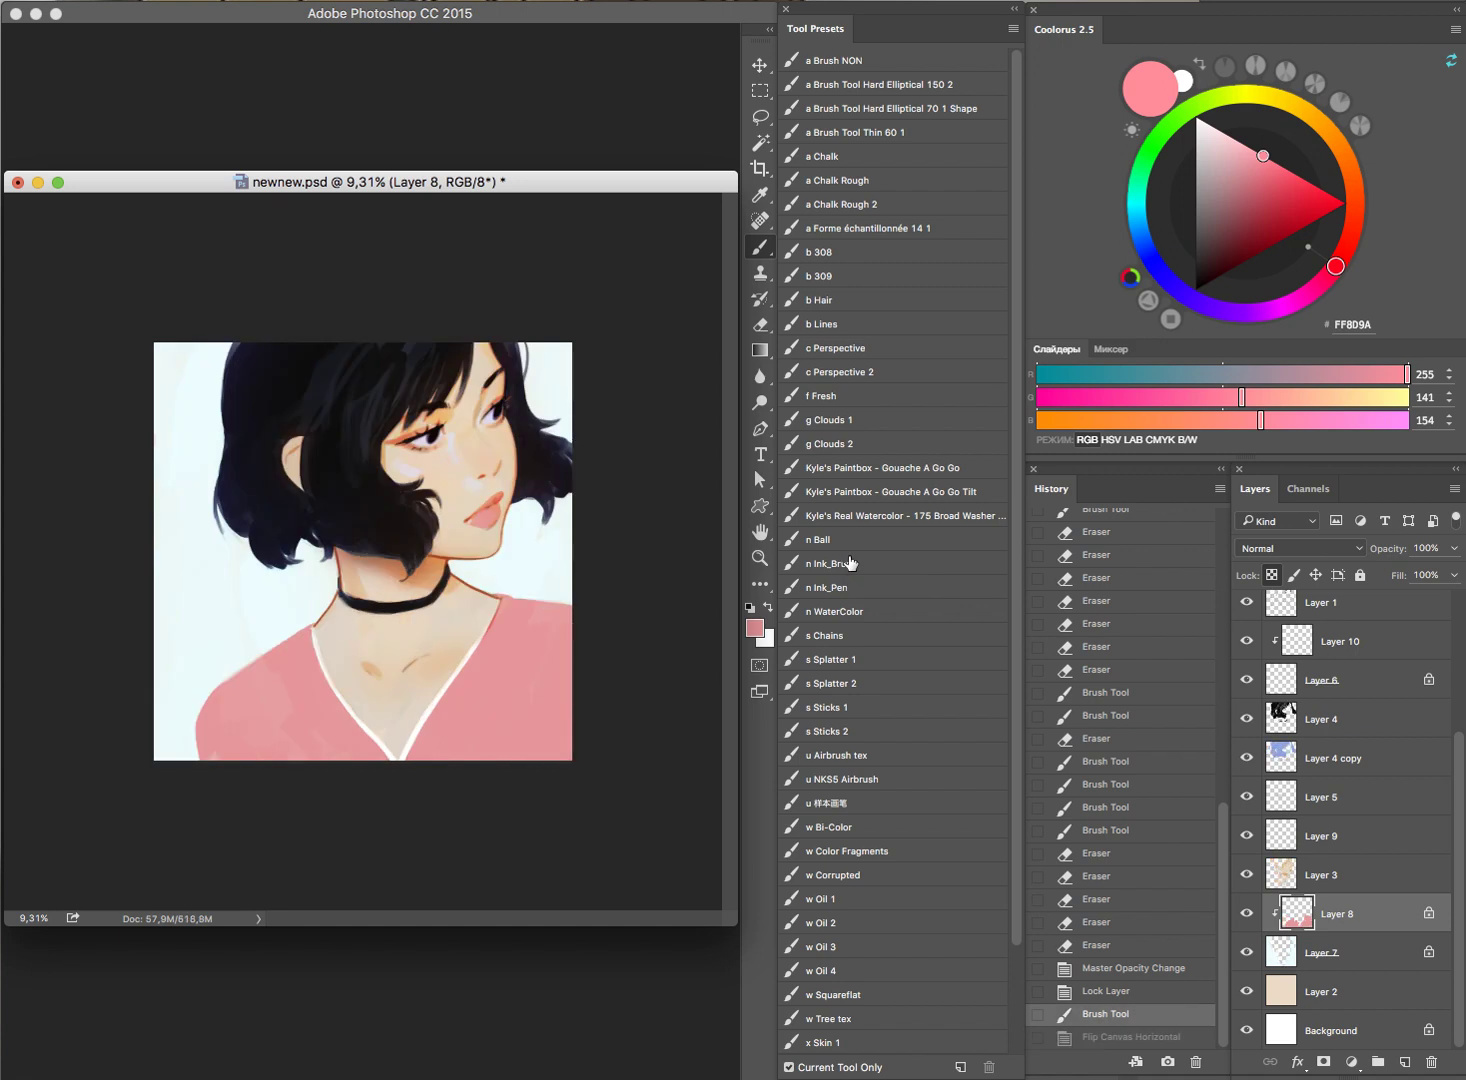
# Step: Try red on the shirt, then undo it and paint deep magenta over the shoulder
pyautogui.click(1306, 180)
pyautogui.moveTo(262, 770); pyautogui.dragTo(561, 628)
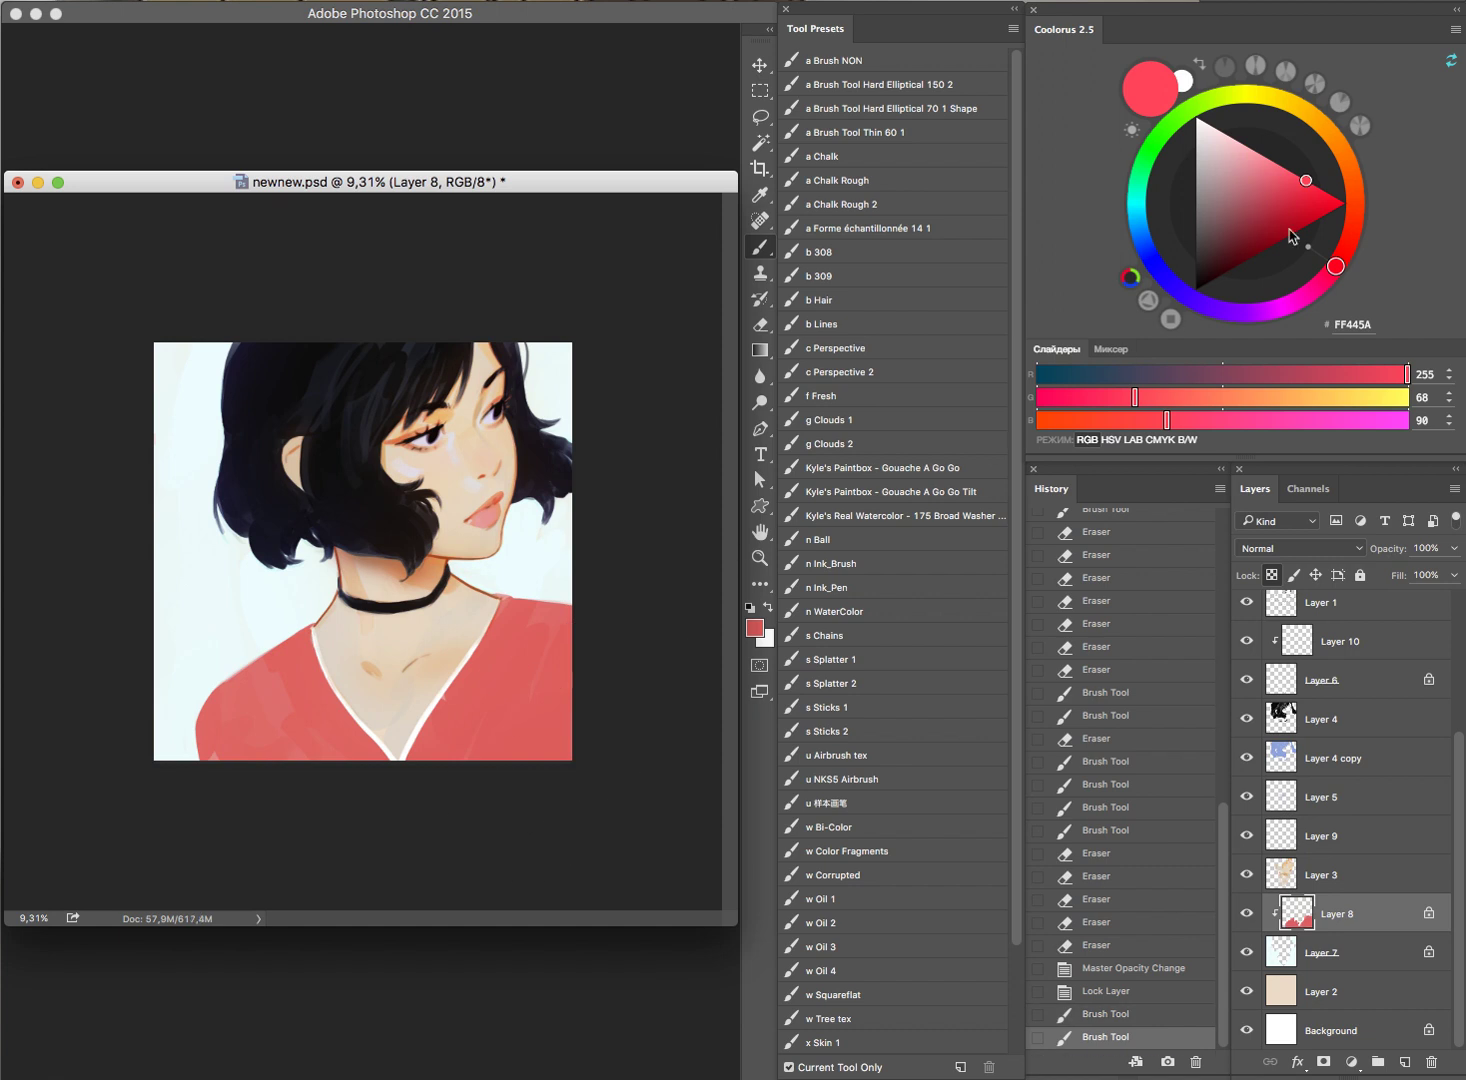
pyautogui.click(1307, 225)
pyautogui.click(1307, 294)
pyautogui.hotkey('ctrl', 'z')
pyautogui.moveTo(295, 677)
pyautogui.mouseDown()
pyautogui.moveTo(292, 762)
pyautogui.moveTo(386, 759)
pyautogui.moveTo(595, 687)
pyautogui.mouseUp()
# Step: Repaint the shirt in a brighter pink, FF5BC1
pyautogui.click(1271, 182)
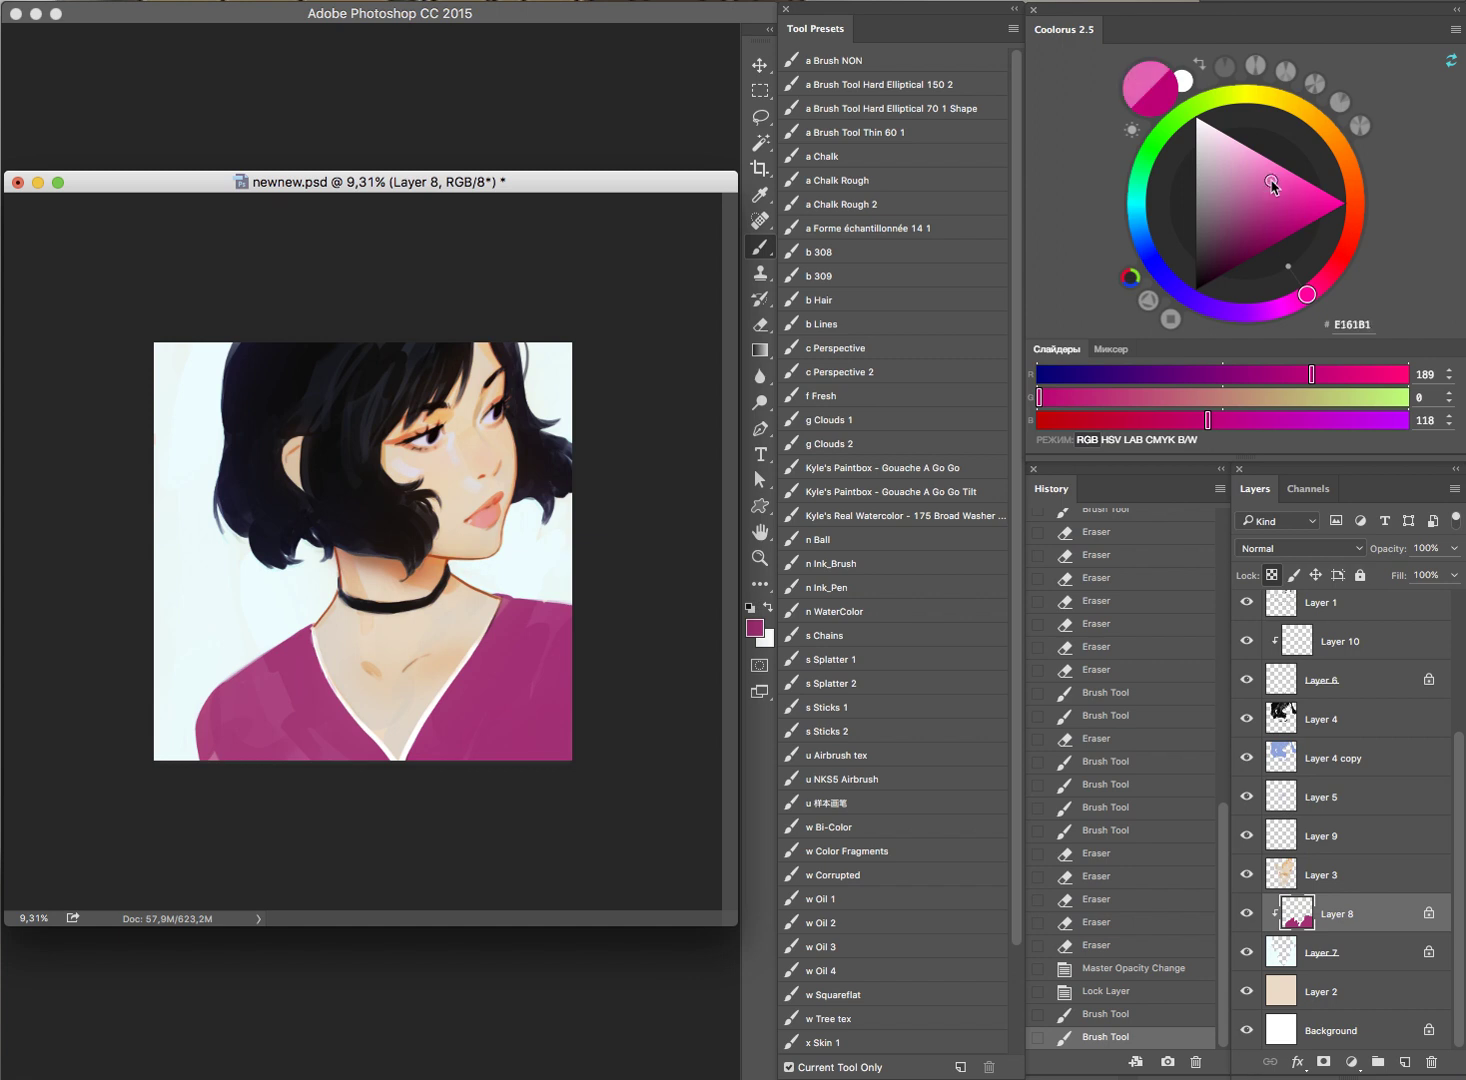
pyautogui.moveTo(1271, 182); pyautogui.dragTo(1292, 172)
pyautogui.moveTo(310, 670)
pyautogui.mouseDown()
pyautogui.moveTo(301, 801)
pyautogui.moveTo(577, 700)
pyautogui.mouseUp()
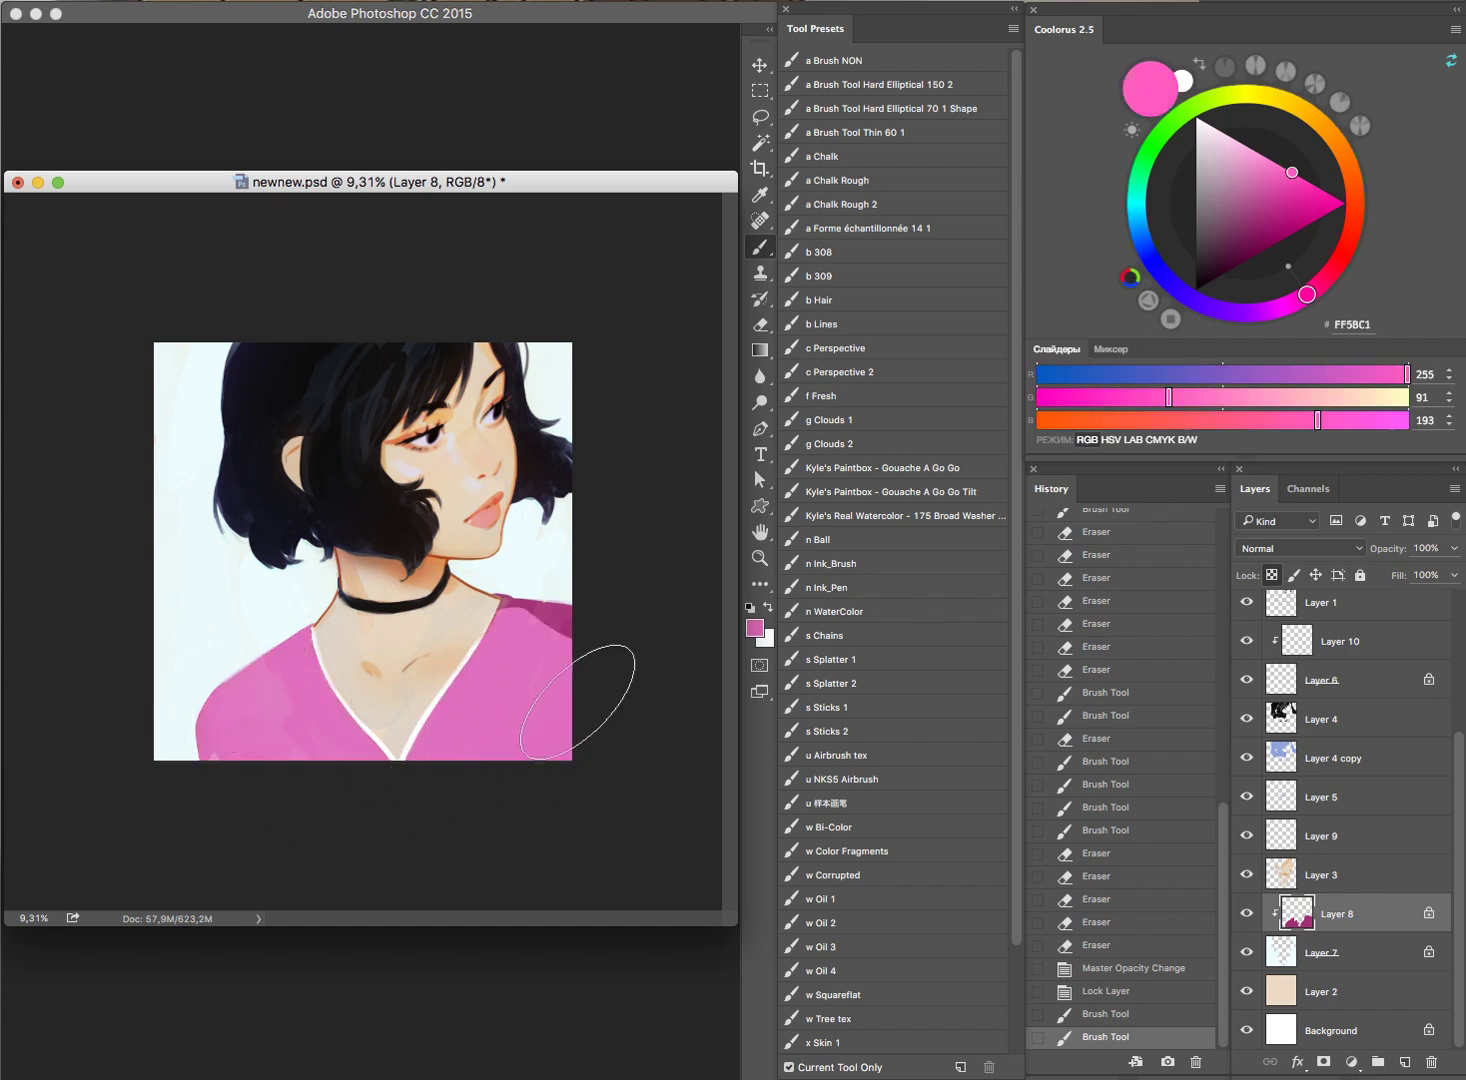
pyautogui.moveTo(595, 796); pyautogui.dragTo(230, 780)
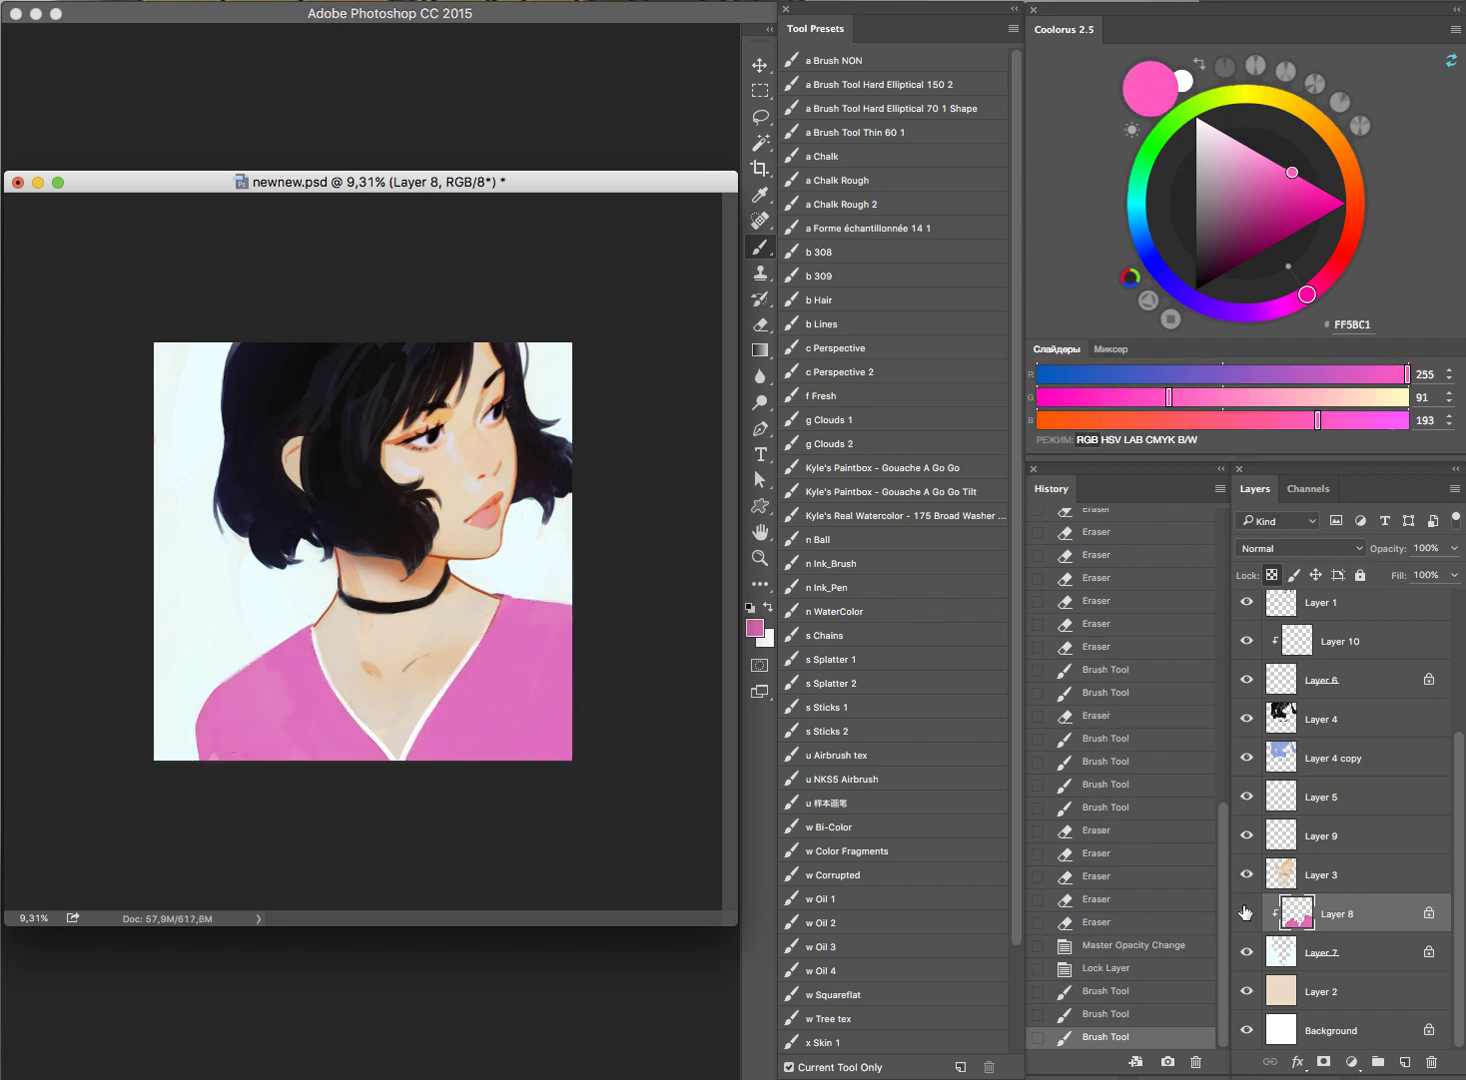
# Step: Compare with Layer 8 hidden, then step back in History to the grey shirt
pyautogui.click(1246, 912)
pyautogui.click(1247, 912)
pyautogui.hotkey('ctrl', 'alt', 'z')
pyautogui.hotkey('ctrl', 'alt', 'z')
pyautogui.hotkey('ctrl', 'alt', 'z')
pyautogui.hotkey('ctrl', 'alt', 'z')
pyautogui.hotkey('ctrl', 'alt', 'z')
pyautogui.hotkey('ctrl', 'shift', 'z')
pyautogui.hotkey('ctrl', 'shift', 'z')
pyautogui.hotkey('ctrl', 'shift', 'z')
pyautogui.hotkey('ctrl', 'alt', 'z')
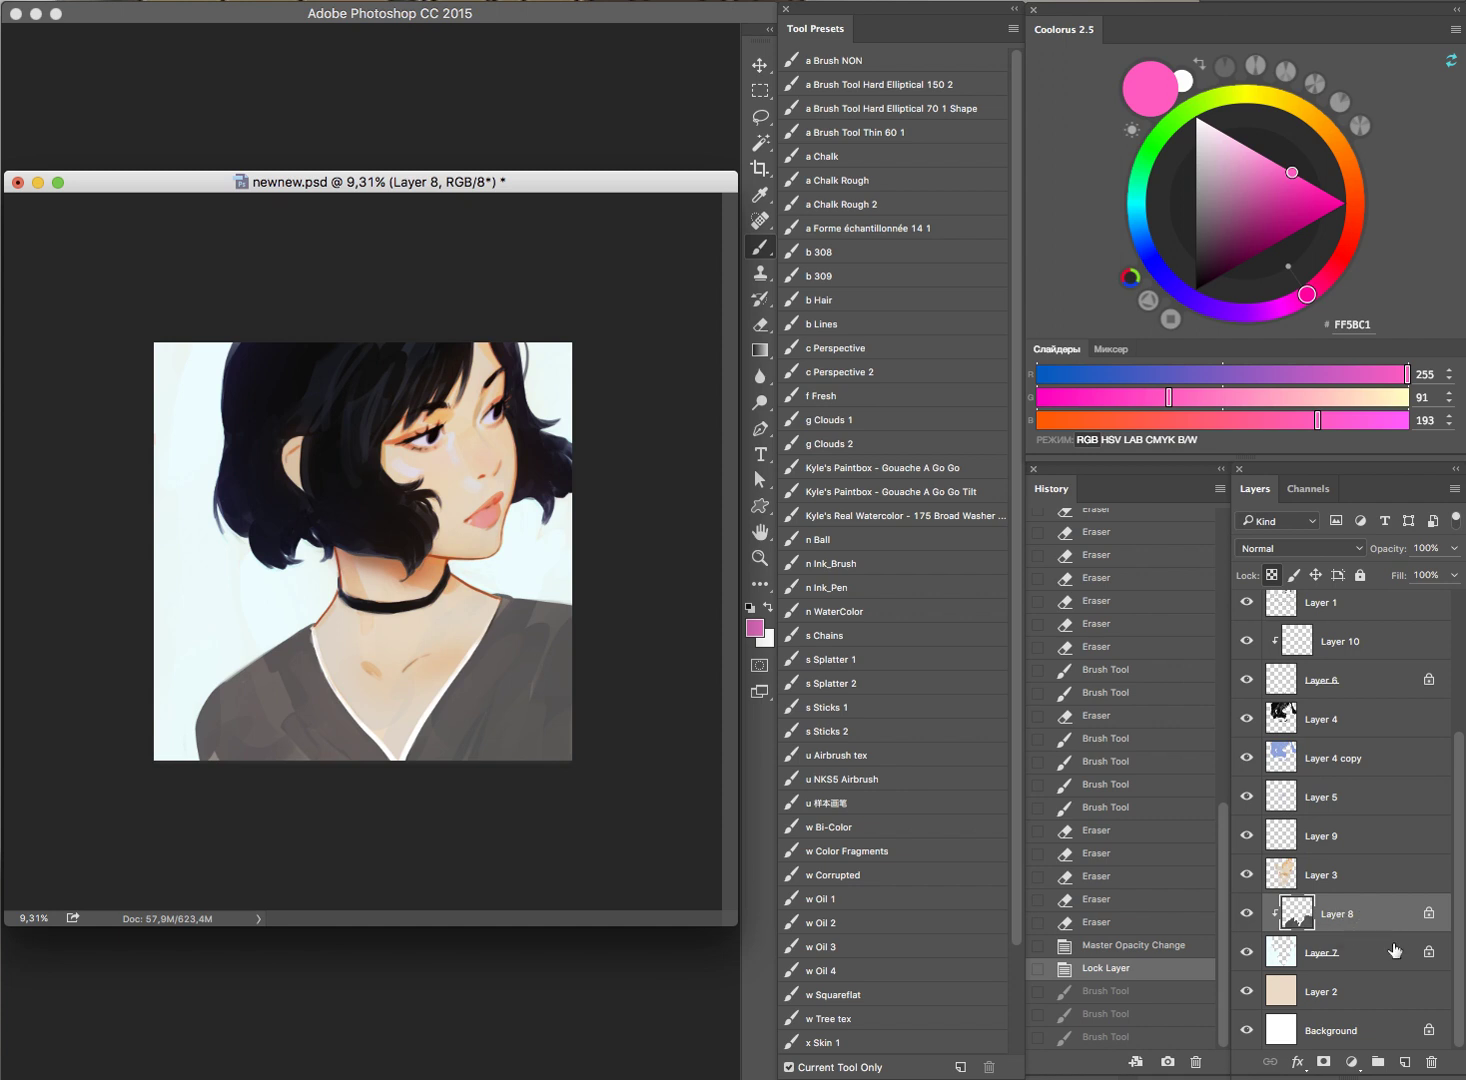
# Step: Duplicate Layer 8 as a copy and test pink and purple shirt strokes, undoing both
pyautogui.moveTo(1400, 918); pyautogui.dragTo(1418, 938)
pyautogui.hotkey('ctrl', 'z')
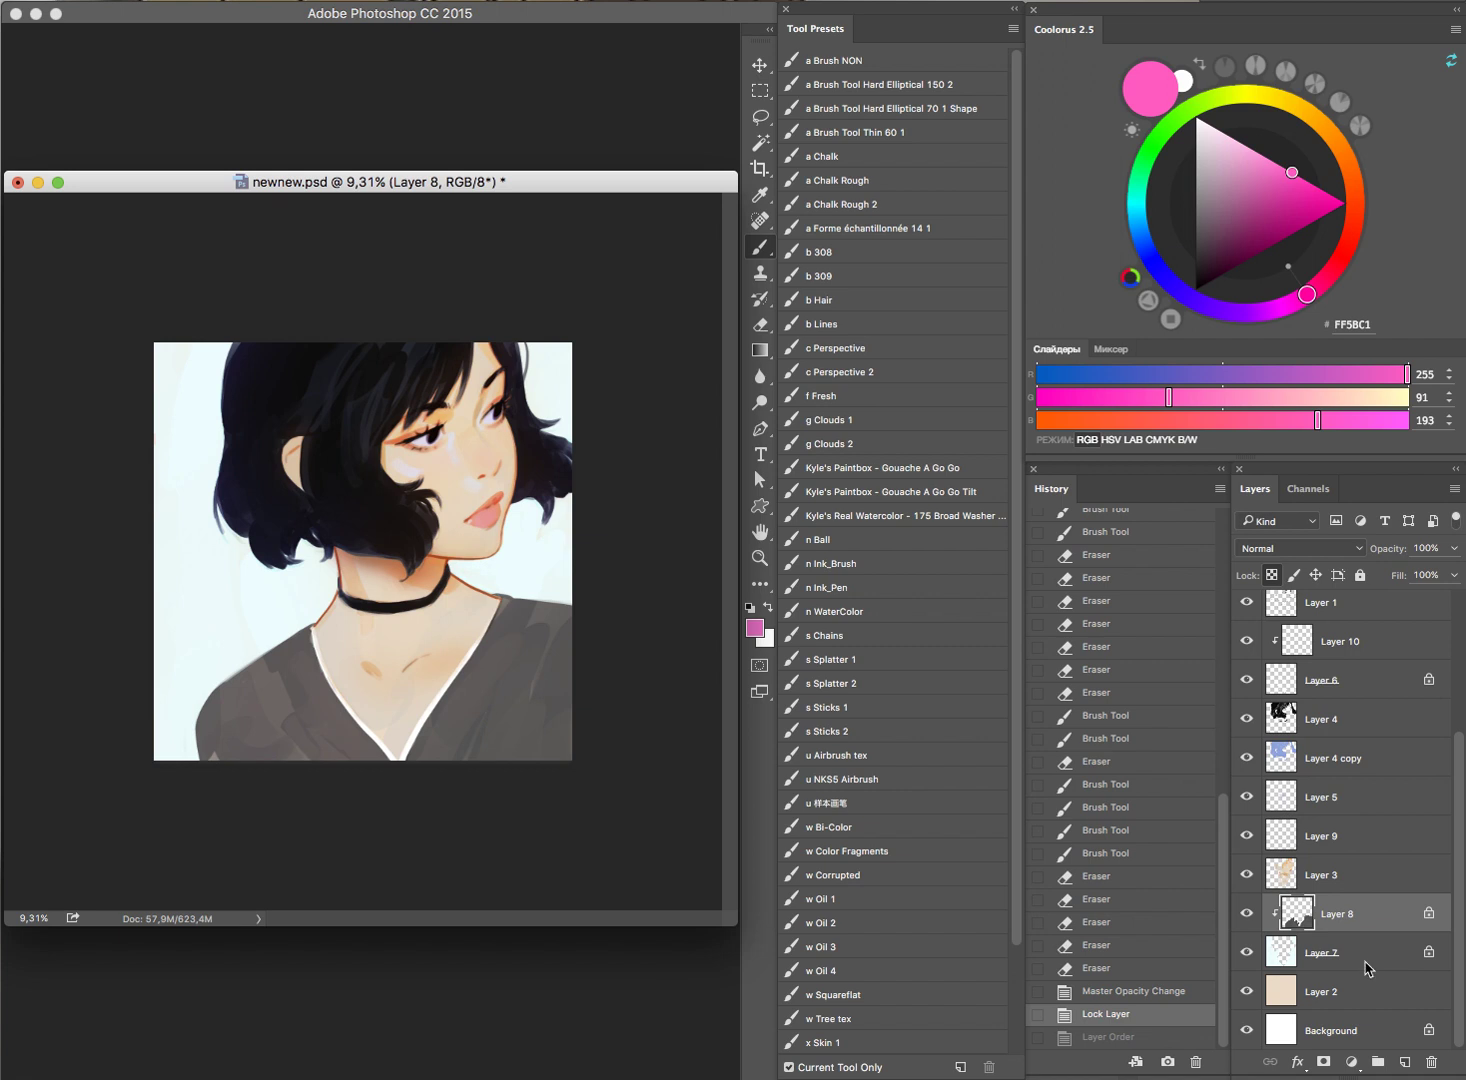
pyautogui.moveTo(1372, 926); pyautogui.dragTo(1265, 937)
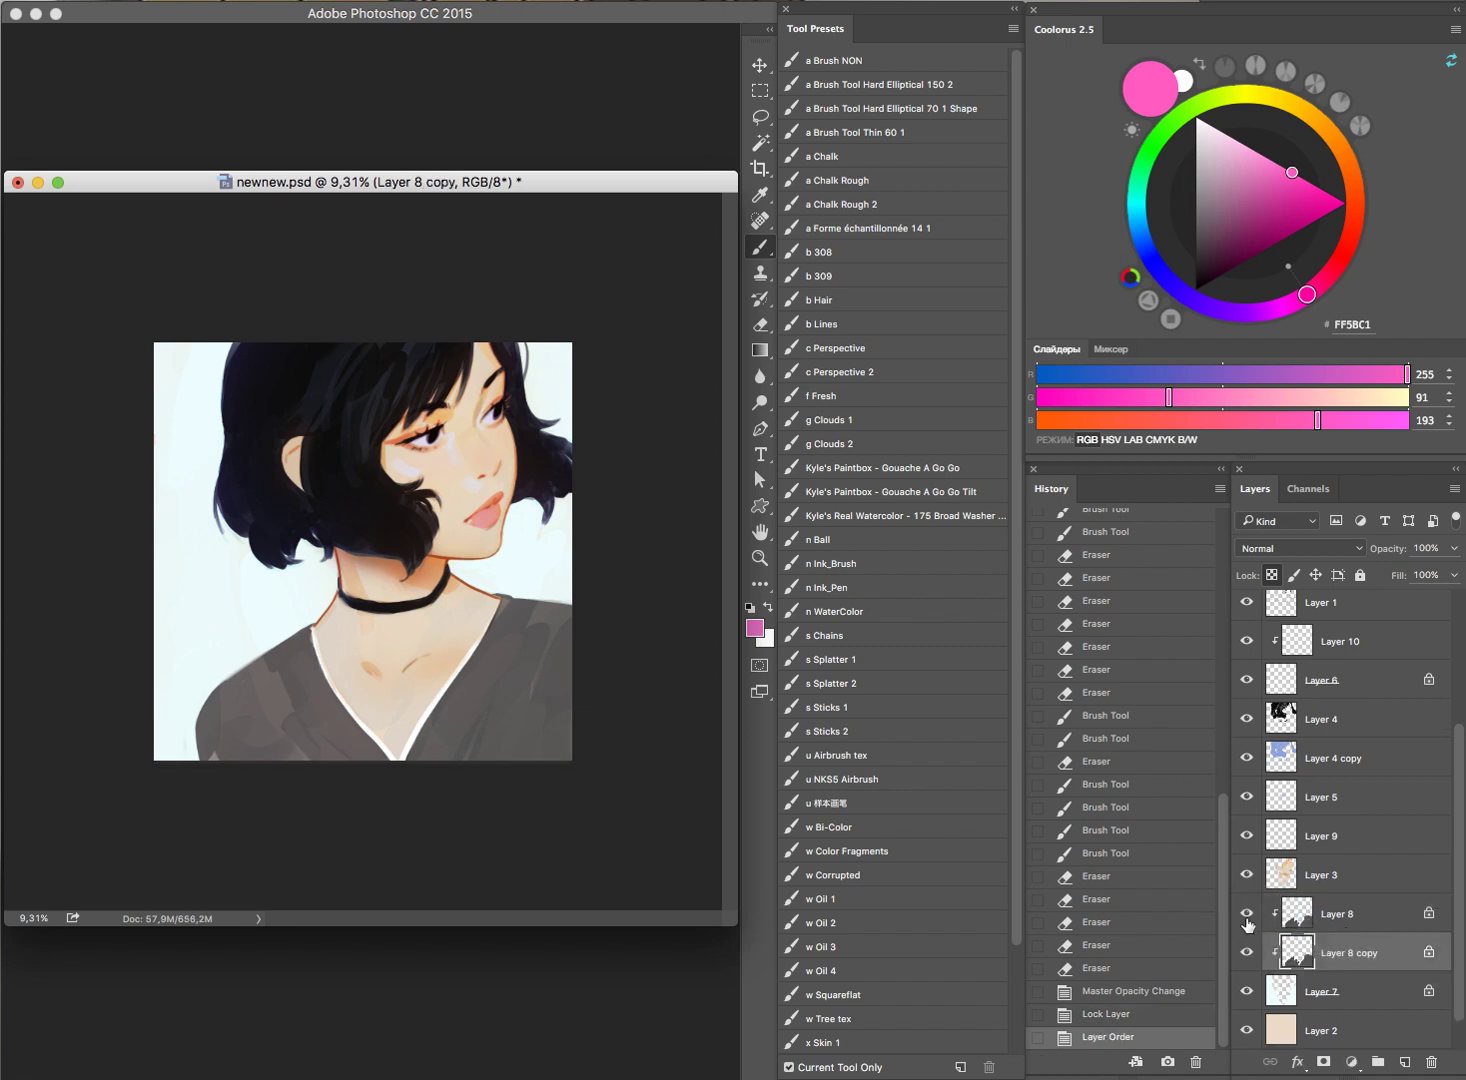
pyautogui.moveTo(490, 705)
pyautogui.mouseDown()
pyautogui.moveTo(511, 788)
pyautogui.moveTo(393, 842)
pyautogui.mouseUp()
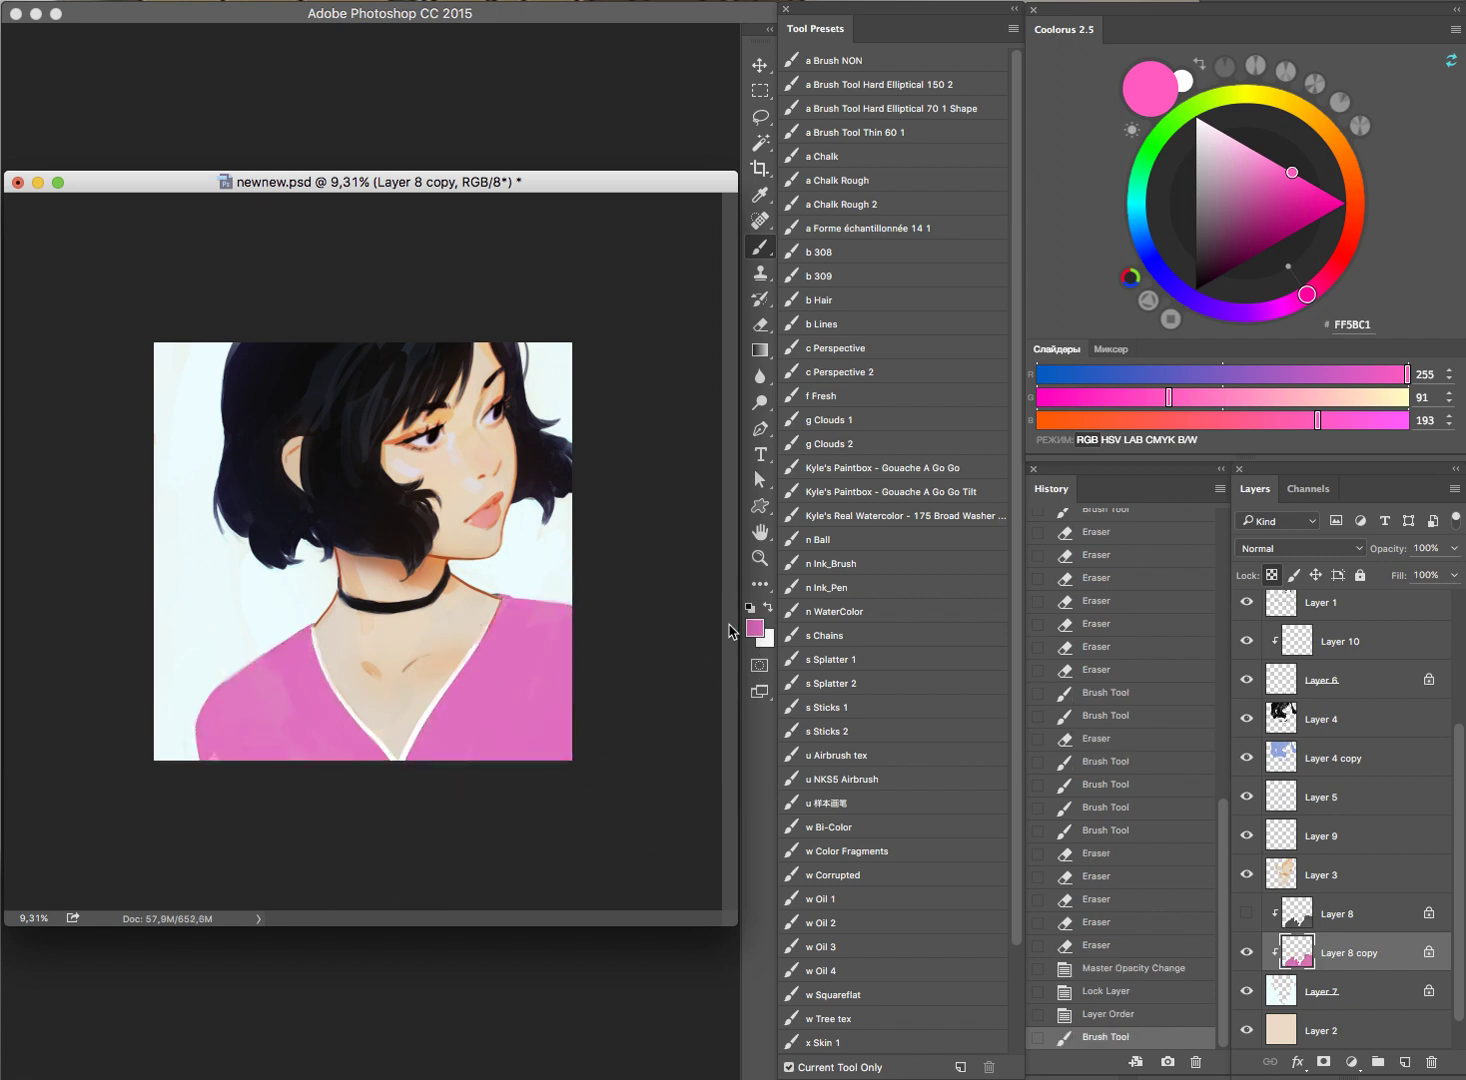
pyautogui.hotkey('ctrl', 'z')
pyautogui.moveTo(288, 877)
pyautogui.mouseDown()
pyautogui.moveTo(328, 693)
pyautogui.moveTo(622, 834)
pyautogui.mouseUp()
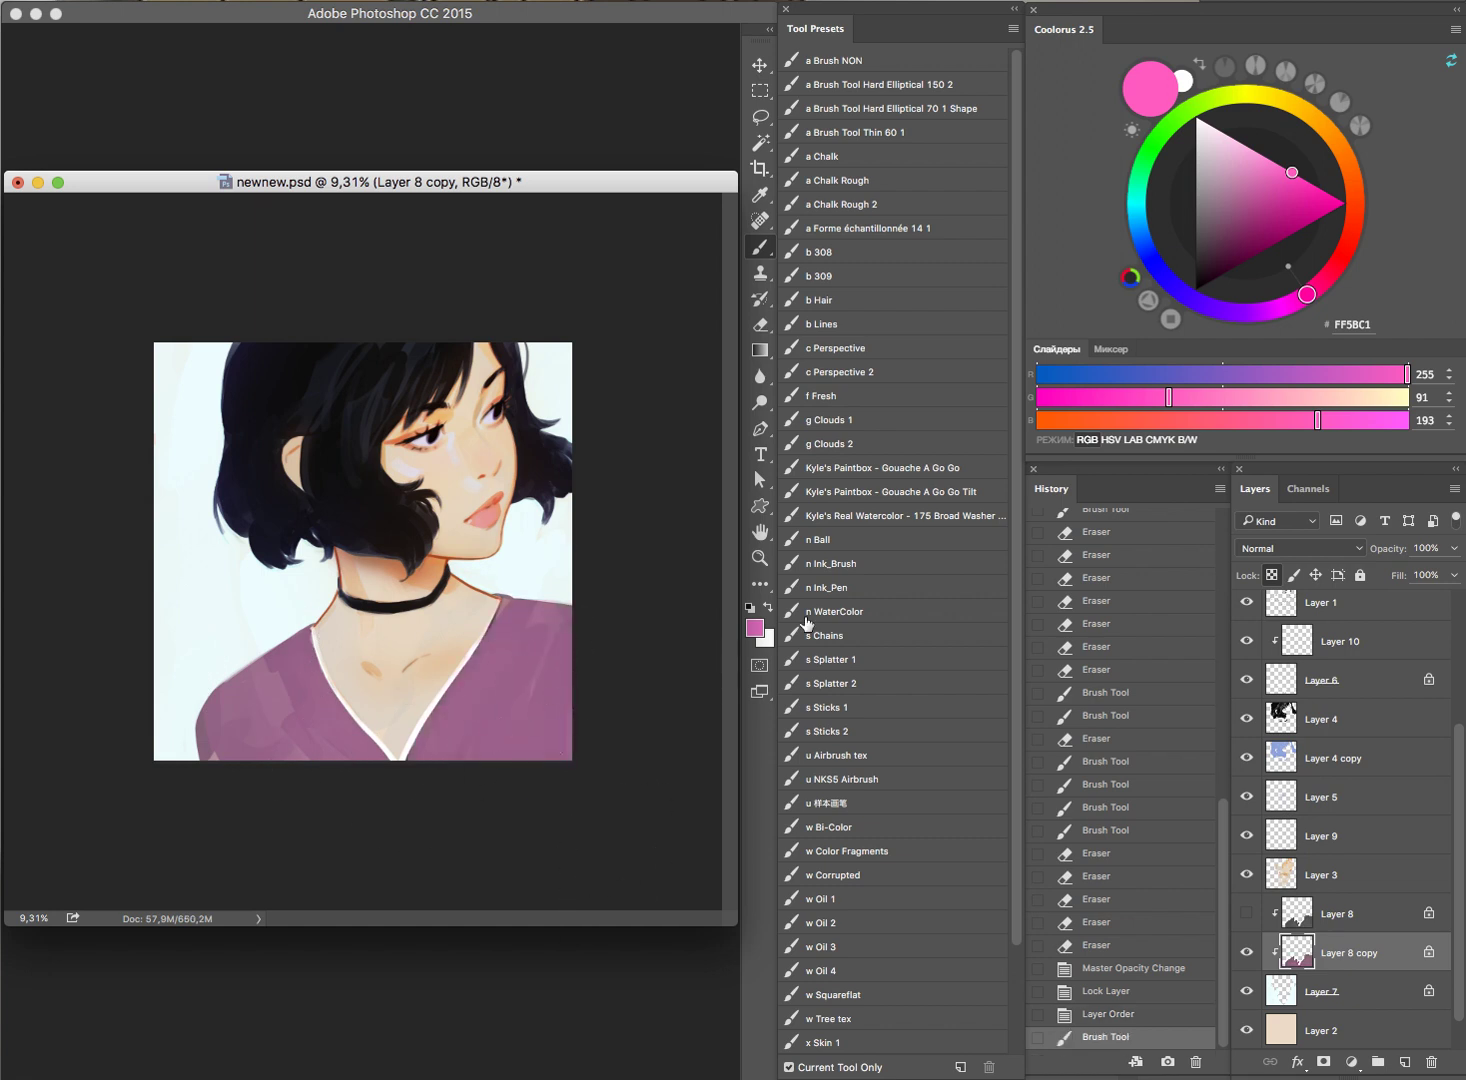
pyautogui.hotkey('ctrl', 'z')
# Step: Paint the copy's shirt orange, then shift its hue to -42 in Hue/Saturation
pyautogui.moveTo(1320, 266); pyautogui.dragTo(1350, 237)
pyautogui.moveTo(240, 685)
pyautogui.mouseDown()
pyautogui.moveTo(528, 760)
pyautogui.moveTo(575, 635)
pyautogui.mouseUp()
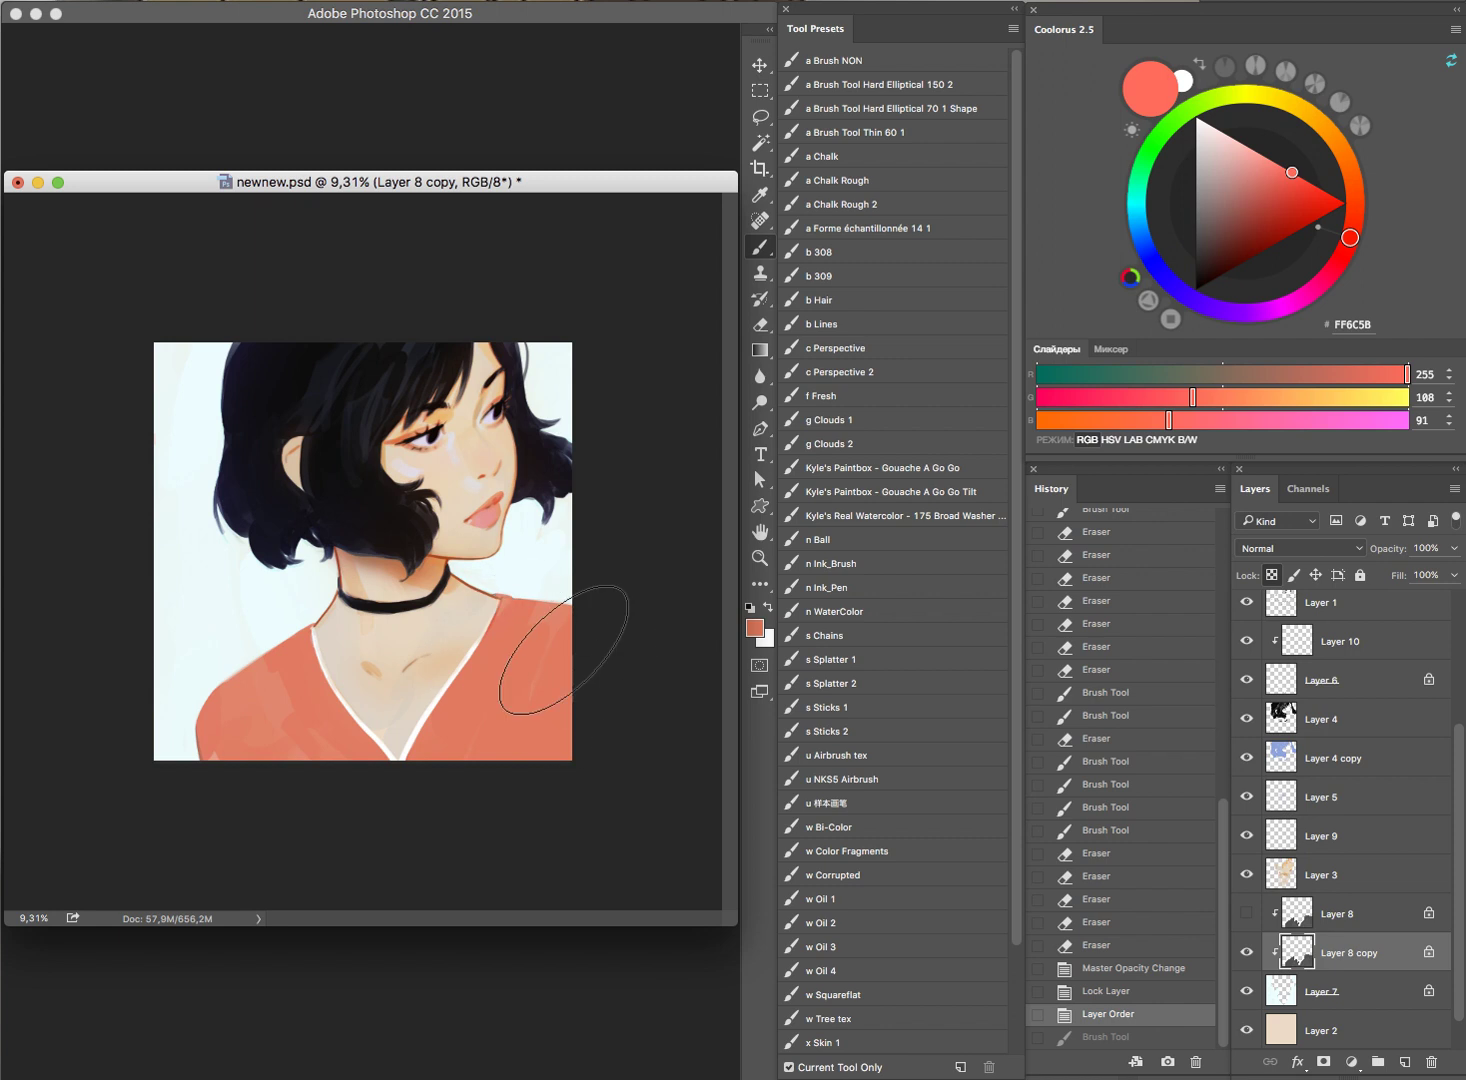
pyautogui.click(1355, 180)
pyautogui.click(1311, 183)
pyautogui.moveTo(300, 690); pyautogui.dragTo(490, 670)
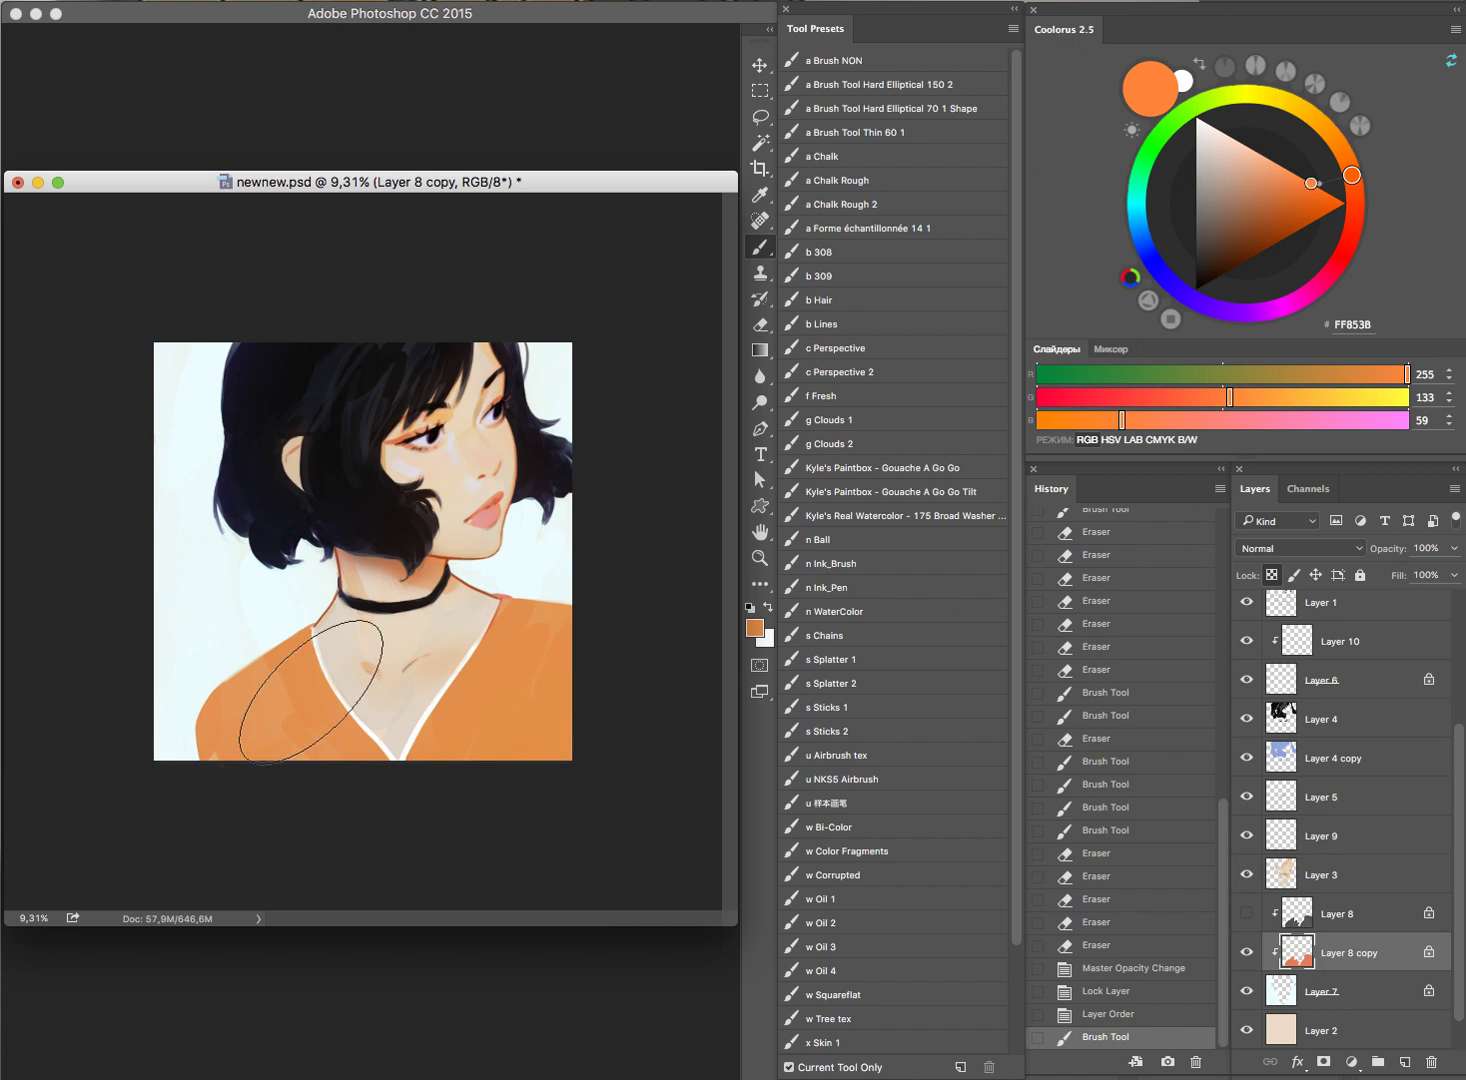
pyautogui.moveTo(475, 650); pyautogui.dragTo(630, 785)
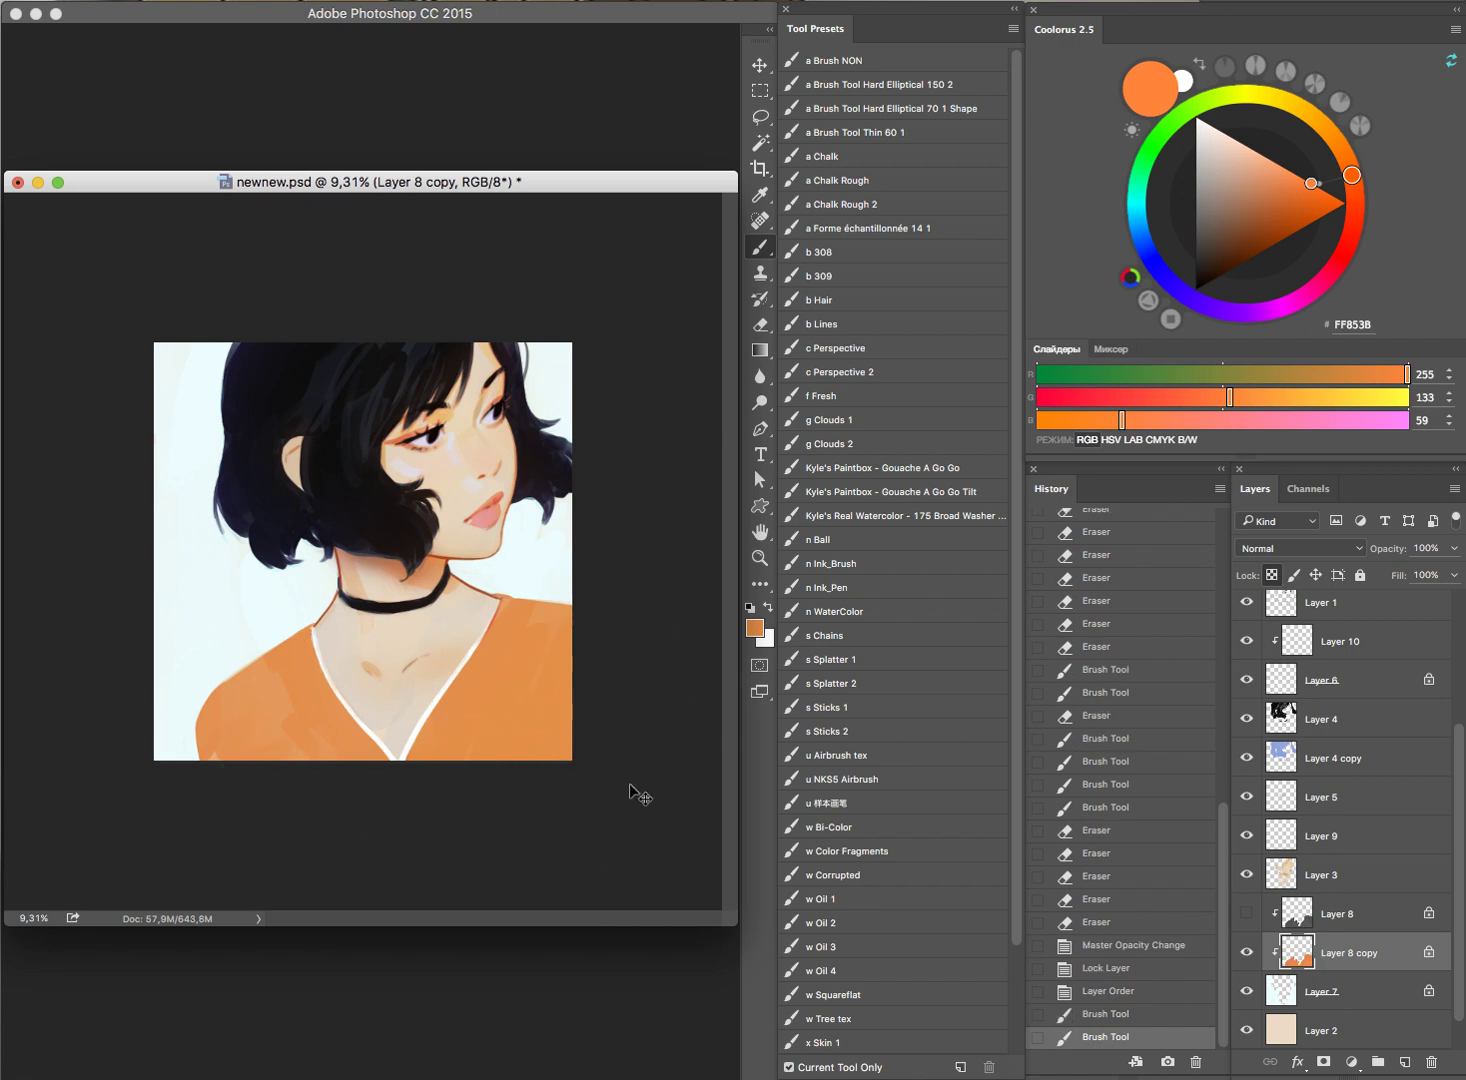
pyautogui.hotkey('ctrl', 'u')
pyautogui.moveTo(1074, 823)
pyautogui.mouseDown()
pyautogui.moveTo(1163, 831)
pyautogui.moveTo(1036, 838)
pyautogui.mouseUp()
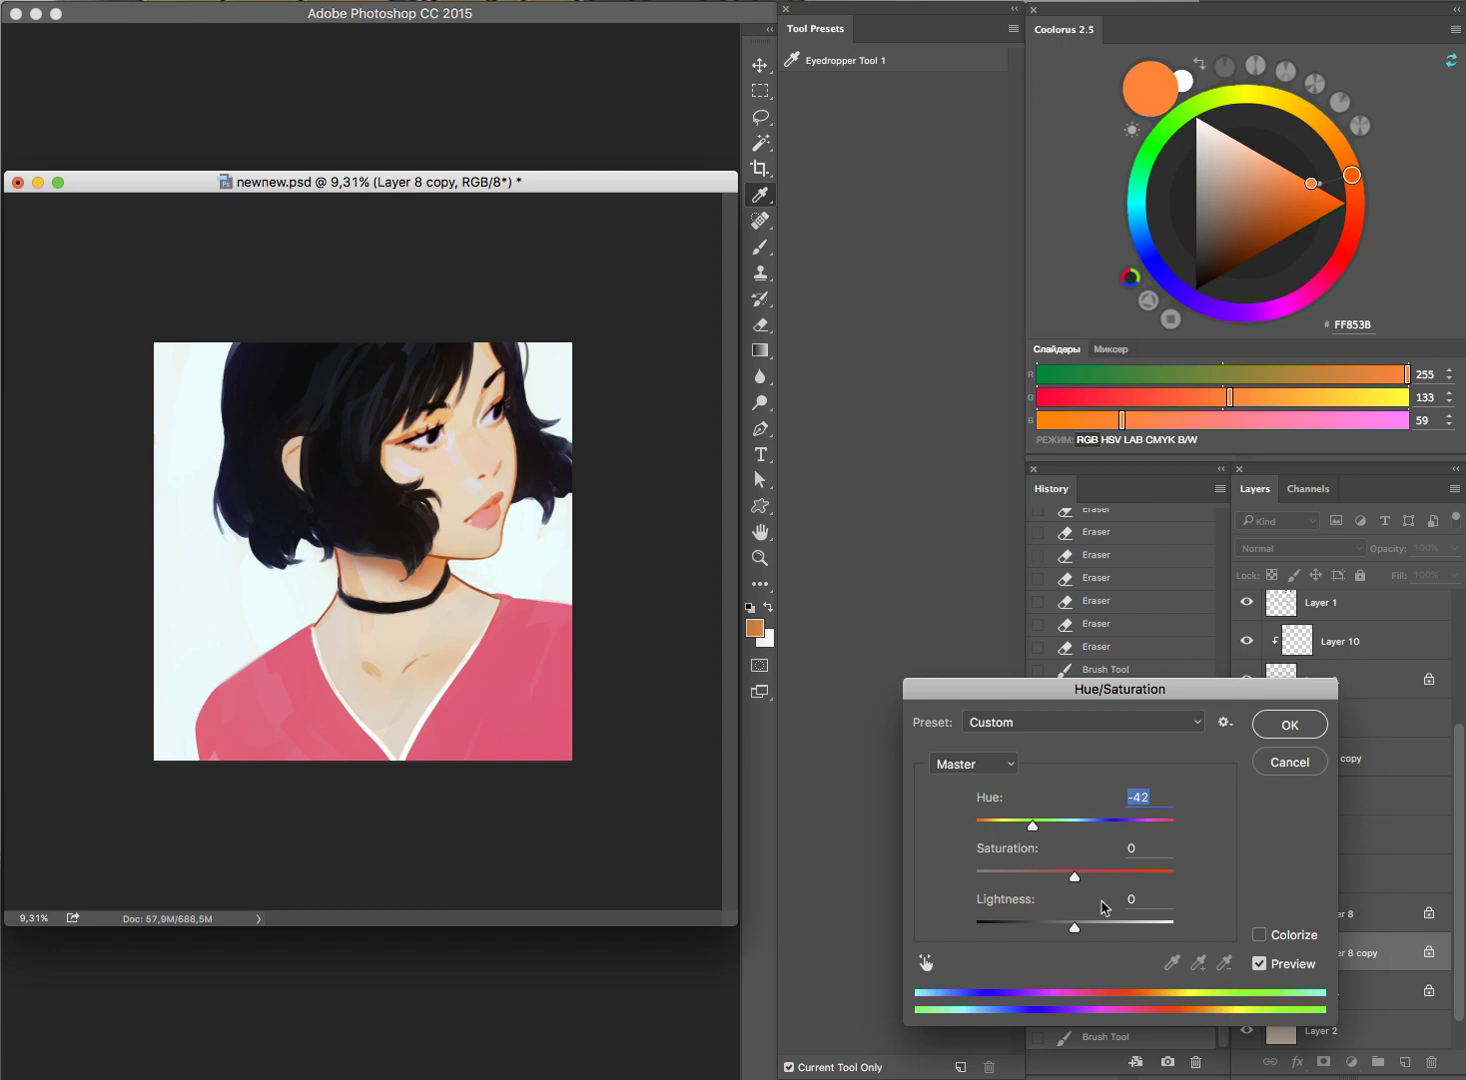
# Step: Apply Hue -42 and Lightness +19, then show Layer 8 and lower its opacity to 53%
pyautogui.moveTo(1082, 931); pyautogui.dragTo(1094, 930)
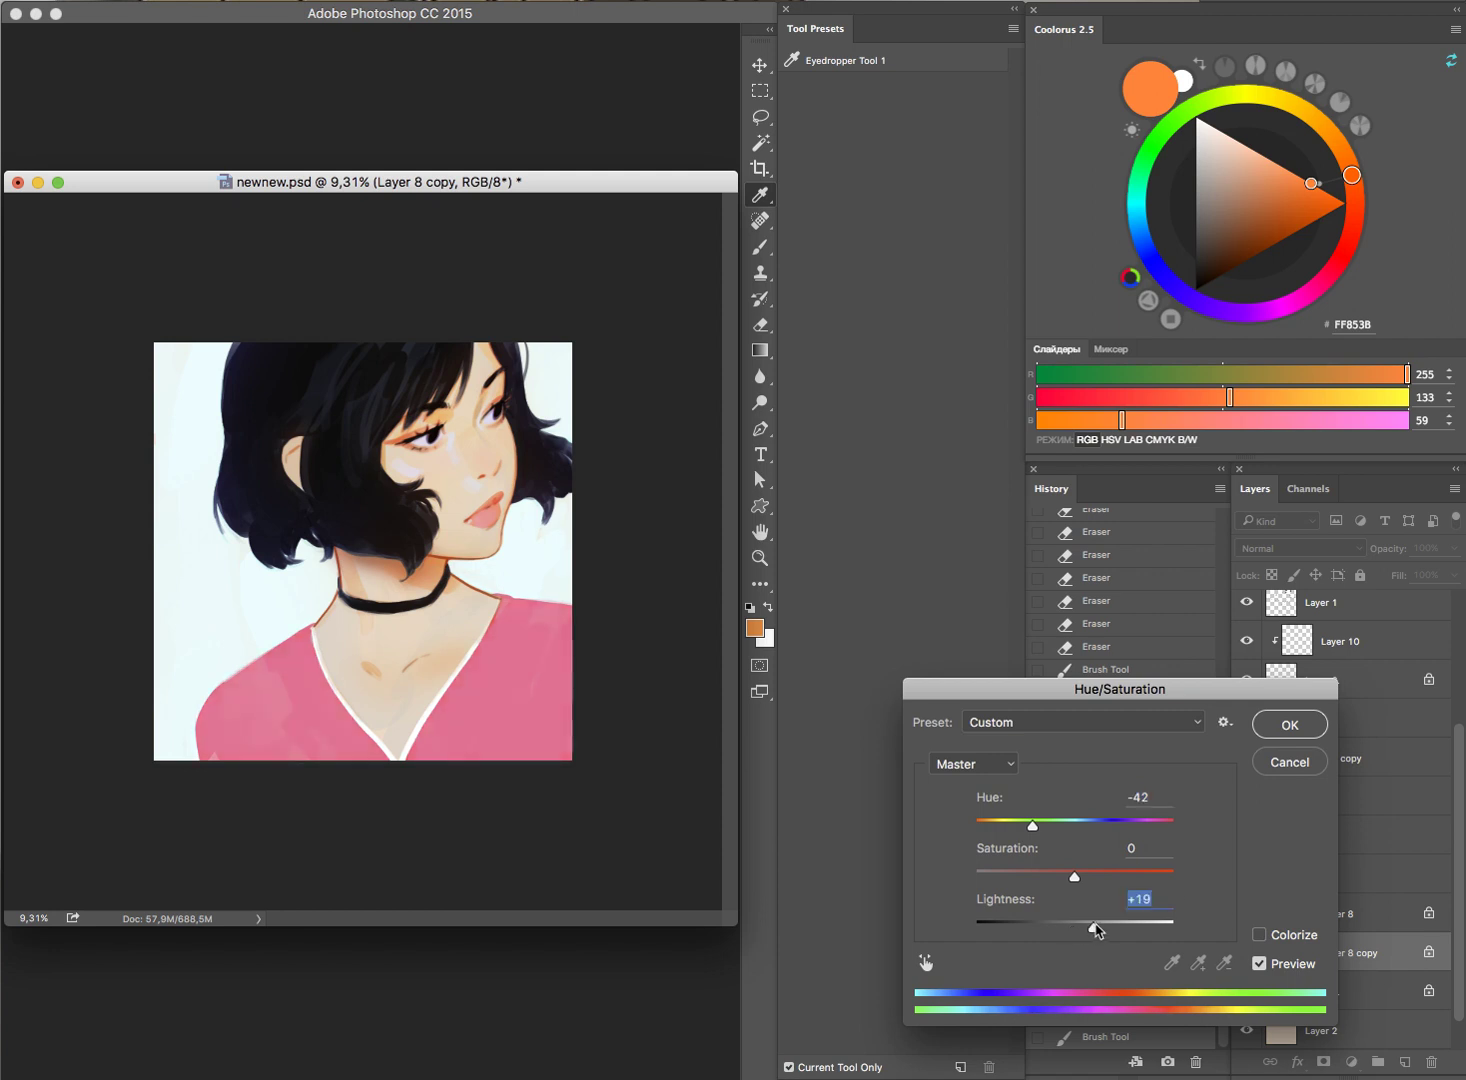
pyautogui.press('Return')
pyautogui.press('b')
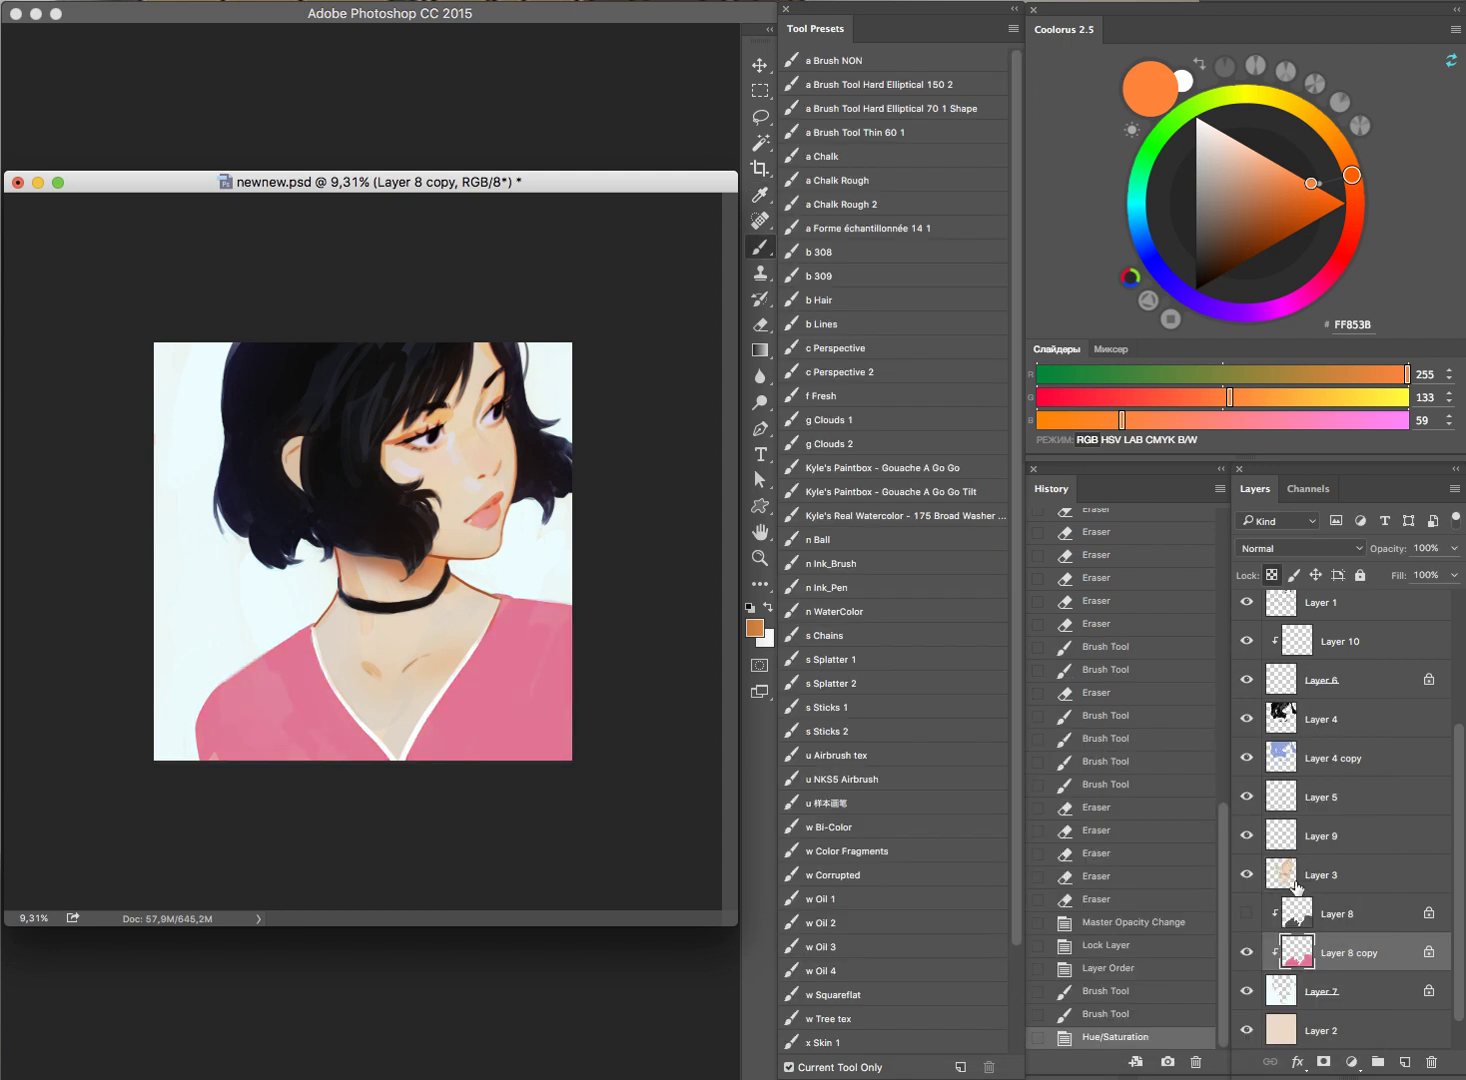
pyautogui.click(1246, 915)
pyautogui.click(1312, 914)
pyautogui.click(1454, 548)
pyautogui.moveTo(1455, 570)
pyautogui.mouseDown()
pyautogui.moveTo(1420, 575)
pyautogui.moveTo(1455, 570)
pyautogui.mouseUp()
# Step: Hide grey Layer 8 so the shirt reads pink, and flip the canvas horizontally
pyautogui.click(1246, 914)
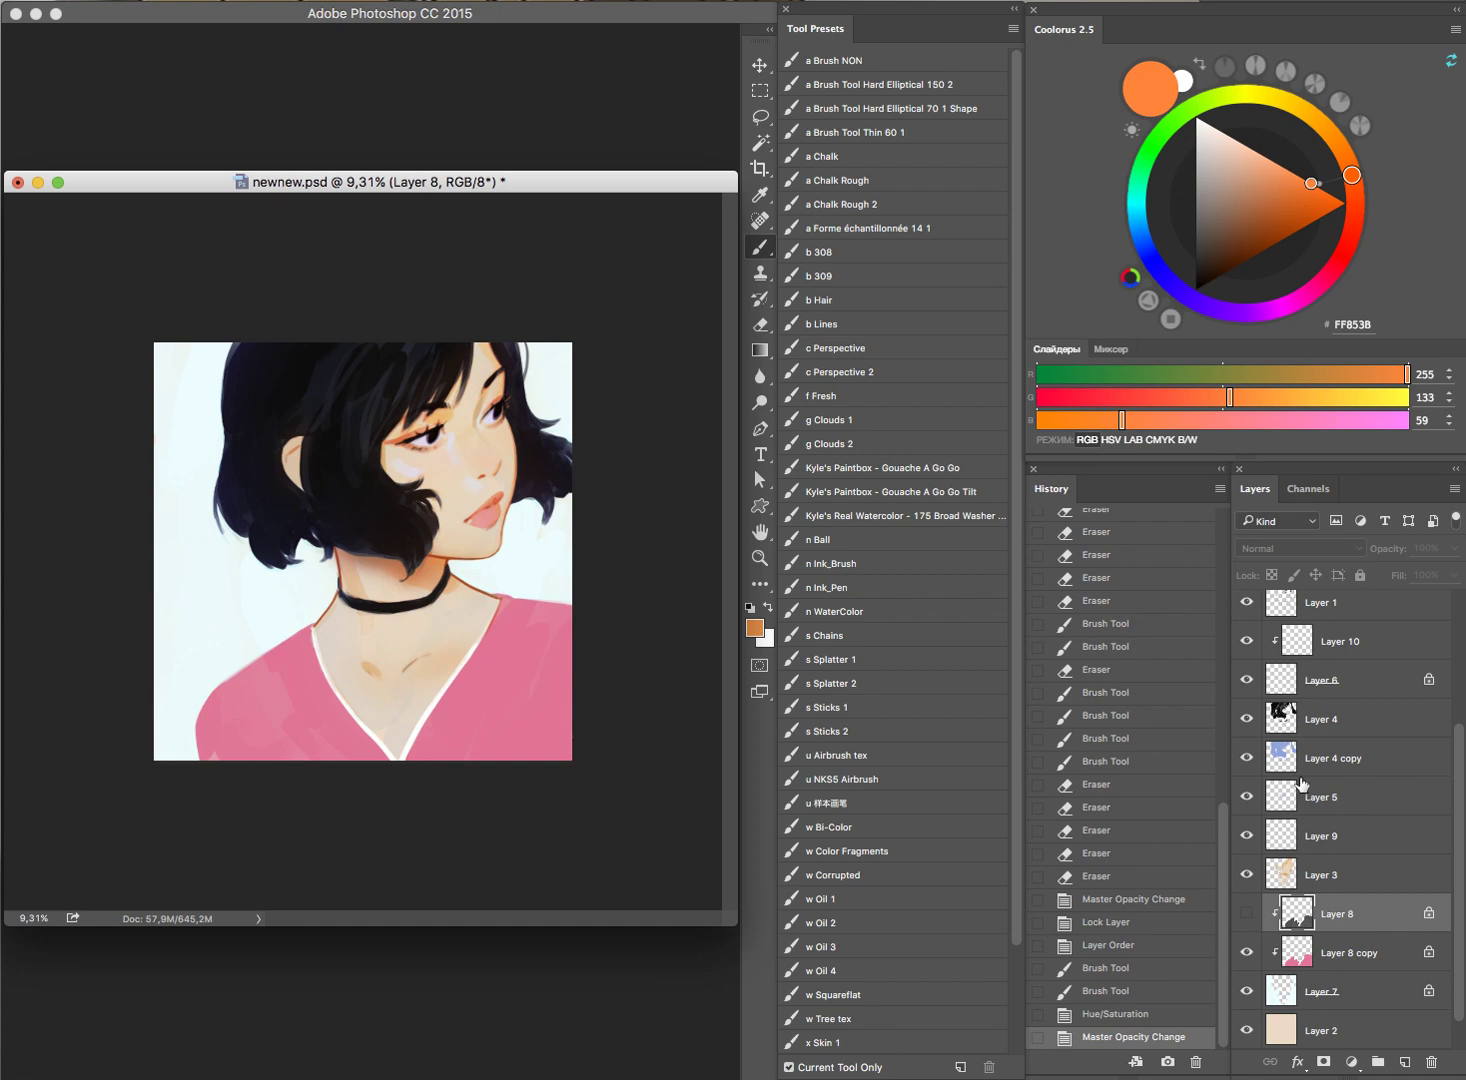
pyautogui.press('h')
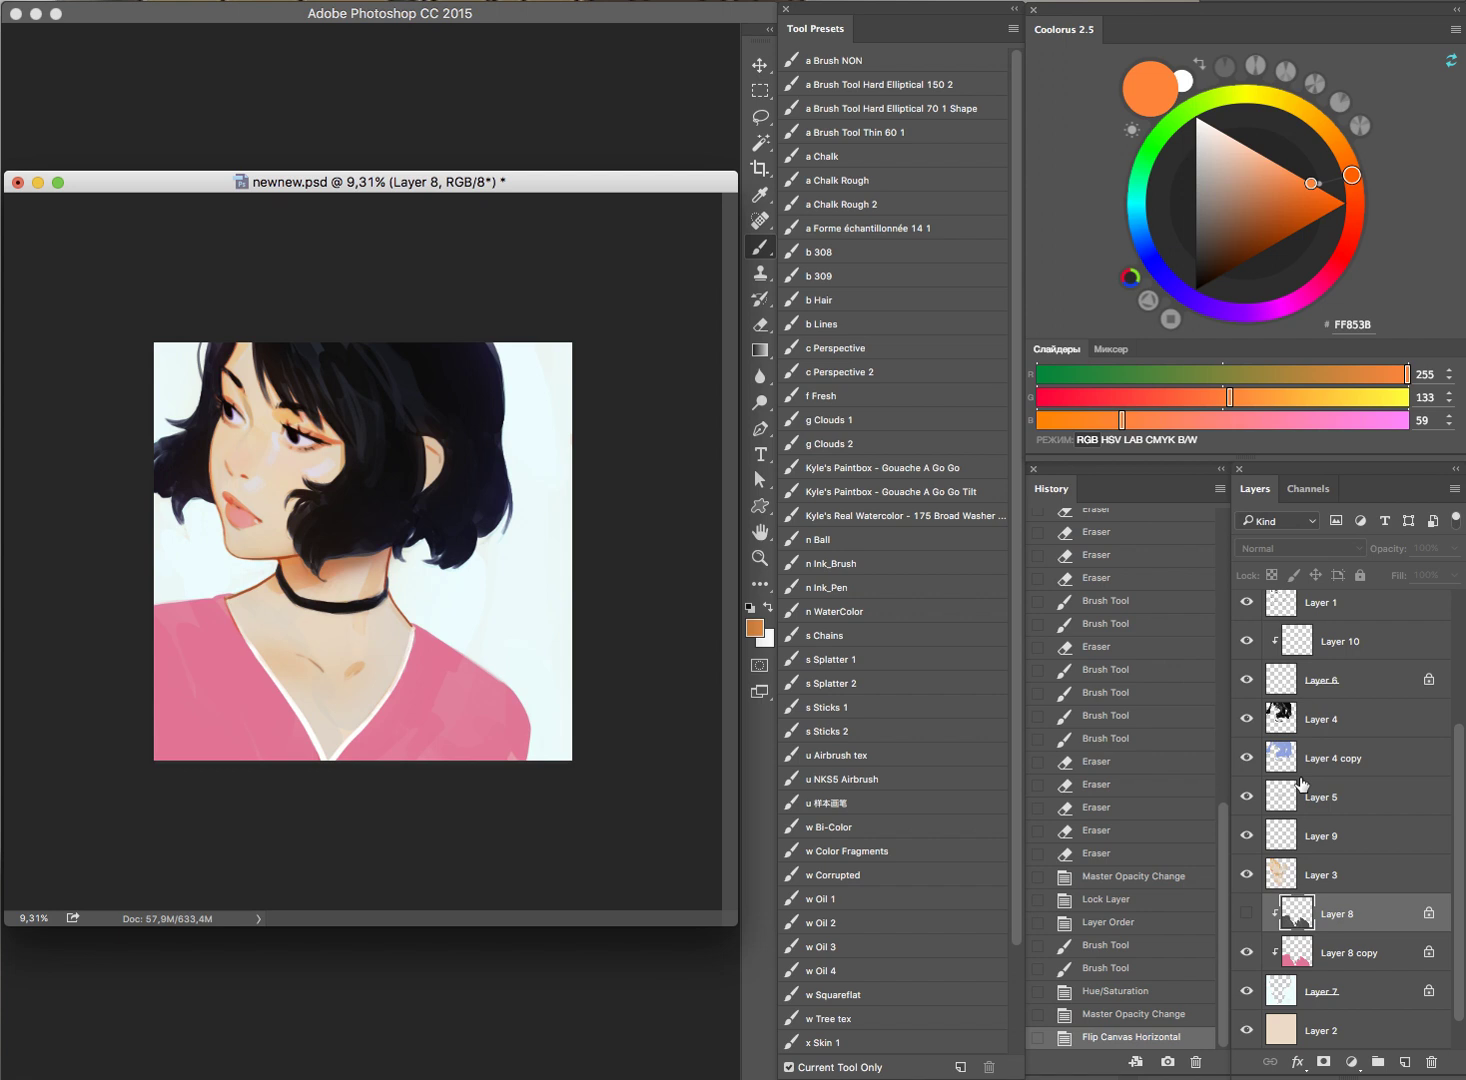
pyautogui.moveTo(422, 574)
pyautogui.mouseDown()
pyautogui.moveTo(484, 615)
pyautogui.moveTo(546, 602)
pyautogui.mouseUp()
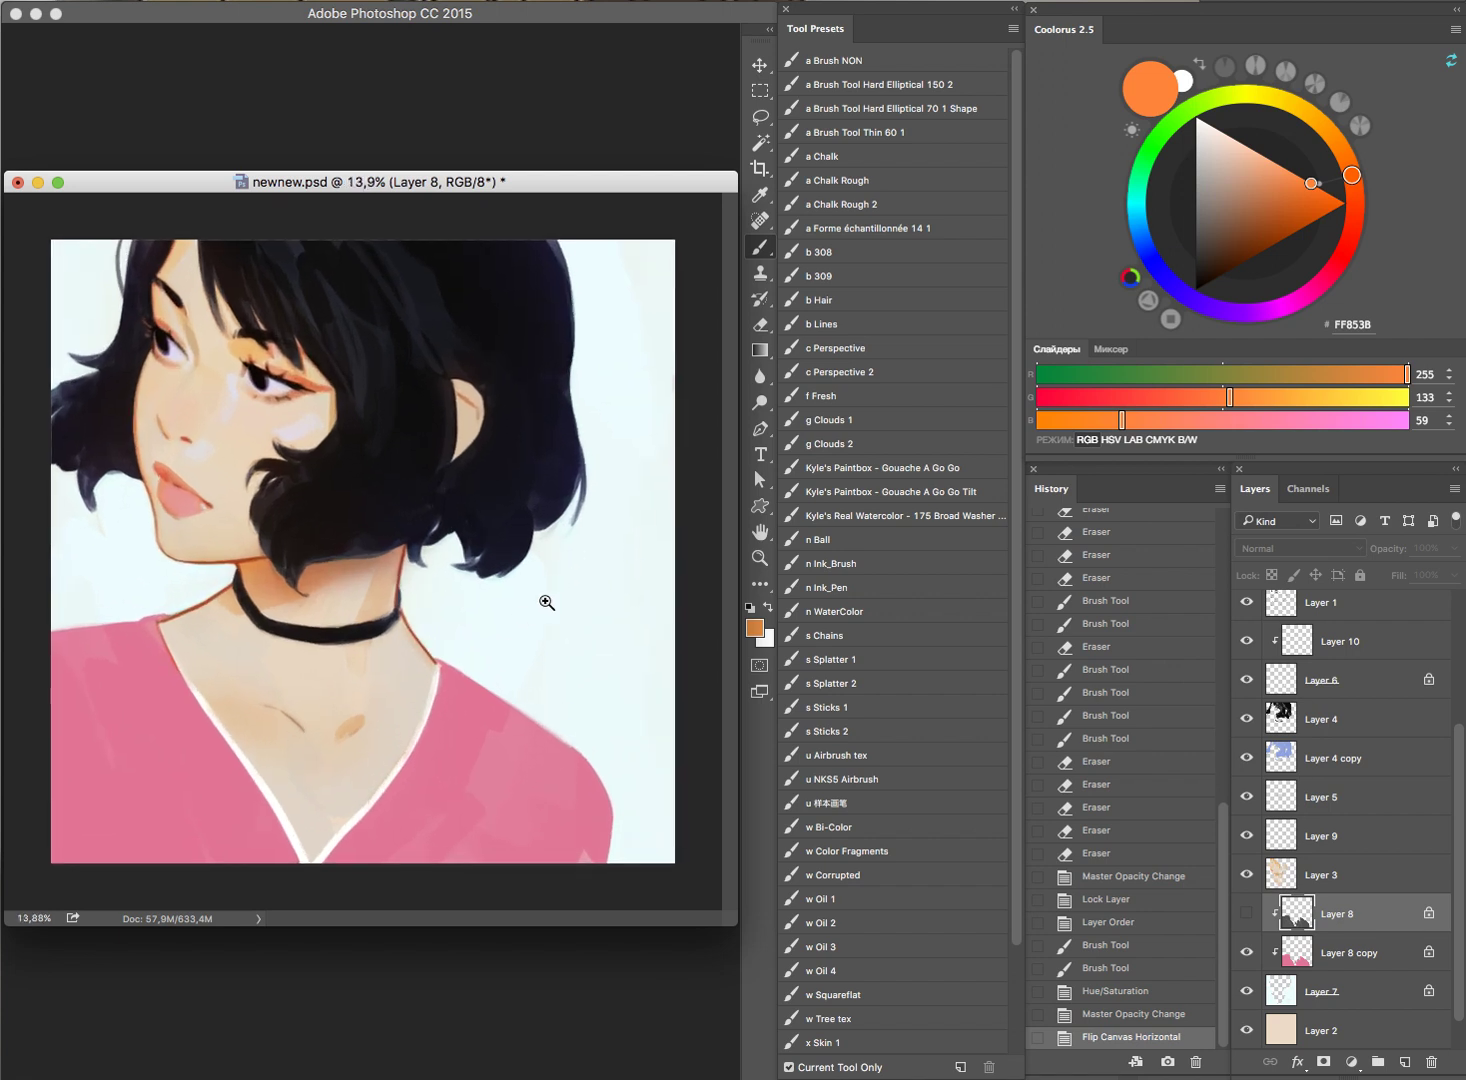
pyautogui.moveTo(409, 624)
pyautogui.mouseDown()
pyautogui.moveTo(500, 644)
pyautogui.moveTo(512, 661)
pyautogui.mouseUp()
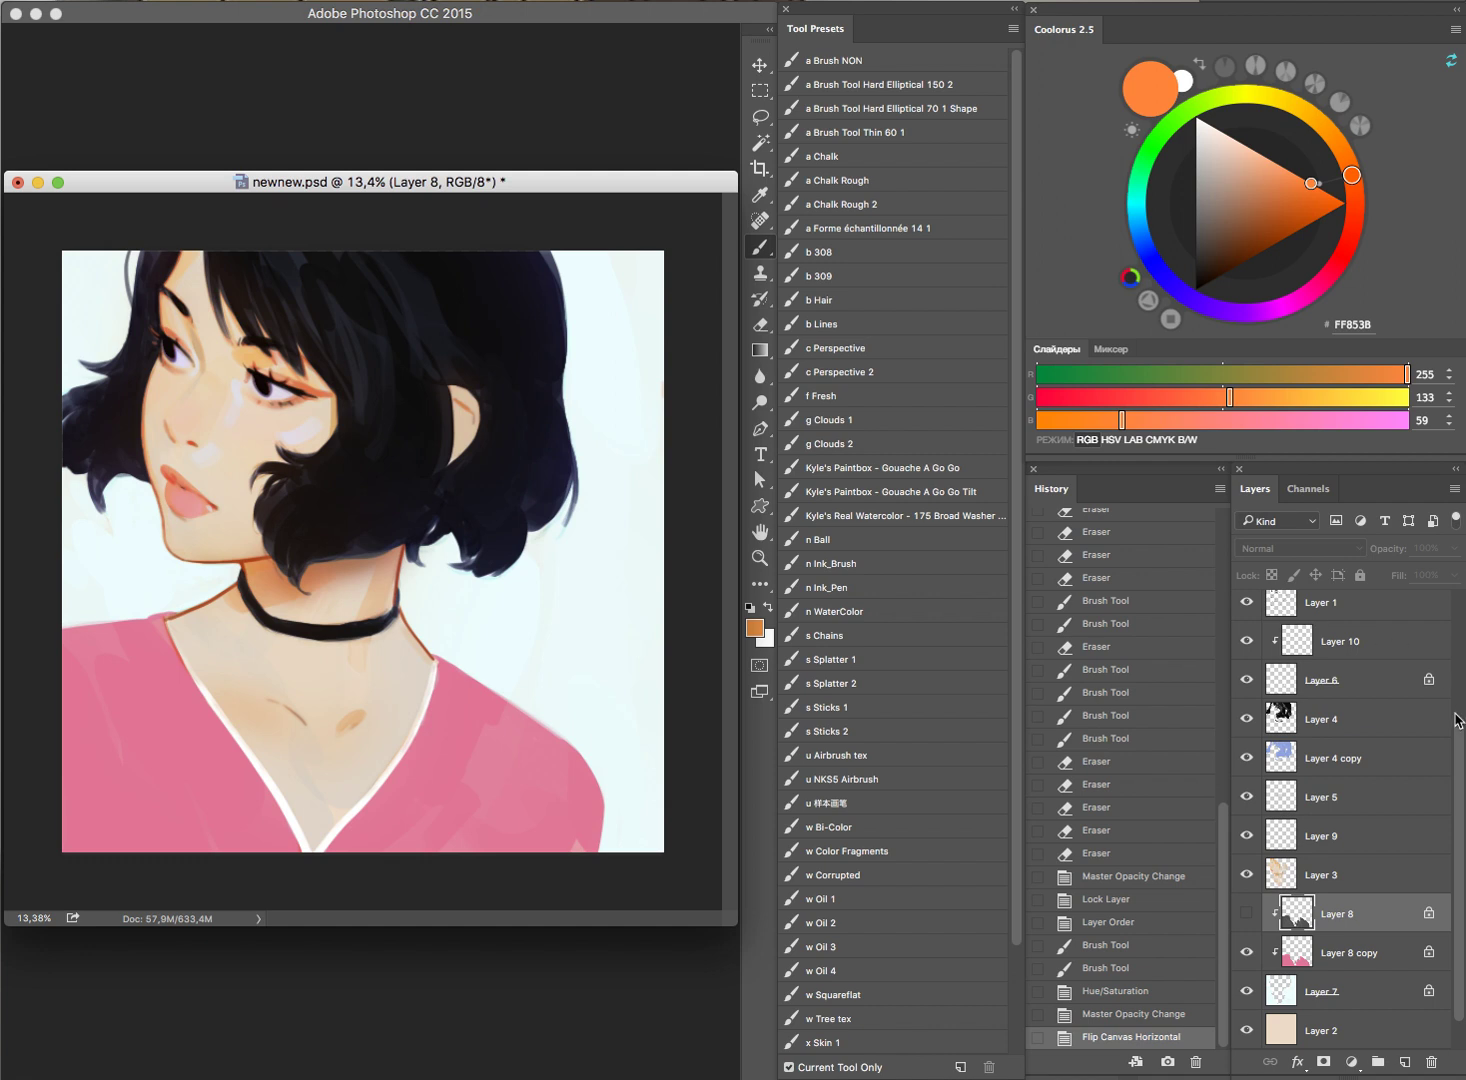
# Step: Mirror the painting horizontally, compare it with Layer 13 toggled, and select Layer 13
pyautogui.moveTo(1457, 718); pyautogui.dragTo(1462, 600)
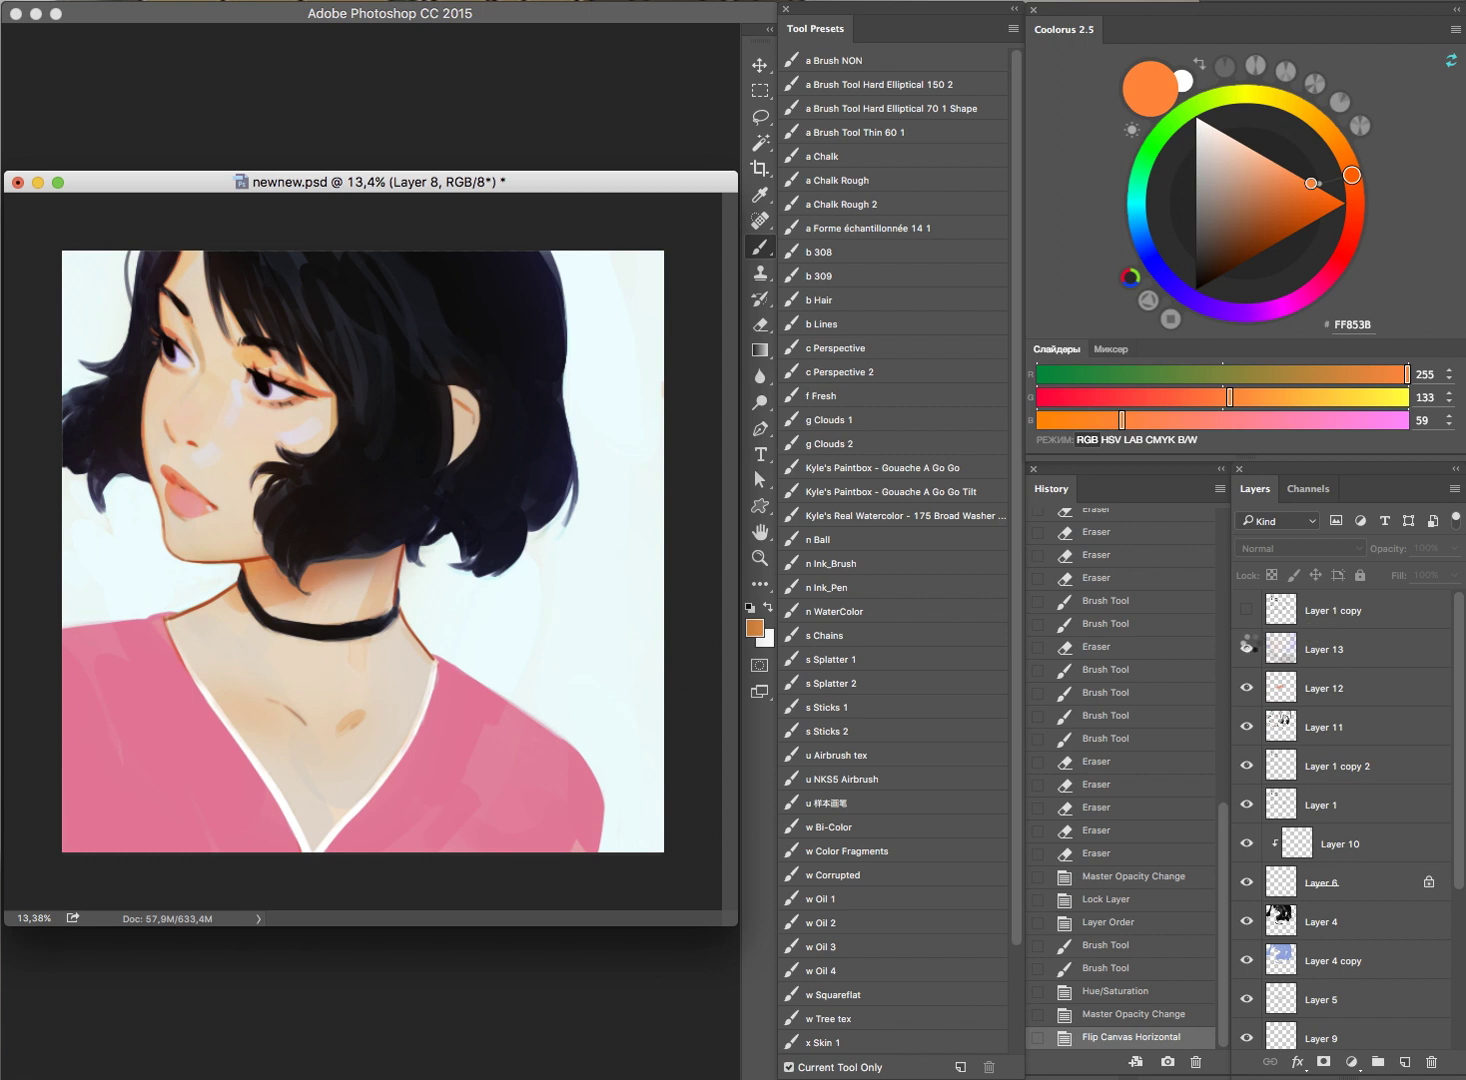
pyautogui.press('h')
pyautogui.click(1247, 648)
pyautogui.click(1250, 649)
pyautogui.click(1333, 654)
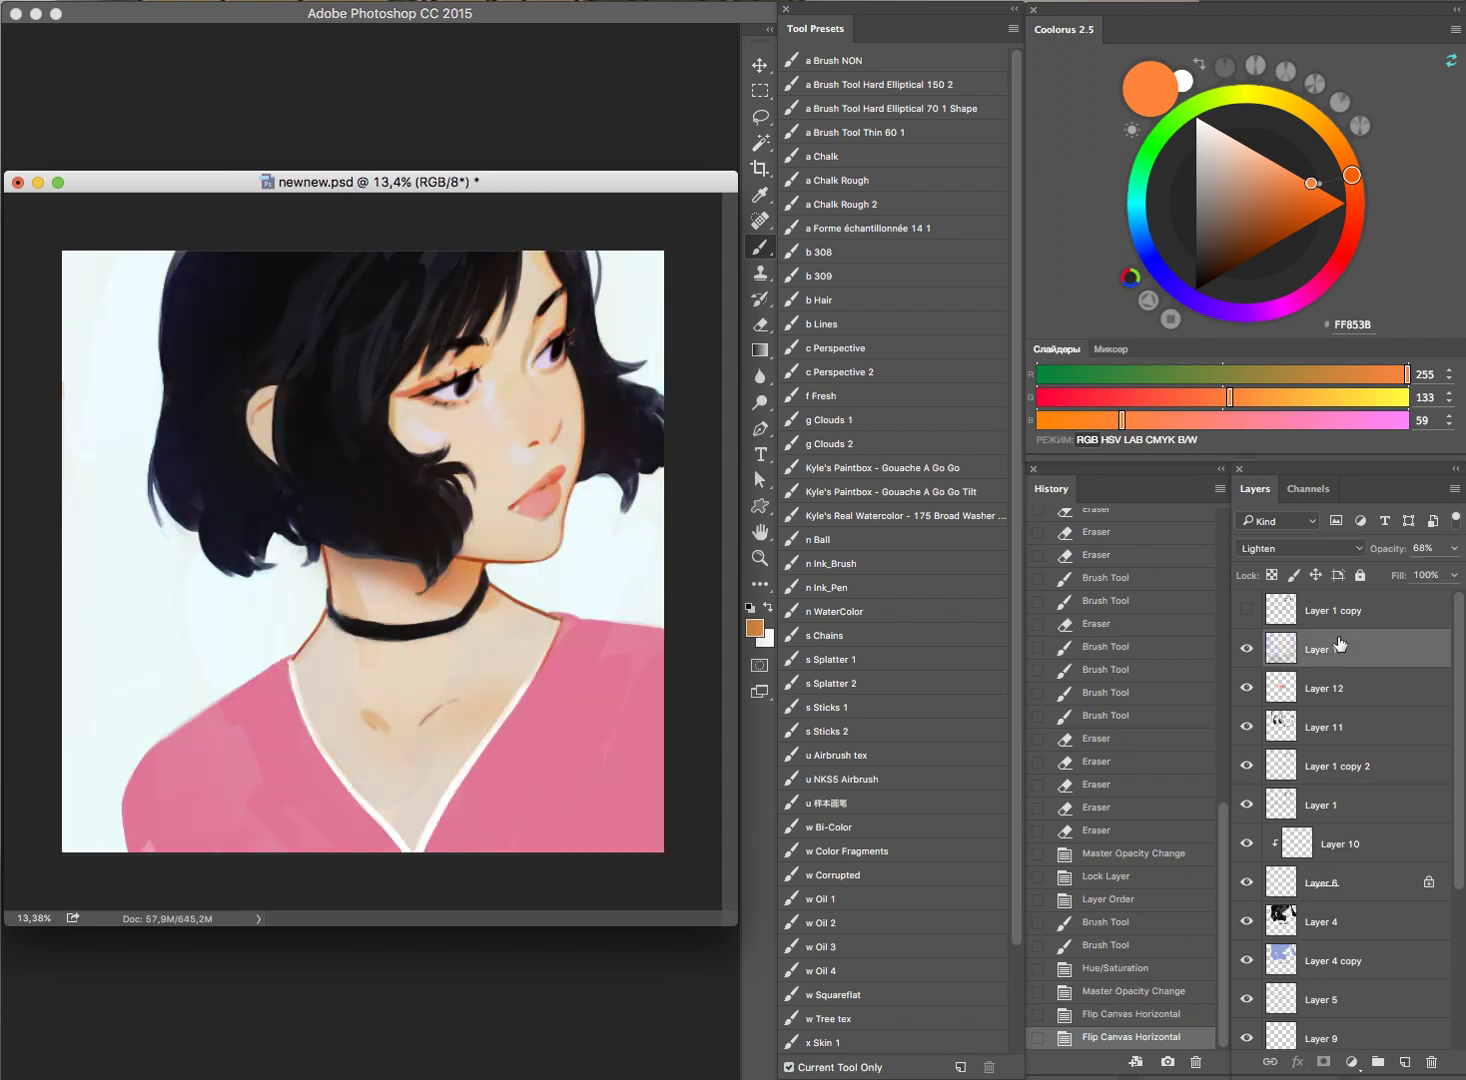
# Step: Add Layer 14 above Layer 13 in Lighten mode with a sampled face skin tone
pyautogui.hotkey('ctrl', 'shift', 'alt', 'n')
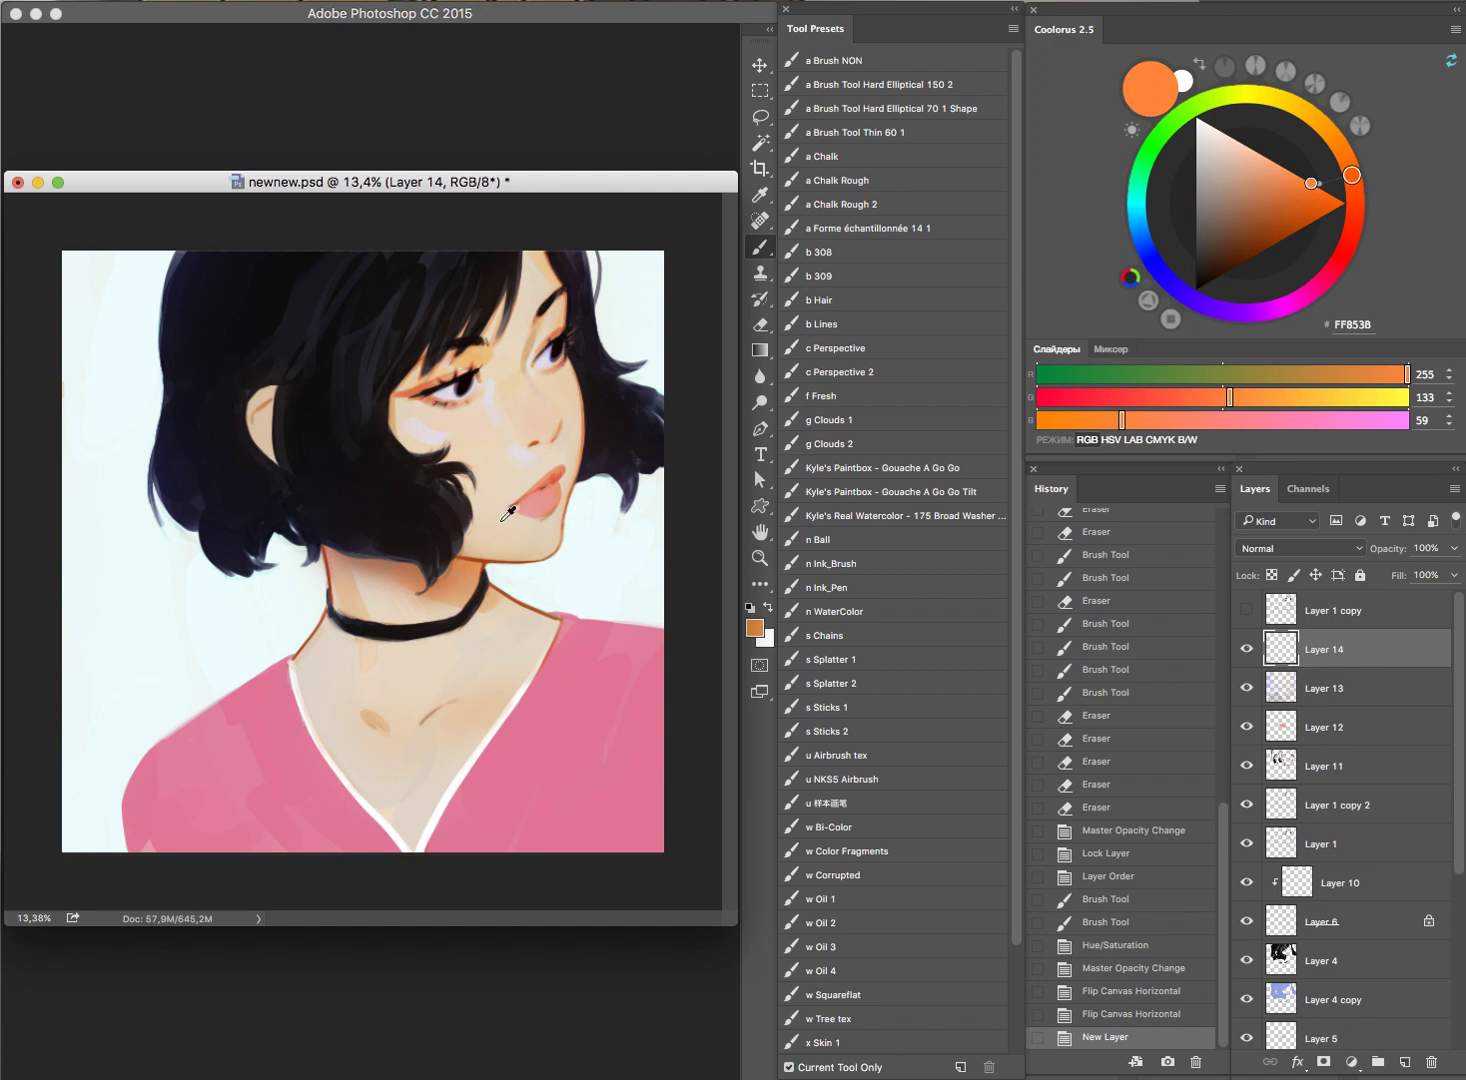
pyautogui.keyDown('alt'); pyautogui.click(503, 519); pyautogui.keyUp('alt')
pyautogui.click(1318, 548)
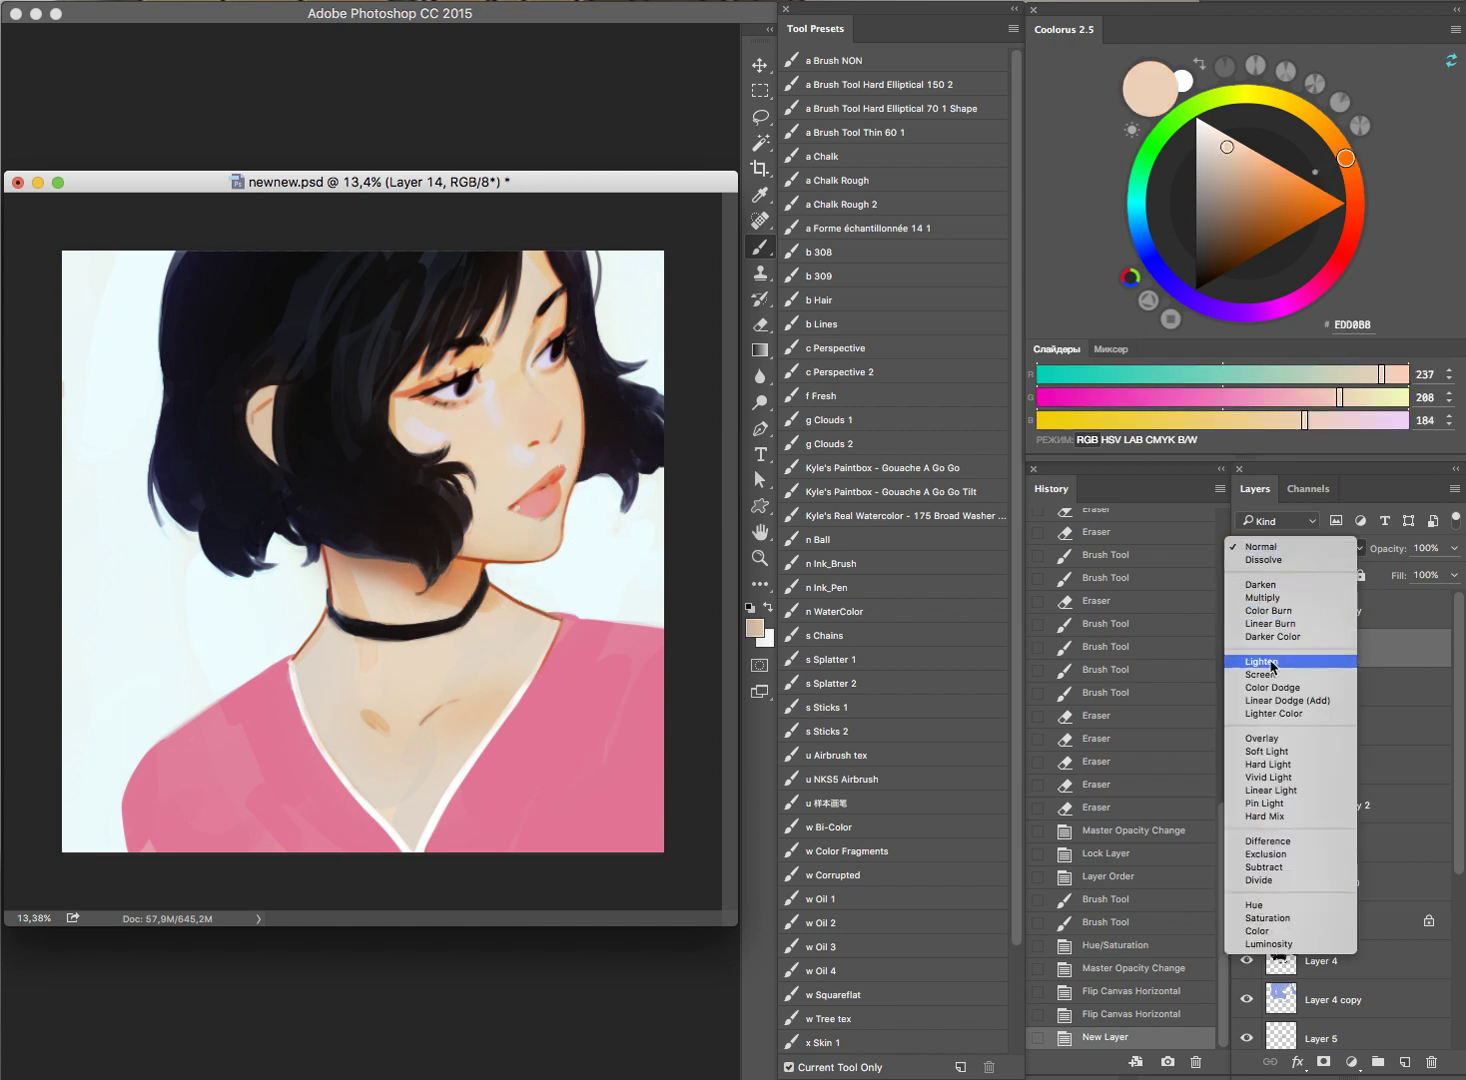
pyautogui.click(1230, 663)
pyautogui.moveTo(441, 720); pyautogui.dragTo(482, 730)
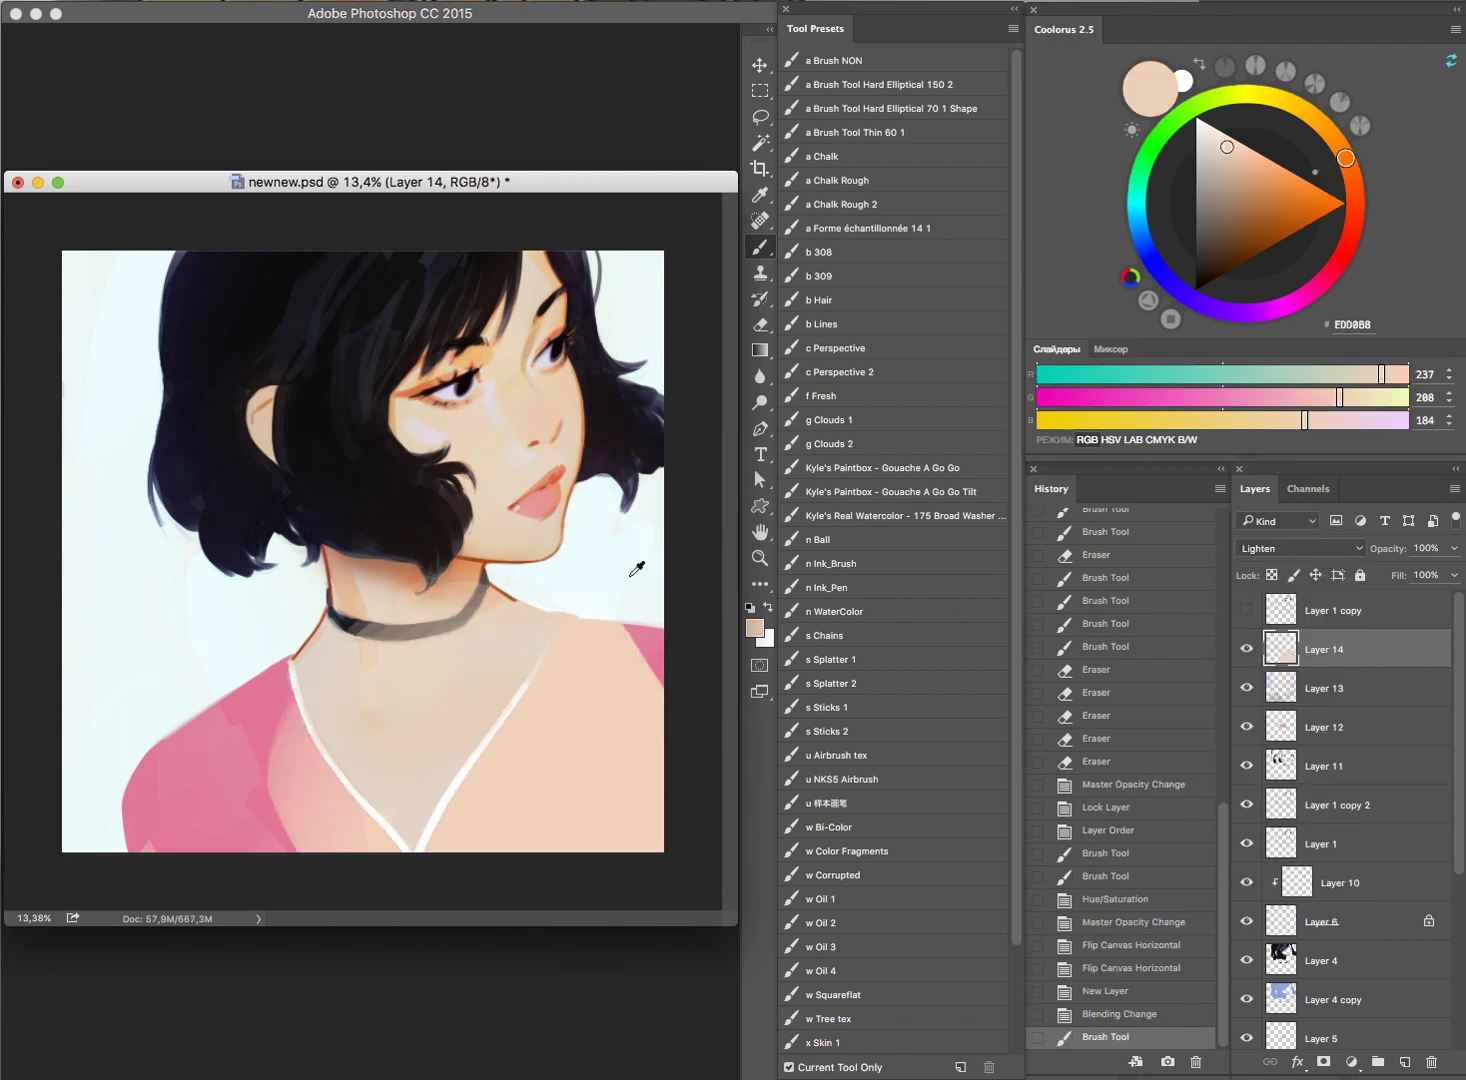
pyautogui.hotkey('alt', 'BackSpace')
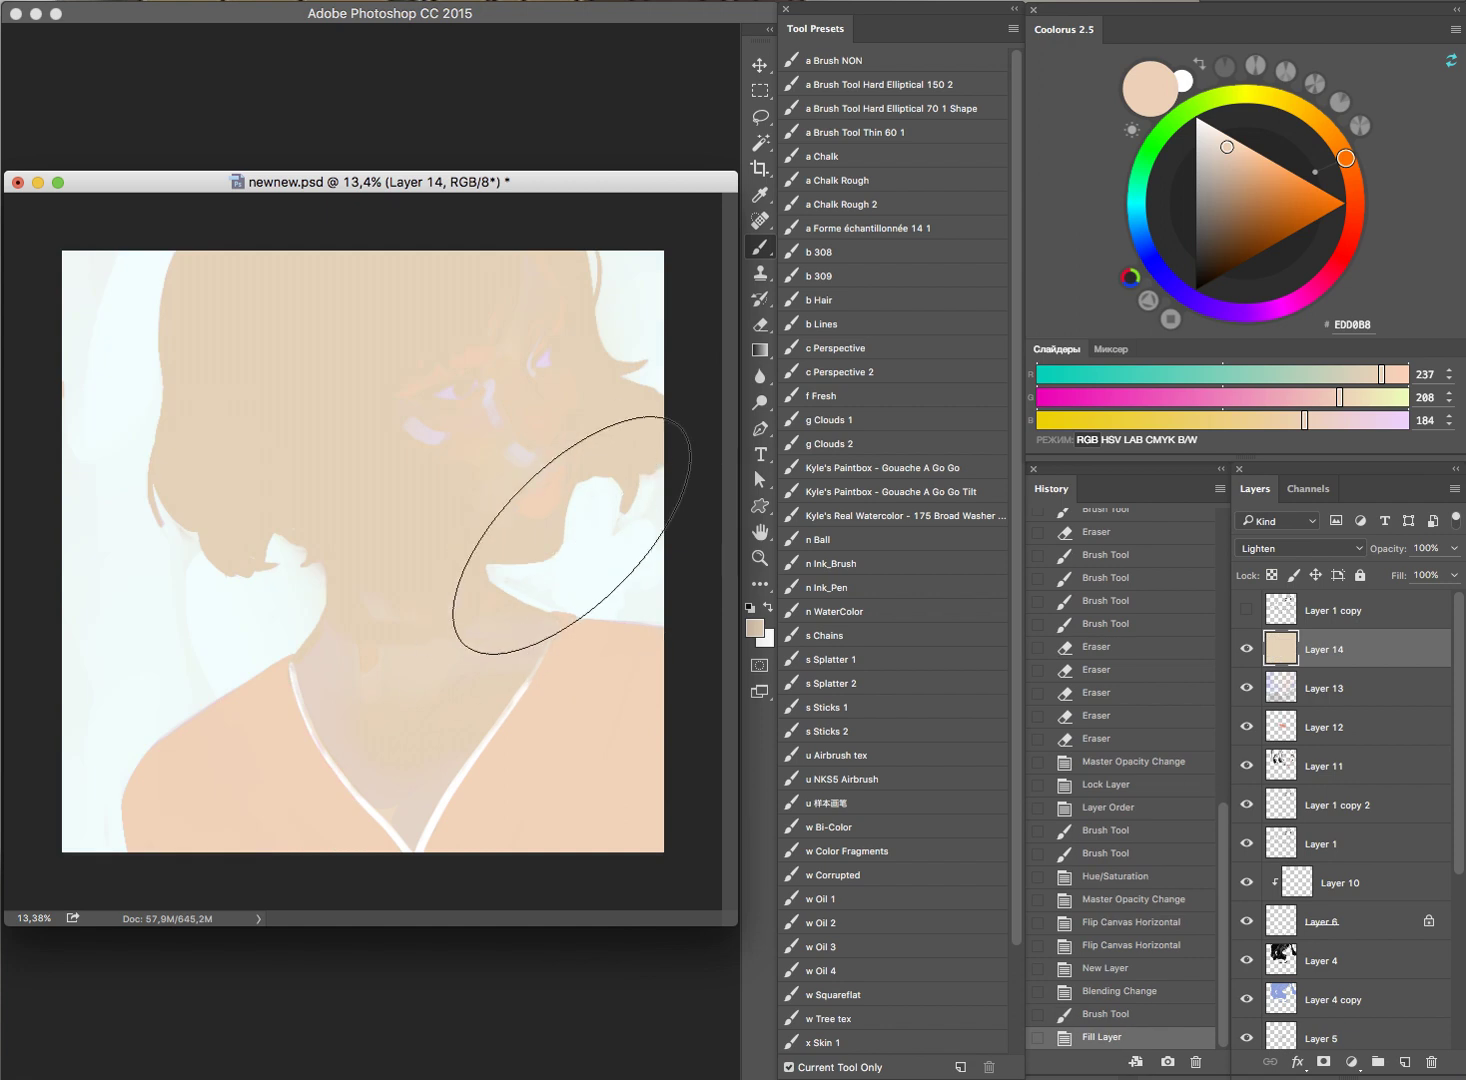
pyautogui.hotkey('ctrl', 'z')
pyautogui.hotkey('ctrl', 'z')
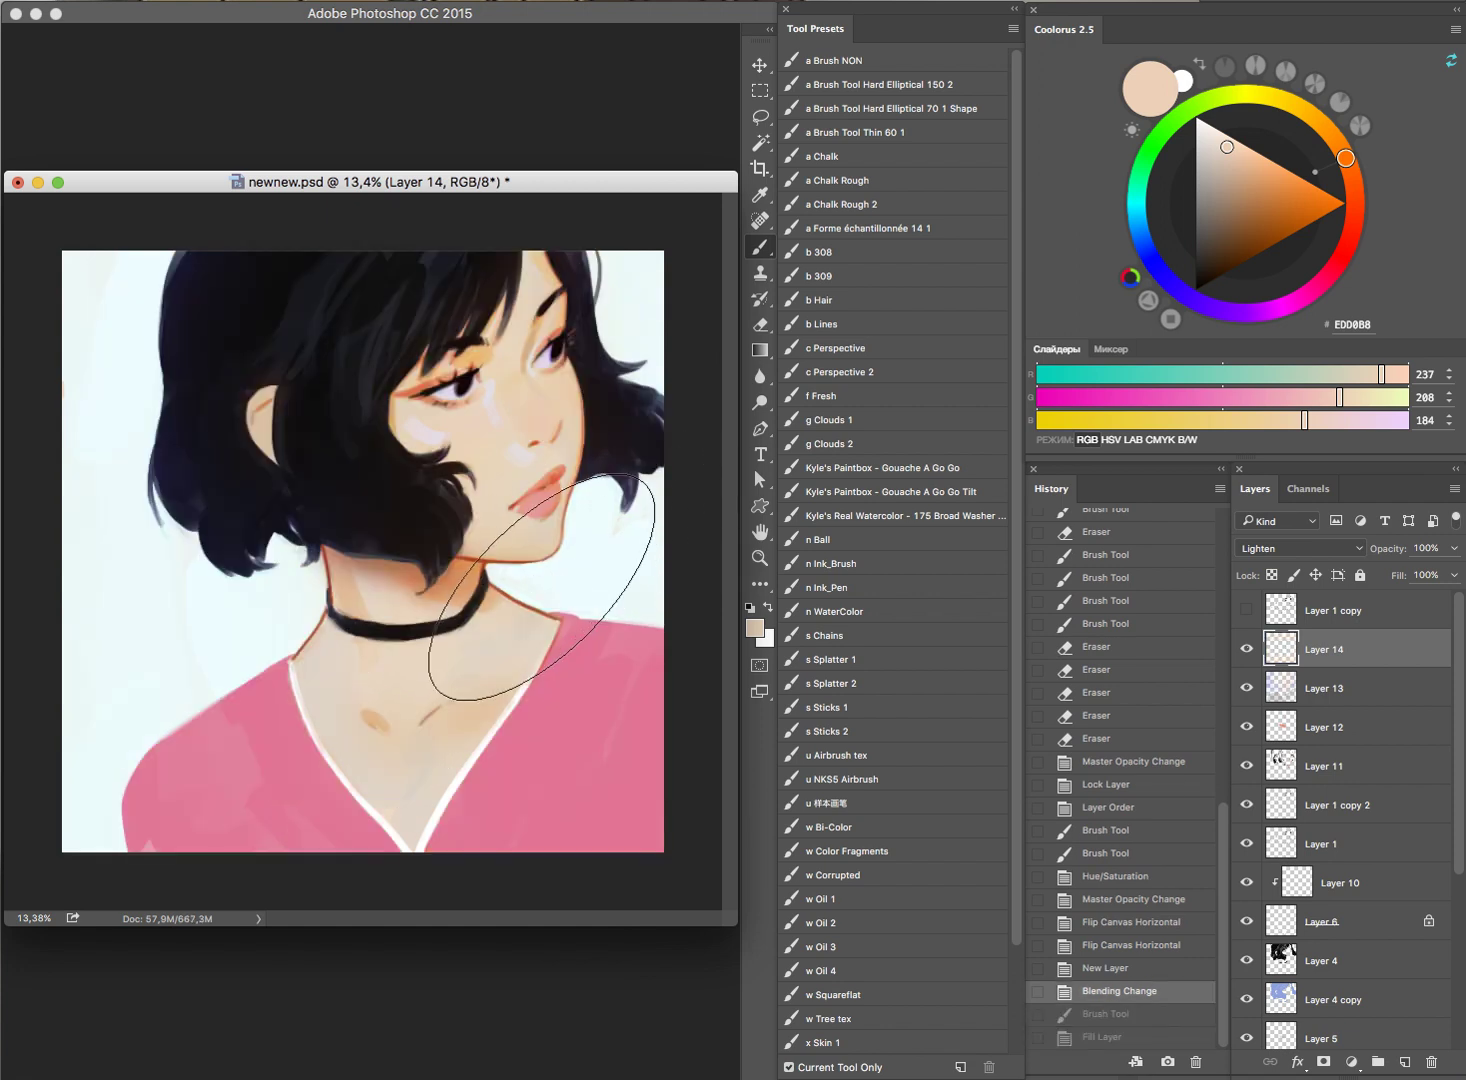
# Step: Lighten the collarbone and side of the neck with small skin-tone strokes, erasing any excess
pyautogui.press('[')
pyautogui.press('[')
pyautogui.press('[')
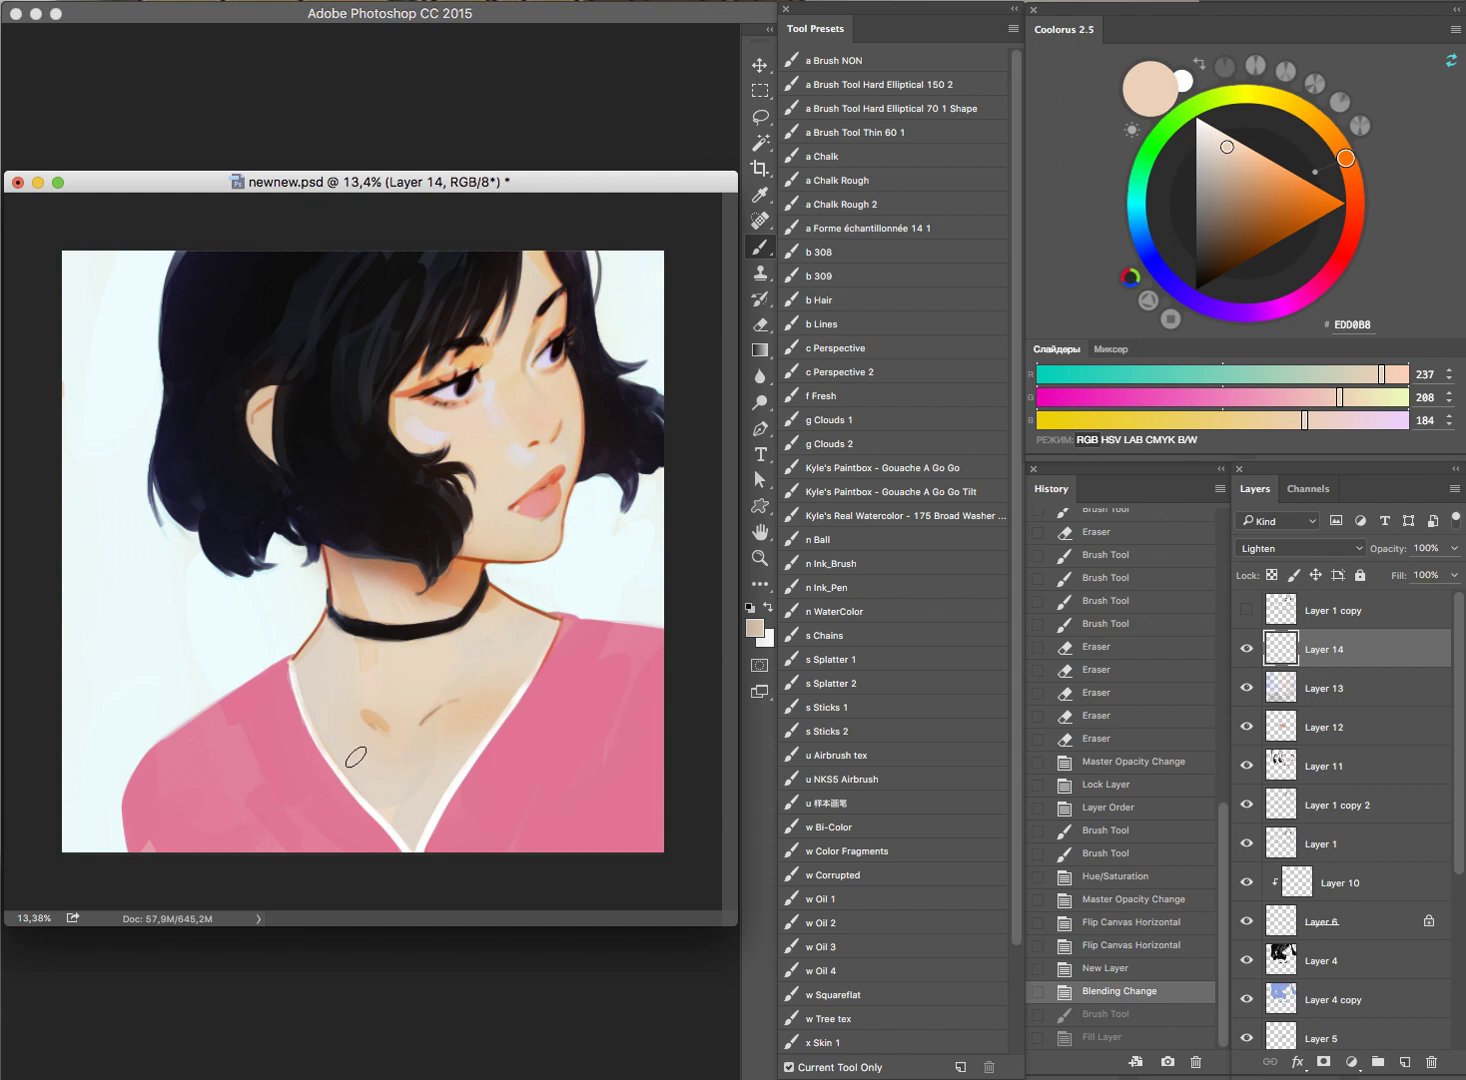
pyautogui.moveTo(396, 756); pyautogui.dragTo(409, 800)
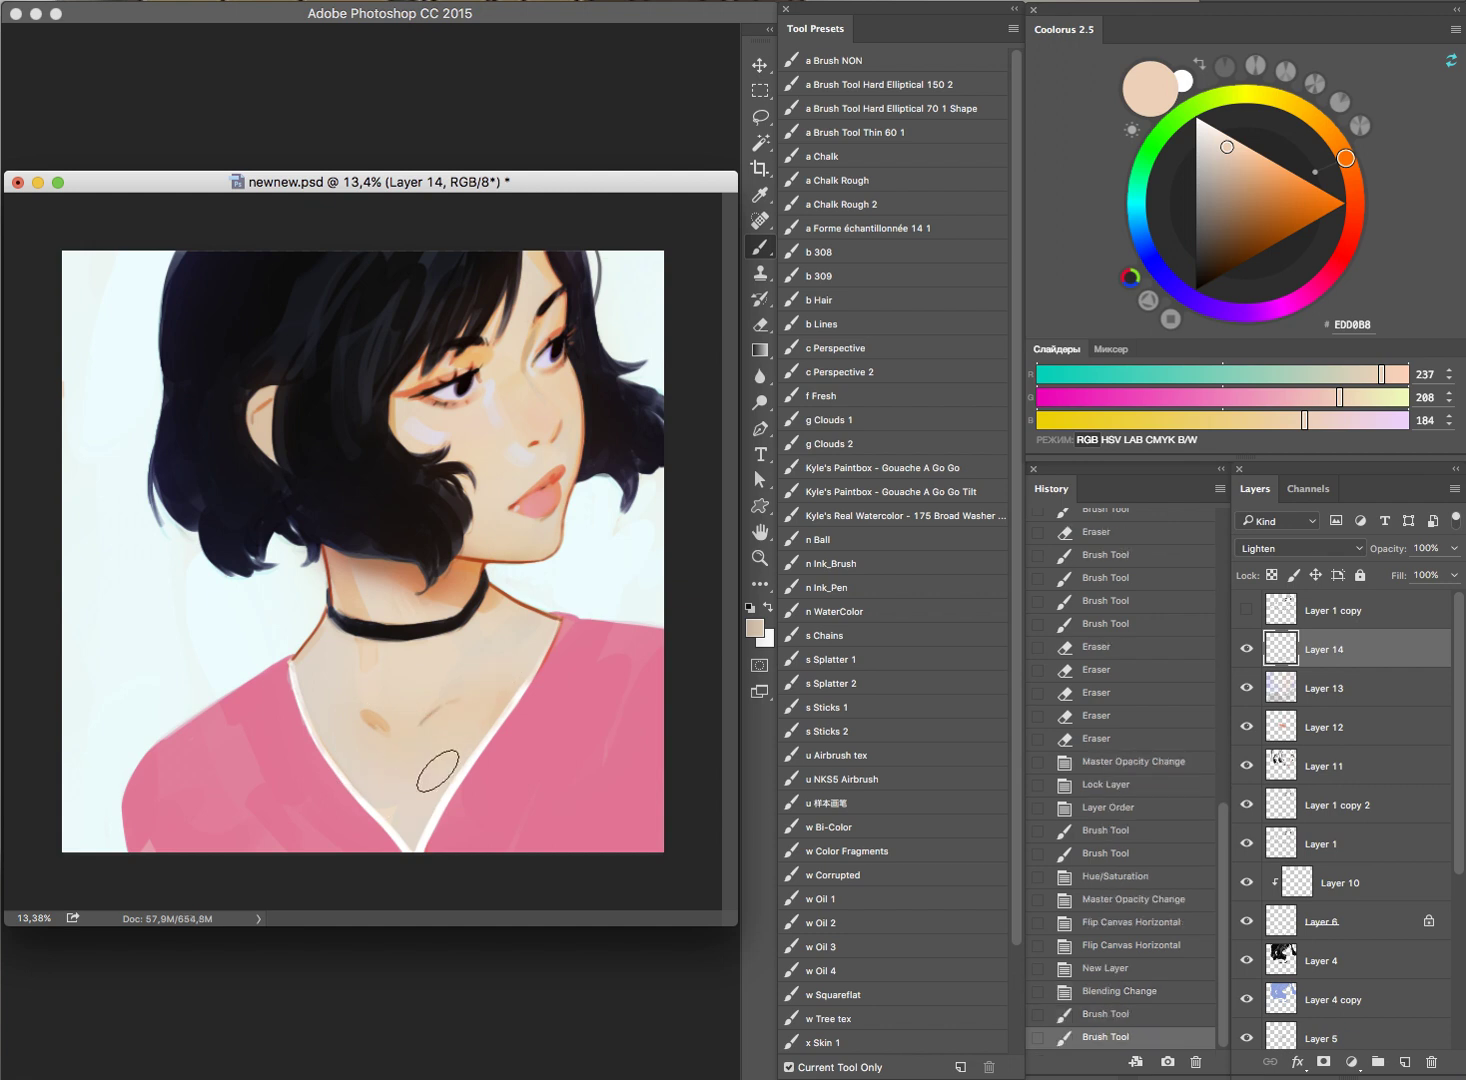
pyautogui.click(373, 658)
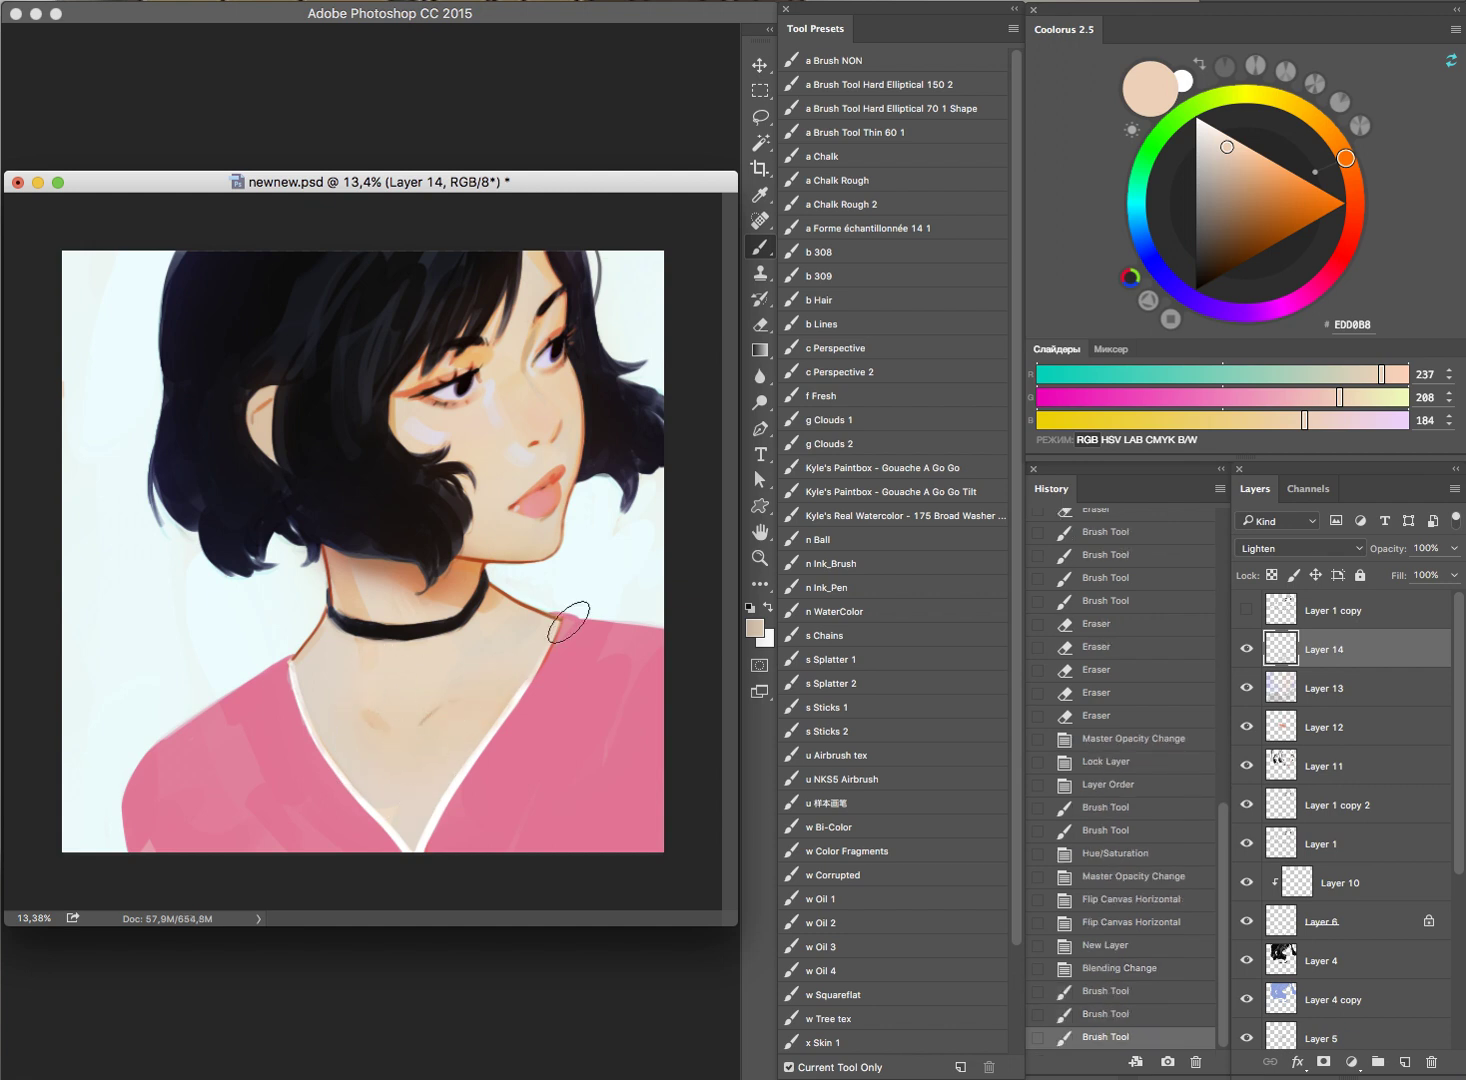
pyautogui.click(497, 604)
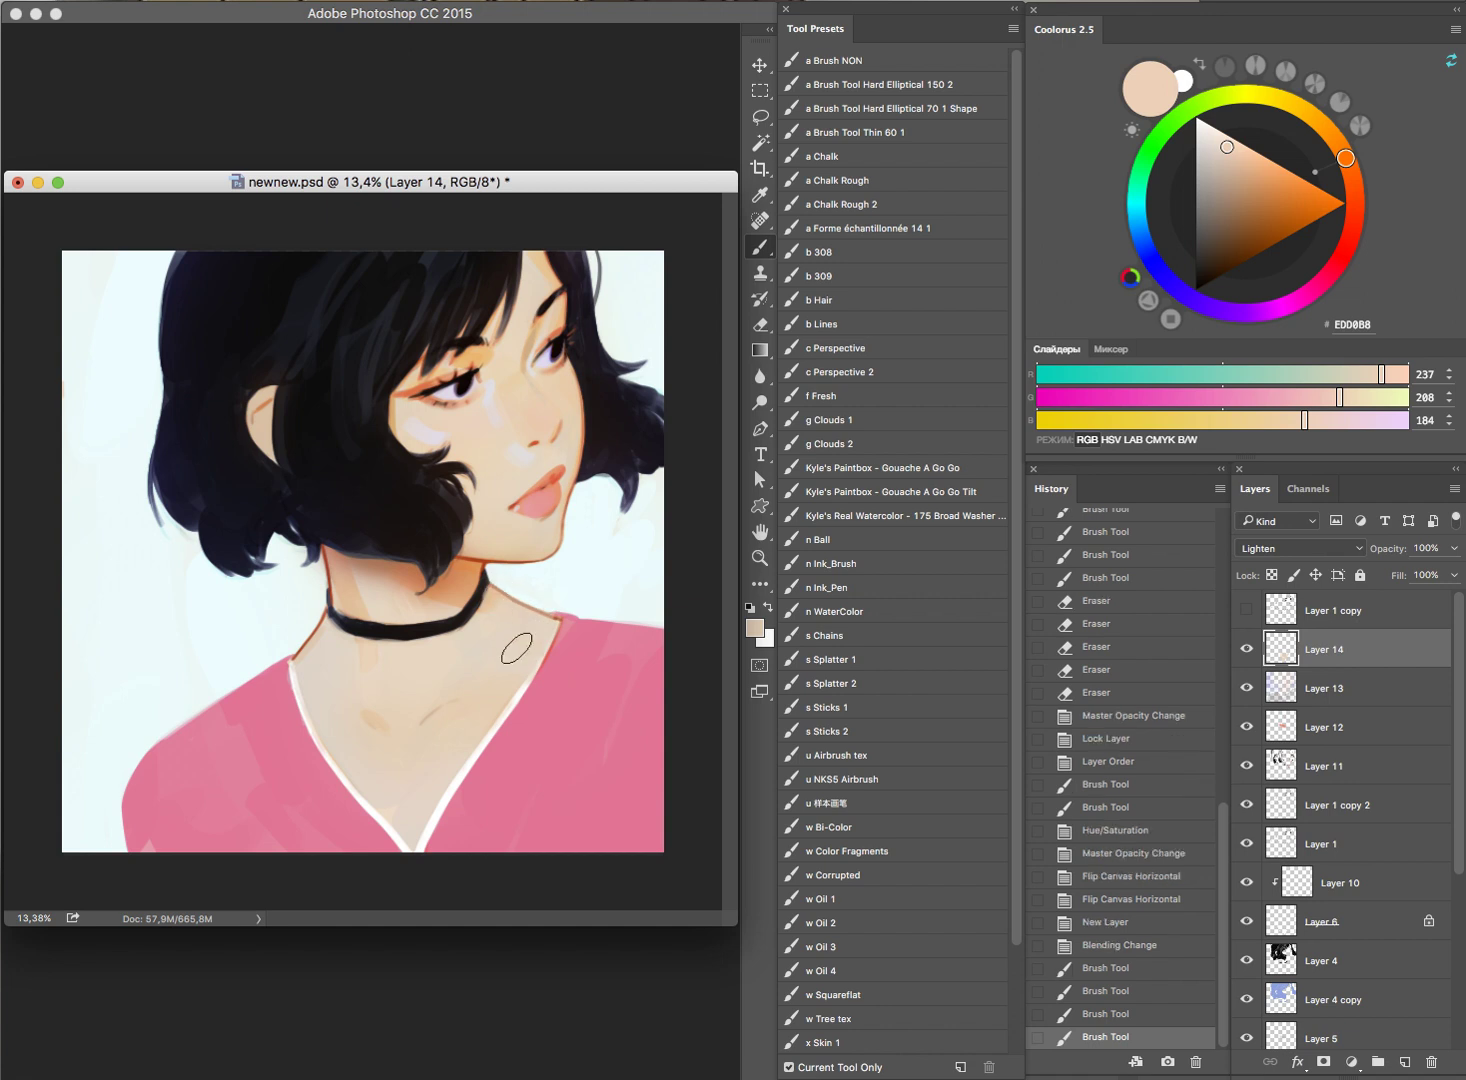
pyautogui.press('e')
pyautogui.press('b')
pyautogui.moveTo(313, 637)
pyautogui.mouseDown()
pyautogui.moveTo(338, 575)
pyautogui.moveTo(386, 584)
pyautogui.mouseUp()
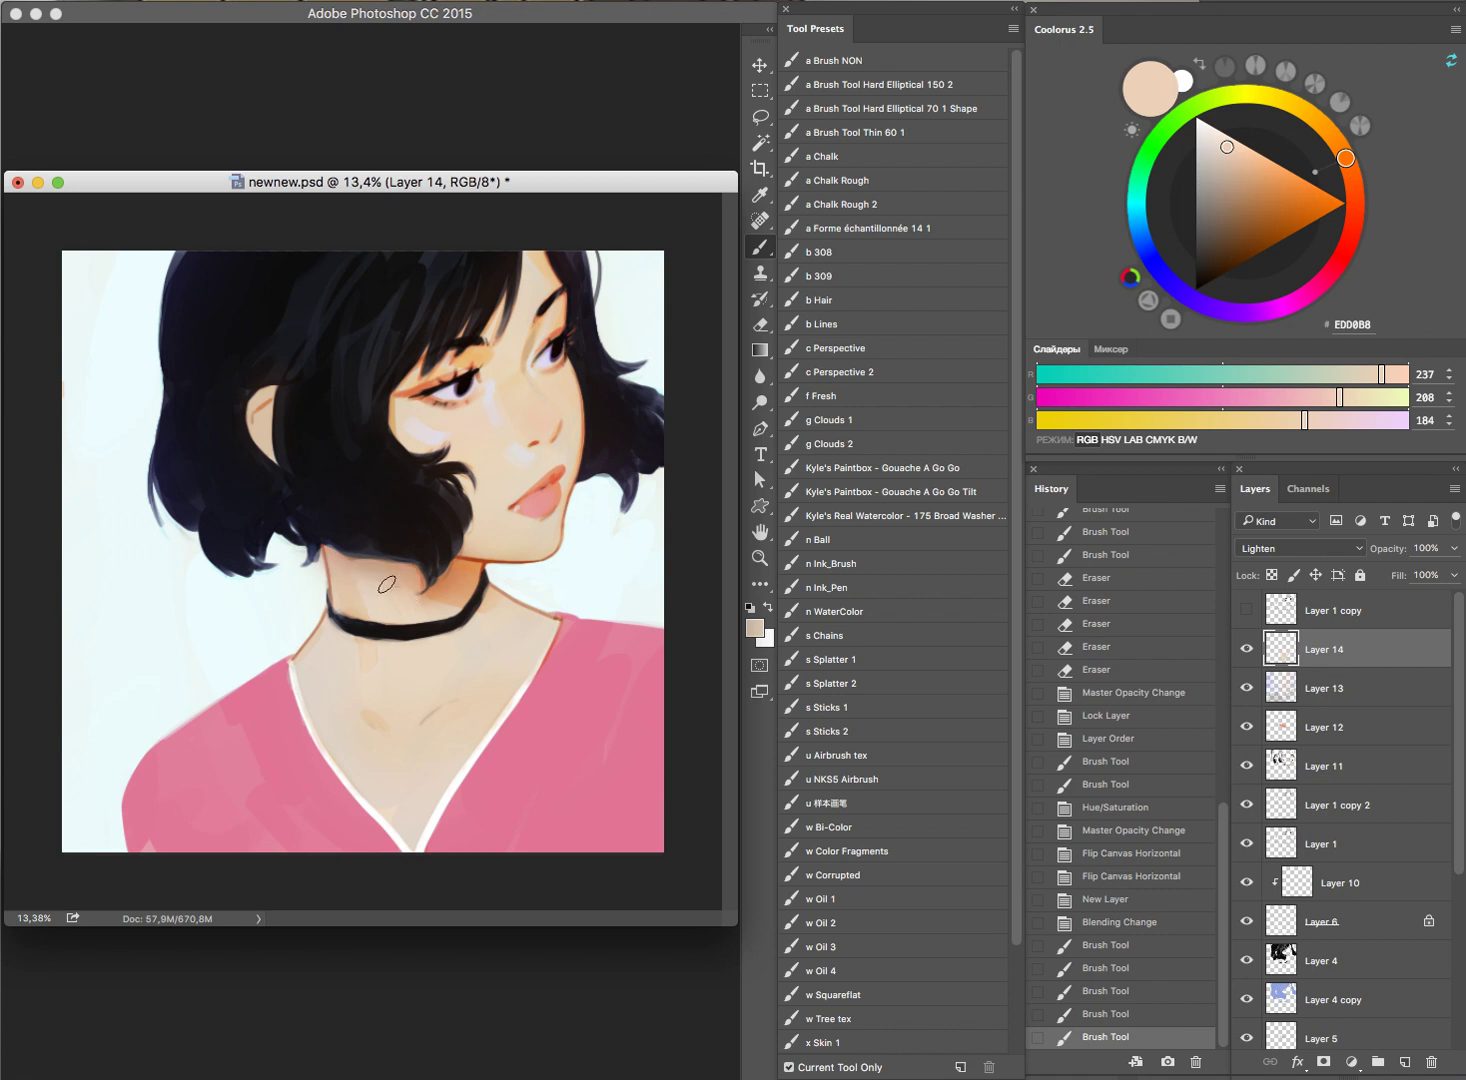
pyautogui.click(455, 594)
pyautogui.press('e')
pyautogui.moveTo(530, 556)
pyautogui.mouseDown()
pyautogui.moveTo(495, 549)
pyautogui.moveTo(488, 563)
pyautogui.mouseUp()
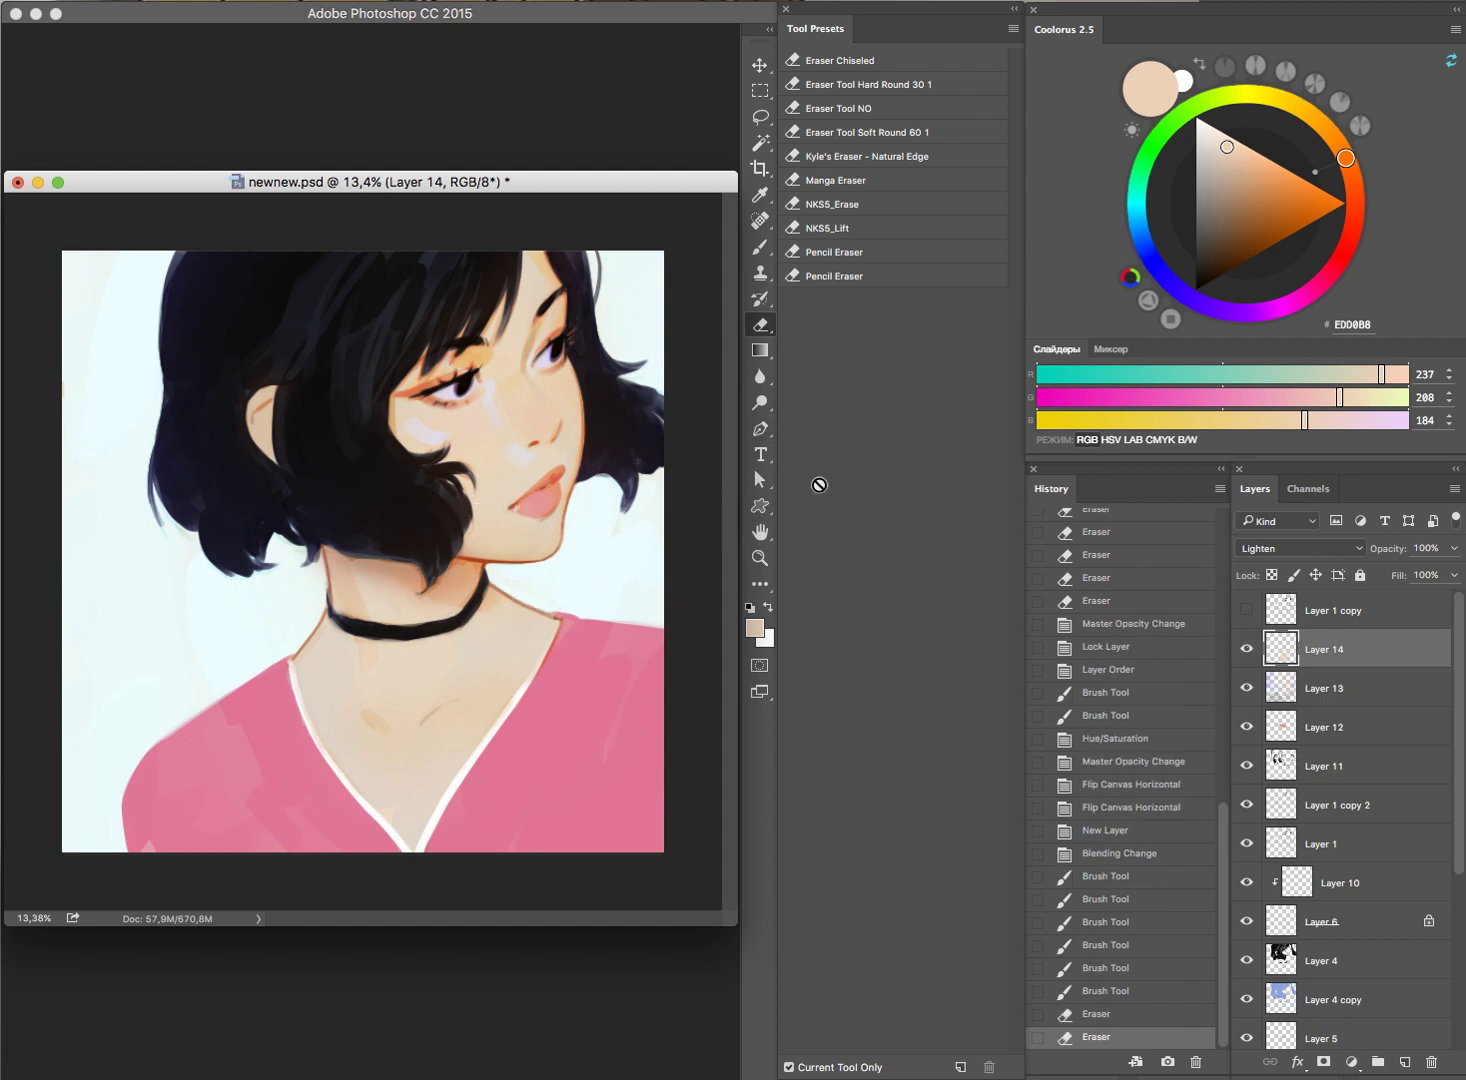
pyautogui.press('b')
# Step: Try a blue-violet accent on the hair edge, erase it, then show Layer 8 for a grey top
pyautogui.click(1148, 252)
pyautogui.click(1278, 166)
pyautogui.moveTo(591, 480); pyautogui.dragTo(650, 455)
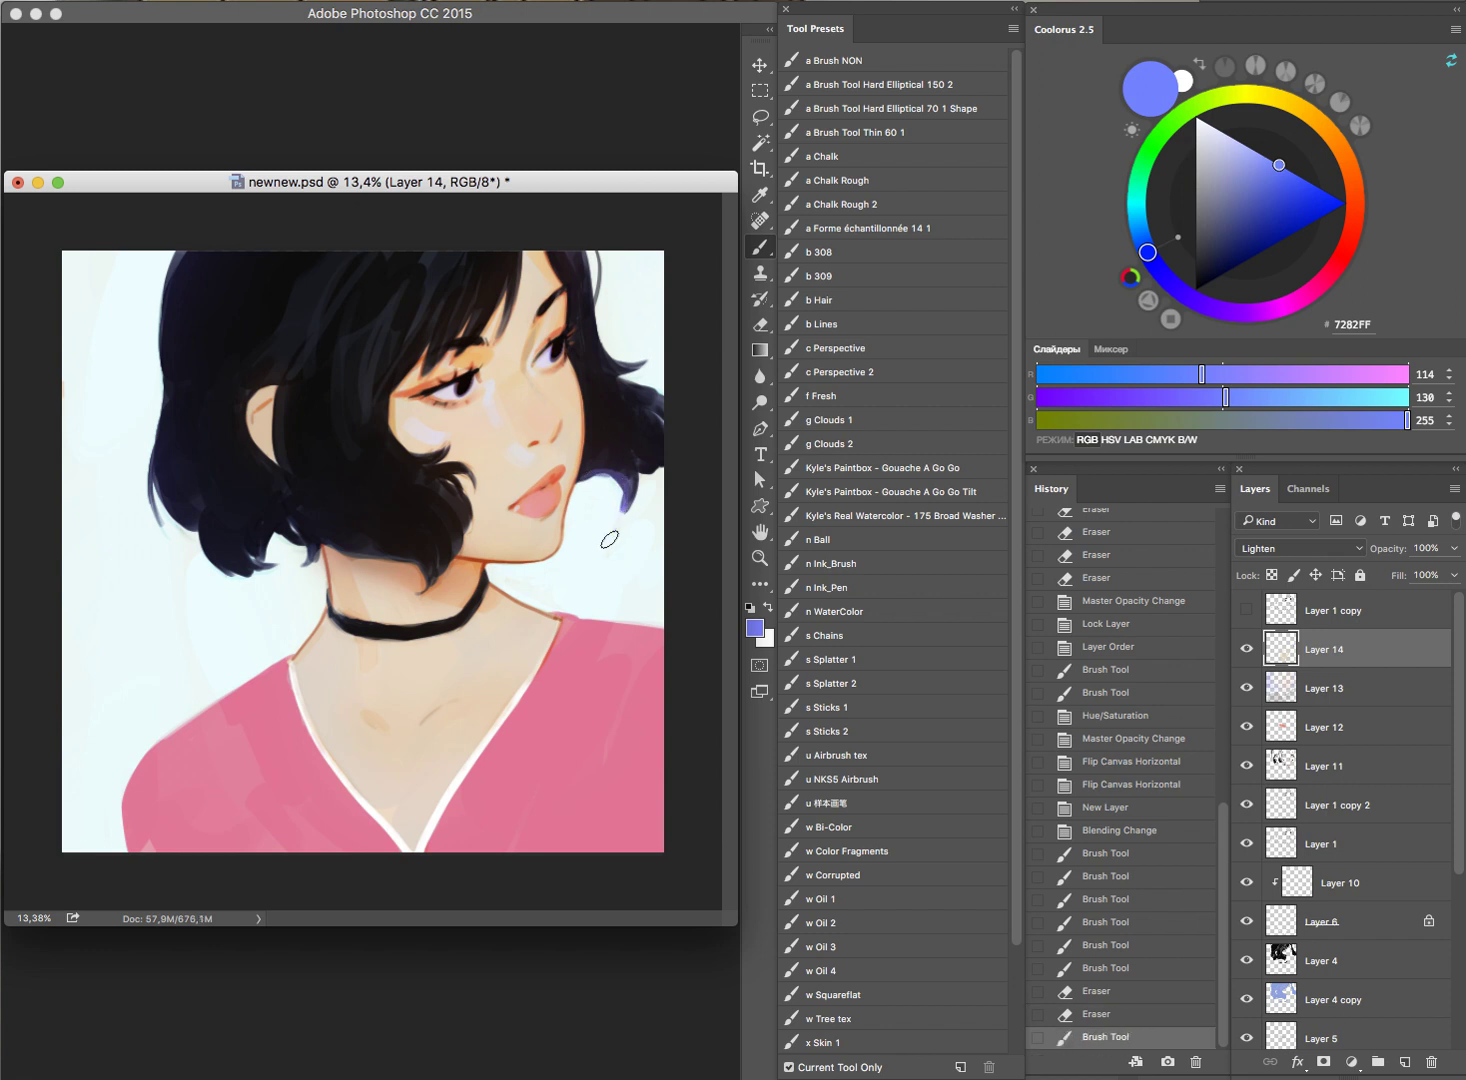
pyautogui.press('e')
pyautogui.moveTo(638, 468)
pyautogui.mouseDown()
pyautogui.moveTo(651, 540)
pyautogui.moveTo(735, 398)
pyautogui.mouseUp()
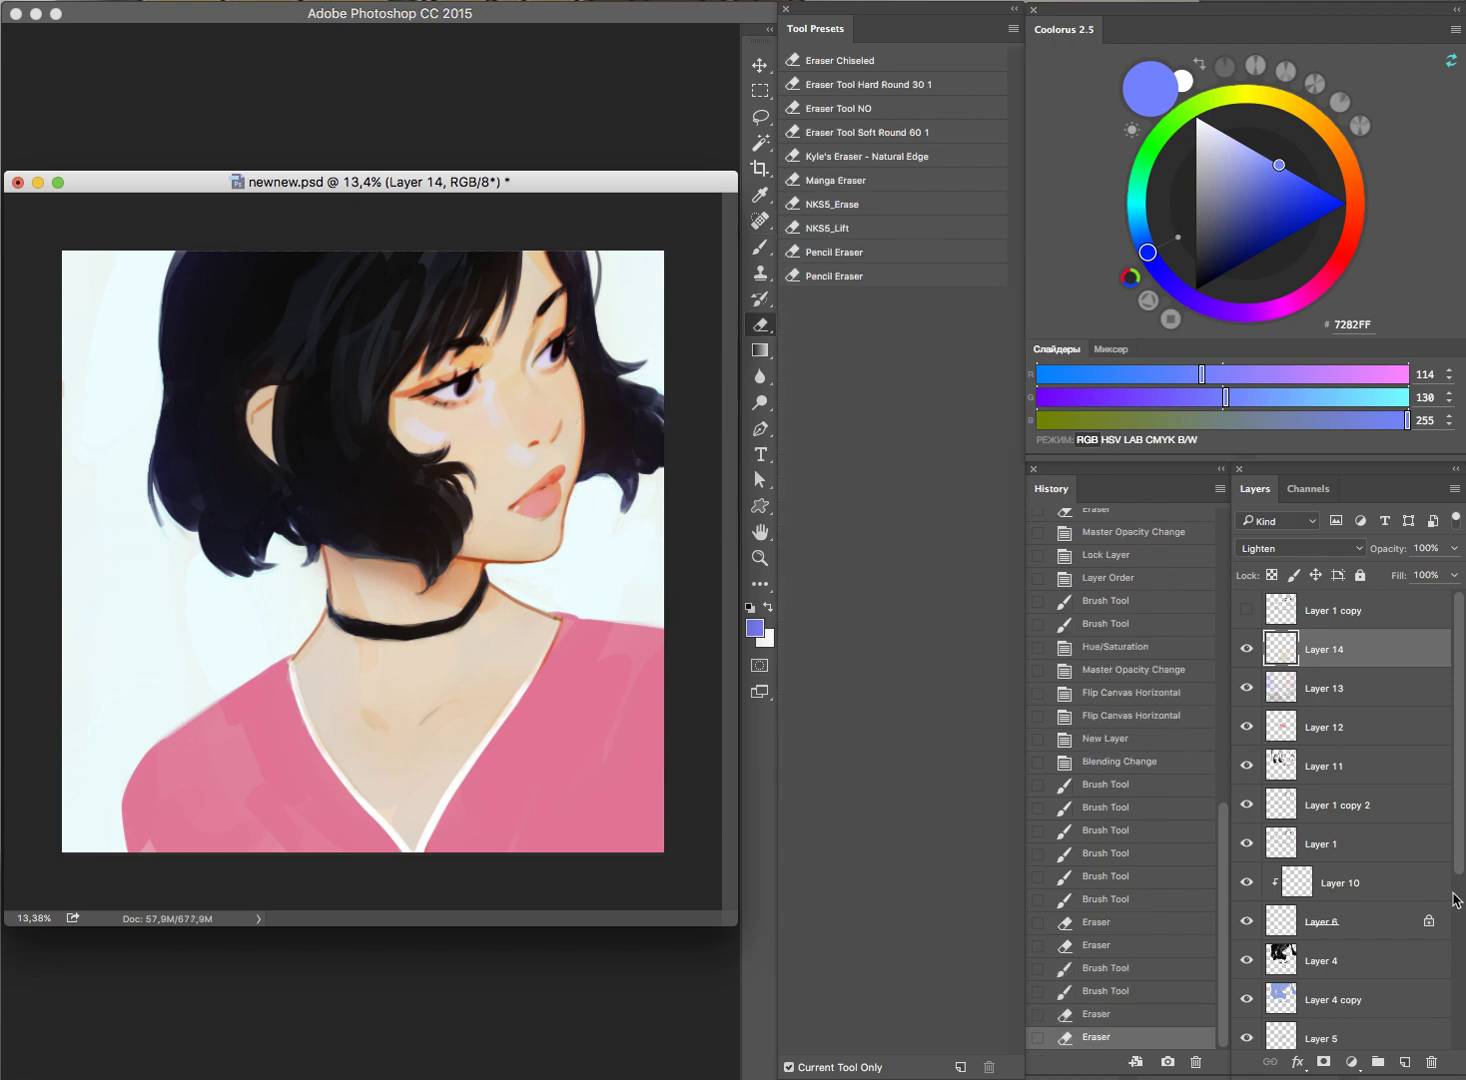
pyautogui.scroll(-5, 1460, 855)
pyautogui.click(1247, 875)
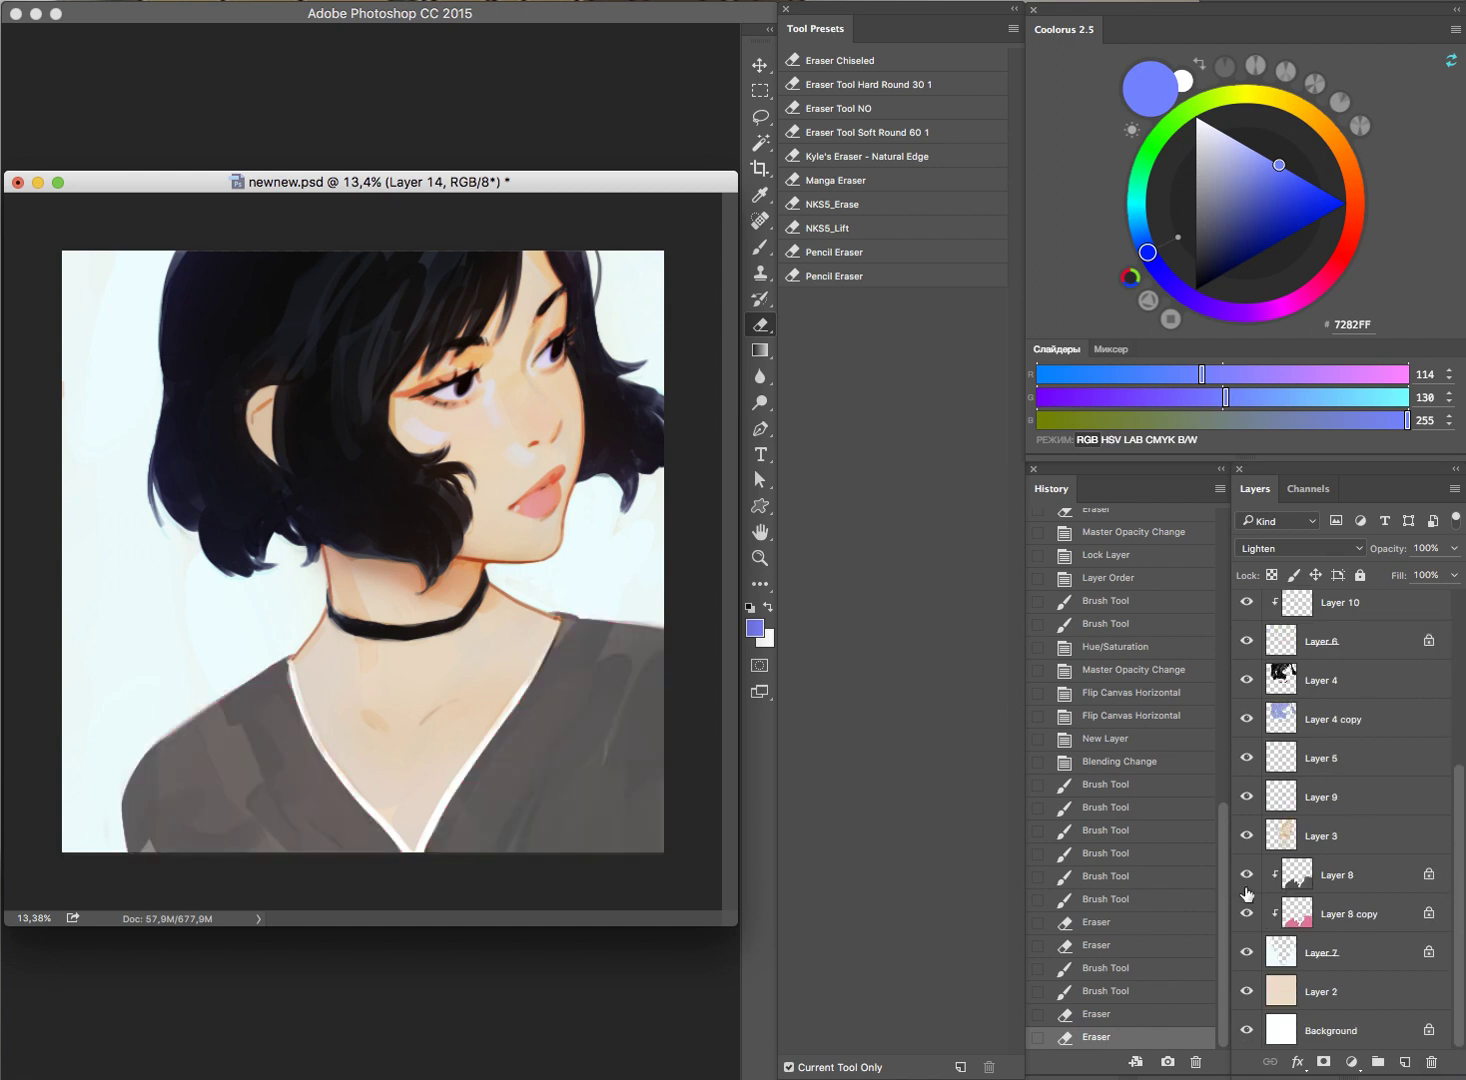
# Step: Toggle Layer 8 and Layer 8 copy to compare the grey top with the pink one
pyautogui.click(1247, 912)
pyautogui.click(1247, 912)
pyautogui.click(1247, 875)
pyautogui.click(1247, 876)
pyautogui.click(1247, 912)
pyautogui.click(1247, 876)
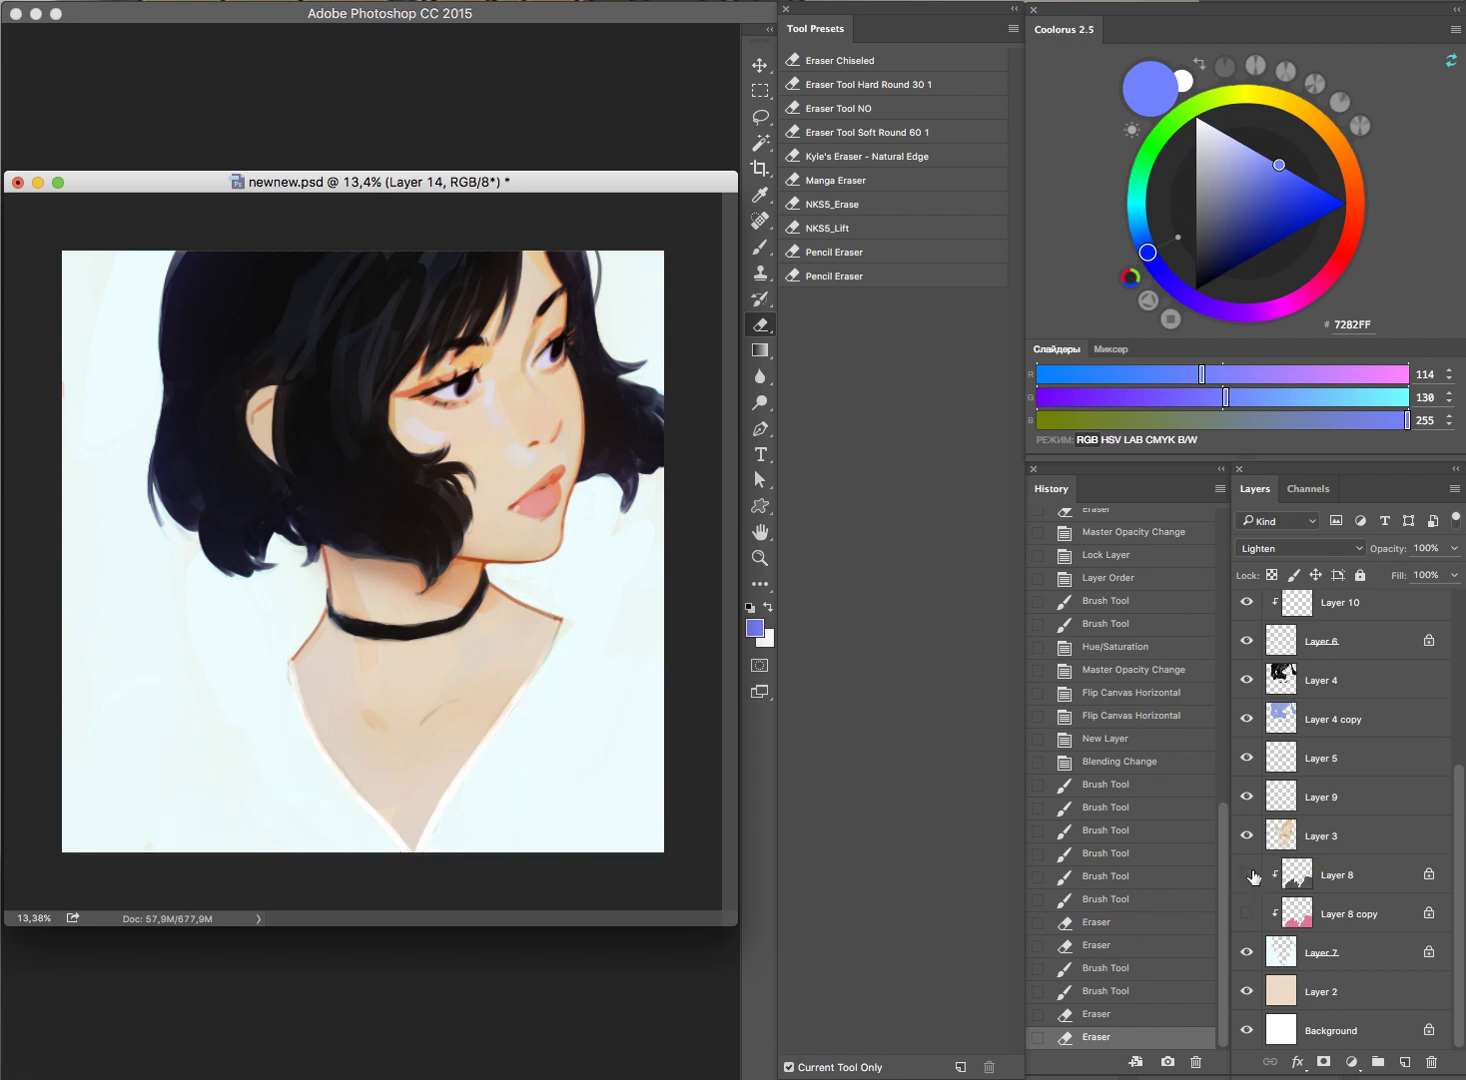
pyautogui.click(1247, 876)
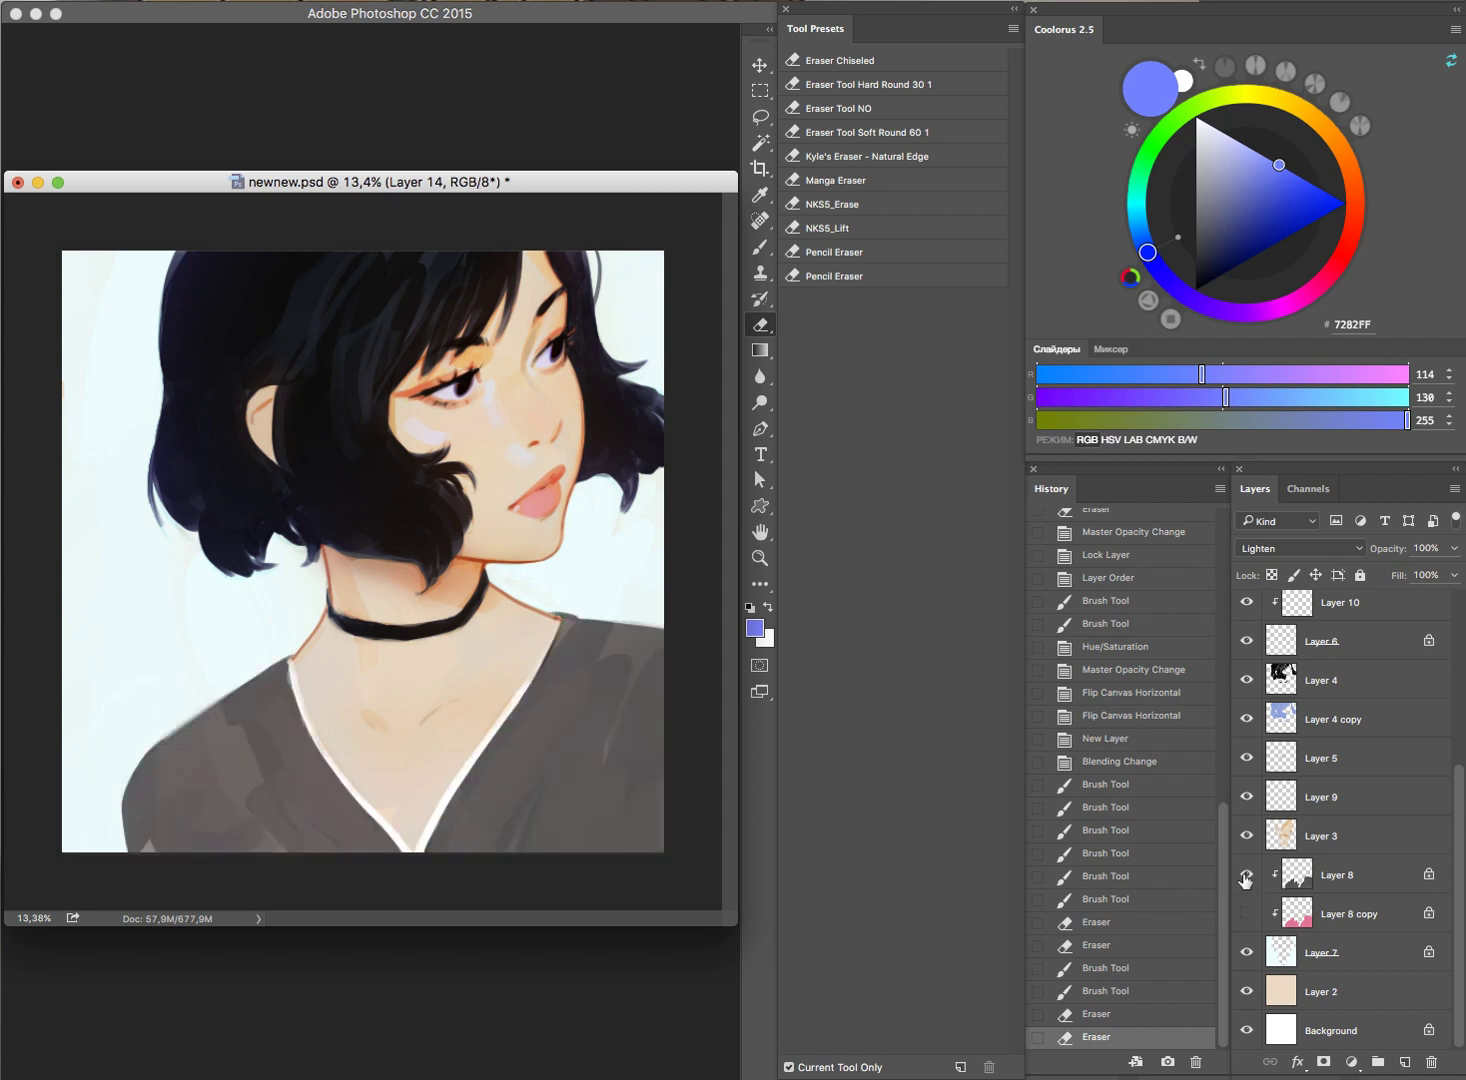
pyautogui.click(1246, 876)
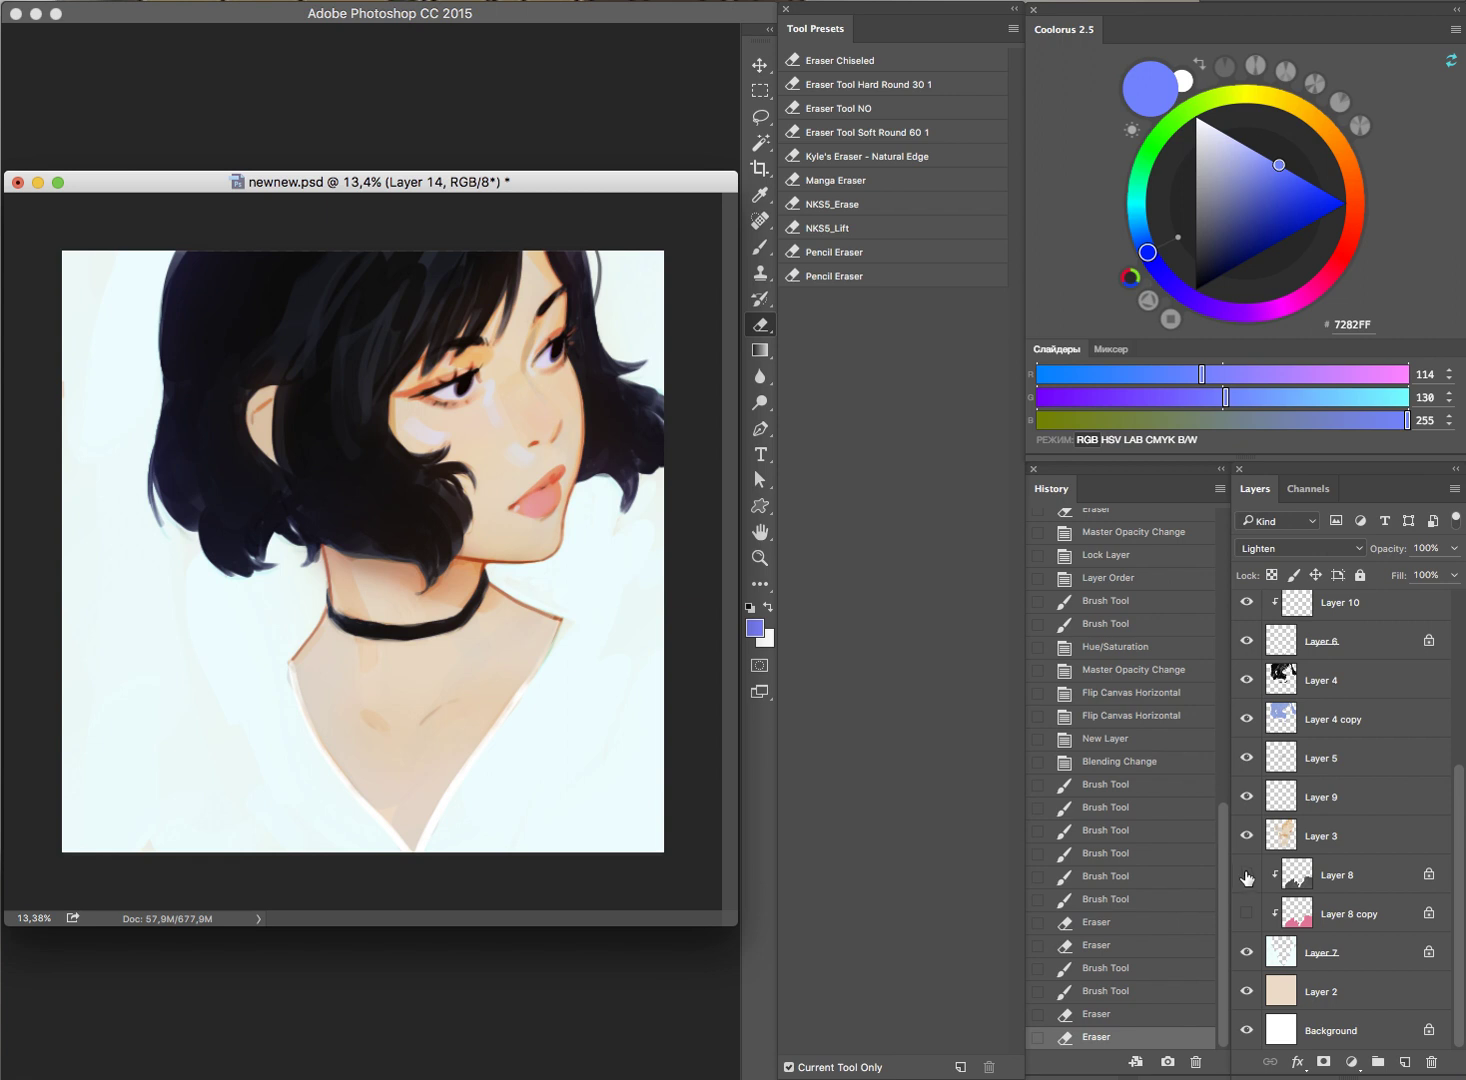
pyautogui.click(1247, 876)
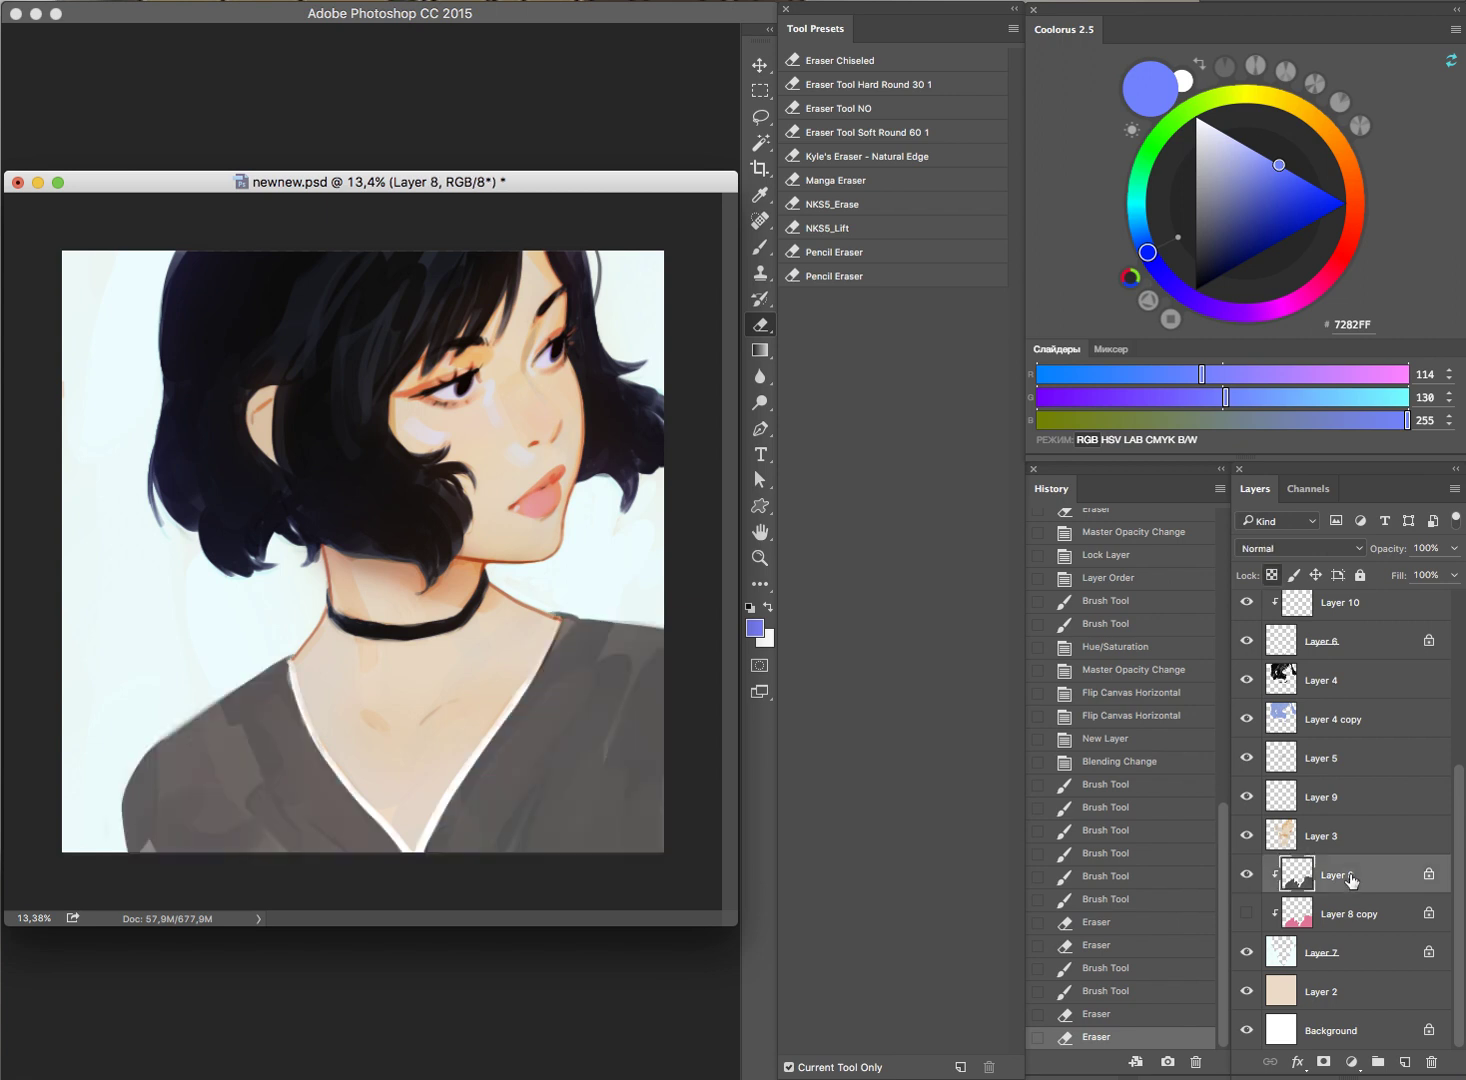
# Step: Duplicate Layer 8 as clipped Layer 8 copy 2, fill it white, and lower its lightness to black
pyautogui.moveTo(1345, 876); pyautogui.dragTo(1345, 856)
pyautogui.click(1253, 902)
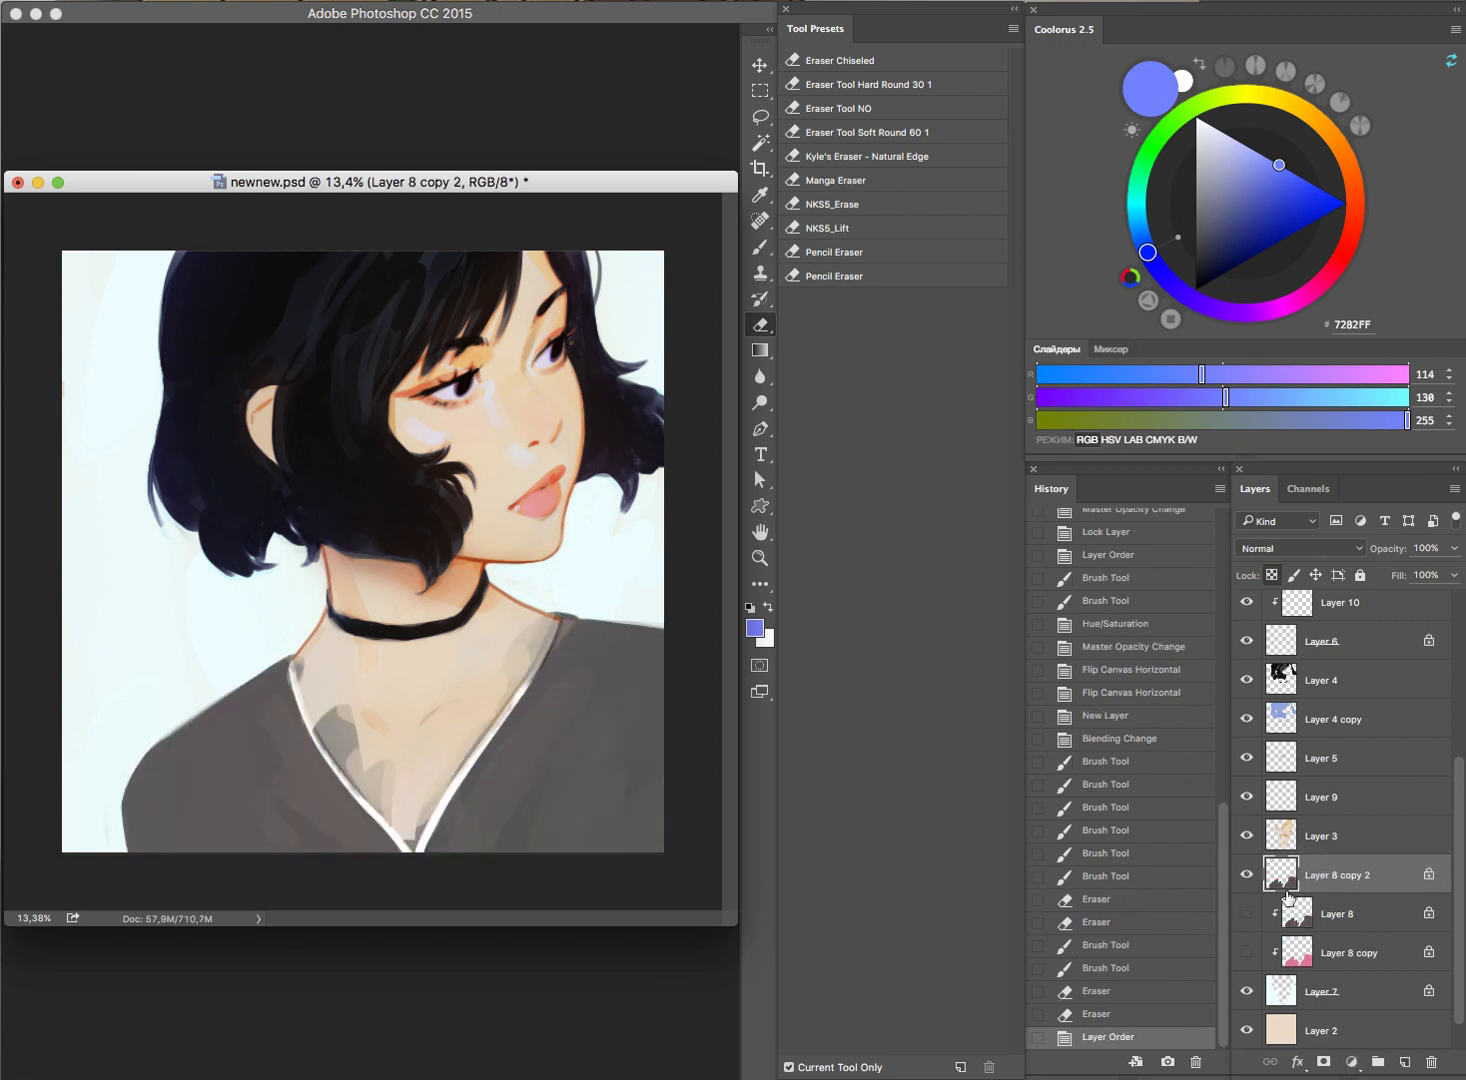
pyautogui.keyDown('alt'); pyautogui.click(1300, 891); pyautogui.keyUp('alt')
pyautogui.click(1196, 117)
pyautogui.hotkey('alt', 'BackSpace')
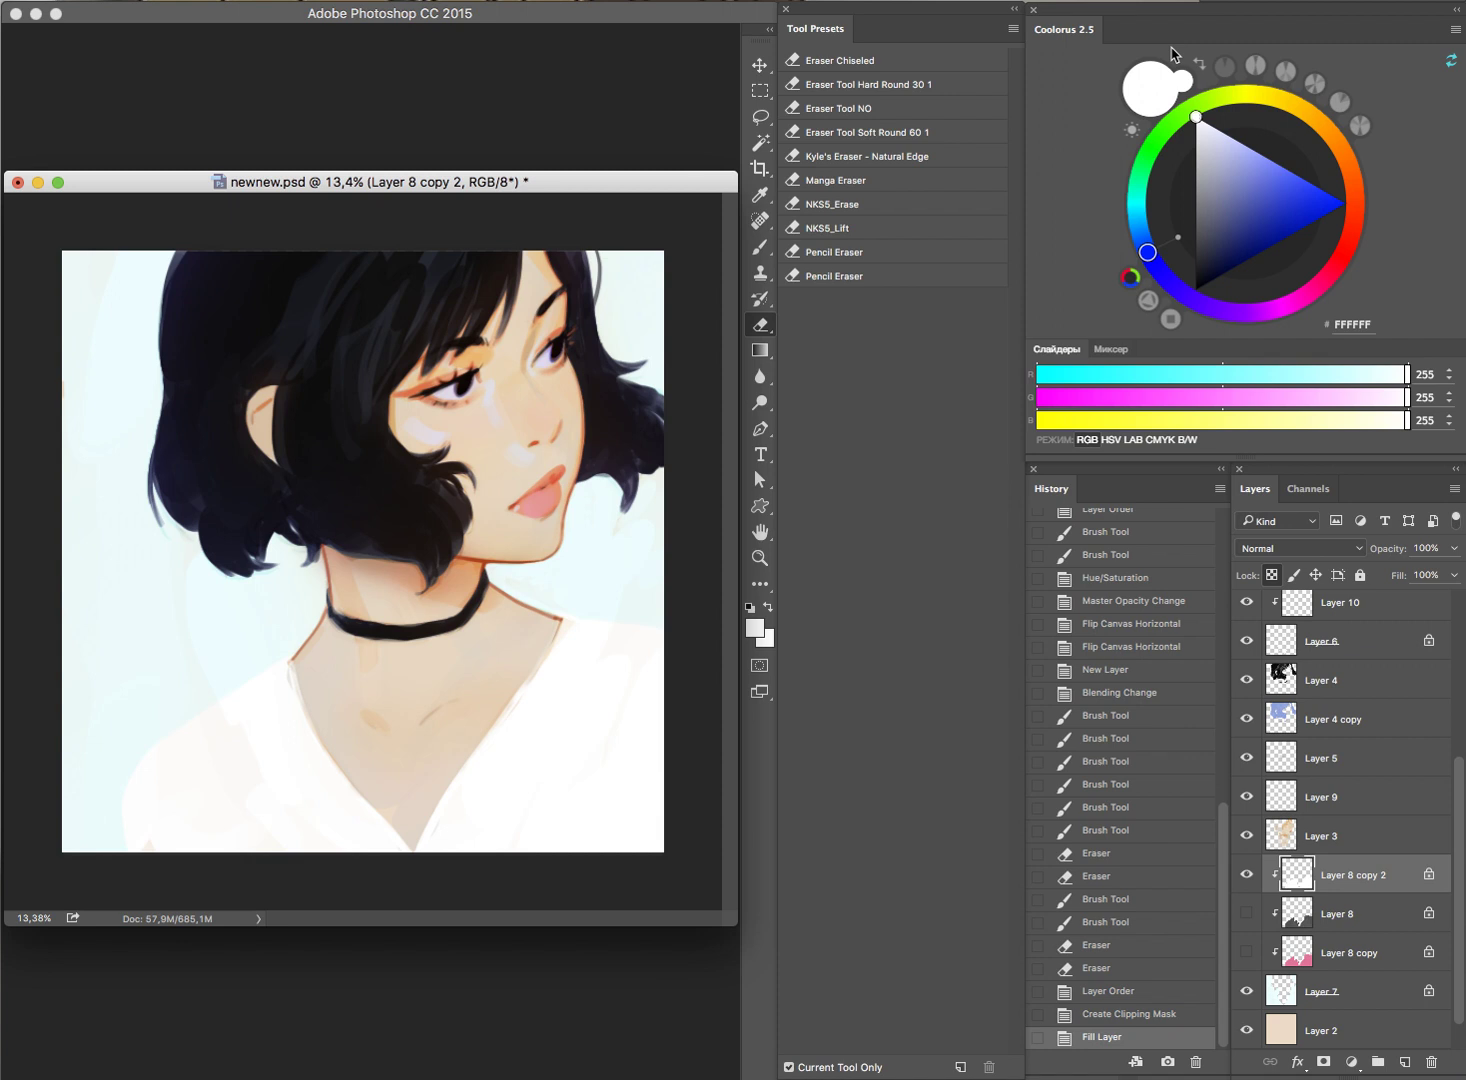
pyautogui.hotkey('ctrl', 'u')
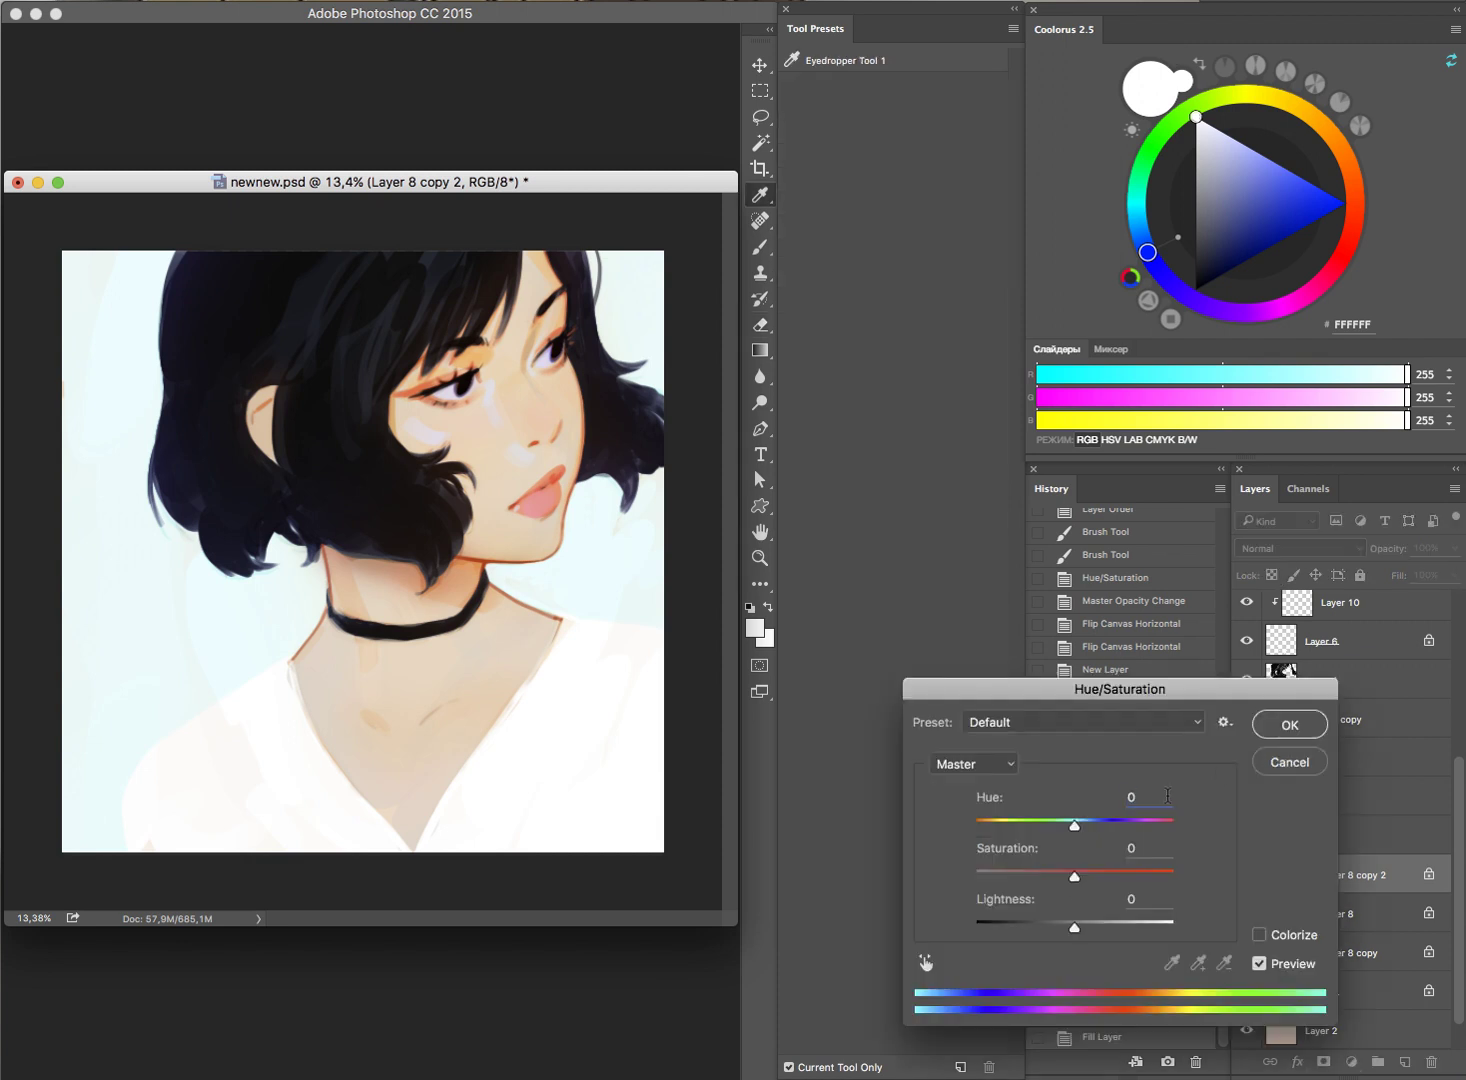
pyautogui.moveTo(1071, 925); pyautogui.dragTo(923, 930)
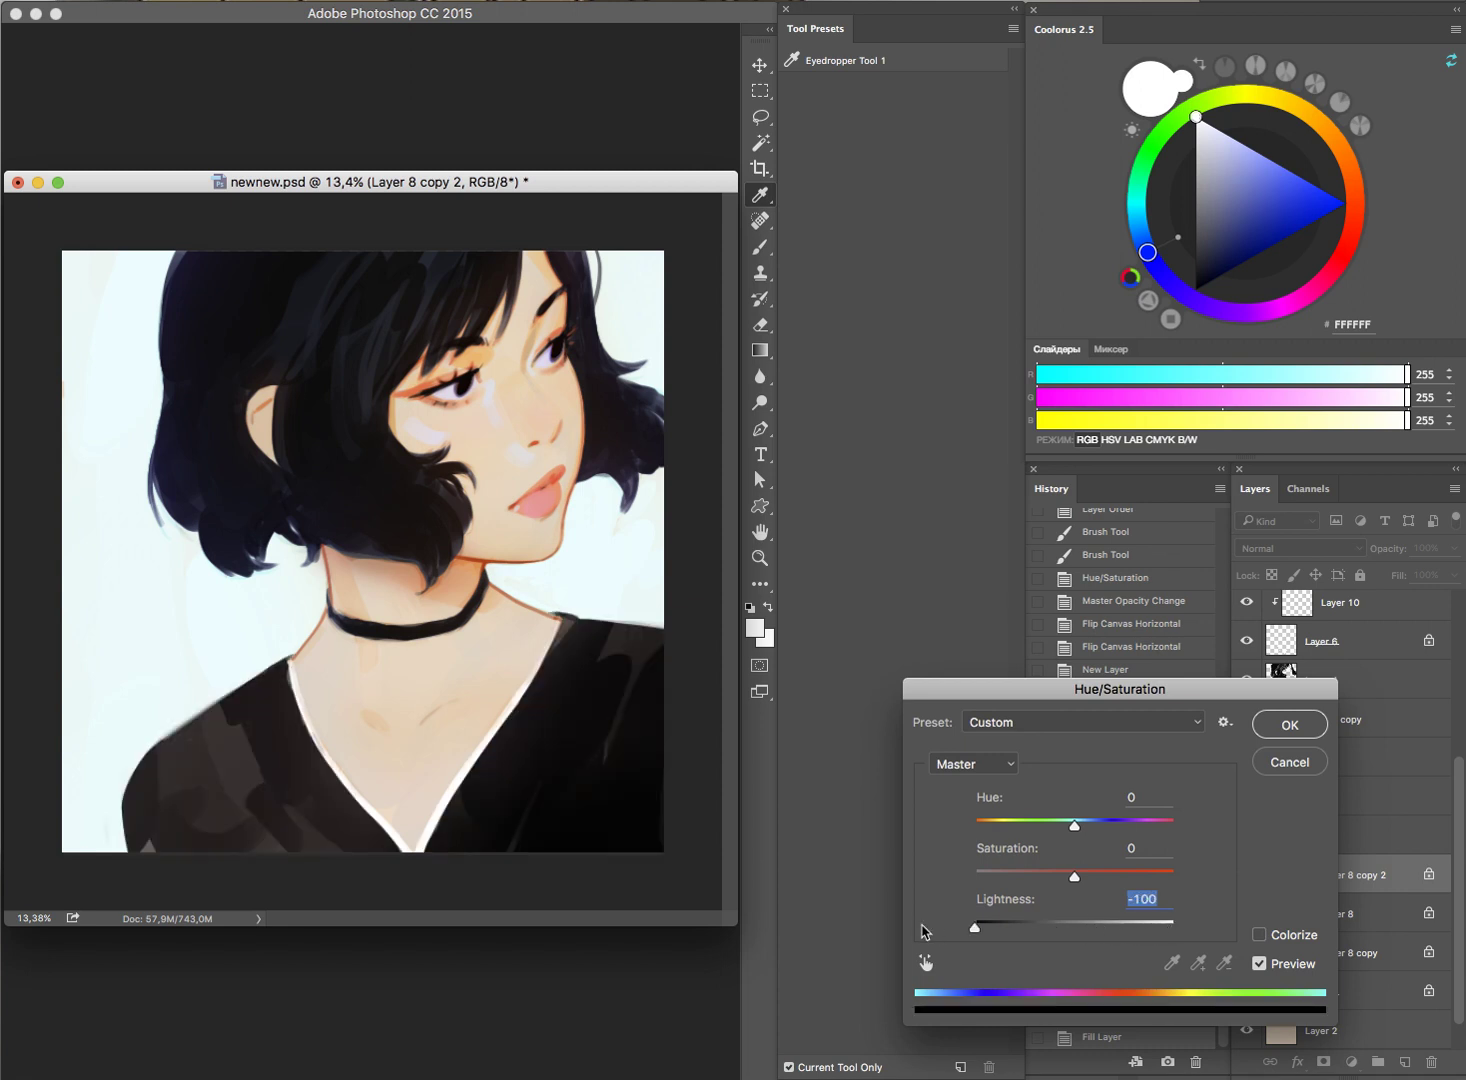
pyautogui.press('Return')
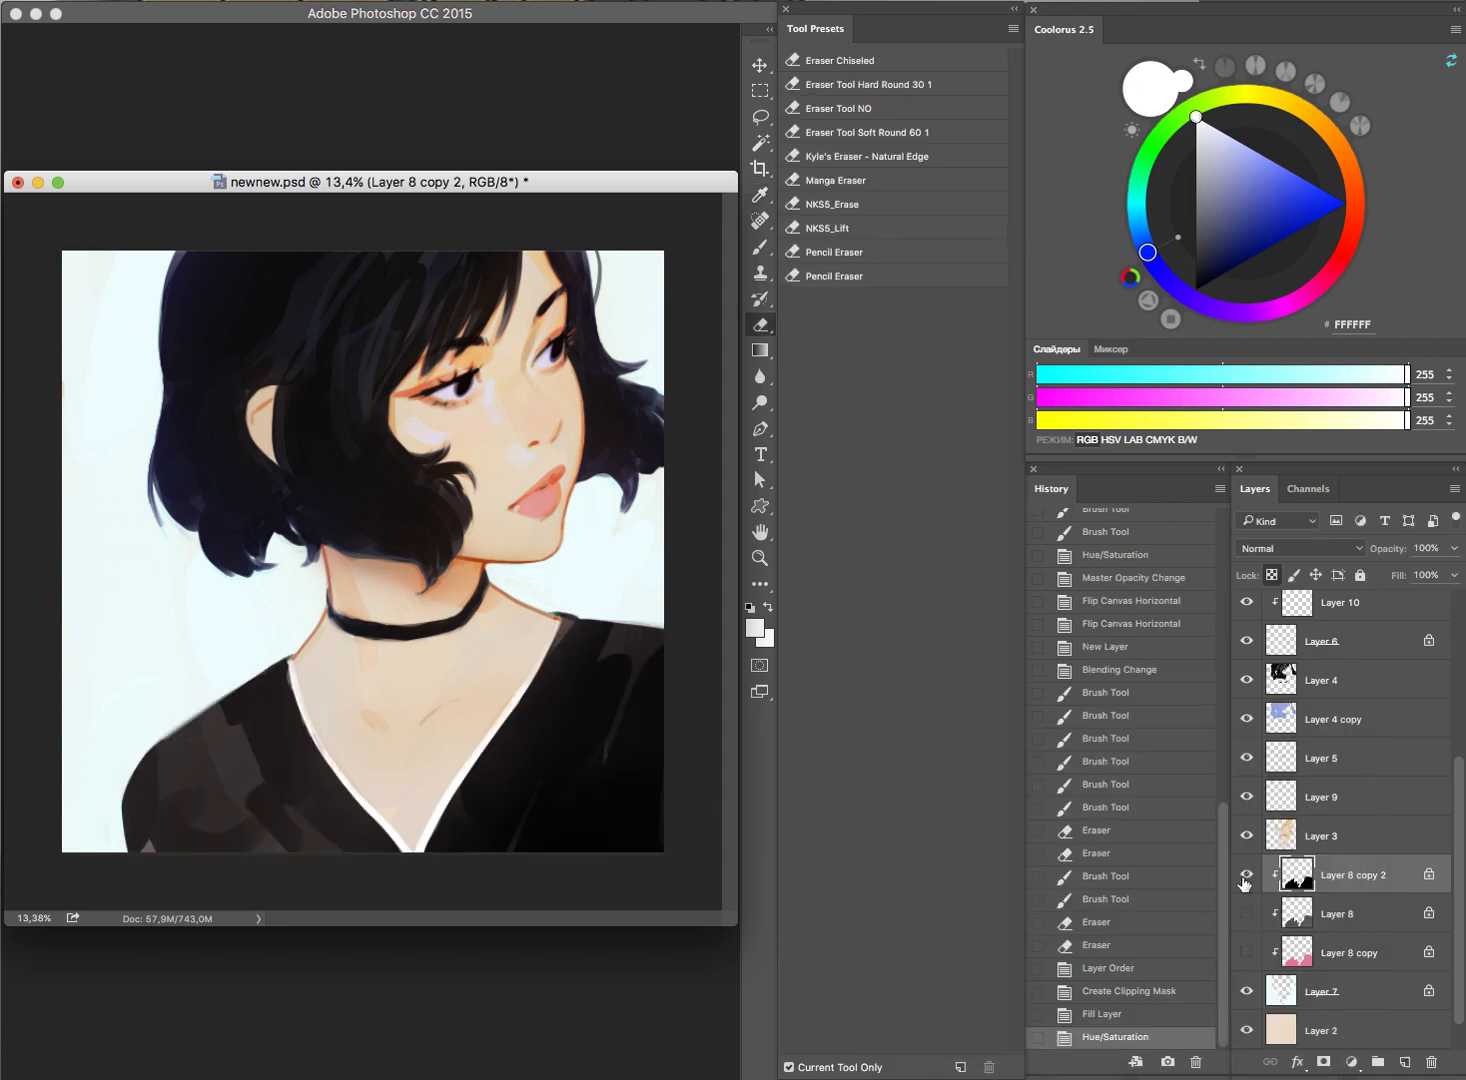
# Step: Compare the black top against the pink one and flip the canvas back horizontally
pyautogui.moveTo(1246, 874); pyautogui.dragTo(1250, 905)
pyautogui.click(1246, 875)
pyautogui.click(1246, 912)
pyautogui.click(1246, 875)
pyautogui.click(1246, 913)
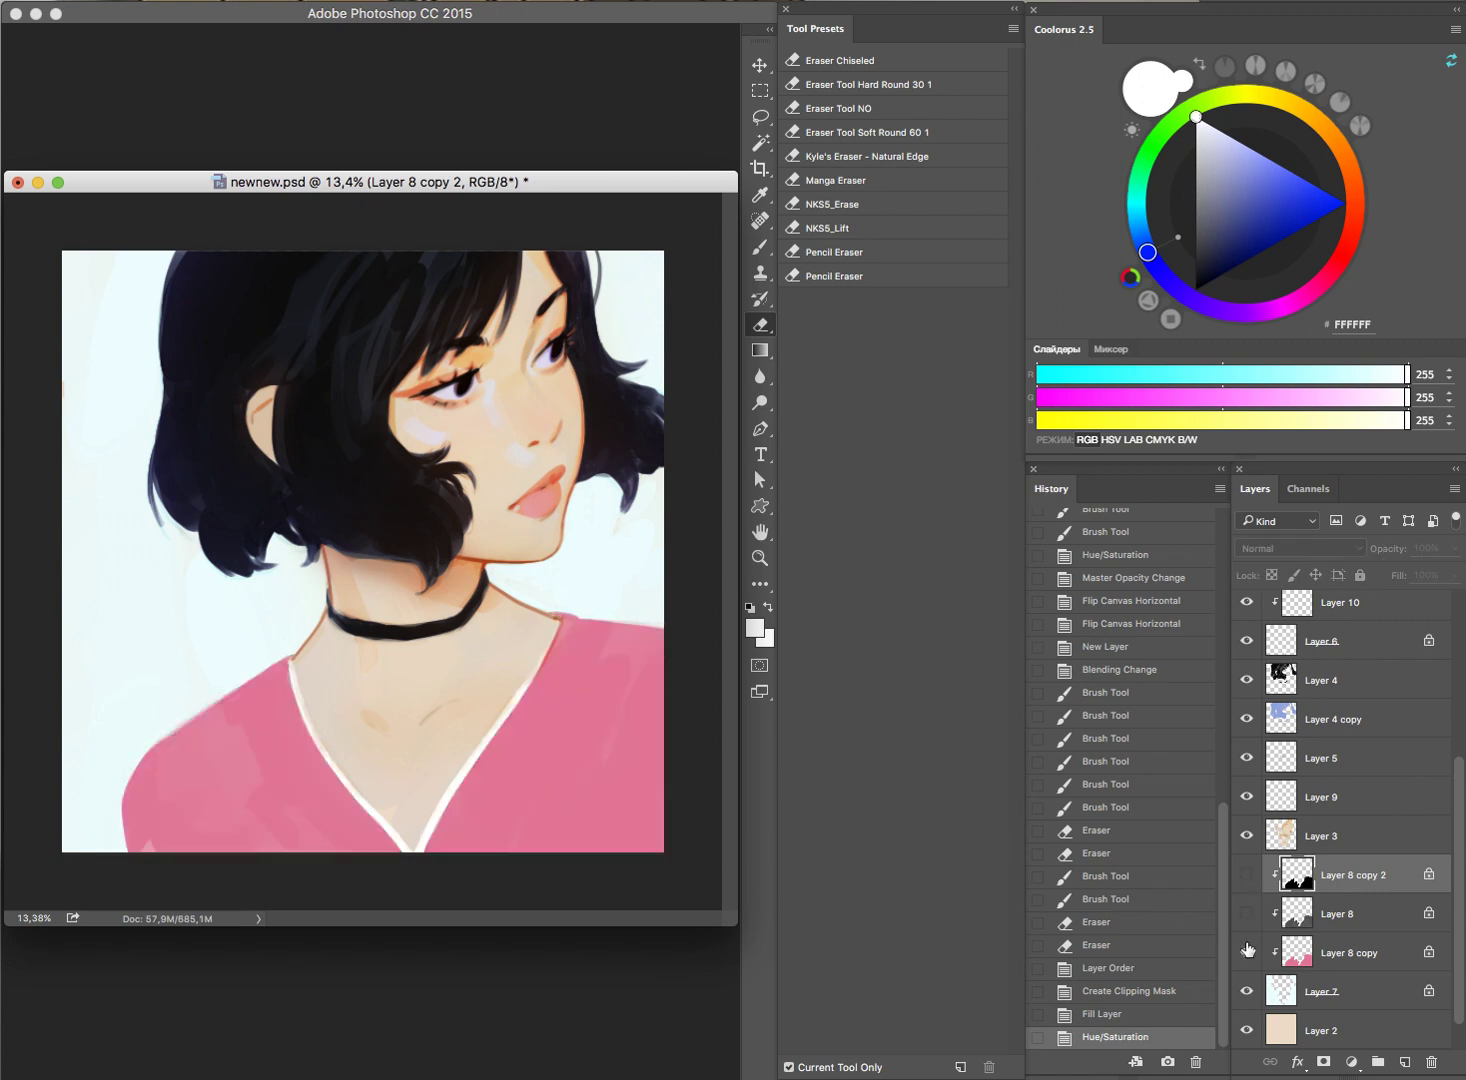
pyautogui.click(1248, 875)
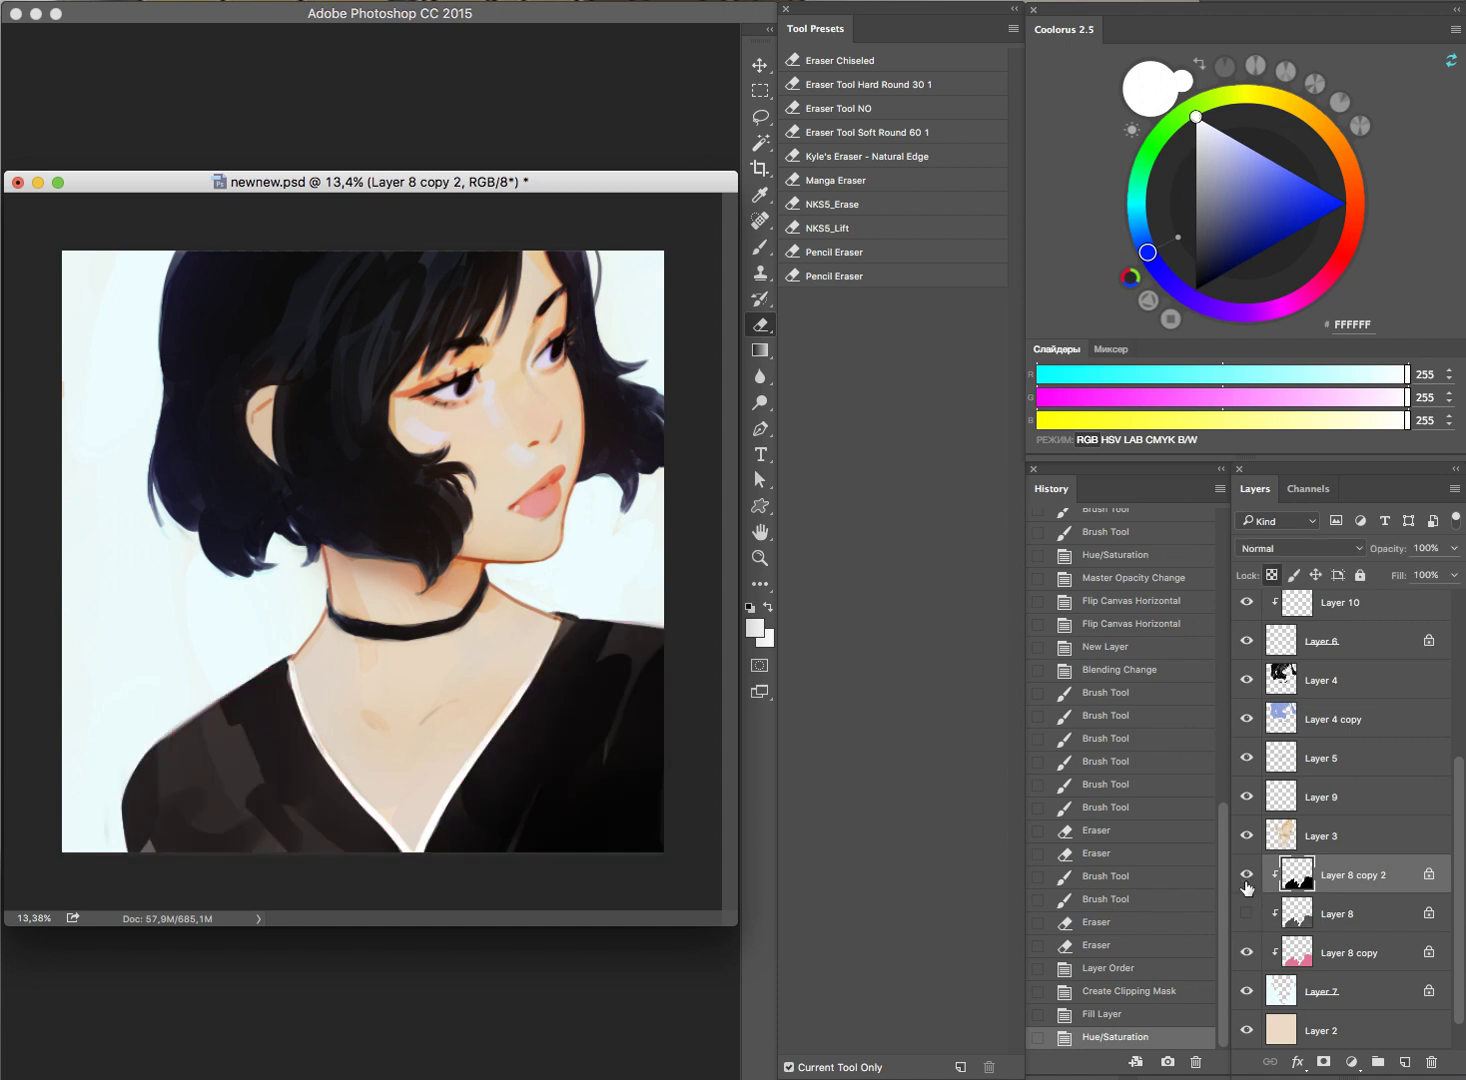
pyautogui.hotkey('ctrl', 'shift', 'h')
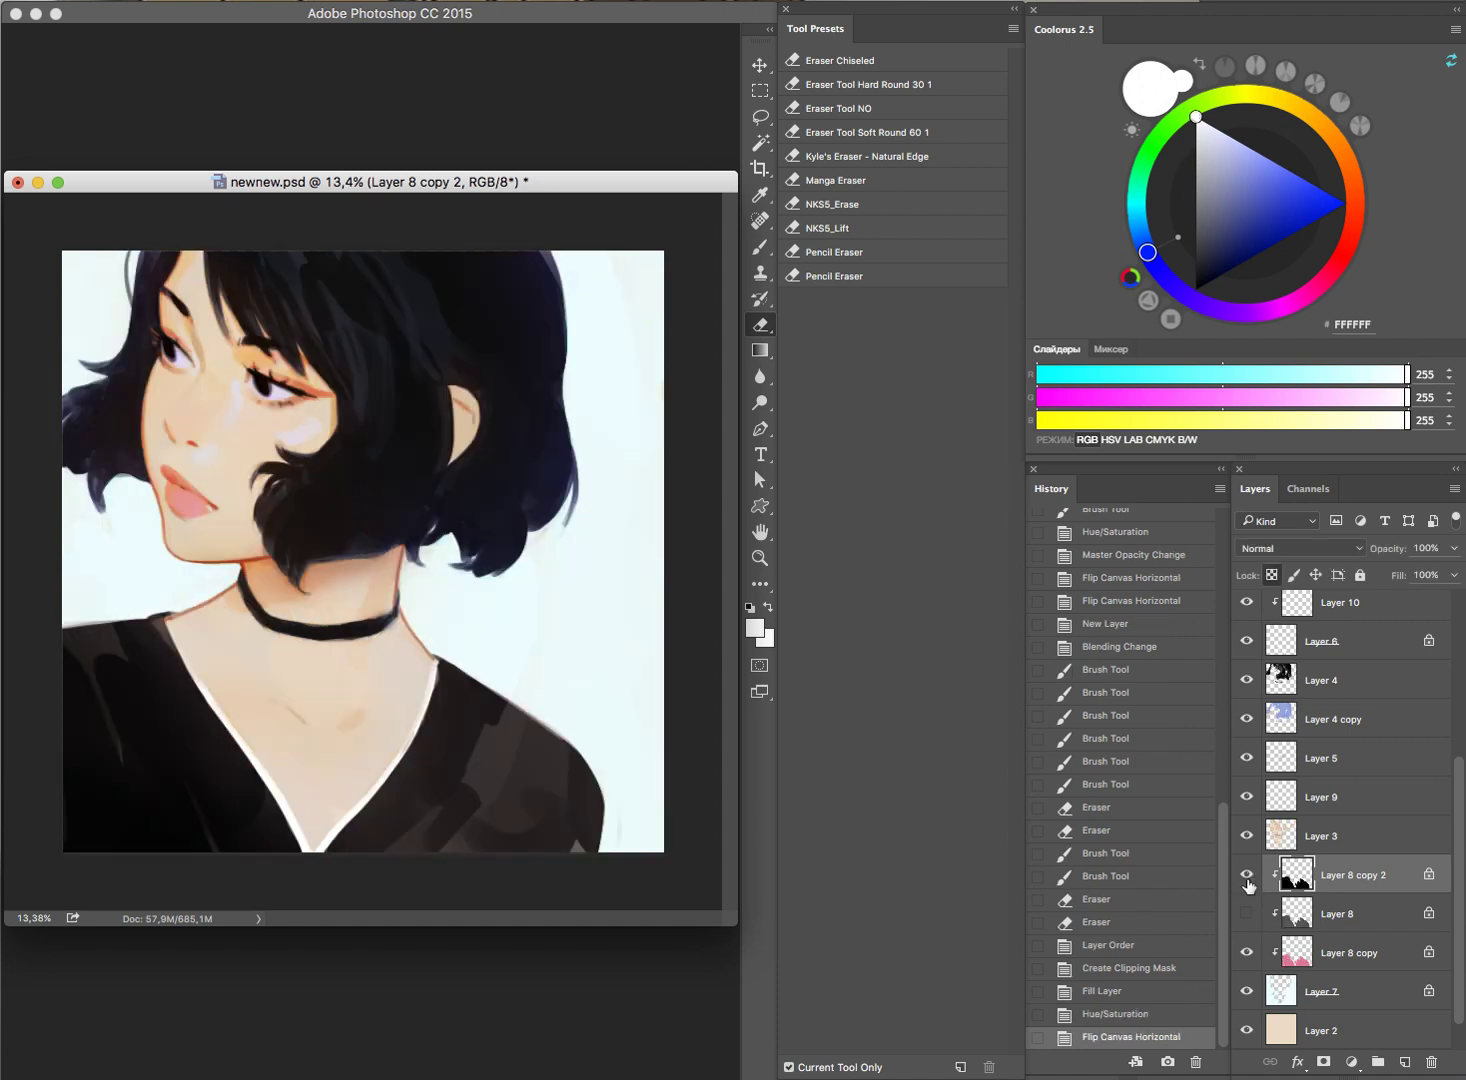
pyautogui.click(1246, 875)
pyautogui.click(1247, 875)
# Step: Lower the black top layer's opacity to 78%
pyautogui.click(1453, 548)
pyautogui.moveTo(1453, 572)
pyautogui.mouseDown()
pyautogui.moveTo(1434, 575)
pyautogui.moveTo(1452, 572)
pyautogui.mouseUp()
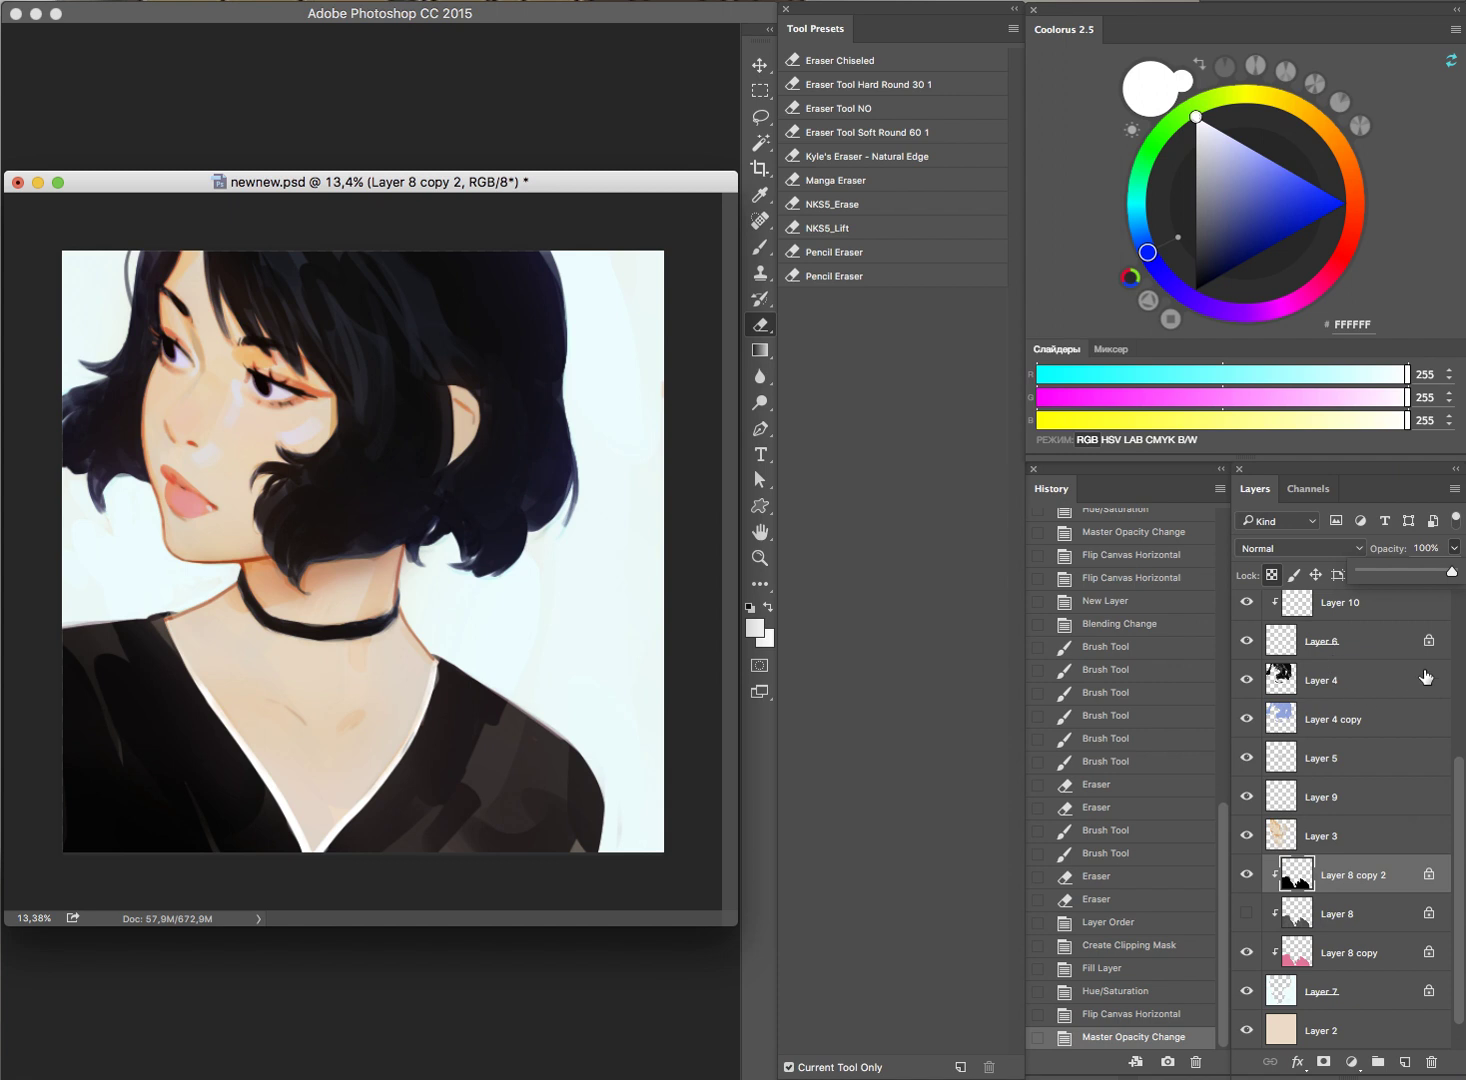
pyautogui.click(1247, 606)
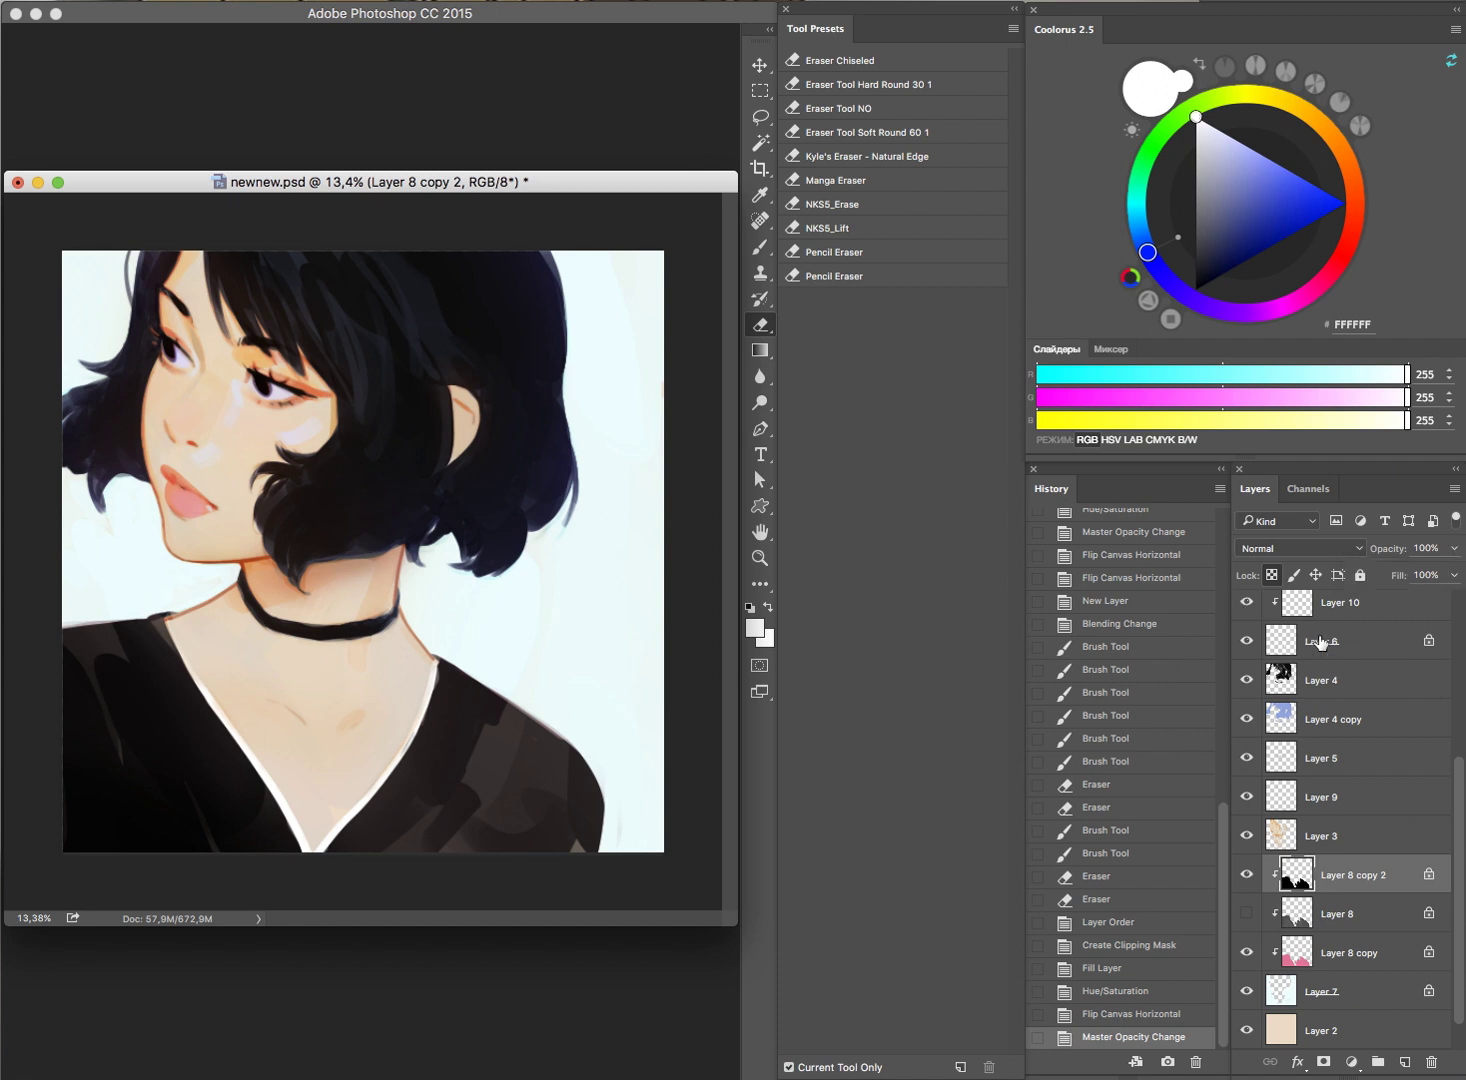
# Step: Create Layer 15 and paint the shirt's left and right sides with the sampled dark colour
pyautogui.hotkey('ctrl', 'alt', 'shift', 'n')
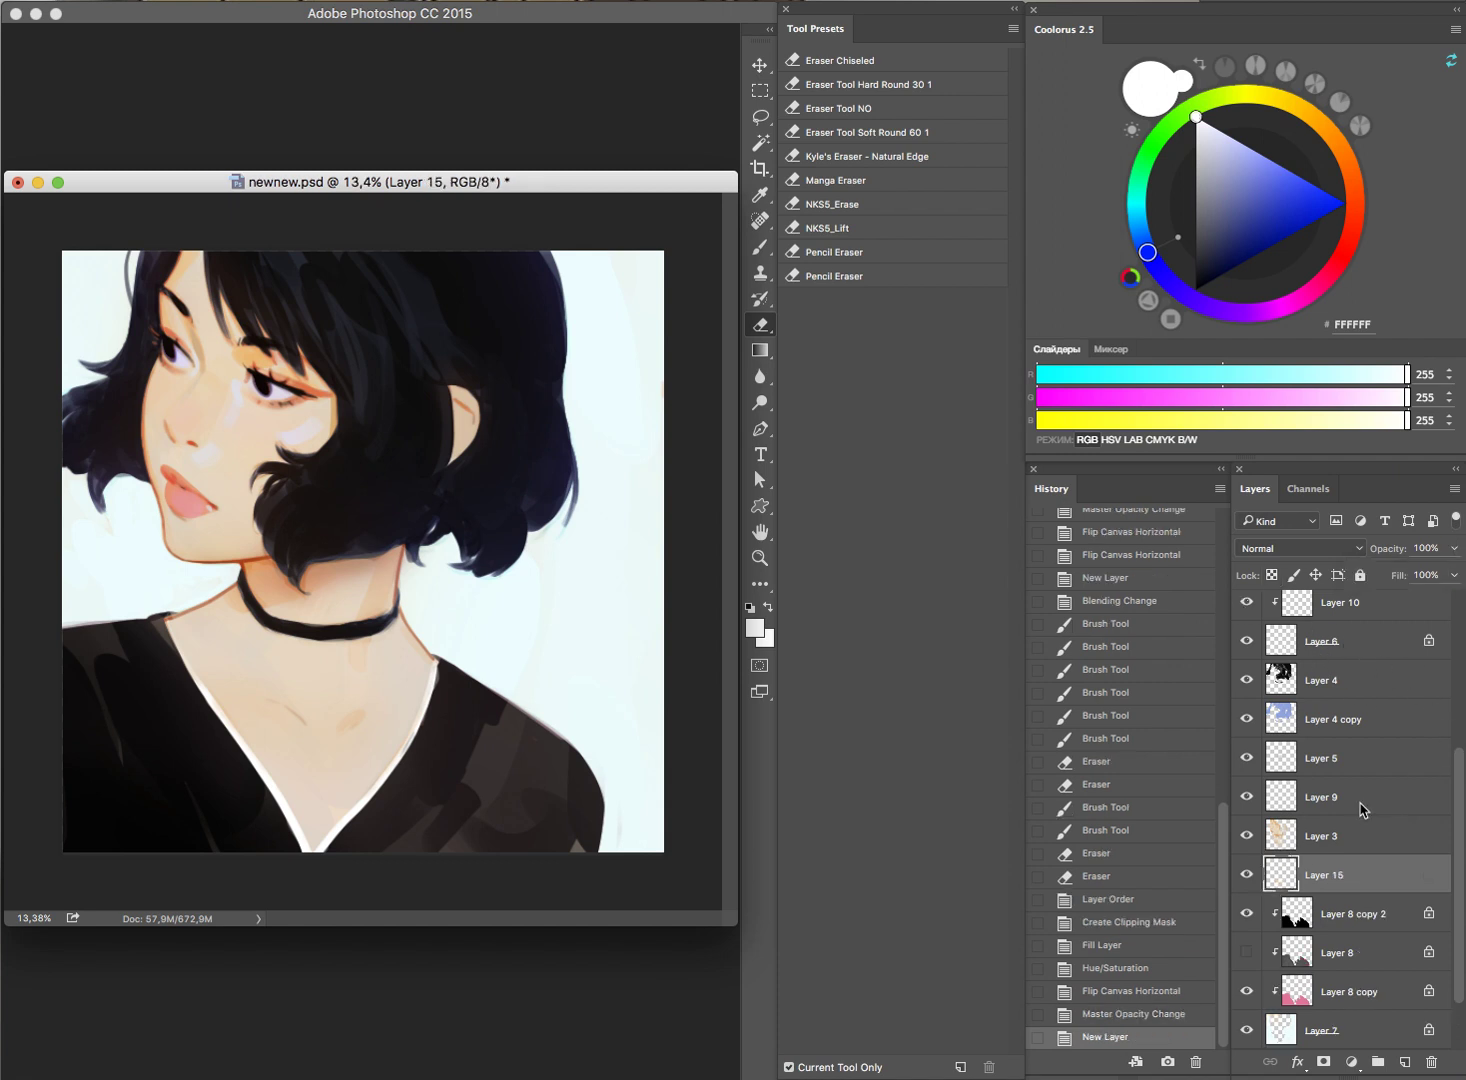
pyautogui.press('b')
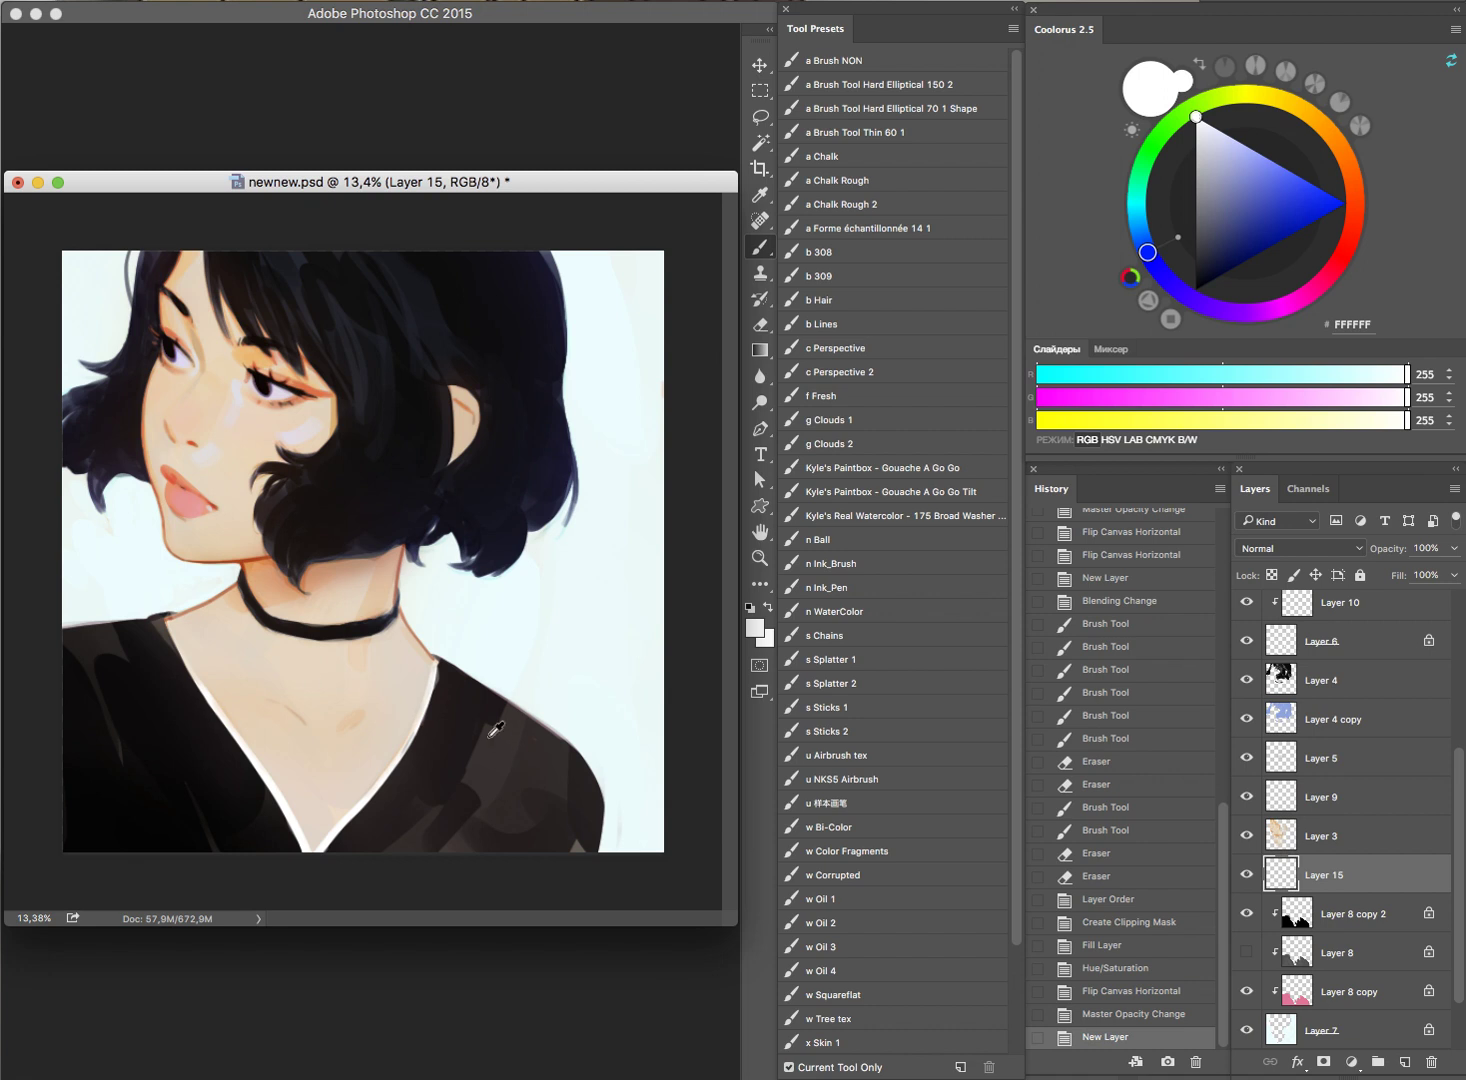
pyautogui.keyDown('alt'); pyautogui.click(494, 731); pyautogui.keyUp('alt')
pyautogui.moveTo(105, 697); pyautogui.dragTo(161, 832)
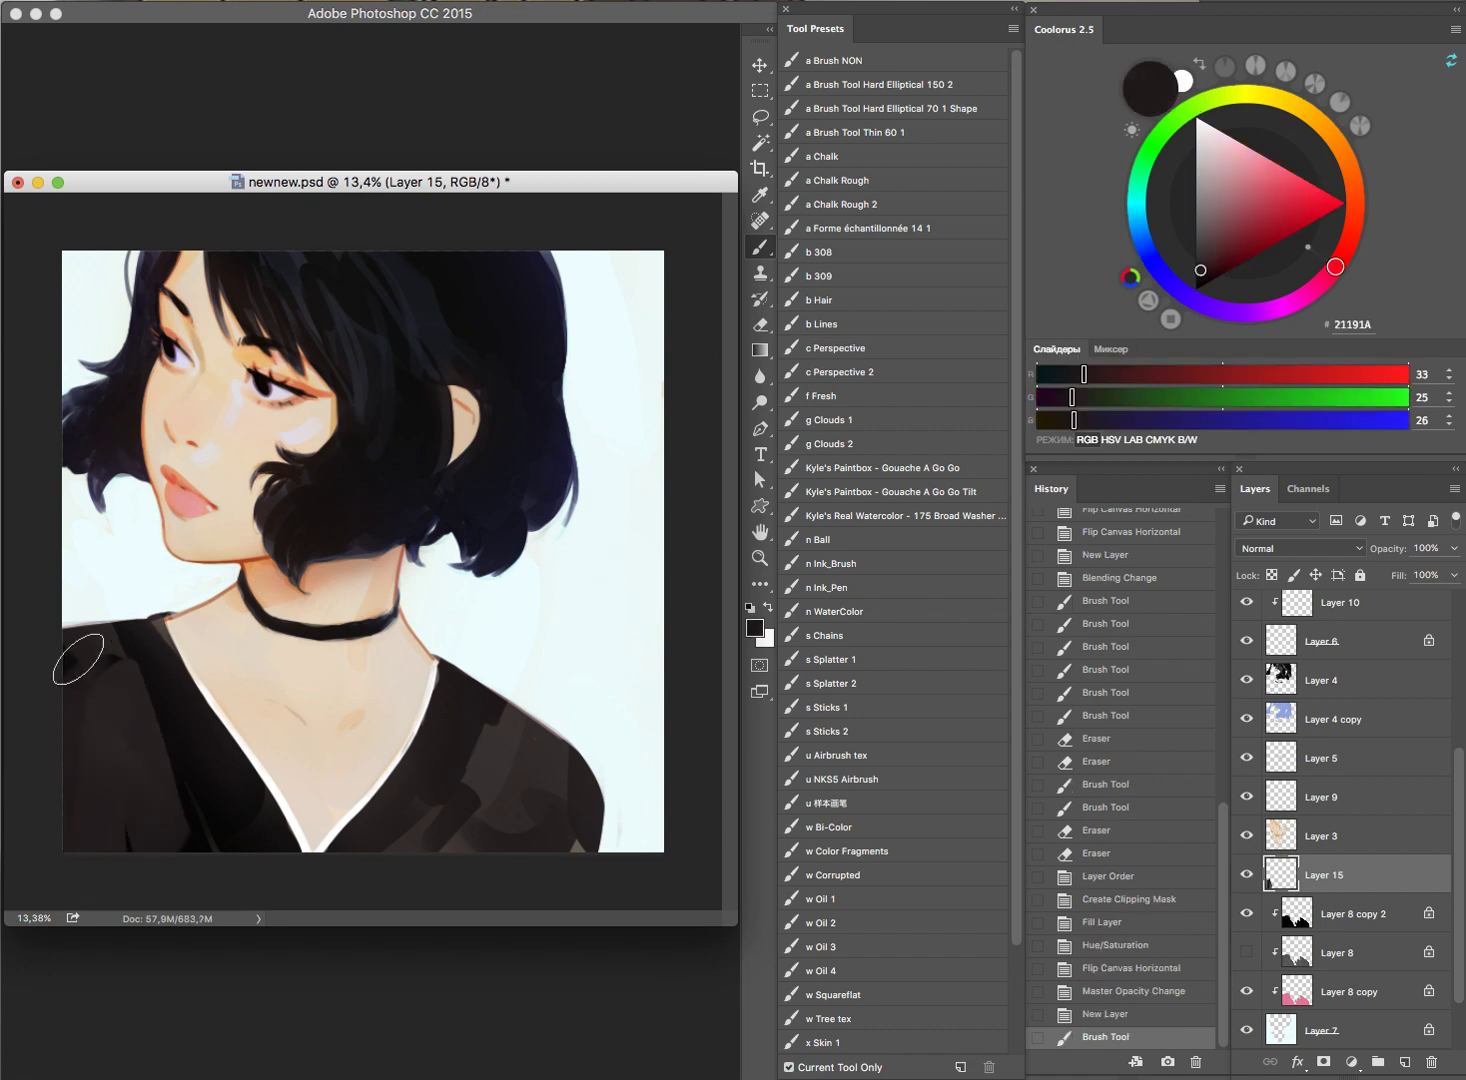
pyautogui.moveTo(78, 659); pyautogui.dragTo(108, 694)
pyautogui.moveTo(196, 867)
pyautogui.mouseDown()
pyautogui.moveTo(172, 748)
pyautogui.moveTo(213, 812)
pyautogui.moveTo(137, 857)
pyautogui.mouseUp()
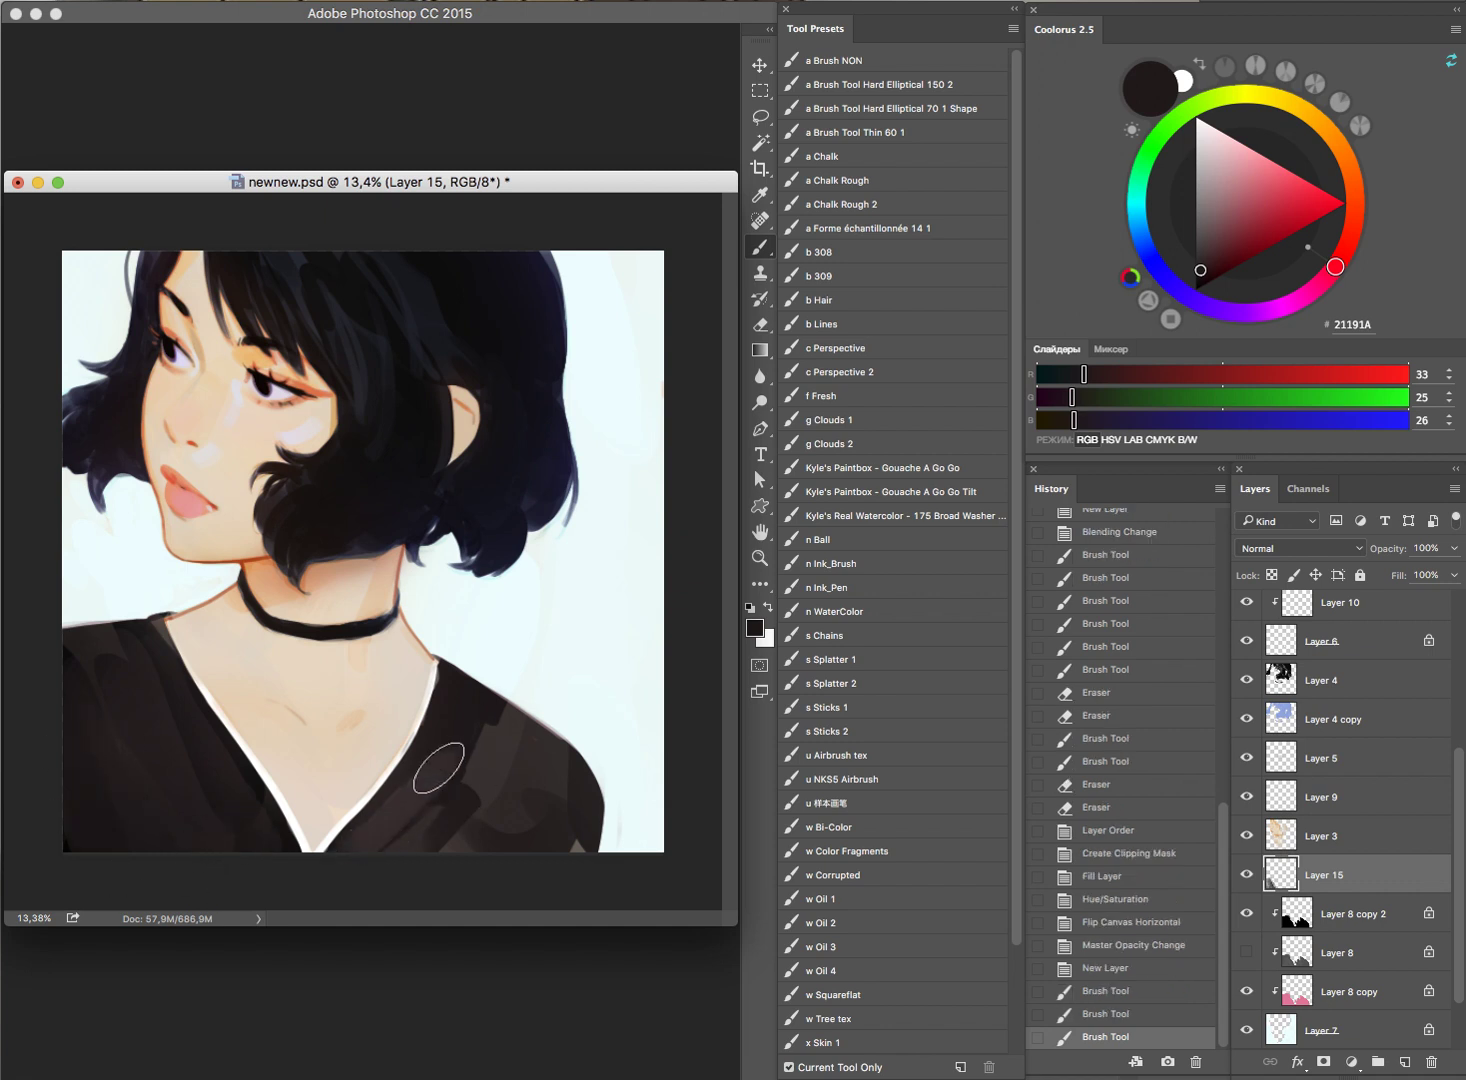
pyautogui.moveTo(439, 768)
pyautogui.mouseDown()
pyautogui.moveTo(490, 742)
pyautogui.moveTo(481, 700)
pyautogui.mouseUp()
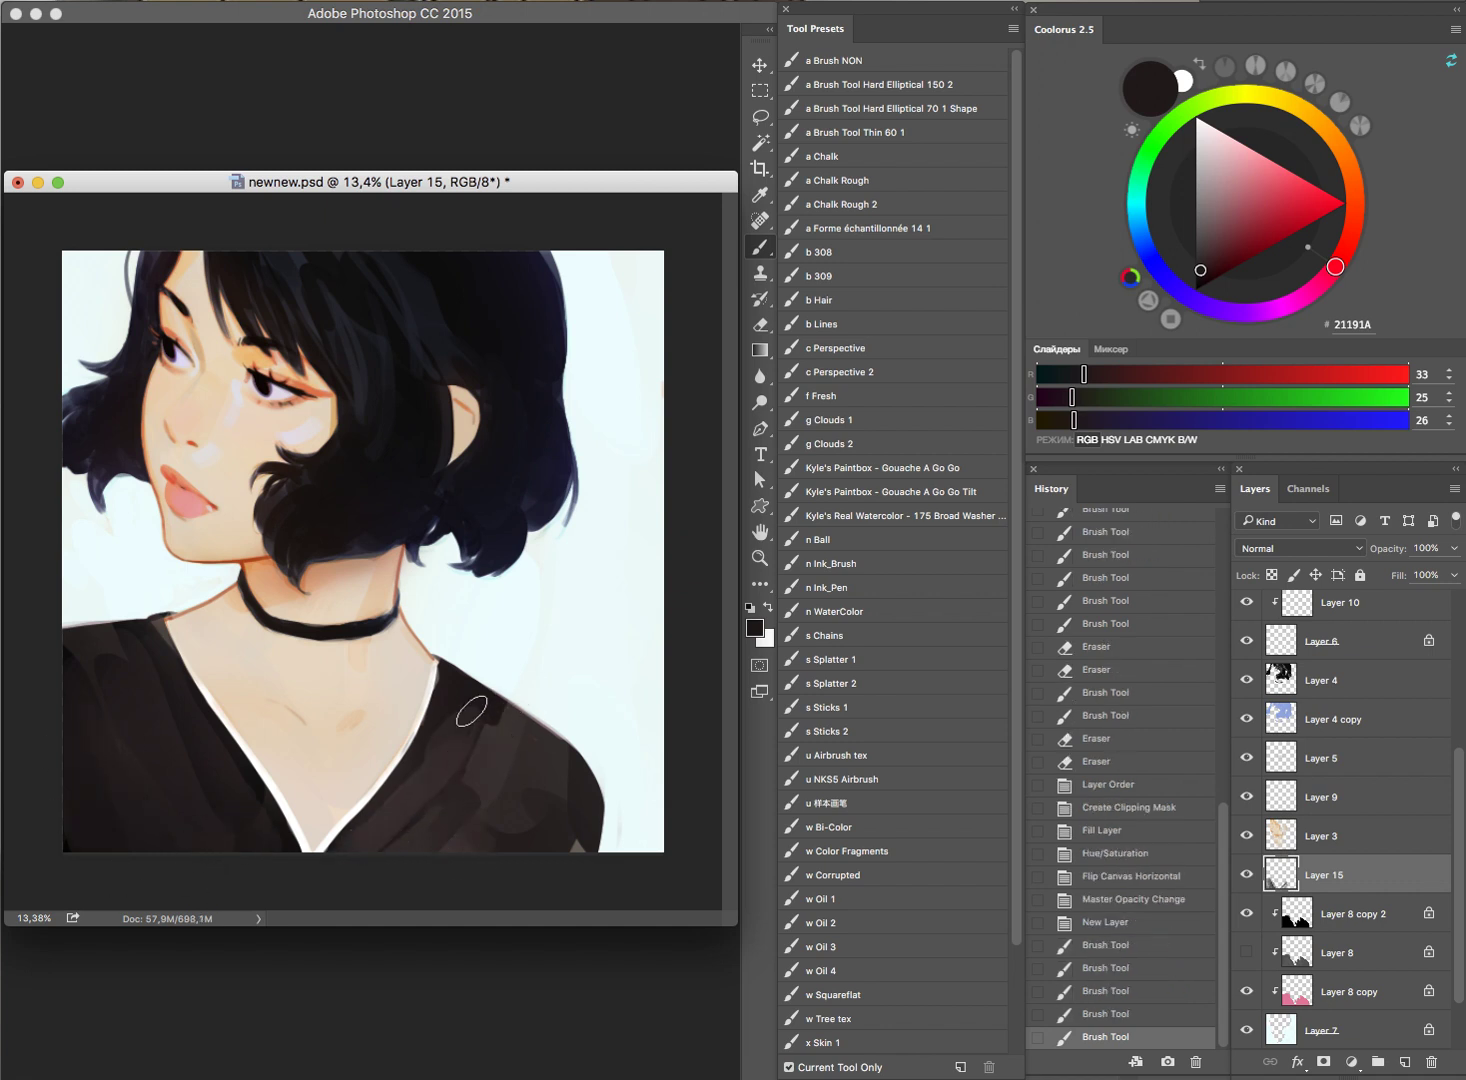
pyautogui.moveTo(507, 830); pyautogui.dragTo(565, 772)
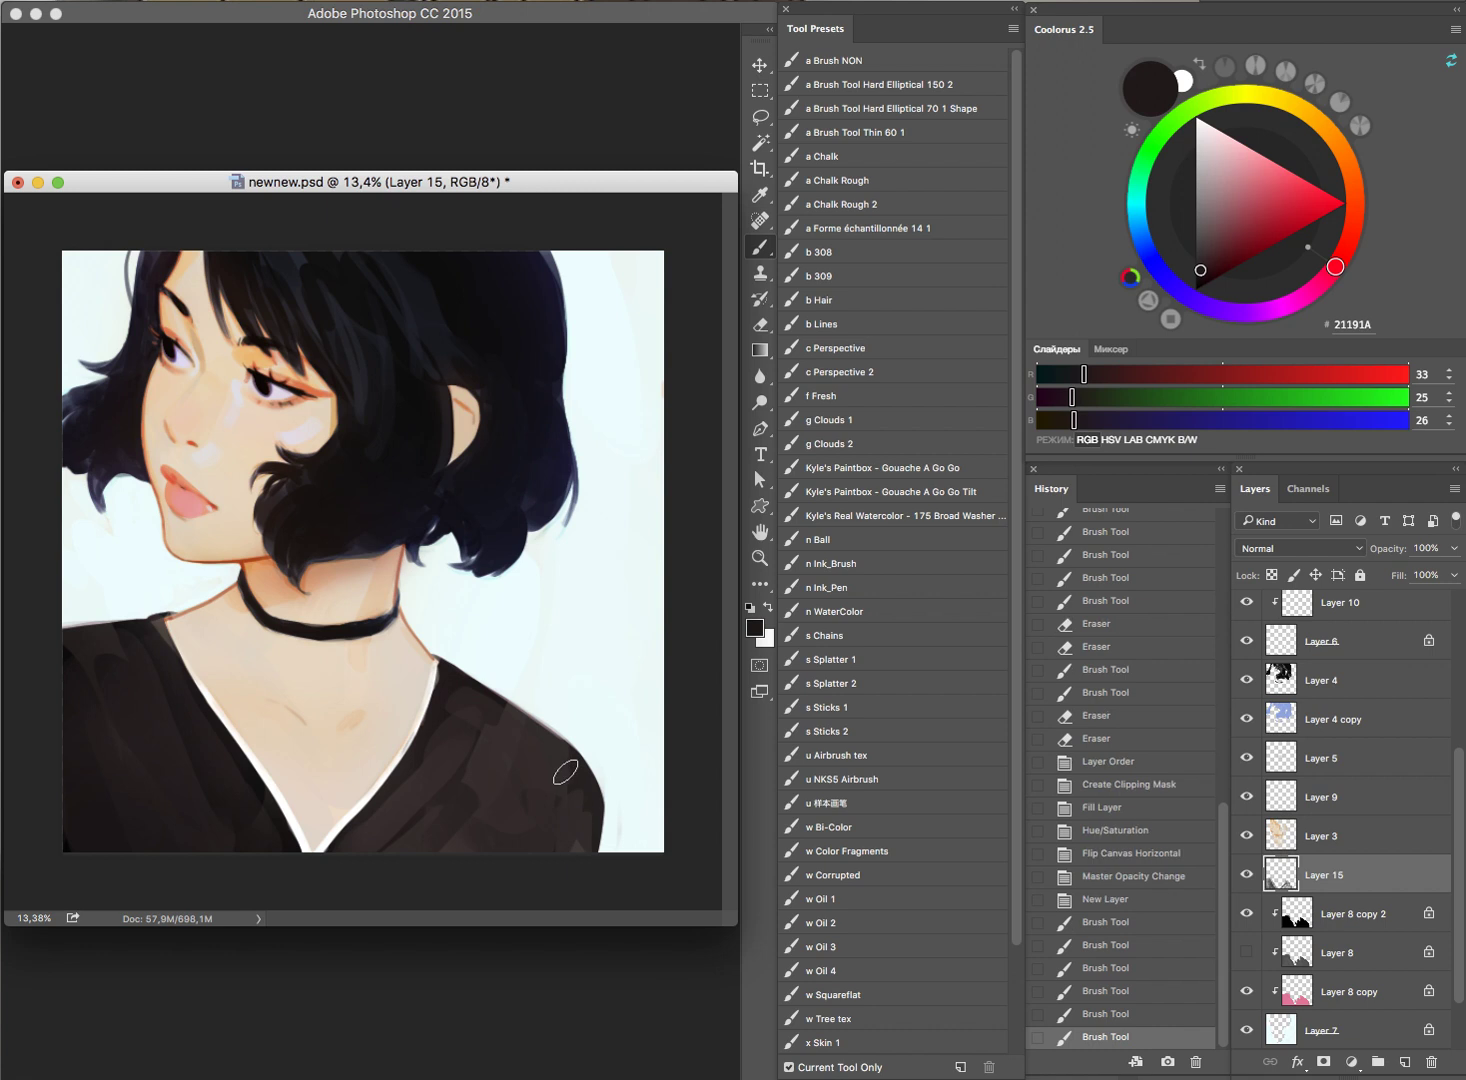
# Step: Try a resampled shirt colour, undo the trial strokes, and toggle Layer 15 to compare
pyautogui.keyDown('alt'); pyautogui.click(217, 767); pyautogui.keyUp('alt')
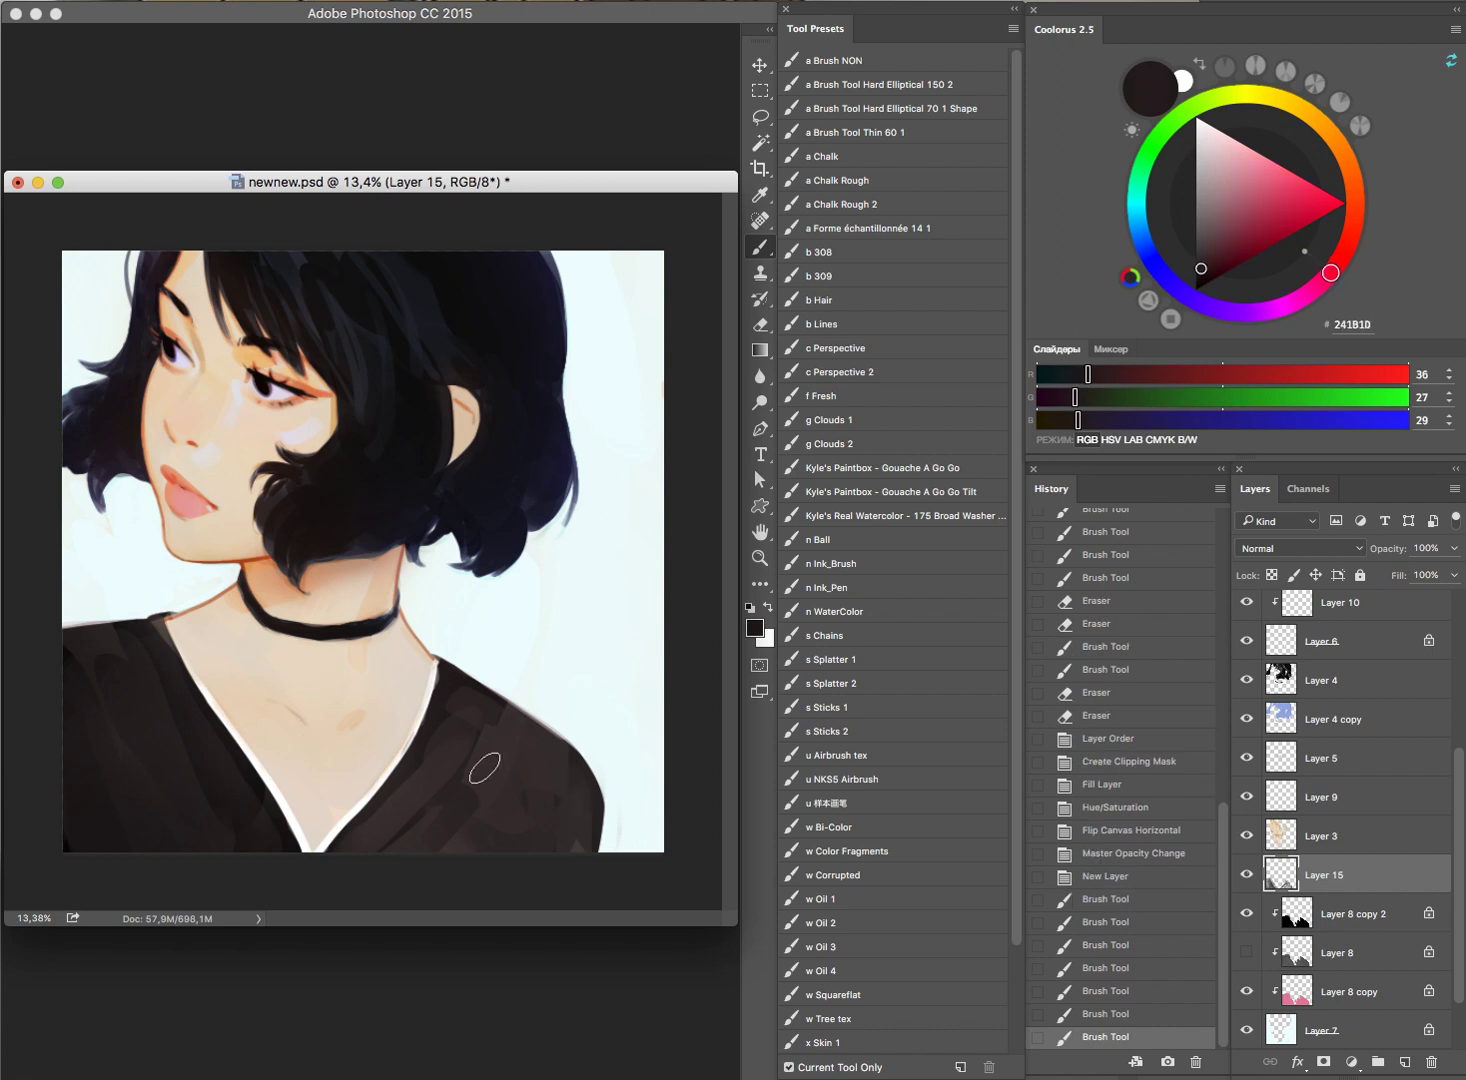
pyautogui.moveTo(490, 745); pyautogui.dragTo(573, 707)
pyautogui.hotkey('ctrl', 'z')
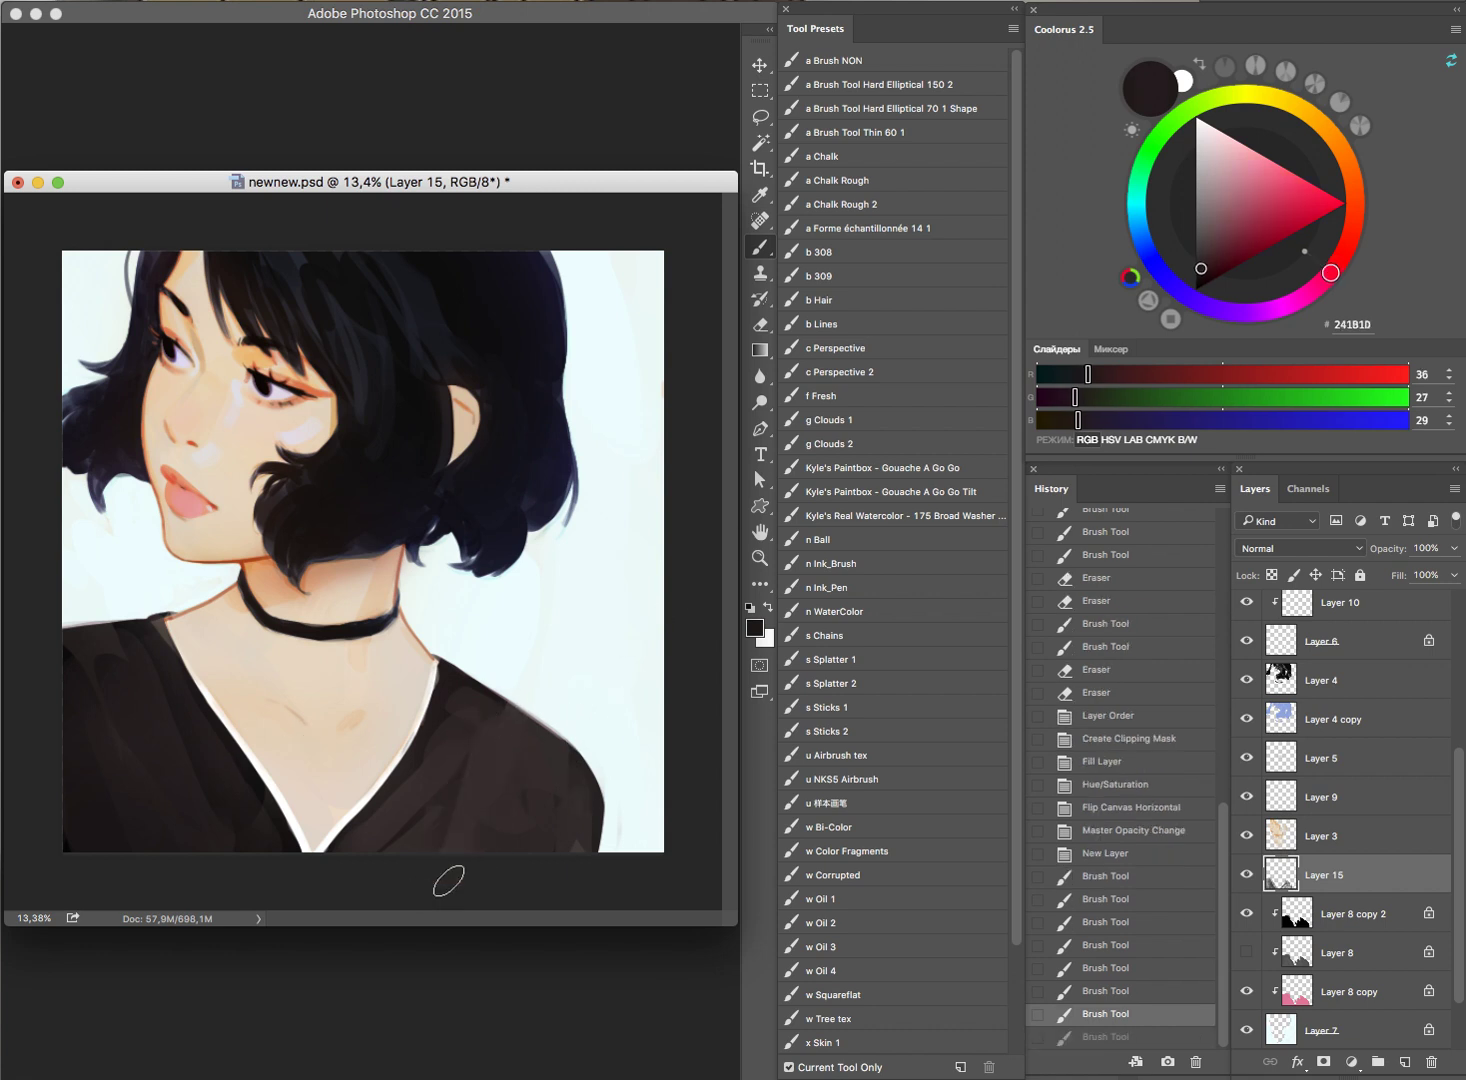
pyautogui.hotkey('ctrl', 'z')
pyautogui.keyDown('alt'); pyautogui.click(512, 760); pyautogui.keyUp('alt')
pyautogui.hotkey('ctrl', 'z')
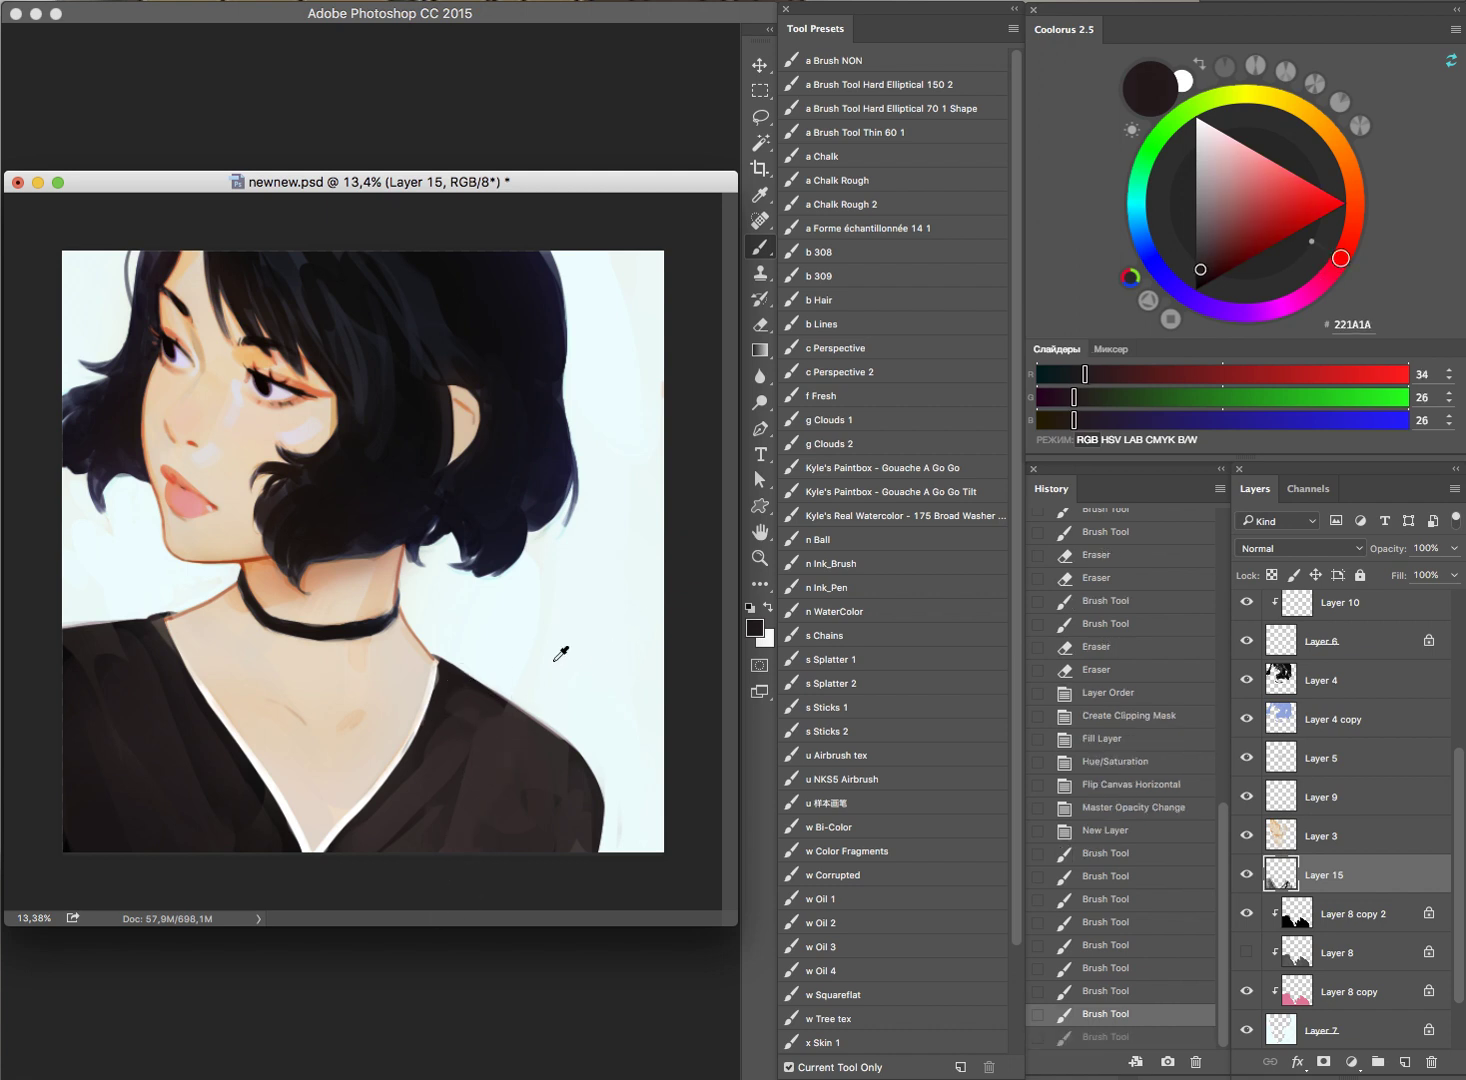
pyautogui.scroll(-3, 648, 702)
pyautogui.scroll(2, 661, 693)
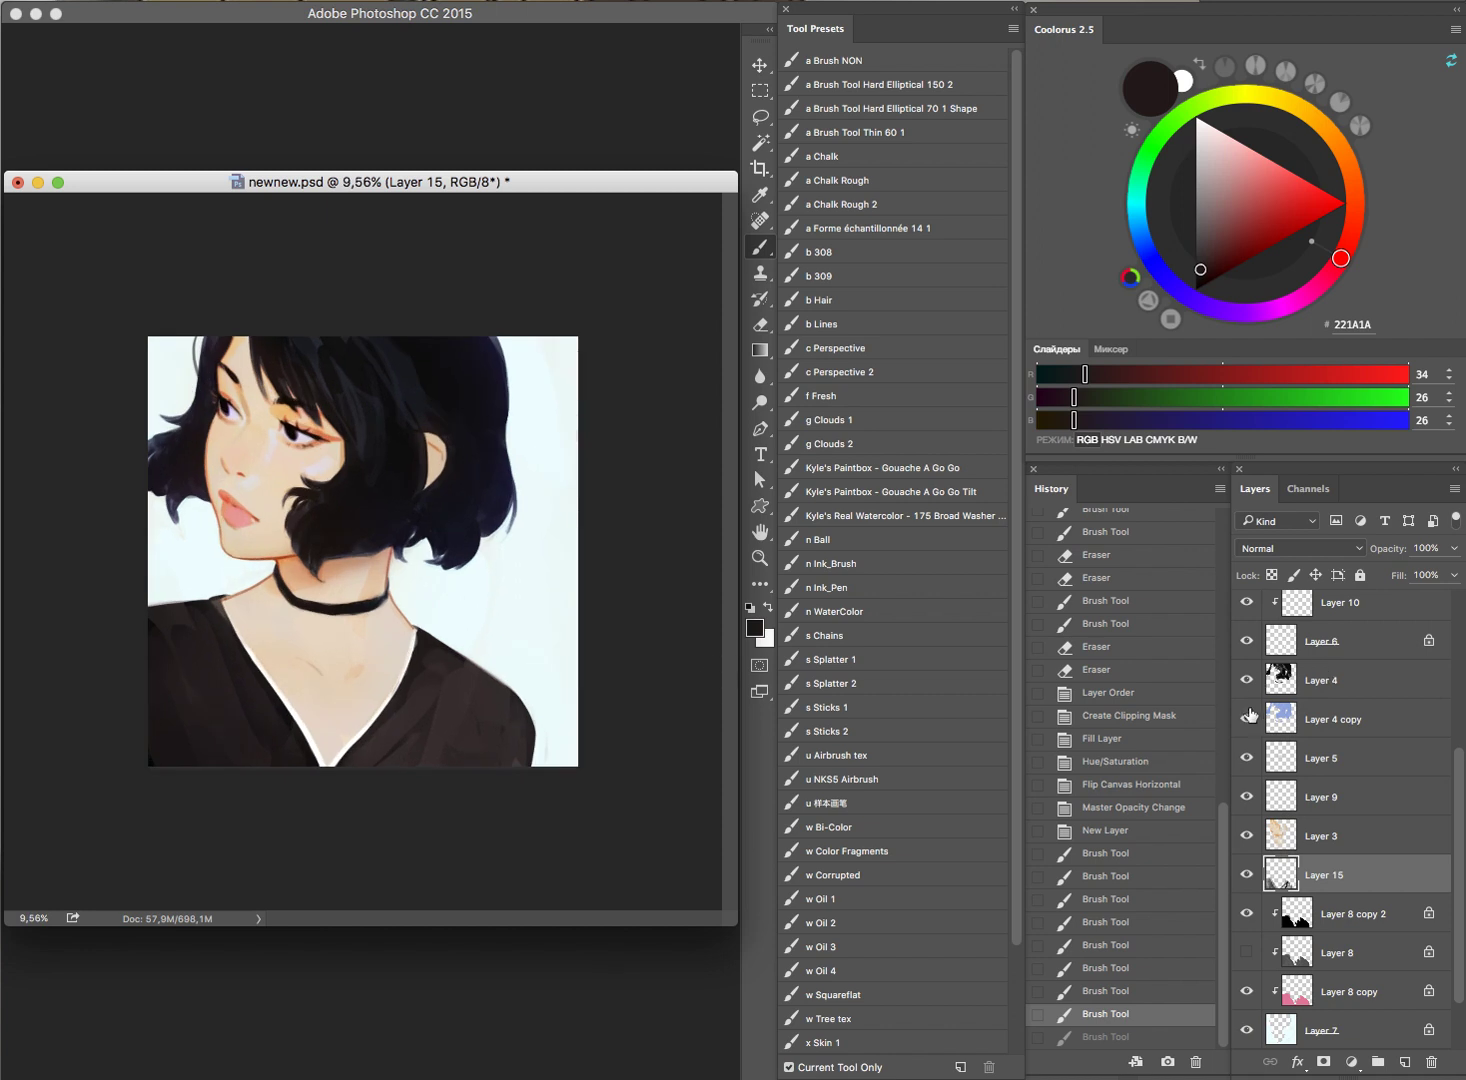
pyautogui.click(1244, 879)
pyautogui.click(1246, 874)
# Step: Erase part of the new shirt paint and step back through history after trial strokes
pyautogui.press('e')
pyautogui.moveTo(425, 693)
pyautogui.mouseDown()
pyautogui.moveTo(460, 635)
pyautogui.moveTo(520, 730)
pyautogui.moveTo(474, 804)
pyautogui.mouseUp()
pyautogui.press('b')
pyautogui.moveTo(385, 782)
pyautogui.mouseDown()
pyautogui.moveTo(424, 751)
pyautogui.moveTo(376, 789)
pyautogui.mouseUp()
pyautogui.hotkey('ctrl', 'z')
pyautogui.click(1211, 278)
pyautogui.hotkey('ctrl', 'z')
pyautogui.hotkey('ctrl', 'alt', 'z')
pyautogui.hotkey('ctrl', 'alt', 'z')
pyautogui.hotkey('ctrl', 'alt', 'z')
pyautogui.hotkey('ctrl', 'alt', 'z')
pyautogui.hotkey('ctrl', 'alt', 'z')
pyautogui.hotkey('ctrl', 'alt', 'z')
pyautogui.hotkey('ctrl', 'alt', 'z')
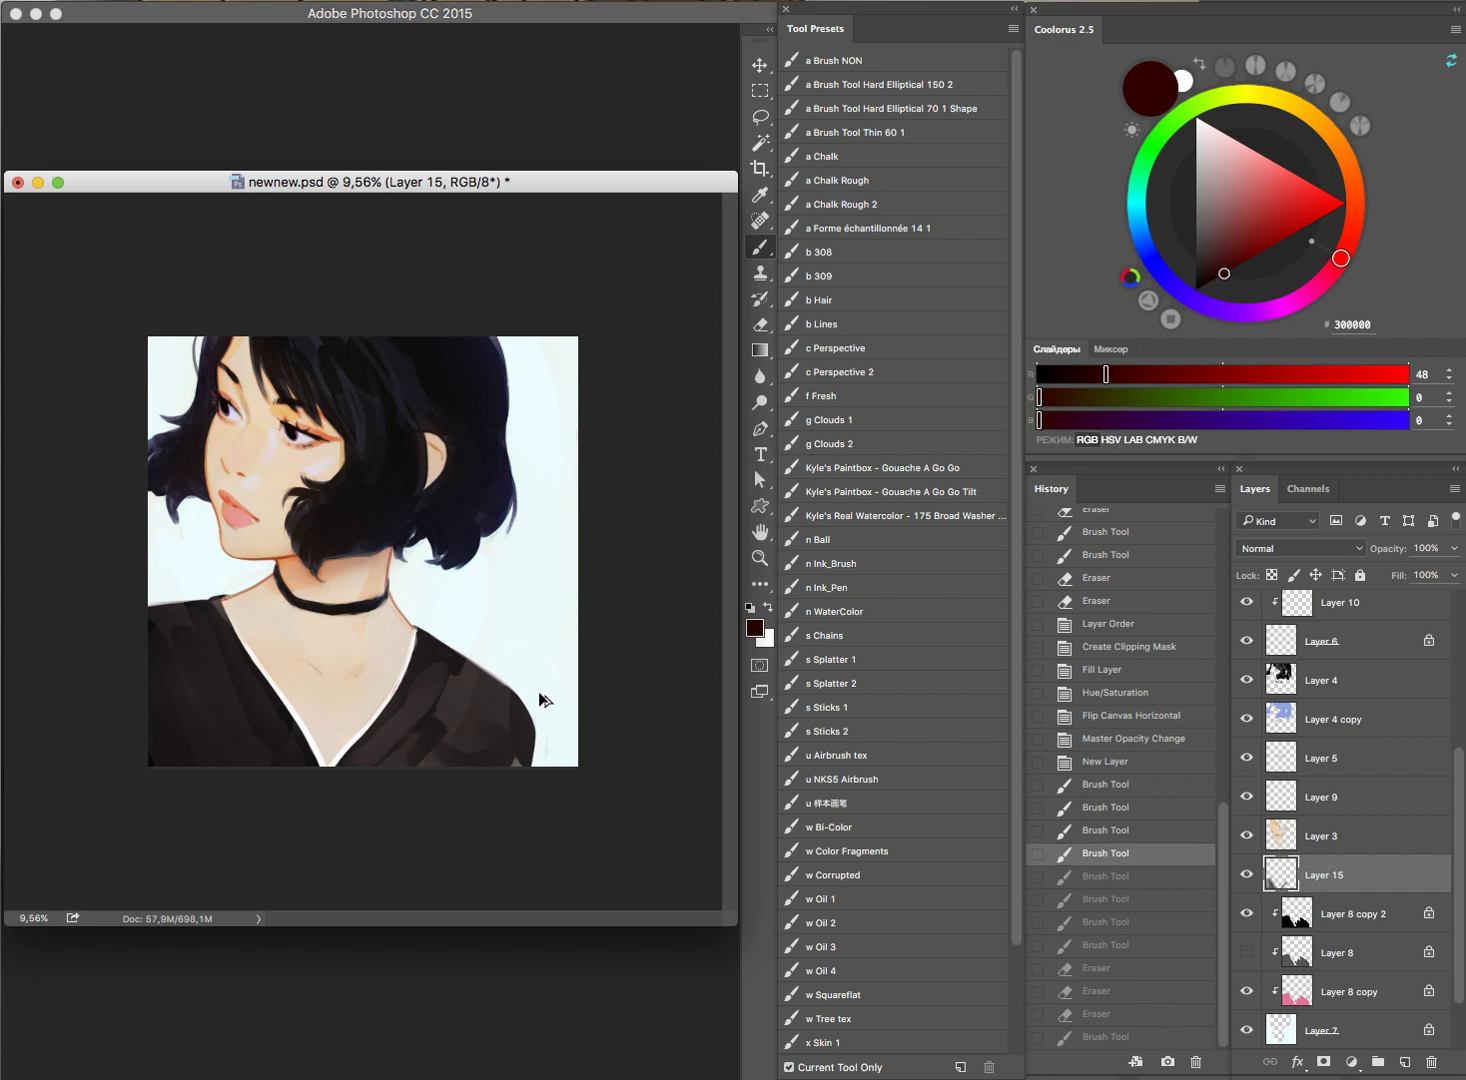
pyautogui.hotkey('ctrl', 'alt', 'z')
pyautogui.moveTo(440, 697)
pyautogui.mouseDown()
pyautogui.moveTo(474, 704)
pyautogui.moveTo(416, 735)
pyautogui.mouseUp()
pyautogui.hotkey('ctrl', 'z')
# Step: Test dark reddish, warm and very dark red colours on the shirt, undoing each stroke
pyautogui.click(1196, 258)
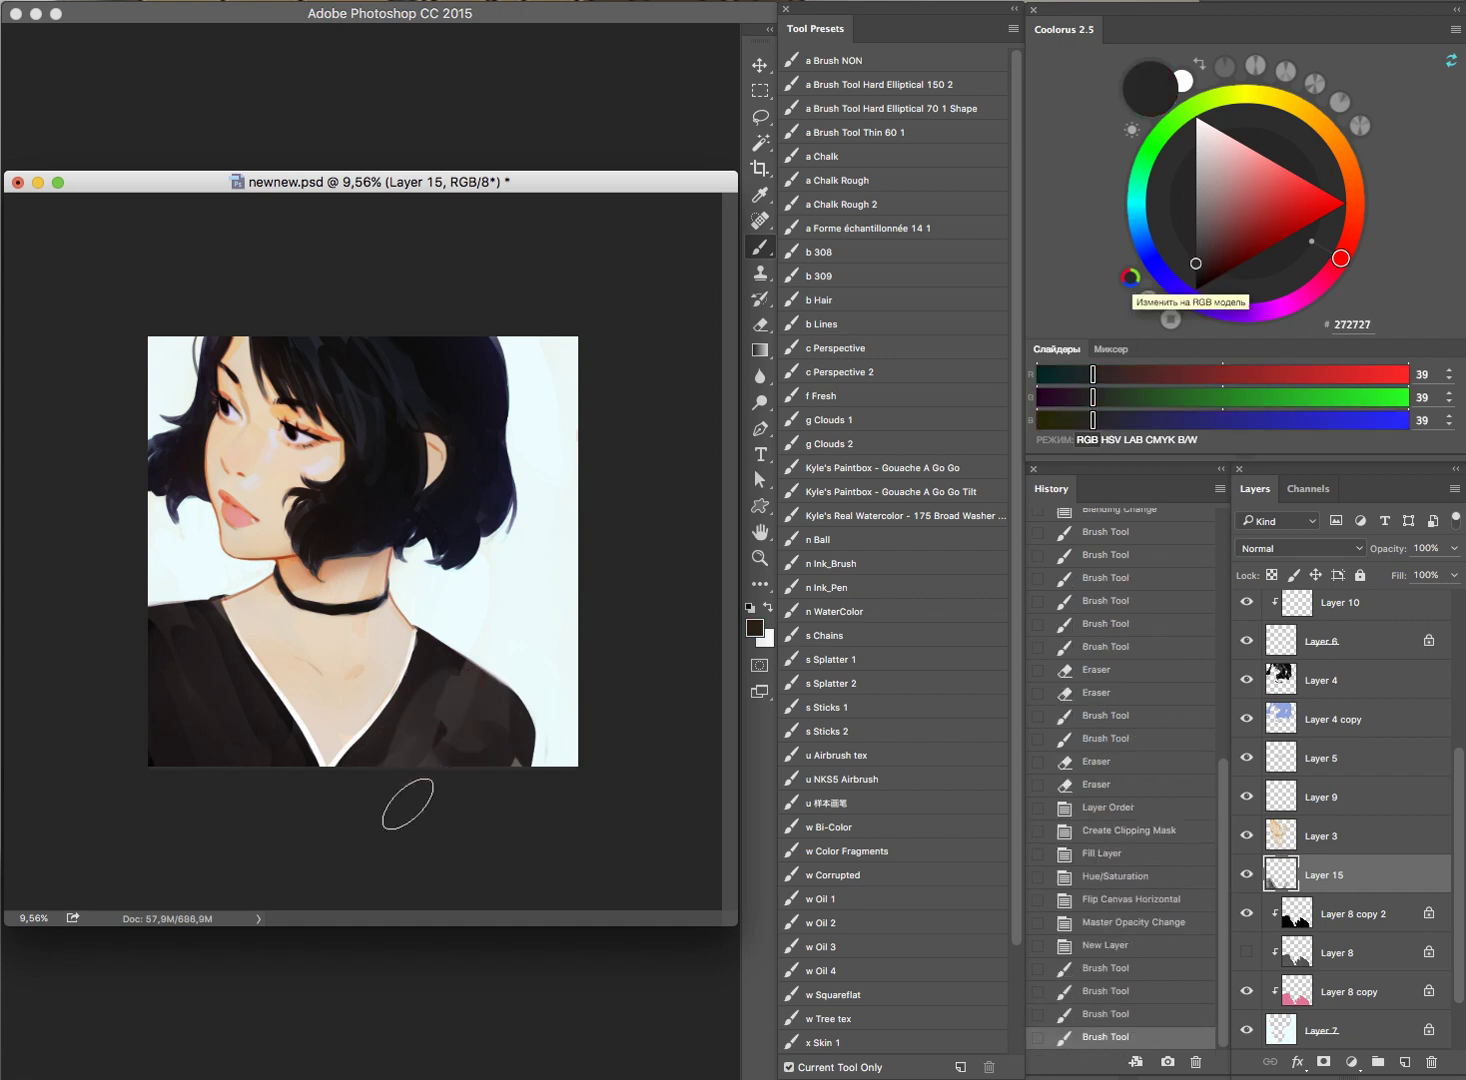
pyautogui.hotkey('ctrl', 'z')
pyautogui.click(1206, 268)
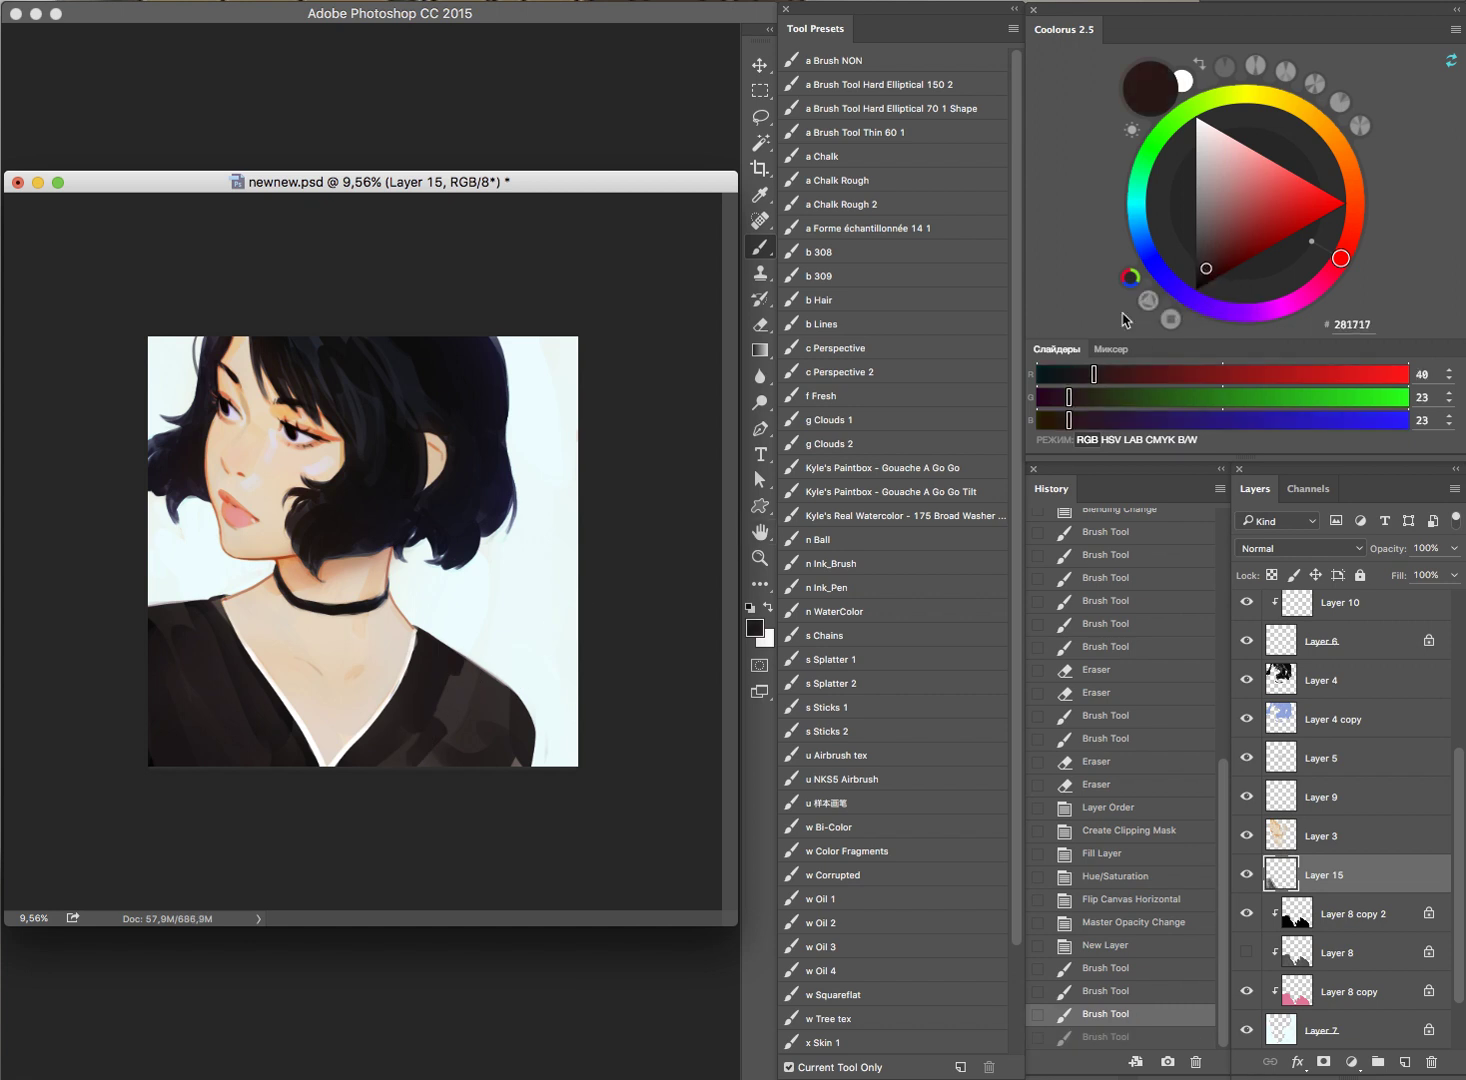
pyautogui.moveTo(467, 762); pyautogui.dragTo(533, 680)
pyautogui.hotkey('ctrl', 'z')
pyautogui.click(1217, 277)
pyautogui.hotkey('ctrl', 'z')
pyautogui.moveTo(468, 772)
pyautogui.mouseDown()
pyautogui.moveTo(500, 702)
pyautogui.moveTo(468, 752)
pyautogui.mouseUp()
# Step: Test near-black, sampled clothing and dark maroon strokes on the shirt, undoing them
pyautogui.click(1194, 274)
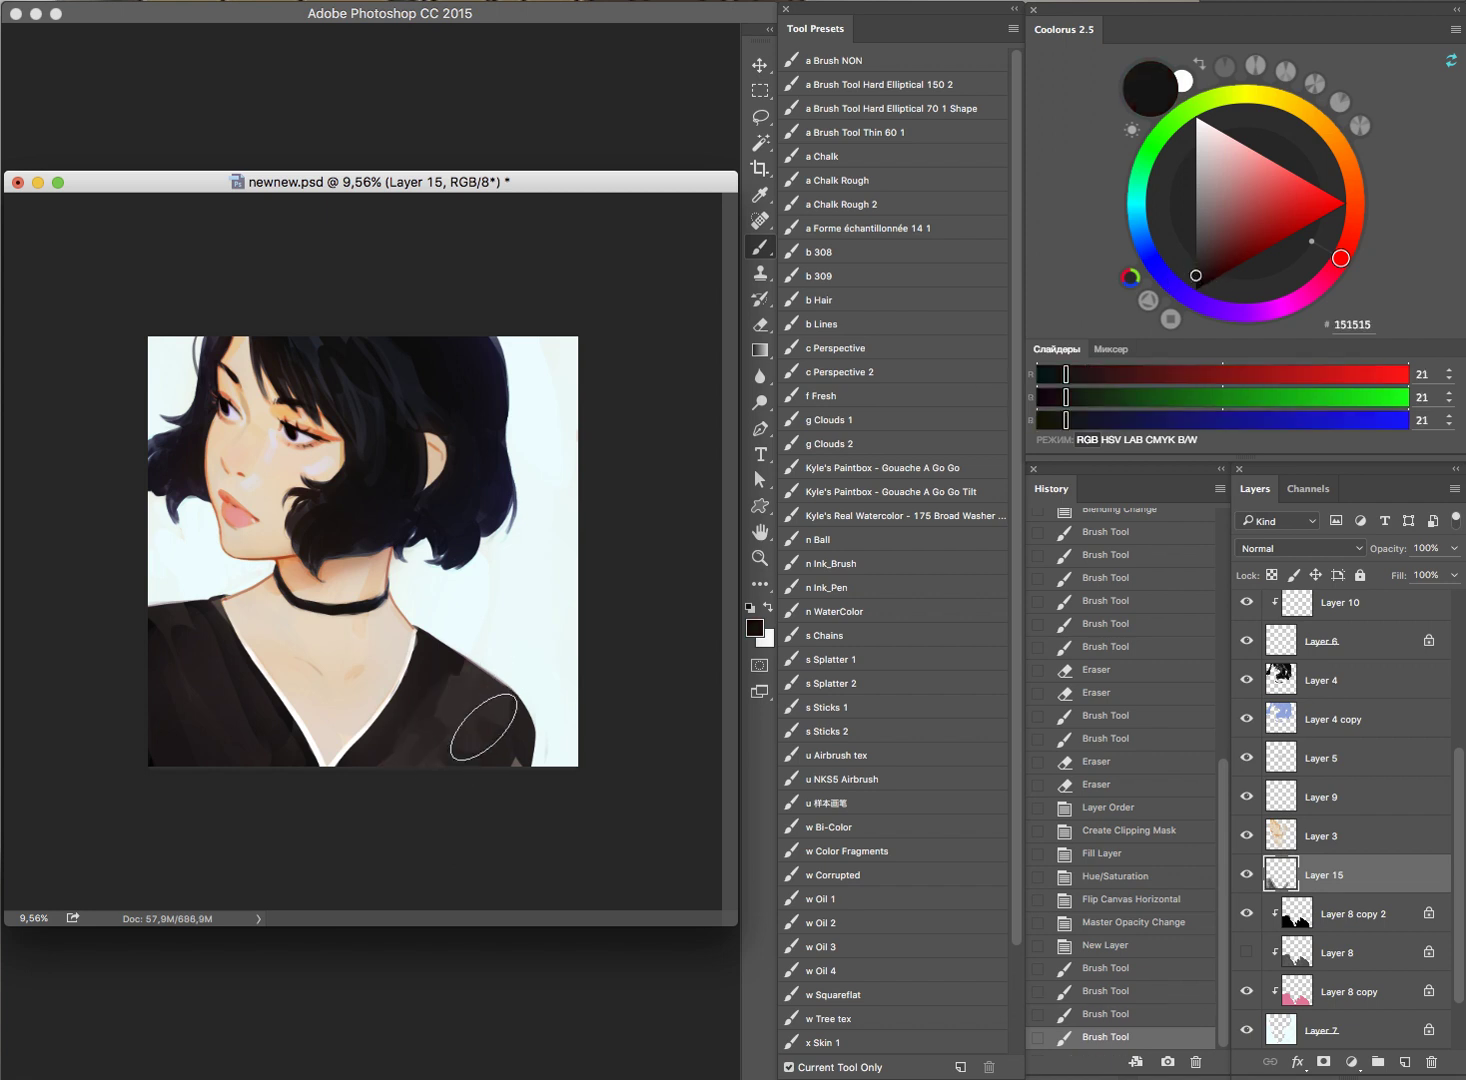
pyautogui.hotkey('ctrl', 'z')
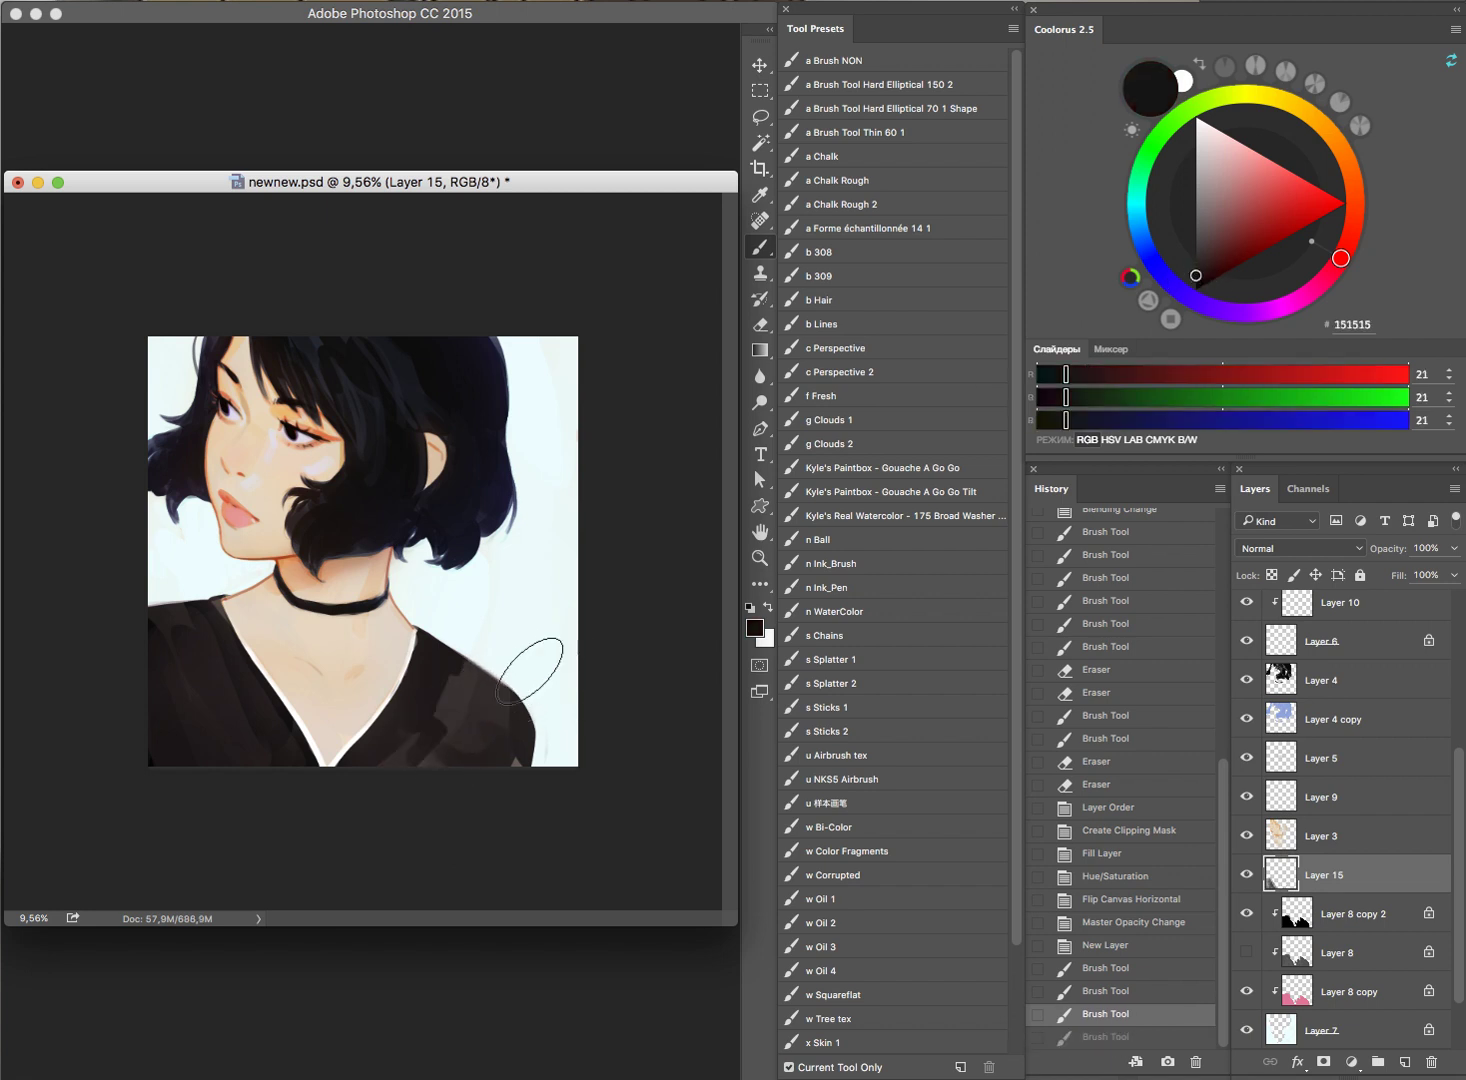
pyautogui.keyDown('alt'); pyautogui.click(262, 692); pyautogui.keyUp('alt')
pyautogui.moveTo(400, 700); pyautogui.dragTo(470, 740)
pyautogui.hotkey('ctrl', 'z')
pyautogui.click(1212, 278)
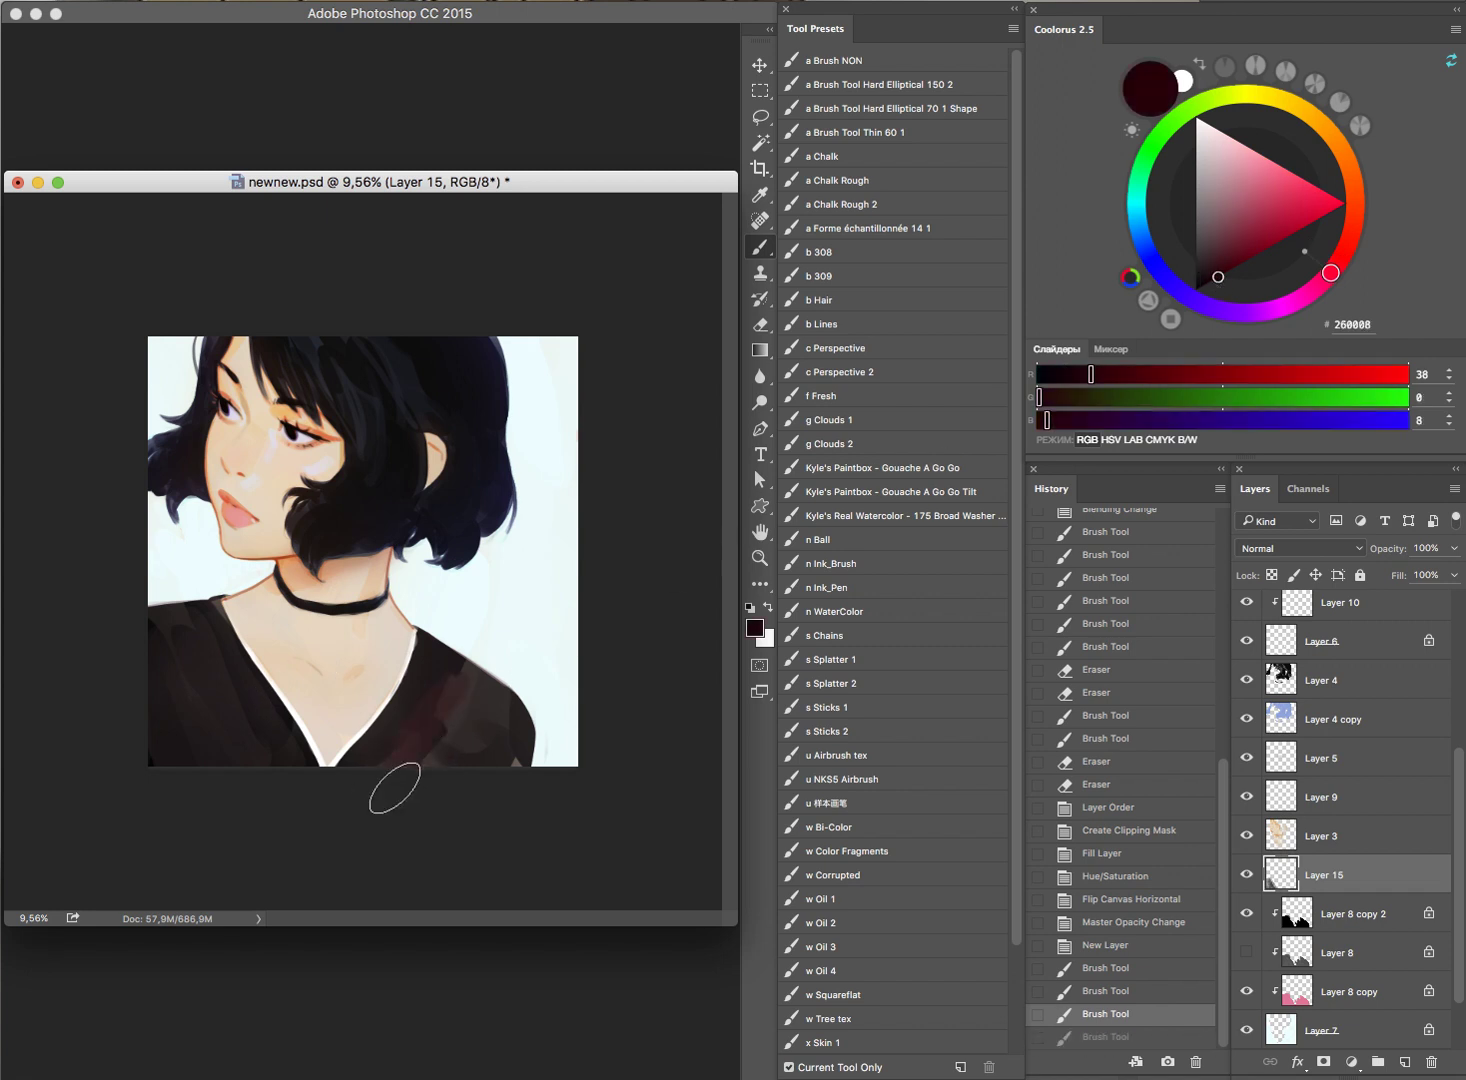
pyautogui.moveTo(395, 785); pyautogui.dragTo(487, 745)
pyautogui.hotkey('ctrl', 'z')
# Step: Compare with Layer 15 and Layer 3 hidden, then move Layer 15 above Layer 14
pyautogui.click(1242, 876)
pyautogui.click(1249, 838)
pyautogui.click(1244, 839)
pyautogui.click(1241, 840)
pyautogui.scroll(5, 1435, 803)
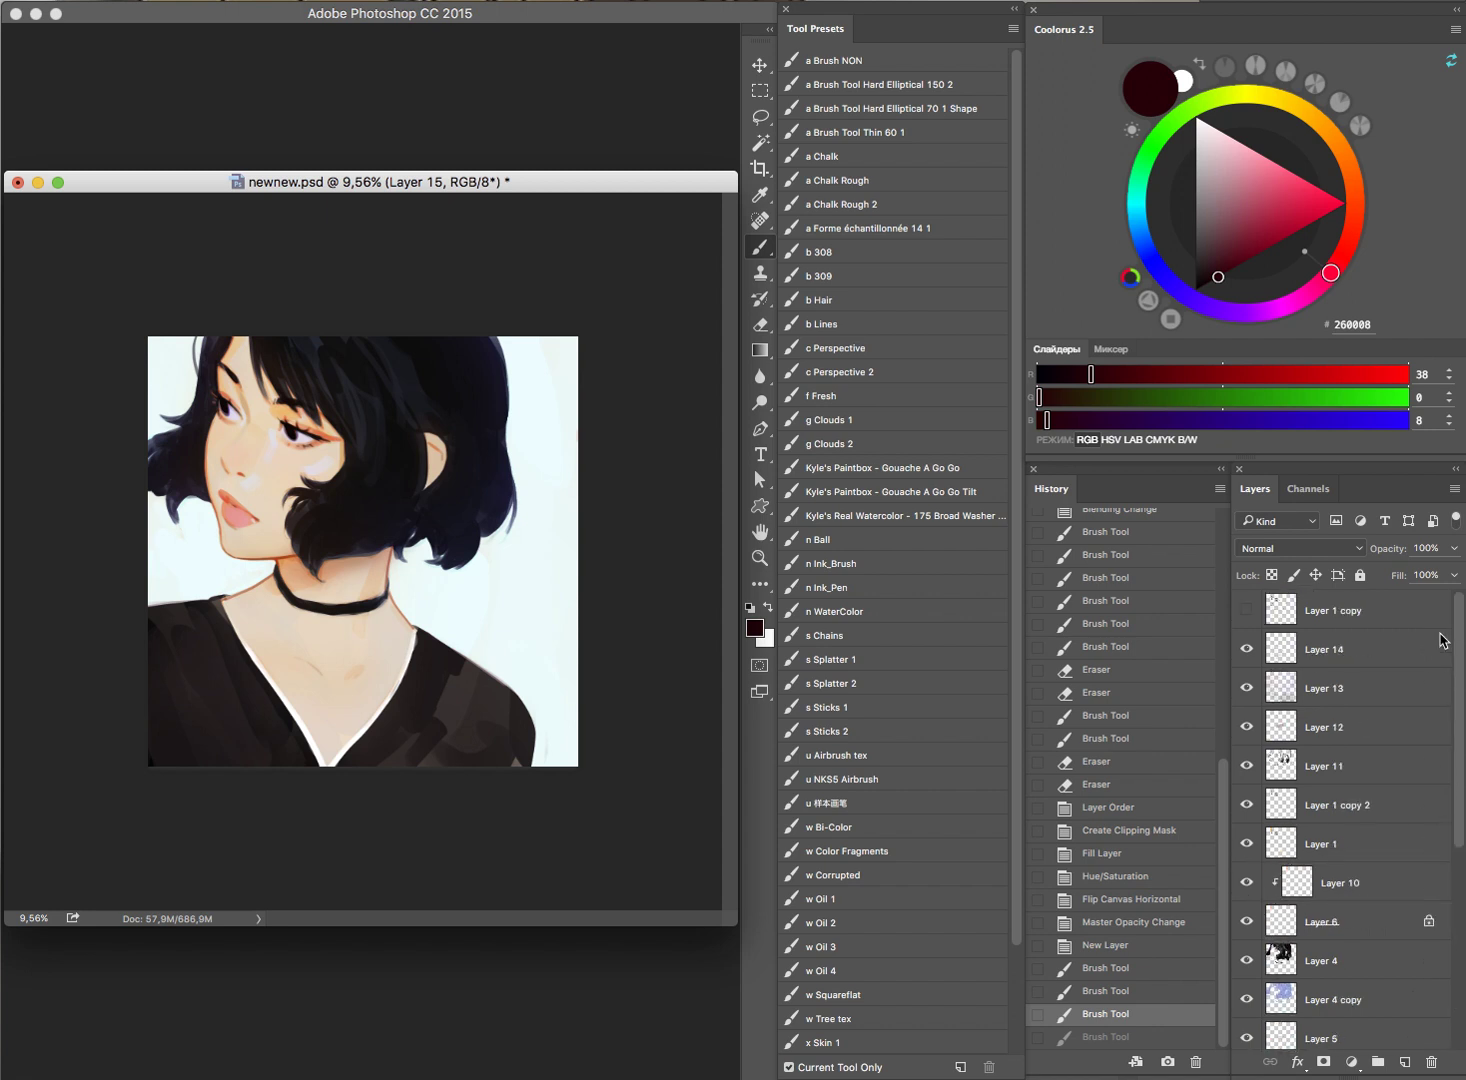
pyautogui.moveTo(1459, 740); pyautogui.dragTo(1456, 825)
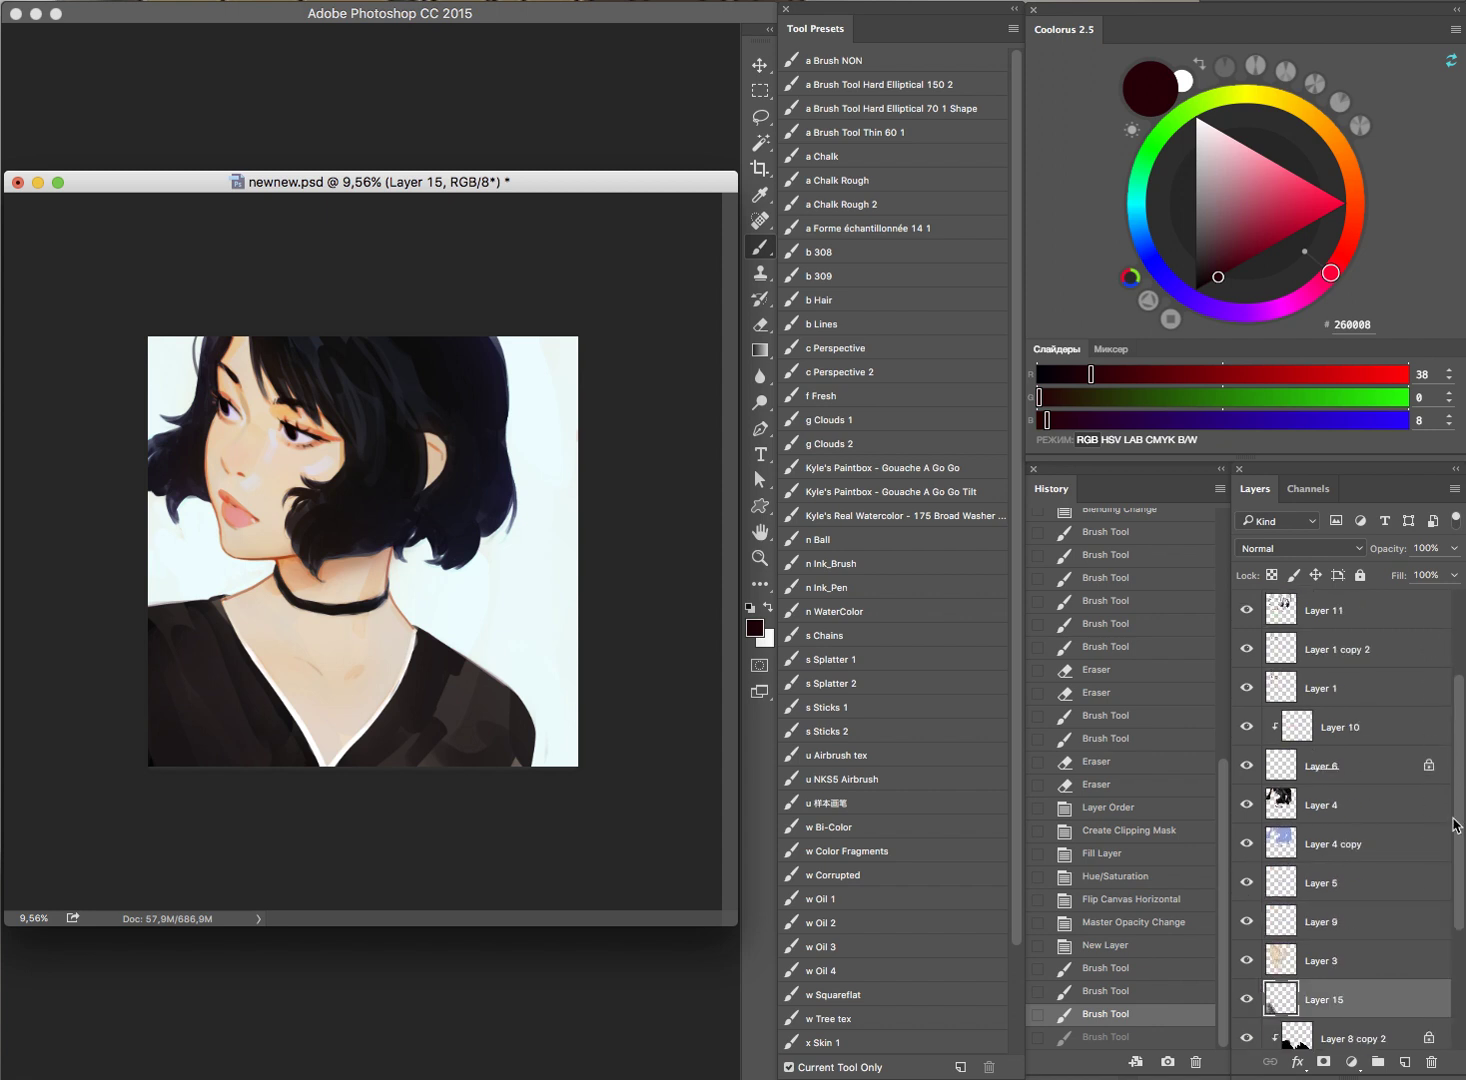
pyautogui.moveTo(1331, 1003); pyautogui.dragTo(1352, 625)
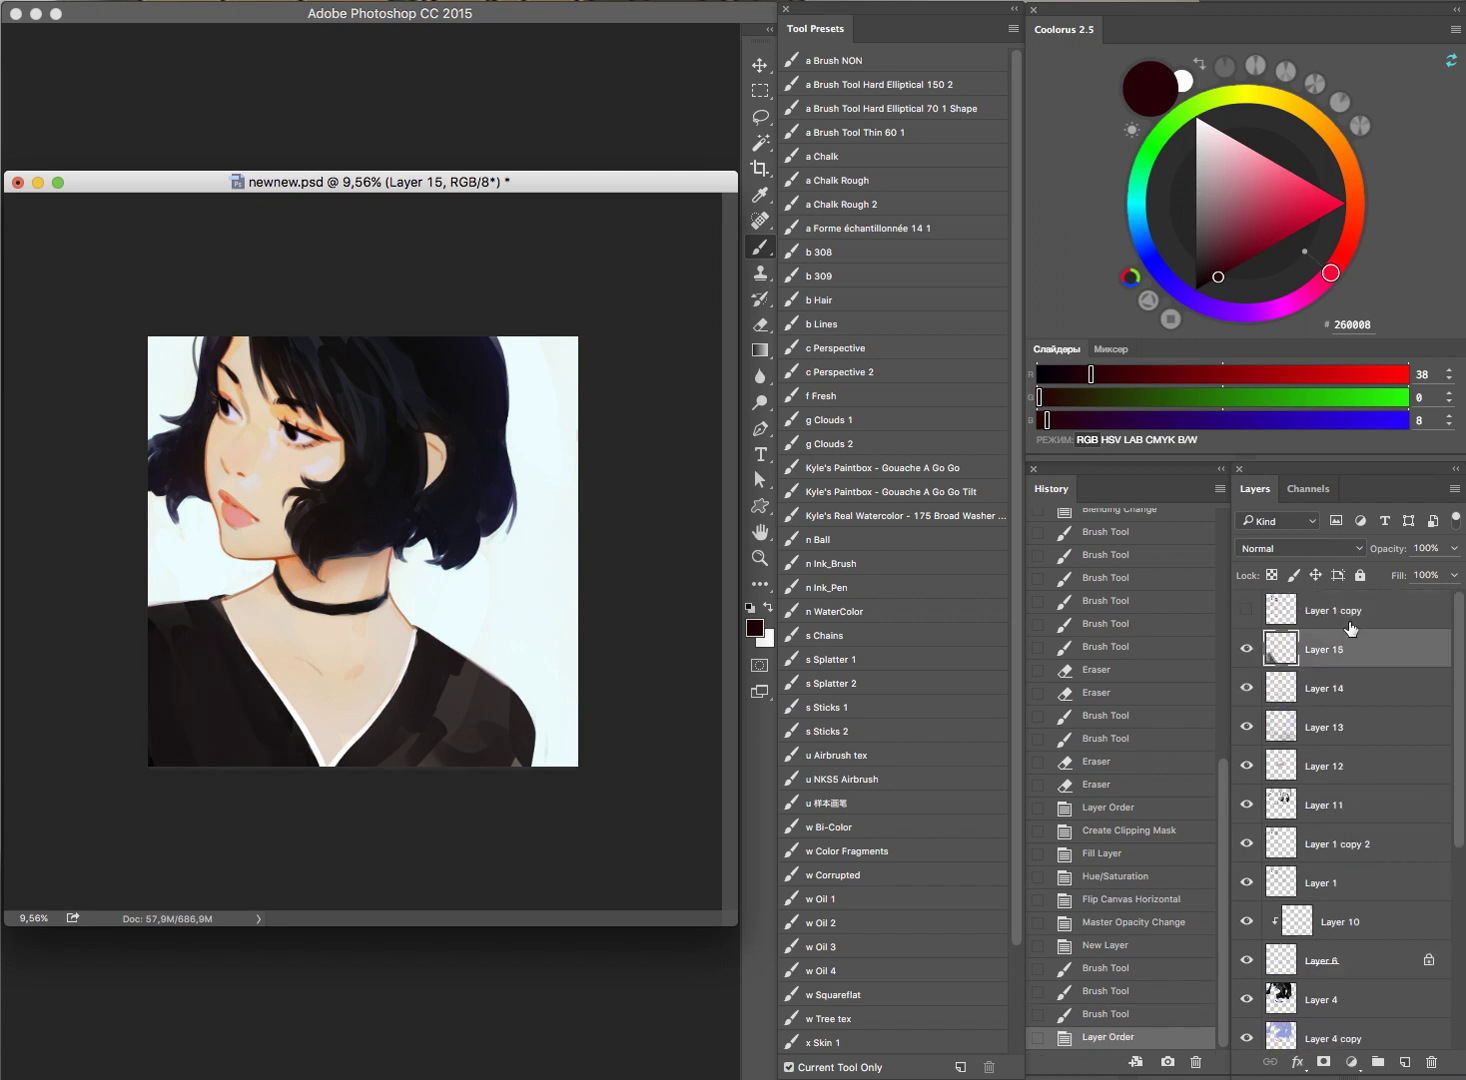
# Step: Resample the dark shirt colour and darken and smooth the shirt's right side
pyautogui.keyDown('alt'); pyautogui.click(188, 635); pyautogui.keyUp('alt')
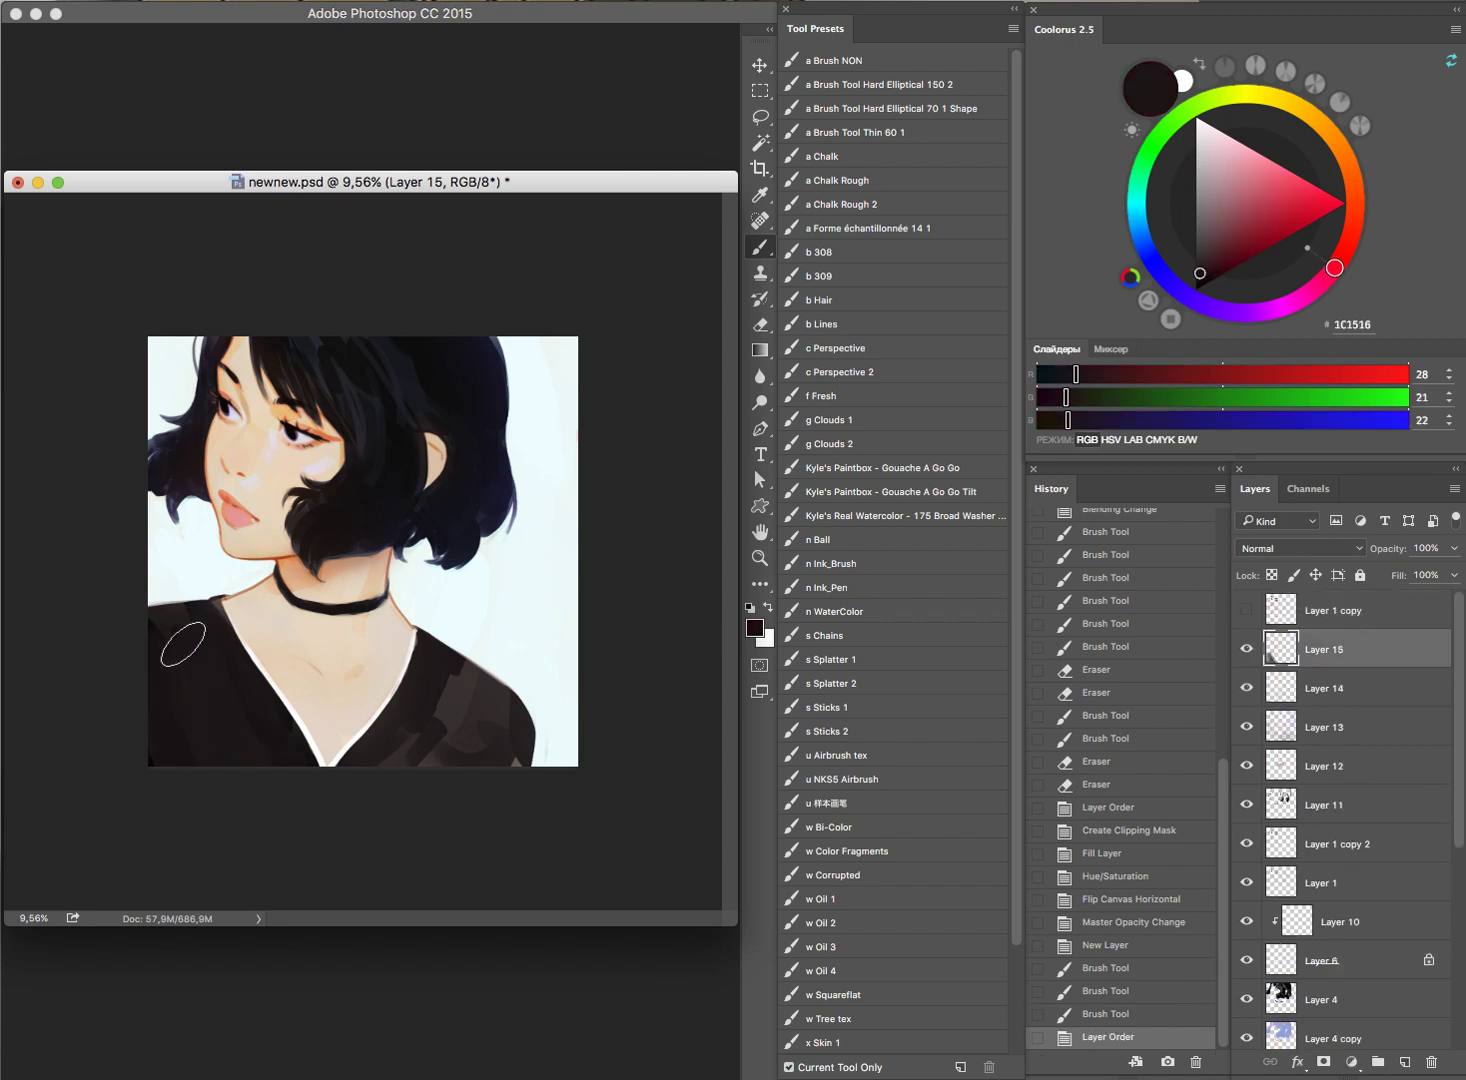
pyautogui.keyDown('alt'); pyautogui.click(216, 693); pyautogui.keyUp('alt')
pyautogui.moveTo(284, 779); pyautogui.dragTo(481, 715)
pyautogui.moveTo(387, 749); pyautogui.dragTo(388, 772)
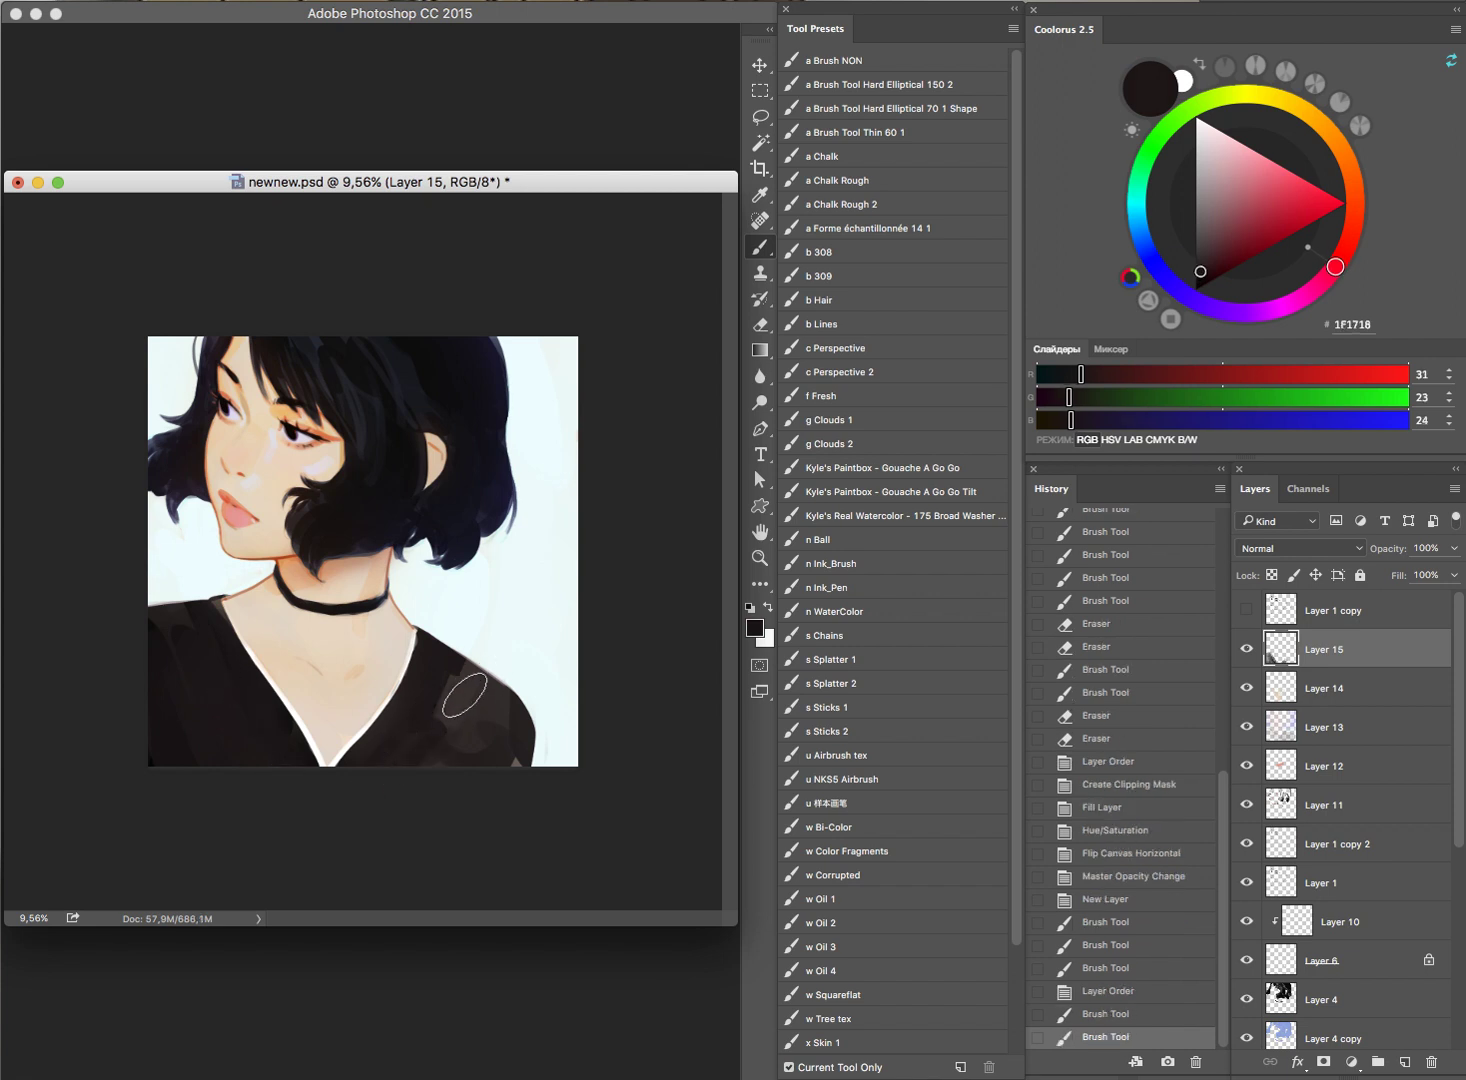
pyautogui.moveTo(438, 700)
pyautogui.mouseDown()
pyautogui.moveTo(495, 728)
pyautogui.moveTo(491, 759)
pyautogui.mouseUp()
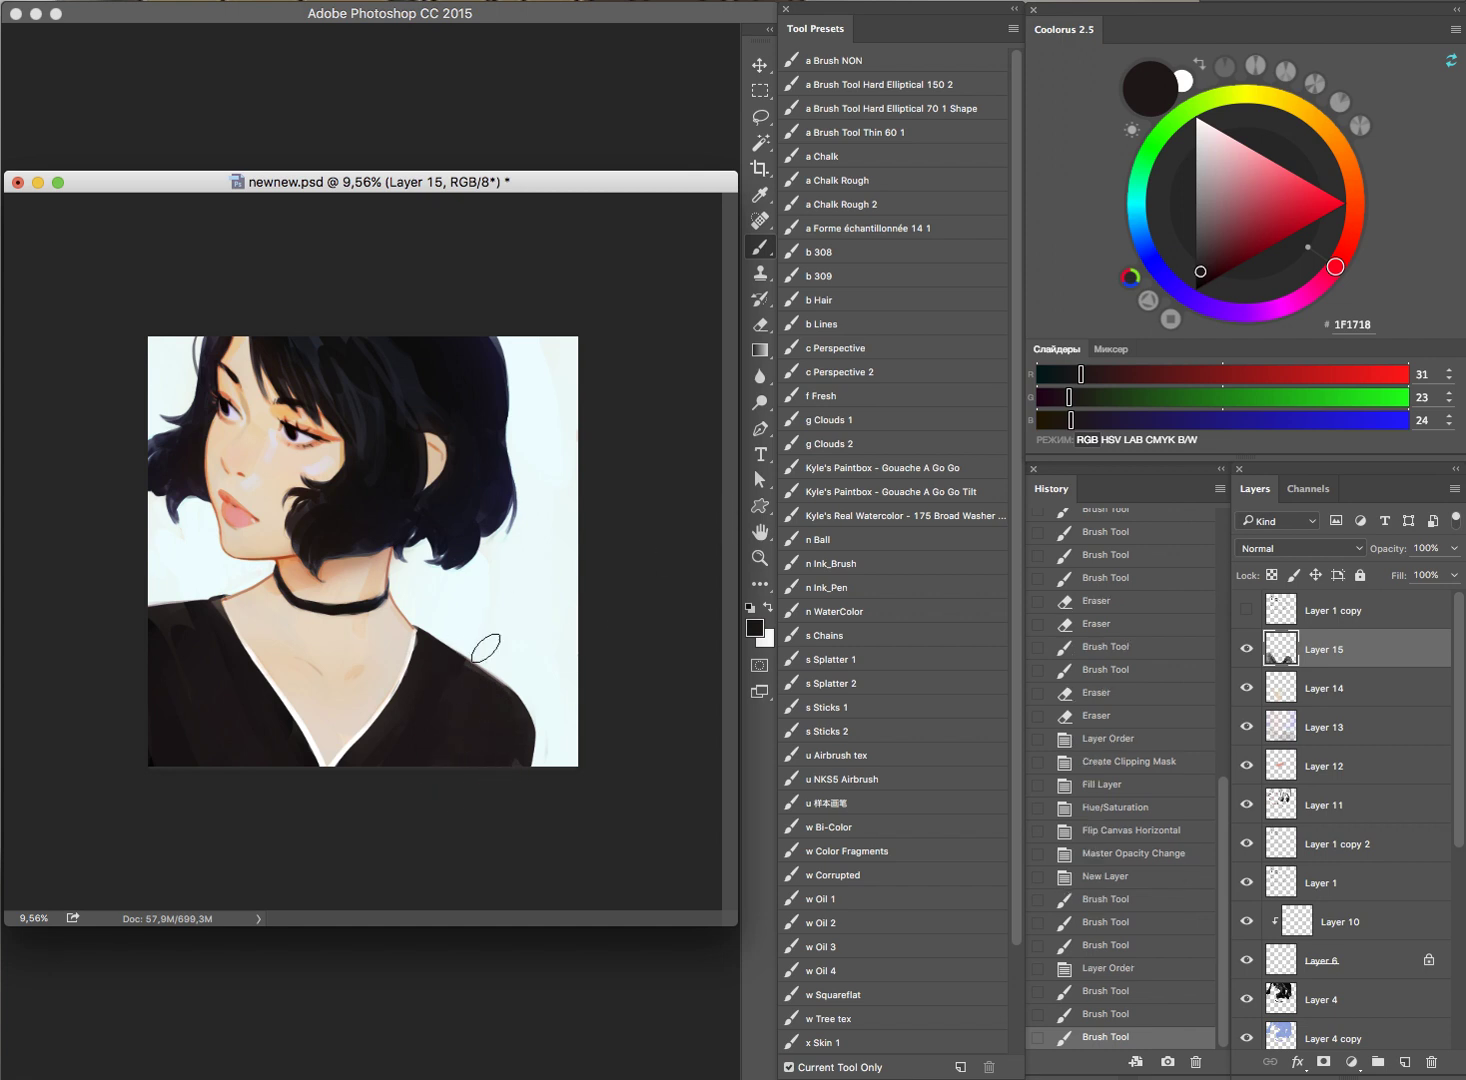
# Step: Zoom in and touch up the choker with dark paint, extending its right end and smoothing its lower edge
pyautogui.click(396, 597)
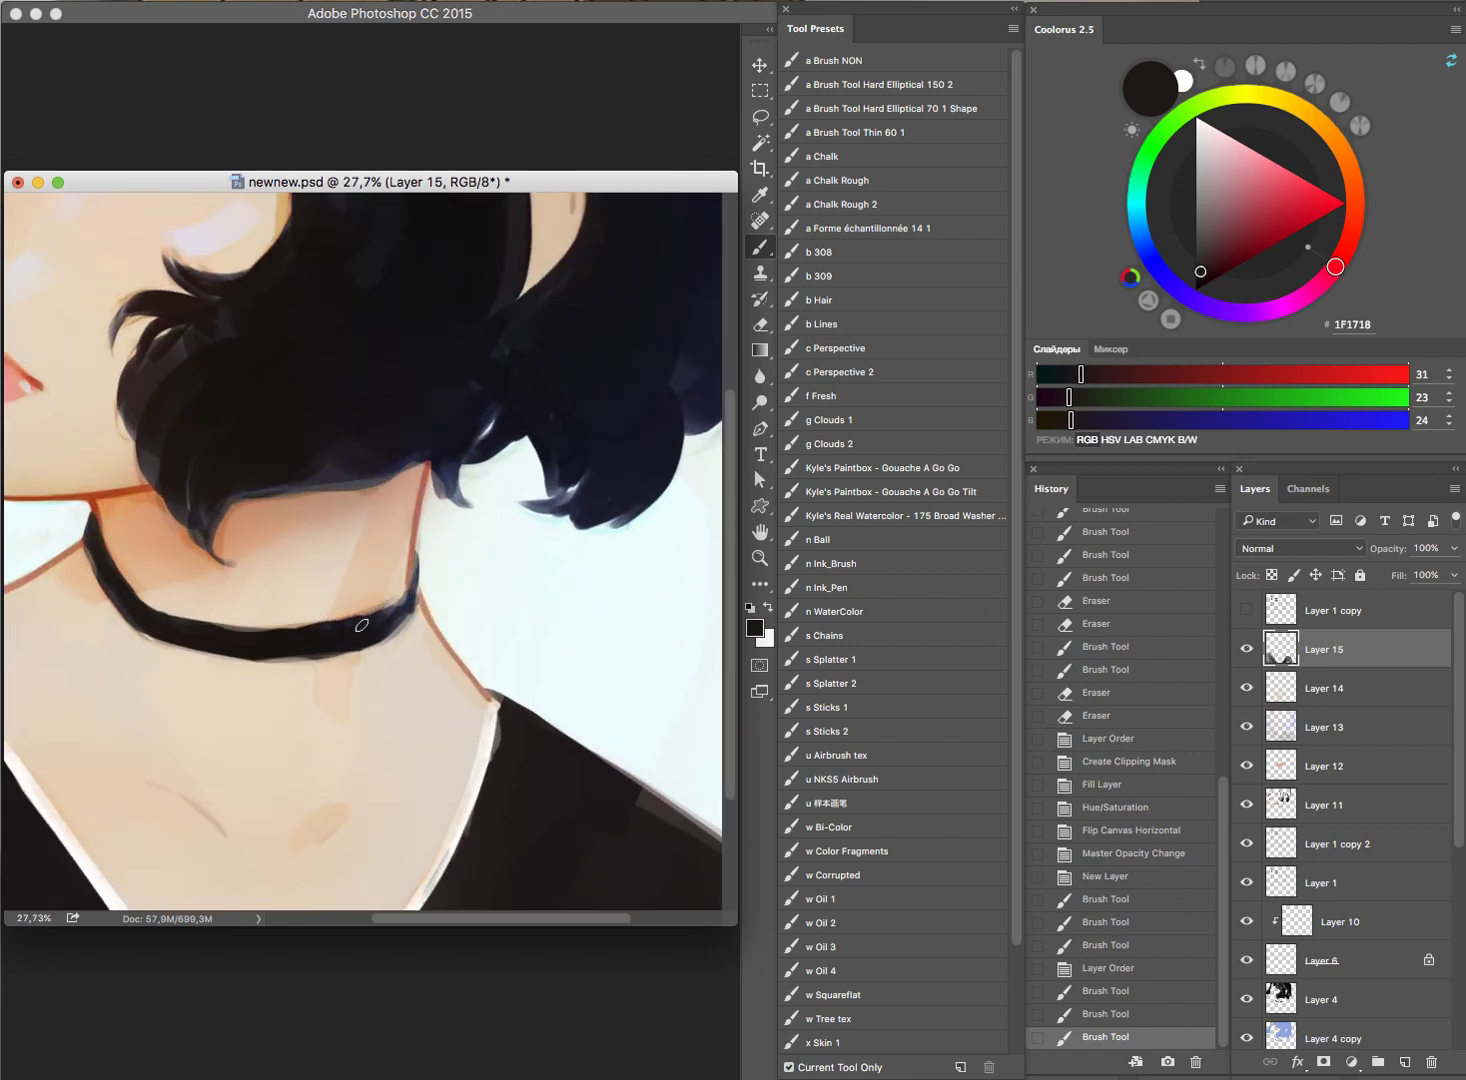
pyautogui.moveTo(384, 631); pyautogui.dragTo(425, 550)
pyautogui.click(415, 580)
pyautogui.click(435, 598)
pyautogui.moveTo(496, 604); pyautogui.dragTo(606, 588)
pyautogui.moveTo(219, 565)
pyautogui.mouseDown()
pyautogui.moveTo(212, 548)
pyautogui.moveTo(237, 597)
pyautogui.moveTo(291, 619)
pyautogui.moveTo(408, 639)
pyautogui.mouseUp()
pyautogui.moveTo(275, 623); pyautogui.dragTo(383, 628)
pyautogui.moveTo(360, 640)
pyautogui.mouseDown()
pyautogui.moveTo(444, 659)
pyautogui.moveTo(366, 657)
pyautogui.moveTo(450, 655)
pyautogui.mouseUp()
pyautogui.moveTo(450, 650)
pyautogui.mouseDown()
pyautogui.moveTo(470, 640)
pyautogui.moveTo(447, 616)
pyautogui.moveTo(468, 616)
pyautogui.mouseUp()
# Step: Sample warm and light skin tones and paint them over the neck beside the choker
pyautogui.keyDown('alt'); pyautogui.click(481, 545); pyautogui.keyUp('alt')
pyautogui.hotkey('ctrl', 'z')
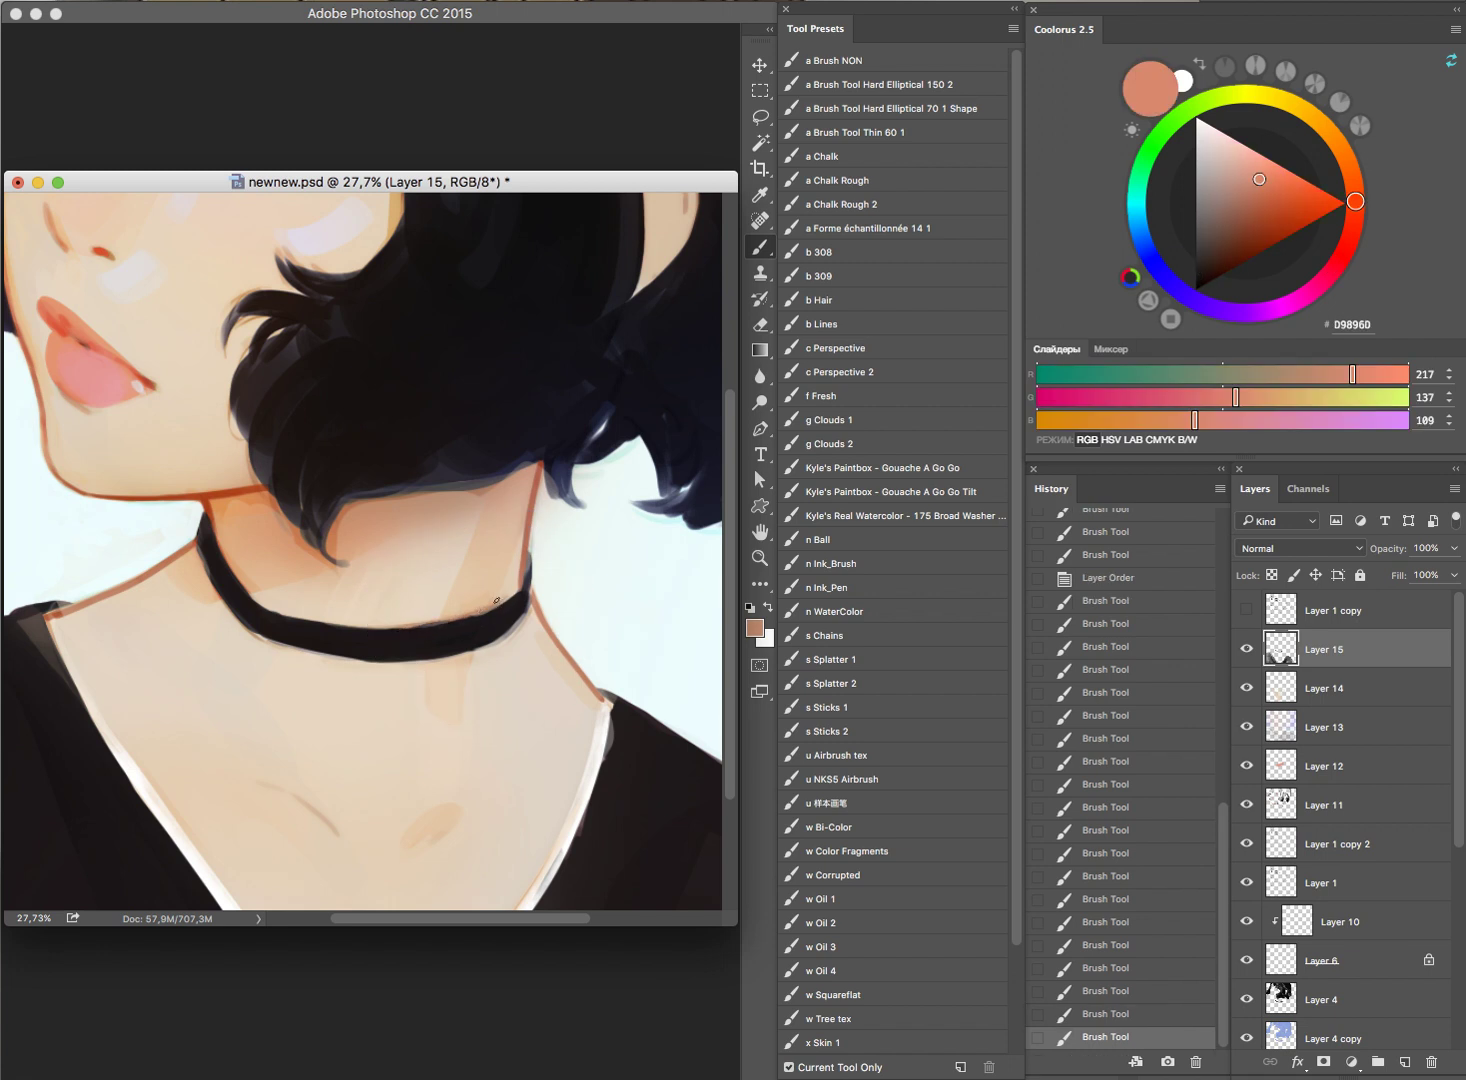
pyautogui.scroll(-3, 571, 664)
pyautogui.scroll(-3, 533, 776)
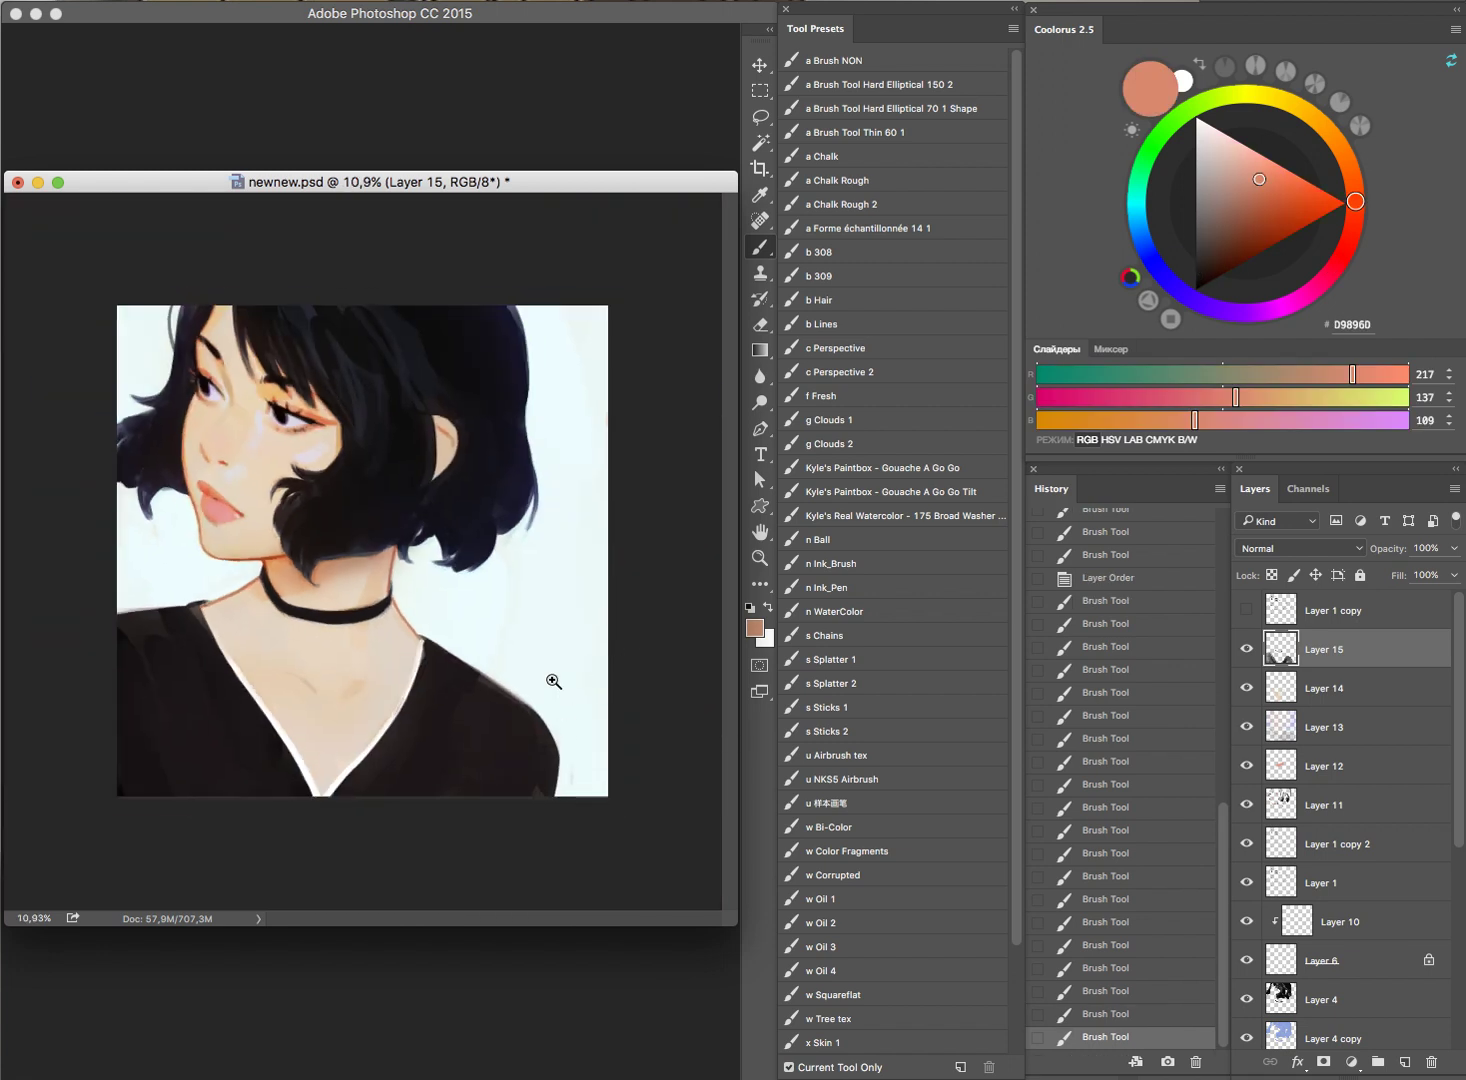
pyautogui.scroll(3, 363, 673)
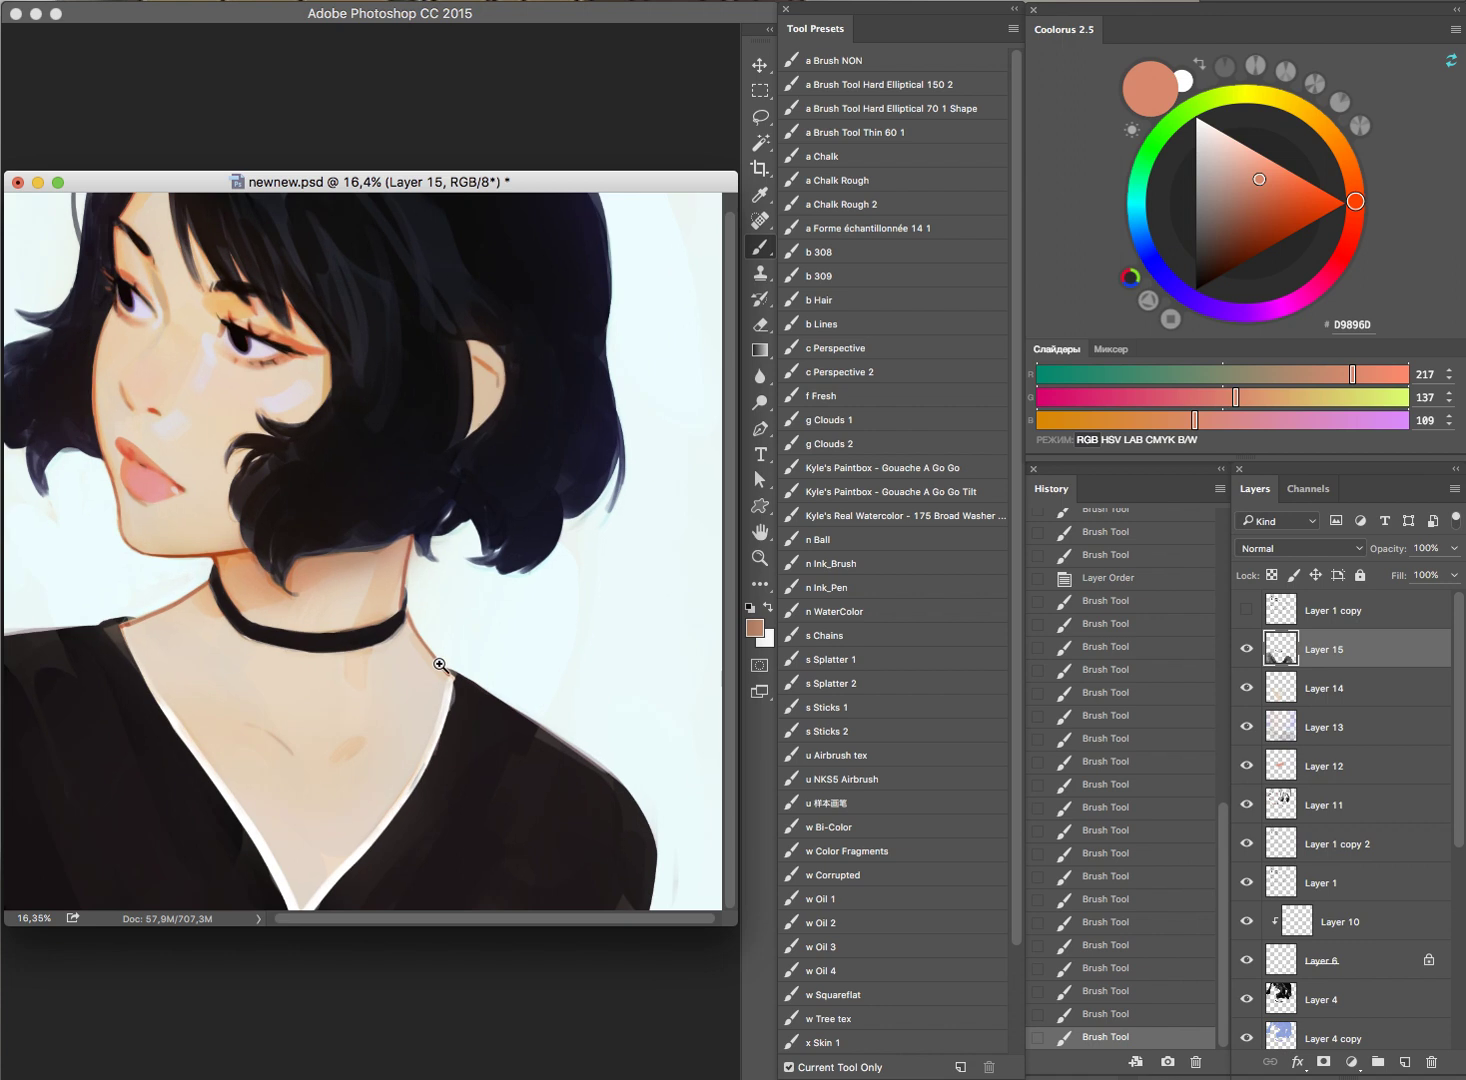
pyautogui.keyDown('alt'); pyautogui.click(385, 674); pyautogui.keyUp('alt')
pyautogui.moveTo(353, 701); pyautogui.dragTo(338, 721)
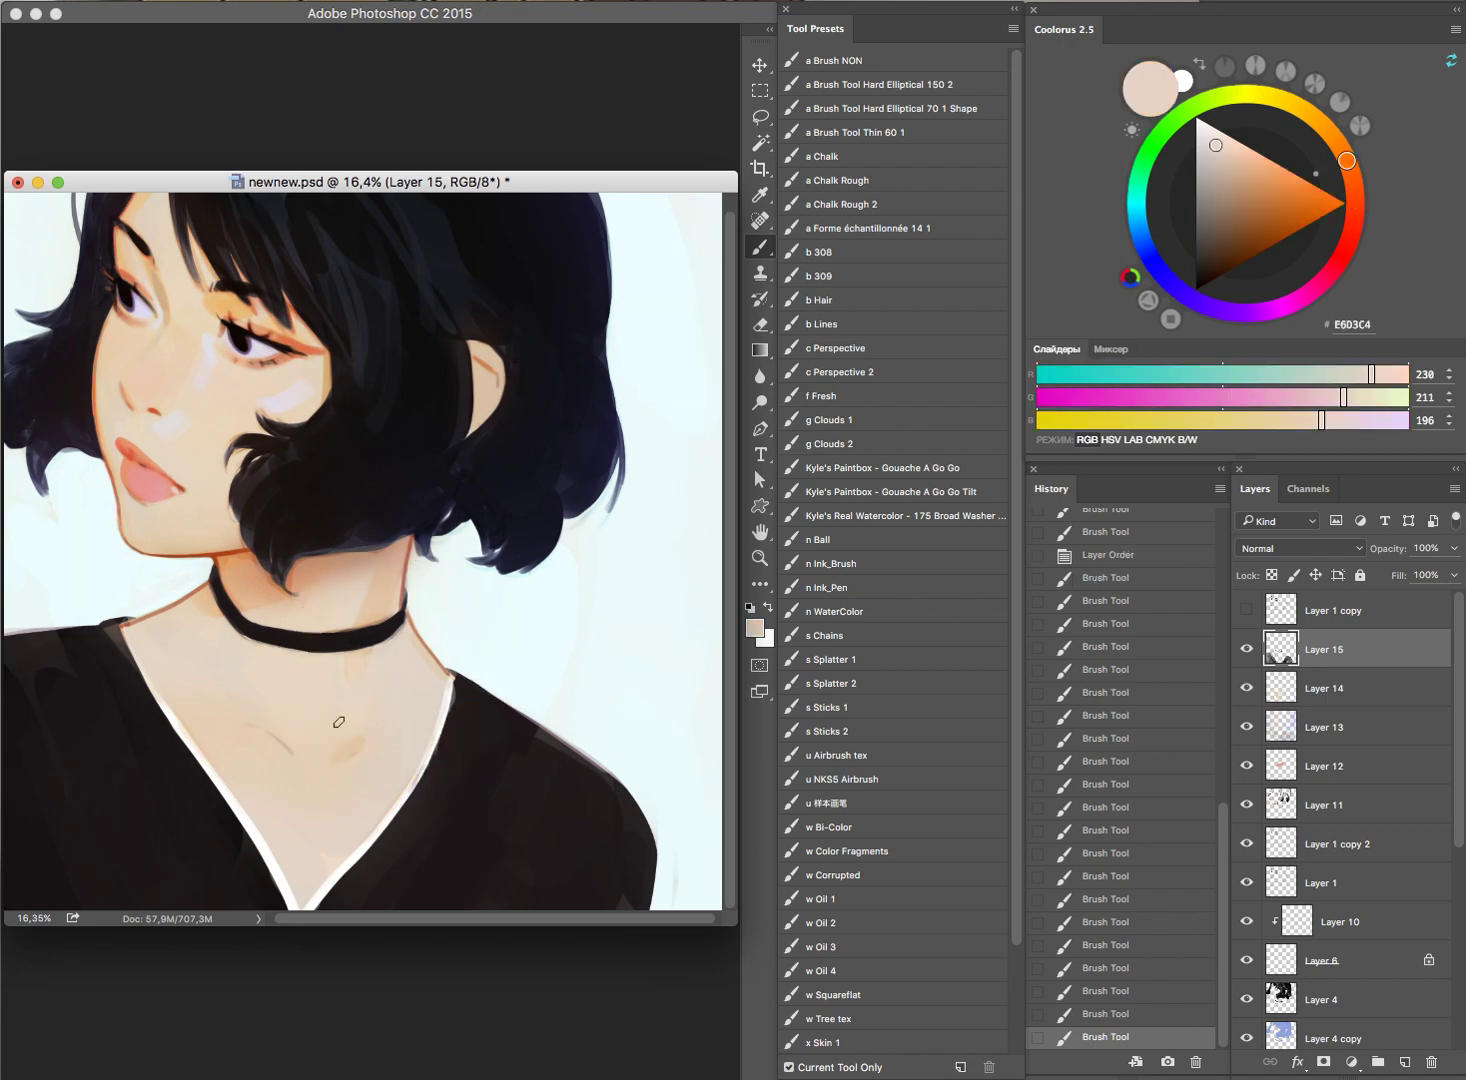
pyautogui.keyDown('alt'); pyautogui.click(325, 575); pyautogui.keyUp('alt')
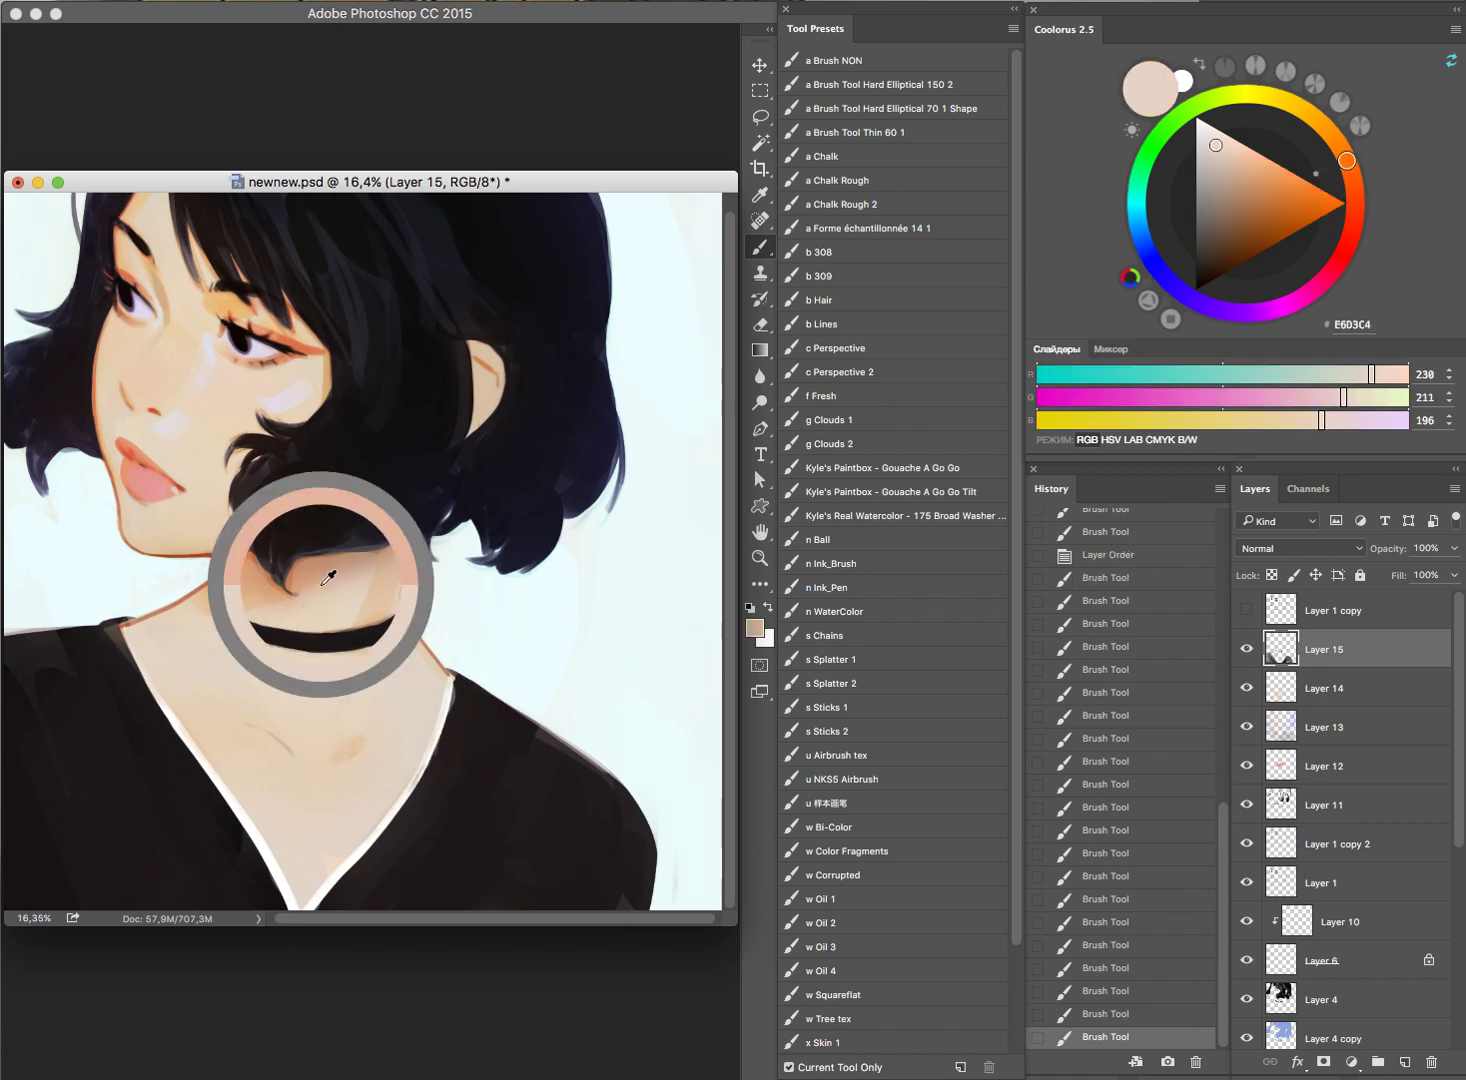
pyautogui.moveTo(286, 758); pyautogui.dragTo(316, 719)
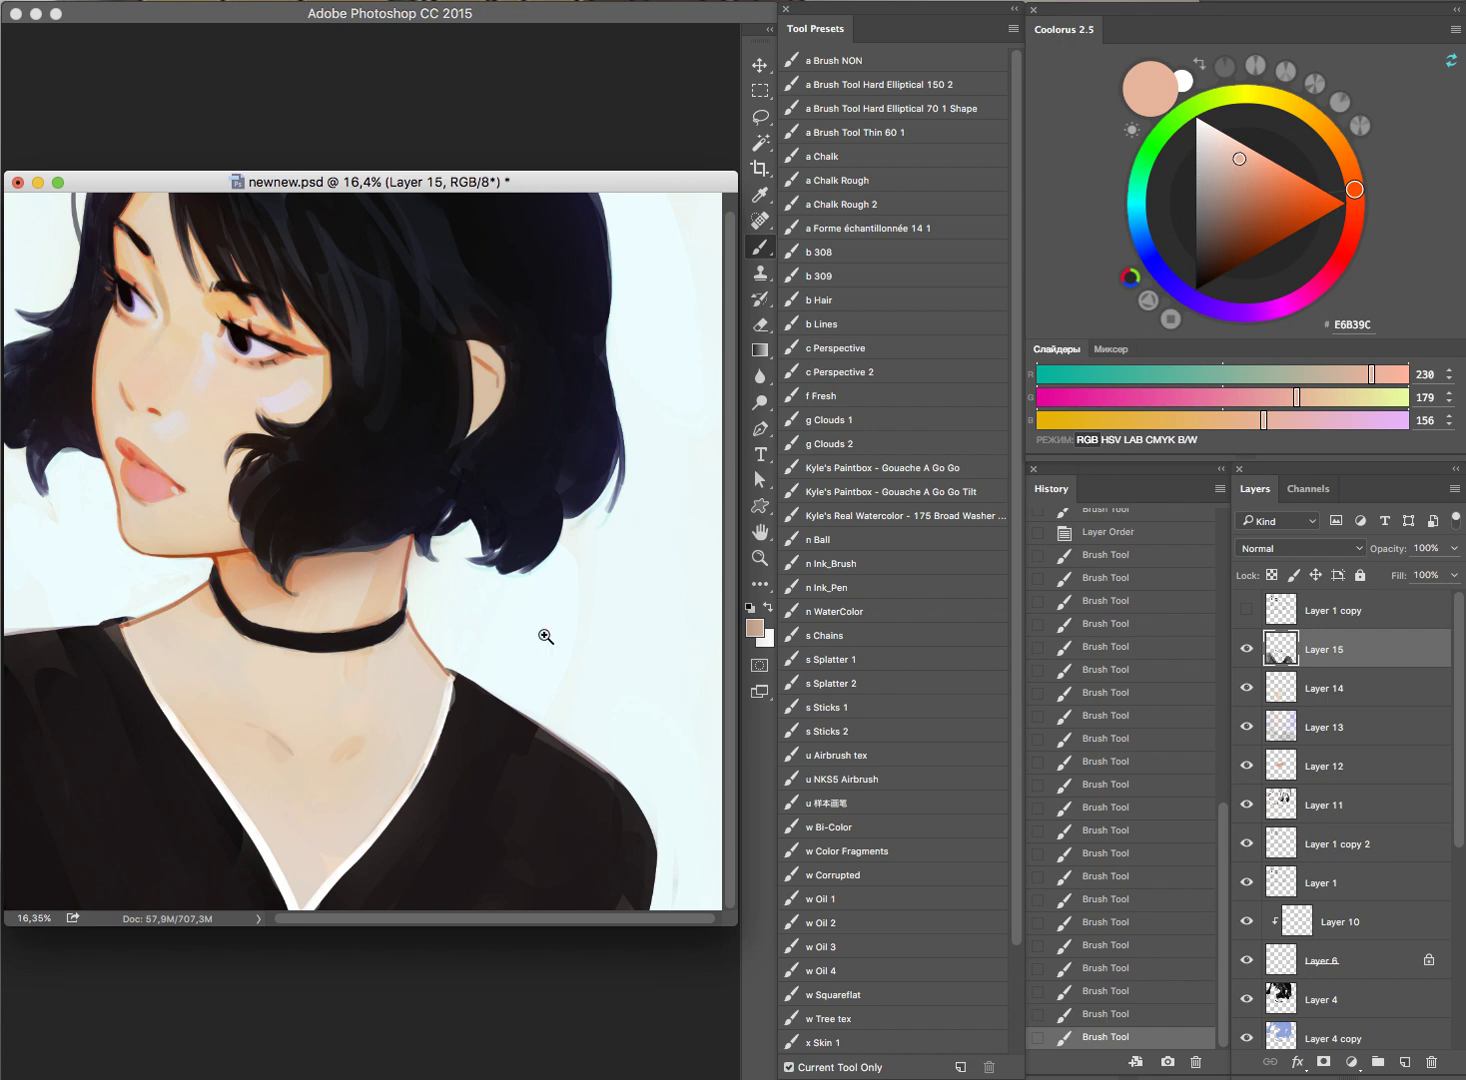
pyautogui.moveTo(545, 636); pyautogui.dragTo(542, 622)
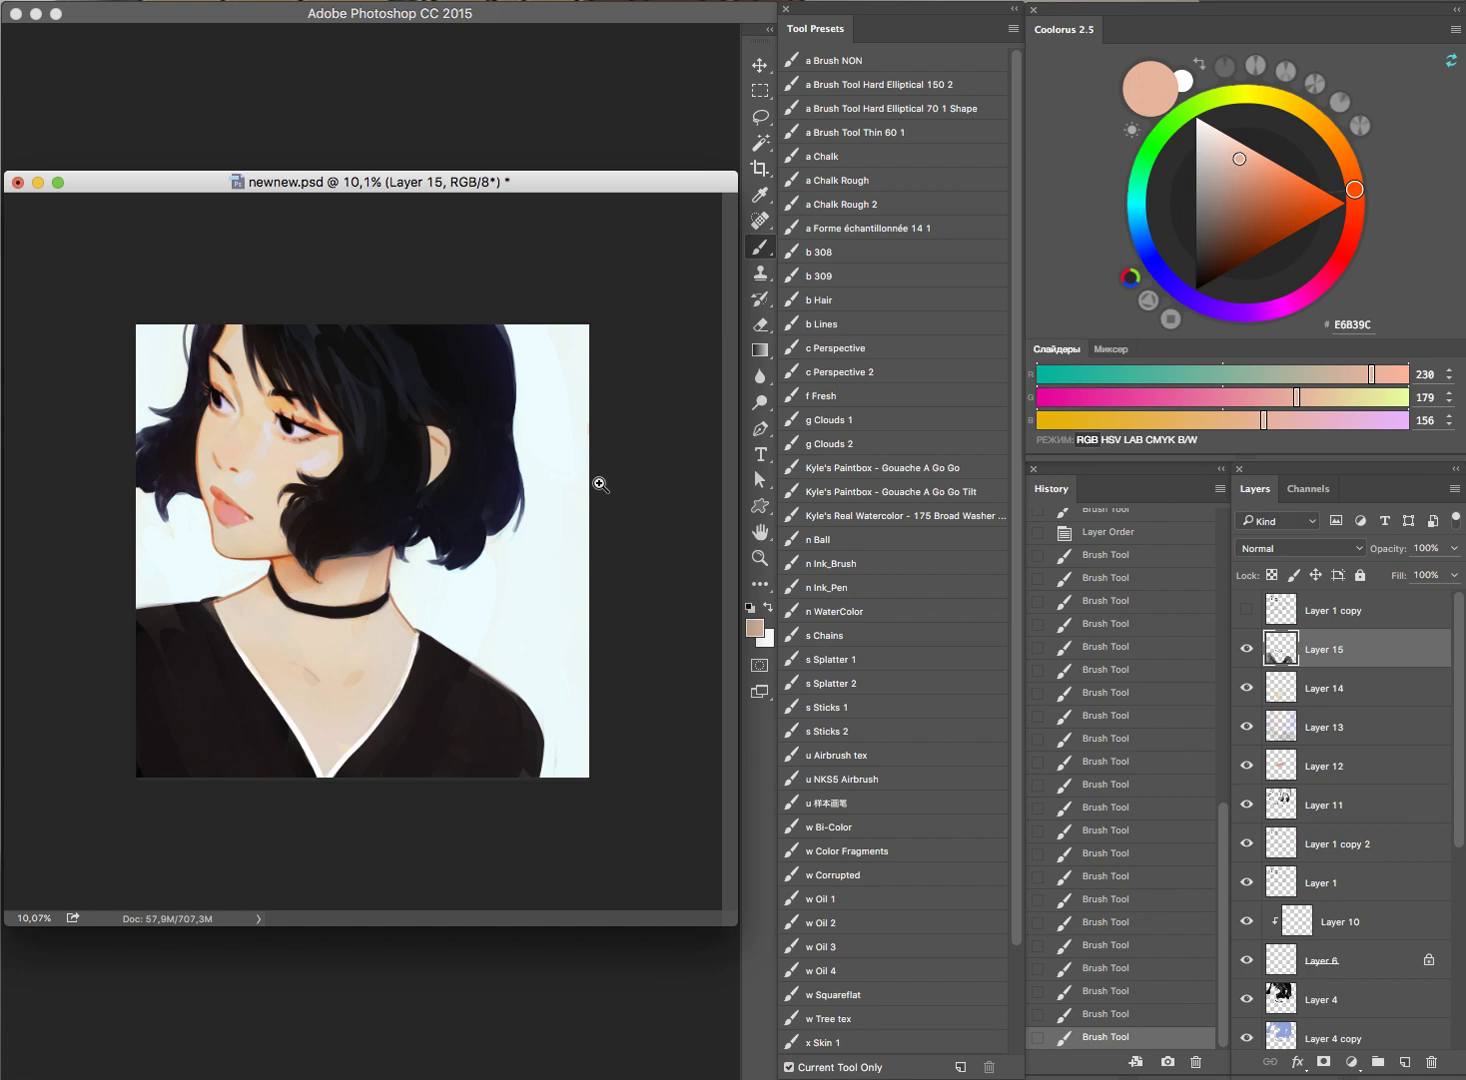
# Step: Compare the painting with Layer 15 hidden and shown, then erase a spot at the bottom-left corner
pyautogui.click(1261, 648)
pyautogui.click(1257, 648)
pyautogui.click(1257, 645)
pyautogui.press('e')
pyautogui.click(228, 767)
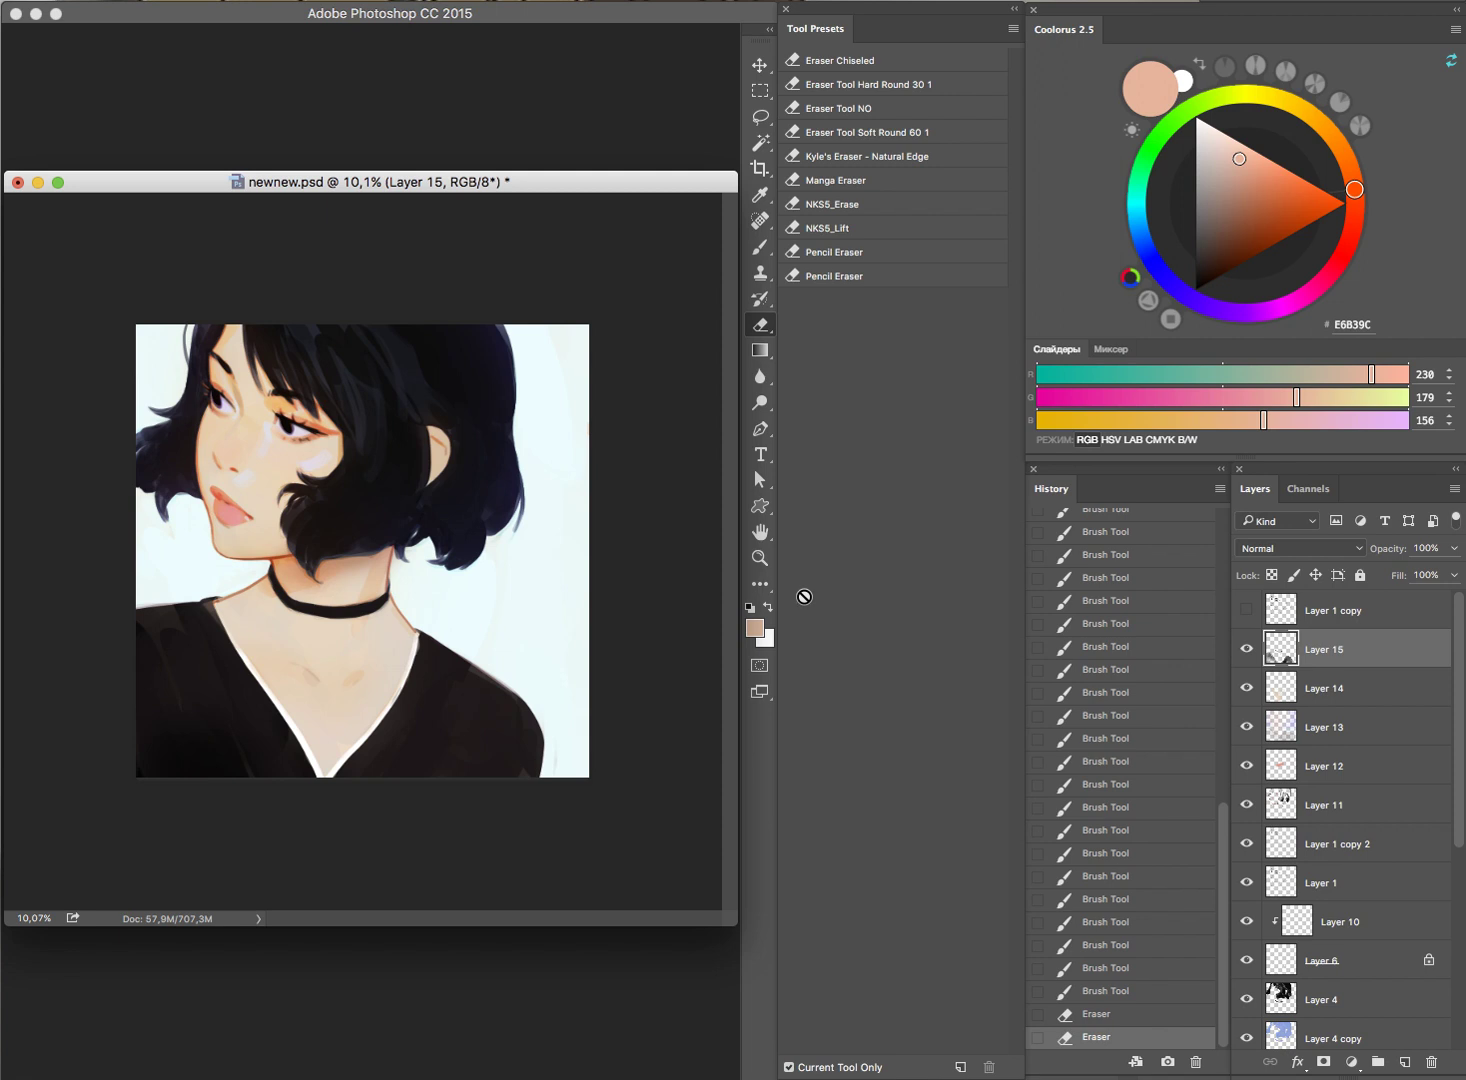
# Step: Flip the canvas horizontally, add new Layer 16, and dab dark paint at the collar edge
pyautogui.press('h')
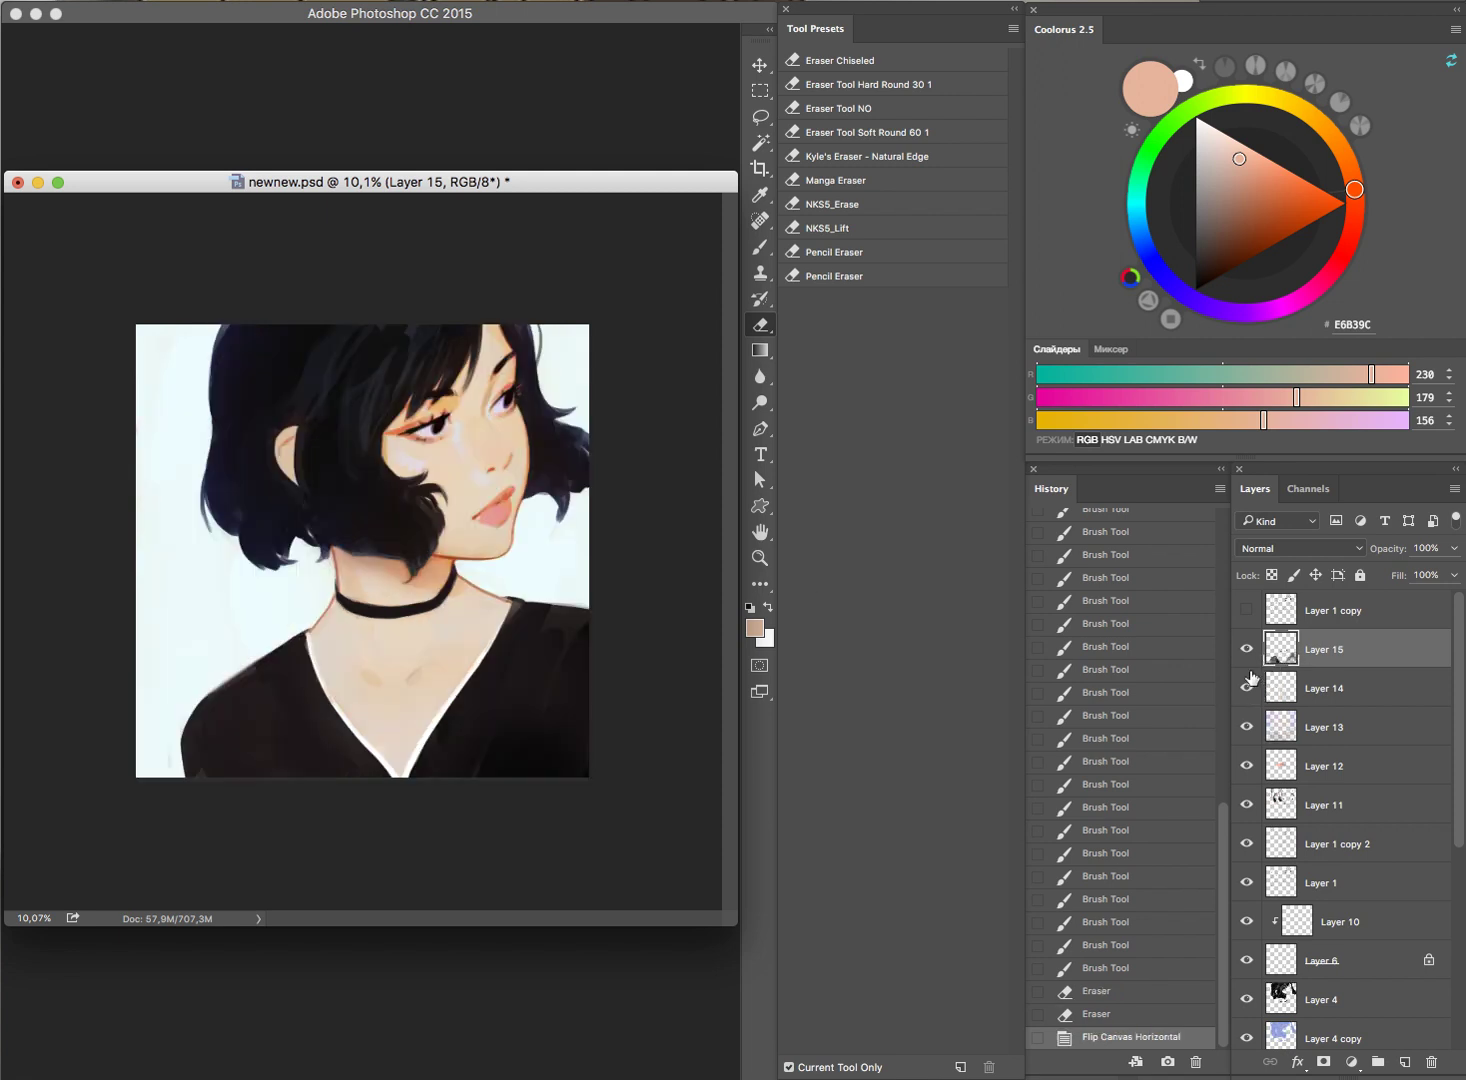
pyautogui.hotkey('ctrl', 'shift', 'alt', 'n')
pyautogui.press('b')
pyautogui.moveTo(315, 645)
pyautogui.mouseDown()
pyautogui.moveTo(399, 674)
pyautogui.moveTo(330, 640)
pyautogui.mouseUp()
pyautogui.keyDown('alt'); pyautogui.click(327, 607); pyautogui.keyUp('alt')
pyautogui.click(317, 595)
pyautogui.click(333, 677)
# Step: Repaint the collar's white edge from the neck down the V-neck
pyautogui.keyDown('alt'); pyautogui.click(341, 609); pyautogui.keyUp('alt')
pyautogui.moveTo(336, 588); pyautogui.dragTo(347, 568)
pyautogui.hotkey('ctrl', 'z')
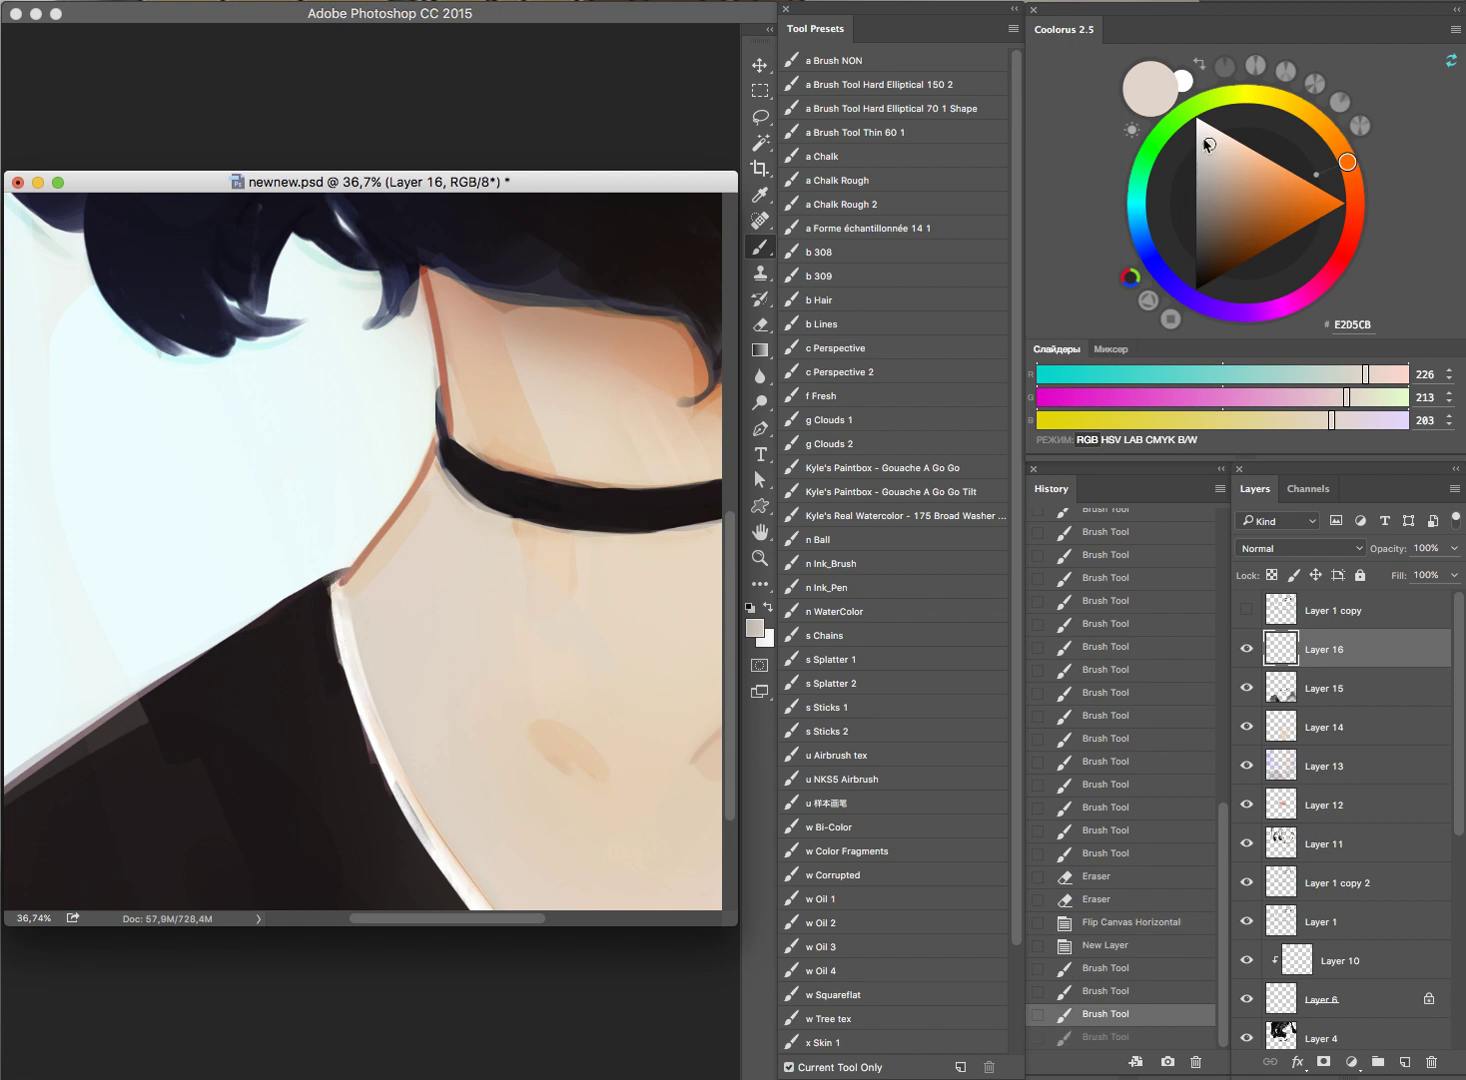
pyautogui.press('x')
pyautogui.moveTo(338, 598)
pyautogui.mouseDown()
pyautogui.moveTo(347, 565)
pyautogui.moveTo(374, 748)
pyautogui.moveTo(428, 801)
pyautogui.mouseUp()
pyautogui.moveTo(400, 780); pyautogui.dragTo(430, 840)
# Step: Try white highlight dabs near the eyes, then undo both
pyautogui.scroll(-5, 608, 507)
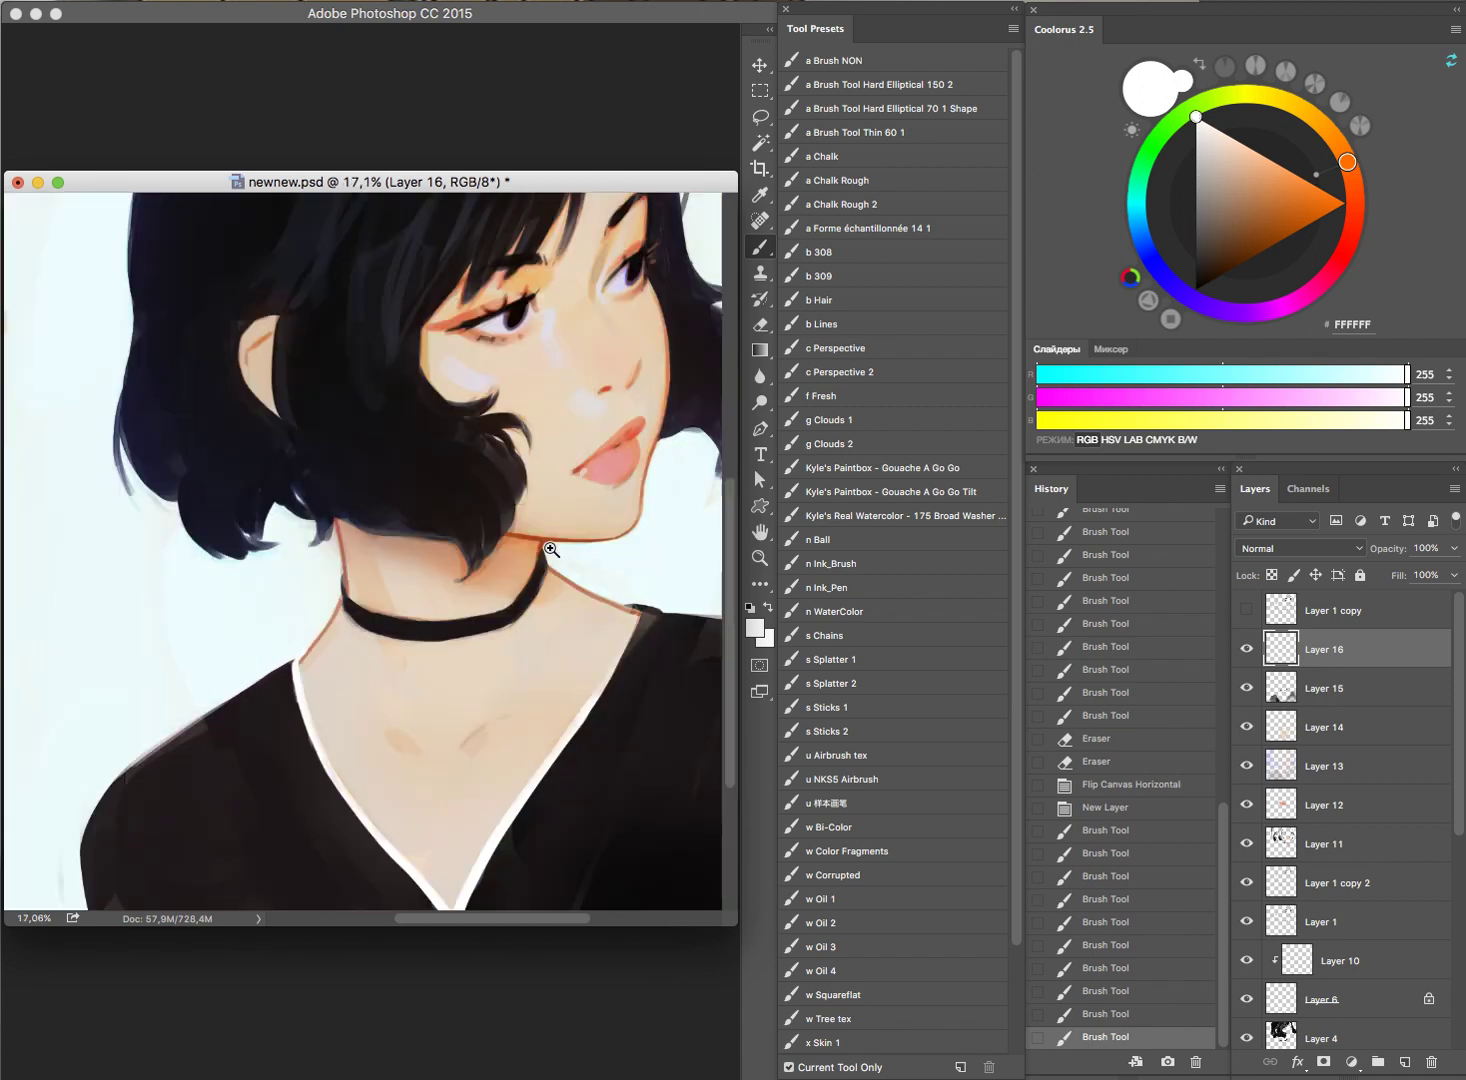
pyautogui.scroll(-5, 621, 474)
pyautogui.scroll(3, 482, 401)
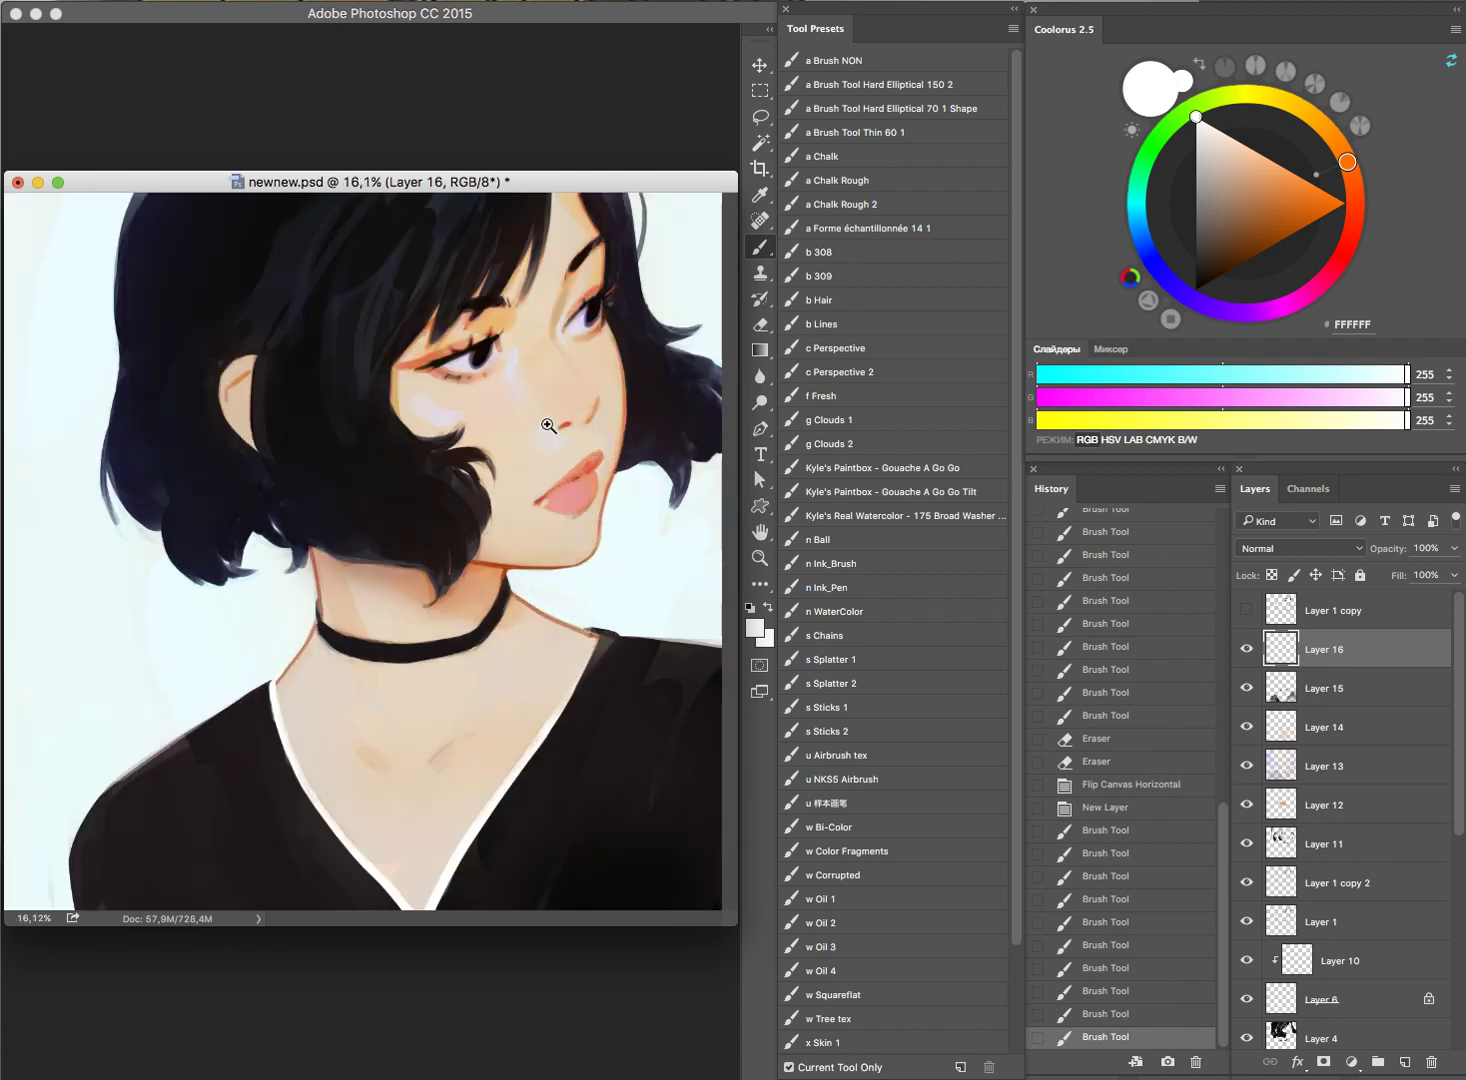
pyautogui.scroll(2, 573, 422)
pyautogui.click(499, 427)
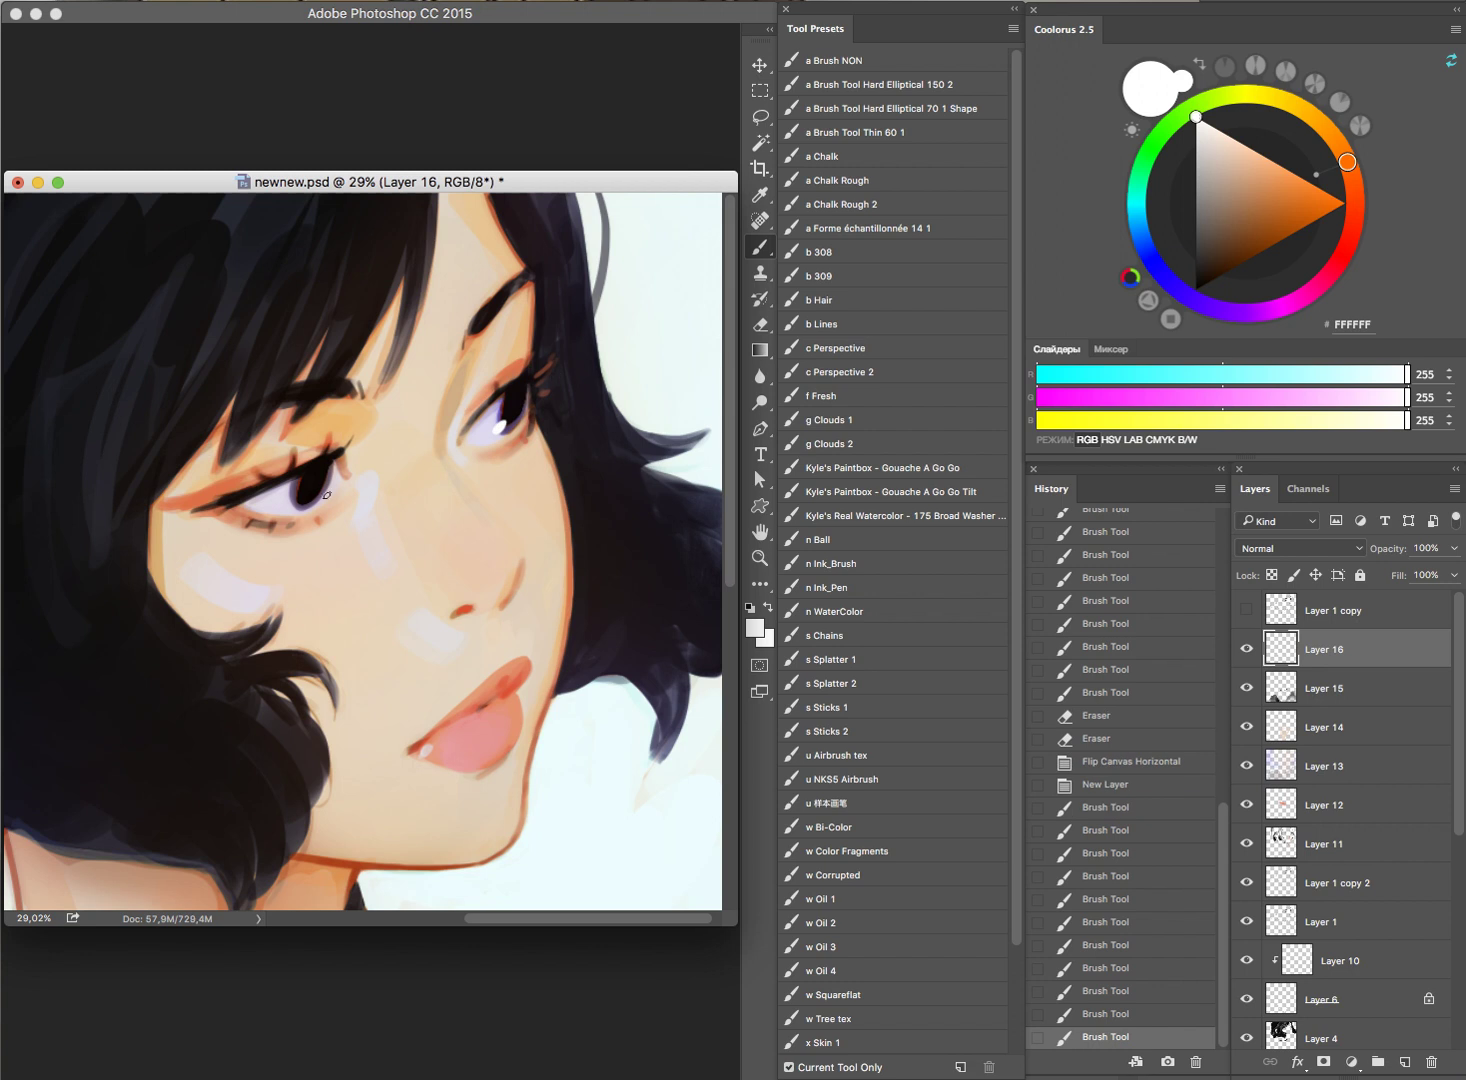
pyautogui.click(296, 502)
pyautogui.scroll(-5, 590, 462)
pyautogui.scroll(-2, 628, 465)
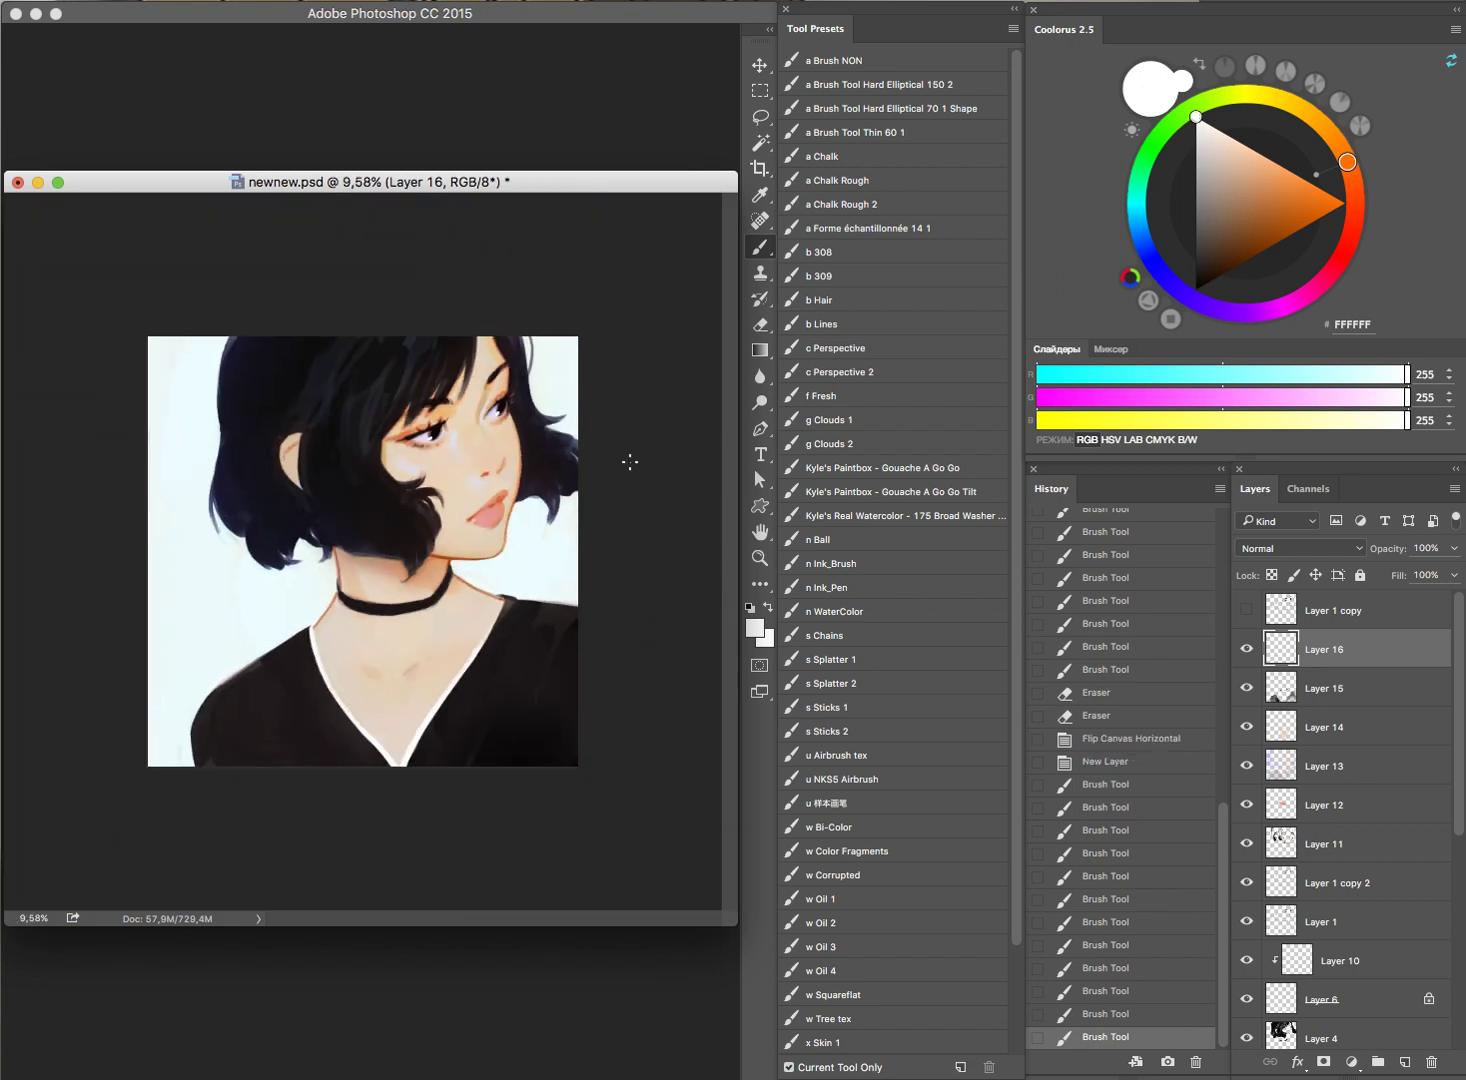
pyautogui.hotkey('ctrl', 'z')
pyautogui.hotkey('ctrl', 'alt', 'z')
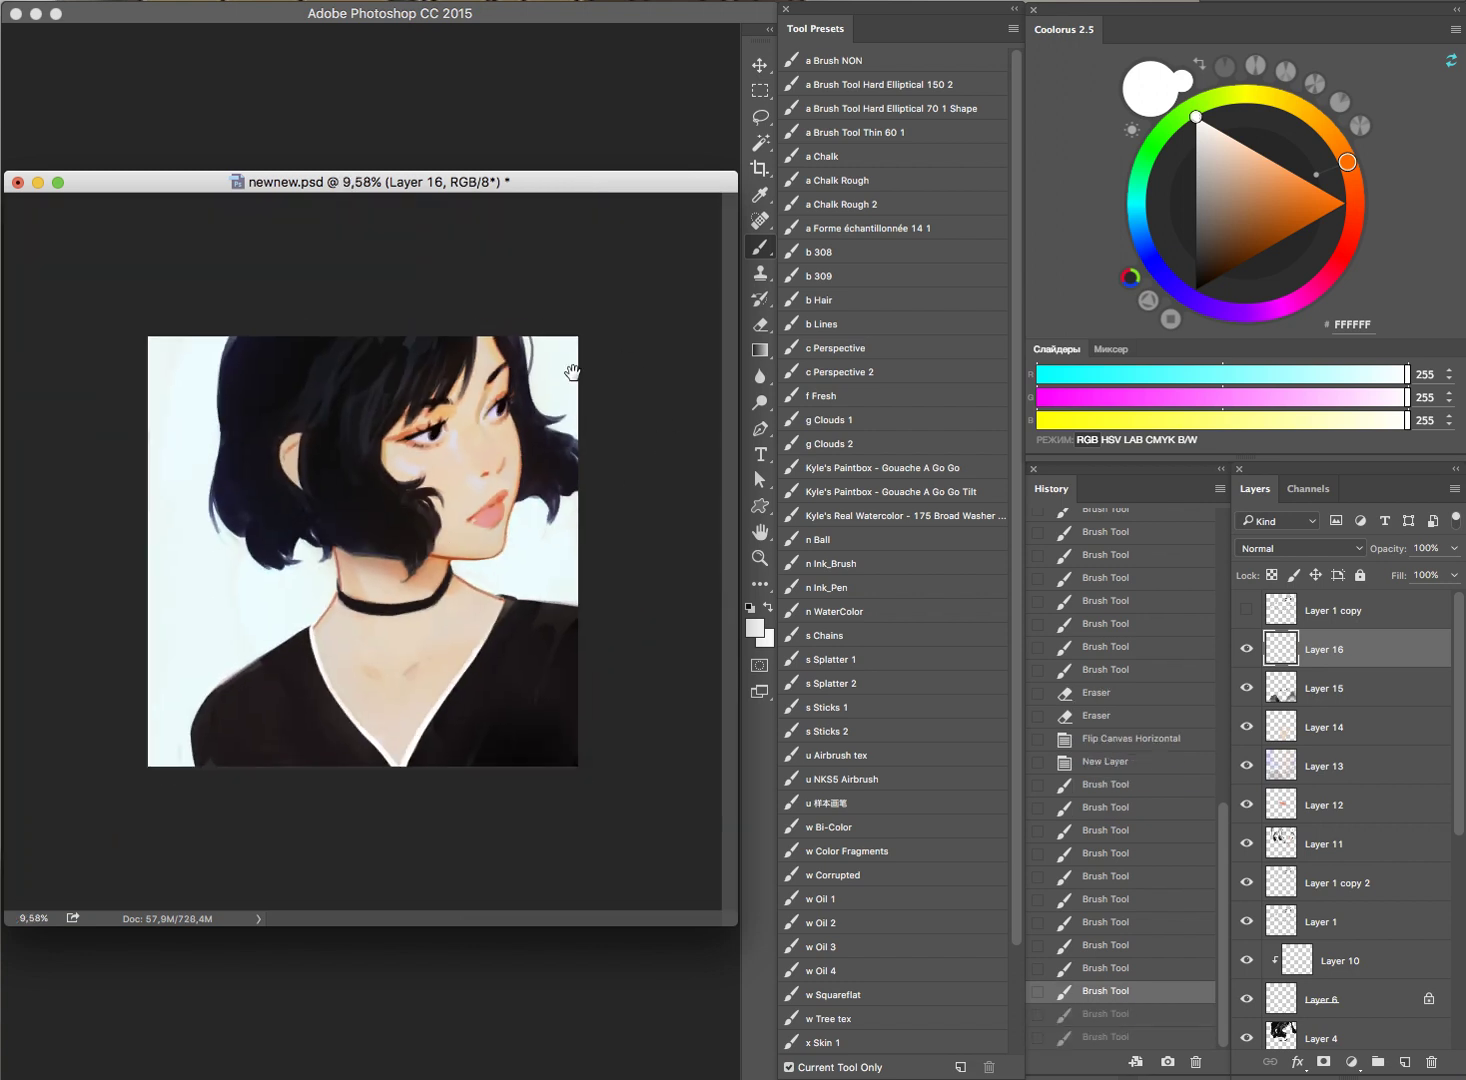
pyautogui.moveTo(655, 411)
pyautogui.mouseDown()
pyautogui.moveTo(710, 425)
pyautogui.moveTo(666, 437)
pyautogui.mouseUp()
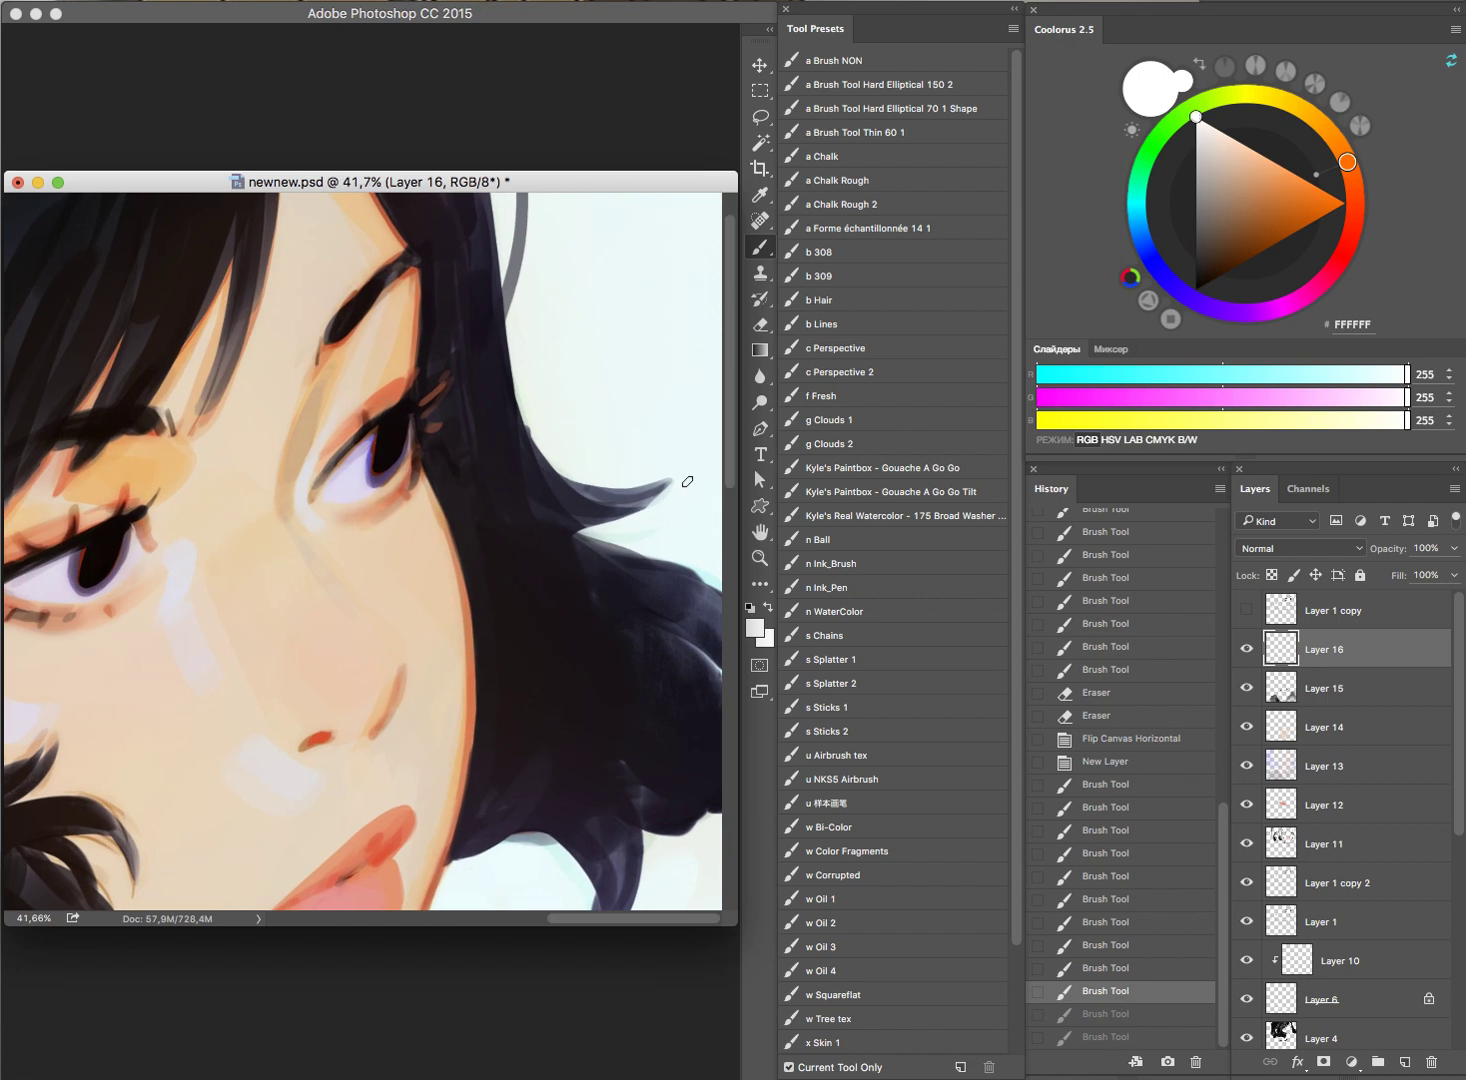
pyautogui.moveTo(664, 664); pyautogui.dragTo(572, 690)
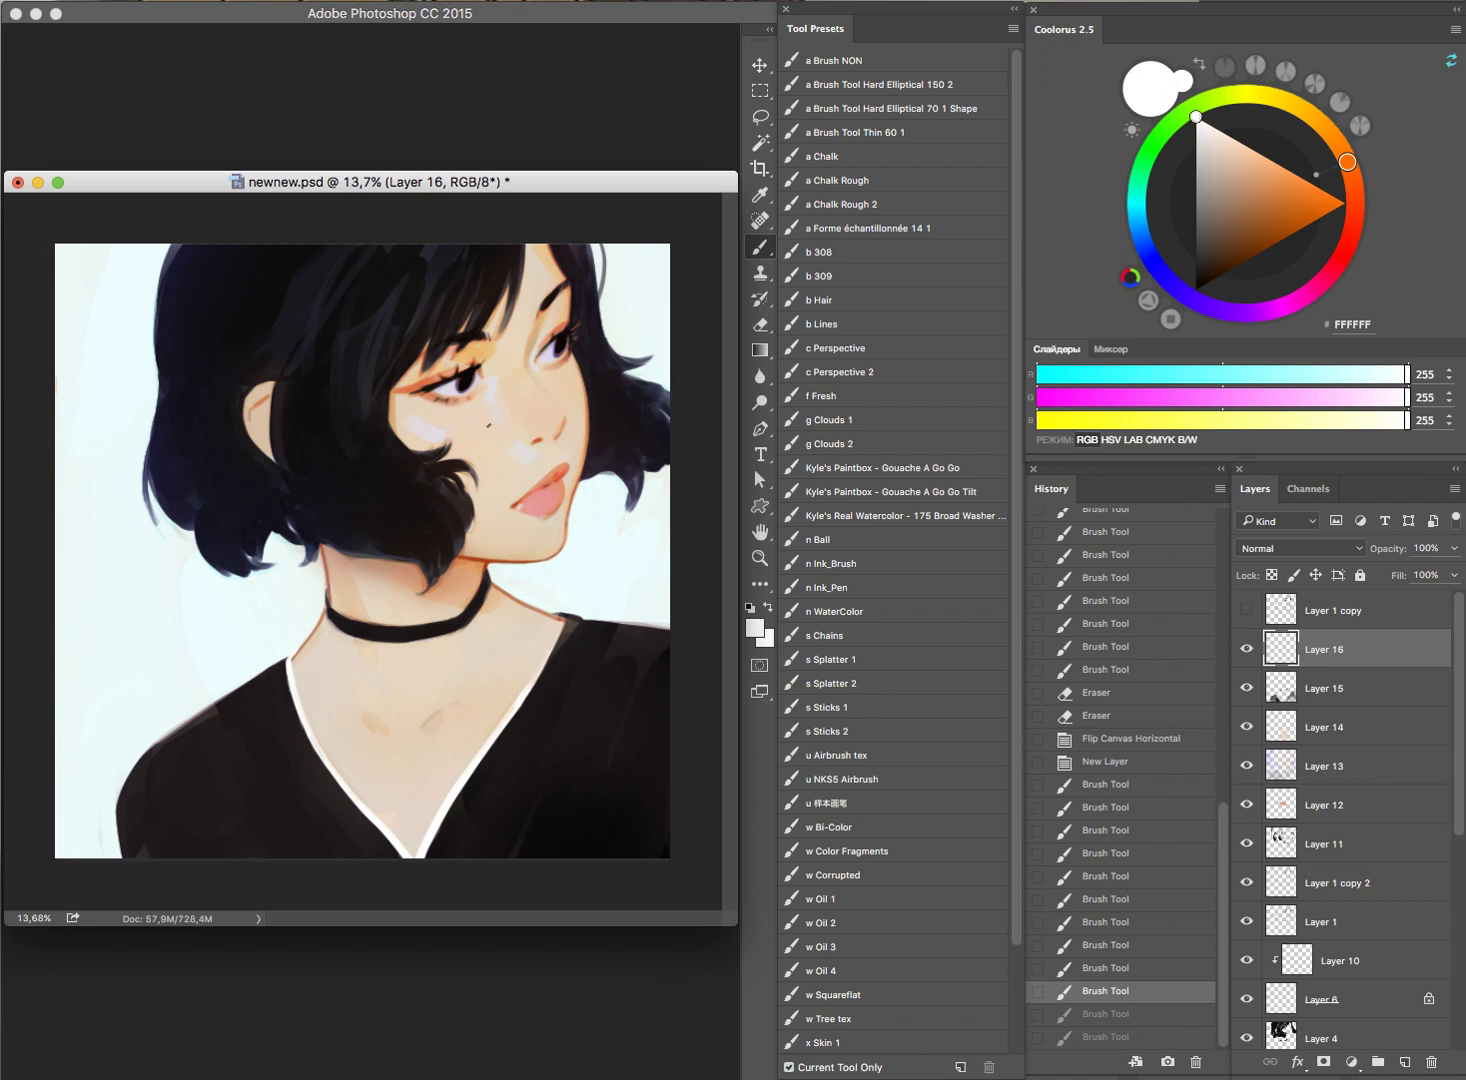
# Step: Paint a pale pinkish tone on the chest and along the hair edge, erasing part of it
pyautogui.keyDown('alt'); pyautogui.click(434, 428); pyautogui.keyUp('alt')
pyautogui.moveTo(404, 729); pyautogui.dragTo(447, 650)
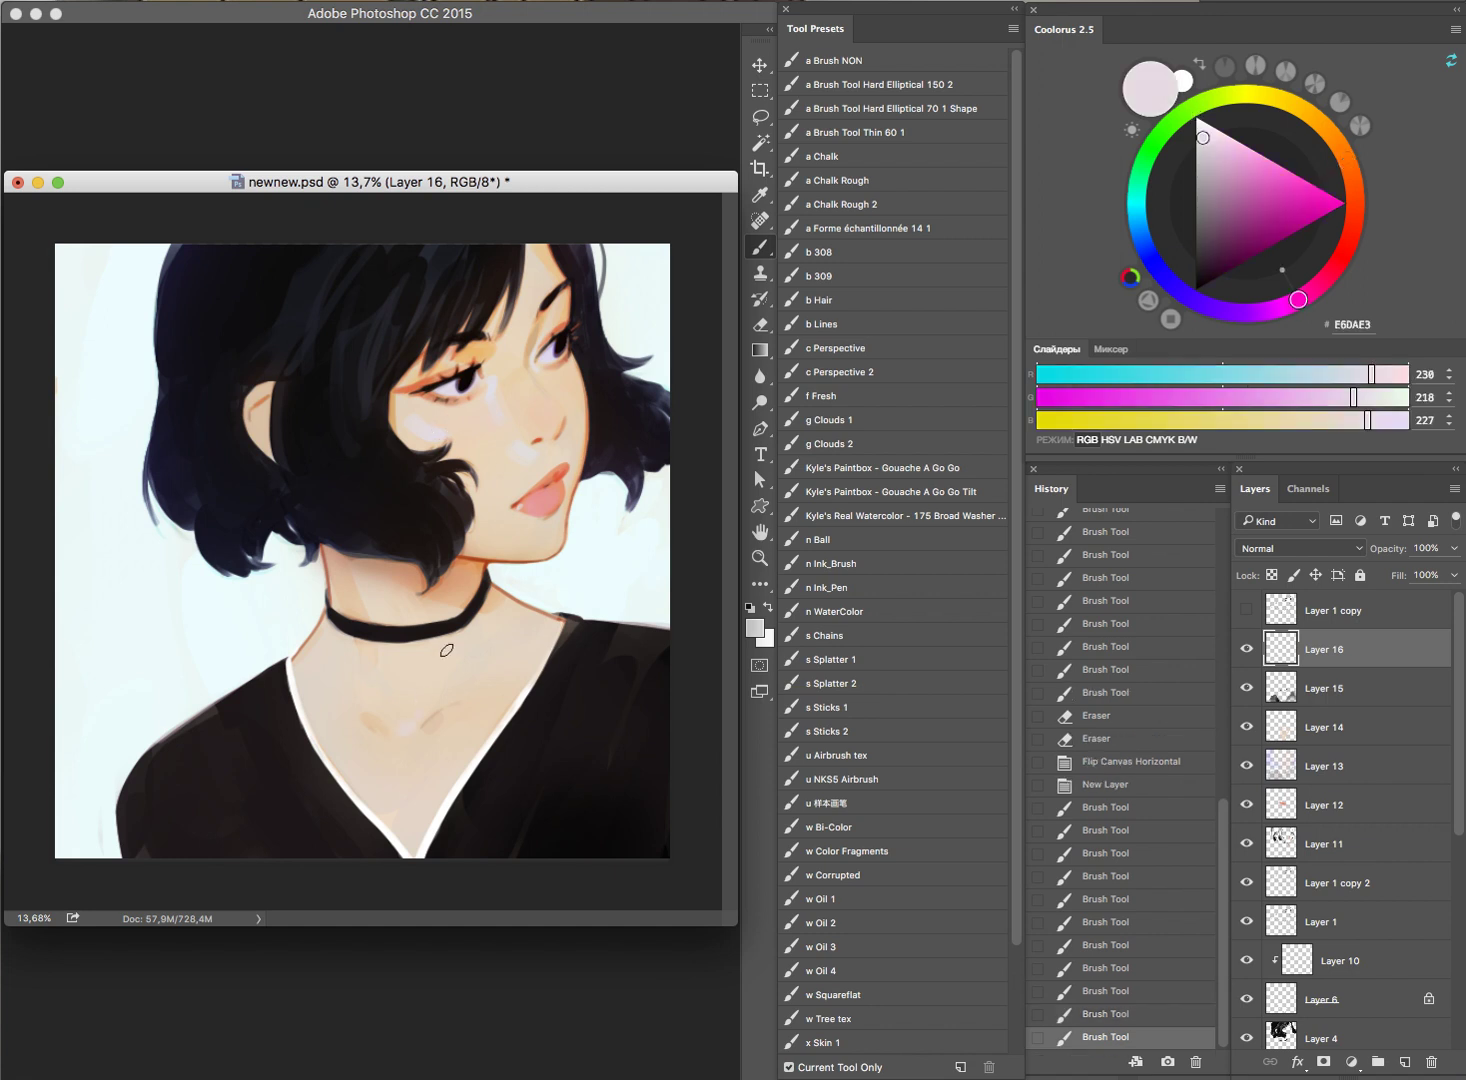
pyautogui.moveTo(417, 712); pyautogui.dragTo(462, 666)
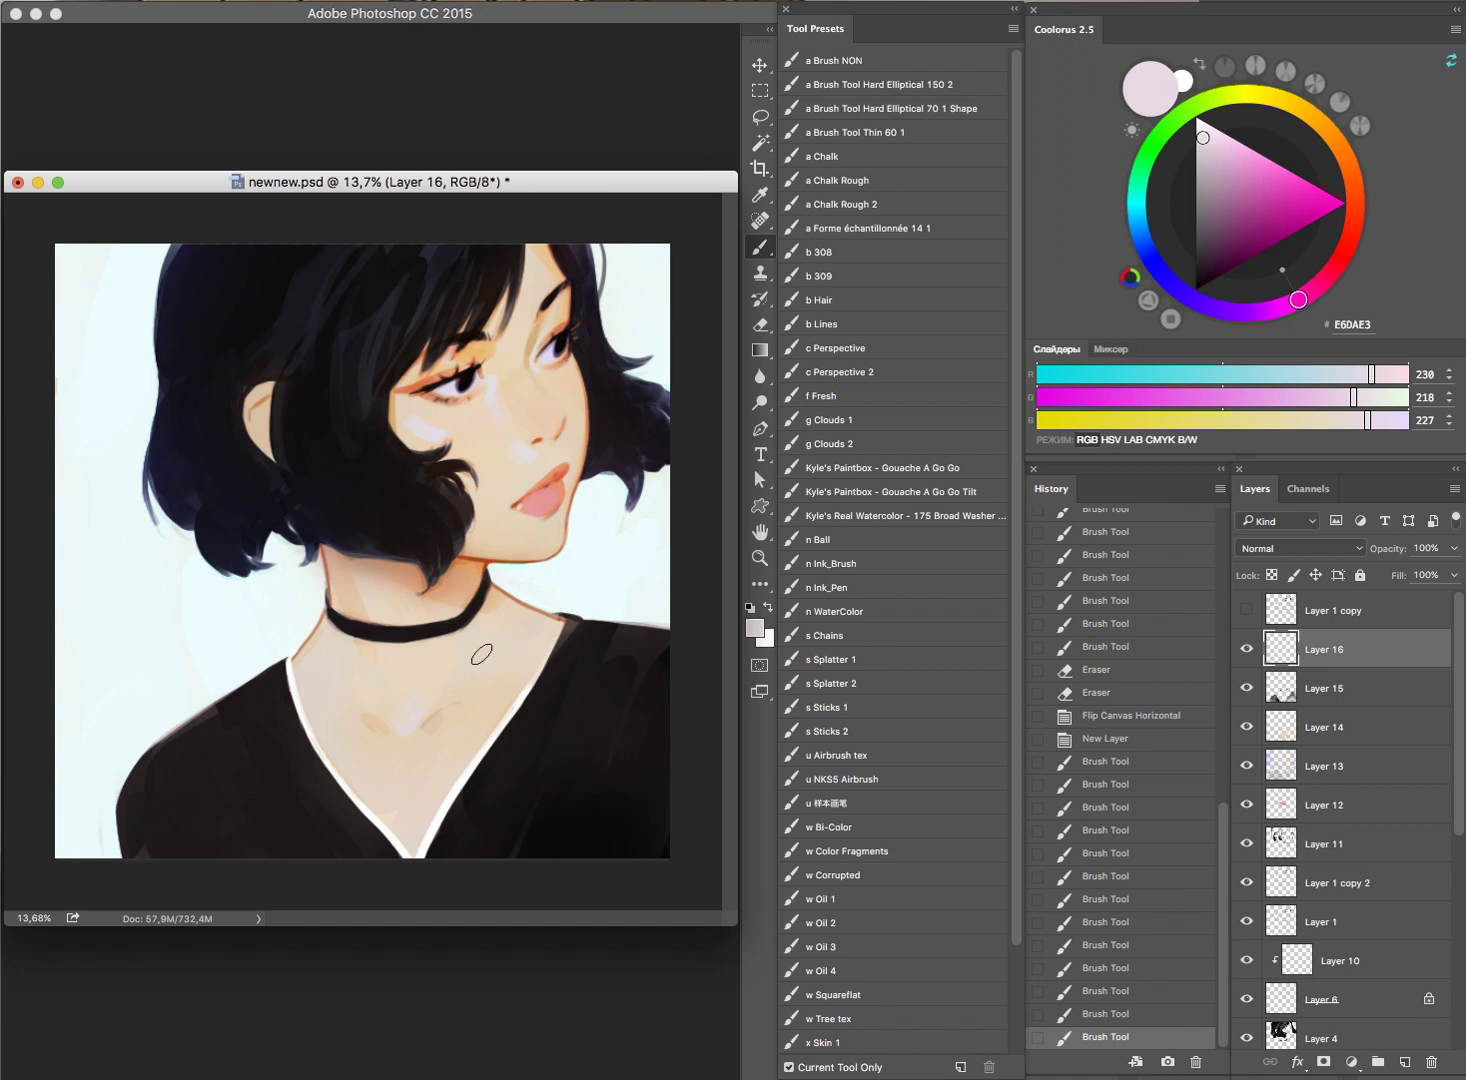
pyautogui.click(421, 697)
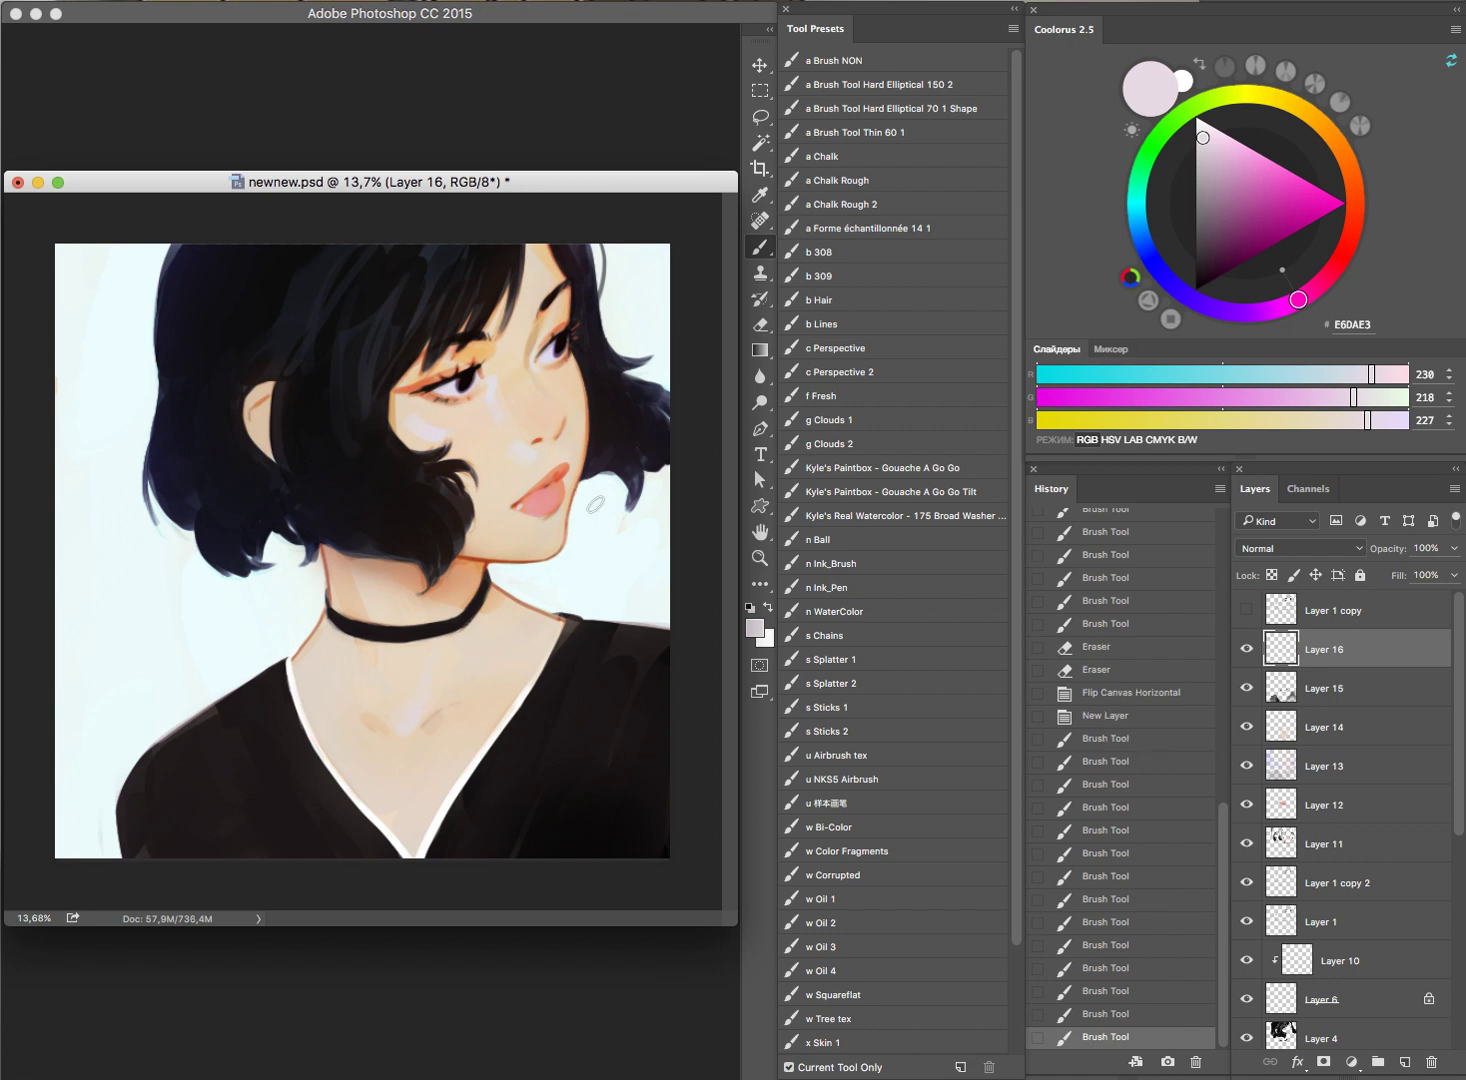
pyautogui.press('e')
pyautogui.moveTo(418, 718); pyautogui.dragTo(530, 555)
pyautogui.press('b')
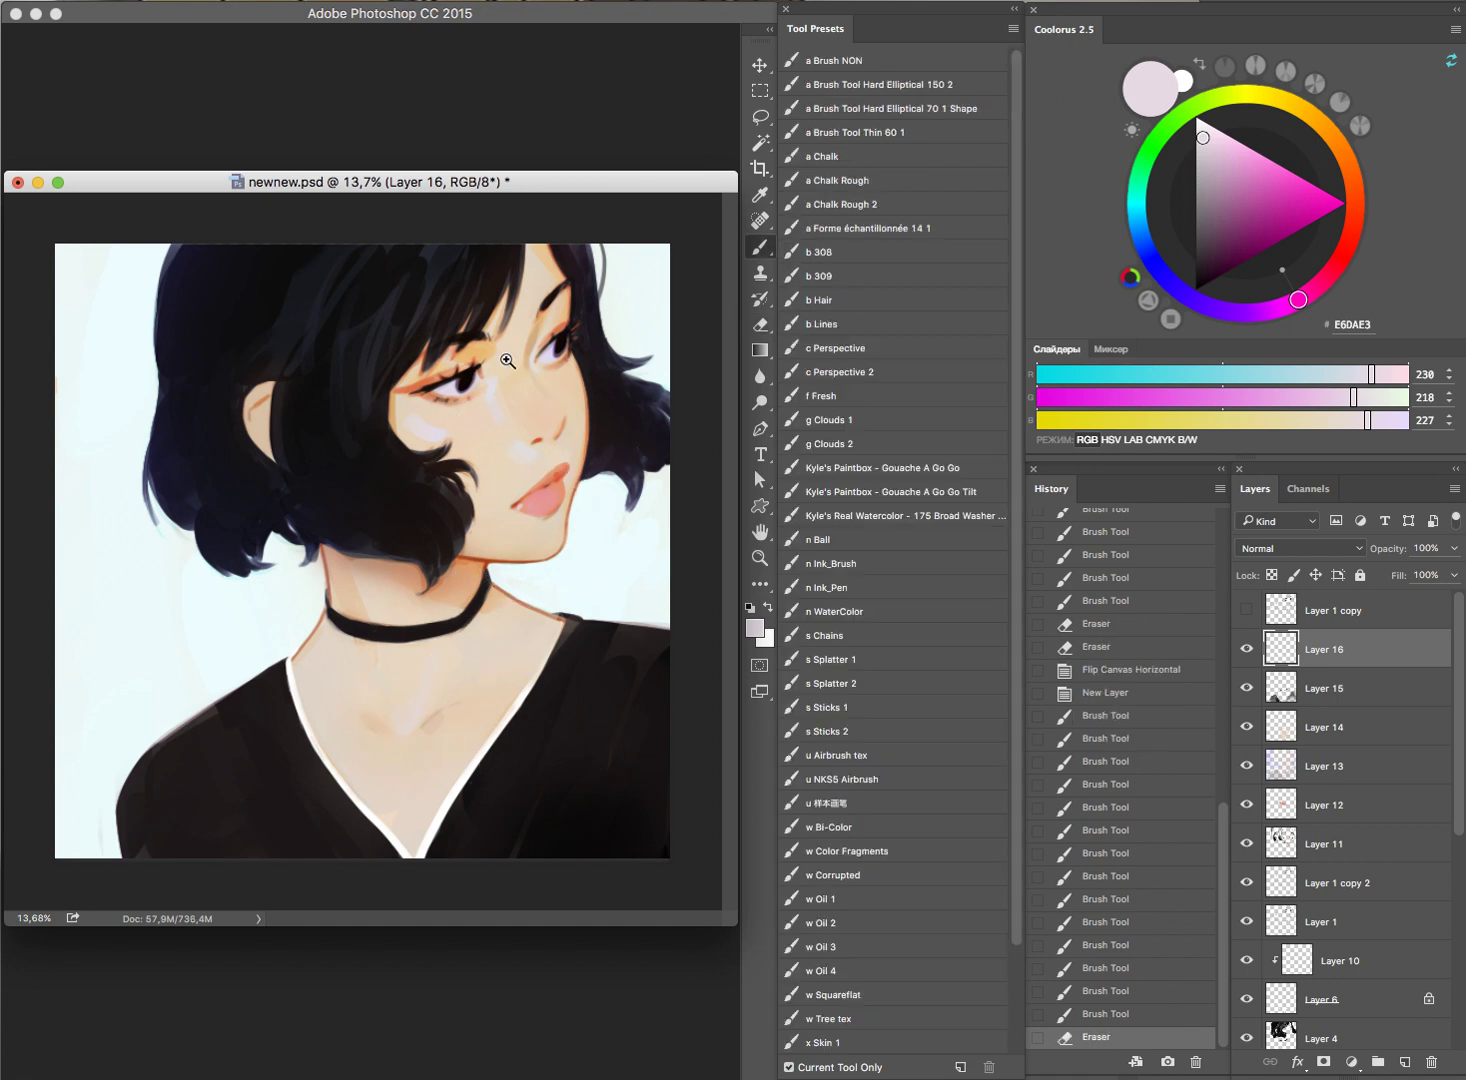
# Step: Soften the cheek highlight with sampled warm skin tones
pyautogui.moveTo(507, 361); pyautogui.dragTo(517, 412)
pyautogui.keyDown('alt'); pyautogui.click(488, 478); pyautogui.keyUp('alt')
pyautogui.moveTo(410, 497); pyautogui.dragTo(481, 419)
pyautogui.moveTo(366, 432)
pyautogui.mouseDown()
pyautogui.moveTo(399, 435)
pyautogui.moveTo(392, 489)
pyautogui.moveTo(448, 462)
pyautogui.mouseUp()
pyautogui.keyDown('alt'); pyautogui.click(577, 380); pyautogui.keyUp('alt')
pyautogui.moveTo(556, 330); pyautogui.dragTo(578, 481)
pyautogui.moveTo(667, 431); pyautogui.dragTo(660, 555)
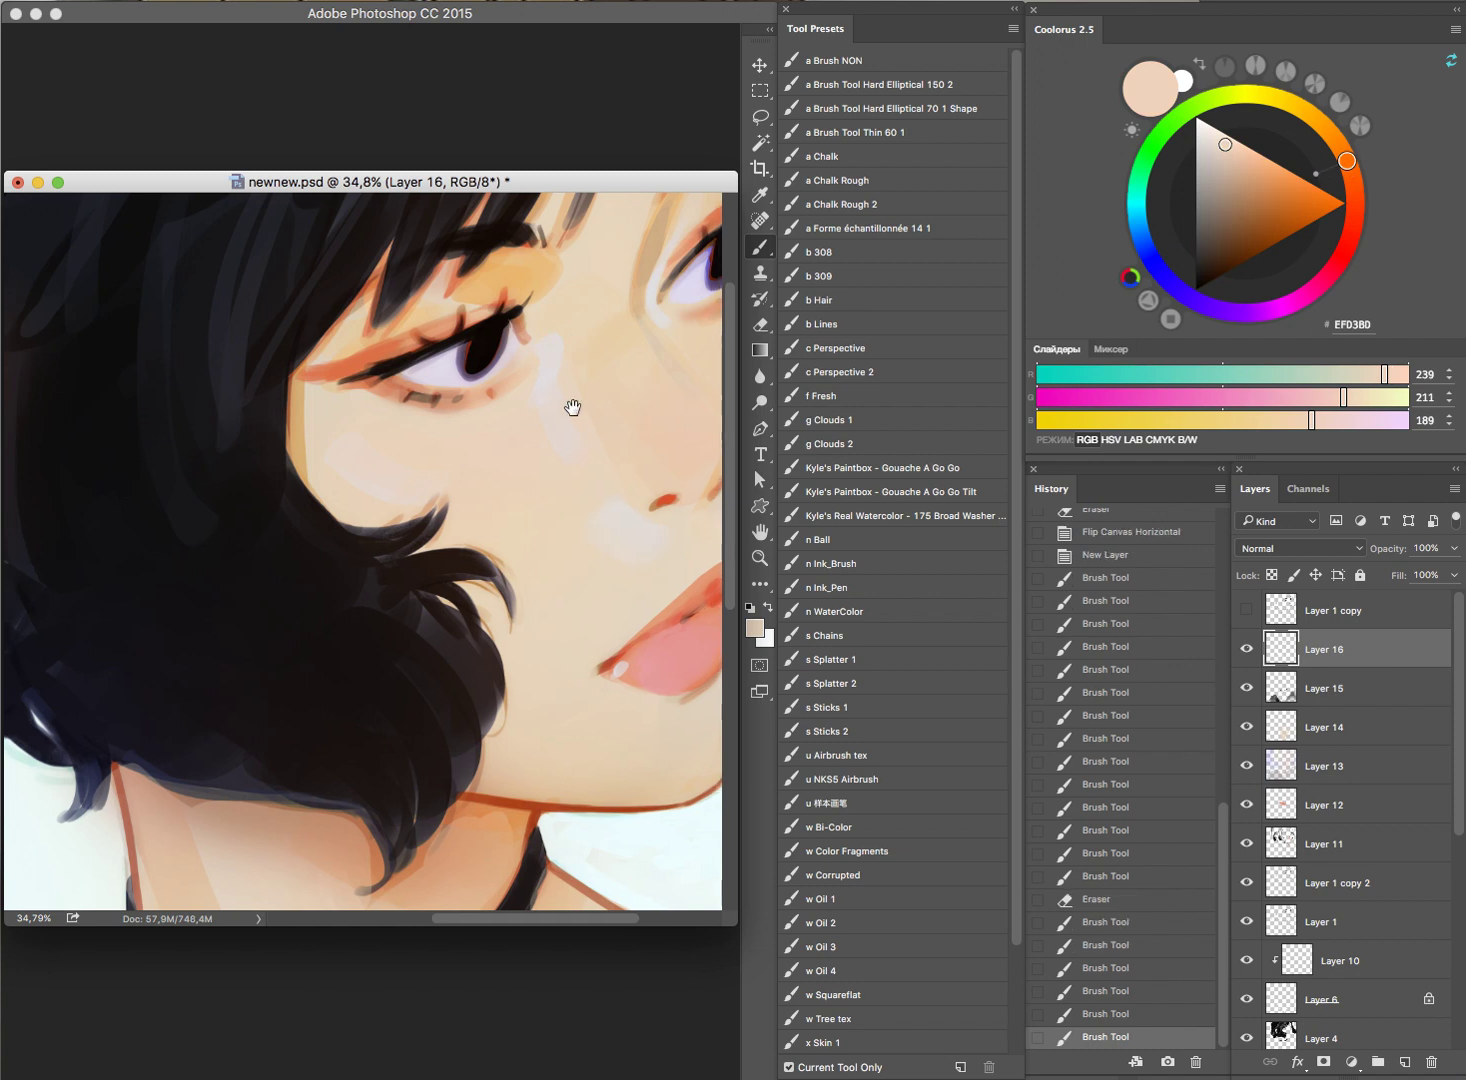
pyautogui.moveTo(572, 407); pyautogui.dragTo(457, 410)
pyautogui.keyDown('alt'); pyautogui.click(546, 572); pyautogui.keyUp('alt')
# Step: Blend a slightly lighter skin tone into the cheek below the eye
pyautogui.moveTo(658, 266)
pyautogui.mouseDown()
pyautogui.moveTo(524, 442)
pyautogui.moveTo(641, 376)
pyautogui.moveTo(547, 366)
pyautogui.moveTo(605, 386)
pyautogui.mouseUp()
pyautogui.keyDown('alt'); pyautogui.click(523, 448); pyautogui.keyUp('alt')
pyautogui.moveTo(490, 419); pyautogui.dragTo(557, 407)
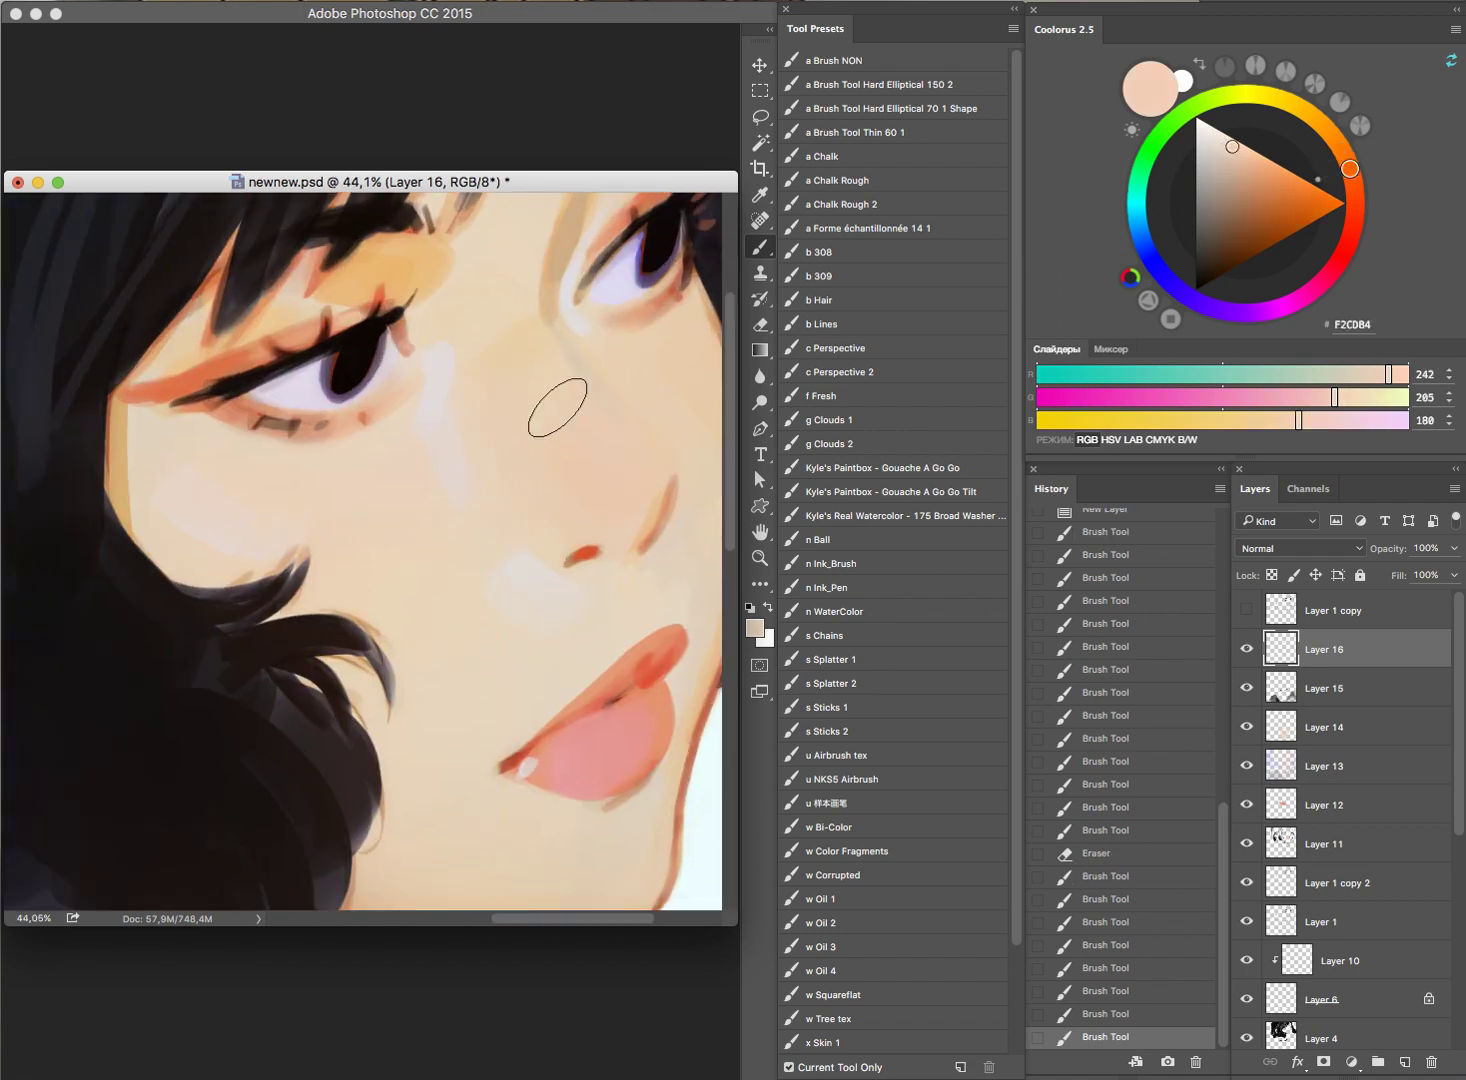
pyautogui.keyDown('alt'); pyautogui.click(513, 420); pyautogui.keyUp('alt')
pyautogui.keyDown('alt'); pyautogui.click(513, 421); pyautogui.keyUp('alt')
pyautogui.moveTo(491, 474); pyautogui.dragTo(491, 507)
pyautogui.moveTo(497, 376); pyautogui.dragTo(528, 396)
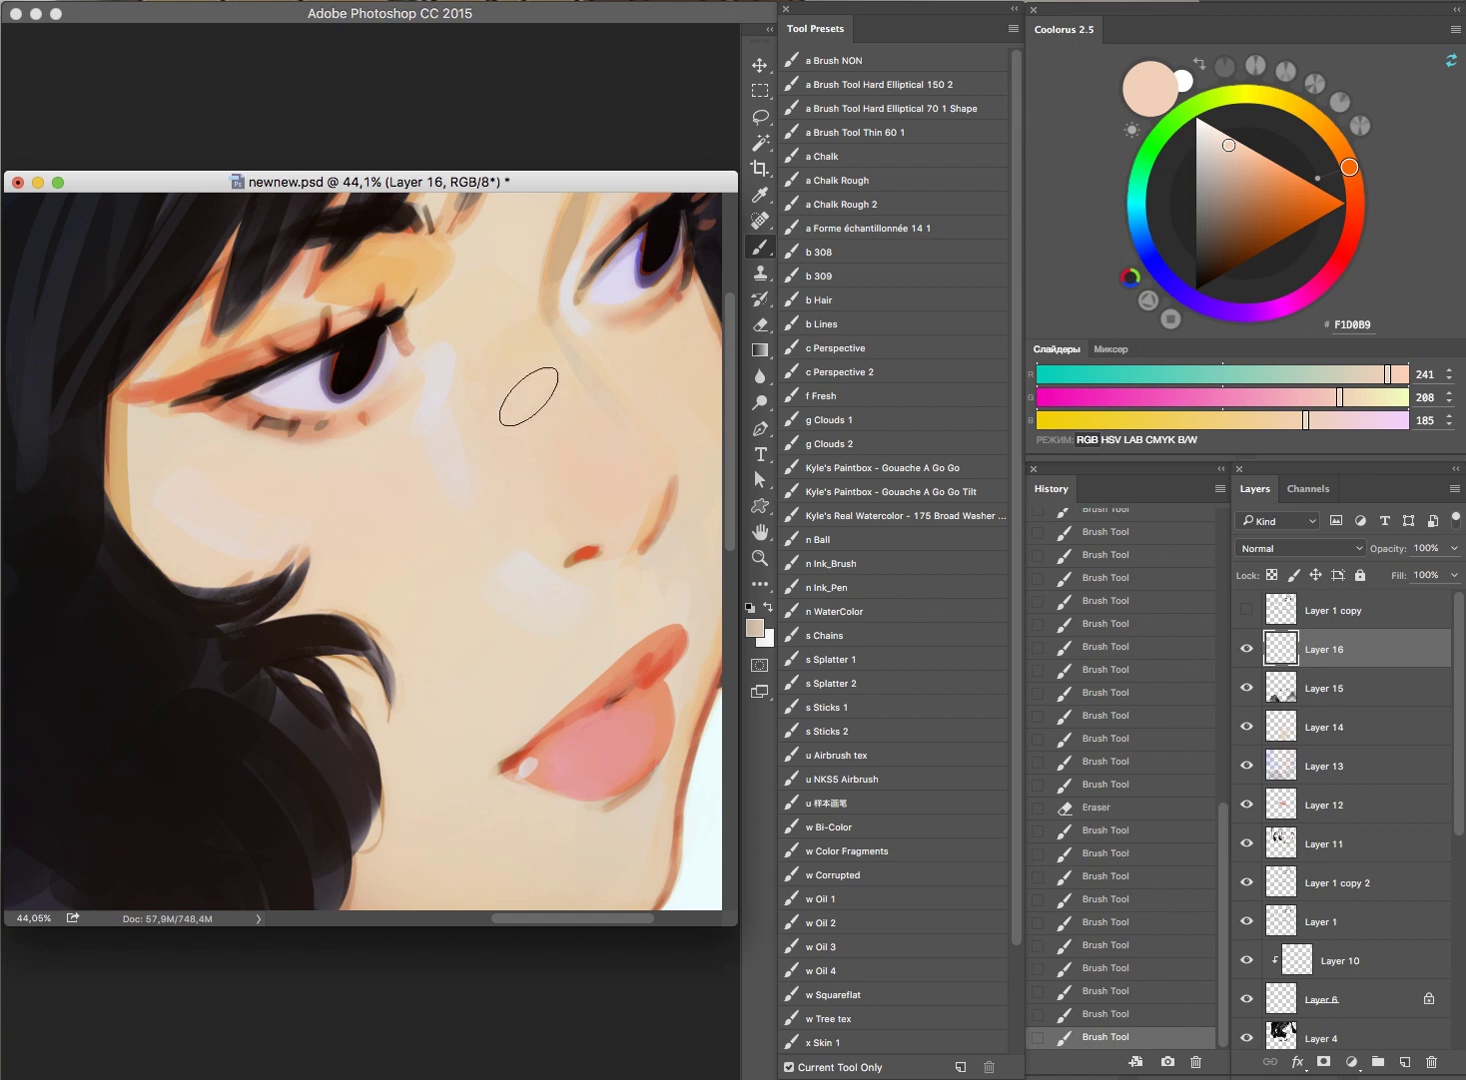
pyautogui.scroll(-1, 579, 468)
pyautogui.scroll(-1, 648, 255)
pyautogui.scroll(-2, 500, 419)
# Step: Paint warm peach shading along the choker's lower edge
pyautogui.scroll(-3, 620, 456)
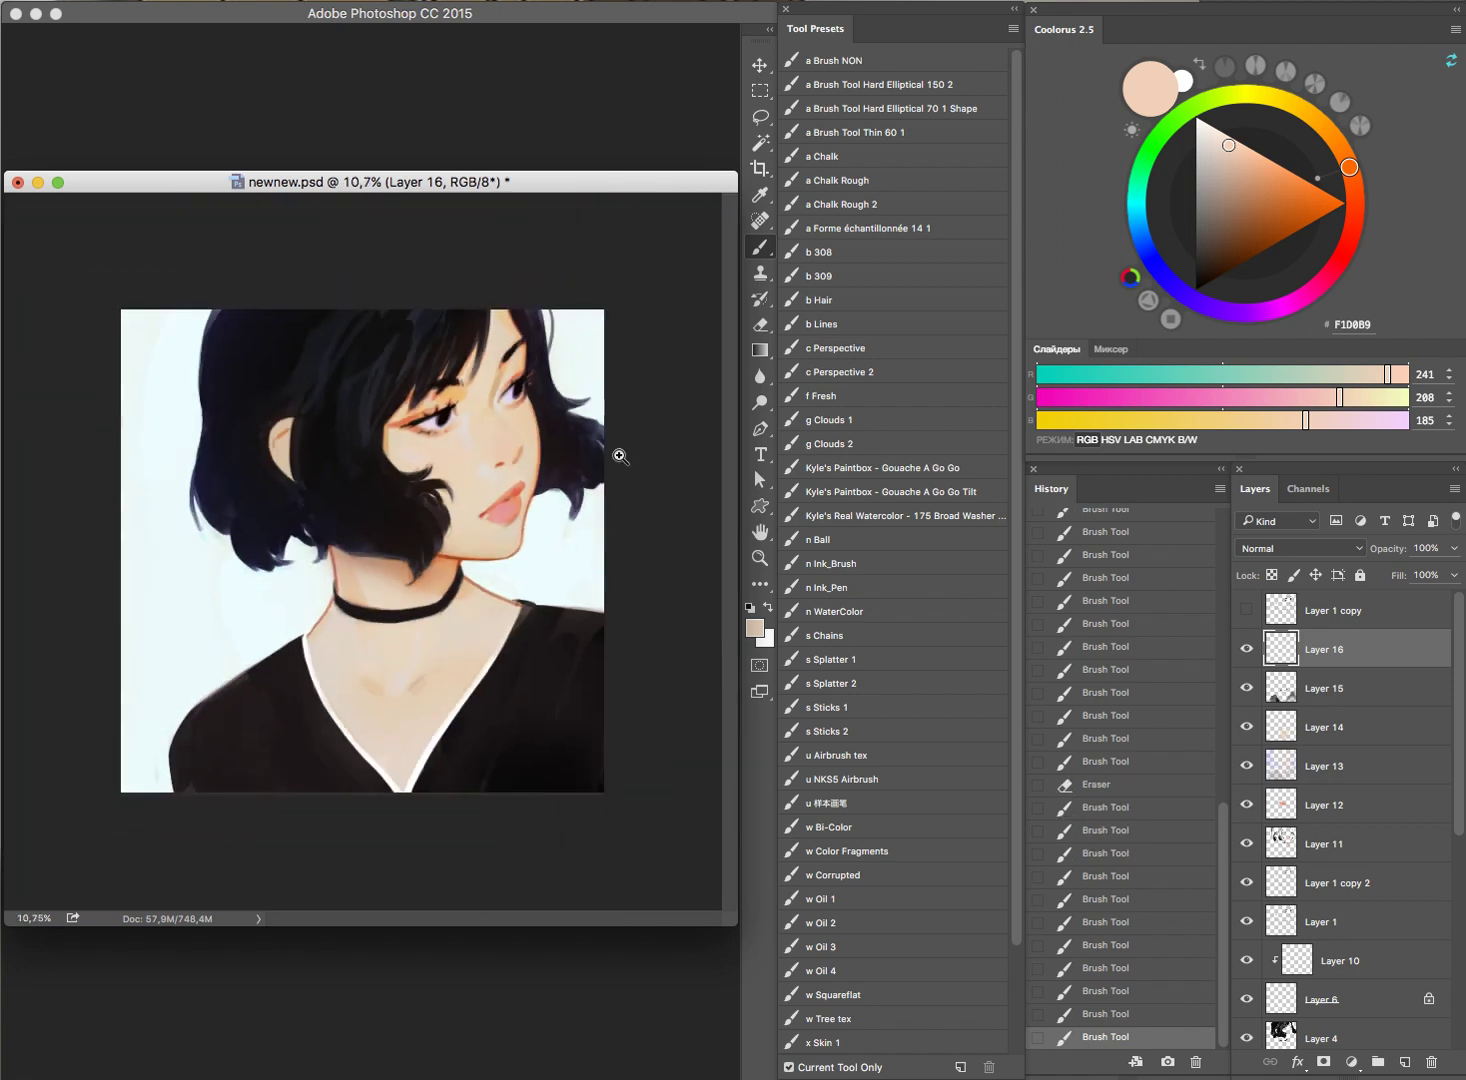
pyautogui.scroll(1, 687, 563)
pyautogui.scroll(5, 497, 634)
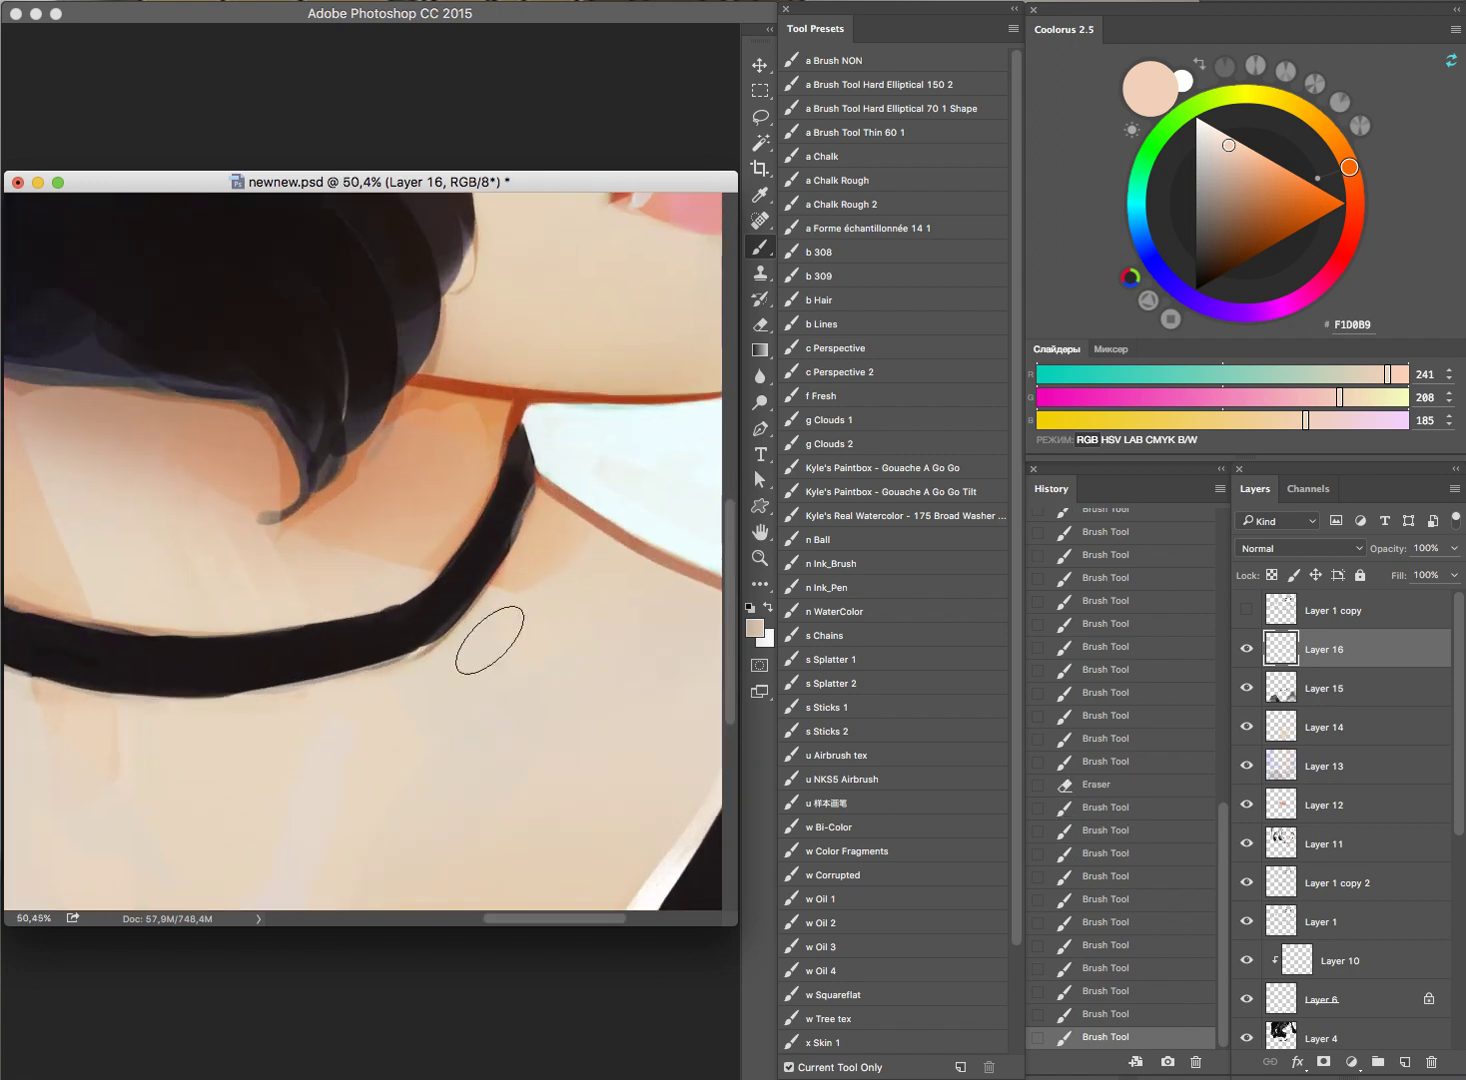
pyautogui.keyDown('alt'); pyautogui.click(506, 566); pyautogui.keyUp('alt')
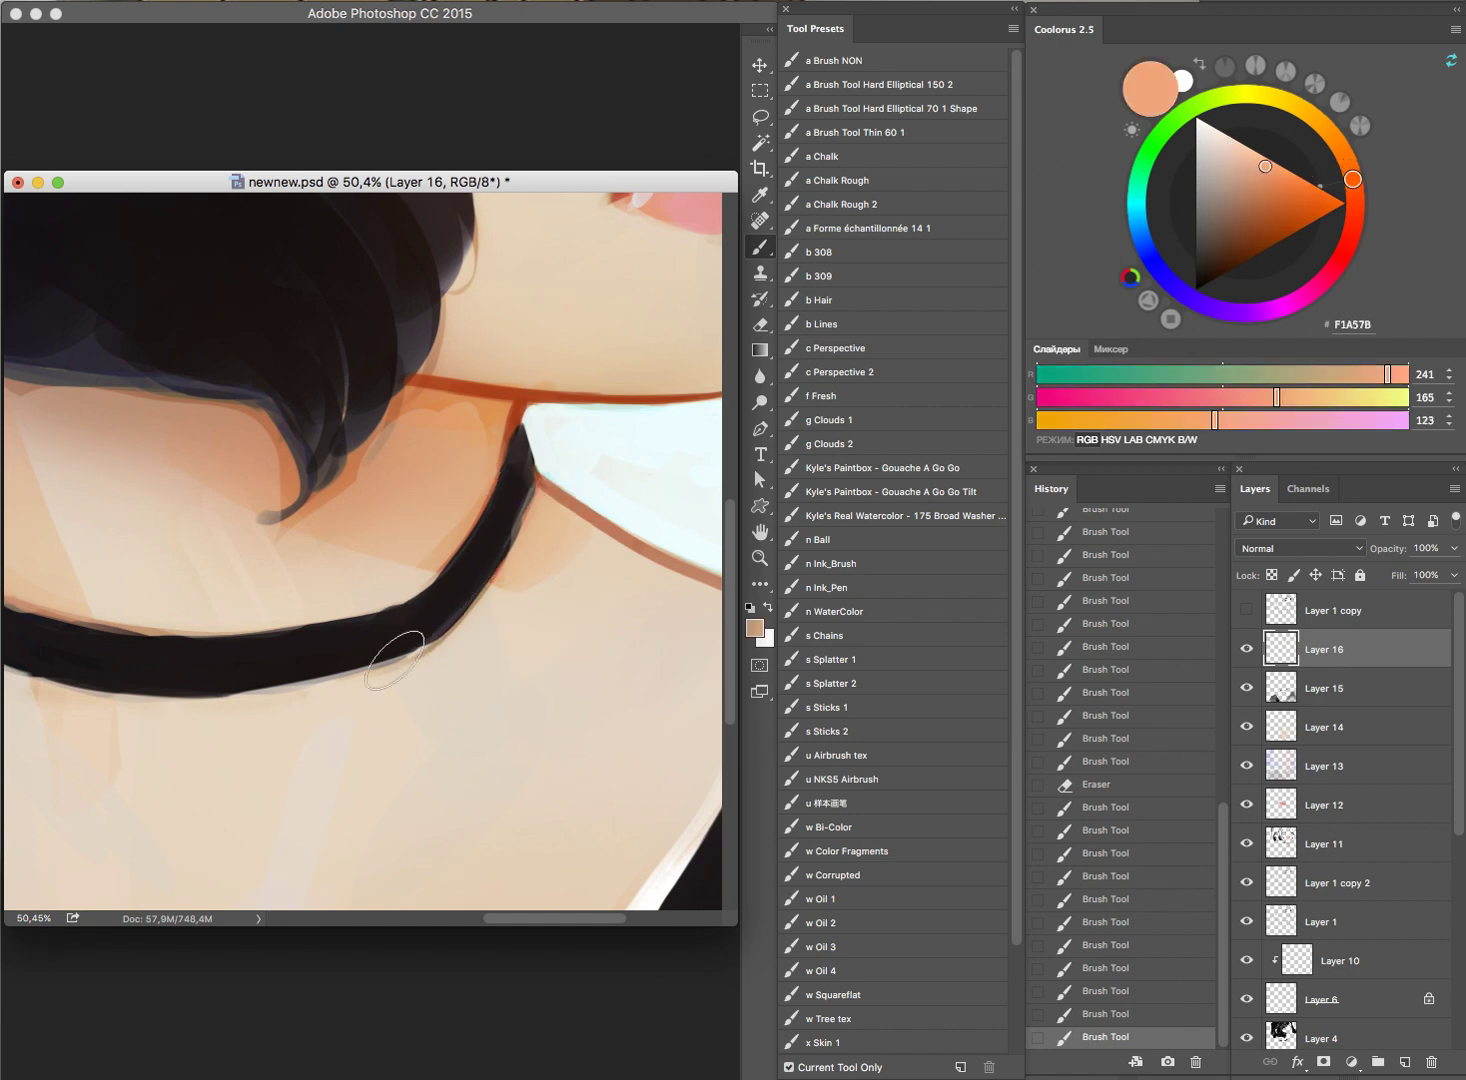
pyautogui.moveTo(315, 680); pyautogui.dragTo(459, 619)
# Step: Repaint the dark hair where it meets the neck
pyautogui.moveTo(569, 631); pyautogui.dragTo(455, 685)
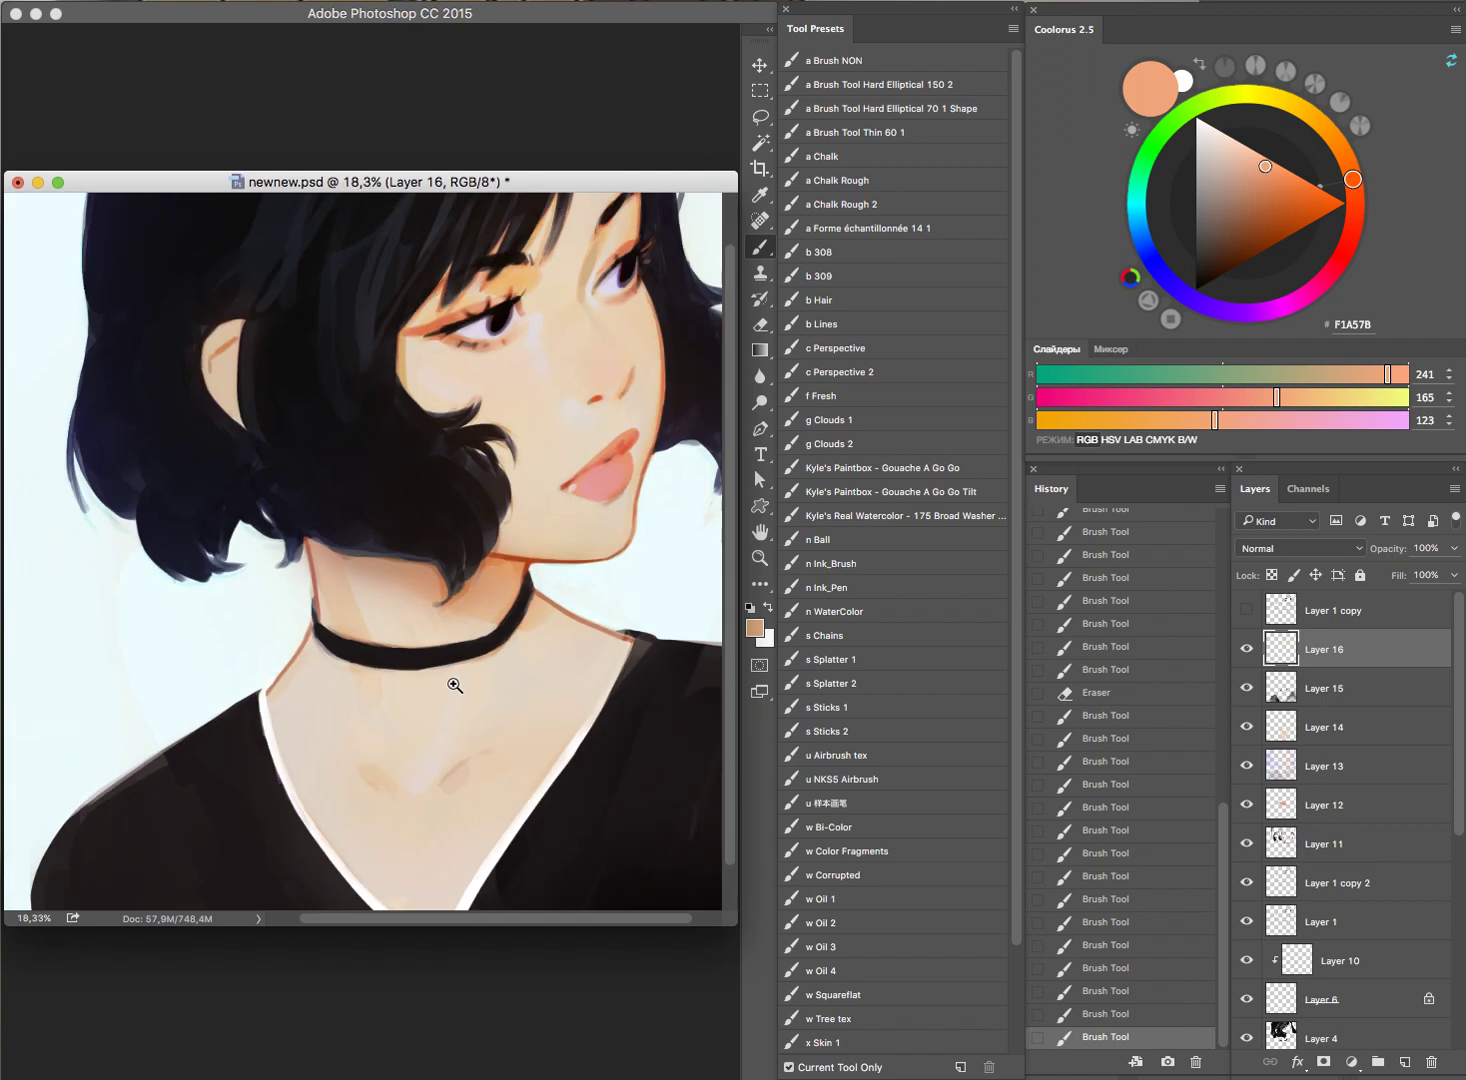
pyautogui.moveTo(561, 592); pyautogui.dragTo(500, 640)
pyautogui.moveTo(367, 535); pyautogui.dragTo(430, 548)
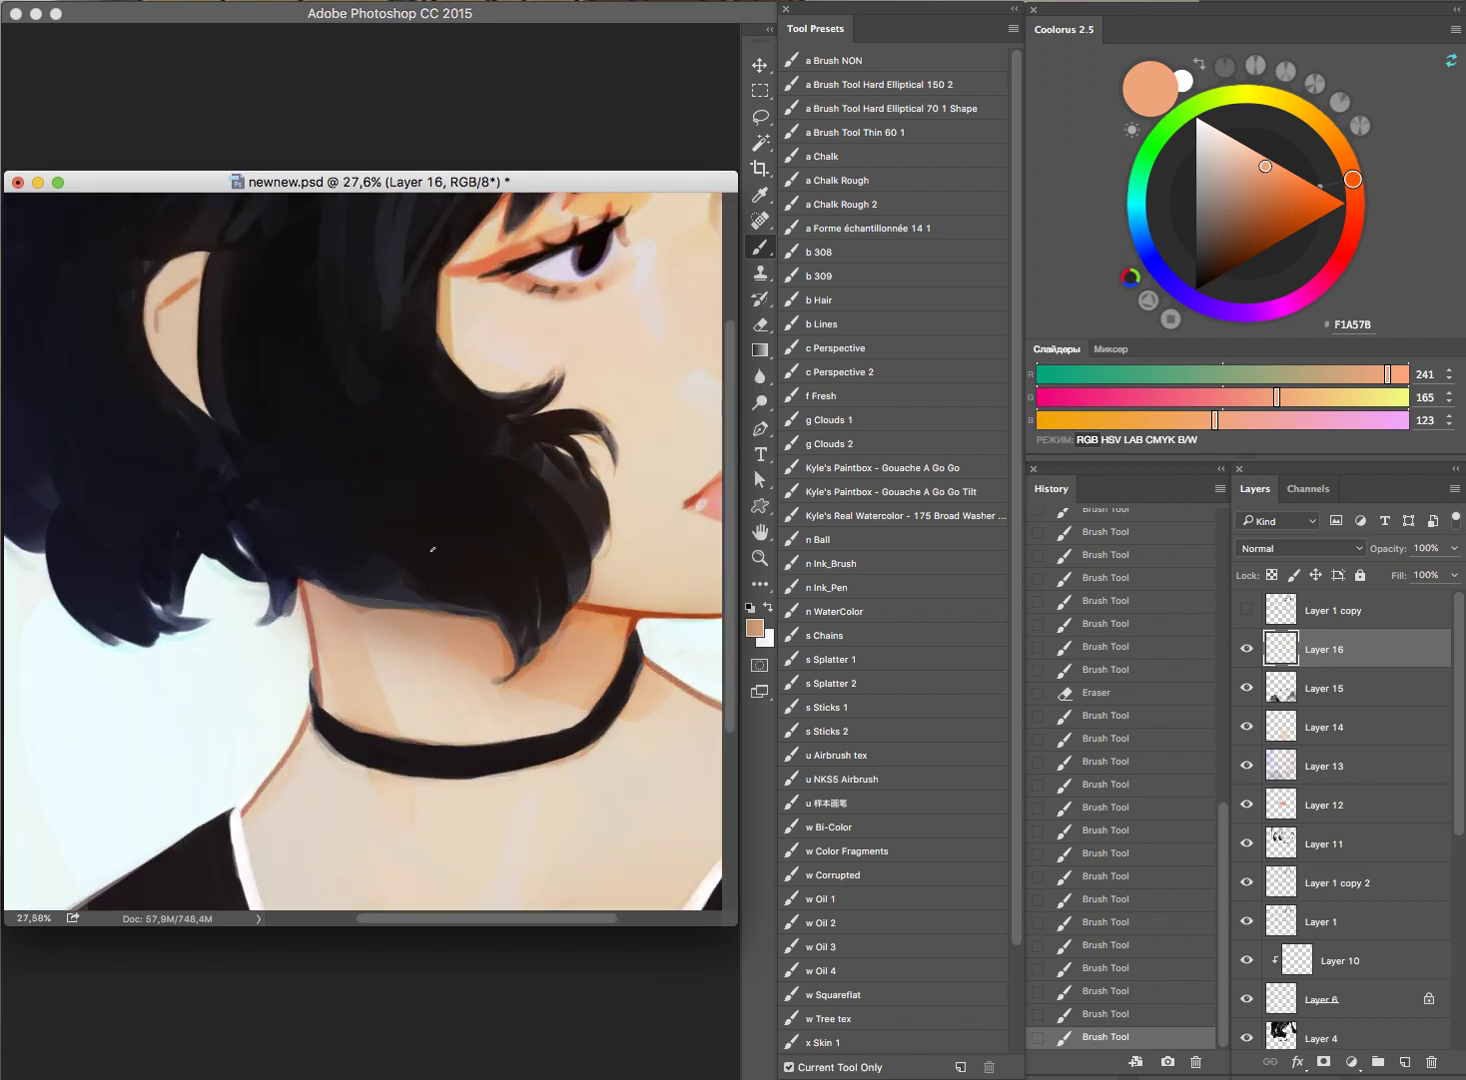
pyautogui.keyDown('alt'); pyautogui.click(417, 529); pyautogui.keyUp('alt')
pyautogui.moveTo(310, 572)
pyautogui.mouseDown()
pyautogui.moveTo(425, 592)
pyautogui.moveTo(284, 609)
pyautogui.moveTo(279, 579)
pyautogui.mouseUp()
pyautogui.moveTo(225, 460); pyautogui.dragTo(253, 477)
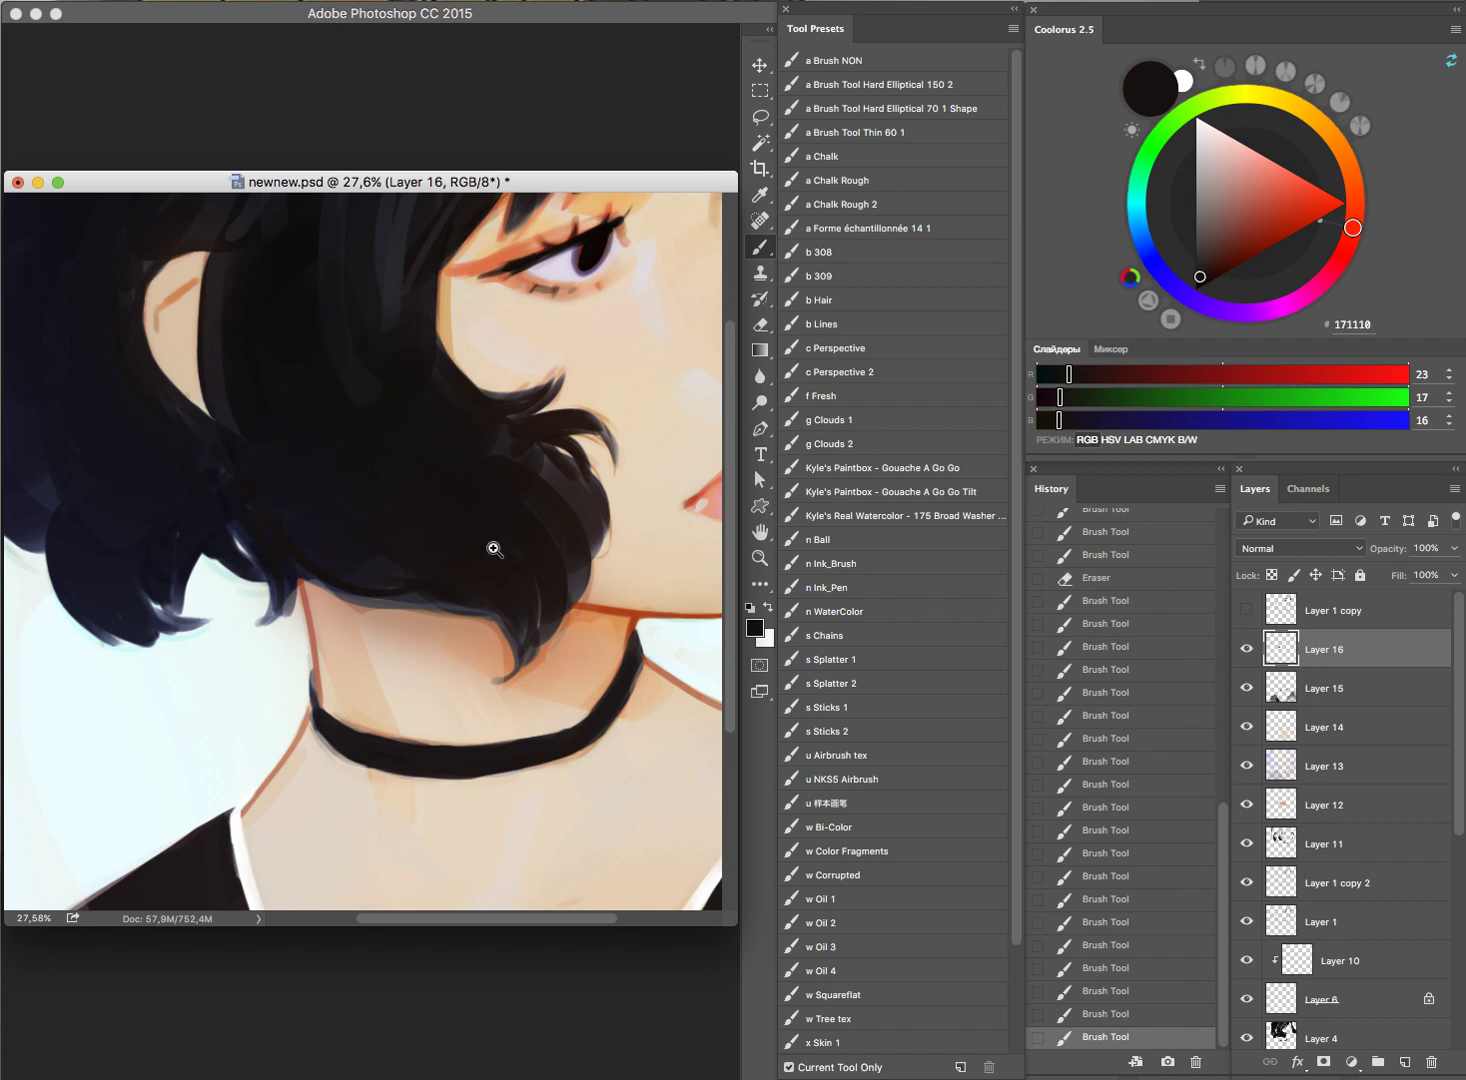
pyautogui.moveTo(470, 620); pyautogui.dragTo(400, 650)
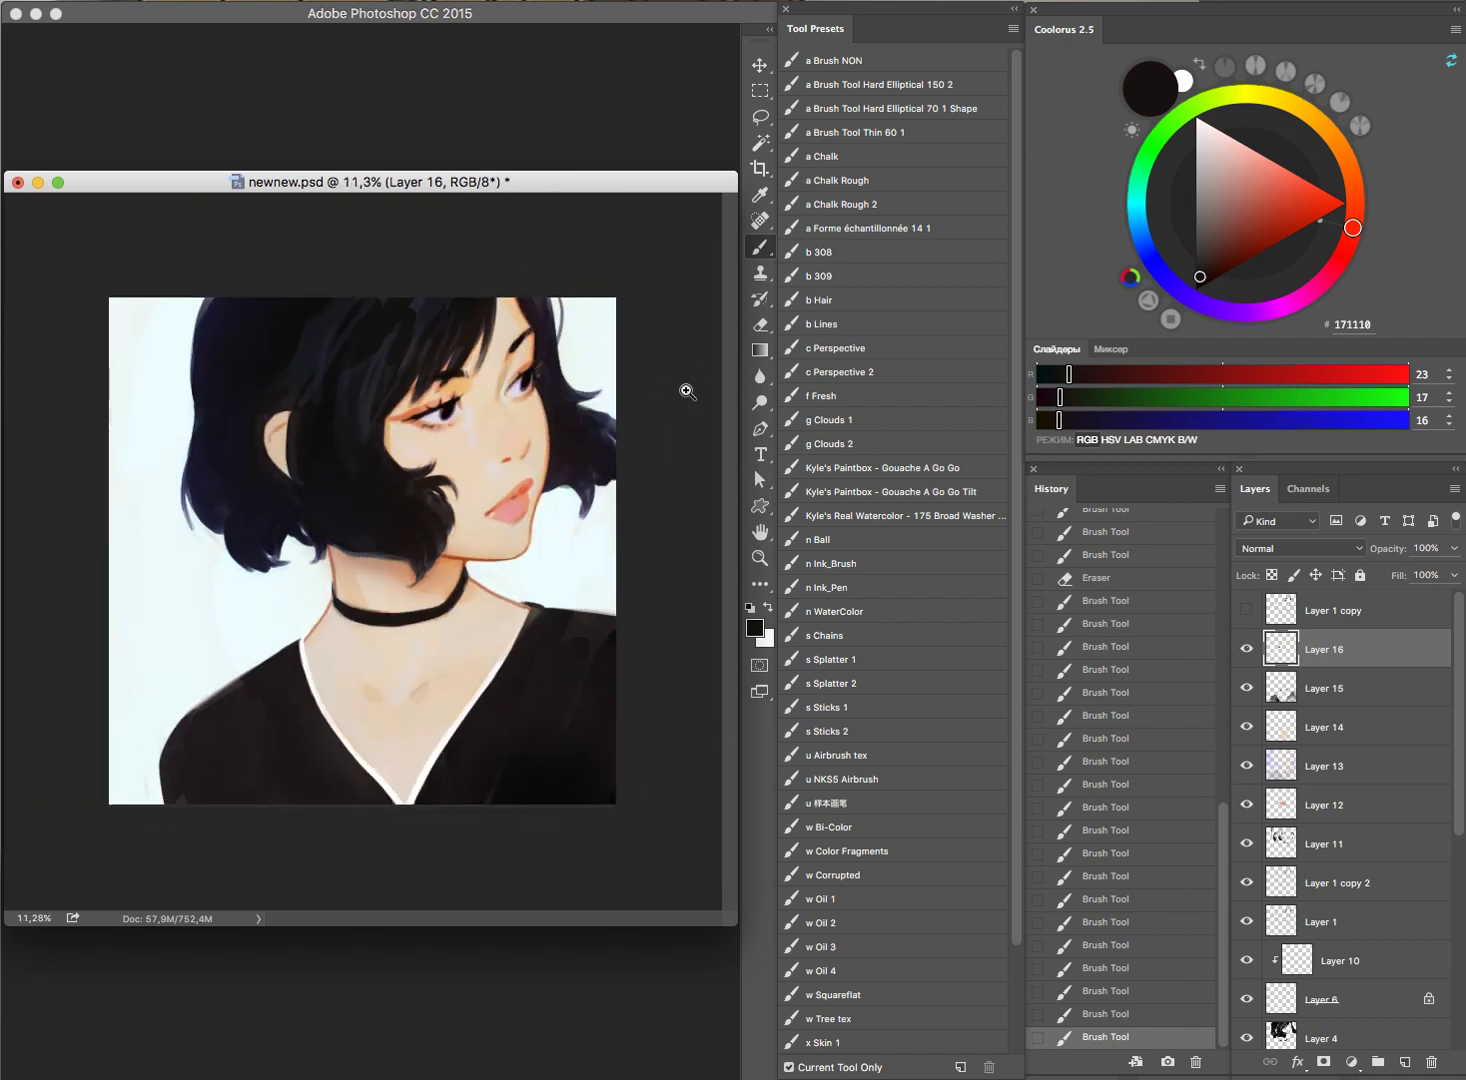
# Step: Paint pale background colour around the hair edge
pyautogui.scroll(2, 661, 533)
pyautogui.scroll(3, 661, 533)
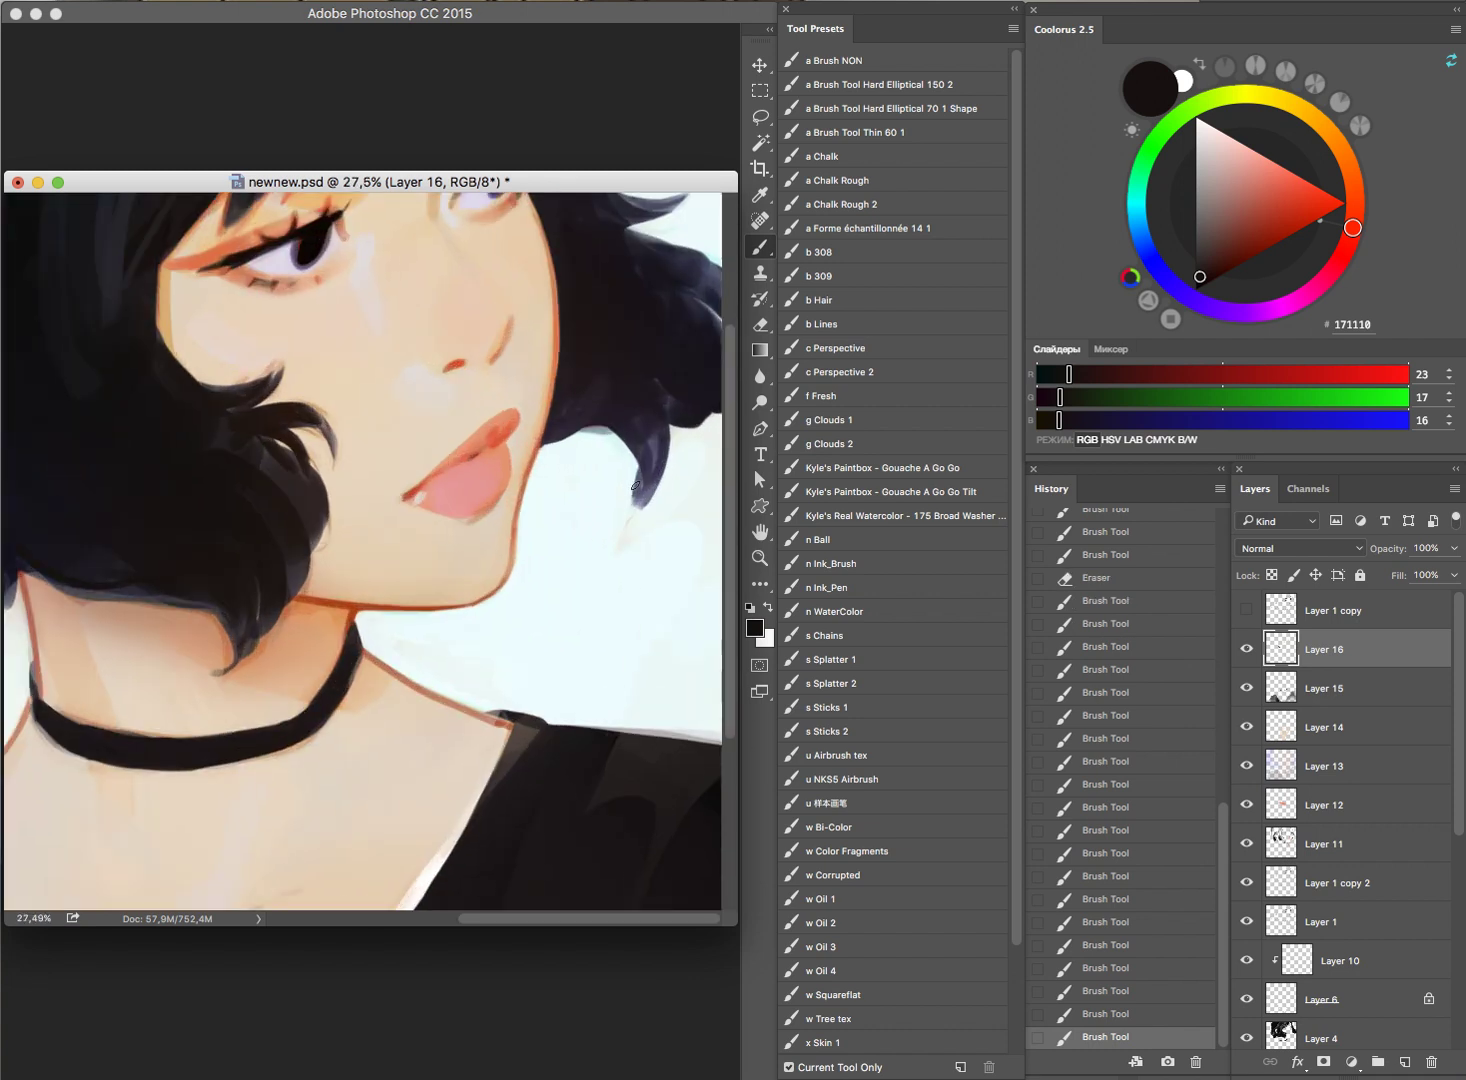
pyautogui.keyDown('alt'); pyautogui.click(623, 480); pyautogui.keyUp('alt')
pyautogui.moveTo(628, 476)
pyautogui.mouseDown()
pyautogui.moveTo(616, 529)
pyautogui.moveTo(650, 503)
pyautogui.moveTo(602, 589)
pyautogui.mouseUp()
pyautogui.scroll(-2, 602, 589)
pyautogui.scroll(-1, 517, 615)
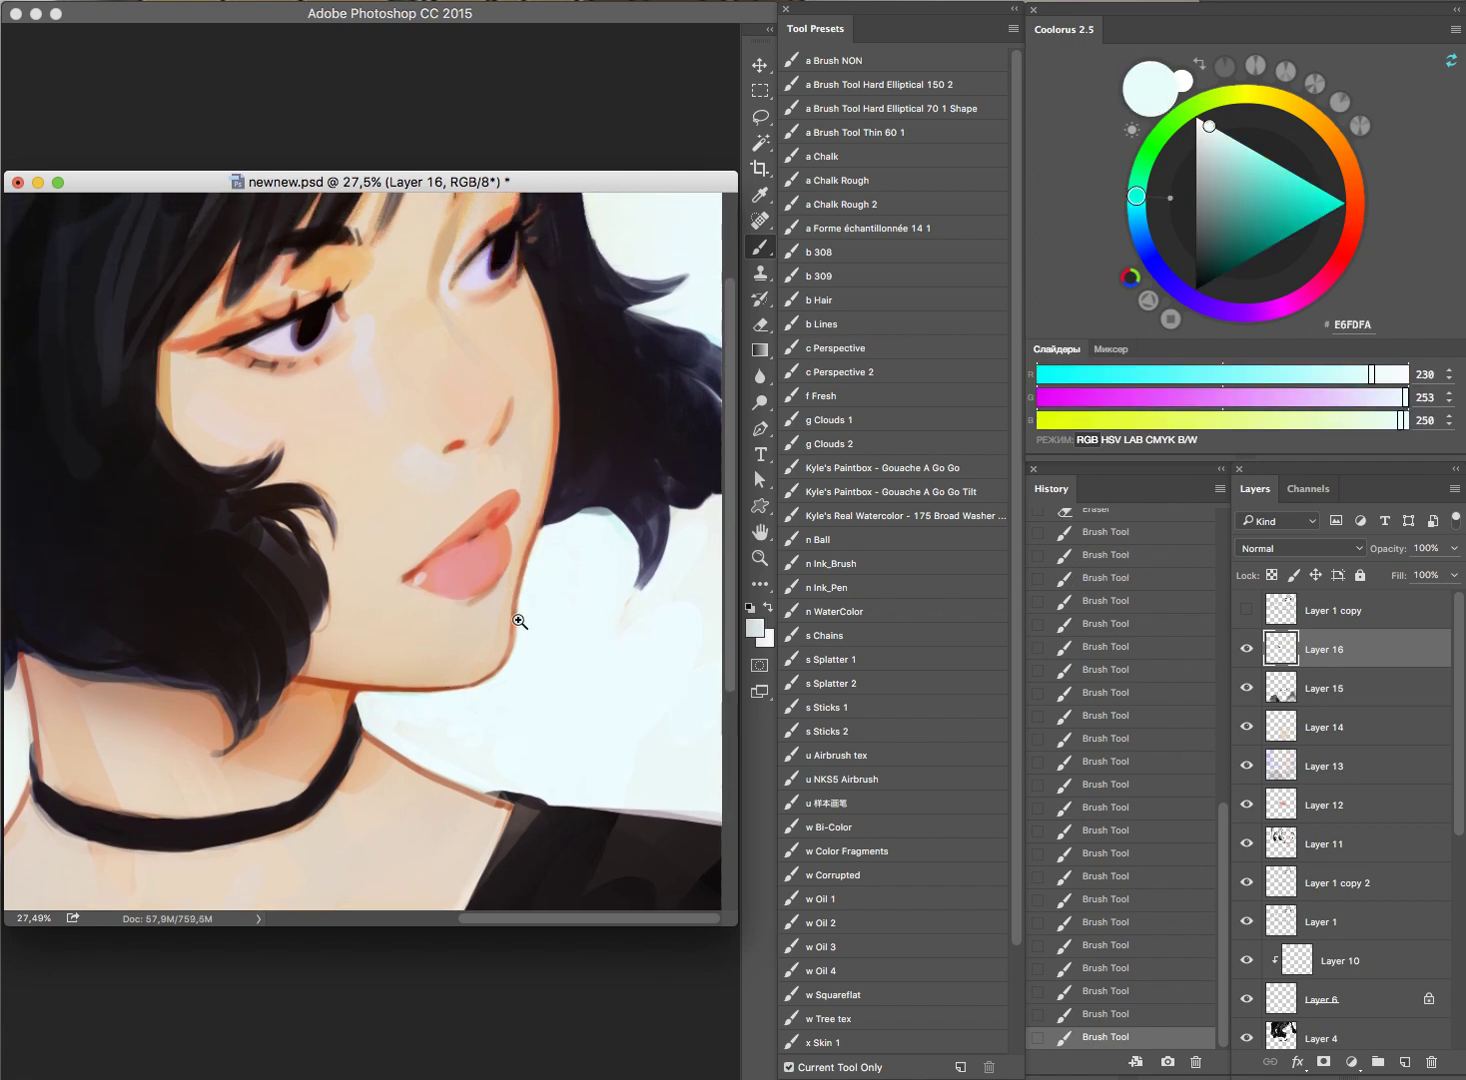
pyautogui.scroll(-2, 466, 660)
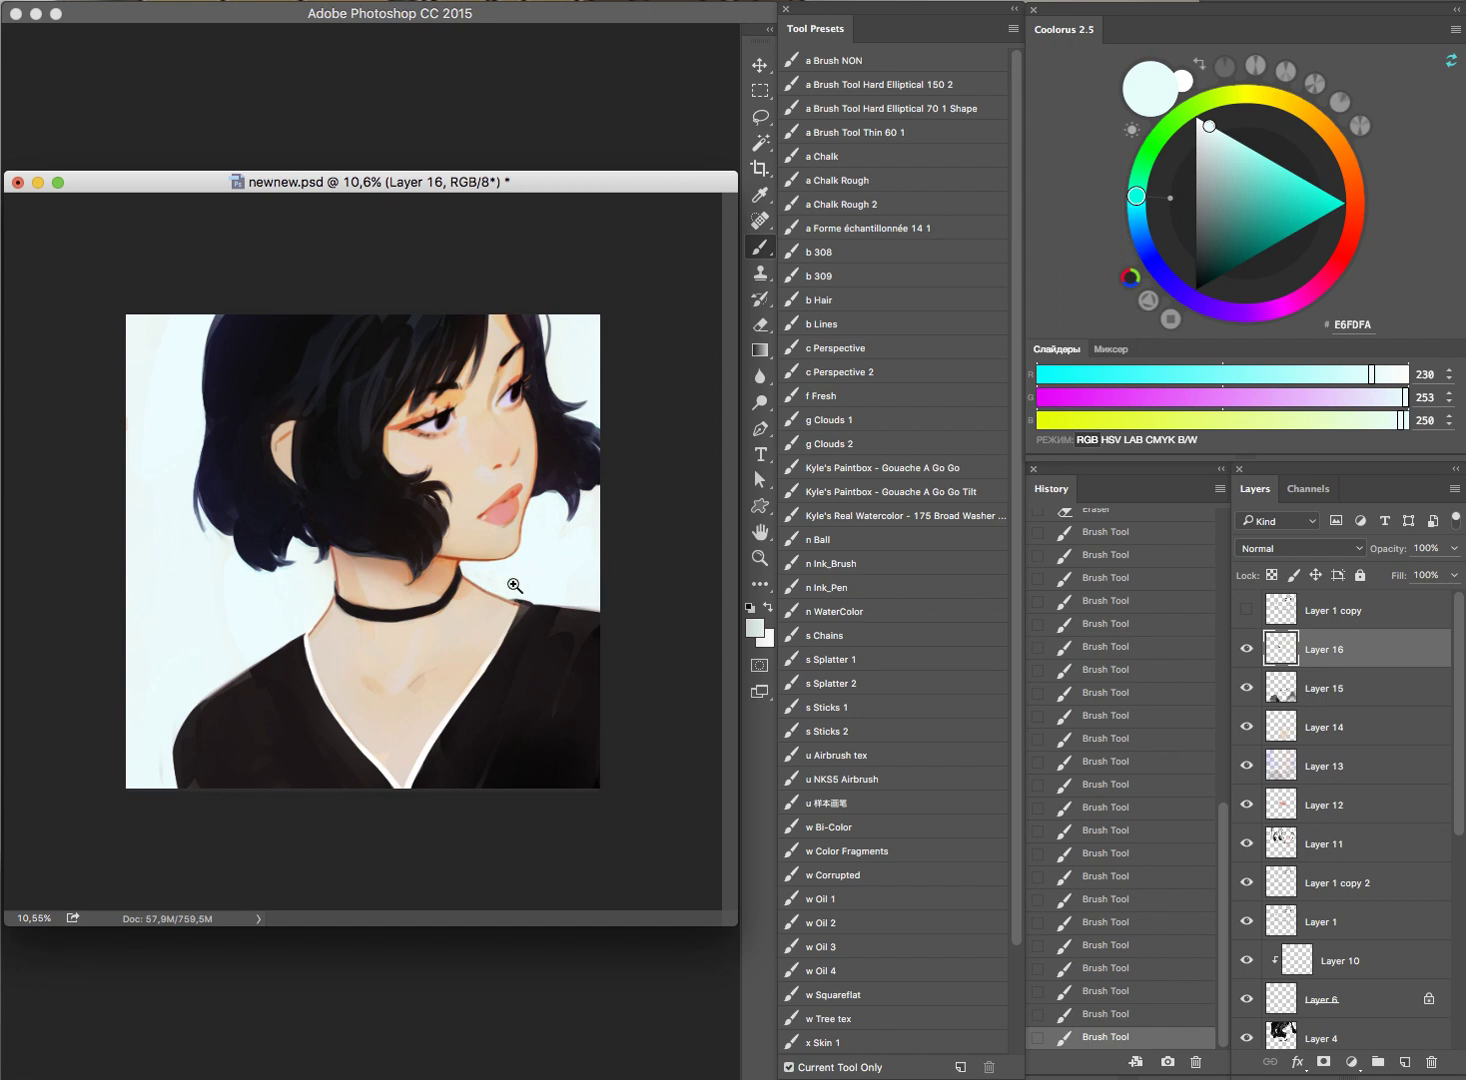
pyautogui.scroll(4, 514, 585)
# Step: Add a near-white dab at the choker end and a white highlight down the neck edge
pyautogui.keyDown('alt'); pyautogui.click(43, 722); pyautogui.keyUp('alt')
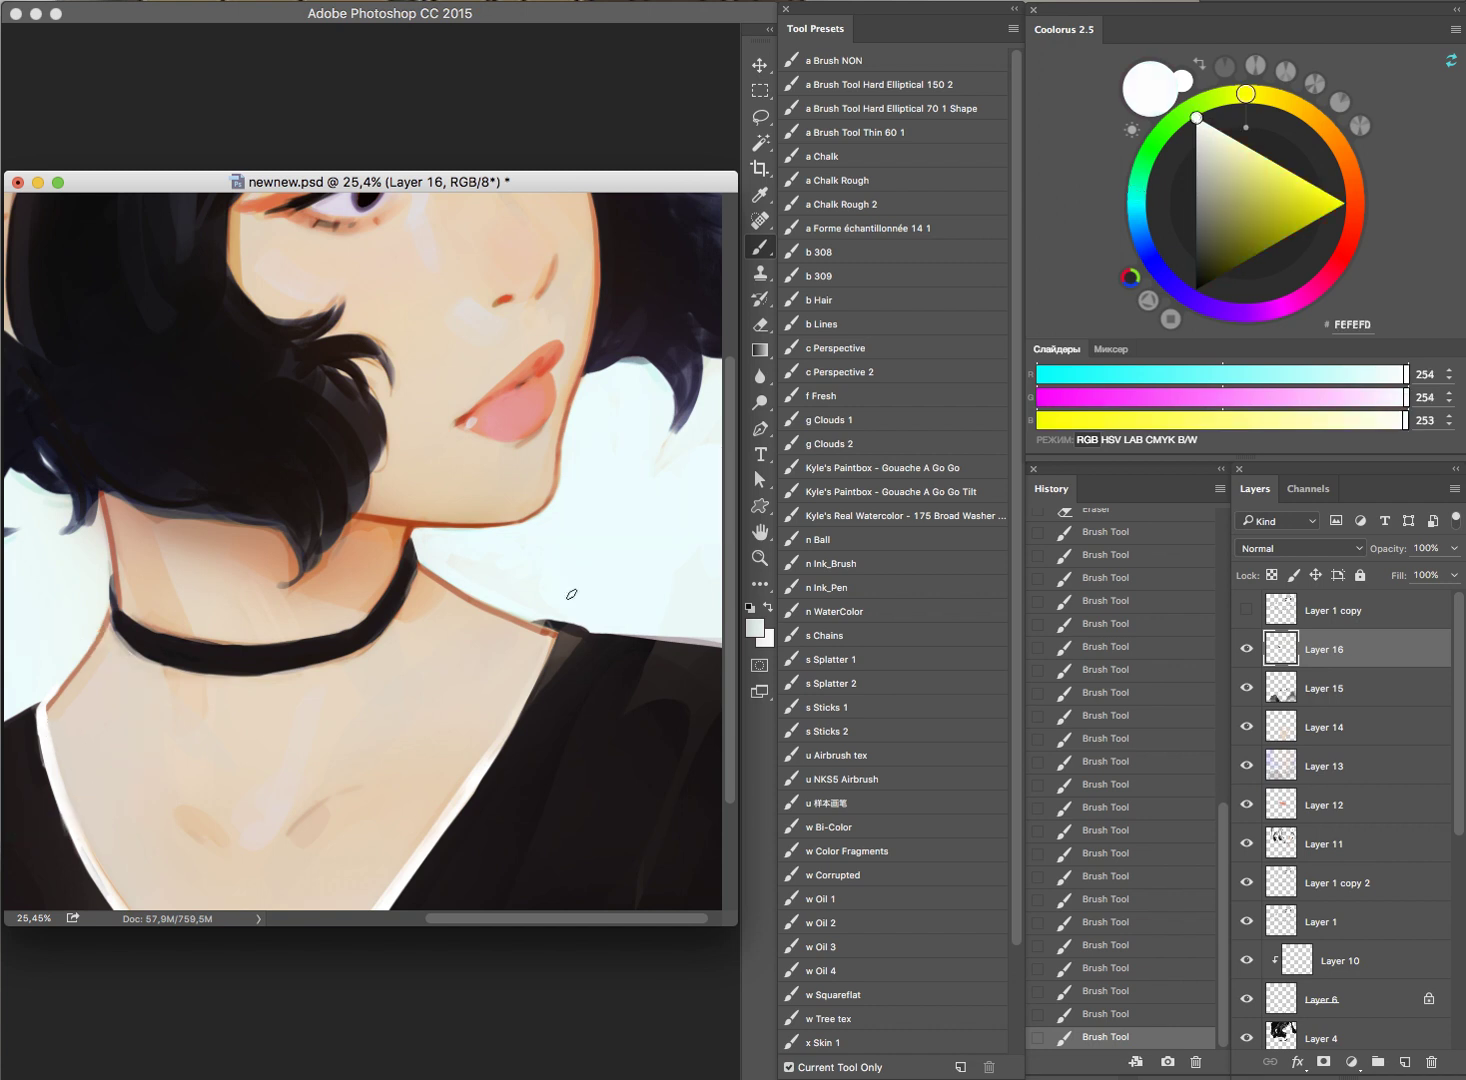
pyautogui.click(540, 621)
pyautogui.hotkey('ctrl', 'z')
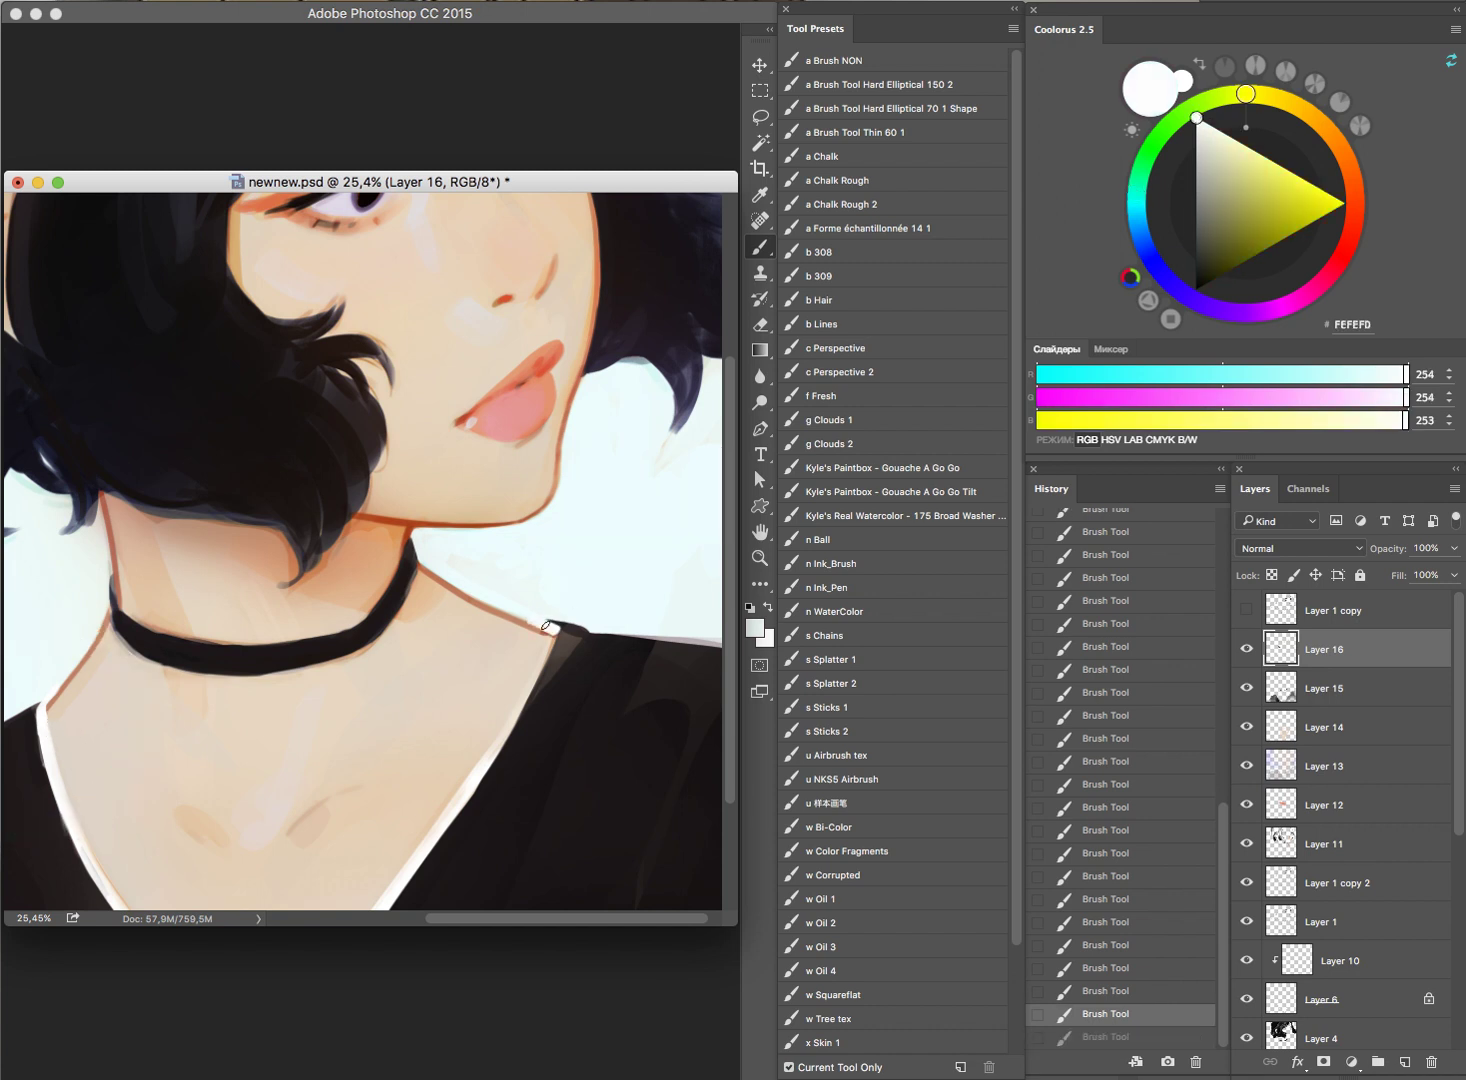
pyautogui.click(546, 626)
pyautogui.moveTo(553, 632); pyautogui.dragTo(519, 710)
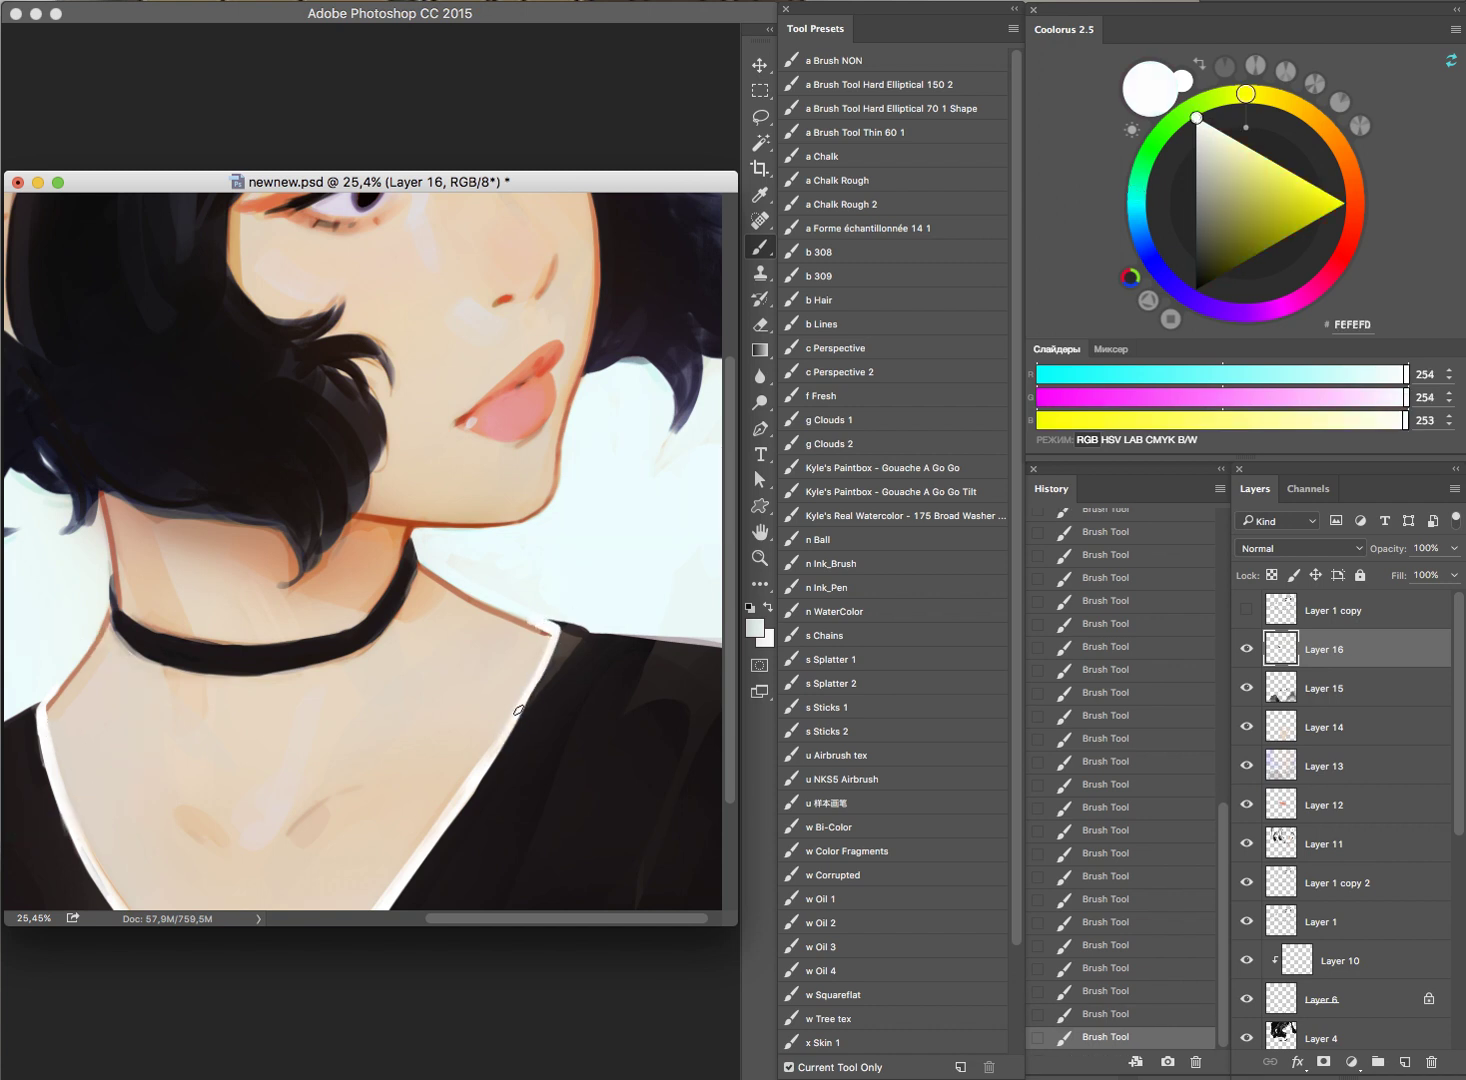
pyautogui.scroll(-2, 540, 697)
pyautogui.scroll(-1, 556, 703)
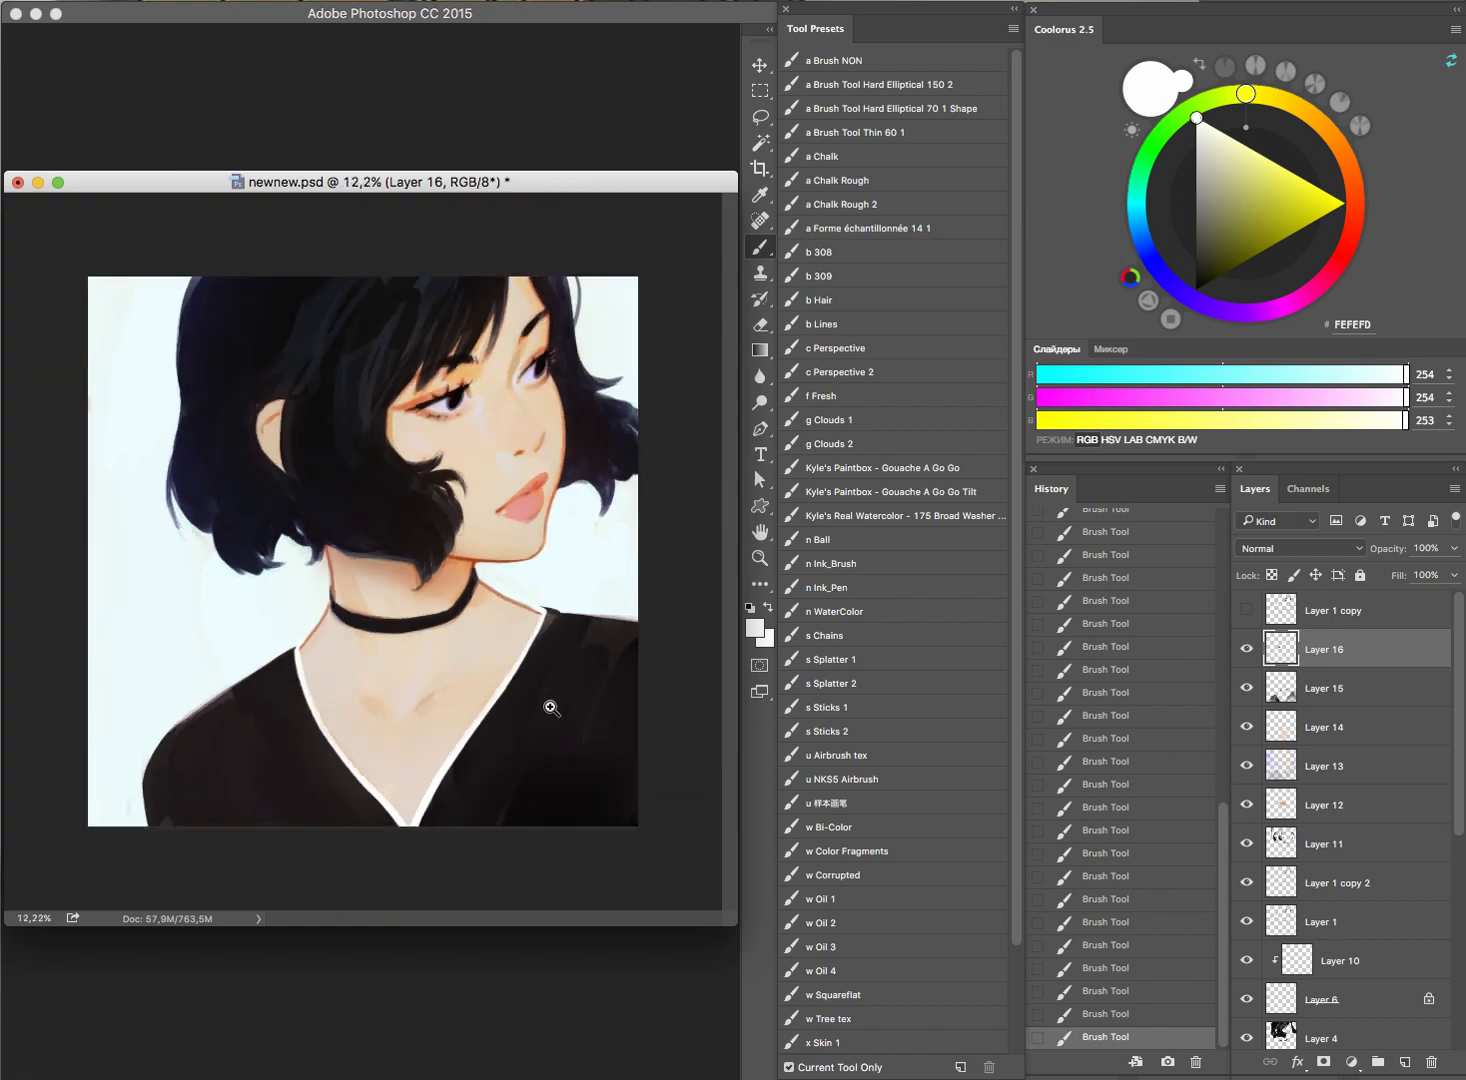
pyautogui.scroll(-1, 556, 703)
pyautogui.scroll(-1, 565, 620)
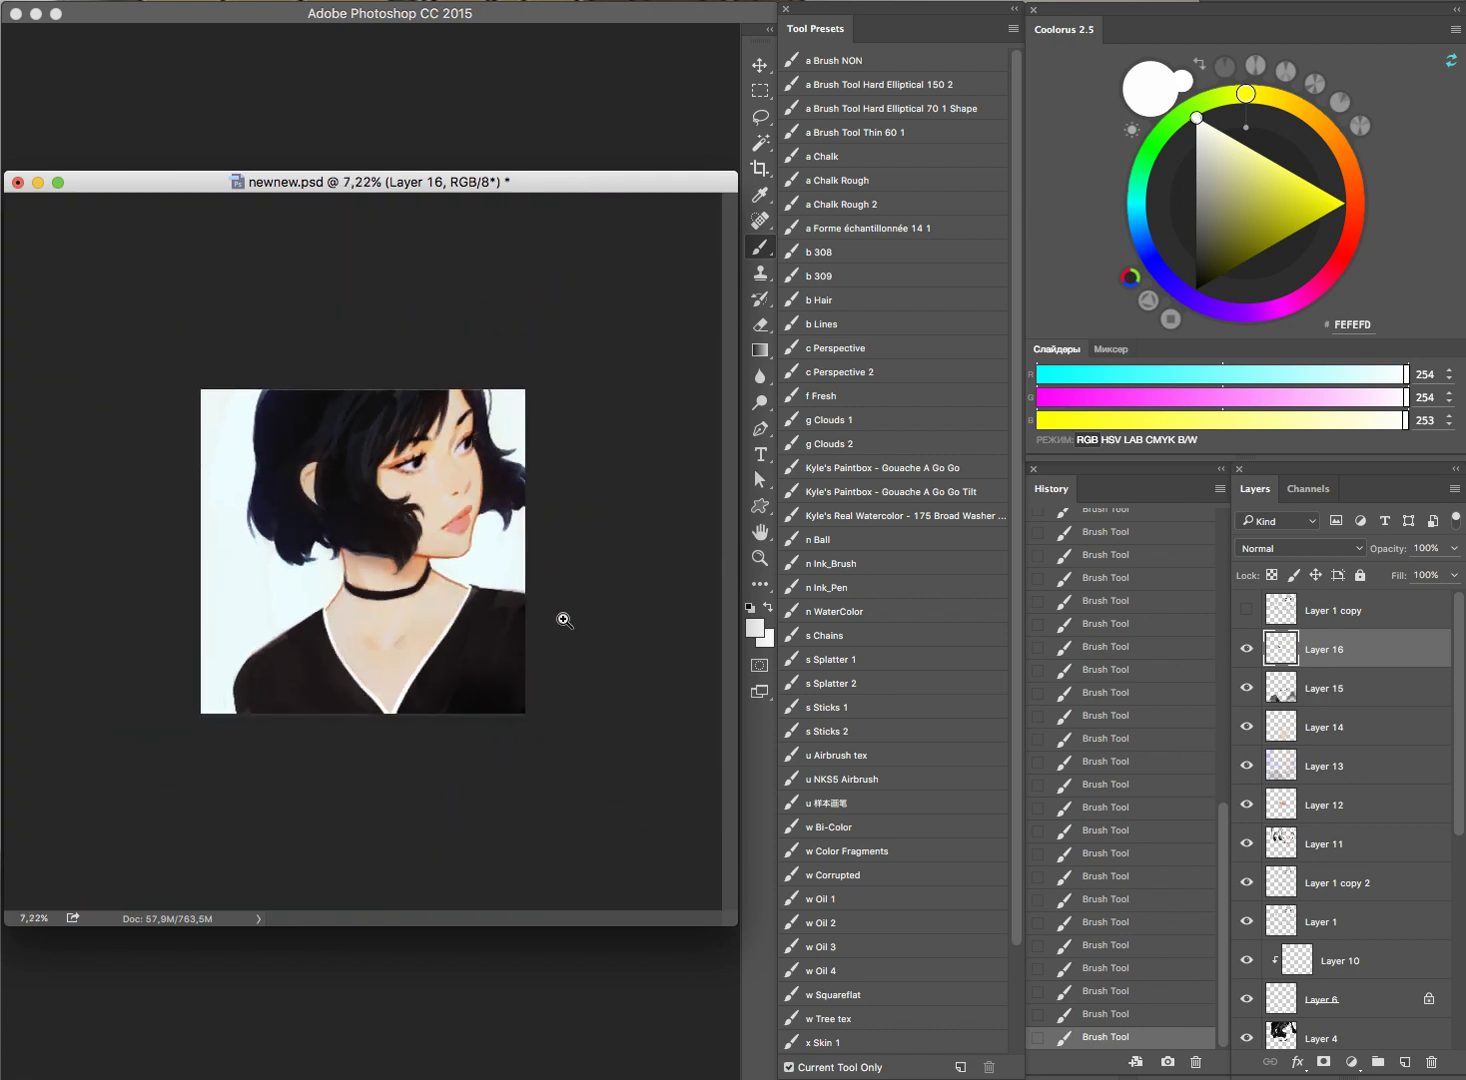
pyautogui.scroll(1, 563, 619)
pyautogui.scroll(2, 563, 619)
# Step: Erase stray paint beside the neck, discarding a trial white dot on the choker
pyautogui.press('e')
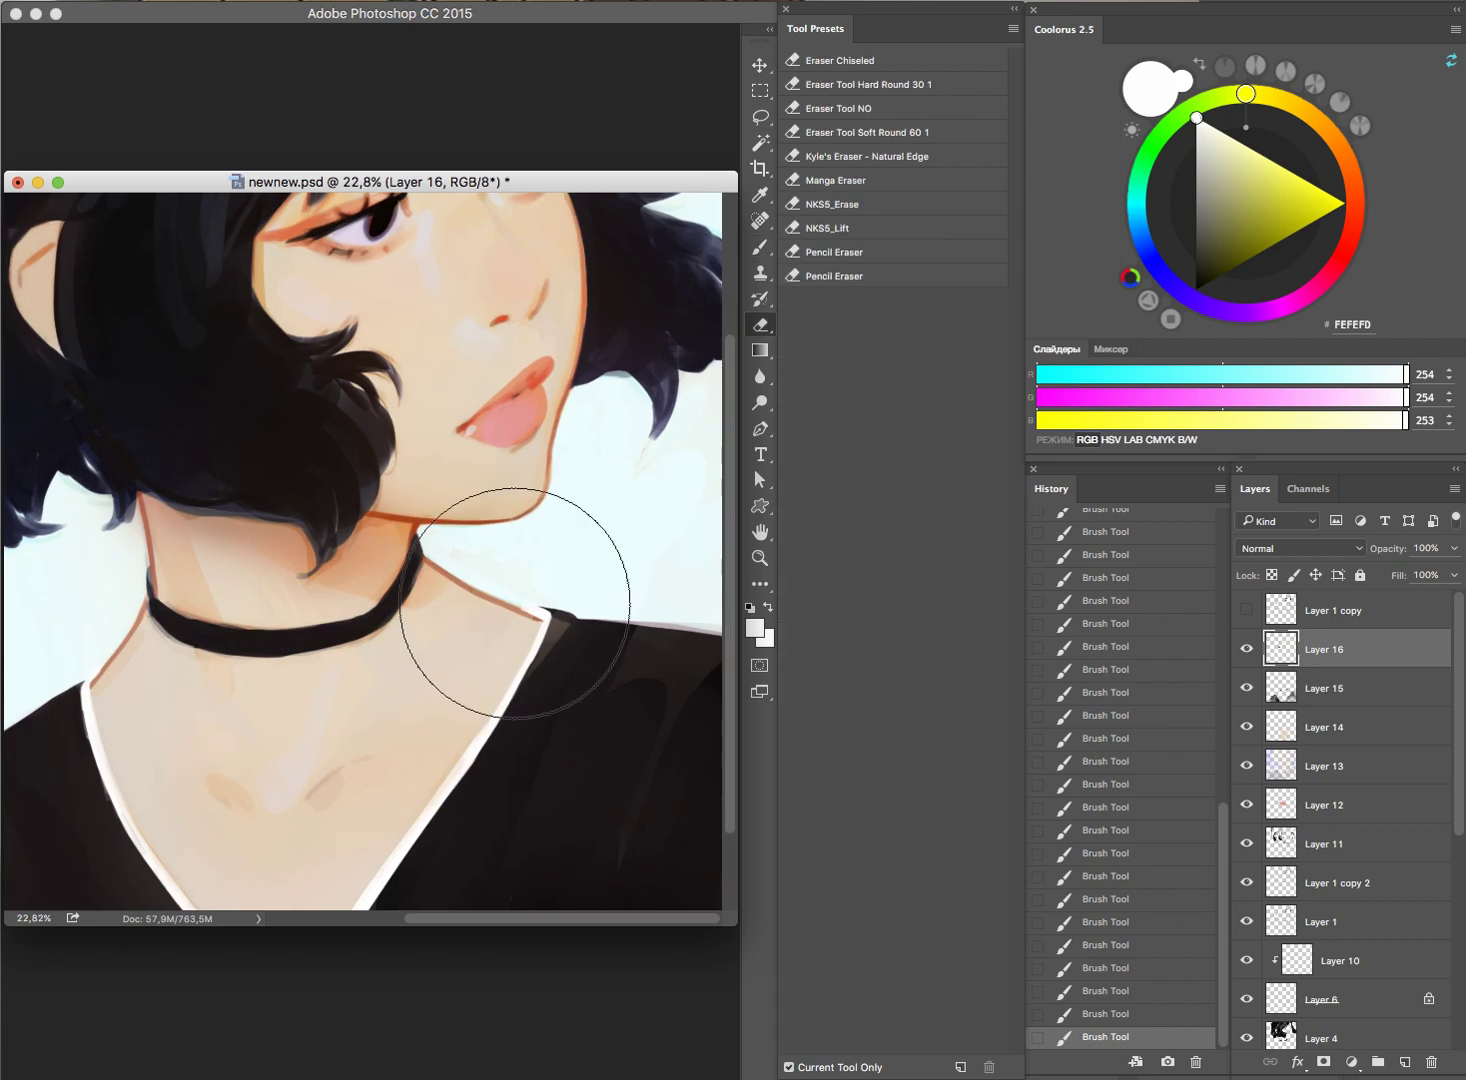
pyautogui.click(558, 596)
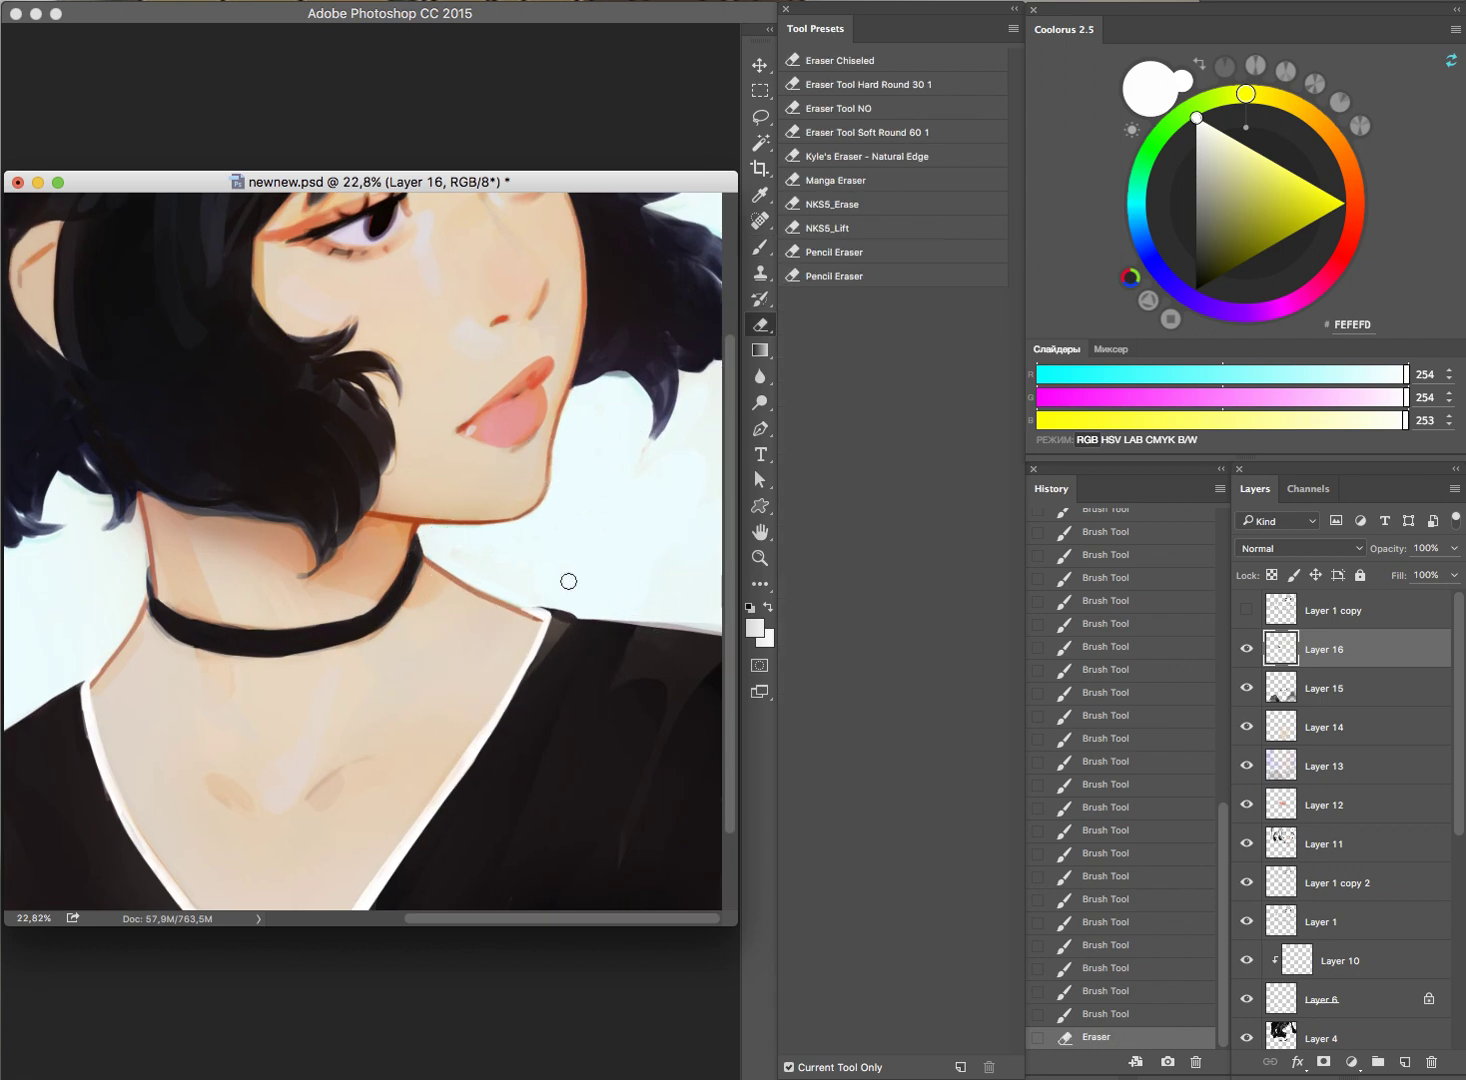
pyautogui.press('b')
pyautogui.click(297, 637)
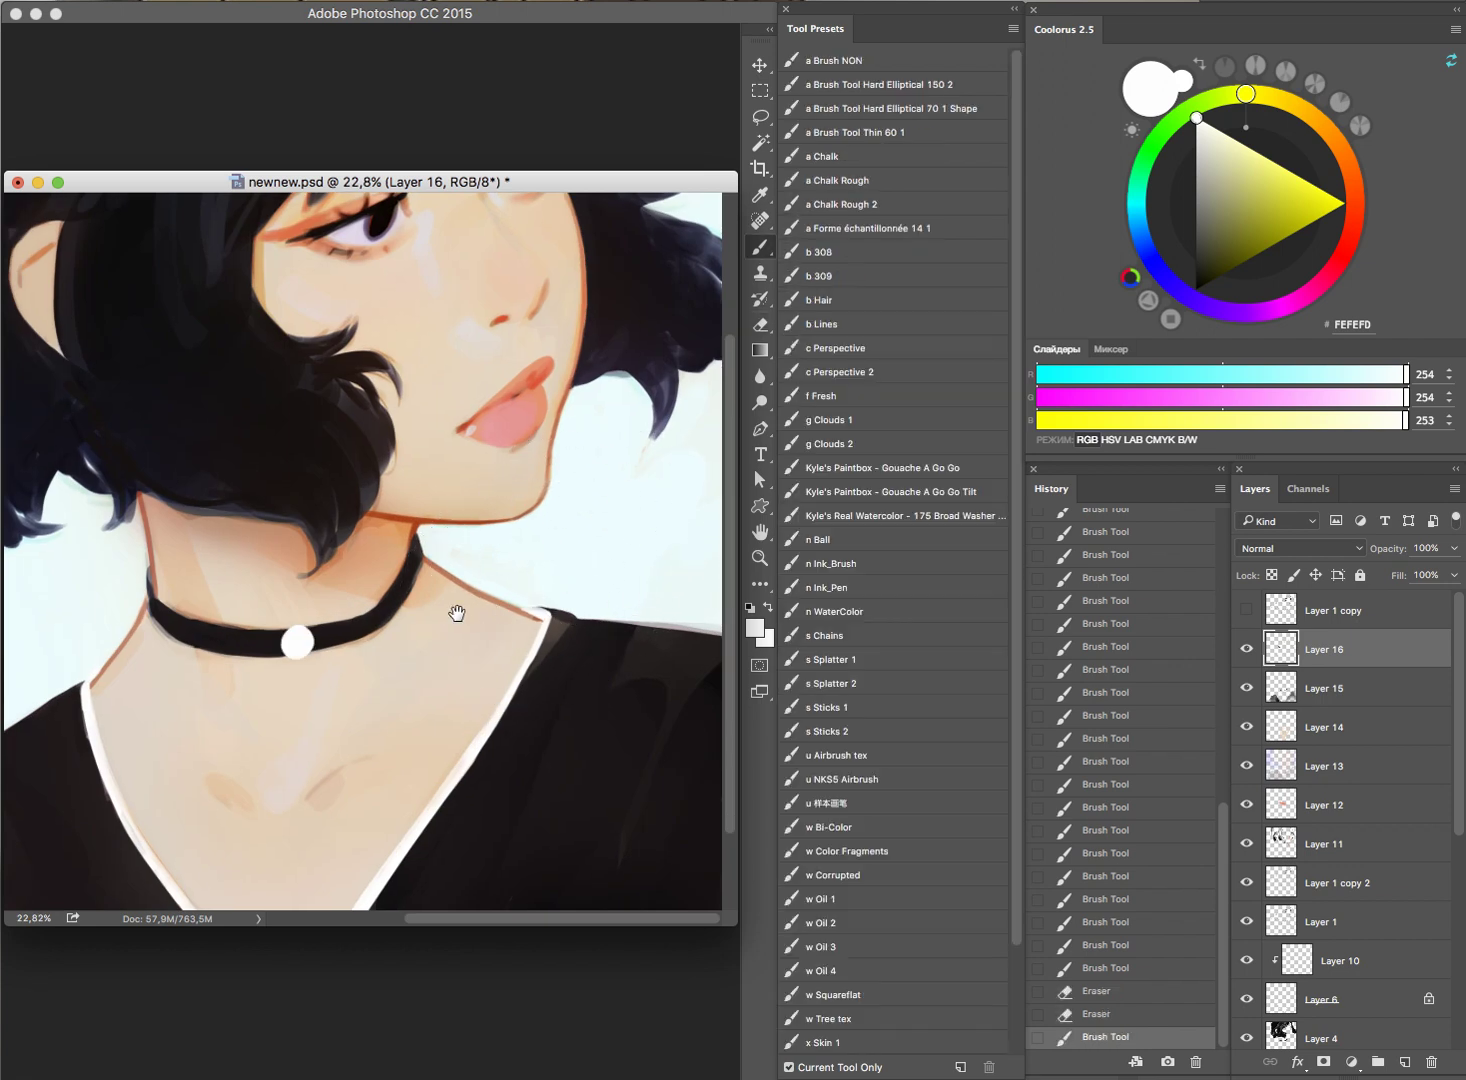
pyautogui.scroll(-3, 487, 608)
pyautogui.hotkey('ctrl', 'z')
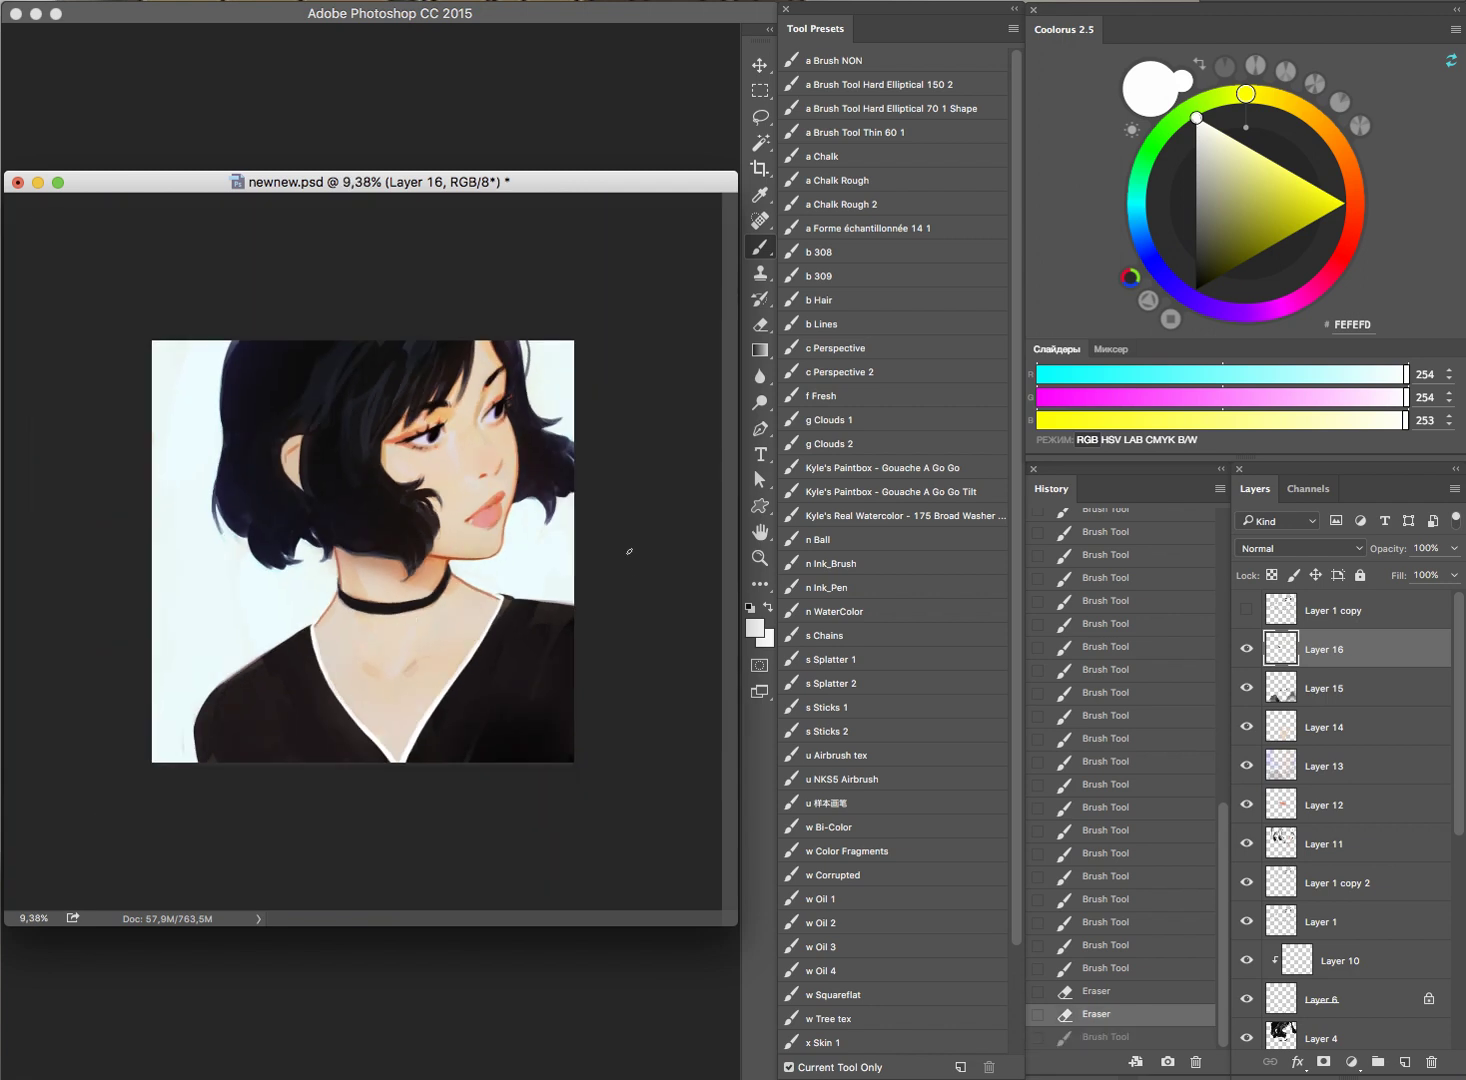
pyautogui.scroll(3, 460, 579)
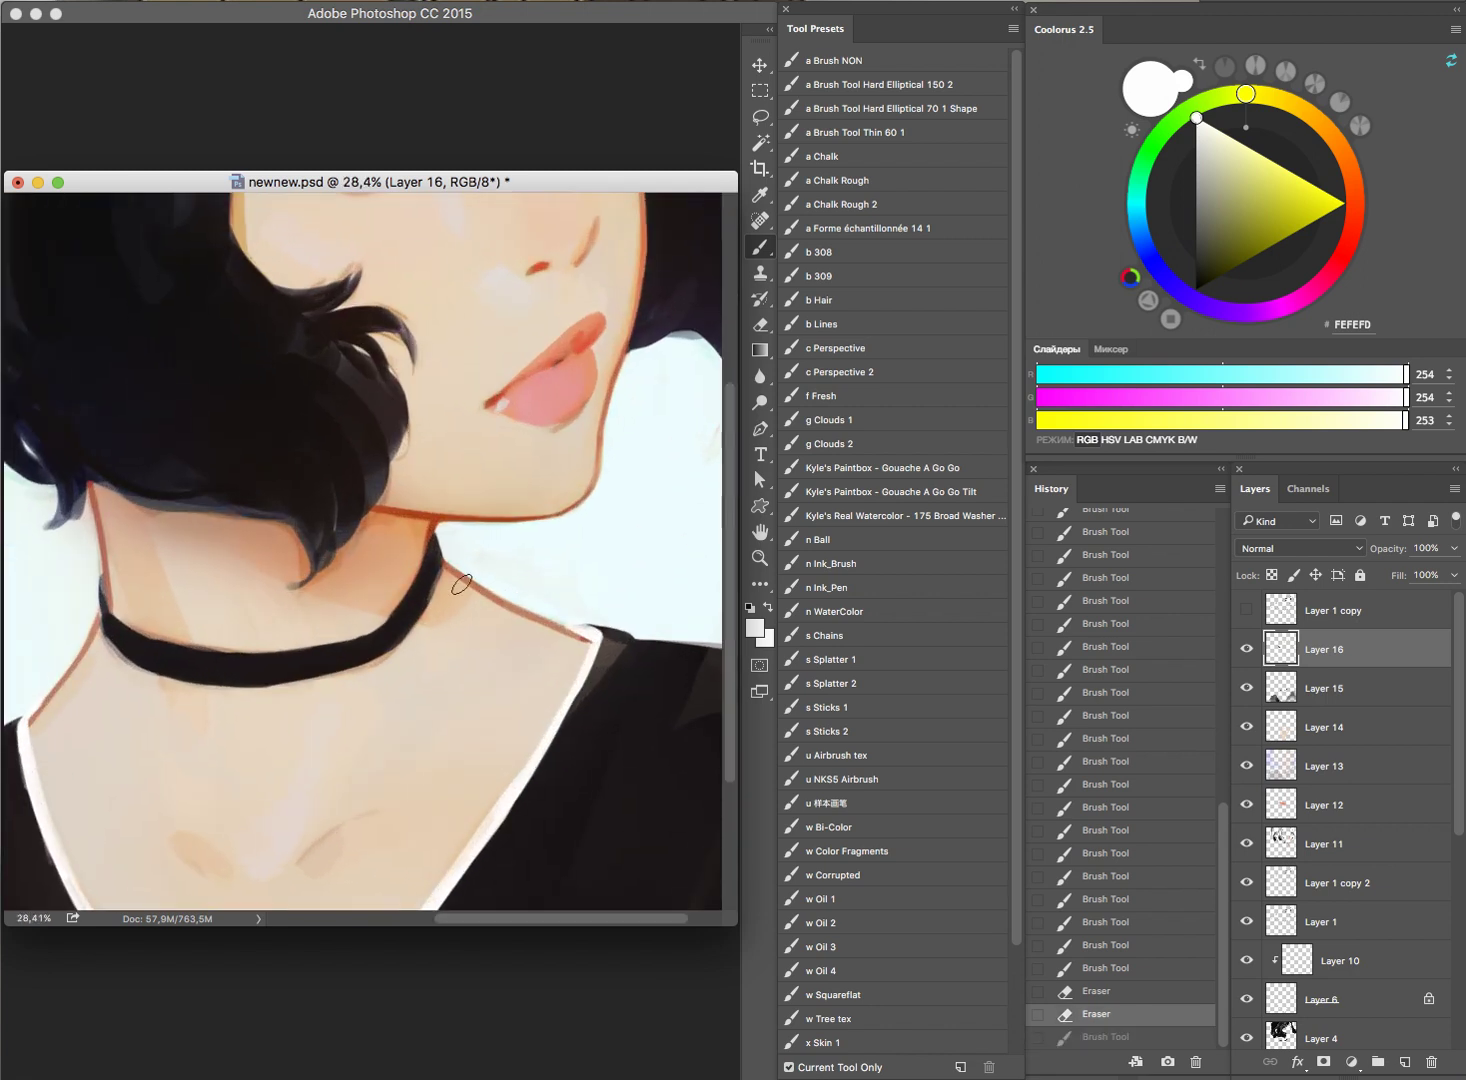
# Step: Extend the choker's dark upper edge up the neck and erase it clean
pyautogui.keyDown('alt'); pyautogui.click(408, 609); pyautogui.keyUp('alt')
pyautogui.moveTo(424, 600)
pyautogui.mouseDown()
pyautogui.moveTo(430, 551)
pyautogui.moveTo(445, 566)
pyautogui.mouseUp()
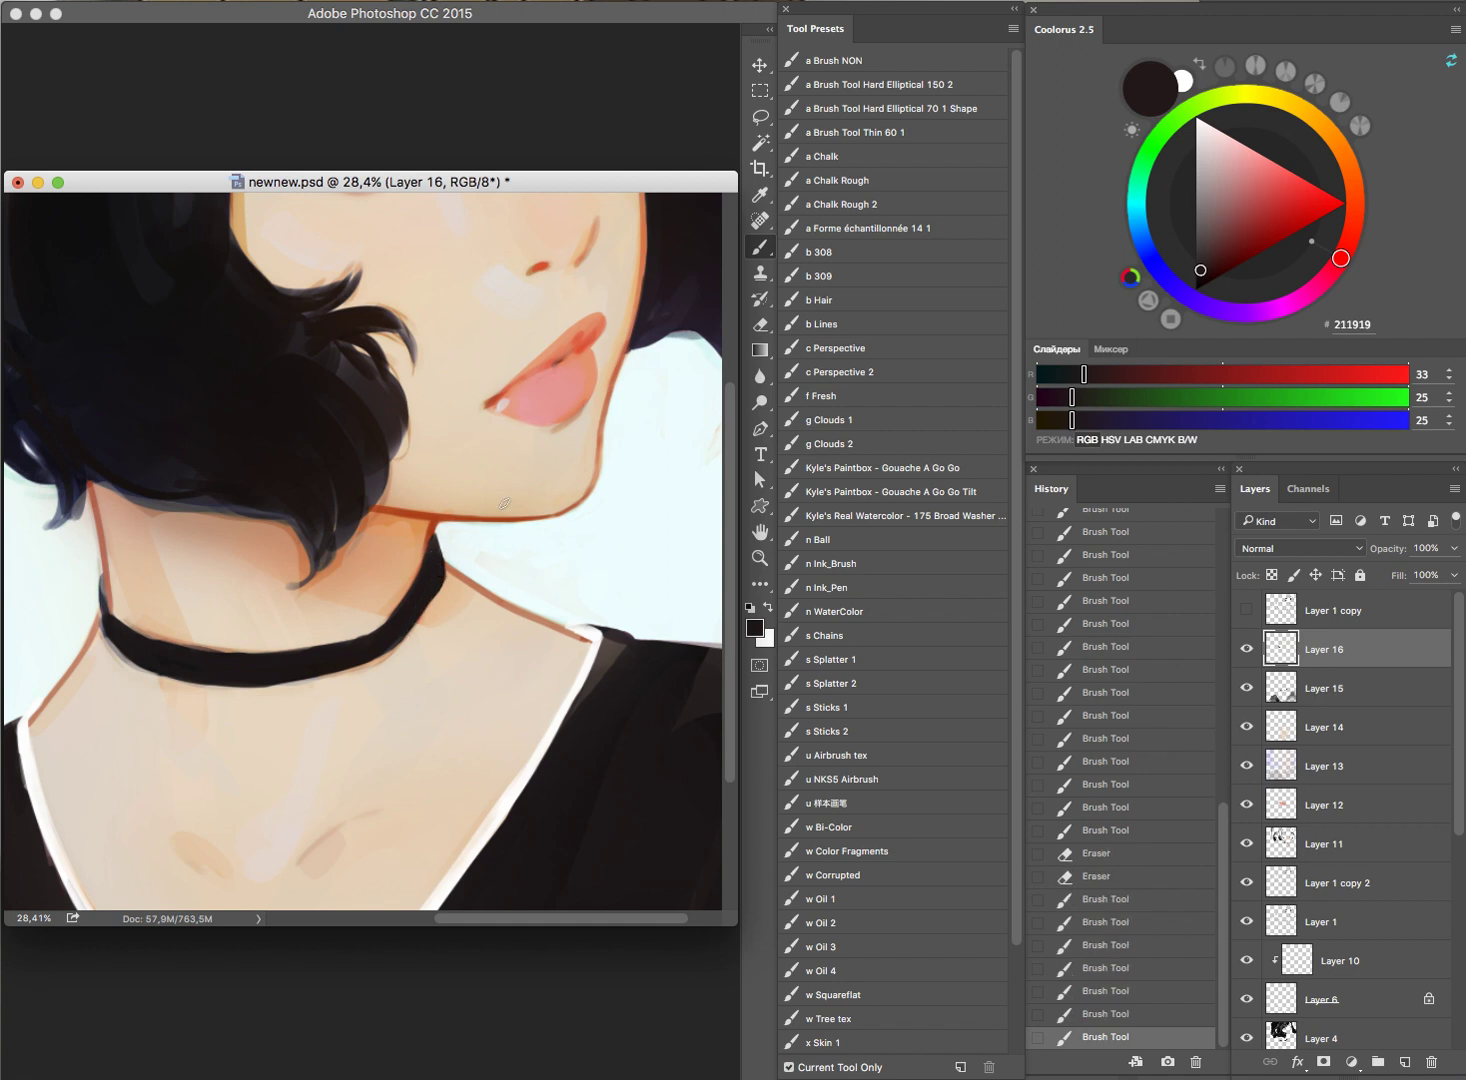
pyautogui.scroll(-5, 553, 576)
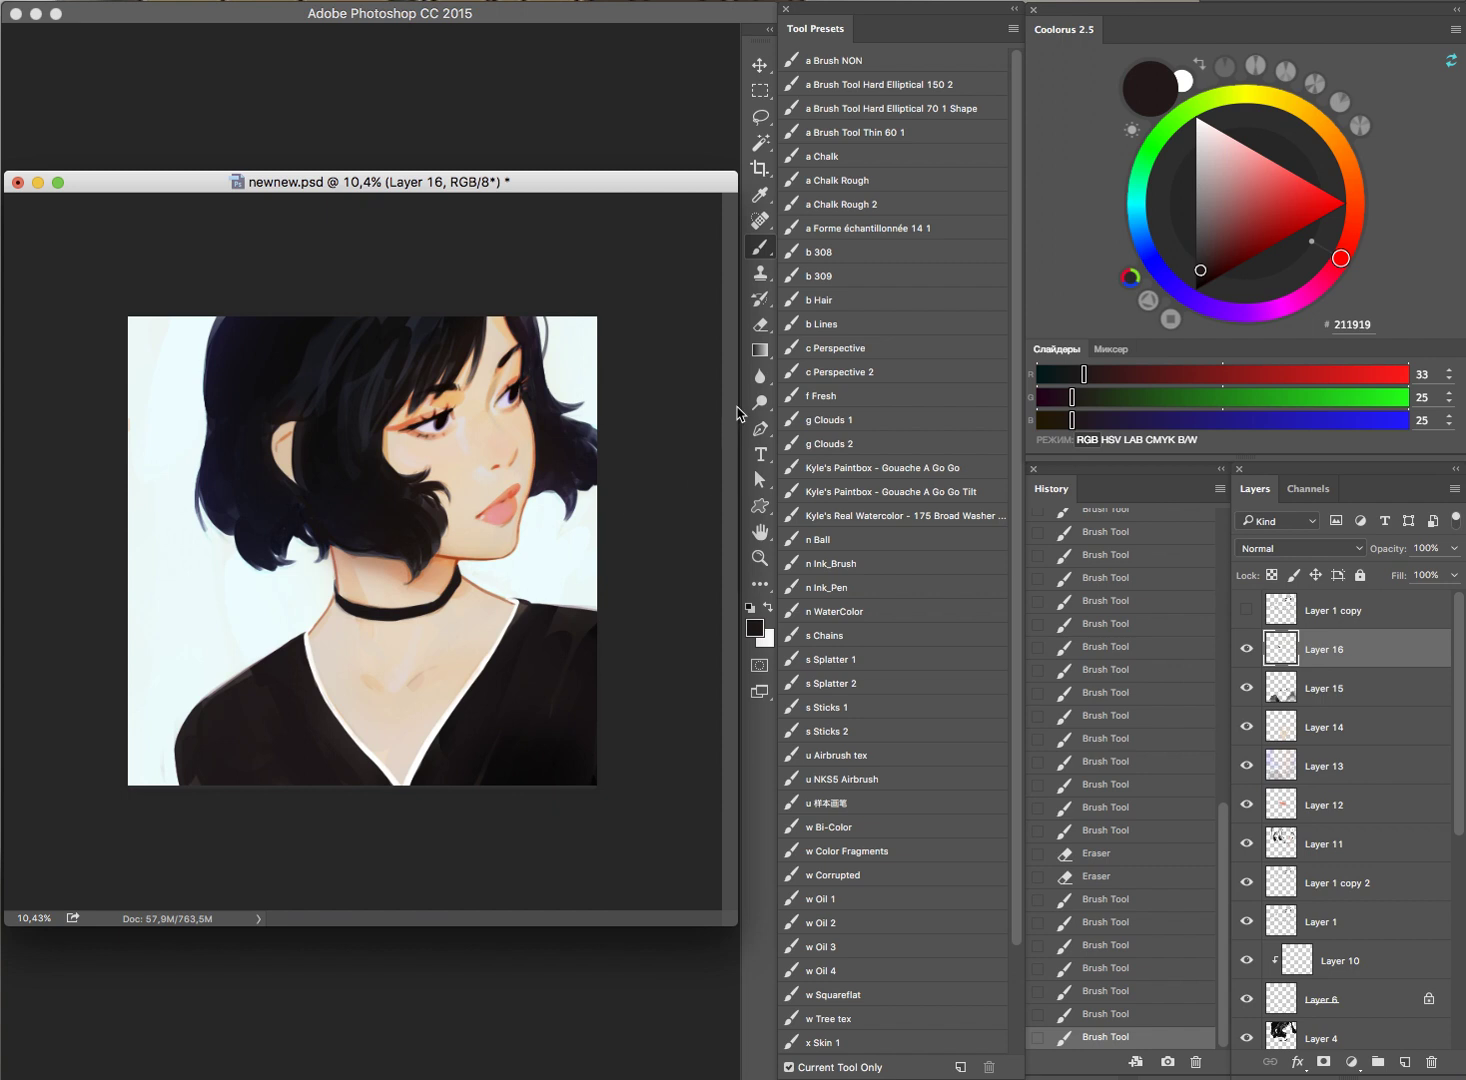
pyautogui.scroll(5, 600, 510)
pyautogui.press('e')
pyautogui.moveTo(406, 664); pyautogui.dragTo(438, 612)
pyautogui.hotkey('ctrl', 'z')
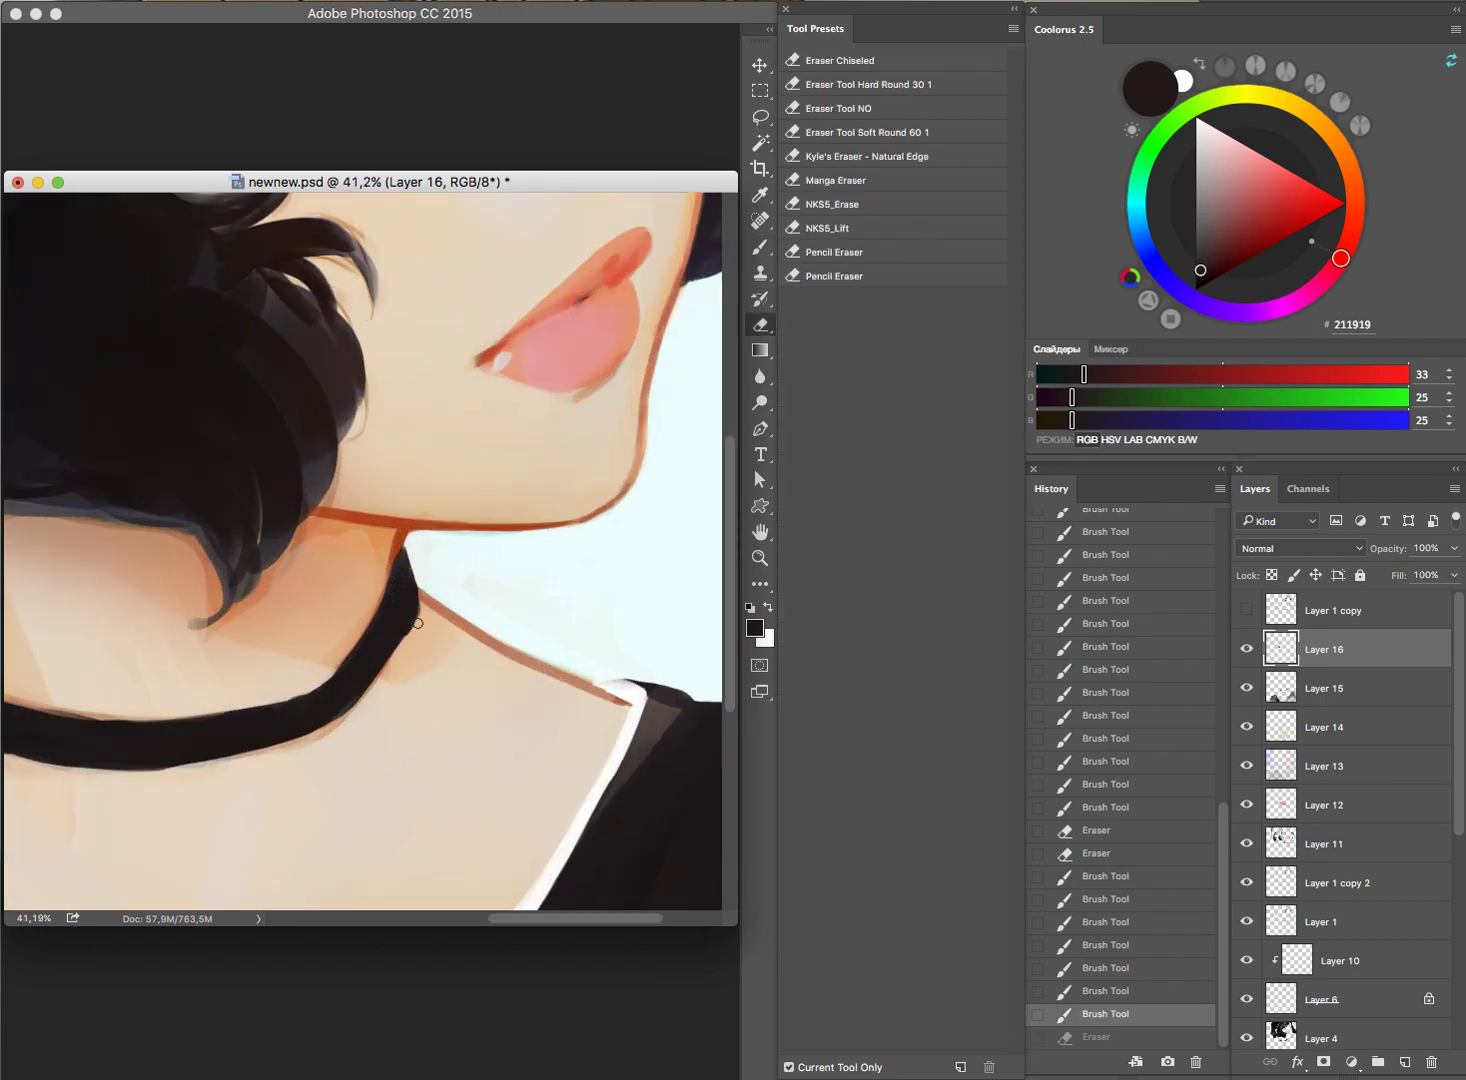
pyautogui.click(420, 616)
pyautogui.click(412, 550)
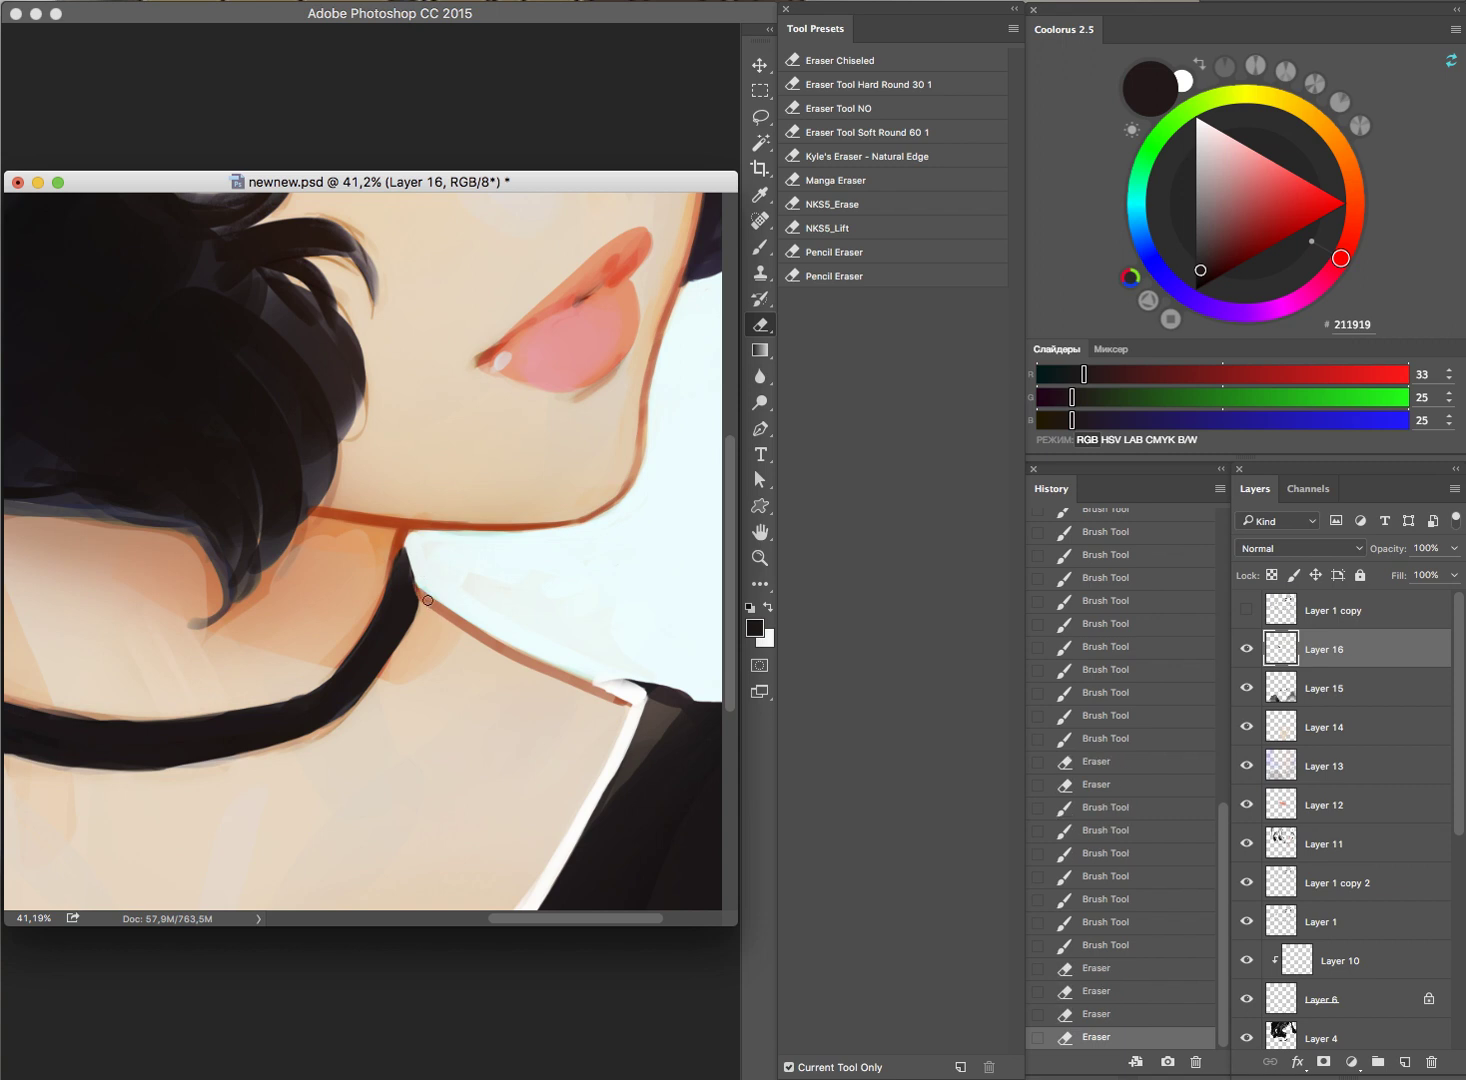
# Step: Fill pale background beside the choker, then view the whole painting
pyautogui.press('b')
pyautogui.keyDown('alt'); pyautogui.click(427, 538); pyautogui.keyUp('alt')
pyautogui.click(414, 558)
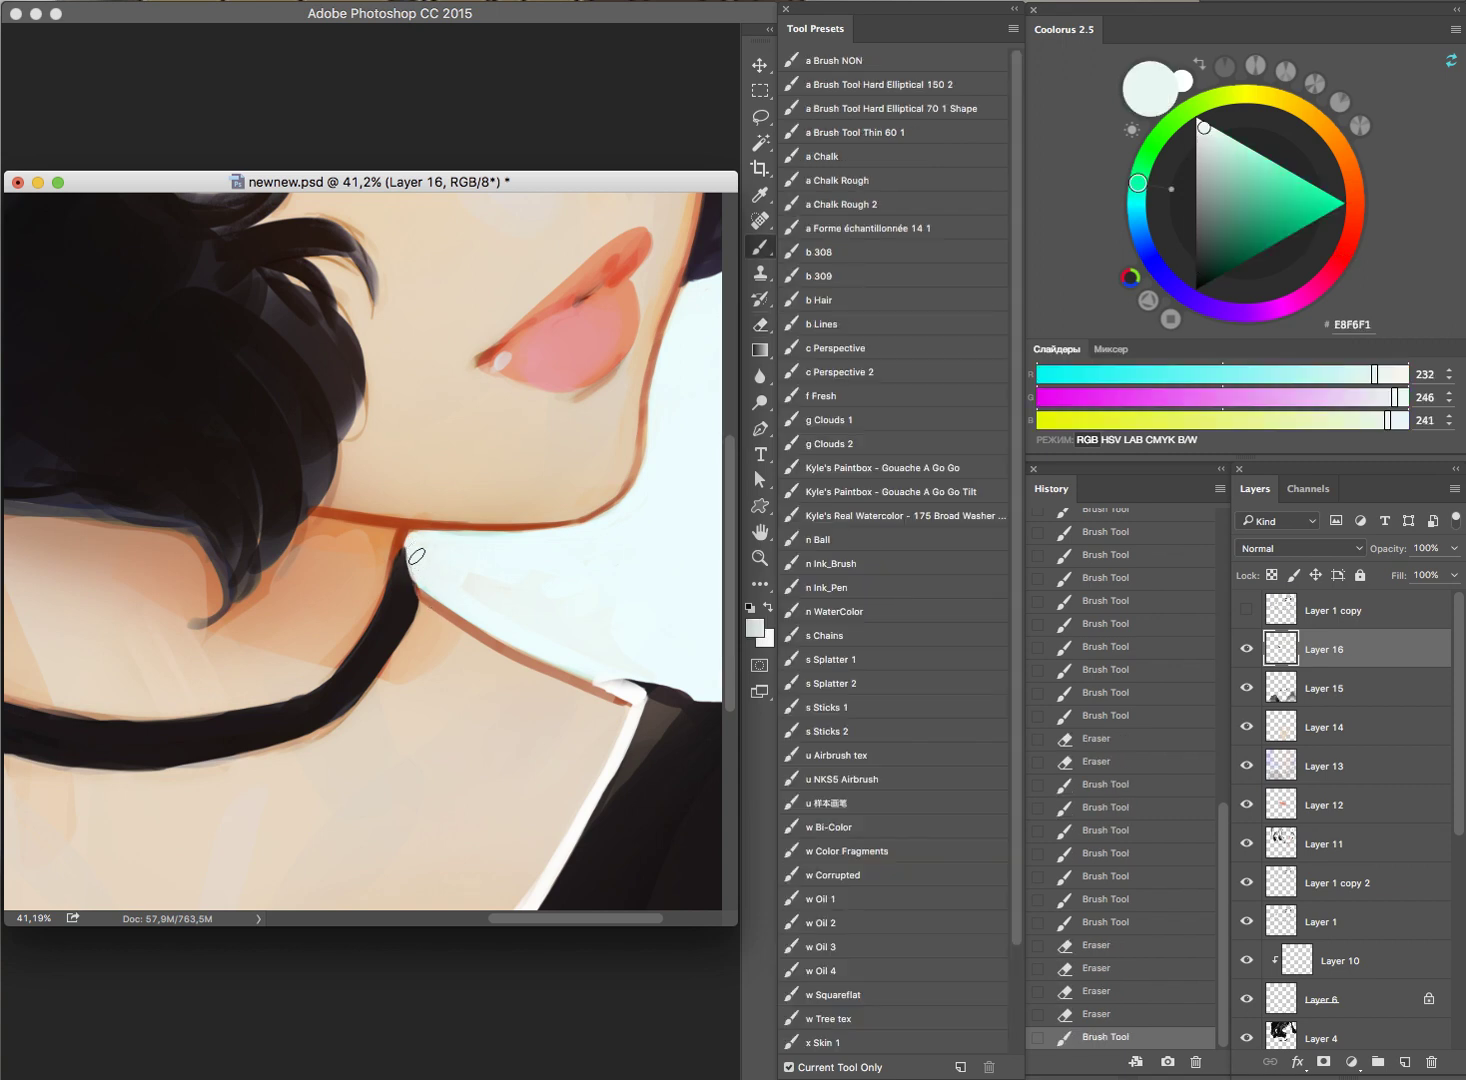
pyautogui.click(425, 572)
pyautogui.moveTo(473, 603); pyautogui.dragTo(420, 621)
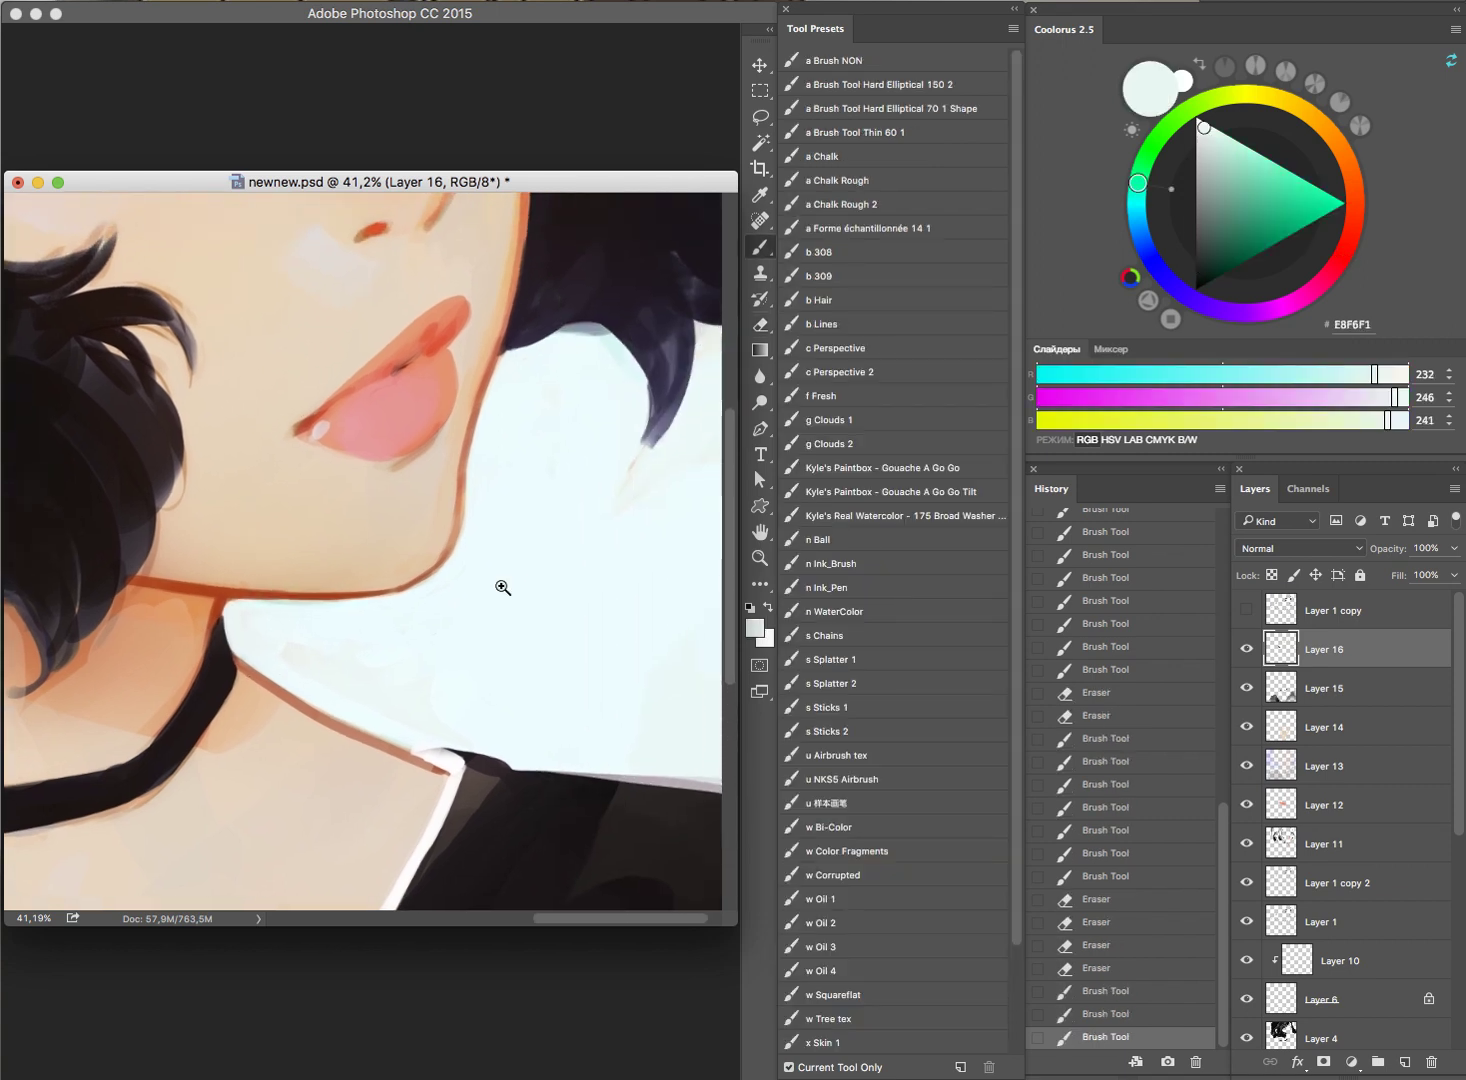
pyautogui.scroll(-5, 500, 589)
pyautogui.hotkey('ctrl', '0')
pyautogui.scroll(1, 523, 455)
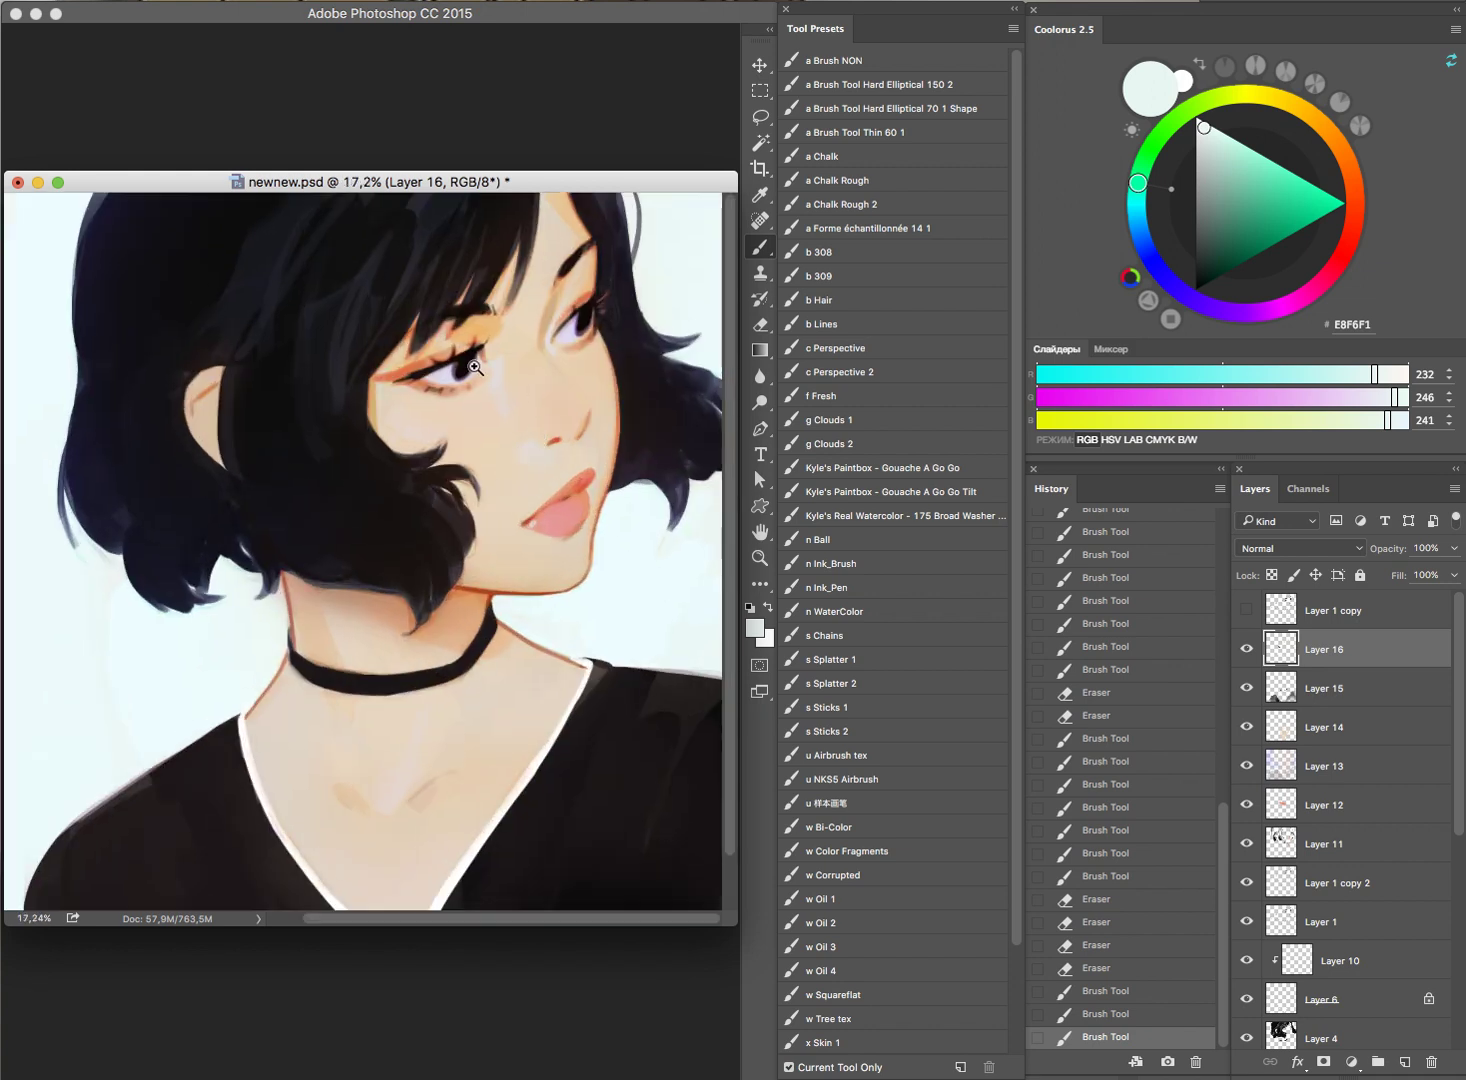
pyautogui.scroll(-2, 480, 370)
# Step: Darken the hair at the top of the head with dark strokes
pyautogui.keyDown('alt'); pyautogui.click(420, 278); pyautogui.keyUp('alt')
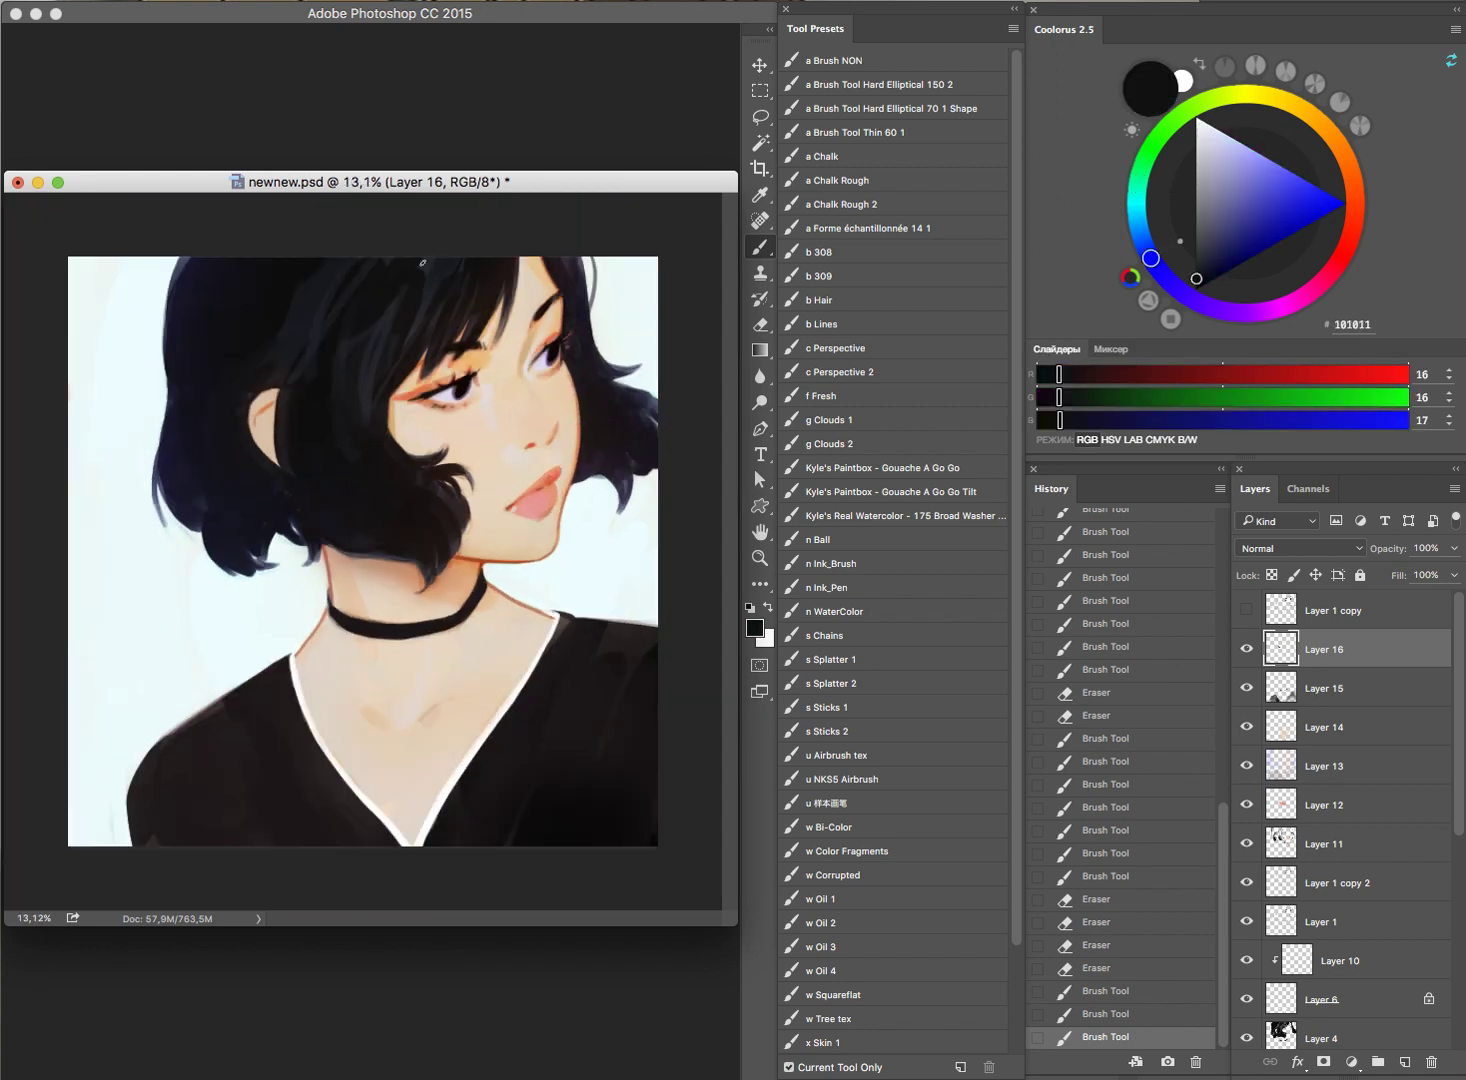
pyautogui.moveTo(426, 263); pyautogui.dragTo(480, 305)
pyautogui.moveTo(370, 255)
pyautogui.mouseDown()
pyautogui.moveTo(294, 311)
pyautogui.moveTo(383, 235)
pyautogui.mouseUp()
pyautogui.moveTo(196, 262); pyautogui.dragTo(223, 240)
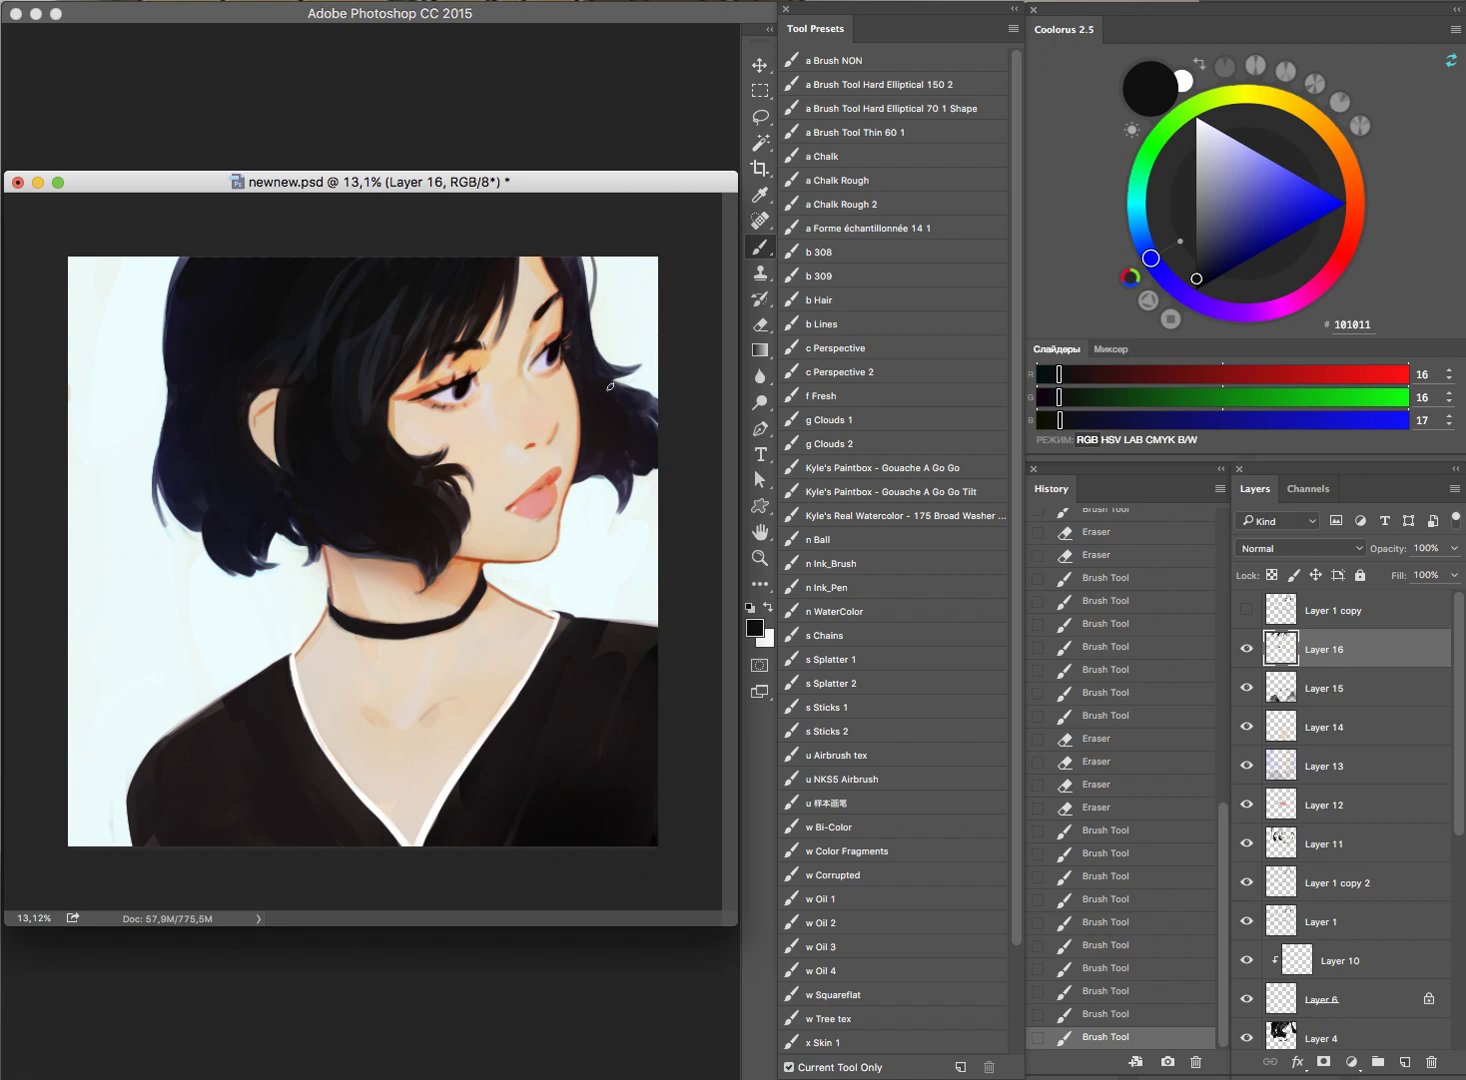
pyautogui.moveTo(623, 411)
pyautogui.mouseDown()
pyautogui.moveTo(587, 362)
pyautogui.moveTo(576, 262)
pyautogui.moveTo(592, 352)
pyautogui.mouseUp()
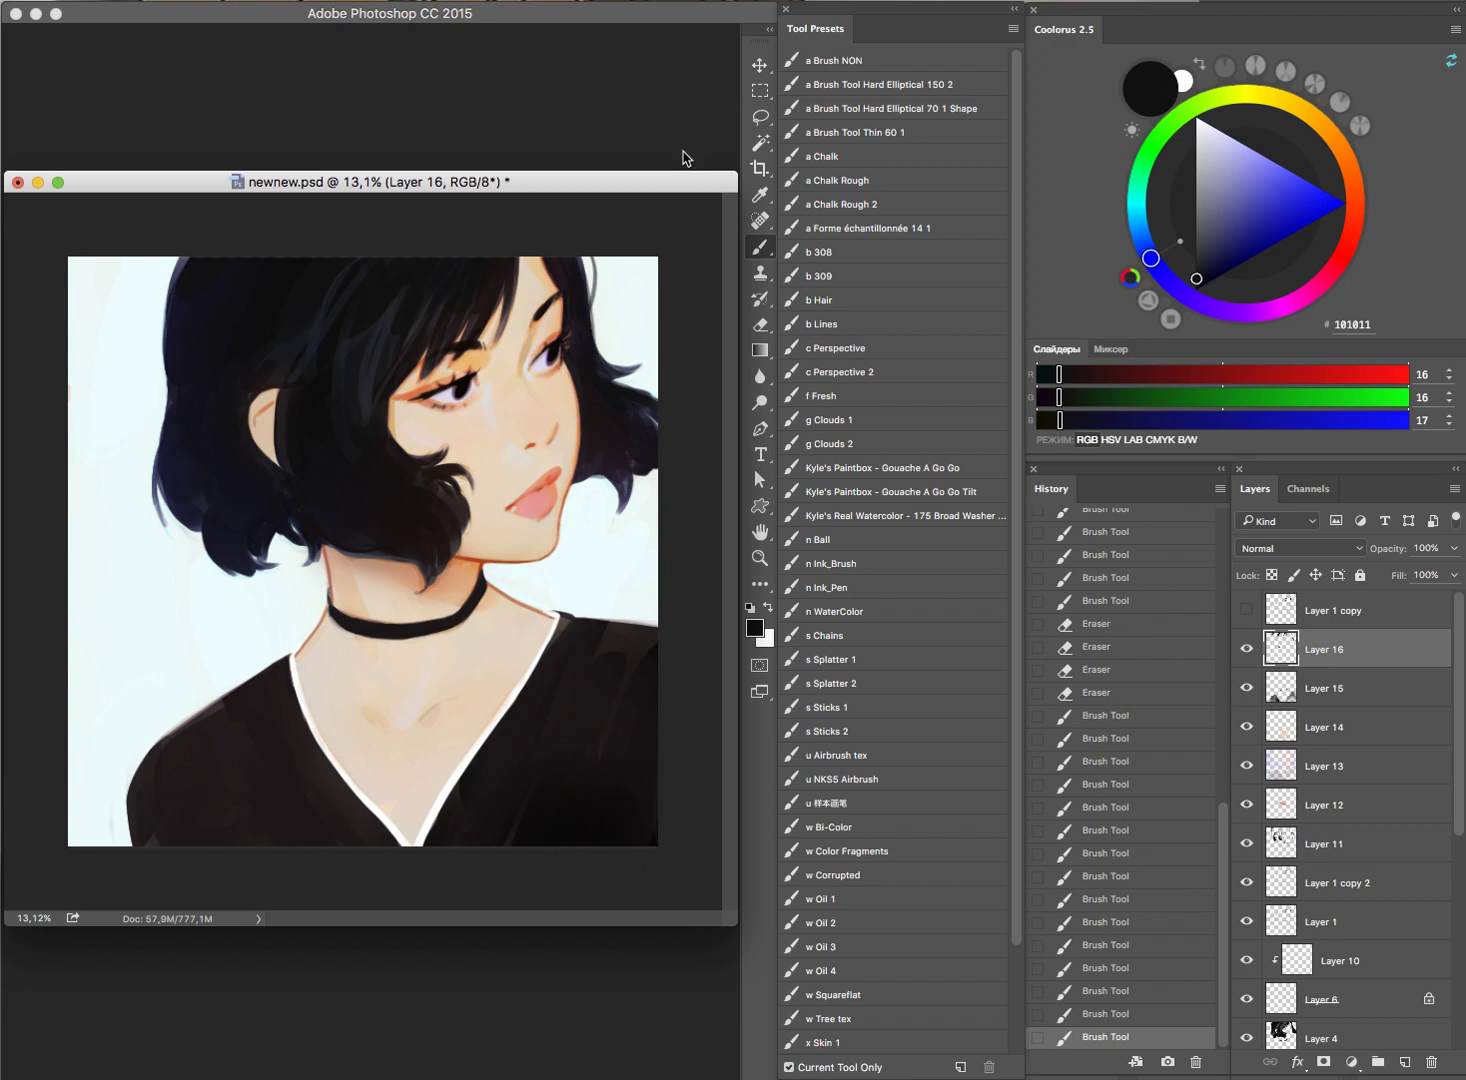
# Step: Paint dark brown along the hair's outer right edge
pyautogui.moveTo(459, 486)
pyautogui.mouseDown()
pyautogui.moveTo(523, 540)
pyautogui.moveTo(420, 470)
pyautogui.moveTo(468, 580)
pyautogui.mouseUp()
pyautogui.keyDown('alt'); pyautogui.click(410, 572); pyautogui.keyUp('alt')
pyautogui.moveTo(534, 443); pyautogui.dragTo(493, 478)
pyautogui.scroll(-3, 493, 478)
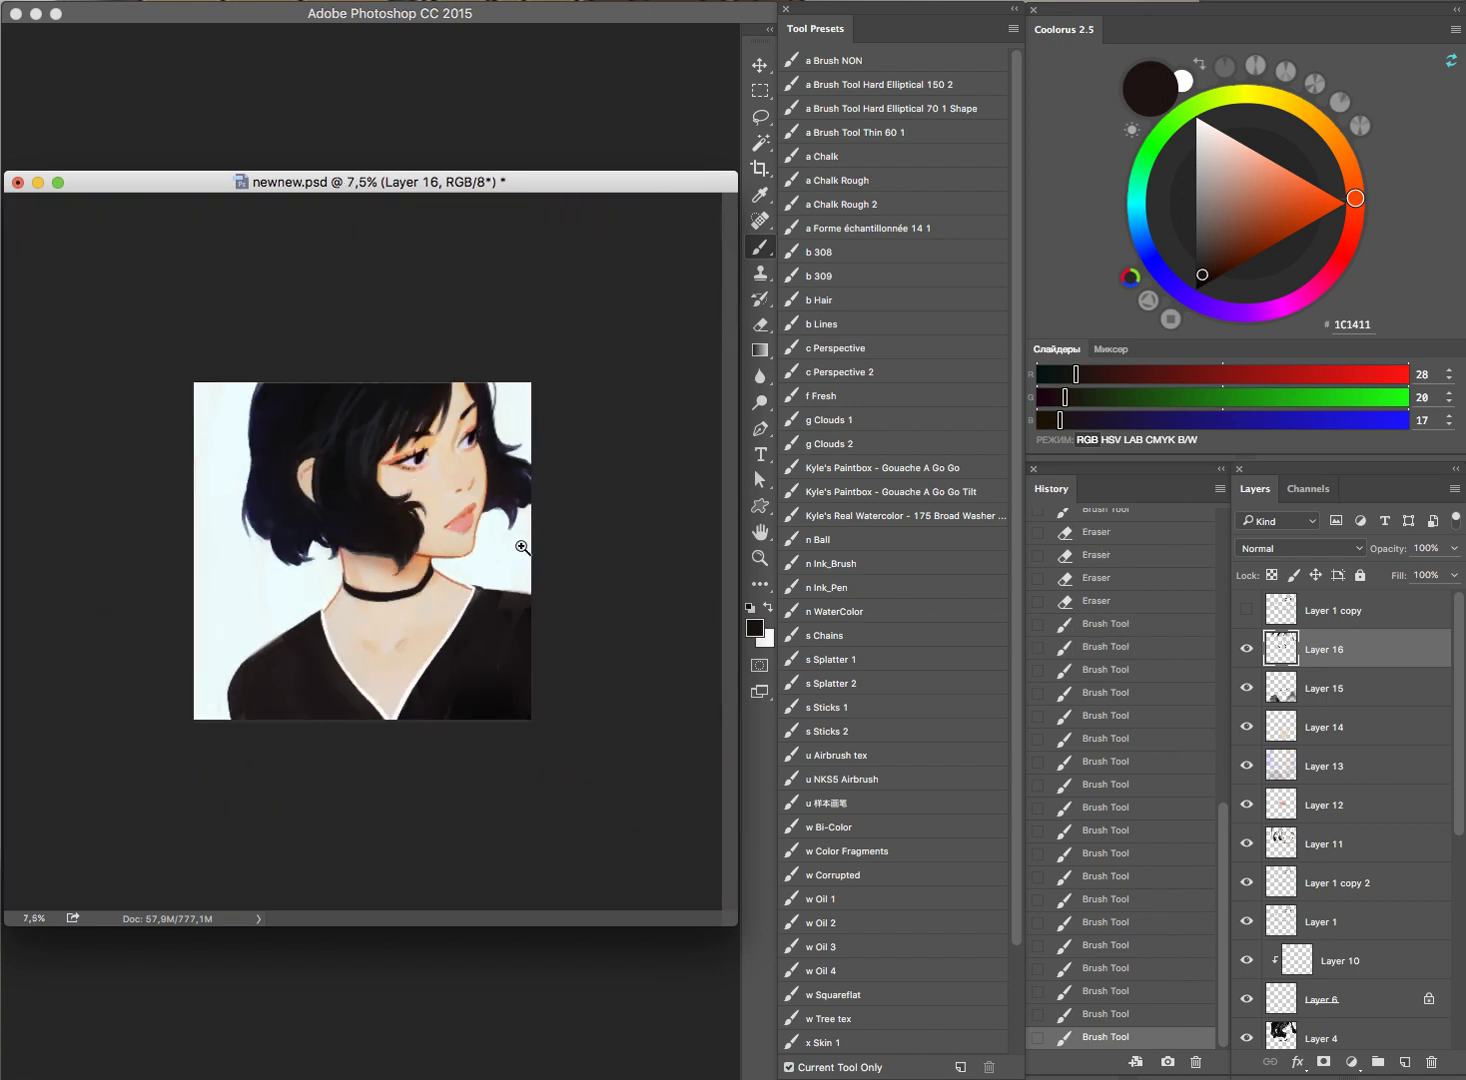
pyautogui.scroll(2, 523, 547)
# Step: Dab pale background colour near the right edge and left side
pyautogui.keyDown('alt'); pyautogui.click(669, 606); pyautogui.keyUp('alt')
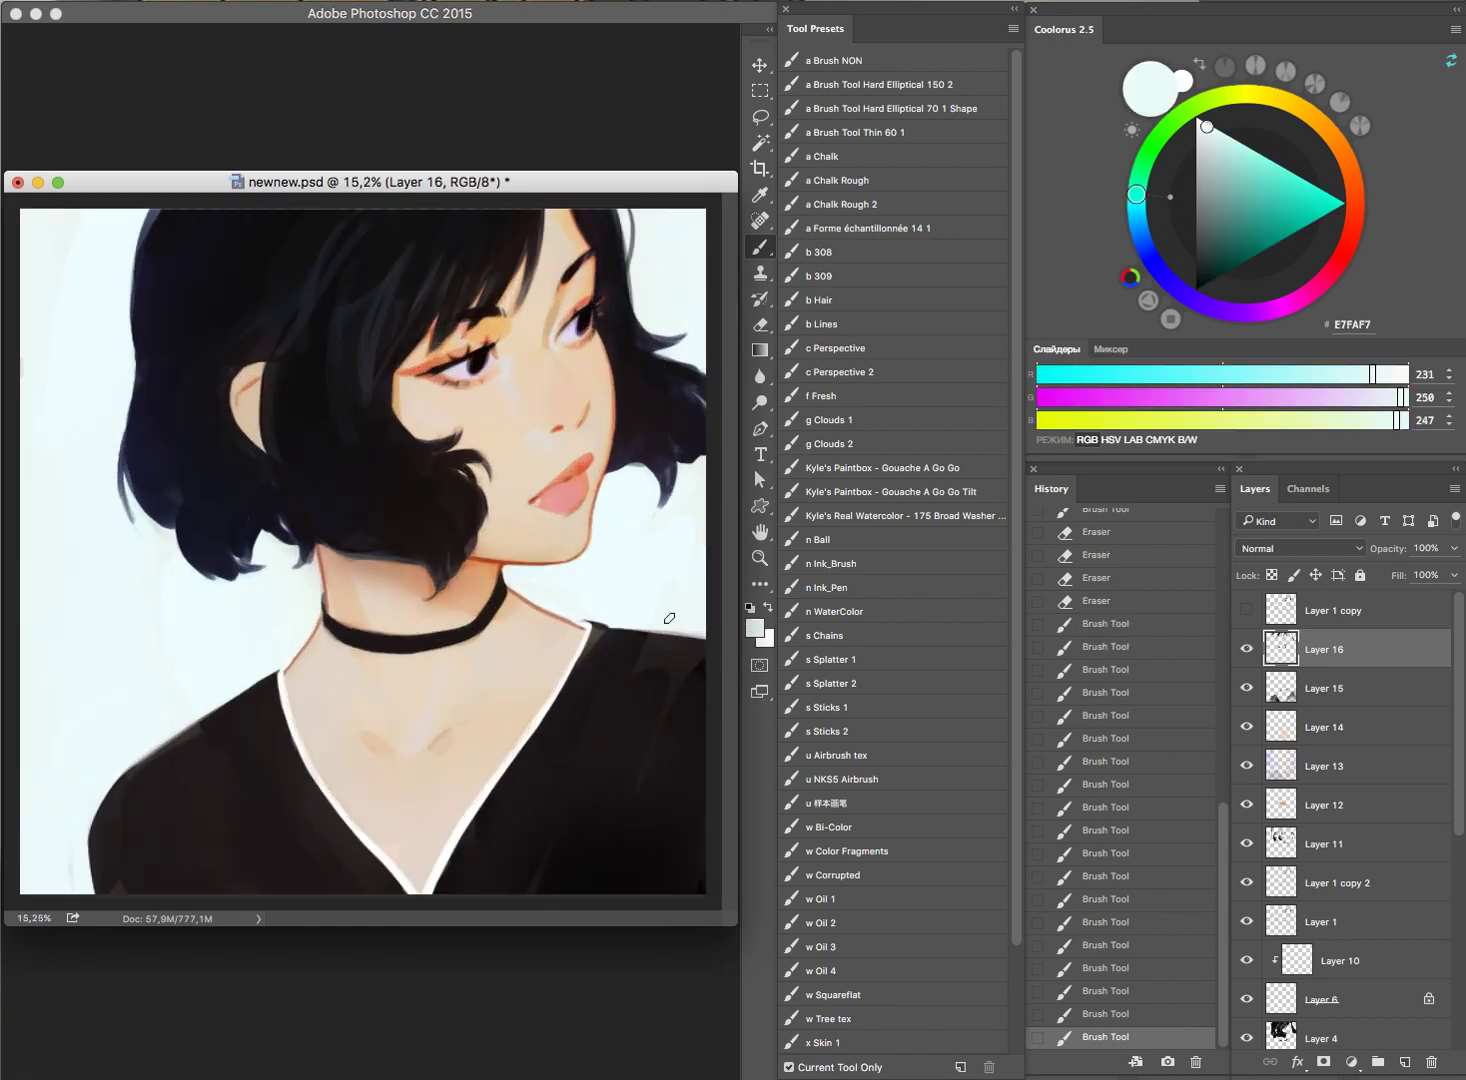
pyautogui.moveTo(706, 632); pyautogui.dragTo(685, 628)
pyautogui.click(675, 515)
pyautogui.click(175, 605)
# Step: Touch up the face with skin tone and soften the stroke beside the nose
pyautogui.moveTo(420, 680)
pyautogui.mouseDown()
pyautogui.moveTo(380, 452)
pyautogui.moveTo(402, 468)
pyautogui.mouseUp()
pyautogui.keyDown('alt'); pyautogui.click(402, 435); pyautogui.keyUp('alt')
pyautogui.click(399, 497)
pyautogui.click(399, 503)
pyautogui.moveTo(599, 465); pyautogui.dragTo(380, 503)
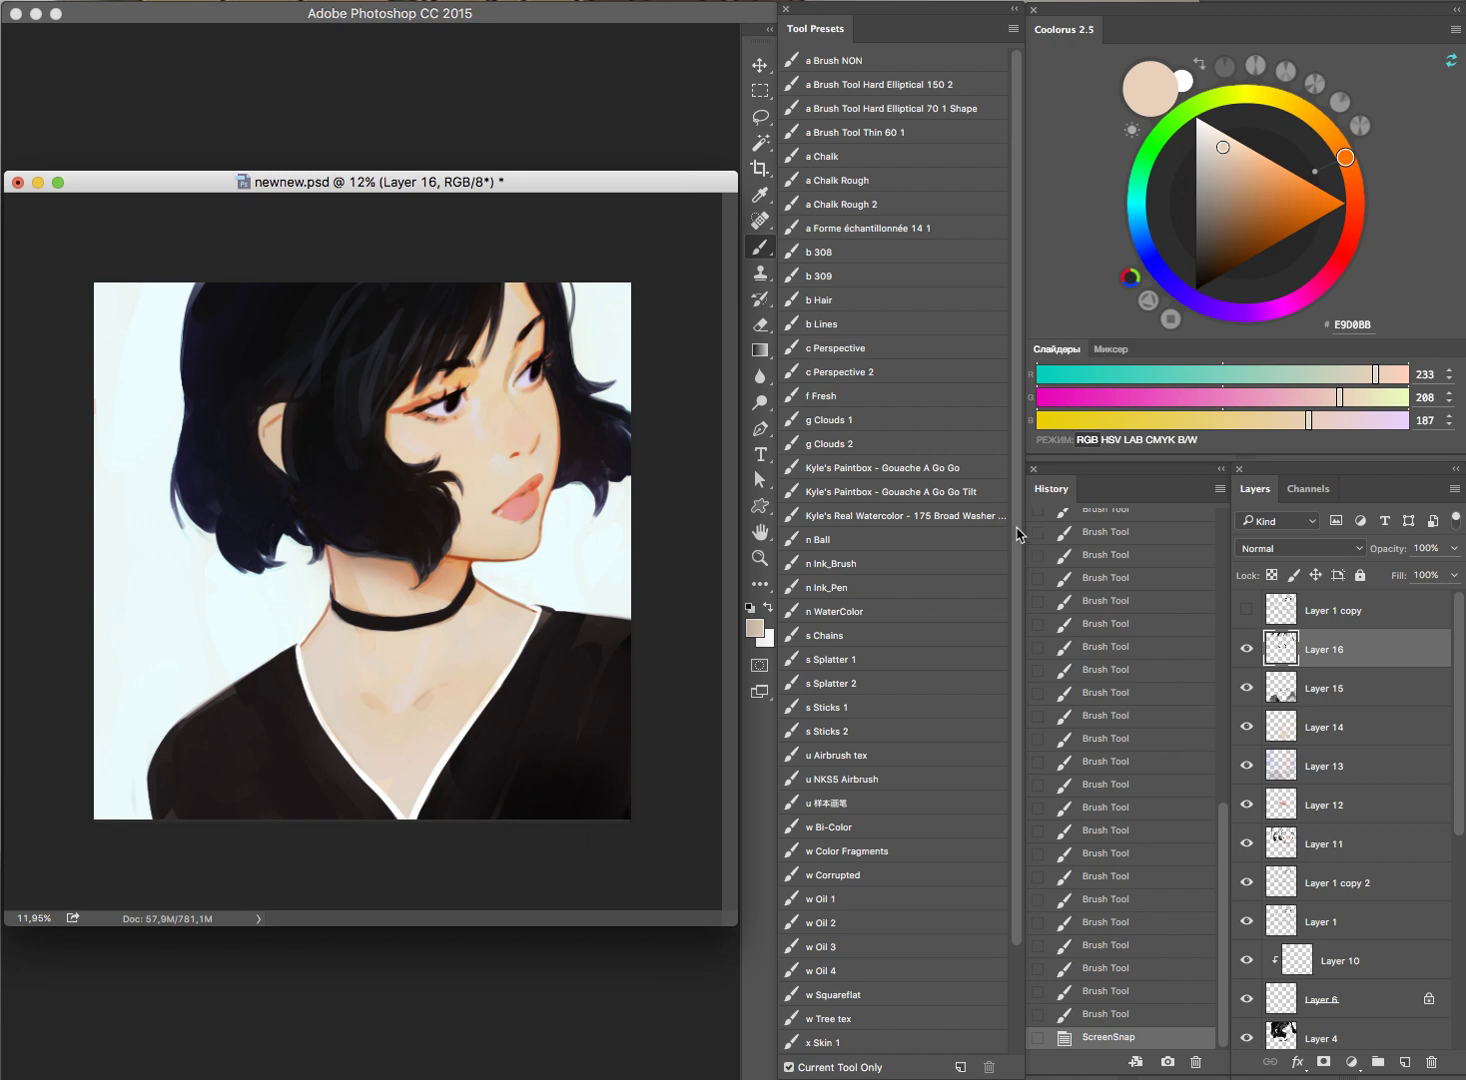
pyautogui.moveTo(555, 480)
pyautogui.mouseDown()
pyautogui.moveTo(645, 491)
pyautogui.moveTo(550, 510)
pyautogui.moveTo(611, 405)
pyautogui.moveTo(565, 482)
pyautogui.moveTo(470, 510)
pyautogui.mouseUp()
pyautogui.keyDown('alt'); pyautogui.click(583, 441); pyautogui.keyUp('alt')
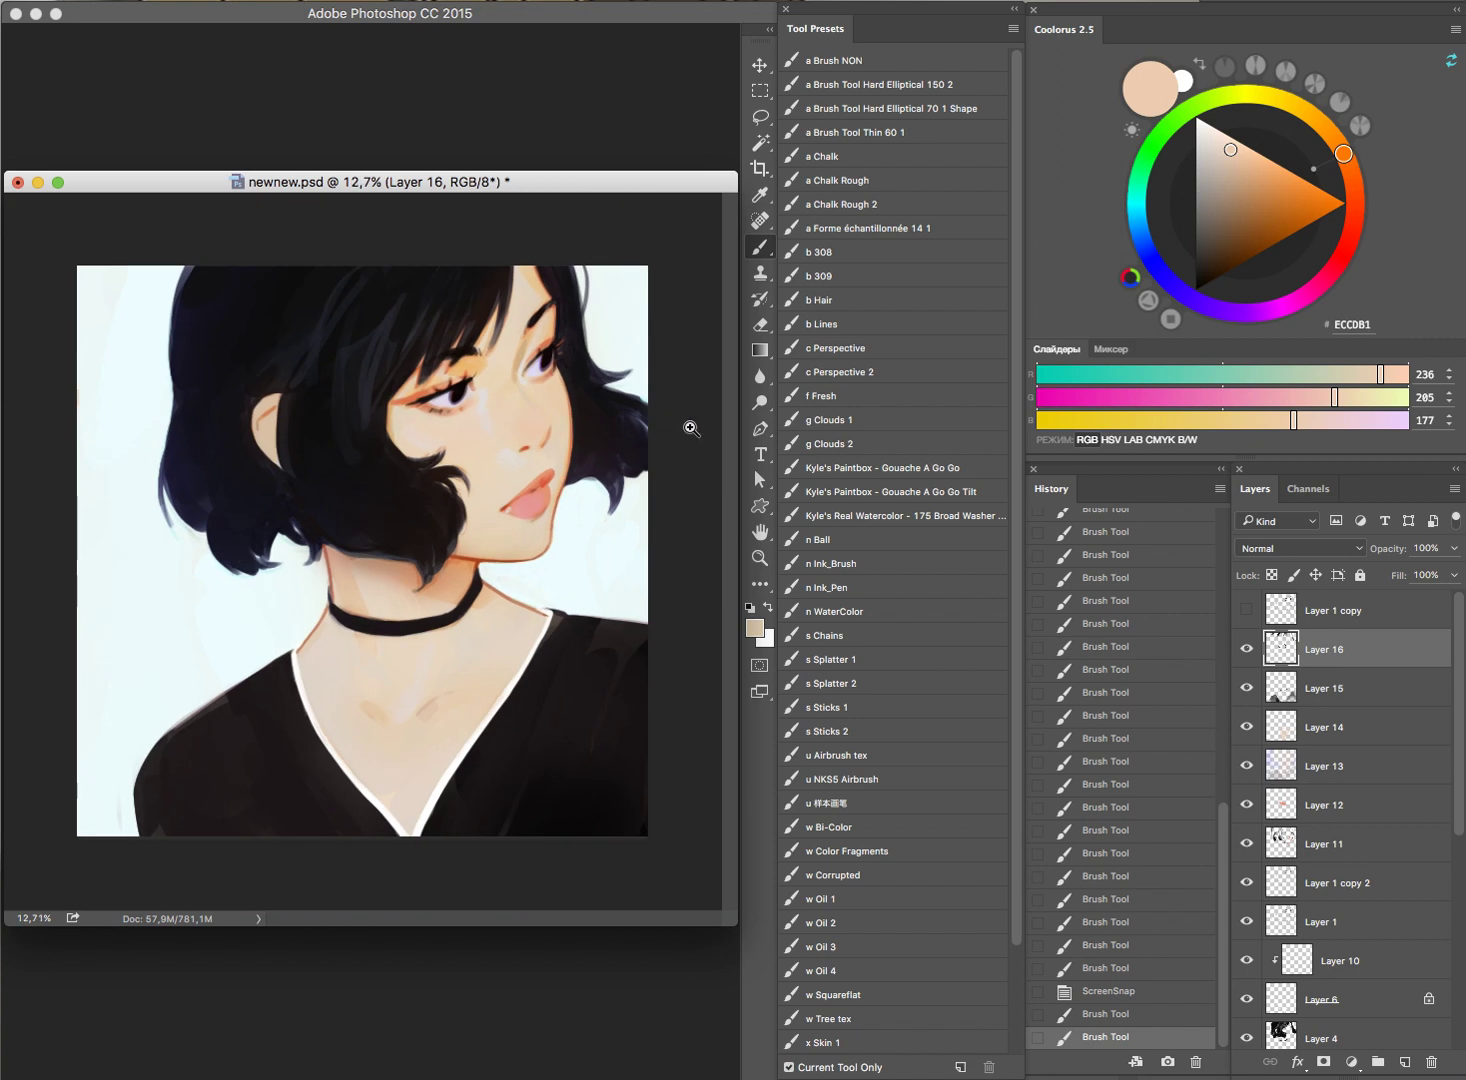
# Step: Paint near-black hair strands over the eye
pyautogui.moveTo(426, 338); pyautogui.dragTo(537, 340)
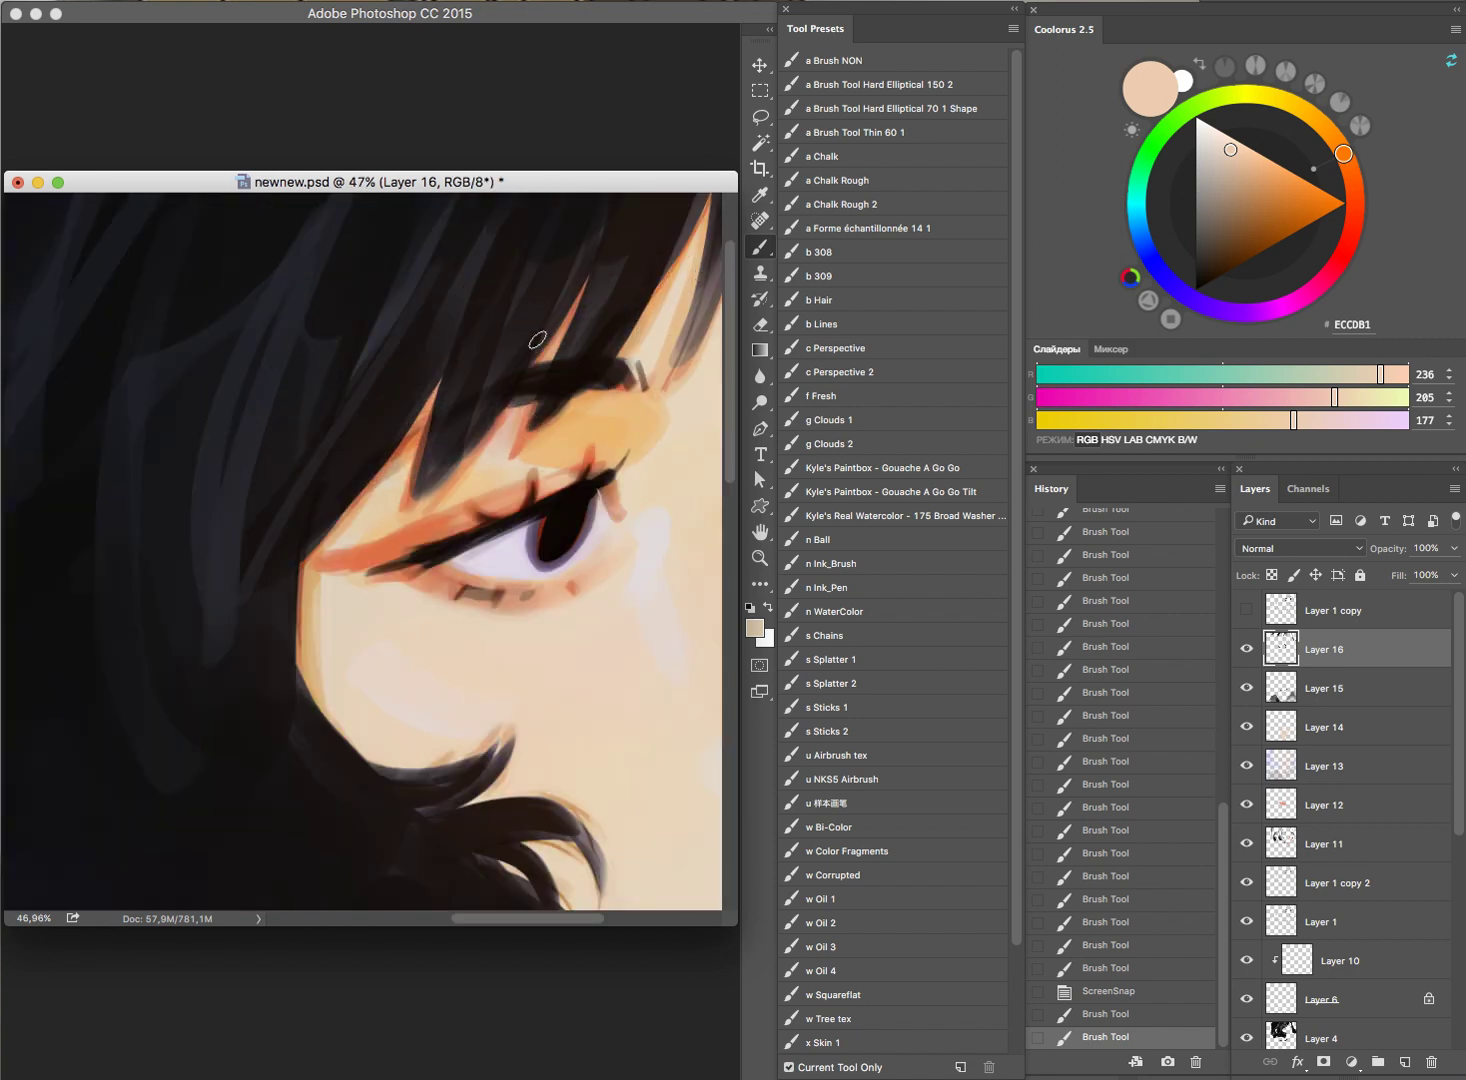
pyautogui.keyDown('alt'); pyautogui.click(549, 370); pyautogui.keyUp('alt')
pyautogui.moveTo(420, 425)
pyautogui.mouseDown()
pyautogui.moveTo(395, 455)
pyautogui.moveTo(415, 438)
pyautogui.mouseUp()
pyautogui.moveTo(491, 383); pyautogui.dragTo(590, 392)
pyautogui.moveTo(592, 469); pyautogui.dragTo(622, 532)
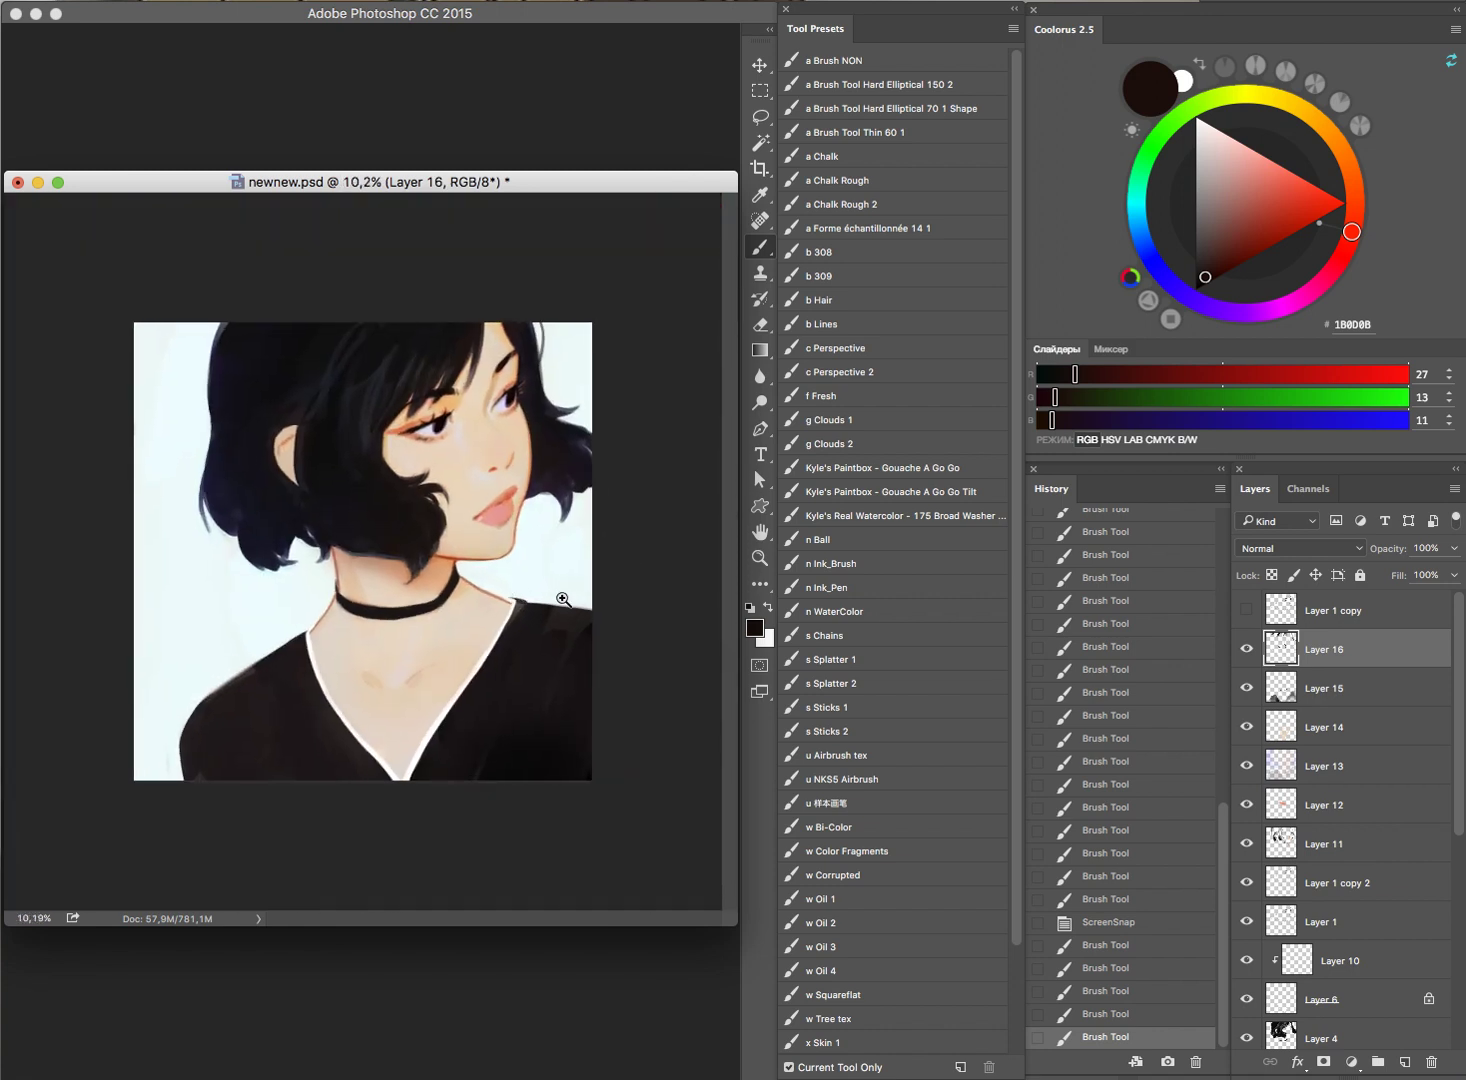
pyautogui.moveTo(605, 572); pyautogui.dragTo(625, 572)
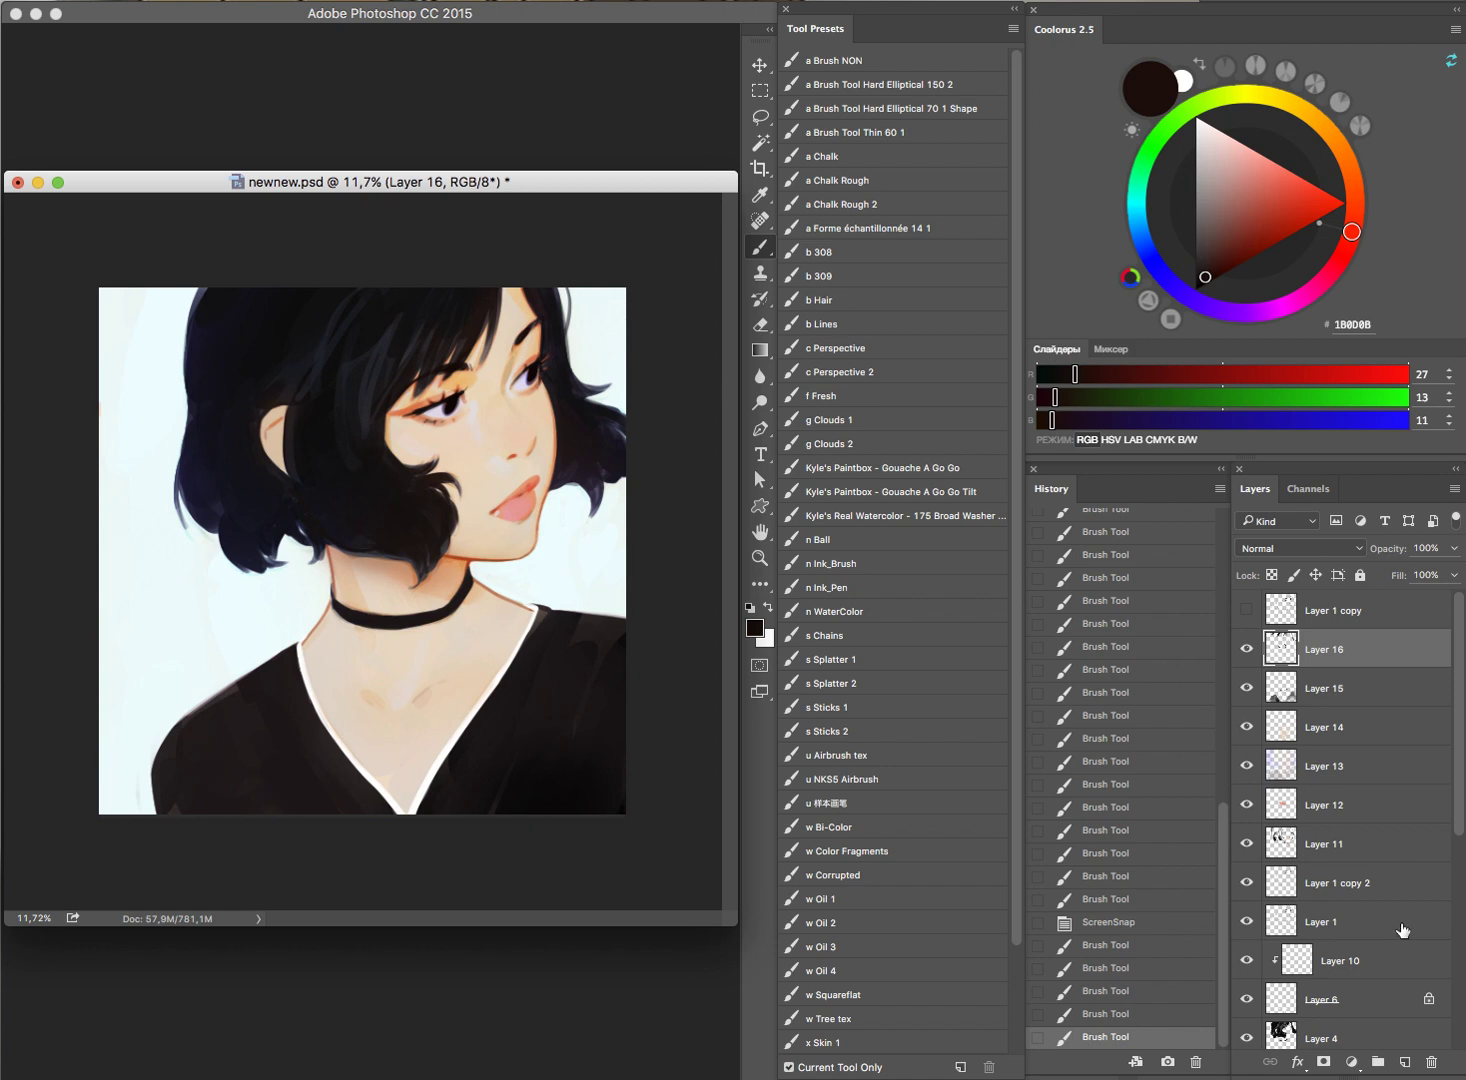
# Step: Add a Curves adjustment layer and shape its Red channel curve with three control points
pyautogui.click(1351, 1062)
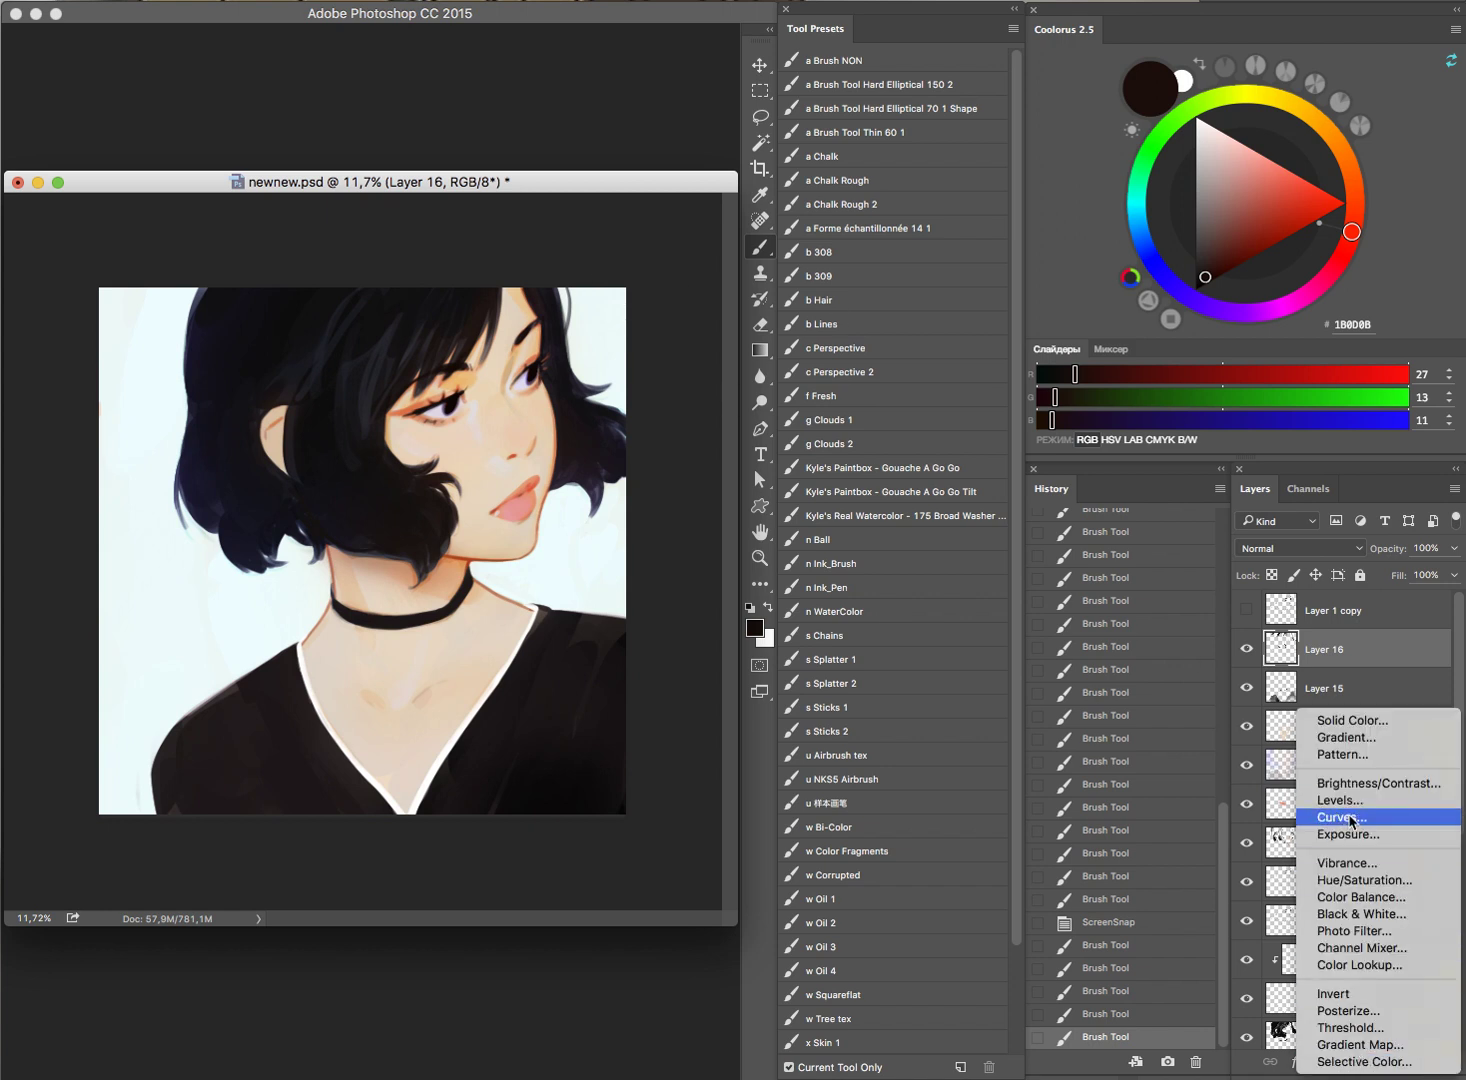
pyautogui.click(1351, 818)
pyautogui.click(910, 322)
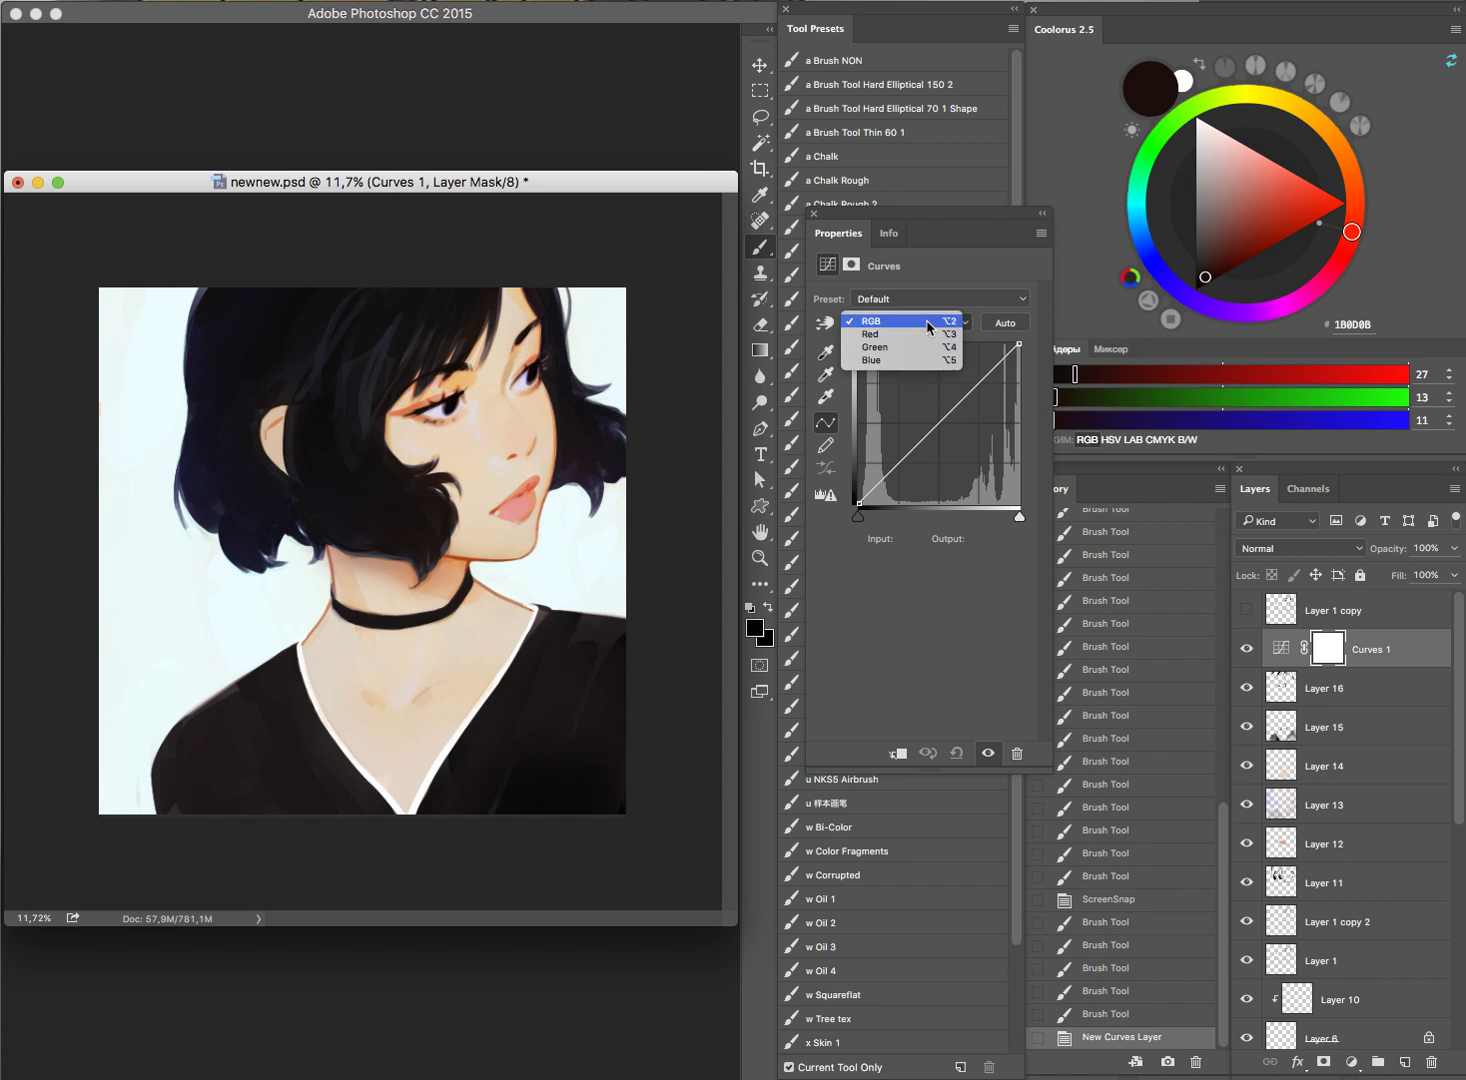
pyautogui.click(880, 340)
pyautogui.click(898, 463)
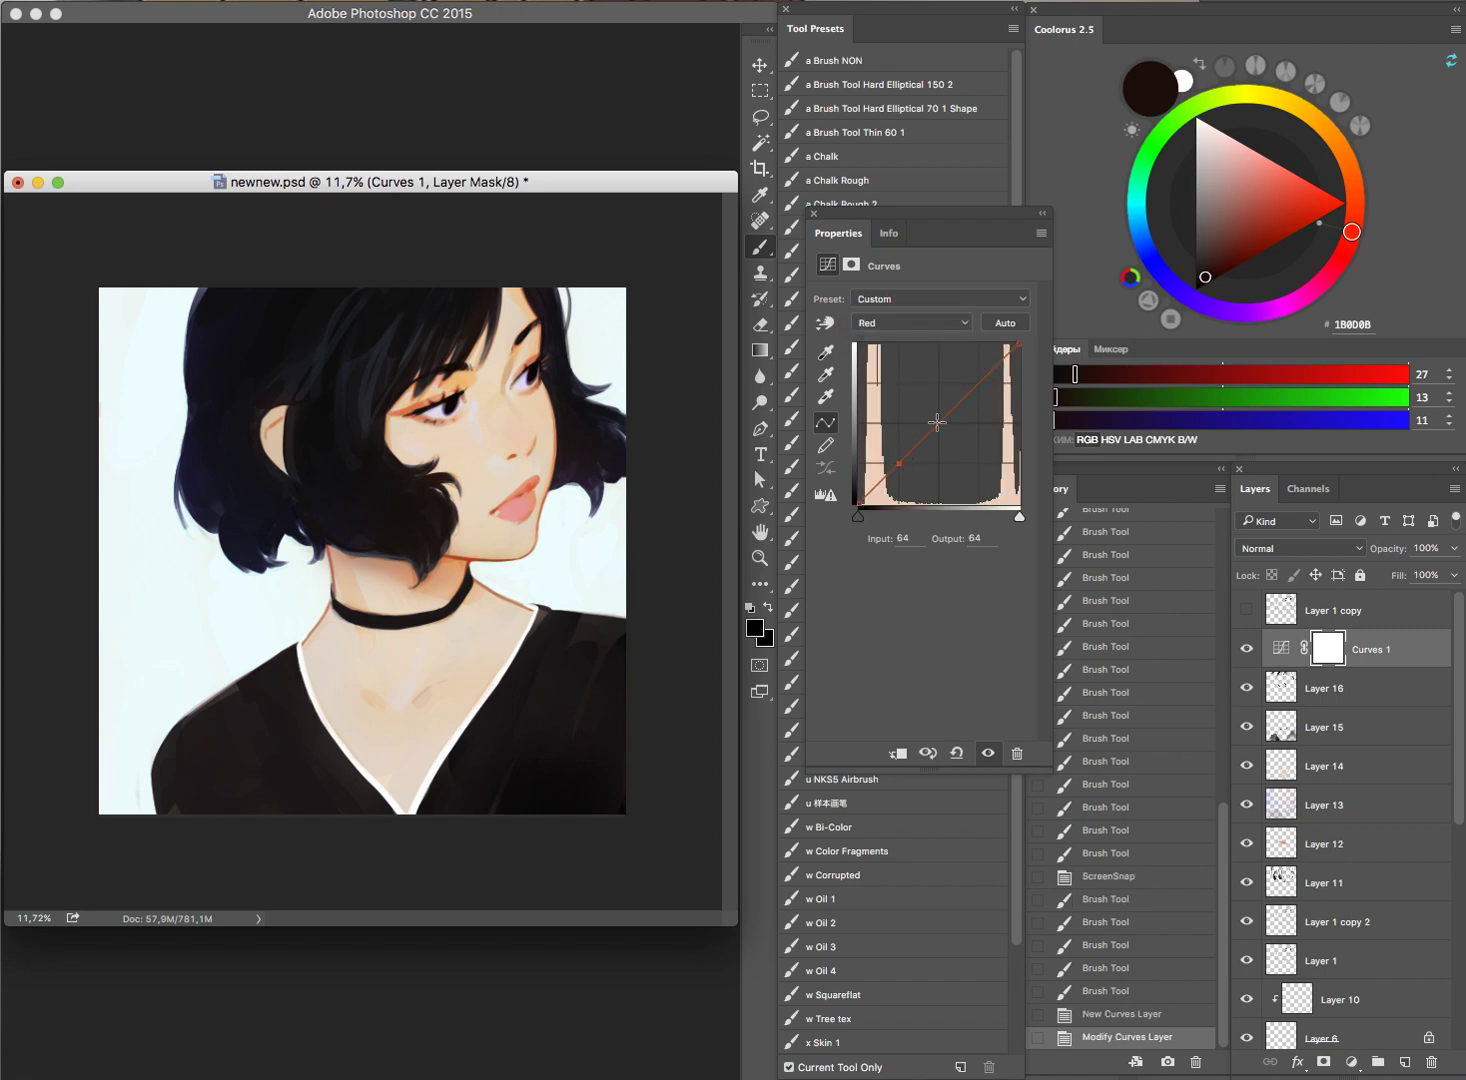
pyautogui.click(938, 422)
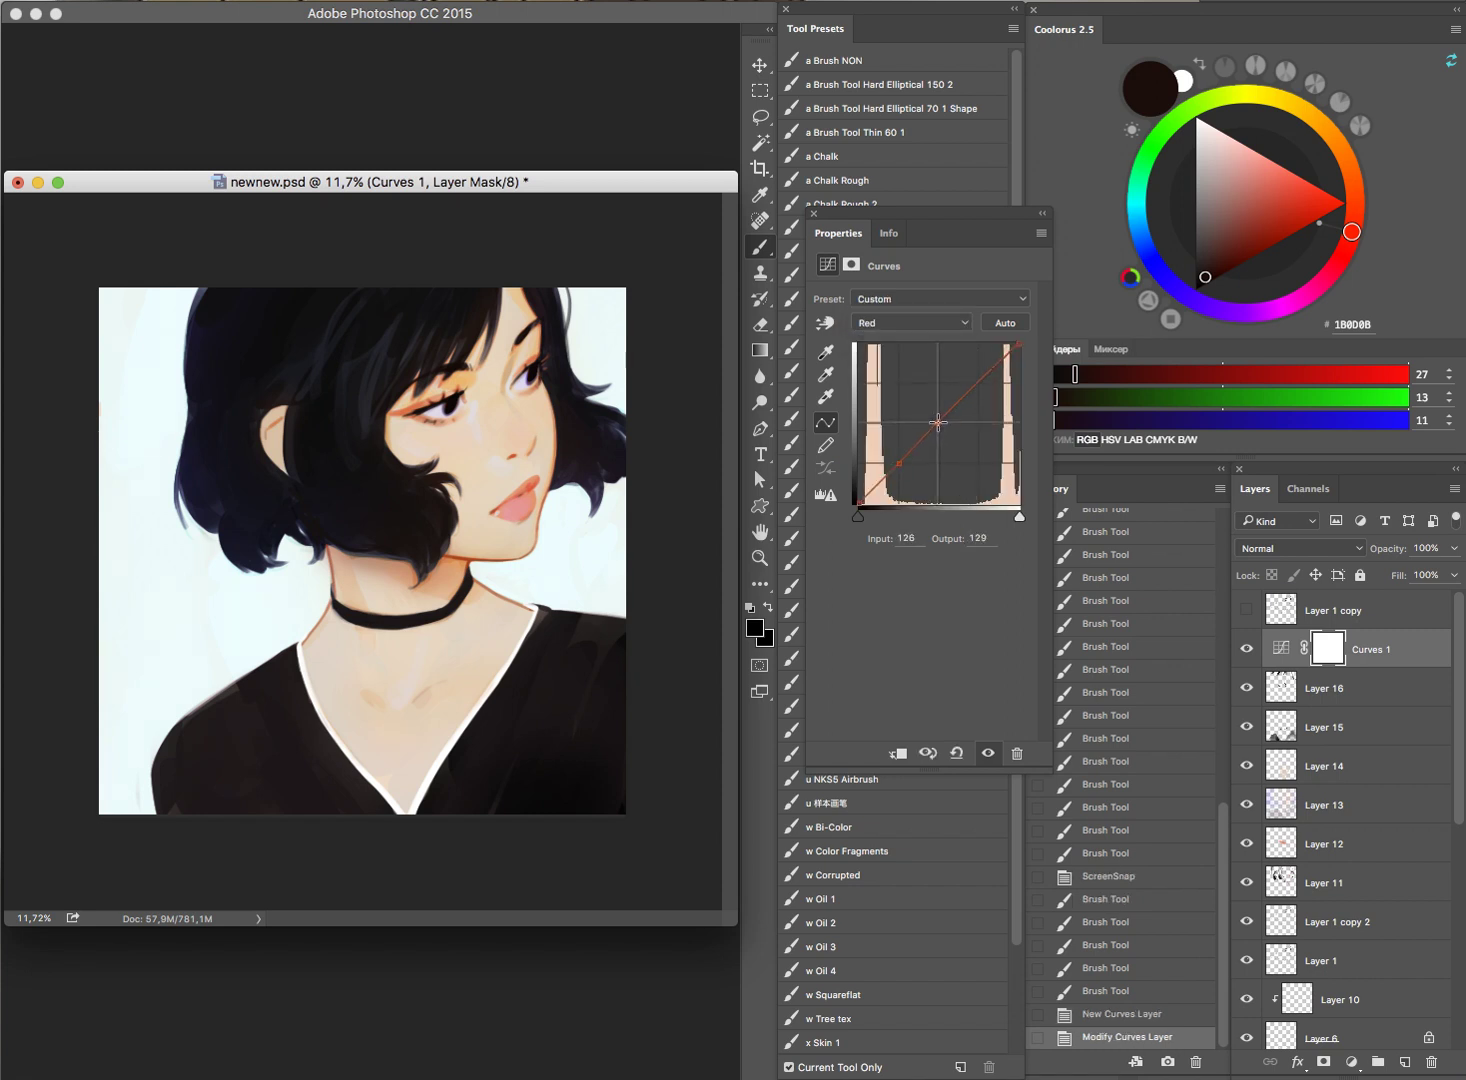
pyautogui.click(984, 391)
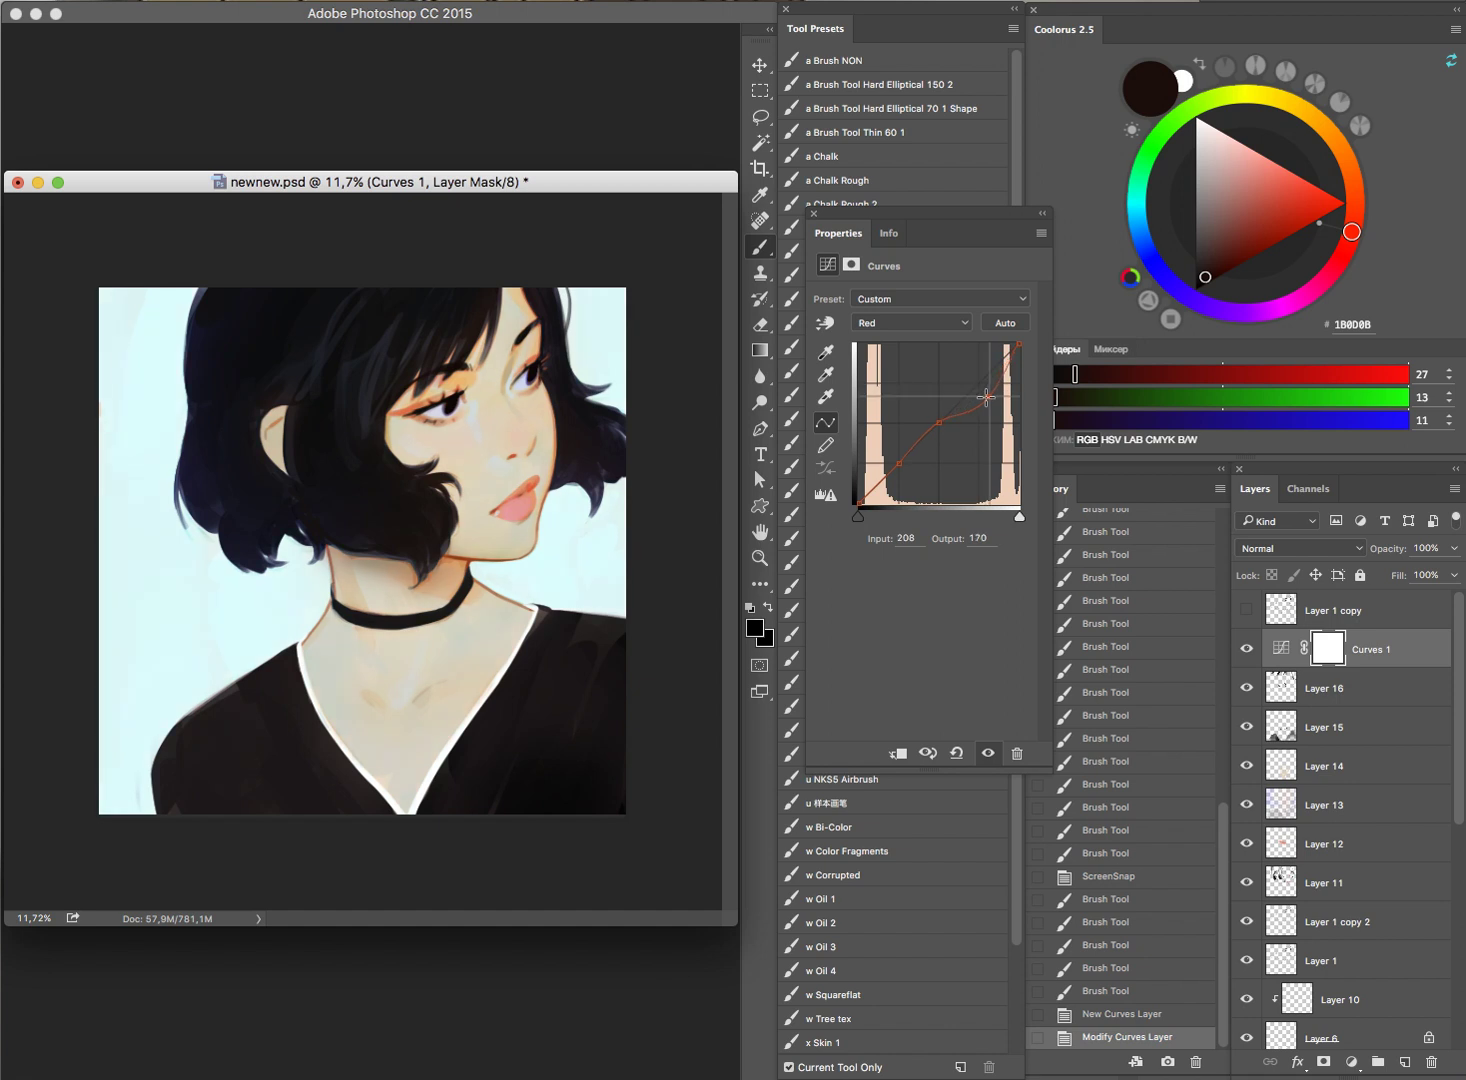
pyautogui.moveTo(984, 391)
pyautogui.mouseDown()
pyautogui.moveTo(963, 373)
pyautogui.moveTo(980, 381)
pyautogui.mouseUp()
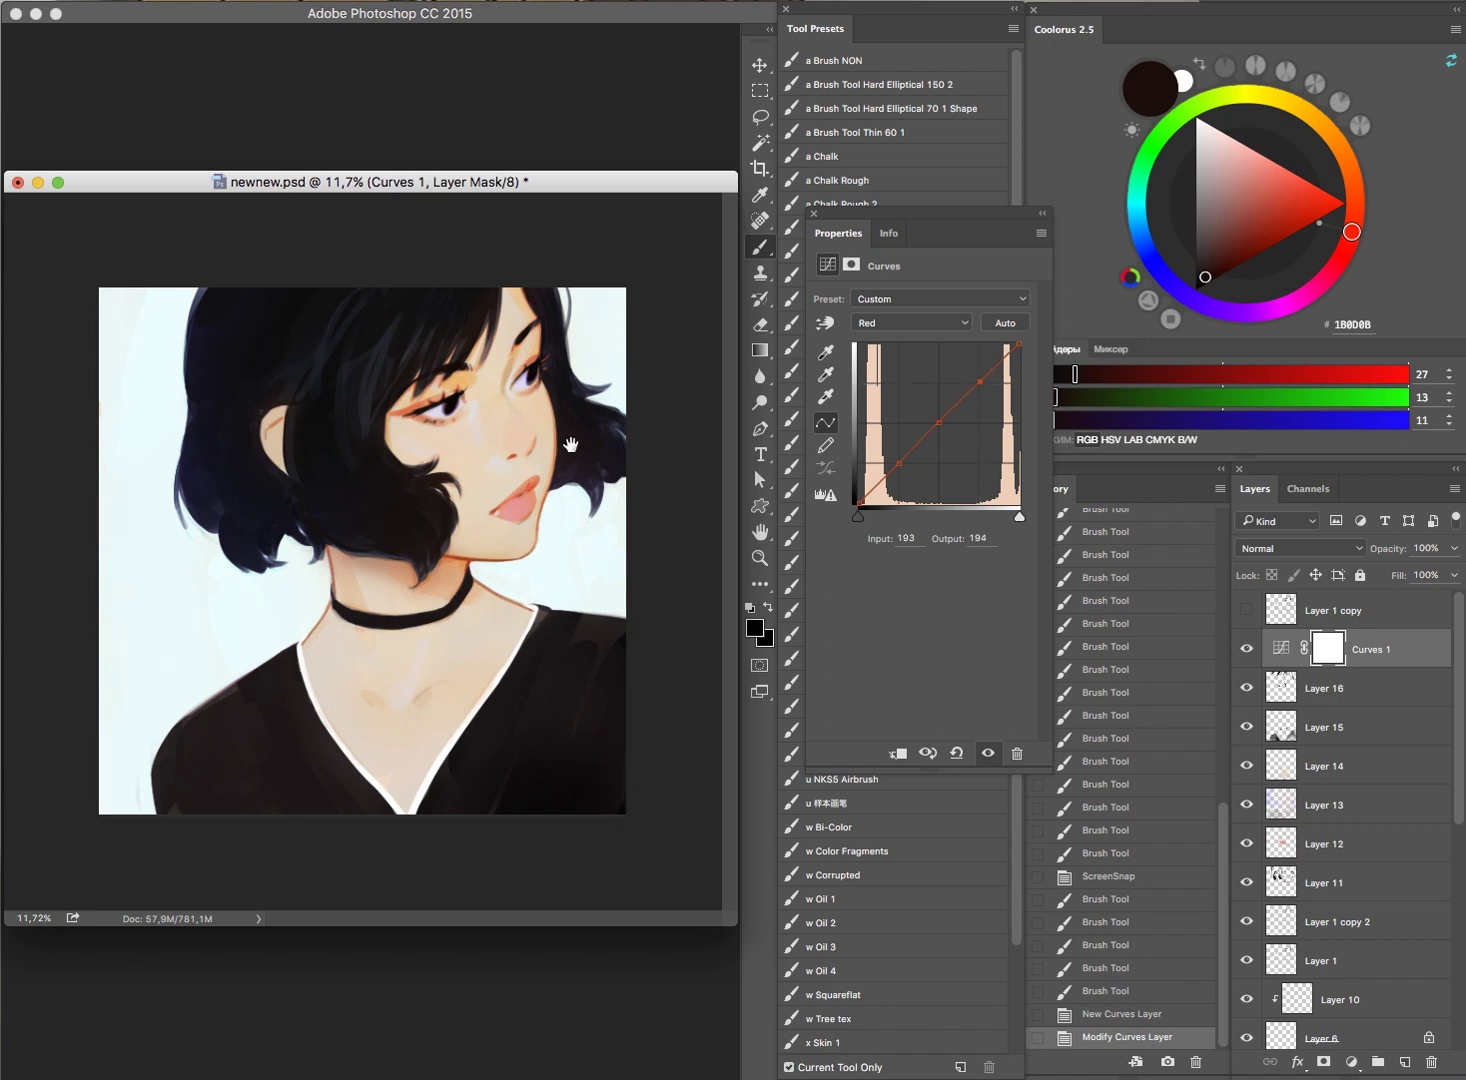
pyautogui.moveTo(512, 450)
pyautogui.mouseDown()
pyautogui.moveTo(632, 491)
pyautogui.moveTo(664, 435)
pyautogui.moveTo(563, 475)
pyautogui.moveTo(618, 479)
pyautogui.moveTo(598, 480)
pyautogui.mouseUp()
pyautogui.moveTo(937, 422); pyautogui.dragTo(916, 398)
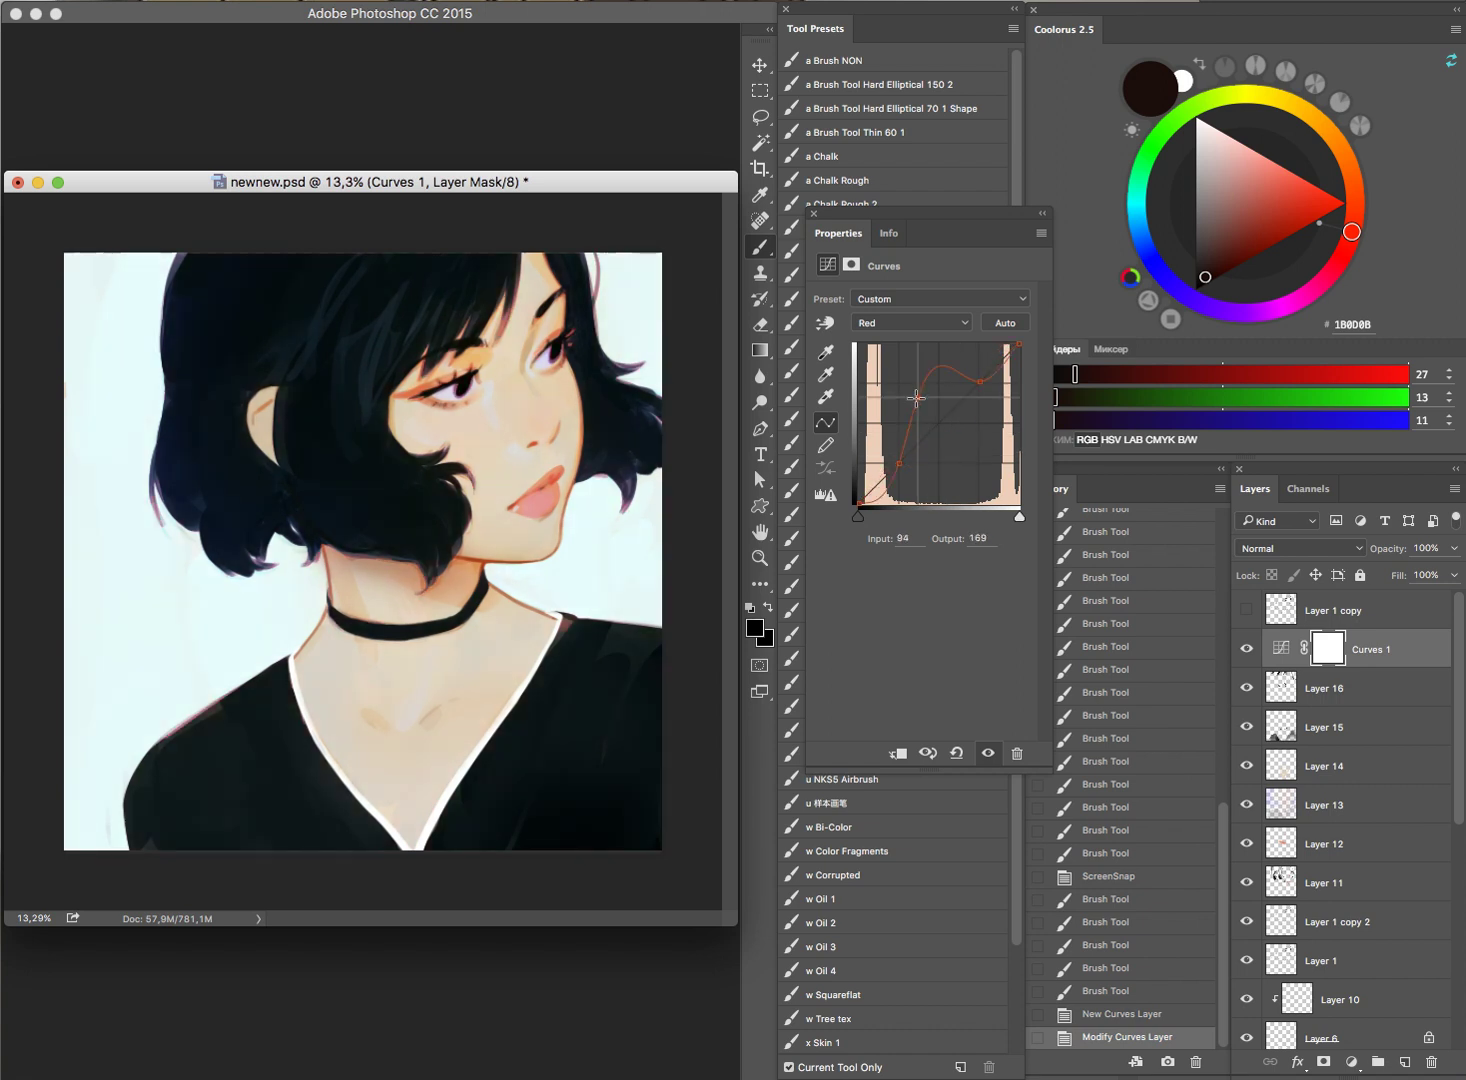
pyautogui.moveTo(916, 398)
pyautogui.mouseDown()
pyautogui.moveTo(936, 423)
pyautogui.moveTo(878, 447)
pyautogui.moveTo(906, 479)
pyautogui.moveTo(902, 464)
pyautogui.mouseUp()
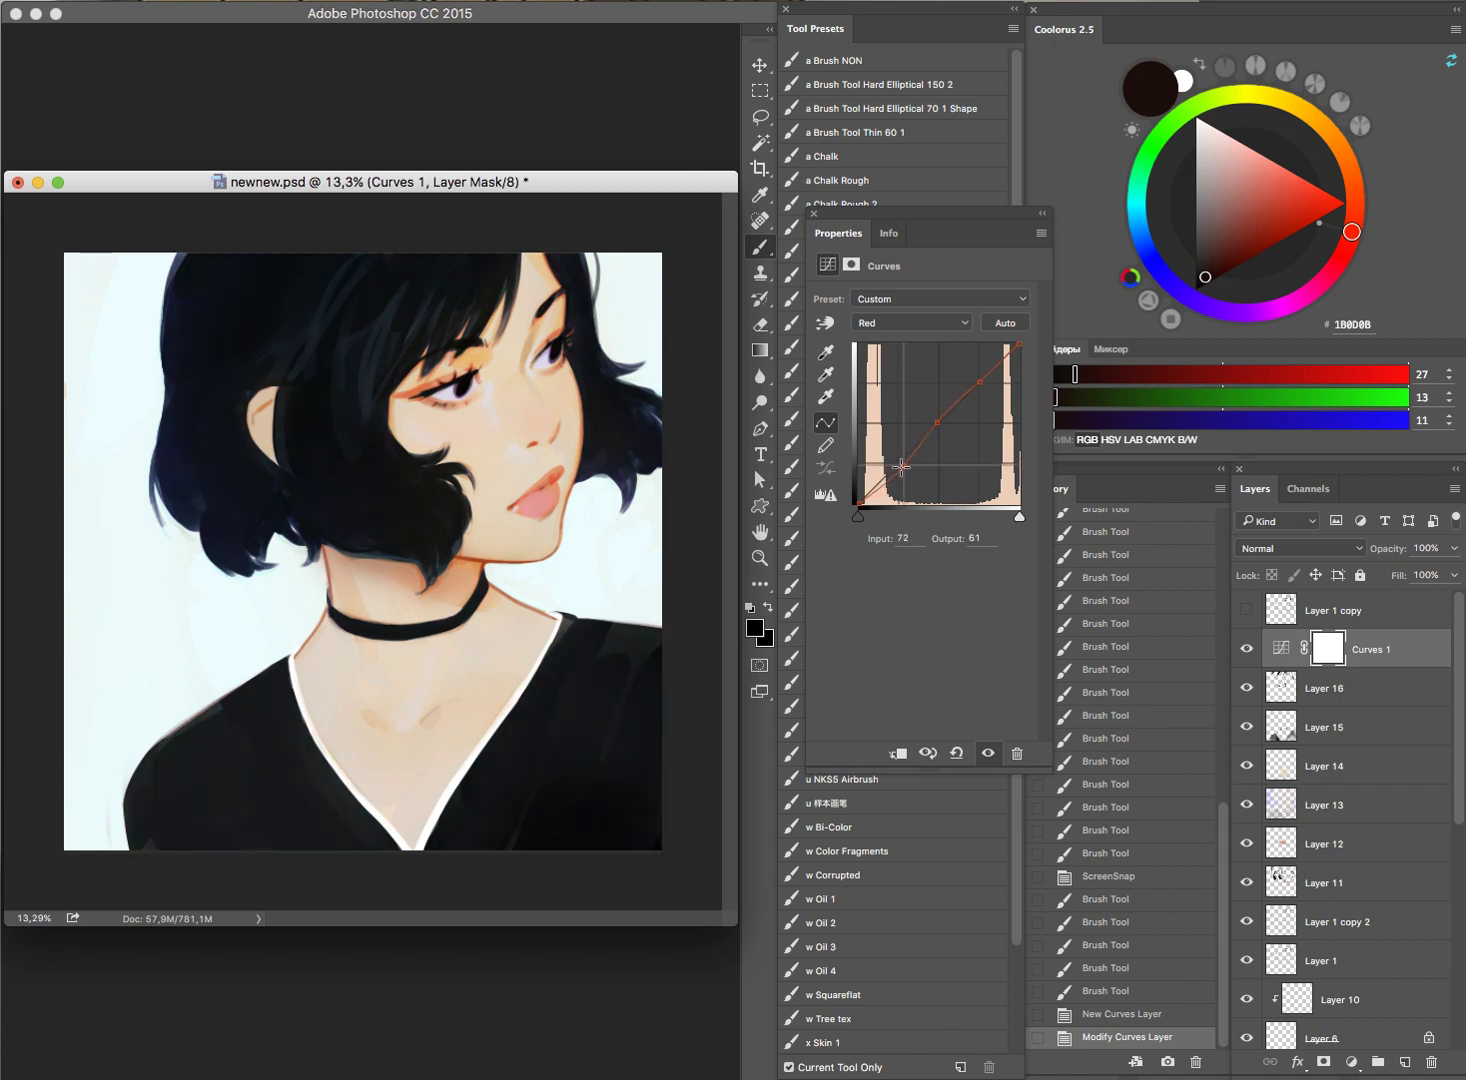
# Step: Lower the Green channel curve for a purple tint, toggling the adjustment to compare
pyautogui.click(947, 317)
pyautogui.click(930, 338)
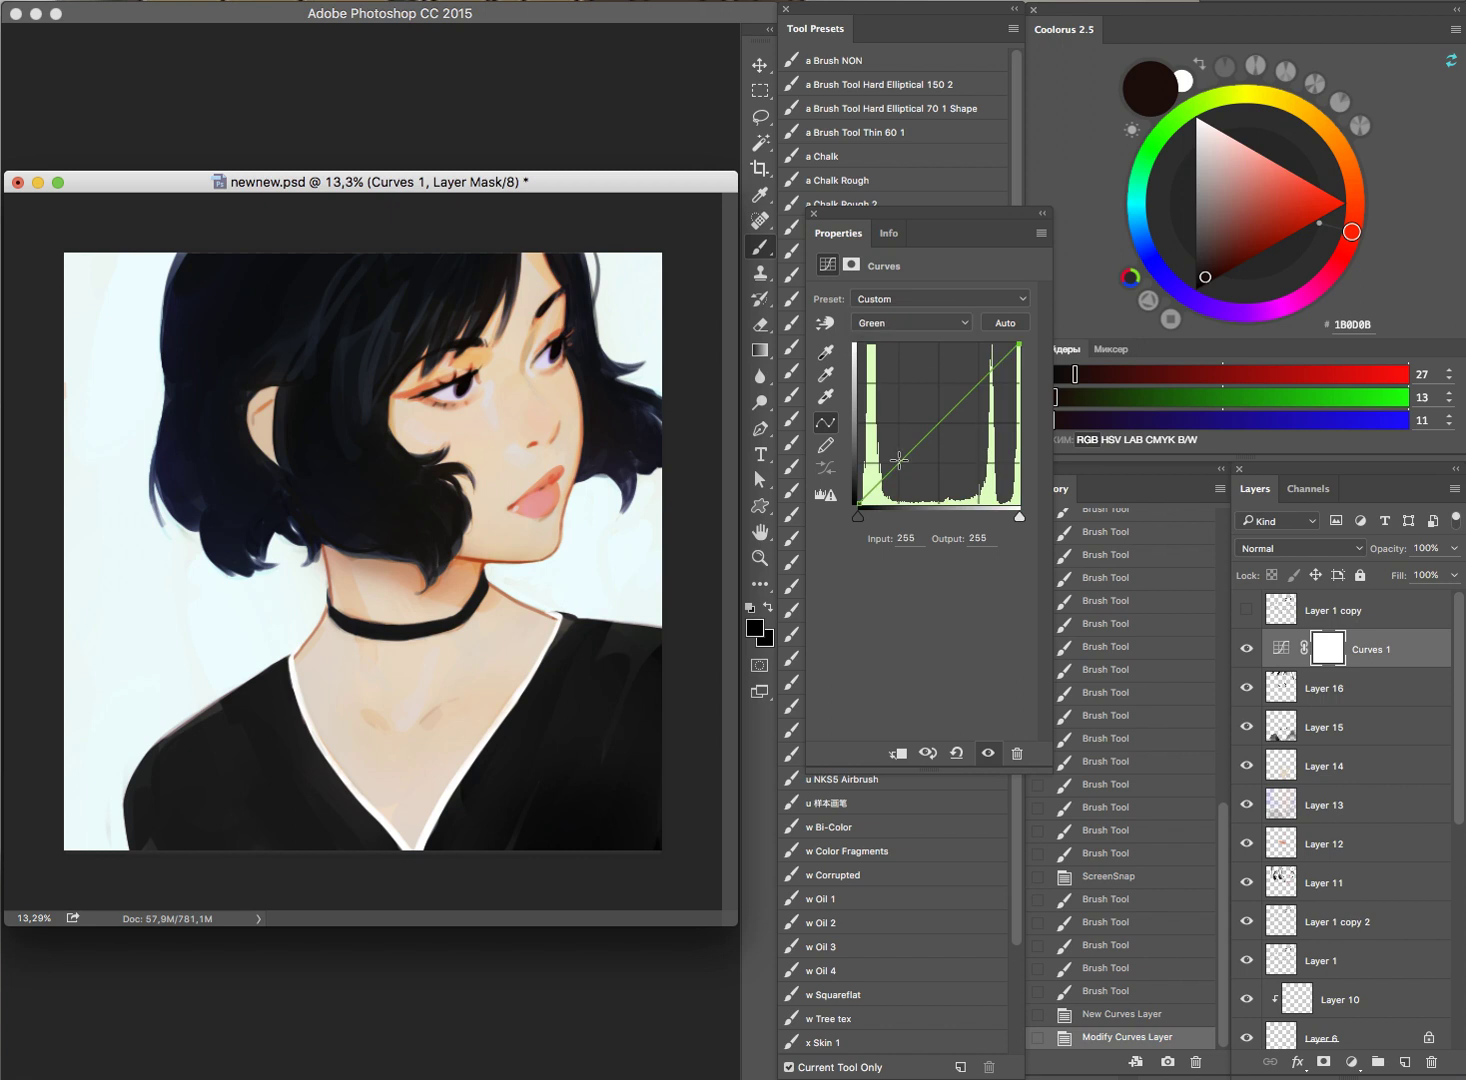
pyautogui.click(938, 421)
pyautogui.click(977, 385)
pyautogui.moveTo(898, 462); pyautogui.dragTo(900, 467)
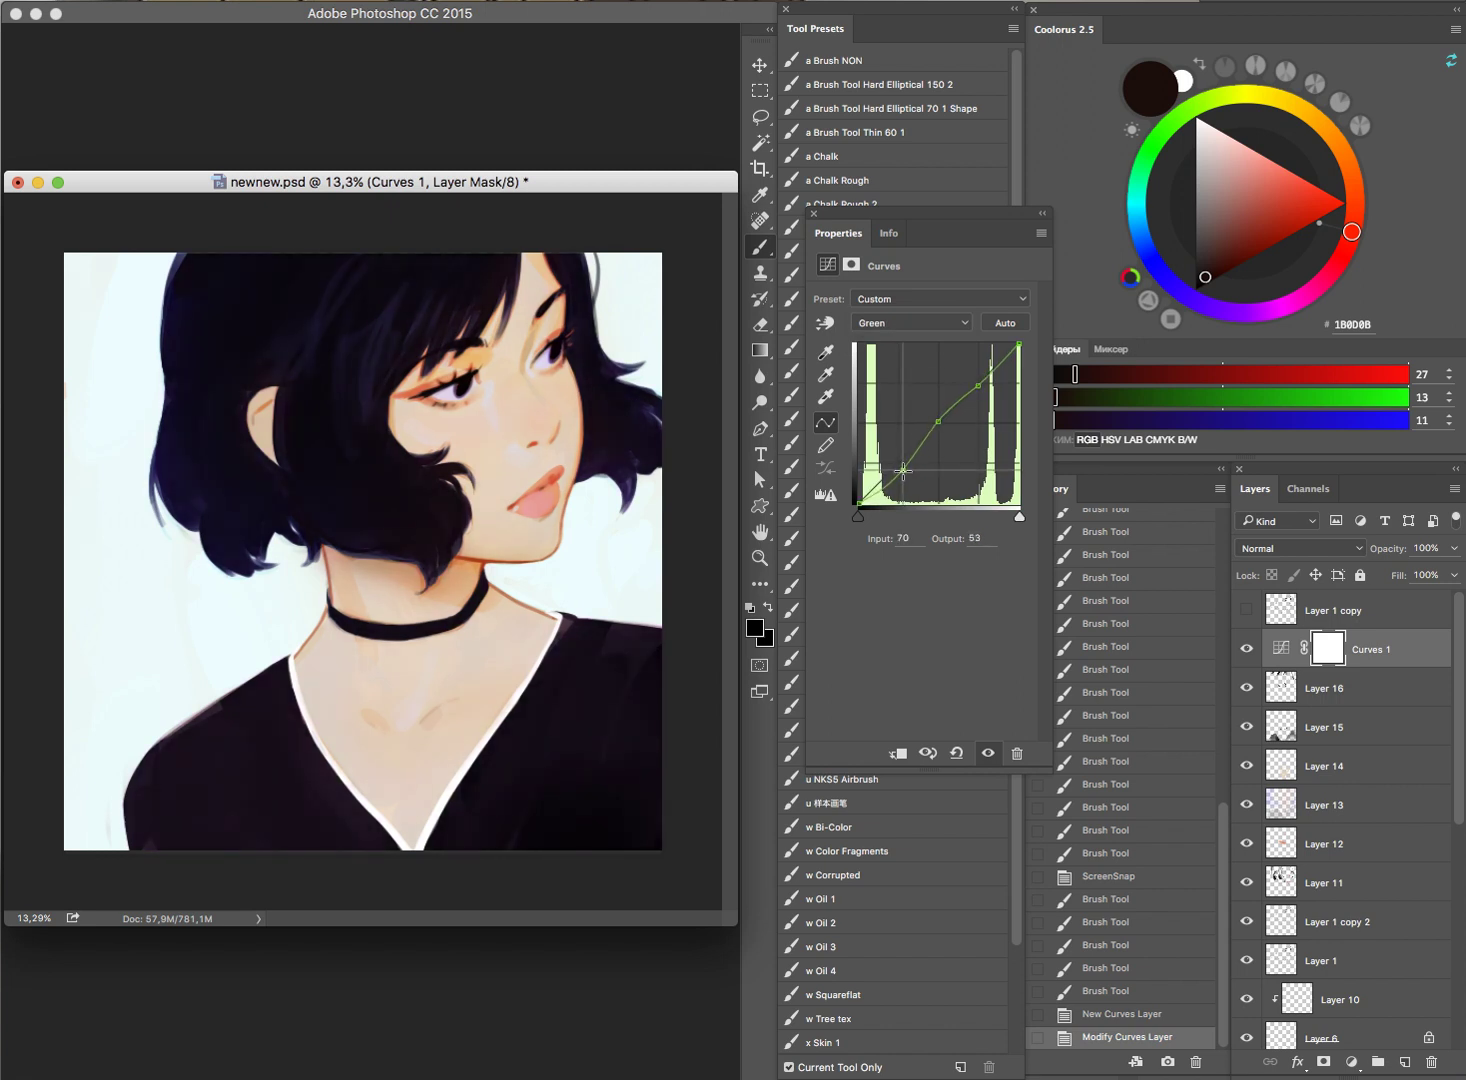
pyautogui.moveTo(900, 467)
pyautogui.mouseDown()
pyautogui.moveTo(951, 437)
pyautogui.moveTo(937, 421)
pyautogui.moveTo(980, 386)
pyautogui.mouseUp()
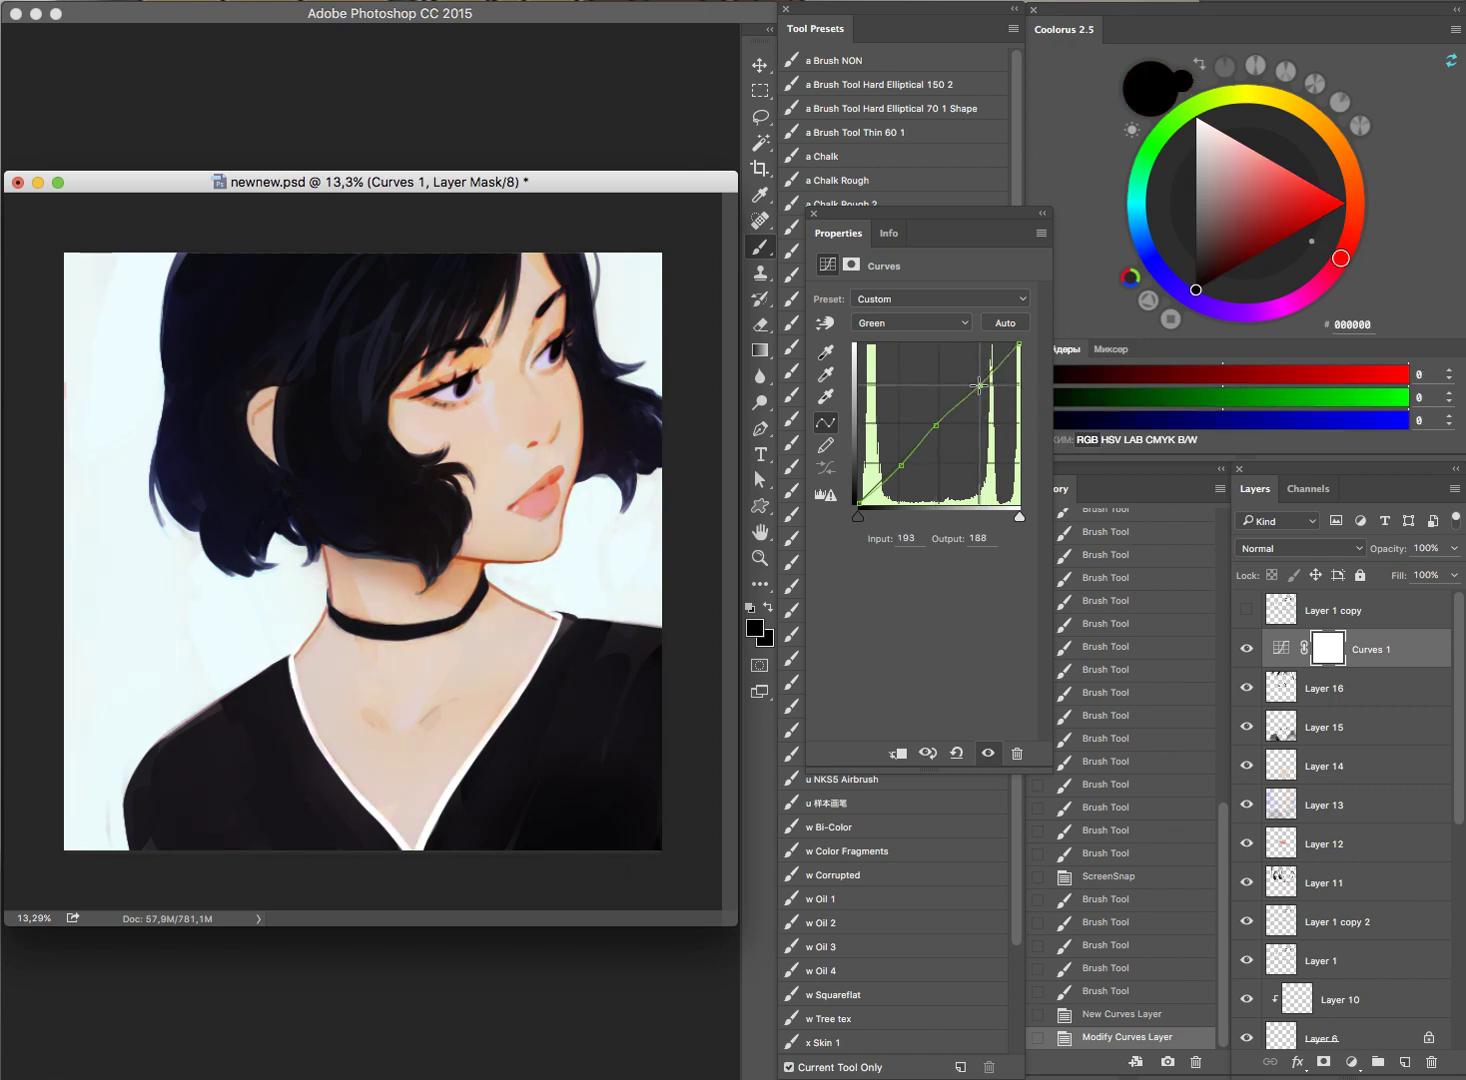
pyautogui.click(990, 757)
pyautogui.click(990, 757)
# Step: Raise the Blue channel curve for a cooler tint and compare with and without it
pyautogui.click(930, 323)
pyautogui.click(901, 463)
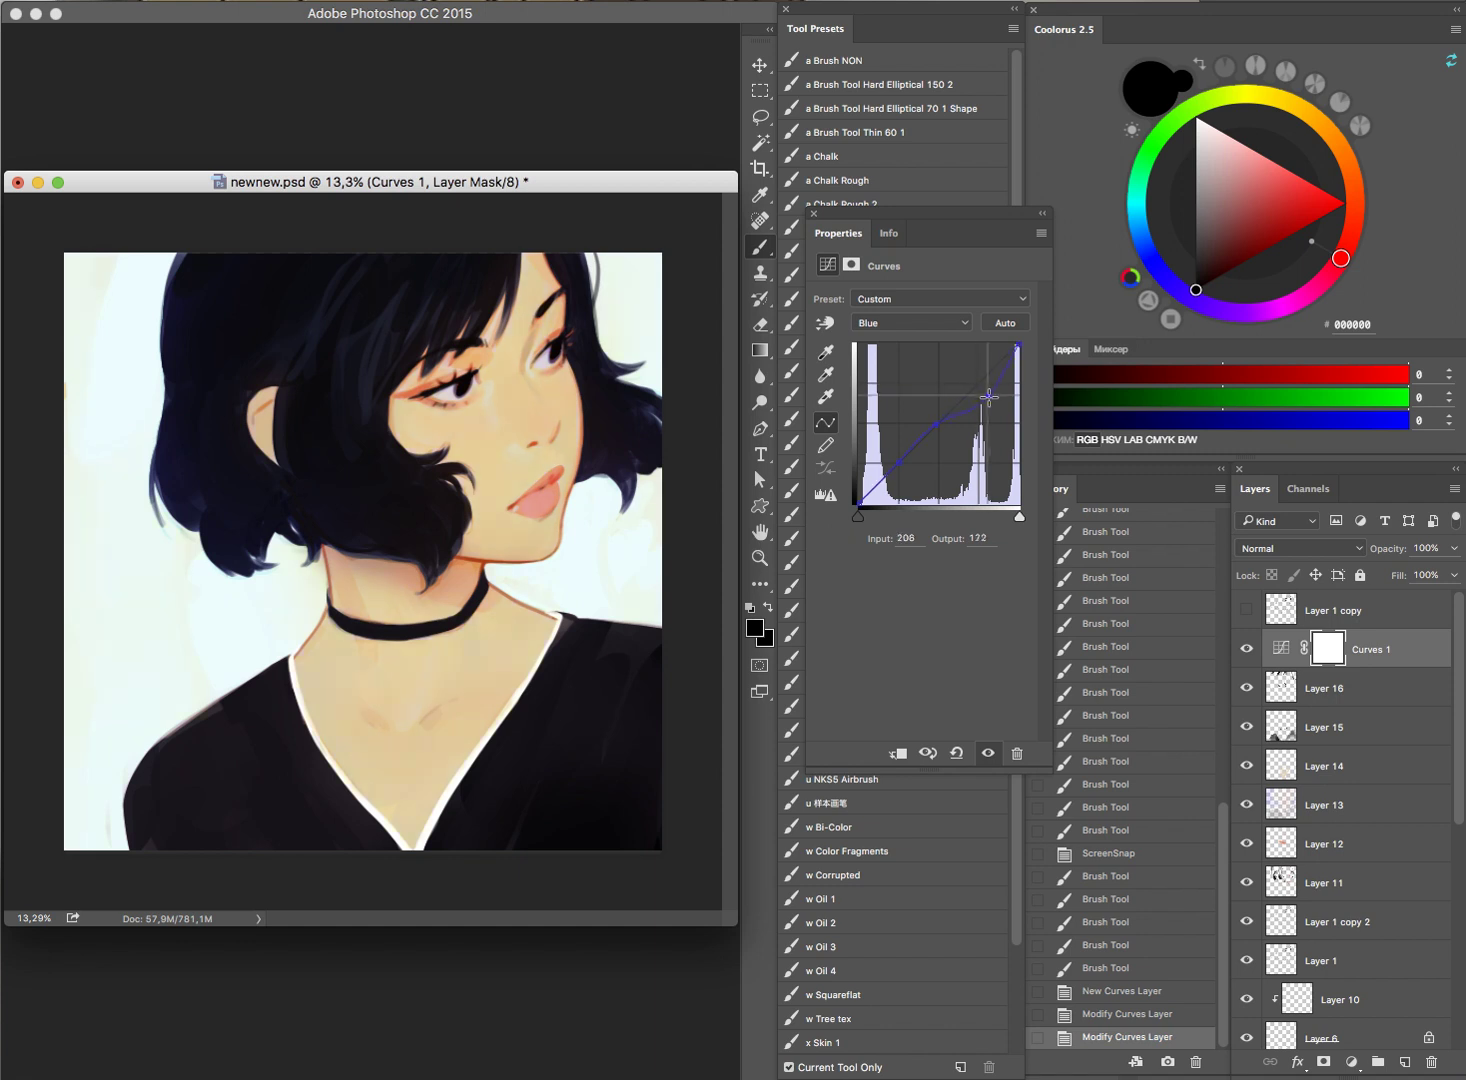
pyautogui.moveTo(984, 396)
pyautogui.mouseDown()
pyautogui.moveTo(967, 373)
pyautogui.moveTo(940, 429)
pyautogui.moveTo(889, 447)
pyautogui.moveTo(901, 463)
pyautogui.mouseUp()
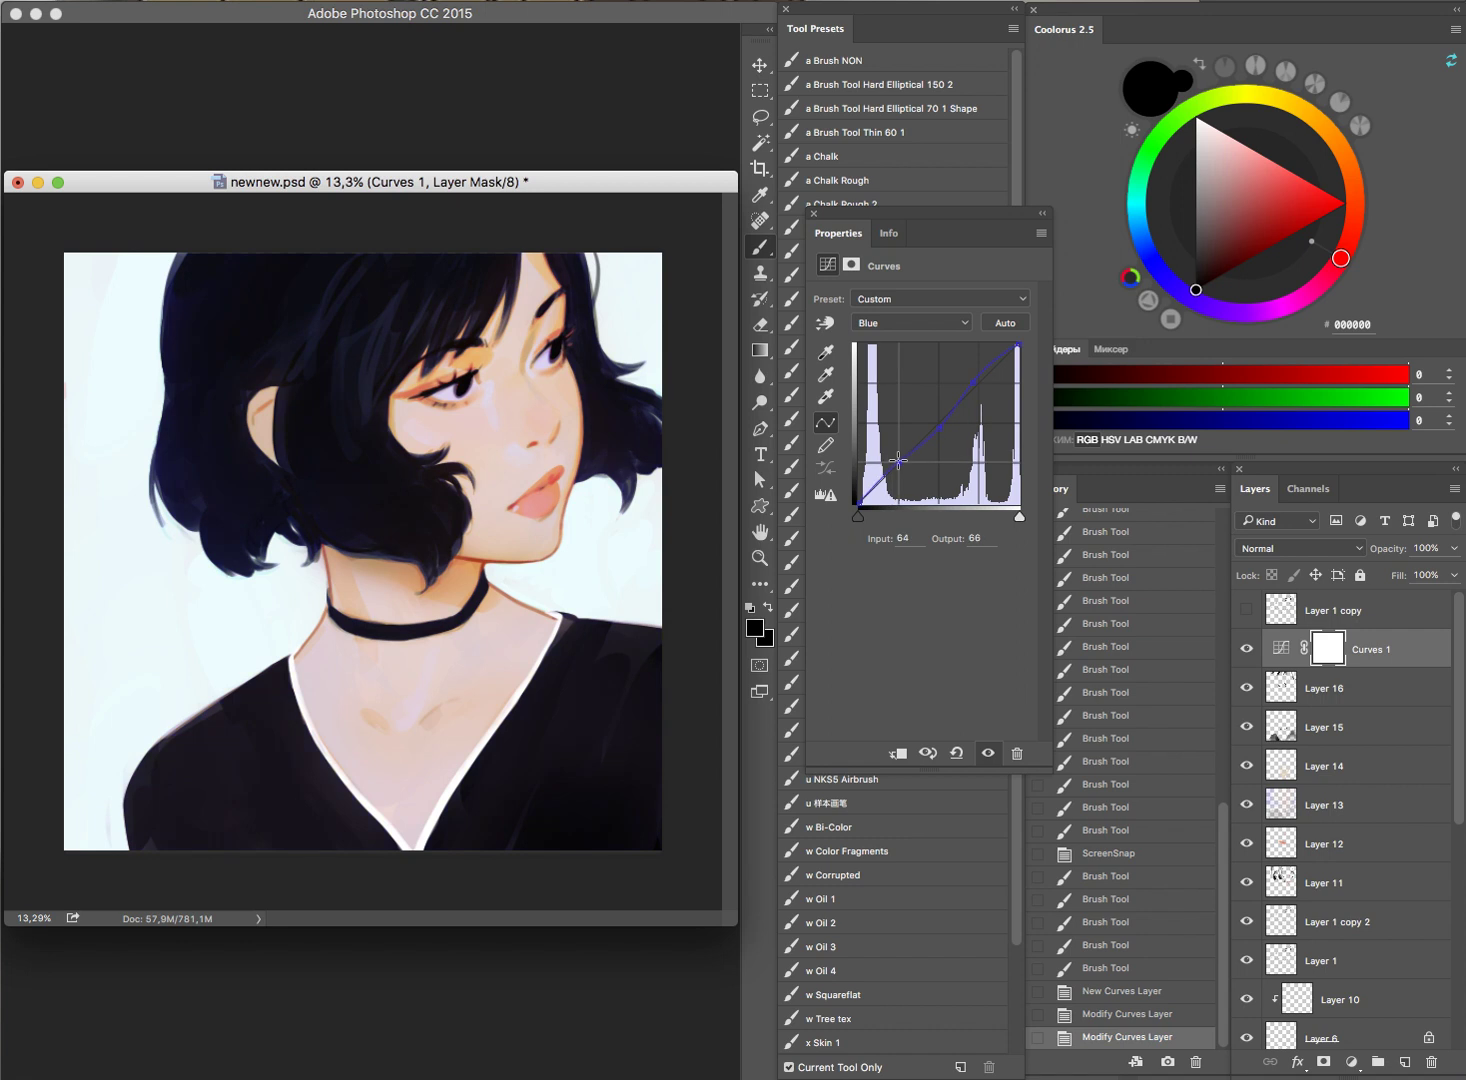
pyautogui.click(986, 757)
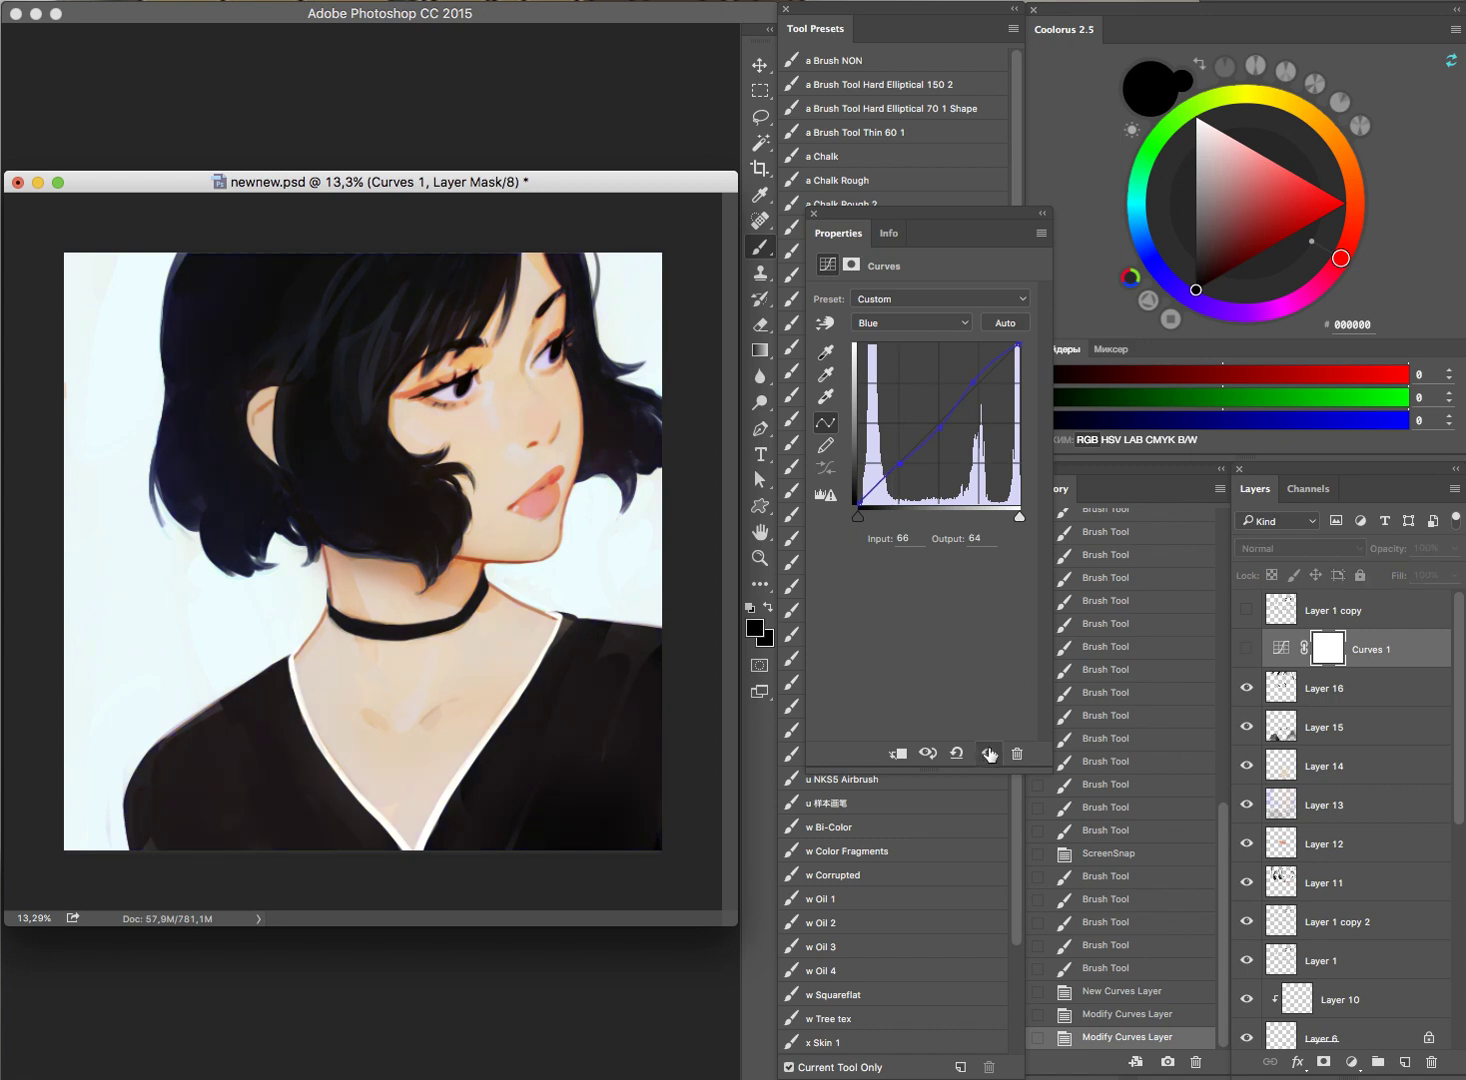
# Step: Create a new layer above Curves 1 and paint sampled skin tone on the cheek by the nose
pyautogui.click(814, 213)
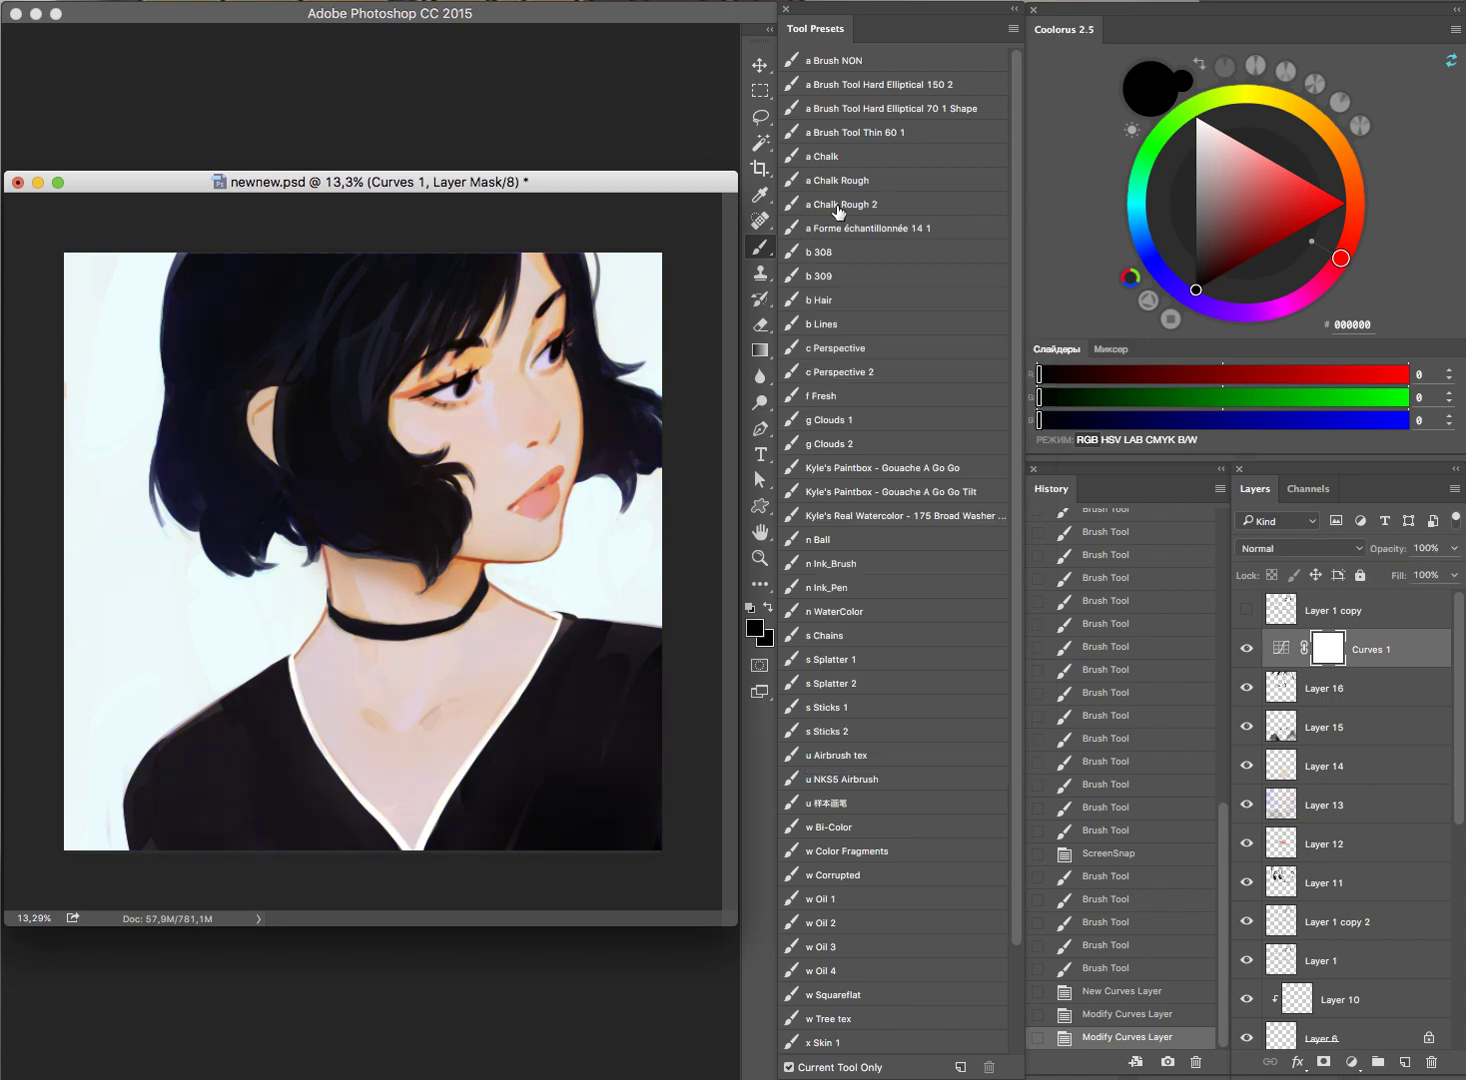
pyautogui.moveTo(528, 415); pyautogui.dragTo(688, 457)
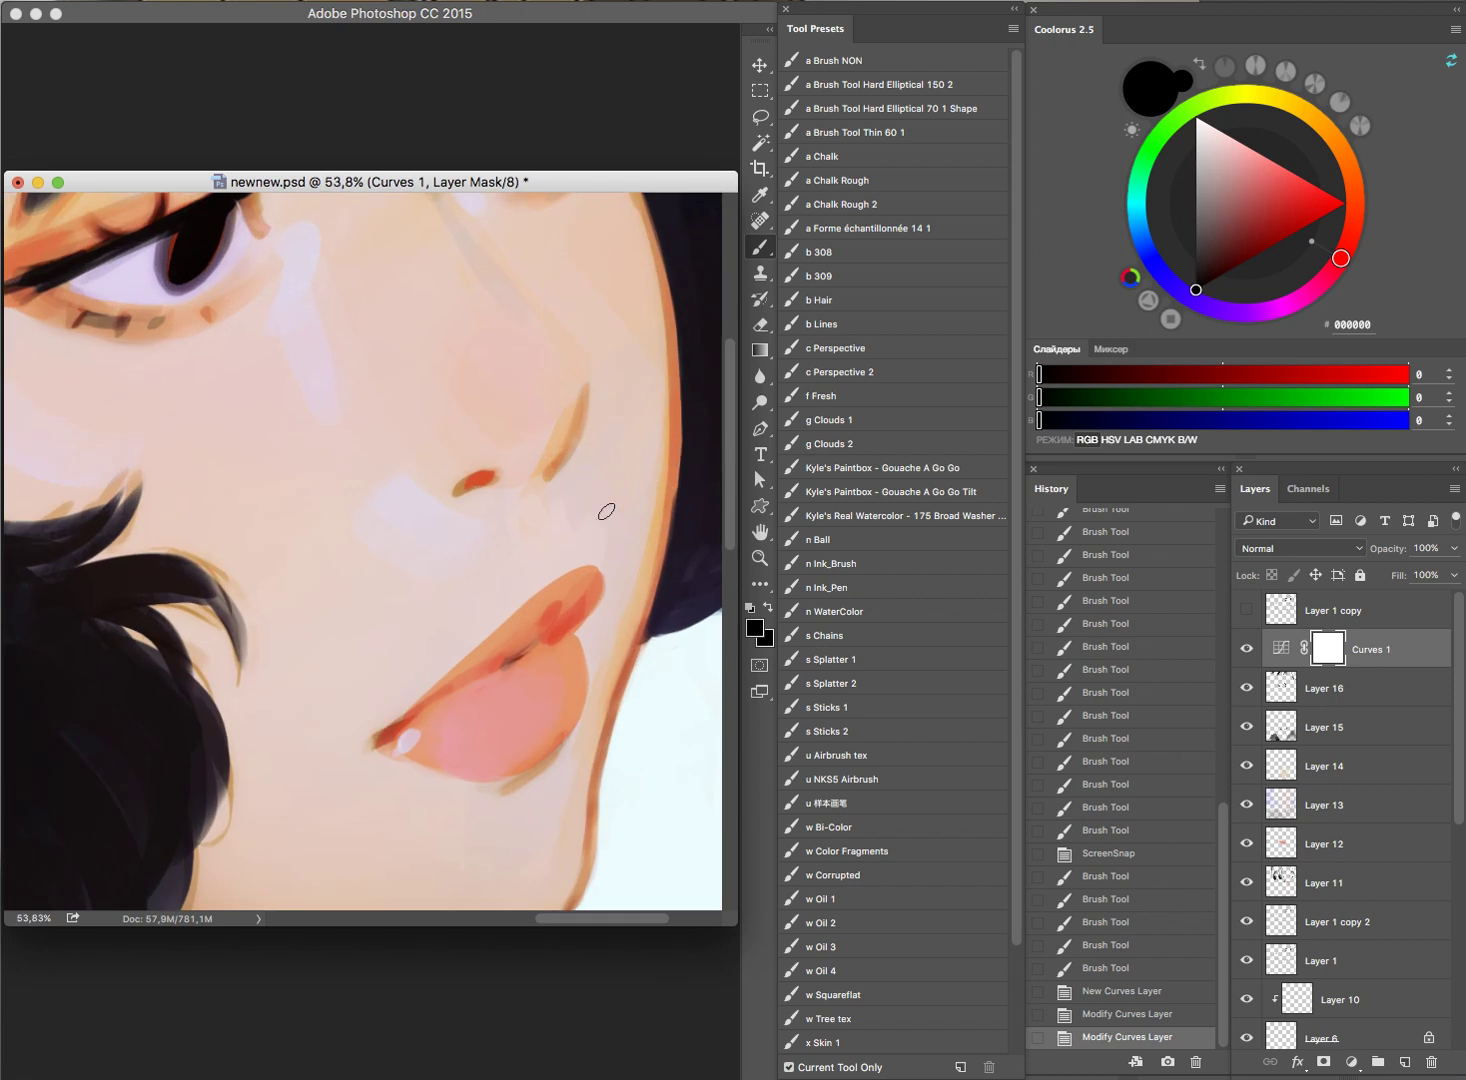
pyautogui.hotkey('ctrl', 'shift', 'alt', 'n')
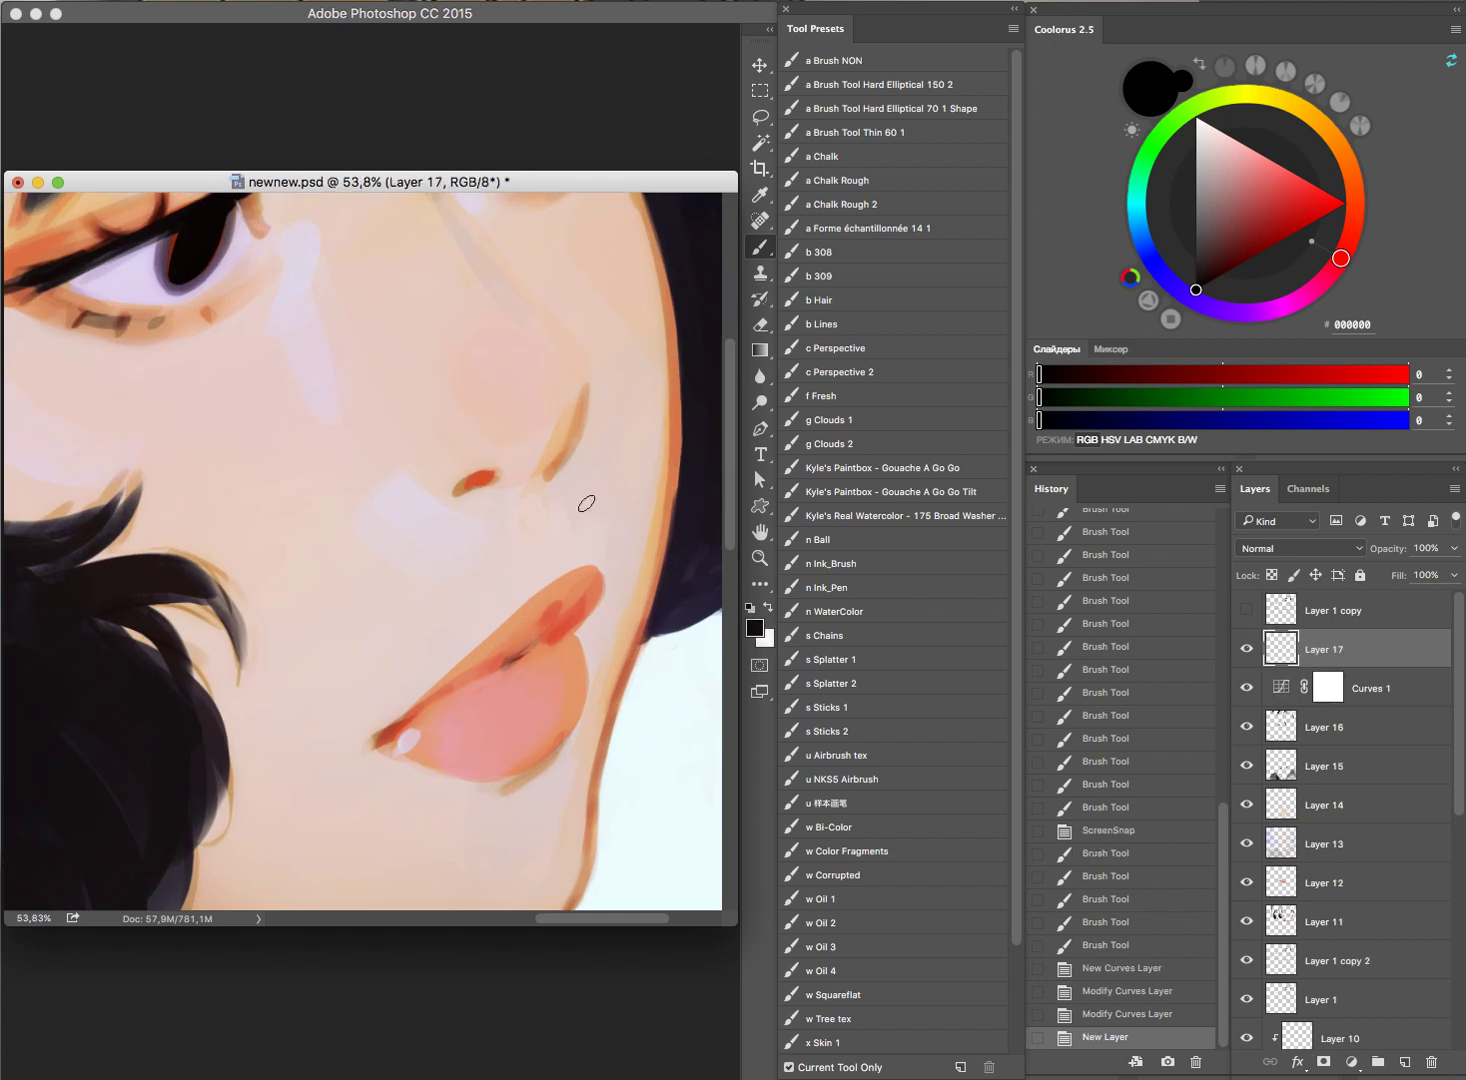
pyautogui.keyDown('alt'); pyautogui.click(562, 498); pyautogui.keyUp('alt')
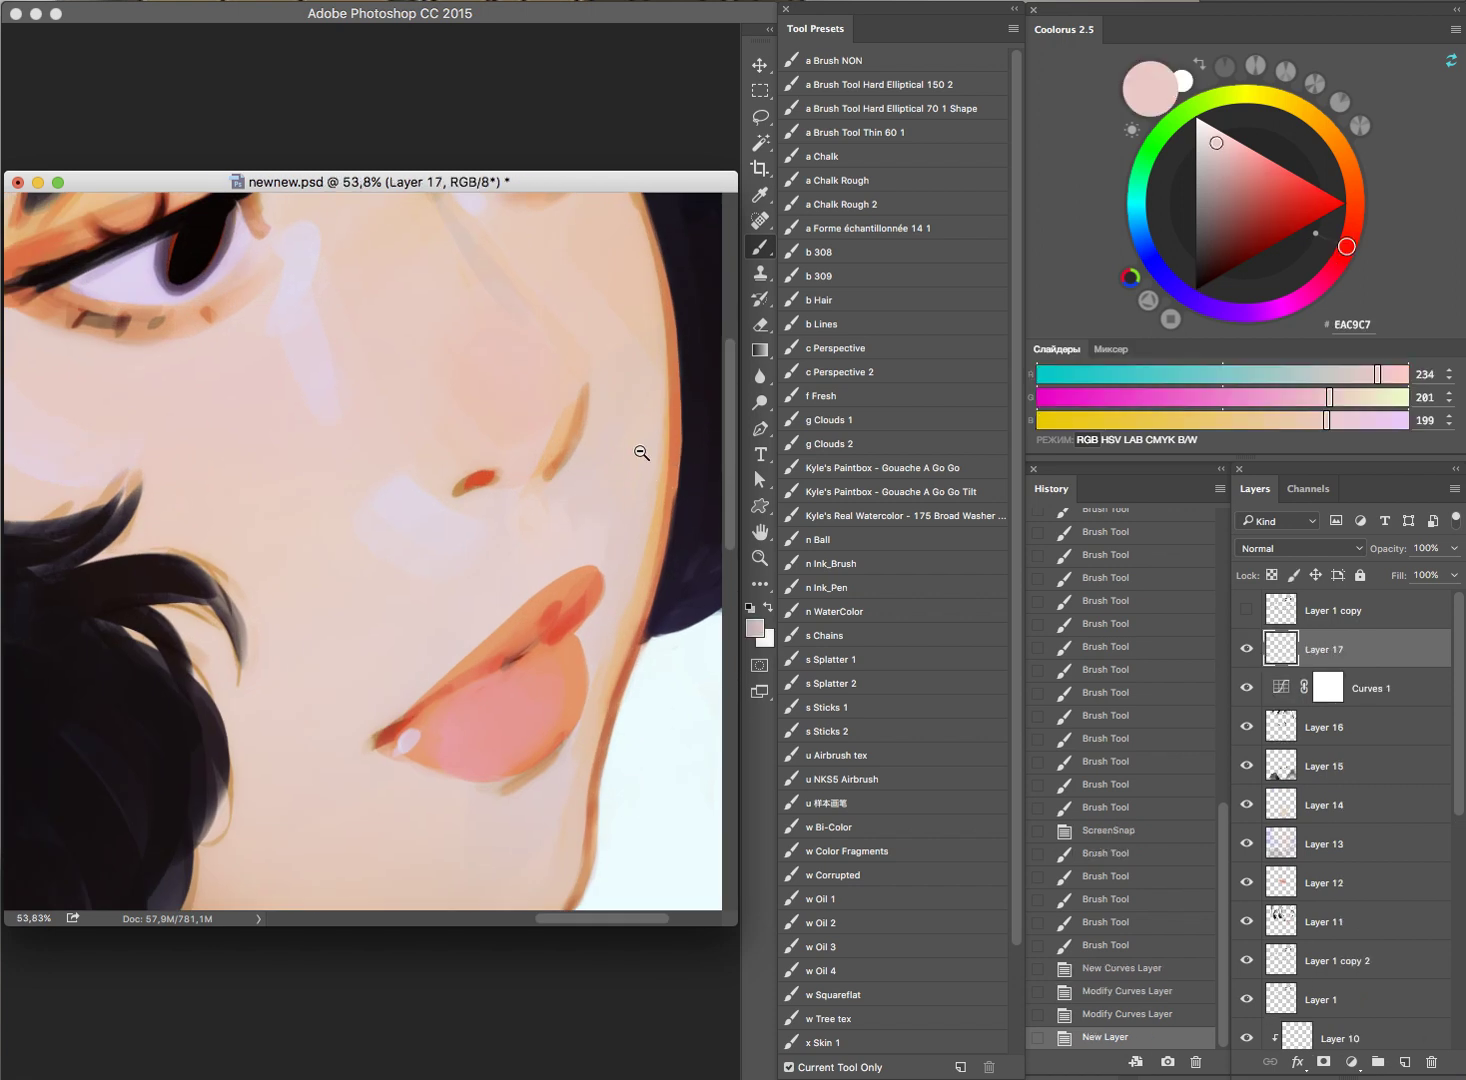
pyautogui.moveTo(621, 458); pyautogui.dragTo(598, 512)
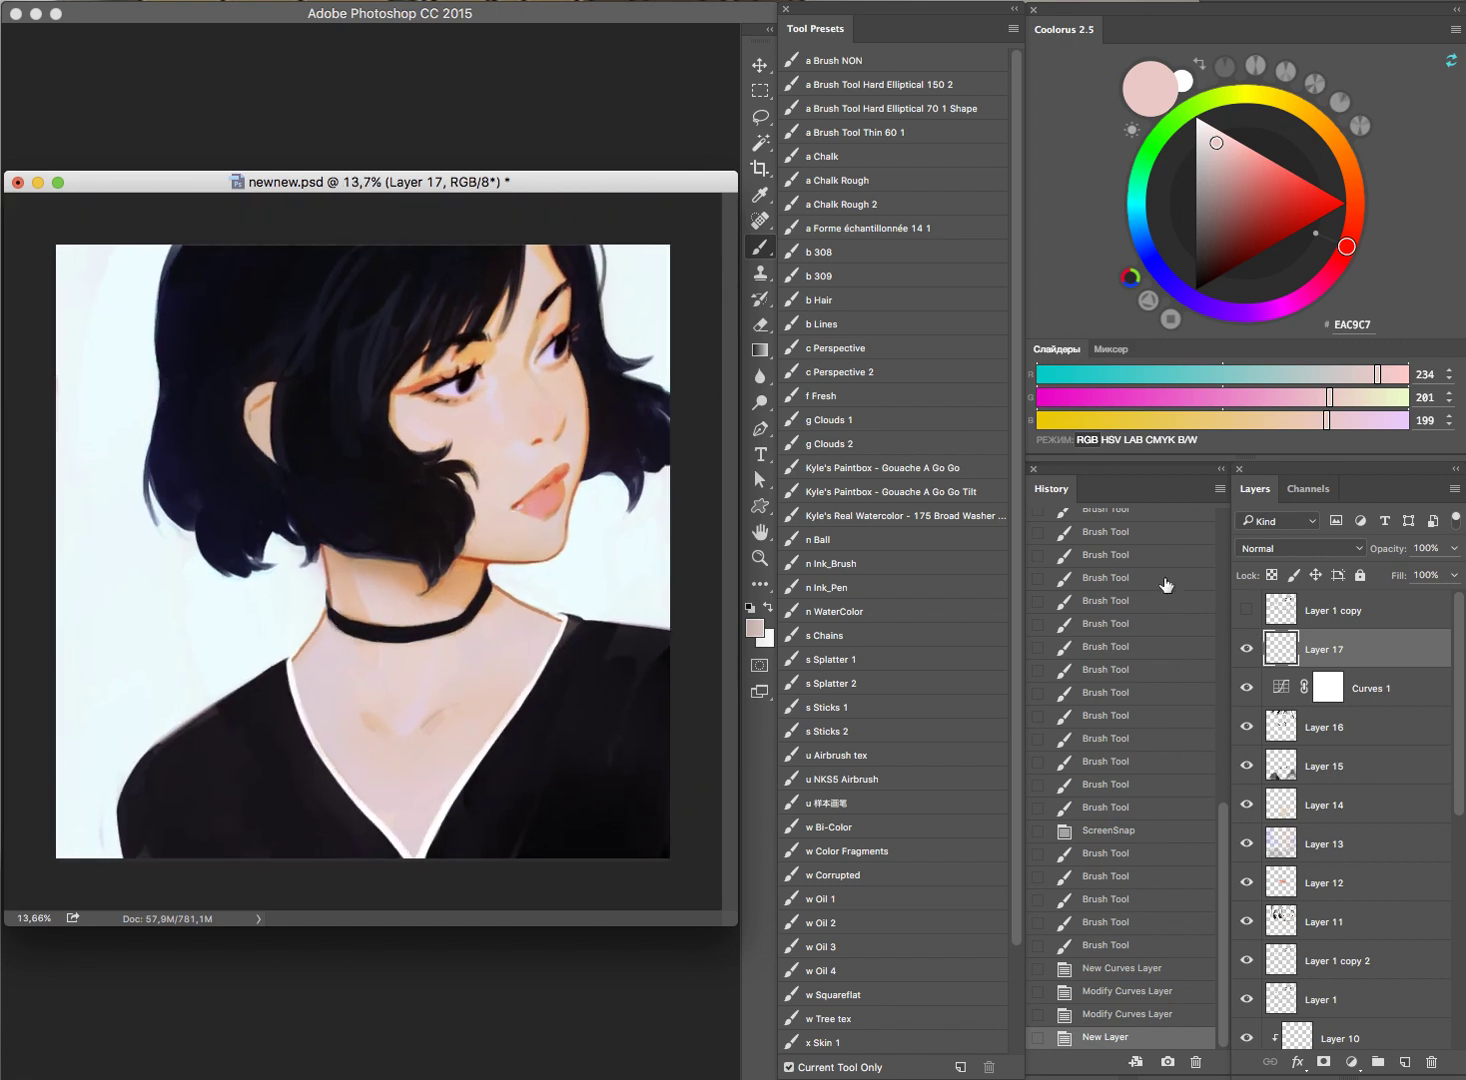
pyautogui.moveTo(552, 442); pyautogui.dragTo(664, 452)
pyautogui.moveTo(515, 466); pyautogui.dragTo(556, 491)
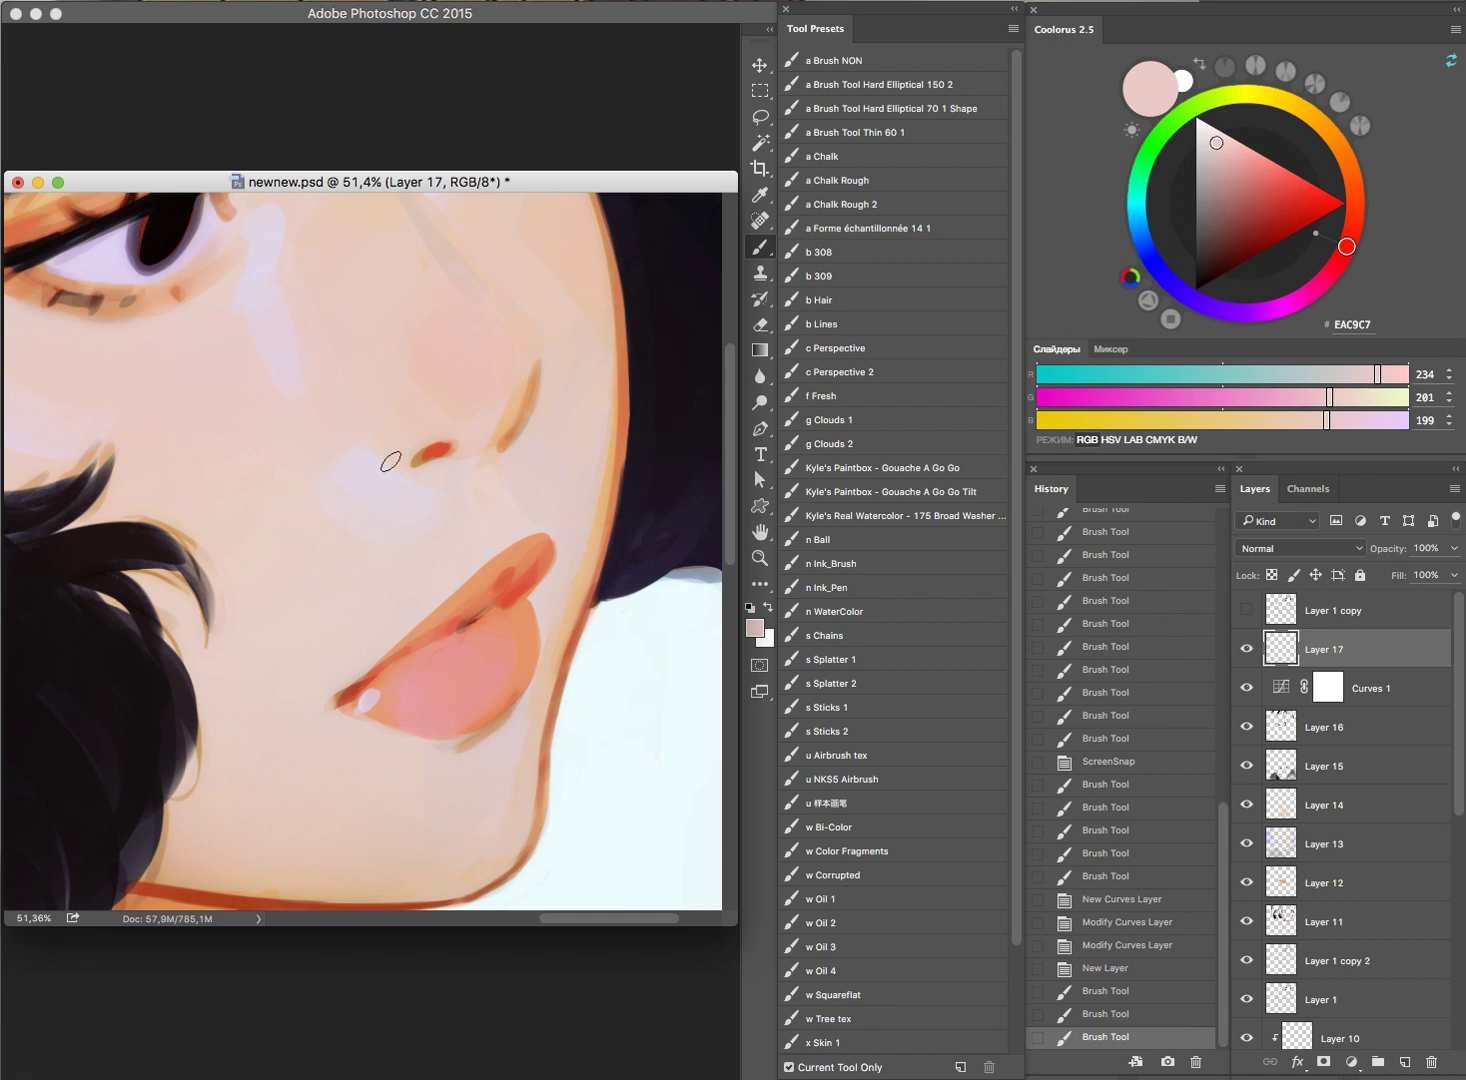
# Step: Paint pale pink strokes across the cheek using resampled skin colour
pyautogui.keyDown('alt'); pyautogui.click(342, 476); pyautogui.keyUp('alt')
pyautogui.moveTo(327, 506); pyautogui.dragTo(386, 548)
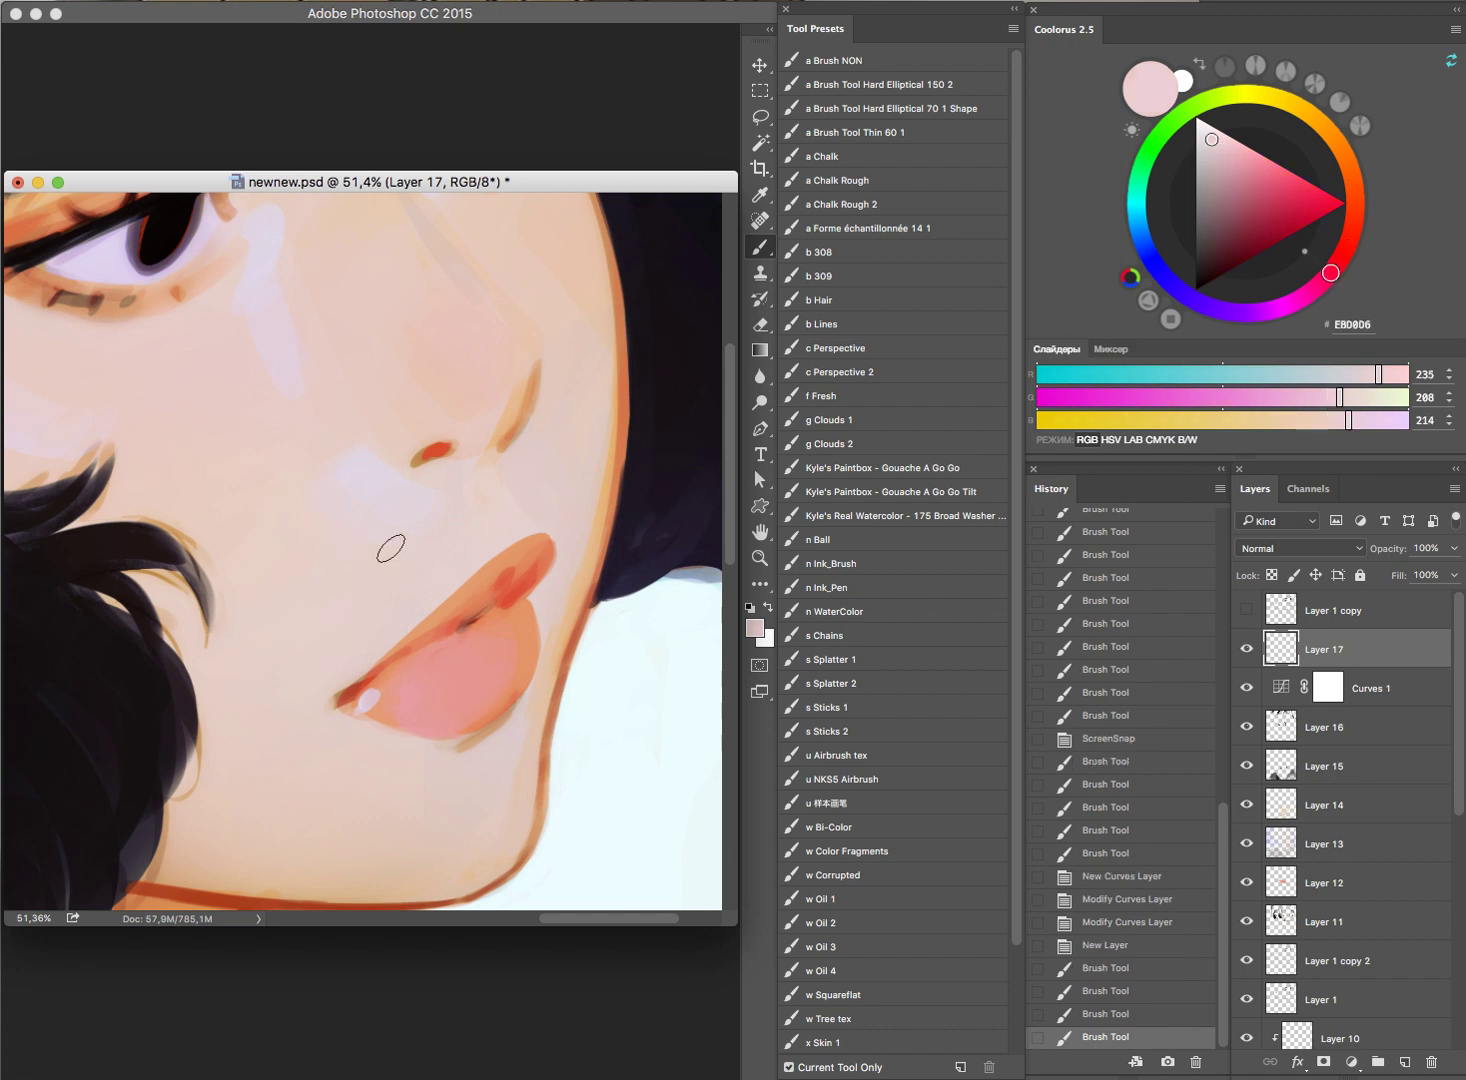
pyautogui.keyDown('alt'); pyautogui.click(334, 477); pyautogui.keyUp('alt')
pyautogui.moveTo(338, 459)
pyautogui.mouseDown()
pyautogui.moveTo(360, 517)
pyautogui.moveTo(405, 524)
pyautogui.mouseUp()
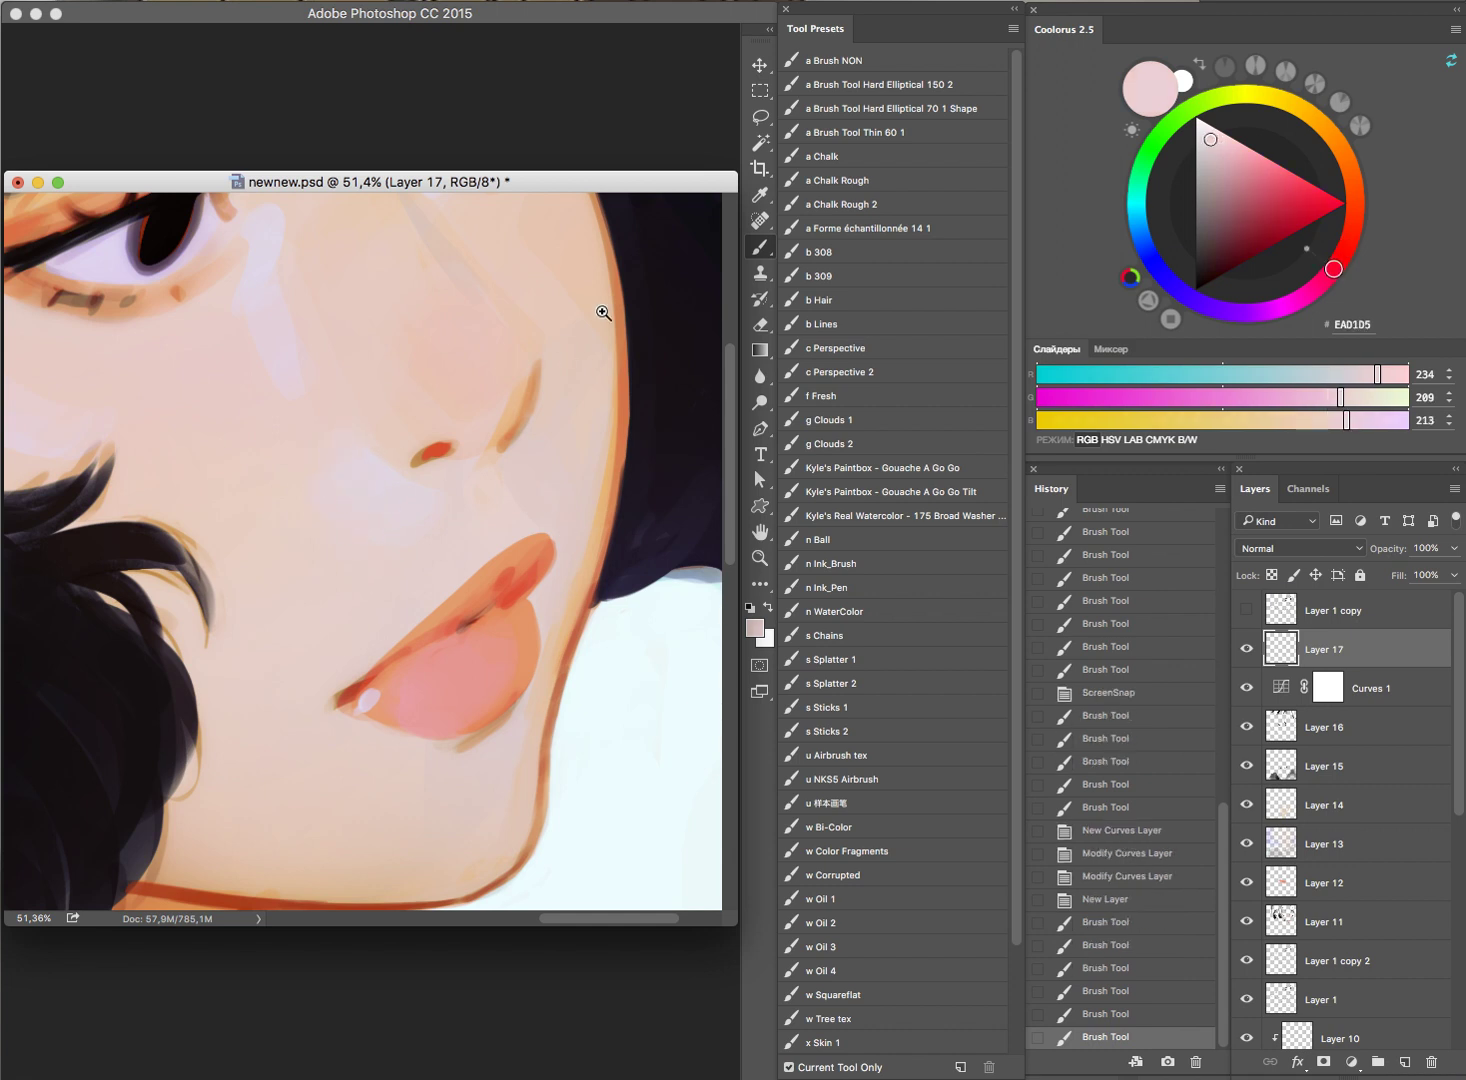
pyautogui.moveTo(554, 398); pyautogui.dragTo(519, 444)
pyautogui.scroll(-5, 554, 412)
pyautogui.scroll(-1, 554, 410)
pyautogui.scroll(-1, 554, 410)
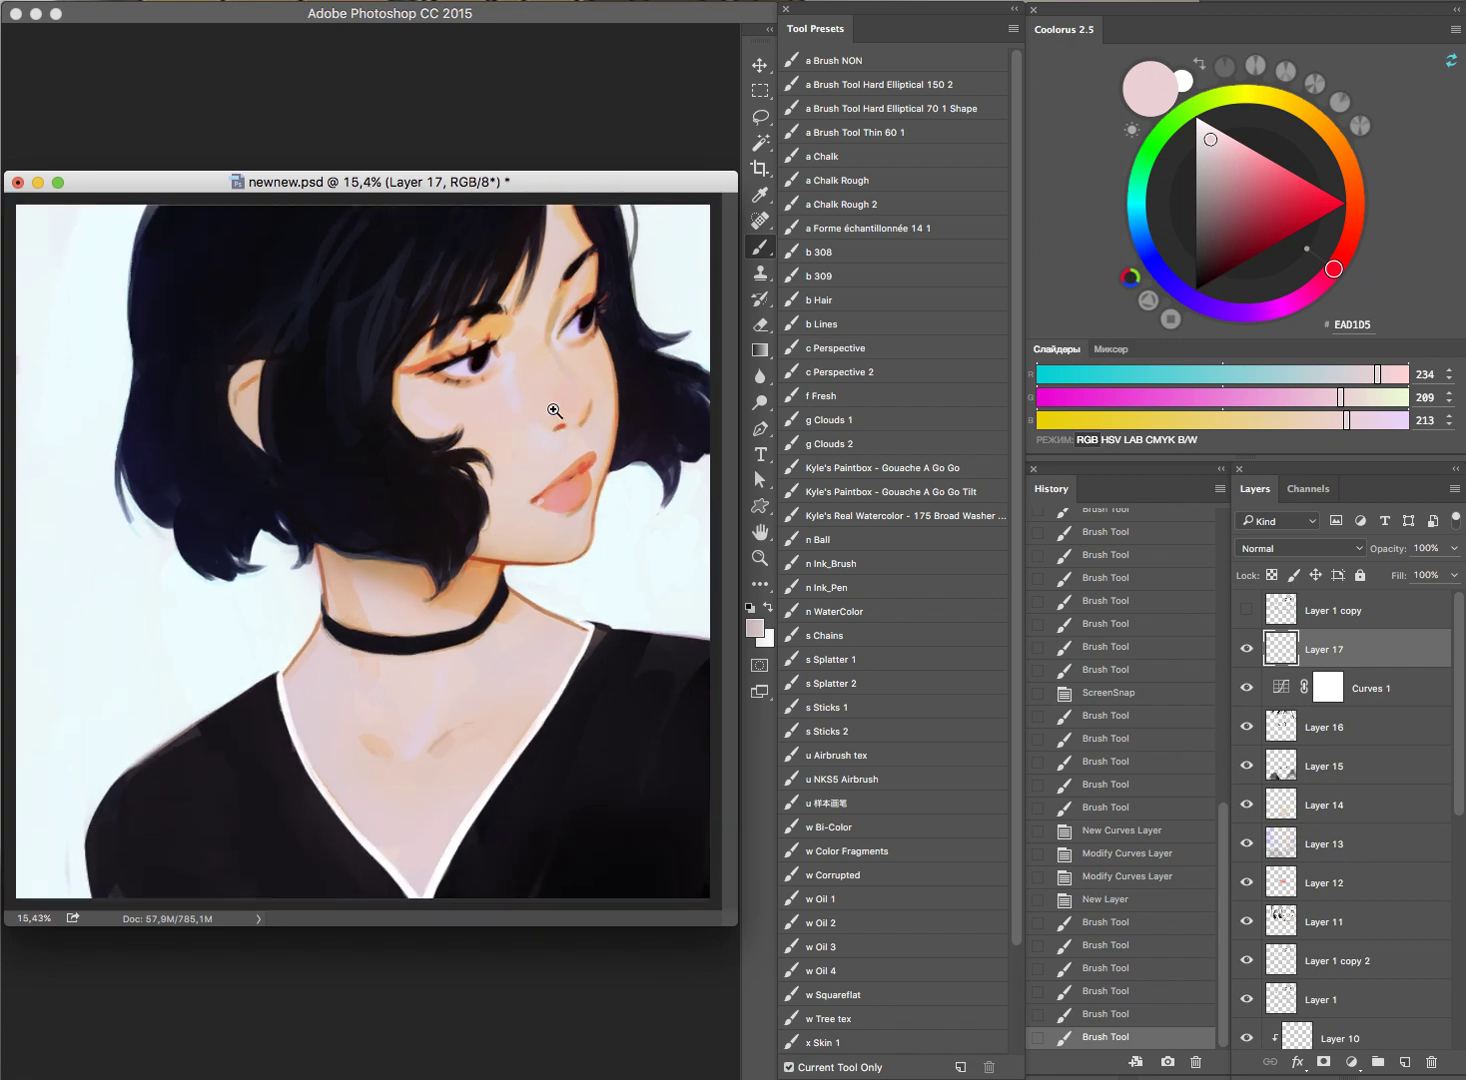
pyautogui.scroll(-1, 560, 427)
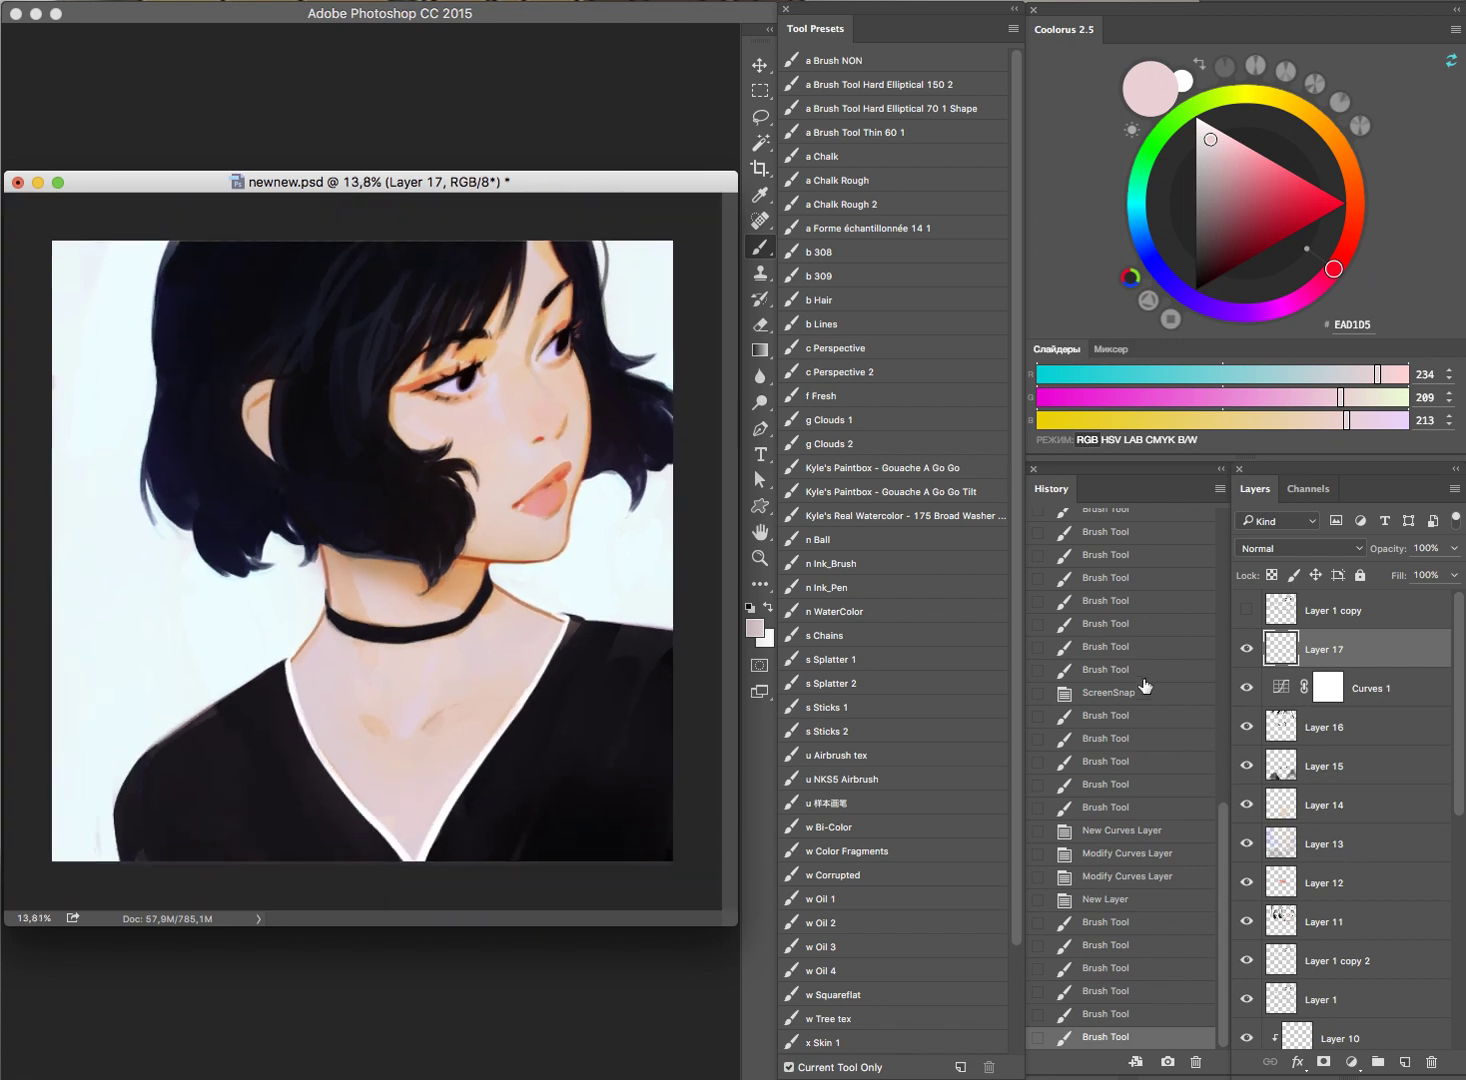
# Step: Touch up the dark shirt and paint pale background colour over the edges
pyautogui.keyDown('alt'); pyautogui.click(220, 718); pyautogui.keyUp('alt')
pyautogui.click(237, 696)
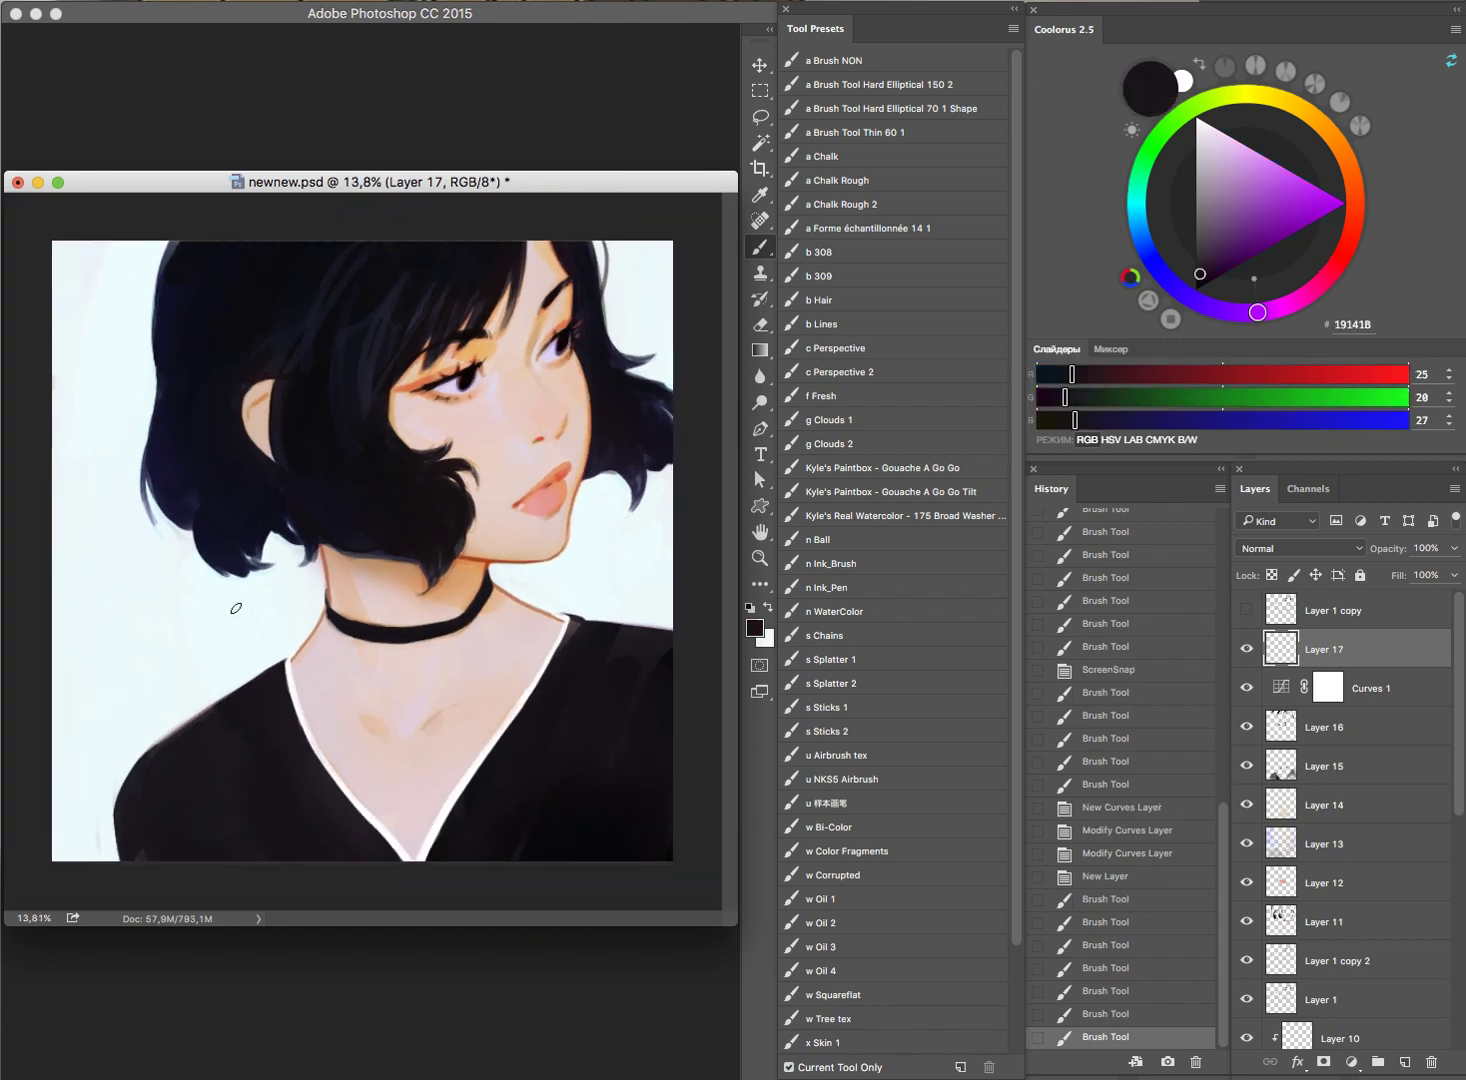
pyautogui.keyDown('alt'); pyautogui.click(220, 618); pyautogui.keyUp('alt')
pyautogui.moveTo(155, 580); pyautogui.dragTo(183, 571)
pyautogui.click(208, 577)
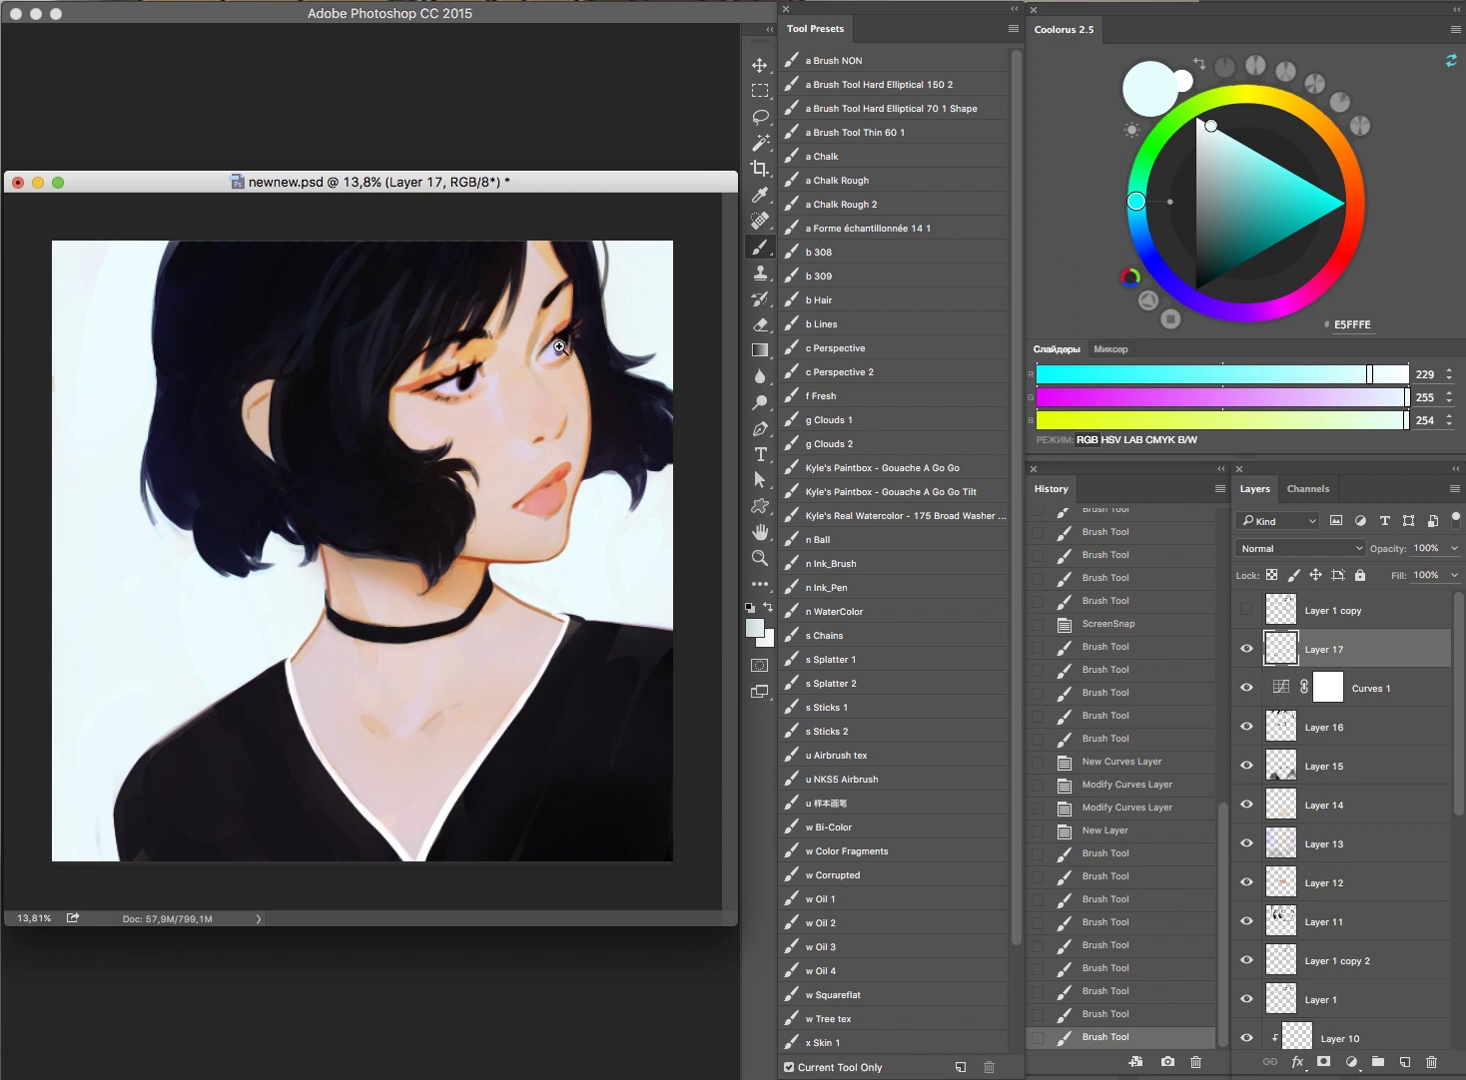
# Step: Paint skin tone and warm peach on the face, then dark lash strokes around the left eye
pyautogui.moveTo(566, 344); pyautogui.dragTo(651, 370)
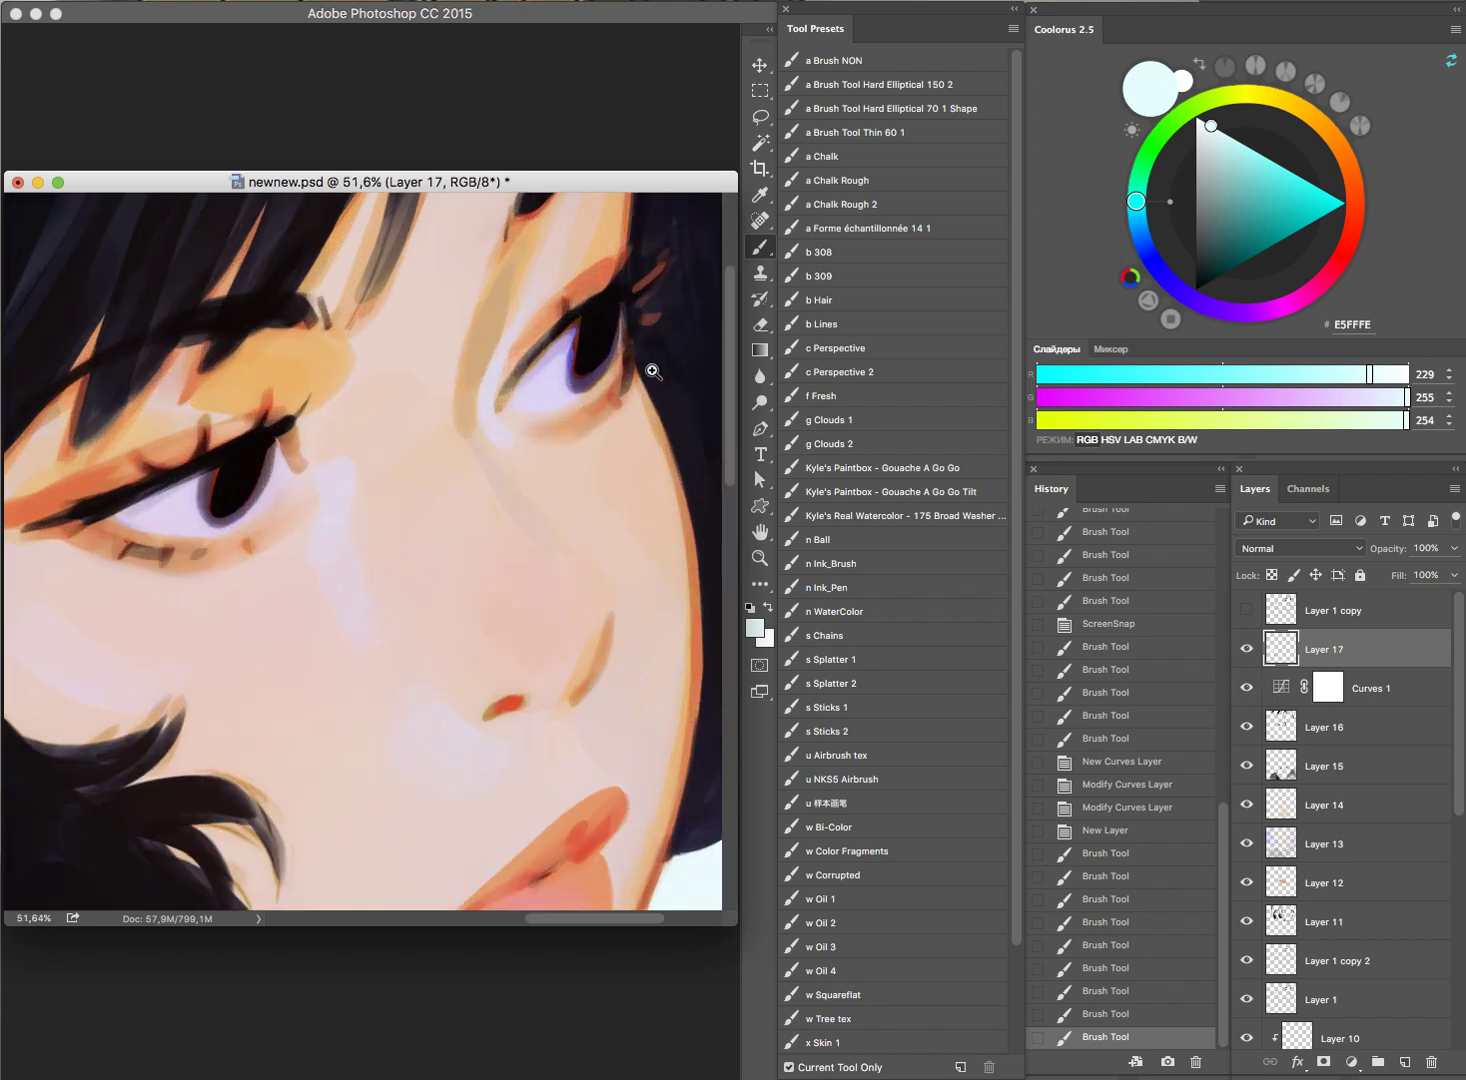
pyautogui.keyDown('alt'); pyautogui.click(525, 488); pyautogui.keyUp('alt')
pyautogui.moveTo(507, 481)
pyautogui.mouseDown()
pyautogui.moveTo(586, 576)
pyautogui.moveTo(594, 547)
pyautogui.moveTo(634, 602)
pyautogui.moveTo(590, 510)
pyautogui.mouseUp()
pyautogui.keyDown('alt'); pyautogui.click(614, 548); pyautogui.keyUp('alt')
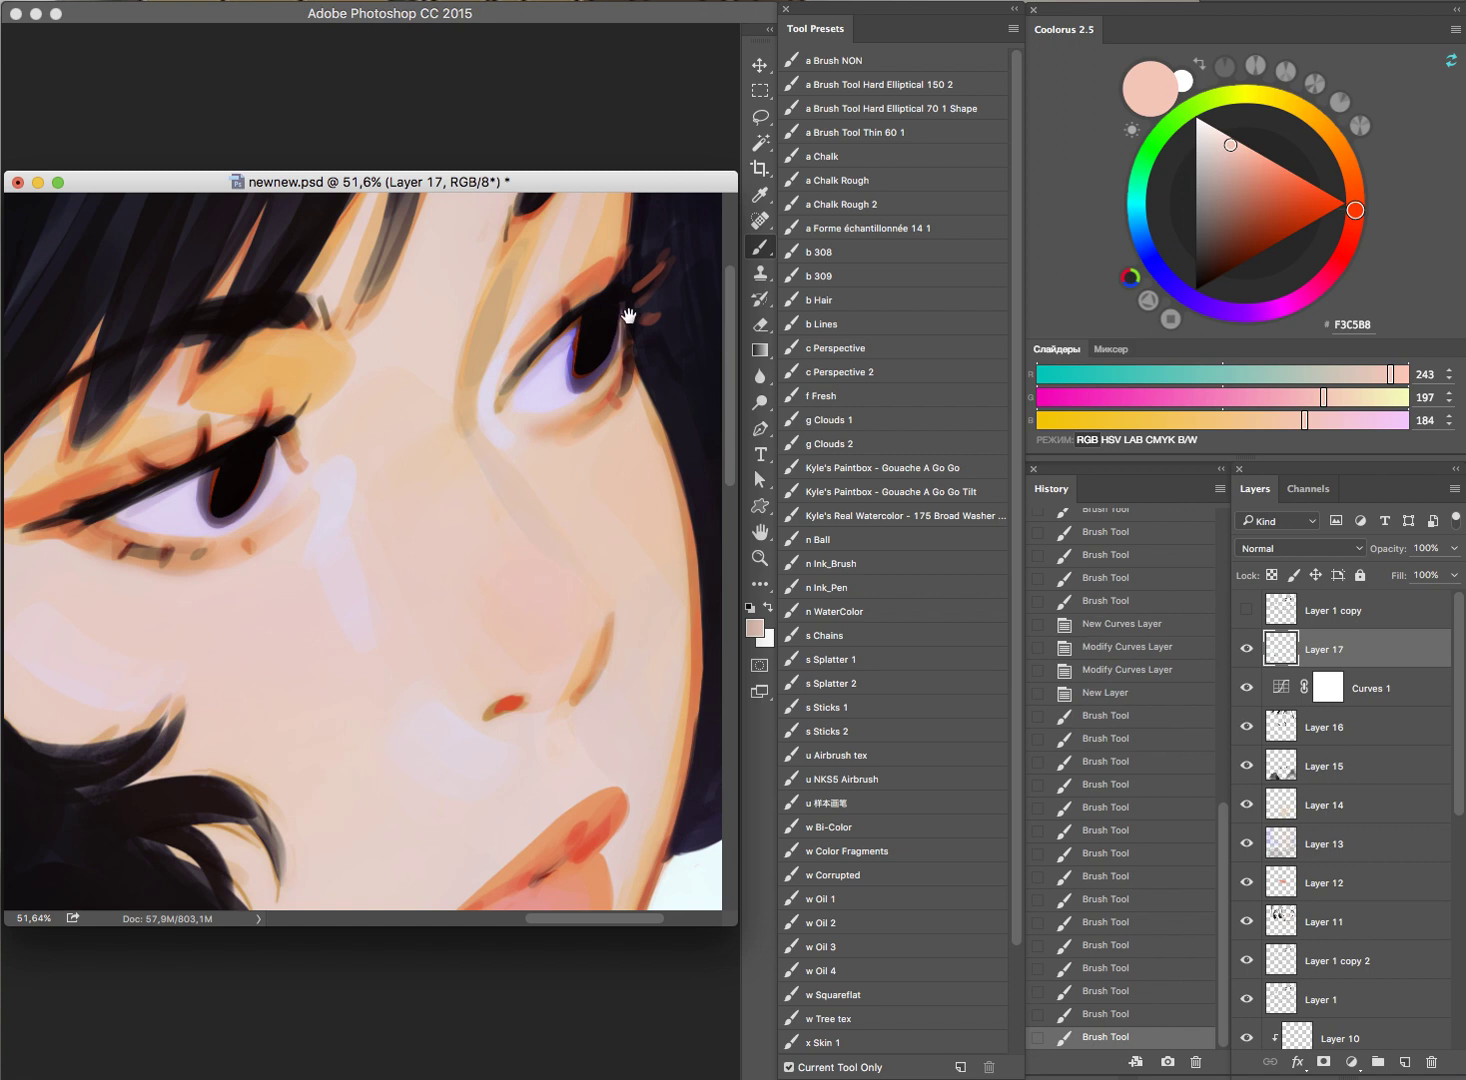
pyautogui.moveTo(638, 366)
pyautogui.mouseDown()
pyautogui.moveTo(566, 419)
pyautogui.moveTo(686, 347)
pyautogui.moveTo(640, 375)
pyautogui.moveTo(600, 430)
pyautogui.moveTo(611, 440)
pyautogui.moveTo(600, 420)
pyautogui.moveTo(648, 340)
pyautogui.mouseUp()
pyautogui.keyDown('alt'); pyautogui.click(598, 385); pyautogui.keyUp('alt')
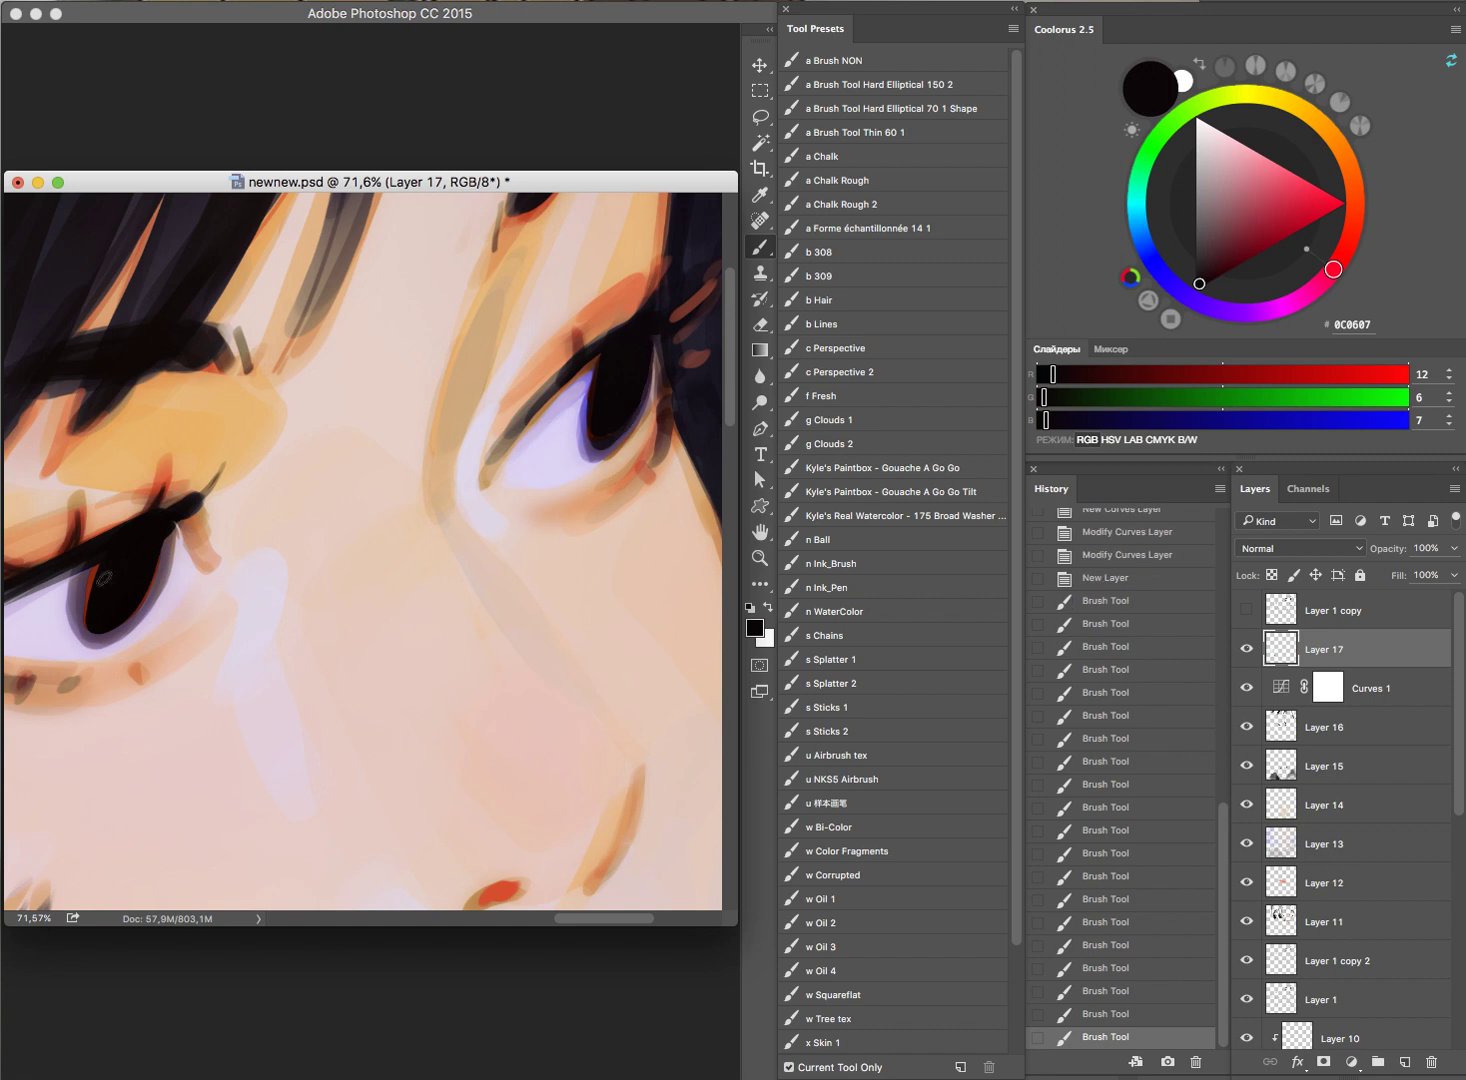
pyautogui.moveTo(91, 600)
pyautogui.mouseDown()
pyautogui.moveTo(95, 630)
pyautogui.moveTo(155, 590)
pyautogui.moveTo(178, 505)
pyautogui.mouseUp()
# Step: Toggle the new paint layer to compare, then erase a little of the dark pupil
pyautogui.moveTo(652, 449); pyautogui.dragTo(576, 495)
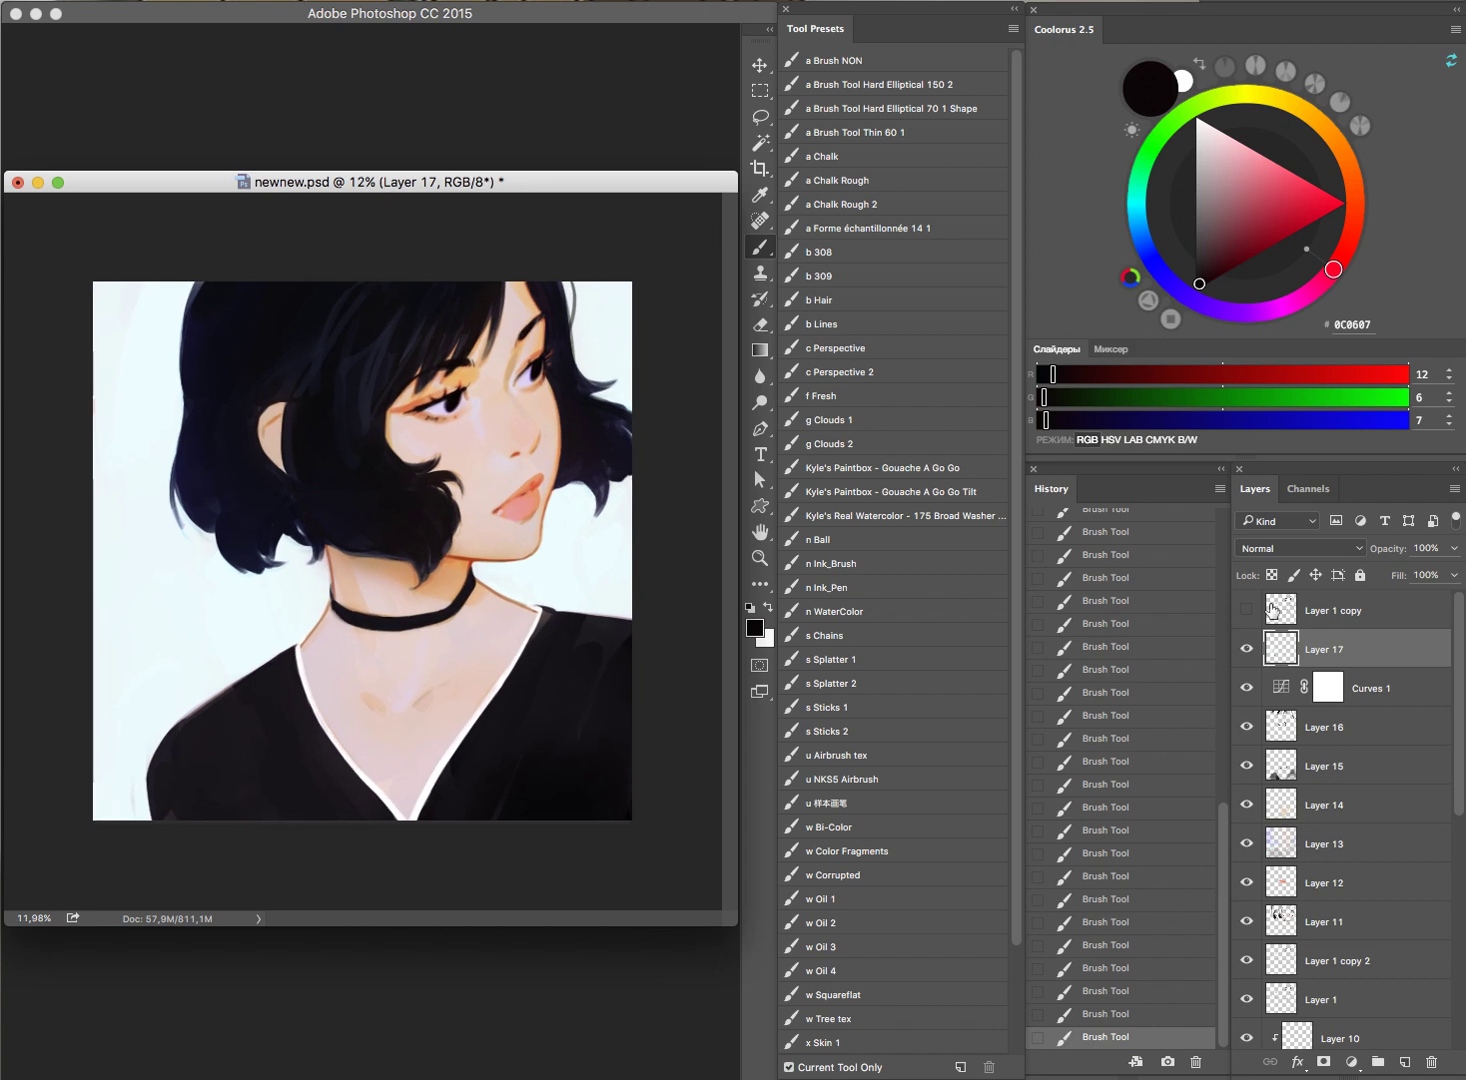
pyautogui.click(1247, 648)
pyautogui.click(1248, 644)
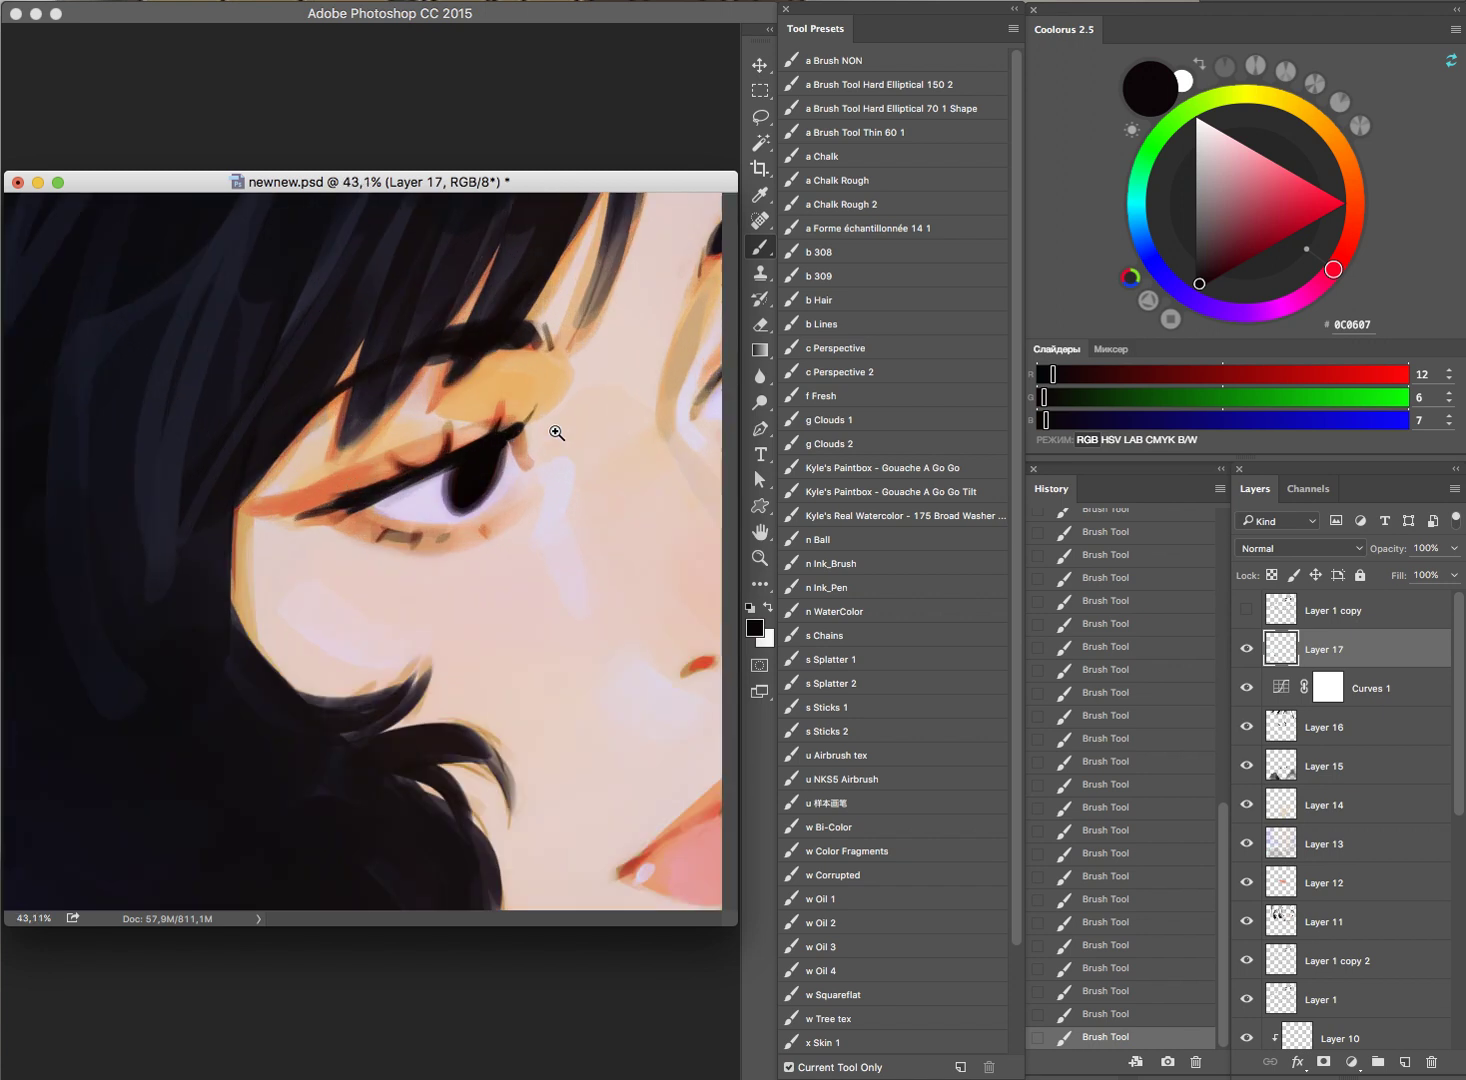
pyautogui.moveTo(466, 357); pyautogui.dragTo(570, 428)
pyautogui.press('e')
pyautogui.moveTo(457, 536); pyautogui.dragTo(488, 535)
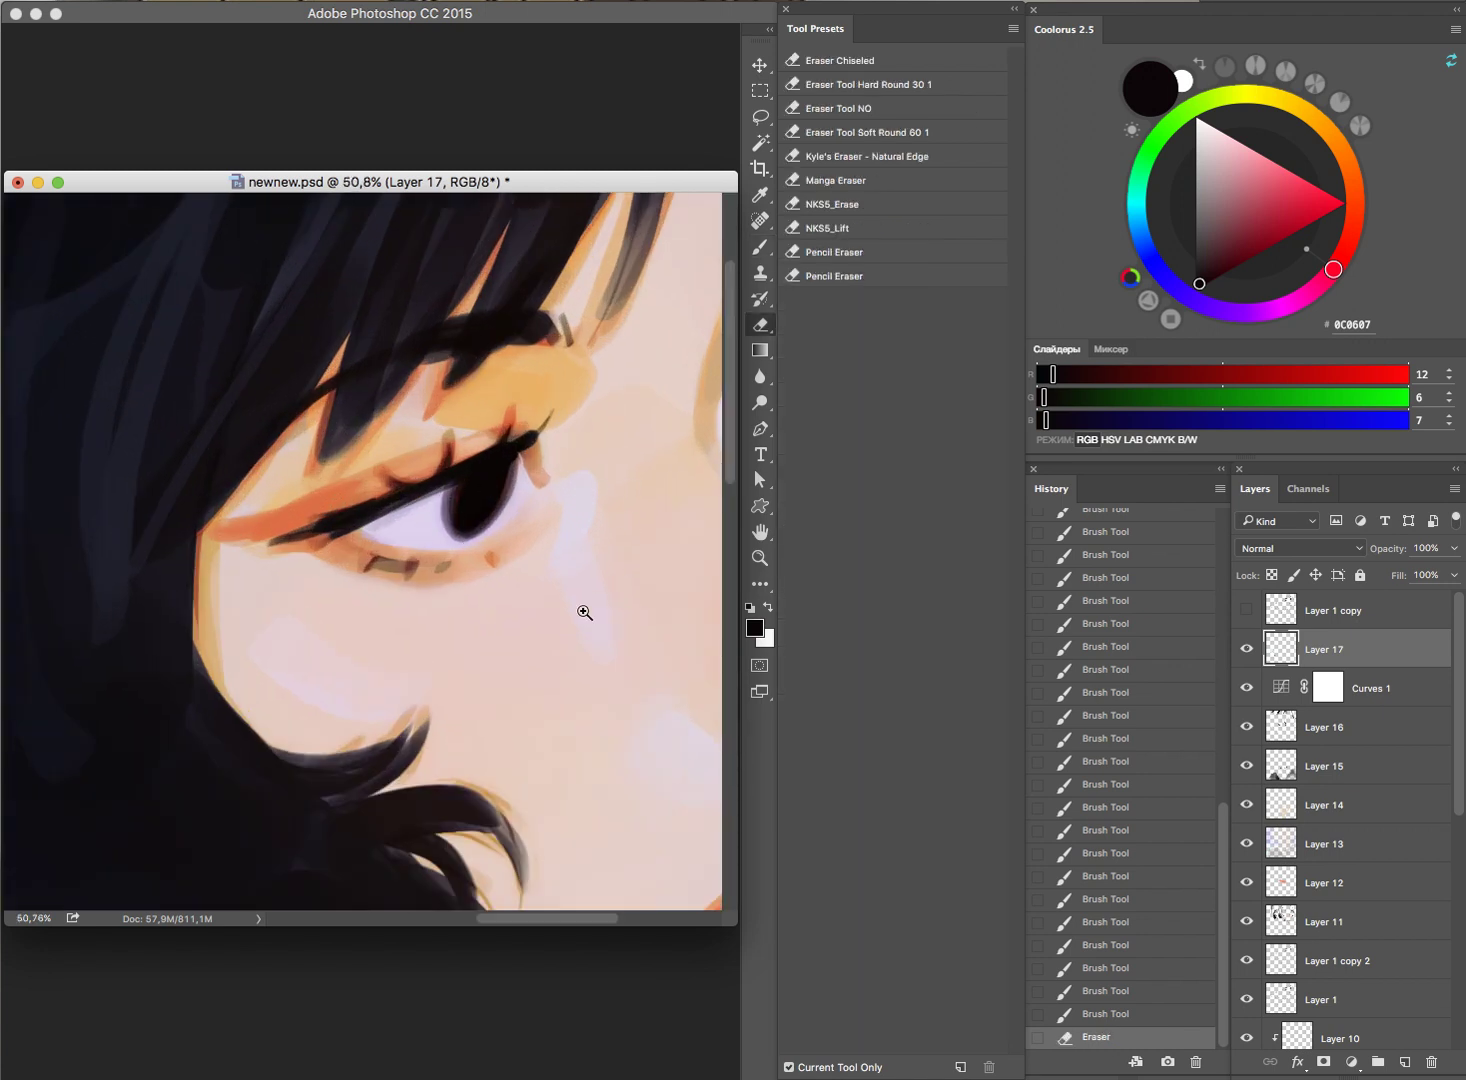
pyautogui.moveTo(584, 612); pyautogui.dragTo(506, 620)
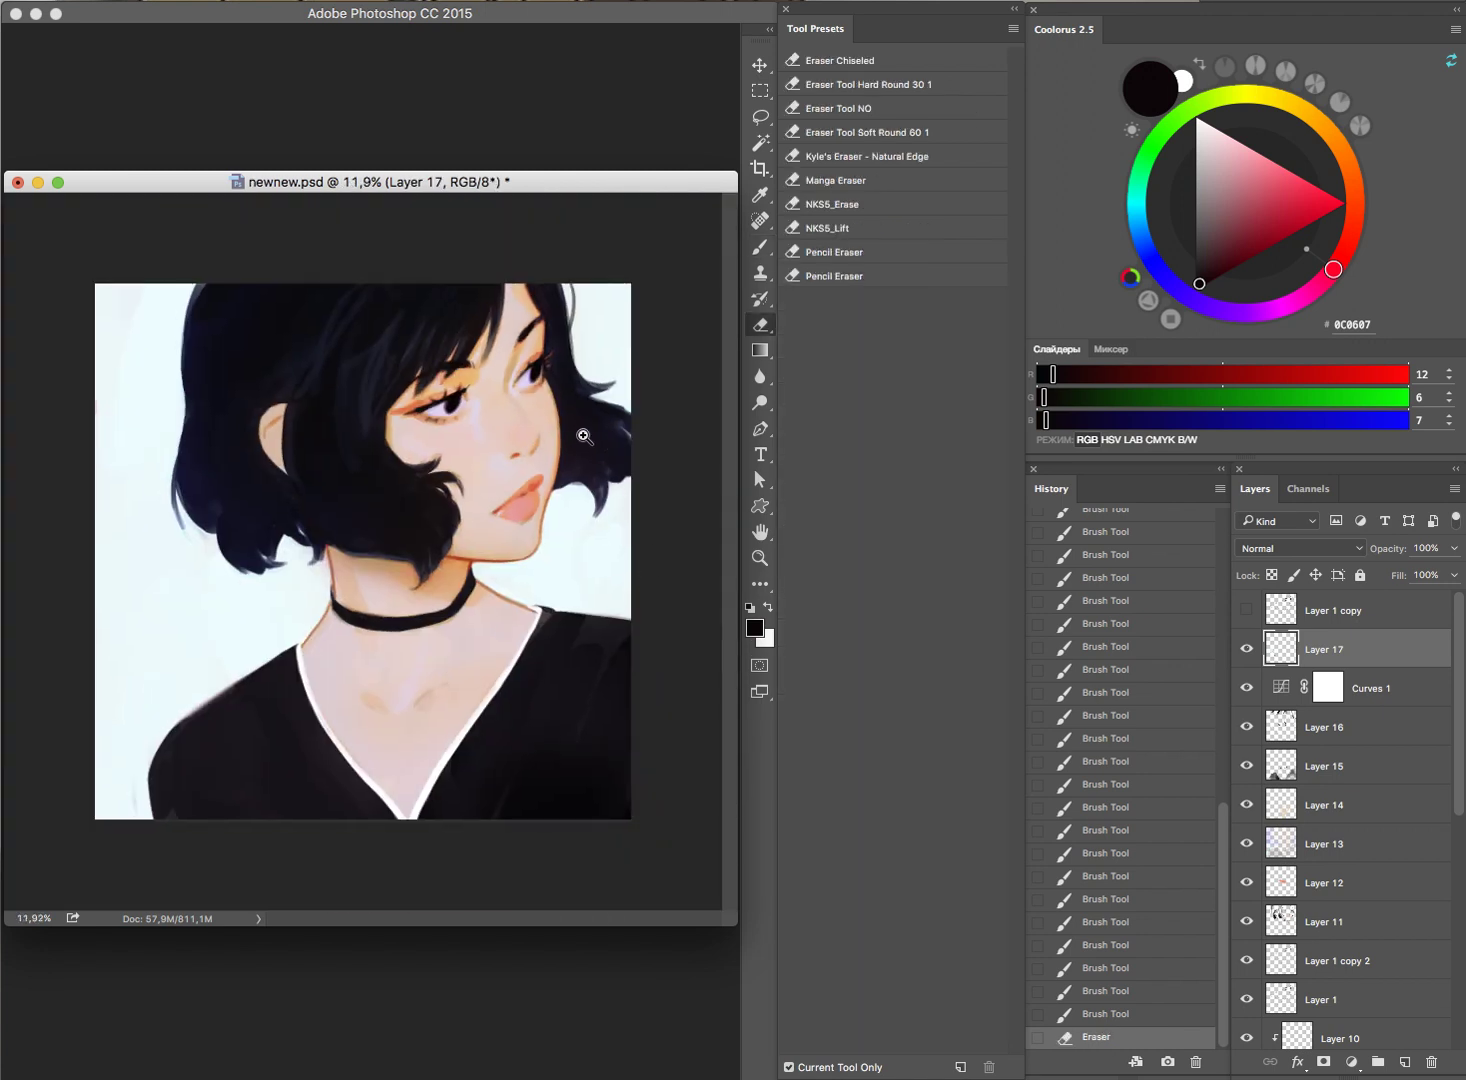
# Step: Paint pale lavender highlight strokes across the cheek, undoing the last stroke
pyautogui.press('b')
pyautogui.moveTo(545, 455)
pyautogui.mouseDown()
pyautogui.moveTo(600, 455)
pyautogui.moveTo(507, 562)
pyautogui.mouseUp()
pyautogui.keyDown('alt'); pyautogui.click(533, 526); pyautogui.keyUp('alt')
pyautogui.click(518, 546)
pyautogui.hotkey('ctrl', 'z')
pyautogui.moveTo(582, 435); pyautogui.dragTo(638, 458)
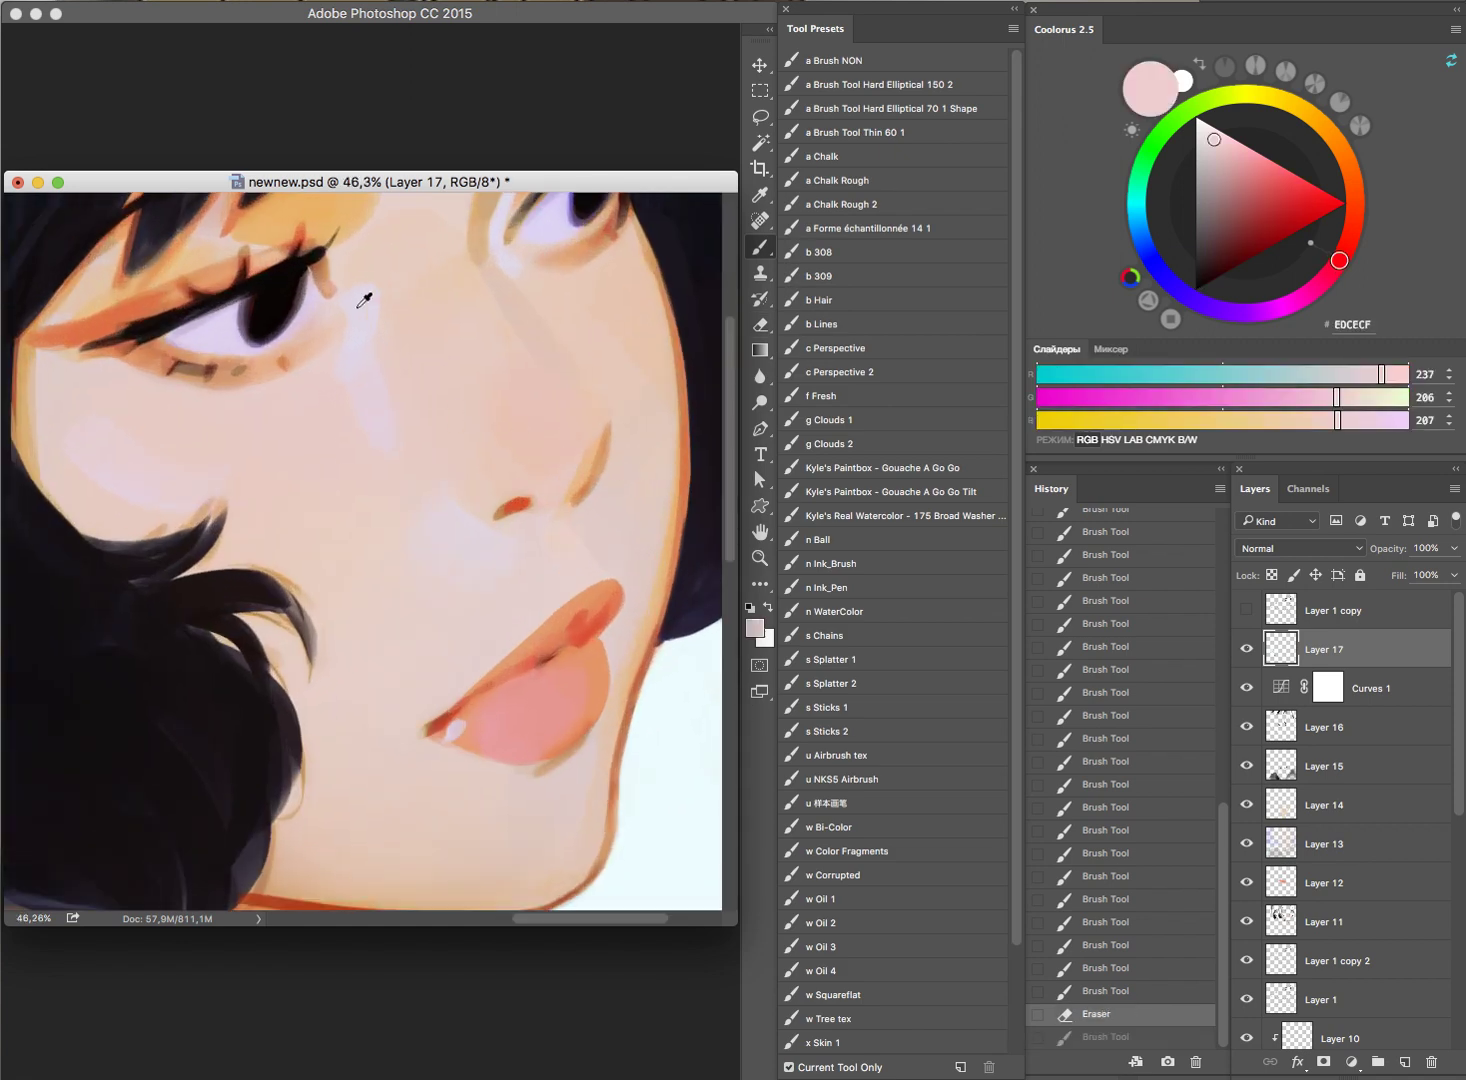
pyautogui.keyDown('alt'); pyautogui.click(364, 299); pyautogui.keyUp('alt')
pyautogui.moveTo(511, 525); pyautogui.dragTo(648, 417)
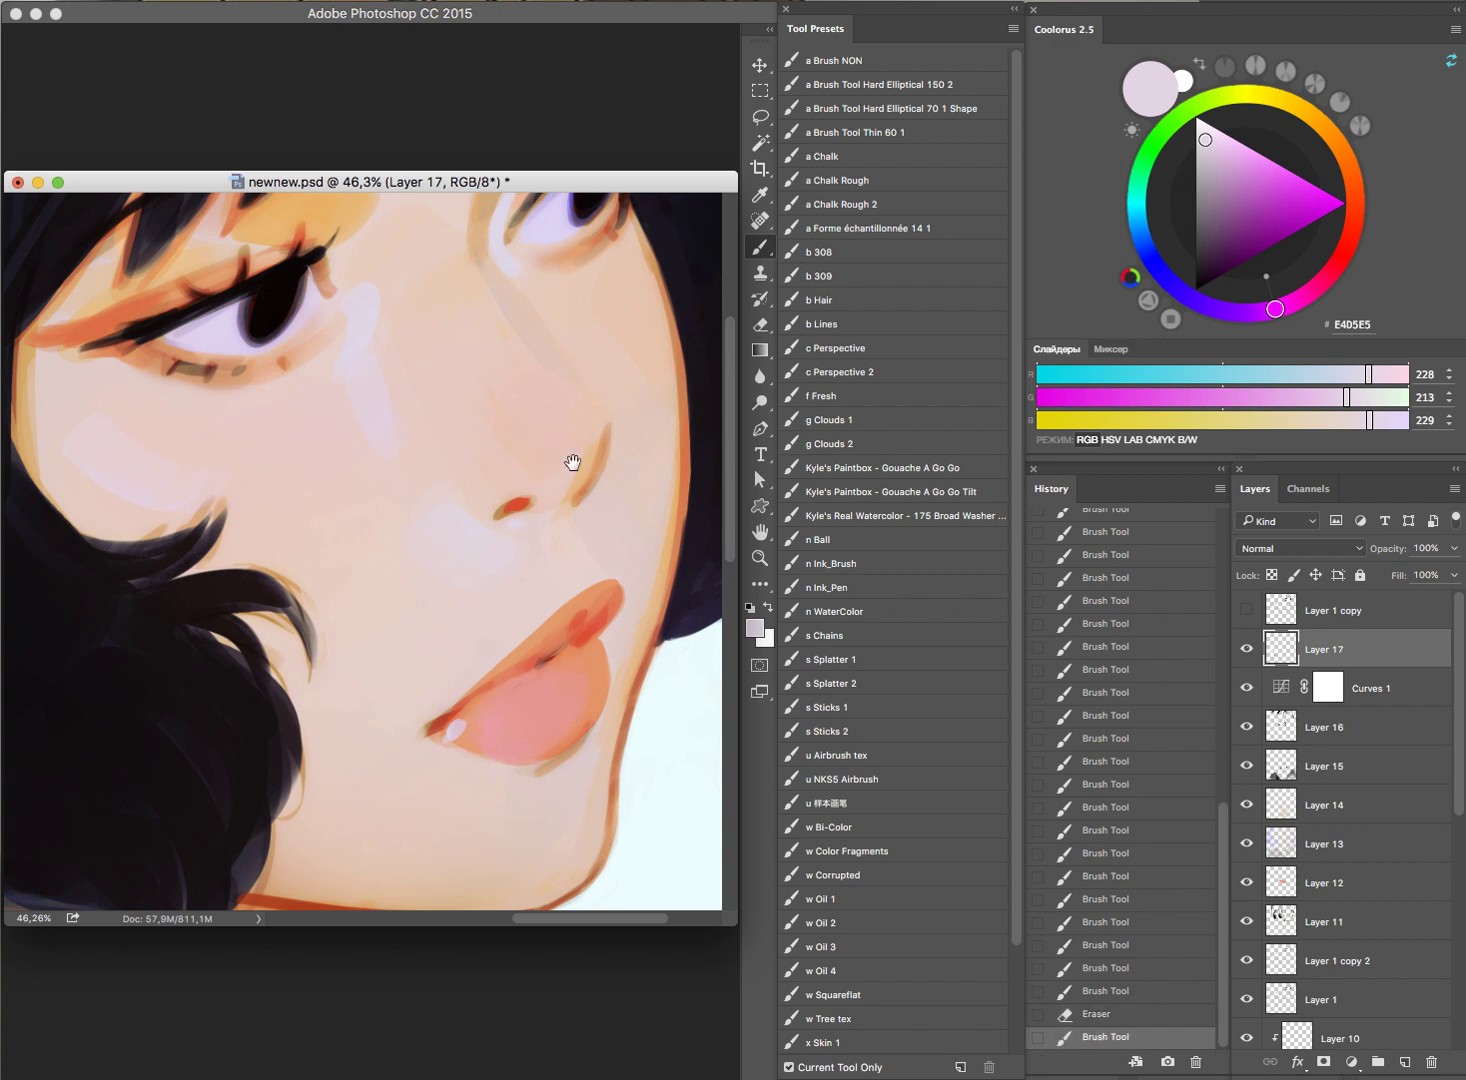
pyautogui.moveTo(572, 462); pyautogui.dragTo(565, 451)
pyautogui.moveTo(559, 576)
pyautogui.mouseDown()
pyautogui.moveTo(576, 550)
pyautogui.moveTo(550, 592)
pyautogui.mouseUp()
pyautogui.hotkey('ctrl', 'z')
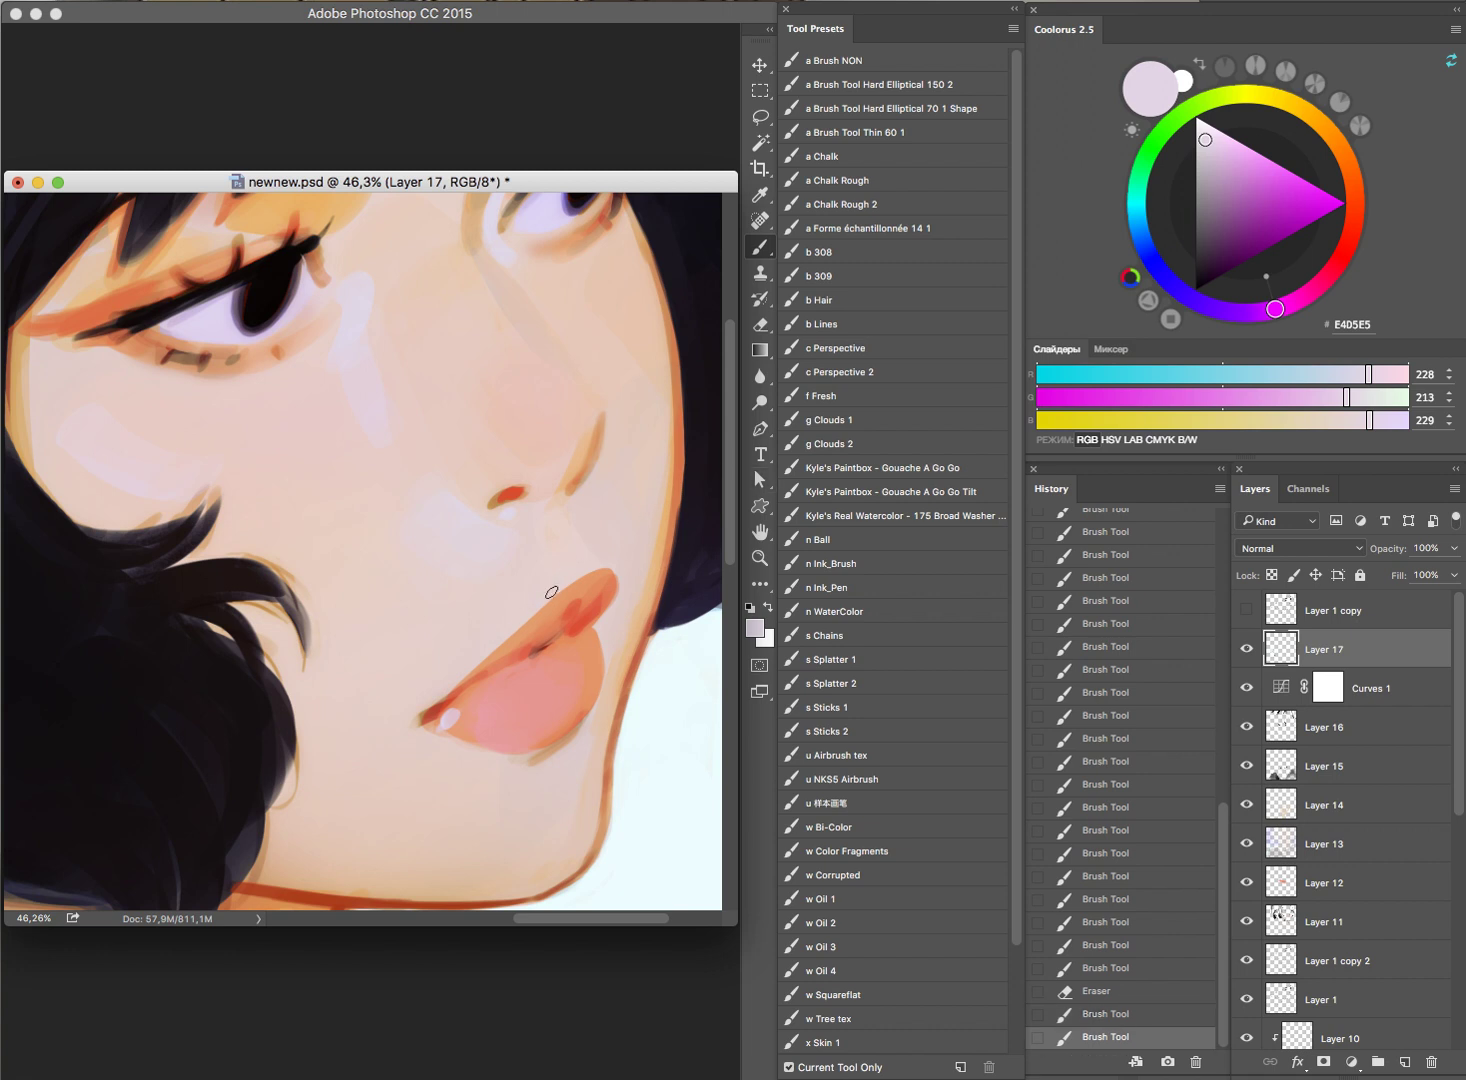
# Step: Sample the background beside the shoulder and lighten it to near-white F8FDFF
pyautogui.scroll(-5, 594, 652)
pyautogui.hscroll(3, 594, 652)
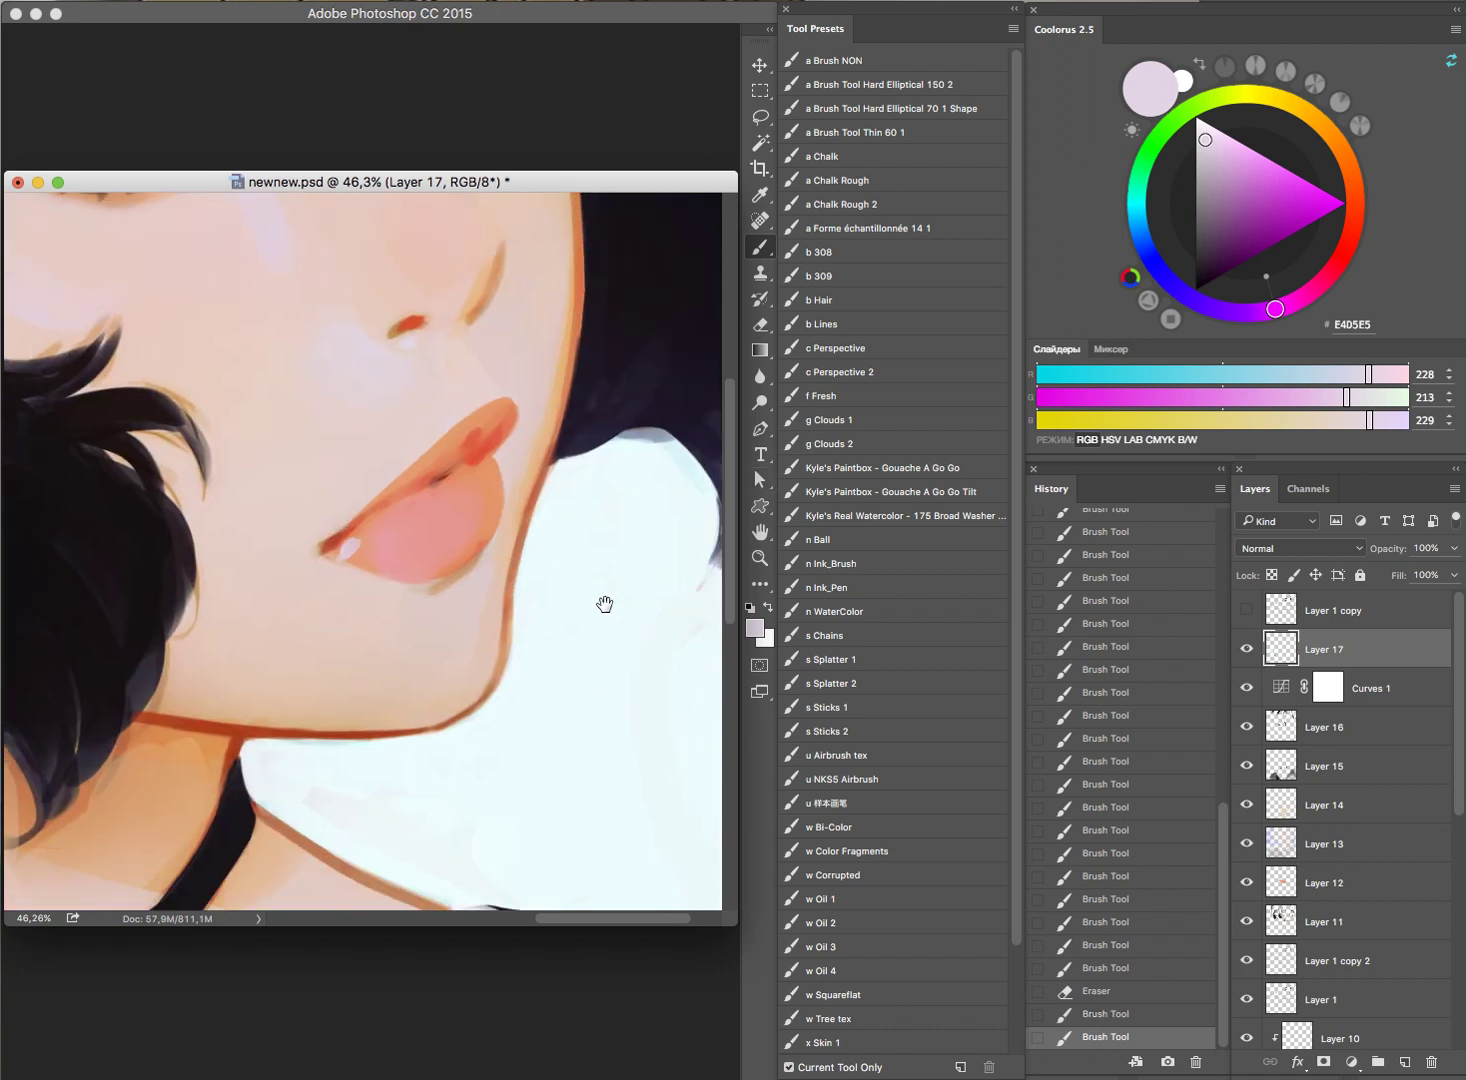
pyautogui.keyDown('alt'); pyautogui.click(385, 760); pyautogui.keyUp('alt')
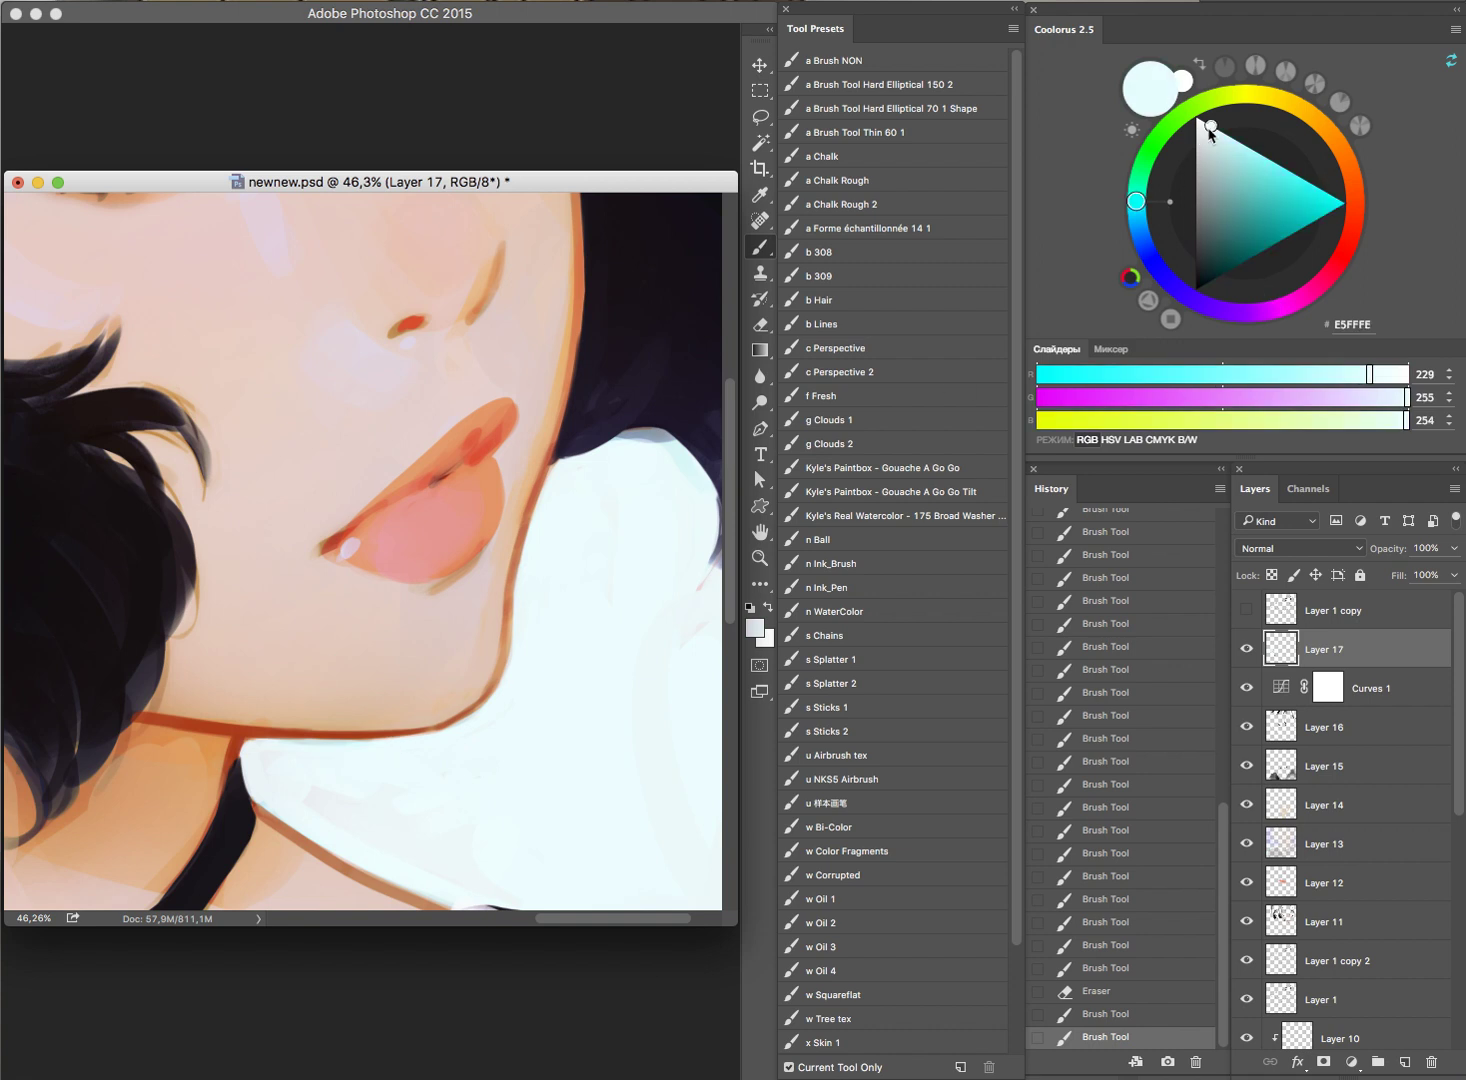
pyautogui.click(1203, 120)
pyautogui.click(1142, 217)
pyautogui.click(1200, 119)
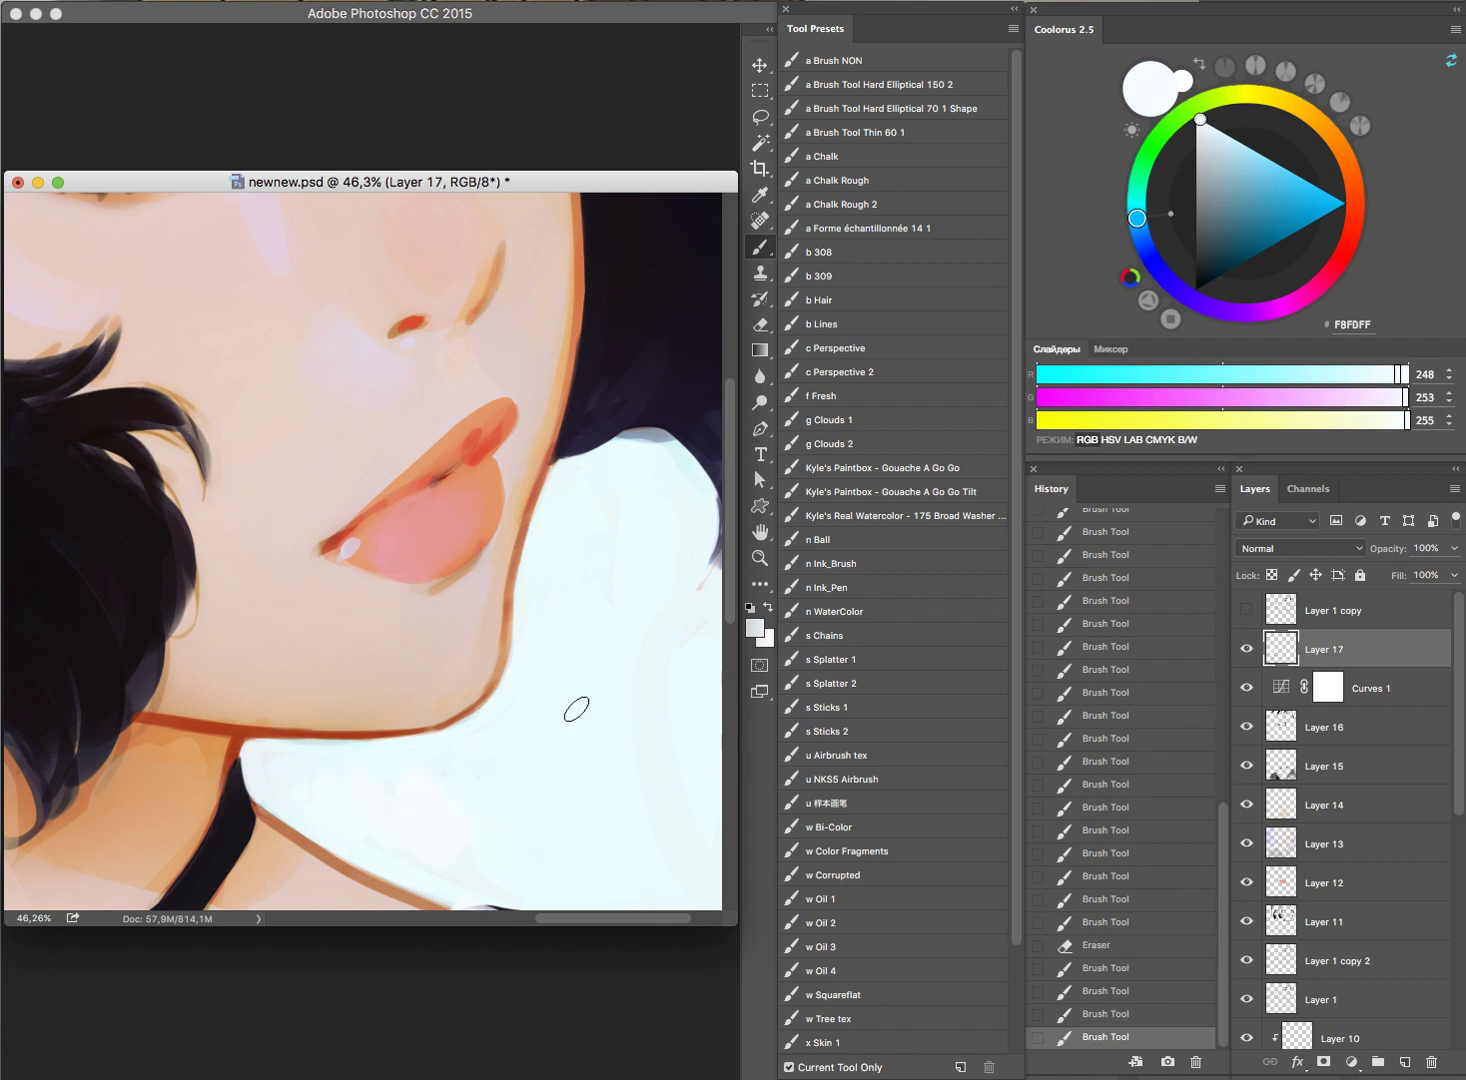
# Step: Paint near-white over the rough hair tips and along the neck edge
pyautogui.scroll(-2, 630, 660)
pyautogui.scroll(-2, 630, 655)
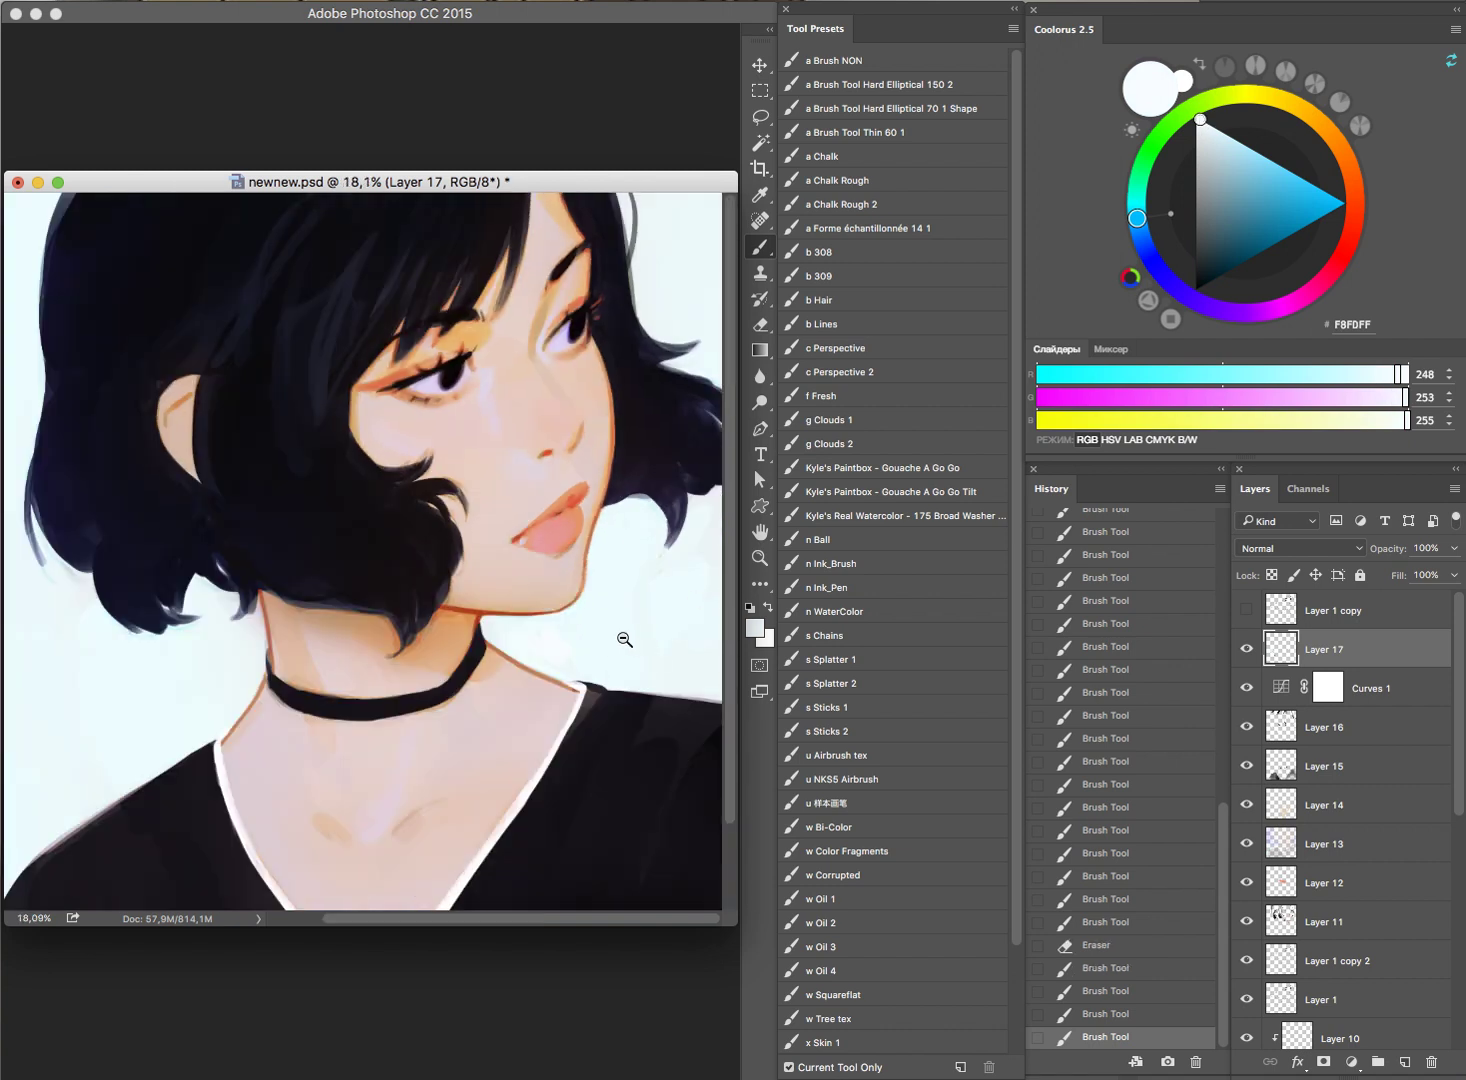
pyautogui.scroll(-2, 630, 615)
pyautogui.scroll(4, 640, 605)
pyautogui.moveTo(389, 632); pyautogui.dragTo(413, 593)
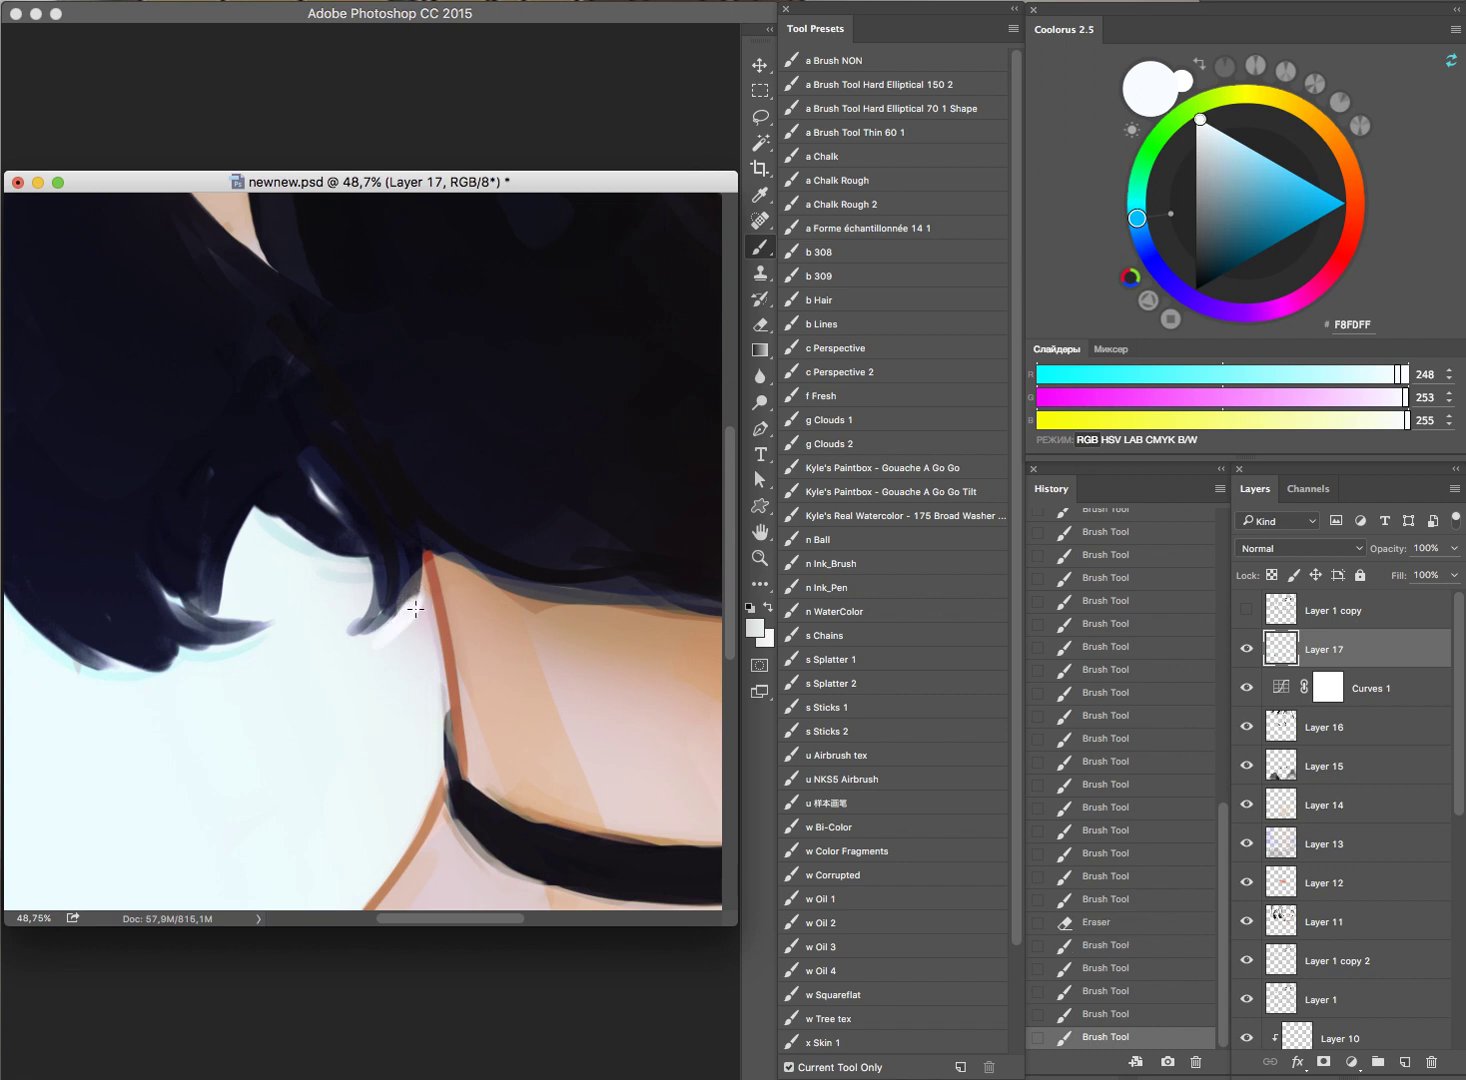
pyautogui.moveTo(421, 588)
pyautogui.mouseDown()
pyautogui.moveTo(412, 603)
pyautogui.moveTo(444, 702)
pyautogui.mouseUp()
pyautogui.moveTo(425, 565); pyautogui.dragTo(428, 690)
pyautogui.moveTo(362, 575)
pyautogui.mouseDown()
pyautogui.moveTo(343, 621)
pyautogui.moveTo(343, 588)
pyautogui.mouseUp()
pyautogui.moveTo(265, 527); pyautogui.dragTo(343, 586)
pyautogui.moveTo(236, 592); pyautogui.dragTo(241, 602)
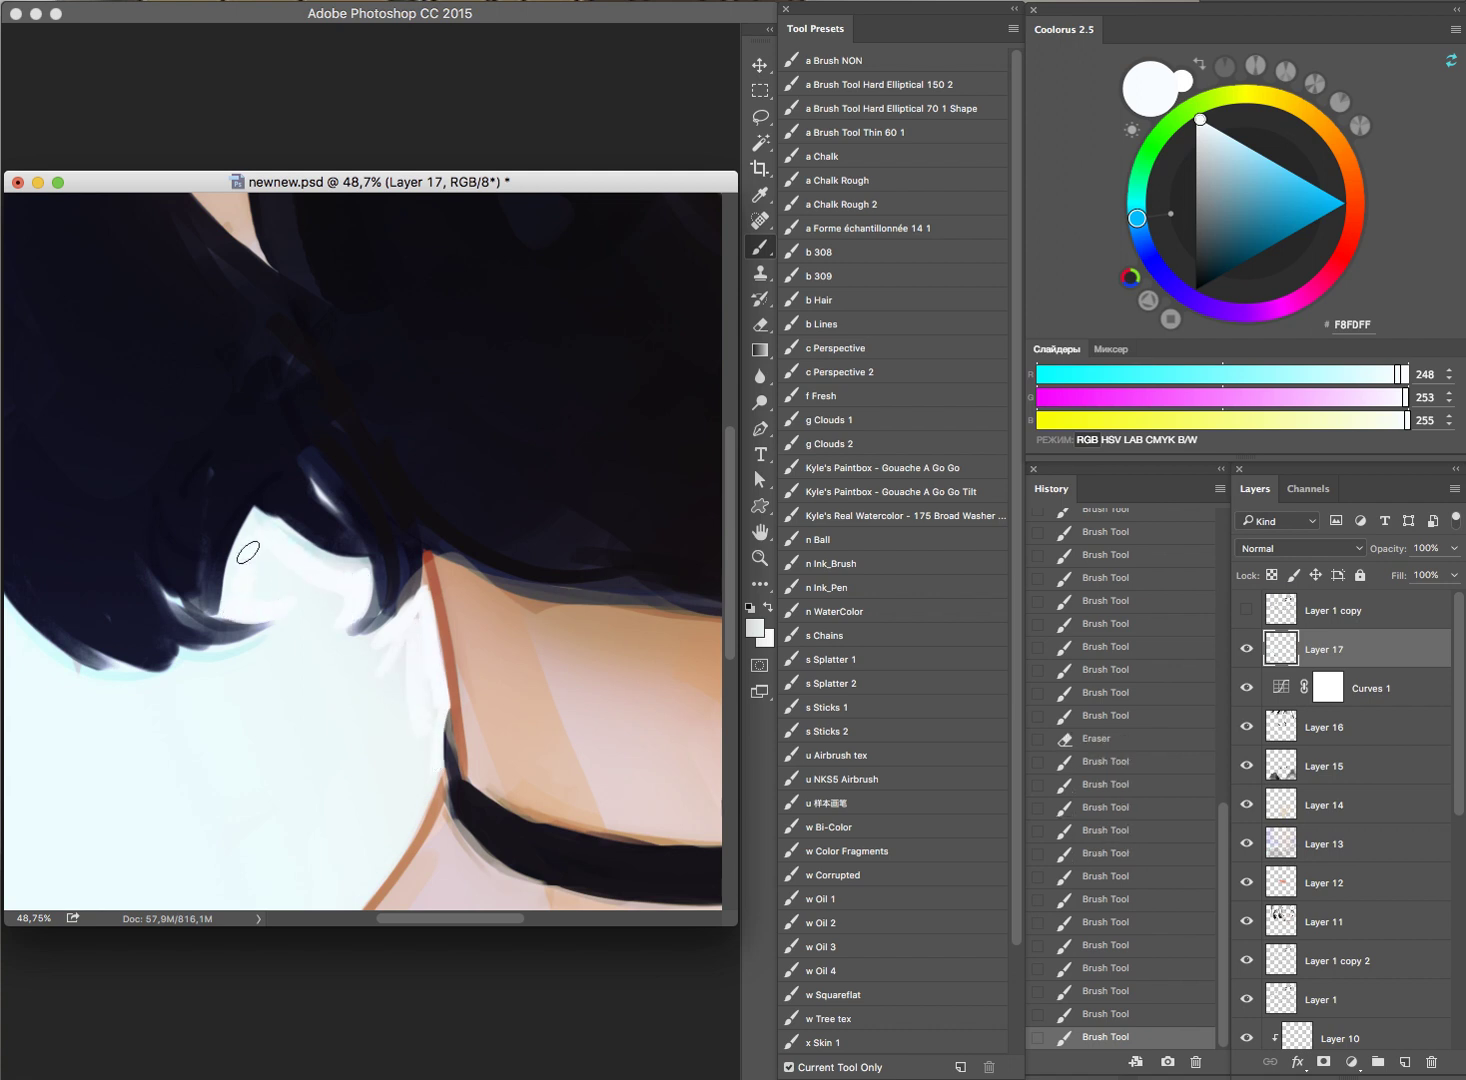
# Step: Paint near-white beside the neck, then do a brief eraser touch-up before returning to the brush
pyautogui.moveTo(563, 514); pyautogui.dragTo(507, 552)
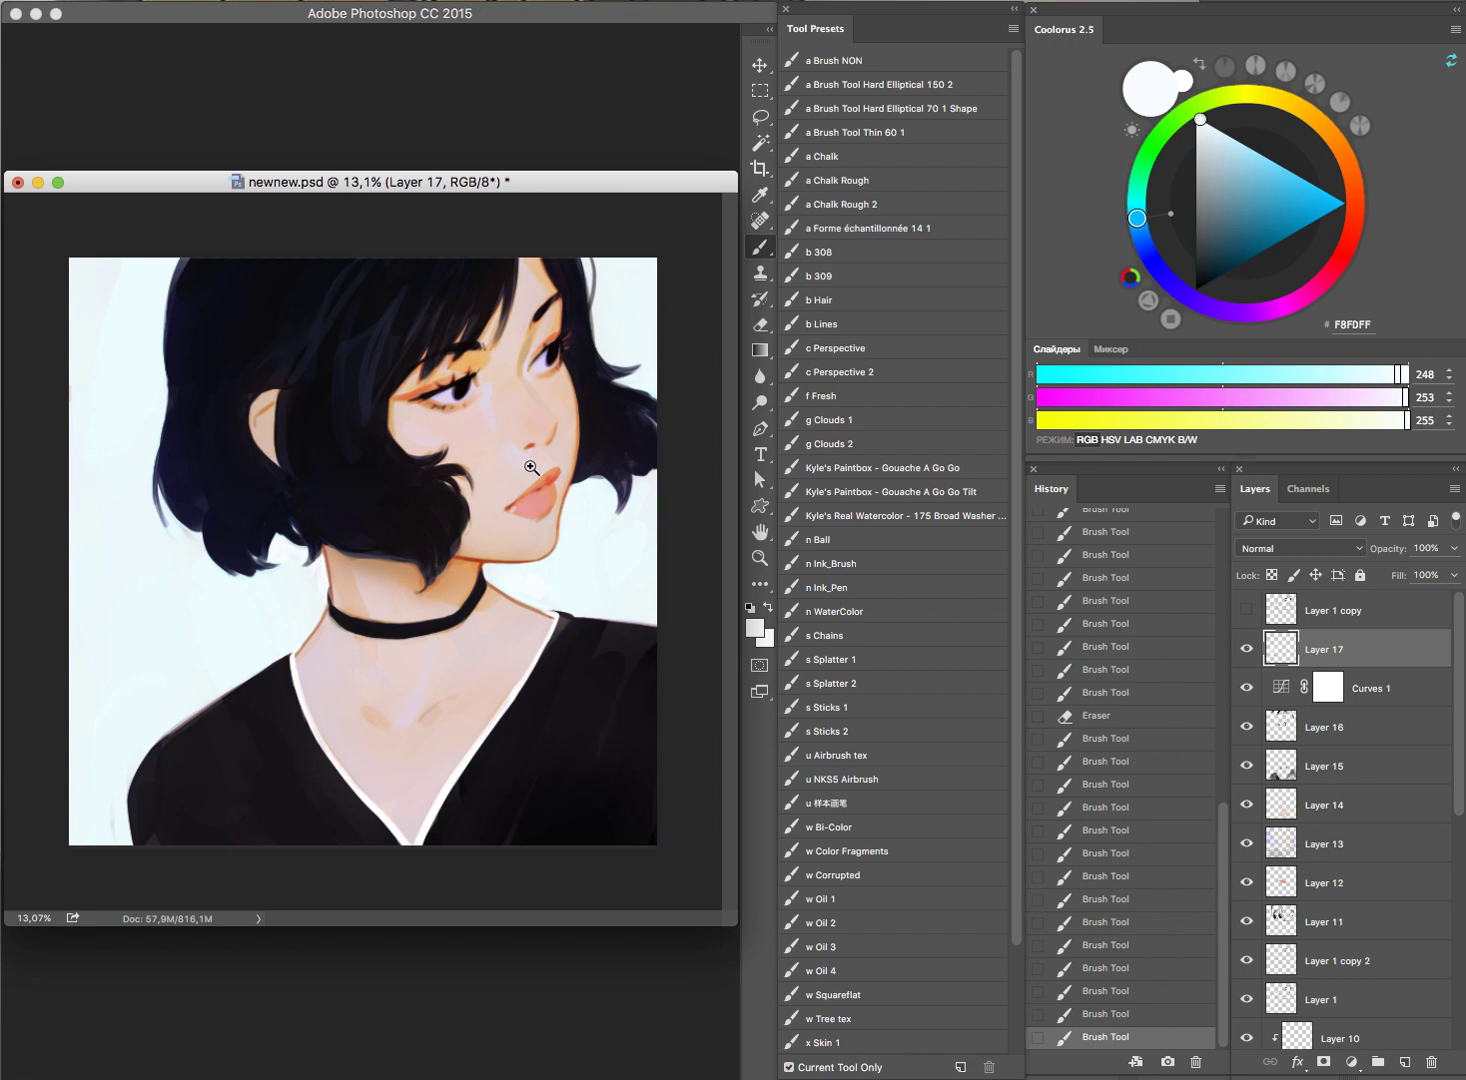
pyautogui.moveTo(550, 555)
pyautogui.mouseDown()
pyautogui.moveTo(506, 569)
pyautogui.moveTo(582, 507)
pyautogui.mouseUp()
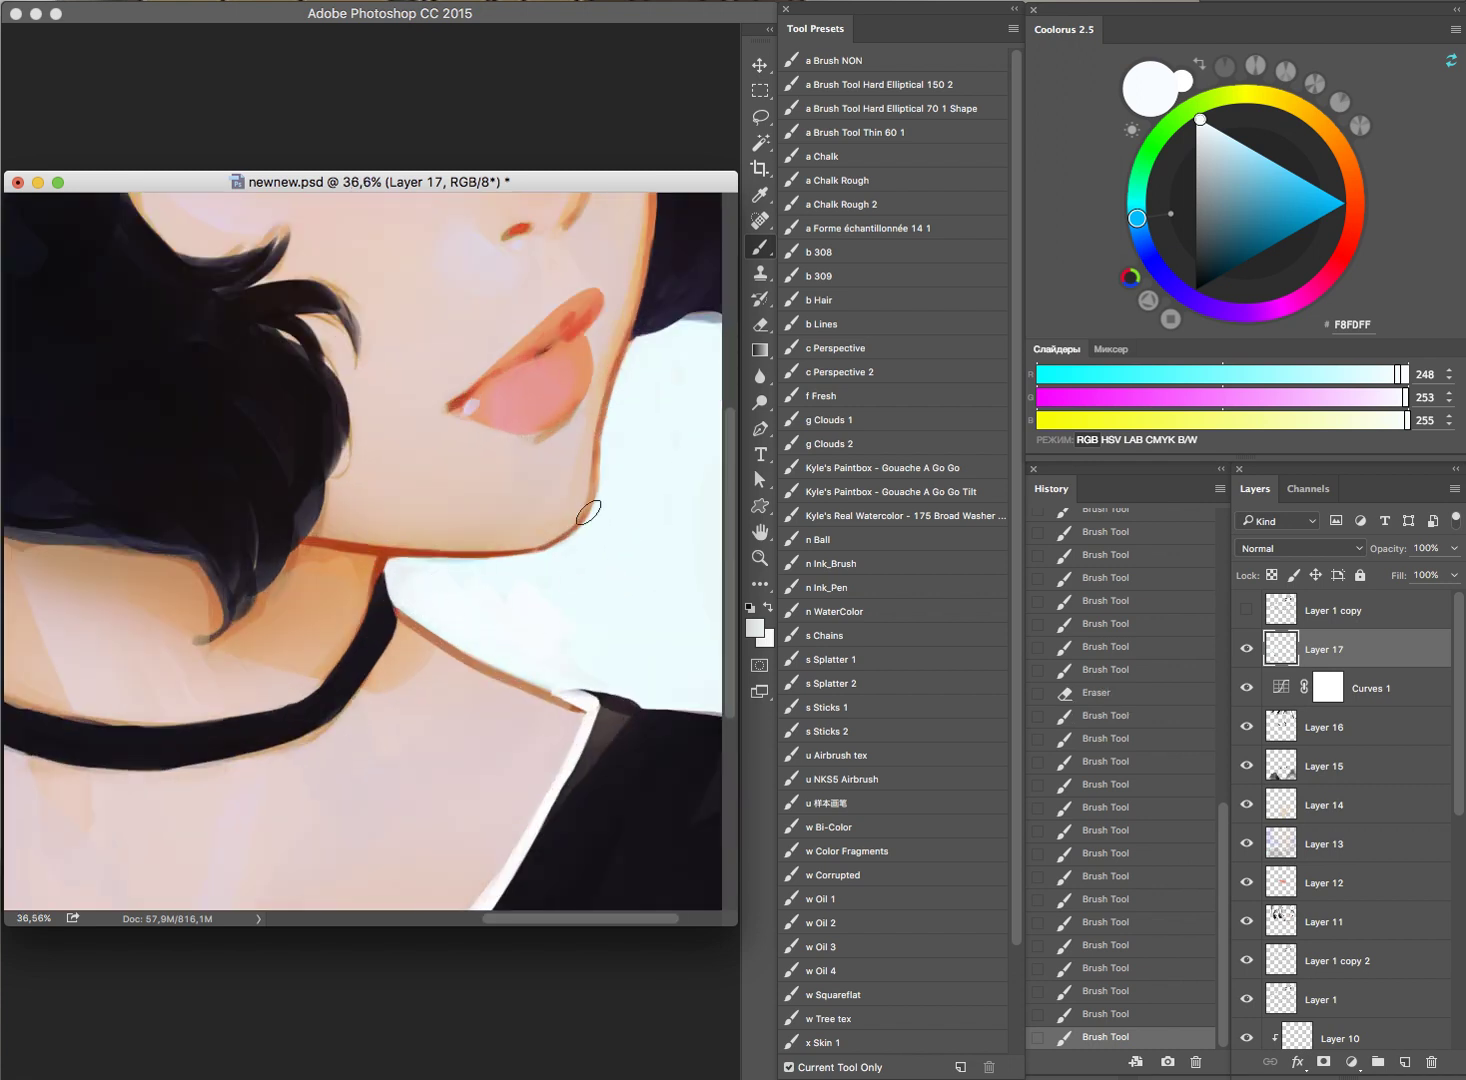
pyautogui.moveTo(415, 573)
pyautogui.mouseDown()
pyautogui.moveTo(533, 565)
pyautogui.moveTo(648, 605)
pyautogui.moveTo(670, 523)
pyautogui.moveTo(677, 611)
pyautogui.moveTo(655, 567)
pyautogui.moveTo(647, 435)
pyautogui.mouseUp()
pyautogui.scroll(-5, 540, 600)
pyautogui.scroll(-2, 592, 572)
pyautogui.scroll(-2, 592, 572)
pyautogui.press('e')
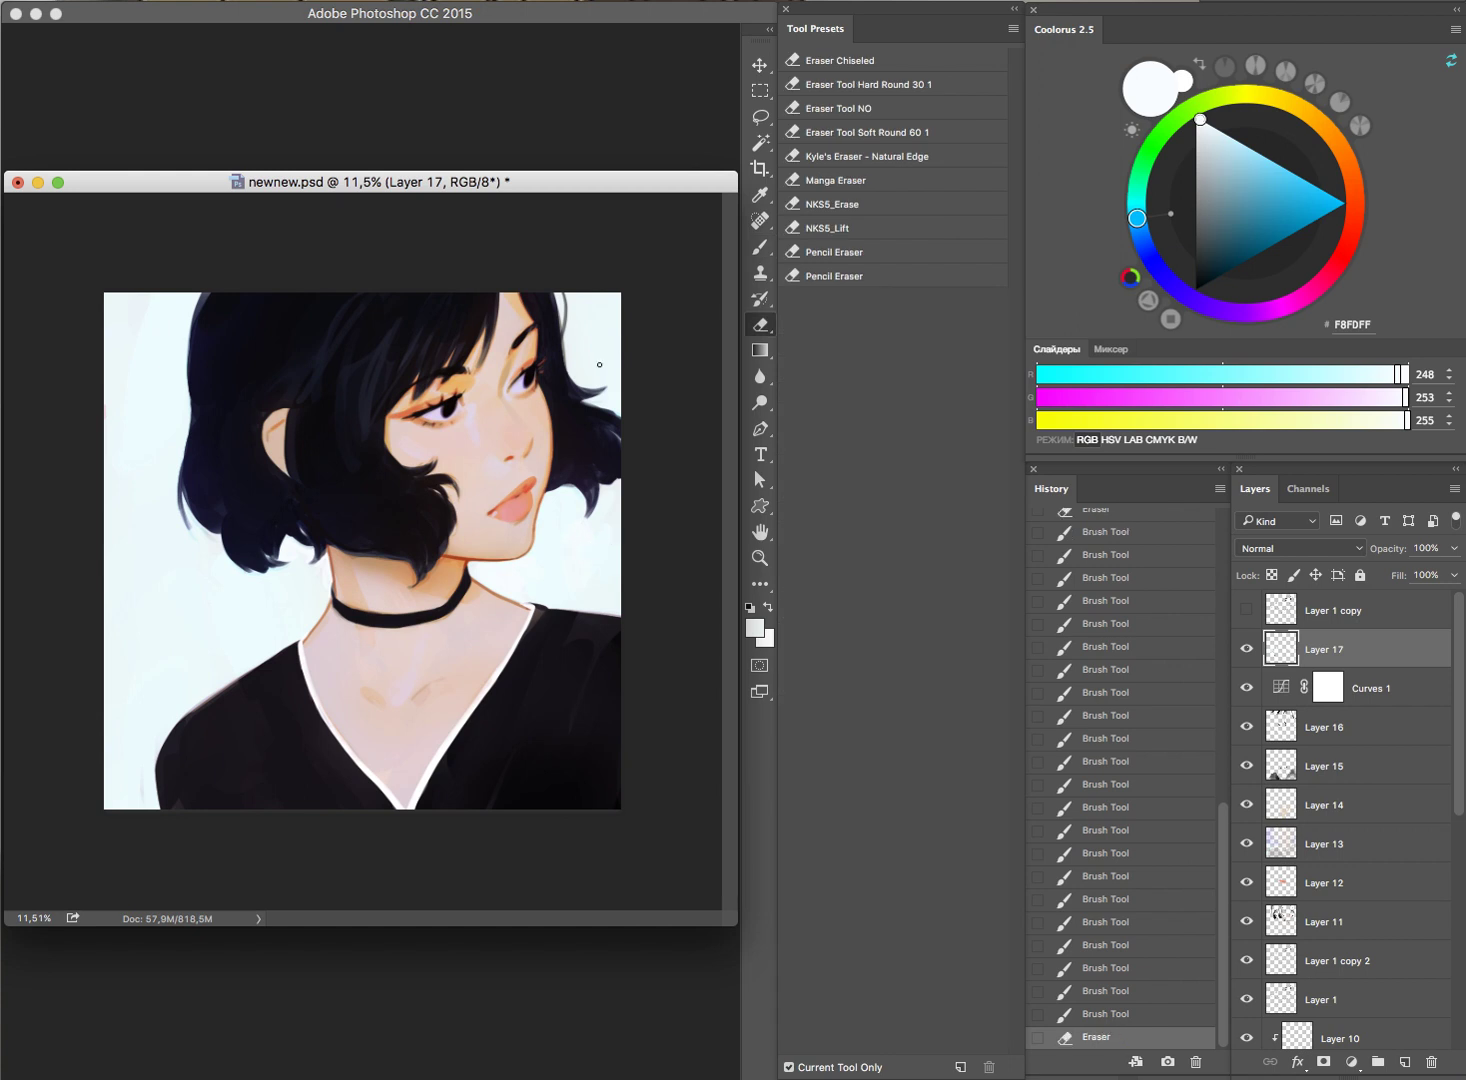
pyautogui.scroll(4, 288, 554)
pyautogui.moveTo(276, 540); pyautogui.dragTo(293, 540)
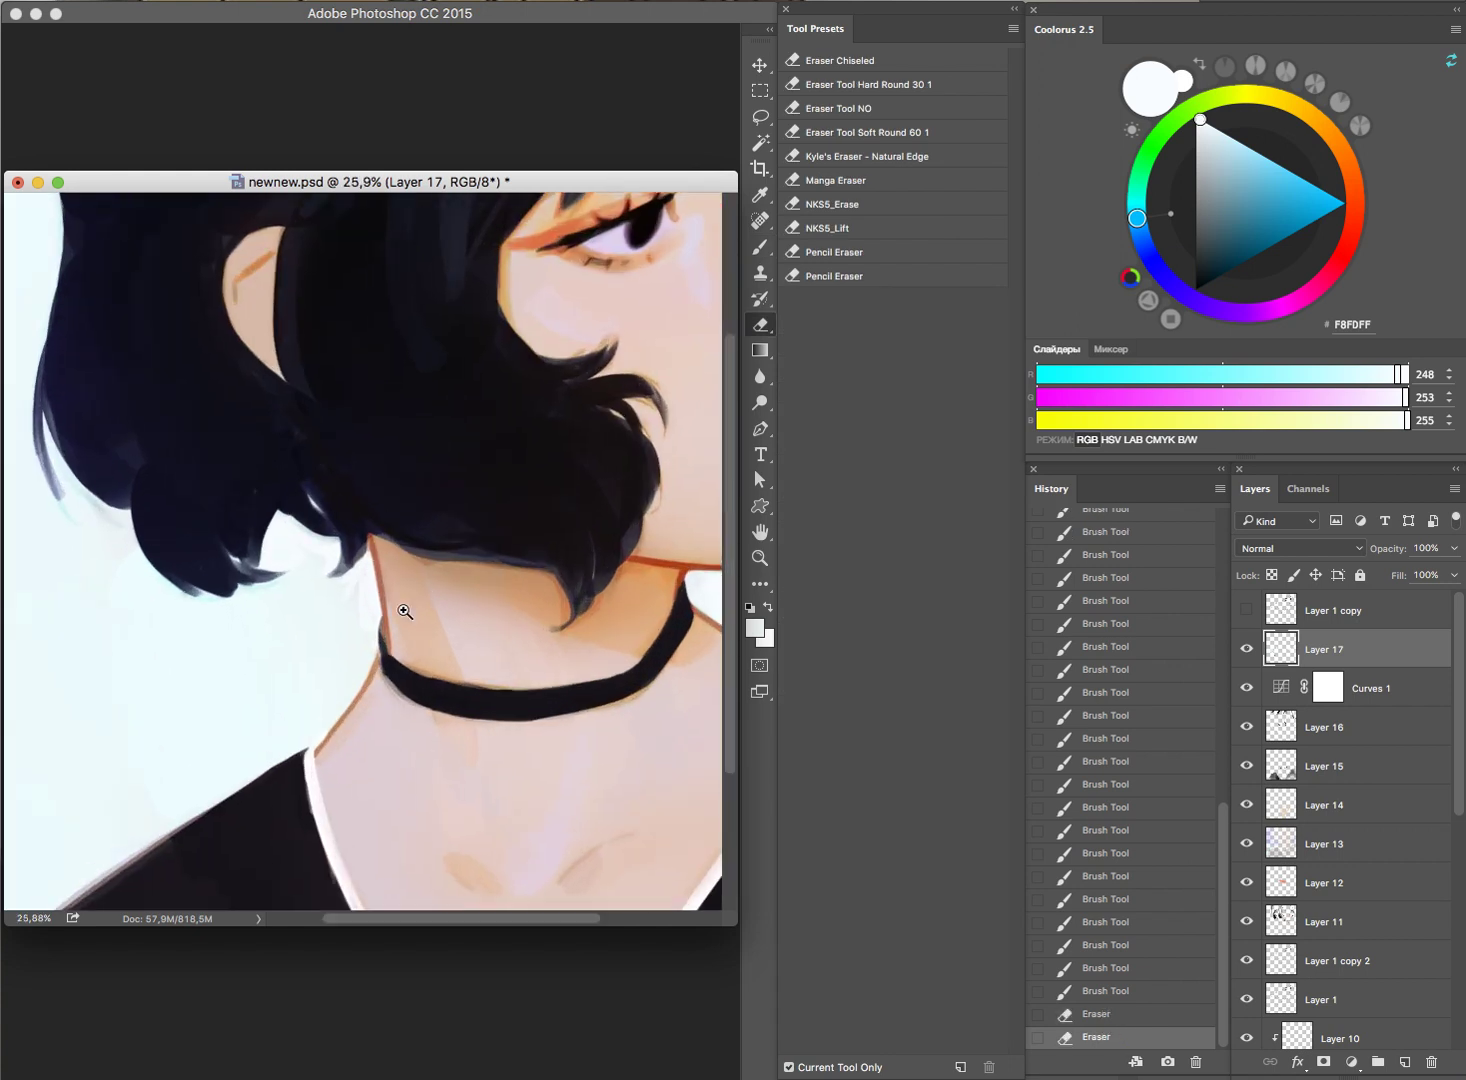
pyautogui.scroll(-2, 405, 611)
pyautogui.press('b')
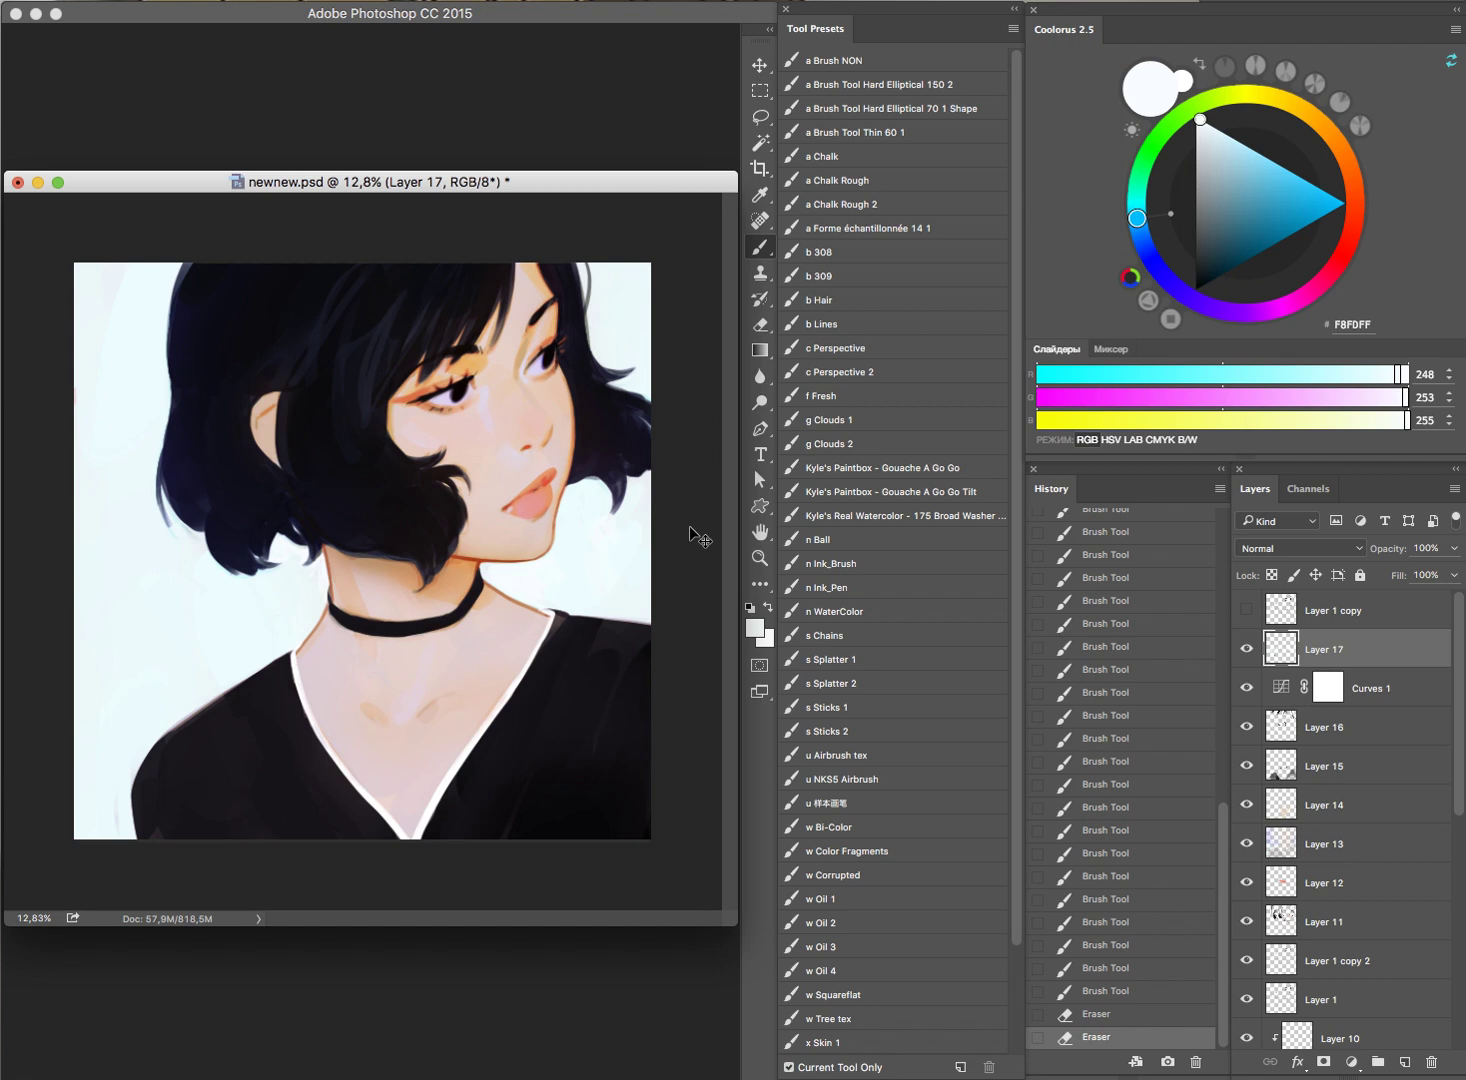
# Step: Paint a warm skin-tone accent near the eyebrow and sample the coral lip colour
pyautogui.scroll(3, 570, 311)
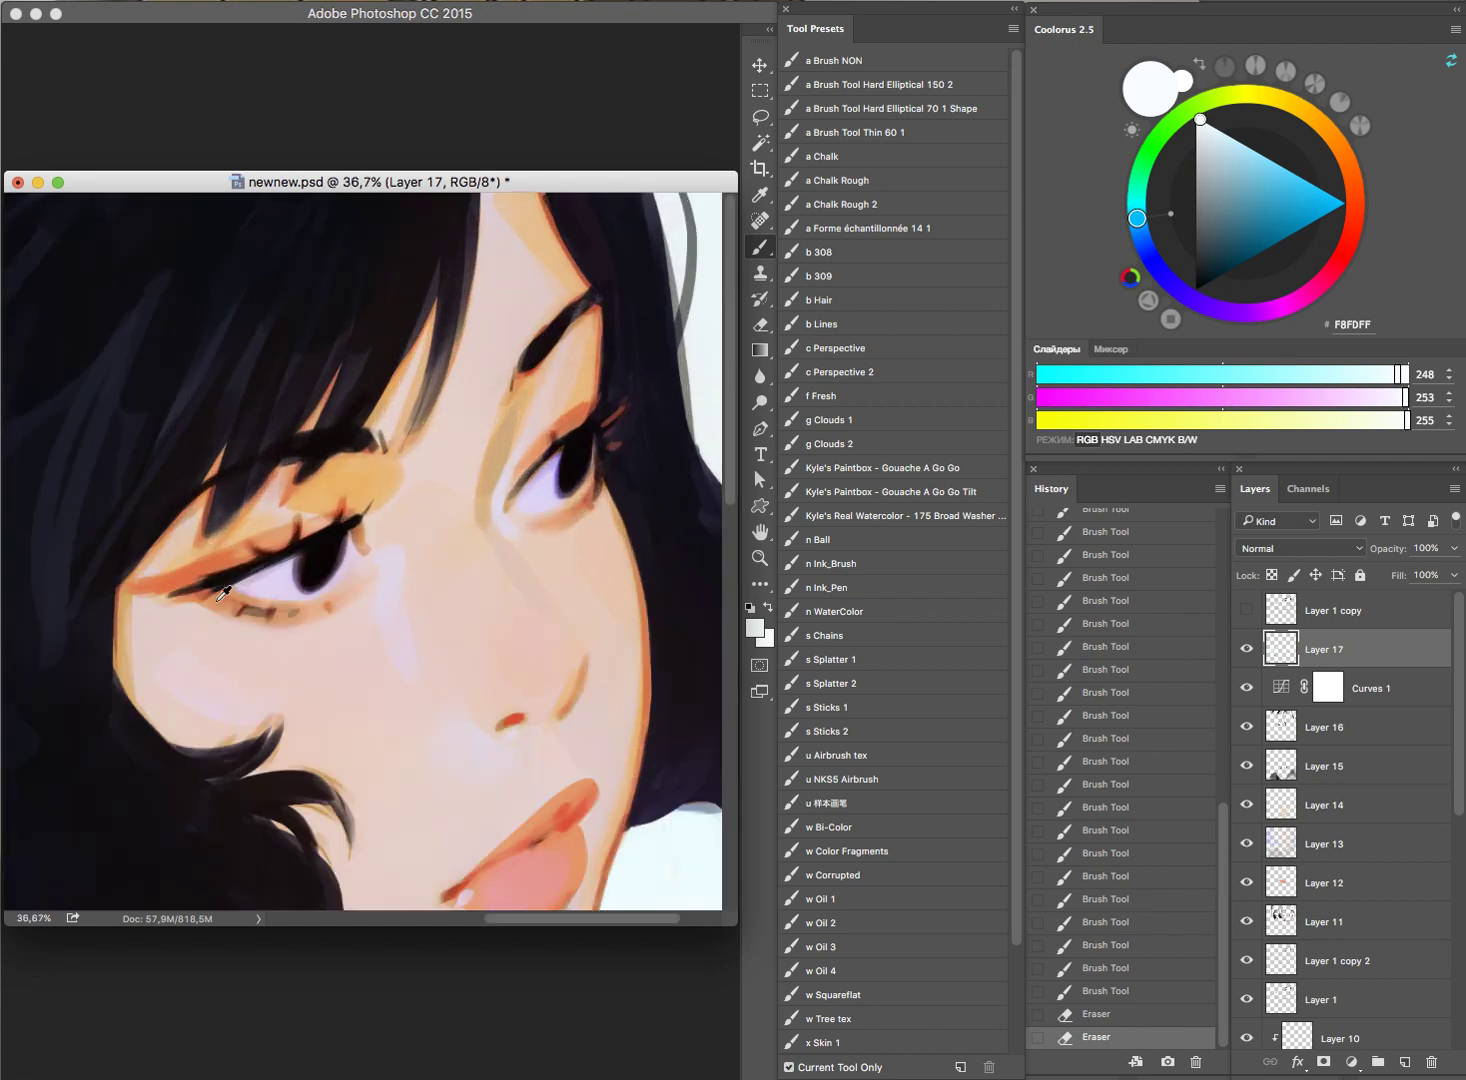
pyautogui.keyDown('alt'); pyautogui.click(357, 583); pyautogui.keyUp('alt')
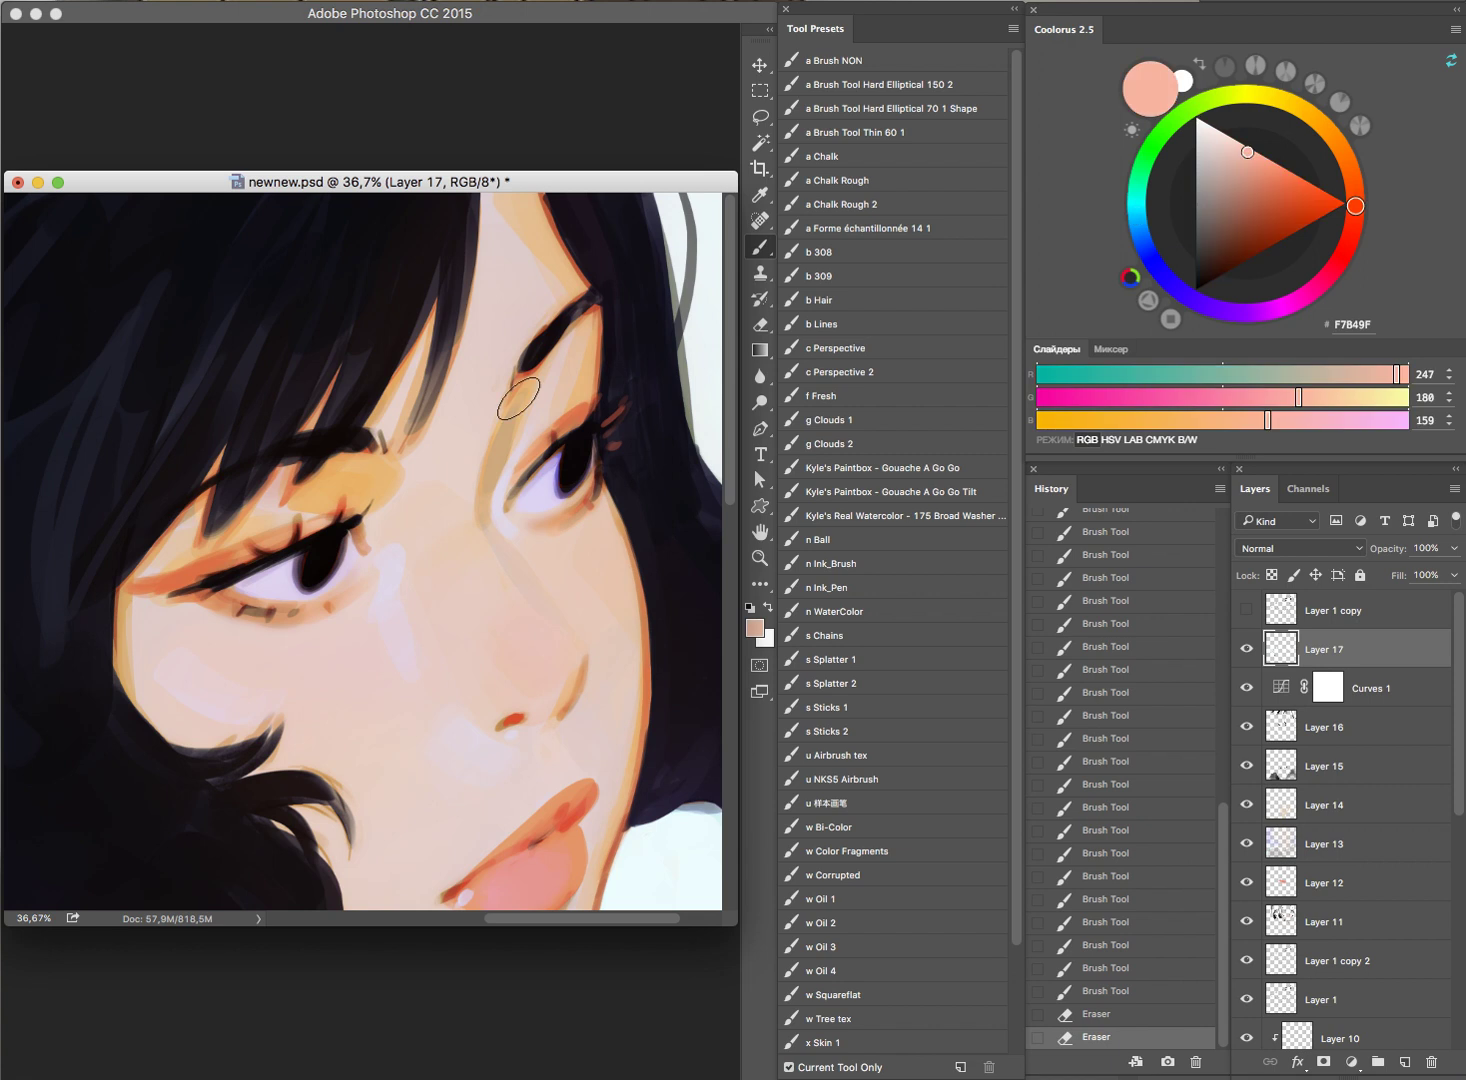
pyautogui.moveTo(510, 395); pyautogui.dragTo(531, 385)
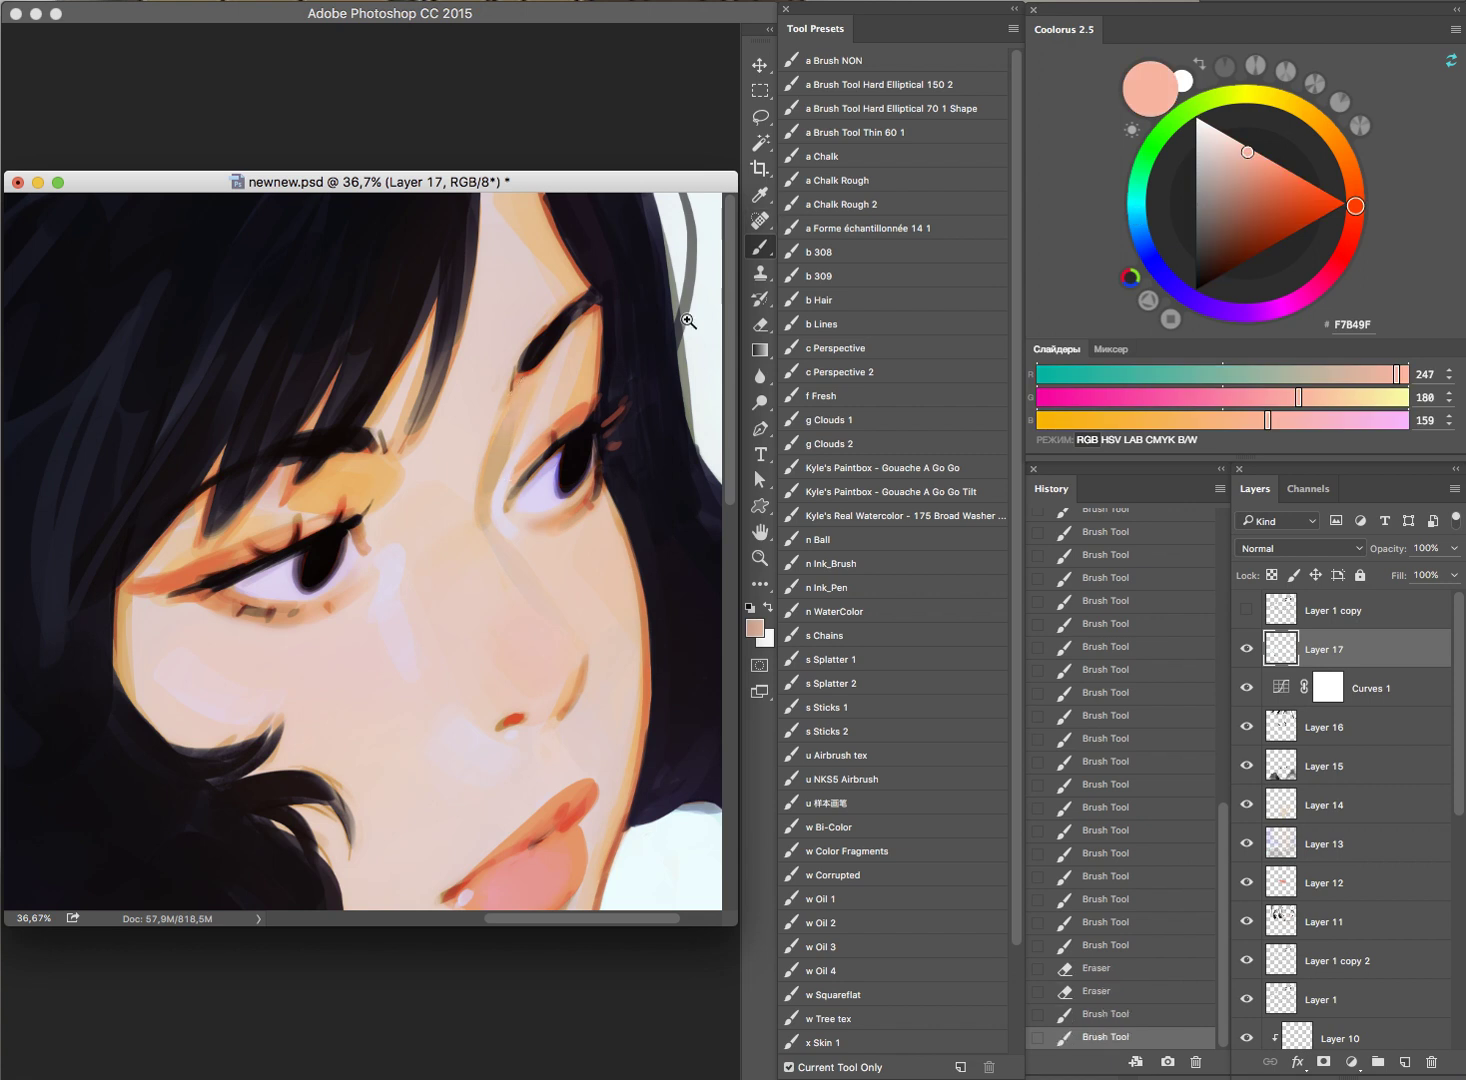
pyautogui.moveTo(688, 321); pyautogui.dragTo(563, 435)
pyautogui.moveTo(620, 371)
pyautogui.mouseDown()
pyautogui.moveTo(700, 373)
pyautogui.moveTo(511, 465)
pyautogui.mouseUp()
pyautogui.moveTo(648, 396); pyautogui.dragTo(600, 418)
pyautogui.moveTo(513, 508)
pyautogui.mouseDown()
pyautogui.moveTo(560, 508)
pyautogui.moveTo(525, 552)
pyautogui.moveTo(568, 532)
pyautogui.moveTo(590, 573)
pyautogui.mouseUp()
pyautogui.keyDown('alt'); pyautogui.click(555, 545); pyautogui.keyUp('alt')
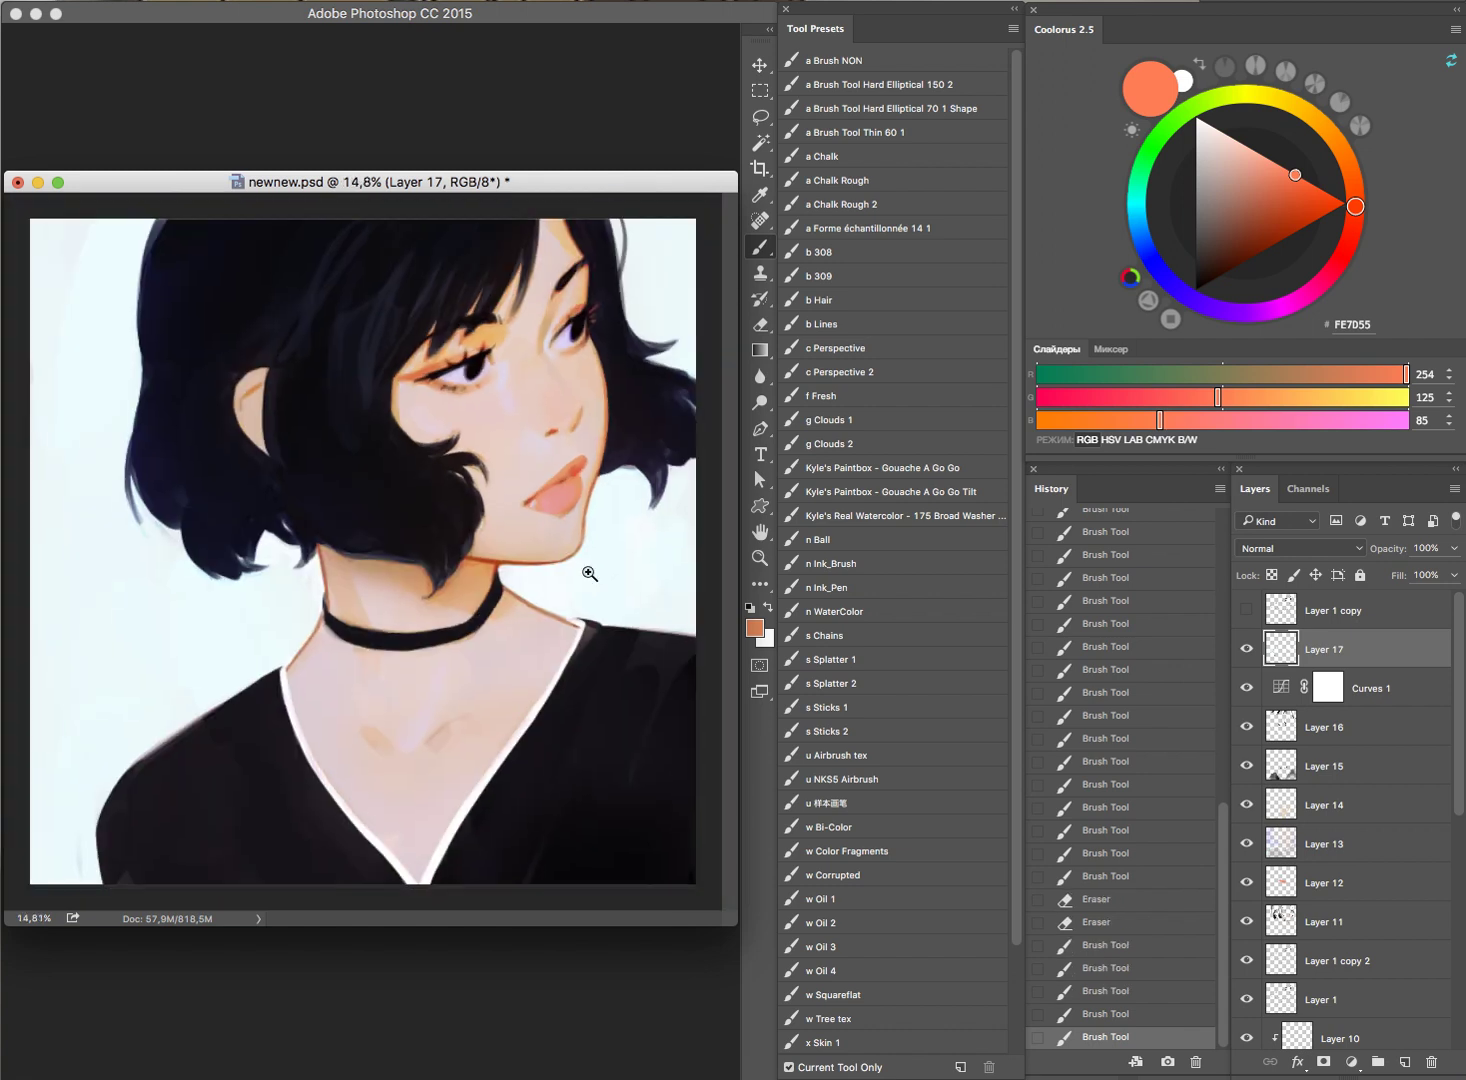
# Step: Paint sampled near-white background along the neck and chin edge
pyautogui.moveTo(616, 508)
pyautogui.mouseDown()
pyautogui.moveTo(645, 507)
pyautogui.moveTo(671, 556)
pyautogui.moveTo(541, 597)
pyautogui.moveTo(597, 575)
pyautogui.mouseUp()
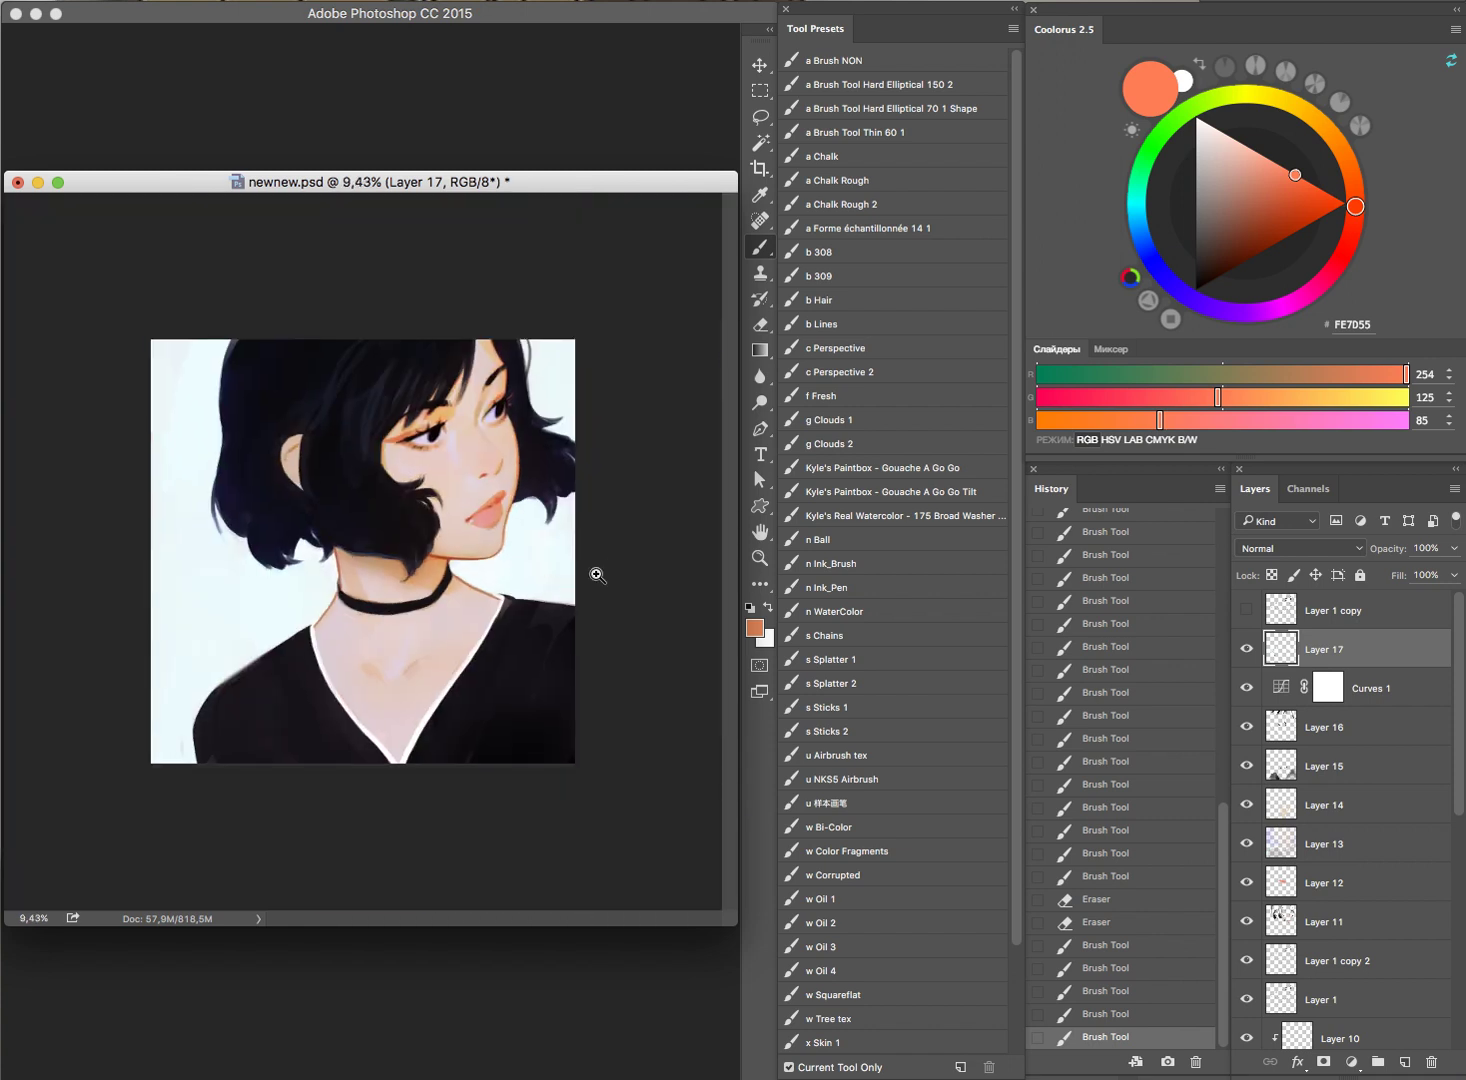
pyautogui.moveTo(484, 551); pyautogui.dragTo(490, 591)
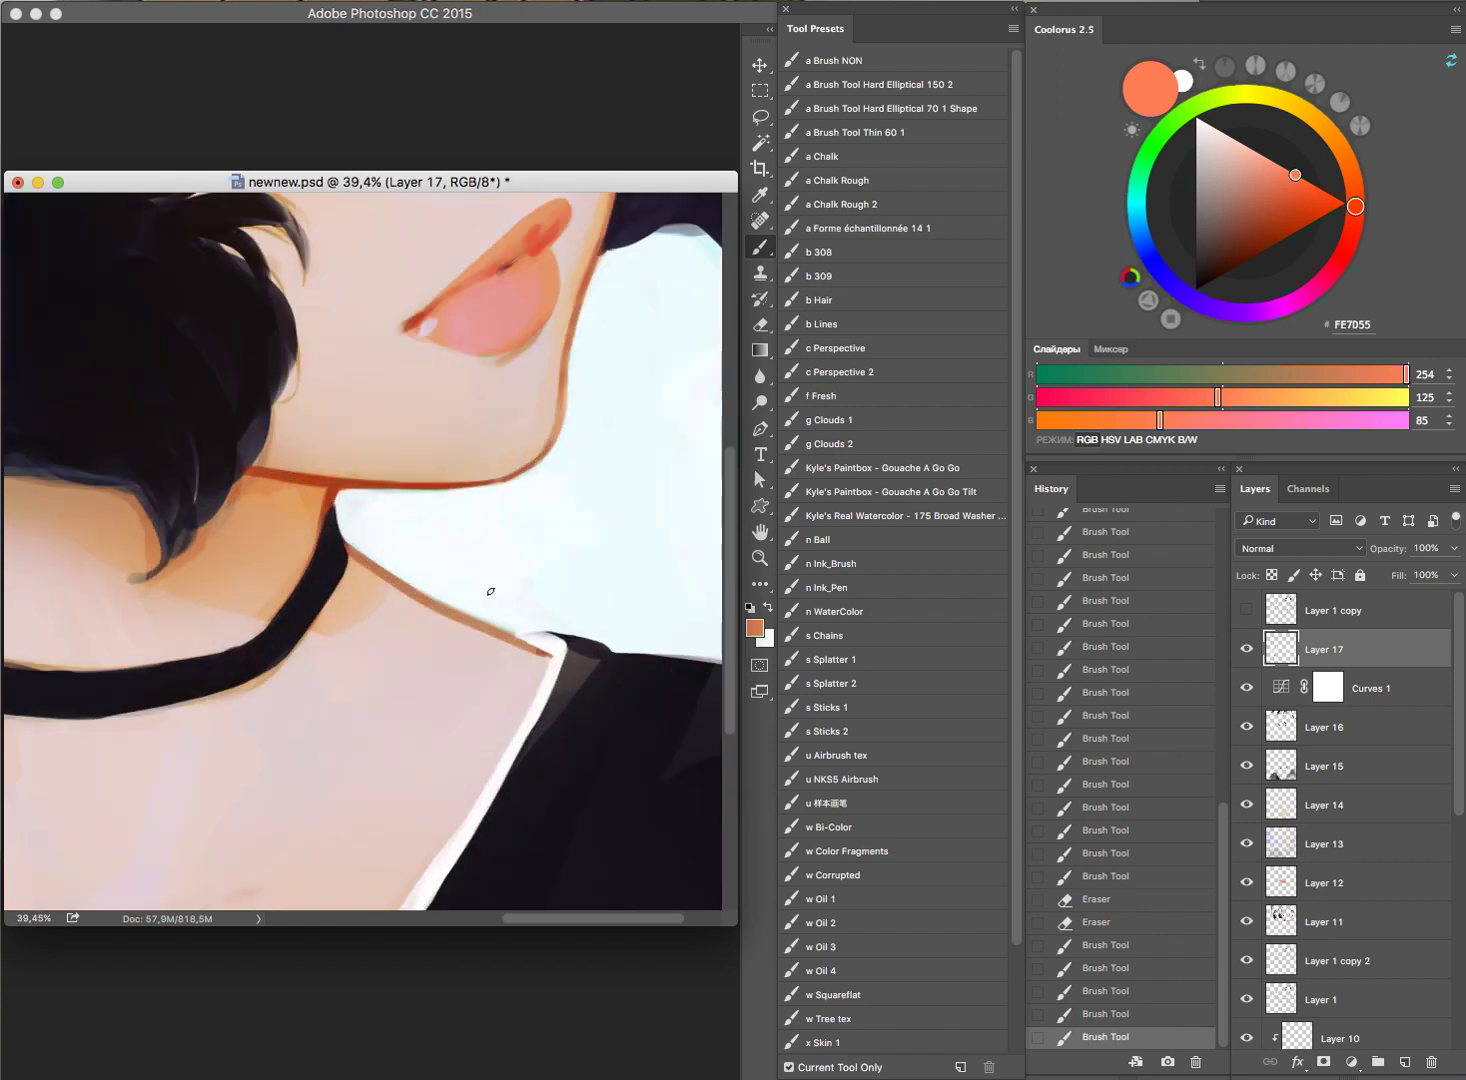
pyautogui.keyDown('alt'); pyautogui.click(428, 537); pyautogui.keyUp('alt')
pyautogui.moveTo(355, 540); pyautogui.dragTo(445, 600)
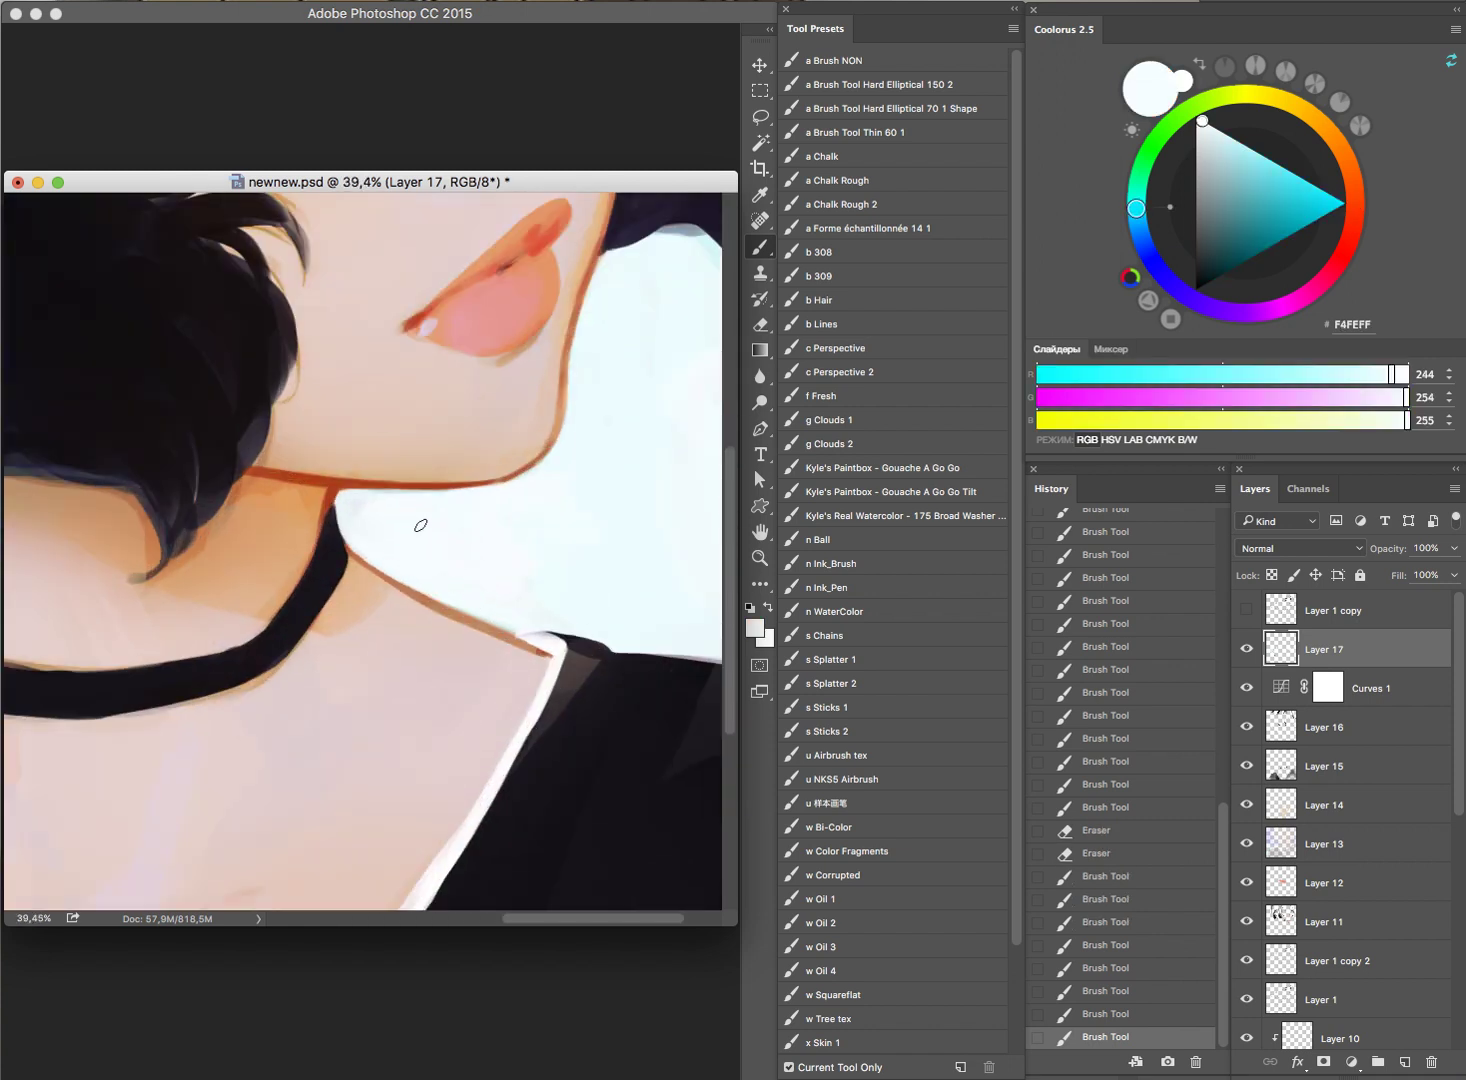
pyautogui.moveTo(530, 626)
pyautogui.mouseDown()
pyautogui.moveTo(458, 599)
pyautogui.moveTo(521, 566)
pyautogui.mouseUp()
pyautogui.moveTo(634, 594); pyautogui.dragTo(627, 623)
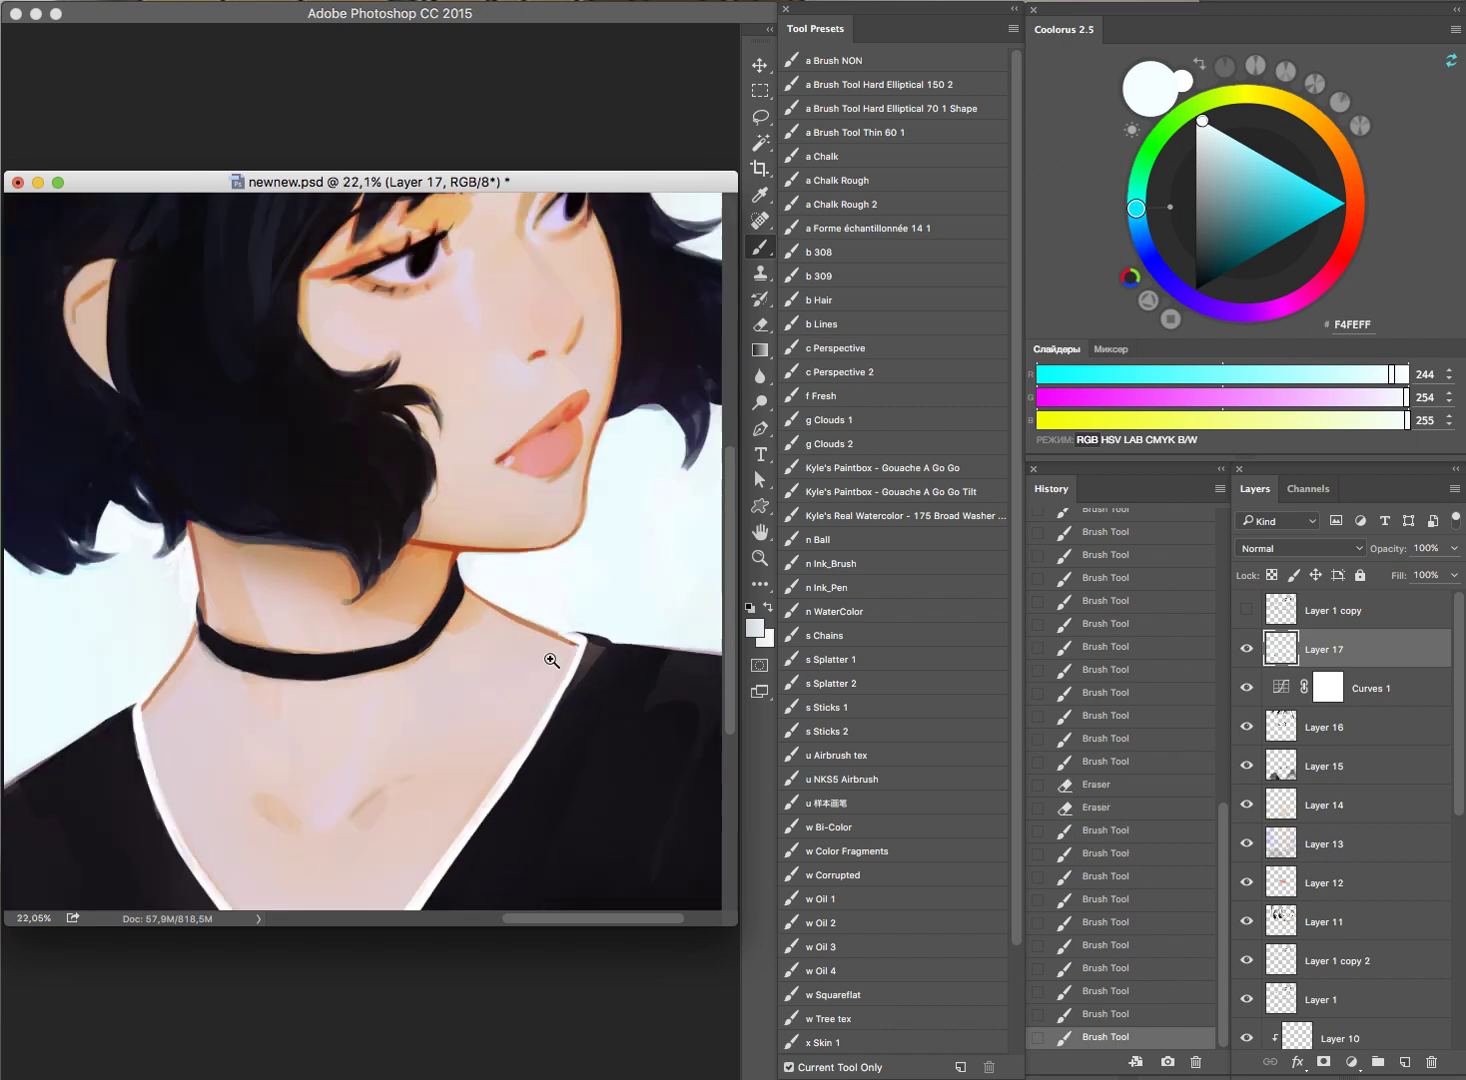
pyautogui.scroll(-3, 652, 646)
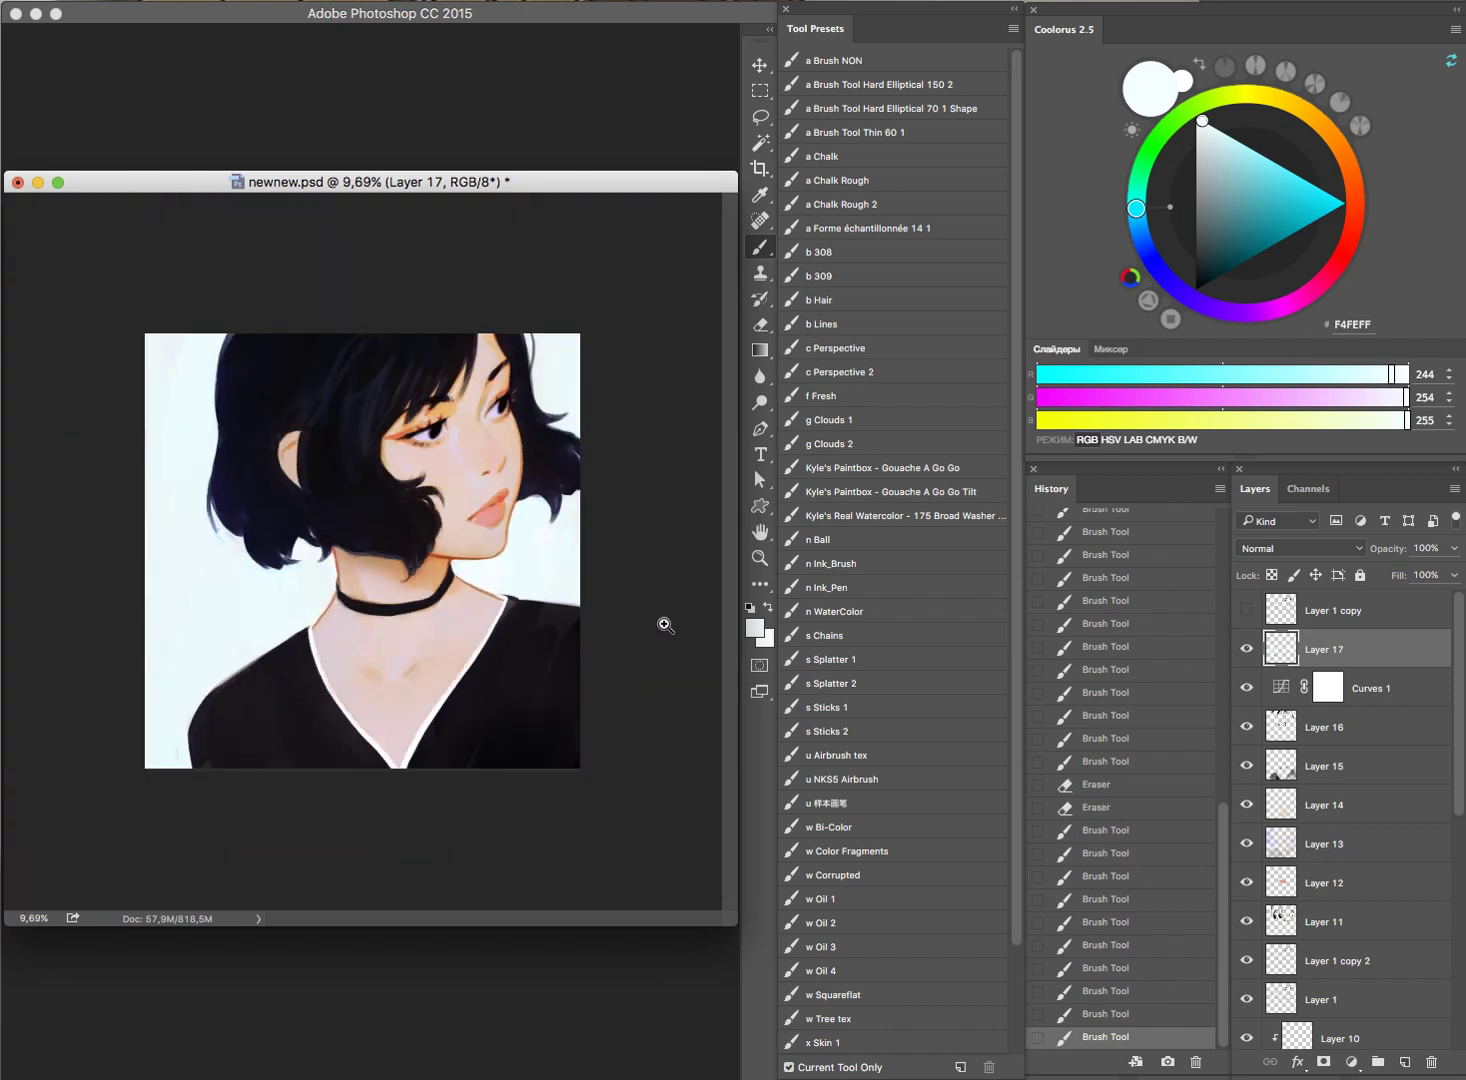
pyautogui.scroll(5, 466, 371)
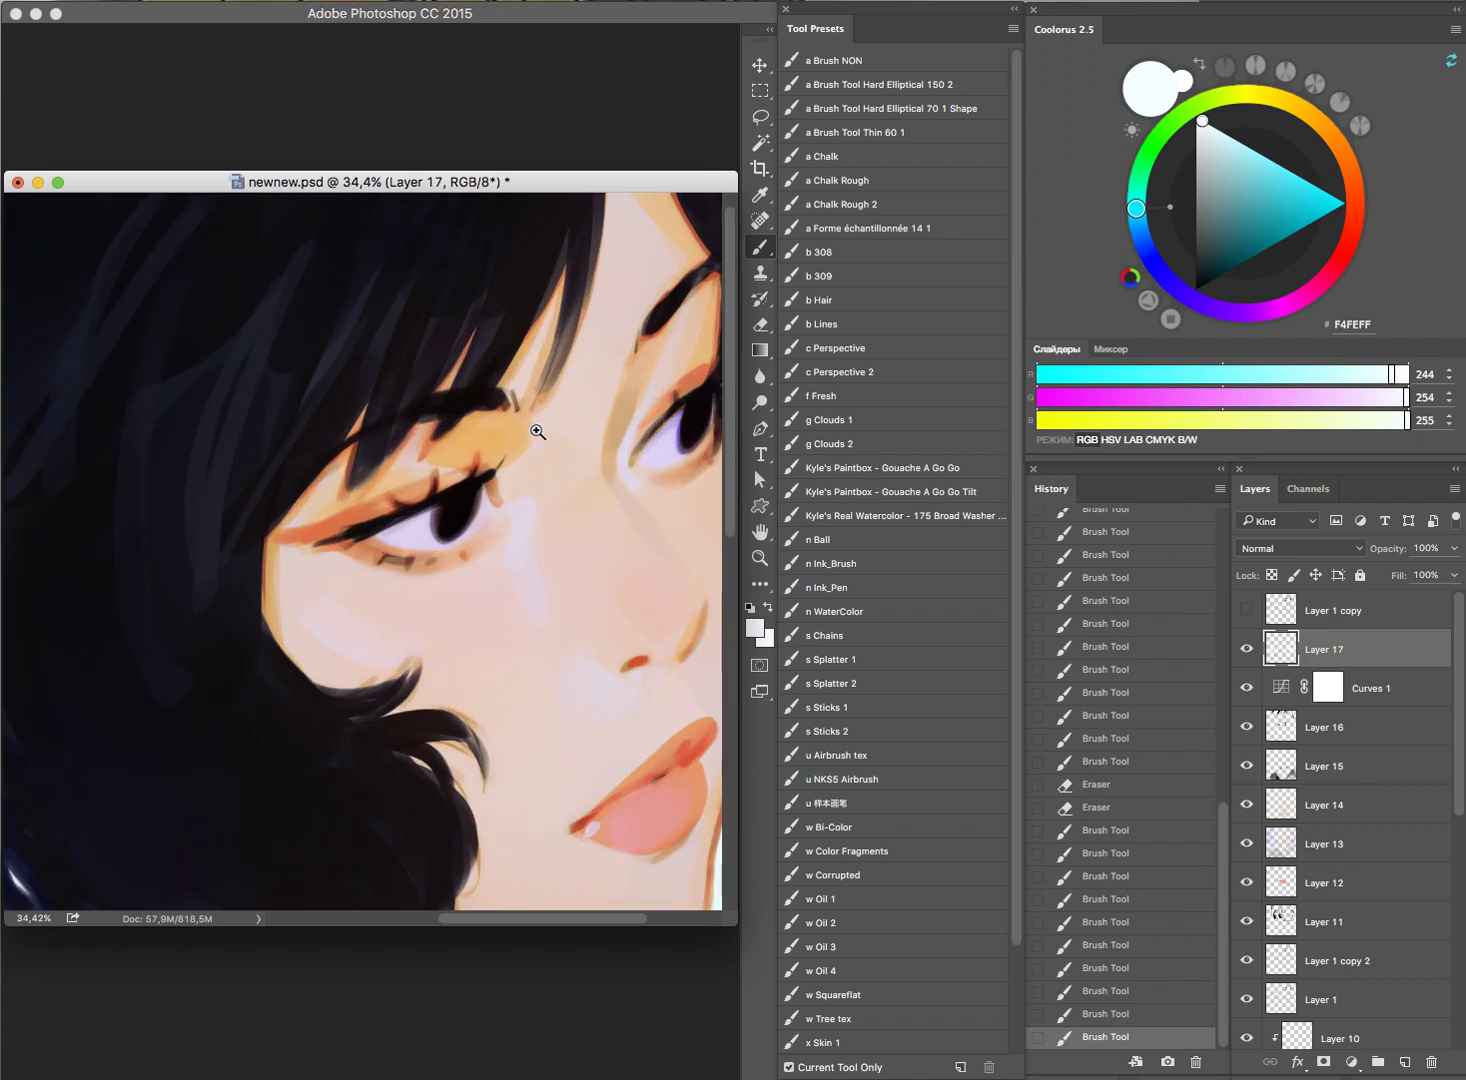
# Step: Lighten lavender sampled from the eye white and dab a highlight near the eye
pyautogui.keyDown('alt'); pyautogui.click(421, 526); pyautogui.keyUp('alt')
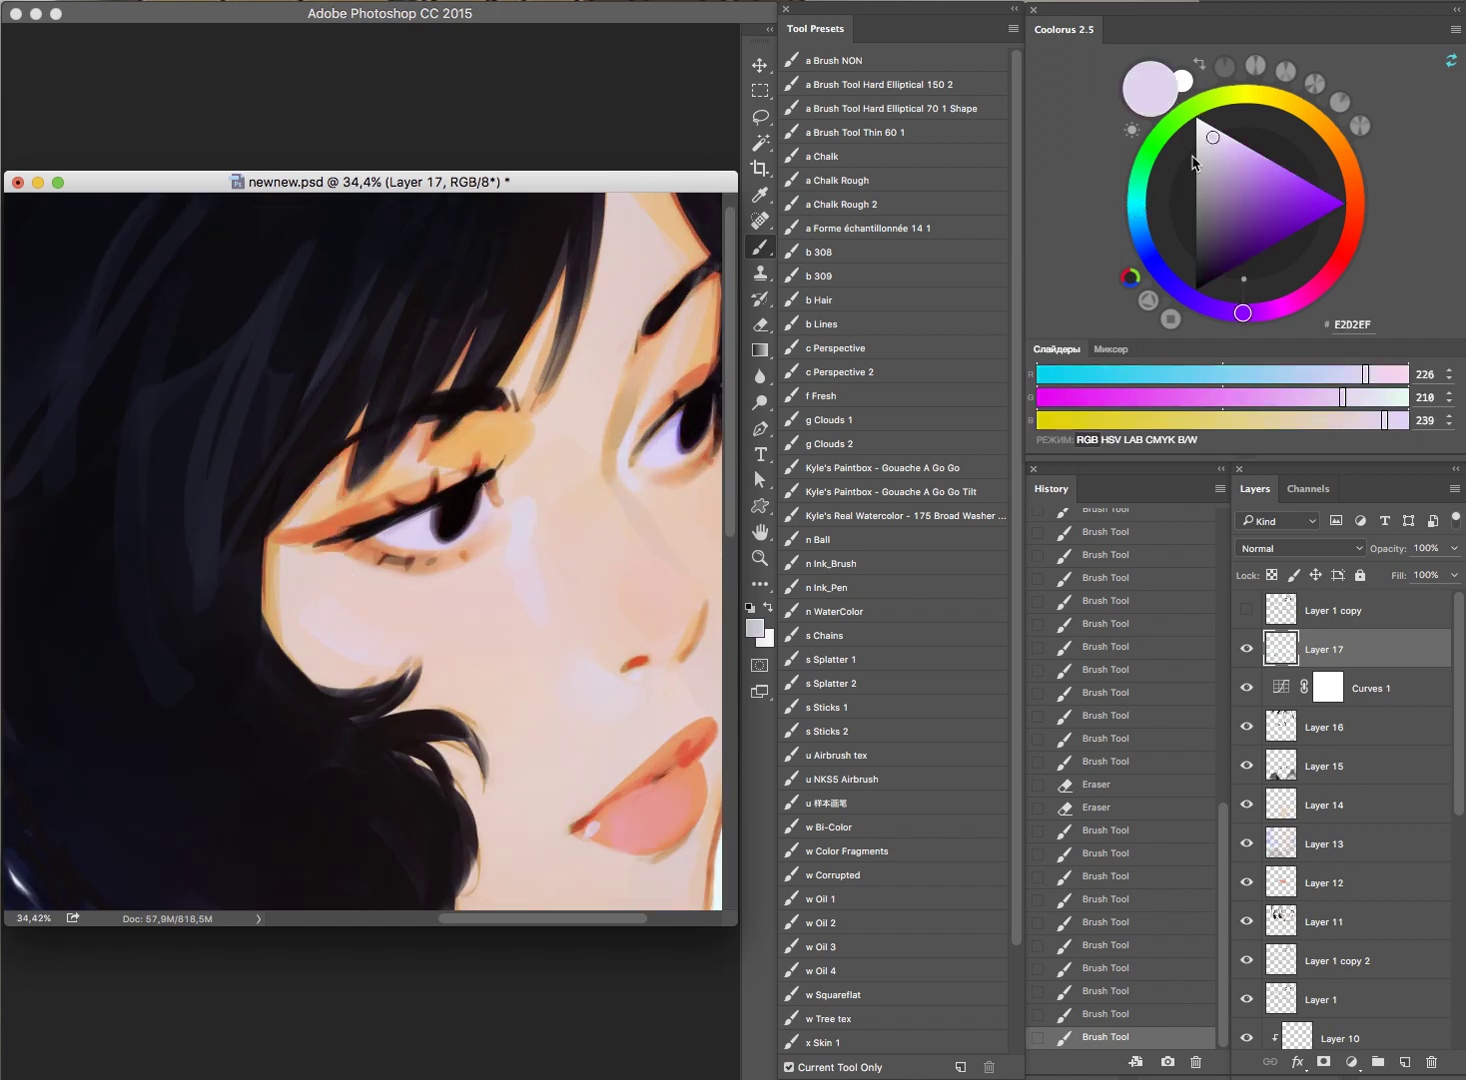
pyautogui.click(1210, 126)
pyautogui.click(420, 489)
pyautogui.moveTo(668, 401); pyautogui.dragTo(577, 497)
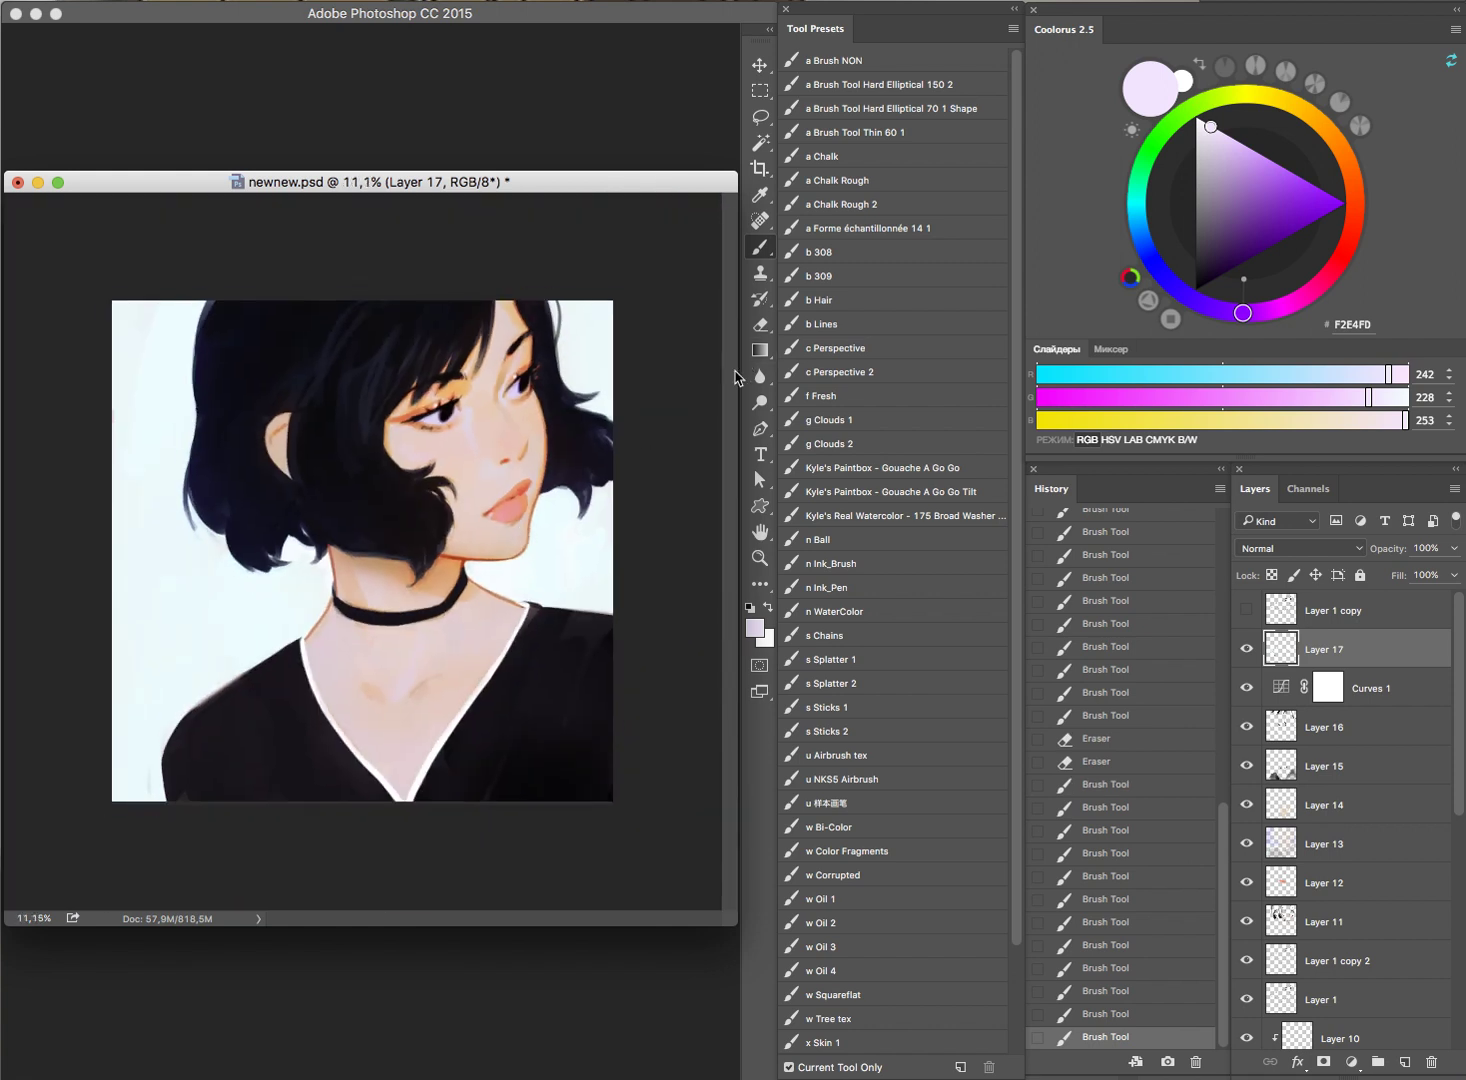
pyautogui.hotkey('ctrl', 'alt', 'z')
pyautogui.hotkey('ctrl', 'alt', 'z')
pyautogui.moveTo(432, 394)
pyautogui.mouseDown()
pyautogui.moveTo(510, 443)
pyautogui.moveTo(610, 438)
pyautogui.moveTo(570, 477)
pyautogui.moveTo(518, 363)
pyautogui.mouseUp()
pyautogui.hotkey('ctrl', 'shift', 'z')
pyautogui.hotkey('ctrl', 'shift', 'z')
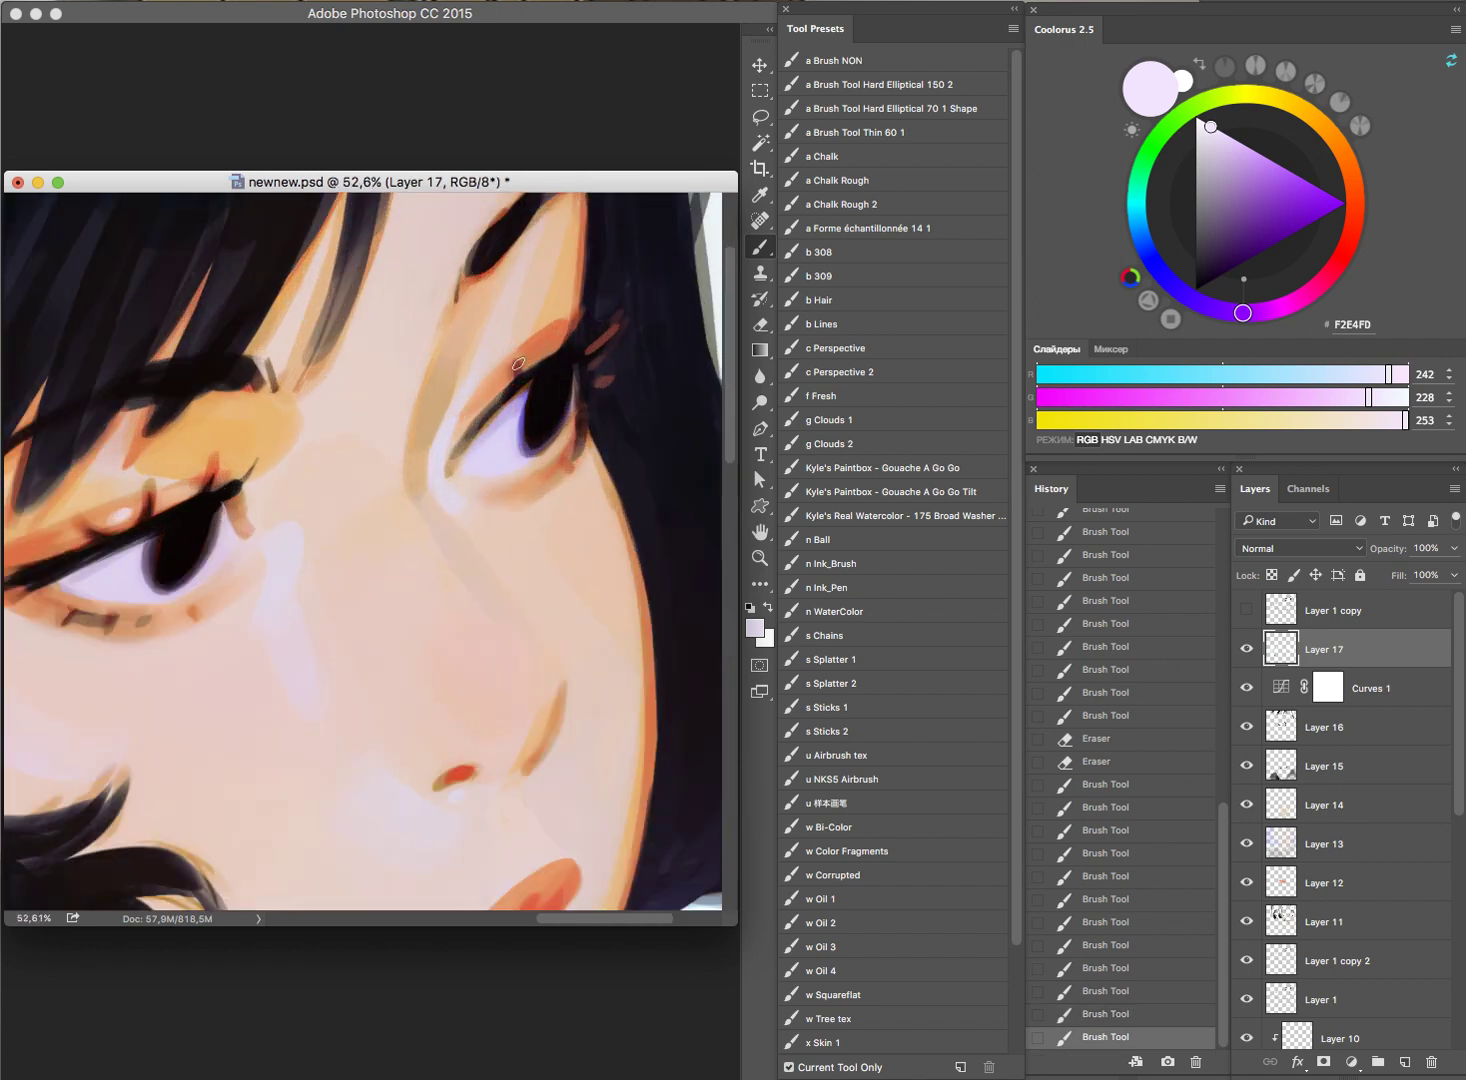
# Step: Add pale lavender dabs near the eye, then undo the last two dabs
pyautogui.click(529, 356)
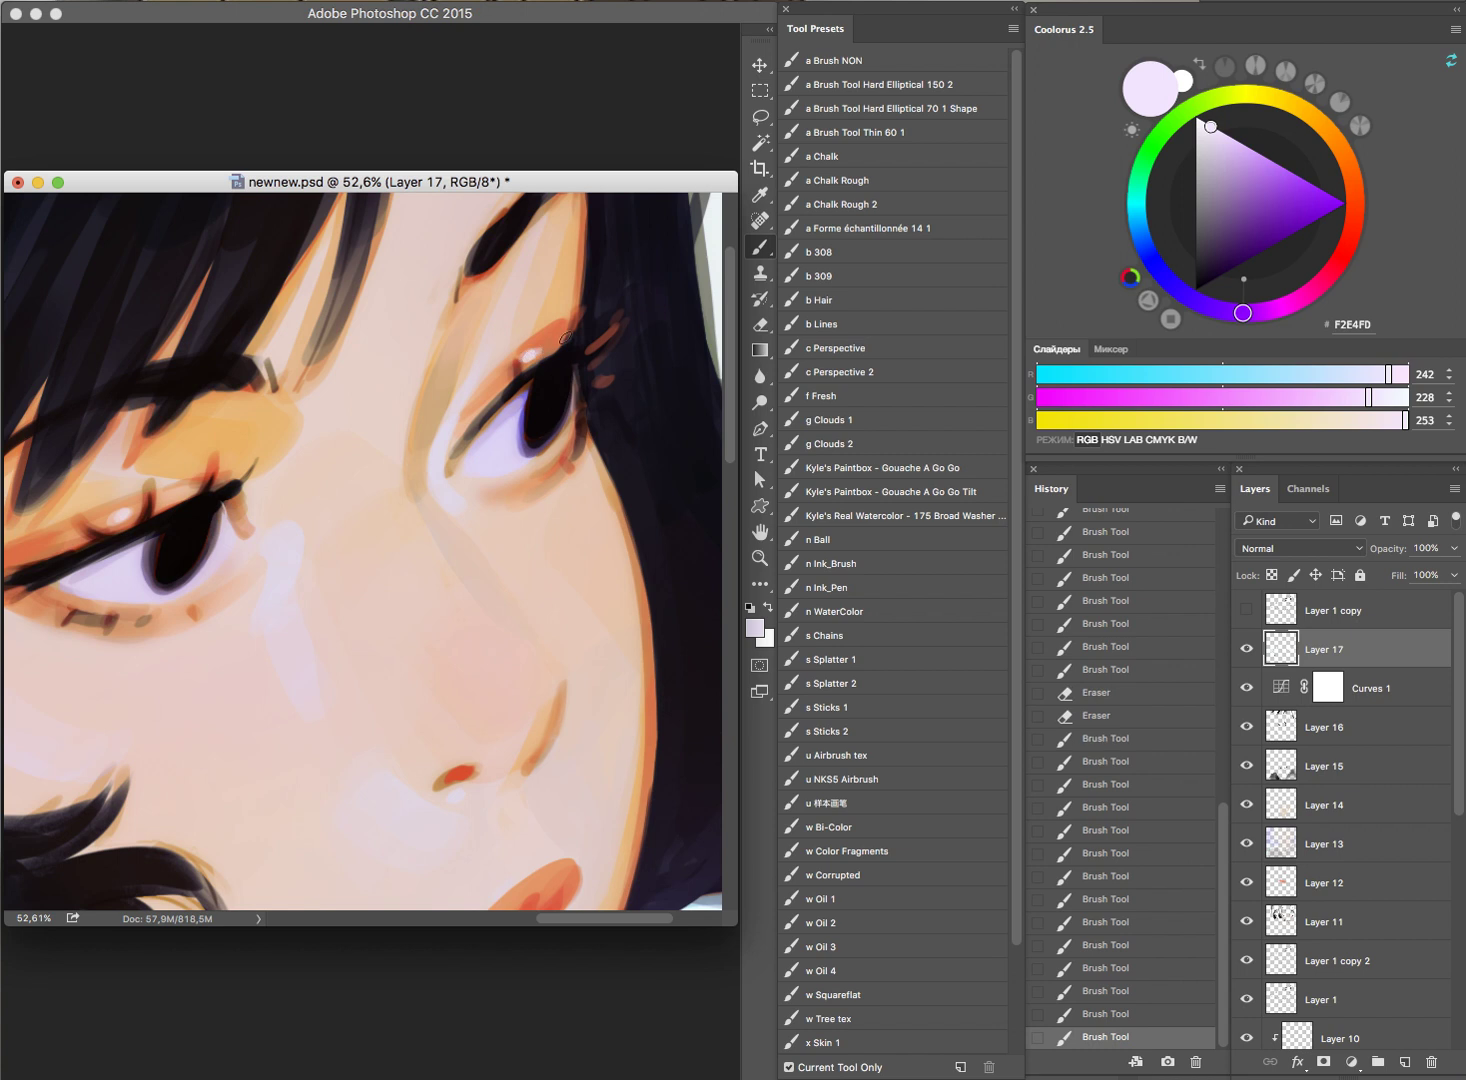
pyautogui.click(566, 339)
pyautogui.moveTo(566, 339); pyautogui.dragTo(555, 412)
pyautogui.hotkey('ctrl', '-')
pyautogui.hotkey('ctrl', '-')
pyautogui.hotkey('ctrl', '-')
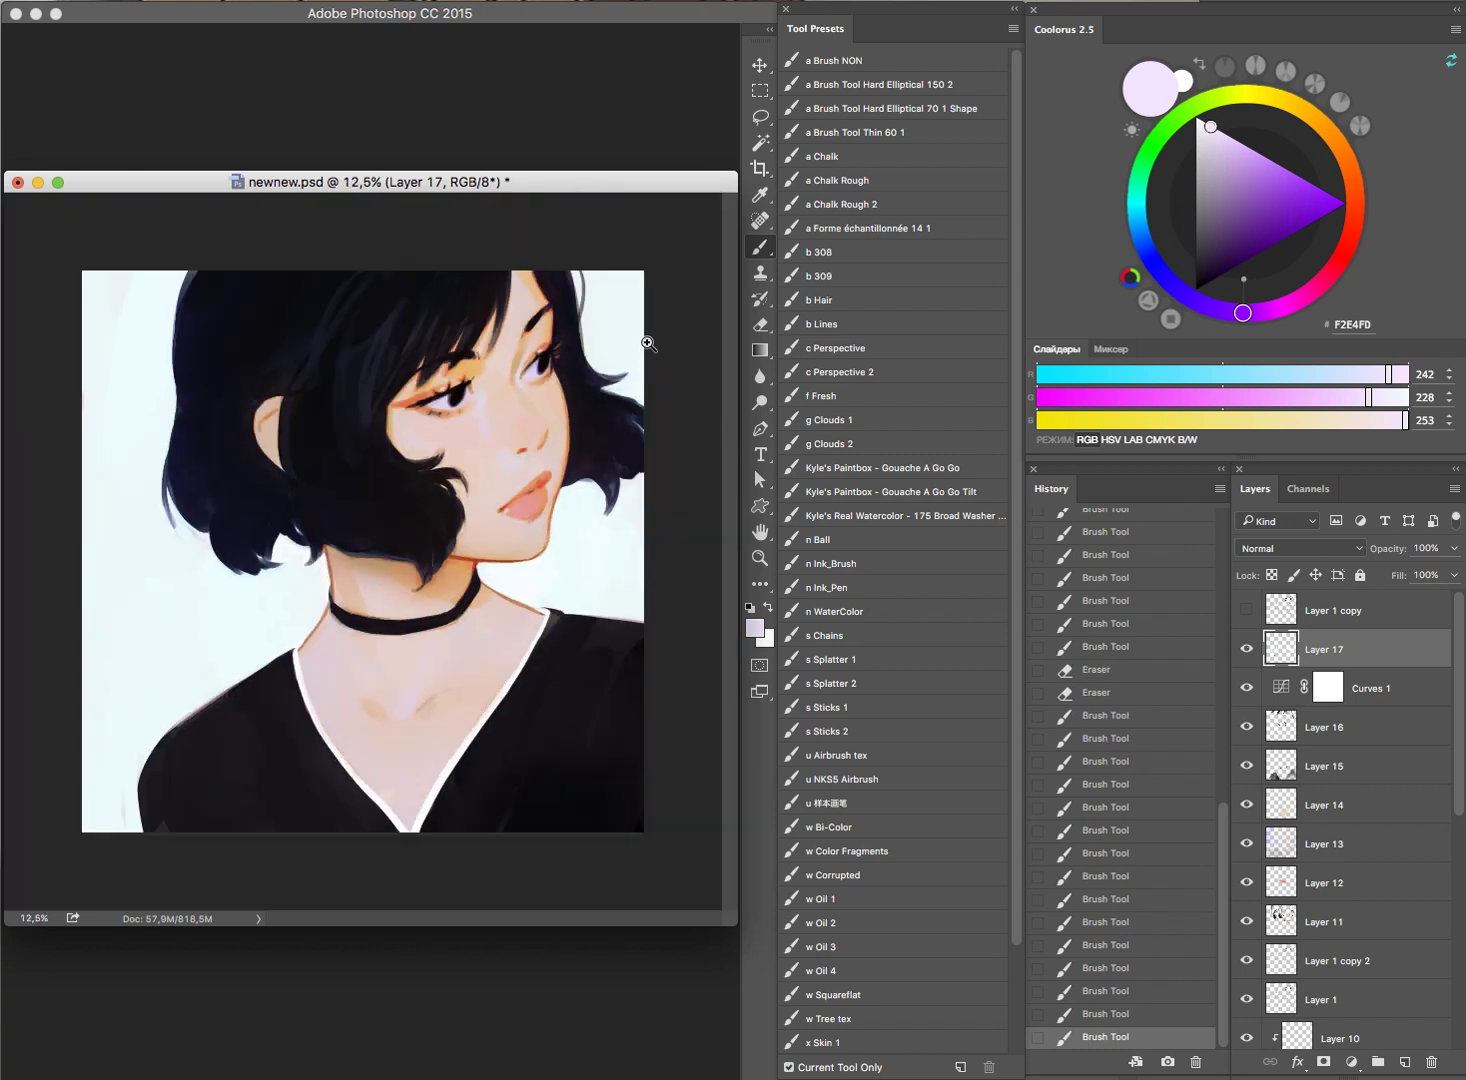
pyautogui.scroll(3, 500, 340)
pyautogui.hotkey('ctrl', 'alt', 'z')
pyautogui.hotkey('ctrl', 'alt', 'z')
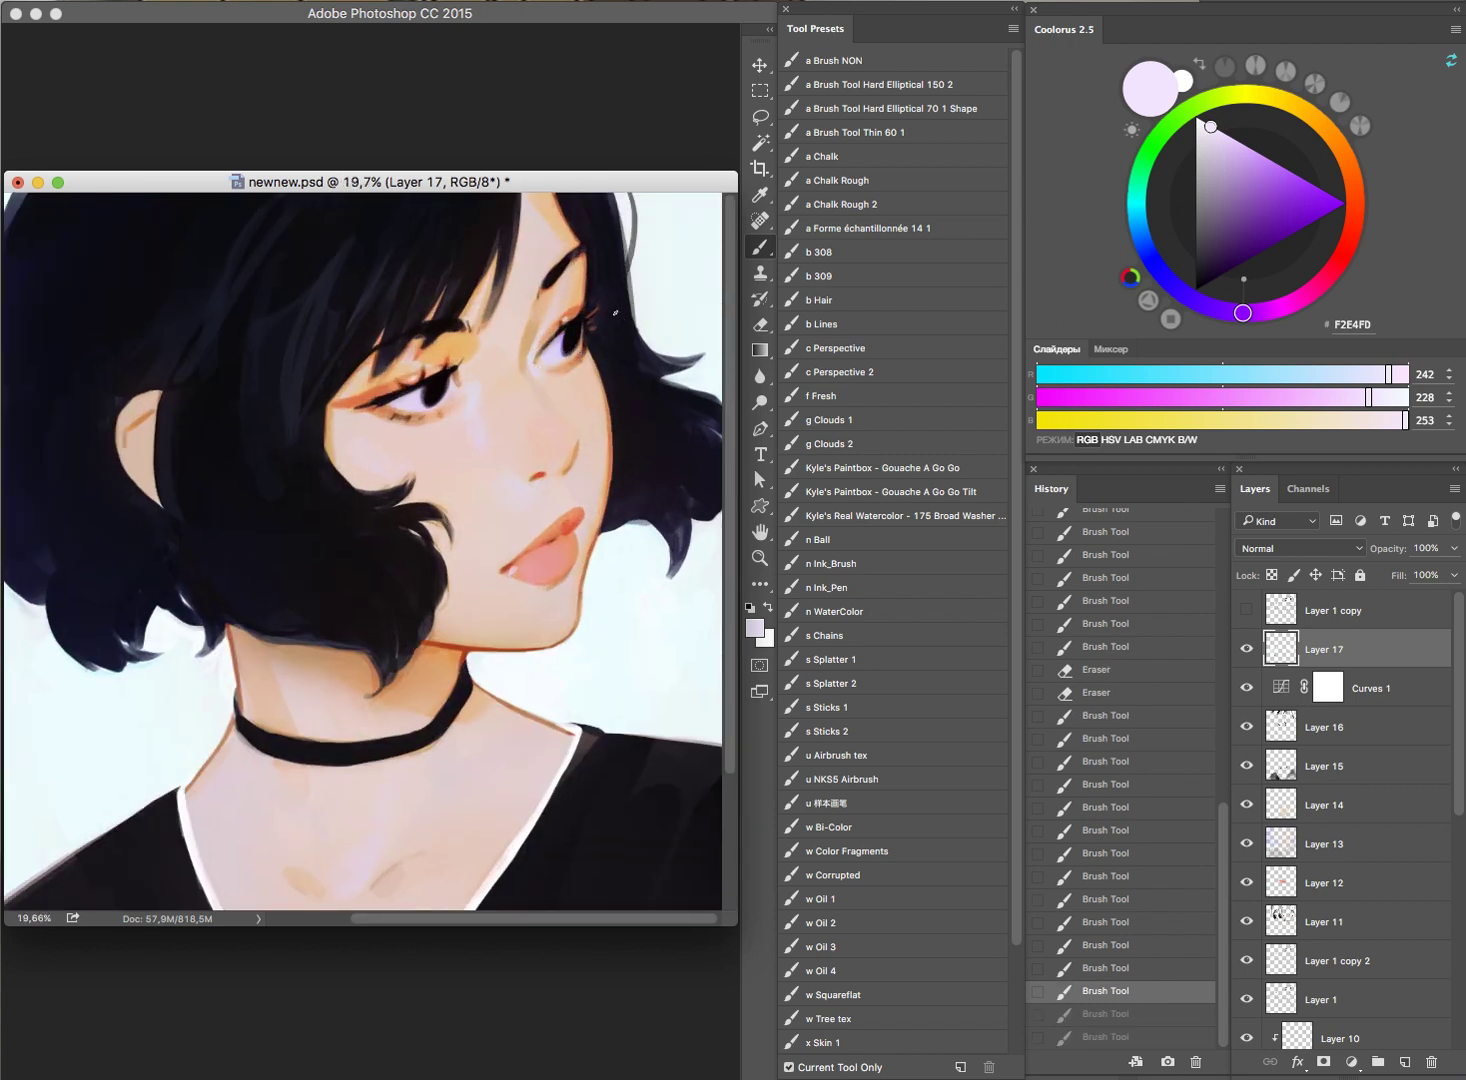
pyautogui.hotkey('ctrl', 'alt', 'z')
# Step: Pick coral red-orange FF7056 and dab an accent at the eye
pyautogui.scroll(3, 600, 291)
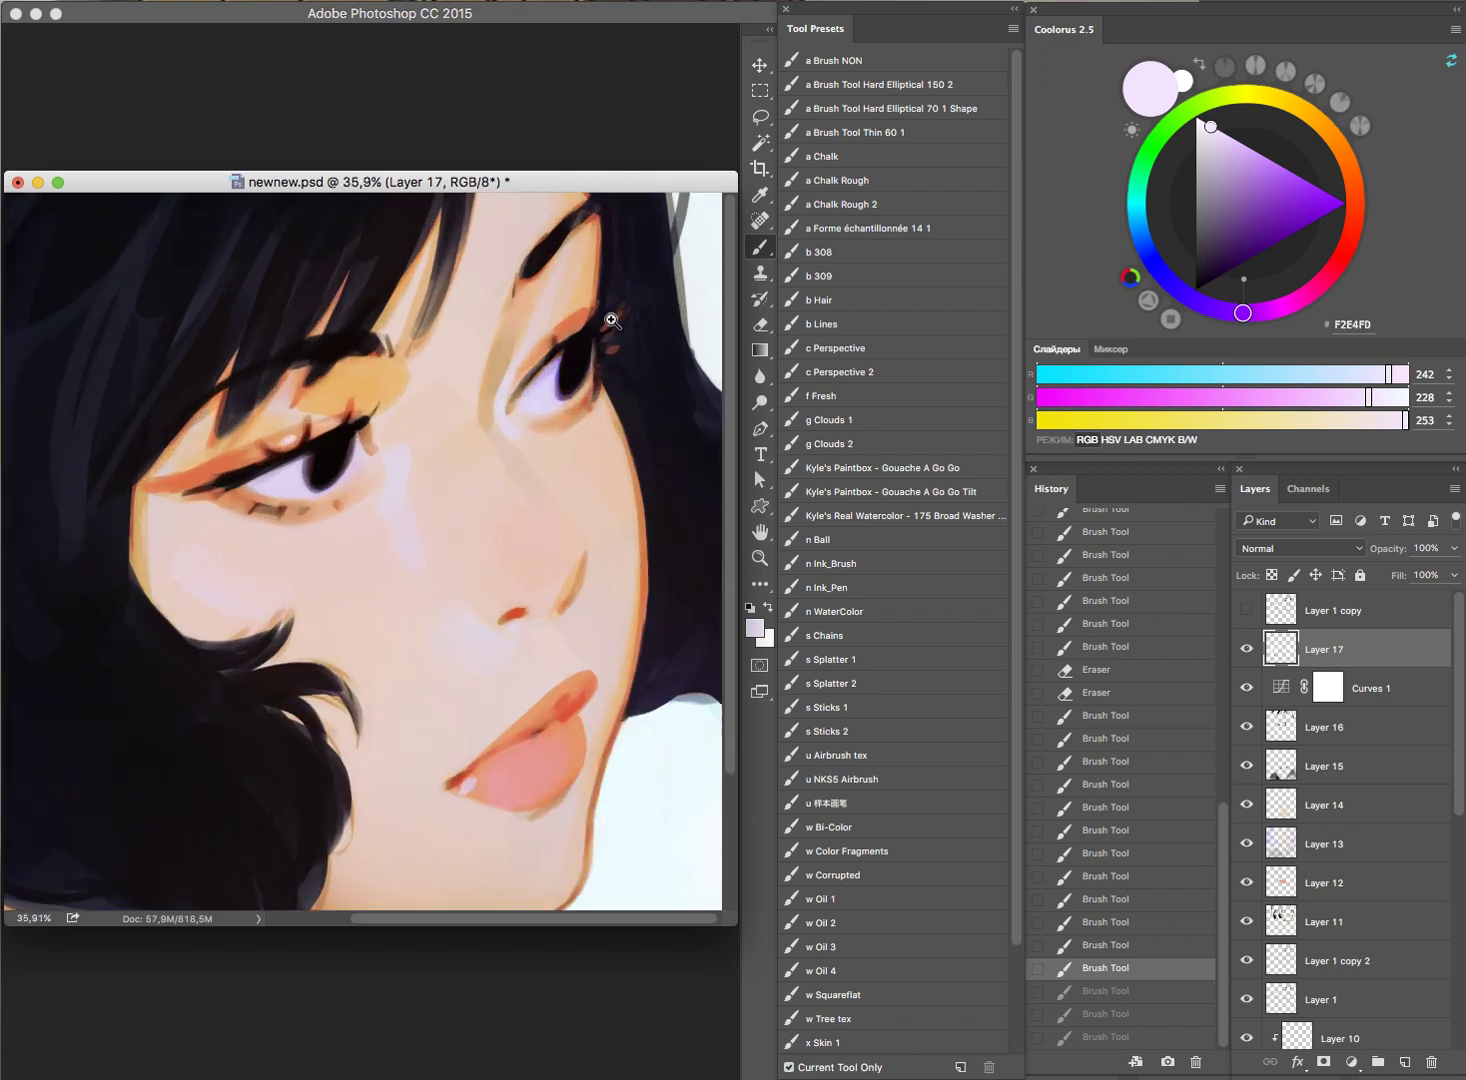
pyautogui.keyDown('alt'); pyautogui.click(344, 415); pyautogui.keyUp('alt')
pyautogui.click(1294, 176)
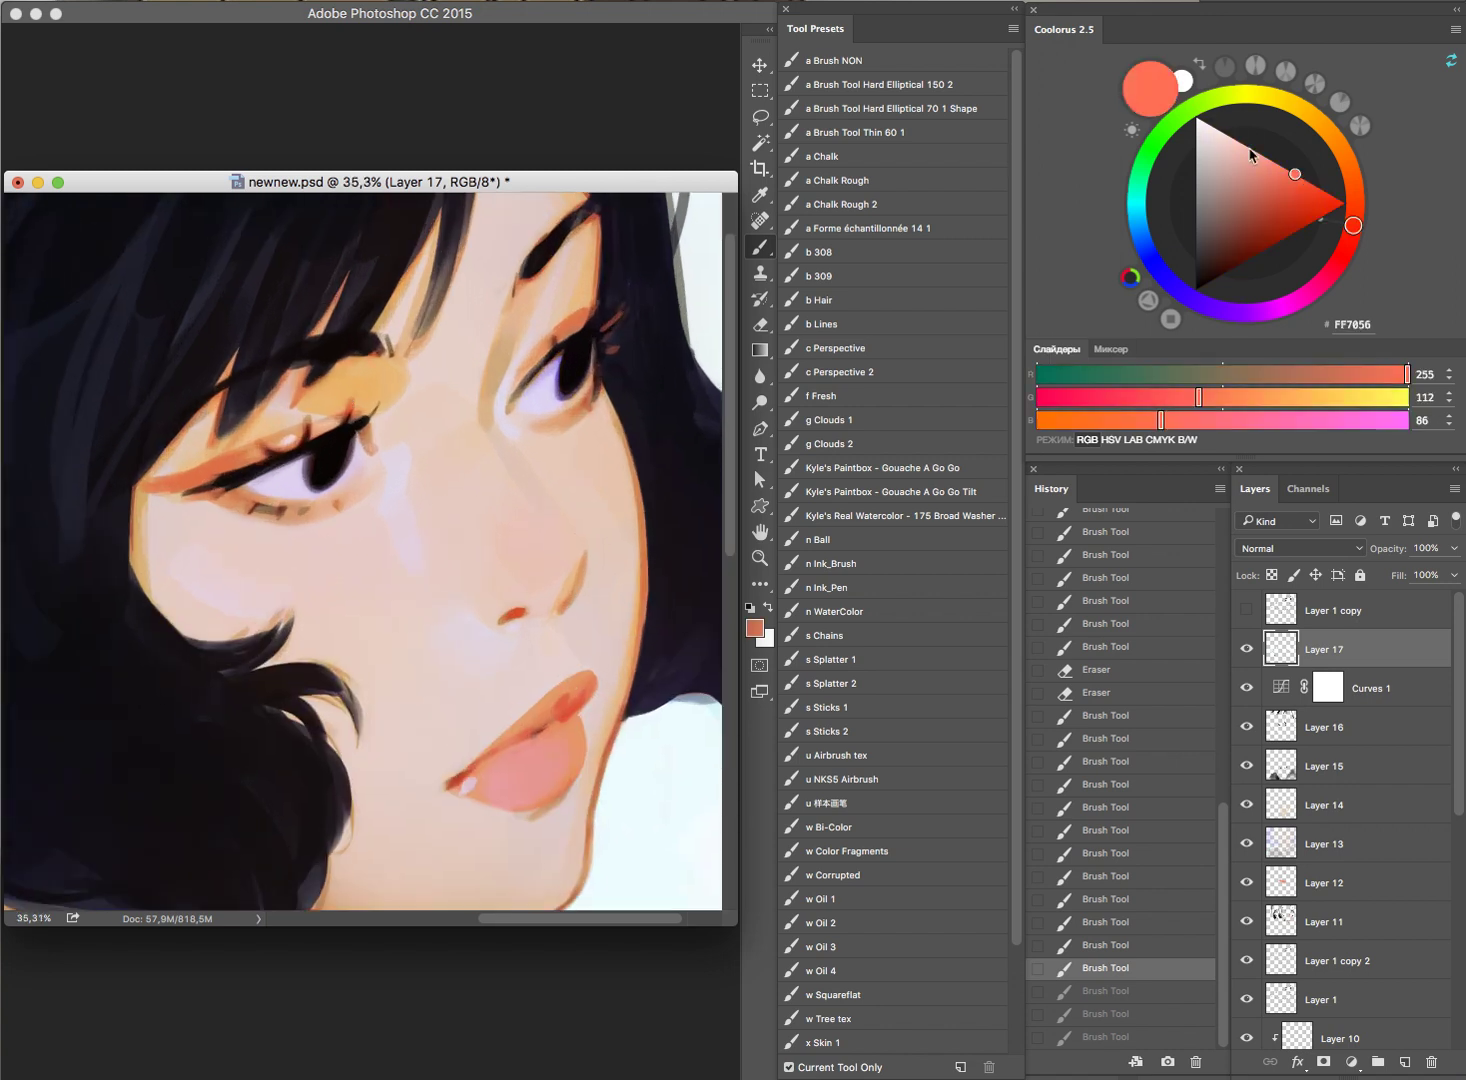
pyautogui.moveTo(309, 401); pyautogui.dragTo(357, 428)
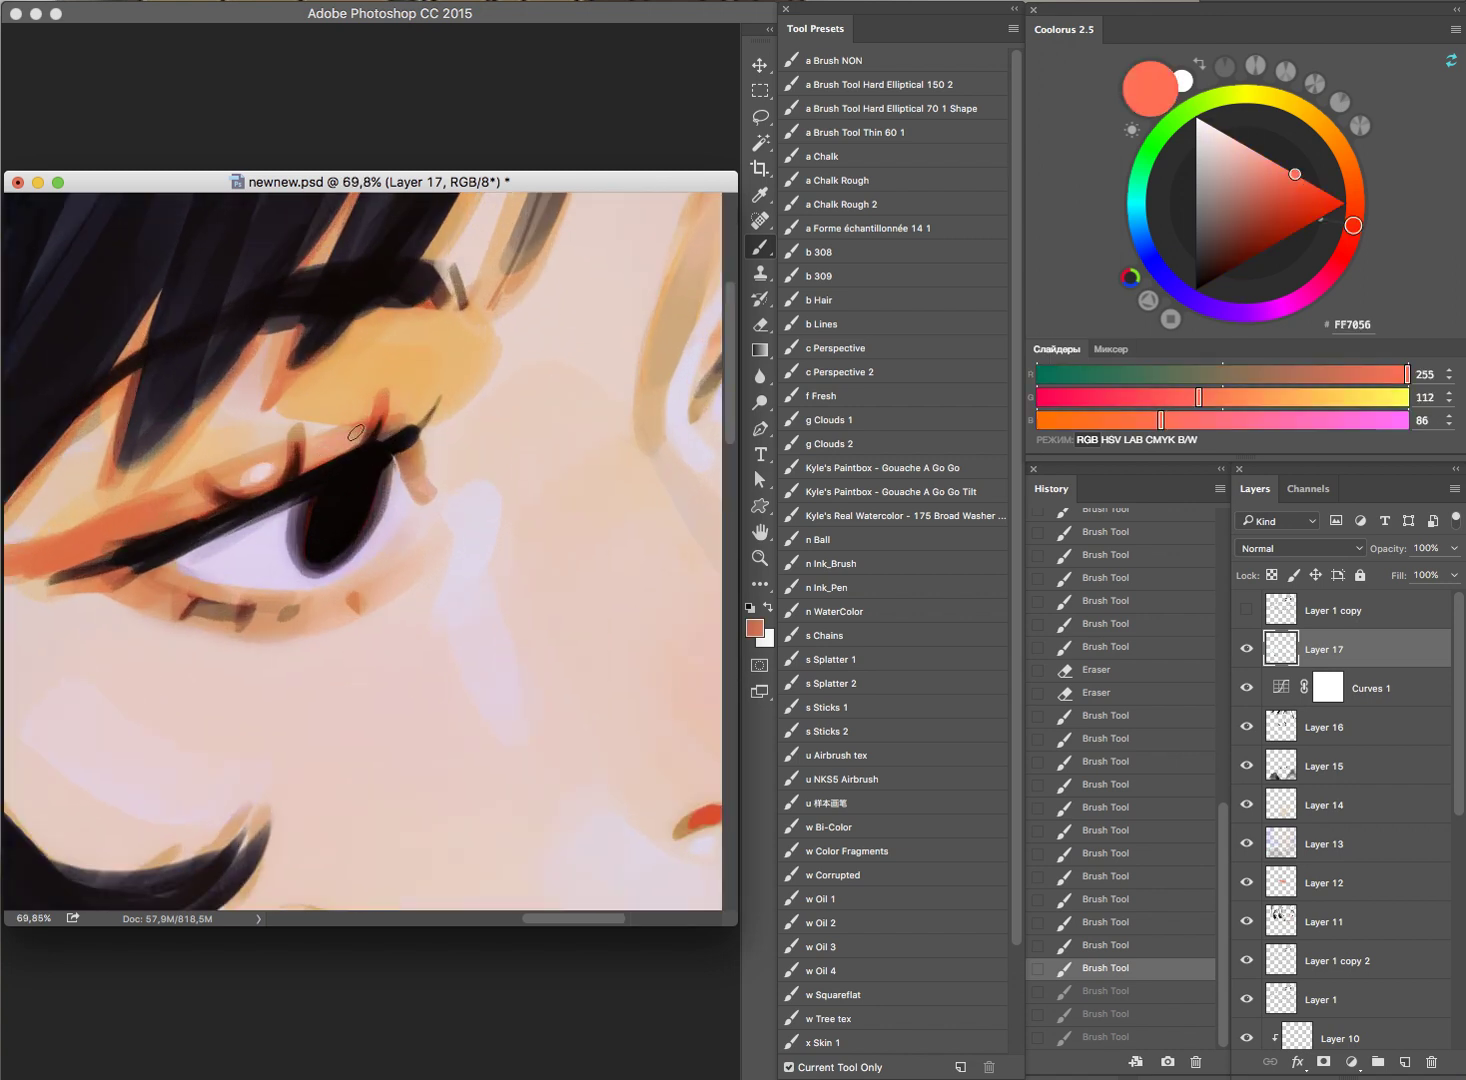
pyautogui.click(354, 439)
# Step: Sample the near-white background and paint it along the lower jawline edge
pyautogui.scroll(-5, 514, 399)
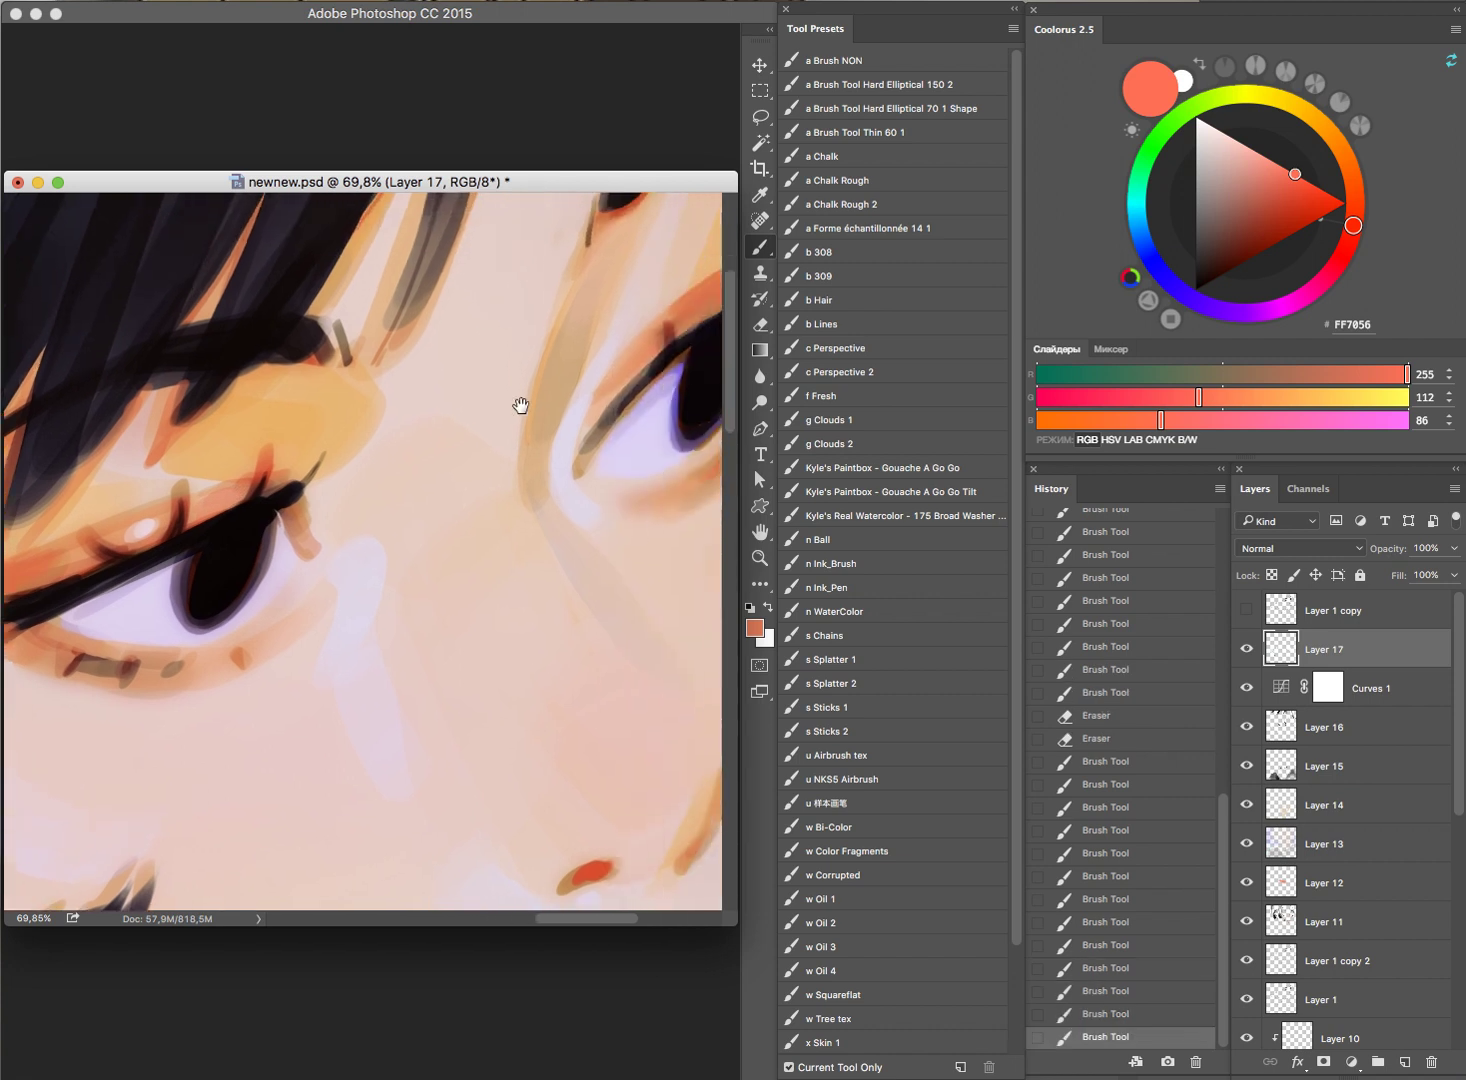
pyautogui.scroll(1, 656, 297)
pyautogui.scroll(5, 602, 330)
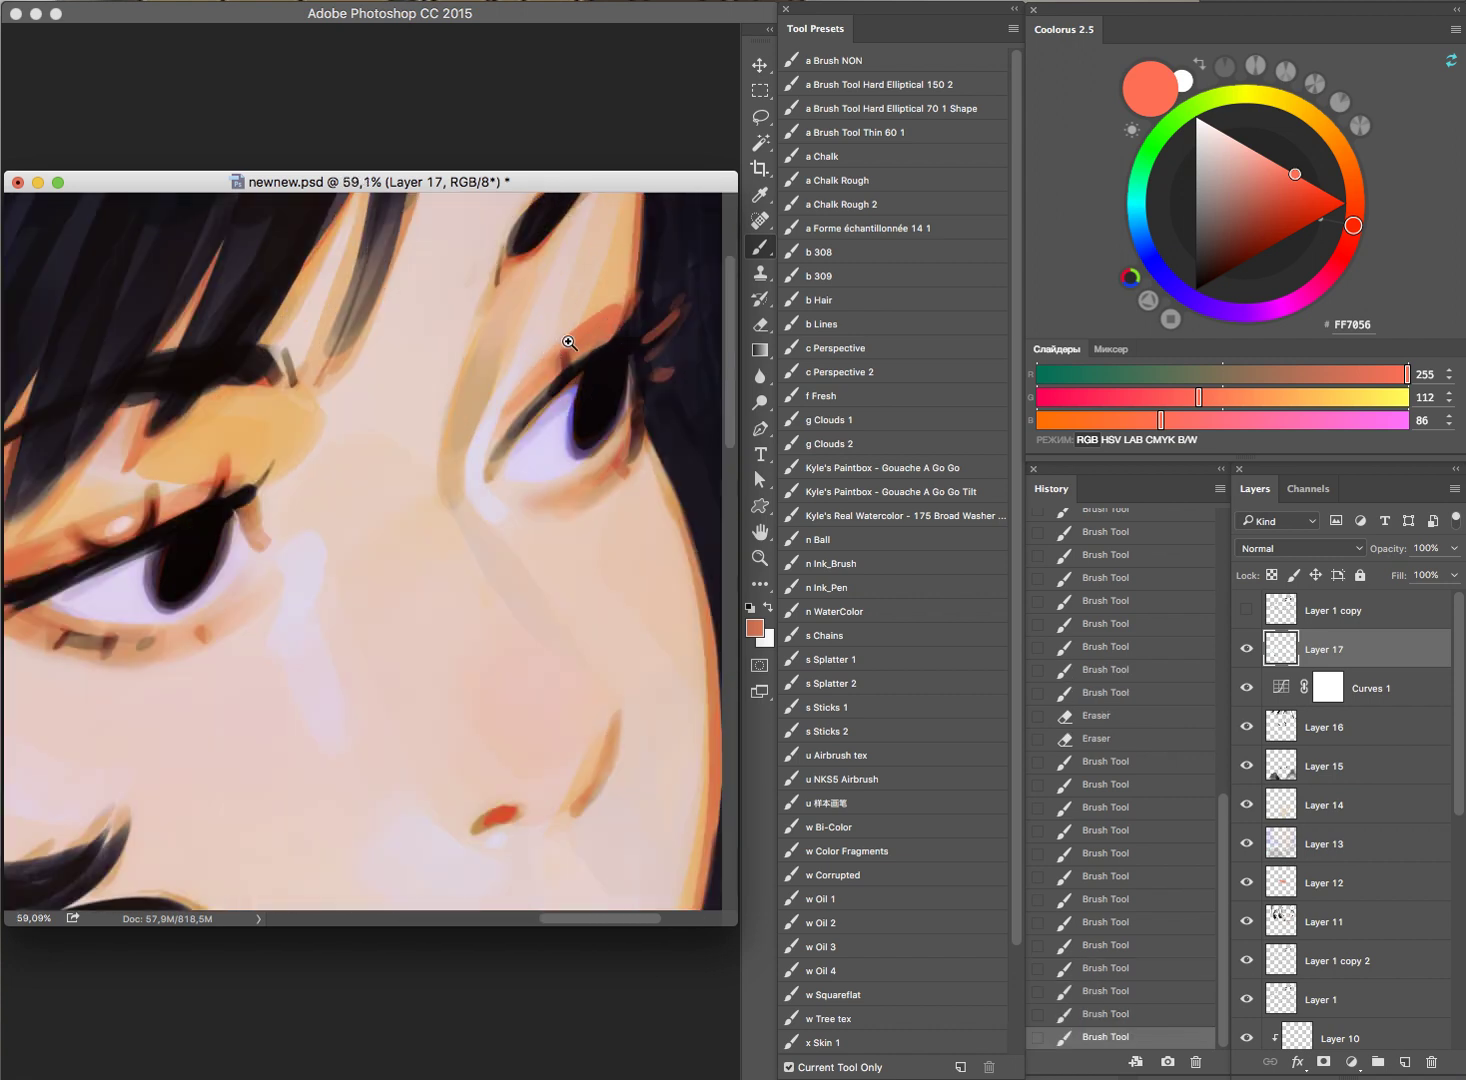
pyautogui.scroll(-10, 566, 340)
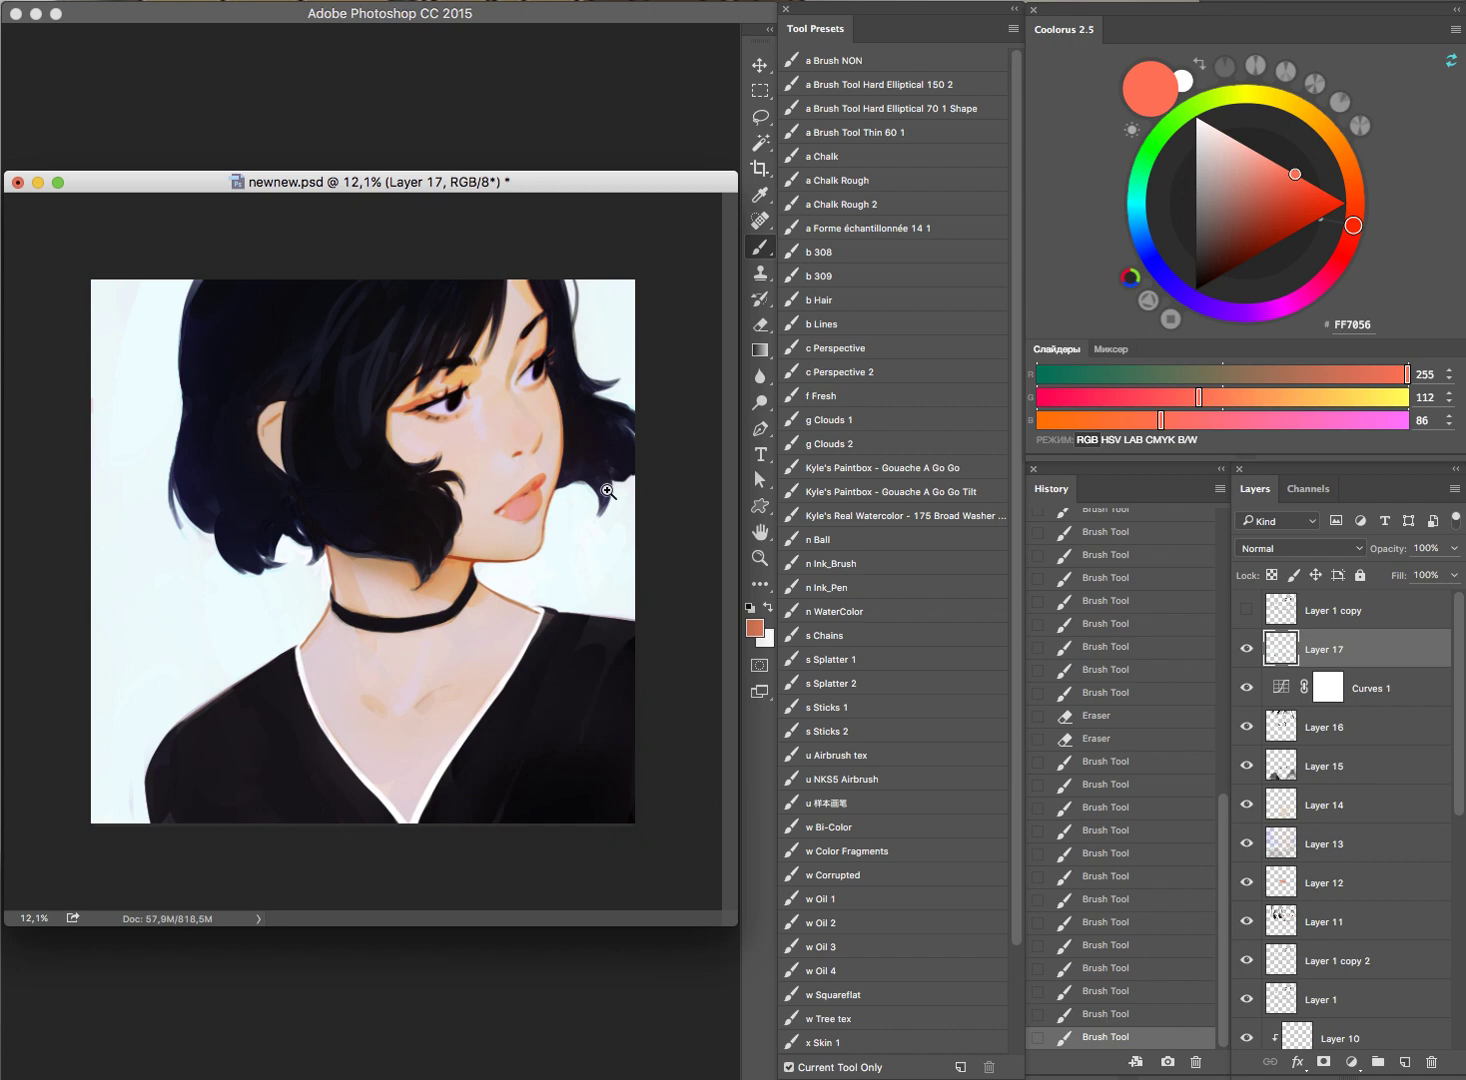
pyautogui.scroll(3, 533, 555)
pyautogui.scroll(2, 599, 533)
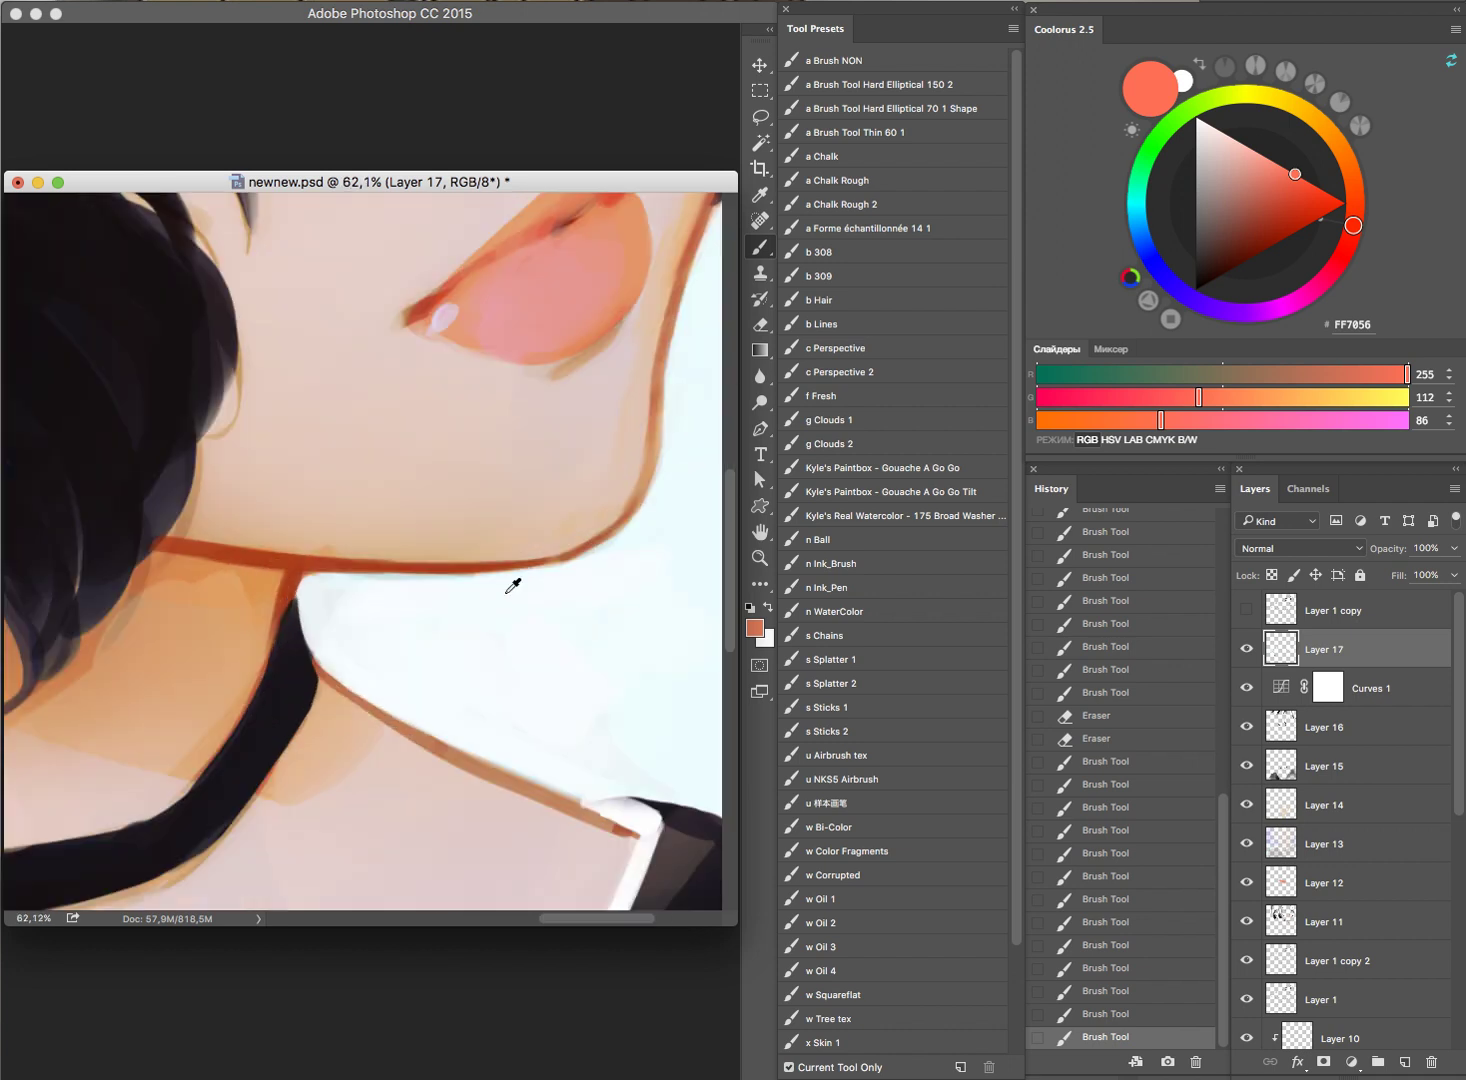
pyautogui.keyDown('alt'); pyautogui.click(505, 588); pyautogui.keyUp('alt')
pyautogui.moveTo(390, 589); pyautogui.dragTo(490, 572)
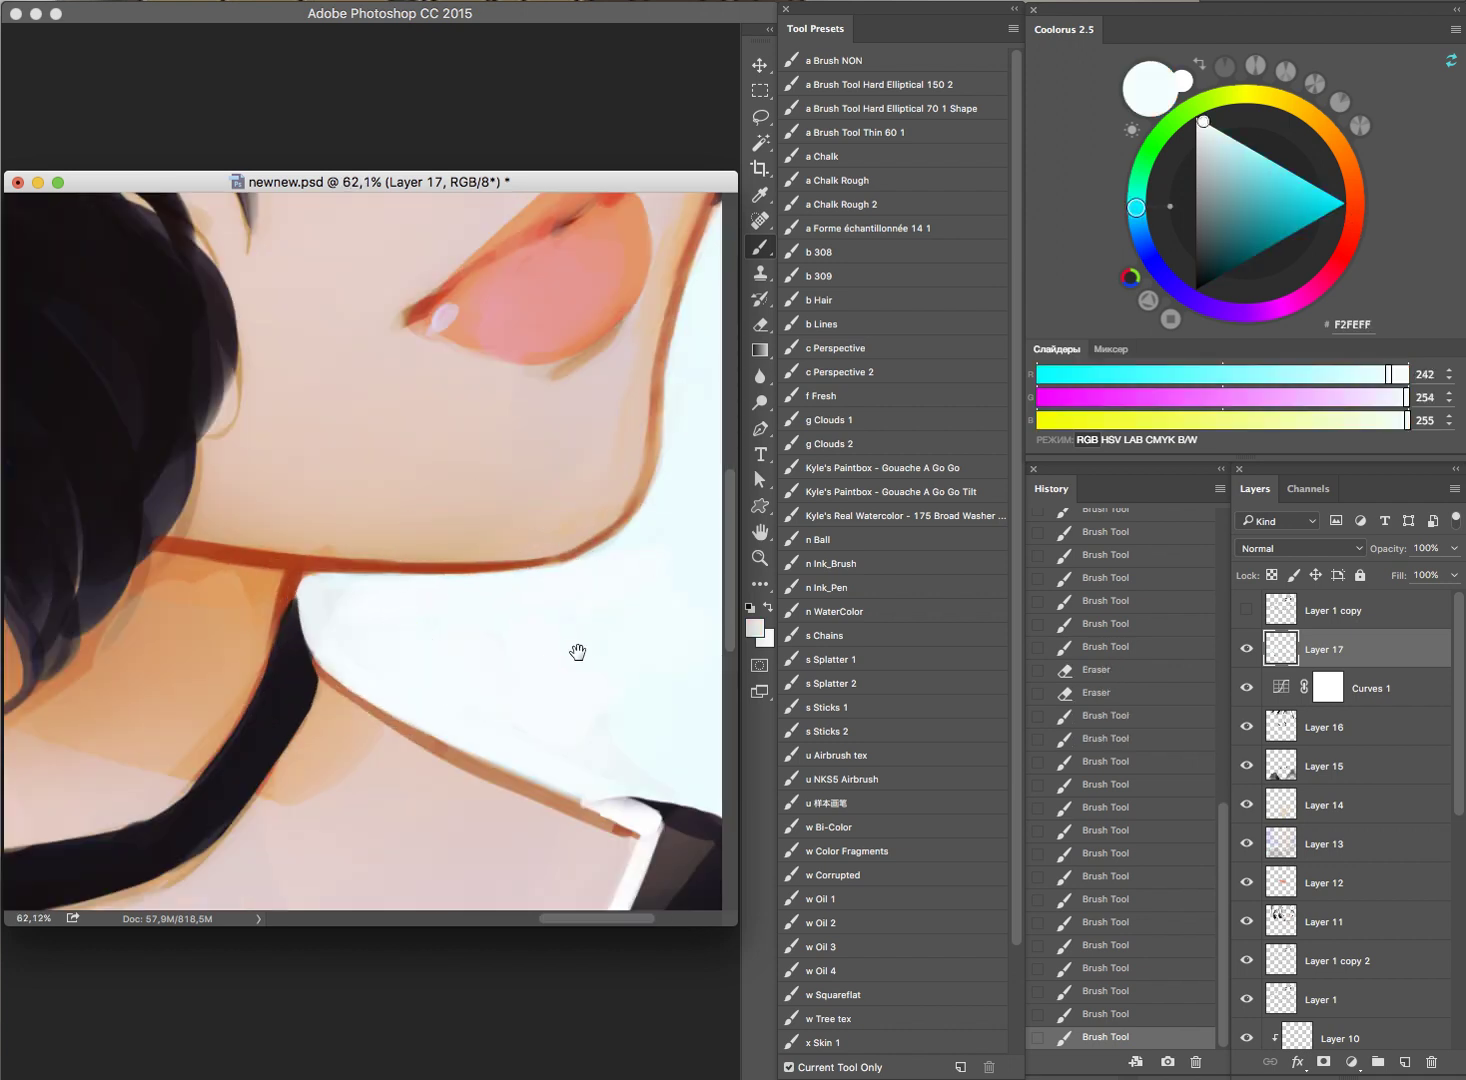
# Step: Sample pale pink F1CAC7 and airbrush it onto the cheek with the NKS5 Airbrush
pyautogui.scroll(-2, 578, 652)
pyautogui.scroll(-4, 543, 621)
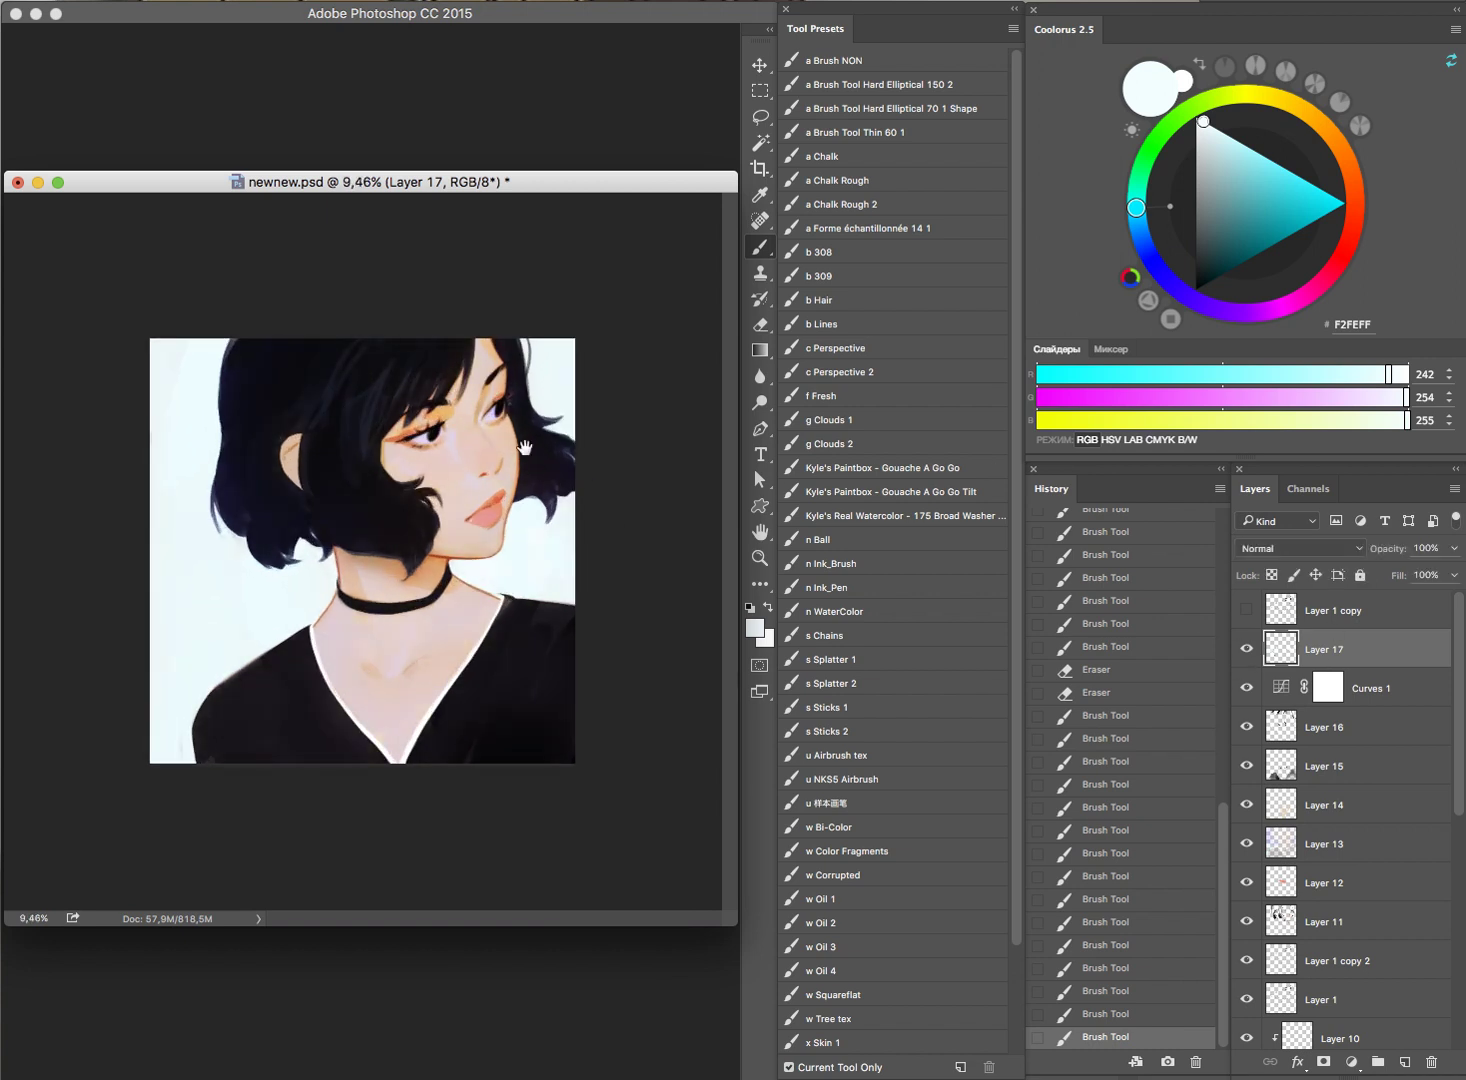
pyautogui.scroll(2, 618, 487)
pyautogui.scroll(3, 620, 450)
pyautogui.keyDown('alt'); pyautogui.click(485, 478); pyautogui.keyUp('alt')
pyautogui.click(886, 787)
pyautogui.moveTo(455, 458); pyautogui.dragTo(482, 496)
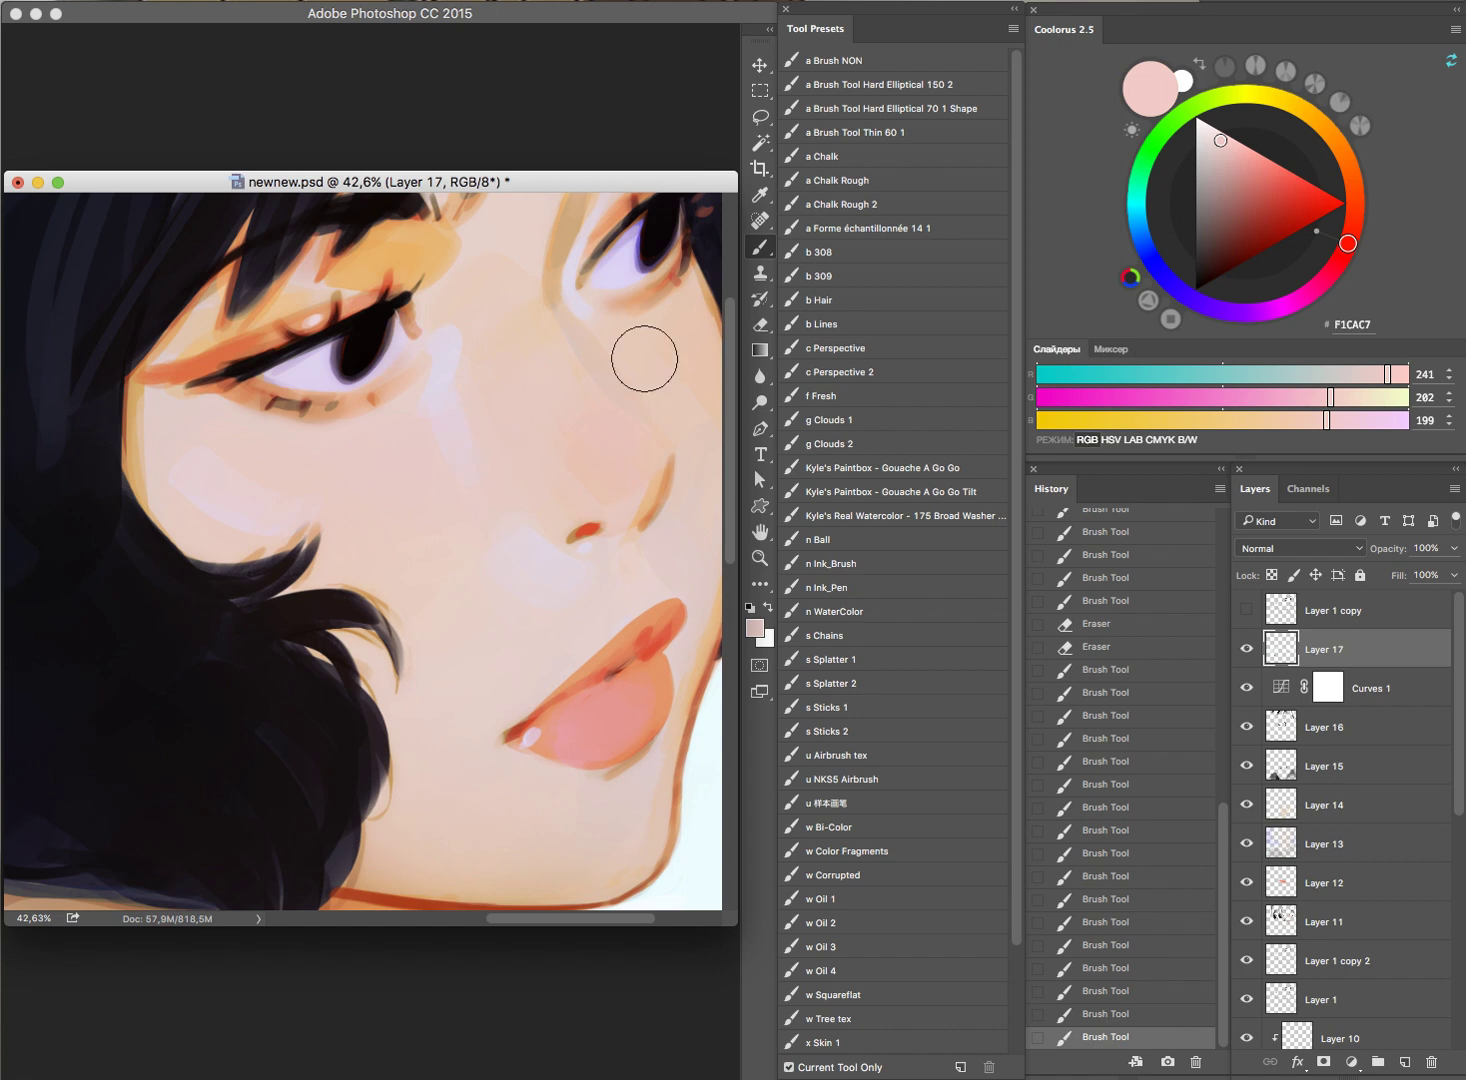
pyautogui.scroll(-1, 589, 383)
pyautogui.scroll(-2, 600, 380)
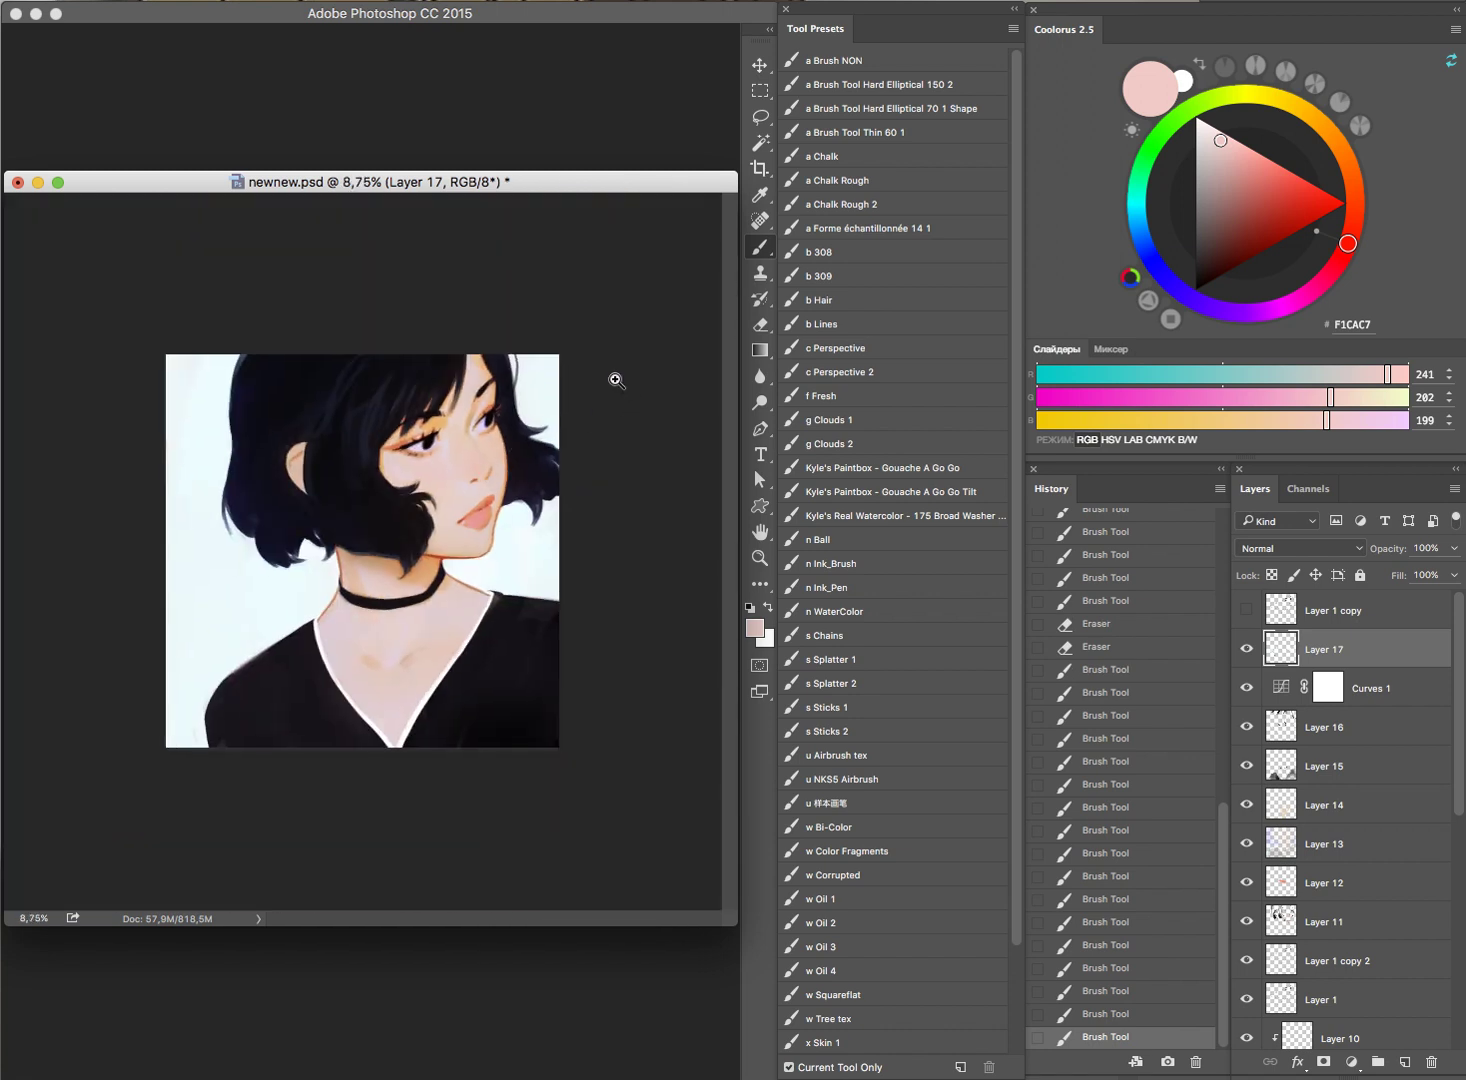
pyautogui.scroll(1, 610, 381)
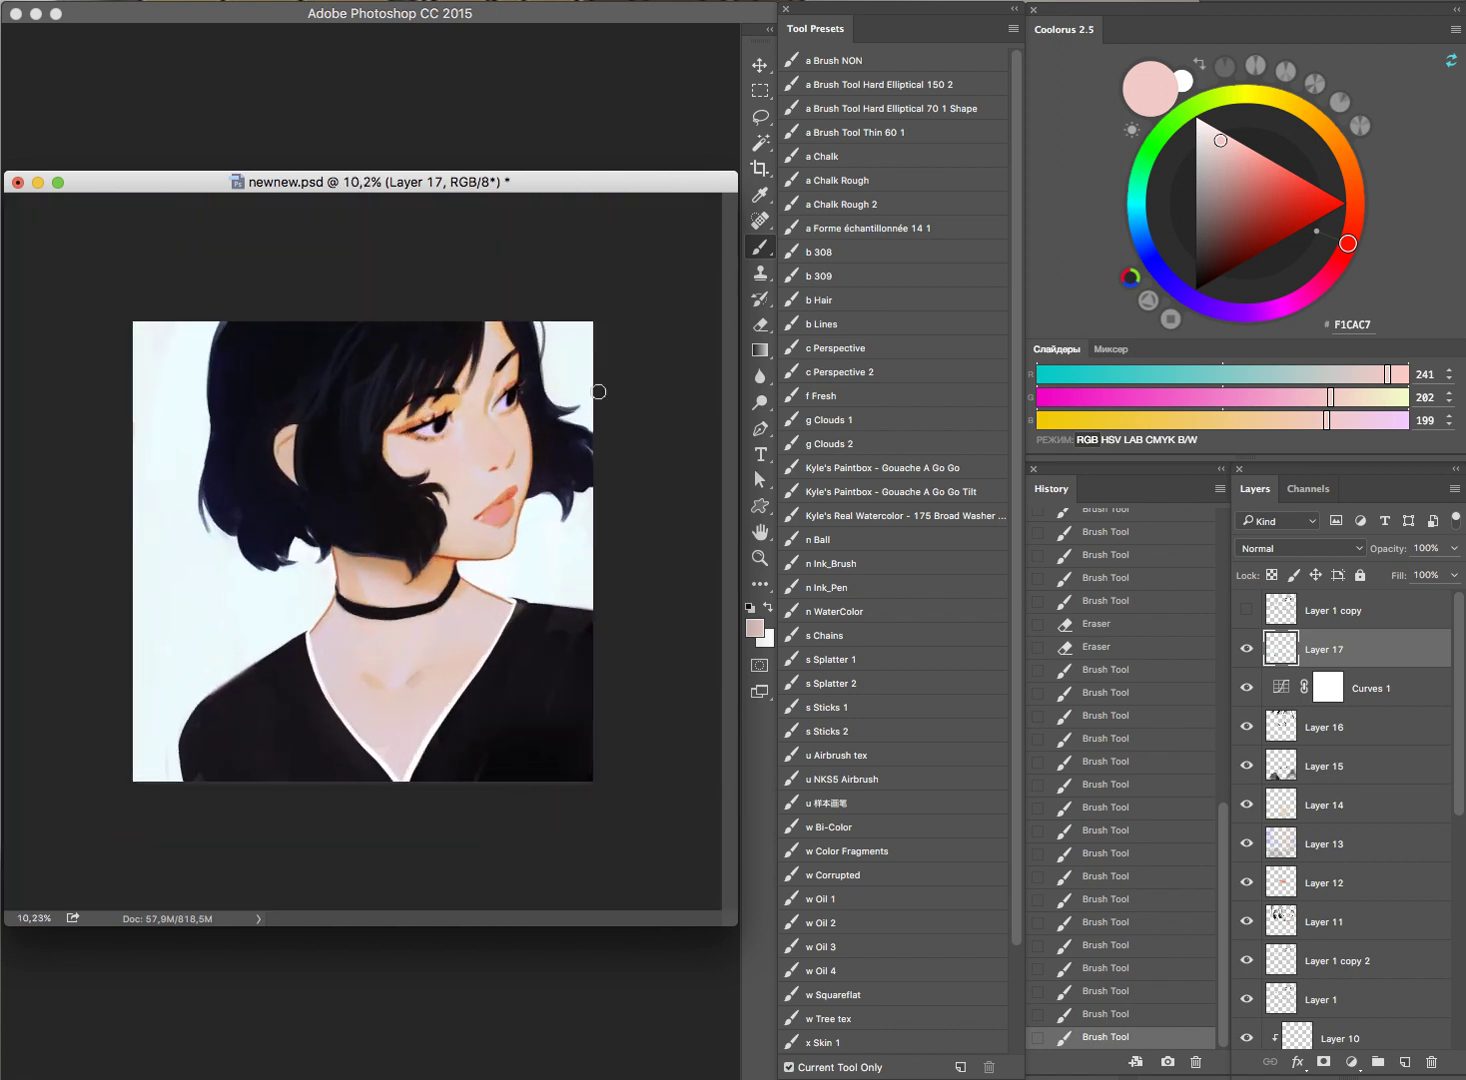
# Step: Add a new layer set to Darken blending
pyautogui.hotkey('ctrl', 'shift', 'alt', 'n')
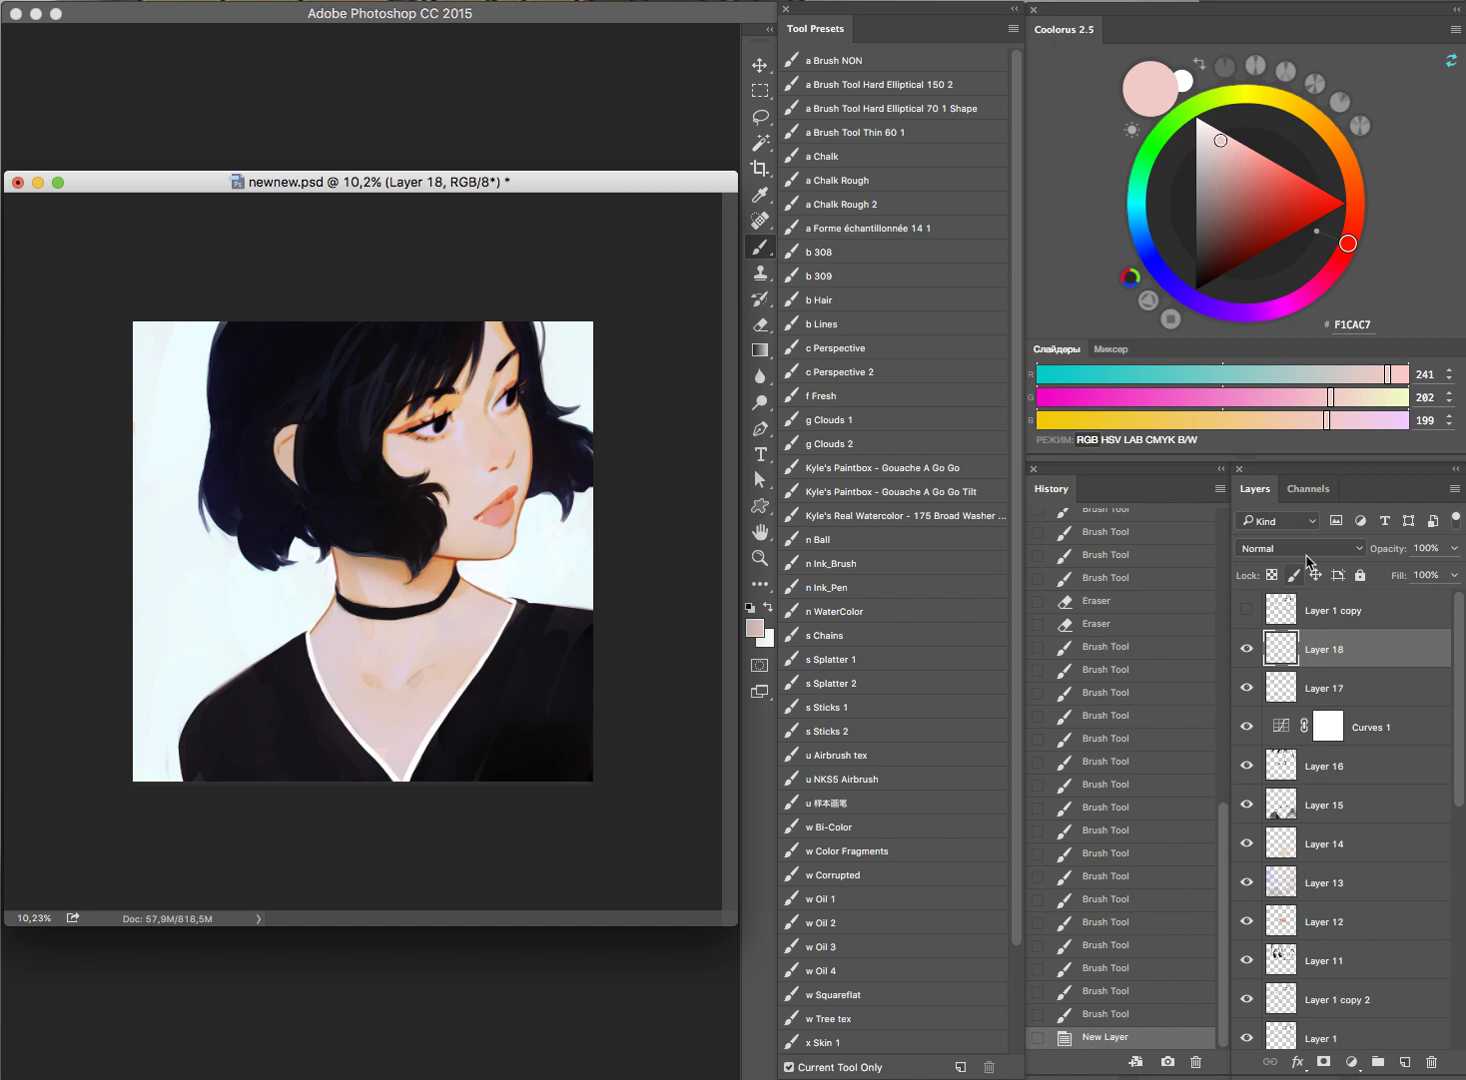
pyautogui.click(1300, 548)
pyautogui.click(1285, 585)
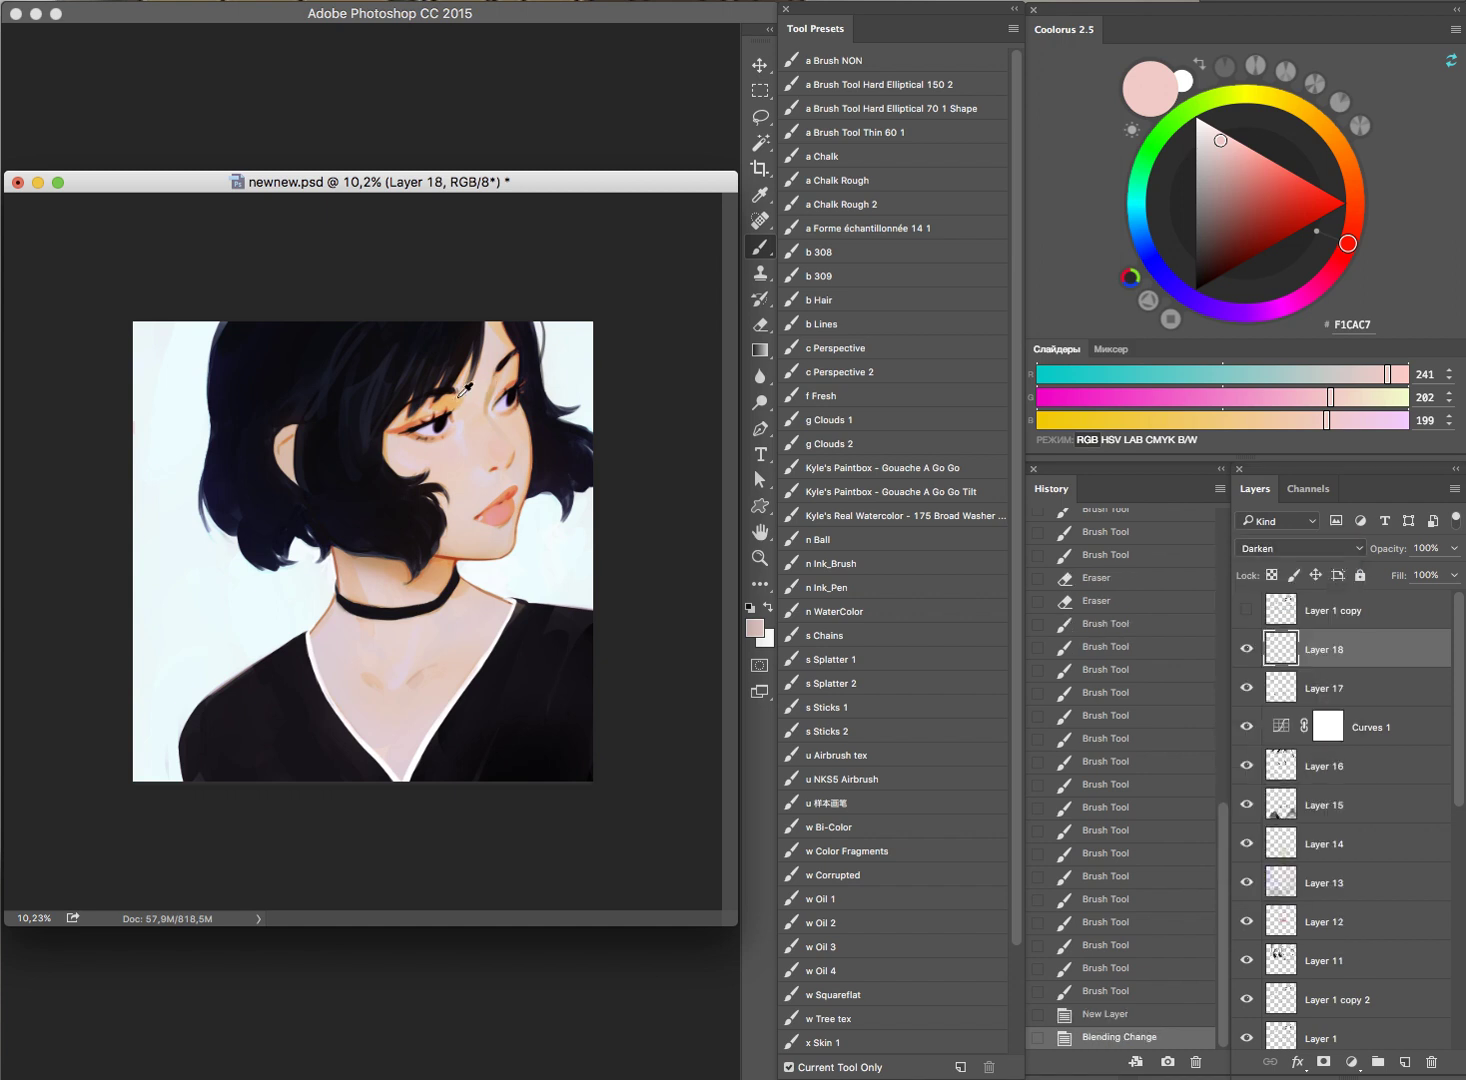
# Step: Sample warm orange F8B26F and try chest strokes, undoing and resizing the brush
pyautogui.keyDown('alt'); pyautogui.click(459, 396); pyautogui.keyUp('alt')
pyautogui.moveTo(474, 274); pyautogui.dragTo(510, 256)
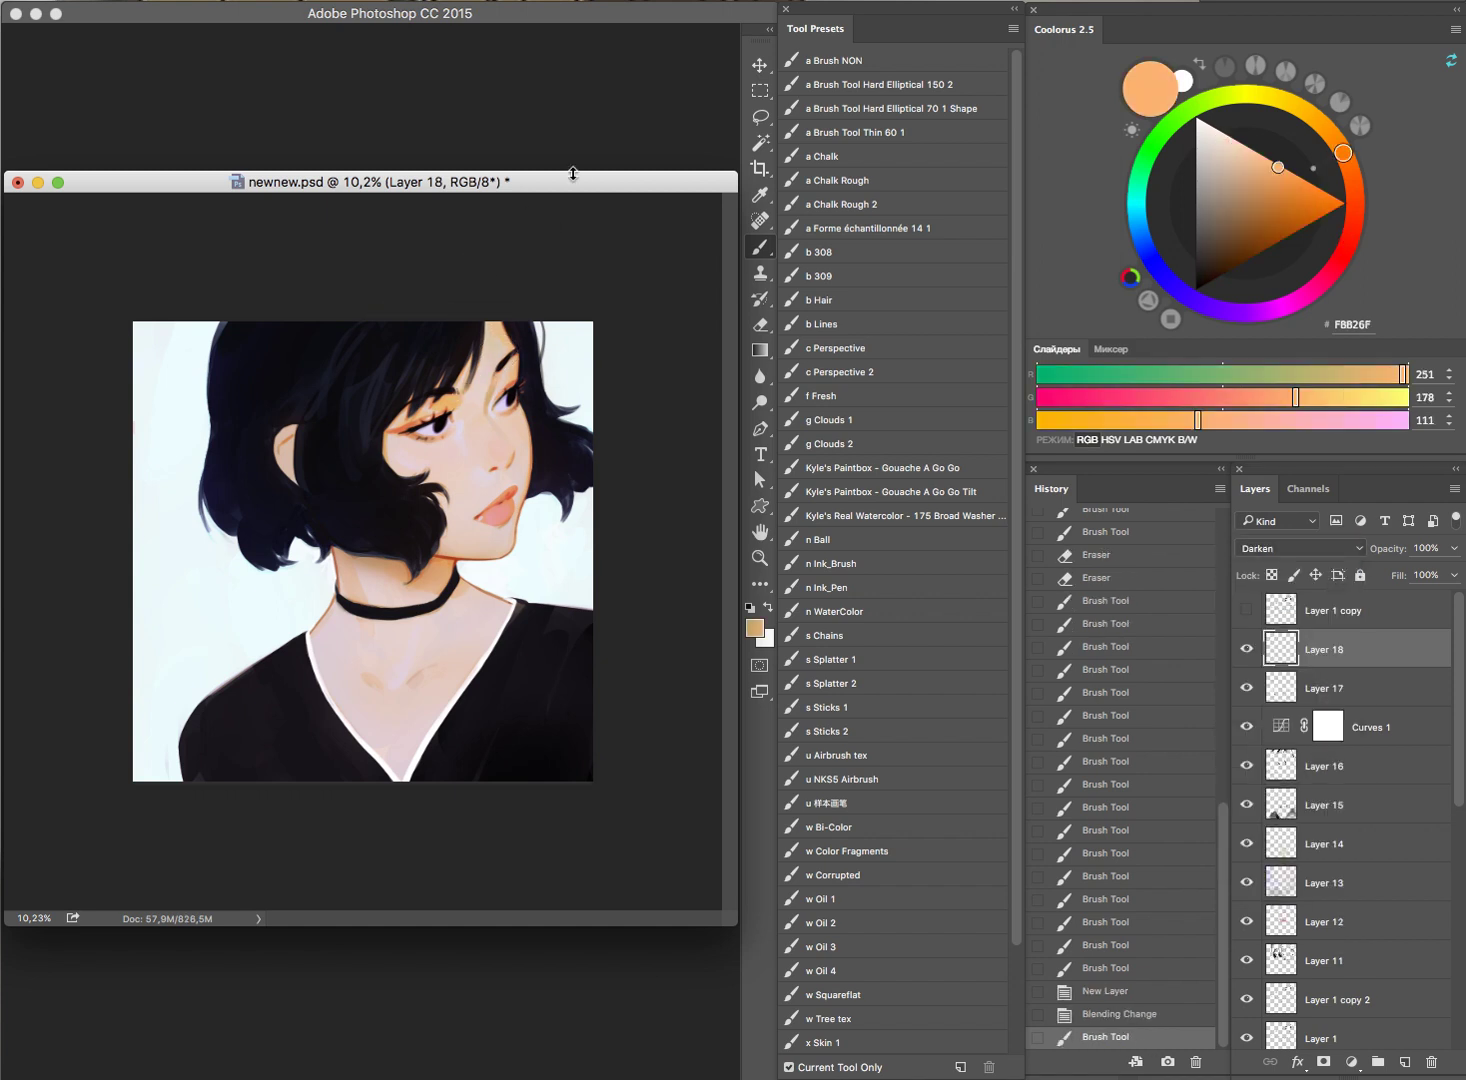
pyautogui.click(488, 305)
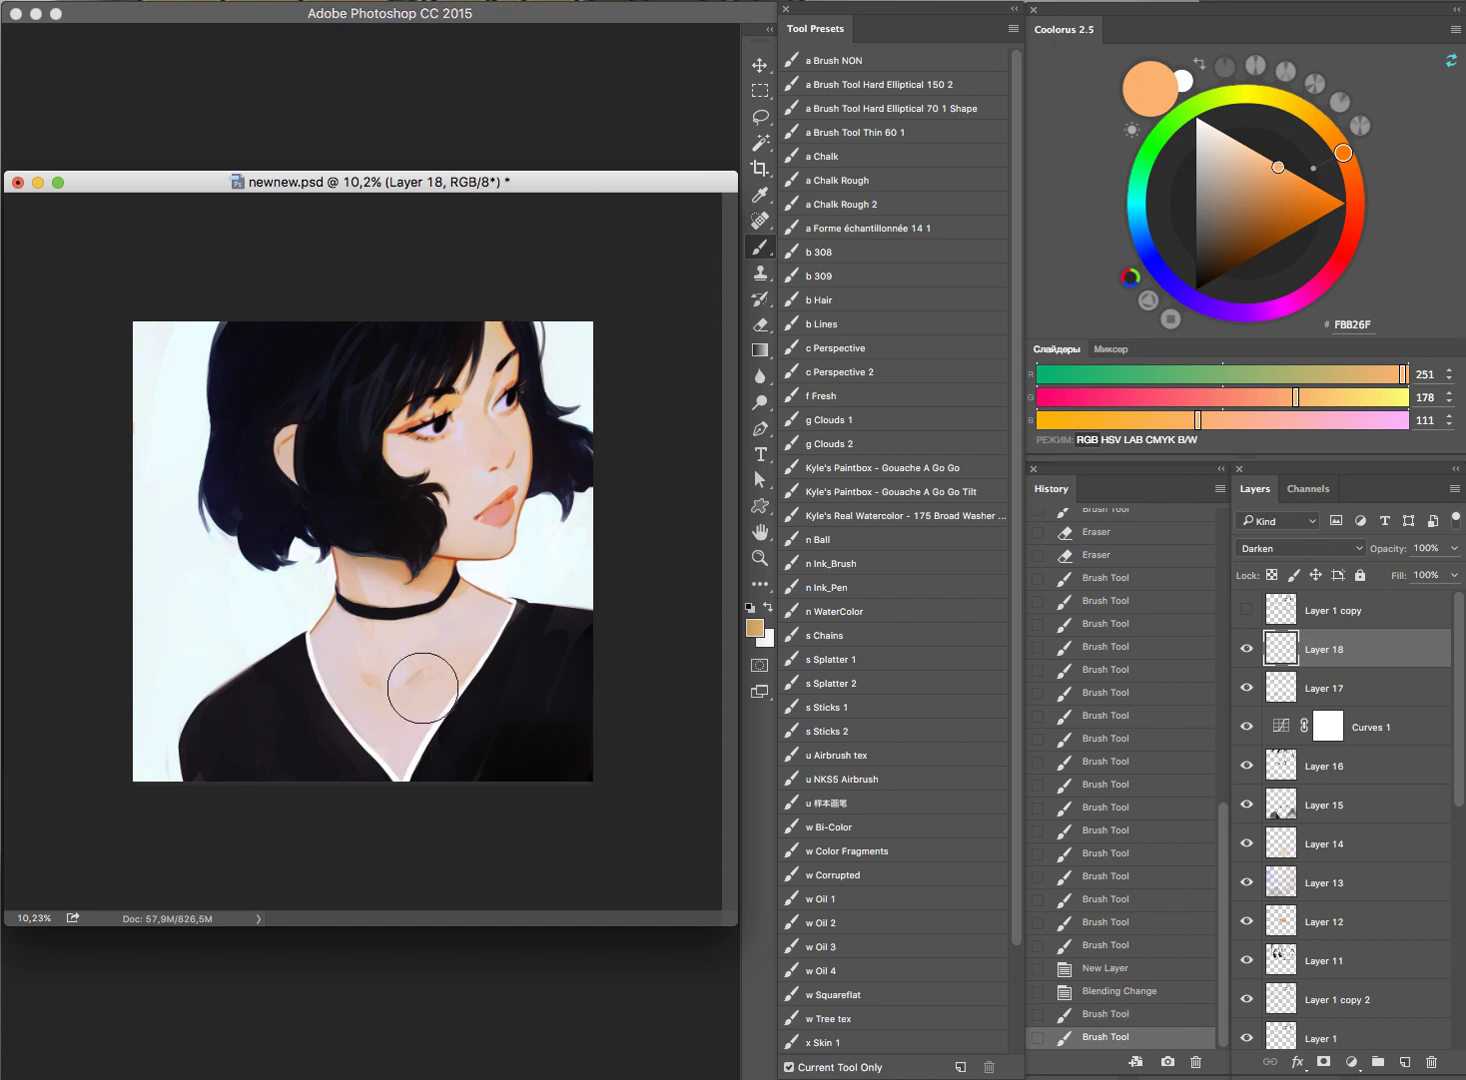
pyautogui.hotkey('ctrl', 'z')
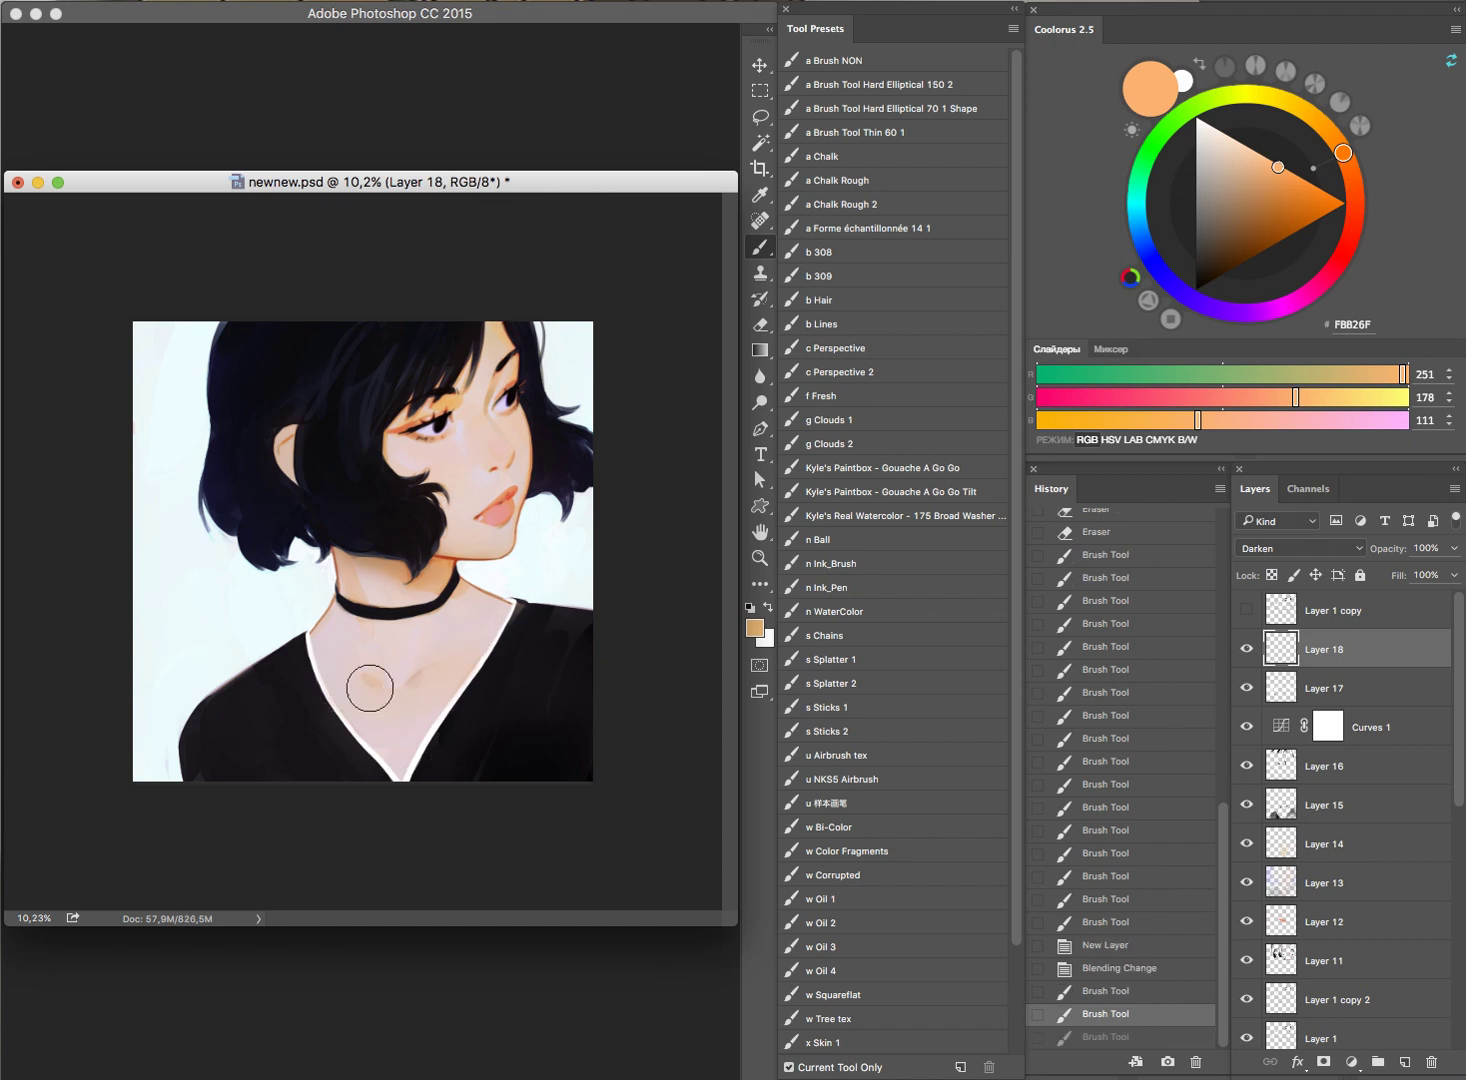
pyautogui.hotkey('ctrl', 'z')
pyautogui.hotkey('ctrl', 'z')
pyautogui.press(']')
pyautogui.press(']')
pyautogui.hotkey('ctrl', 'z')
pyautogui.hotkey('ctrl', 'z')
pyautogui.press(']')
pyautogui.hotkey('ctrl', 'z')
pyautogui.hotkey('ctrl', 'z')
pyautogui.hotkey('ctrl', 'z')
pyautogui.press('[')
# Step: Dab orange warmth on the neck and below the choker, erase excess, and add Layer 19
pyautogui.click(415, 746)
pyautogui.click(411, 634)
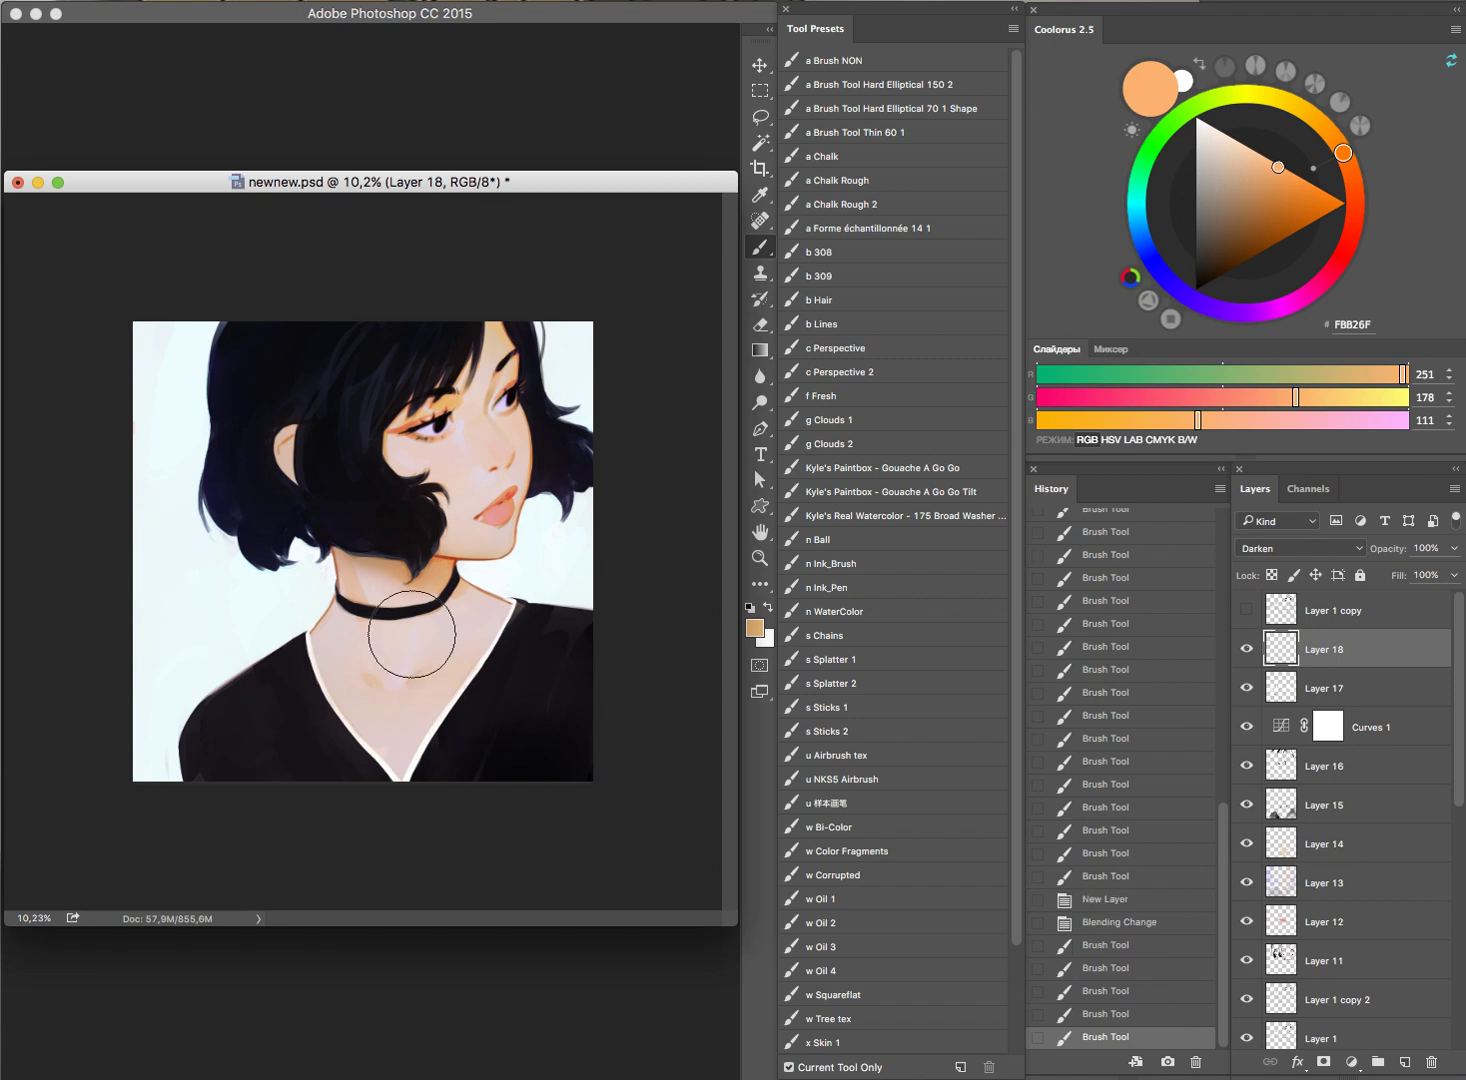
pyautogui.click(458, 620)
pyautogui.click(450, 640)
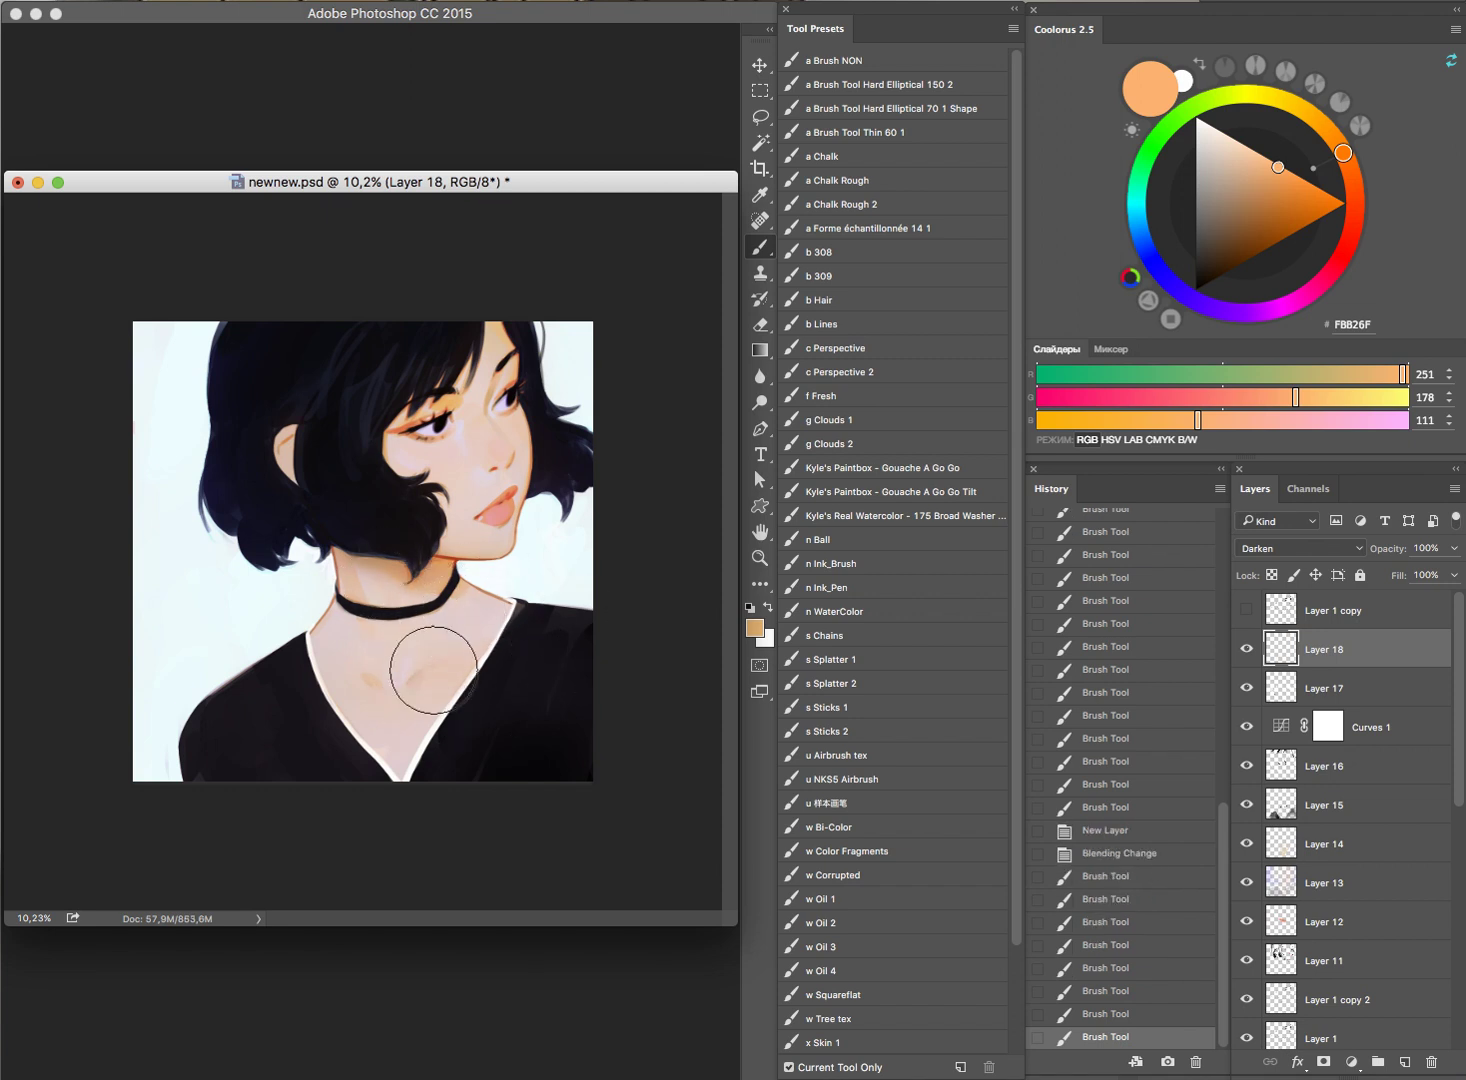
pyautogui.press('e')
pyautogui.click(438, 746)
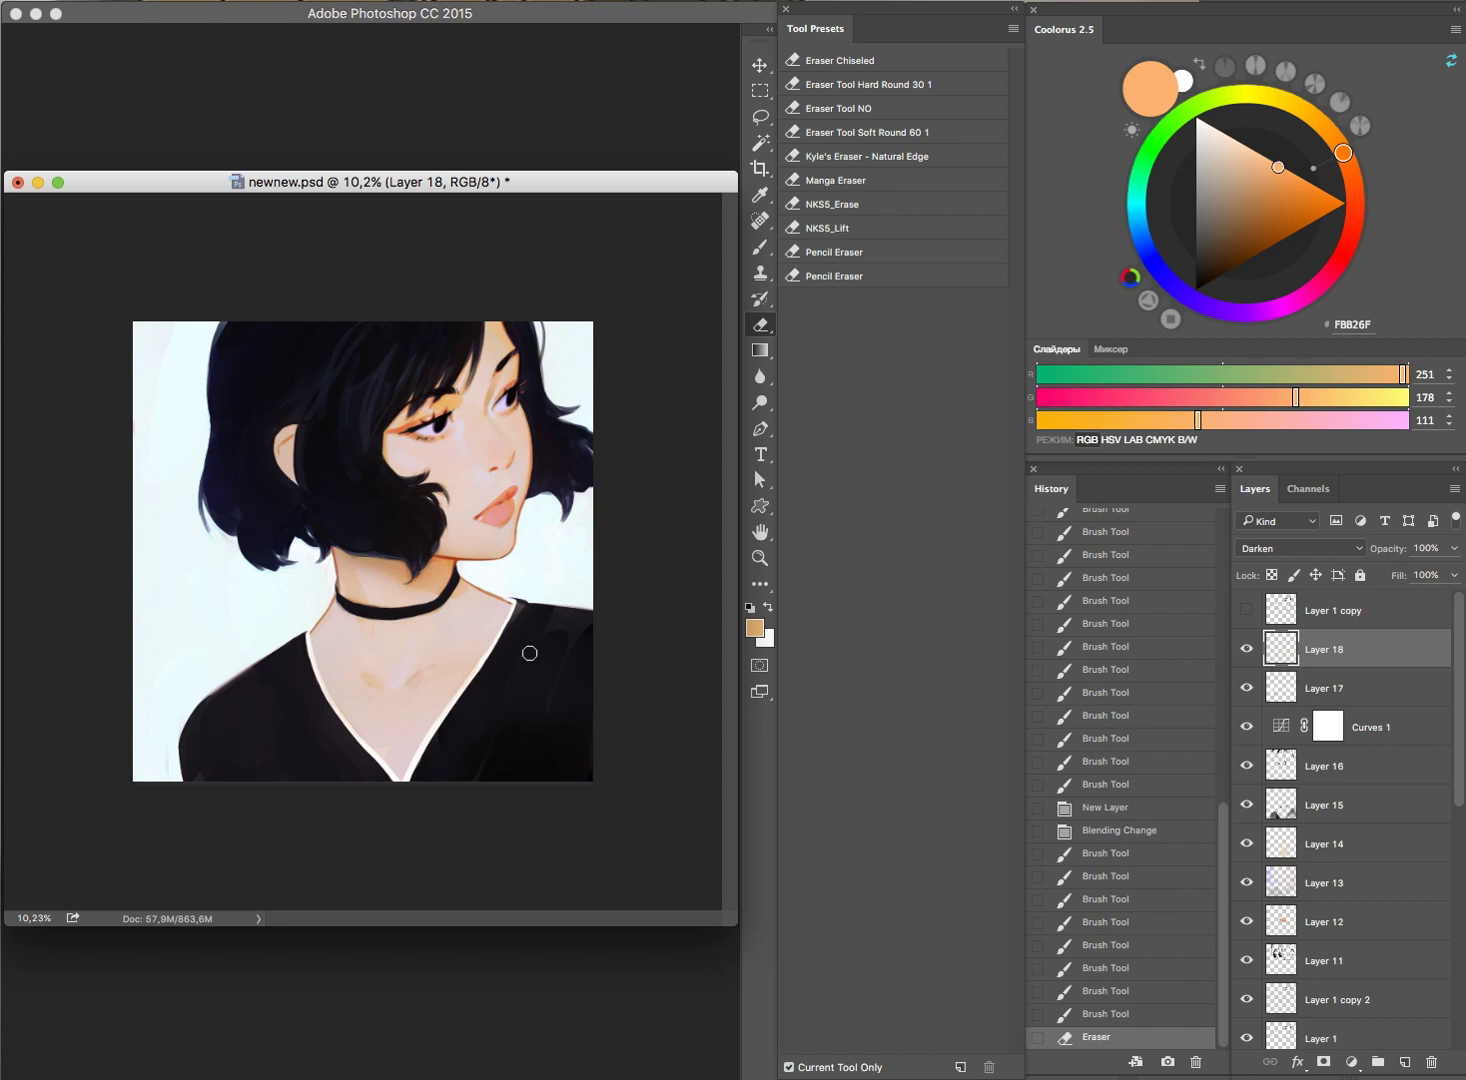
pyautogui.hotkey('ctrl', 'shift', 'alt', 'n')
# Step: Pick a light peach and paint soft strokes near the eyebrow, hair edge and eye
pyautogui.press('b')
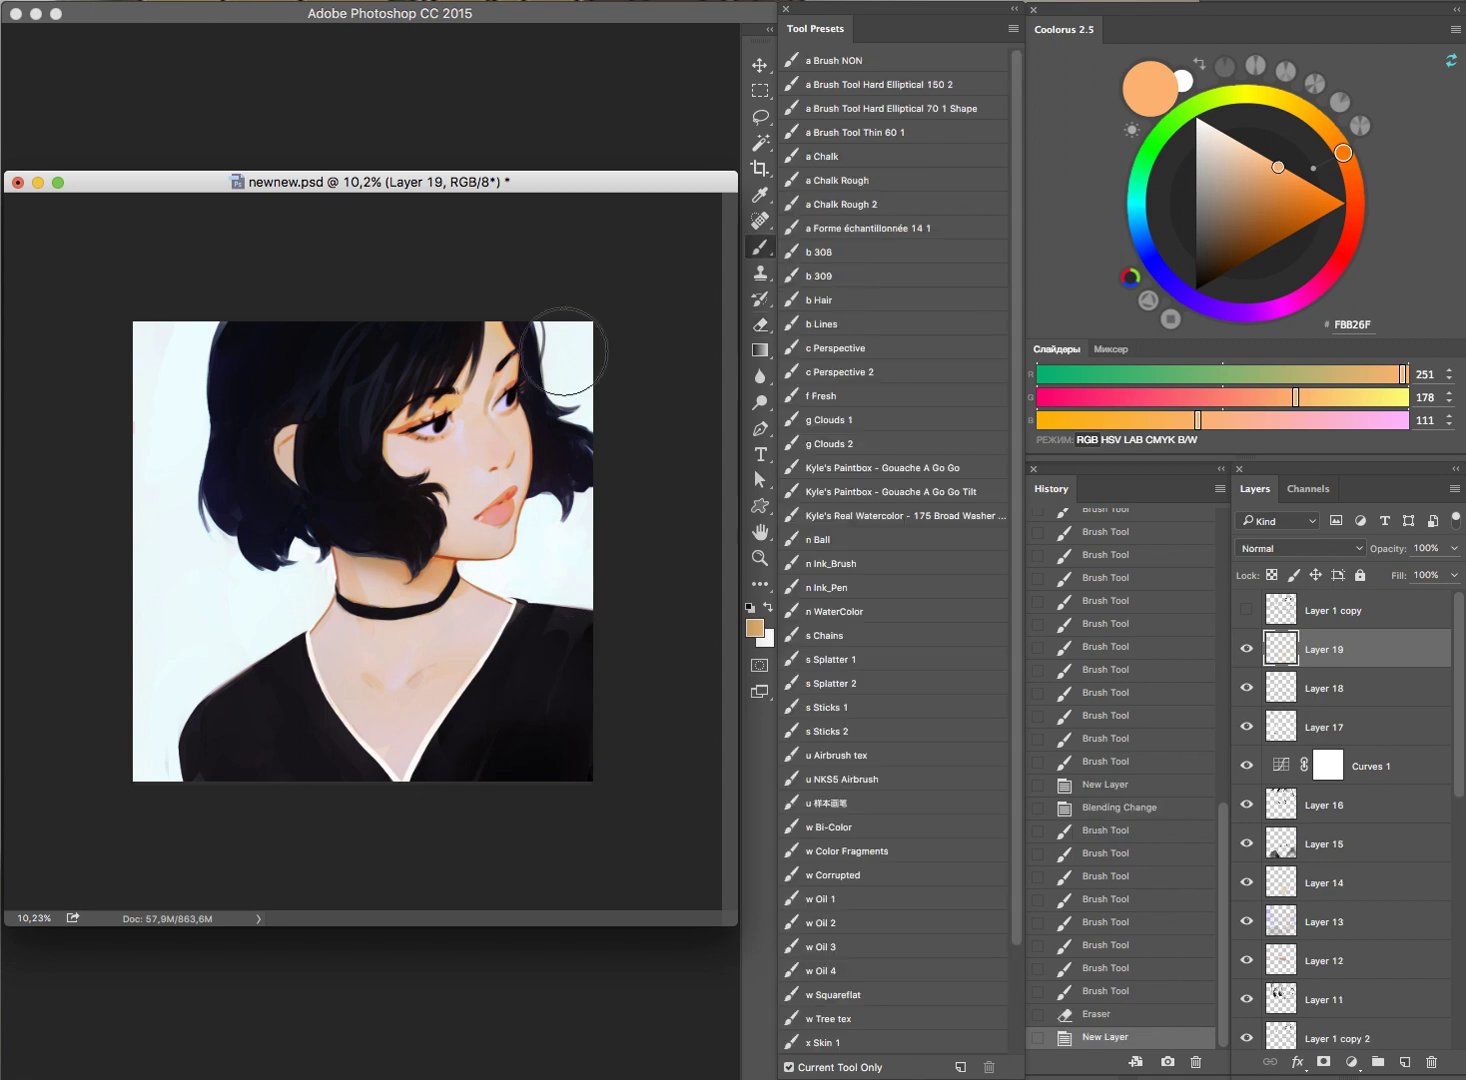
pyautogui.click(455, 361)
pyautogui.click(1291, 173)
pyautogui.click(1358, 197)
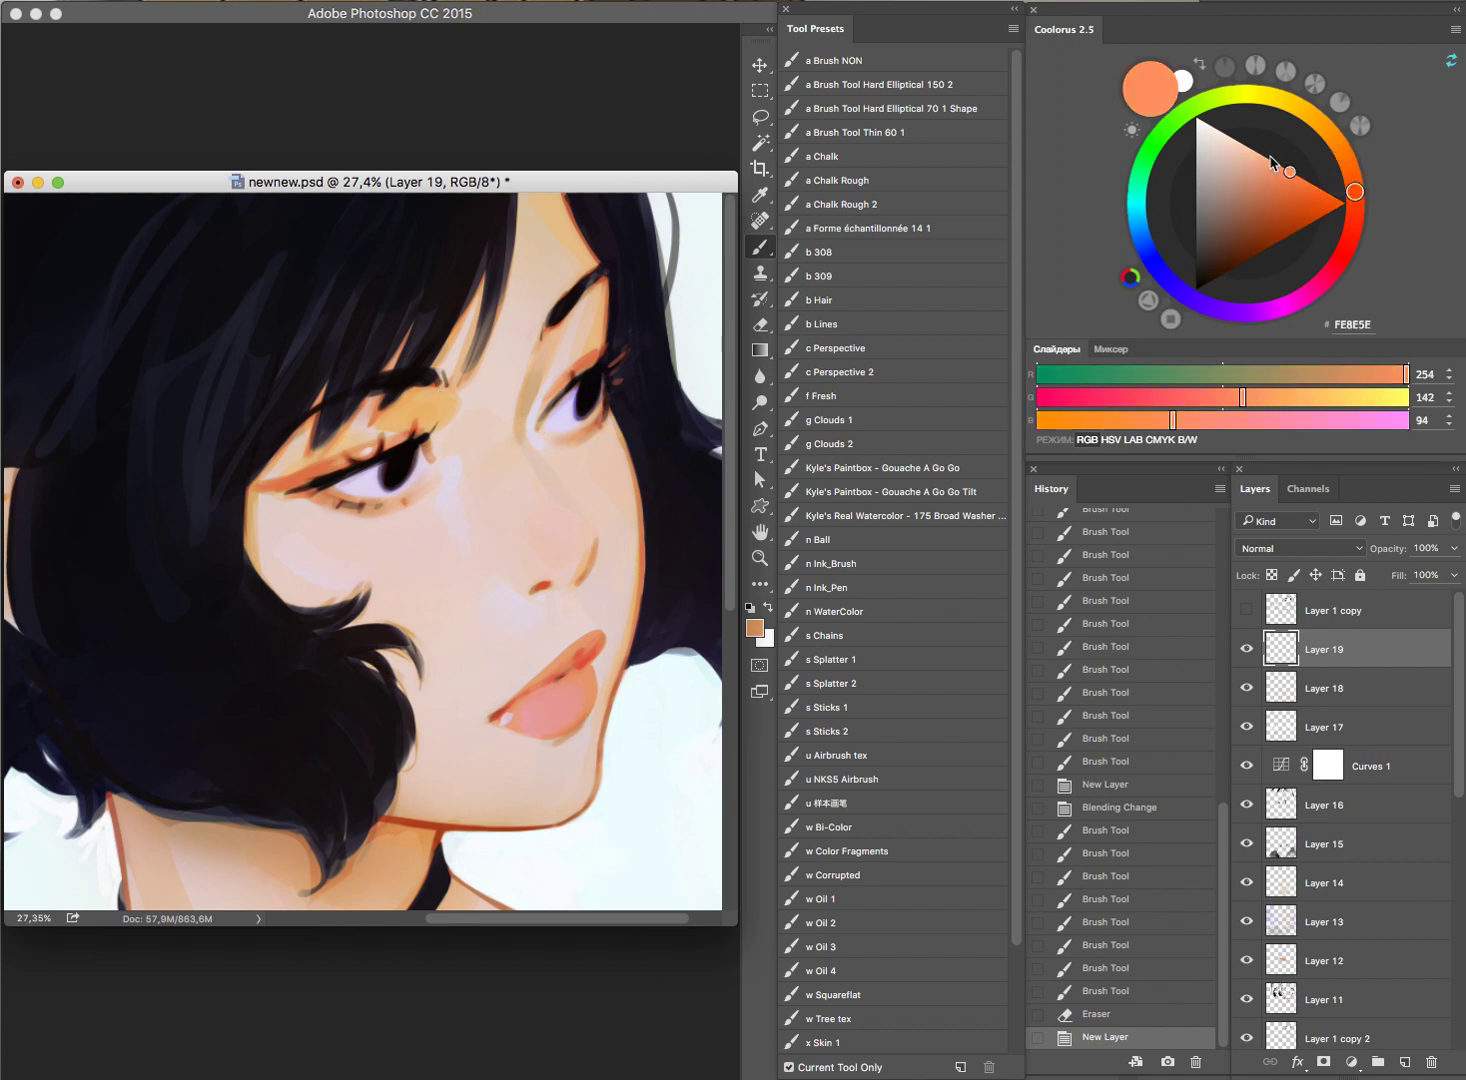
pyautogui.click(1270, 160)
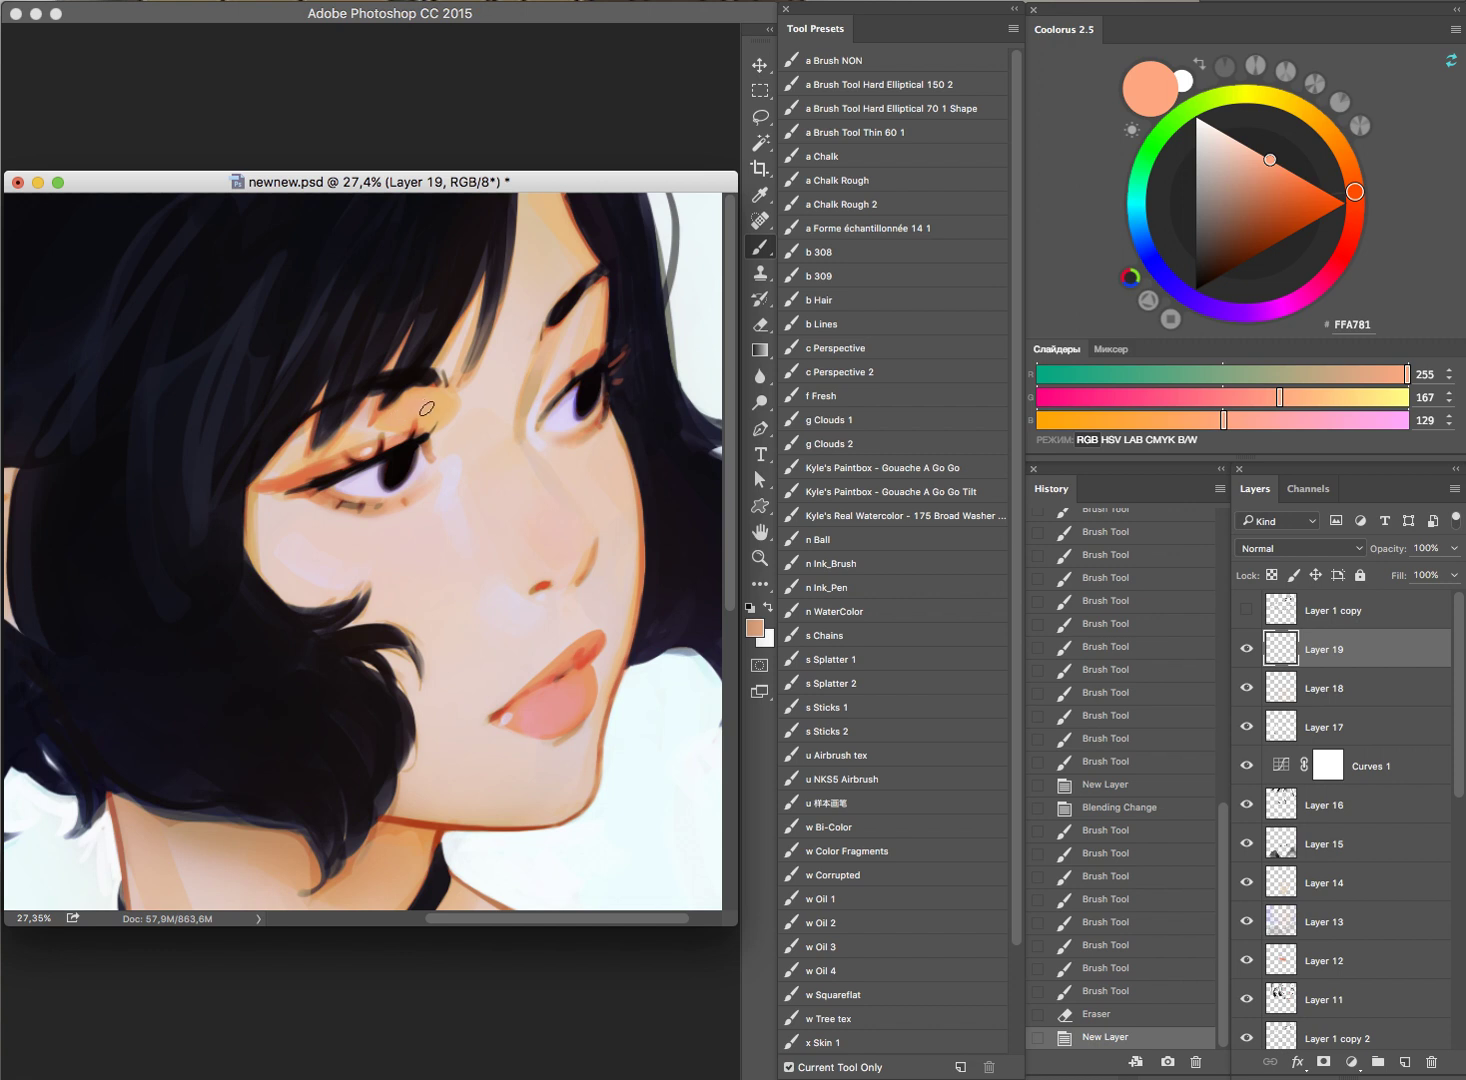
pyautogui.moveTo(424, 419); pyautogui.dragTo(432, 404)
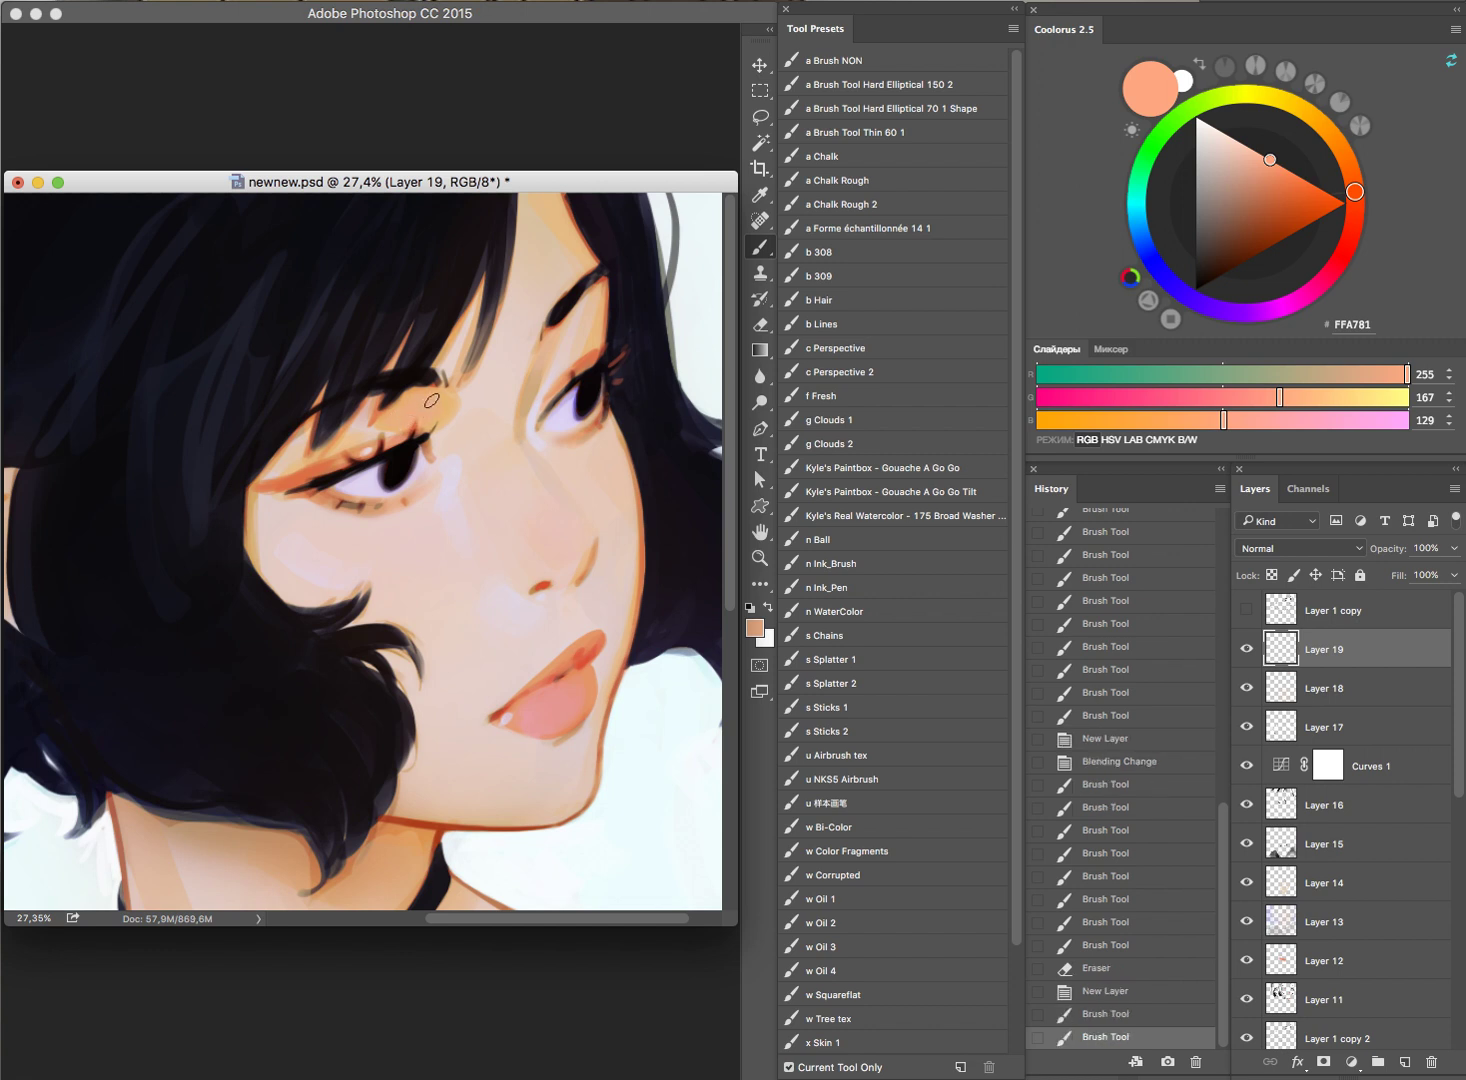
pyautogui.moveTo(672, 220); pyautogui.dragTo(658, 316)
pyautogui.moveTo(531, 388); pyautogui.dragTo(532, 401)
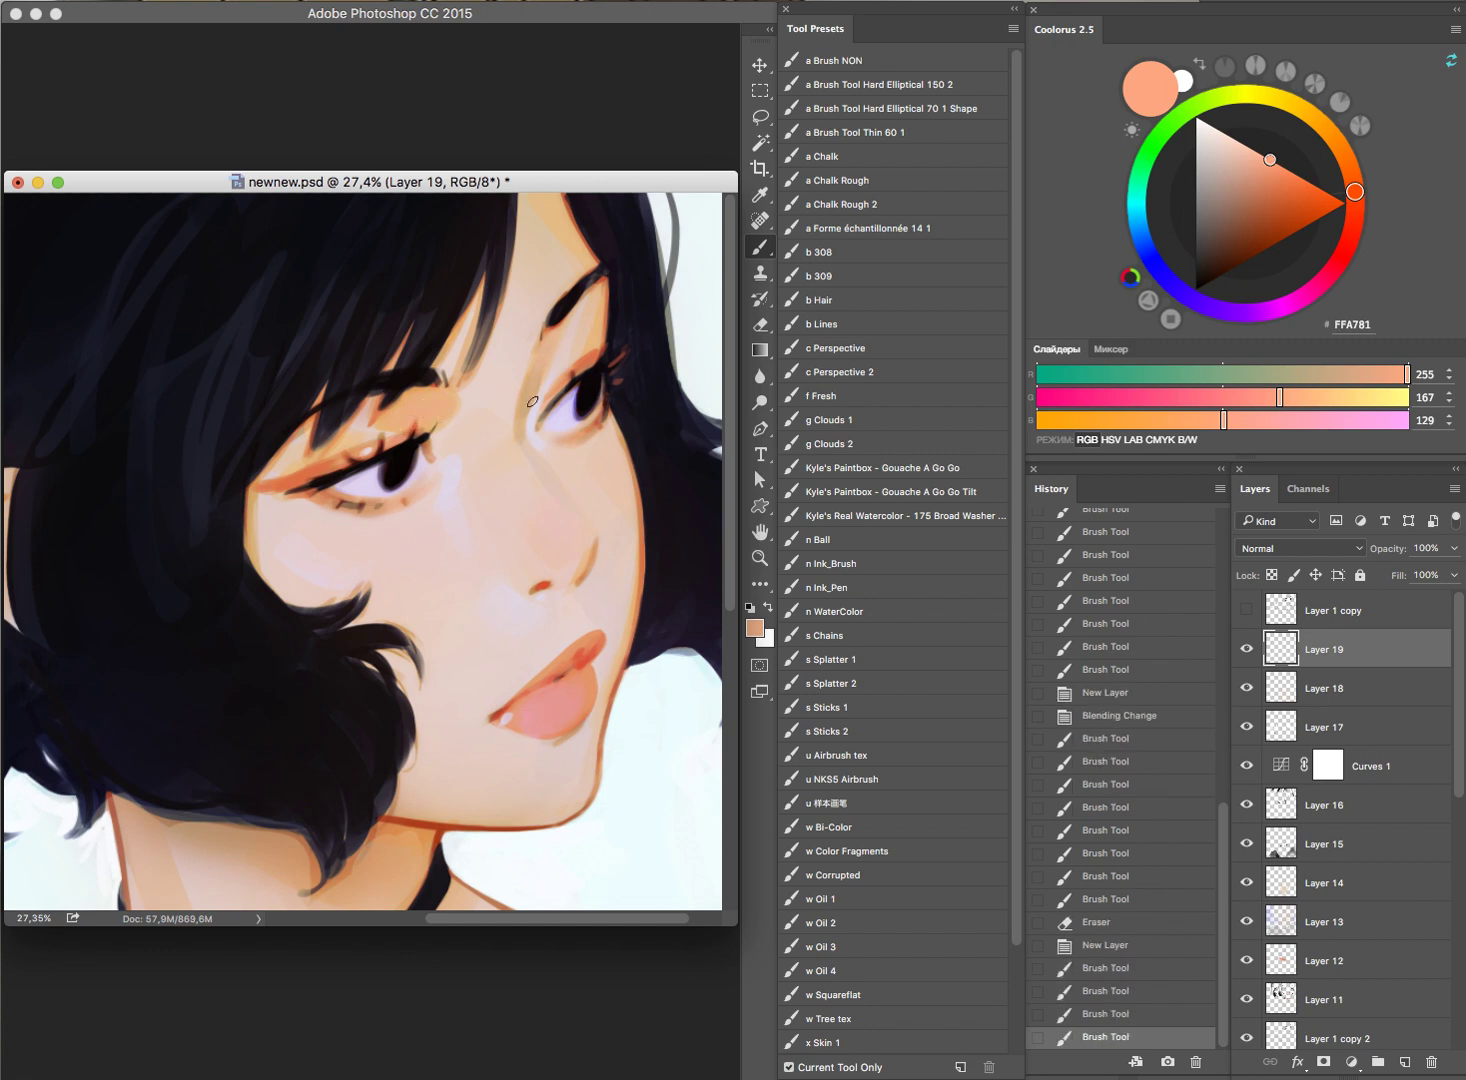
pyautogui.moveTo(595, 340); pyautogui.dragTo(604, 290)
# Step: Paint a small stroke on the upper face, undoing and then restoring it
pyautogui.hscroll(5, 530, 250)
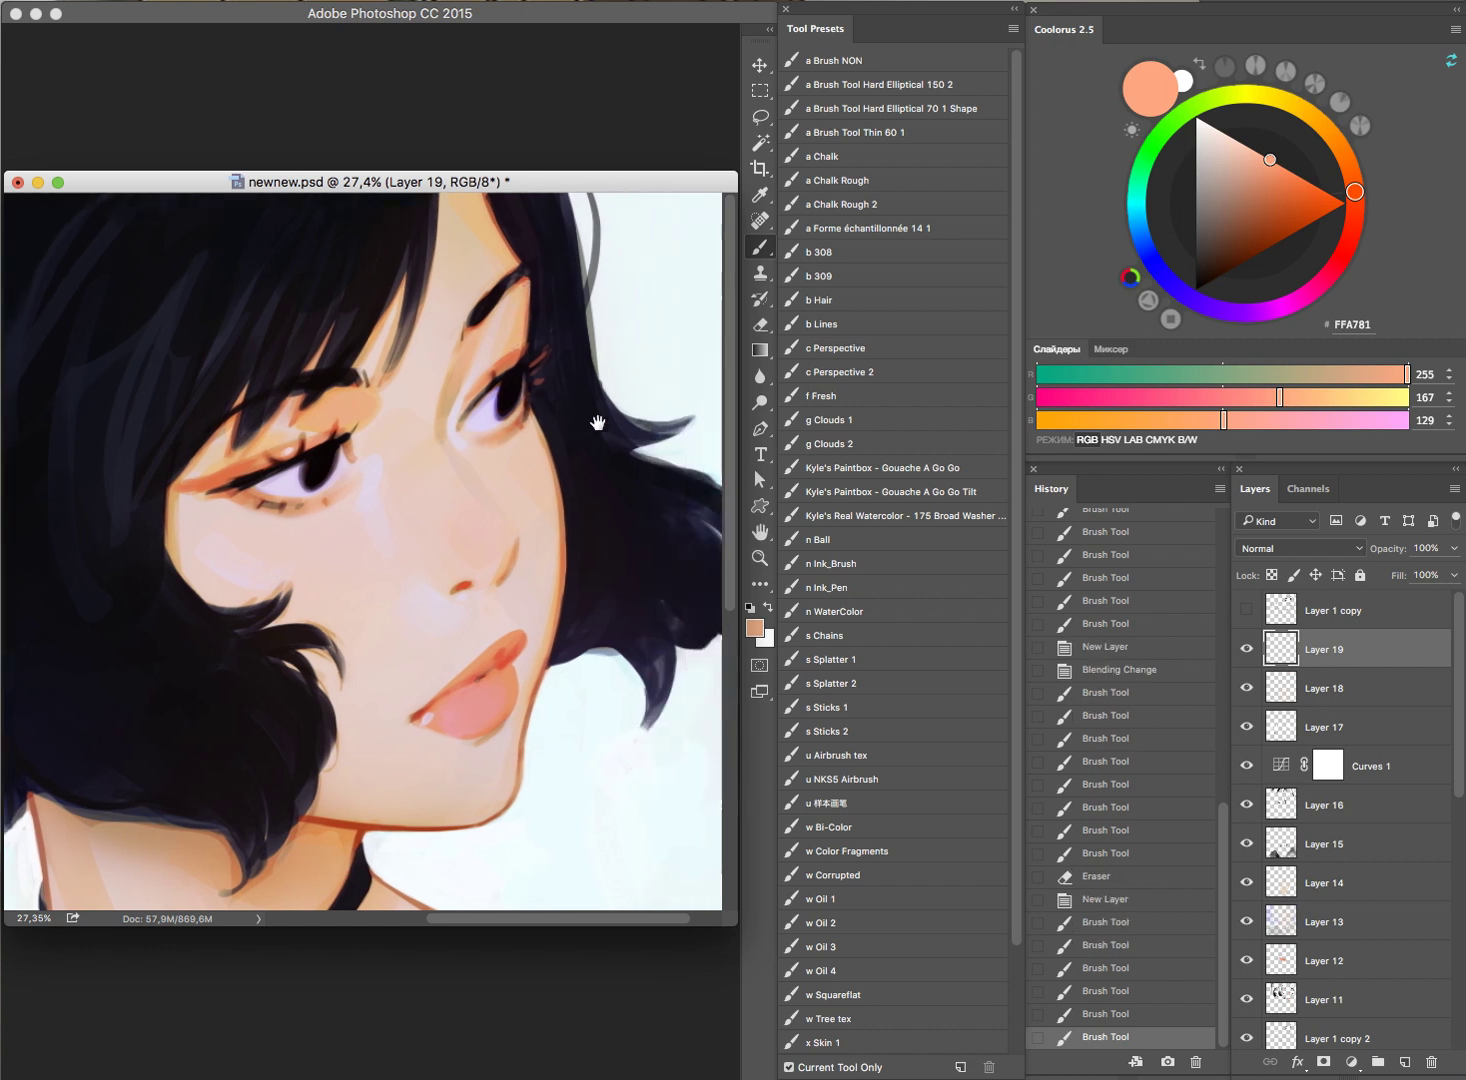
pyautogui.click(476, 228)
pyautogui.hotkey('ctrl', 'z')
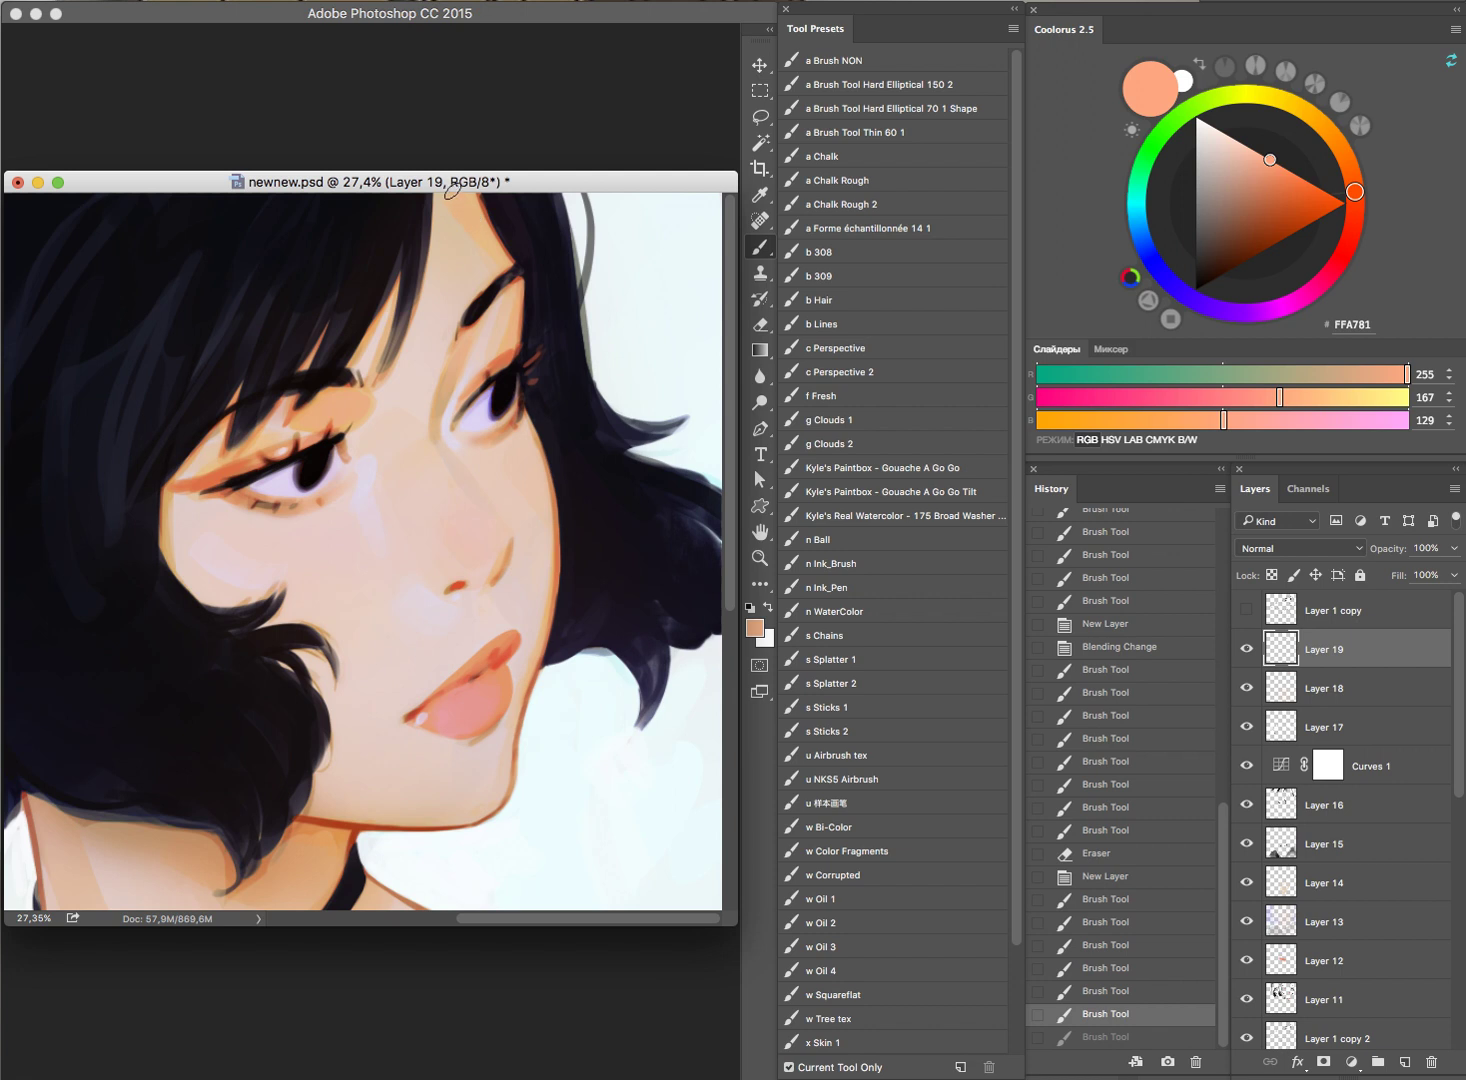
pyautogui.hotkey('ctrl', 'z')
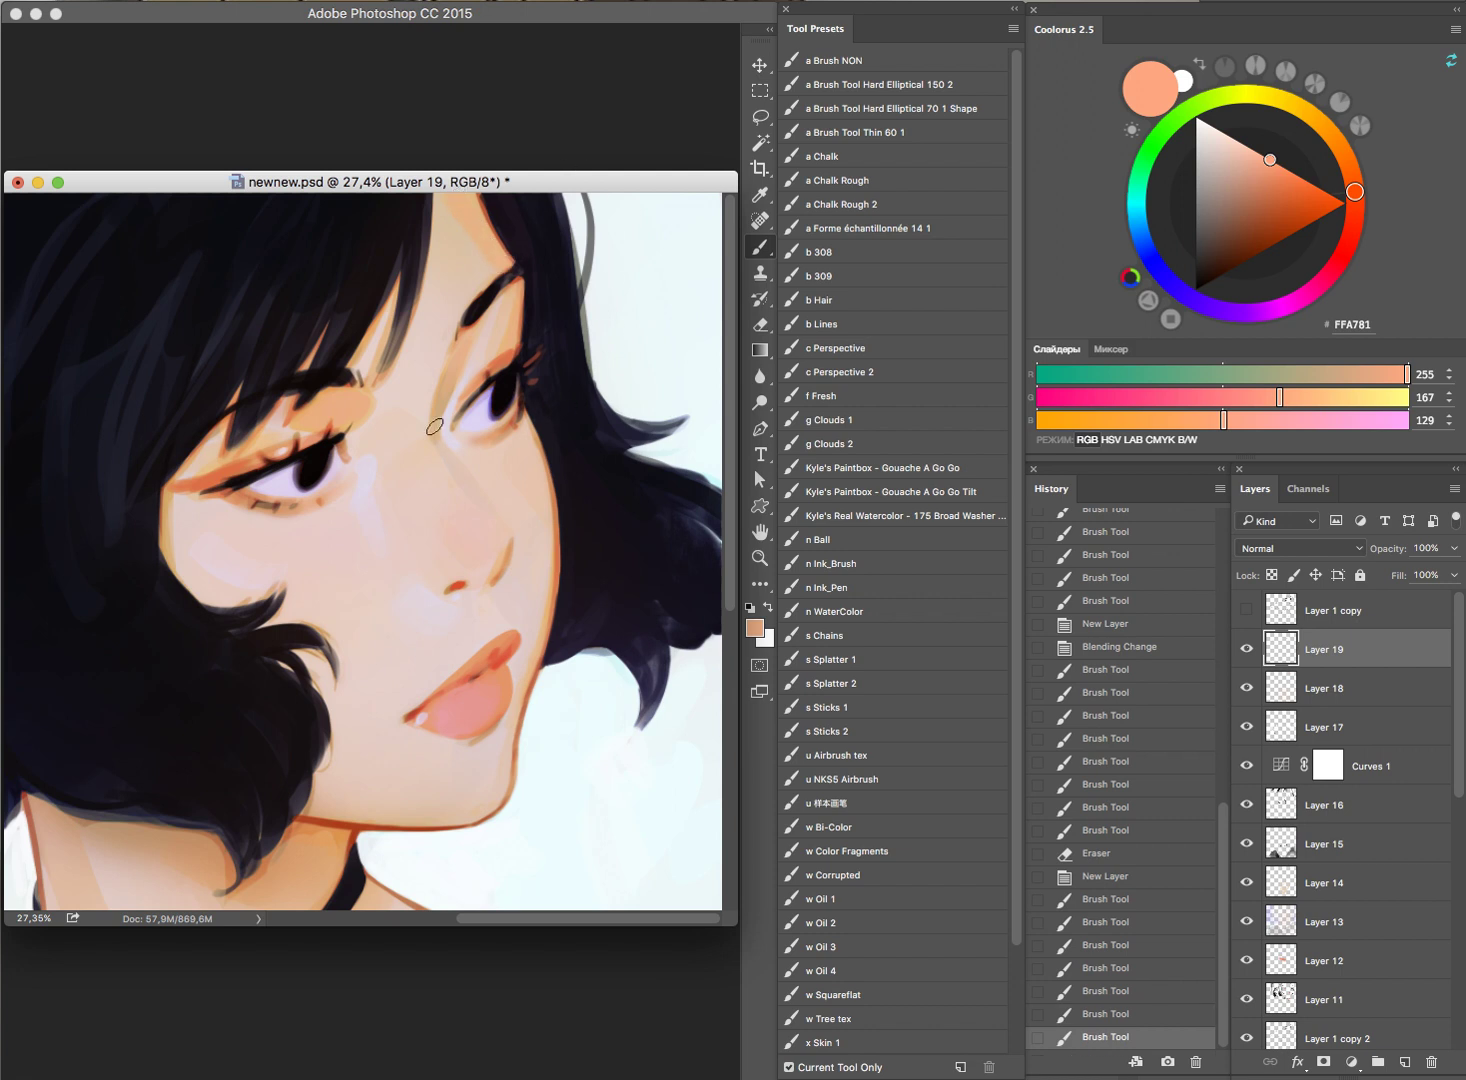
# Step: Sample pale pink FEE8FF, paint a faint highlight near the eye, then undo it
pyautogui.keyDown('alt'); pyautogui.click(372, 462); pyautogui.keyUp('alt')
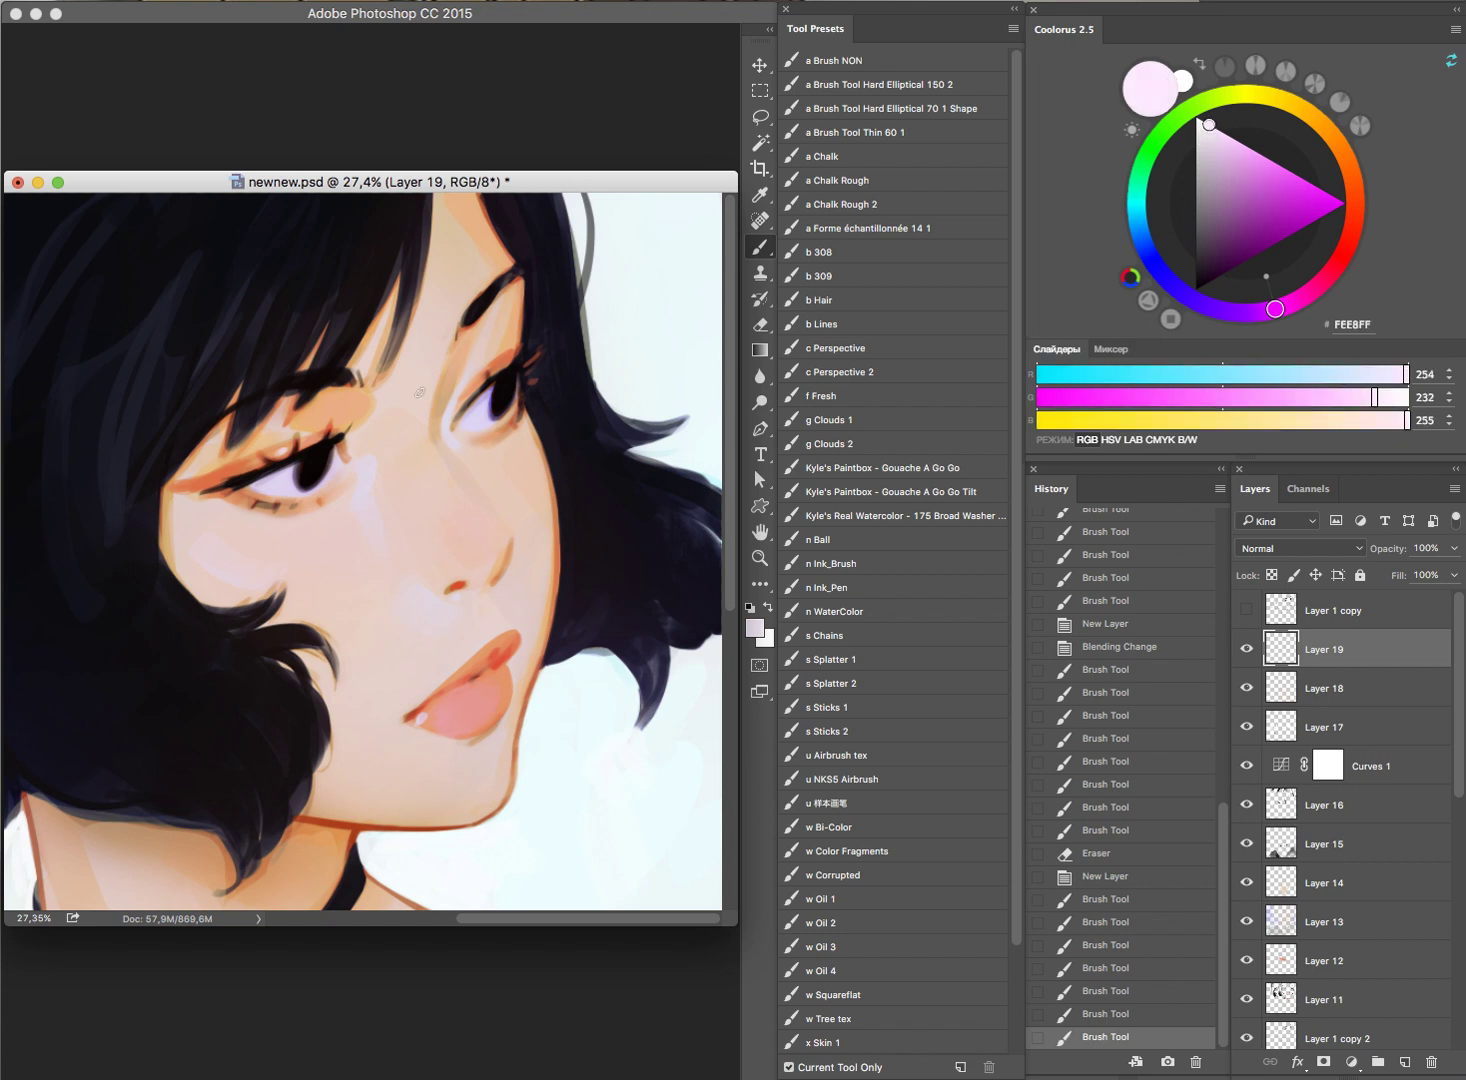
pyautogui.moveTo(340, 462); pyautogui.dragTo(358, 441)
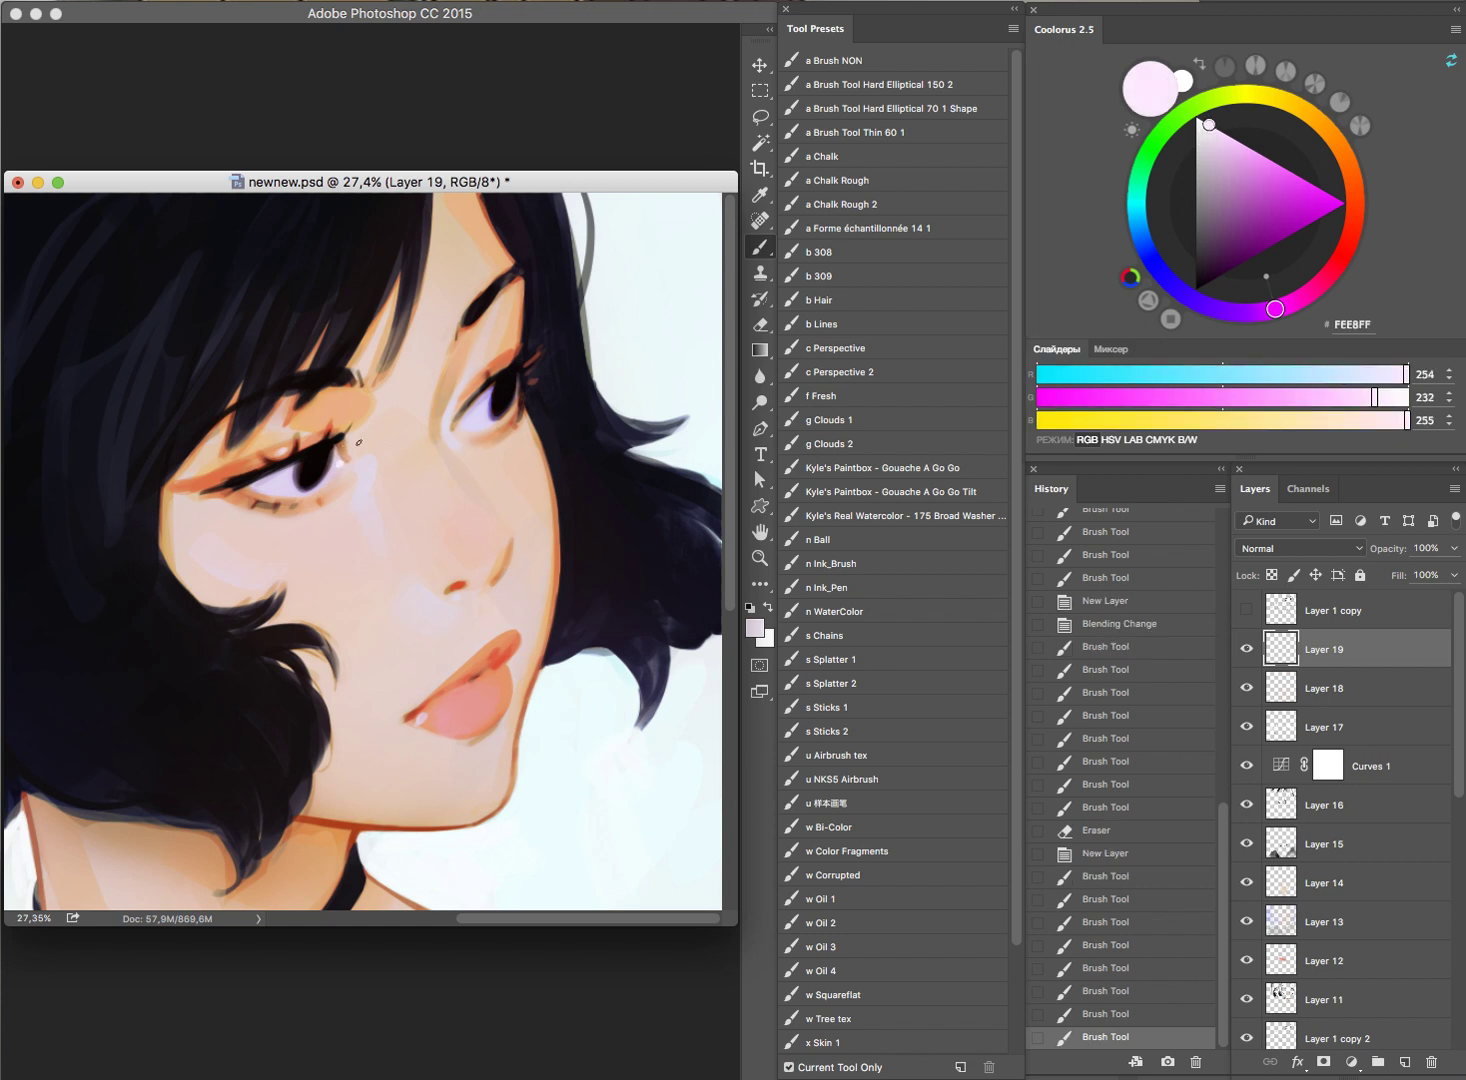
pyautogui.hotkey('ctrl', 'z')
# Step: Zoom in on the bottom edge of the hair and sample its near-black colour
pyautogui.scroll(-2, 510, 422)
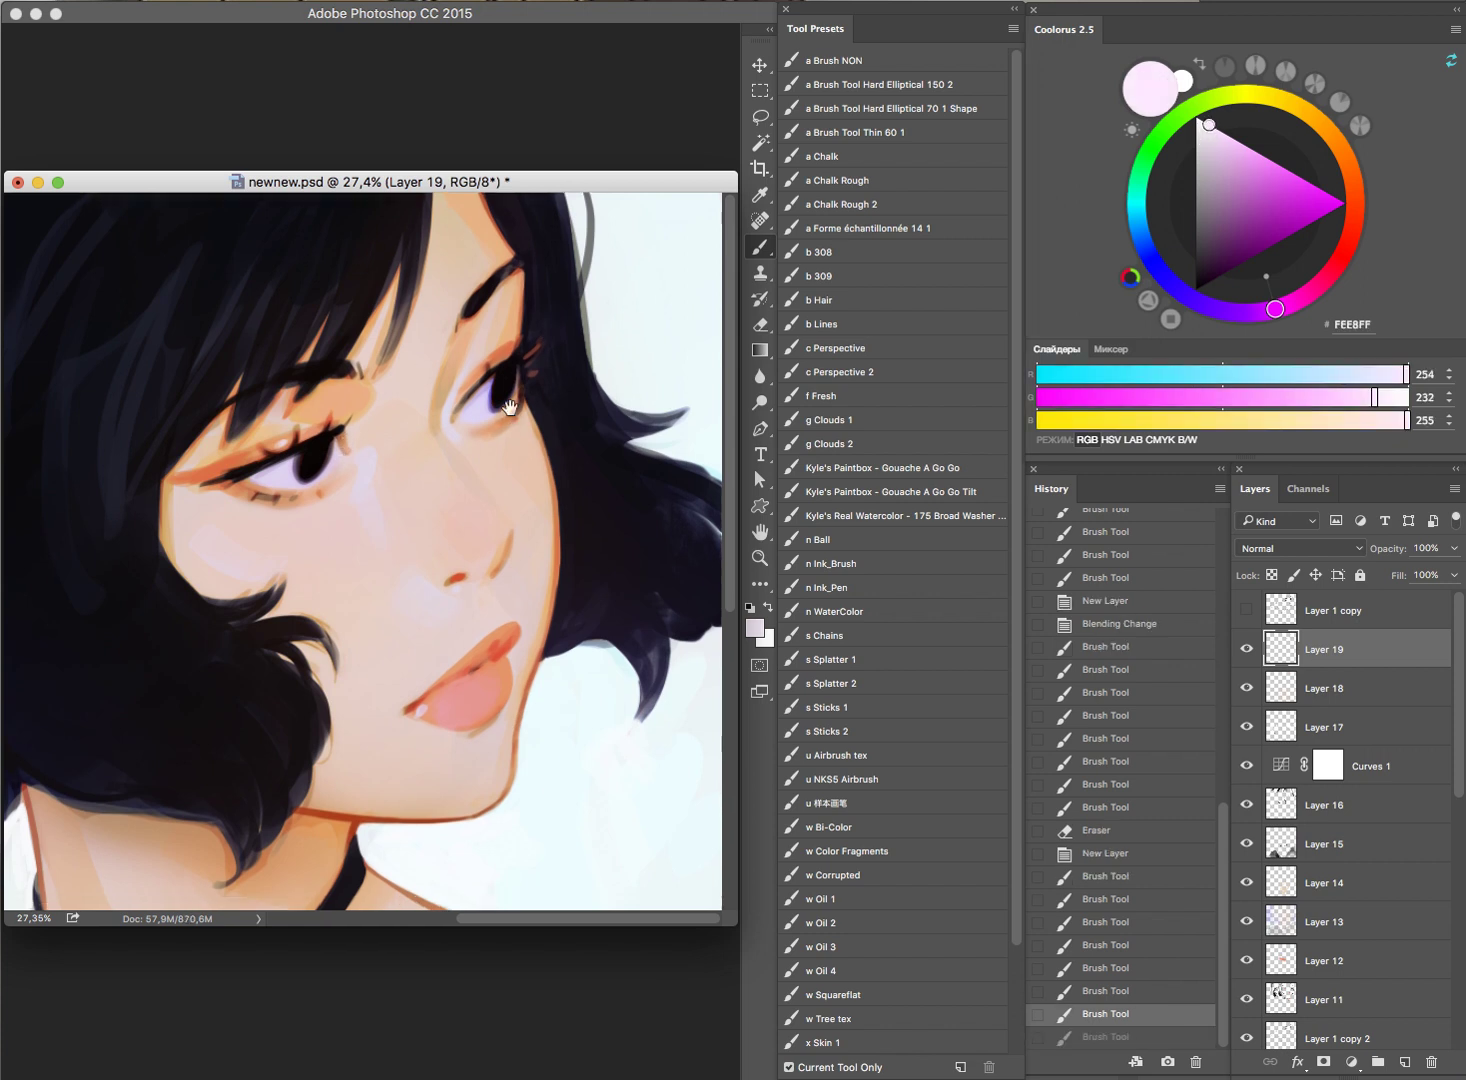
pyautogui.scroll(-2, 589, 487)
pyautogui.scroll(-3, 621, 497)
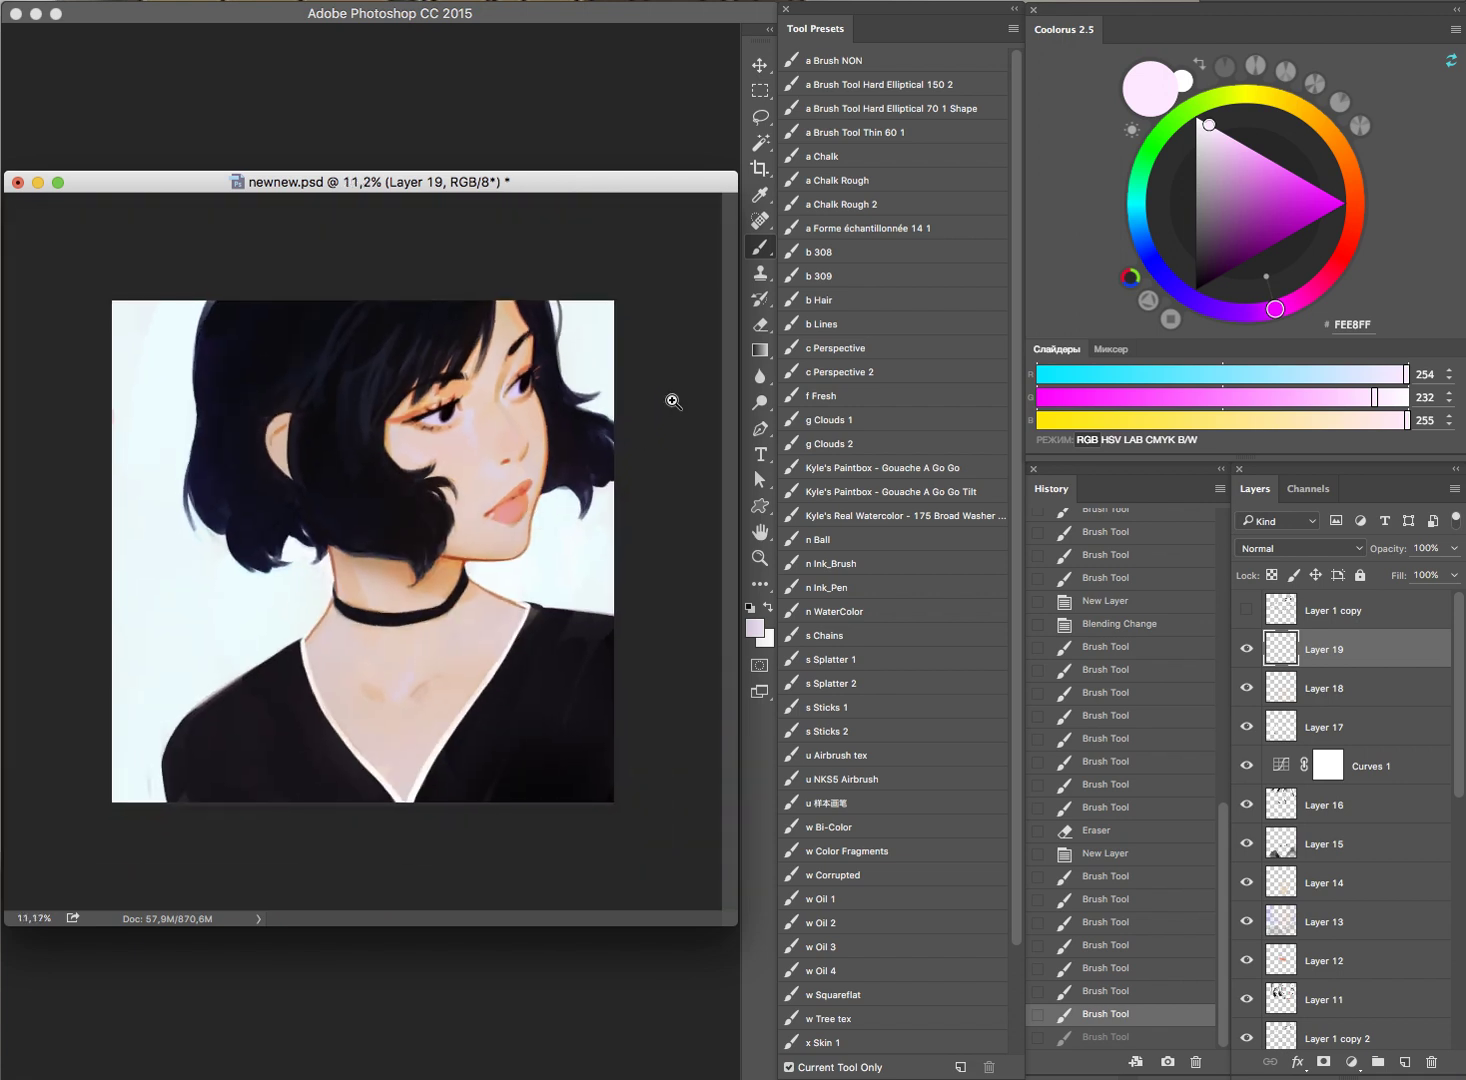
pyautogui.moveTo(253, 557); pyautogui.dragTo(380, 578)
pyautogui.scroll(-5, 380, 578)
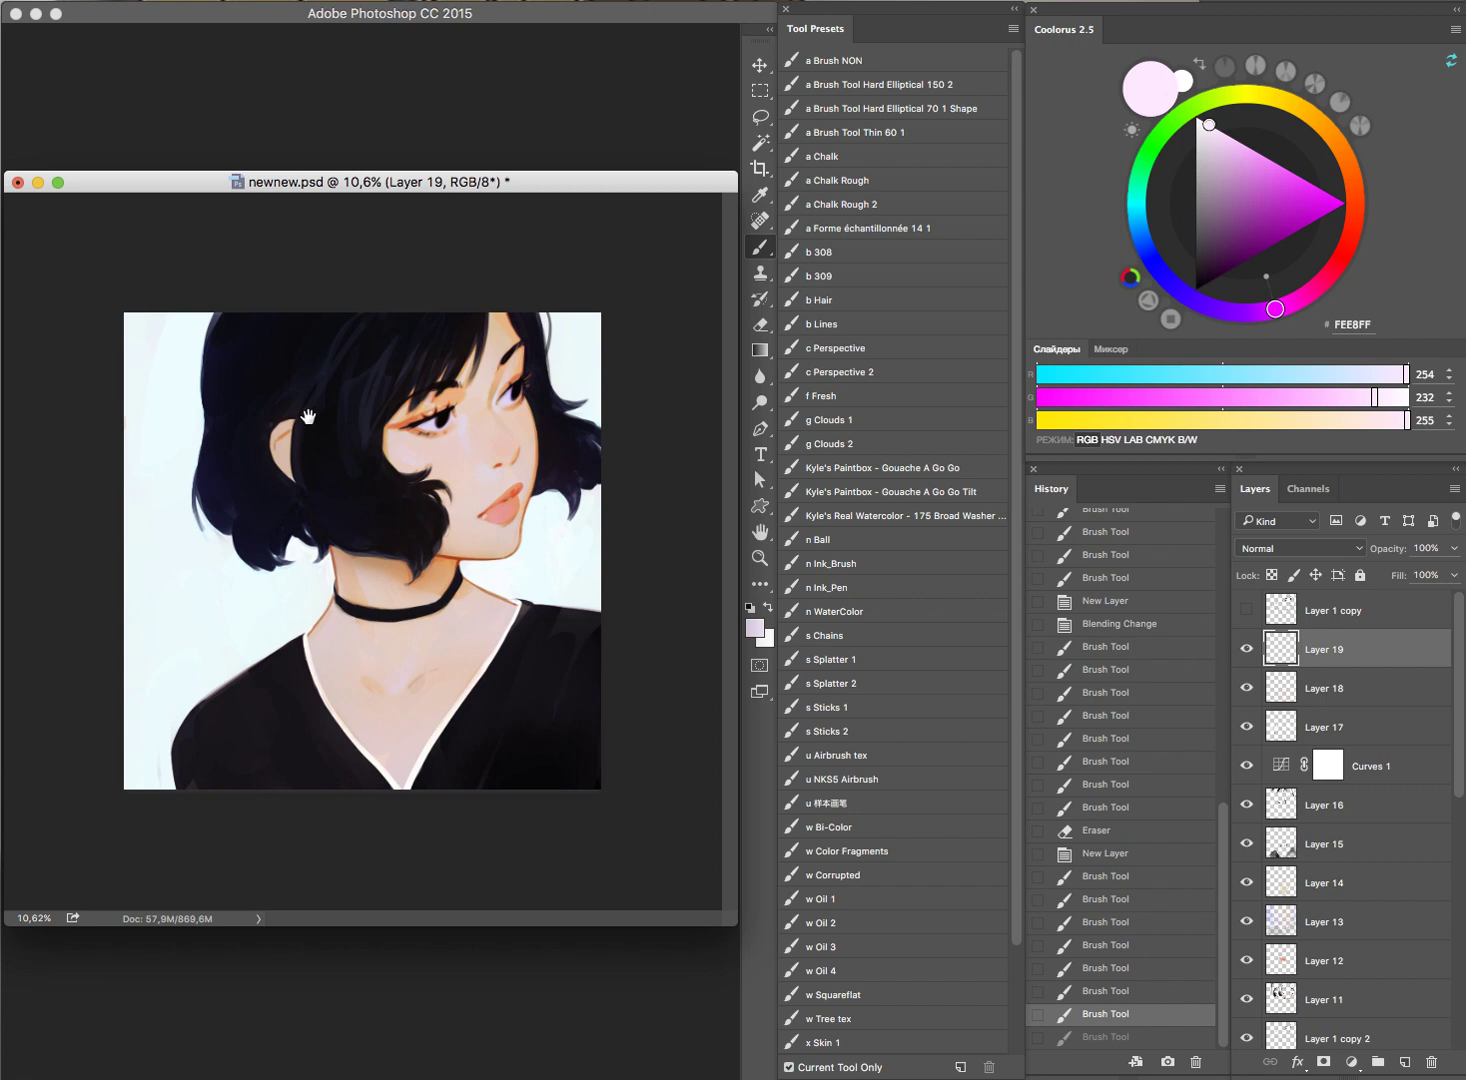
pyautogui.scroll(2, 270, 412)
pyautogui.scroll(-2, 392, 392)
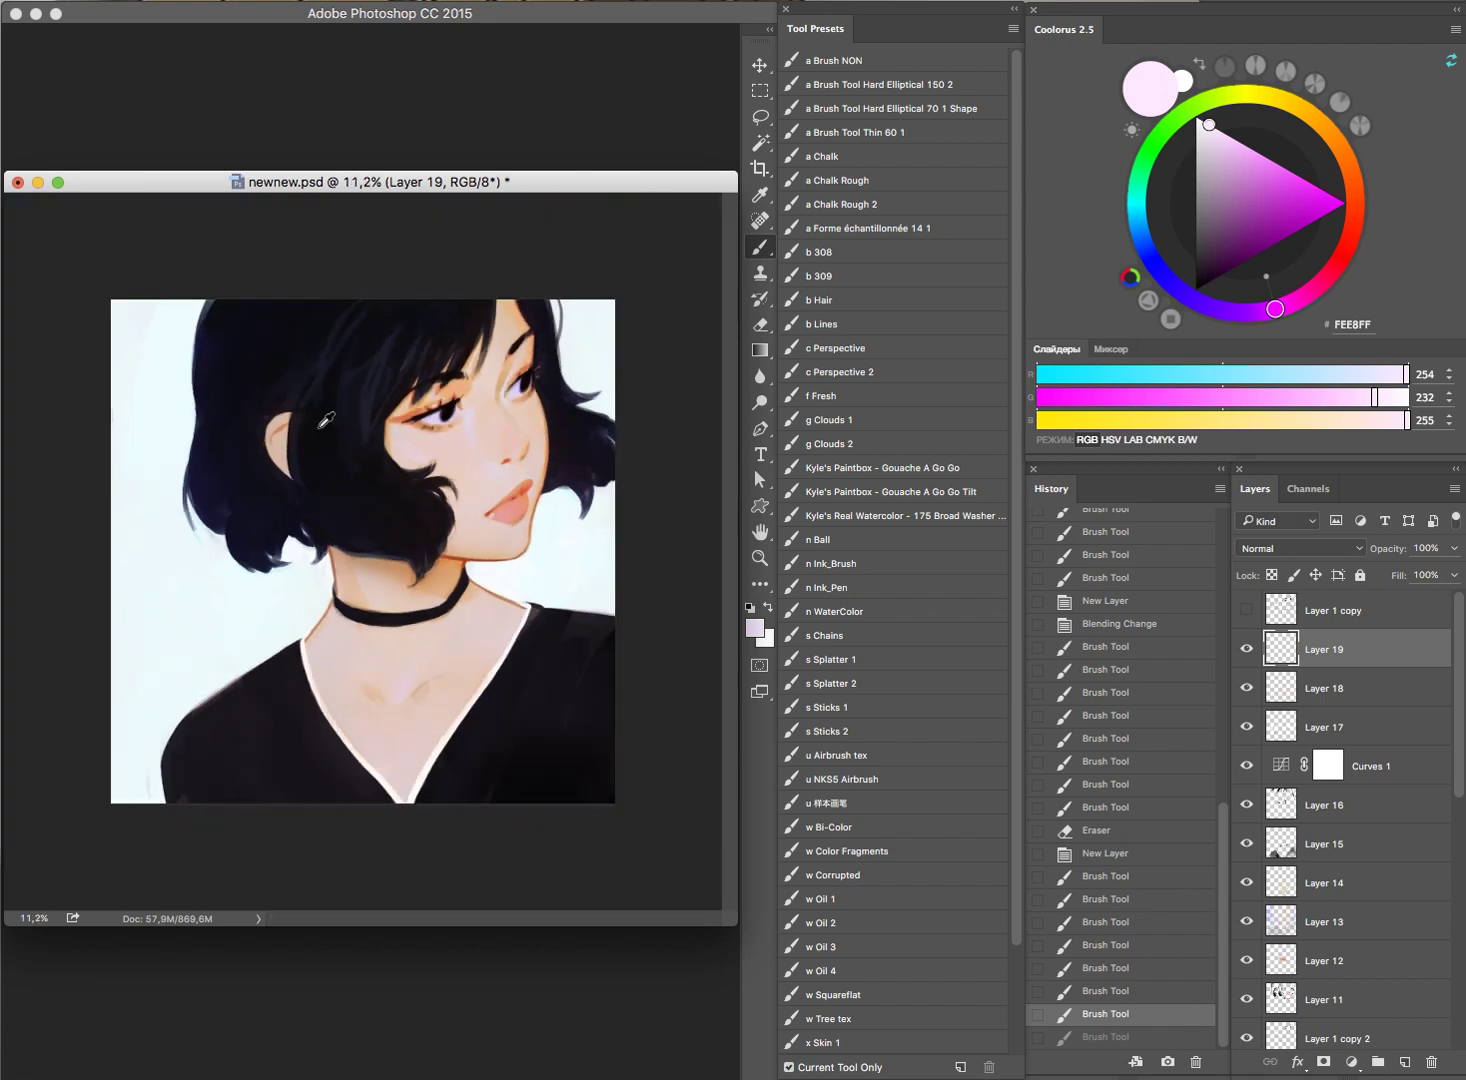
pyautogui.keyDown('alt'); pyautogui.click(288, 426); pyautogui.keyUp('alt')
# Step: Sample the dark blue-black hair colour and paint and trim thin strands along the left hair edge
pyautogui.hotkey('ctrl', 'z')
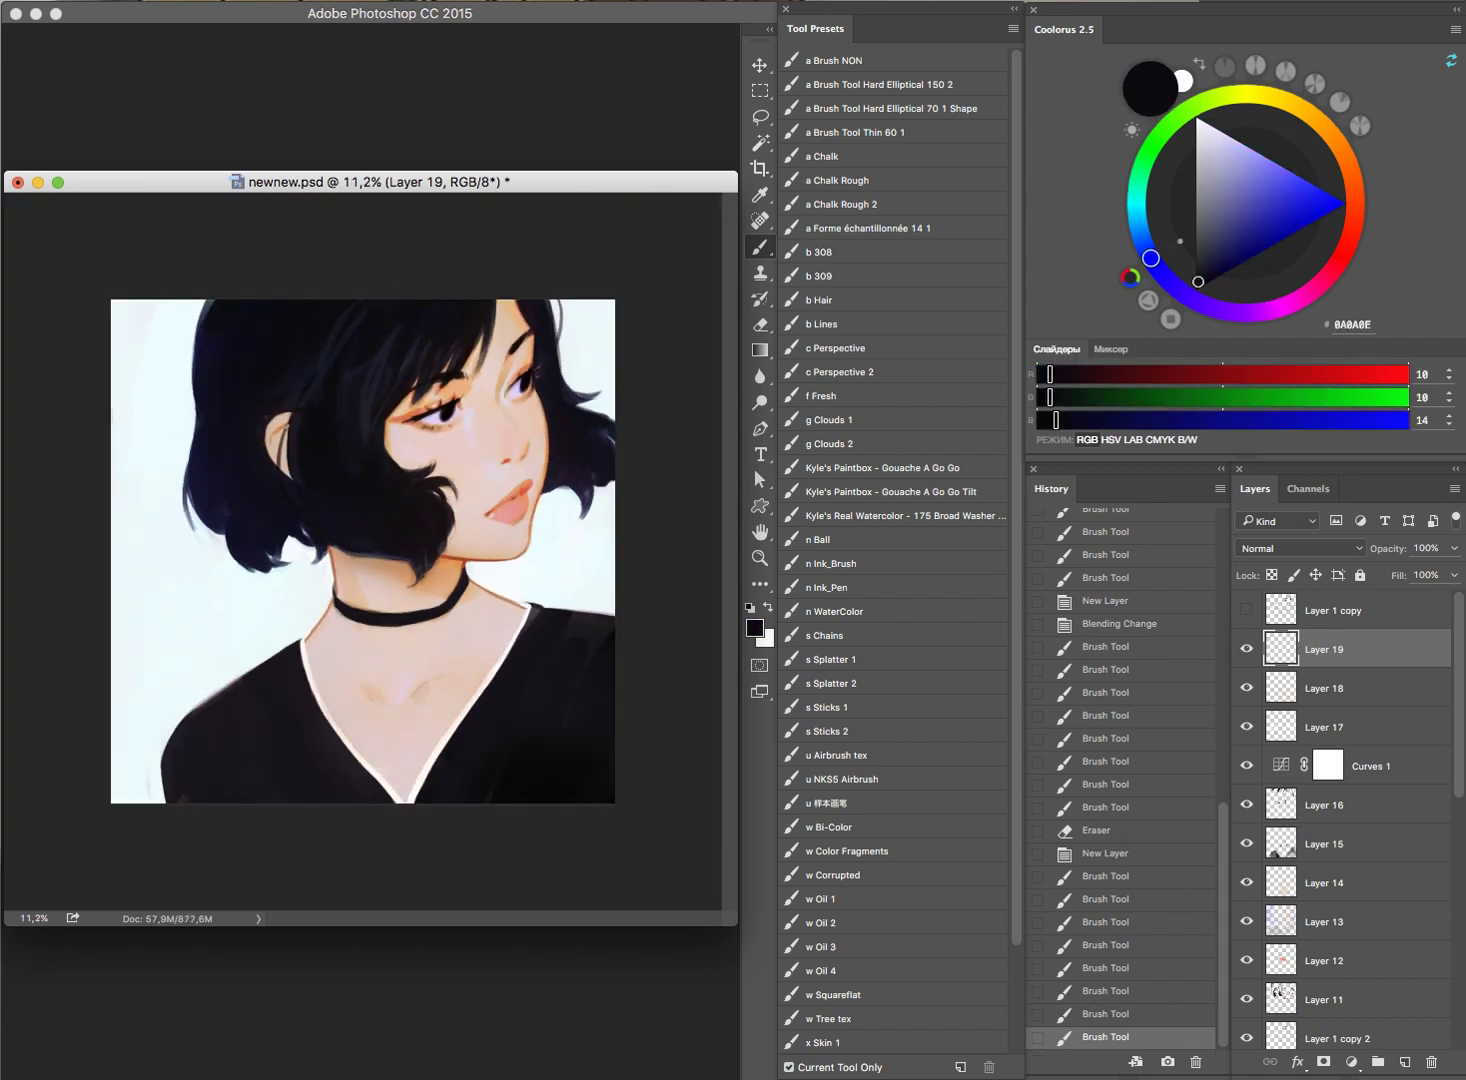
pyautogui.scroll(3, 201, 411)
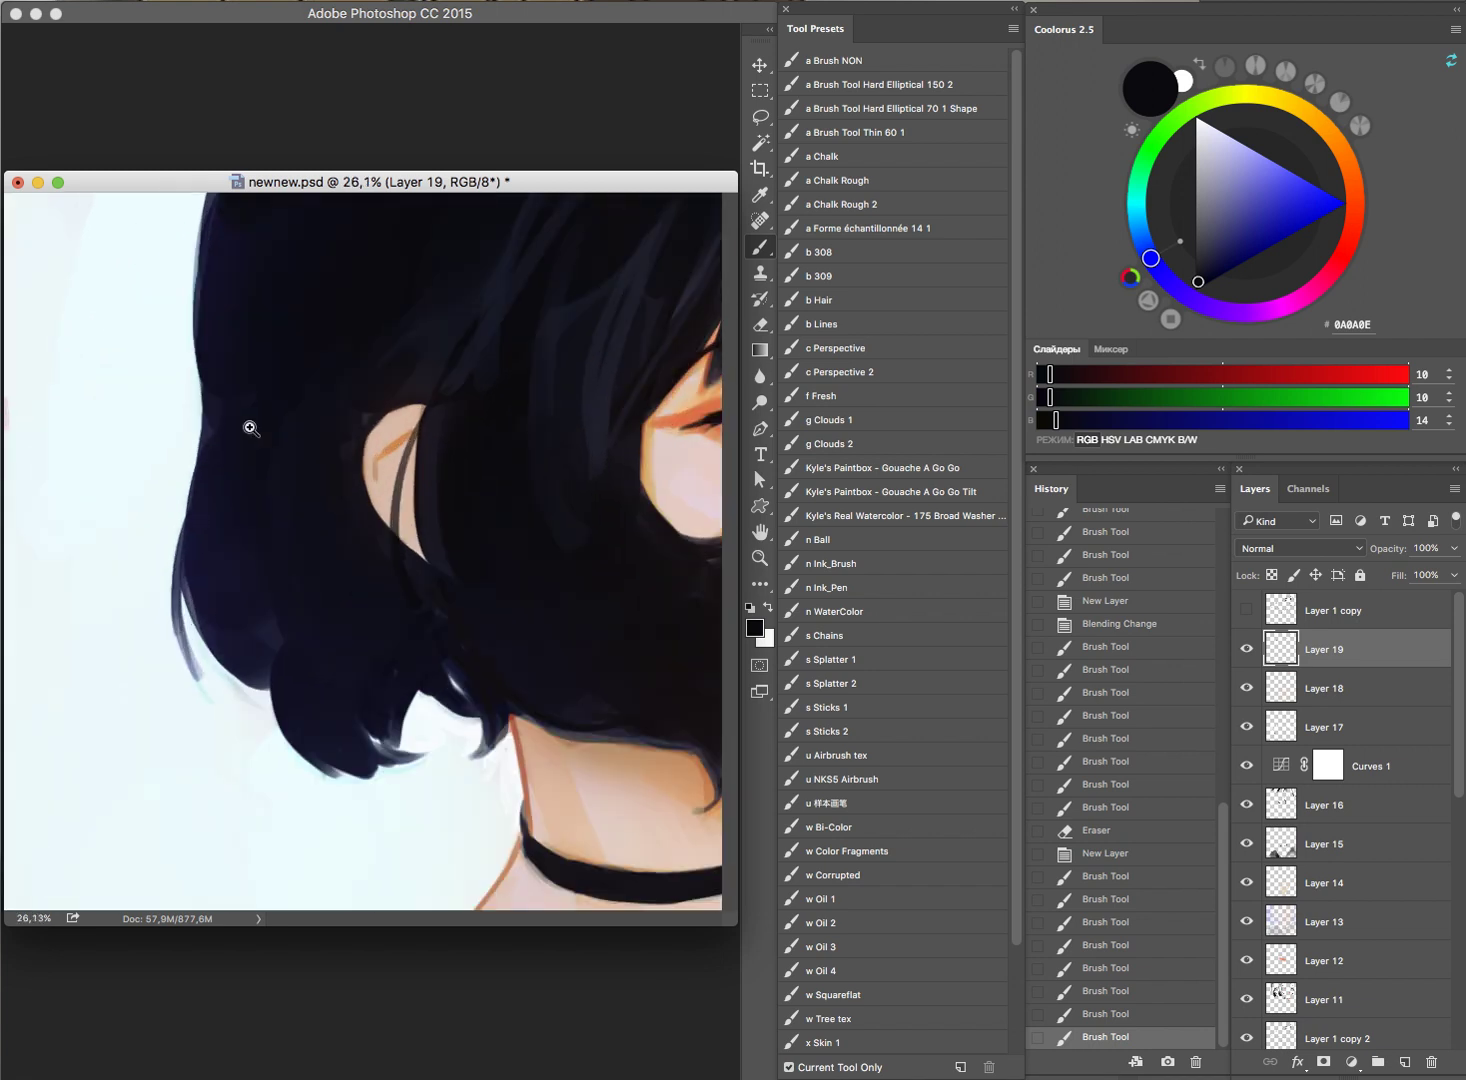
pyautogui.keyDown('alt'); pyautogui.click(236, 398); pyautogui.keyUp('alt')
pyautogui.moveTo(212, 393); pyautogui.dragTo(187, 543)
pyautogui.press('e')
pyautogui.moveTo(230, 440); pyautogui.dragTo(239, 350)
pyautogui.moveTo(249, 533)
pyautogui.mouseDown()
pyautogui.moveTo(304, 442)
pyautogui.moveTo(230, 512)
pyautogui.mouseUp()
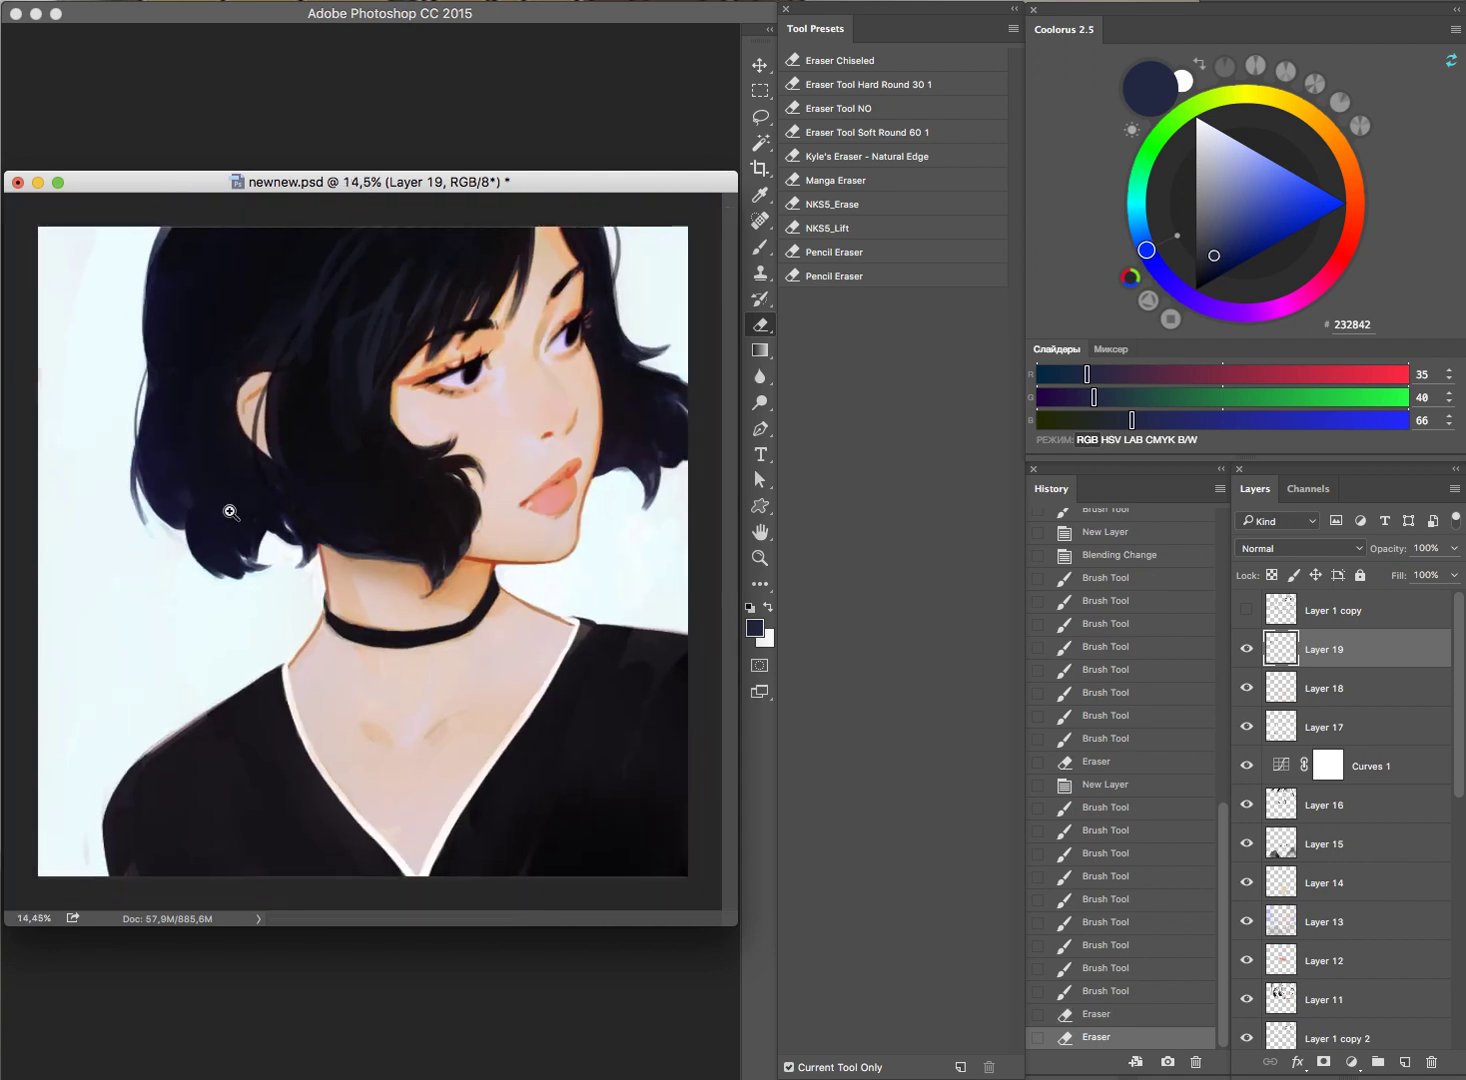
# Step: Paint a new dark strand on the right-side hair and trim its edge
pyautogui.press('b')
pyautogui.click(596, 208)
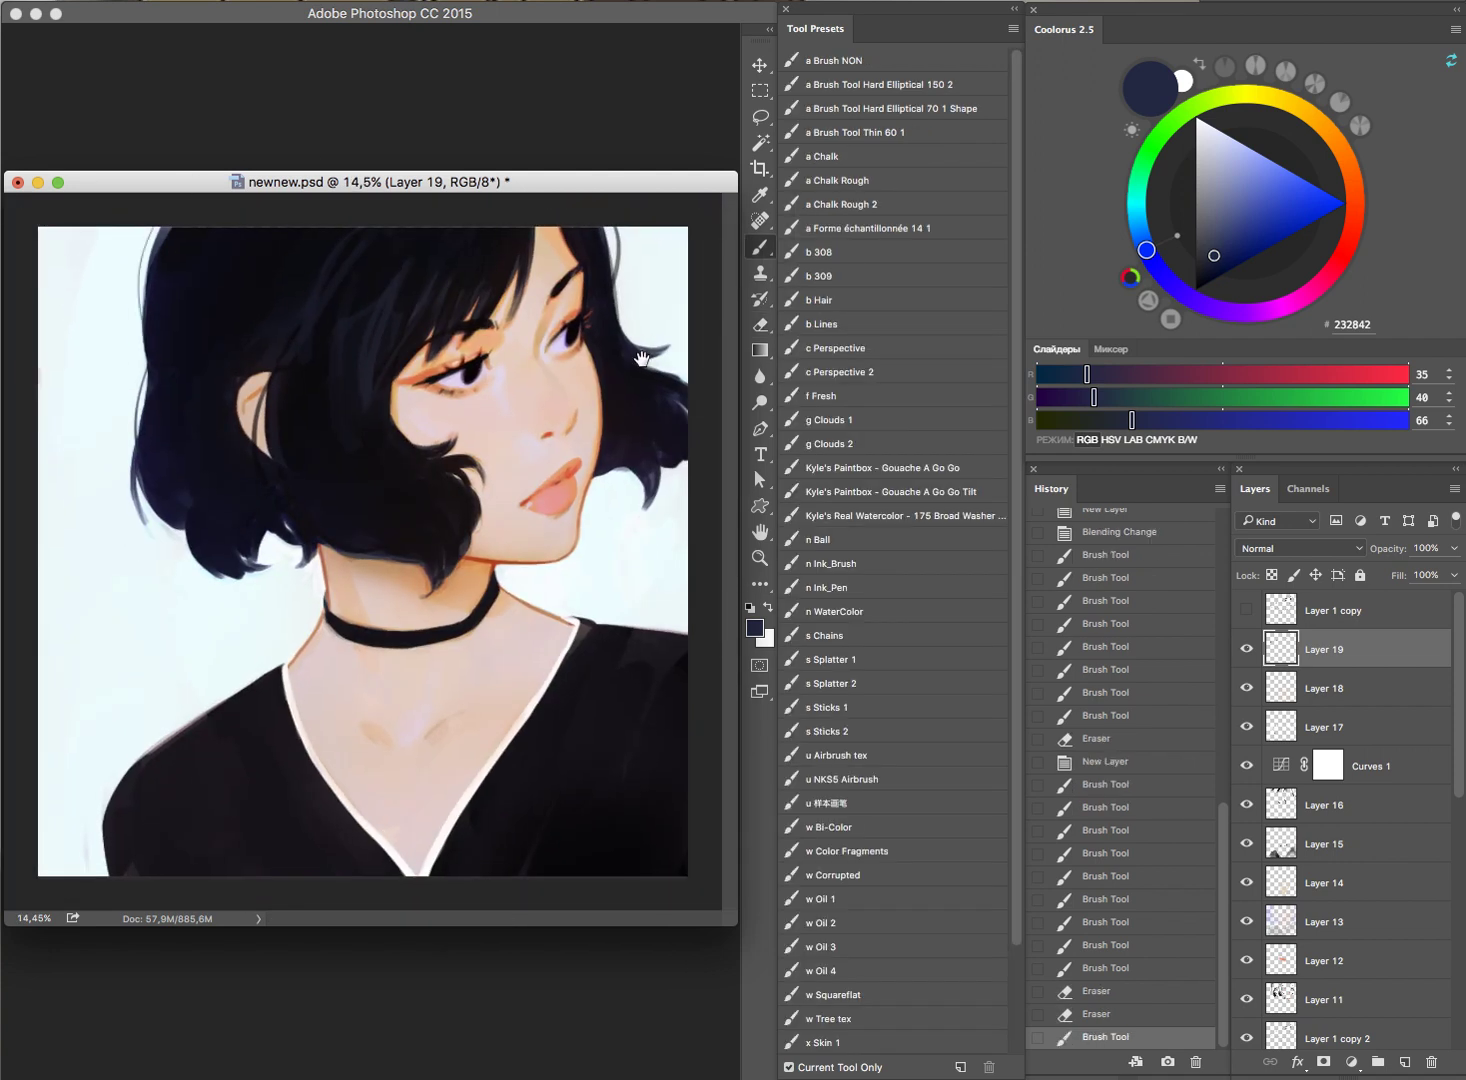
pyautogui.moveTo(679, 315)
pyautogui.mouseDown()
pyautogui.moveTo(700, 318)
pyautogui.moveTo(644, 403)
pyautogui.mouseUp()
pyautogui.hotkey('ctrl', 'z')
pyautogui.hotkey('ctrl', 'z')
pyautogui.hotkey('ctrl', 'z')
pyautogui.hotkey('ctrl', 'z')
pyautogui.hotkey('ctrl', 'z')
pyautogui.hotkey('ctrl', 'z')
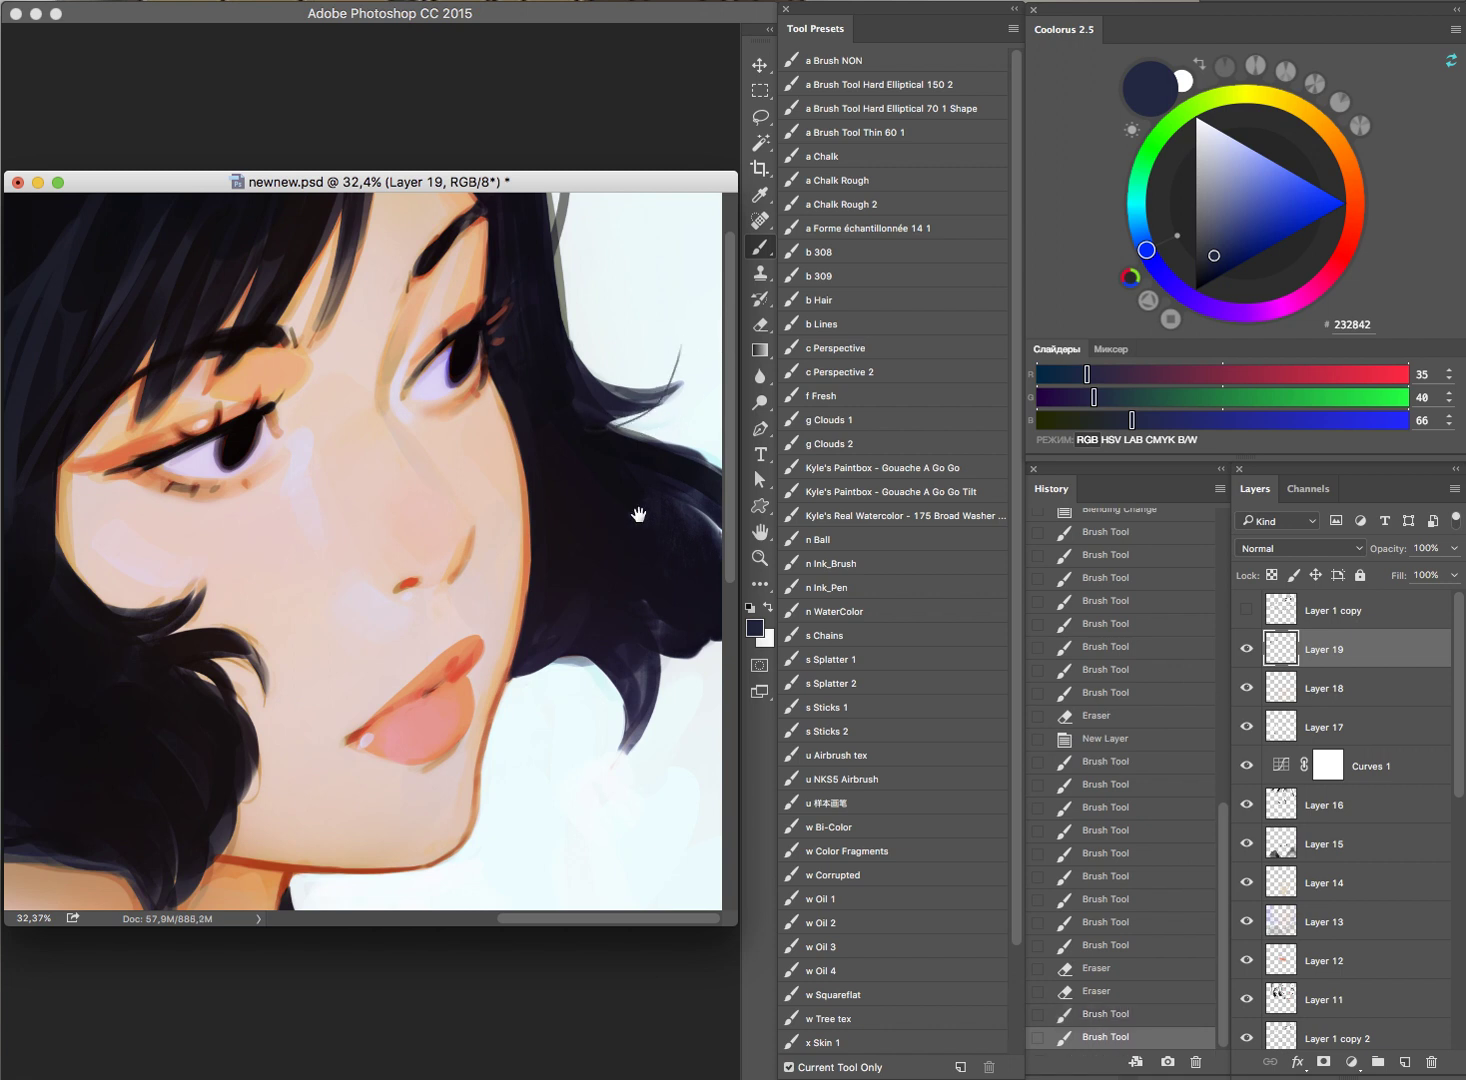
pyautogui.moveTo(638, 514); pyautogui.dragTo(636, 534)
pyautogui.moveTo(595, 759); pyautogui.dragTo(612, 692)
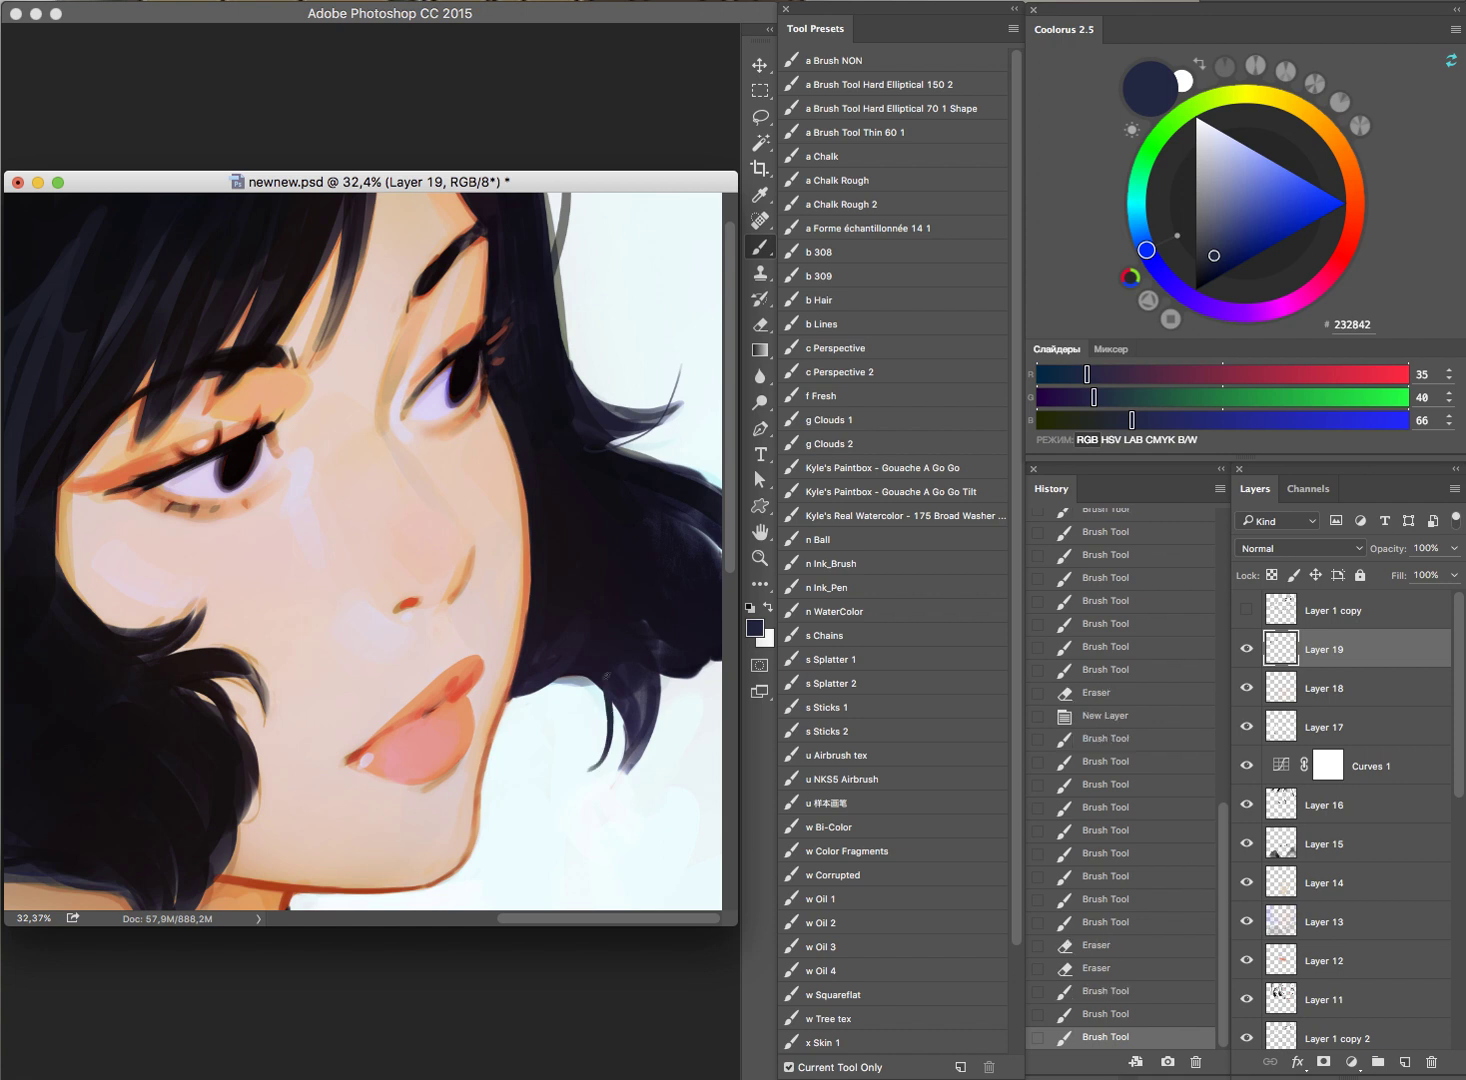
pyautogui.press('e')
pyautogui.moveTo(603, 757)
pyautogui.mouseDown()
pyautogui.moveTo(610, 702)
pyautogui.moveTo(615, 800)
pyautogui.mouseUp()
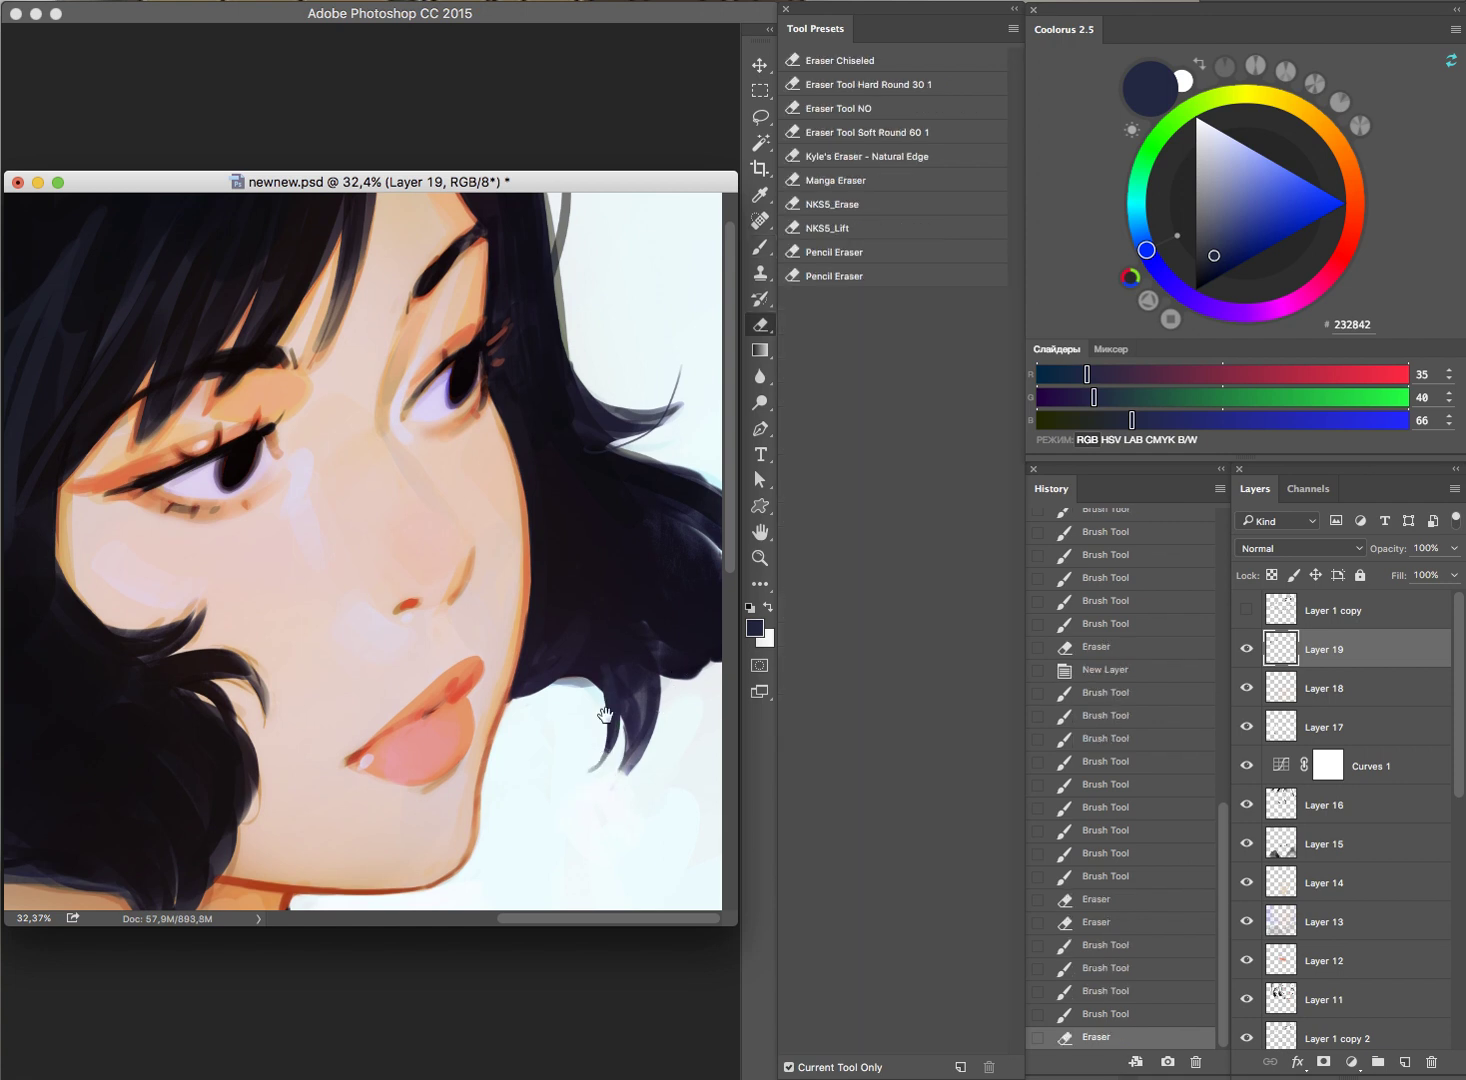
# Step: Touch up the right hair's outer edge, alternating brush and eraser
pyautogui.scroll(-1, 697, 614)
pyautogui.press('b')
pyautogui.moveTo(690, 682)
pyautogui.mouseDown()
pyautogui.moveTo(705, 595)
pyautogui.moveTo(690, 530)
pyautogui.mouseUp()
pyautogui.press('e')
pyautogui.press('b')
pyautogui.moveTo(705, 640)
pyautogui.mouseDown()
pyautogui.moveTo(712, 650)
pyautogui.moveTo(654, 615)
pyautogui.mouseUp()
pyautogui.press('e')
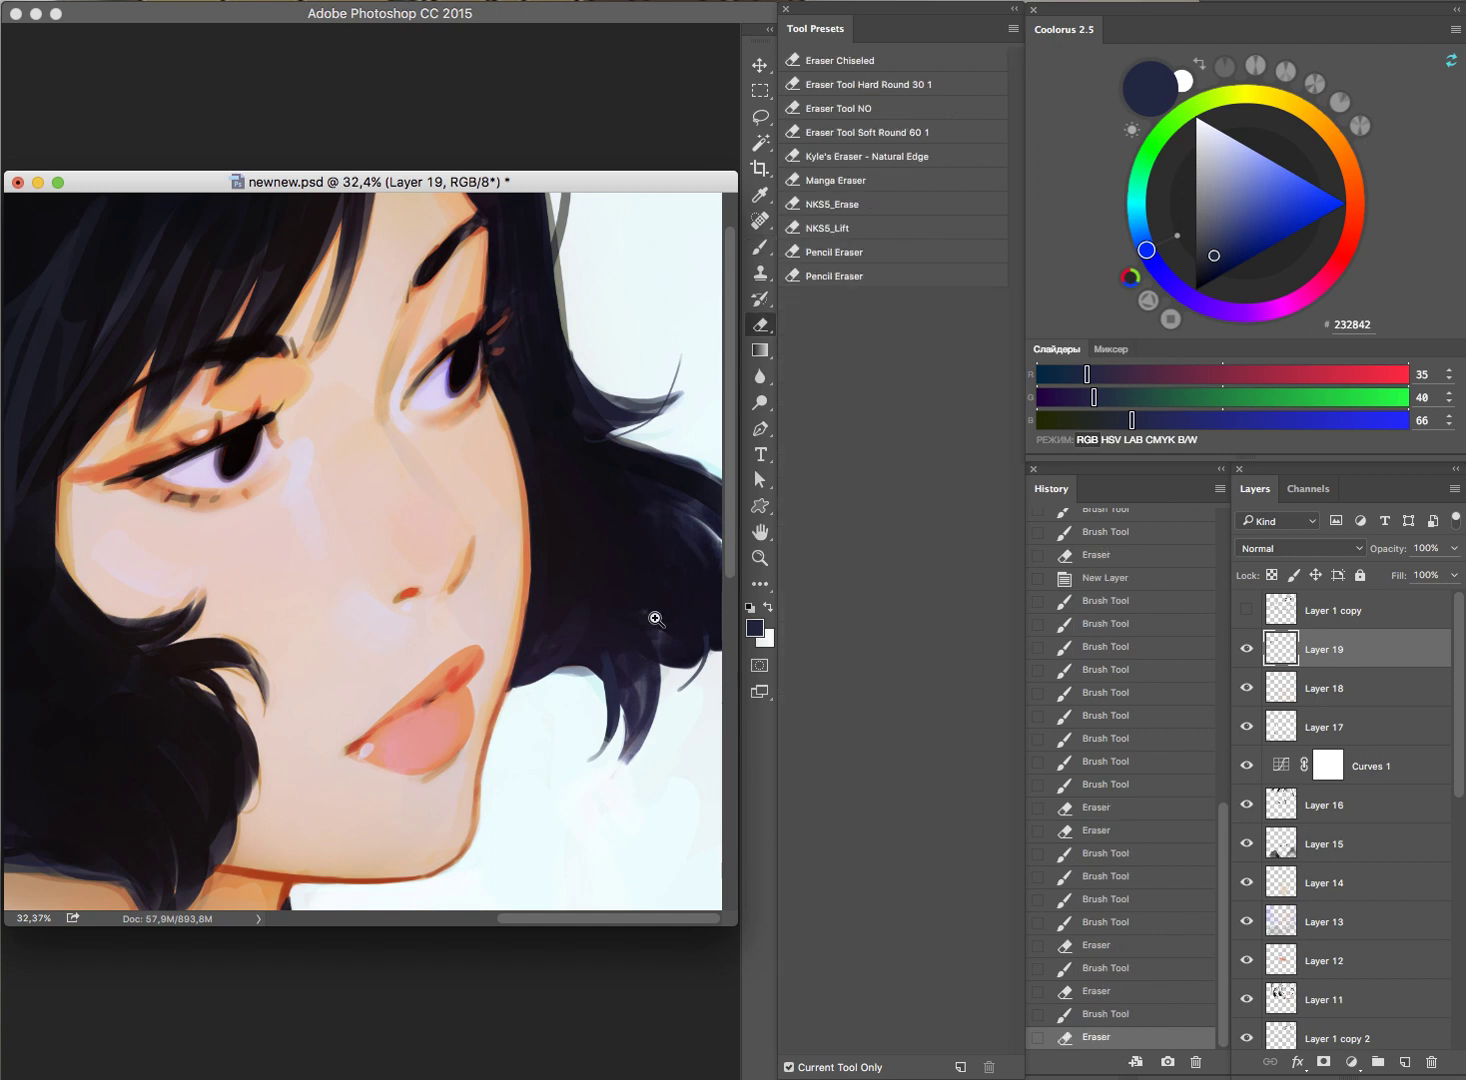
pyautogui.scroll(-5, 650, 620)
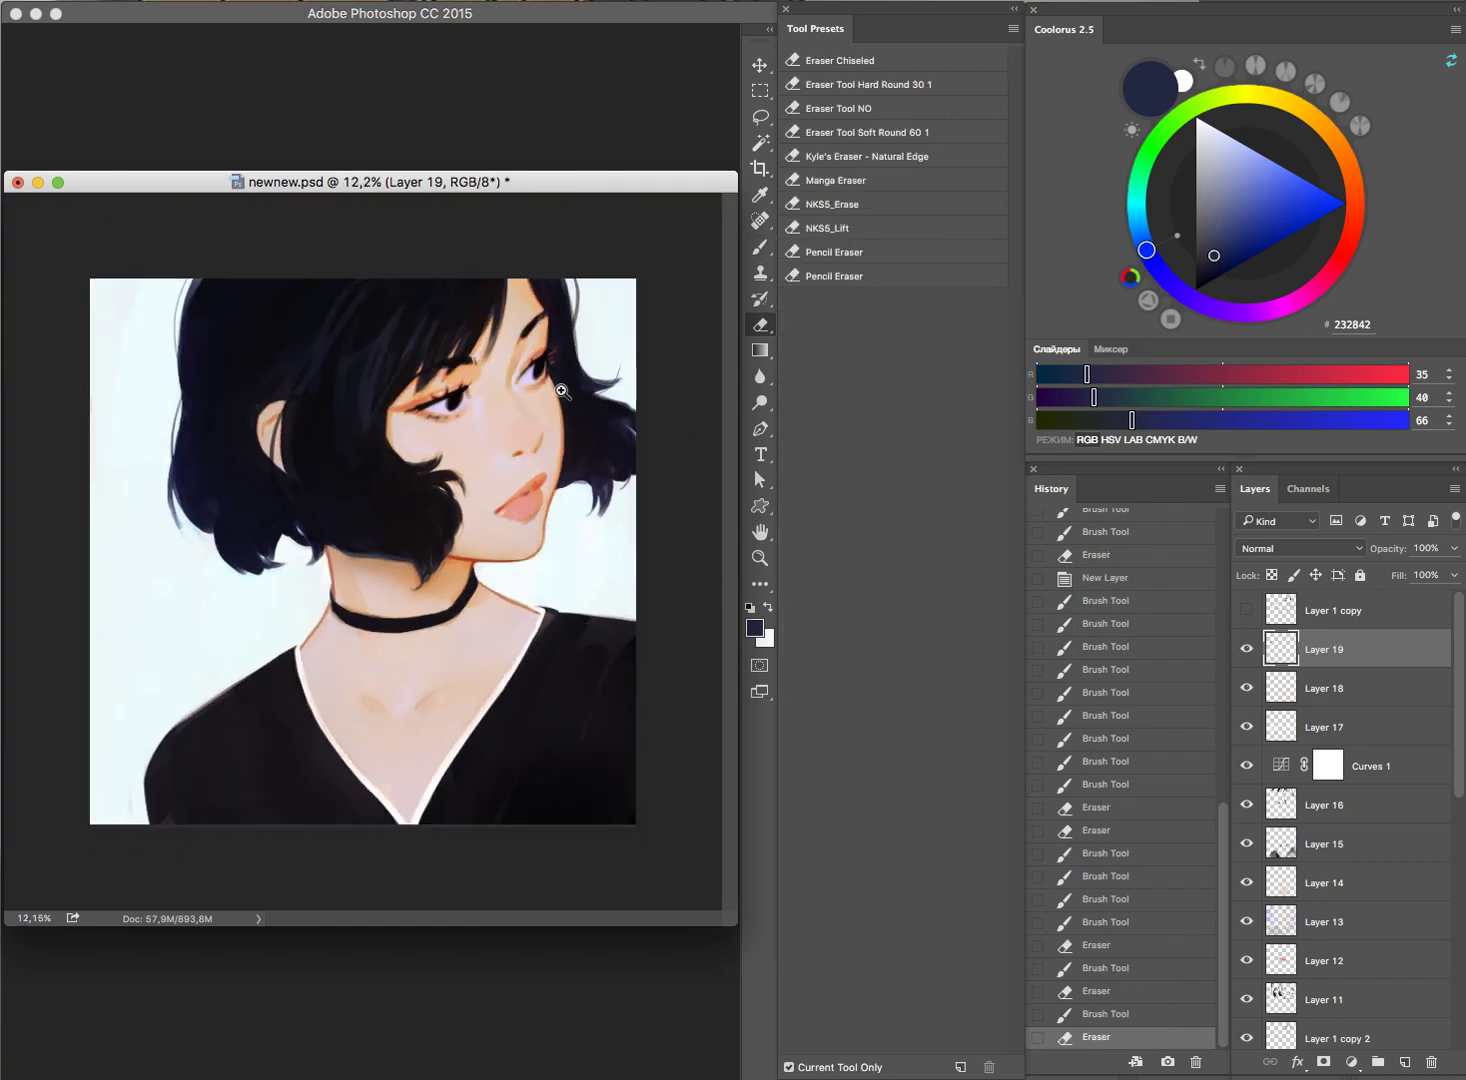
pyautogui.scroll(7, 440, 366)
# Step: Pick a warm reddish-brown and paint a small warm stroke under the eye
pyautogui.press('b')
pyautogui.keyDown('alt'); pyautogui.click(451, 500); pyautogui.keyUp('alt')
pyautogui.click(1286, 168)
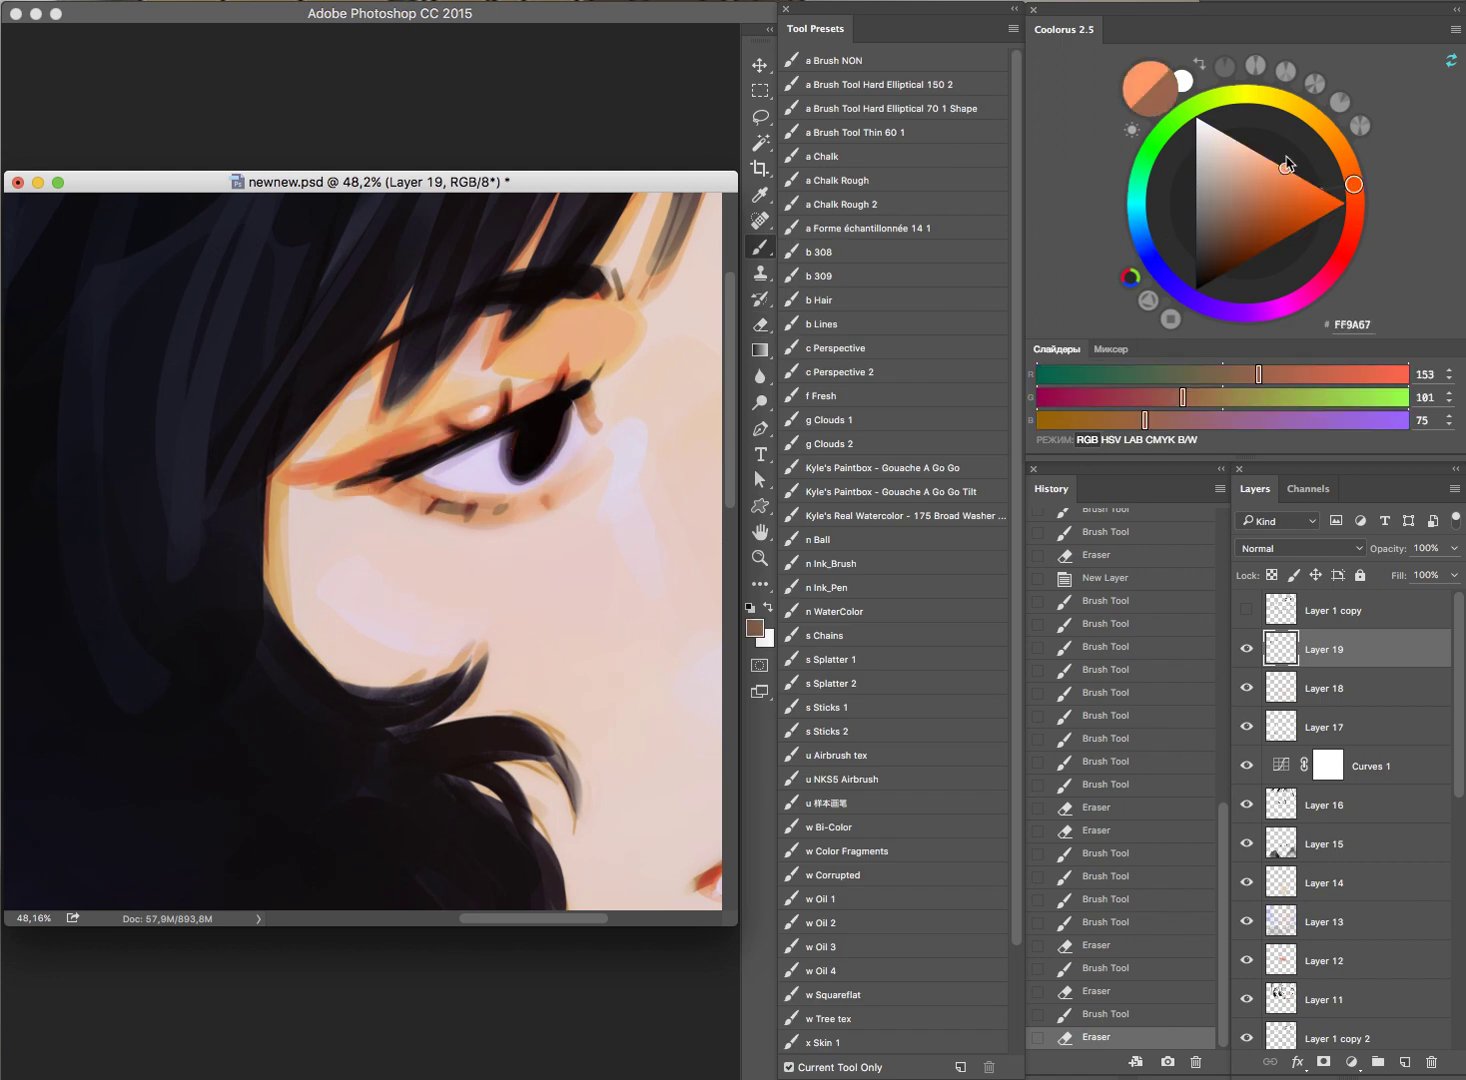
pyautogui.click(460, 508)
pyautogui.hotkey('ctrl', 'z')
pyautogui.keyDown('alt'); pyautogui.click(453, 504); pyautogui.keyUp('alt')
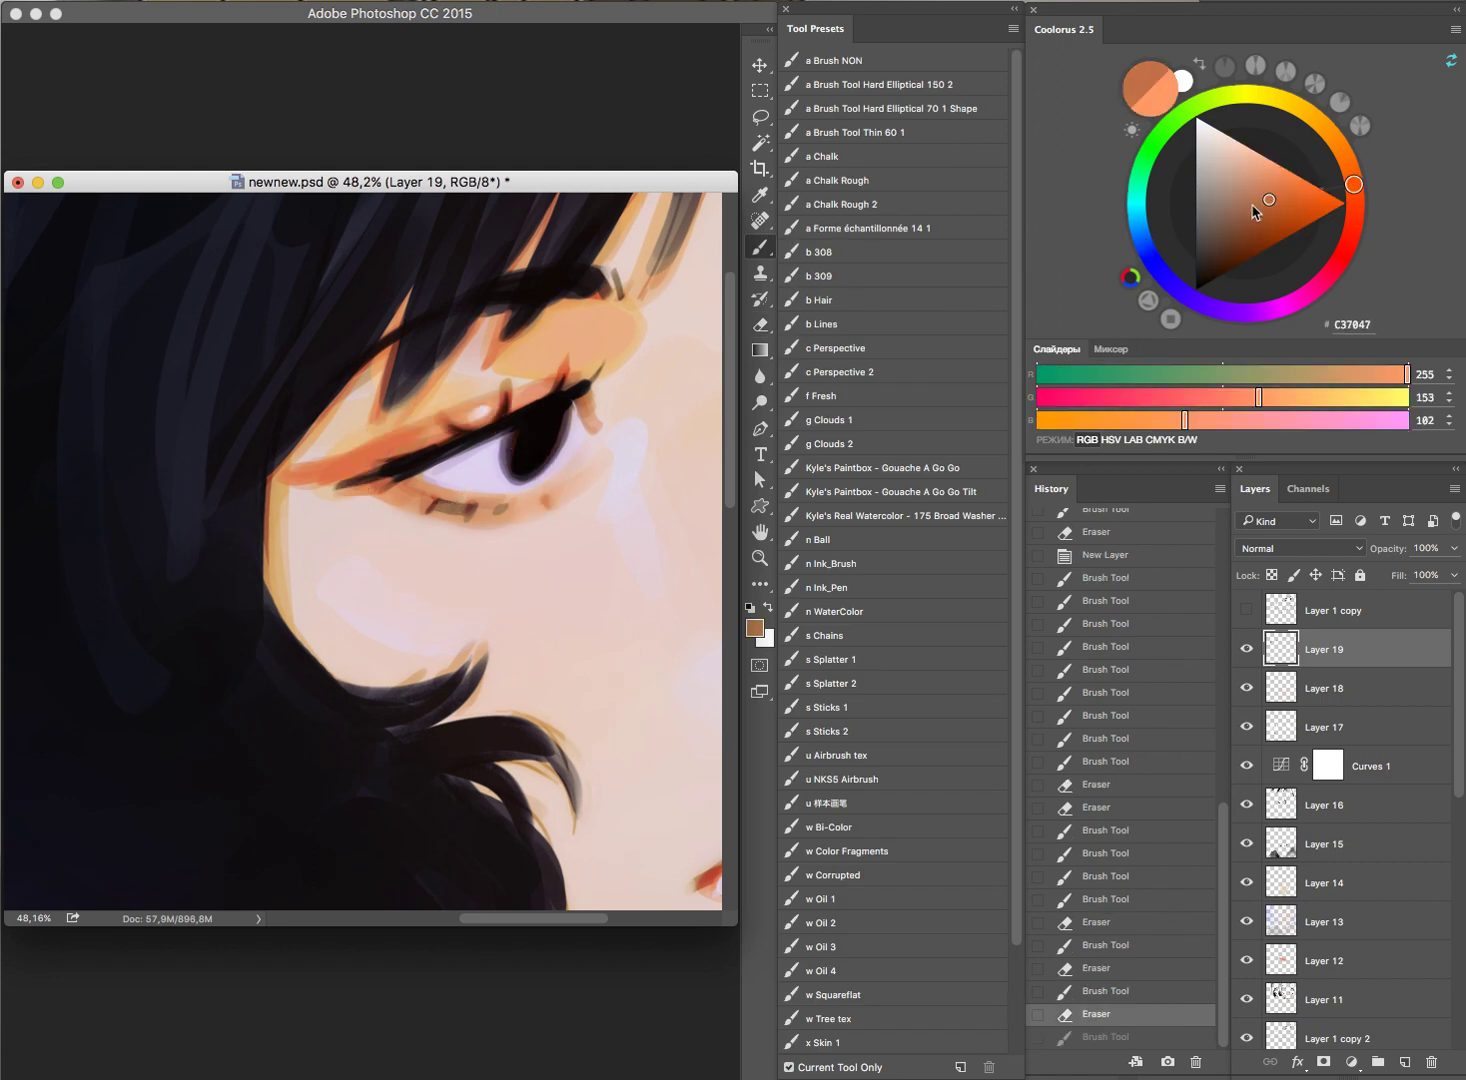
pyautogui.moveTo(452, 503)
pyautogui.mouseDown()
pyautogui.moveTo(465, 508)
pyautogui.moveTo(421, 483)
pyautogui.moveTo(470, 510)
pyautogui.moveTo(527, 505)
pyautogui.moveTo(505, 509)
pyautogui.moveTo(491, 481)
pyautogui.mouseUp()
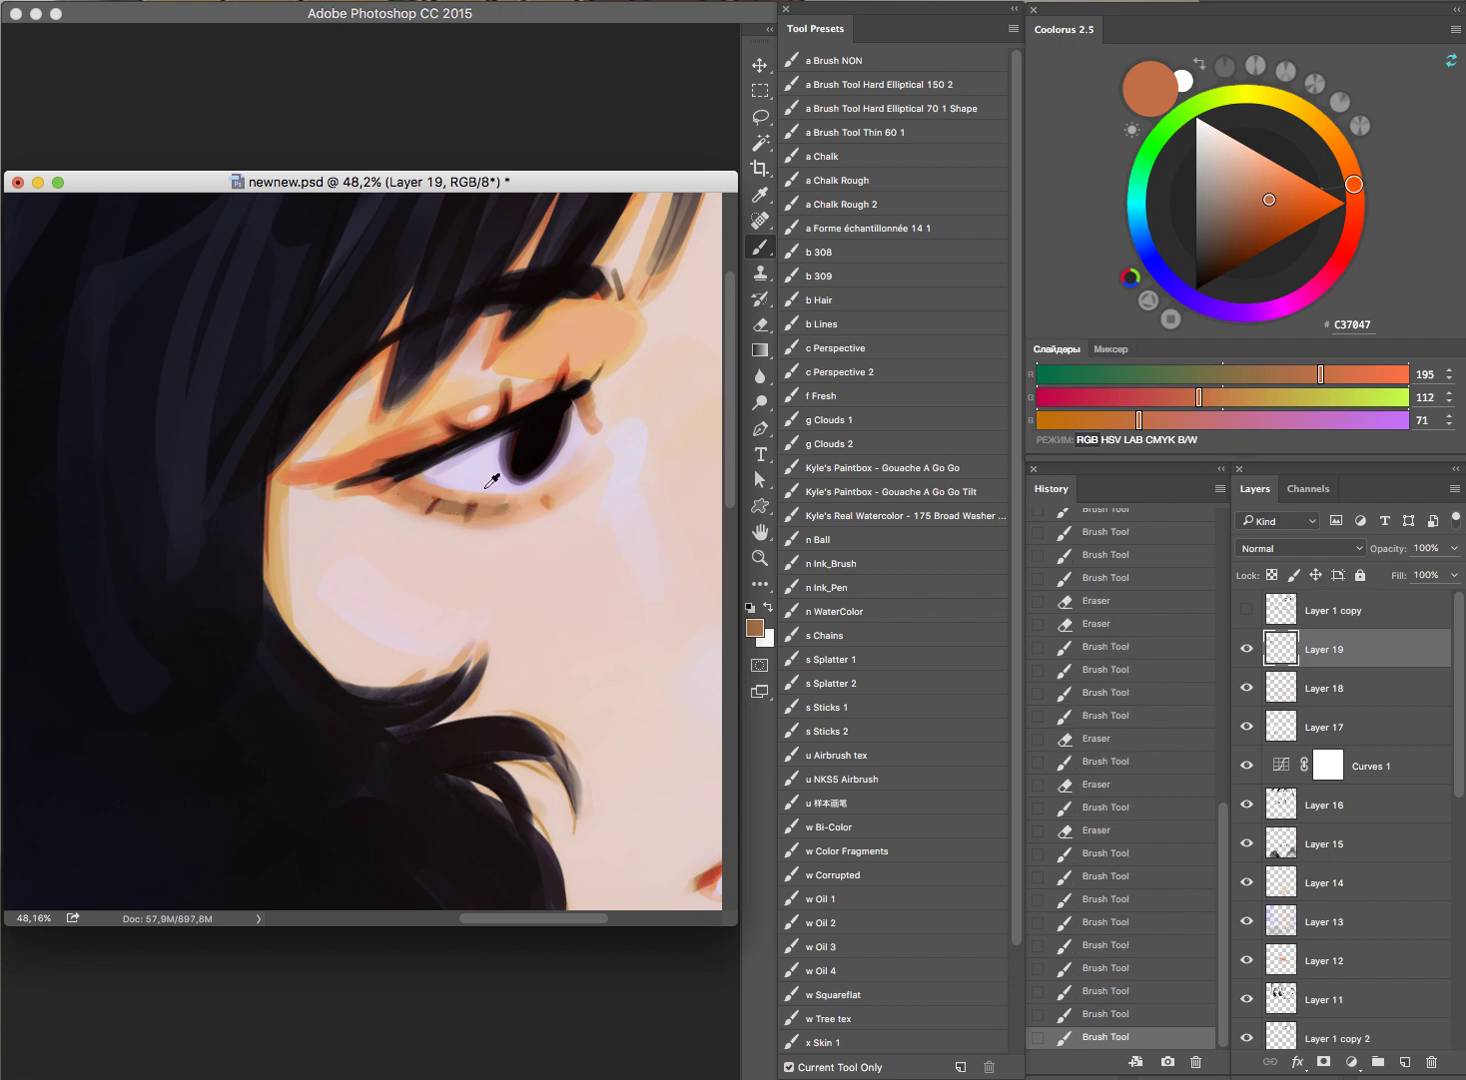
# Step: Sample light peach and paint light strokes along the lower eyelid
pyautogui.keyDown('alt'); pyautogui.click(467, 494); pyautogui.keyUp('alt')
pyautogui.scroll(3, 599, 455)
pyautogui.scroll(2, 599, 455)
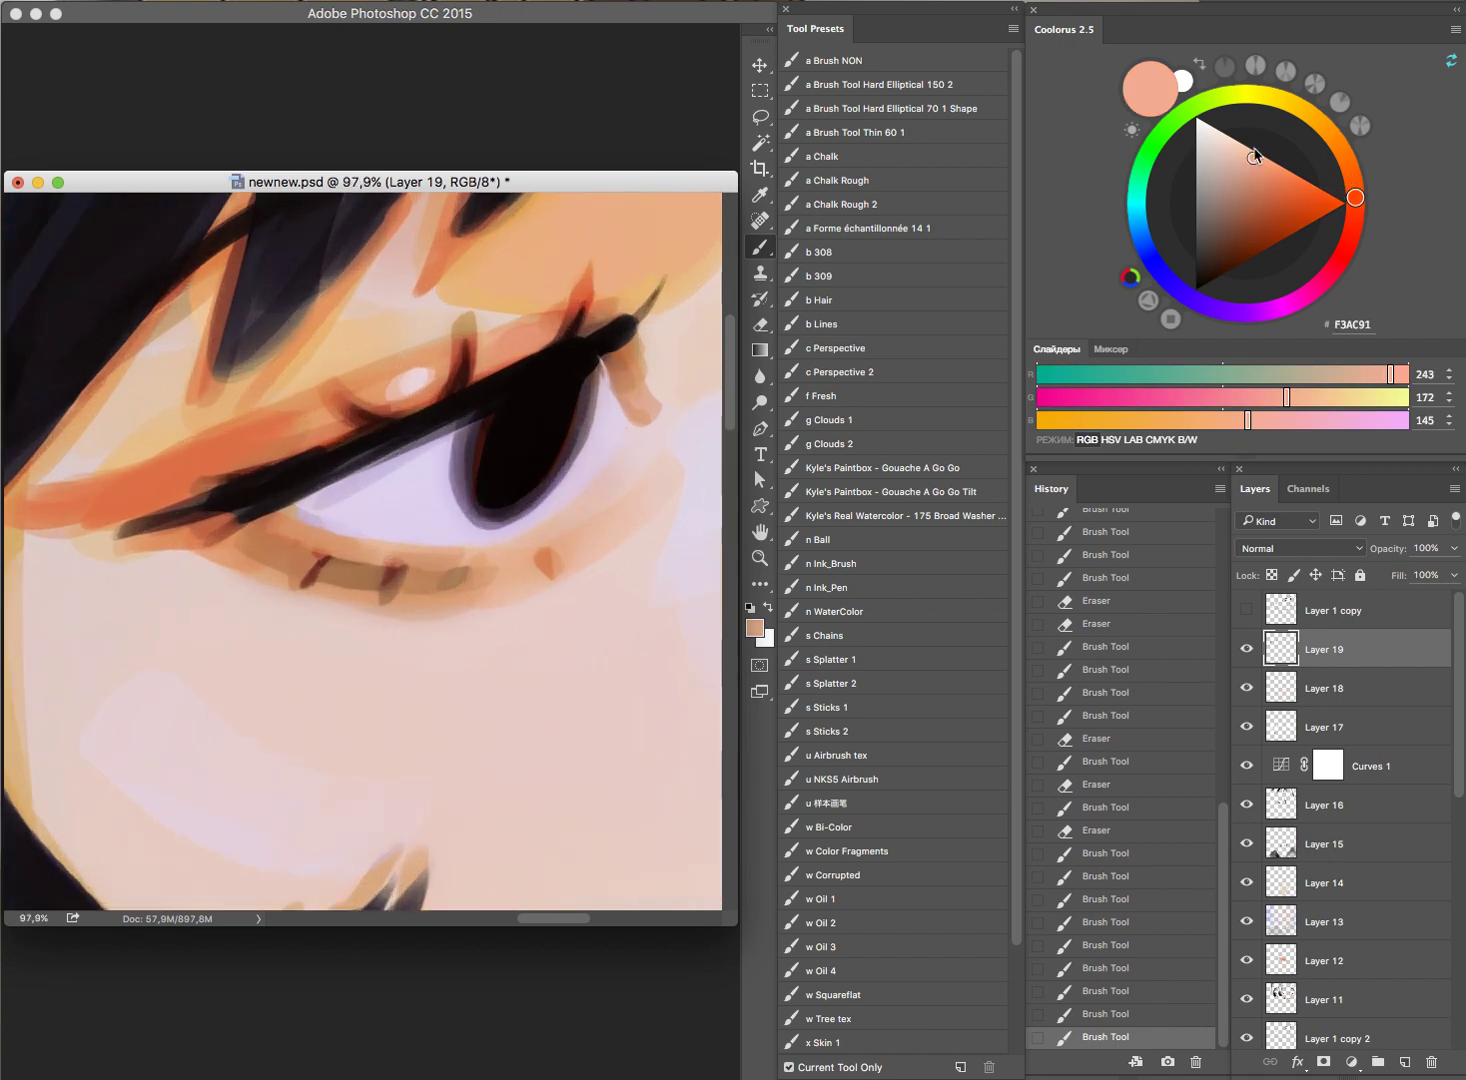
pyautogui.moveTo(320, 540)
pyautogui.mouseDown()
pyautogui.moveTo(420, 561)
pyautogui.moveTo(540, 535)
pyautogui.mouseUp()
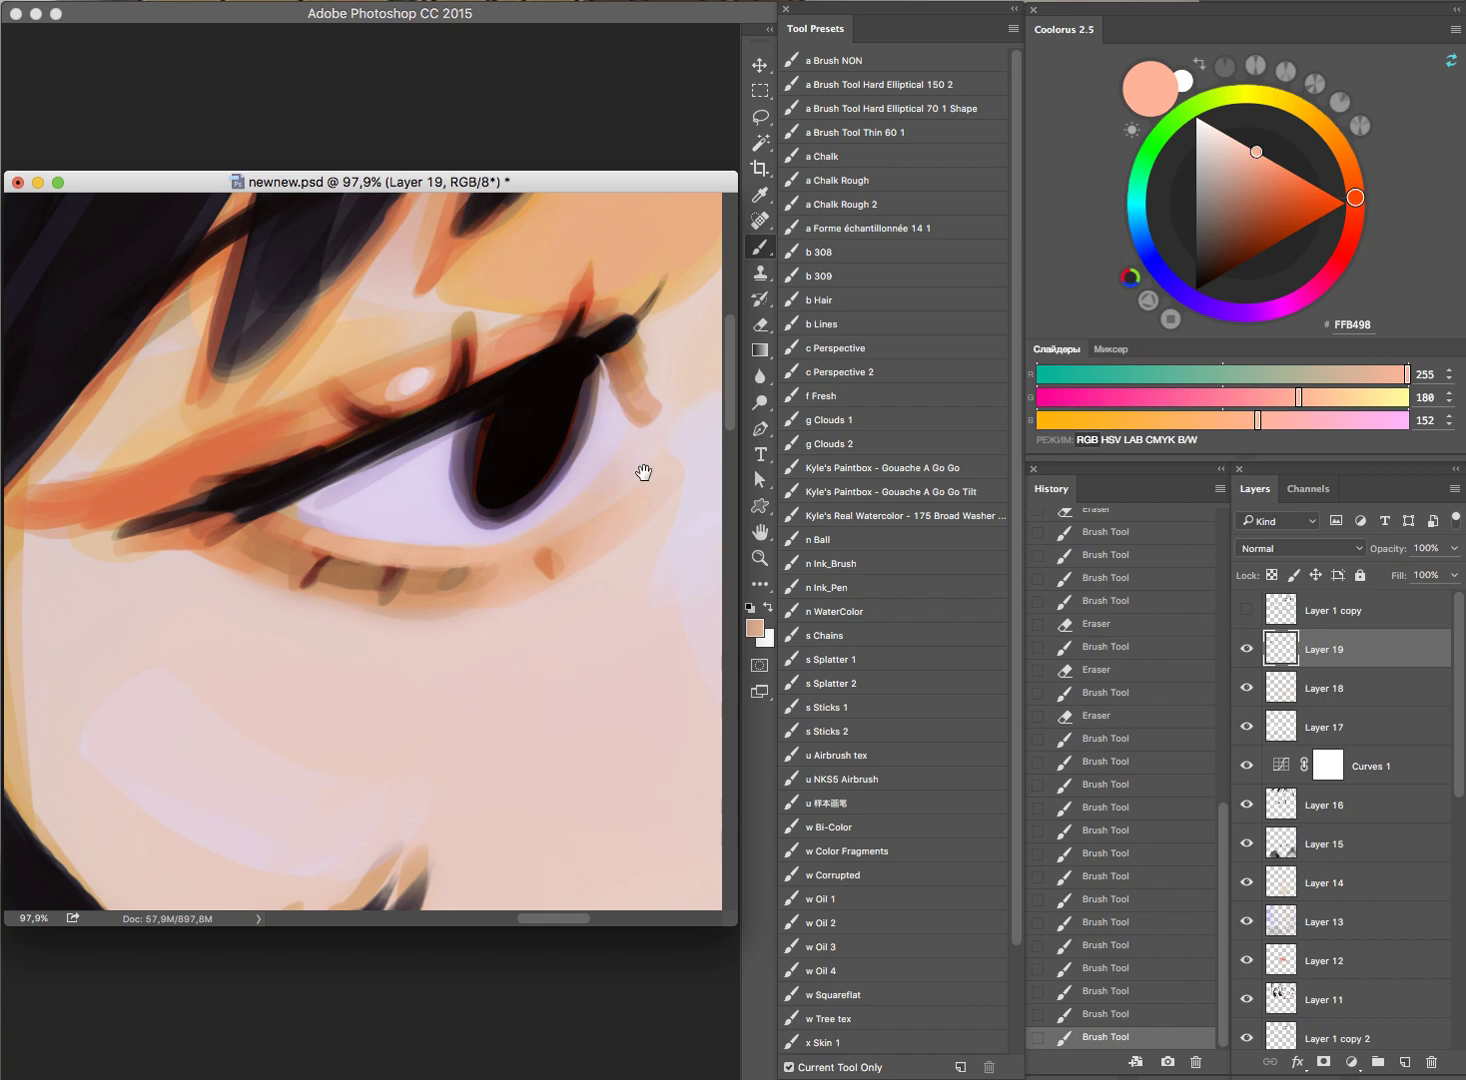
pyautogui.scroll(3, 468, 670)
pyautogui.scroll(-8, 600, 620)
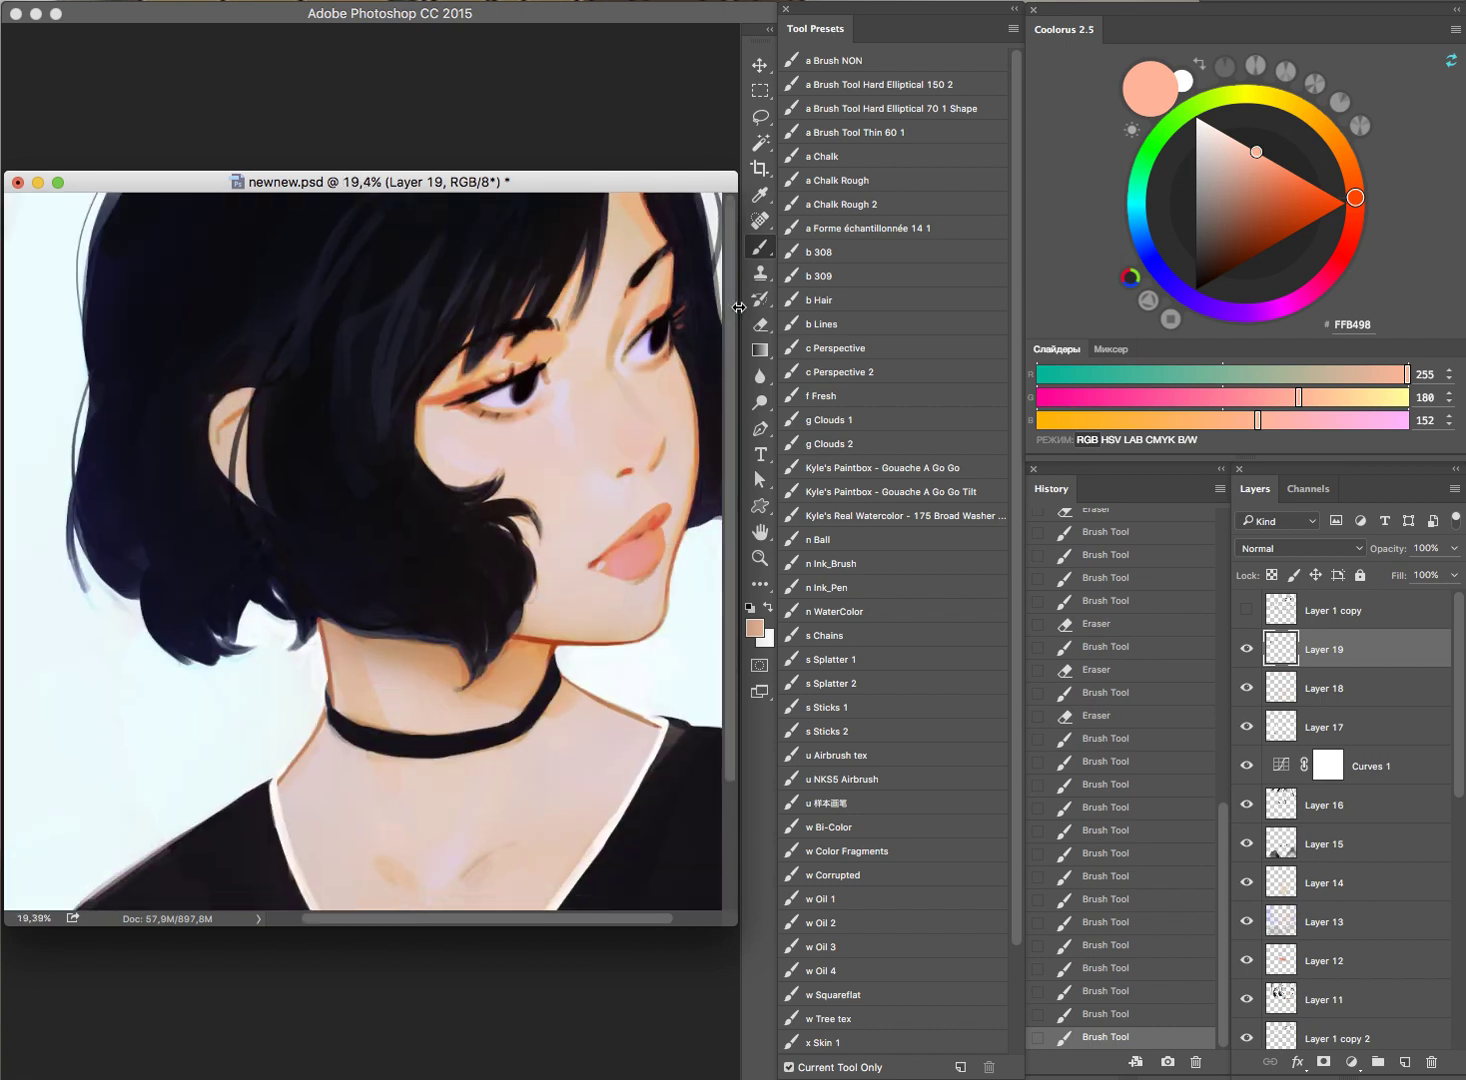
pyautogui.scroll(2, 685, 330)
pyautogui.scroll(6, 639, 454)
# Step: Darken the lower iris edges of both eyes
pyautogui.moveTo(647, 453); pyautogui.dragTo(649, 443)
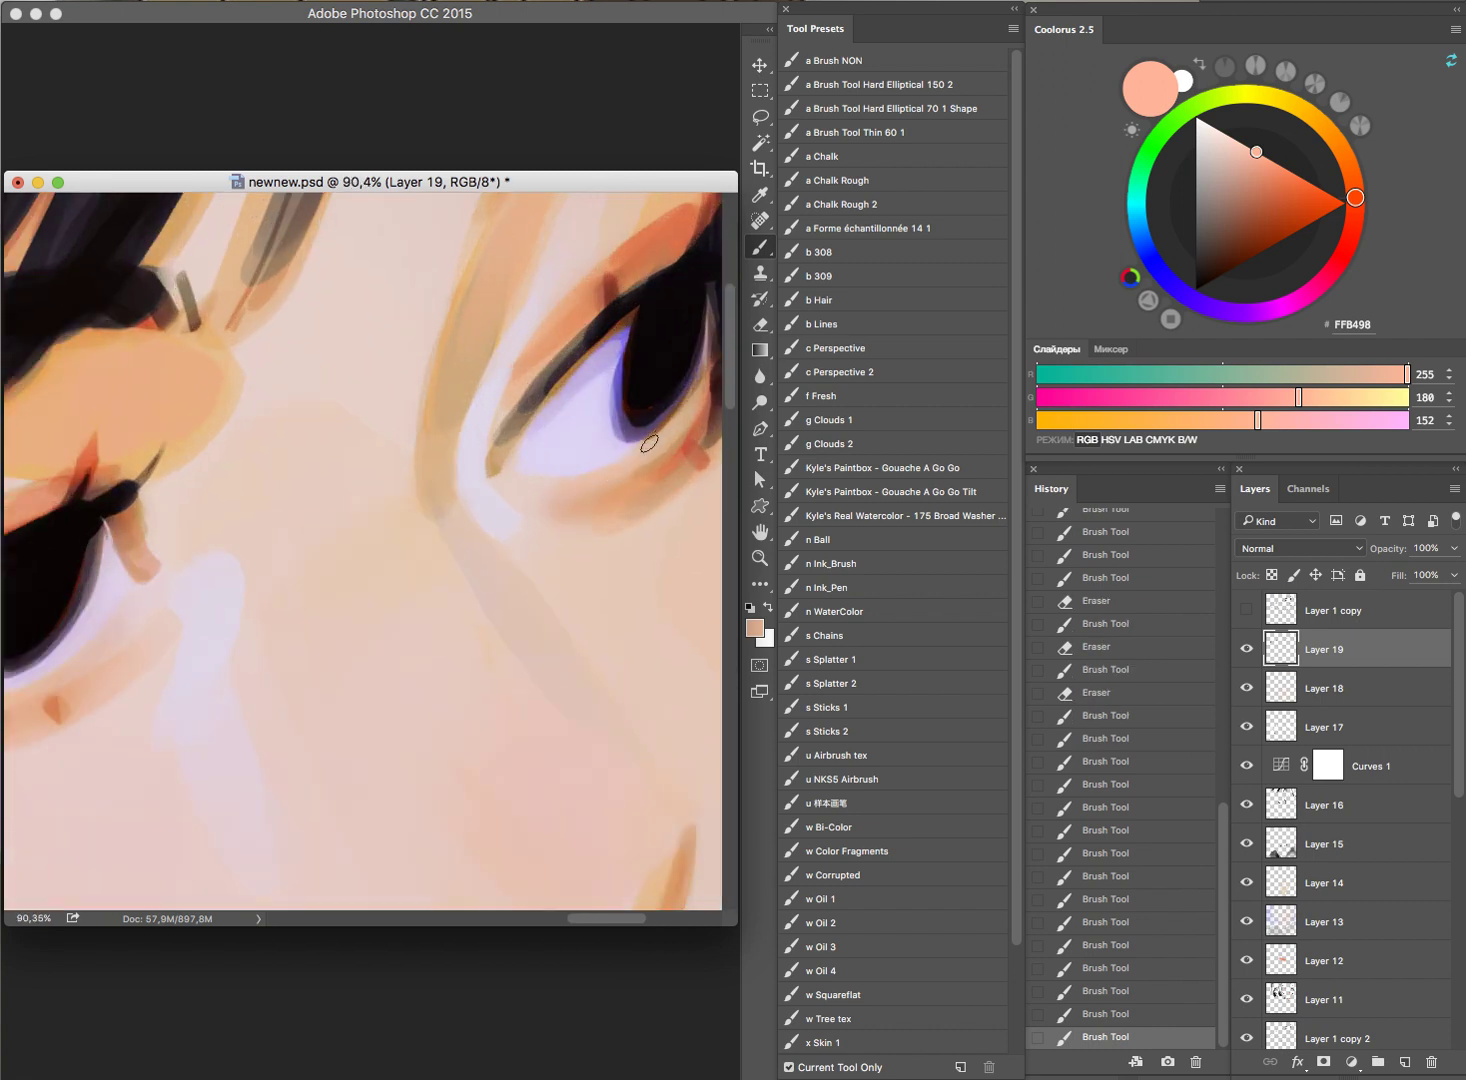
pyautogui.moveTo(545, 485)
pyautogui.mouseDown()
pyautogui.moveTo(675, 430)
pyautogui.moveTo(628, 466)
pyautogui.moveTo(681, 452)
pyautogui.mouseUp()
pyautogui.scroll(-6, 681, 452)
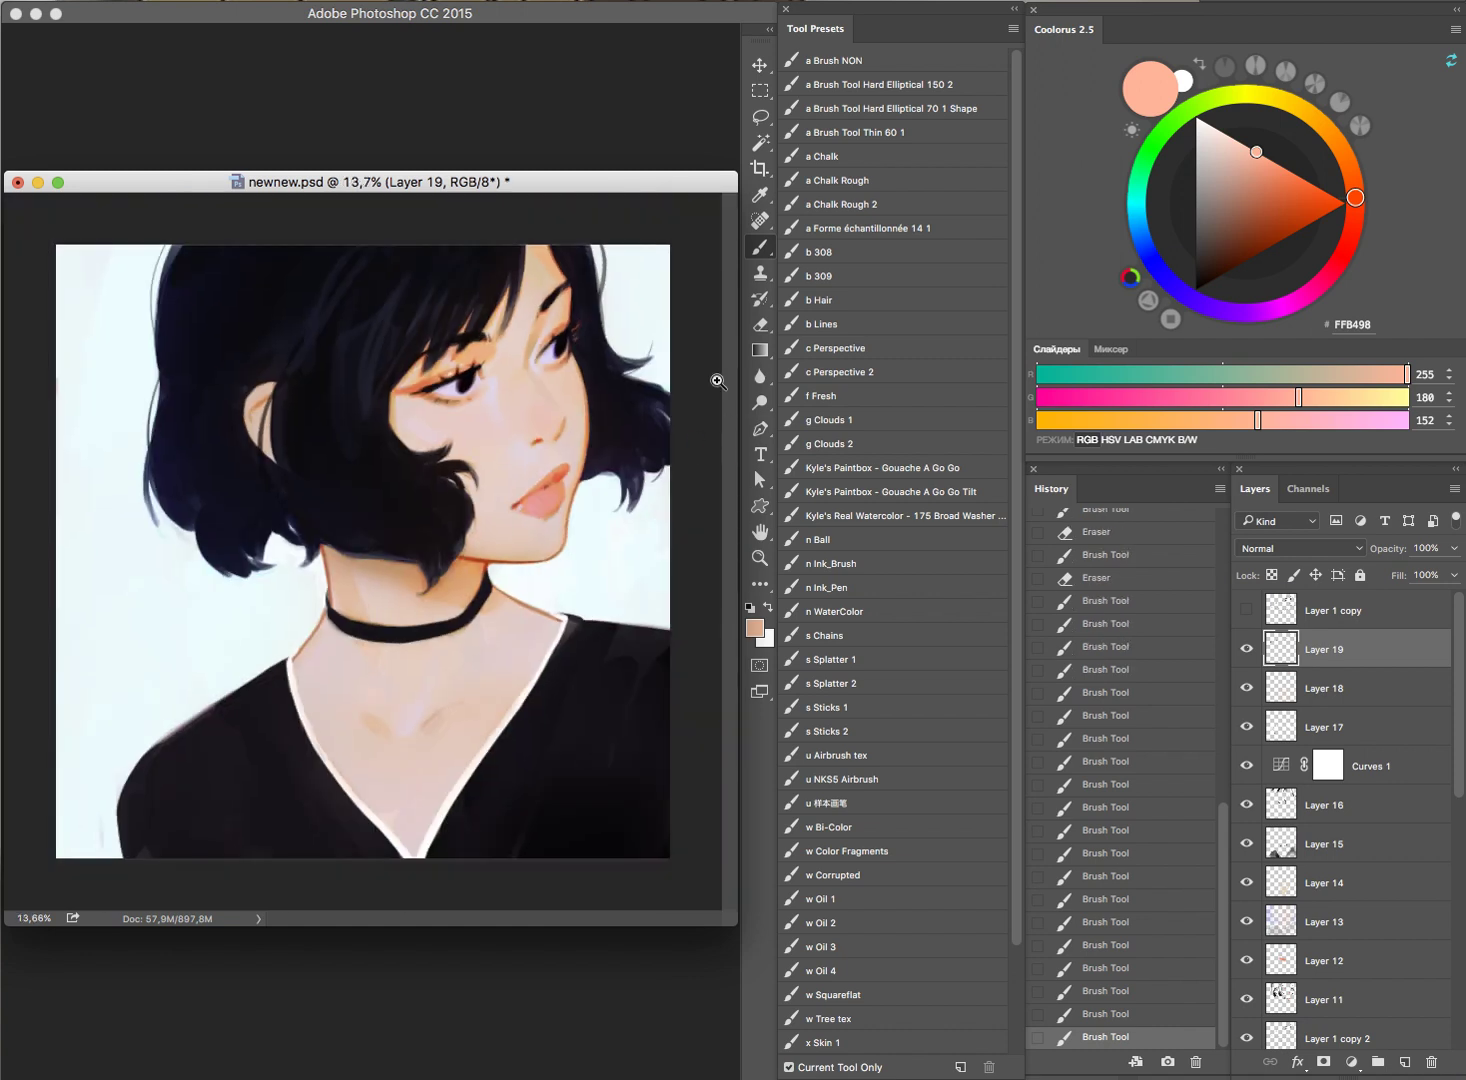
pyautogui.scroll(2, 511, 459)
pyautogui.scroll(4, 511, 459)
pyautogui.moveTo(460, 473); pyautogui.dragTo(526, 438)
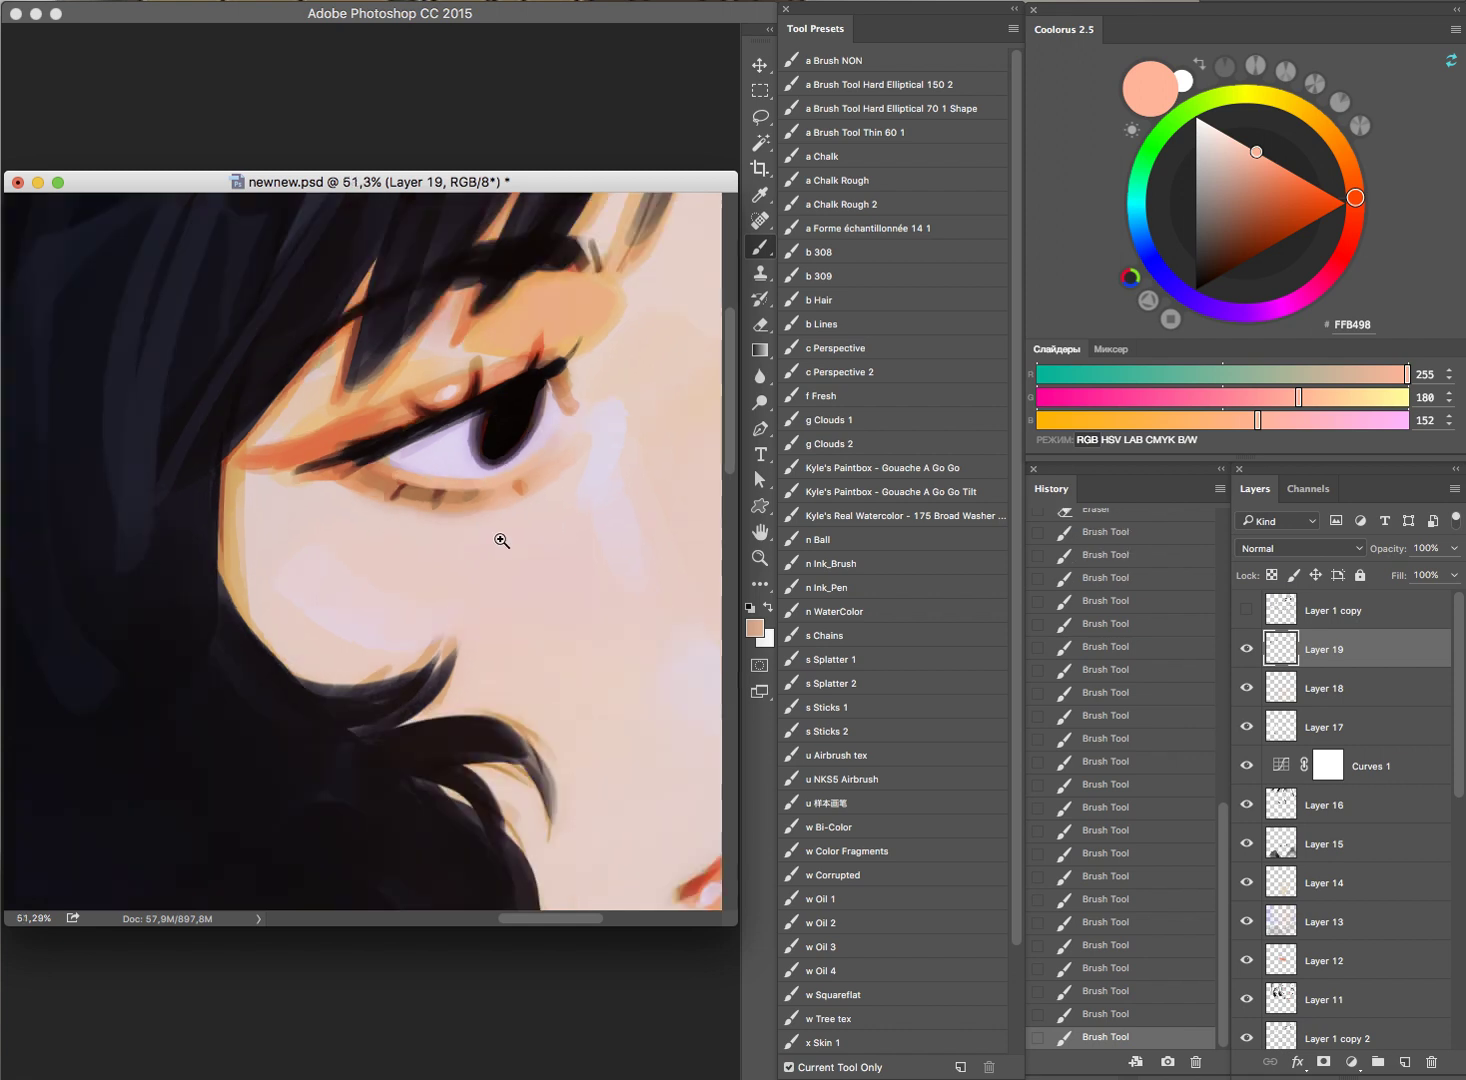
pyautogui.scroll(-6, 500, 540)
# Step: Toggle Layer 19 visibility to compare, then darken the choker's upper-left edge
pyautogui.click(1247, 648)
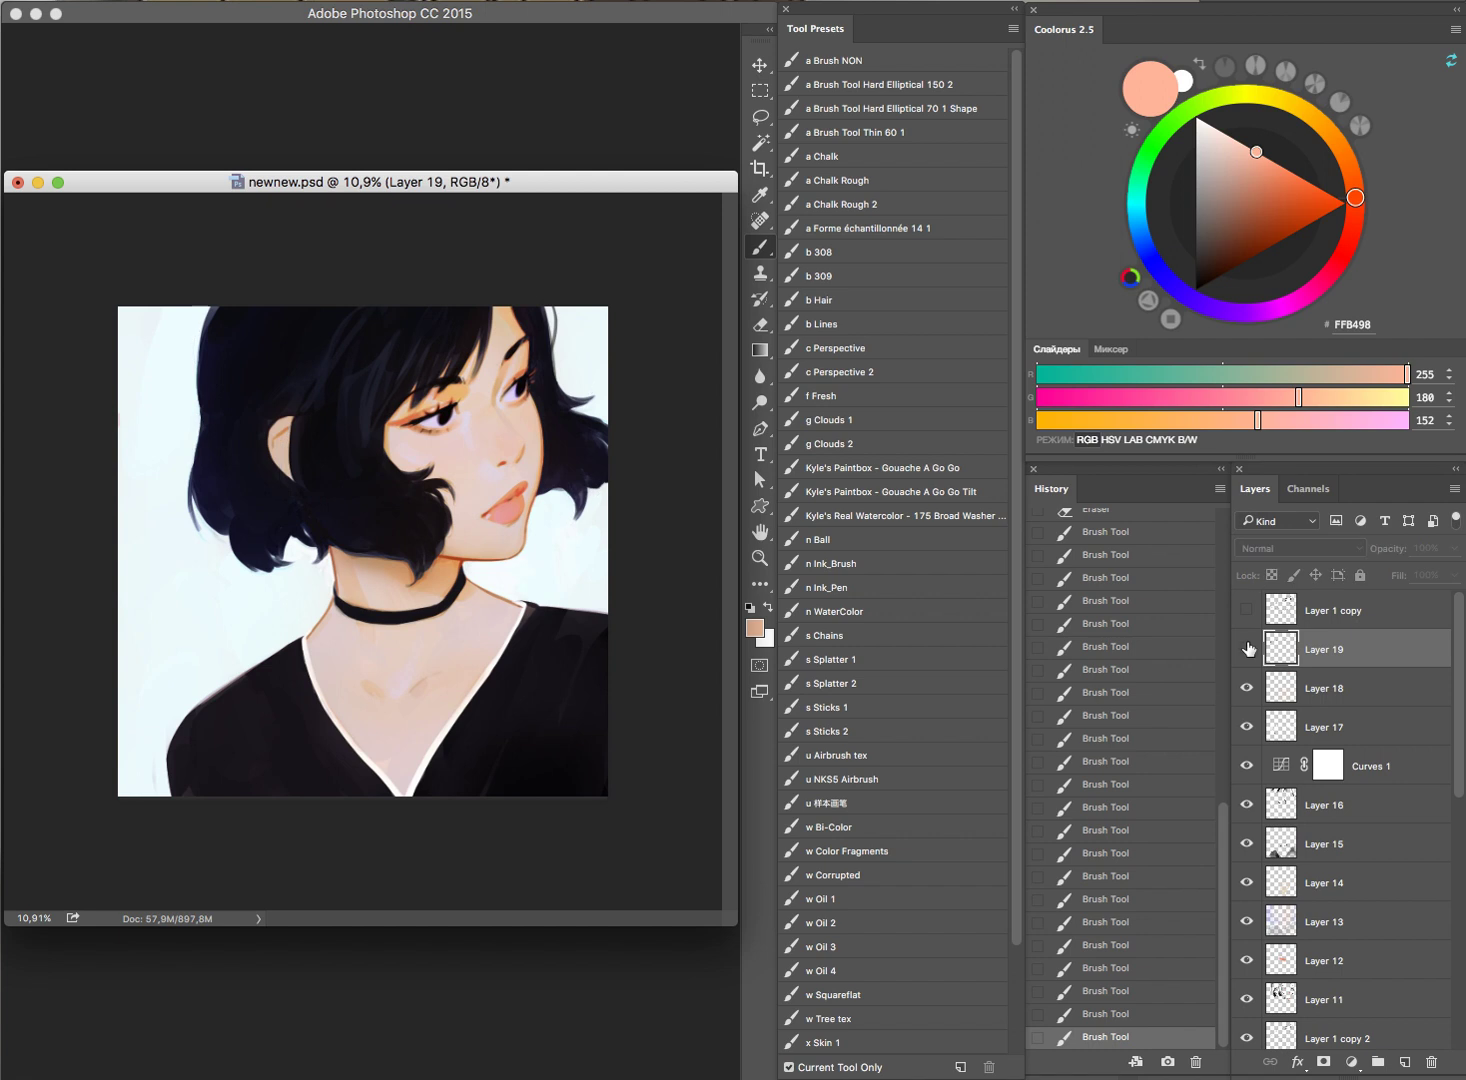
pyautogui.click(1247, 648)
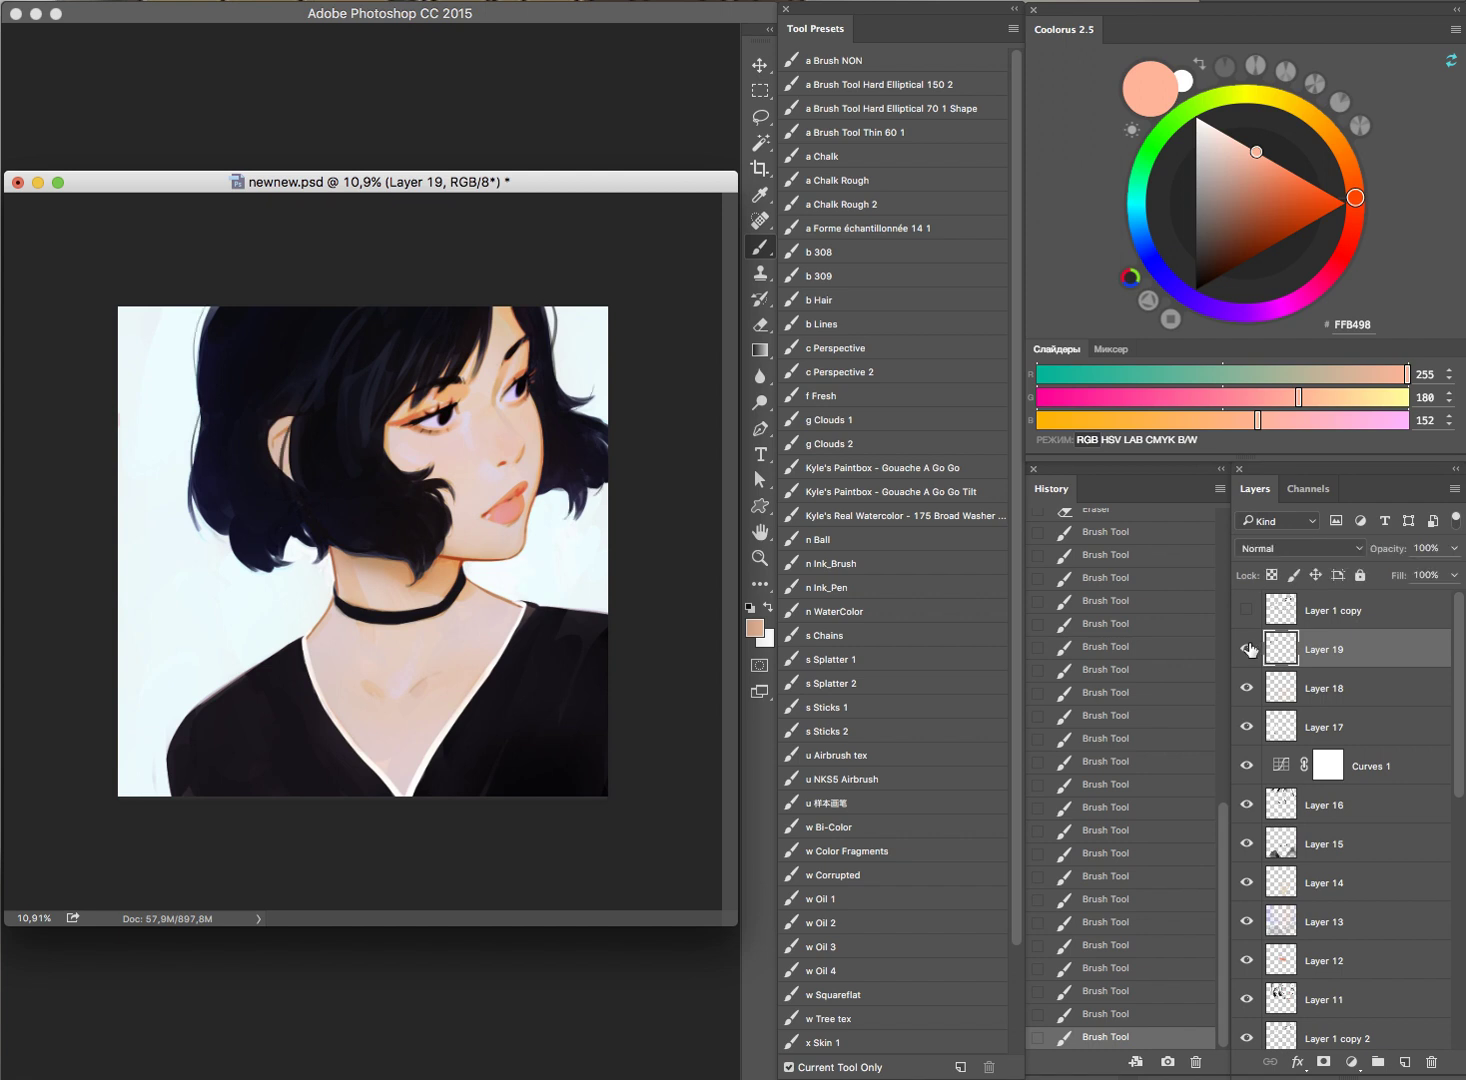
pyautogui.click(1247, 648)
pyautogui.scroll(5, 438, 638)
pyautogui.keyDown('alt'); pyautogui.click(348, 630); pyautogui.keyUp('alt')
pyautogui.moveTo(326, 645); pyautogui.dragTo(362, 668)
pyautogui.keyDown('alt'); pyautogui.click(322, 674); pyautogui.keyUp('alt')
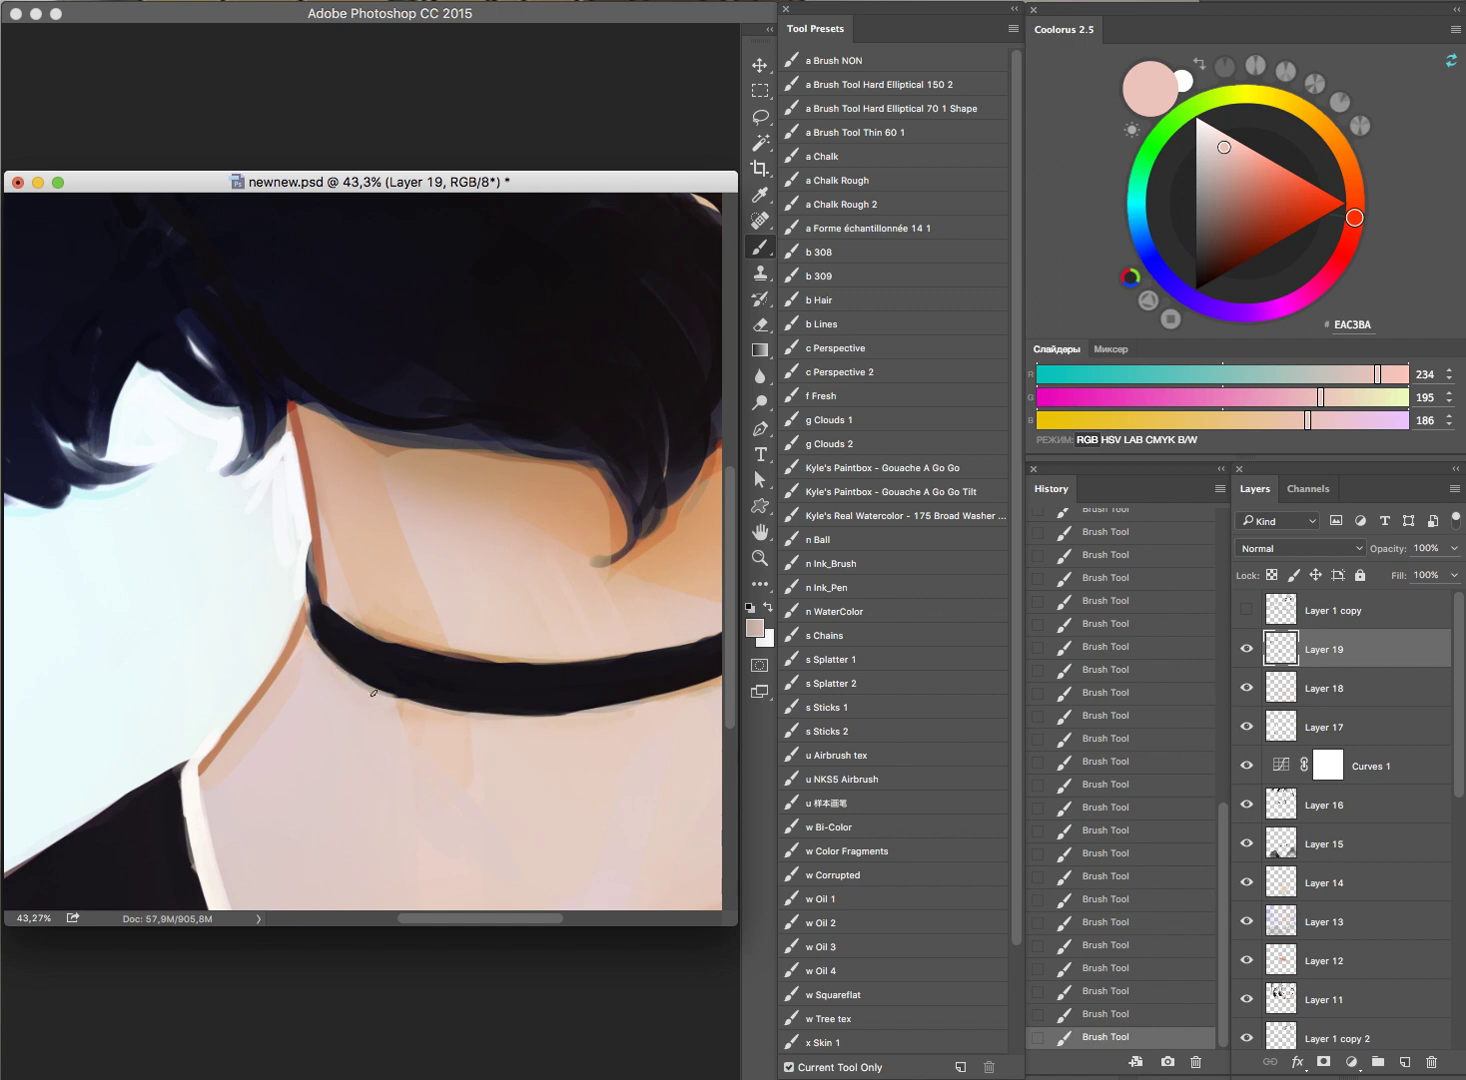
# Step: Sample near-black from the choker and hair, then paint out the blue-grey hair highlights and grey edge line behind the neck
pyautogui.keyDown('alt'); pyautogui.click(344, 597); pyautogui.keyUp('alt')
pyautogui.keyDown('alt'); pyautogui.click(380, 617); pyautogui.keyUp('alt')
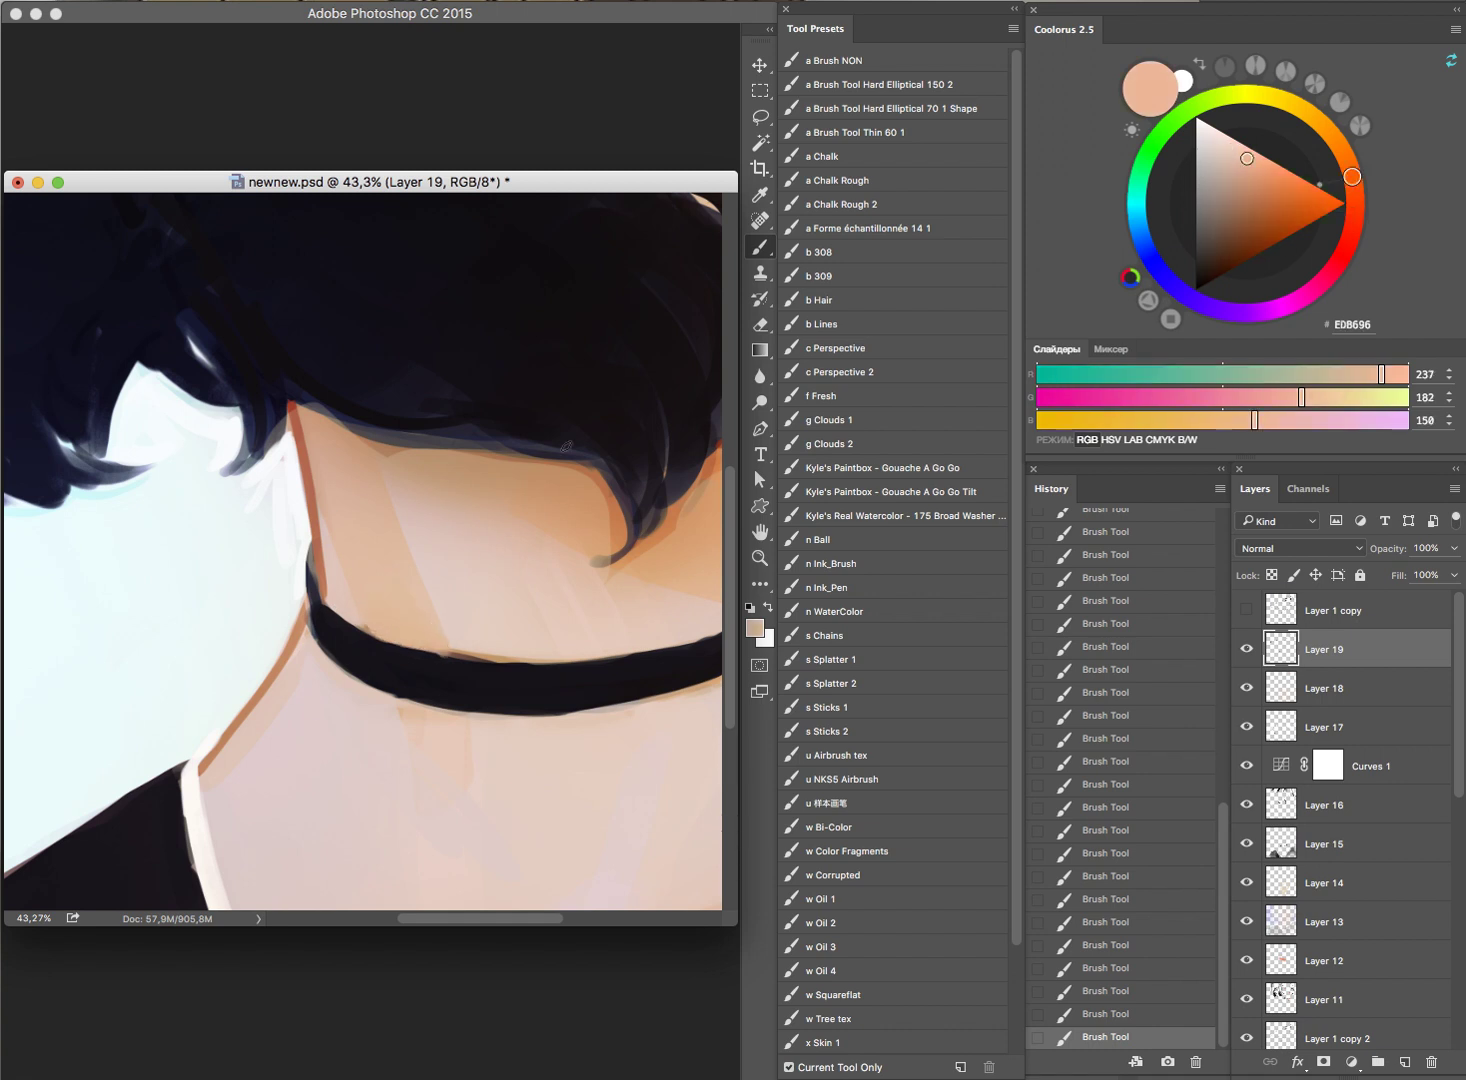
pyautogui.keyDown('alt'); pyautogui.click(447, 660); pyautogui.keyUp('alt')
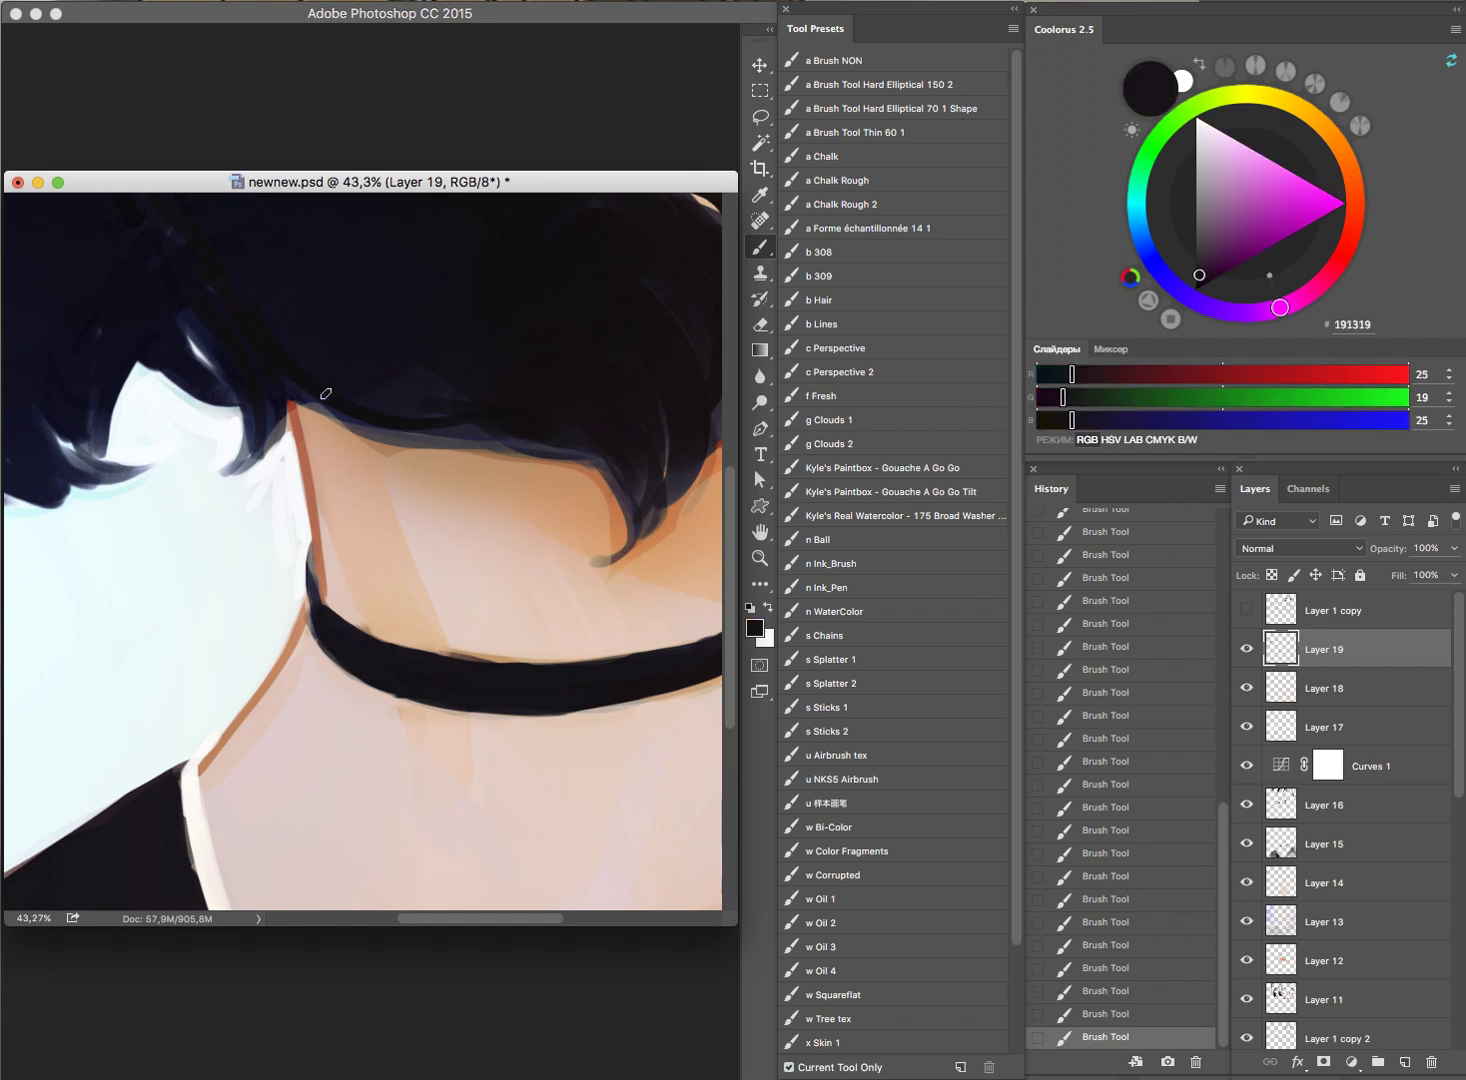
pyautogui.keyDown('alt'); pyautogui.click(323, 377); pyautogui.keyUp('alt')
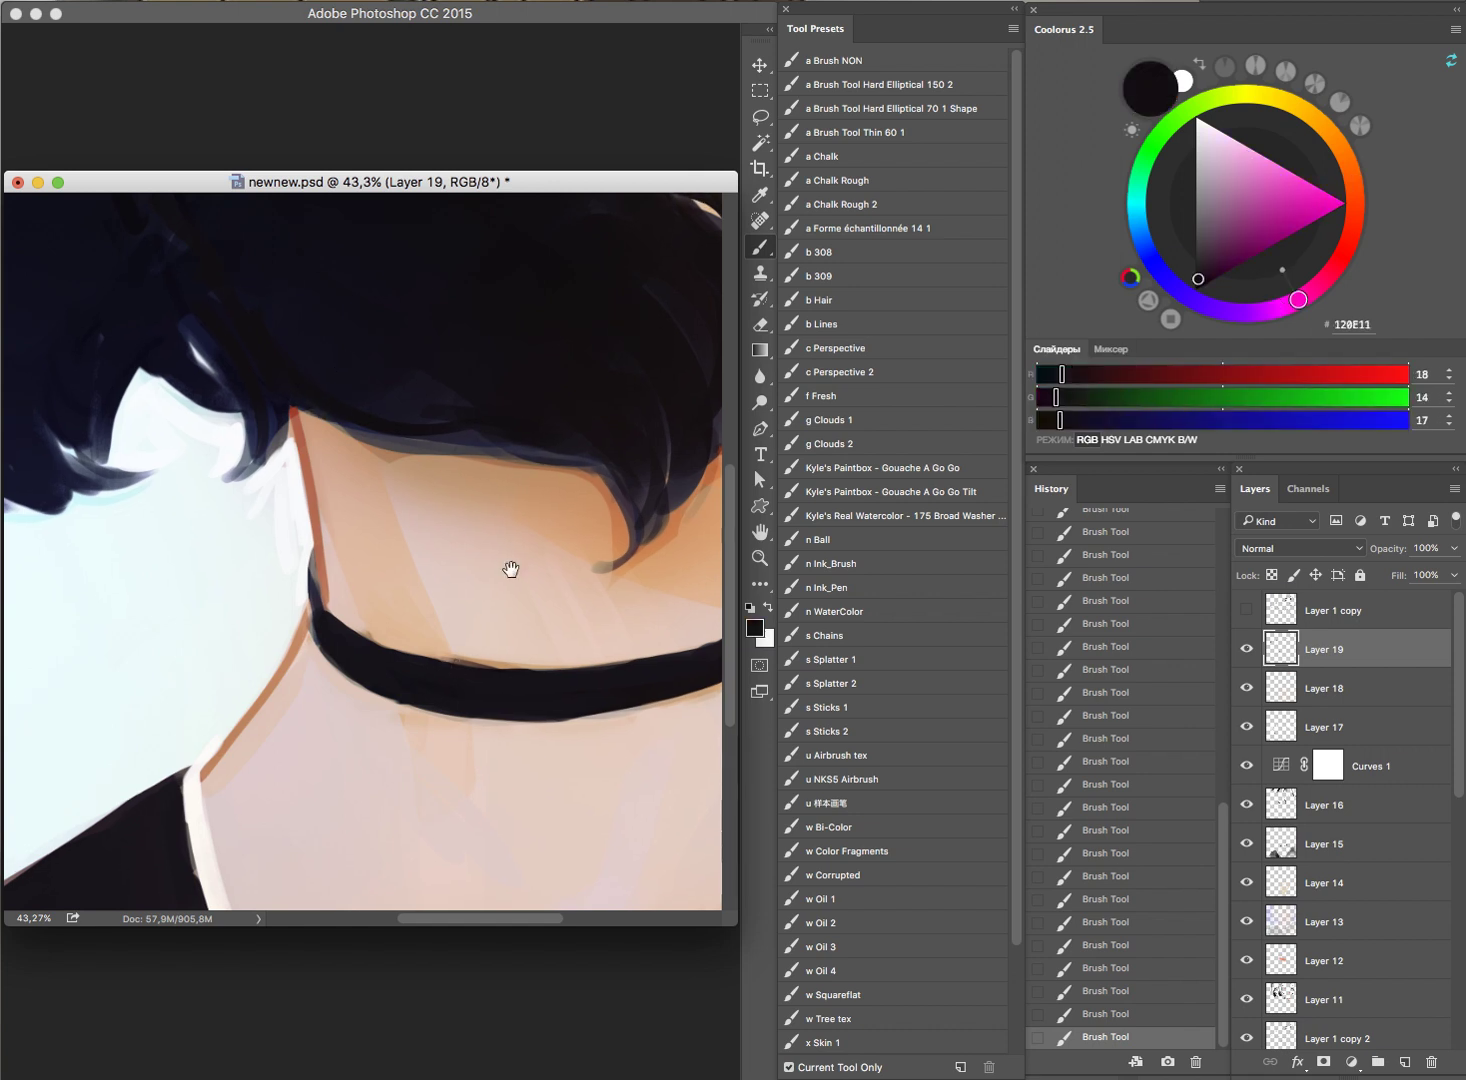
pyautogui.scroll(5, 440, 541)
pyautogui.moveTo(231, 478); pyautogui.dragTo(169, 387)
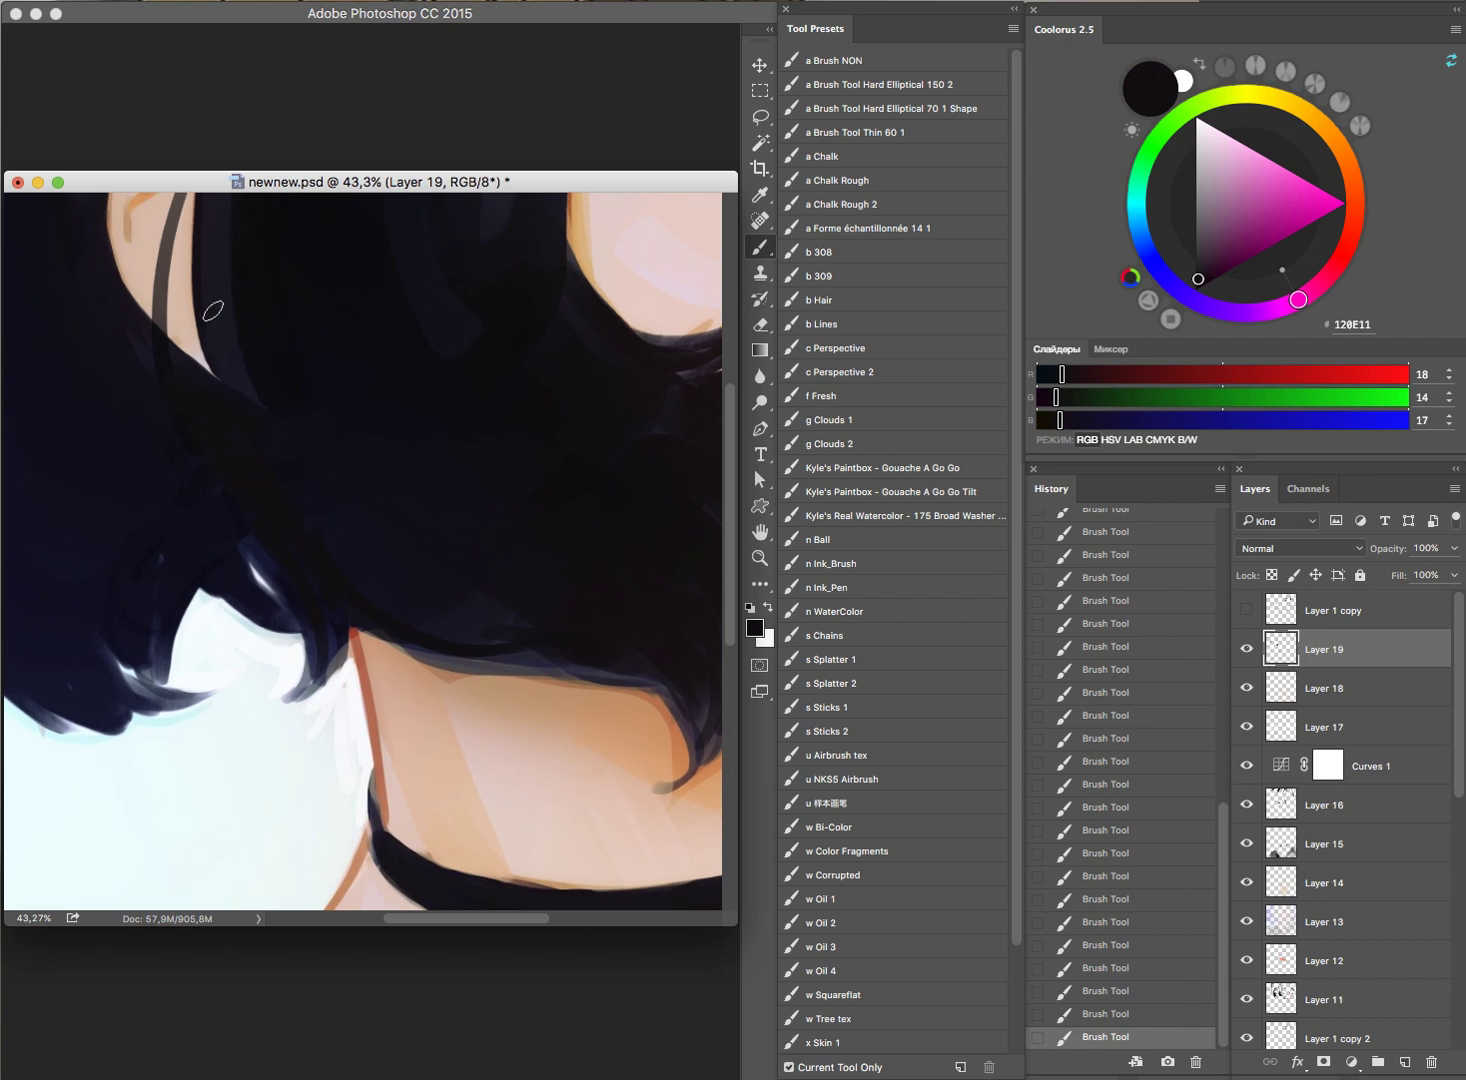
pyautogui.moveTo(158, 305)
pyautogui.mouseDown()
pyautogui.moveTo(168, 340)
pyautogui.moveTo(164, 287)
pyautogui.mouseUp()
pyautogui.keyDown('alt'); pyautogui.click(496, 549); pyautogui.keyUp('alt')
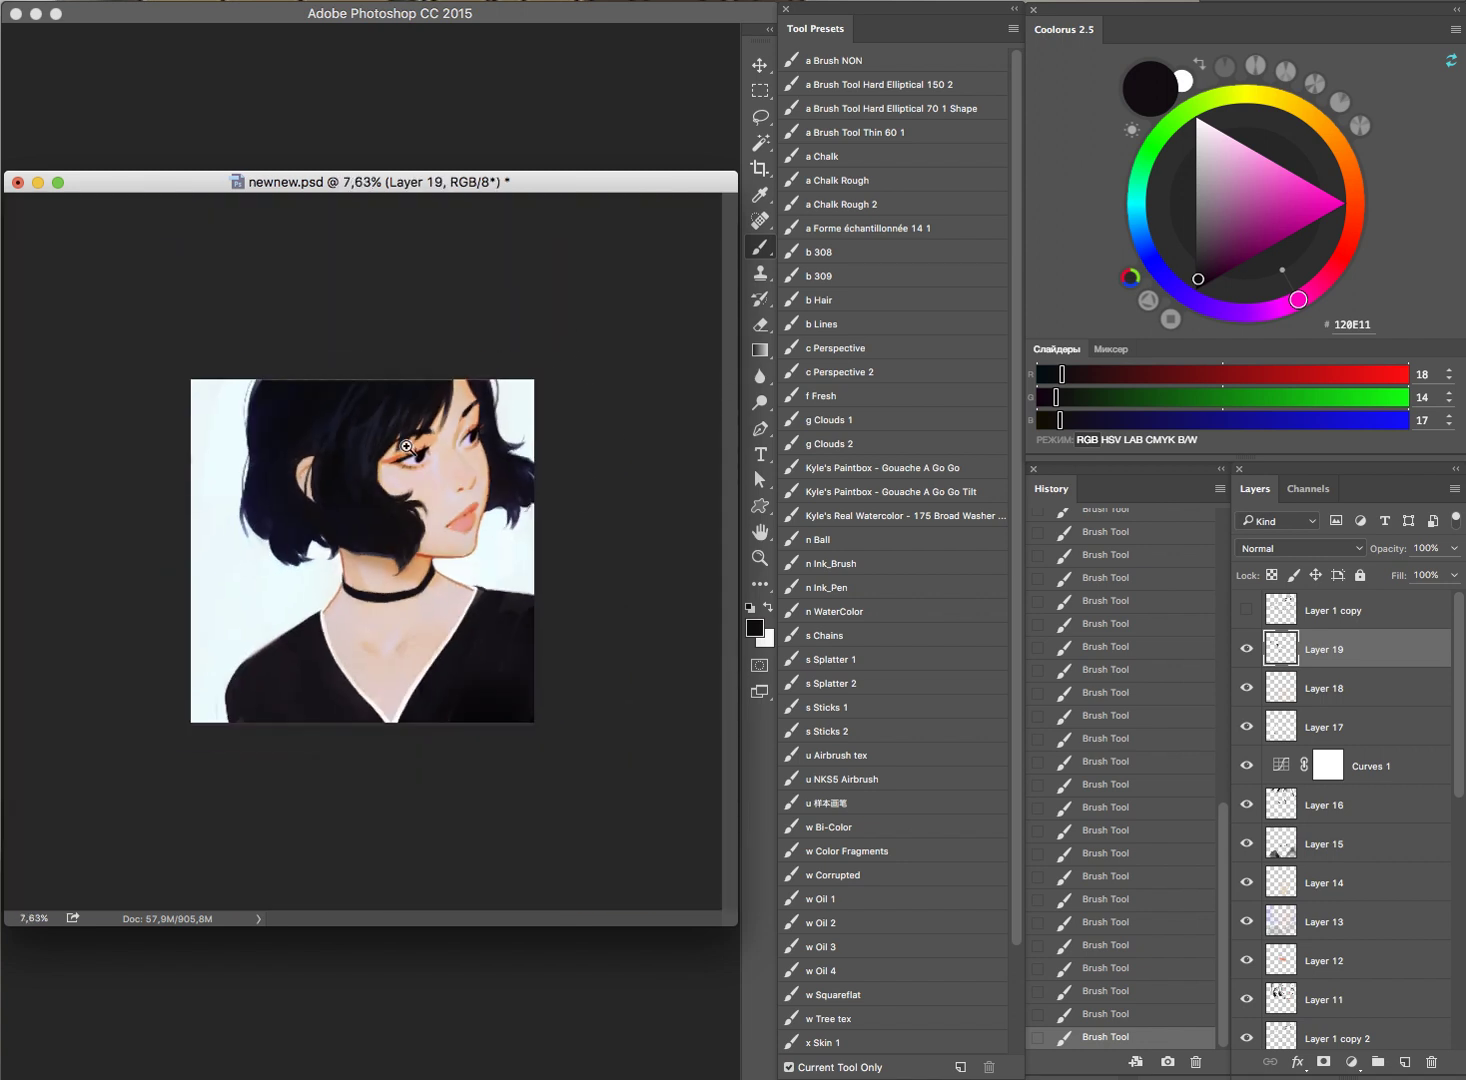
# Step: Sample the orange skin tone near the eye and shift it slightly toward pink
pyautogui.moveTo(407, 446); pyautogui.dragTo(569, 413)
pyautogui.moveTo(396, 484); pyautogui.dragTo(430, 481)
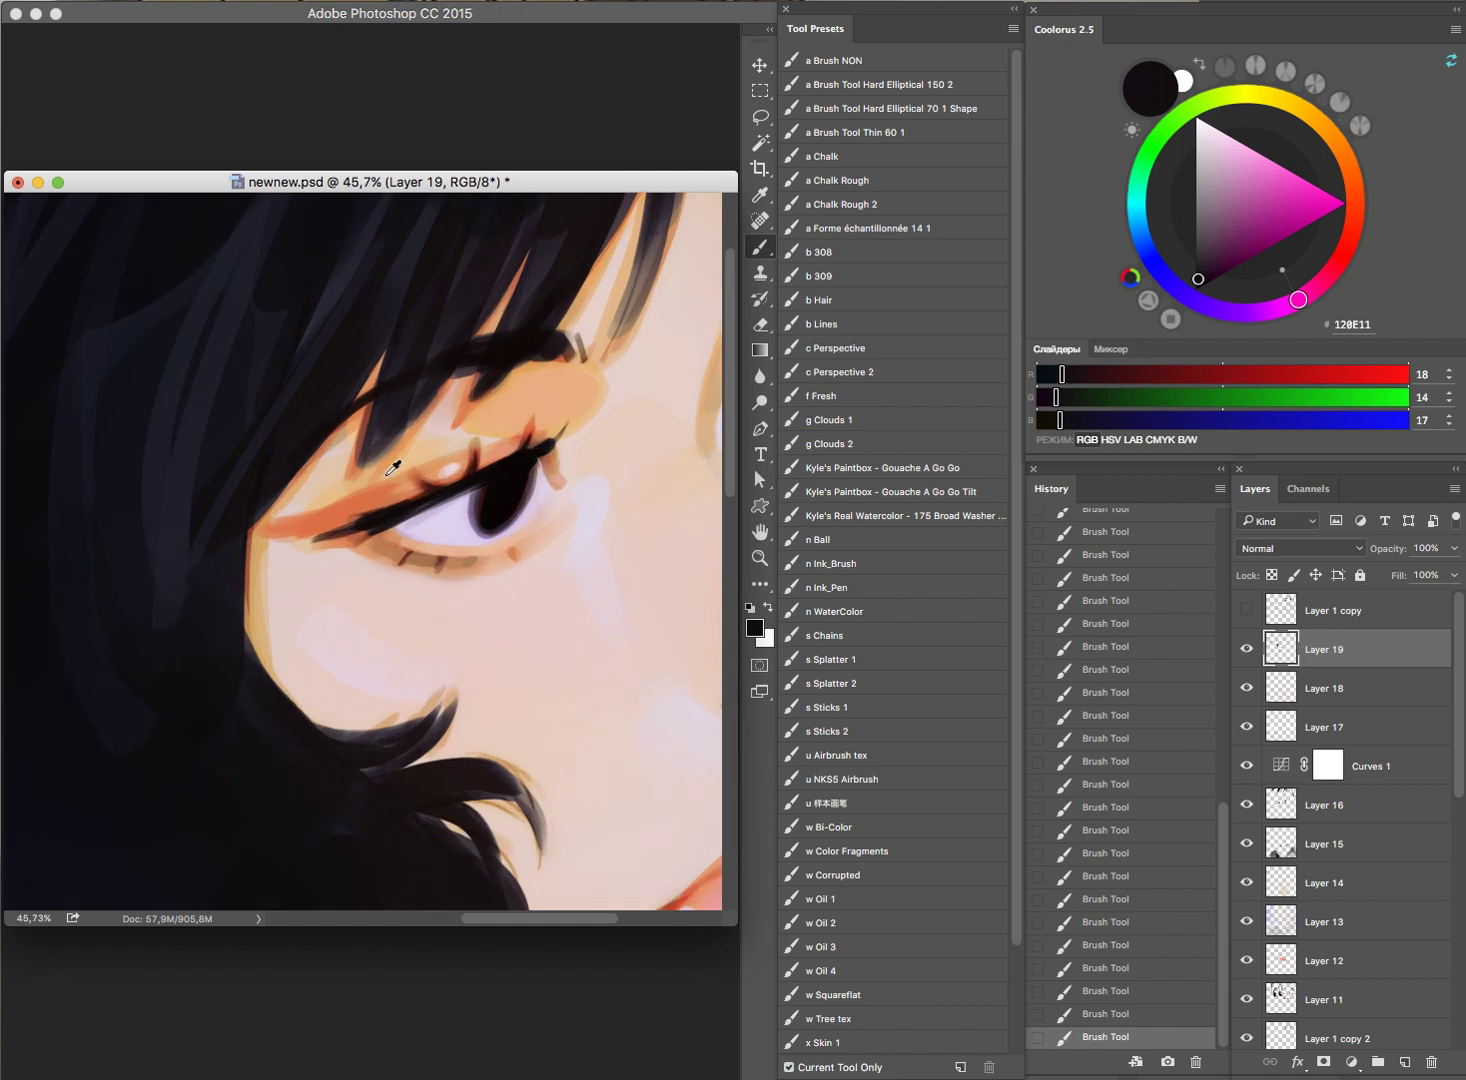
pyautogui.keyDown('alt'); pyautogui.click(388, 474); pyautogui.keyUp('alt')
pyautogui.click(1357, 188)
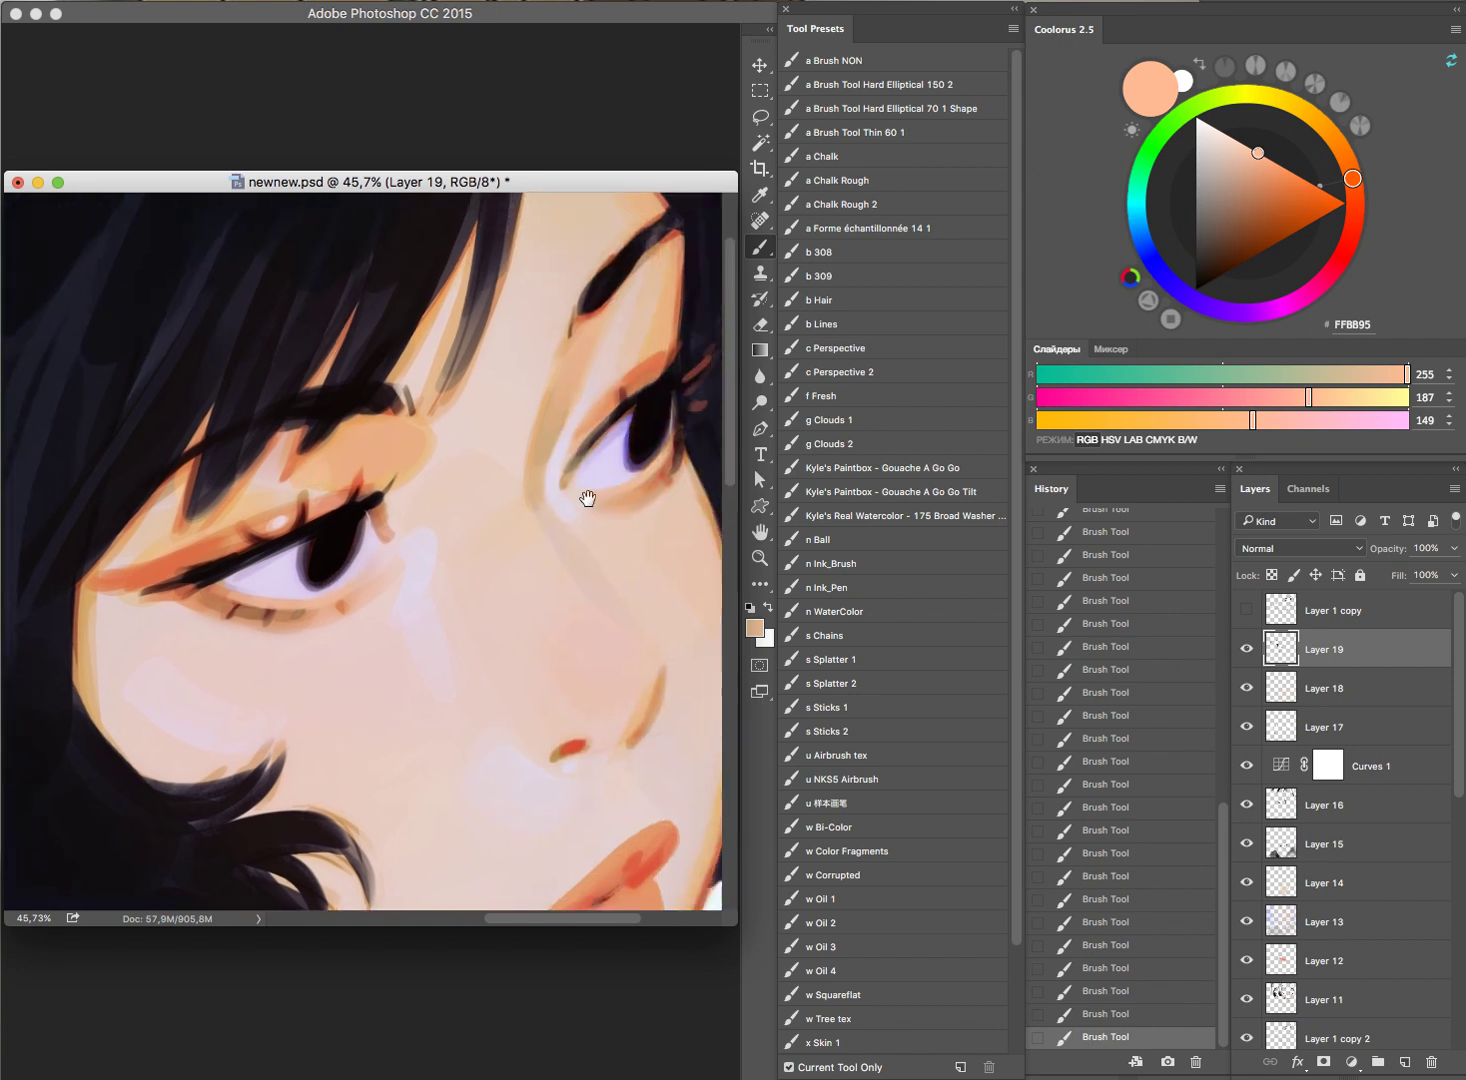
pyautogui.moveTo(589, 497); pyautogui.dragTo(435, 536)
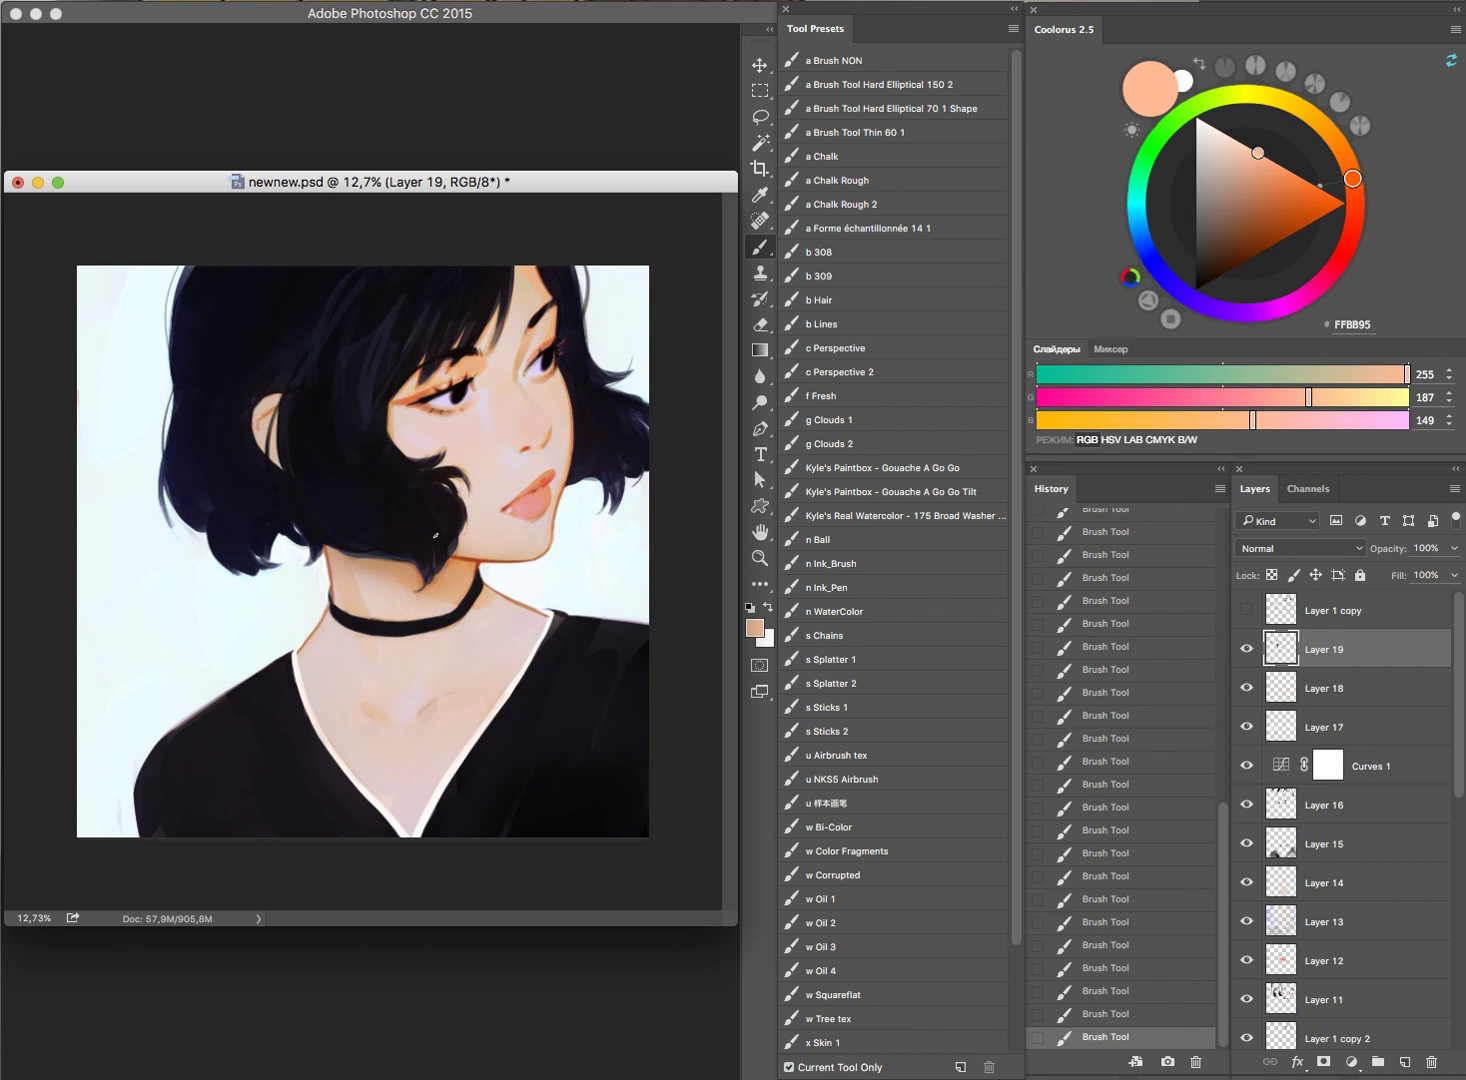
# Step: Try lip colours: sample the coral lips, adjust toward pinker coral, then switch to bright red
pyautogui.moveTo(527, 428); pyautogui.dragTo(621, 468)
pyautogui.keyDown('alt'); pyautogui.click(588, 540); pyautogui.keyUp('alt')
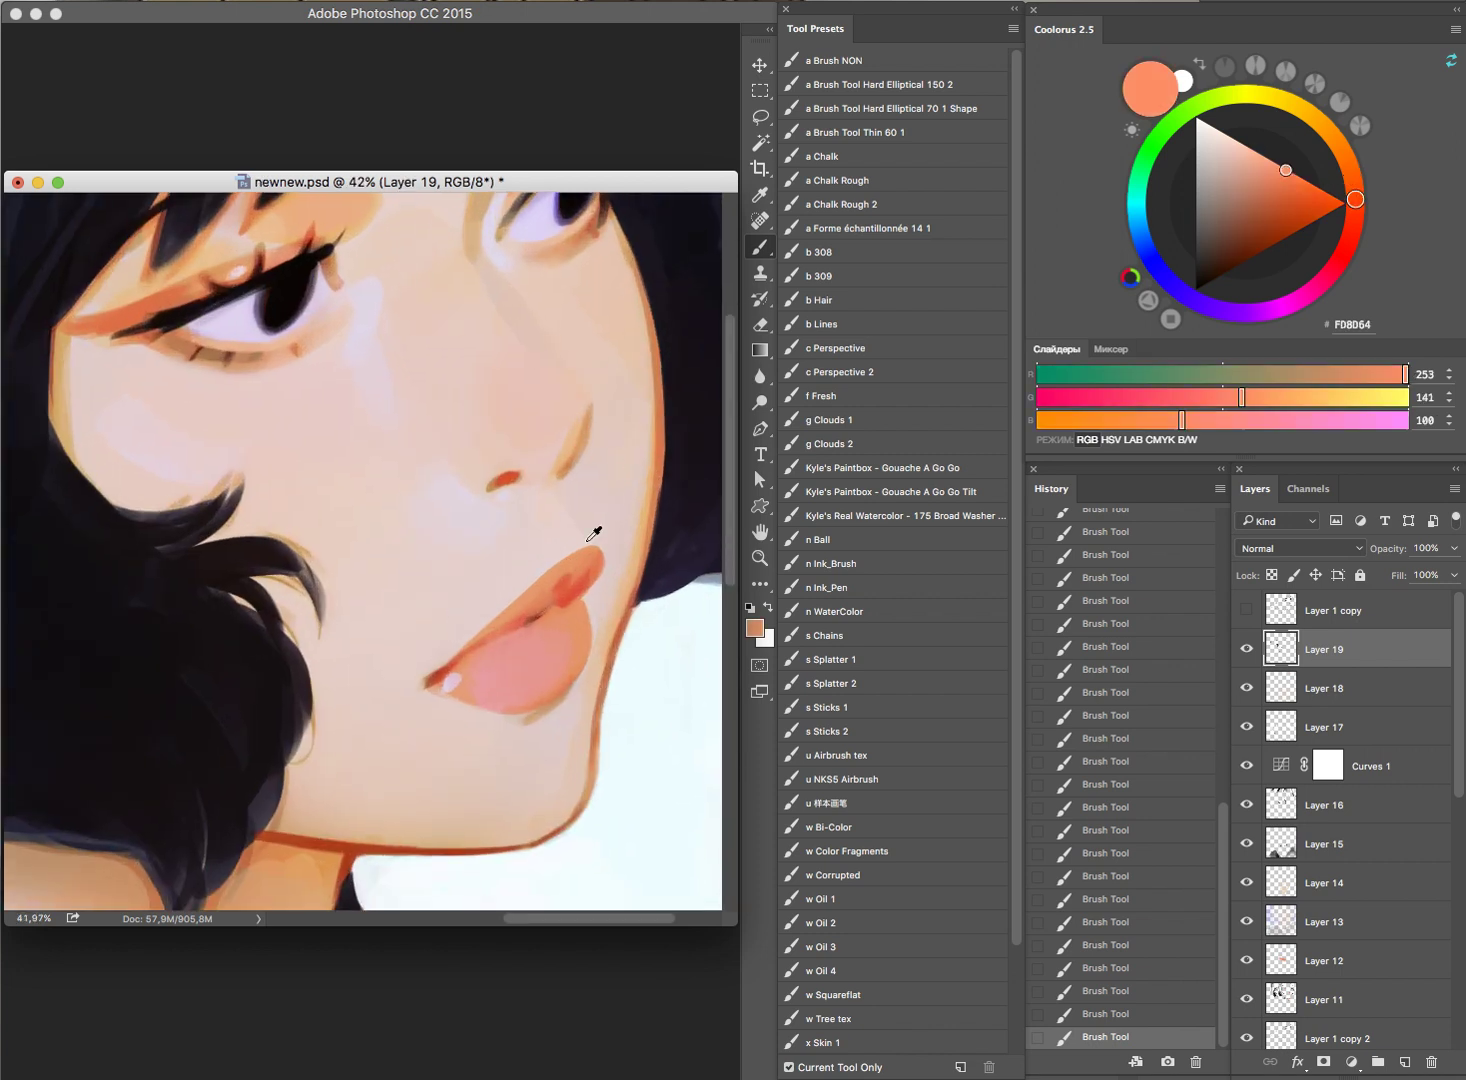
pyautogui.moveTo(1270, 174); pyautogui.dragTo(1278, 164)
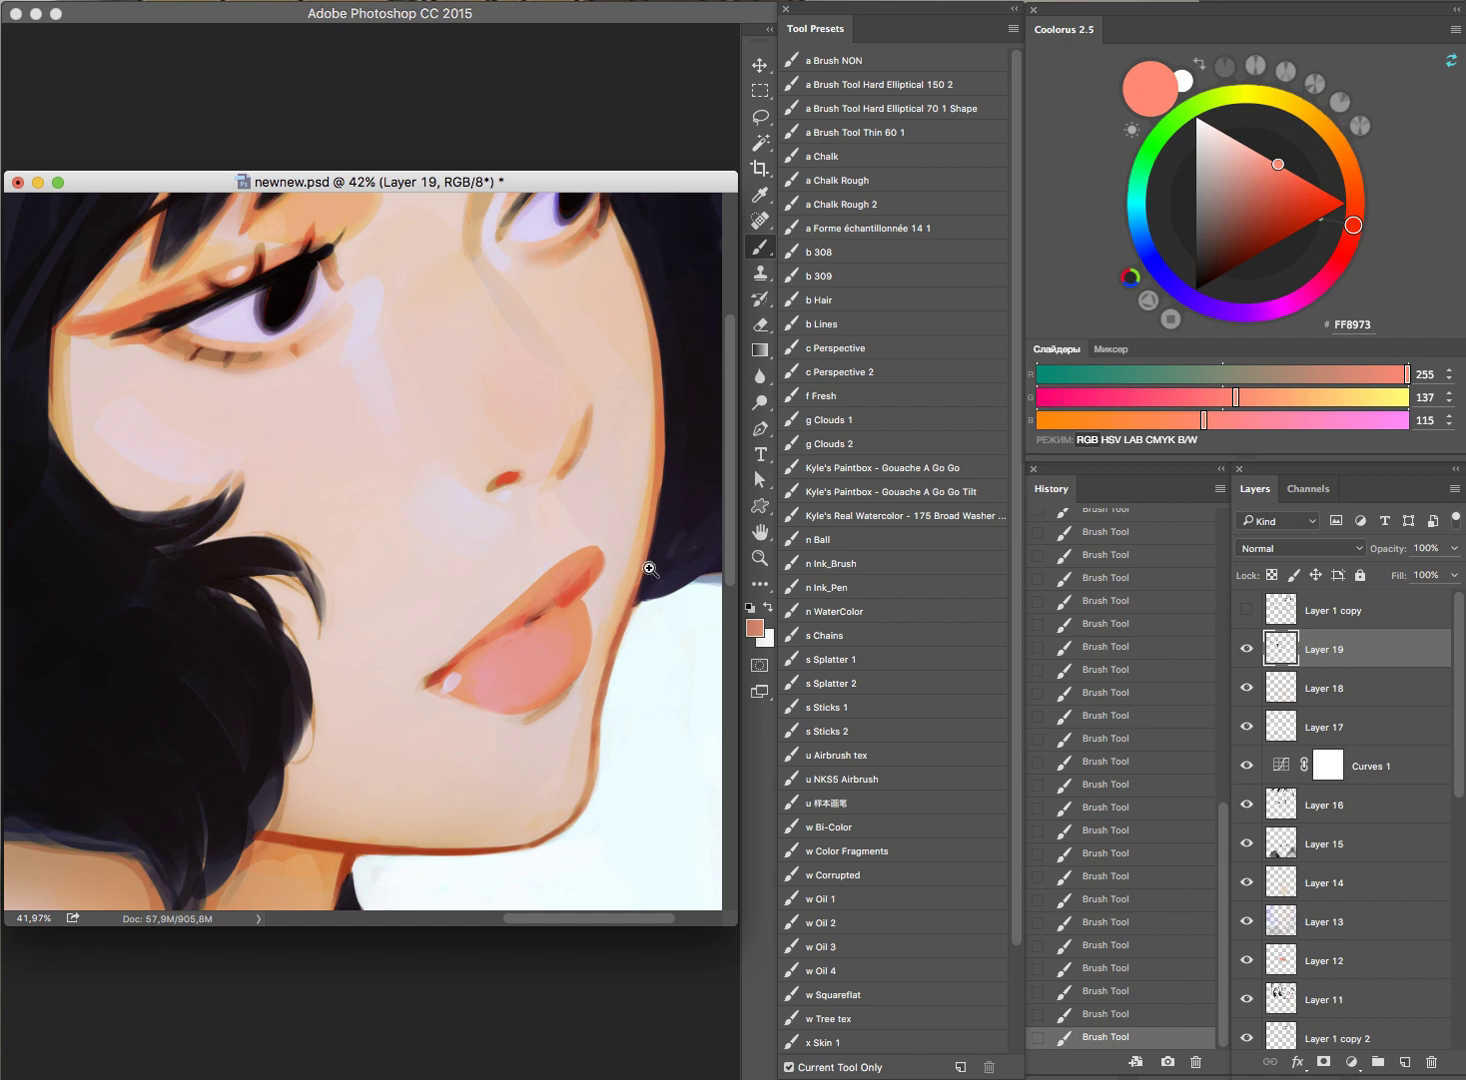
pyautogui.moveTo(618, 617); pyautogui.dragTo(500, 675)
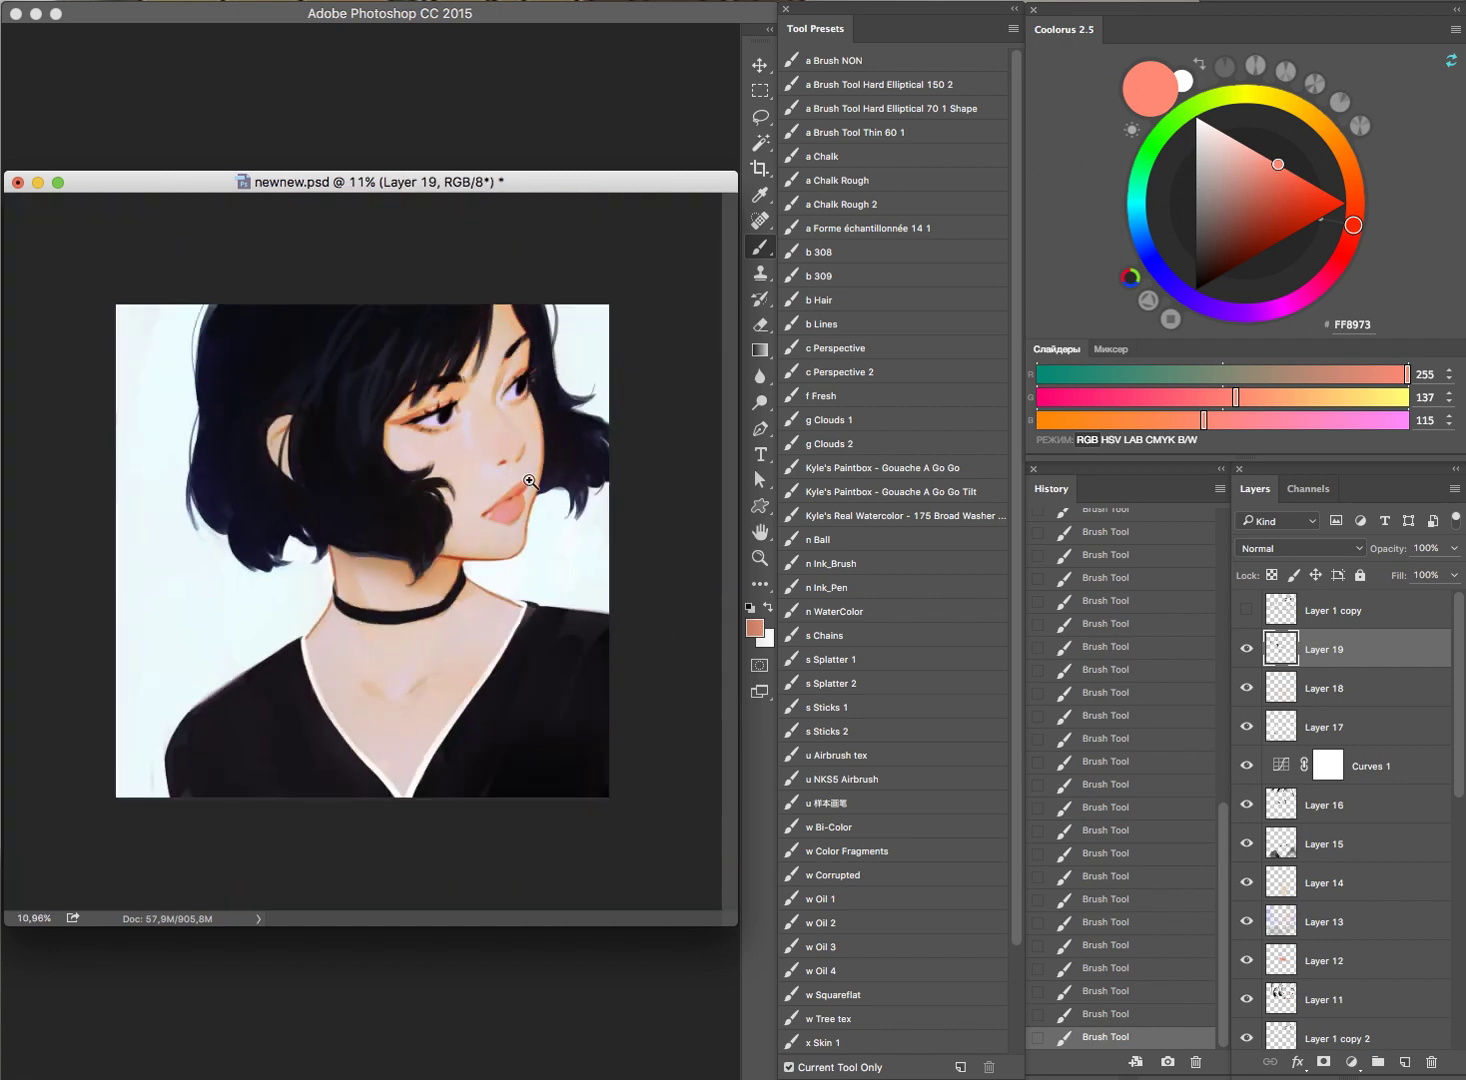
pyautogui.moveTo(532, 480); pyautogui.dragTo(562, 490)
pyautogui.keyDown('alt'); pyautogui.click(489, 546); pyautogui.keyUp('alt')
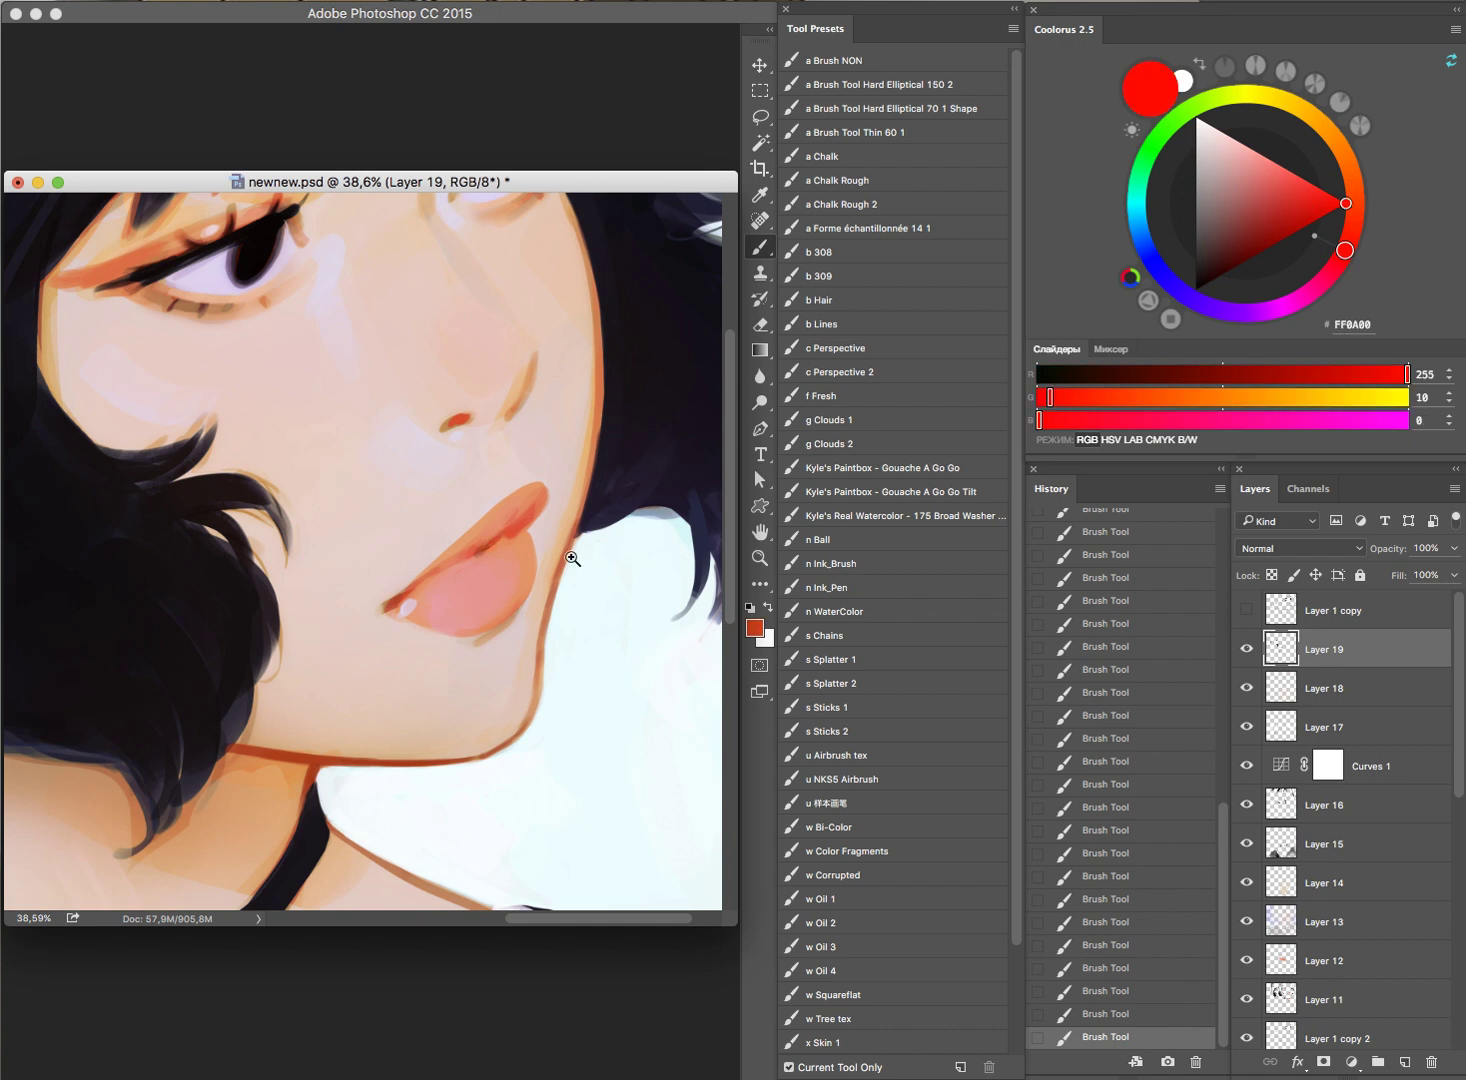
pyautogui.moveTo(572, 558); pyautogui.dragTo(538, 518)
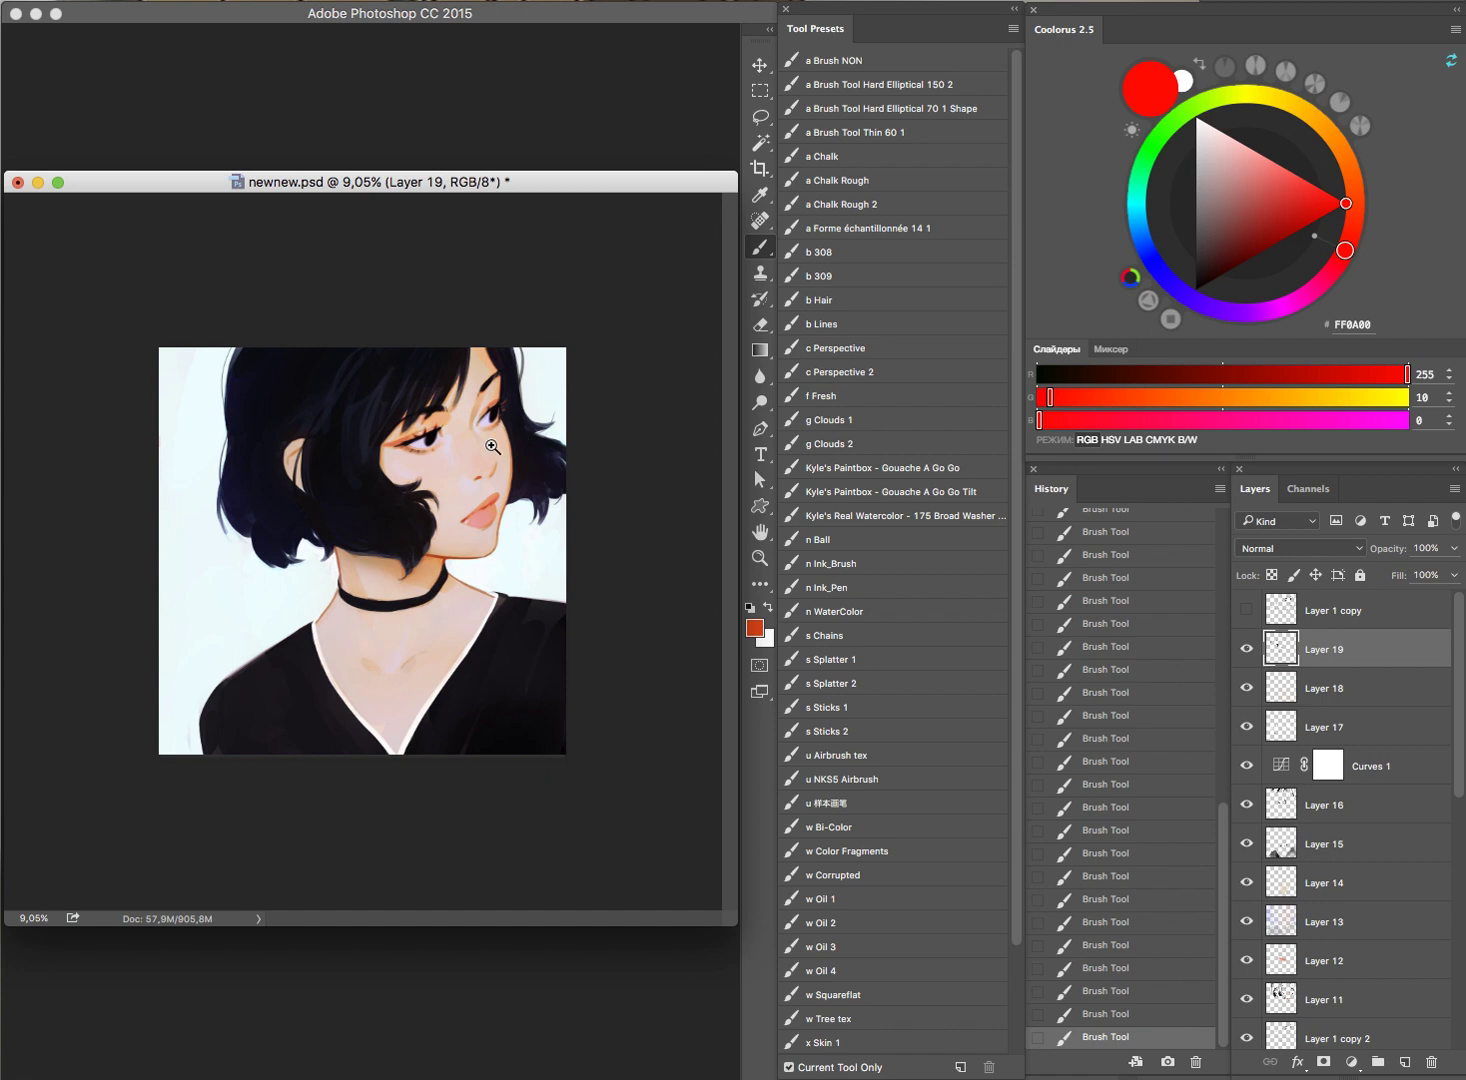
# Step: Load pale cheek skin tone F3C8AD, undoing and then restoring the last brush stroke
pyautogui.moveTo(493, 446); pyautogui.dragTo(605, 435)
pyautogui.keyDown('alt'); pyautogui.click(433, 339); pyautogui.keyUp('alt')
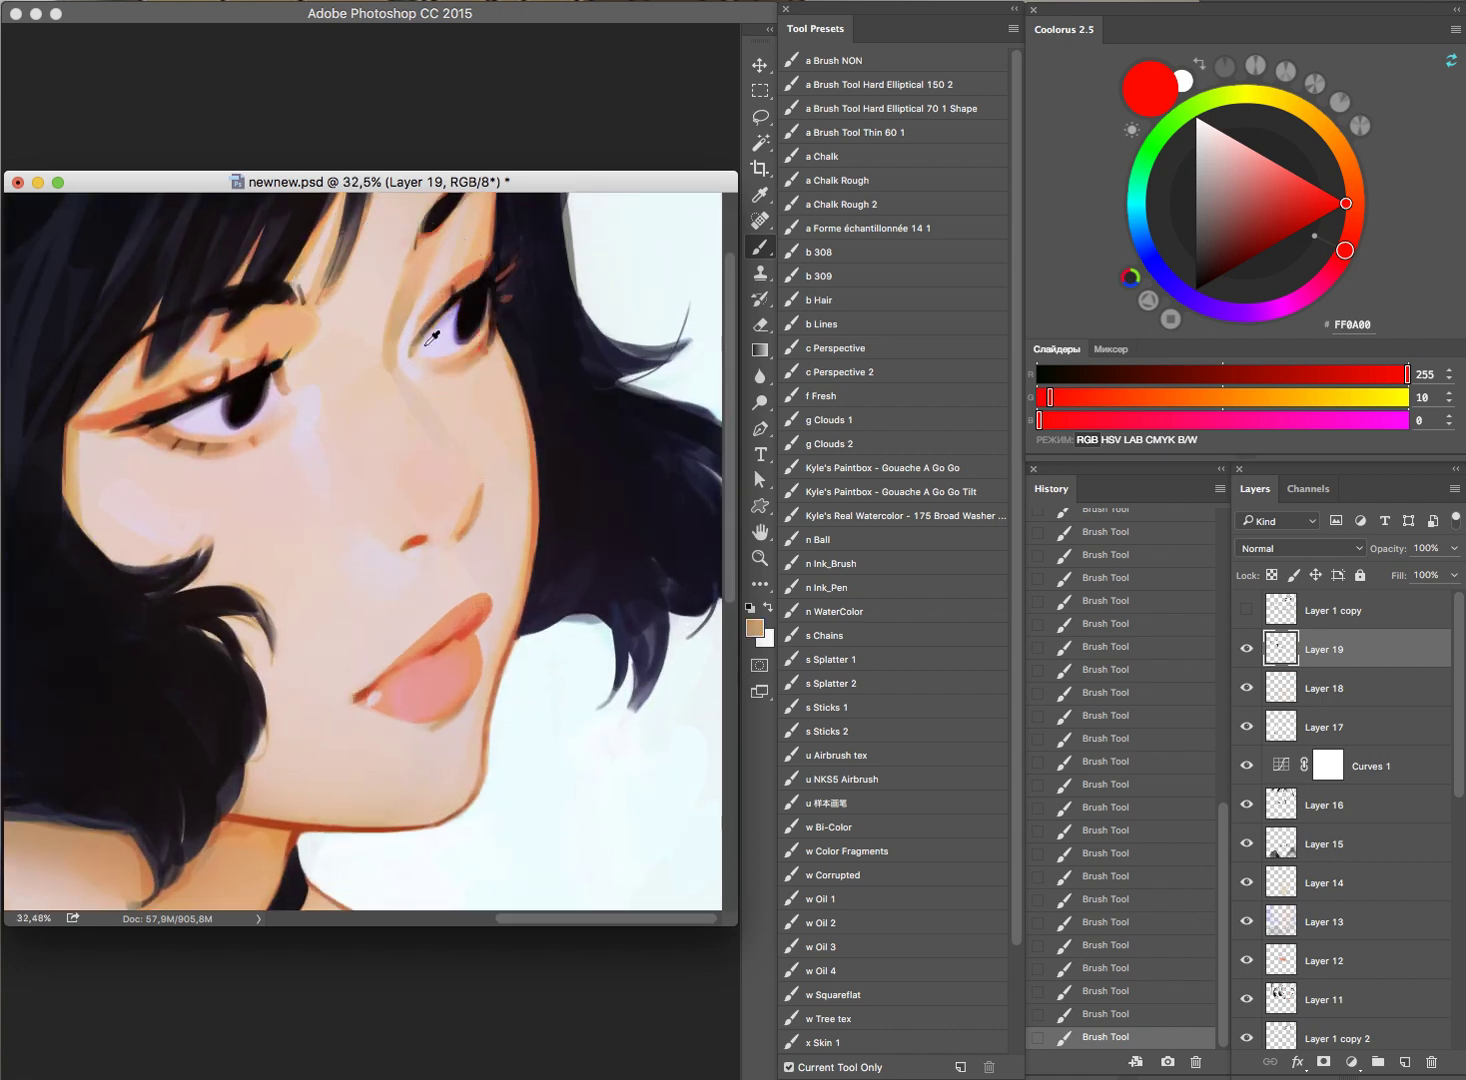
pyautogui.moveTo(555, 480); pyautogui.dragTo(490, 478)
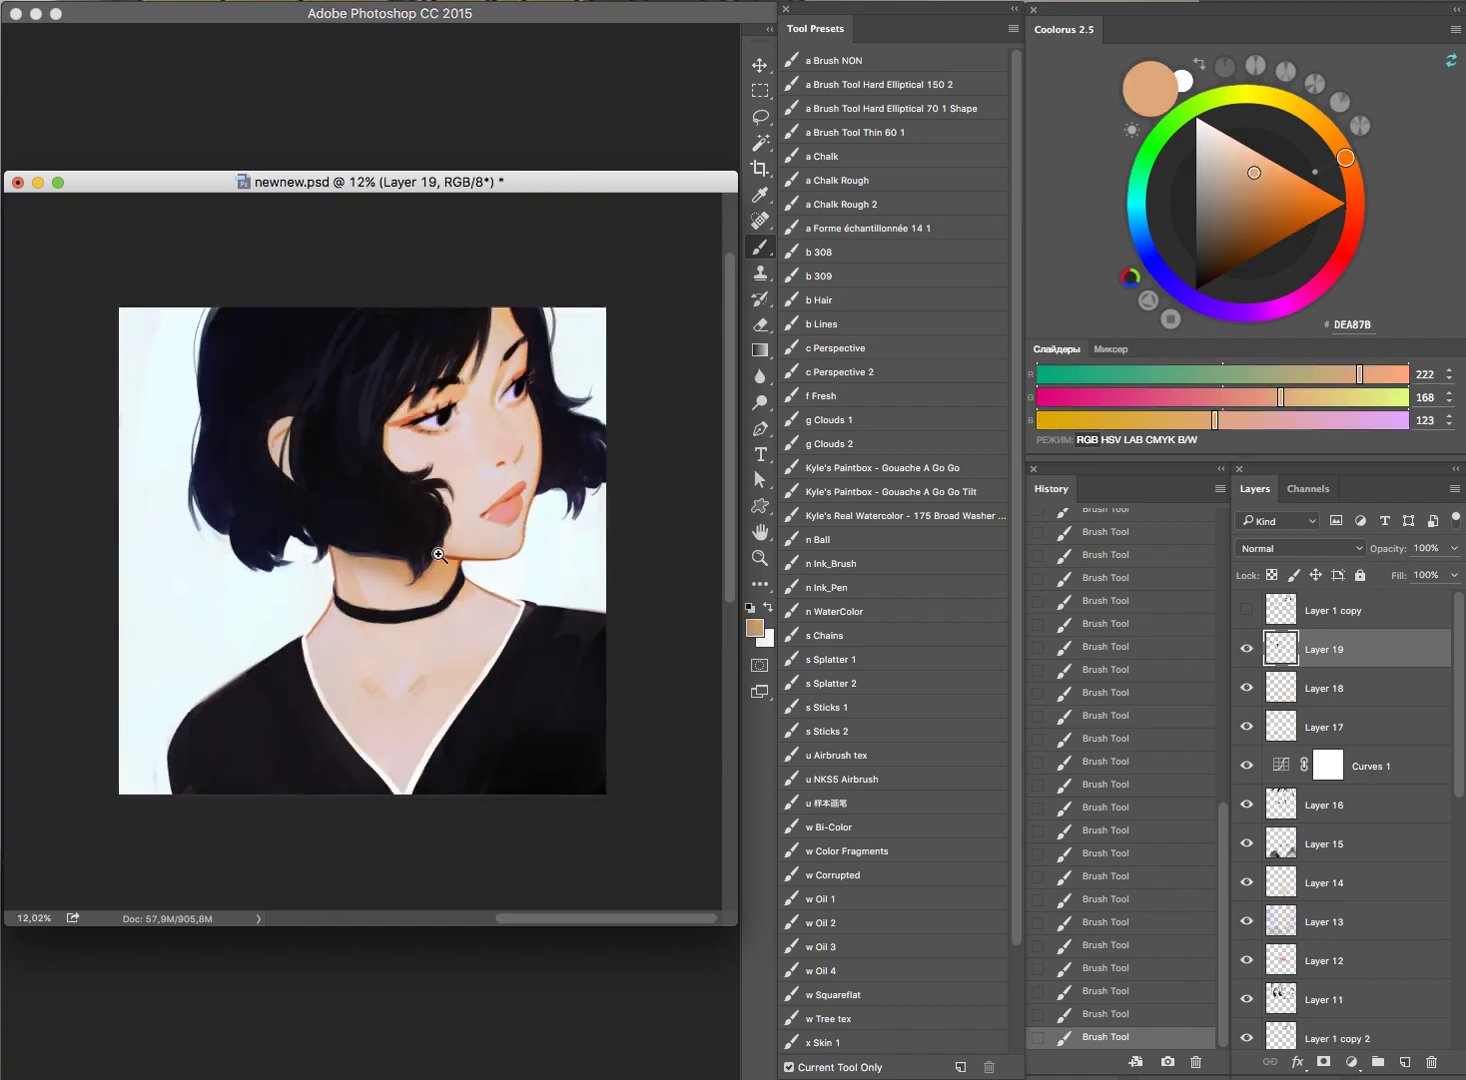
pyautogui.hotkey('ctrl', 'z')
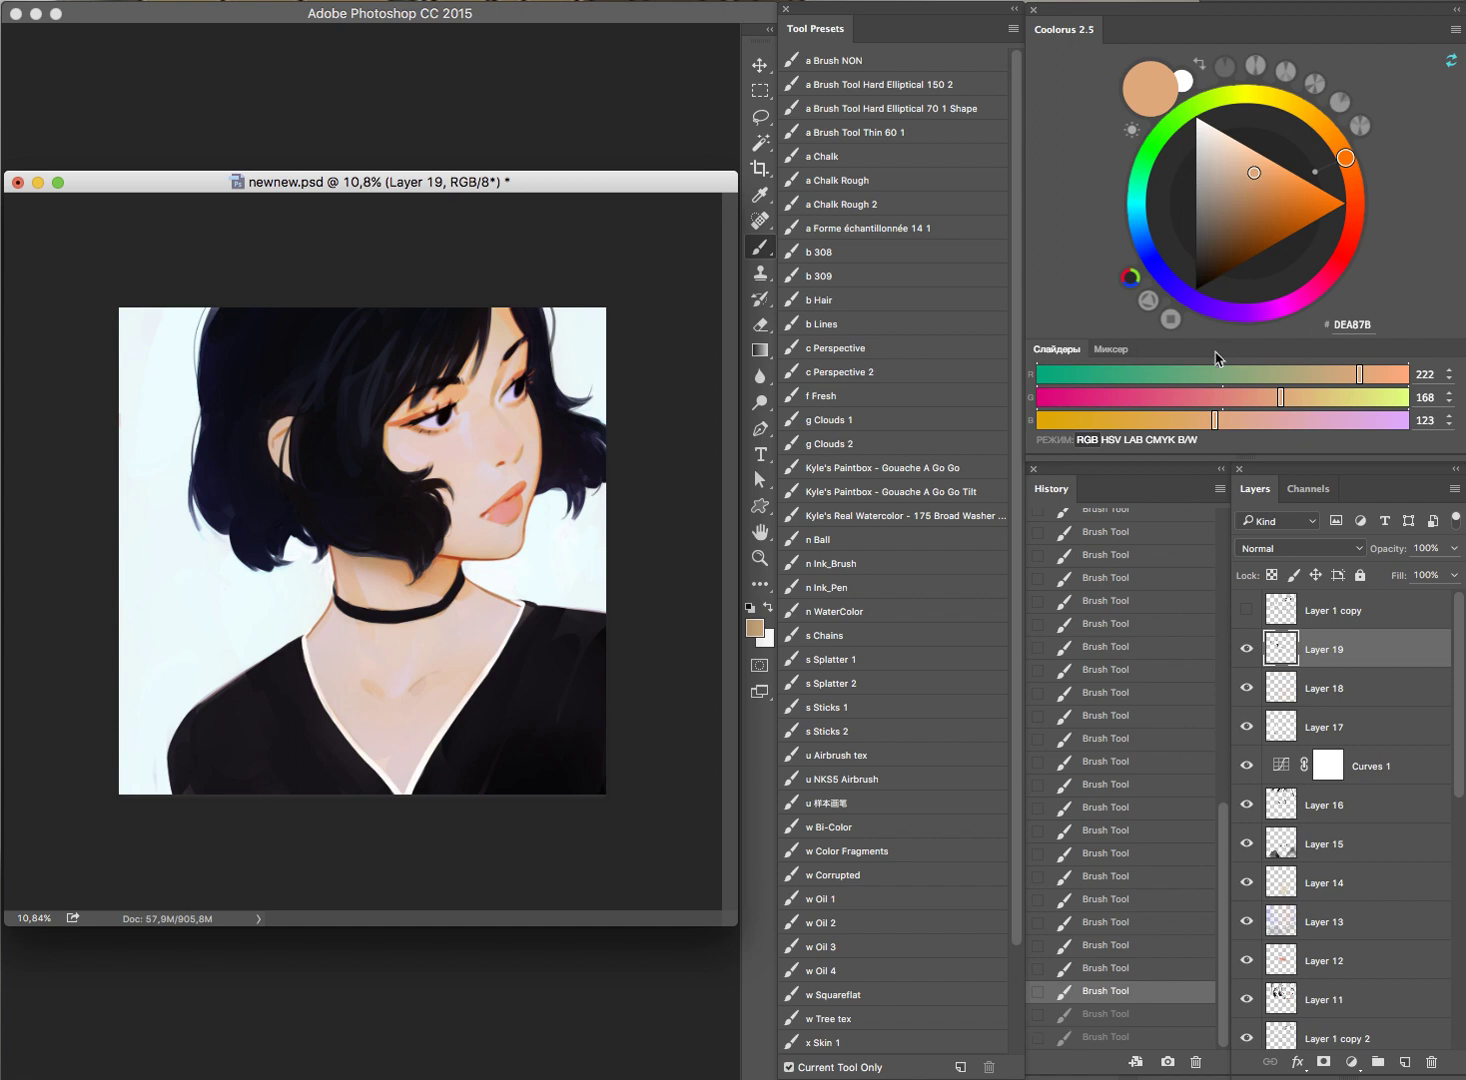
pyautogui.moveTo(564, 443); pyautogui.dragTo(684, 501)
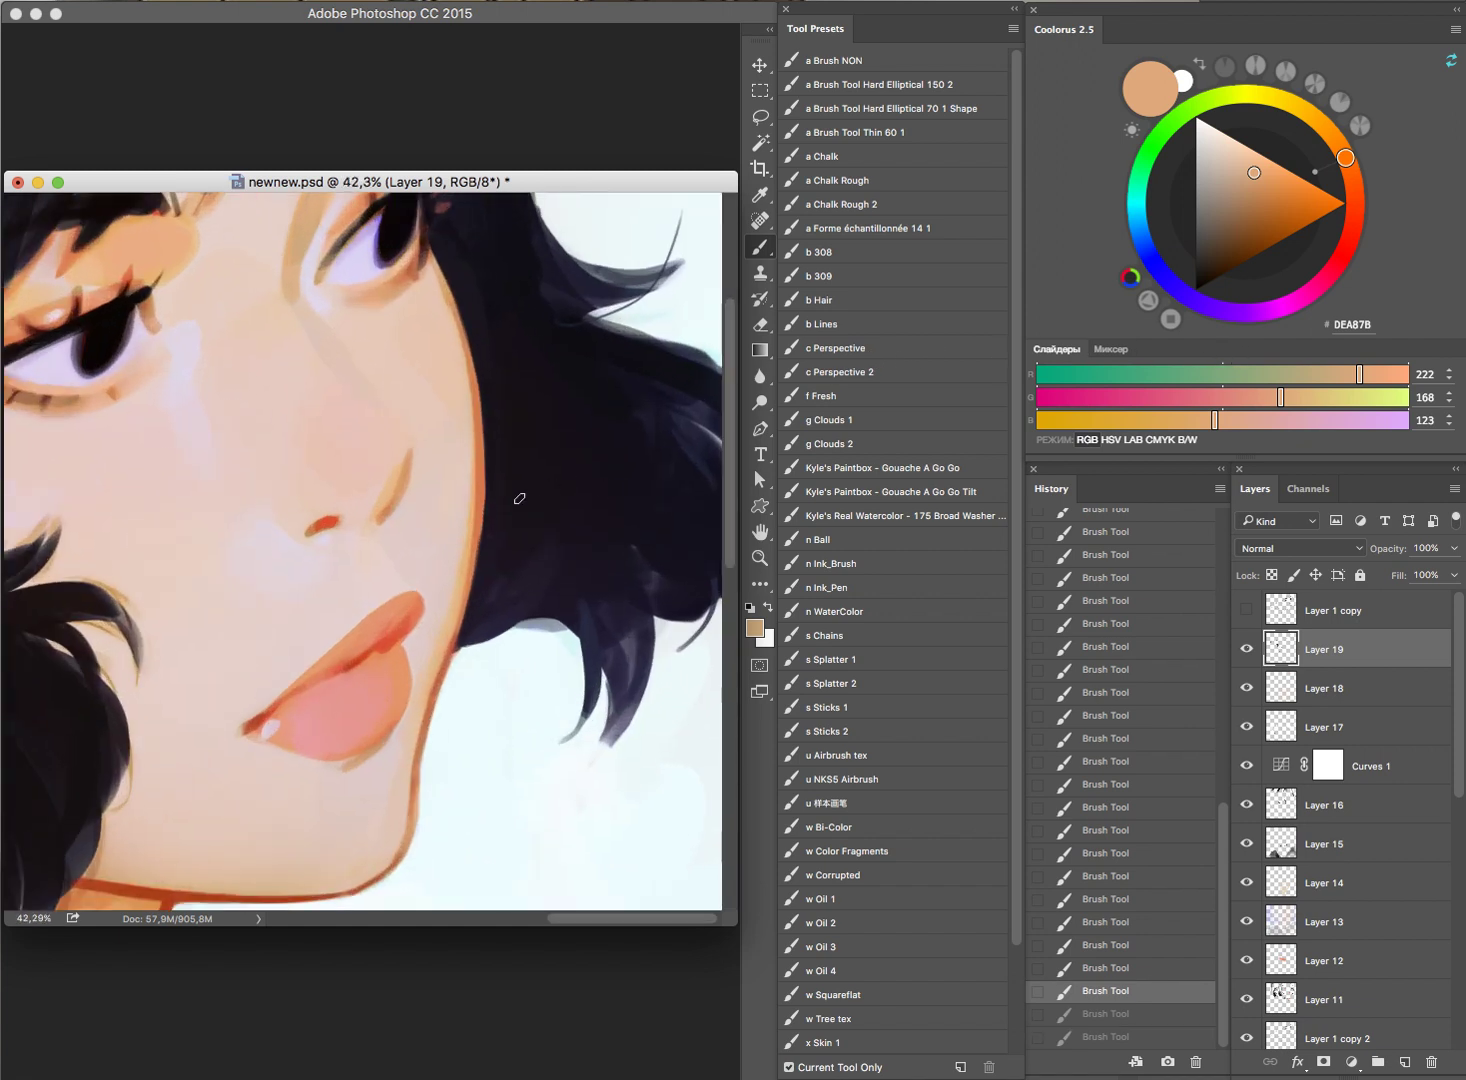
pyautogui.keyDown('alt'); pyautogui.click(450, 318); pyautogui.keyUp('alt')
pyautogui.hotkey('ctrl', 'shift', 'z')
pyautogui.hotkey('ctrl', 'shift', 'z')
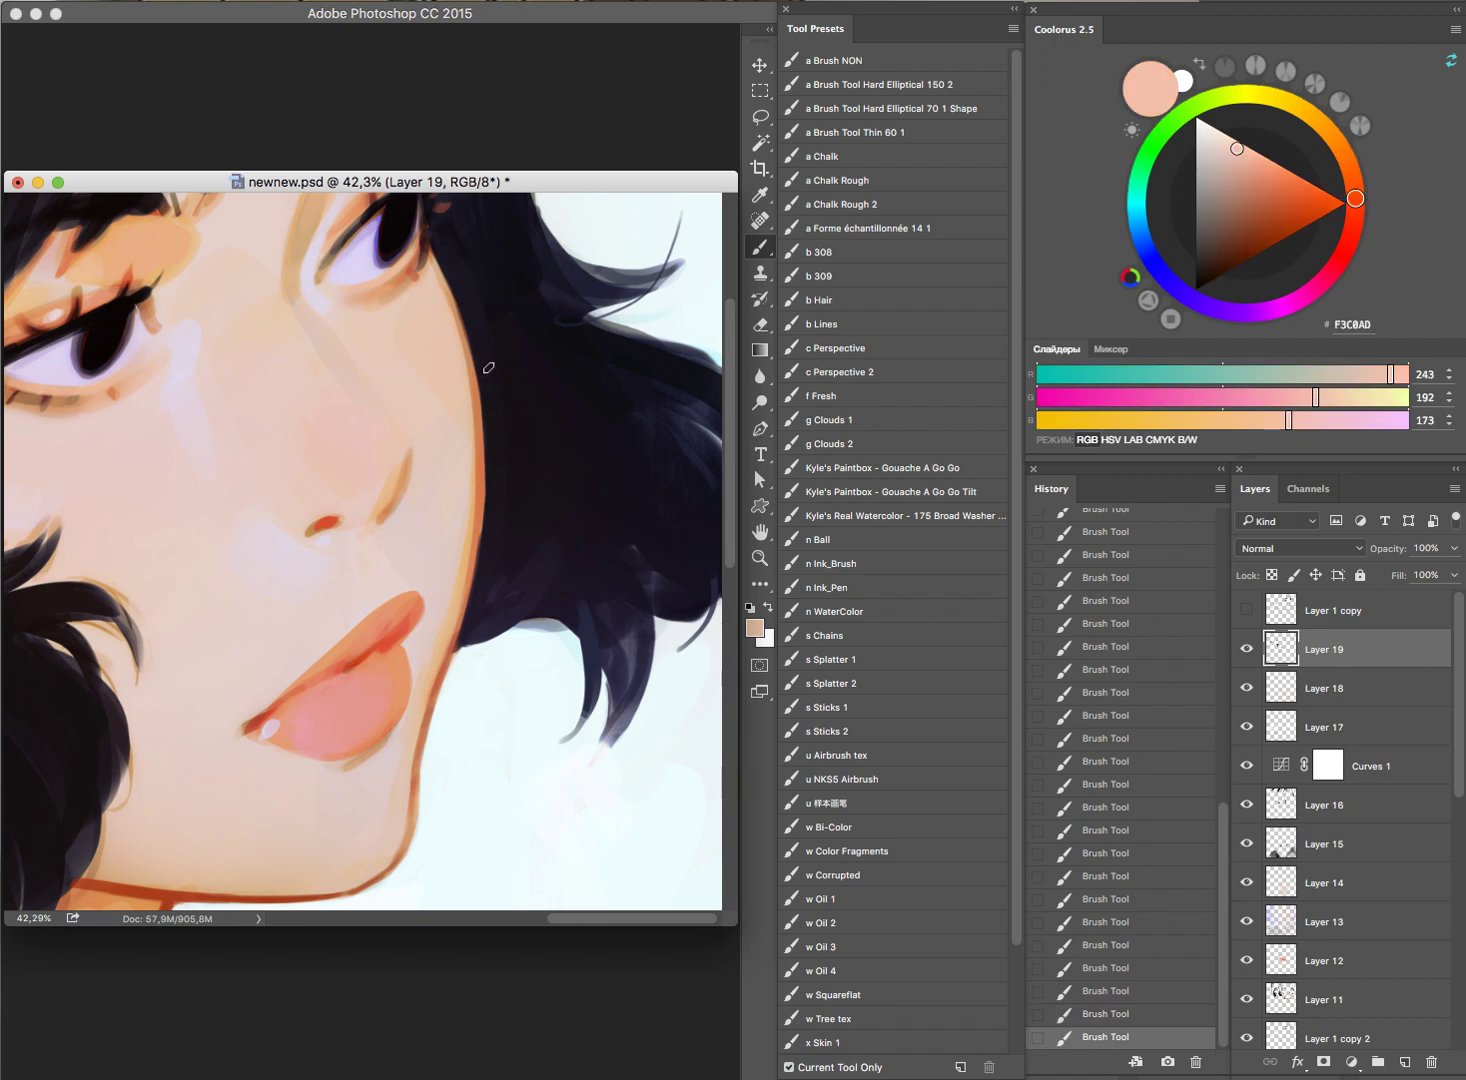
# Step: Pick a sky-blue paint colour and paint a light-blue rim along the top-left hair edge
pyautogui.keyDown('alt'); pyautogui.click(463, 665); pyautogui.keyUp('alt')
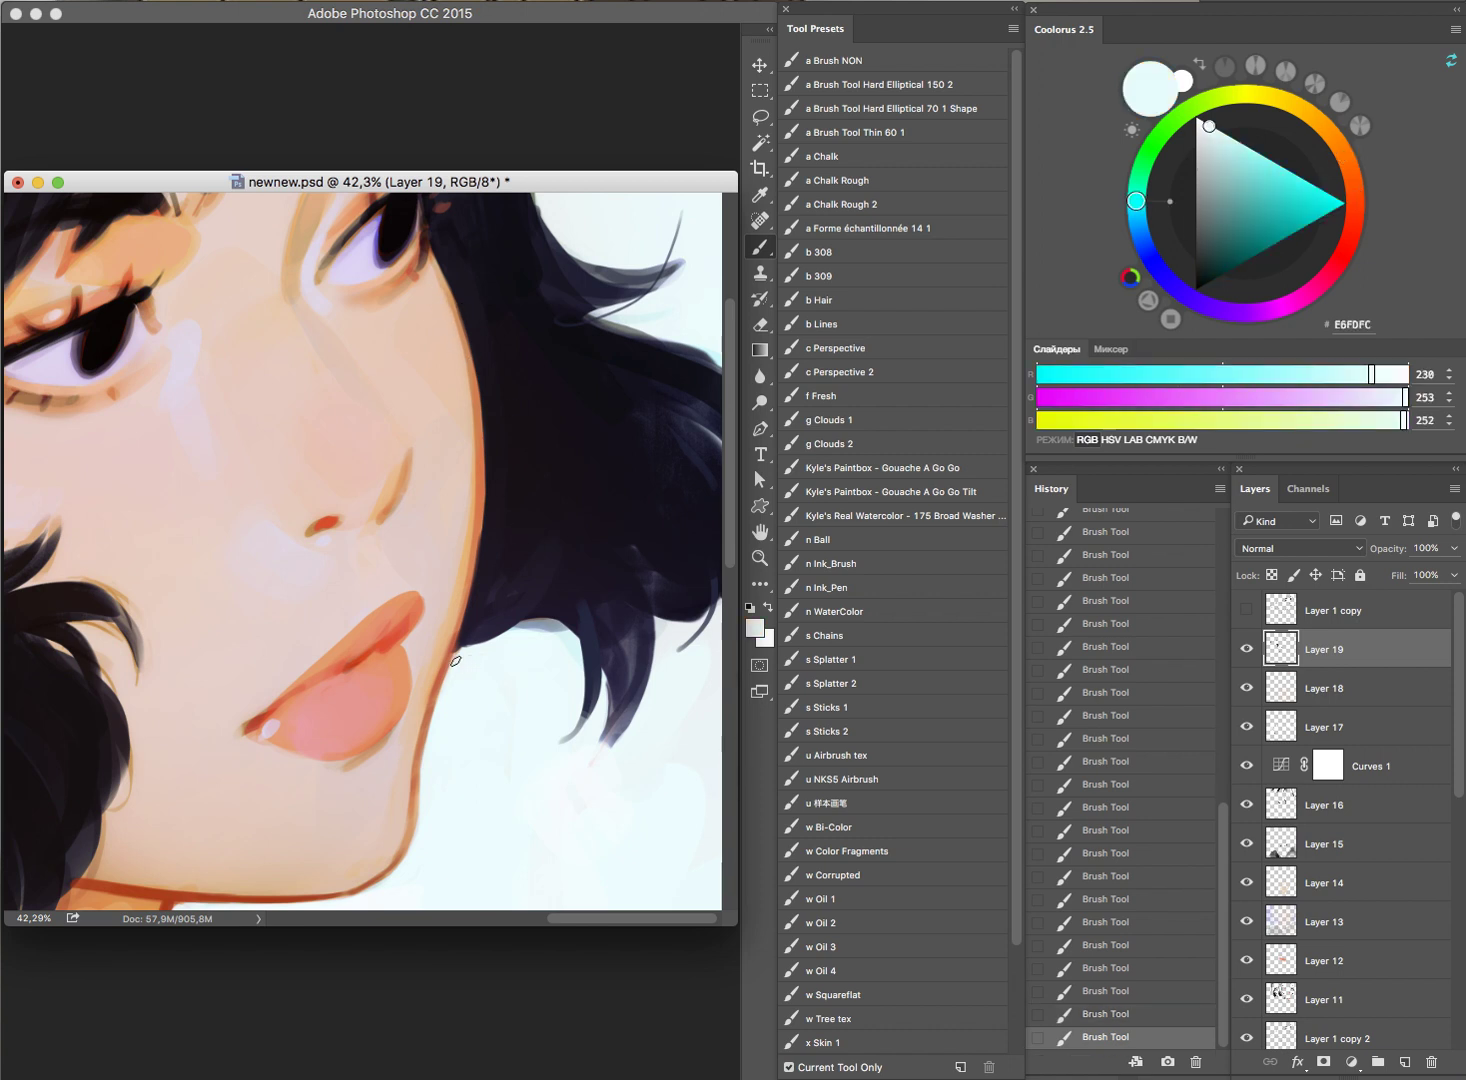
pyautogui.moveTo(672, 531); pyautogui.dragTo(636, 570)
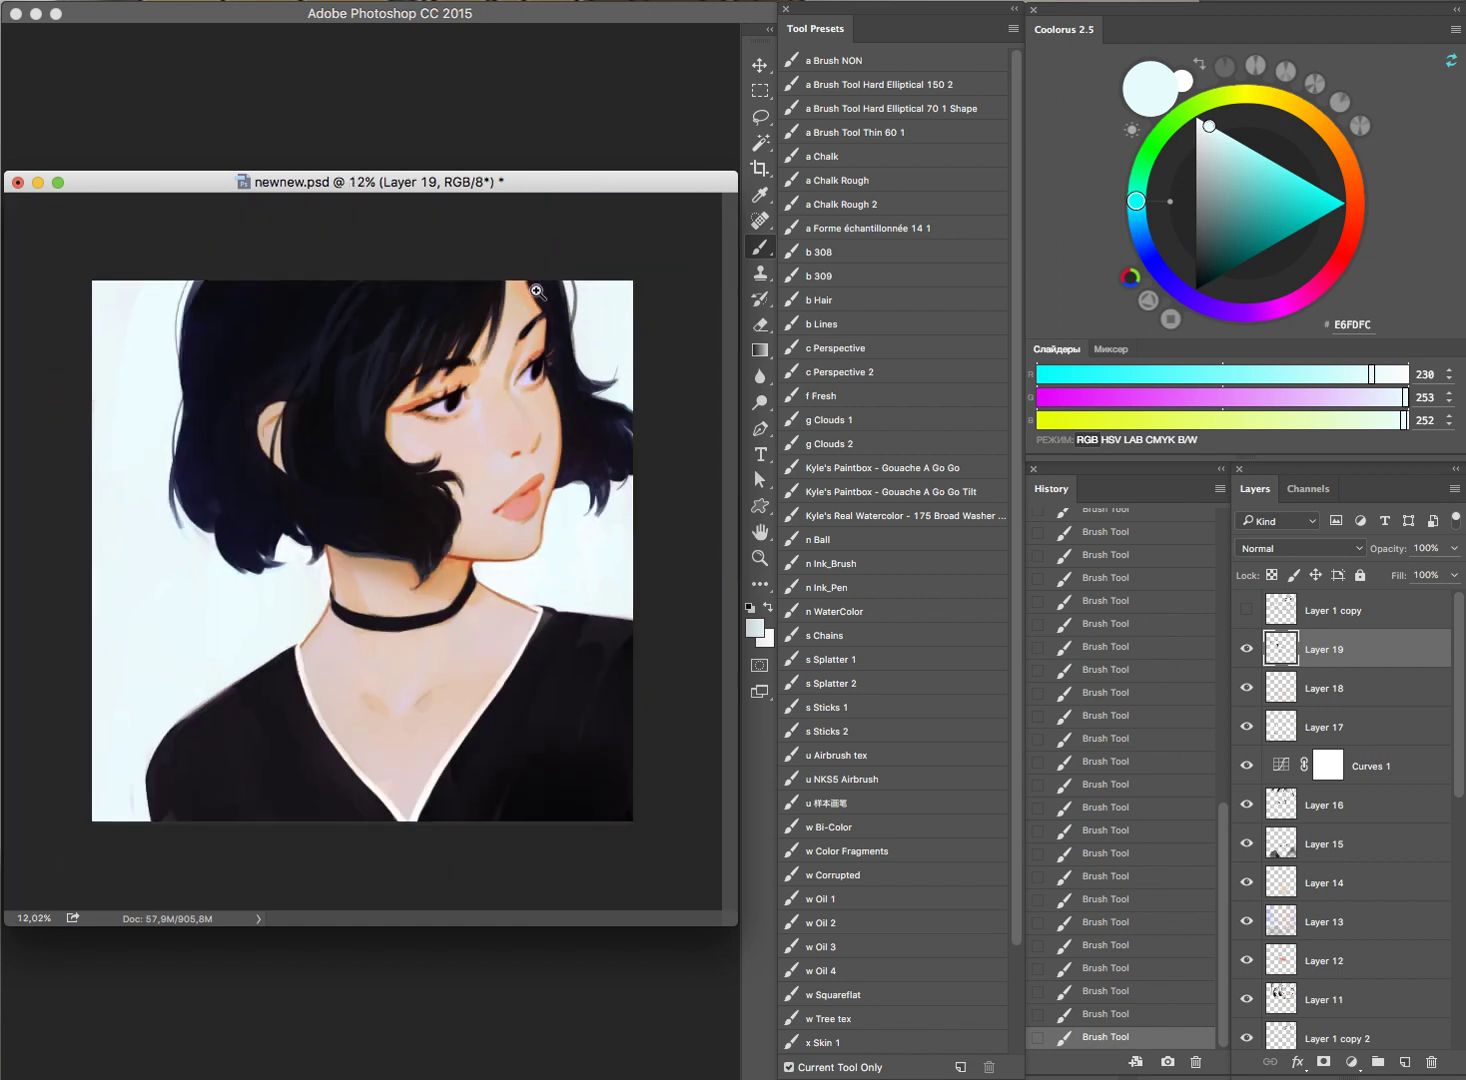
pyautogui.moveTo(193, 303); pyautogui.dragTo(272, 337)
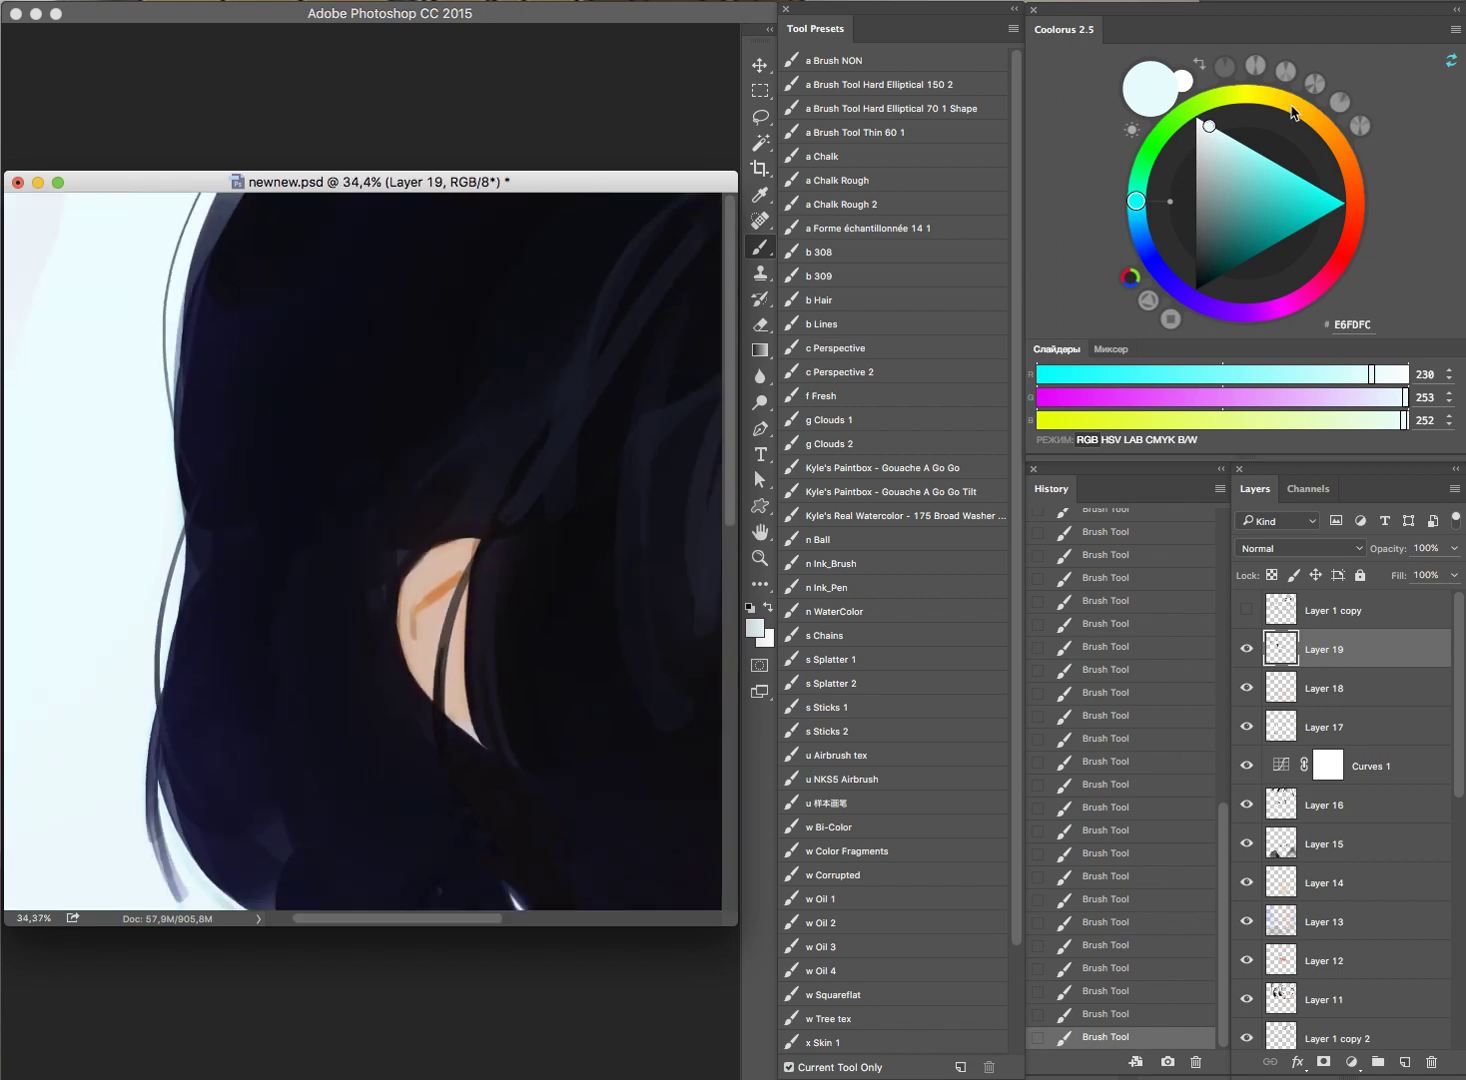
pyautogui.click(1139, 231)
pyautogui.click(1297, 175)
pyautogui.moveTo(181, 350); pyautogui.dragTo(173, 424)
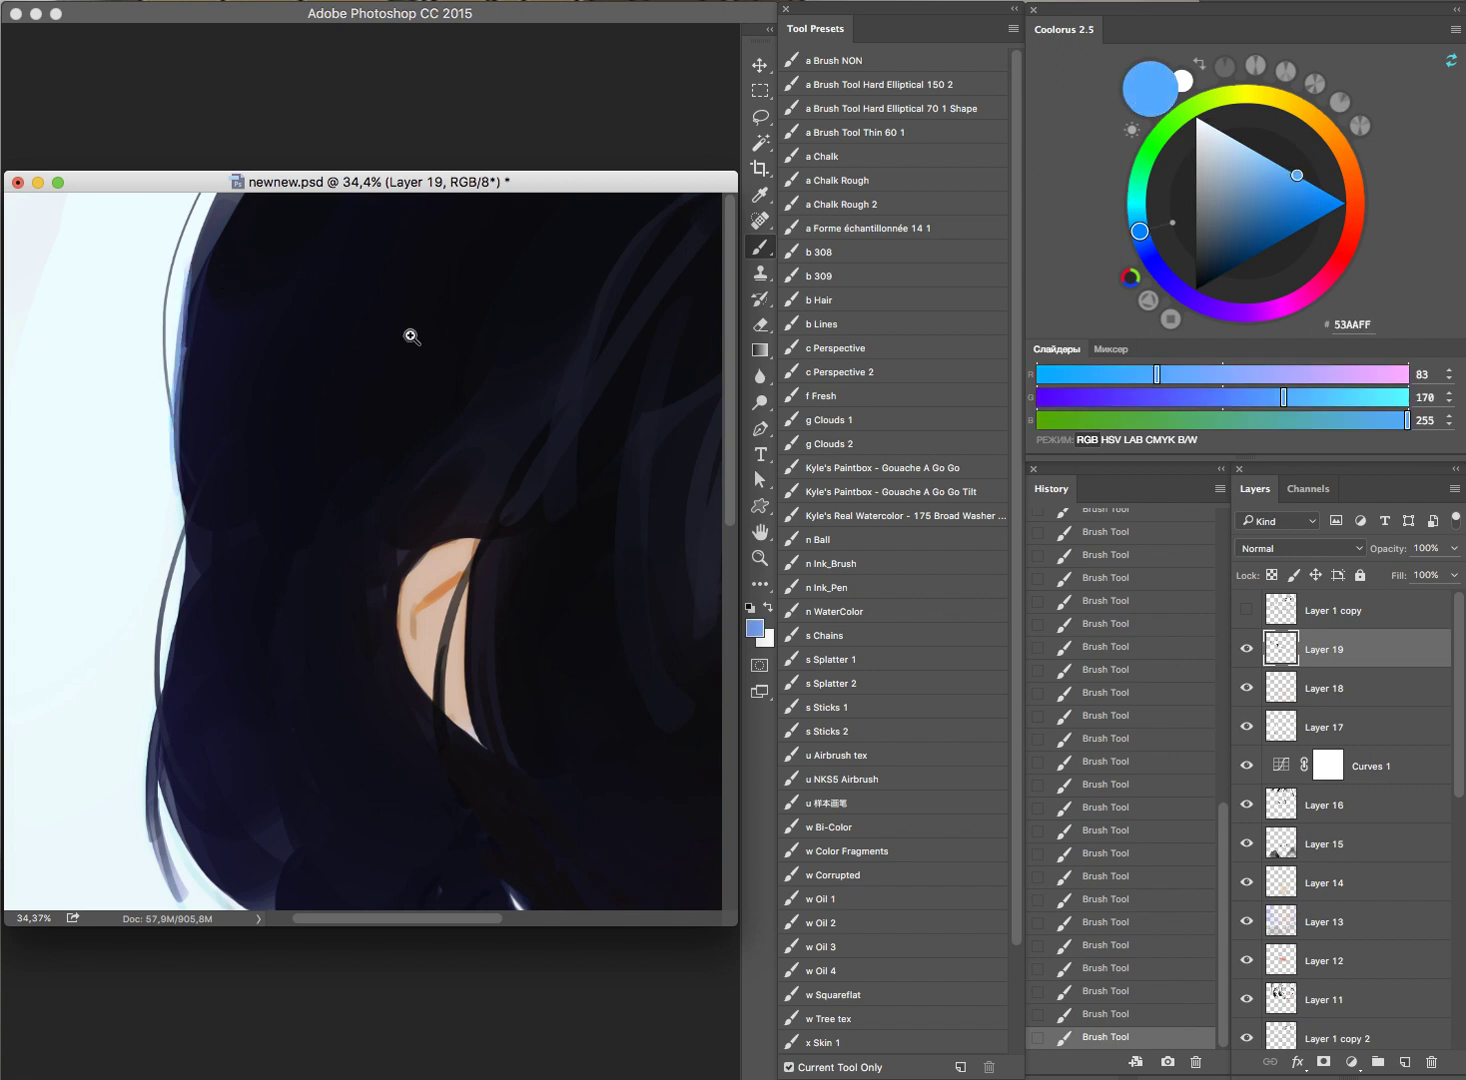
# Step: Lighten the blue to pale sky blue AFD7FF, then undo the last two brush strokes
pyautogui.scroll(-2, 530, 510)
pyautogui.scroll(-1, 600, 450)
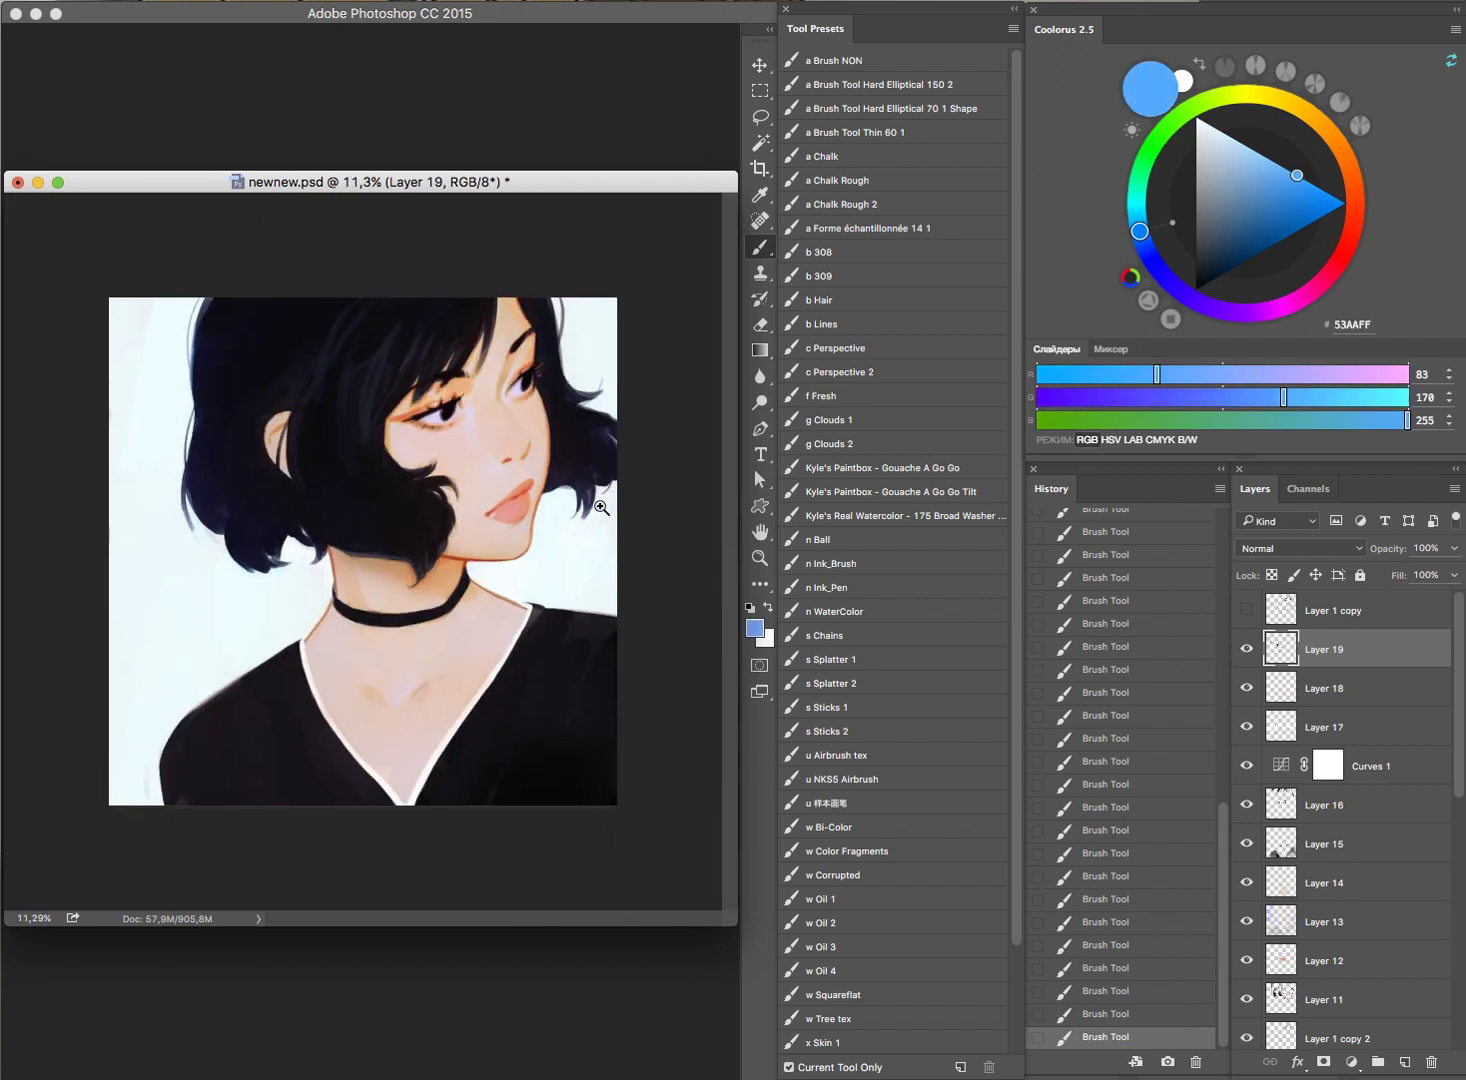
pyautogui.moveTo(1241, 157); pyautogui.dragTo(1243, 144)
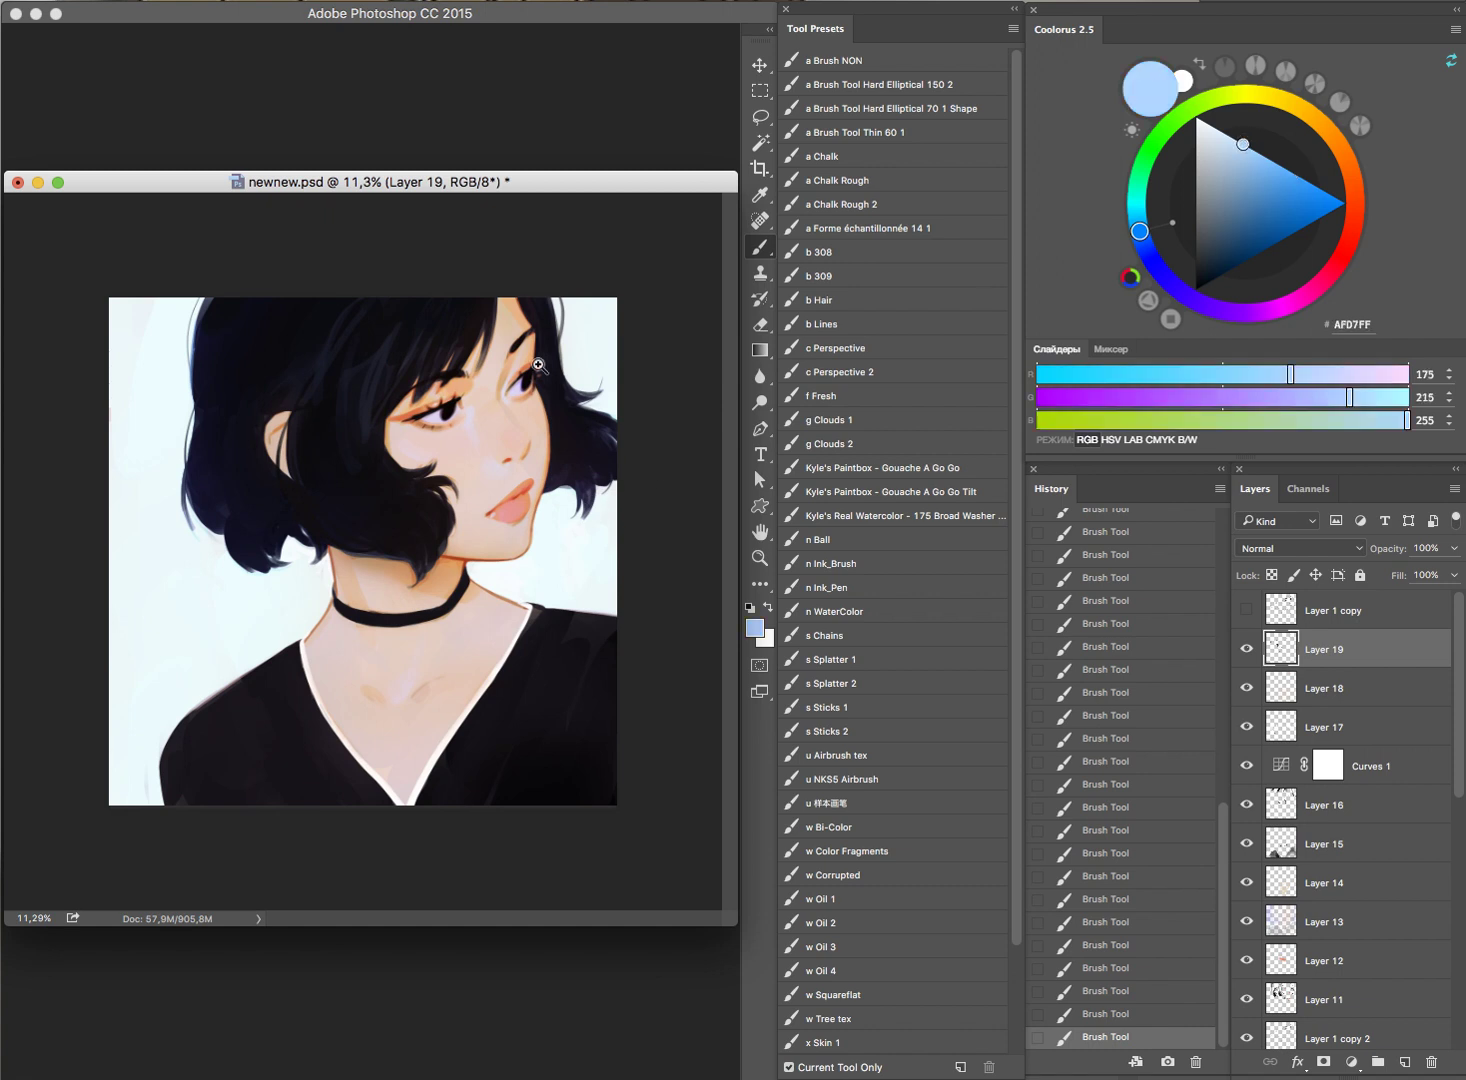
pyautogui.scroll(2, 432, 393)
pyautogui.scroll(2, 450, 400)
pyautogui.scroll(-2, 540, 432)
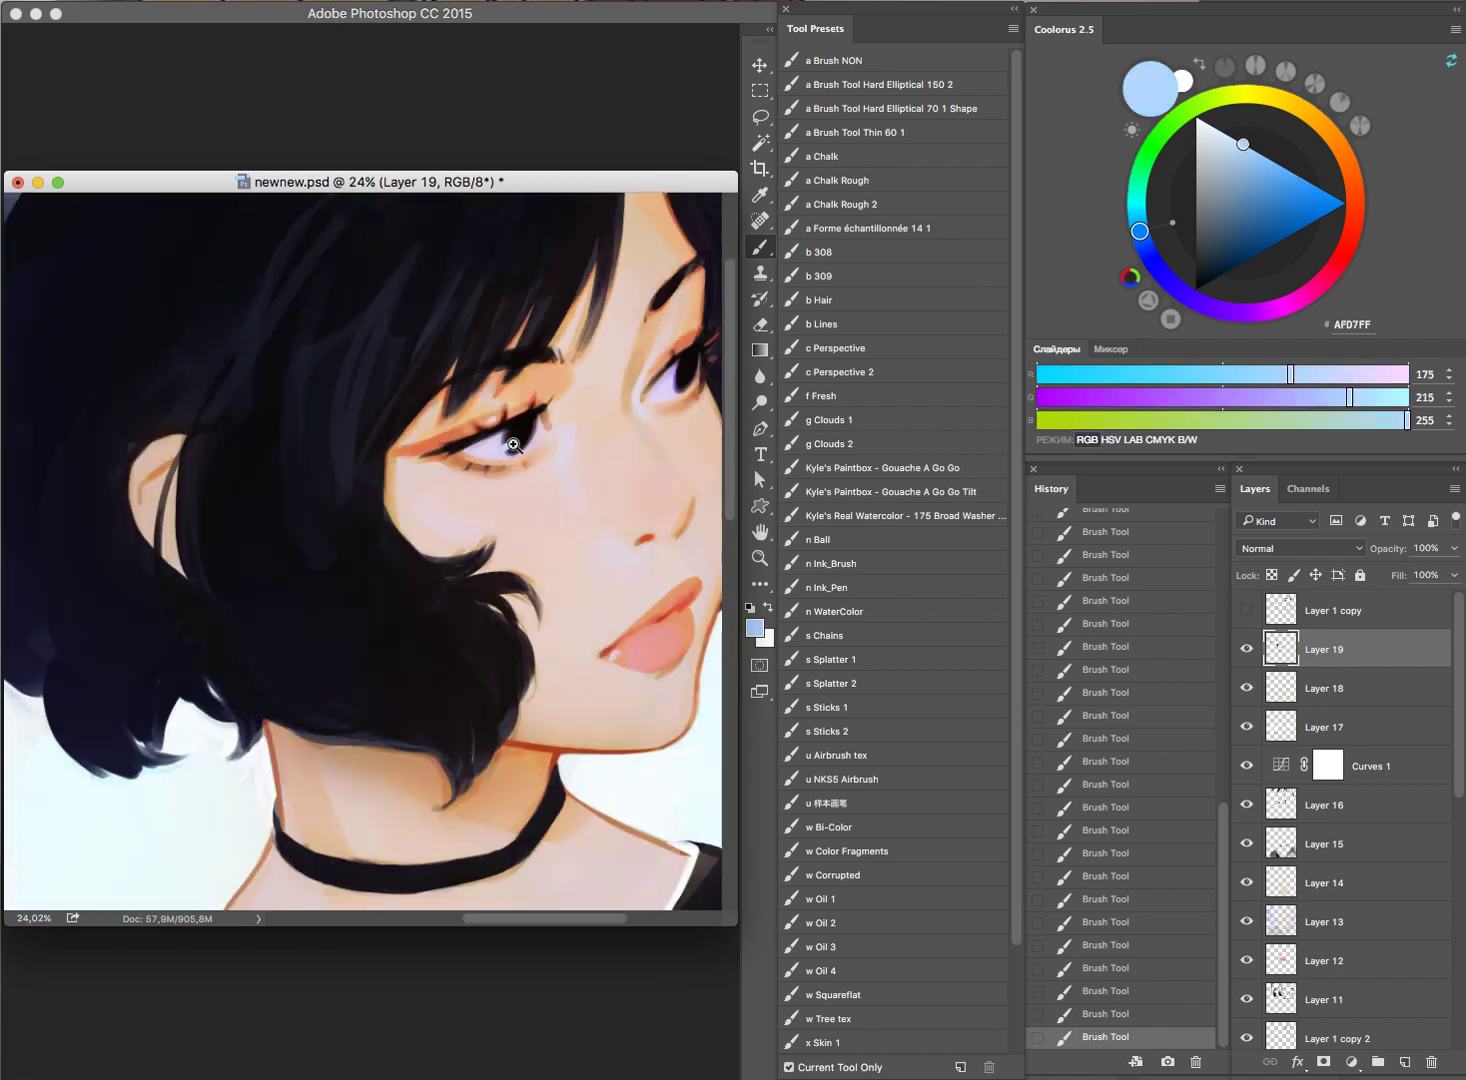
pyautogui.scroll(-2, 640, 440)
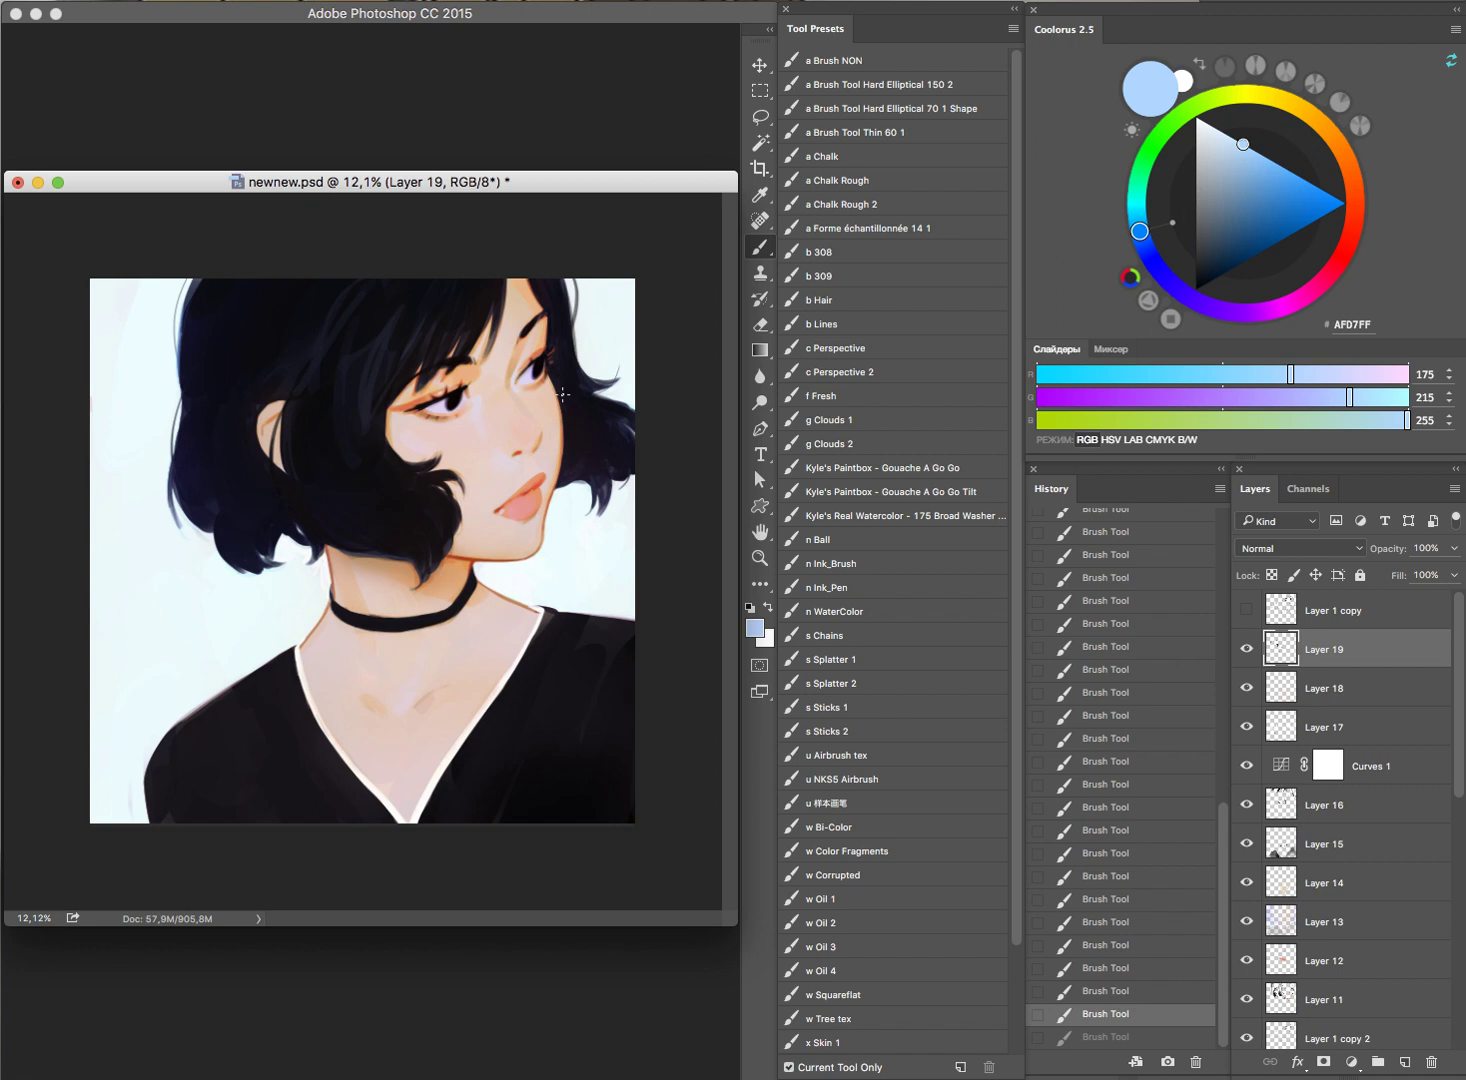
pyautogui.scroll(2, 525, 360)
pyautogui.scroll(1, 612, 381)
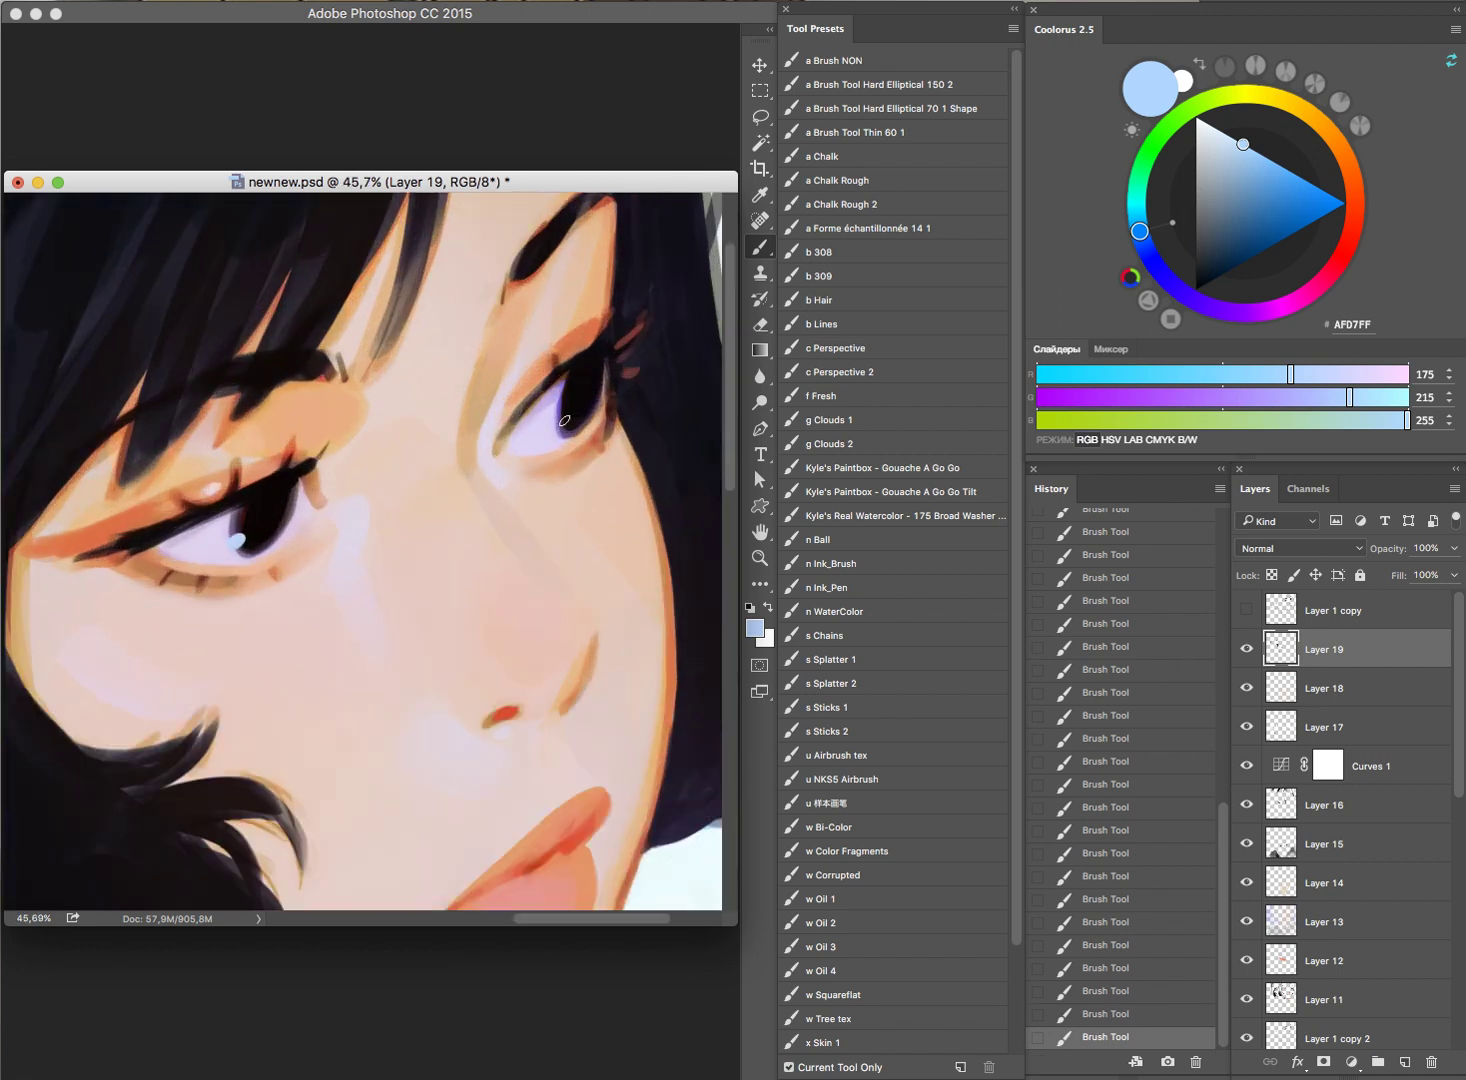
pyautogui.scroll(-1, 651, 392)
pyautogui.scroll(-1, 651, 400)
pyautogui.scroll(-1, 639, 454)
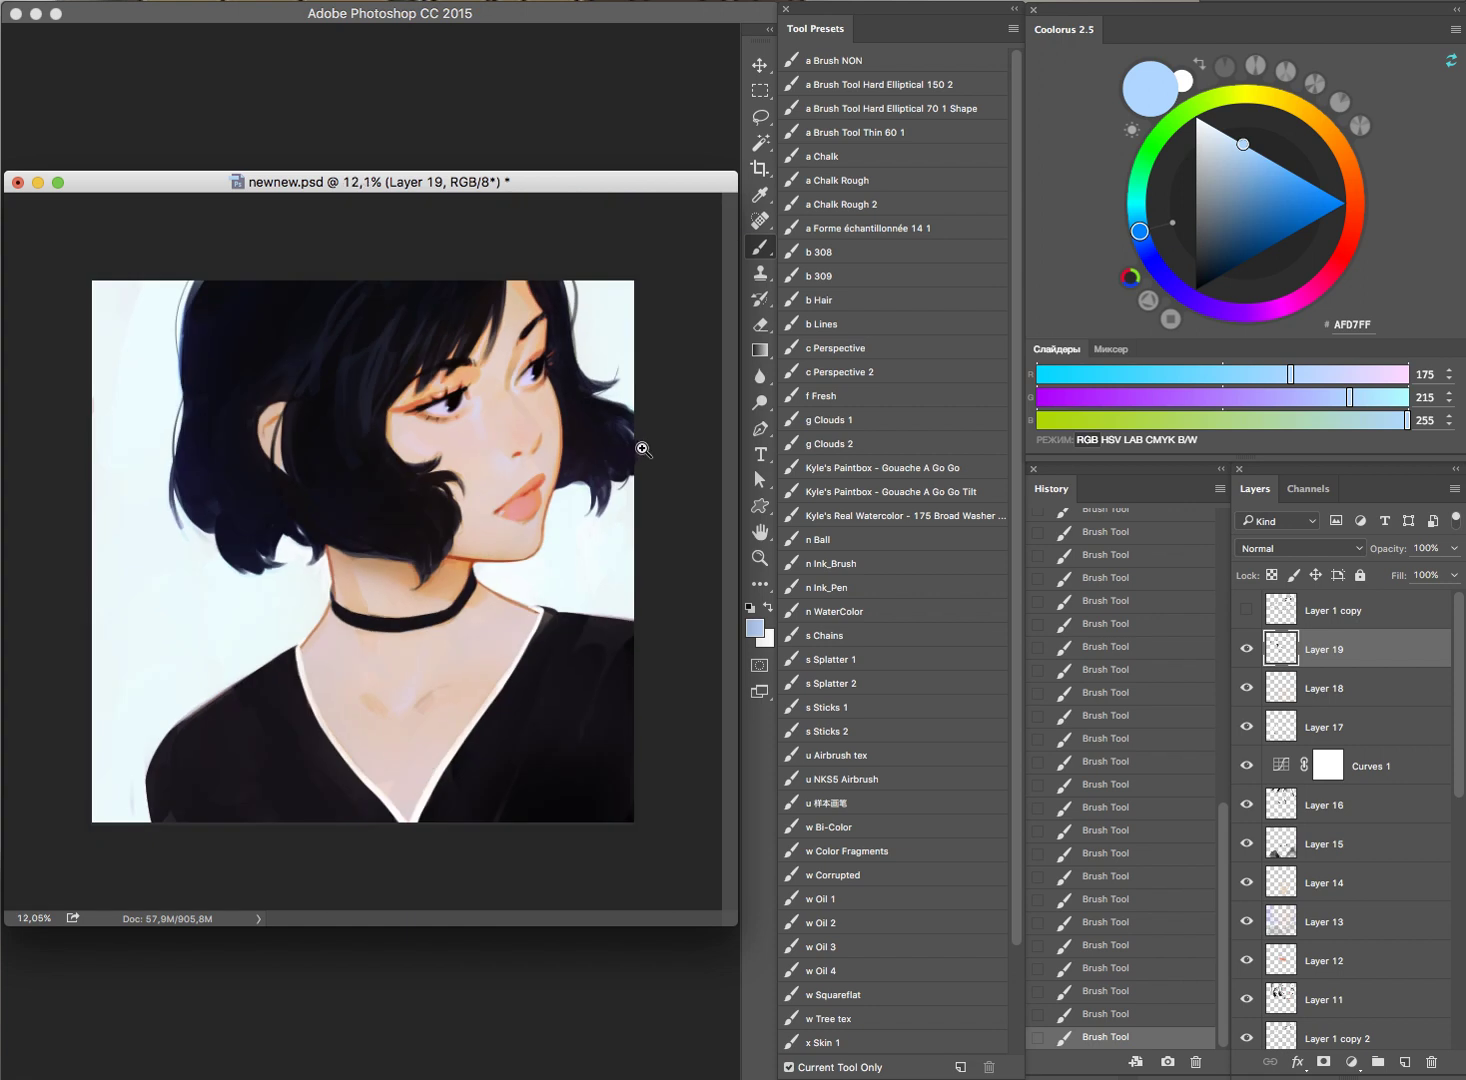
pyautogui.hotkey('ctrl', 'alt', 'z')
pyautogui.hotkey('ctrl', 'alt', 'z')
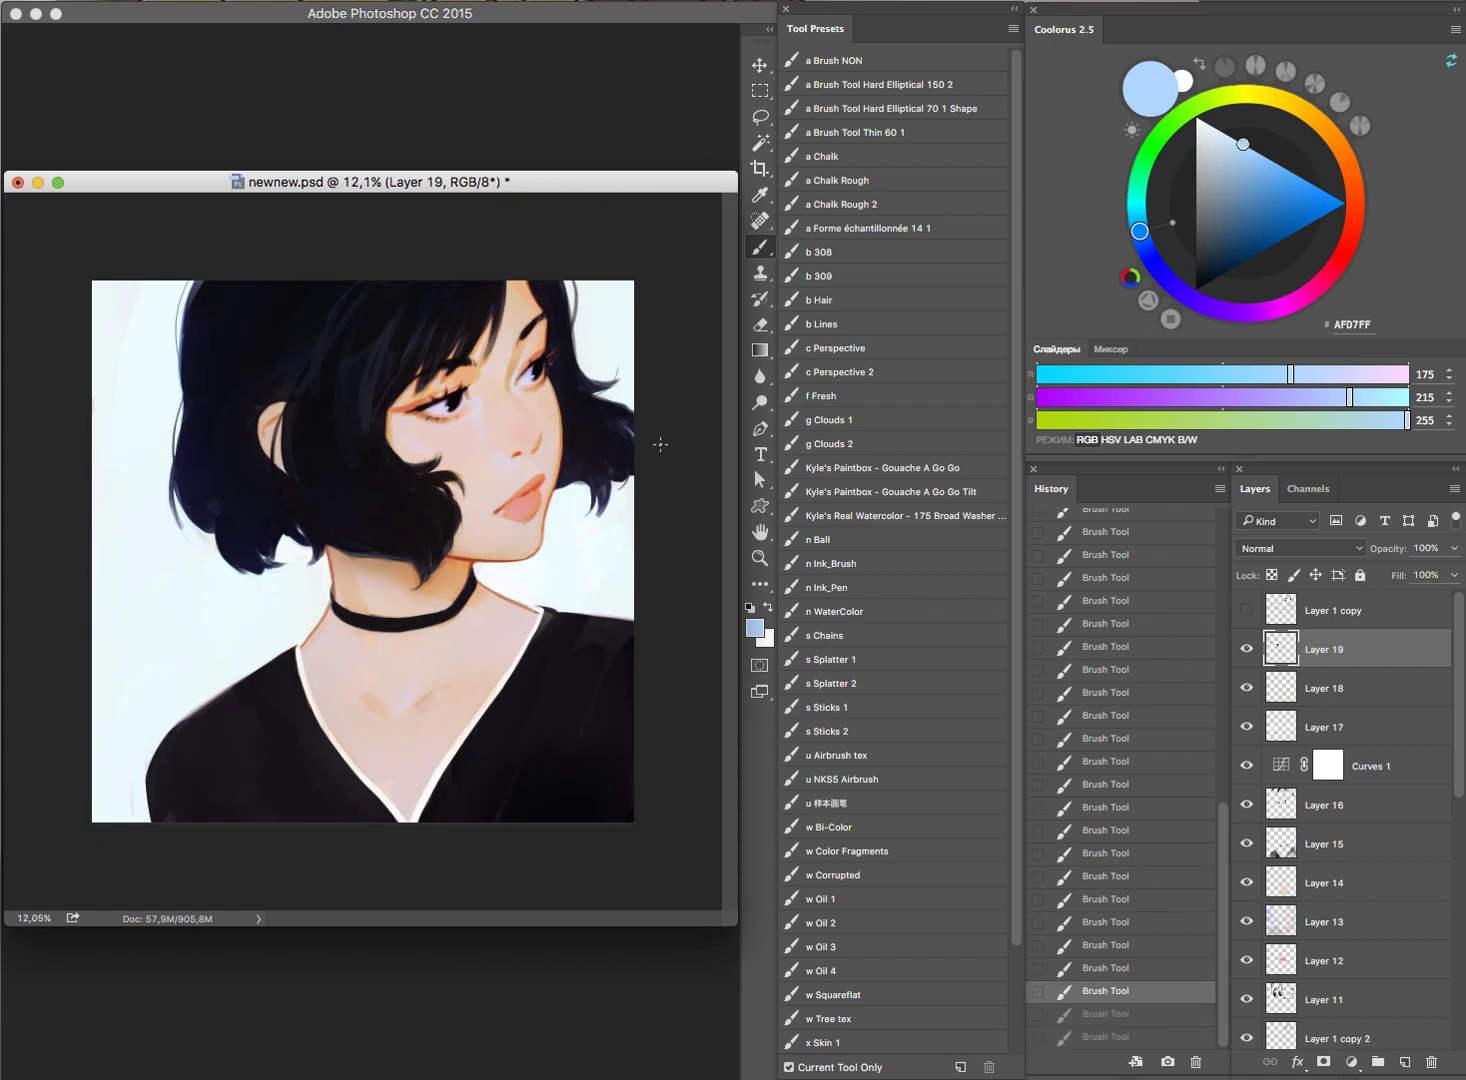
pyautogui.hotkey('ctrl', 'alt', 'z')
pyautogui.hotkey('ctrl', 'alt', 'z')
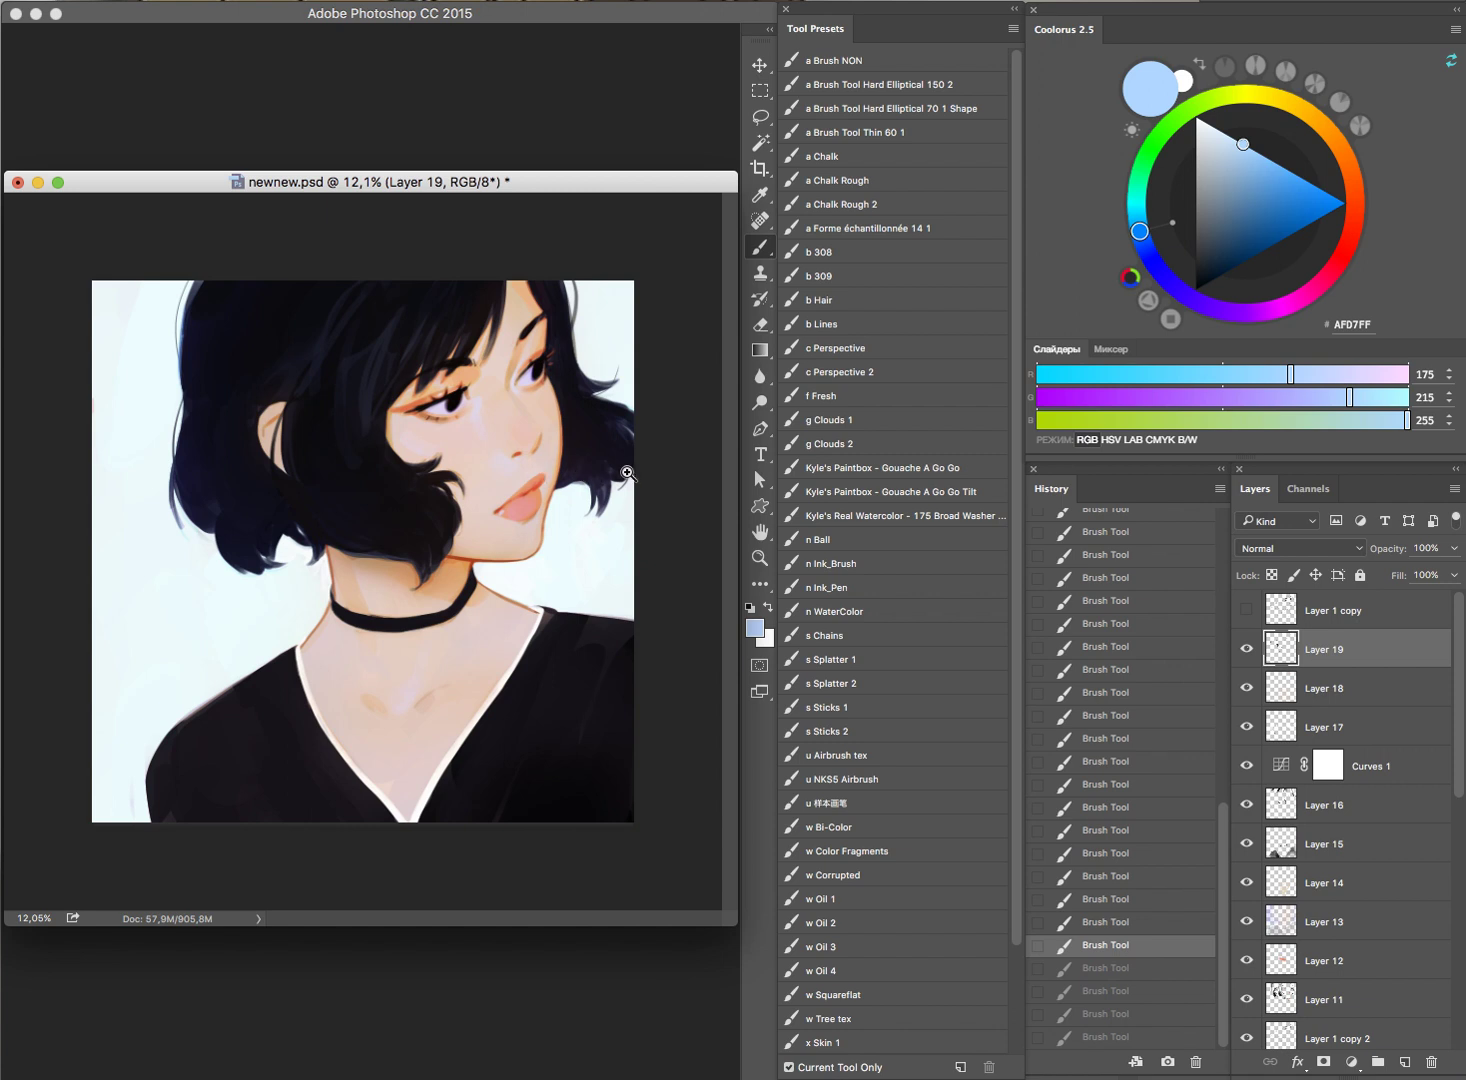
# Step: Add a light-blue highlight dab to the lower lip, comparing it with undo and redo
pyautogui.moveTo(560, 456); pyautogui.dragTo(610, 456)
pyautogui.click(458, 613)
pyautogui.moveTo(579, 569); pyautogui.dragTo(494, 649)
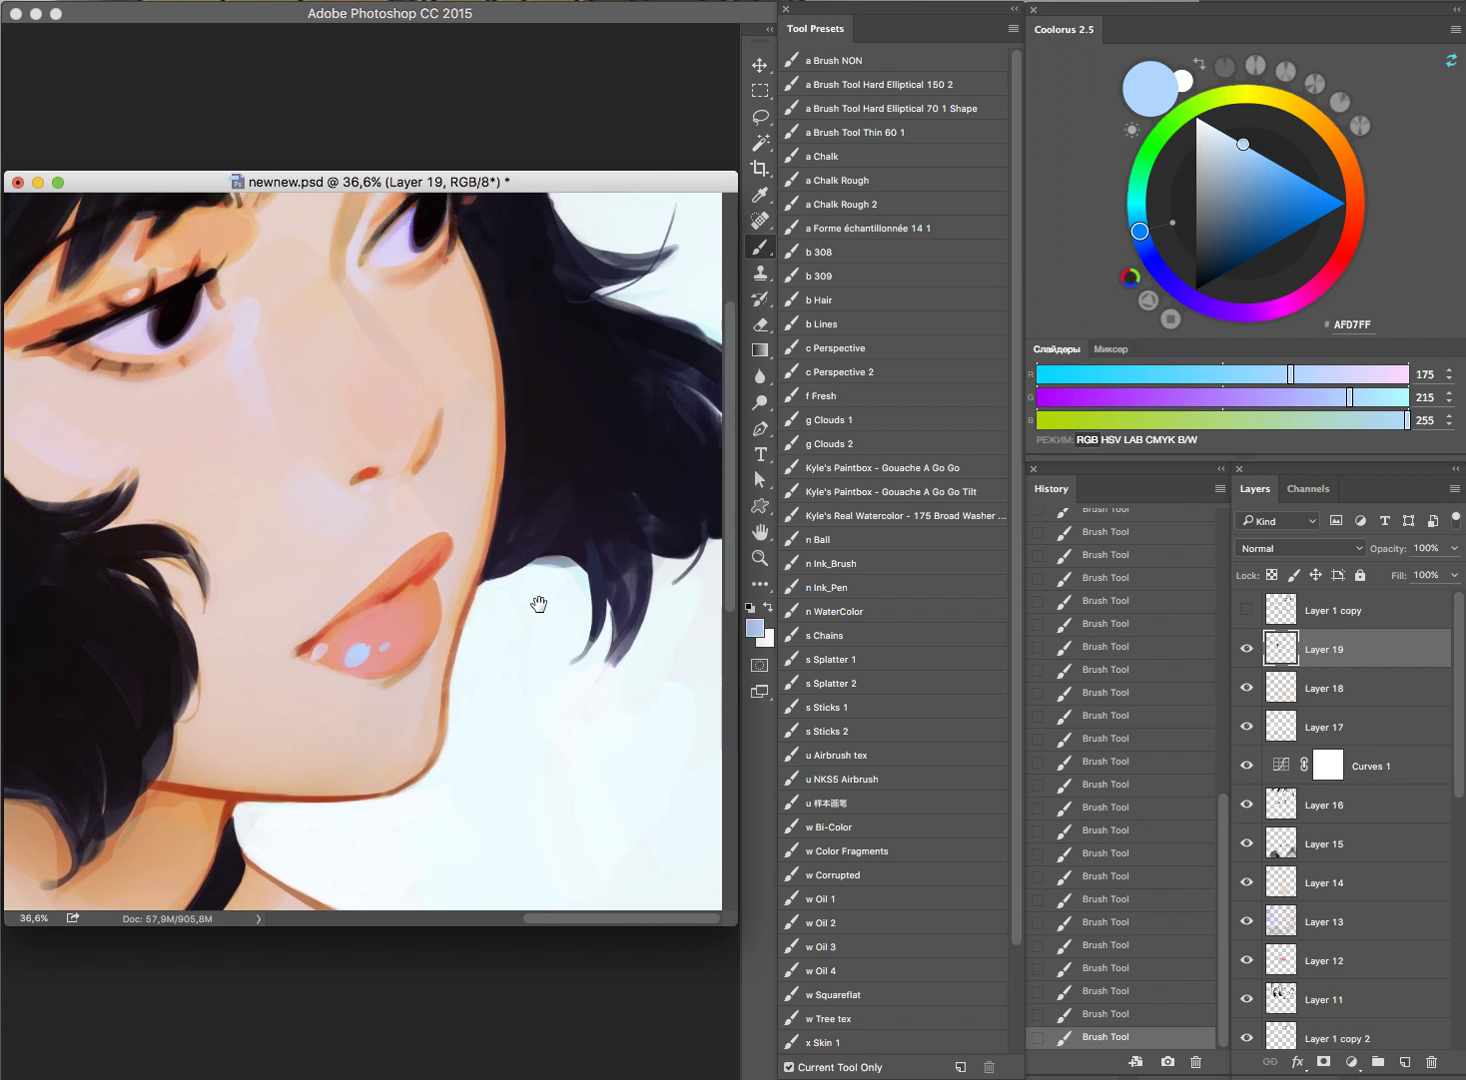
pyautogui.hotkey('ctrl', 'alt', 'z')
pyautogui.hotkey('ctrl', 'alt', 'z')
pyautogui.moveTo(556, 495); pyautogui.dragTo(638, 530)
pyautogui.moveTo(530, 557)
pyautogui.mouseDown()
pyautogui.moveTo(539, 565)
pyautogui.moveTo(484, 599)
pyautogui.mouseUp()
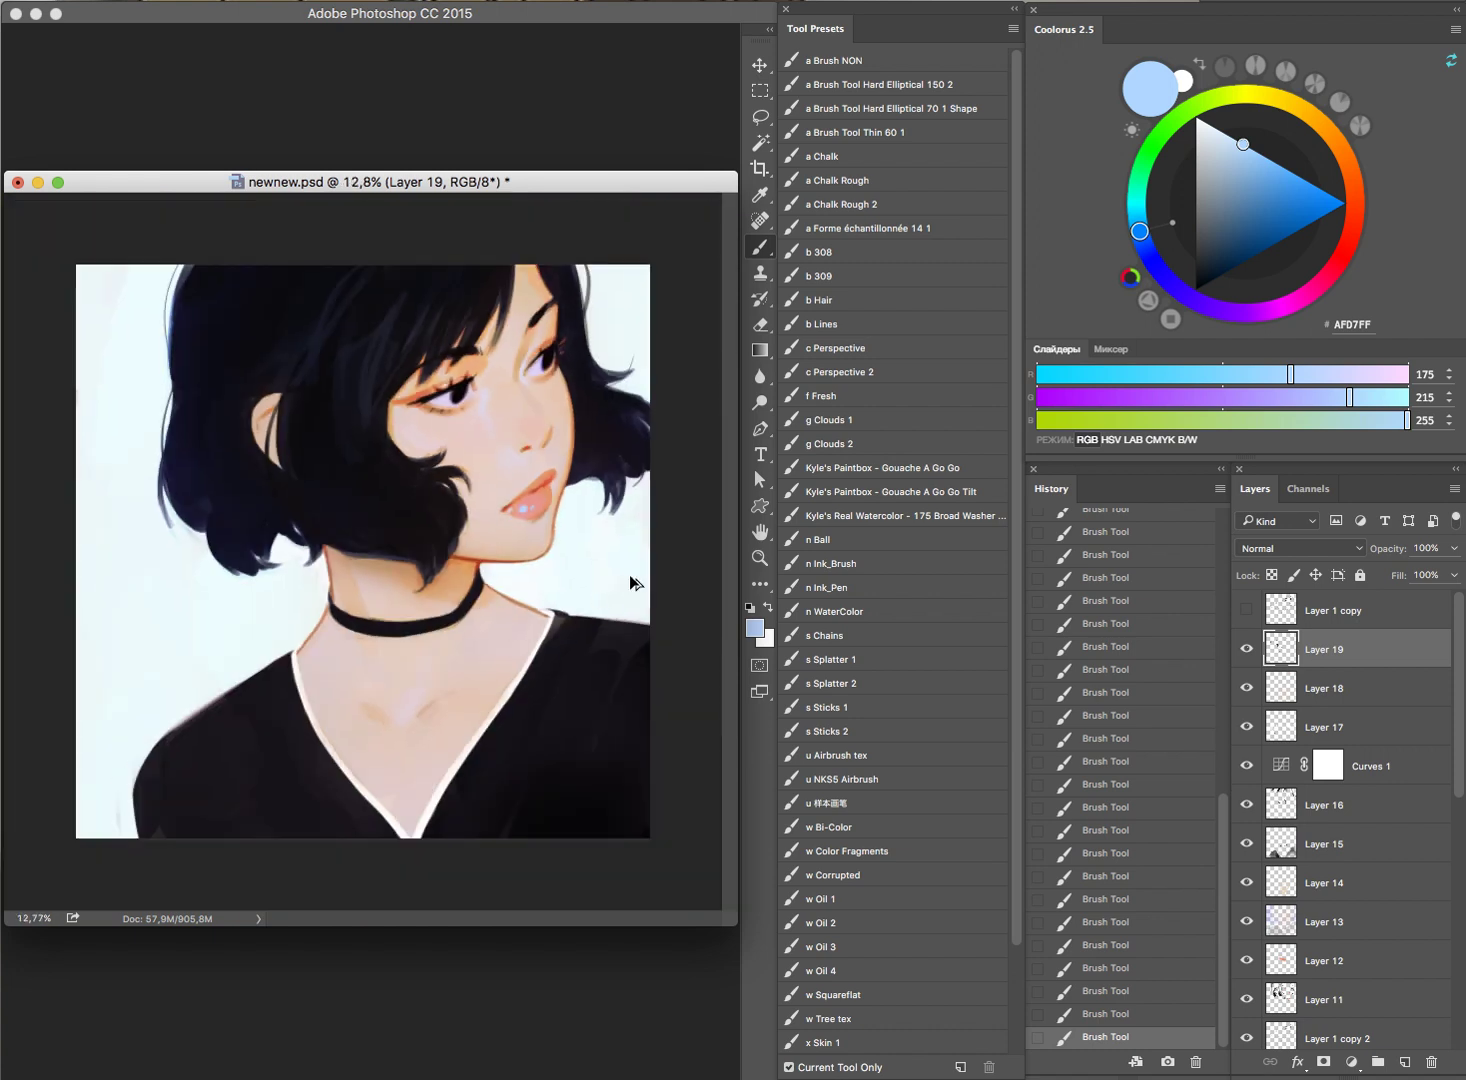
pyautogui.hotkey('ctrl', 'alt', 'z')
pyautogui.hotkey('ctrl', 'alt', 'z')
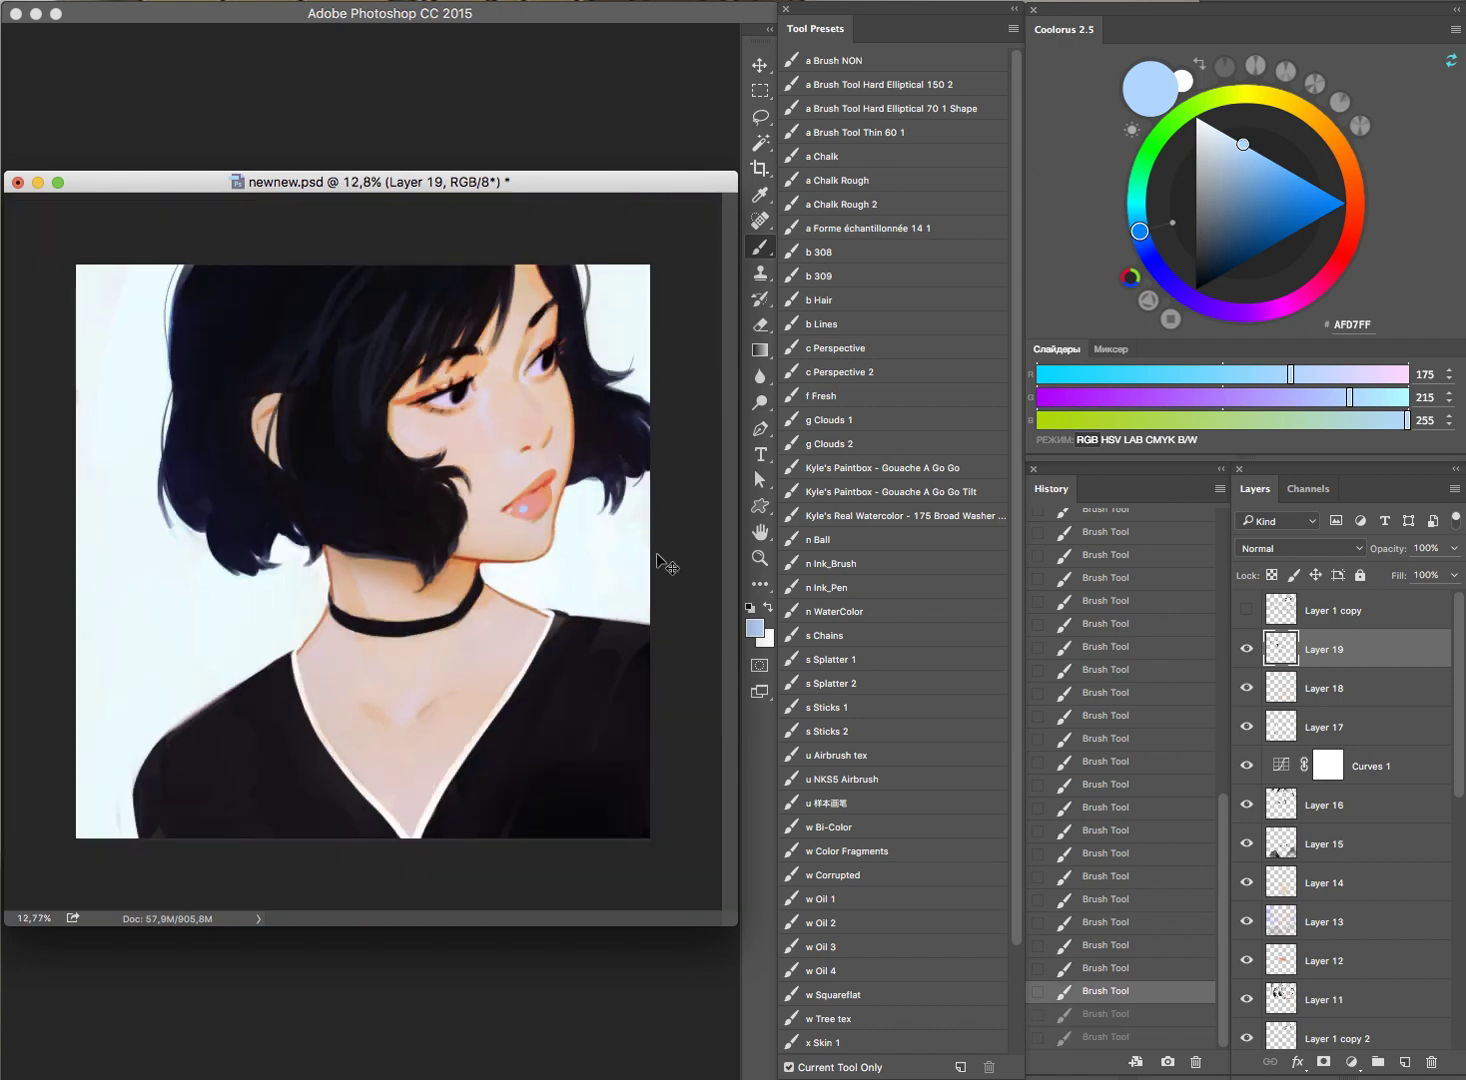
pyautogui.hotkey('ctrl', 'shift', 'z')
pyautogui.hotkey('ctrl', 'shift', 'z')
pyautogui.hotkey('ctrl', 'alt', 'z')
pyautogui.hotkey('ctrl', 'alt', 'z')
pyautogui.hotkey('ctrl', 'shift', 'z')
pyautogui.hotkey('ctrl', 'shift', 'z')
# Step: Sample skin tones beside the nose, settling on a light skin colour
pyautogui.moveTo(530, 477); pyautogui.dragTo(628, 523)
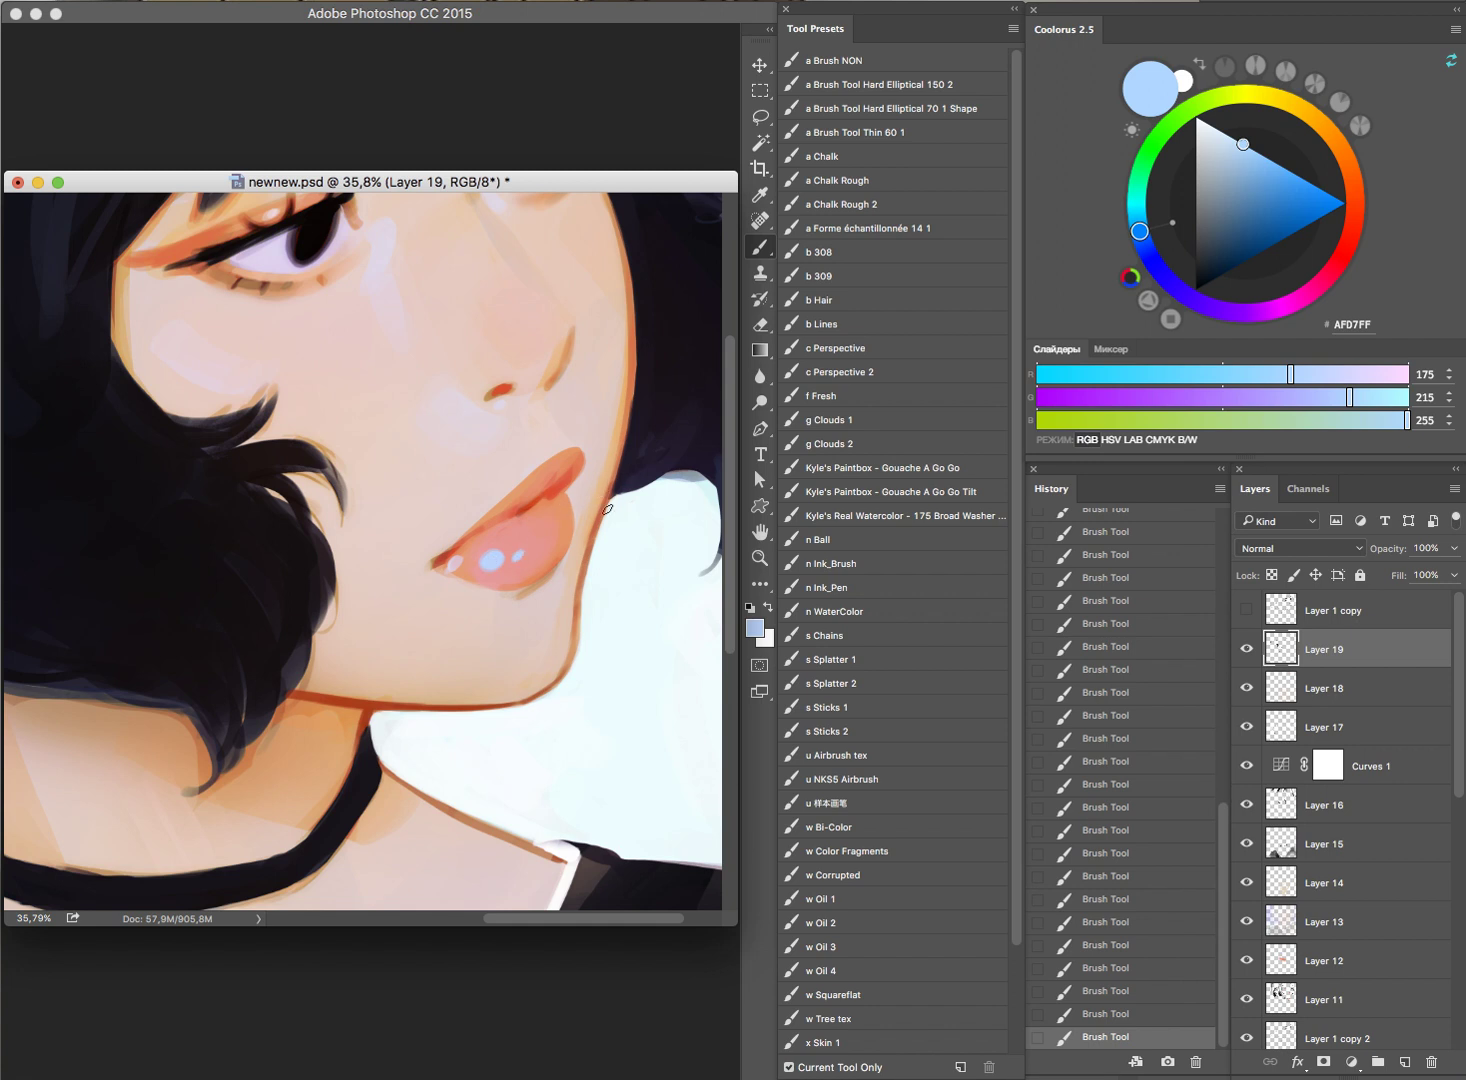
pyautogui.scroll(-3, 607, 508)
pyautogui.scroll(5, 517, 491)
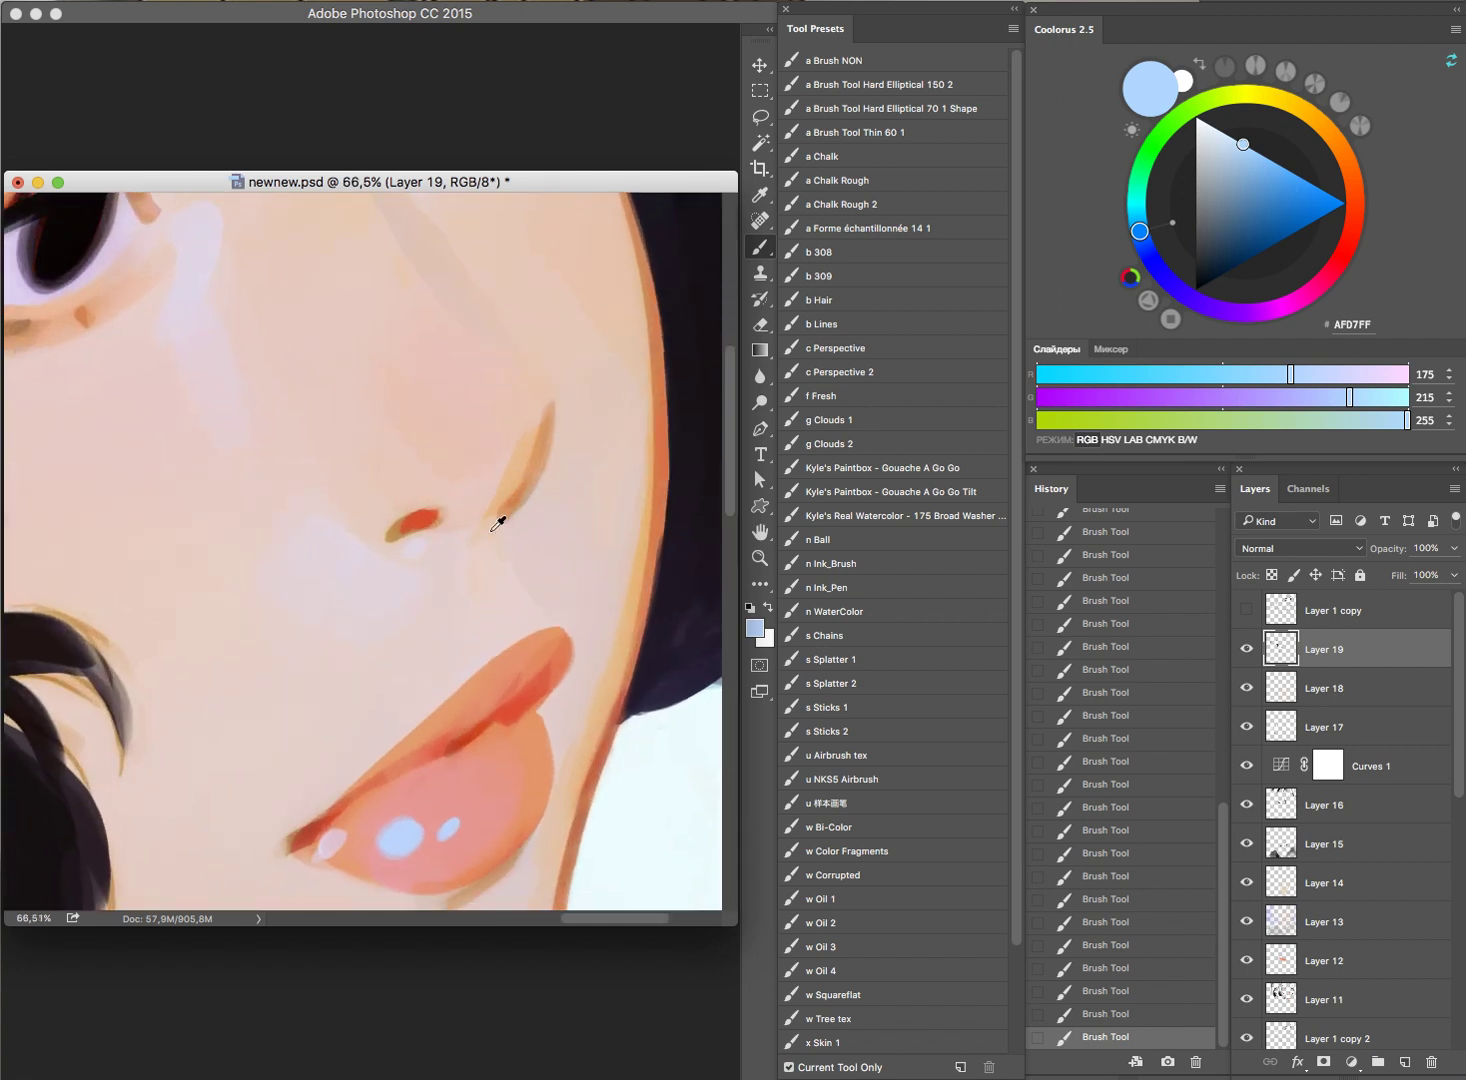
pyautogui.keyDown('alt'); pyautogui.click(484, 576); pyautogui.keyUp('alt')
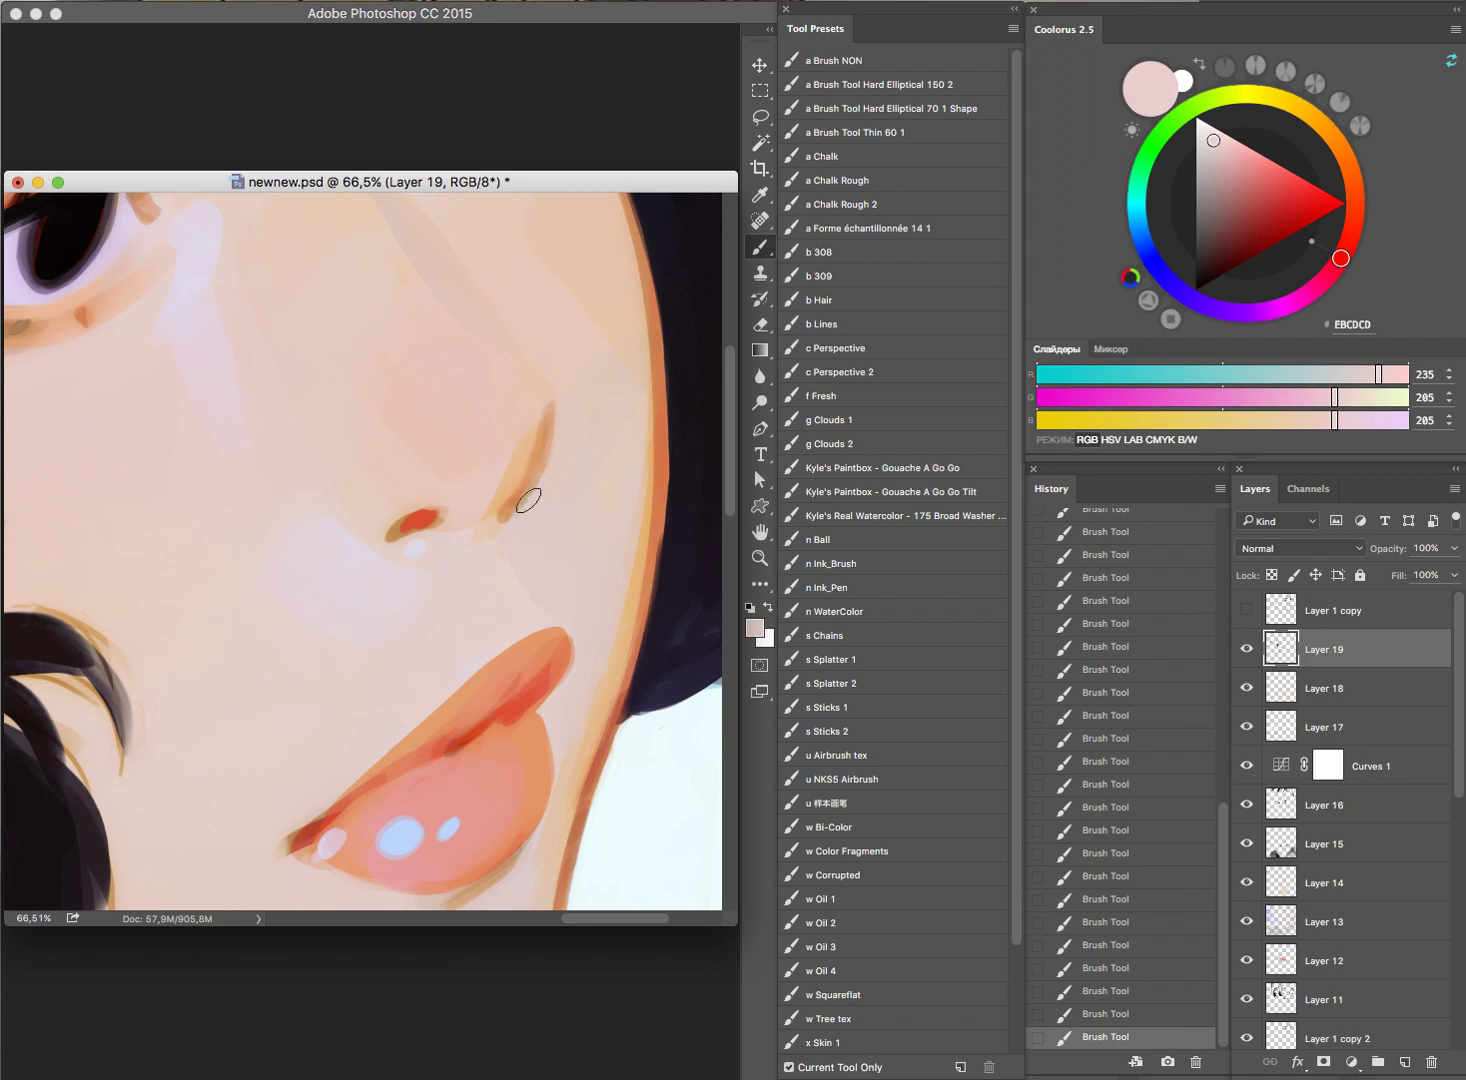
pyautogui.keyDown('alt'); pyautogui.click(494, 526); pyautogui.keyUp('alt')
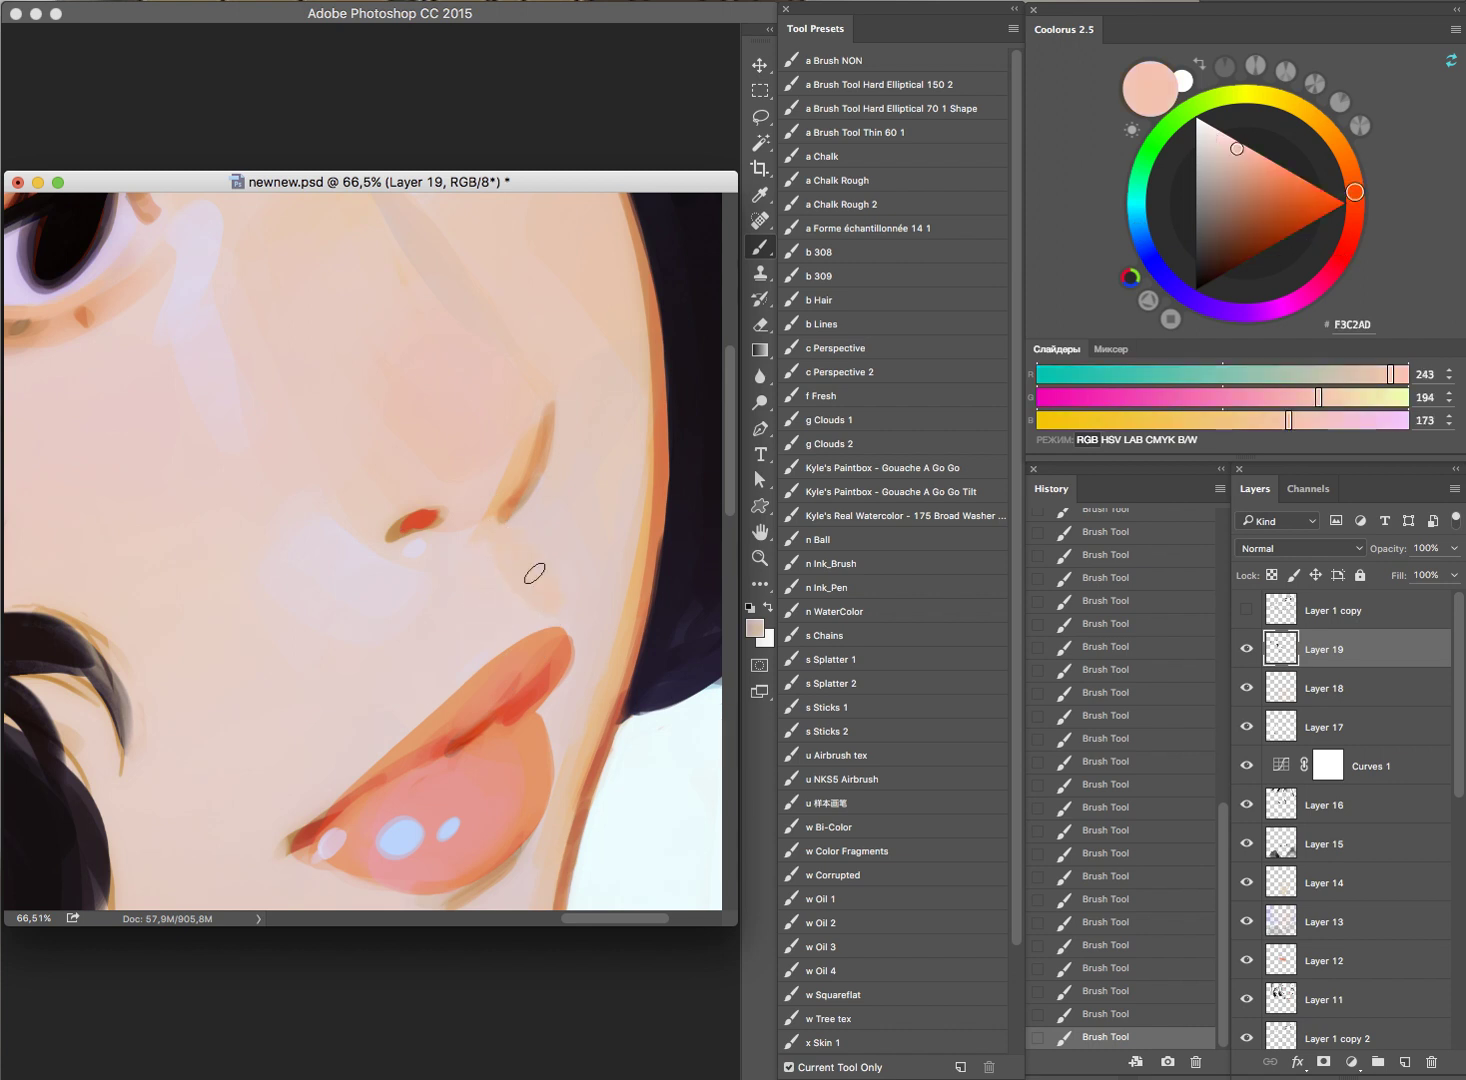
pyautogui.scroll(-5, 556, 515)
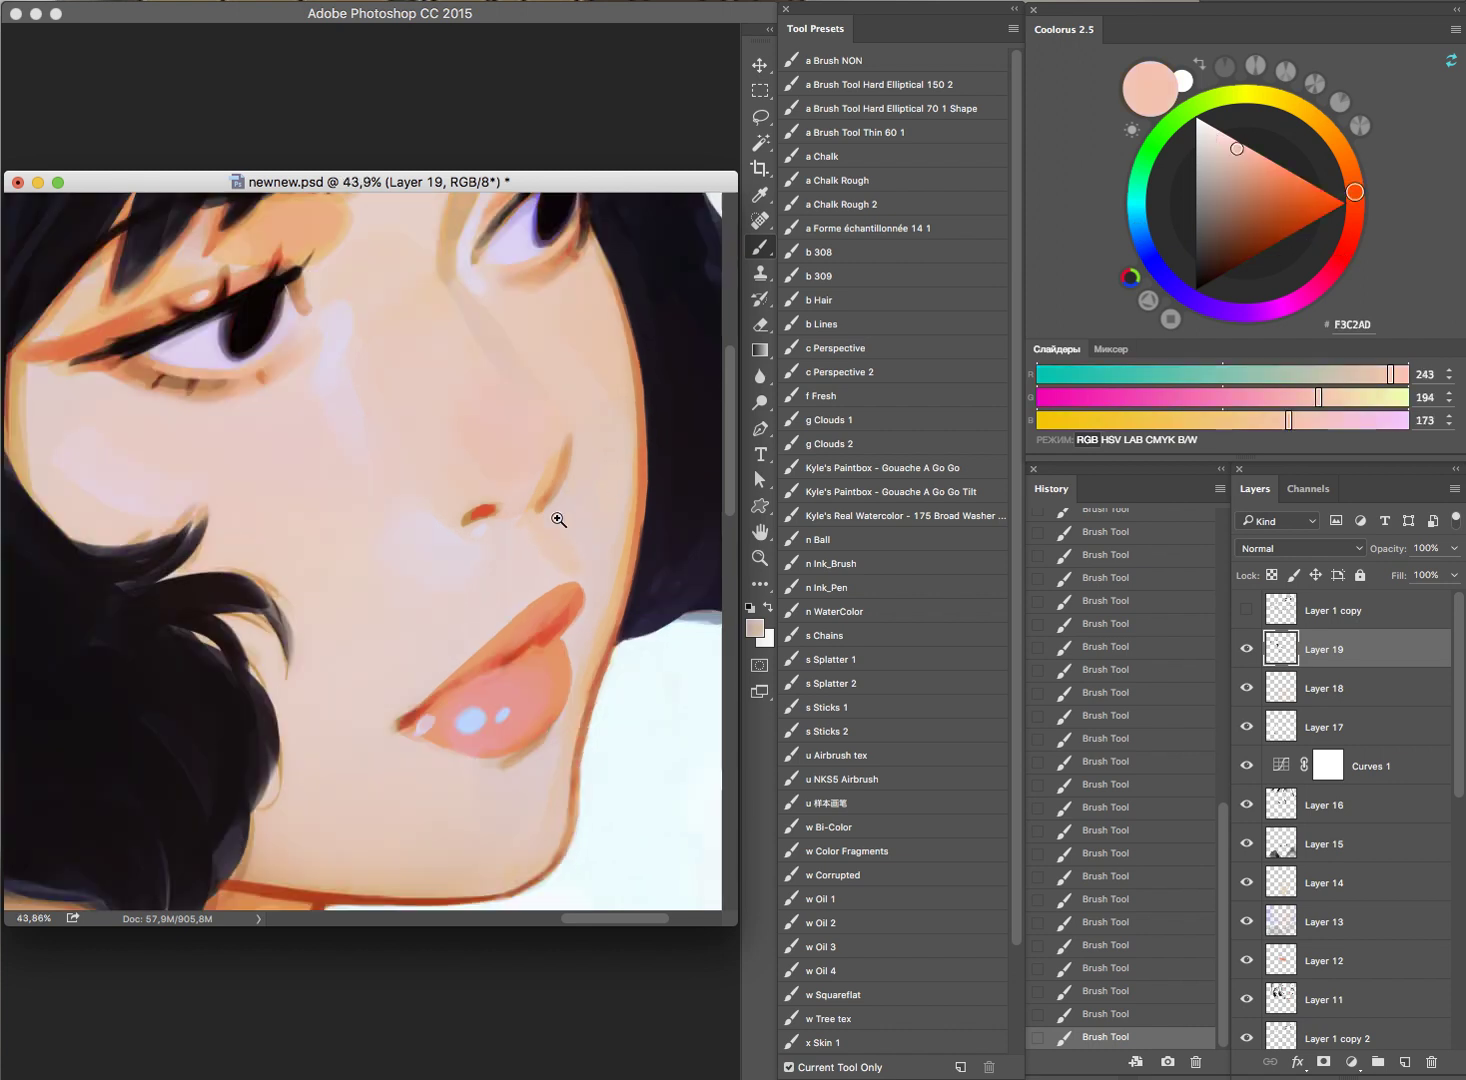
pyautogui.scroll(4, 610, 375)
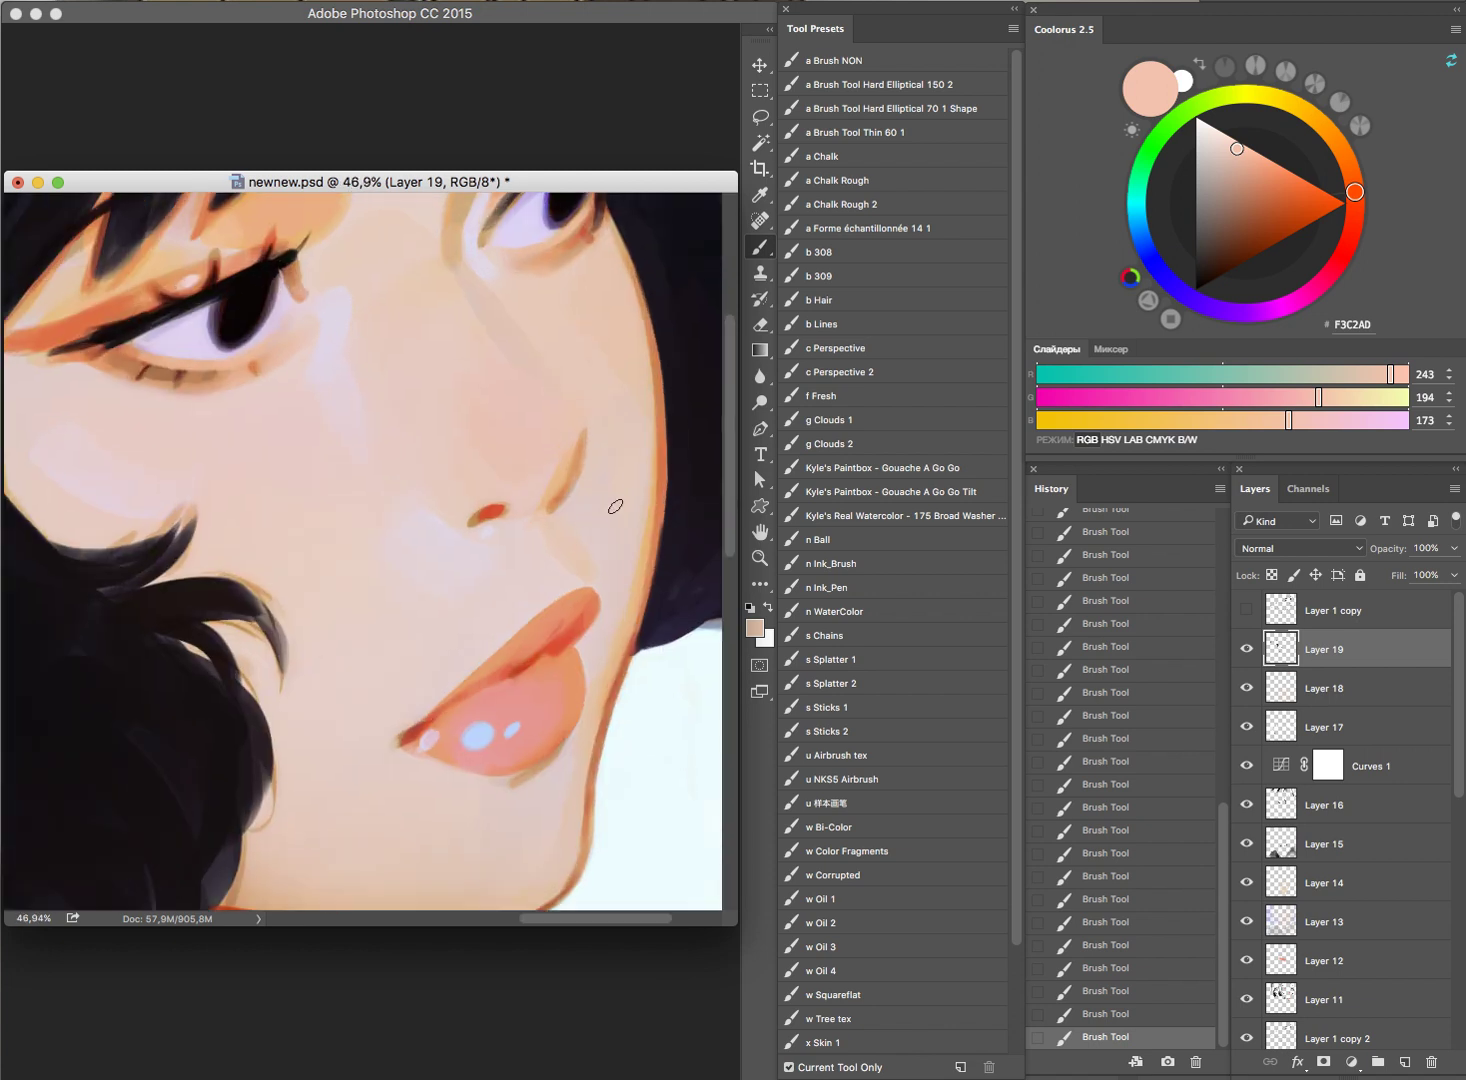
pyautogui.scroll(2, 615, 506)
pyautogui.scroll(1, 641, 546)
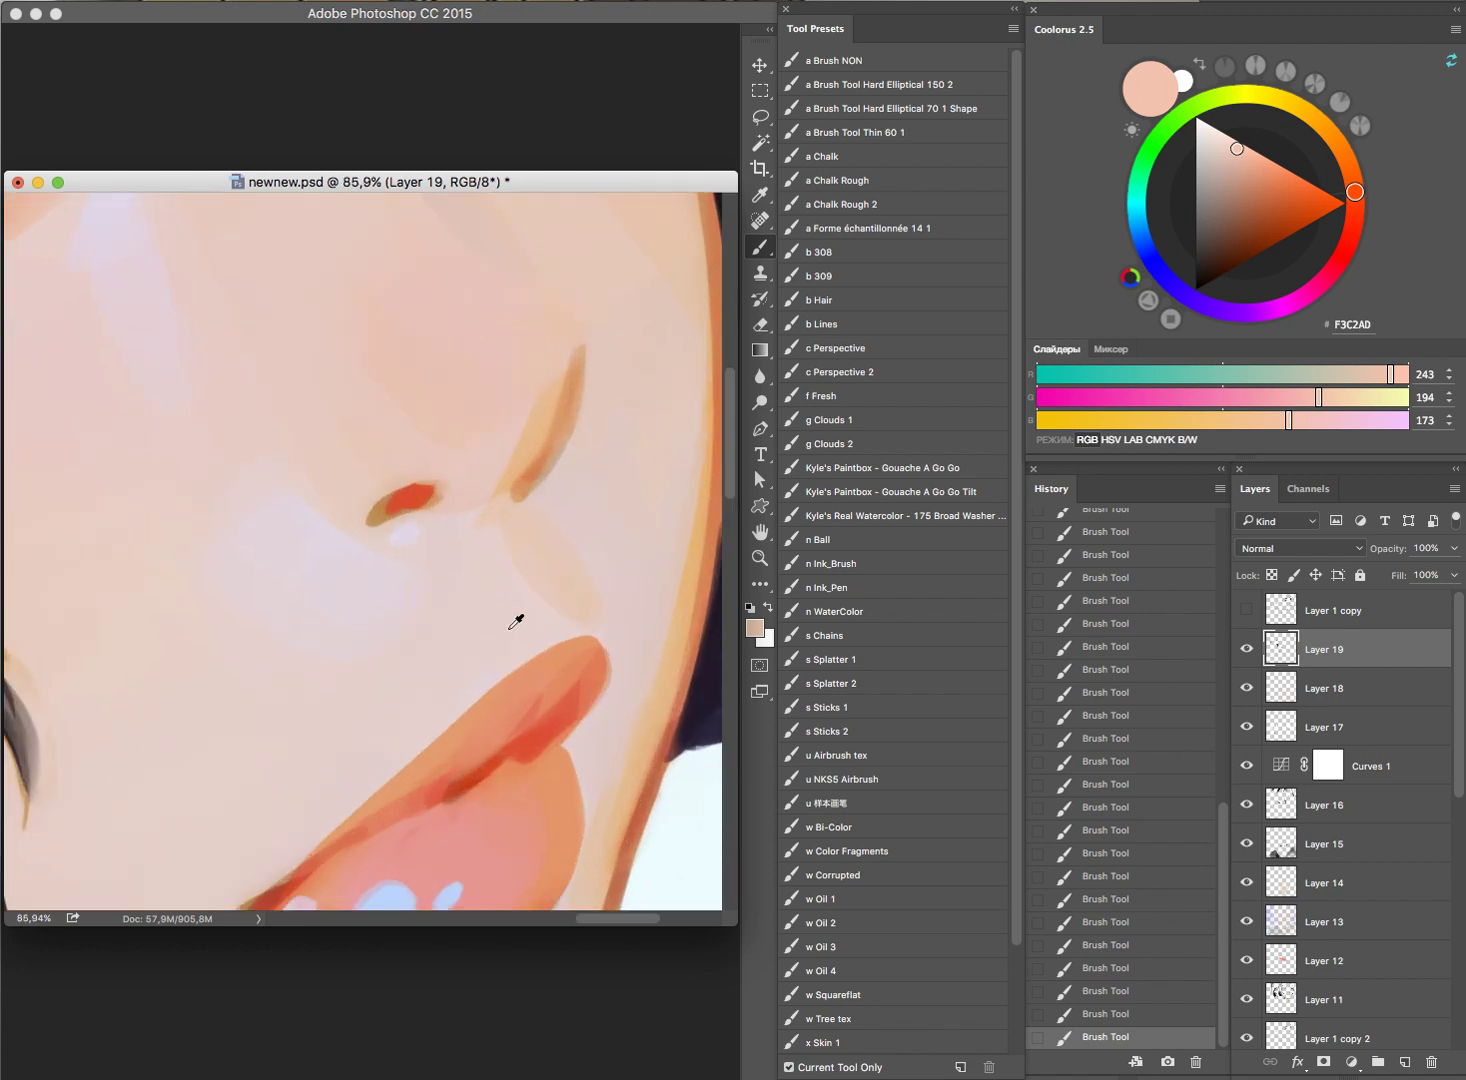
pyautogui.keyDown('alt'); pyautogui.click(510, 629); pyautogui.keyUp('alt')
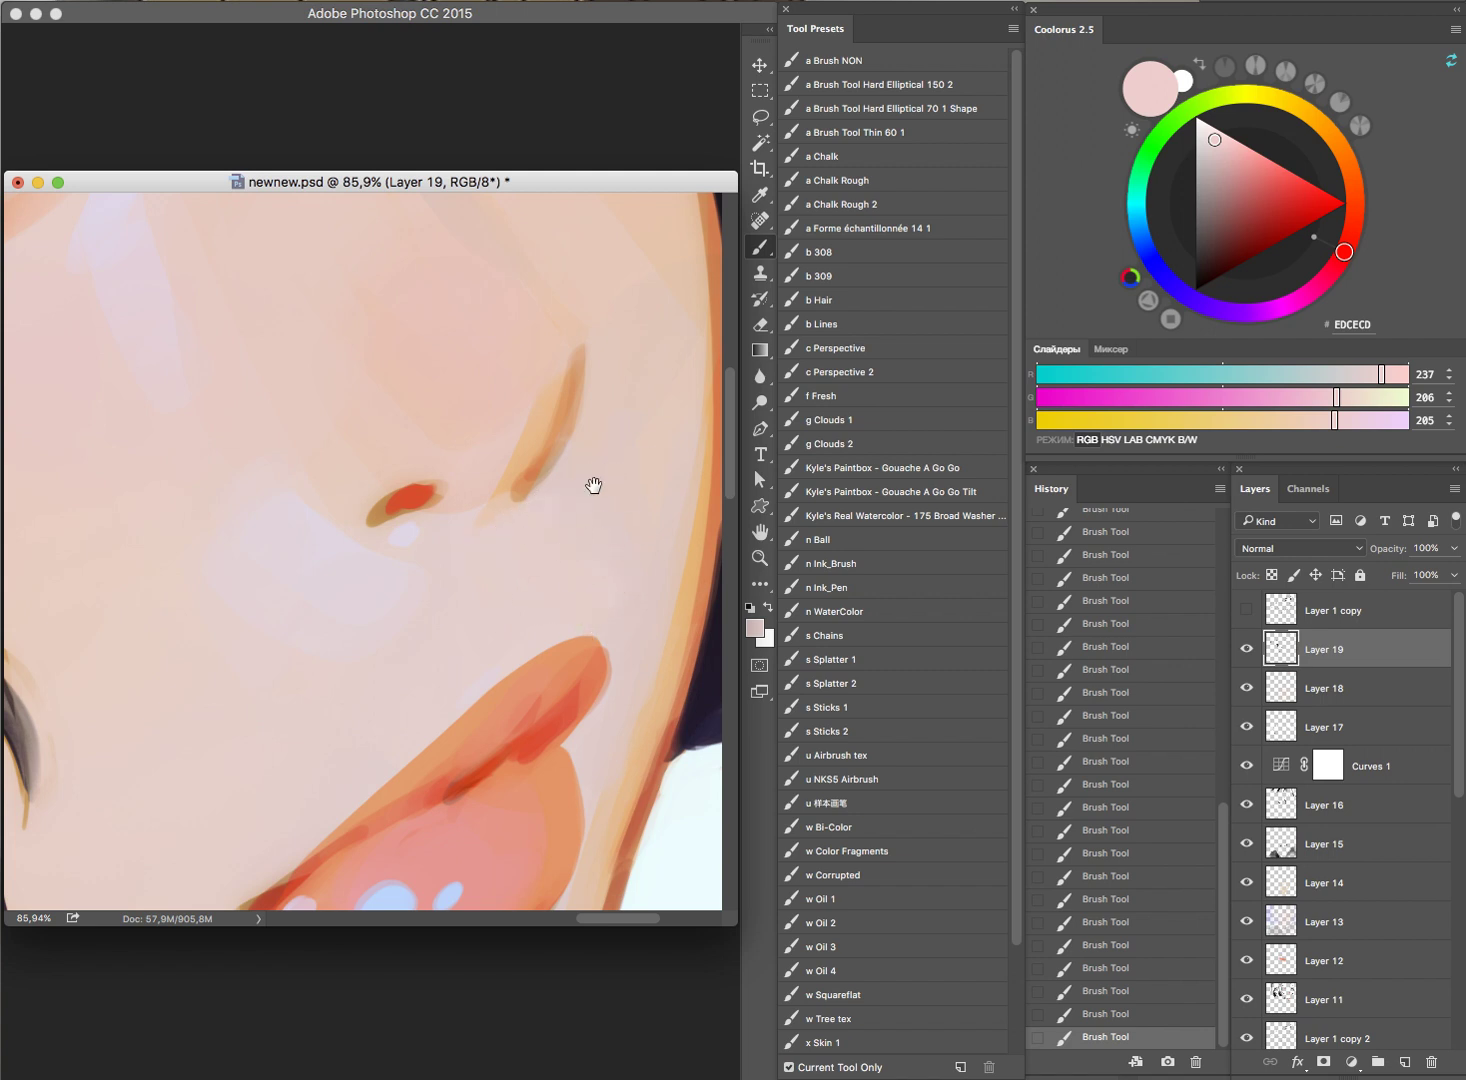
# Step: Check the face at different zoom levels and sample the pink of the lower lip
pyautogui.moveTo(593, 485); pyautogui.dragTo(491, 566)
pyautogui.moveTo(598, 460)
pyautogui.mouseDown()
pyautogui.moveTo(648, 474)
pyautogui.moveTo(655, 453)
pyautogui.mouseUp()
pyautogui.click(648, 474)
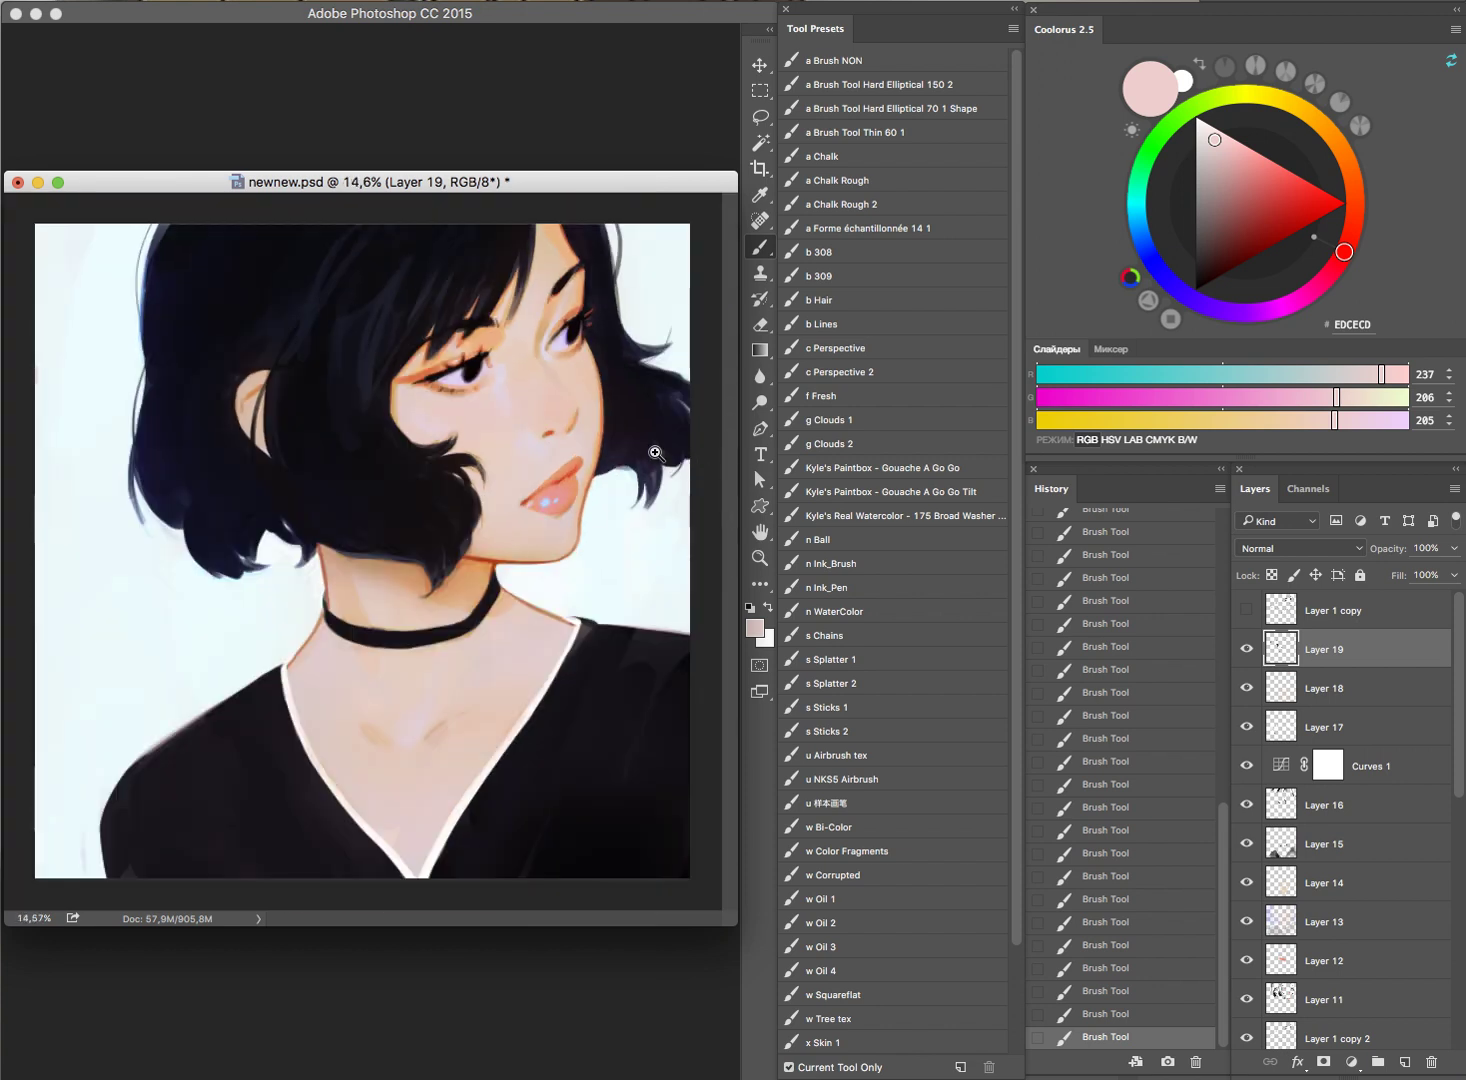
pyautogui.moveTo(550, 495); pyautogui.dragTo(638, 512)
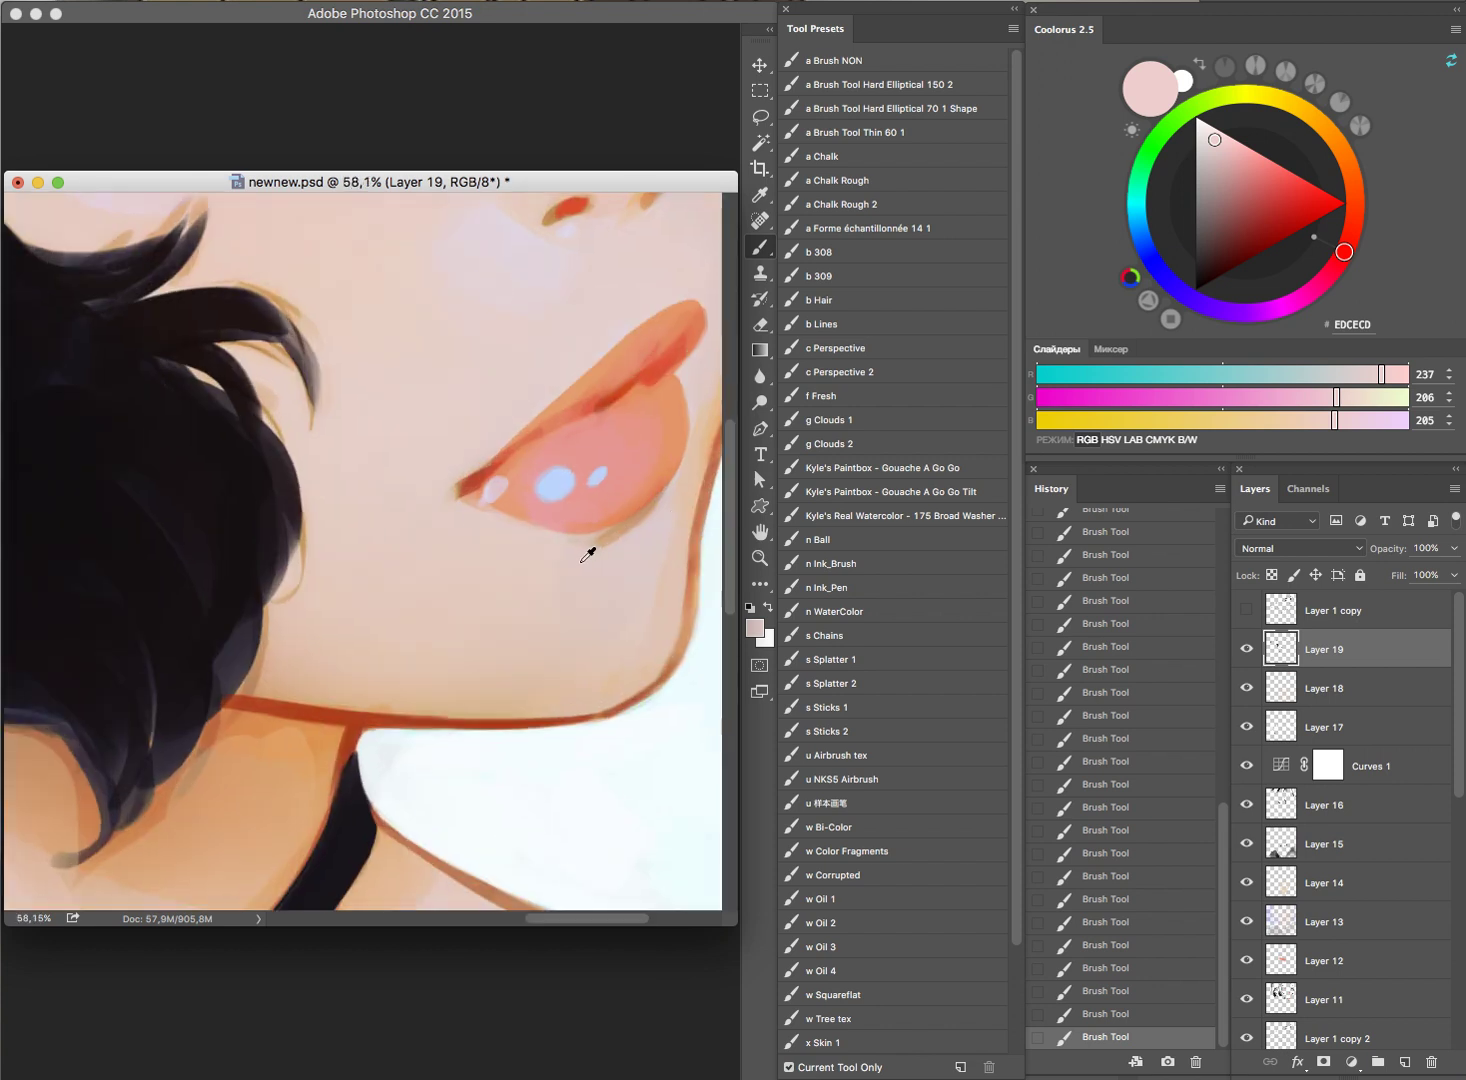
pyautogui.keyDown('alt'); pyautogui.click(590, 497); pyautogui.keyUp('alt')
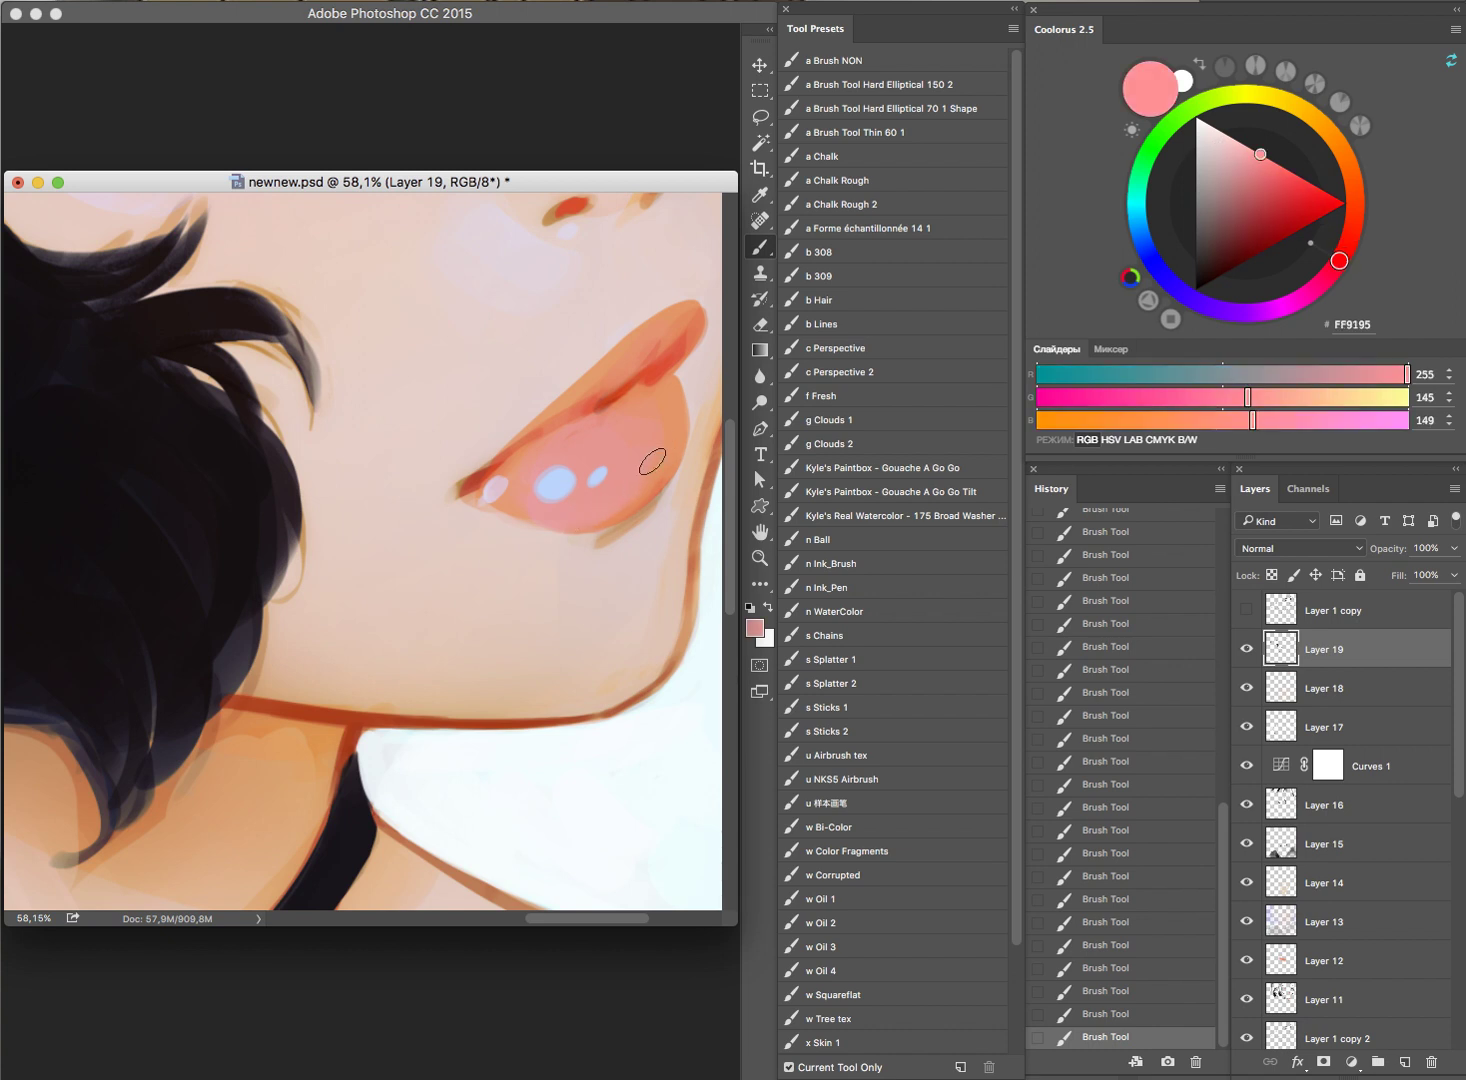
pyautogui.moveTo(605, 523); pyautogui.dragTo(536, 567)
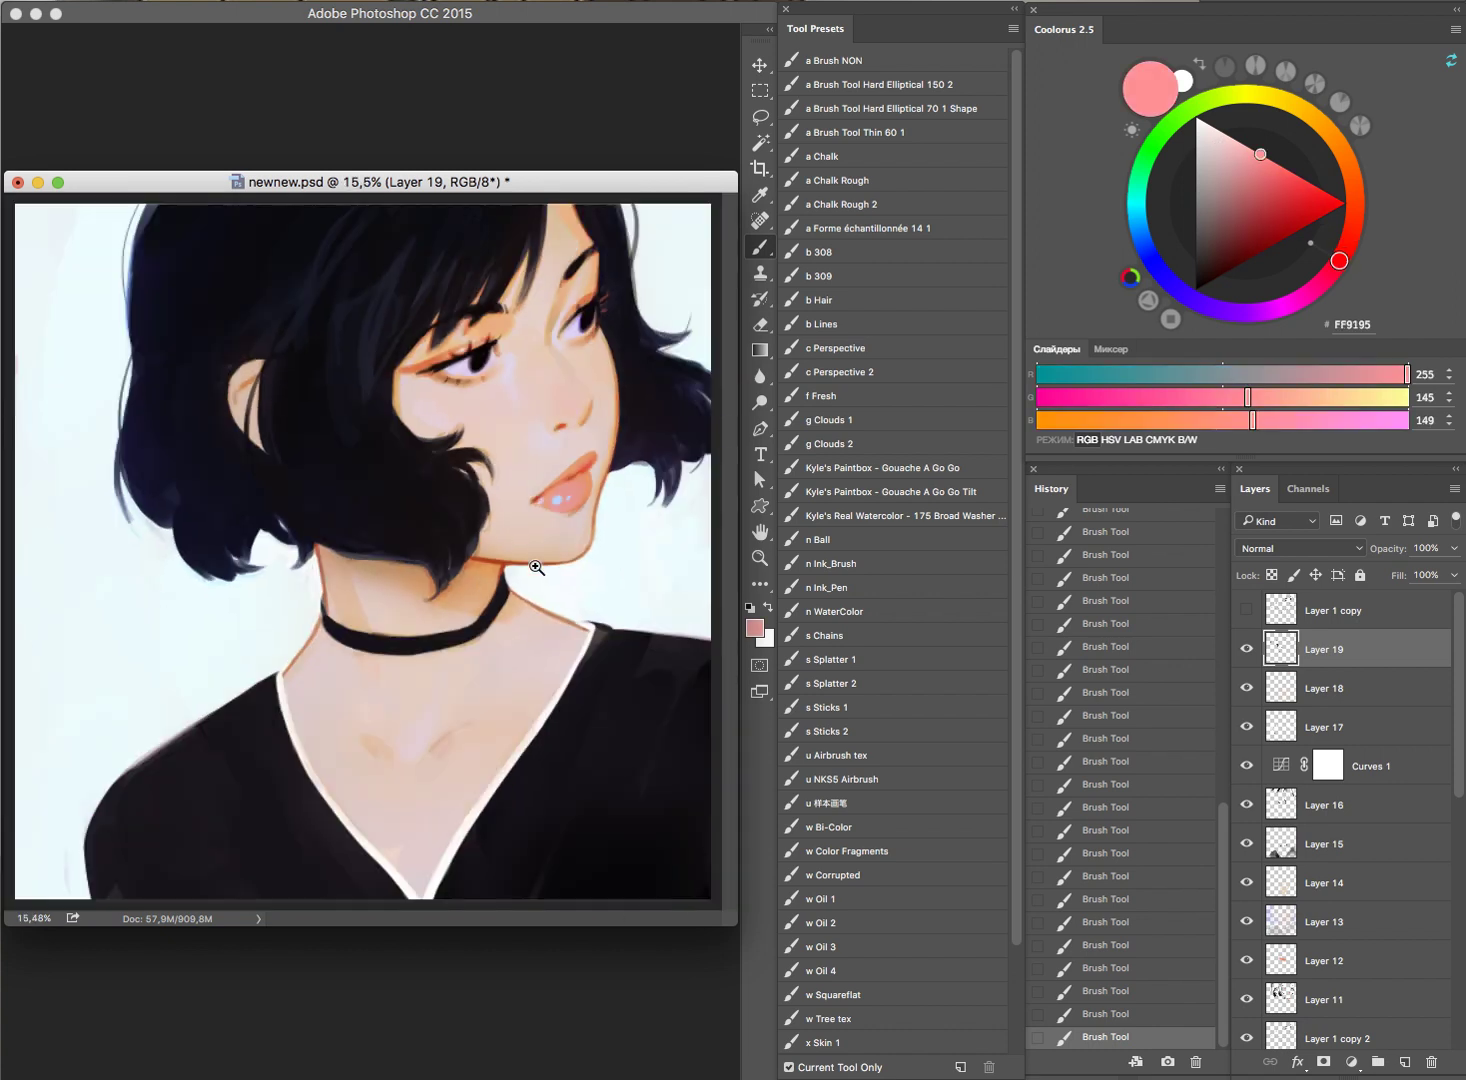
pyautogui.moveTo(709, 414); pyautogui.dragTo(660, 472)
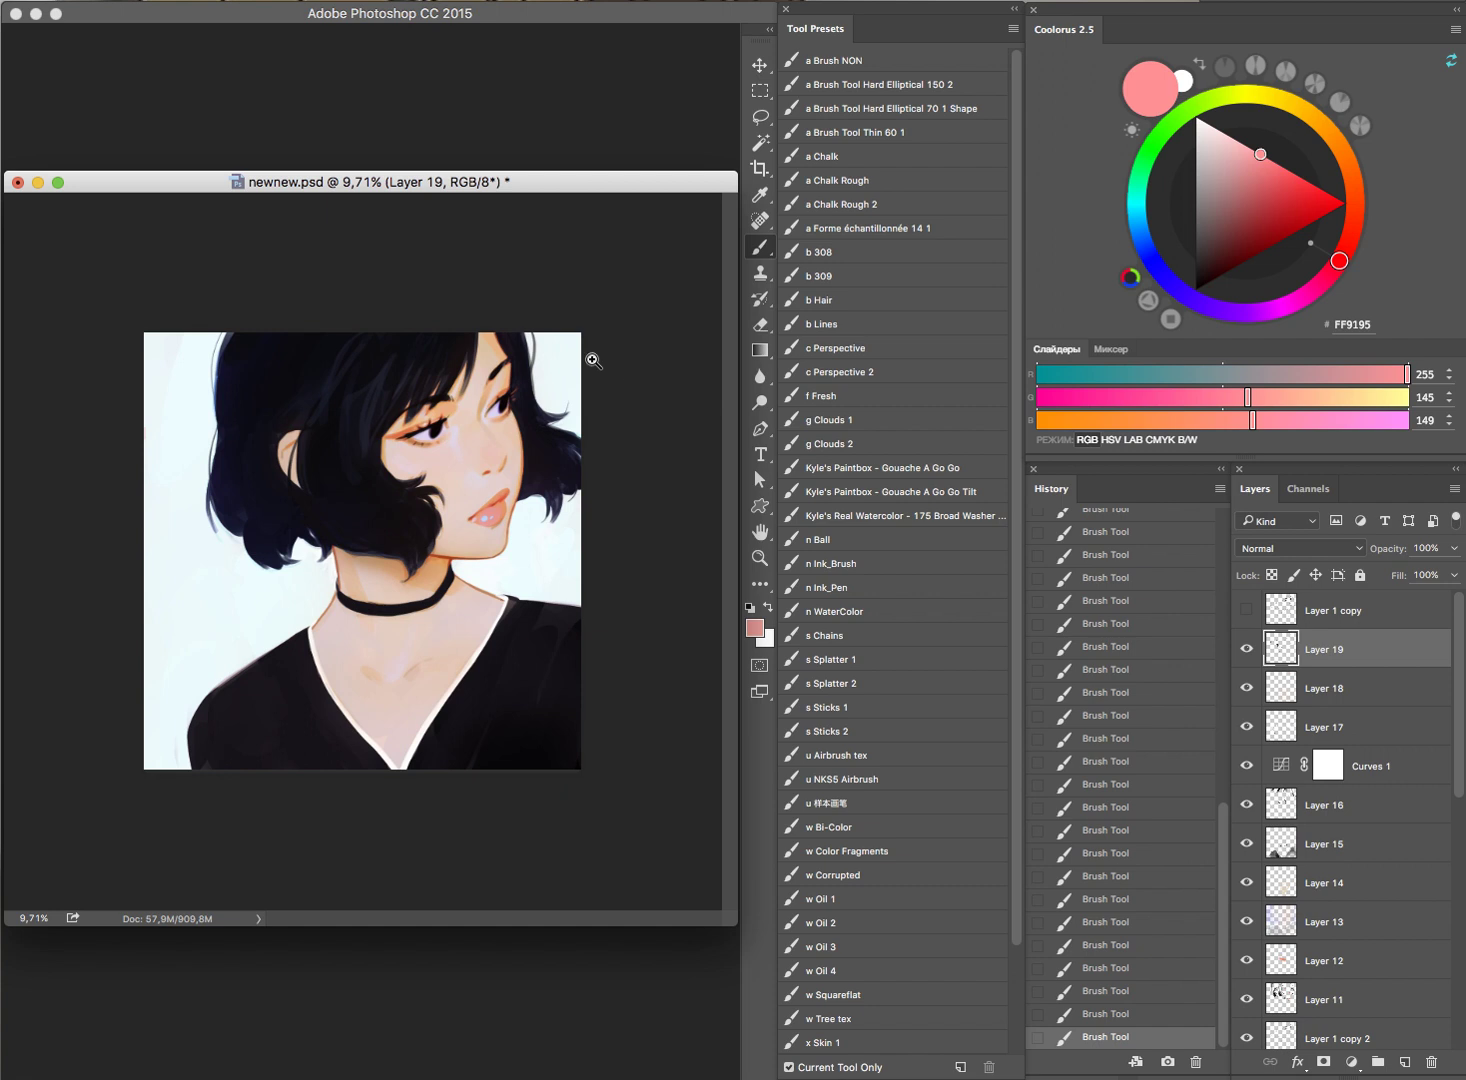
pyautogui.moveTo(593, 360); pyautogui.dragTo(608, 425)
# Step: Paint thin dark hair strands near the brow, undoing one stray stroke
pyautogui.keyDown('alt'); pyautogui.click(518, 318); pyautogui.keyUp('alt')
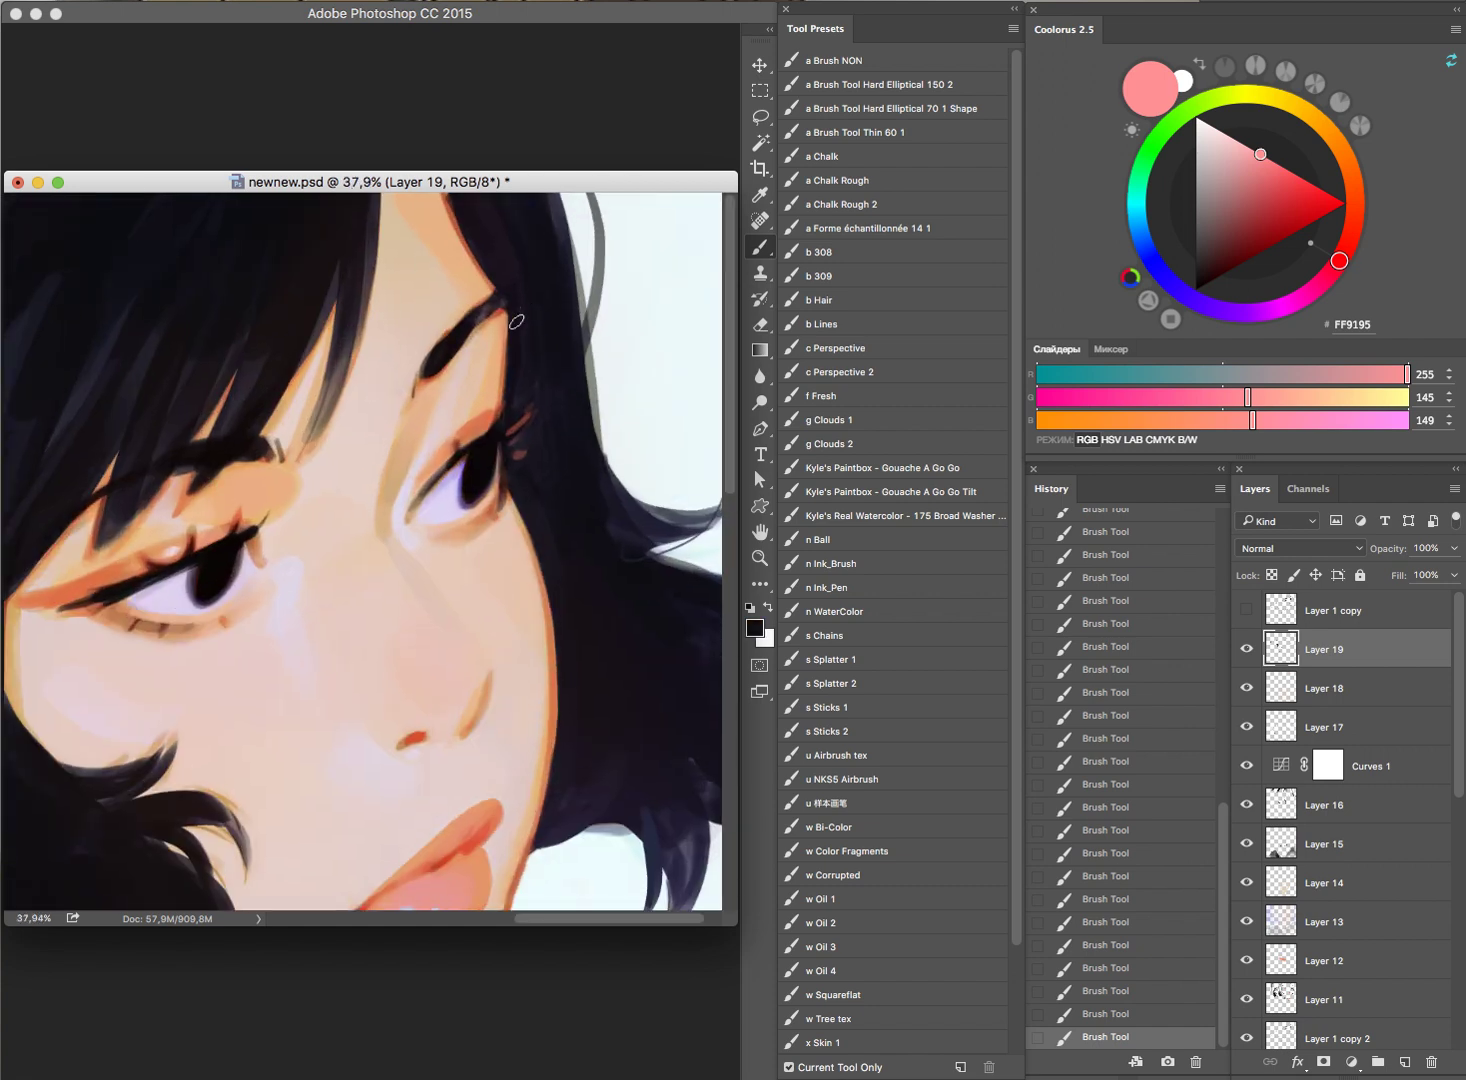
pyautogui.moveTo(512, 300); pyautogui.dragTo(510, 376)
pyautogui.hotkey('ctrl', 'z')
pyautogui.hotkey('ctrl', 'z')
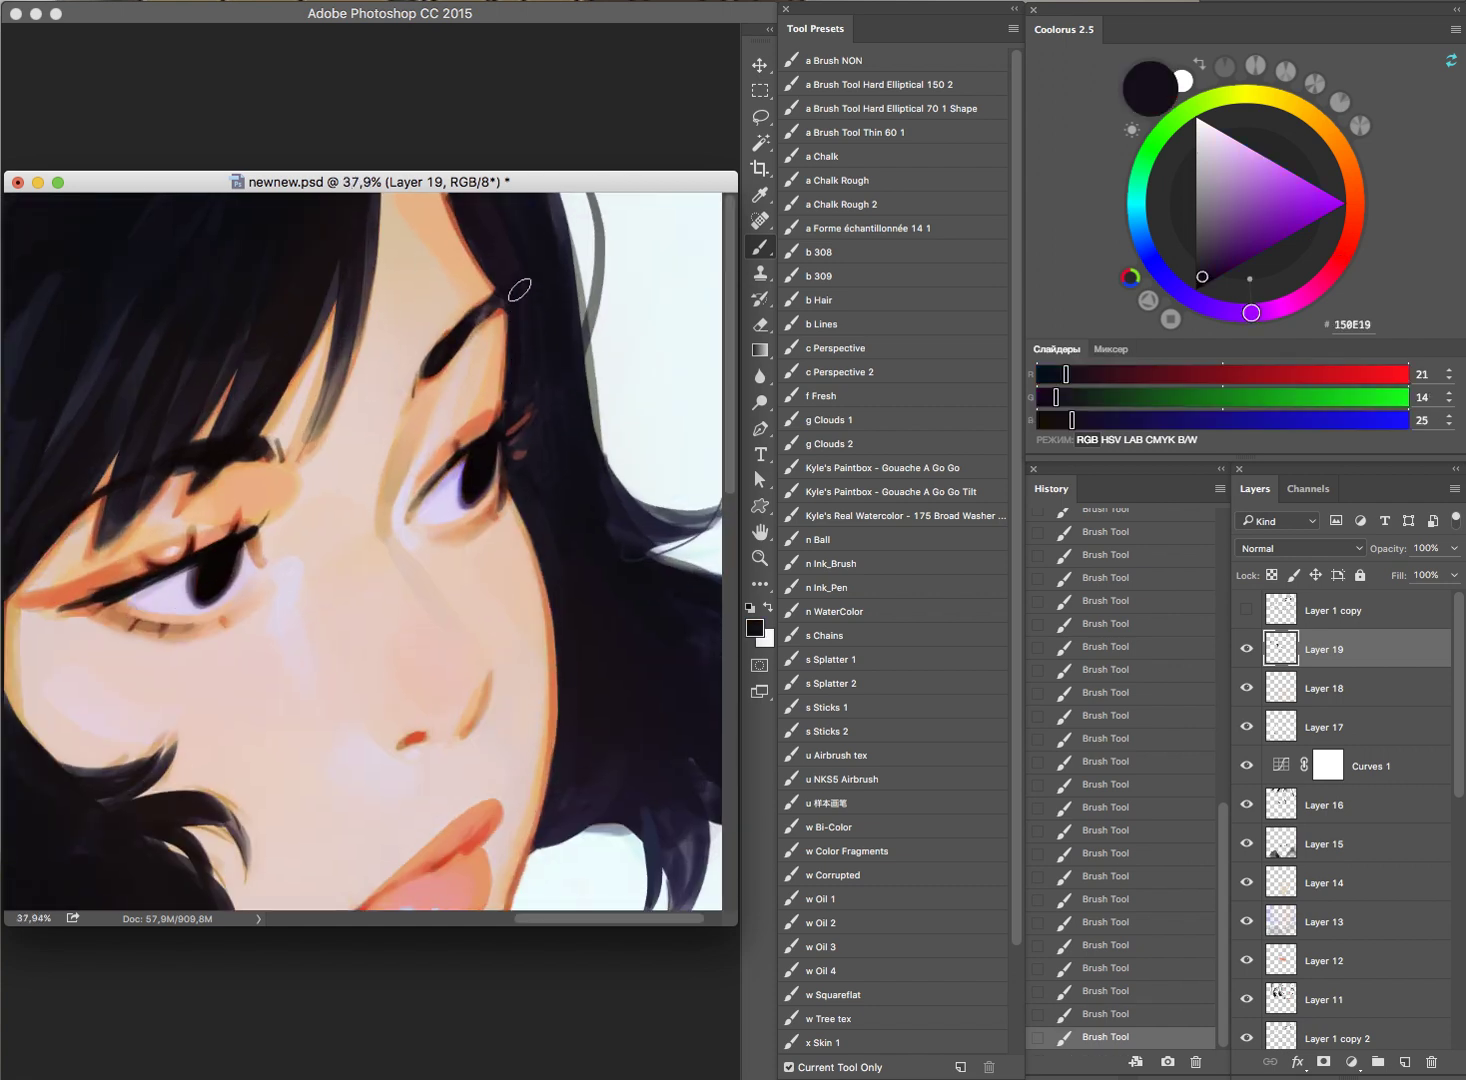
pyautogui.hscroll(3, 530, 390)
pyautogui.moveTo(549, 393); pyautogui.dragTo(527, 356)
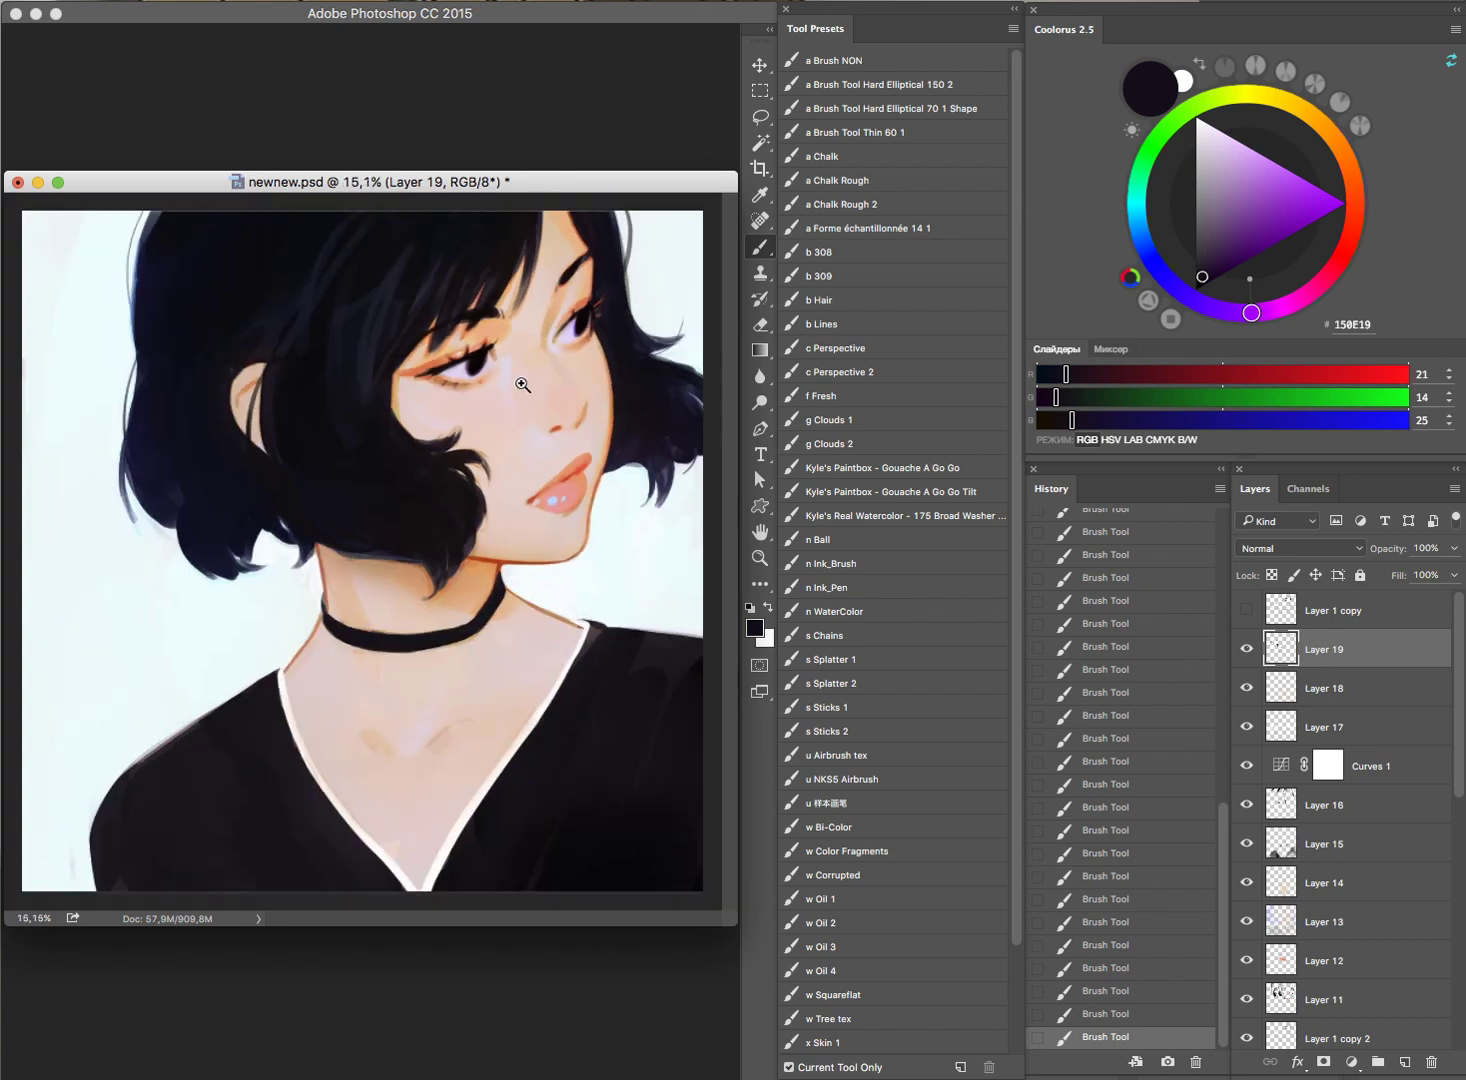
pyautogui.moveTo(492, 421); pyautogui.dragTo(542, 223)
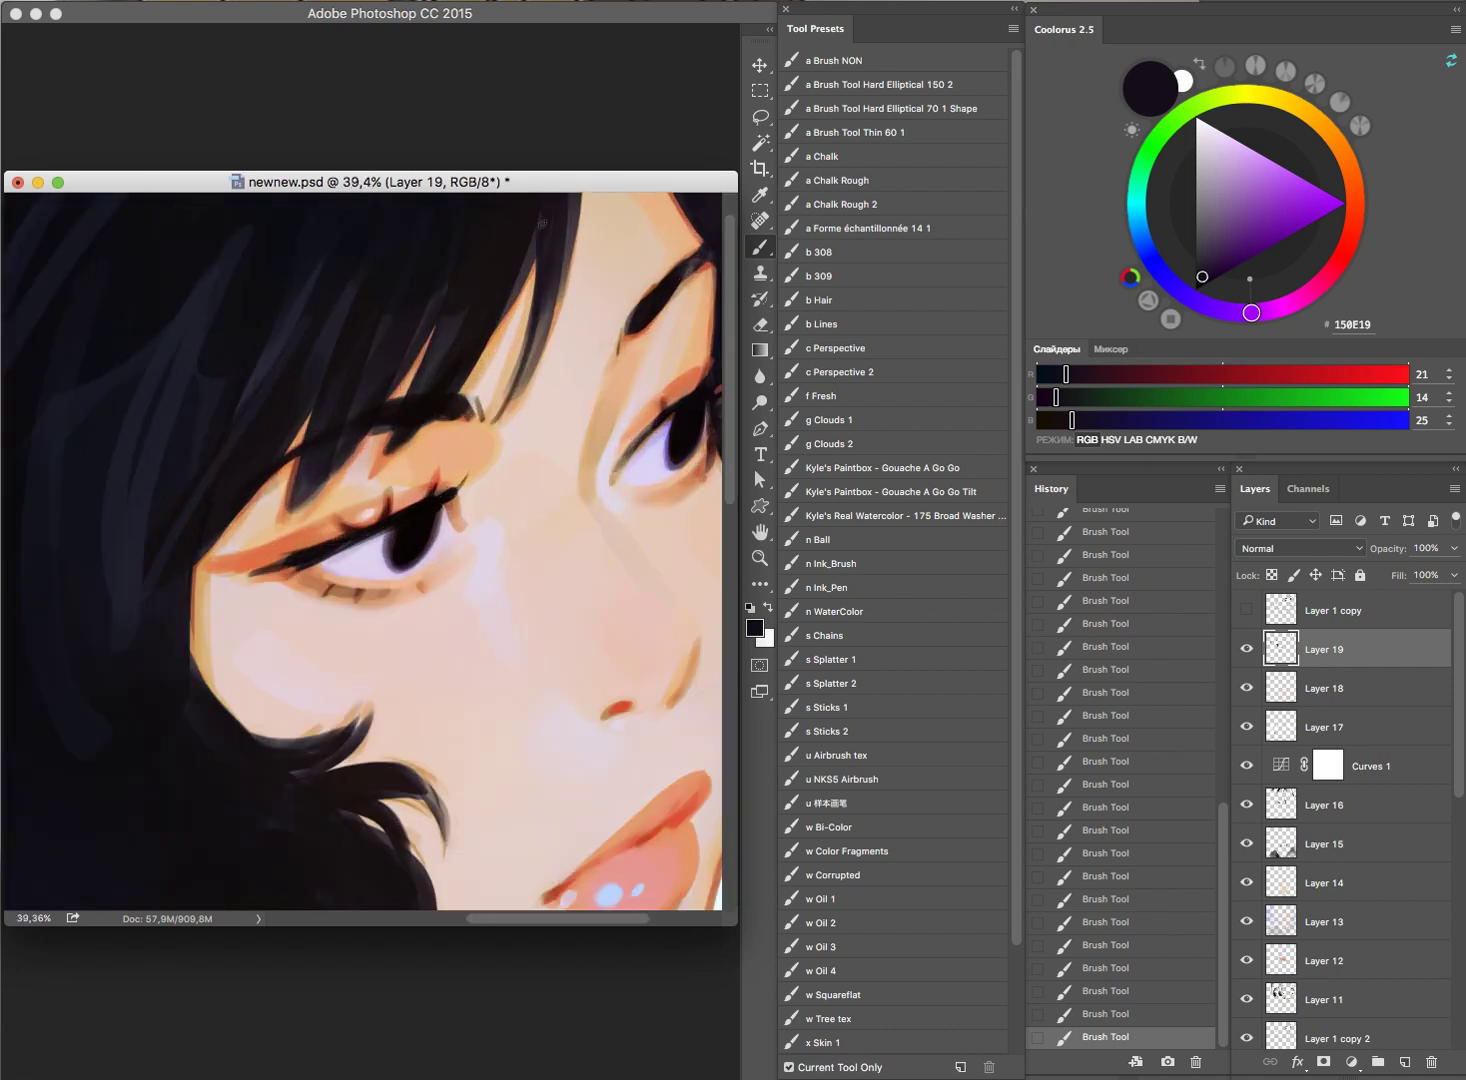
pyautogui.moveTo(452, 387); pyautogui.dragTo(541, 224)
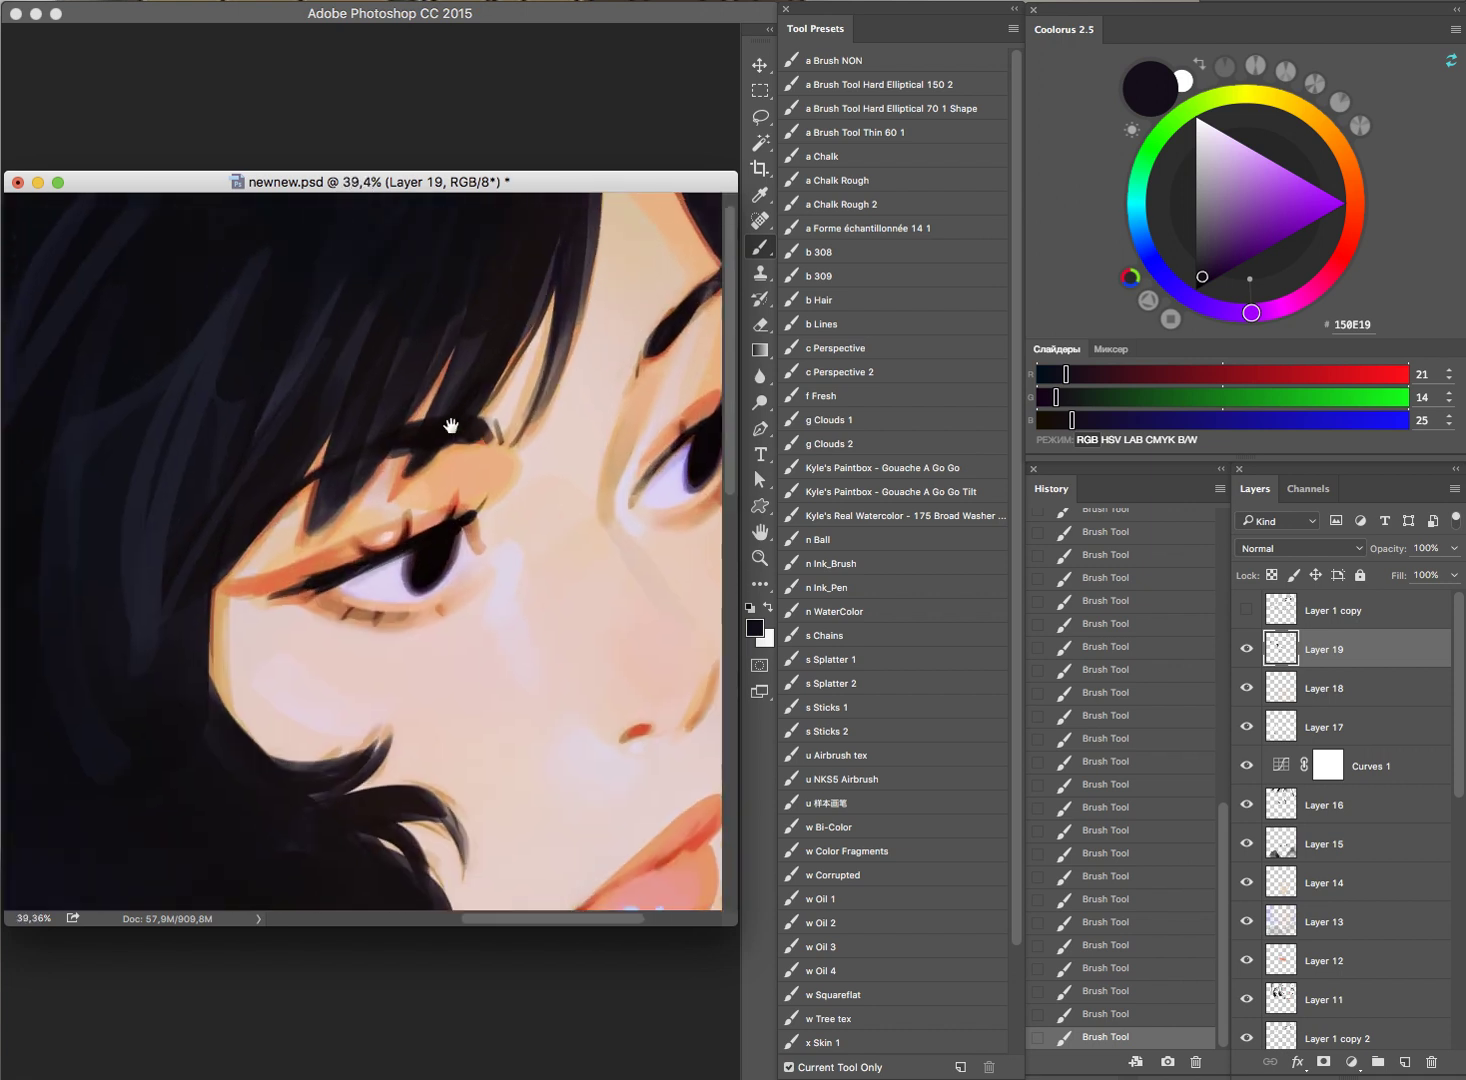
pyautogui.moveTo(460, 378); pyautogui.dragTo(487, 410)
# Step: Paint dark strokes along the hair and the cheek edge
pyautogui.moveTo(352, 388); pyautogui.dragTo(386, 313)
pyautogui.moveTo(506, 373)
pyautogui.mouseDown()
pyautogui.moveTo(360, 425)
pyautogui.moveTo(448, 428)
pyautogui.mouseUp()
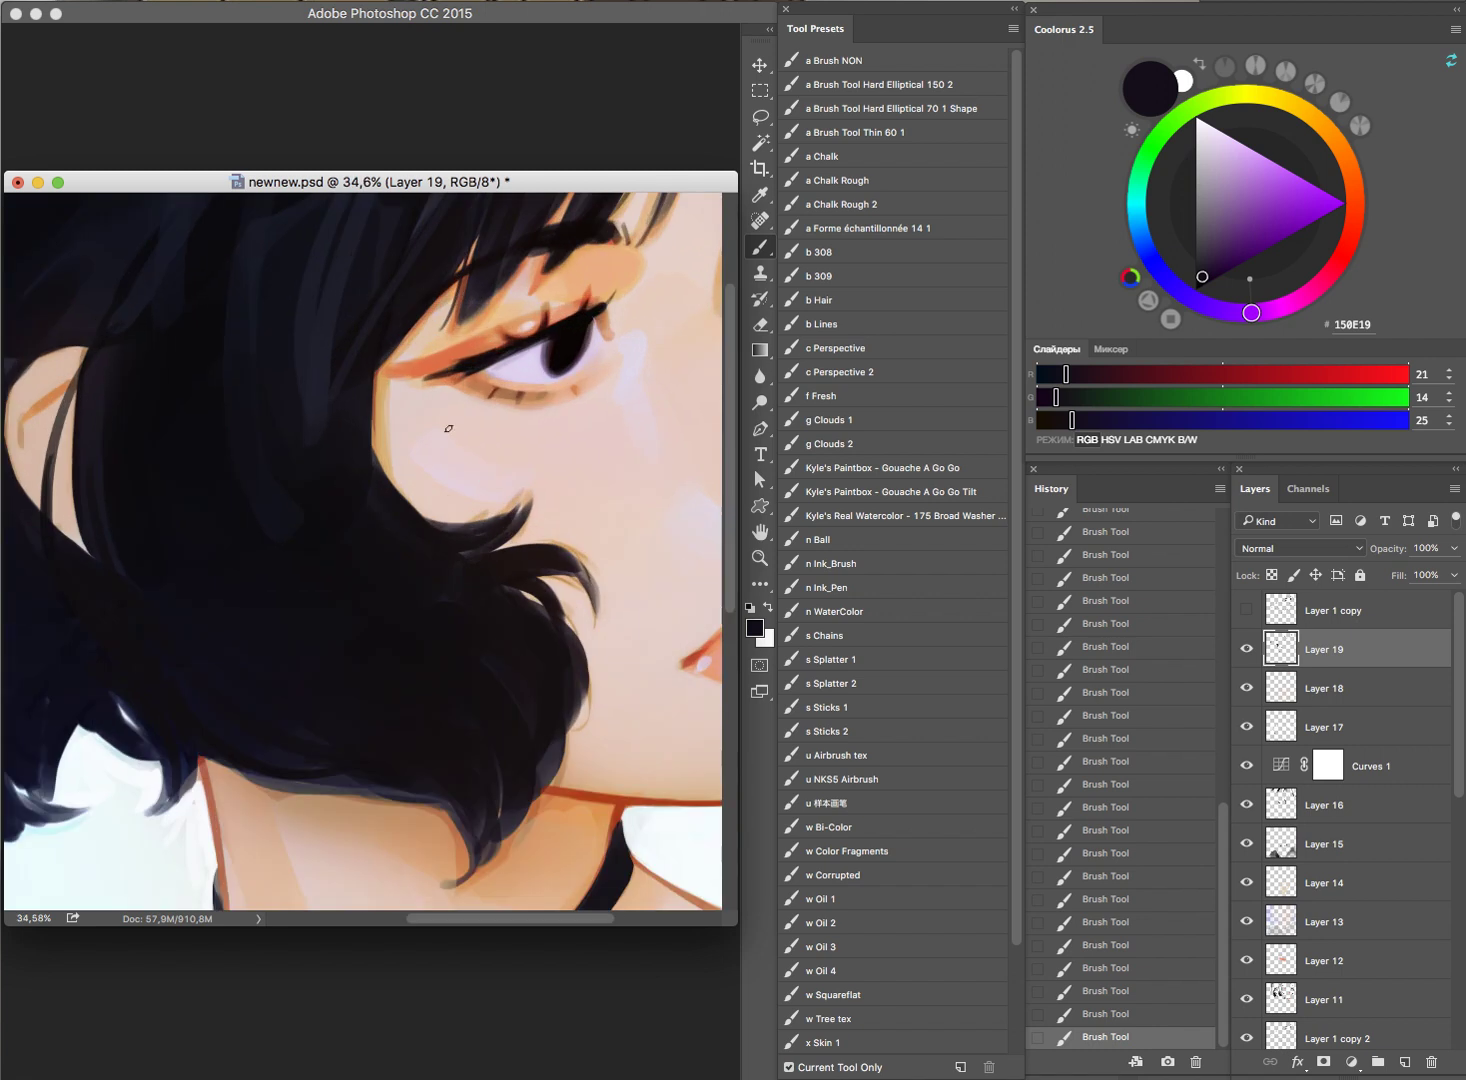
pyautogui.moveTo(374, 368); pyautogui.dragTo(389, 483)
pyautogui.moveTo(657, 438); pyautogui.dragTo(621, 484)
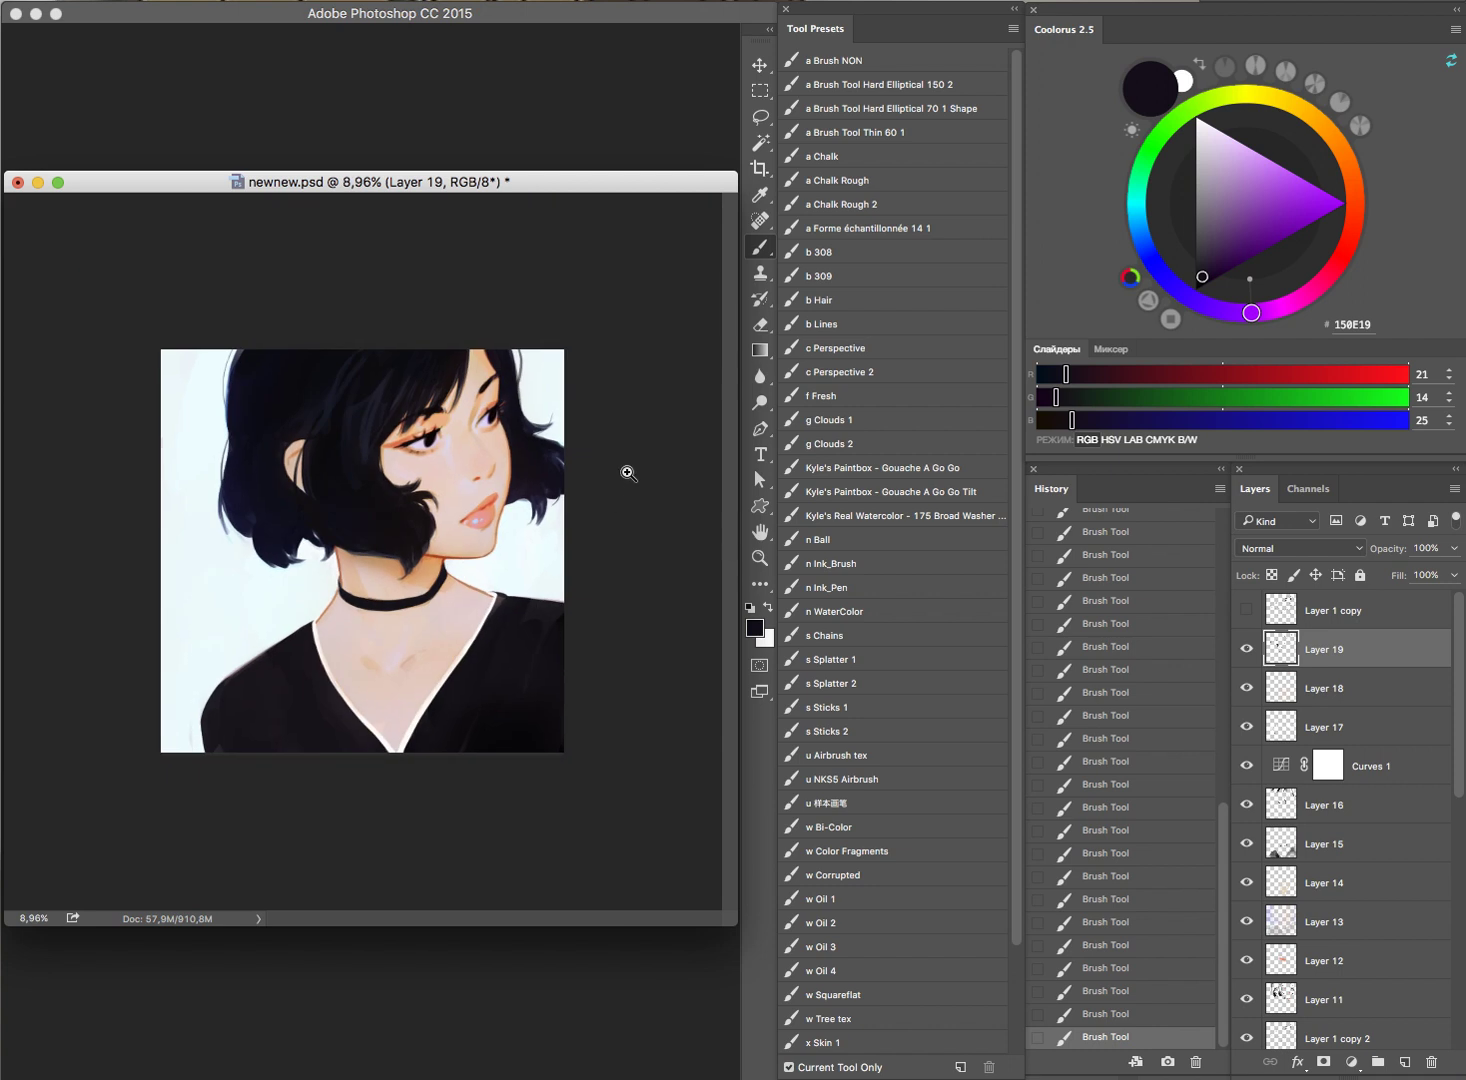
# Step: Soften the jaw outline with chin skin tone and add warm strokes along the hair edge
pyautogui.moveTo(506, 514)
pyautogui.mouseDown()
pyautogui.moveTo(589, 537)
pyautogui.moveTo(607, 513)
pyautogui.mouseUp()
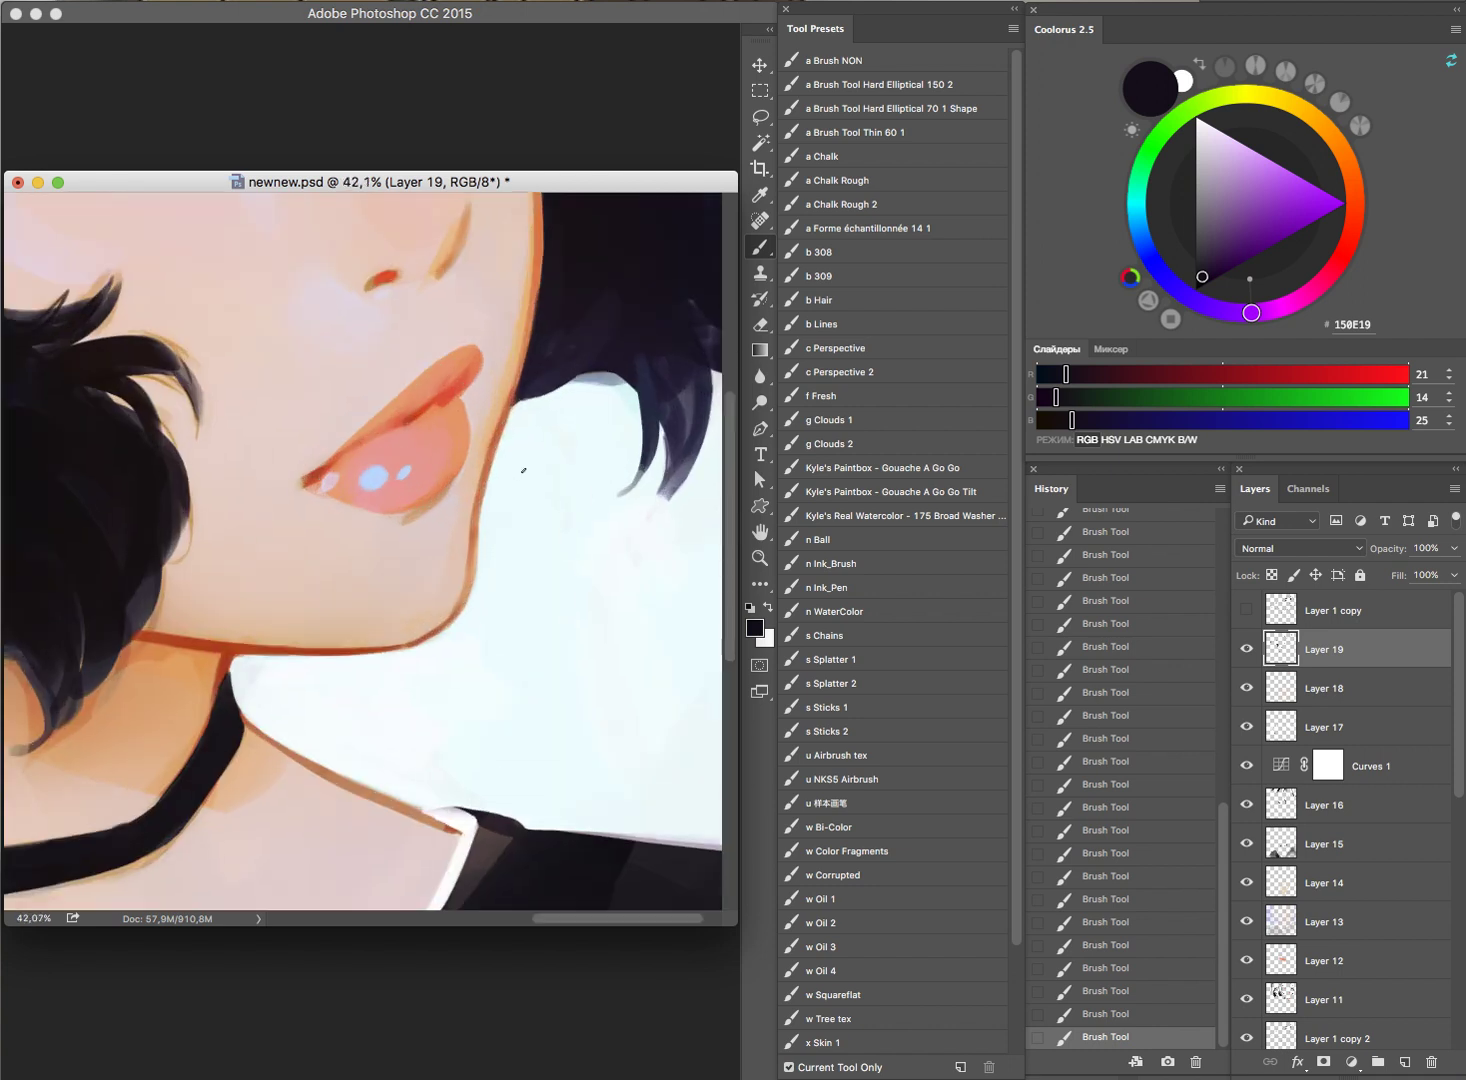
pyautogui.keyDown('alt'); pyautogui.click(464, 547); pyautogui.keyUp('alt')
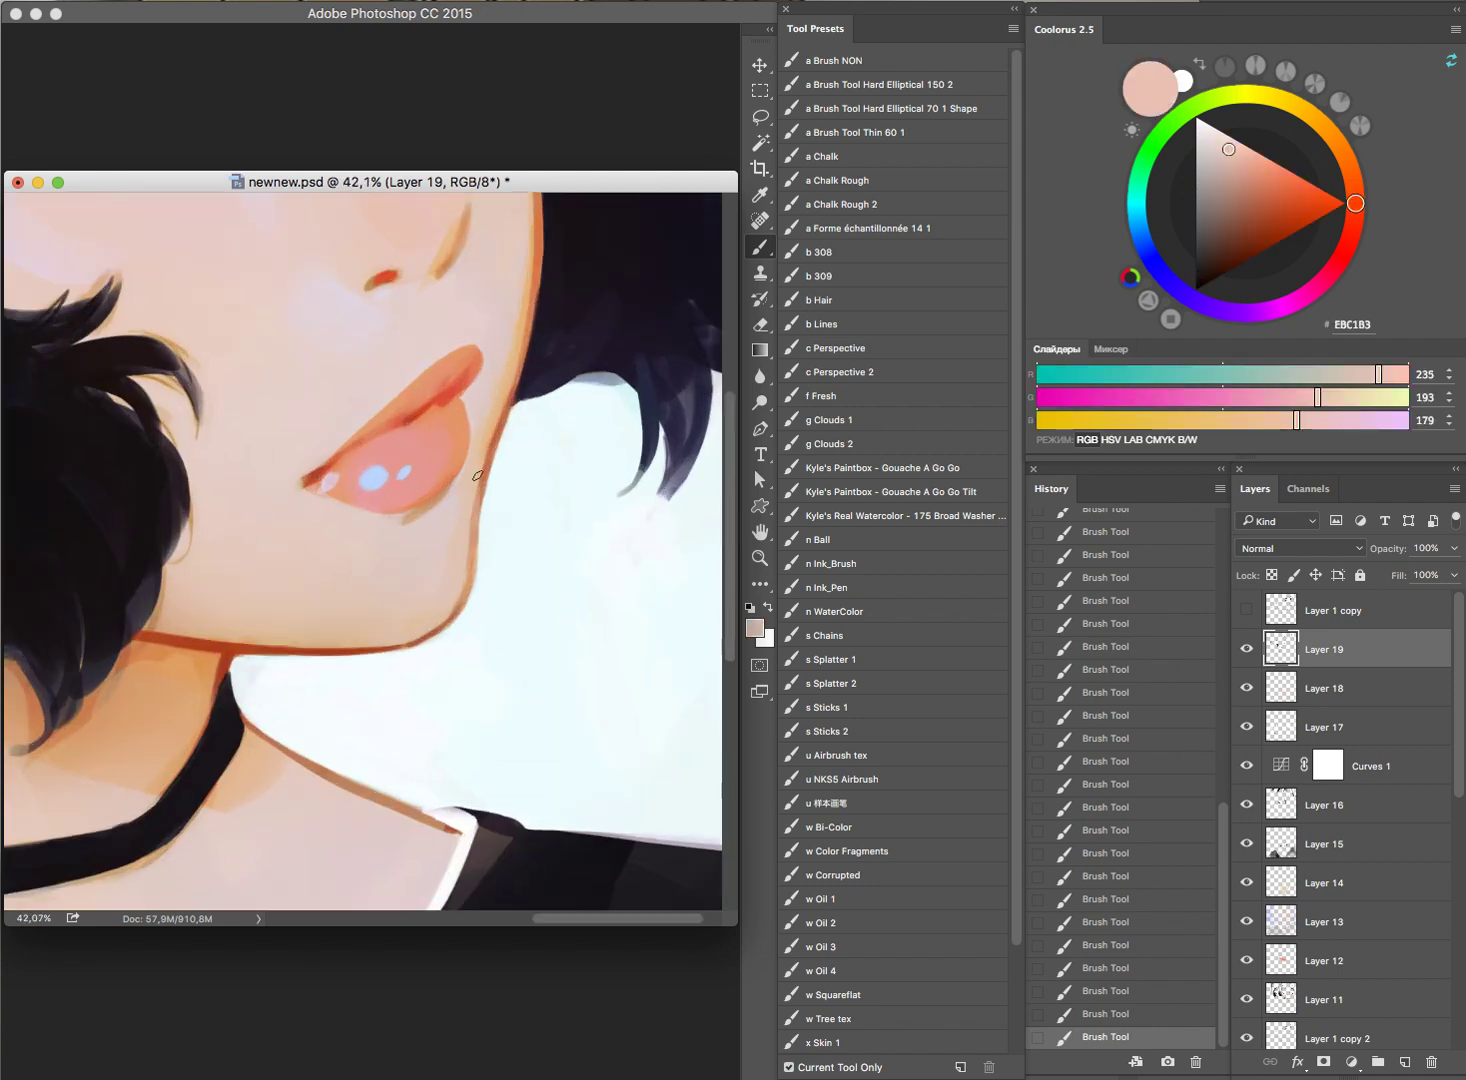
pyautogui.moveTo(478, 479); pyautogui.dragTo(480, 467)
pyautogui.scroll(-5, 584, 405)
pyautogui.scroll(5, 624, 367)
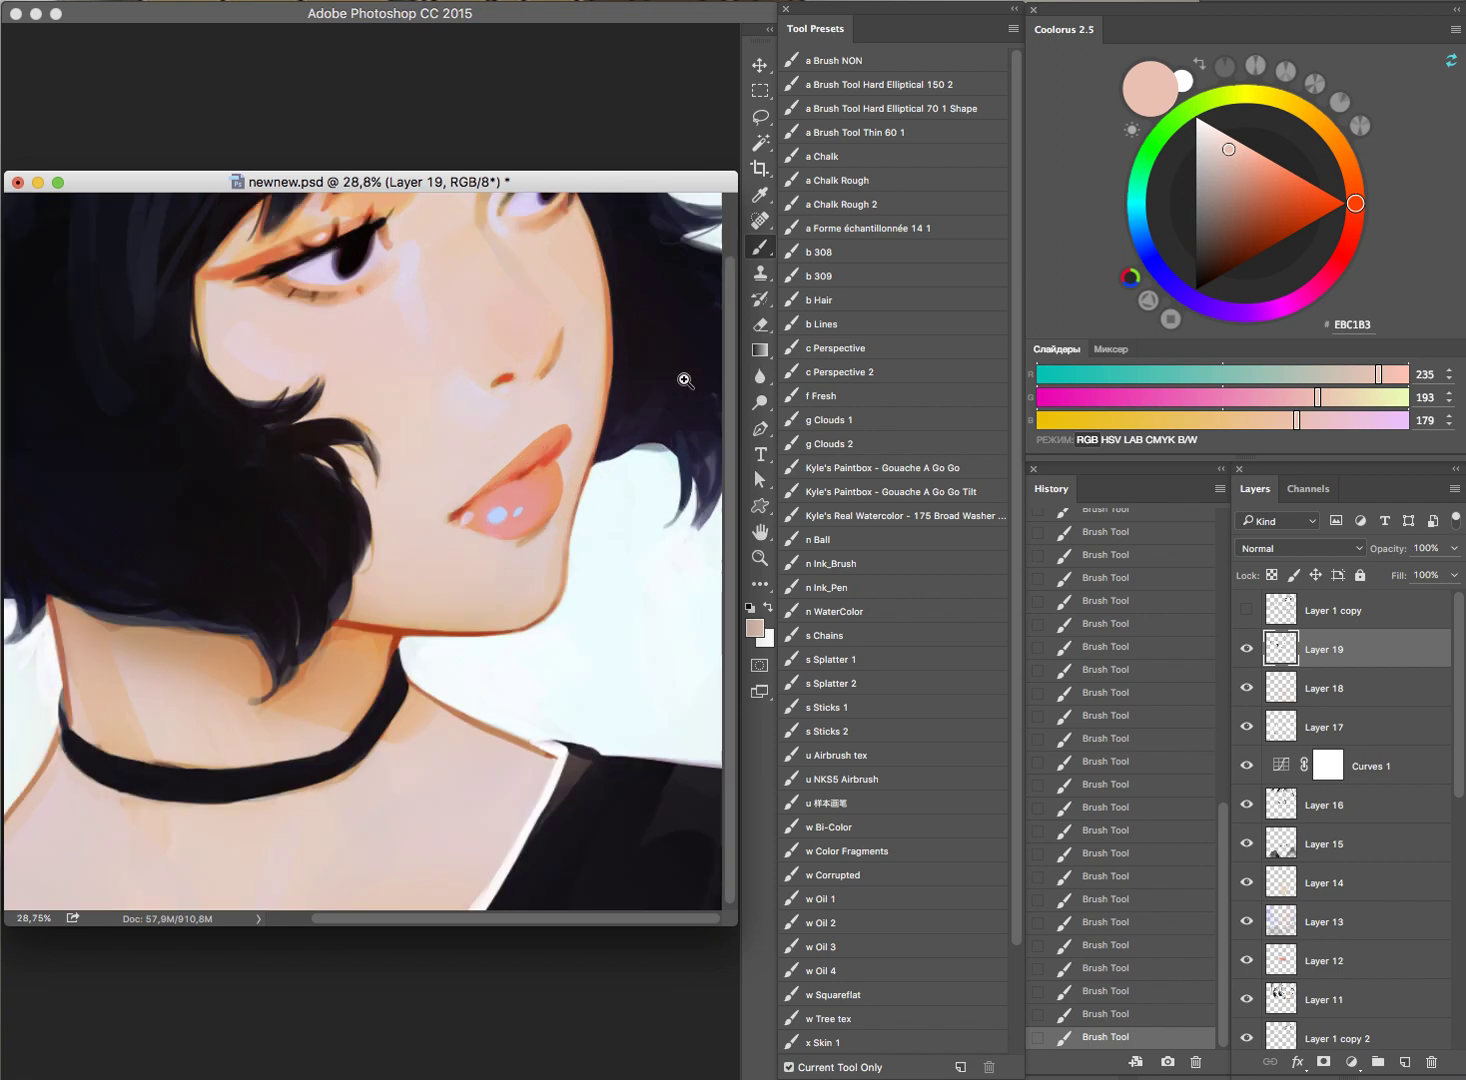
pyautogui.keyDown('alt'); pyautogui.click(604, 368); pyautogui.keyUp('alt')
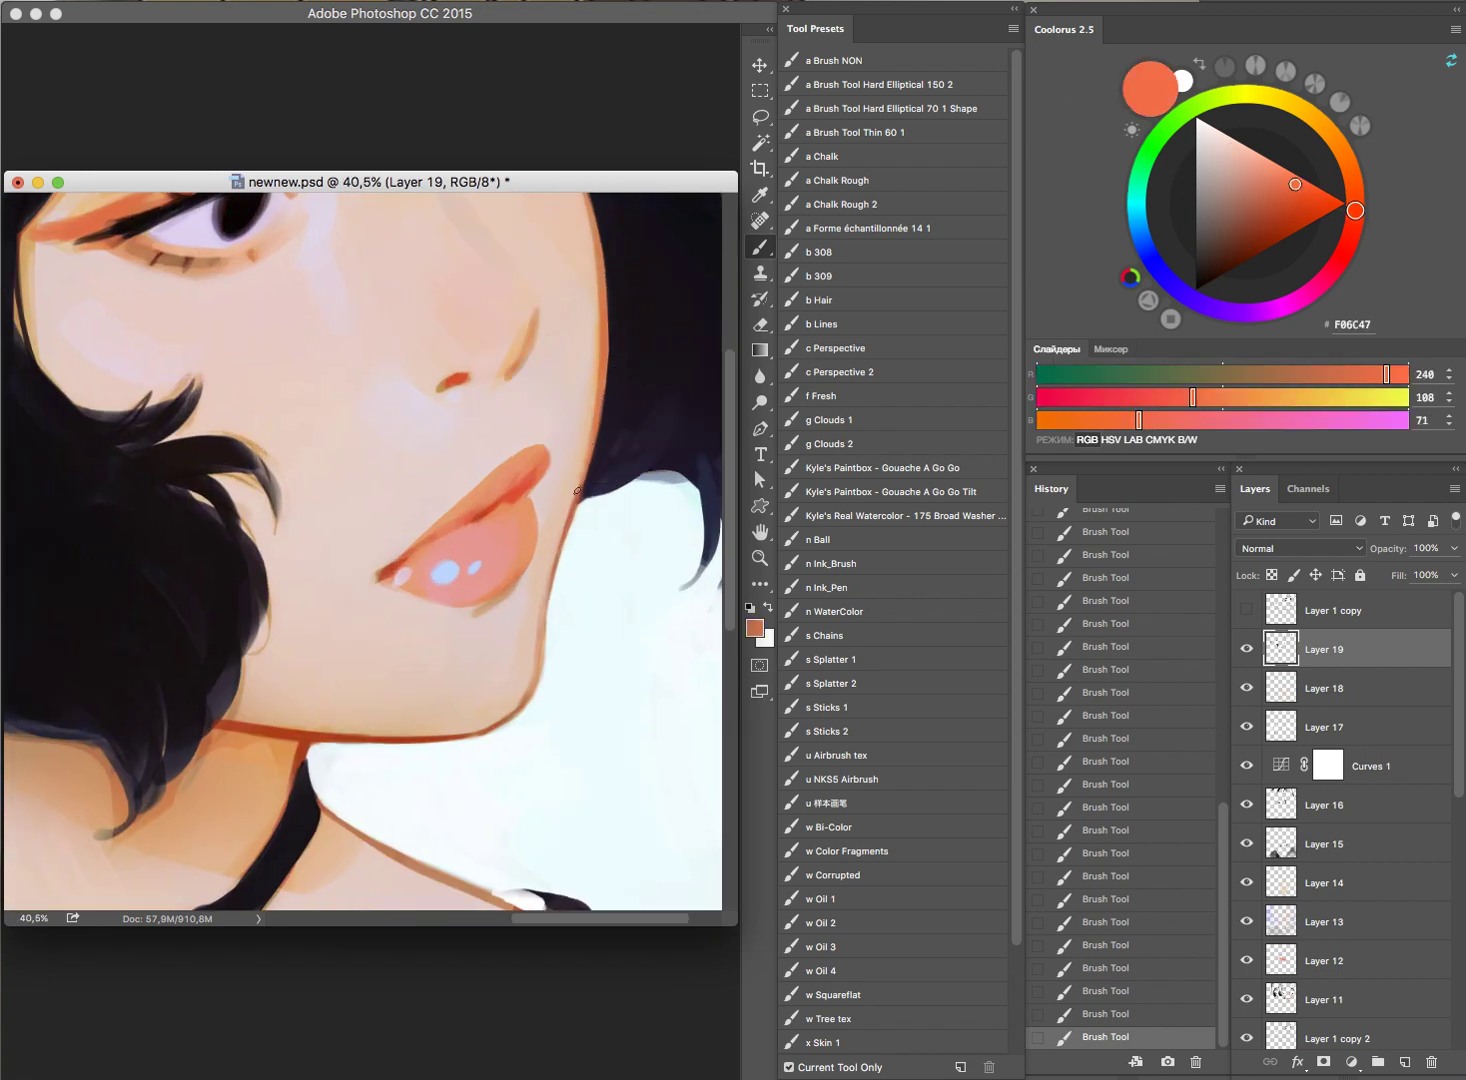
pyautogui.moveTo(588, 445); pyautogui.dragTo(578, 490)
# Step: Toggle Layer 19 visibility to compare, then switch to a smaller Eraser near the chin
pyautogui.scroll(-5, 629, 465)
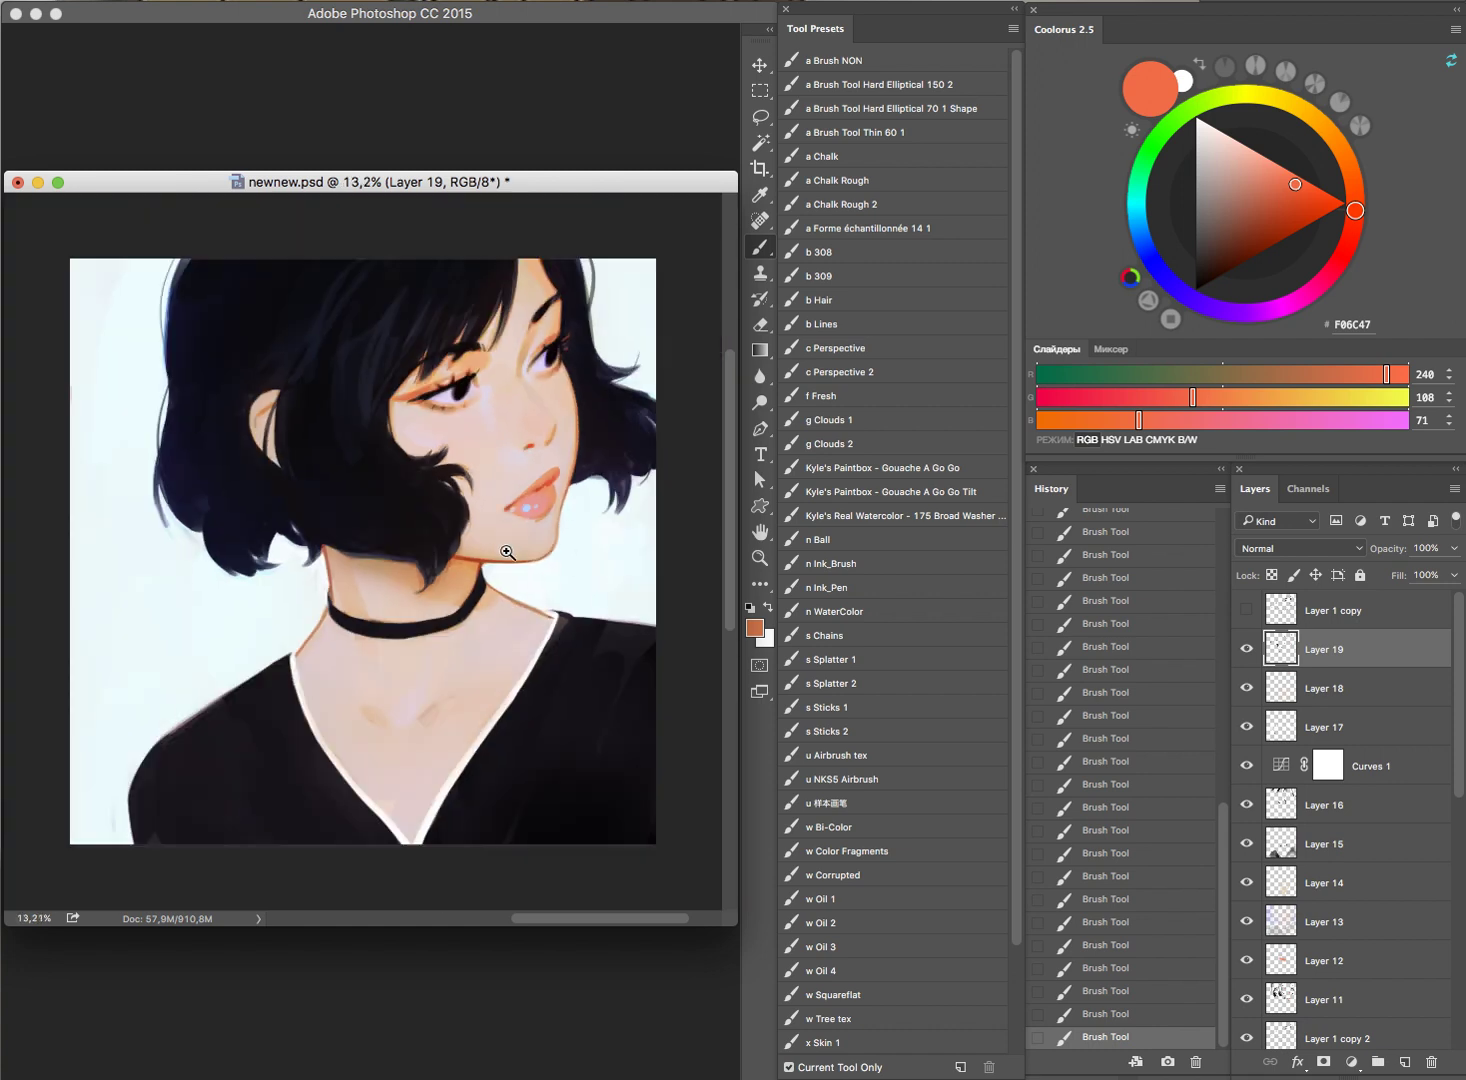
pyautogui.click(1245, 649)
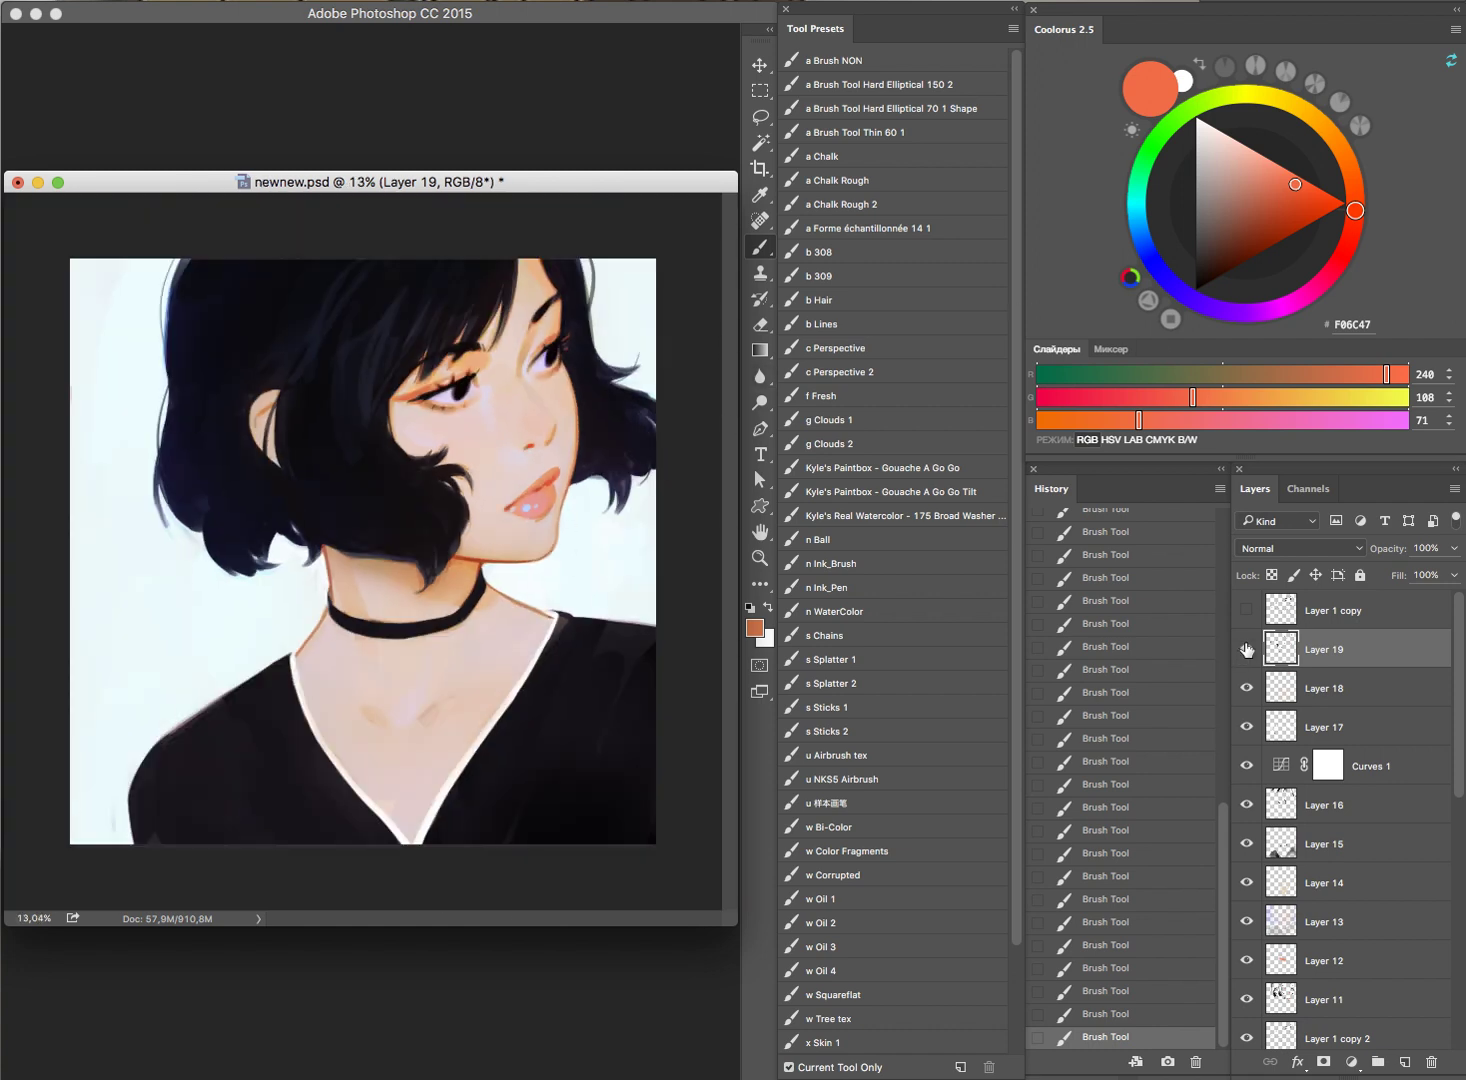
pyautogui.click(1247, 649)
pyautogui.moveTo(565, 516)
pyautogui.mouseDown()
pyautogui.moveTo(593, 503)
pyautogui.moveTo(522, 514)
pyautogui.moveTo(513, 553)
pyautogui.moveTo(504, 521)
pyautogui.mouseUp()
pyautogui.press('e')
pyautogui.press('[')
pyautogui.press('[')
pyautogui.press('[')
# Step: Smooth the jawline with sampled skin tone and dab pale background colour beside it
pyautogui.press('b')
pyautogui.keyDown('alt'); pyautogui.click(517, 516); pyautogui.keyUp('alt')
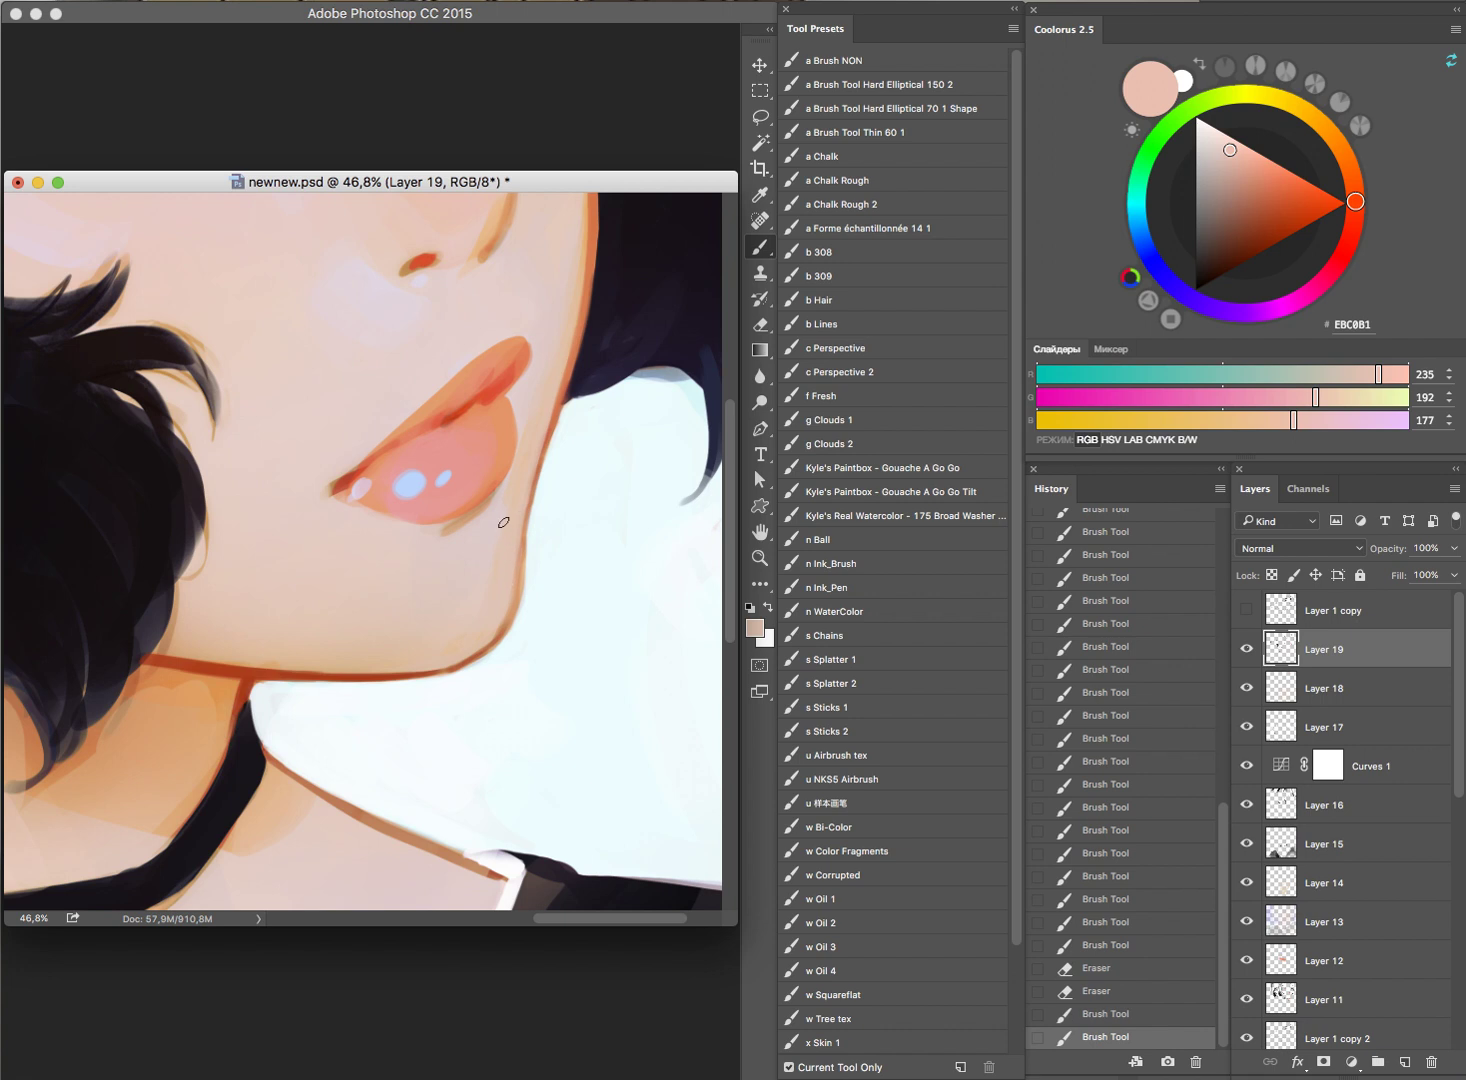
pyautogui.moveTo(488, 611); pyautogui.dragTo(495, 563)
pyautogui.moveTo(505, 495)
pyautogui.mouseDown()
pyautogui.moveTo(487, 594)
pyautogui.moveTo(458, 637)
pyautogui.moveTo(500, 590)
pyautogui.mouseUp()
pyautogui.keyDown('alt'); pyautogui.click(539, 577); pyautogui.keyUp('alt')
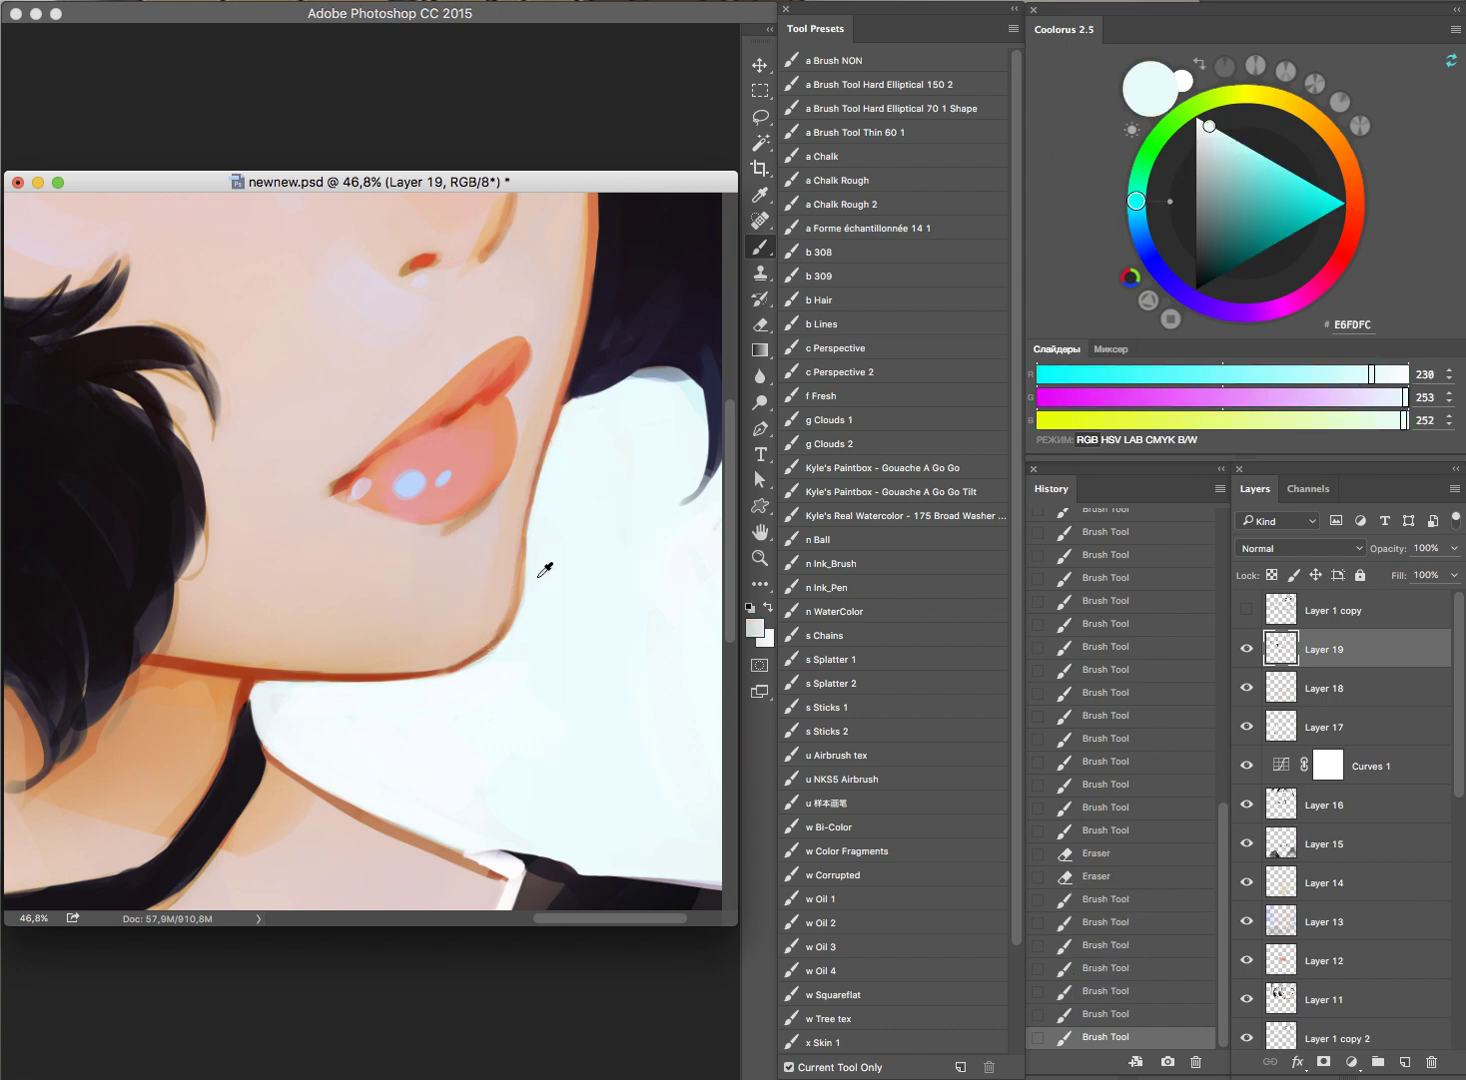
pyautogui.click(525, 614)
# Step: Sample the dark hair colour and paint dark strokes along the hair strands
pyautogui.scroll(-3, 580, 595)
pyautogui.scroll(1, 262, 523)
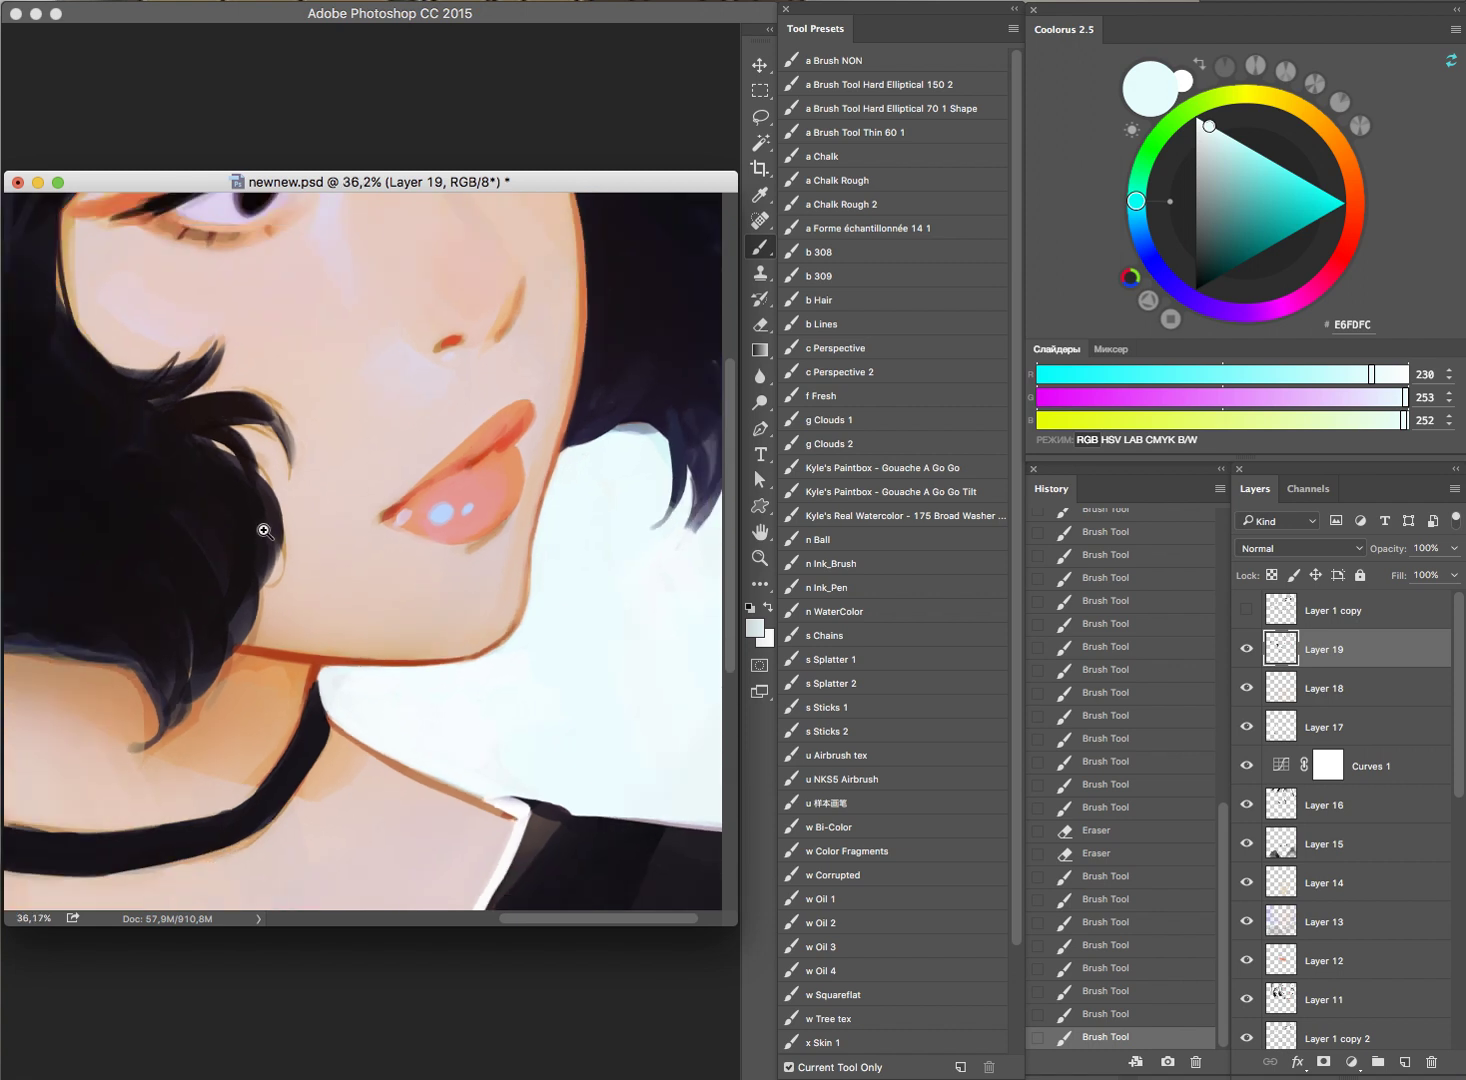
pyautogui.scroll(3, 300, 600)
pyautogui.keyDown('alt'); pyautogui.click(208, 714); pyautogui.keyUp('alt')
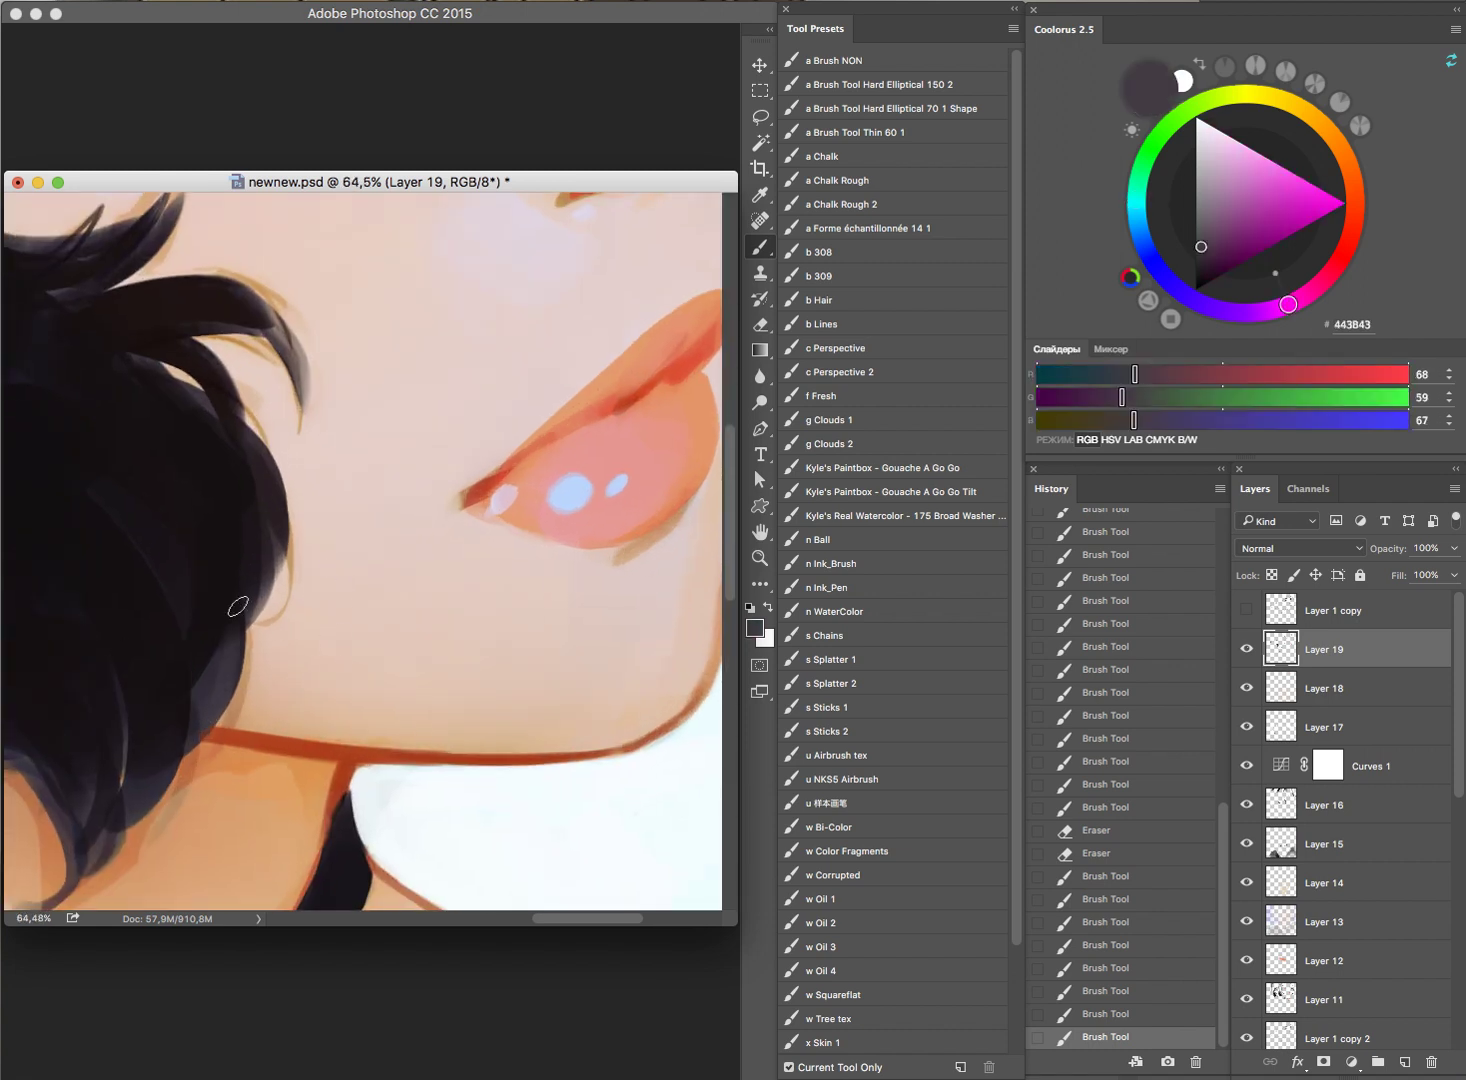
pyautogui.moveTo(279, 606); pyautogui.dragTo(283, 556)
pyautogui.scroll(-2, 390, 495)
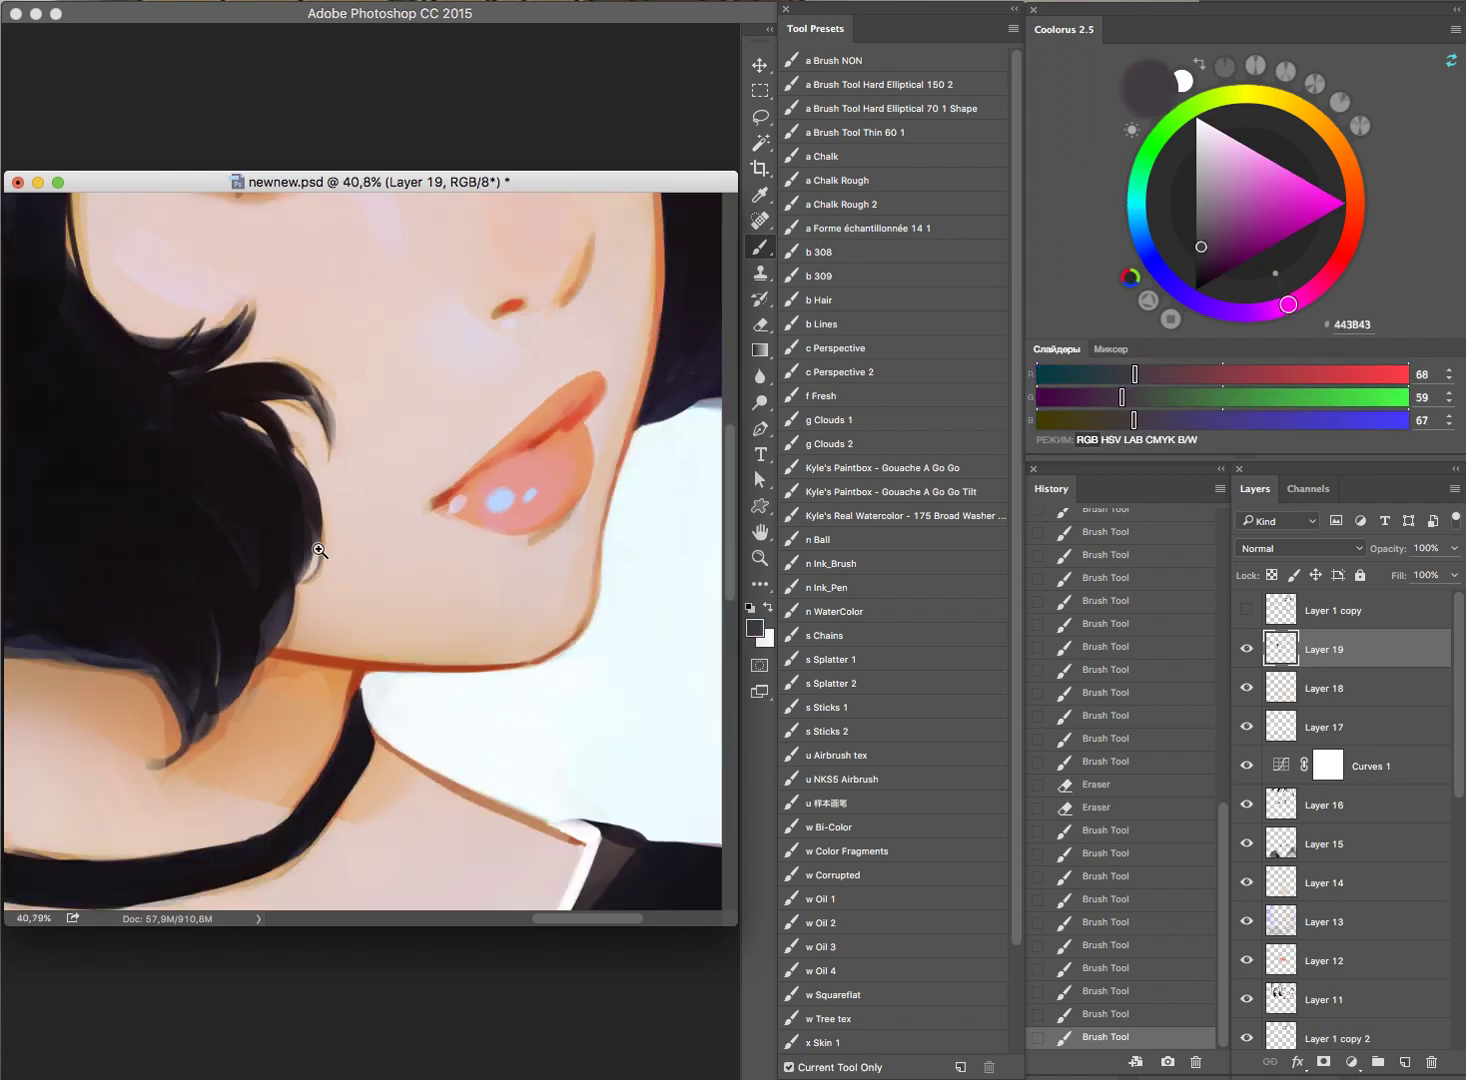
pyautogui.scroll(-4, 356, 490)
pyautogui.scroll(6, 450, 412)
pyautogui.moveTo(512, 490)
pyautogui.mouseDown()
pyautogui.moveTo(478, 528)
pyautogui.moveTo(500, 494)
pyautogui.moveTo(377, 443)
pyautogui.mouseUp()
pyautogui.scroll(-4, 377, 443)
pyautogui.scroll(-4, 445, 441)
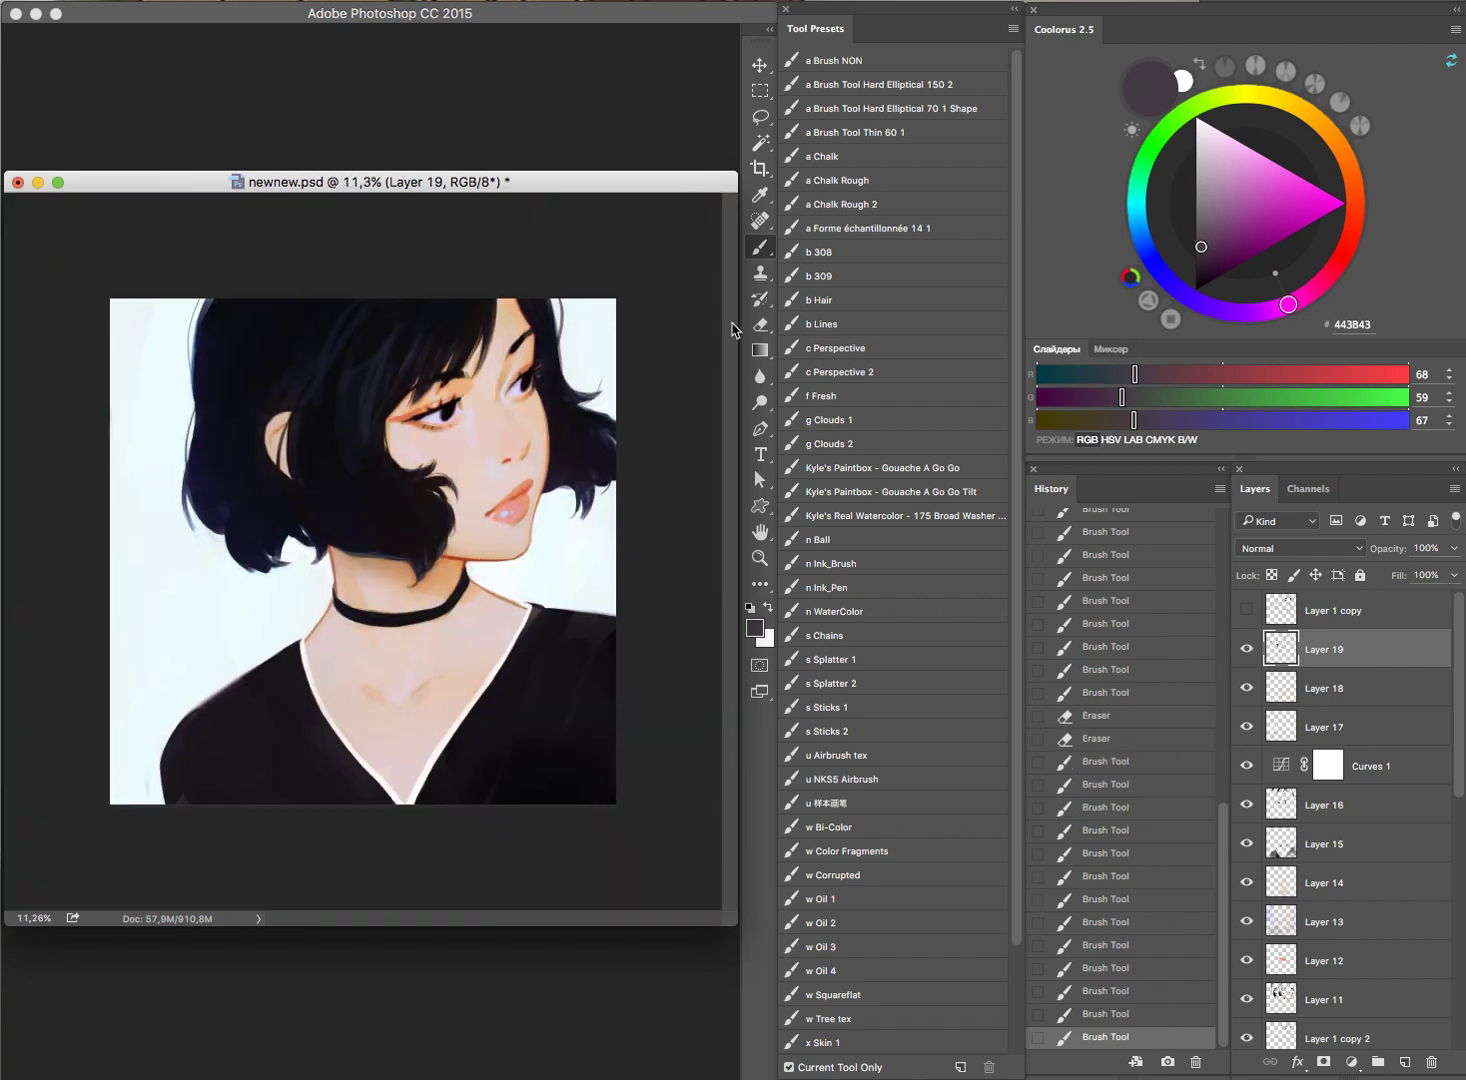
pyautogui.scroll(7, 603, 362)
# Step: Refine a dark hair strand beside the face
pyautogui.press('e')
pyautogui.press('b')
pyautogui.moveTo(672, 448)
pyautogui.mouseDown()
pyautogui.moveTo(645, 492)
pyautogui.moveTo(680, 434)
pyautogui.mouseUp()
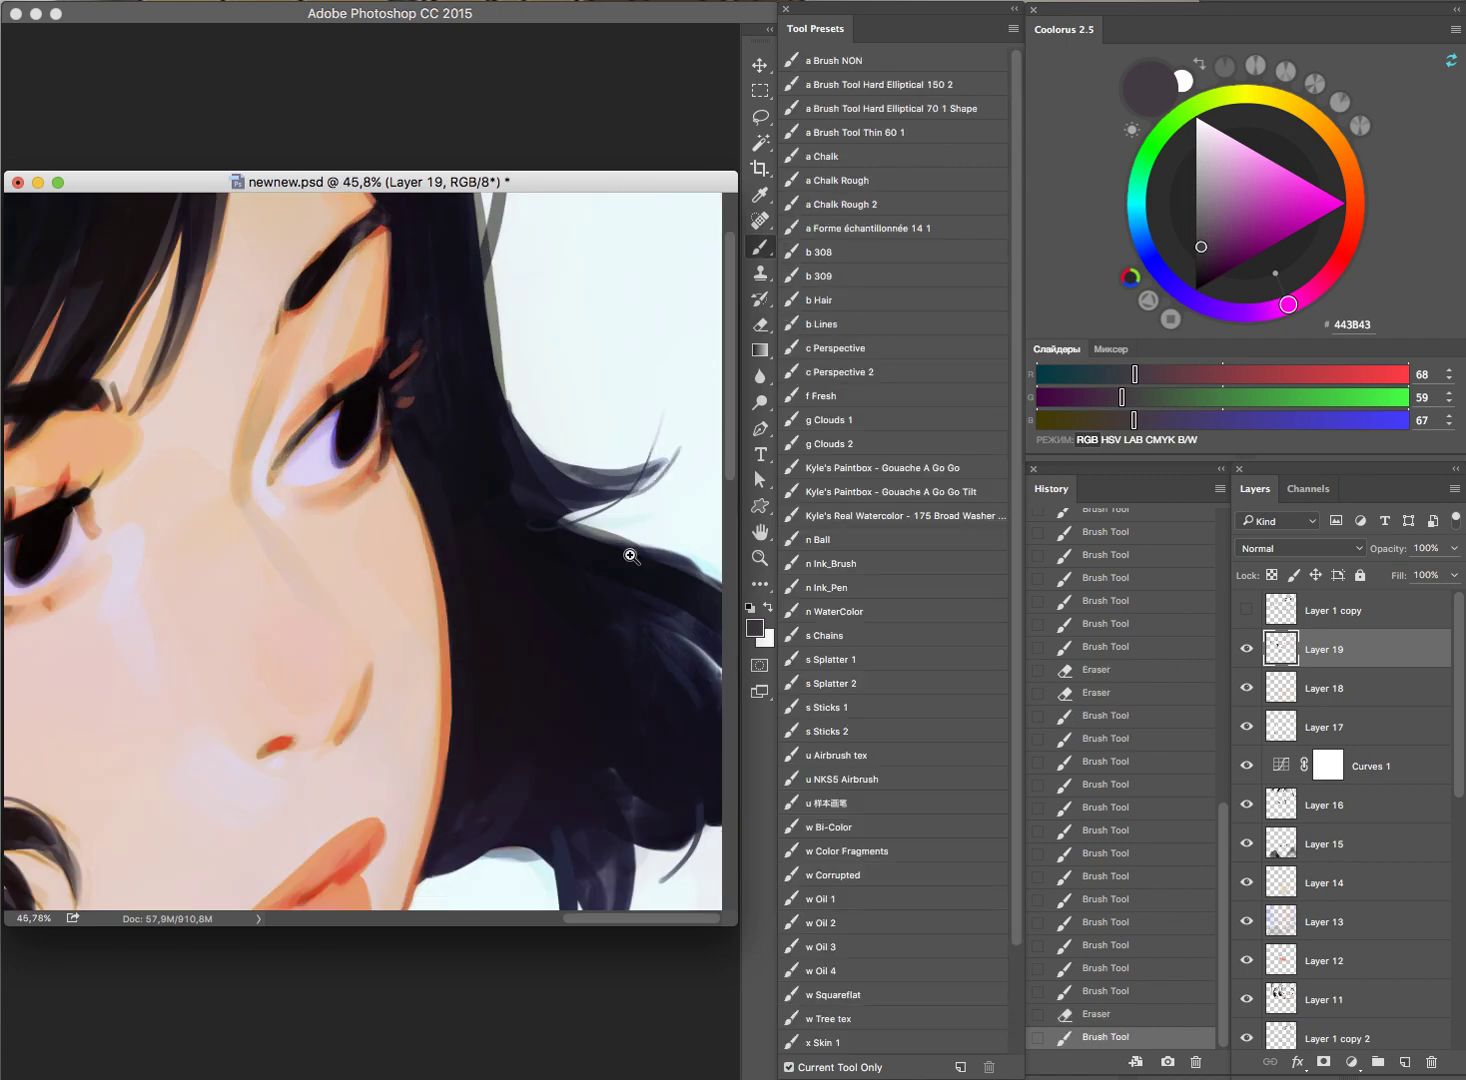
pyautogui.scroll(-5, 631, 556)
pyautogui.scroll(3, 622, 342)
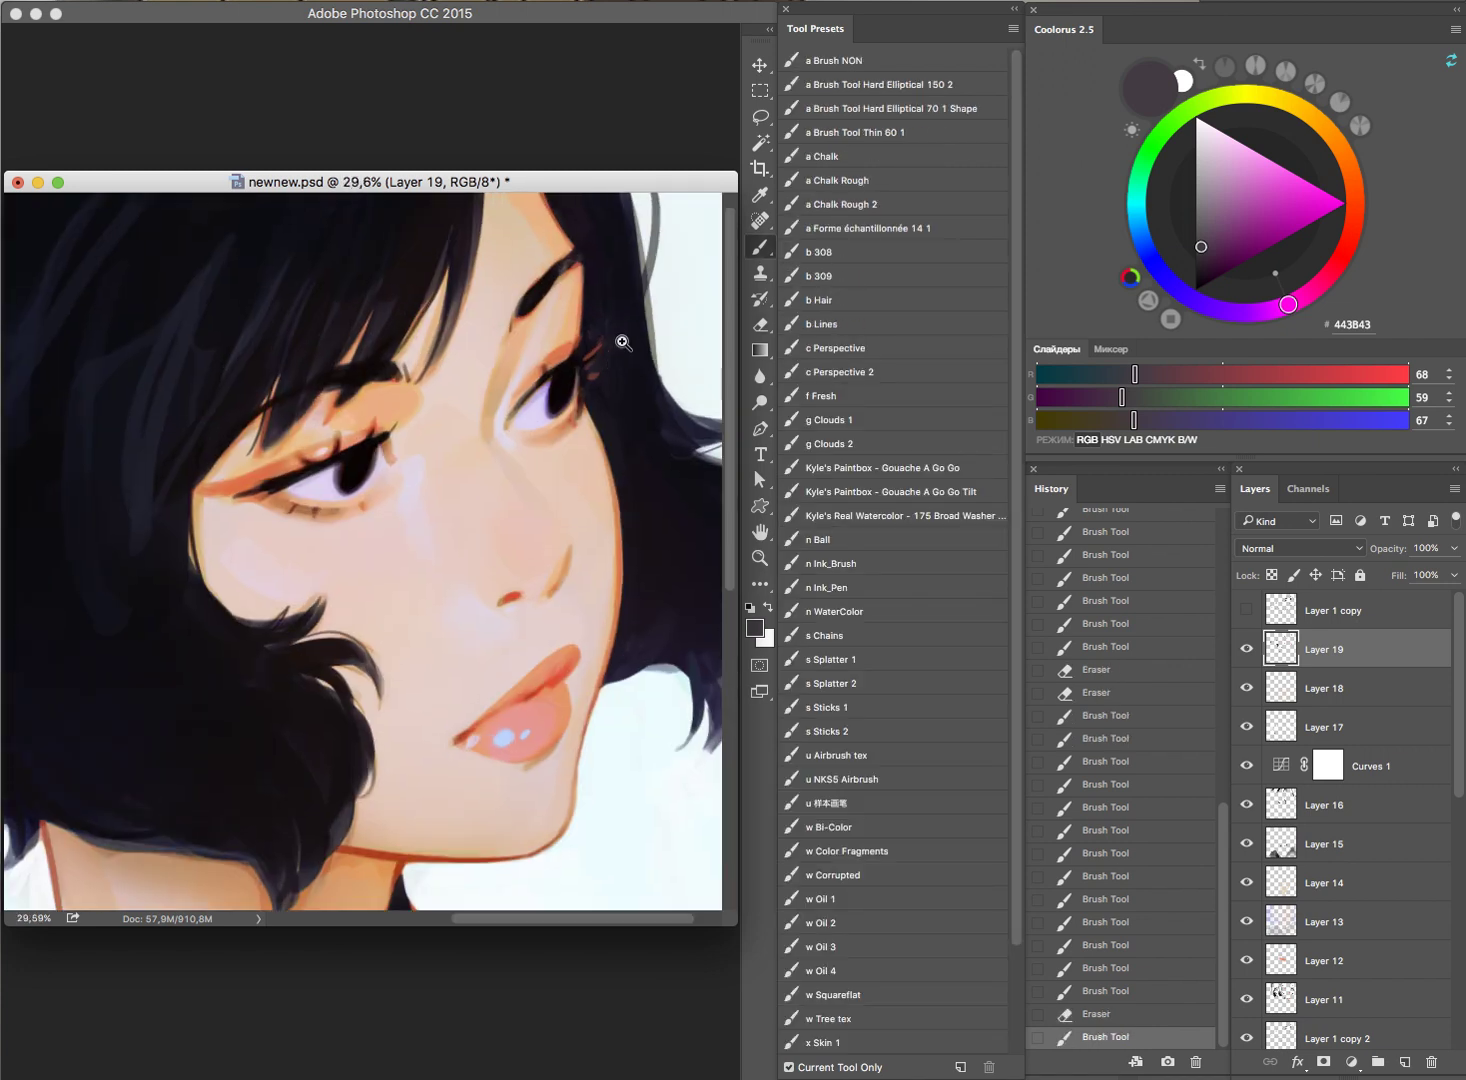
pyautogui.scroll(2, 596, 342)
# Step: Dab warm orange accents near the eye, then thicken the eyebrow with near-black 140B0B
pyautogui.keyDown('alt'); pyautogui.click(560, 362); pyautogui.keyUp('alt')
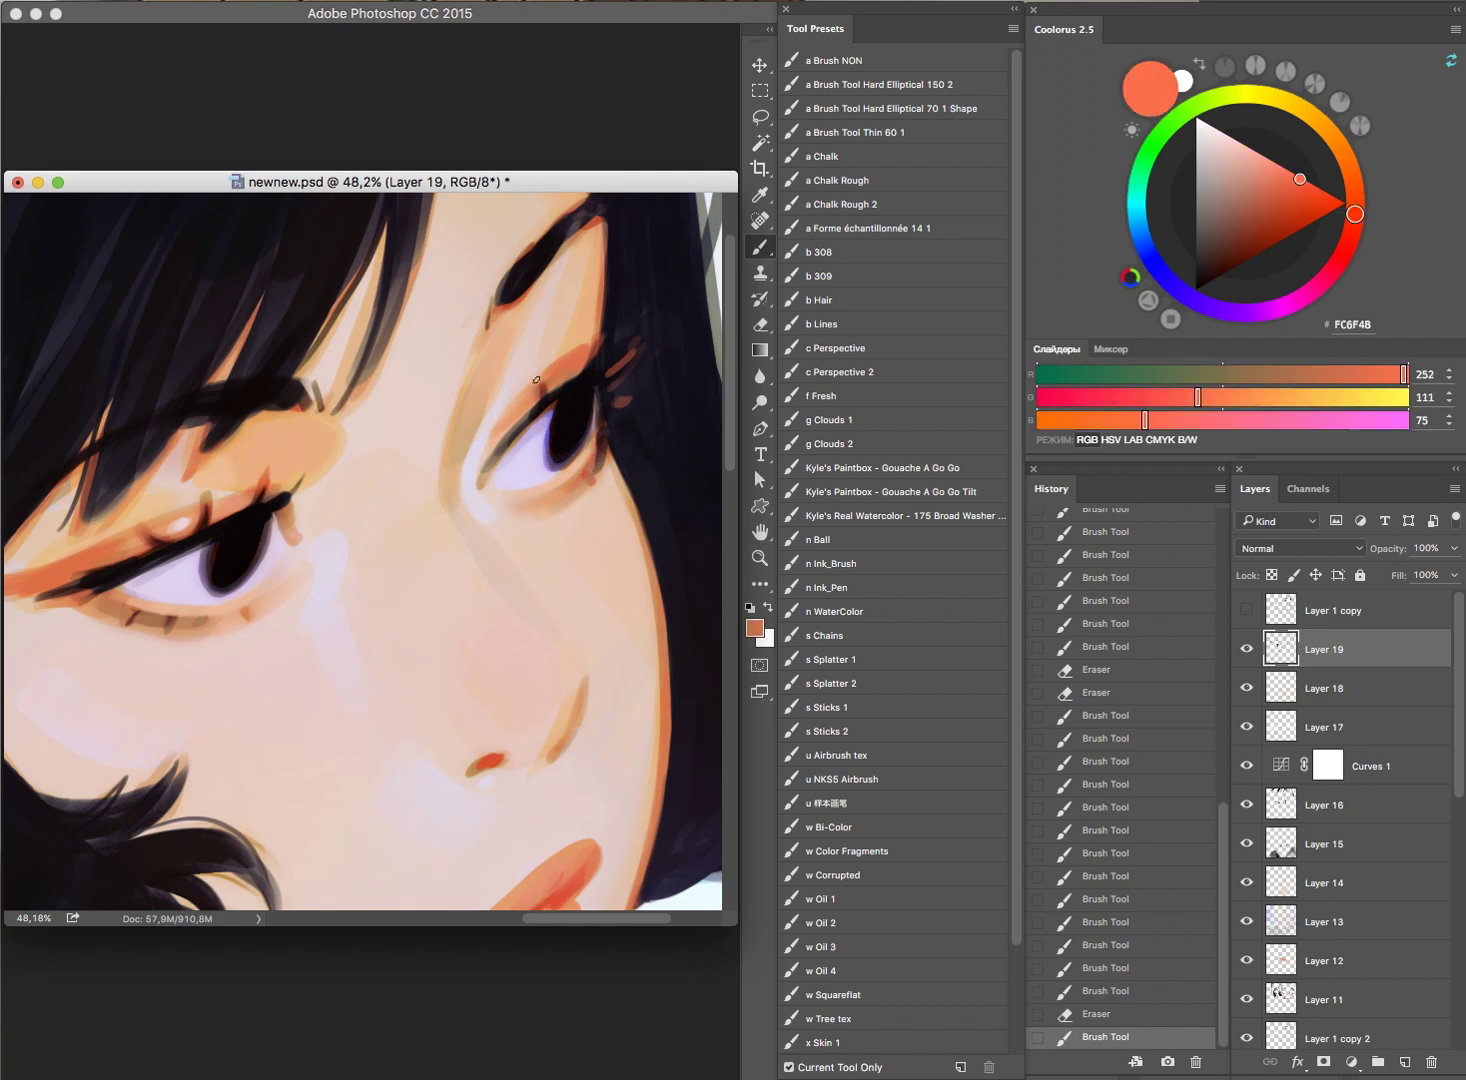
pyautogui.click(546, 377)
pyautogui.moveTo(539, 324); pyautogui.dragTo(523, 441)
pyautogui.keyDown('alt'); pyautogui.click(520, 345); pyautogui.keyUp('alt')
pyautogui.keyDown('alt'); pyautogui.click(530, 362); pyautogui.keyUp('alt')
pyautogui.moveTo(535, 350)
pyautogui.mouseDown()
pyautogui.moveTo(507, 376)
pyautogui.moveTo(574, 318)
pyautogui.mouseUp()
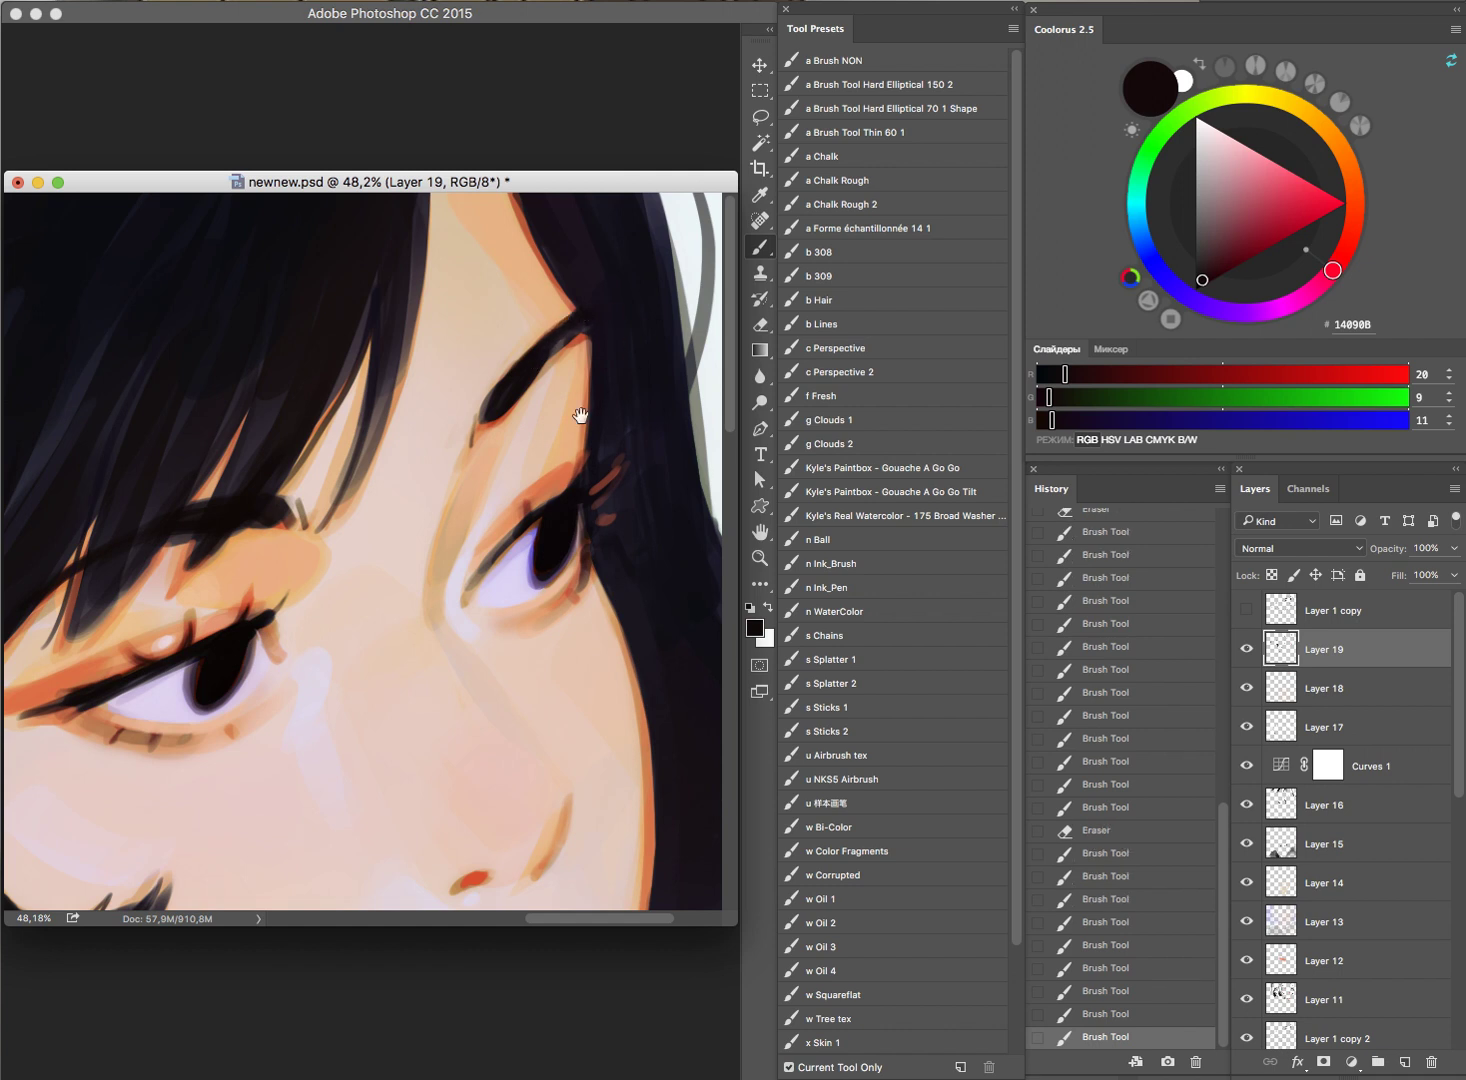
pyautogui.moveTo(582, 415); pyautogui.dragTo(490, 458)
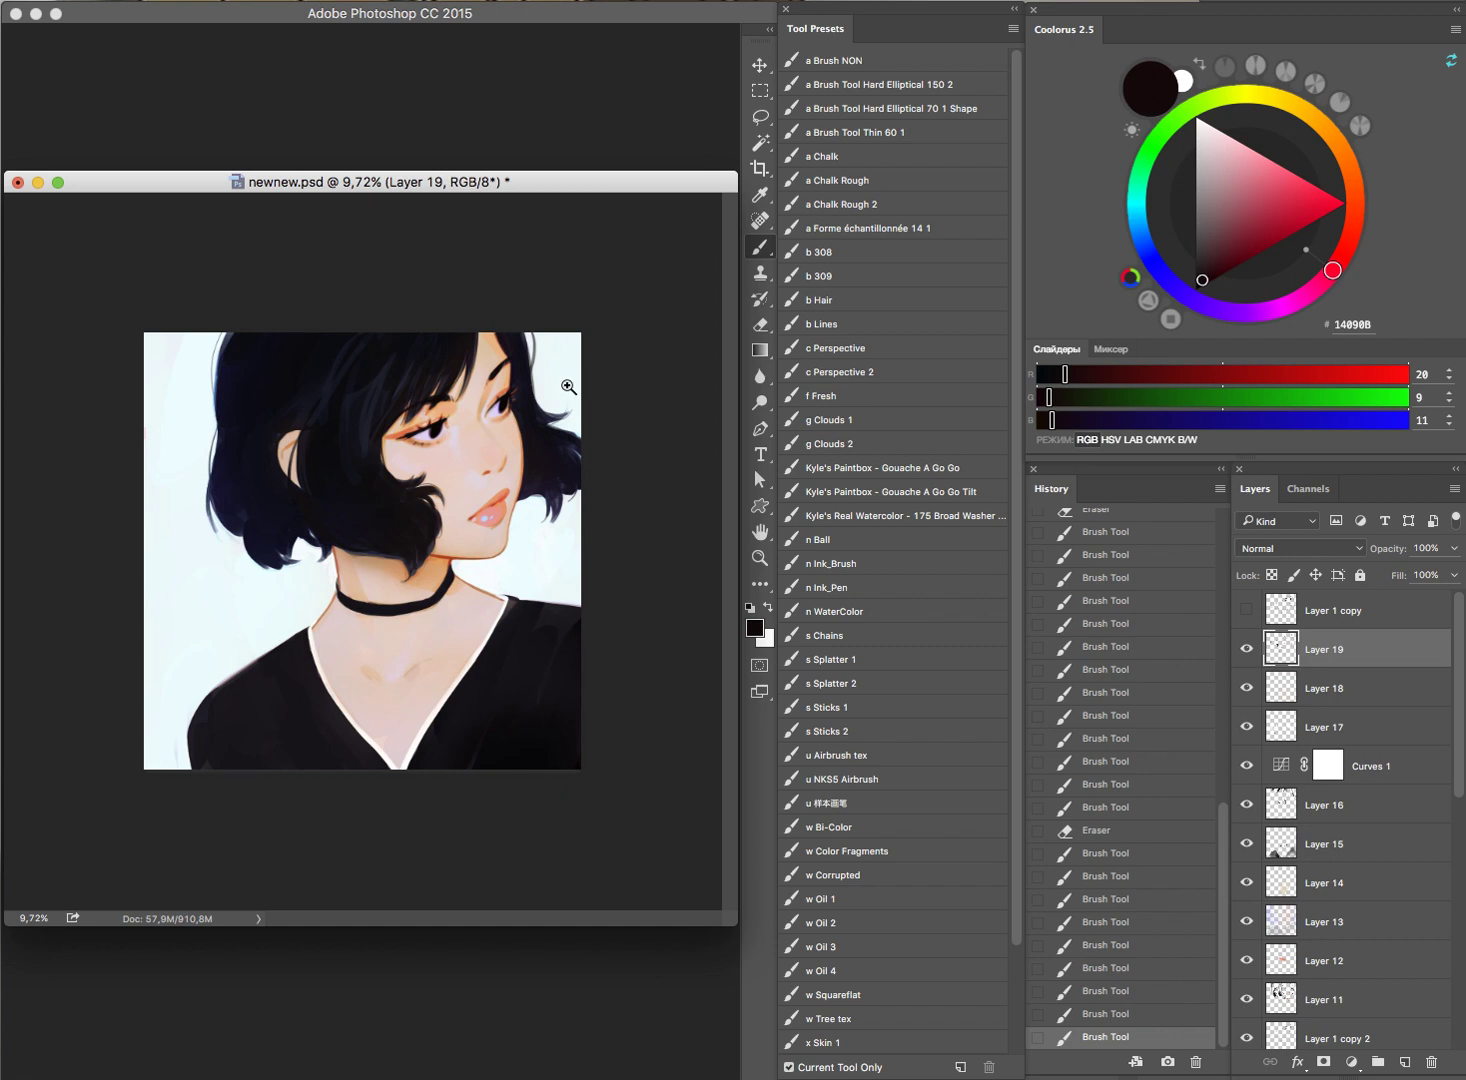
# Step: Paint a few muted-blue highlight streaks and dabs onto the black hair
pyautogui.moveTo(363, 365); pyautogui.dragTo(477, 366)
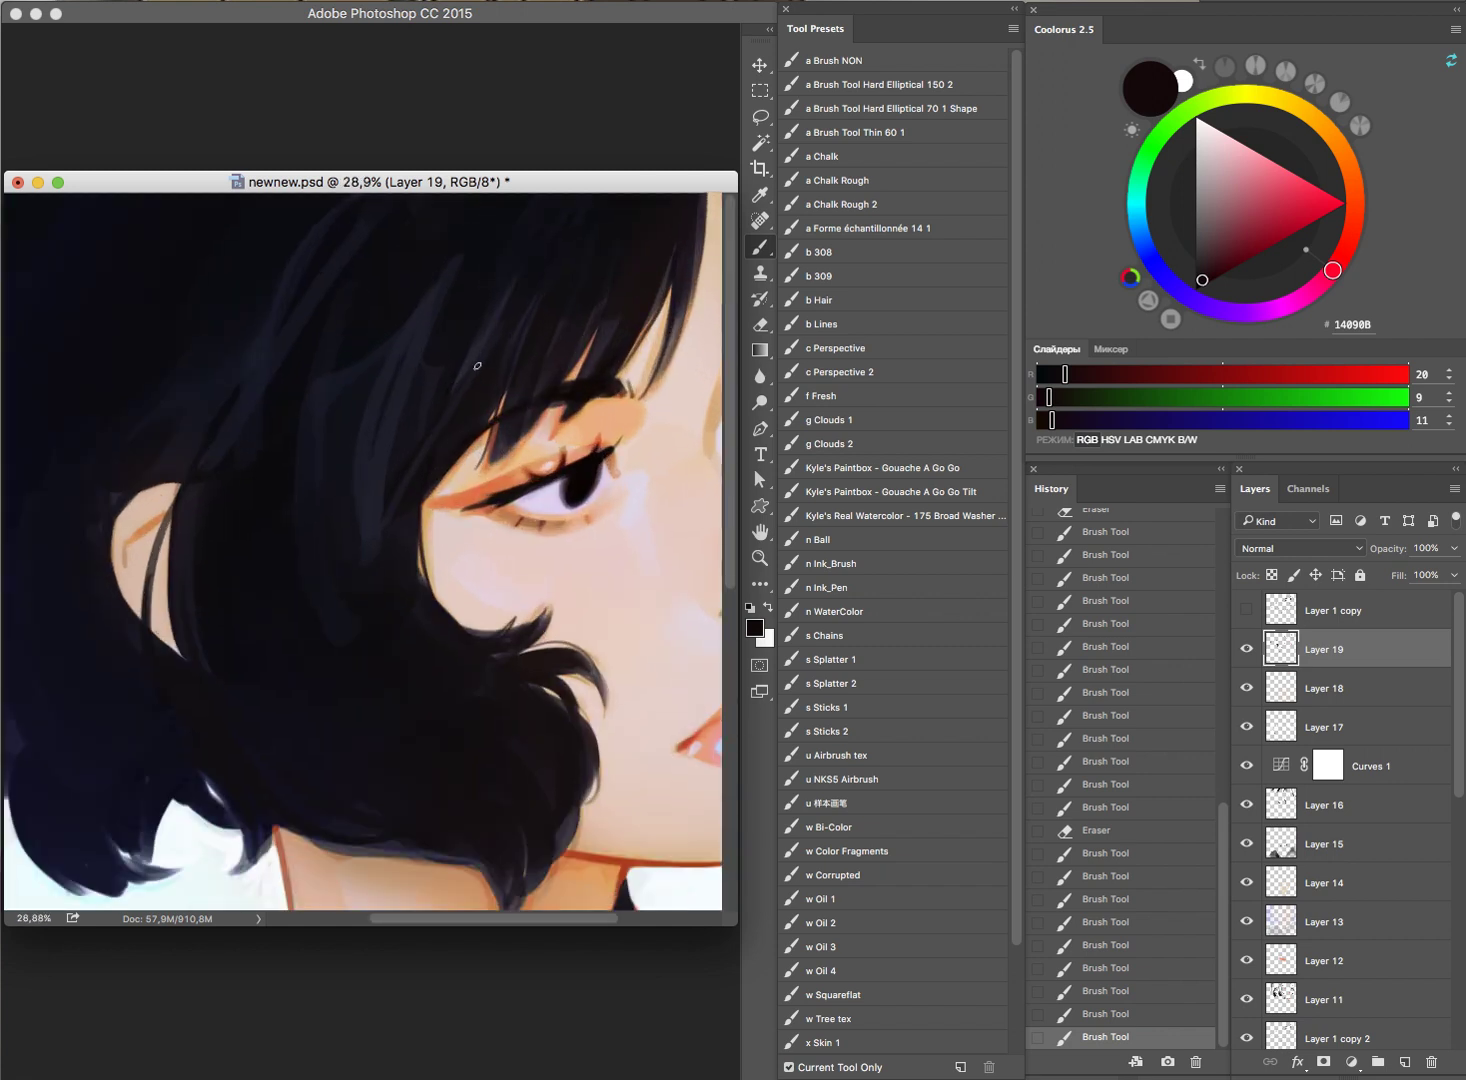
pyautogui.keyDown('alt'); pyautogui.click(421, 323); pyautogui.keyUp('alt')
pyautogui.moveTo(406, 340); pyautogui.dragTo(397, 380)
pyautogui.click(354, 370)
pyautogui.click(475, 358)
pyautogui.moveTo(274, 342); pyautogui.dragTo(263, 368)
pyautogui.click(220, 349)
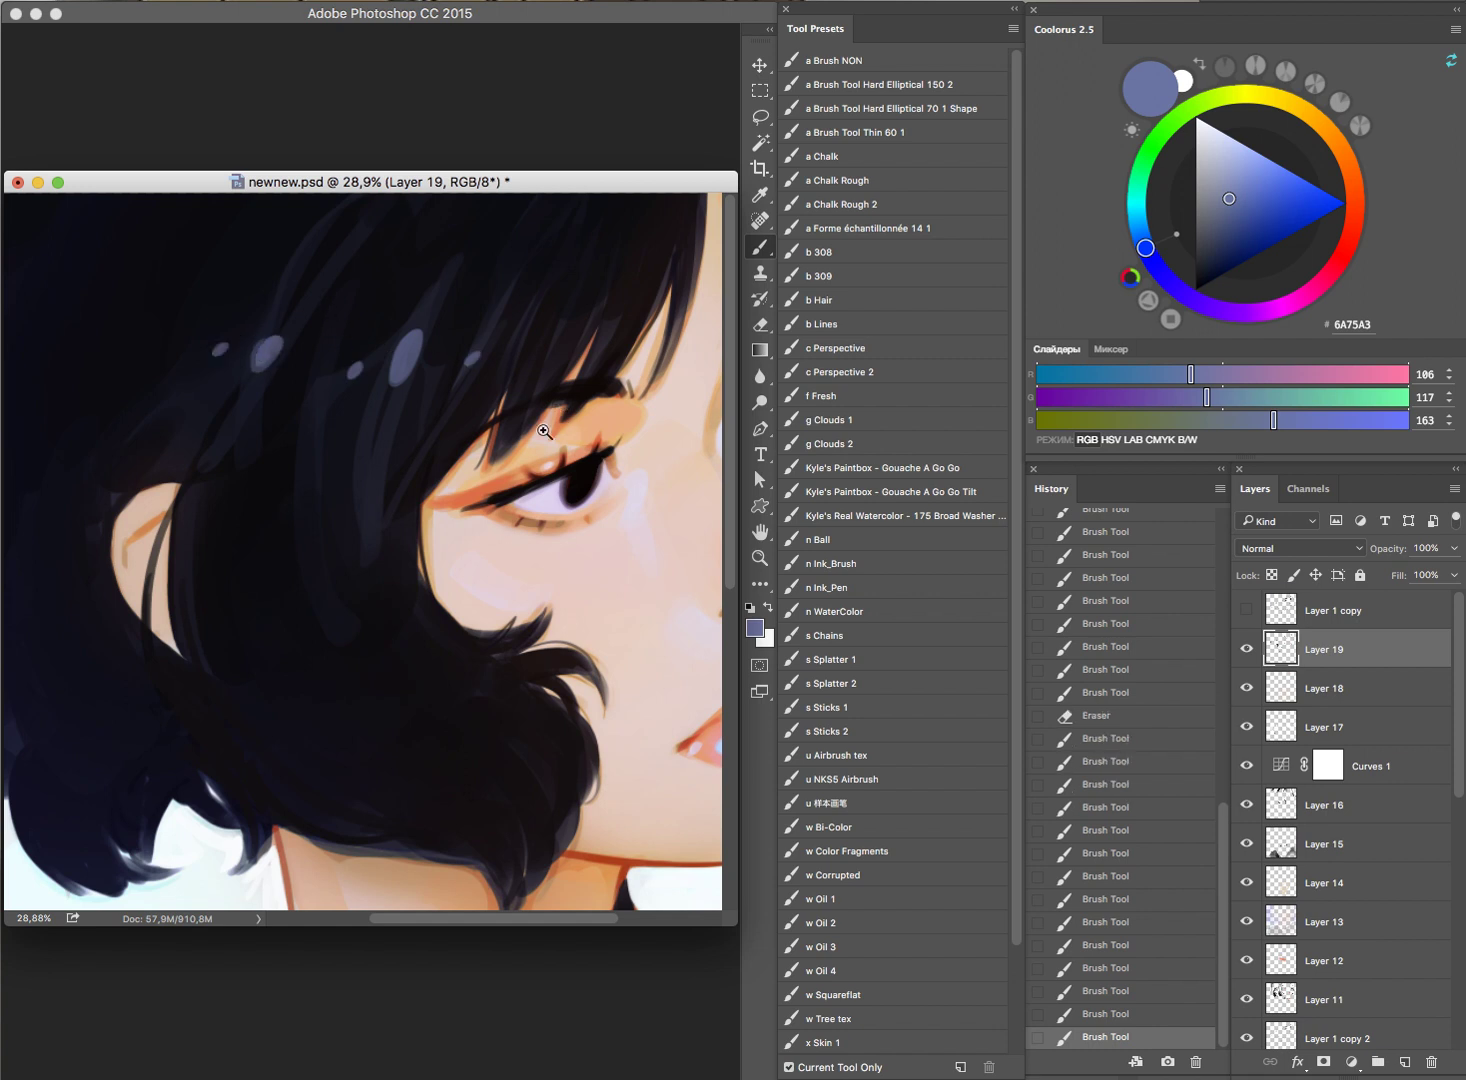
pyautogui.scroll(-5, 544, 431)
pyautogui.scroll(2, 460, 300)
# Step: Erase the extra bluish spots on the hair and the stray bluish dot on the lips
pyautogui.press('e')
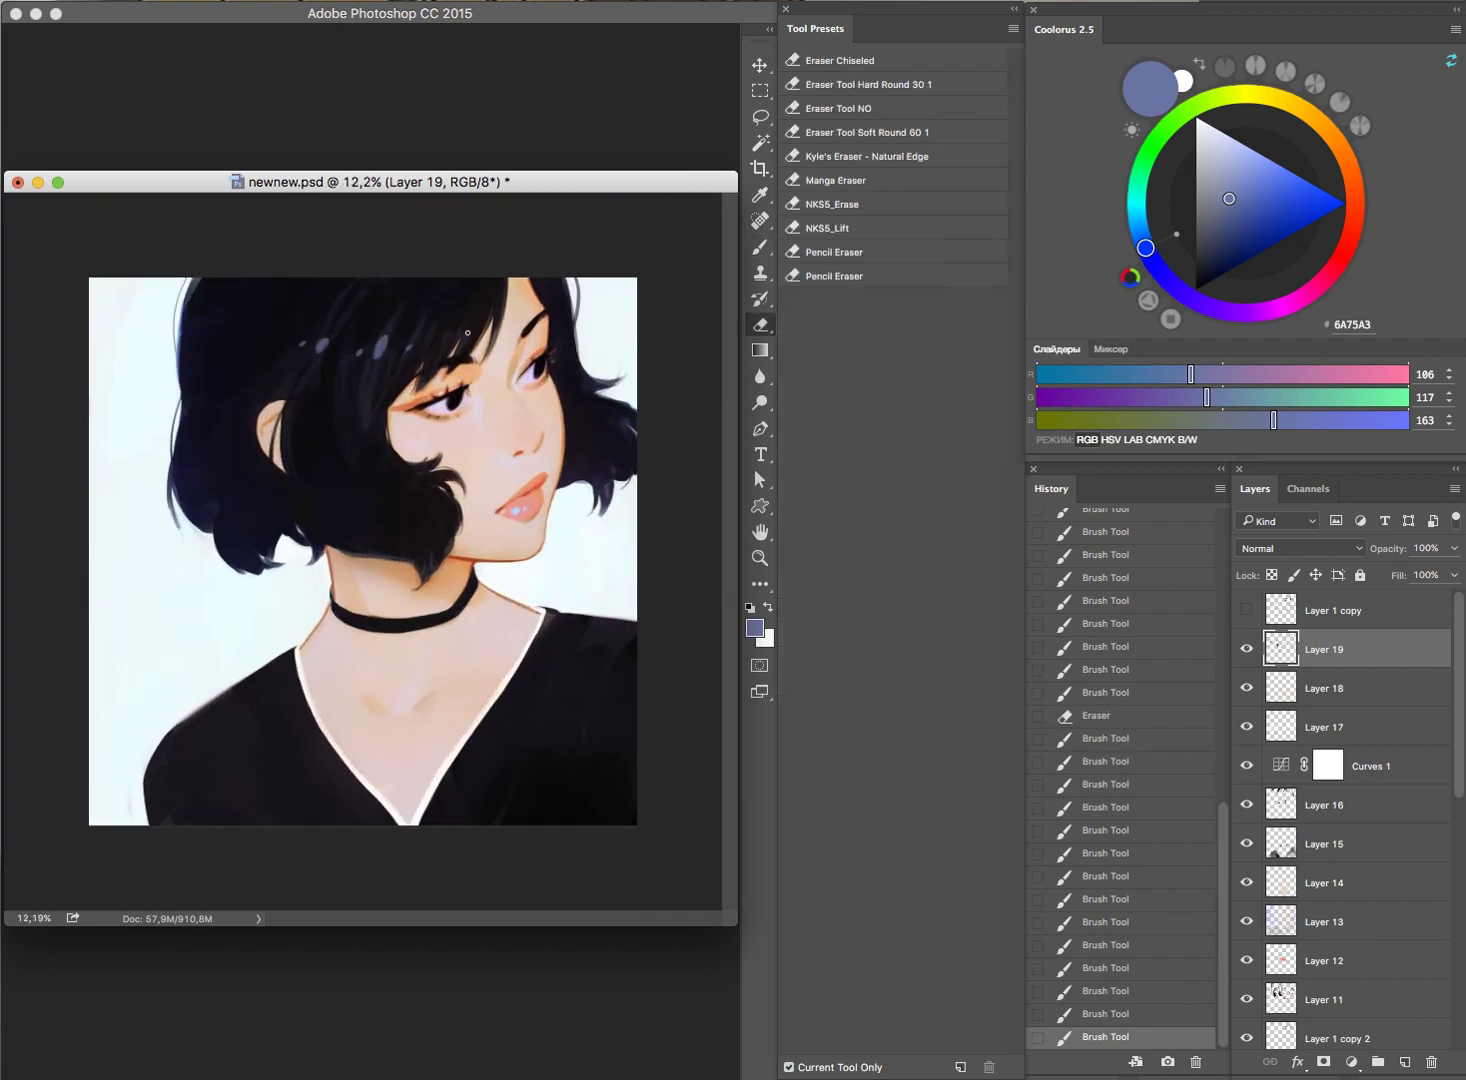
pyautogui.click(322, 345)
pyautogui.click(381, 346)
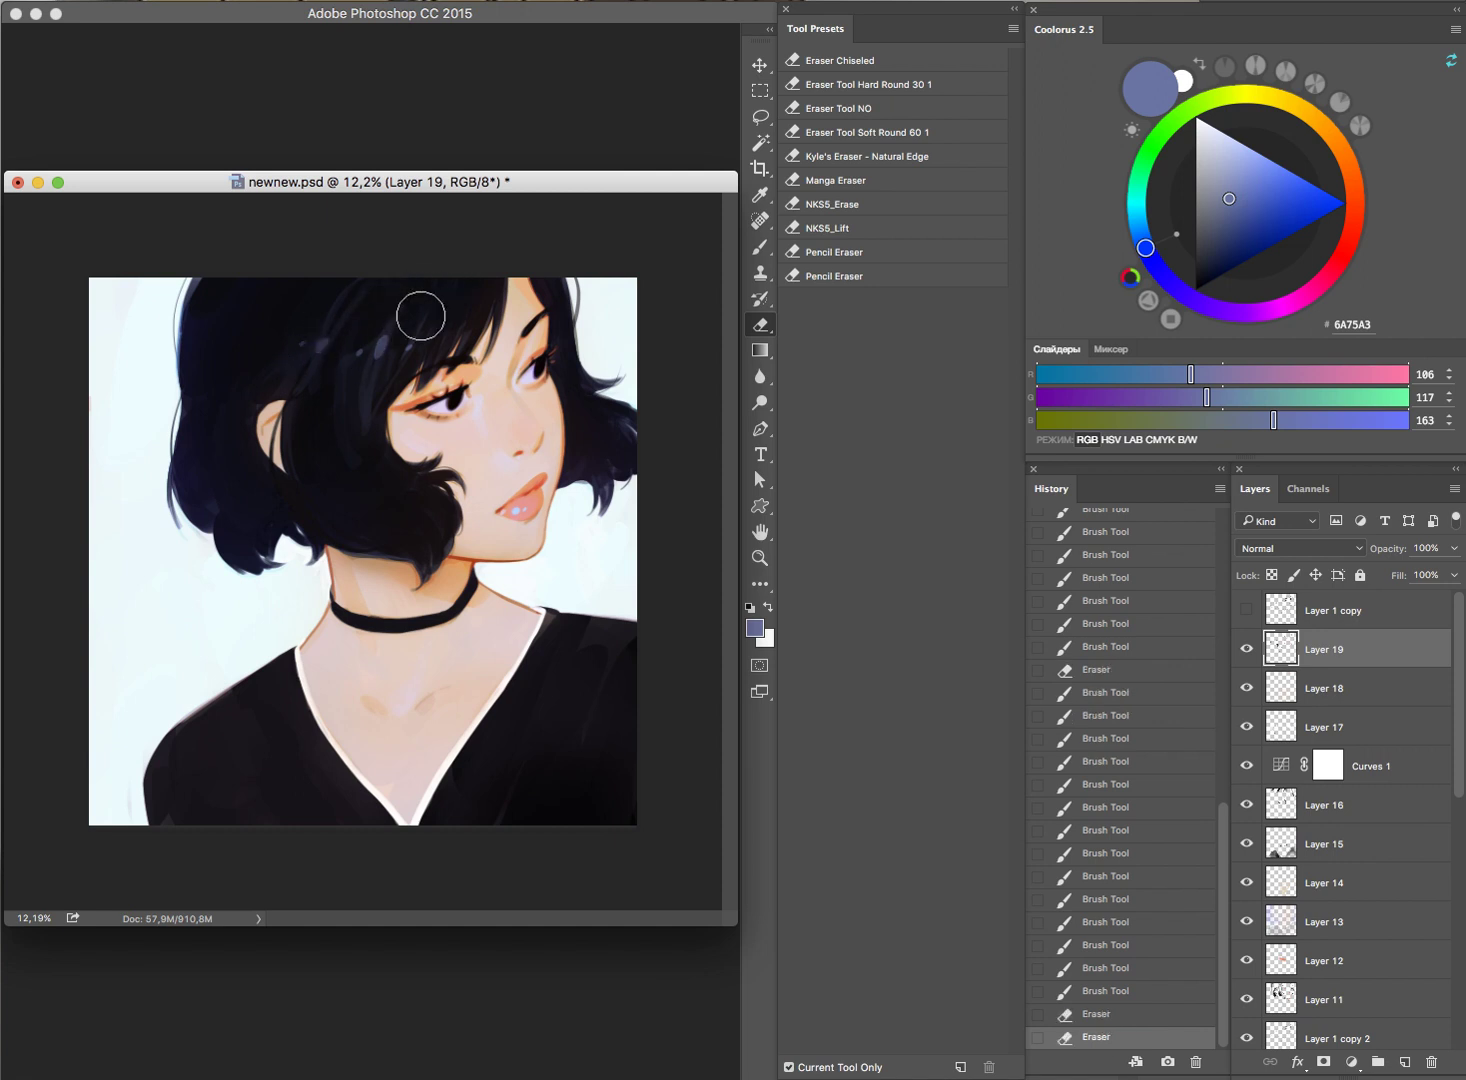
pyautogui.click(331, 301)
pyautogui.click(303, 349)
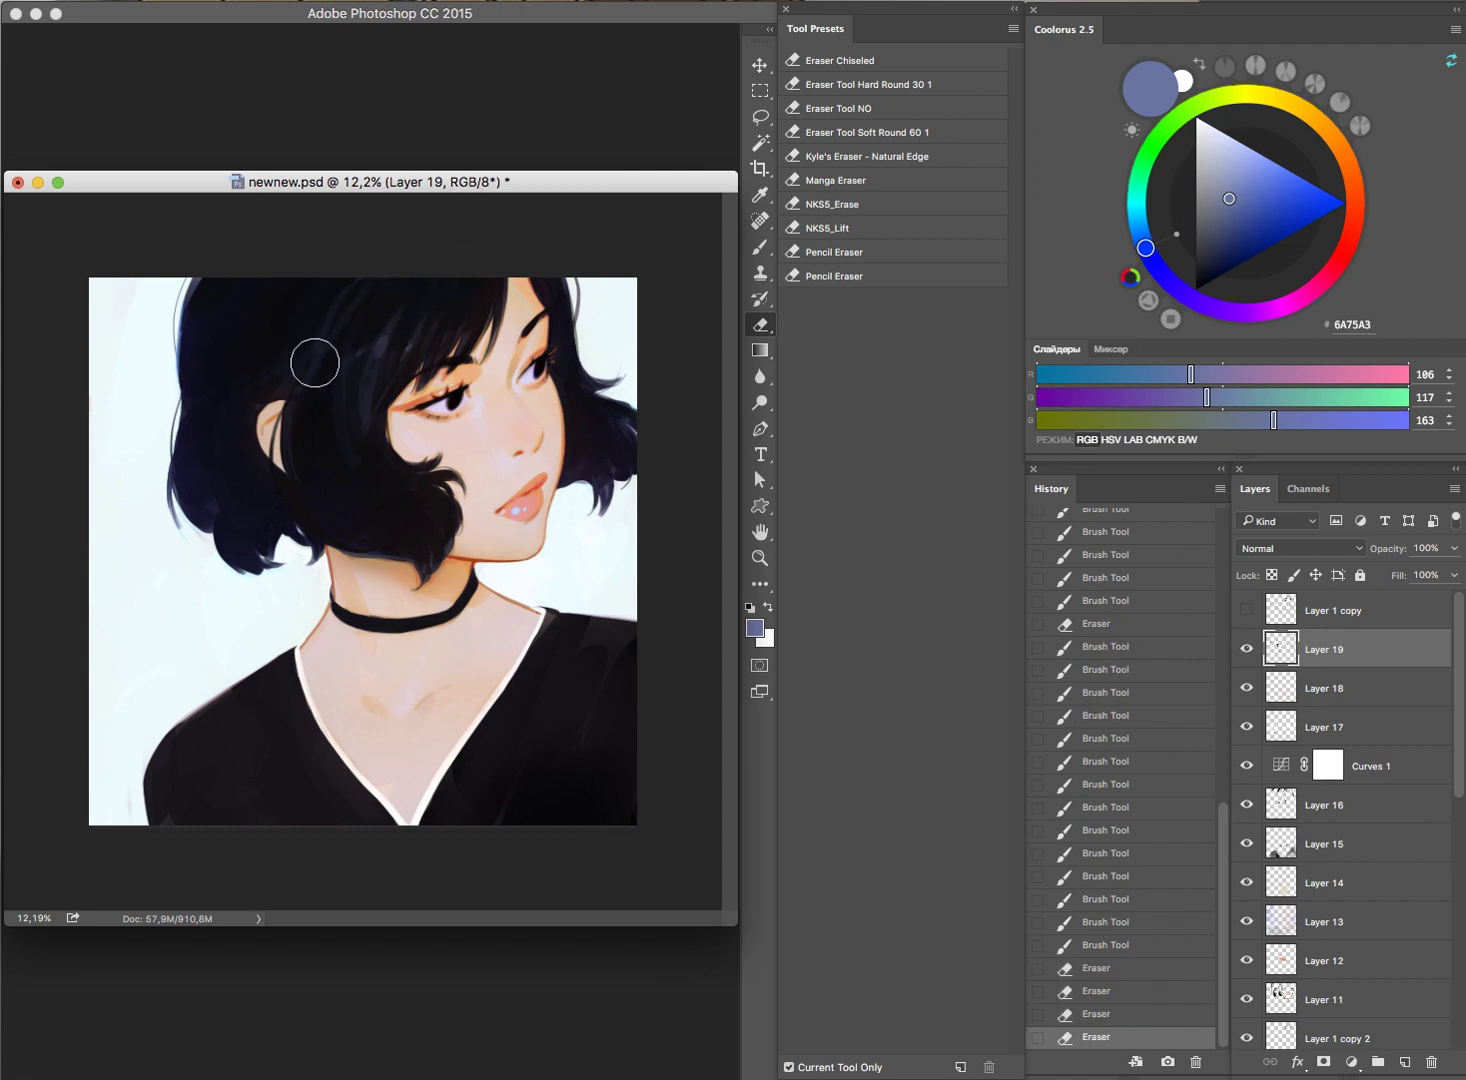
pyautogui.click(518, 511)
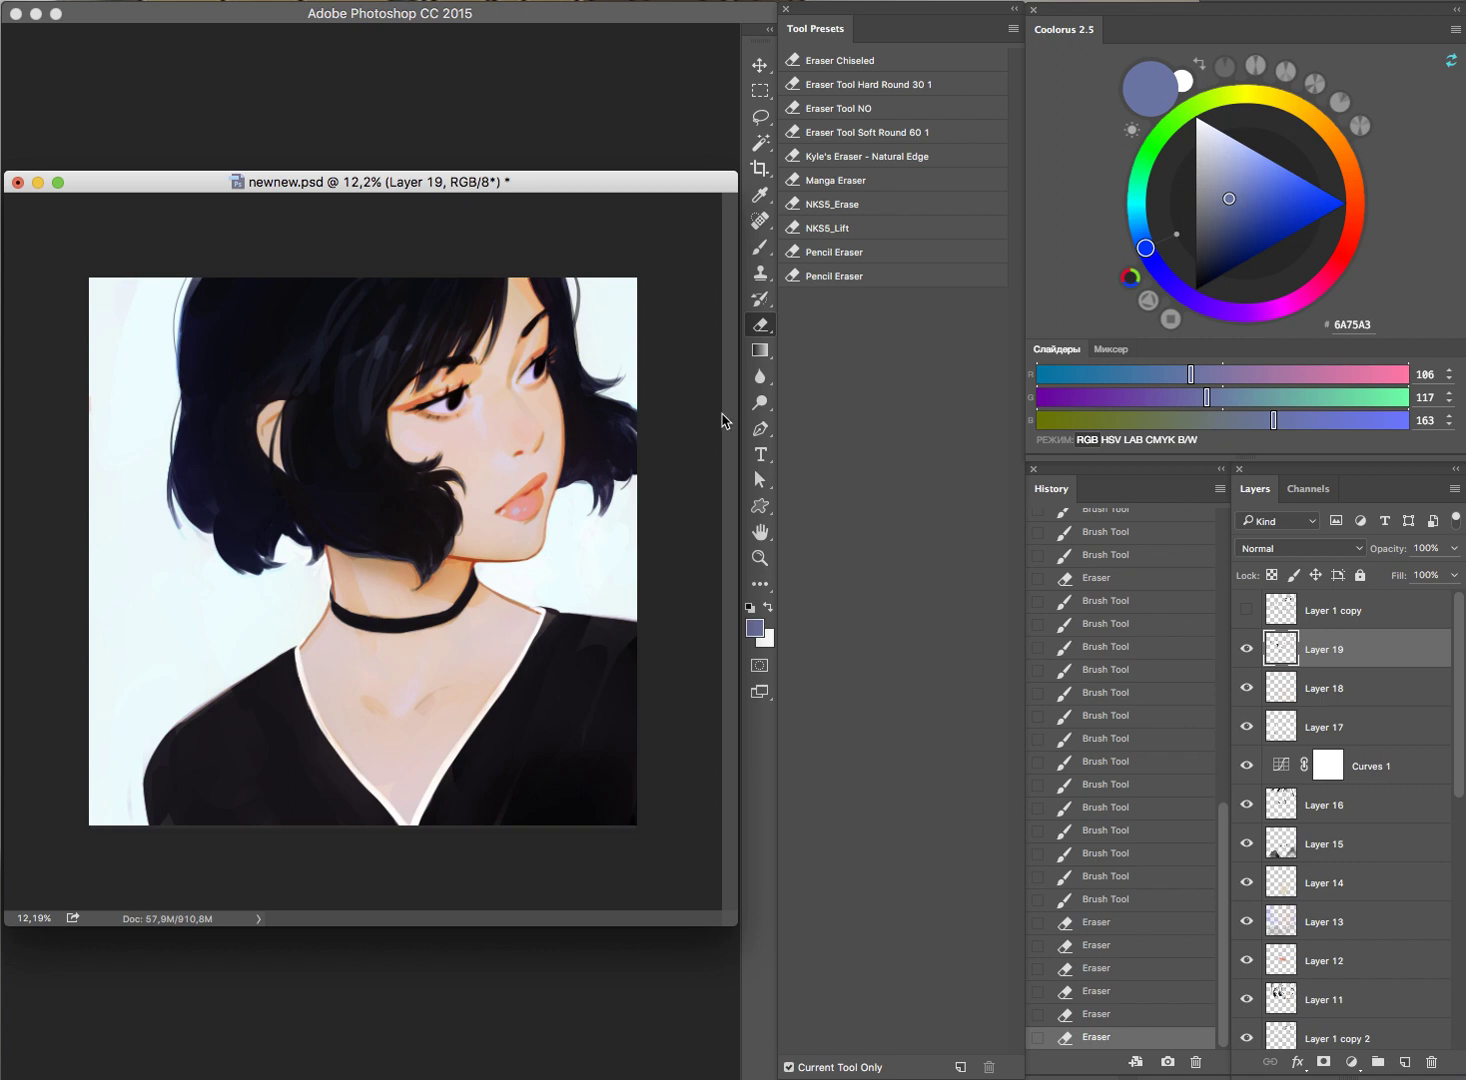
pyautogui.hotkey('ctrl', 'z')
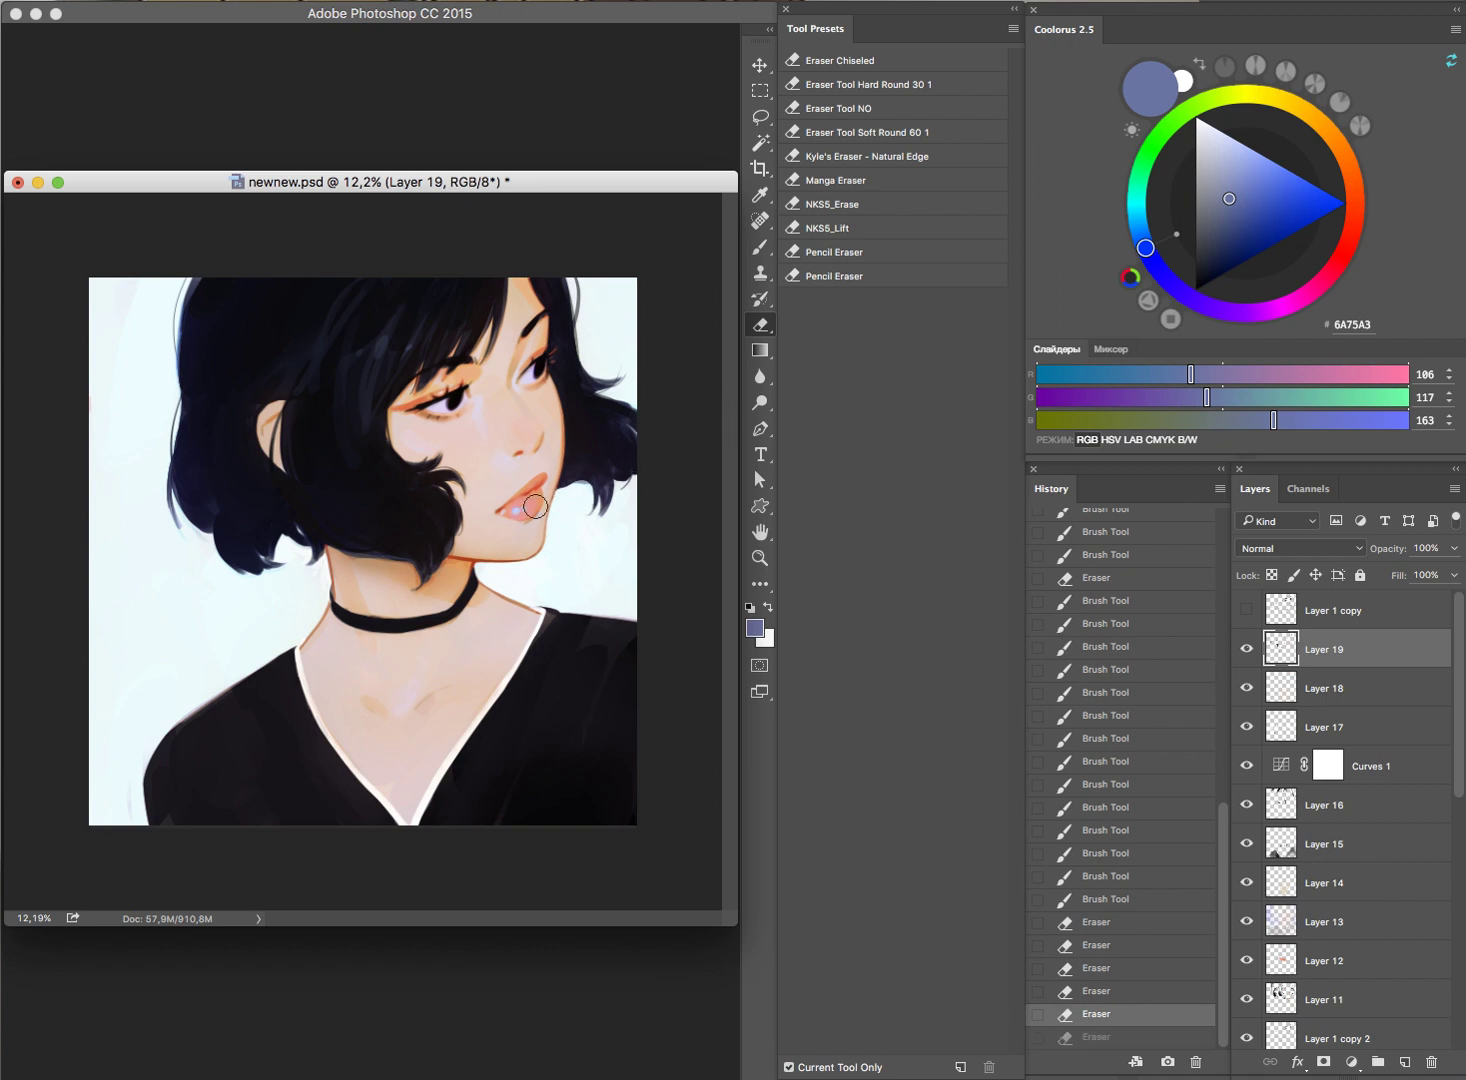
pyautogui.hotkey('ctrl', 'z')
# Step: Sample lavender, lighten it to a pale E5C4ED tint, and dab highlights on the lower lip
pyautogui.click(549, 498)
pyautogui.press('b')
pyautogui.keyDown('alt'); pyautogui.click(428, 582); pyautogui.keyUp('alt')
pyautogui.moveTo(1222, 150); pyautogui.dragTo(1220, 142)
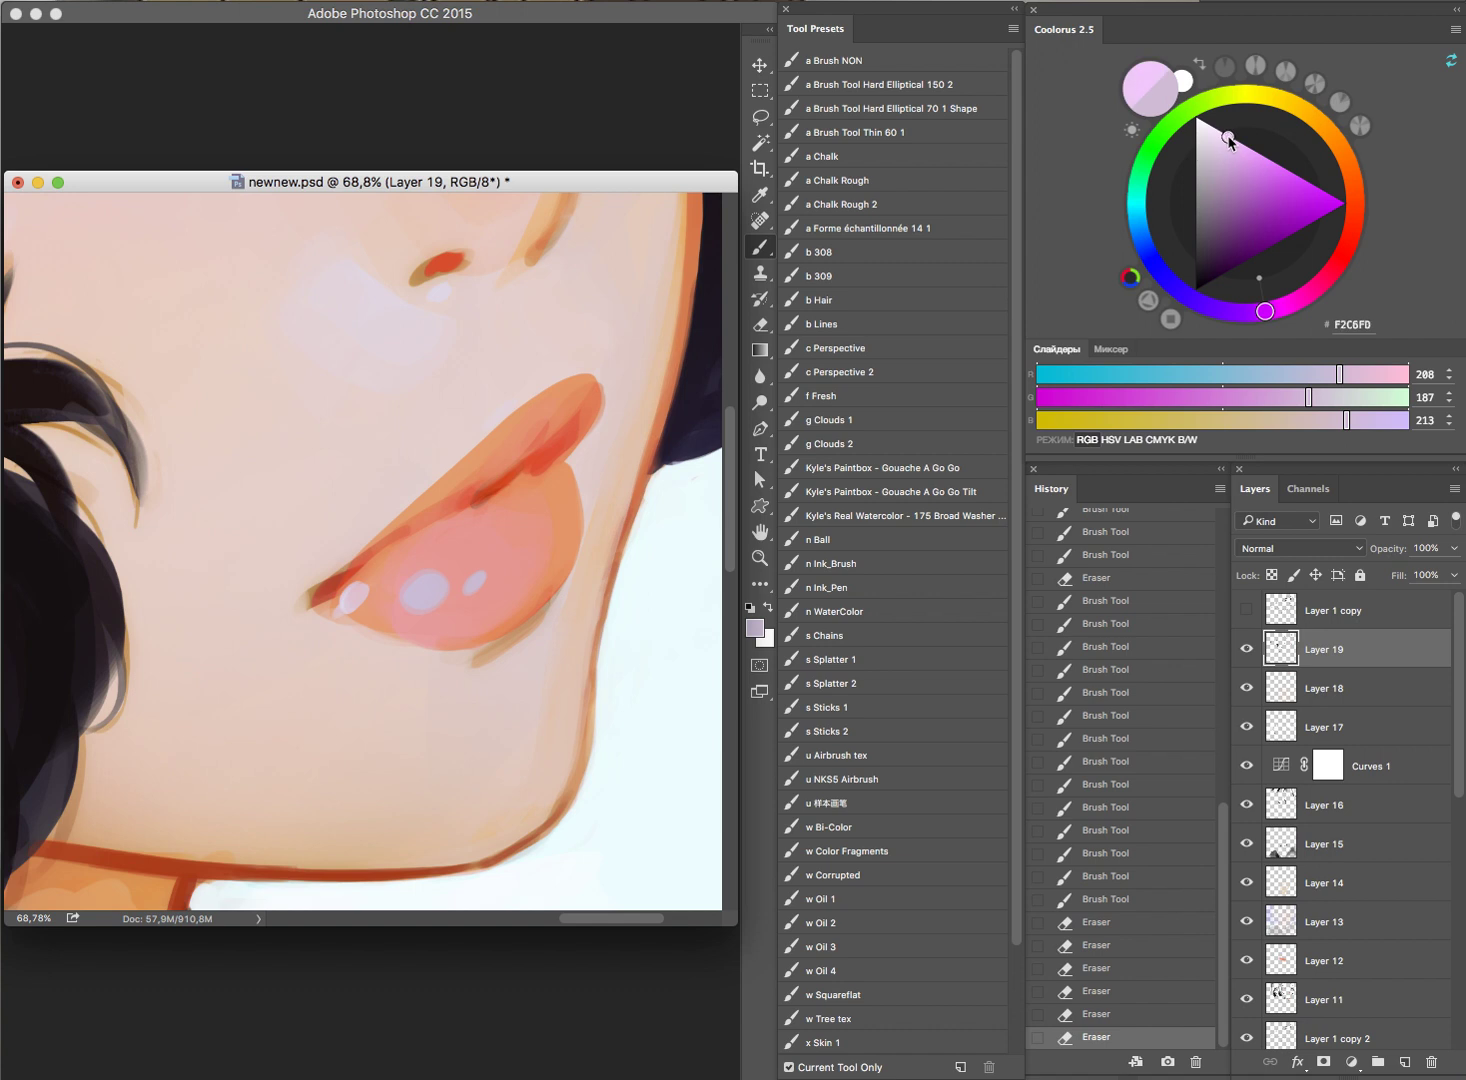
pyautogui.click(420, 586)
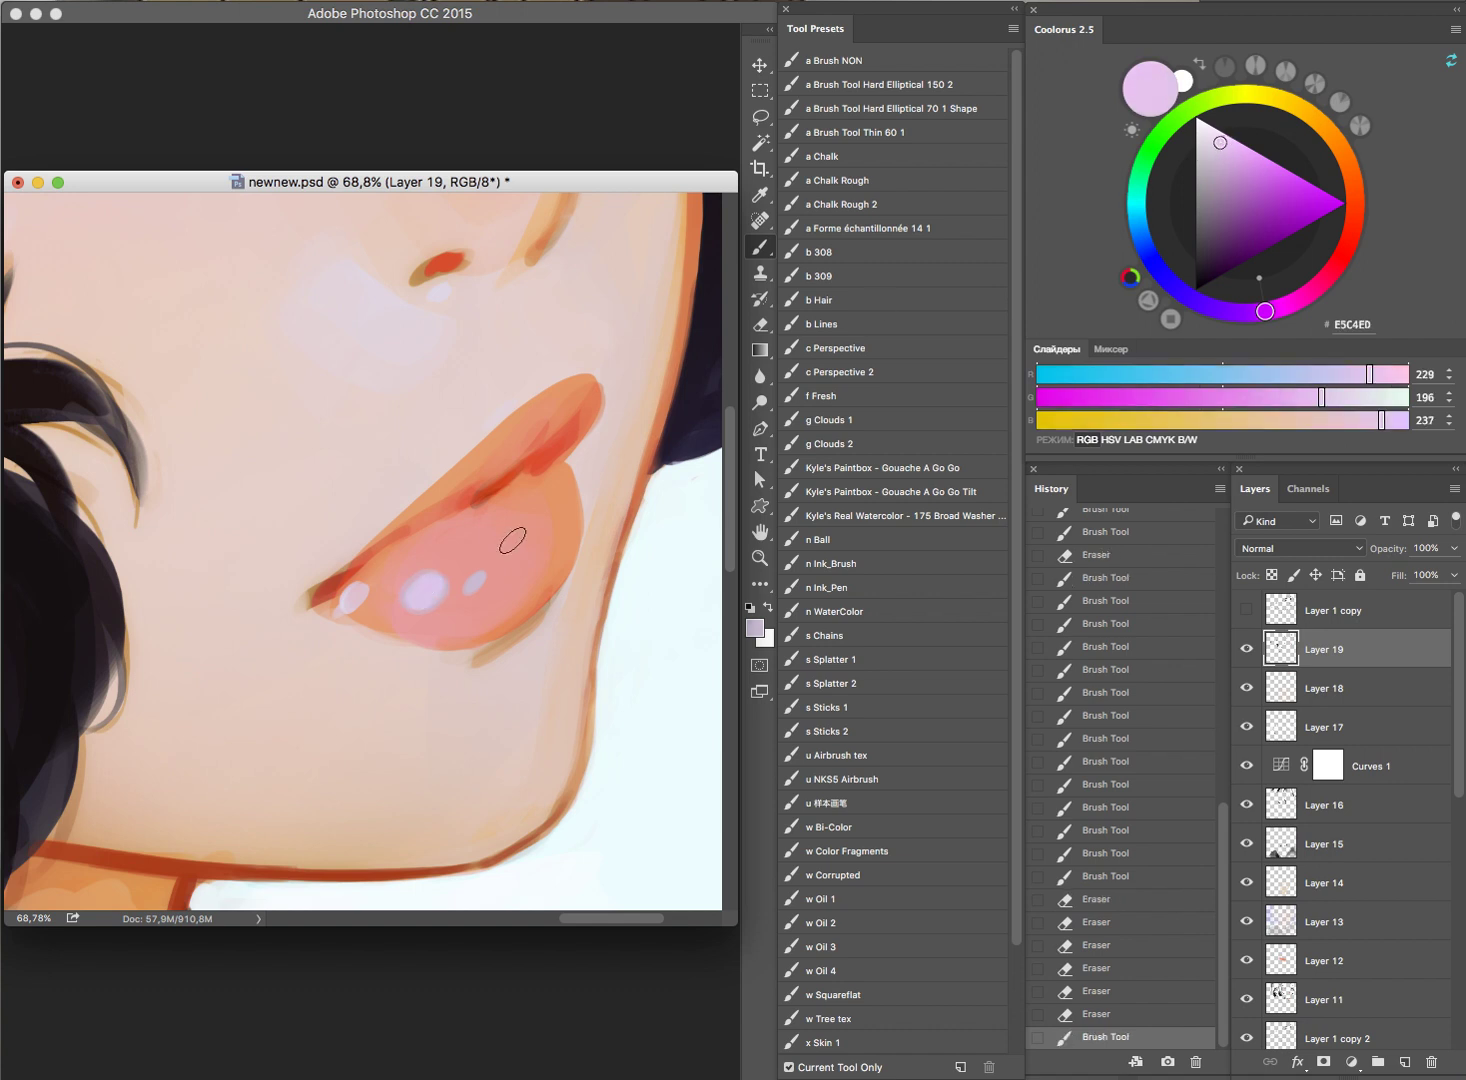
pyautogui.click(475, 583)
pyautogui.scroll(-7, 671, 455)
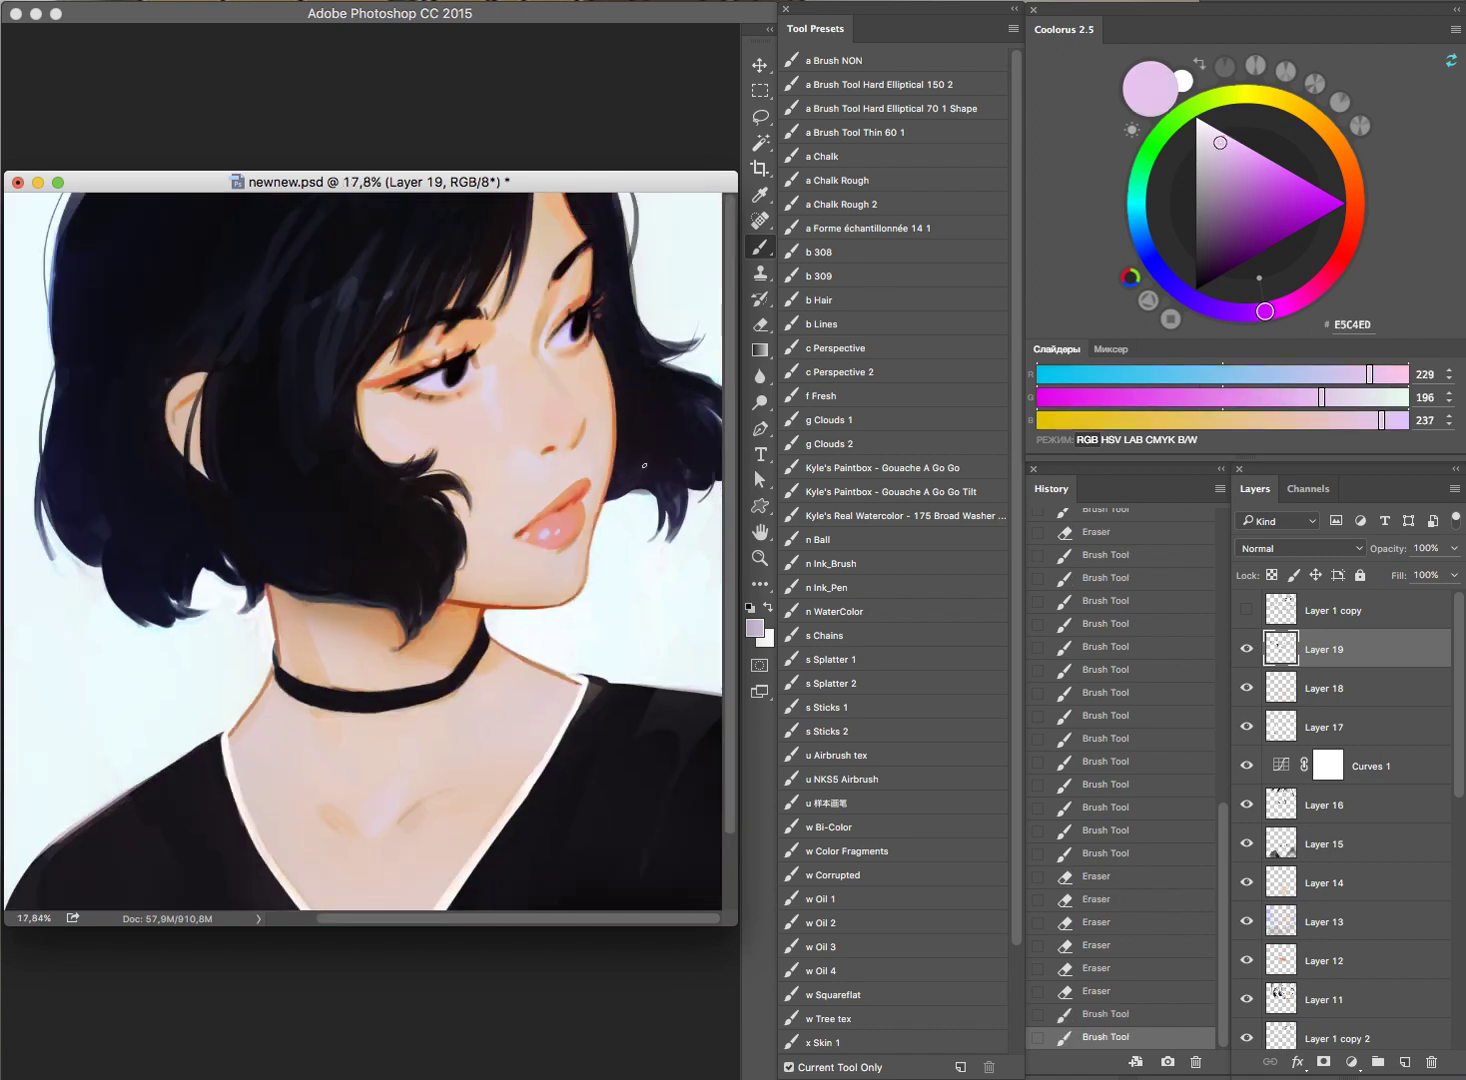
pyautogui.scroll(3, 607, 491)
pyautogui.scroll(2, 641, 549)
# Step: Erase part of the lavender lip highlights to soften them
pyautogui.press('e')
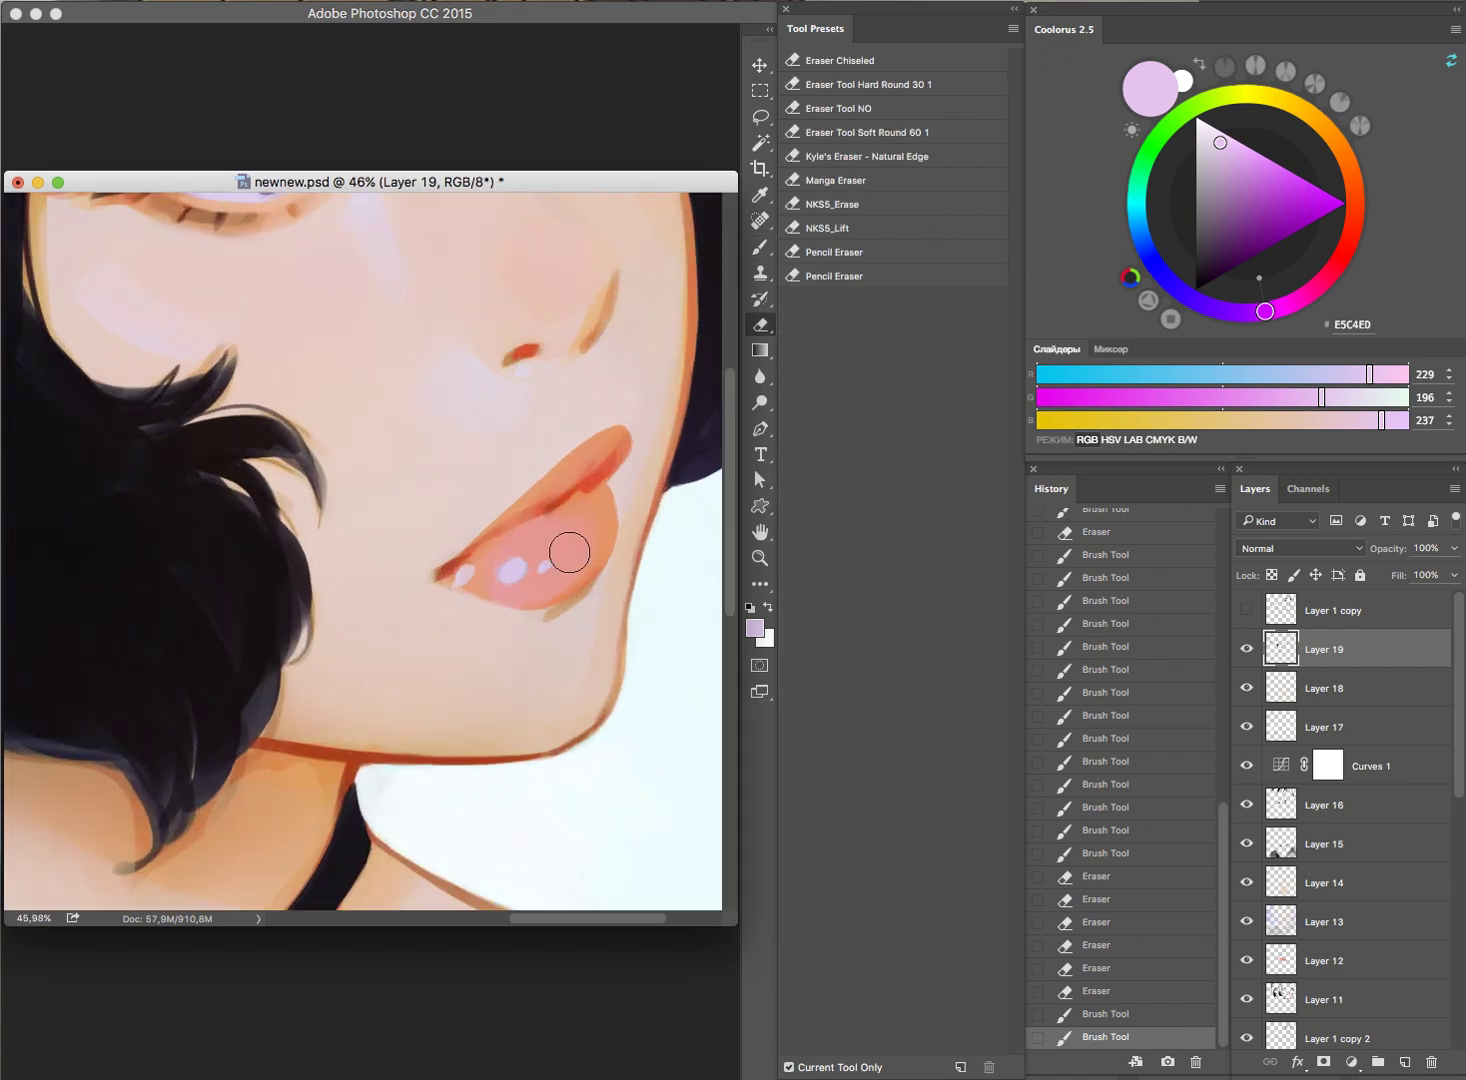
pyautogui.click(569, 556)
pyautogui.click(590, 568)
pyautogui.scroll(-1, 530, 640)
pyautogui.scroll(-7, 481, 697)
pyautogui.scroll(1, 625, 582)
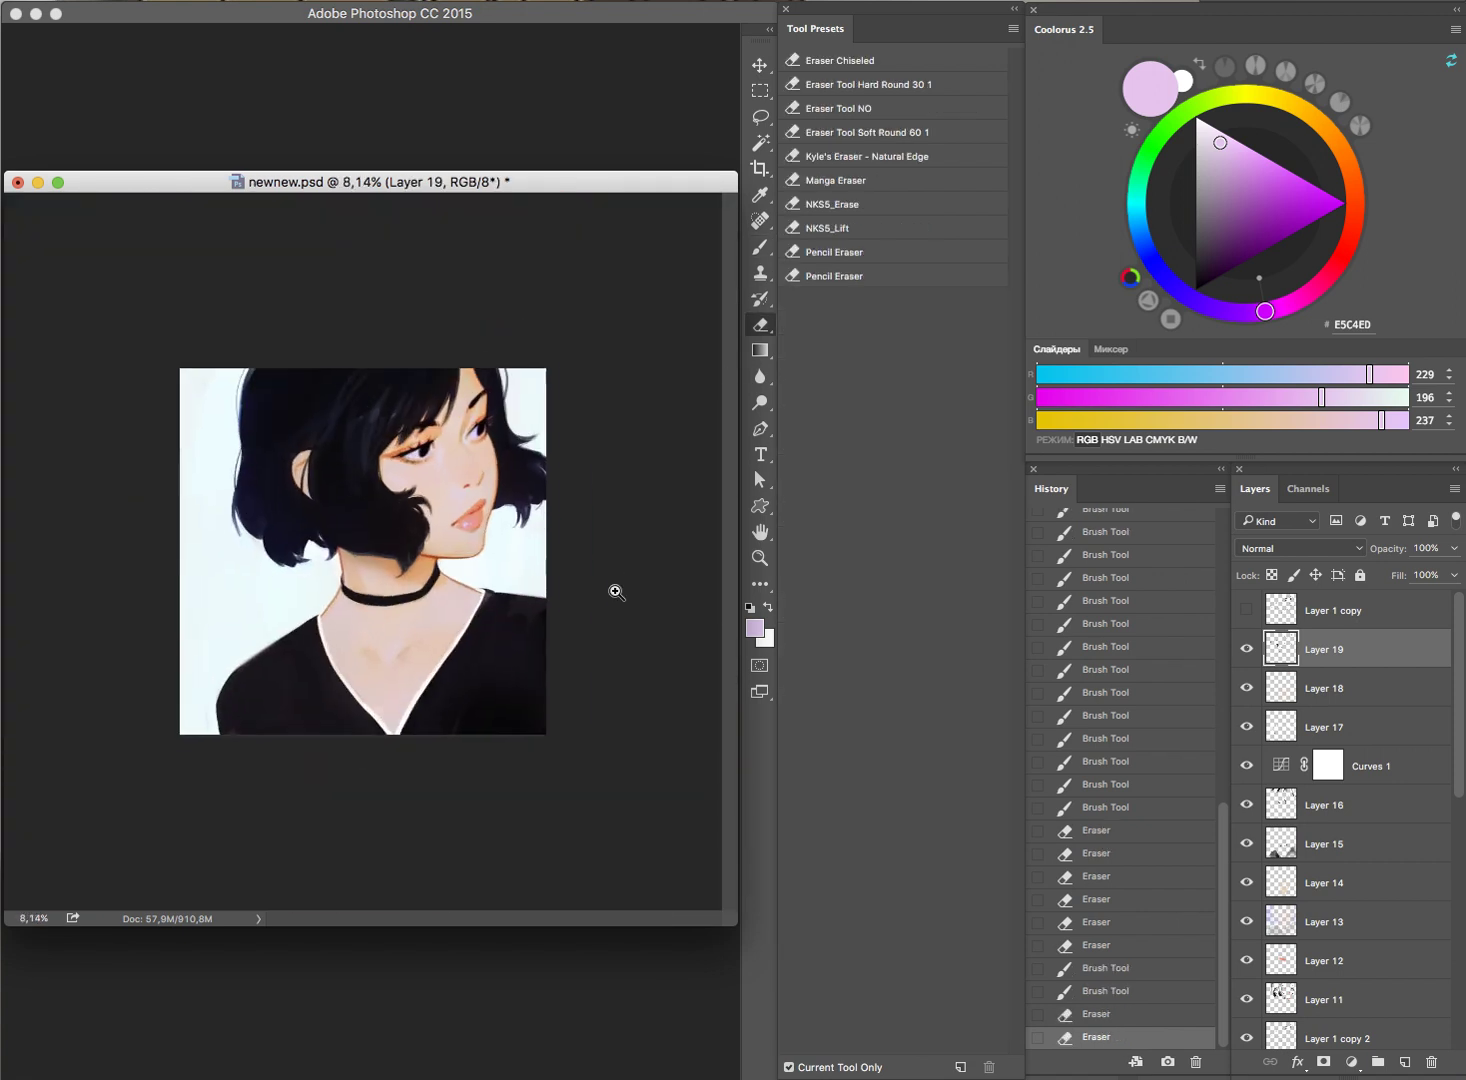
pyautogui.scroll(1, 615, 589)
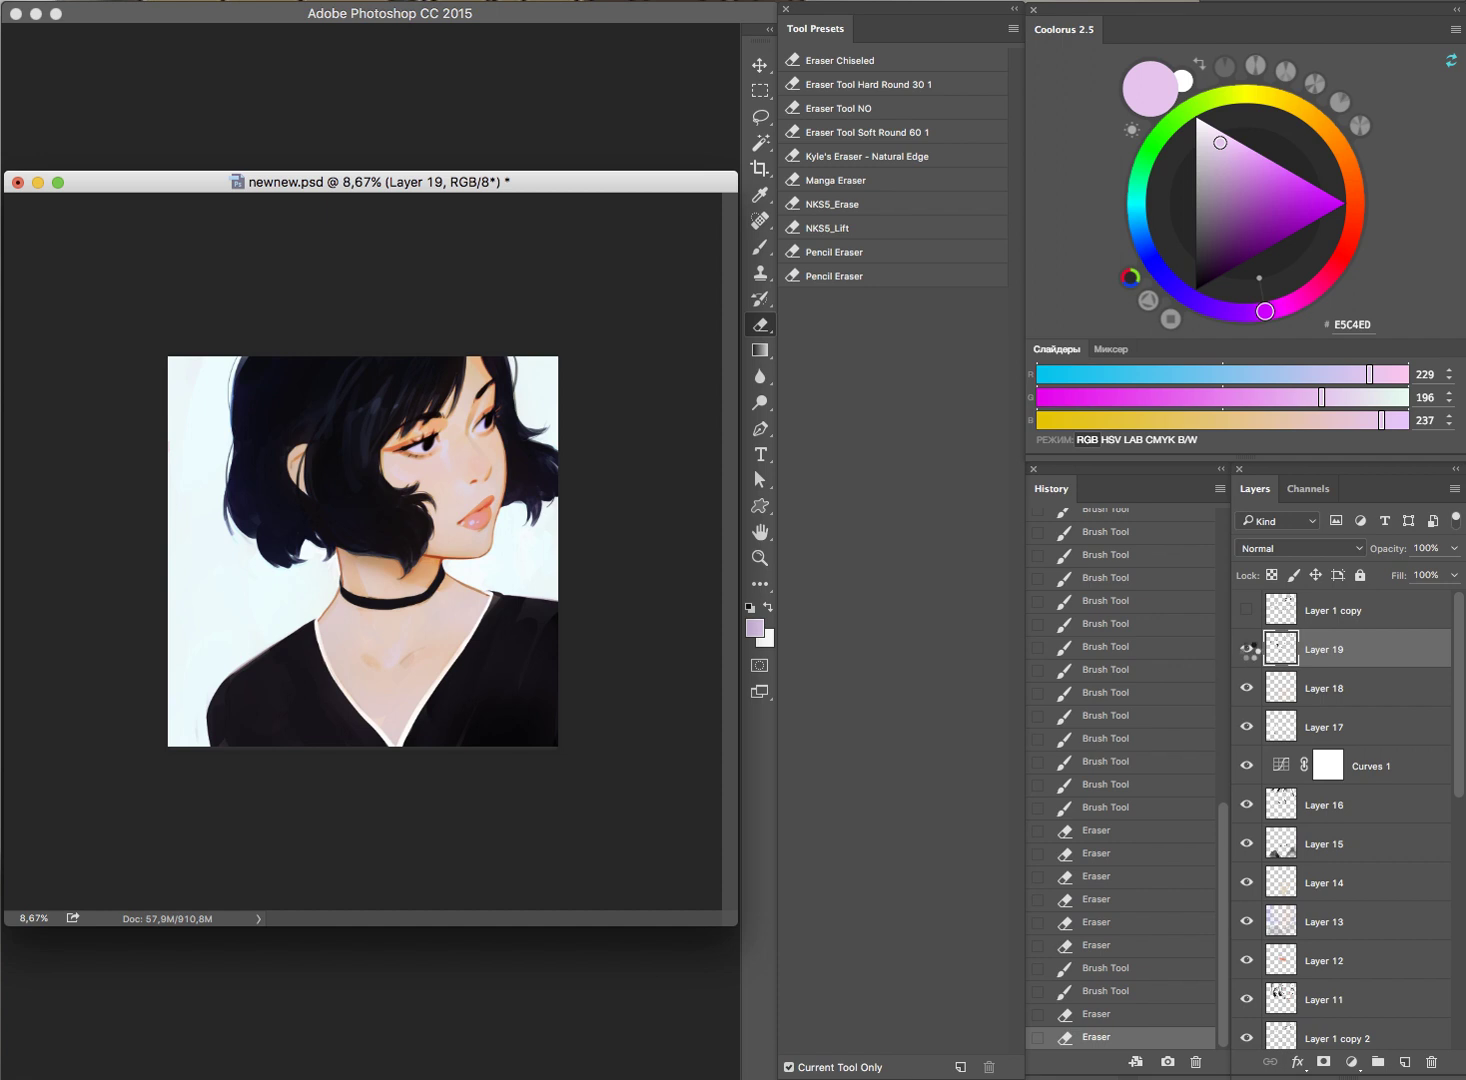
# Step: Flip the canvas horizontally and toggle Layer 19 to compare before and after
pyautogui.press('h')
pyautogui.click(1247, 650)
pyautogui.click(1247, 650)
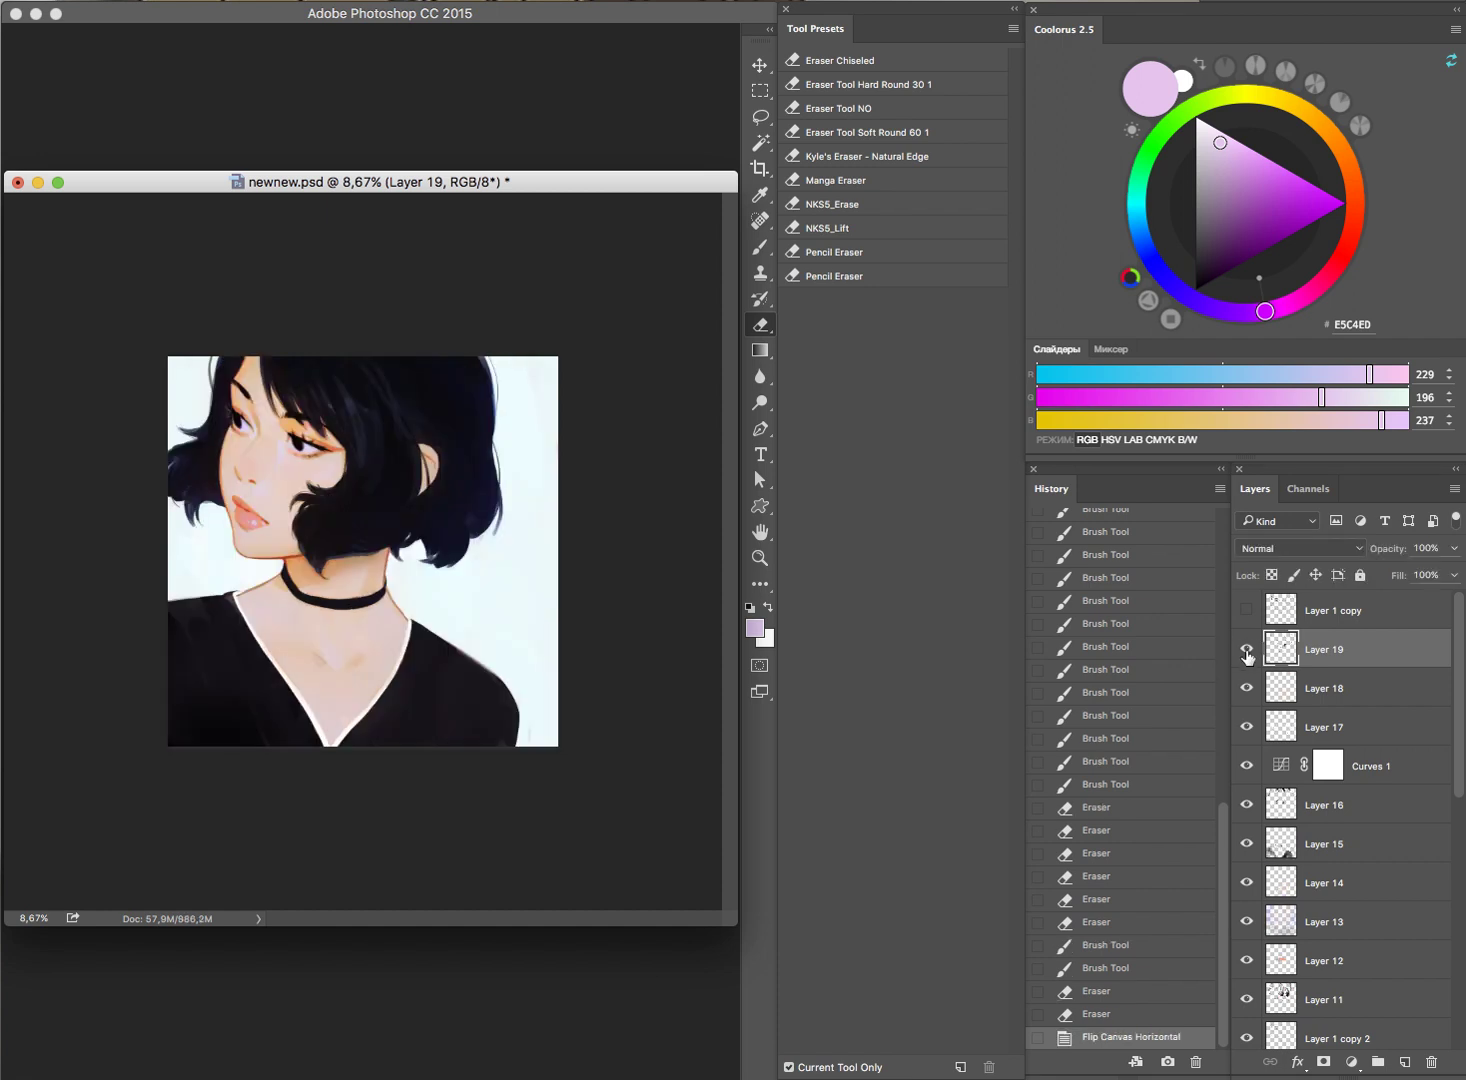
pyautogui.click(1247, 652)
pyautogui.click(1247, 652)
pyautogui.click(1247, 652)
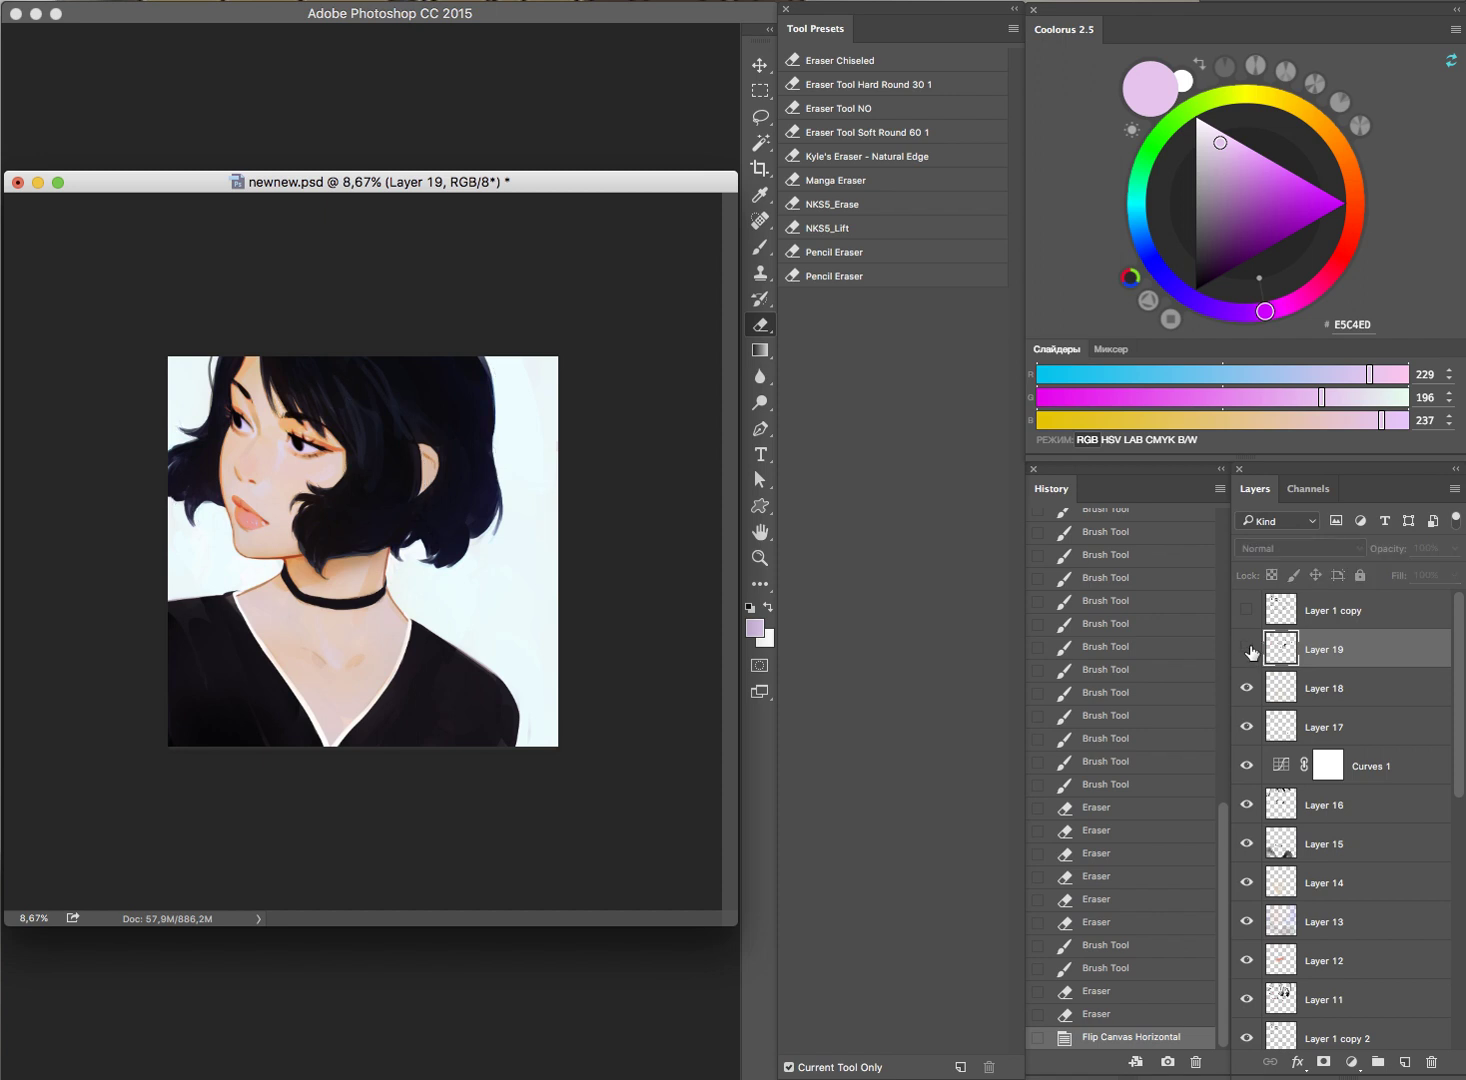
# Step: Erase a touch of the lip area, then undo the horizontal canvas flip
pyautogui.click(248, 519)
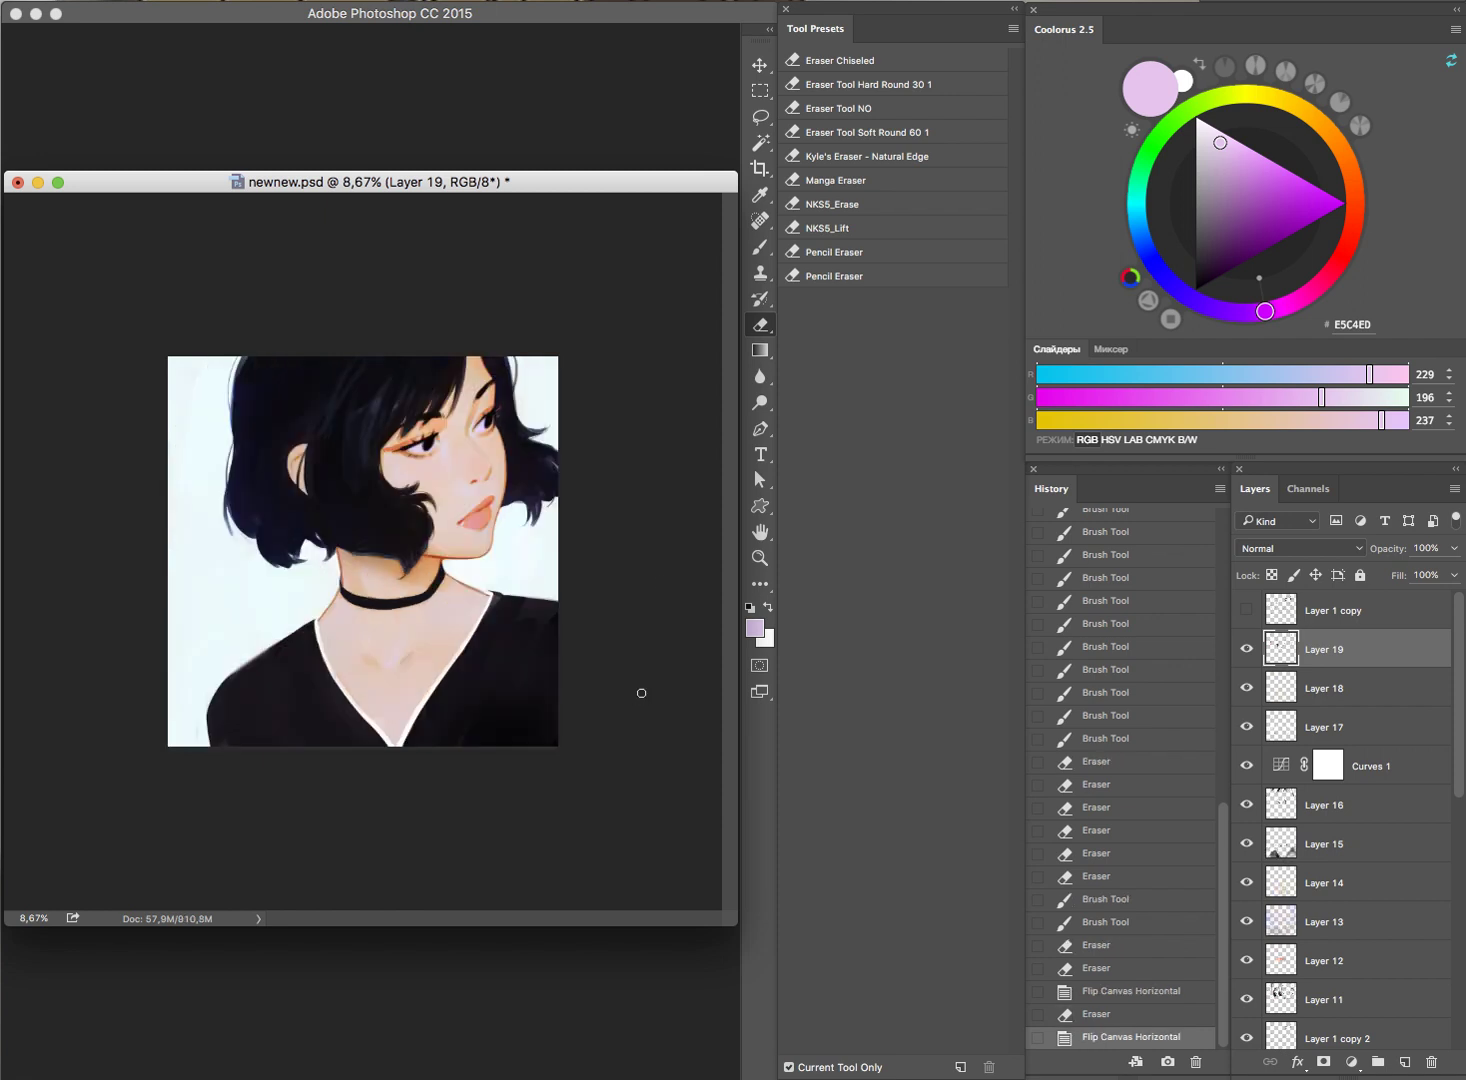
pyautogui.hotkey('ctrl', 'z')
pyautogui.scroll(5, 244, 381)
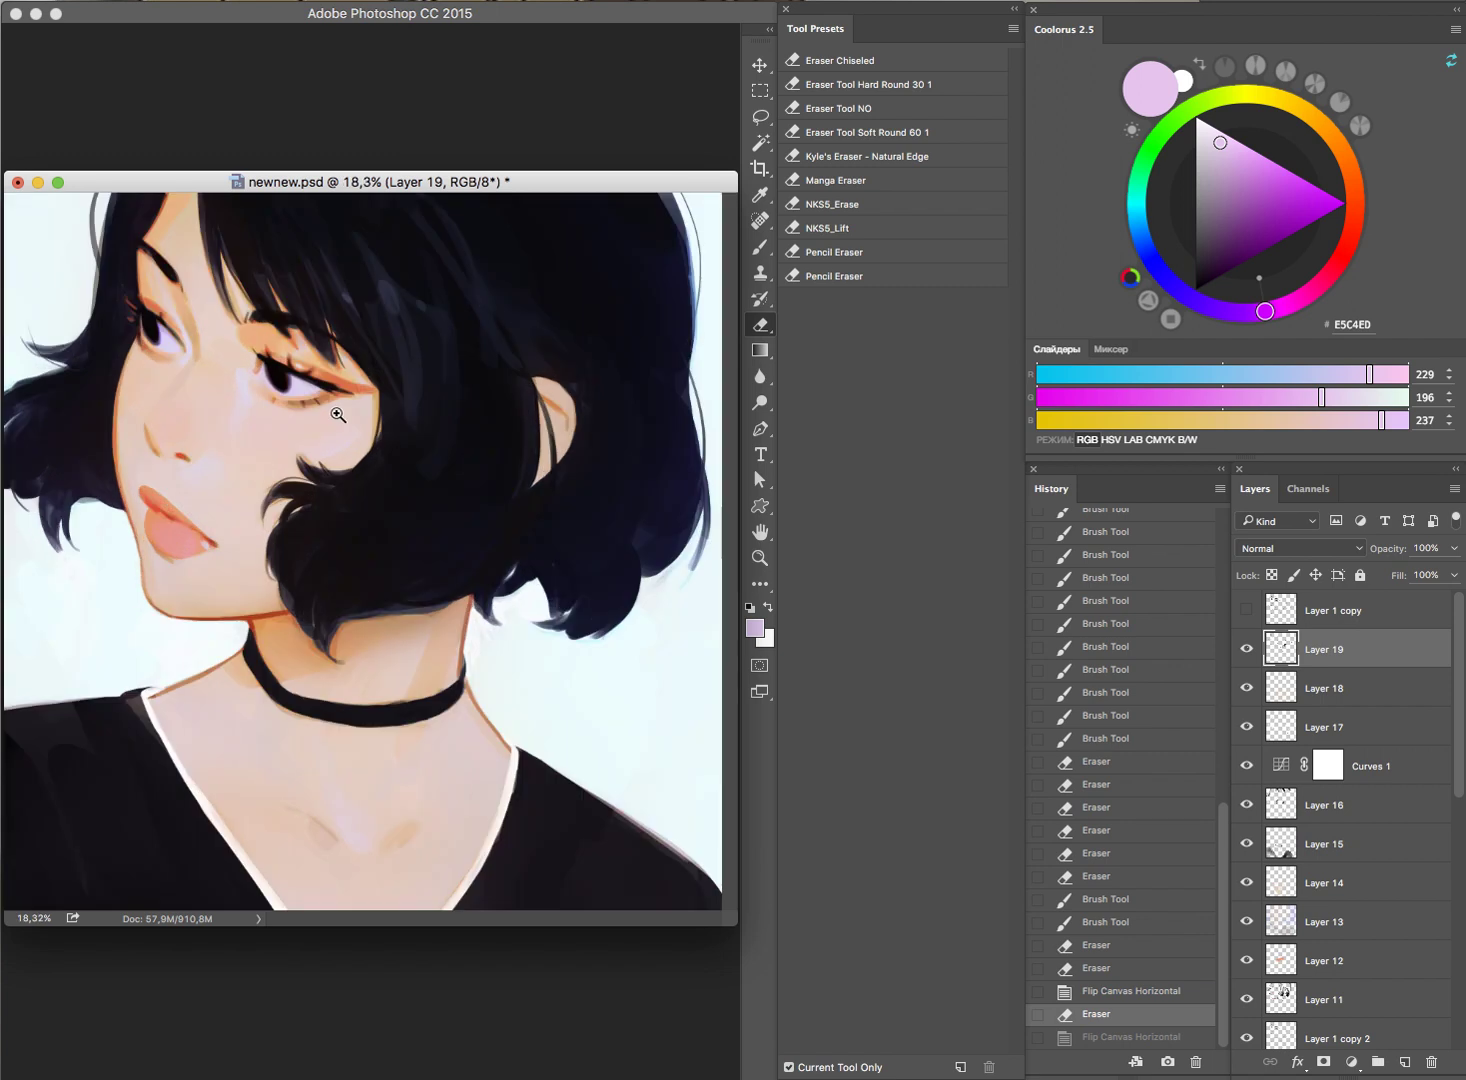
pyautogui.press('b')
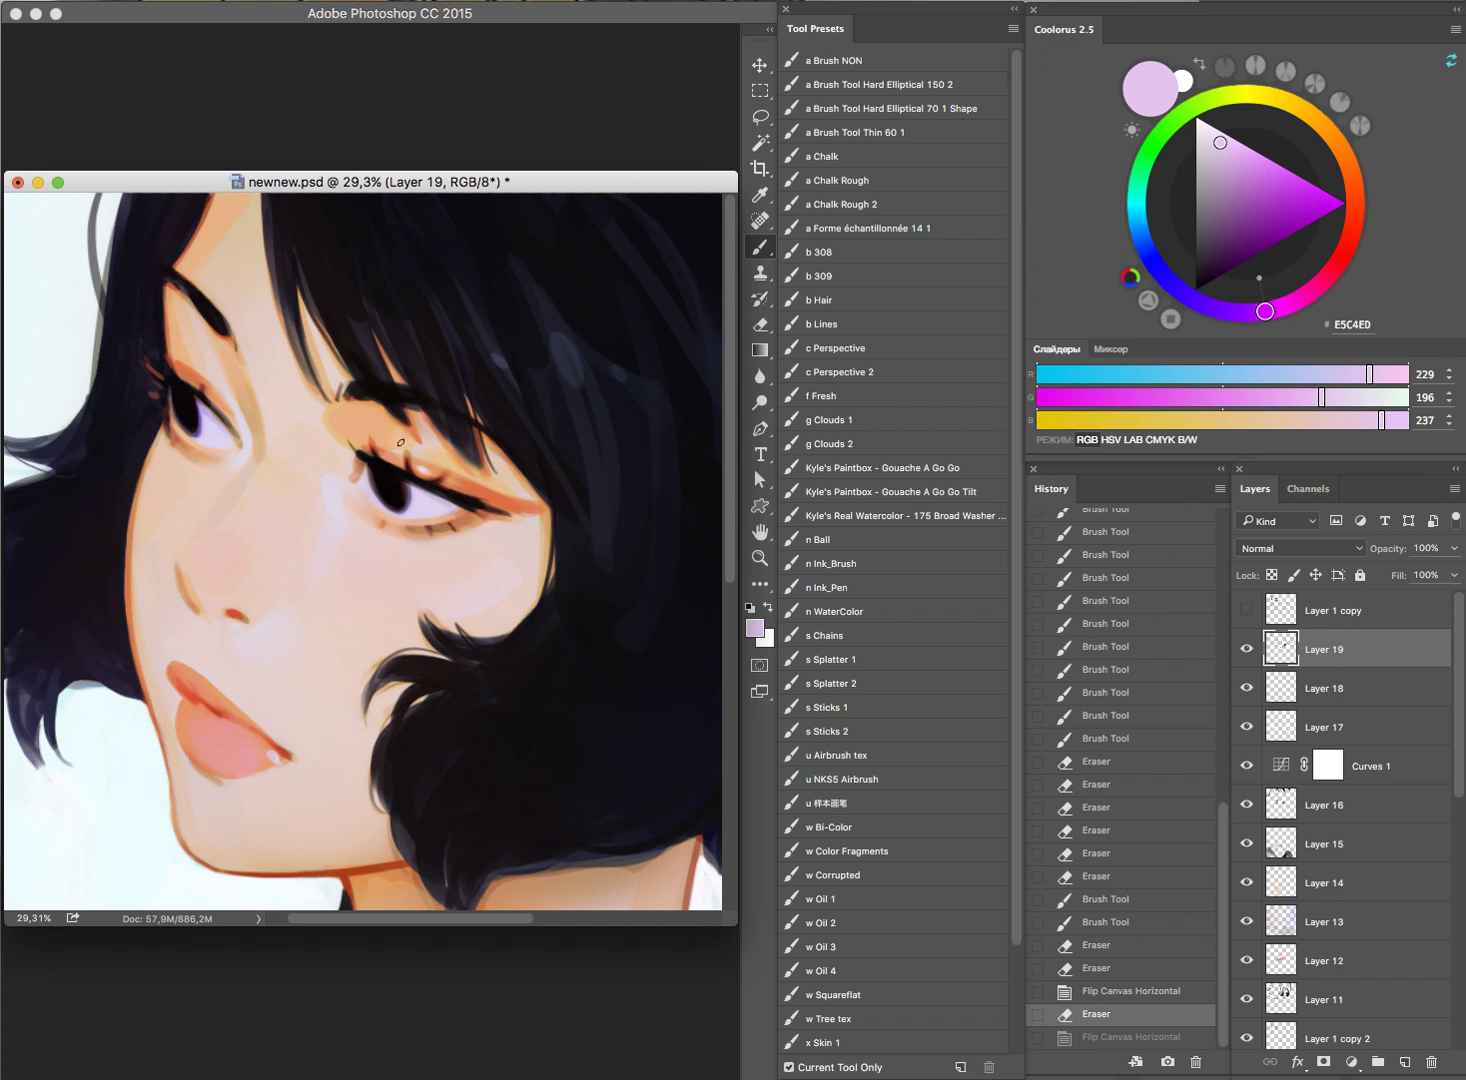
pyautogui.press('l')
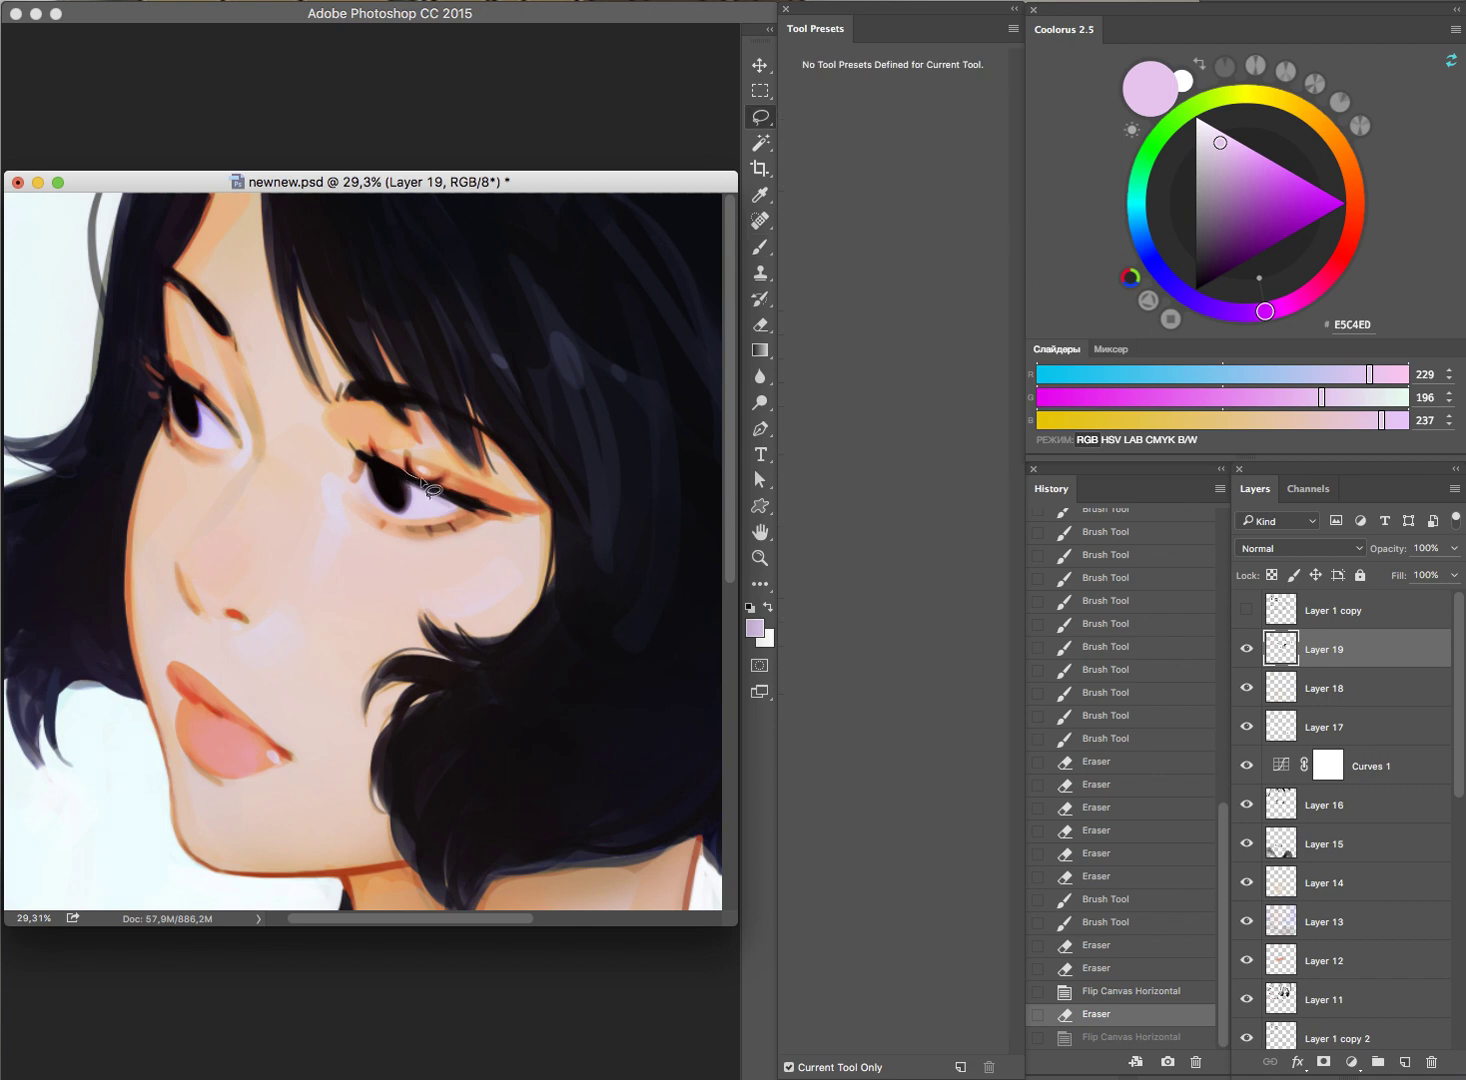
# Step: Copy a small lash patch onto its own layer, flip it horizontally and fit it
pyautogui.moveTo(413, 452); pyautogui.dragTo(408, 476)
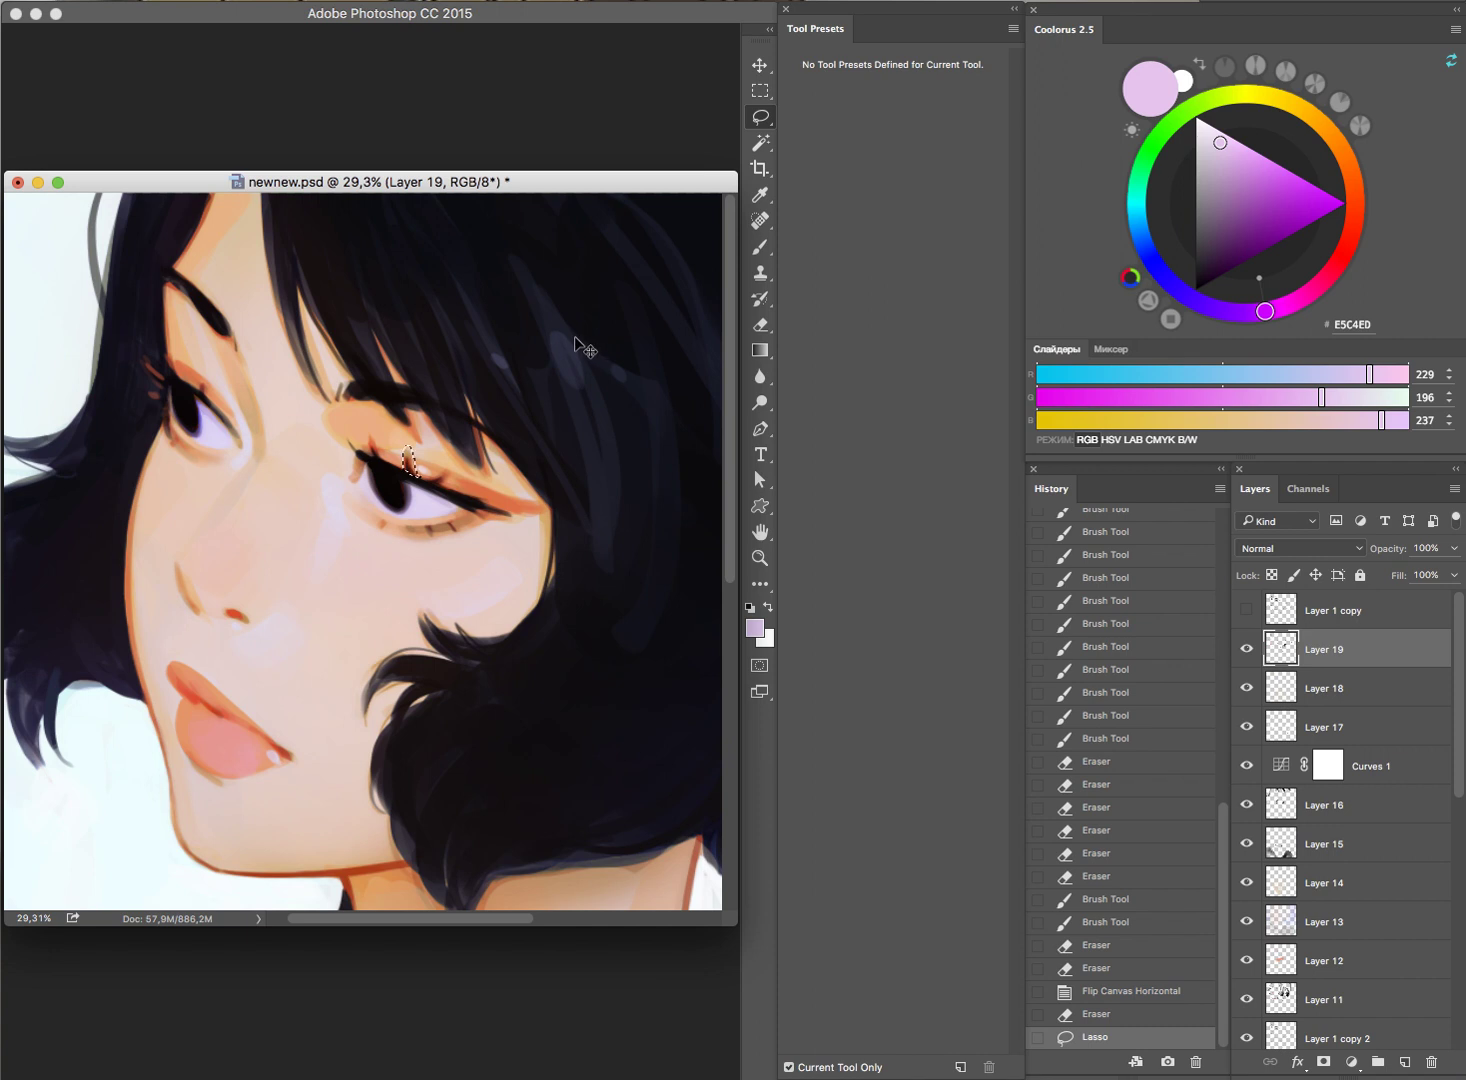
pyautogui.hotkey('ctrl', 'shift', 'v')
pyautogui.hotkey('ctrl', 't')
pyautogui.rightClick(409, 466)
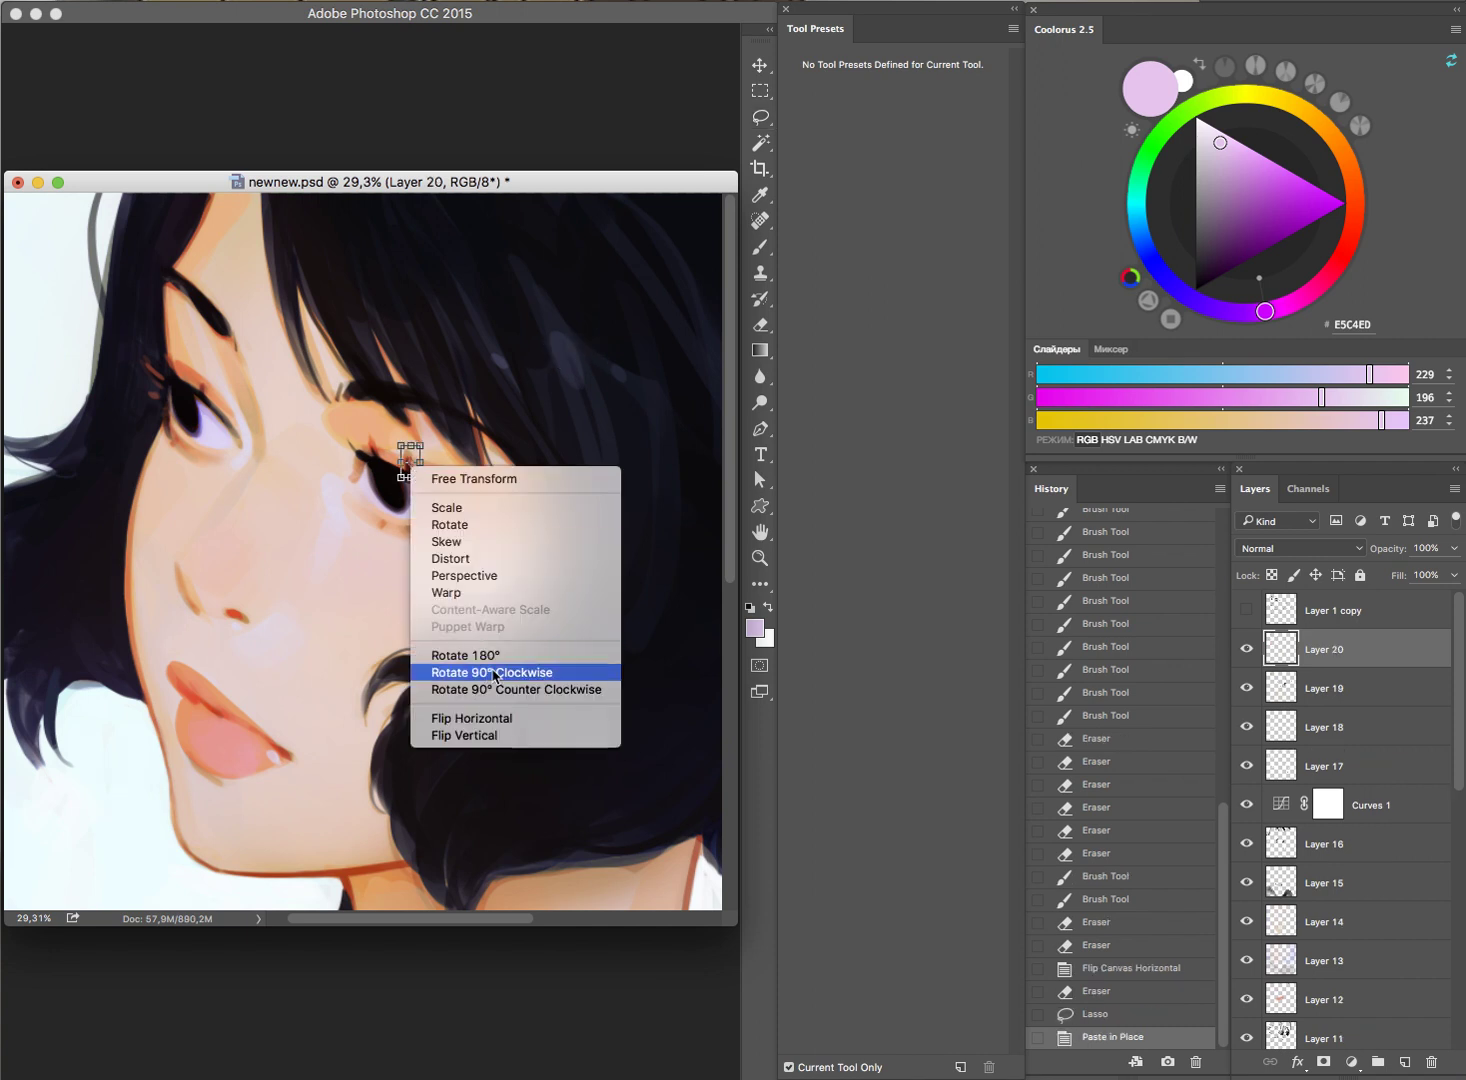
pyautogui.click(495, 721)
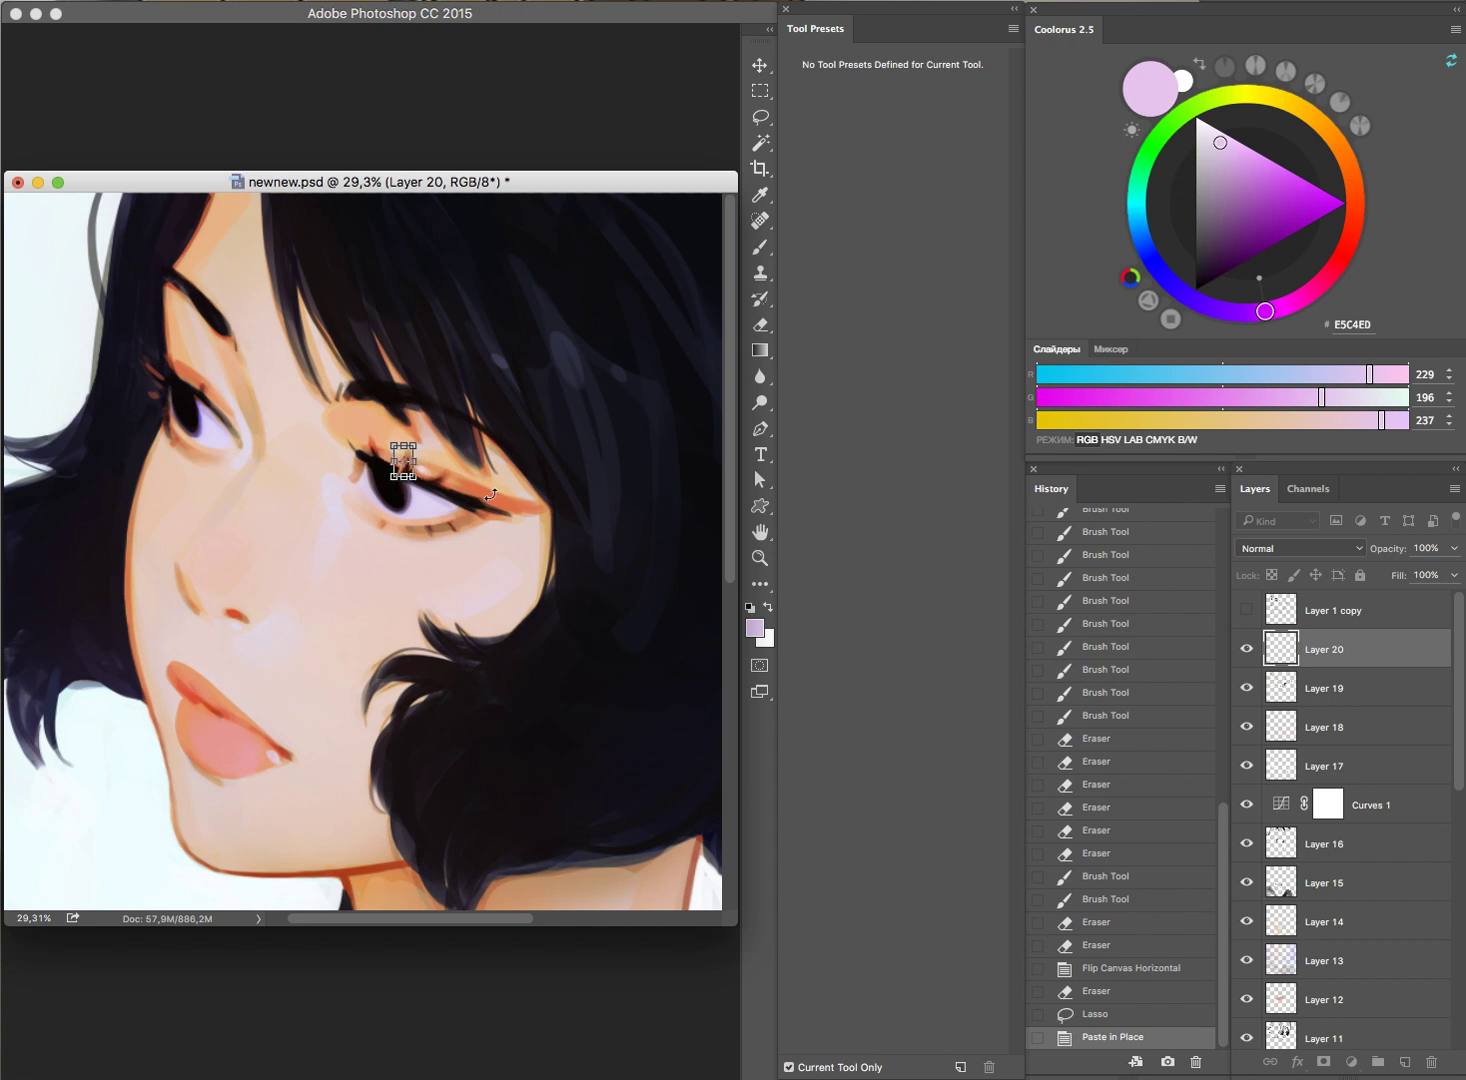
pyautogui.press('Return')
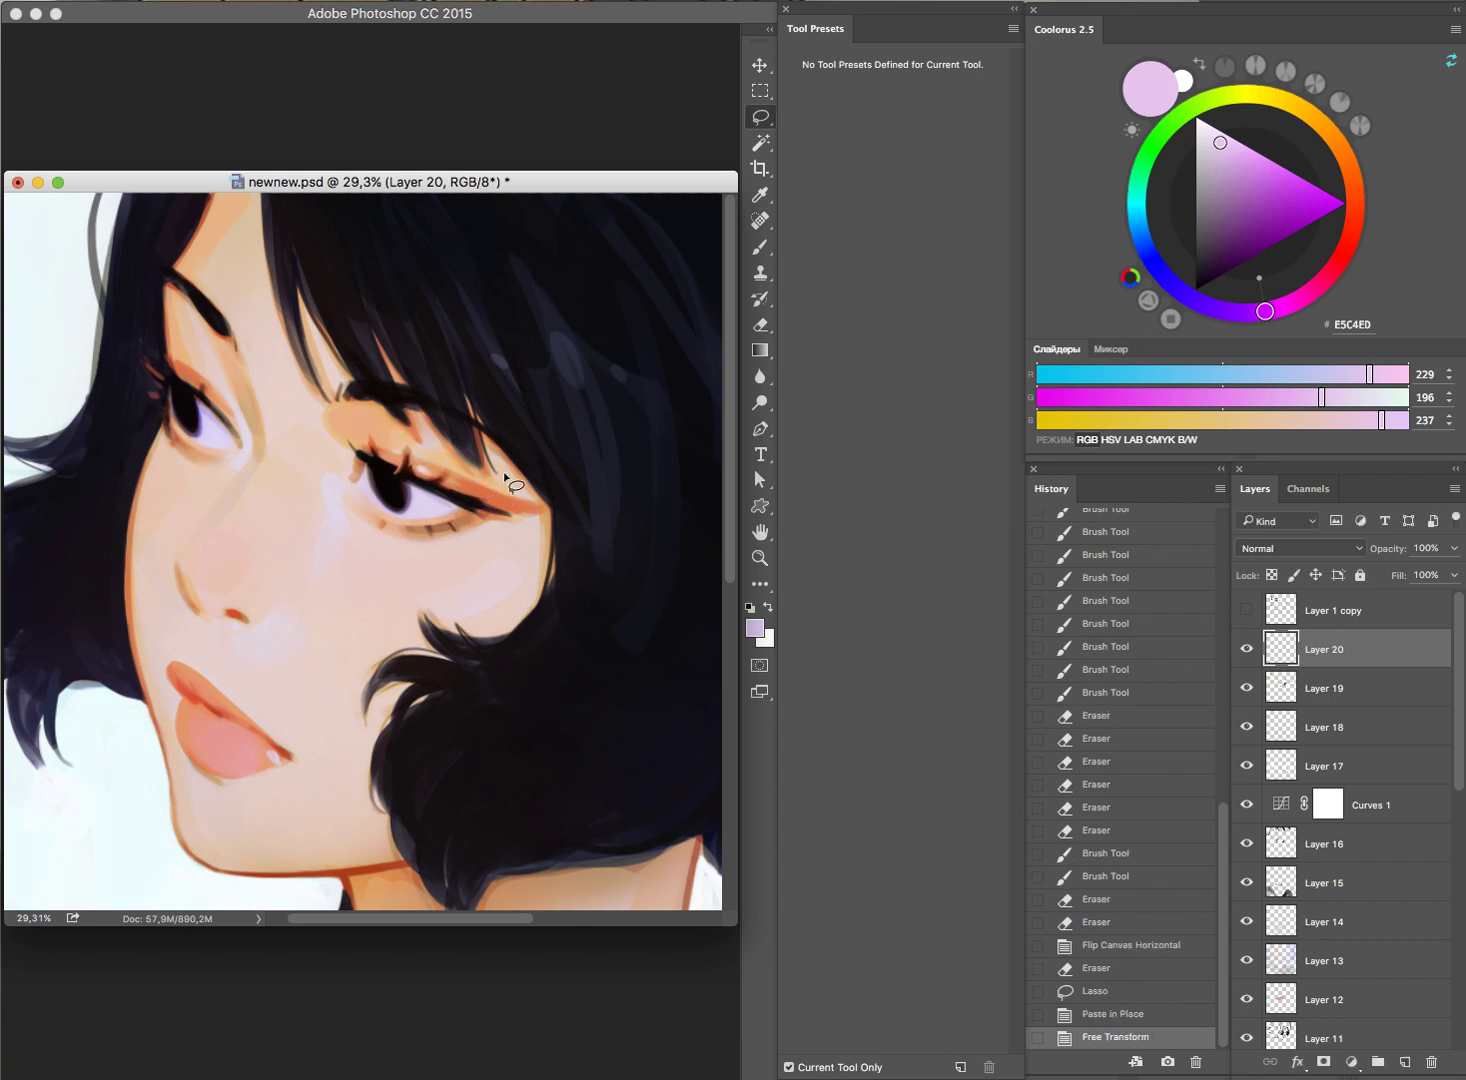
pyautogui.hotkey('ctrl', 't')
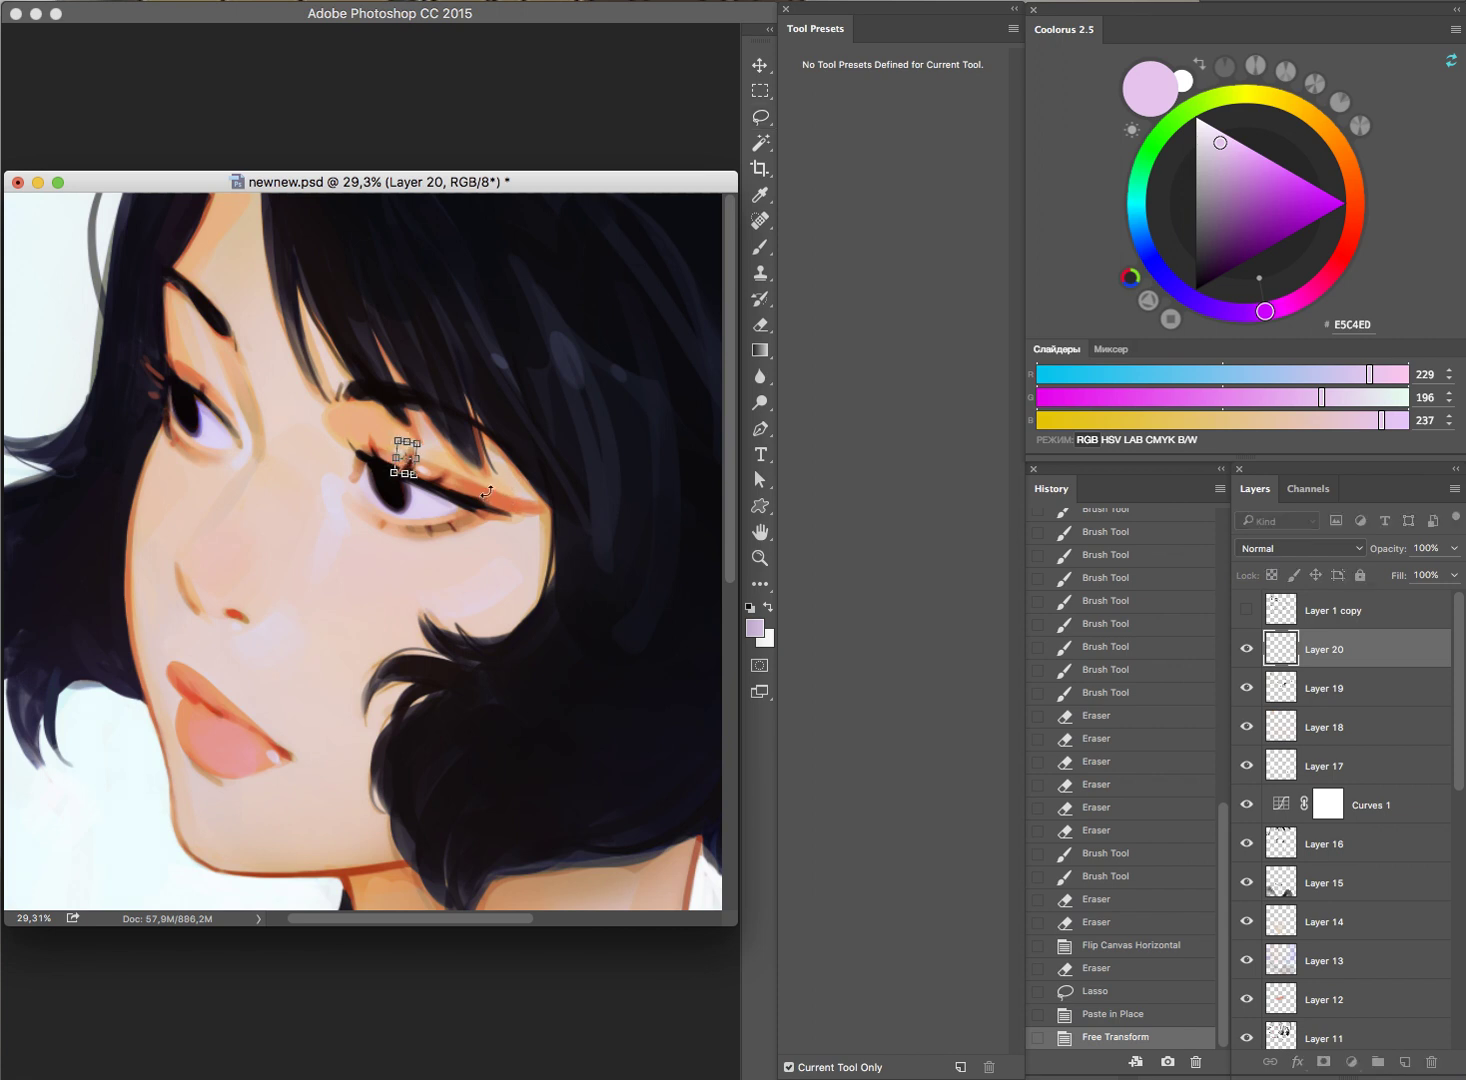
pyautogui.press('Return')
# Step: Erase the pasted patch's stray edges and repaint the lash with sampled dark and orange tones
pyautogui.press('e')
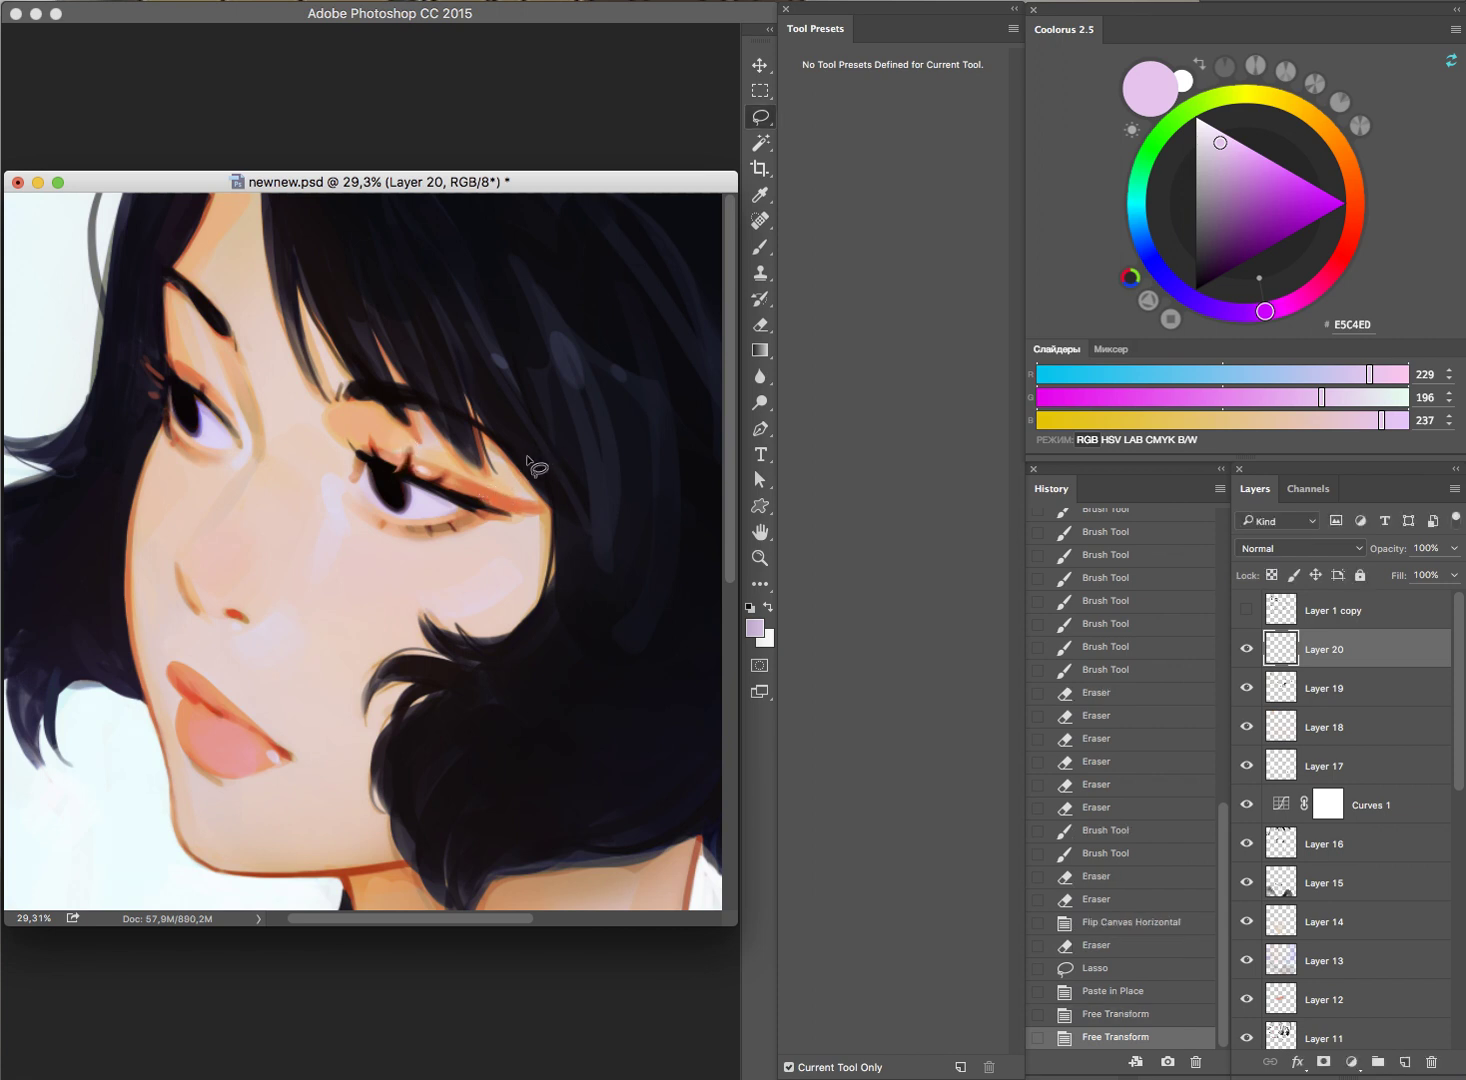
pyautogui.press('d')
pyautogui.moveTo(400, 472); pyautogui.dragTo(414, 492)
pyautogui.scroll(3, 441, 415)
pyautogui.scroll(3, 425, 468)
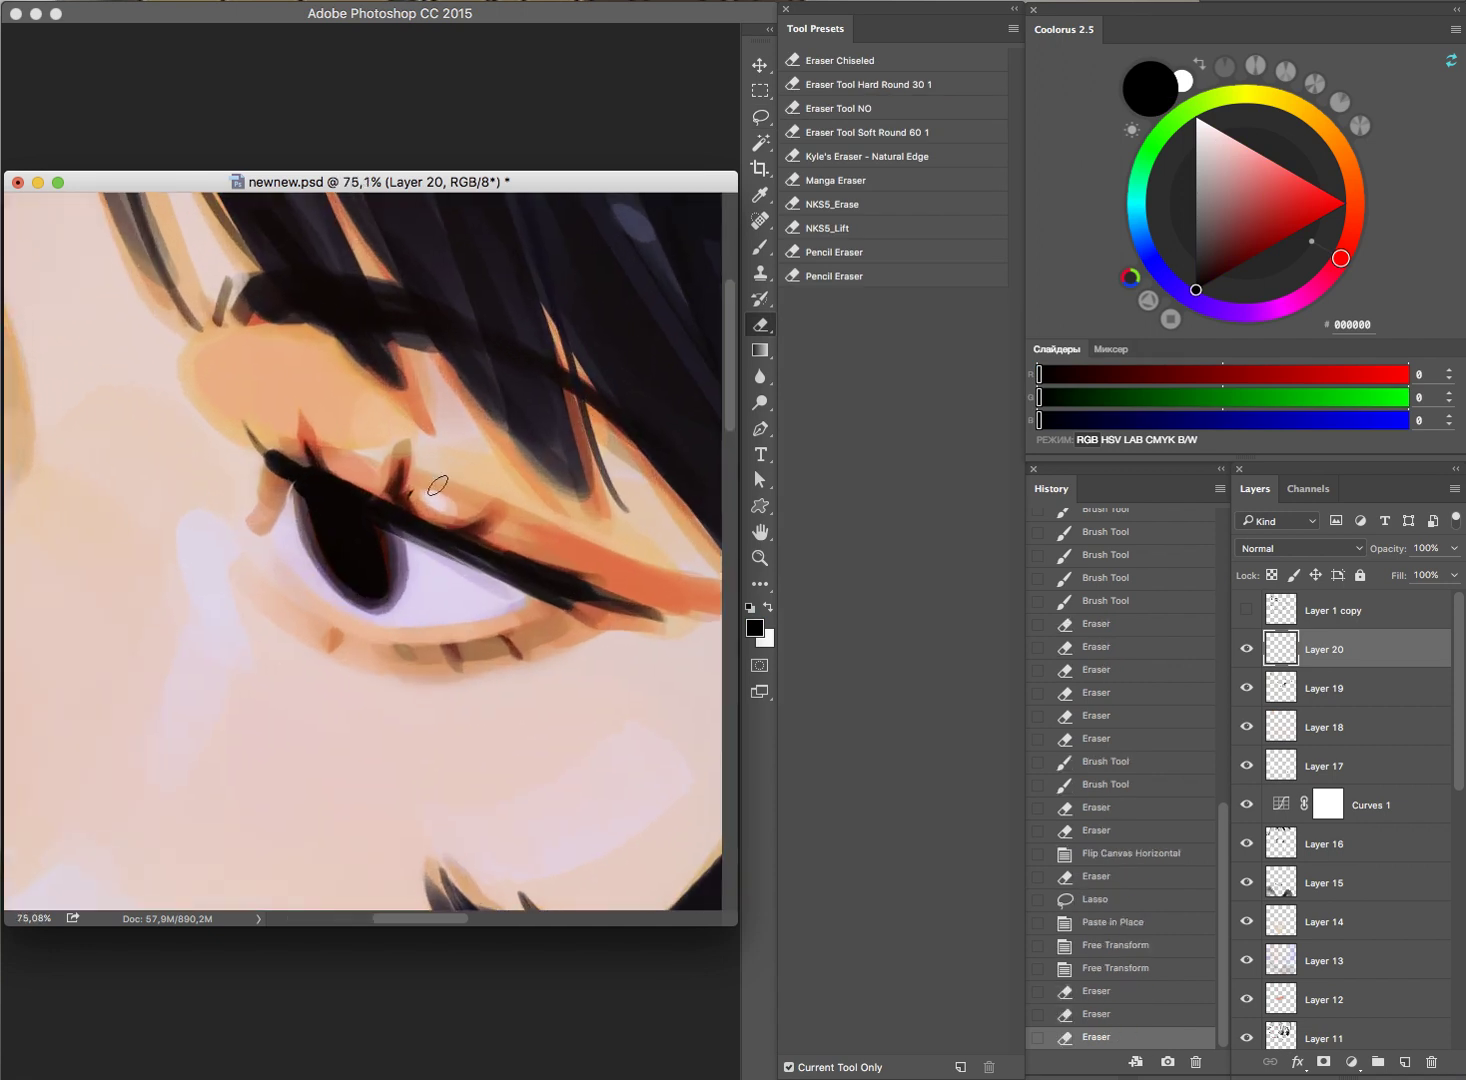
pyautogui.press('b')
pyautogui.keyDown('alt'); pyautogui.click(402, 496); pyautogui.keyUp('alt')
pyautogui.moveTo(388, 497); pyautogui.dragTo(410, 482)
pyautogui.keyDown('alt'); pyautogui.click(417, 497); pyautogui.keyUp('alt')
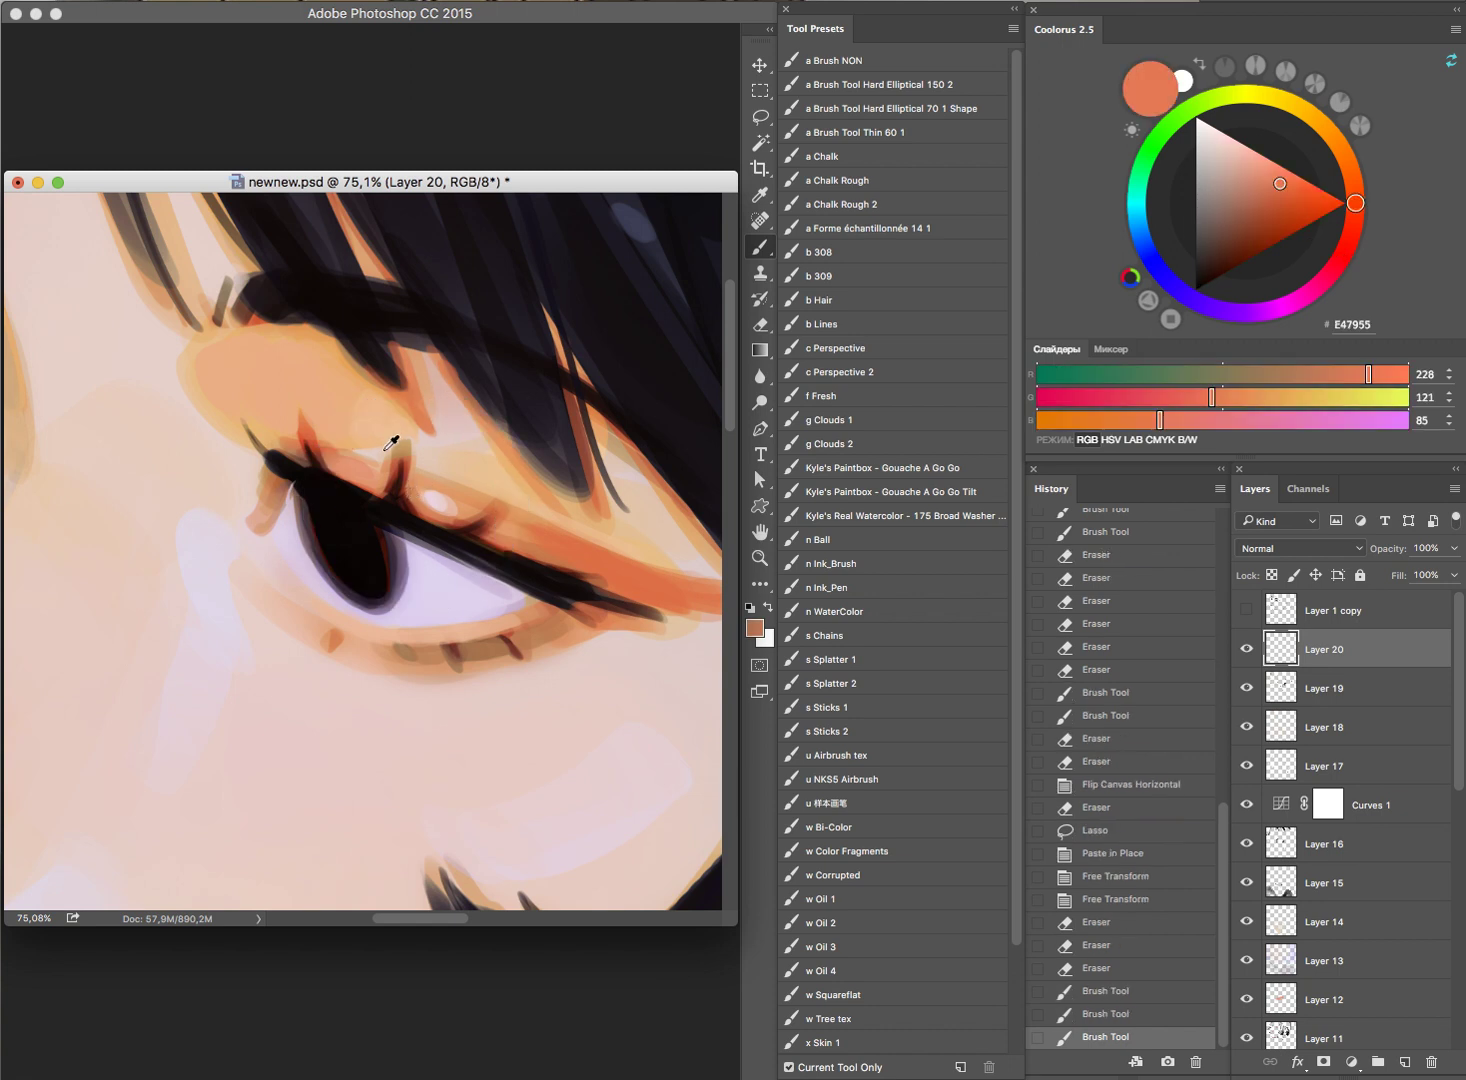
# Step: Dab light skin tone ECC7B7 beside the lash and erase around the lash above the eye
pyautogui.keyDown('alt'); pyautogui.click(391, 442); pyautogui.keyUp('alt')
pyautogui.click(399, 445)
pyautogui.click(401, 444)
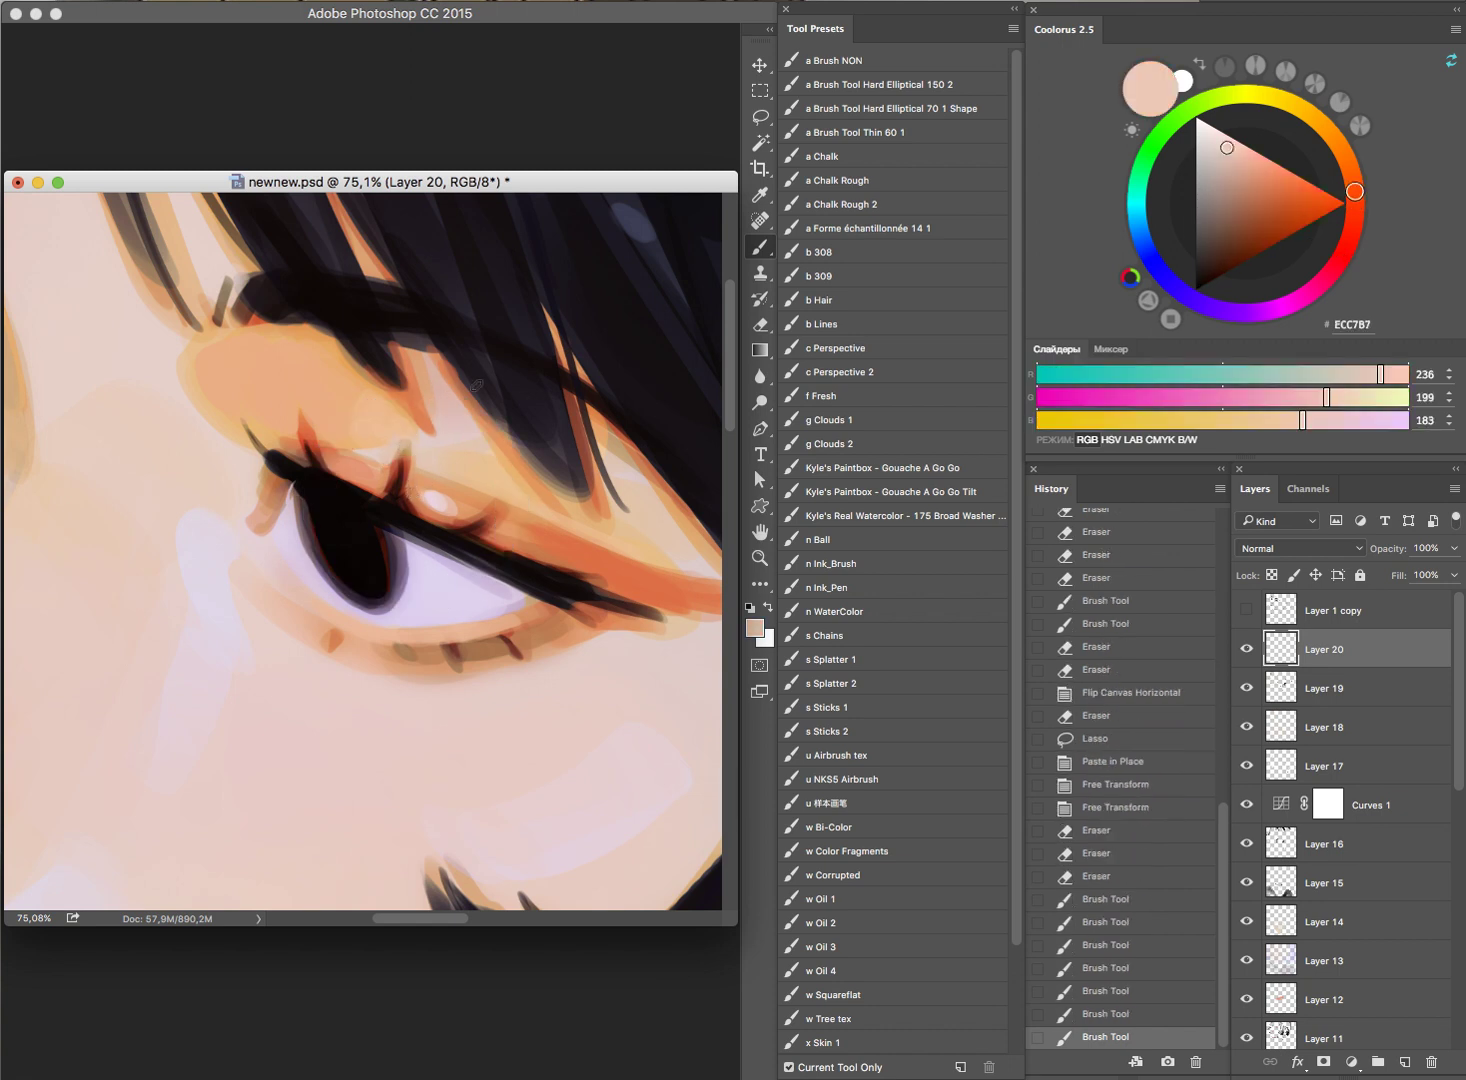
pyautogui.scroll(-5, 476, 384)
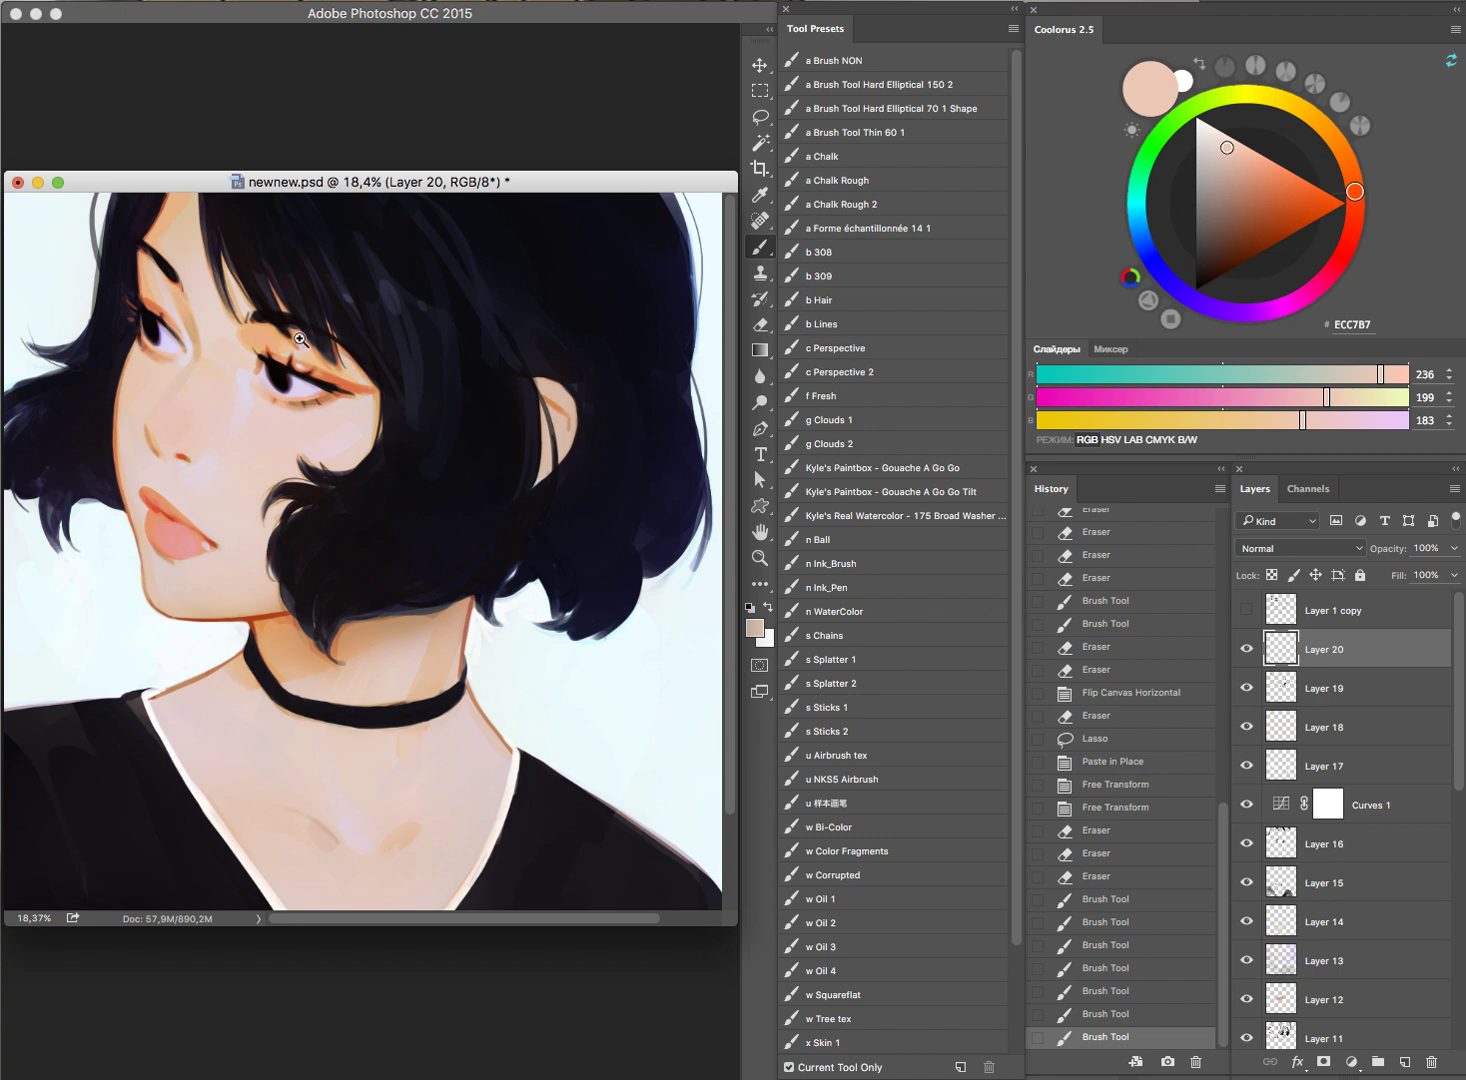
pyautogui.scroll(5, 300, 340)
pyautogui.press('e')
pyautogui.moveTo(288, 399)
pyautogui.mouseDown()
pyautogui.moveTo(308, 396)
pyautogui.moveTo(301, 383)
pyautogui.mouseUp()
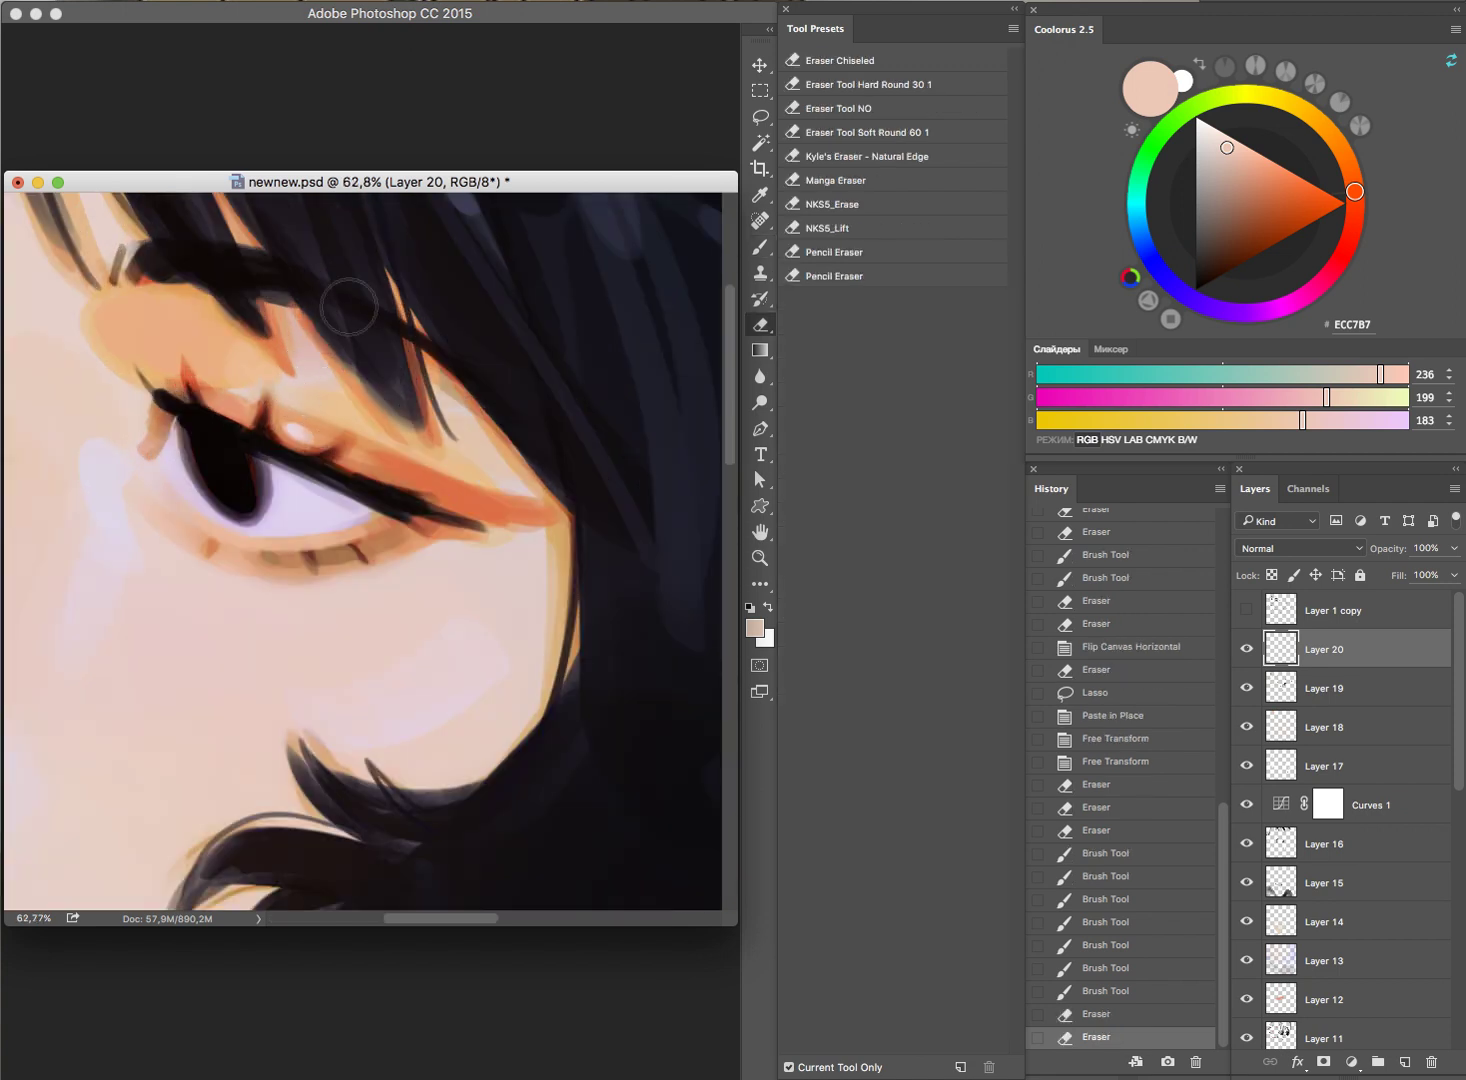
pyautogui.scroll(-2, 304, 386)
pyautogui.scroll(-3, 406, 392)
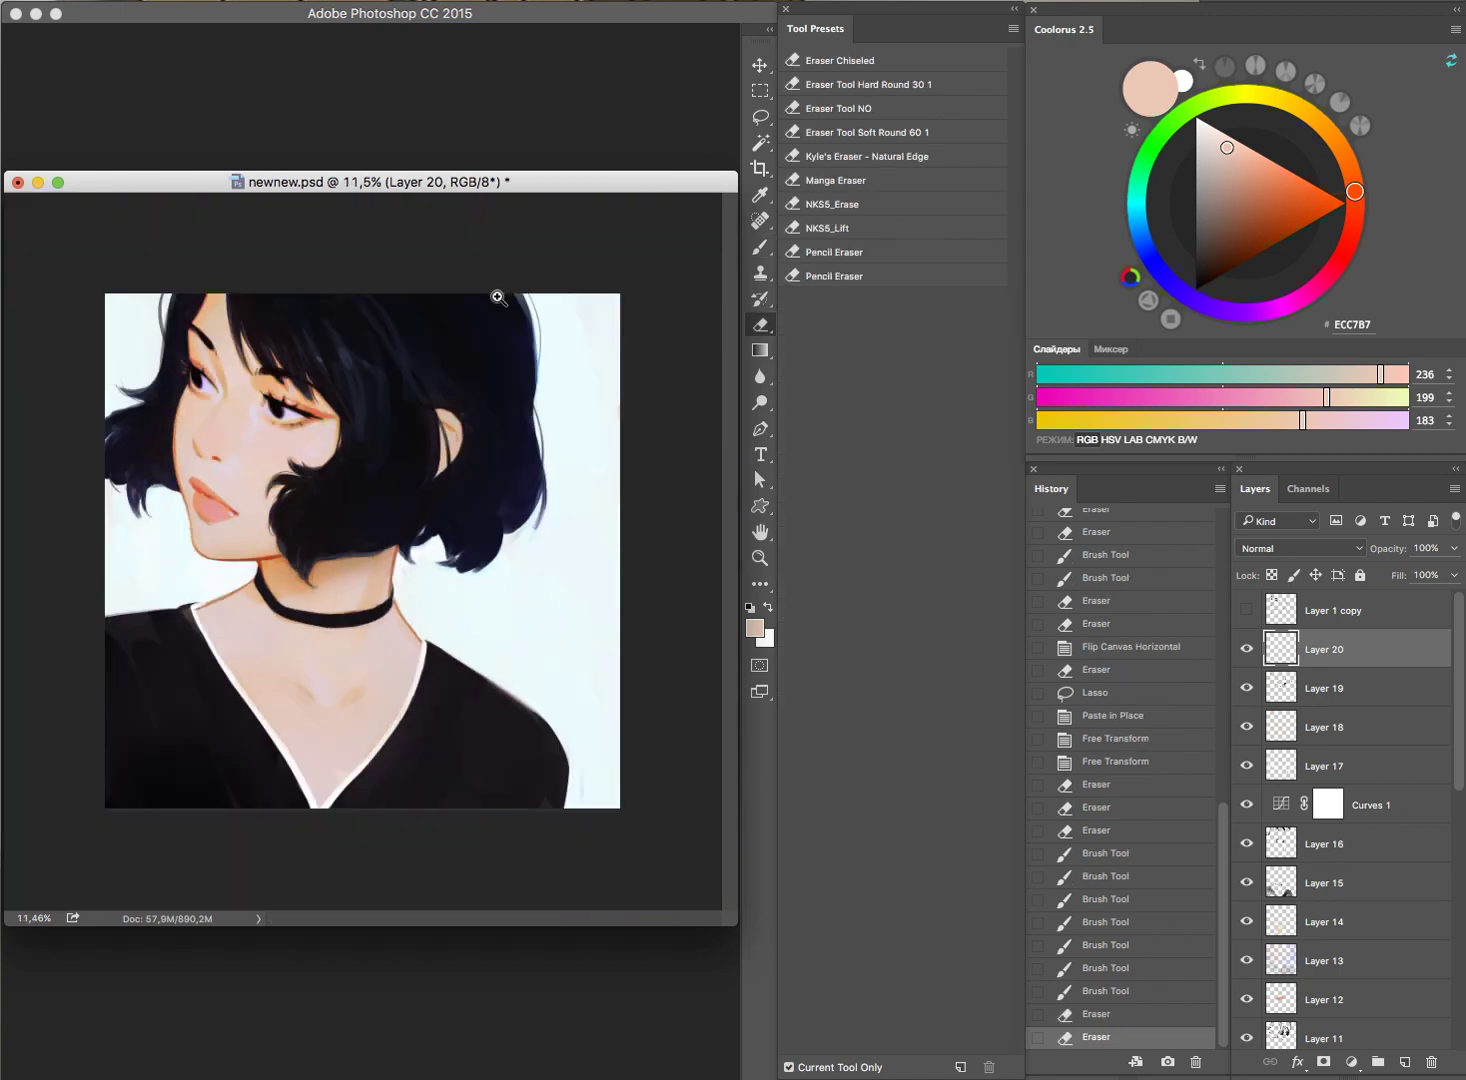
pyautogui.scroll(6, 257, 369)
pyautogui.press('b')
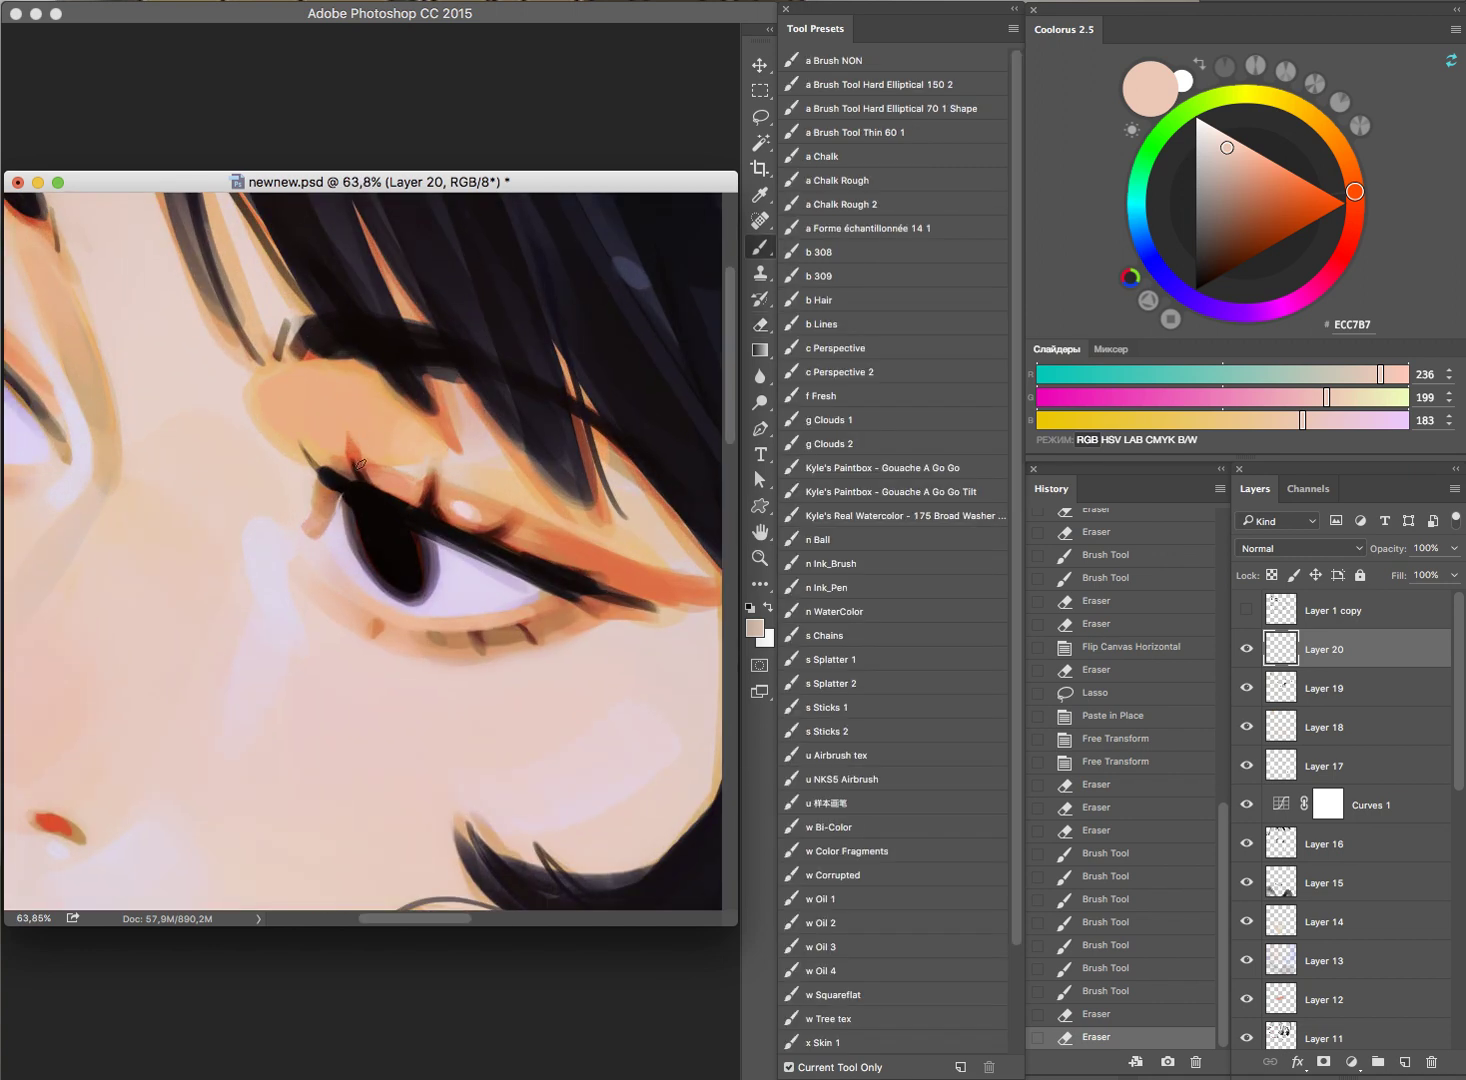
pyautogui.hotkey('ctrl', 'z')
# Step: Add a new layer in Darken blending mode and dab red accents at the eye corner
pyautogui.hotkey('ctrl', 'shift', 'alt', 'n')
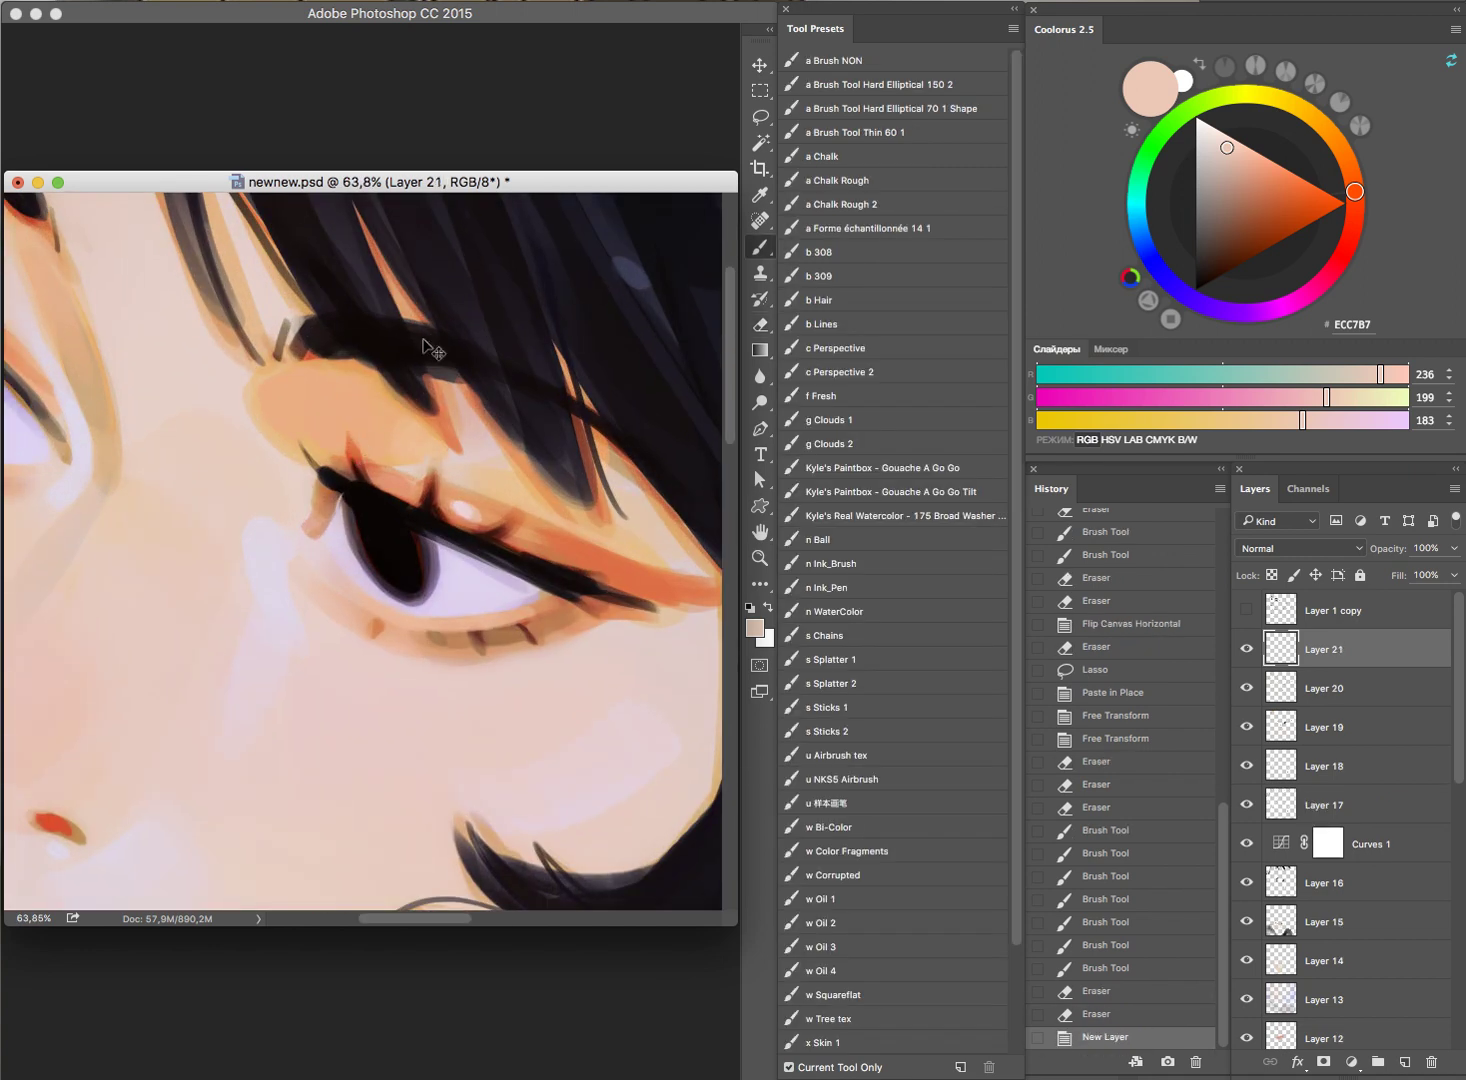
pyautogui.keyDown('alt'); pyautogui.click(365, 455); pyautogui.keyUp('alt')
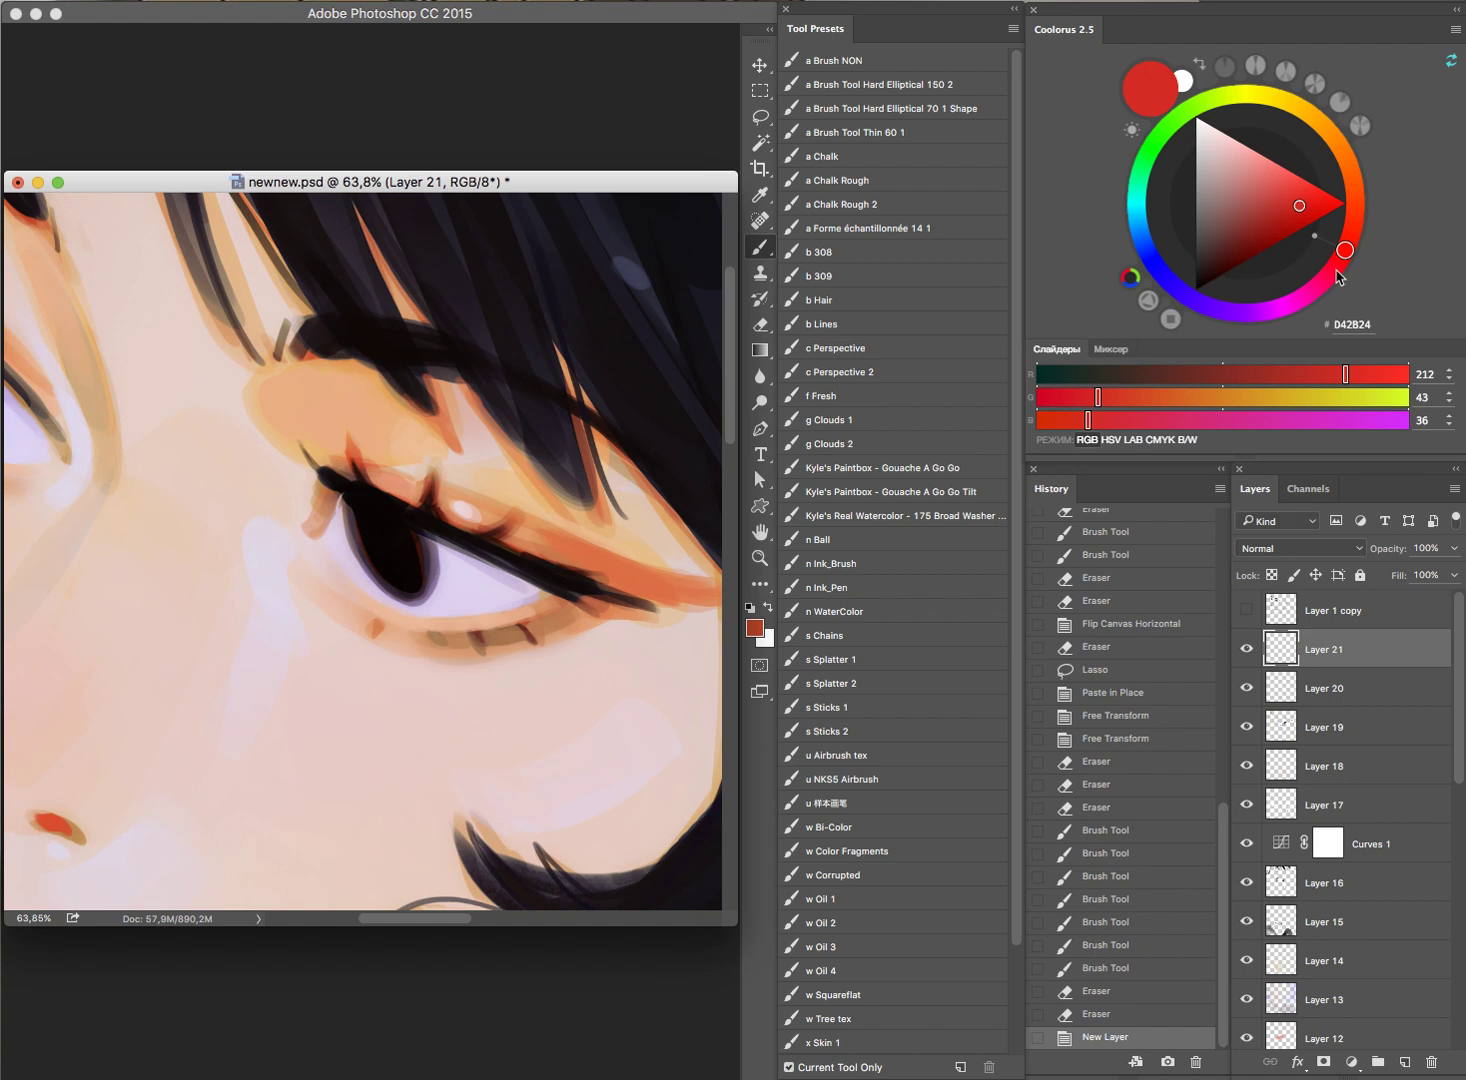
pyautogui.click(1289, 547)
pyautogui.click(1285, 590)
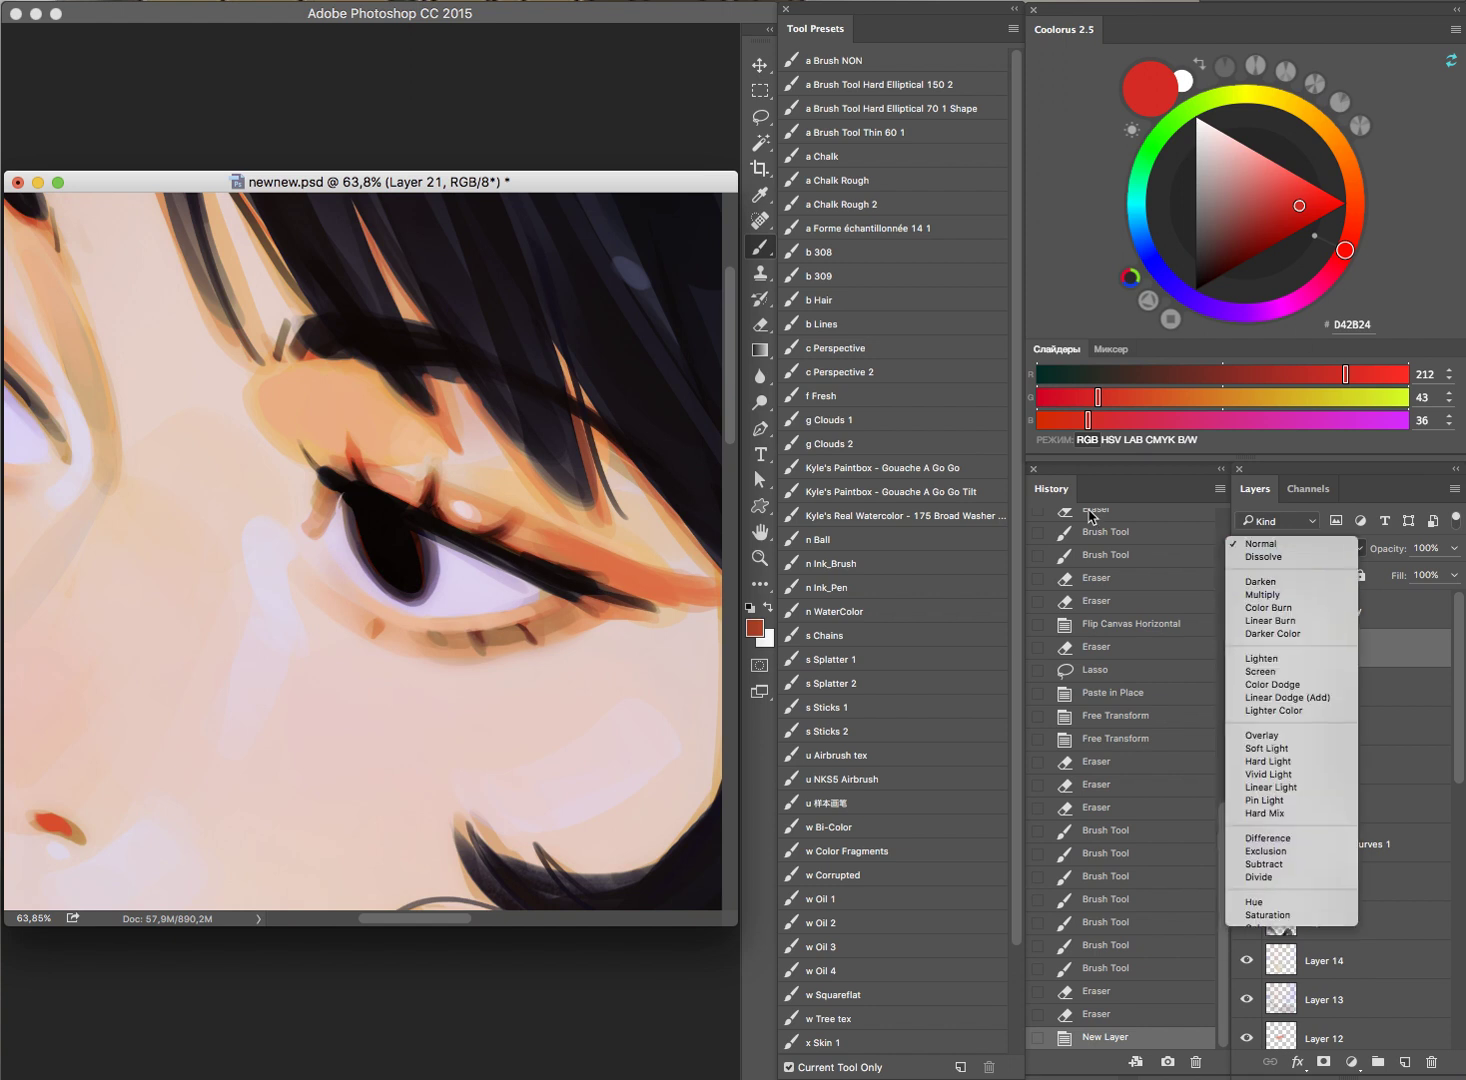
pyautogui.moveTo(305, 451); pyautogui.dragTo(318, 470)
pyautogui.click(333, 475)
pyautogui.click(300, 441)
pyautogui.press('e')
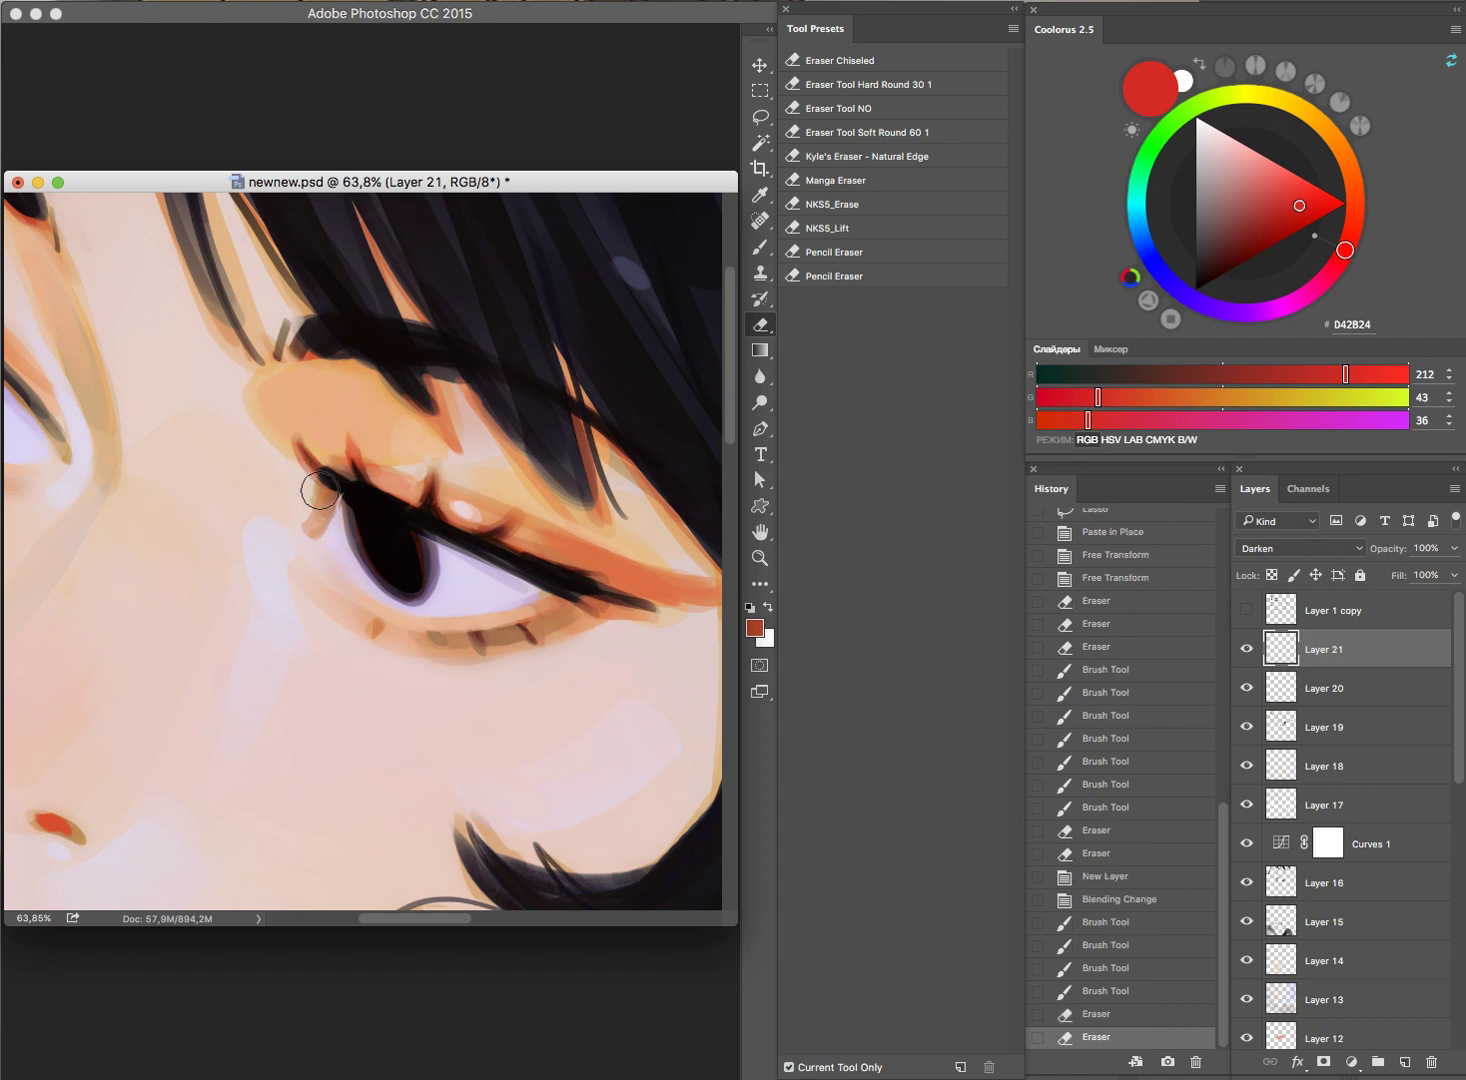
pyautogui.press('b')
pyautogui.click(325, 462)
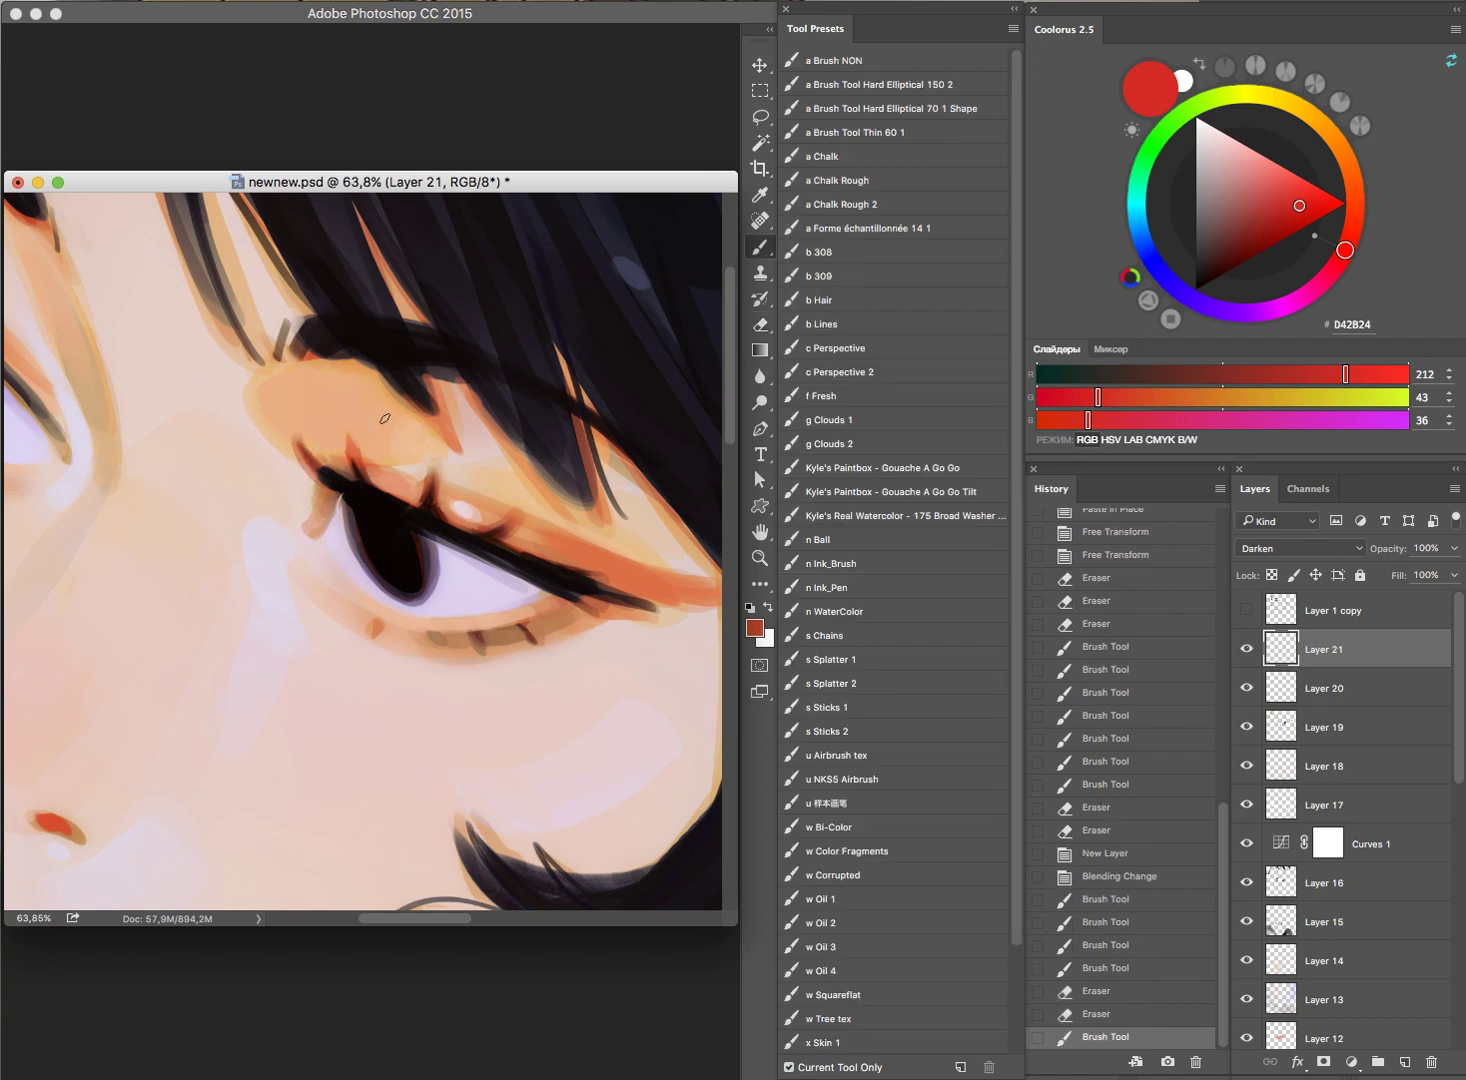
# Step: Paint red-brown strokes across the eye and eyelid, erasing a stray stroke
pyautogui.moveTo(578, 407)
pyautogui.mouseDown()
pyautogui.moveTo(497, 461)
pyautogui.moveTo(536, 524)
pyautogui.moveTo(490, 545)
pyautogui.moveTo(580, 584)
pyautogui.moveTo(393, 605)
pyautogui.moveTo(352, 626)
pyautogui.moveTo(289, 609)
pyautogui.mouseUp()
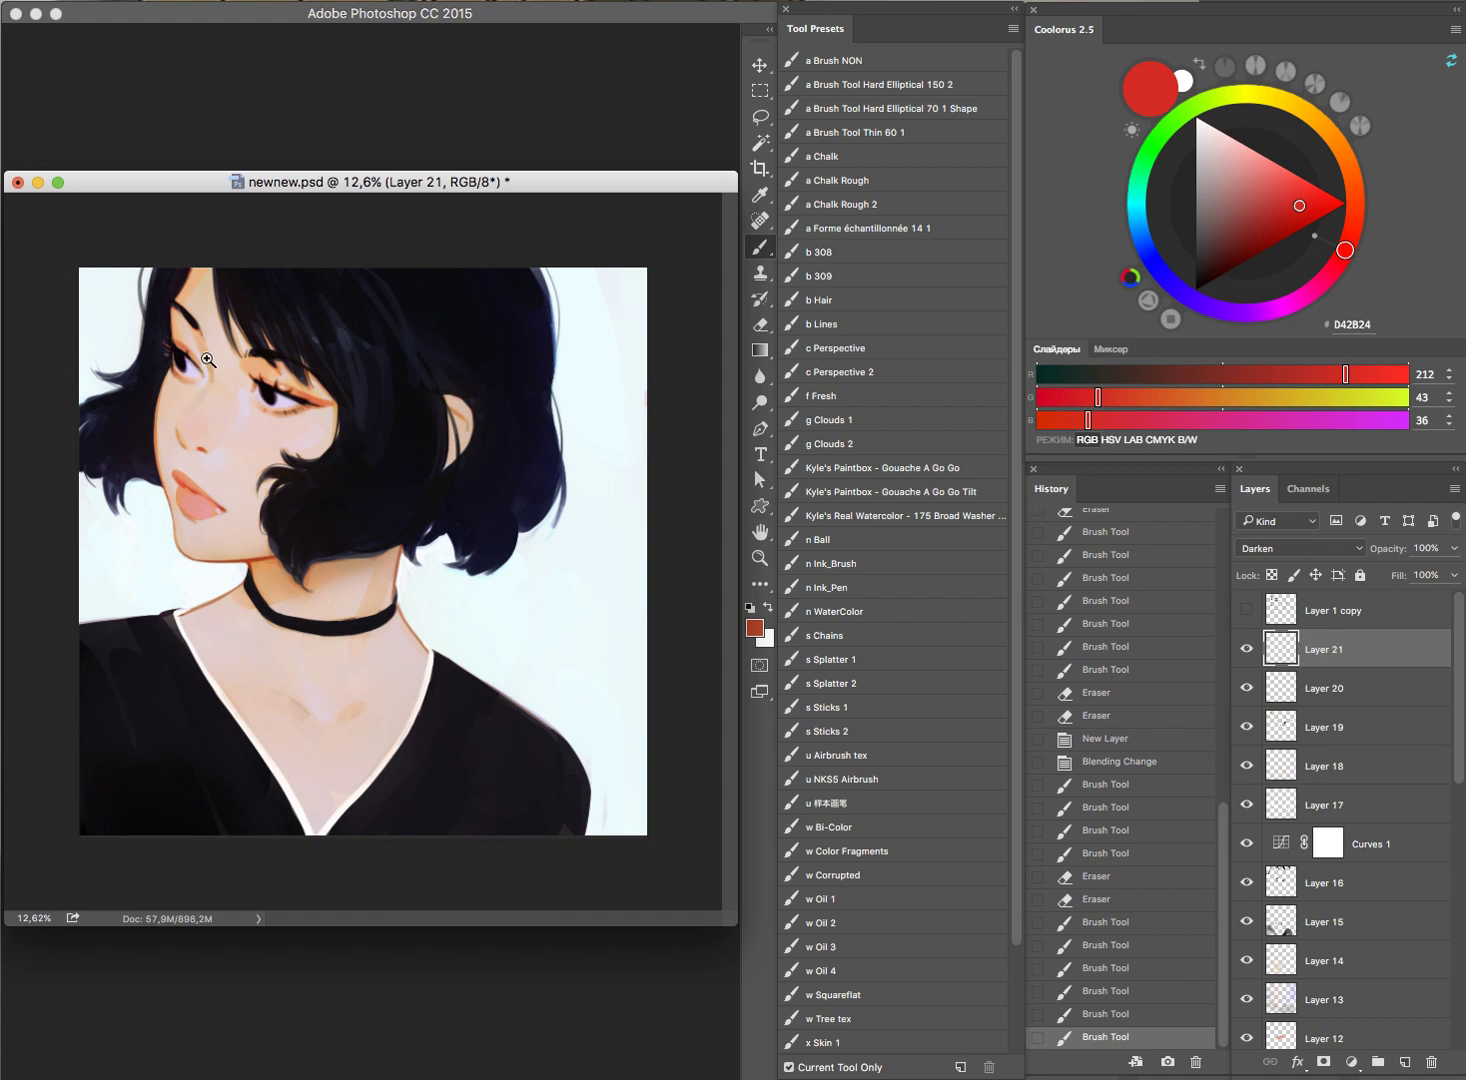
pyautogui.moveTo(207, 359); pyautogui.dragTo(231, 393)
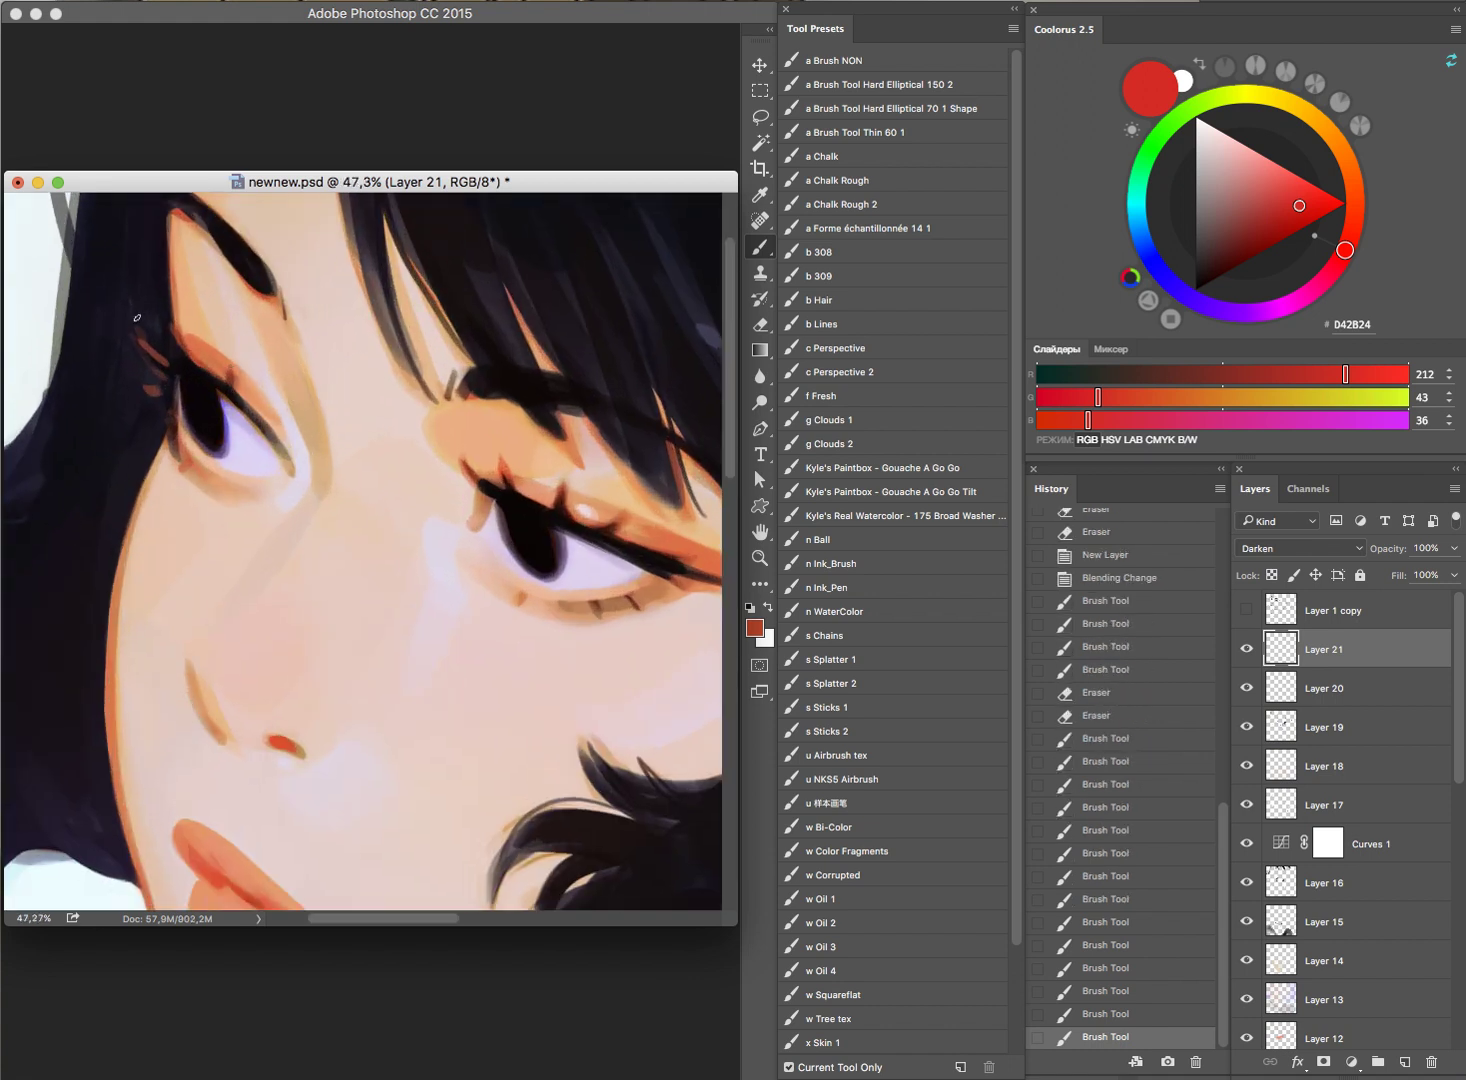
pyautogui.scroll(-5, 409, 487)
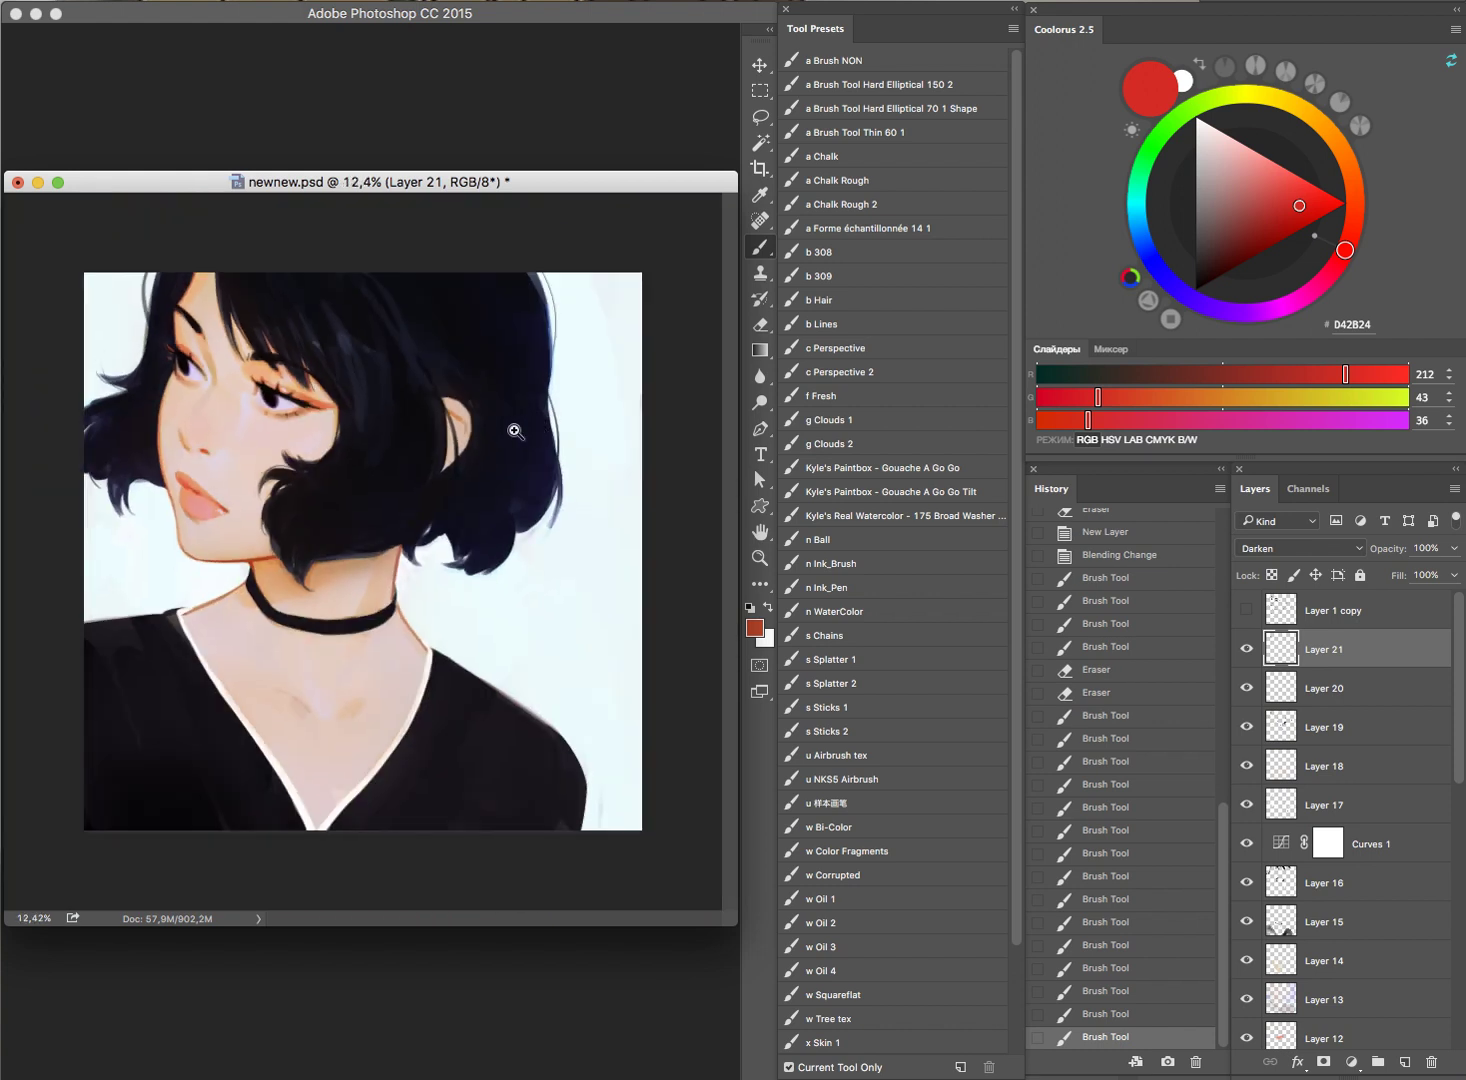
pyautogui.moveTo(250, 361); pyautogui.dragTo(420, 392)
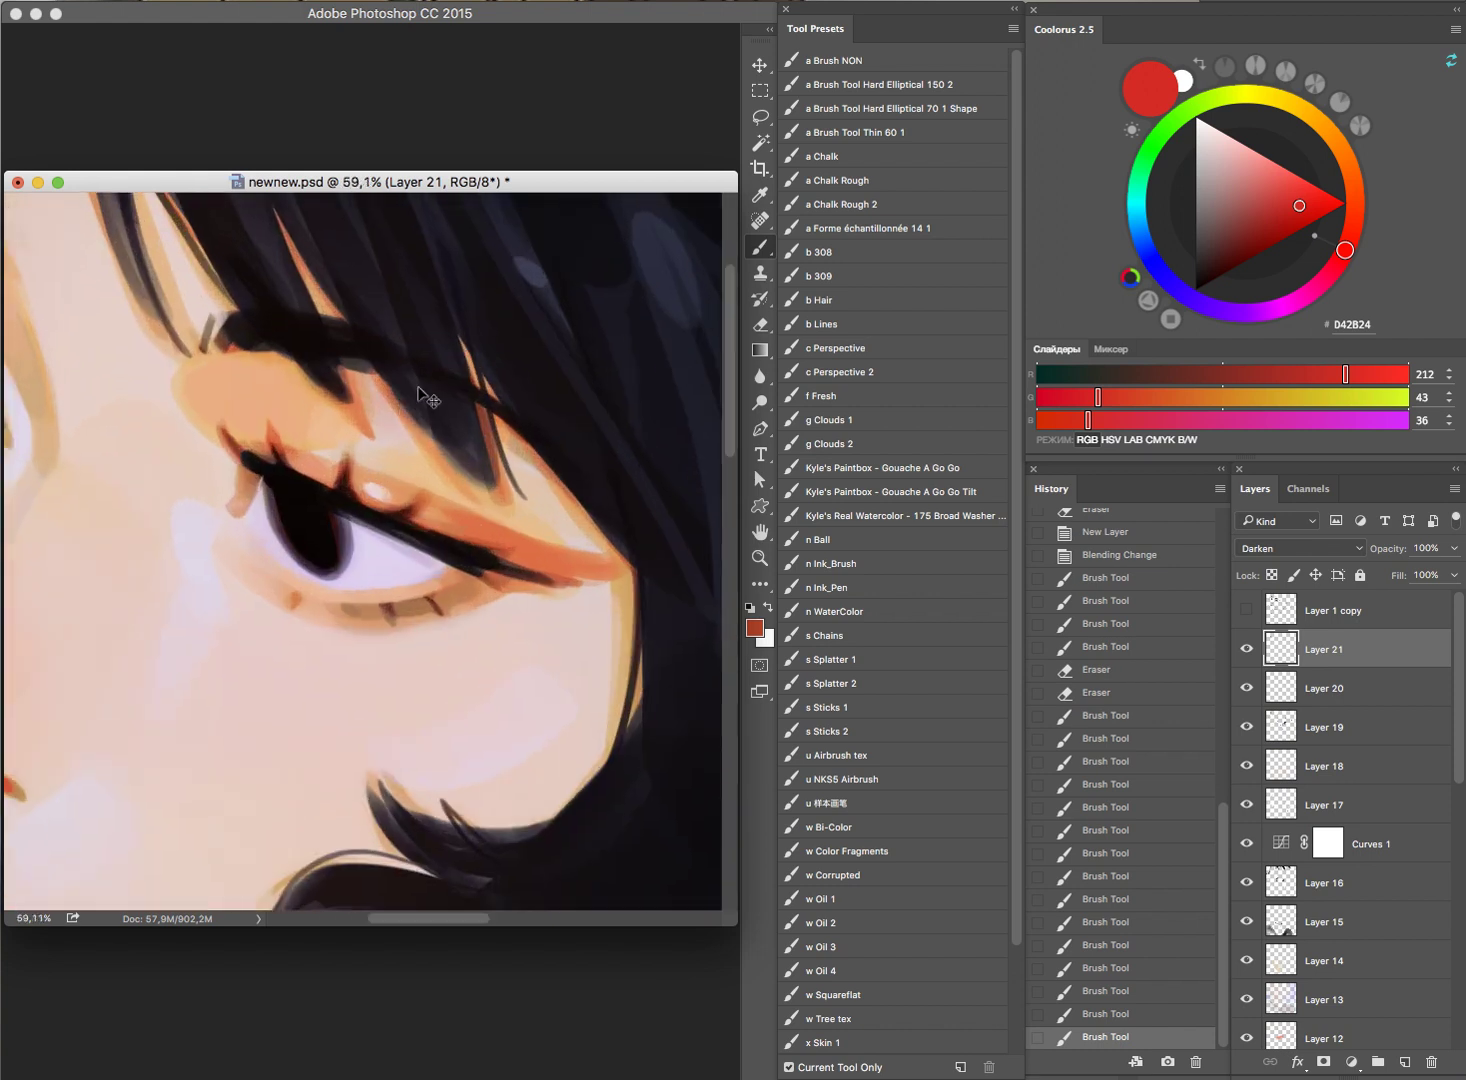
pyautogui.moveTo(271, 453); pyautogui.dragTo(405, 494)
pyautogui.moveTo(470, 560)
pyautogui.mouseDown()
pyautogui.moveTo(556, 602)
pyautogui.moveTo(492, 608)
pyautogui.mouseUp()
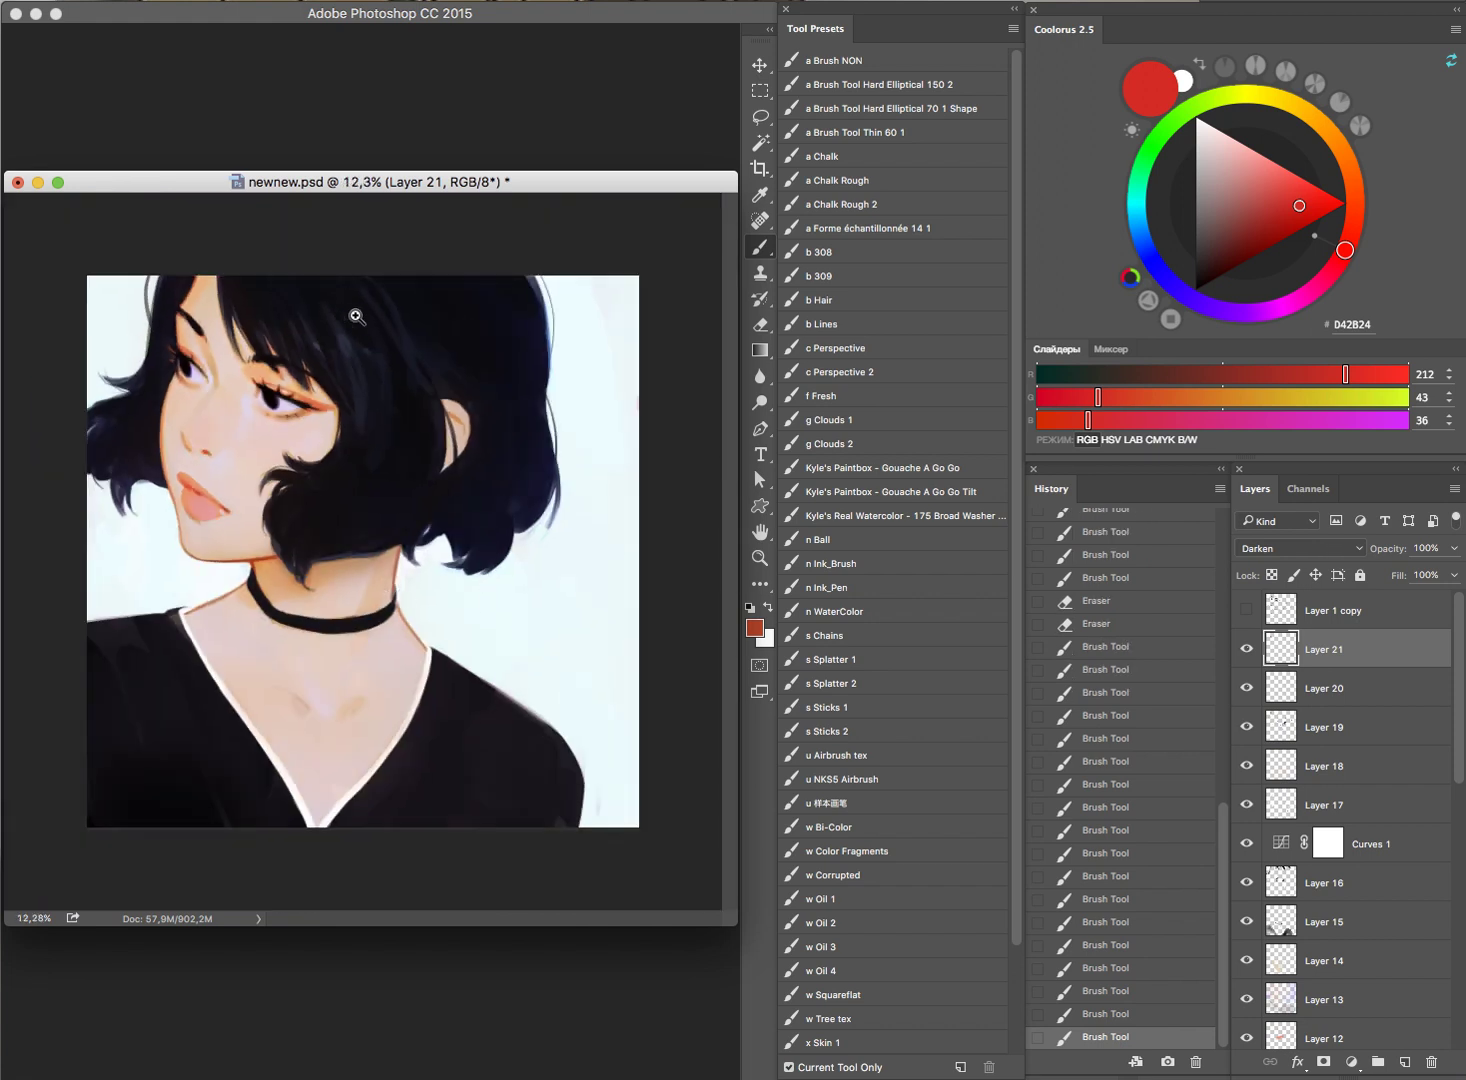
pyautogui.click(185, 347)
pyautogui.moveTo(168, 353); pyautogui.dragTo(195, 368)
pyautogui.moveTo(150, 280)
pyautogui.mouseDown()
pyautogui.moveTo(165, 375)
pyautogui.moveTo(204, 356)
pyautogui.moveTo(255, 445)
pyautogui.mouseUp()
pyautogui.press('e')
pyautogui.moveTo(219, 376); pyautogui.dragTo(250, 440)
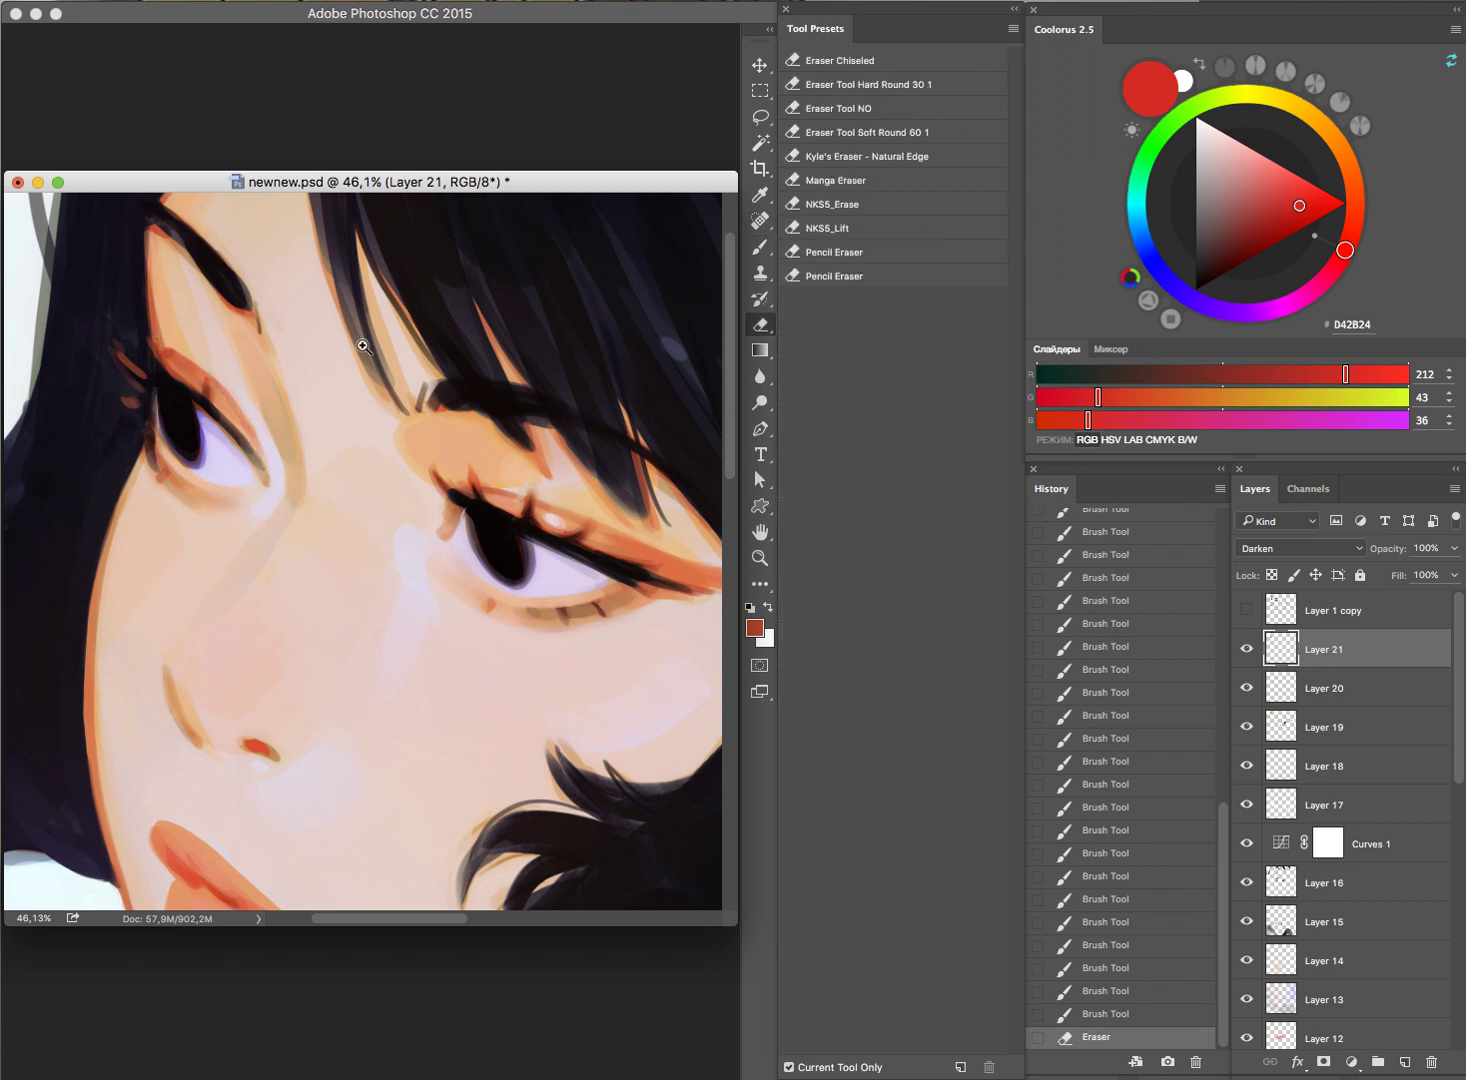
# Step: Paint orange along the lower eyelid line and erase a small stray mark near the eye
pyautogui.scroll(-2, 343, 471)
pyautogui.scroll(-3, 343, 471)
pyautogui.scroll(4, 294, 363)
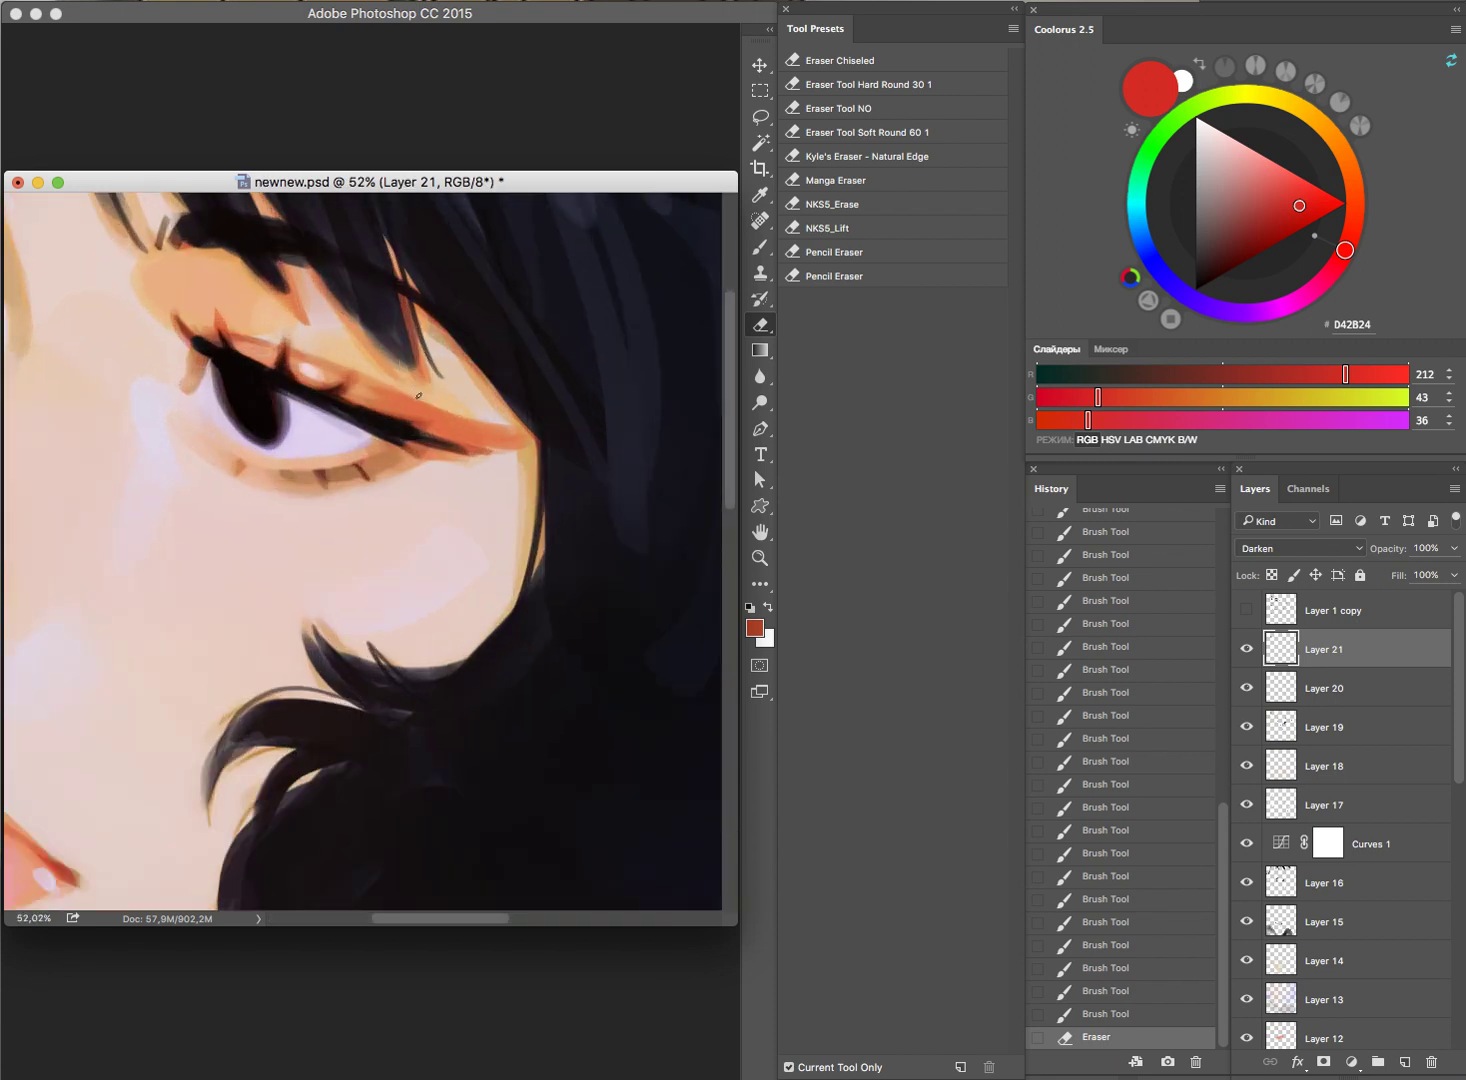
pyautogui.press('b')
pyautogui.moveTo(412, 452)
pyautogui.mouseDown()
pyautogui.moveTo(366, 468)
pyautogui.moveTo(518, 427)
pyautogui.moveTo(530, 445)
pyautogui.mouseUp()
pyautogui.scroll(-3, 595, 406)
pyautogui.scroll(-2, 513, 461)
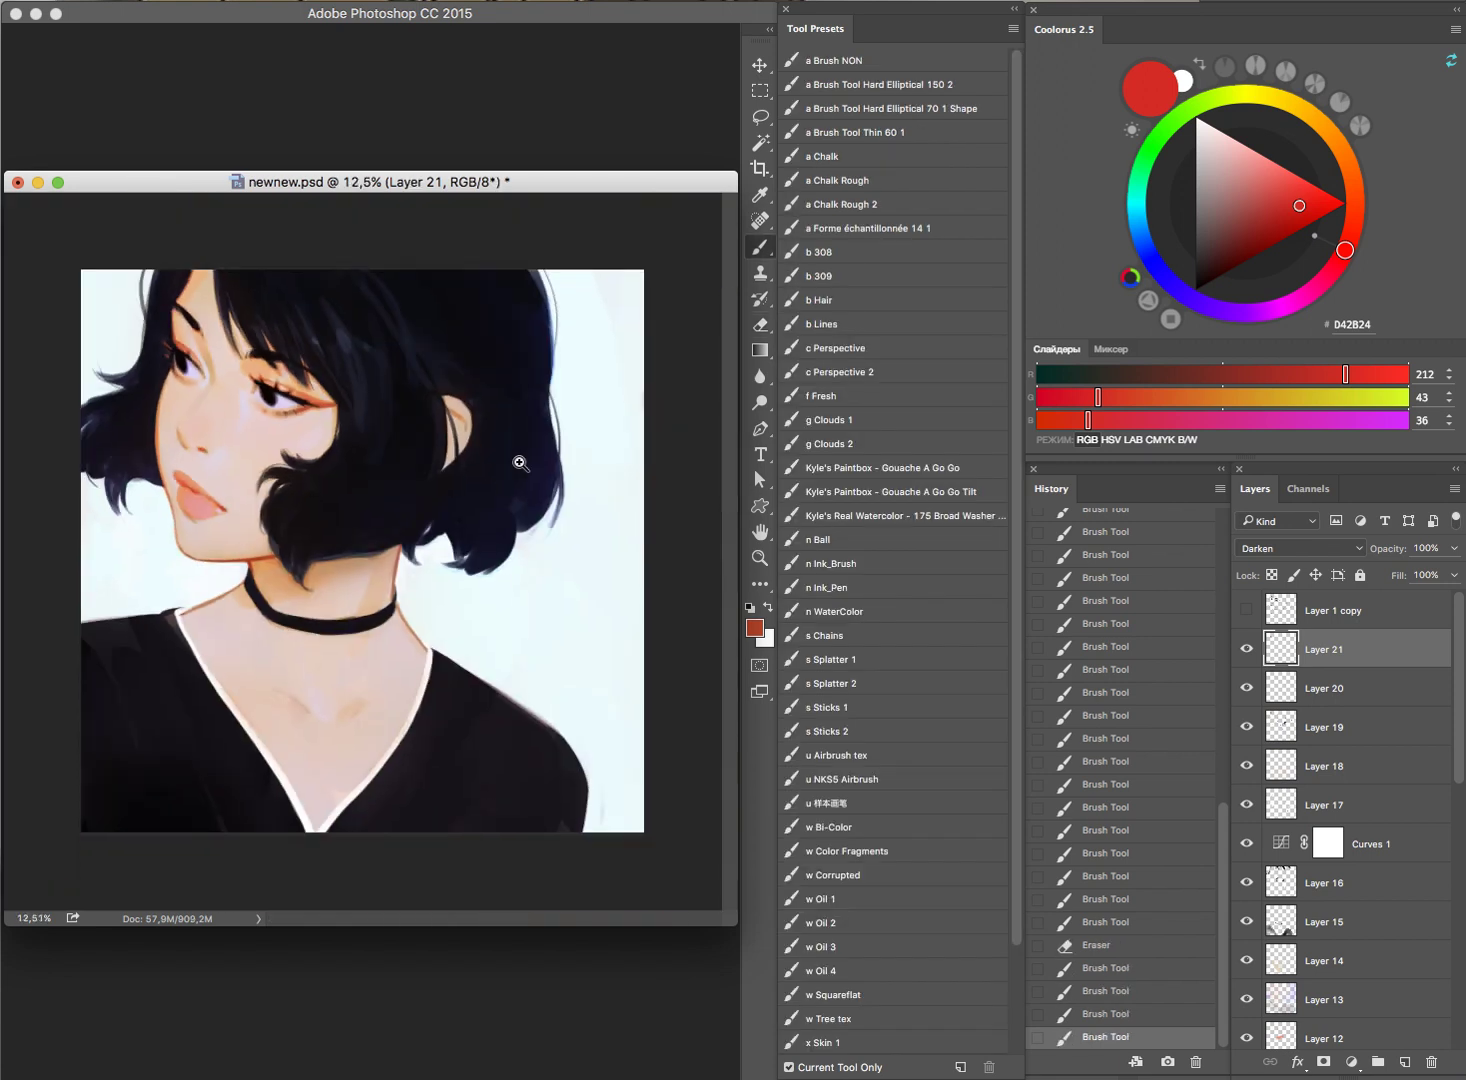
pyautogui.press('e')
pyautogui.click(322, 398)
pyautogui.press('b')
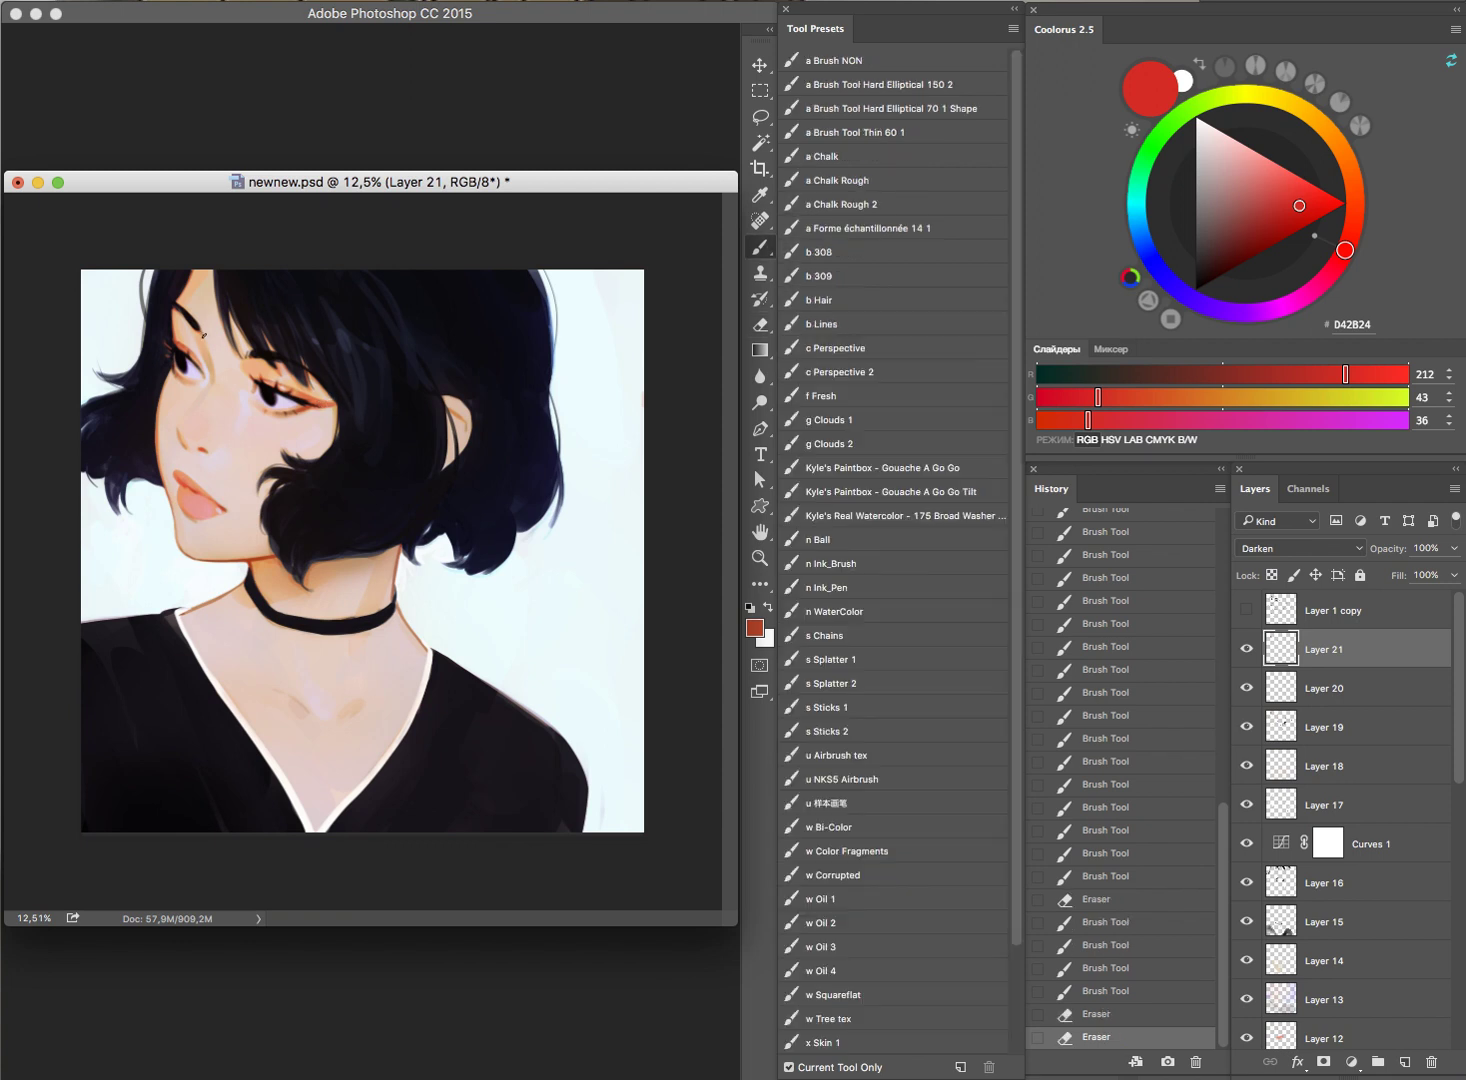
# Step: Darken the outer eye corner with the dark lash colour, then sample the eyelid red
pyautogui.scroll(3, 257, 395)
pyautogui.scroll(1, 257, 395)
pyautogui.moveTo(218, 420)
pyautogui.mouseDown()
pyautogui.moveTo(226, 432)
pyautogui.moveTo(251, 390)
pyautogui.mouseUp()
pyautogui.keyDown('alt'); pyautogui.click(214, 405); pyautogui.keyUp('alt')
pyautogui.click(216, 405)
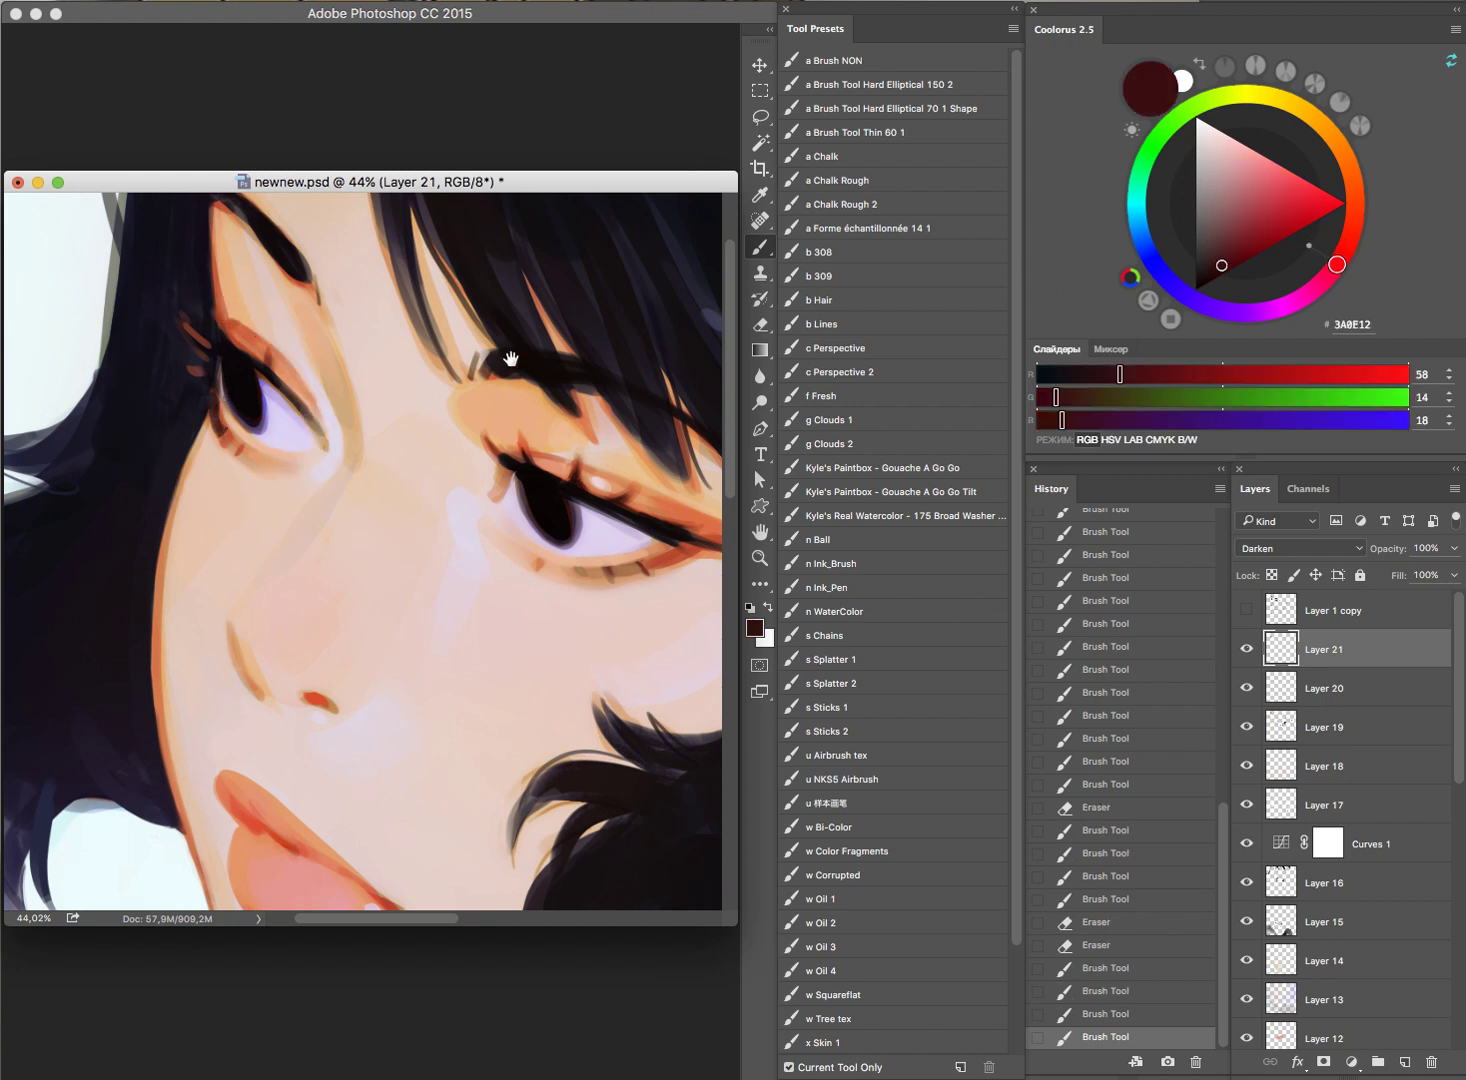
pyautogui.moveTo(511, 358); pyautogui.dragTo(350, 435)
pyautogui.scroll(-5, 448, 429)
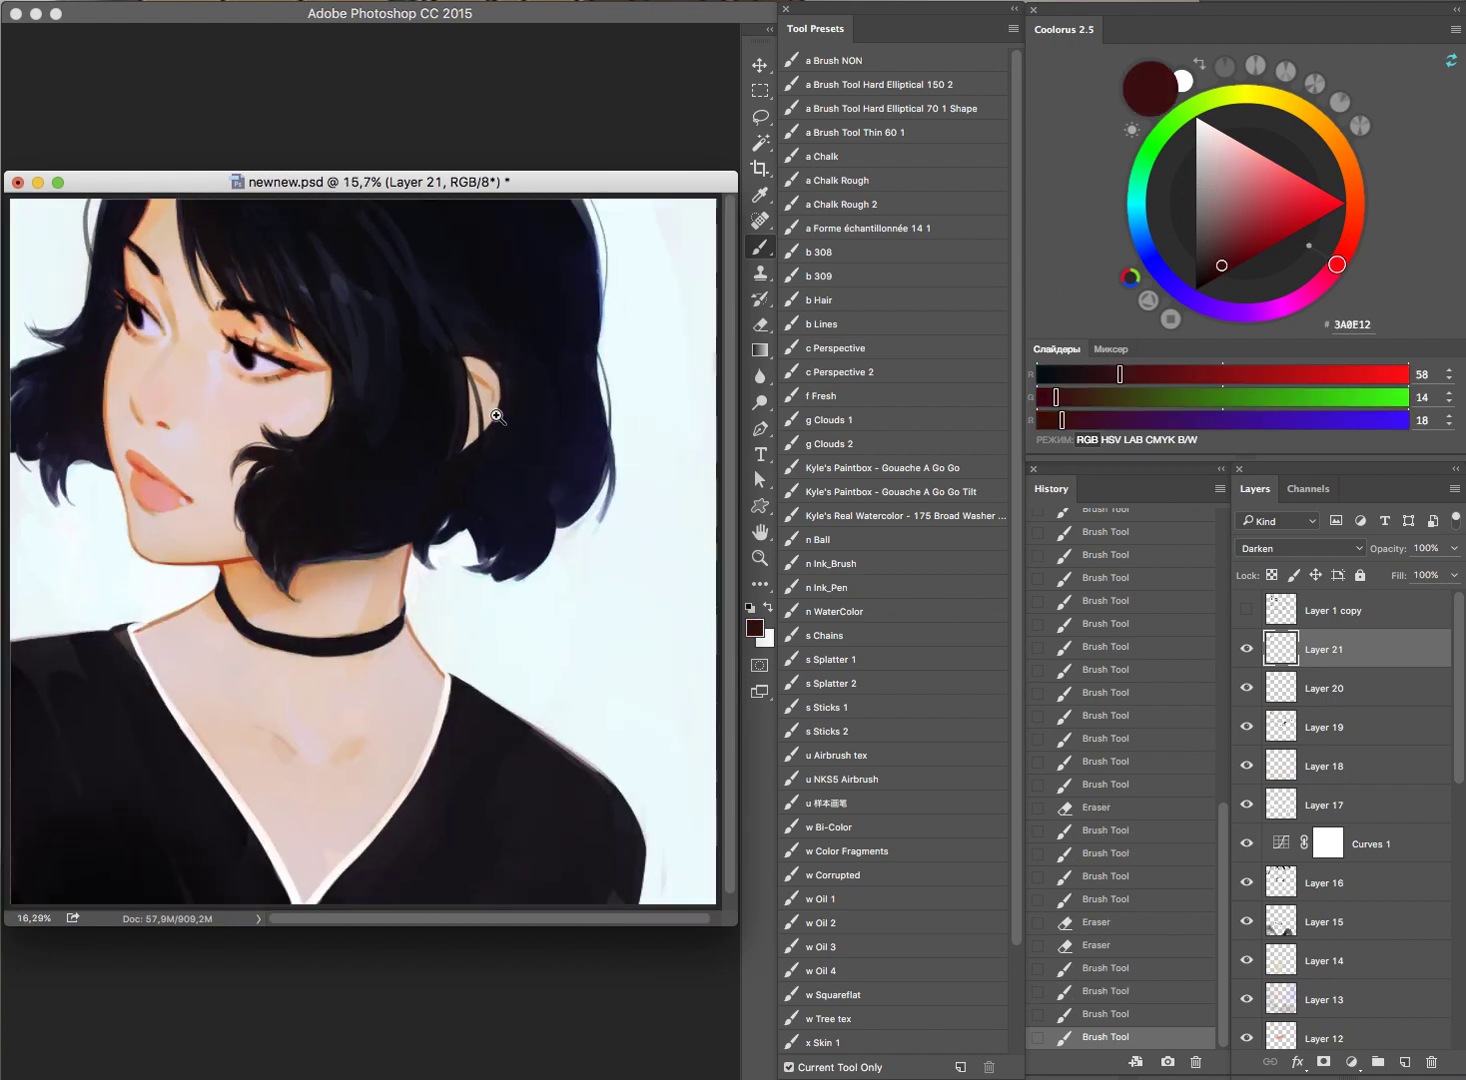
pyautogui.scroll(-3, 496, 416)
pyautogui.scroll(8, 333, 418)
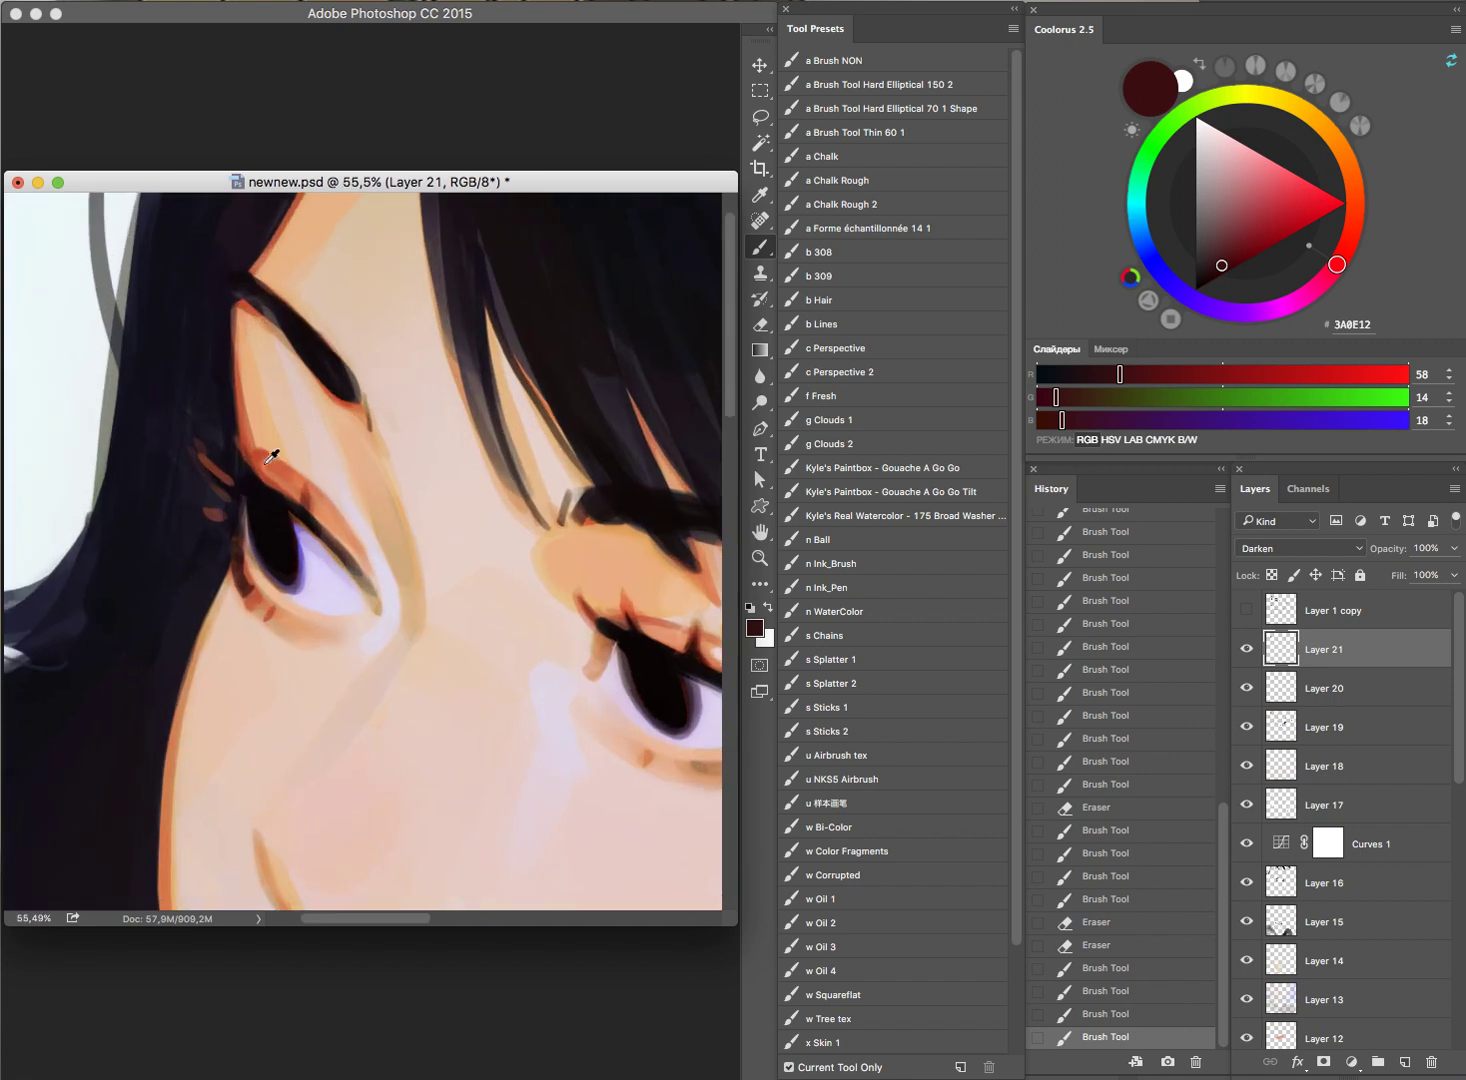
pyautogui.keyDown('alt'); pyautogui.click(230, 462); pyautogui.keyUp('alt')
# Step: Add Layer 22 and paint small eyelid strokes, erasing part of them
pyautogui.hotkey('ctrl', 'shift', 'alt', 'n')
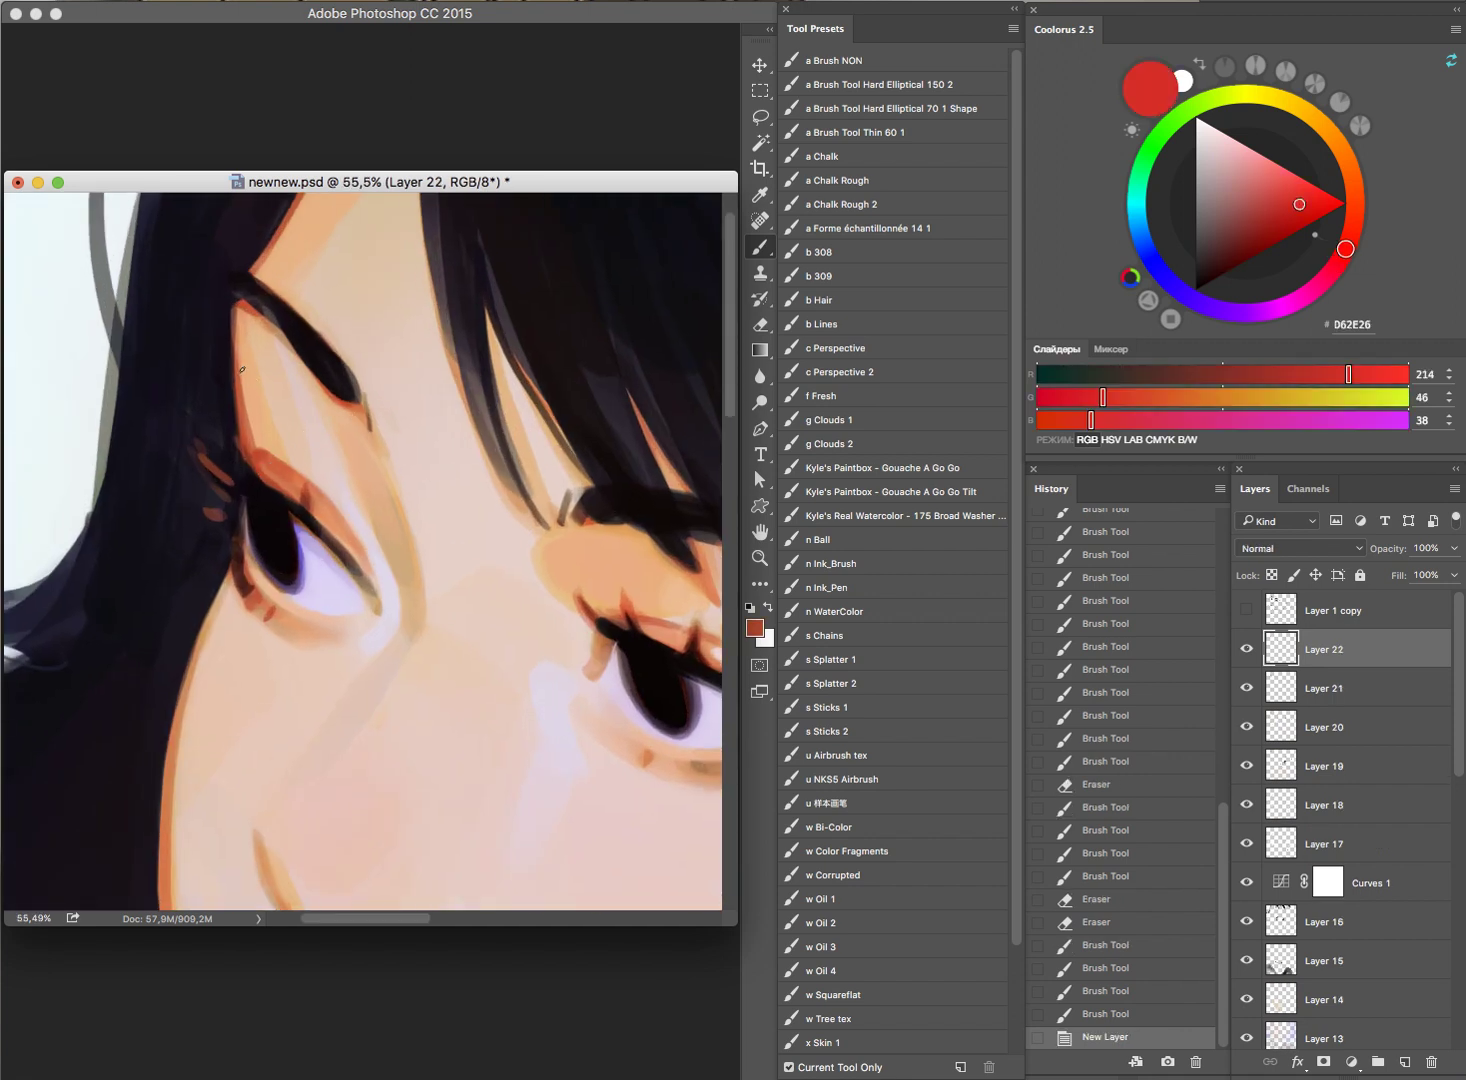
pyautogui.moveTo(229, 476)
pyautogui.mouseDown()
pyautogui.moveTo(240, 485)
pyautogui.moveTo(233, 458)
pyautogui.mouseUp()
pyautogui.press('e')
pyautogui.moveTo(232, 455); pyautogui.dragTo(234, 414)
pyautogui.press('b')
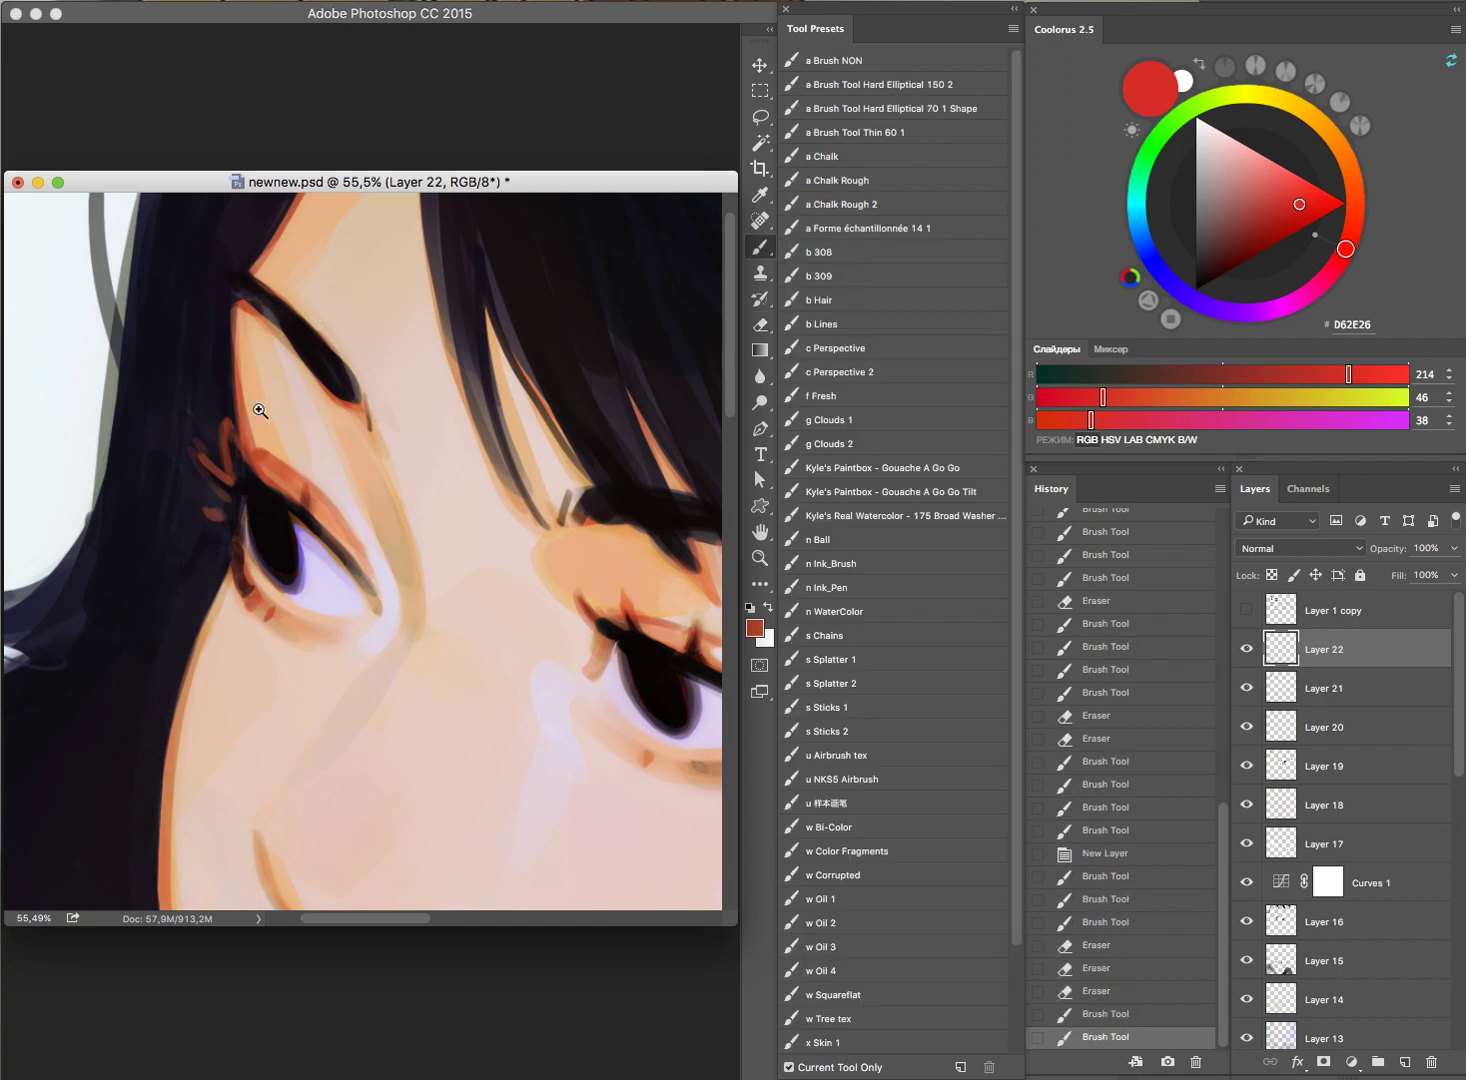
pyautogui.scroll(-2, 260, 410)
pyautogui.scroll(-3, 459, 251)
pyautogui.moveTo(307, 301); pyautogui.dragTo(232, 423)
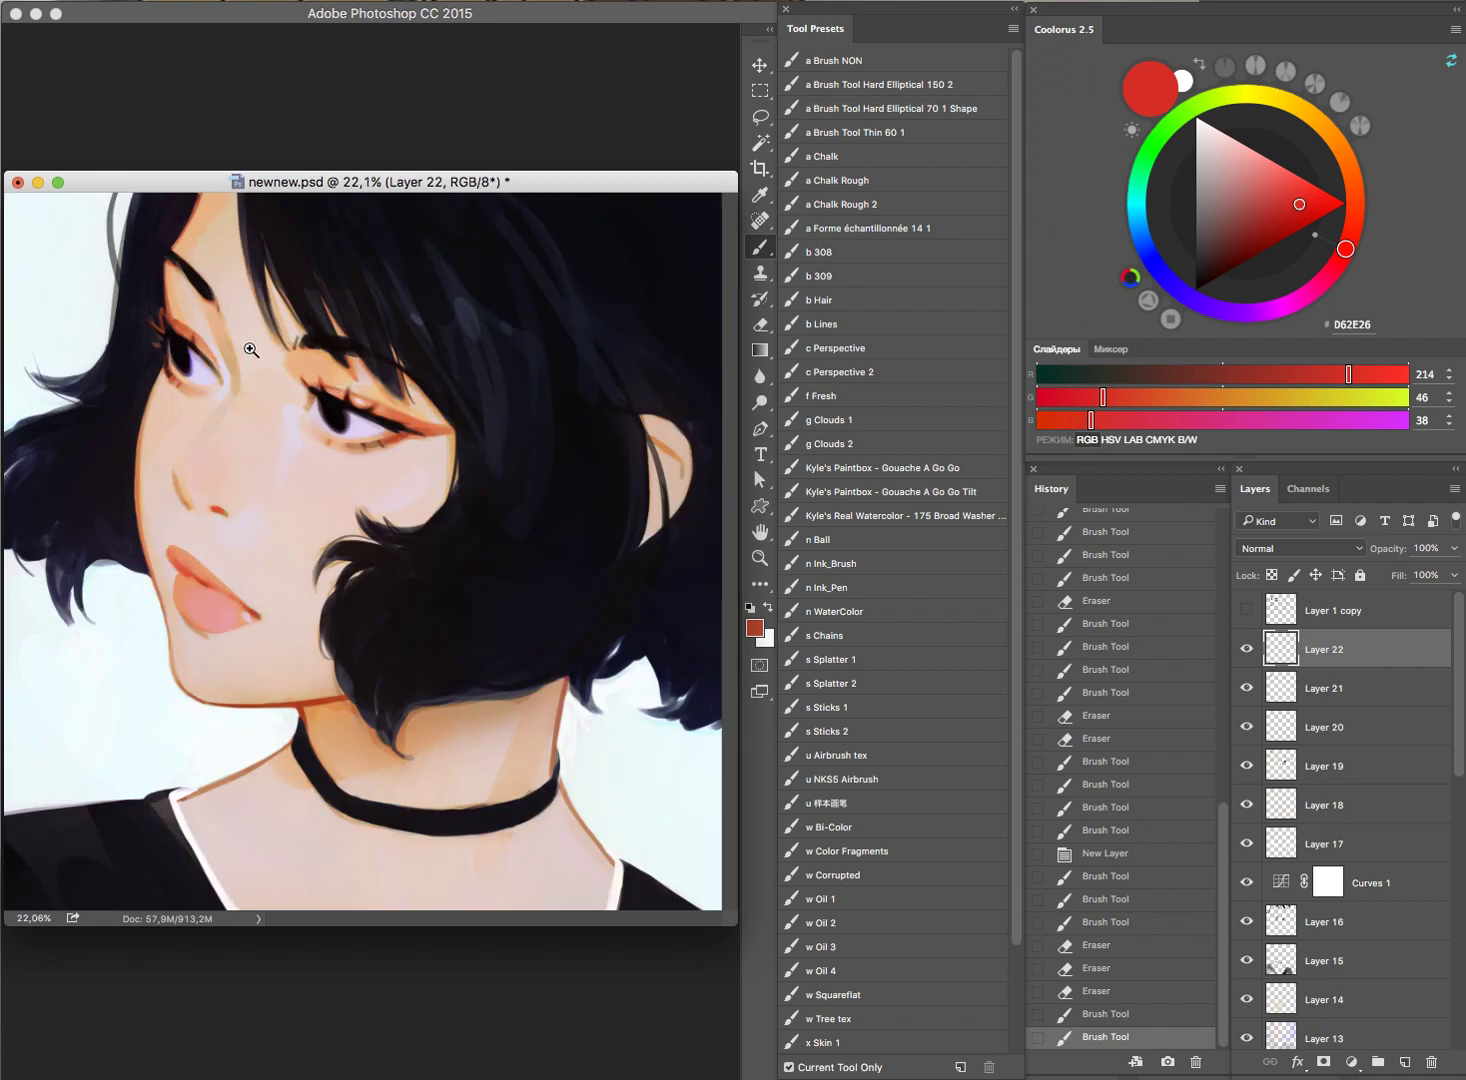
# Step: Dab small near-black and reddish lash strokes at the outer eye corner
pyautogui.click(213, 412)
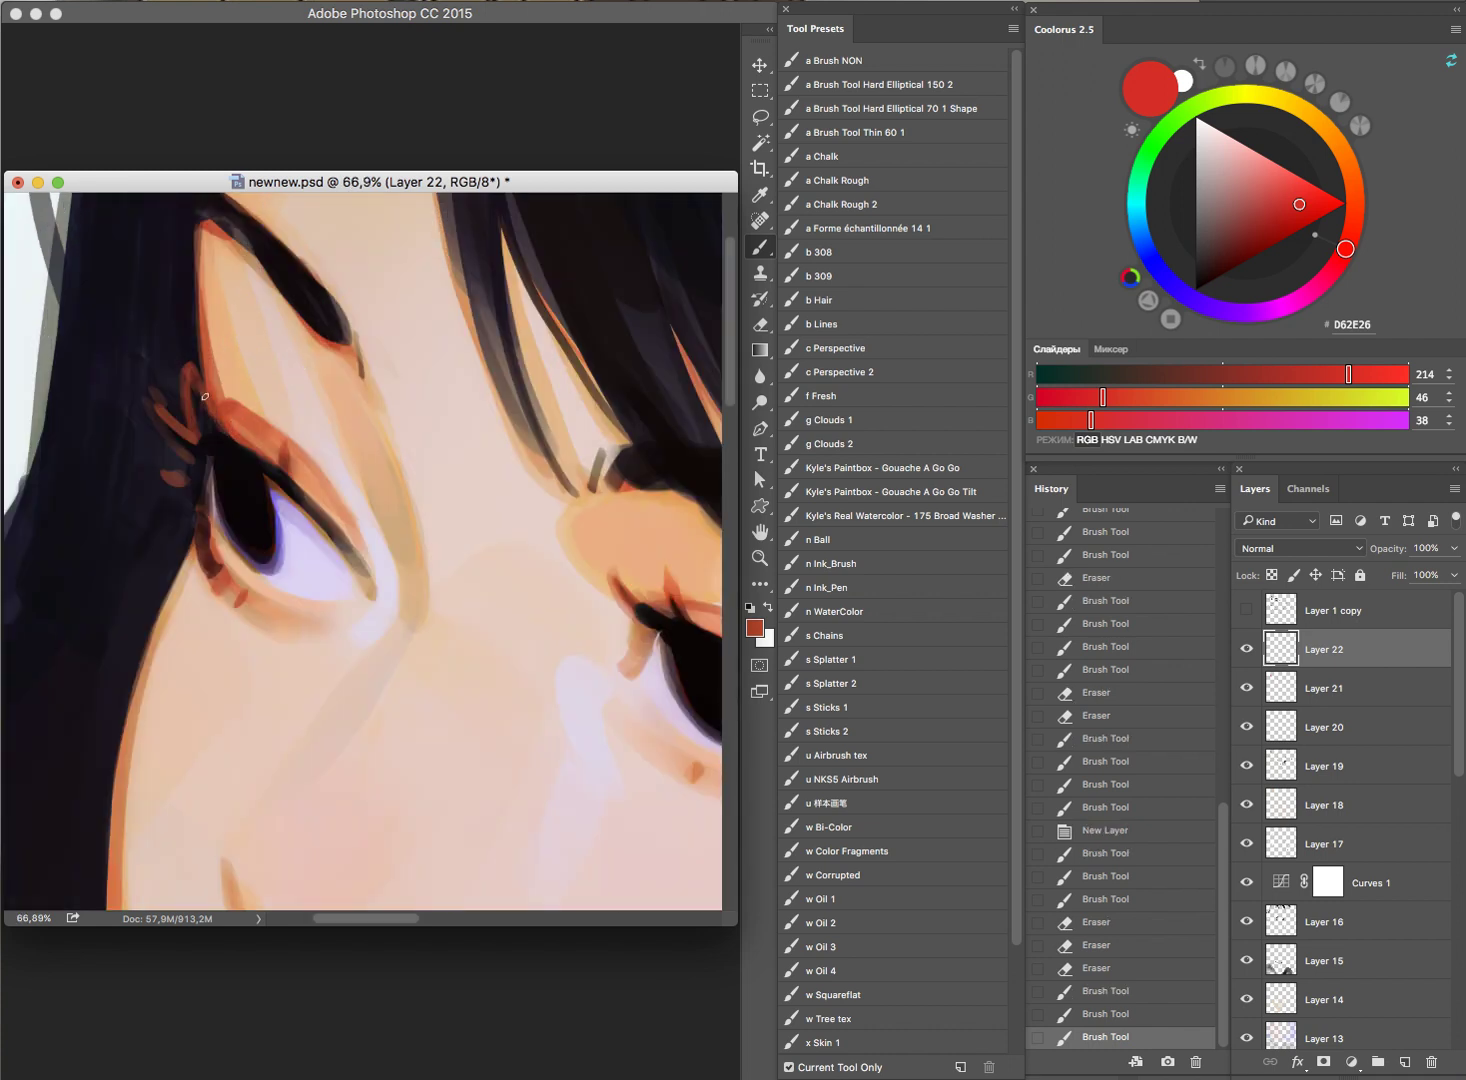
pyautogui.keyDown('alt'); pyautogui.click(206, 436); pyautogui.keyUp('alt')
pyautogui.click(207, 437)
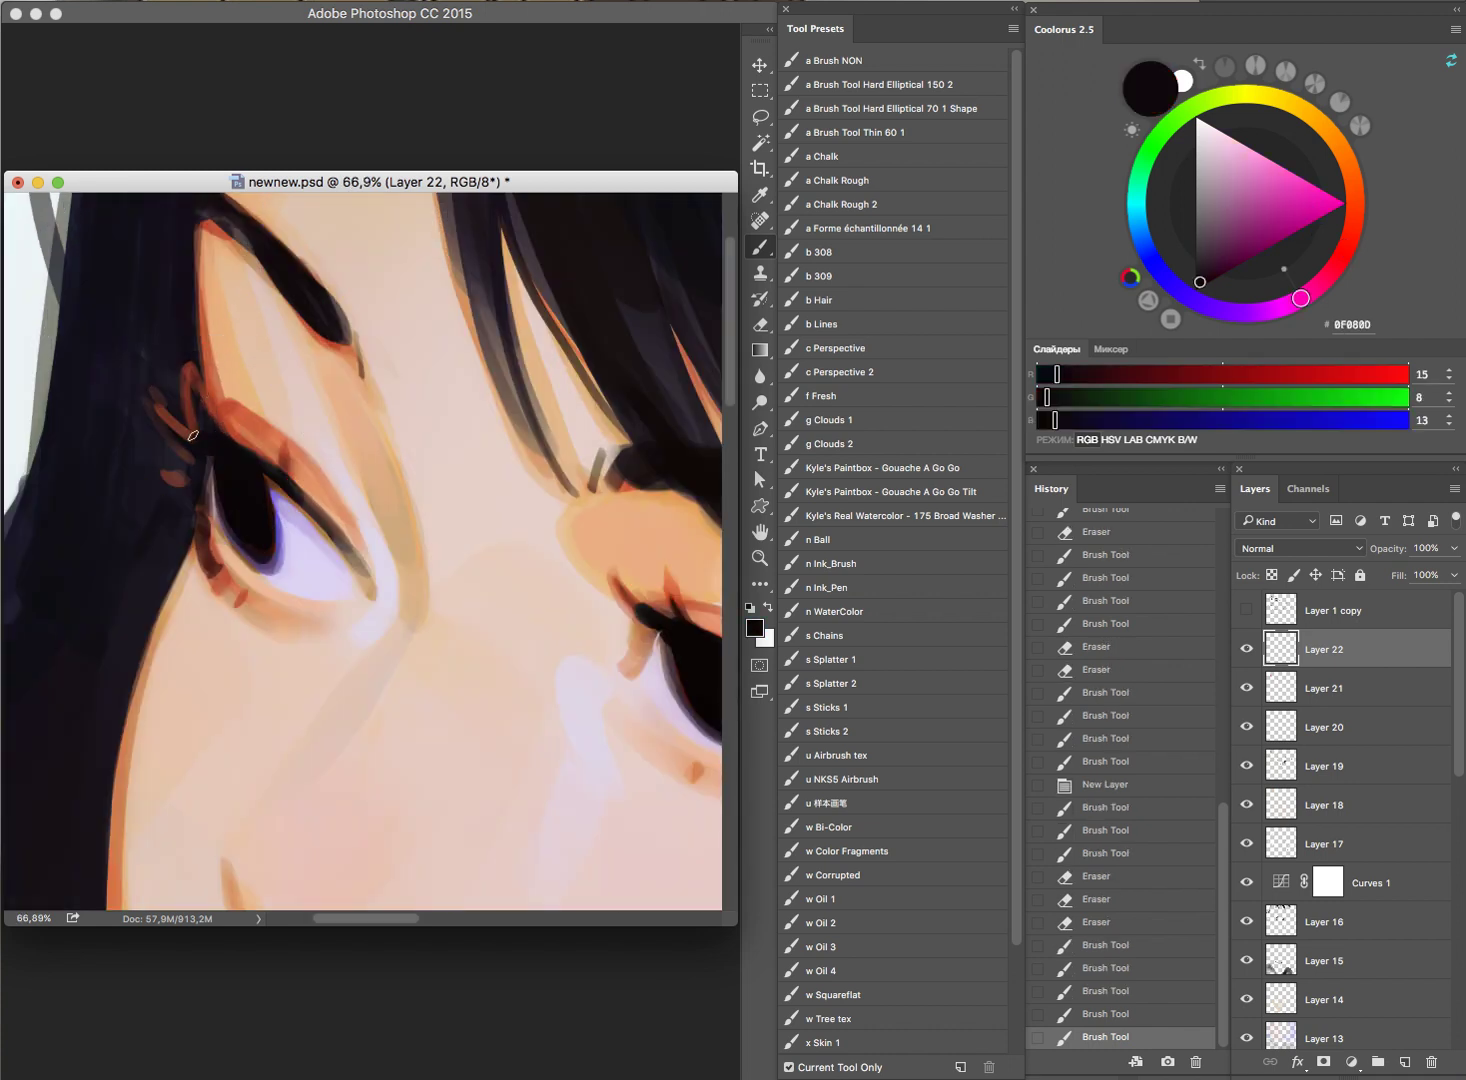
pyautogui.keyDown('alt'); pyautogui.click(195, 418); pyautogui.keyUp('alt')
pyautogui.click(155, 405)
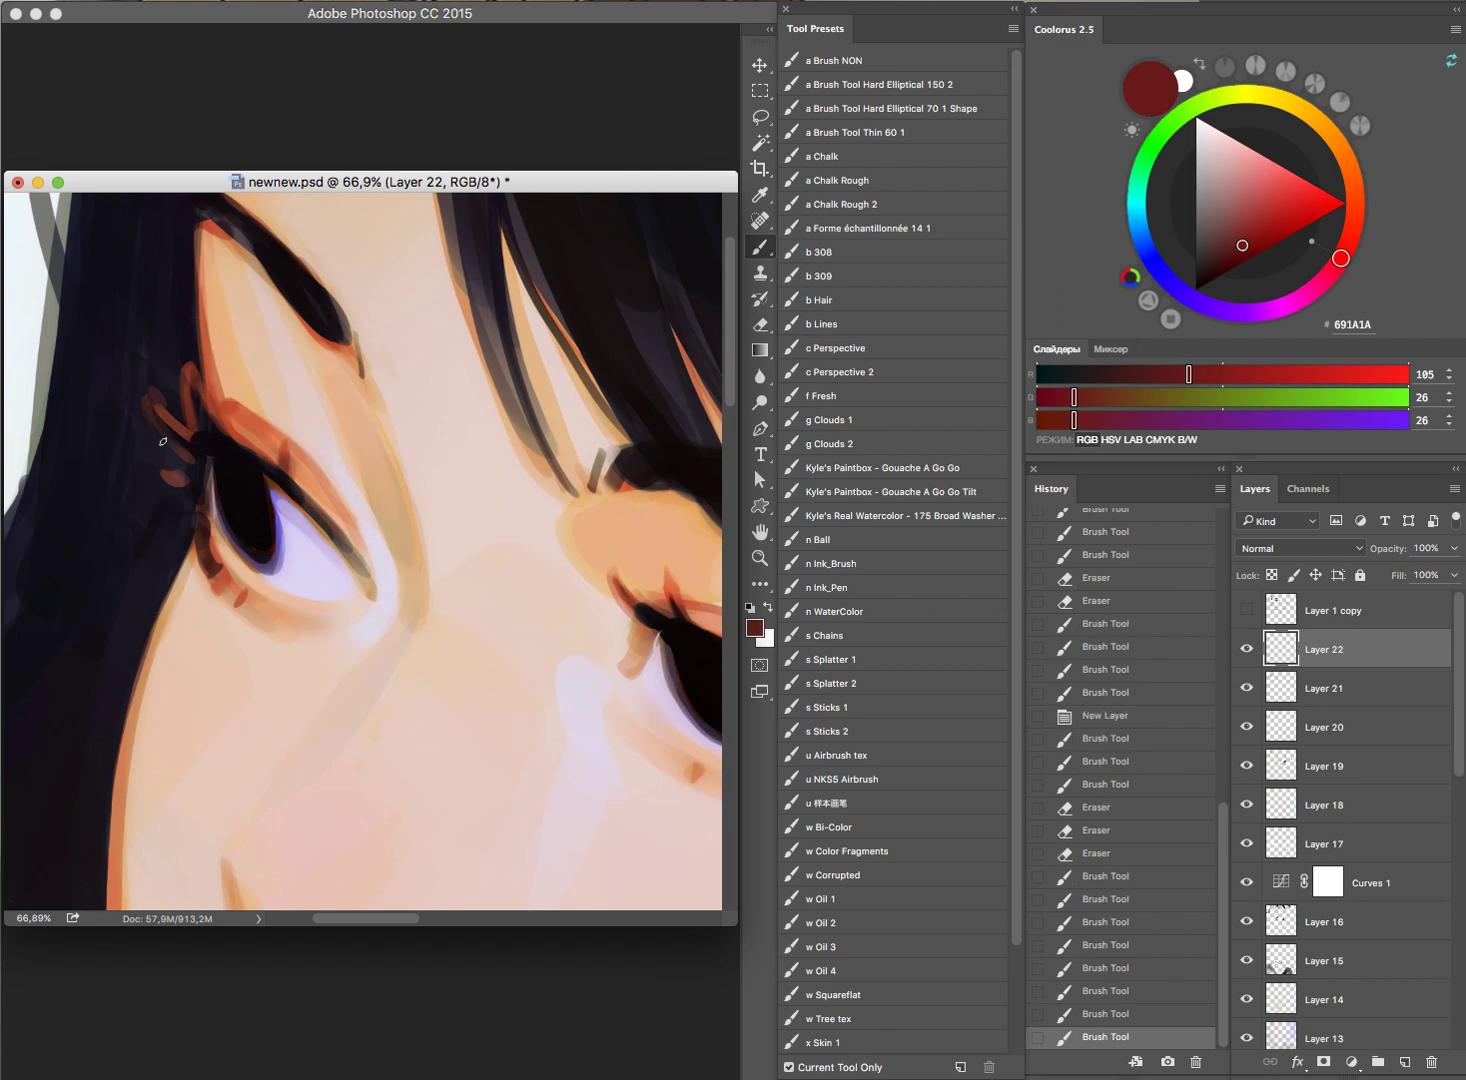
pyautogui.keyDown('alt'); pyautogui.click(201, 437); pyautogui.keyUp('alt')
pyautogui.click(192, 430)
pyautogui.click(189, 434)
pyautogui.click(184, 437)
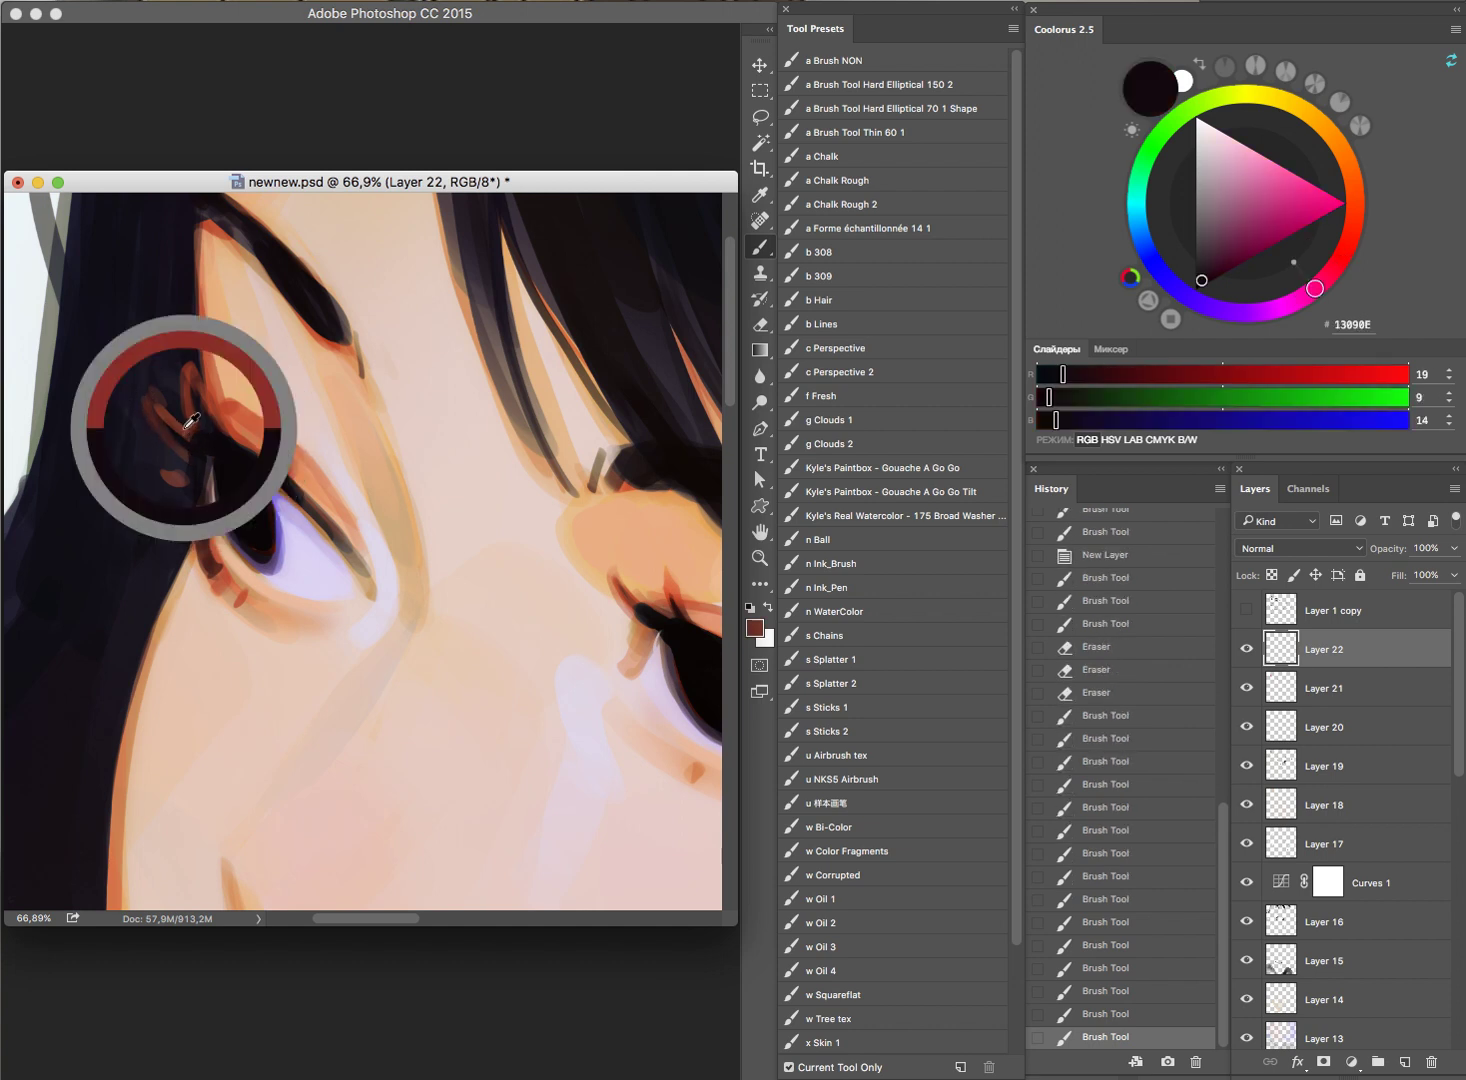
pyautogui.click(175, 440)
pyautogui.keyDown('alt'); pyautogui.click(203, 461); pyautogui.keyUp('alt')
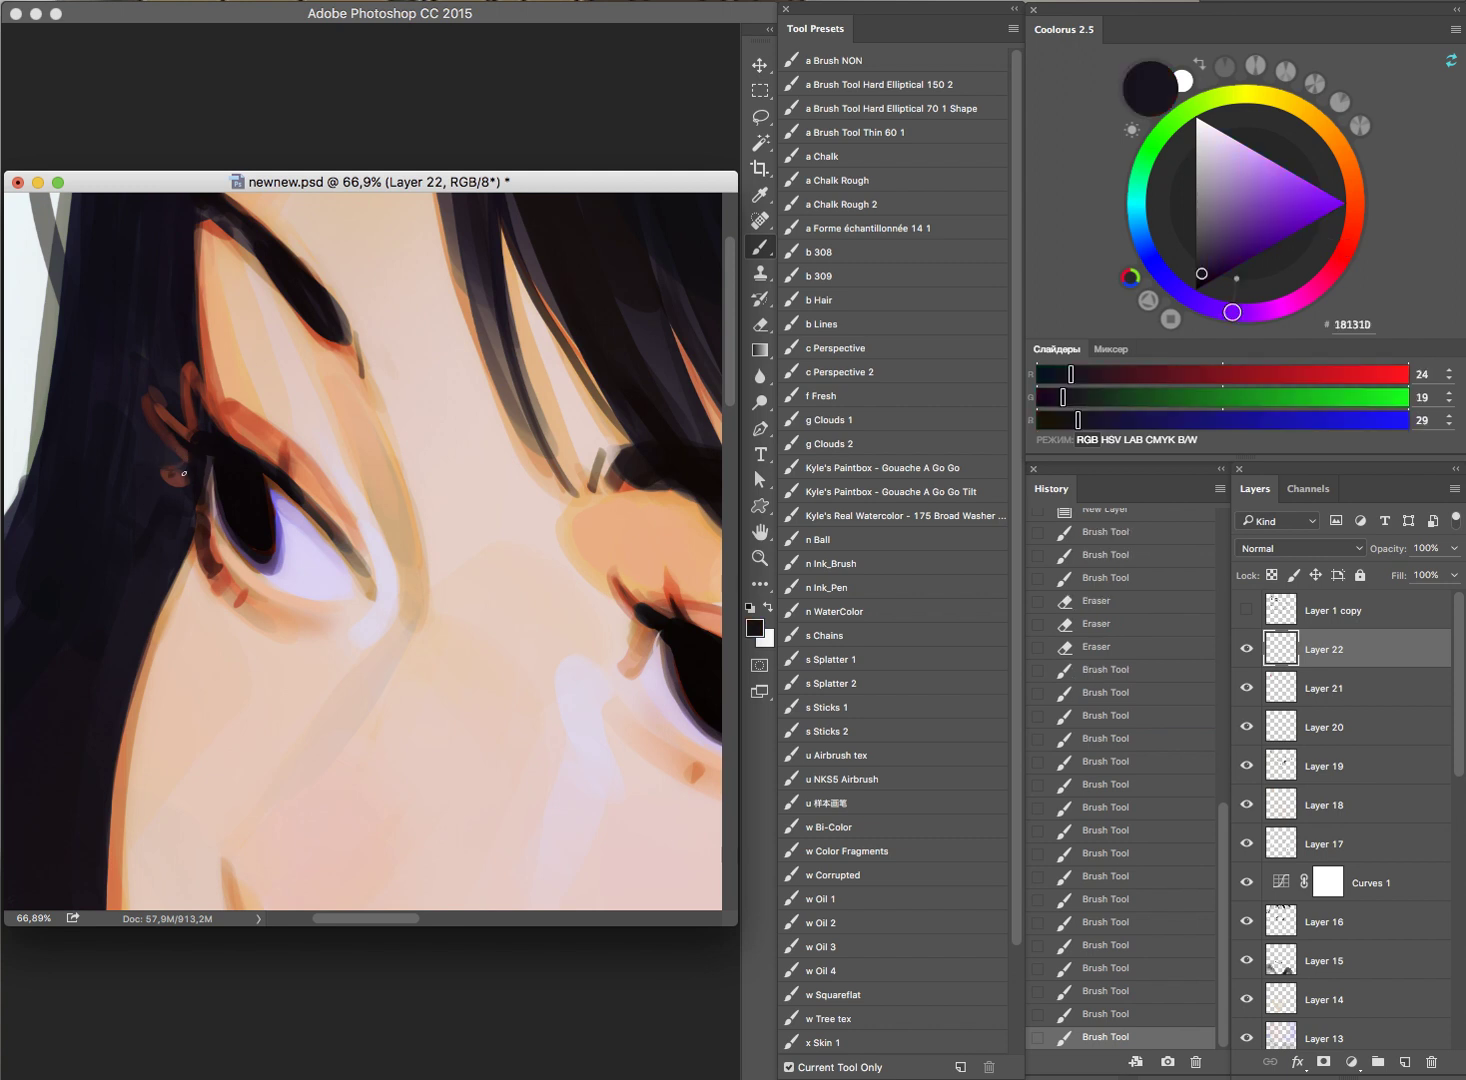
# Step: Add another dark lash stroke and lasso a small piece of the upper lashes
pyautogui.moveTo(512, 317)
pyautogui.mouseDown()
pyautogui.moveTo(352, 397)
pyautogui.moveTo(222, 408)
pyautogui.mouseUp()
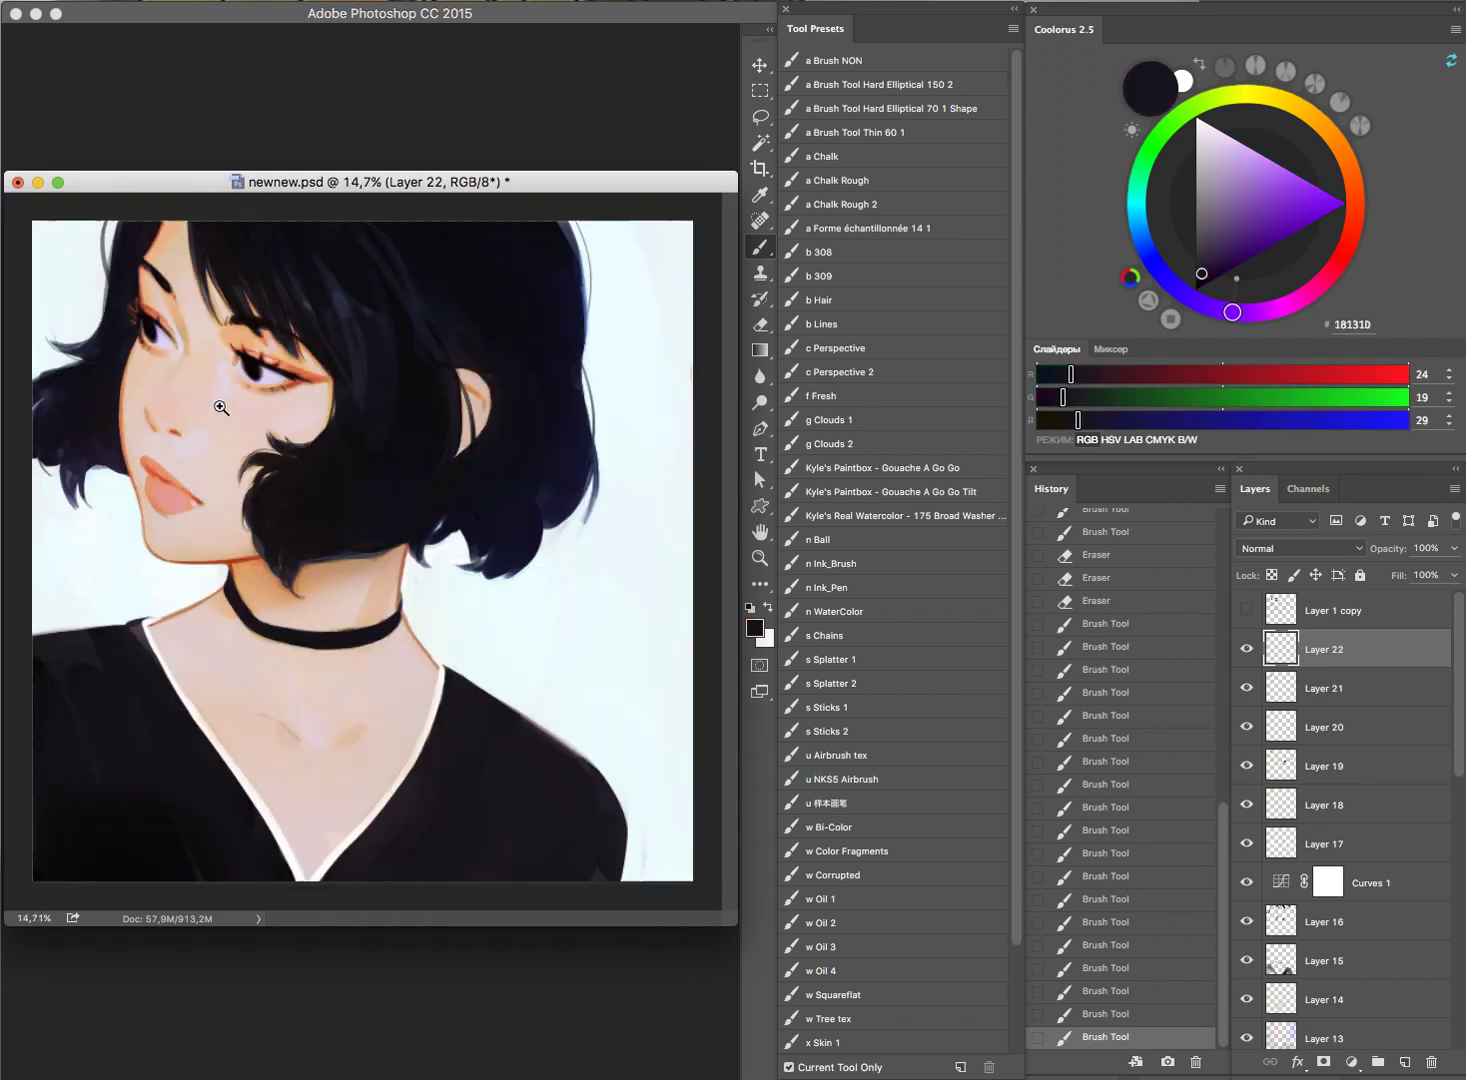
pyautogui.moveTo(180, 316); pyautogui.dragTo(310, 320)
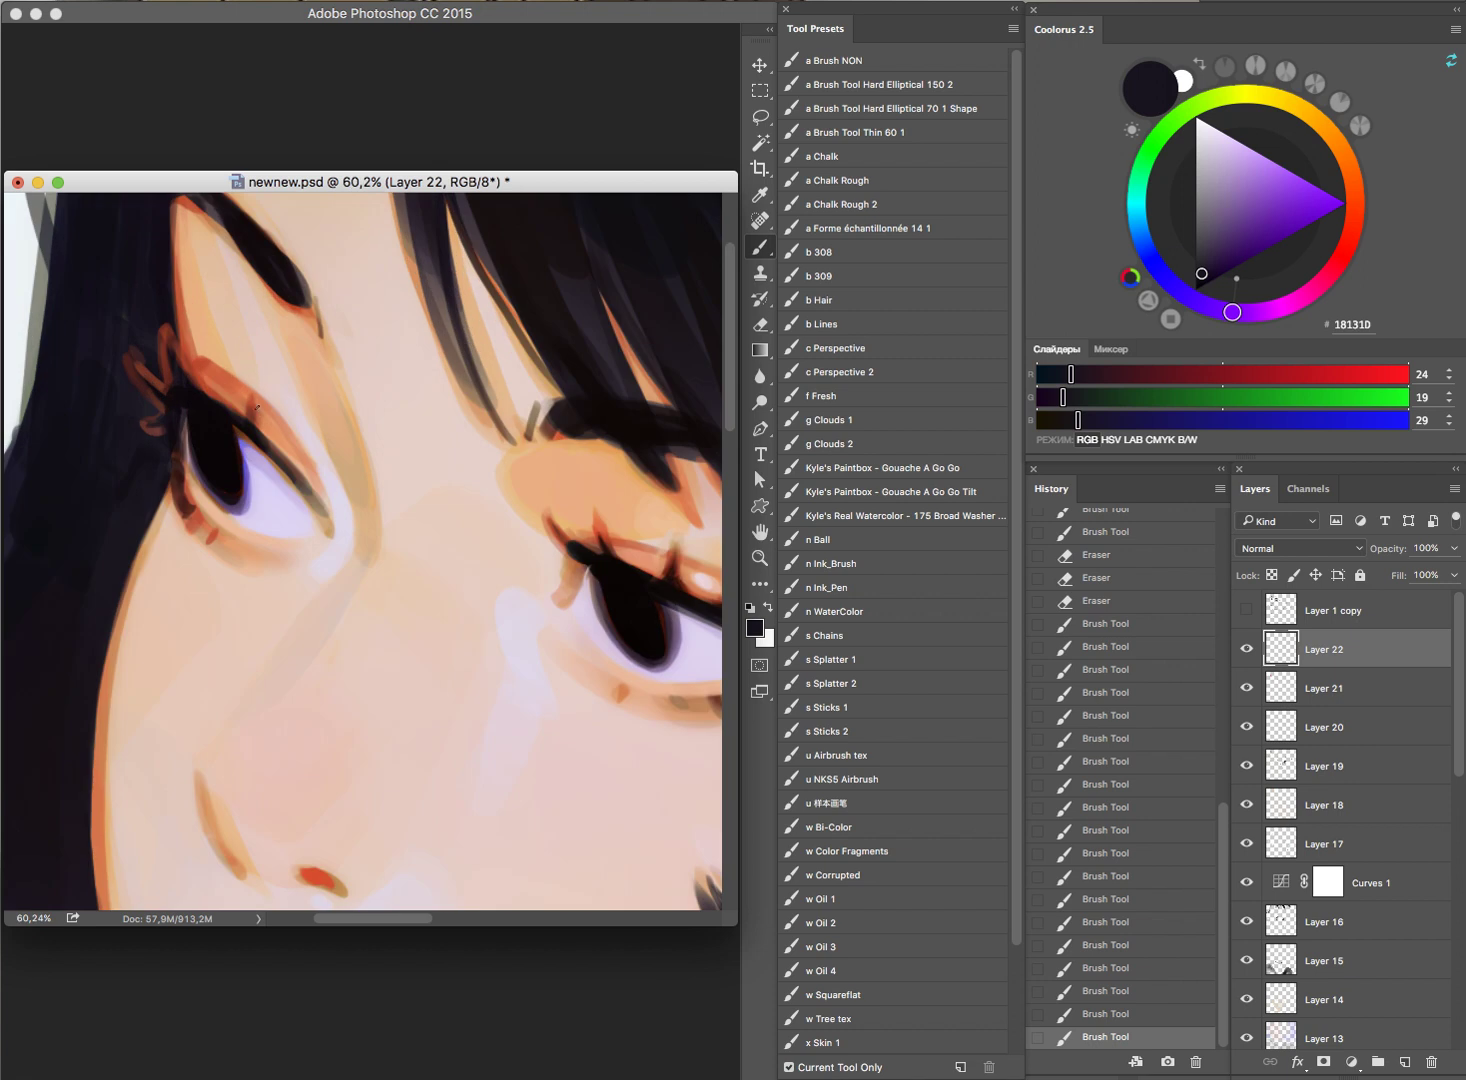
pyautogui.click(254, 431)
pyautogui.click(254, 431)
pyautogui.press('l')
pyautogui.moveTo(245, 378)
pyautogui.mouseDown()
pyautogui.moveTo(240, 415)
pyautogui.moveTo(266, 428)
pyautogui.mouseUp()
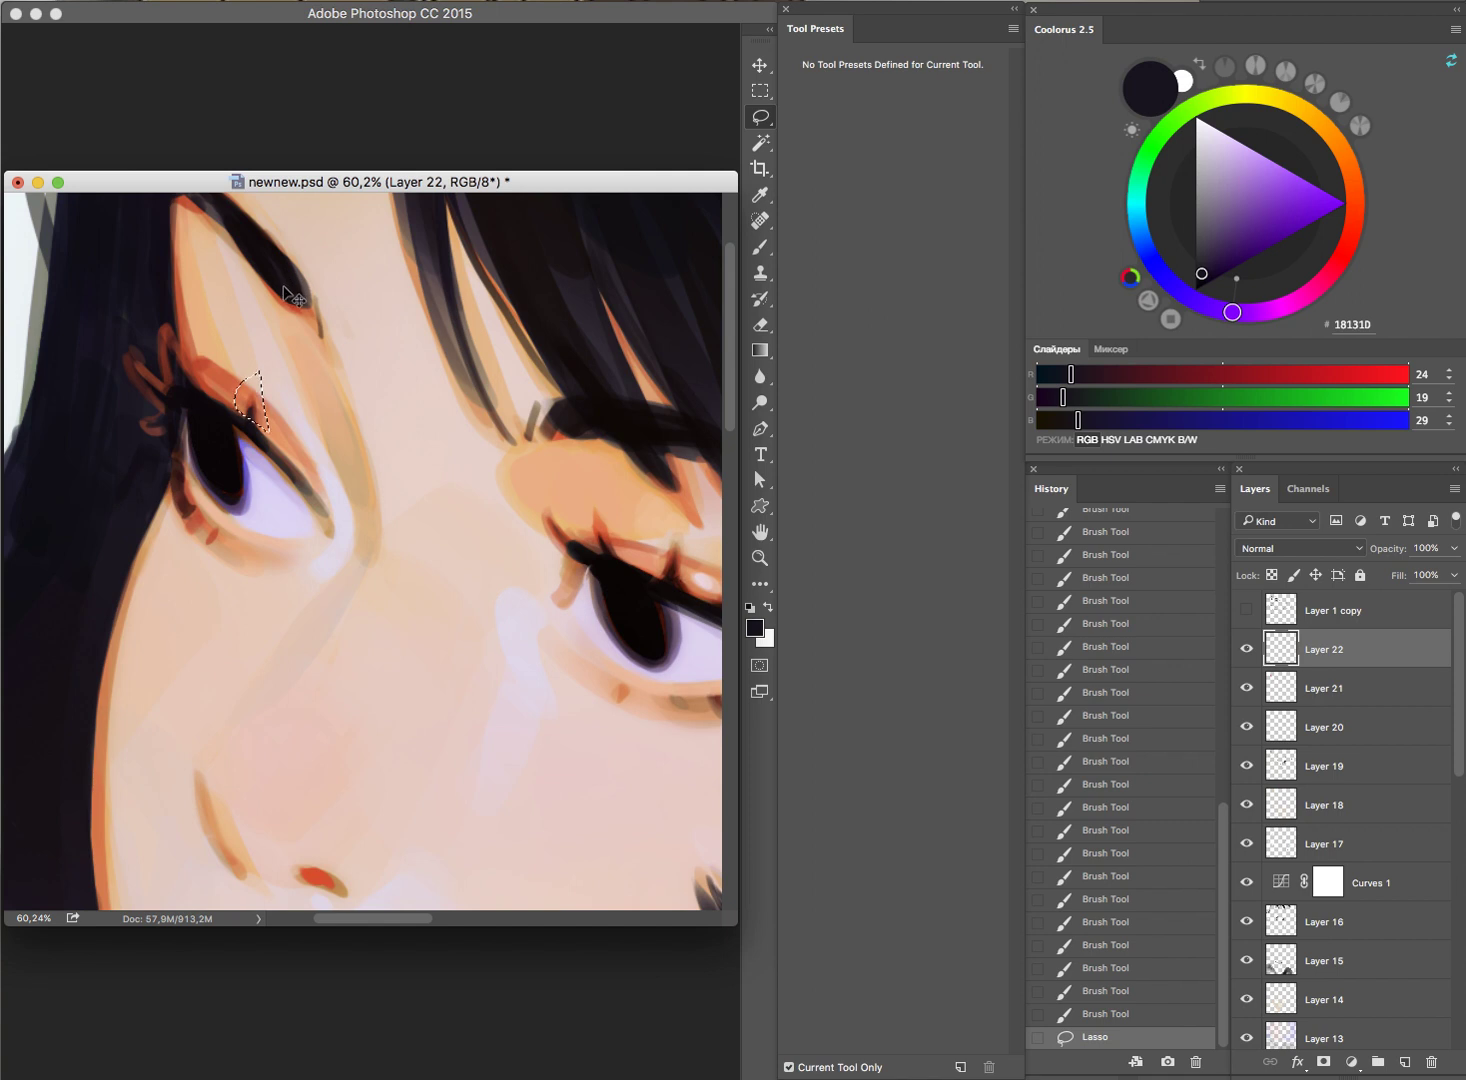
# Step: Paste the selected lash piece onto a new layer, then nudge, enlarge and rotate it slightly
pyautogui.hotkey('ctrl', 'shift', 'v')
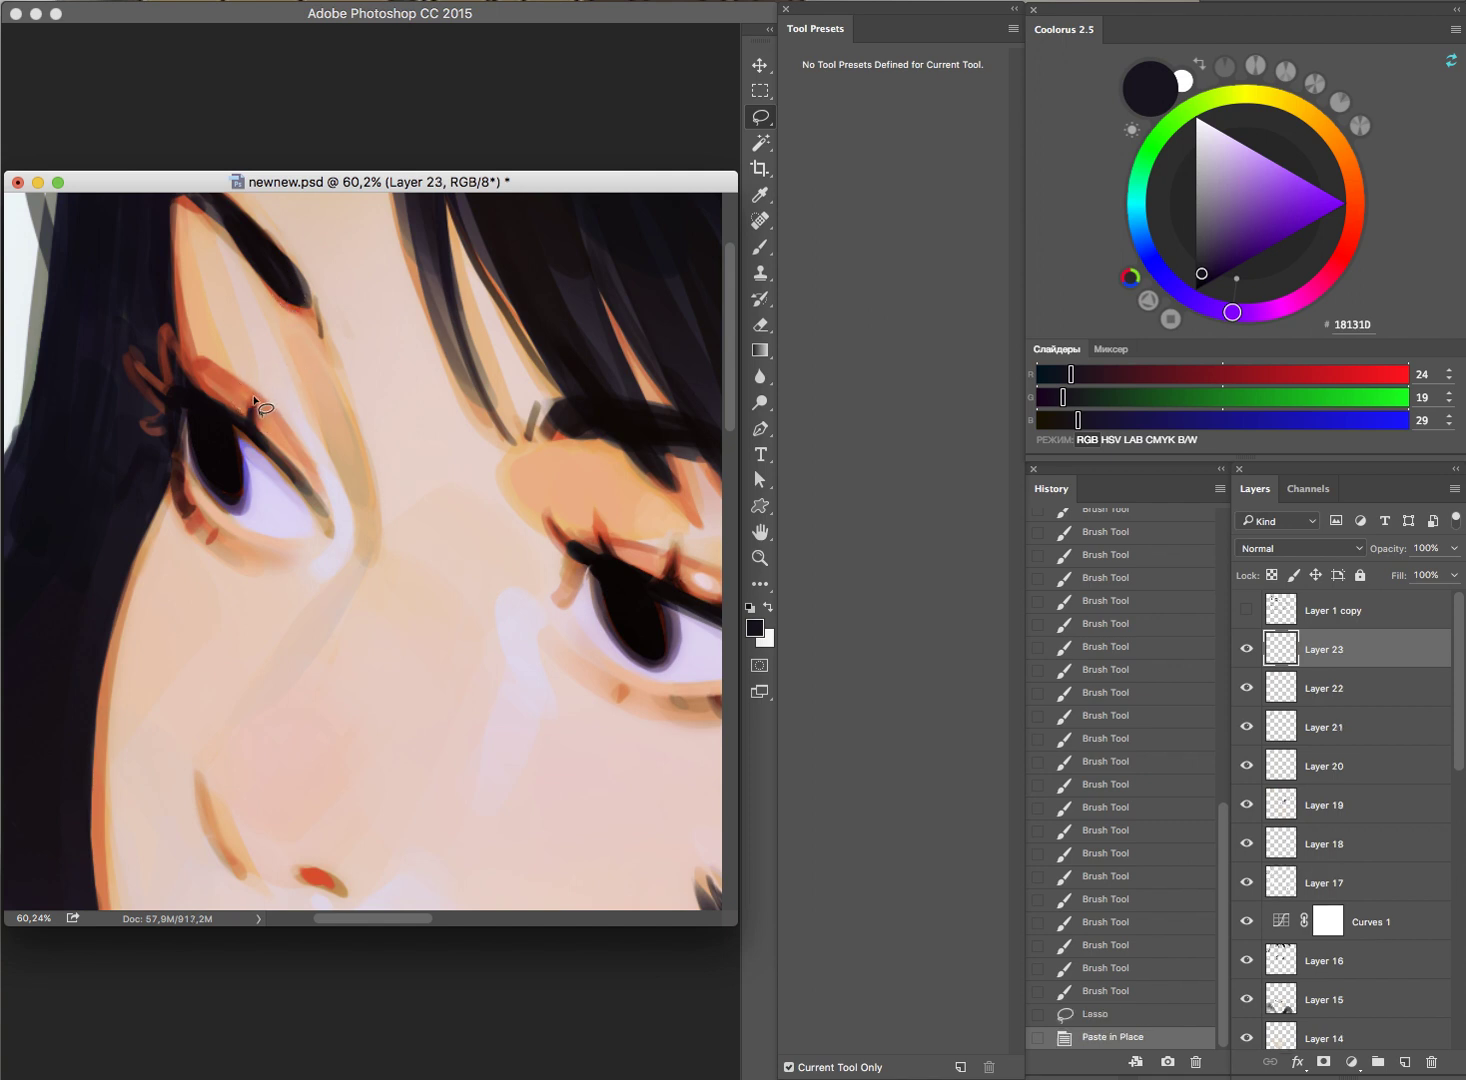
pyautogui.press('v')
pyautogui.moveTo(246, 388); pyautogui.dragTo(241, 386)
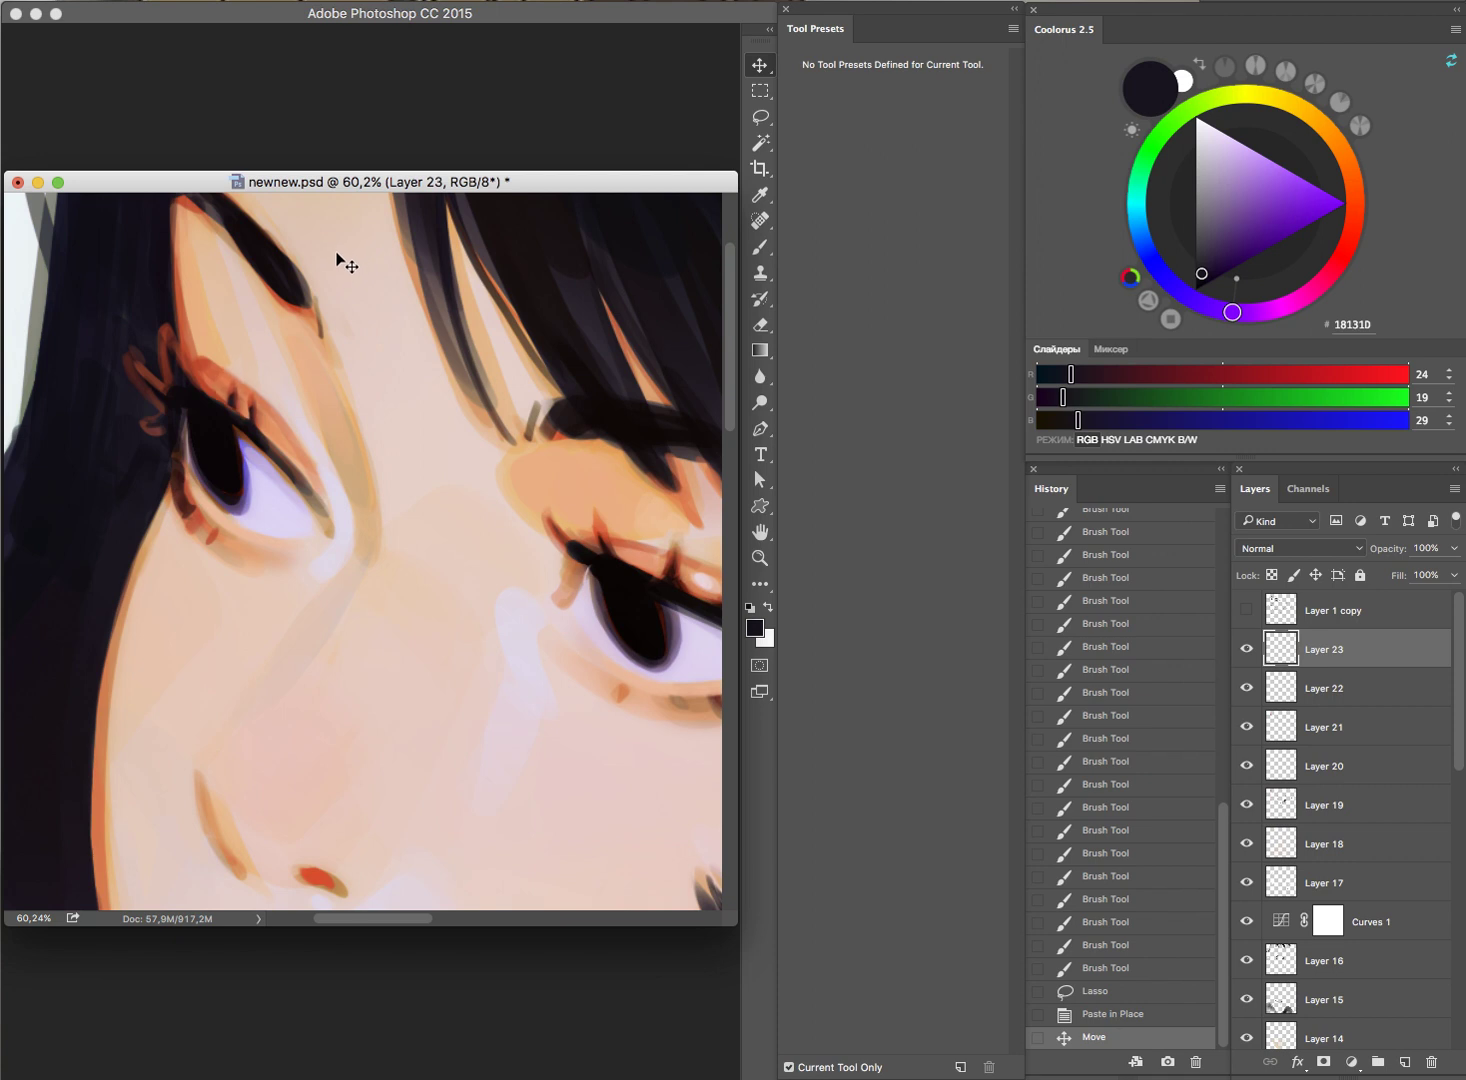
pyautogui.hotkey('ctrl', 't')
pyautogui.moveTo(247, 354); pyautogui.dragTo(253, 347)
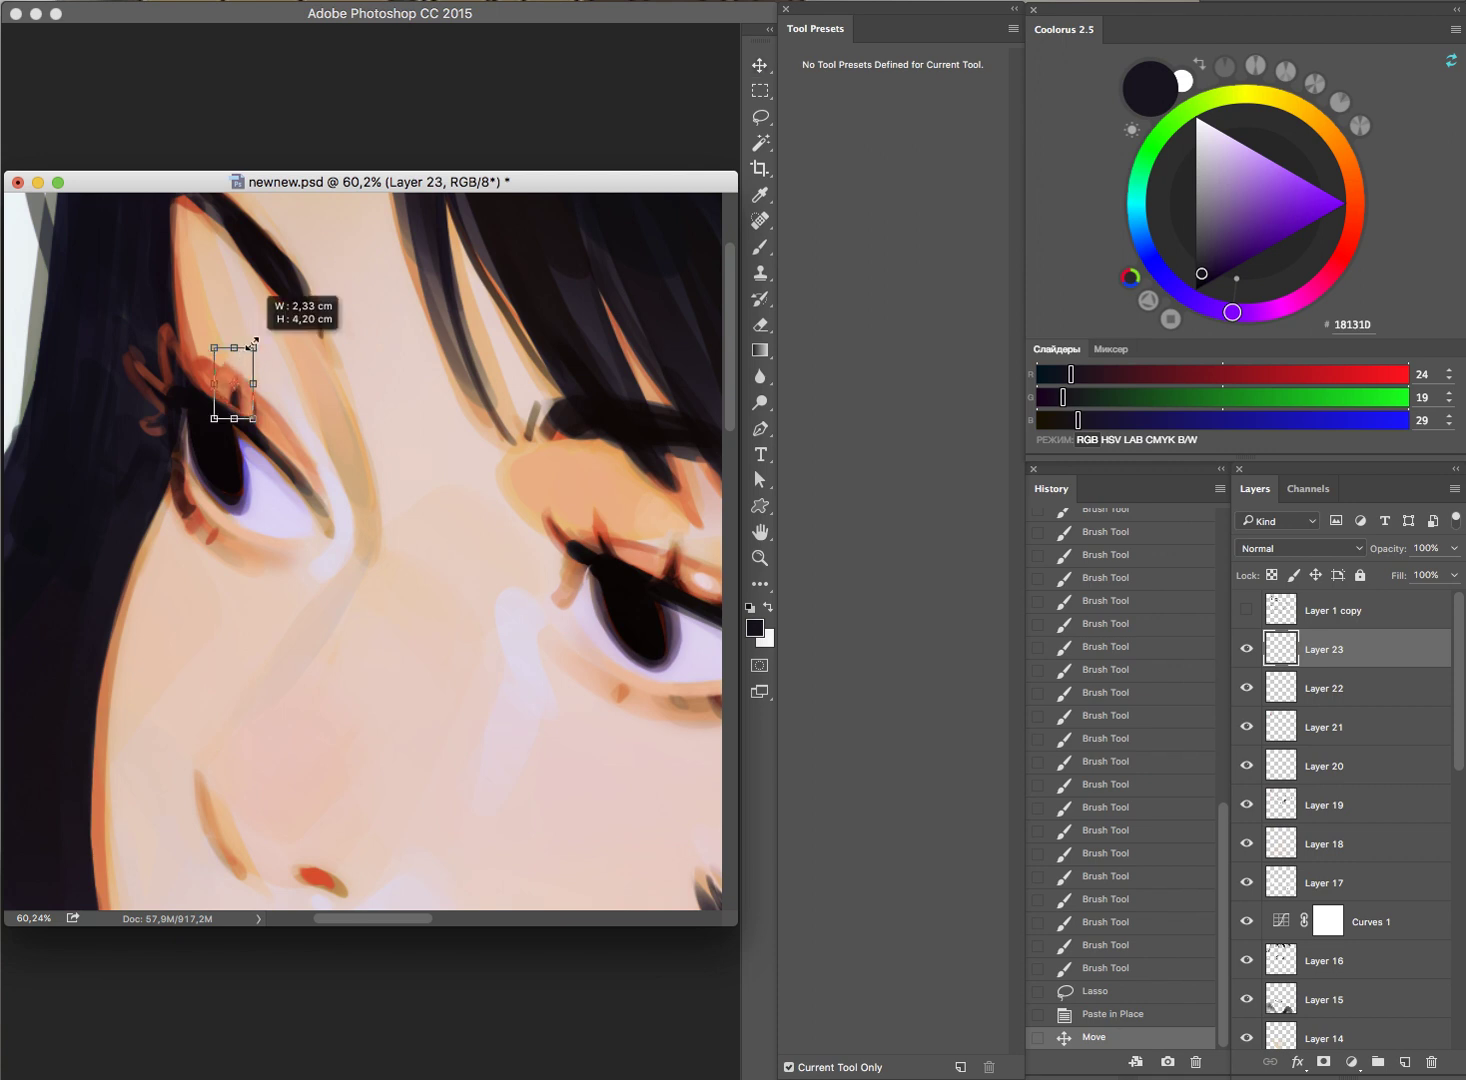
pyautogui.moveTo(330, 275); pyautogui.dragTo(322, 272)
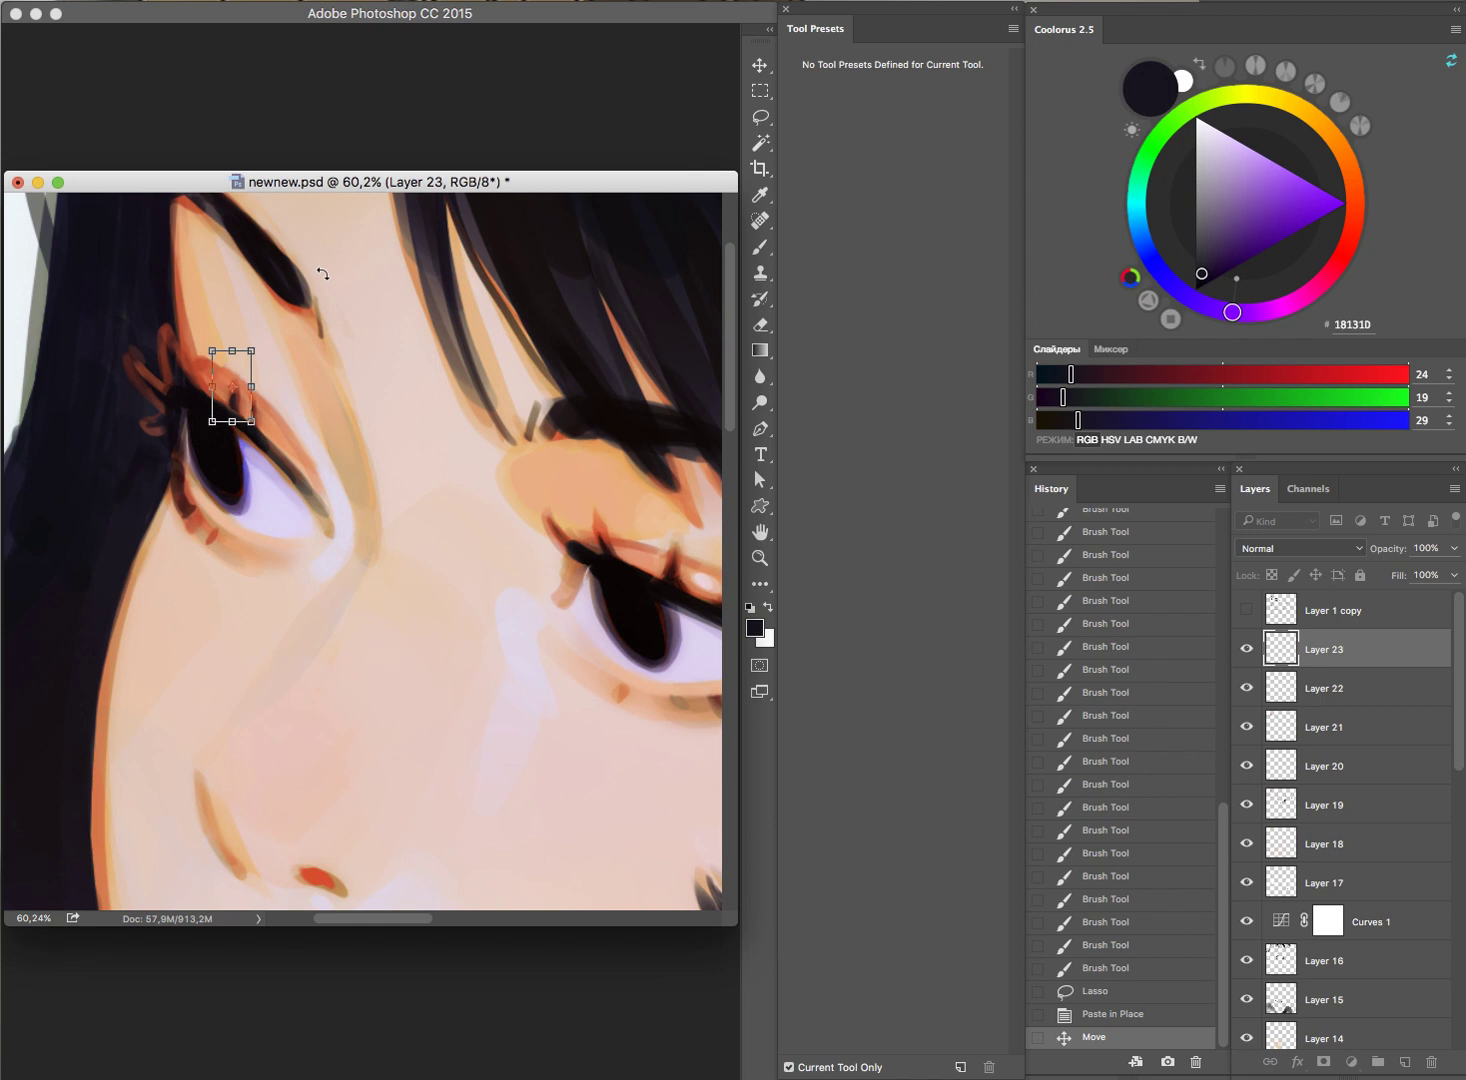
pyautogui.press('Return')
# Step: Erase the copied lash piece's edge and paint dark and orange dabs along the eyelid
pyautogui.press('e')
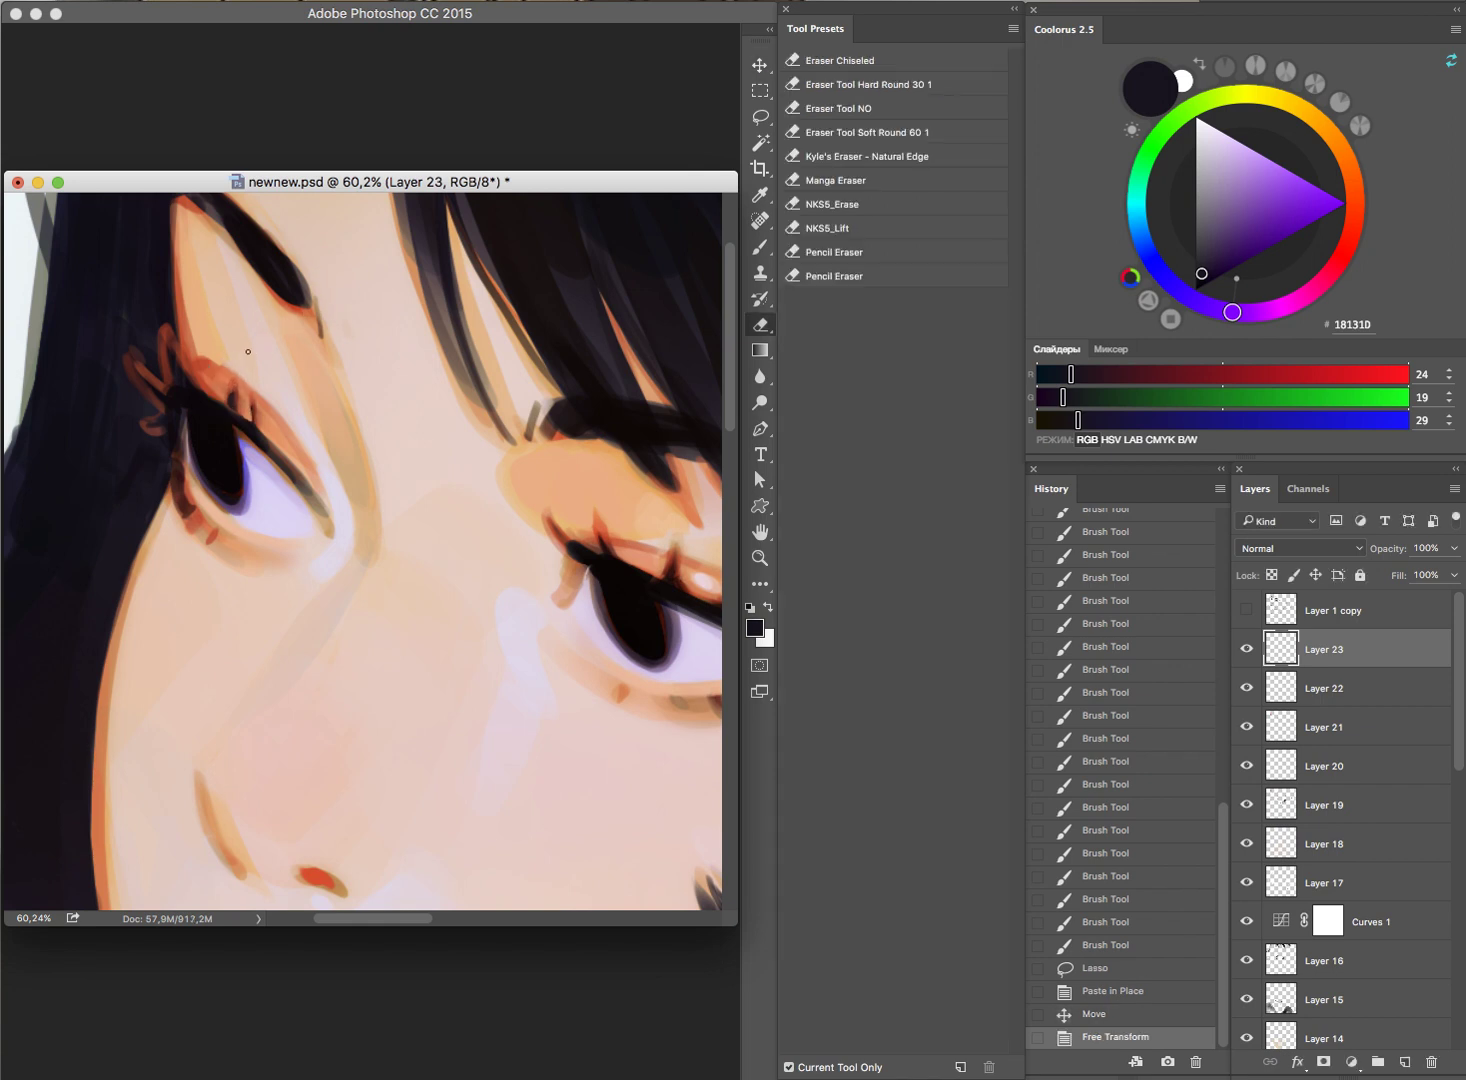
pyautogui.click(252, 392)
pyautogui.click(250, 396)
pyautogui.press('b')
pyautogui.keyDown('alt'); pyautogui.click(241, 415); pyautogui.keyUp('alt')
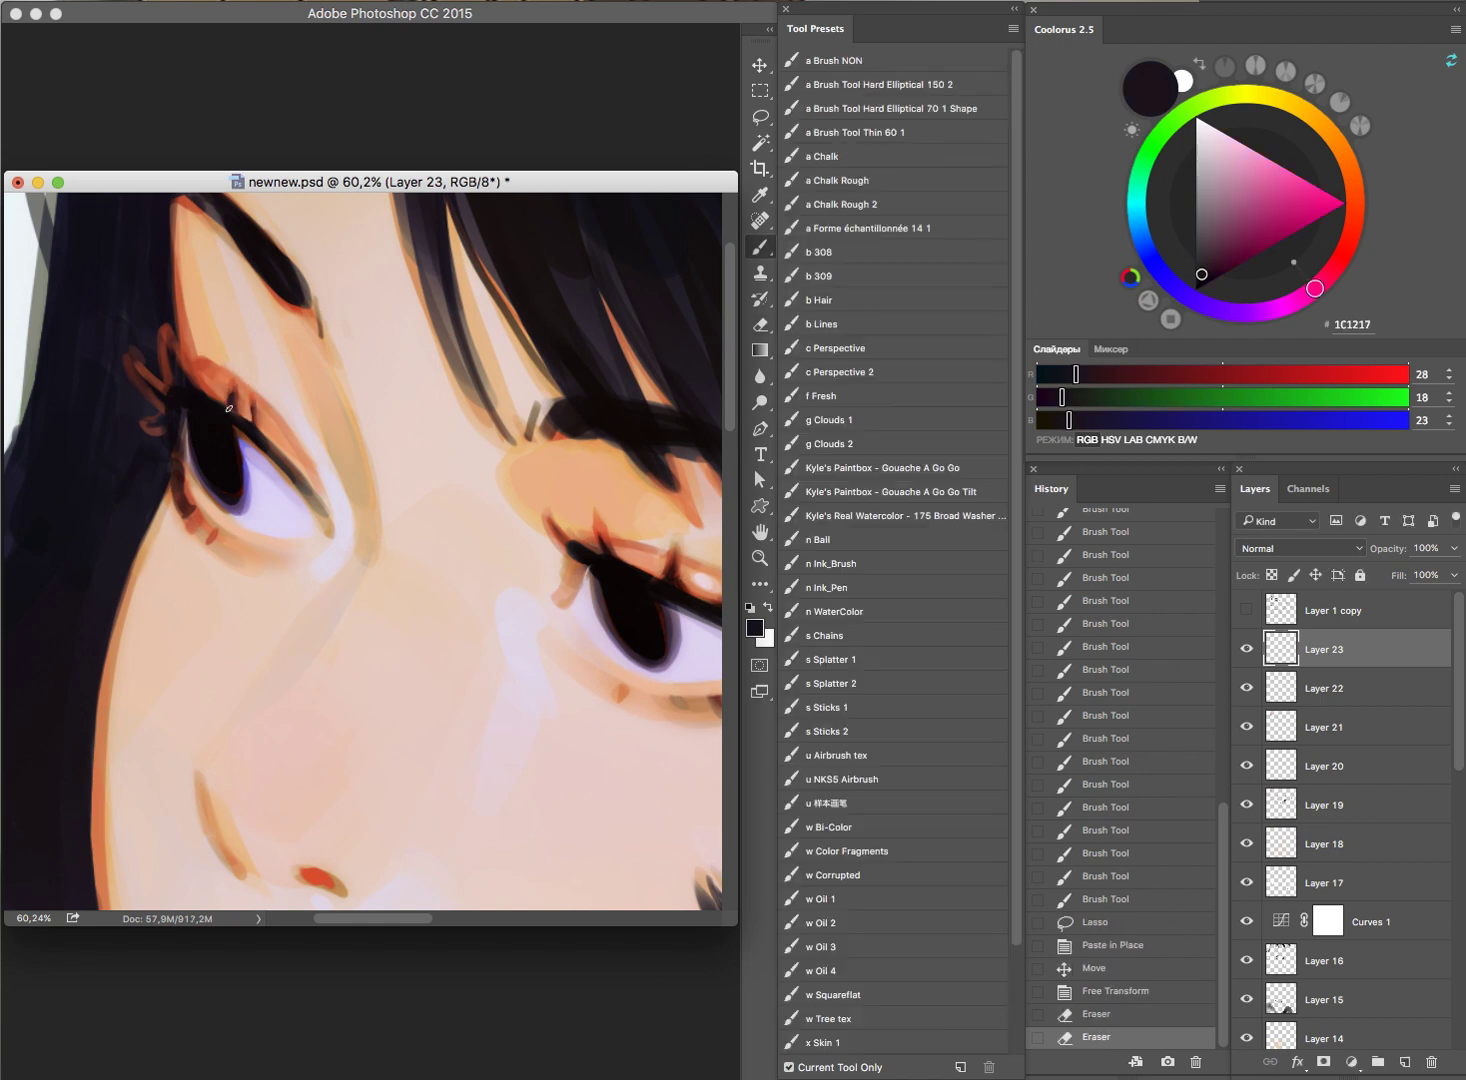
pyautogui.click(228, 408)
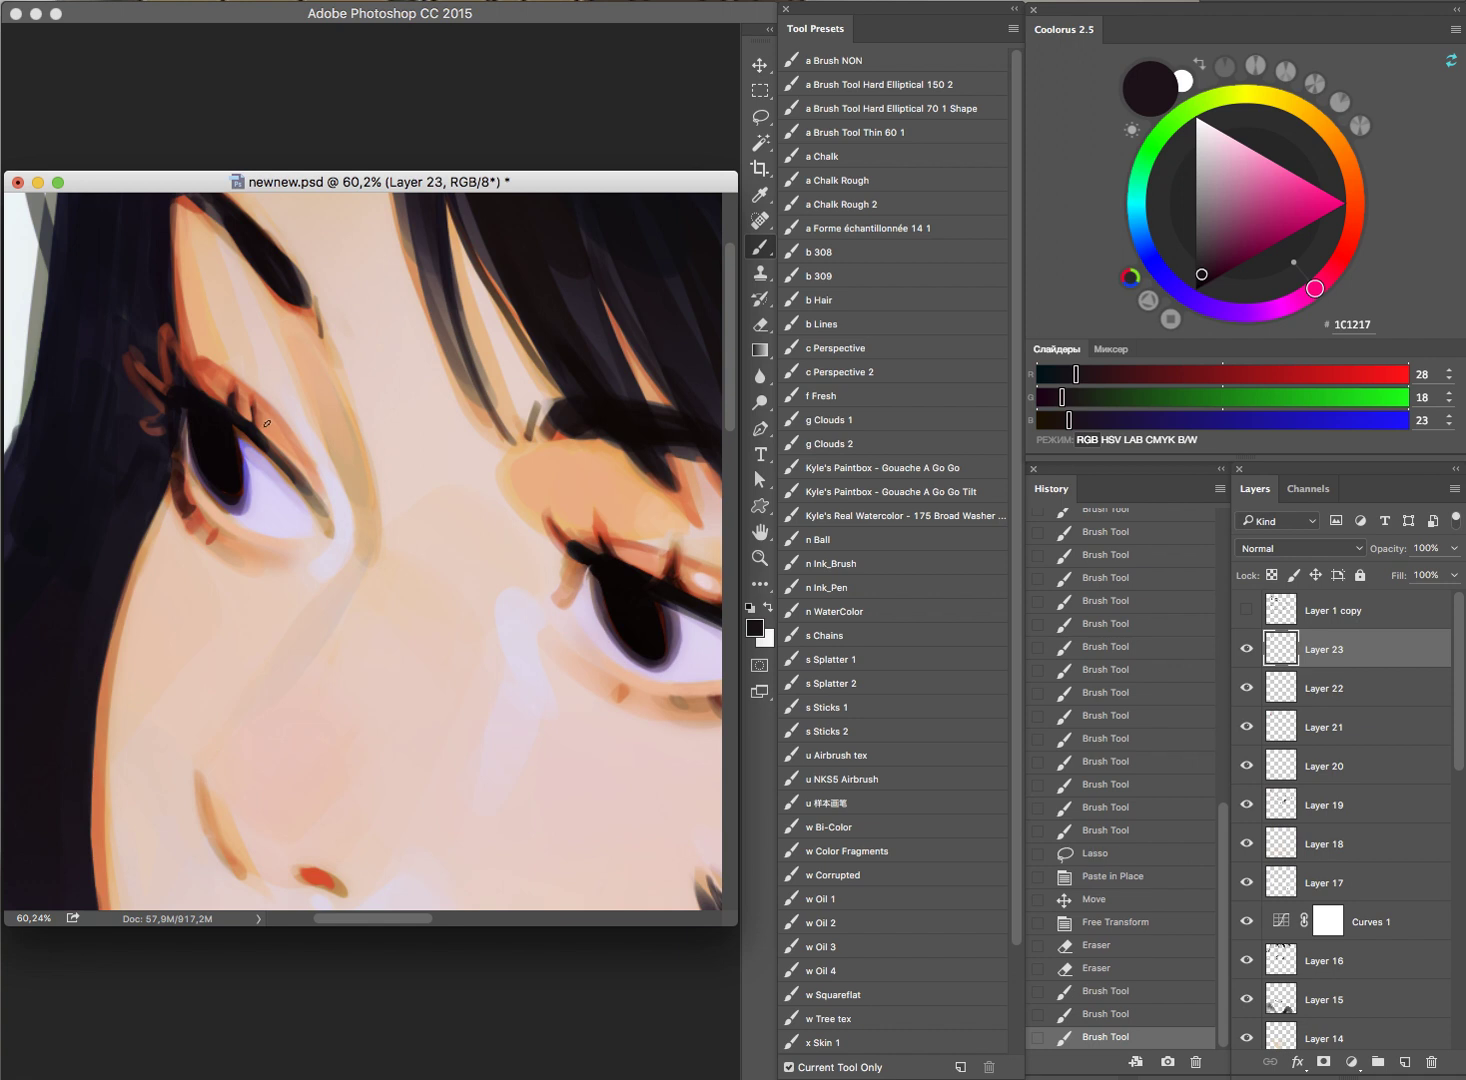
pyautogui.keyDown('alt'); pyautogui.click(267, 423); pyautogui.keyUp('alt')
pyautogui.click(252, 405)
pyautogui.click(281, 429)
pyautogui.click(248, 398)
pyautogui.scroll(-5, 309, 351)
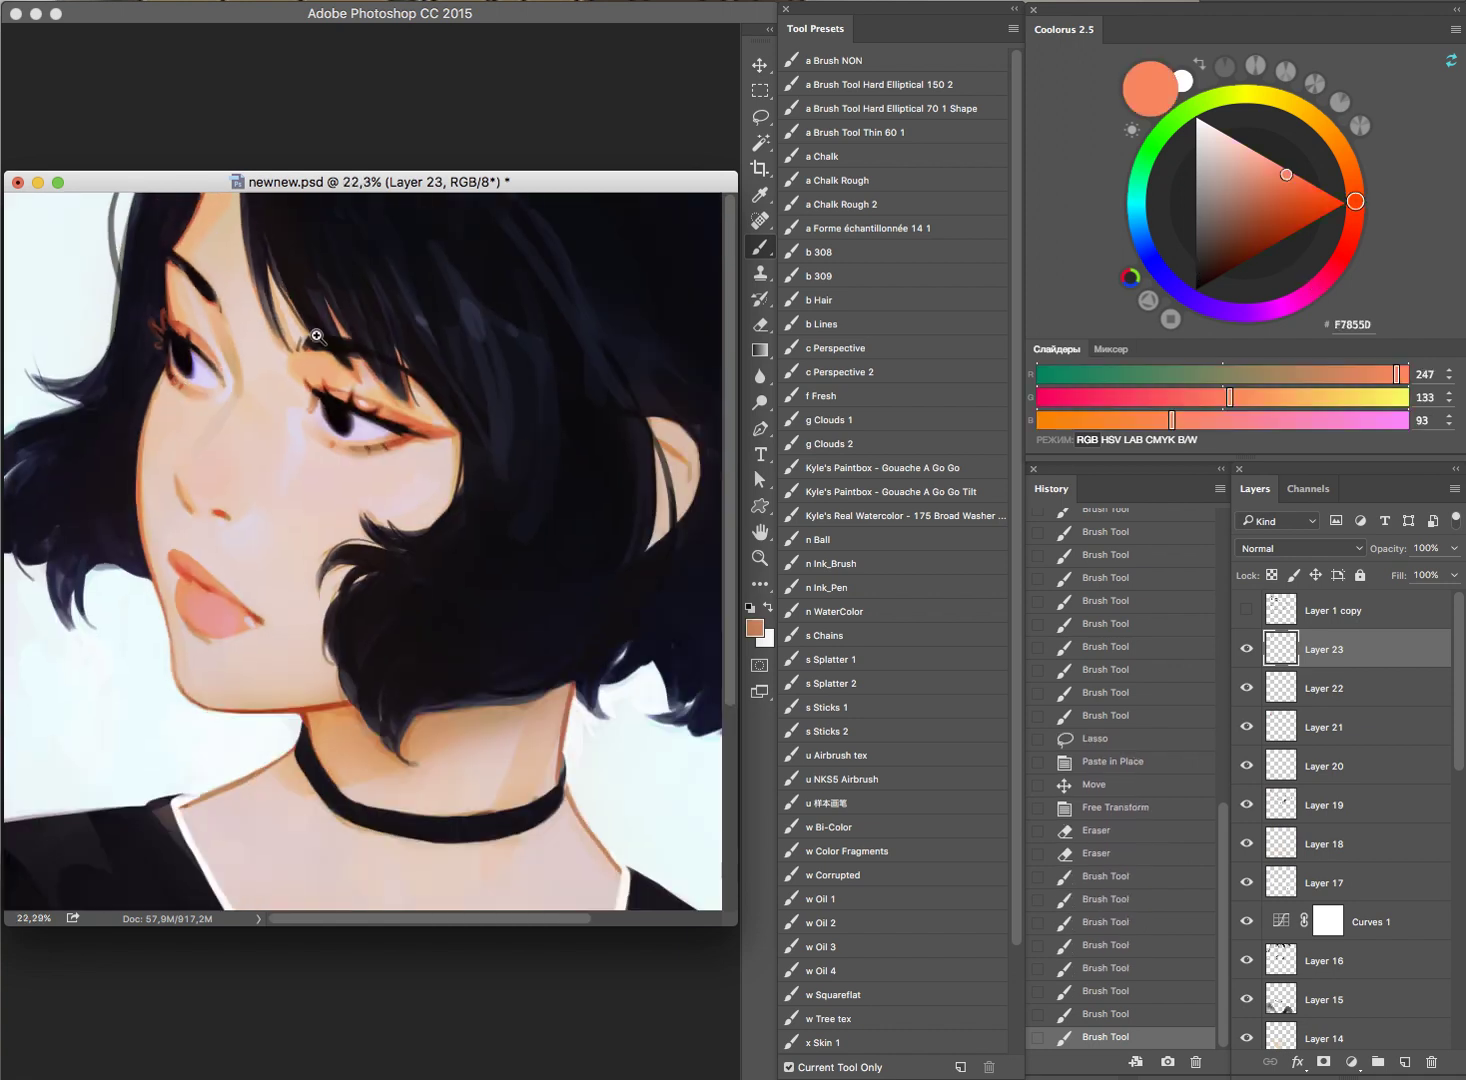
pyautogui.scroll(7, 216, 352)
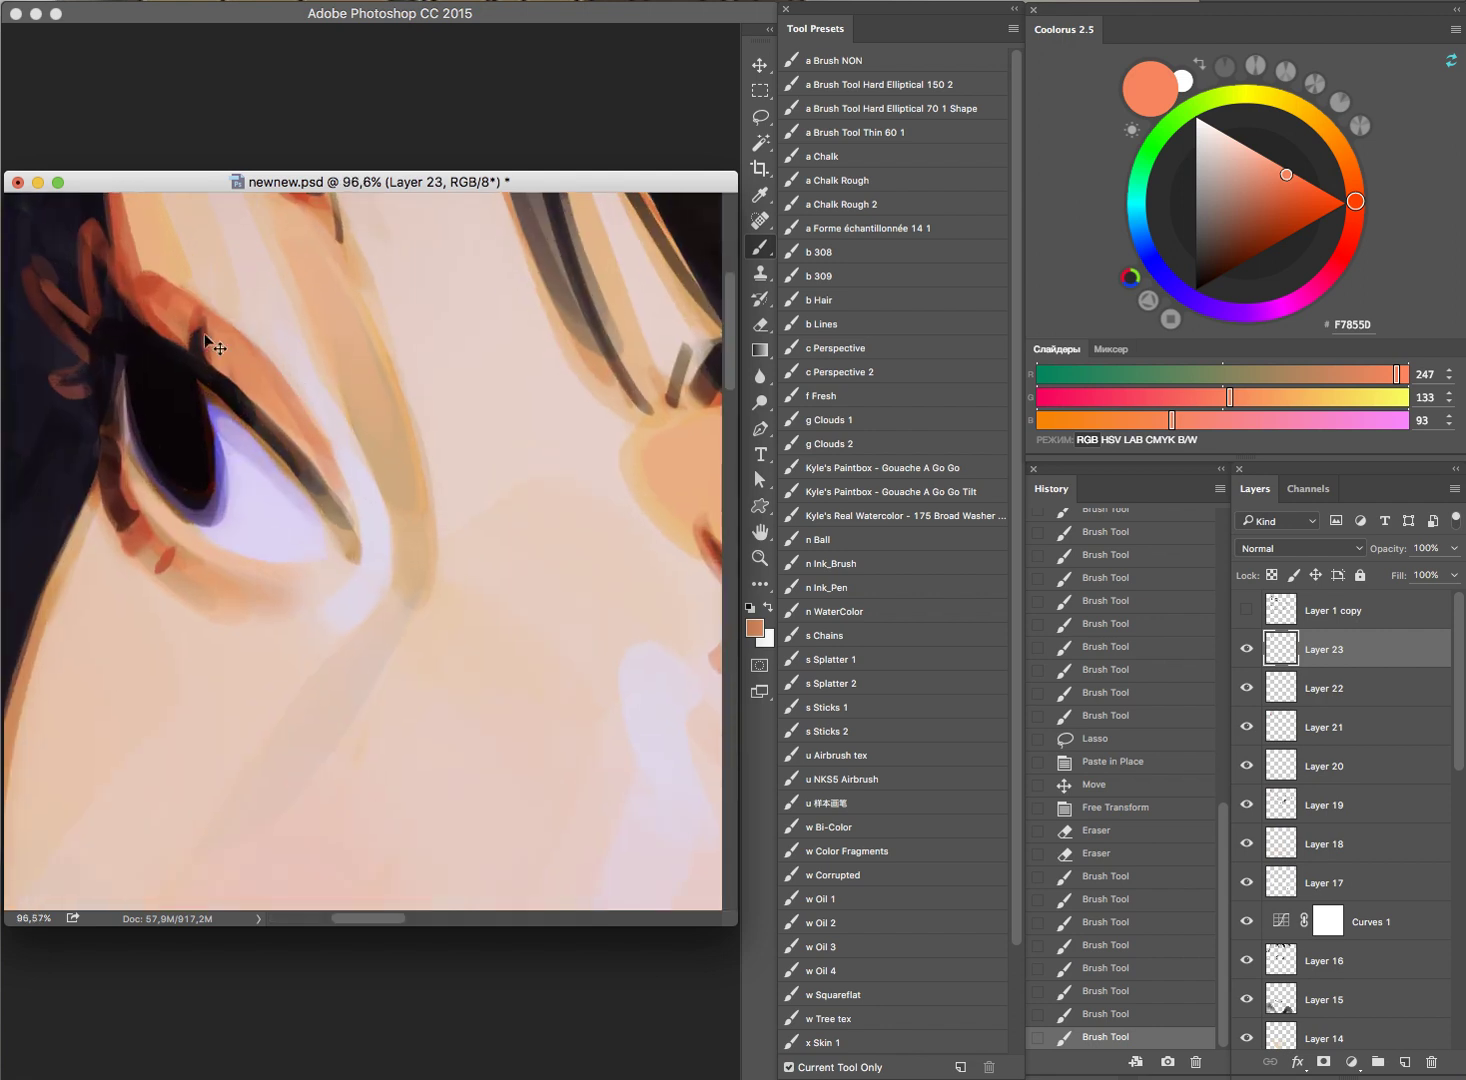
# Step: Paint red dabs along the eyelid crease and a small dark stroke at the lashes
pyautogui.keyDown('alt'); pyautogui.click(205, 314); pyautogui.keyUp('alt')
pyautogui.click(230, 375)
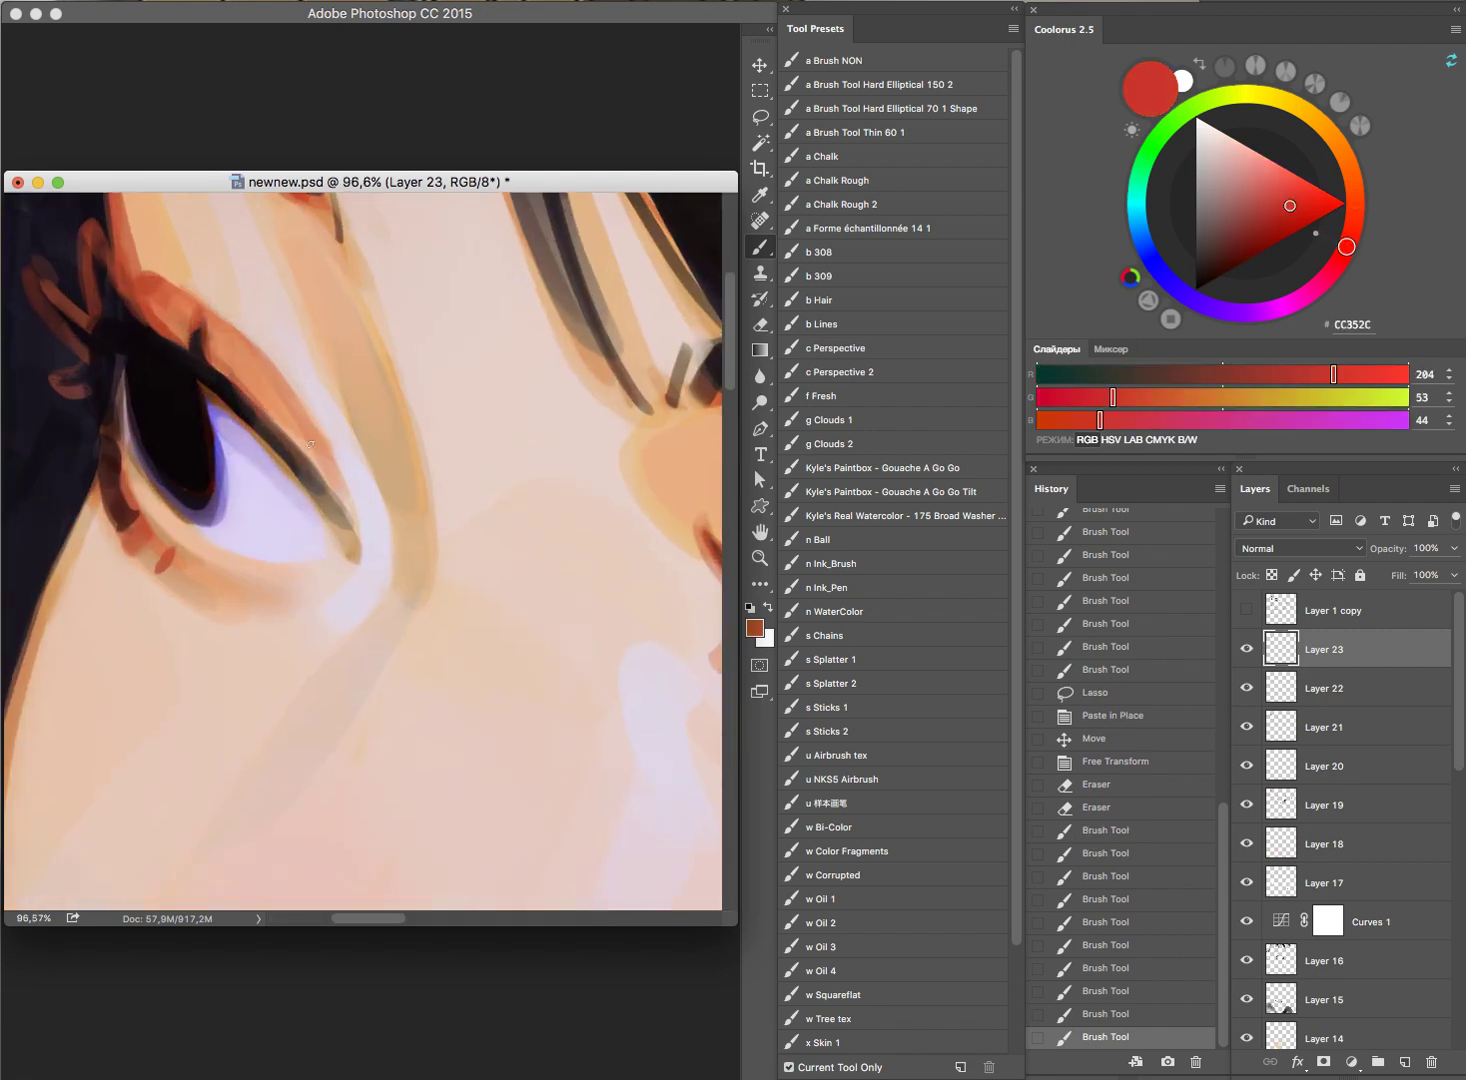
pyautogui.scroll(-3, 280, 364)
pyautogui.scroll(-3, 343, 363)
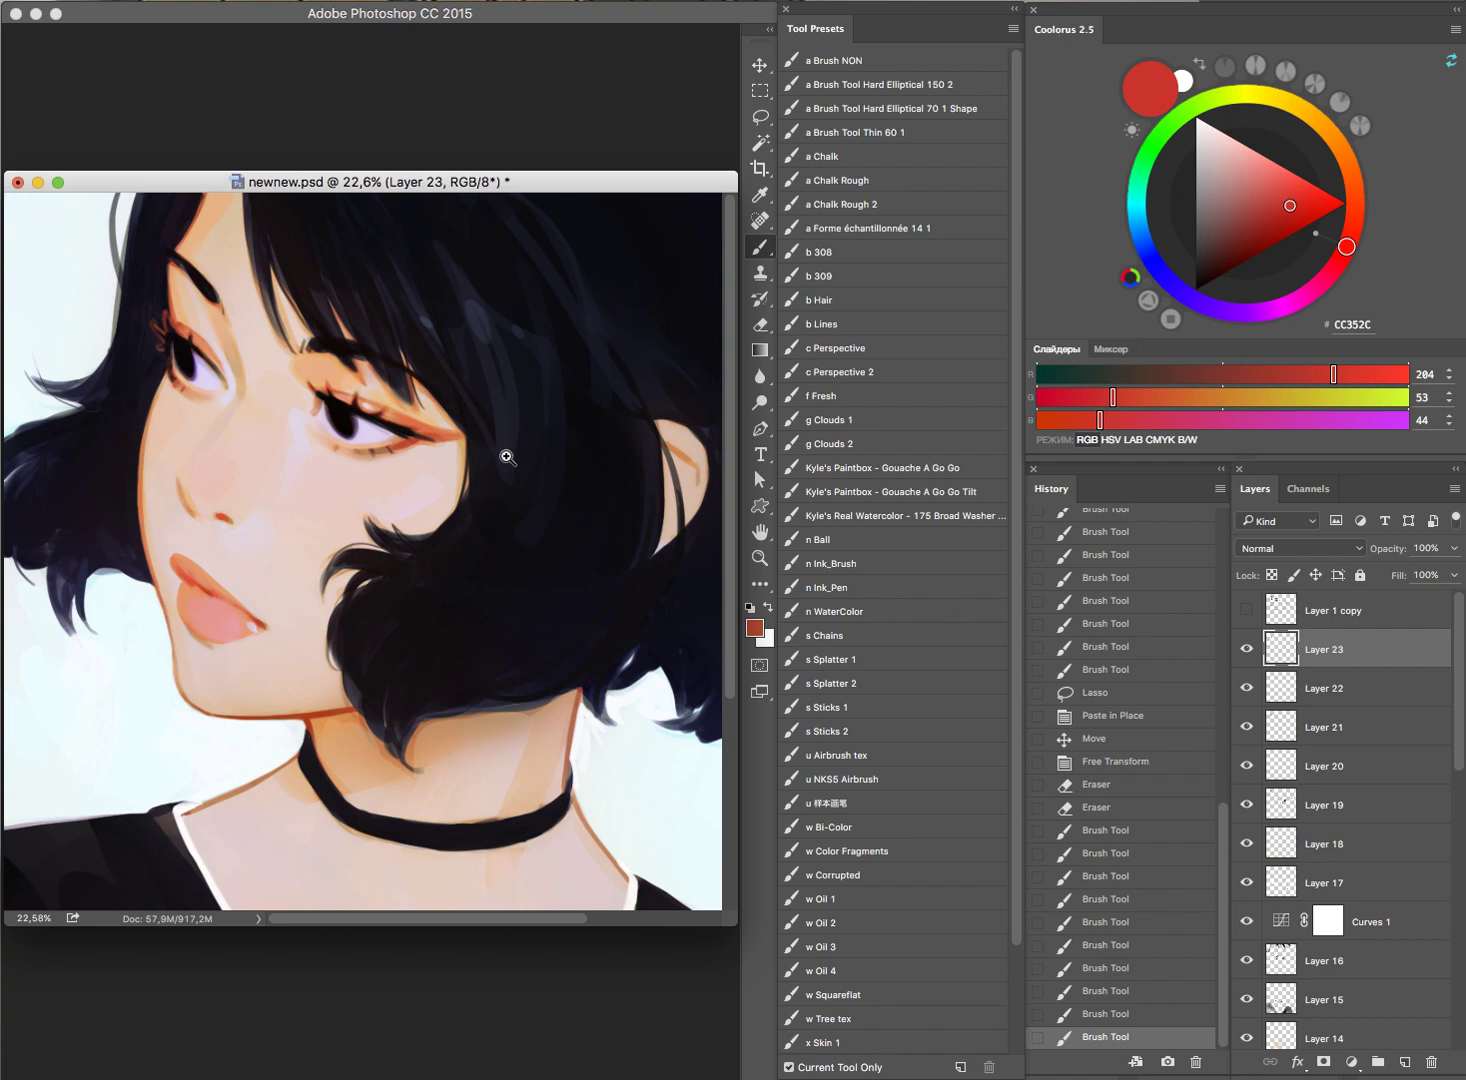
pyautogui.scroll(-2, 507, 457)
pyautogui.scroll(7, 157, 311)
pyautogui.keyDown('alt'); pyautogui.click(150, 426); pyautogui.keyUp('alt')
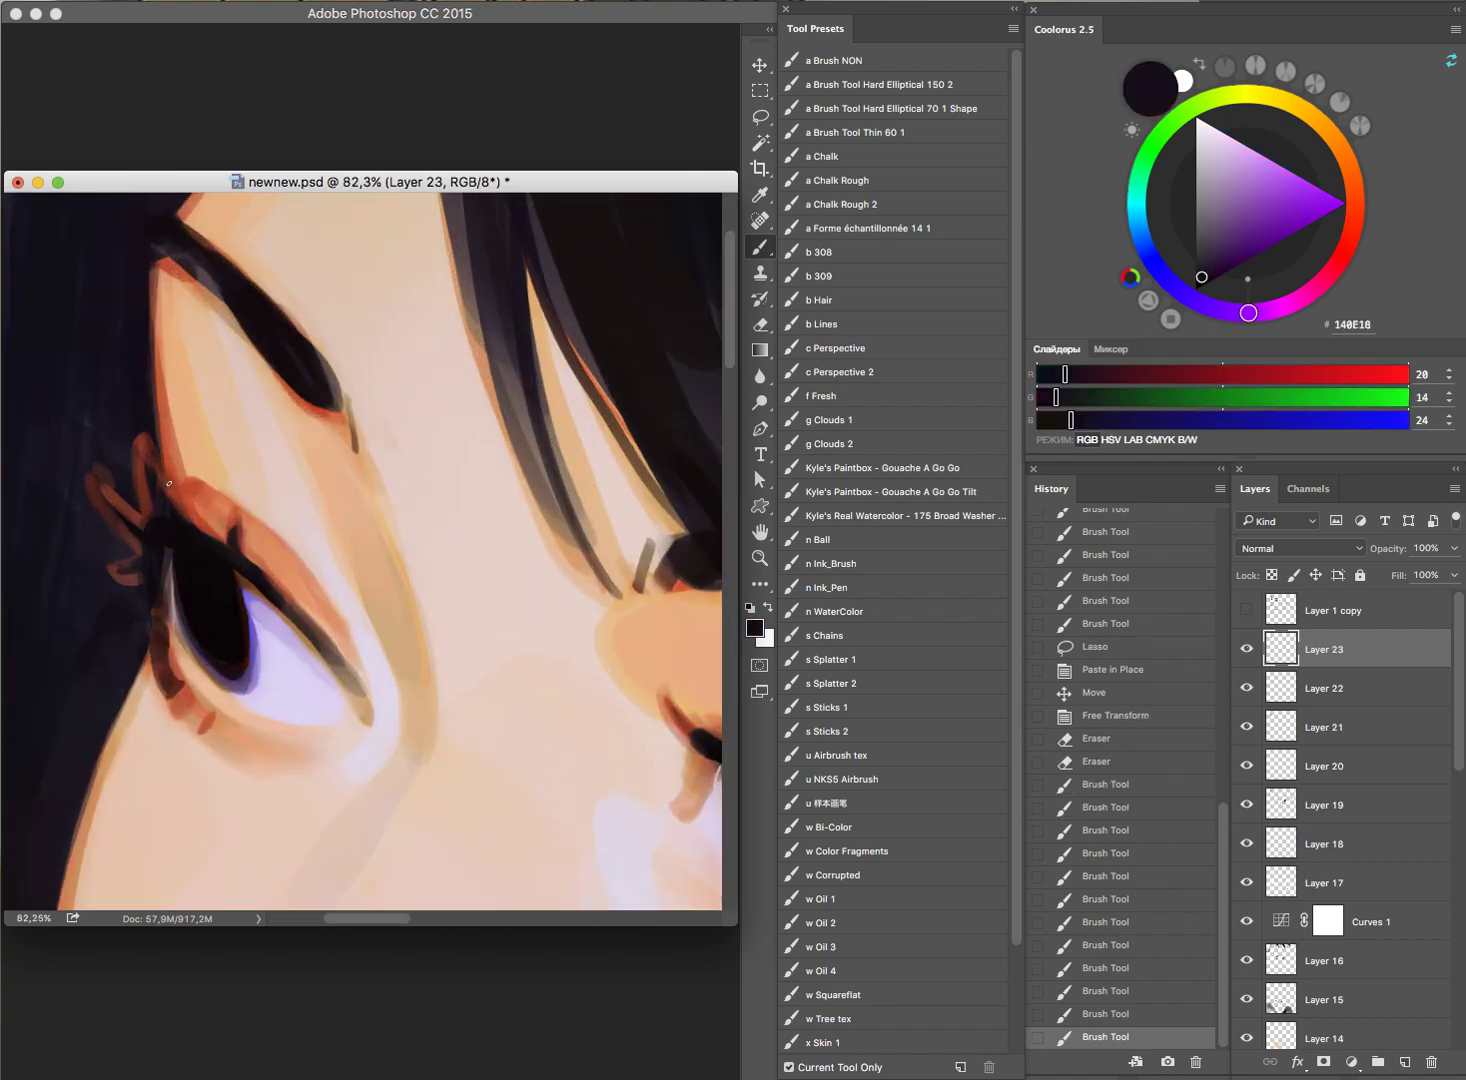
pyautogui.click(160, 437)
pyautogui.moveTo(163, 480); pyautogui.dragTo(160, 437)
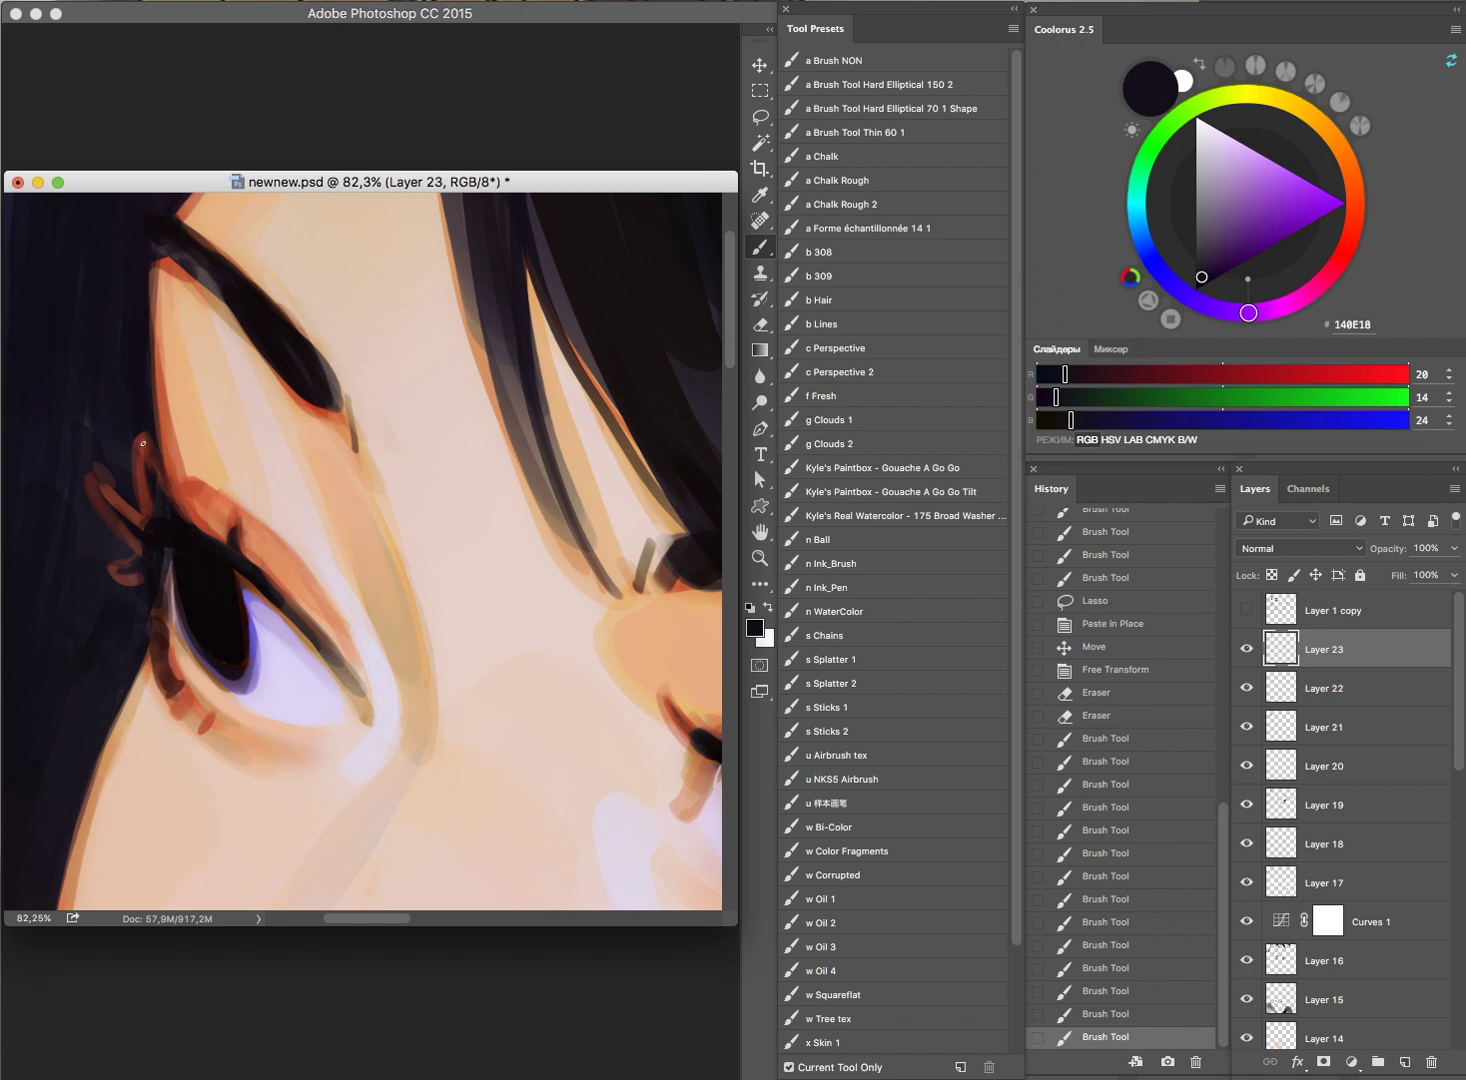
pyautogui.keyDown('alt'); pyautogui.click(148, 438); pyautogui.keyUp('alt')
pyautogui.click(216, 386)
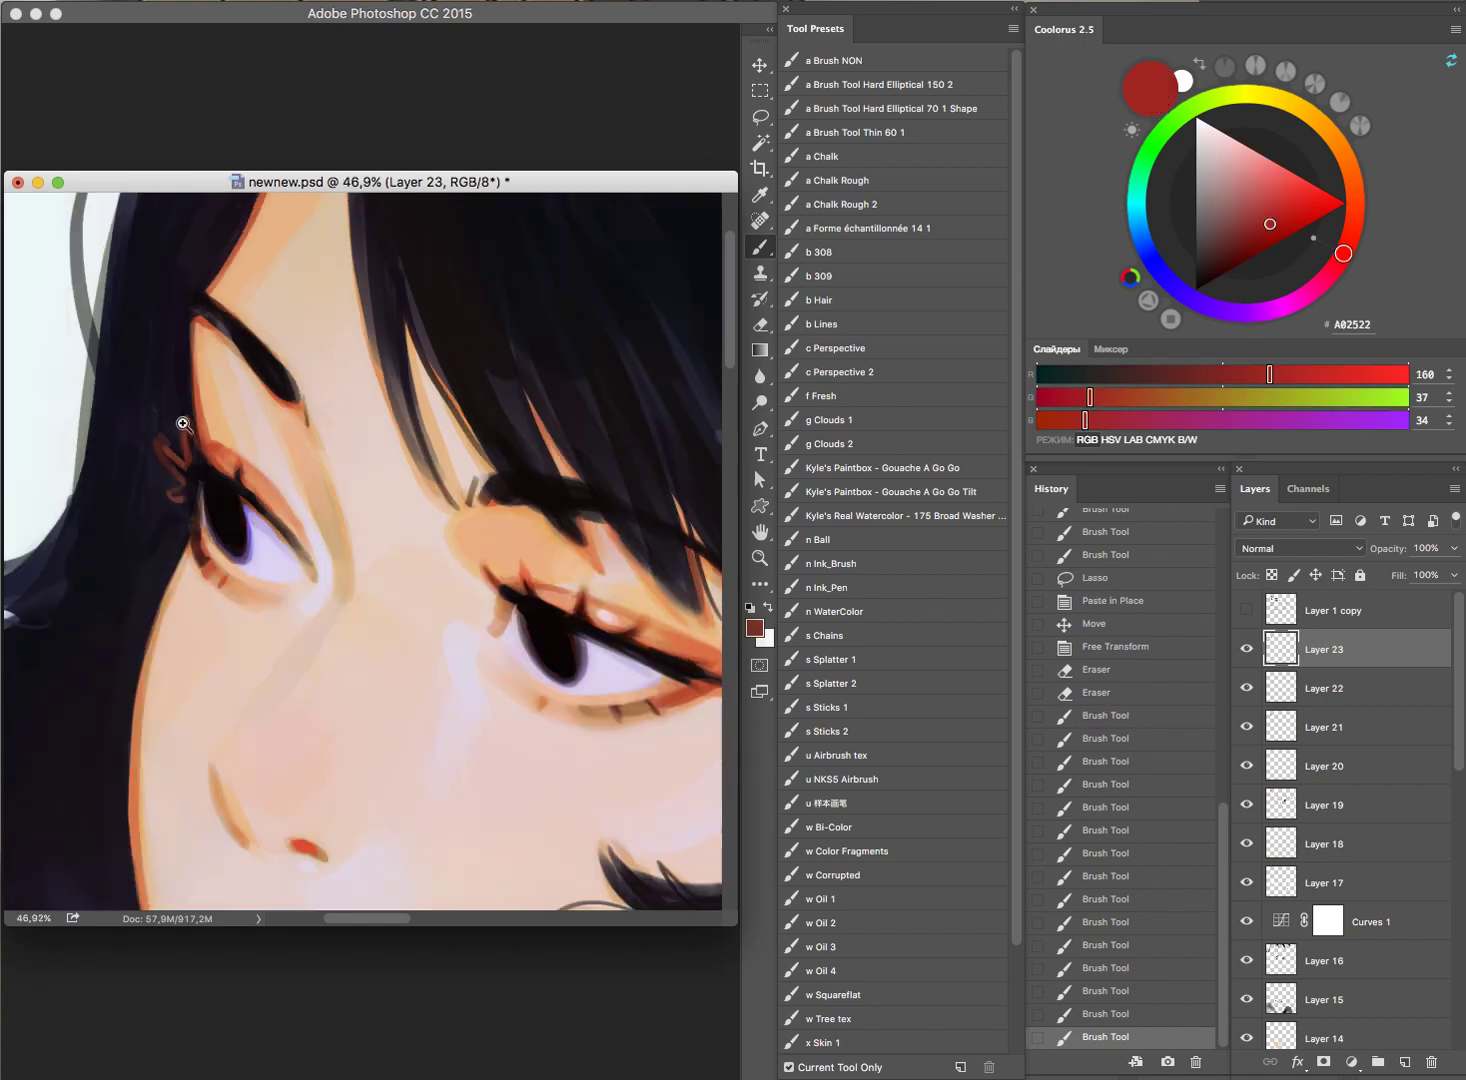
pyautogui.scroll(-4, 237, 353)
pyautogui.scroll(-2, 401, 347)
# Step: Compare by toggling Layers 20–23, sample red D63429 from the eye corner, add Layer 24
pyautogui.click(1247, 650)
pyautogui.click(1247, 766)
pyautogui.moveTo(1252, 660); pyautogui.dragTo(1251, 726)
pyautogui.click(1247, 766)
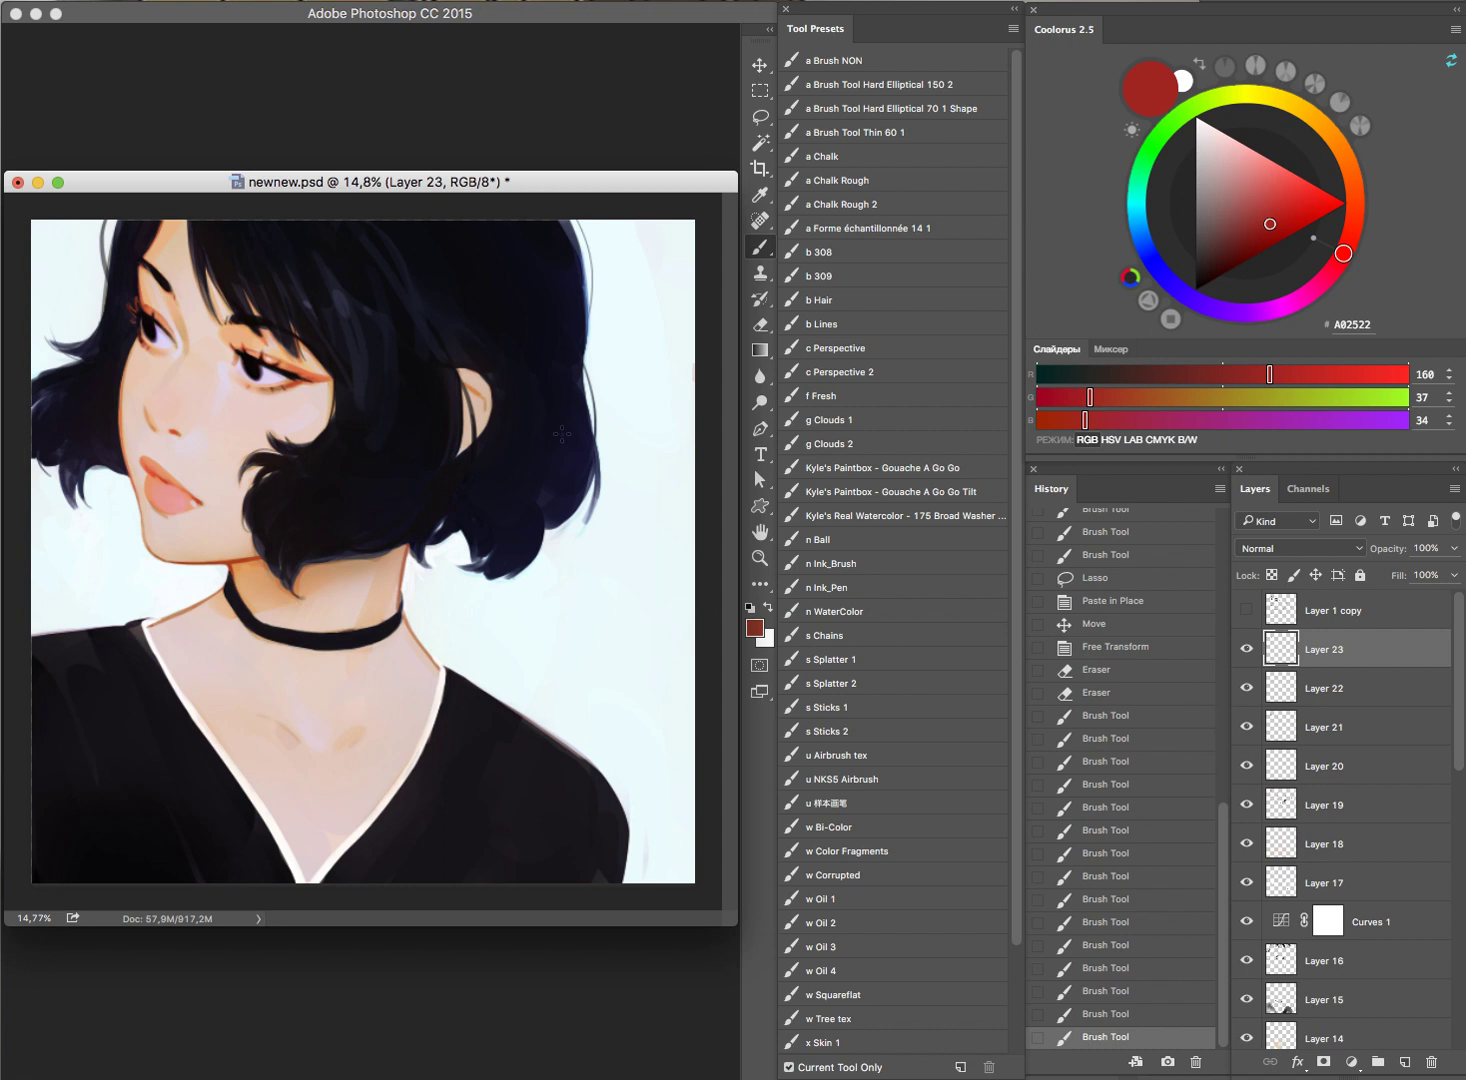
pyautogui.keyDown('alt'); pyautogui.click(299, 378); pyautogui.keyUp('alt')
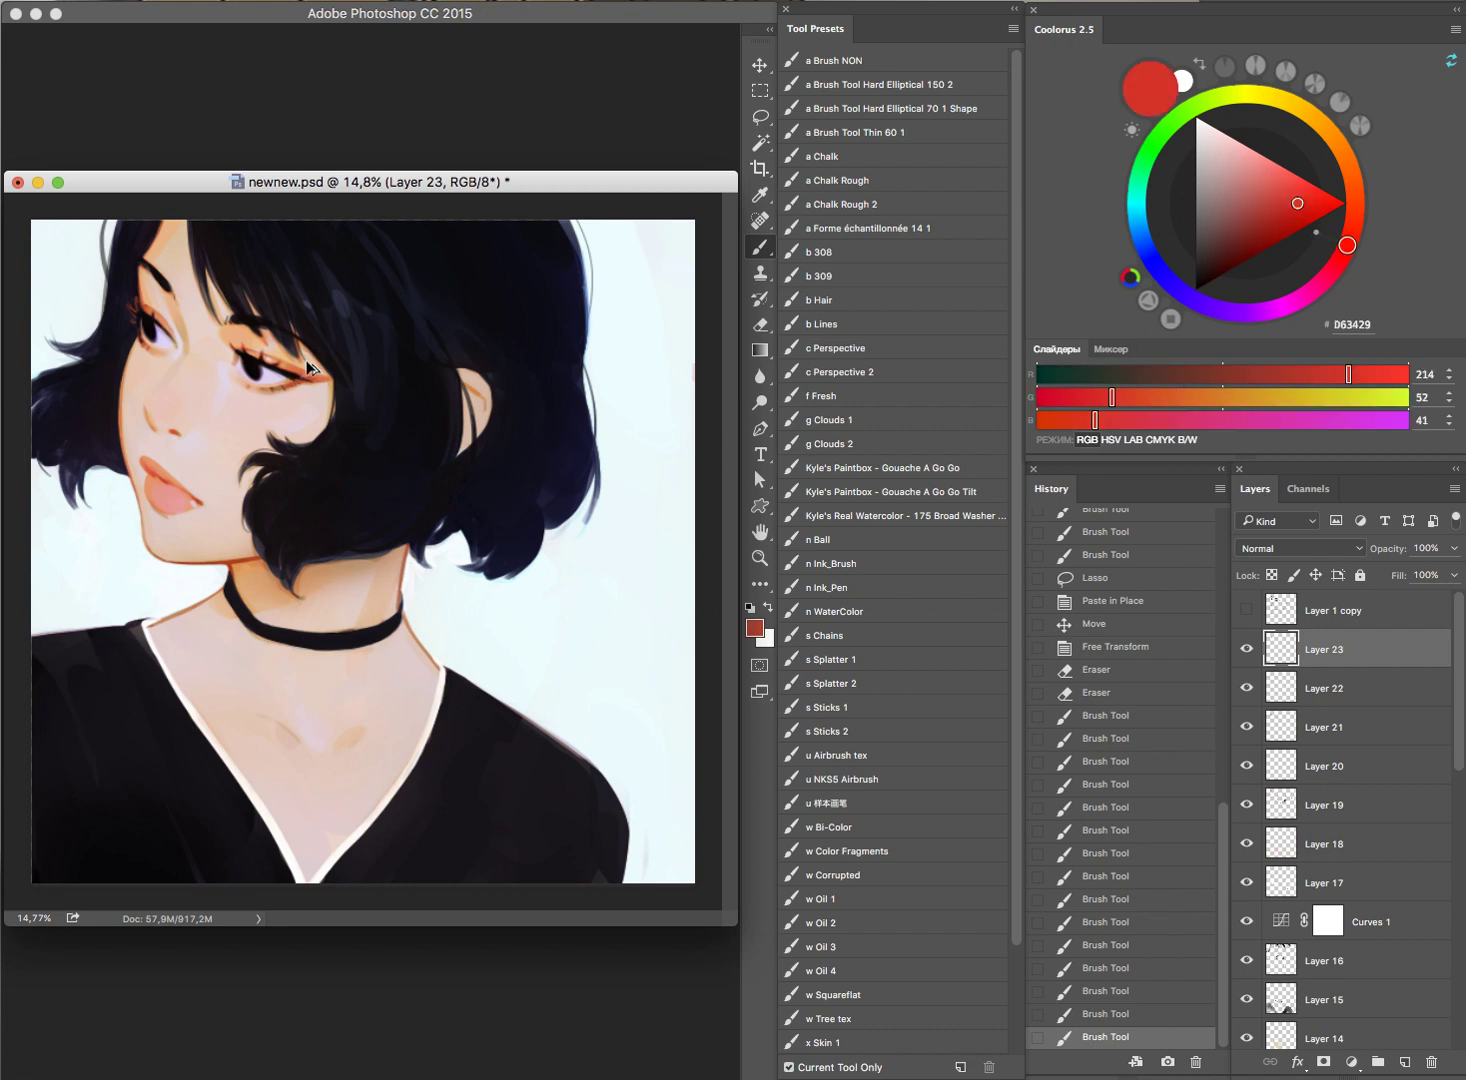
pyautogui.hotkey('ctrl', 'shift', 'alt', 'n')
# Step: Set Layer 24 to Darken and paint a red stroke on the hair near the ear
pyautogui.click(1316, 552)
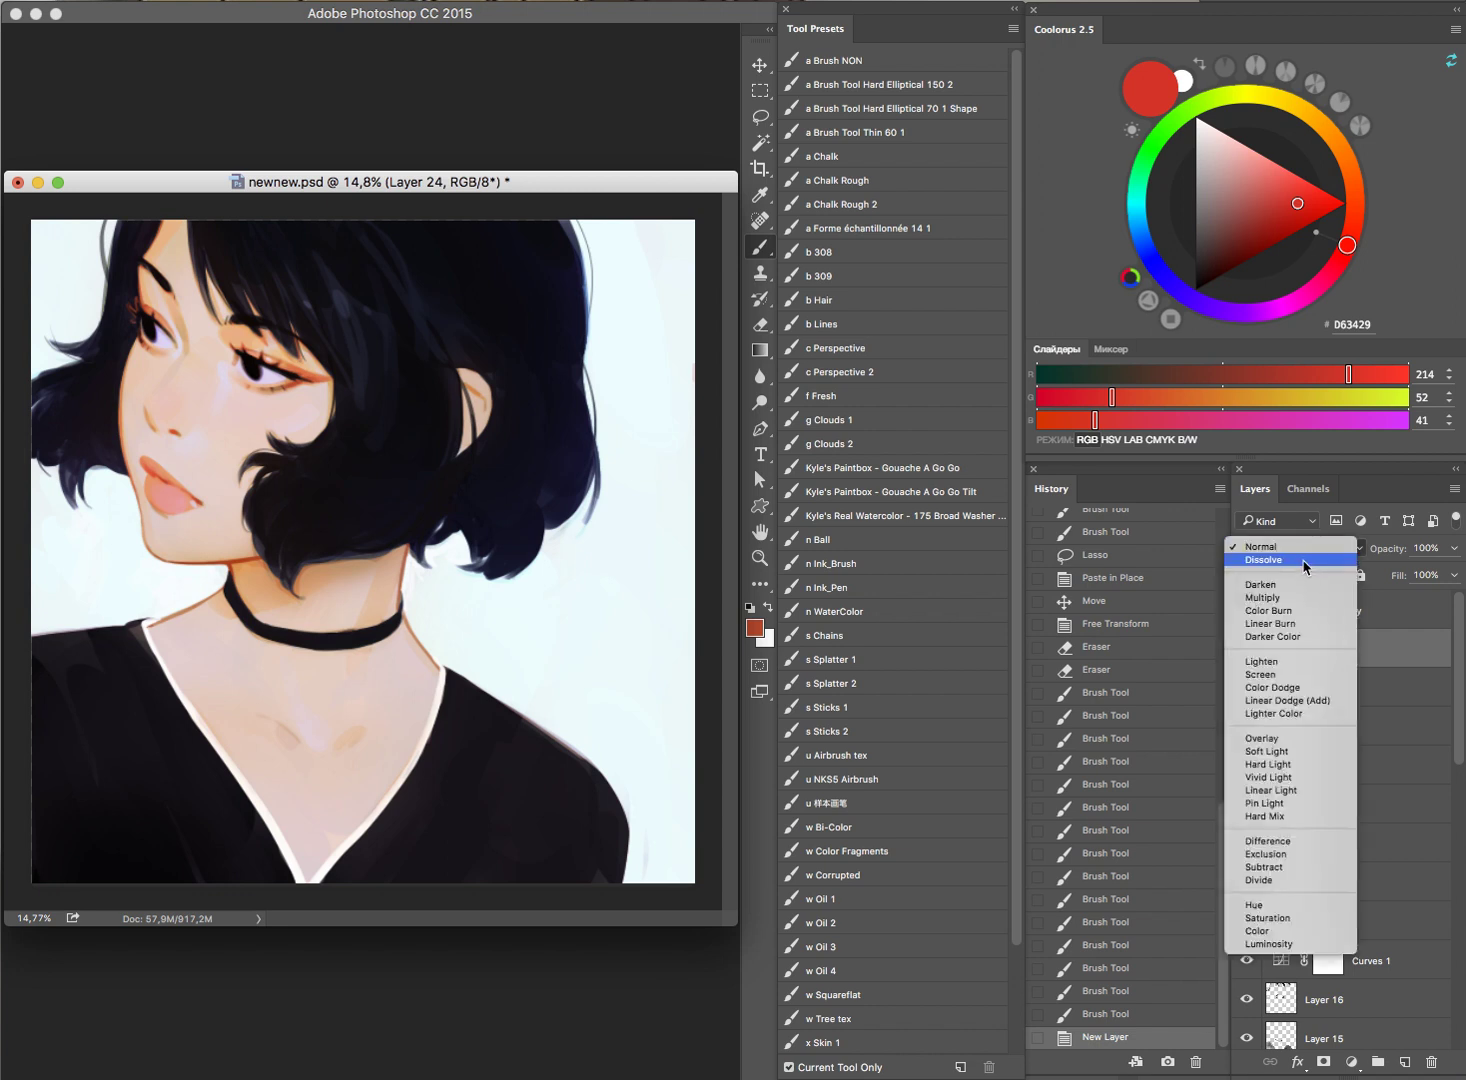
pyautogui.click(1305, 585)
pyautogui.moveTo(461, 326); pyautogui.dragTo(549, 383)
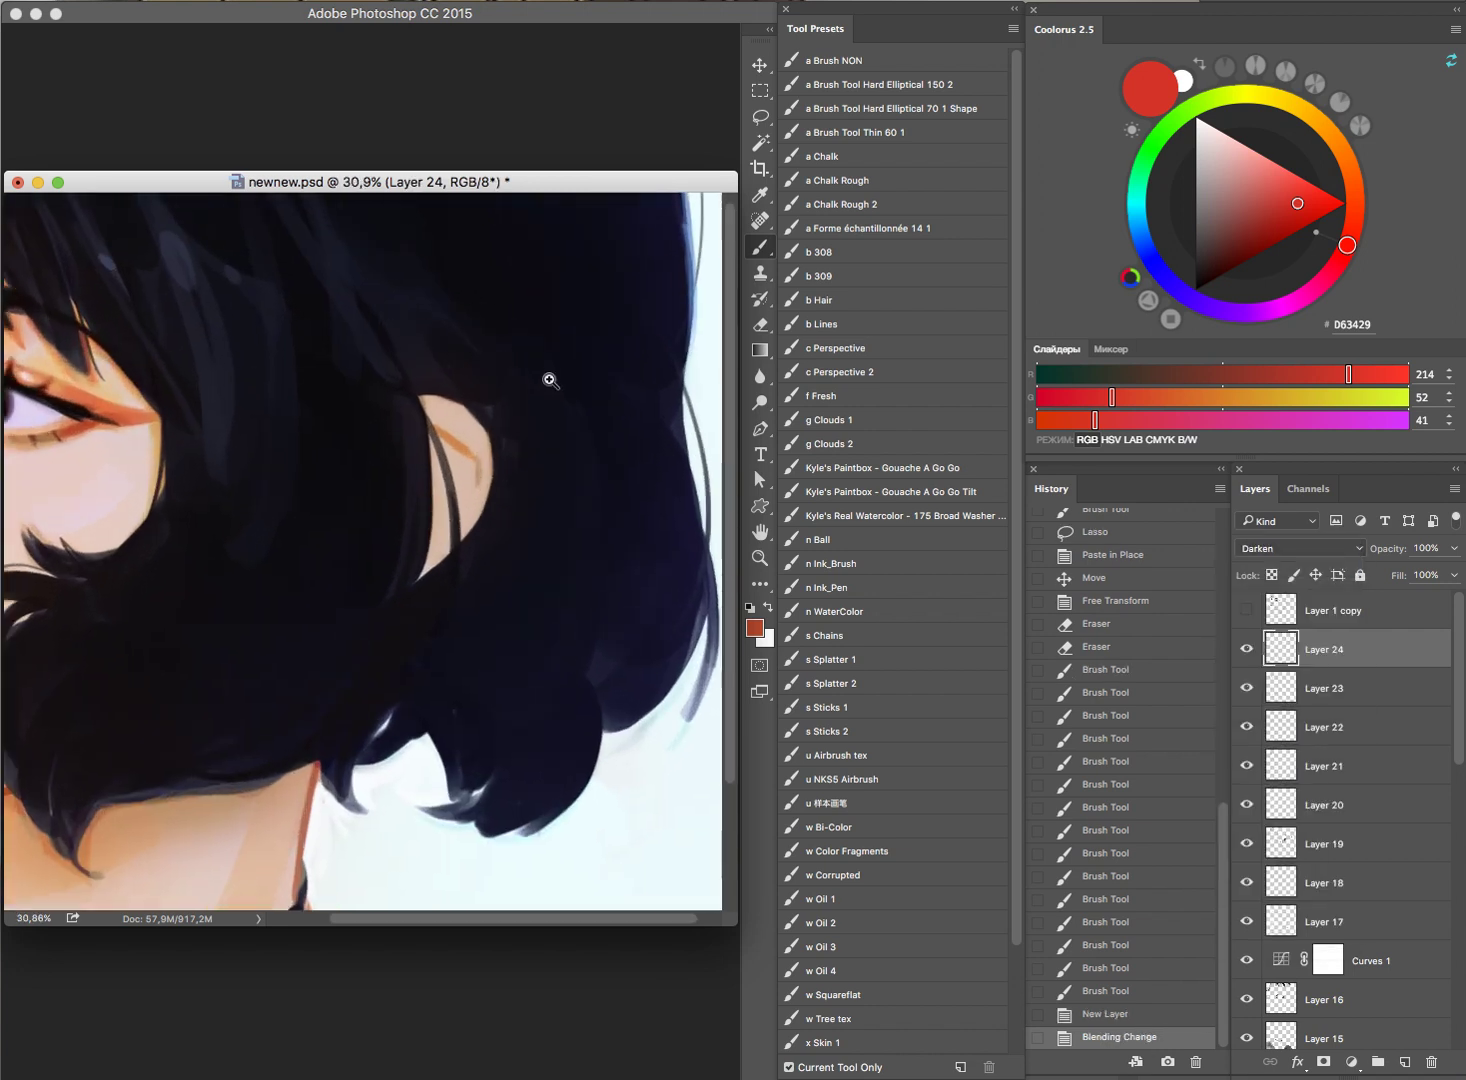
pyautogui.moveTo(432, 396)
pyautogui.mouseDown()
pyautogui.moveTo(520, 413)
pyautogui.moveTo(488, 500)
pyautogui.moveTo(411, 570)
pyautogui.moveTo(483, 502)
pyautogui.moveTo(502, 421)
pyautogui.mouseUp()
pyautogui.scroll(5, 560, 450)
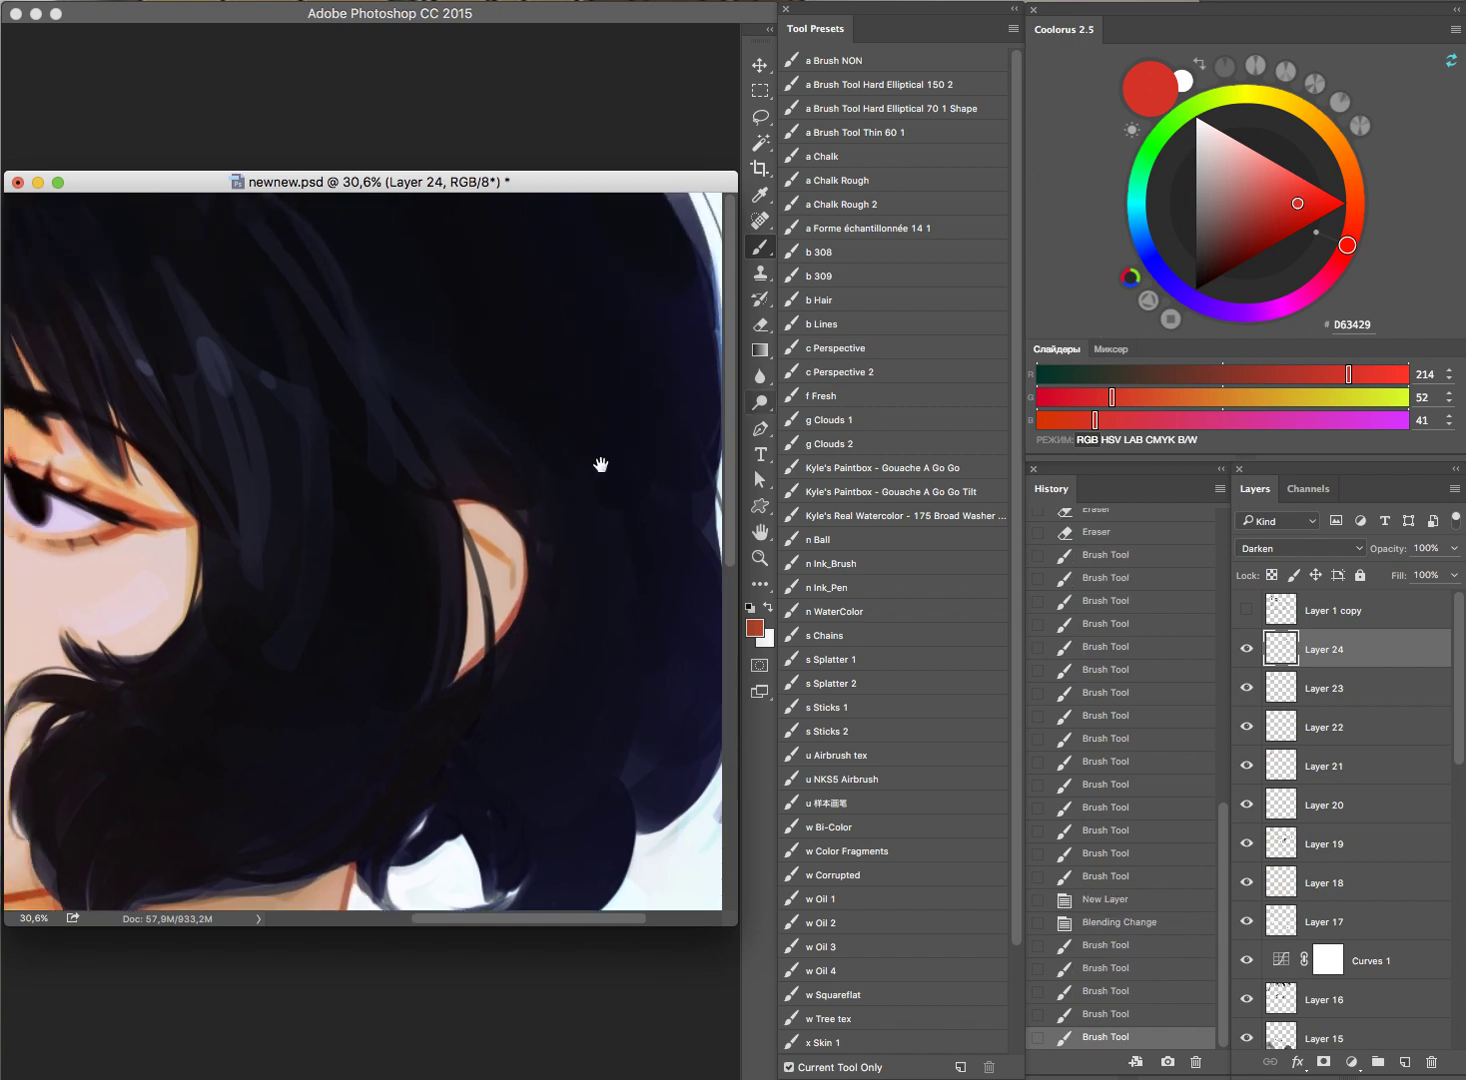
pyautogui.hscroll(3, 573, 495)
pyautogui.scroll(-5, 592, 507)
pyautogui.scroll(1, 461, 528)
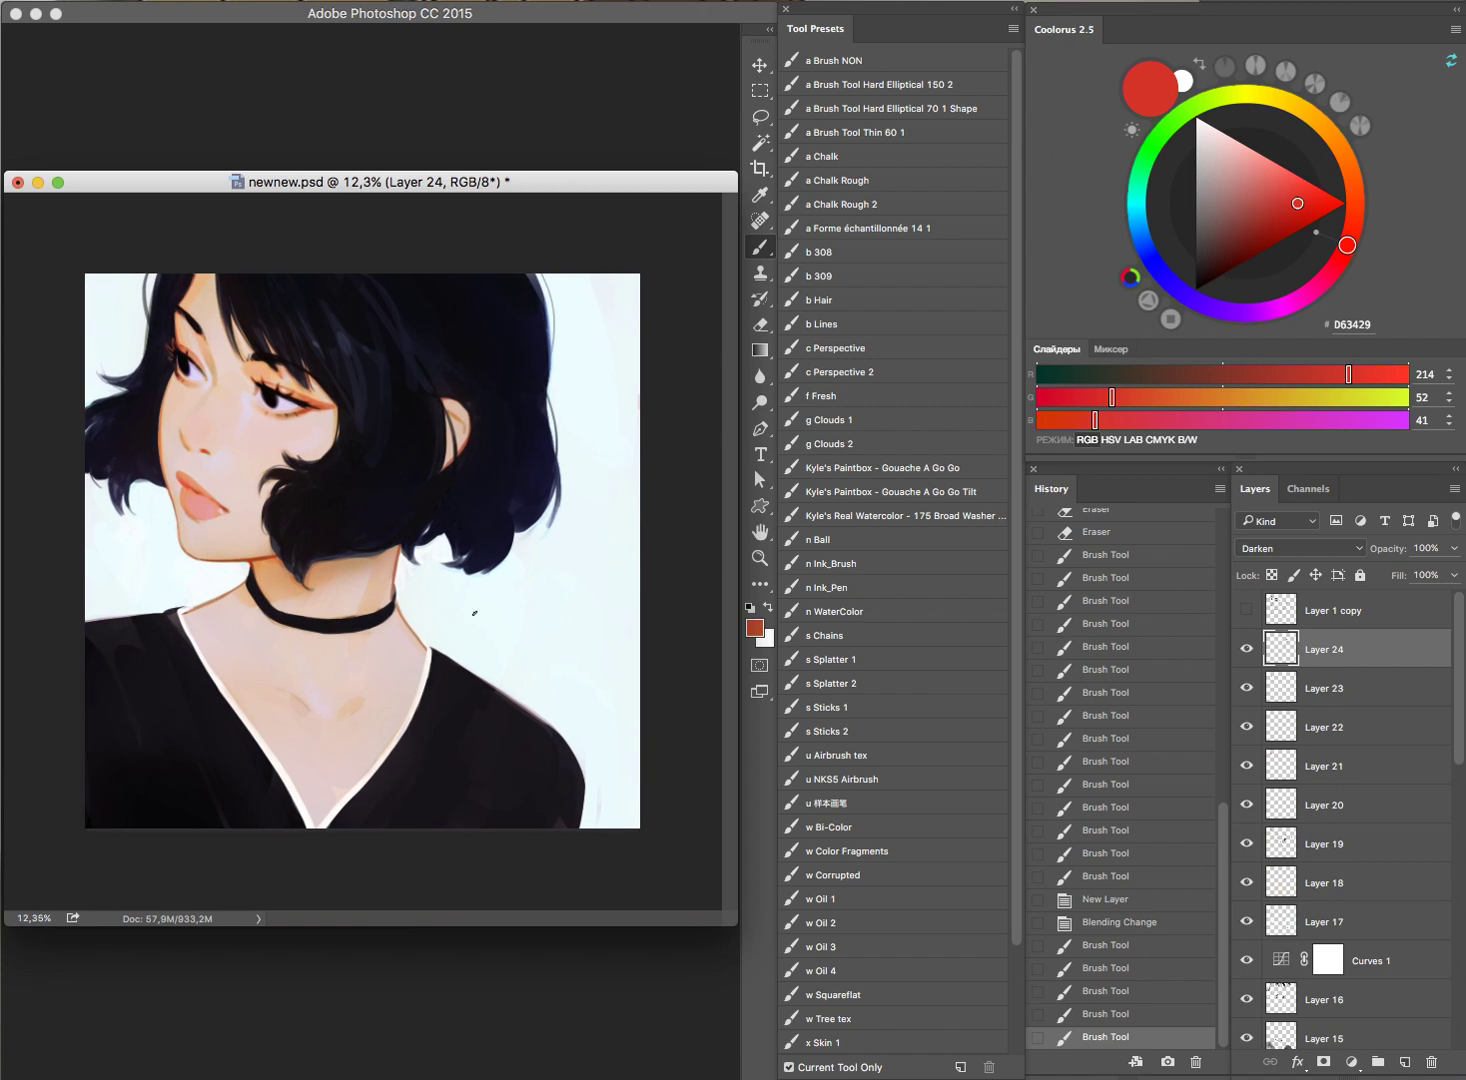
# Step: Add Layer 25 in Lighten mode and flip the canvas horizontally
pyautogui.hotkey('ctrl', 'alt', 'shift', 'n')
pyautogui.click(1288, 550)
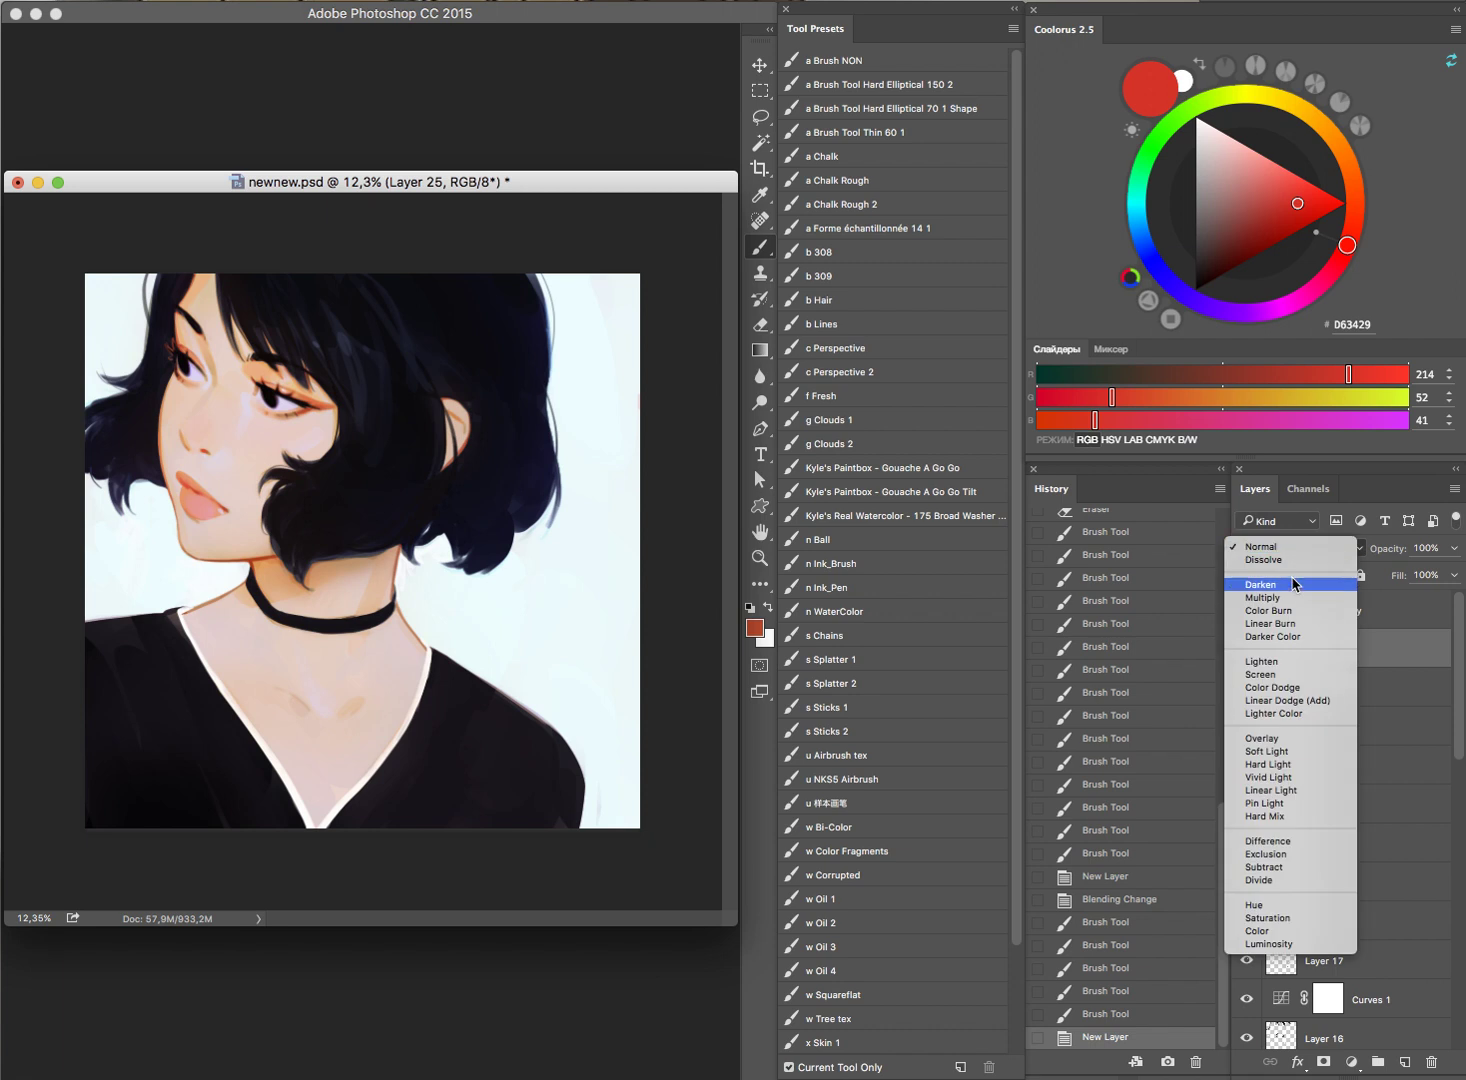
pyautogui.click(1273, 660)
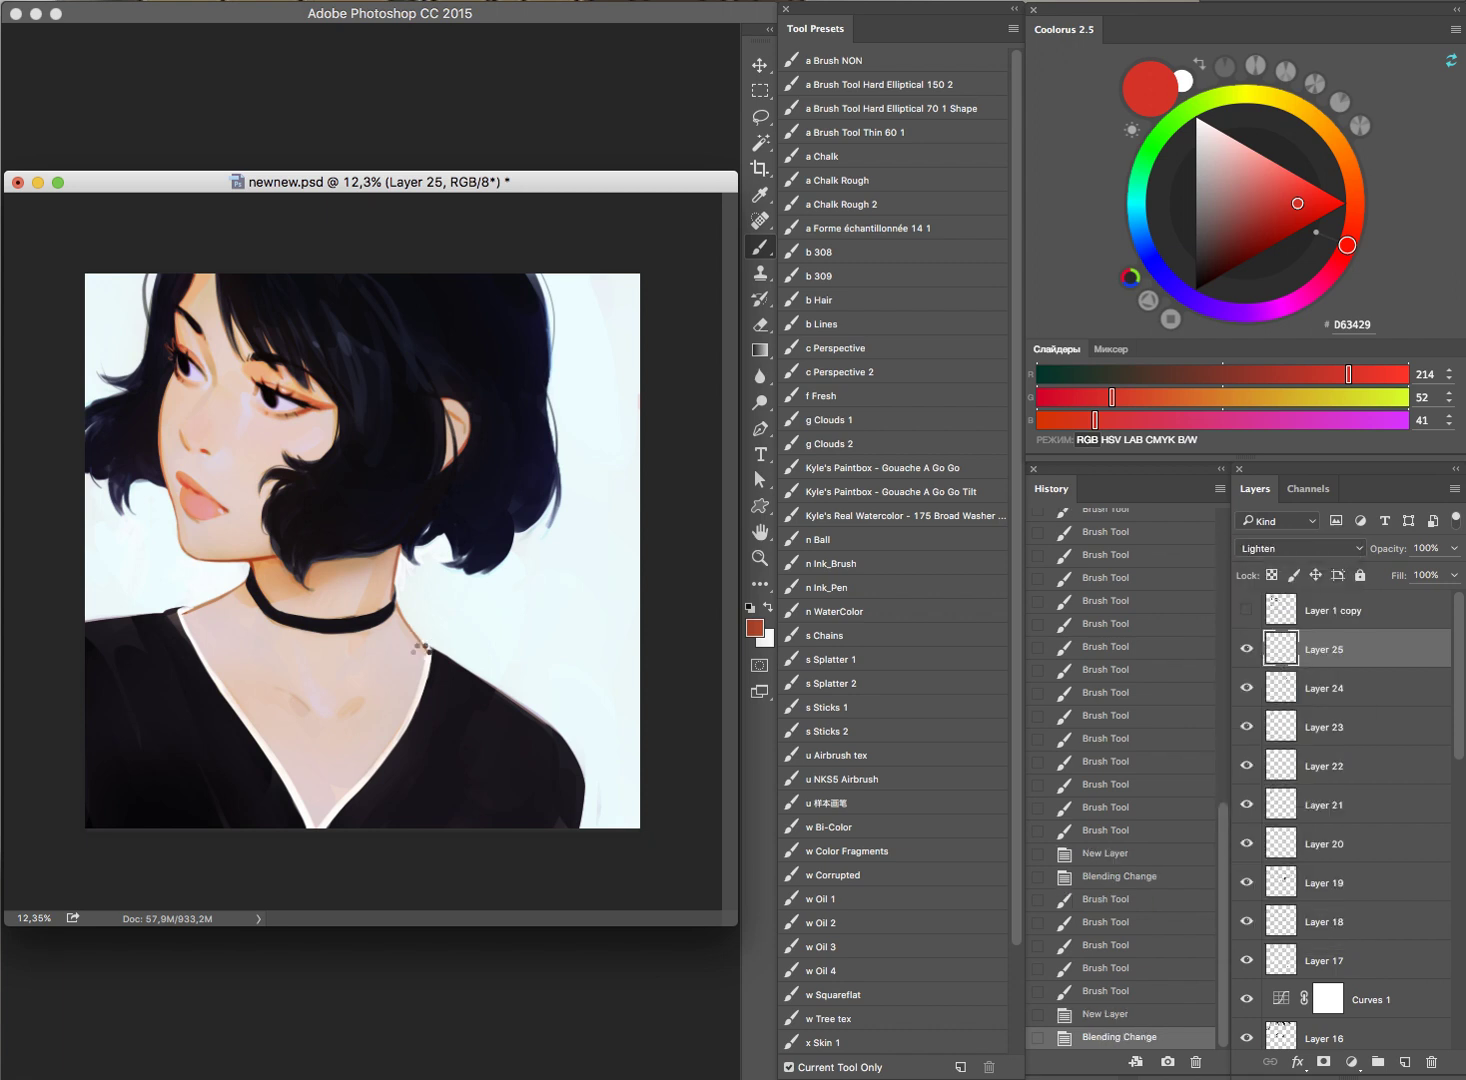
pyautogui.press('h')
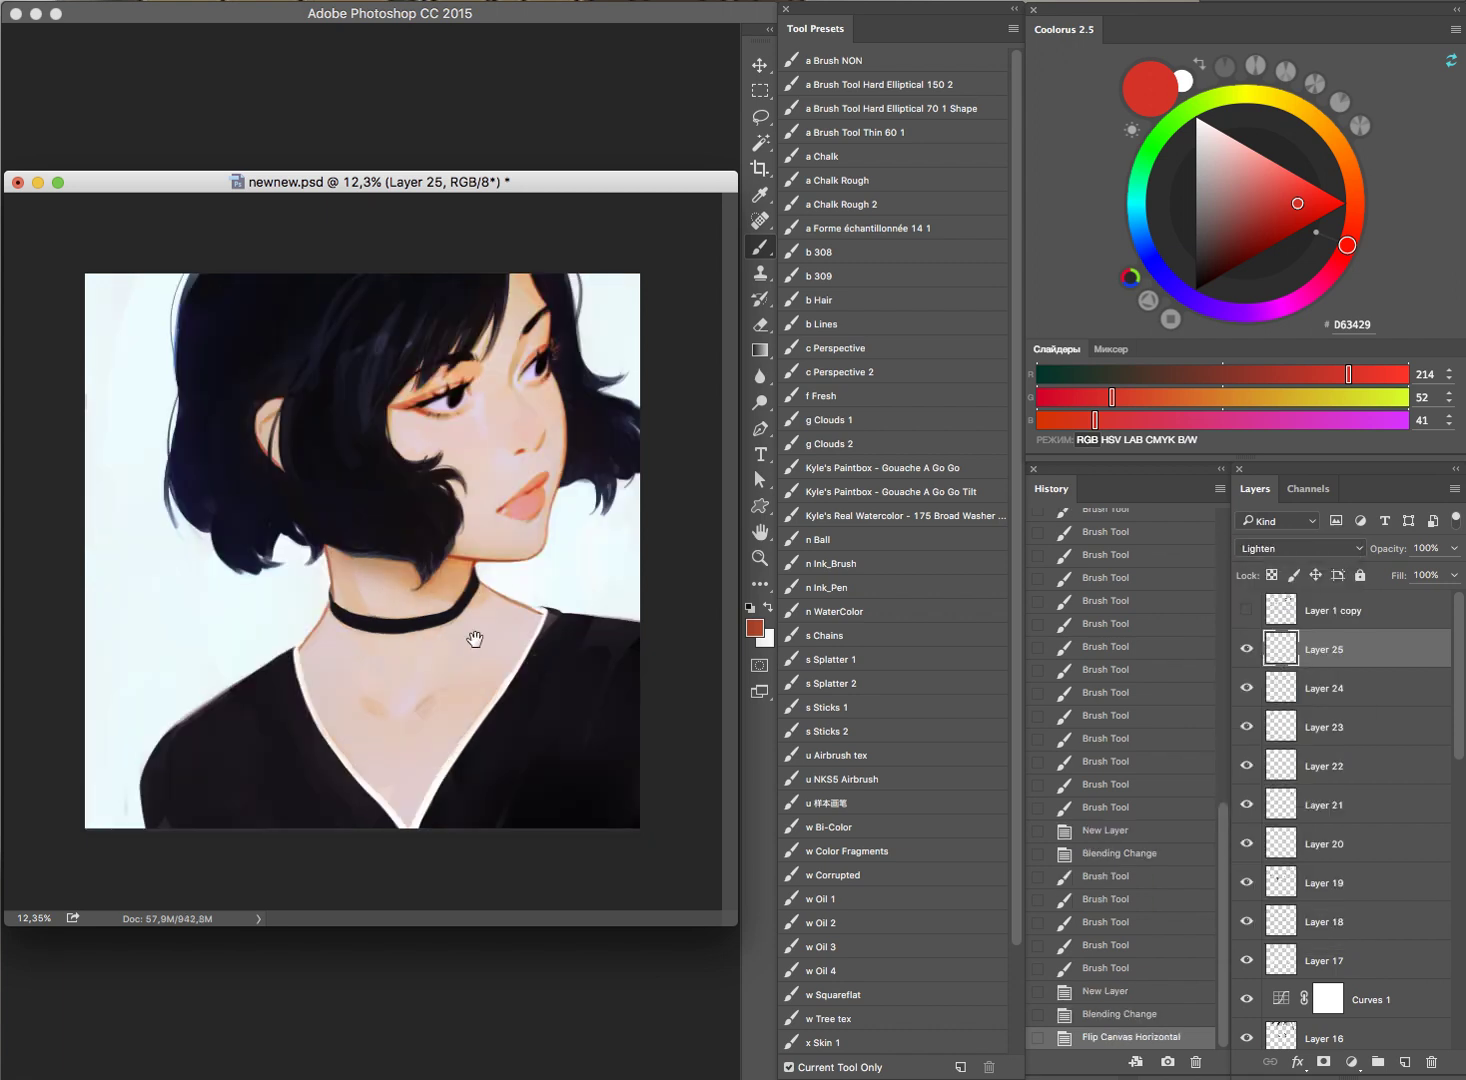
# Step: Paint skin tone EEB9A1 along the top edge of the choker, then add Layer 26
pyautogui.scroll(5, 477, 654)
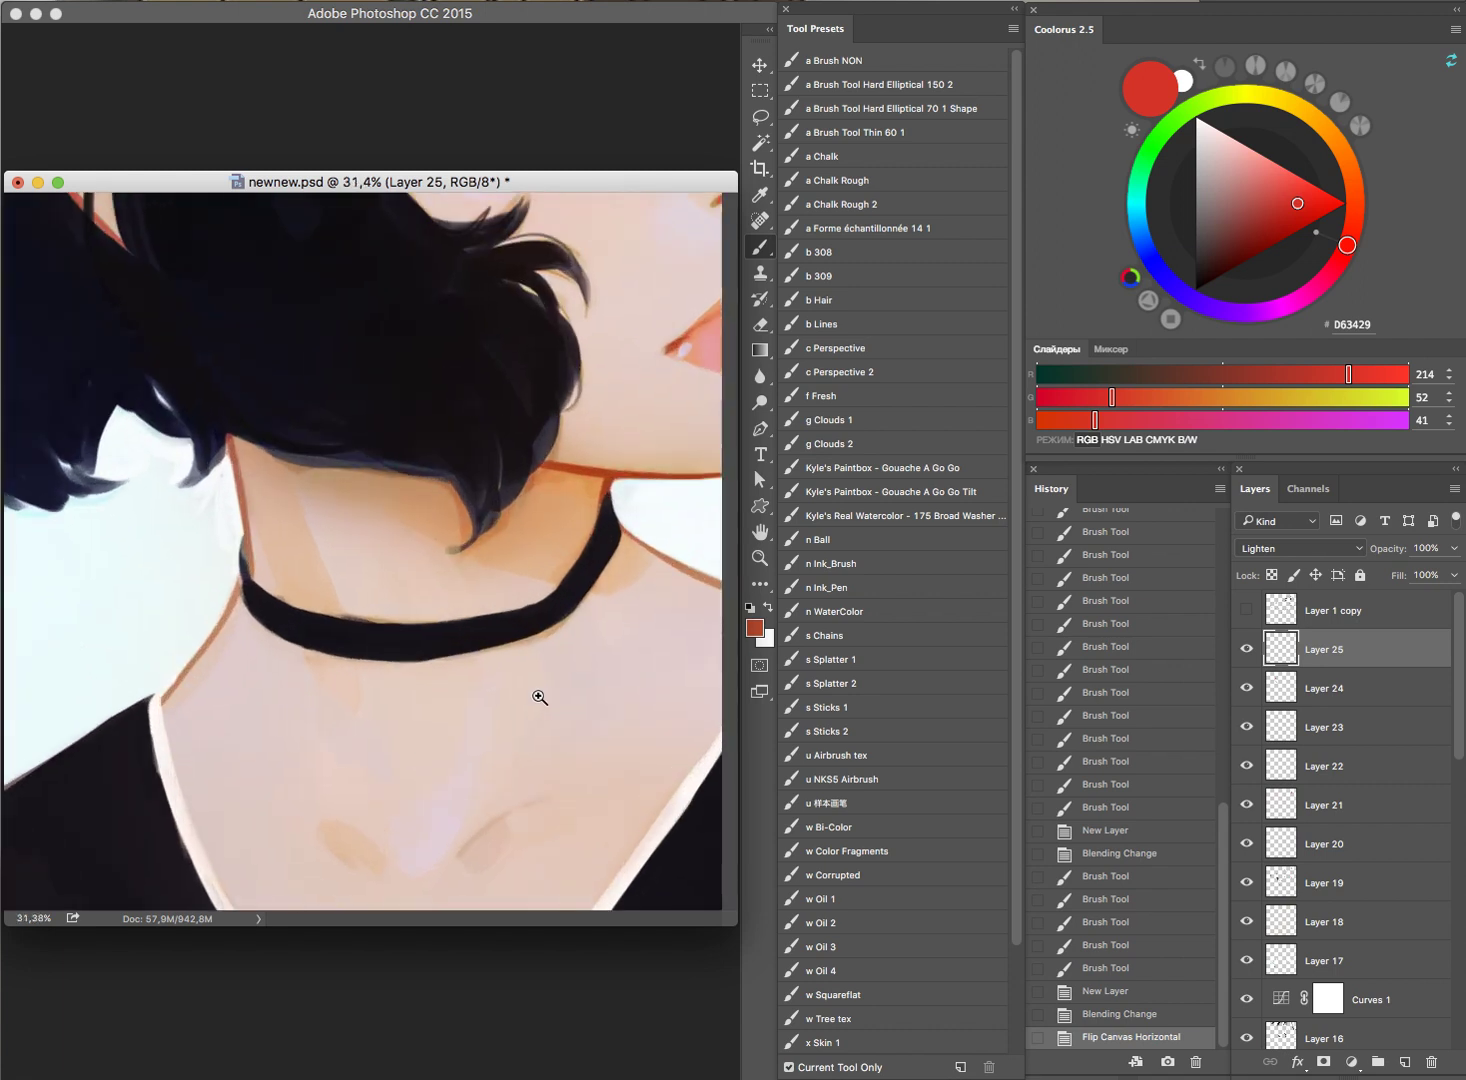
pyautogui.keyDown('alt'); pyautogui.click(306, 551); pyautogui.keyUp('alt')
pyautogui.moveTo(282, 589); pyautogui.dragTo(330, 605)
pyautogui.moveTo(335, 602); pyautogui.dragTo(405, 614)
pyautogui.moveTo(405, 612); pyautogui.dragTo(502, 587)
pyautogui.moveTo(619, 672); pyautogui.dragTo(579, 713)
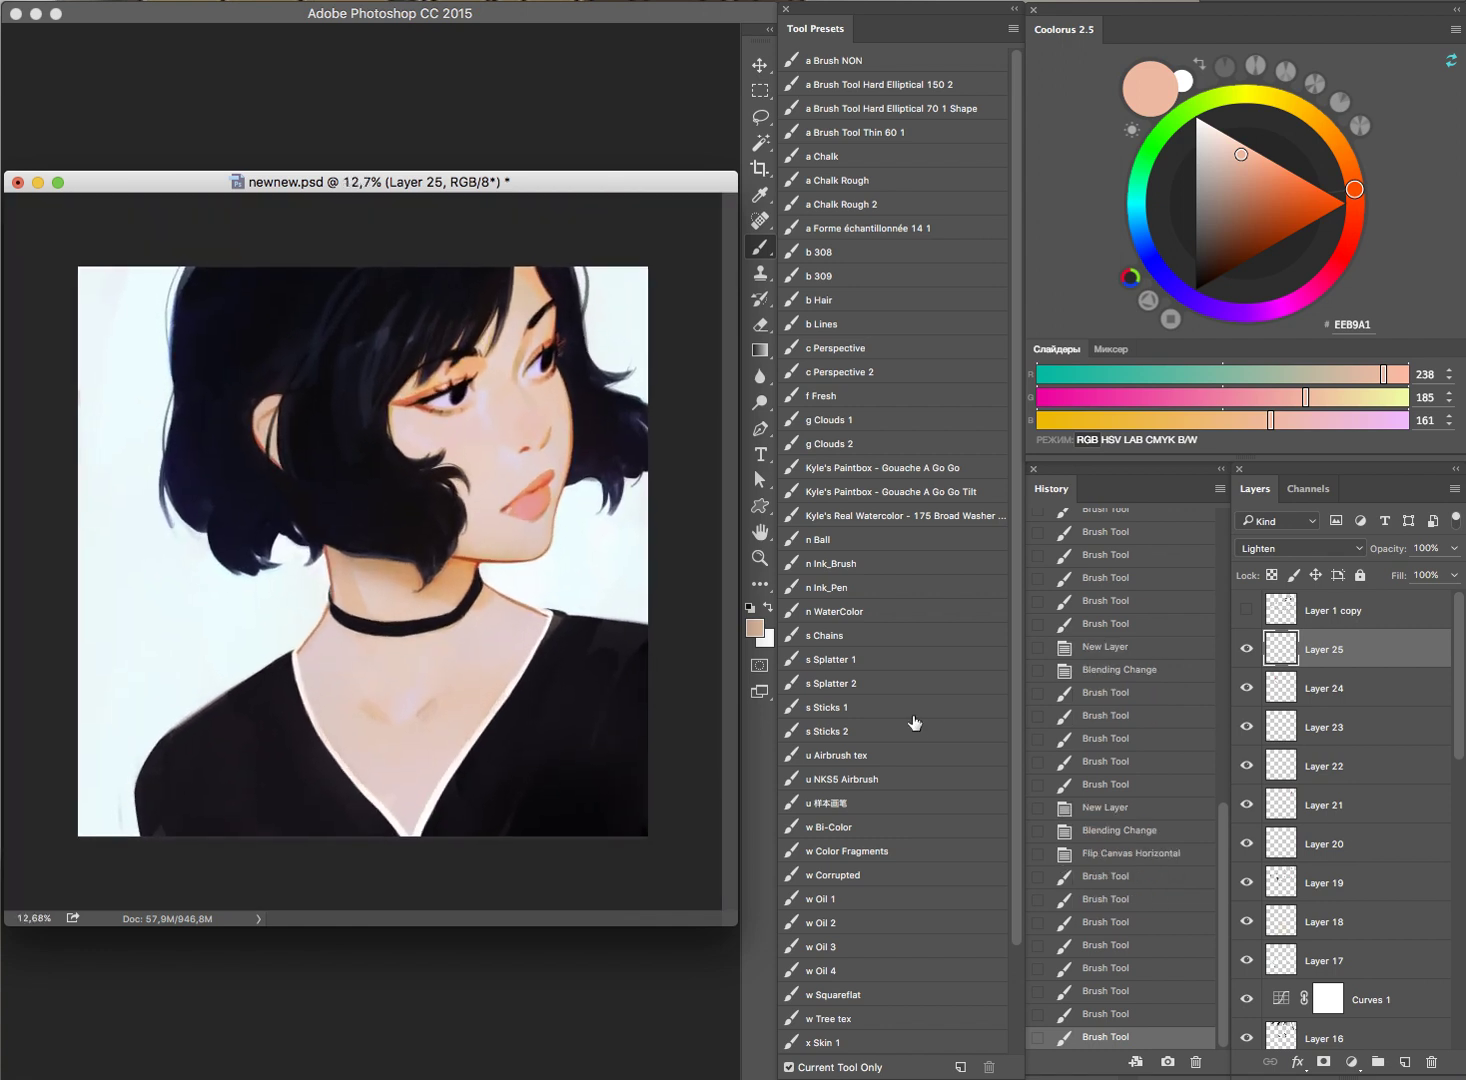
pyautogui.hotkey('ctrl', 'alt', 'shift', 'n')
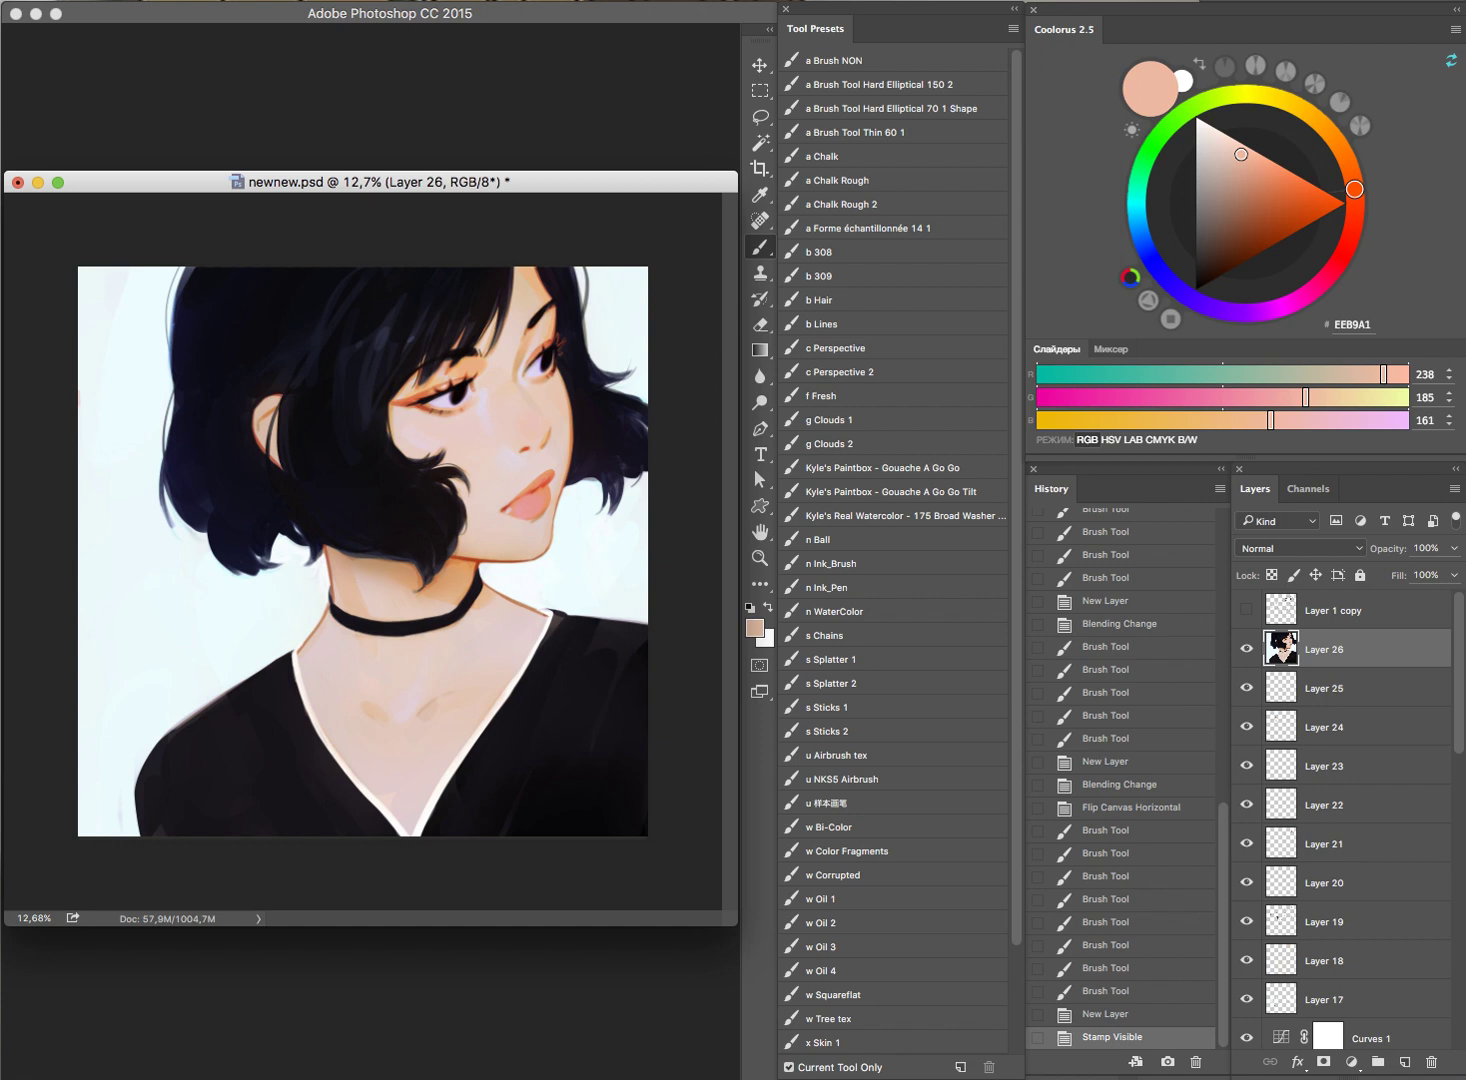
# Step: Apply Lens Blur to Layer 26, add a mask, and restore sharp eyes, brow, lips and hair
pyautogui.hotkey('ctrl', 'alt', 'f')
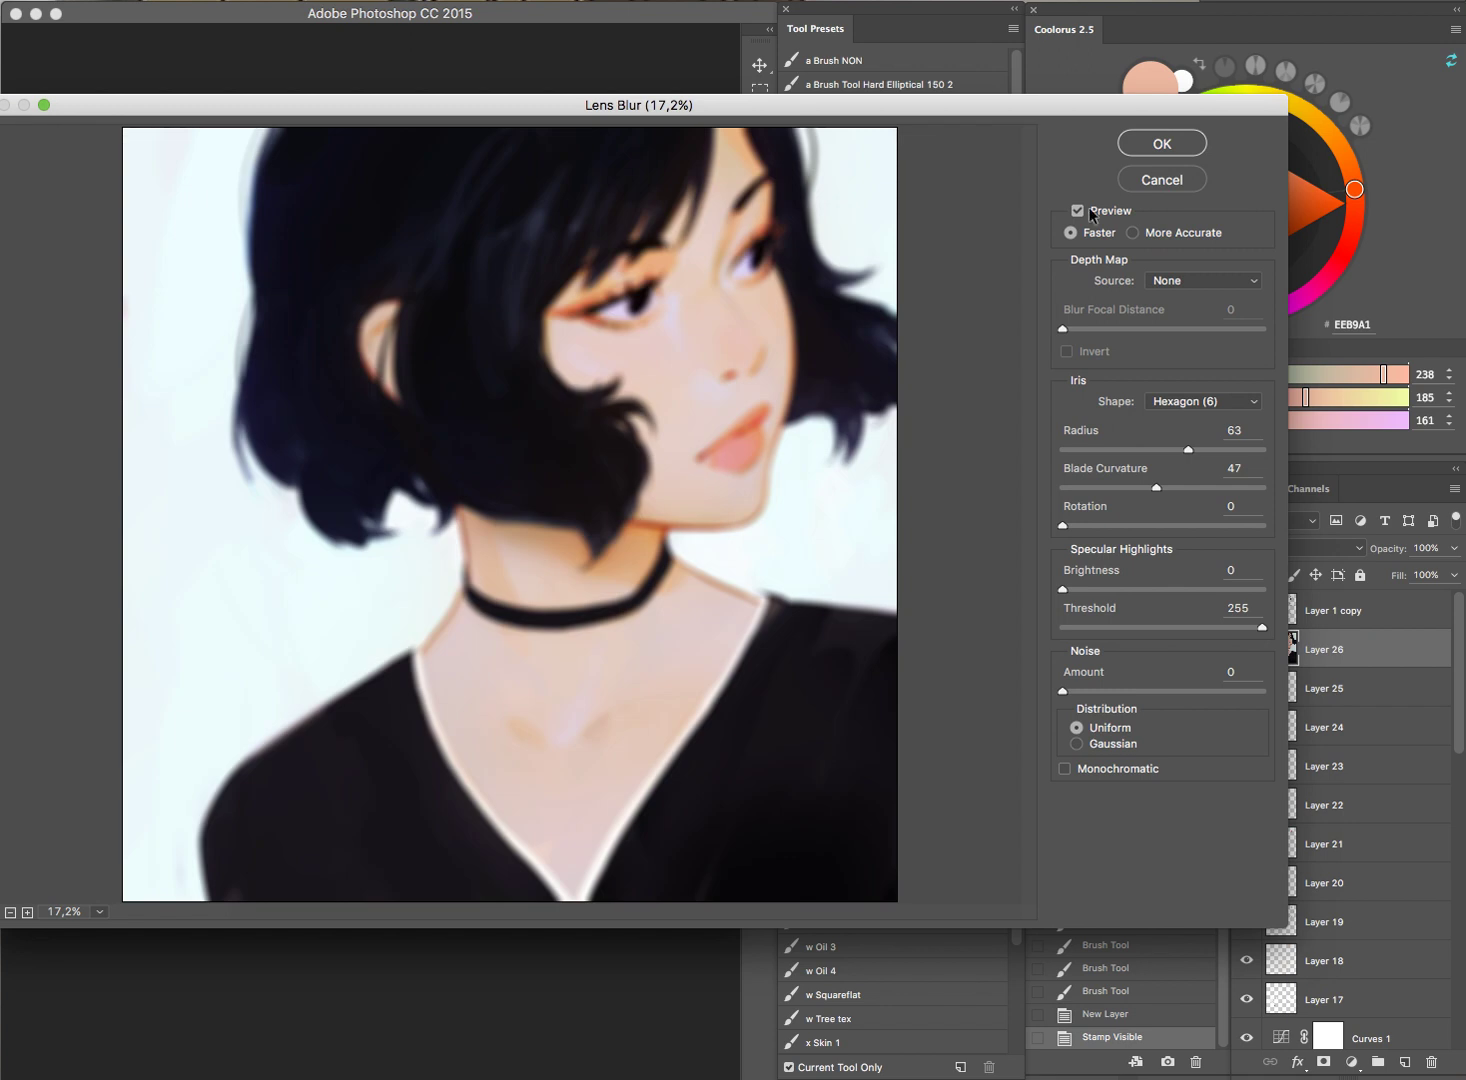
pyautogui.click(1160, 142)
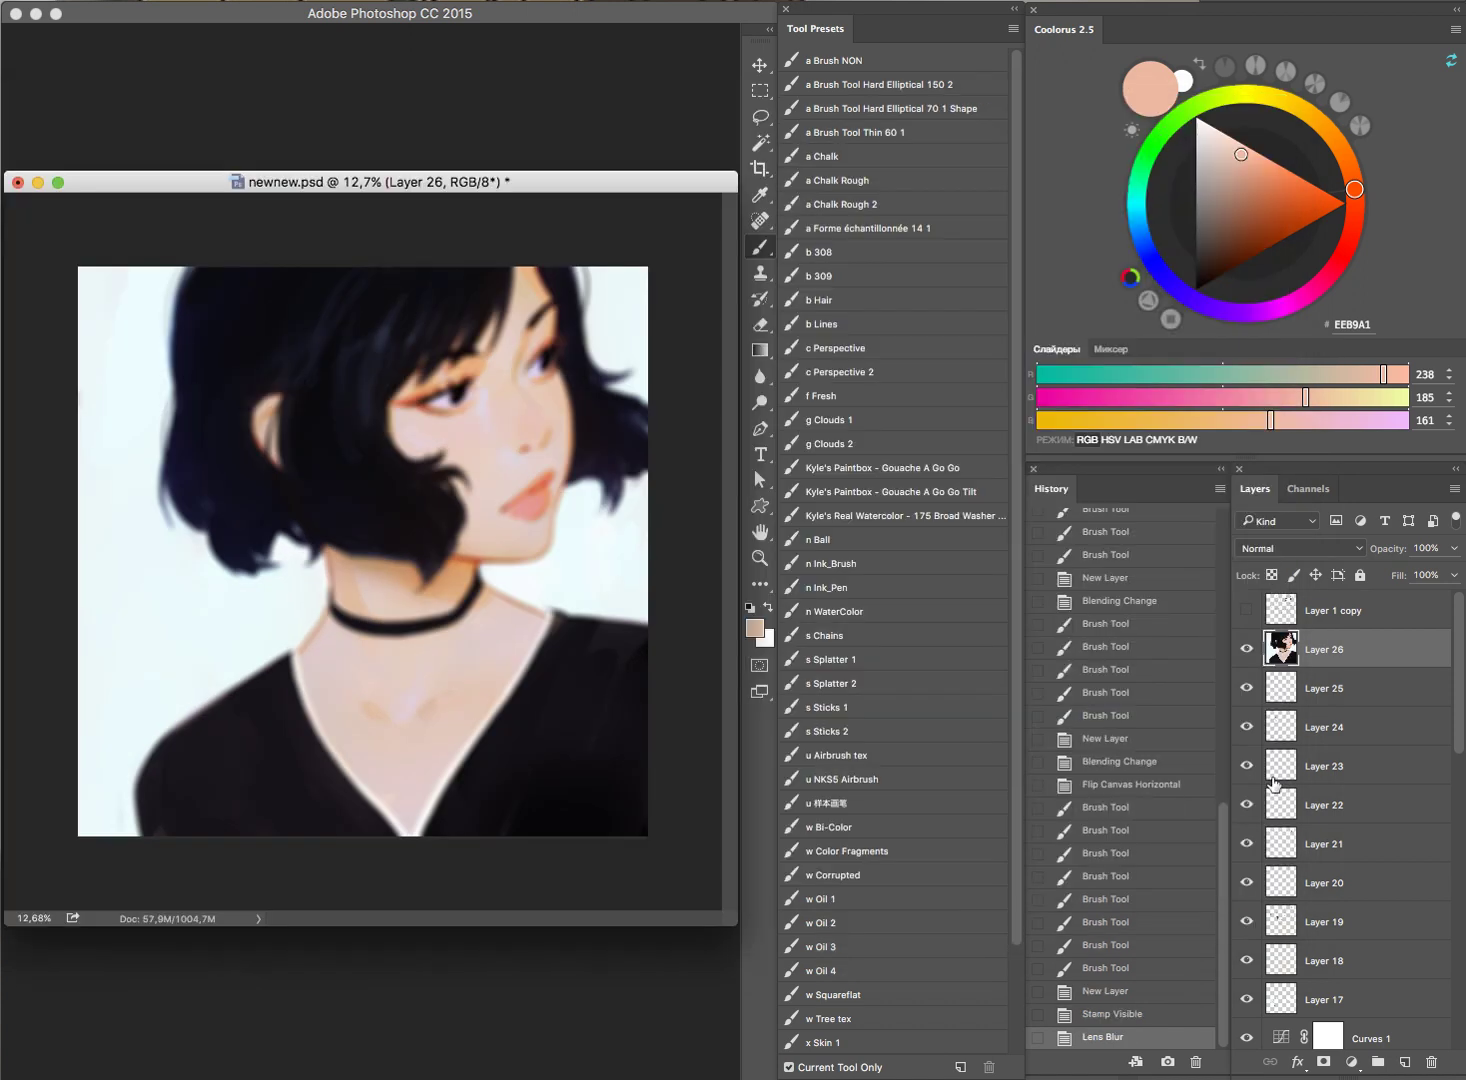
pyautogui.click(1323, 1062)
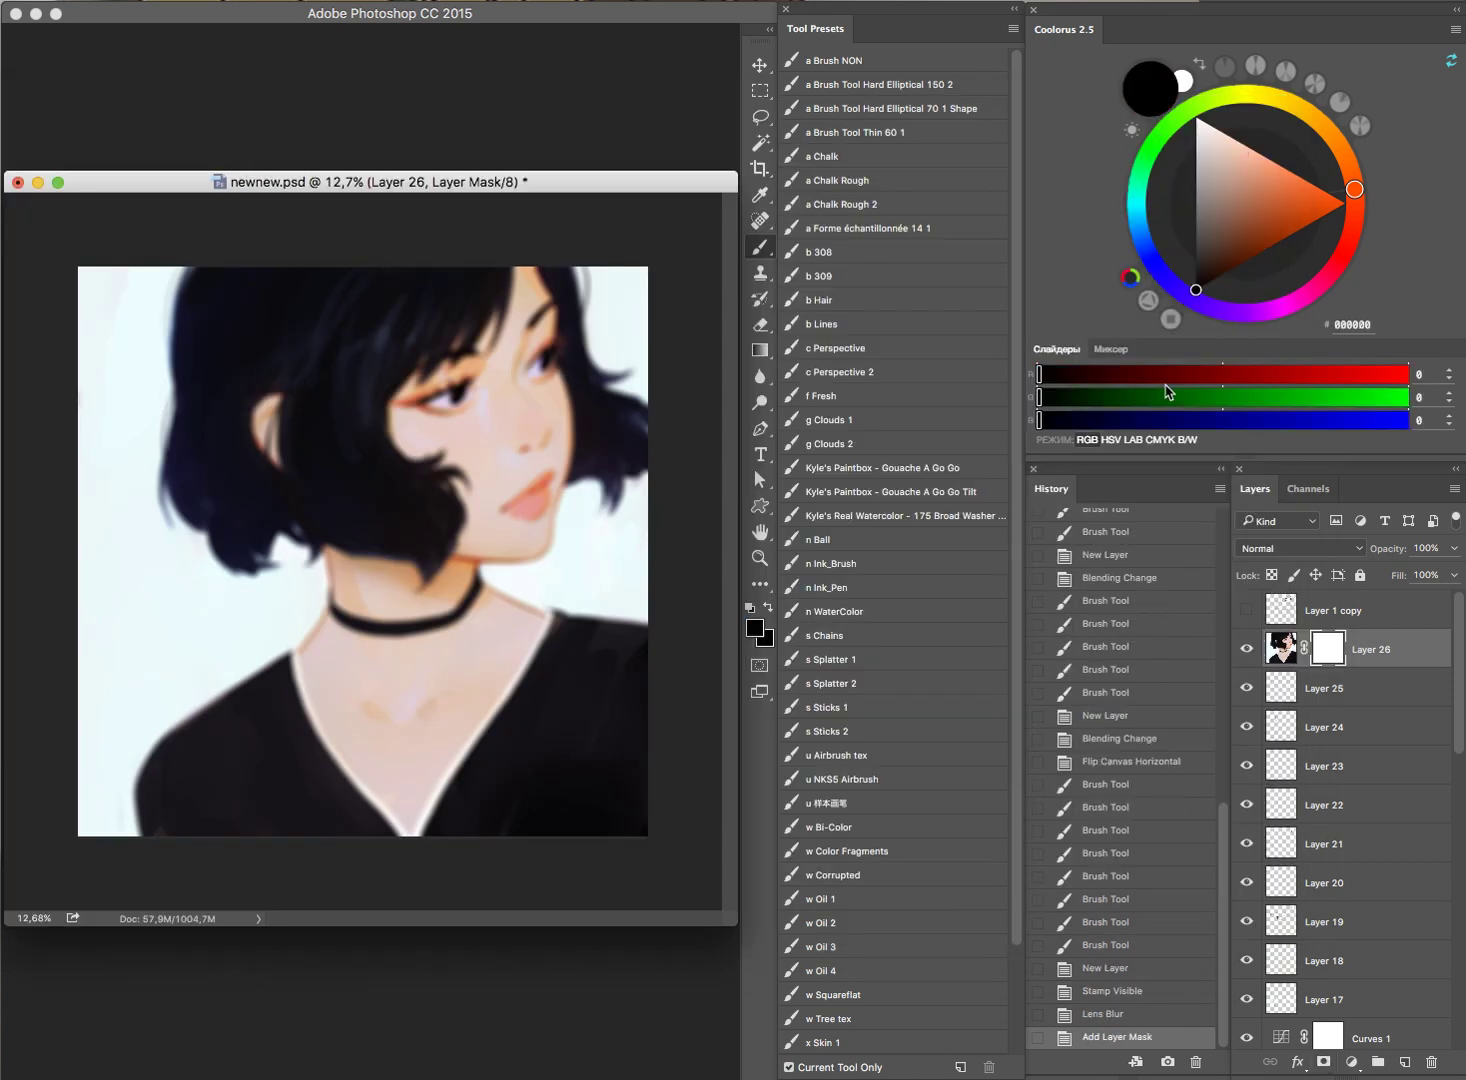
pyautogui.moveTo(475, 393); pyautogui.dragTo(622, 245)
pyautogui.moveTo(491, 458); pyautogui.dragTo(524, 573)
pyautogui.moveTo(641, 448); pyautogui.dragTo(631, 376)
pyautogui.moveTo(557, 240); pyautogui.dragTo(628, 238)
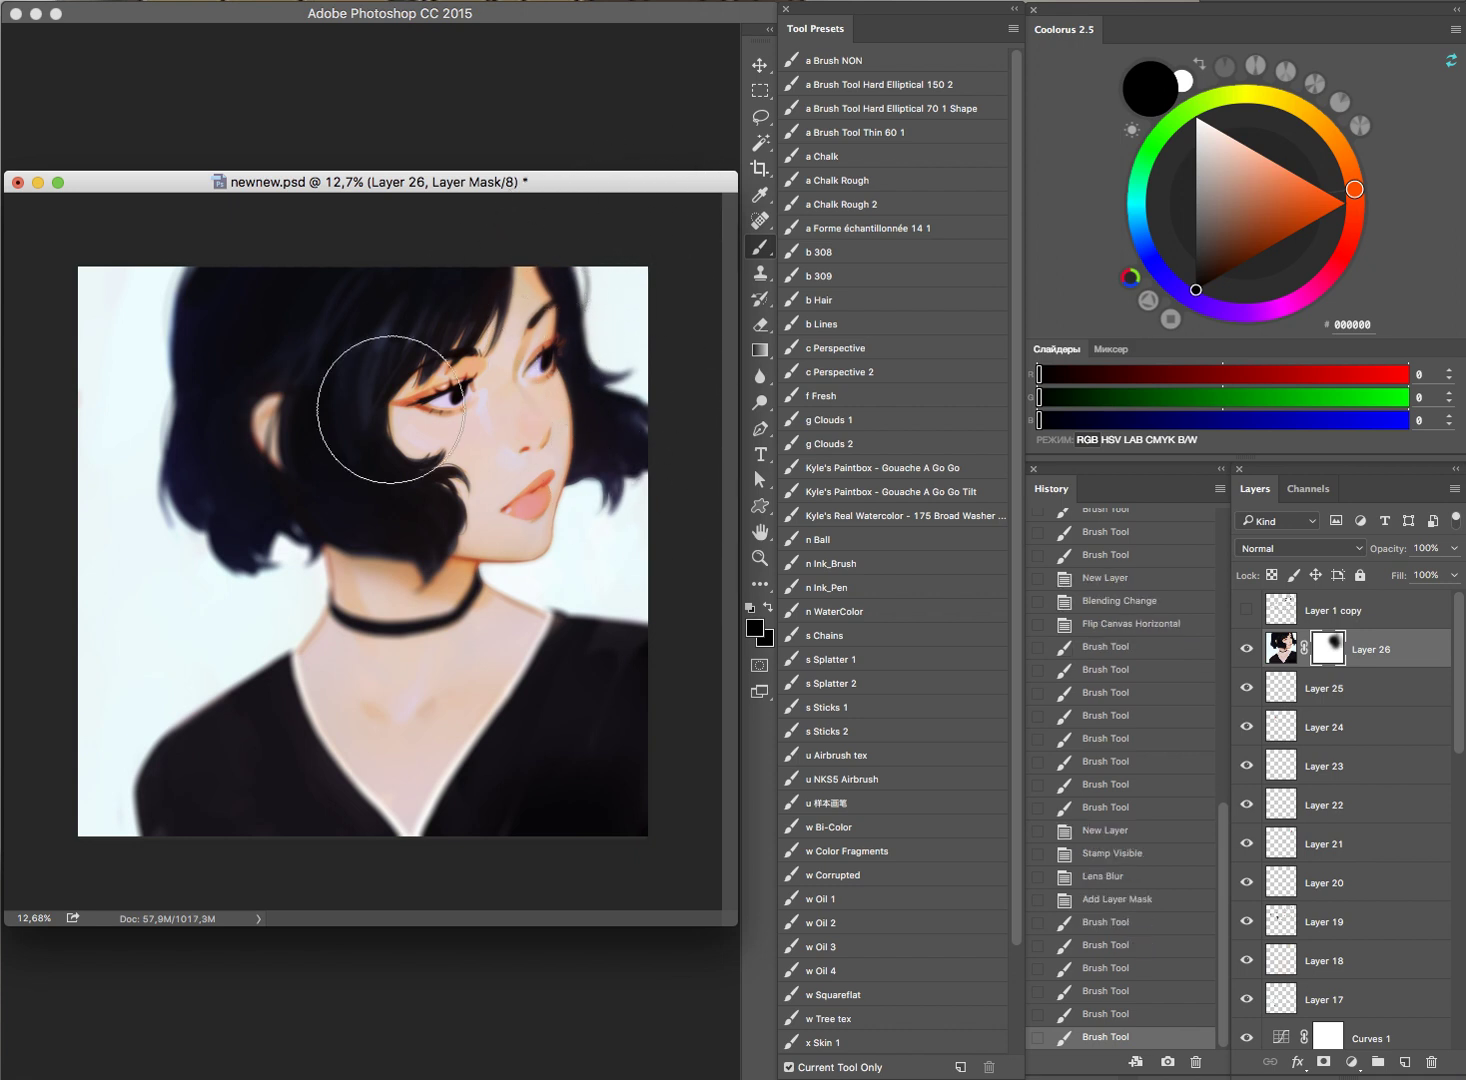
# Step: Mask the blur off the hair around forehead, jaw and neck, and the collarbone and chest
pyautogui.moveTo(397, 553); pyautogui.dragTo(255, 474)
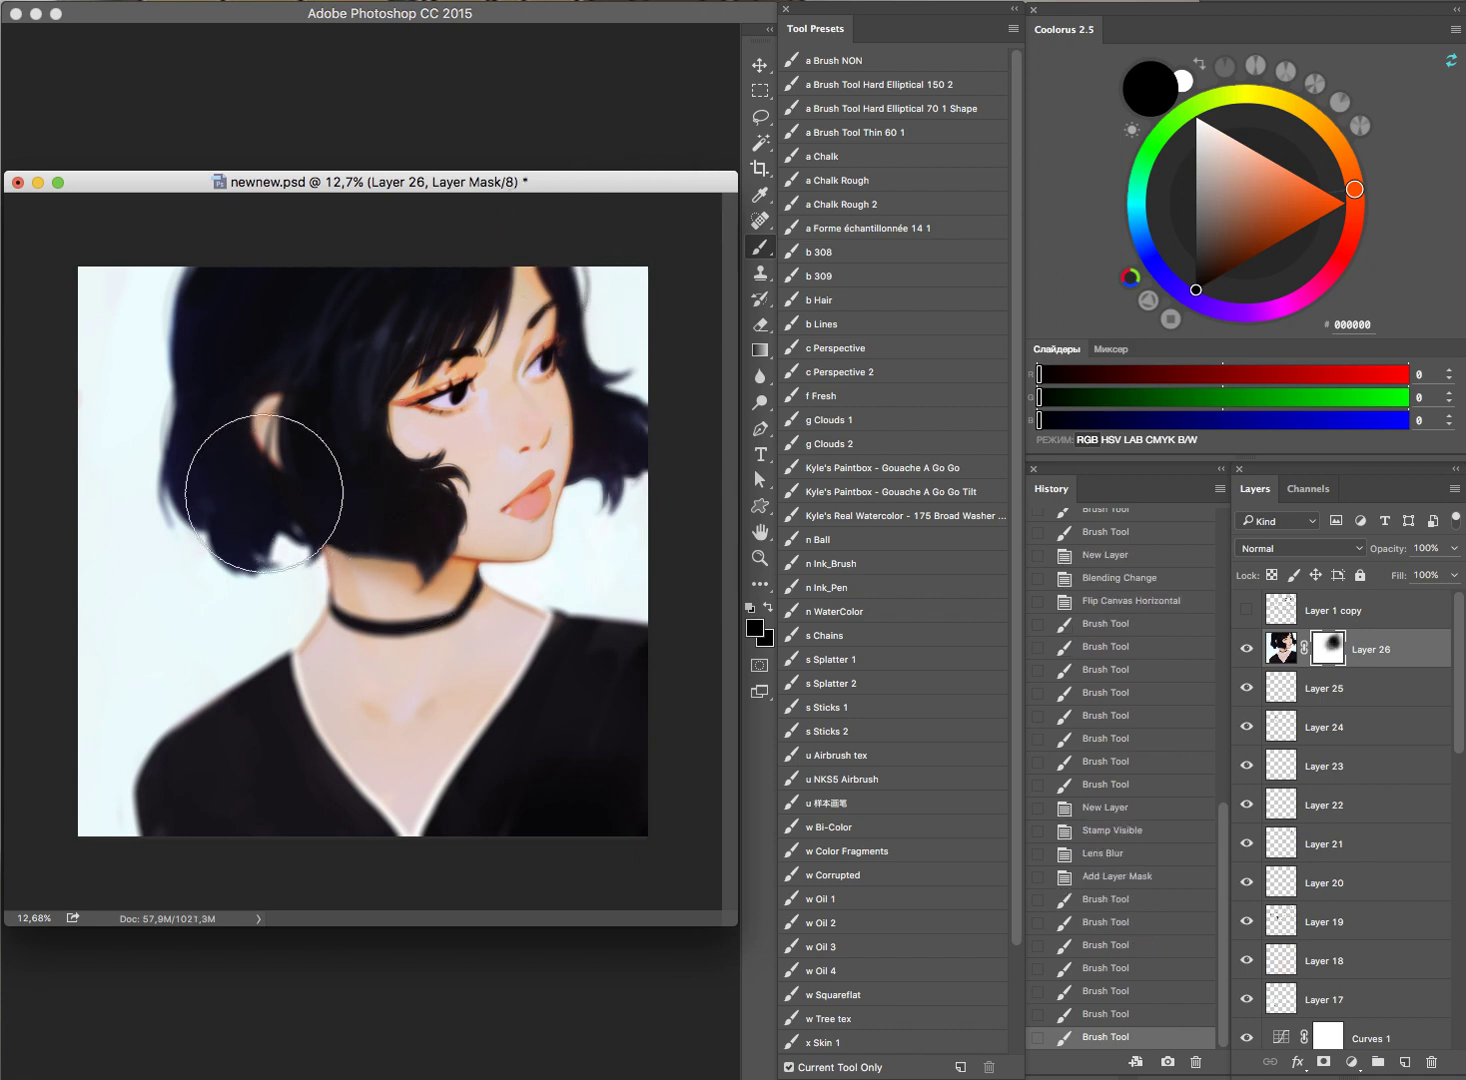
pyautogui.moveTo(243, 253)
pyautogui.mouseDown()
pyautogui.moveTo(255, 386)
pyautogui.moveTo(411, 289)
pyautogui.mouseUp()
pyautogui.moveTo(400, 560)
pyautogui.mouseDown()
pyautogui.moveTo(441, 523)
pyautogui.moveTo(367, 516)
pyautogui.mouseUp()
pyautogui.moveTo(395, 757)
pyautogui.mouseDown()
pyautogui.moveTo(432, 792)
pyautogui.moveTo(441, 670)
pyautogui.mouseUp()
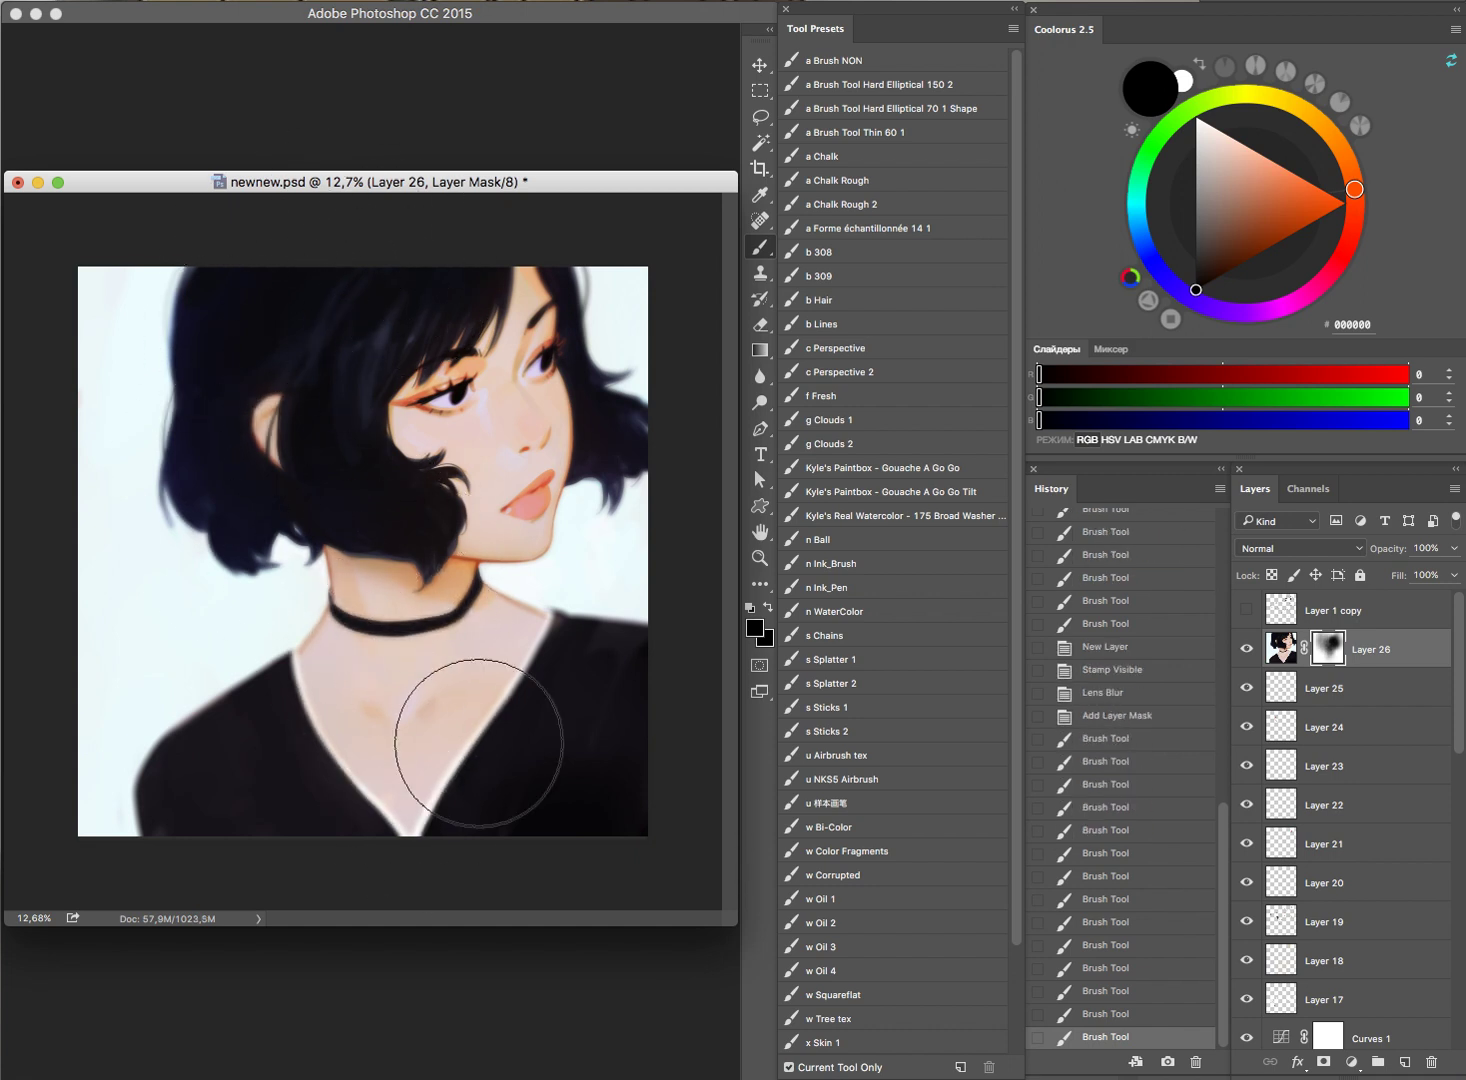
pyautogui.moveTo(679, 735)
pyautogui.mouseDown()
pyautogui.moveTo(622, 710)
pyautogui.moveTo(448, 893)
pyautogui.moveTo(239, 834)
pyautogui.moveTo(644, 552)
pyautogui.mouseUp()
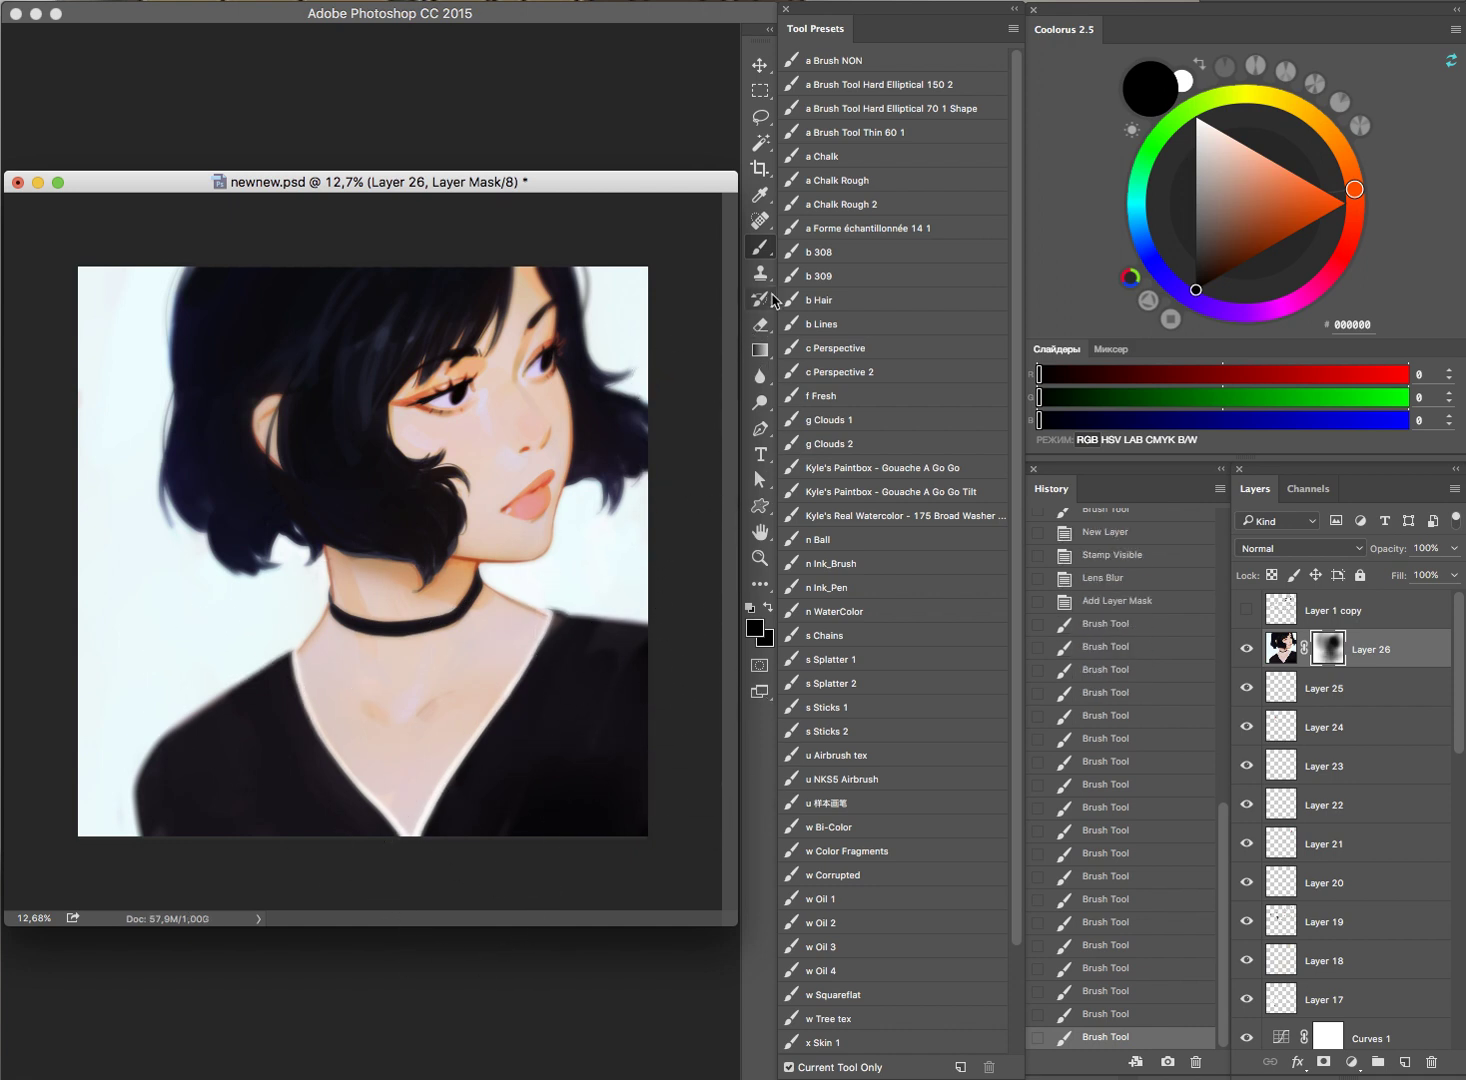
pyautogui.click(1247, 649)
pyautogui.click(1247, 649)
pyautogui.moveTo(562, 366)
pyautogui.mouseDown()
pyautogui.moveTo(566, 265)
pyautogui.moveTo(598, 292)
pyautogui.moveTo(560, 245)
pyautogui.mouseUp()
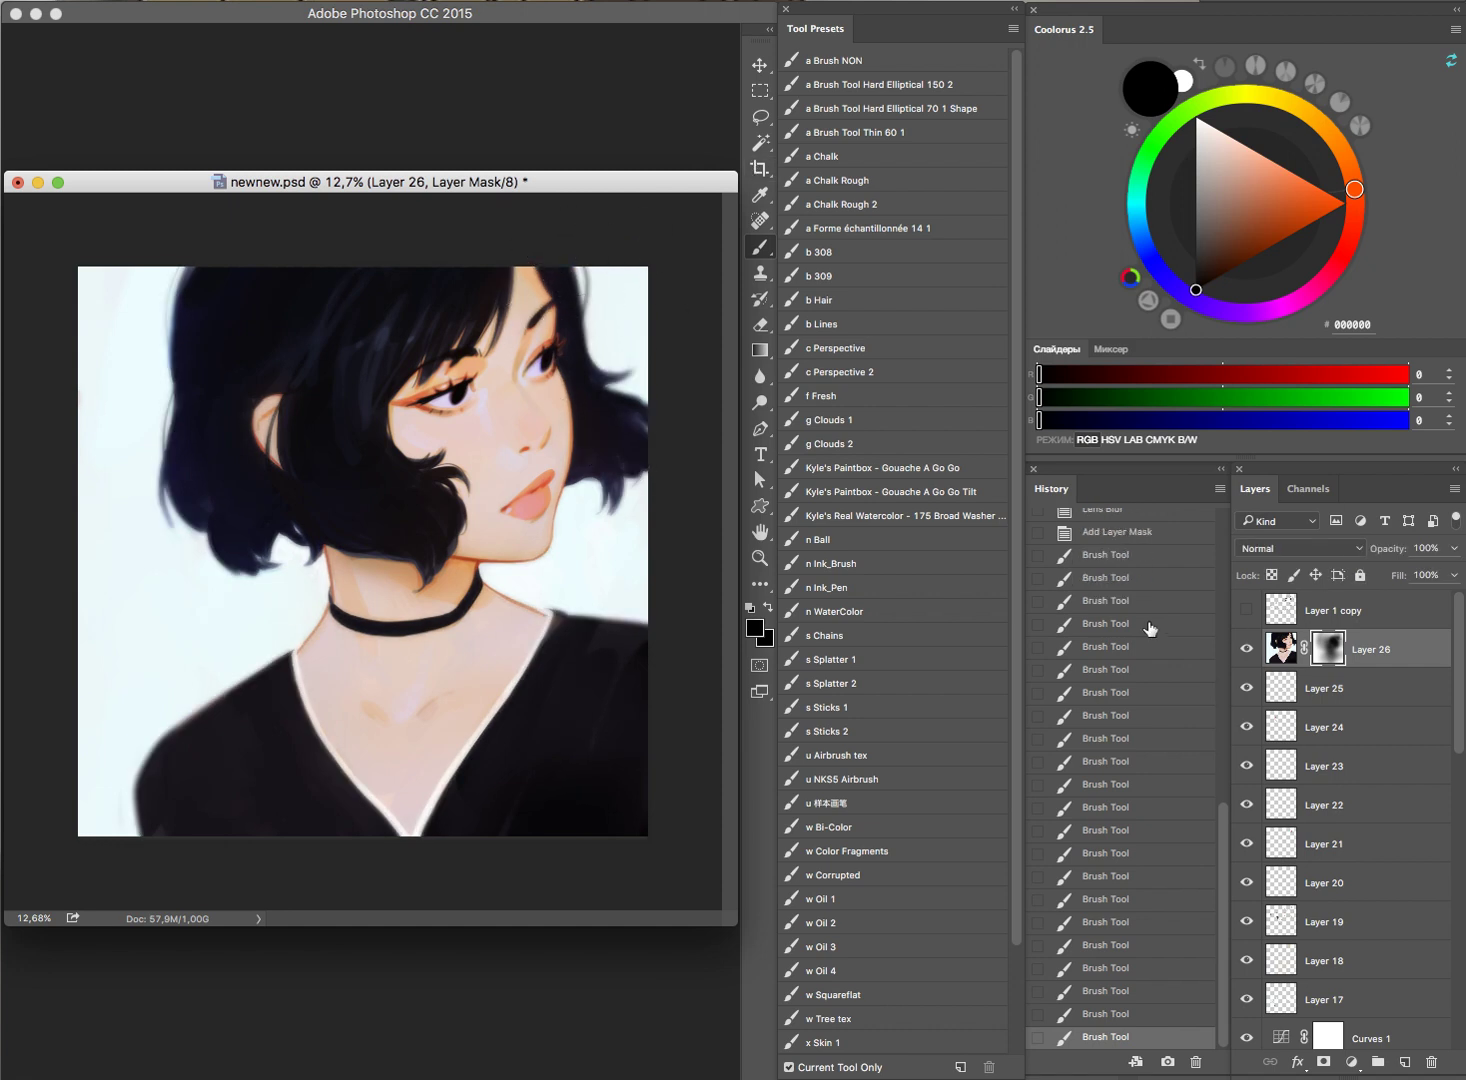
# Step: Refine the blur mask around the neck and chest and lower Layer 26 to 75% opacity
pyautogui.click(1247, 649)
pyautogui.click(1247, 649)
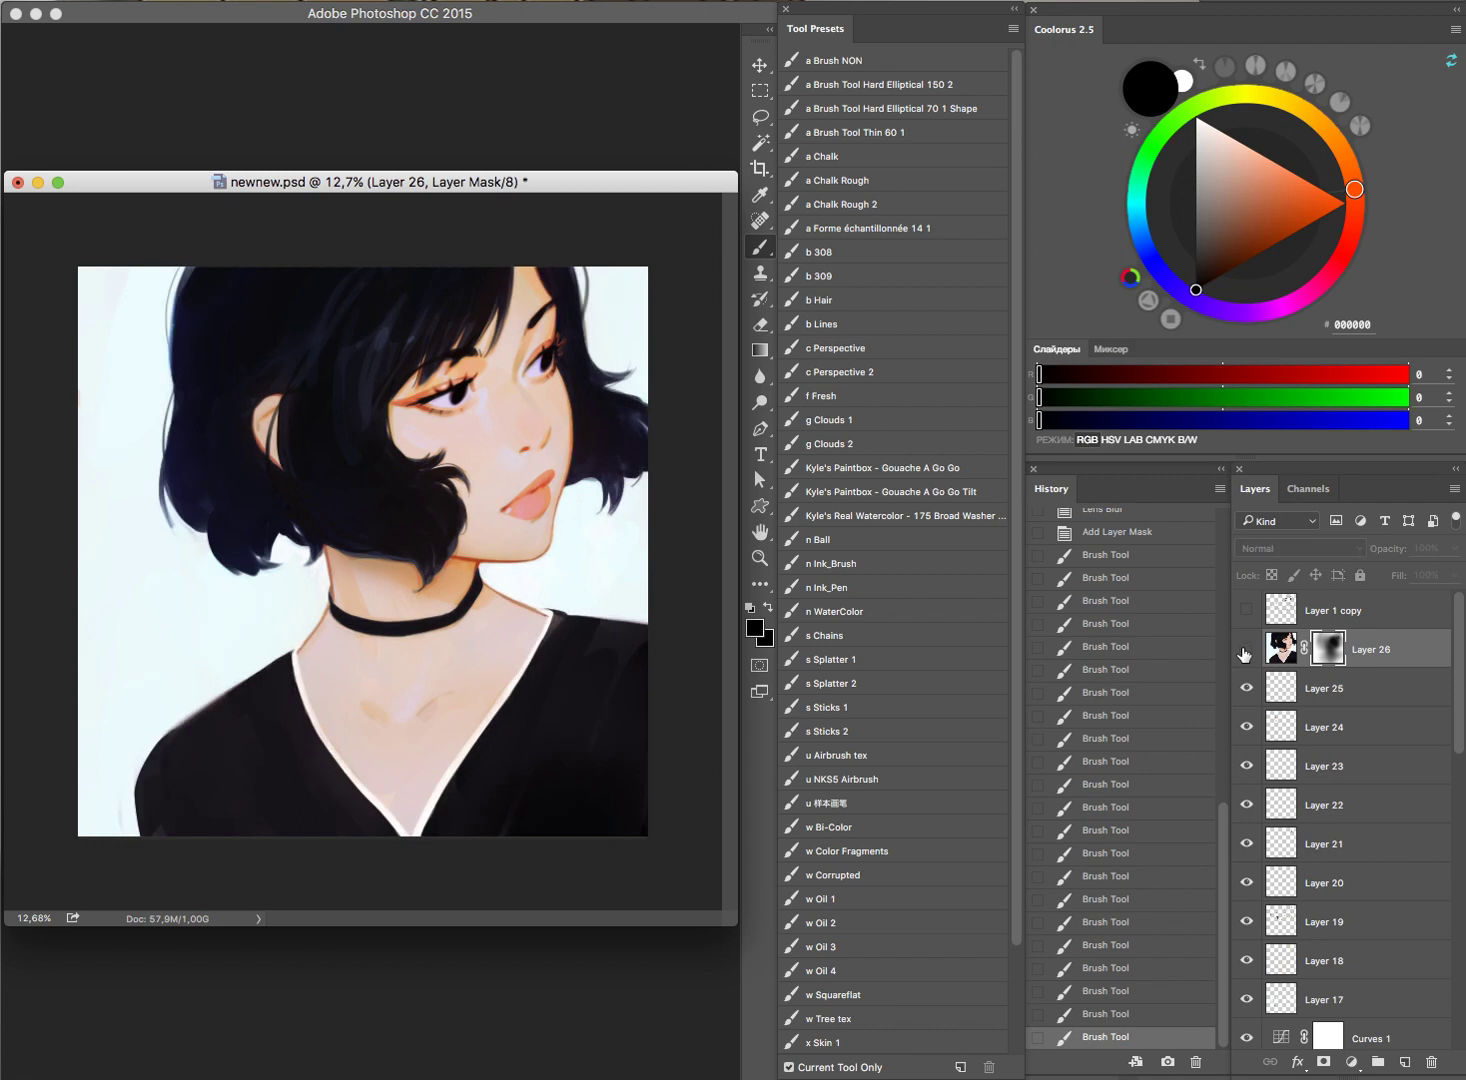
pyautogui.click(1246, 651)
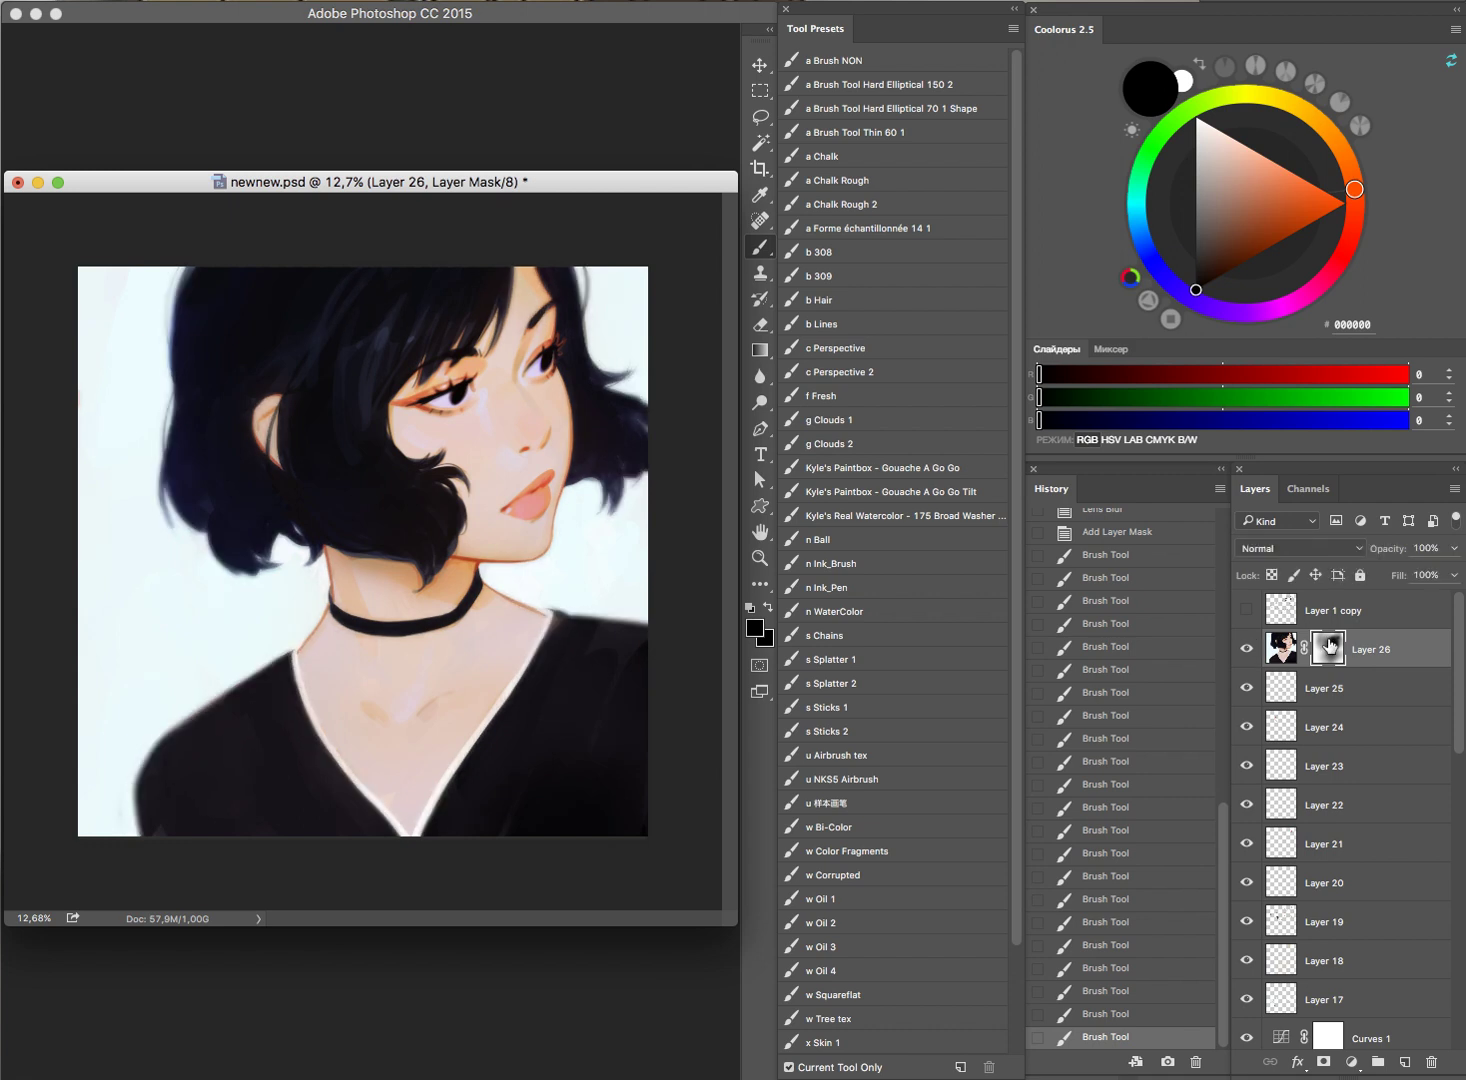
pyautogui.moveTo(327, 621); pyautogui.dragTo(452, 661)
pyautogui.moveTo(312, 555); pyautogui.dragTo(510, 611)
pyautogui.click(1455, 553)
pyautogui.moveTo(1455, 572); pyautogui.dragTo(1429, 577)
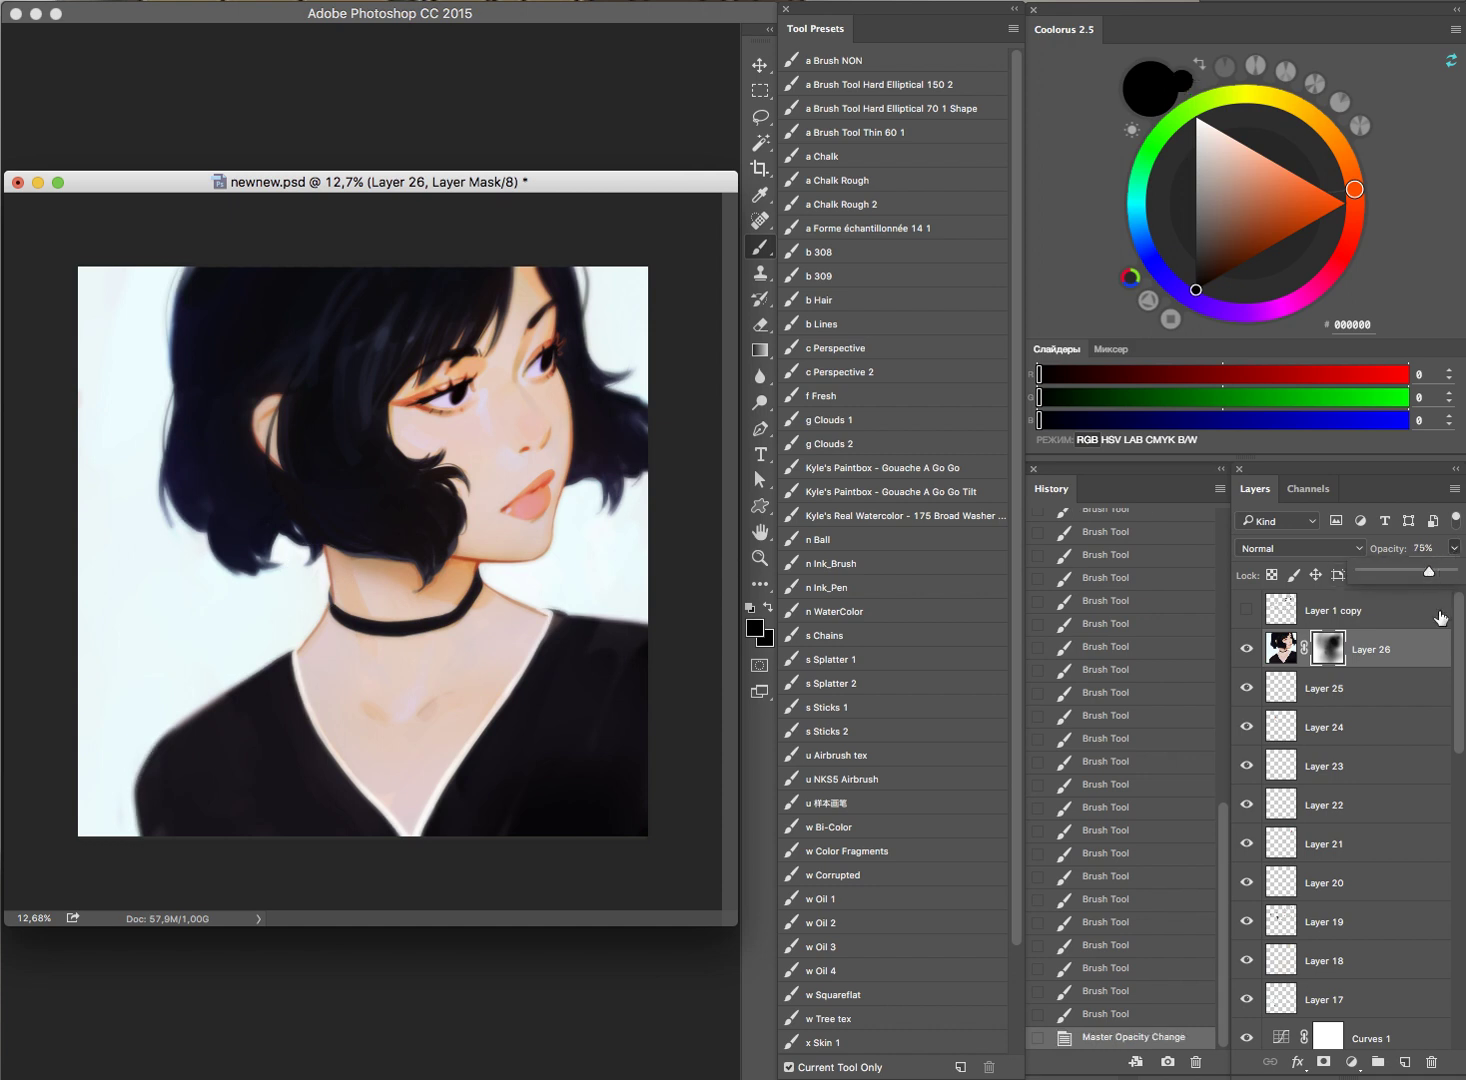
pyautogui.hotkey('ctrl', 'shift', 'alt', 'n')
# Step: Paint the pale background colour along the jaw and neck edge
pyautogui.moveTo(517, 545); pyautogui.dragTo(638, 583)
pyautogui.keyDown('alt'); pyautogui.click(638, 575); pyautogui.keyUp('alt')
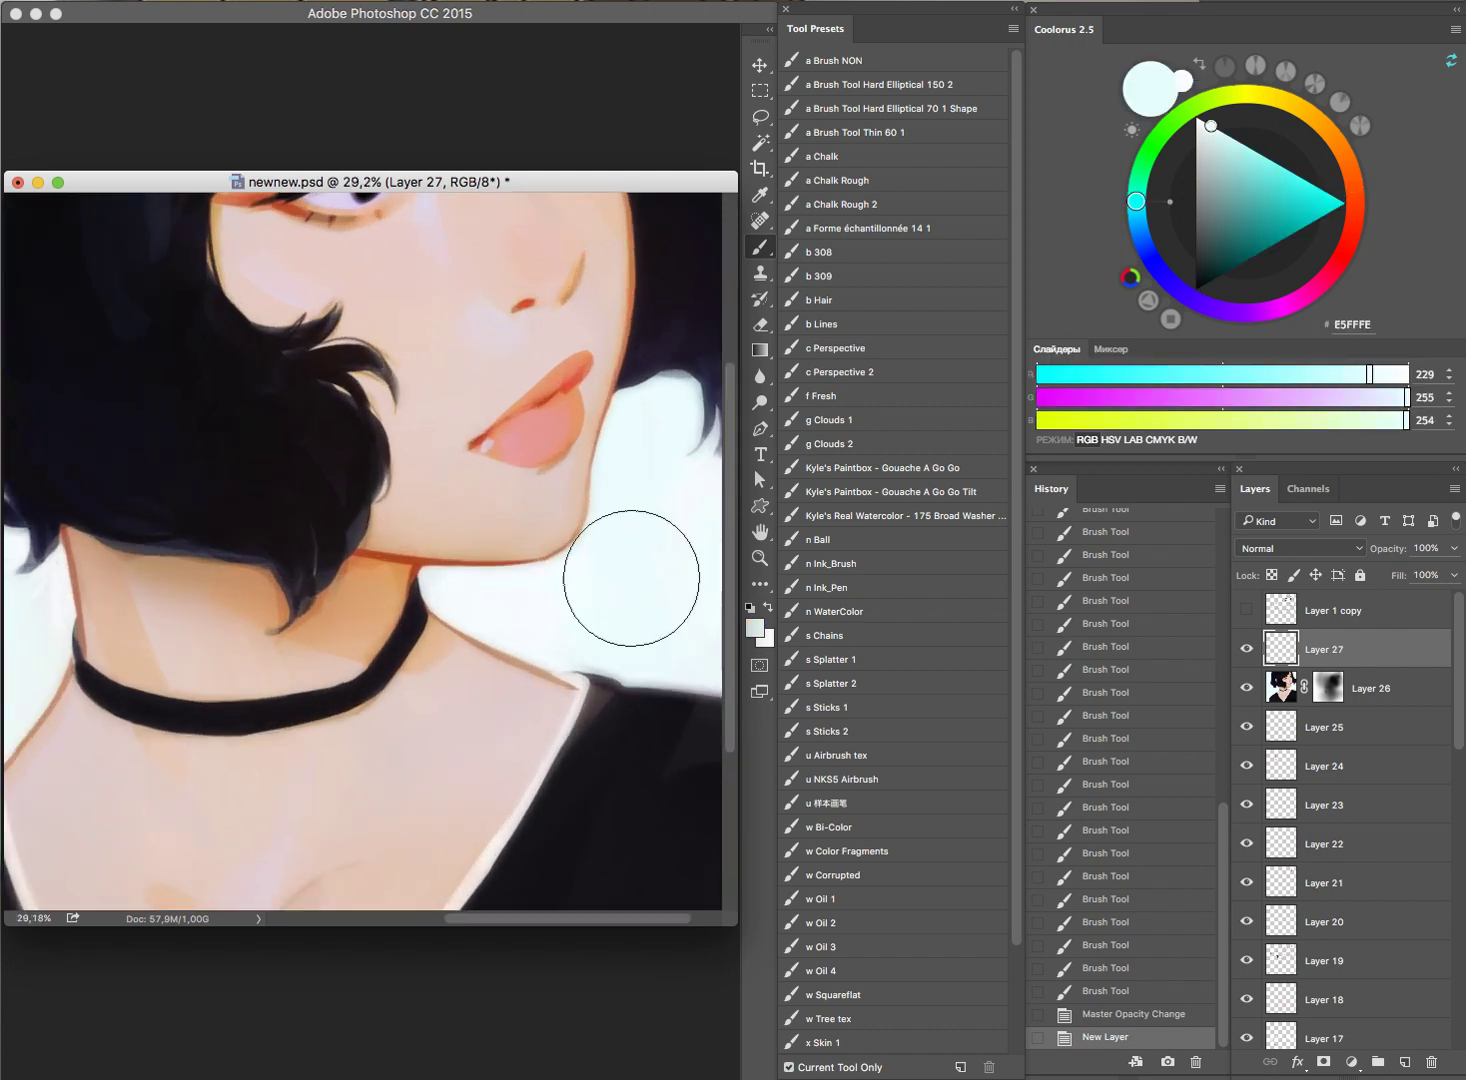
pyautogui.moveTo(422, 580)
pyautogui.mouseDown()
pyautogui.moveTo(470, 578)
pyautogui.moveTo(470, 600)
pyautogui.mouseUp()
pyautogui.moveTo(661, 514)
pyautogui.mouseDown()
pyautogui.moveTo(577, 543)
pyautogui.moveTo(552, 570)
pyautogui.mouseUp()
pyautogui.moveTo(545, 448); pyautogui.dragTo(615, 425)
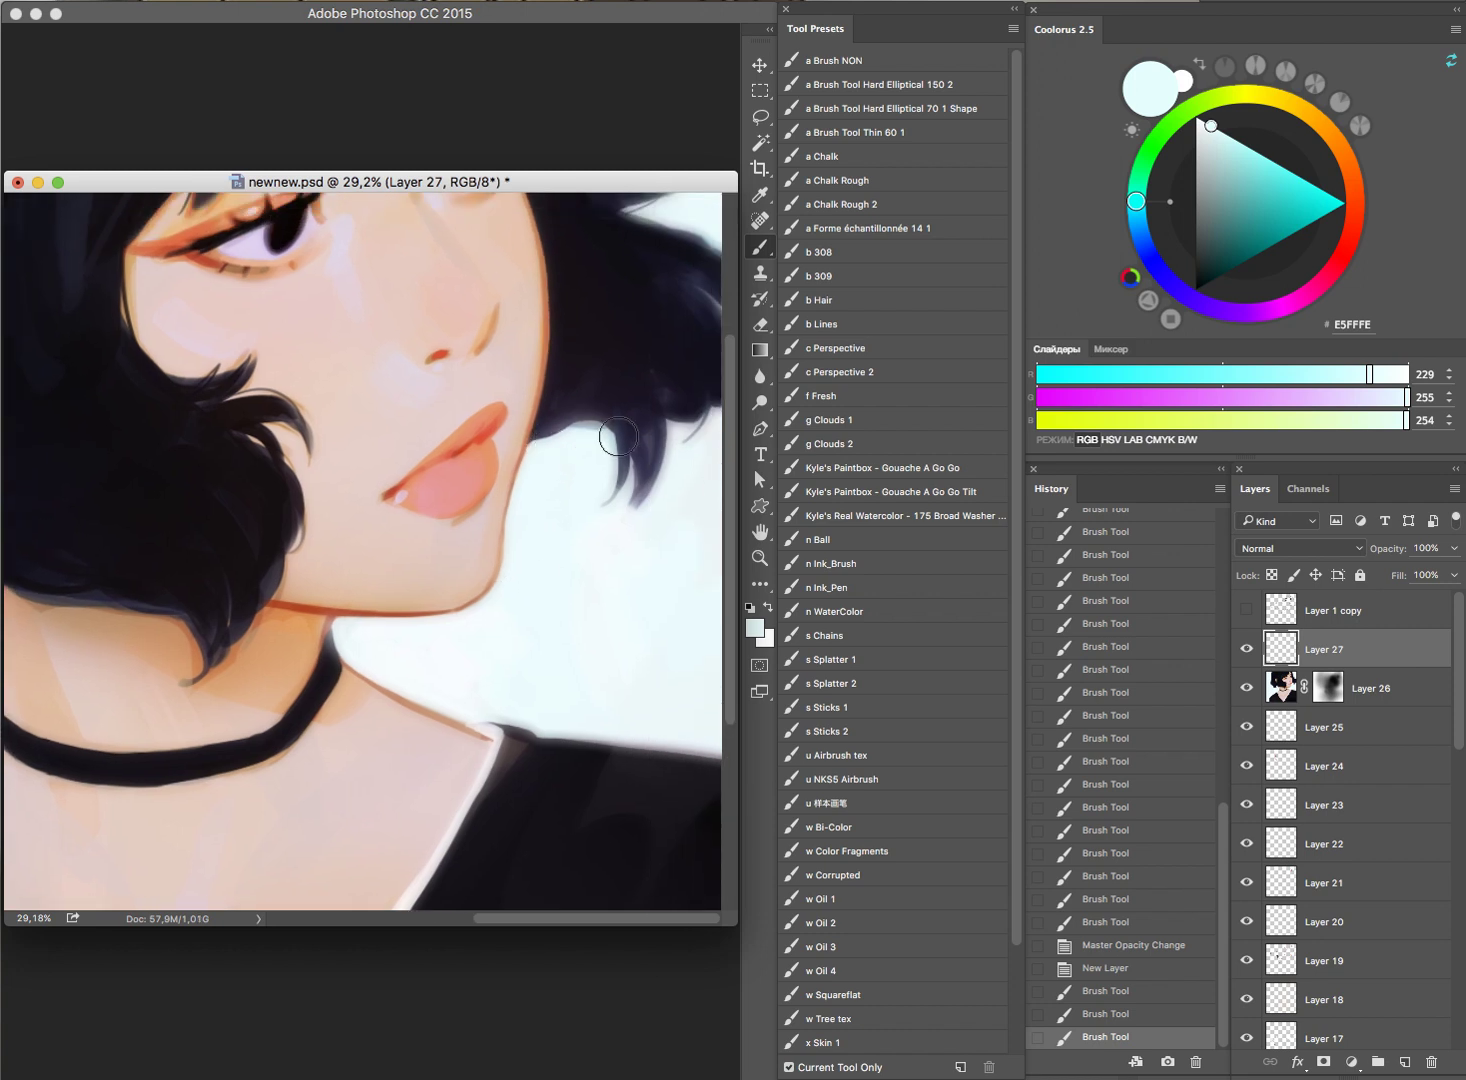
pyautogui.moveTo(550, 579); pyautogui.dragTo(399, 618)
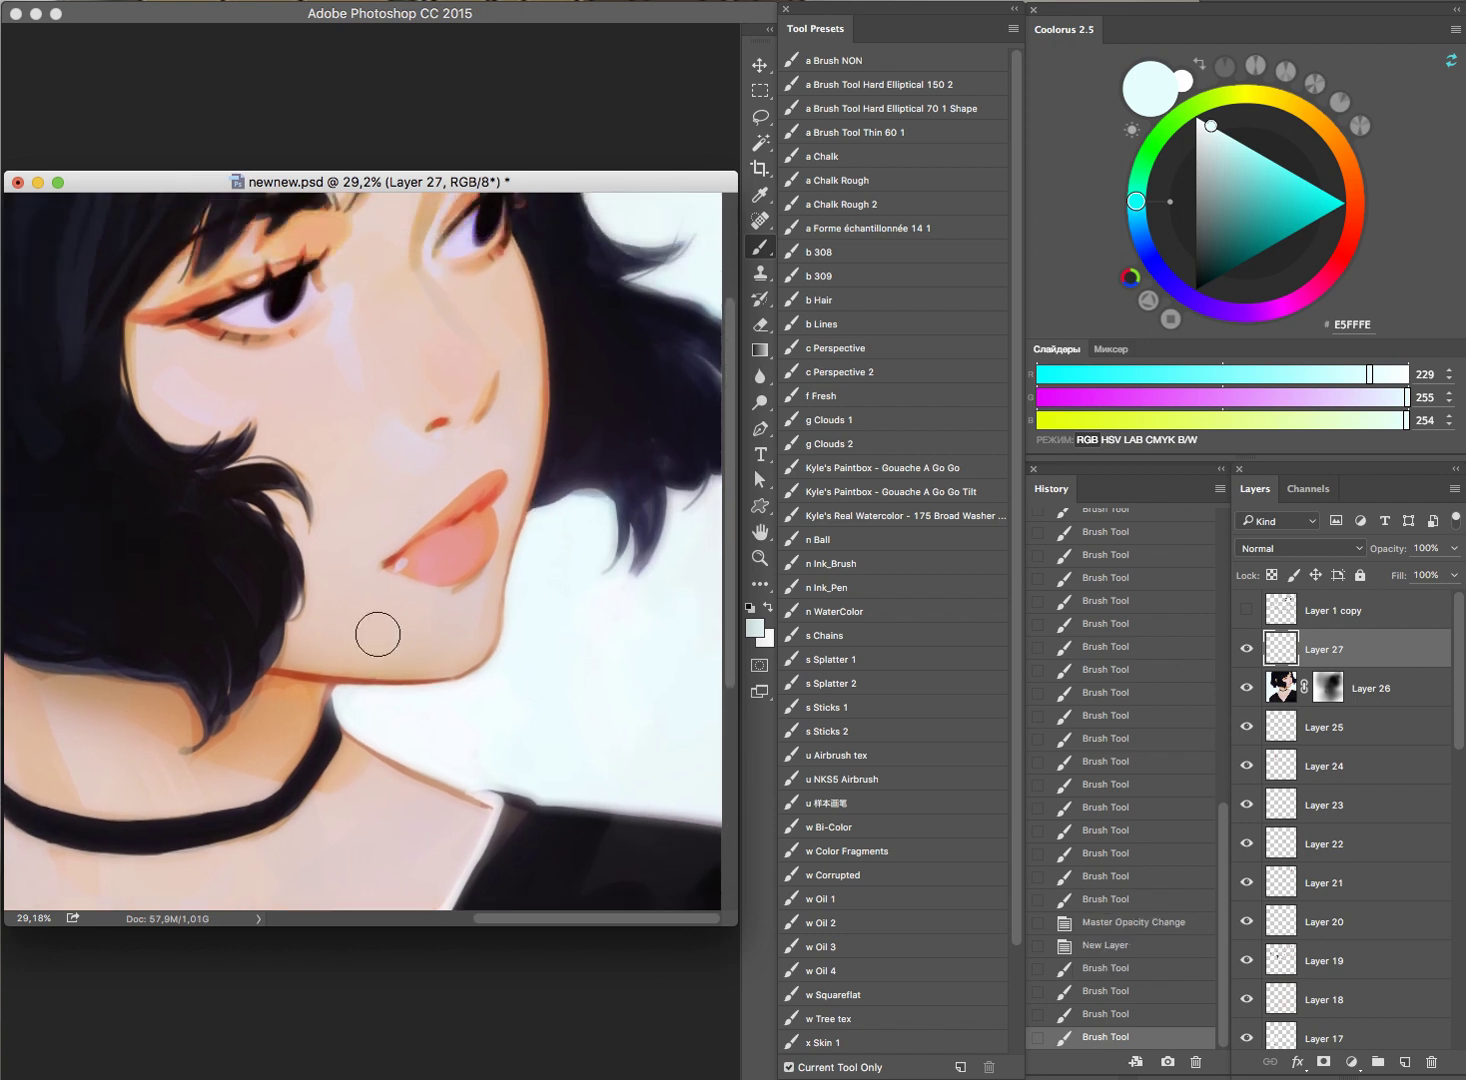
pyautogui.moveTo(557, 584); pyautogui.dragTo(557, 644)
pyautogui.scroll(-2, 497, 693)
pyautogui.scroll(-2, 527, 677)
pyautogui.scroll(-1, 496, 590)
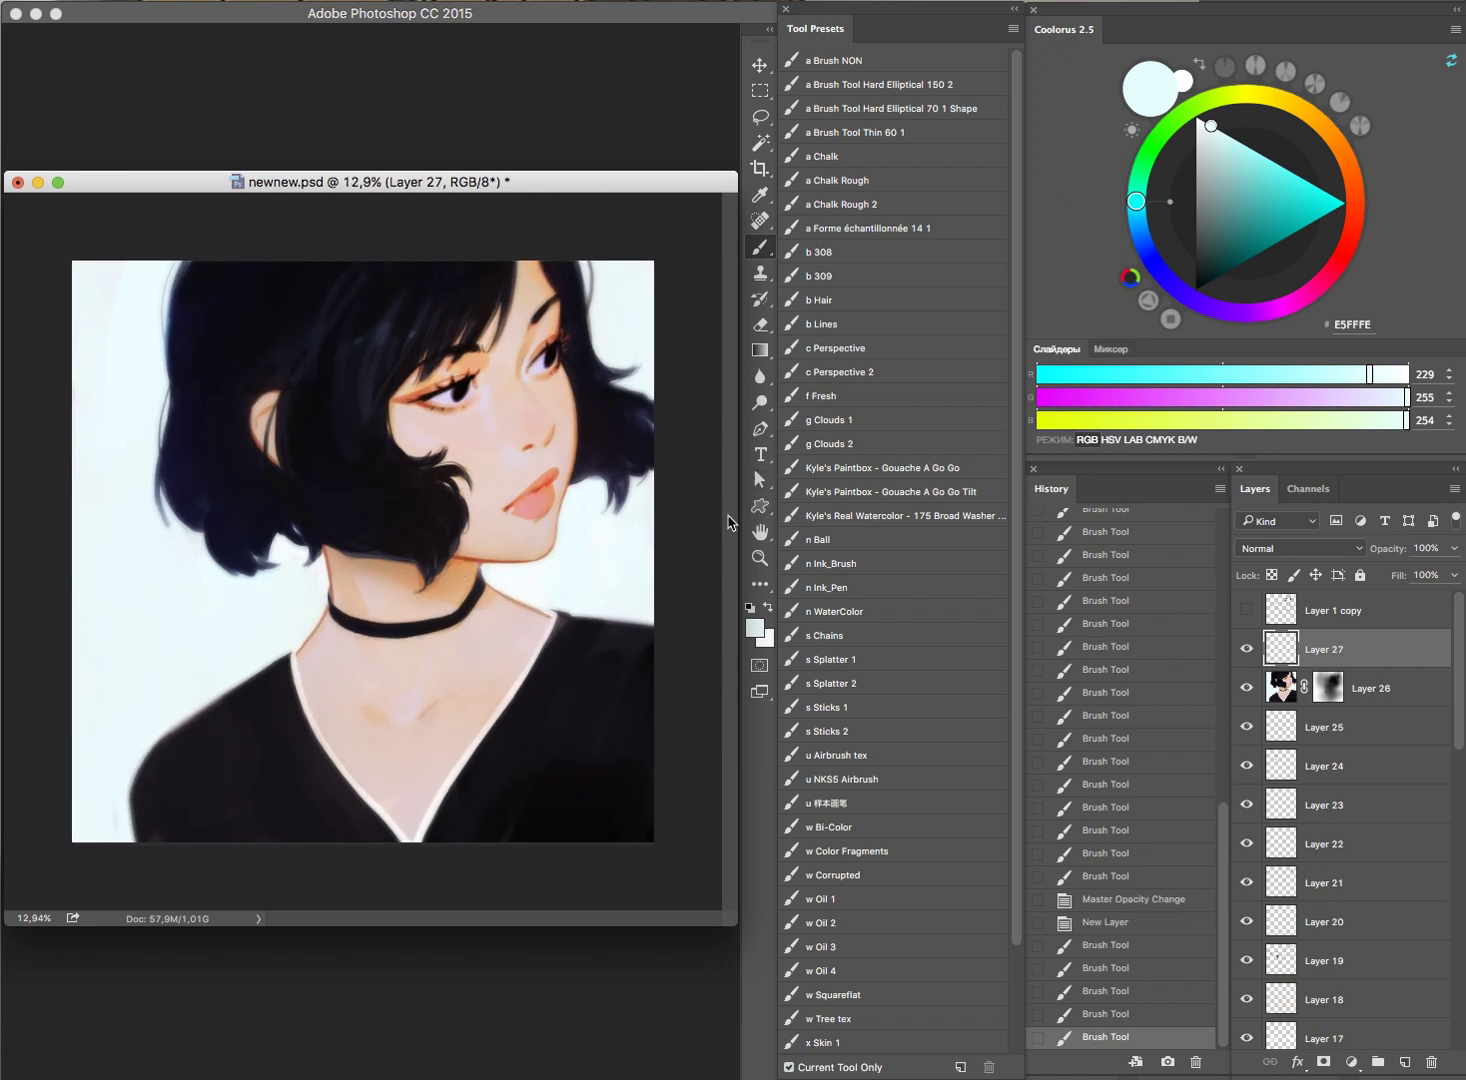
# Step: Paint light strokes along both shoulder edges and erase part of them
pyautogui.moveTo(687, 530)
pyautogui.mouseDown()
pyautogui.moveTo(566, 602)
pyautogui.moveTo(650, 600)
pyautogui.mouseUp()
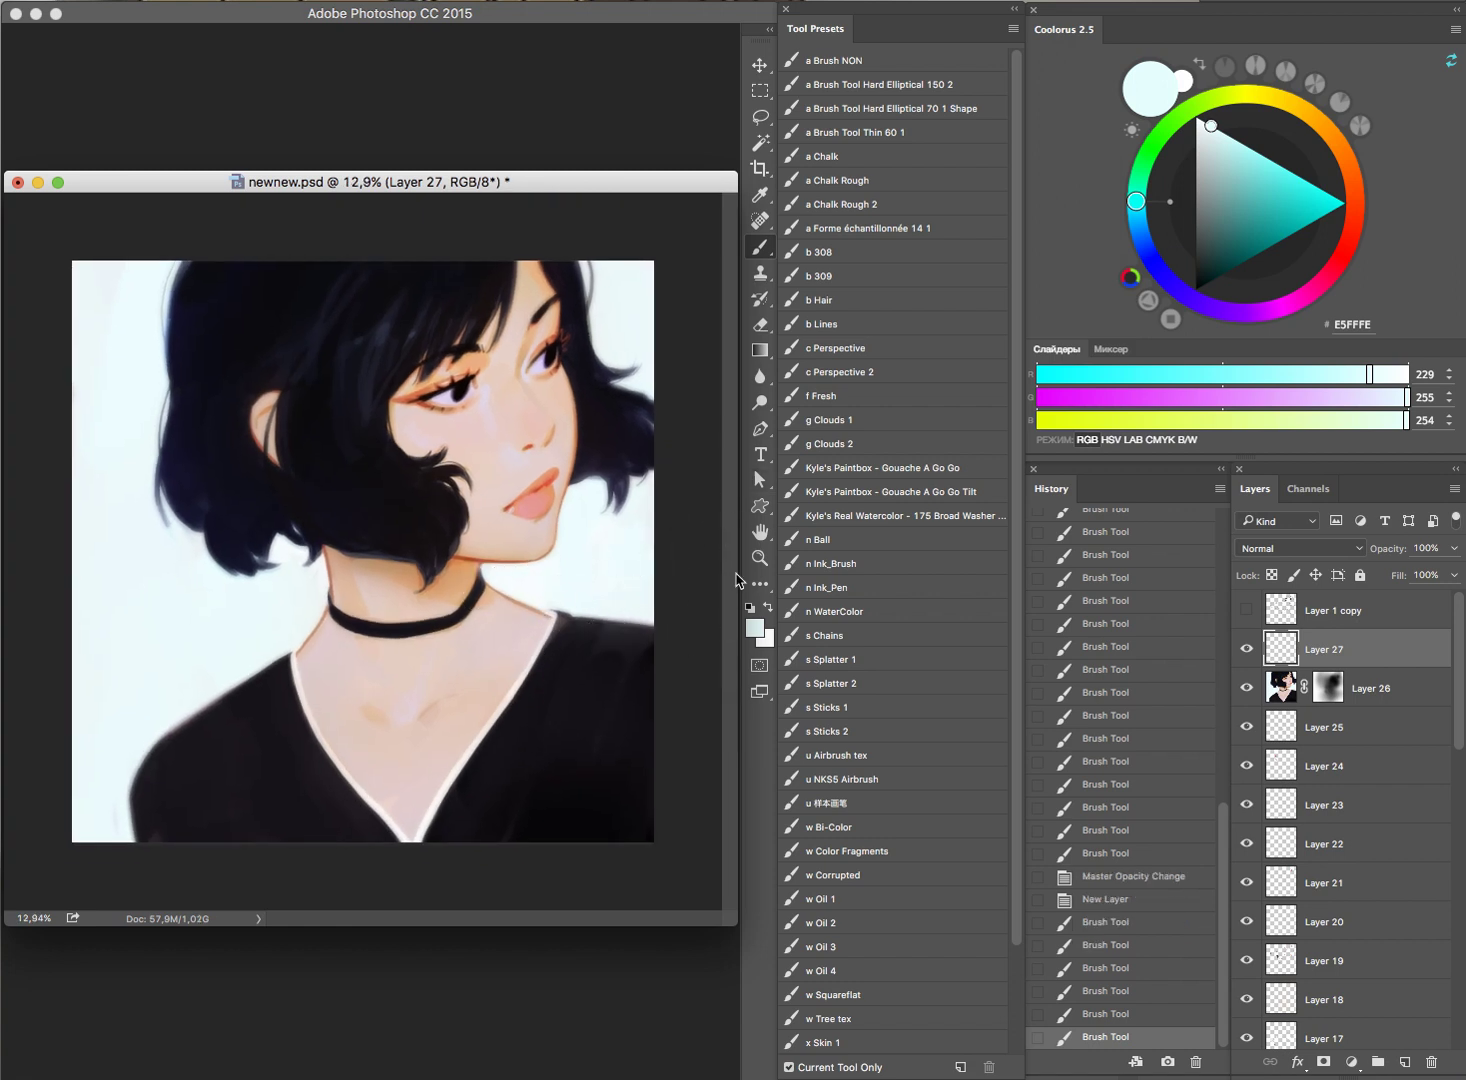
pyautogui.moveTo(250, 660); pyautogui.dragTo(120, 840)
pyautogui.press('e')
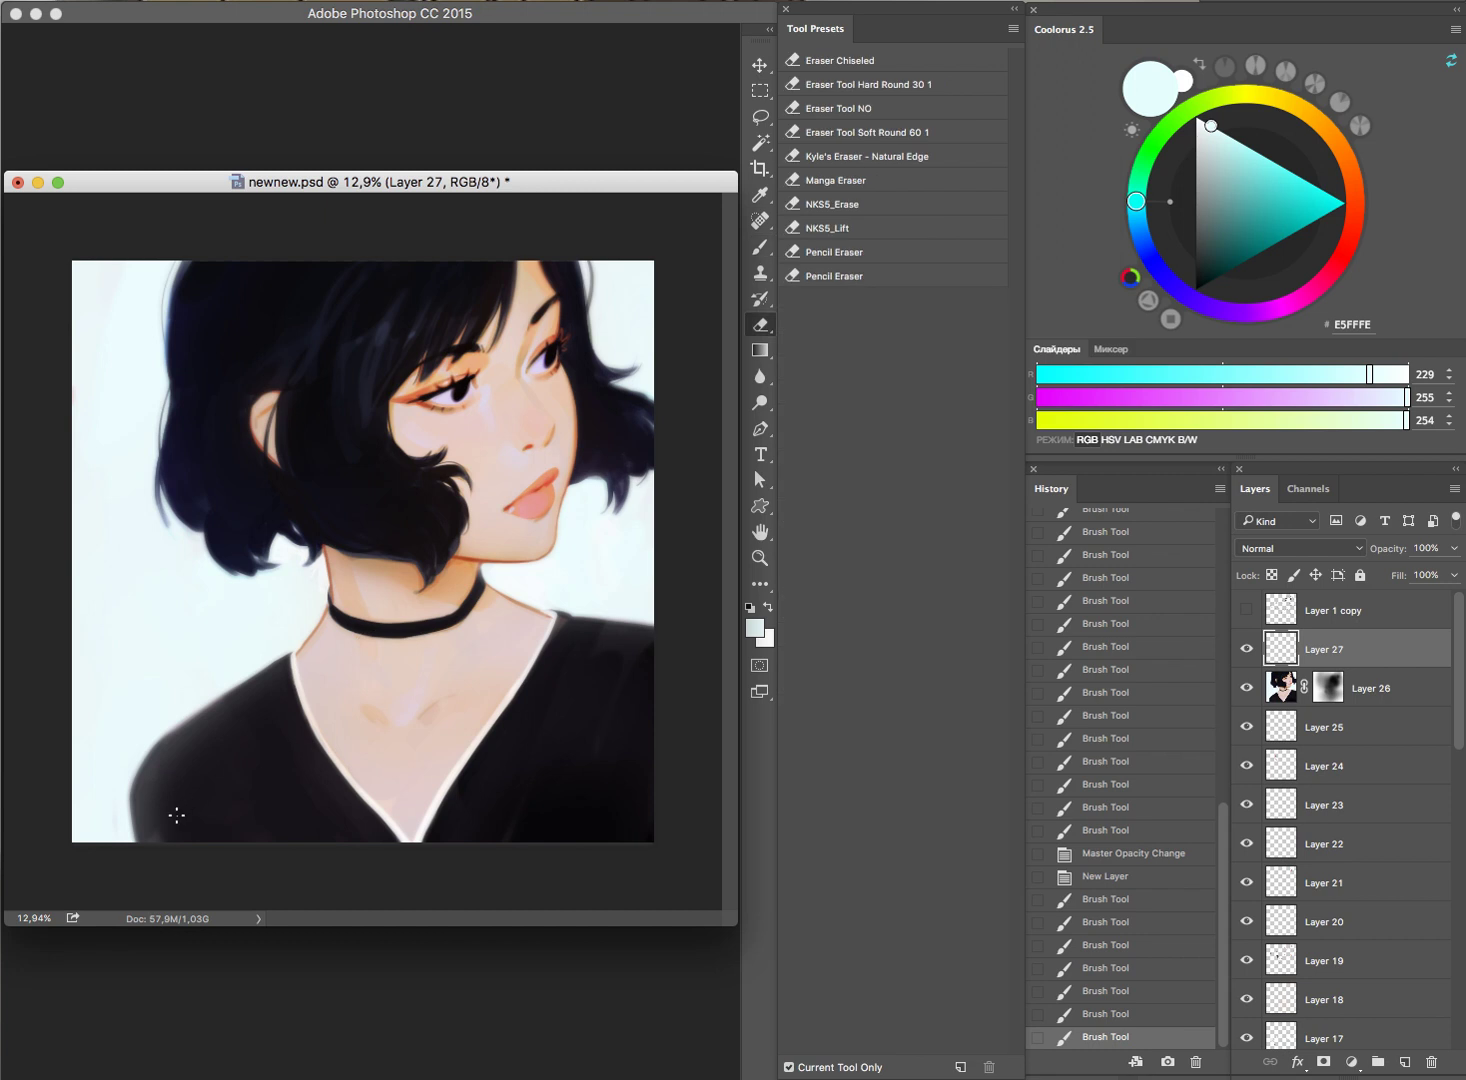
pyautogui.moveTo(195, 770); pyautogui.dragTo(245, 857)
pyautogui.moveTo(278, 703)
pyautogui.mouseDown()
pyautogui.moveTo(327, 605)
pyautogui.moveTo(310, 525)
pyautogui.moveTo(285, 570)
pyautogui.mouseUp()
pyautogui.press('b')
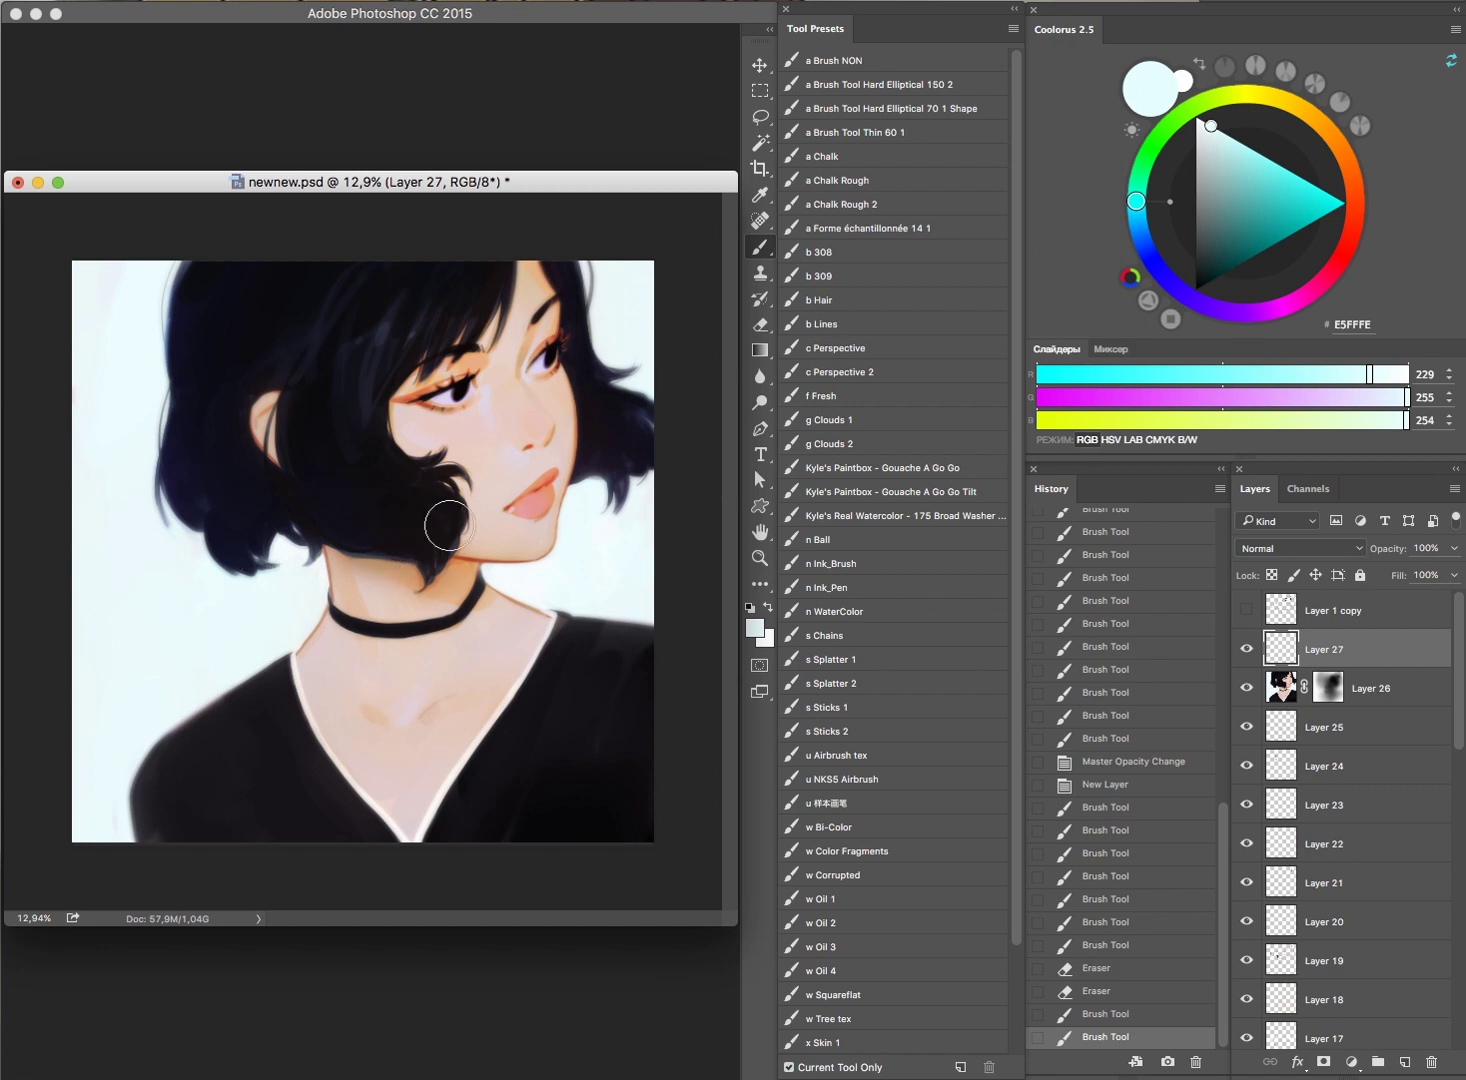
pyautogui.scroll(3, 384, 607)
pyautogui.scroll(2, 344, 605)
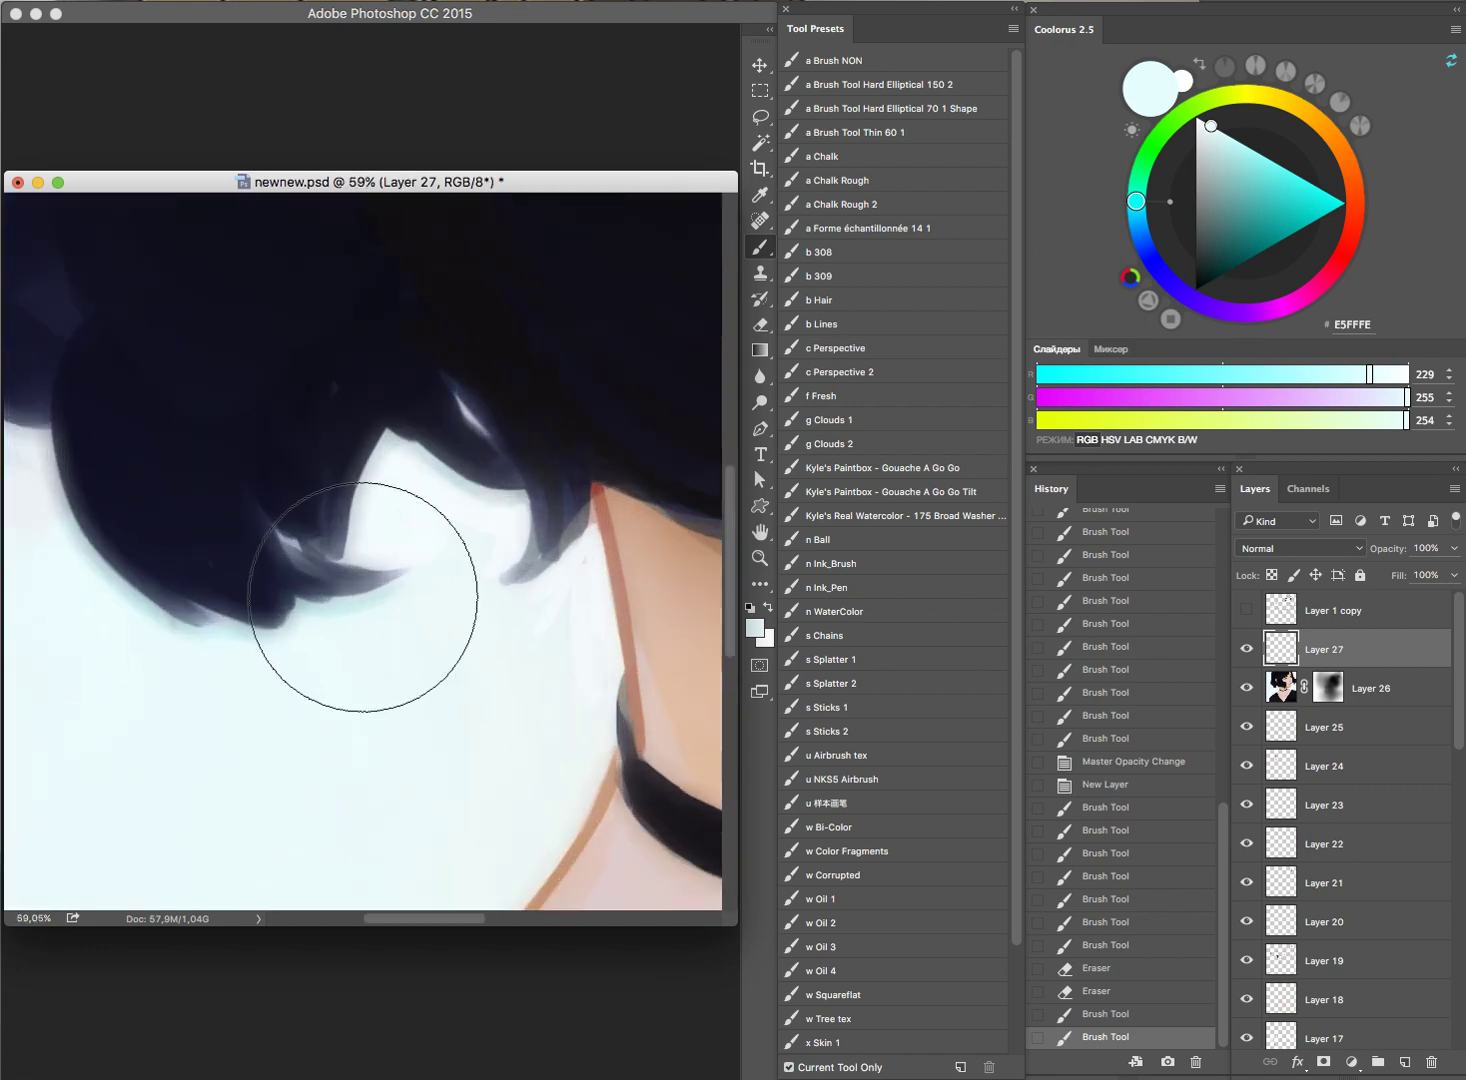
# Step: Paint dark hair-colour strokes along the bob's lower edge with a smaller brush
pyautogui.keyDown('alt'); pyautogui.click(296, 594); pyautogui.keyUp('alt')
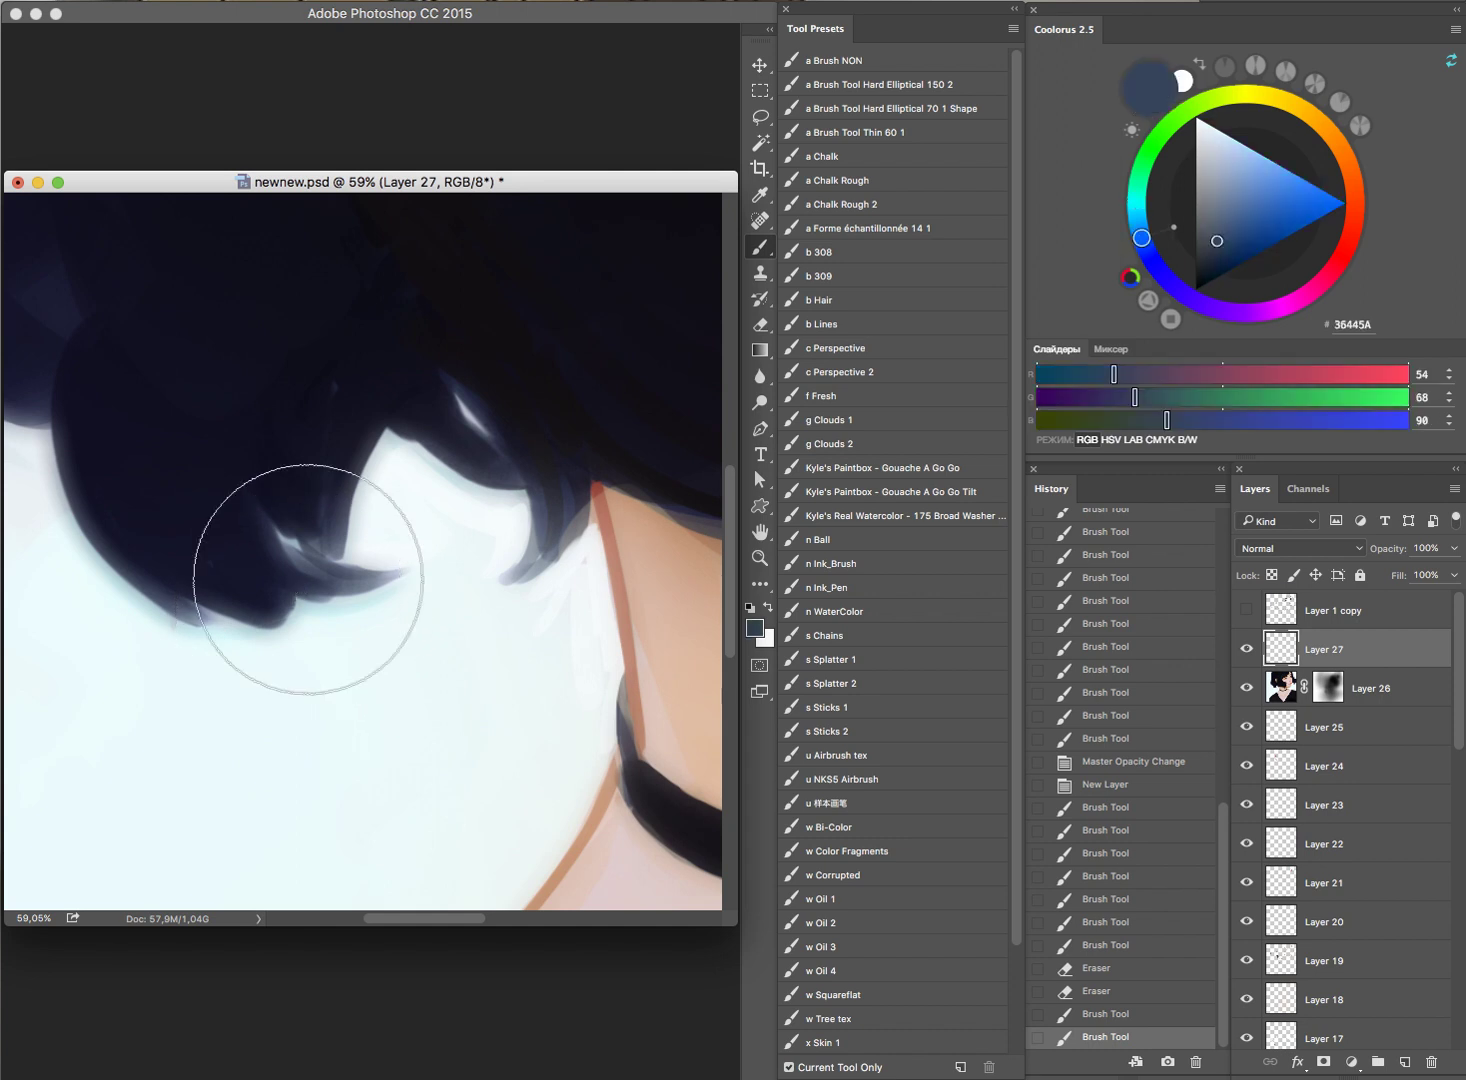
pyautogui.press('[')
pyautogui.press('[')
pyautogui.press('[')
pyautogui.moveTo(295, 594); pyautogui.dragTo(349, 582)
pyautogui.press('[')
pyautogui.moveTo(274, 624)
pyautogui.mouseDown()
pyautogui.moveTo(330, 600)
pyautogui.moveTo(281, 608)
pyautogui.mouseUp()
pyautogui.click(281, 608)
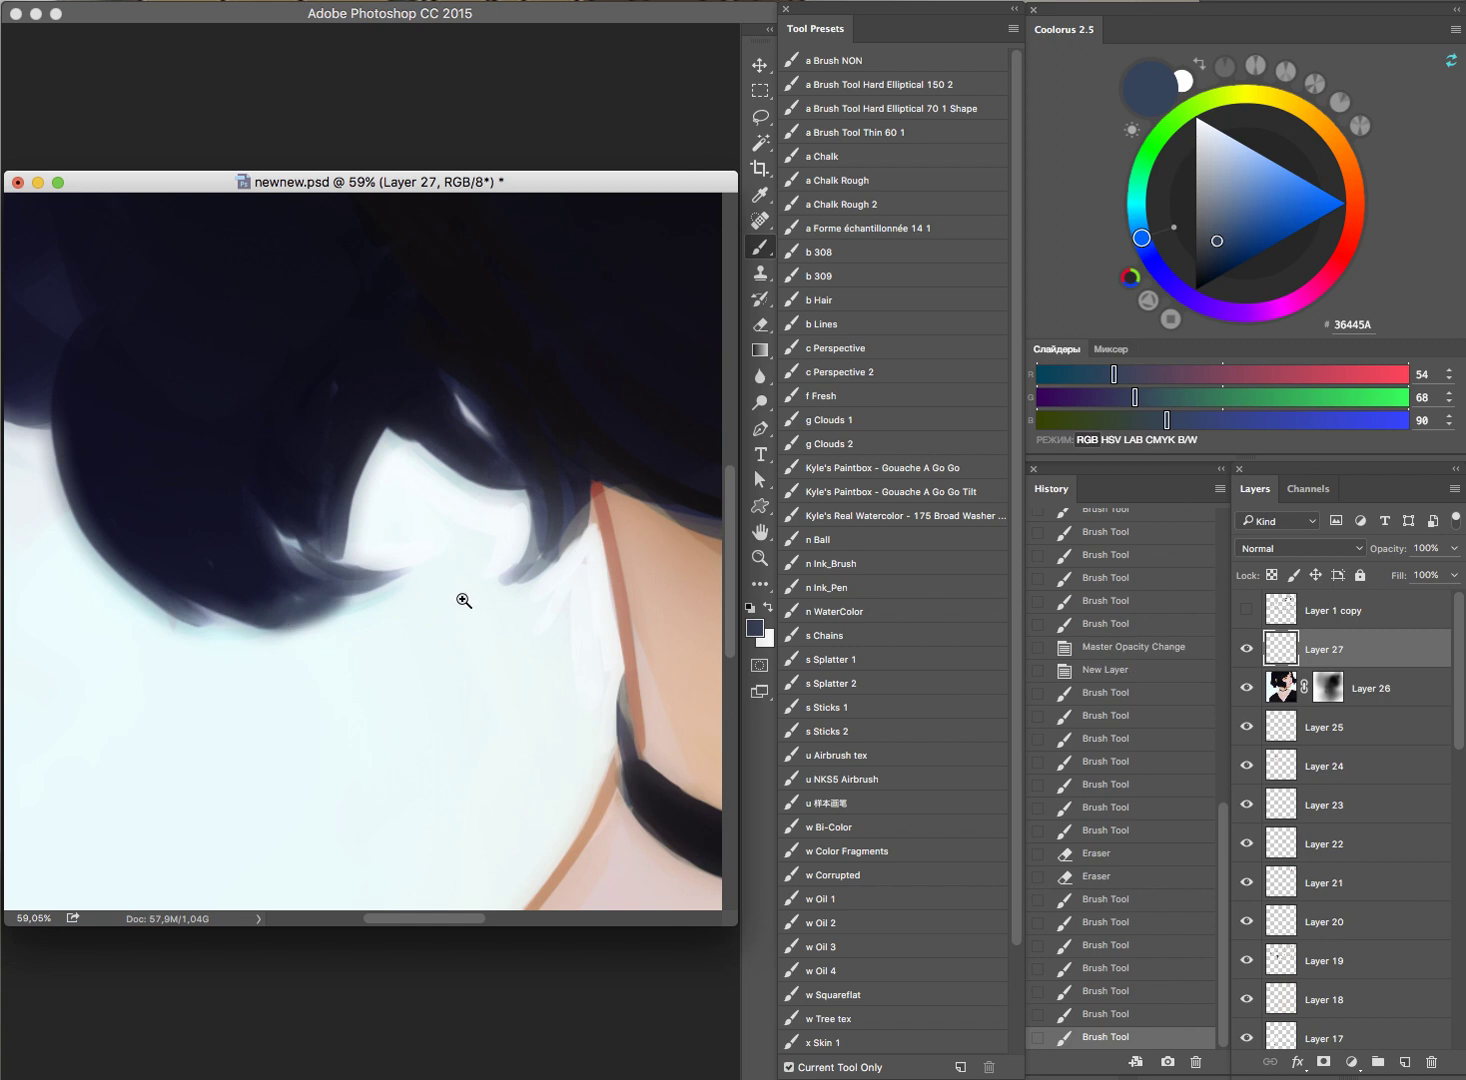
pyautogui.scroll(-5, 479, 573)
pyautogui.scroll(3, 127, 510)
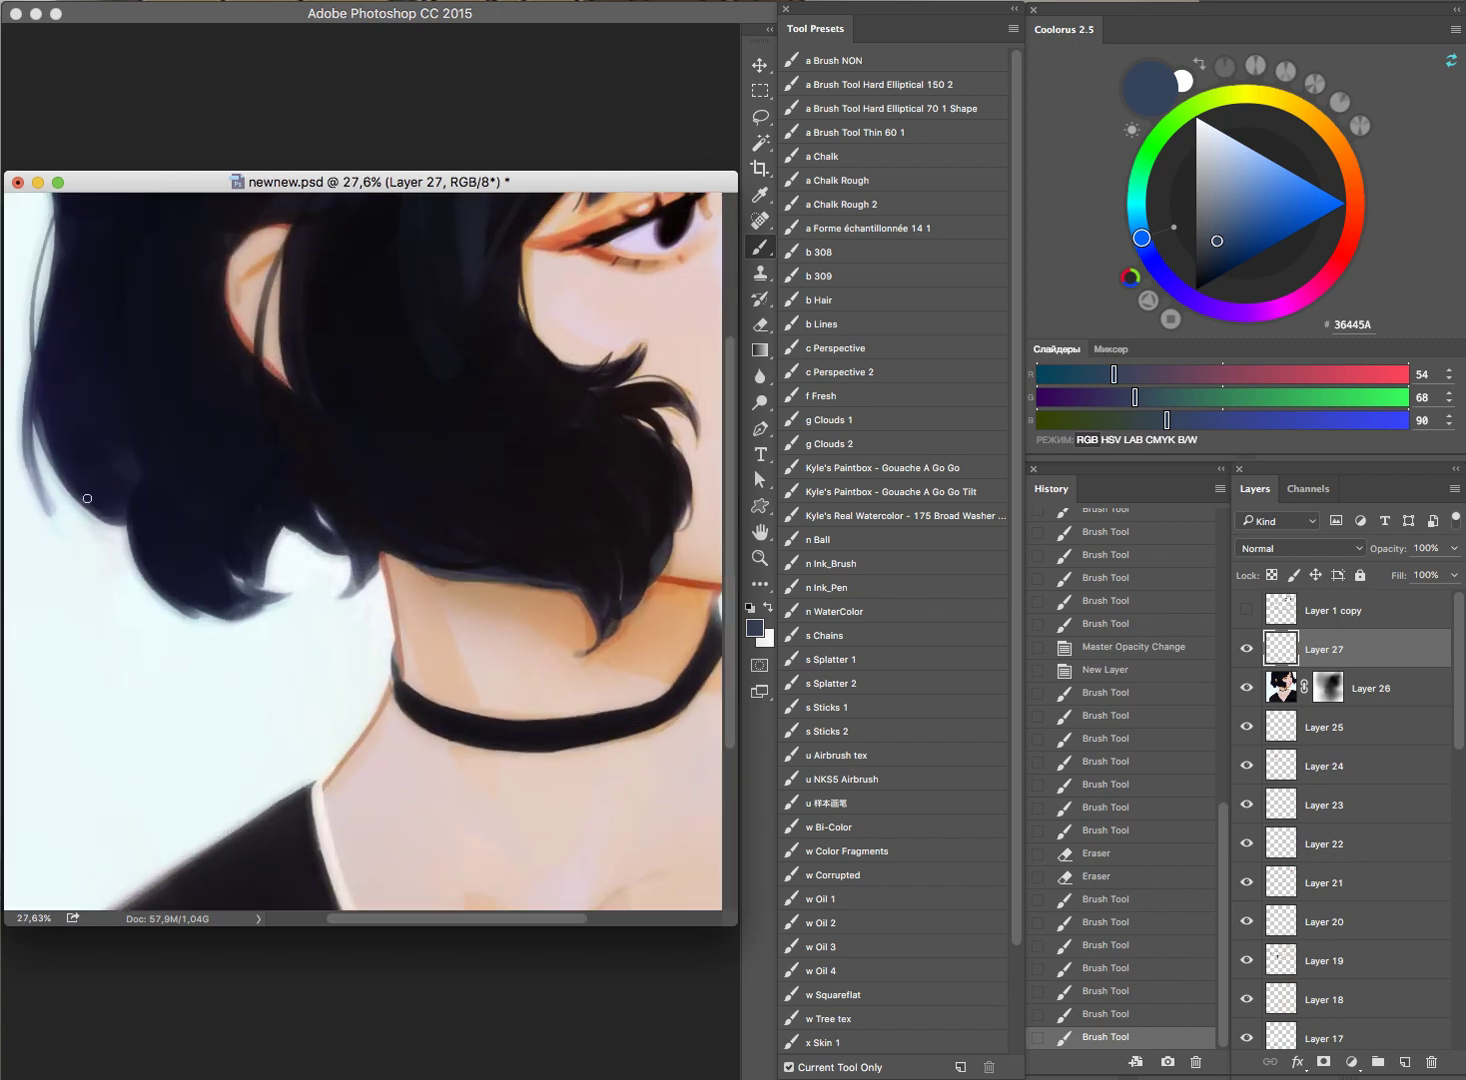
pyautogui.moveTo(39, 485); pyautogui.dragTo(75, 540)
pyautogui.hotkey('ctrl', 'z')
# Step: Paint light-blue 70B4FF touches on the hair edge and tips, erasing stray paint
pyautogui.keyDown('alt'); pyautogui.click(56, 486); pyautogui.keyUp('alt')
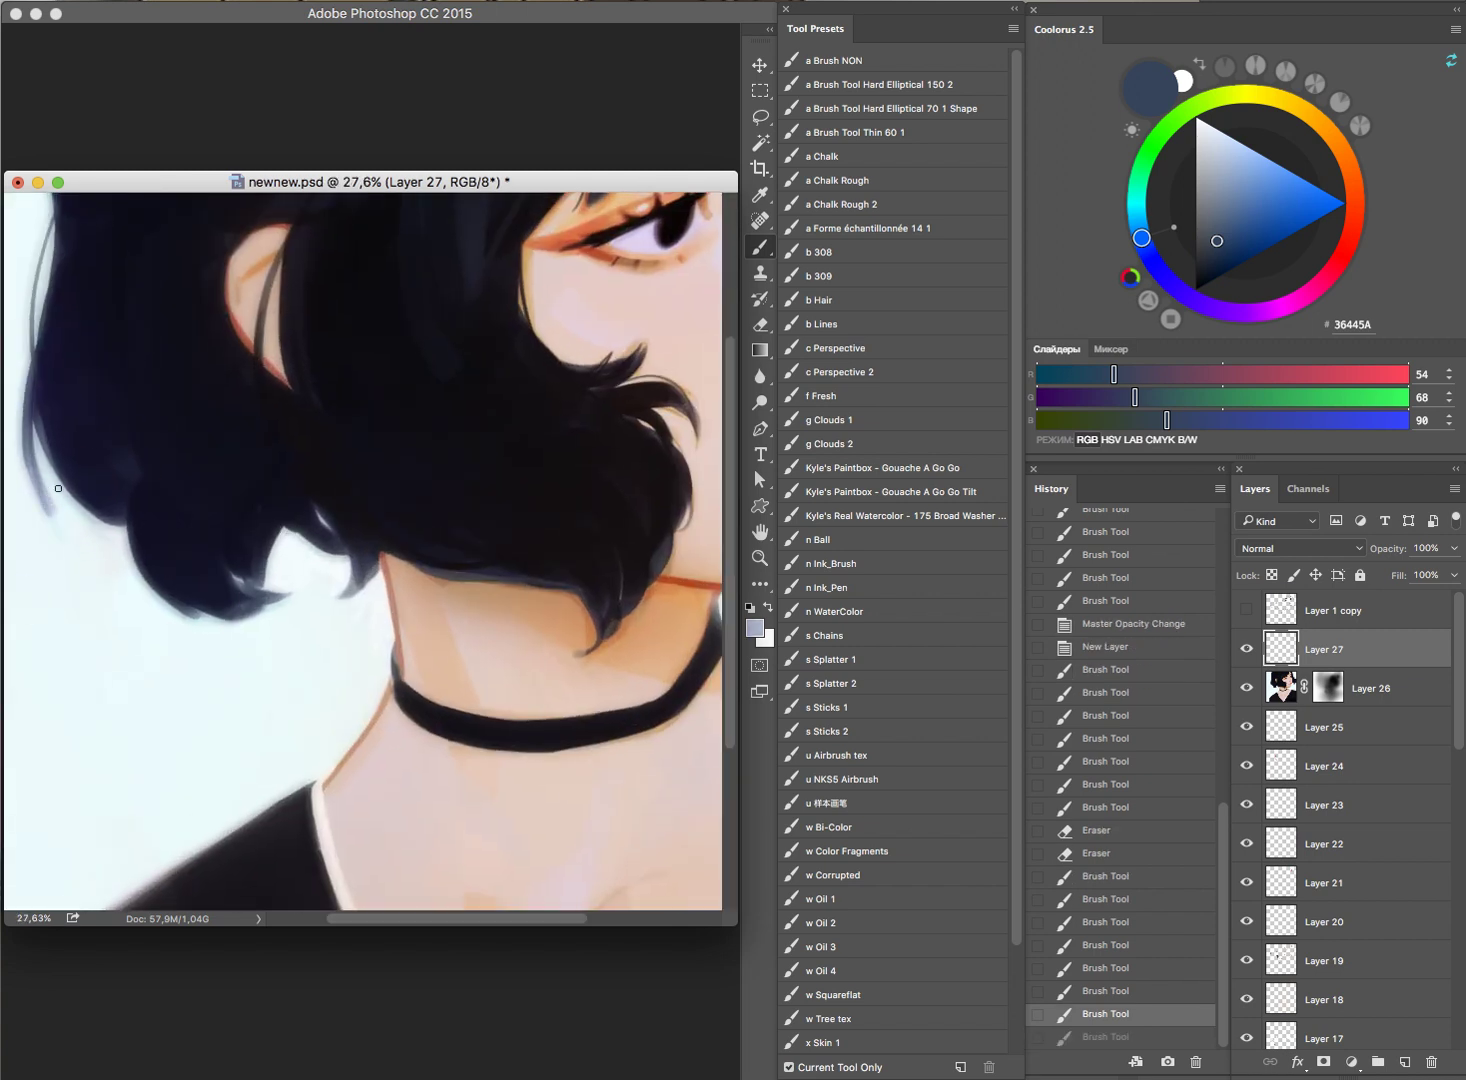
pyautogui.click(1272, 161)
pyautogui.moveTo(40, 482); pyautogui.dragTo(80, 545)
pyautogui.press('e')
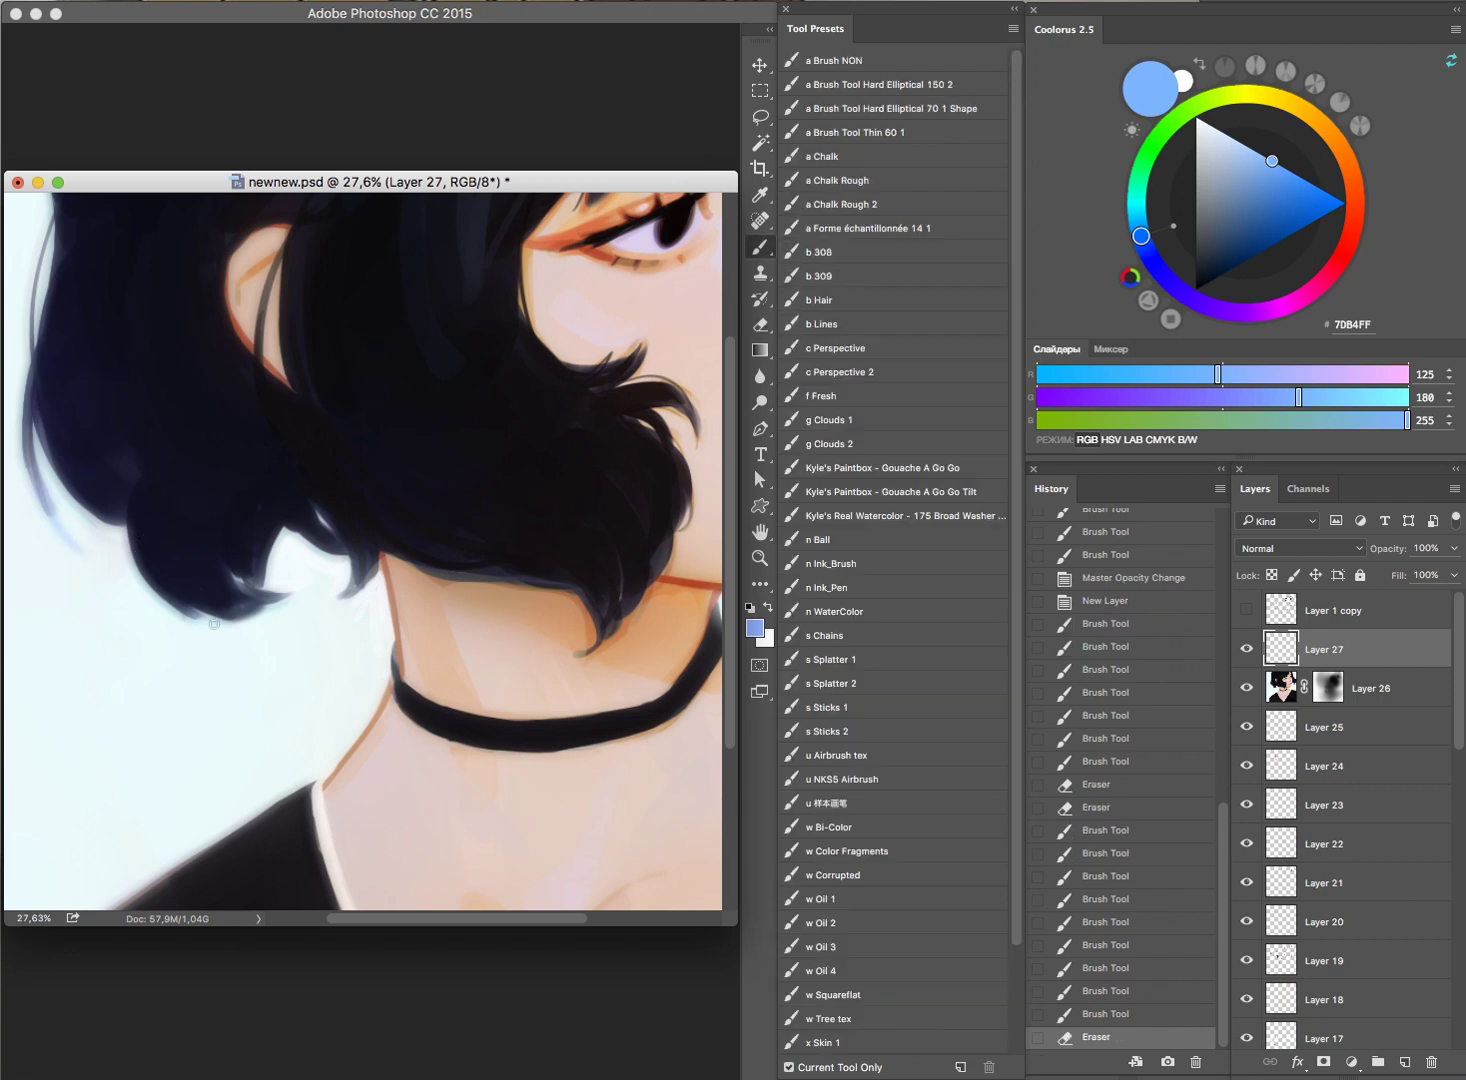
pyautogui.click(192, 610)
pyautogui.click(352, 586)
pyautogui.moveTo(340, 598); pyautogui.dragTo(264, 565)
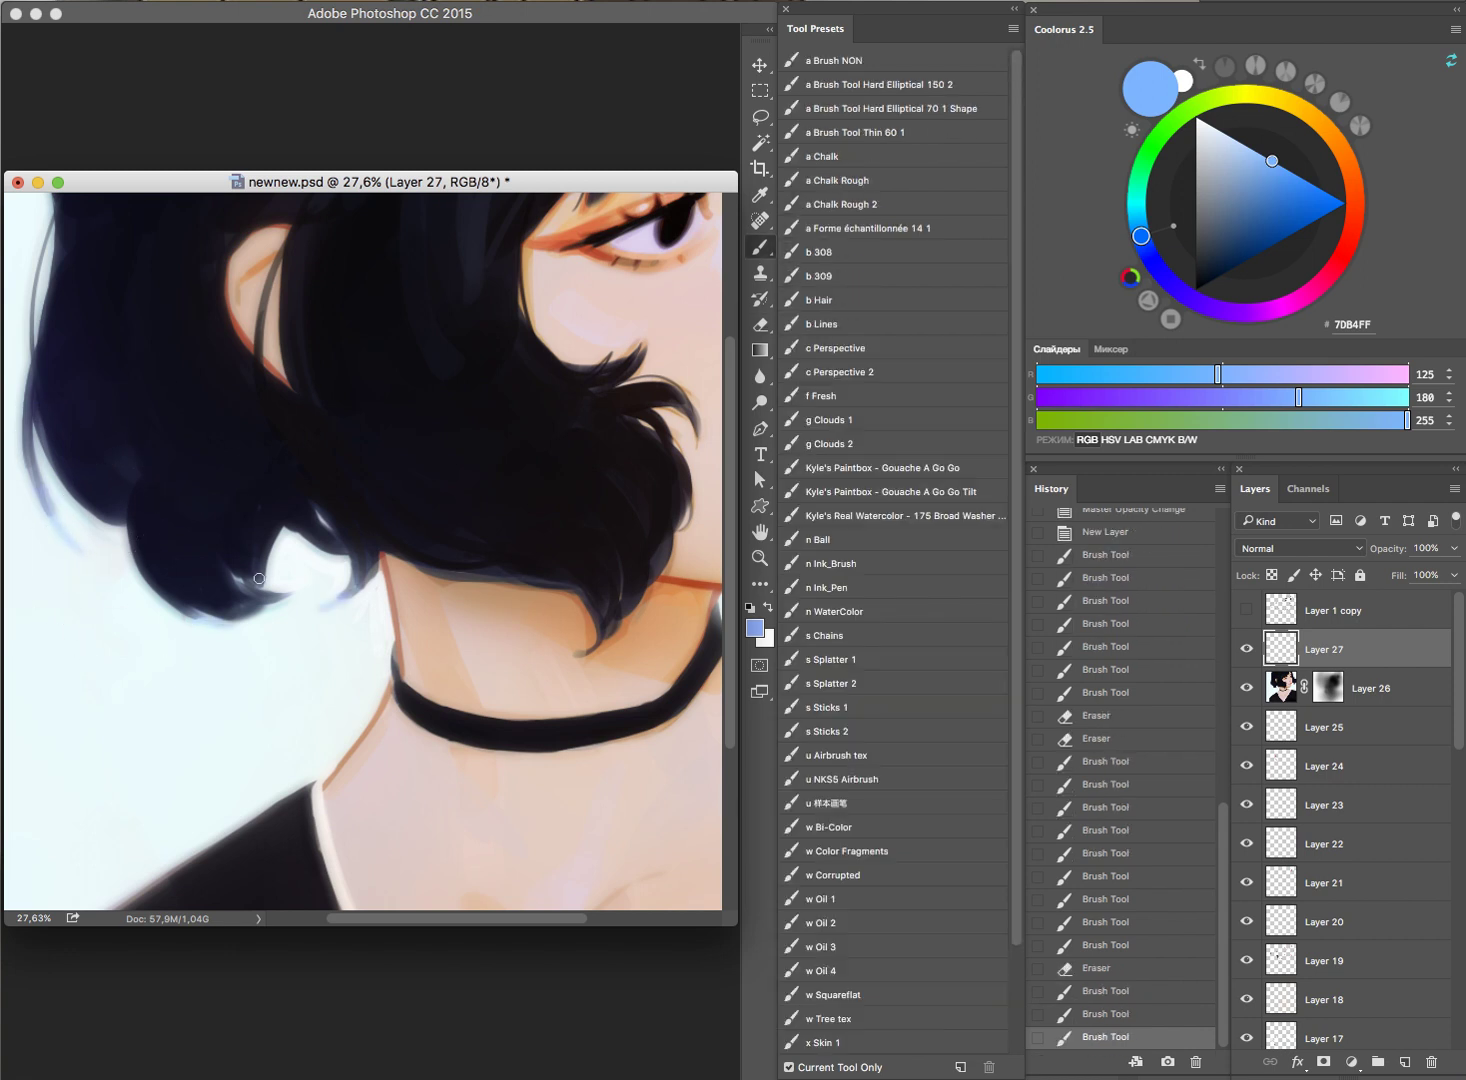
pyautogui.scroll(-5, 533, 592)
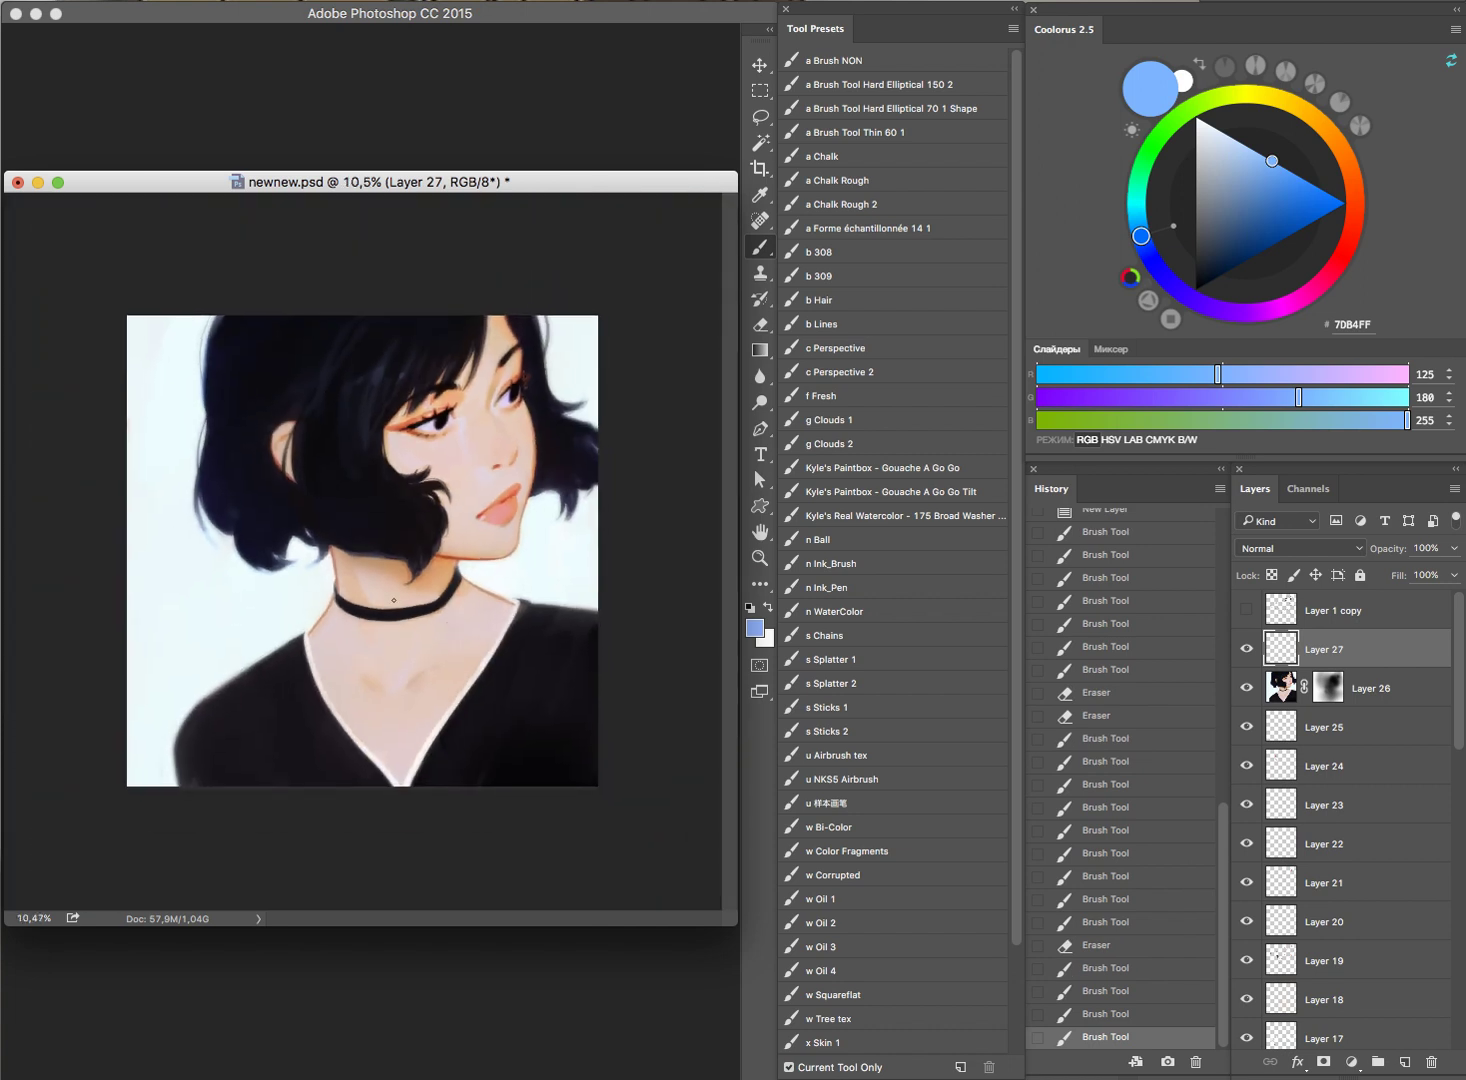
pyautogui.press('e')
pyautogui.click(216, 548)
pyautogui.moveTo(308, 595); pyautogui.dragTo(300, 580)
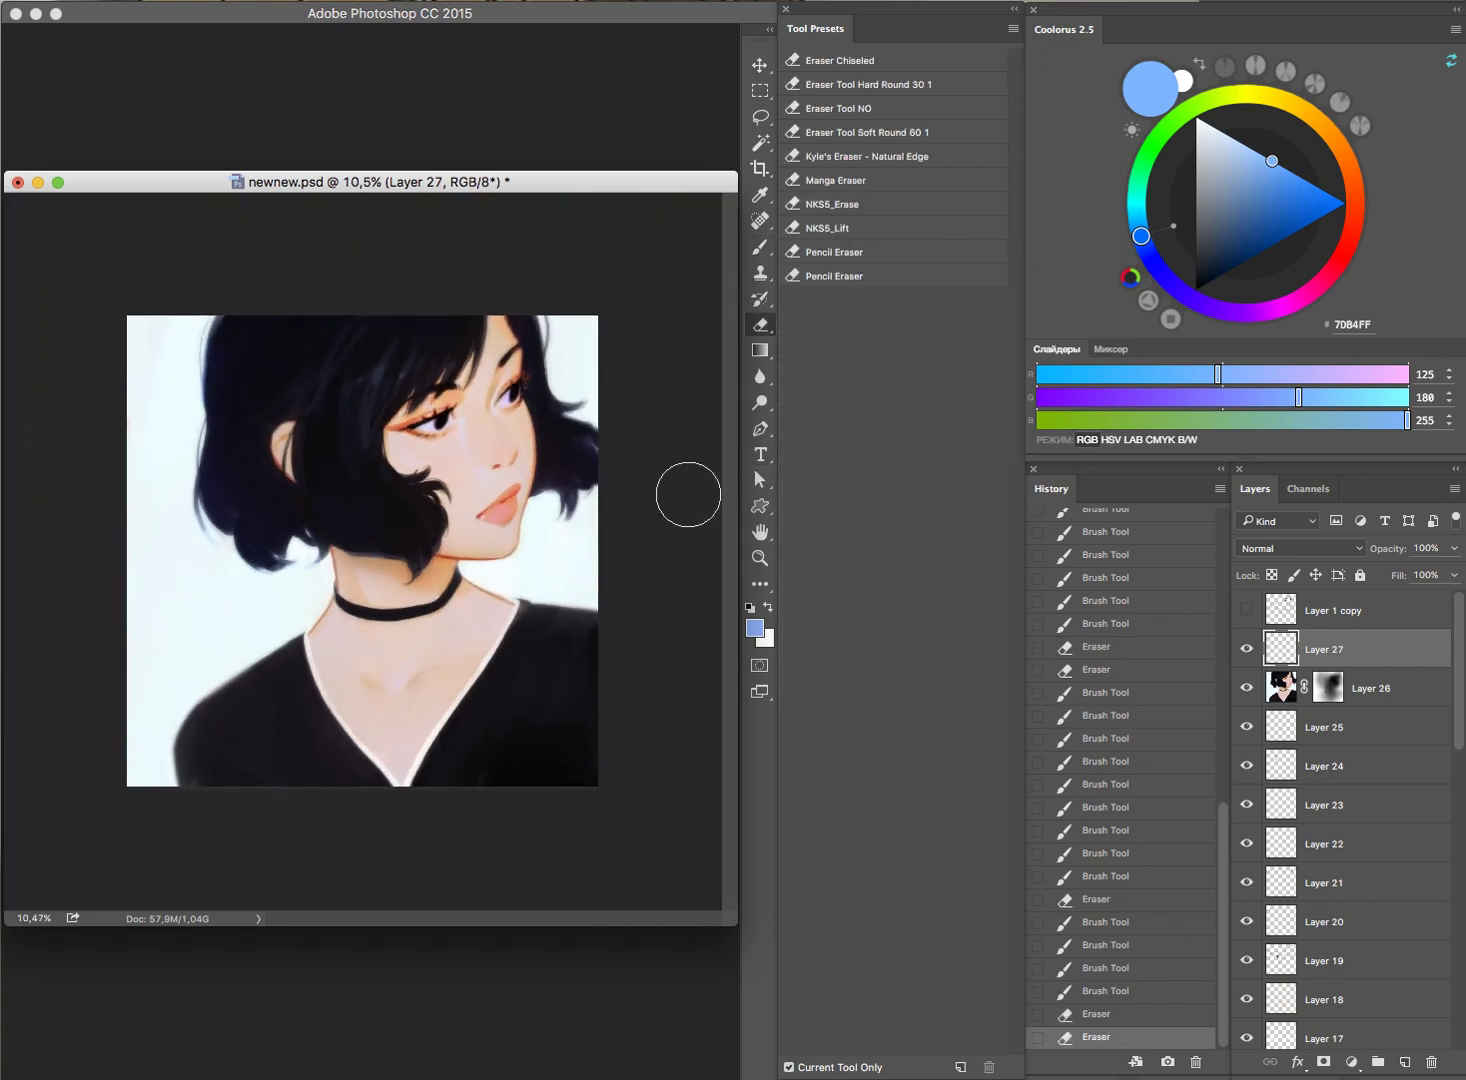
pyautogui.press('b')
# Step: Dab paint on the hair's right edge and undo a stray stroke
pyautogui.scroll(4, 622, 425)
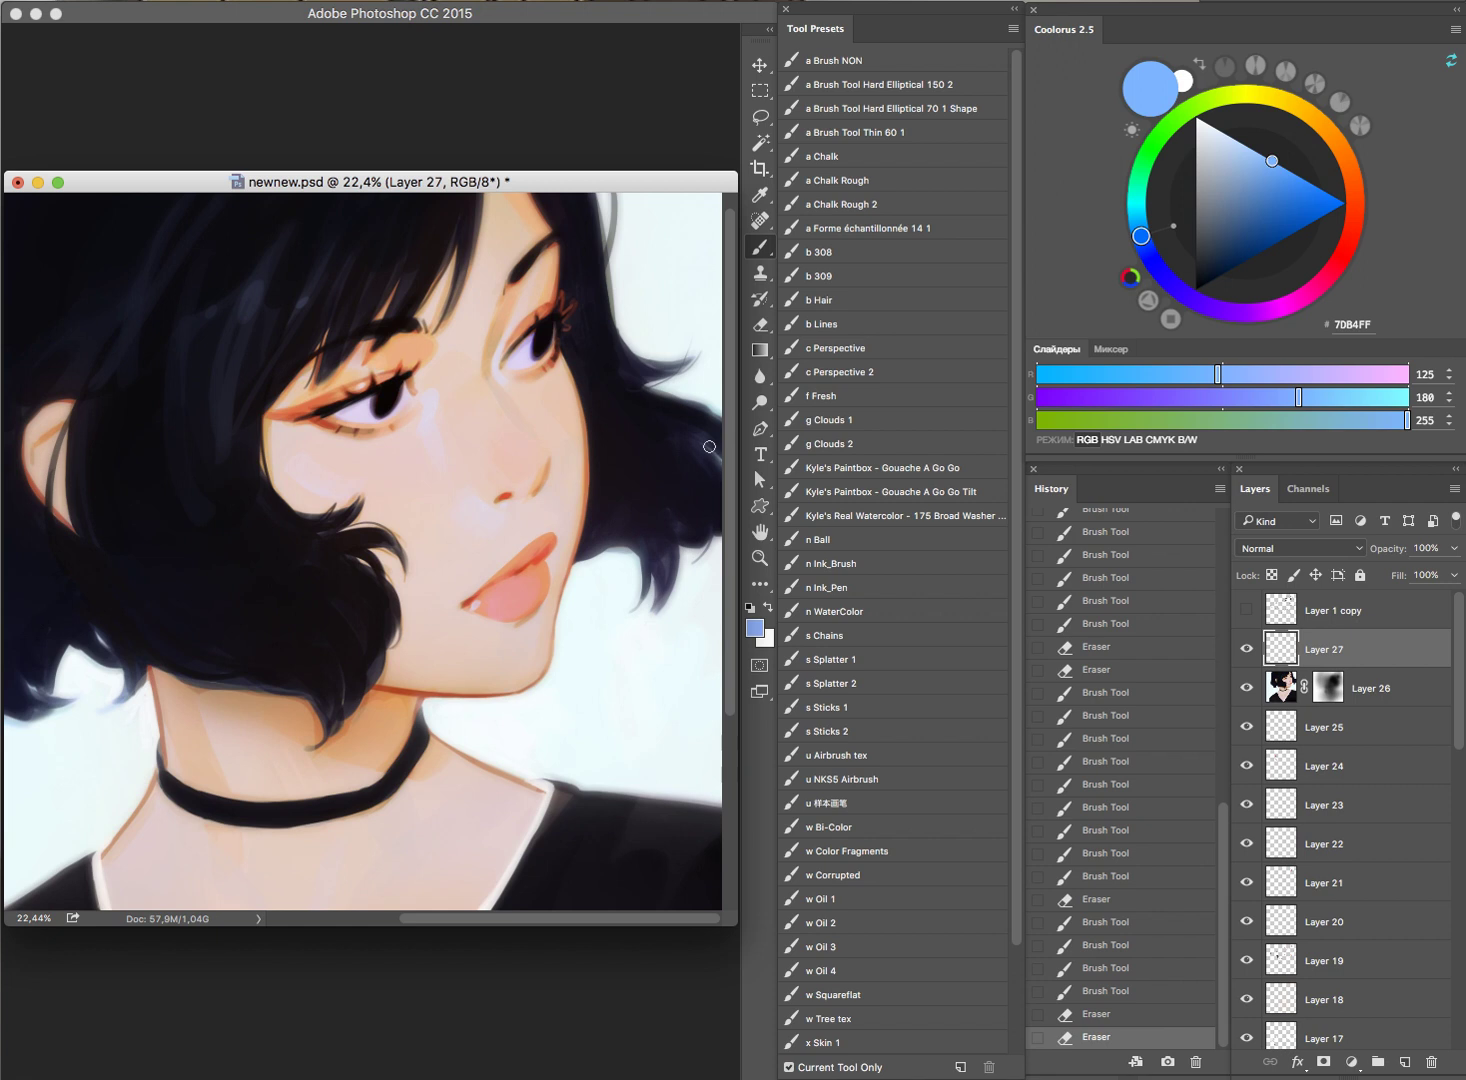
pyautogui.click(708, 445)
pyautogui.scroll(-2, 645, 471)
pyautogui.scroll(-1, 600, 495)
pyautogui.scroll(-1, 594, 503)
pyautogui.moveTo(570, 340); pyautogui.dragTo(610, 380)
pyautogui.hotkey('ctrl', 'z')
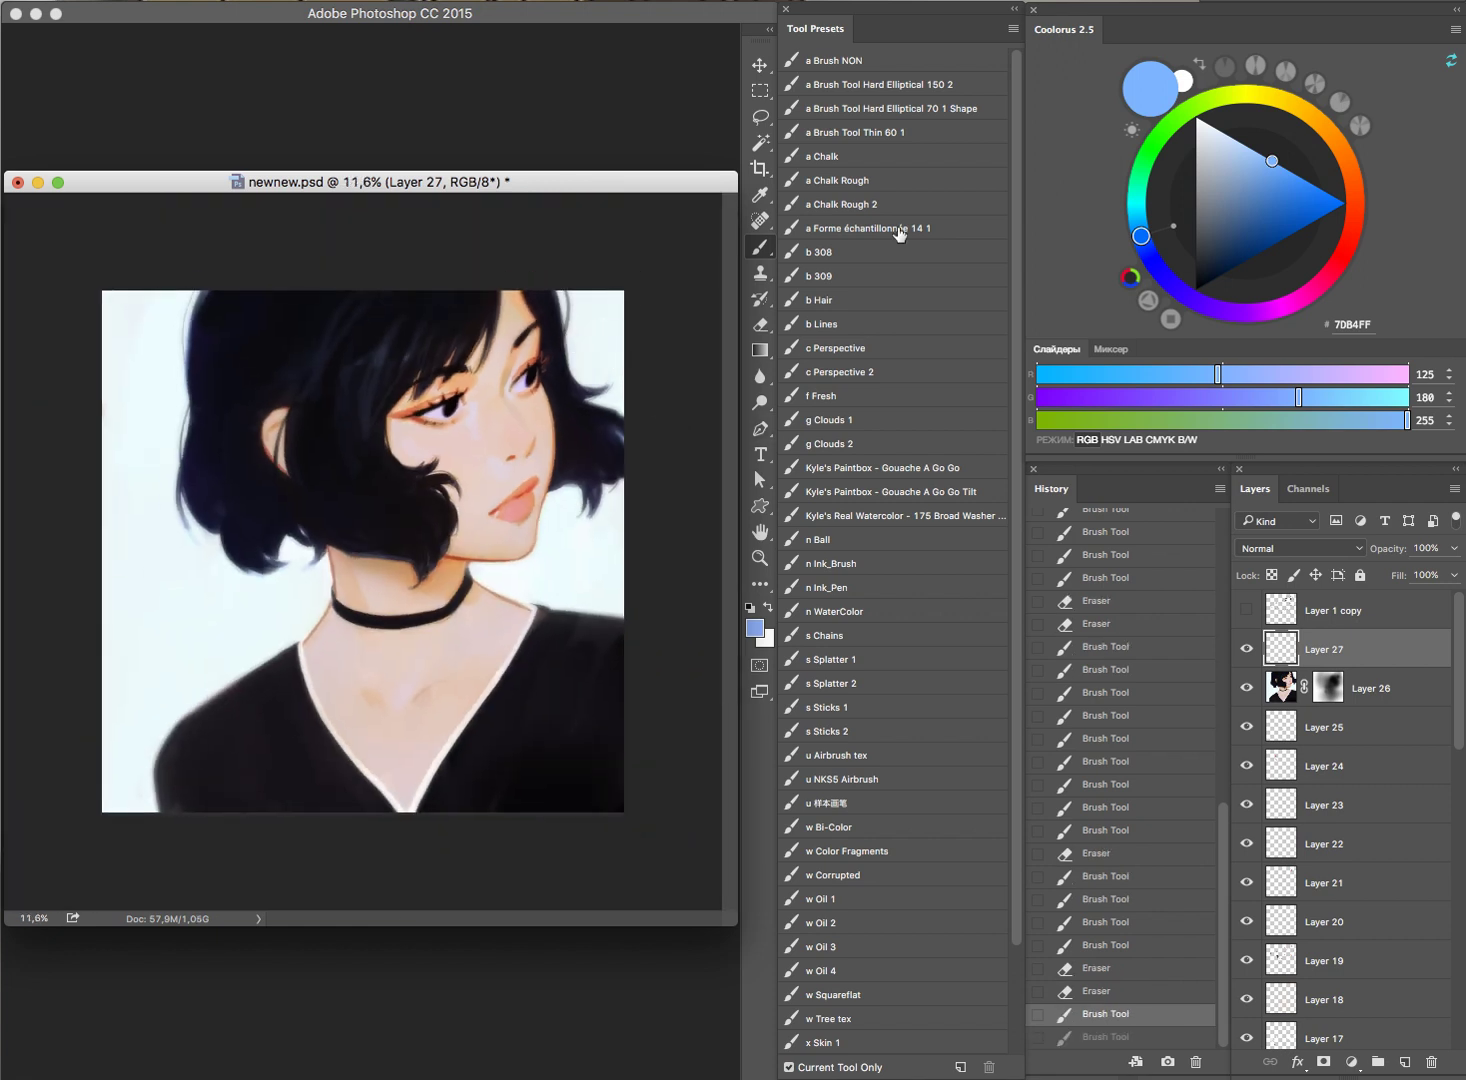
# Step: Add a Lighten-mode Layer 28 and paint light blue strokes on the upper-right hair
pyautogui.hotkey('ctrl', 'shift', 'alt', 'n')
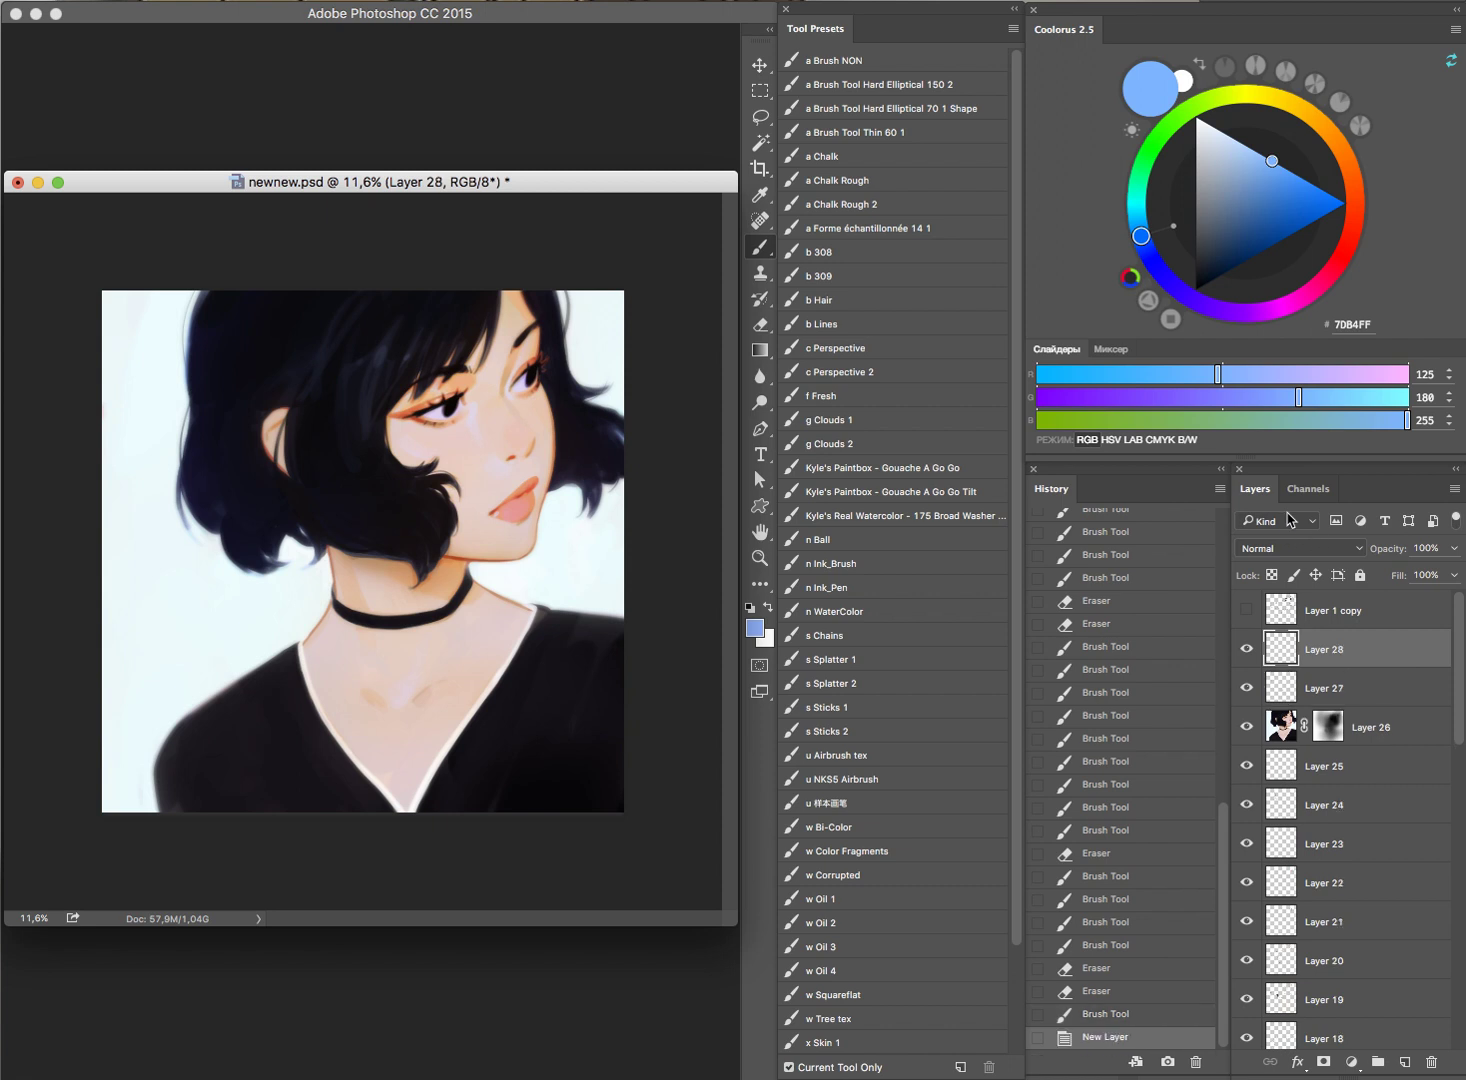
pyautogui.click(1305, 549)
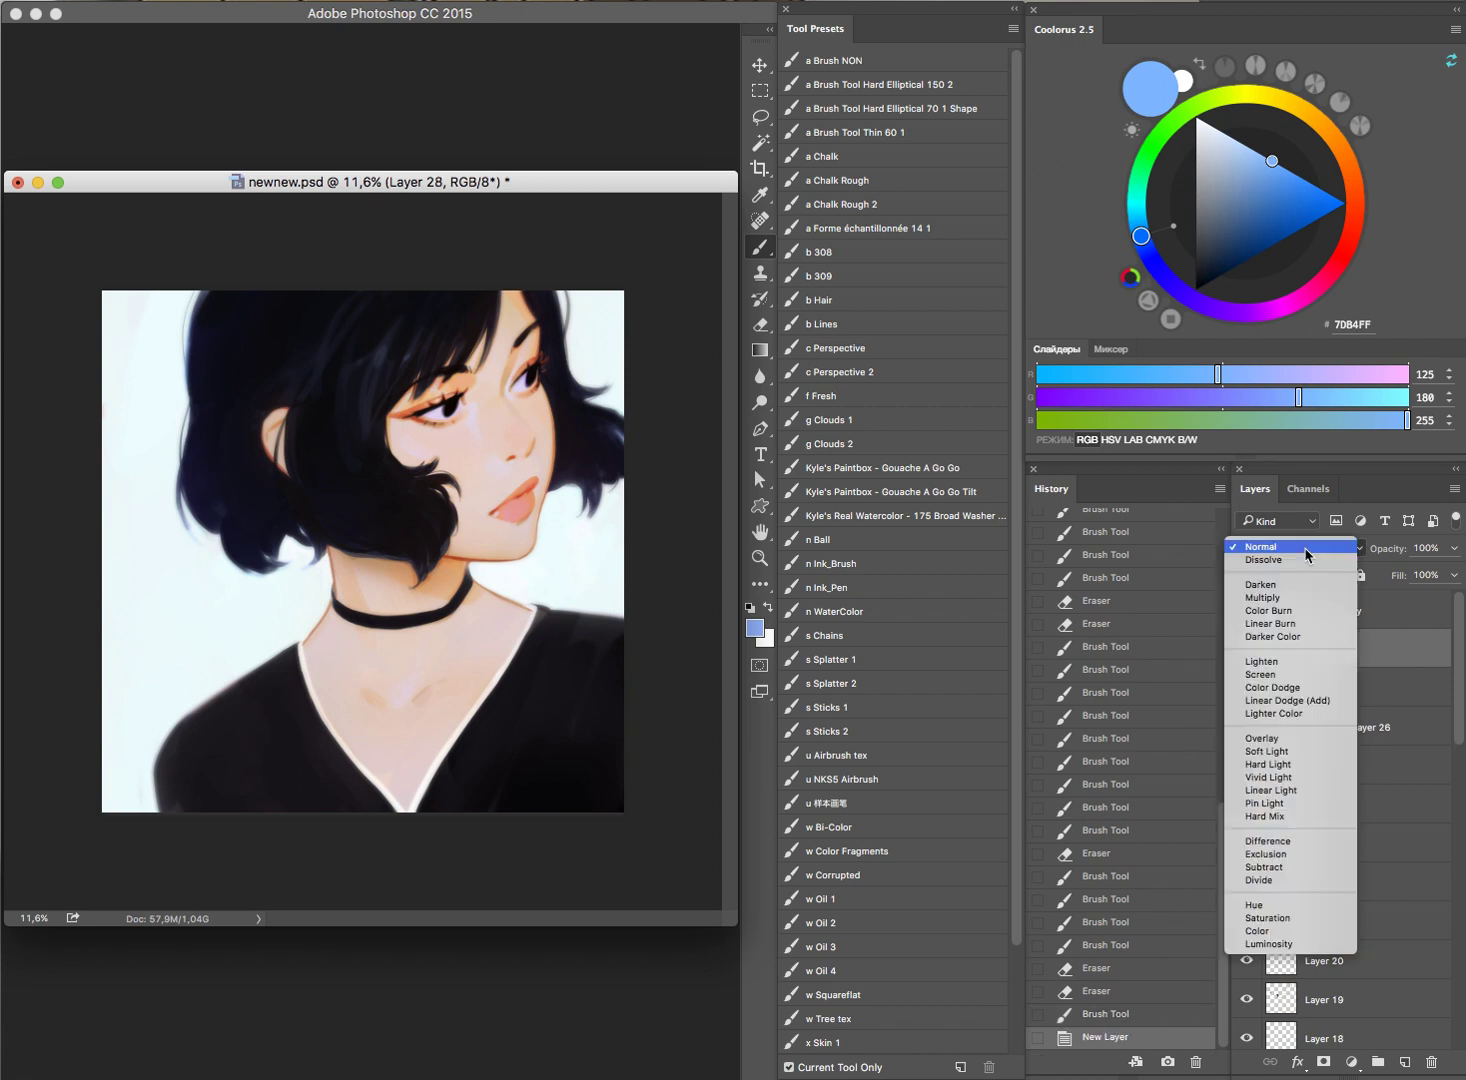
pyautogui.click(1270, 662)
pyautogui.moveTo(576, 366); pyautogui.dragTo(608, 384)
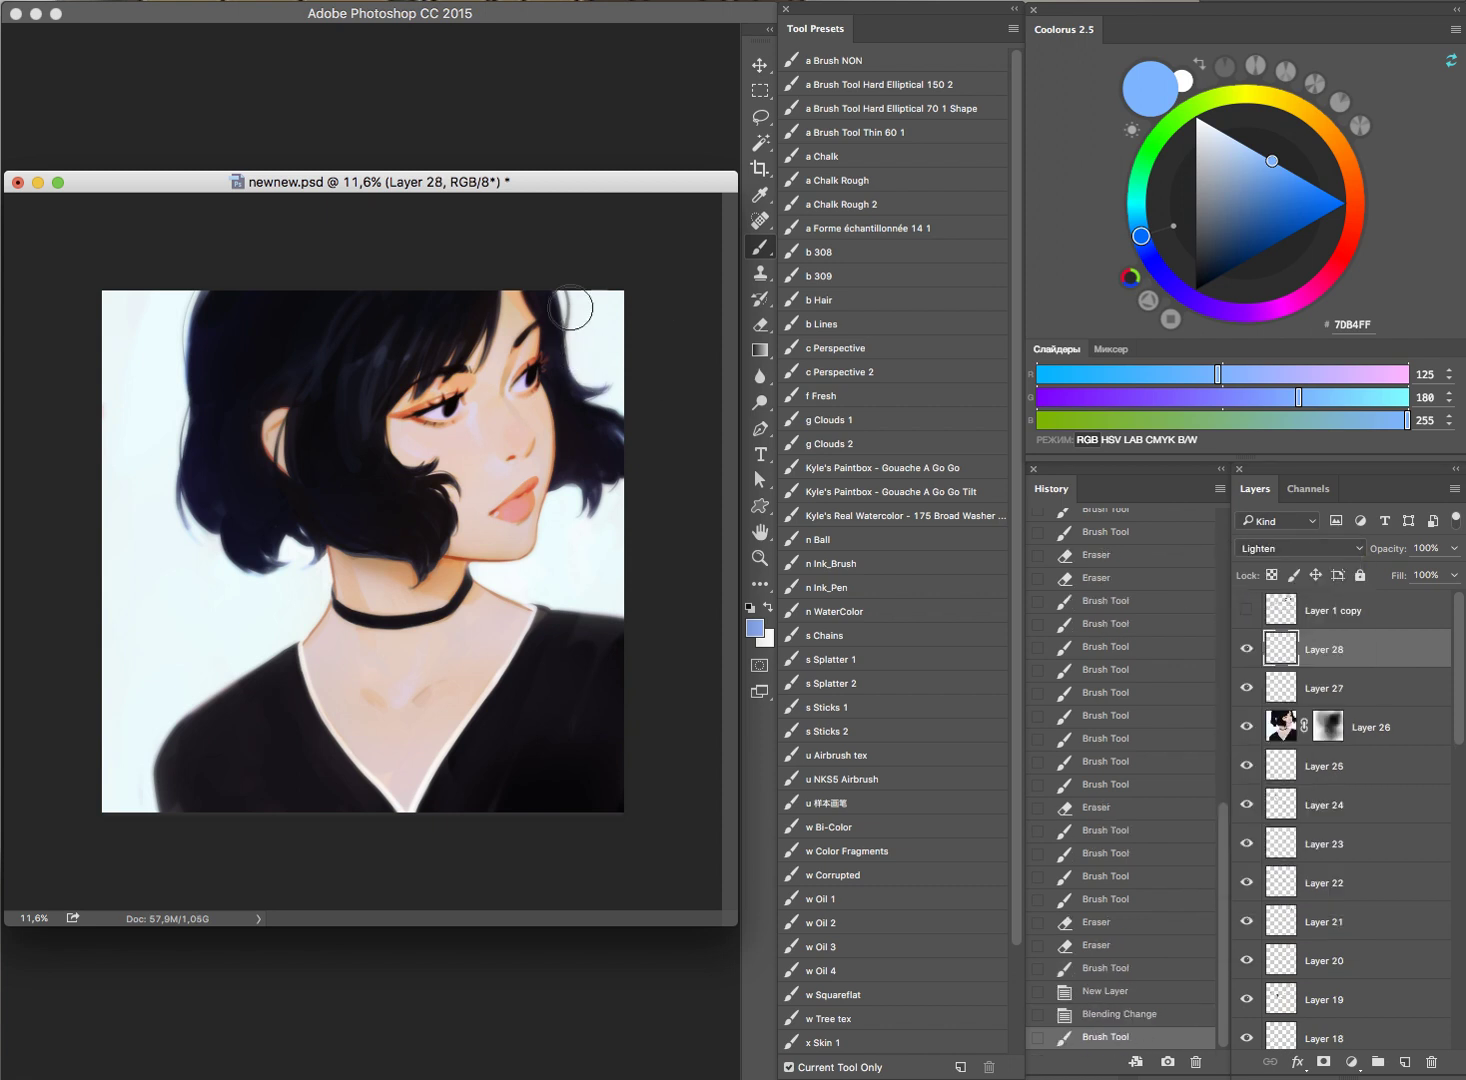
pyautogui.moveTo(597, 292); pyautogui.dragTo(570, 340)
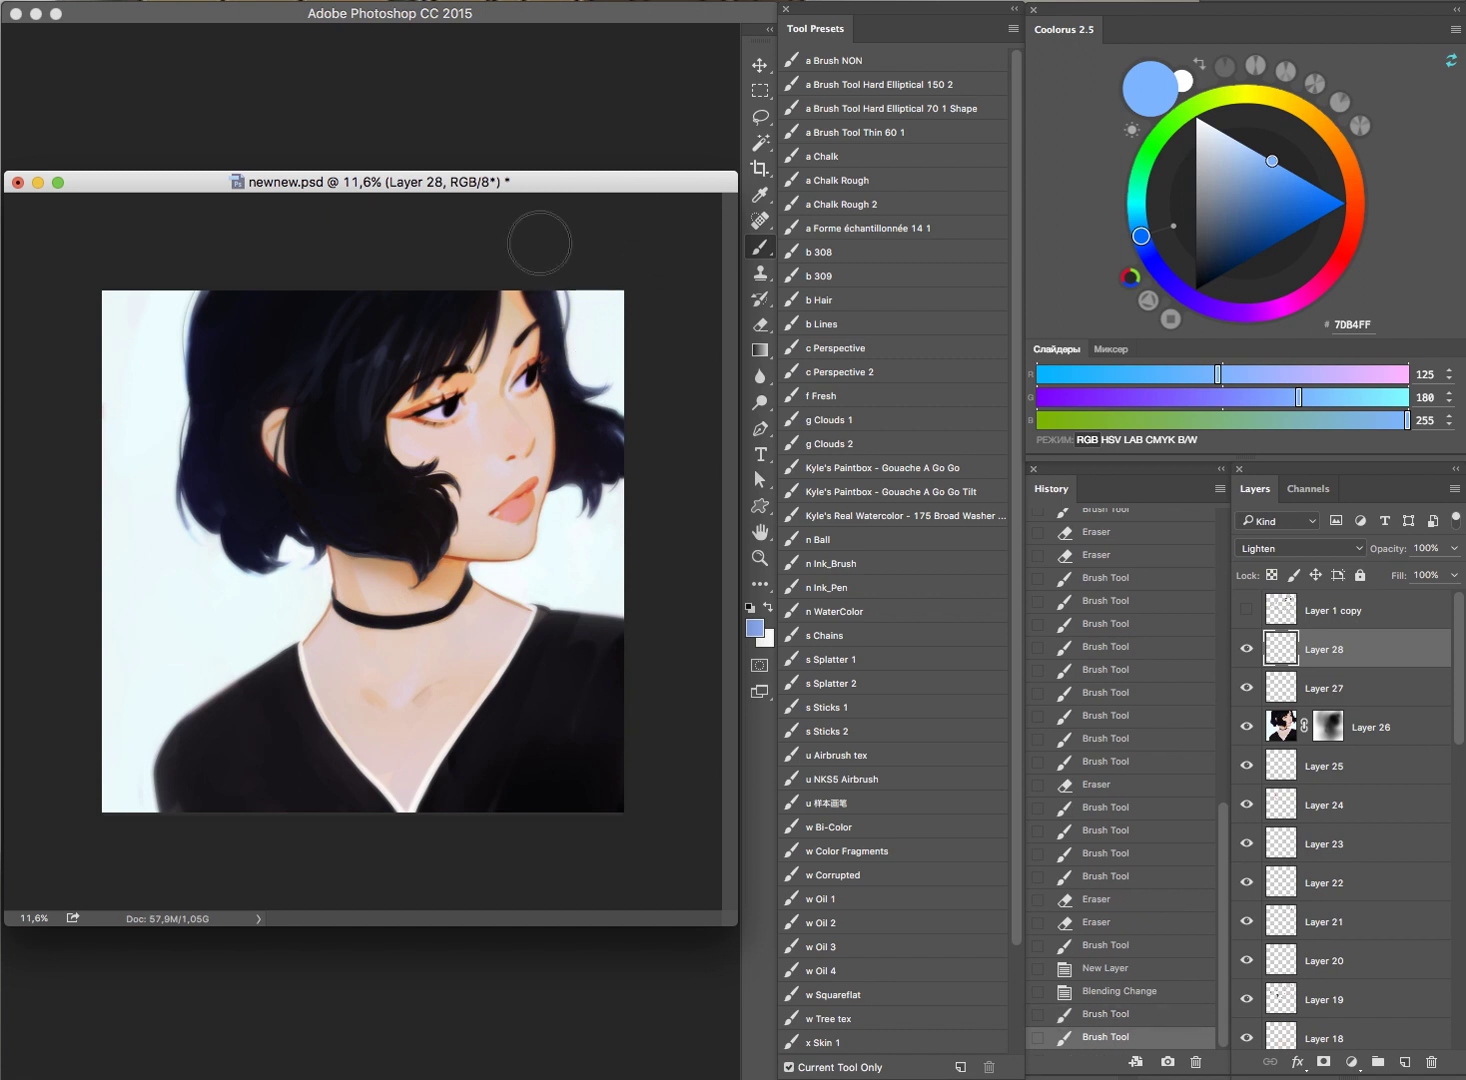
# Step: Dab vivid blue 107CFF on the hair, compare, undo it, and stamp visible into Layer 29
pyautogui.click(507, 254)
pyautogui.click(1312, 187)
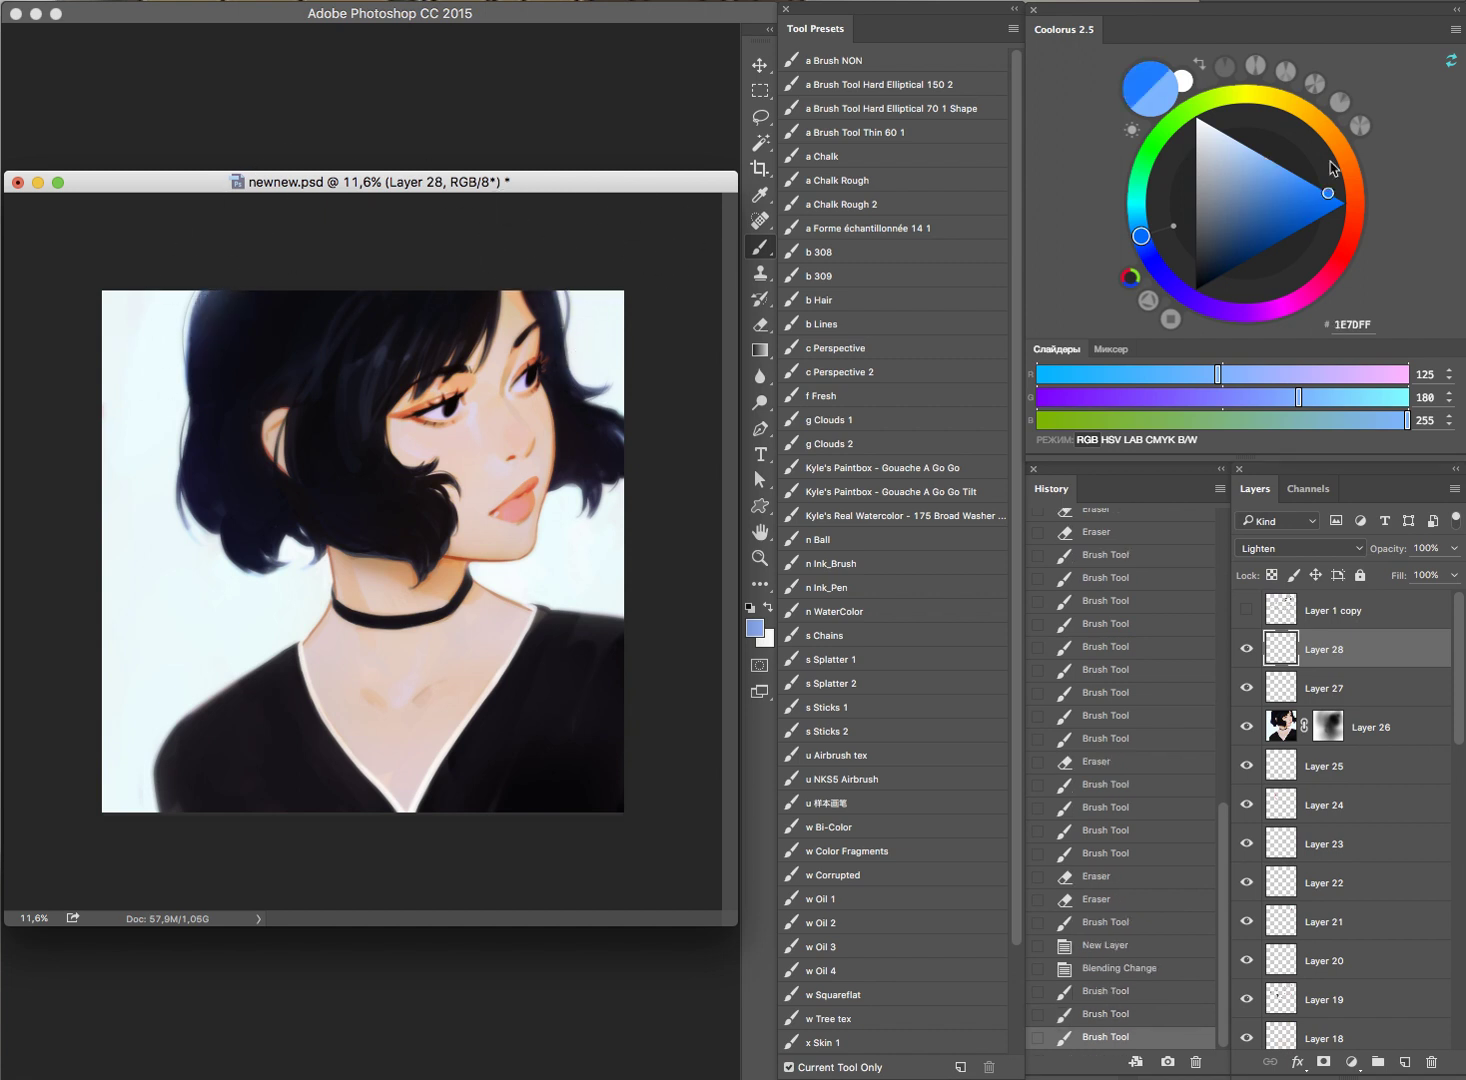
pyautogui.click(252, 278)
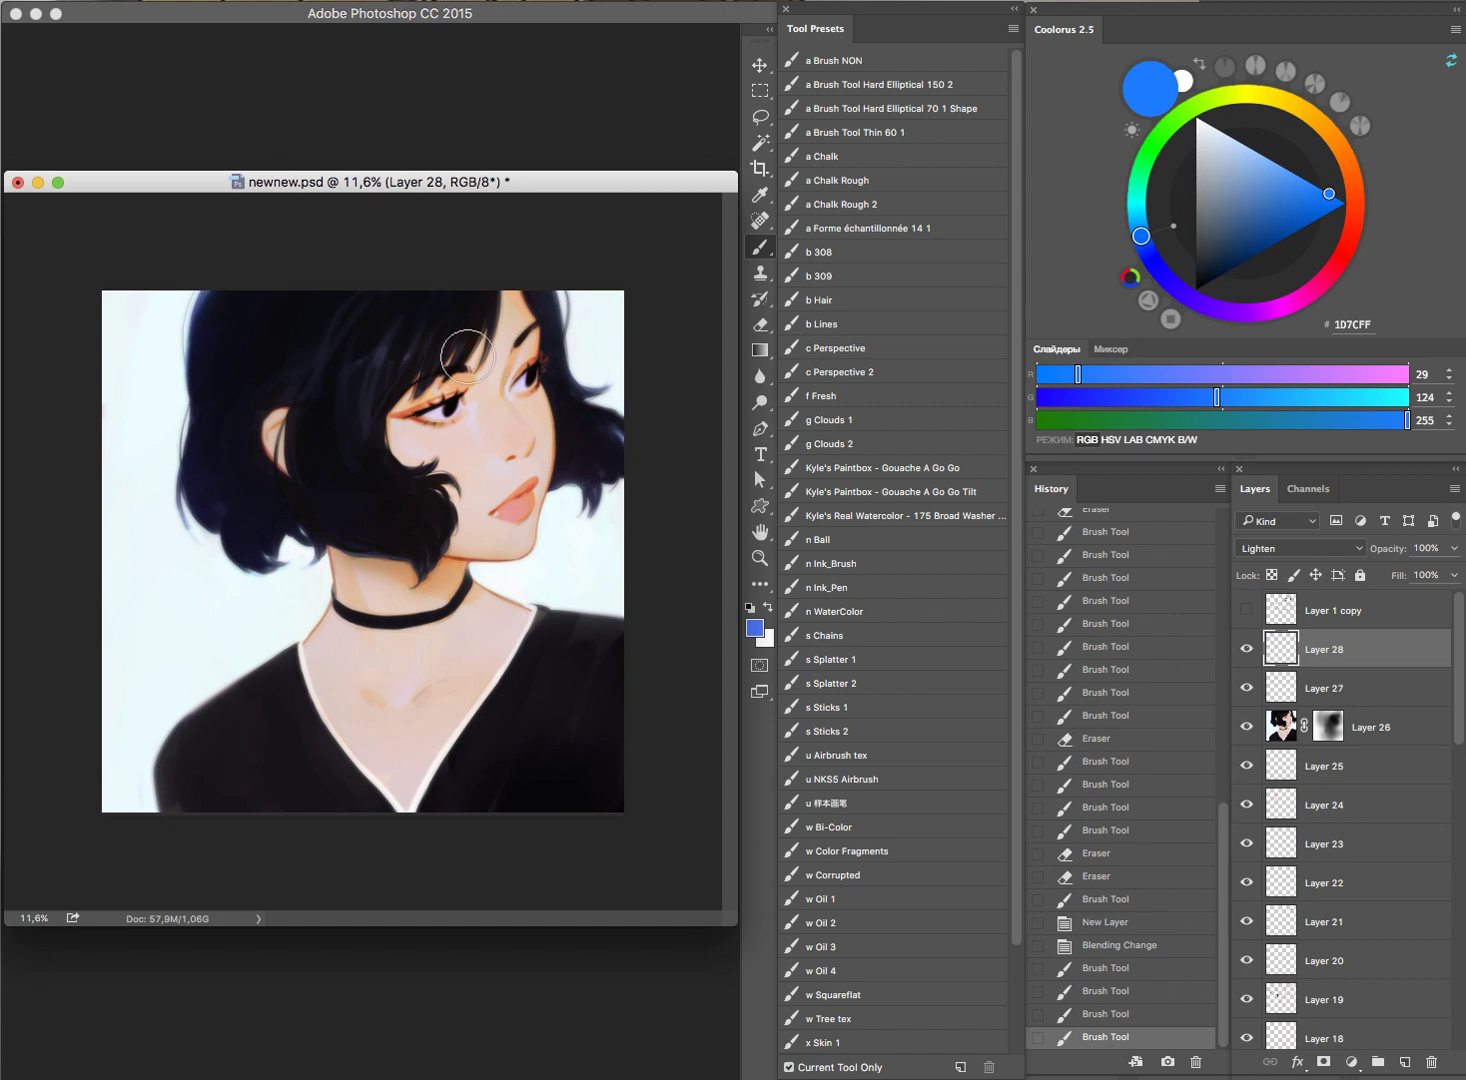
pyautogui.click(241, 595)
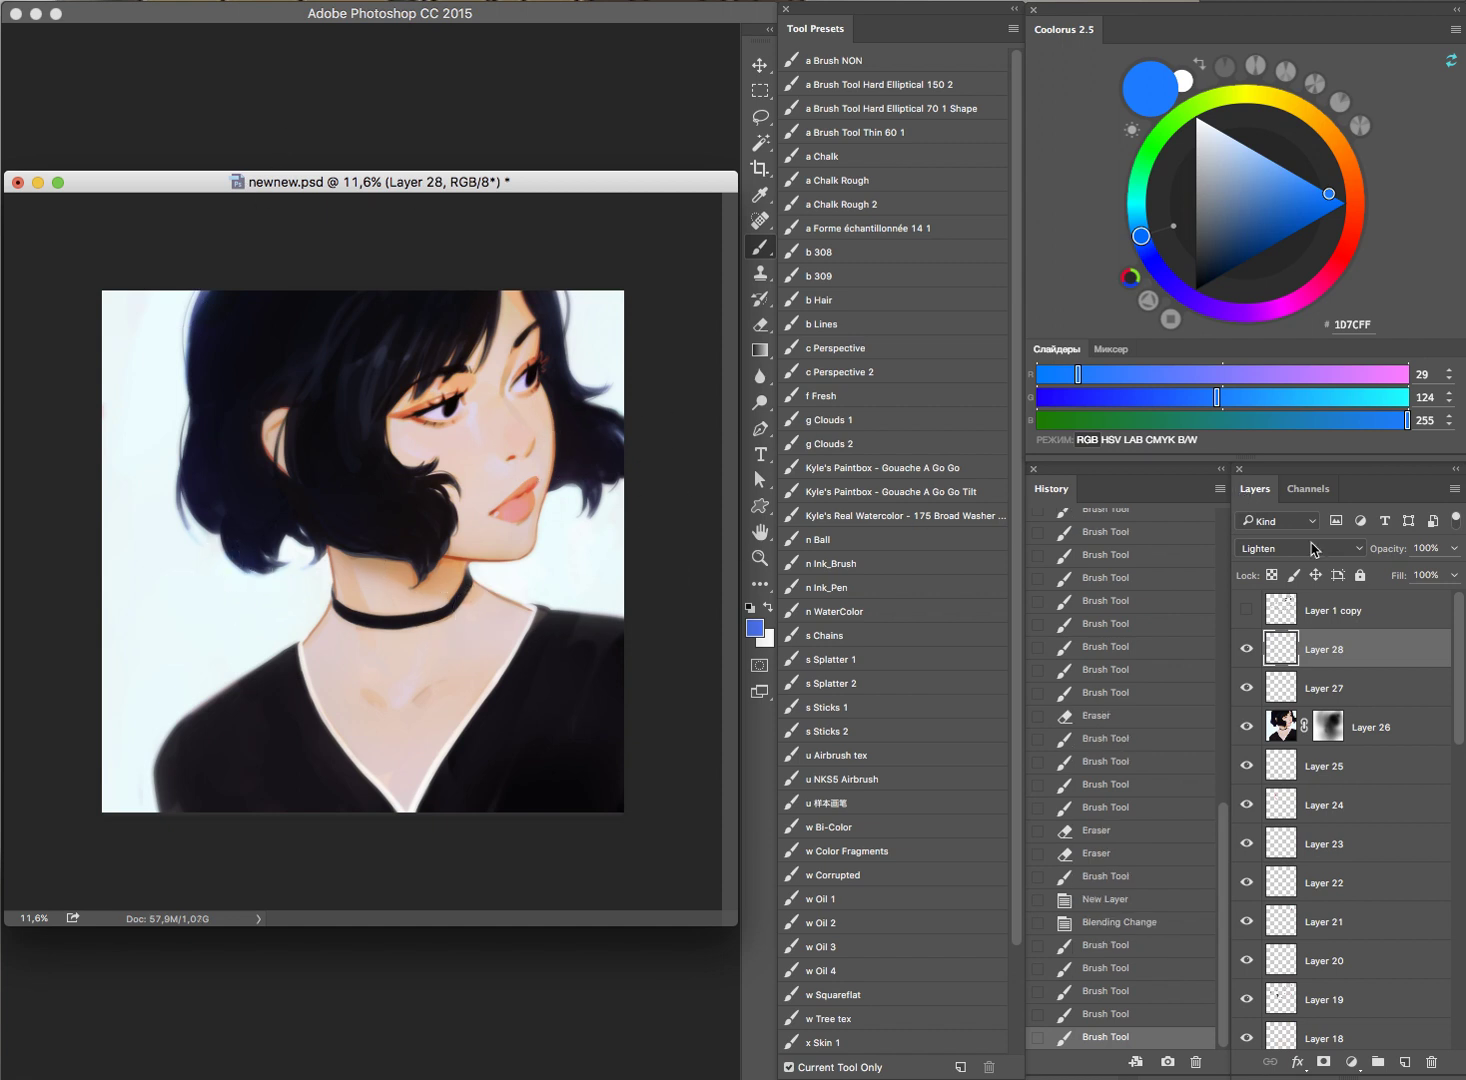
pyautogui.click(1246, 650)
pyautogui.click(1246, 650)
pyautogui.click(1246, 650)
pyautogui.press('super+z')
pyautogui.press('super+z')
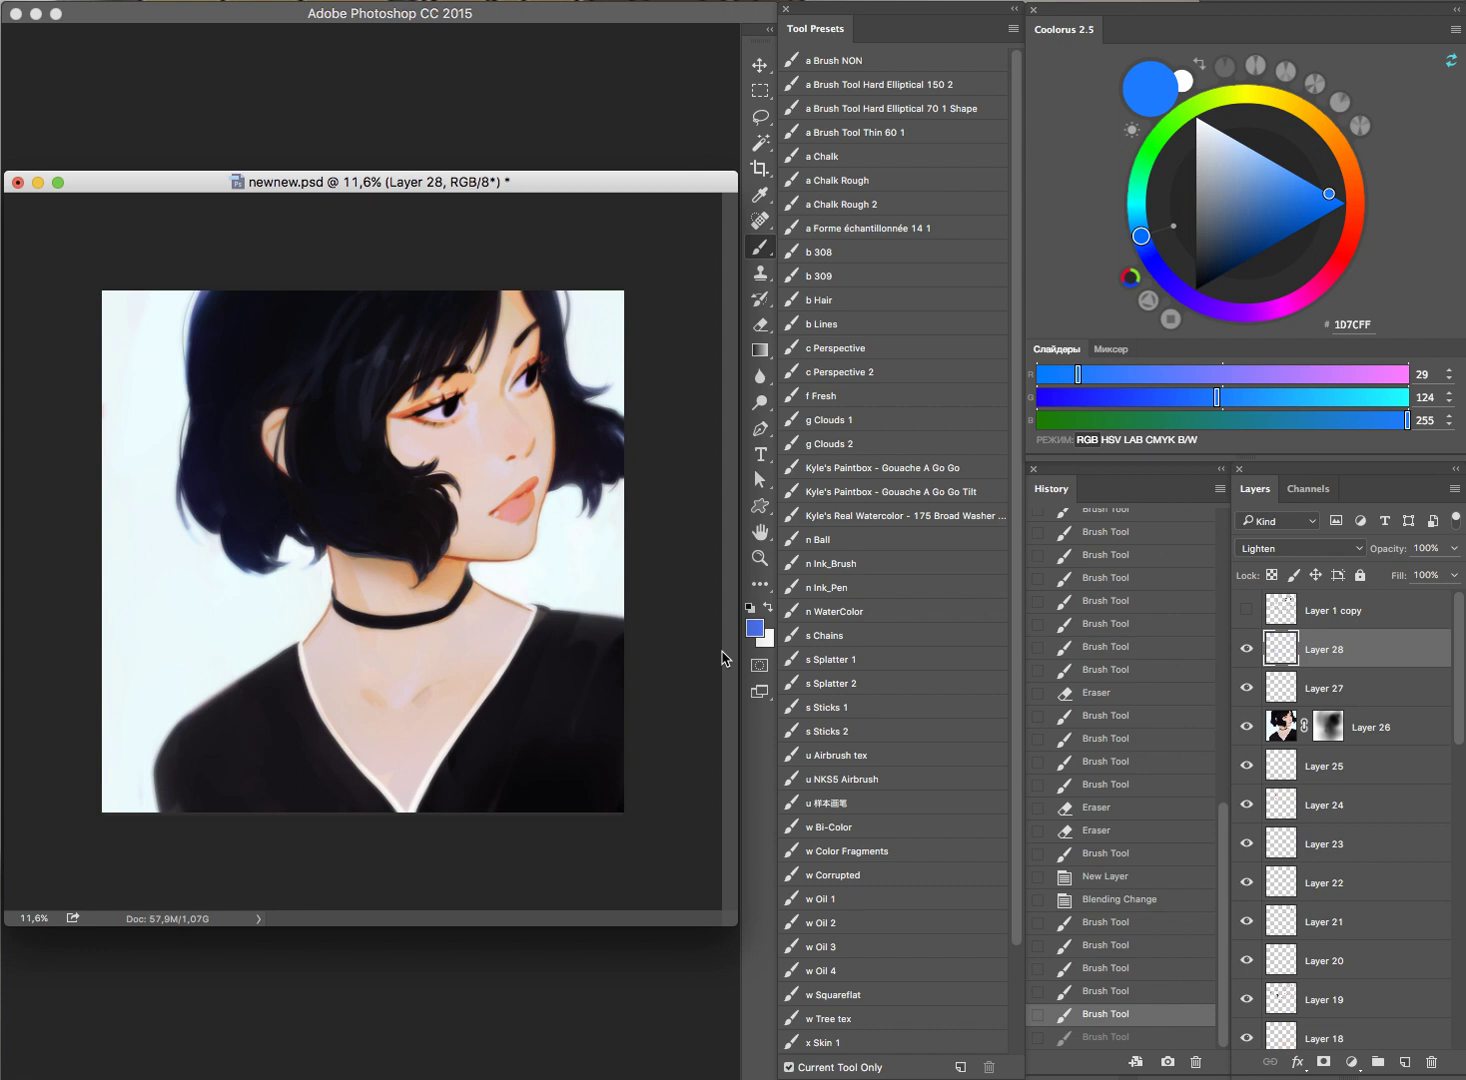
pyautogui.hotkey('ctrl', 'shift', 'alt', 'e')
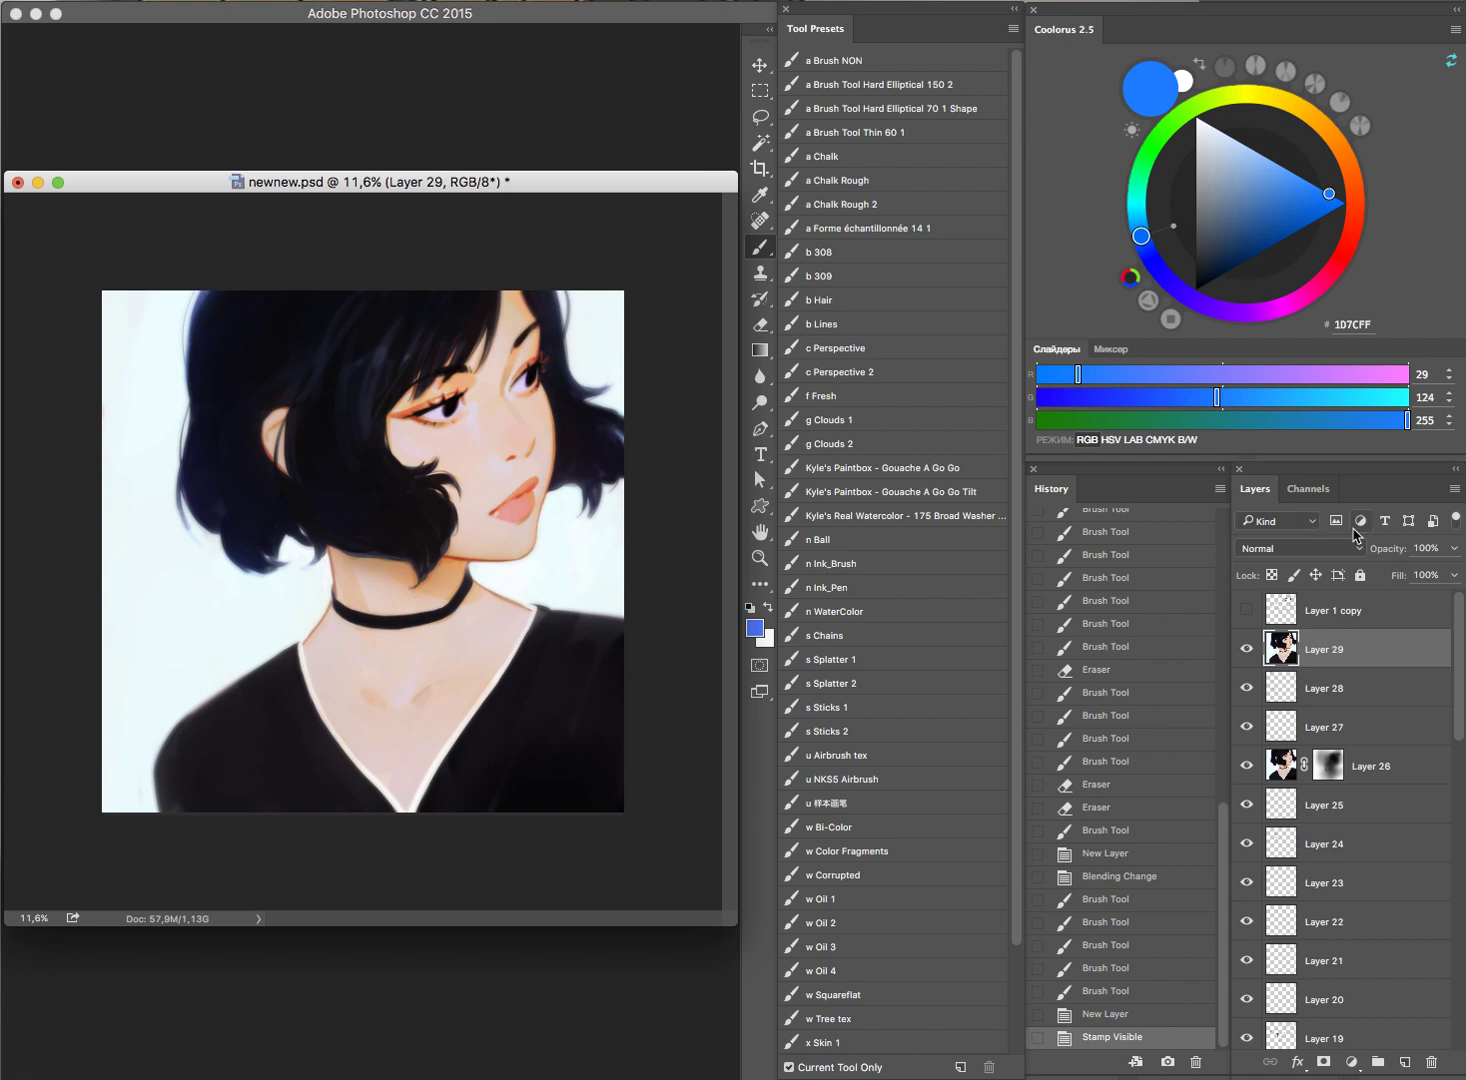
# Step: Undo the merged stamp and add a Selective Color adjustment layer above Layer 29
pyautogui.hotkey('ctrl', 'z')
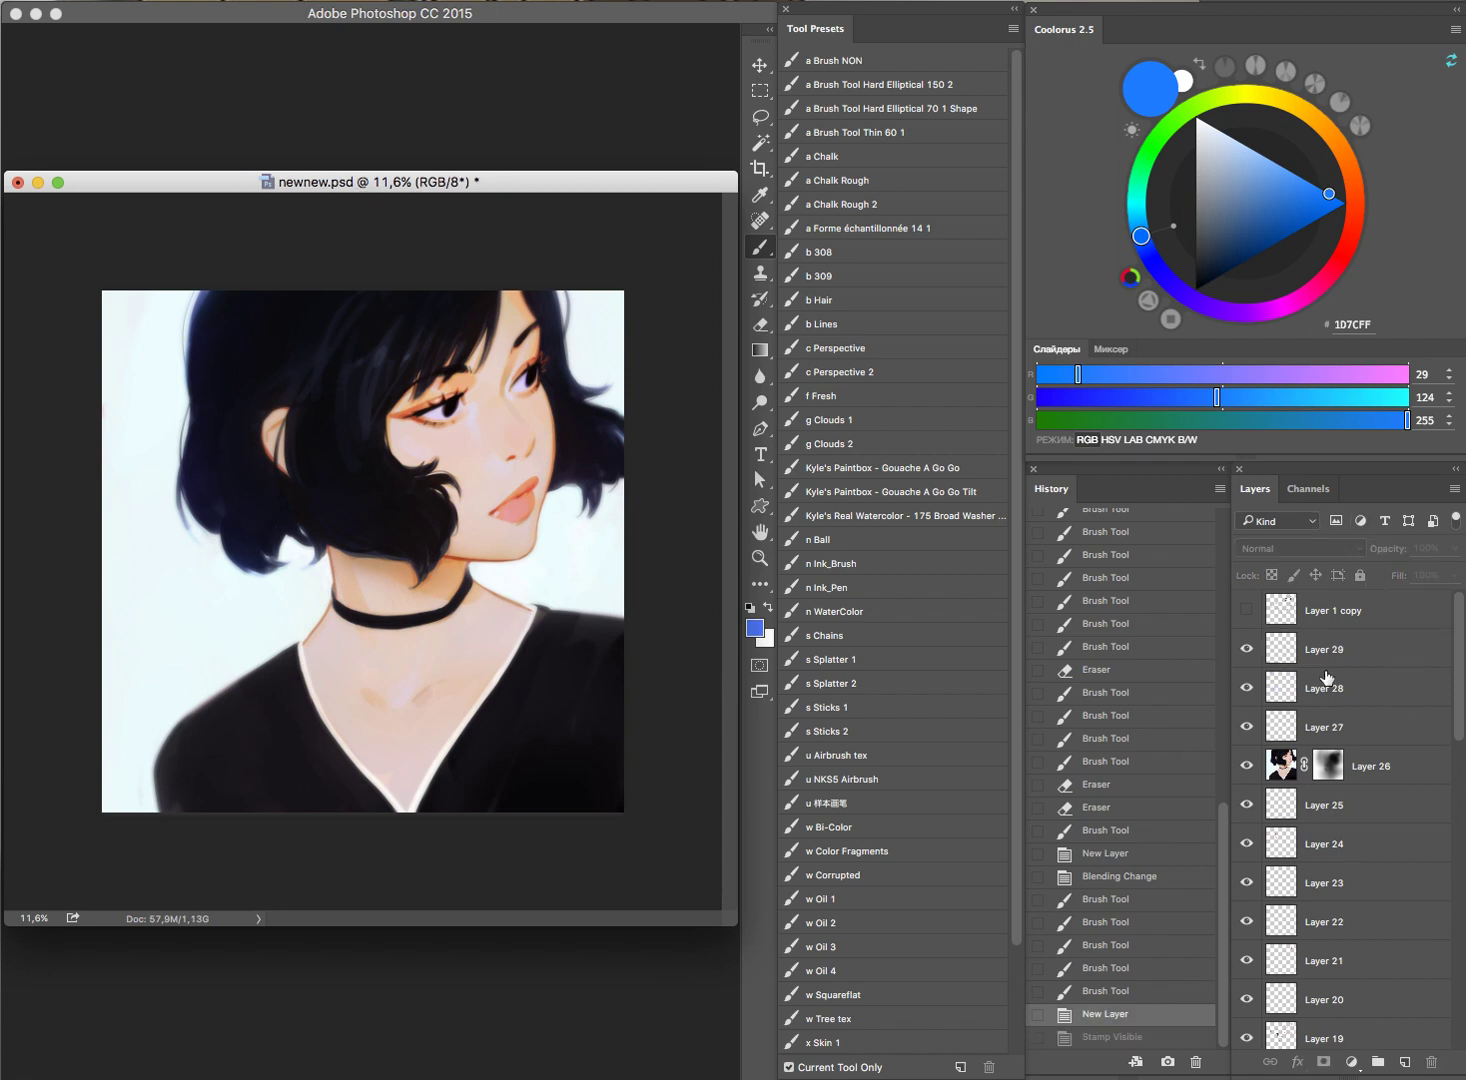
pyautogui.click(1333, 652)
pyautogui.click(1351, 1055)
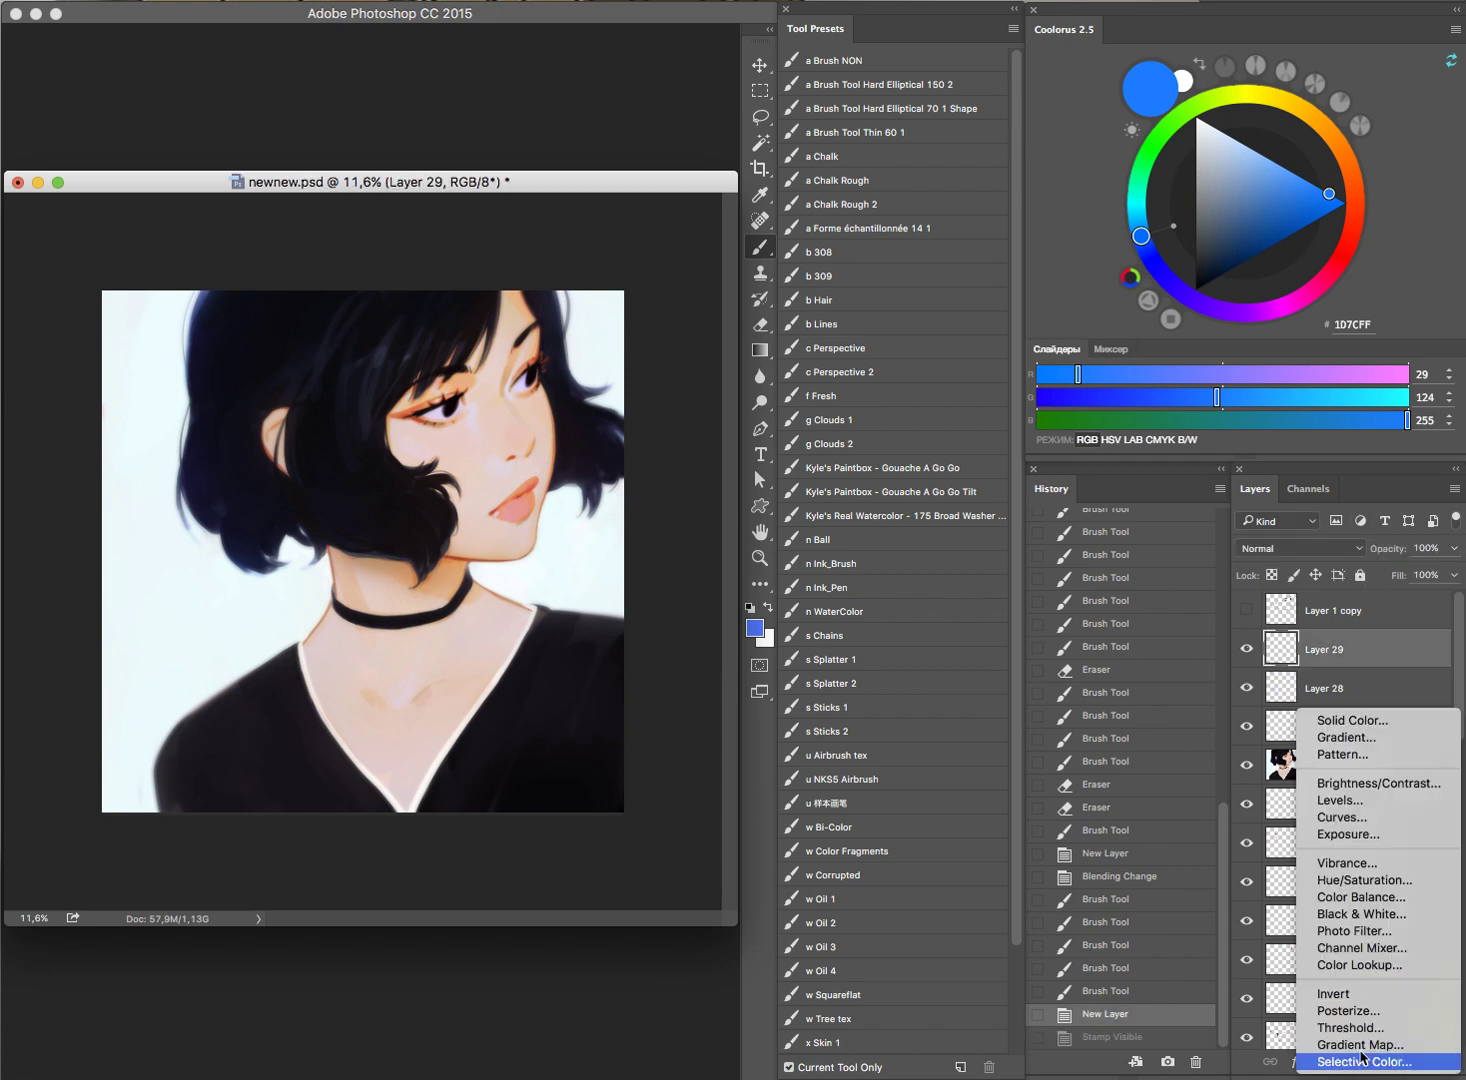
pyautogui.click(1340, 1060)
# Step: Target the Blacks colour range, try Cyan -12, then reset Cyan to 0
pyautogui.click(982, 334)
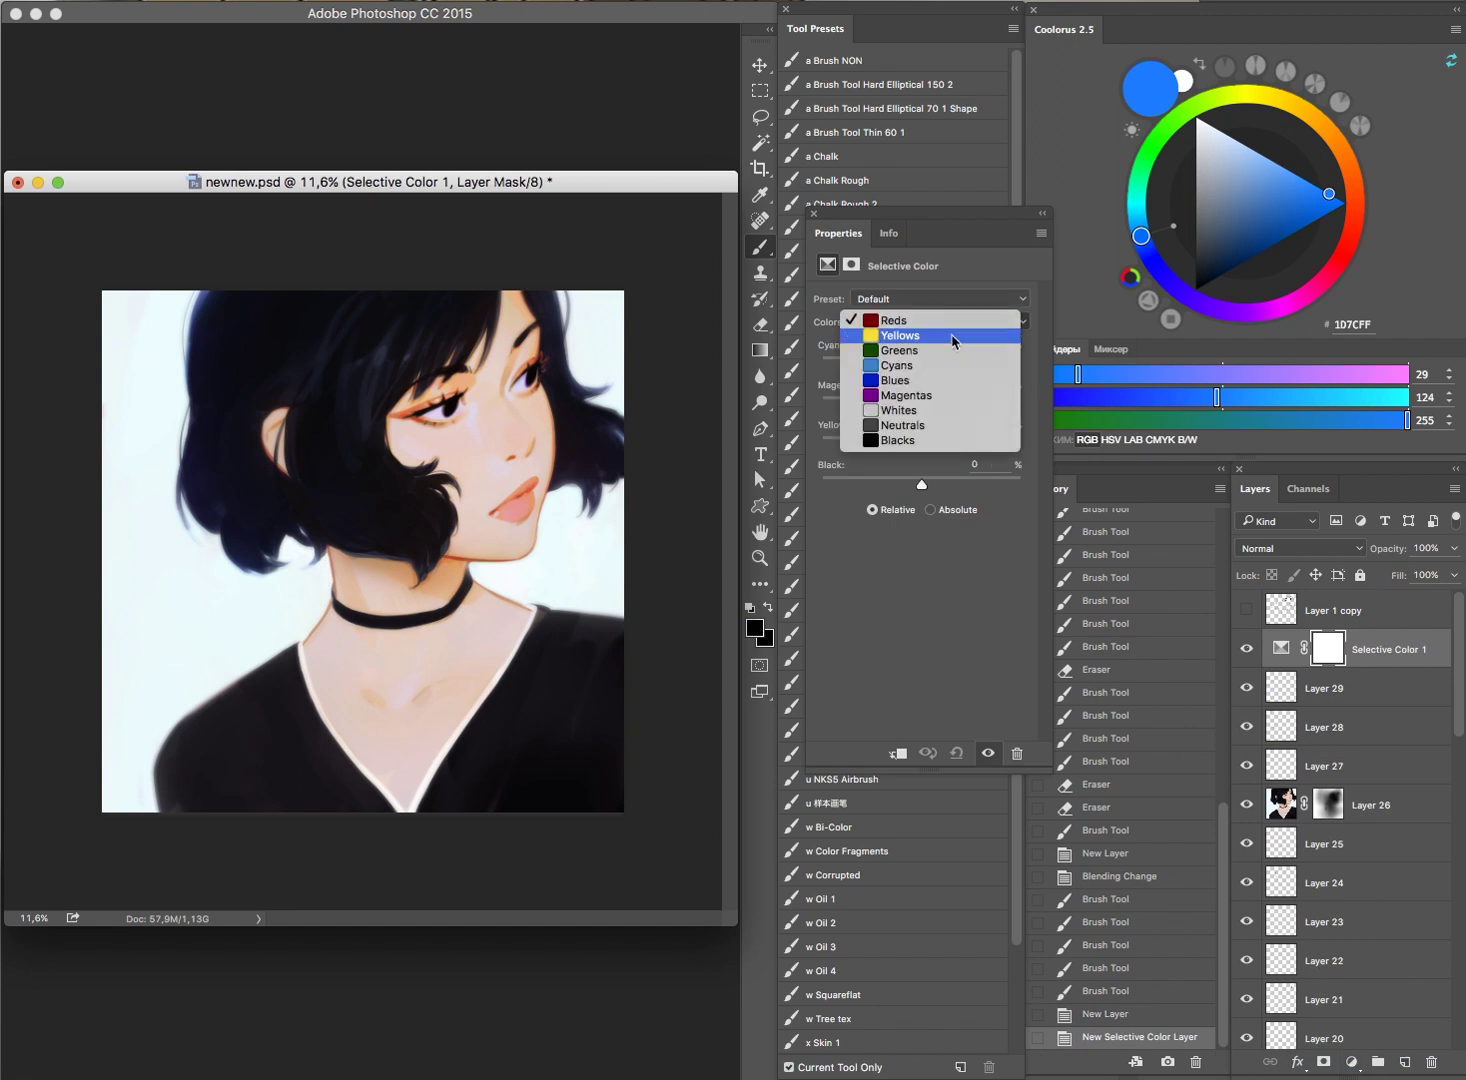
pyautogui.click(924, 440)
pyautogui.moveTo(921, 367)
pyautogui.mouseDown()
pyautogui.moveTo(896, 370)
pyautogui.moveTo(946, 370)
pyautogui.mouseUp()
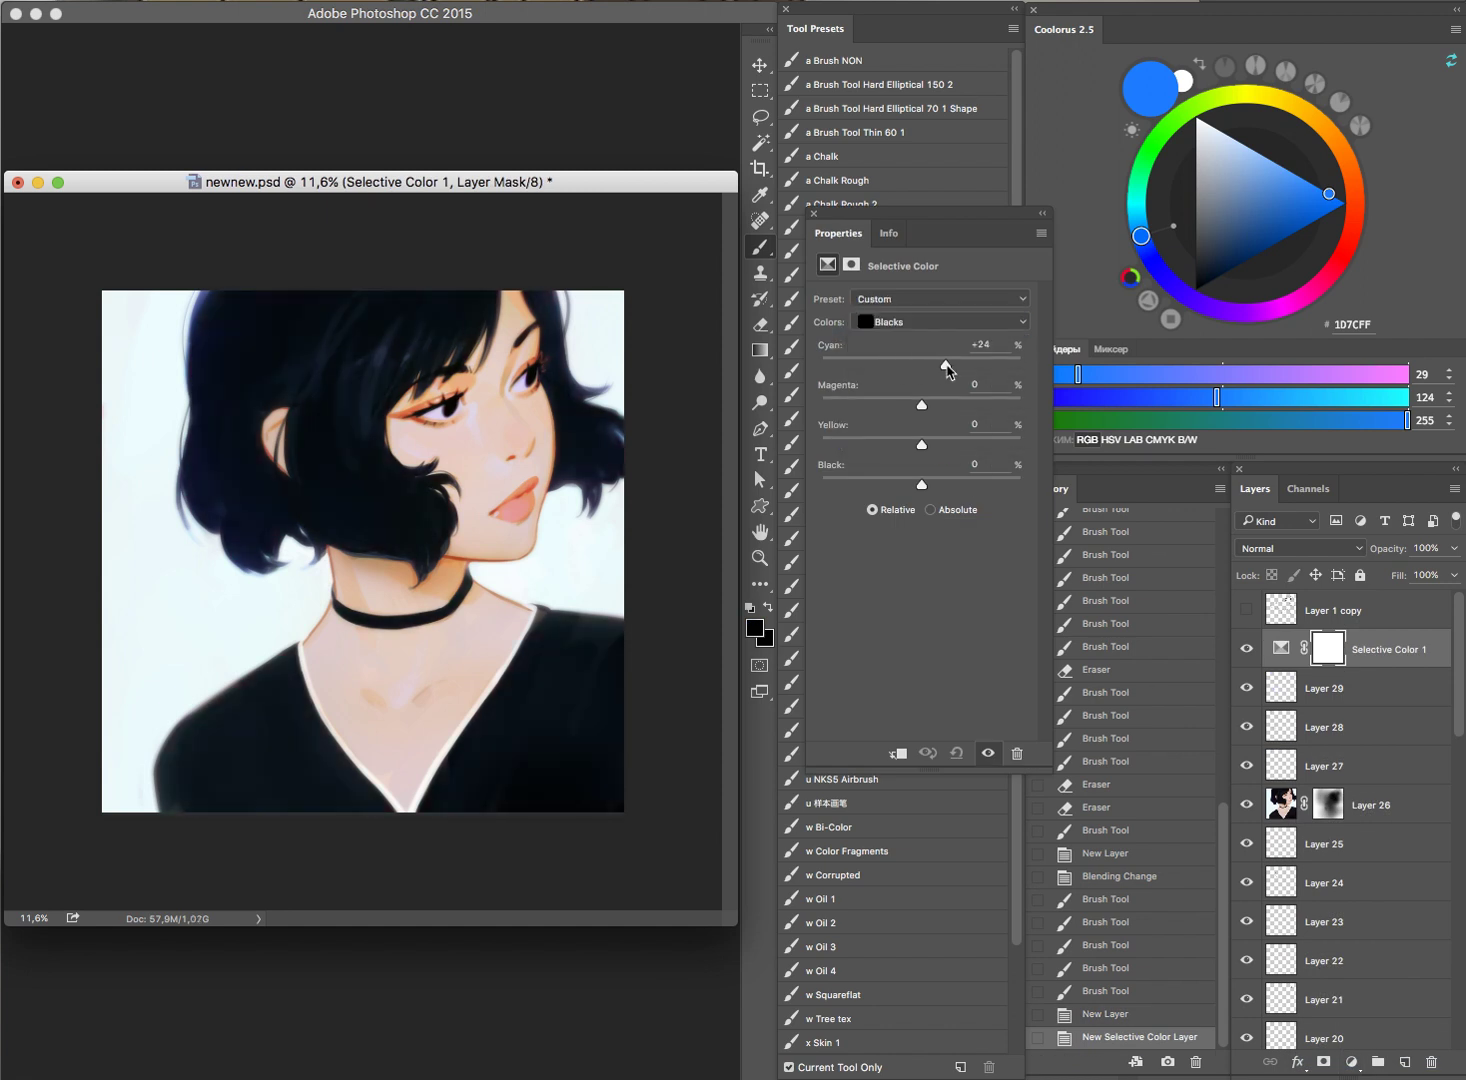
pyautogui.click(981, 344)
pyautogui.write('-12')
pyautogui.press('Return')
pyautogui.press('Return')
pyautogui.doubleClick(985, 344)
pyautogui.write('0')
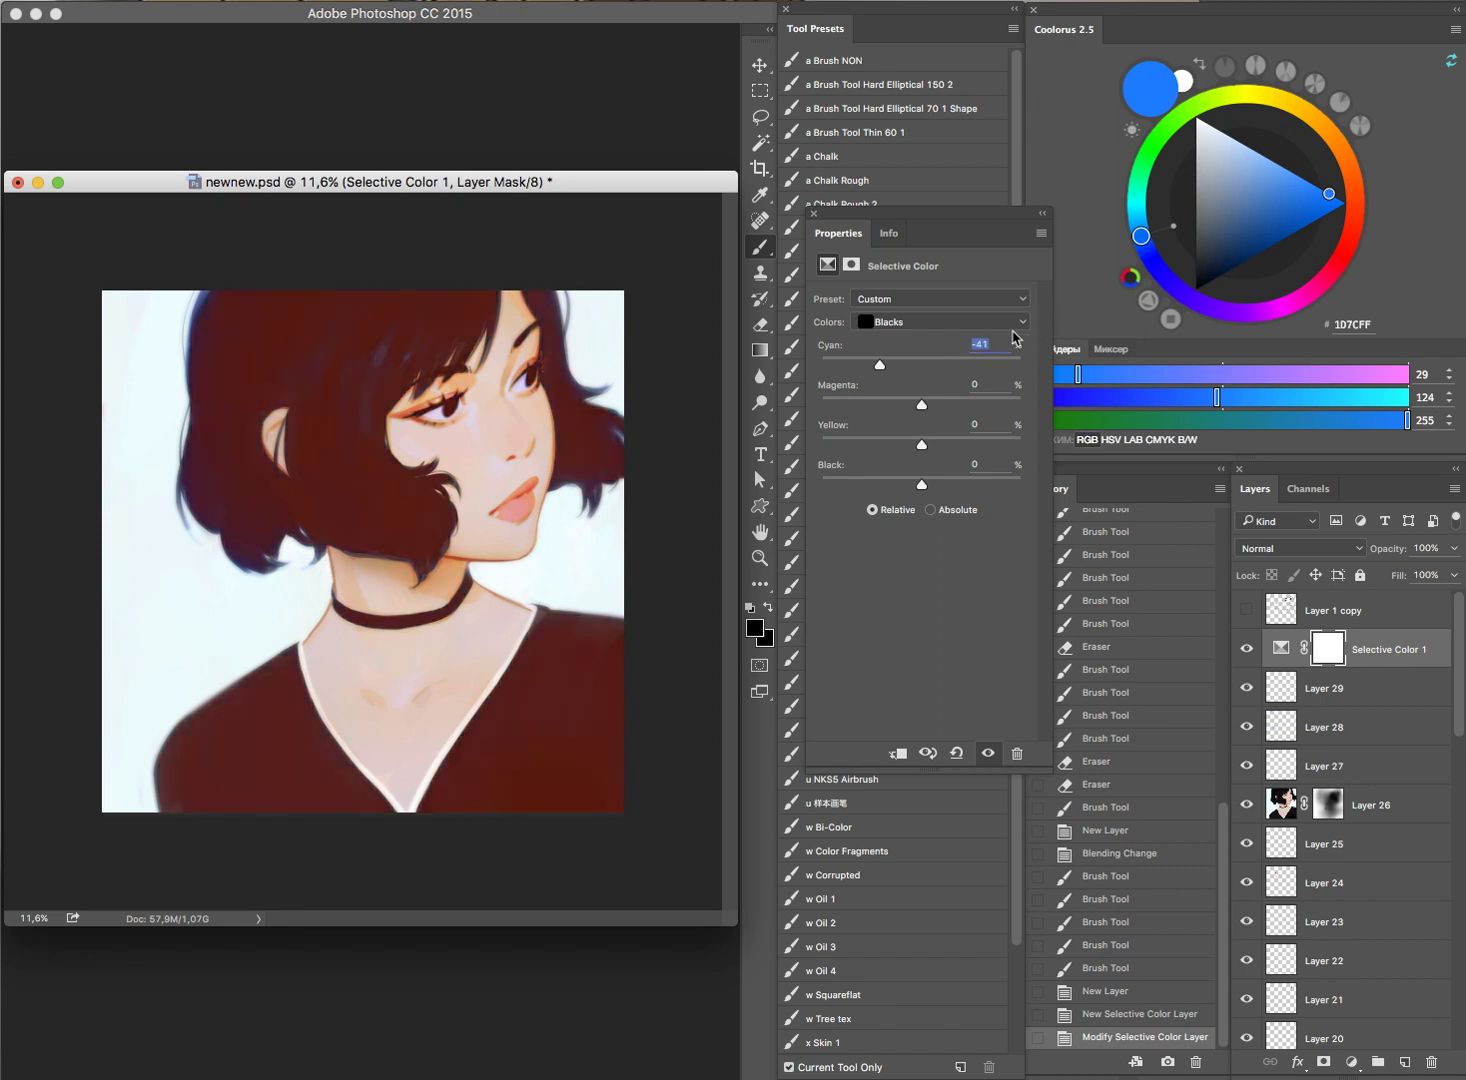
# Step: Give the blacks Magenta +6 and Cyan +8 with Yellow at 0, then compare before and after
pyautogui.moveTo(922, 404); pyautogui.dragTo(939, 404)
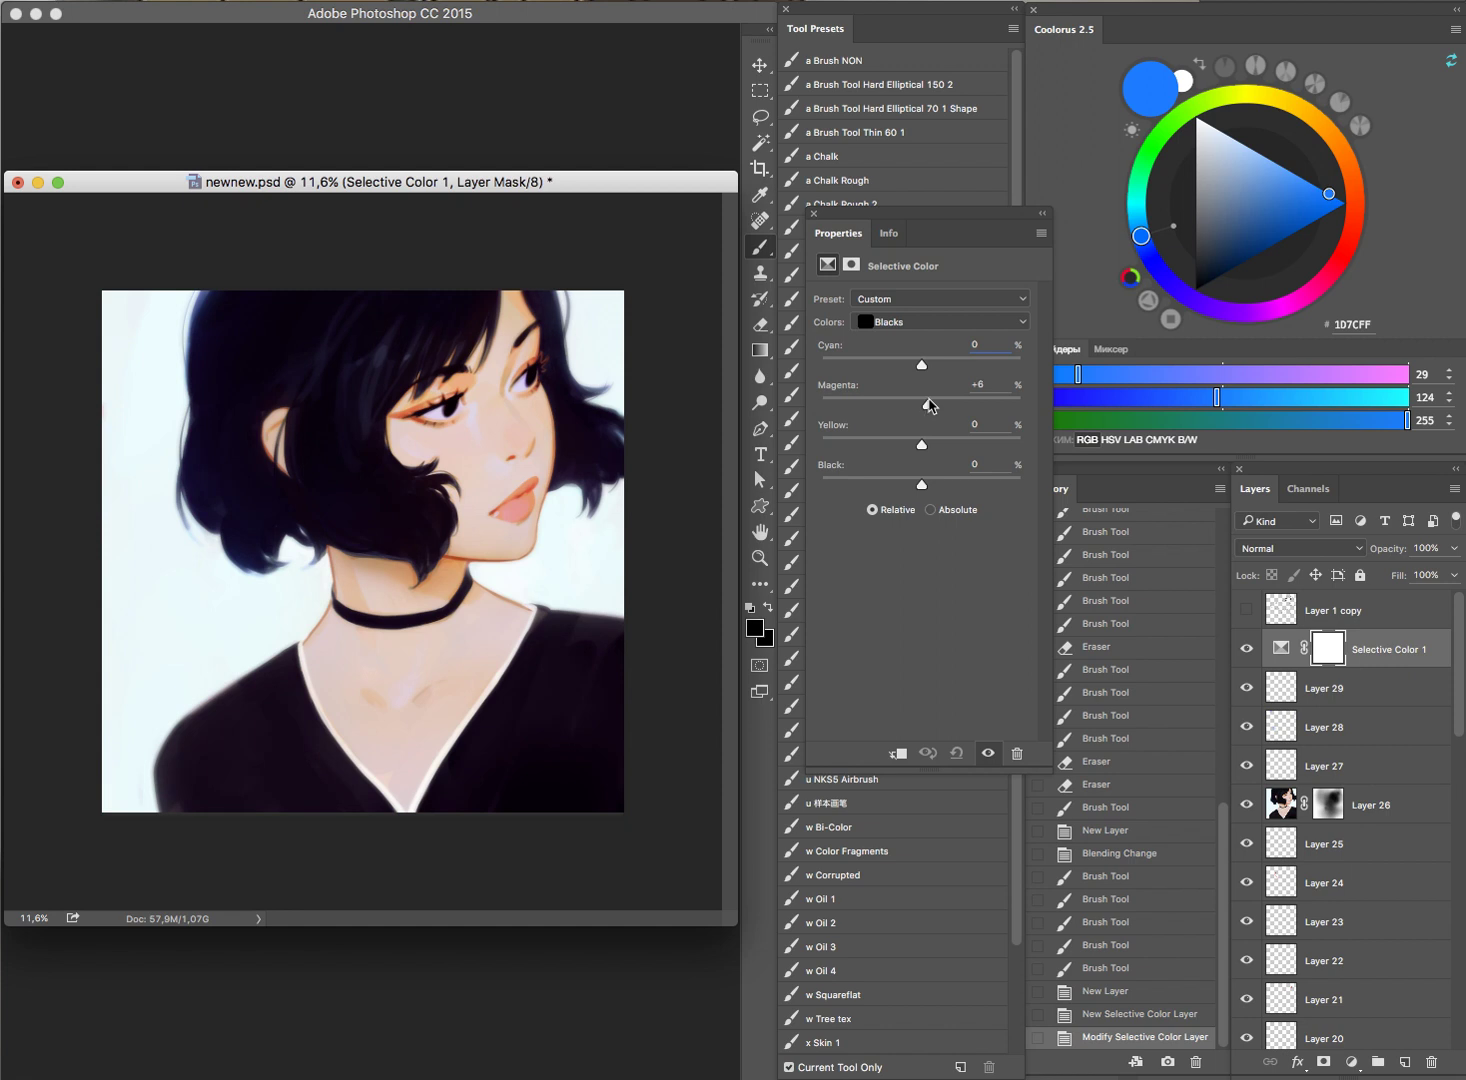
pyautogui.moveTo(922, 444); pyautogui.dragTo(930, 444)
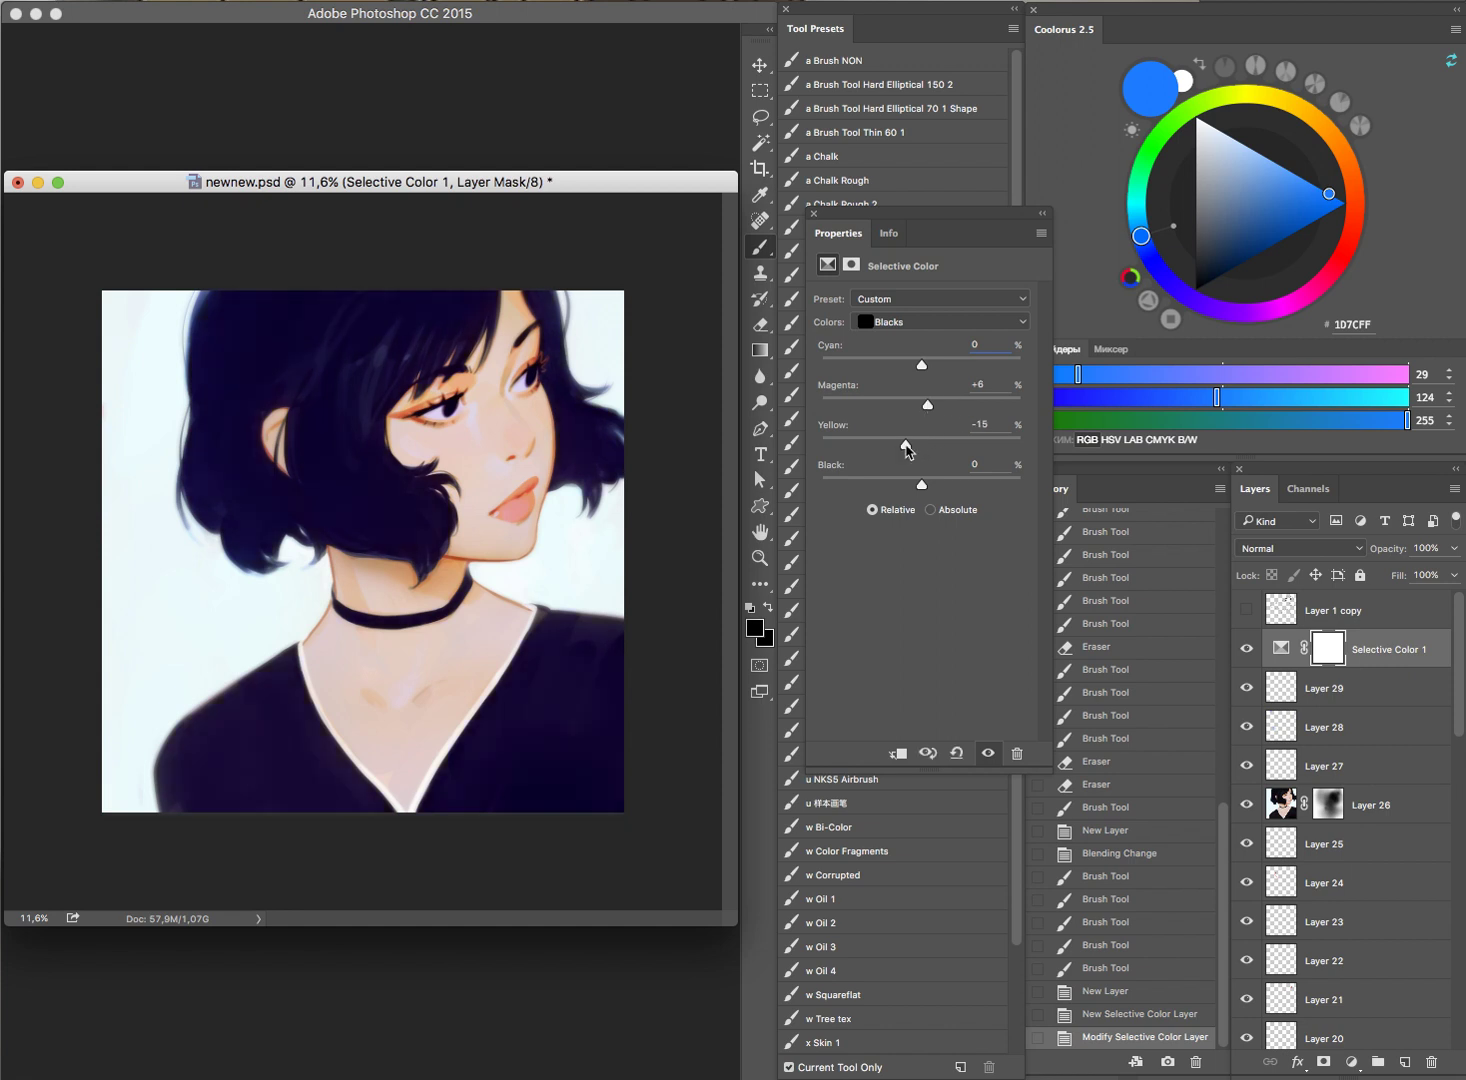
pyautogui.doubleClick(985, 424)
pyautogui.write('0')
pyautogui.moveTo(922, 364)
pyautogui.mouseDown()
pyautogui.moveTo(942, 364)
pyautogui.moveTo(931, 370)
pyautogui.mouseUp()
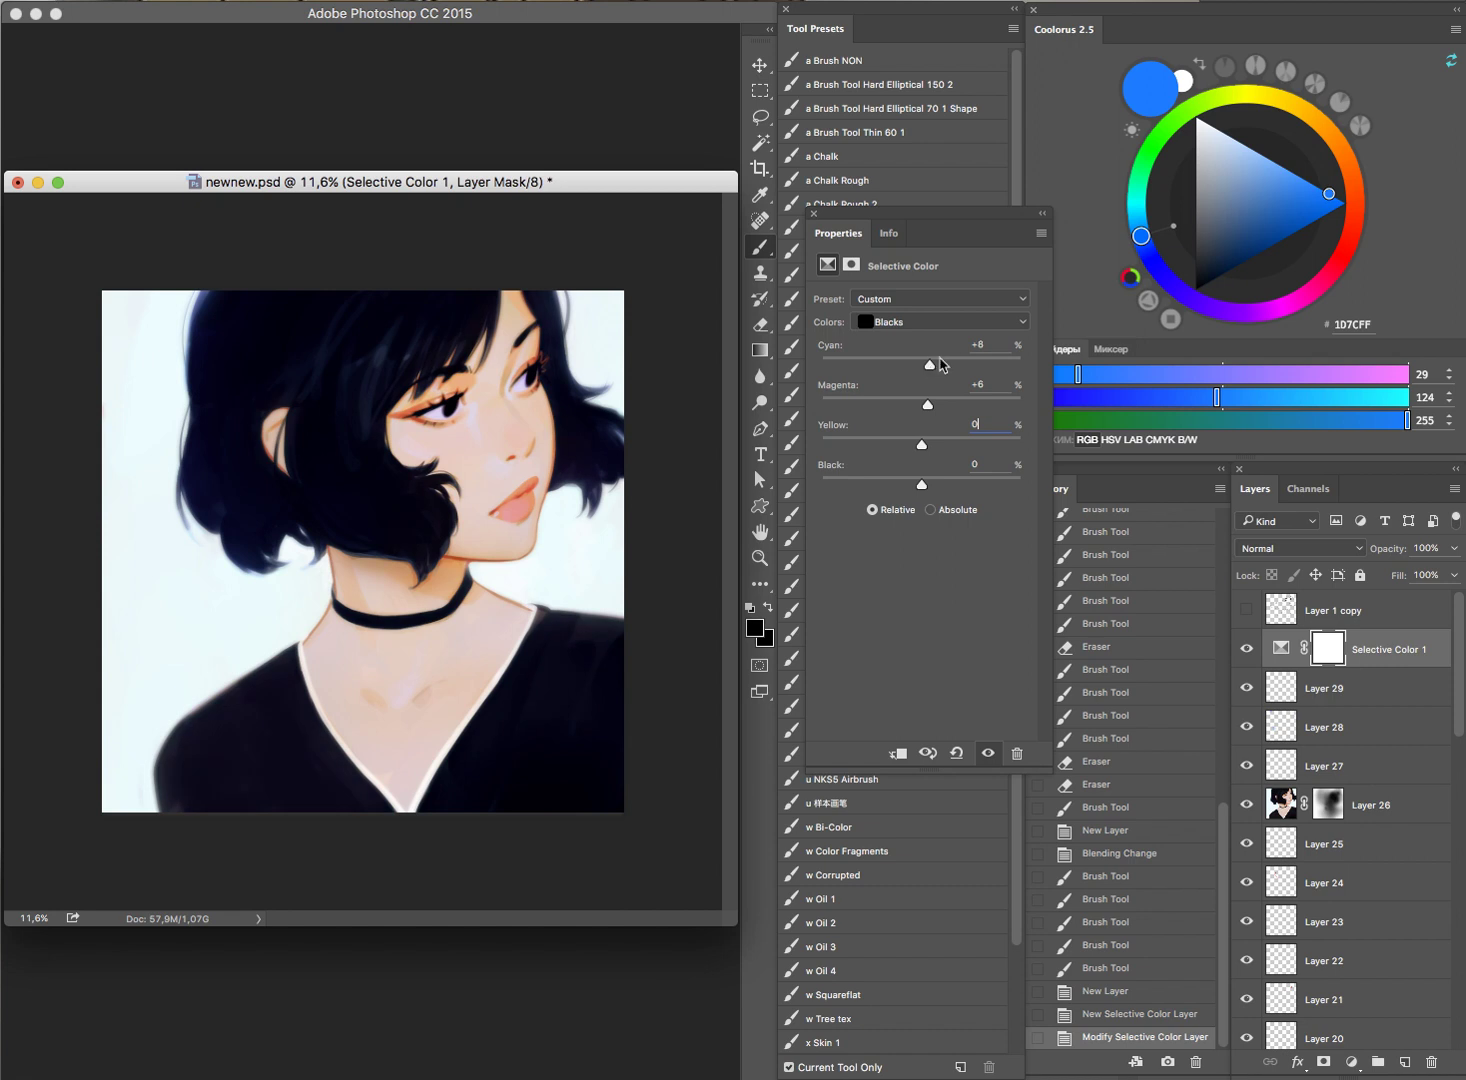
pyautogui.click(988, 753)
pyautogui.click(988, 753)
pyautogui.click(988, 753)
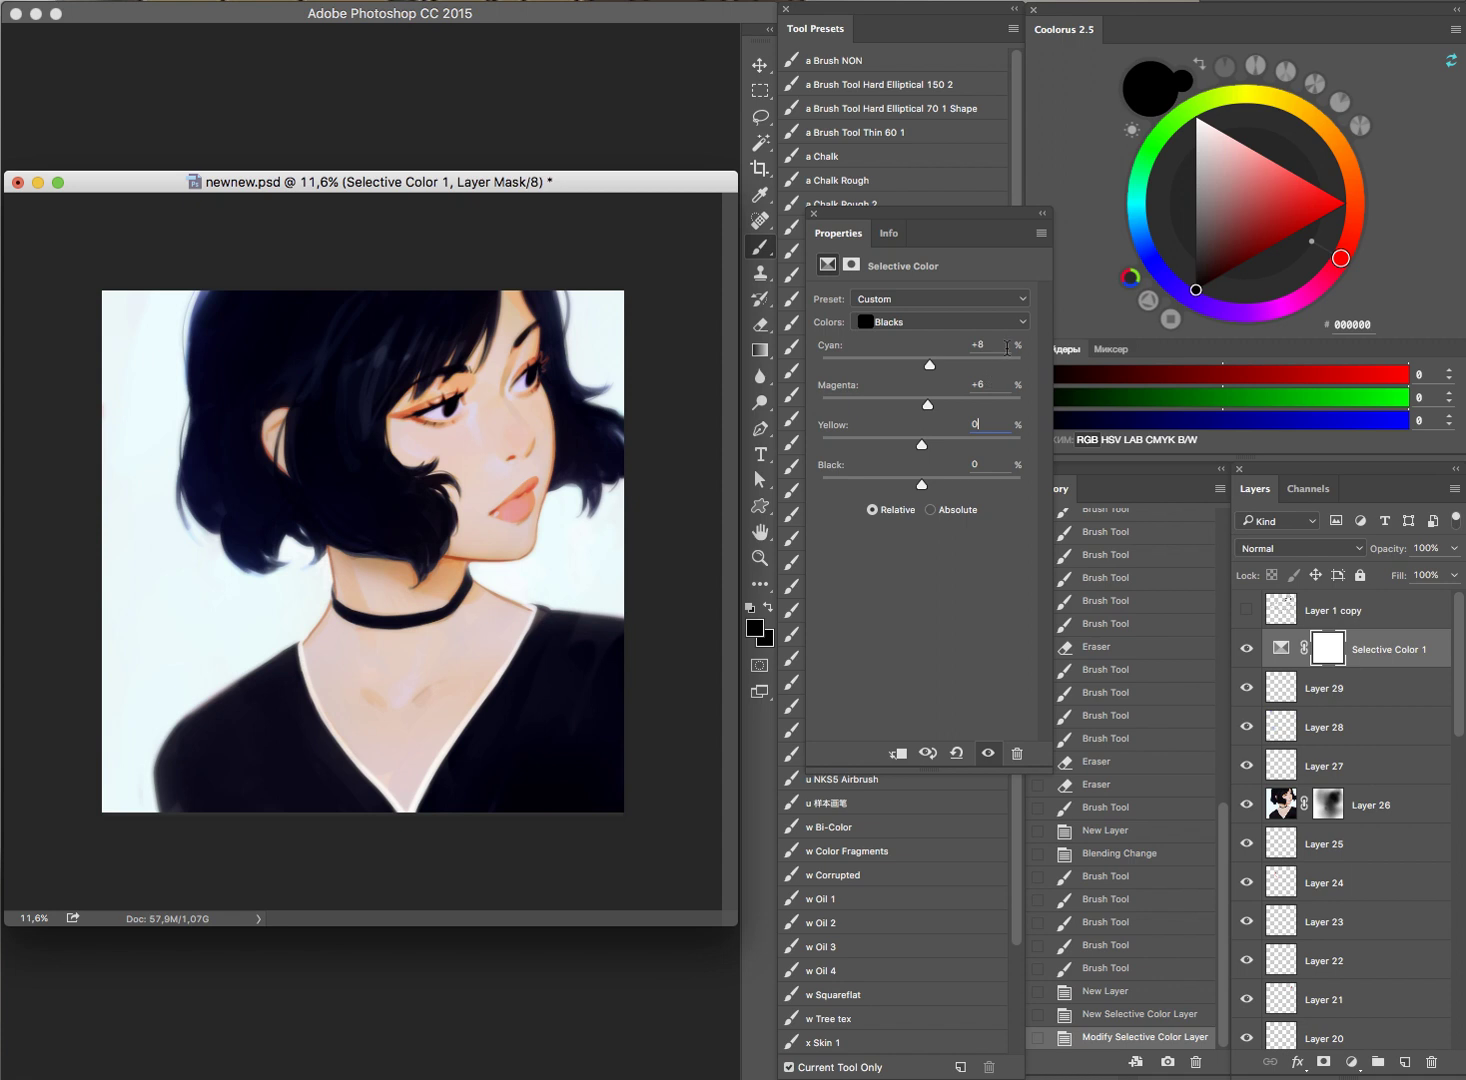
# Step: Tint the Neutrals with a little cyan and magenta, then start adding cyan to the Whites
pyautogui.click(957, 329)
pyautogui.moveTo(922, 369)
pyautogui.mouseDown()
pyautogui.moveTo(995, 372)
pyautogui.moveTo(955, 368)
pyautogui.mouseUp()
pyautogui.doubleClick(985, 344)
pyautogui.write('0')
pyautogui.moveTo(919, 403)
pyautogui.mouseDown()
pyautogui.moveTo(950, 402)
pyautogui.moveTo(935, 405)
pyautogui.moveTo(938, 366)
pyautogui.moveTo(912, 369)
pyautogui.moveTo(927, 374)
pyautogui.moveTo(877, 445)
pyautogui.moveTo(945, 444)
pyautogui.mouseUp()
pyautogui.doubleClick(993, 424)
pyautogui.write('0')
pyautogui.moveTo(922, 366); pyautogui.dragTo(924, 370)
pyautogui.click(990, 754)
pyautogui.click(925, 322)
pyautogui.moveTo(922, 365)
pyautogui.mouseDown()
pyautogui.moveTo(821, 365)
pyautogui.moveTo(998, 366)
pyautogui.moveTo(1005, 380)
pyautogui.moveTo(930, 408)
pyautogui.moveTo(930, 371)
pyautogui.mouseUp()
# Step: Cut yellow in the Whites, then test Magentas cyan and magenta values and reset both to 0
pyautogui.write('0')
pyautogui.moveTo(921, 446); pyautogui.dragTo(912, 446)
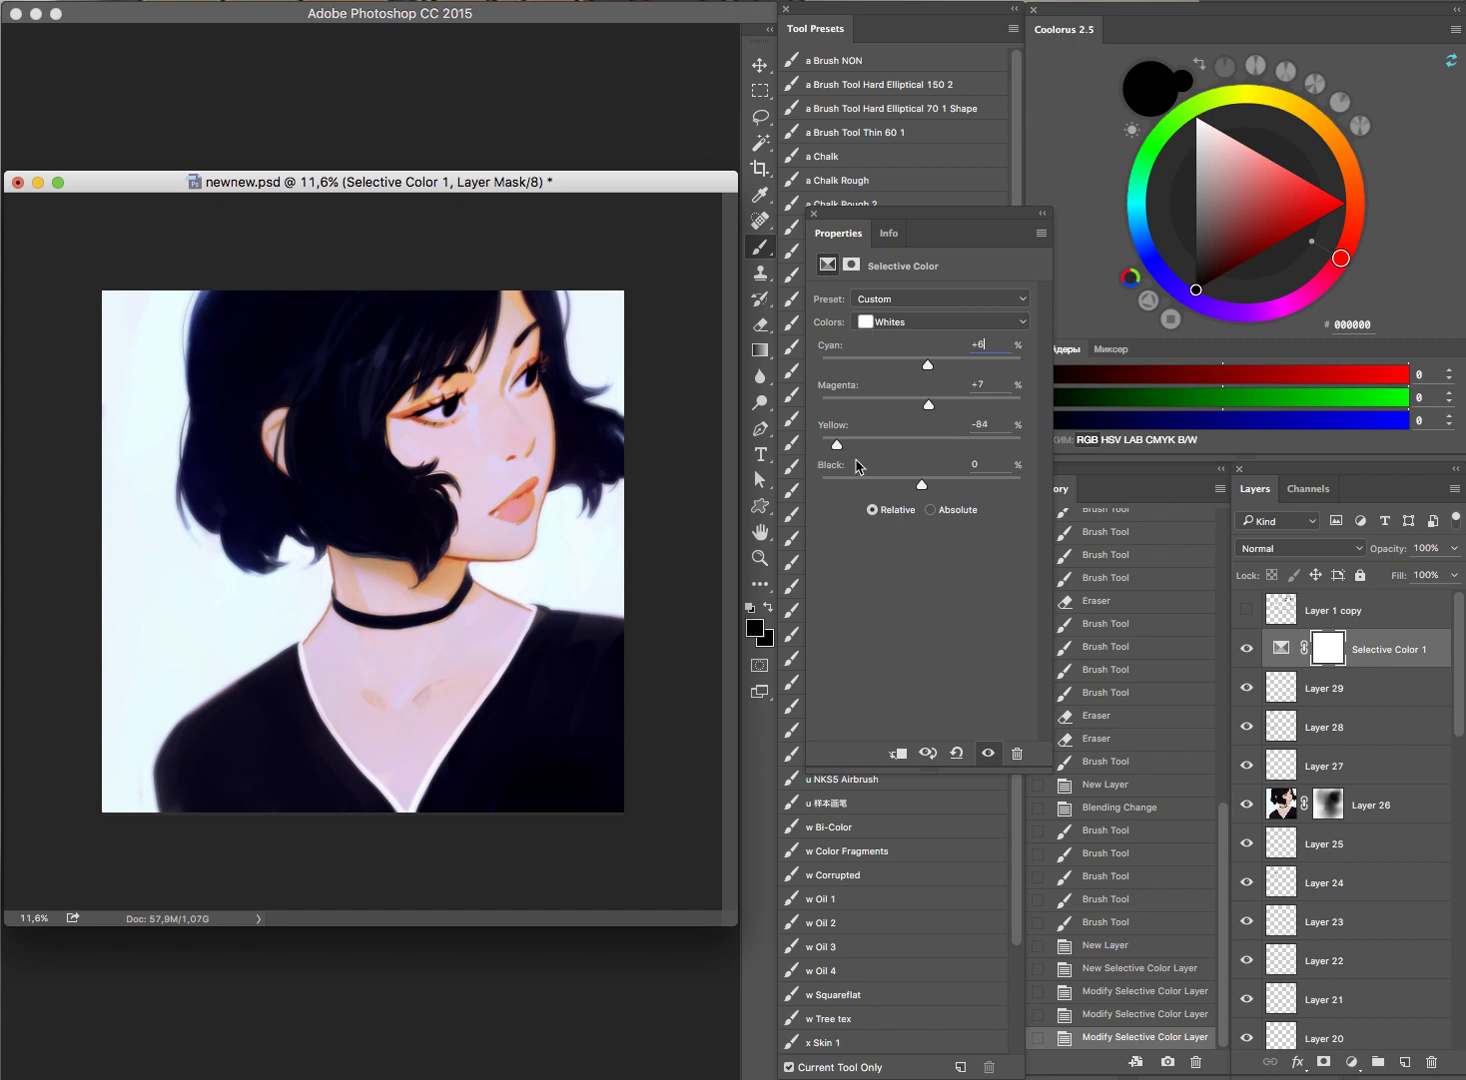
pyautogui.click(989, 753)
pyautogui.click(960, 321)
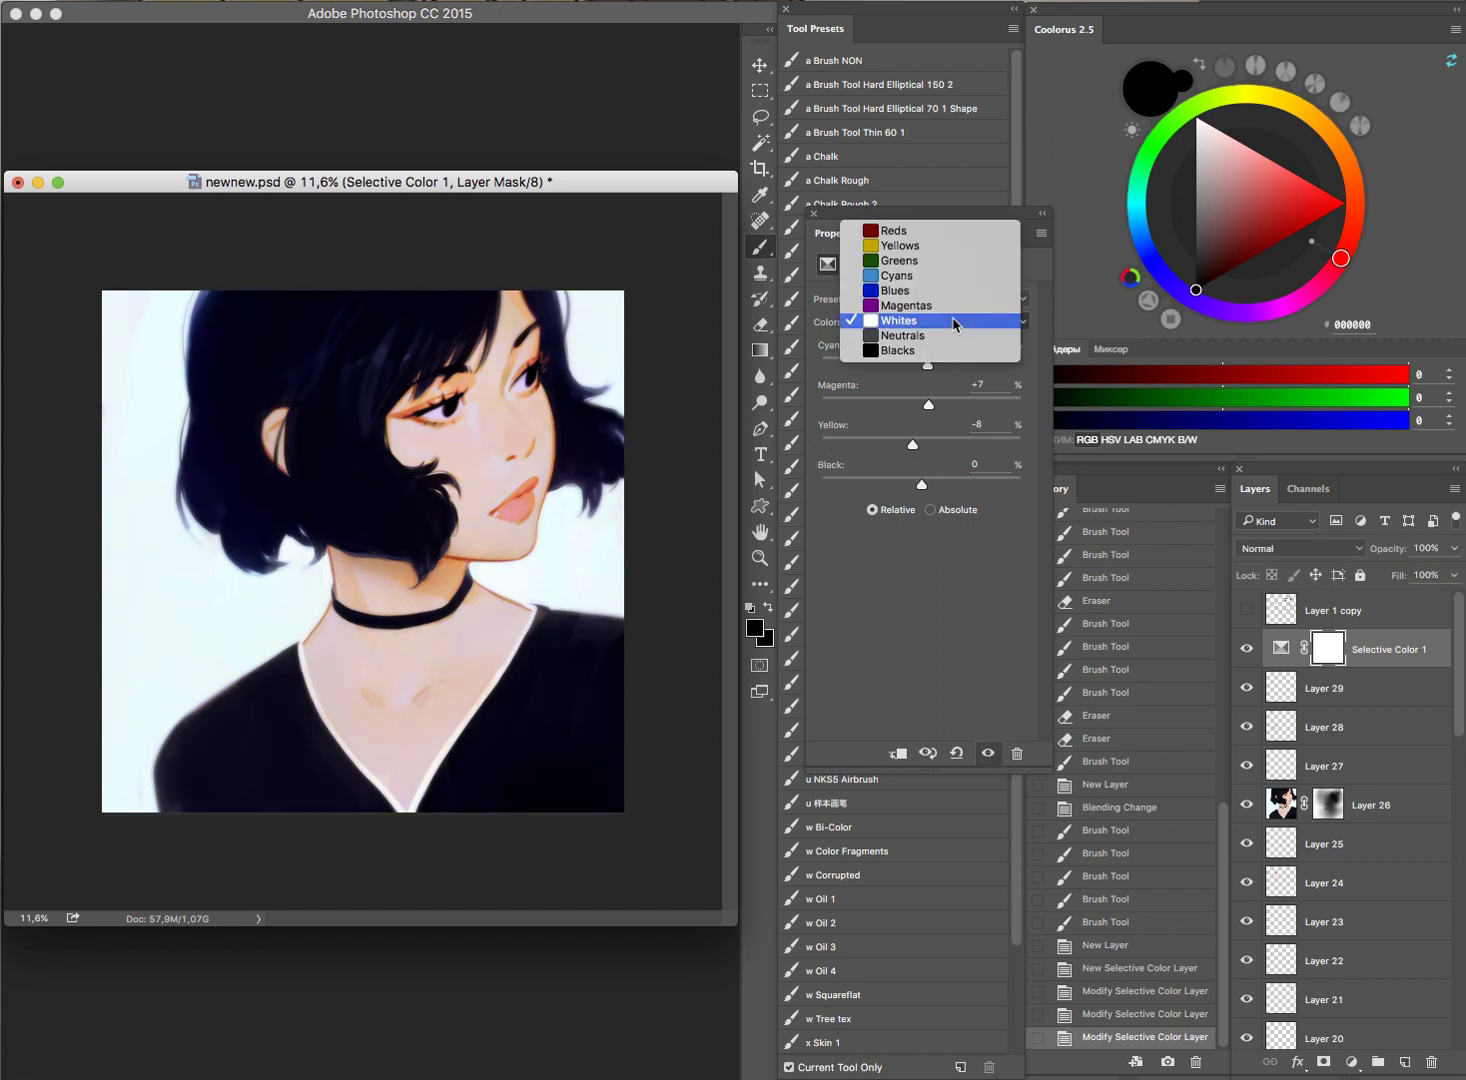
pyautogui.click(966, 304)
pyautogui.moveTo(921, 366); pyautogui.dragTo(798, 398)
pyautogui.write('0')
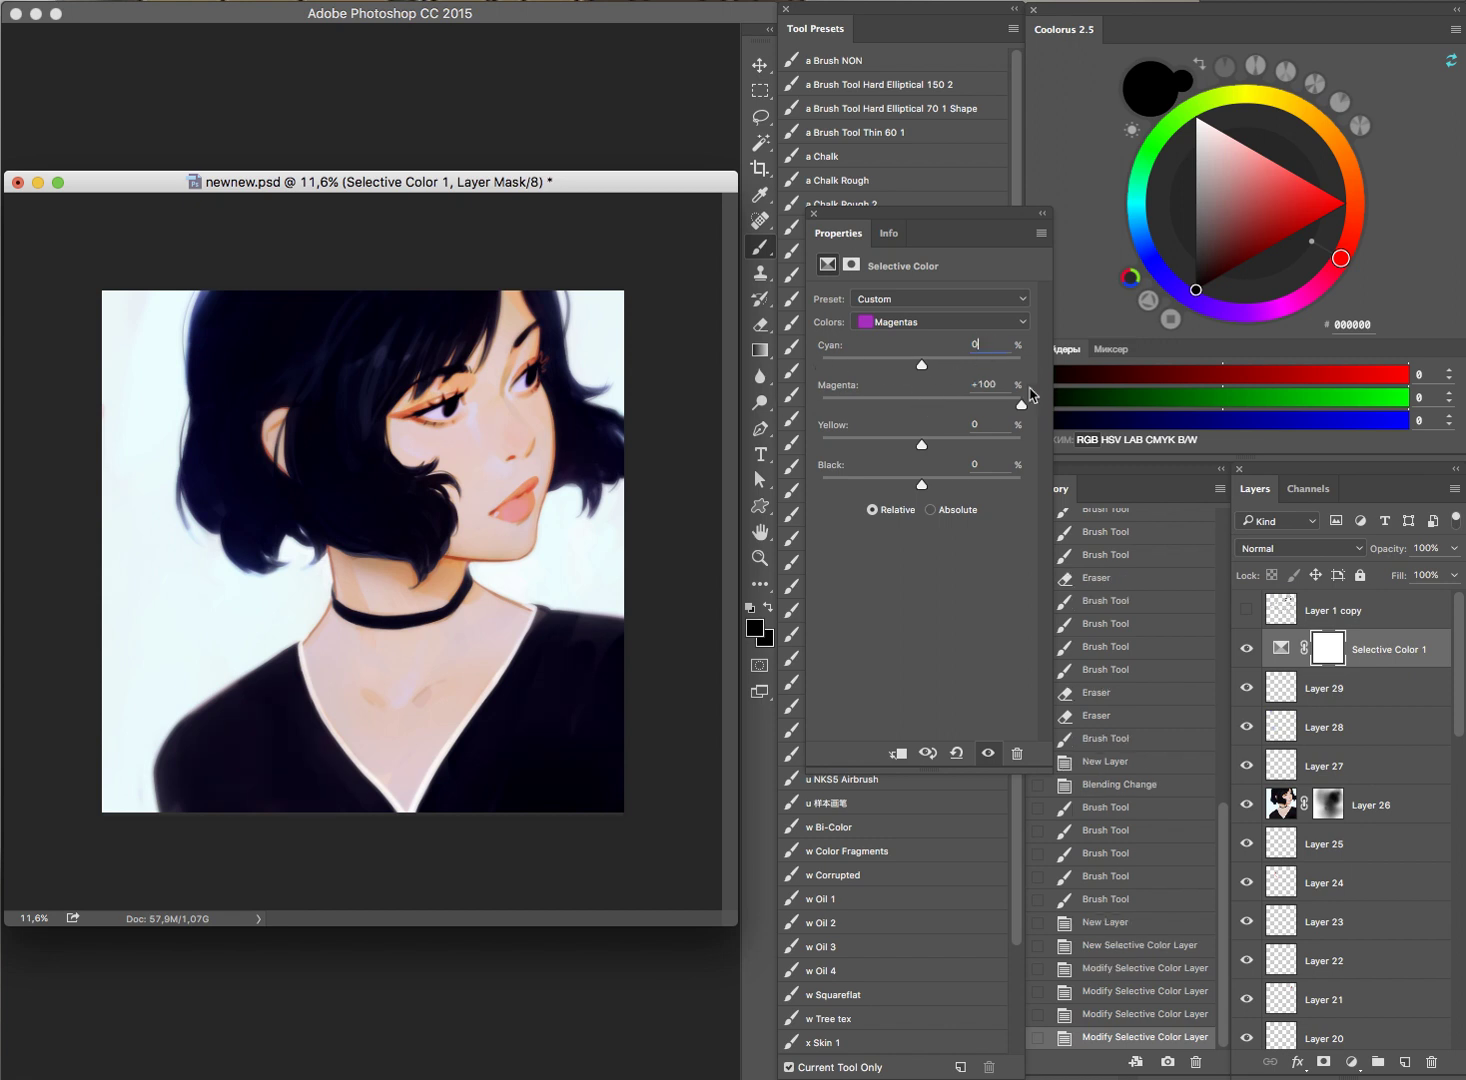
pyautogui.moveTo(924, 405)
pyautogui.mouseDown()
pyautogui.moveTo(965, 410)
pyautogui.moveTo(800, 449)
pyautogui.moveTo(968, 452)
pyautogui.mouseUp()
pyautogui.write('0')
# Step: Set Blues Cyan to -100, then lower cyan, raise yellow and zero black in the Yellows
pyautogui.click(990, 321)
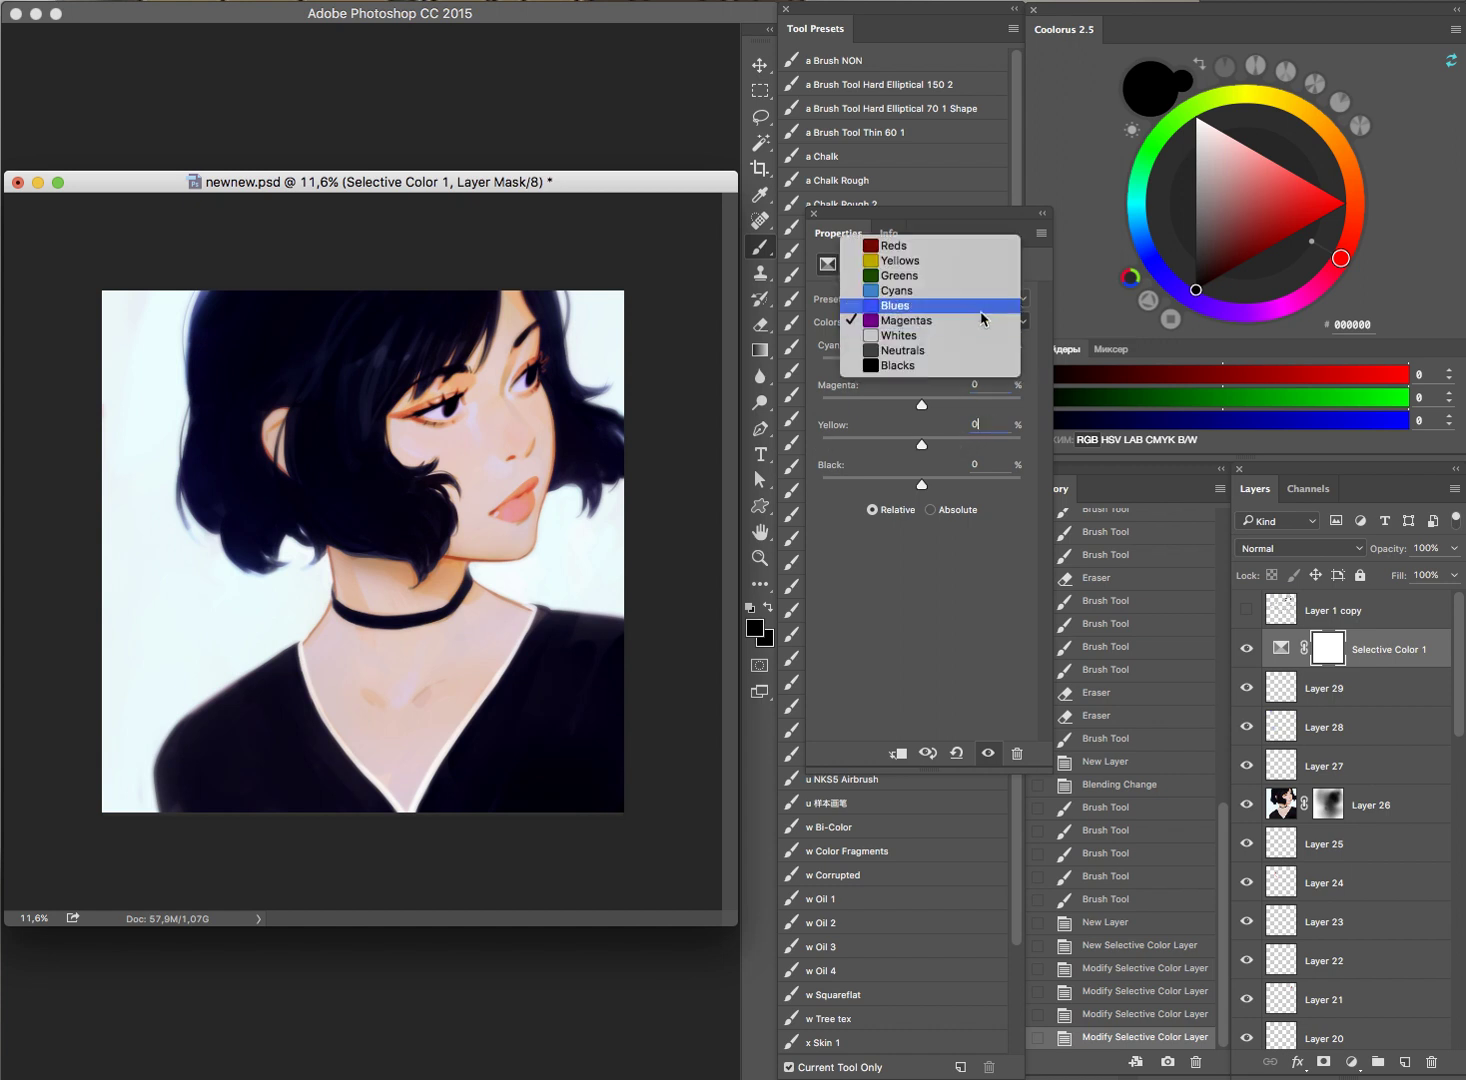
pyautogui.click(965, 304)
pyautogui.moveTo(922, 366)
pyautogui.mouseDown()
pyautogui.moveTo(762, 410)
pyautogui.moveTo(1050, 375)
pyautogui.moveTo(946, 376)
pyautogui.moveTo(1004, 402)
pyautogui.moveTo(925, 405)
pyautogui.moveTo(914, 445)
pyautogui.mouseUp()
pyautogui.click(972, 322)
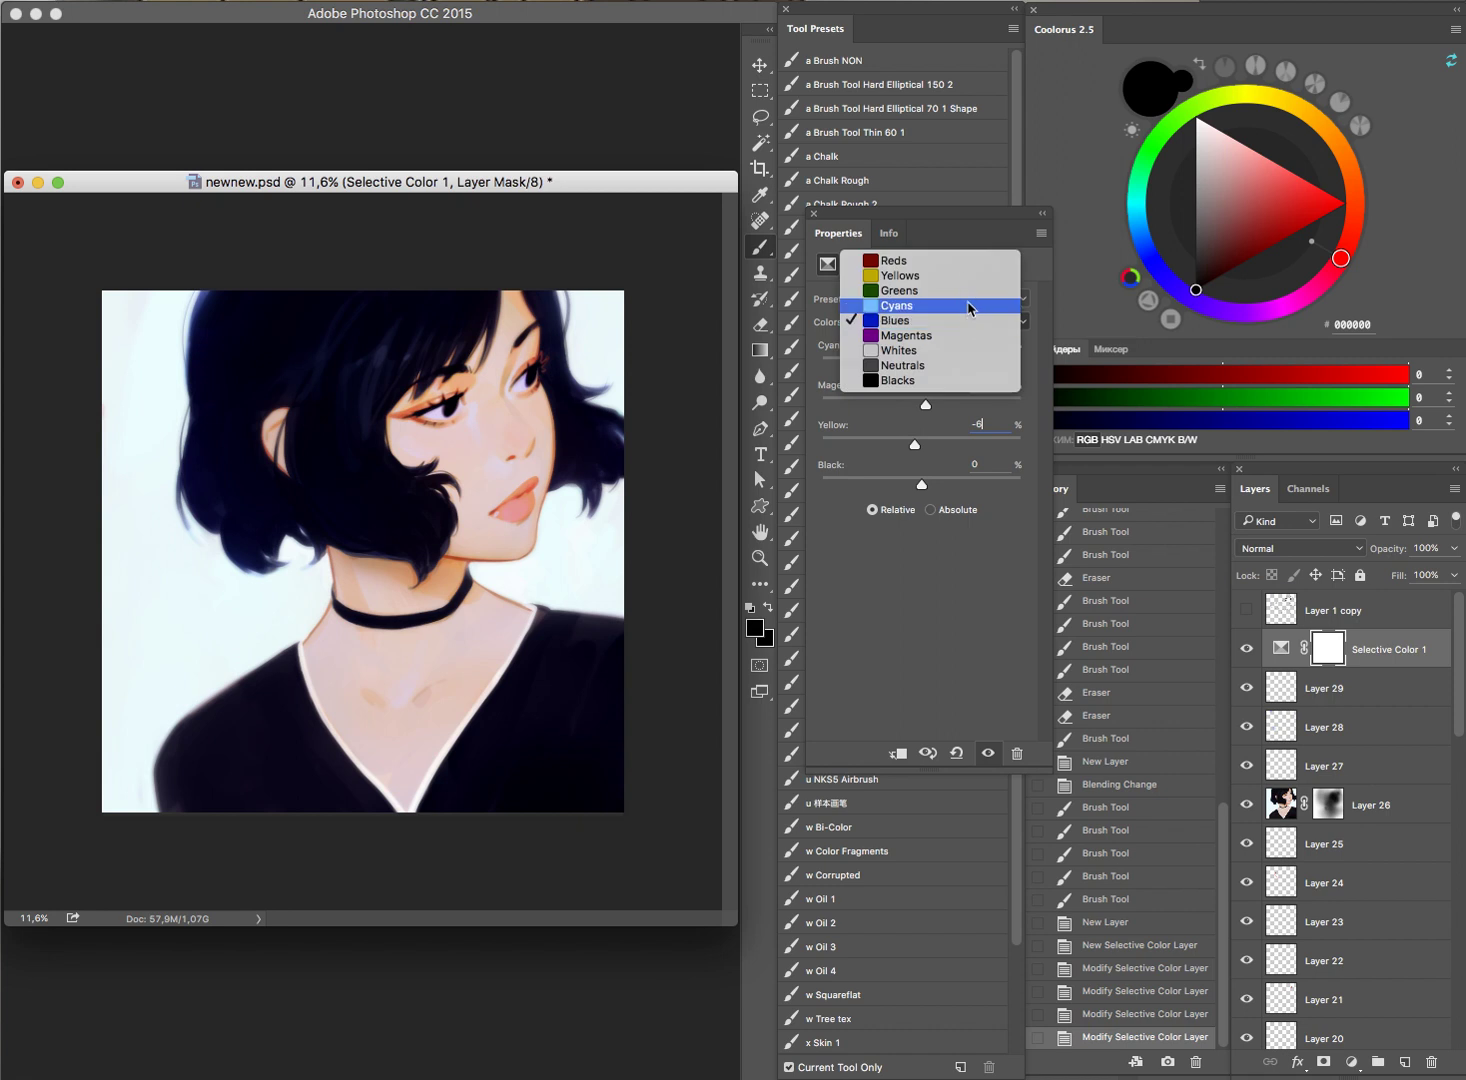
pyautogui.click(962, 275)
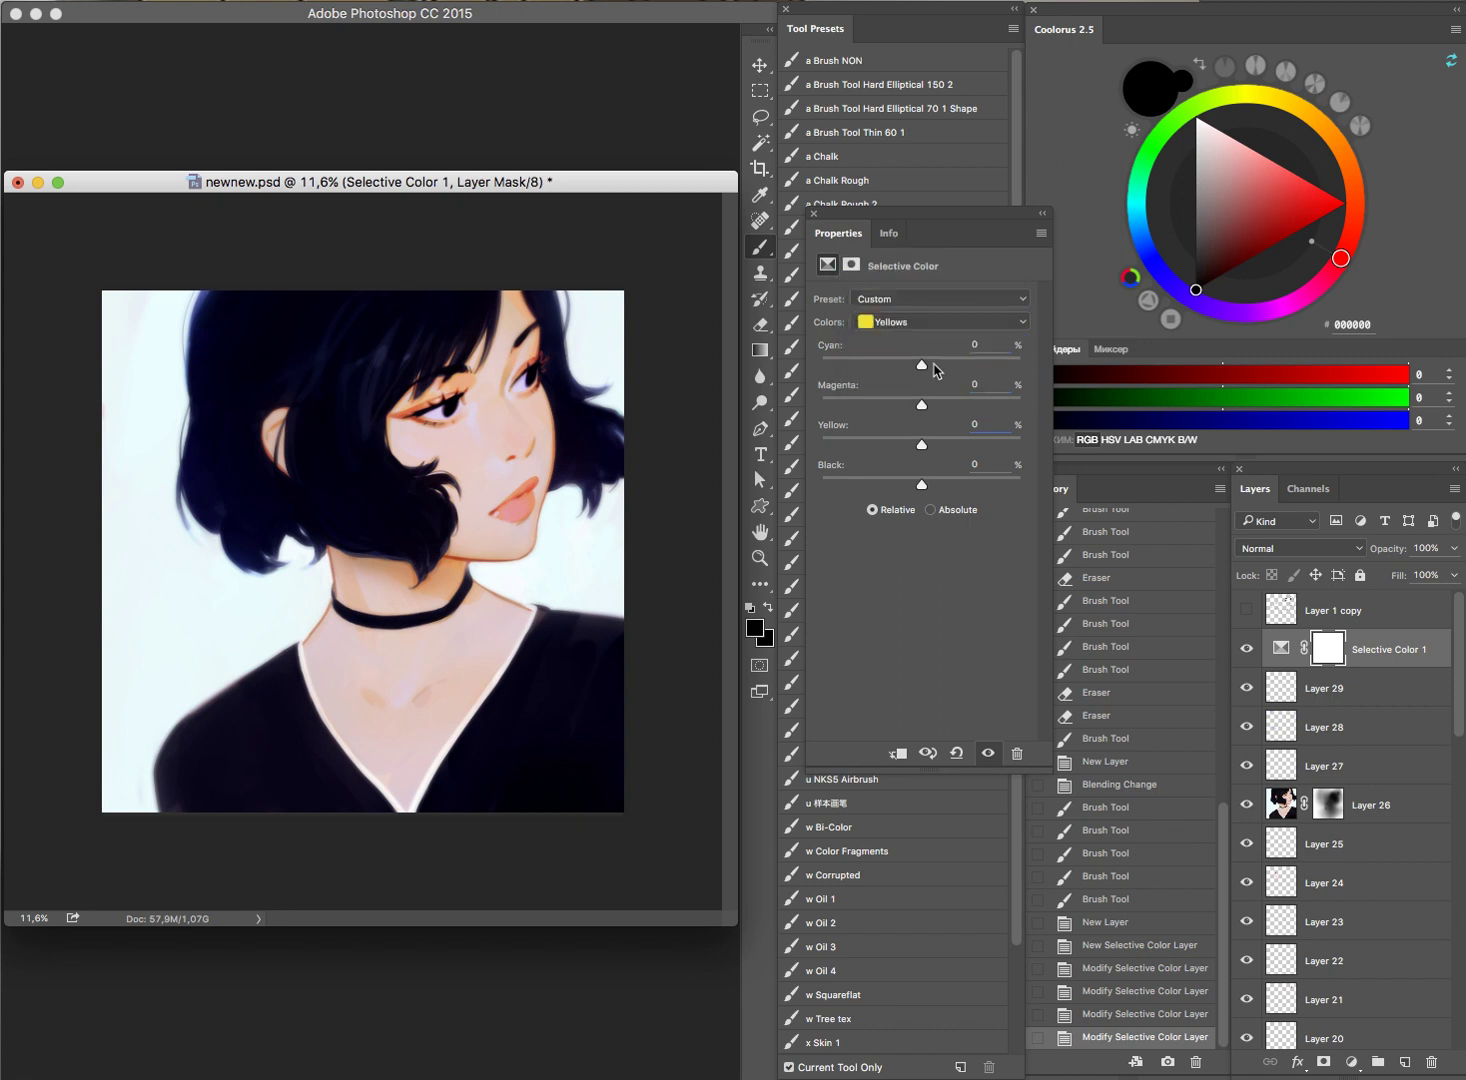
pyautogui.moveTo(922, 368)
pyautogui.mouseDown()
pyautogui.moveTo(786, 412)
pyautogui.moveTo(1013, 370)
pyautogui.moveTo(877, 380)
pyautogui.moveTo(1038, 365)
pyautogui.moveTo(838, 383)
pyautogui.moveTo(927, 404)
pyautogui.moveTo(895, 367)
pyautogui.mouseUp()
pyautogui.moveTo(921, 444)
pyautogui.mouseDown()
pyautogui.moveTo(992, 438)
pyautogui.moveTo(935, 450)
pyautogui.moveTo(953, 483)
pyautogui.mouseUp()
pyautogui.doubleClick(996, 462)
pyautogui.write('0')
pyautogui.click(988, 753)
# Step: Set the Reds to Cyan -14, Magenta +8, Yellow +4, Black +4 and close the settings
pyautogui.click(955, 322)
pyautogui.click(952, 305)
pyautogui.moveTo(850, 370)
pyautogui.mouseDown()
pyautogui.moveTo(759, 410)
pyautogui.moveTo(977, 405)
pyautogui.moveTo(932, 417)
pyautogui.moveTo(906, 366)
pyautogui.mouseUp()
pyautogui.moveTo(922, 445)
pyautogui.mouseDown()
pyautogui.moveTo(887, 446)
pyautogui.moveTo(951, 449)
pyautogui.moveTo(930, 458)
pyautogui.moveTo(958, 484)
pyautogui.mouseUp()
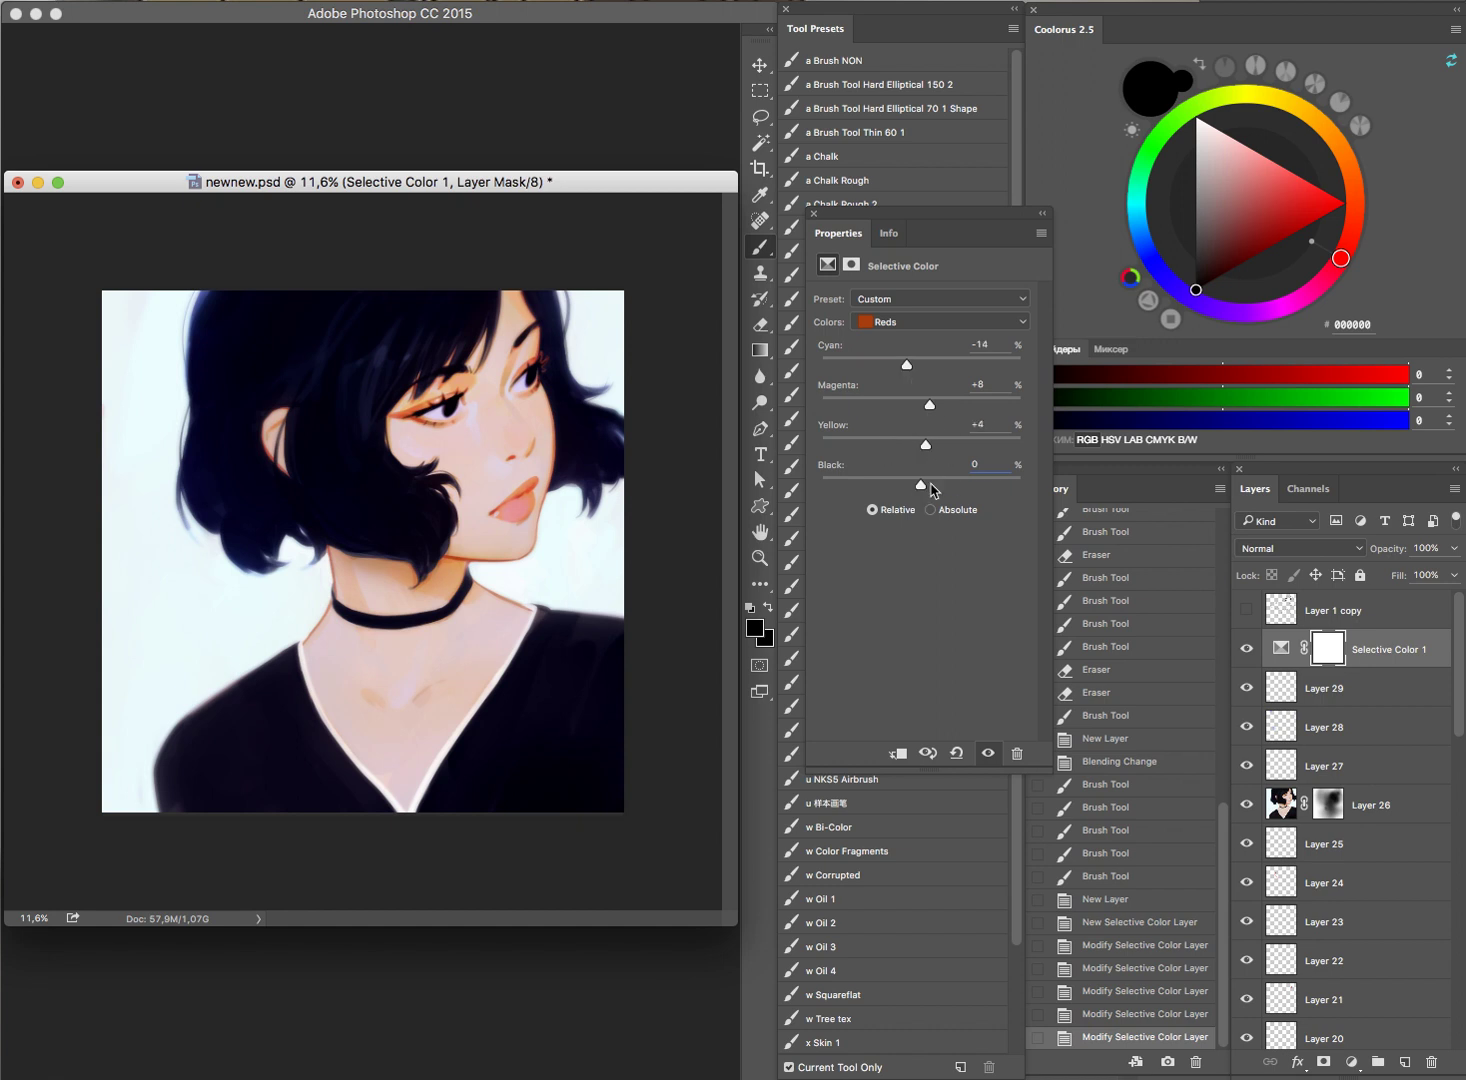
pyautogui.doubleClick(983, 463)
pyautogui.write('0')
pyautogui.moveTo(922, 487); pyautogui.dragTo(936, 481)
pyautogui.click(990, 752)
pyautogui.click(814, 213)
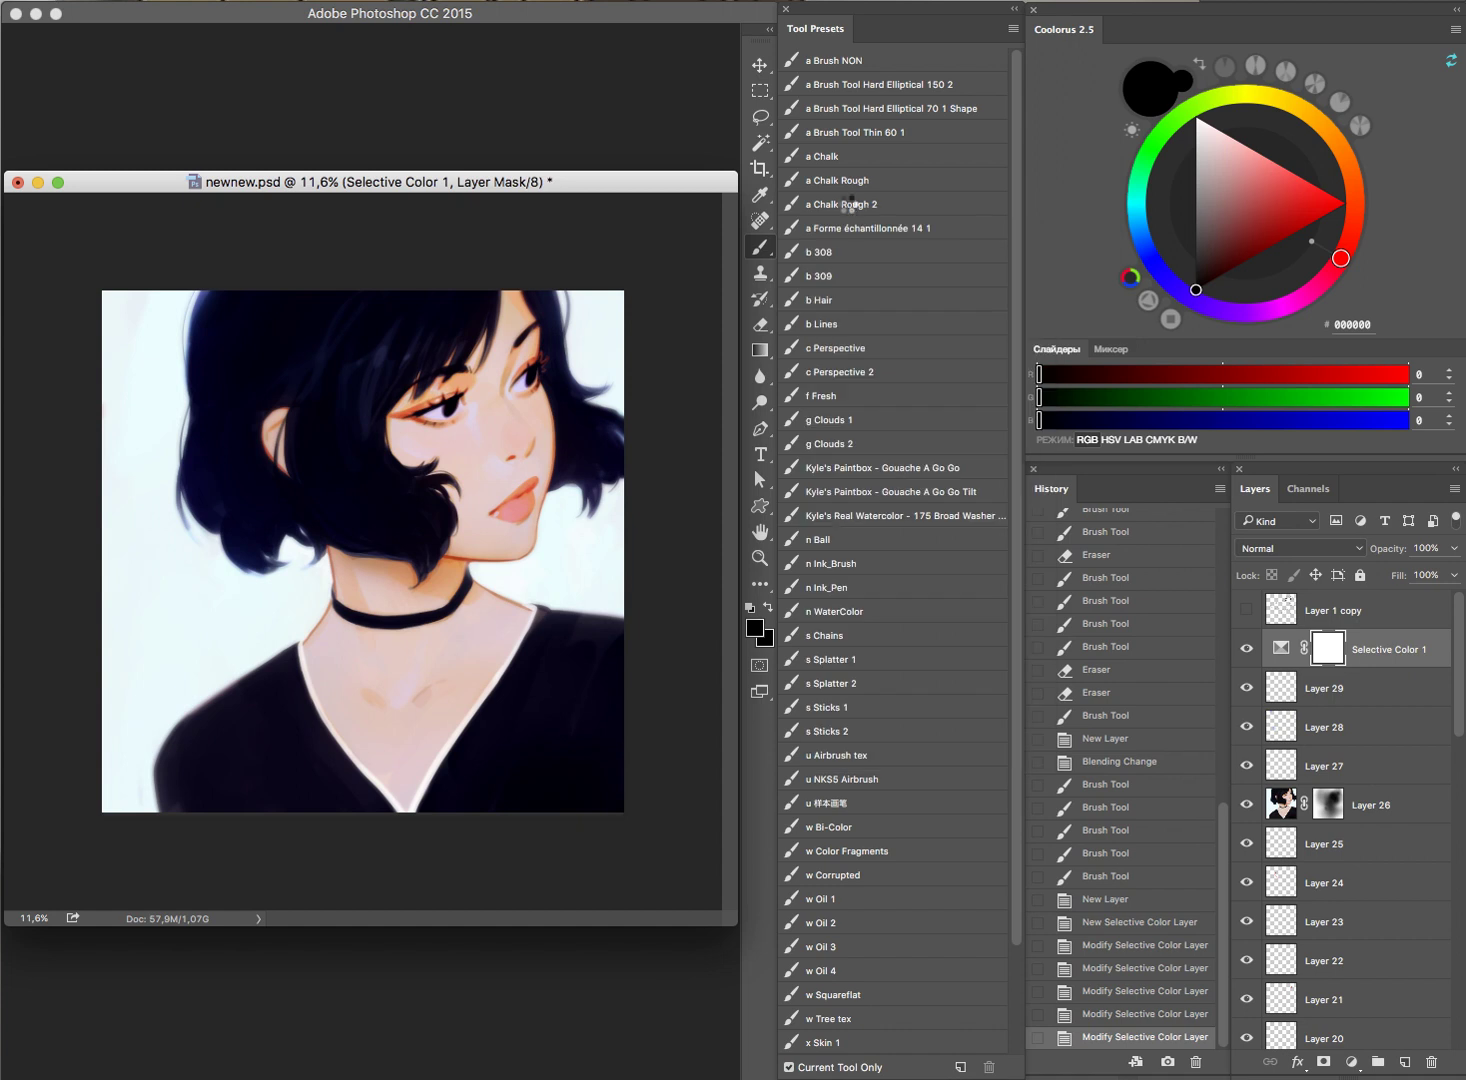
# Step: Flip the canvas horizontally and zoom in on the girl's cheek
pyautogui.hotkey('ctrl', 'shift', 'h')
pyautogui.click(1247, 650)
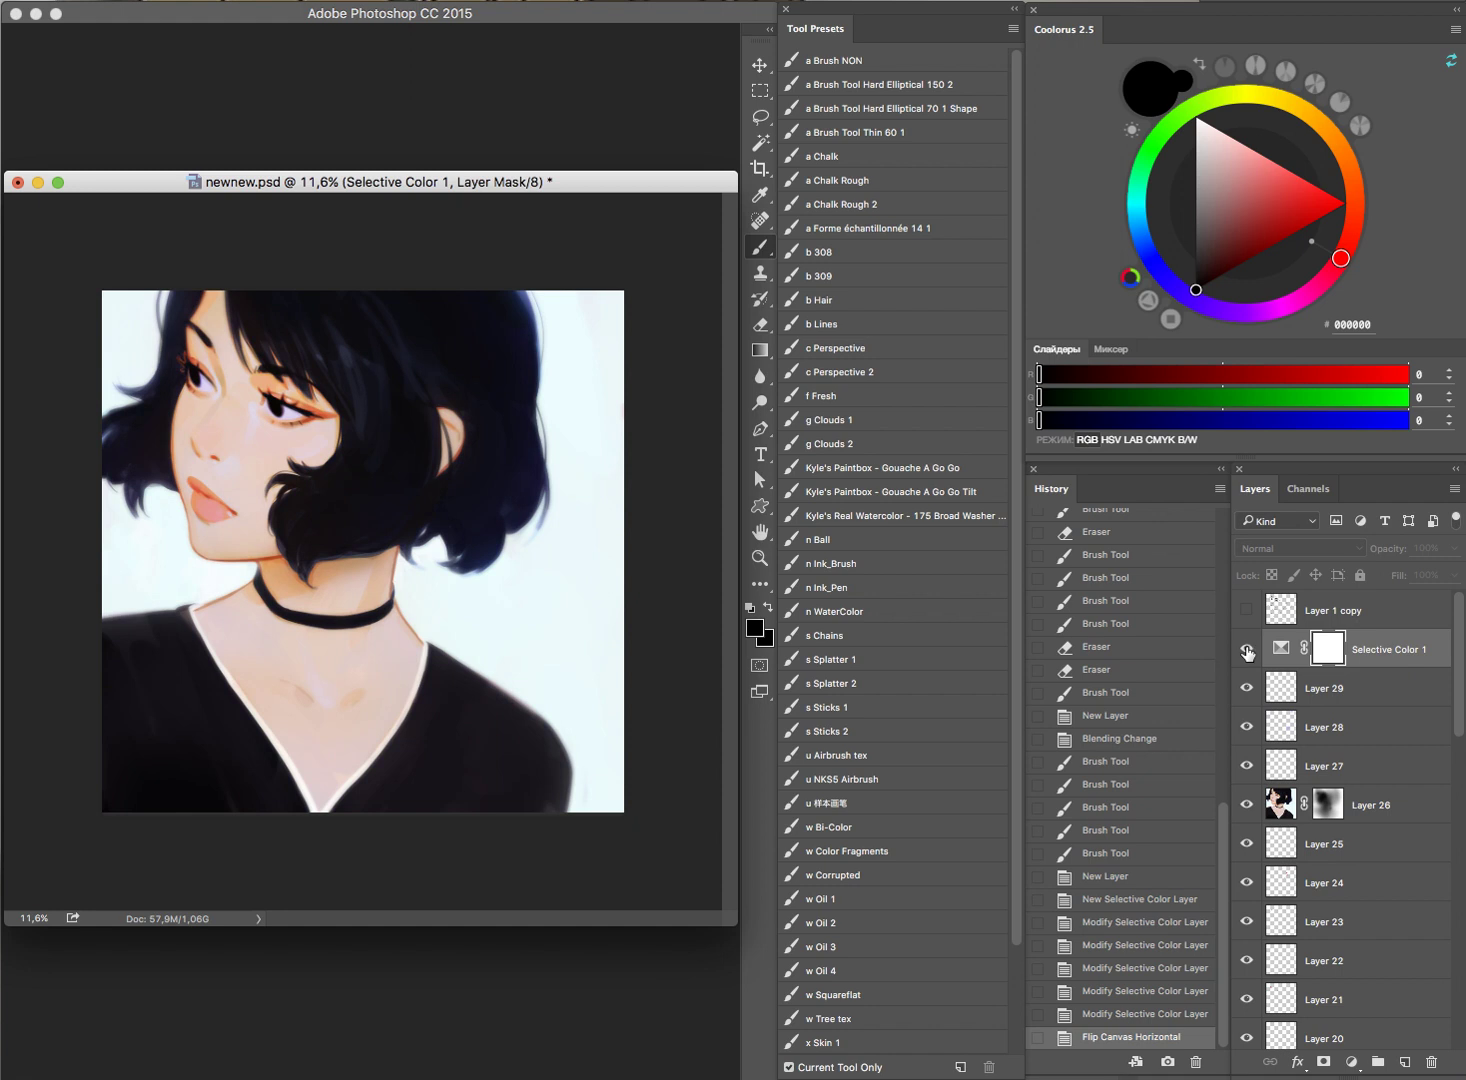
pyautogui.moveTo(238, 430)
pyautogui.mouseDown()
pyautogui.moveTo(351, 498)
pyautogui.moveTo(304, 487)
pyautogui.moveTo(317, 484)
pyautogui.mouseUp()
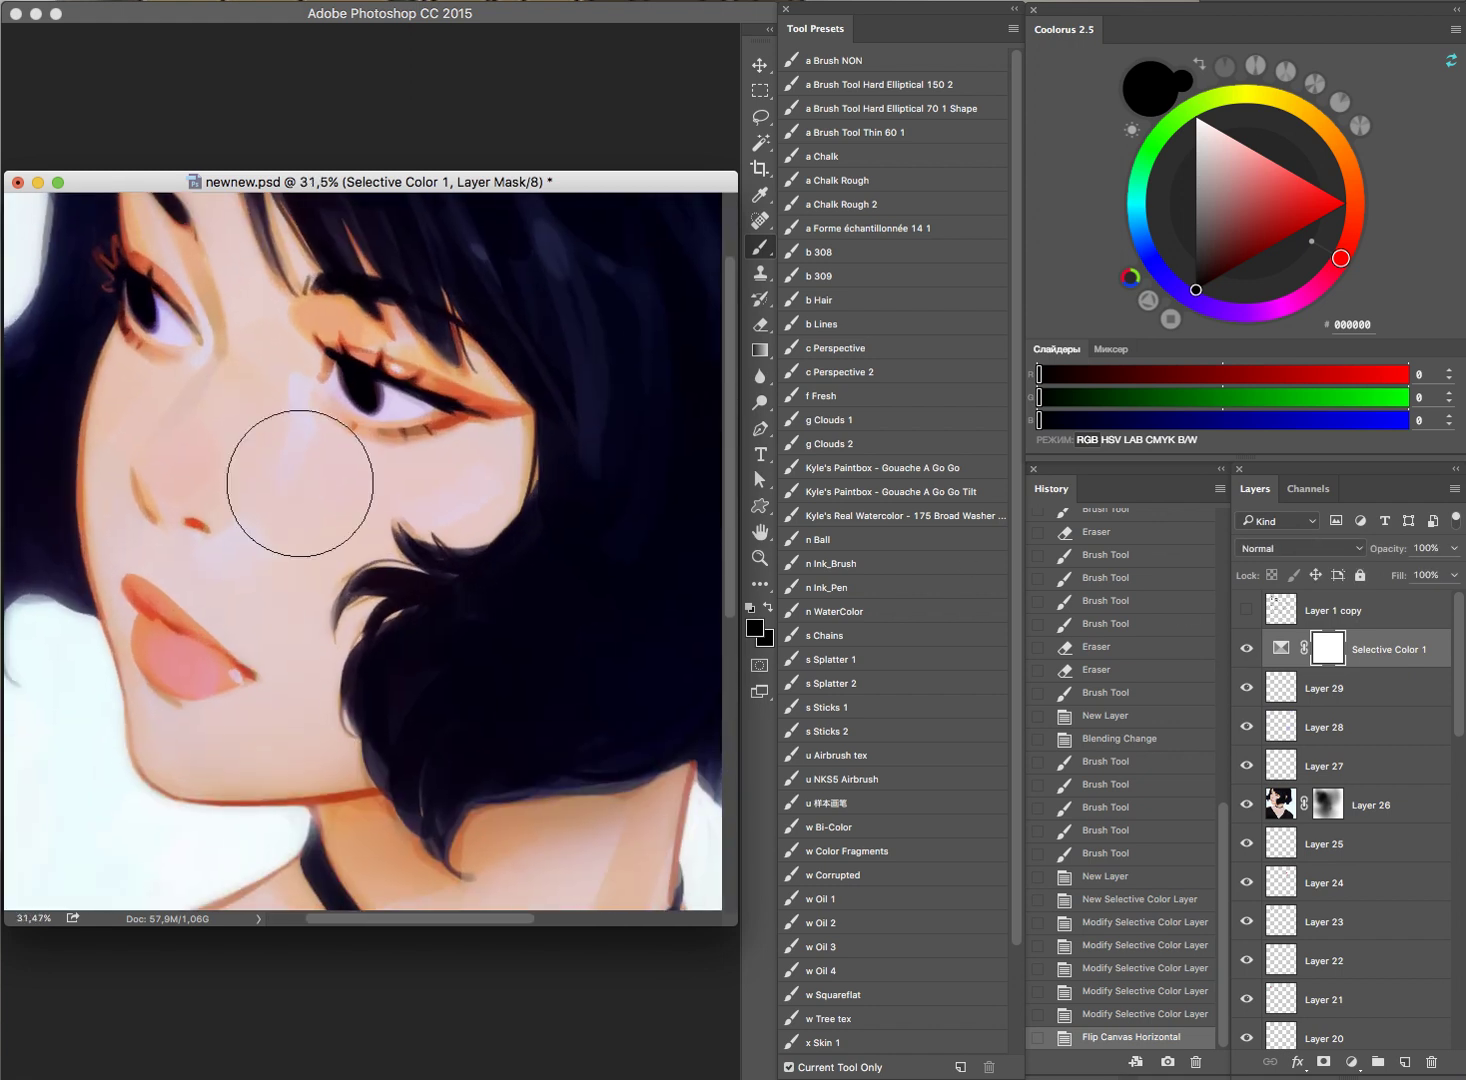
# Step: On a new layer, paint sampled pink blush onto the cheek
pyautogui.hotkey('ctrl', 'shift', 'alt', 'n')
pyautogui.keyDown('alt'); pyautogui.click(199, 464); pyautogui.keyUp('alt')
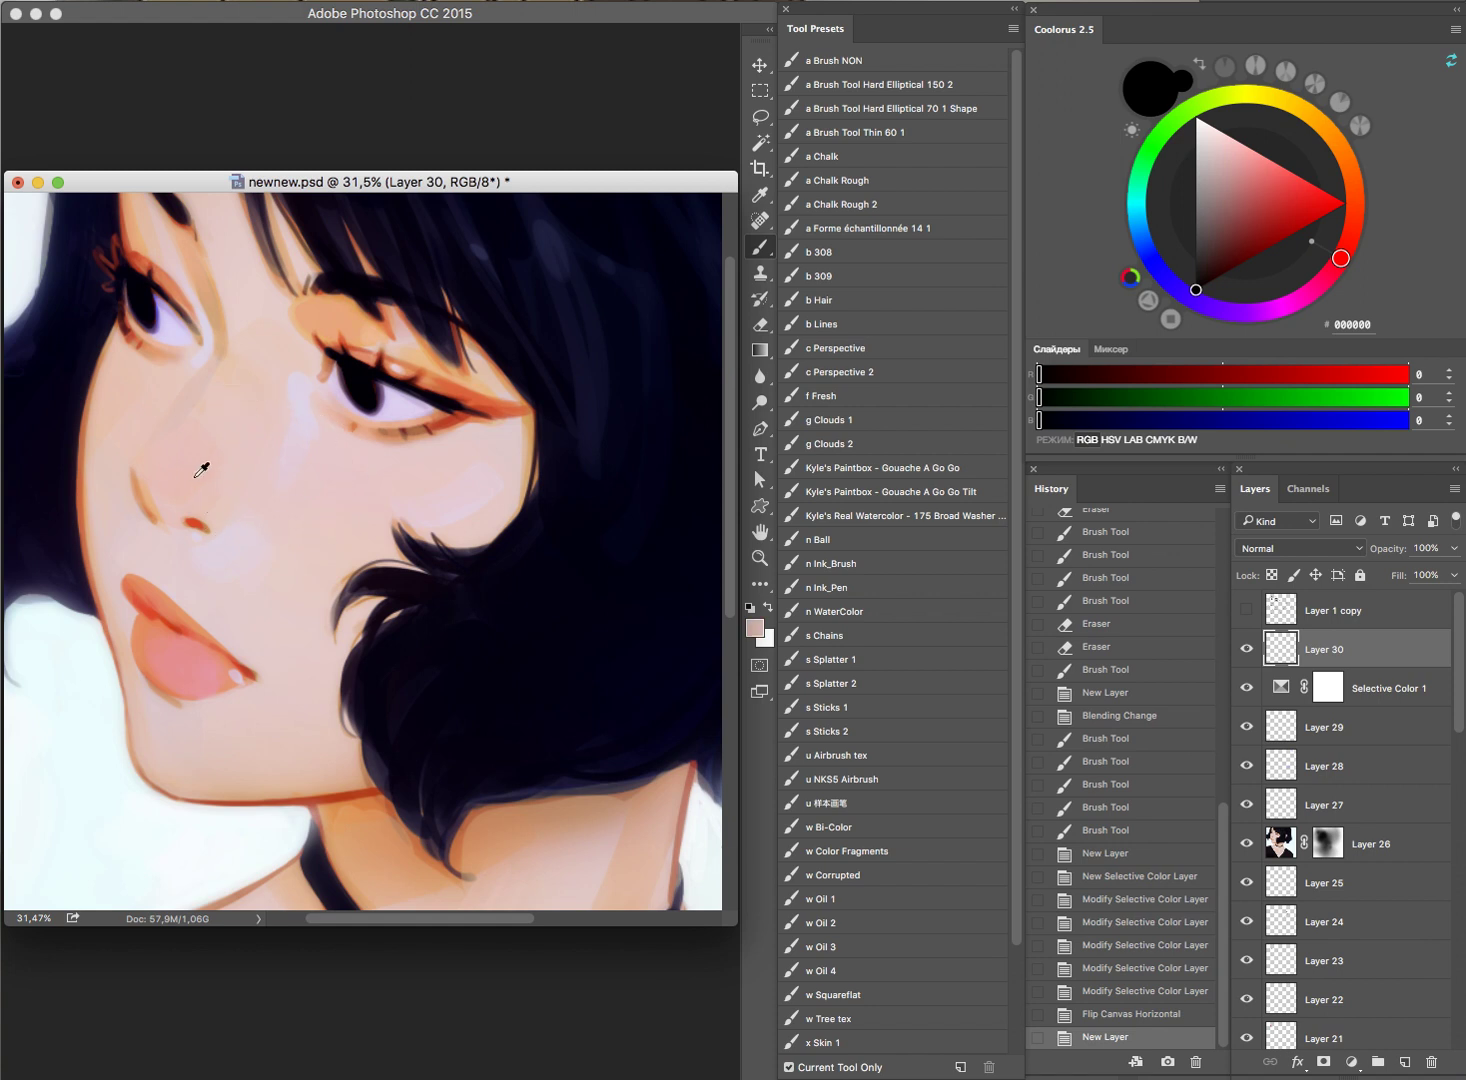
pyautogui.press('[')
pyautogui.press('[')
pyautogui.press('[')
pyautogui.press('[')
pyautogui.press('[')
pyautogui.moveTo(216, 474); pyautogui.dragTo(282, 394)
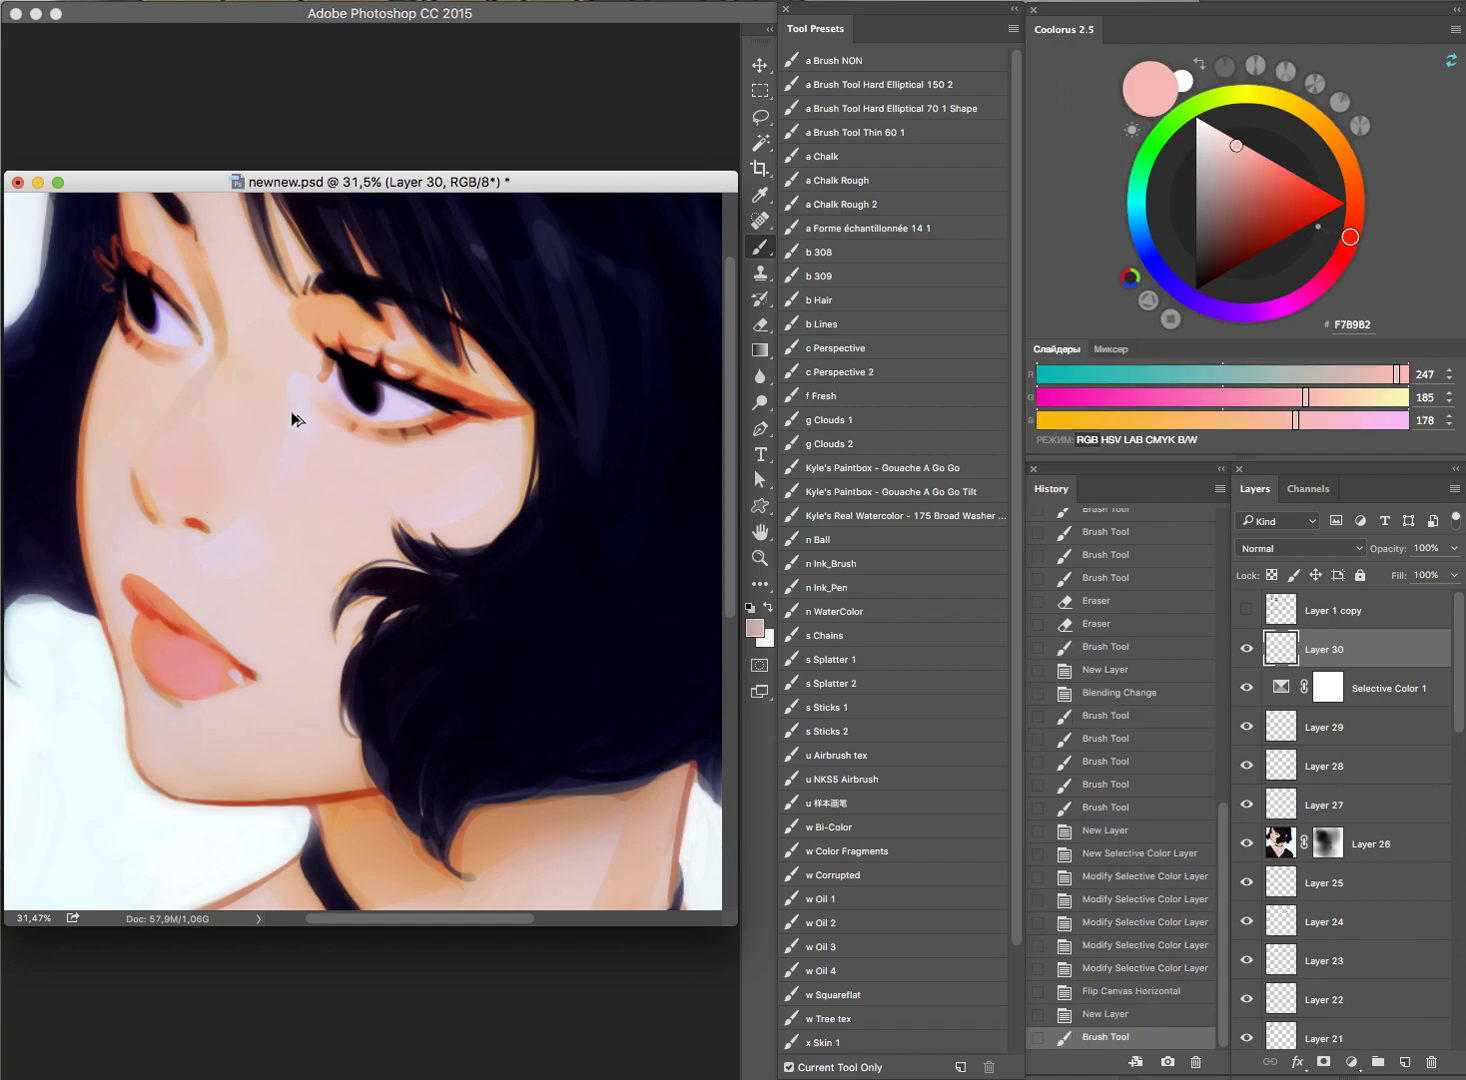
pyautogui.hotkey('ctrl', 'z')
pyautogui.keyDown('alt'); pyautogui.click(208, 462); pyautogui.keyUp('alt')
pyautogui.moveTo(206, 455)
pyautogui.mouseDown()
pyautogui.moveTo(249, 409)
pyautogui.moveTo(245, 435)
pyautogui.mouseUp()
pyautogui.keyDown('alt'); pyautogui.click(236, 437); pyautogui.keyUp('alt')
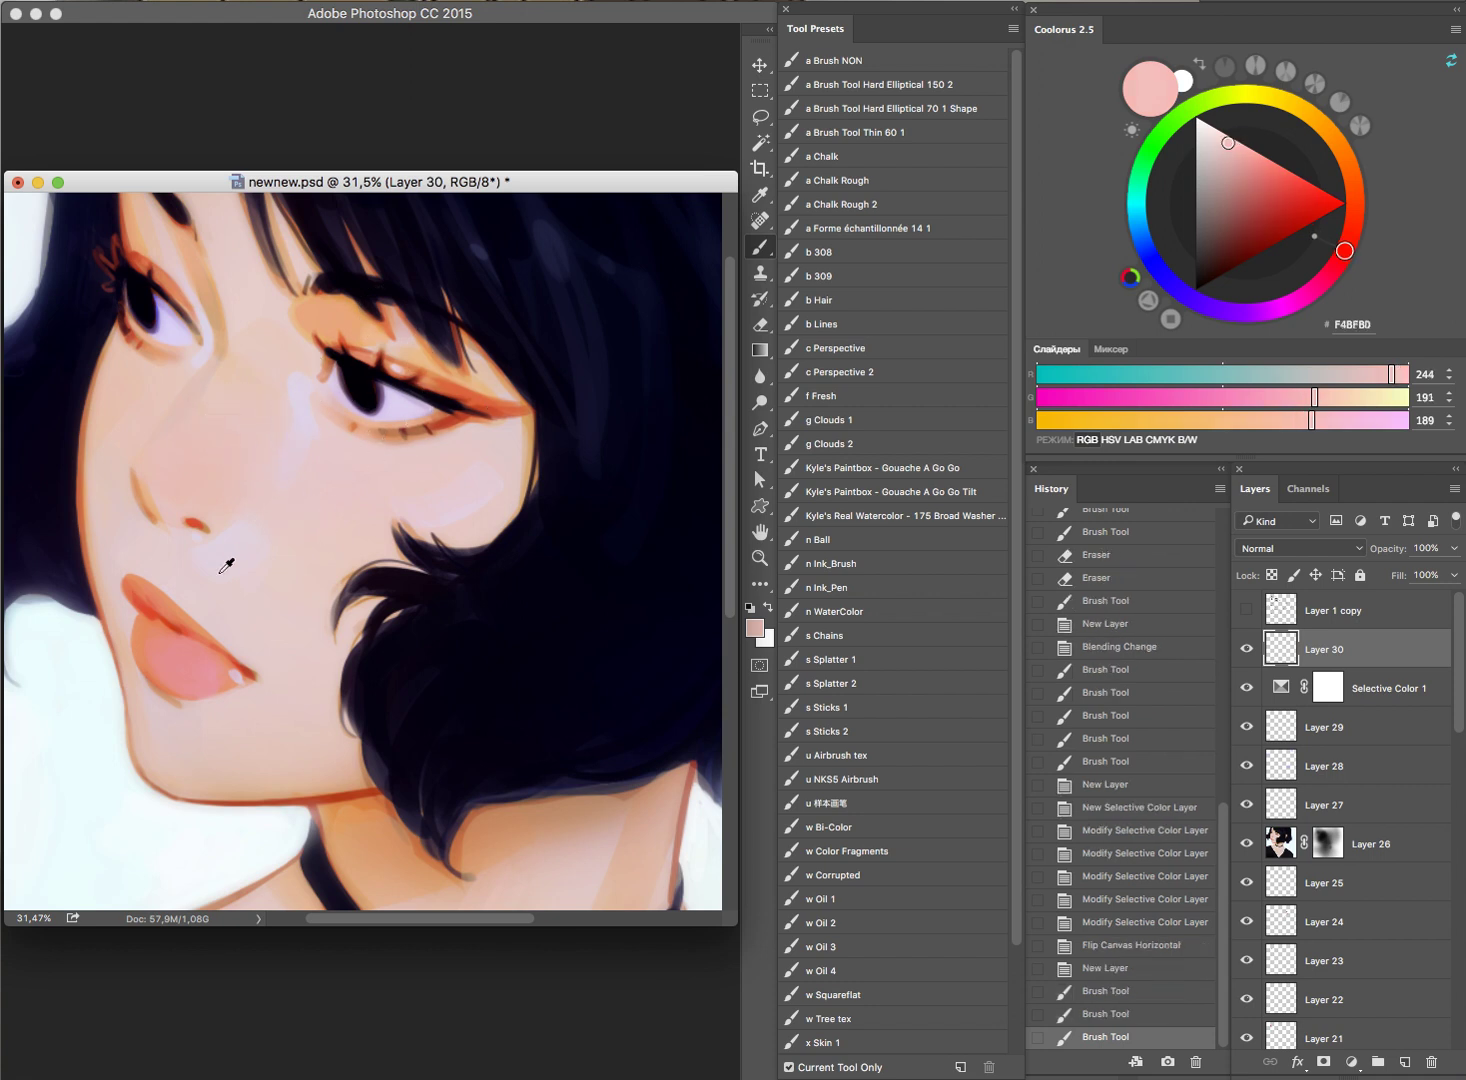
pyautogui.keyDown('alt'); pyautogui.click(226, 587); pyautogui.keyUp('alt')
pyautogui.moveTo(196, 566)
pyautogui.mouseDown()
pyautogui.moveTo(271, 566)
pyautogui.moveTo(327, 513)
pyautogui.mouseUp()
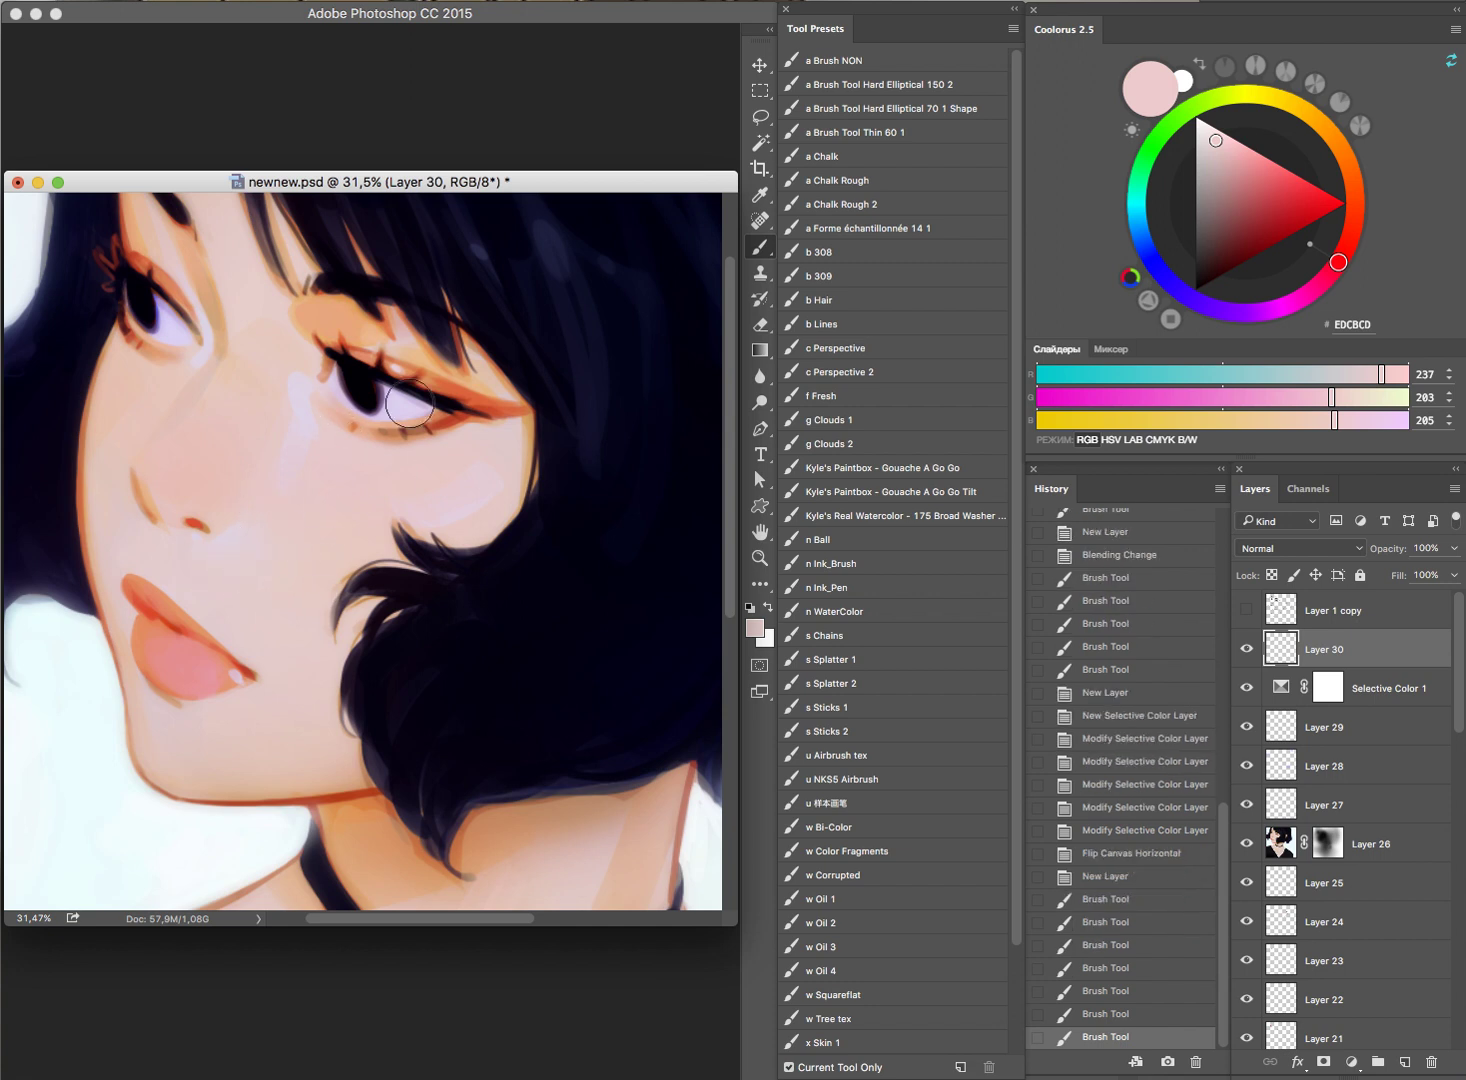
# Step: Add pink along the jaw edge, undo a dark neck stroke, and check the blush layer alone
pyautogui.moveTo(572, 386)
pyautogui.mouseDown()
pyautogui.moveTo(514, 423)
pyautogui.moveTo(409, 392)
pyautogui.moveTo(405, 418)
pyautogui.moveTo(320, 458)
pyautogui.mouseUp()
pyautogui.keyDown('alt'); pyautogui.click(334, 447); pyautogui.keyUp('alt')
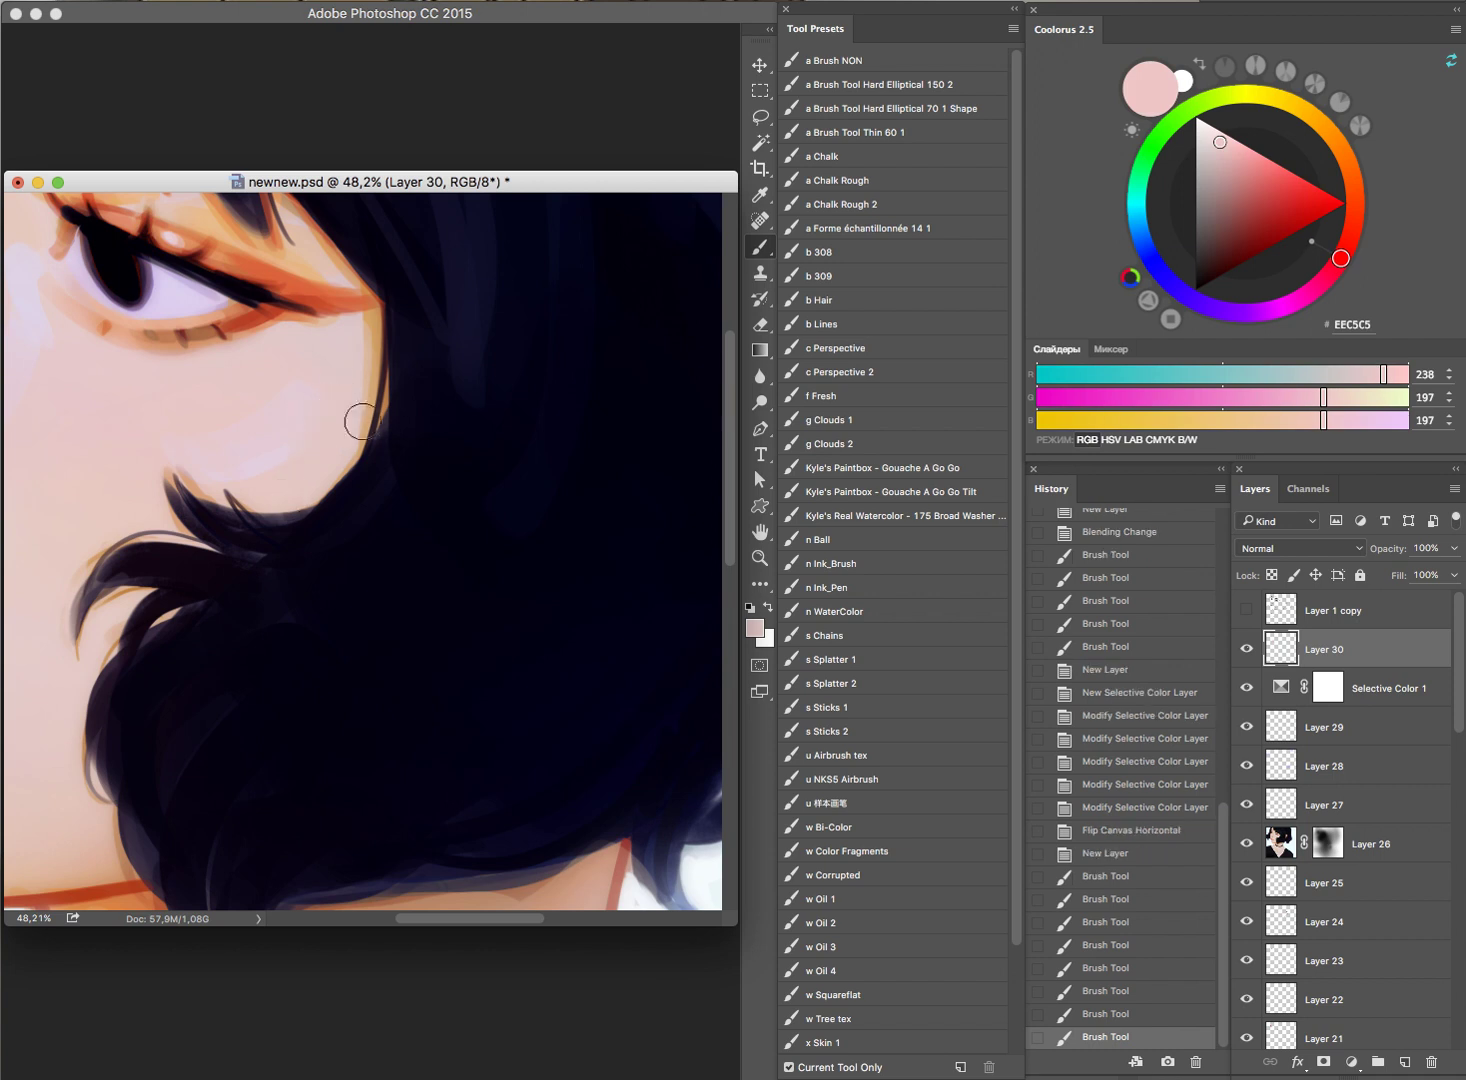
pyautogui.keyDown('alt'); pyautogui.click(286, 387); pyautogui.keyUp('alt')
pyautogui.moveTo(286, 387); pyautogui.dragTo(320, 360)
pyautogui.moveTo(542, 325); pyautogui.dragTo(456, 411)
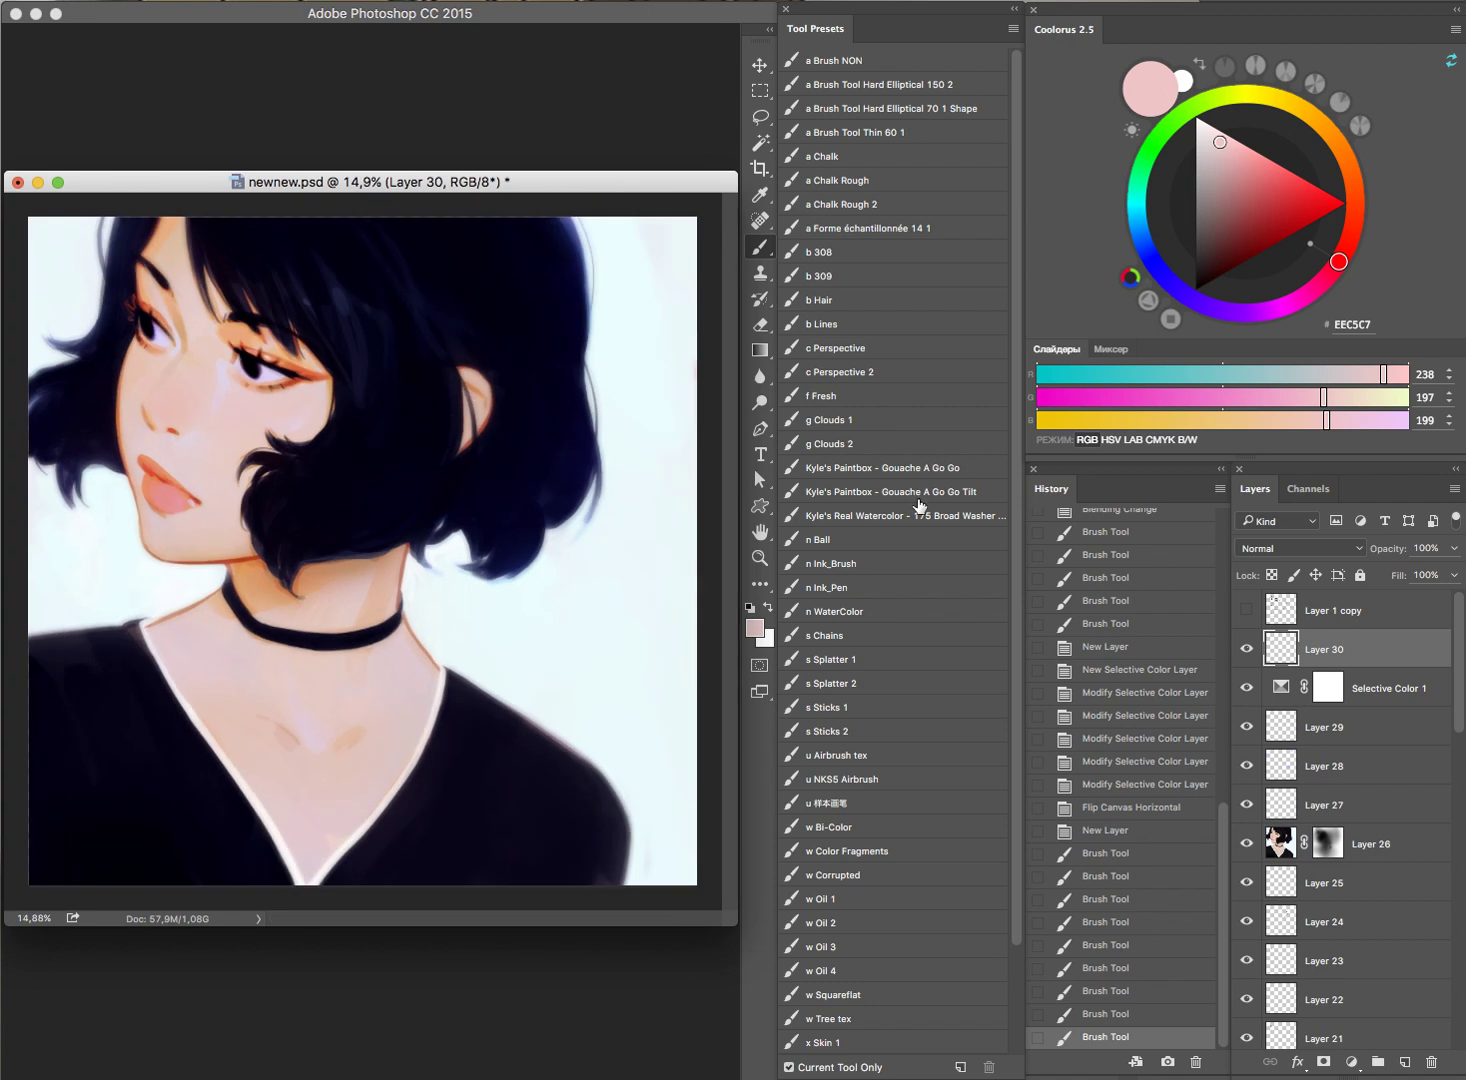
pyautogui.keyDown('alt'); pyautogui.click(370, 508); pyautogui.keyUp('alt')
pyautogui.moveTo(312, 550); pyautogui.dragTo(400, 568)
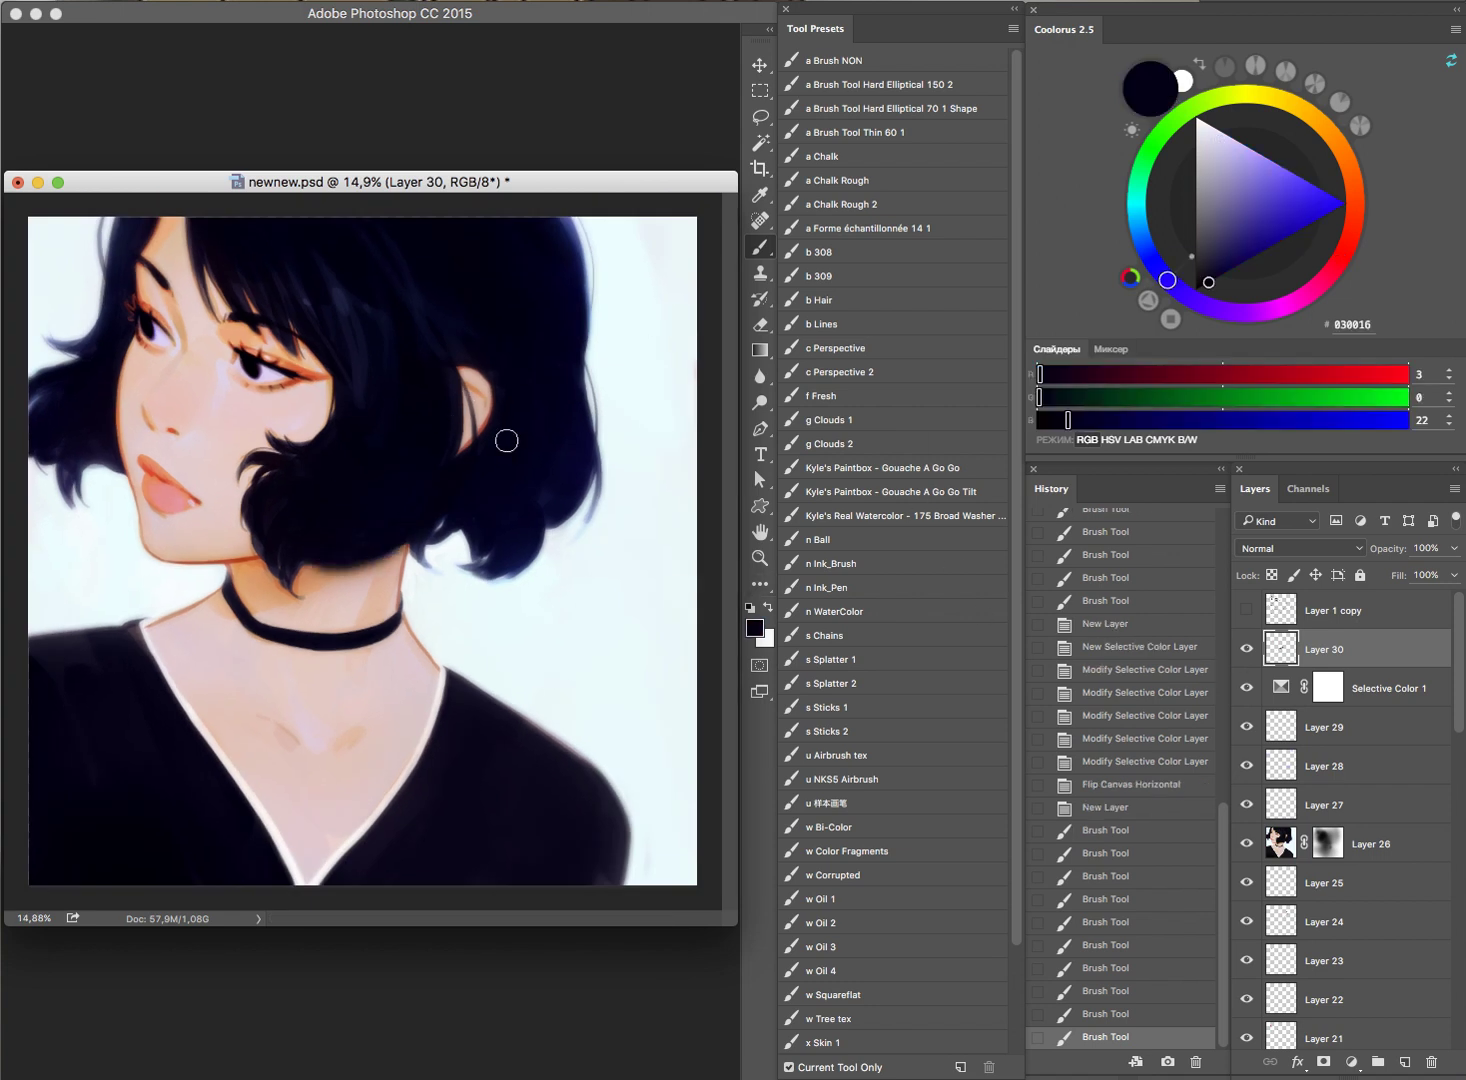
pyautogui.hotkey('ctrl', 'z')
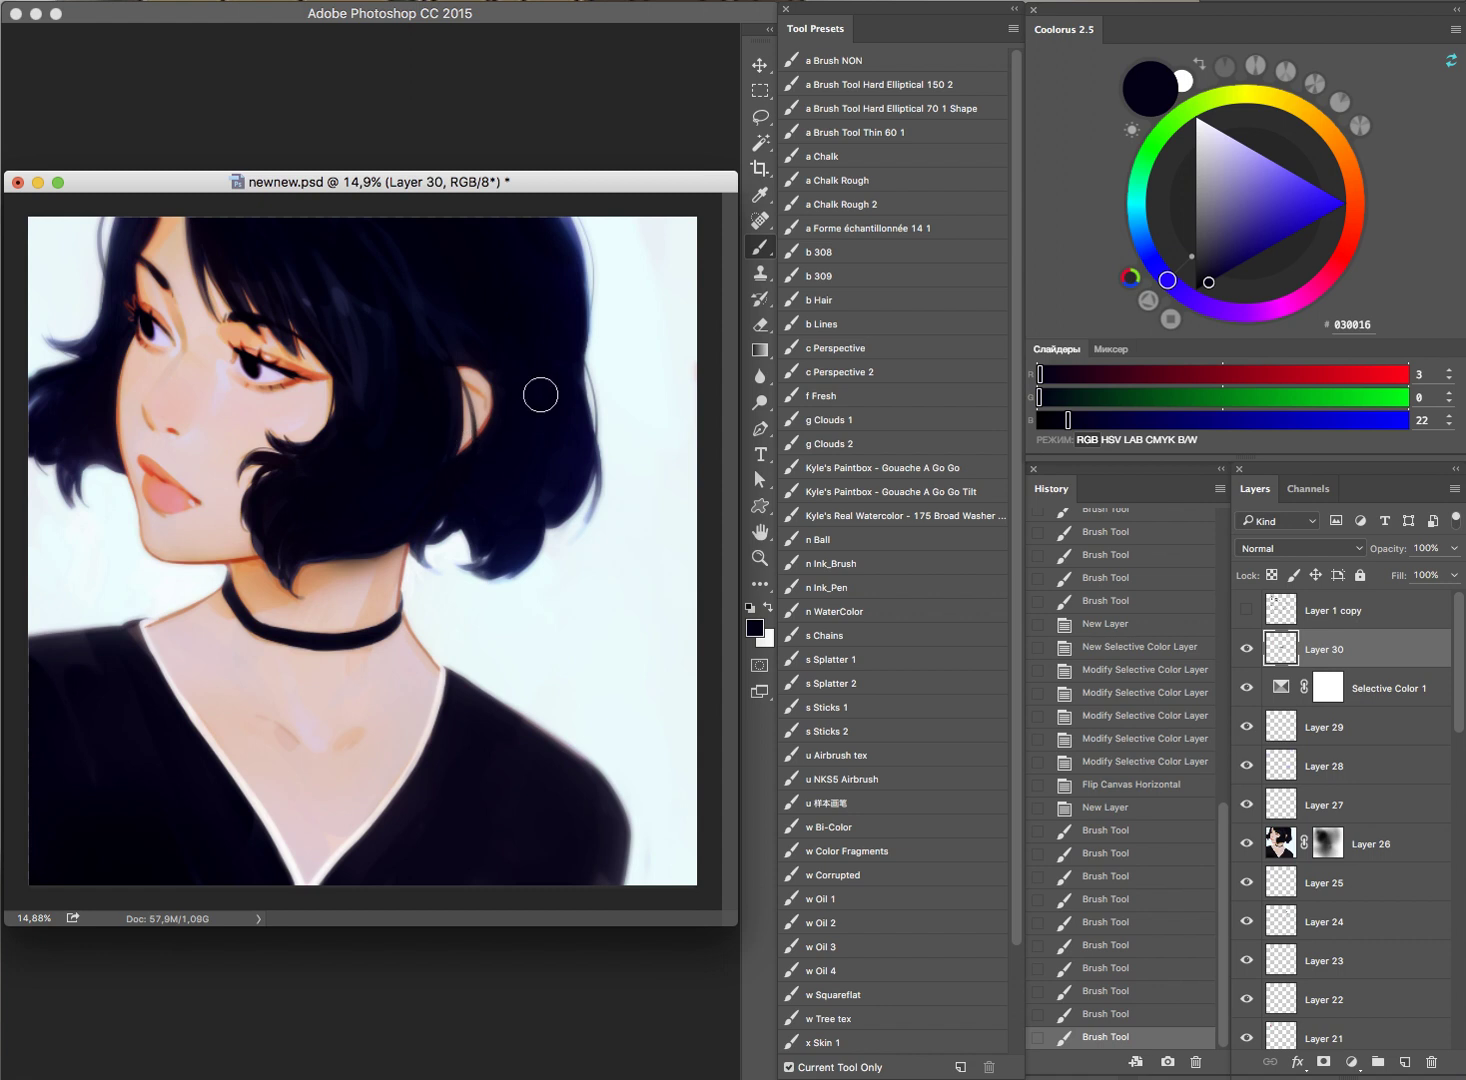
pyautogui.hotkey('ctrl', 'z')
pyautogui.keyDown('alt'); pyautogui.click(1250, 648); pyautogui.keyUp('alt')
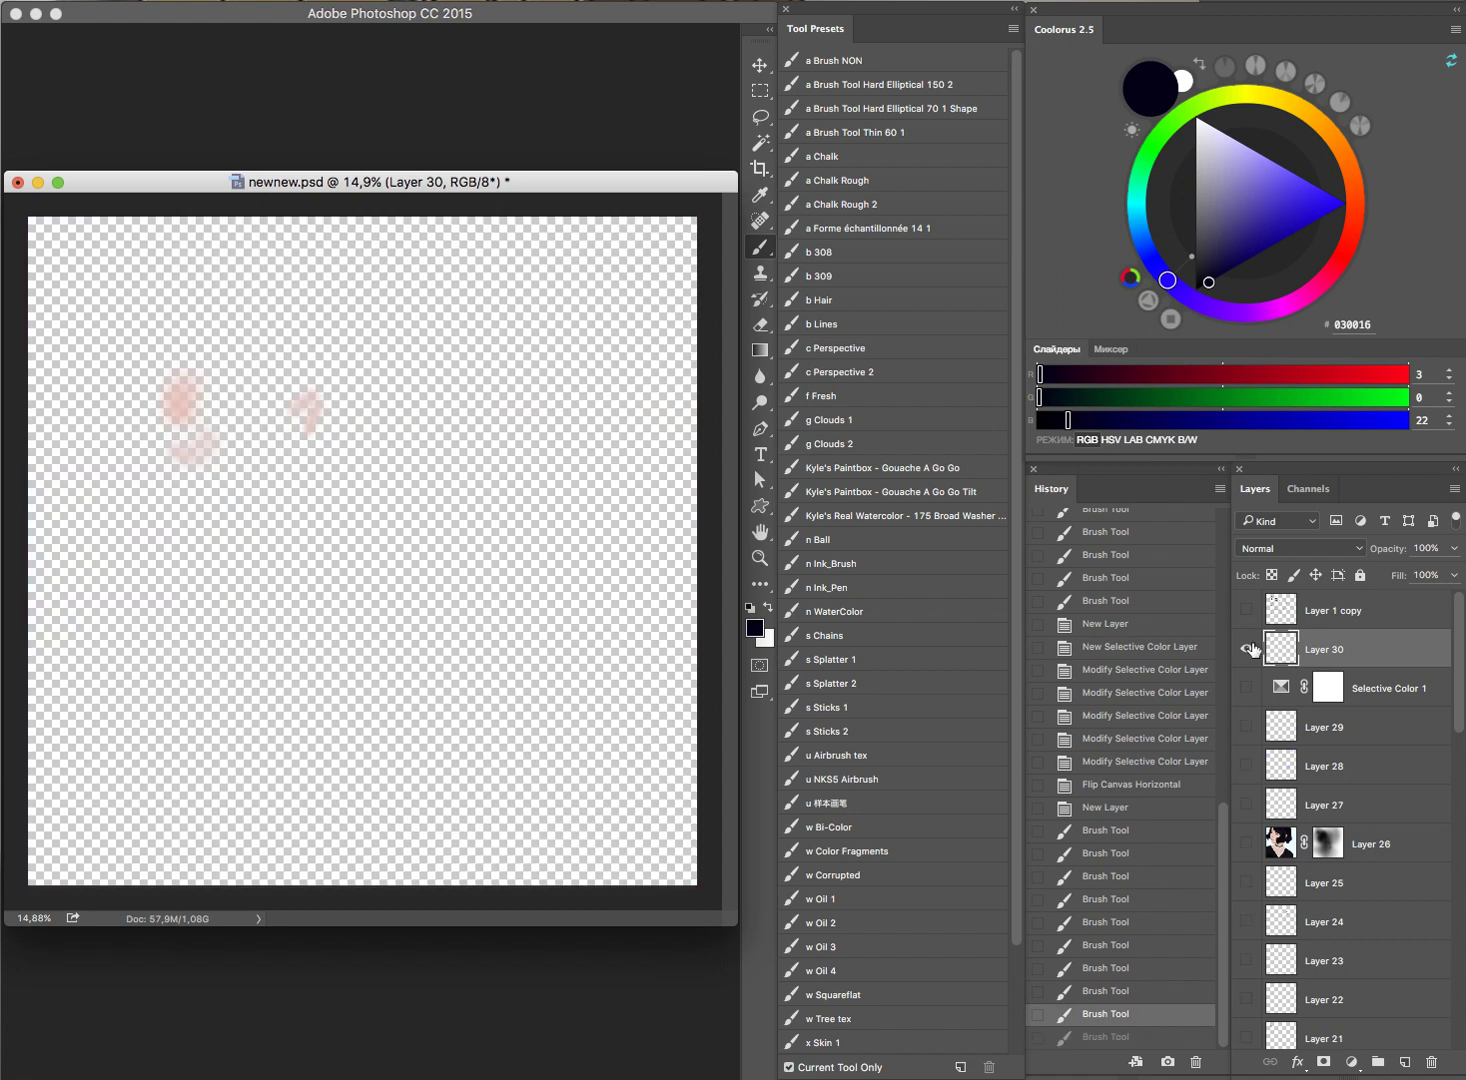
pyautogui.keyDown('alt'); pyautogui.click(1247, 652); pyautogui.keyUp('alt')
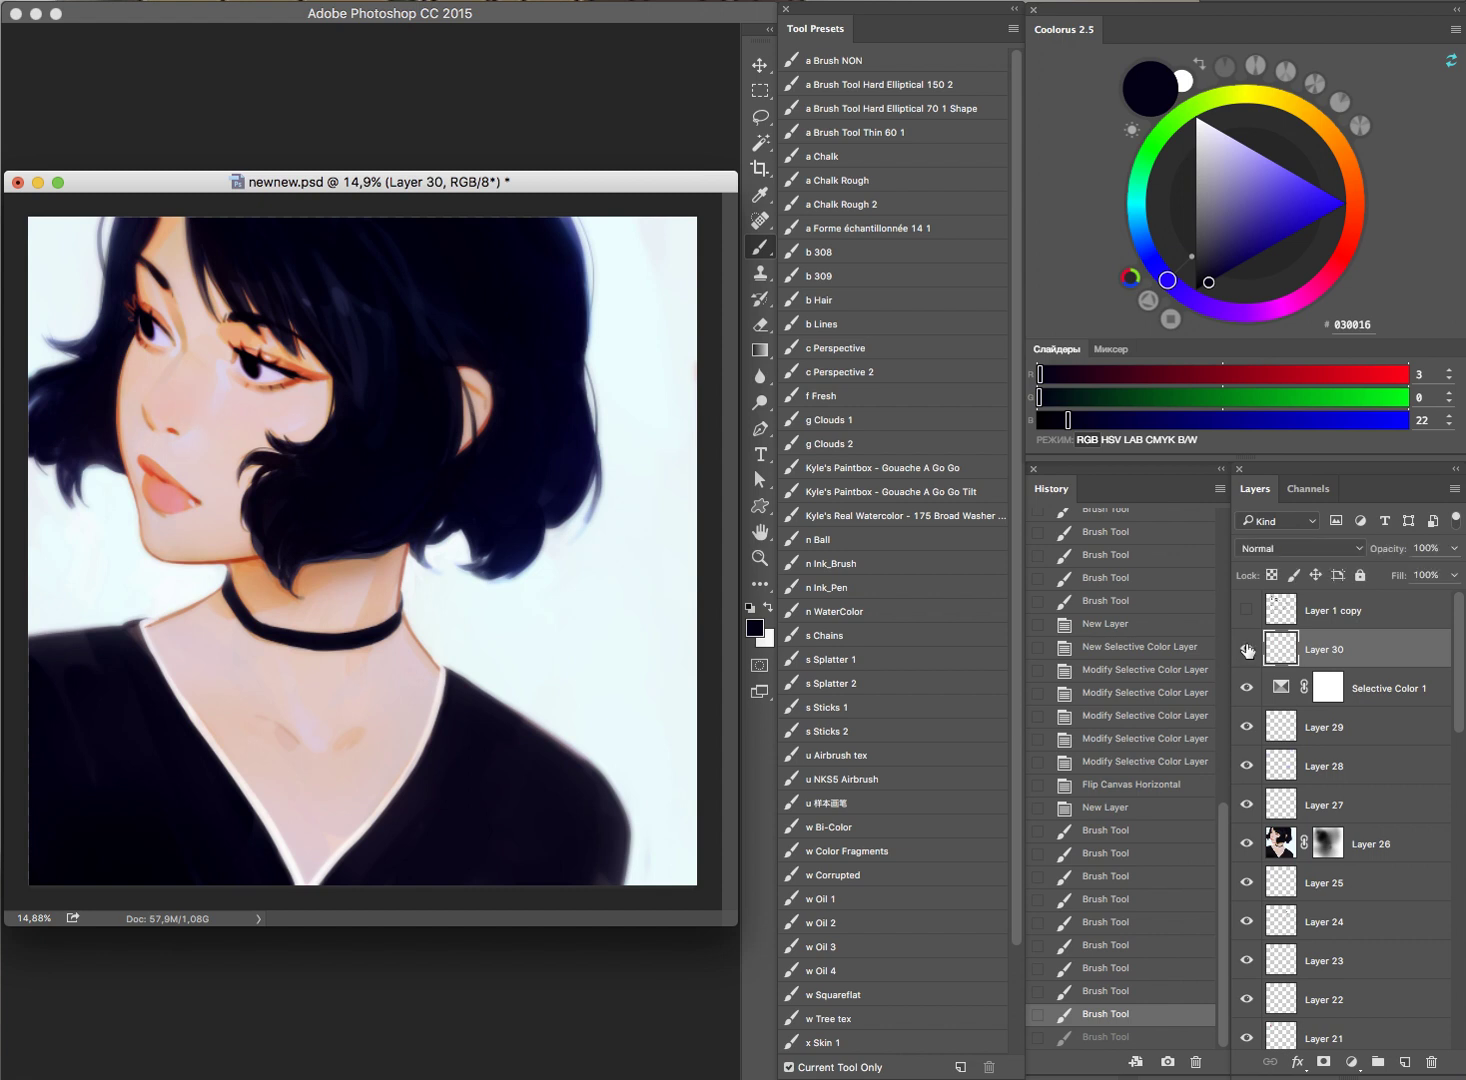
# Step: Erase excess blush, compare with the layer hidden, and stamp all visible layers into a merged layer
pyautogui.moveTo(223, 386)
pyautogui.mouseDown()
pyautogui.moveTo(229, 435)
pyautogui.moveTo(262, 318)
pyautogui.moveTo(219, 376)
pyautogui.mouseUp()
pyautogui.press('e')
pyautogui.moveTo(566, 524); pyautogui.dragTo(470, 557)
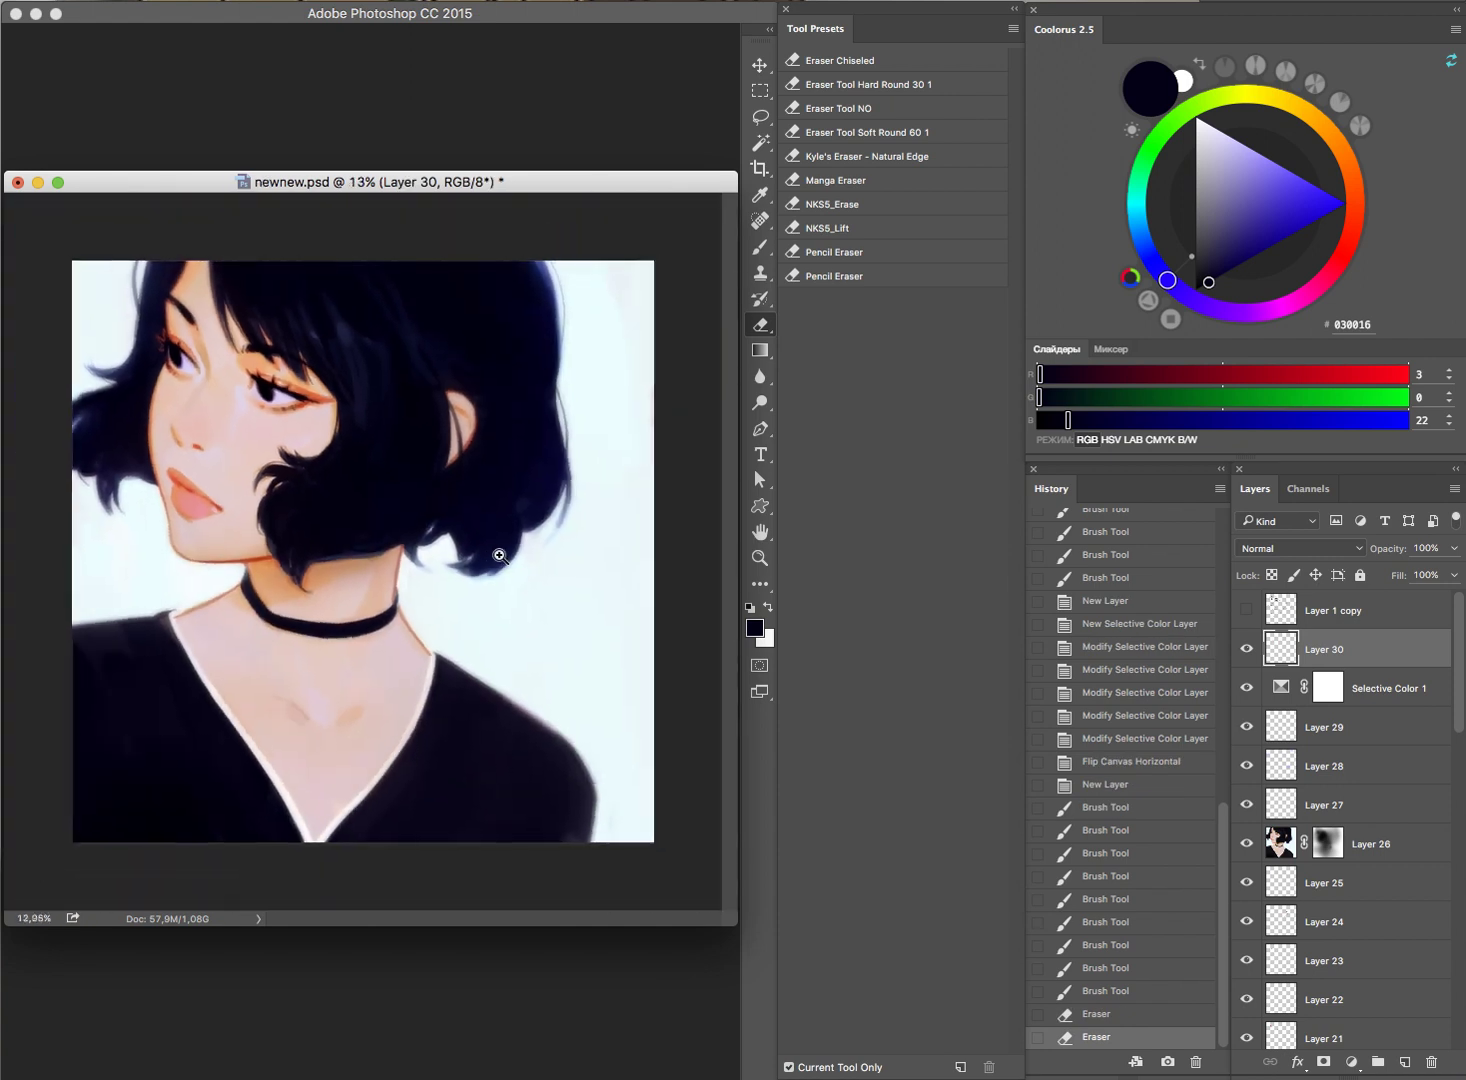
pyautogui.click(1248, 652)
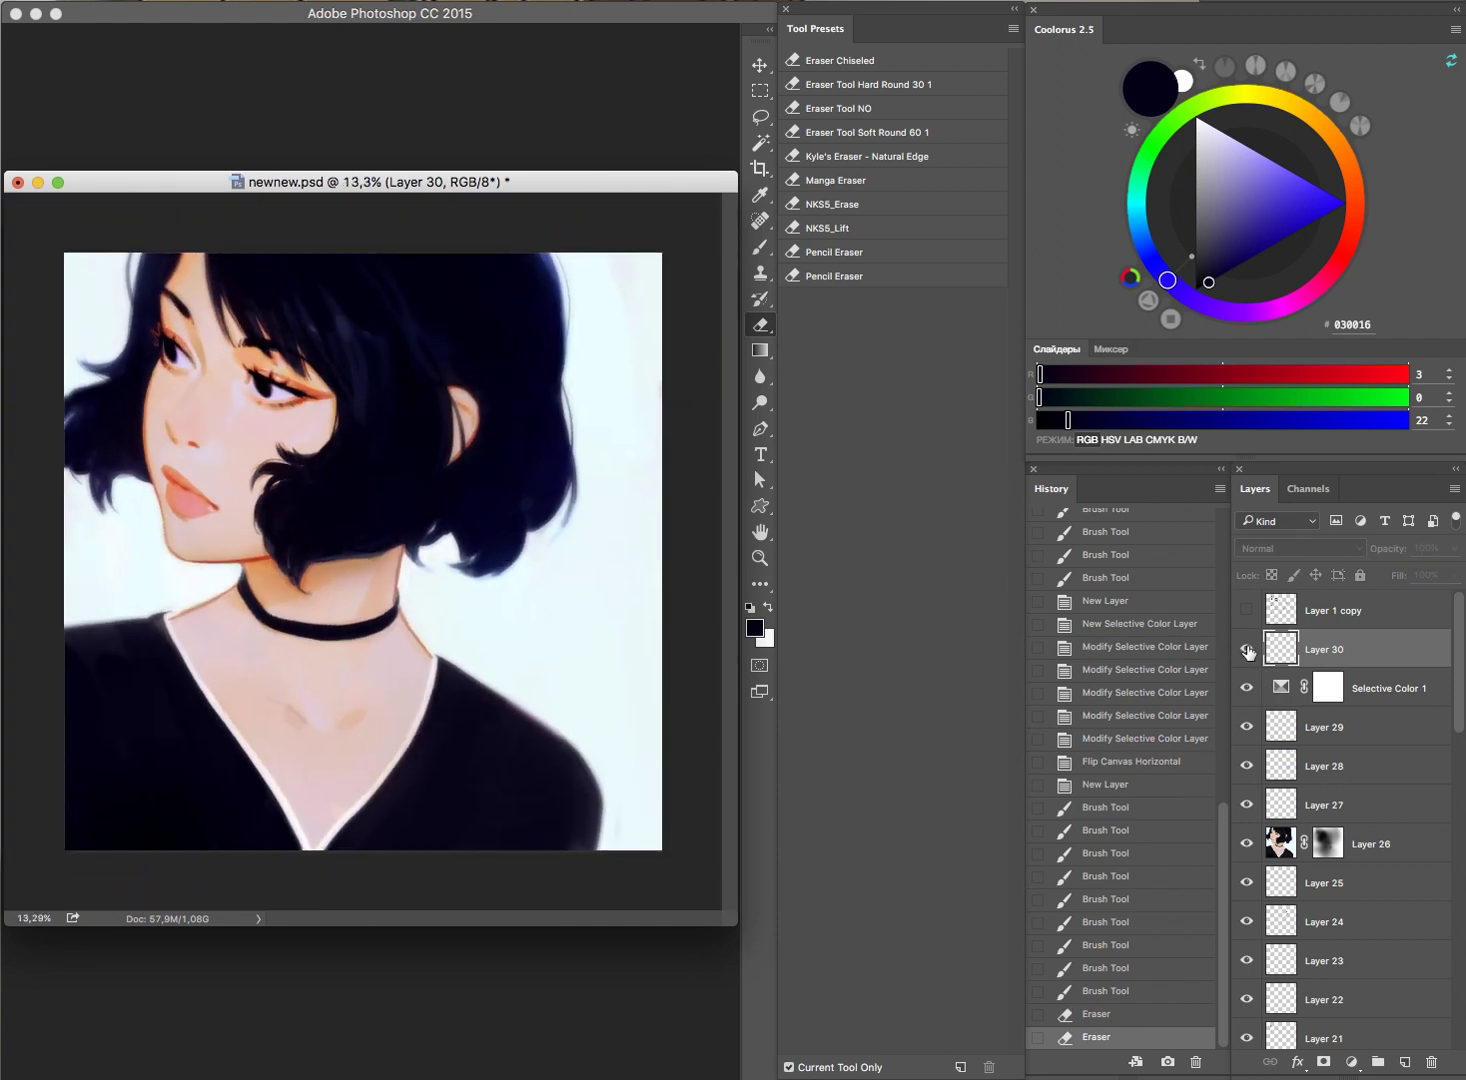
pyautogui.click(1248, 652)
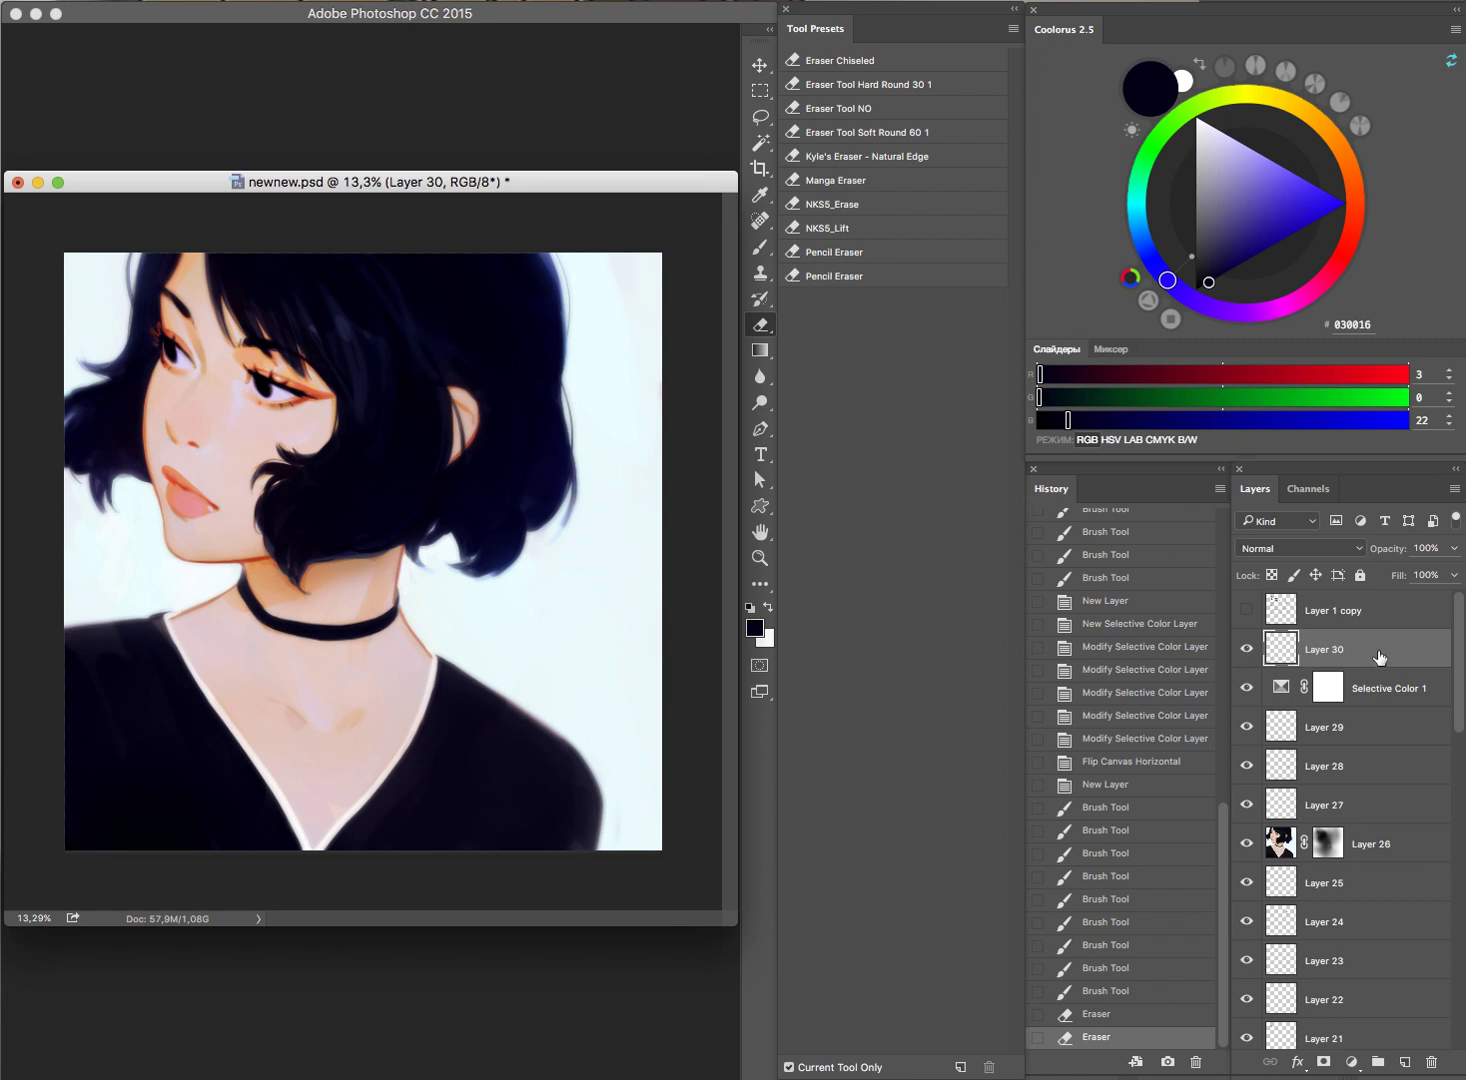
pyautogui.hotkey('ctrl', 'shift', 'alt', 'n')
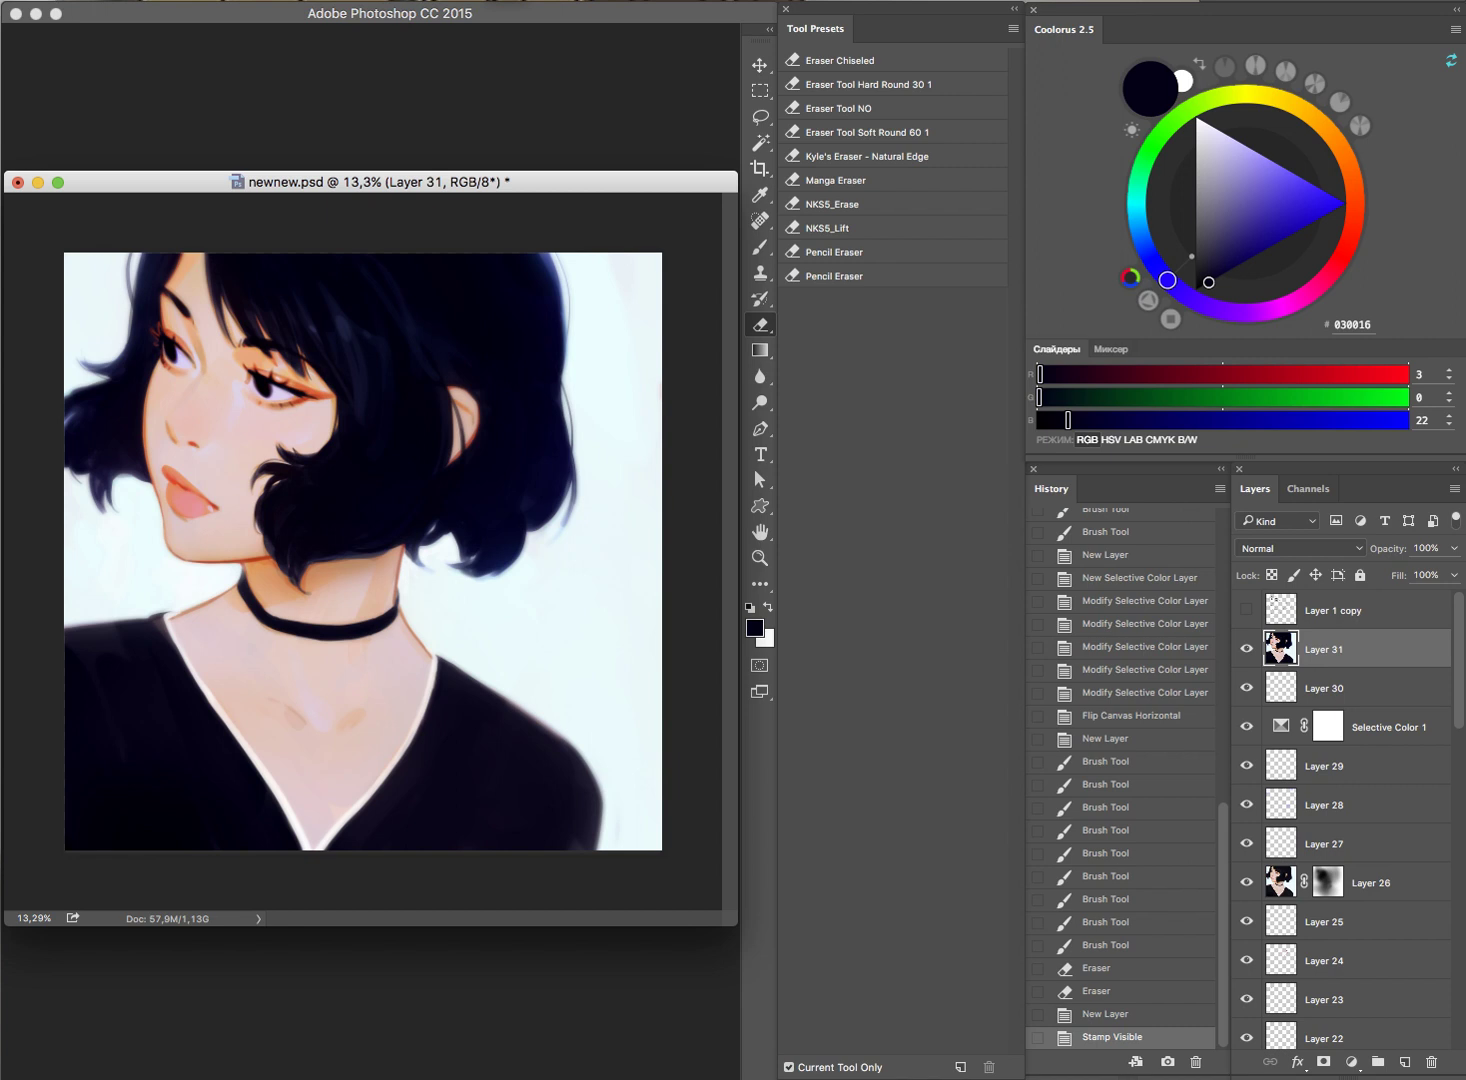
# Step: Liquify with a 600 Forward Warp brush, pushing jaw-side hair inward and the lower-right hair edge down-left
pyautogui.hotkey('ctrl', 'shift', 'x')
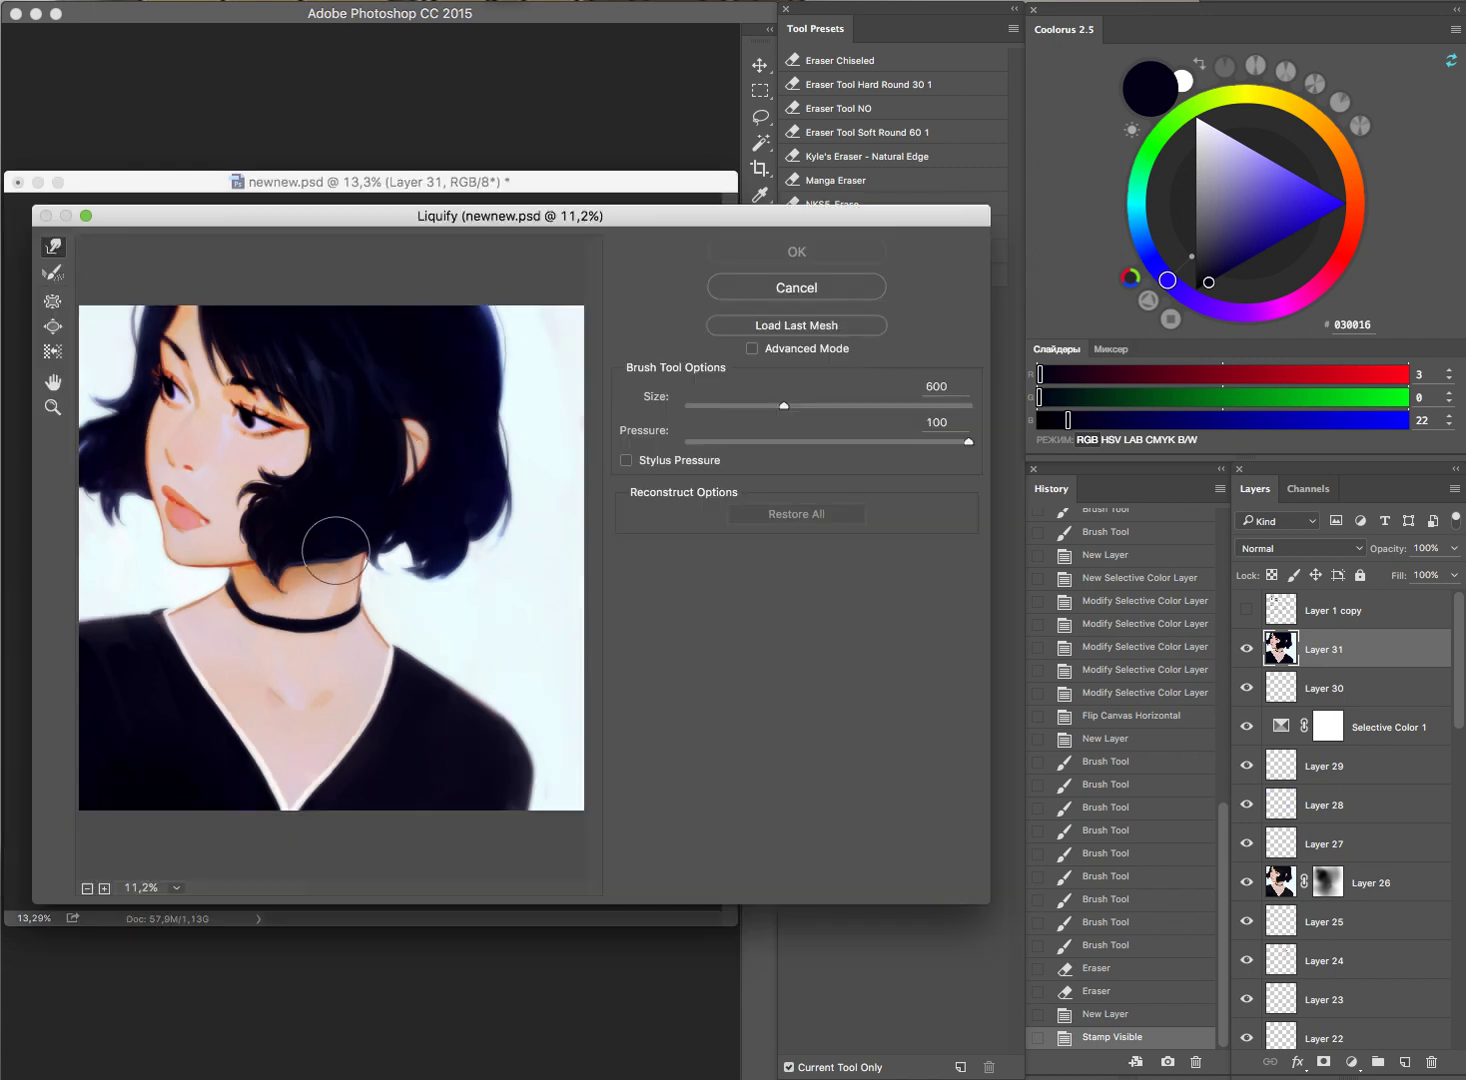
pyautogui.moveTo(324, 555)
pyautogui.mouseDown()
pyautogui.moveTo(285, 545)
pyautogui.moveTo(257, 564)
pyautogui.mouseUp()
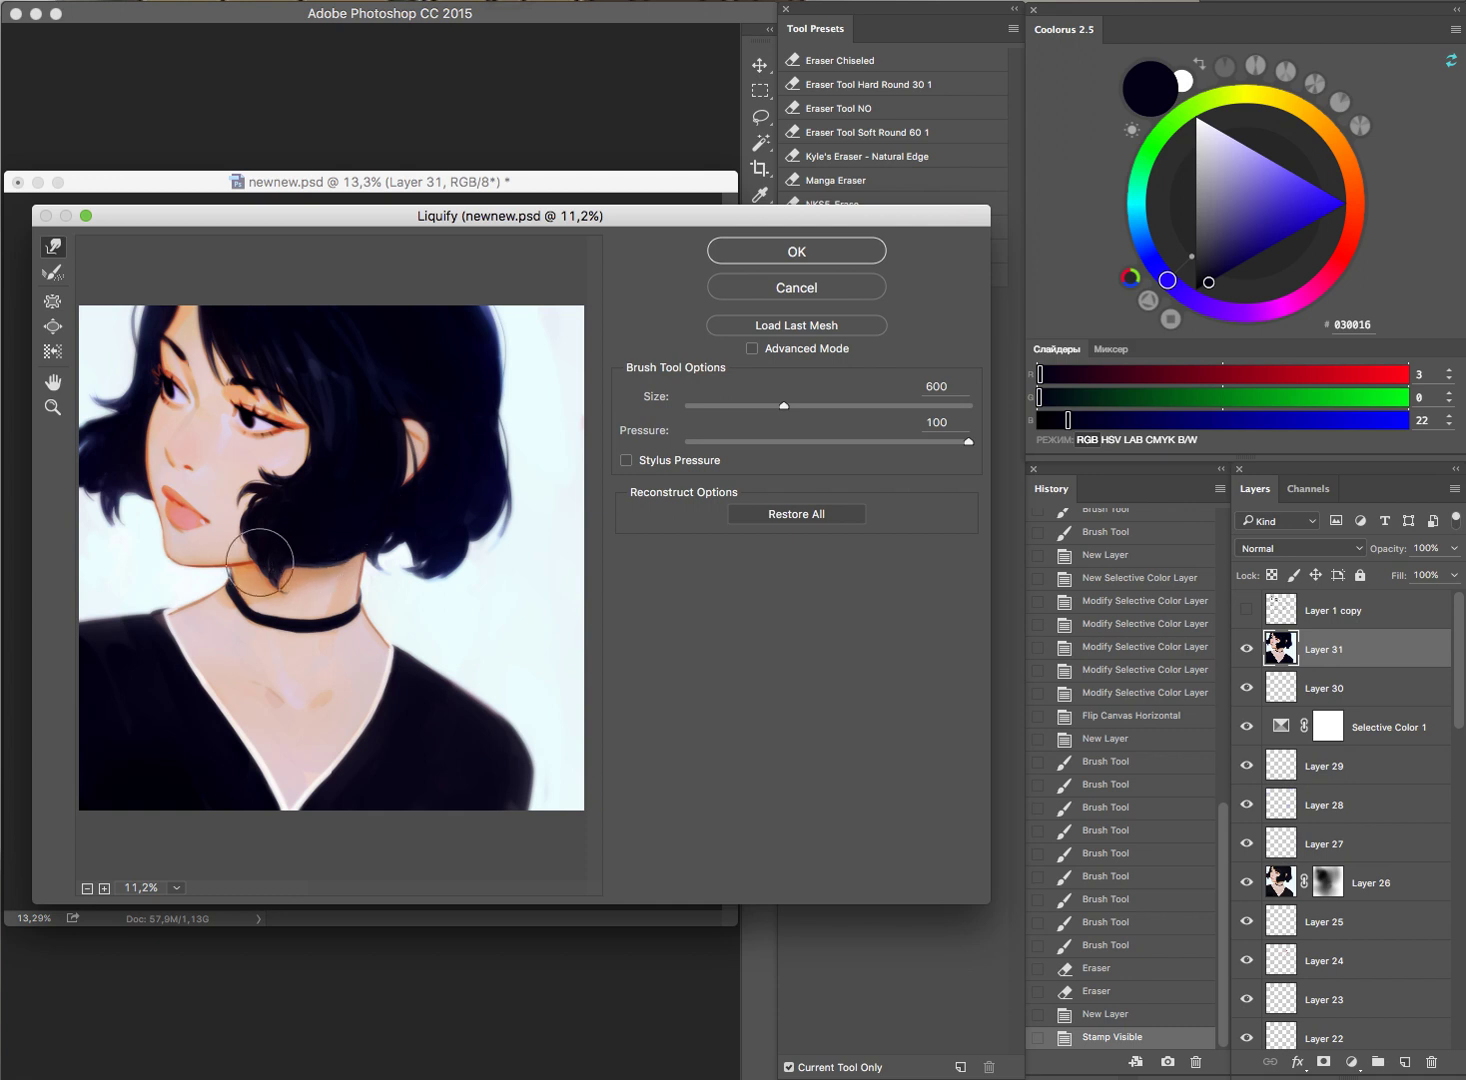
pyautogui.moveTo(474, 490)
pyautogui.mouseDown()
pyautogui.moveTo(410, 578)
pyautogui.moveTo(423, 578)
pyautogui.moveTo(421, 509)
pyautogui.mouseUp()
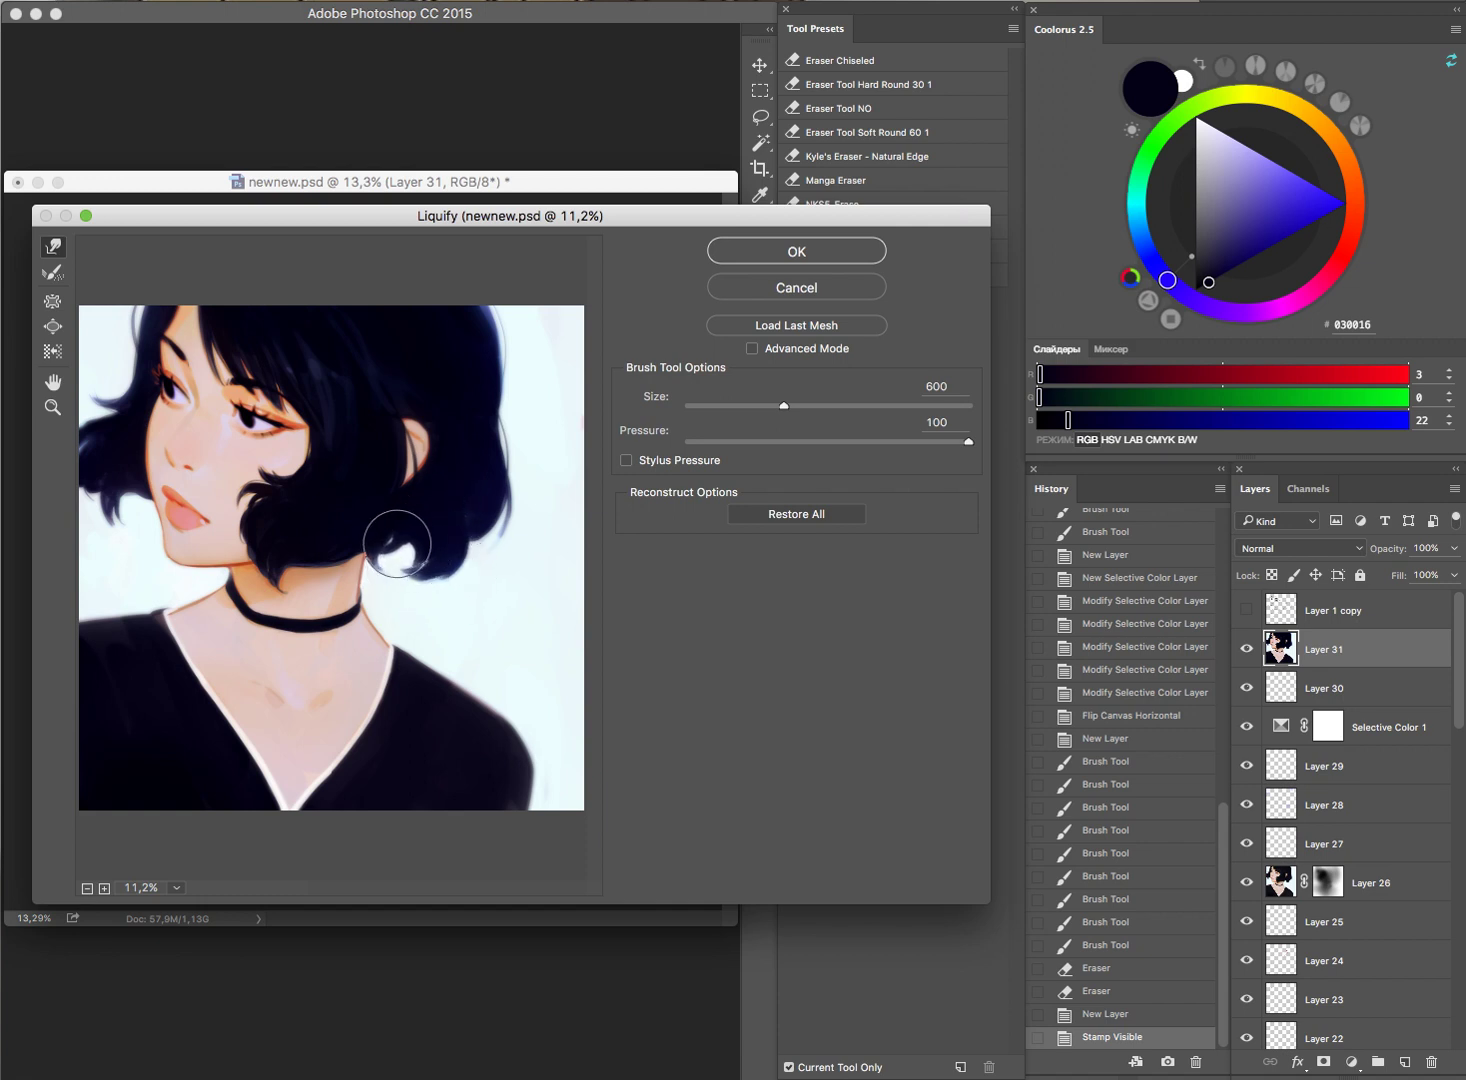
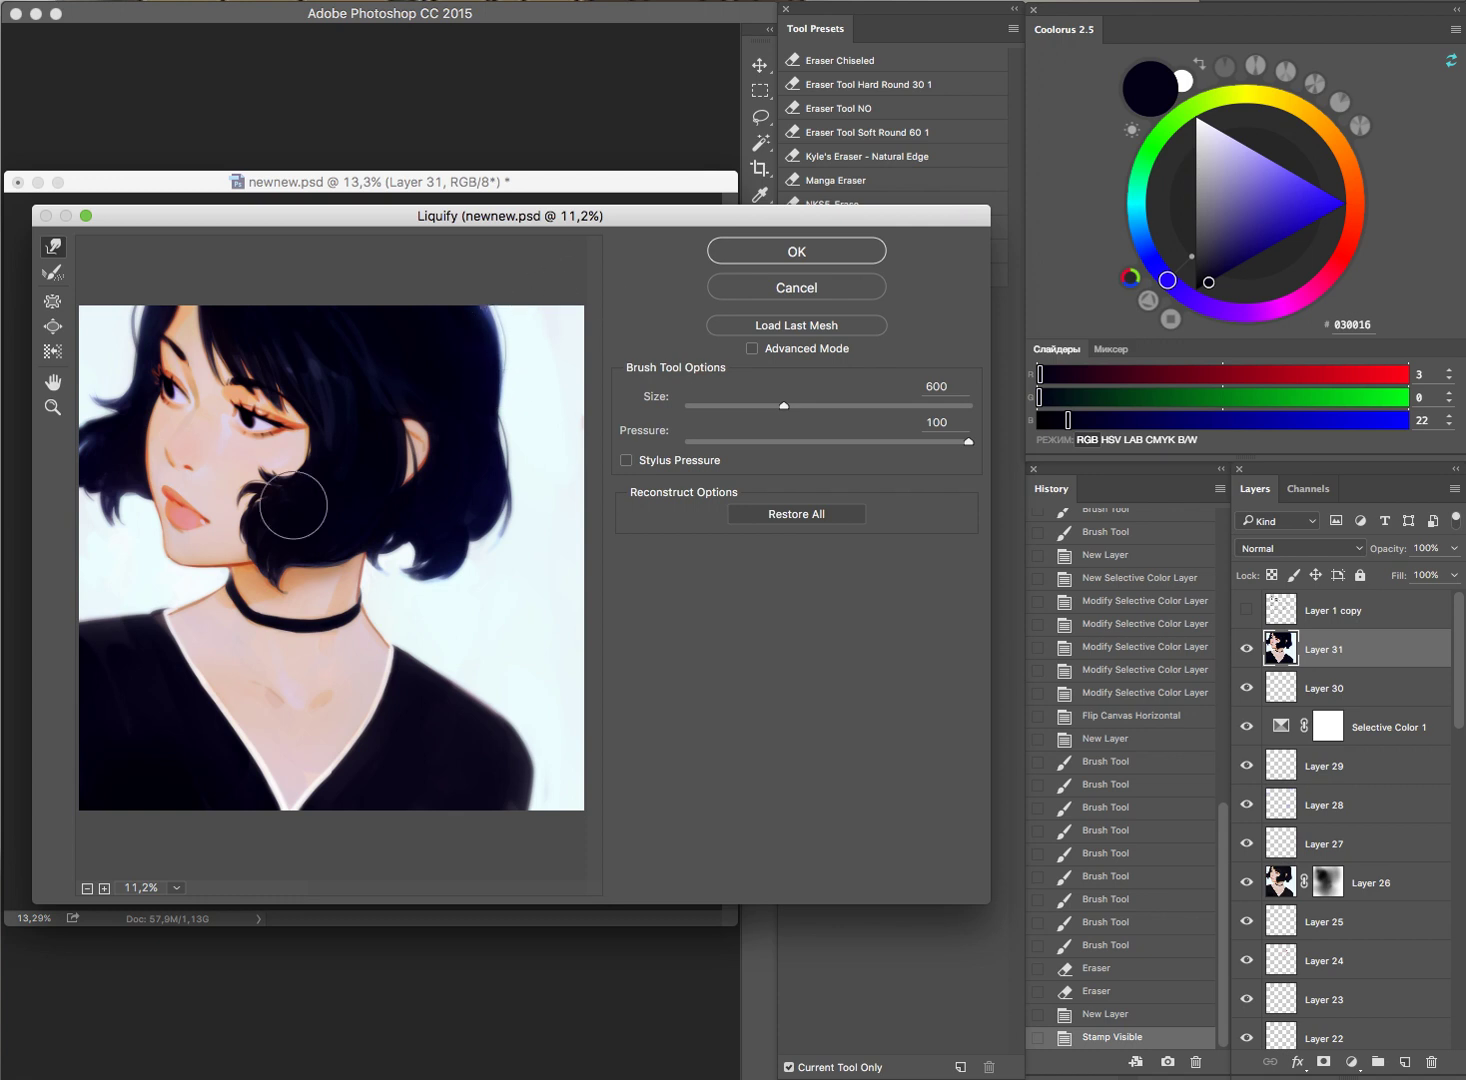
# Step: Liquify the hair edge by the cheek slightly onto the skin and apply the warp
pyautogui.moveTo(271, 531); pyautogui.dragTo(242, 532)
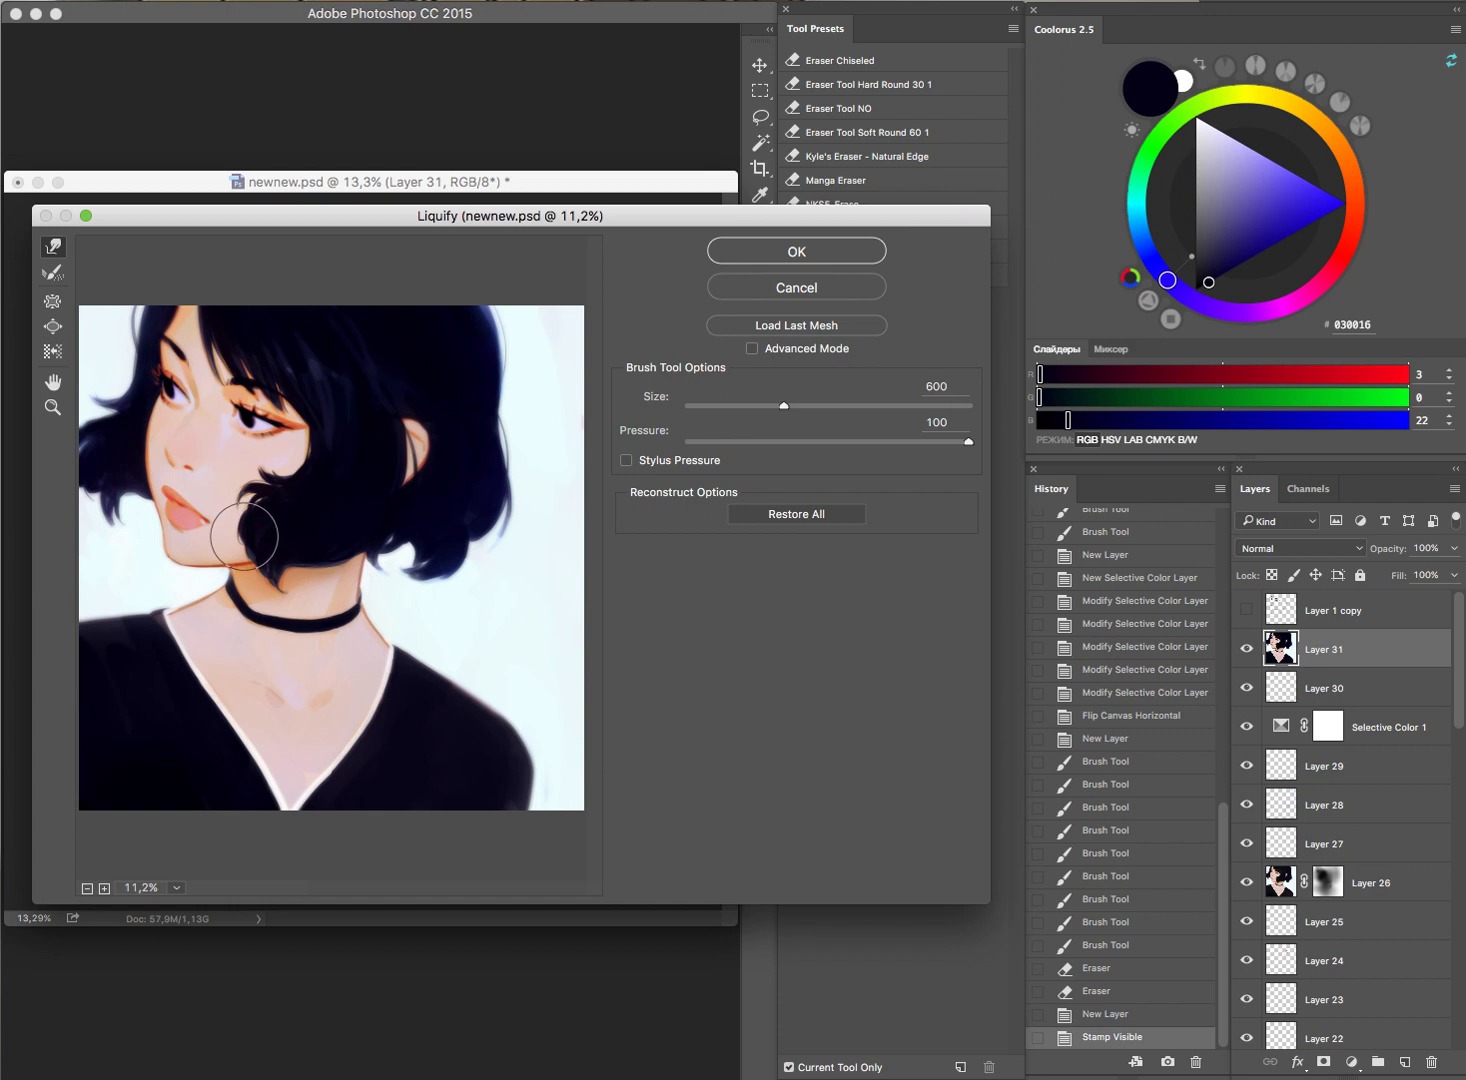
pyautogui.click(838, 254)
pyautogui.click(1247, 649)
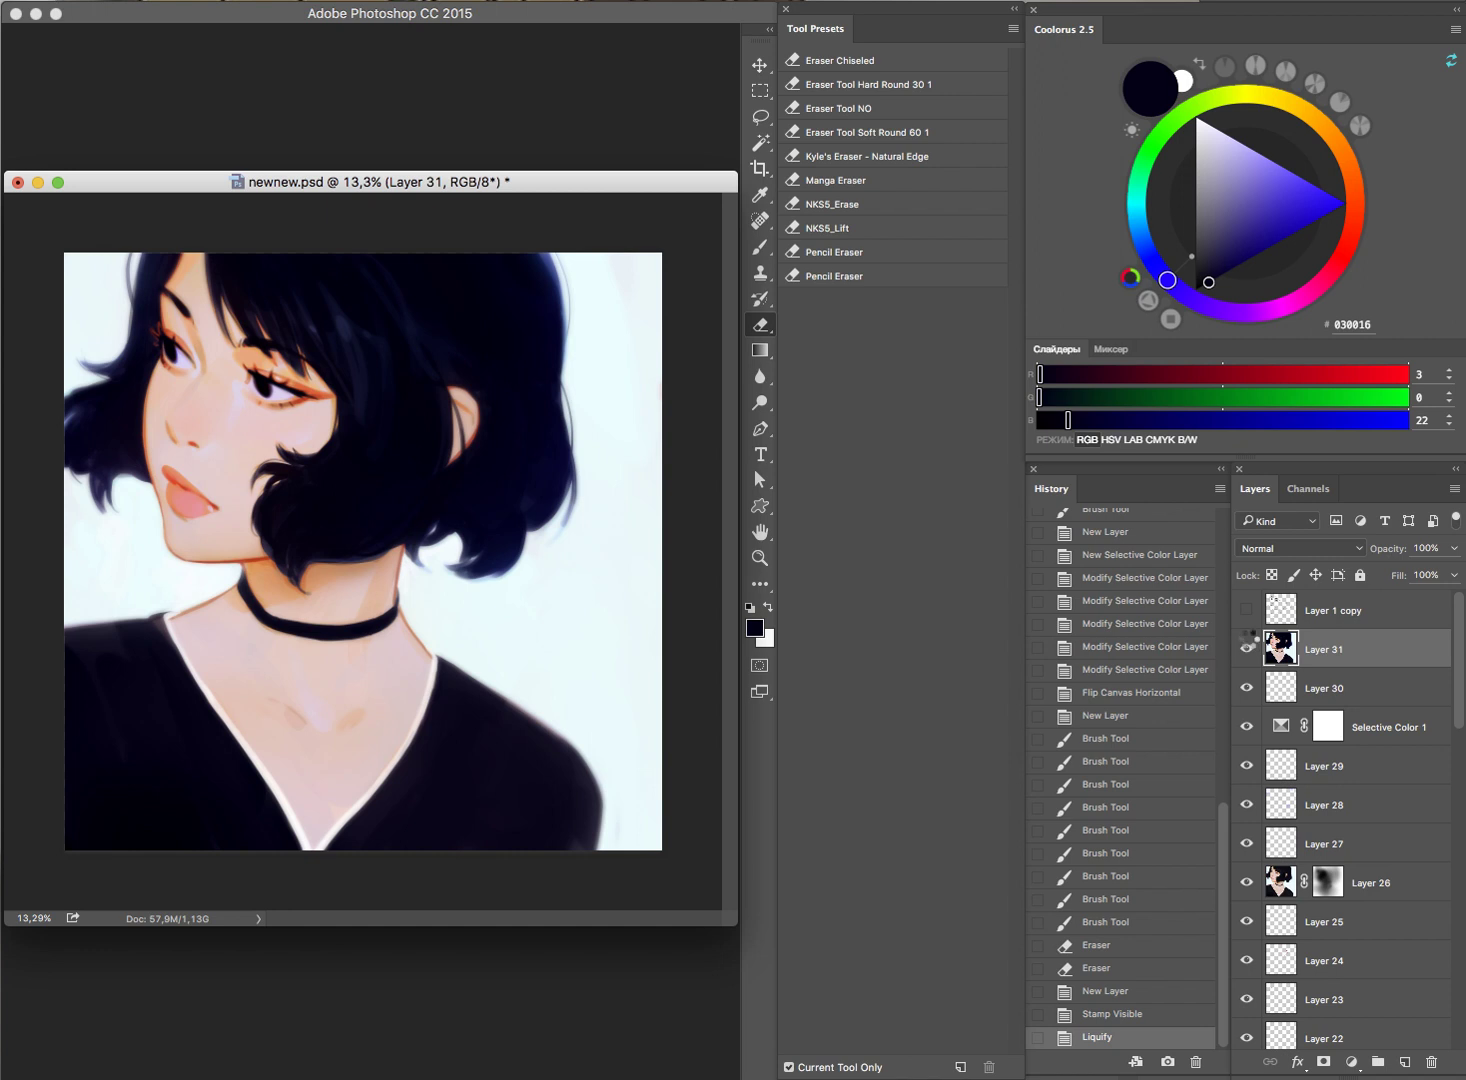
# Step: Flip the canvas horizontally and toggle Layer 31 on and off to compare the hair edge
pyautogui.press('h')
pyautogui.click(1248, 649)
pyautogui.click(1248, 649)
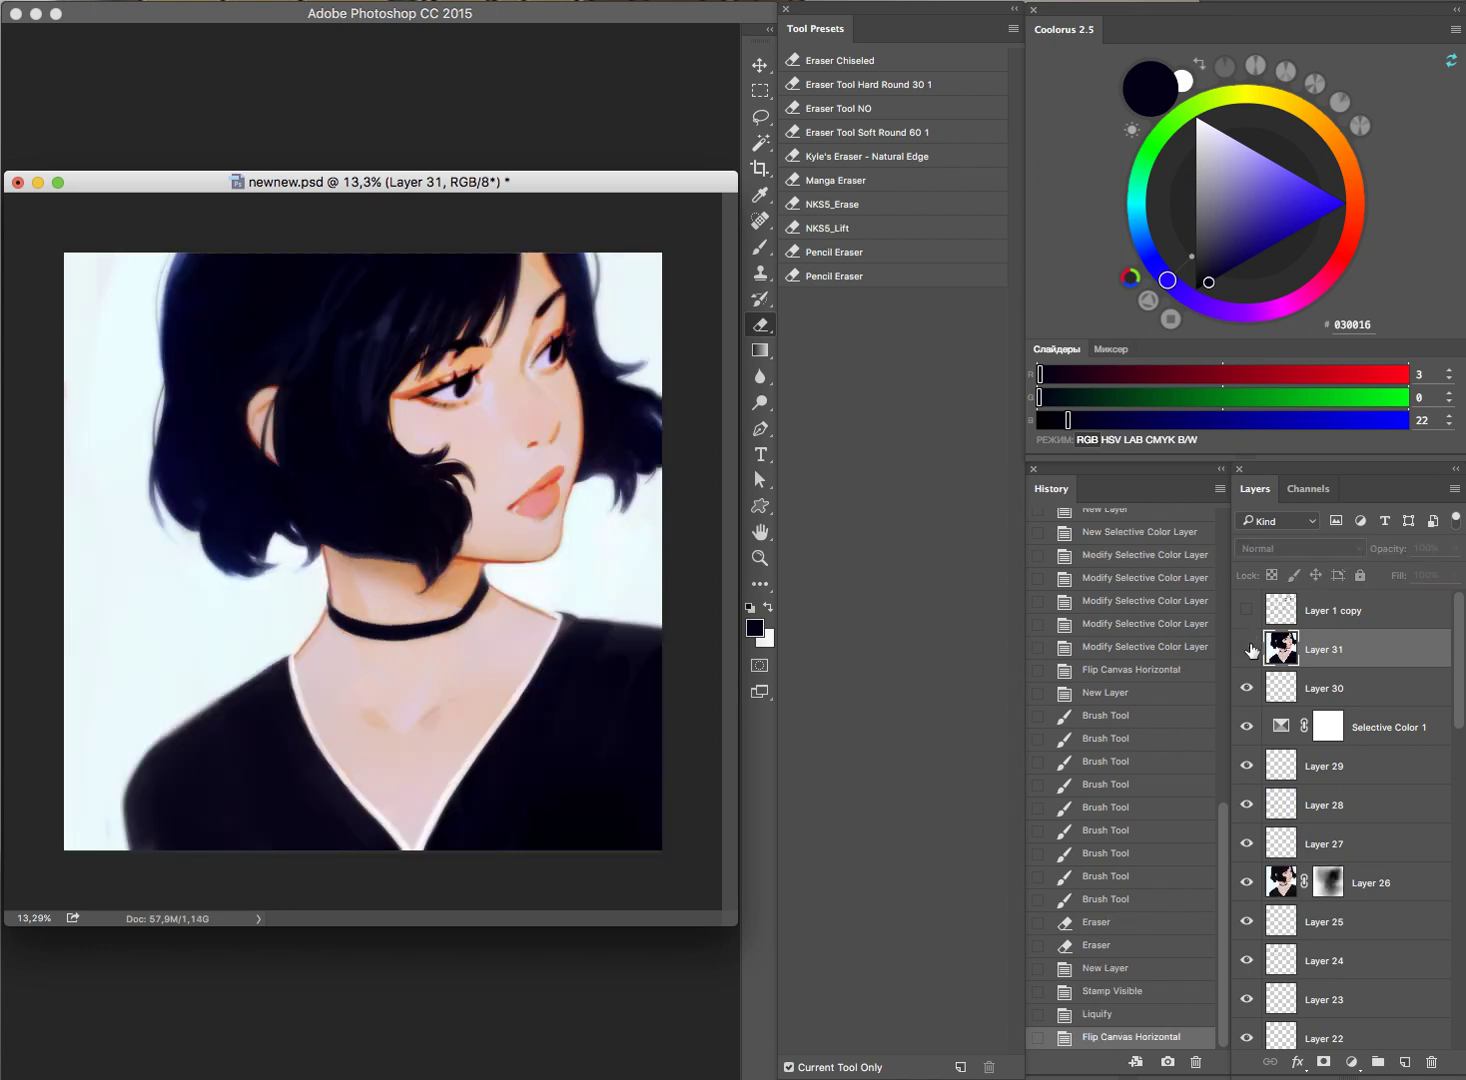
pyautogui.click(1247, 650)
pyautogui.click(1247, 649)
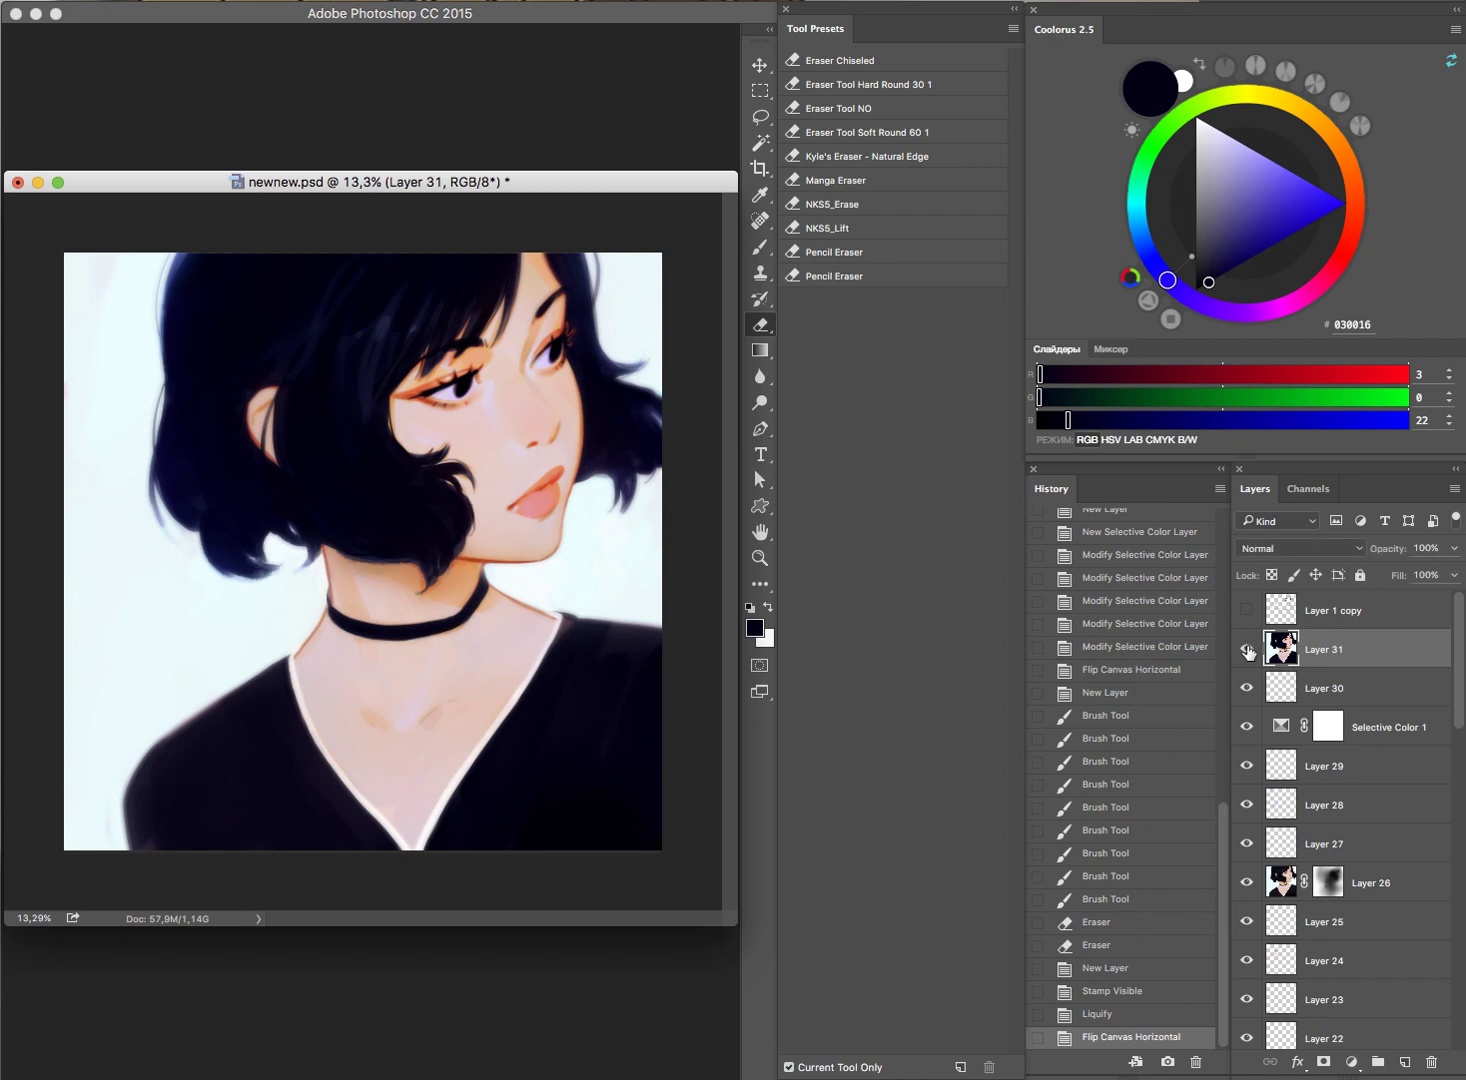
pyautogui.click(1247, 650)
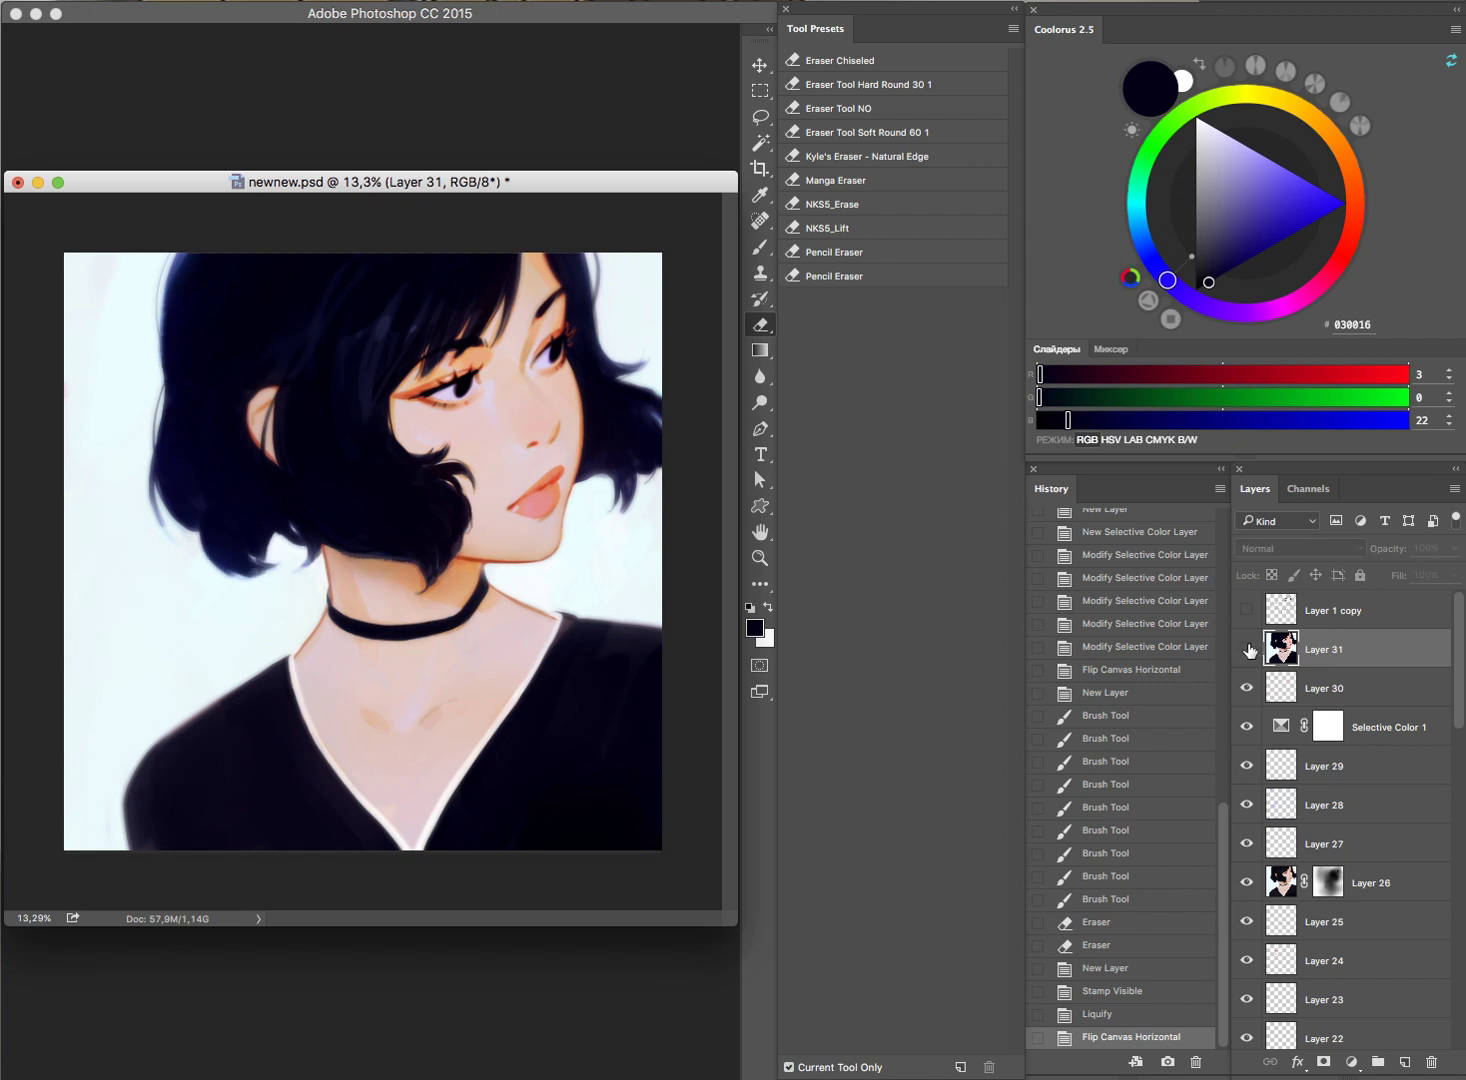
pyautogui.click(1247, 650)
pyautogui.click(1247, 650)
pyautogui.click(1247, 650)
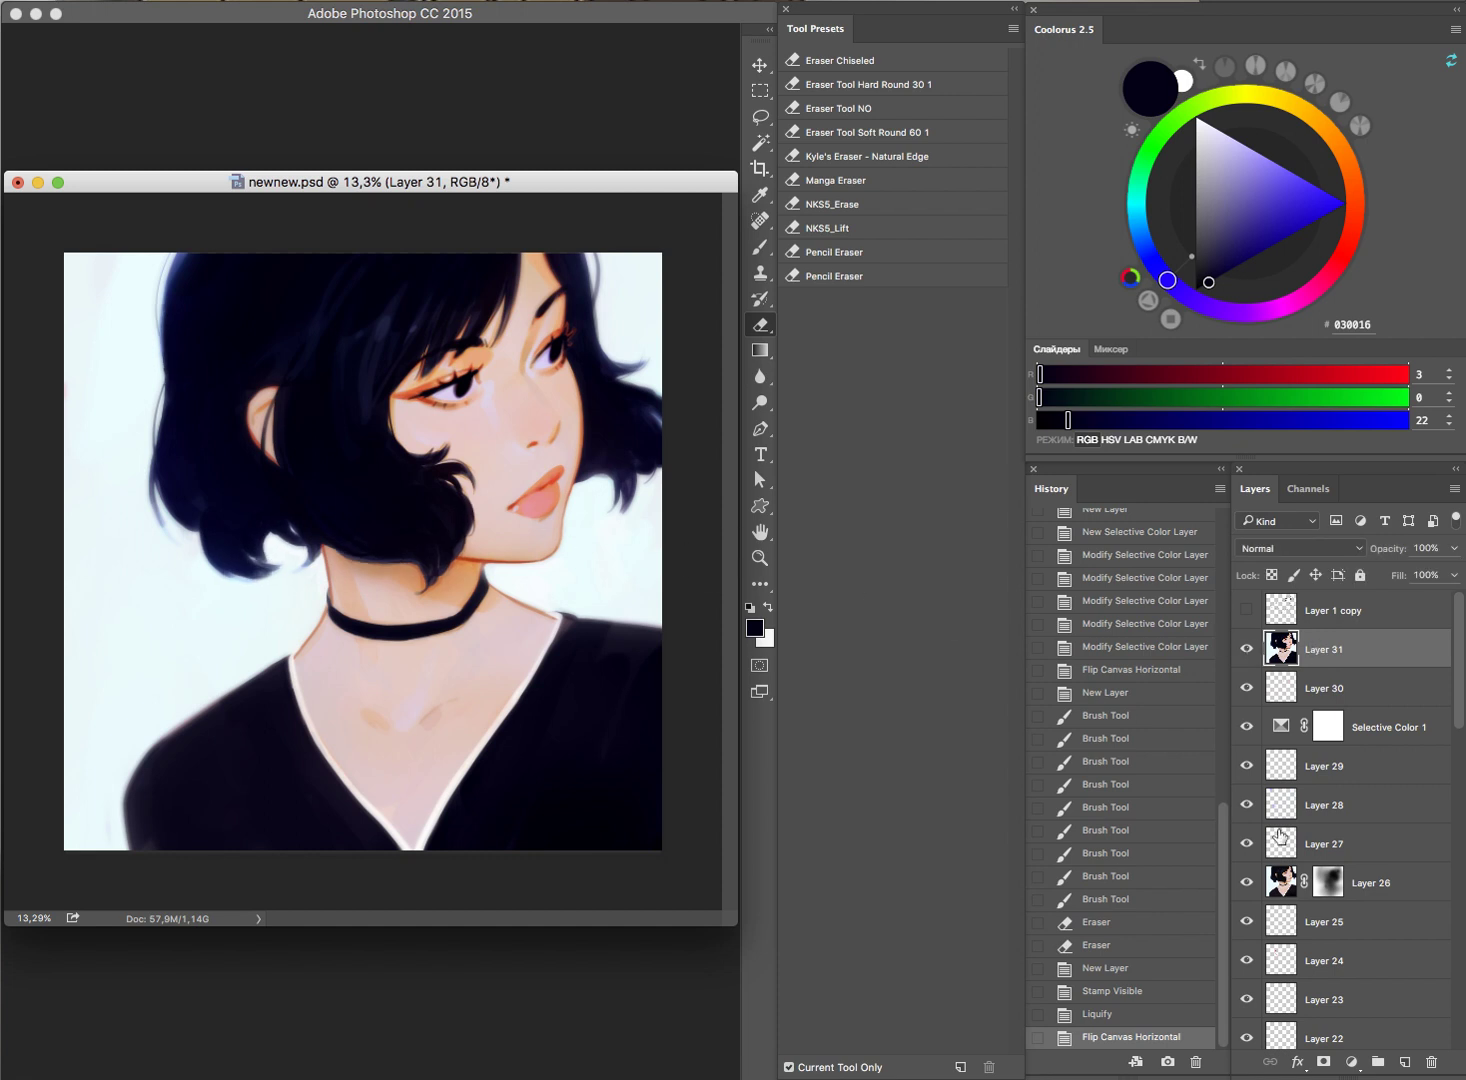
# Step: Add a layer mask to Layer 31 and erase the warped hair between cheek and neck
pyautogui.click(1327, 1058)
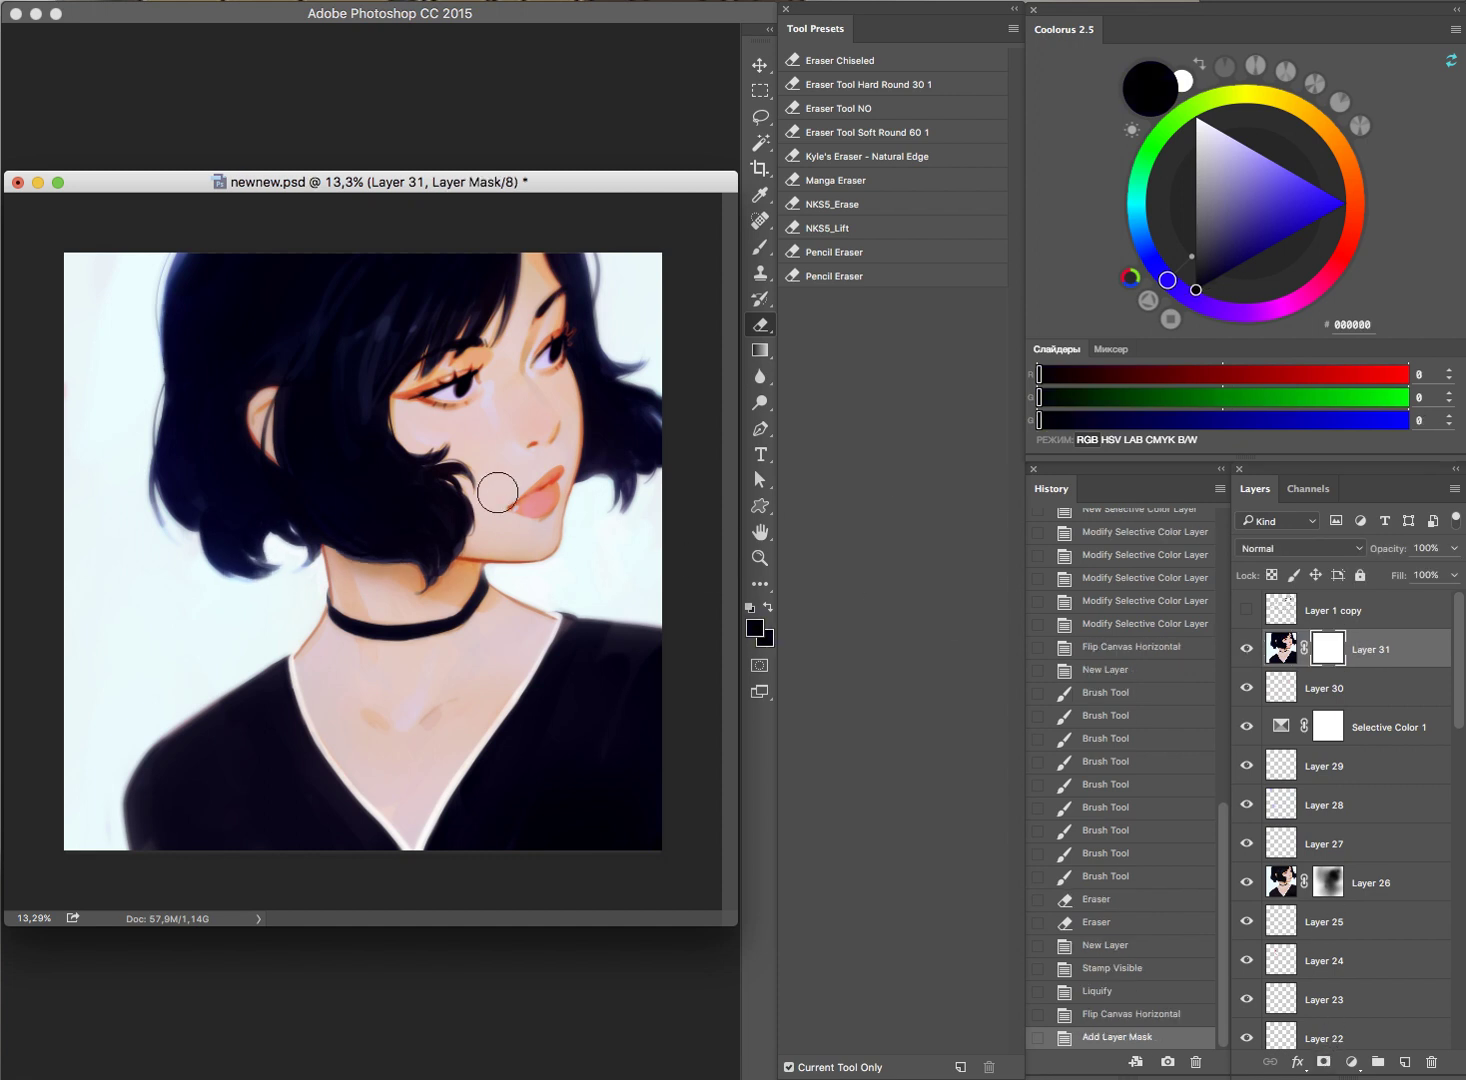
pyautogui.moveTo(474, 500); pyautogui.dragTo(477, 539)
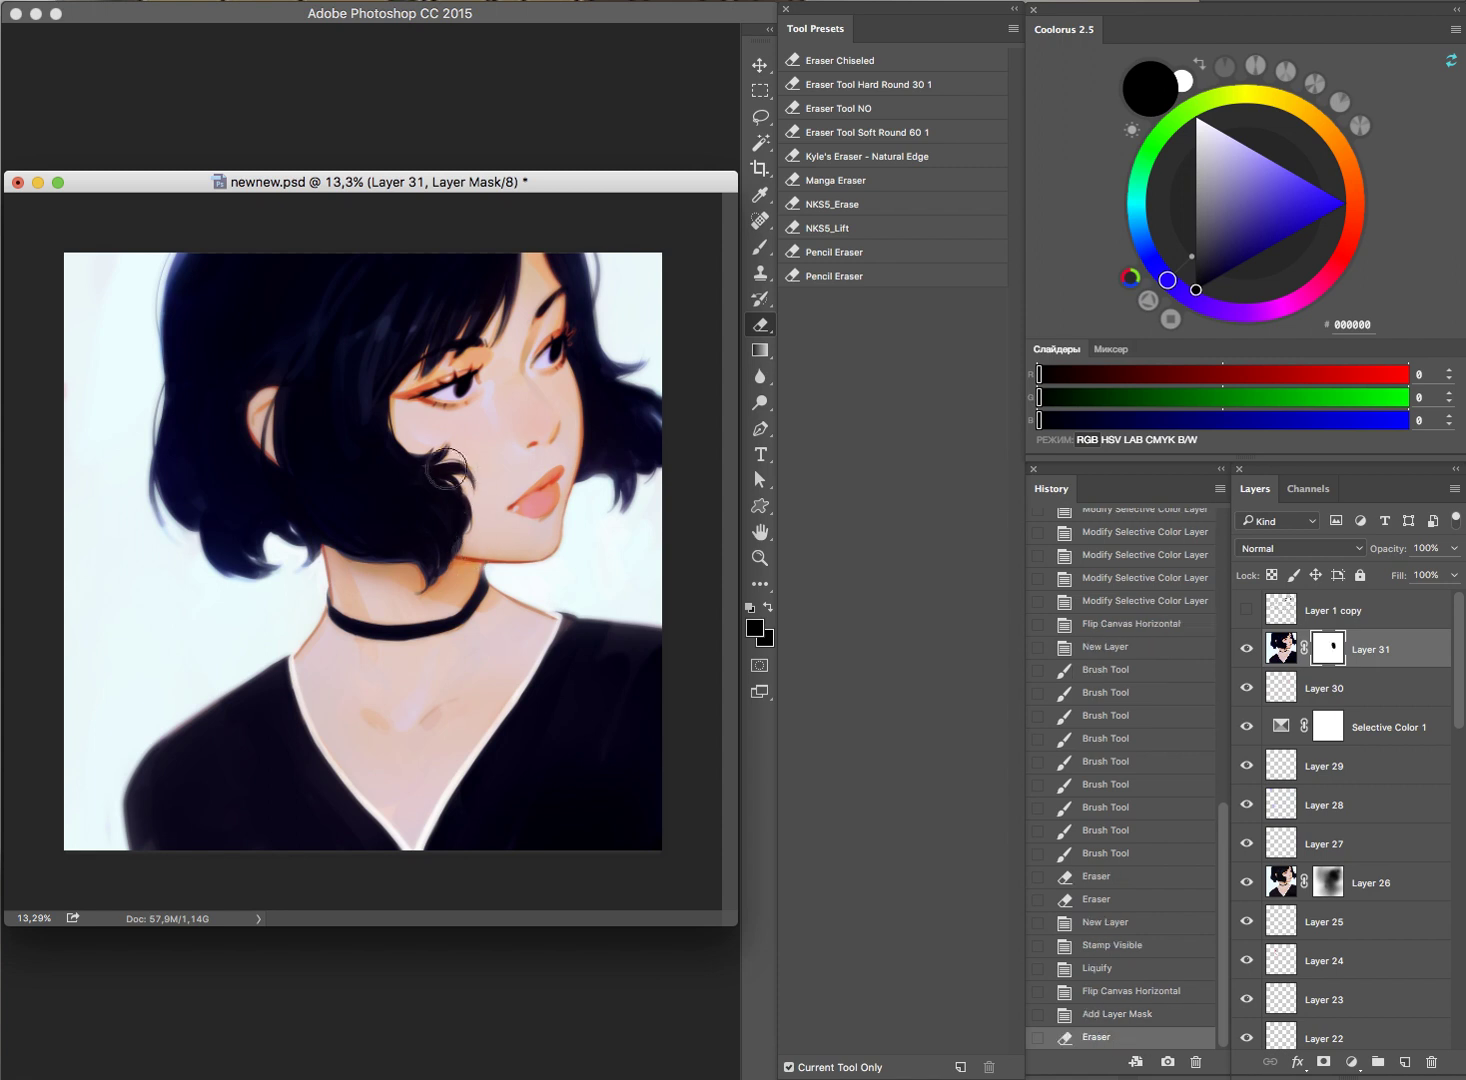
pyautogui.click(493, 605)
# Step: Compare with Layer 31 toggled, then stamp all visible layers into new Layer 32
pyautogui.click(1247, 650)
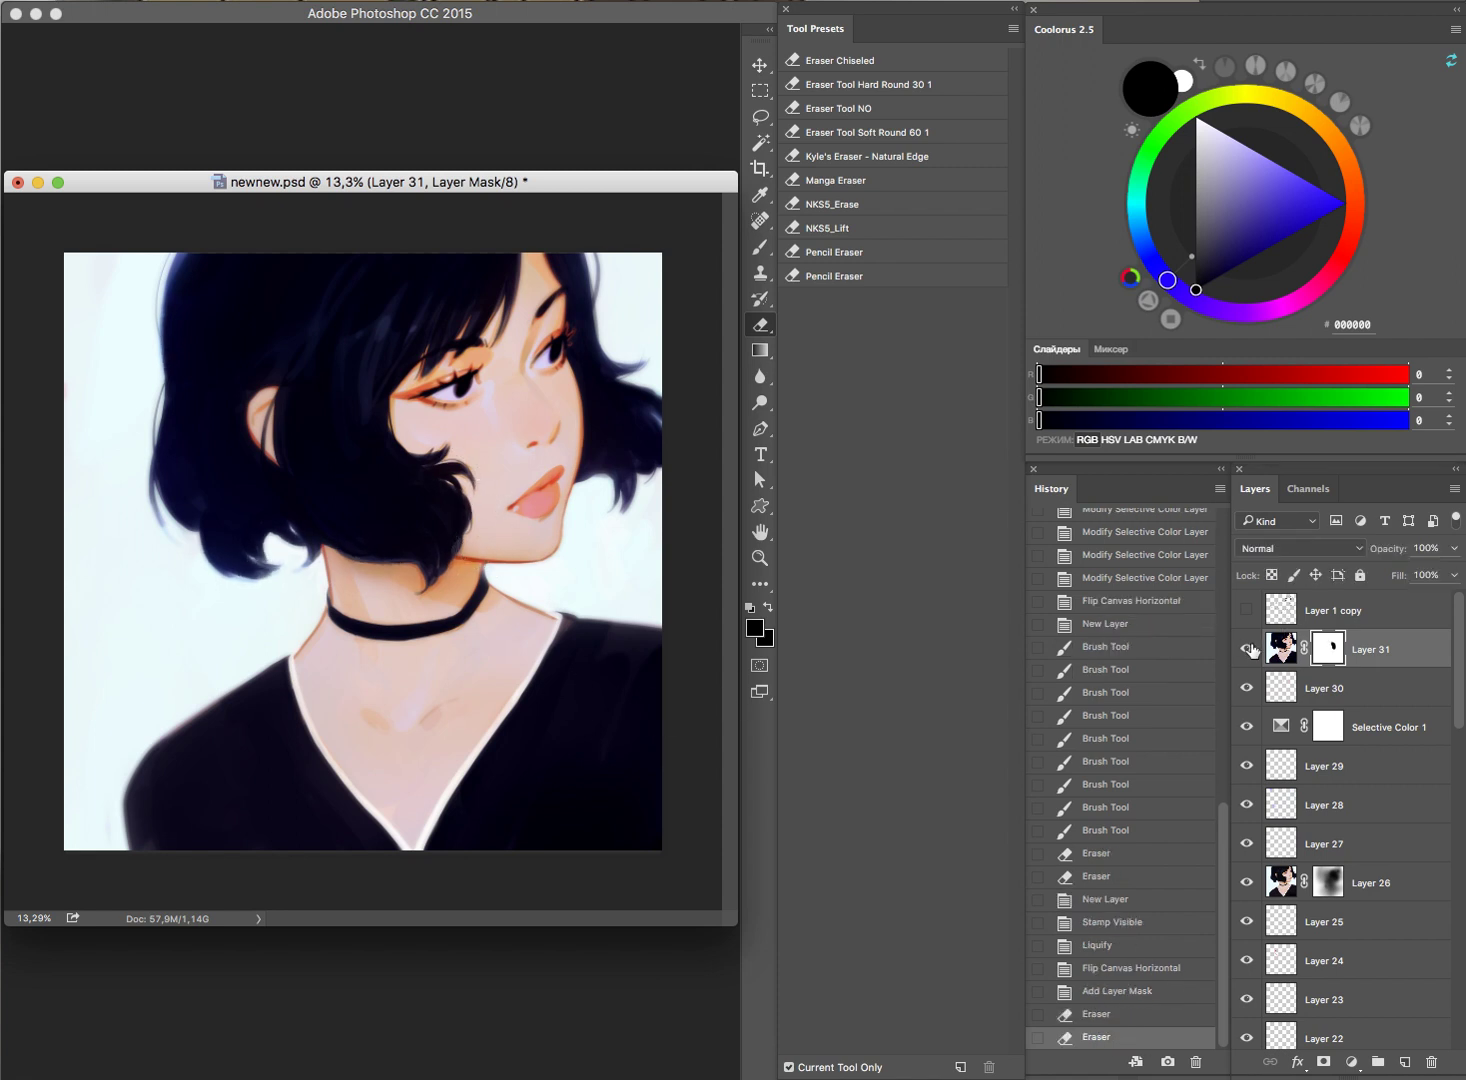
pyautogui.click(1247, 650)
pyautogui.click(1250, 650)
pyautogui.click(1250, 649)
pyautogui.hotkey('ctrl', 'alt', 'shift', 'e')
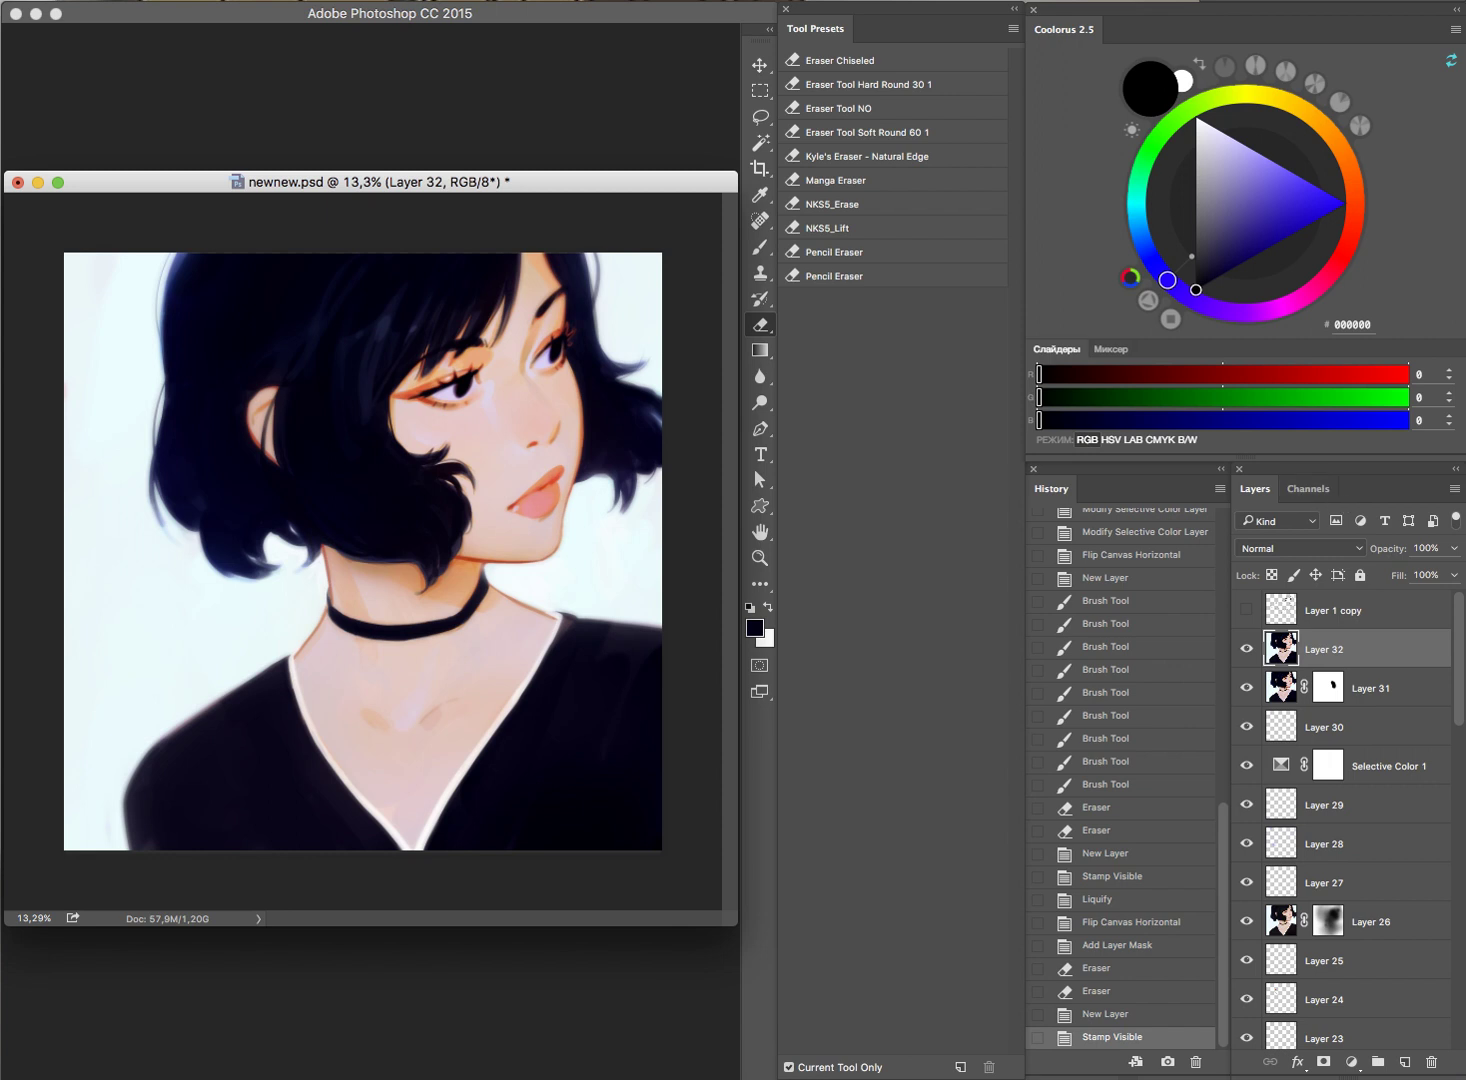
# Step: Inspect the painting without panels and check the Red and Green channels individually
pyautogui.hotkey('shift', 'Tab')
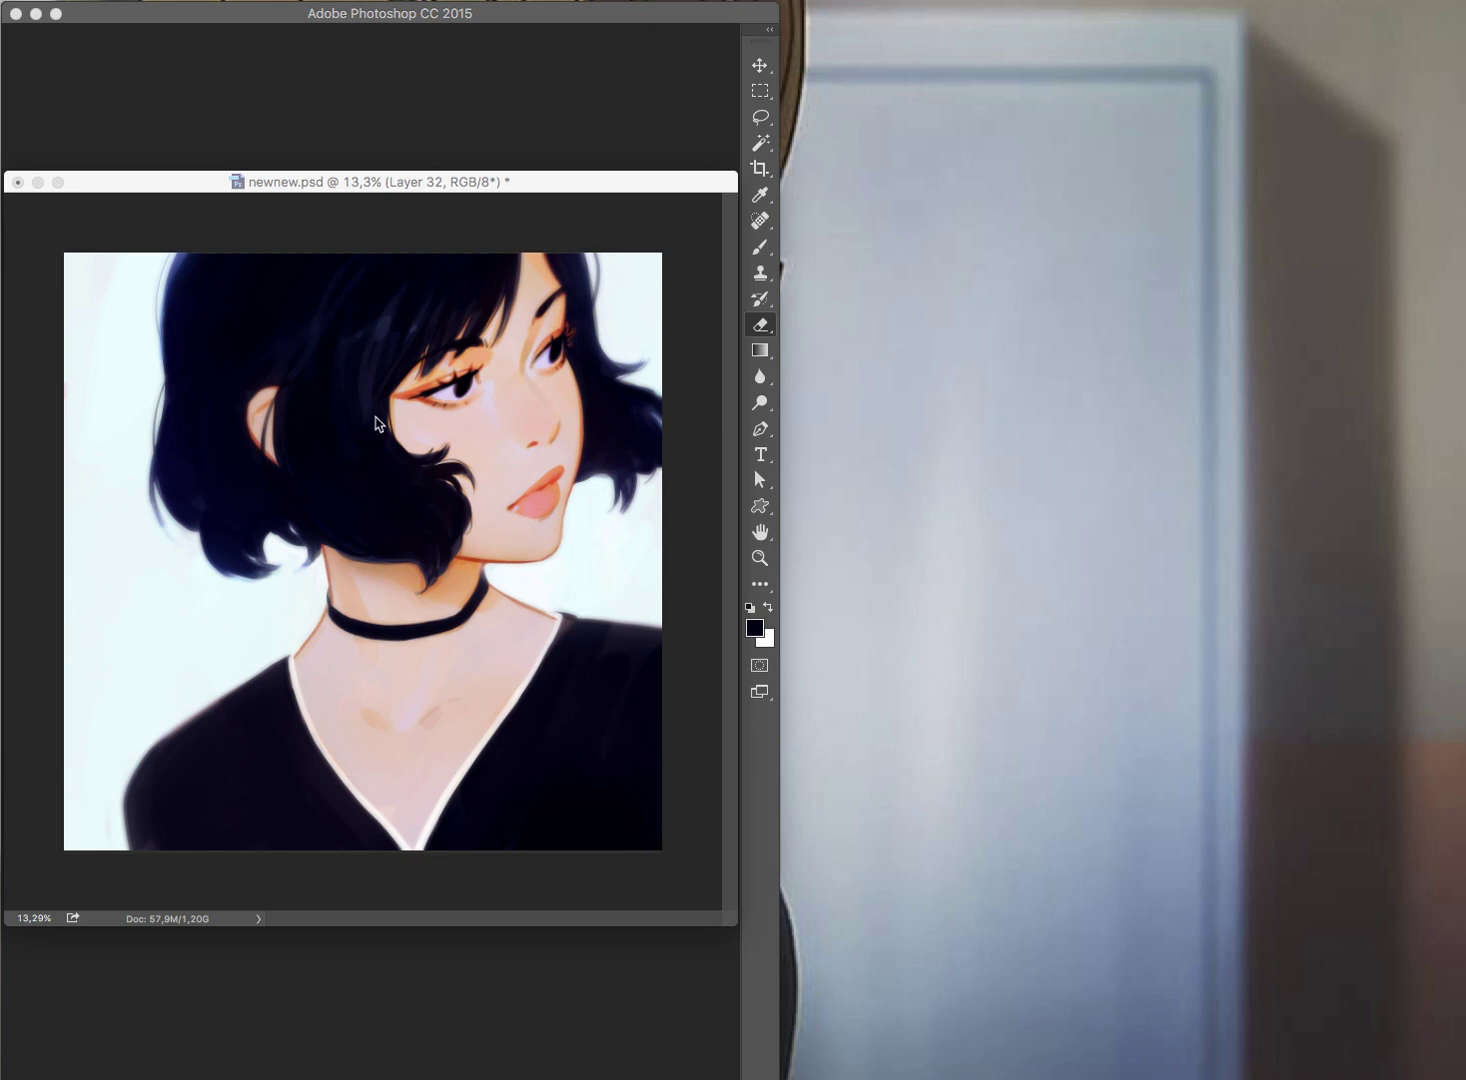
pyautogui.hotkey('shift', 'Tab')
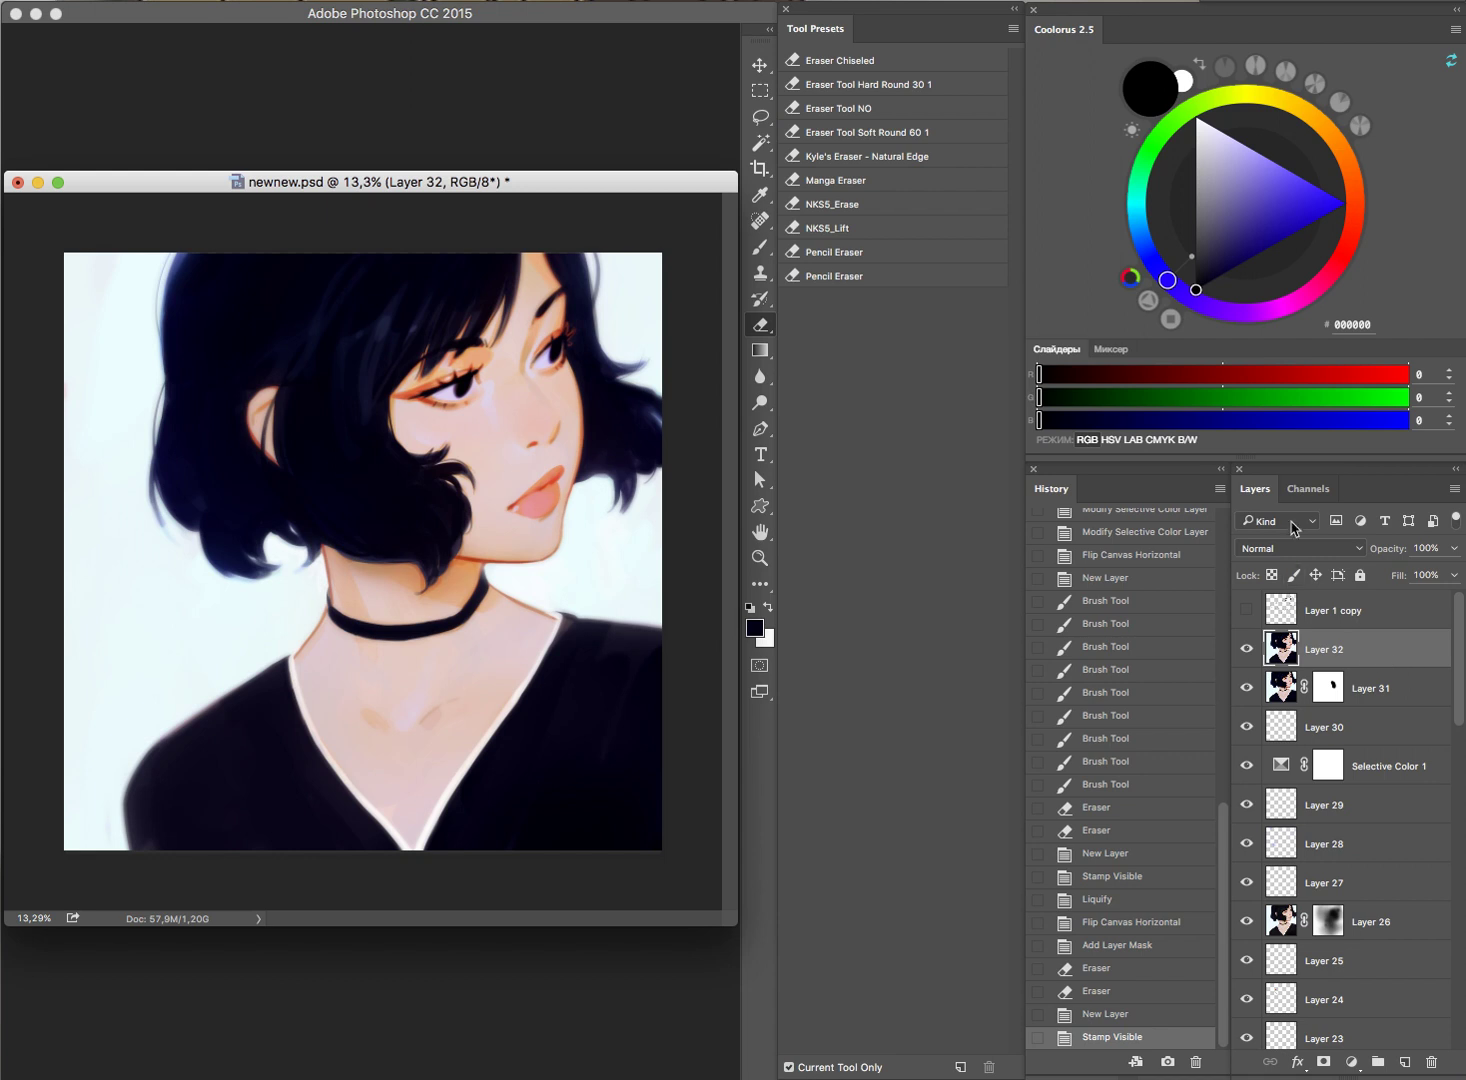
pyautogui.click(1308, 488)
pyautogui.click(1290, 562)
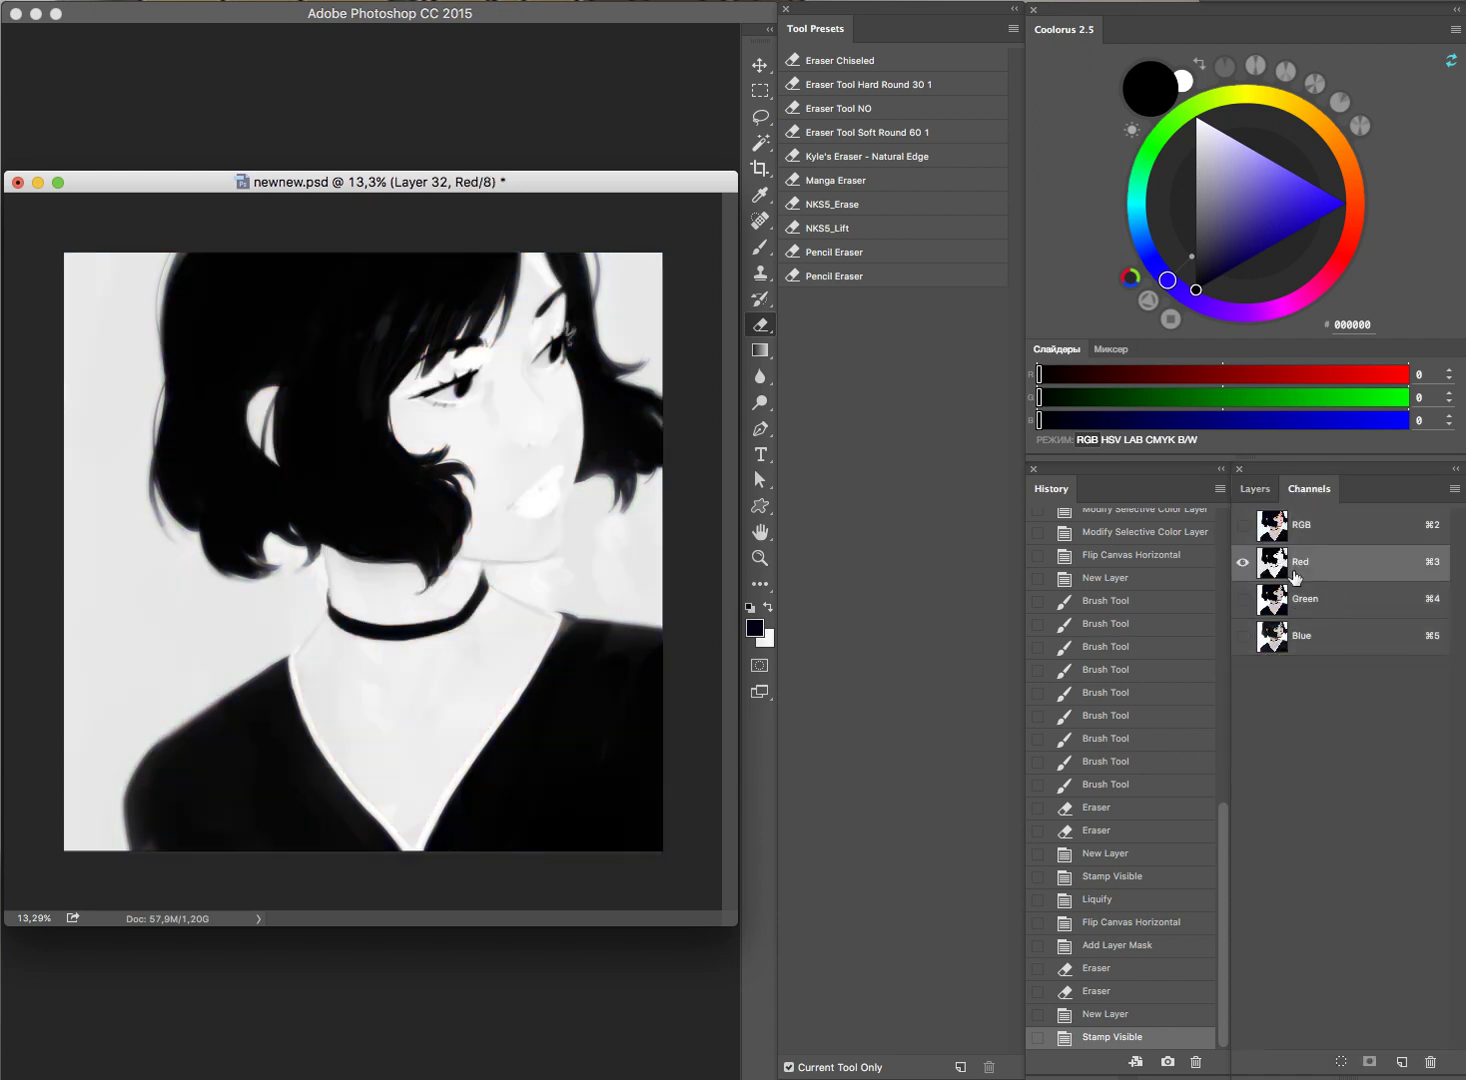
pyautogui.click(1316, 599)
pyautogui.click(1243, 525)
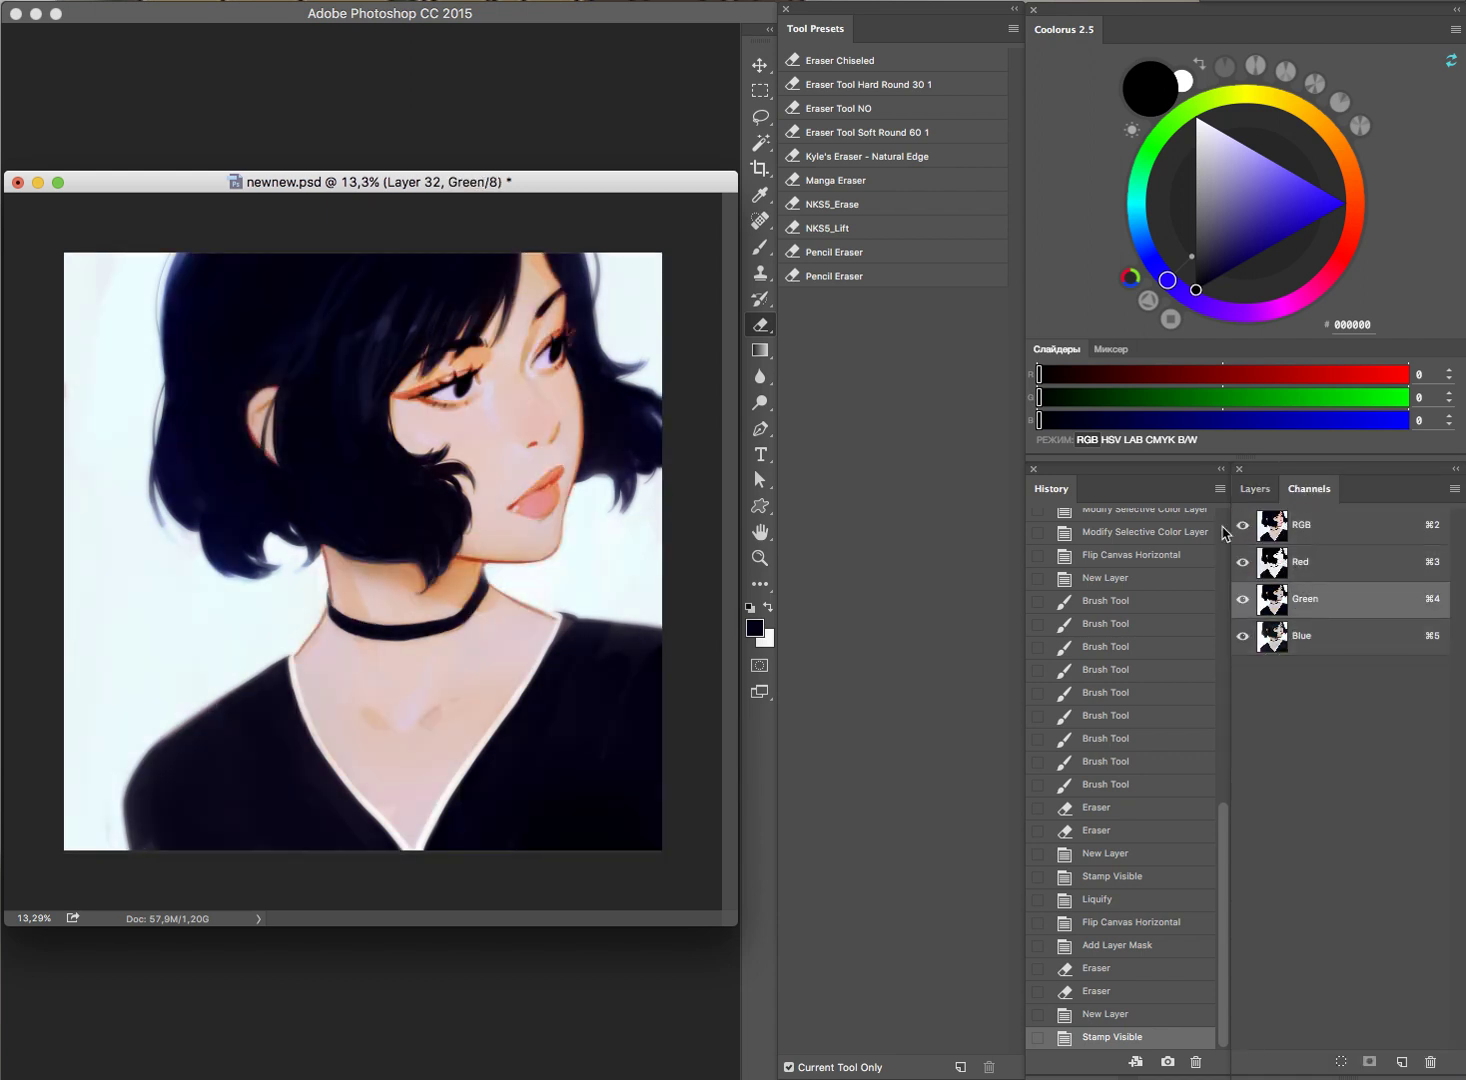
# Step: Select the whole canvas and free-transform Layer 32 slightly larger, anchored on the face
pyautogui.press('super+a')
pyautogui.press('v')
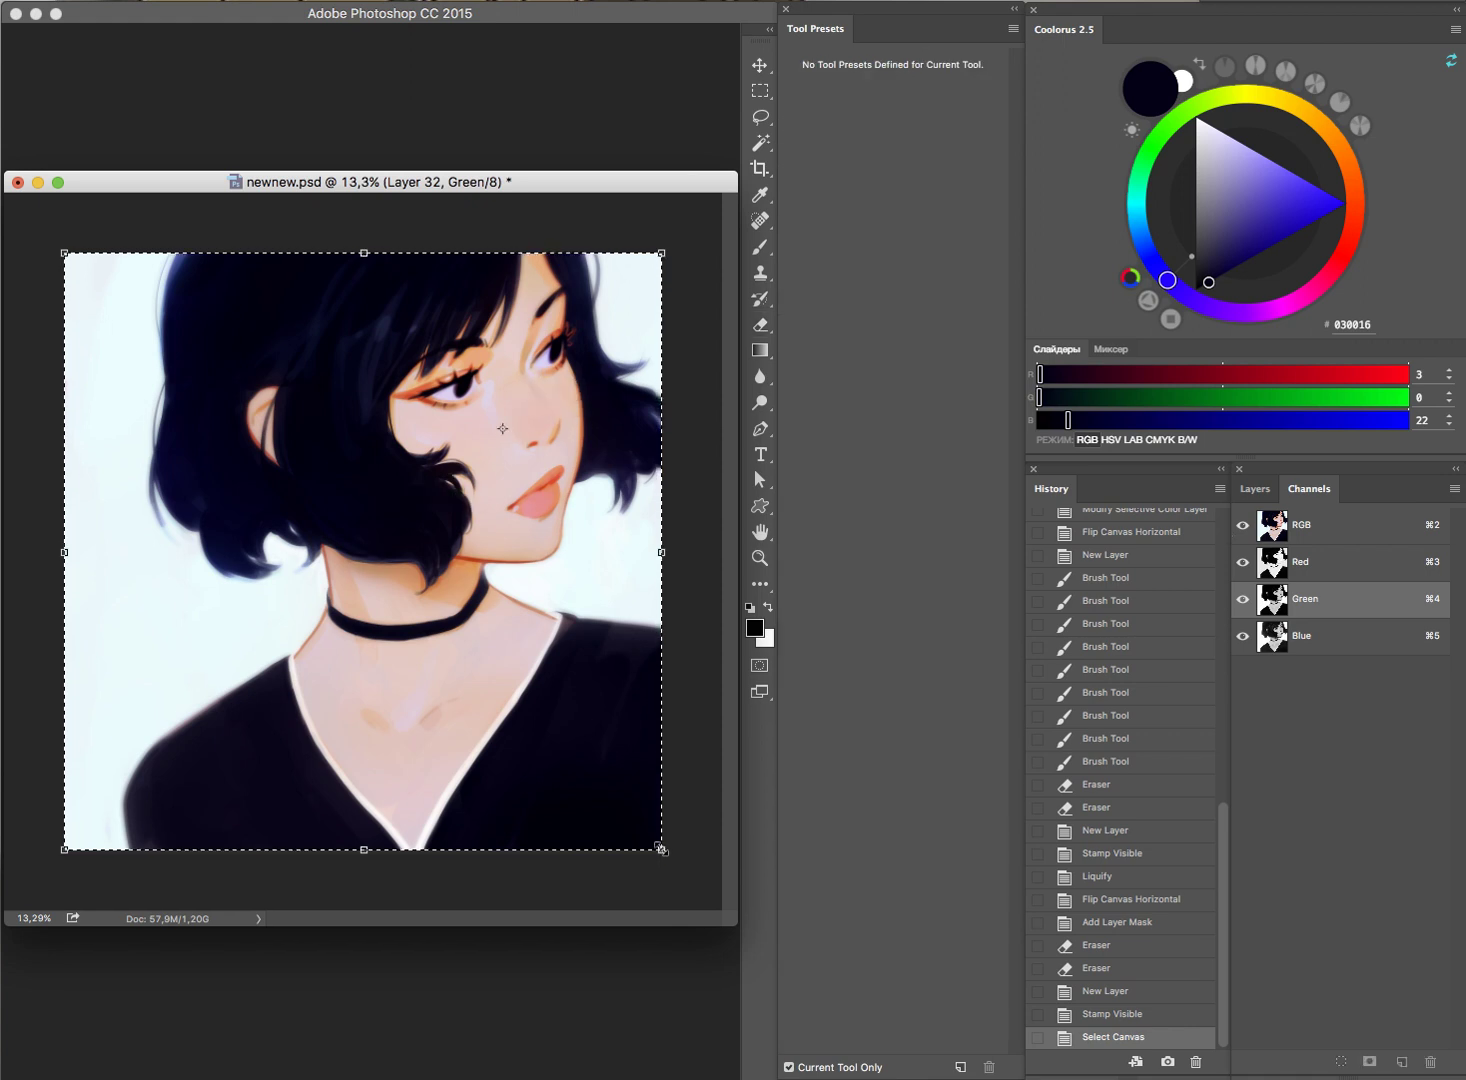
pyautogui.moveTo(660, 848); pyautogui.dragTo(664, 851)
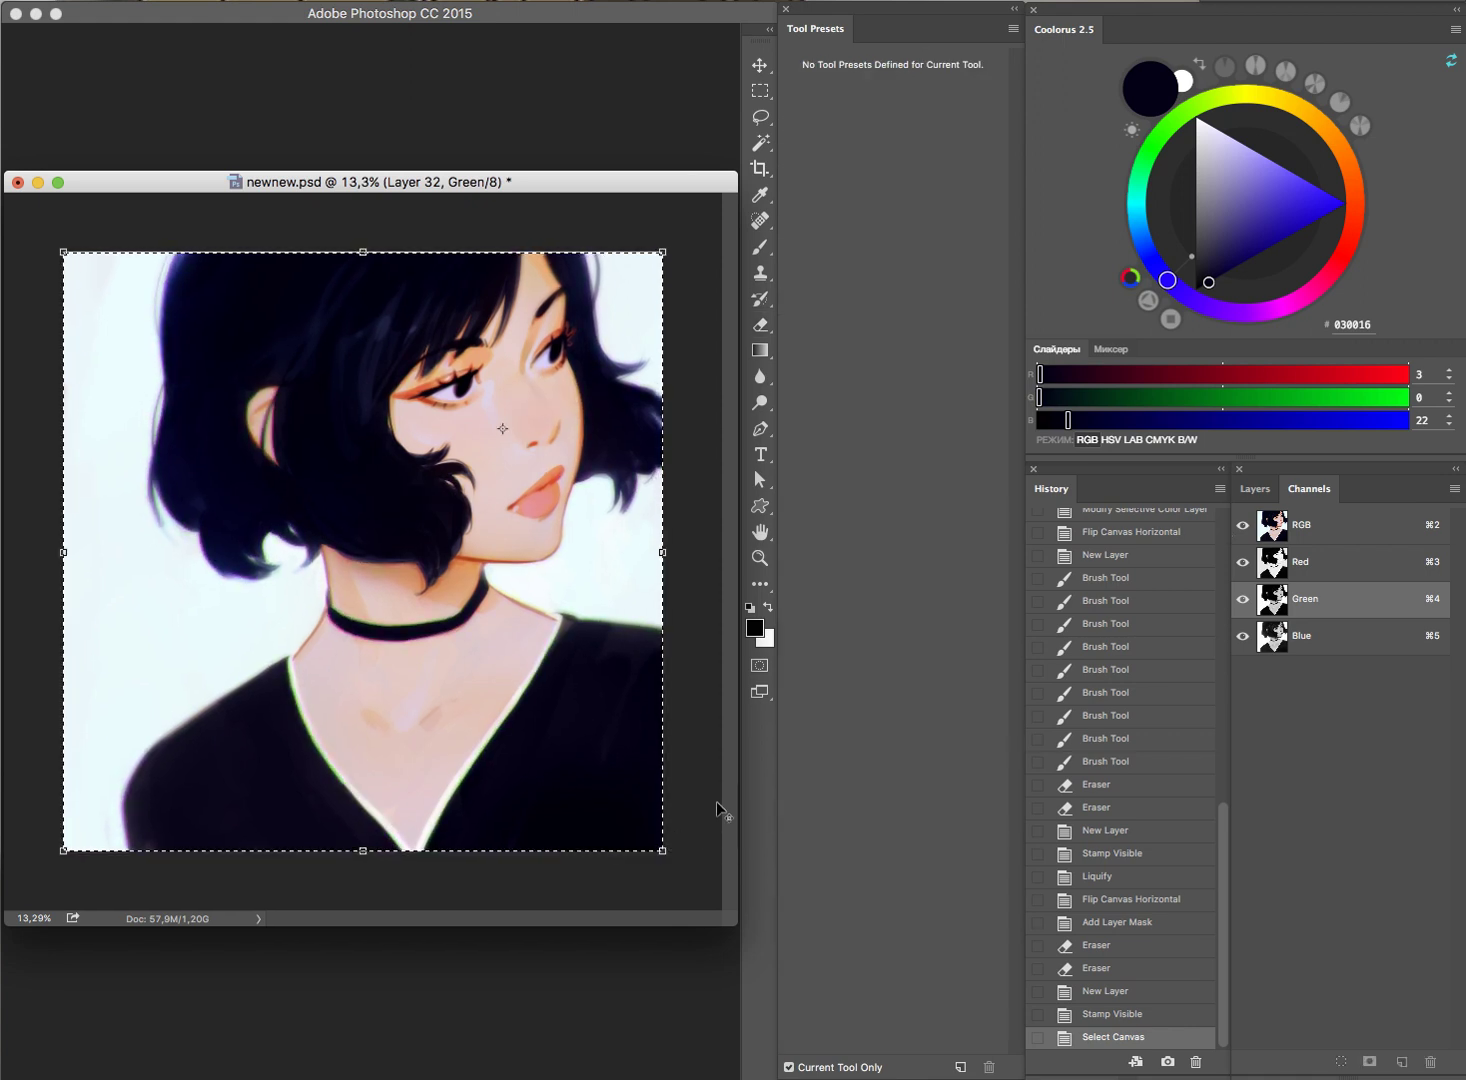
pyautogui.press('e')
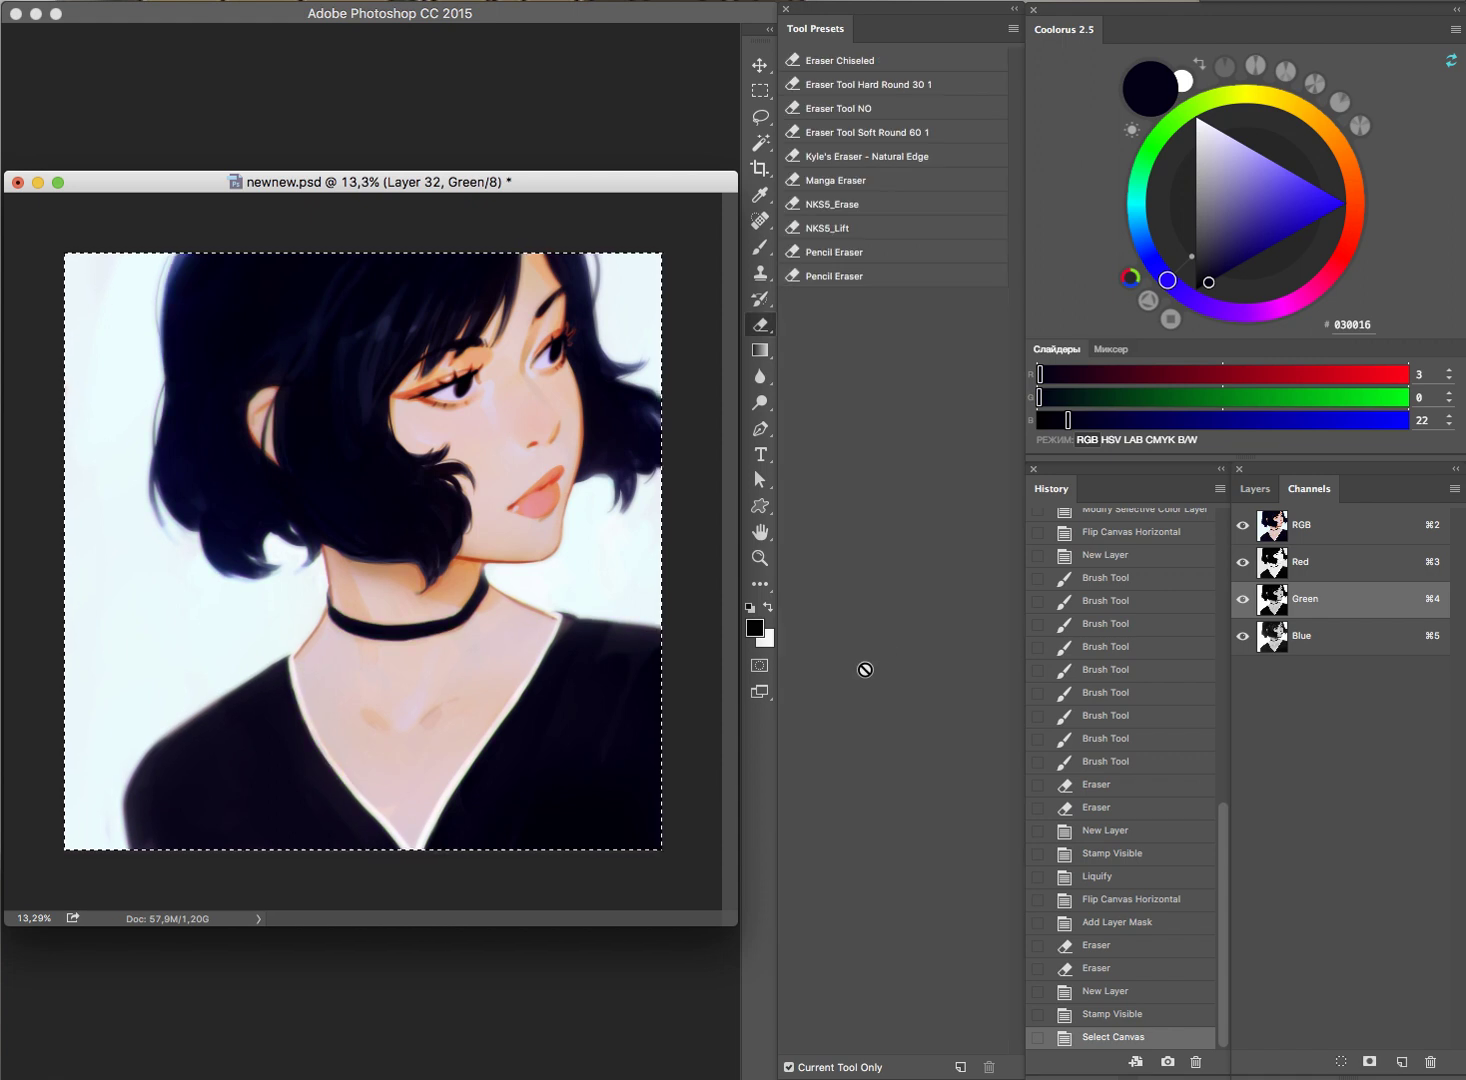
pyautogui.hotkey('ctrl', 't')
pyautogui.moveTo(376, 558); pyautogui.dragTo(510, 427)
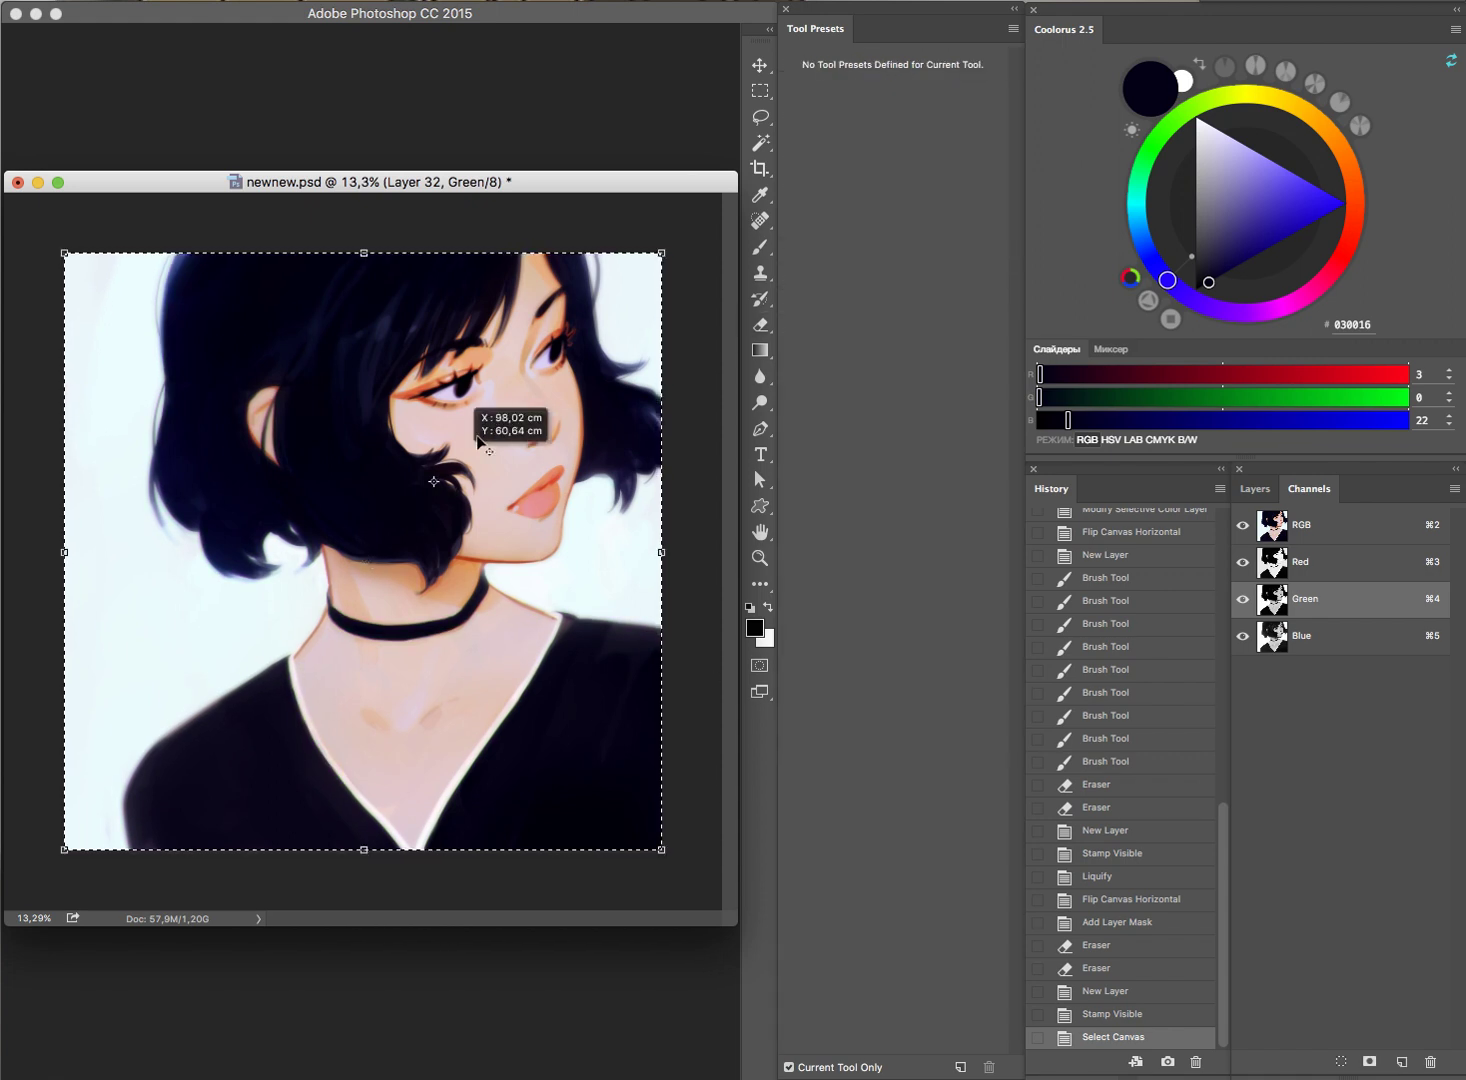
pyautogui.moveTo(660, 849); pyautogui.dragTo(664, 849)
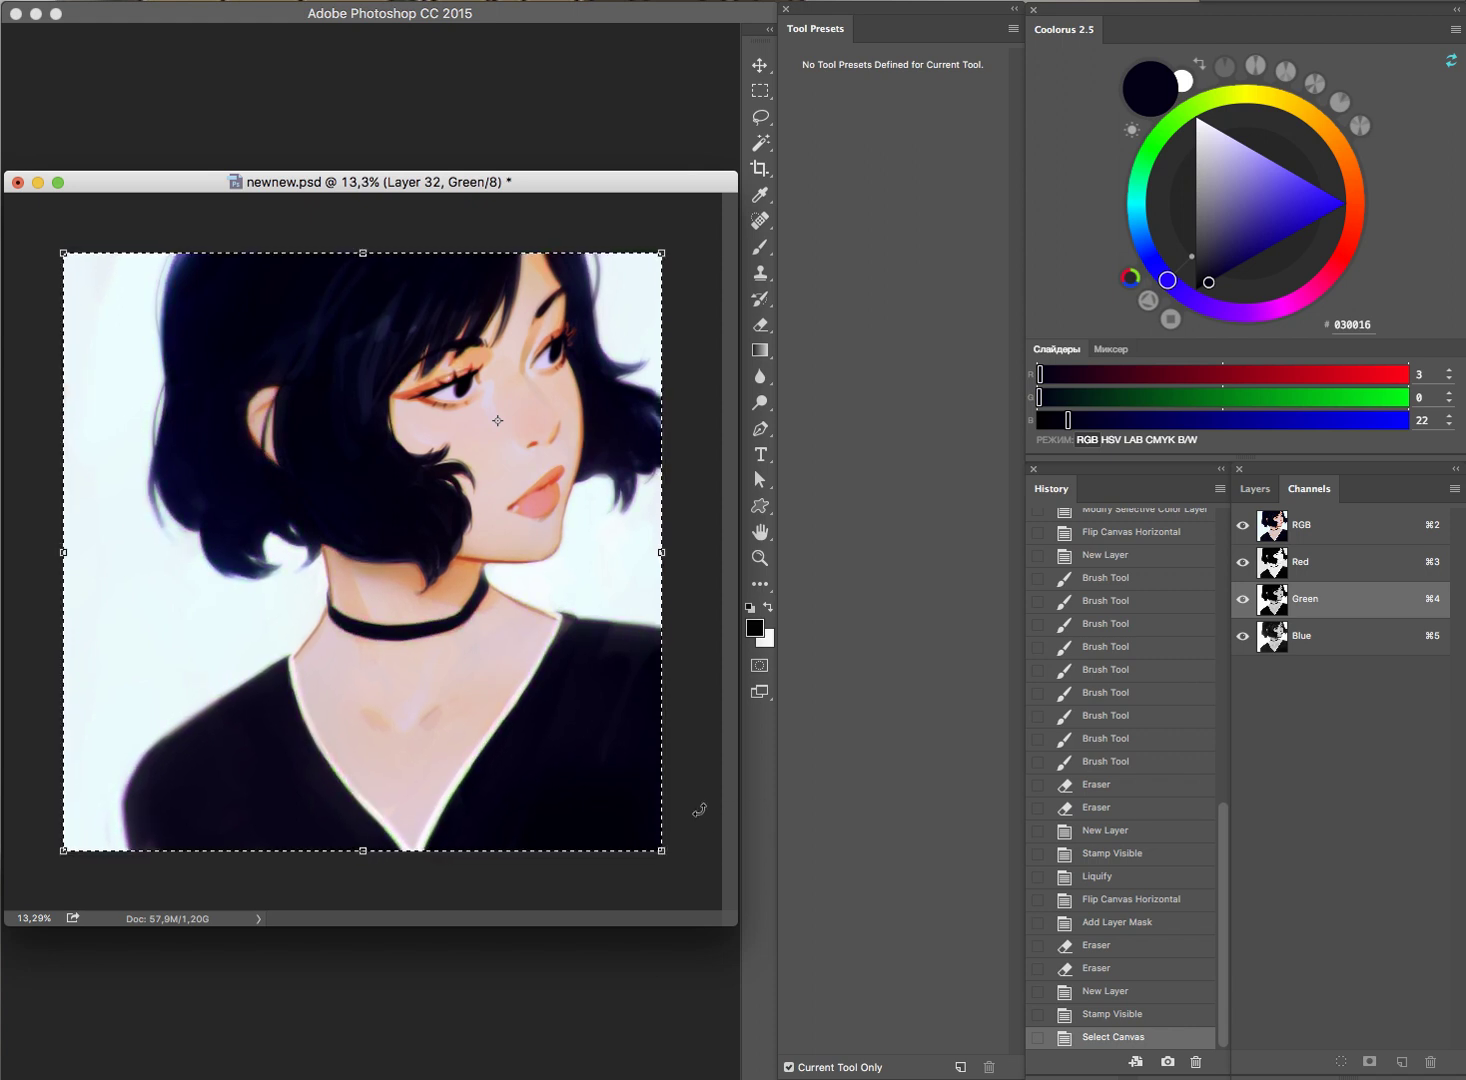
pyautogui.moveTo(455, 805)
pyautogui.mouseDown()
pyautogui.moveTo(630, 817)
pyautogui.moveTo(556, 801)
pyautogui.moveTo(588, 793)
pyautogui.mouseUp()
pyautogui.press('Return')
# Step: Drop the whole-canvas selection on Layer 32
pyautogui.press('e')
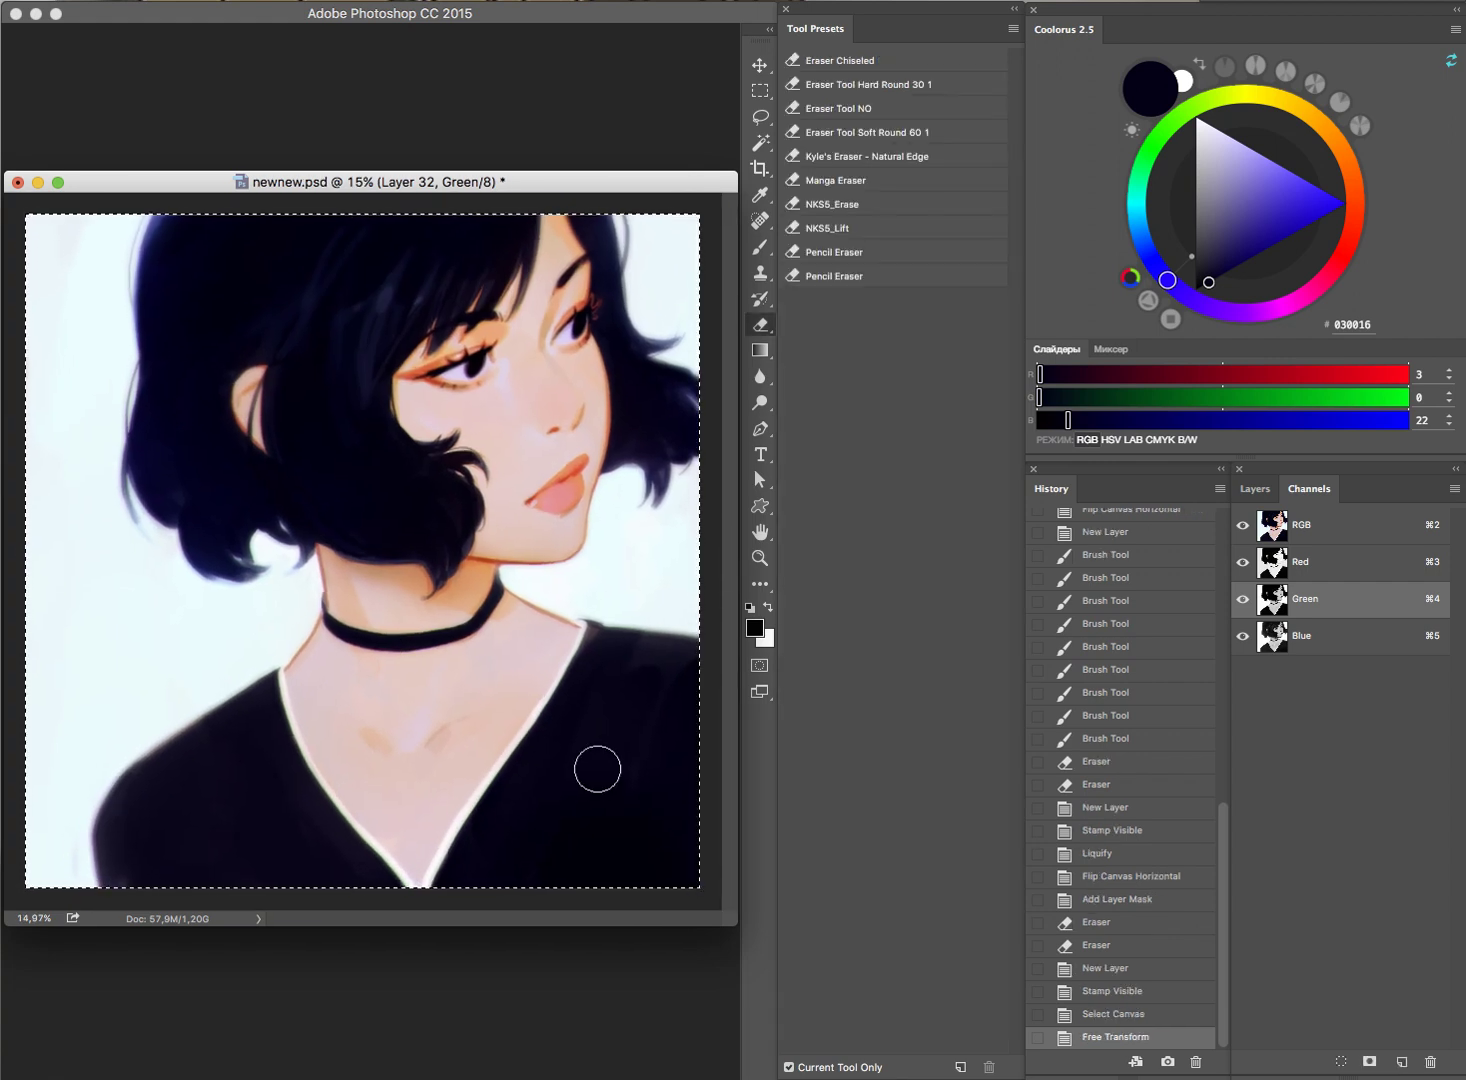
pyautogui.hotkey('ctrl', 'd')
pyautogui.scroll(5, 502, 359)
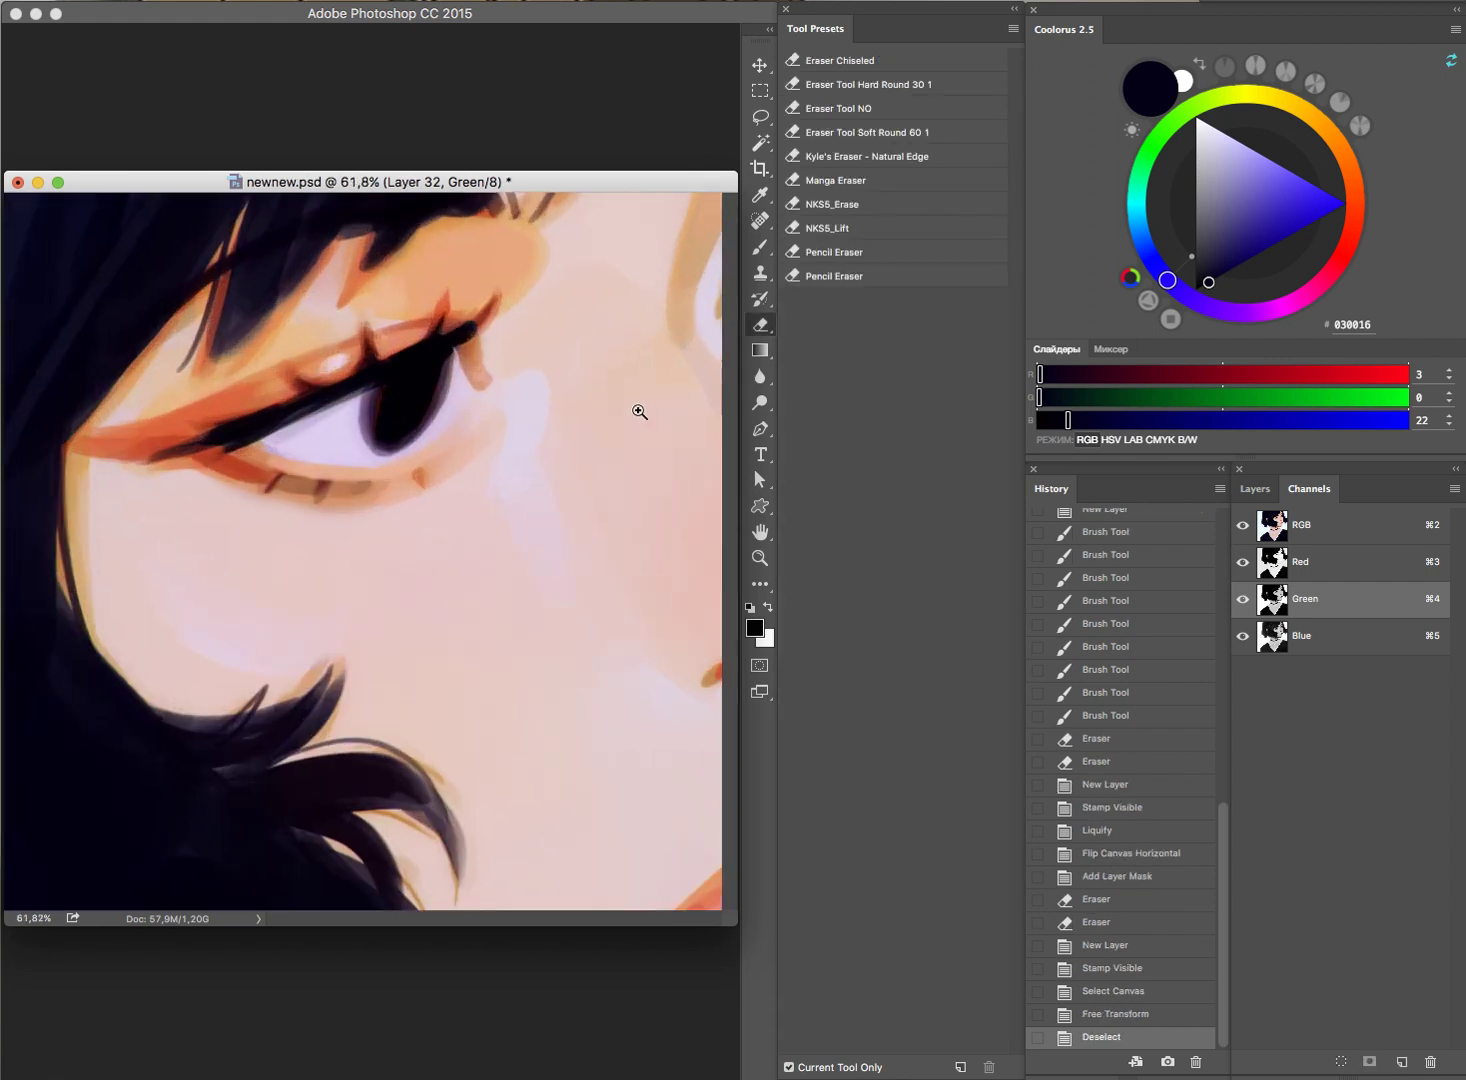
pyautogui.scroll(1, 598, 396)
pyautogui.scroll(2, 543, 425)
pyautogui.scroll(1, 573, 457)
pyautogui.scroll(-3, 573, 456)
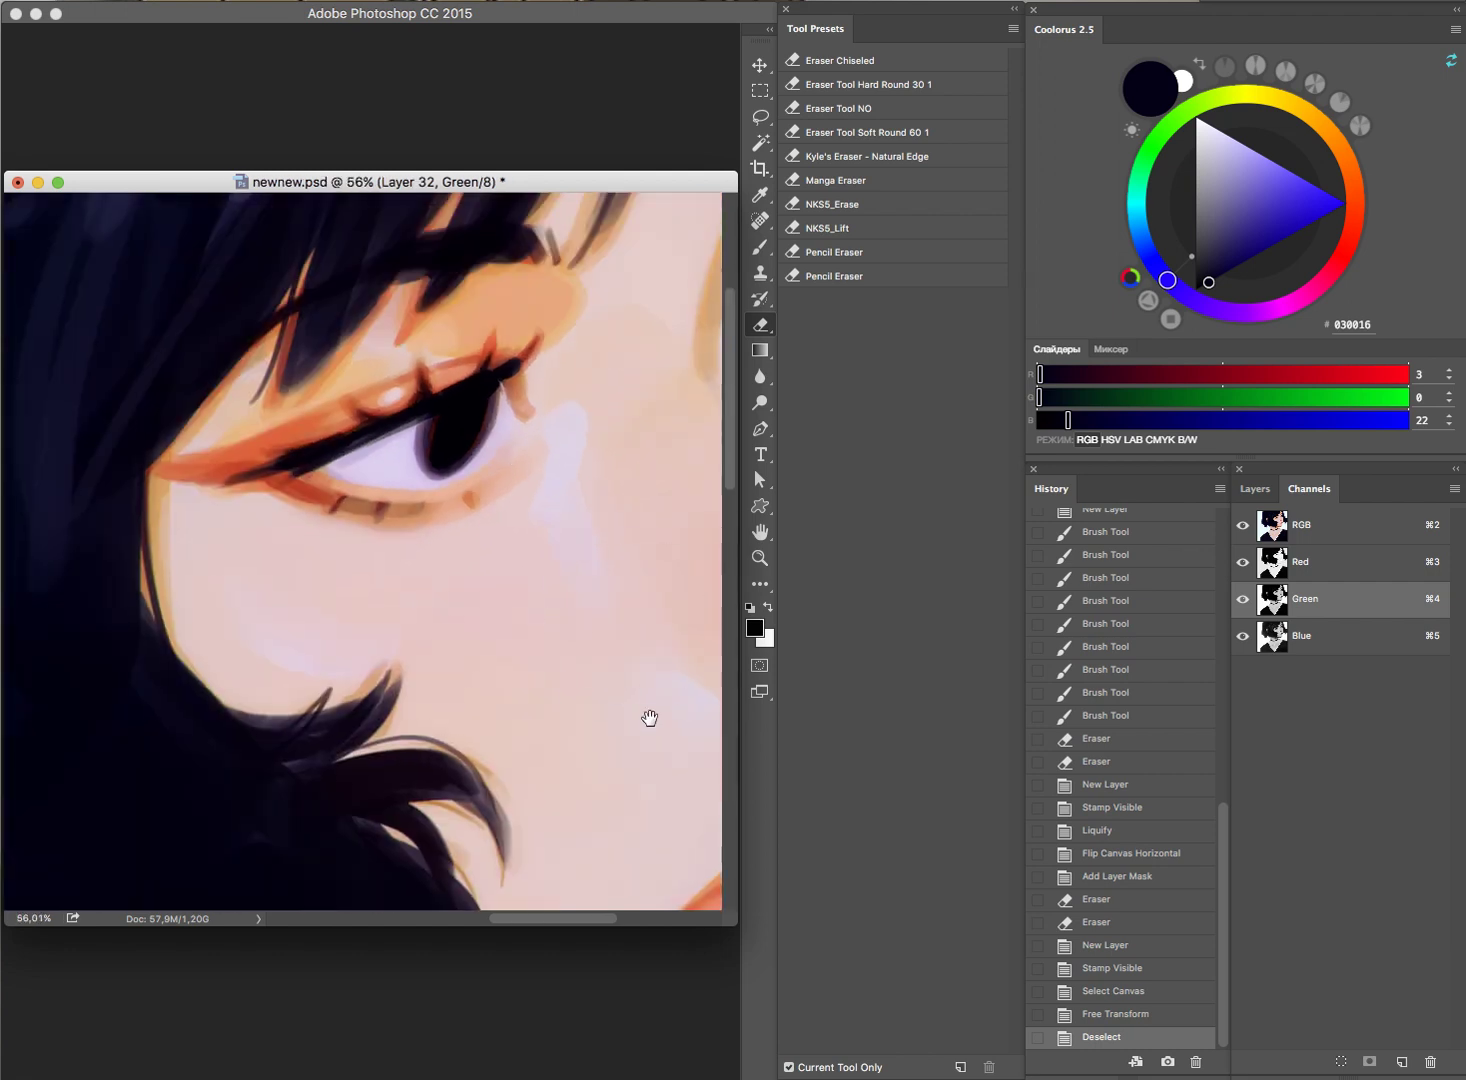
pyautogui.scroll(-3, 648, 687)
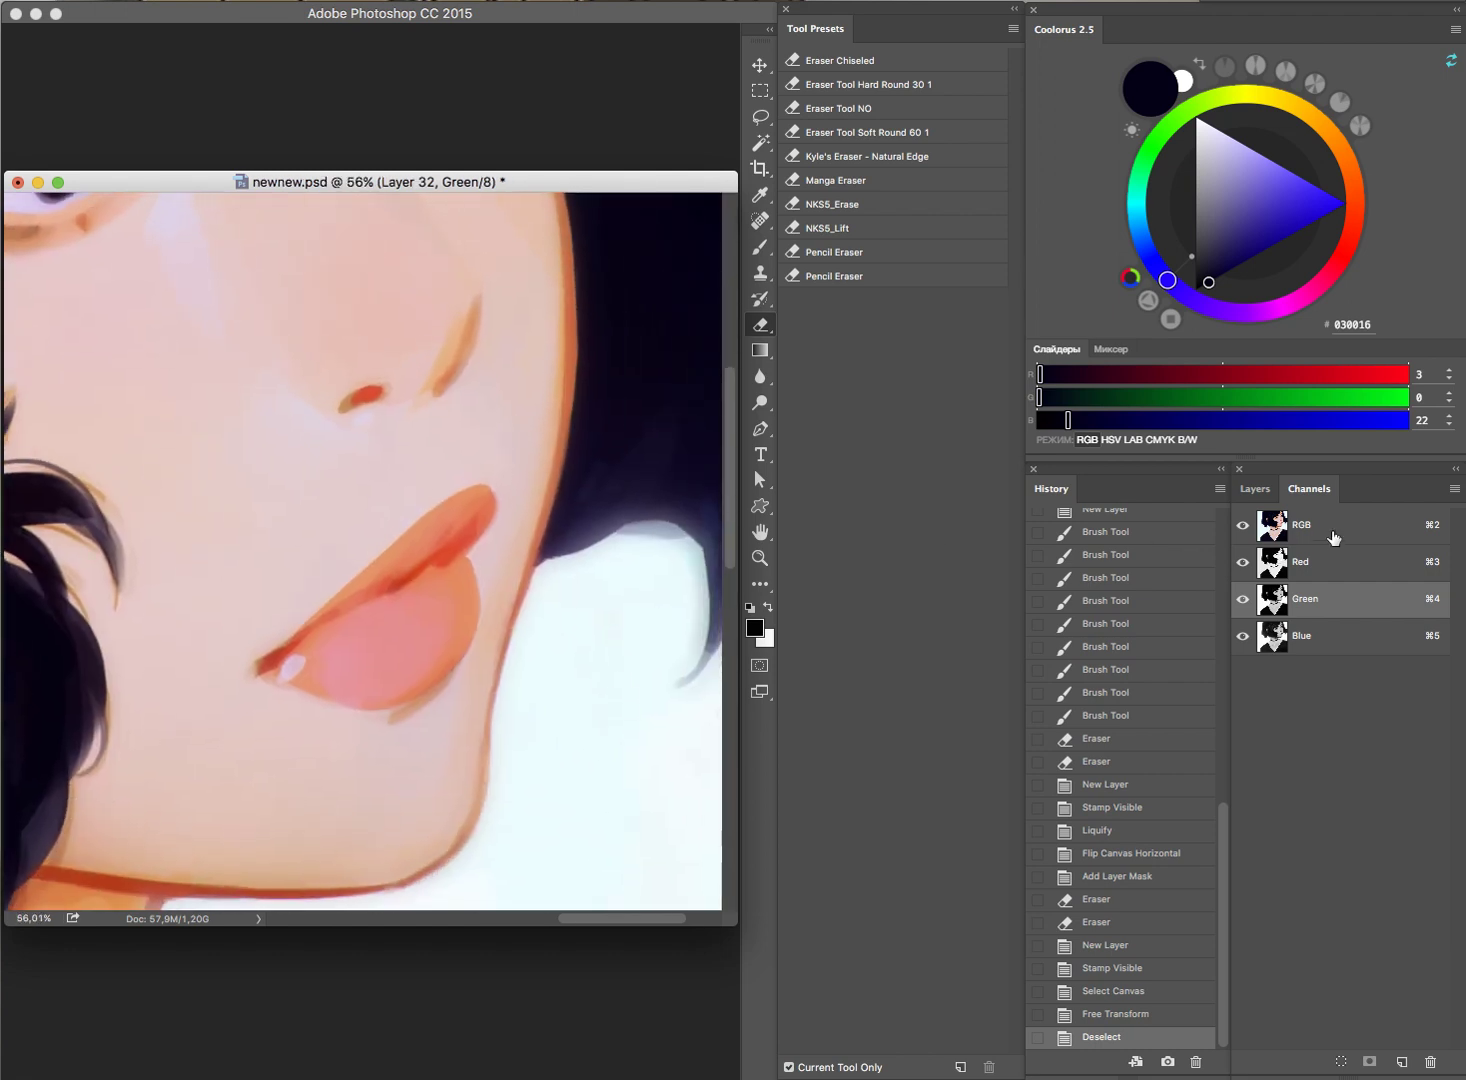
# Step: Restore the RGB composite and Layers list, zoom out, and toggle Layer 32 to compare the neckline
pyautogui.click(1334, 538)
pyautogui.click(1256, 488)
pyautogui.click(1247, 649)
pyautogui.moveTo(674, 599)
pyautogui.mouseDown()
pyautogui.moveTo(682, 669)
pyautogui.moveTo(615, 661)
pyautogui.mouseUp()
pyautogui.click(1250, 650)
pyautogui.click(1250, 650)
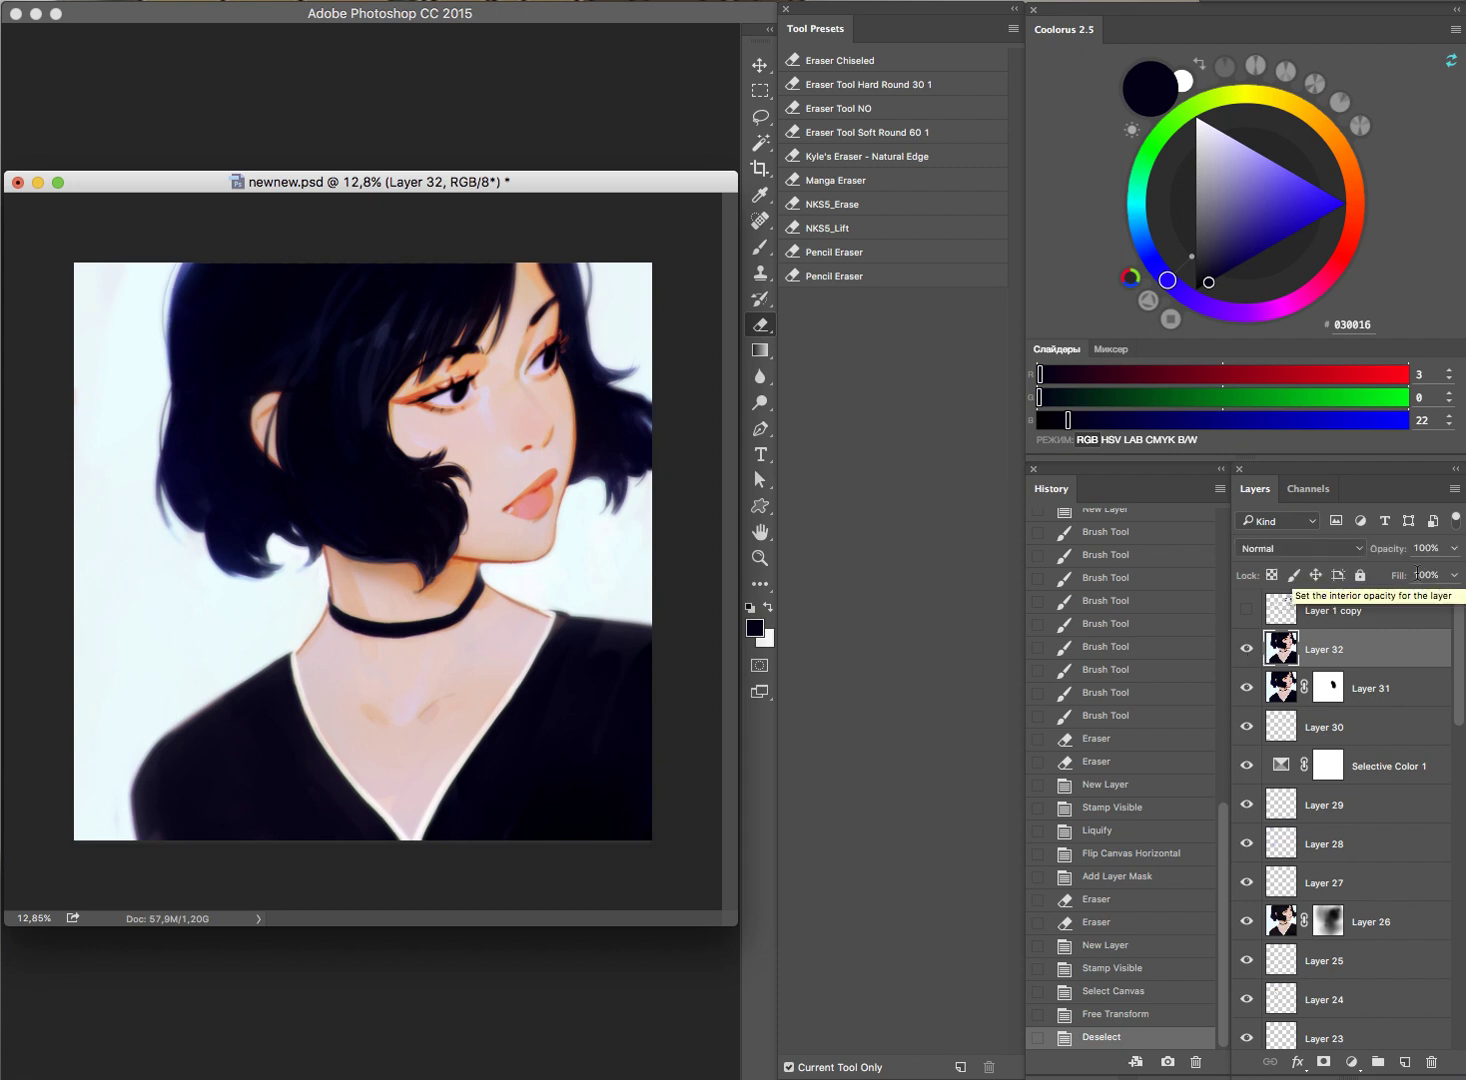
# Step: Create a new Layer 33 with its blend mode set to Color Burn
pyautogui.hotkey('ctrl', 'shift', 'alt', 'n')
pyautogui.press('b')
pyautogui.click(1300, 549)
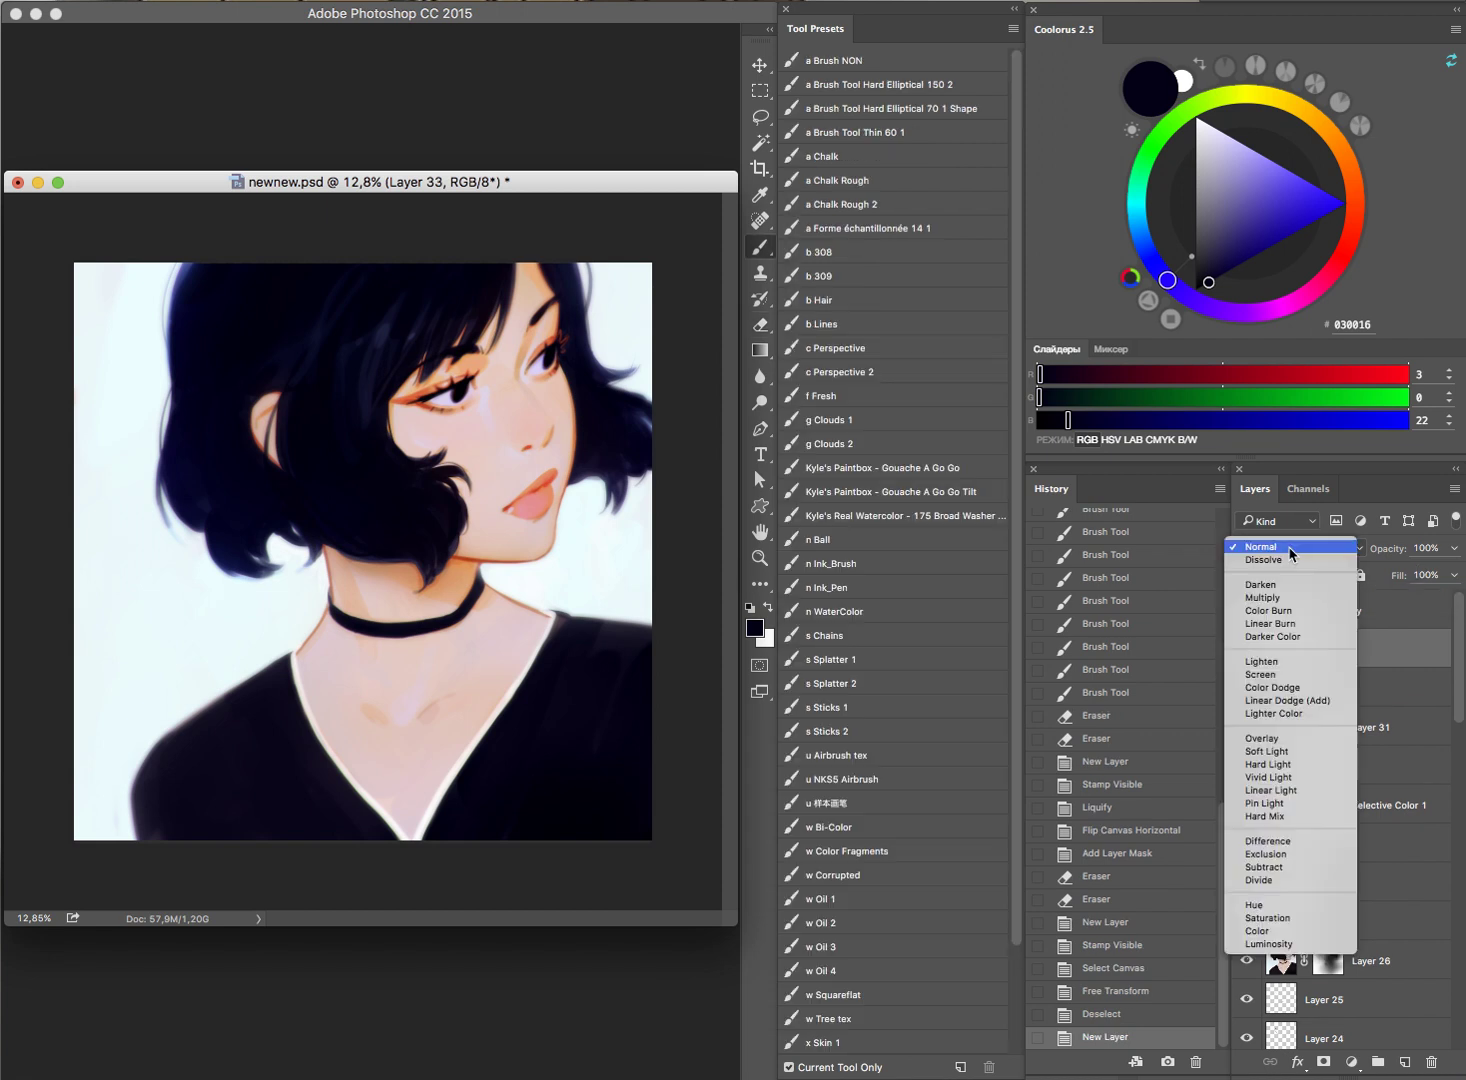
pyautogui.click(1268, 593)
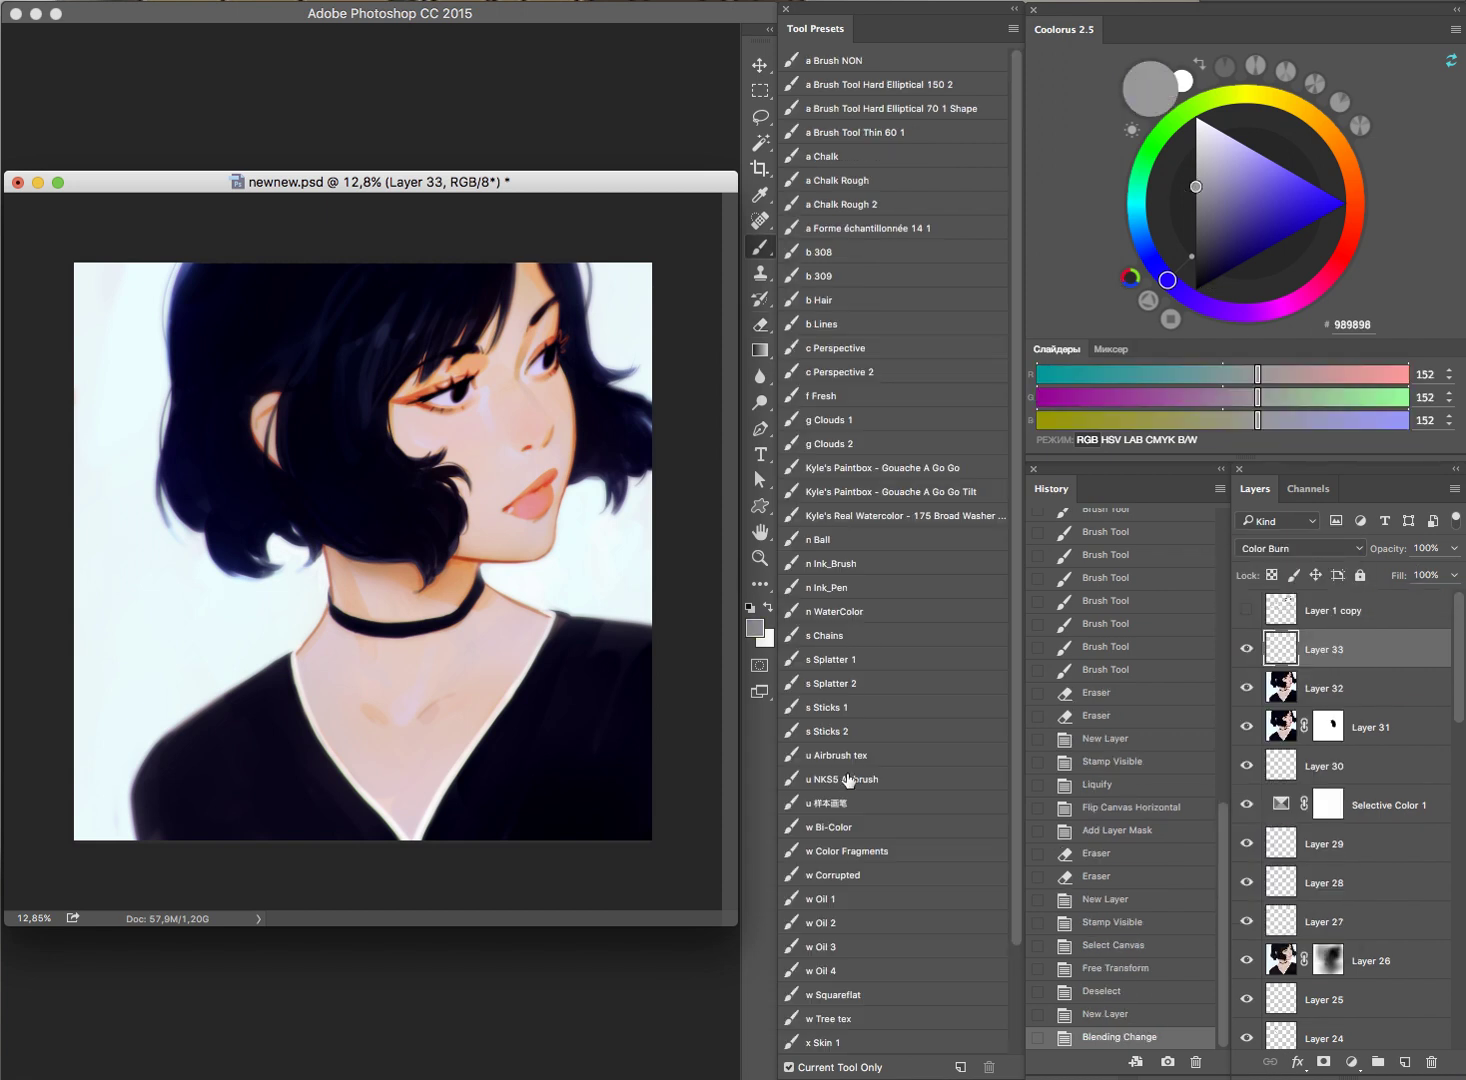
pyautogui.scroll(-3, 540, 755)
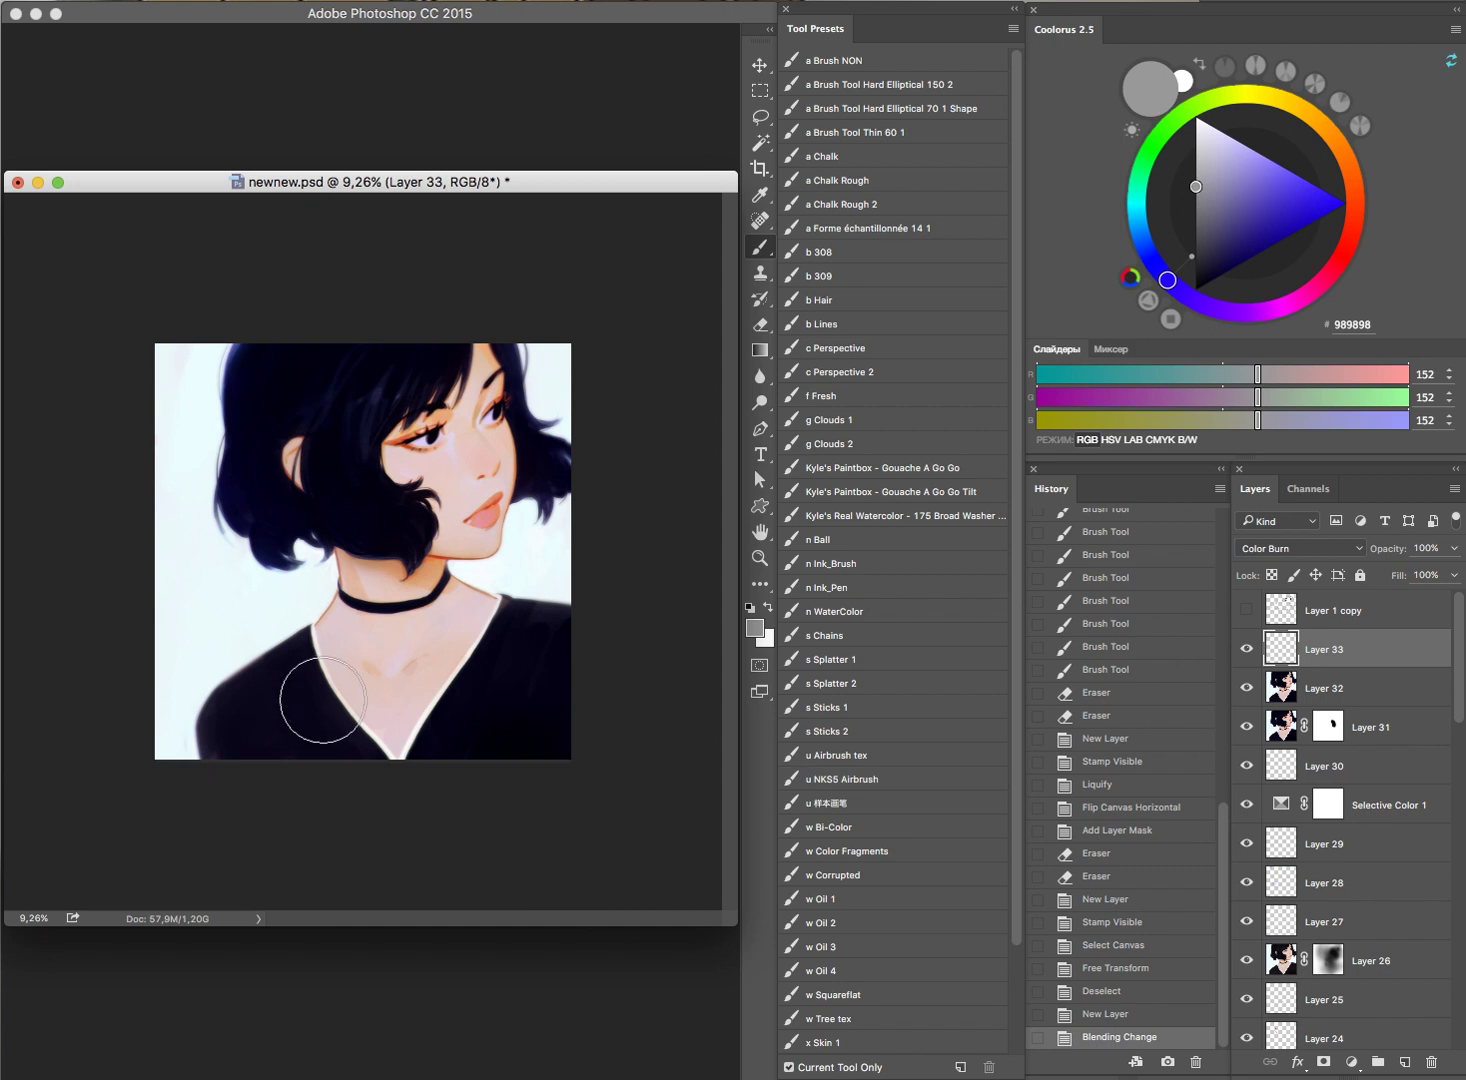
# Step: Paint grey burn shading along the left, lower and right edges and up onto the face
pyautogui.moveTo(621, 768); pyautogui.dragTo(592, 792)
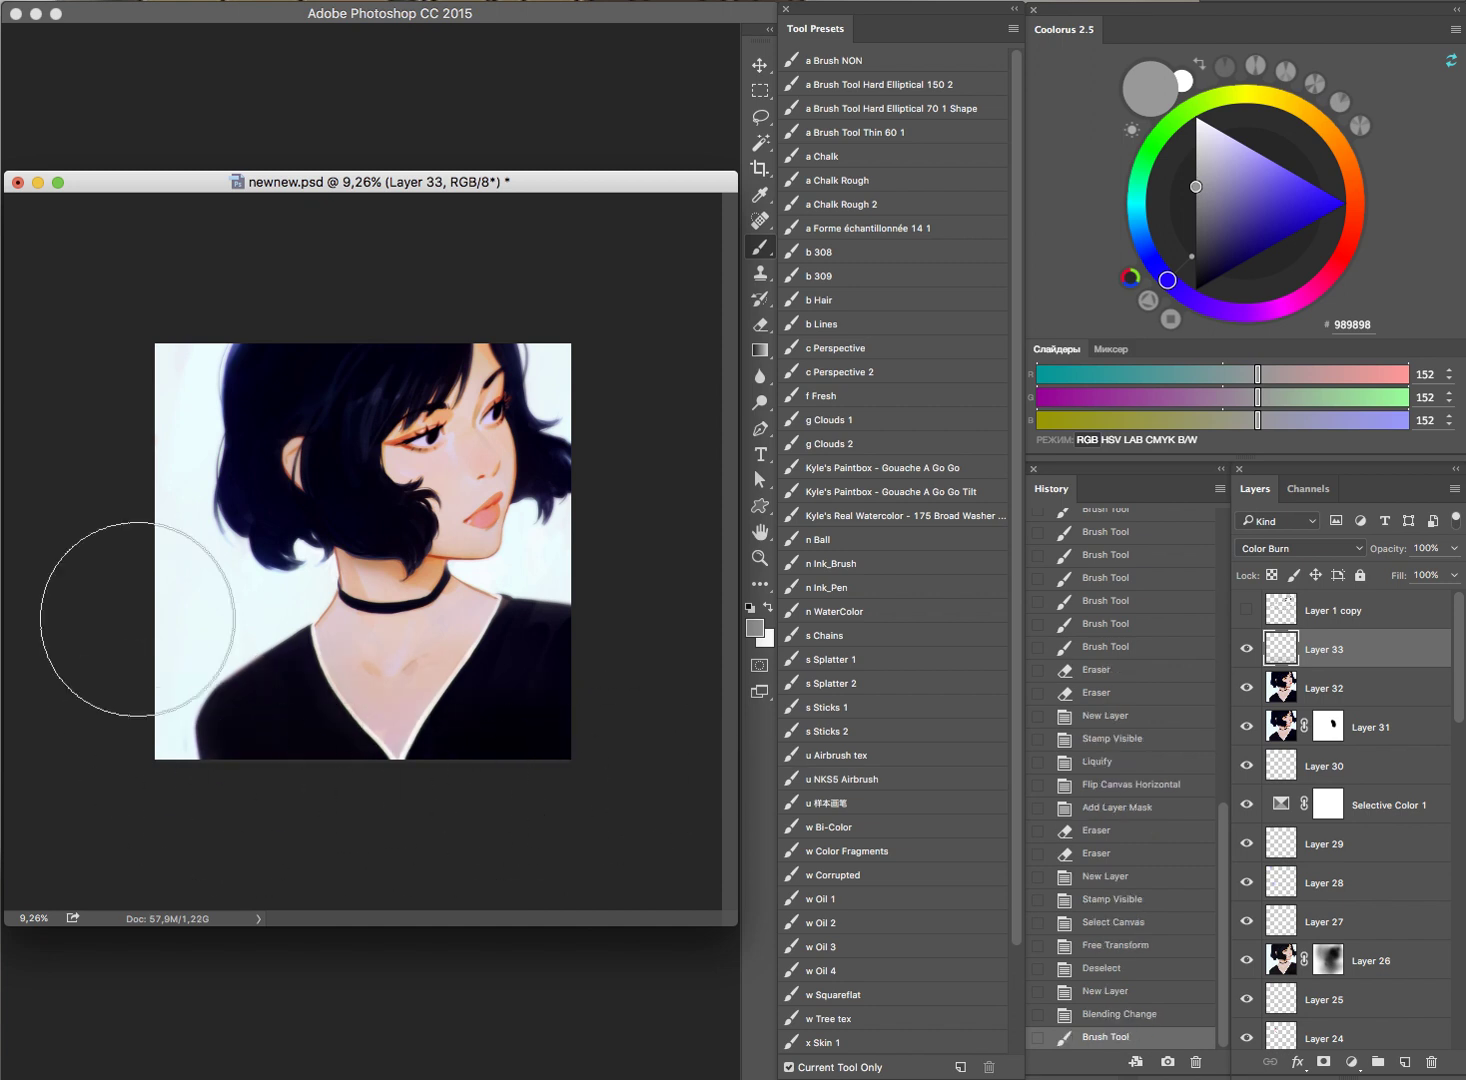
pyautogui.moveTo(213, 793)
pyautogui.mouseDown()
pyautogui.moveTo(188, 766)
pyautogui.moveTo(199, 784)
pyautogui.mouseUp()
pyautogui.moveTo(690, 399); pyautogui.dragTo(660, 446)
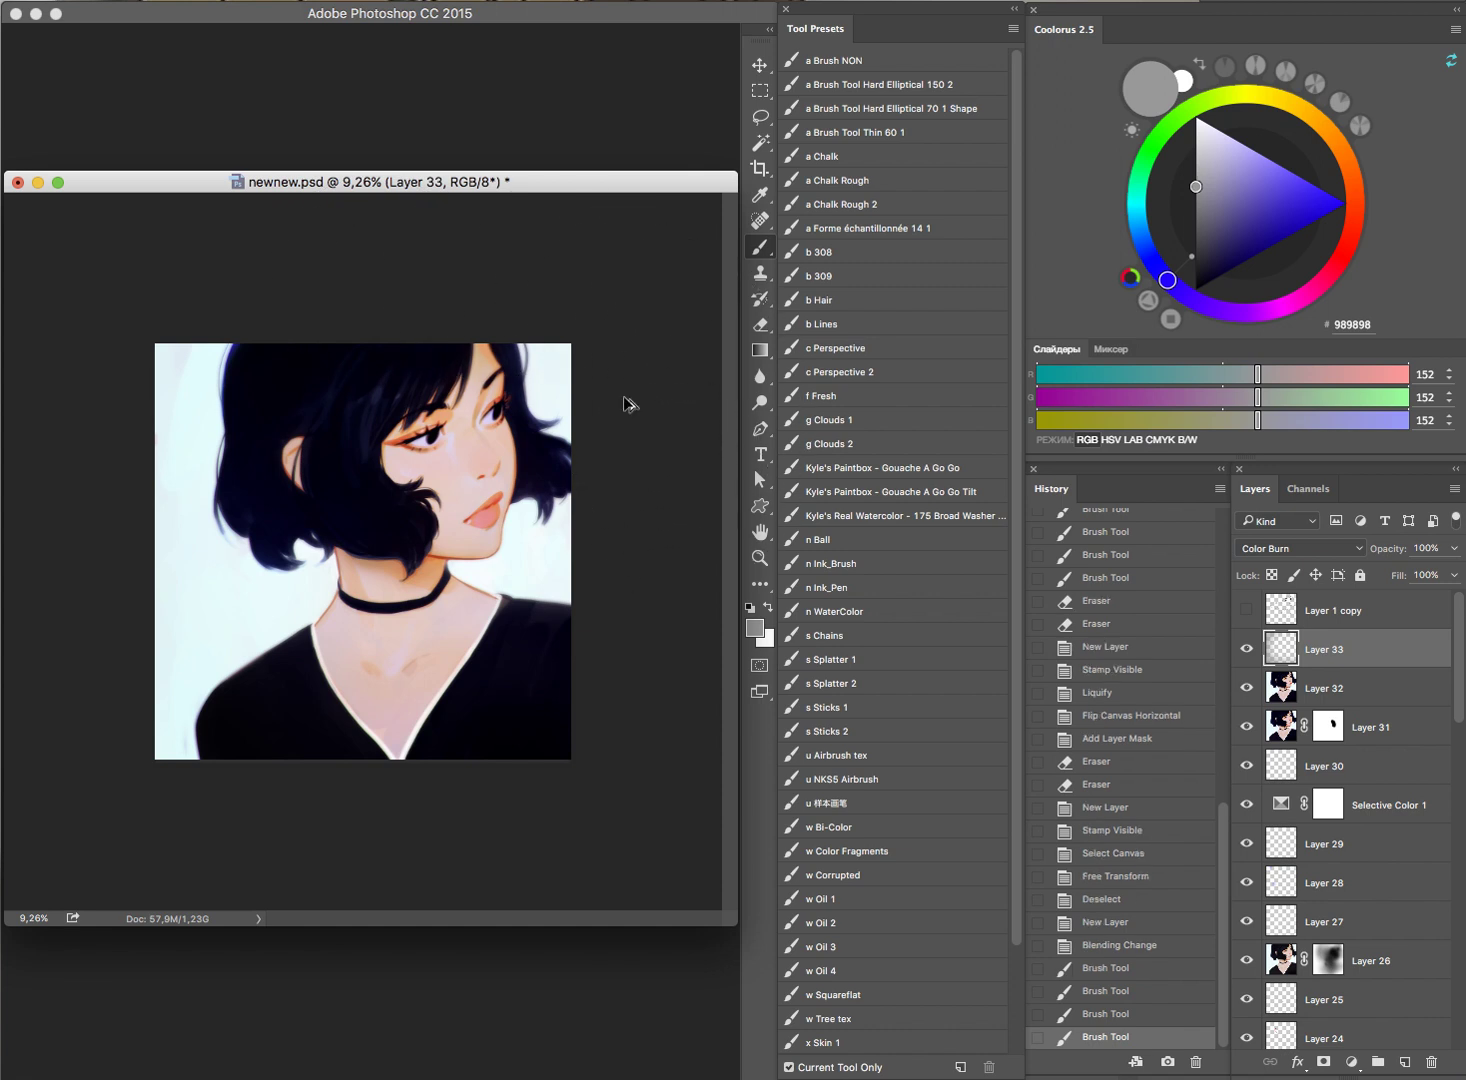
pyautogui.hotkey('ctrl', 'z')
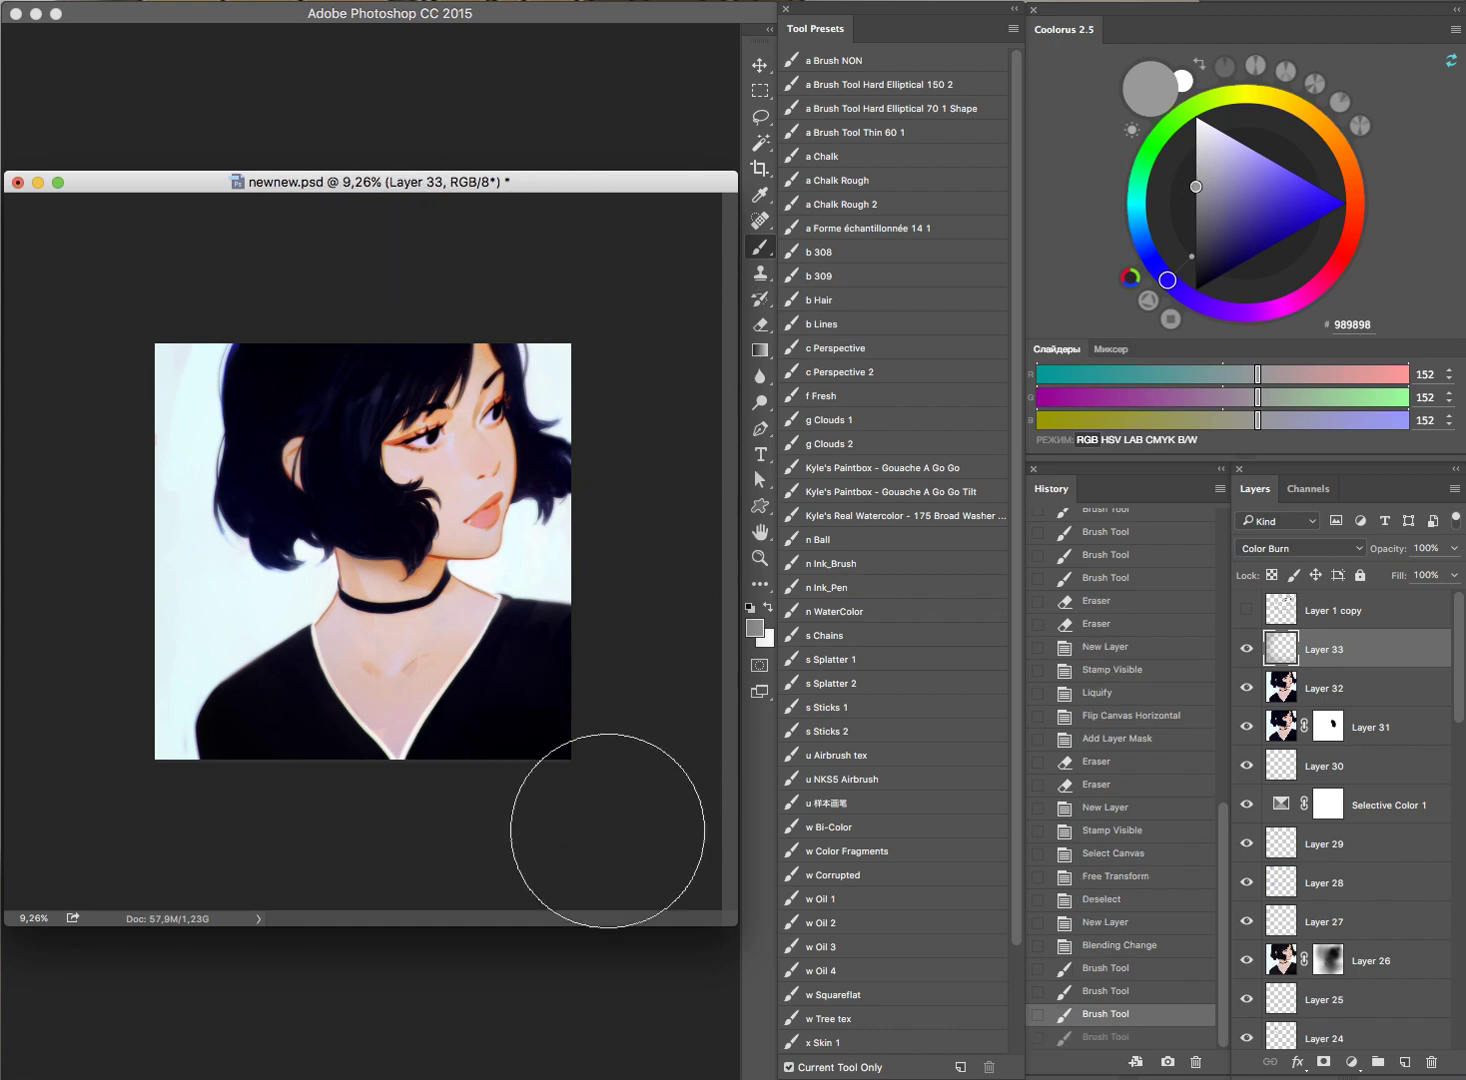
pyautogui.moveTo(615, 810); pyautogui.dragTo(501, 721)
pyautogui.moveTo(390, 611)
pyautogui.mouseDown()
pyautogui.moveTo(517, 585)
pyautogui.moveTo(380, 640)
pyautogui.moveTo(484, 621)
pyautogui.moveTo(376, 574)
pyautogui.mouseUp()
# Step: Burn-shade the hair, eye, lips and cheek, redoing the missed eye and lip dabs
pyautogui.moveTo(309, 483); pyautogui.dragTo(375, 507)
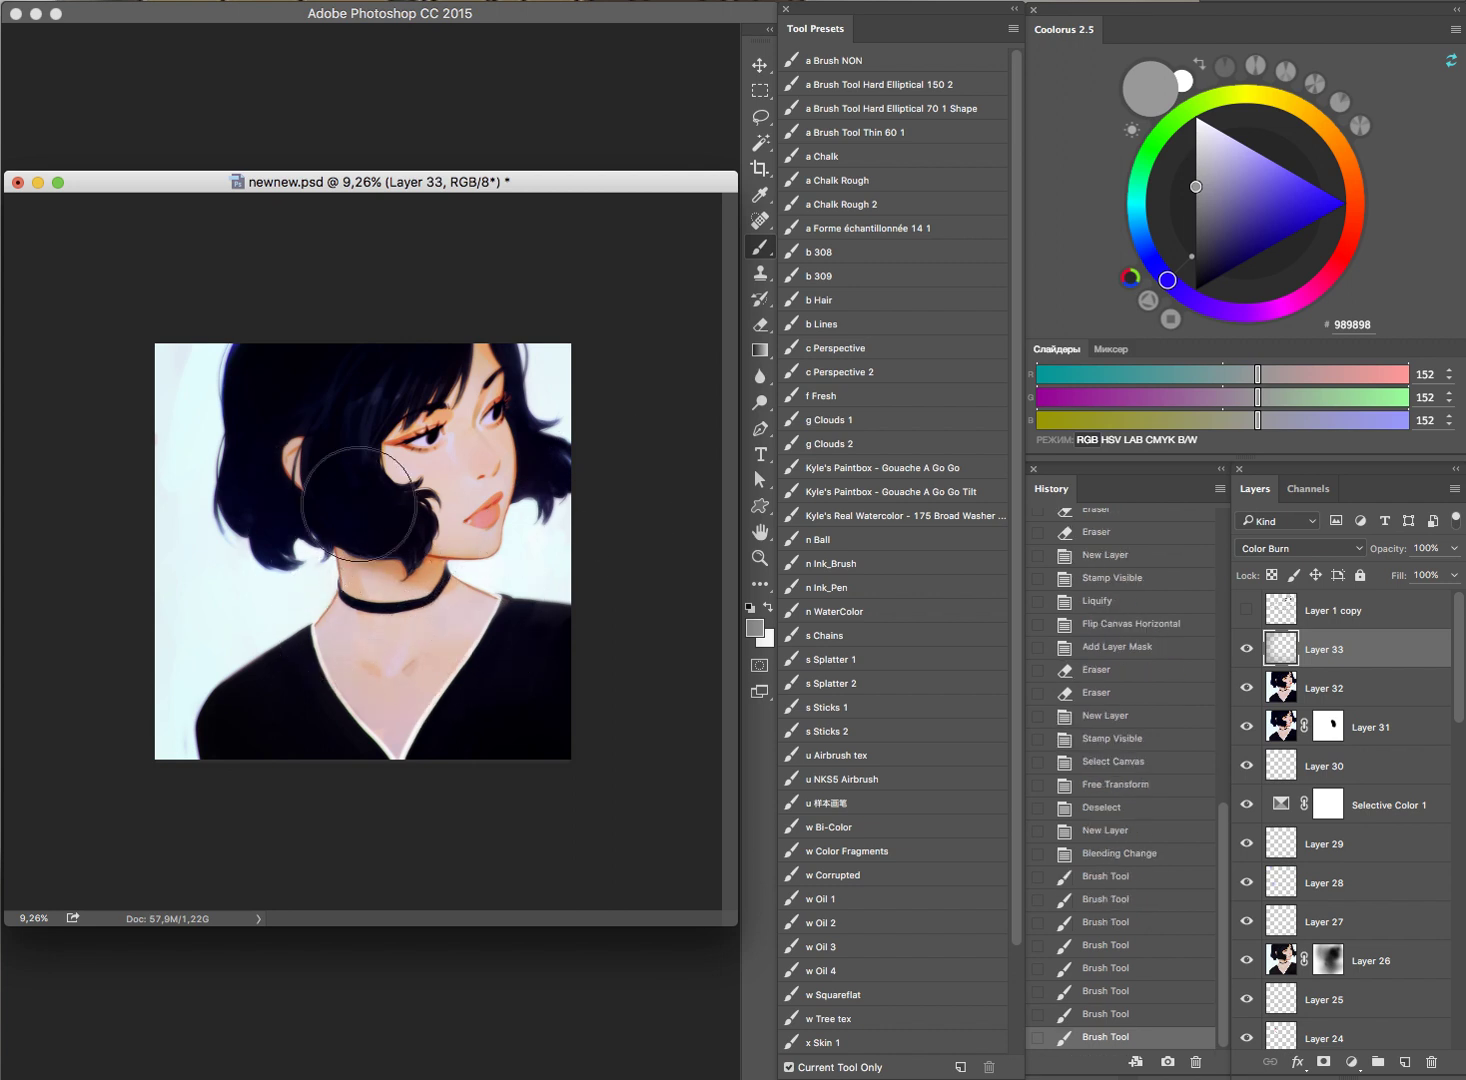
pyautogui.click(432, 413)
pyautogui.press('super+z')
pyautogui.click(434, 419)
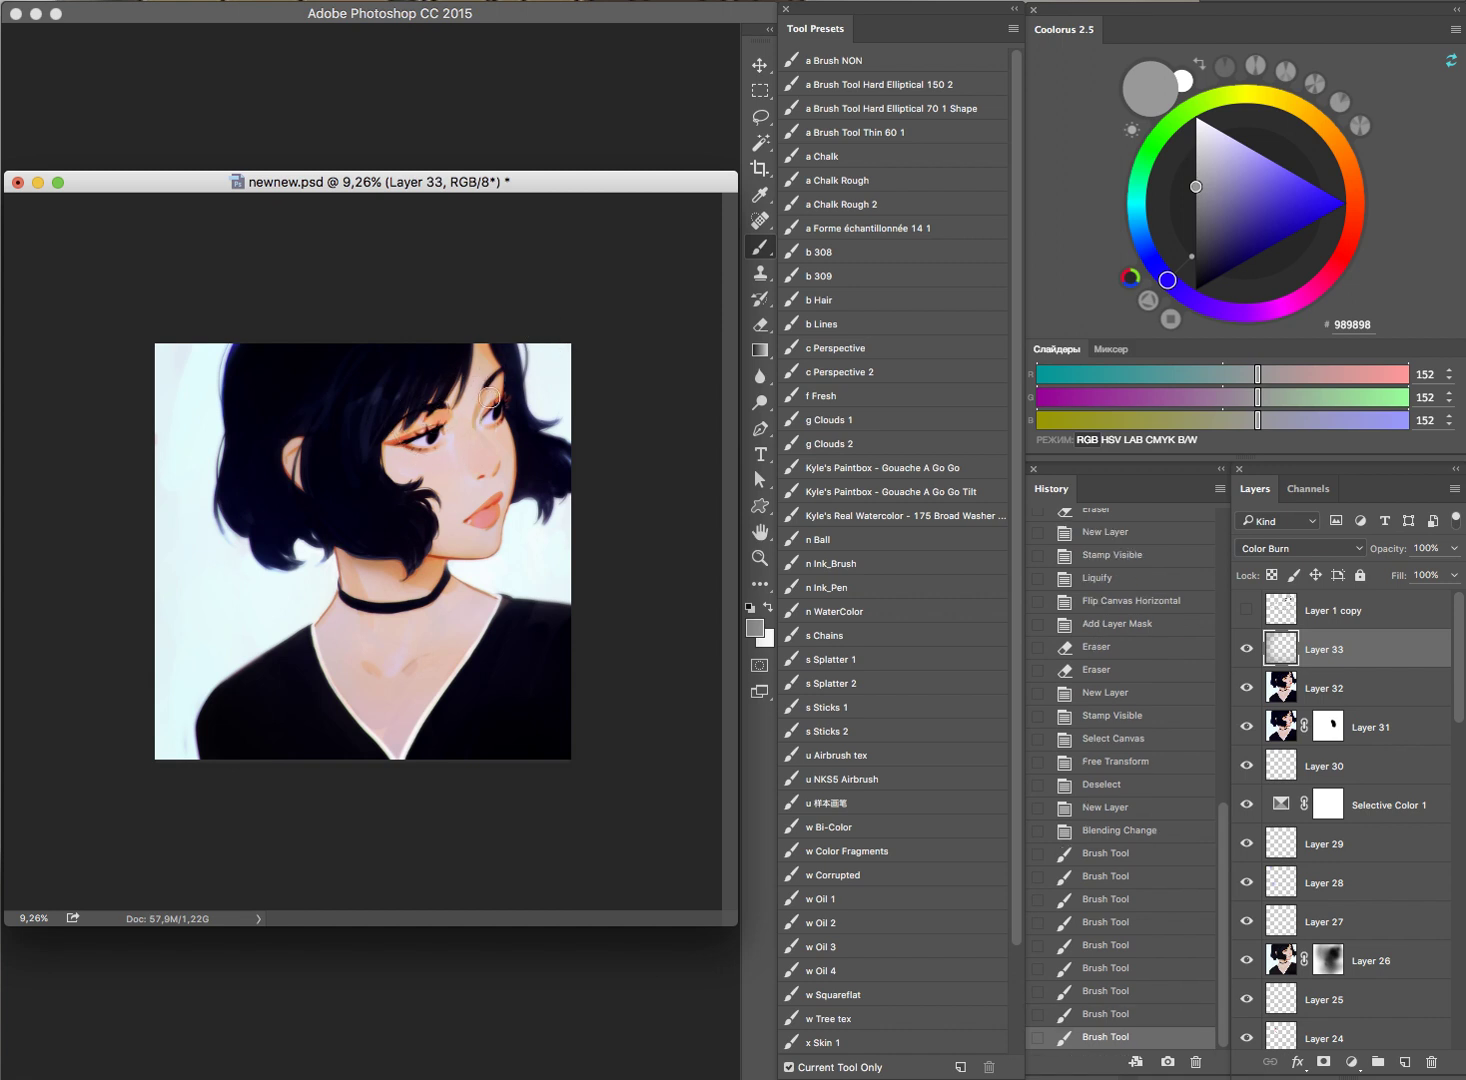
pyautogui.click(492, 508)
pyautogui.press('super+z')
pyautogui.click(494, 511)
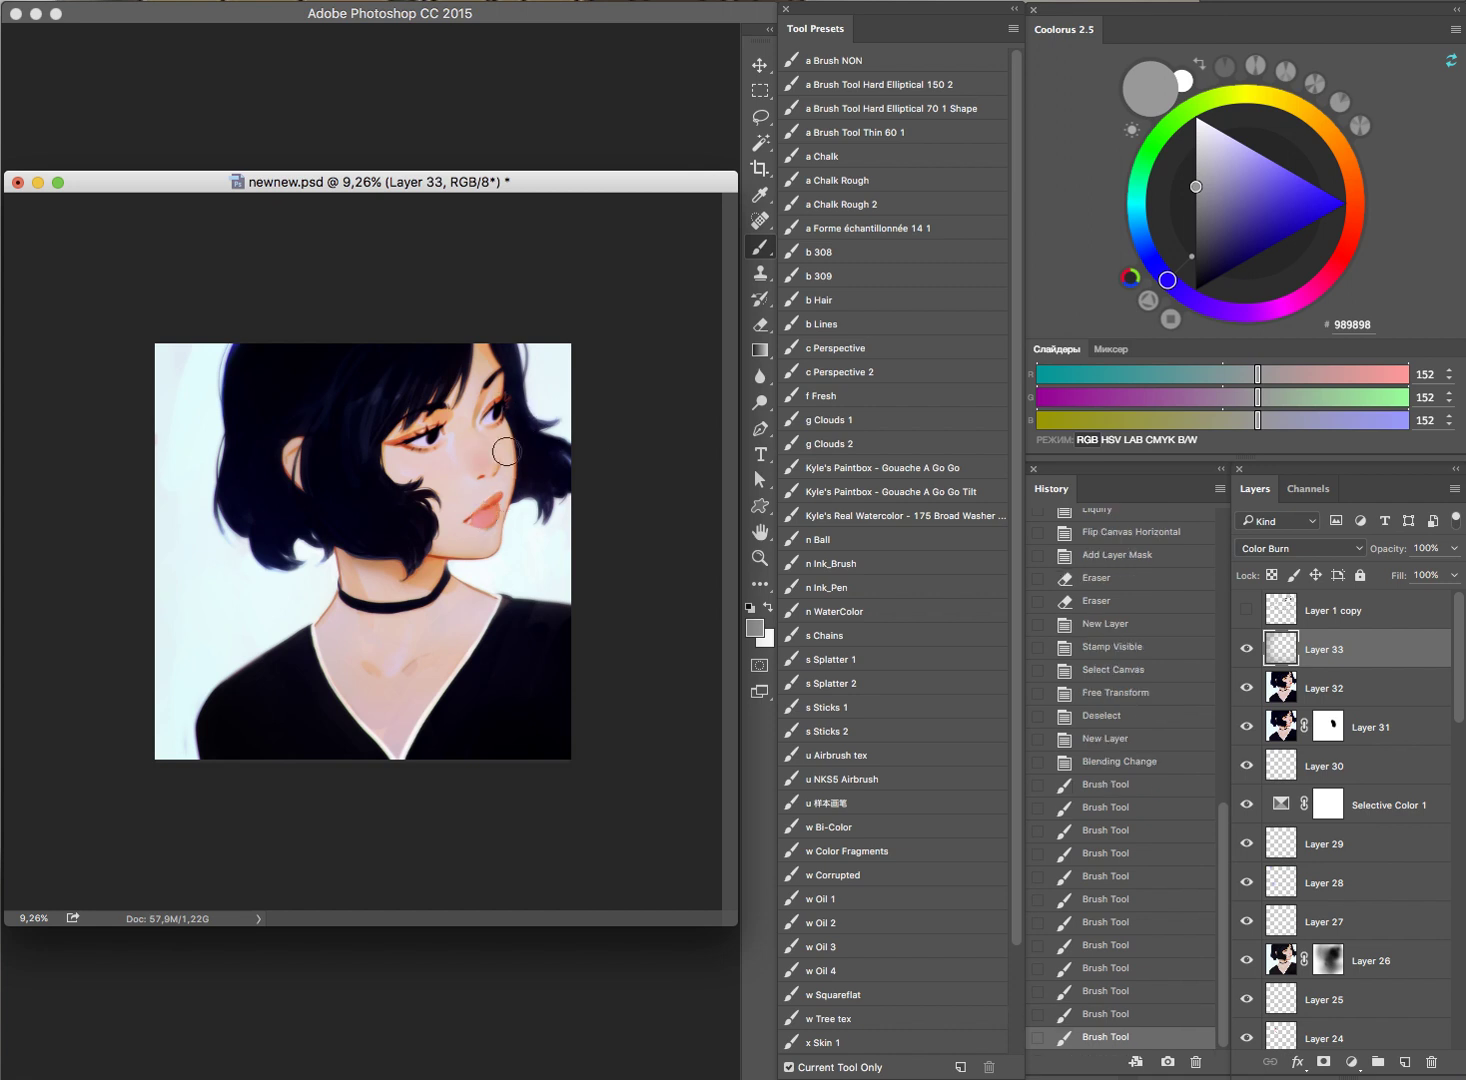
pyautogui.moveTo(497, 454); pyautogui.dragTo(490, 468)
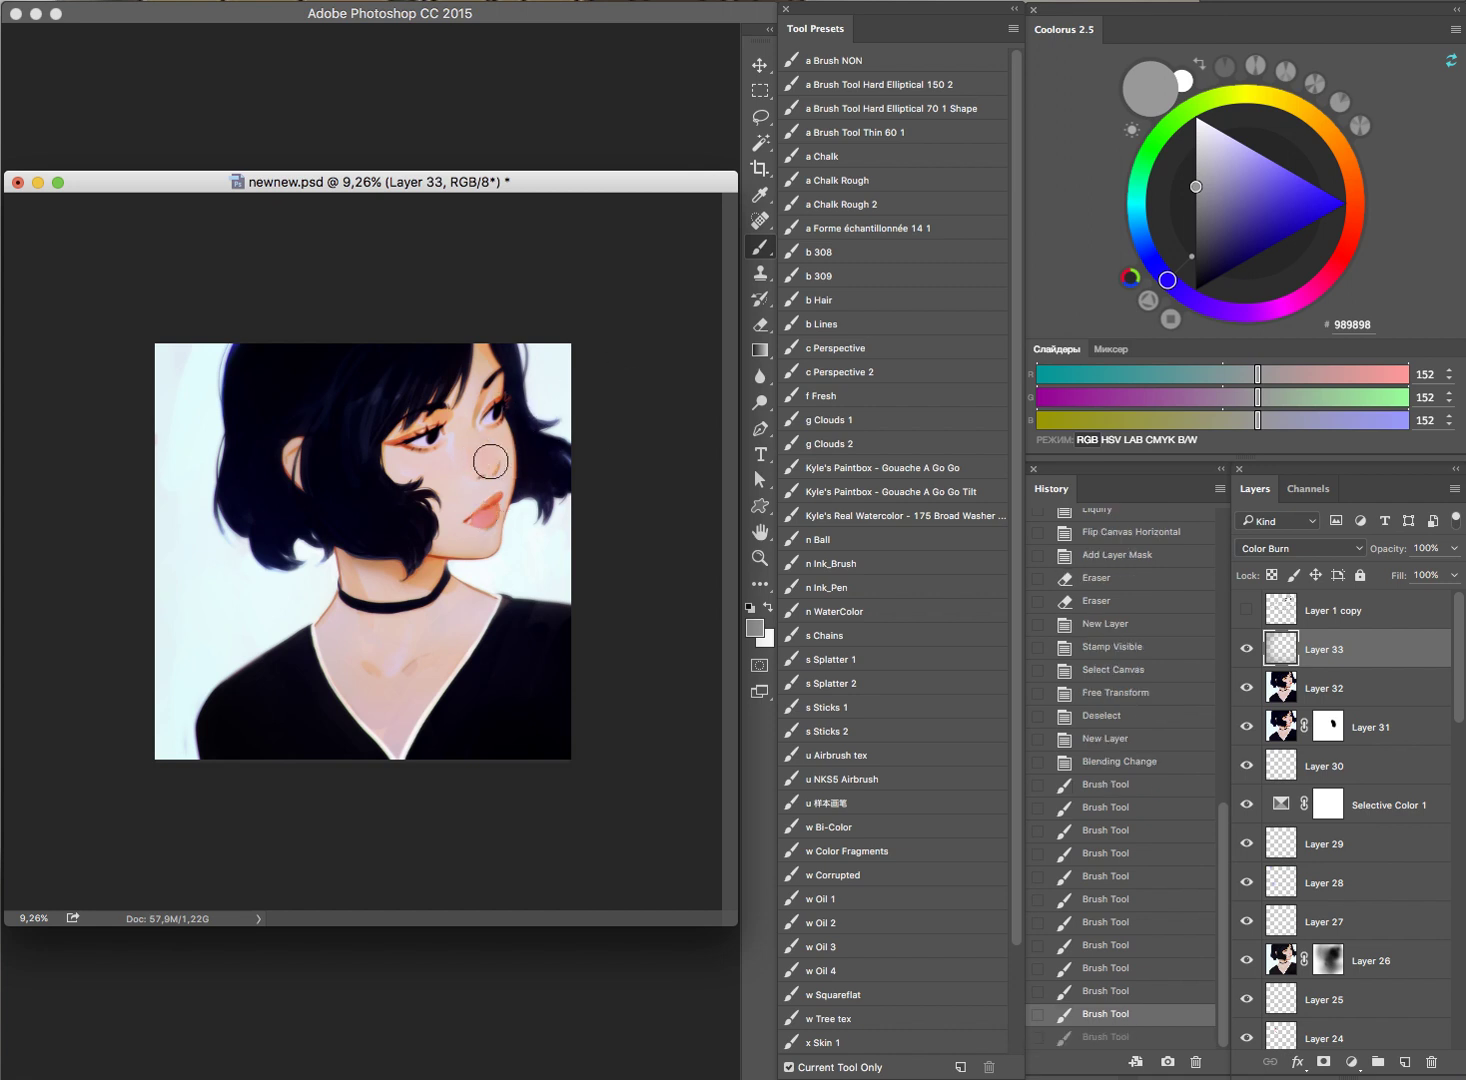
# Step: Add small burn touches around the hair and toggle Layer 33 to compare
pyautogui.click(543, 394)
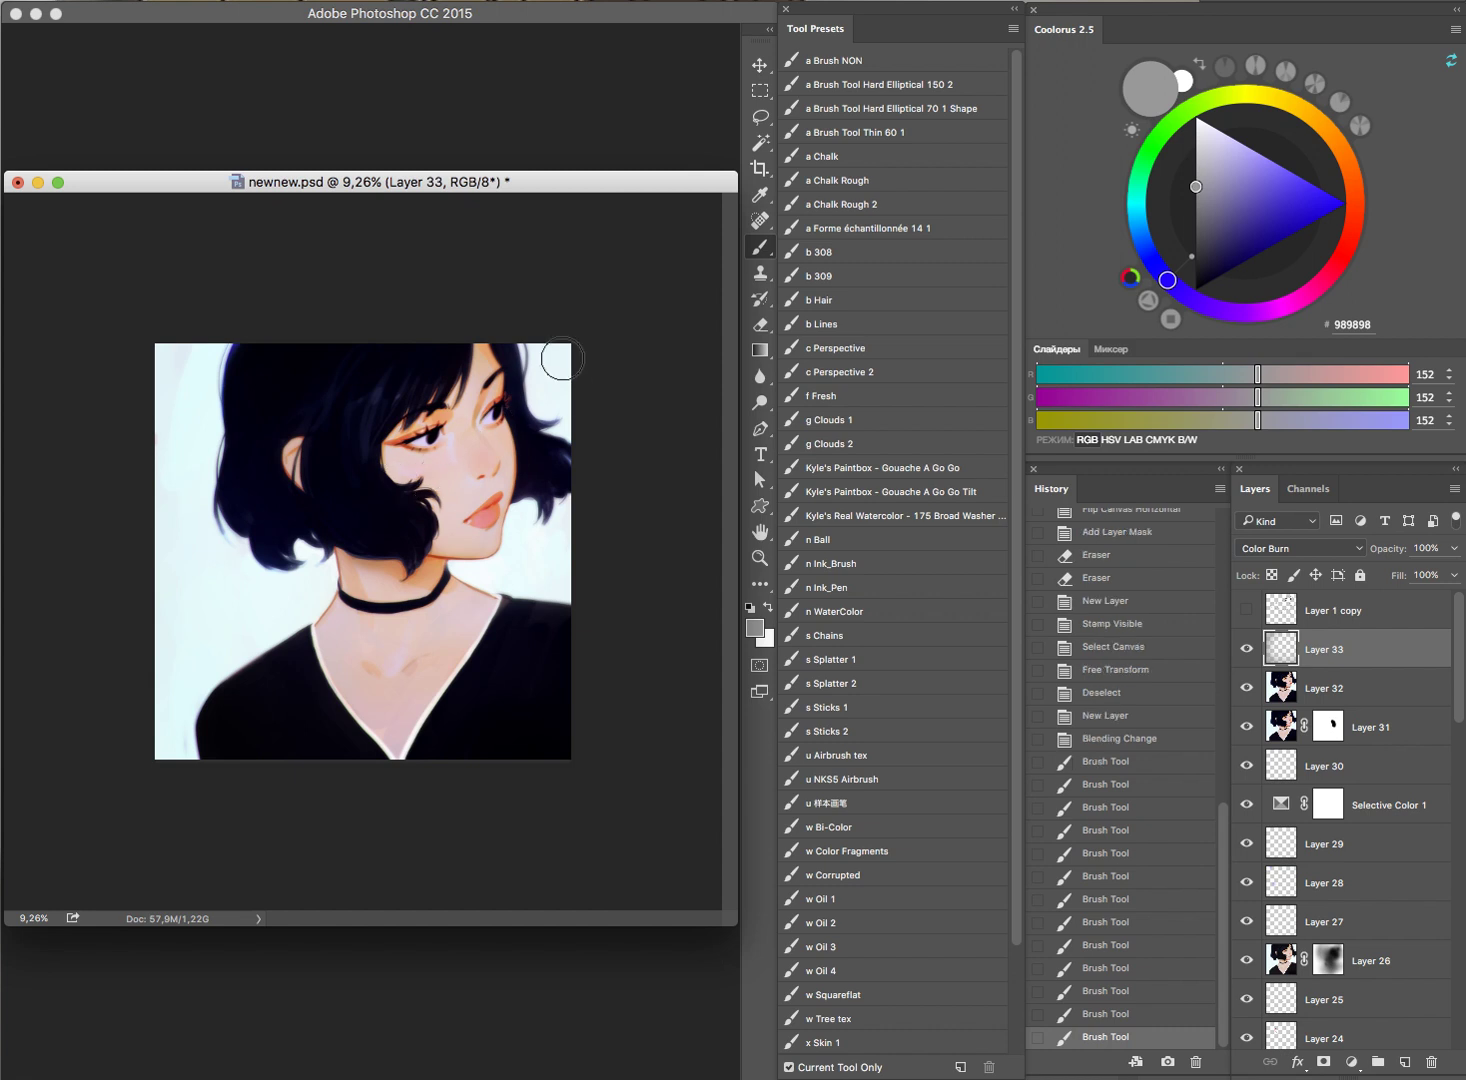
pyautogui.click(420, 475)
pyautogui.click(480, 336)
pyautogui.click(1248, 649)
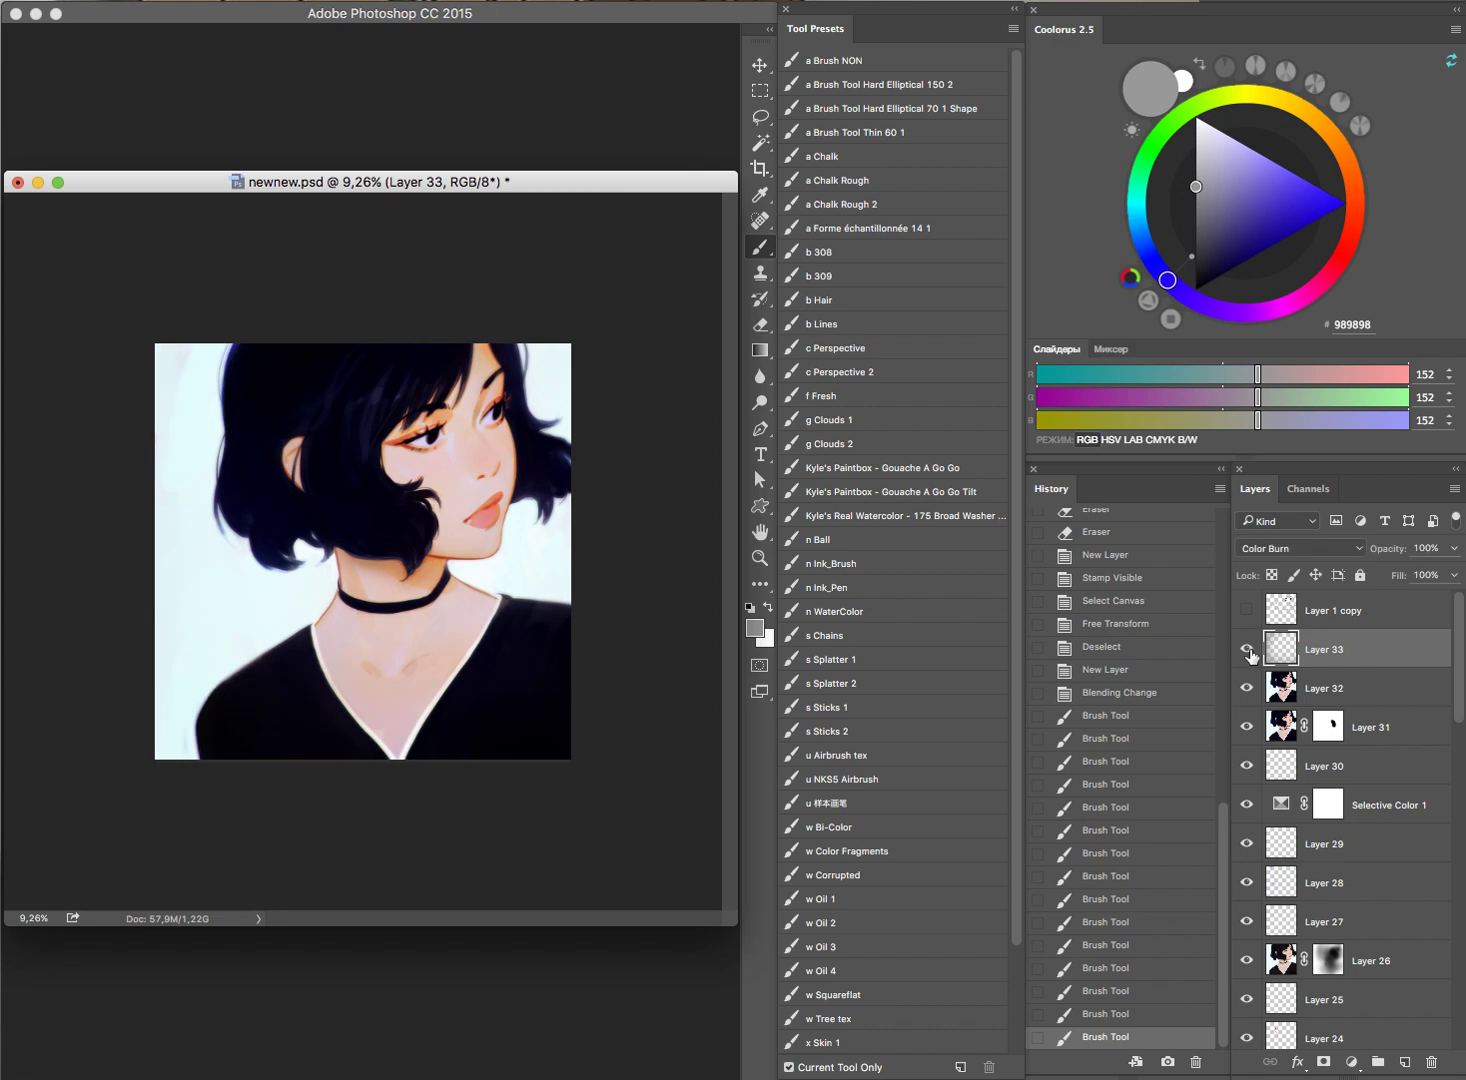
pyautogui.click(1247, 650)
pyautogui.click(1247, 650)
# Step: Mirror the canvas and toggle the burn layer repeatedly to check the shading
pyautogui.press('h')
pyautogui.click(1247, 650)
pyautogui.click(1247, 649)
pyautogui.click(1248, 650)
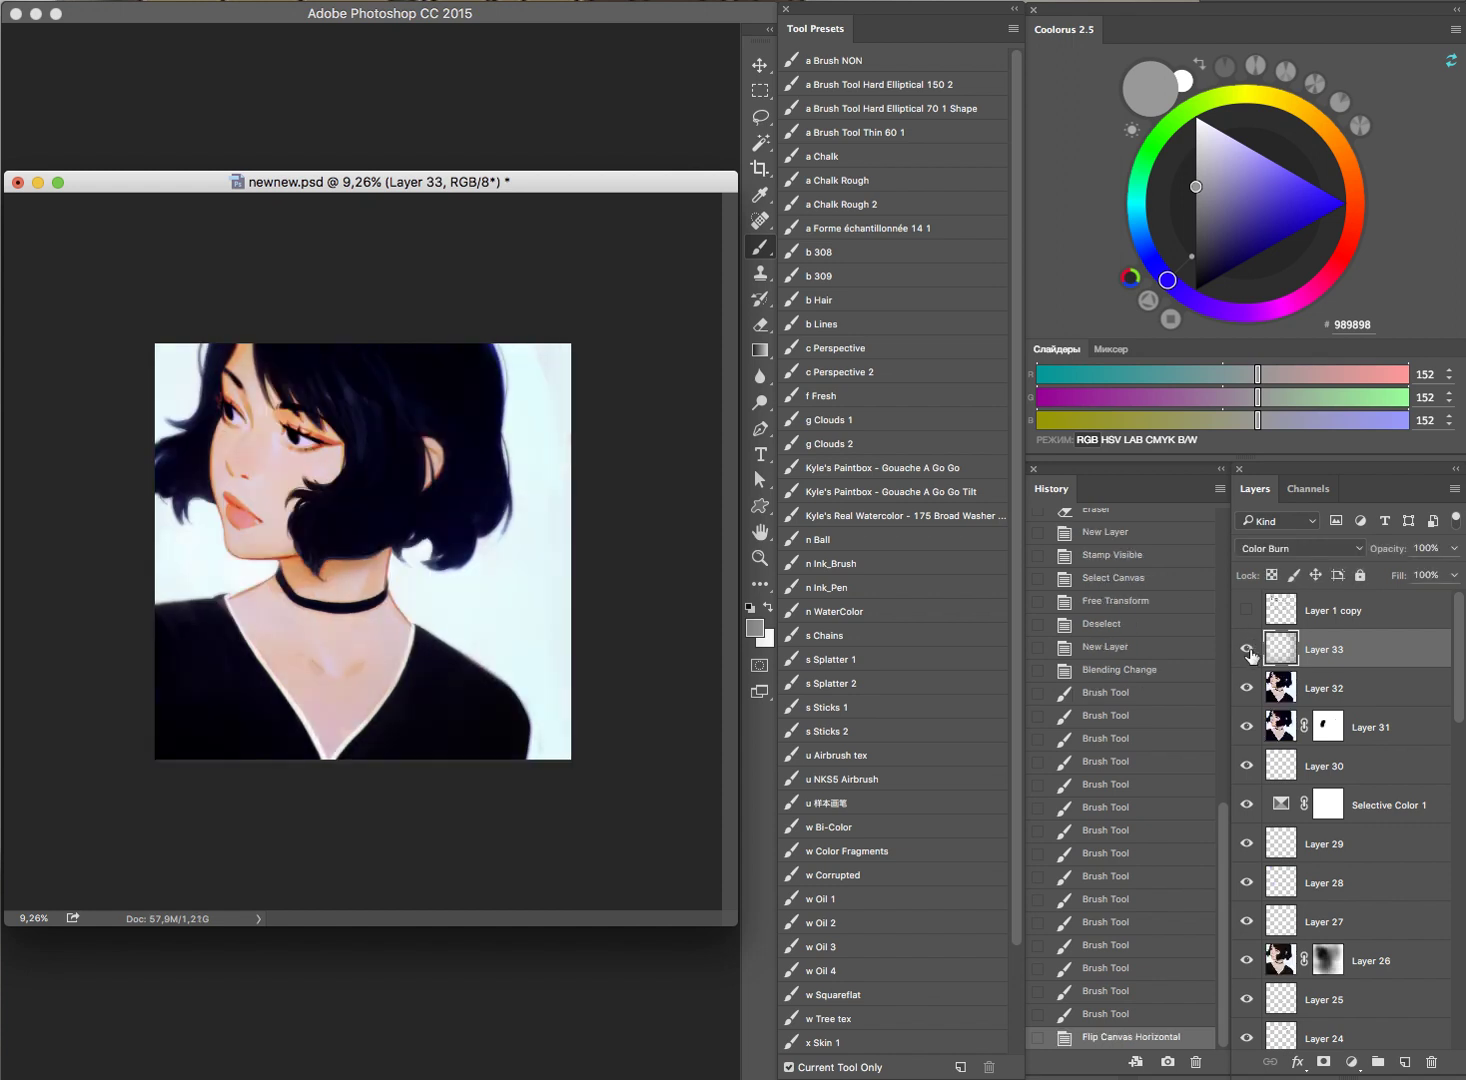
pyautogui.click(1248, 650)
pyautogui.click(1248, 650)
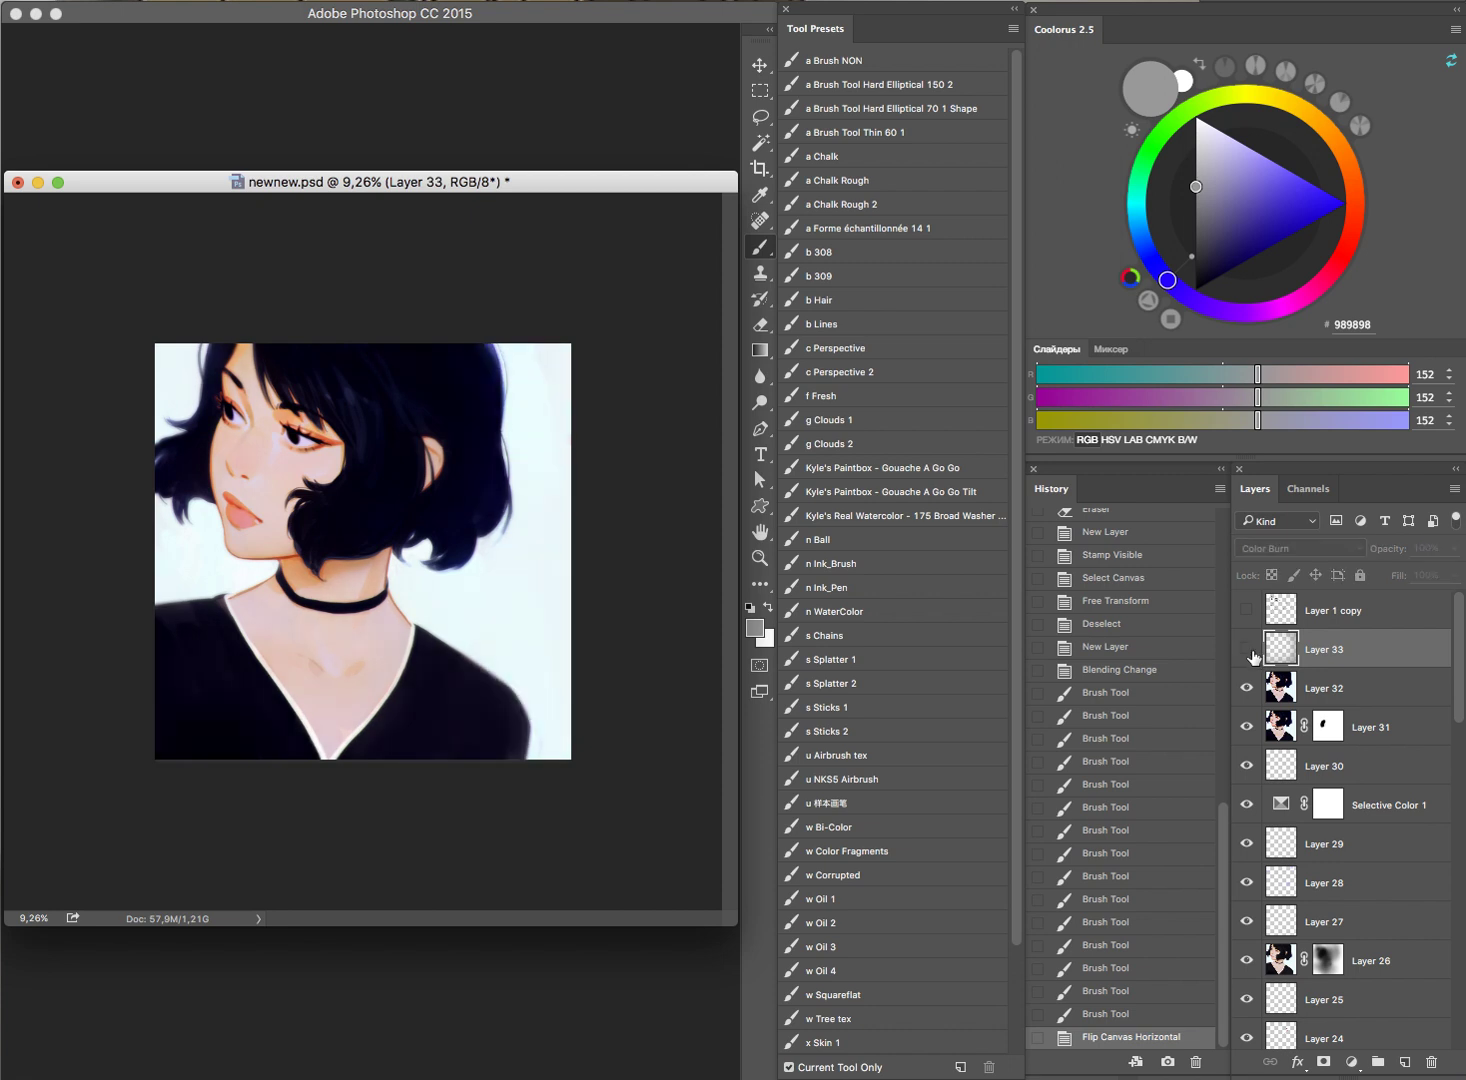
pyautogui.click(1247, 650)
pyautogui.click(1248, 649)
pyautogui.click(1248, 649)
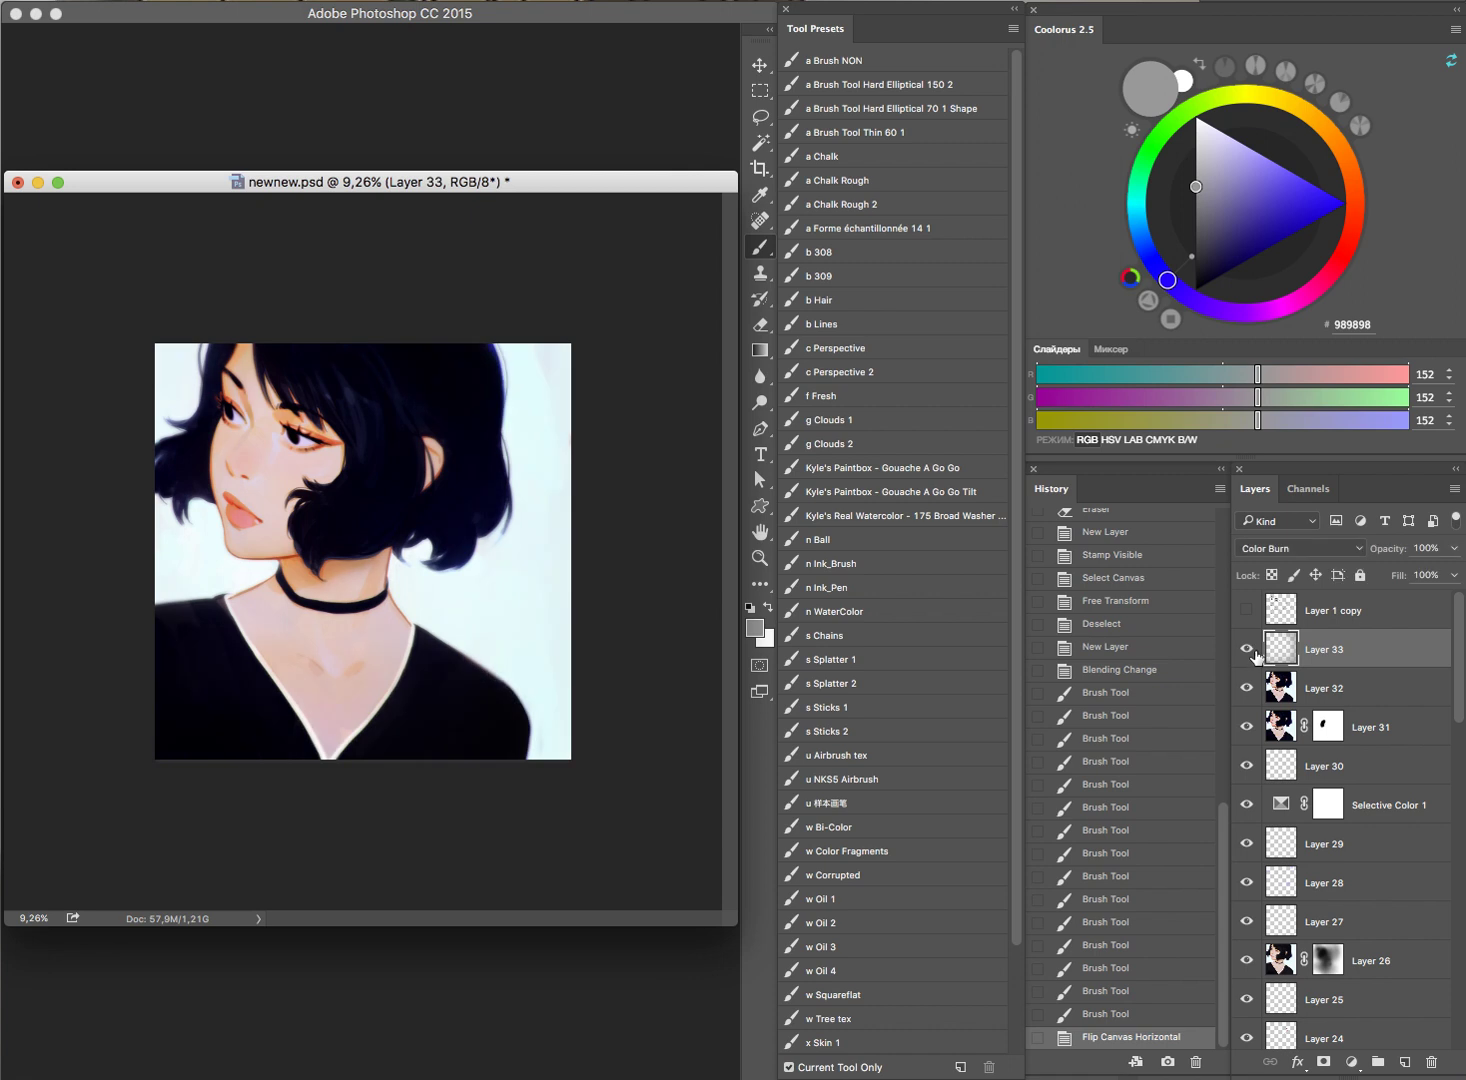
# Step: Lower Layer 33 to 60% opacity, flip the canvas back, and add empty Layer 34
pyautogui.click(1450, 549)
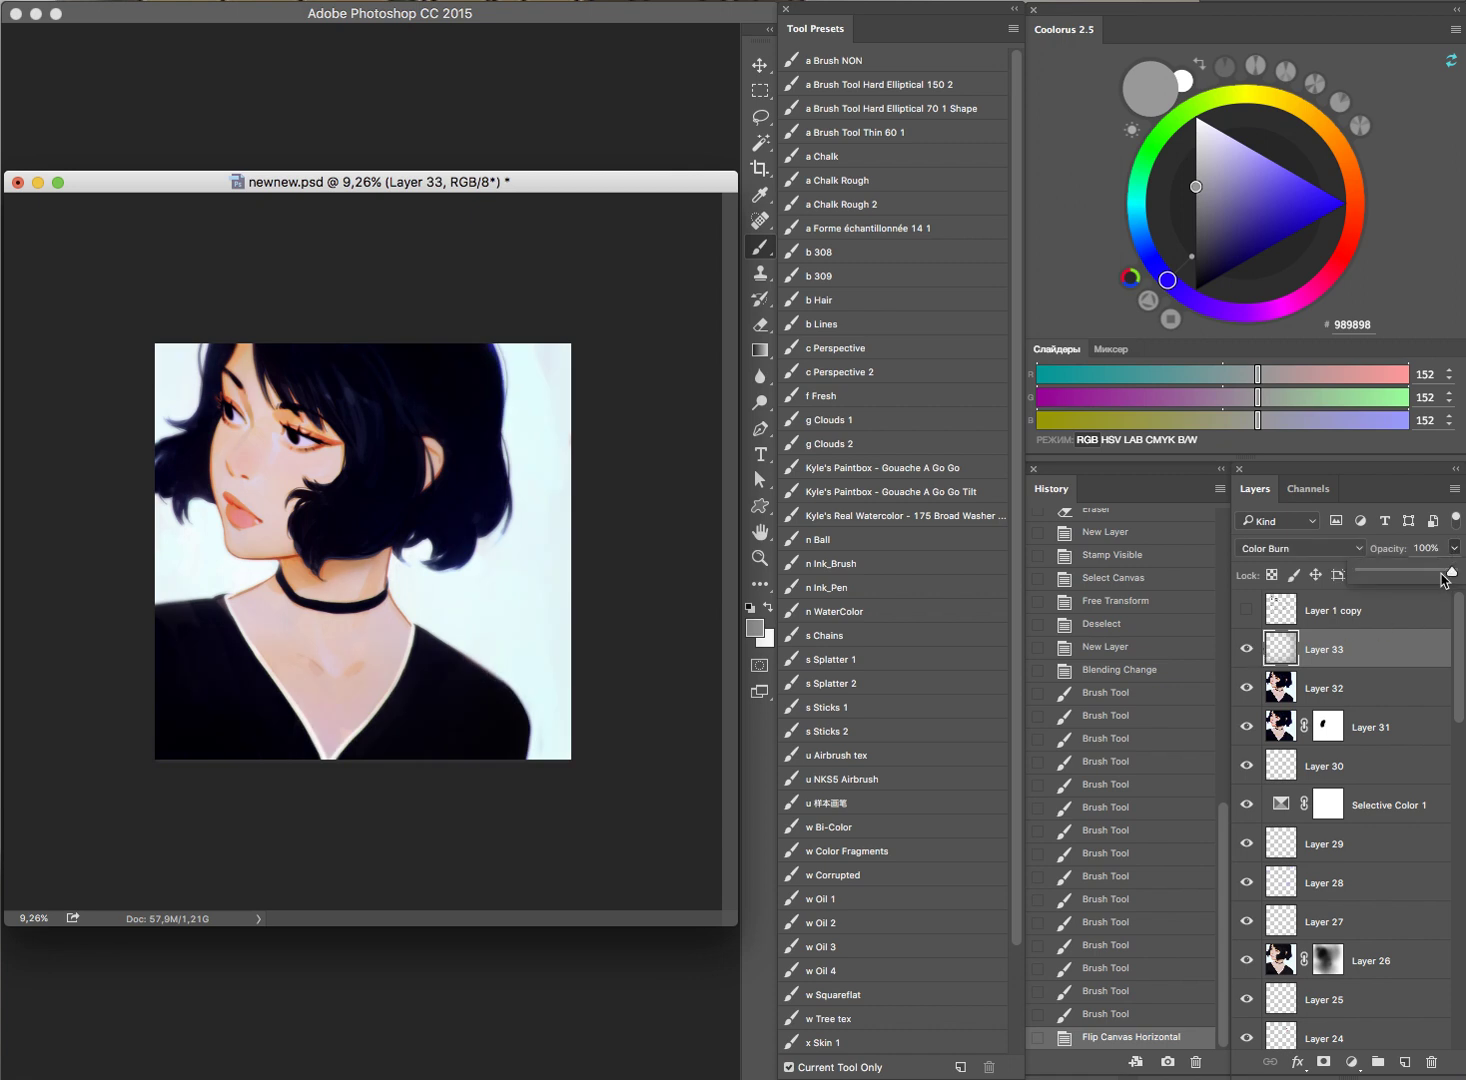
pyautogui.moveTo(1422, 579); pyautogui.dragTo(1414, 588)
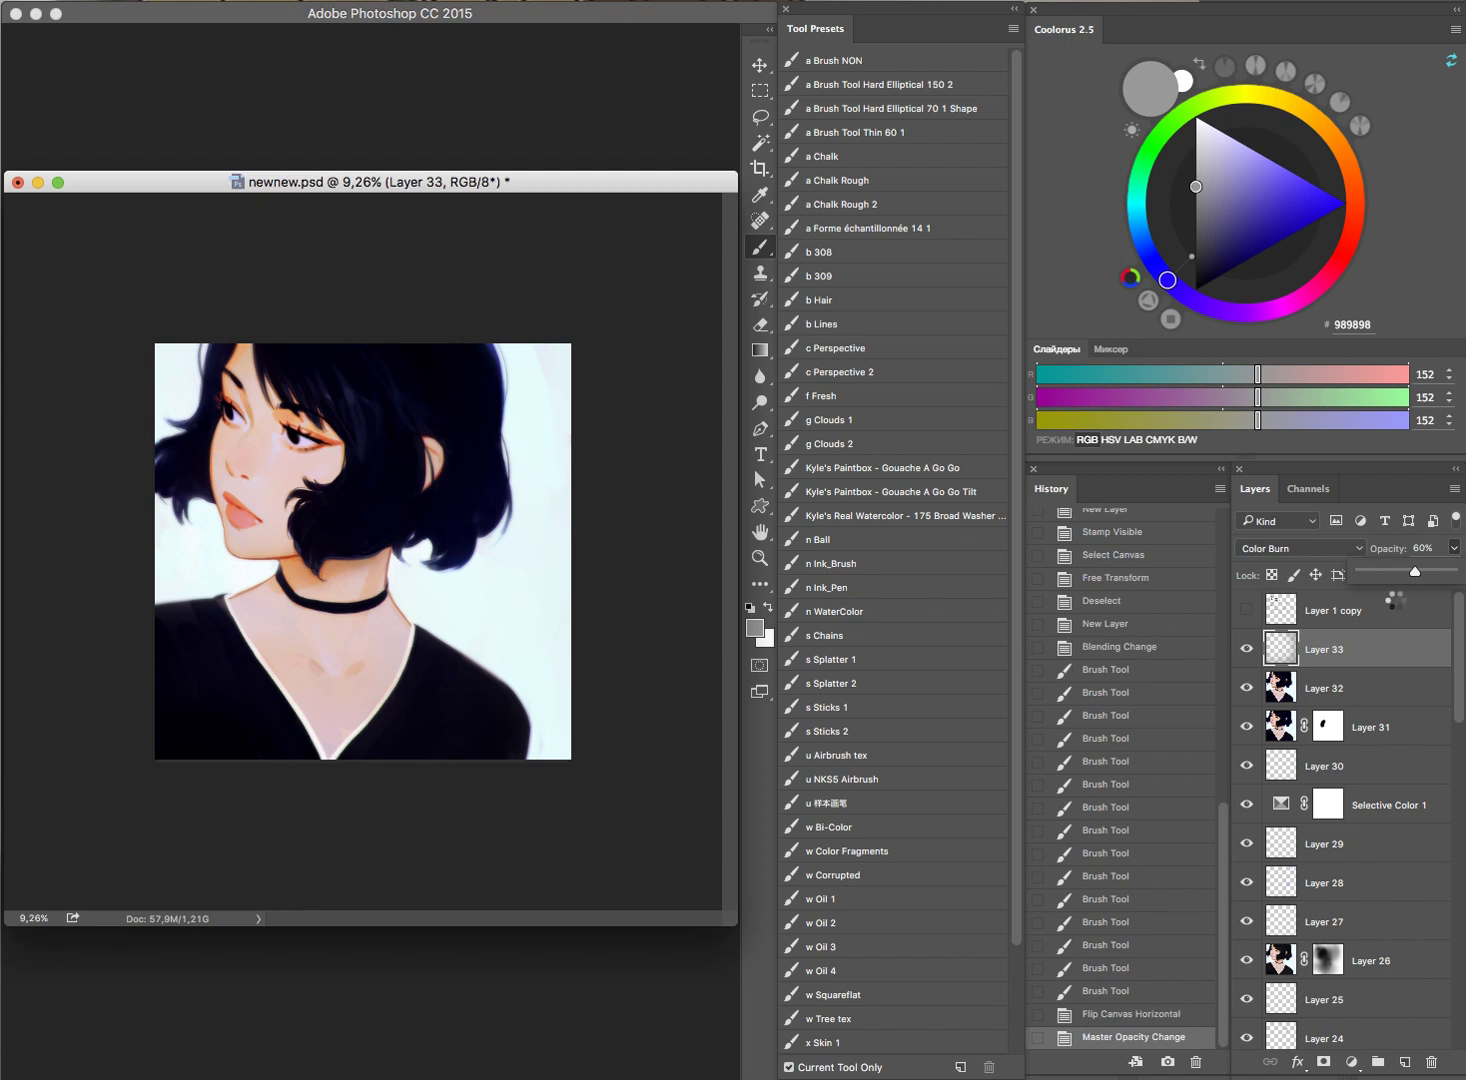
pyautogui.click(1394, 602)
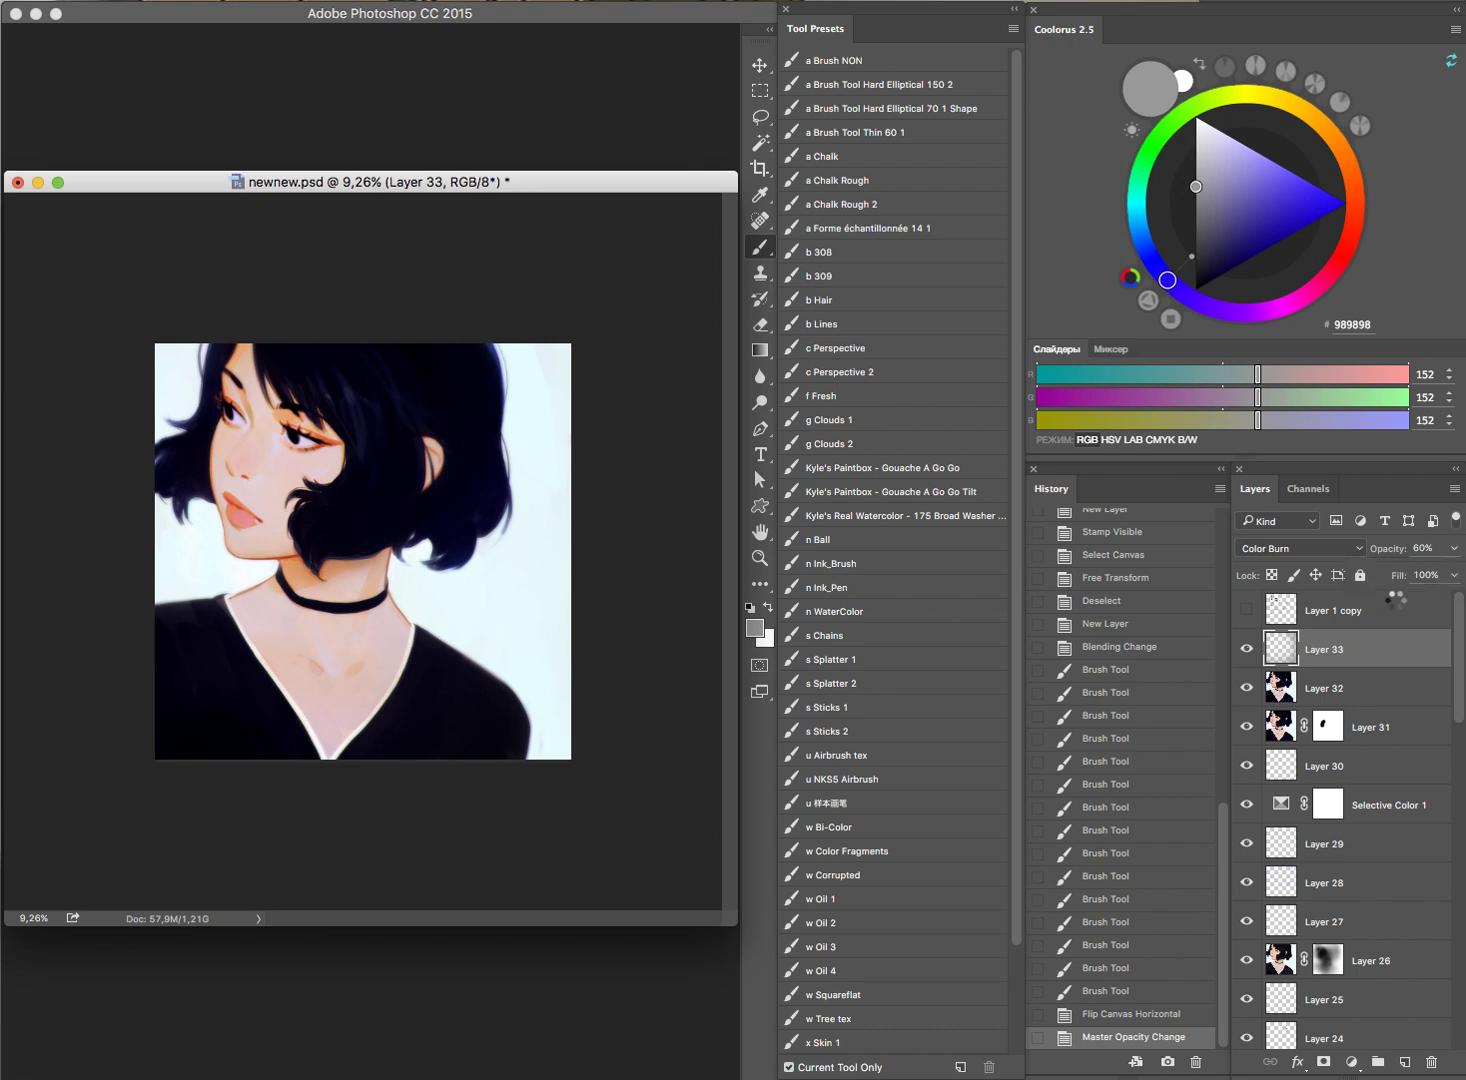
pyautogui.hotkey('ctrl', 'shift', 'h')
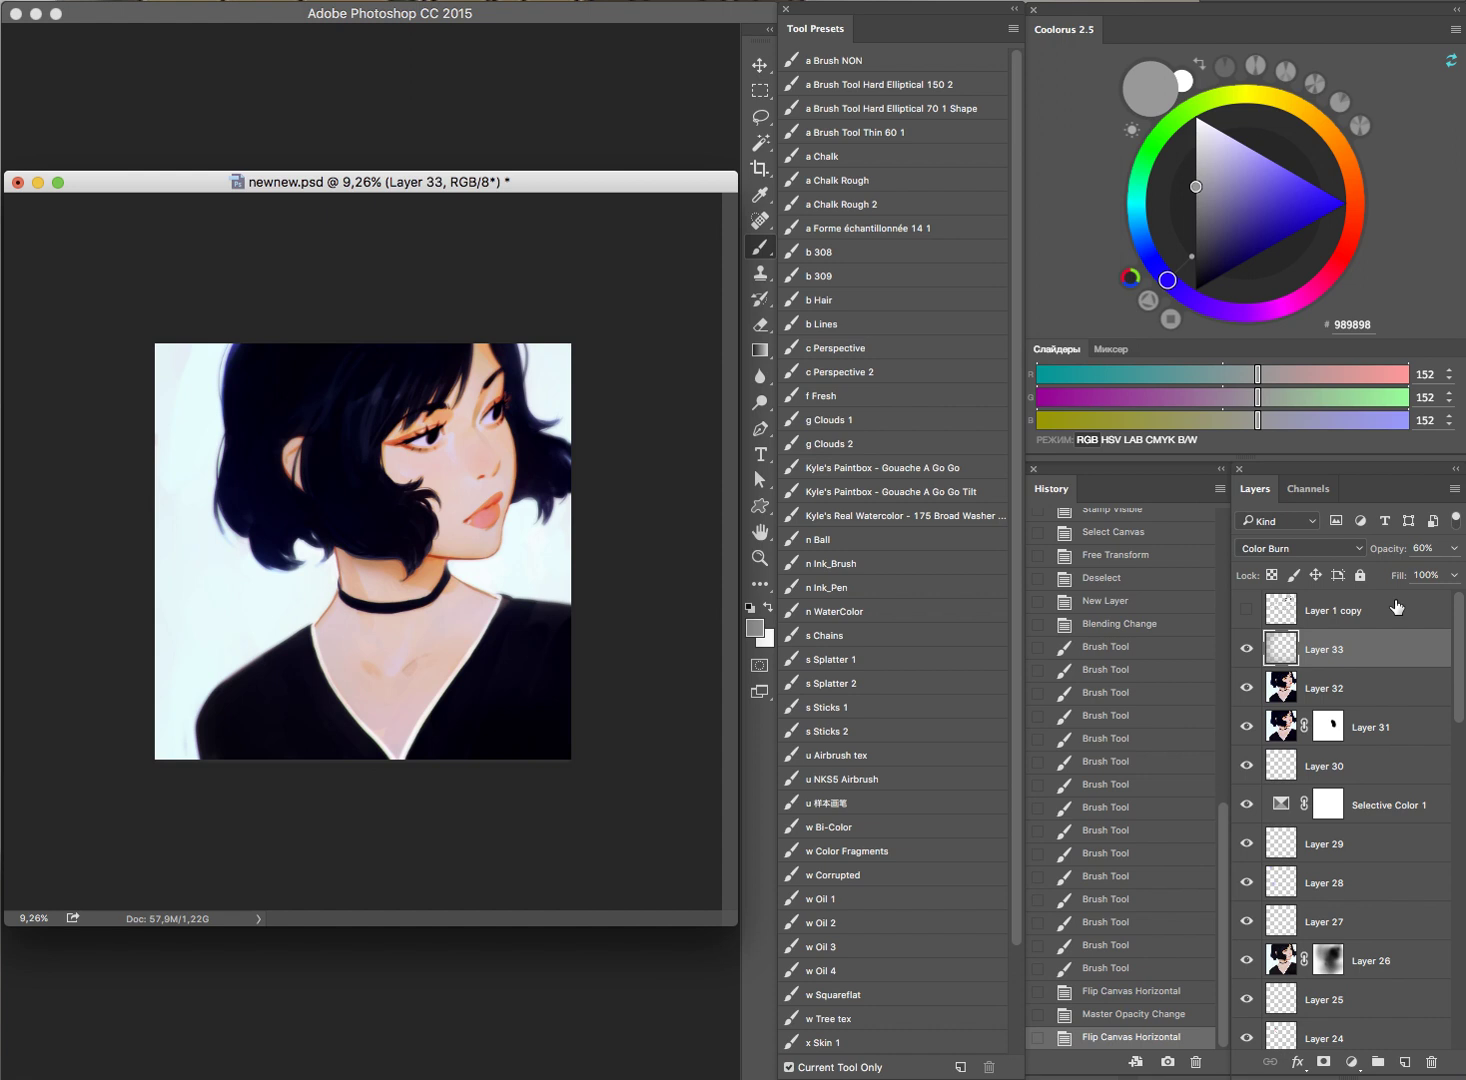
pyautogui.hotkey('ctrl', 'shift', 'alt', 'n')
# Step: Sample the pink neck skin and paint faint highlights across the neck and collarbone
pyautogui.moveTo(378, 667); pyautogui.dragTo(435, 671)
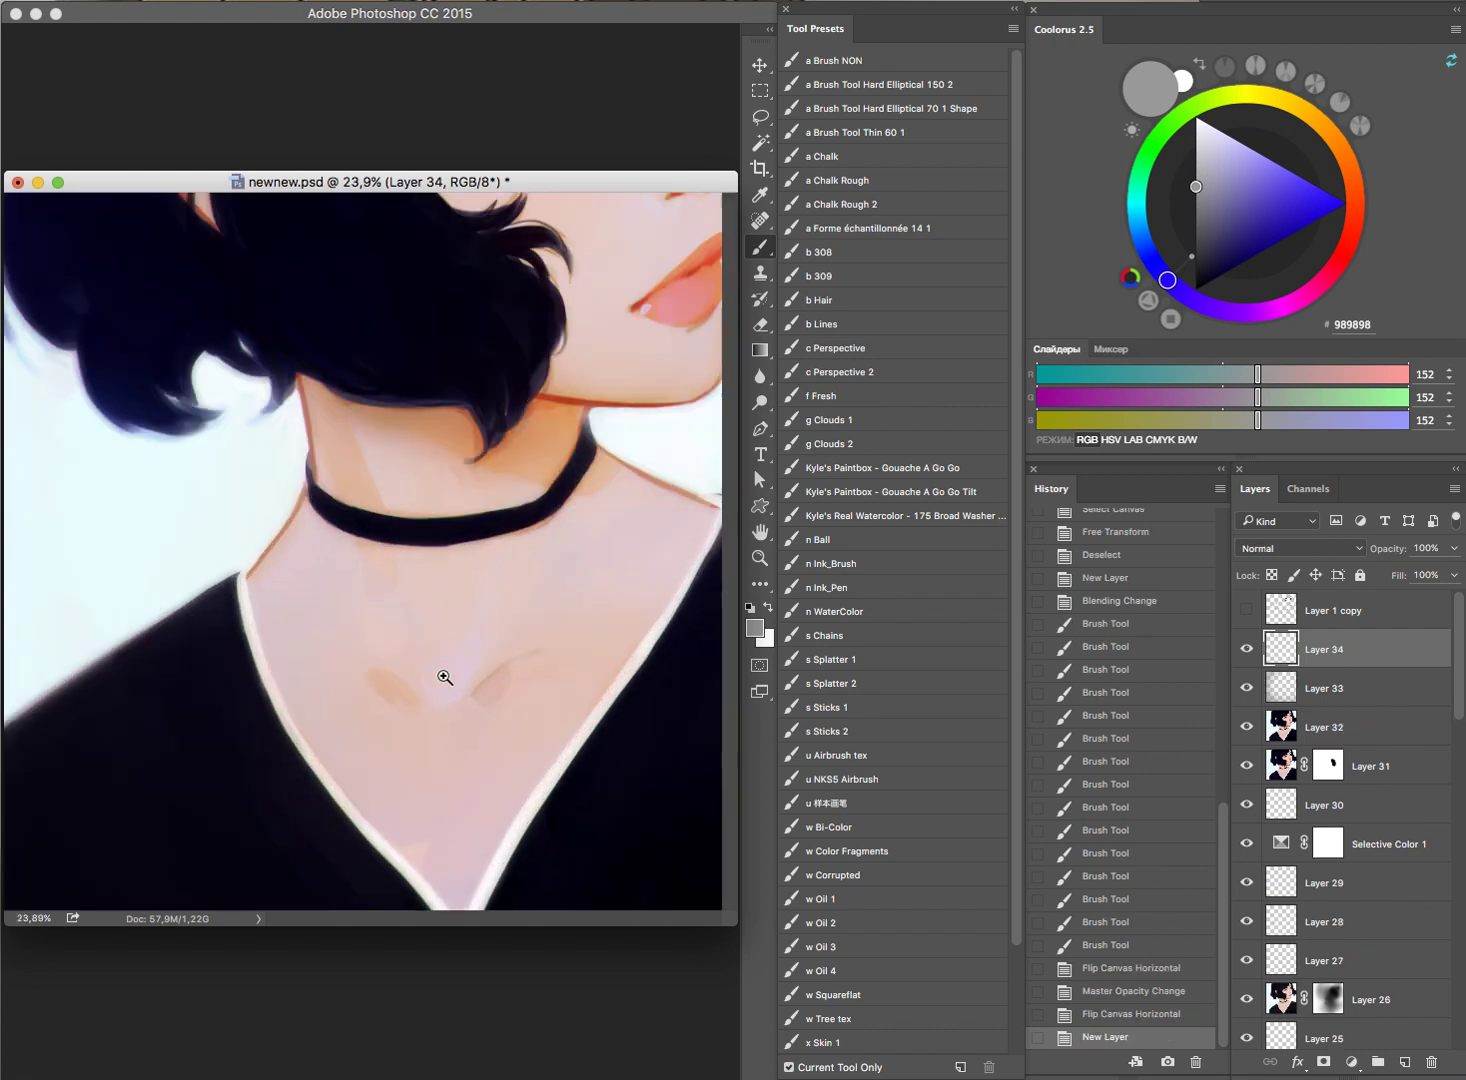
pyautogui.click(296, 578)
pyautogui.click(880, 84)
pyautogui.moveTo(288, 642); pyautogui.dragTo(400, 660)
pyautogui.moveTo(297, 642); pyautogui.dragTo(400, 657)
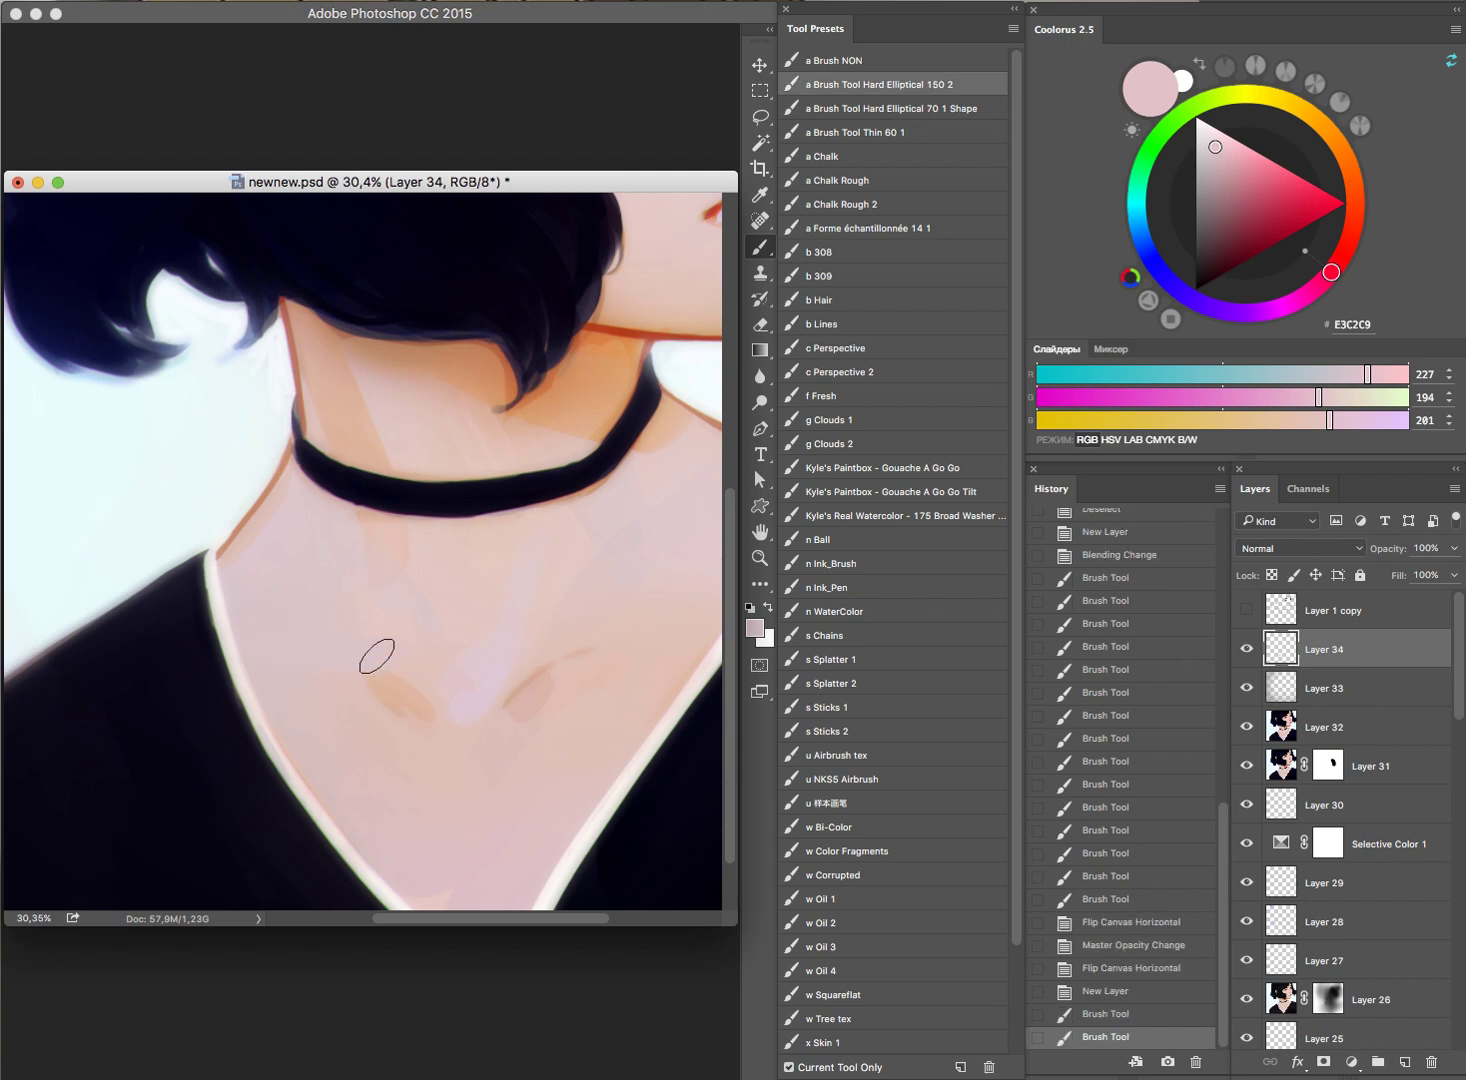
pyautogui.moveTo(276, 608)
pyautogui.mouseDown()
pyautogui.moveTo(392, 643)
pyautogui.moveTo(330, 605)
pyautogui.moveTo(433, 636)
pyautogui.moveTo(466, 566)
pyautogui.moveTo(435, 610)
pyautogui.moveTo(405, 599)
pyautogui.mouseUp()
pyautogui.press('e')
pyautogui.press('[')
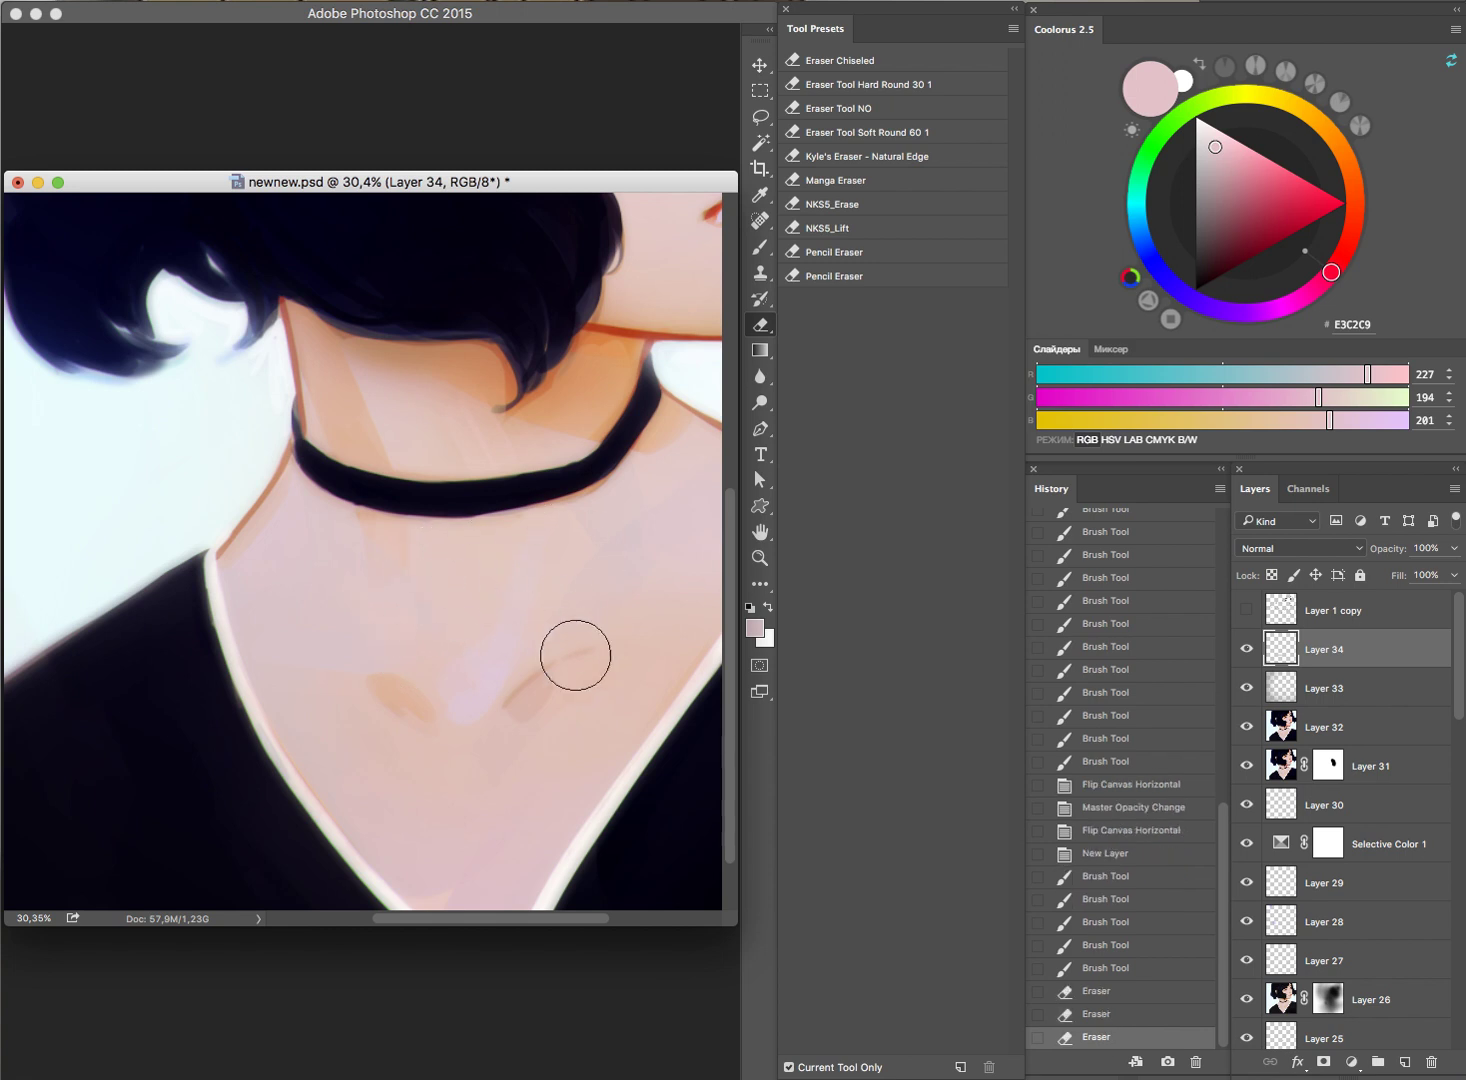
pyautogui.press('b')
# Step: Resample warmer neck skin tones to repaint and smooth the neck shading
pyautogui.keyDown('alt'); pyautogui.click(458, 586); pyautogui.keyUp('alt')
pyautogui.press('e')
pyautogui.moveTo(446, 592); pyautogui.dragTo(527, 556)
pyautogui.press('b')
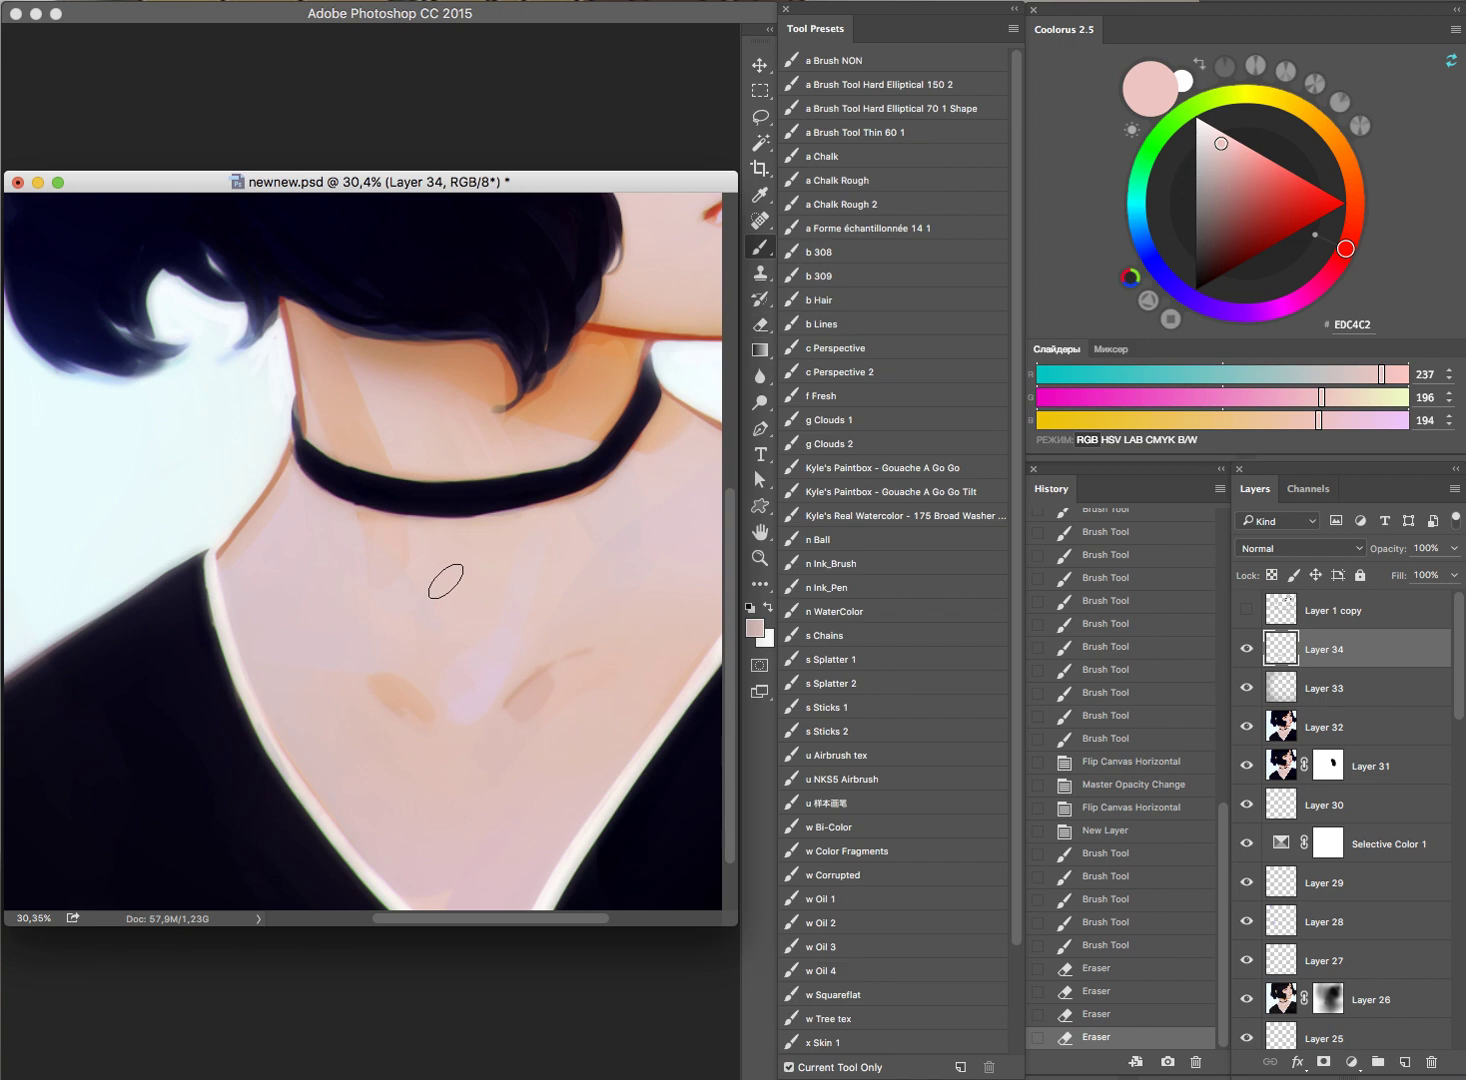
pyautogui.keyDown('alt'); pyautogui.click(458, 574); pyautogui.keyUp('alt')
pyautogui.moveTo(432, 586)
pyautogui.mouseDown()
pyautogui.moveTo(425, 563)
pyautogui.moveTo(421, 600)
pyautogui.mouseUp()
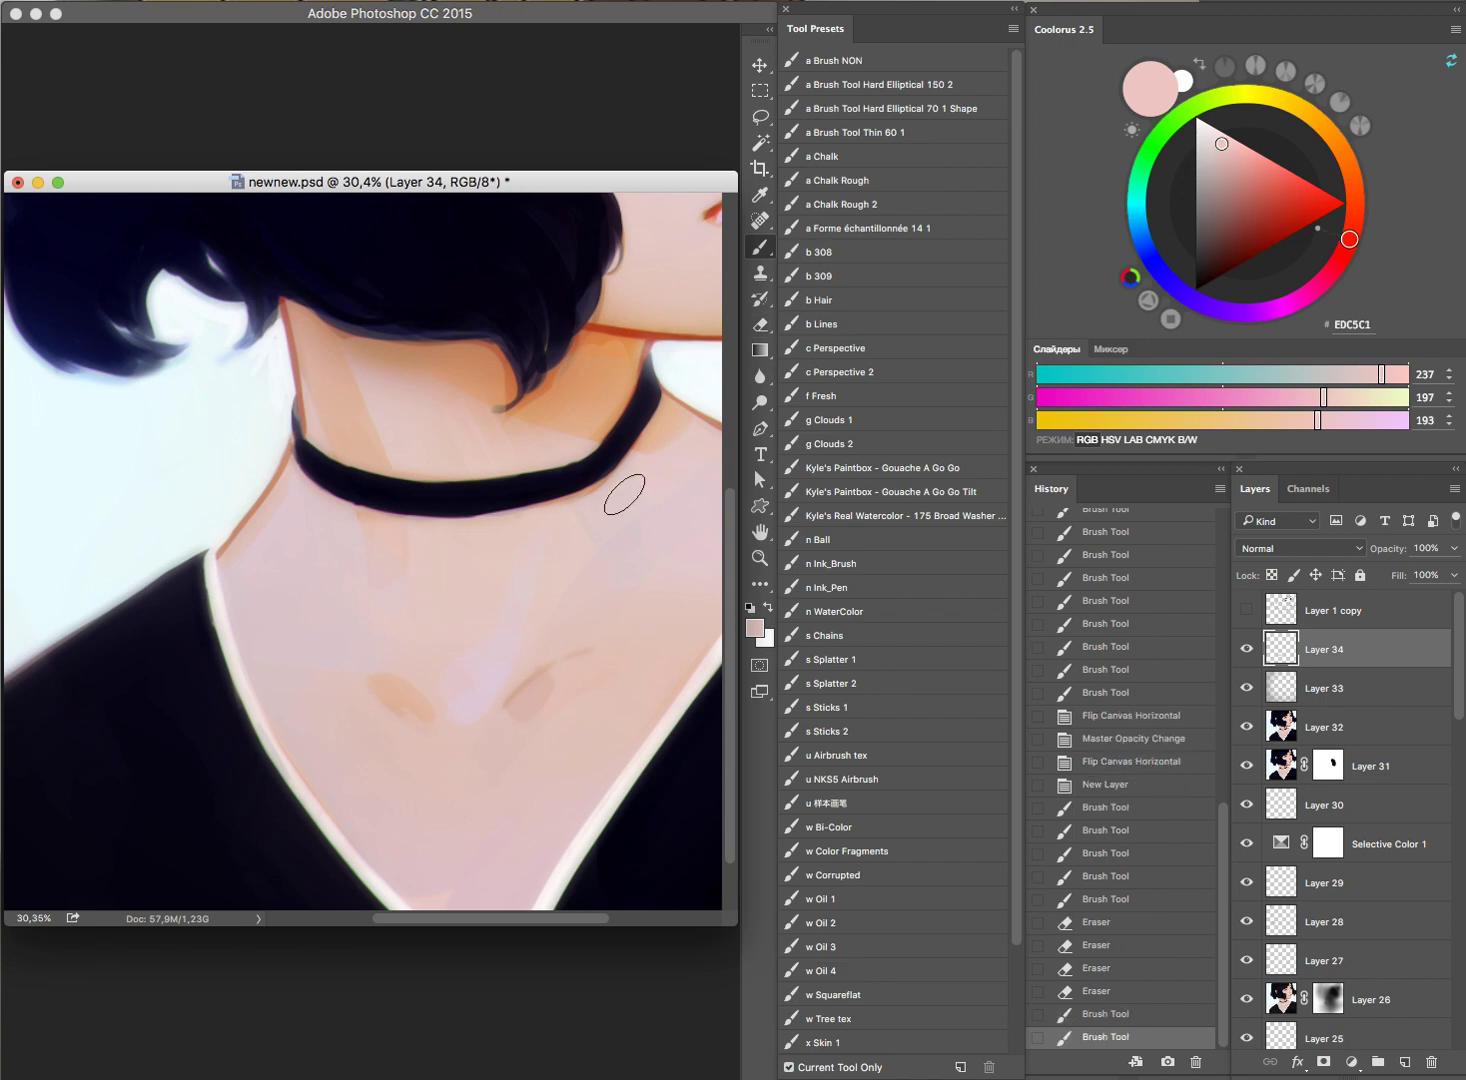
pyautogui.hotkey('ctrl', '-')
pyautogui.hotkey('ctrl', '-')
pyautogui.moveTo(397, 818)
pyautogui.mouseDown()
pyautogui.moveTo(452, 766)
pyautogui.moveTo(402, 775)
pyautogui.moveTo(439, 769)
pyautogui.mouseUp()
pyautogui.keyDown('alt'); pyautogui.click(362, 757); pyautogui.keyUp('alt')
pyautogui.keyDown('alt'); pyautogui.click(363, 768); pyautogui.keyUp('alt')
pyautogui.moveTo(614, 543)
pyautogui.mouseDown()
pyautogui.moveTo(501, 644)
pyautogui.moveTo(484, 598)
pyautogui.mouseUp()
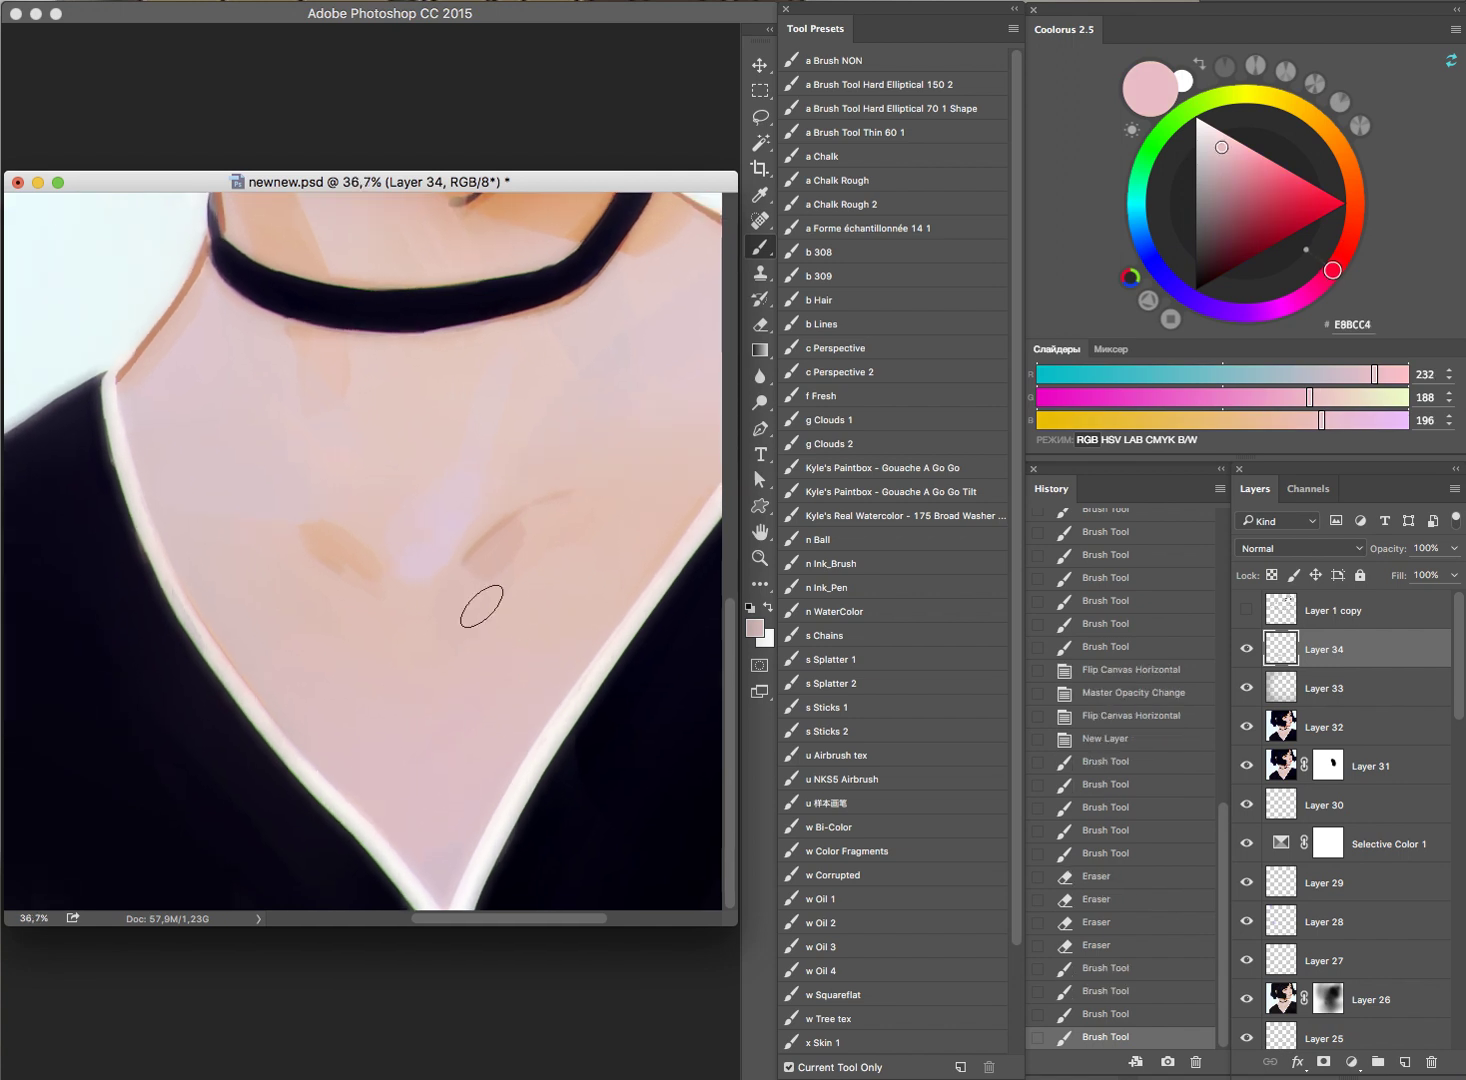
# Step: Sample the pale outline colour, darken it slightly, and paint along the neckline
pyautogui.keyDown('alt'); pyautogui.click(120, 437); pyautogui.keyUp('alt')
pyautogui.click(1206, 130)
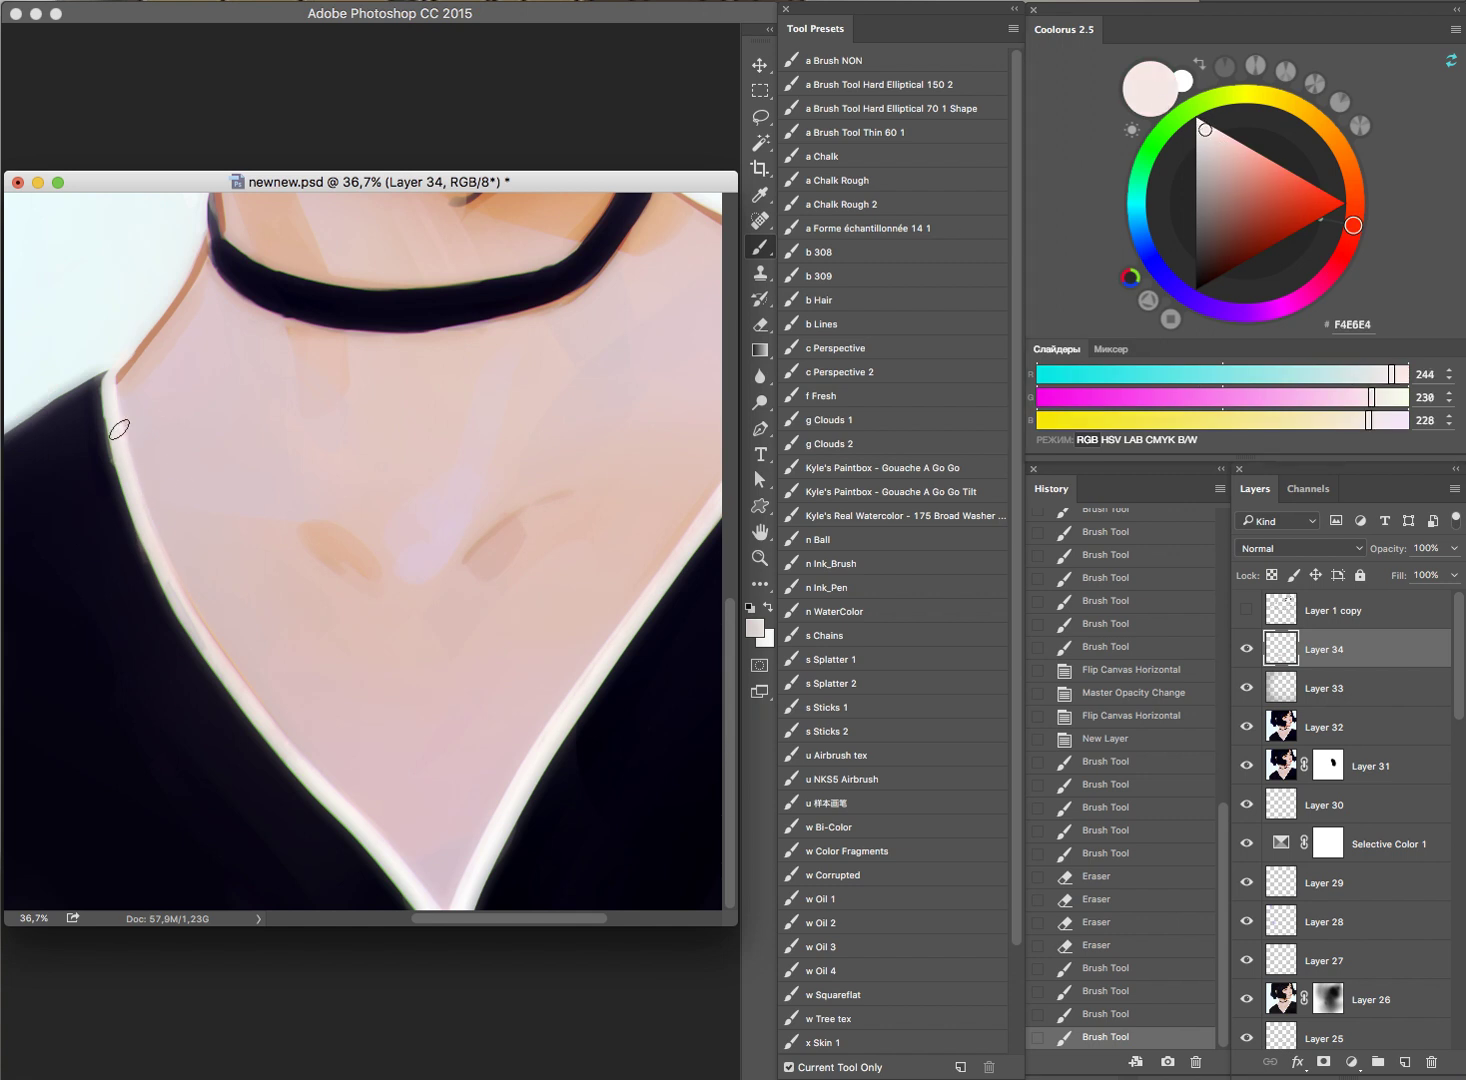
pyautogui.moveTo(104, 400)
pyautogui.mouseDown()
pyautogui.moveTo(184, 607)
pyautogui.moveTo(301, 776)
pyautogui.mouseUp()
pyautogui.moveTo(635, 657); pyautogui.dragTo(556, 656)
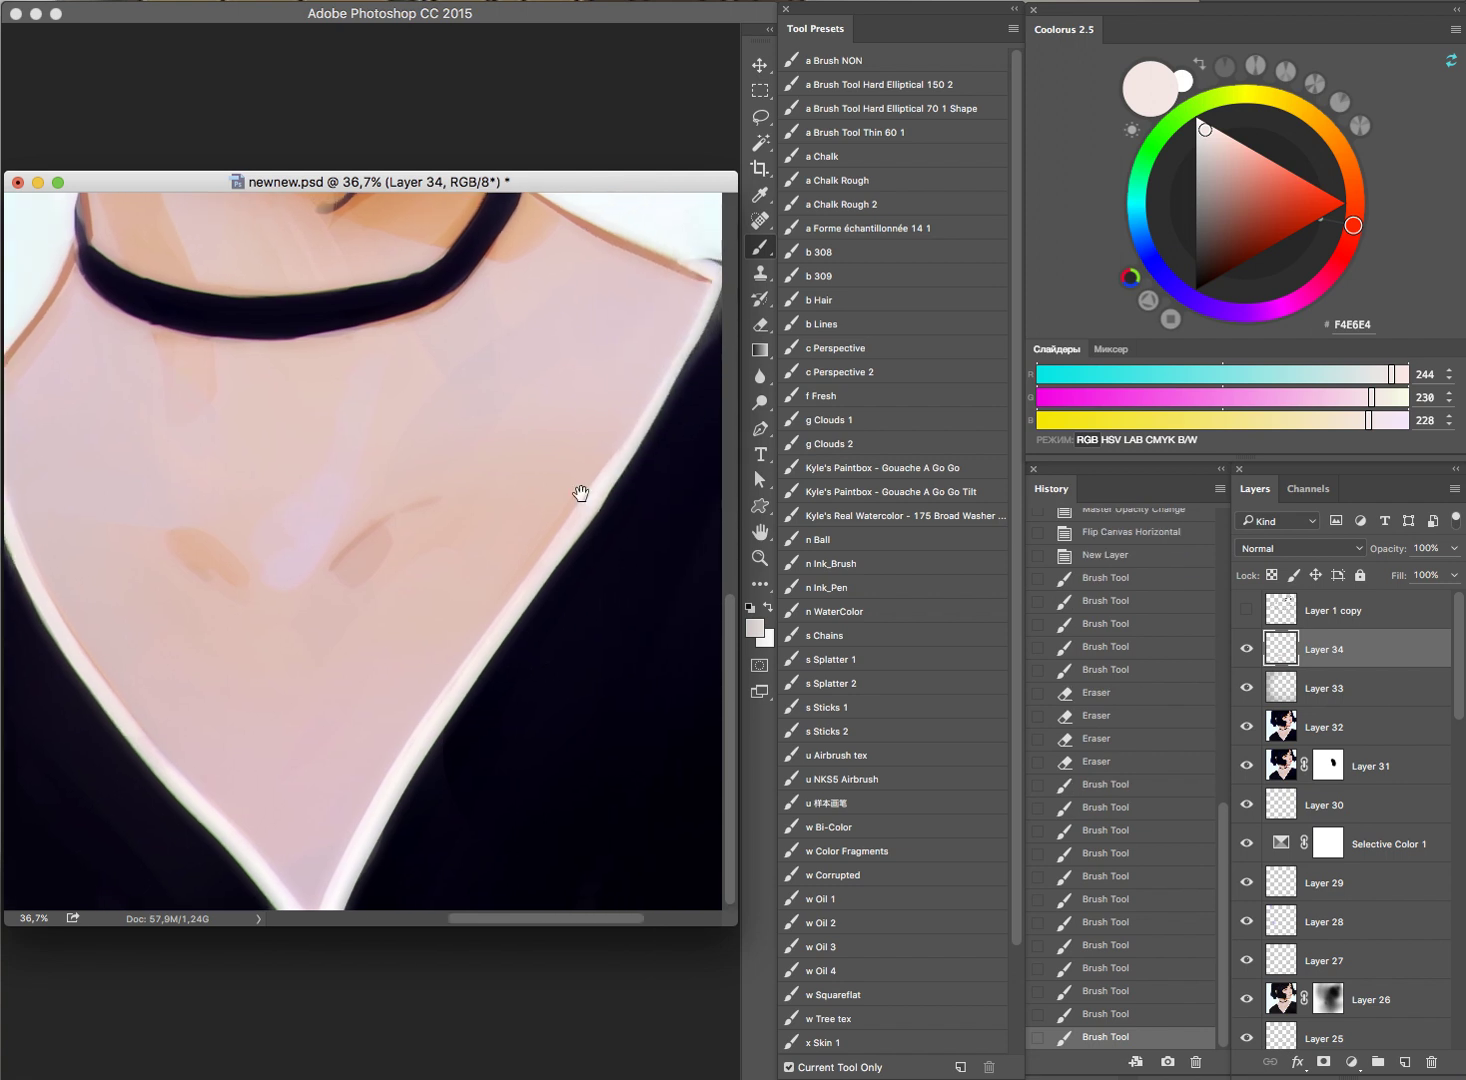
pyautogui.hscroll(5, 605, 484)
pyautogui.scroll(3, 604, 484)
pyautogui.moveTo(484, 431); pyautogui.dragTo(422, 569)
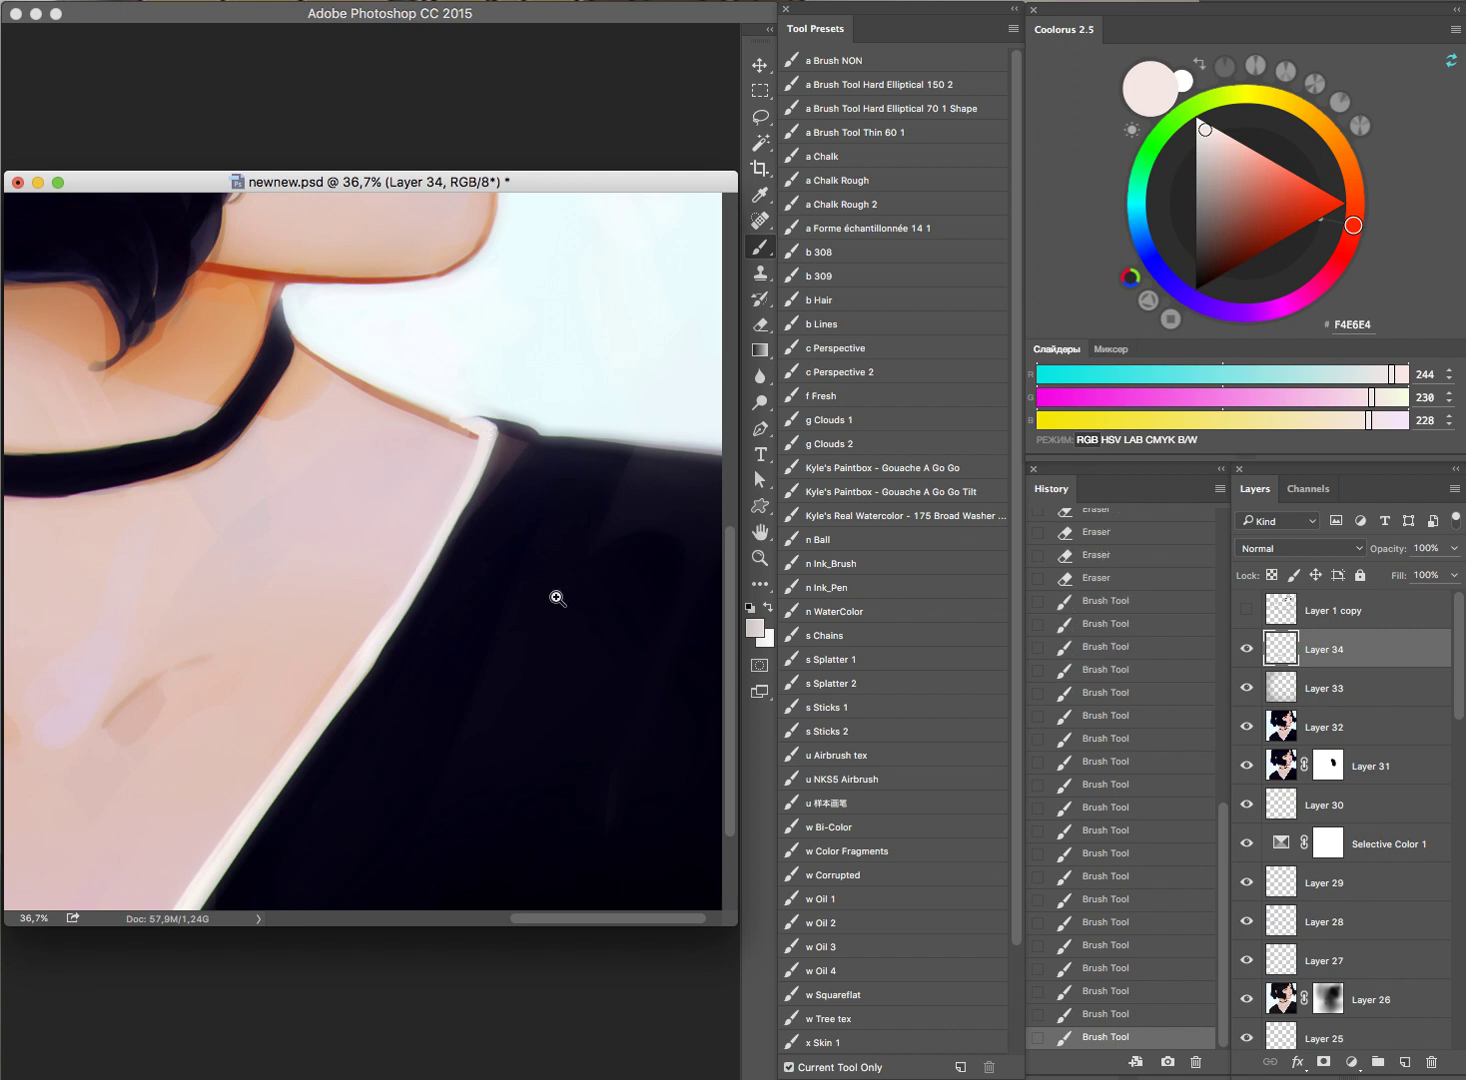
# Step: Zoom to the eyes, sample lavender eye-white tones, and erase a small spot near the eye
pyautogui.press('super+0')
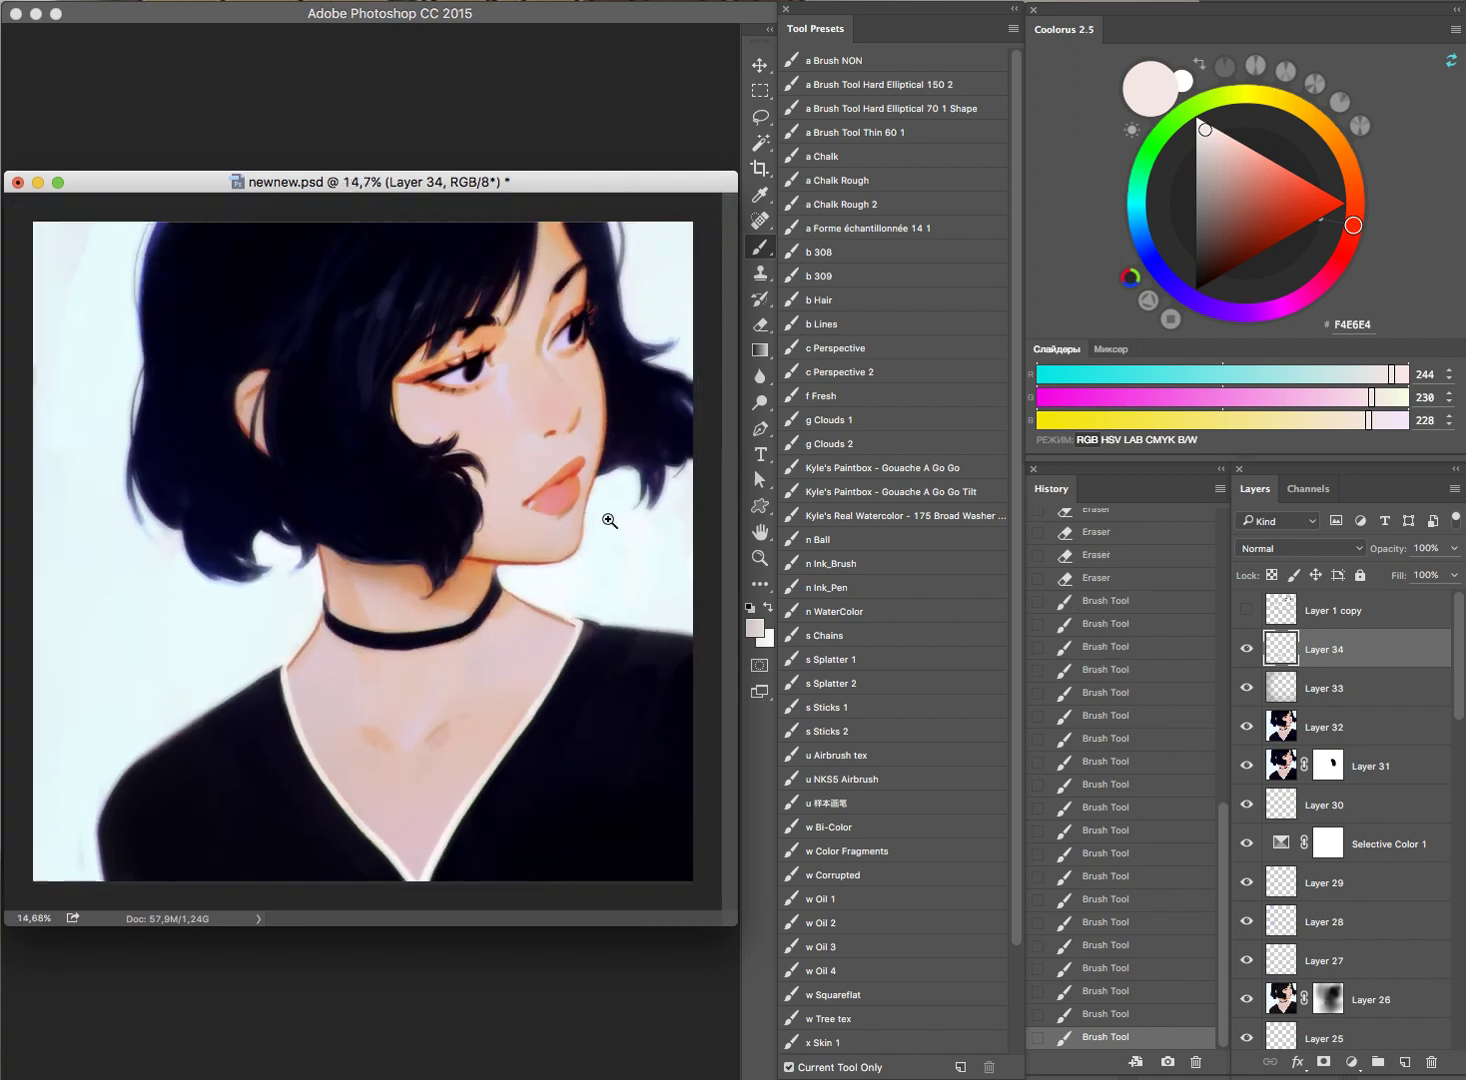
pyautogui.moveTo(565, 322)
pyautogui.mouseDown()
pyautogui.moveTo(598, 360)
pyautogui.moveTo(574, 434)
pyautogui.mouseUp()
pyautogui.keyDown('alt'); pyautogui.click(311, 463); pyautogui.keyUp('alt')
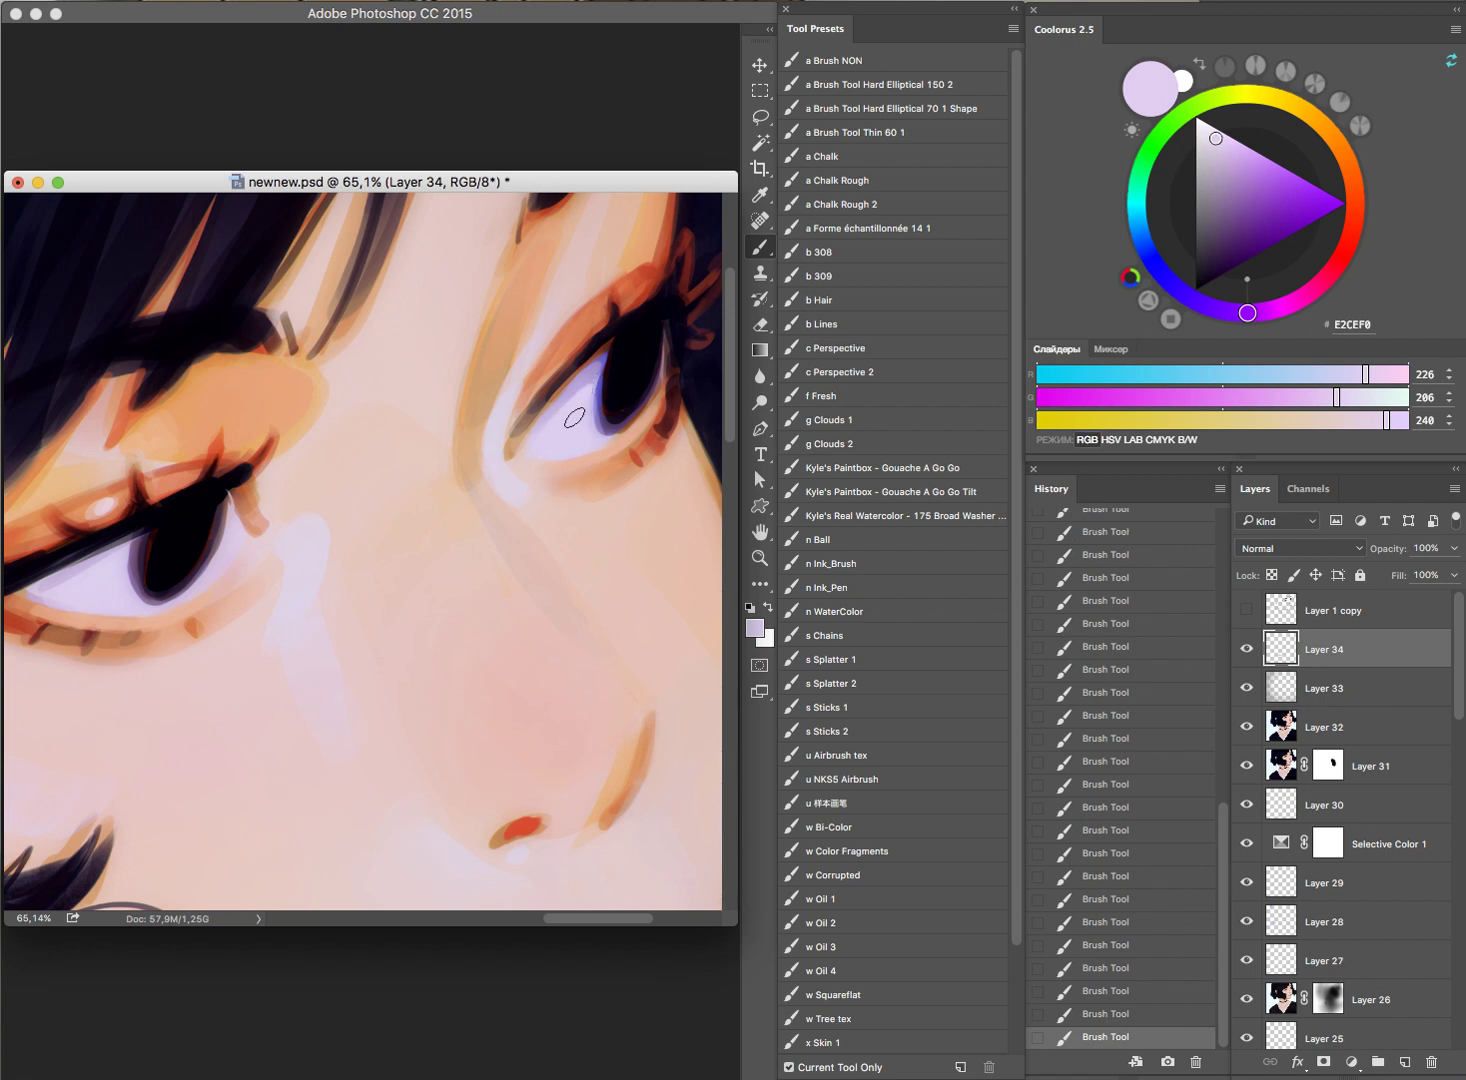
pyautogui.keyDown('alt'); pyautogui.click(66, 570); pyautogui.keyUp('alt')
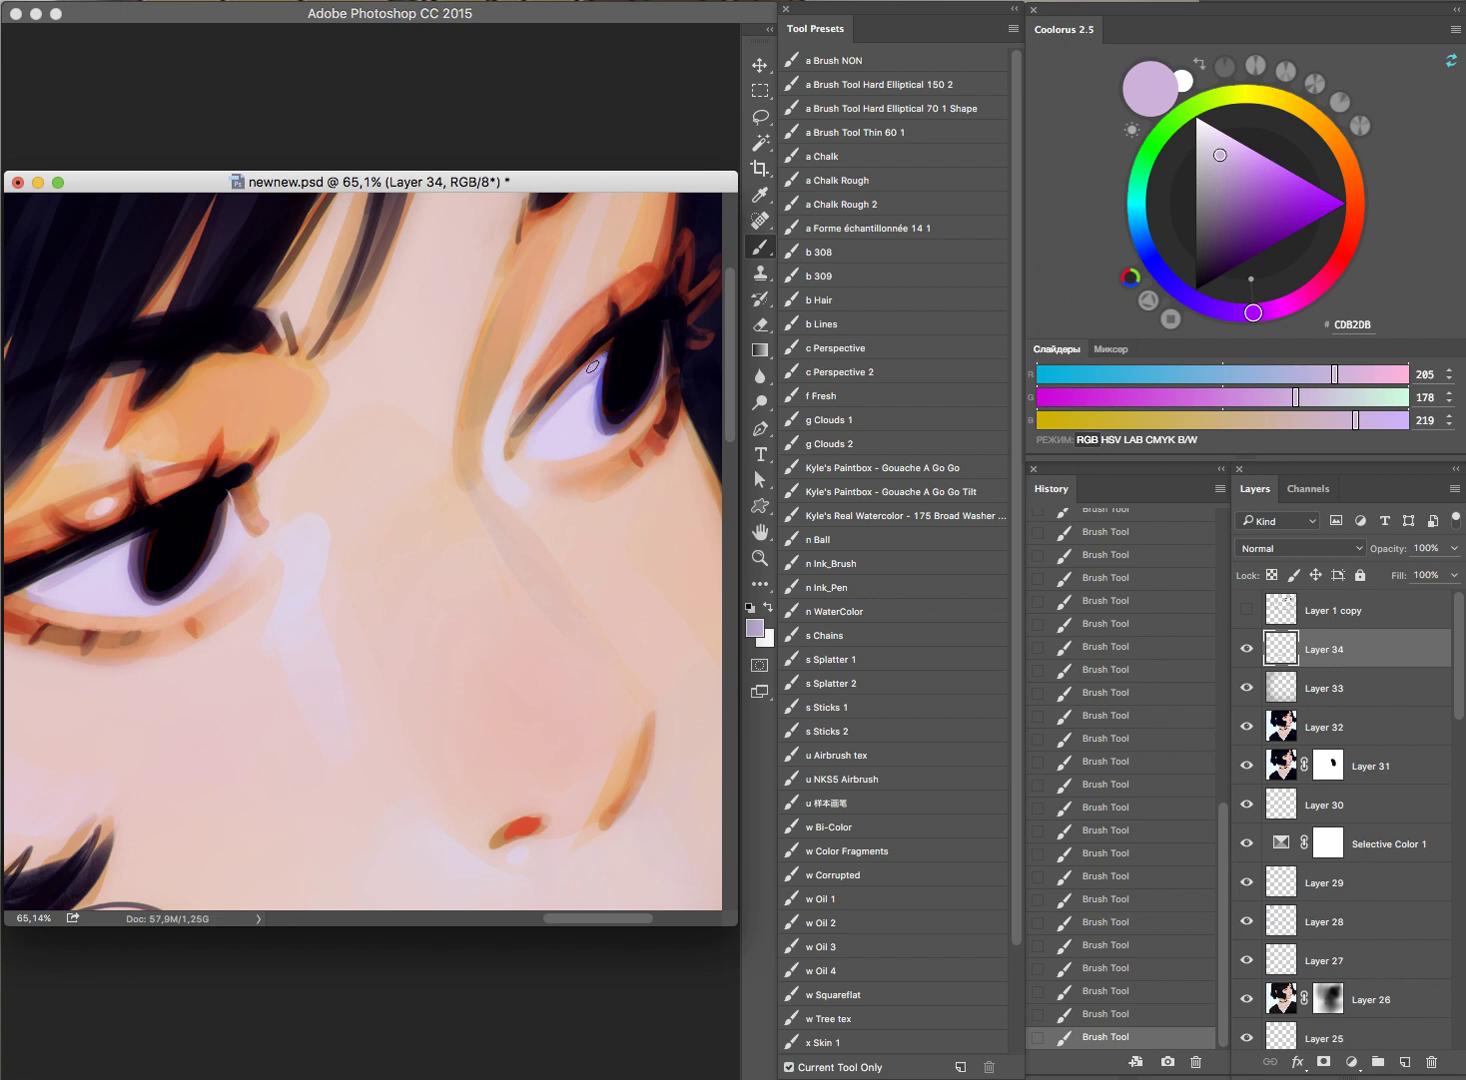
pyautogui.press('e')
pyautogui.press('[')
pyautogui.press('[')
pyautogui.moveTo(610, 355); pyautogui.dragTo(595, 369)
pyautogui.scroll(-3, 507, 573)
pyautogui.scroll(-4, 604, 563)
pyautogui.scroll(-1, 576, 567)
pyautogui.scroll(1, 577, 567)
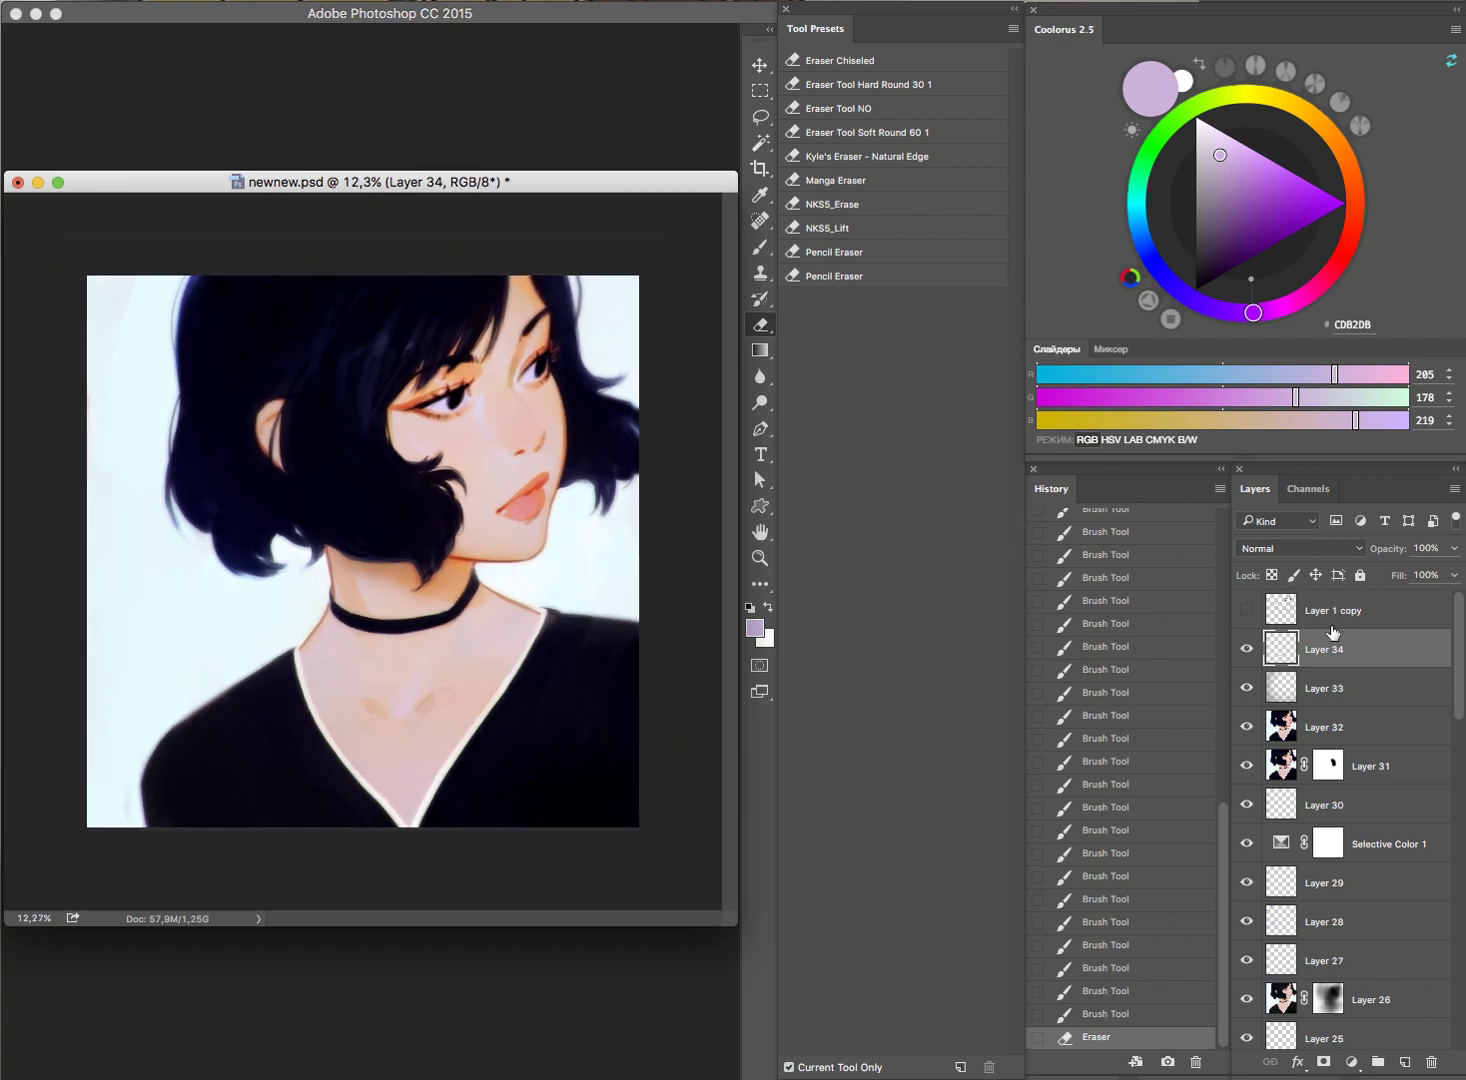
# Step: Erase stray marks along the eye edge on Layer 34
pyautogui.click(1258, 651)
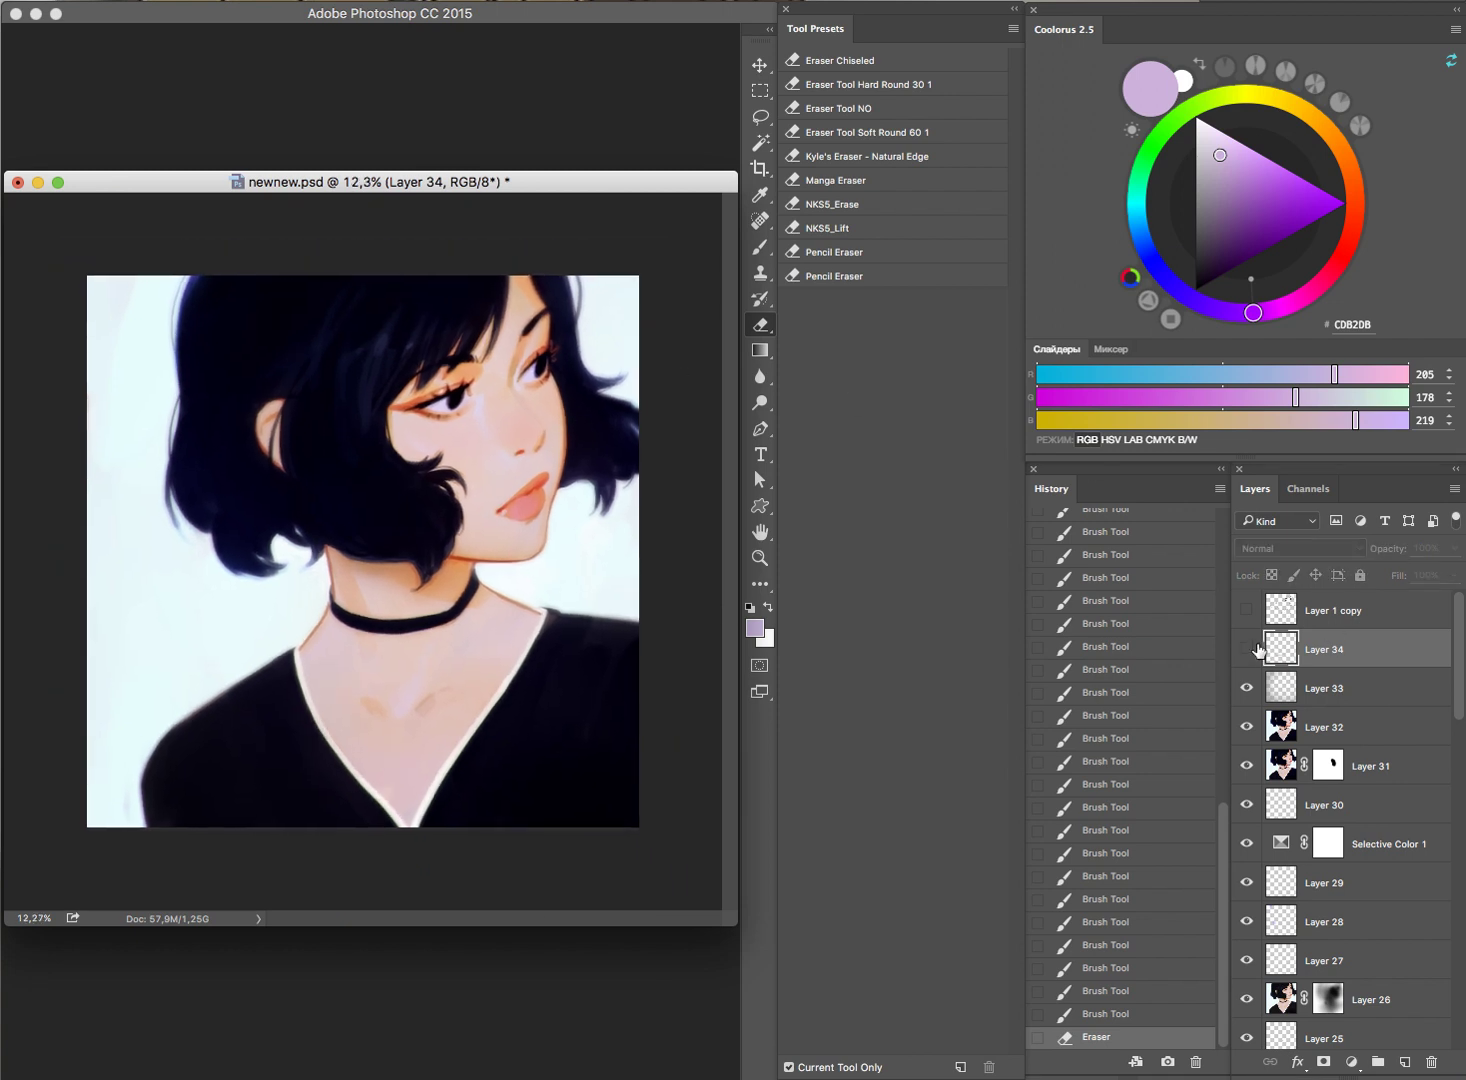
pyautogui.press('space')
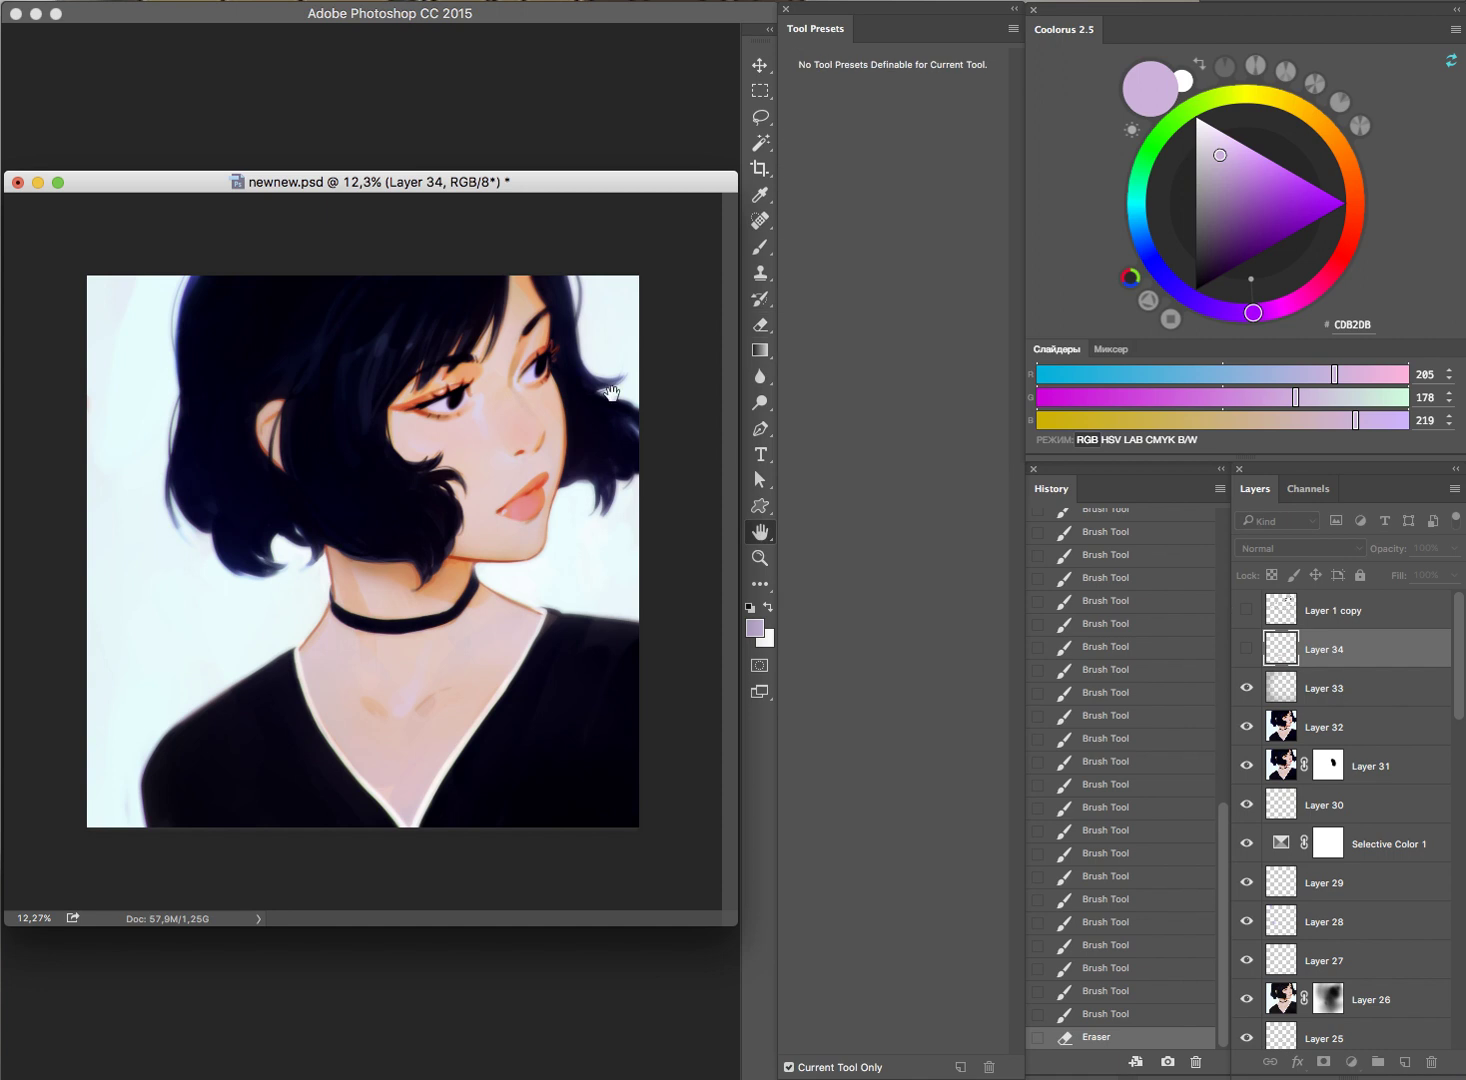
pyautogui.press('e')
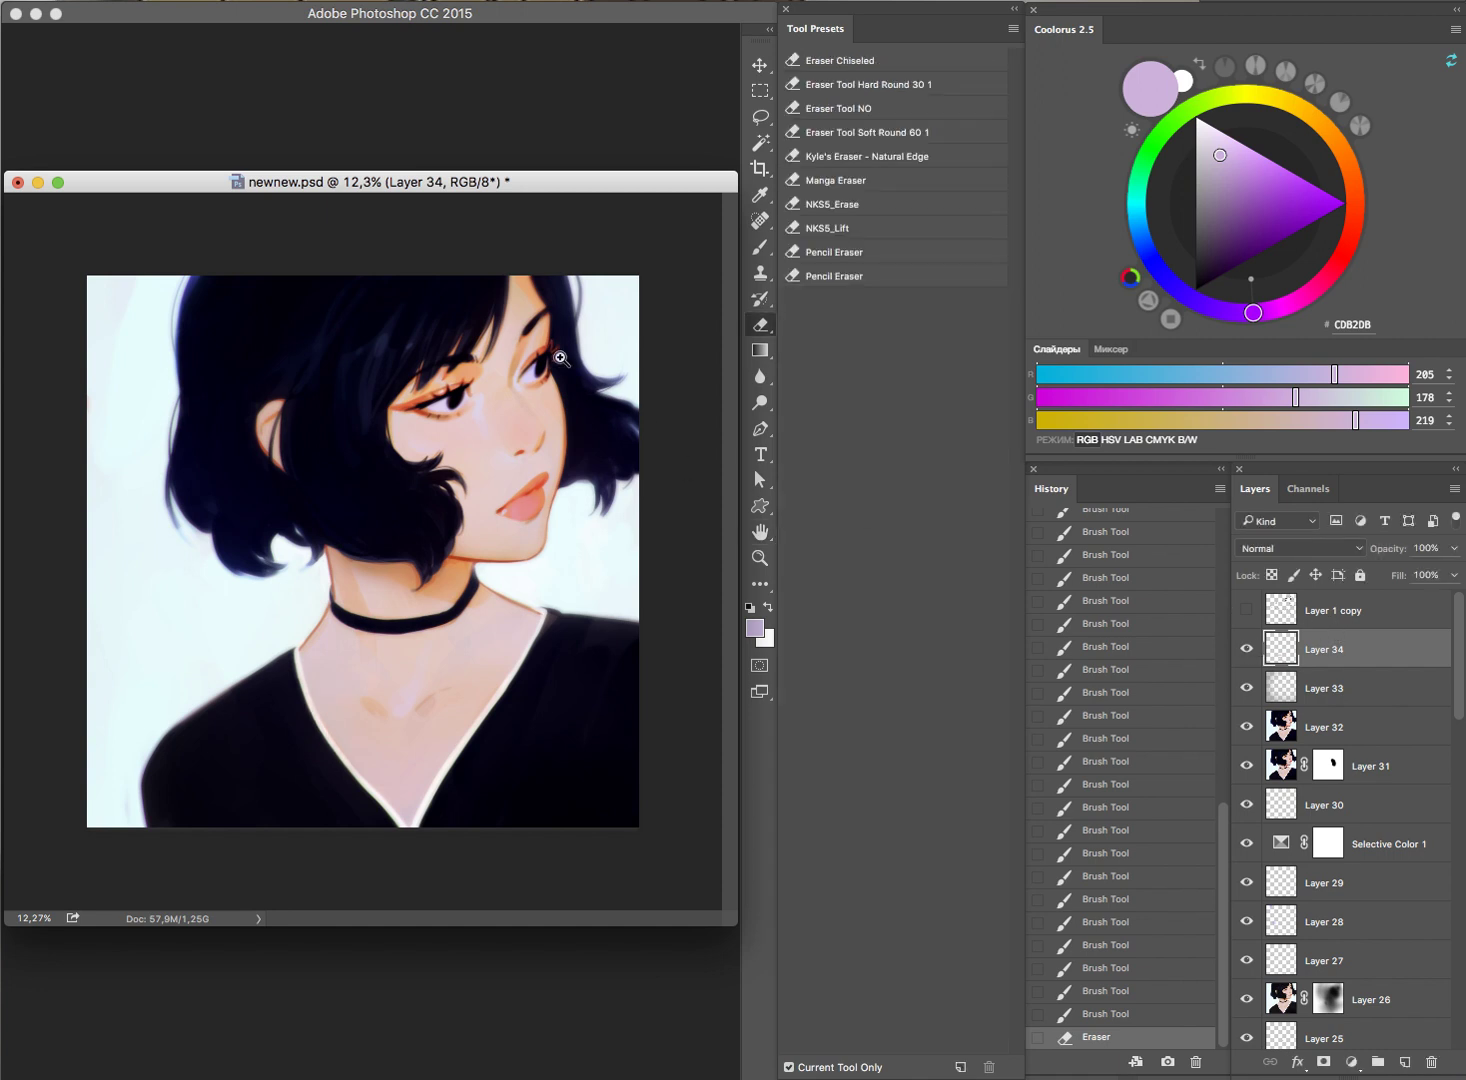
pyautogui.scroll(5, 560, 414)
pyautogui.moveTo(508, 460); pyautogui.dragTo(622, 377)
pyautogui.moveTo(596, 600)
pyautogui.mouseDown()
pyautogui.moveTo(521, 620)
pyautogui.moveTo(582, 628)
pyautogui.mouseUp()
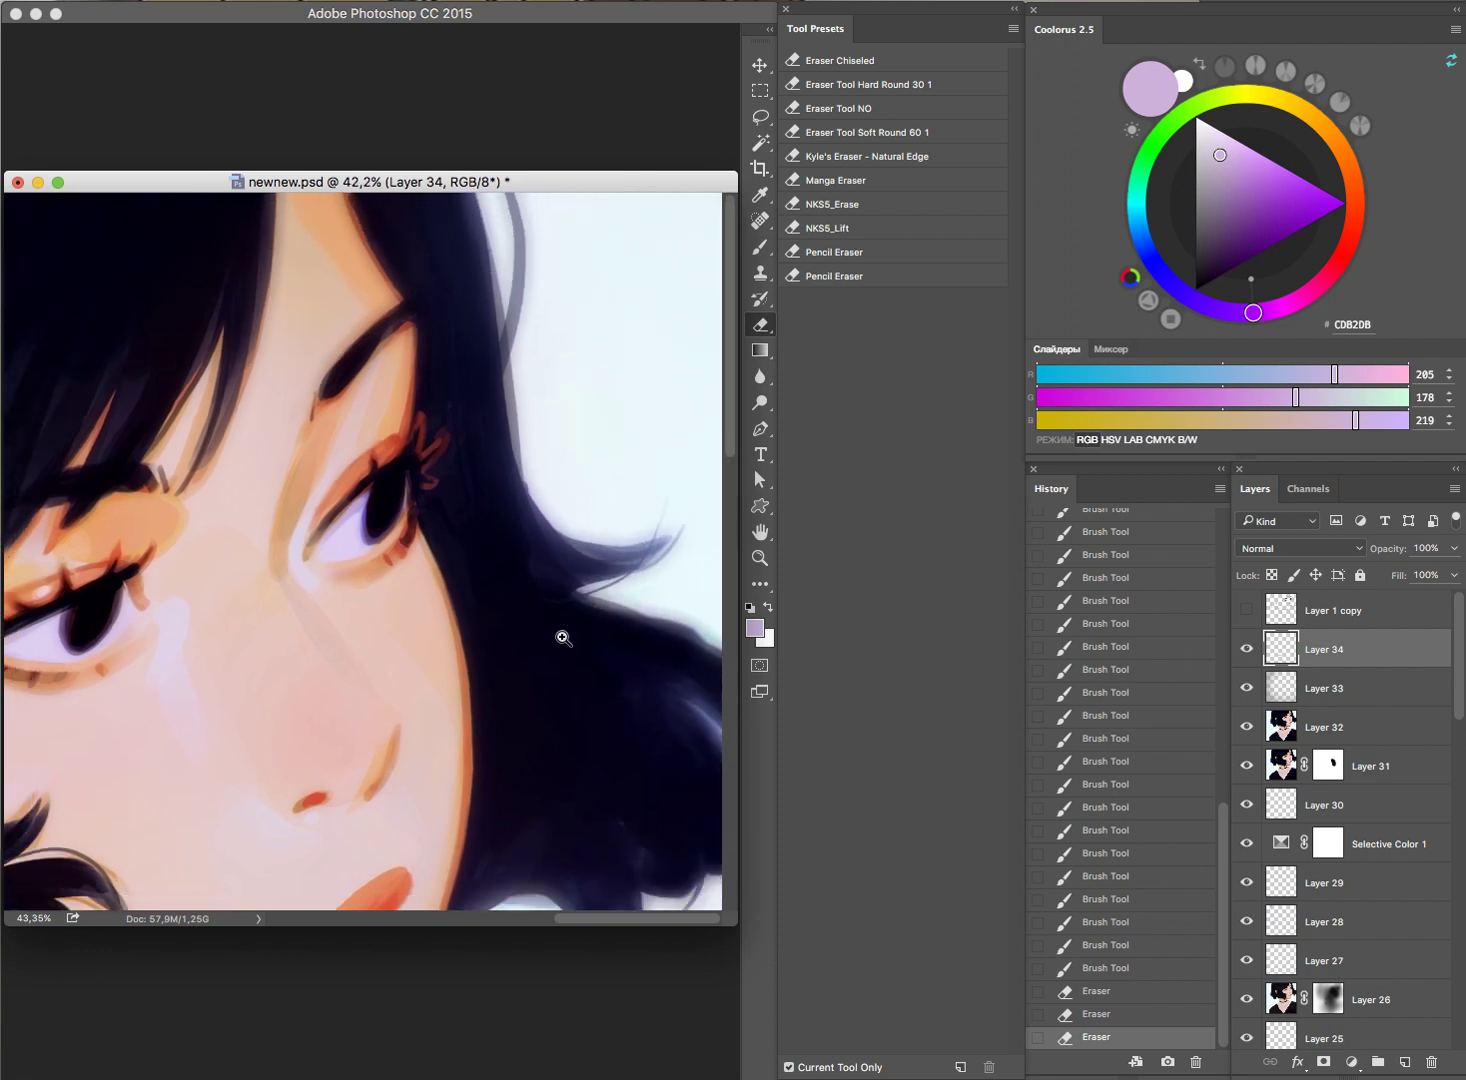
pyautogui.scroll(-5, 540, 638)
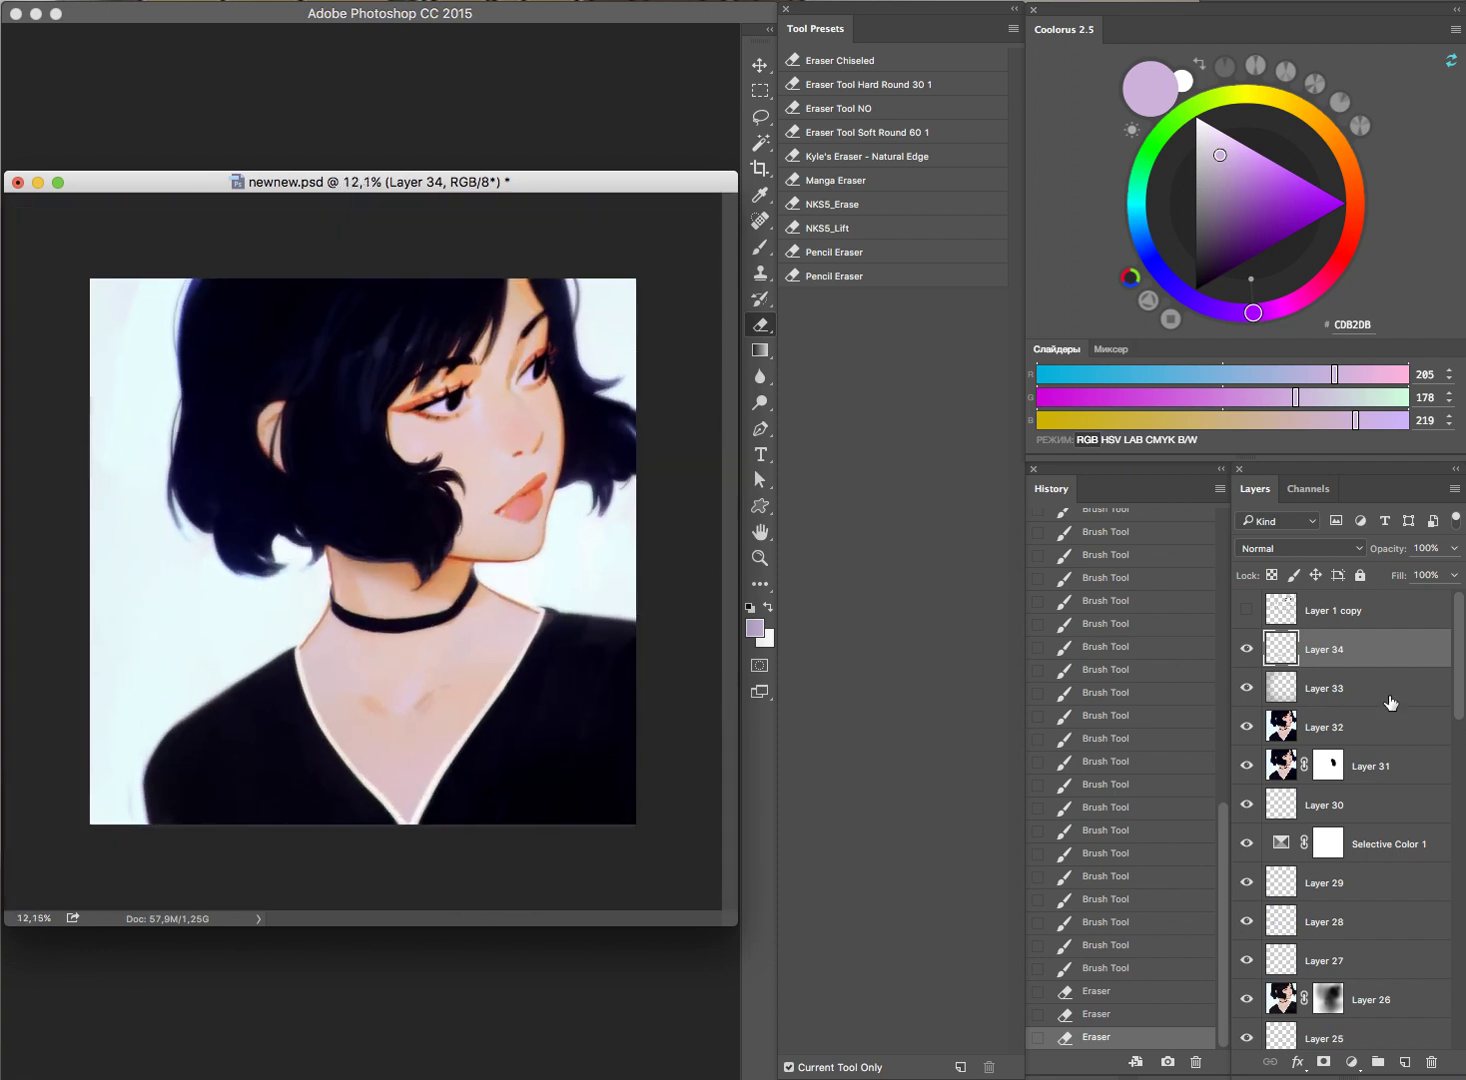
# Step: Toggle Layer 33's visibility on and off to compare its Color Burn effect
pyautogui.click(1247, 688)
pyautogui.click(1247, 689)
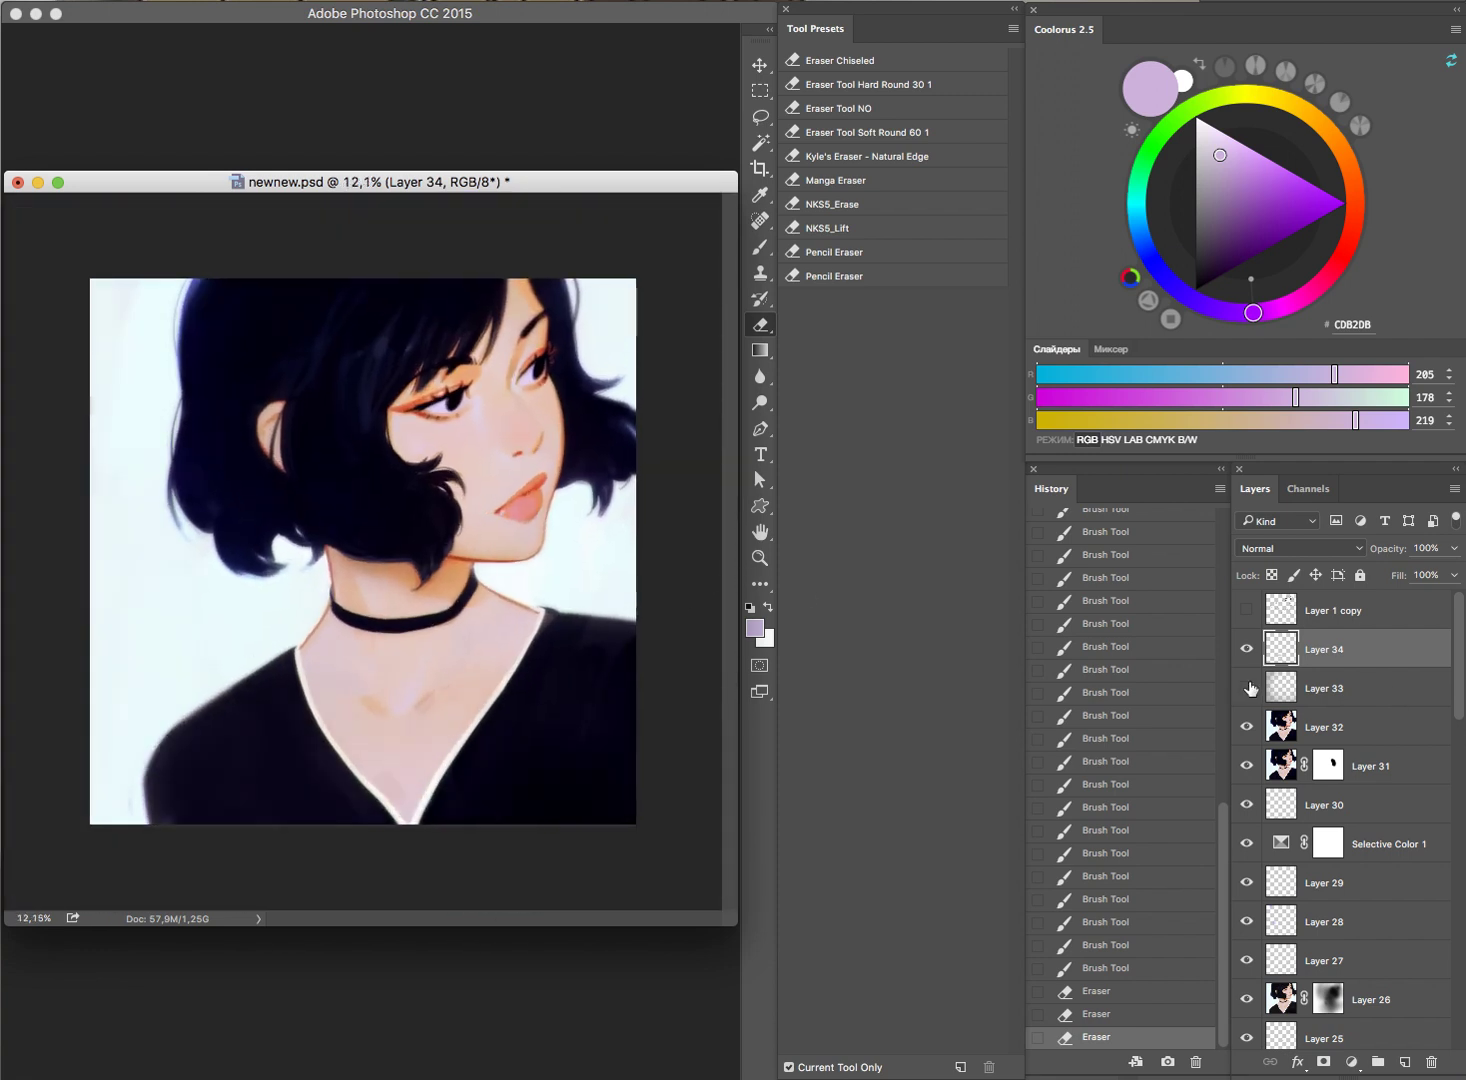
pyautogui.click(1248, 688)
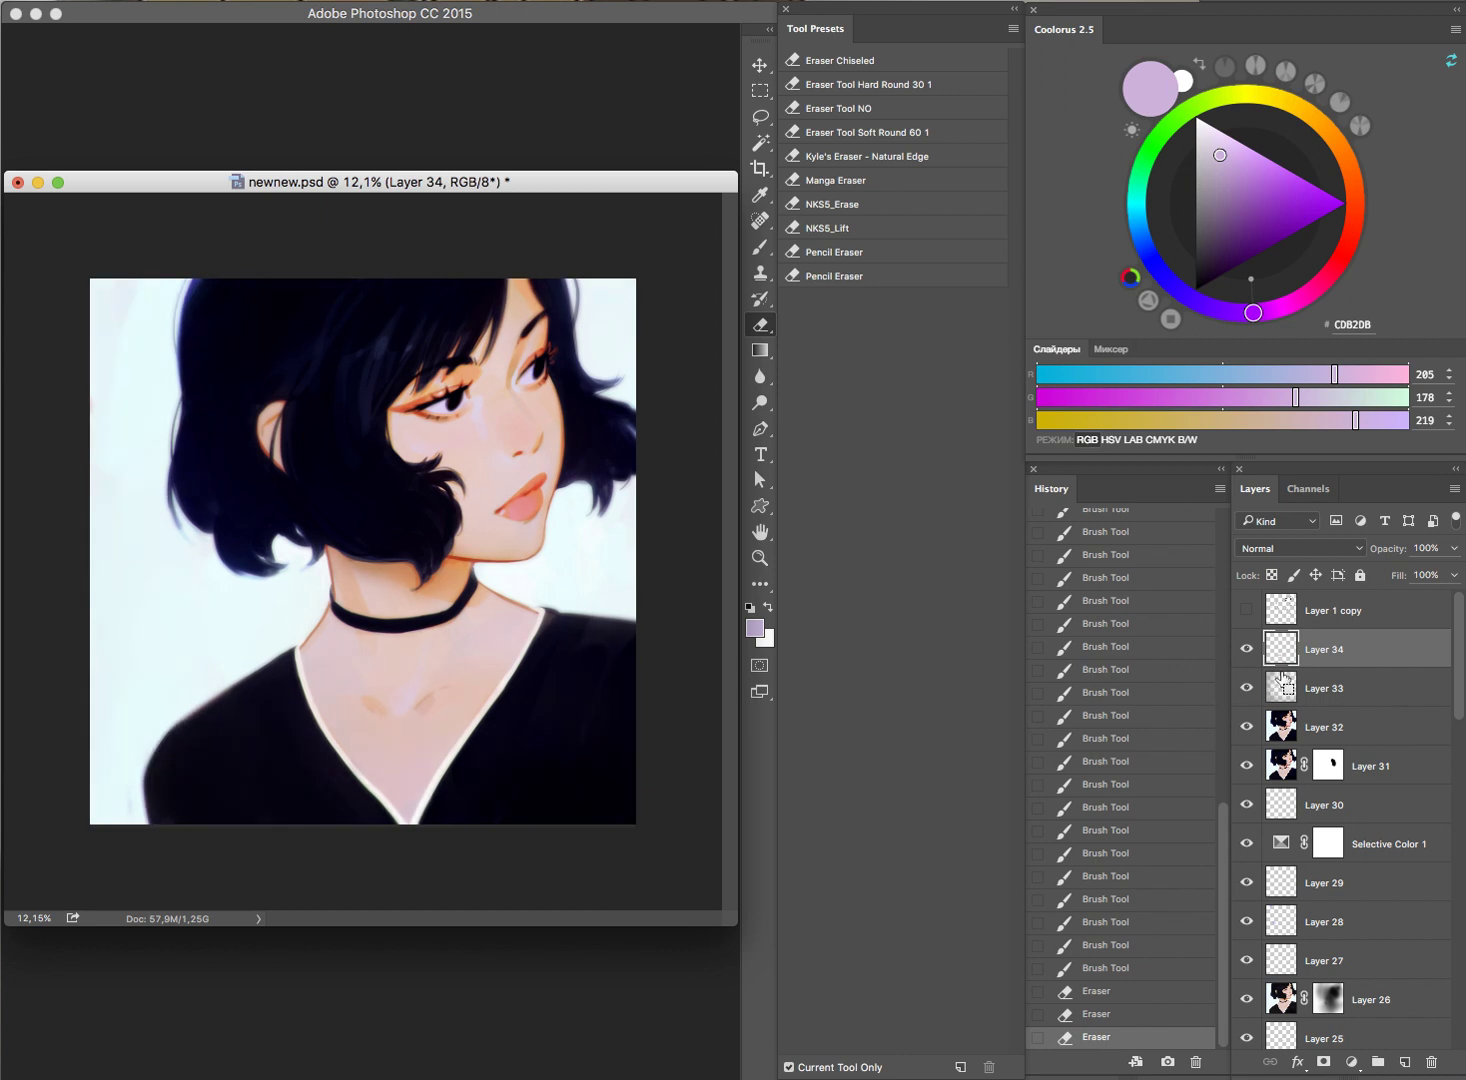
pyautogui.click(1247, 689)
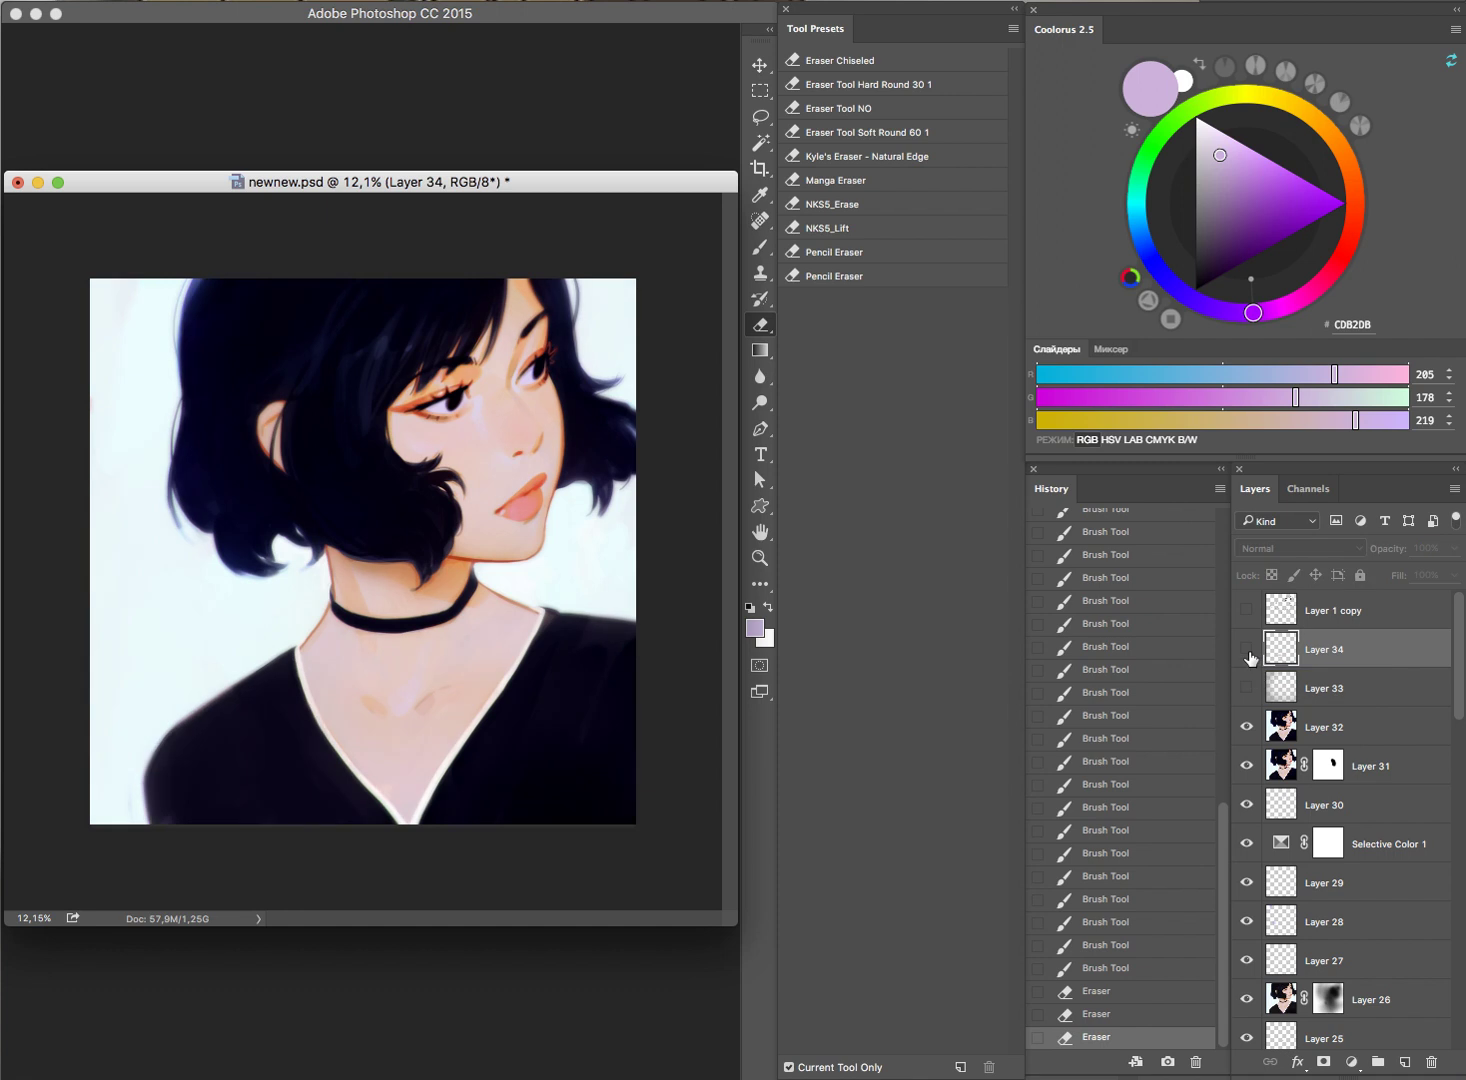
# Step: Lower Layer 33's opacity to 42%, then make Layer 34 active again
pyautogui.keyDown('shift'); pyautogui.click(1327, 689); pyautogui.keyUp('shift')
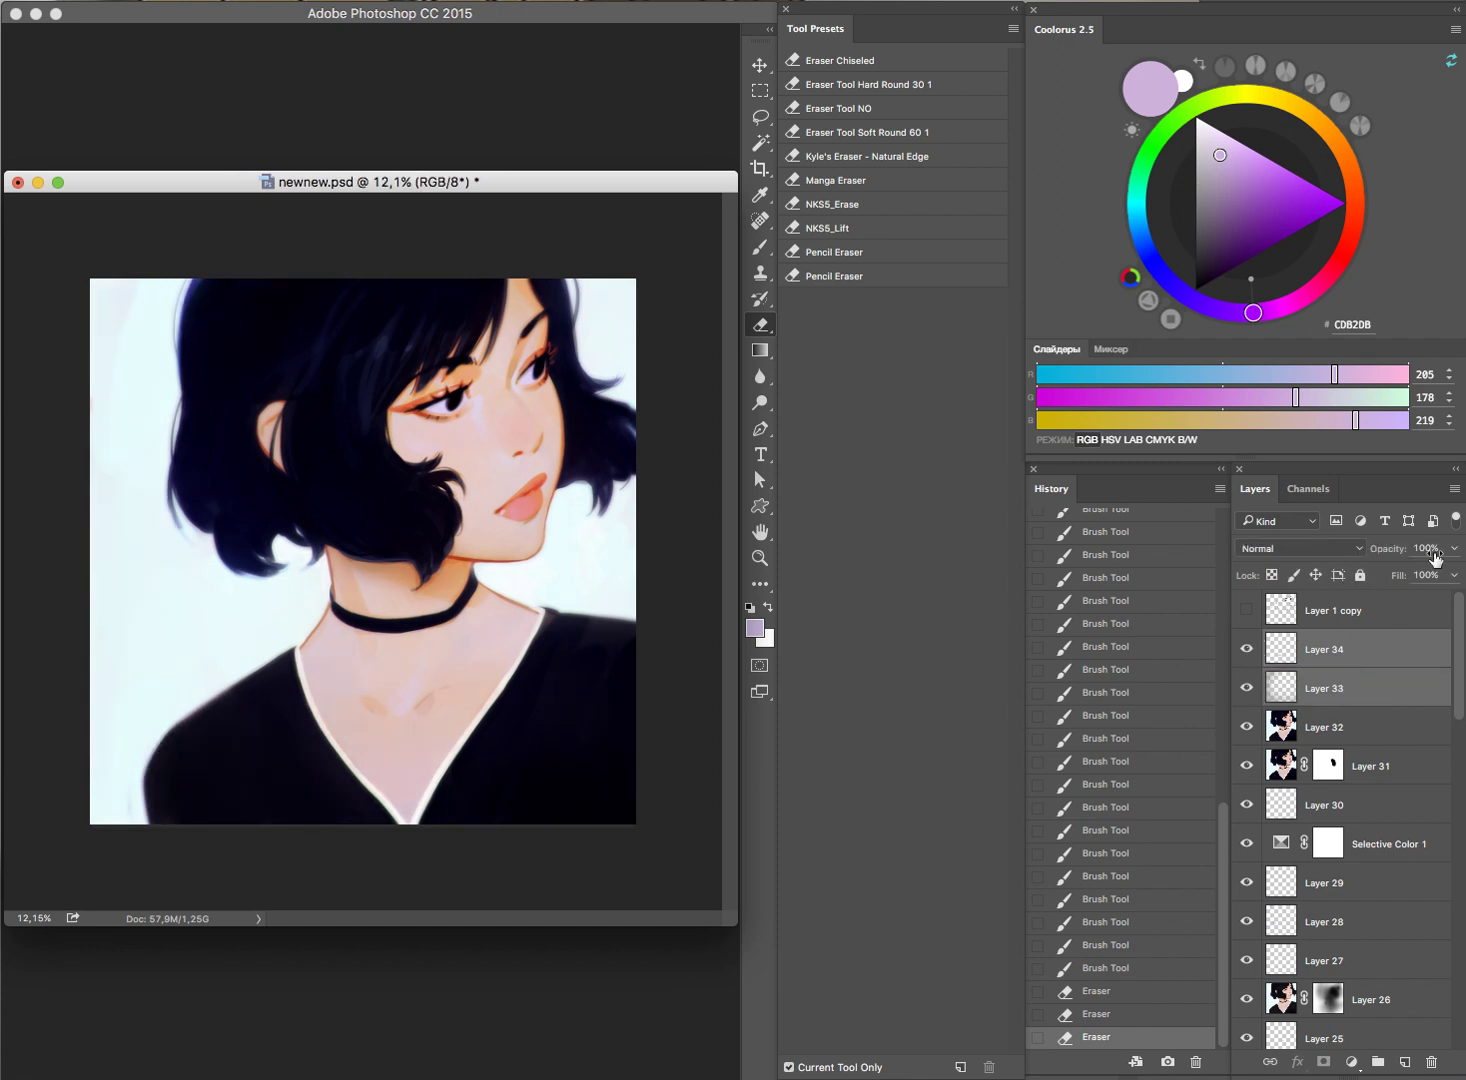
pyautogui.keyDown('super'); pyautogui.click(1374, 681); pyautogui.keyUp('super')
pyautogui.keyDown('super'); pyautogui.click(1368, 688); pyautogui.keyUp('super')
pyautogui.click(1452, 550)
pyautogui.moveTo(1399, 574); pyautogui.dragTo(1399, 574)
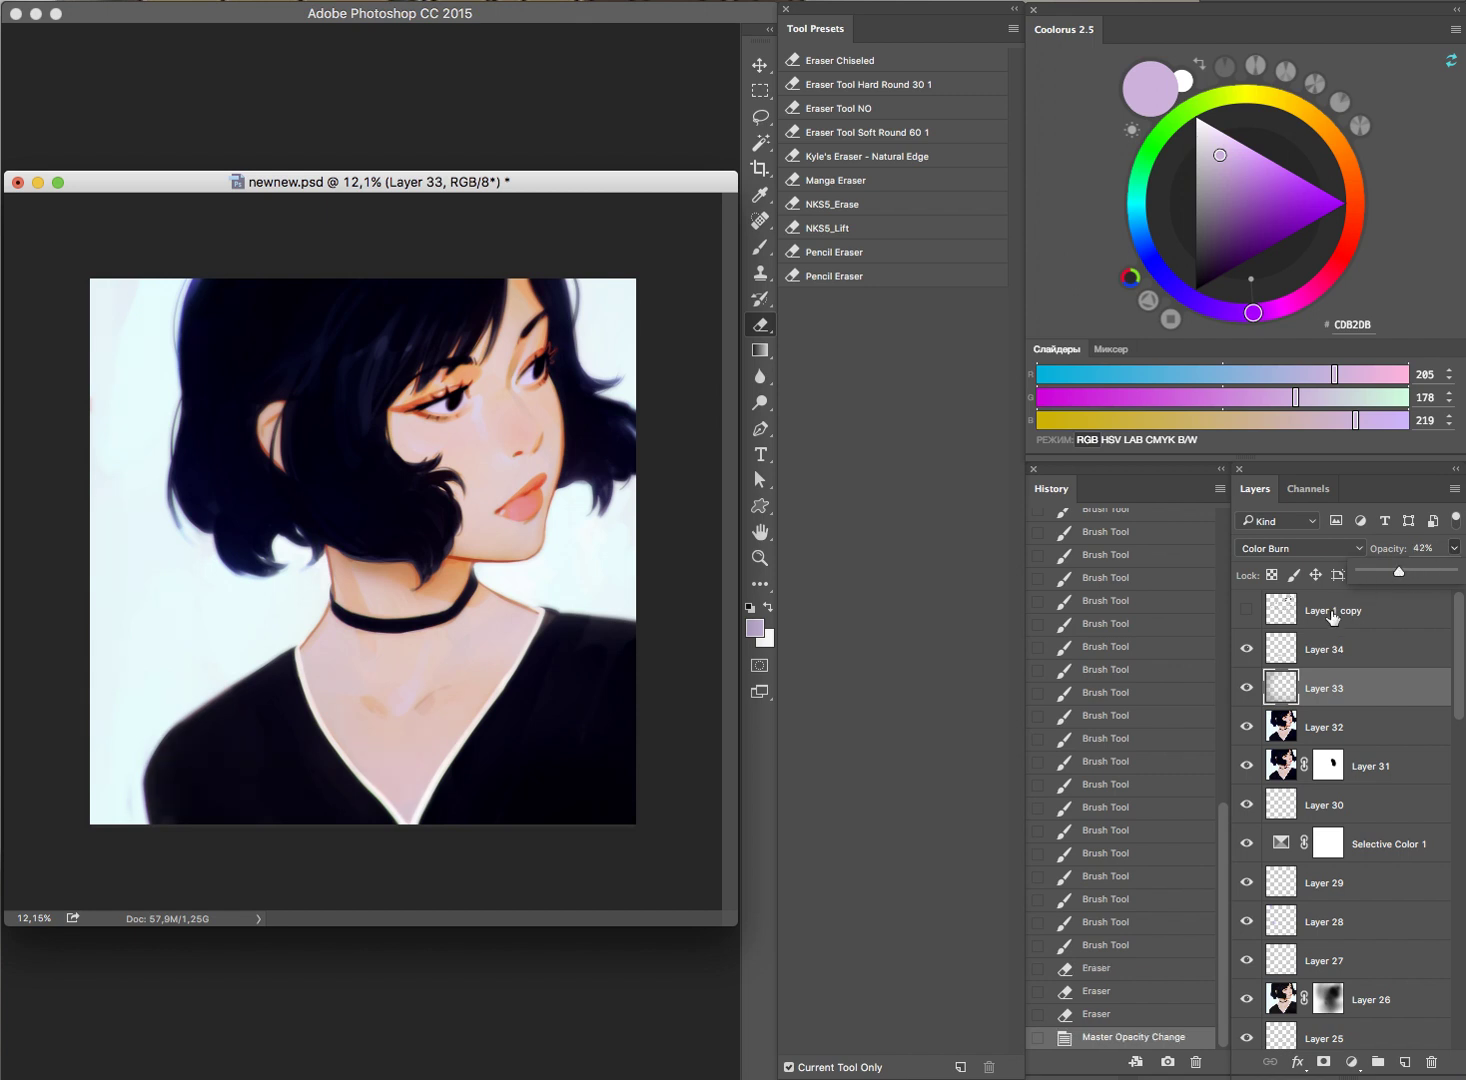
pyautogui.click(1345, 659)
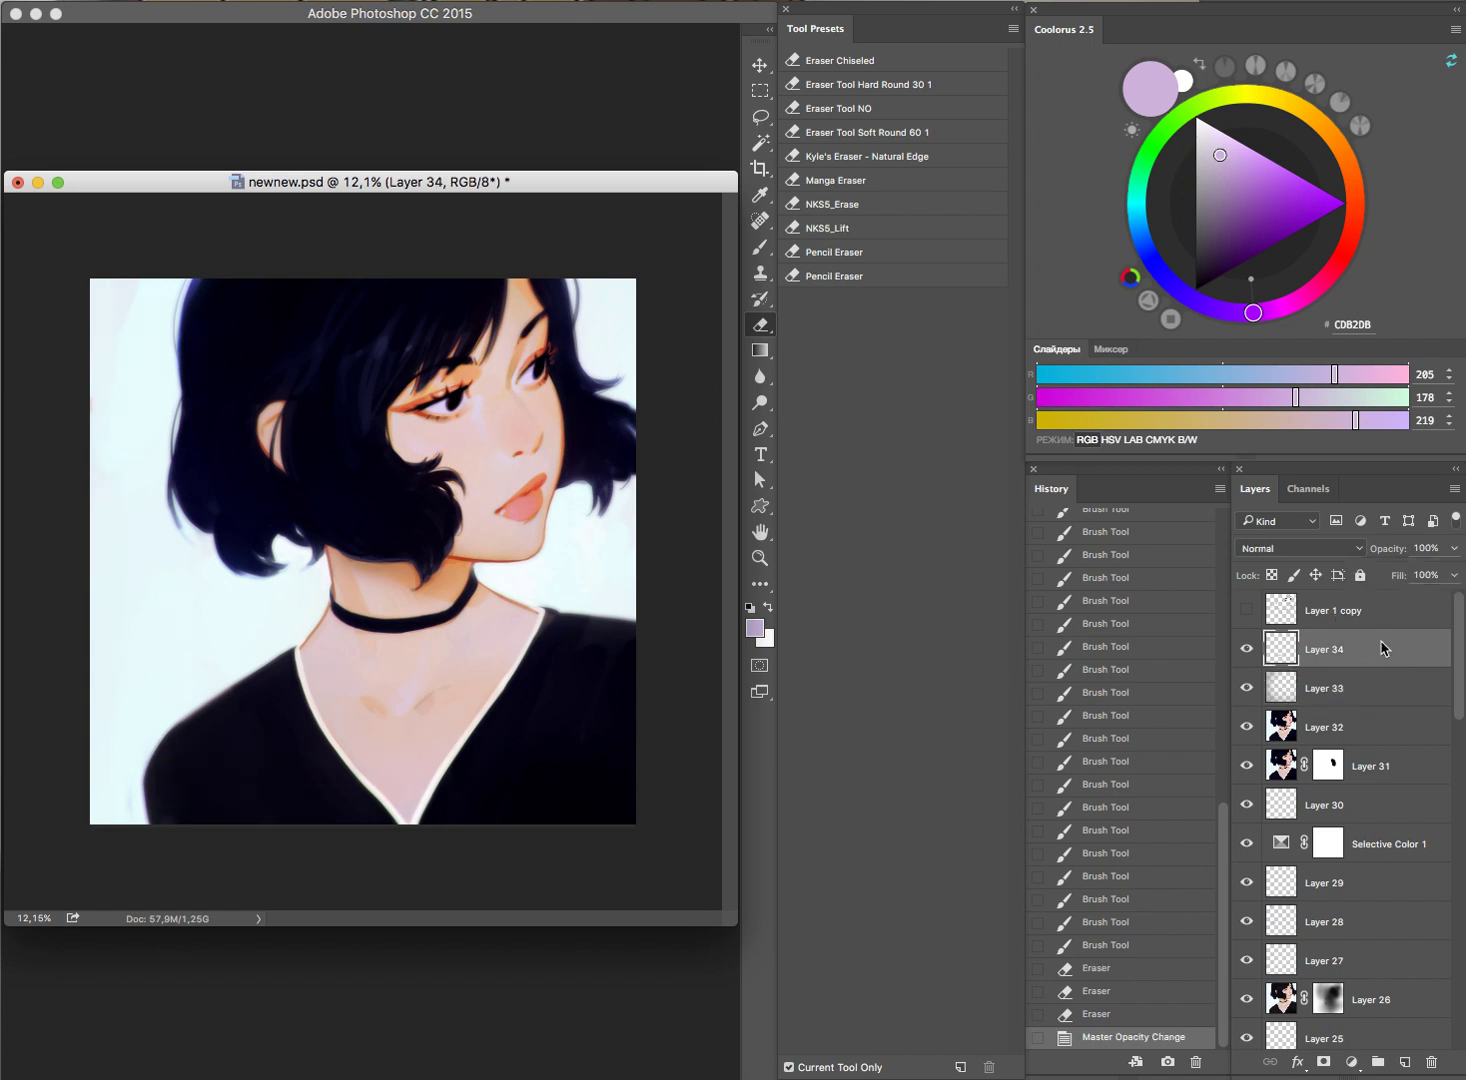